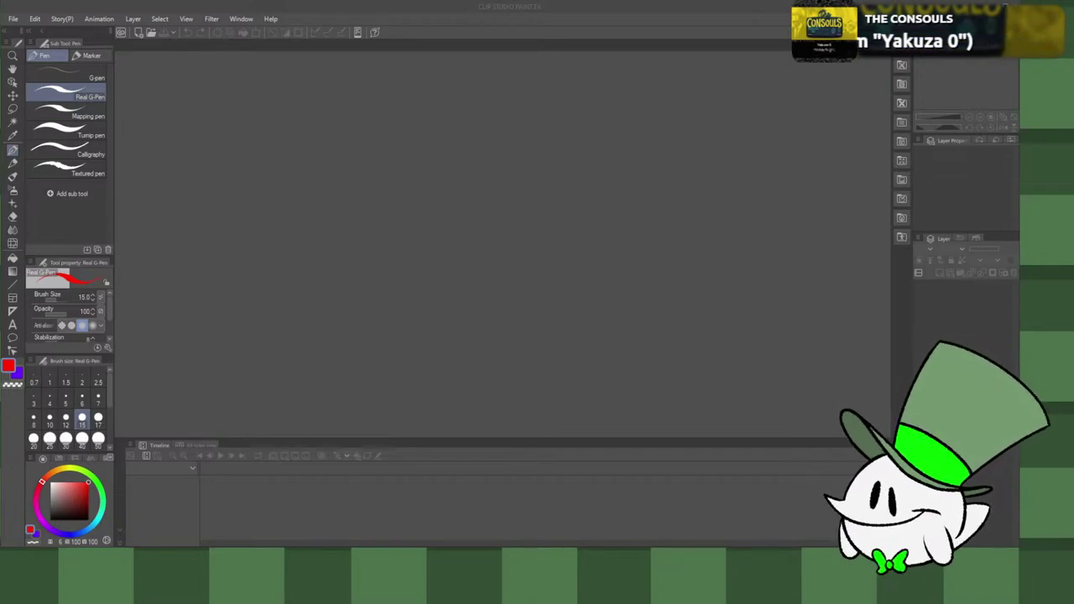
Step: Create a new 1600 x 1200 px illustration canvas at 300 dpi
{"action": "key", "text": "alt+Tab"}
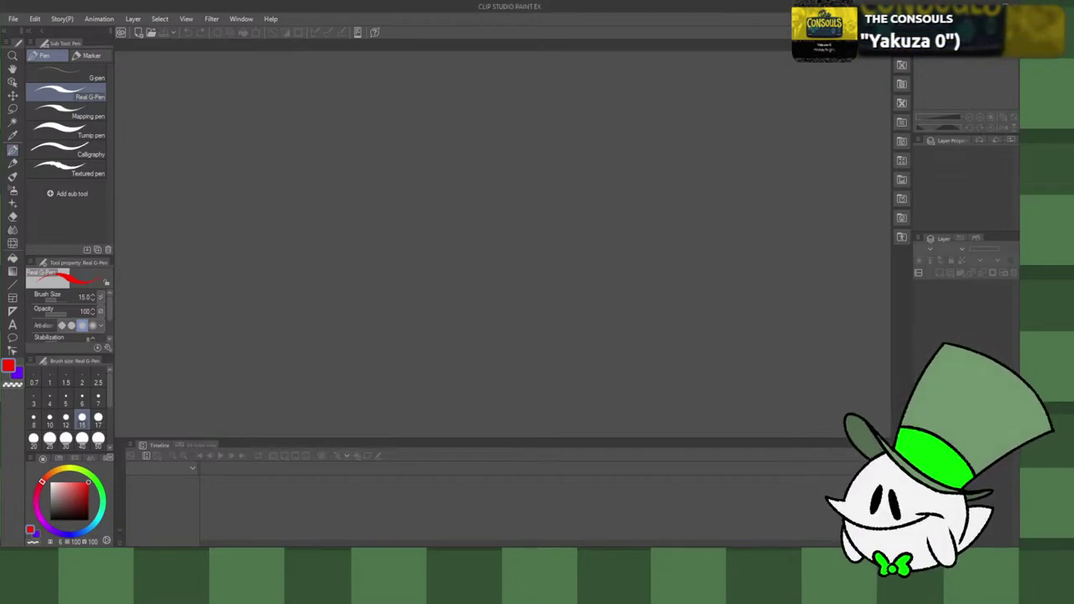
{"action": "left_click", "coordinate": [20, 20]}
{"action": "left_click", "coordinate": [29, 33]}
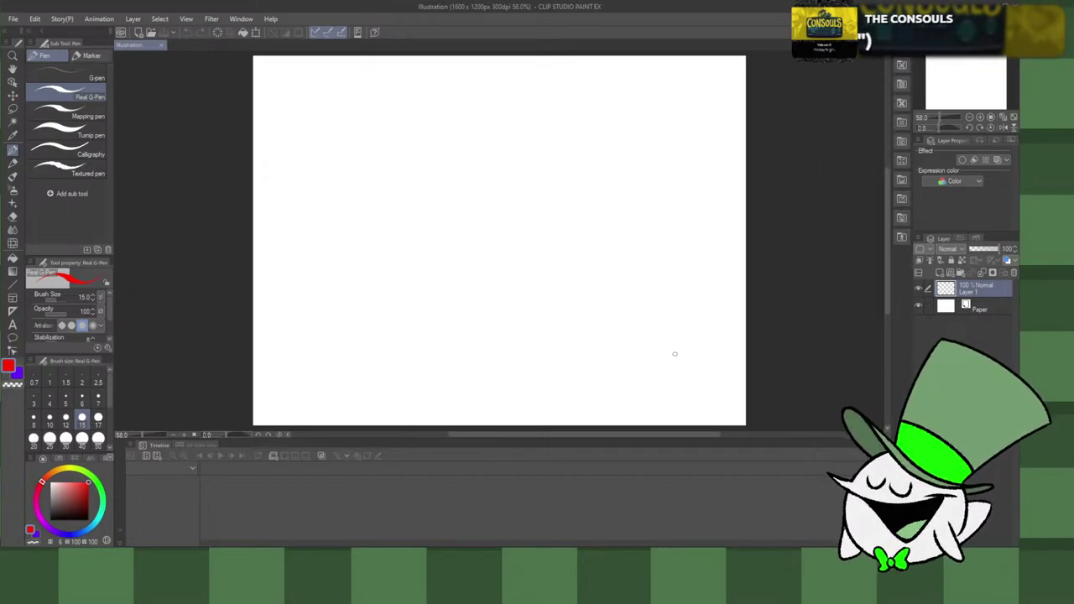
Step: Paste the photo of the woman aiming a gun at a goldfish, enlarging it to the canvas width along the bottom edge
{"action": "key", "text": "ctrl+v"}
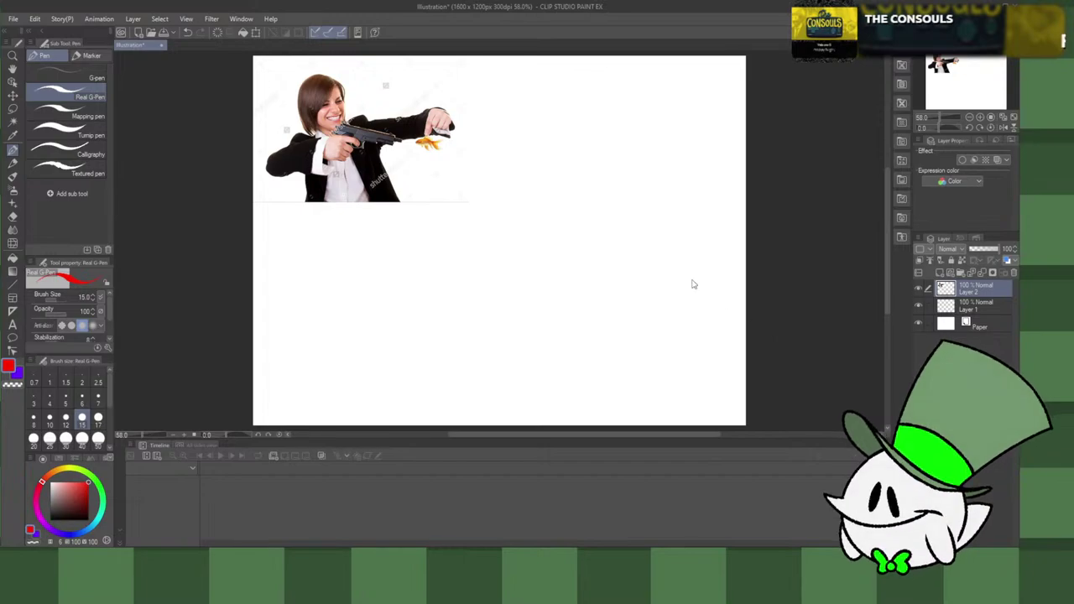
{"action": "key", "text": "ctrl+t"}
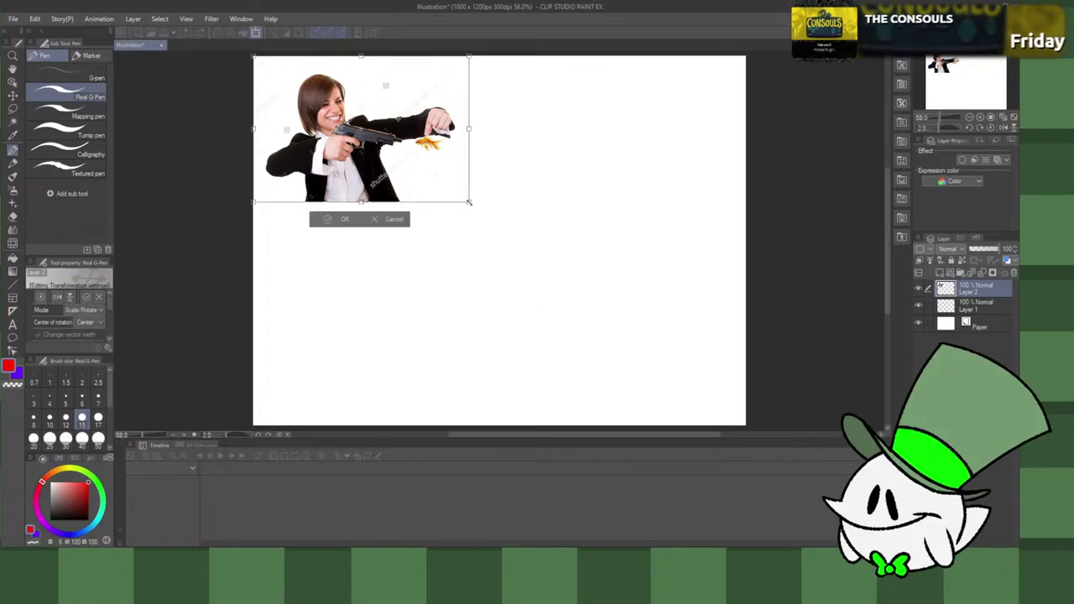
{"action": "left_click_drag", "start_coordinate": [470, 202], "coordinate": [745, 415]}
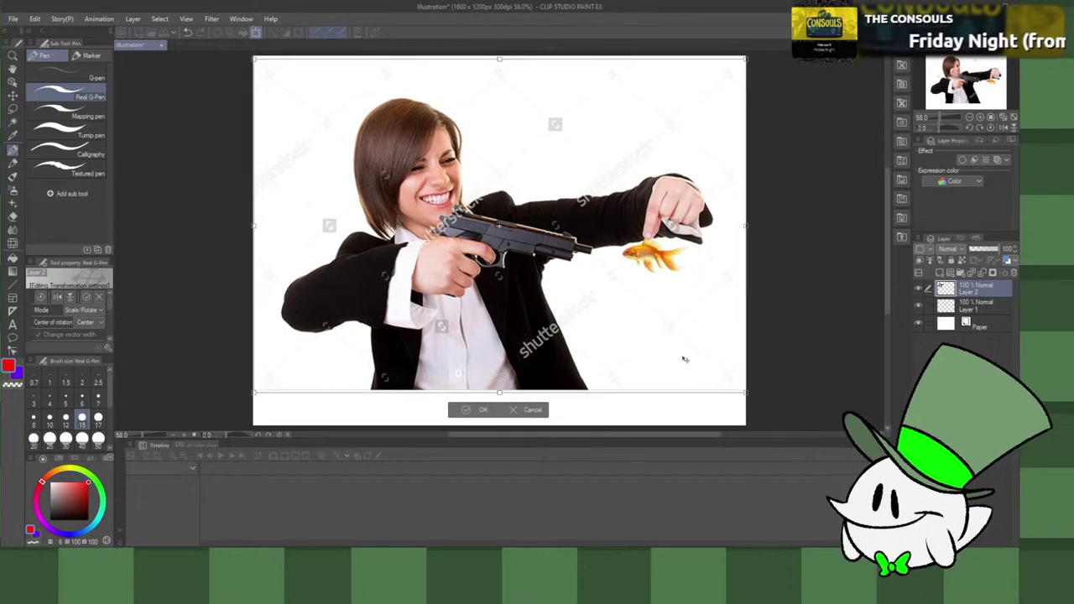
{"action": "mouse_move", "coordinate": [683, 360]}
{"action": "left_mouse_down"}
{"action": "mouse_move", "coordinate": [688, 377]}
{"action": "mouse_move", "coordinate": [680, 357]}
{"action": "left_mouse_up"}
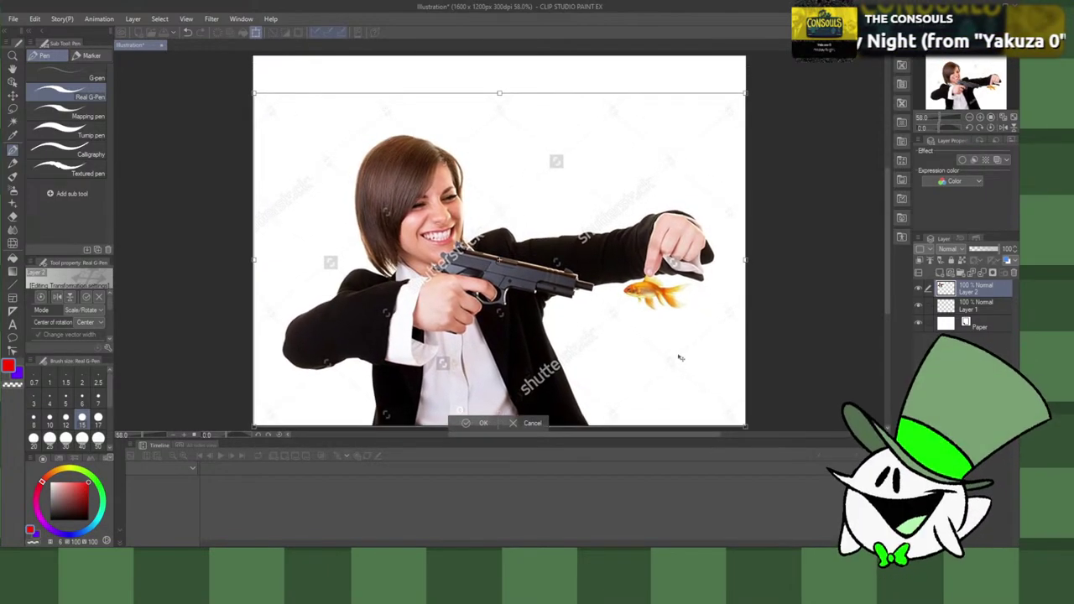
{"action": "left_click", "coordinate": [485, 422]}
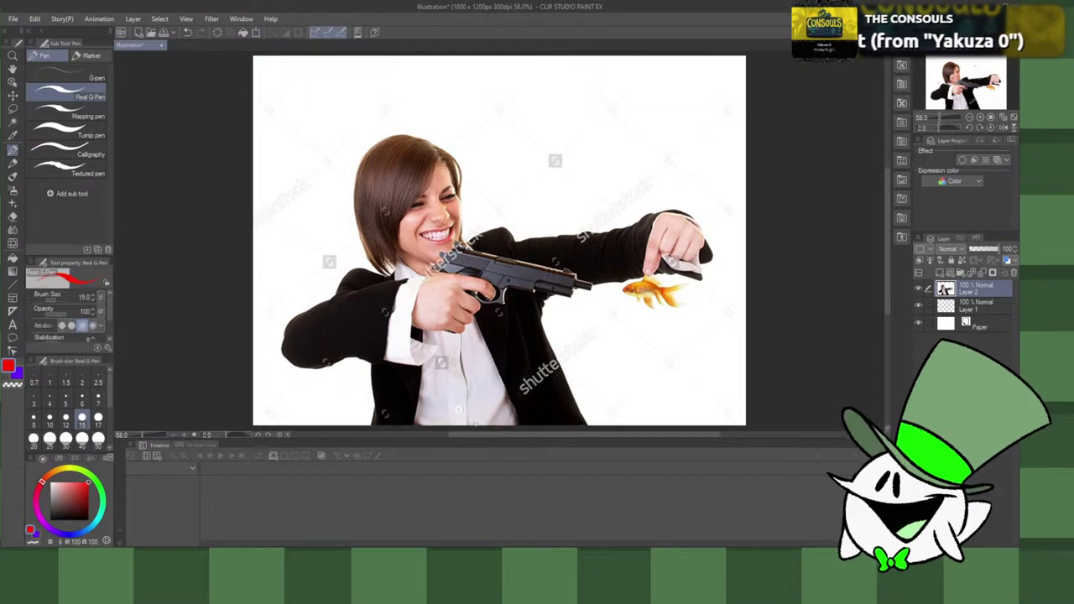
Step: Move the photo layer below the empty Layer 1 and set its opacity to 82%
{"action": "left_click_drag", "start_coordinate": [947, 288], "coordinate": [948, 311]}
{"action": "left_click", "coordinate": [974, 307]}
{"action": "left_click_drag", "start_coordinate": [989, 249], "coordinate": [994, 248]}
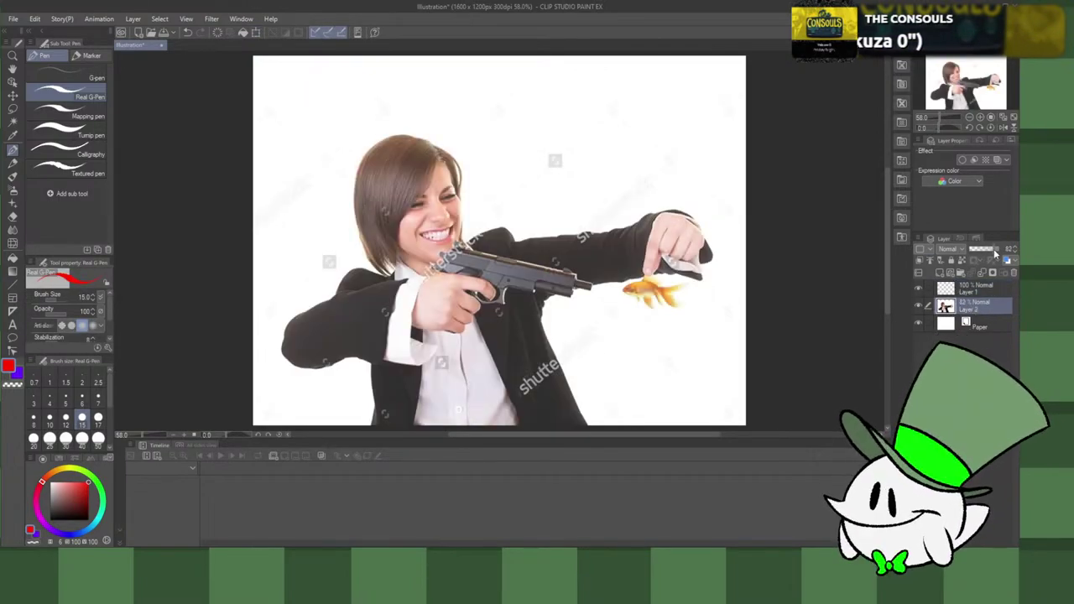
Step: Sketch a top hat in dark green on the woman's head with the Real G-Pen
{"action": "left_click", "coordinate": [98, 485]}
{"action": "left_click_drag", "start_coordinate": [89, 492], "coordinate": [85, 514]}
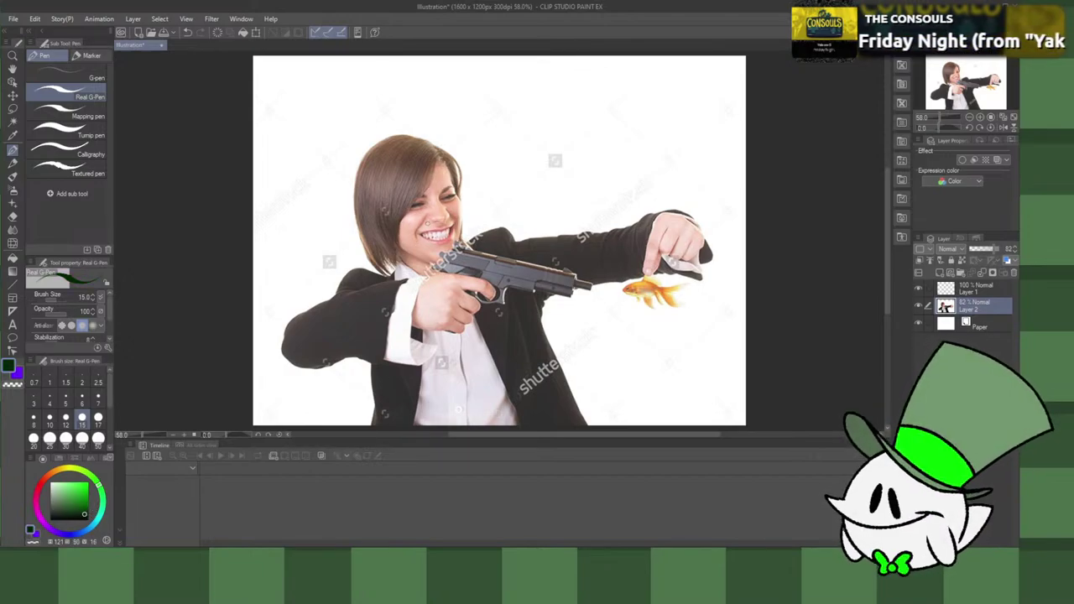
{"action": "mouse_move", "coordinate": [322, 210]}
{"action": "left_mouse_down"}
{"action": "mouse_move", "coordinate": [482, 97]}
{"action": "mouse_move", "coordinate": [427, 160]}
{"action": "mouse_move", "coordinate": [371, 75]}
{"action": "left_mouse_up"}
{"action": "mouse_move", "coordinate": [355, 192]}
{"action": "left_mouse_down"}
{"action": "mouse_move", "coordinate": [281, 163]}
{"action": "mouse_move", "coordinate": [370, 79]}
{"action": "mouse_move", "coordinate": [408, 130]}
{"action": "left_mouse_up"}
{"action": "left_click_drag", "start_coordinate": [323, 209], "coordinate": [402, 183]}
{"action": "left_click_drag", "start_coordinate": [460, 112], "coordinate": [399, 180]}
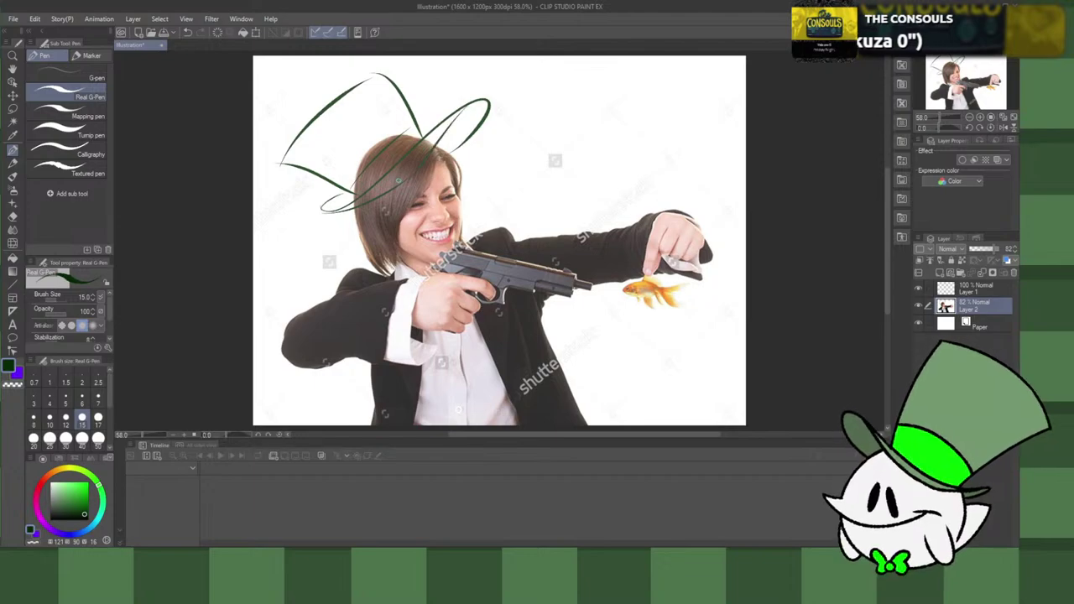
{"action": "left_click_drag", "start_coordinate": [447, 139], "coordinate": [437, 152]}
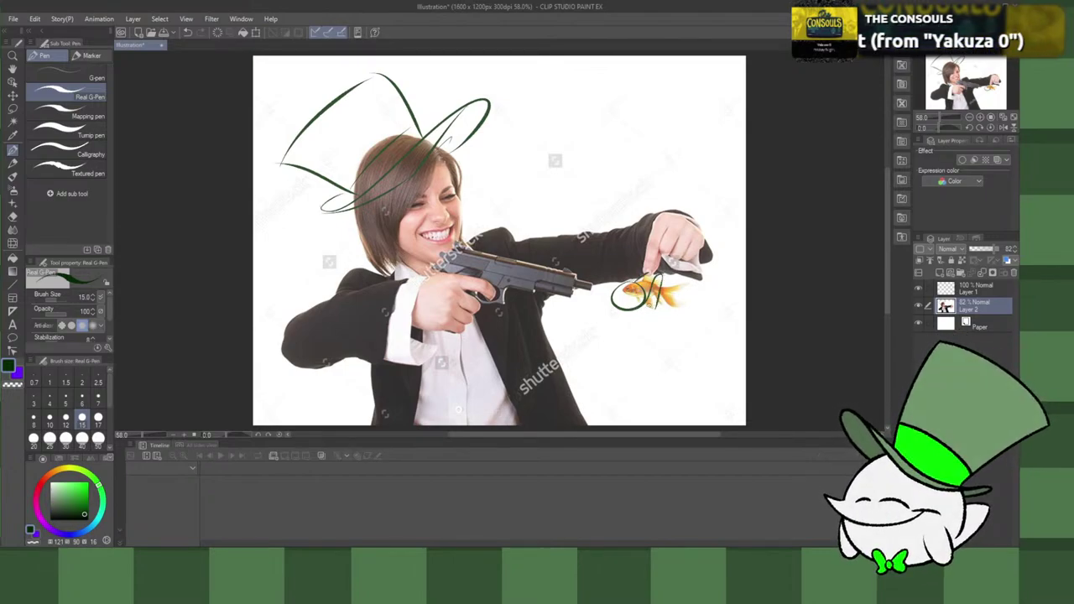
Step: Sketch a small cartoon figure with limbs over the goldfish in dark green
{"action": "left_click_drag", "start_coordinate": [646, 303], "coordinate": [678, 322]}
{"action": "left_click_drag", "start_coordinate": [615, 291], "coordinate": [585, 316]}
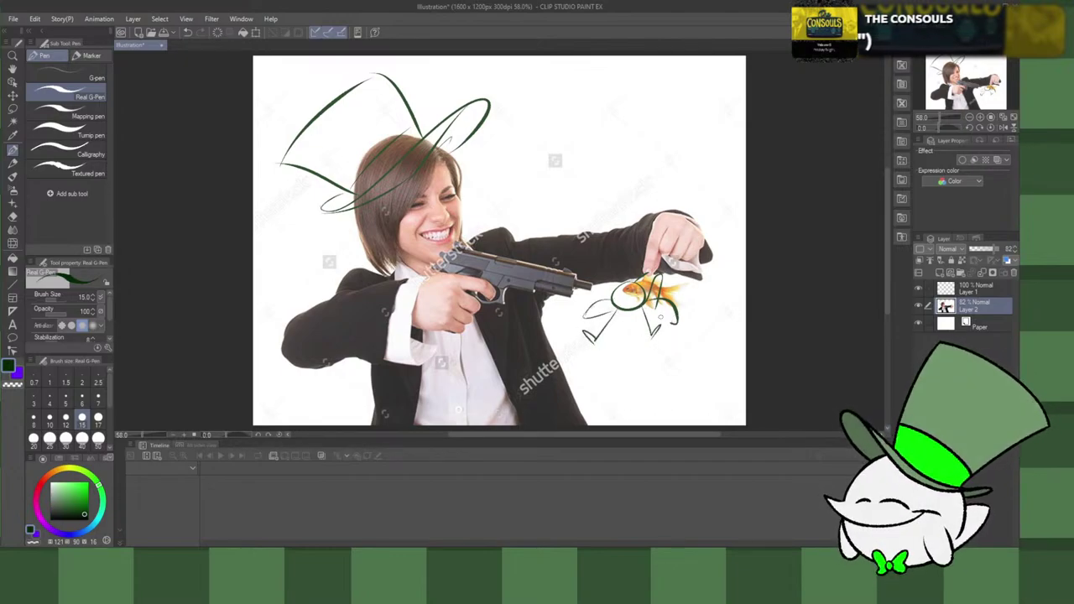
{"action": "mouse_move", "coordinate": [621, 332]}
{"action": "left_mouse_down"}
{"action": "mouse_move", "coordinate": [648, 346]}
{"action": "mouse_move", "coordinate": [595, 345]}
{"action": "left_mouse_up"}
{"action": "mouse_move", "coordinate": [629, 287]}
{"action": "left_mouse_down"}
{"action": "mouse_move", "coordinate": [616, 293]}
{"action": "mouse_move", "coordinate": [626, 304]}
{"action": "left_mouse_up"}
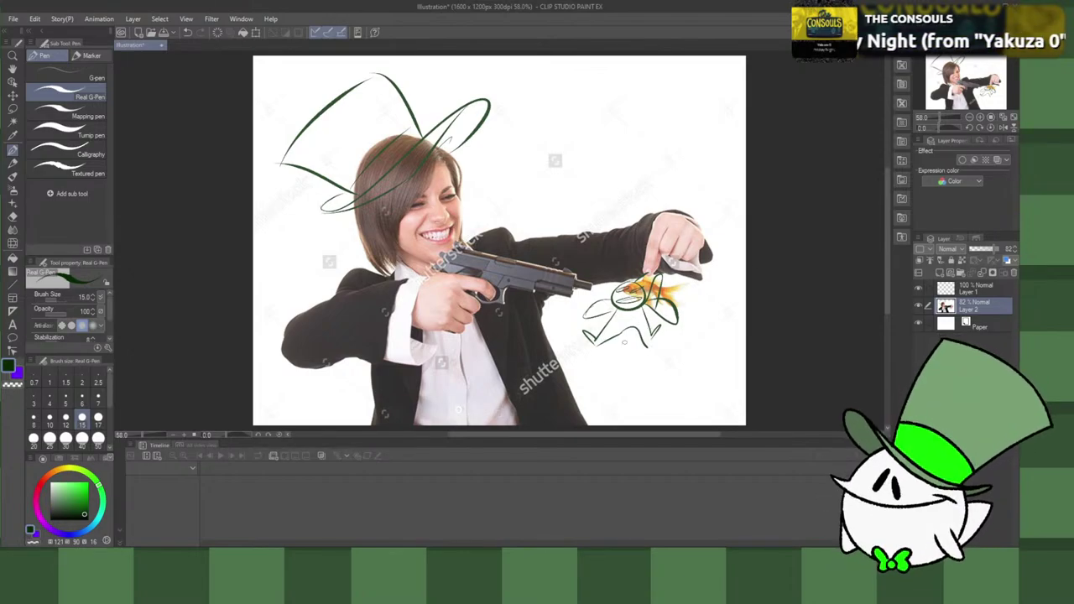
Step: Clear the photo layer, and undo both the clearing and the figure strokes over the goldfish
{"action": "key", "text": "Delete"}
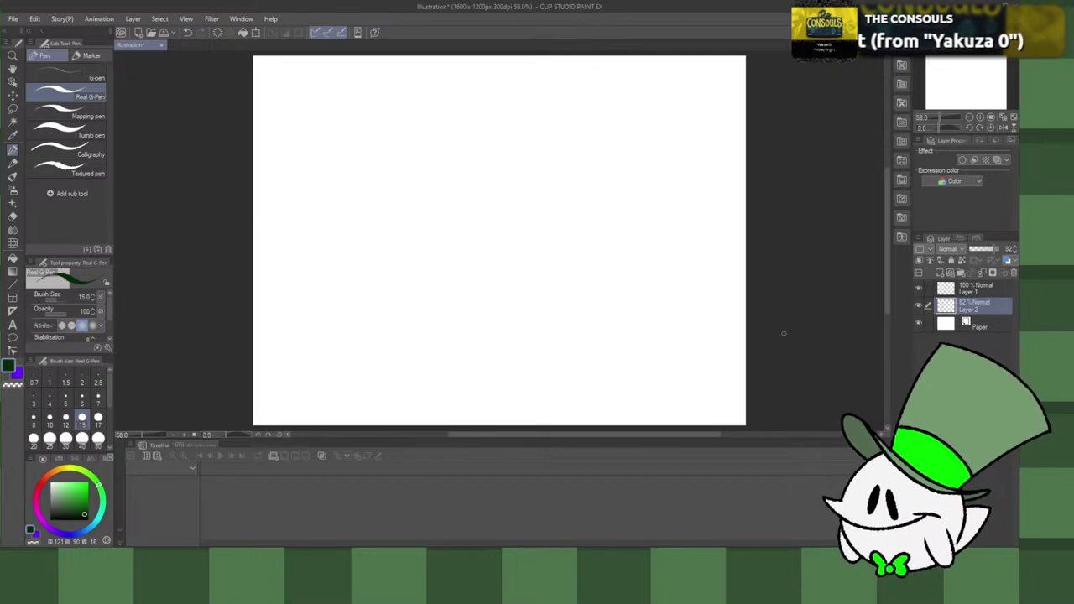
{"action": "key", "text": "ctrl+z"}
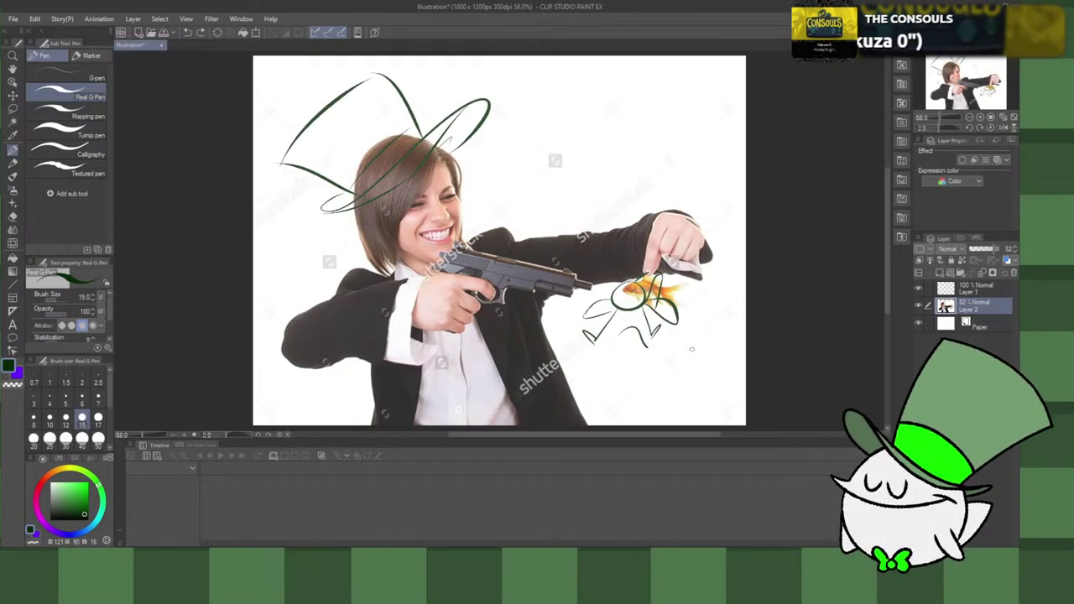
{"action": "key", "text": "ctrl+z"}
{"action": "key", "text": "ctrl+z"}
{"action": "key", "text": "ctrl+z"}
{"action": "key", "text": "ctrl+z"}
{"action": "key", "text": "ctrl+z"}
{"action": "key", "text": "ctrl+z"}
{"action": "key", "text": "ctrl+z"}
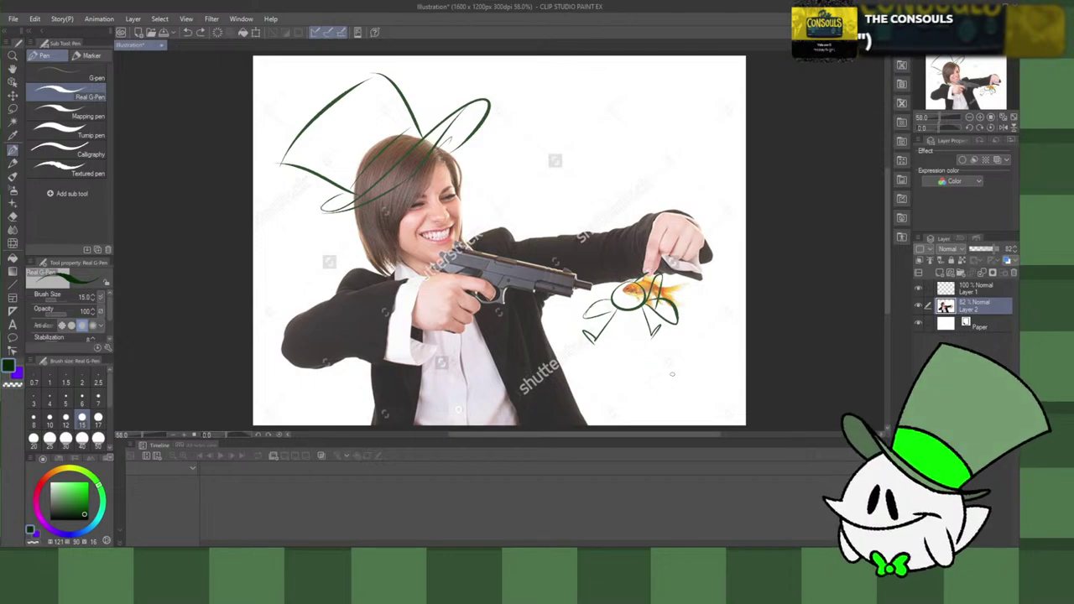
{"action": "key", "text": "ctrl+z"}
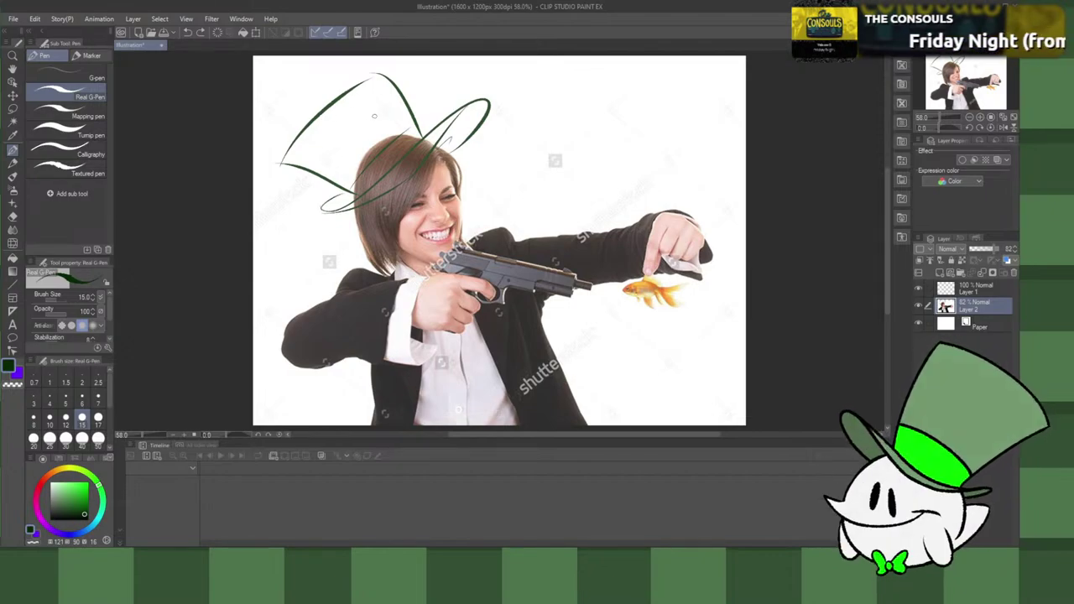
Step: Erase the hat's outer crown line with the transparent colour, and undo that along with all the hat strokes
{"action": "key", "text": "c"}
{"action": "mouse_move", "coordinate": [352, 89]}
{"action": "left_mouse_down"}
{"action": "mouse_move", "coordinate": [371, 77]}
{"action": "mouse_move", "coordinate": [279, 163]}
{"action": "left_mouse_up"}
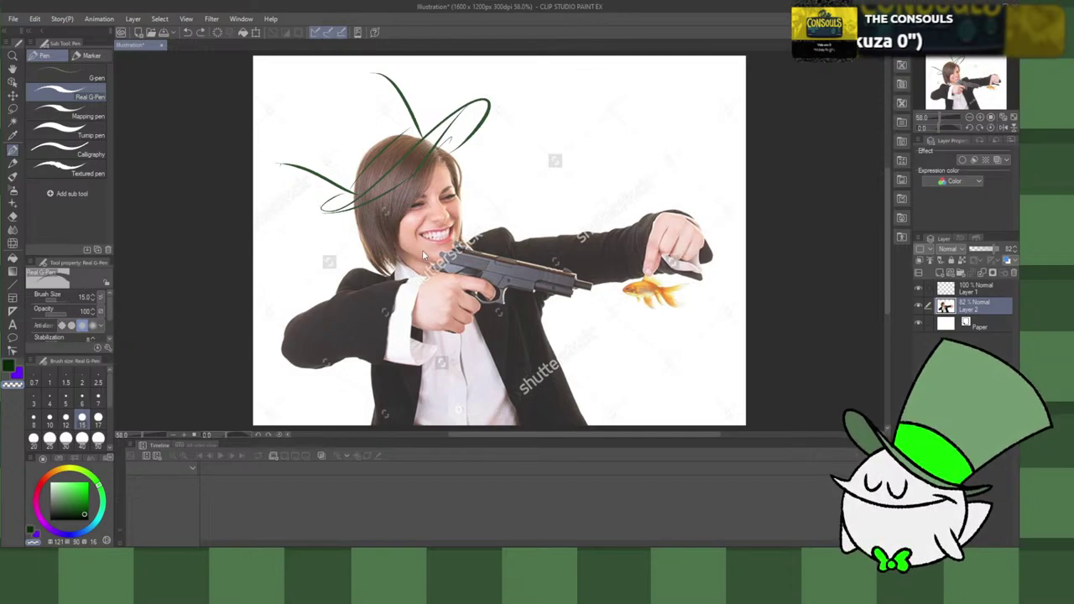
{"action": "key", "text": "ctrl+z"}
{"action": "key", "text": "ctrl+z"}
{"action": "key", "text": "ctrl+z"}
{"action": "key", "text": "ctrl+z"}
{"action": "key", "text": "ctrl+z"}
{"action": "key", "text": "ctrl+z"}
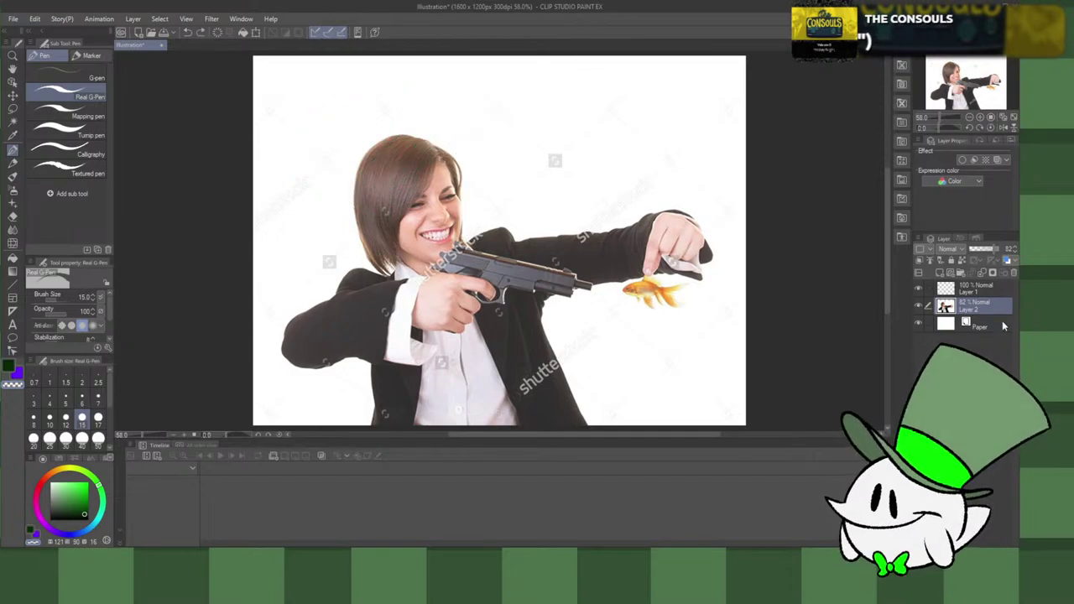
Step: Paste the photo of the spaghetti-covered man with a bottle above Layer 2, enlarging it to the canvas width along the bottom edge
{"action": "left_click", "coordinate": [975, 290]}
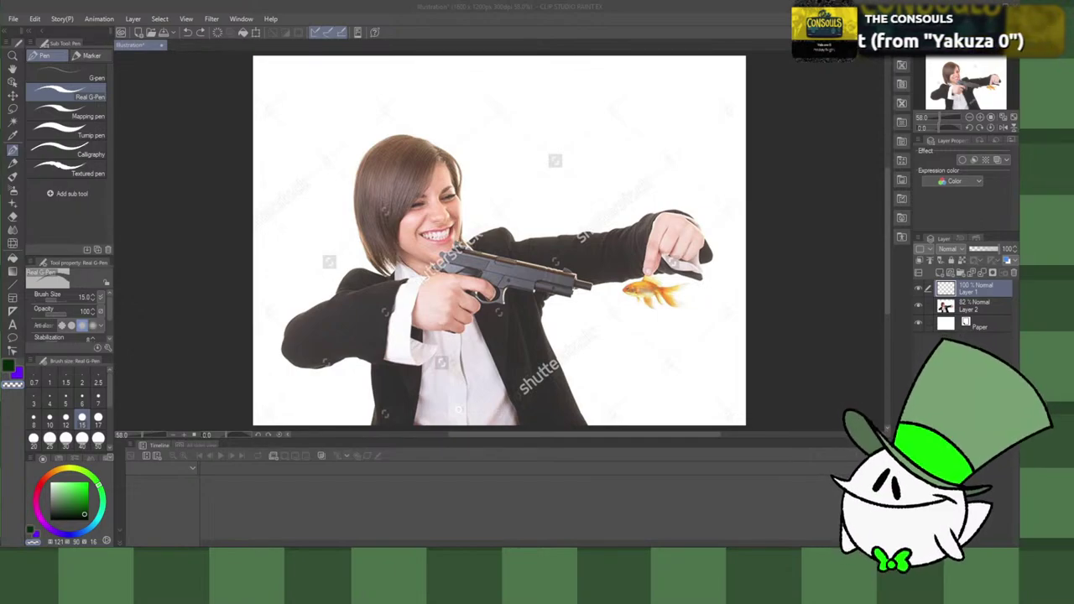
{"action": "left_click", "coordinate": [192, 520]}
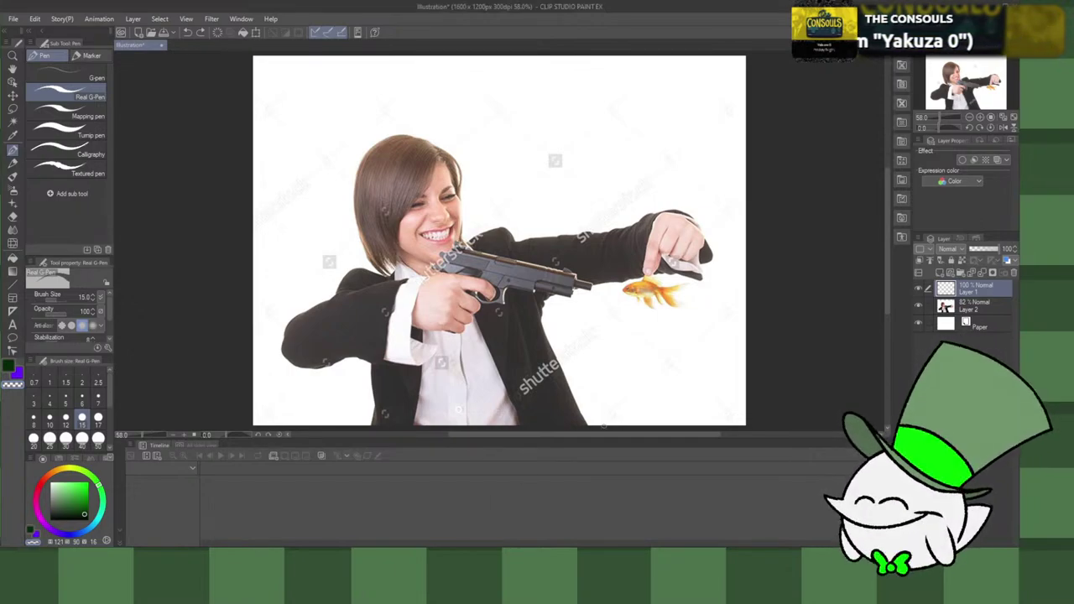
{"action": "left_click", "coordinate": [980, 308]}
{"action": "key", "text": "ctrl+v"}
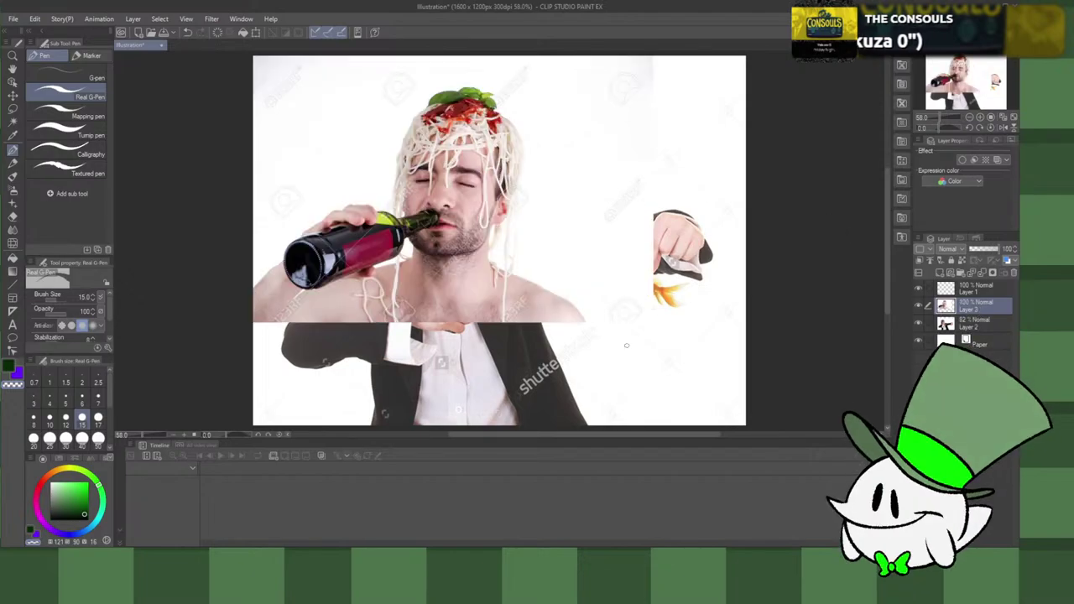
{"action": "key", "text": "ctrl+t"}
{"action": "left_click_drag", "start_coordinate": [647, 324], "coordinate": [663, 365]}
{"action": "left_click", "coordinate": [470, 424]}
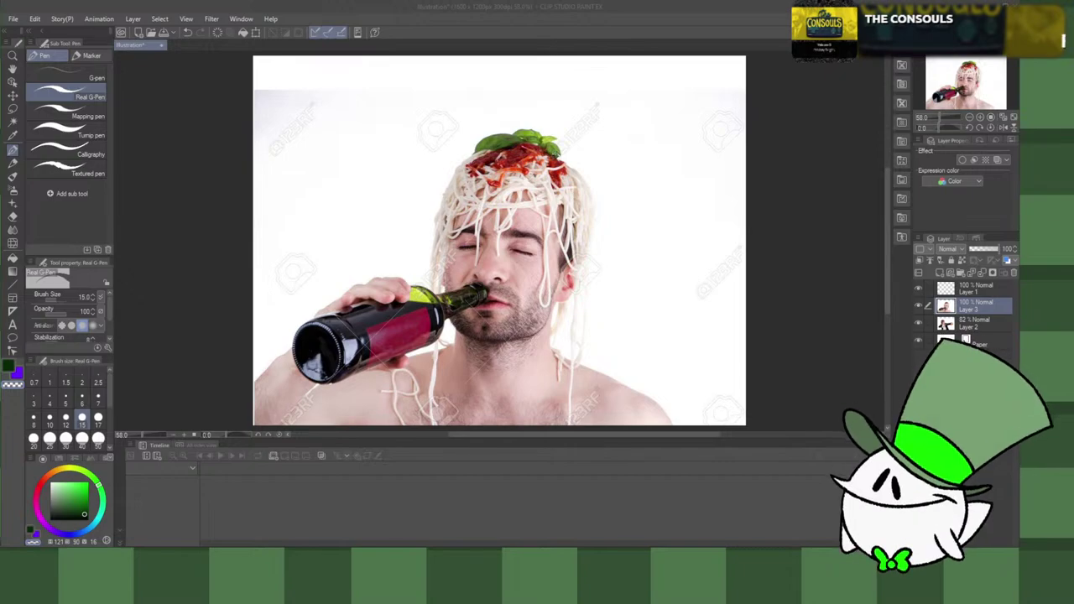
Step: Paste the photo of the bearded man holding a rooster and enlarge it to span the canvas width along the bottom edge
{"action": "key", "text": "alt+Tab"}
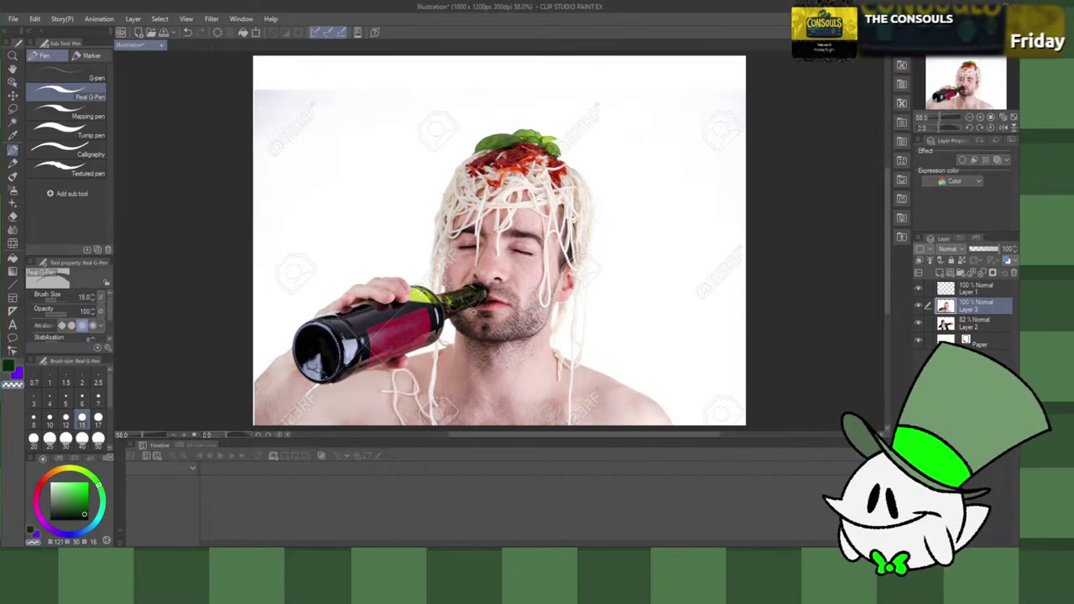
{"action": "key", "text": "ctrl+v"}
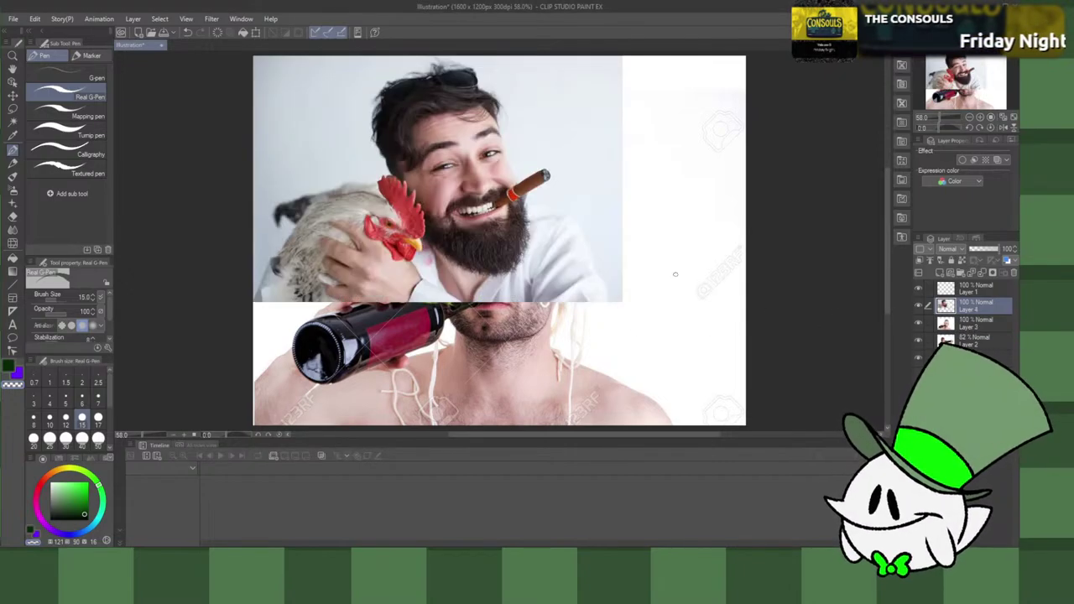
{"action": "key", "text": "ctrl+t"}
{"action": "left_click_drag", "start_coordinate": [645, 319], "coordinate": [749, 435]}
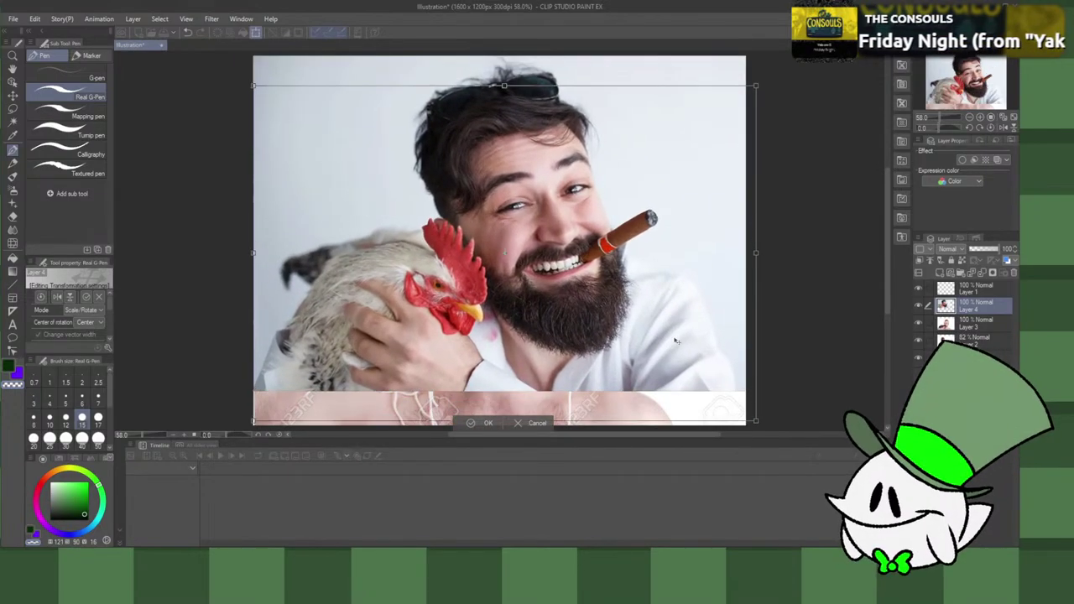
{"action": "left_click_drag", "start_coordinate": [674, 310], "coordinate": [674, 346]}
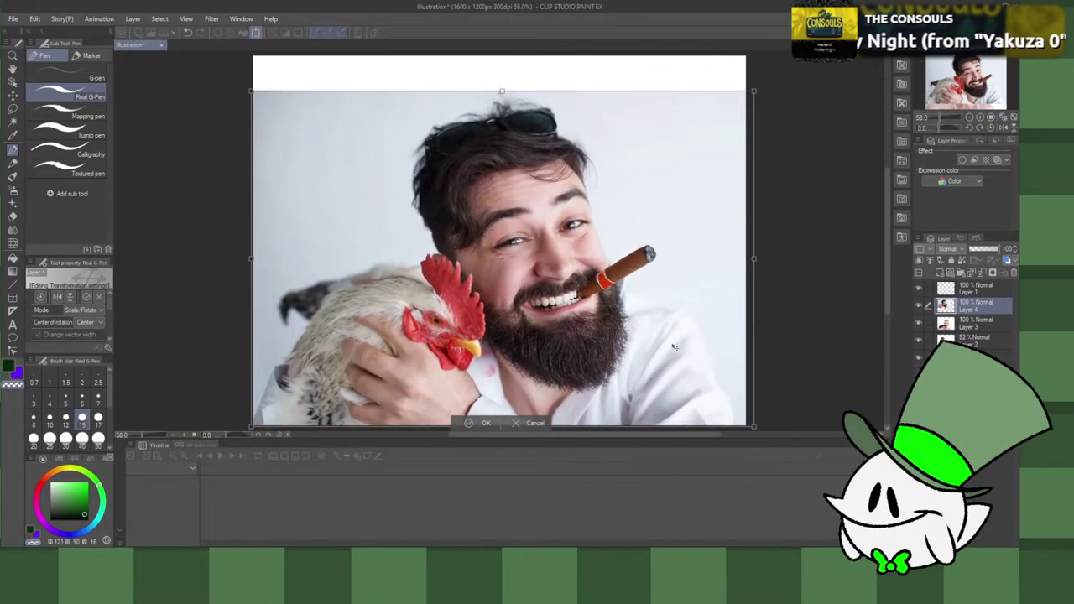
{"action": "left_click", "coordinate": [468, 423]}
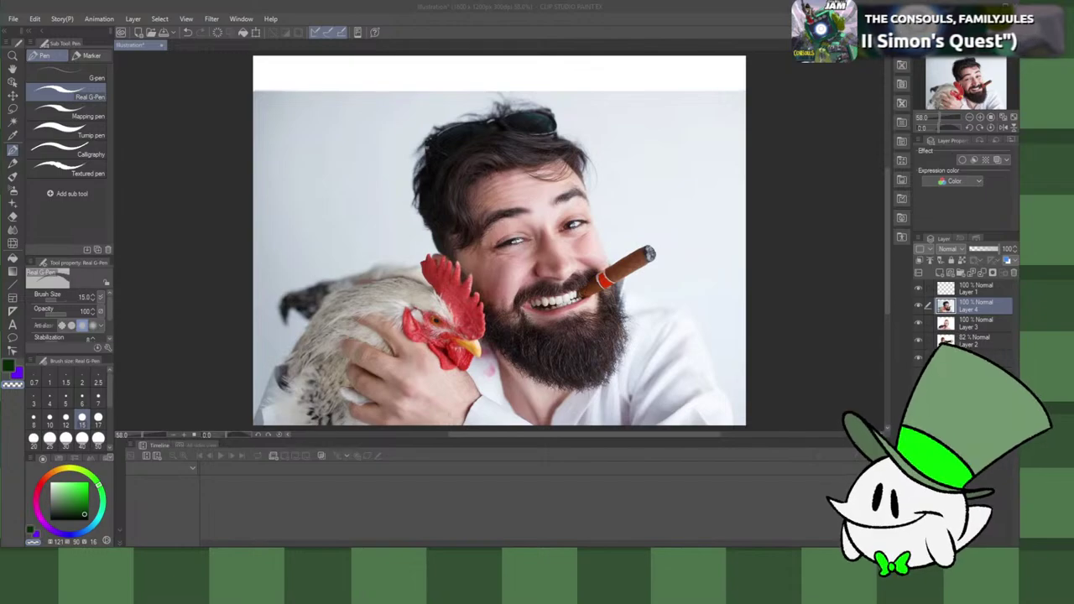
Step: Paste the photo of the suited man in a bathtub and enlarge it to span the canvas width along the bottom edge
{"action": "left_click", "coordinate": [799, 346]}
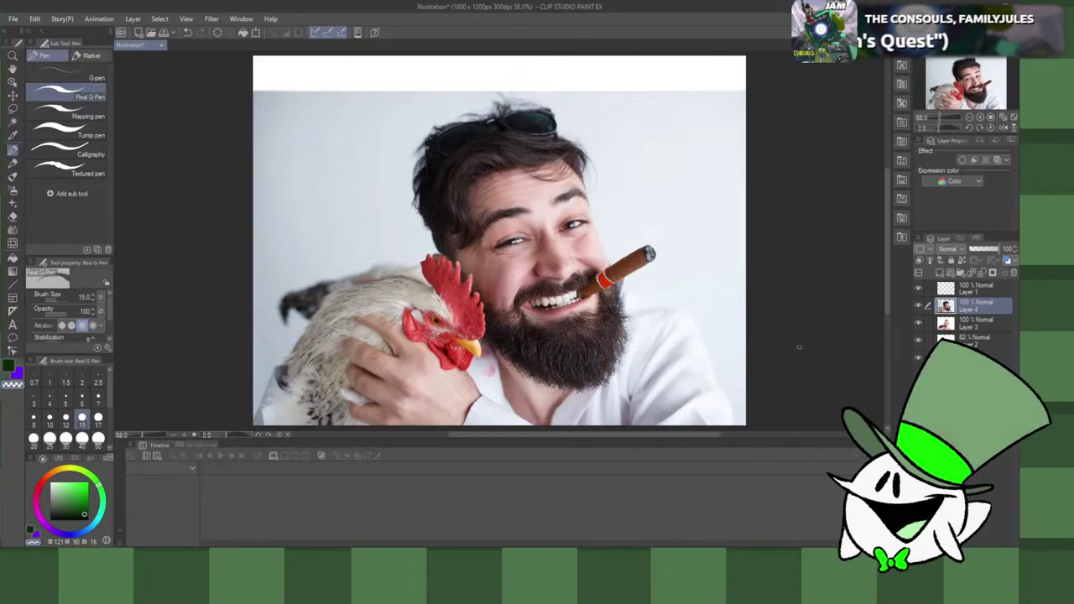
{"action": "key", "text": "ctrl+v"}
{"action": "key", "text": "ctrl+t"}
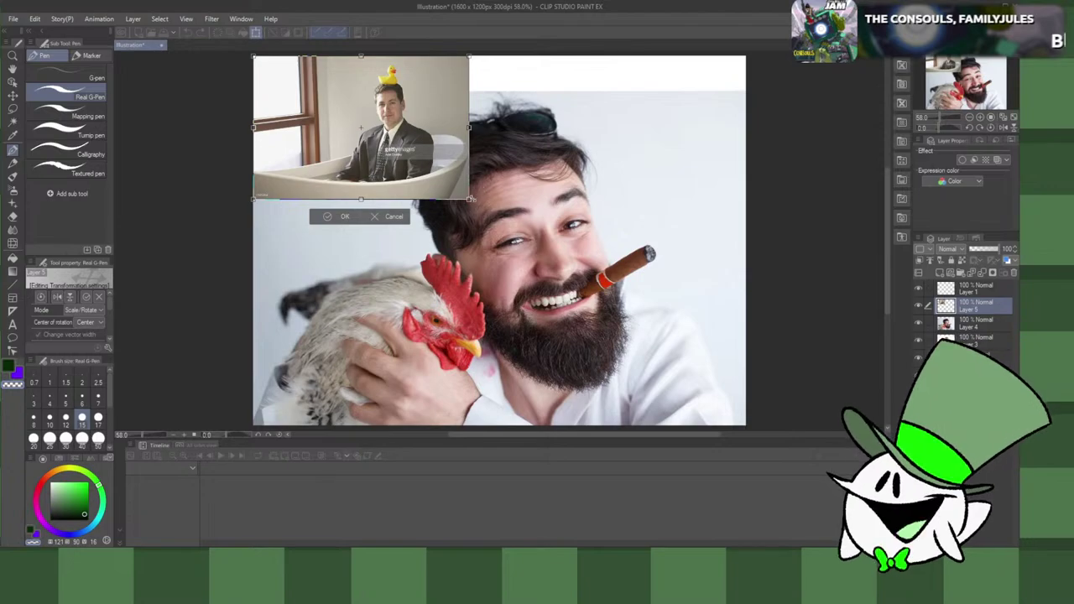
{"action": "left_click_drag", "start_coordinate": [470, 199], "coordinate": [753, 443]}
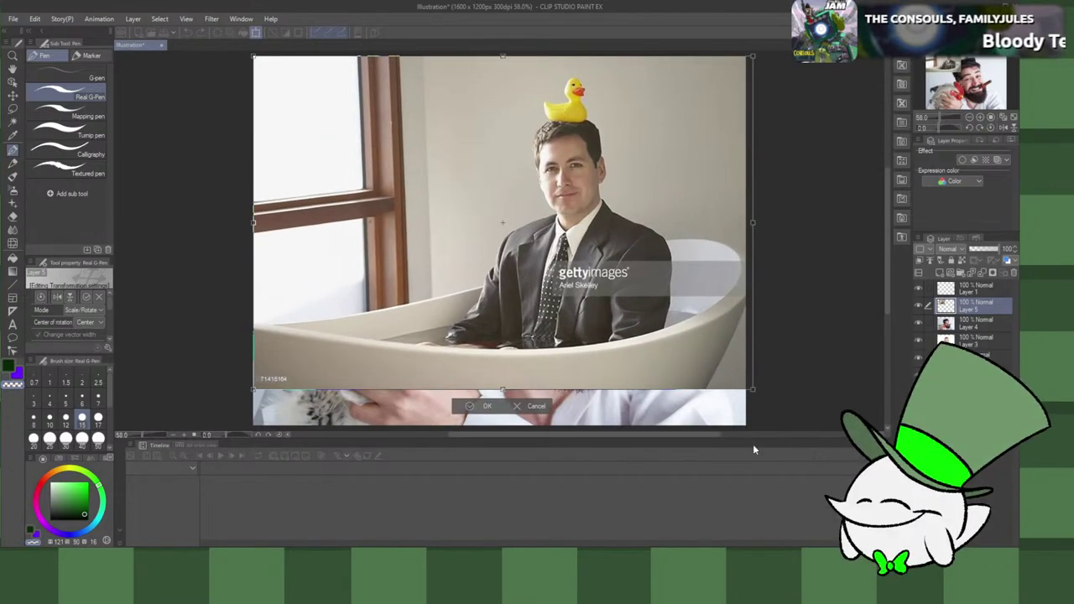
{"action": "left_click_drag", "start_coordinate": [684, 297], "coordinate": [680, 336]}
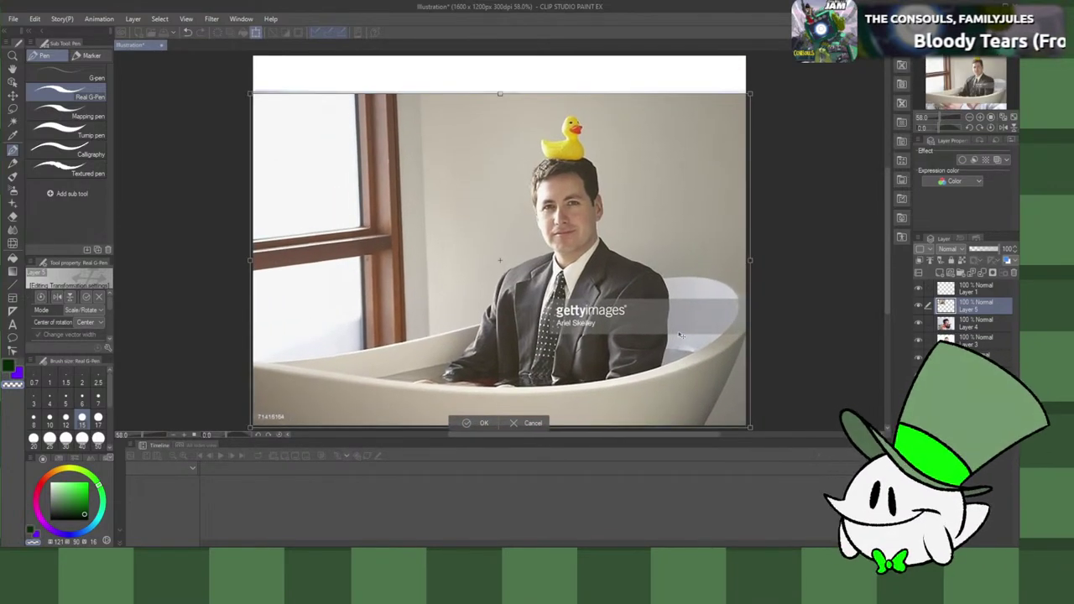
{"action": "left_click", "coordinate": [485, 423]}
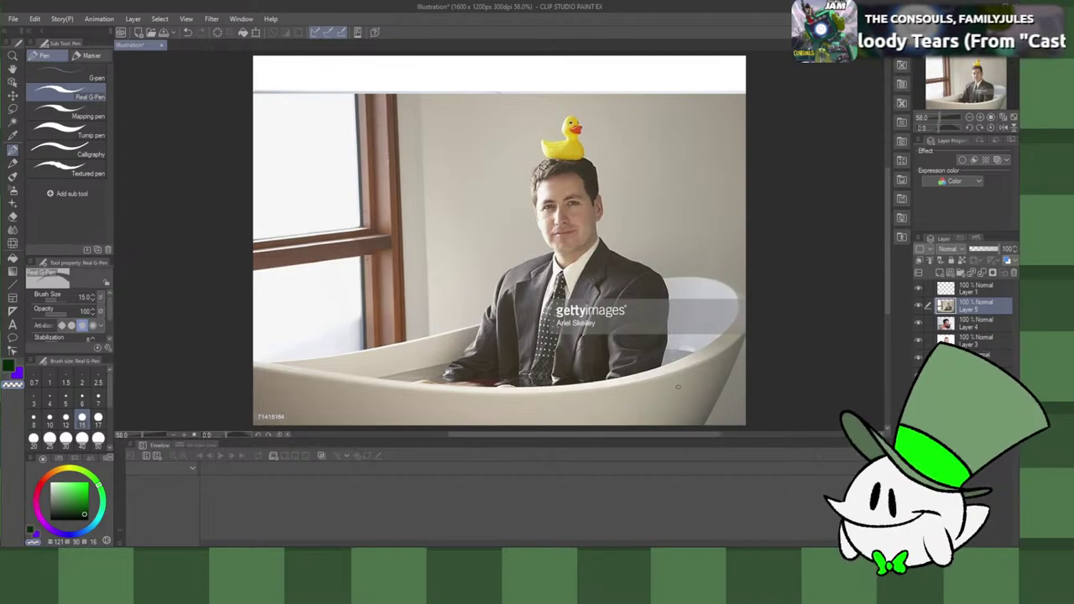
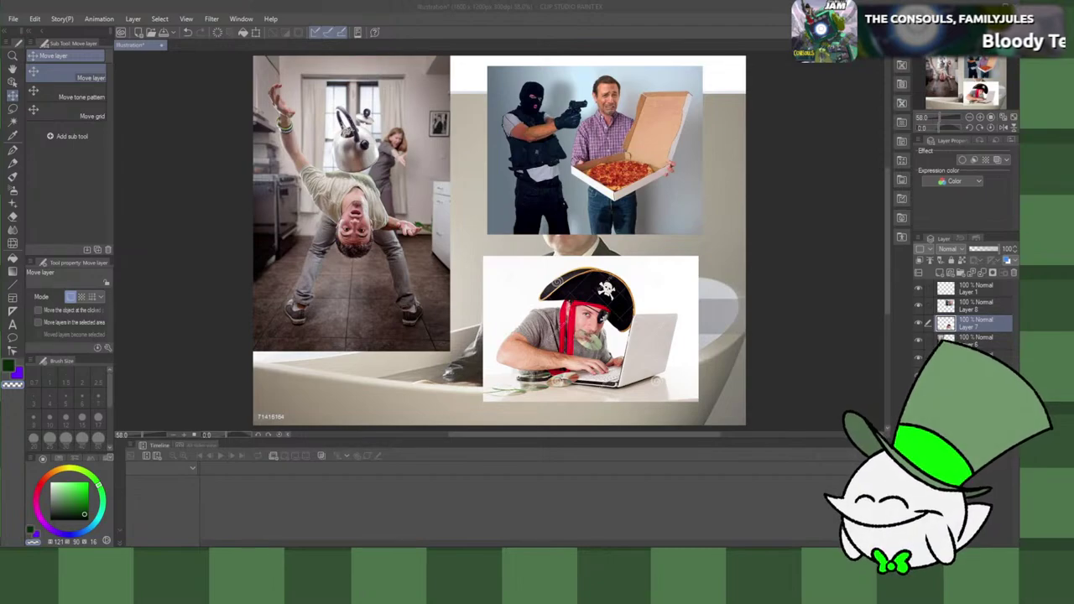
{"action": "left_click", "coordinate": [768, 387]}
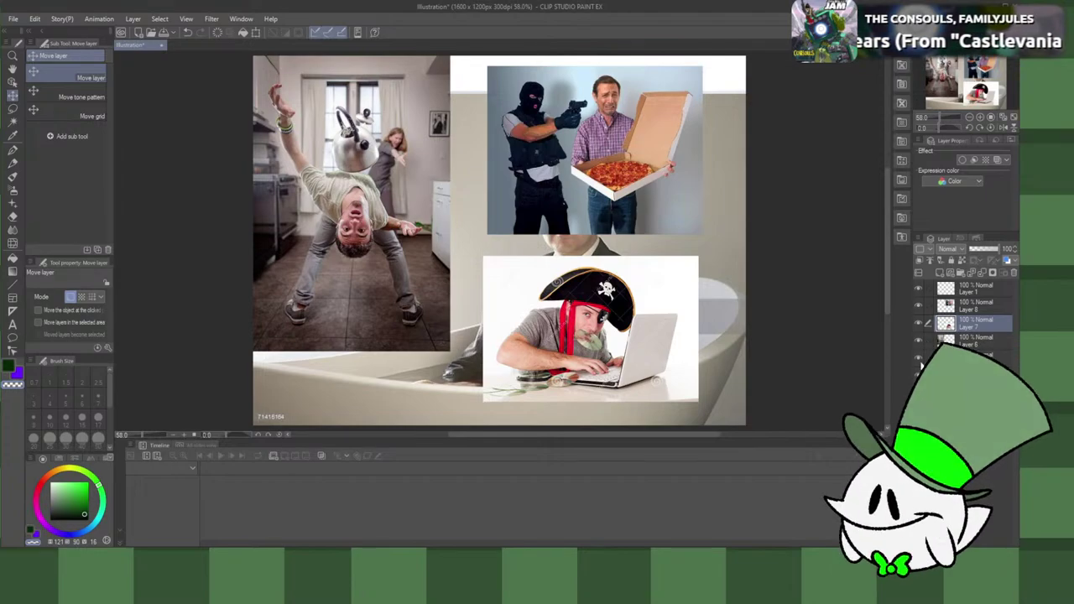
Step: Hide the upper photo layers to view the rooster photo, show them again, and nudge the pizza robbery photo slightly up
{"action": "left_click_drag", "start_coordinate": [918, 359], "coordinate": [917, 308]}
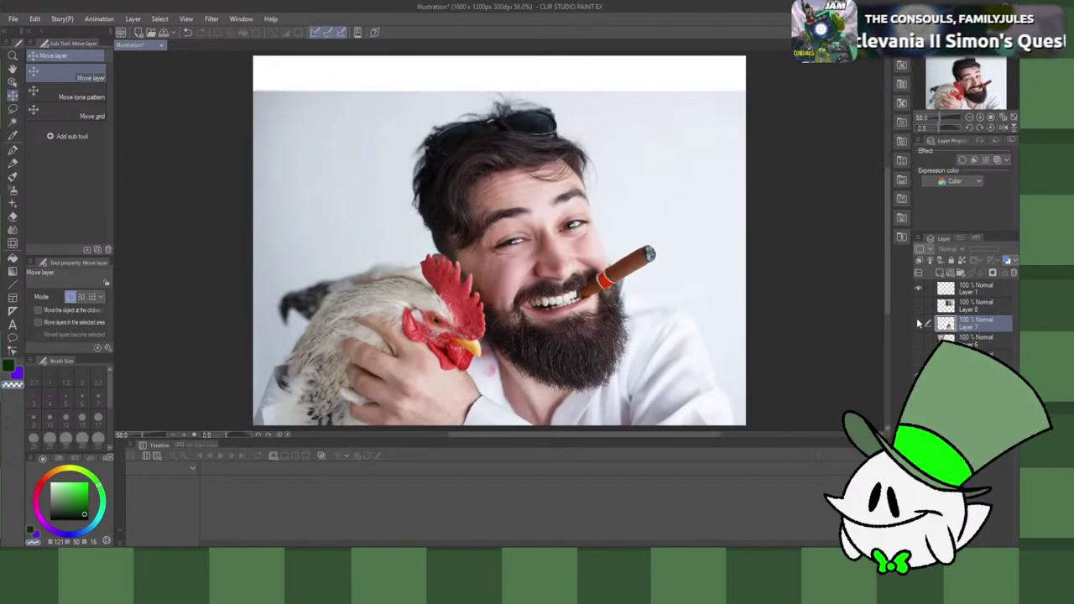
{"action": "left_click", "coordinate": [917, 304]}
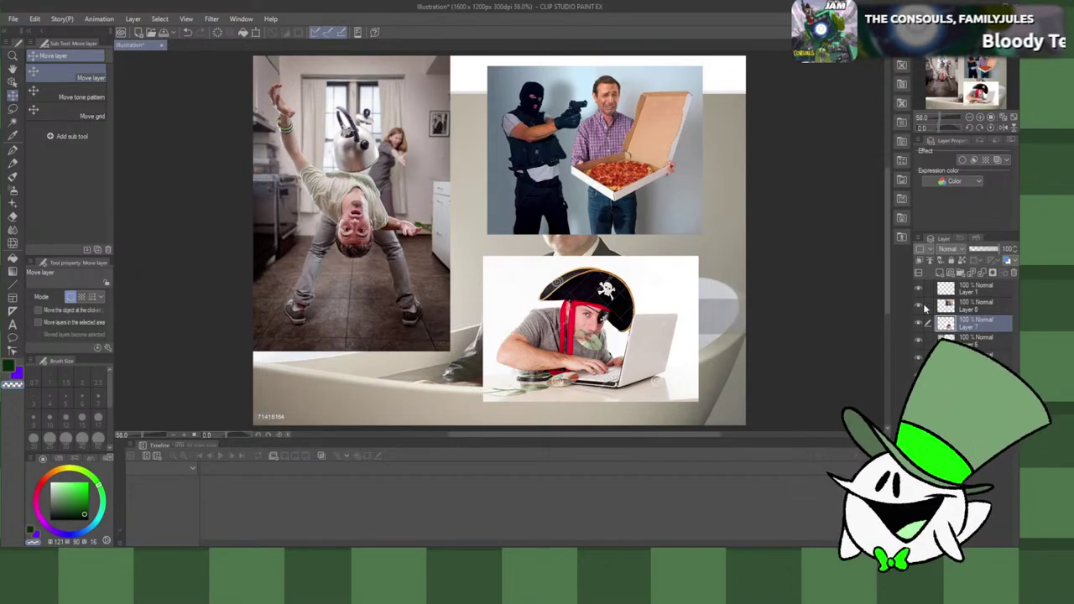
{"action": "left_click", "coordinate": [964, 305]}
{"action": "left_click_drag", "start_coordinate": [658, 216], "coordinate": [657, 215]}
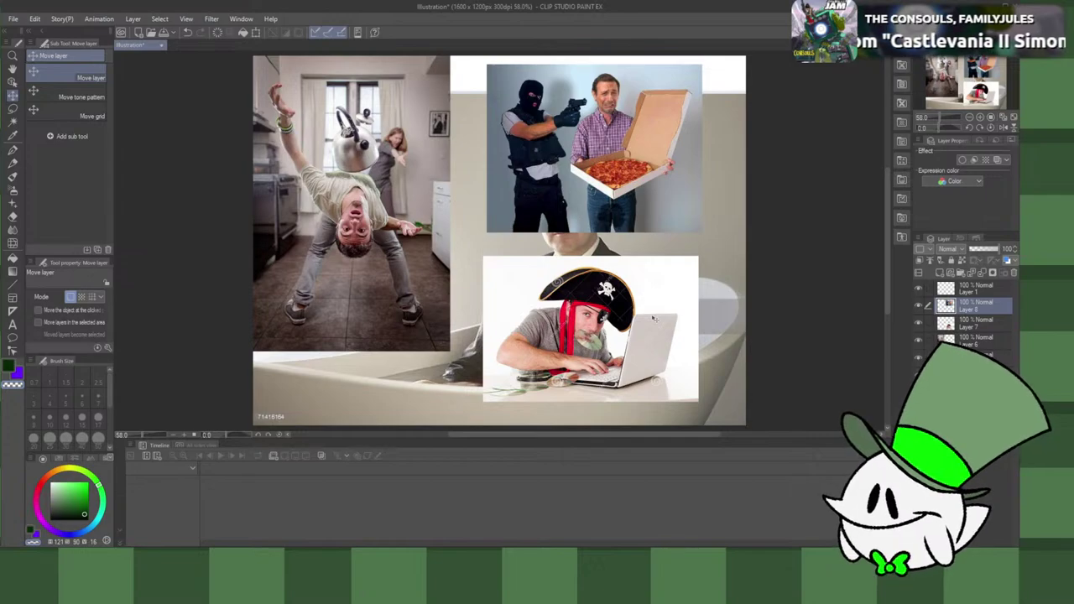
Step: Delete Layer 6 with the backward-bending man and Layer 7 with the pirate at the laptop
{"action": "left_click", "coordinate": [970, 341]}
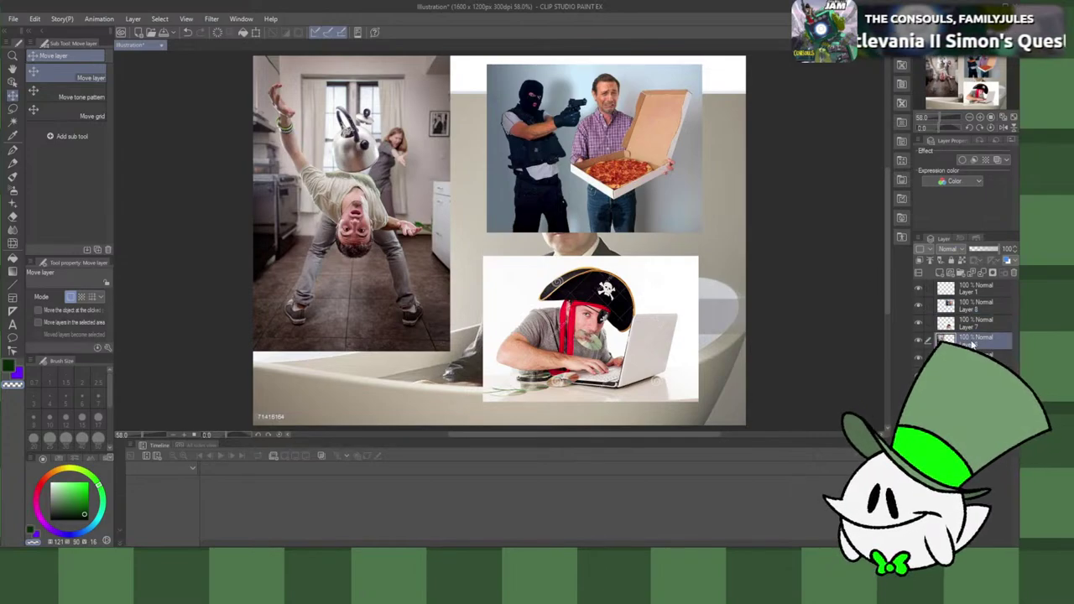
{"action": "left_click", "coordinate": [1013, 273]}
{"action": "left_click", "coordinate": [986, 327]}
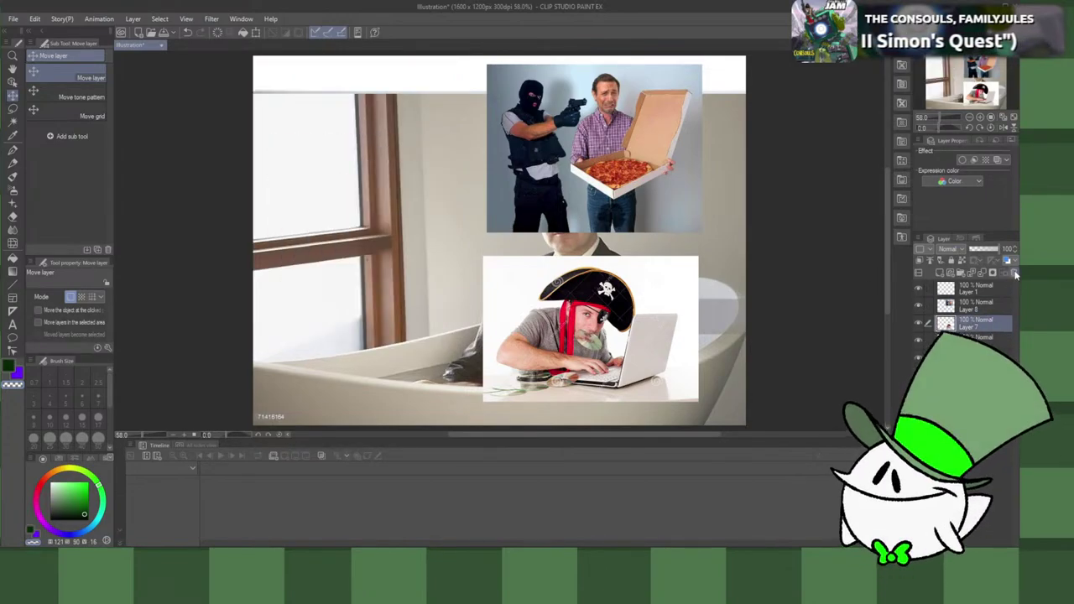
{"action": "left_click", "coordinate": [1012, 273]}
Step: Enlarge the pizza robbery photo on Layer 8 to nearly fill the canvas, centred and reaching the bottom edge
{"action": "left_click", "coordinate": [952, 310]}
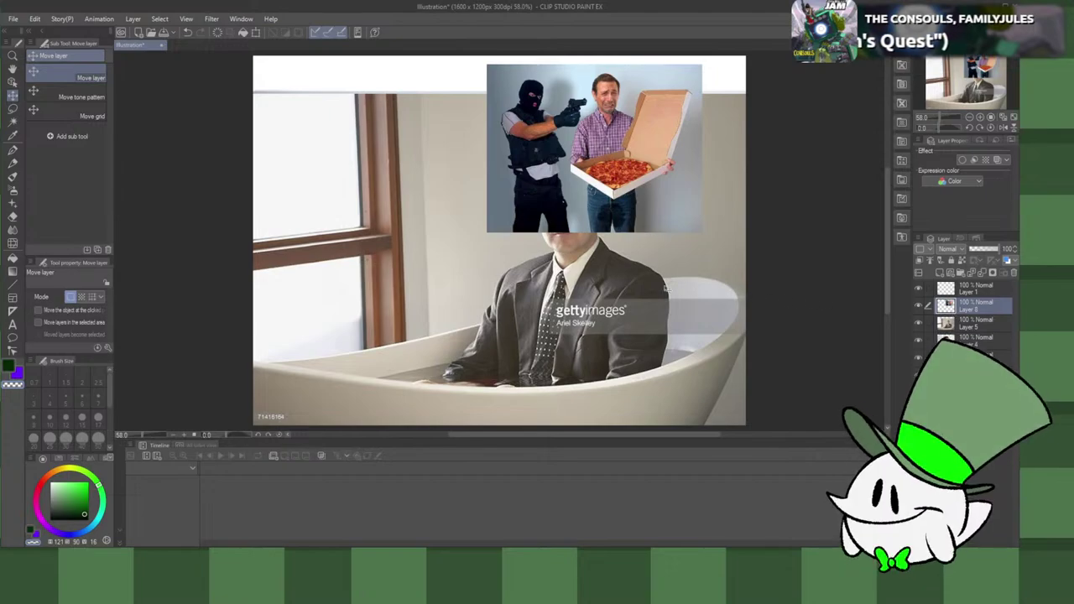
{"action": "key", "text": "ctrl+t"}
{"action": "left_click_drag", "start_coordinate": [703, 233], "coordinate": [853, 351]}
{"action": "left_click_drag", "start_coordinate": [782, 280], "coordinate": [606, 292]}
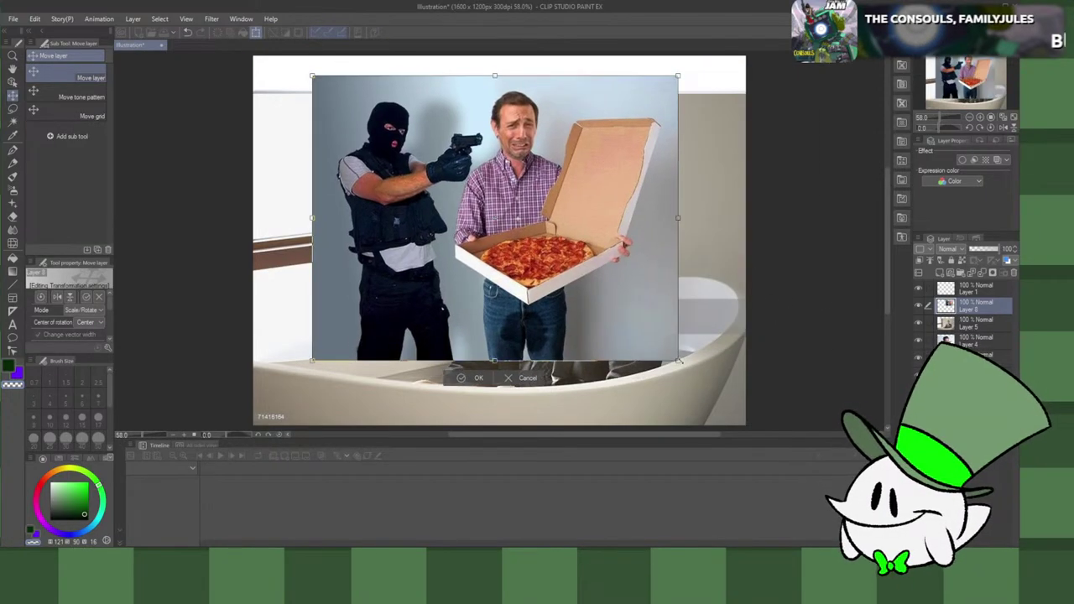
{"action": "left_click_drag", "start_coordinate": [678, 361], "coordinate": [655, 351]}
{"action": "left_click", "coordinate": [469, 424]}
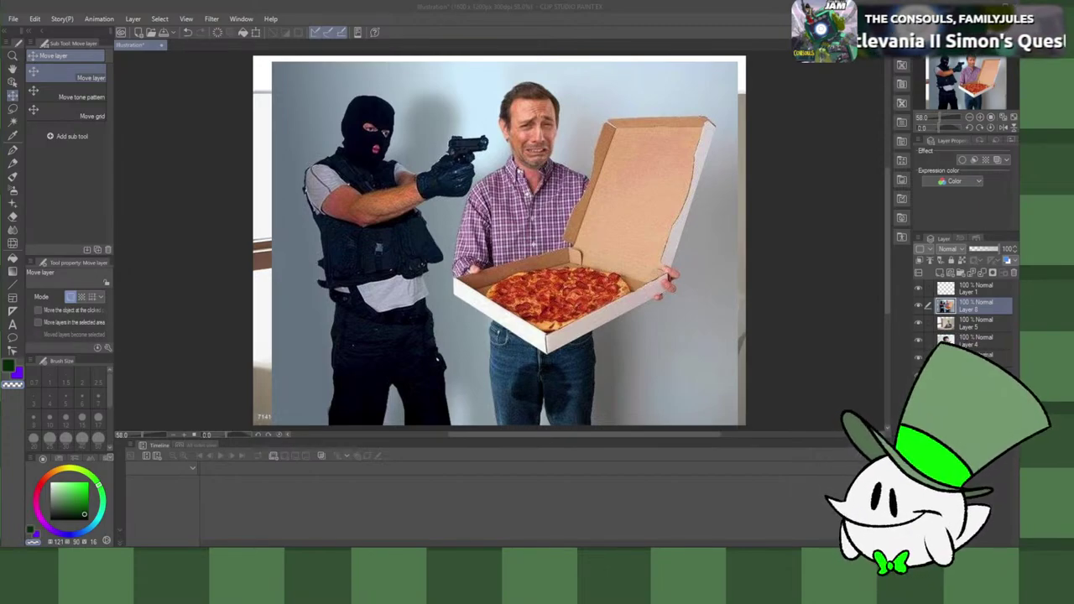
{"action": "key", "text": "alt+Tab"}
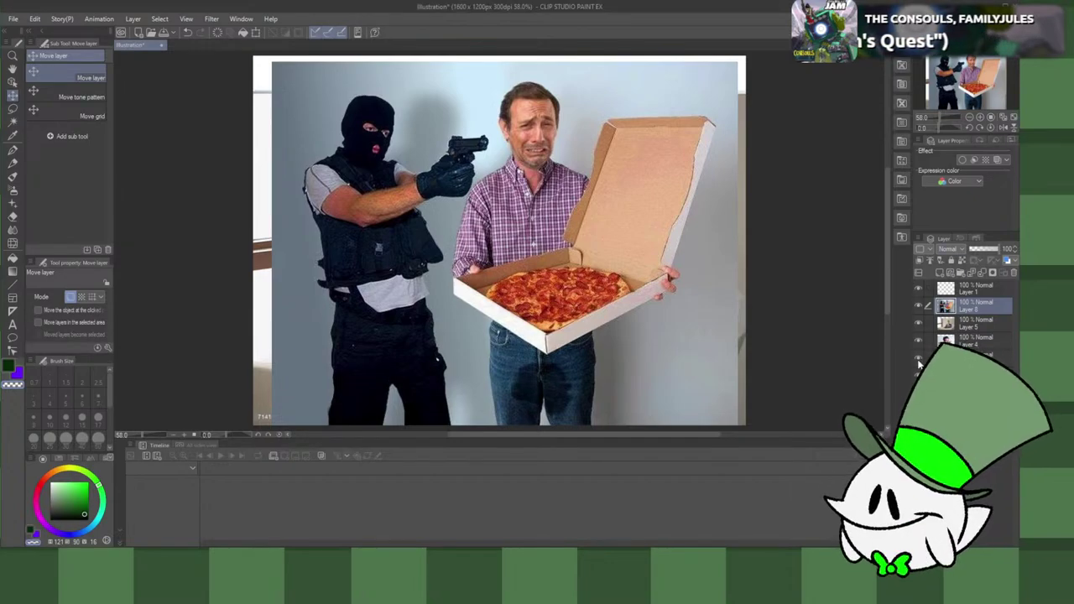
Step: Hide the other photos, move Layer 2 directly beneath Layer 1, and ready the visible Layer 1 for drawing with the Real G-Pen
{"action": "left_click", "coordinate": [918, 304]}
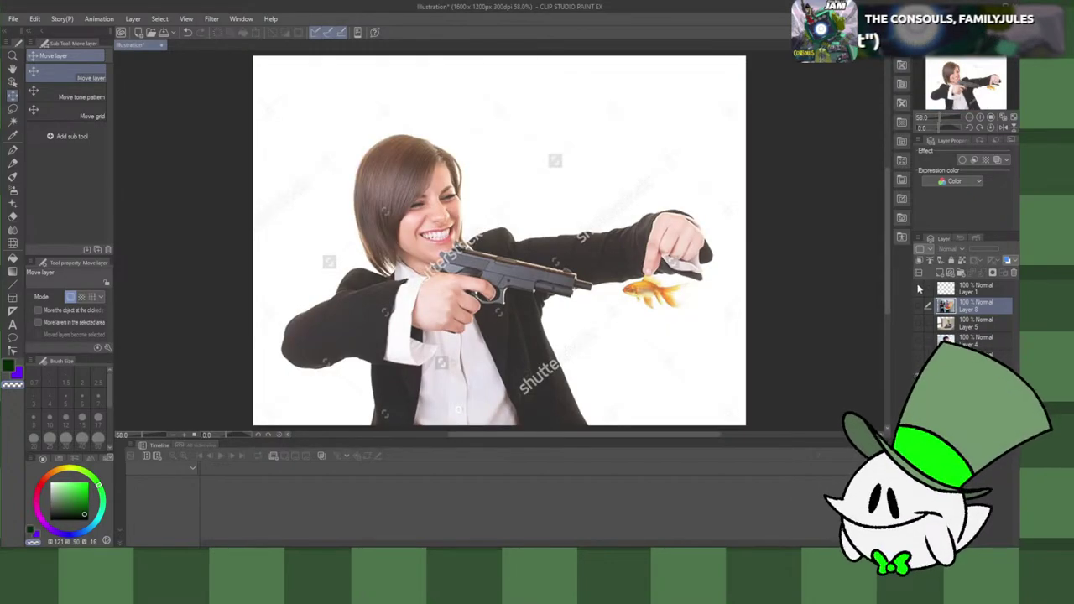
{"action": "left_click_drag", "start_coordinate": [965, 374], "coordinate": [969, 313]}
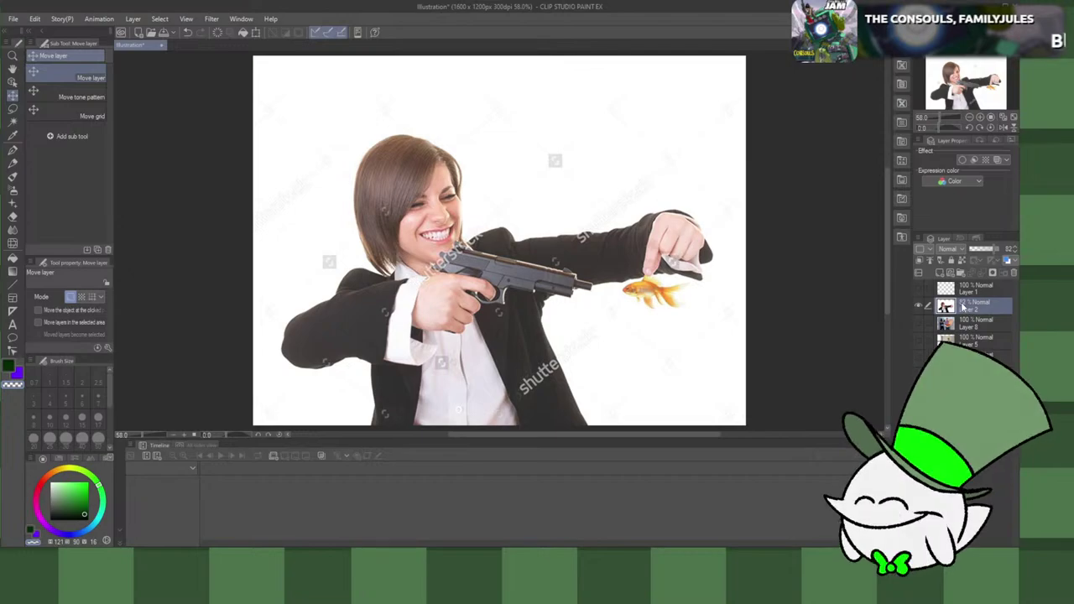
{"action": "left_click", "coordinate": [967, 288]}
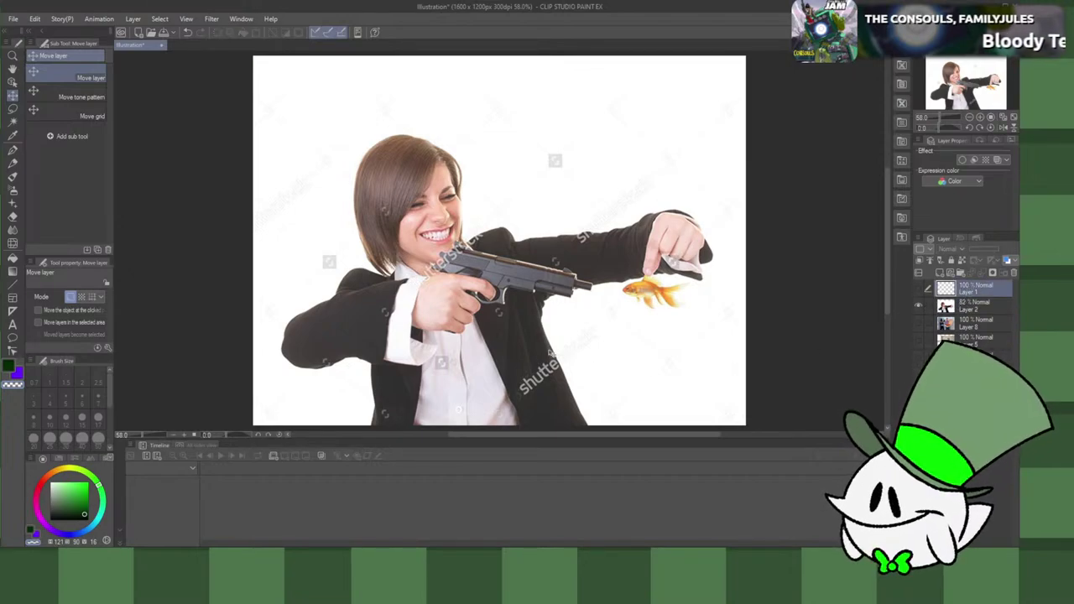
{"action": "key", "text": "p"}
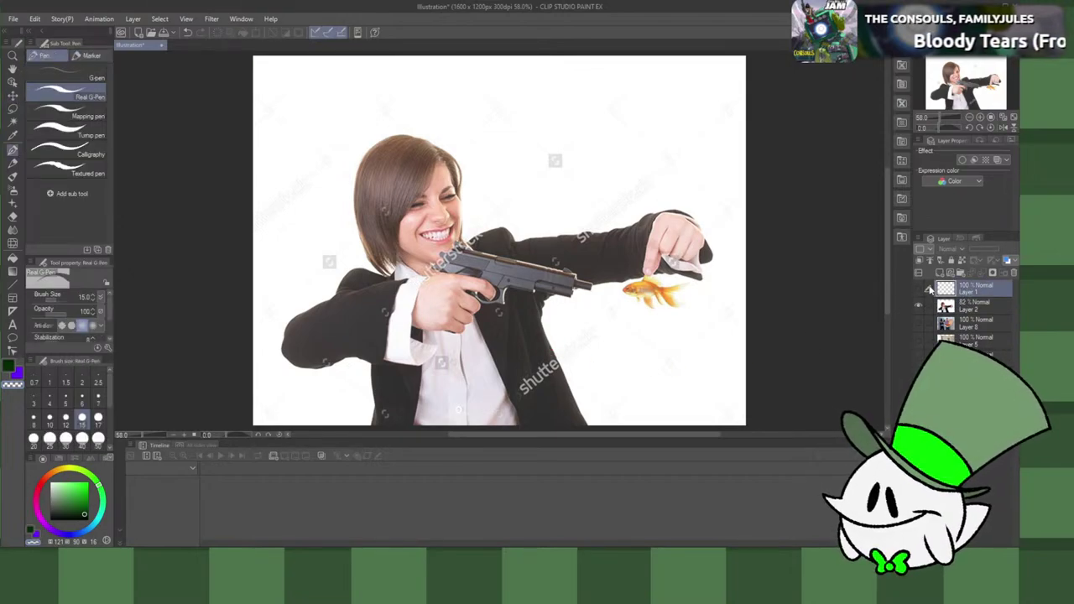
{"action": "left_click", "coordinate": [920, 289]}
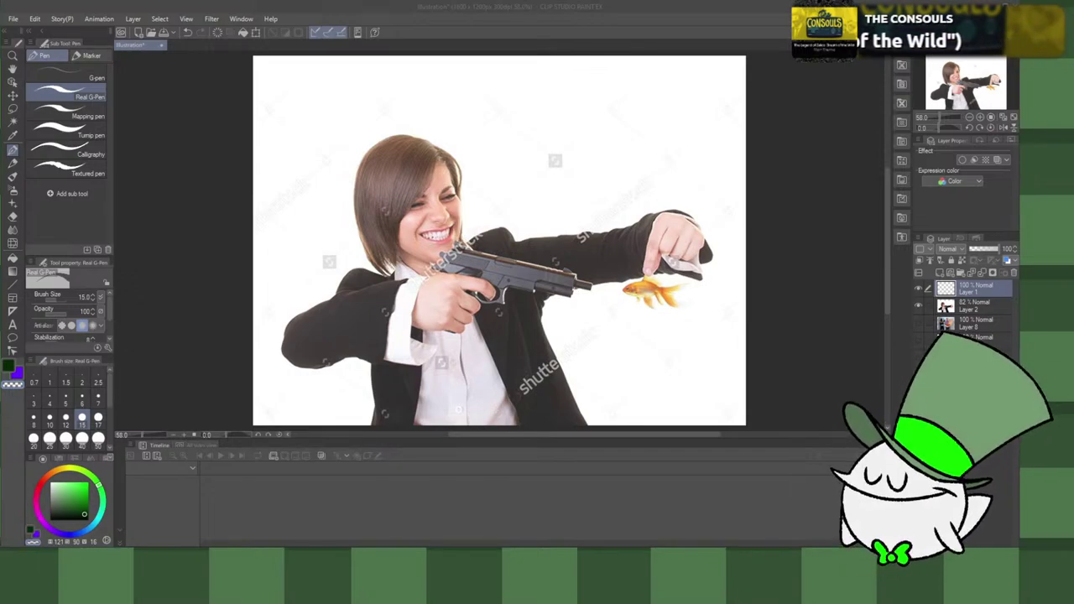
Step: Import the character avatar images as separate layers and move them all together to the canvas's upper-left corner
{"action": "left_click", "coordinate": [13, 19]}
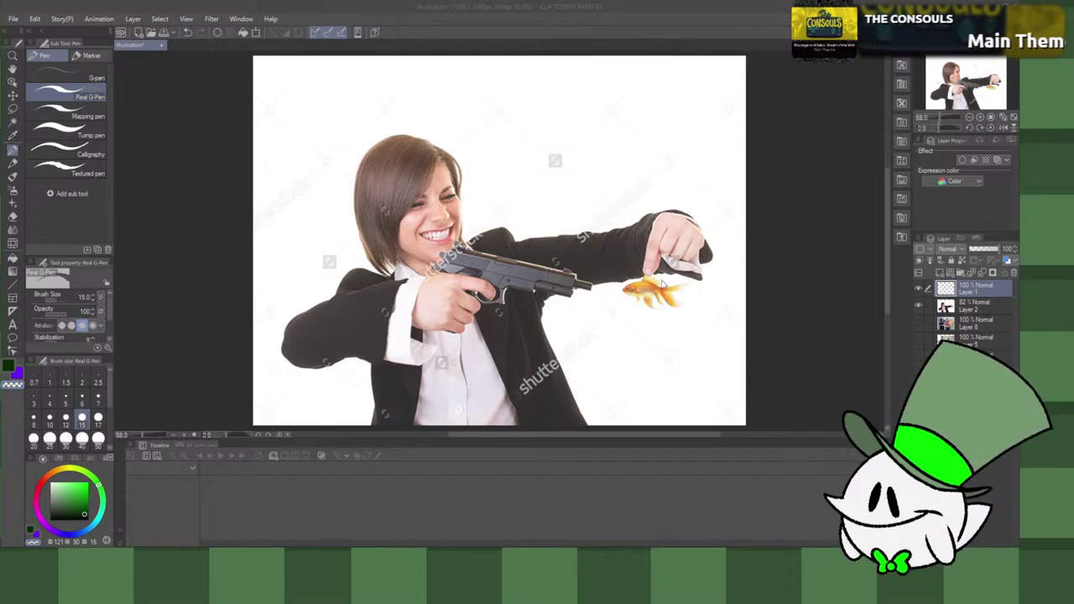
{"action": "key", "text": "ctrl+v"}
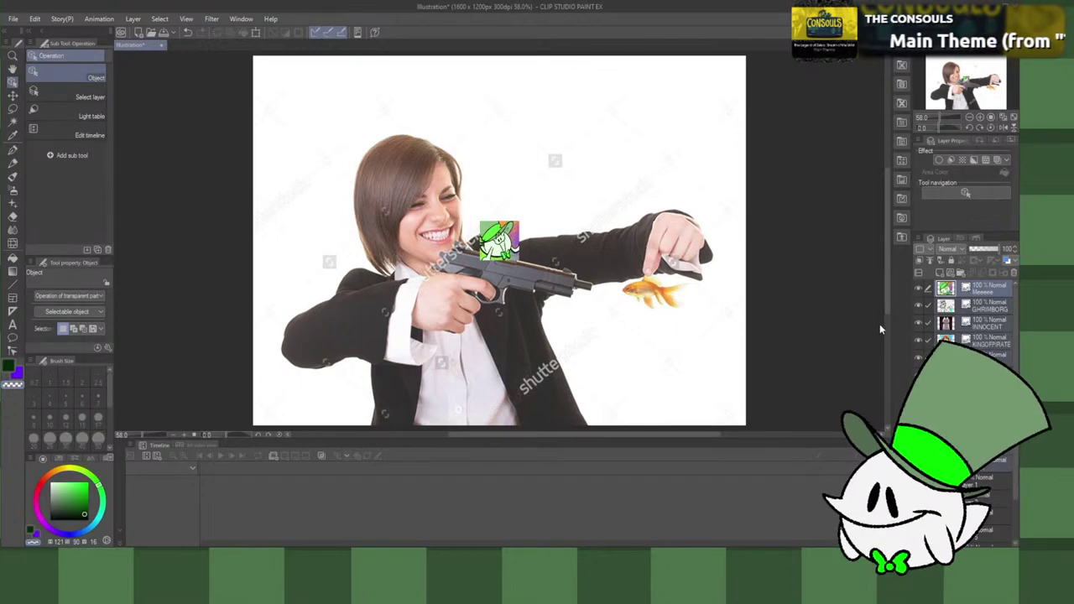
{"action": "key", "text": "k"}
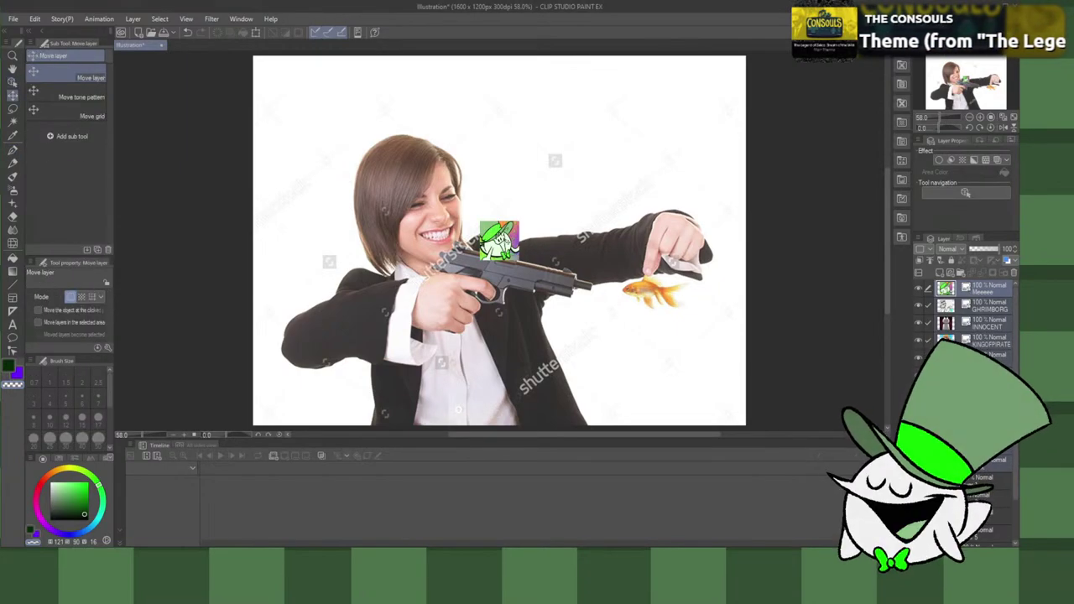
{"action": "left_click_drag", "start_coordinate": [553, 245], "coordinate": [327, 79]}
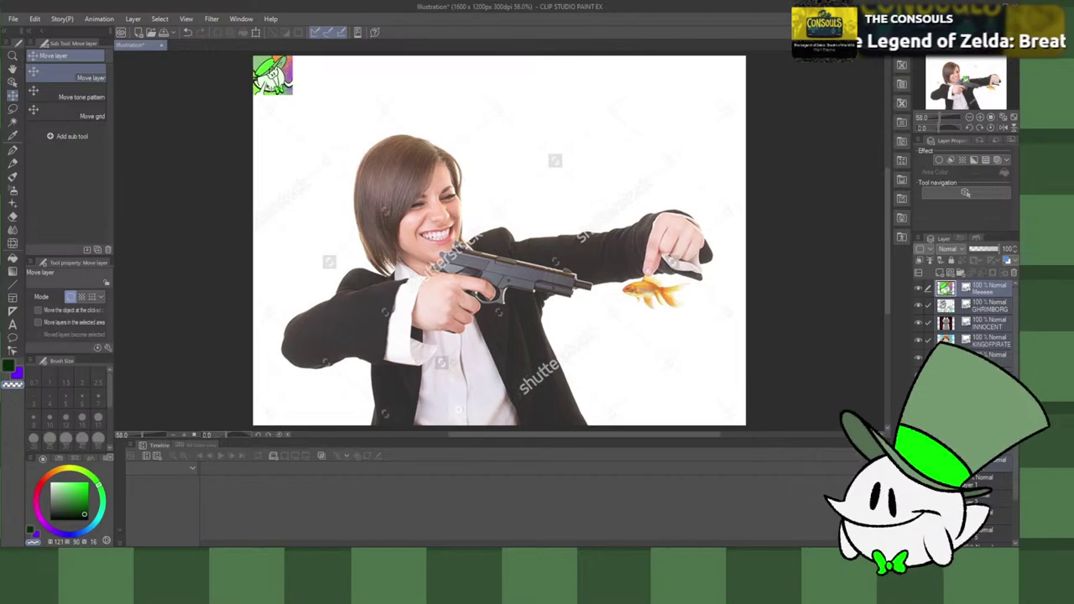
Step: Arrange the avatar layers one by one side by side in a row along the canvas's top edge
{"action": "left_click", "coordinate": [973, 309]}
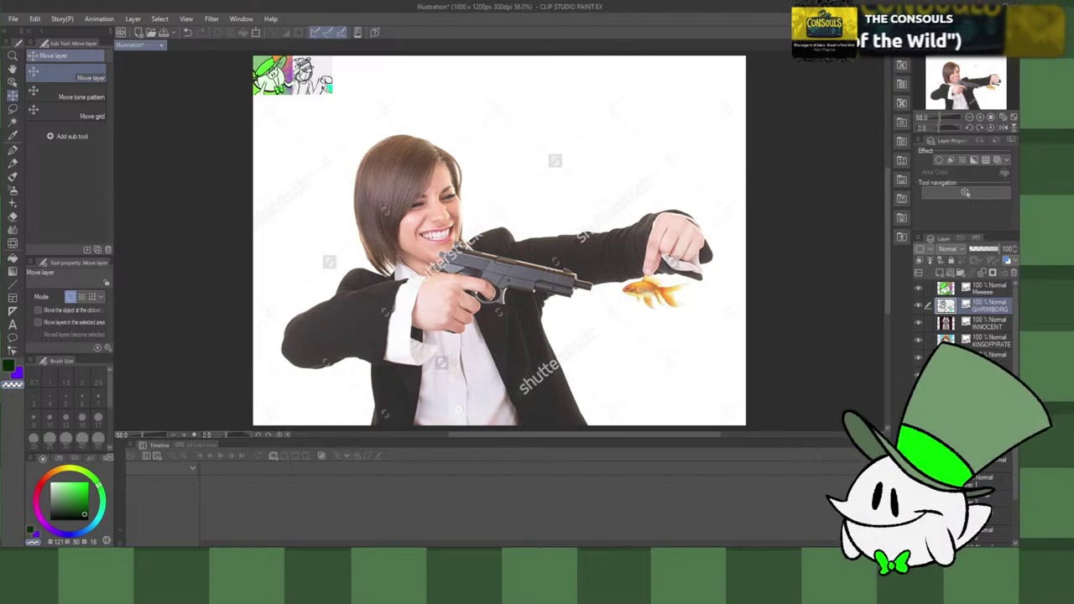
{"action": "left_click", "coordinate": [952, 326]}
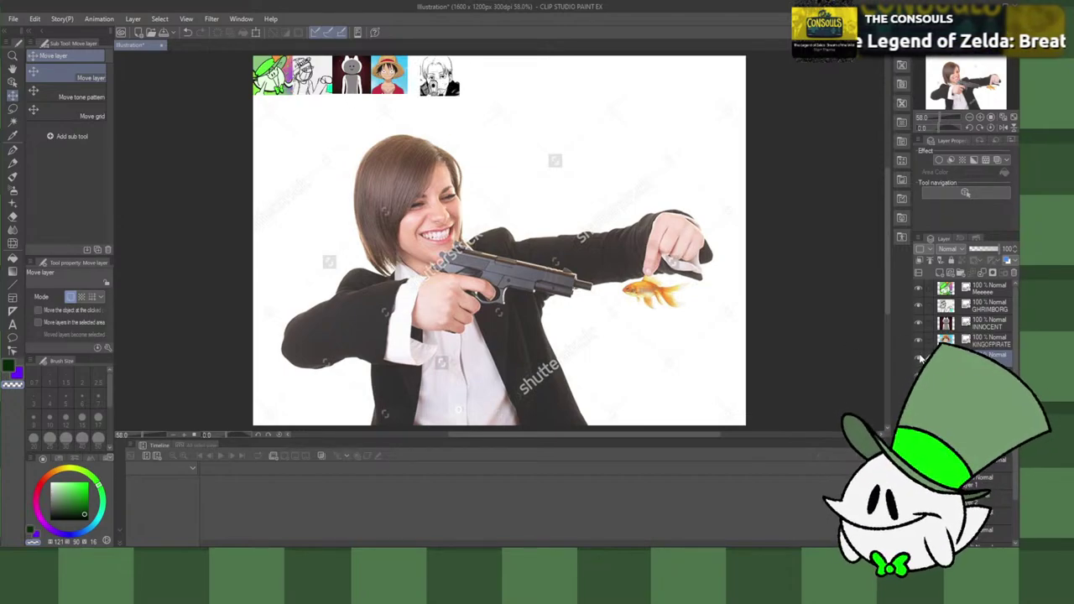
{"action": "left_click", "coordinate": [918, 358]}
{"action": "left_click", "coordinate": [978, 375]}
{"action": "left_click_drag", "start_coordinate": [272, 91], "coordinate": [426, 87]}
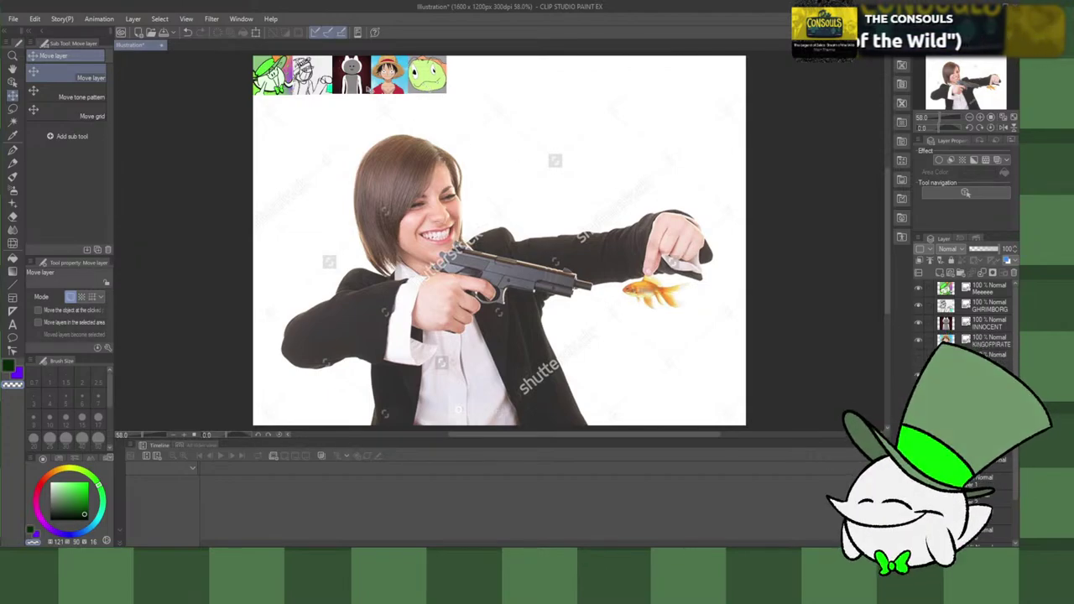
{"action": "left_click_drag", "start_coordinate": [285, 85], "coordinate": [471, 85]}
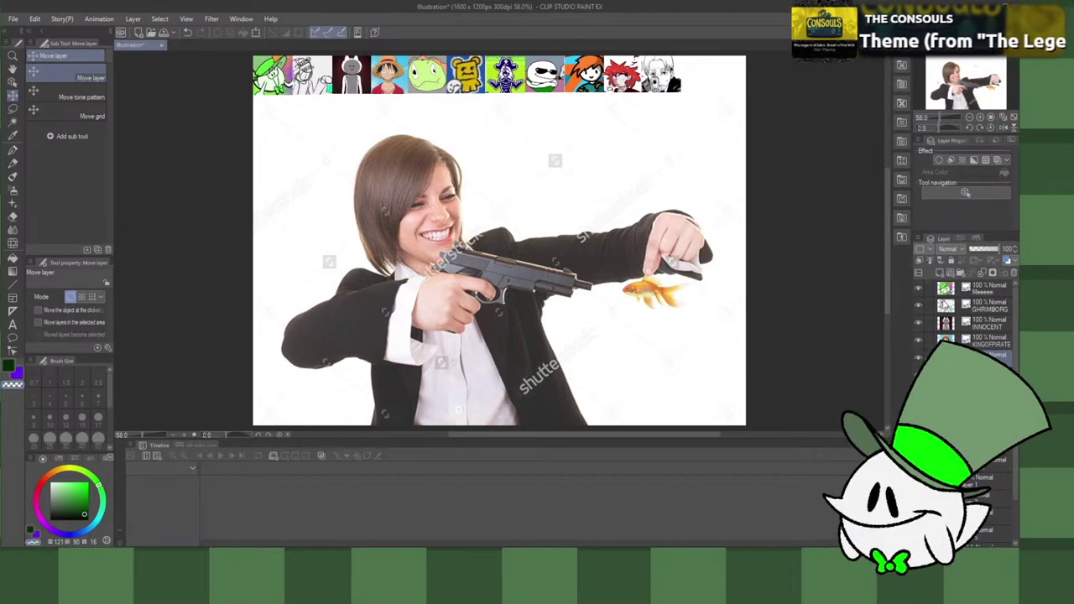
Step: Group all the avatar layers in a new folder, and collapse and hide the folder
{"action": "left_click", "coordinate": [960, 273]}
{"action": "scroll", "coordinate": [948, 312], "scroll_direction": "down", "scroll_amount": 2}
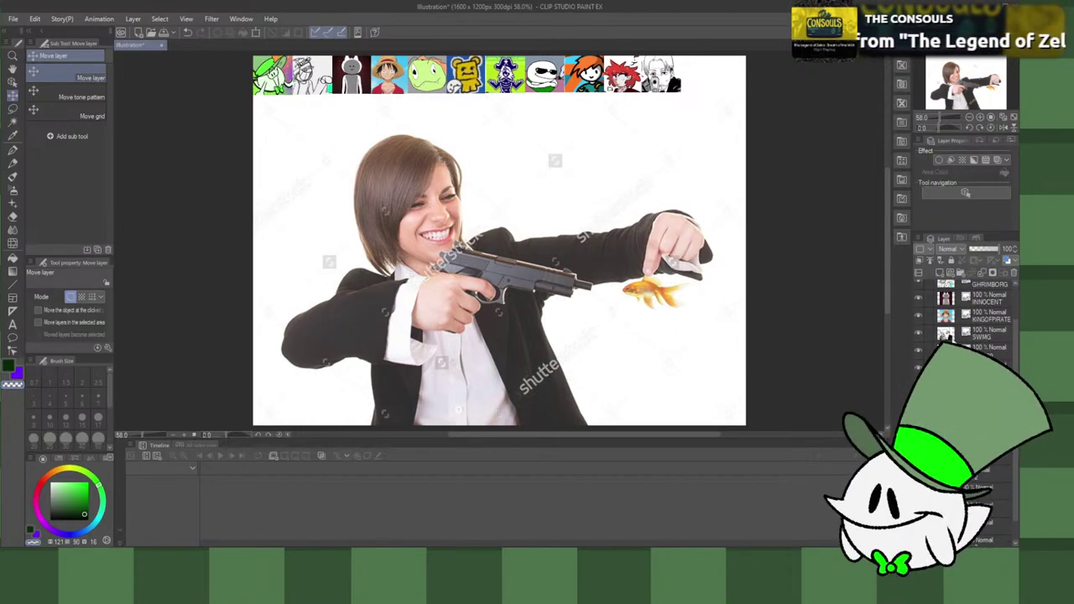
{"action": "scroll", "coordinate": [947, 291], "scroll_direction": "up", "scroll_amount": 2}
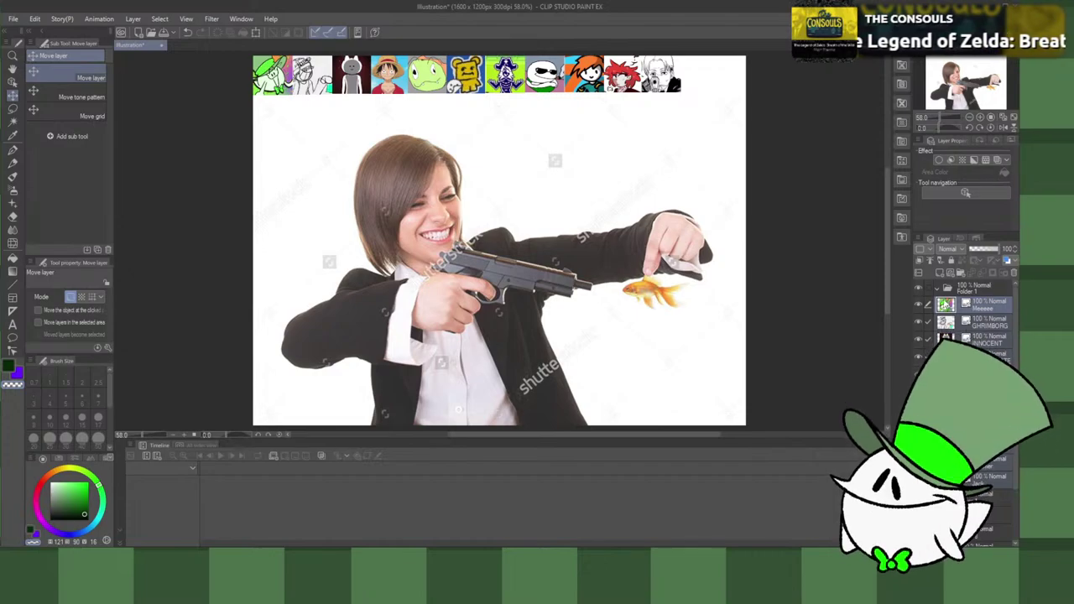
{"action": "left_click", "coordinate": [937, 288]}
{"action": "left_click", "coordinate": [919, 288]}
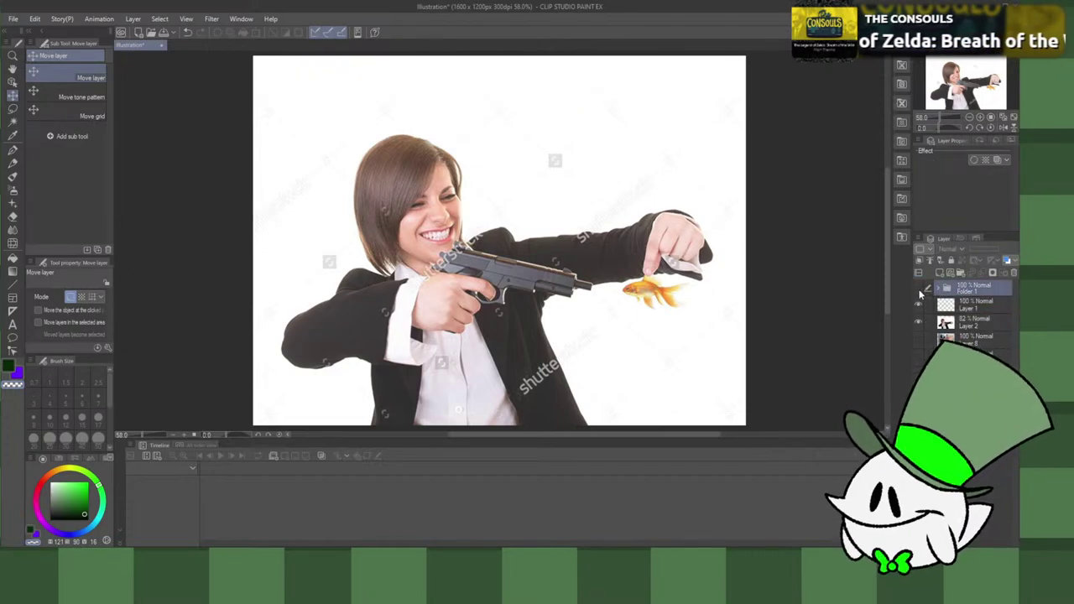
Step: View the pizza, bathtub, rooster and spaghetti photos one at a time, and return to Layer 2 with the avatar folder shown
{"action": "left_click", "coordinate": [965, 322]}
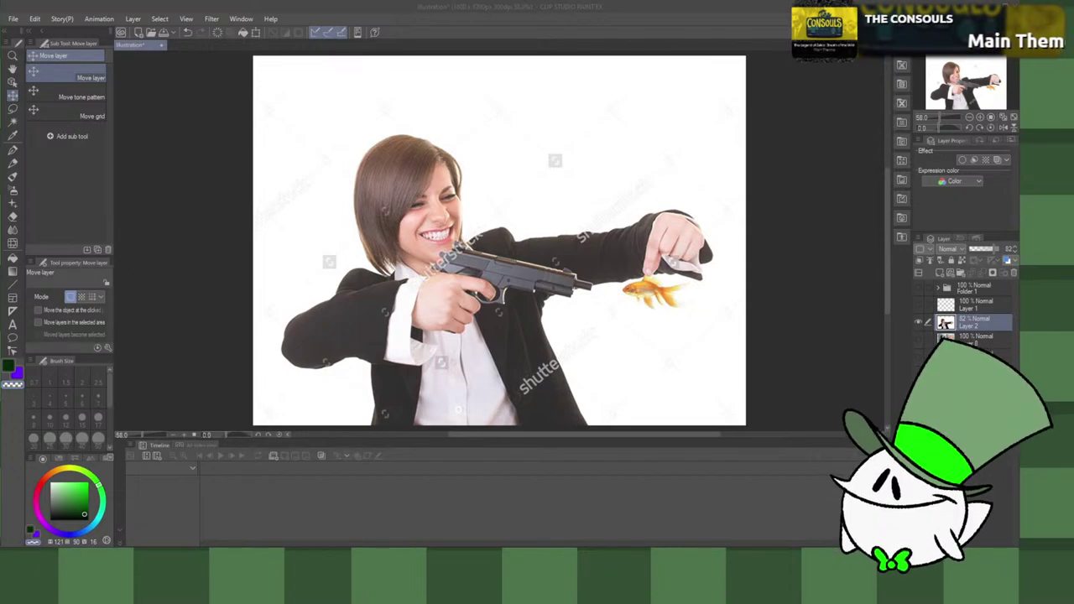
{"action": "left_click", "coordinate": [957, 340]}
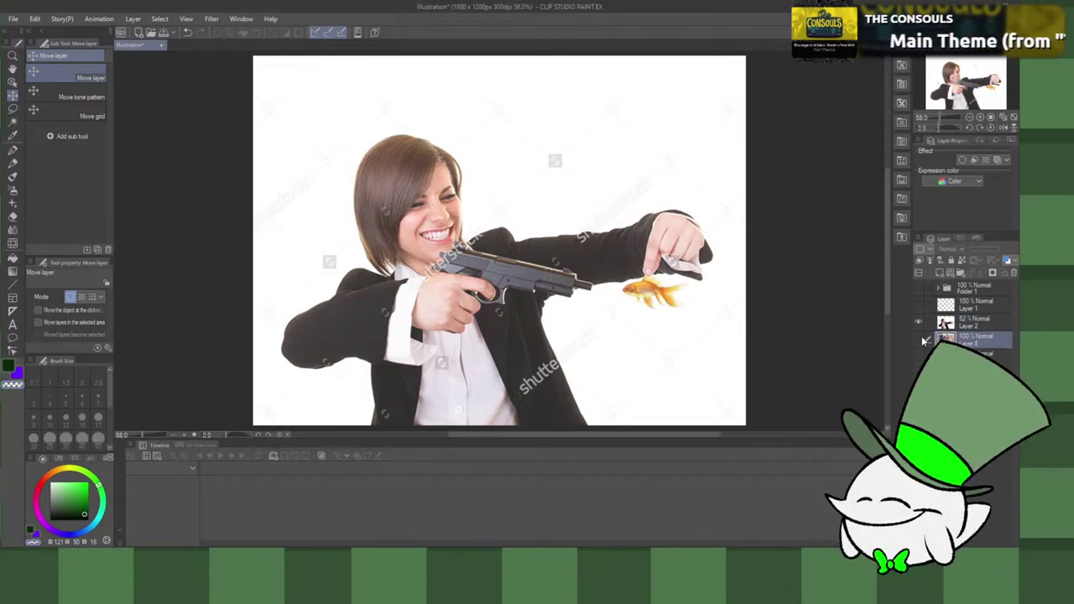
{"action": "left_click", "coordinate": [918, 322]}
{"action": "left_click", "coordinate": [918, 340]}
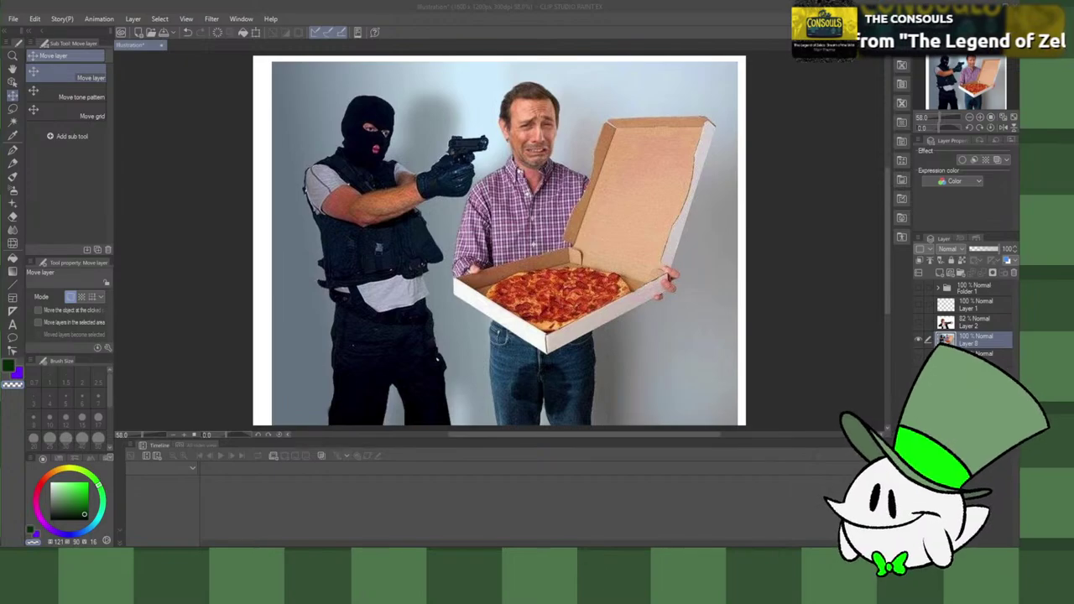
{"action": "left_click", "coordinate": [918, 339]}
{"action": "left_click", "coordinate": [918, 357]}
{"action": "left_click", "coordinate": [969, 356]}
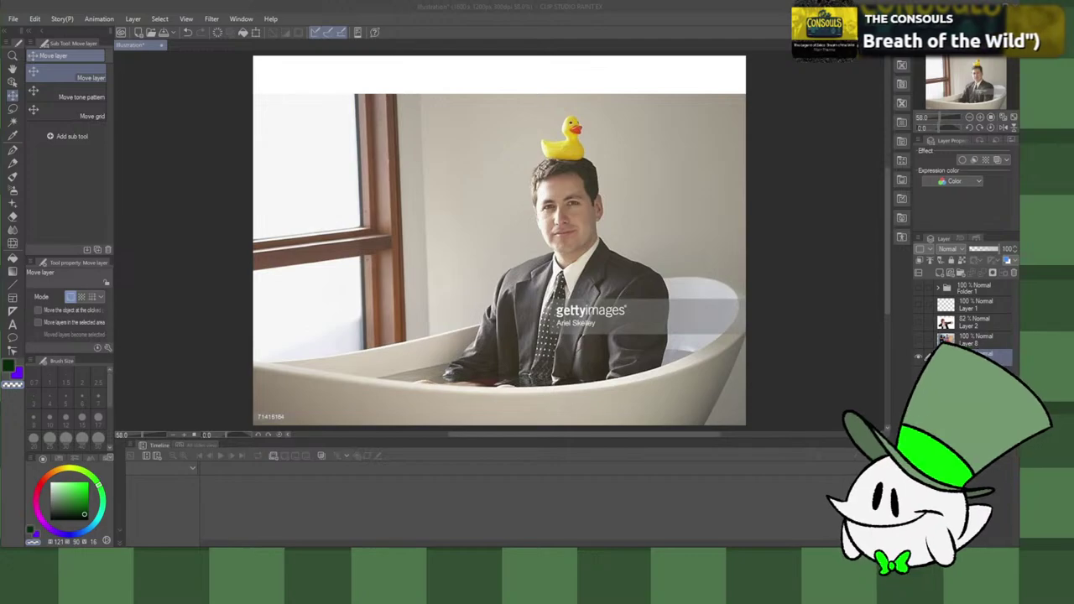
{"action": "left_click", "coordinate": [918, 373]}
{"action": "left_click", "coordinate": [918, 356]}
{"action": "left_click", "coordinate": [970, 373]}
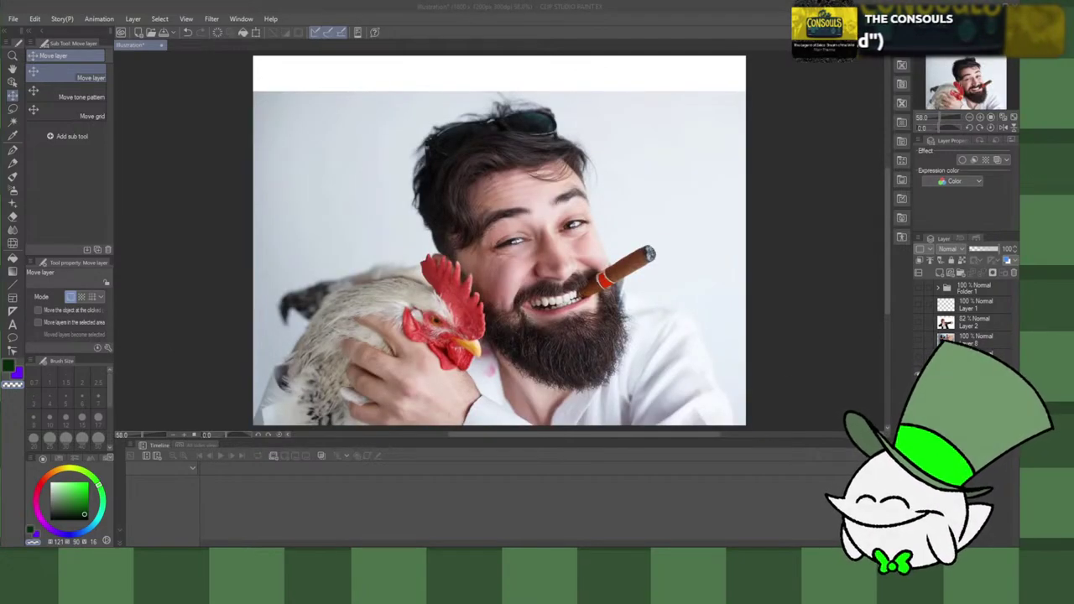
{"action": "left_click", "coordinate": [918, 374]}
{"action": "left_click", "coordinate": [918, 390]}
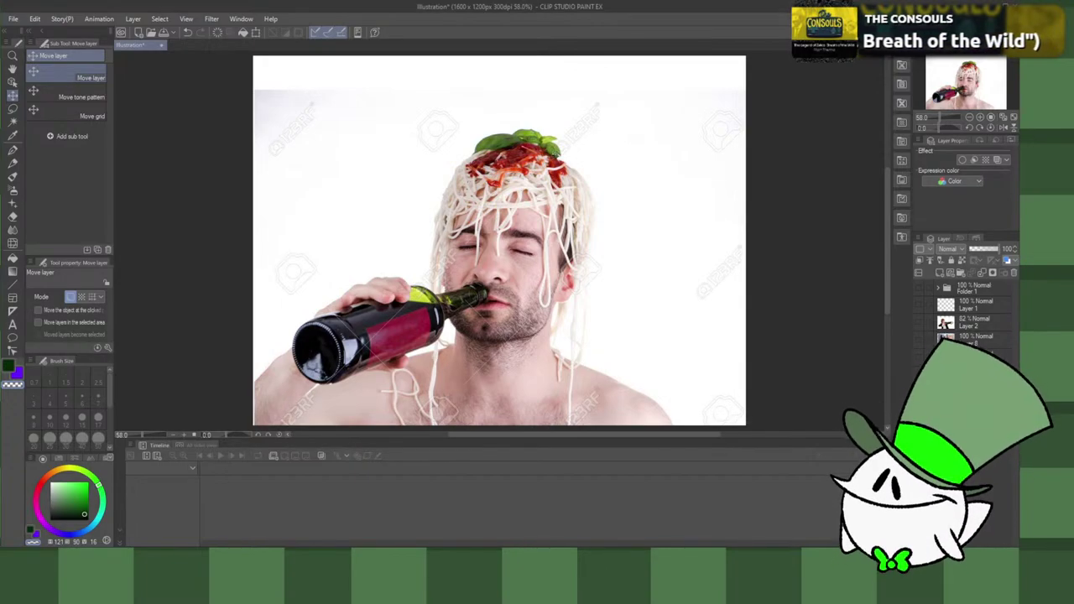
{"action": "left_click", "coordinate": [920, 375]}
{"action": "left_click", "coordinate": [919, 321]}
{"action": "left_click", "coordinate": [919, 288]}
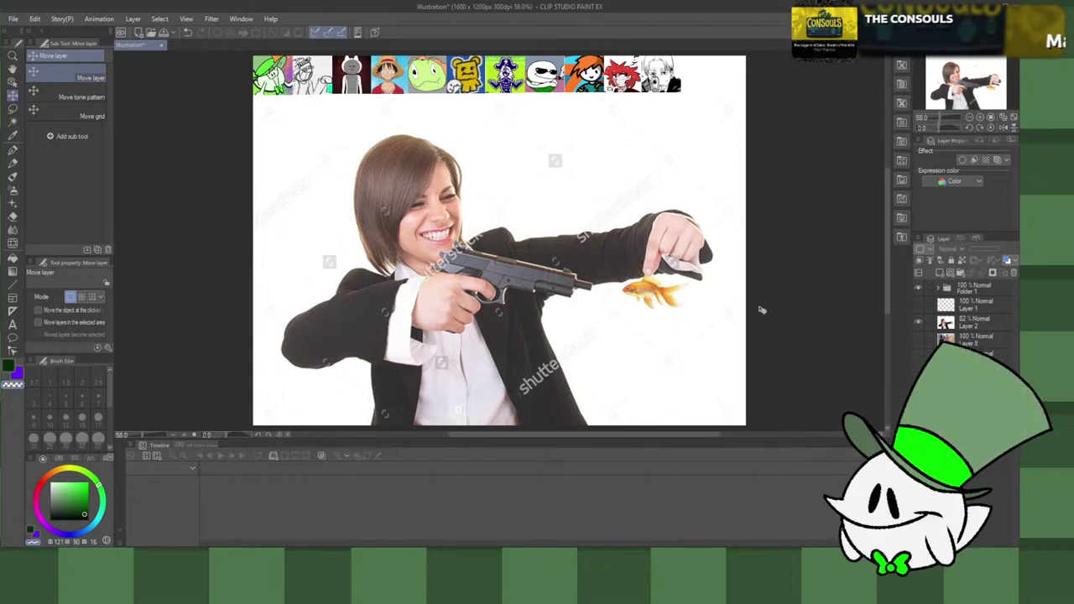
Step: Expand Folder 1 and adjust the position of the second avatar in the top row
{"action": "left_click", "coordinate": [941, 289]}
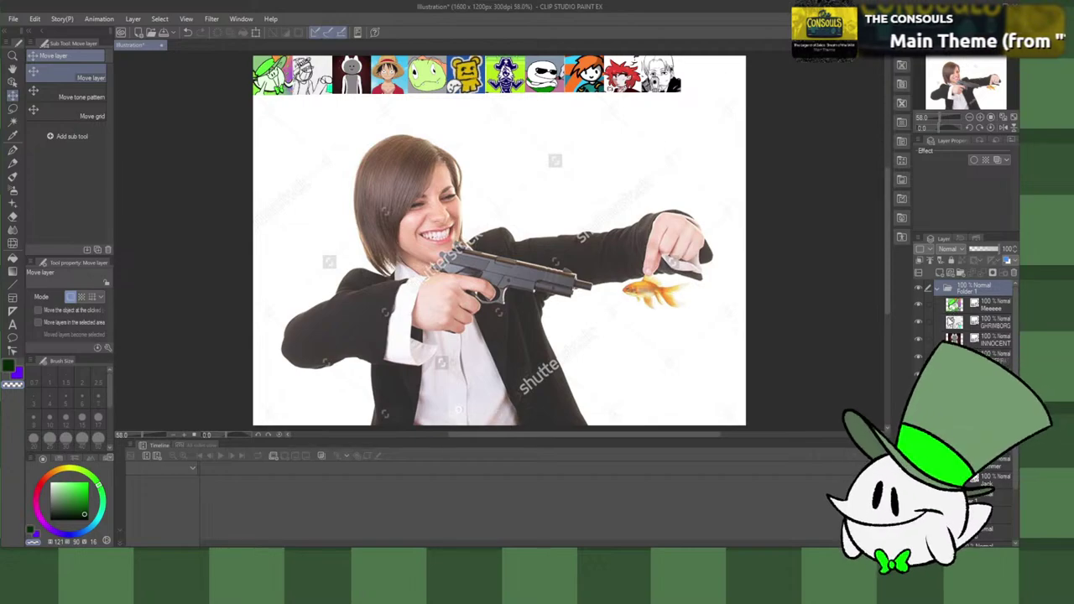
{"action": "left_click", "coordinate": [954, 326]}
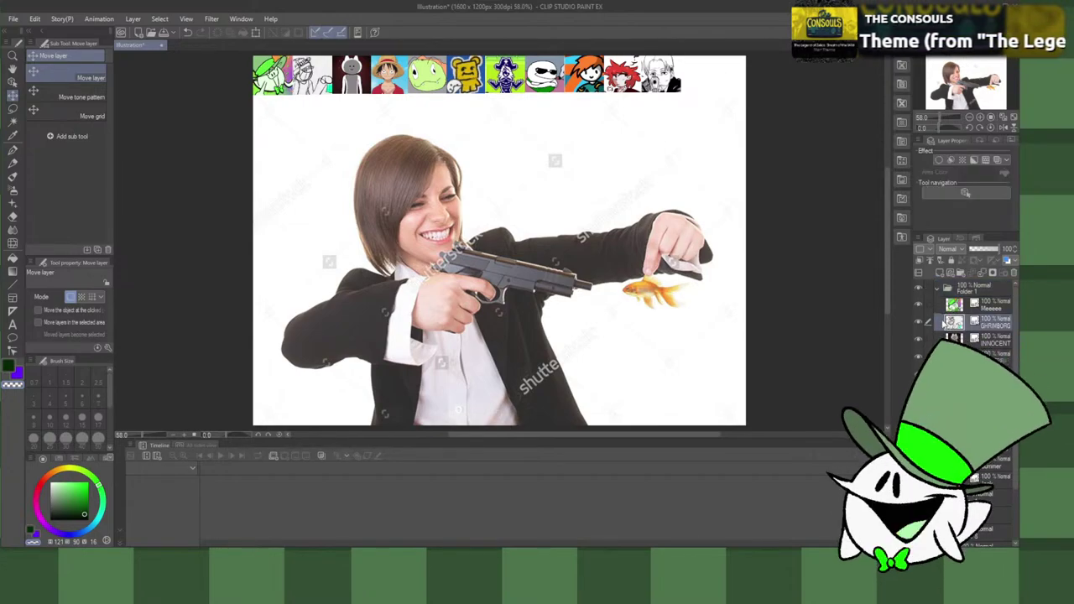
{"action": "left_click_drag", "start_coordinate": [313, 76], "coordinate": [325, 95]}
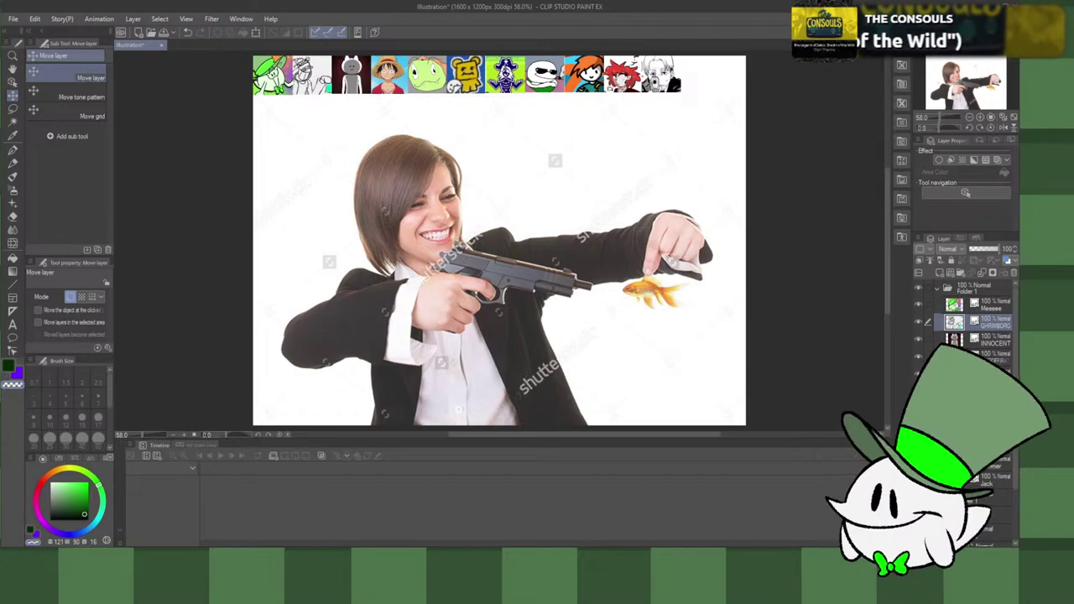
Step: Collapse Folder 1, leaving the goldfish photo layer shown
{"action": "left_click", "coordinate": [938, 287]}
{"action": "left_click", "coordinate": [918, 322]}
{"action": "left_click", "coordinate": [918, 322]}
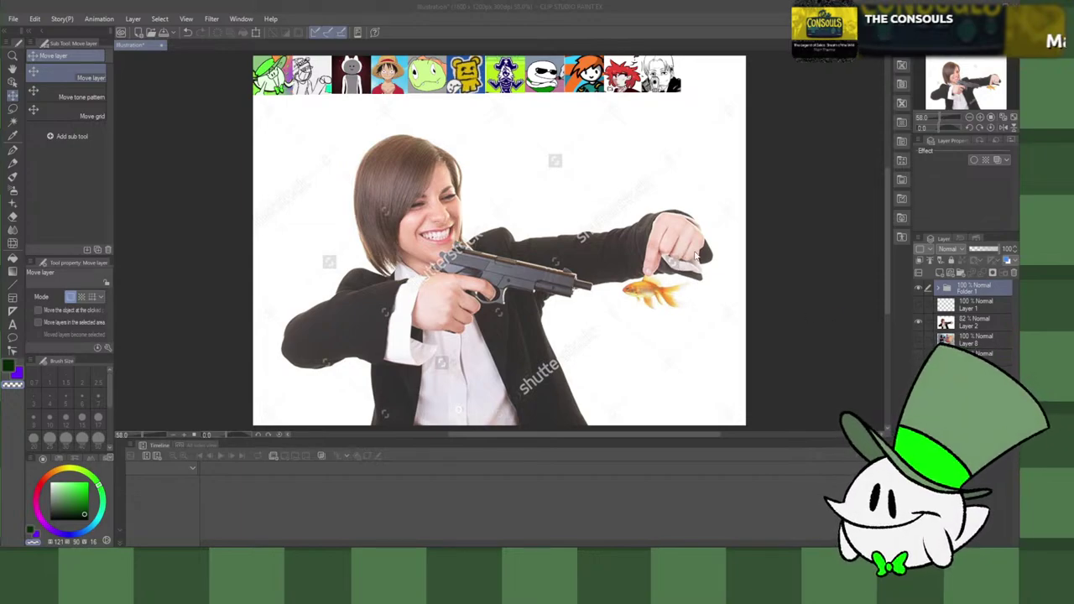
Step: Move the two newly added avatar layers side by side to the right end of the avatar row
{"action": "left_click", "coordinate": [825, 318]}
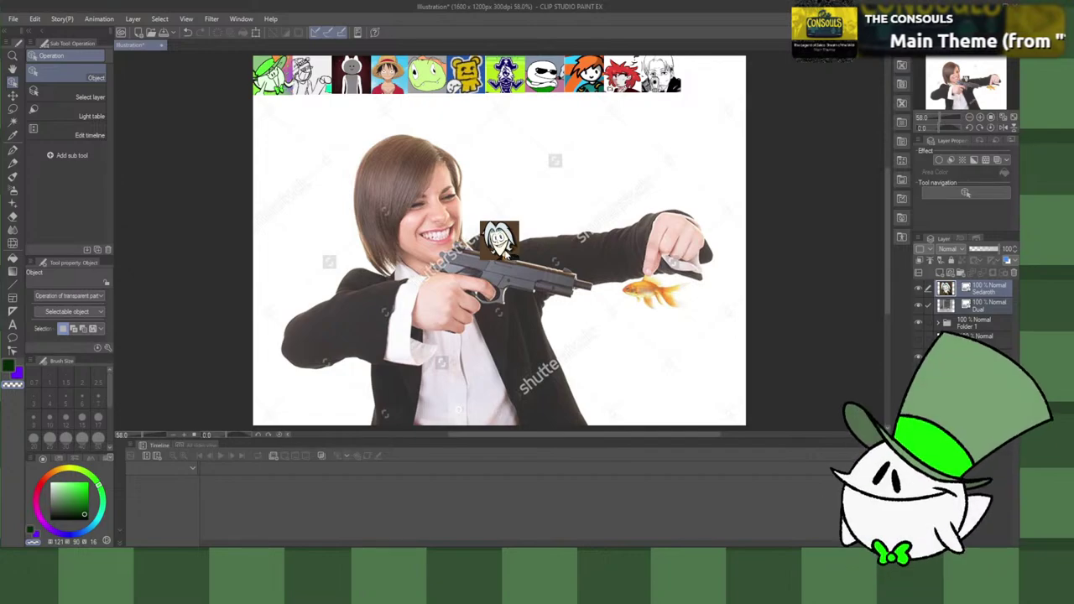
{"action": "key", "text": "k"}
{"action": "left_click_drag", "start_coordinate": [505, 252], "coordinate": [708, 82]}
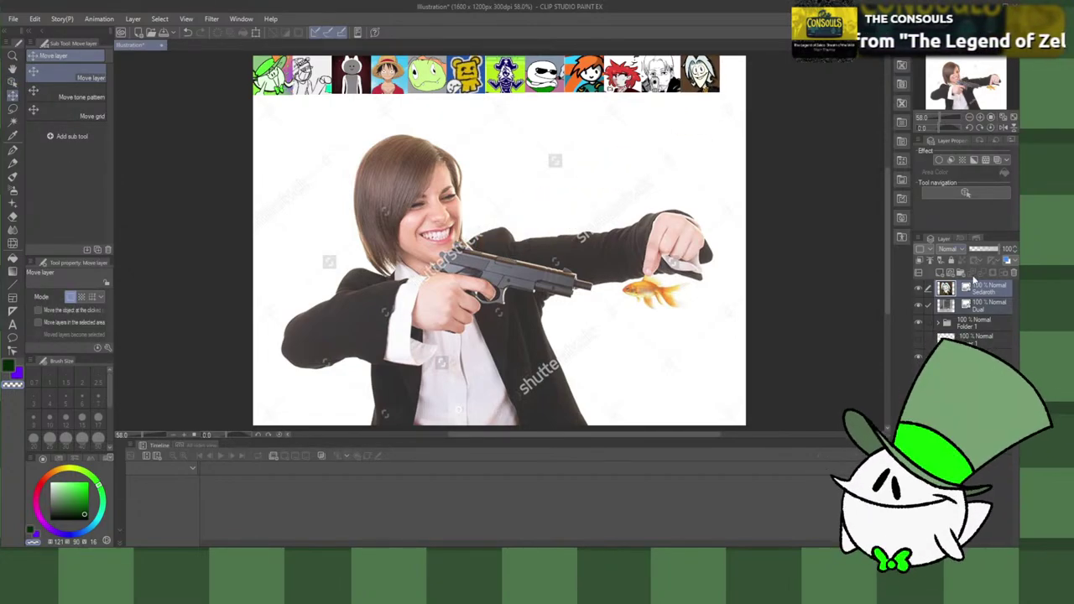
{"action": "left_click", "coordinate": [991, 310]}
{"action": "left_click_drag", "start_coordinate": [708, 88], "coordinate": [731, 87]}
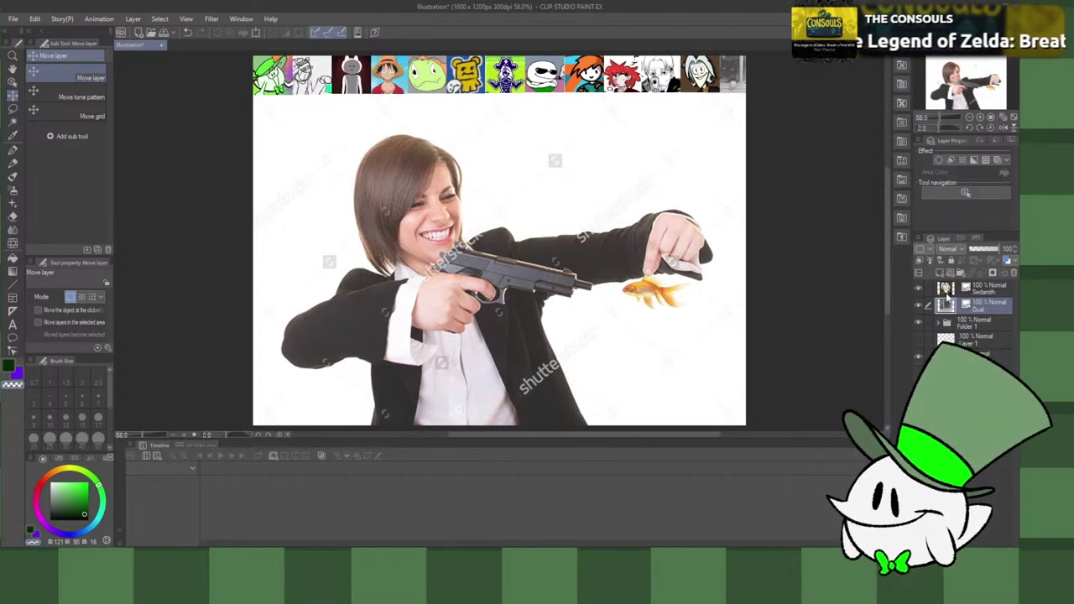
Step: Select both new avatar layers and move them into Folder 1
{"action": "left_click", "coordinate": [949, 293], "text": "ctrl"}
{"action": "left_click", "coordinate": [988, 290]}
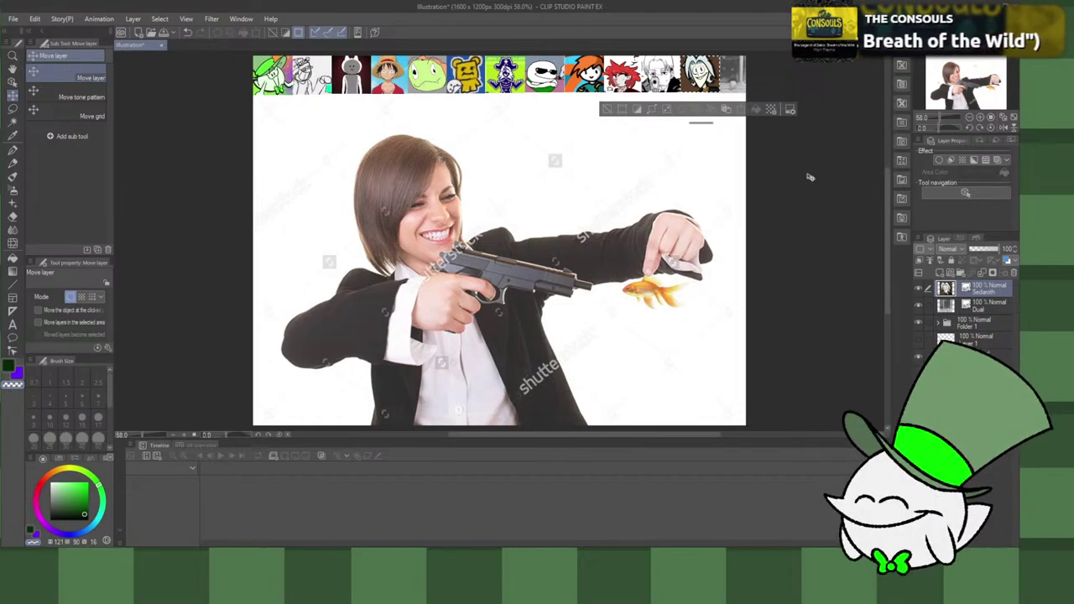
{"action": "left_click", "coordinate": [995, 304], "text": "ctrl"}
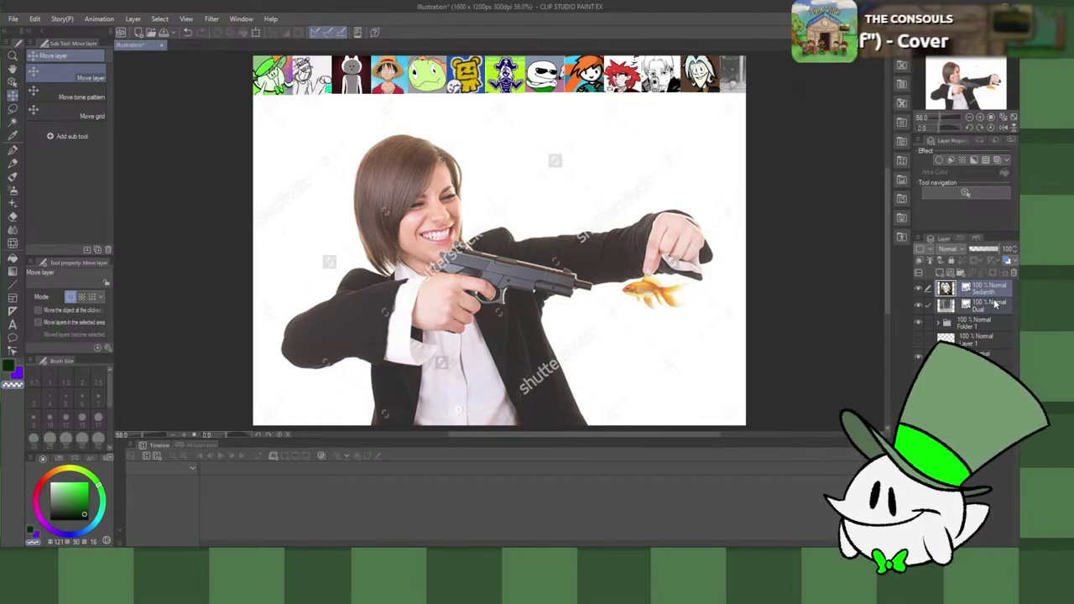
{"action": "left_click_drag", "start_coordinate": [984, 330], "coordinate": [981, 327]}
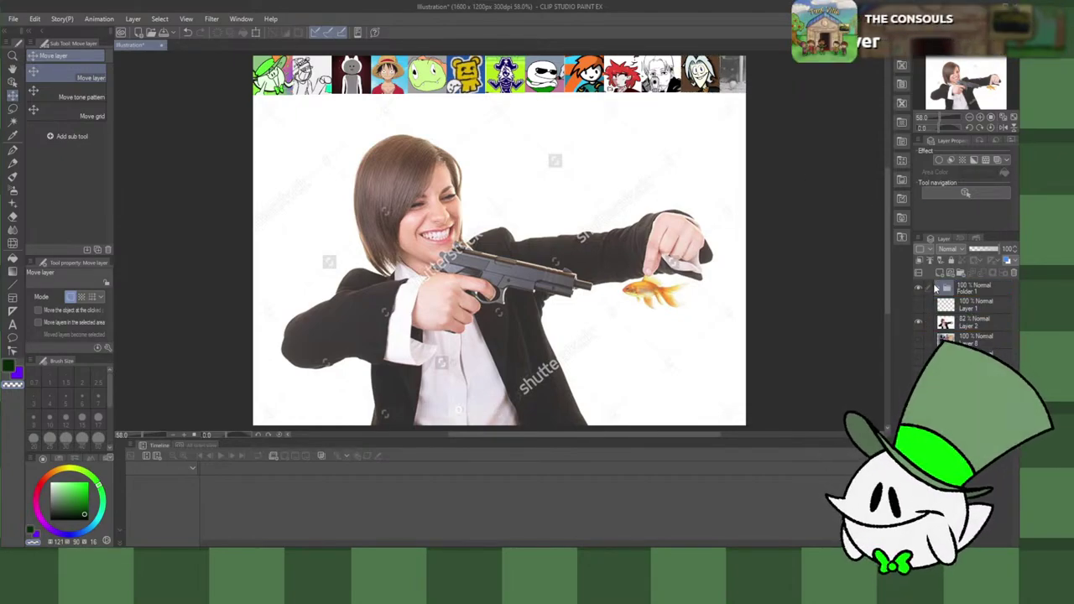
Step: Expand Folder 1 to check its avatar layers, select Layer 2, and collapse the folder again
{"action": "left_click", "coordinate": [938, 288]}
{"action": "scroll", "coordinate": [975, 334], "scroll_direction": "down", "scroll_amount": 5}
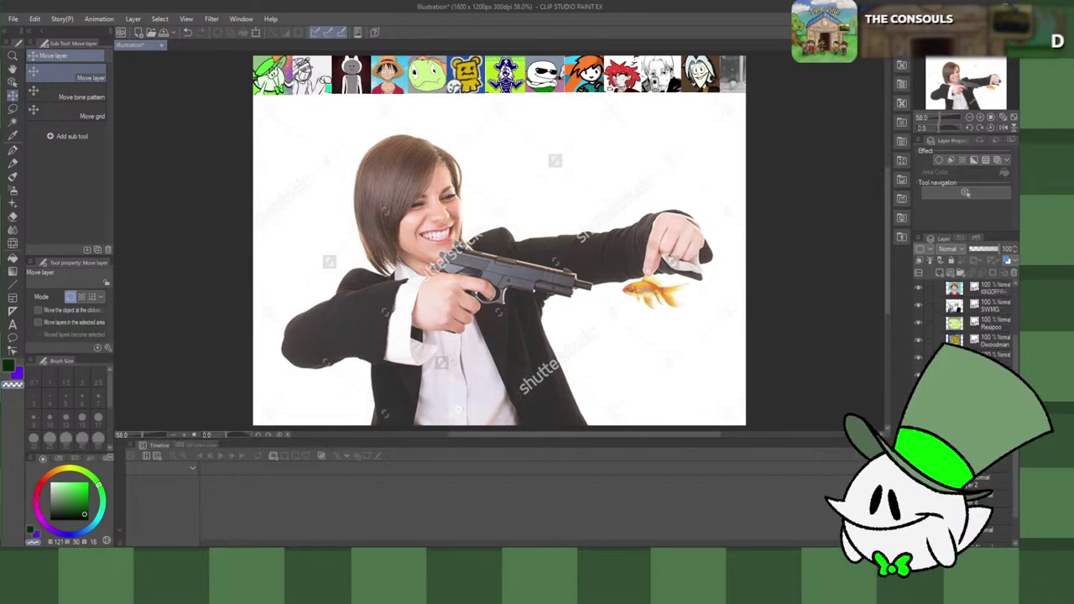
{"action": "left_click", "coordinate": [981, 452]}
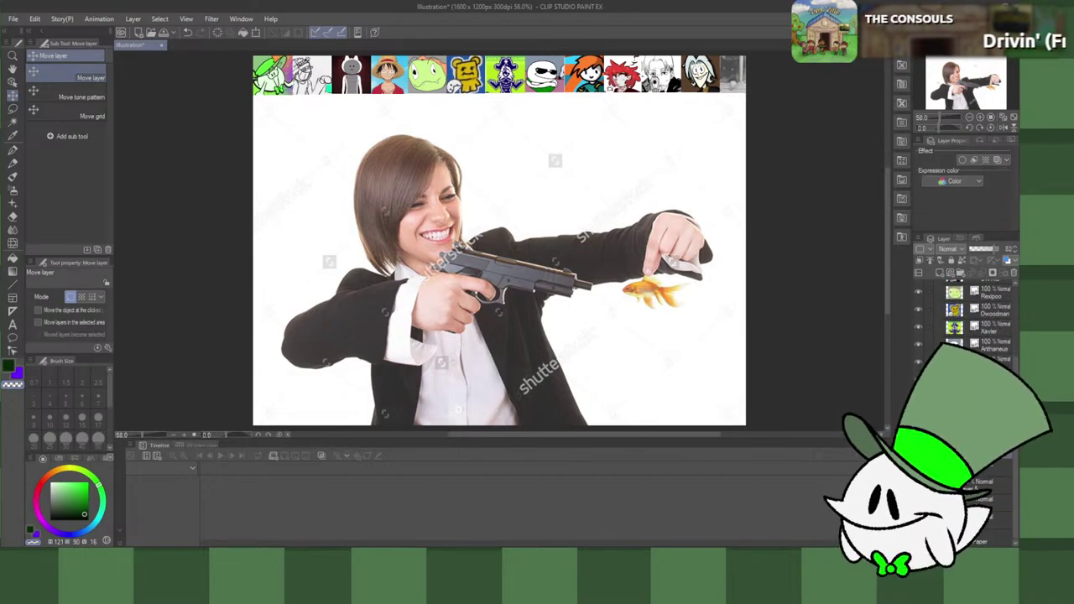
{"action": "scroll", "coordinate": [975, 369], "scroll_direction": "up", "scroll_amount": 2}
{"action": "scroll", "coordinate": [974, 335], "scroll_direction": "up", "scroll_amount": 2}
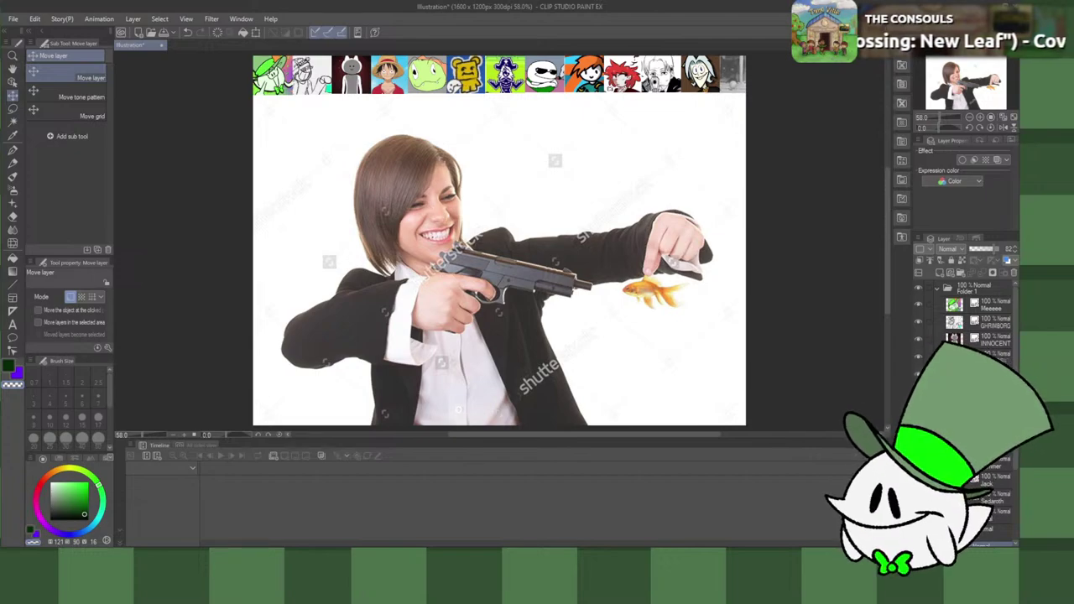
{"action": "left_click", "coordinate": [937, 289]}
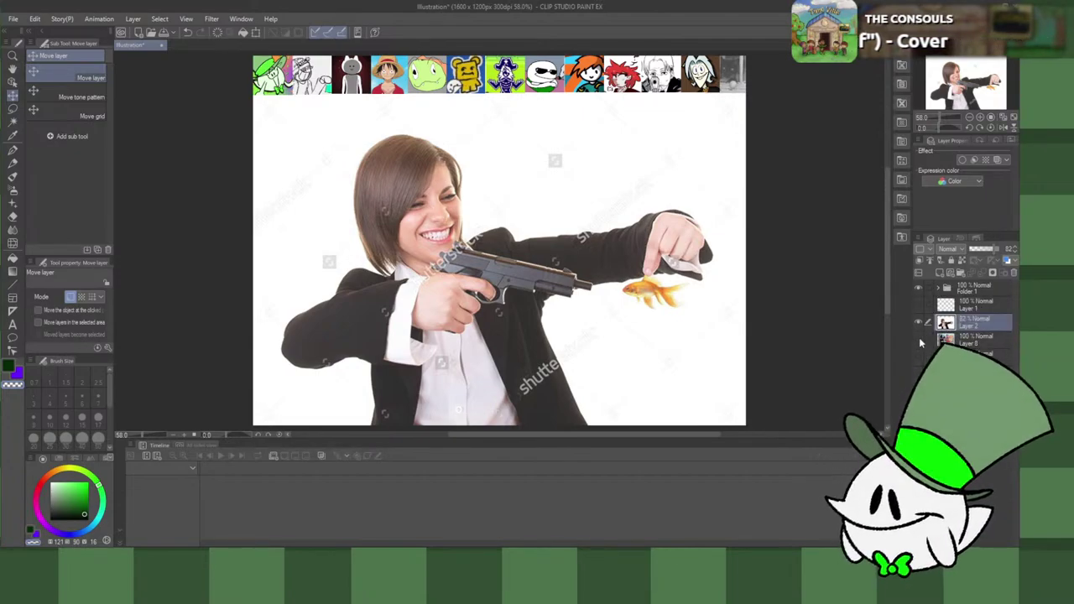
Step: View the rooster, bathtub, spaghetti and pizza photos one at a time, and return to the goldfish photo
{"action": "left_click", "coordinate": [918, 322]}
{"action": "left_click", "coordinate": [918, 322]}
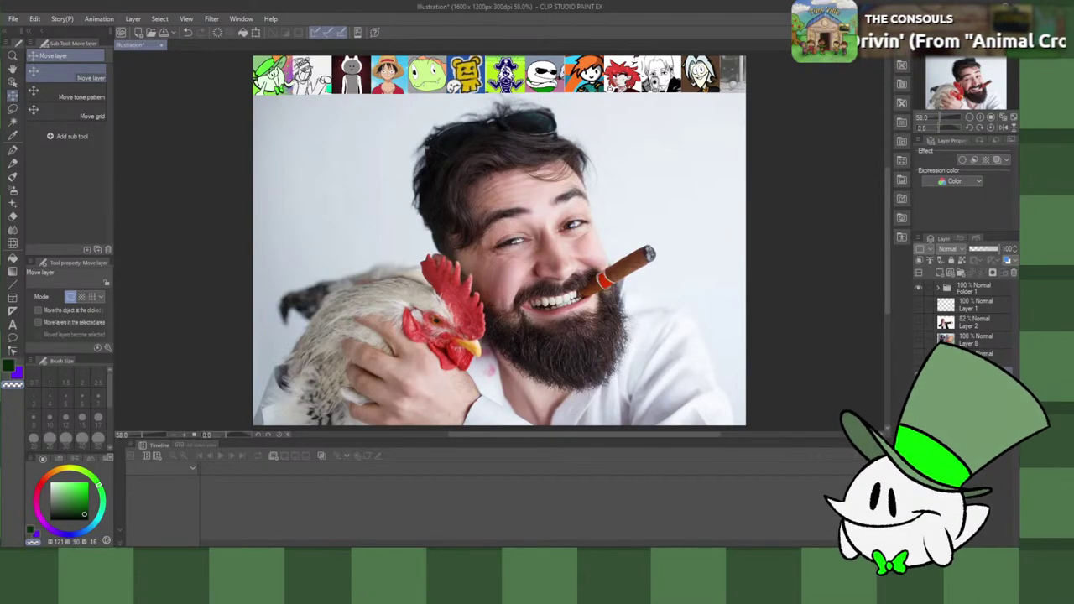
{"action": "left_click", "coordinate": [918, 374]}
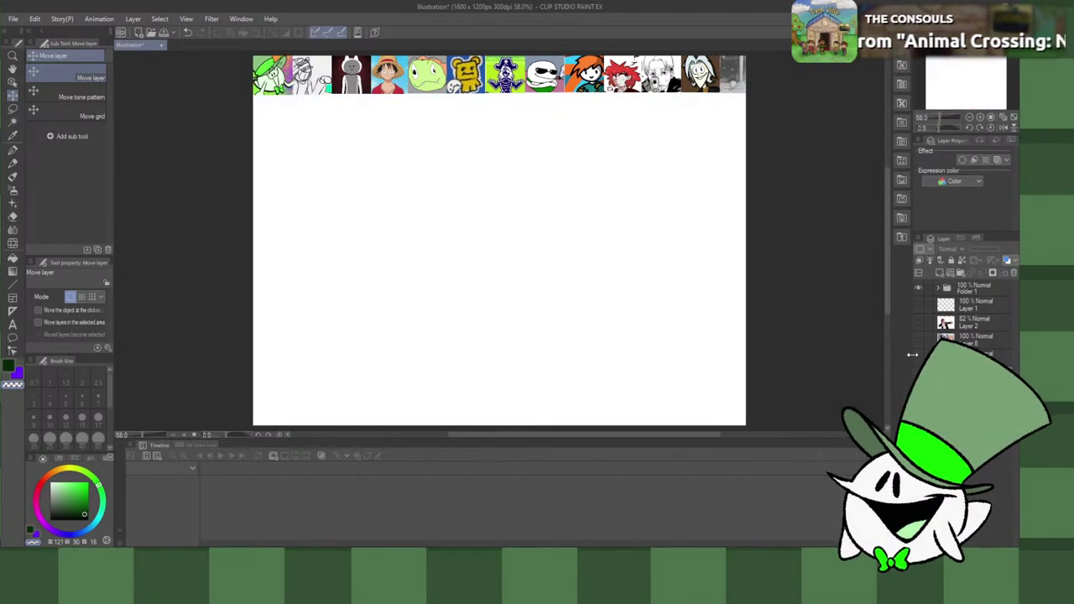
{"action": "left_click", "coordinate": [919, 355]}
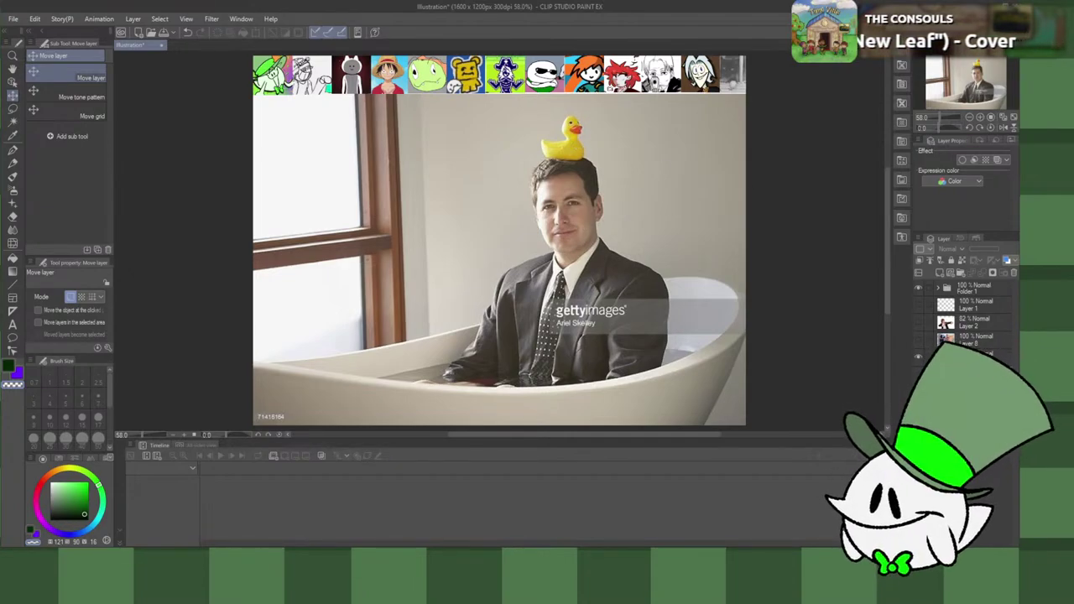
{"action": "left_click", "coordinate": [918, 356]}
{"action": "left_click", "coordinate": [918, 339]}
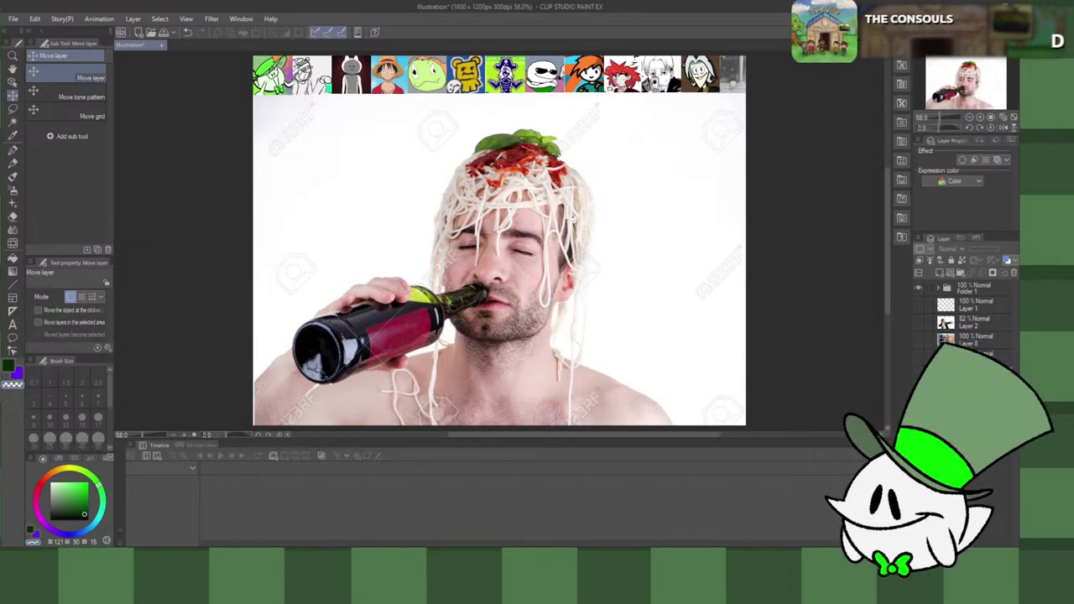
{"action": "left_click", "coordinate": [920, 345]}
{"action": "left_click", "coordinate": [920, 343]}
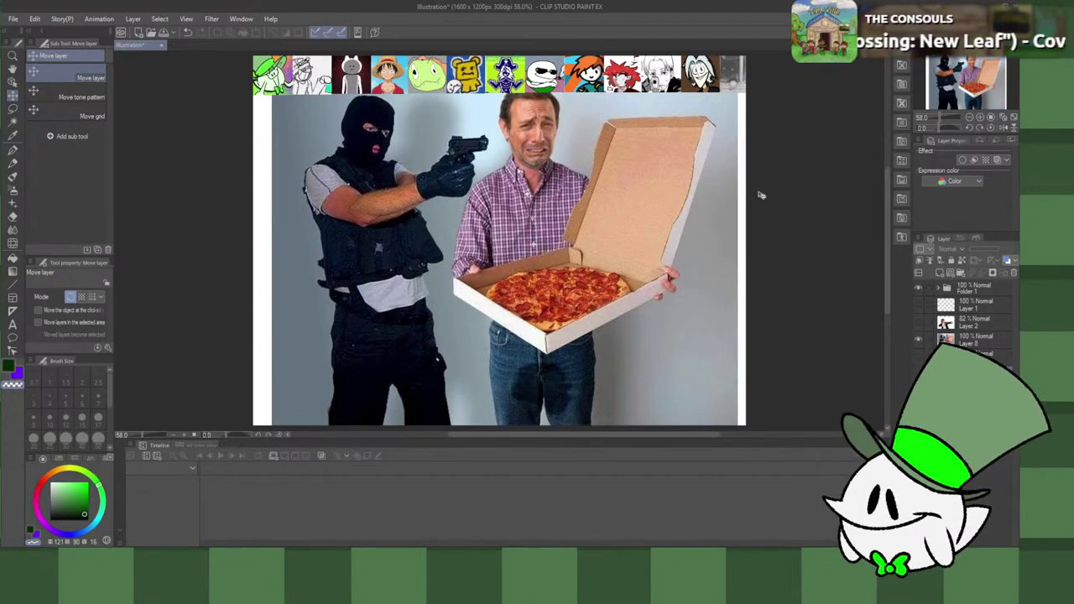
{"action": "left_click", "coordinate": [918, 339]}
{"action": "left_click", "coordinate": [918, 321]}
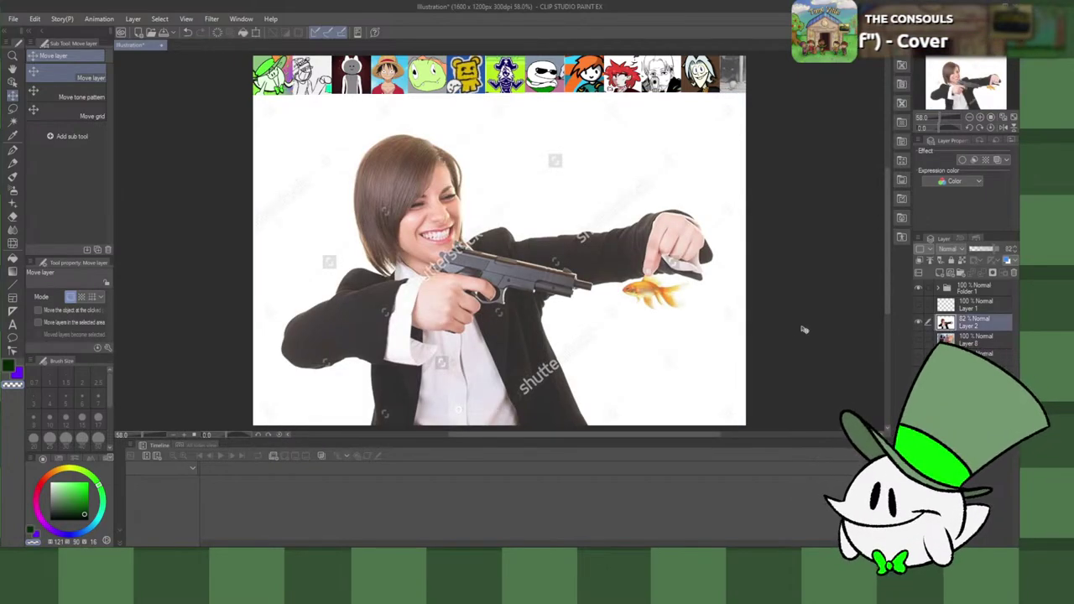
Step: Set up the Real G-Pen at size 15 with the dark green colour and activate and show Layer 1
{"action": "left_click", "coordinate": [974, 322]}
{"action": "key", "text": "p"}
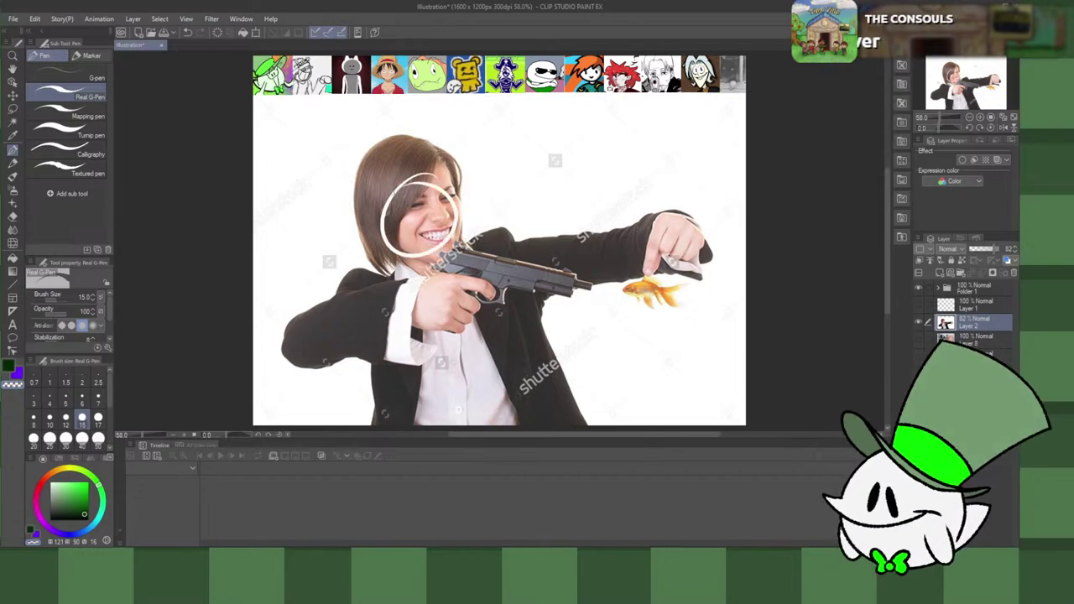
{"action": "key", "text": "c"}
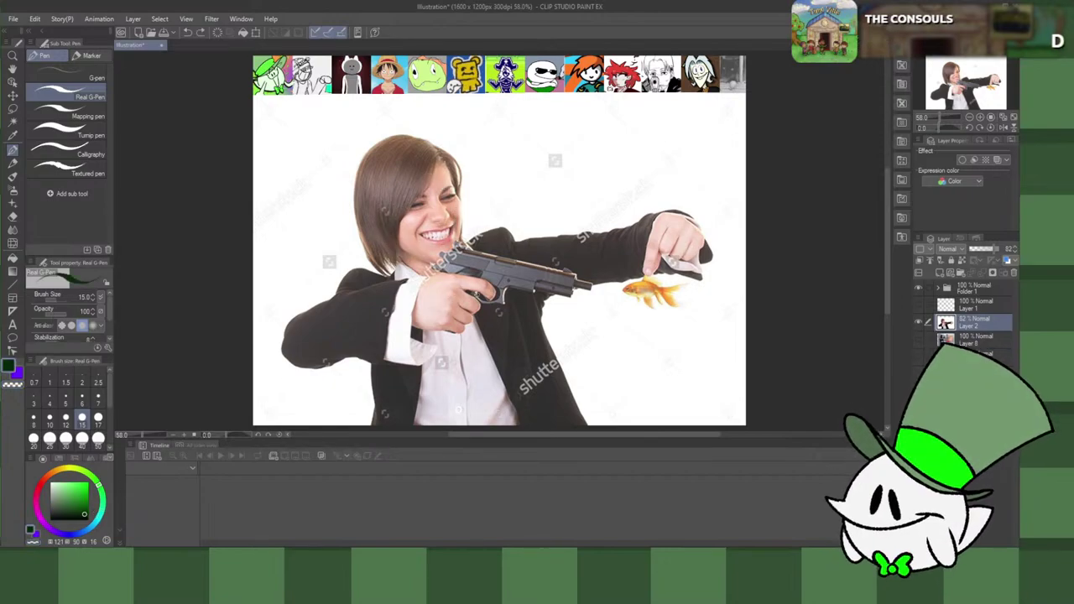
{"action": "left_click", "coordinate": [969, 304]}
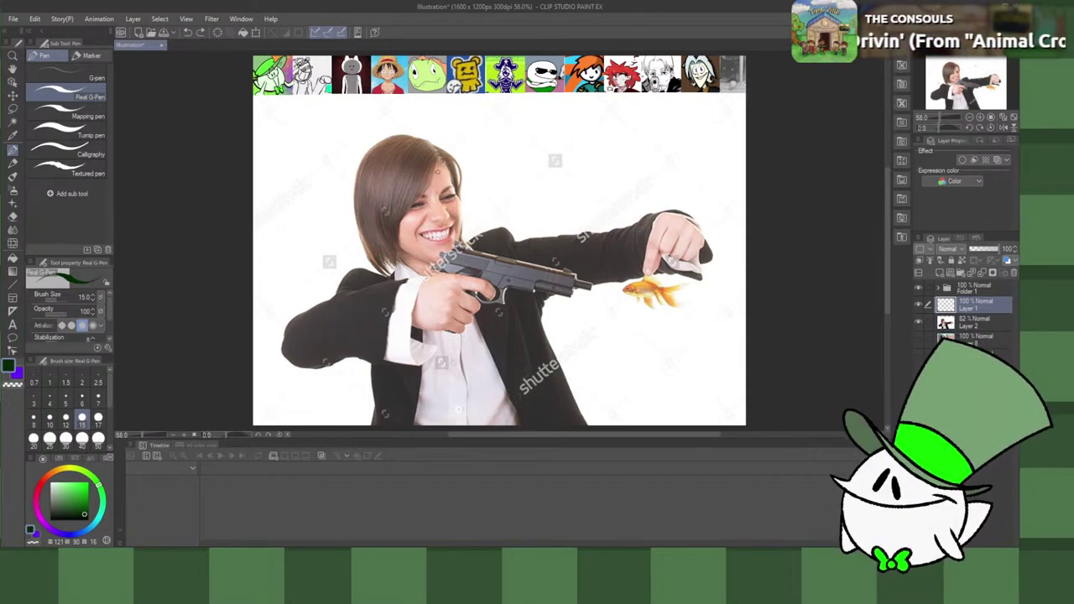
{"action": "mouse_move", "coordinate": [409, 172]}
{"action": "left_mouse_down"}
{"action": "mouse_move", "coordinate": [421, 254]}
{"action": "mouse_move", "coordinate": [428, 169]}
{"action": "mouse_move", "coordinate": [445, 173]}
{"action": "mouse_move", "coordinate": [420, 161]}
{"action": "mouse_move", "coordinate": [423, 176]}
{"action": "mouse_move", "coordinate": [394, 221]}
{"action": "mouse_move", "coordinate": [447, 174]}
{"action": "mouse_move", "coordinate": [450, 250]}
{"action": "mouse_move", "coordinate": [461, 183]}
{"action": "mouse_move", "coordinate": [403, 175]}
{"action": "mouse_move", "coordinate": [467, 183]}
{"action": "mouse_move", "coordinate": [390, 206]}
{"action": "mouse_move", "coordinate": [438, 159]}
{"action": "mouse_move", "coordinate": [478, 201]}
{"action": "left_mouse_up"}
{"action": "key", "text": "ctrl+z"}
{"action": "key", "text": "ctrl+z"}
{"action": "key", "text": "ctrl+z"}
{"action": "key", "text": "ctrl+z"}
{"action": "key", "text": "ctrl+z"}
{"action": "key", "text": "ctrl+z"}
{"action": "key", "text": "ctrl+z"}
{"action": "key", "text": "ctrl+z"}
{"action": "key", "text": "ctrl+z"}
{"action": "key", "text": "ctrl+z"}
{"action": "key", "text": "ctrl+z"}
{"action": "key", "text": "ctrl+z"}
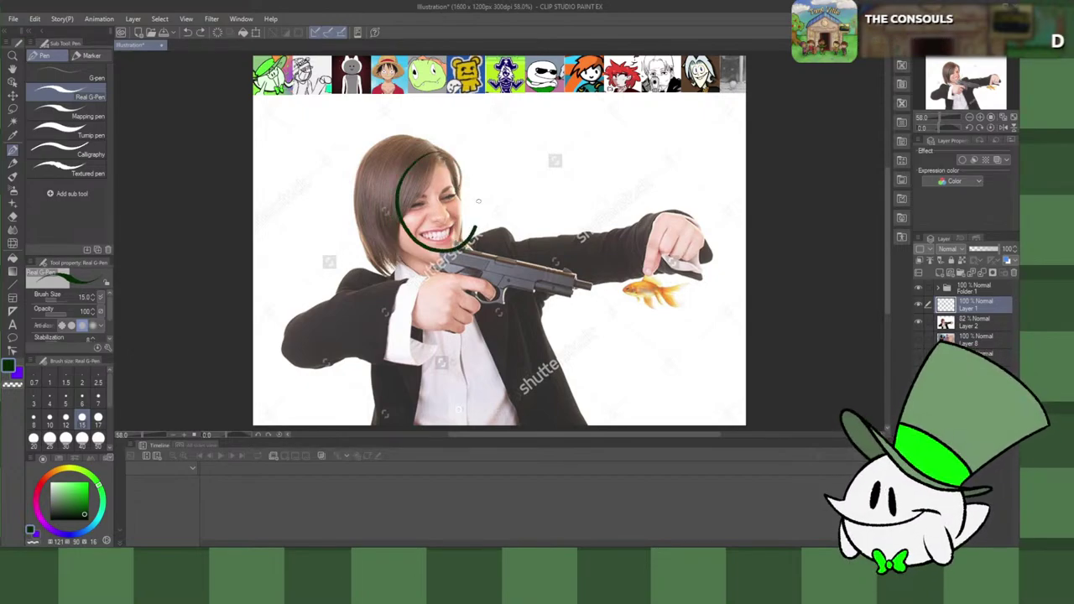
{"action": "key", "text": "ctrl+z"}
{"action": "mouse_move", "coordinate": [428, 170]}
{"action": "left_mouse_down"}
{"action": "mouse_move", "coordinate": [396, 219]}
{"action": "mouse_move", "coordinate": [444, 171]}
{"action": "mouse_move", "coordinate": [460, 243]}
{"action": "mouse_move", "coordinate": [446, 186]}
{"action": "mouse_move", "coordinate": [461, 189]}
{"action": "mouse_move", "coordinate": [449, 251]}
{"action": "mouse_move", "coordinate": [431, 172]}
{"action": "mouse_move", "coordinate": [406, 183]}
{"action": "mouse_move", "coordinate": [445, 171]}
{"action": "mouse_move", "coordinate": [433, 164]}
{"action": "mouse_move", "coordinate": [403, 241]}
{"action": "mouse_move", "coordinate": [406, 181]}
{"action": "left_mouse_up"}
{"action": "key", "text": "ctrl+z"}
{"action": "key", "text": "ctrl+z"}
{"action": "key", "text": "ctrl+z"}
{"action": "key", "text": "ctrl+z"}
{"action": "key", "text": "ctrl+z"}
{"action": "key", "text": "ctrl+z"}
{"action": "key", "text": "ctrl+z"}
{"action": "key", "text": "ctrl+z"}
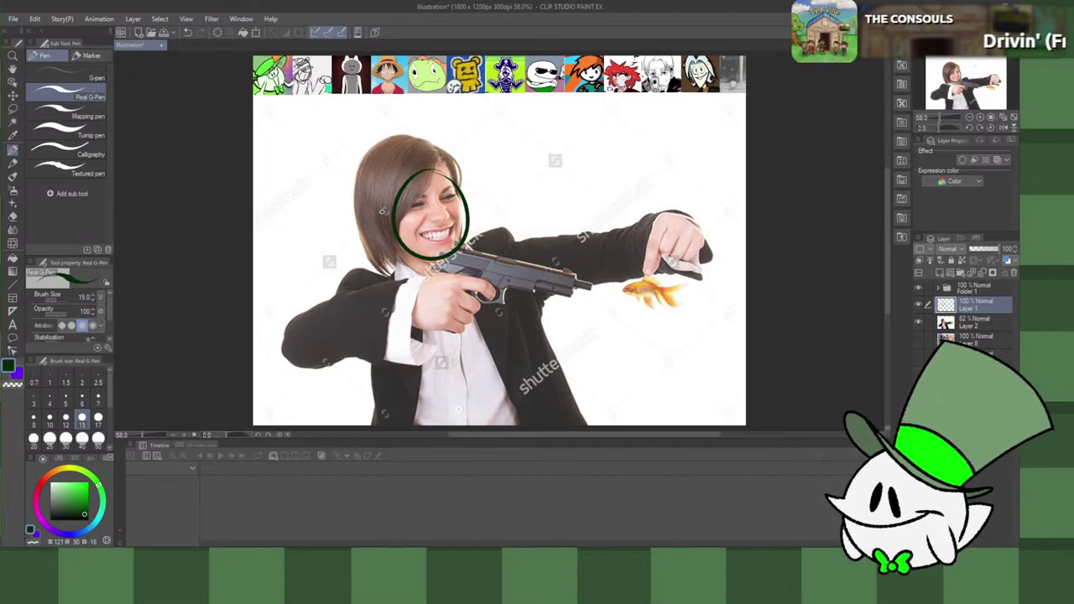
{"action": "key", "text": "ctrl+z"}
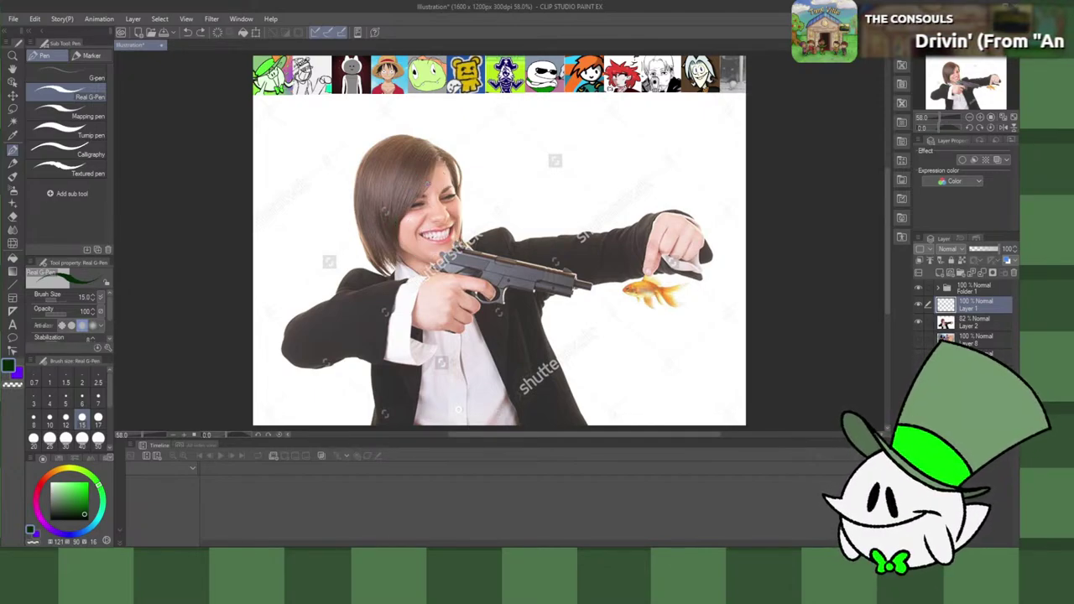
Step: Draw the U-shaped lower half of a round head over the woman's face, redoing the stroke until it fits
{"action": "mouse_move", "coordinate": [409, 171]}
{"action": "left_mouse_down"}
{"action": "mouse_move", "coordinate": [420, 168]}
{"action": "mouse_move", "coordinate": [413, 194]}
{"action": "mouse_move", "coordinate": [471, 169]}
{"action": "left_mouse_up"}
{"action": "key", "text": "ctrl+z"}
{"action": "key", "text": "ctrl+z"}
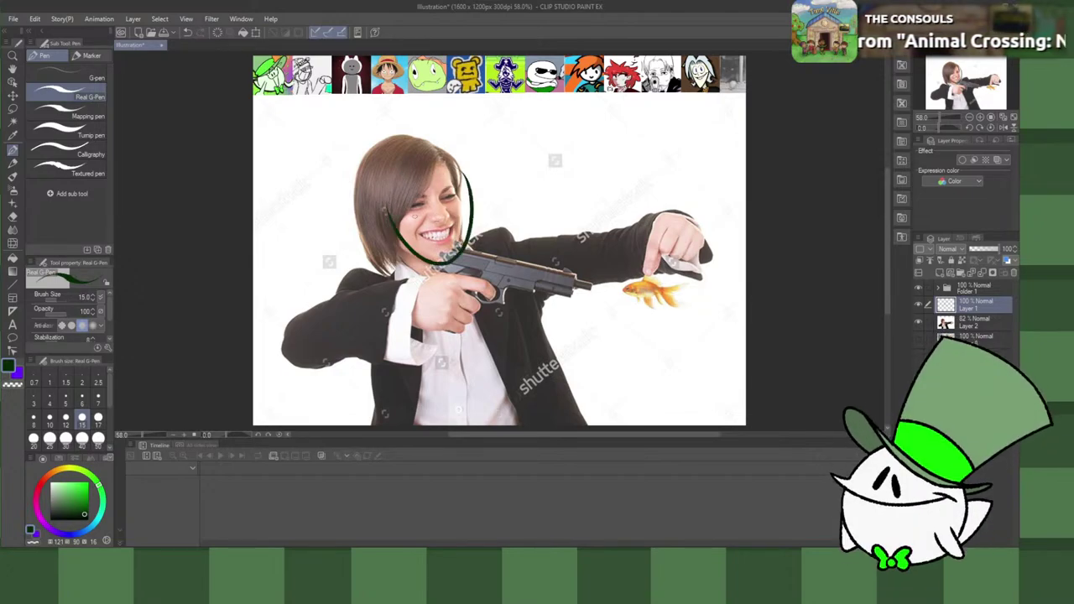
{"action": "key", "text": "ctrl+z"}
{"action": "left_click_drag", "start_coordinate": [384, 206], "coordinate": [479, 188]}
{"action": "key", "text": "ctrl+z"}
{"action": "mouse_move", "coordinate": [382, 210]}
{"action": "left_mouse_down"}
{"action": "mouse_move", "coordinate": [463, 215]}
{"action": "mouse_move", "coordinate": [465, 184]}
{"action": "left_mouse_up"}
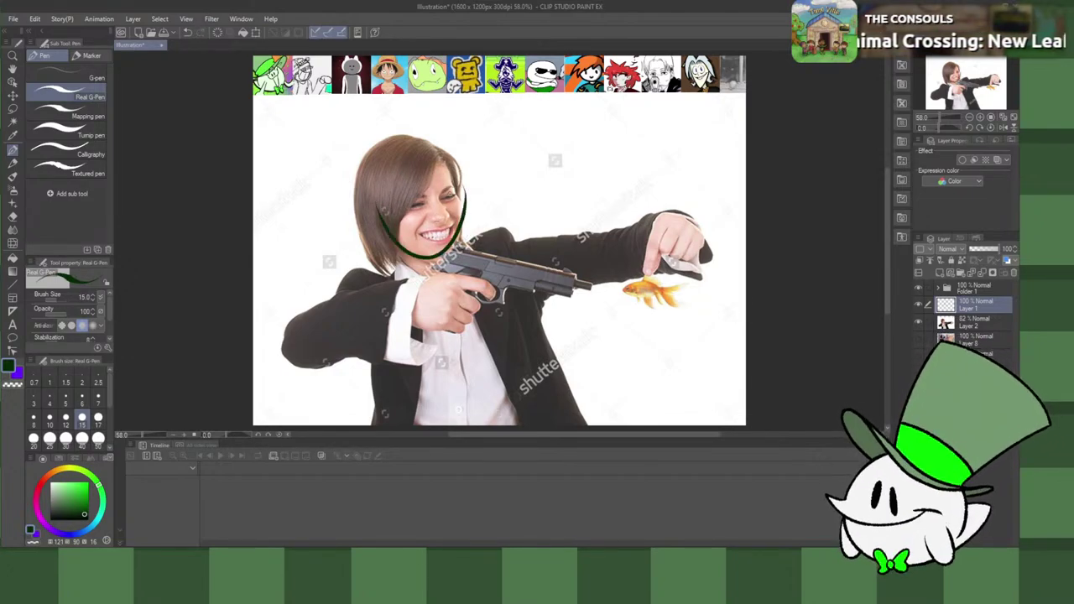
{"action": "key", "text": "ctrl+z"}
{"action": "mouse_move", "coordinate": [379, 214]}
{"action": "left_mouse_down"}
{"action": "mouse_move", "coordinate": [462, 191]}
{"action": "mouse_move", "coordinate": [405, 249]}
{"action": "mouse_move", "coordinate": [462, 180]}
{"action": "left_mouse_up"}
{"action": "key", "text": "ctrl+z"}
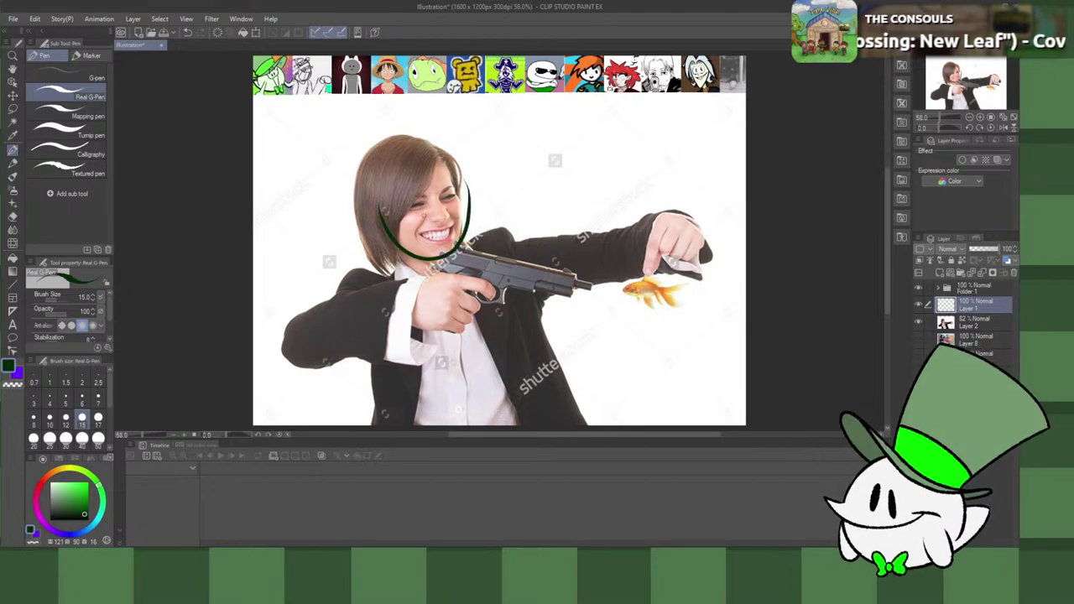
{"action": "key", "text": "ctrl+z"}
{"action": "mouse_move", "coordinate": [383, 214]}
{"action": "left_mouse_down"}
{"action": "mouse_move", "coordinate": [464, 183]}
{"action": "mouse_move", "coordinate": [445, 252]}
{"action": "mouse_move", "coordinate": [482, 172]}
{"action": "mouse_move", "coordinate": [471, 173]}
{"action": "left_mouse_up"}
{"action": "key", "text": "ctrl+z"}
{"action": "key", "text": "ctrl+z"}
{"action": "key", "text": "ctrl+z"}
{"action": "mouse_move", "coordinate": [384, 213]}
{"action": "left_mouse_down"}
{"action": "mouse_move", "coordinate": [439, 259]}
{"action": "mouse_move", "coordinate": [476, 183]}
{"action": "mouse_move", "coordinate": [444, 261]}
{"action": "mouse_move", "coordinate": [470, 173]}
{"action": "left_mouse_up"}
{"action": "key", "text": "ctrl+z"}
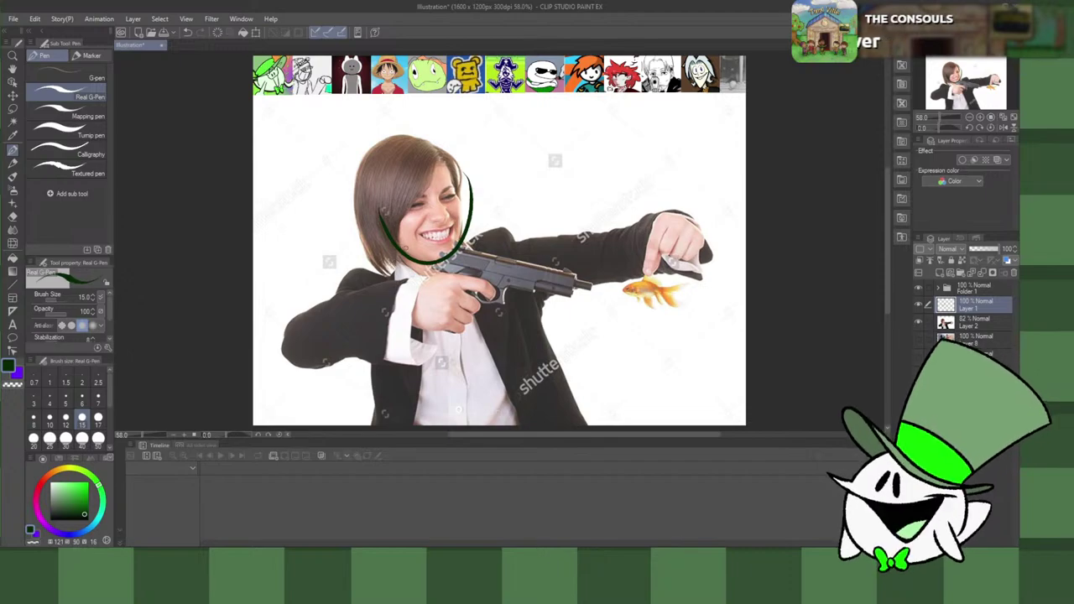
Step: Extend the round head outline upward along both sides of the woman's face
{"action": "left_click_drag", "start_coordinate": [395, 166], "coordinate": [384, 225]}
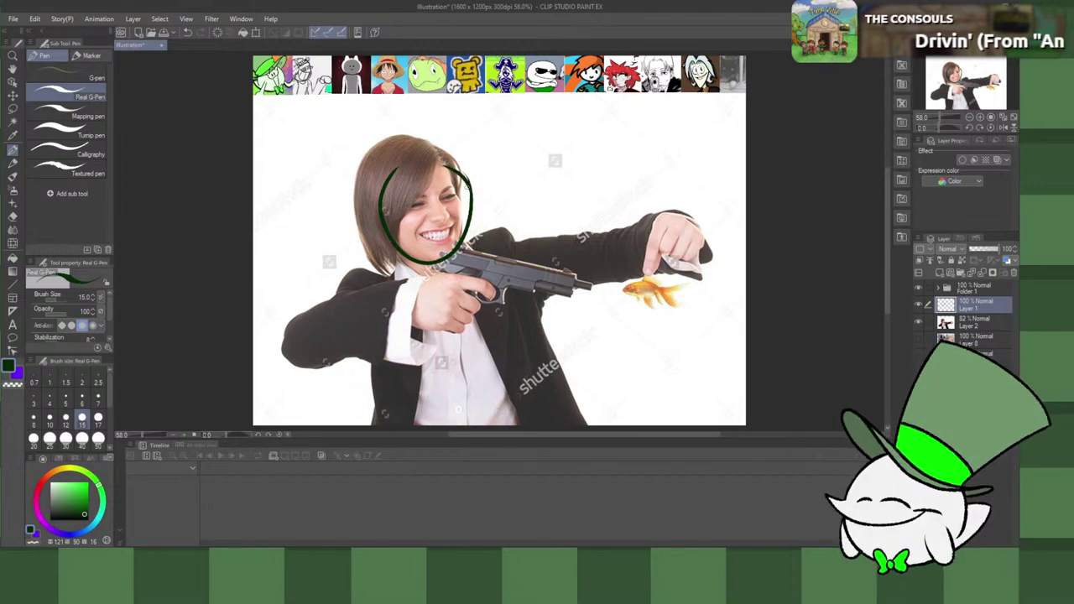
{"action": "key", "text": "ctrl+z"}
{"action": "left_click_drag", "start_coordinate": [466, 175], "coordinate": [469, 193]}
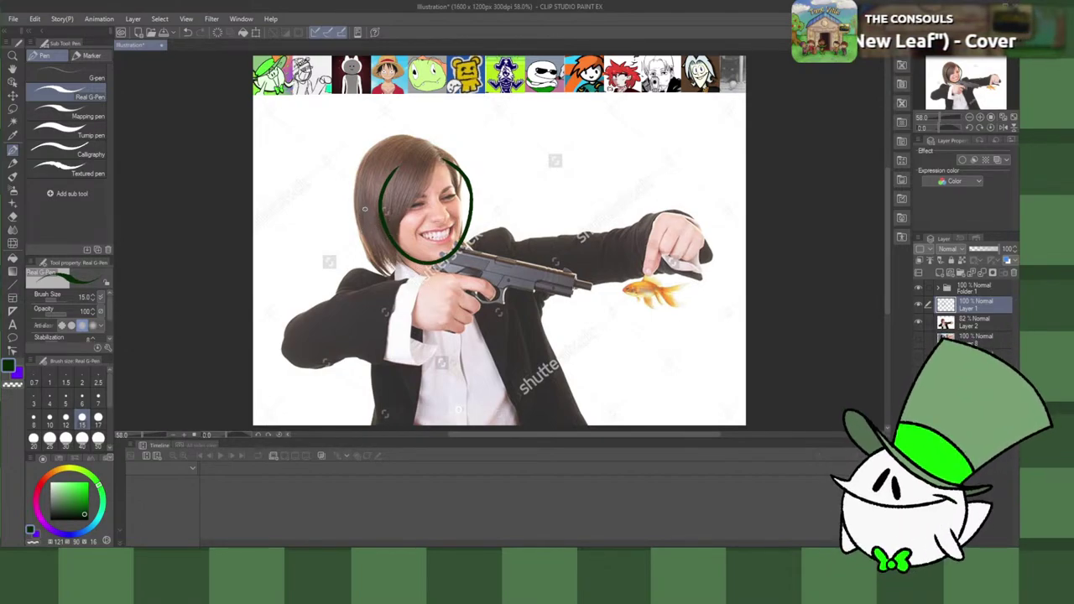
Step: Draw a tilted hat brim across the woman's forehead and erase the head outline above it
{"action": "mouse_move", "coordinate": [378, 222]}
{"action": "left_mouse_down"}
{"action": "mouse_move", "coordinate": [386, 192]}
{"action": "mouse_move", "coordinate": [485, 146]}
{"action": "mouse_move", "coordinate": [459, 160]}
{"action": "mouse_move", "coordinate": [475, 168]}
{"action": "mouse_move", "coordinate": [456, 160]}
{"action": "mouse_move", "coordinate": [491, 151]}
{"action": "mouse_move", "coordinate": [460, 159]}
{"action": "left_mouse_up"}
{"action": "key", "text": "ctrl+z"}
{"action": "key", "text": "ctrl+z"}
{"action": "key", "text": "ctrl+z"}
{"action": "key", "text": "ctrl+z"}
{"action": "key", "text": "ctrl+z"}
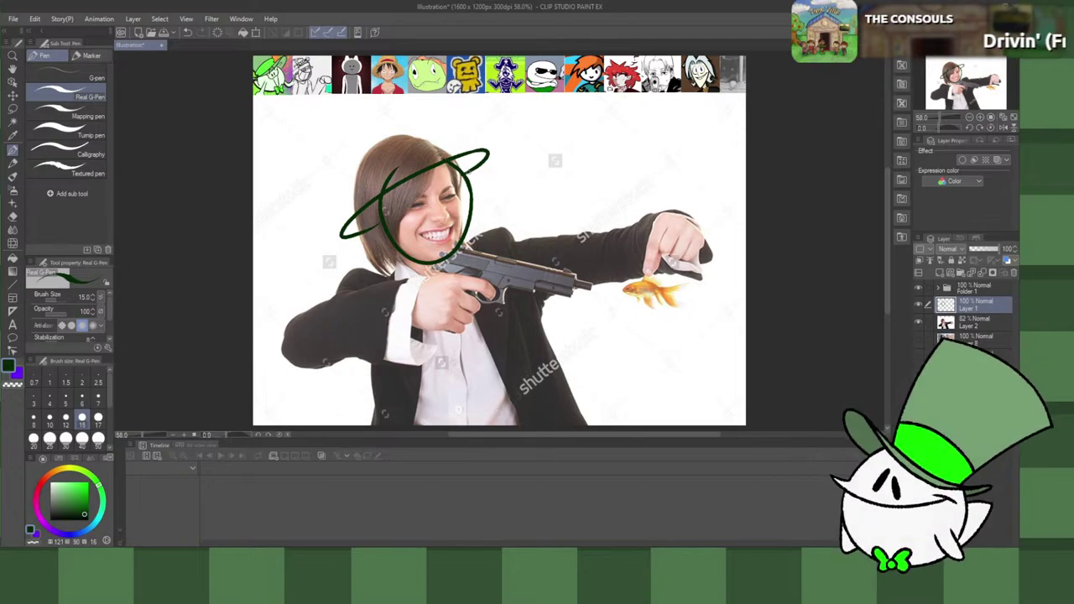
{"action": "key", "text": "c"}
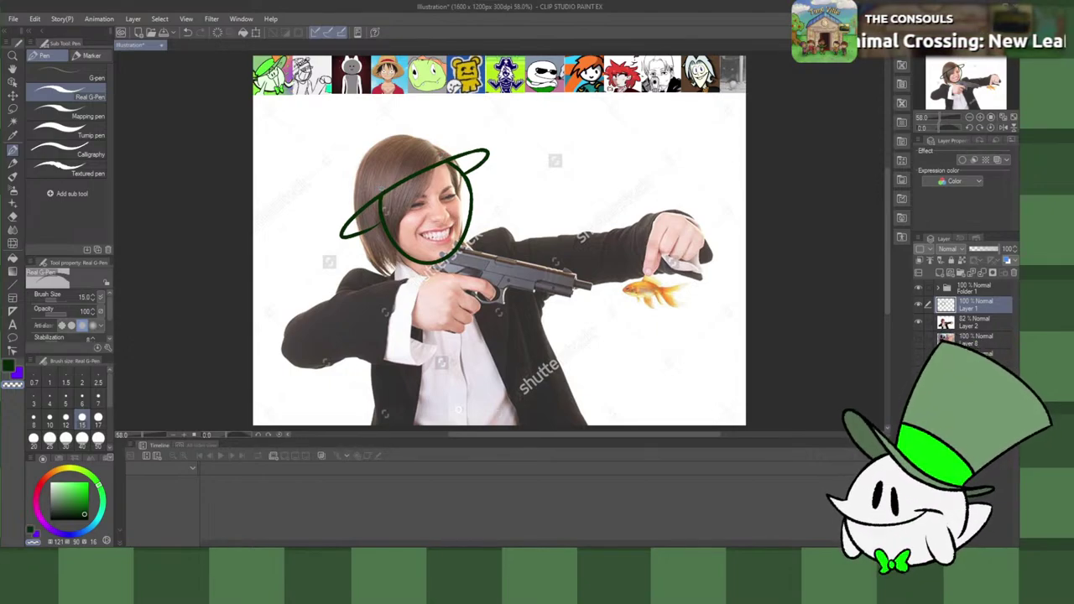
{"action": "key", "text": "c"}
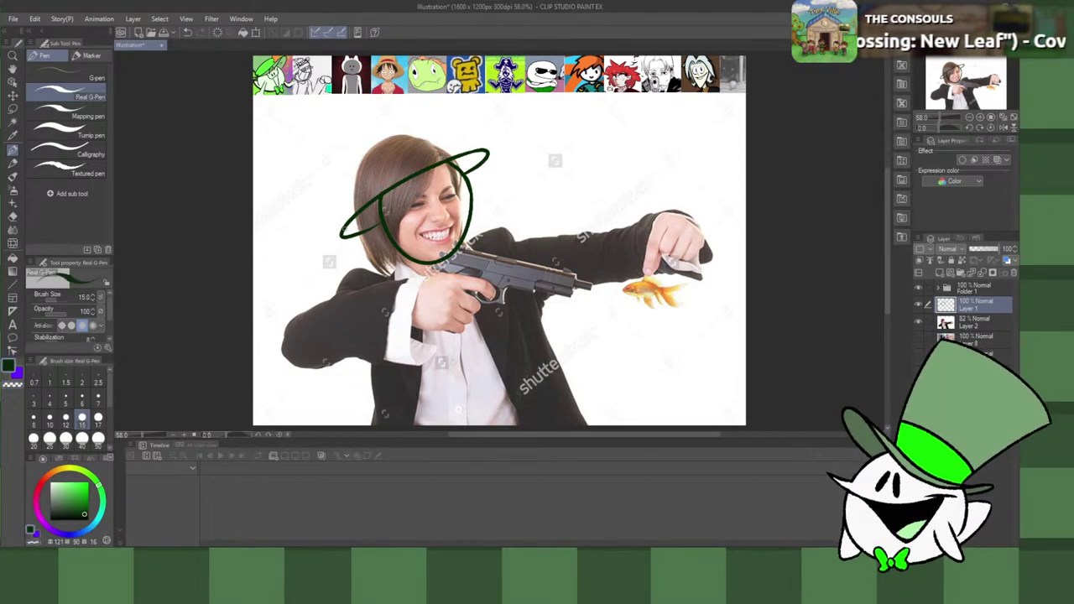
Step: Draw a domed hat crown above the brim over the woman's hair, redoing the curve until it fits
{"action": "mouse_move", "coordinate": [358, 203]}
{"action": "left_mouse_down"}
{"action": "mouse_move", "coordinate": [457, 157]}
{"action": "mouse_move", "coordinate": [373, 198]}
{"action": "left_mouse_up"}
{"action": "key", "text": "ctrl+z"}
{"action": "key", "text": "ctrl+z"}
{"action": "mouse_move", "coordinate": [463, 161]}
{"action": "left_mouse_down"}
{"action": "mouse_move", "coordinate": [438, 133]}
{"action": "mouse_move", "coordinate": [374, 200]}
{"action": "left_mouse_up"}
{"action": "key", "text": "ctrl+z"}
{"action": "mouse_move", "coordinate": [463, 160]}
{"action": "left_mouse_down"}
{"action": "mouse_move", "coordinate": [353, 214]}
{"action": "mouse_move", "coordinate": [458, 141]}
{"action": "mouse_move", "coordinate": [465, 159]}
{"action": "mouse_move", "coordinate": [364, 172]}
{"action": "mouse_move", "coordinate": [357, 203]}
{"action": "left_mouse_up"}
{"action": "key", "text": "ctrl+z"}
{"action": "key", "text": "ctrl+z"}
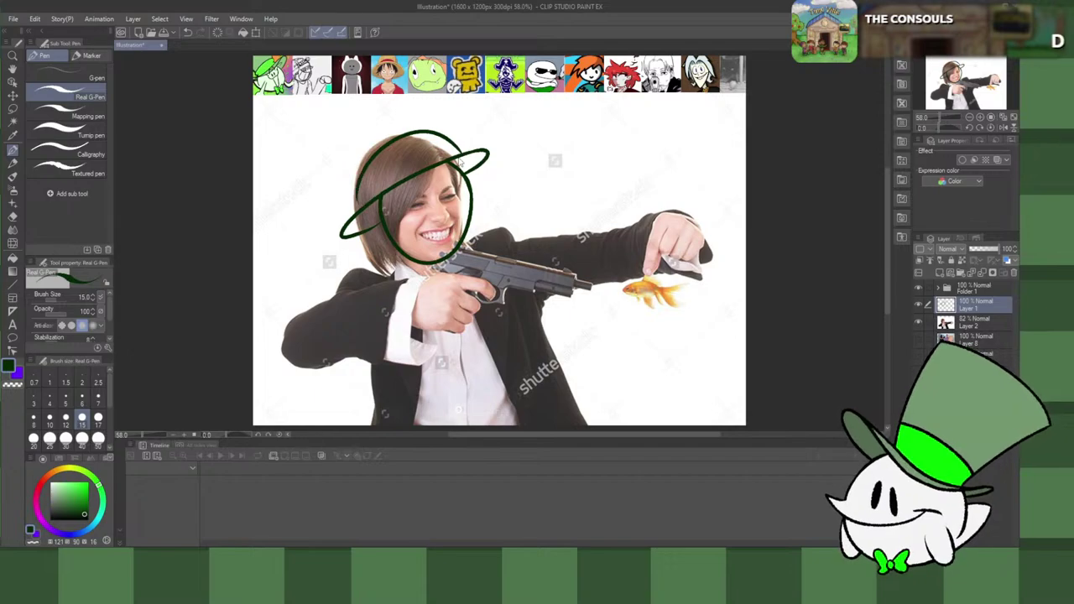
{"action": "key", "text": "ctrl+z"}
{"action": "left_click_drag", "start_coordinate": [465, 158], "coordinate": [381, 191]}
{"action": "key", "text": "ctrl+z"}
{"action": "left_click_drag", "start_coordinate": [465, 158], "coordinate": [369, 201]}
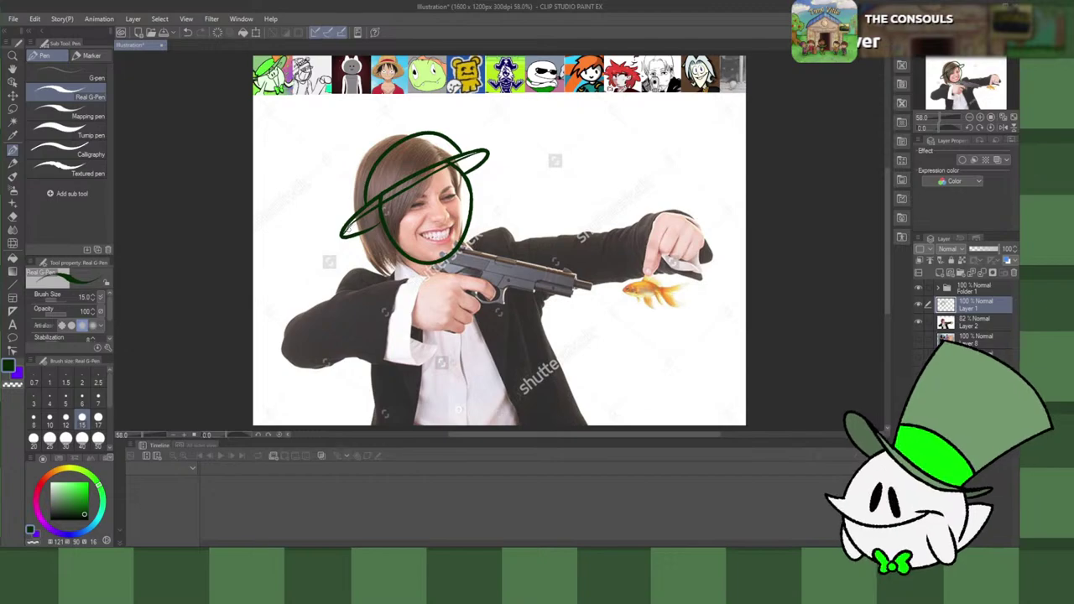
{"action": "scroll", "coordinate": [390, 193], "scroll_direction": "up", "scroll_amount": 5}
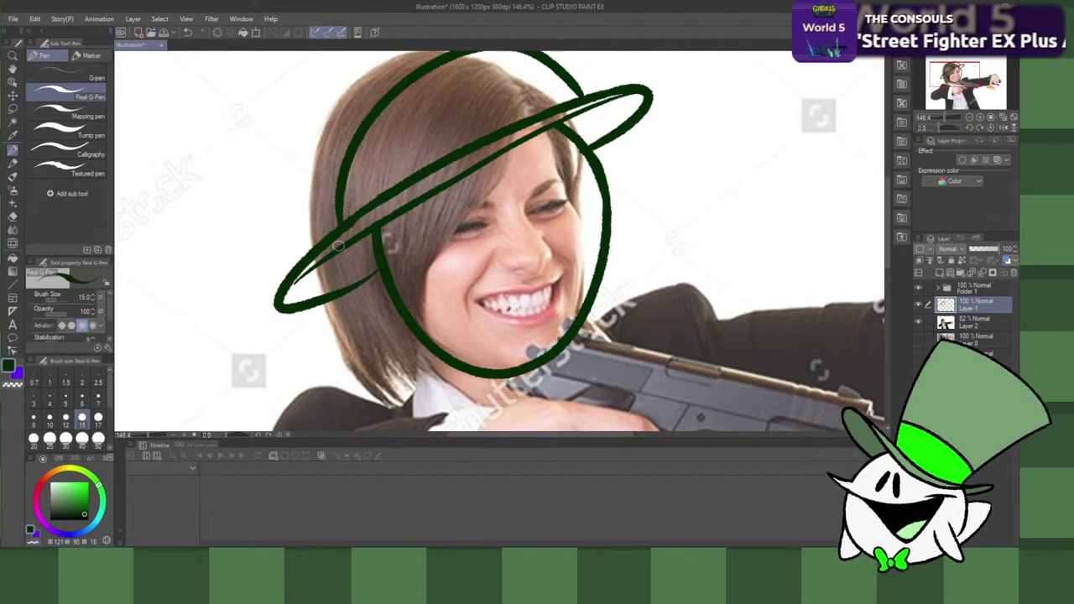
Step: Redraw the hat crown as a wider dome rising from the brim over the woman's hair, repeating the stroke until it fits
{"action": "scroll", "coordinate": [338, 245], "scroll_direction": "down", "scroll_amount": 3}
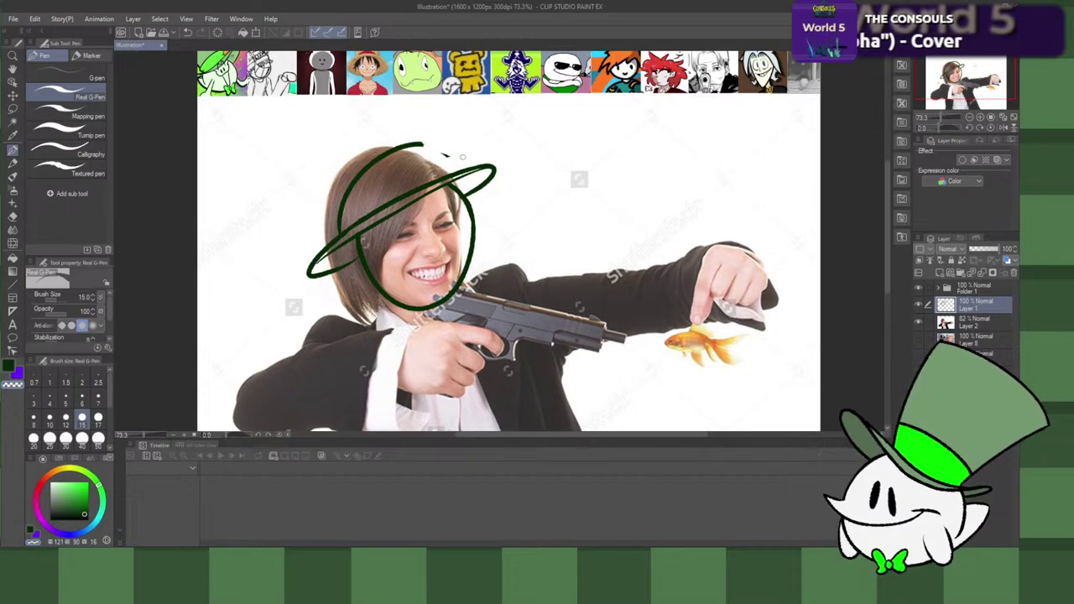
{"action": "mouse_move", "coordinate": [450, 155]}
{"action": "left_mouse_down"}
{"action": "mouse_move", "coordinate": [424, 142]}
{"action": "mouse_move", "coordinate": [390, 150]}
{"action": "mouse_move", "coordinate": [345, 180]}
{"action": "mouse_move", "coordinate": [321, 237]}
{"action": "mouse_move", "coordinate": [416, 136]}
{"action": "mouse_move", "coordinate": [453, 157]}
{"action": "mouse_move", "coordinate": [346, 225]}
{"action": "left_mouse_up"}
{"action": "key", "text": "c"}
{"action": "key", "text": "ctrl+z"}
{"action": "key", "text": "ctrl+z"}
{"action": "left_click_drag", "start_coordinate": [458, 172], "coordinate": [357, 221]}
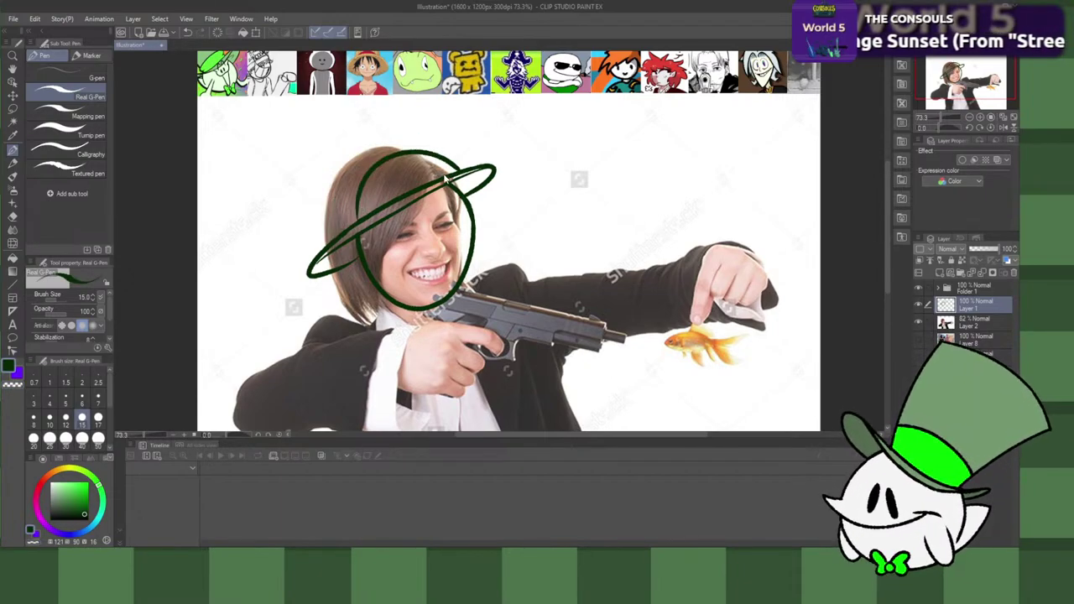
{"action": "key", "text": "ctrl+z"}
{"action": "left_click_drag", "start_coordinate": [456, 171], "coordinate": [344, 235]}
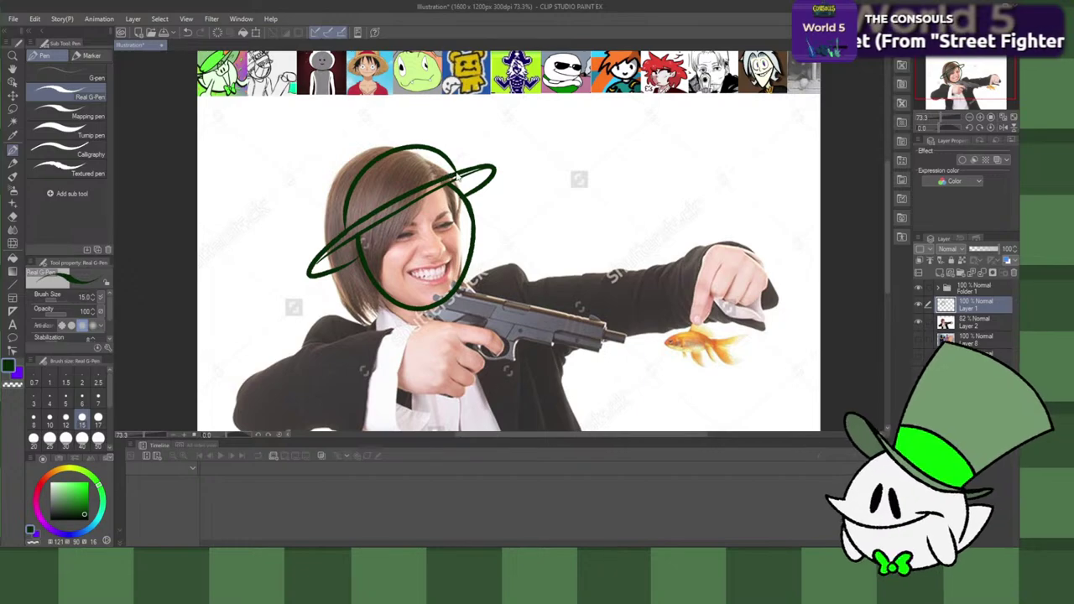
{"action": "key", "text": "ctrl+z"}
{"action": "mouse_move", "coordinate": [458, 171]}
{"action": "left_mouse_down"}
{"action": "mouse_move", "coordinate": [338, 196]}
{"action": "mouse_move", "coordinate": [342, 235]}
{"action": "mouse_move", "coordinate": [469, 155]}
{"action": "left_mouse_up"}
{"action": "key", "text": "ctrl+z"}
Step: Draw a curved hat band line across the crown just above the brim, redoing the stroke until it fits
{"action": "left_click_drag", "start_coordinate": [340, 218], "coordinate": [447, 165]}
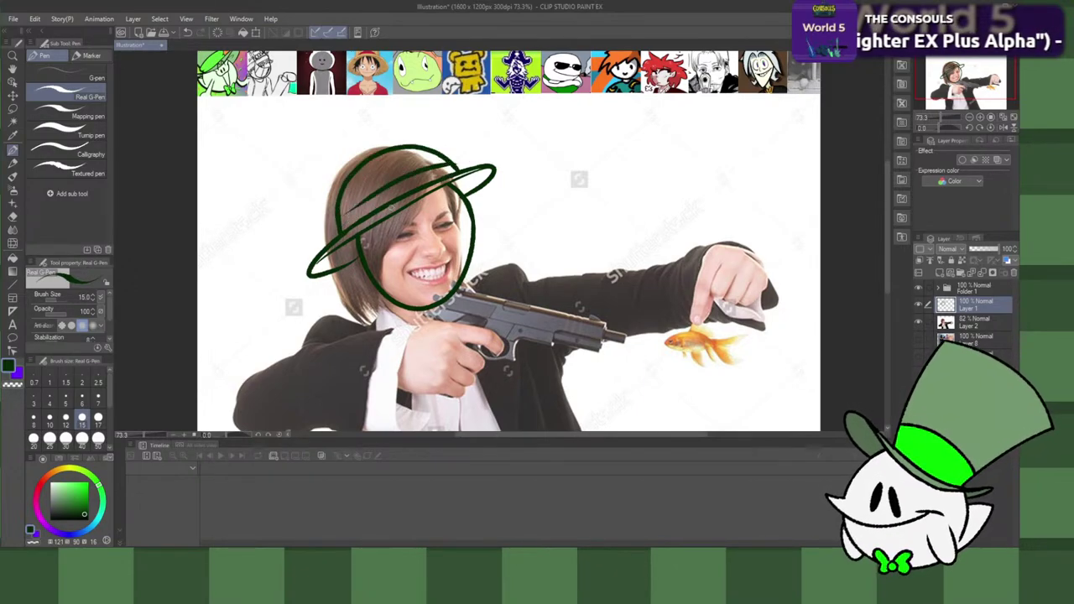
{"action": "key", "text": "ctrl+z"}
{"action": "mouse_move", "coordinate": [342, 226]}
{"action": "left_mouse_down"}
{"action": "mouse_move", "coordinate": [456, 166]}
{"action": "mouse_move", "coordinate": [411, 183]}
{"action": "left_mouse_up"}
{"action": "key", "text": "ctrl+z"}
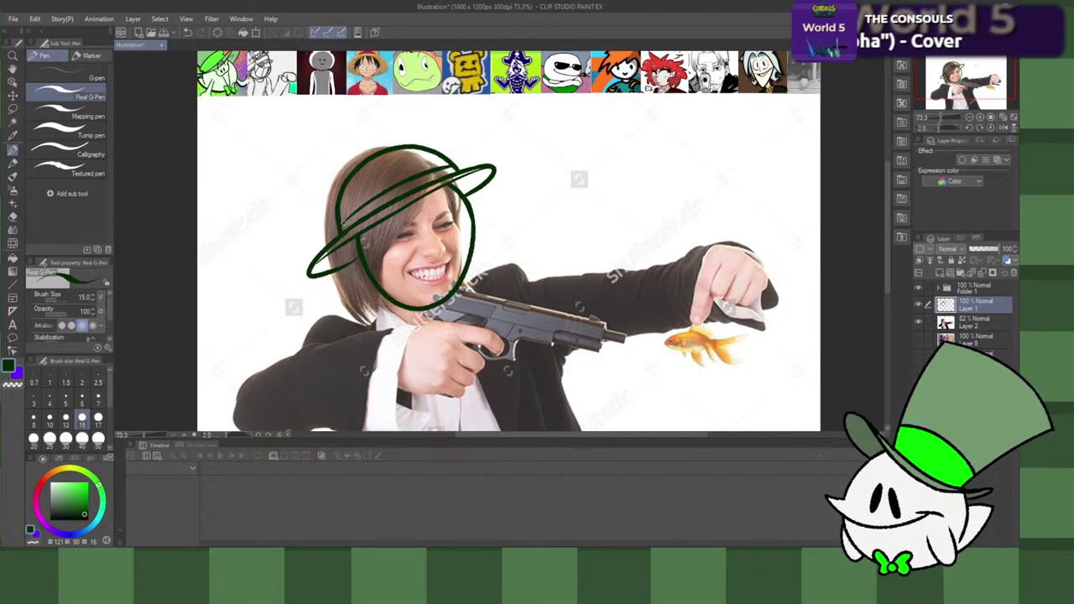
{"action": "mouse_move", "coordinate": [455, 223]}
{"action": "left_mouse_down"}
{"action": "mouse_move", "coordinate": [445, 237]}
{"action": "mouse_move", "coordinate": [465, 217]}
{"action": "mouse_move", "coordinate": [407, 250]}
{"action": "mouse_move", "coordinate": [435, 218]}
{"action": "left_mouse_up"}
{"action": "key", "text": "ctrl+z"}
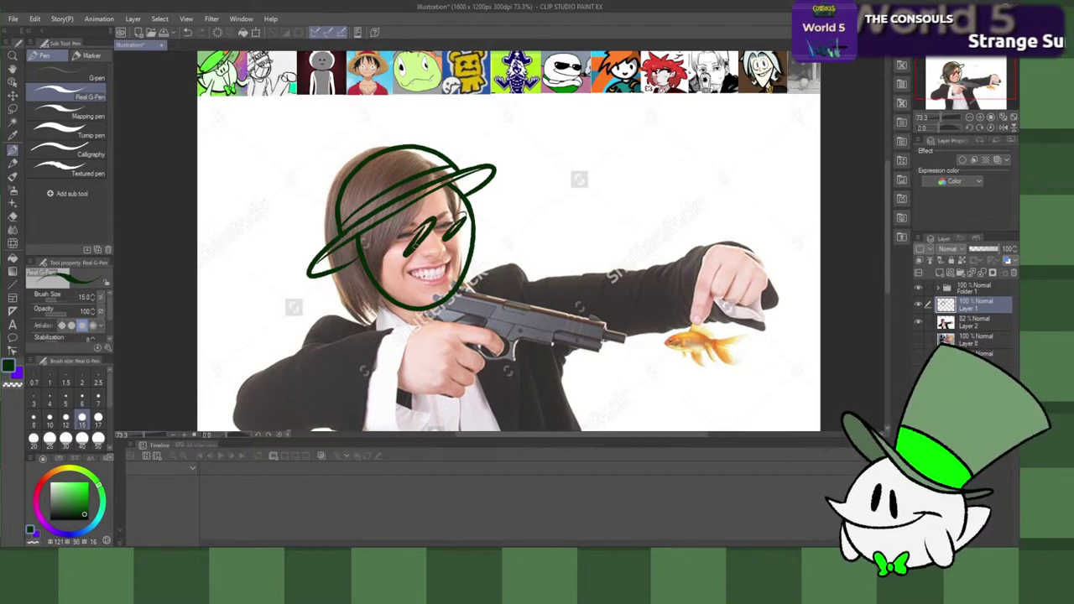
{"action": "key", "text": "ctrl+z"}
{"action": "key", "text": "ctrl+z"}
{"action": "key", "text": "ctrl+z"}
Step: Draw a wide upper smile curve extending past the woman's cheek, with two small narrow eyes above it
{"action": "mouse_move", "coordinate": [379, 239]}
{"action": "left_mouse_down"}
{"action": "mouse_move", "coordinate": [477, 238]}
{"action": "mouse_move", "coordinate": [515, 210]}
{"action": "left_mouse_up"}
{"action": "key", "text": "ctrl+z"}
{"action": "left_click_drag", "start_coordinate": [378, 240], "coordinate": [505, 202]}
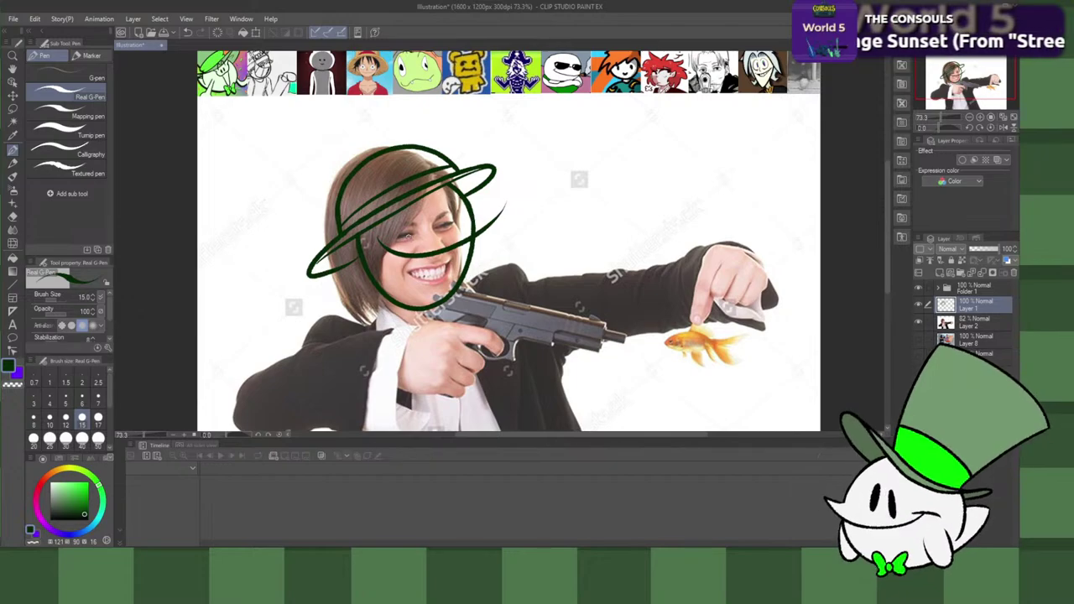
{"action": "left_click_drag", "start_coordinate": [414, 237], "coordinate": [446, 231]}
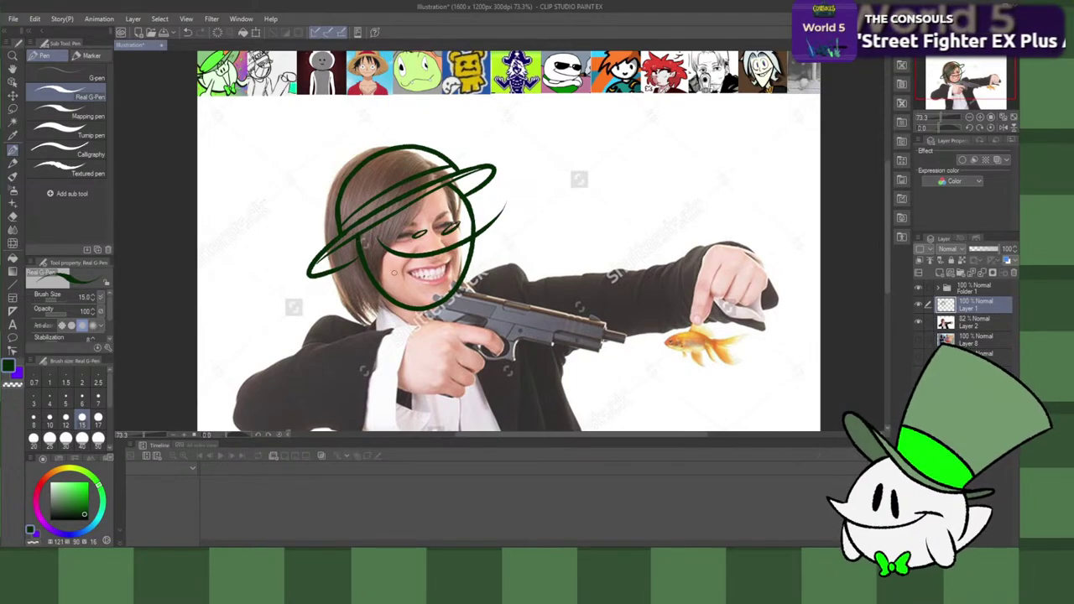
Step: Draw a deep open mouth below the smile curve and add pointed teeth inside it
{"action": "left_click_drag", "start_coordinate": [380, 238], "coordinate": [415, 287]}
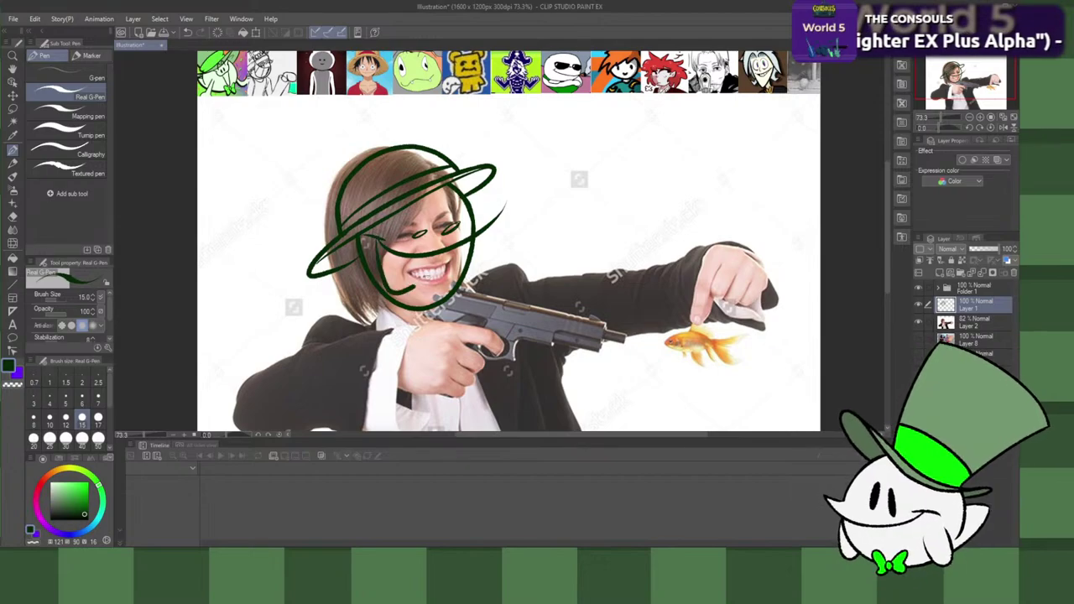
{"action": "key", "text": "ctrl+z"}
{"action": "mouse_move", "coordinate": [373, 240]}
{"action": "left_mouse_down"}
{"action": "mouse_move", "coordinate": [413, 294]}
{"action": "mouse_move", "coordinate": [466, 245]}
{"action": "left_mouse_up"}
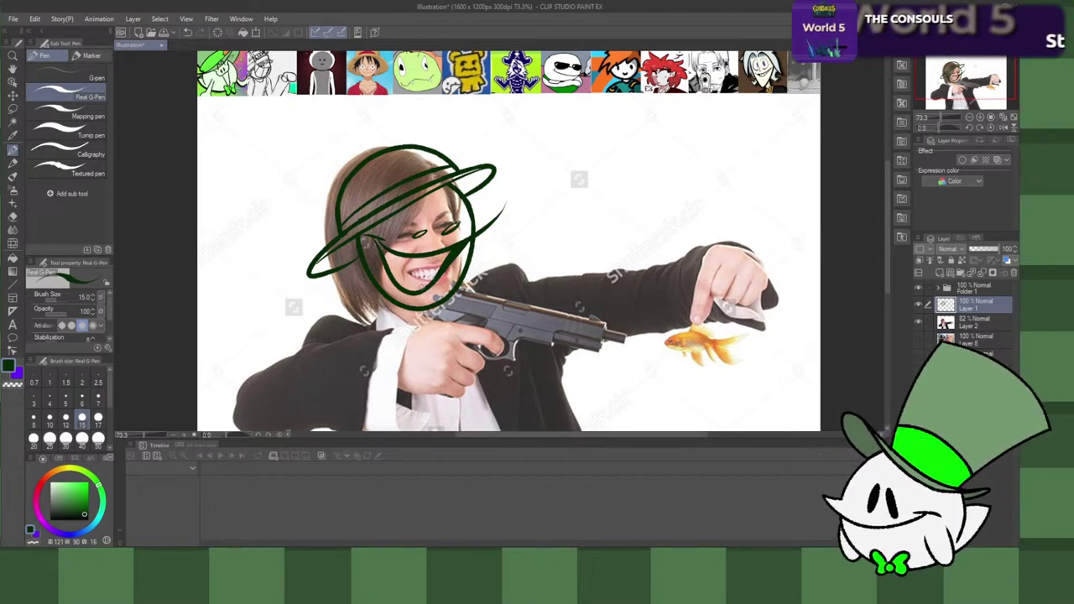
{"action": "left_click_drag", "start_coordinate": [380, 242], "coordinate": [398, 260]}
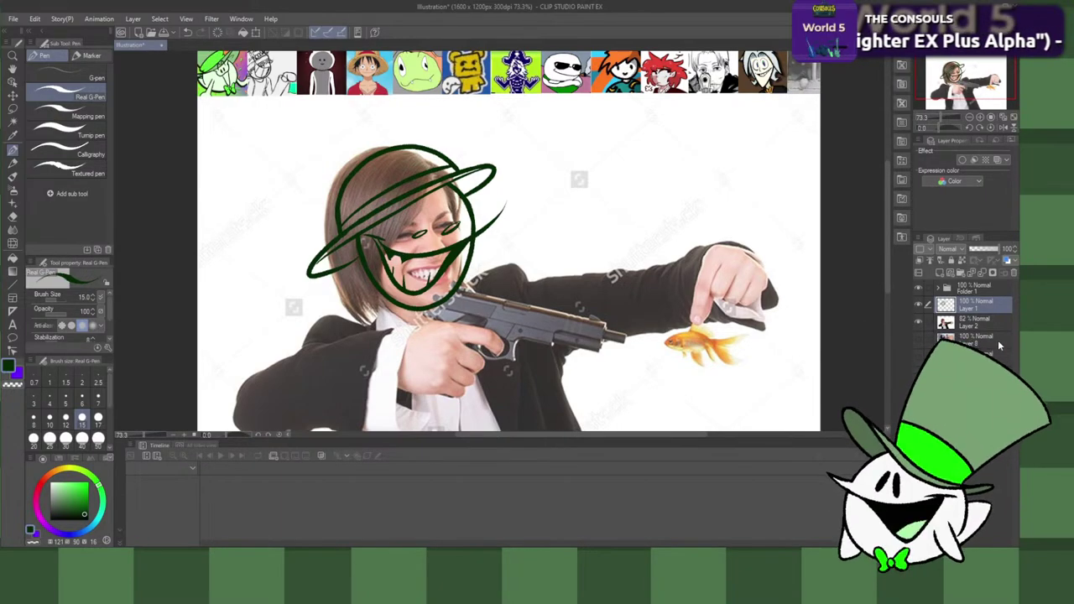
Step: Preview the other stock photo layers one at a time, ending on the woman with the goldfish
{"action": "left_click", "coordinate": [920, 324]}
{"action": "left_click", "coordinate": [918, 339]}
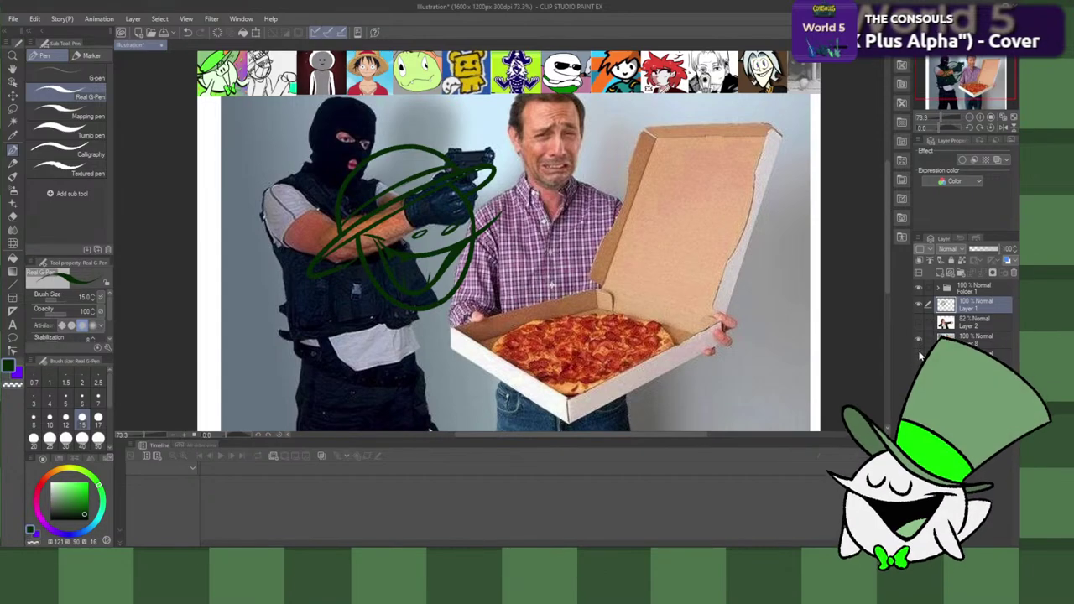
{"action": "left_click", "coordinate": [919, 339]}
{"action": "left_click", "coordinate": [921, 356]}
{"action": "left_click", "coordinate": [919, 356]}
{"action": "left_click", "coordinate": [920, 373]}
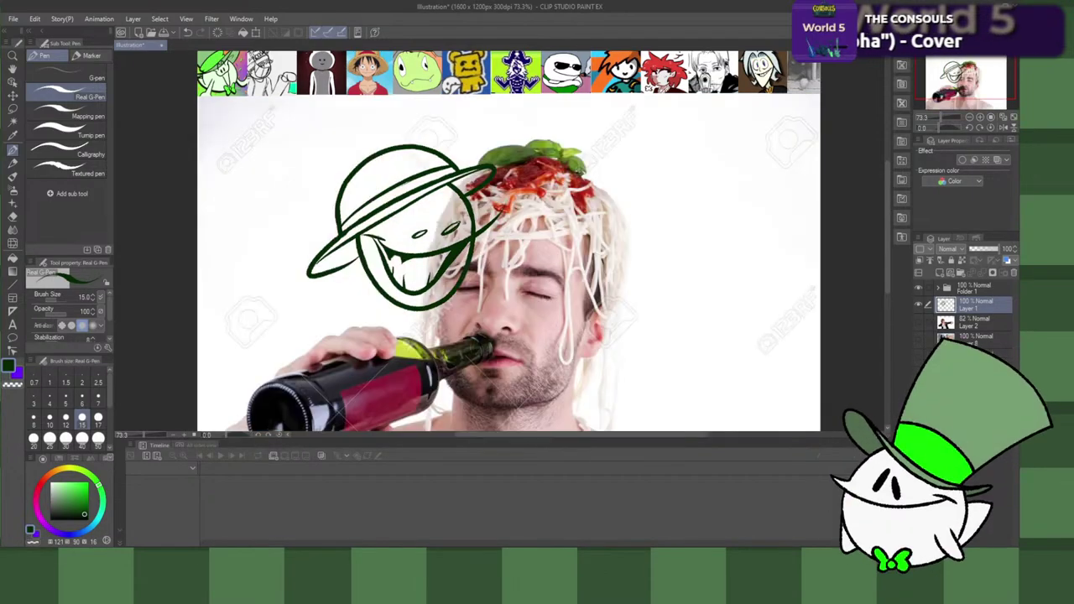
{"action": "left_click", "coordinate": [920, 373]}
{"action": "left_click", "coordinate": [920, 390]}
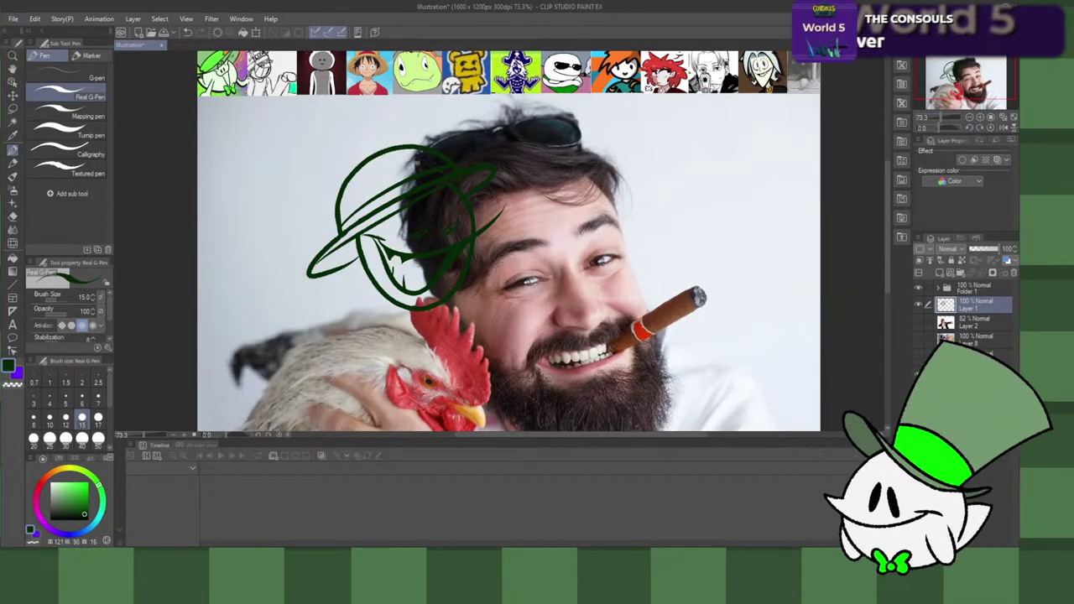
{"action": "left_click", "coordinate": [918, 375]}
{"action": "left_click", "coordinate": [920, 323]}
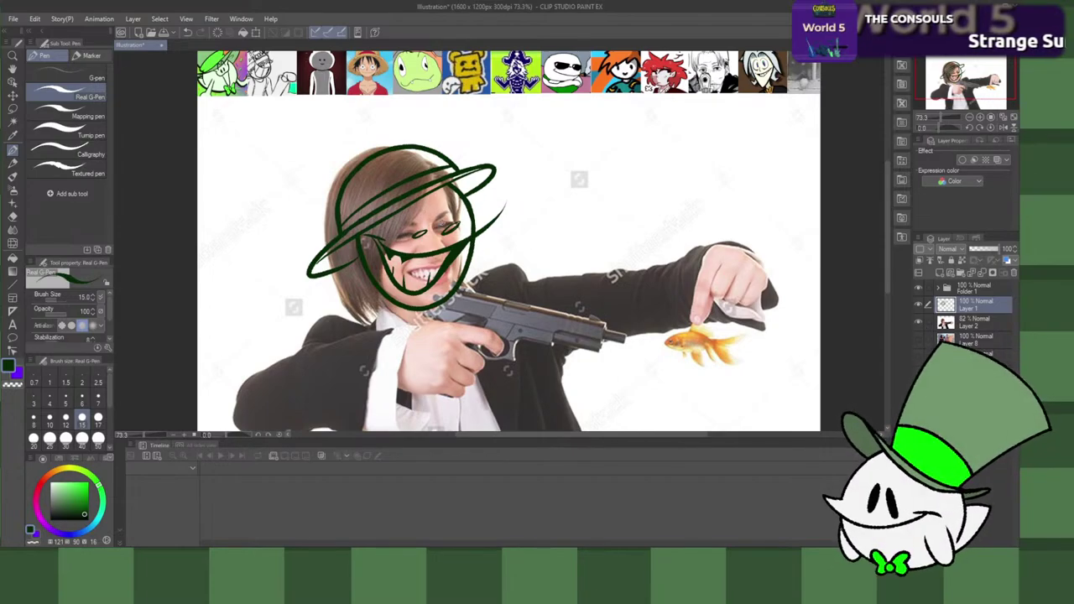
Step: Draw thin arched eyebrow lines above the eyes beneath the hat brim
{"action": "left_click_drag", "start_coordinate": [447, 230], "coordinate": [512, 192]}
{"action": "key", "text": "ctrl+z"}
{"action": "left_click_drag", "start_coordinate": [413, 220], "coordinate": [433, 207]}
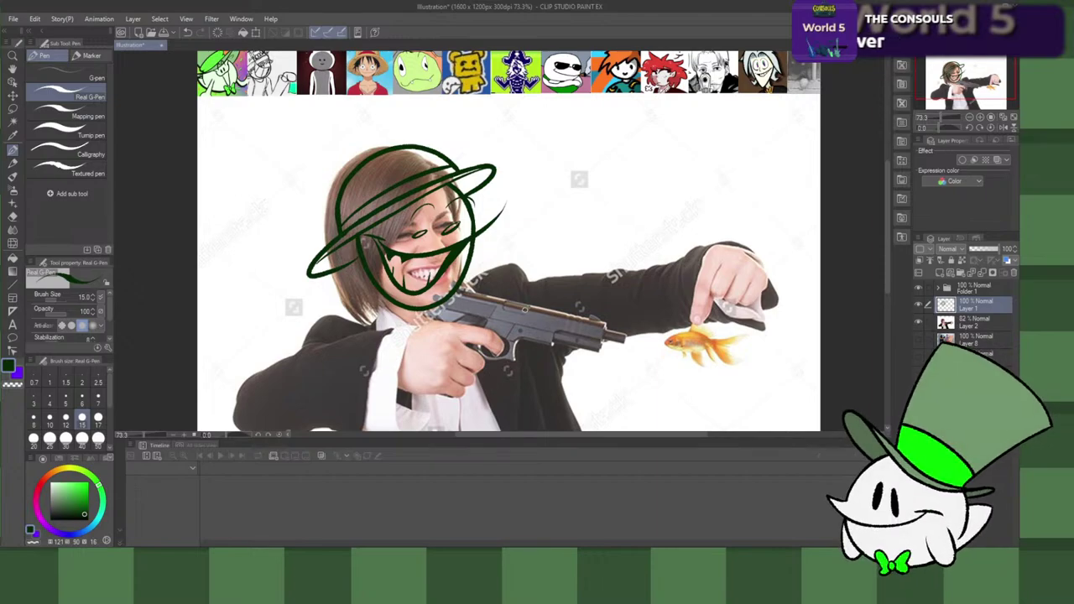
Step: Shape the smile's outer end into a sharp spike beyond the cheek, redoing strokes until the tip fits
{"action": "mouse_move", "coordinate": [504, 206]}
{"action": "left_mouse_down"}
{"action": "mouse_move", "coordinate": [475, 237]}
{"action": "mouse_move", "coordinate": [501, 209]}
{"action": "mouse_move", "coordinate": [475, 222]}
{"action": "mouse_move", "coordinate": [508, 202]}
{"action": "left_mouse_up"}
{"action": "key", "text": "ctrl+z"}
{"action": "key", "text": "ctrl+z"}
{"action": "key", "text": "ctrl+z"}
{"action": "key", "text": "ctrl+z"}
{"action": "key", "text": "ctrl+z"}
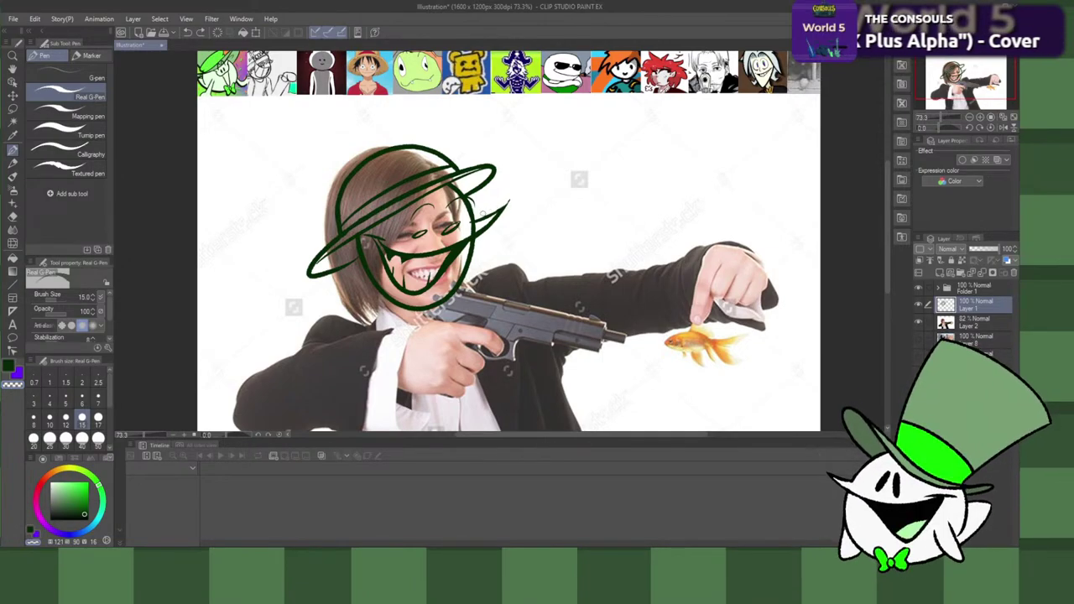
{"action": "key", "text": "ctrl+z"}
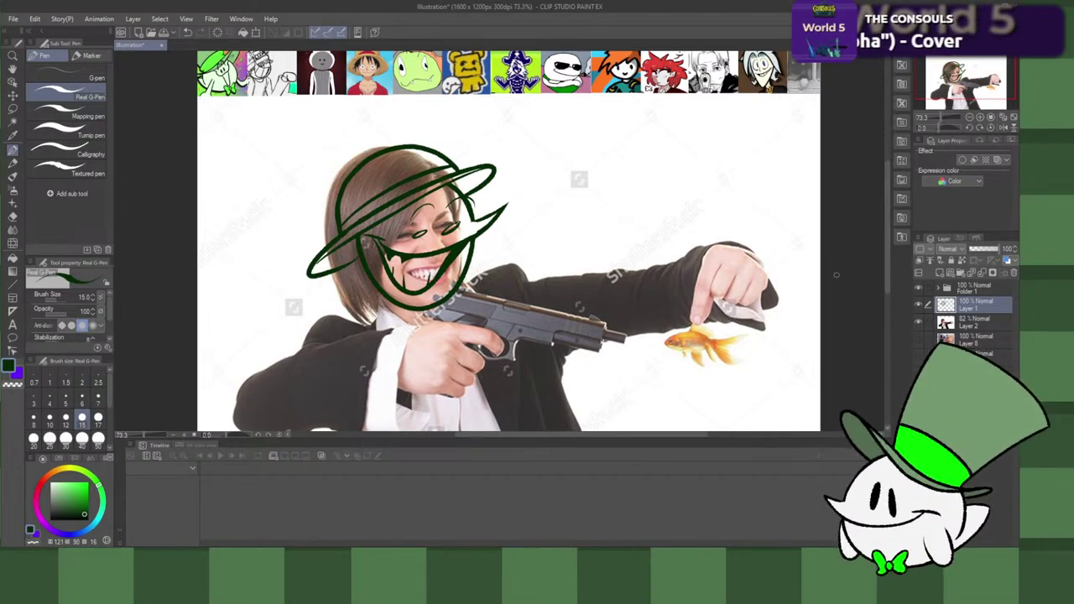
{"action": "scroll", "coordinate": [886, 290], "scroll_direction": "down", "scroll_amount": 3}
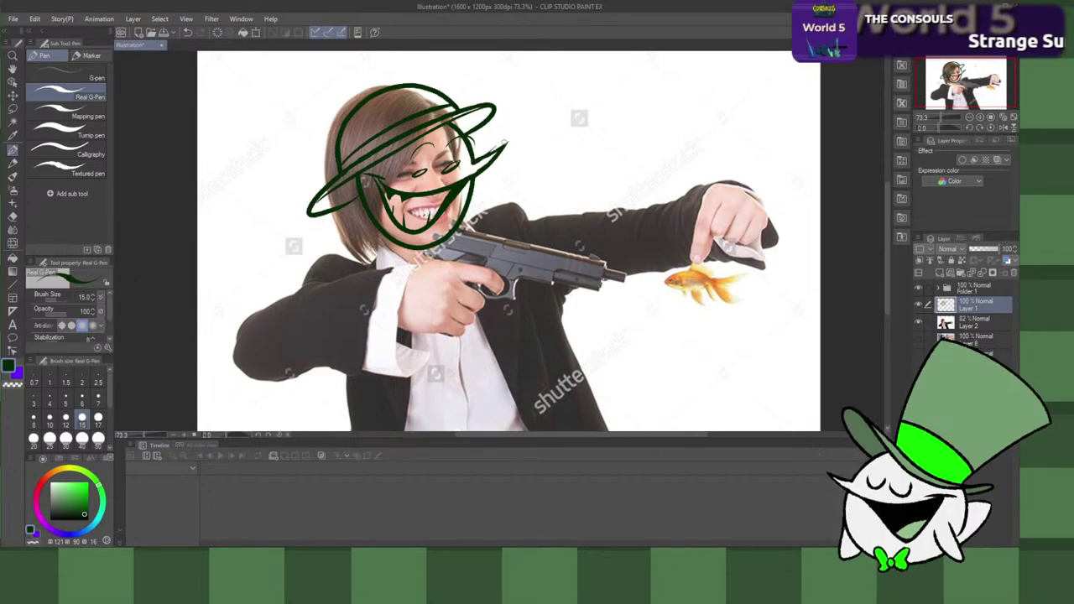
{"action": "left_click_drag", "start_coordinate": [473, 162], "coordinate": [490, 157]}
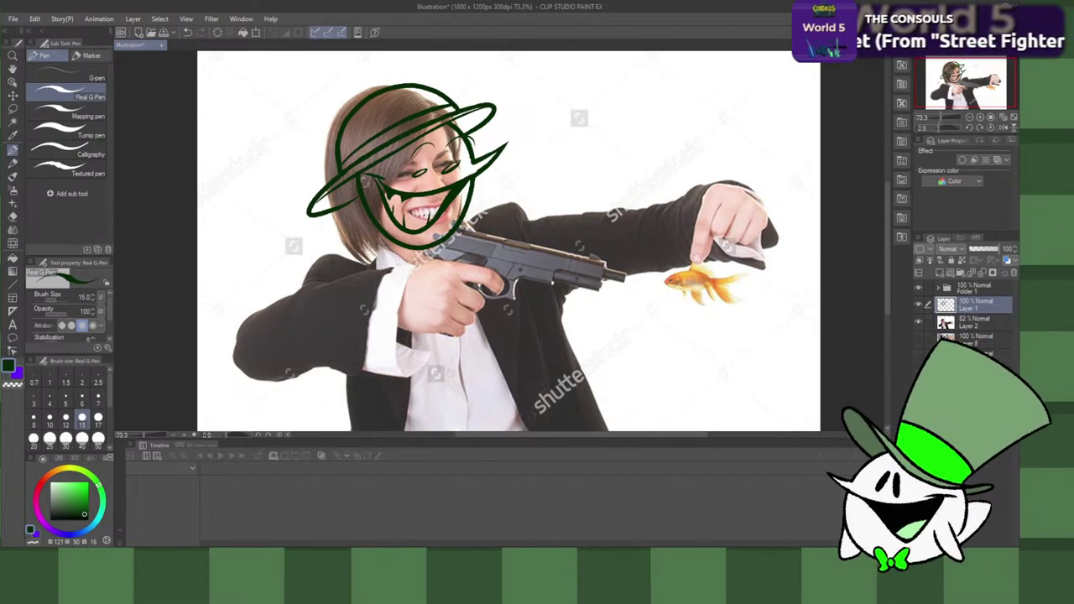
Step: Draw a short neck line beside the jaw on a new layer beneath the line art, and erase the head outline next to it
{"action": "left_click_drag", "start_coordinate": [391, 243], "coordinate": [422, 272]}
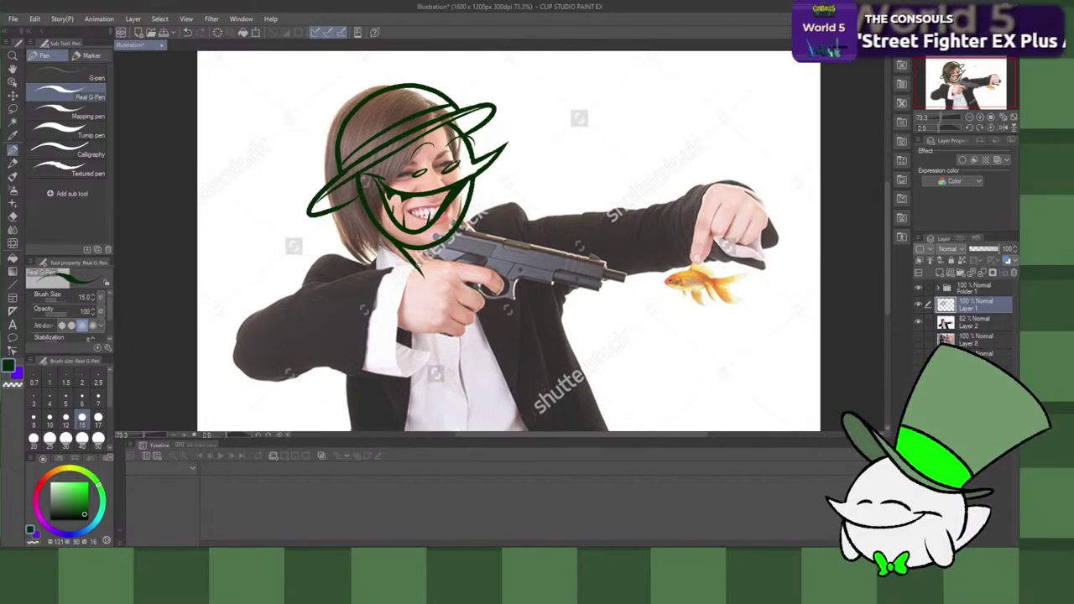
{"action": "key", "text": "ctrl+z"}
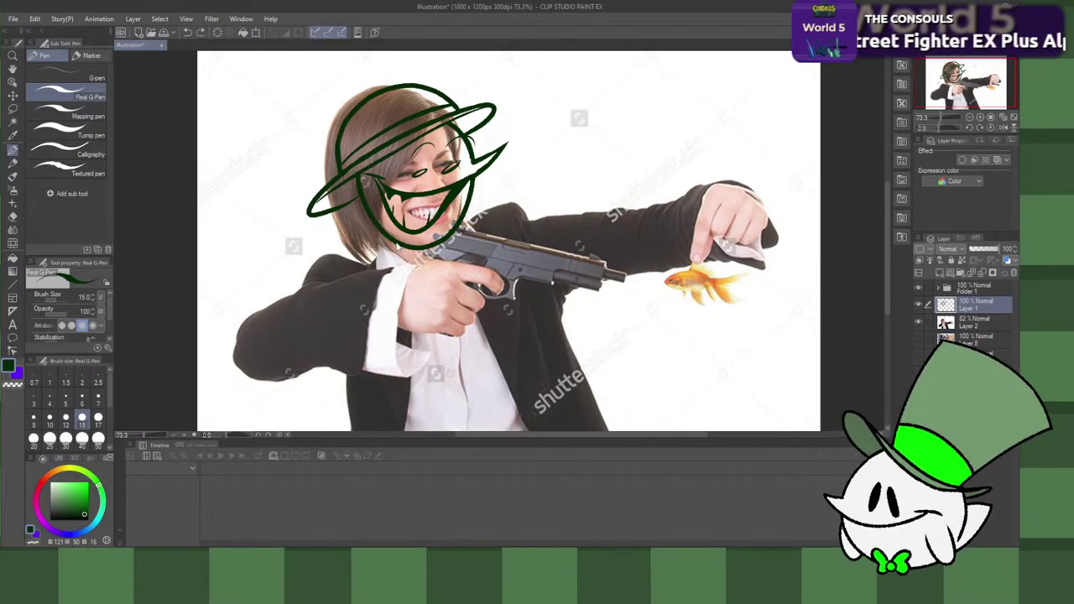
{"action": "left_click", "coordinate": [959, 321]}
{"action": "left_click", "coordinate": [939, 273]}
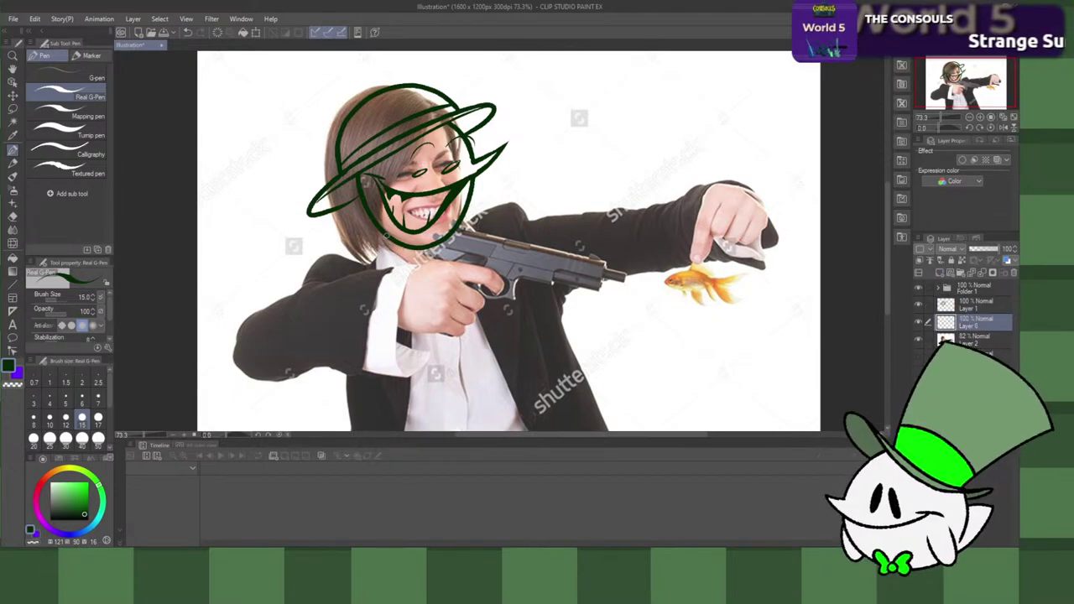
{"action": "left_click_drag", "start_coordinate": [380, 231], "coordinate": [391, 255]}
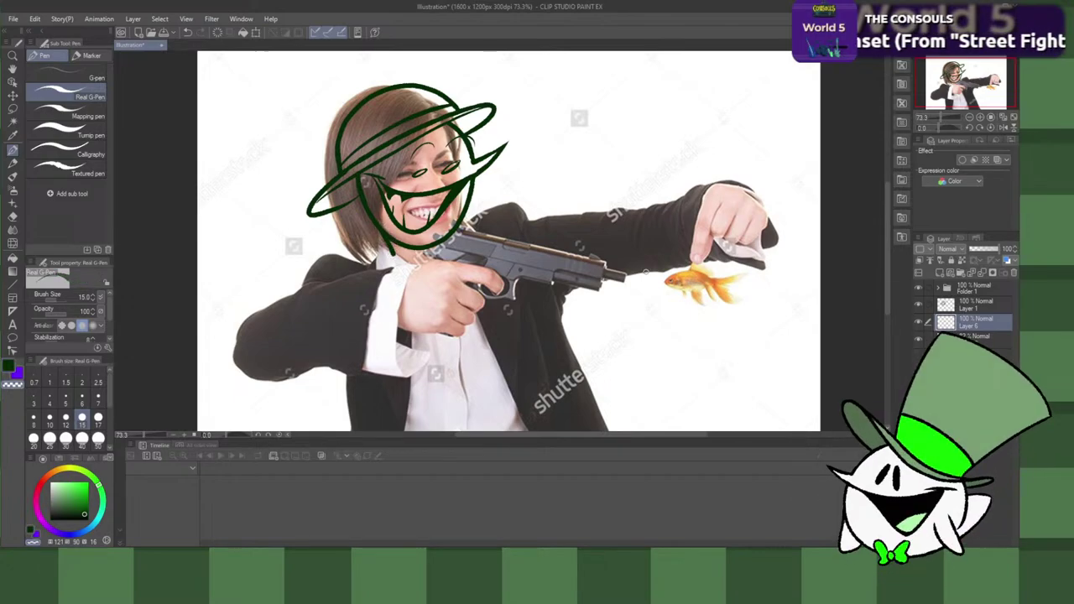
{"action": "left_click", "coordinate": [964, 304]}
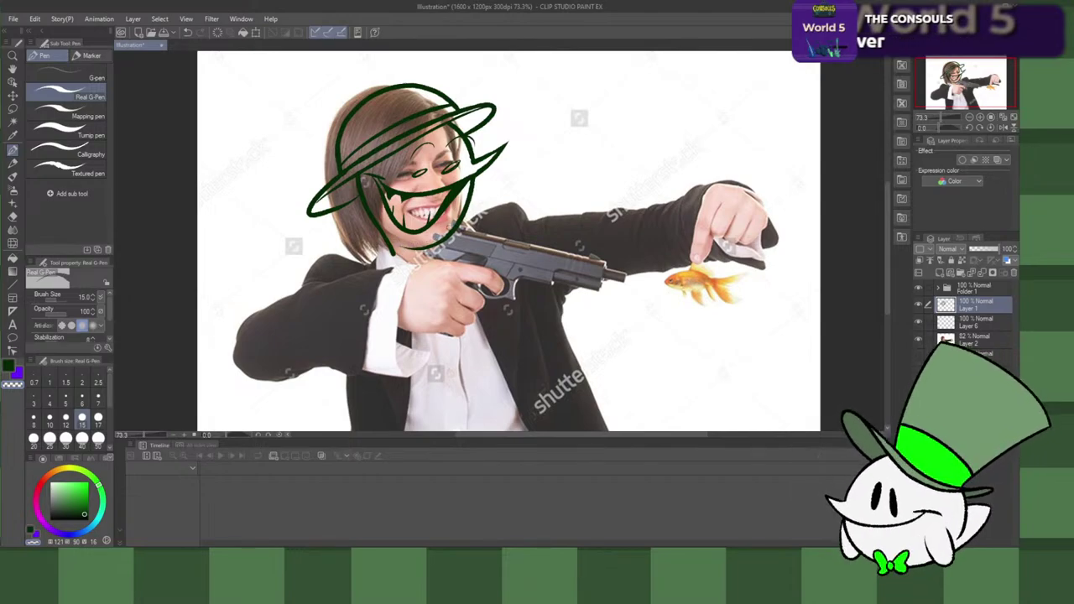
{"action": "key", "text": "c"}
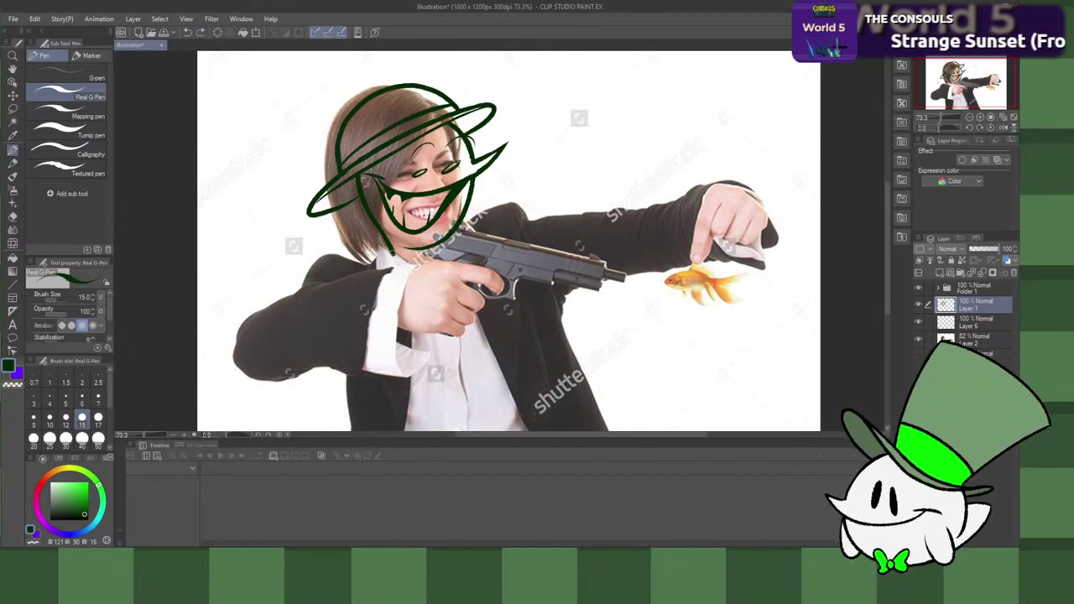
Step: Draw a curved shoulder line from the neck over the woman's gun-arm shoulder on Layer 1, redoing it until it fits
{"action": "mouse_move", "coordinate": [391, 252]}
{"action": "left_mouse_down"}
{"action": "mouse_move", "coordinate": [311, 264]}
{"action": "mouse_move", "coordinate": [288, 311]}
{"action": "mouse_move", "coordinate": [399, 262]}
{"action": "mouse_move", "coordinate": [303, 300]}
{"action": "left_mouse_up"}
{"action": "key", "text": "ctrl+z"}
{"action": "key", "text": "ctrl+z"}
{"action": "key", "text": "ctrl+z"}
{"action": "left_click_drag", "start_coordinate": [393, 255], "coordinate": [307, 295]}
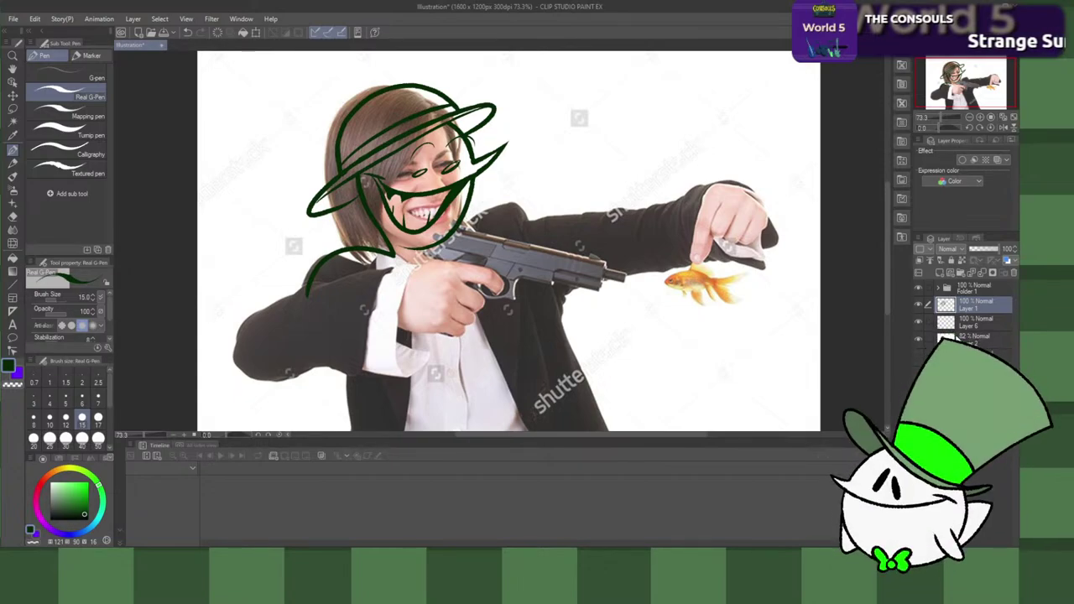
Step: Try to outline the bent gun arm's sleeve and its cuff edge on Layer 6
{"action": "left_click", "coordinate": [952, 322]}
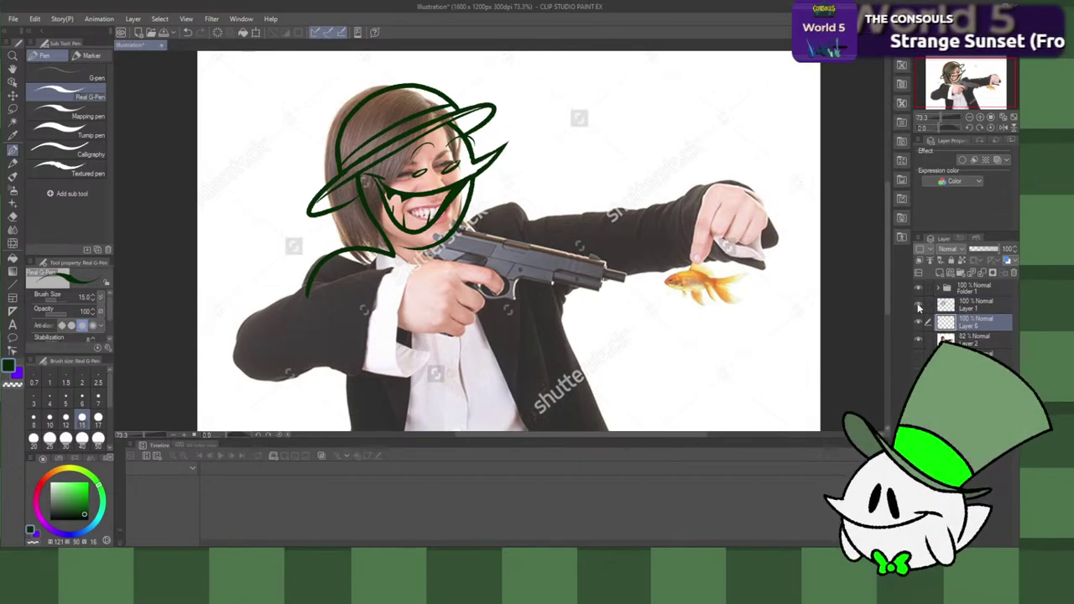
{"action": "left_click", "coordinate": [918, 304]}
{"action": "left_click", "coordinate": [918, 304]}
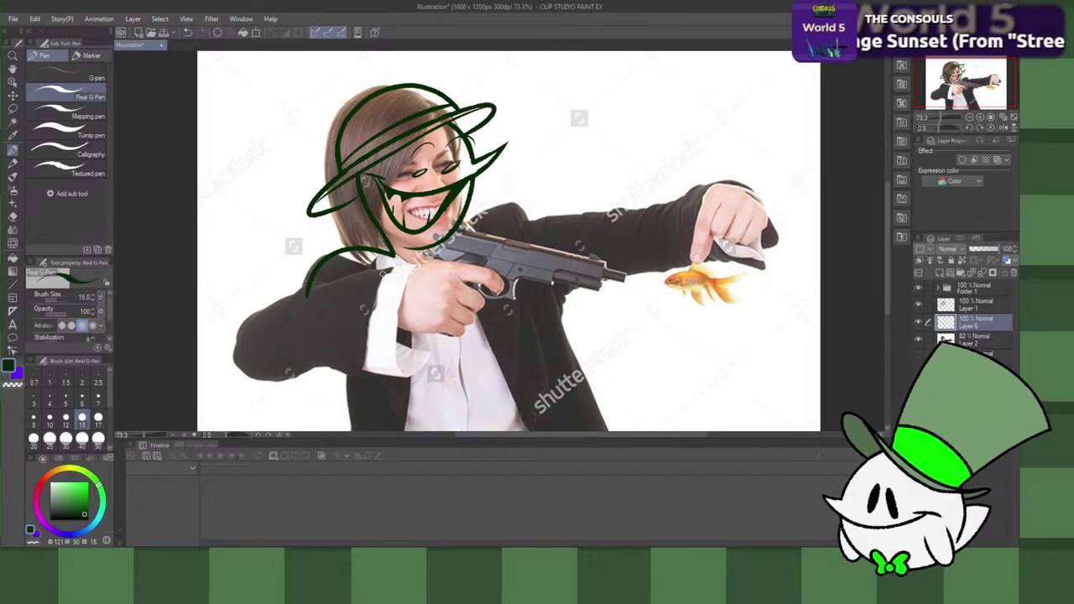
{"action": "mouse_move", "coordinate": [400, 265]}
{"action": "left_mouse_down"}
{"action": "mouse_move", "coordinate": [348, 278]}
{"action": "mouse_move", "coordinate": [402, 301]}
{"action": "mouse_move", "coordinate": [247, 360]}
{"action": "mouse_move", "coordinate": [401, 343]}
{"action": "left_mouse_up"}
{"action": "key", "text": "ctrl+z"}
{"action": "key", "text": "ctrl+z"}
{"action": "mouse_move", "coordinate": [394, 268]}
{"action": "left_mouse_down"}
{"action": "mouse_move", "coordinate": [307, 294]}
{"action": "mouse_move", "coordinate": [356, 356]}
{"action": "left_mouse_up"}
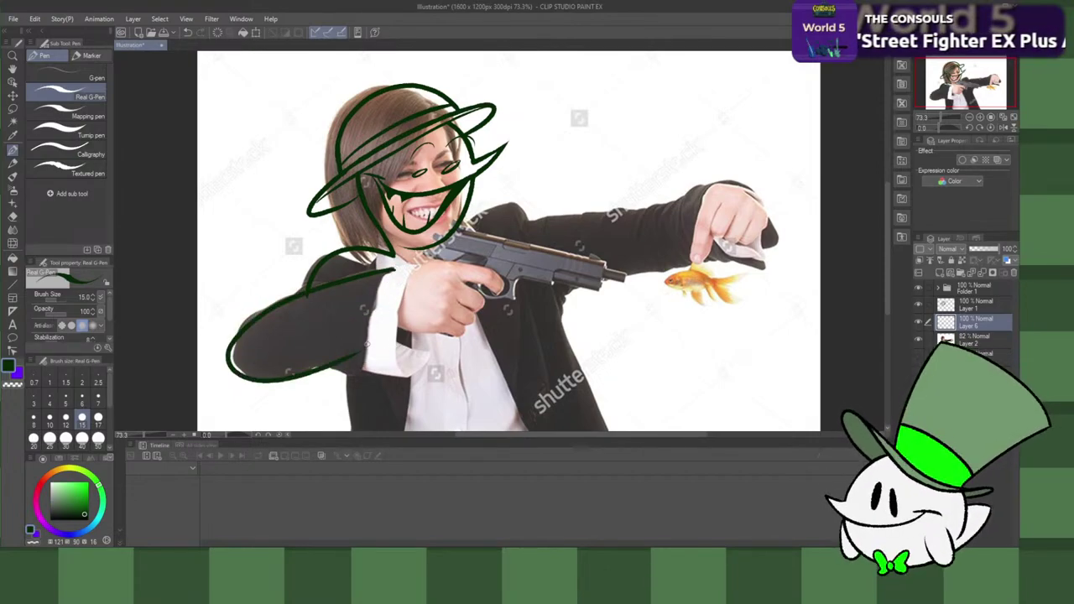
{"action": "left_click_drag", "start_coordinate": [392, 274], "coordinate": [360, 368]}
{"action": "key", "text": "ctrl+z"}
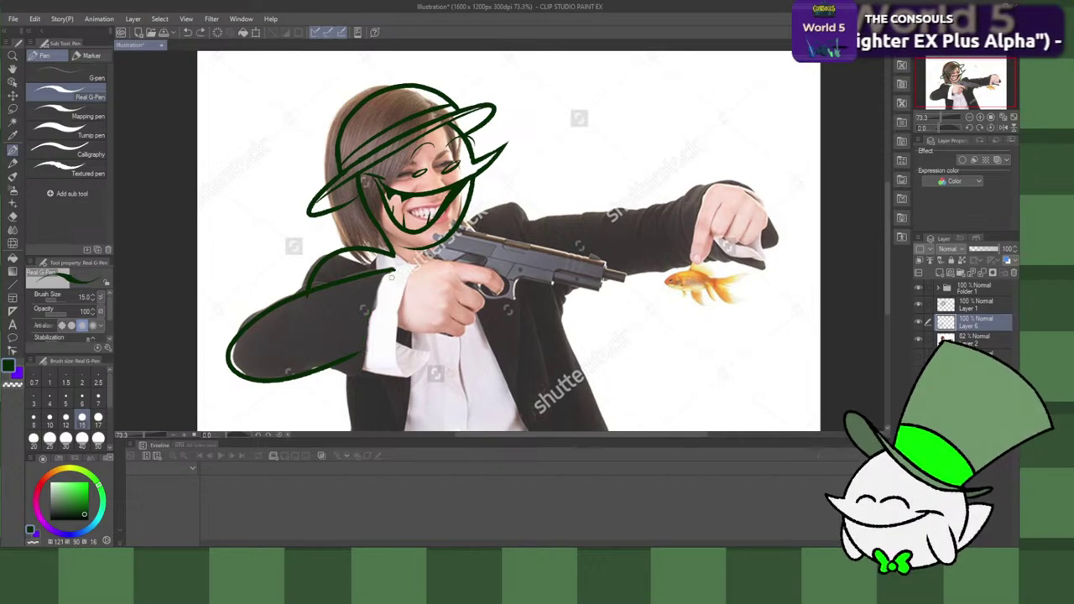
{"action": "left_click_drag", "start_coordinate": [391, 277], "coordinate": [362, 351]}
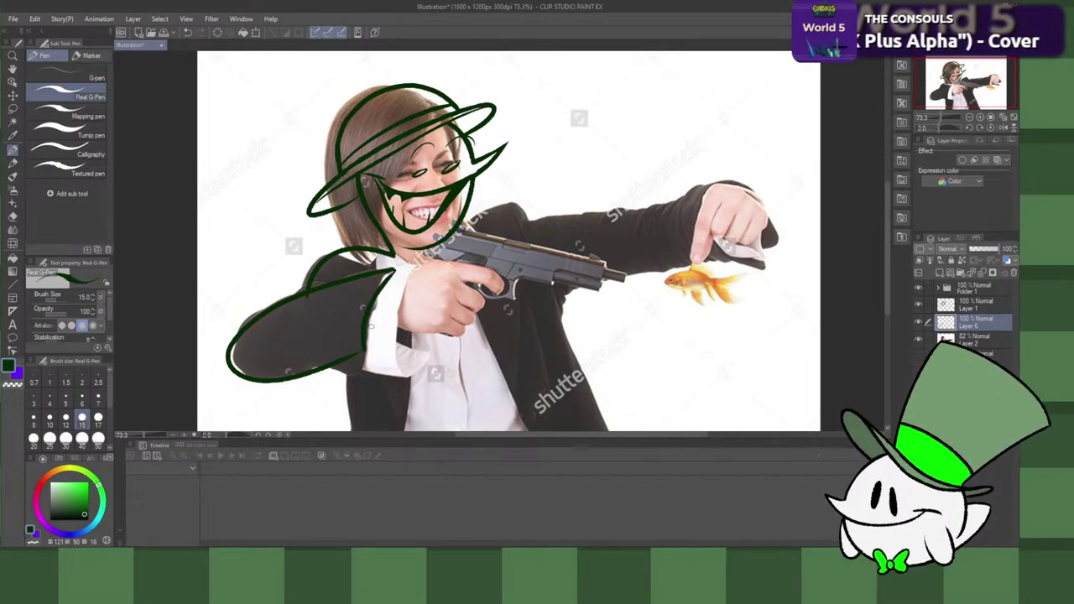
{"action": "key", "text": "ctrl+z"}
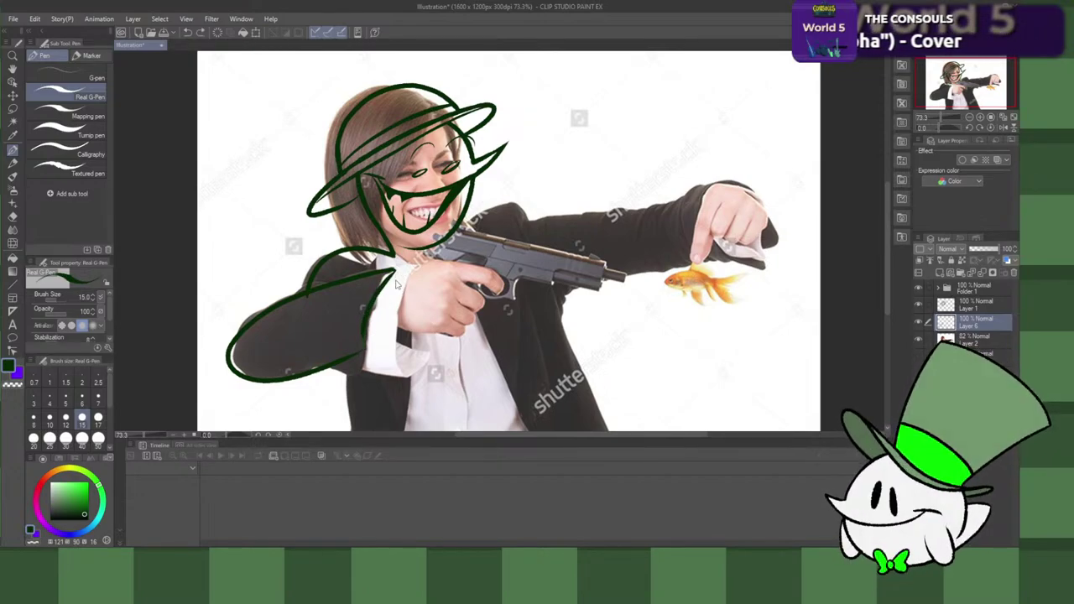
{"action": "key", "text": "ctrl+z"}
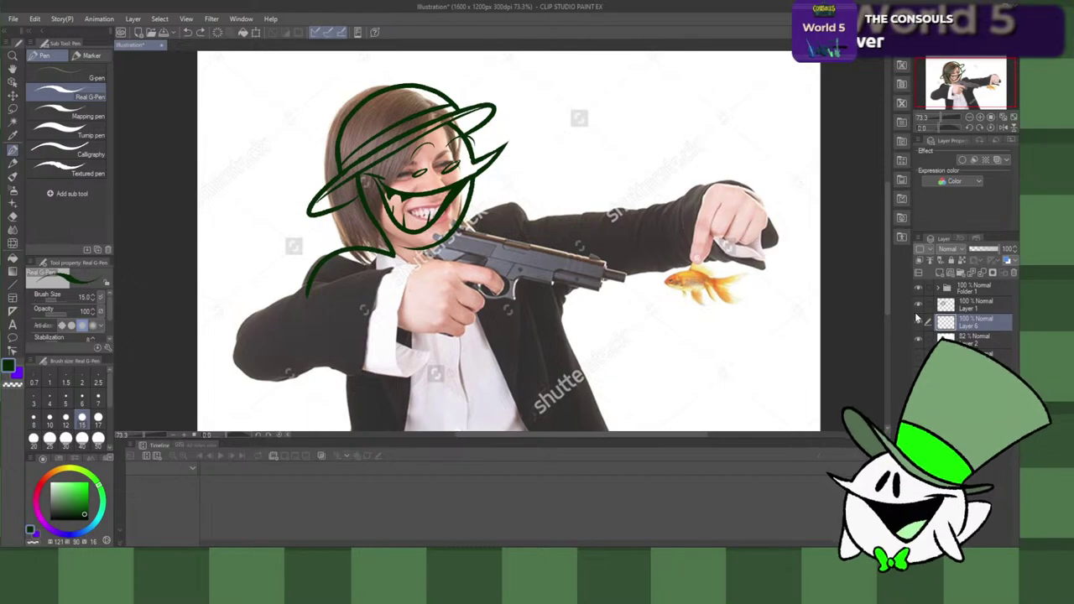
{"action": "left_click_drag", "start_coordinate": [886, 293], "coordinate": [887, 273]}
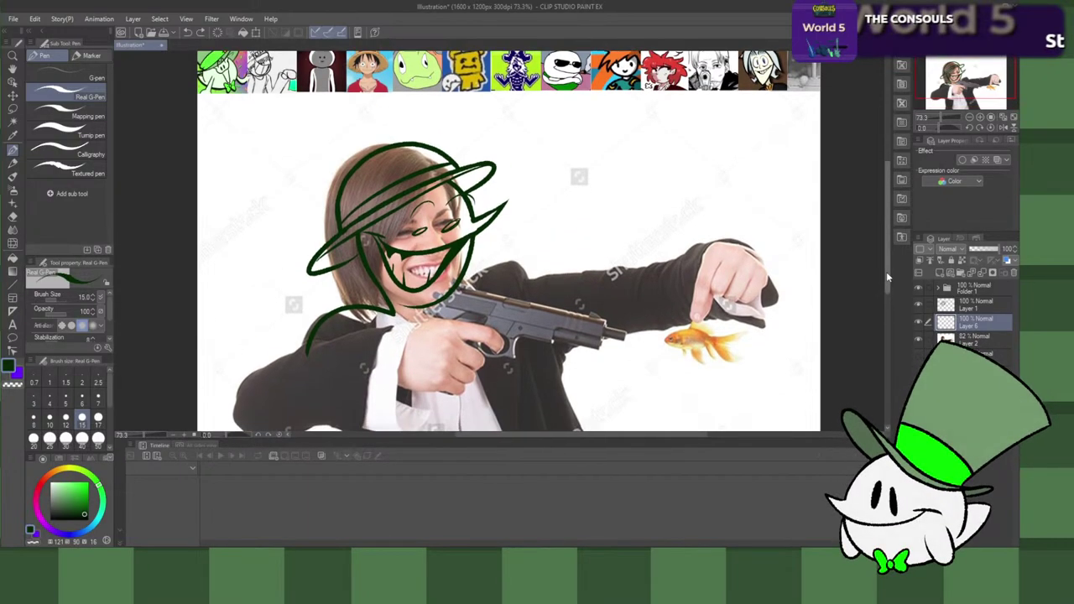
Step: Draw a long curved line from the neck over the outstretched arm to the canvas edge on Layer 6, redoing it once
{"action": "scroll", "coordinate": [887, 277], "scroll_direction": "down", "scroll_amount": 3}
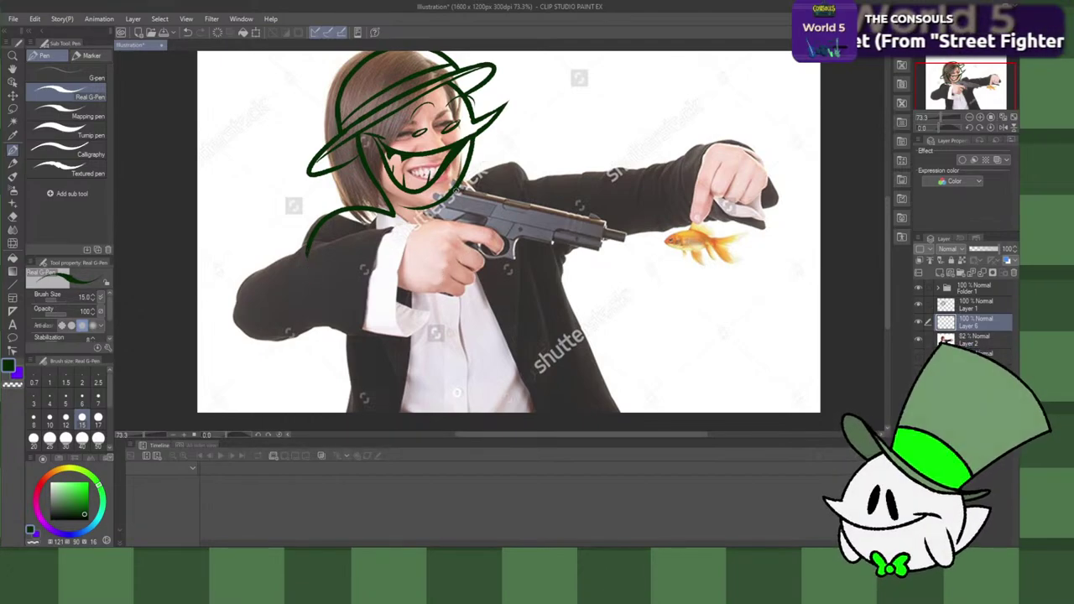
{"action": "mouse_move", "coordinate": [453, 191]}
{"action": "left_mouse_down"}
{"action": "mouse_move", "coordinate": [482, 190]}
{"action": "mouse_move", "coordinate": [835, 335]}
{"action": "left_mouse_up"}
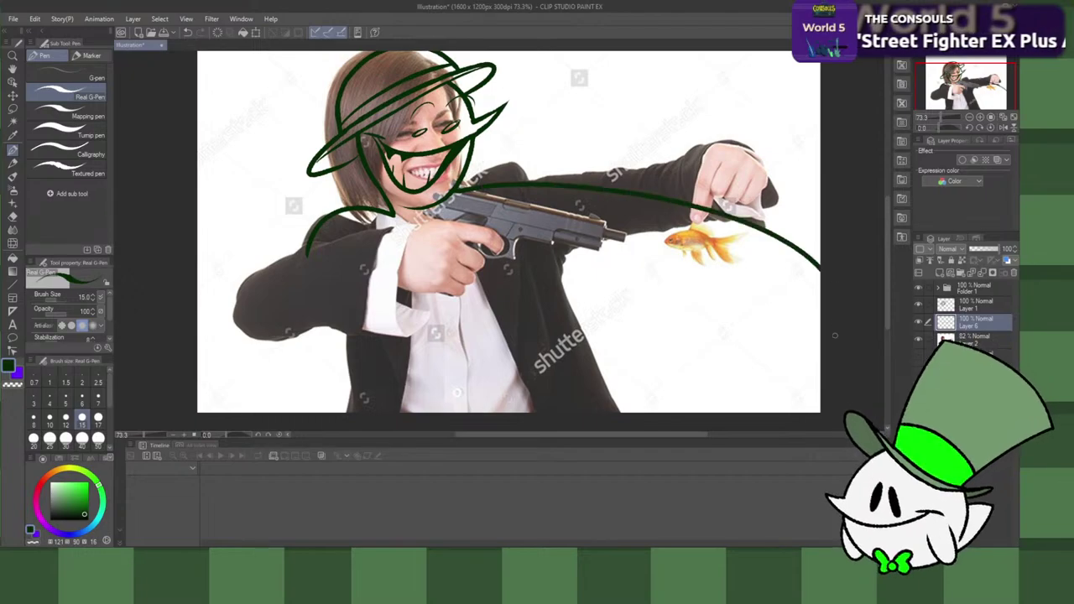
{"action": "key", "text": "ctrl+z"}
{"action": "left_click_drag", "start_coordinate": [454, 190], "coordinate": [824, 235]}
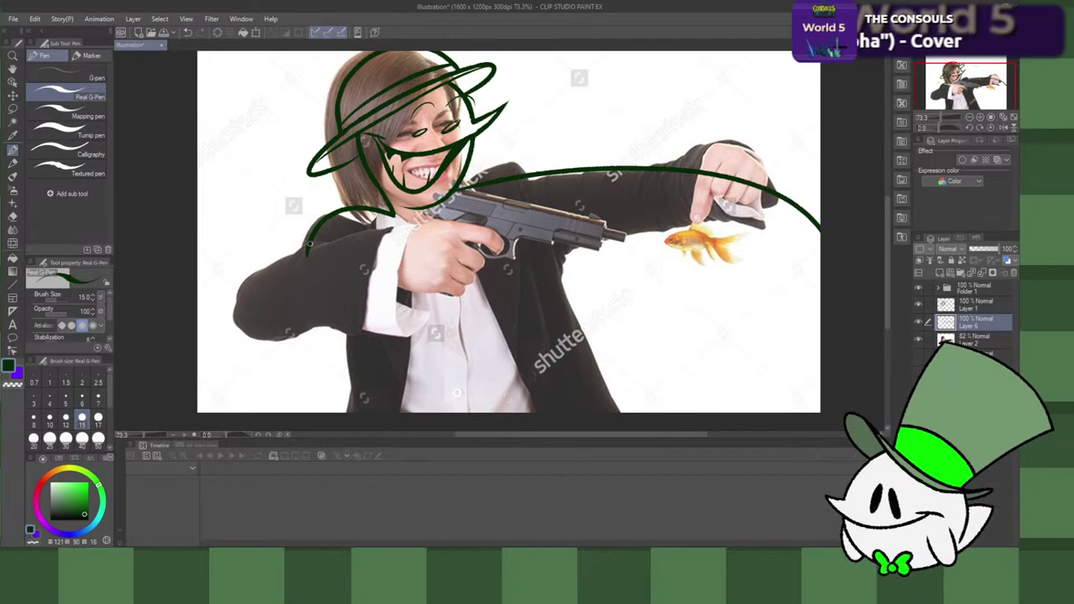
Step: Merge Layer 1 into Layer 6 and erase the outer part of the shoulder line above the gun arm
{"action": "left_click_drag", "start_coordinate": [307, 253], "coordinate": [319, 222]}
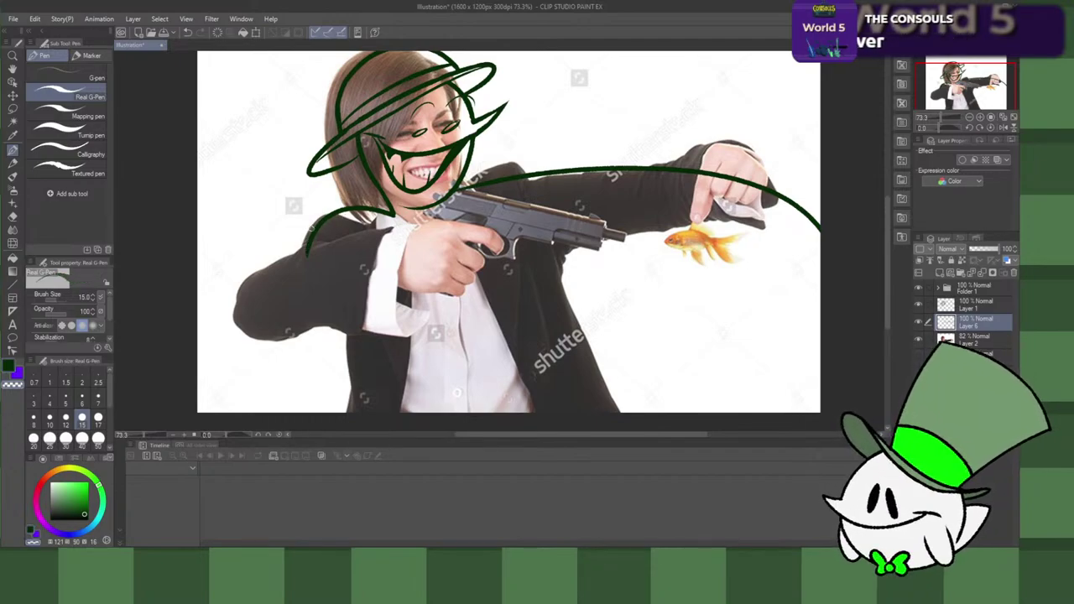
{"action": "left_click", "coordinate": [977, 311]}
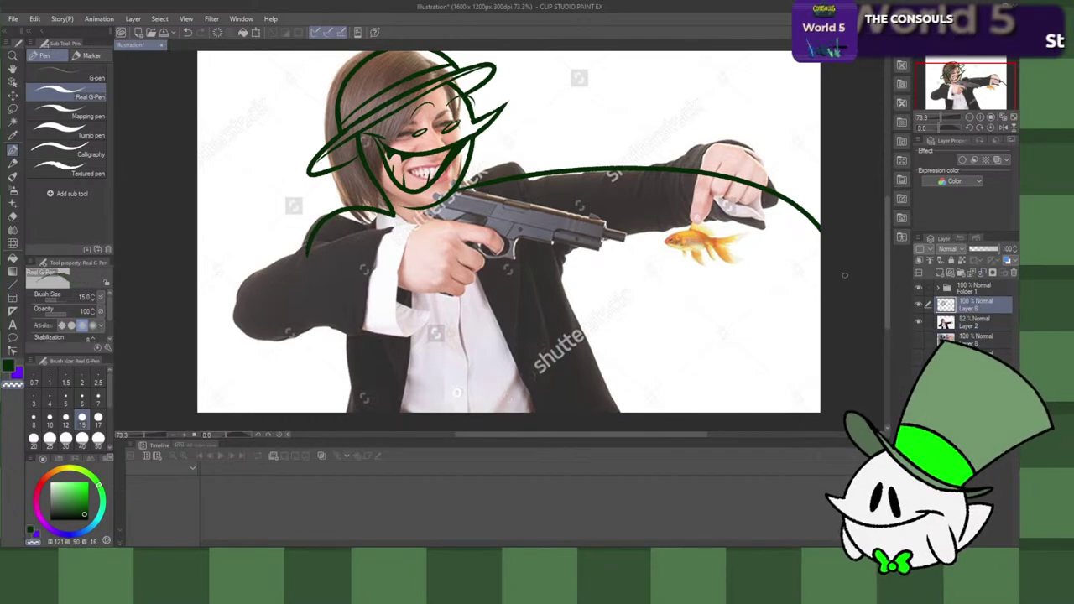
{"action": "left_click_drag", "start_coordinate": [351, 211], "coordinate": [323, 219]}
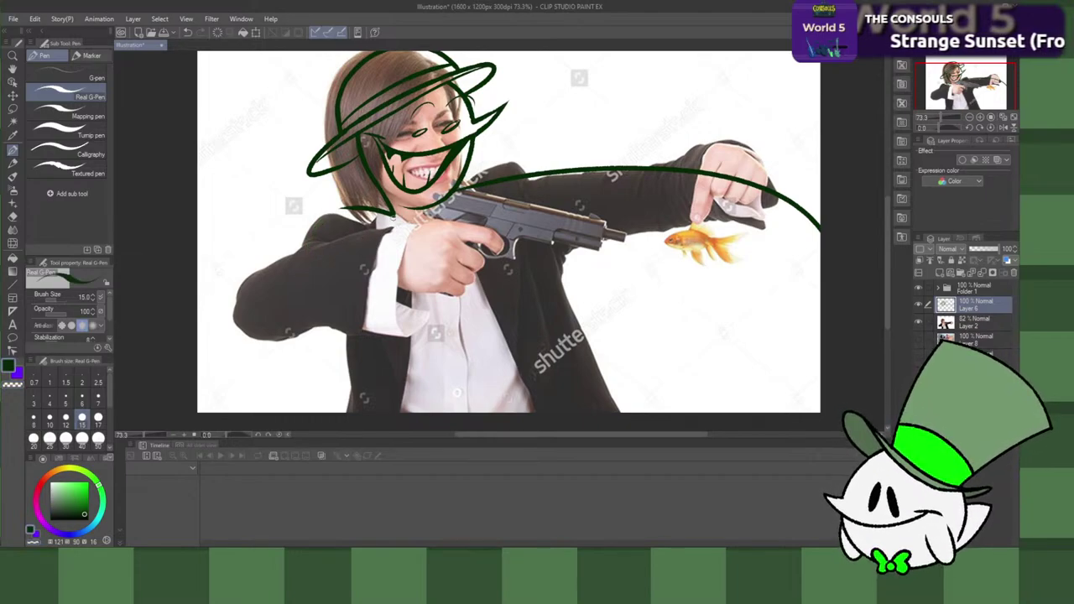
Step: Redraw the gun-arm shoulder line as a long shallow curve from the neck to the canvas edge, repeating the stroke until it fits
{"action": "mouse_move", "coordinate": [391, 213]}
{"action": "left_mouse_down"}
{"action": "mouse_move", "coordinate": [362, 210]}
{"action": "mouse_move", "coordinate": [198, 282]}
{"action": "left_mouse_up"}
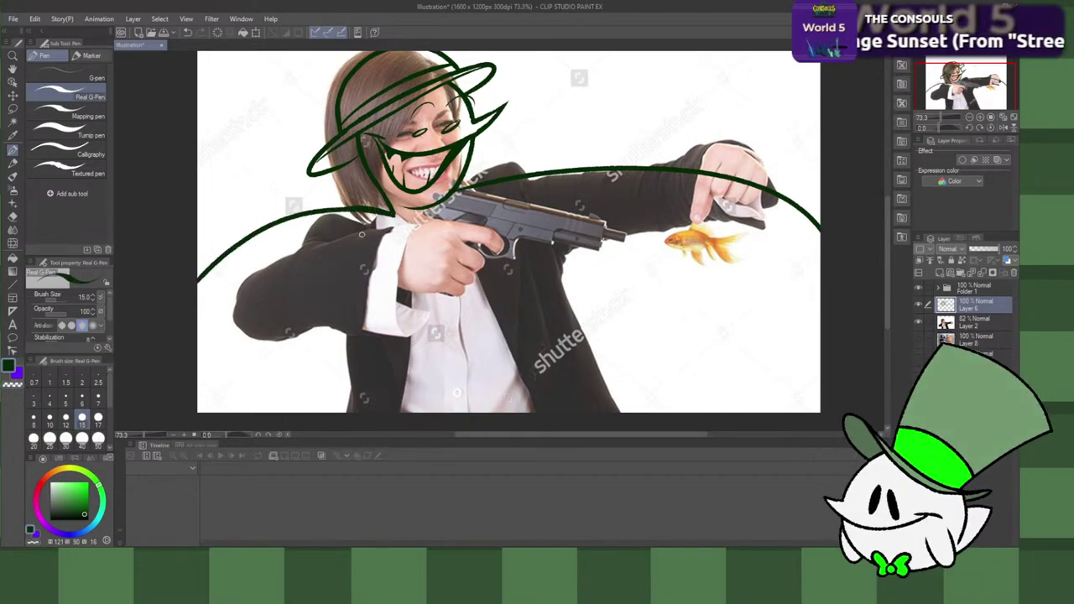
{"action": "key", "text": "ctrl+z"}
{"action": "left_click_drag", "start_coordinate": [386, 213], "coordinate": [226, 246]}
{"action": "key", "text": "ctrl+z"}
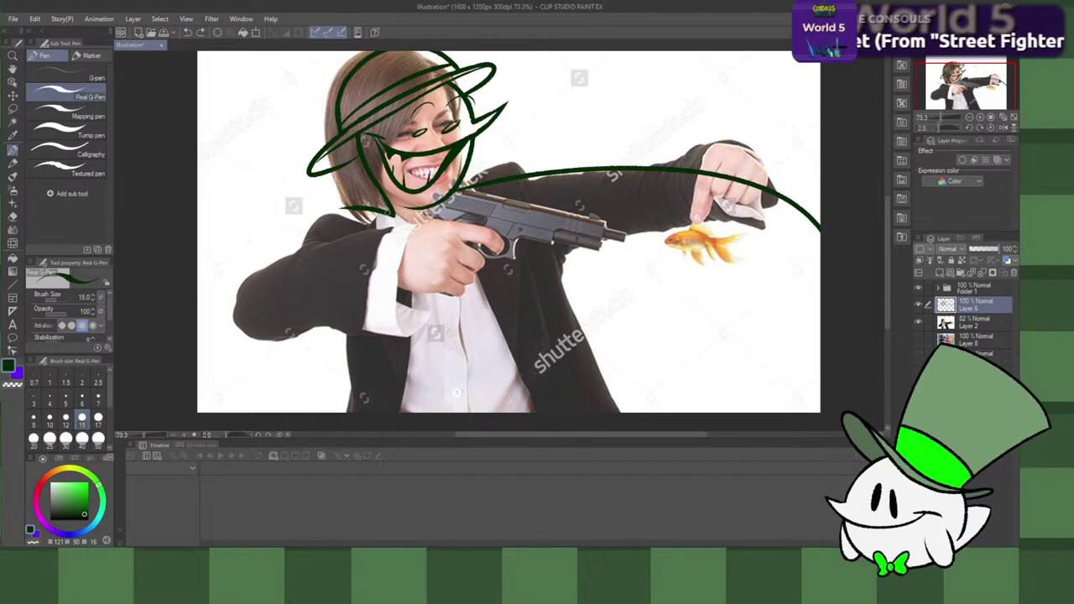
{"action": "left_click_drag", "start_coordinate": [391, 213], "coordinate": [227, 245]}
{"action": "key", "text": "ctrl+z"}
{"action": "left_click_drag", "start_coordinate": [354, 207], "coordinate": [199, 248]}
{"action": "key", "text": "ctrl+z"}
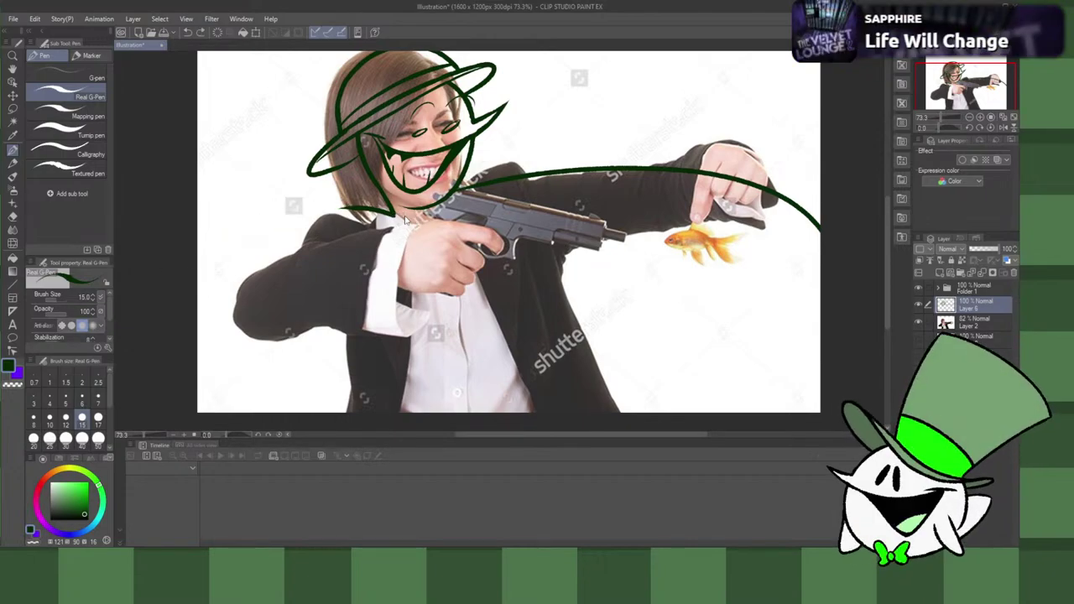
{"action": "left_click_drag", "start_coordinate": [383, 206], "coordinate": [211, 267]}
{"action": "key", "text": "ctrl+z"}
{"action": "left_click_drag", "start_coordinate": [354, 207], "coordinate": [198, 247]}
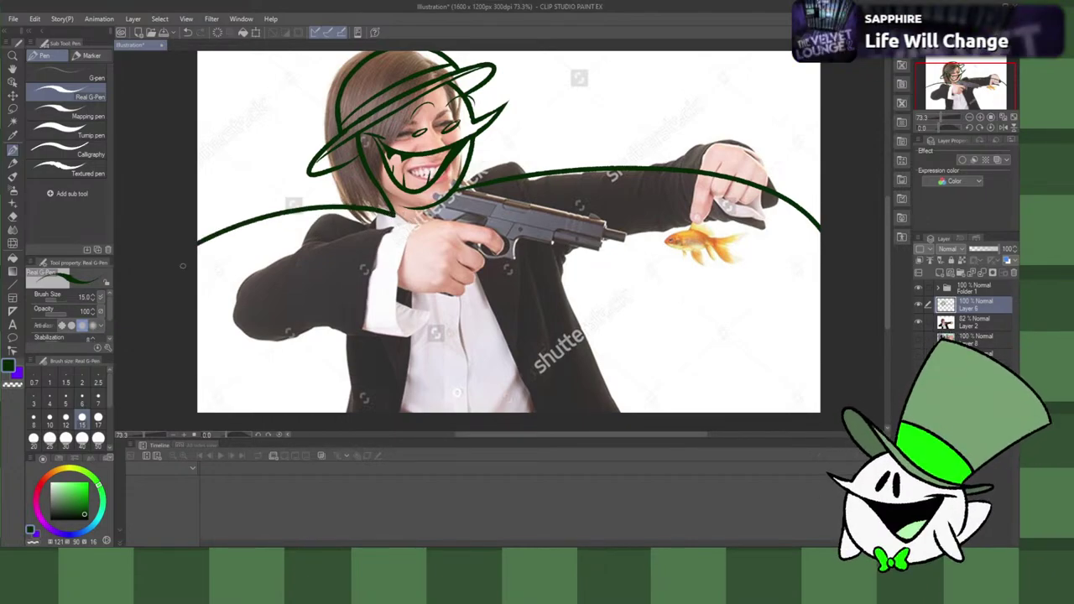
{"action": "key", "text": "ctrl+z"}
{"action": "left_click_drag", "start_coordinate": [386, 208], "coordinate": [198, 265]}
{"action": "key", "text": "ctrl+z"}
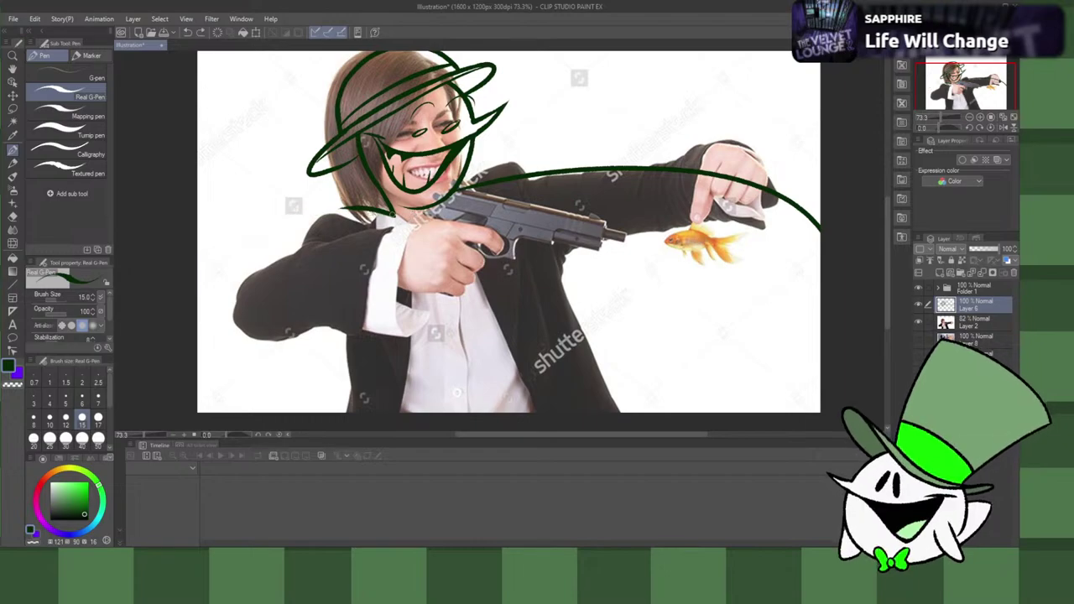
{"action": "left_click_drag", "start_coordinate": [388, 206], "coordinate": [198, 258]}
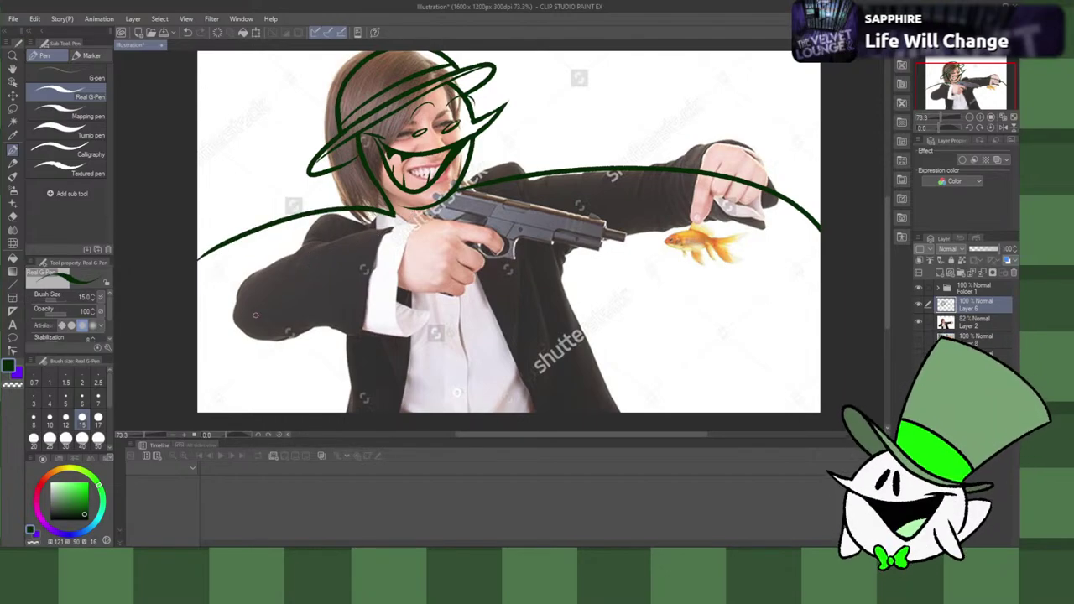
Step: Draw the forearm's lower edge as a curve from the canvas edge along the sleeve to the gun hand, redoing it until it fits
{"action": "left_click_drag", "start_coordinate": [175, 350], "coordinate": [446, 257]}
{"action": "key", "text": "ctrl+z"}
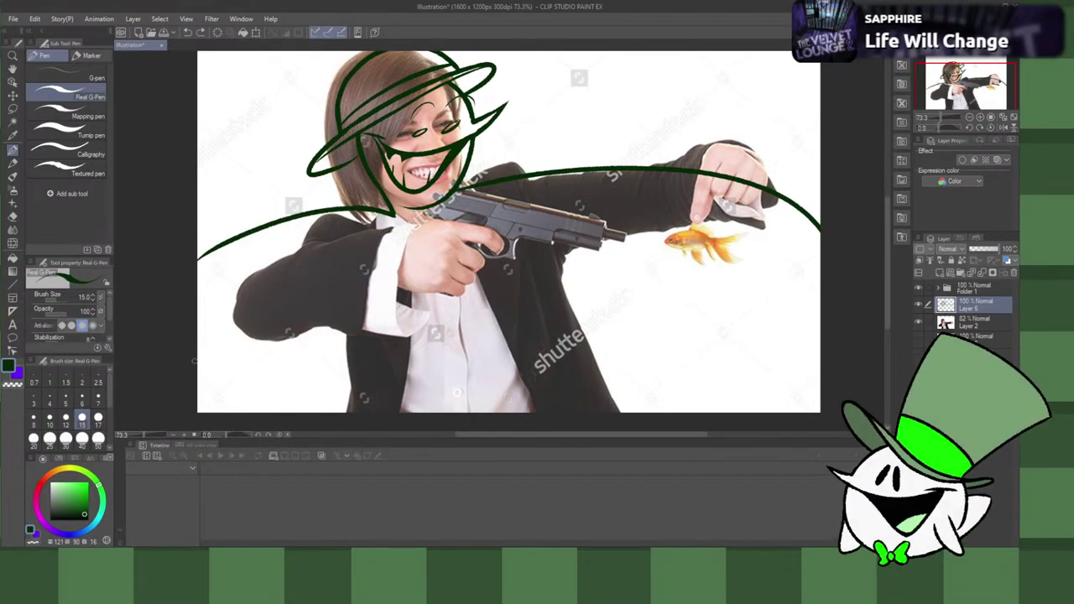
{"action": "left_click_drag", "start_coordinate": [191, 362], "coordinate": [443, 282]}
{"action": "key", "text": "ctrl+z"}
{"action": "left_click_drag", "start_coordinate": [179, 352], "coordinate": [493, 245]}
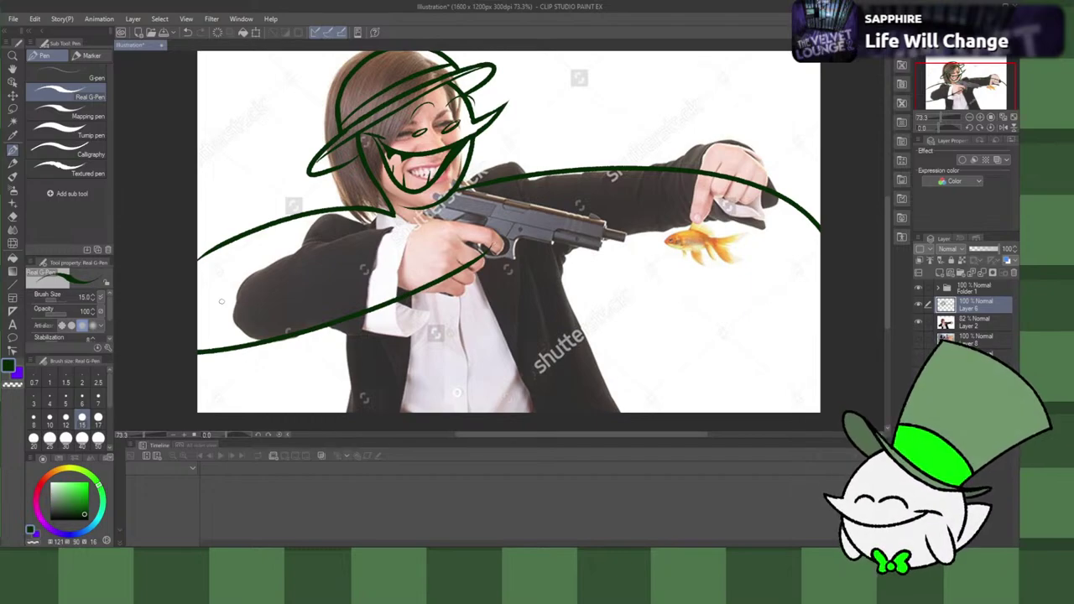
Step: Draw the forearm's upper edge as a curve from the canvas edge across the sleeve to the gun hand, redoing it until it fits
{"action": "left_click_drag", "start_coordinate": [191, 299], "coordinate": [463, 225]}
{"action": "key", "text": "ctrl+z"}
{"action": "left_click_drag", "start_coordinate": [194, 299], "coordinate": [473, 220]}
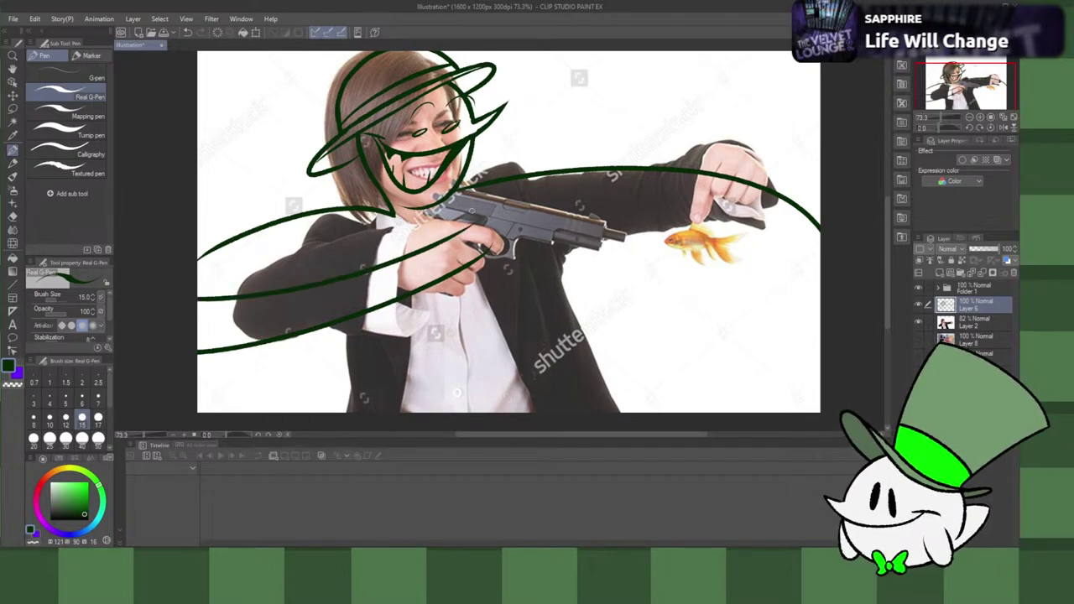
{"action": "key", "text": "ctrl+z"}
{"action": "left_click_drag", "start_coordinate": [196, 298], "coordinate": [471, 225]}
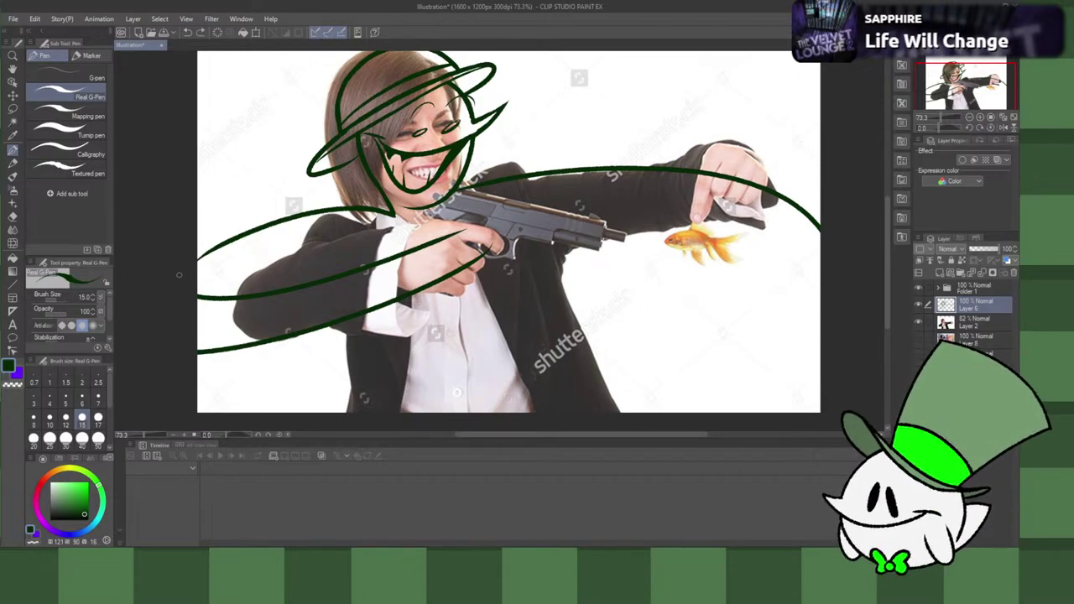
{"action": "left_click_drag", "start_coordinate": [198, 262], "coordinate": [261, 226]}
{"action": "key", "text": "ctrl+z"}
{"action": "key", "text": "ctrl+z"}
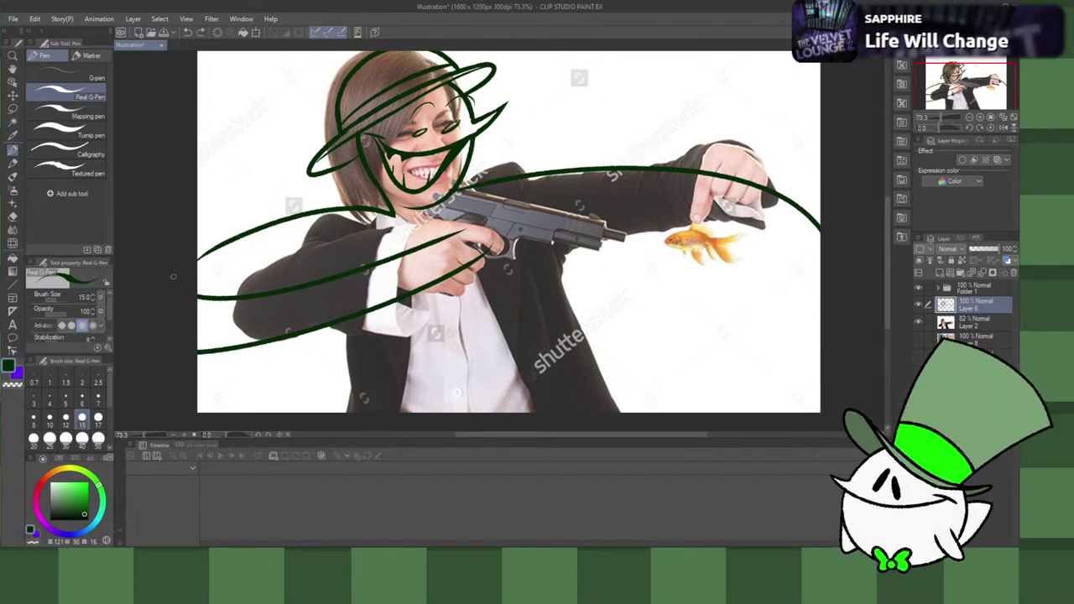
{"action": "mouse_move", "coordinate": [196, 258]}
{"action": "left_mouse_down"}
{"action": "mouse_move", "coordinate": [257, 227]}
{"action": "mouse_move", "coordinate": [230, 244]}
{"action": "left_mouse_up"}
{"action": "key", "text": "ctrl+z"}
{"action": "key", "text": "ctrl+z"}
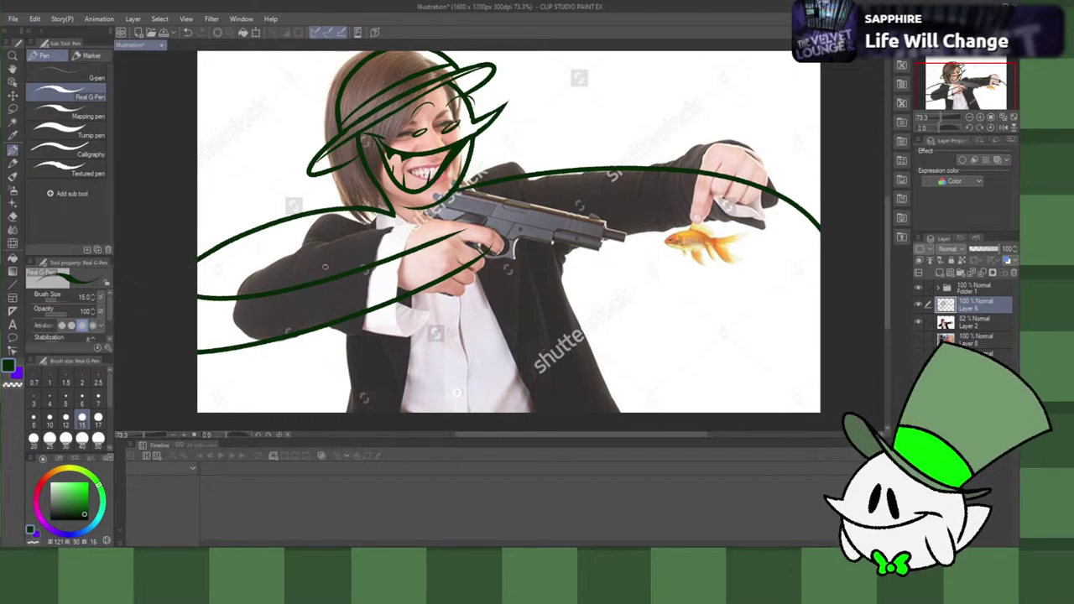
Step: Draw the bent elbow's inner line from the forearm's outer end back over the sleeve toward the chest, redoing it until it fits
{"action": "mouse_move", "coordinate": [363, 235]}
{"action": "left_mouse_down"}
{"action": "mouse_move", "coordinate": [224, 298]}
{"action": "mouse_move", "coordinate": [330, 248]}
{"action": "mouse_move", "coordinate": [227, 296]}
{"action": "mouse_move", "coordinate": [299, 247]}
{"action": "left_mouse_up"}
{"action": "key", "text": "ctrl+z"}
{"action": "left_click_drag", "start_coordinate": [229, 297], "coordinate": [290, 254]}
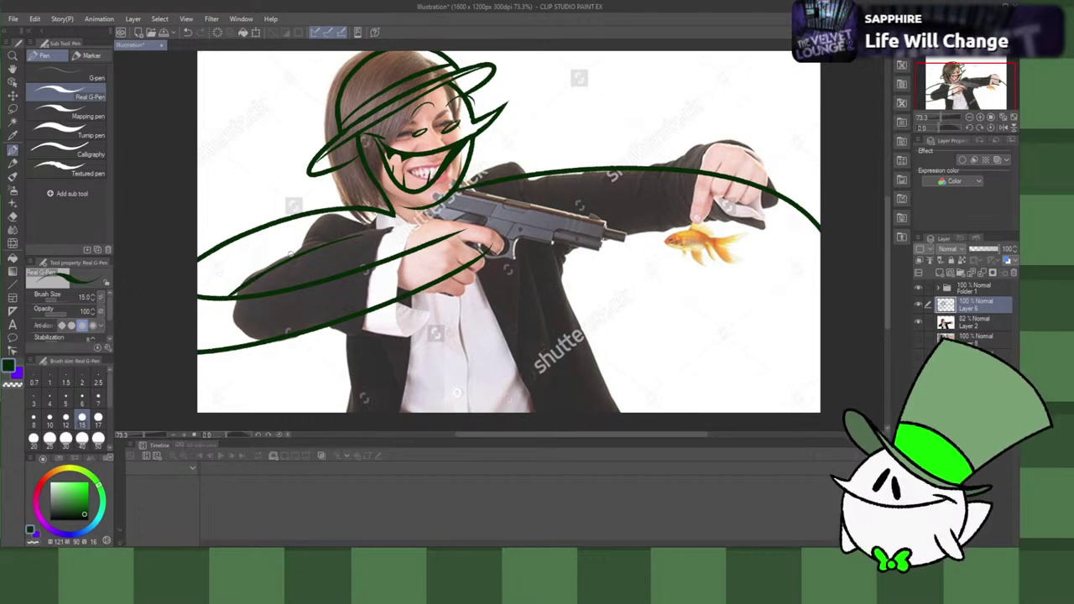
{"action": "key", "text": "ctrl+z"}
{"action": "key", "text": "ctrl+z"}
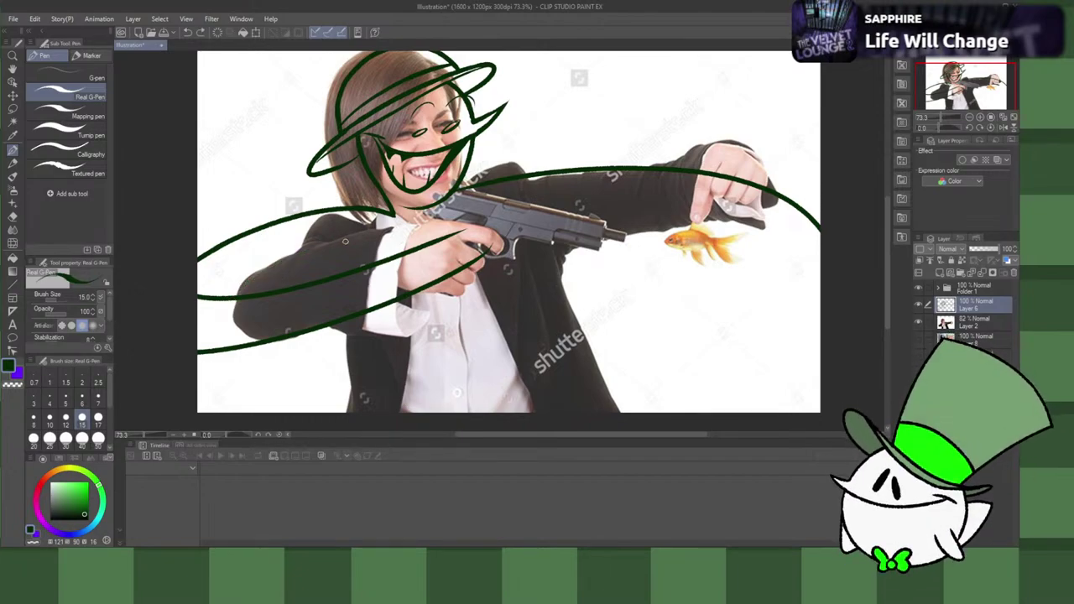
{"action": "mouse_move", "coordinate": [359, 248]}
{"action": "left_mouse_down"}
{"action": "mouse_move", "coordinate": [197, 299]}
{"action": "mouse_move", "coordinate": [278, 262]}
{"action": "mouse_move", "coordinate": [199, 299]}
{"action": "left_mouse_up"}
{"action": "key", "text": "ctrl+z"}
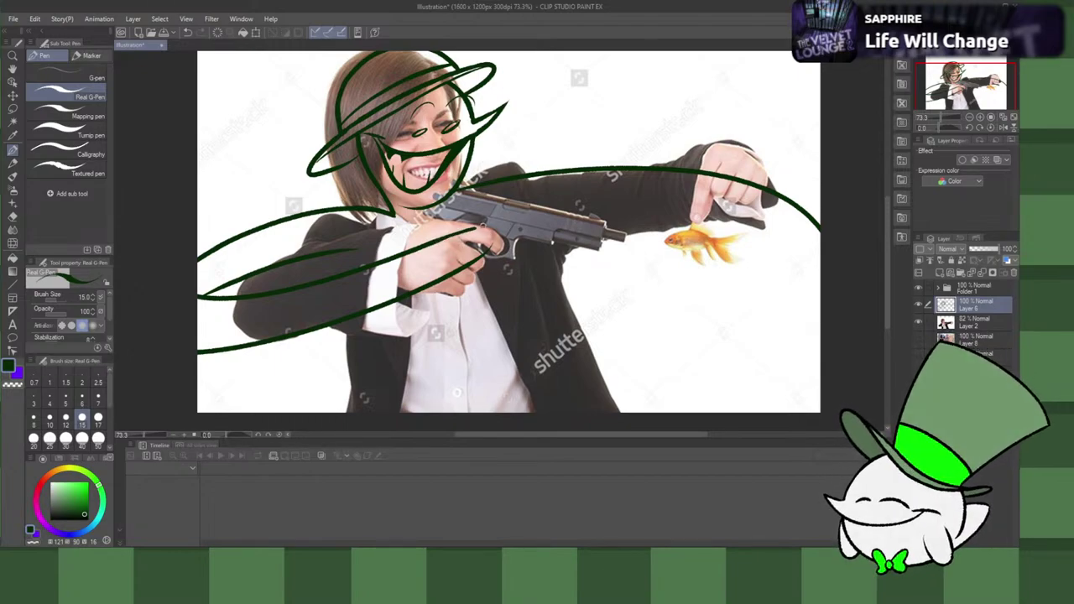
{"action": "key", "text": "ctrl+z"}
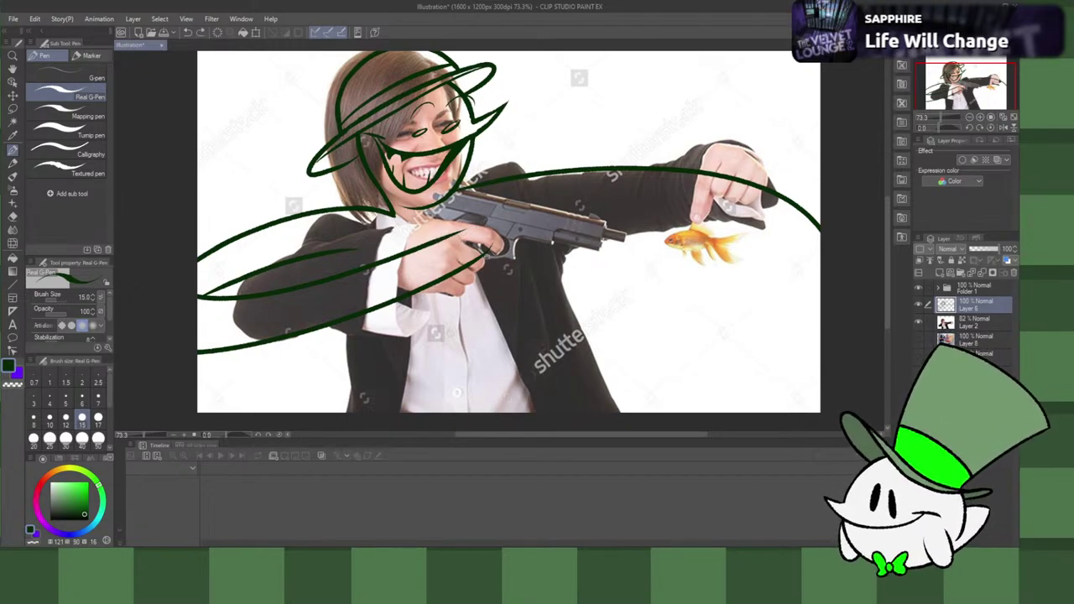
Step: Erase the part of the forearm's lower line that runs over the gun hand, stopping it at the cuff
{"action": "key", "text": "c"}
{"action": "left_click_drag", "start_coordinate": [487, 250], "coordinate": [412, 292]}
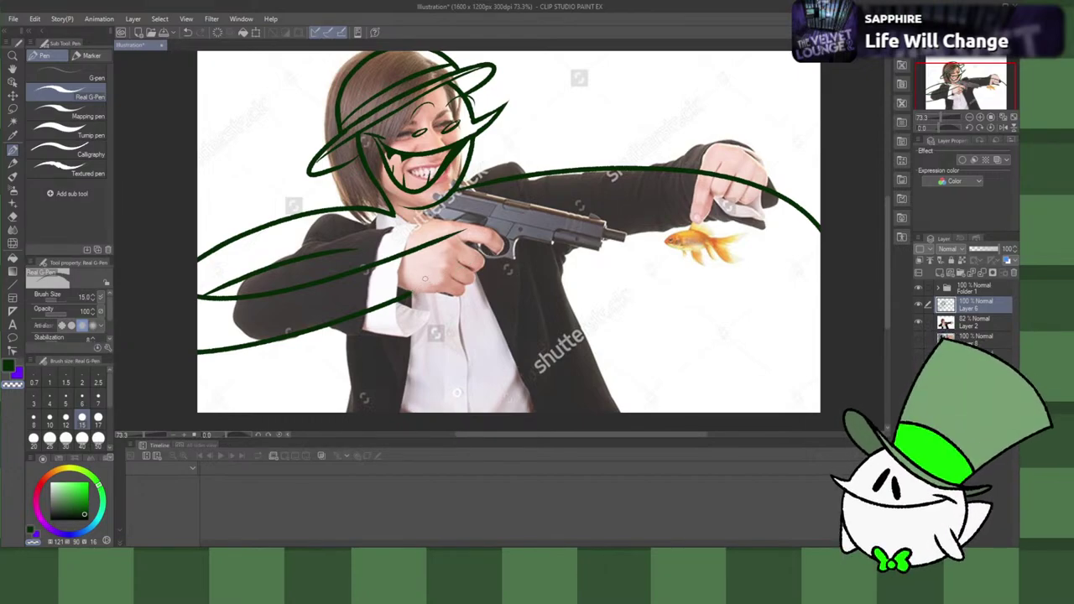
{"action": "key", "text": "c"}
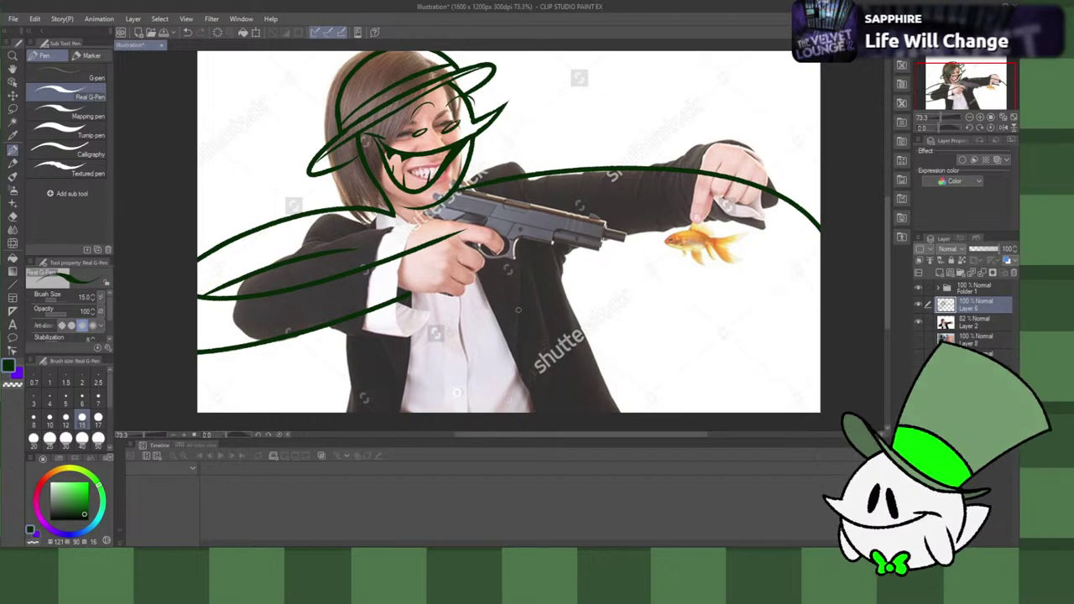
Step: Try to outline the index finger on the gun's trigger from the end of the forearm's upper line
{"action": "scroll", "coordinate": [554, 215], "scroll_direction": "up", "scroll_amount": 1}
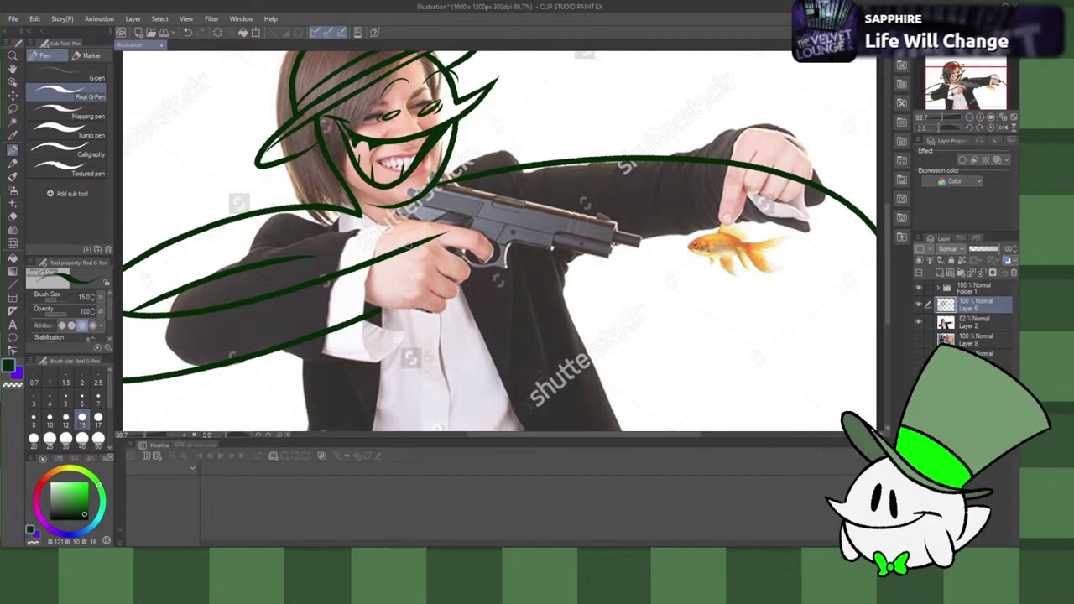
{"action": "mouse_move", "coordinate": [408, 248]}
{"action": "left_mouse_down"}
{"action": "mouse_move", "coordinate": [448, 231]}
{"action": "mouse_move", "coordinate": [518, 249]}
{"action": "left_mouse_up"}
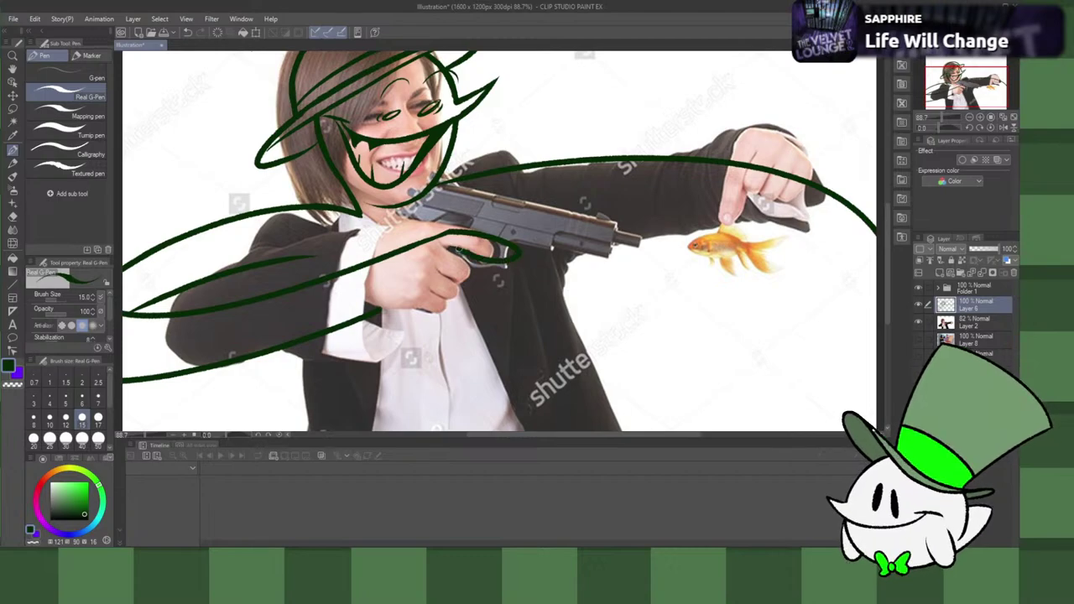
{"action": "key", "text": "ctrl+z"}
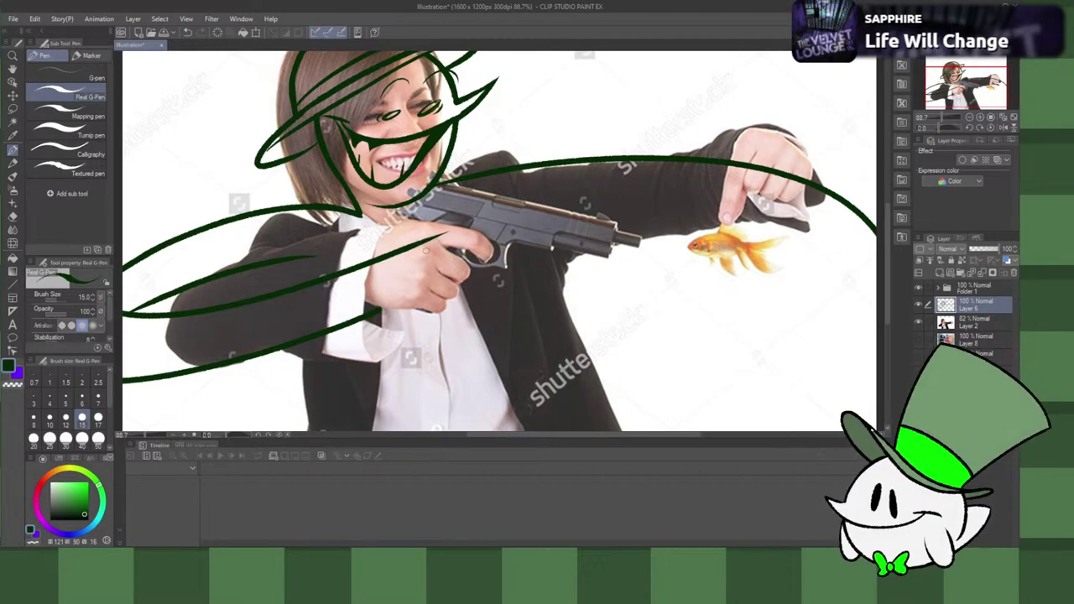
{"action": "mouse_move", "coordinate": [430, 239]}
{"action": "left_mouse_down"}
{"action": "mouse_move", "coordinate": [448, 234]}
{"action": "mouse_move", "coordinate": [494, 256]}
{"action": "mouse_move", "coordinate": [460, 260]}
{"action": "mouse_move", "coordinate": [459, 236]}
{"action": "mouse_move", "coordinate": [495, 253]}
{"action": "mouse_move", "coordinate": [459, 248]}
{"action": "mouse_move", "coordinate": [461, 235]}
{"action": "mouse_move", "coordinate": [501, 256]}
{"action": "mouse_move", "coordinate": [480, 267]}
{"action": "left_mouse_up"}
{"action": "key", "text": "ctrl+z"}
{"action": "key", "text": "ctrl+z"}
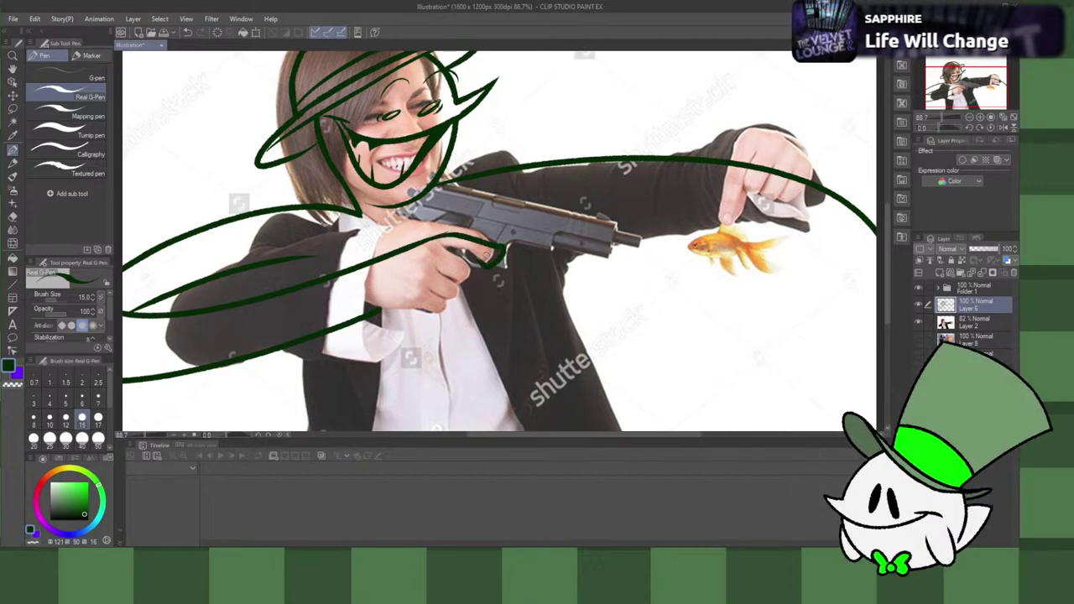
{"action": "key", "text": "ctrl+z"}
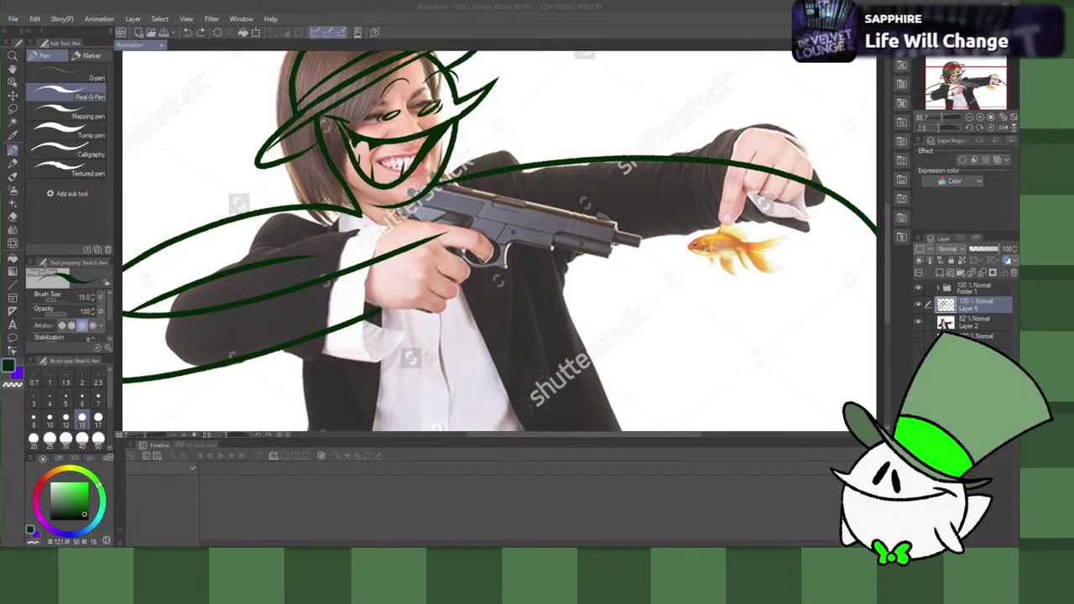
Step: Draw both sides of the torso from beneath the gun arm and the trigger hand down to the canvas's lower edge
{"action": "left_click", "coordinate": [813, 421]}
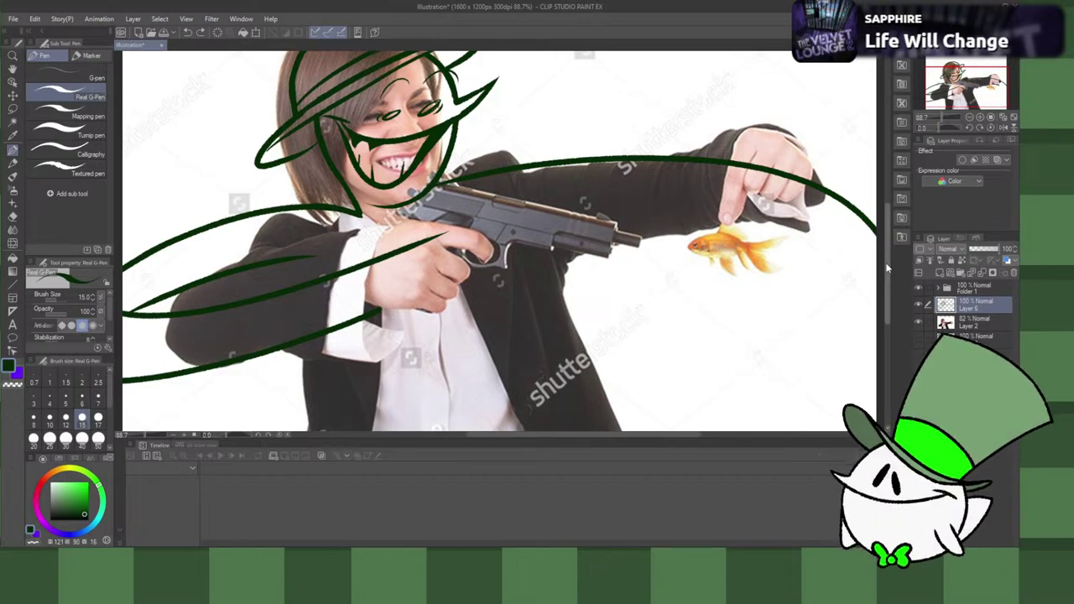
{"action": "left_click_drag", "start_coordinate": [488, 435], "coordinate": [498, 435]}
{"action": "left_click_drag", "start_coordinate": [888, 289], "coordinate": [888, 319]}
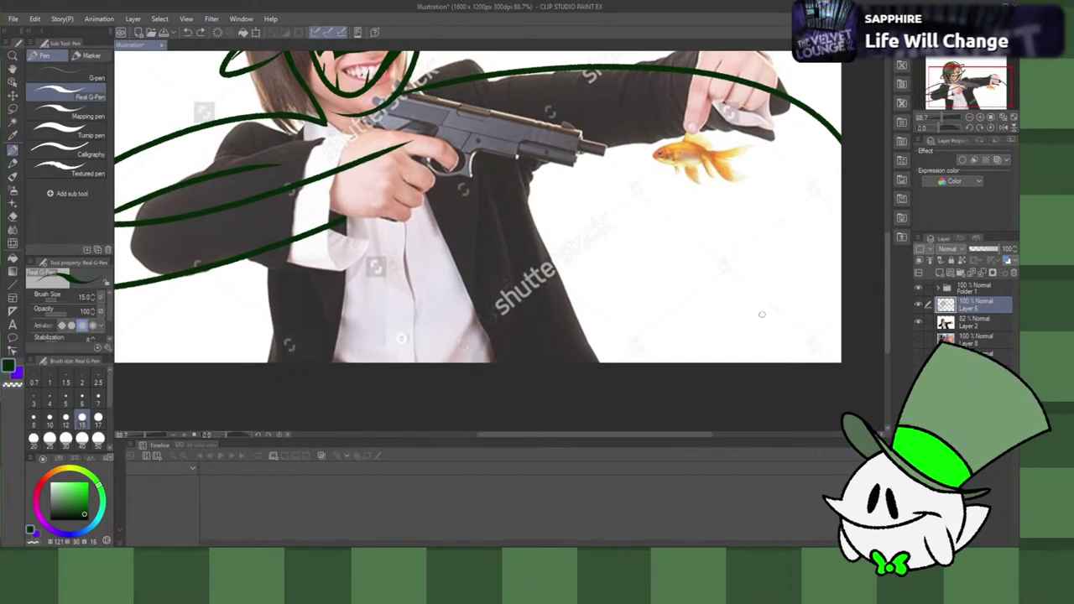
{"action": "left_click_drag", "start_coordinate": [268, 250], "coordinate": [264, 362]}
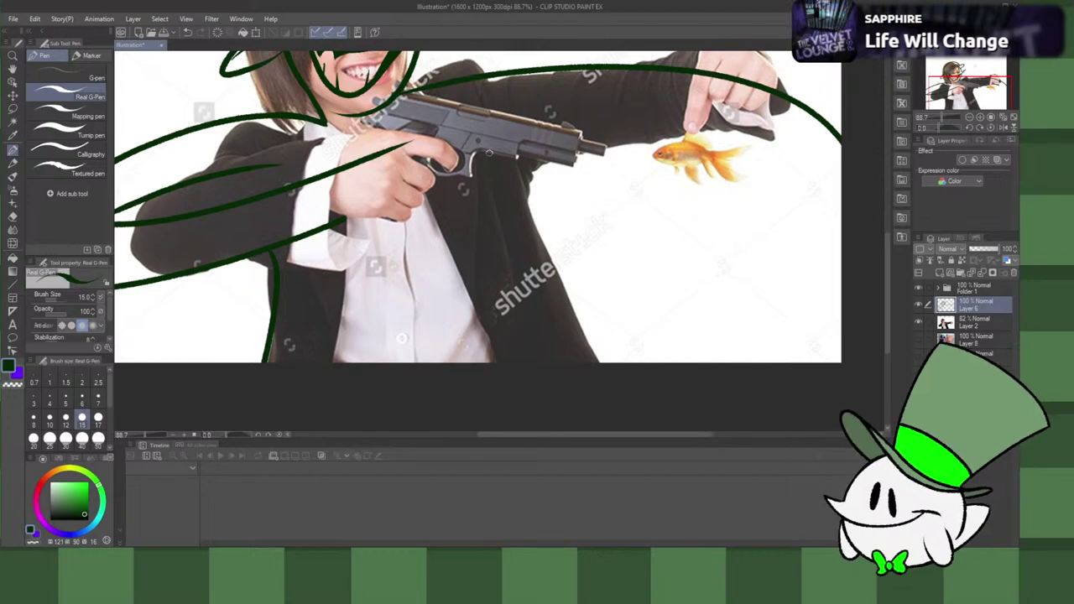
{"action": "left_click_drag", "start_coordinate": [462, 126], "coordinate": [588, 363]}
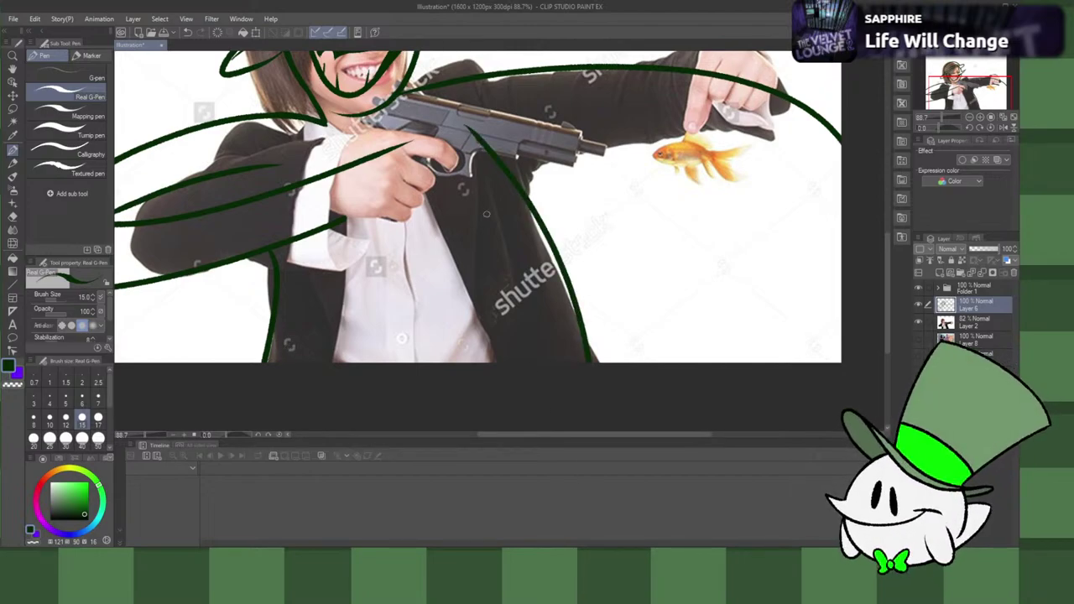
{"action": "key", "text": "ctrl+z"}
{"action": "left_click_drag", "start_coordinate": [440, 136], "coordinate": [483, 362]}
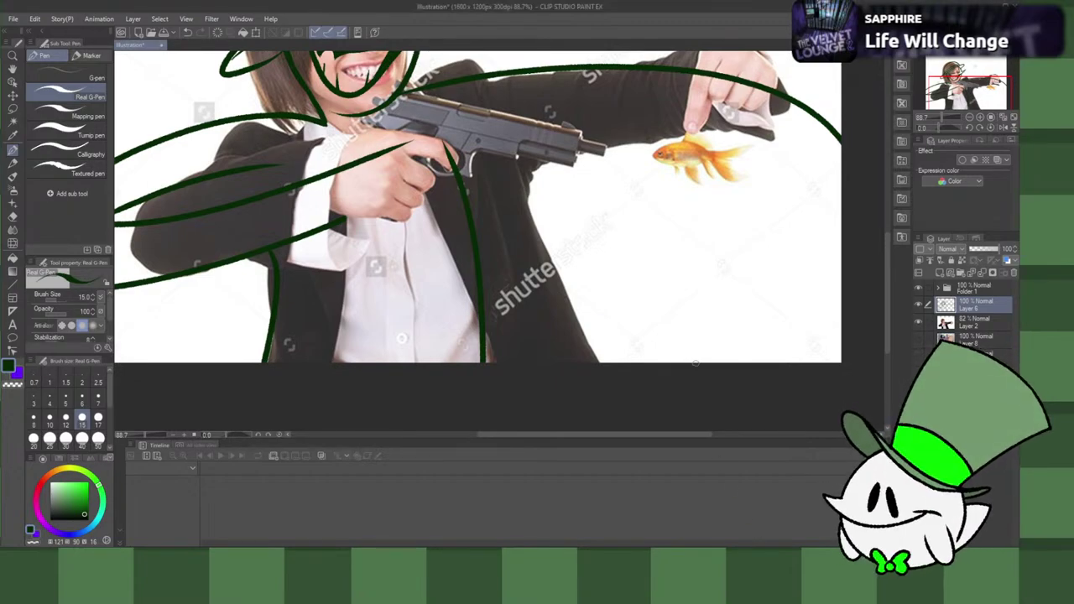
Step: Paste the full-body Luffy reference picture onto a new layer above the line art
{"action": "scroll", "coordinate": [677, 279], "scroll_direction": "down", "scroll_amount": 5}
{"action": "scroll", "coordinate": [696, 201], "scroll_direction": "up", "scroll_amount": 2}
{"action": "key", "text": "ctrl+v"}
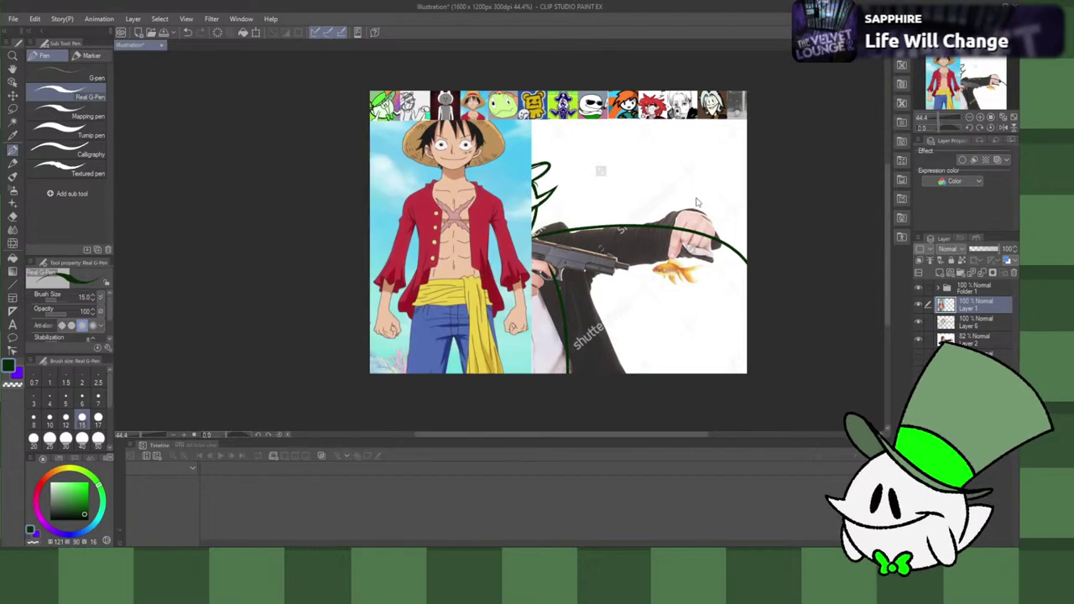
Step: Shrink the Luffy reference picture, move it into the canvas's lower-right corner, and return to the line art on Layer 6
{"action": "key", "text": "ctrl+t"}
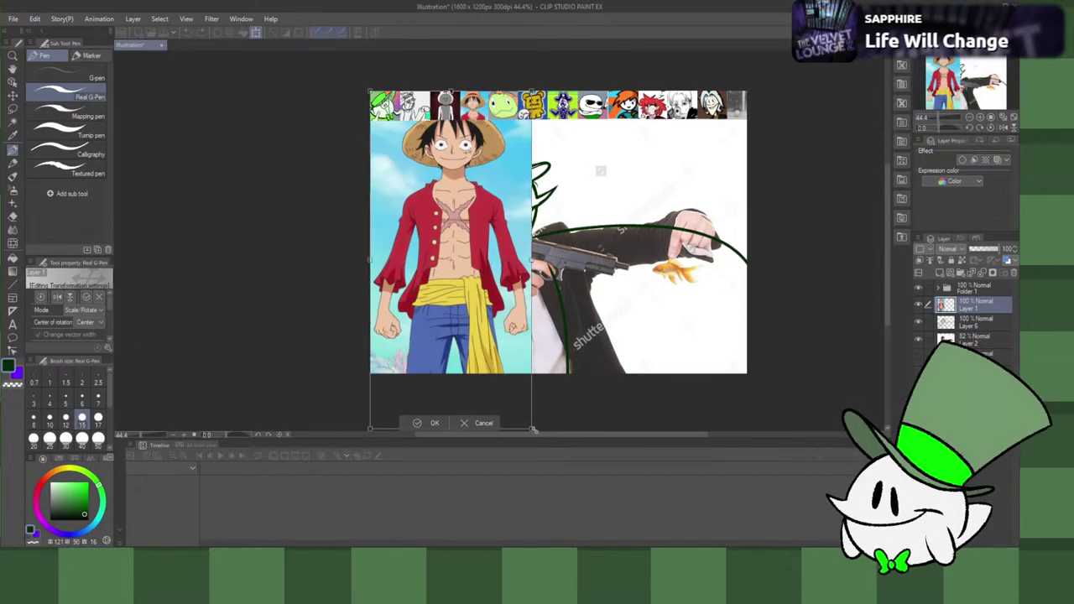
{"action": "left_click_drag", "start_coordinate": [534, 428], "coordinate": [466, 292]}
{"action": "left_click_drag", "start_coordinate": [444, 252], "coordinate": [697, 324]}
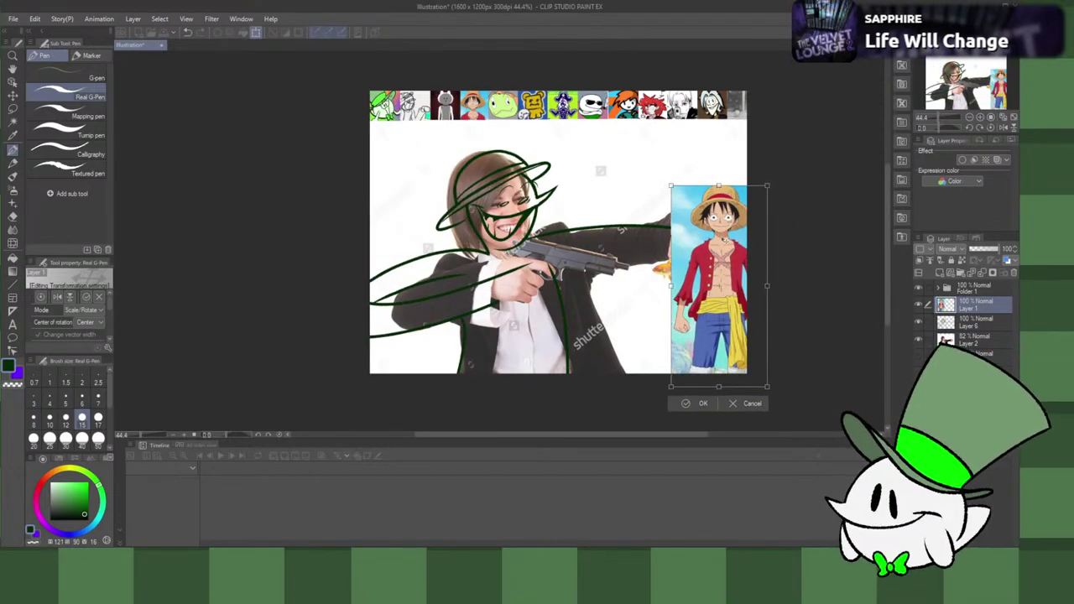
{"action": "left_click_drag", "start_coordinate": [767, 187], "coordinate": [736, 230]}
{"action": "left_click_drag", "start_coordinate": [696, 331], "coordinate": [720, 336]}
{"action": "left_click", "coordinate": [698, 408]}
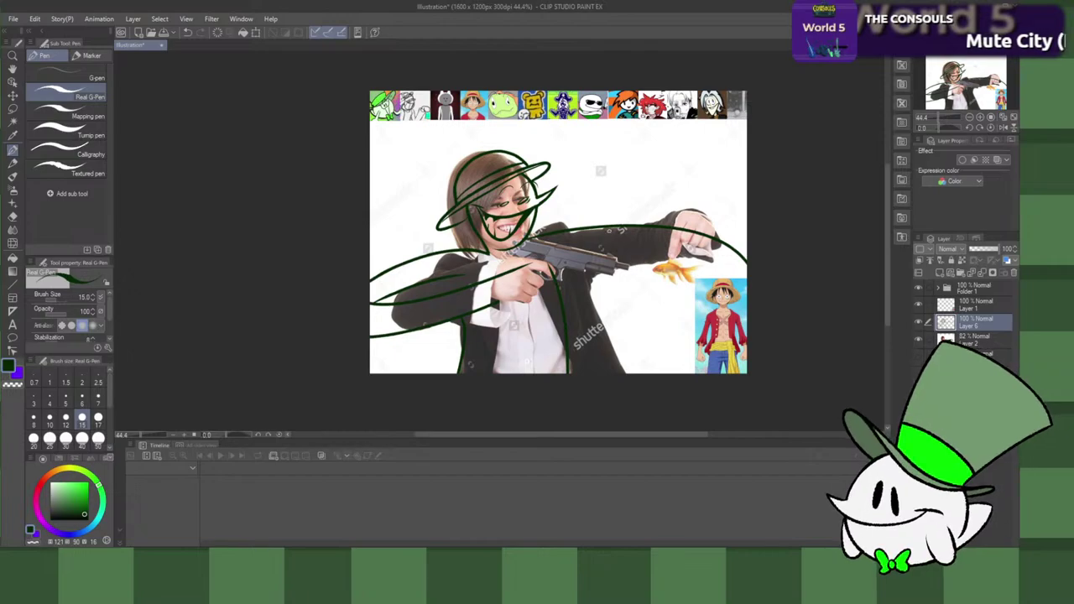
Step: Outline the fist gripping the gun as one rounded shape from the forearm's upper line around to its lower line
{"action": "scroll", "coordinate": [548, 313], "scroll_direction": "up", "scroll_amount": 3}
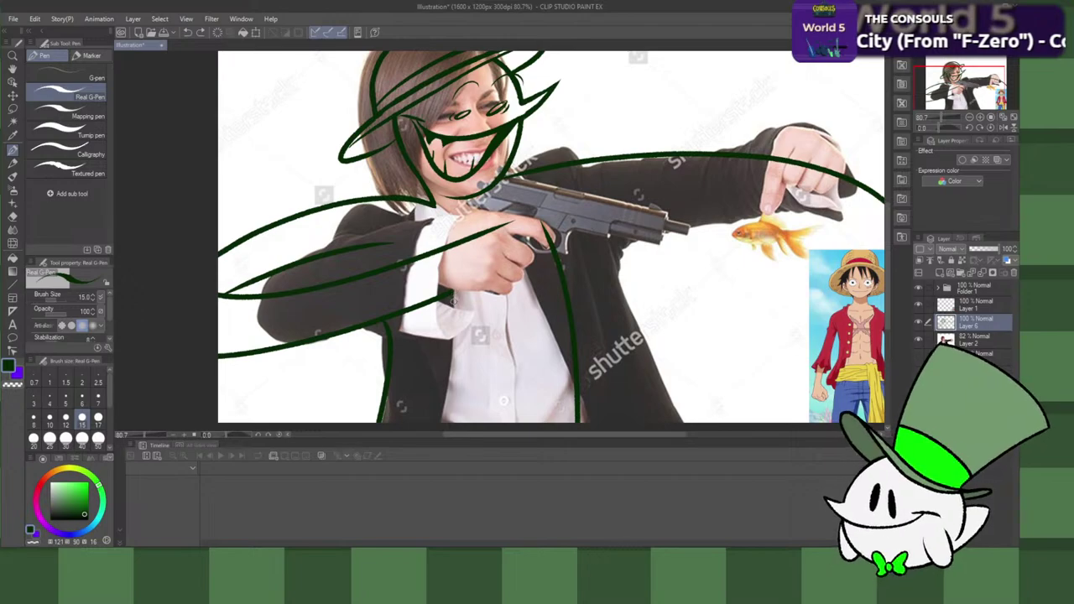
{"action": "mouse_move", "coordinate": [484, 234]}
{"action": "left_mouse_down"}
{"action": "mouse_move", "coordinate": [461, 228]}
{"action": "mouse_move", "coordinate": [510, 242]}
{"action": "mouse_move", "coordinate": [453, 267]}
{"action": "mouse_move", "coordinate": [478, 256]}
{"action": "left_mouse_up"}
{"action": "key", "text": "ctrl+z"}
{"action": "mouse_move", "coordinate": [495, 216]}
{"action": "left_mouse_down"}
{"action": "mouse_move", "coordinate": [447, 255]}
{"action": "mouse_move", "coordinate": [455, 229]}
{"action": "mouse_move", "coordinate": [529, 252]}
{"action": "mouse_move", "coordinate": [460, 225]}
{"action": "mouse_move", "coordinate": [442, 264]}
{"action": "mouse_move", "coordinate": [468, 220]}
{"action": "mouse_move", "coordinate": [530, 257]}
{"action": "mouse_move", "coordinate": [466, 222]}
{"action": "mouse_move", "coordinate": [478, 217]}
{"action": "left_mouse_up"}
{"action": "key", "text": "ctrl+z"}
{"action": "key", "text": "ctrl+z"}
{"action": "key", "text": "ctrl+z"}
{"action": "key", "text": "ctrl+z"}
{"action": "key", "text": "ctrl+z"}
{"action": "key", "text": "ctrl+z"}
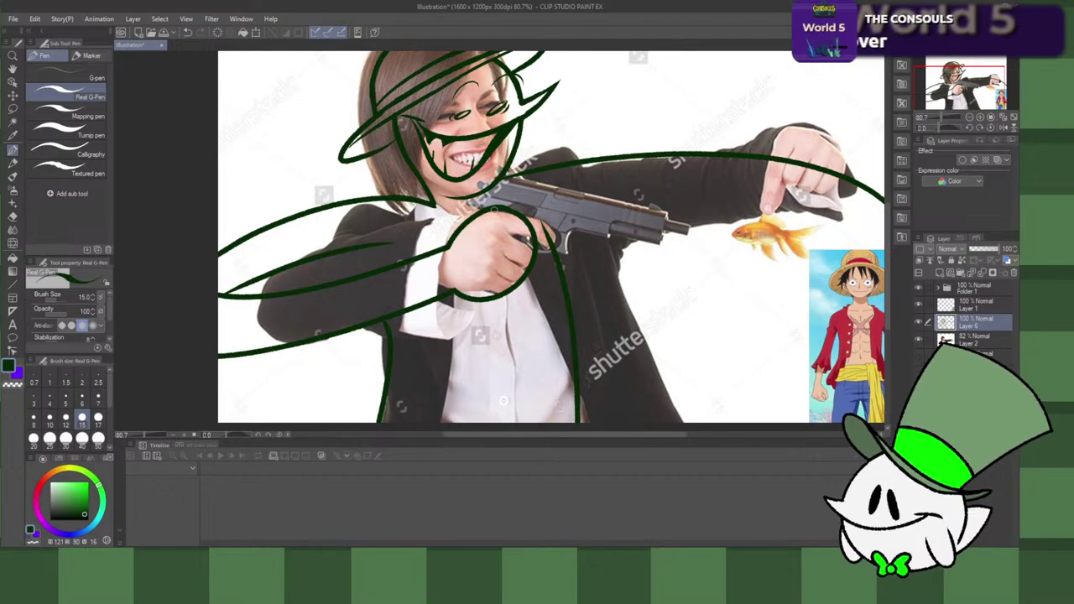
Step: Draw the index finger curling onto the trigger from the fist outline and erase the fist line that crosses it
{"action": "left_click_drag", "start_coordinate": [531, 213], "coordinate": [535, 245]}
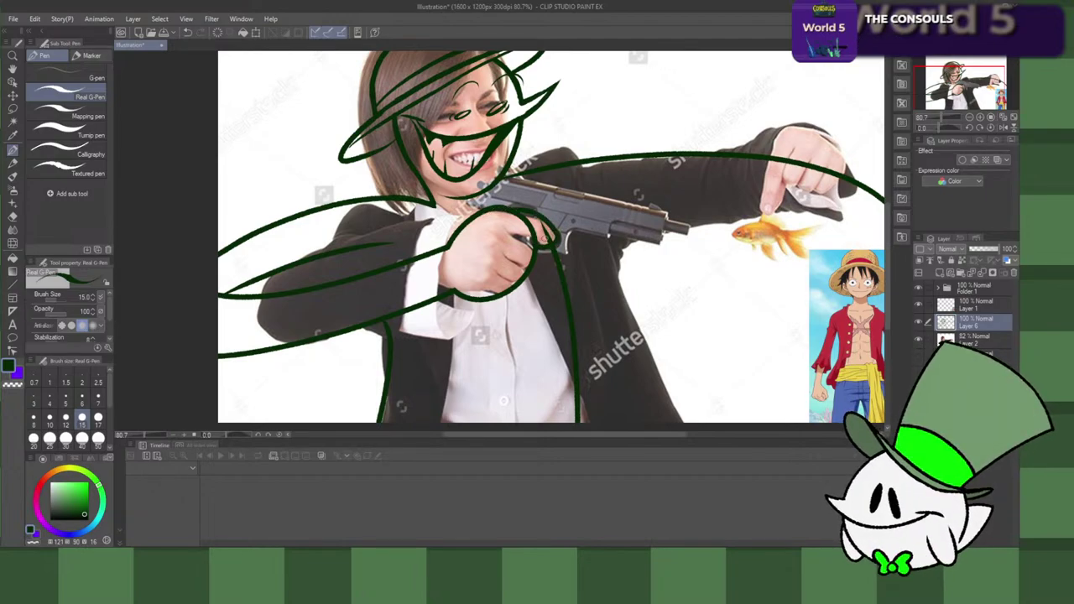
{"action": "key", "text": "ctrl+z"}
{"action": "left_click_drag", "start_coordinate": [512, 210], "coordinate": [542, 247]}
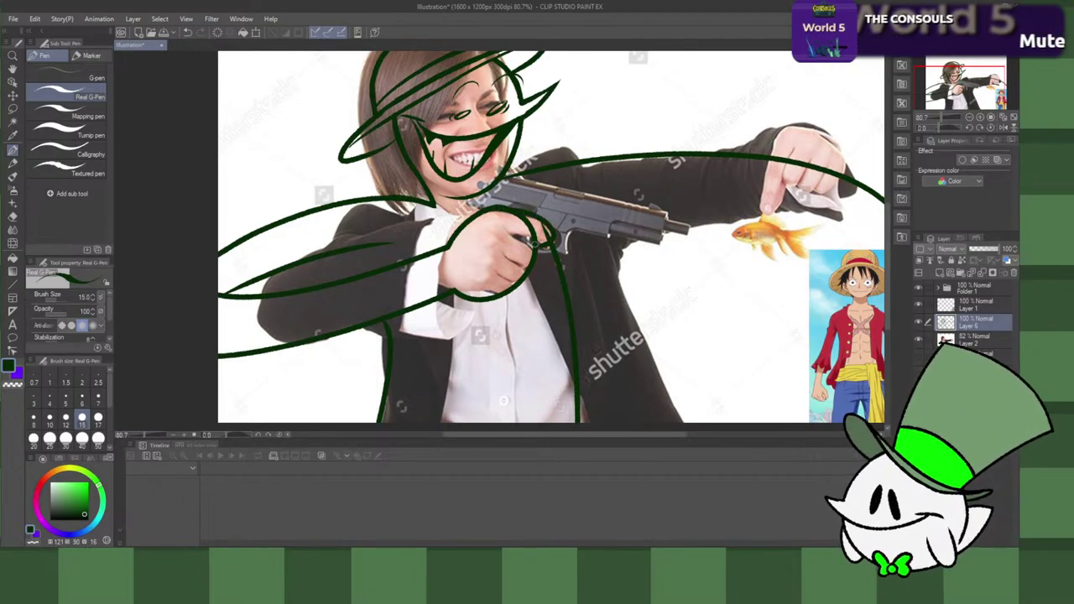
{"action": "key", "text": "c"}
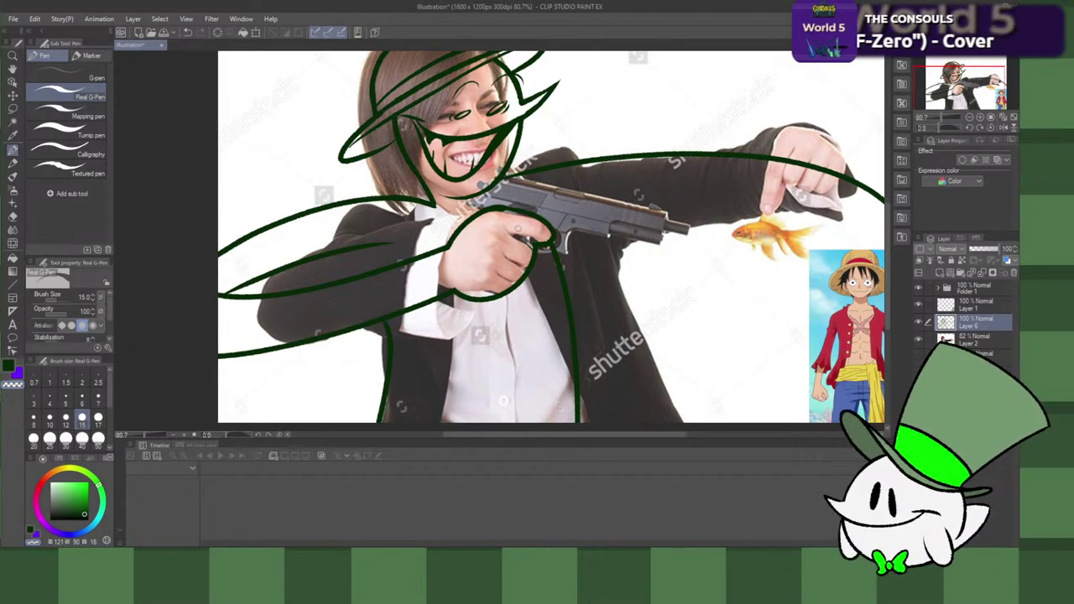
{"action": "key", "text": "c"}
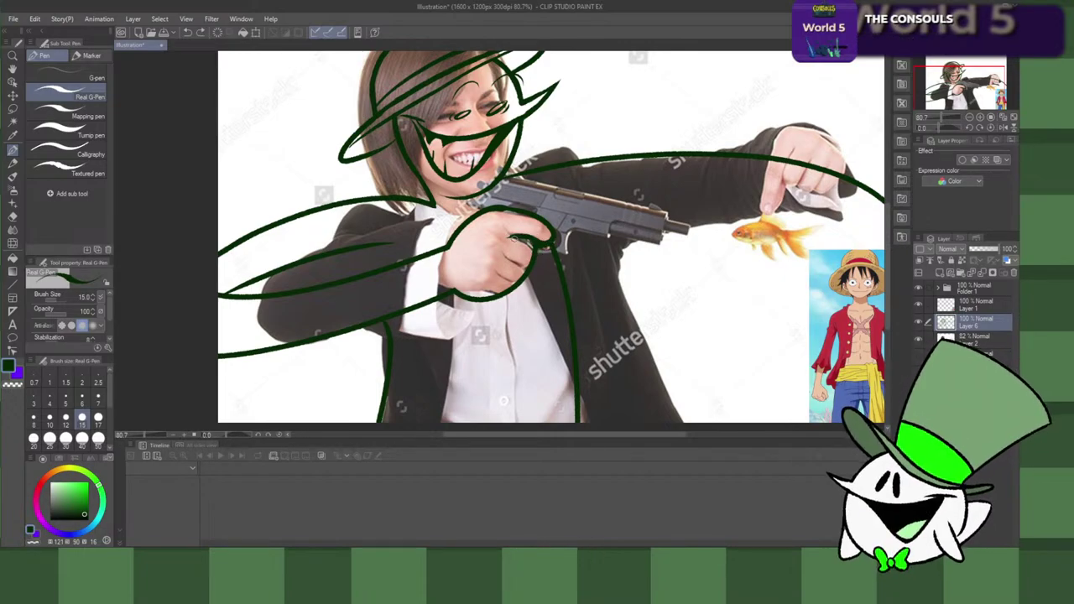
{"action": "key", "text": "c"}
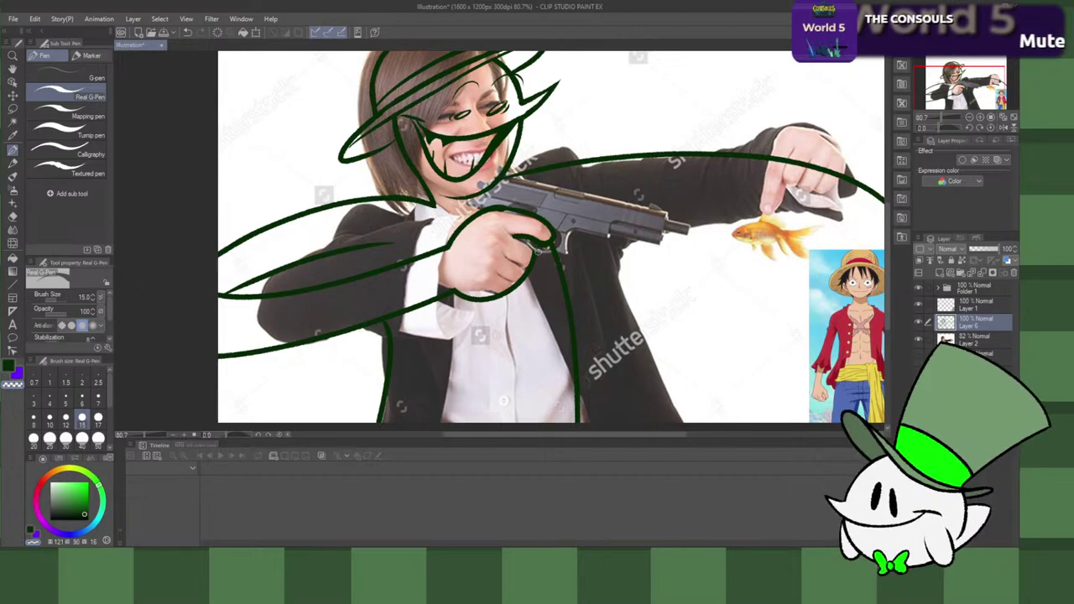
{"action": "key", "text": "c"}
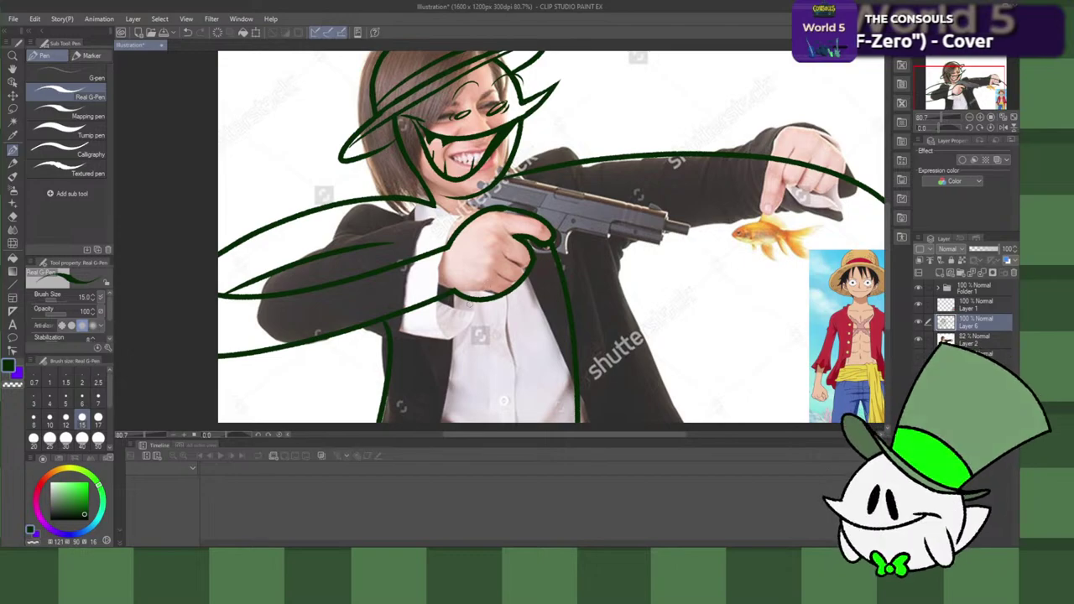
Step: Draw the sleeve edge across the gun arm and the open vest's front edge above and below the gun hand
{"action": "scroll", "coordinate": [883, 277], "scroll_direction": "down", "scroll_amount": 2}
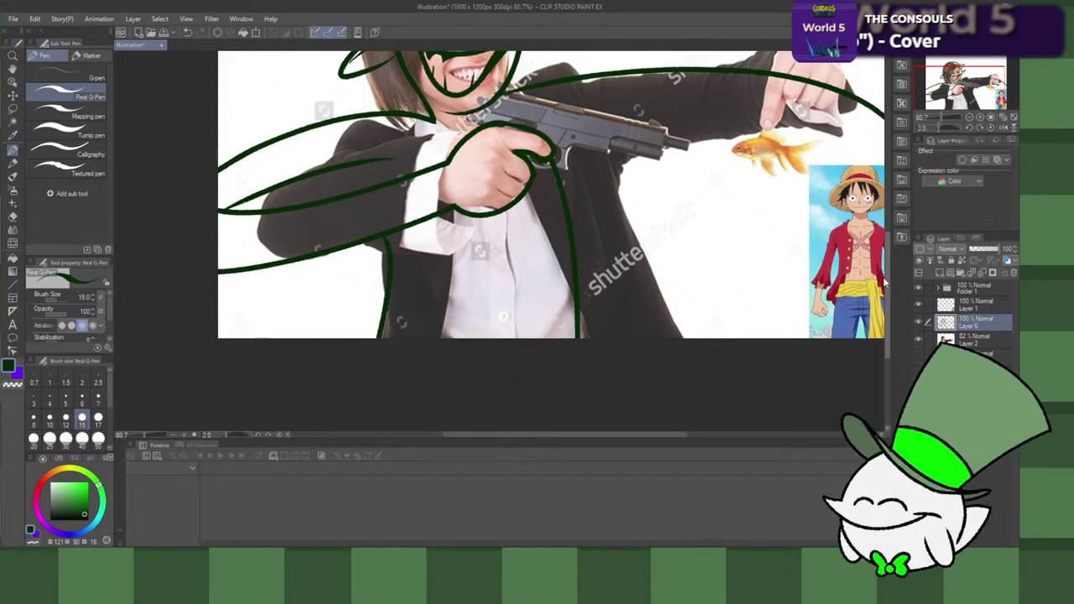
{"action": "scroll", "coordinate": [883, 268], "scroll_direction": "up", "scroll_amount": 1}
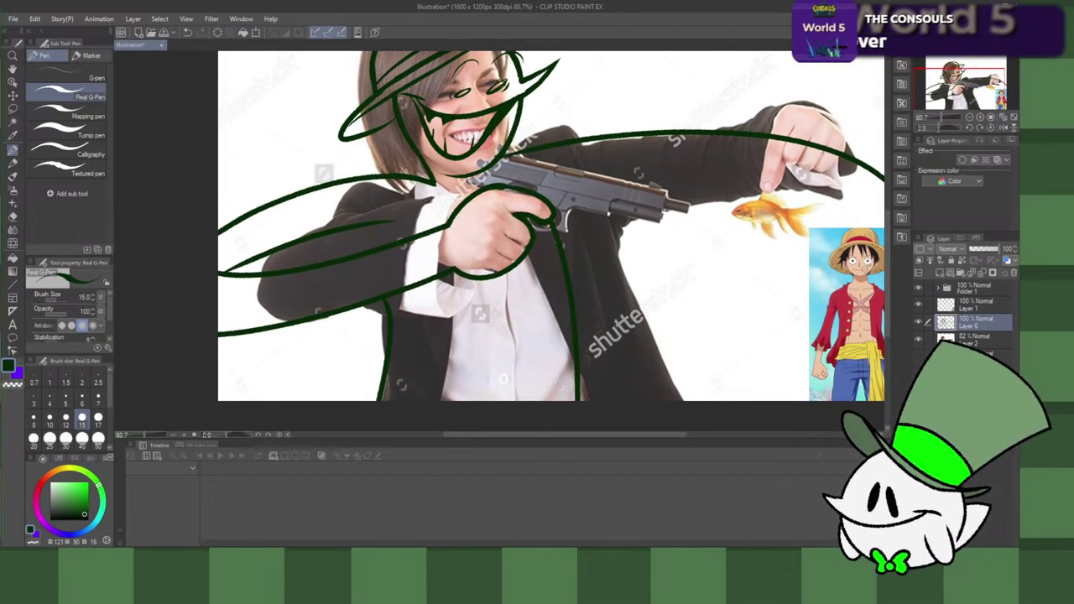
{"action": "scroll", "coordinate": [888, 268], "scroll_direction": "down", "scroll_amount": 1}
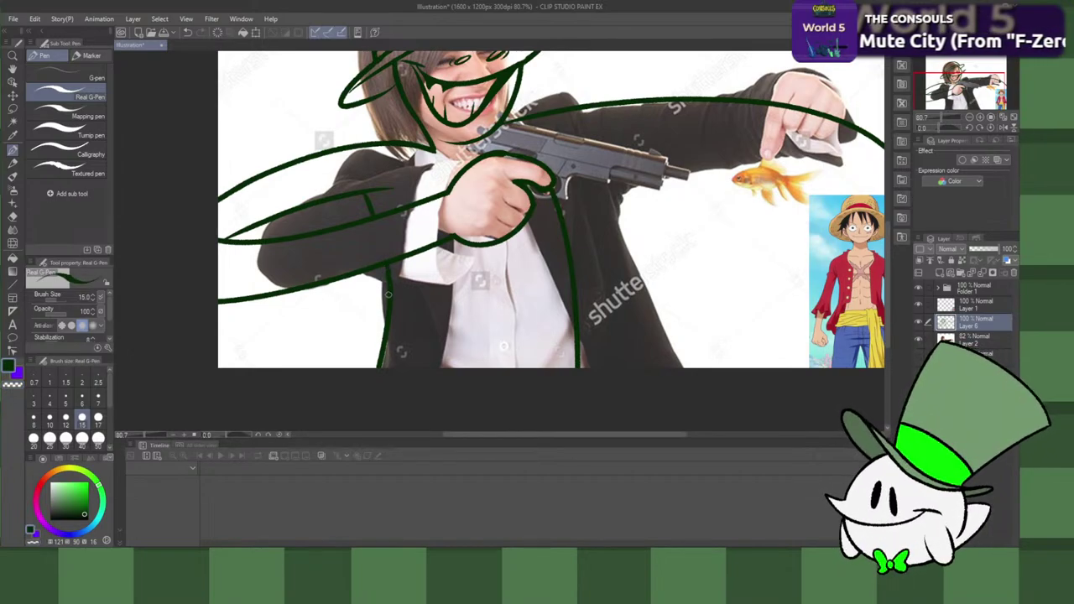
{"action": "mouse_move", "coordinate": [452, 245]}
{"action": "left_mouse_down"}
{"action": "mouse_move", "coordinate": [457, 295]}
{"action": "mouse_move", "coordinate": [426, 367]}
{"action": "left_mouse_up"}
{"action": "key", "text": "ctrl+z"}
{"action": "left_click_drag", "start_coordinate": [457, 238], "coordinate": [449, 367]}
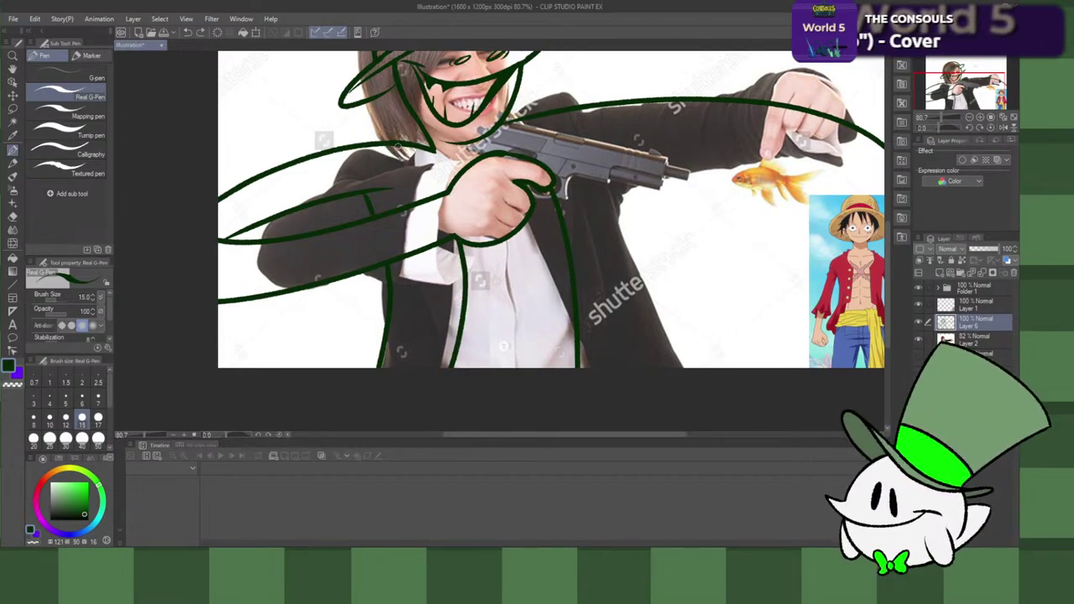
{"action": "left_click_drag", "start_coordinate": [401, 148], "coordinate": [437, 195]}
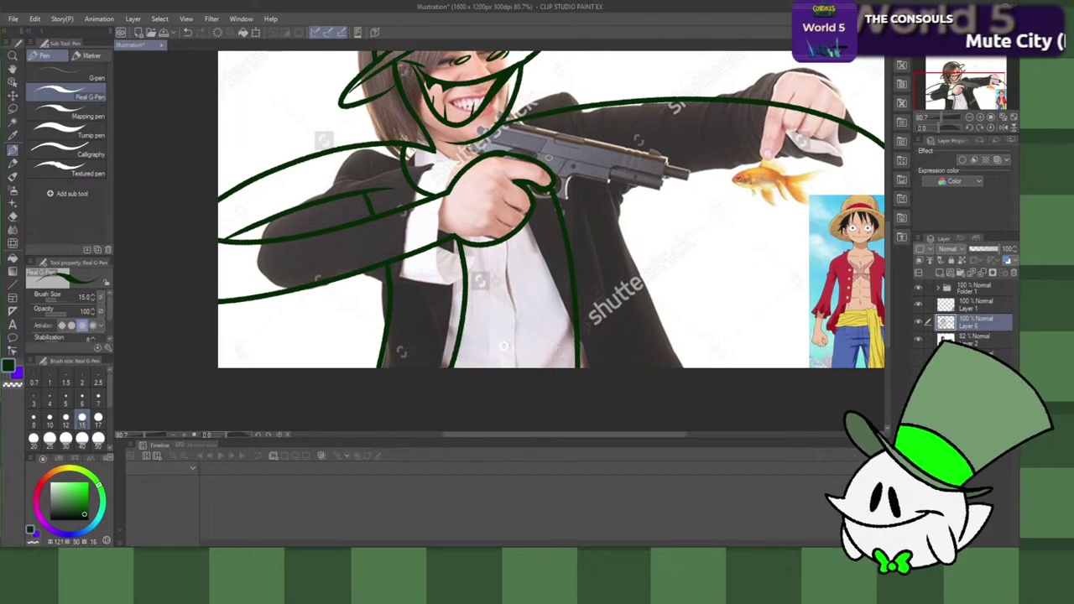
Step: Try to draw the underside of the outstretched arm as a long curve from behind the gun past the goldfish hand
{"action": "mouse_move", "coordinate": [530, 148]}
{"action": "left_mouse_down"}
{"action": "mouse_move", "coordinate": [752, 166]}
{"action": "mouse_move", "coordinate": [814, 196]}
{"action": "left_mouse_up"}
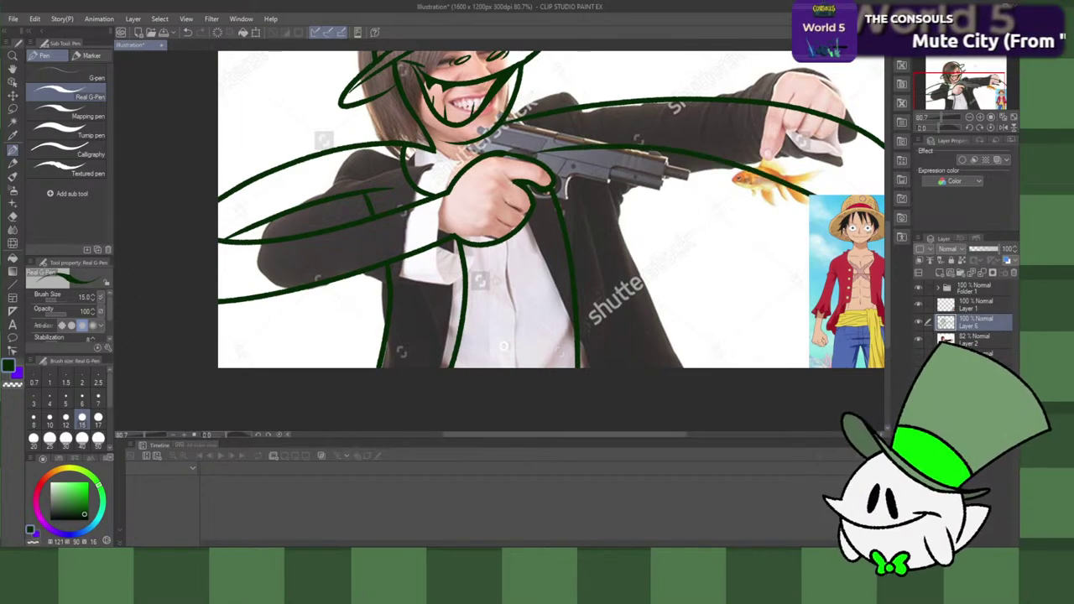
{"action": "left_click_drag", "start_coordinate": [615, 436], "coordinate": [707, 436]}
{"action": "key", "text": "ctrl+z"}
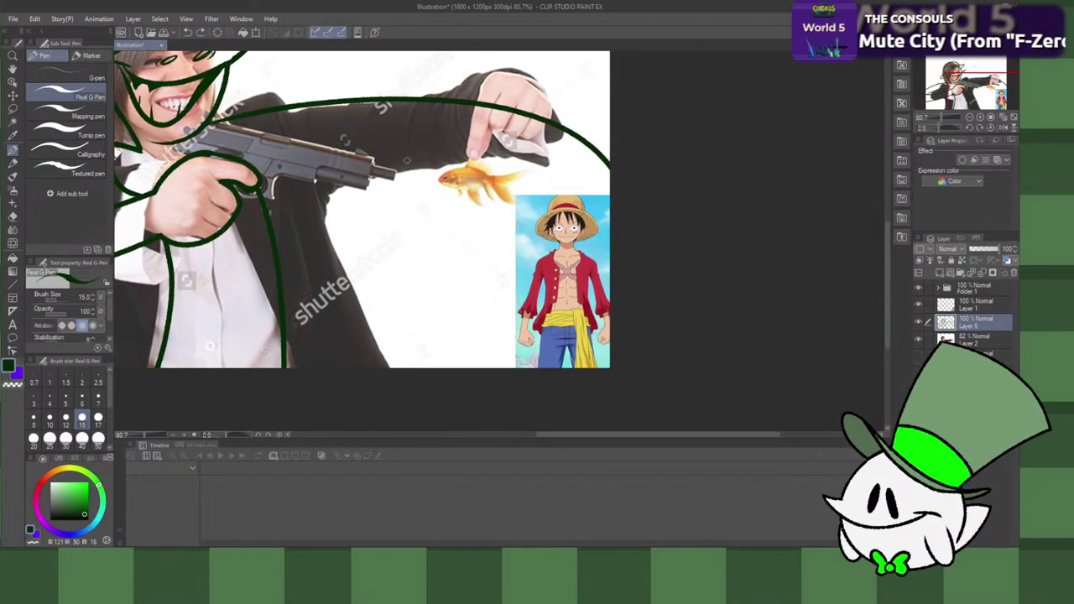
{"action": "left_click_drag", "start_coordinate": [235, 145], "coordinate": [776, 215]}
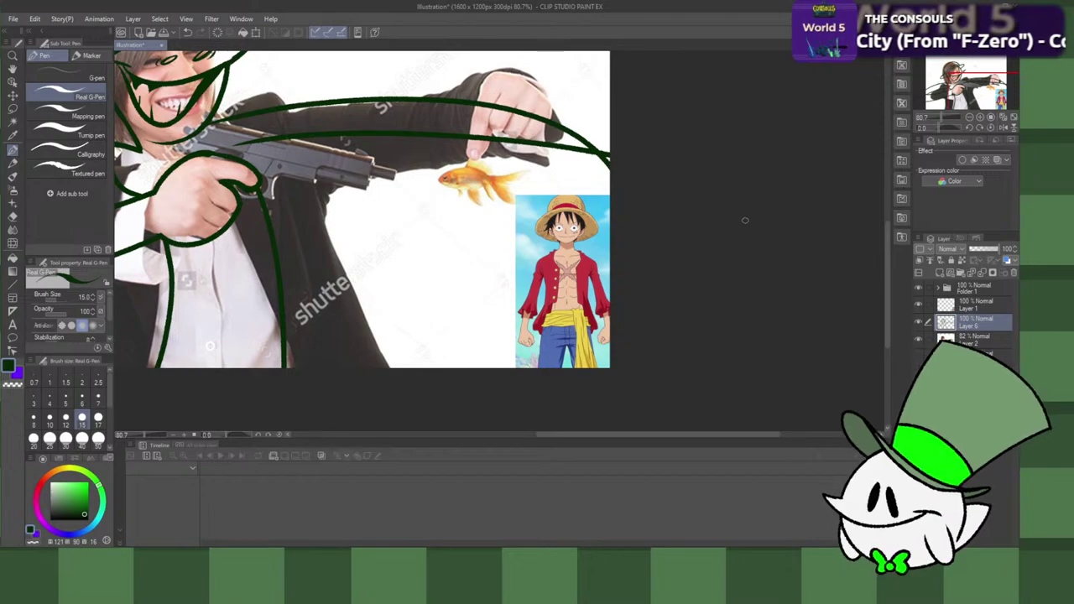
{"action": "left_click_drag", "start_coordinate": [887, 251], "coordinate": [885, 226]}
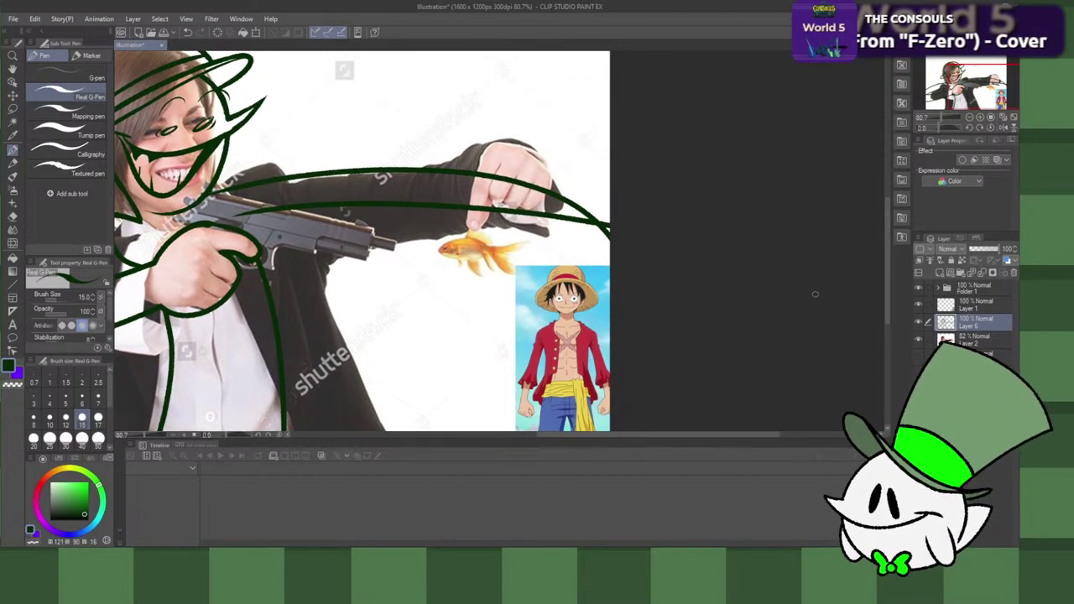
{"action": "key", "text": "ctrl+z"}
Step: Remove the outstretched arm's curved upper line by lassoing it and deleting it from the line art
{"action": "mouse_move", "coordinate": [603, 228]}
{"action": "left_mouse_down"}
{"action": "mouse_move", "coordinate": [589, 215]}
{"action": "mouse_move", "coordinate": [612, 241]}
{"action": "left_mouse_up"}
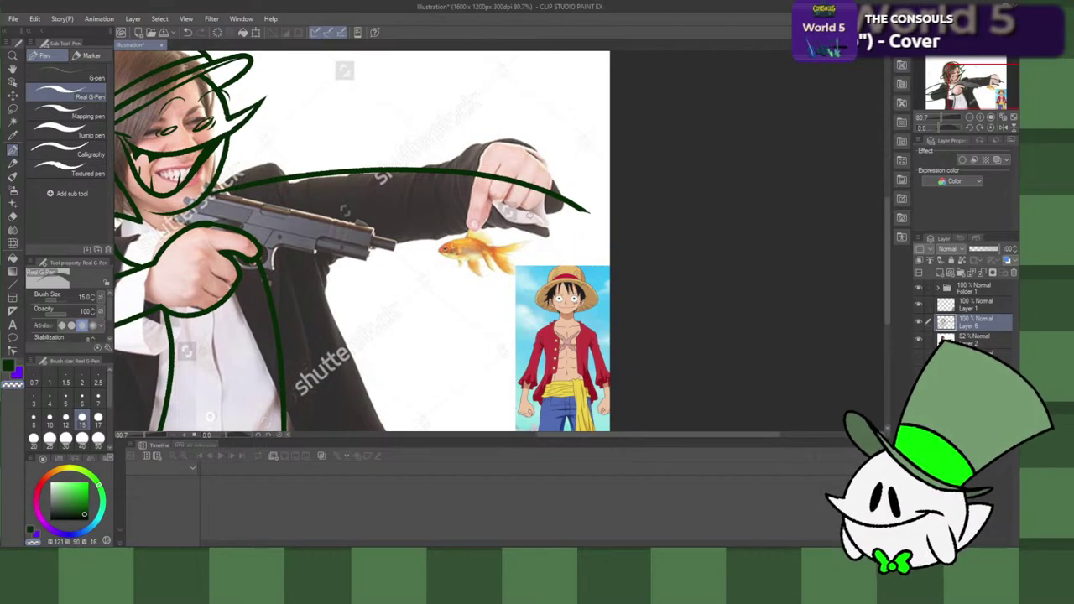
{"action": "key", "text": "m"}
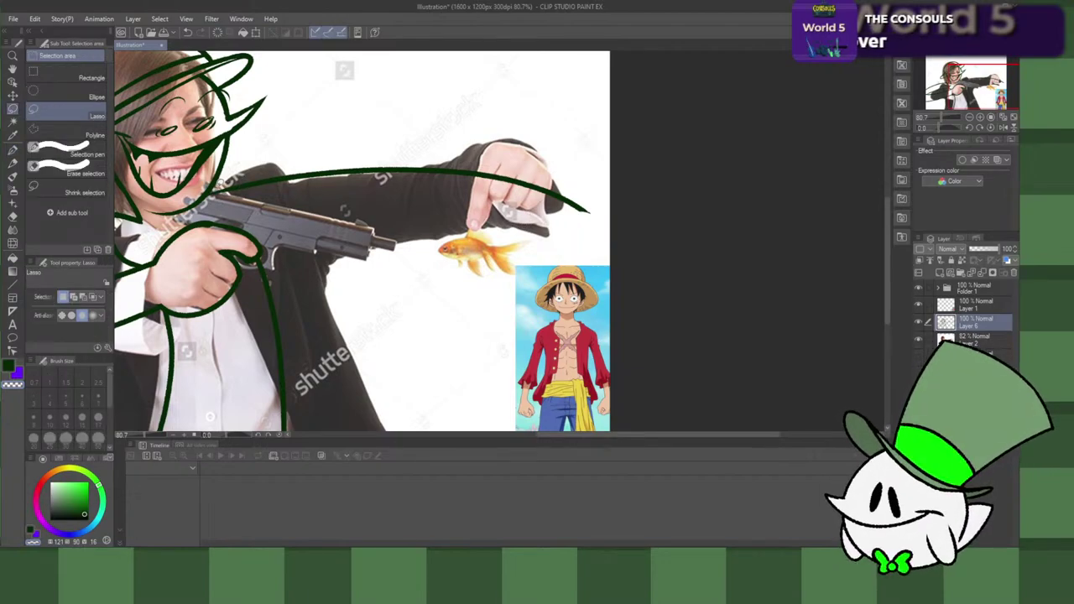
{"action": "mouse_move", "coordinate": [216, 187]}
{"action": "left_mouse_down"}
{"action": "mouse_move", "coordinate": [220, 200]}
{"action": "mouse_move", "coordinate": [403, 192]}
{"action": "mouse_move", "coordinate": [619, 211]}
{"action": "mouse_move", "coordinate": [344, 138]}
{"action": "mouse_move", "coordinate": [220, 195]}
{"action": "left_mouse_up"}
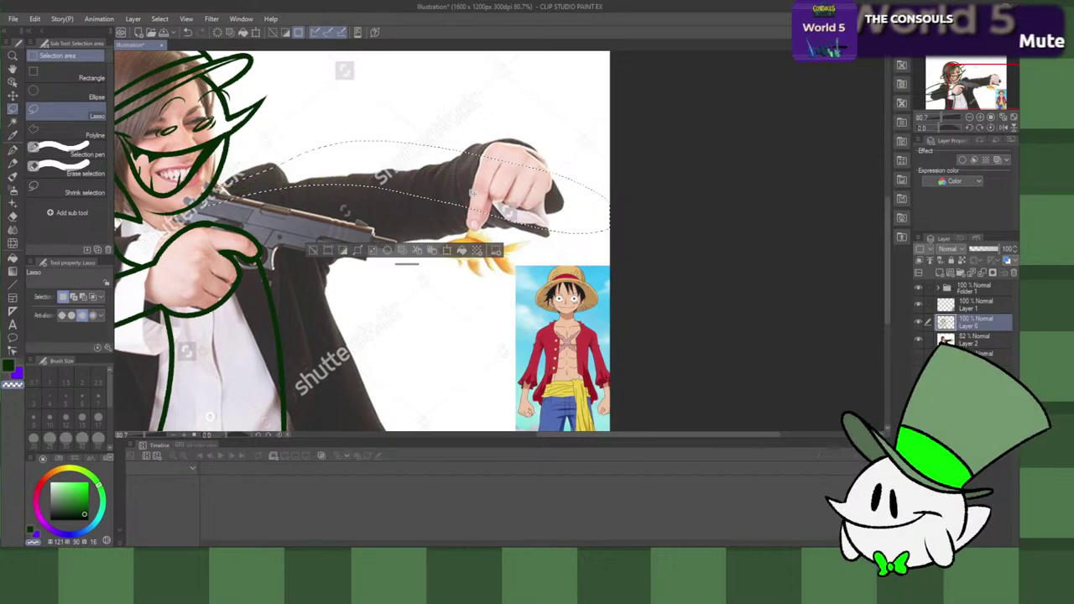
{"action": "key", "text": "ctrl+d"}
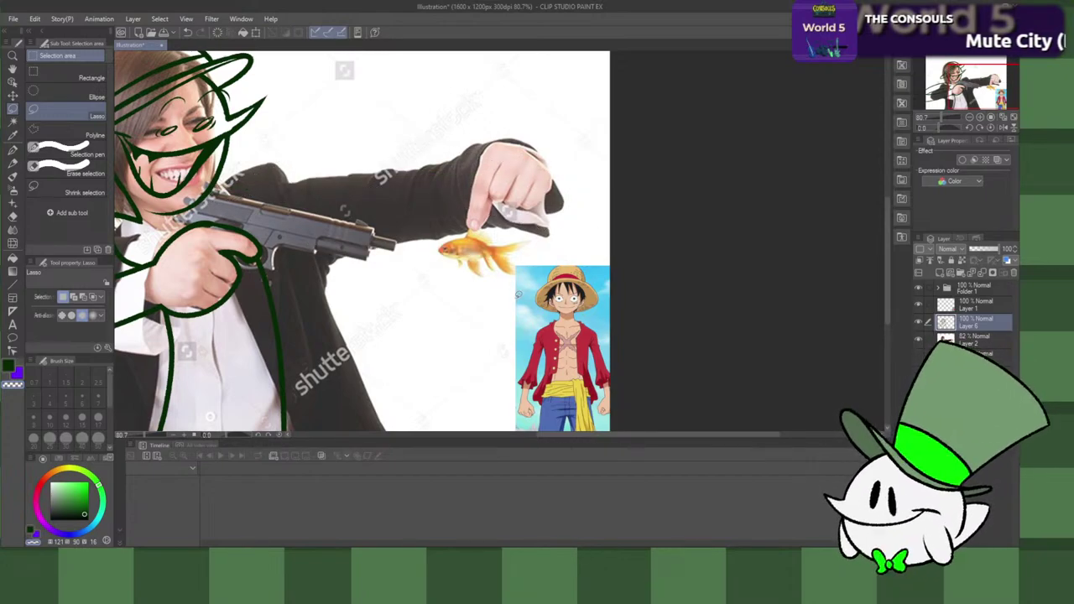
Step: Draw a straighter upper line for the outstretched arm out to the canvas's right edge and a short line down from the goldfish hand's wrist
{"action": "key", "text": "p"}
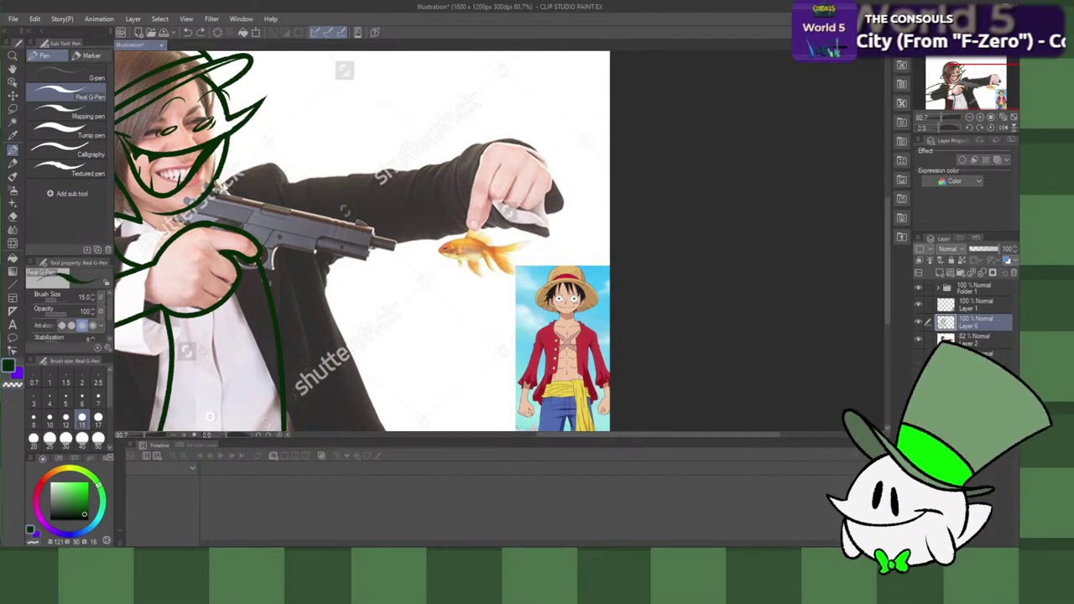
{"action": "left_click_drag", "start_coordinate": [220, 184], "coordinate": [800, 181]}
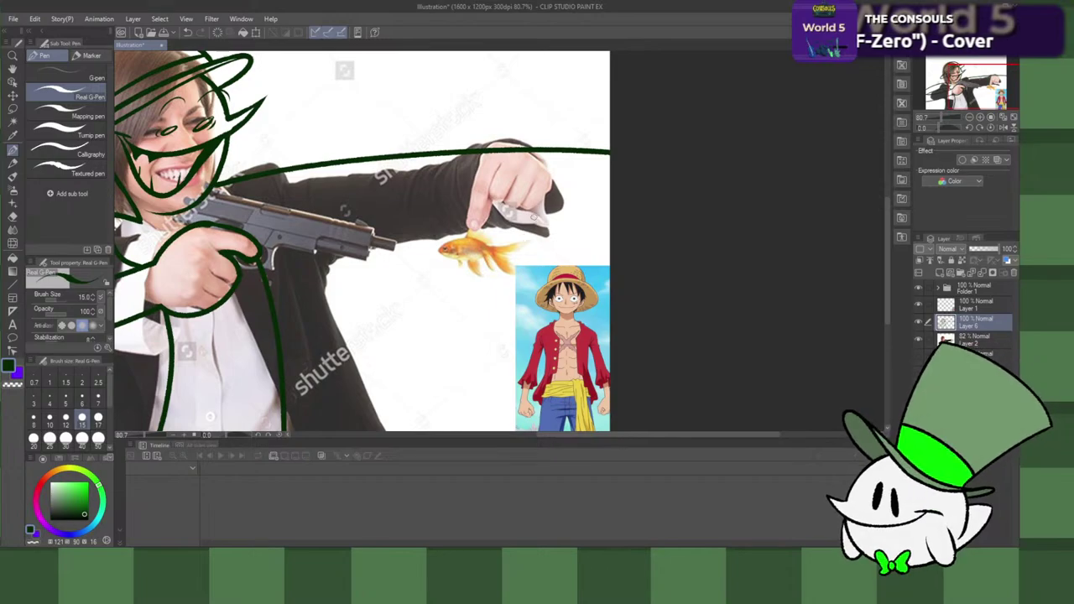
{"action": "mouse_move", "coordinate": [524, 208]}
{"action": "left_mouse_down"}
{"action": "mouse_move", "coordinate": [541, 248]}
{"action": "mouse_move", "coordinate": [670, 256]}
{"action": "left_mouse_up"}
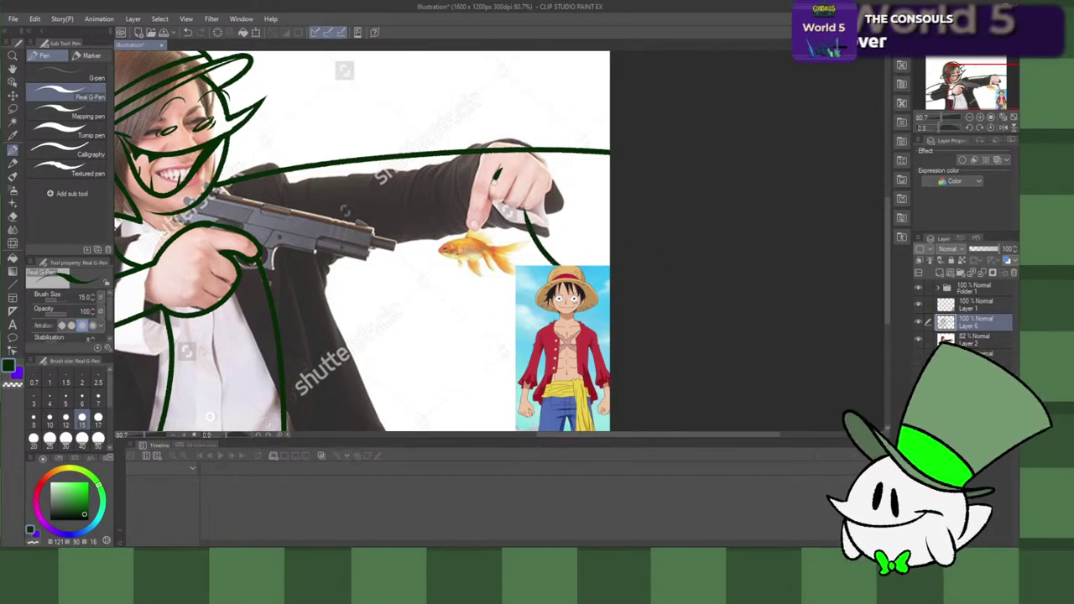
Step: Try to outline the hand above the goldfish together with its downward-pointing finger and thumb
{"action": "mouse_move", "coordinate": [497, 174]}
{"action": "left_mouse_down"}
{"action": "mouse_move", "coordinate": [490, 148]}
{"action": "mouse_move", "coordinate": [468, 190]}
{"action": "left_mouse_up"}
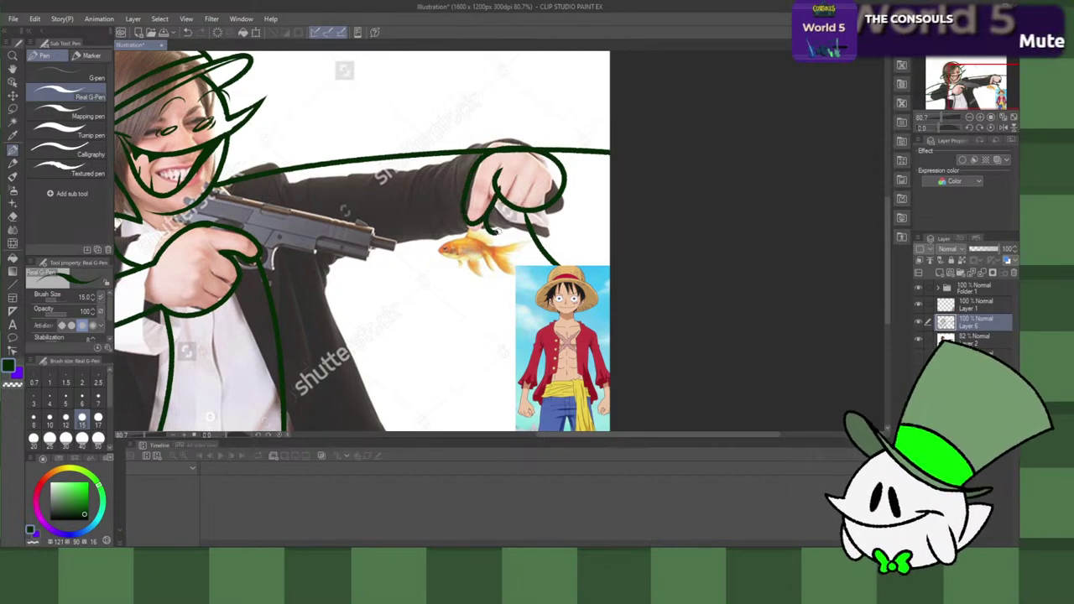
{"action": "key", "text": "ctrl+z"}
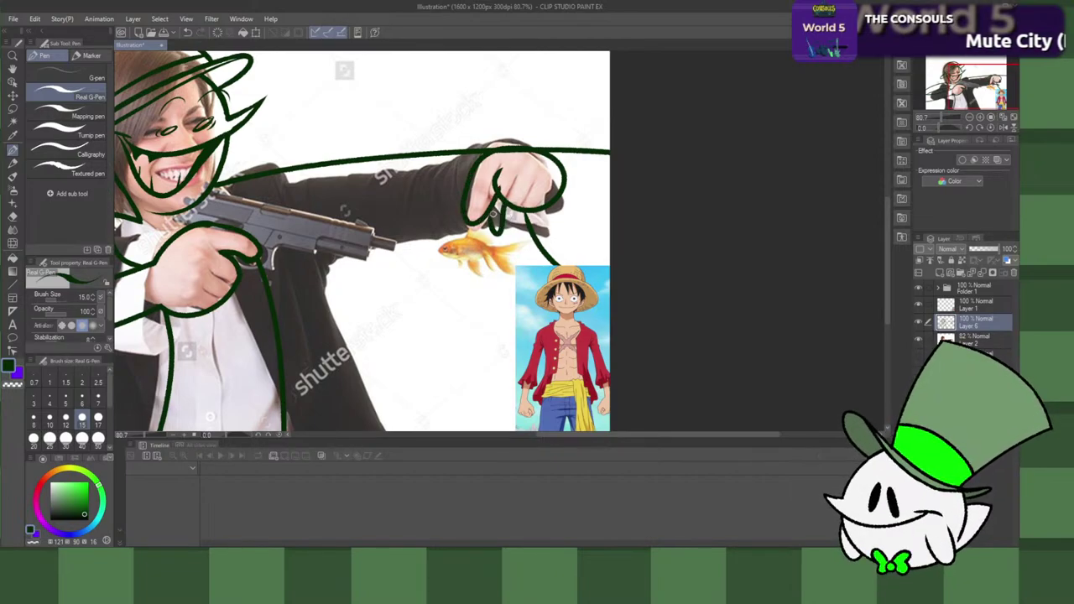
{"action": "key", "text": "ctrl+z"}
{"action": "key", "text": "ctrl+z"}
{"action": "key", "text": "ctrl+z"}
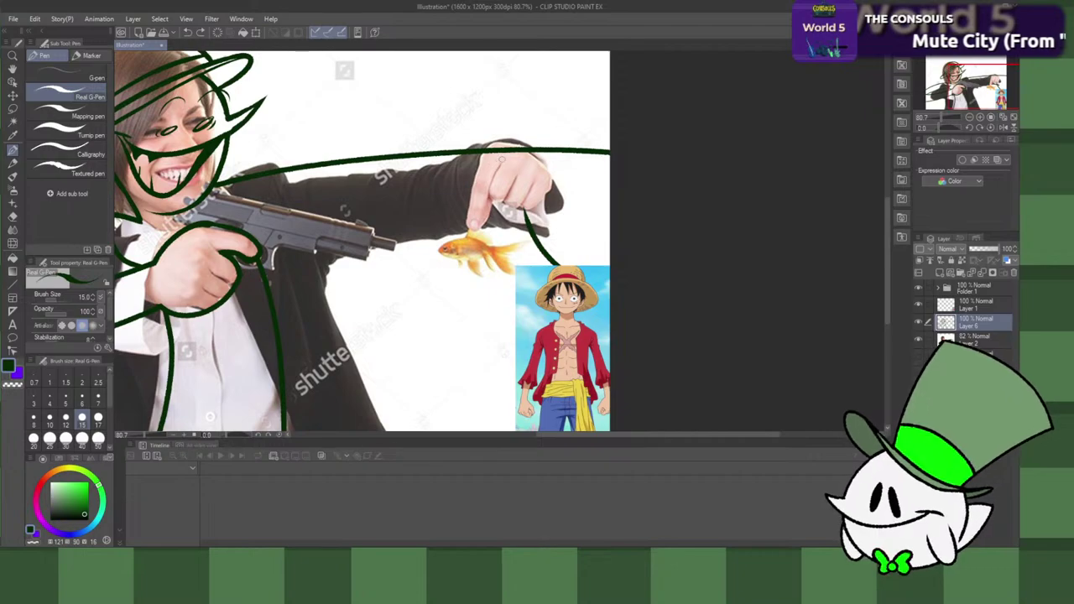
Step: Outline the hand above the goldfish as an oval fist with a finger and thumb pinching downward
{"action": "mouse_move", "coordinate": [532, 151]}
{"action": "left_mouse_down"}
{"action": "mouse_move", "coordinate": [550, 205]}
{"action": "mouse_move", "coordinate": [481, 190]}
{"action": "mouse_move", "coordinate": [528, 201]}
{"action": "mouse_move", "coordinate": [492, 205]}
{"action": "left_mouse_up"}
{"action": "key", "text": "ctrl+z"}
{"action": "key", "text": "ctrl+z"}
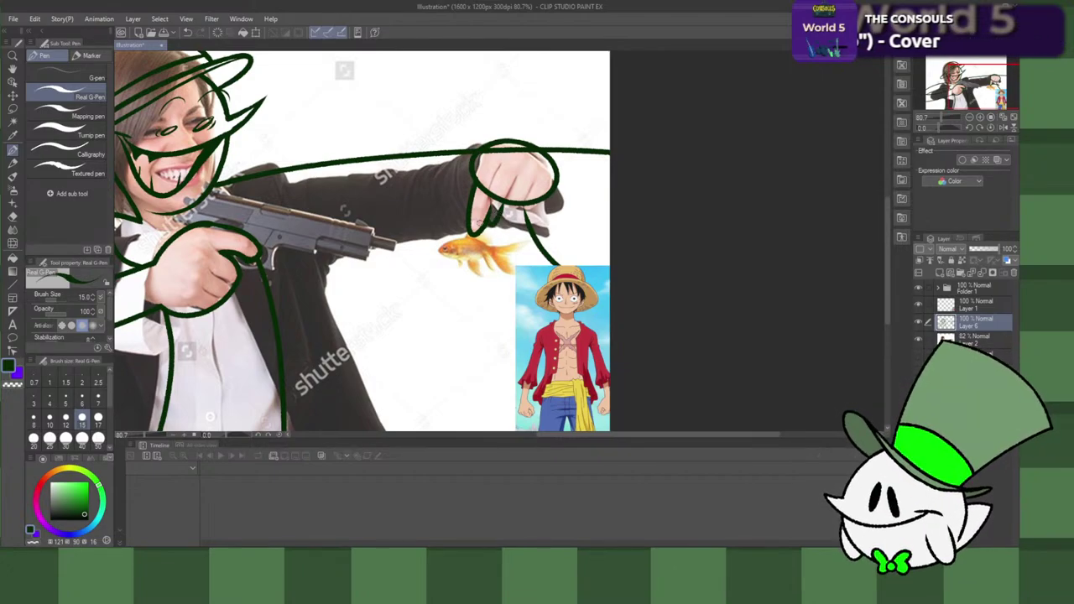
Step: Draw Luffy's jagged dark side hair and fringe strands beneath the straw hat's brim, across the forehead
{"action": "left_click_drag", "start_coordinate": [629, 434], "coordinate": [552, 433]}
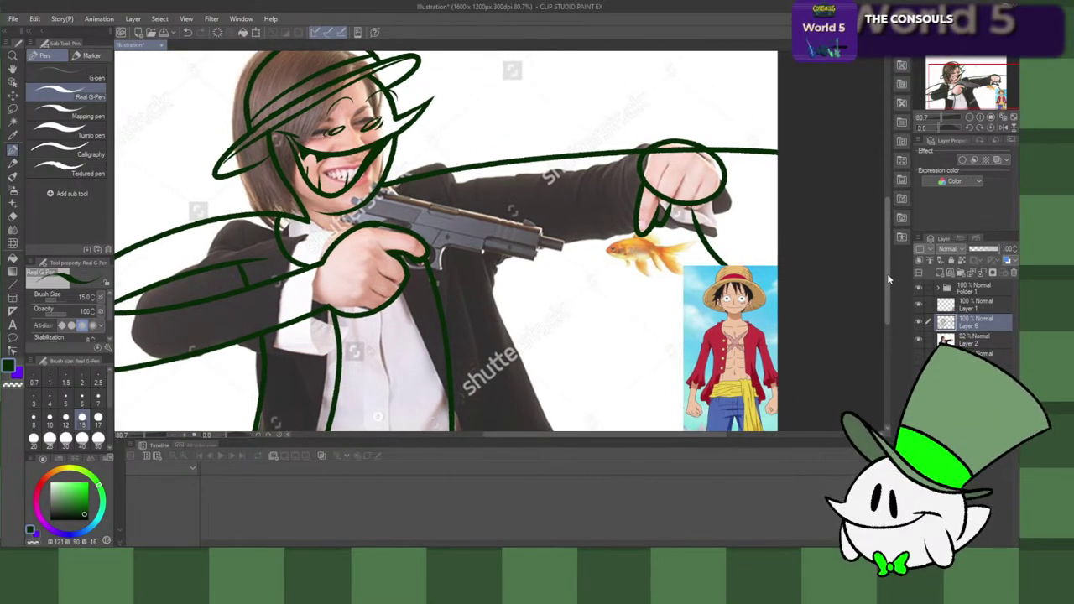
{"action": "left_click_drag", "start_coordinate": [887, 274], "coordinate": [883, 253]}
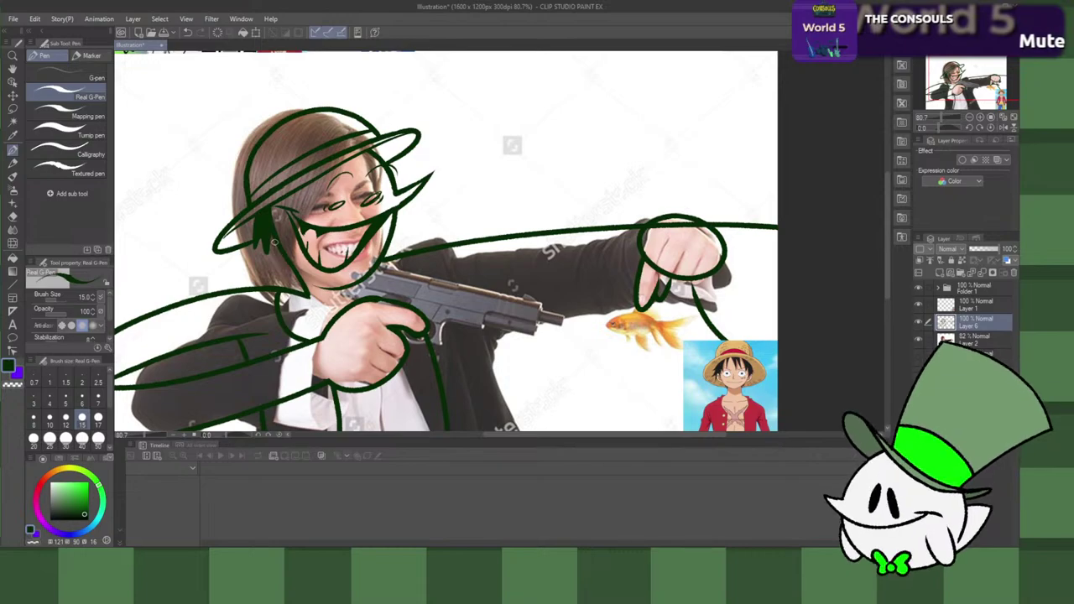
{"action": "mouse_move", "coordinate": [270, 214]}
{"action": "left_mouse_down"}
{"action": "mouse_move", "coordinate": [277, 220]}
{"action": "mouse_move", "coordinate": [297, 188]}
{"action": "mouse_move", "coordinate": [316, 215]}
{"action": "mouse_move", "coordinate": [309, 190]}
{"action": "left_mouse_up"}
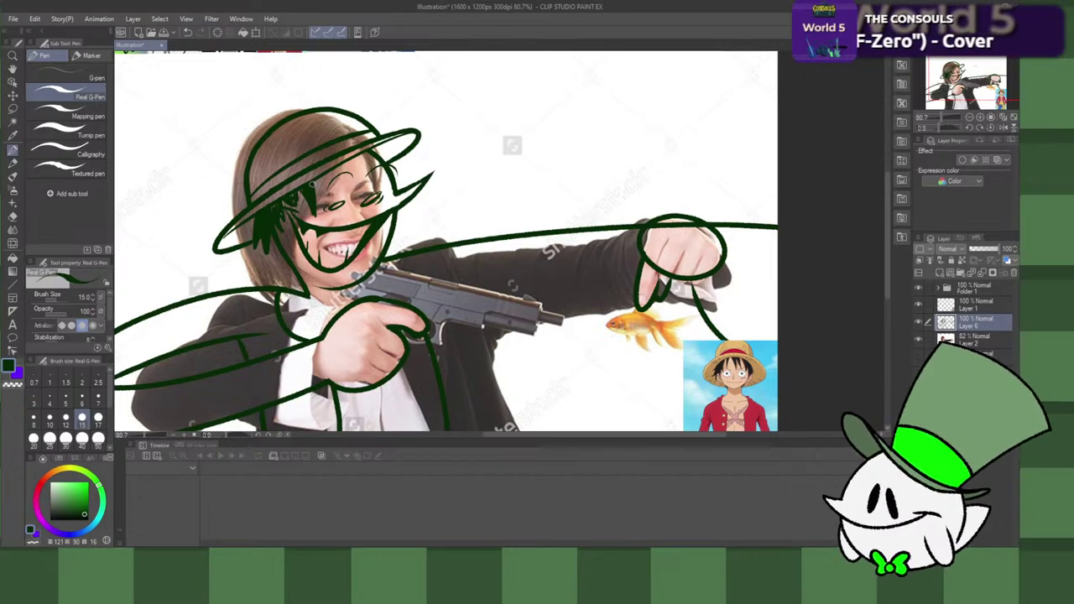
{"action": "mouse_move", "coordinate": [327, 181]}
{"action": "left_mouse_down"}
{"action": "mouse_move", "coordinate": [351, 210]}
{"action": "mouse_move", "coordinate": [323, 171]}
{"action": "mouse_move", "coordinate": [362, 186]}
{"action": "left_mouse_up"}
{"action": "mouse_move", "coordinate": [355, 160]}
{"action": "left_mouse_down"}
{"action": "mouse_move", "coordinate": [364, 187]}
{"action": "mouse_move", "coordinate": [369, 175]}
{"action": "left_mouse_up"}
{"action": "mouse_move", "coordinate": [364, 153]}
{"action": "left_mouse_down"}
{"action": "mouse_move", "coordinate": [374, 172]}
{"action": "mouse_move", "coordinate": [374, 162]}
{"action": "left_mouse_up"}
{"action": "left_click_drag", "start_coordinate": [390, 167], "coordinate": [398, 183]}
{"action": "mouse_move", "coordinate": [364, 147]}
{"action": "left_mouse_down"}
{"action": "mouse_move", "coordinate": [390, 160]}
{"action": "mouse_move", "coordinate": [345, 176]}
{"action": "left_mouse_up"}
{"action": "scroll", "coordinate": [645, 240], "scroll_direction": "down", "scroll_amount": 3}
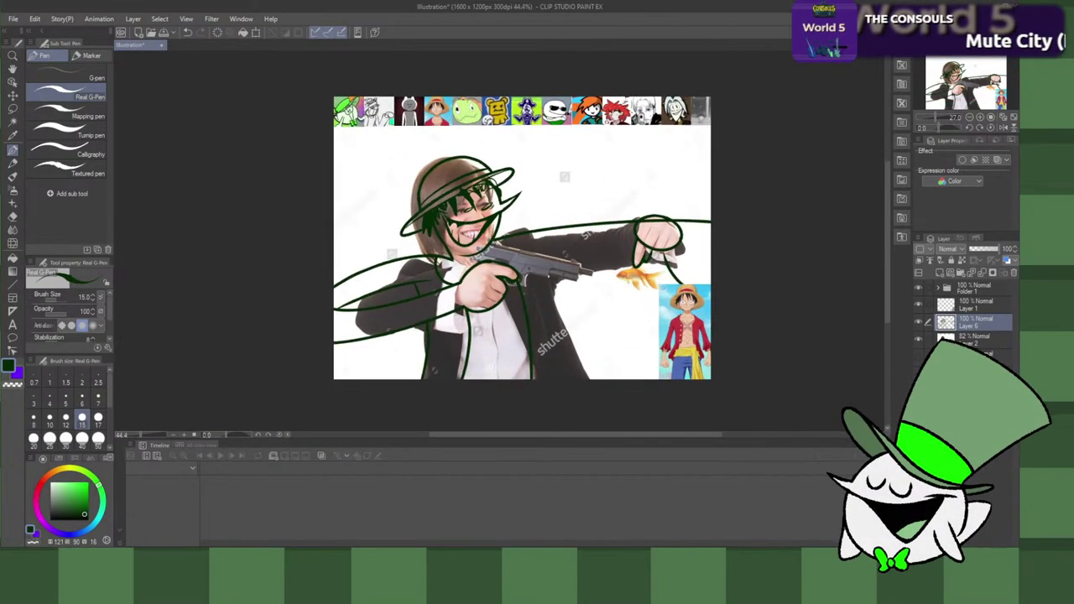
Step: Draw the sleeve's side line from the goldfish hand to the canvas's right edge and the vest's outer line below the gun
{"action": "scroll", "coordinate": [687, 145], "scroll_direction": "up", "scroll_amount": 3}
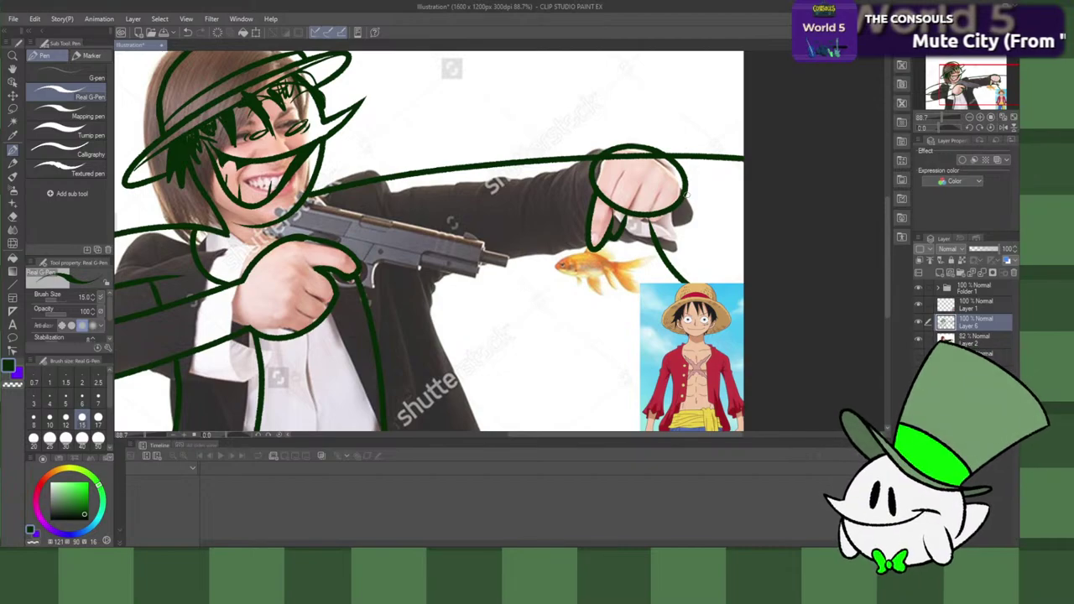
{"action": "left_click_drag", "start_coordinate": [685, 193], "coordinate": [744, 274]}
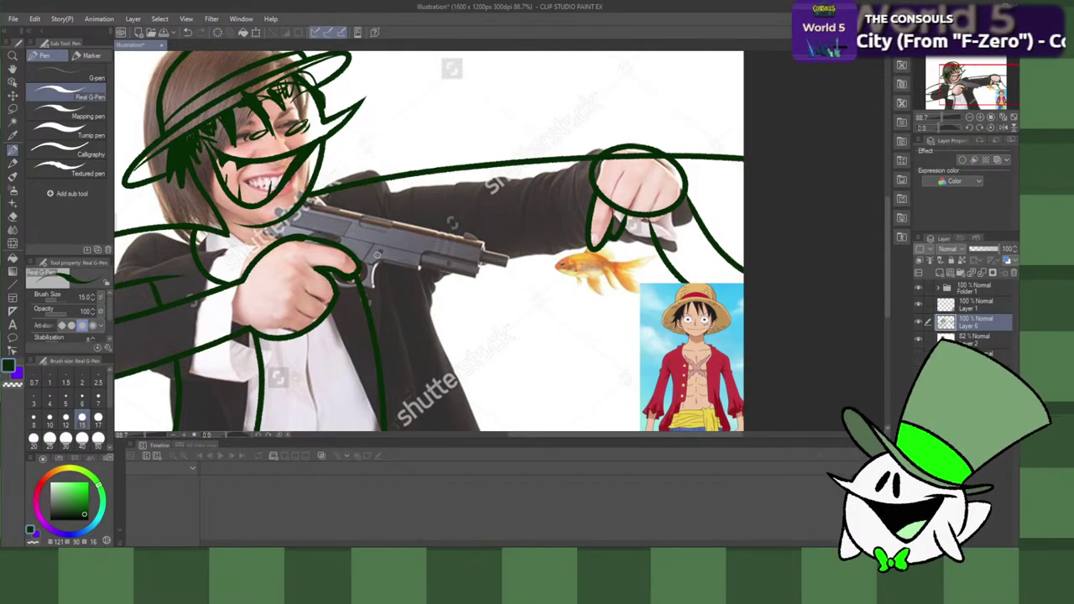
{"action": "left_click_drag", "start_coordinate": [373, 226], "coordinate": [457, 530]}
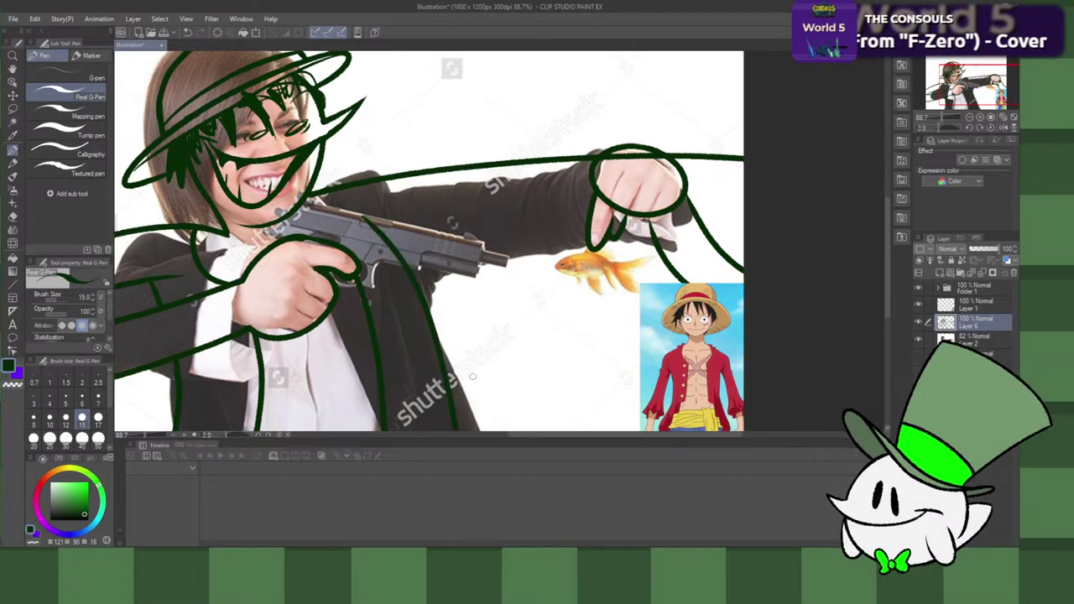
{"action": "key", "text": "ctrl+z"}
{"action": "left_click_drag", "start_coordinate": [367, 239], "coordinate": [411, 489]}
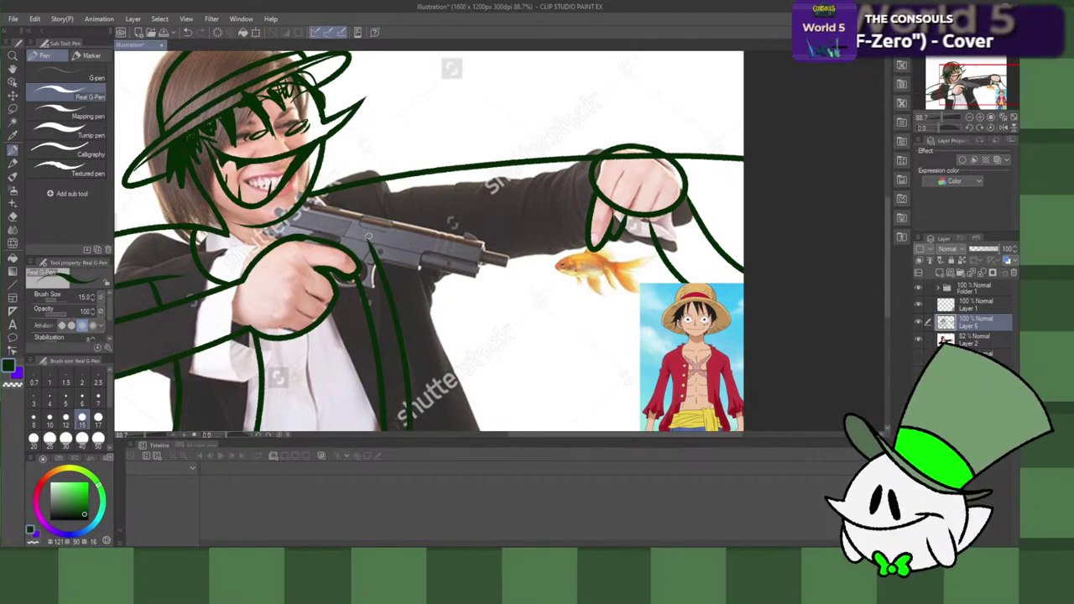
{"action": "key", "text": "ctrl+z"}
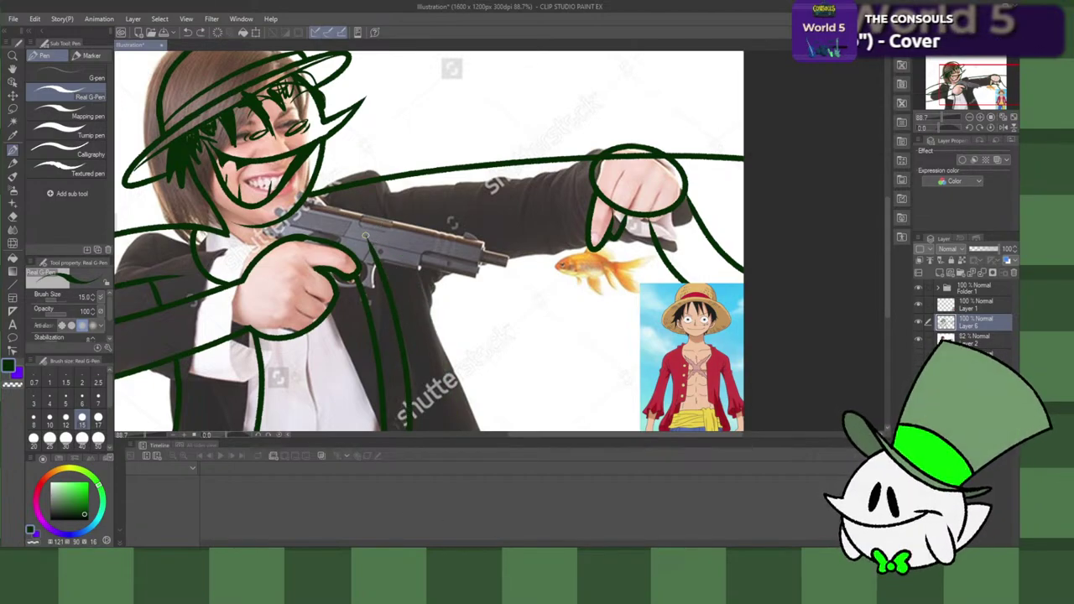
Step: Draw the outstretched arm's lower line from the vest's upper end across the gun to the hand above the goldfish
{"action": "mouse_move", "coordinate": [366, 236]}
{"action": "left_mouse_down"}
{"action": "mouse_move", "coordinate": [539, 197]}
{"action": "mouse_move", "coordinate": [335, 239]}
{"action": "mouse_move", "coordinate": [625, 181]}
{"action": "left_mouse_up"}
{"action": "key", "text": "ctrl+z"}
{"action": "key", "text": "ctrl+z"}
{"action": "key", "text": "ctrl+z"}
{"action": "left_click_drag", "start_coordinate": [367, 241], "coordinate": [592, 198]}
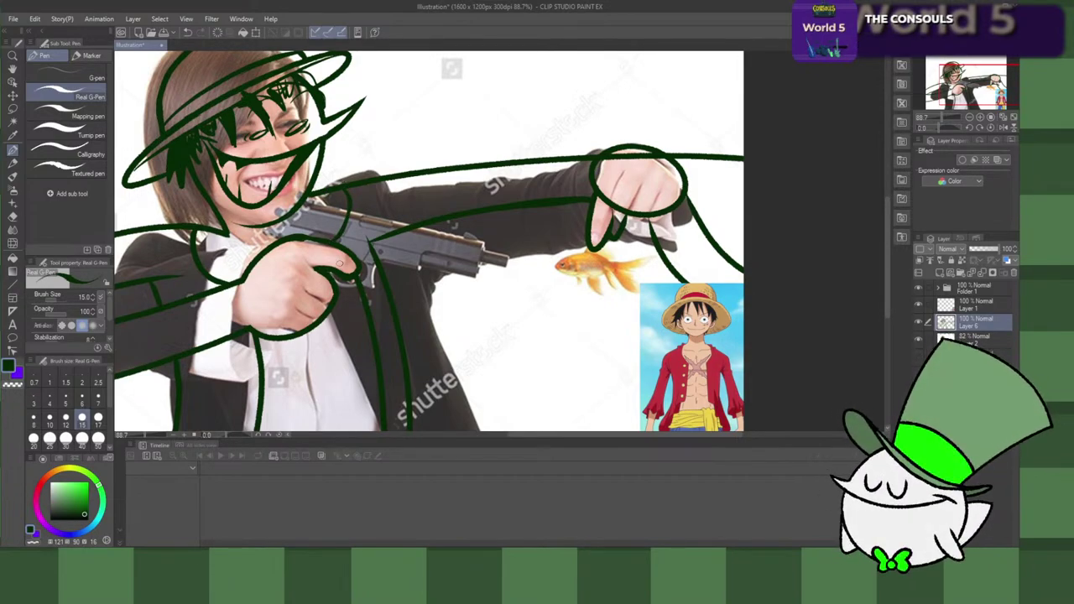
Step: Draw Luffy's large X-shaped chest scar with two crossing strokes beneath the hand holding the gun
{"action": "scroll", "coordinate": [340, 263], "scroll_direction": "down", "scroll_amount": 3}
{"action": "scroll", "coordinate": [344, 269], "scroll_direction": "up", "scroll_amount": 1}
{"action": "scroll", "coordinate": [346, 273], "scroll_direction": "up", "scroll_amount": 2}
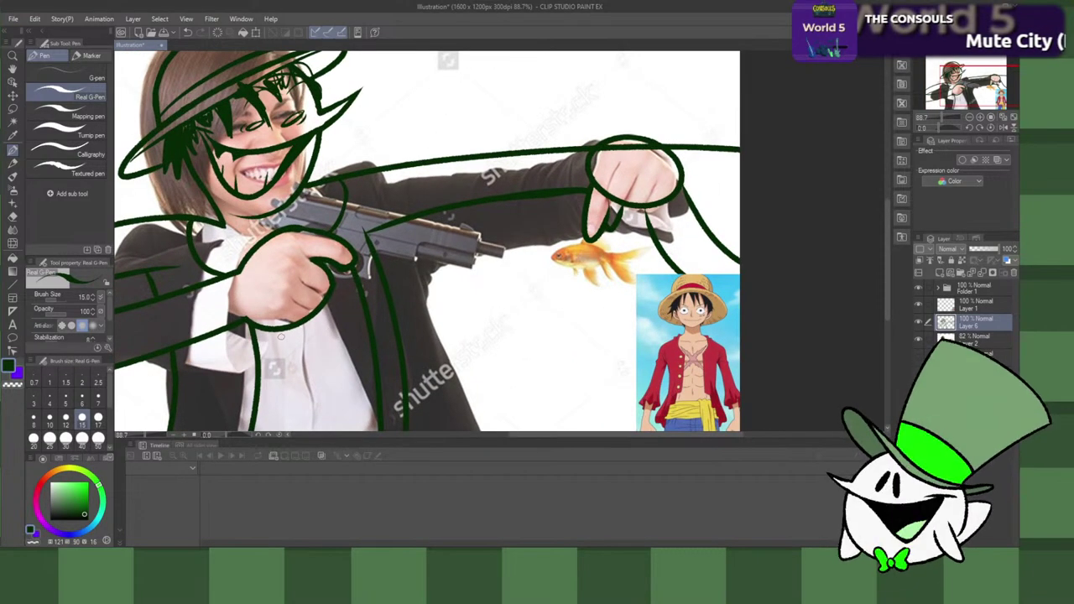
{"action": "left_click_drag", "start_coordinate": [281, 335], "coordinate": [367, 396]}
{"action": "left_click_drag", "start_coordinate": [336, 325], "coordinate": [289, 416]}
{"action": "scroll", "coordinate": [460, 319], "scroll_direction": "down", "scroll_amount": 3}
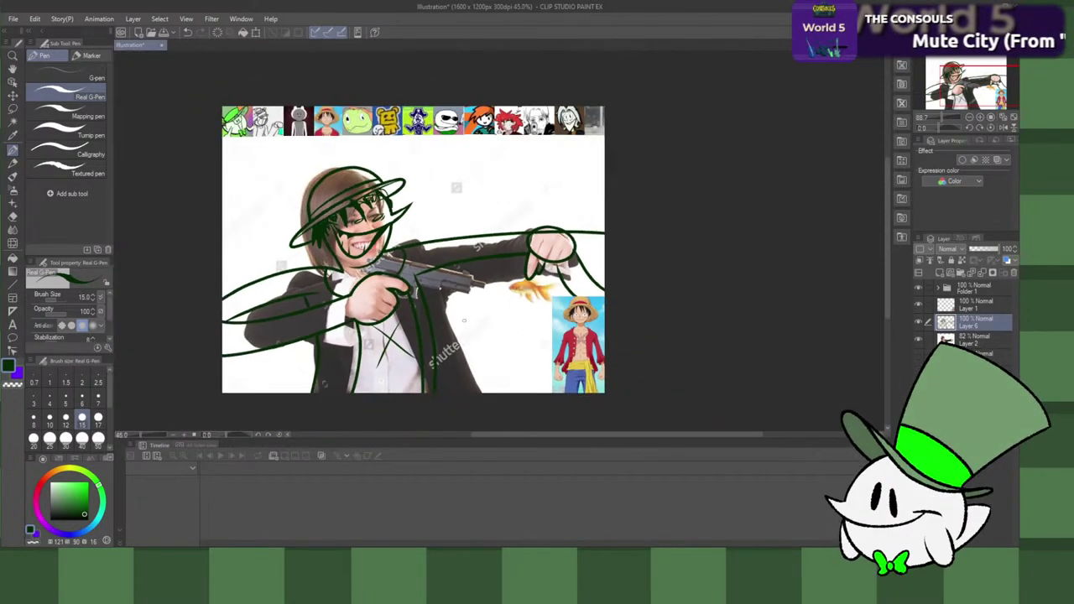
{"action": "scroll", "coordinate": [464, 319], "scroll_direction": "up", "scroll_amount": 2}
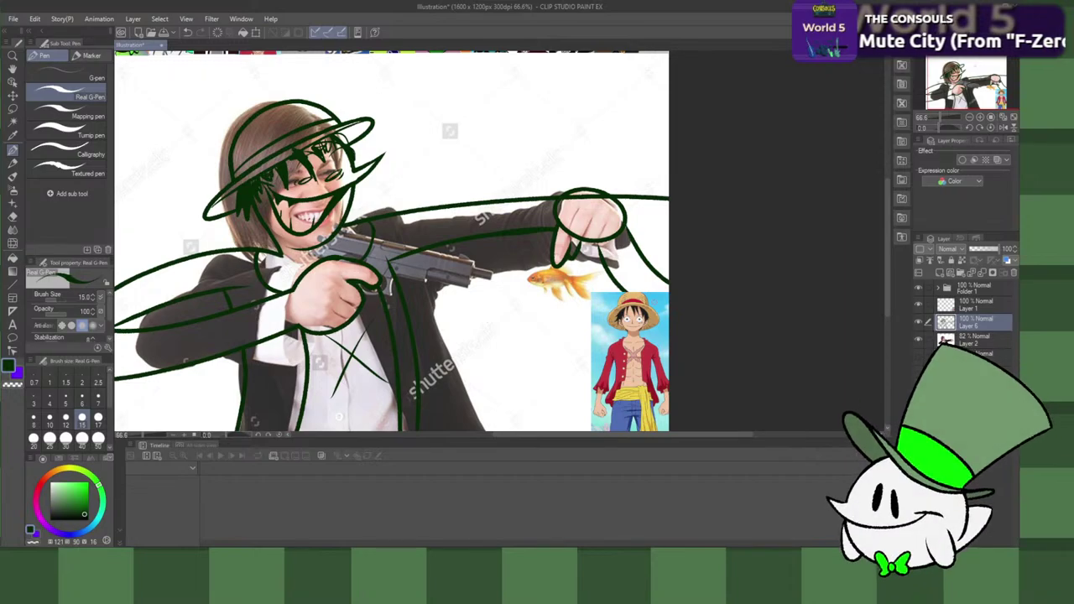
{"action": "scroll", "coordinate": [647, 325], "scroll_direction": "up", "scroll_amount": 2}
{"action": "scroll", "coordinate": [582, 246], "scroll_direction": "down", "scroll_amount": 4}
{"action": "scroll", "coordinate": [587, 246], "scroll_direction": "up", "scroll_amount": 2}
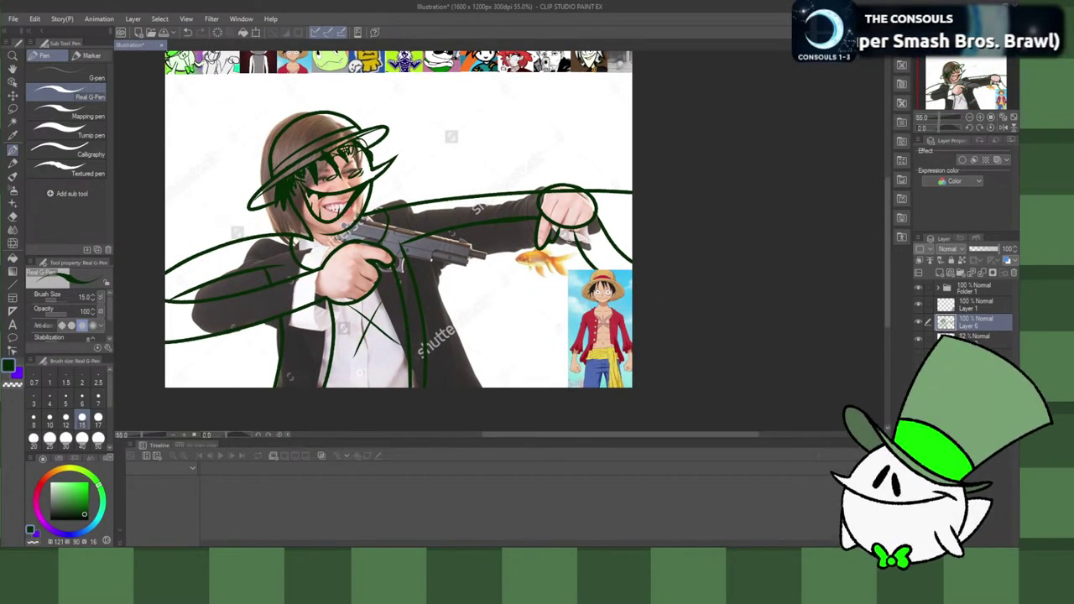
{"action": "scroll", "coordinate": [567, 212], "scroll_direction": "down", "scroll_amount": 2}
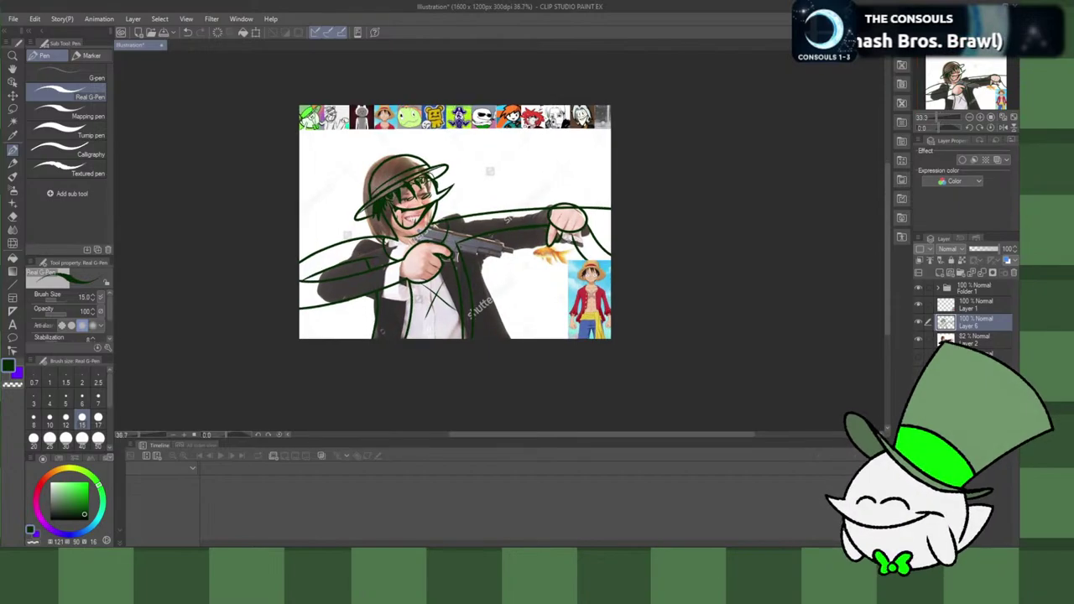
{"action": "scroll", "coordinate": [571, 245], "scroll_direction": "up", "scroll_amount": 1}
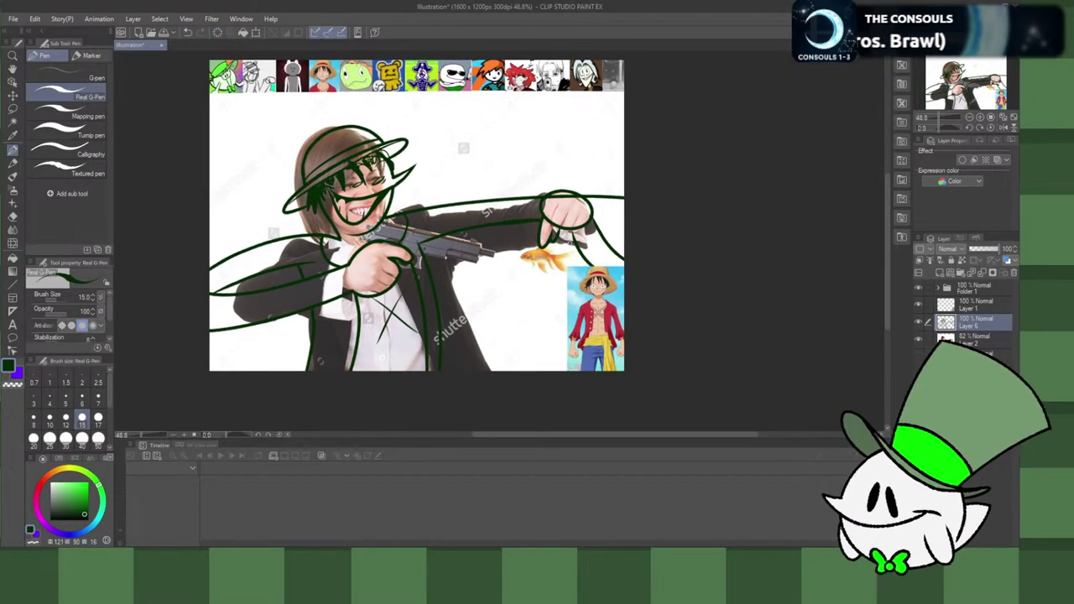
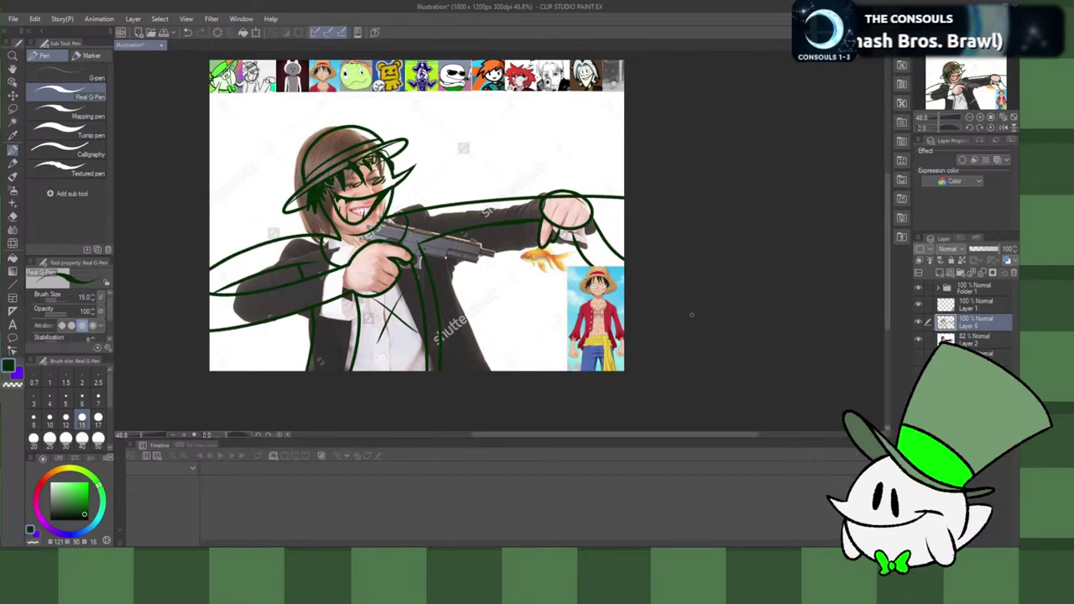
Step: Hide the Luffy sketch and photo layers to check the spaghetti-and-wine stock photo, and restore the Luffy layers' visibility
{"action": "left_click", "coordinate": [918, 320]}
{"action": "key", "text": "ctrl+v"}
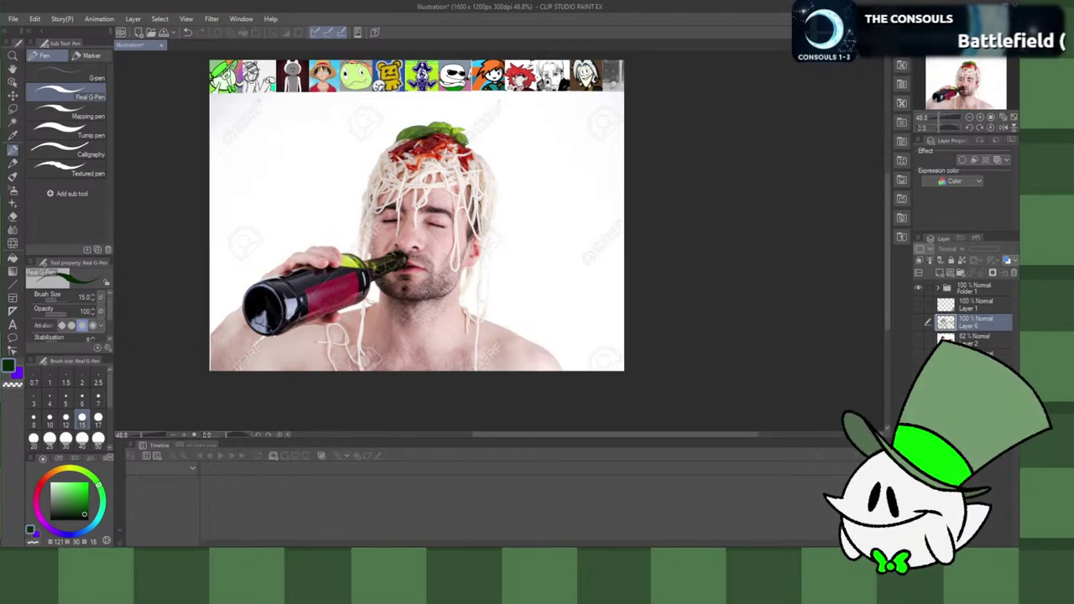
{"action": "key", "text": "ctrl+z"}
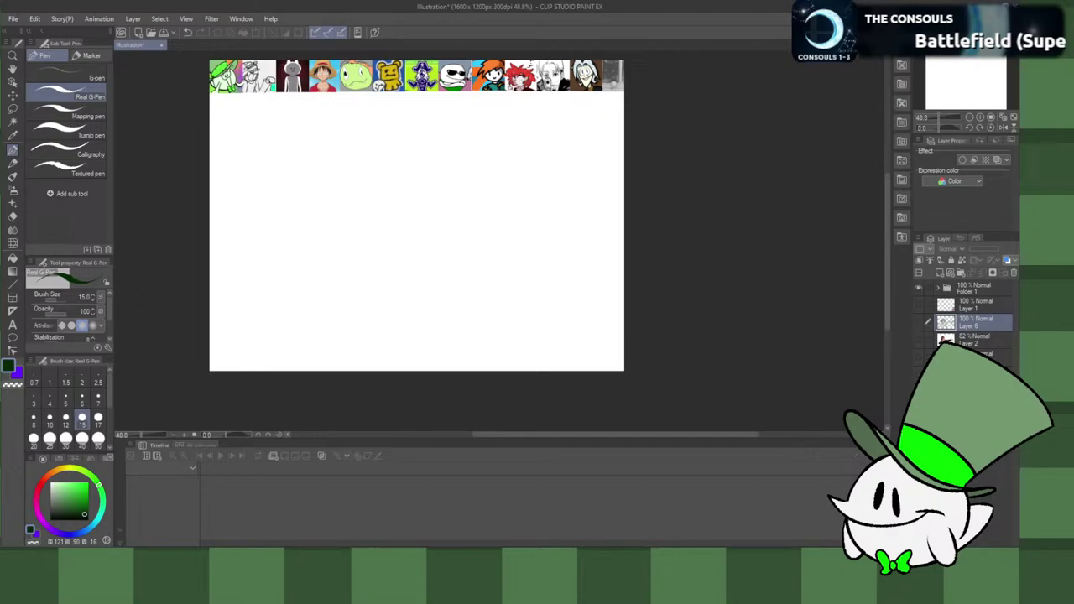
{"action": "left_click", "coordinate": [918, 317]}
{"action": "left_click", "coordinate": [920, 341]}
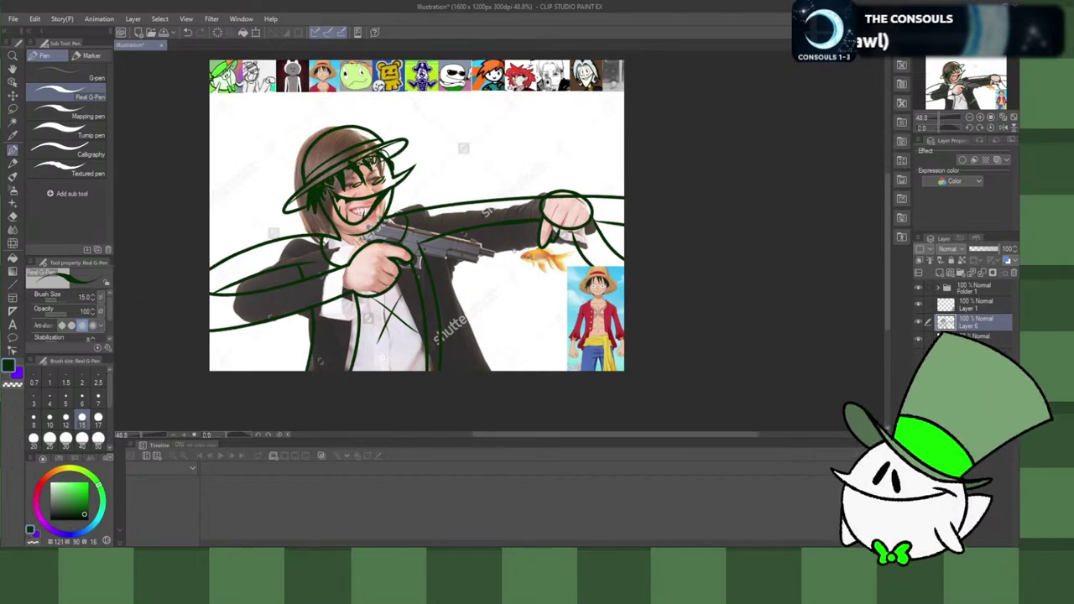
Step: Draw a small round head just below the pinching hand, over the front of the goldfish
{"action": "mouse_move", "coordinate": [517, 250]}
{"action": "left_mouse_down"}
{"action": "mouse_move", "coordinate": [527, 245]}
{"action": "mouse_move", "coordinate": [506, 266]}
{"action": "mouse_move", "coordinate": [522, 252]}
{"action": "mouse_move", "coordinate": [537, 272]}
{"action": "mouse_move", "coordinate": [522, 257]}
{"action": "left_mouse_up"}
{"action": "key", "text": "ctrl+z"}
{"action": "key", "text": "ctrl+z"}
{"action": "key", "text": "ctrl+z"}
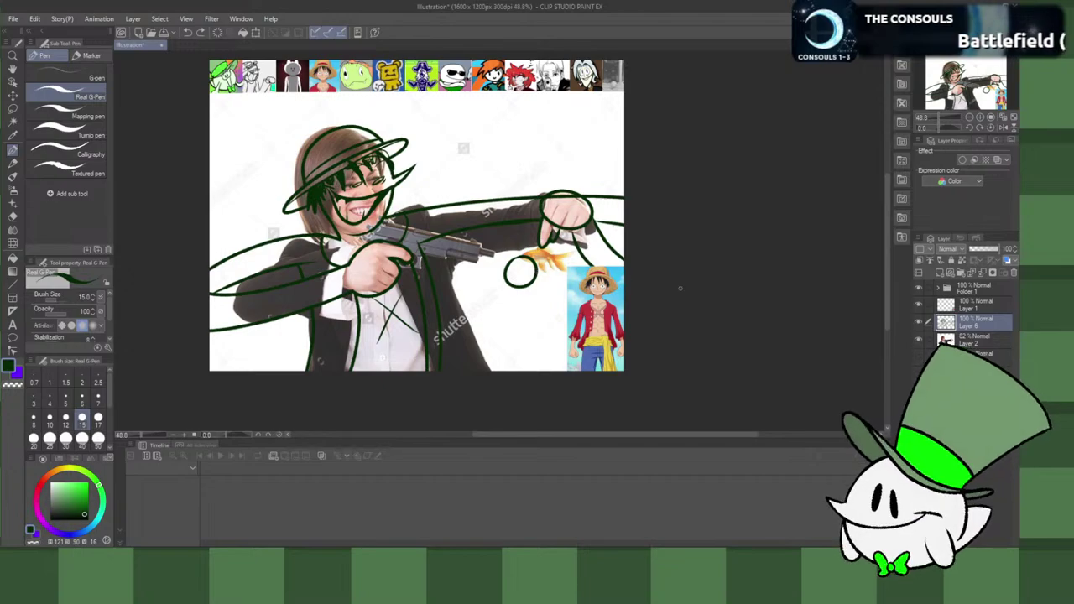
Step: Move Layer 1 beneath Layer 6 and draw the dangling figure's raised arms, round body and spread legs on it
{"action": "left_click_drag", "start_coordinate": [985, 329], "coordinate": [985, 330]}
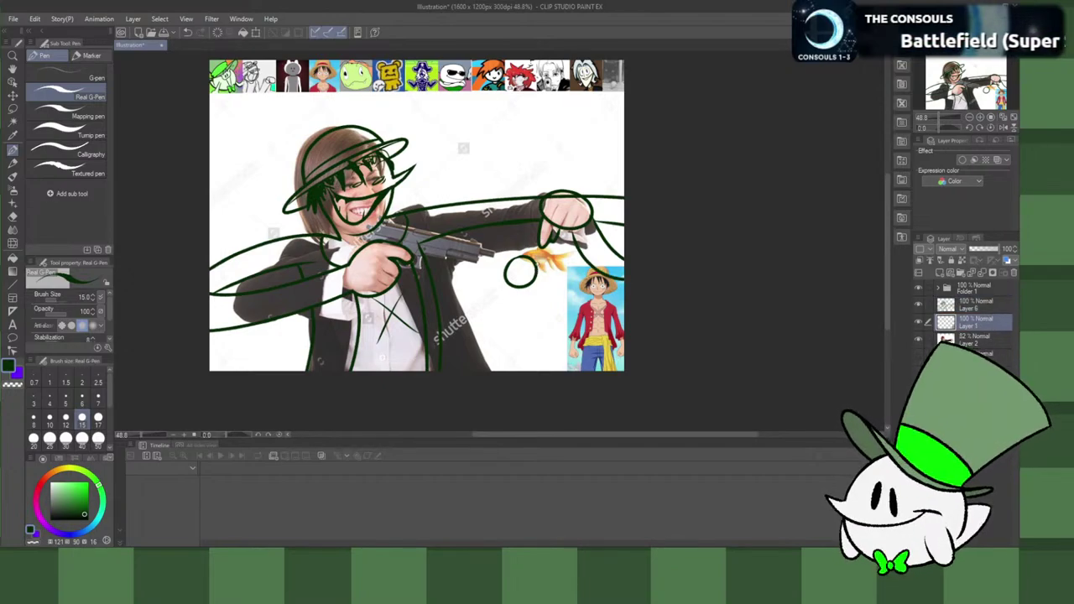
{"action": "left_click_drag", "start_coordinate": [537, 272], "coordinate": [562, 261]}
{"action": "left_click_drag", "start_coordinate": [500, 270], "coordinate": [501, 282]}
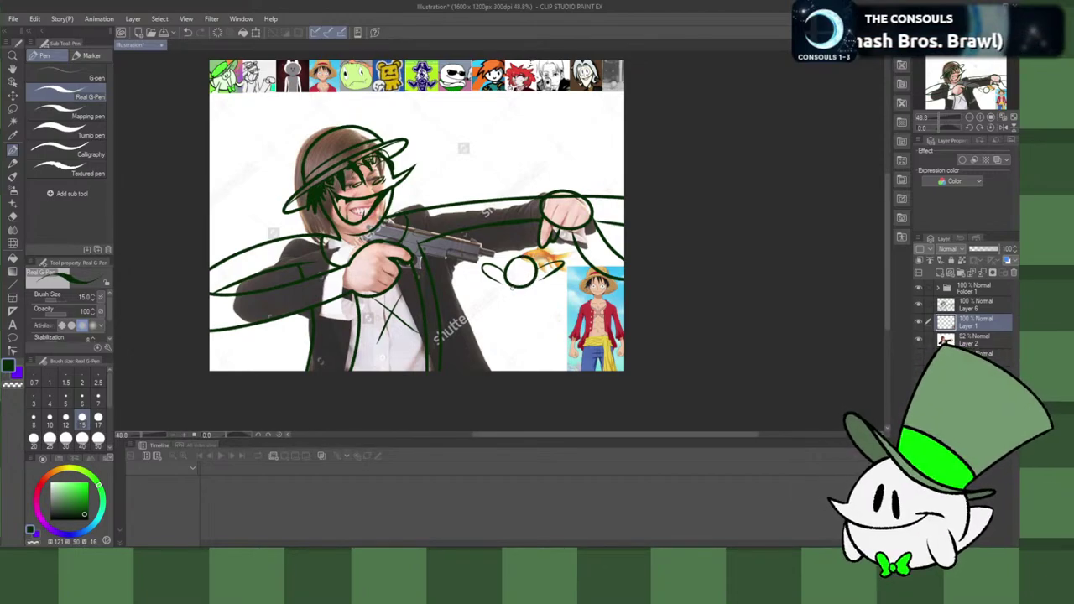
{"action": "mouse_move", "coordinate": [519, 322]}
{"action": "left_mouse_down"}
{"action": "mouse_move", "coordinate": [533, 287]}
{"action": "mouse_move", "coordinate": [524, 296]}
{"action": "left_mouse_up"}
{"action": "key", "text": "ctrl+z"}
{"action": "key", "text": "ctrl+z"}
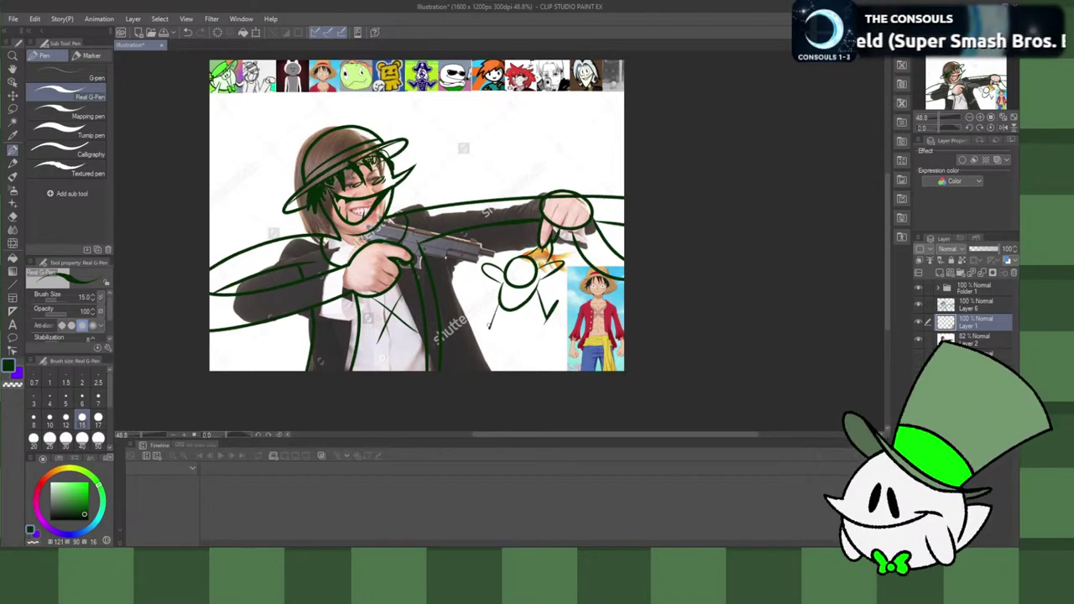
{"action": "left_click_drag", "start_coordinate": [523, 302], "coordinate": [543, 333]}
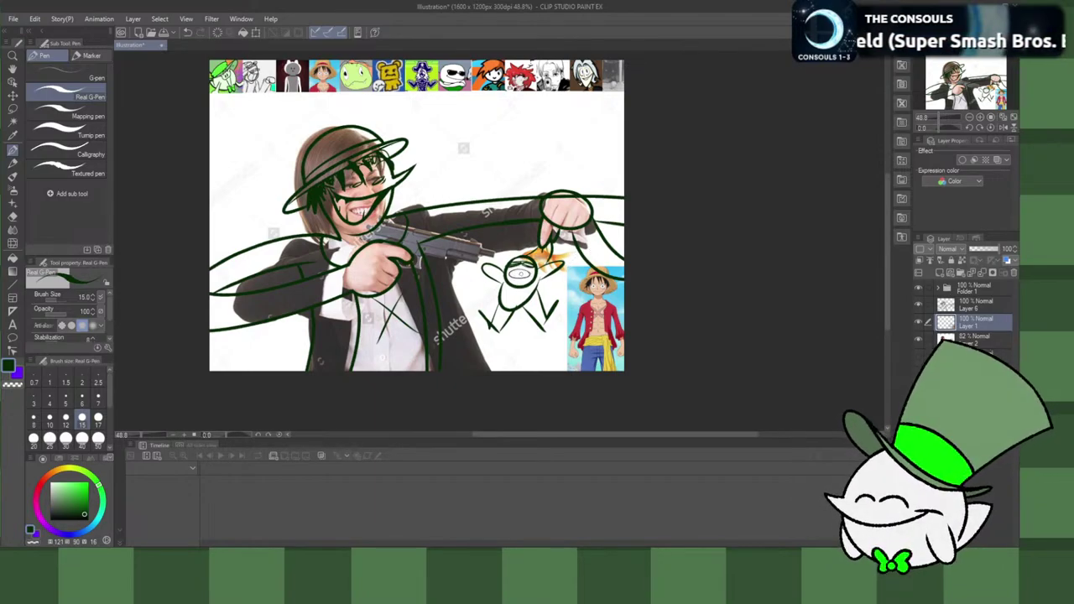
Step: Redraw the dangling figure's face with two dot eyes and a small frowning open mouth
{"action": "key", "text": "ctrl+z"}
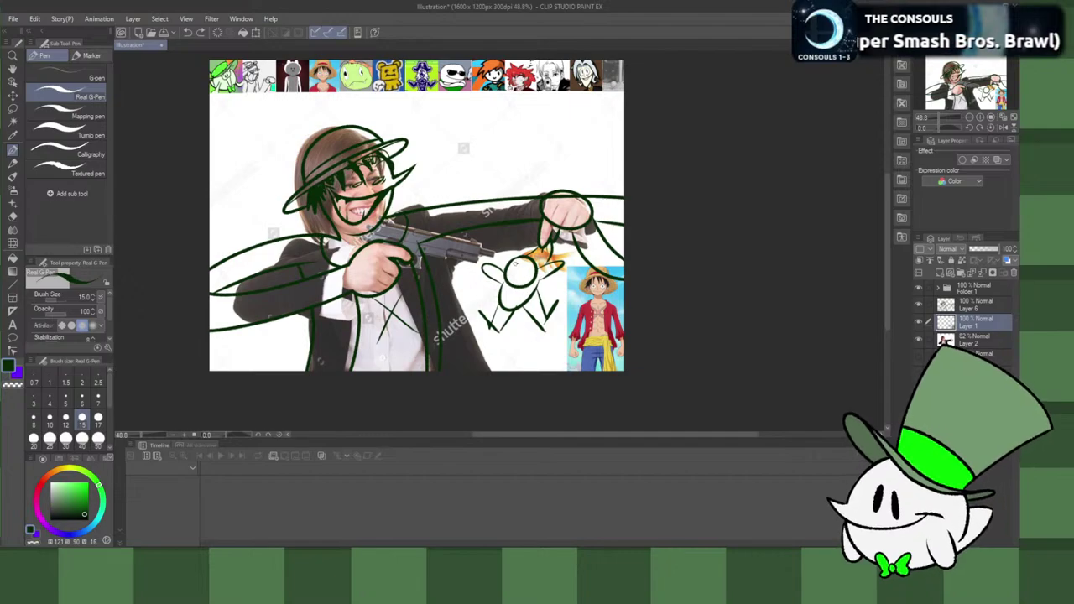
{"action": "left_click", "coordinate": [527, 264]}
{"action": "left_click_drag", "start_coordinate": [515, 270], "coordinate": [530, 277]}
{"action": "key", "text": "ctrl+z"}
{"action": "key", "text": "ctrl+z"}
{"action": "left_click", "coordinate": [517, 294]}
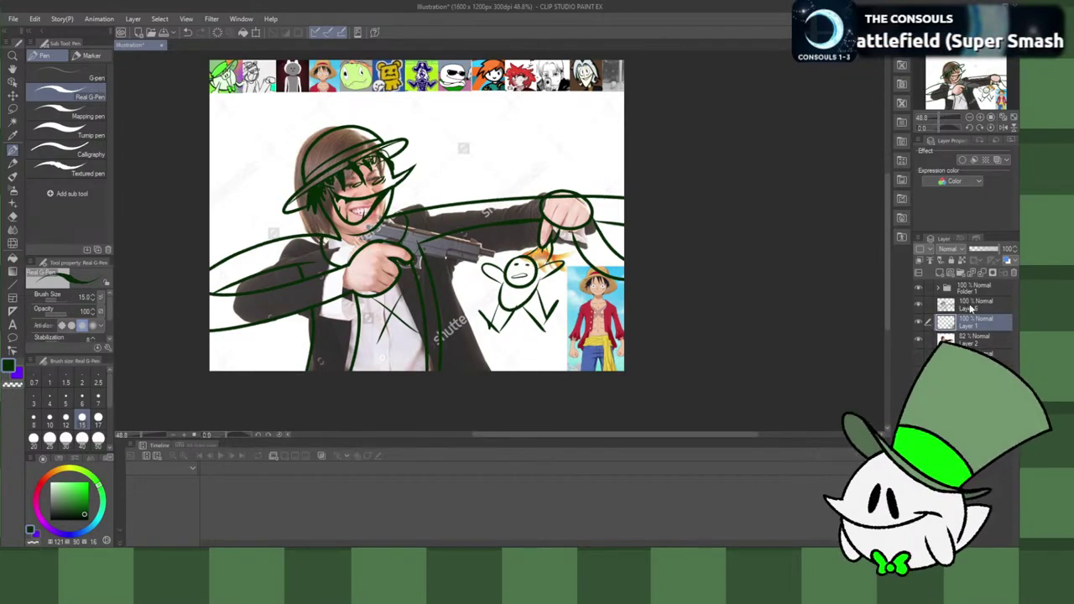
Step: Toggle Layer 1's visibility to check which parts of the dangling figure are on it and which are on Layer 6
{"action": "left_click", "coordinate": [971, 307]}
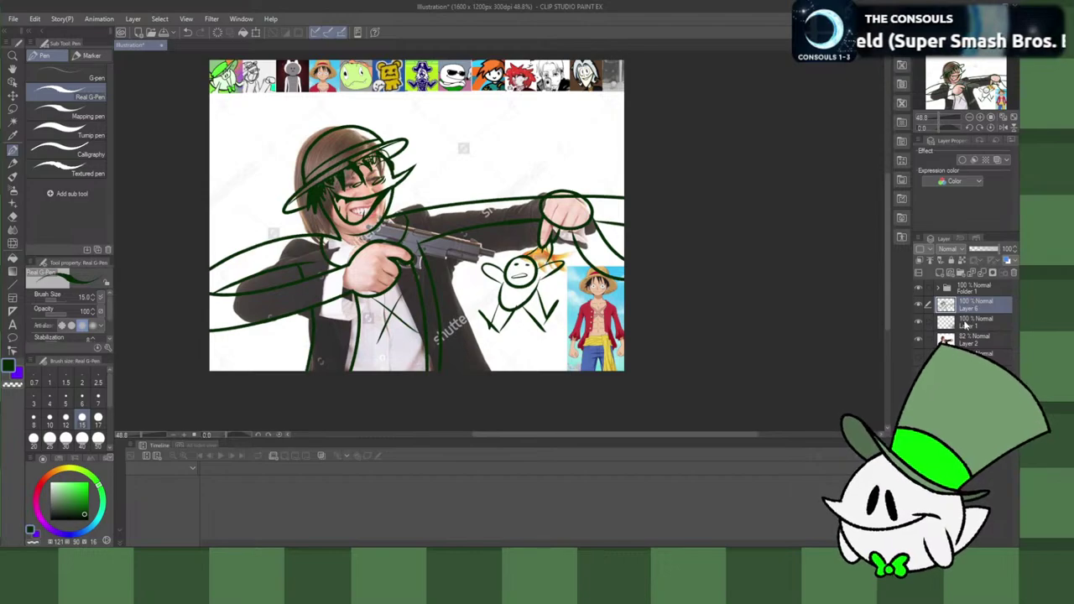
{"action": "left_click", "coordinate": [918, 321]}
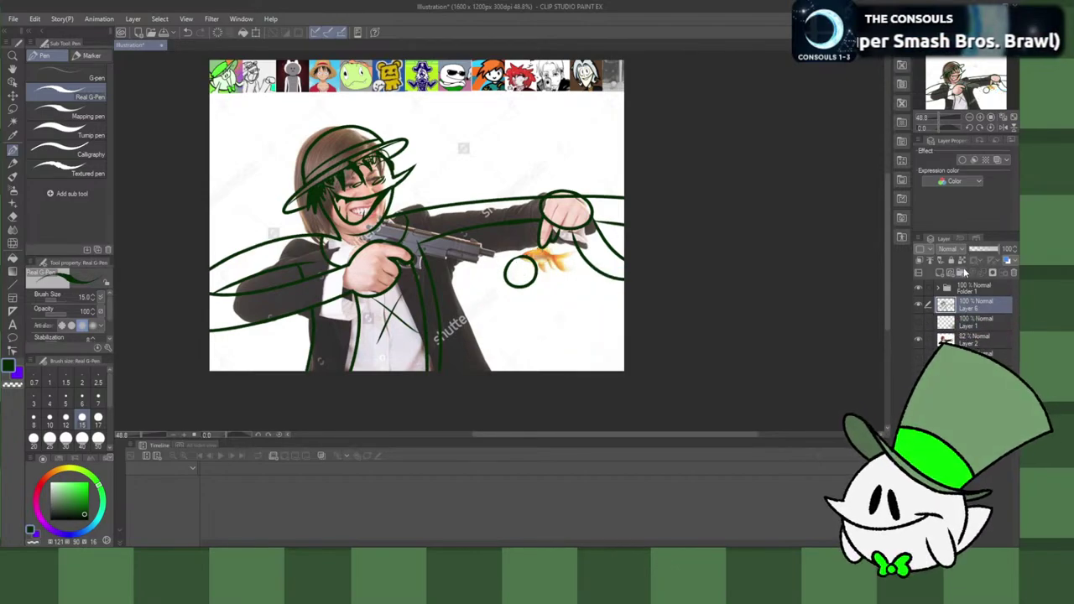
{"action": "left_click", "coordinate": [941, 324]}
{"action": "left_click", "coordinate": [919, 322]}
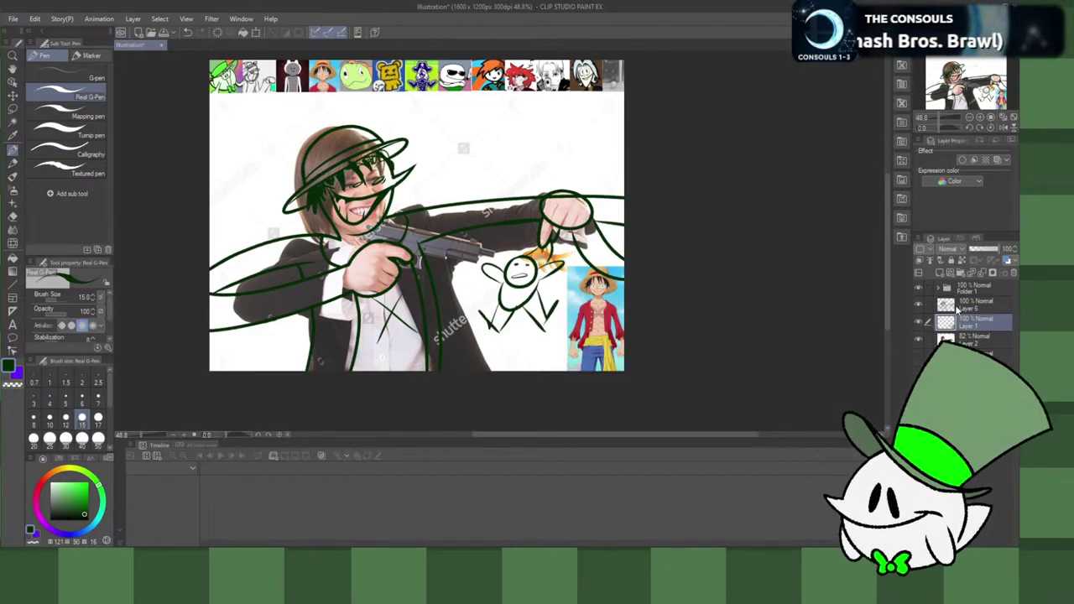
{"action": "left_click", "coordinate": [959, 307]}
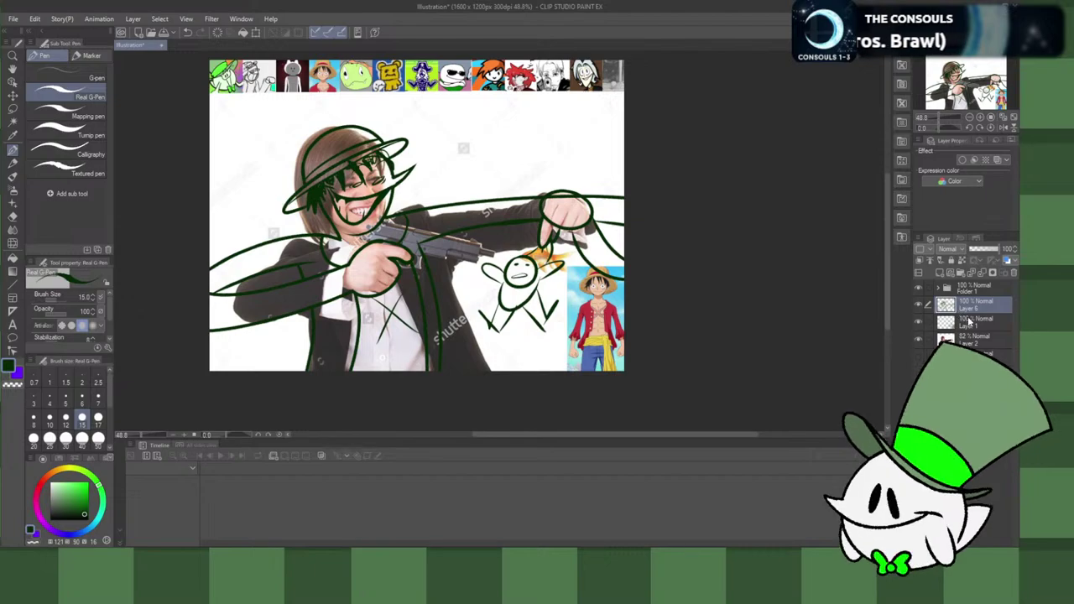
{"action": "left_click", "coordinate": [968, 321]}
{"action": "key", "text": "m"}
{"action": "mouse_move", "coordinate": [579, 294]}
{"action": "left_mouse_down"}
{"action": "mouse_move", "coordinate": [462, 329]}
{"action": "mouse_move", "coordinate": [467, 264]}
{"action": "mouse_move", "coordinate": [512, 228]}
{"action": "mouse_move", "coordinate": [567, 235]}
{"action": "mouse_move", "coordinate": [570, 289]}
{"action": "left_mouse_up"}
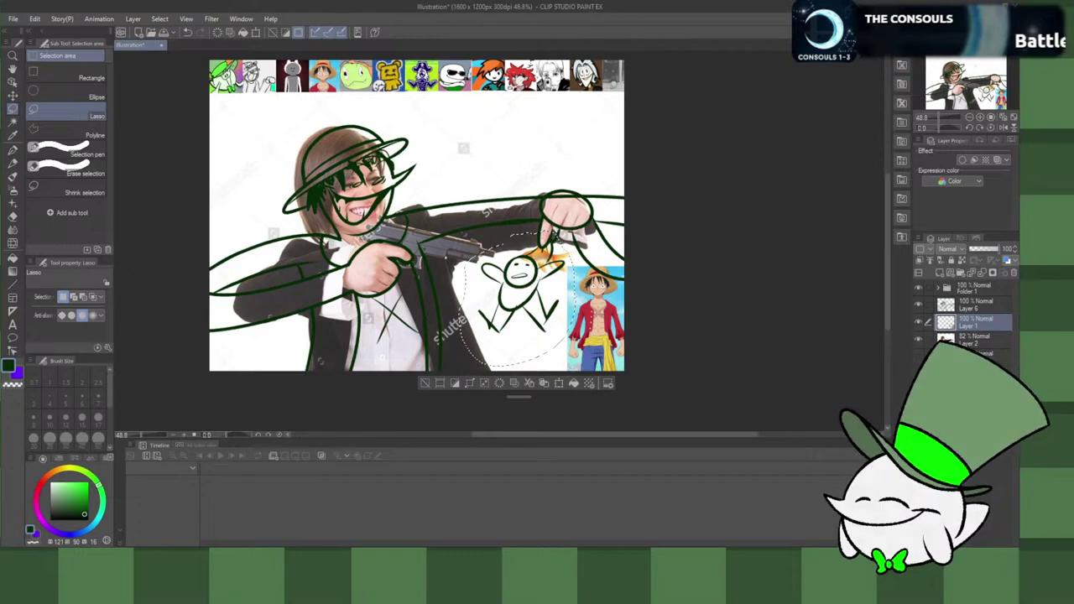
{"action": "key", "text": "ctrl+d"}
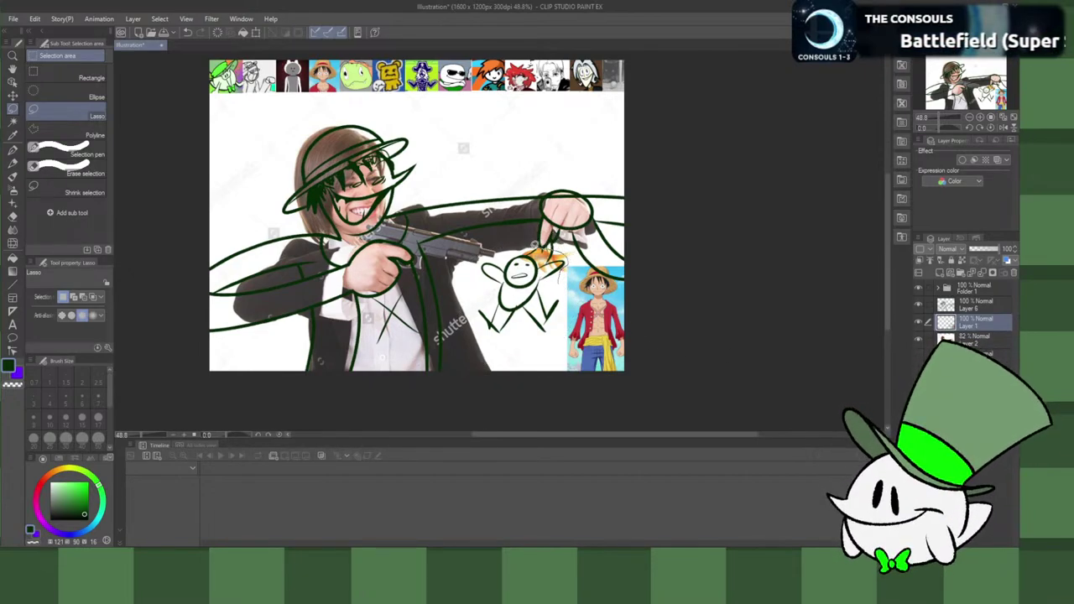
{"action": "mouse_move", "coordinate": [541, 243]}
{"action": "left_mouse_down"}
{"action": "mouse_move", "coordinate": [473, 266]}
{"action": "mouse_move", "coordinate": [470, 320]}
{"action": "mouse_move", "coordinate": [562, 324]}
{"action": "left_mouse_up"}
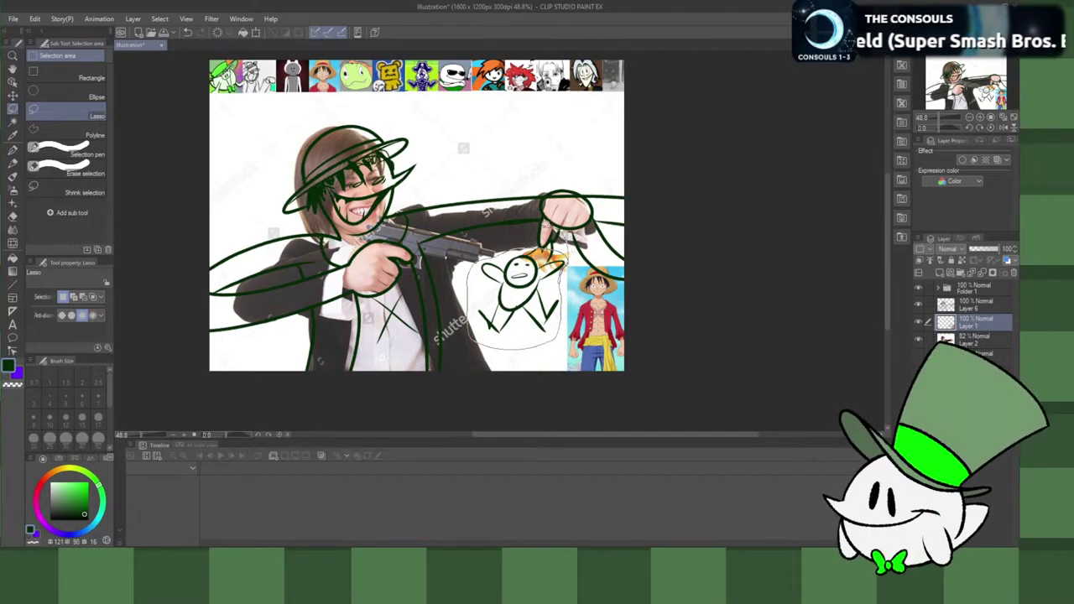
{"action": "left_click_drag", "start_coordinate": [545, 225], "coordinate": [492, 248]}
{"action": "key", "text": "ctrl+d"}
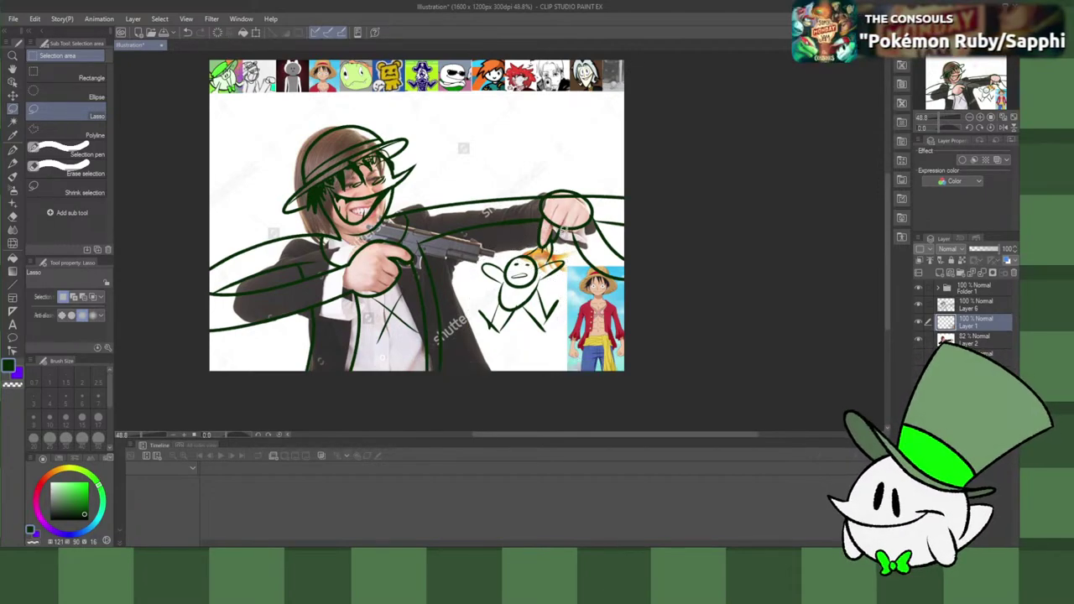
Step: Lasso the dangling figure, cut its Layer 1 parts onto a new layer and merge that layer with Layer 6
{"action": "mouse_move", "coordinate": [555, 228]}
{"action": "left_mouse_down"}
{"action": "mouse_move", "coordinate": [482, 258]}
{"action": "mouse_move", "coordinate": [471, 300]}
{"action": "mouse_move", "coordinate": [550, 329]}
{"action": "left_mouse_up"}
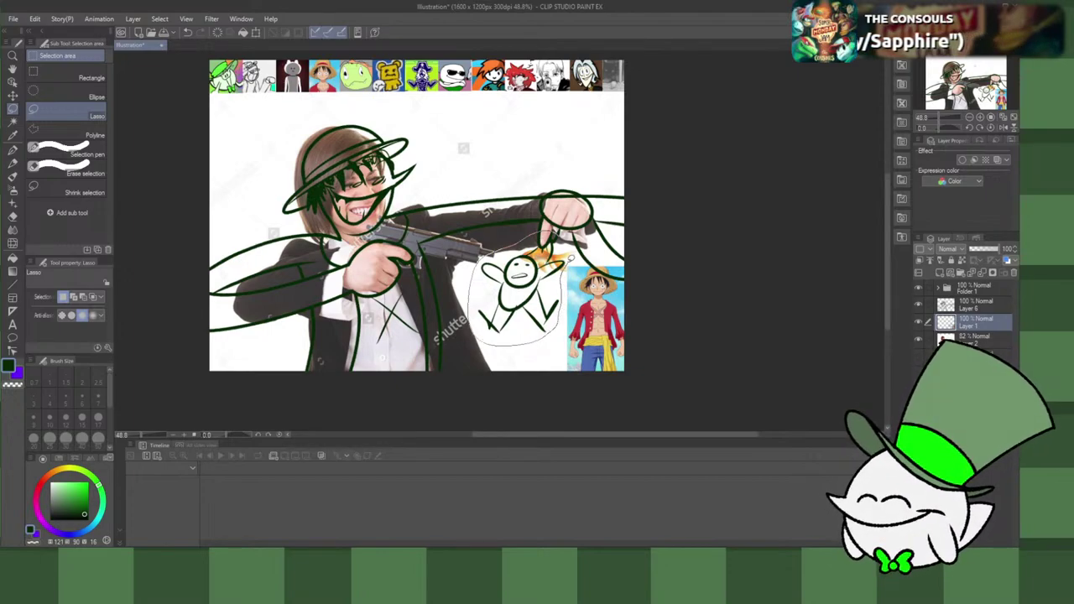
{"action": "left_click_drag", "start_coordinate": [571, 252], "coordinate": [561, 238]}
{"action": "key", "text": "Delete"}
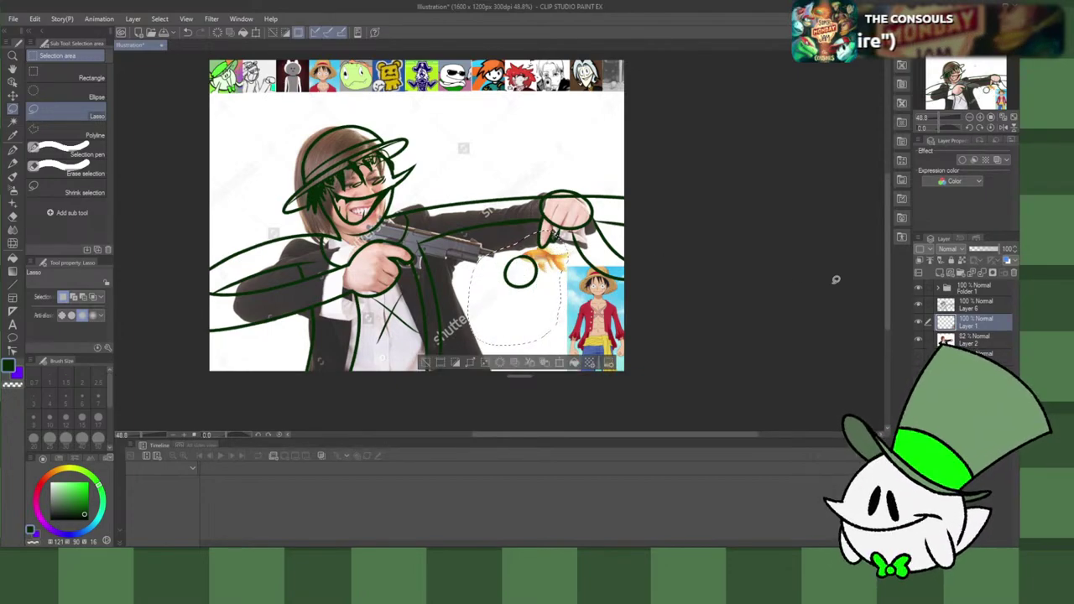
{"action": "key", "text": "ctrl+v"}
{"action": "left_click", "coordinate": [974, 307]}
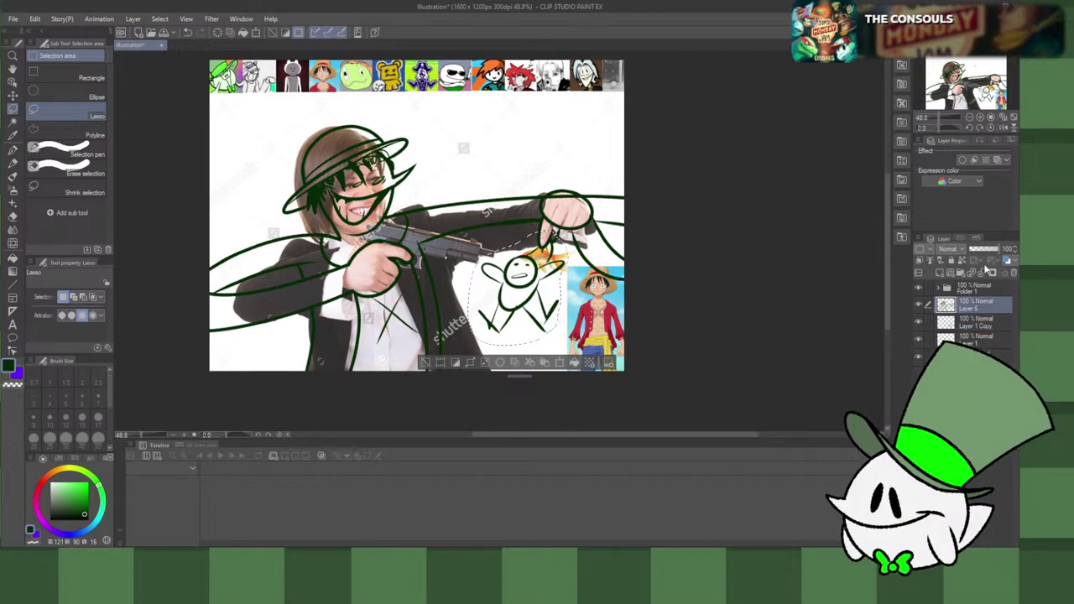
{"action": "left_click", "coordinate": [984, 273]}
{"action": "key", "text": "ctrl+d"}
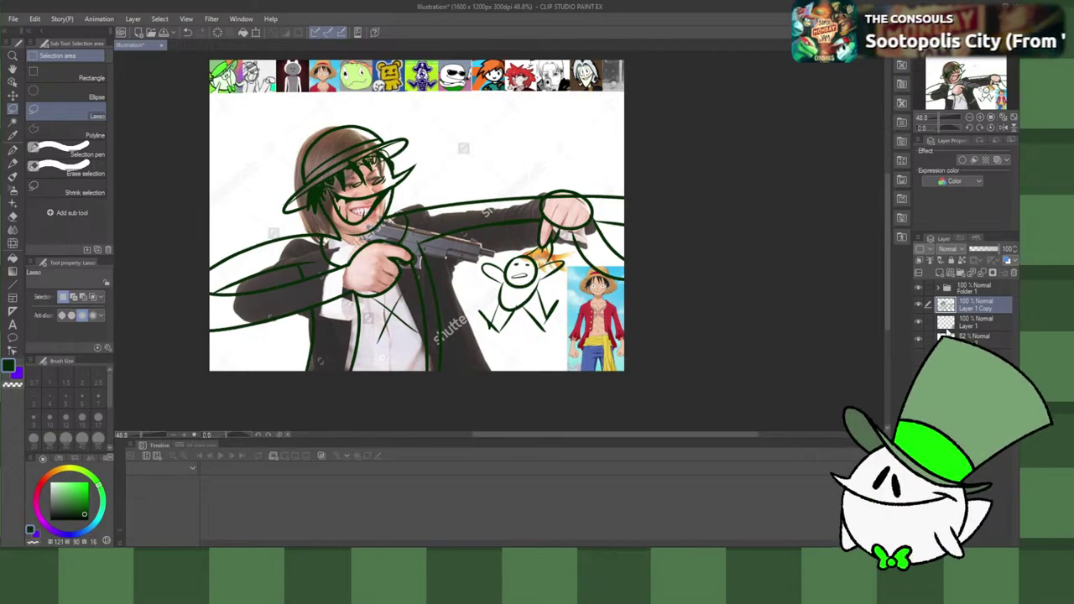
Step: Check Layer 1 Copy by toggling its visibility, and lower its opacity to 30% and the Layer 2 photo's to 13%
{"action": "left_click", "coordinate": [919, 305]}
{"action": "left_click", "coordinate": [919, 305]}
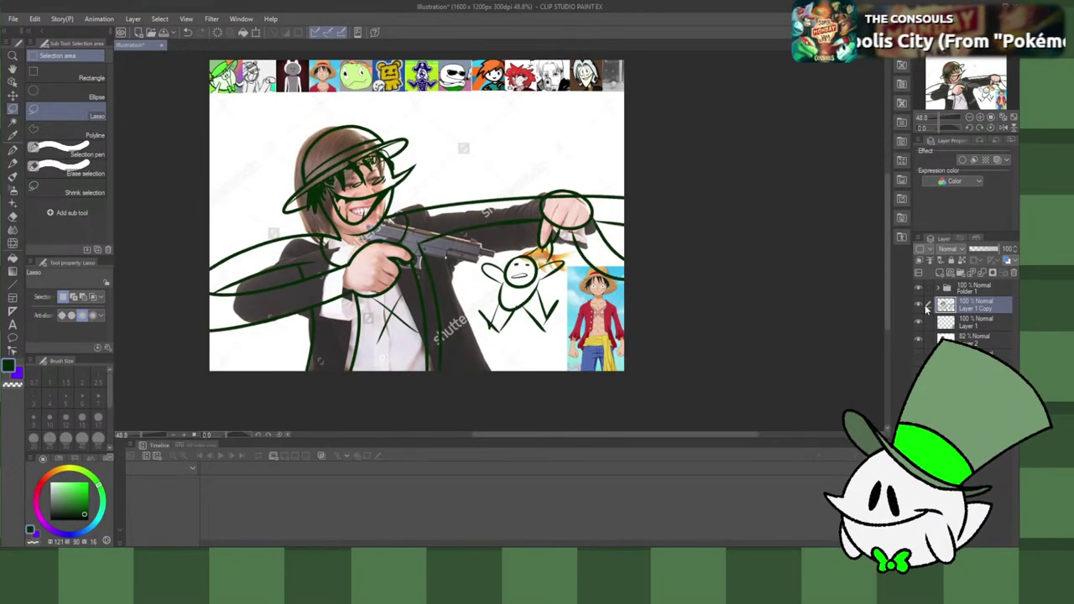
{"action": "left_click", "coordinate": [978, 250]}
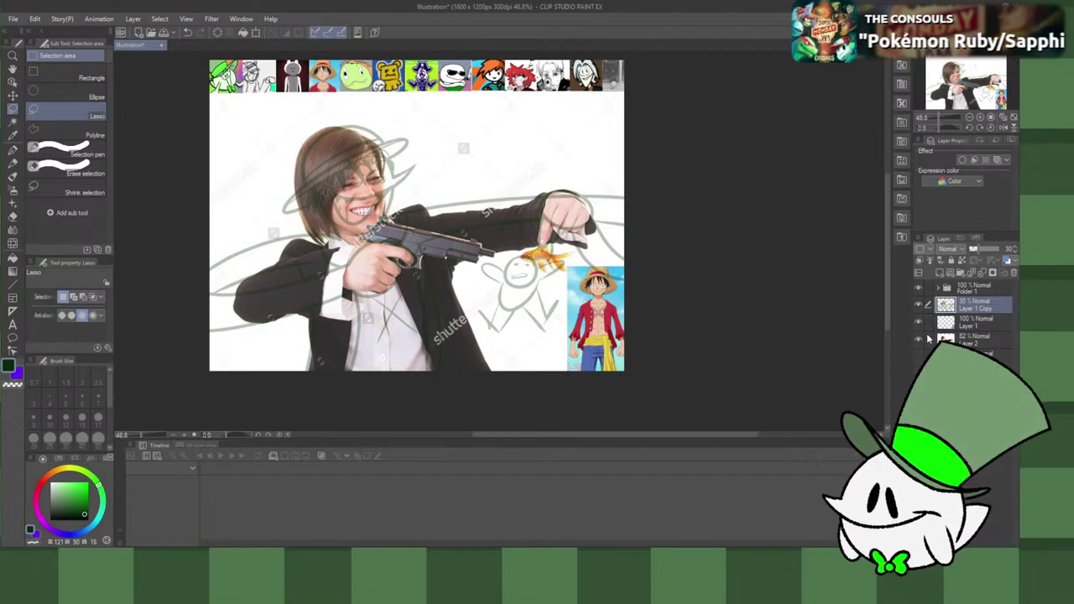
{"action": "left_click", "coordinate": [973, 339]}
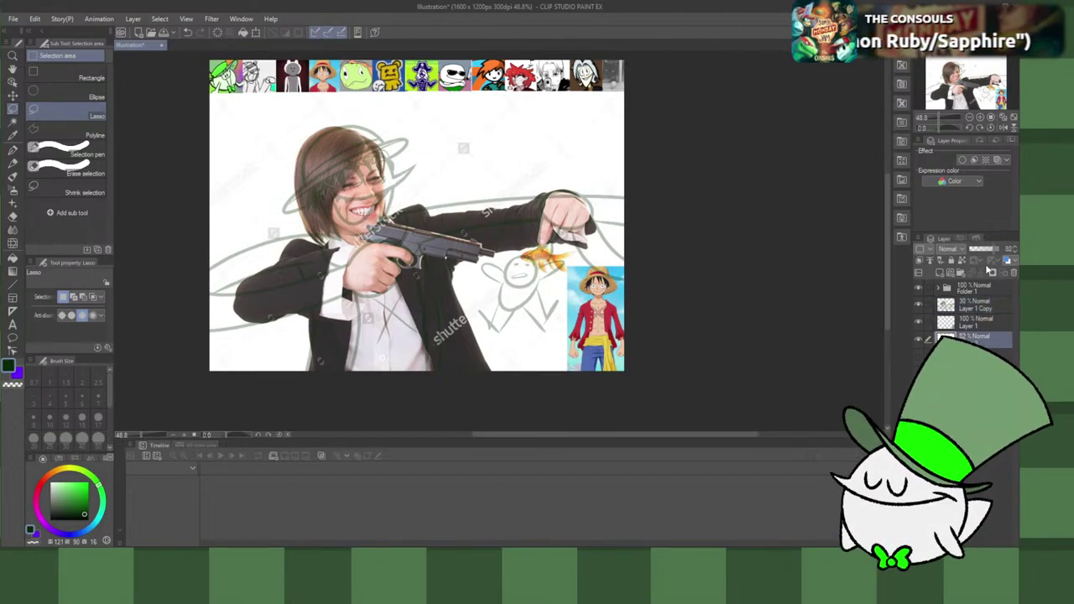
{"action": "left_click_drag", "start_coordinate": [982, 249], "coordinate": [972, 251]}
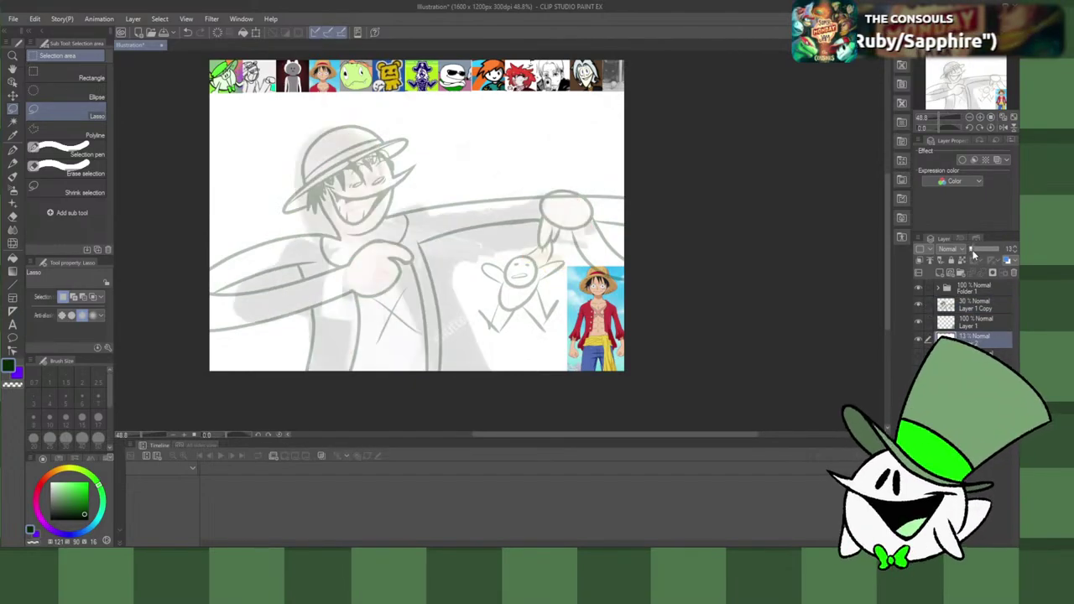
{"action": "left_click", "coordinate": [973, 309]}
{"action": "left_click", "coordinate": [971, 339]}
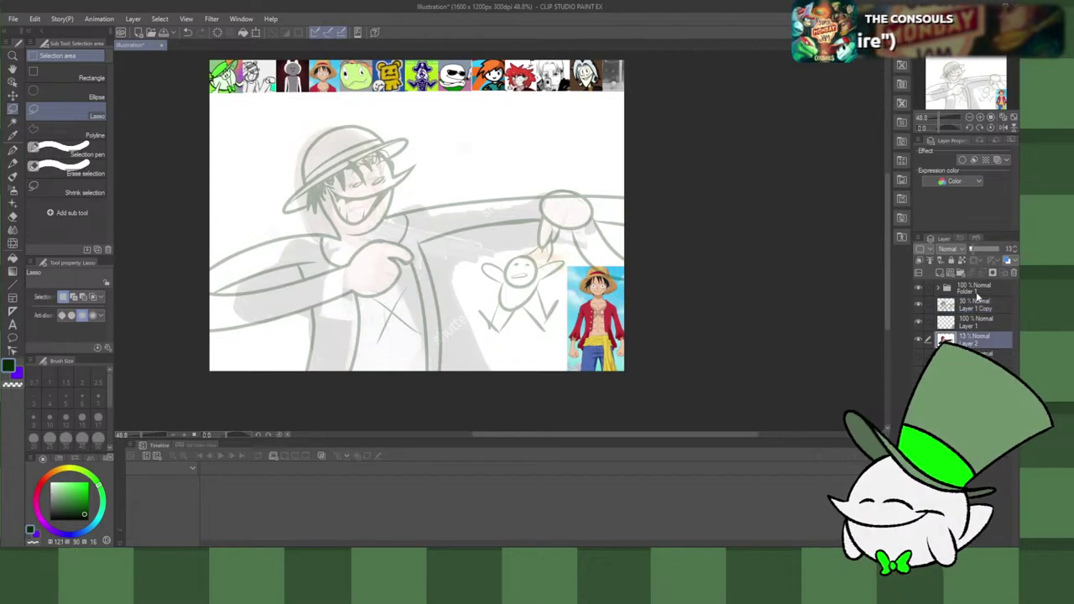
Step: Raise the opacity of Layer 2 and Layer 1 Copy to 100%
{"action": "left_click_drag", "start_coordinate": [986, 251], "coordinate": [1000, 250]}
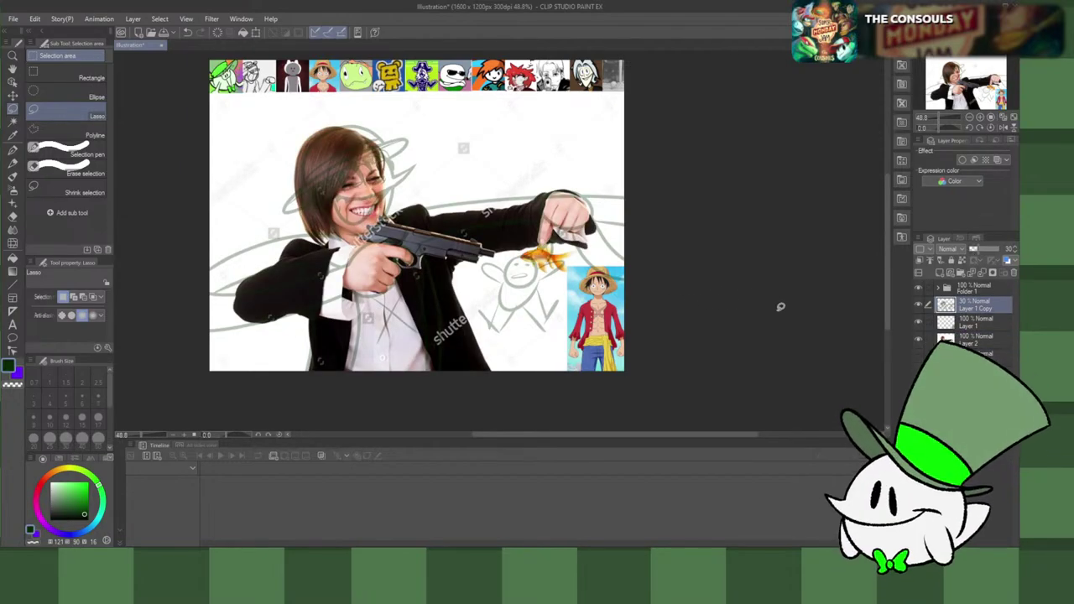
{"action": "left_click", "coordinate": [999, 323]}
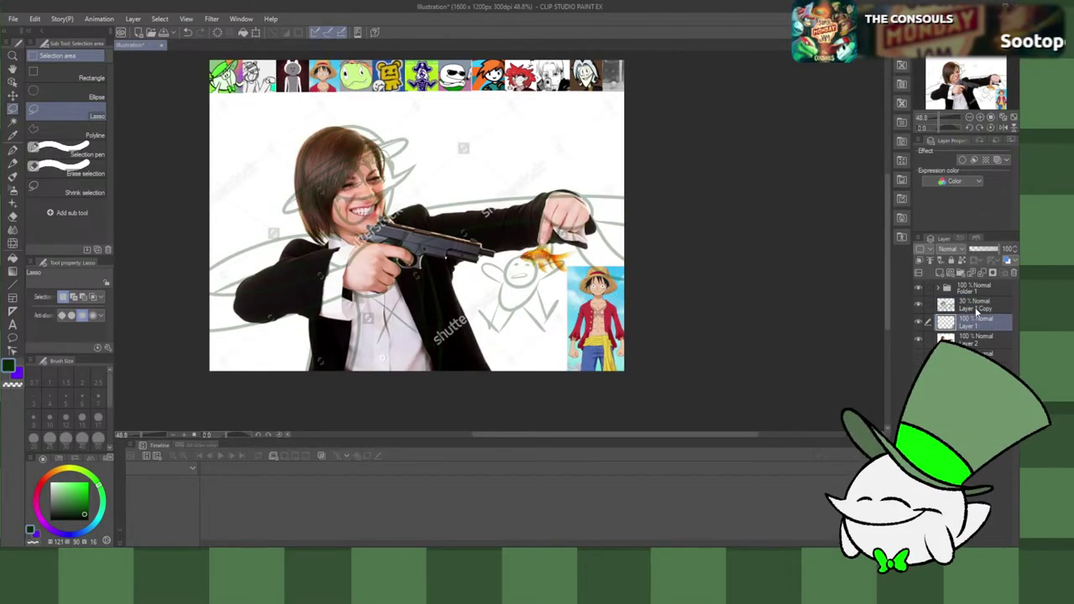
{"action": "left_click", "coordinate": [973, 312]}
{"action": "left_click", "coordinate": [998, 249]}
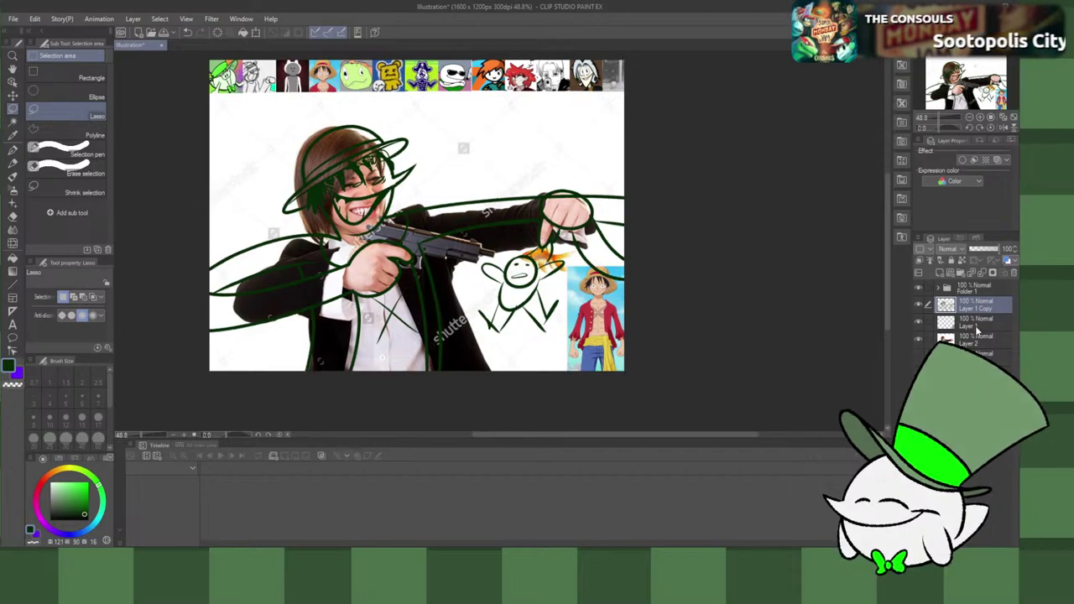
Step: Undo the opacity changes on Layer 1 Copy and Layer 2
{"action": "key", "text": "ctrl+z"}
{"action": "key", "text": "ctrl+z"}
{"action": "key", "text": "ctrl+z"}
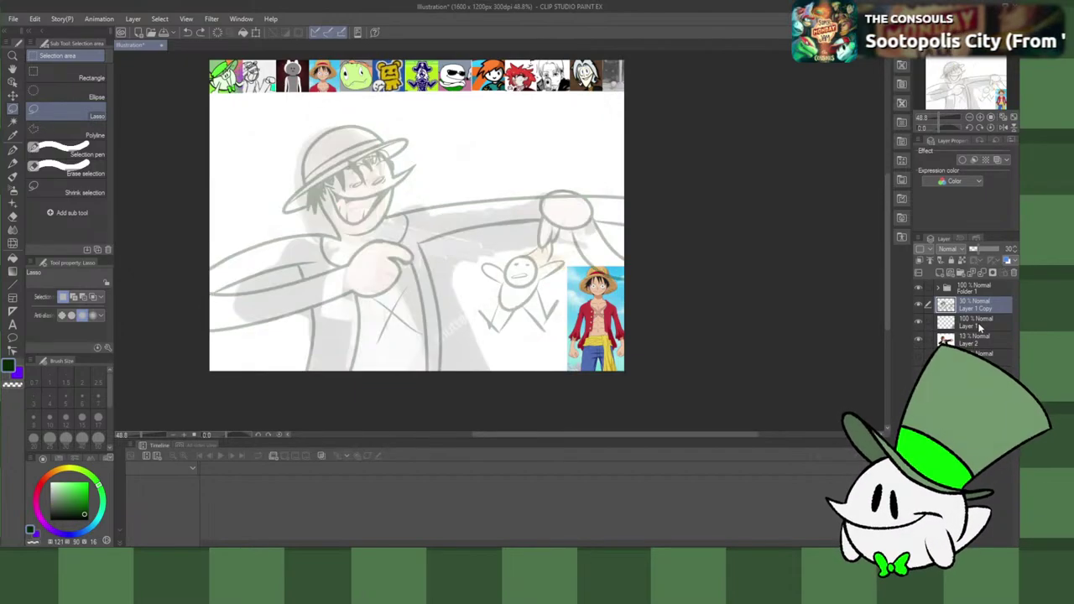
{"action": "key", "text": "ctrl+y"}
{"action": "key", "text": "ctrl+y"}
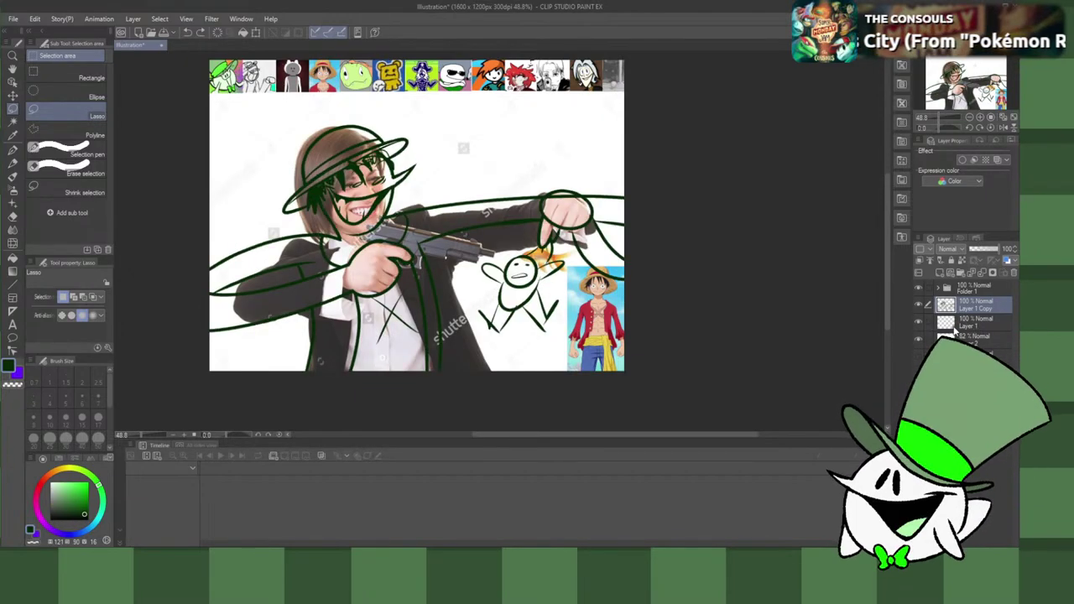
Step: Add a new layer, paste the revolver picture with the black background, and scale and move it over the pistol
{"action": "left_click", "coordinate": [940, 272]}
{"action": "key", "text": "p"}
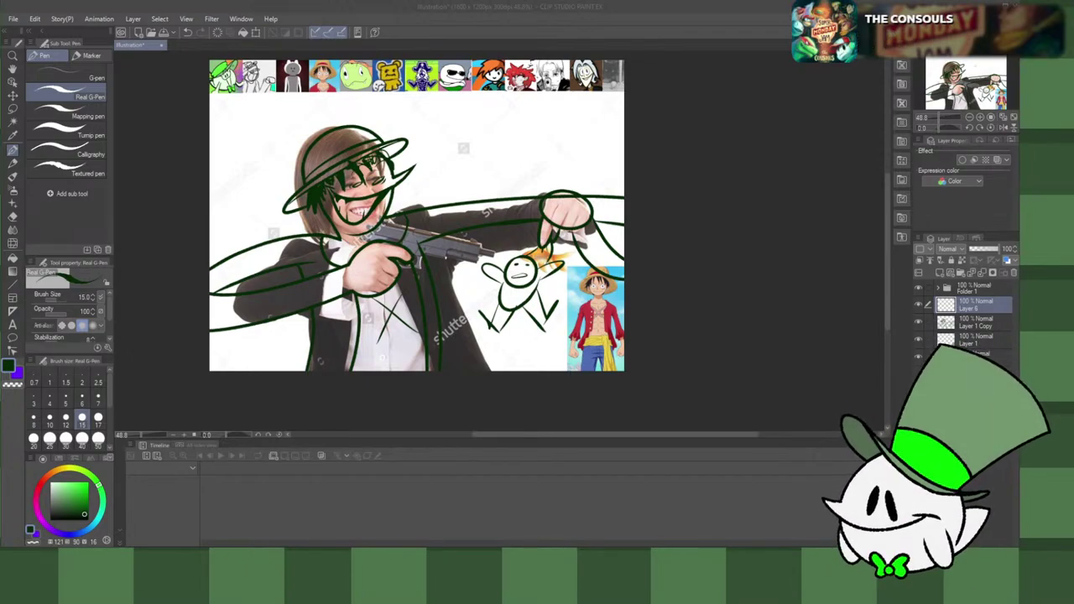
{"action": "left_click", "coordinate": [755, 413]}
{"action": "key", "text": "ctrl+v"}
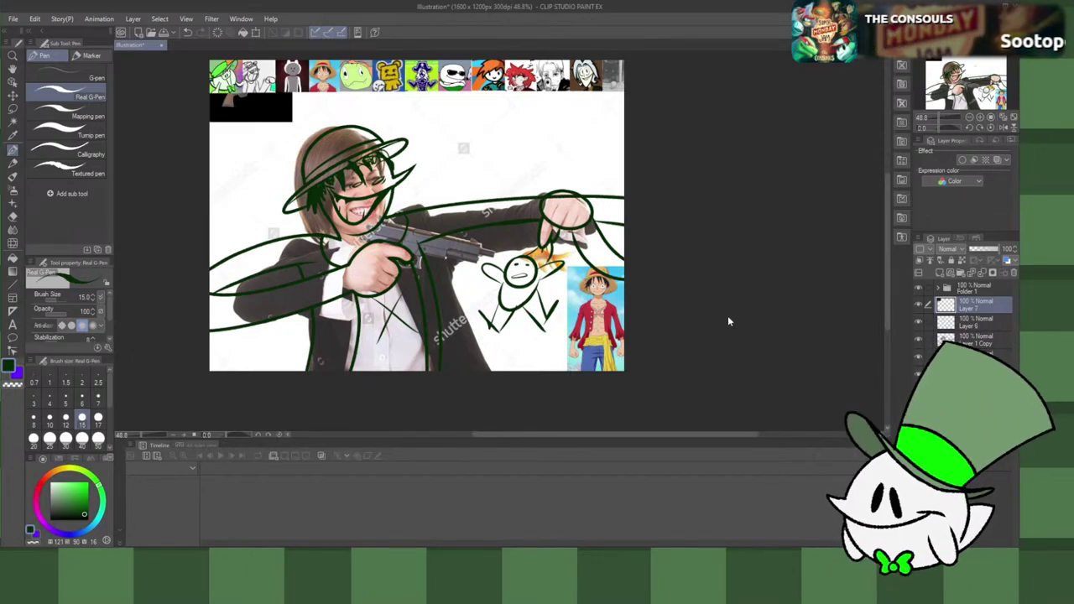
{"action": "key", "text": "ctrl+t"}
{"action": "left_click_drag", "start_coordinate": [265, 110], "coordinate": [506, 259]}
{"action": "left_click_drag", "start_coordinate": [477, 232], "coordinate": [474, 281]}
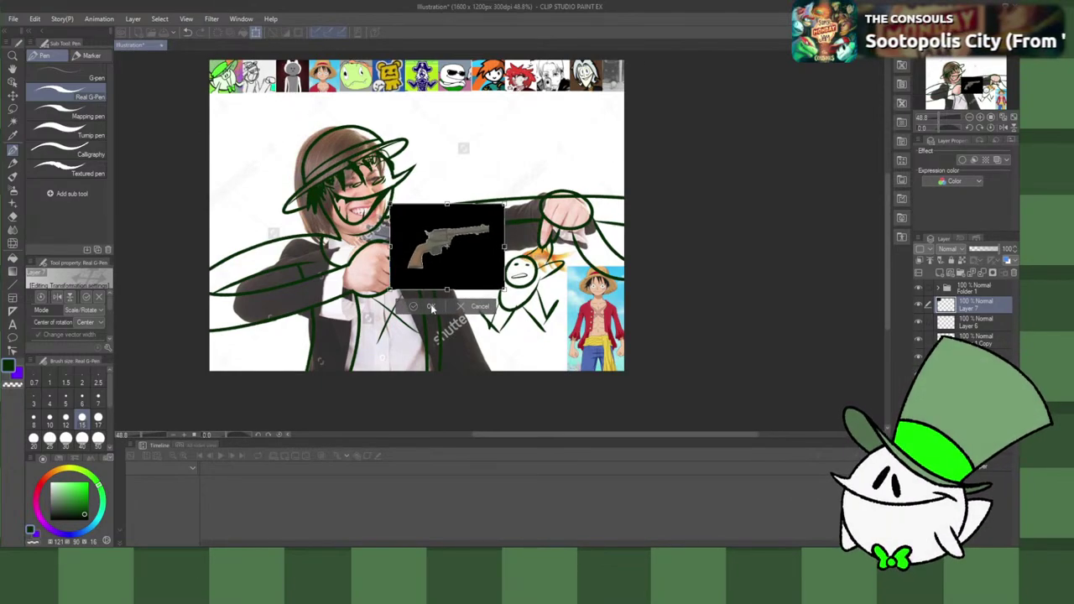
{"action": "left_click", "coordinate": [430, 306]}
Step: Auto-select the black background around the revolver, delete it and clear the selection
{"action": "key", "text": "w"}
{"action": "left_click", "coordinate": [461, 264]}
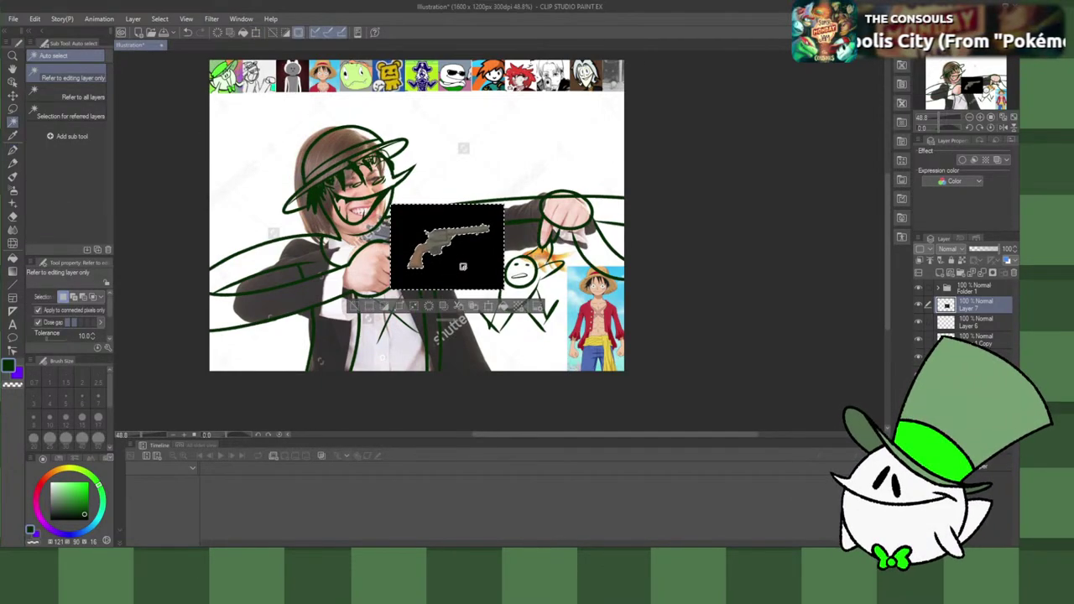
{"action": "key", "text": "Delete"}
{"action": "key", "text": "ctrl+d"}
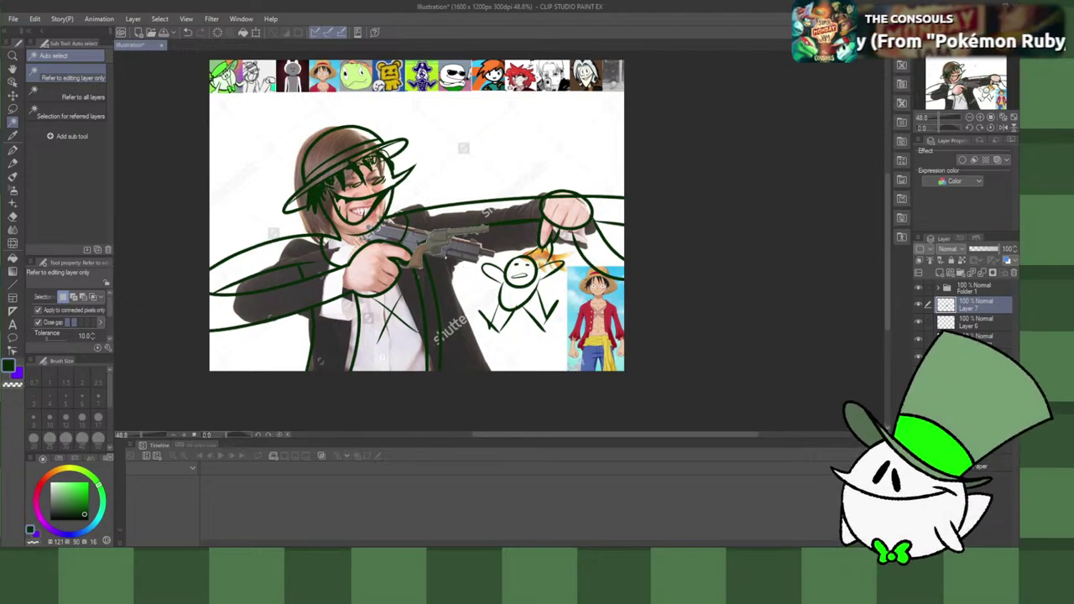
Step: Enlarge and rotate the cut-out revolver to cover the pistol, with its grip in the hand
{"action": "key", "text": "ctrl+t"}
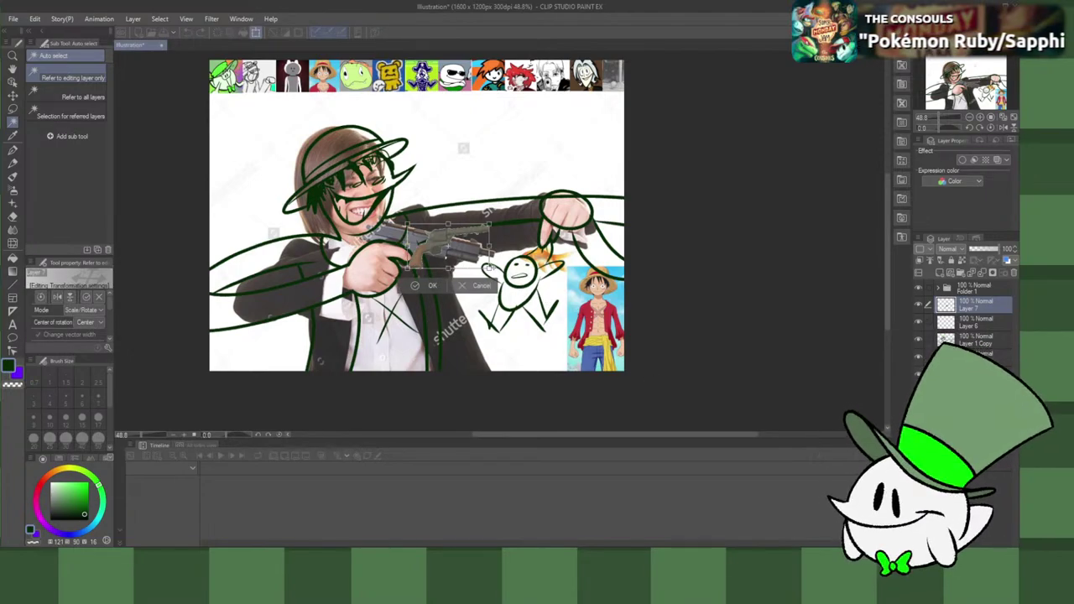
{"action": "mouse_move", "coordinate": [472, 261]}
{"action": "left_mouse_down"}
{"action": "mouse_move", "coordinate": [437, 268]}
{"action": "mouse_move", "coordinate": [475, 320]}
{"action": "mouse_move", "coordinate": [438, 269]}
{"action": "mouse_move", "coordinate": [460, 290]}
{"action": "mouse_move", "coordinate": [445, 278]}
{"action": "mouse_move", "coordinate": [479, 268]}
{"action": "left_mouse_up"}
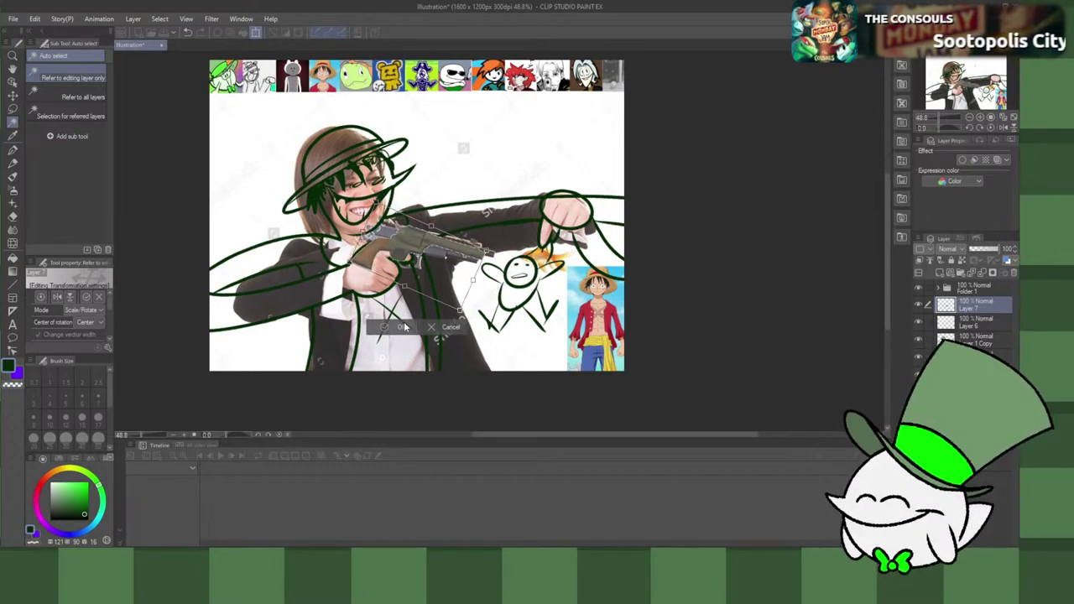
{"action": "left_click", "coordinate": [404, 323]}
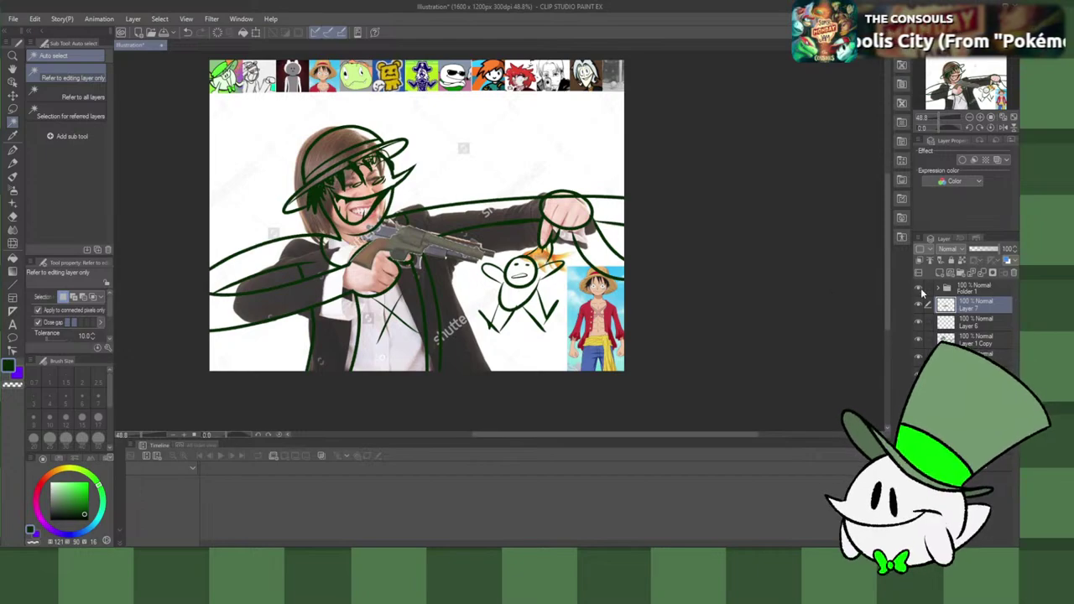
Step: Check that Layer 6 is empty by toggling its visibility, and delete it
{"action": "left_click", "coordinate": [919, 323]}
{"action": "left_click", "coordinate": [919, 322]}
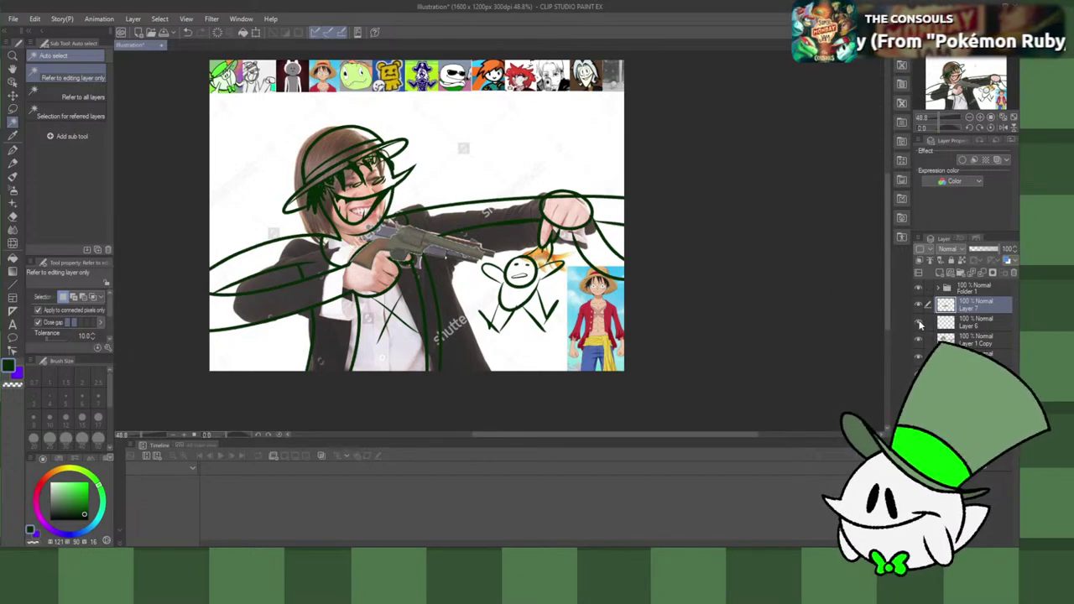
{"action": "left_click", "coordinate": [974, 321]}
{"action": "left_click", "coordinate": [1013, 273]}
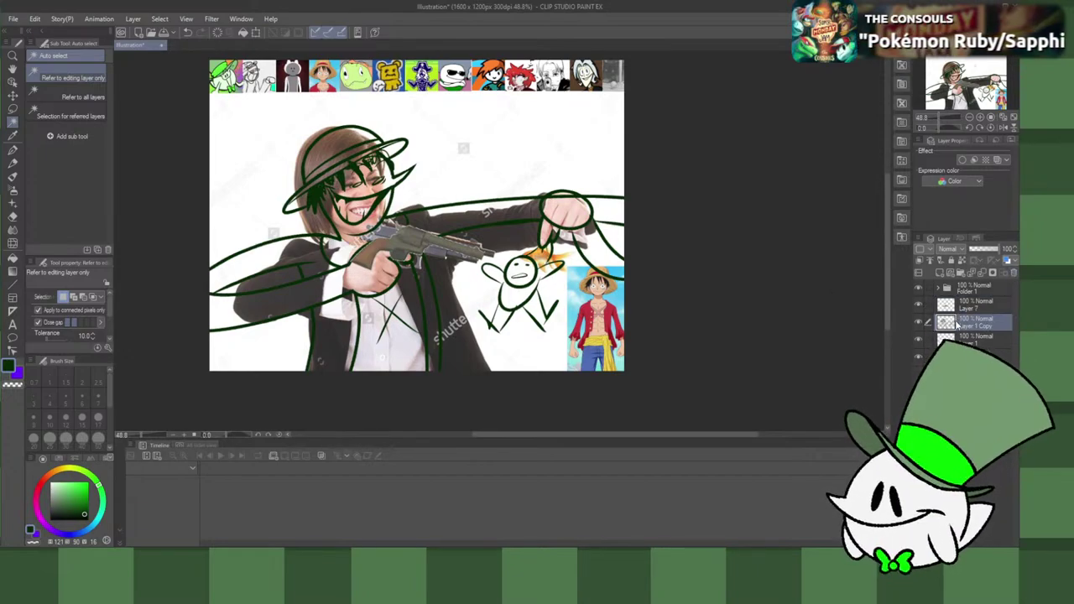
Step: Hide the revolver on Layer 7 and add an empty layer above Layer 1 Copy
{"action": "left_click", "coordinate": [971, 307]}
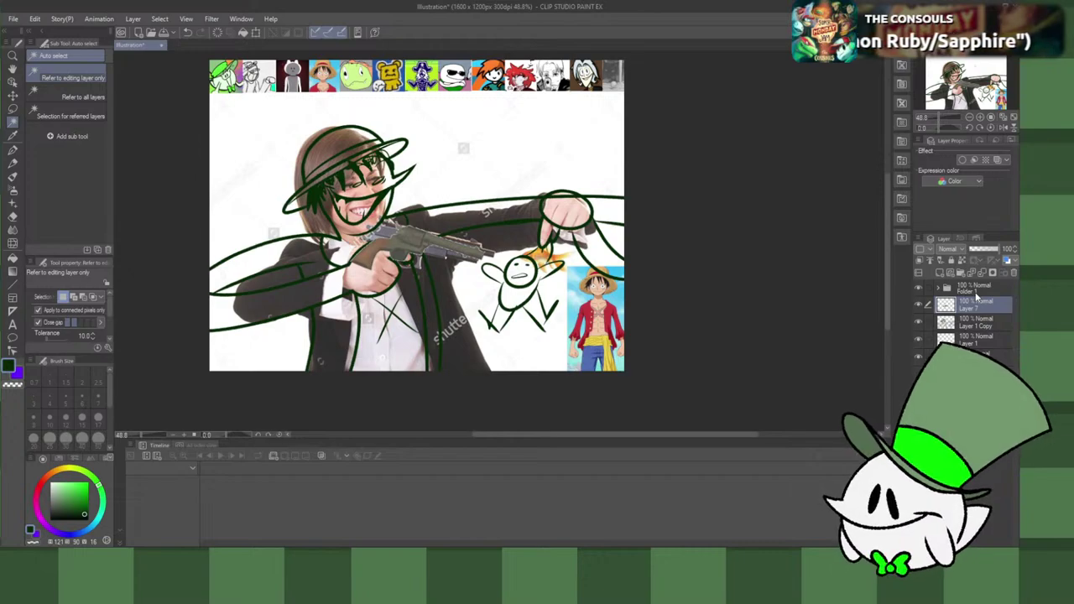
{"action": "left_click", "coordinate": [918, 305]}
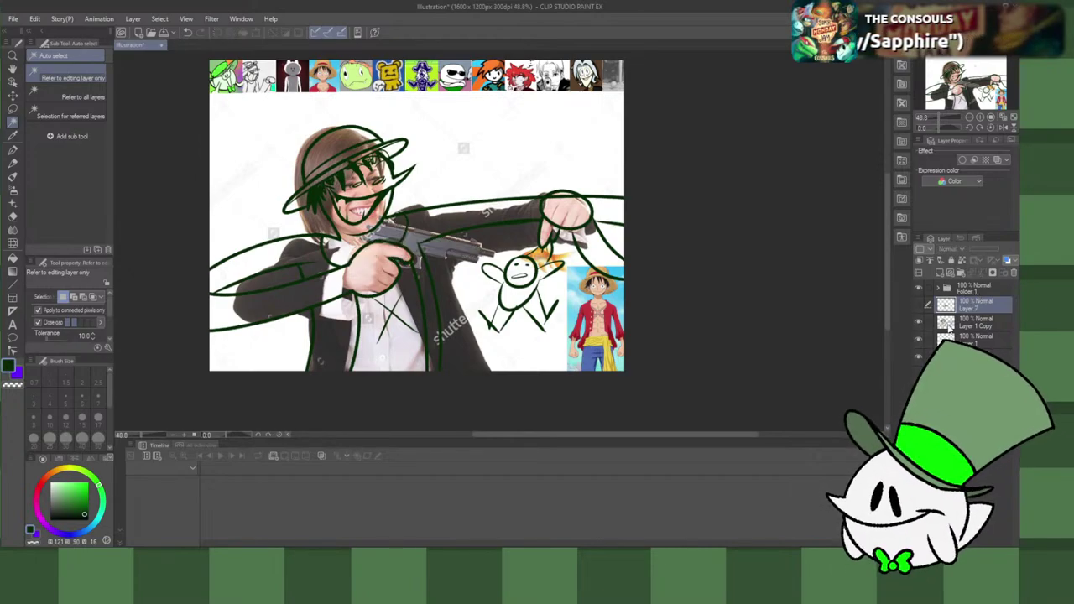
{"action": "left_click", "coordinate": [953, 326]}
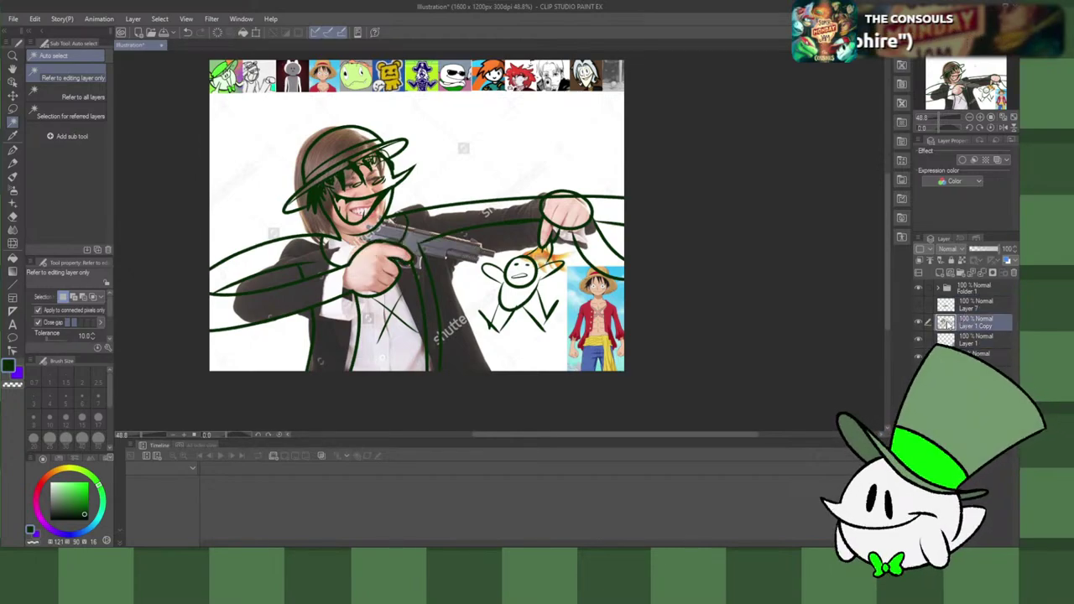
{"action": "left_click", "coordinate": [940, 273]}
Step: Set Layer 1 Copy's opacity to 23% and the Layer 2 photo's to 36%, and activate Layer 6 with the Real G-Pen
{"action": "left_click", "coordinate": [976, 250]}
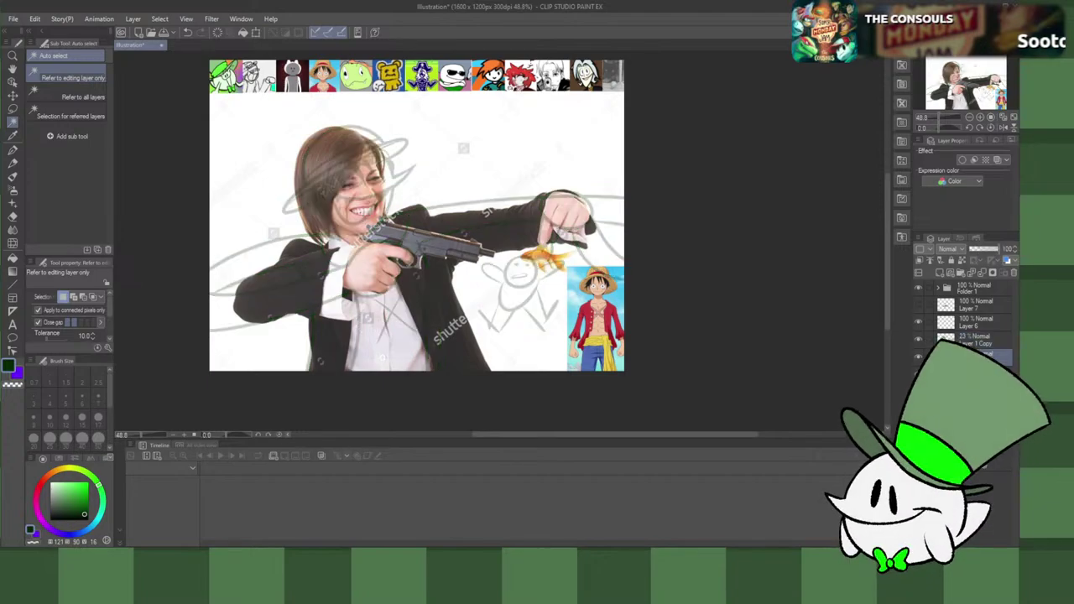
{"action": "left_click", "coordinate": [976, 250]}
{"action": "left_click", "coordinate": [989, 250]}
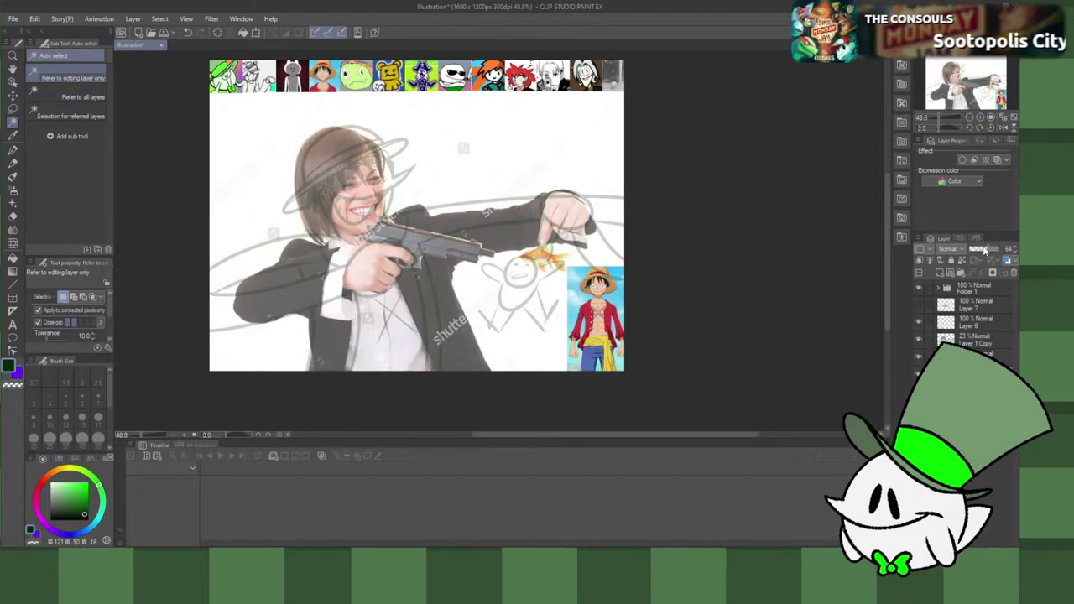
{"action": "left_click", "coordinate": [986, 250]}
{"action": "left_click", "coordinate": [981, 250]}
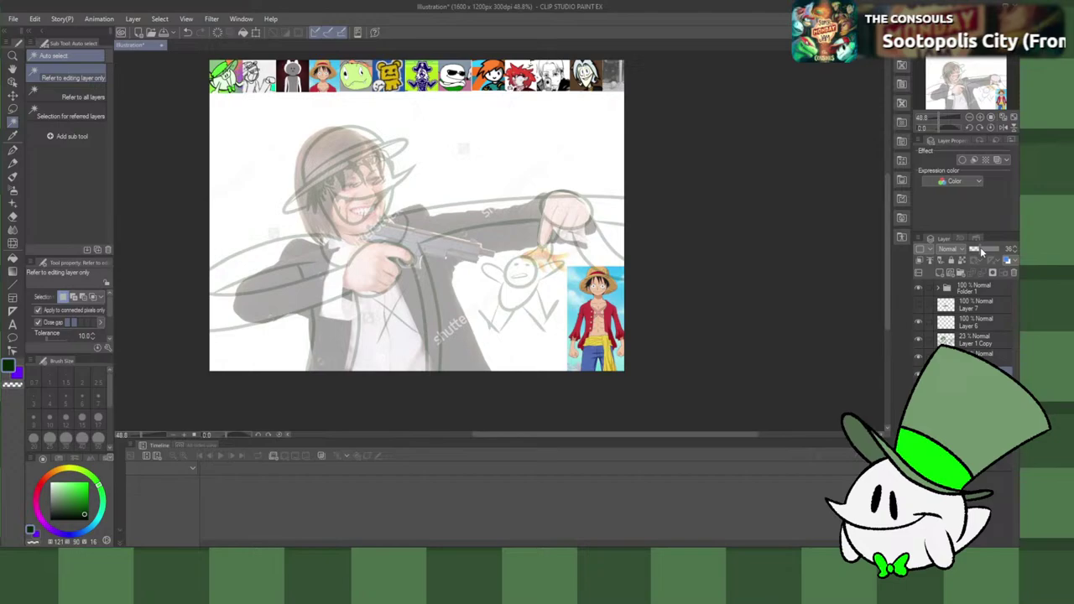
{"action": "left_click", "coordinate": [964, 319]}
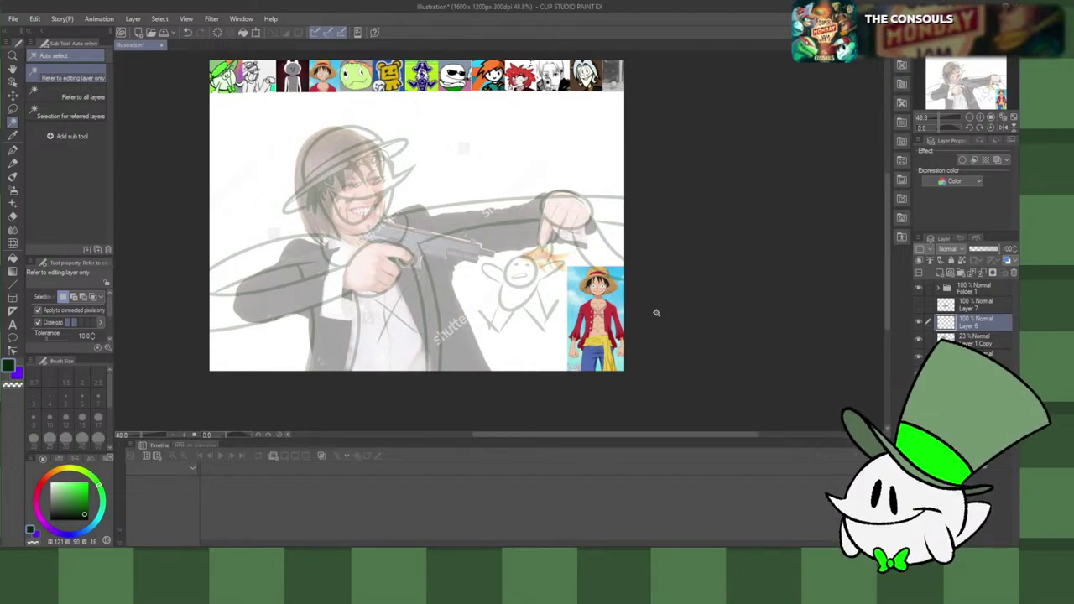
{"action": "key", "text": "p"}
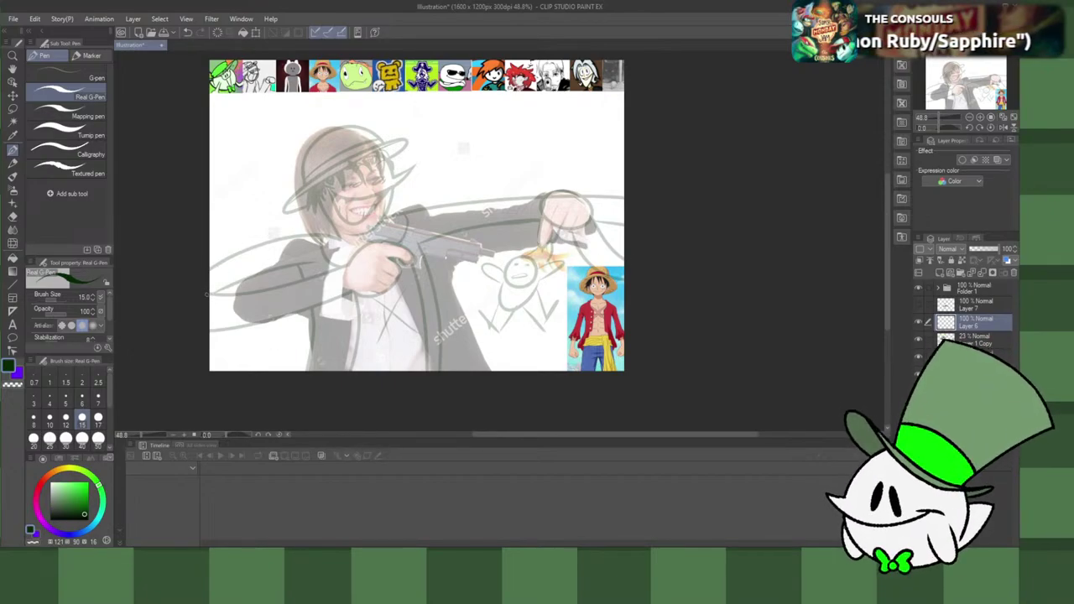
Step: Try pen lines for the gun arm, the side of Luffy's face and the jaw, undoing each one
{"action": "left_click_drag", "start_coordinate": [209, 295], "coordinate": [384, 240]}
{"action": "key", "text": "ctrl+z"}
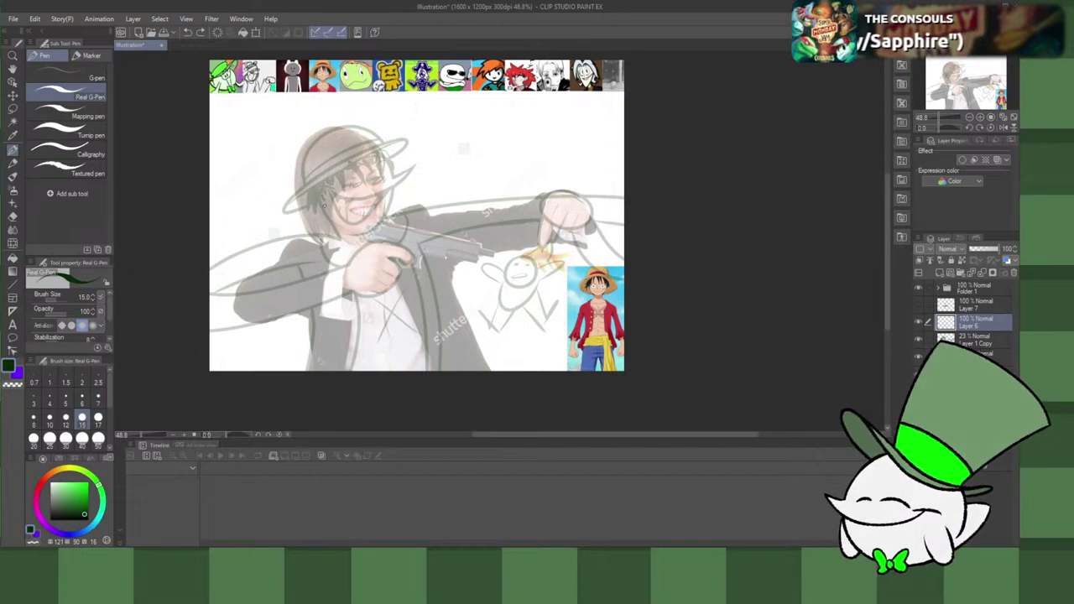
{"action": "left_click_drag", "start_coordinate": [320, 197], "coordinate": [339, 240]}
{"action": "key", "text": "ctrl+z"}
{"action": "mouse_move", "coordinate": [321, 199]}
{"action": "left_mouse_down"}
{"action": "mouse_move", "coordinate": [342, 240]}
{"action": "mouse_move", "coordinate": [315, 188]}
{"action": "left_mouse_up"}
{"action": "key", "text": "ctrl+z"}
{"action": "key", "text": "ctrl+z"}
{"action": "key", "text": "ctrl+z"}
{"action": "key", "text": "ctrl+z"}
{"action": "key", "text": "ctrl+z"}
{"action": "key", "text": "ctrl+z"}
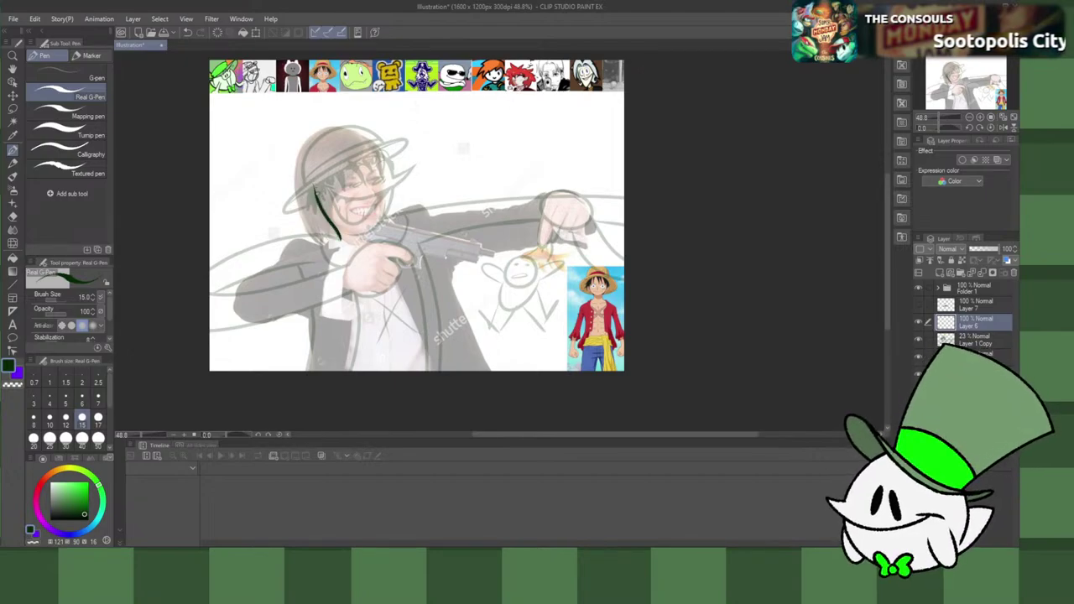
{"action": "left_click_drag", "start_coordinate": [340, 237], "coordinate": [398, 177]}
{"action": "key", "text": "ctrl+z"}
{"action": "key", "text": "ctrl+z"}
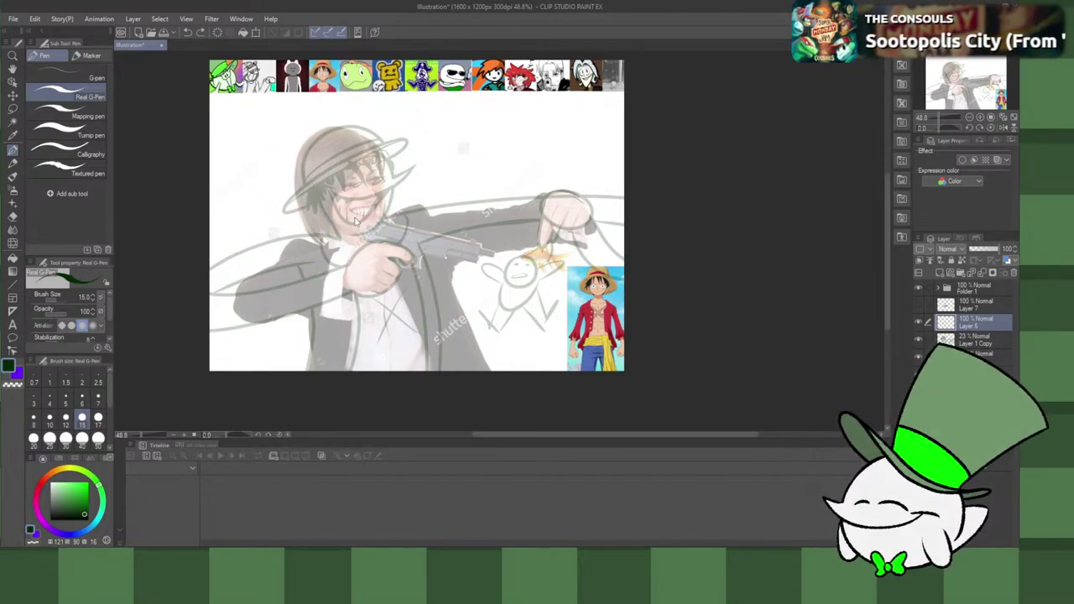
Step: Try inking the wide upper curve of Luffy's grin past the cheek twice, undoing both strokes
{"action": "left_click_drag", "start_coordinate": [319, 155], "coordinate": [416, 164]}
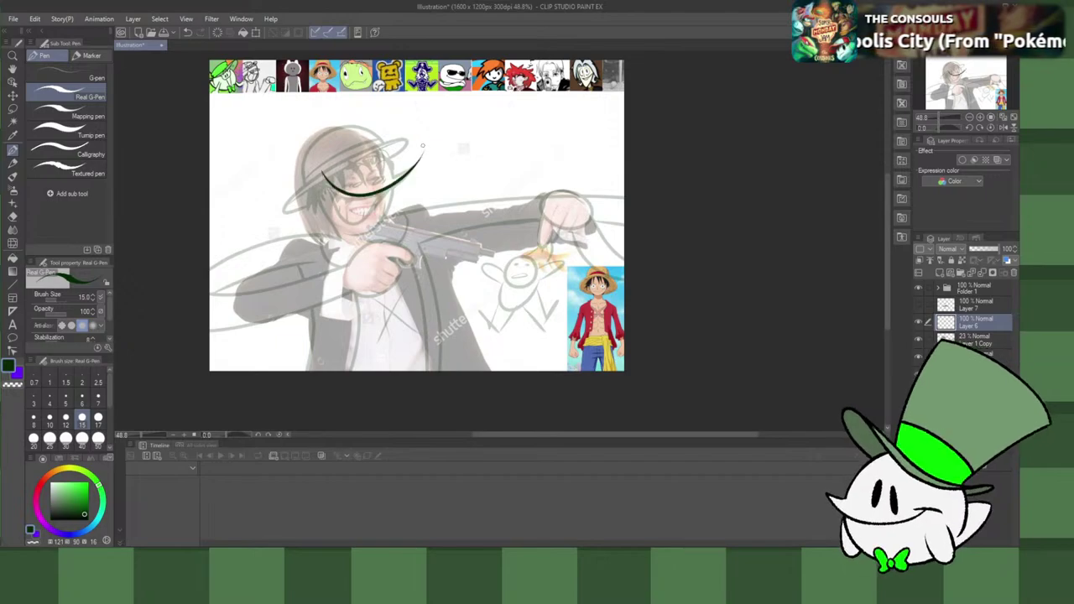
{"action": "key", "text": "ctrl+z"}
{"action": "left_click_drag", "start_coordinate": [318, 154], "coordinate": [415, 160]}
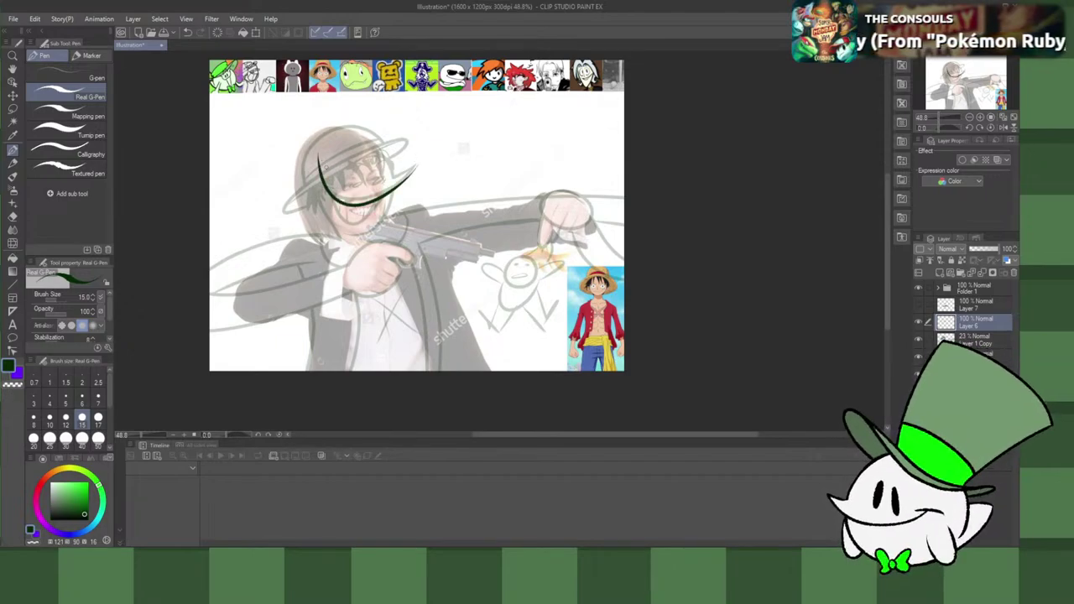
{"action": "key", "text": "ctrl+z"}
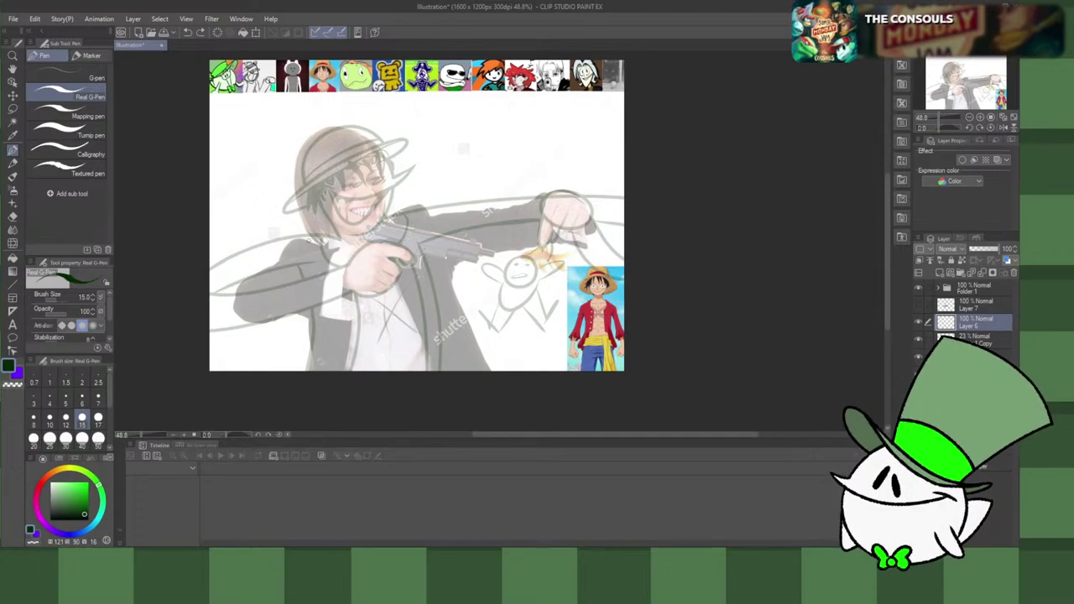
Step: Try inking the upper and lower edges of Luffy's gun arm from the canvas edge to the fist
{"action": "left_click_drag", "start_coordinate": [199, 287], "coordinate": [391, 262]}
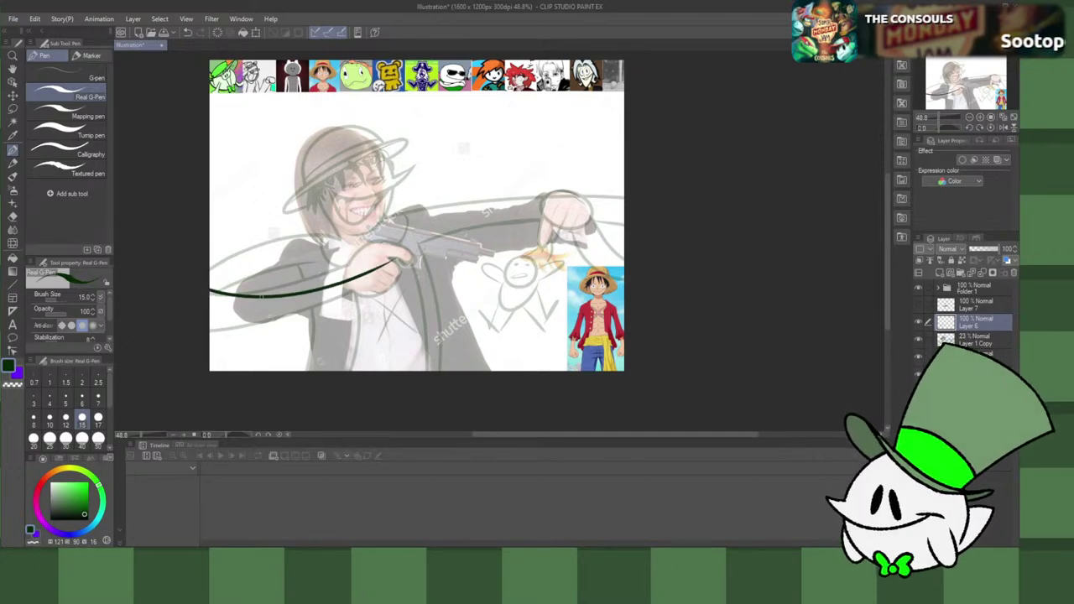
{"action": "key", "text": "ctrl+z"}
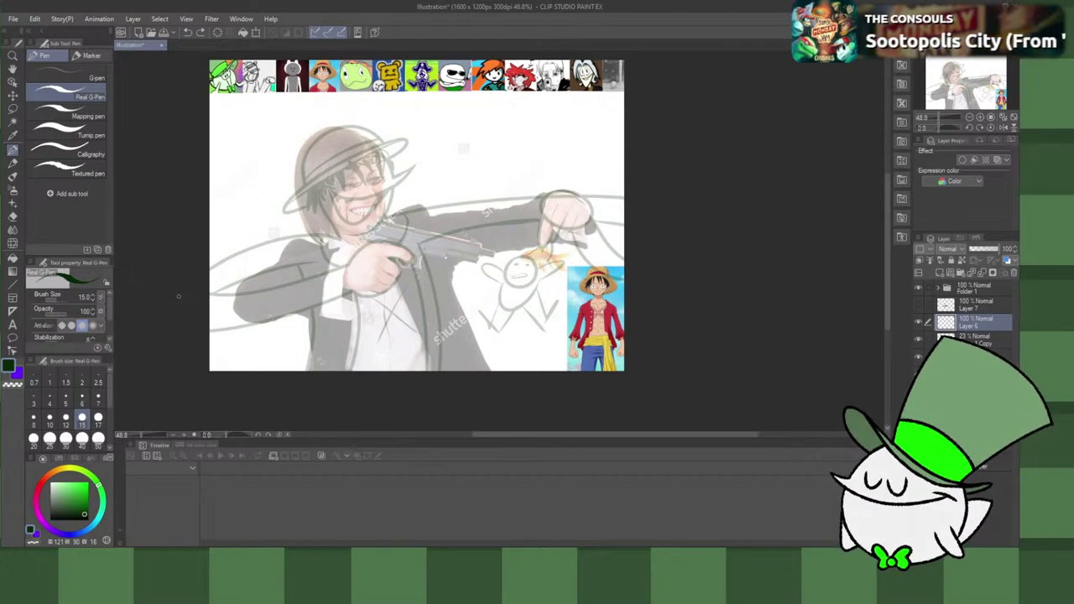
{"action": "mouse_move", "coordinate": [199, 292]}
{"action": "left_mouse_down"}
{"action": "mouse_move", "coordinate": [303, 258]}
{"action": "mouse_move", "coordinate": [318, 269]}
{"action": "mouse_move", "coordinate": [355, 246]}
{"action": "mouse_move", "coordinate": [347, 266]}
{"action": "mouse_move", "coordinate": [369, 254]}
{"action": "mouse_move", "coordinate": [248, 291]}
{"action": "mouse_move", "coordinate": [369, 244]}
{"action": "mouse_move", "coordinate": [230, 292]}
{"action": "mouse_move", "coordinate": [366, 248]}
{"action": "left_mouse_up"}
{"action": "key", "text": "ctrl+z"}
{"action": "key", "text": "ctrl+z"}
{"action": "key", "text": "ctrl+z"}
{"action": "key", "text": "ctrl+z"}
{"action": "key", "text": "ctrl+z"}
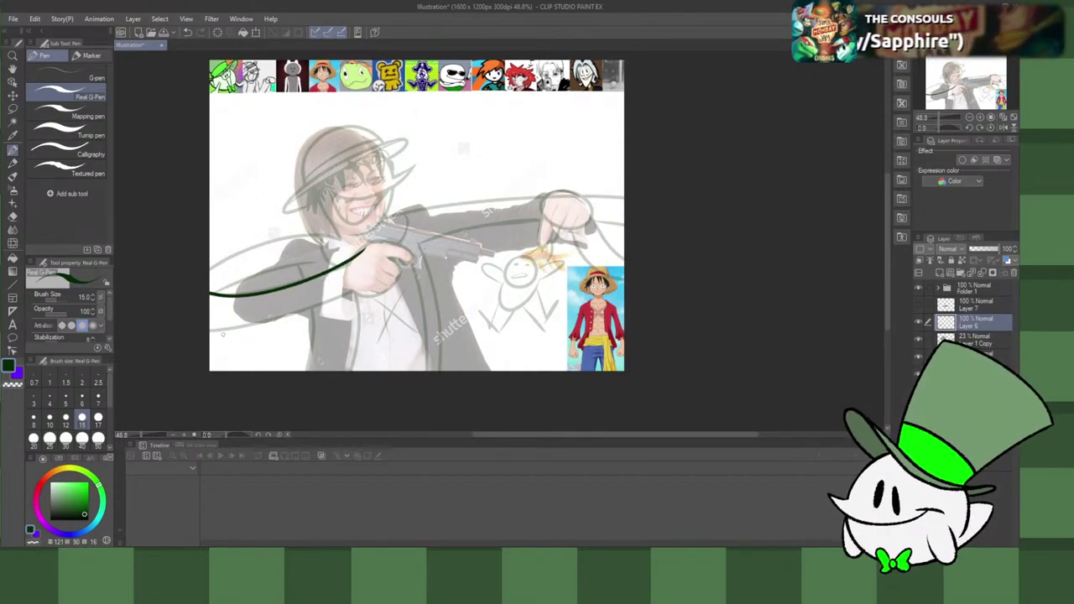
{"action": "left_click_drag", "start_coordinate": [210, 336], "coordinate": [349, 291]}
{"action": "key", "text": "ctrl+z"}
{"action": "mouse_move", "coordinate": [209, 327]}
{"action": "left_mouse_down"}
{"action": "mouse_move", "coordinate": [322, 304]}
{"action": "mouse_move", "coordinate": [363, 284]}
{"action": "left_mouse_up"}
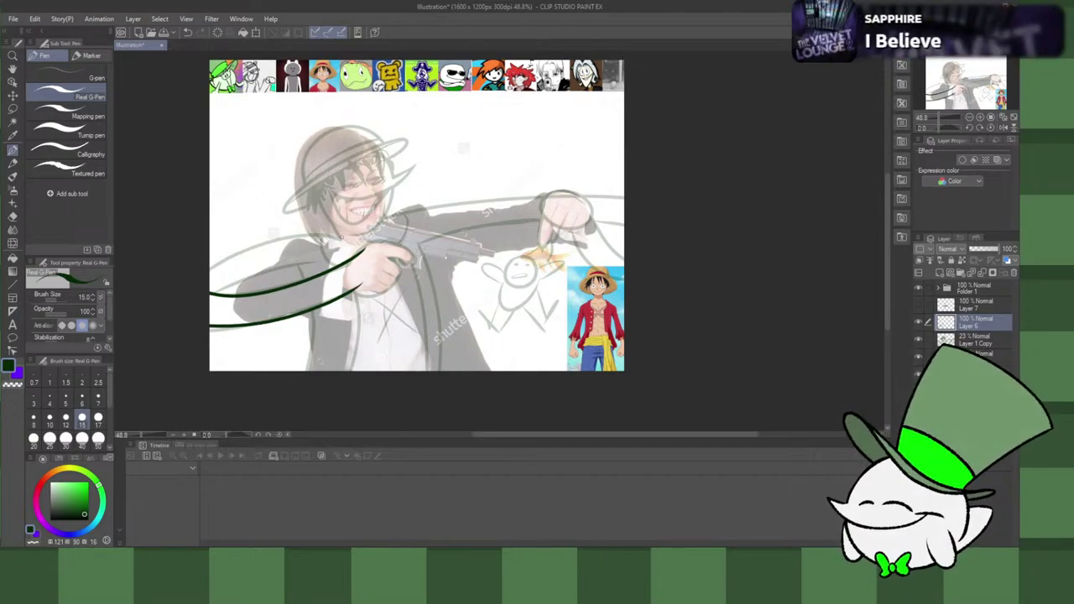
Step: Try the shoulder and sleeve curves above the gun arm with a short collar stroke, then undo all the arm lines
{"action": "left_click_drag", "start_coordinate": [343, 238], "coordinate": [210, 243]}
{"action": "left_click_drag", "start_coordinate": [320, 255], "coordinate": [210, 256]}
{"action": "key", "text": "ctrl+z"}
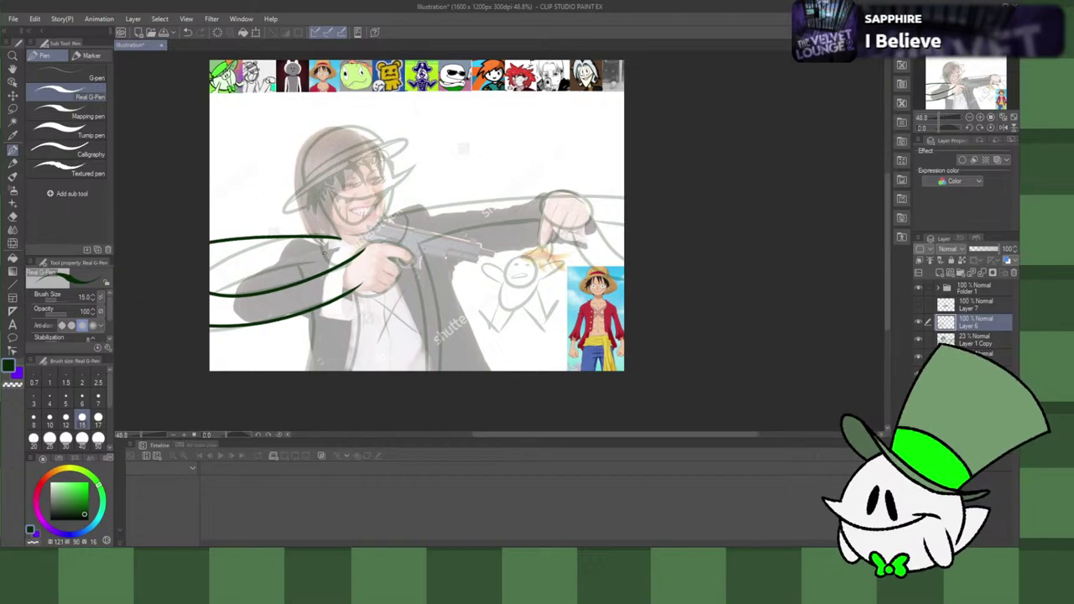
{"action": "left_click_drag", "start_coordinate": [323, 254], "coordinate": [210, 256]}
{"action": "key", "text": "ctrl+z"}
{"action": "left_click_drag", "start_coordinate": [320, 255], "coordinate": [210, 271]}
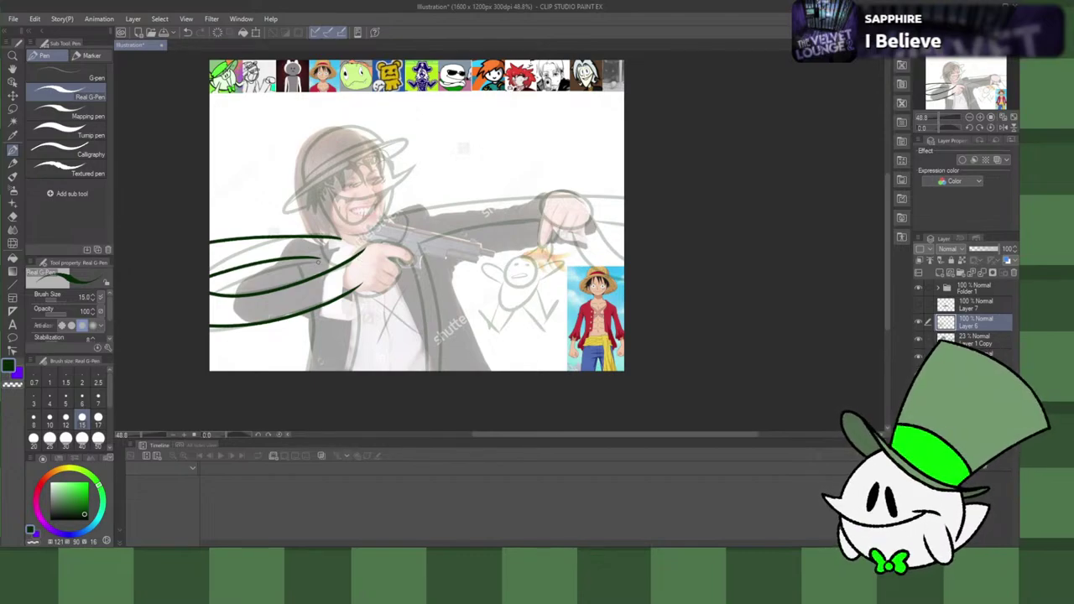
{"action": "left_click_drag", "start_coordinate": [322, 235], "coordinate": [340, 263]}
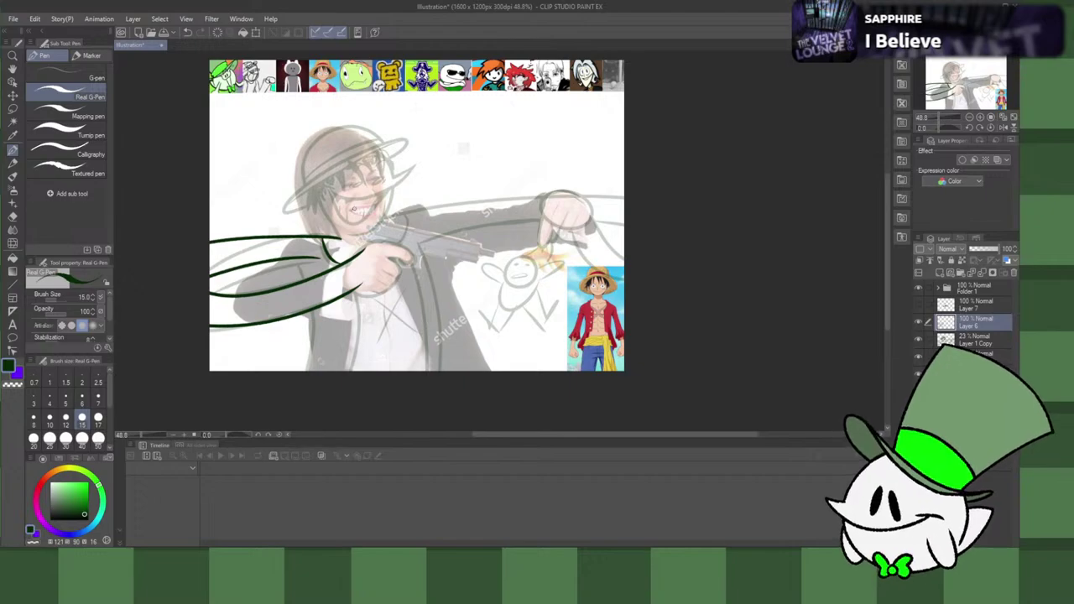
{"action": "key", "text": "ctrl+z"}
{"action": "key", "text": "ctrl+z"}
{"action": "key", "text": "ctrl+z"}
{"action": "key", "text": "ctrl+z"}
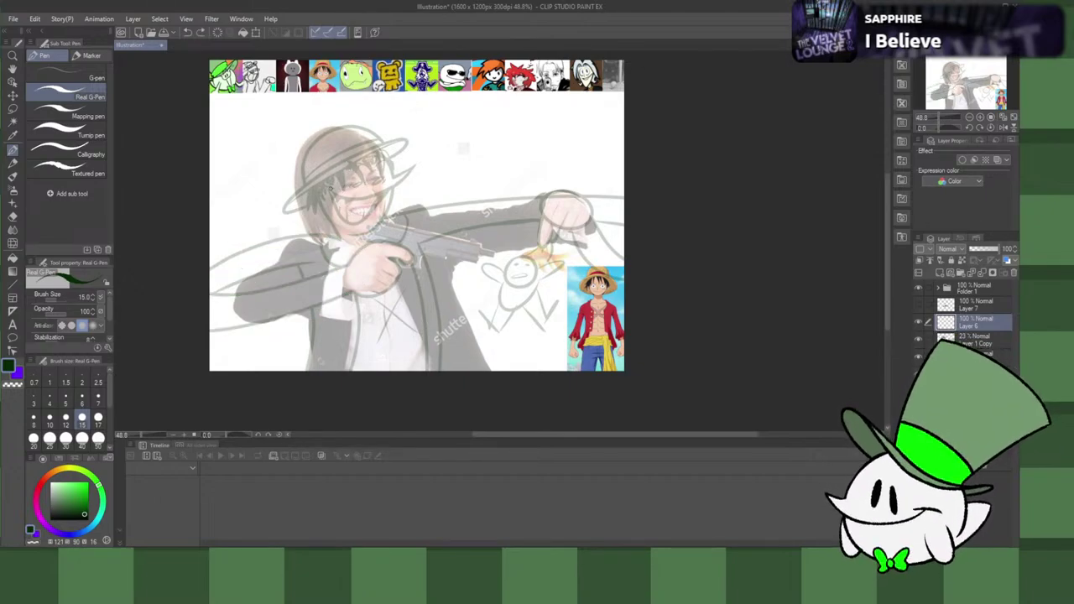
Step: Try inking Luffy's head as a closed oval over the face in the photo
{"action": "mouse_move", "coordinate": [327, 178]}
{"action": "left_mouse_down"}
{"action": "mouse_move", "coordinate": [324, 196]}
{"action": "mouse_move", "coordinate": [364, 248]}
{"action": "mouse_move", "coordinate": [334, 164]}
{"action": "mouse_move", "coordinate": [390, 155]}
{"action": "left_mouse_up"}
{"action": "key", "text": "ctrl+z"}
{"action": "key", "text": "ctrl+z"}
{"action": "key", "text": "ctrl+z"}
{"action": "mouse_move", "coordinate": [323, 151]}
{"action": "left_mouse_down"}
{"action": "mouse_move", "coordinate": [394, 151]}
{"action": "mouse_move", "coordinate": [317, 186]}
{"action": "mouse_move", "coordinate": [357, 141]}
{"action": "mouse_move", "coordinate": [391, 156]}
{"action": "mouse_move", "coordinate": [312, 178]}
{"action": "mouse_move", "coordinate": [329, 141]}
{"action": "left_mouse_up"}
{"action": "key", "text": "ctrl+z"}
{"action": "key", "text": "ctrl+z"}
{"action": "key", "text": "ctrl+z"}
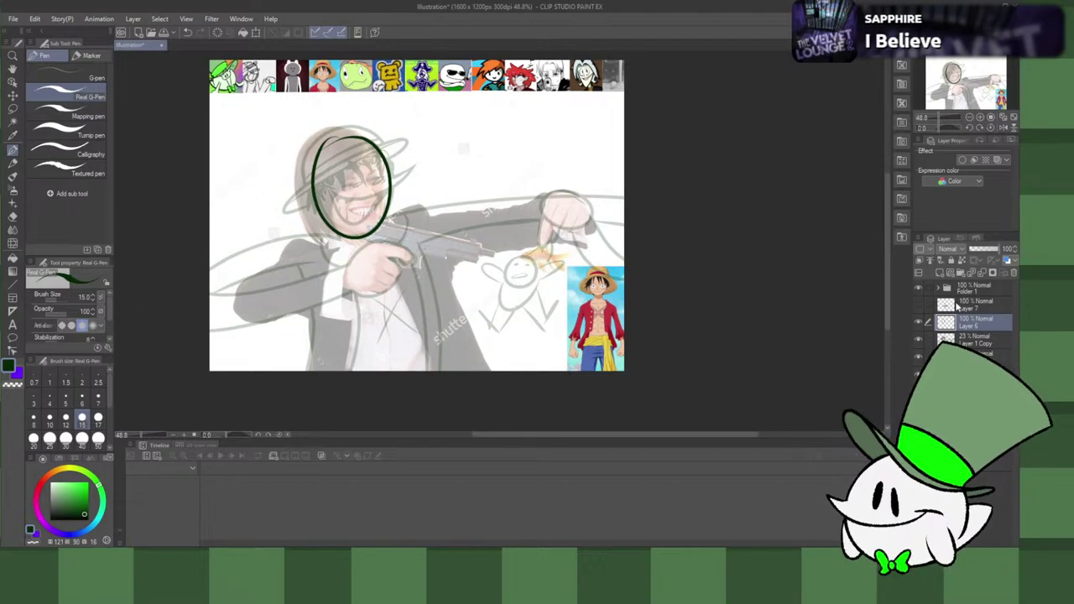
Step: Try a wide grin curve with an upturned end across the head on a new layer, then undo it, the layer and the head oval
{"action": "left_click", "coordinate": [939, 272]}
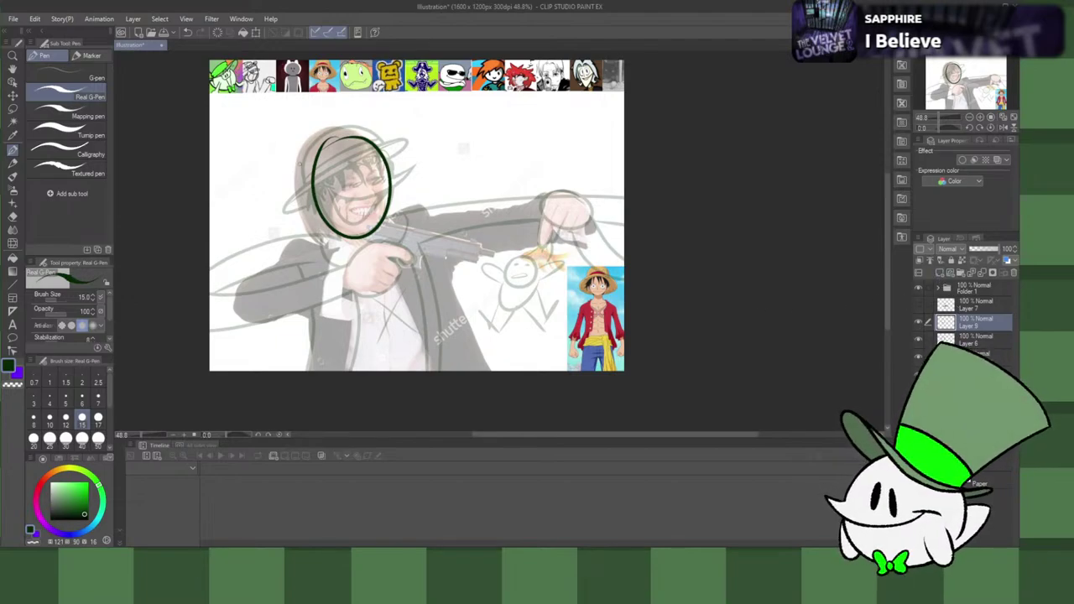
{"action": "mouse_move", "coordinate": [293, 145]}
{"action": "left_mouse_down"}
{"action": "mouse_move", "coordinate": [327, 188]}
{"action": "mouse_move", "coordinate": [414, 167]}
{"action": "mouse_move", "coordinate": [387, 181]}
{"action": "mouse_move", "coordinate": [420, 157]}
{"action": "left_mouse_up"}
{"action": "key", "text": "ctrl+z"}
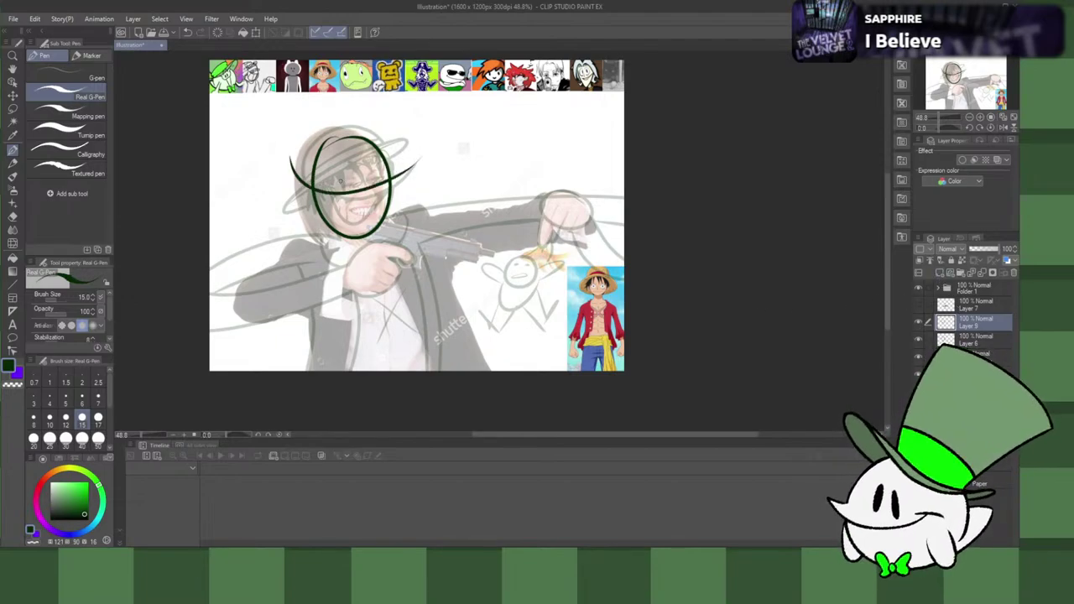
{"action": "left_click_drag", "start_coordinate": [316, 180], "coordinate": [279, 138]}
{"action": "key", "text": "ctrl+z"}
{"action": "left_click_drag", "start_coordinate": [316, 178], "coordinate": [278, 146]}
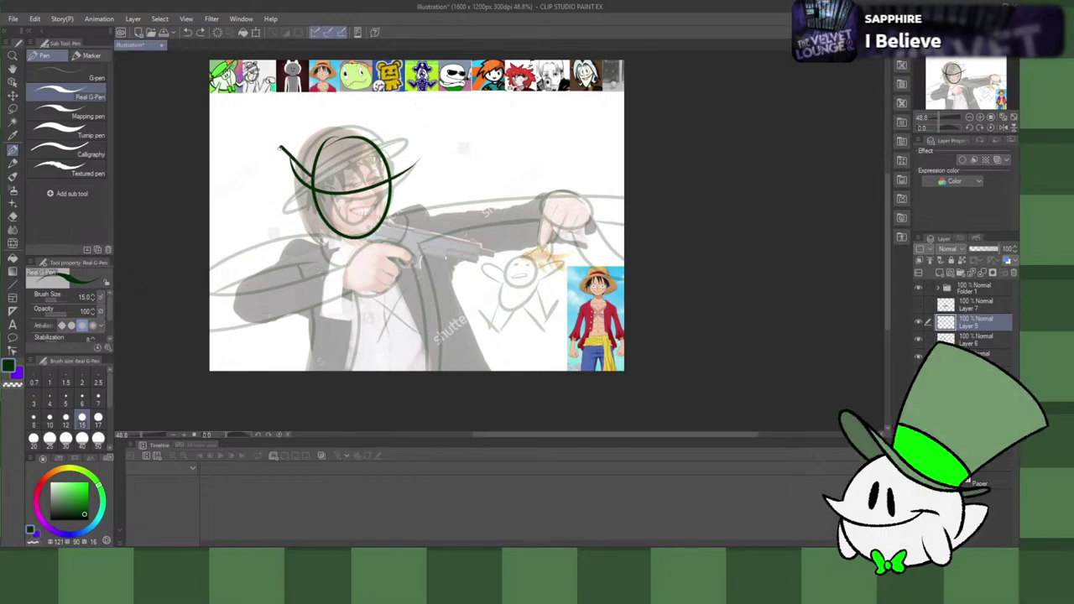
{"action": "key", "text": "ctrl+z"}
{"action": "key", "text": "ctrl+z"}
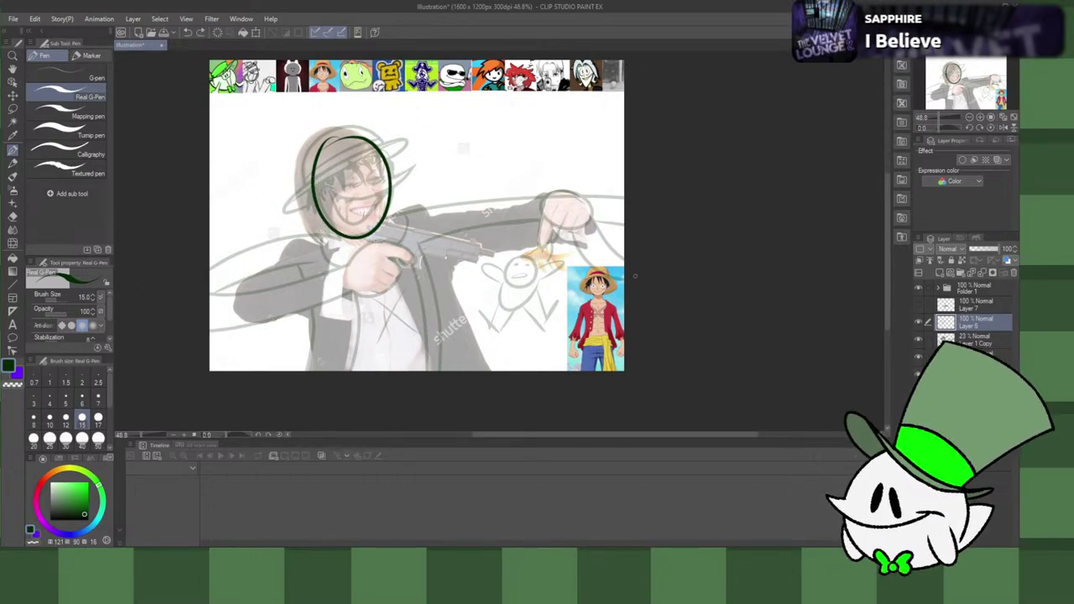
{"action": "key", "text": "ctrl+z"}
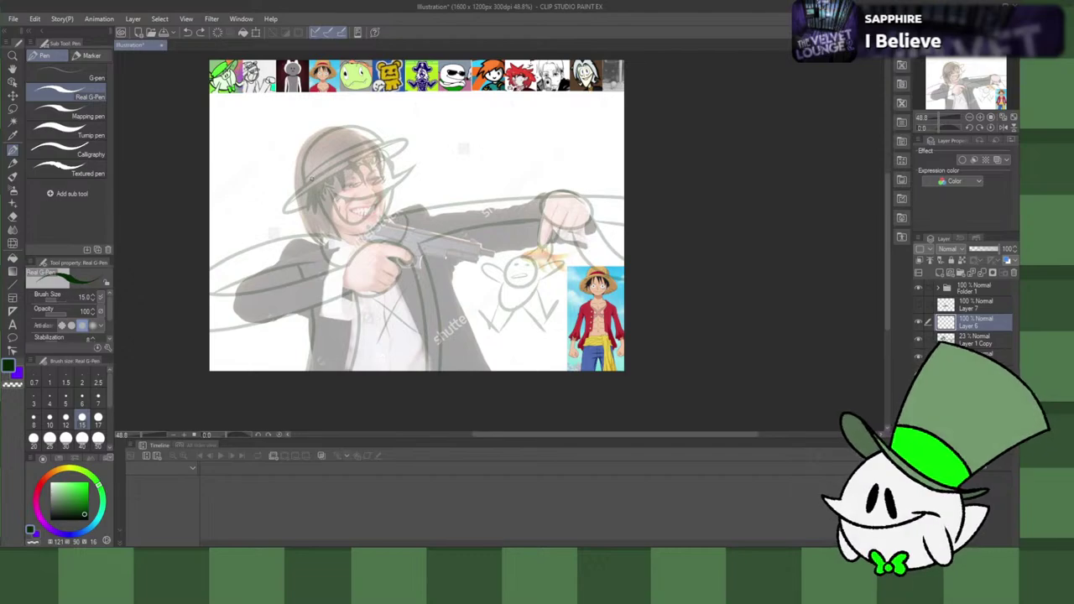
Step: Try repeatedly to ink Luffy's face outline from the temple around the chin to the opposite brow, undoing every stroke
{"action": "mouse_move", "coordinate": [307, 173]}
{"action": "left_mouse_down"}
{"action": "mouse_move", "coordinate": [391, 176]}
{"action": "mouse_move", "coordinate": [396, 128]}
{"action": "mouse_move", "coordinate": [363, 235]}
{"action": "mouse_move", "coordinate": [392, 117]}
{"action": "mouse_move", "coordinate": [355, 236]}
{"action": "mouse_move", "coordinate": [399, 160]}
{"action": "mouse_move", "coordinate": [360, 236]}
{"action": "mouse_move", "coordinate": [397, 151]}
{"action": "mouse_move", "coordinate": [309, 188]}
{"action": "mouse_move", "coordinate": [393, 149]}
{"action": "left_mouse_up"}
{"action": "key", "text": "ctrl+z"}
{"action": "key", "text": "ctrl+z"}
{"action": "key", "text": "ctrl+z"}
{"action": "key", "text": "ctrl+z"}
{"action": "key", "text": "ctrl+z"}
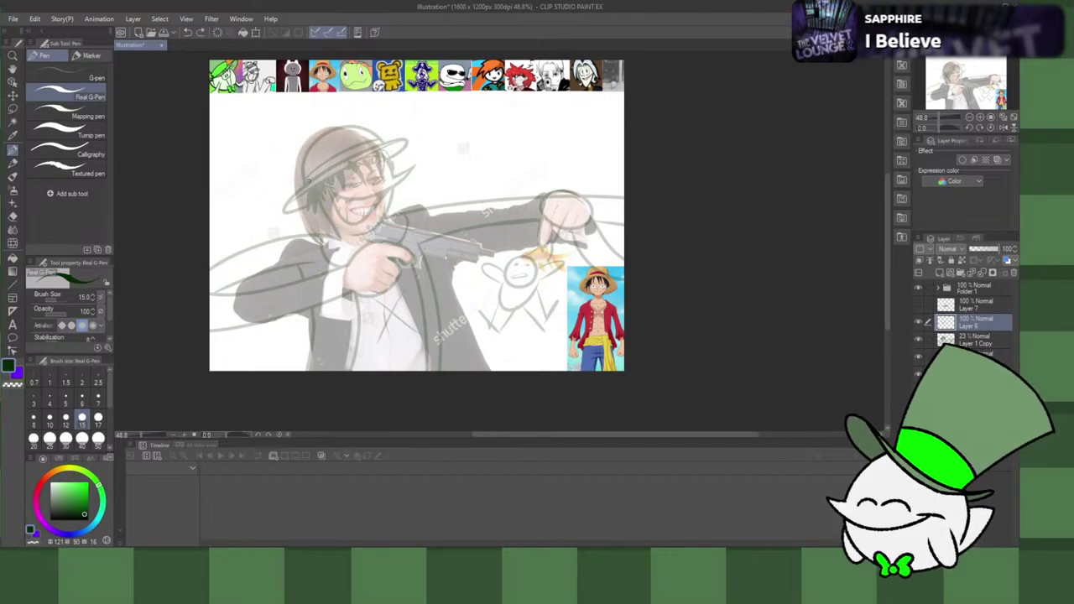
{"action": "mouse_move", "coordinate": [308, 179]}
{"action": "left_mouse_down"}
{"action": "mouse_move", "coordinate": [396, 157]}
{"action": "mouse_move", "coordinate": [394, 126]}
{"action": "left_mouse_up"}
{"action": "key", "text": "ctrl+z"}
{"action": "mouse_move", "coordinate": [307, 176]}
{"action": "left_mouse_down"}
{"action": "mouse_move", "coordinate": [377, 225]}
{"action": "mouse_move", "coordinate": [393, 134]}
{"action": "left_mouse_up"}
{"action": "key", "text": "ctrl+z"}
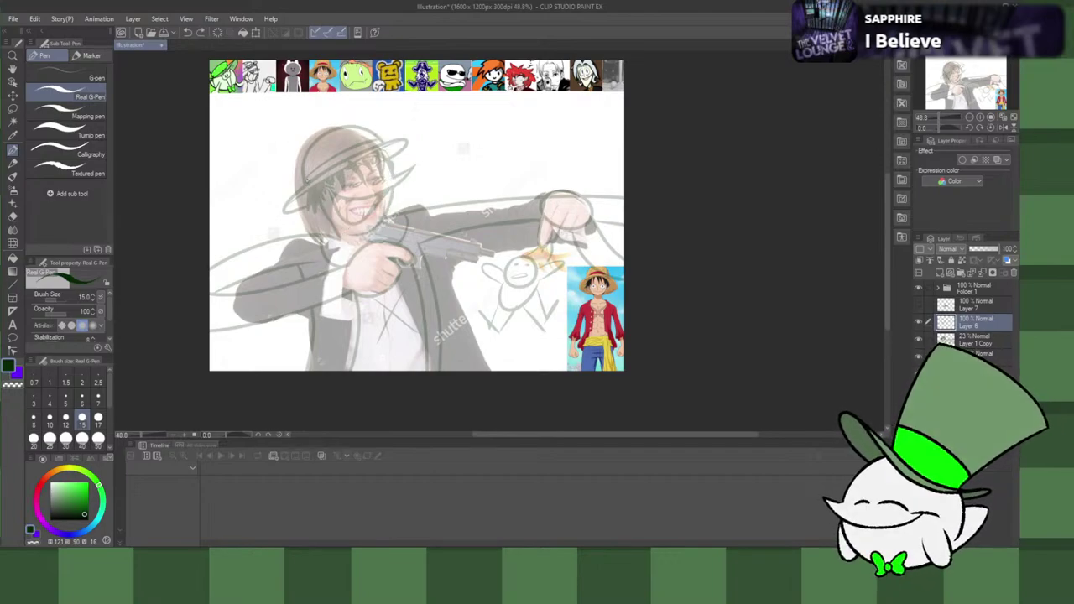
{"action": "mouse_move", "coordinate": [306, 178]}
{"action": "left_mouse_down"}
{"action": "mouse_move", "coordinate": [378, 228]}
{"action": "mouse_move", "coordinate": [396, 139]}
{"action": "left_mouse_up"}
{"action": "key", "text": "ctrl+z"}
{"action": "left_click_drag", "start_coordinate": [307, 178], "coordinate": [392, 136]}
{"action": "key", "text": "ctrl+z"}
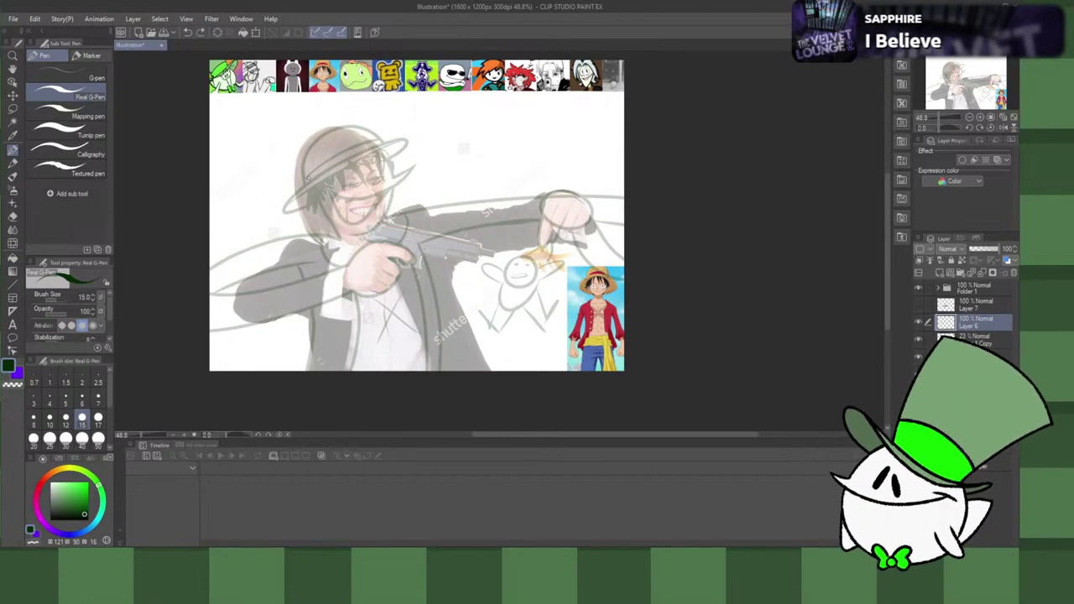
{"action": "mouse_move", "coordinate": [308, 177]}
{"action": "left_mouse_down"}
{"action": "mouse_move", "coordinate": [375, 232]}
{"action": "mouse_move", "coordinate": [387, 138]}
{"action": "left_mouse_up"}
{"action": "key", "text": "ctrl+z"}
{"action": "mouse_move", "coordinate": [307, 177]}
{"action": "left_mouse_down"}
{"action": "mouse_move", "coordinate": [356, 229]}
{"action": "mouse_move", "coordinate": [392, 136]}
{"action": "left_mouse_up"}
{"action": "key", "text": "ctrl+z"}
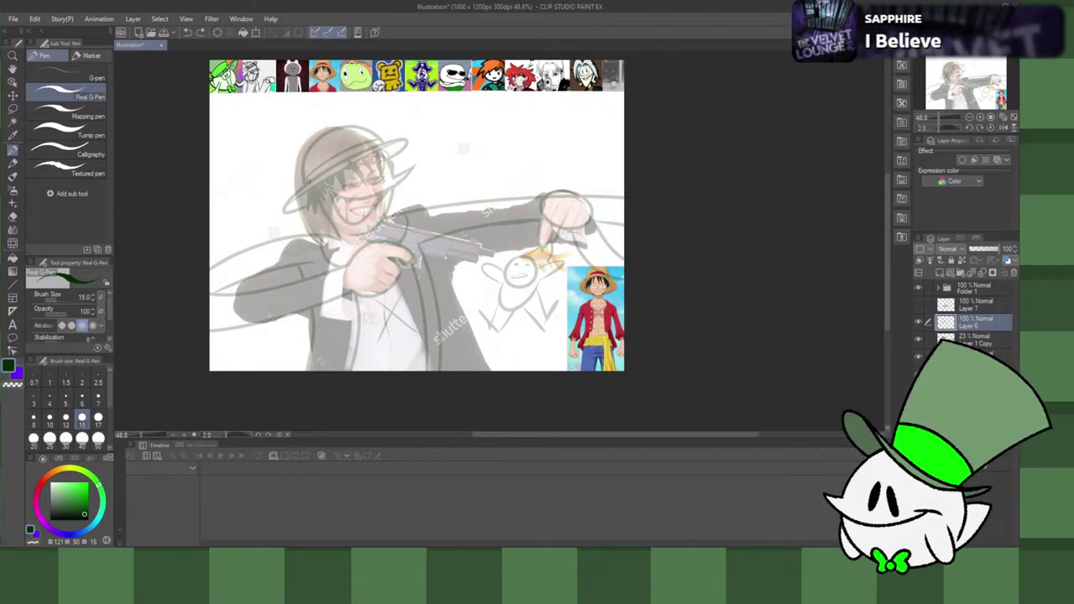
{"action": "mouse_move", "coordinate": [307, 178]}
{"action": "left_mouse_down"}
{"action": "mouse_move", "coordinate": [368, 239]}
{"action": "mouse_move", "coordinate": [370, 133]}
{"action": "left_mouse_up"}
{"action": "key", "text": "ctrl+z"}
{"action": "mouse_move", "coordinate": [307, 178]}
{"action": "left_mouse_down"}
{"action": "mouse_move", "coordinate": [391, 136]}
{"action": "mouse_move", "coordinate": [312, 188]}
{"action": "mouse_move", "coordinate": [394, 139]}
{"action": "left_mouse_up"}
{"action": "key", "text": "ctrl+z"}
{"action": "key", "text": "ctrl+z"}
{"action": "key", "text": "ctrl+z"}
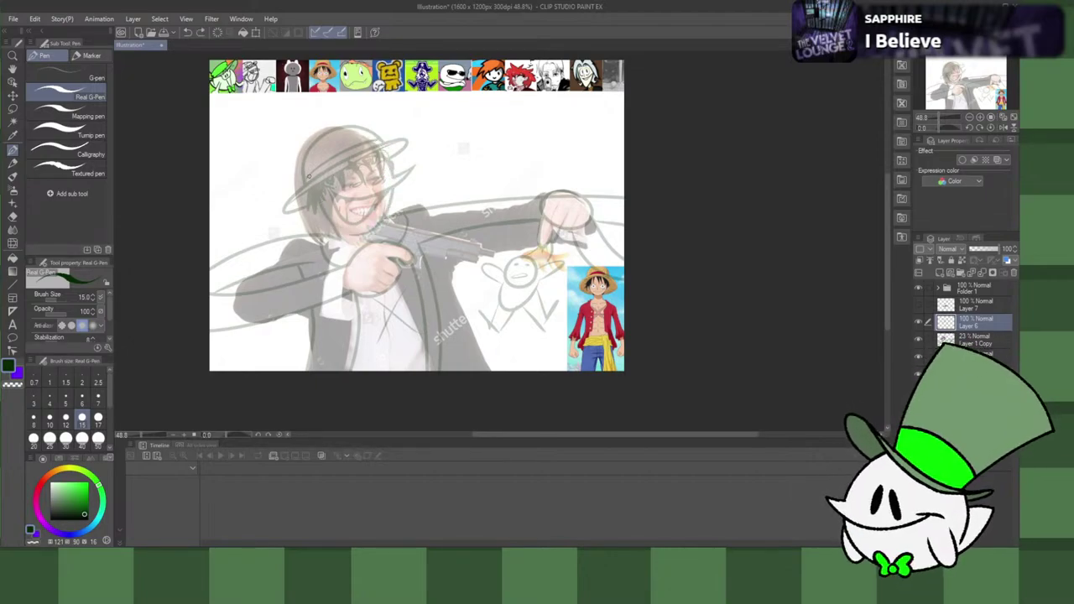
Step: Ink Luffy's face outline in one curve from the temple around the chin and up to the opposite brow
{"action": "left_click_drag", "start_coordinate": [308, 177], "coordinate": [396, 138]}
{"action": "key", "text": "ctrl+z"}
{"action": "mouse_move", "coordinate": [308, 177]}
{"action": "left_mouse_down"}
{"action": "mouse_move", "coordinate": [394, 173]}
{"action": "mouse_move", "coordinate": [391, 144]}
{"action": "left_mouse_up"}
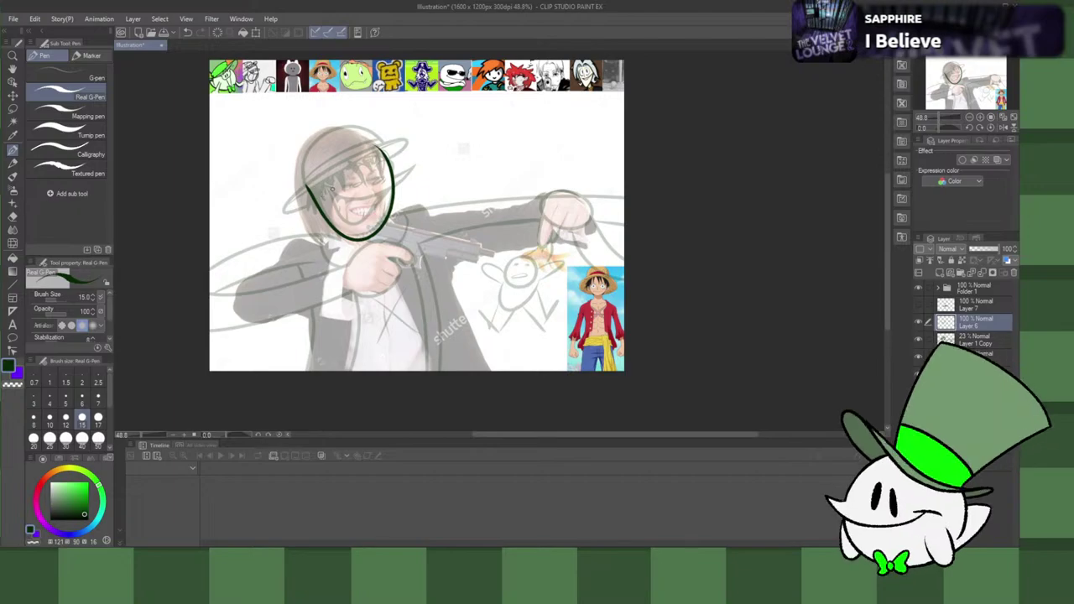
Step: Ink a short slanted crease inside the face outline at the temple-side corner of the grin
{"action": "mouse_move", "coordinate": [333, 188]}
{"action": "left_mouse_down"}
{"action": "mouse_move", "coordinate": [307, 180]}
{"action": "mouse_move", "coordinate": [308, 189]}
{"action": "mouse_move", "coordinate": [319, 182]}
{"action": "mouse_move", "coordinate": [307, 174]}
{"action": "left_mouse_up"}
{"action": "key", "text": "ctrl+z"}
{"action": "key", "text": "ctrl+z"}
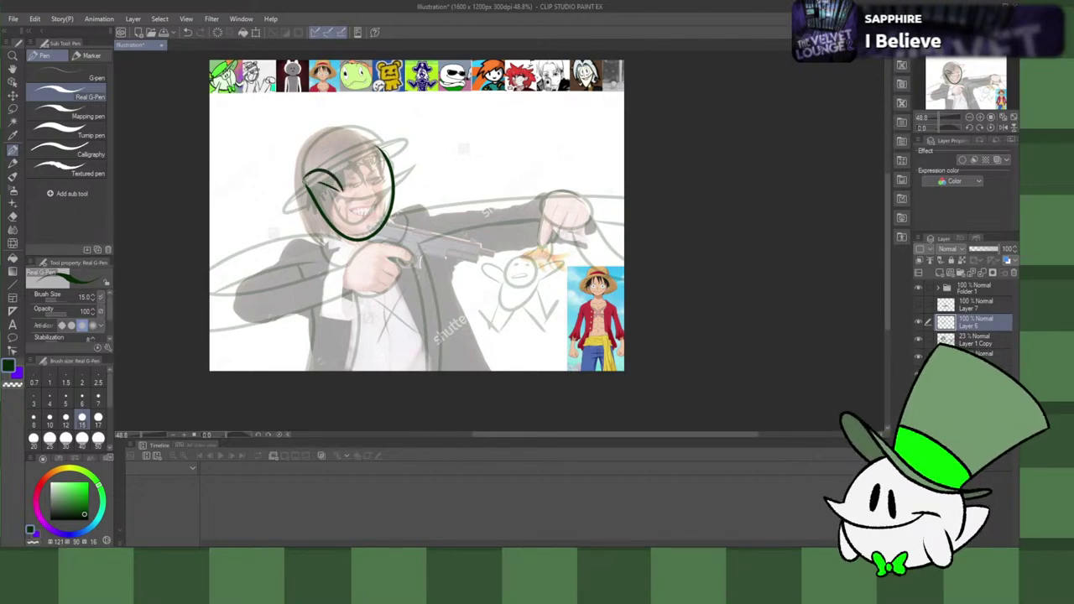
{"action": "key", "text": "ctrl+z"}
Step: Try sweeping the grin's upper curve from the short crease to well beyond the opposite cheek, undoing each stroke
{"action": "left_click_drag", "start_coordinate": [328, 186], "coordinate": [430, 146]}
{"action": "key", "text": "ctrl+z"}
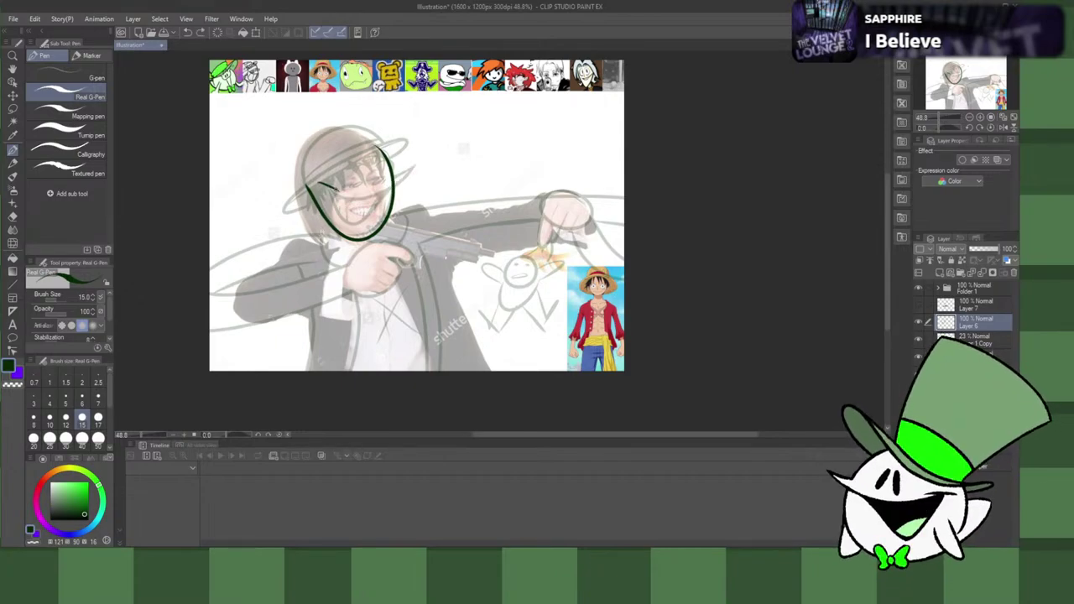
{"action": "mouse_move", "coordinate": [328, 184]}
{"action": "left_mouse_down"}
{"action": "mouse_move", "coordinate": [396, 178]}
{"action": "mouse_move", "coordinate": [429, 146]}
{"action": "left_mouse_up"}
{"action": "key", "text": "ctrl+z"}
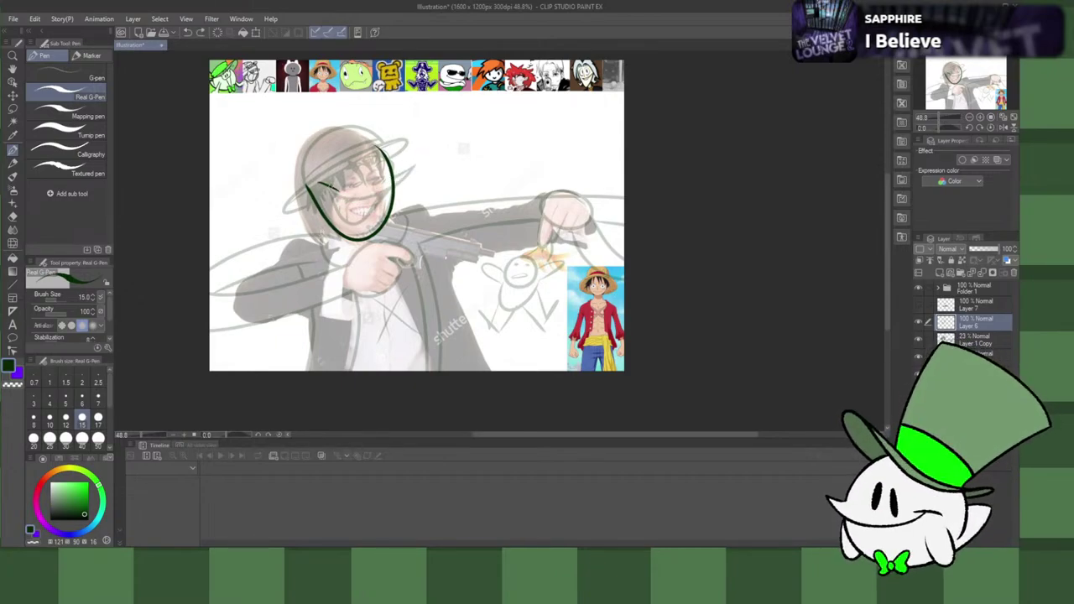
{"action": "mouse_move", "coordinate": [327, 184]}
{"action": "left_mouse_down"}
{"action": "mouse_move", "coordinate": [435, 147]}
{"action": "mouse_move", "coordinate": [386, 177]}
{"action": "mouse_move", "coordinate": [443, 143]}
{"action": "left_mouse_up"}
{"action": "key", "text": "ctrl+z"}
{"action": "key", "text": "ctrl+z"}
{"action": "left_click_drag", "start_coordinate": [327, 185], "coordinate": [435, 147]}
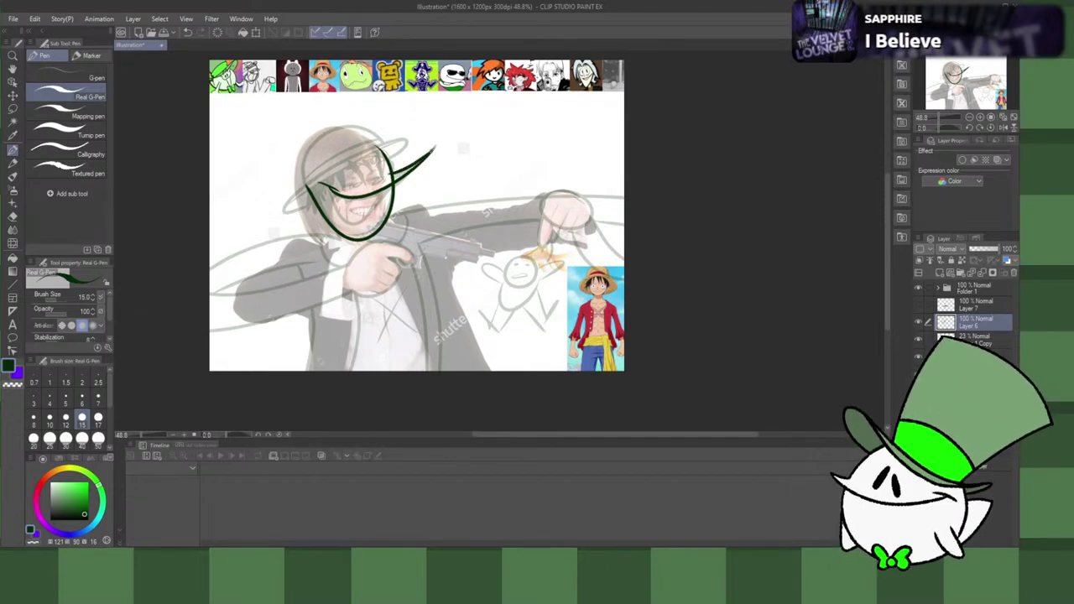
{"action": "key", "text": "ctrl+z"}
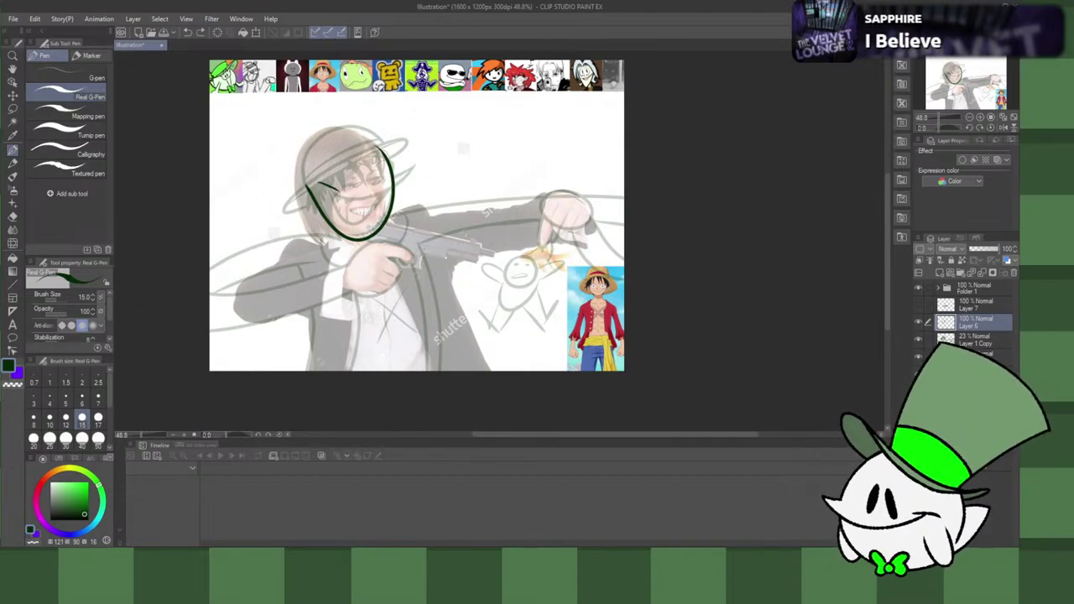
Step: Ink the grin's upper curve from the crease to a pointed tip past the opposite cheek, with a line returning to the face
{"action": "left_click_drag", "start_coordinate": [327, 185], "coordinate": [419, 161]}
{"action": "key", "text": "ctrl+z"}
{"action": "key", "text": "ctrl+z"}
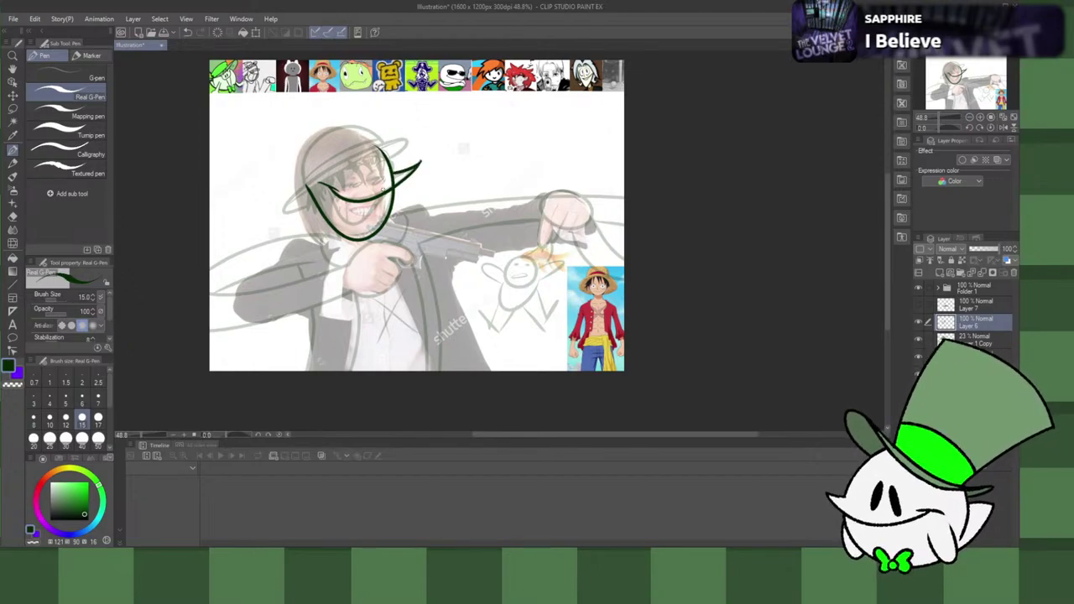
{"action": "key", "text": "ctrl+z"}
{"action": "mouse_move", "coordinate": [416, 160]}
{"action": "left_mouse_down"}
{"action": "mouse_move", "coordinate": [394, 172]}
{"action": "mouse_move", "coordinate": [422, 158]}
{"action": "left_mouse_up"}
{"action": "key", "text": "ctrl+z"}
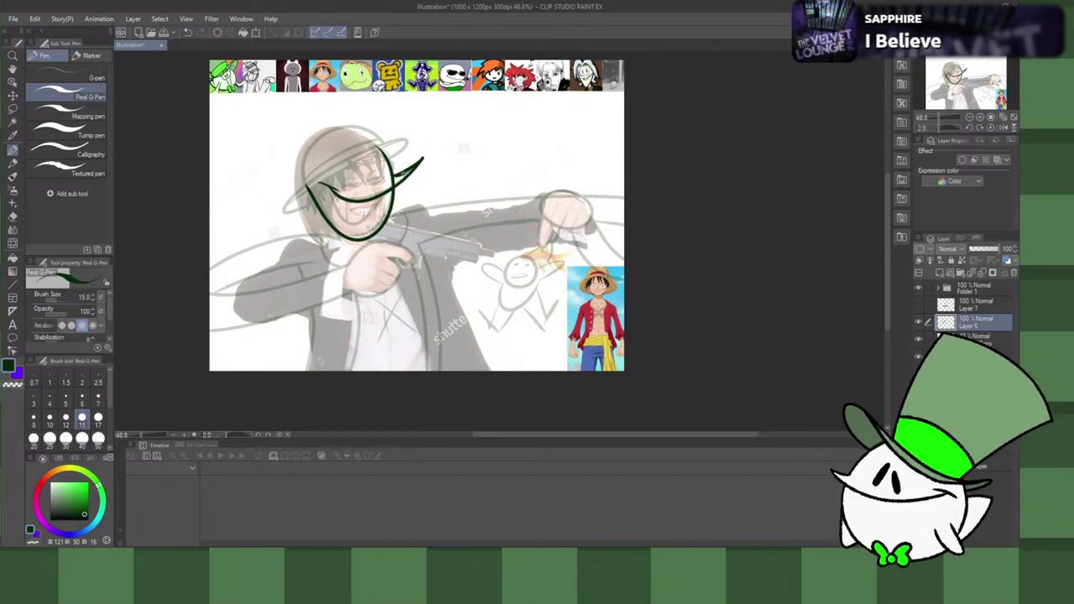
{"action": "key", "text": "ctrl+z"}
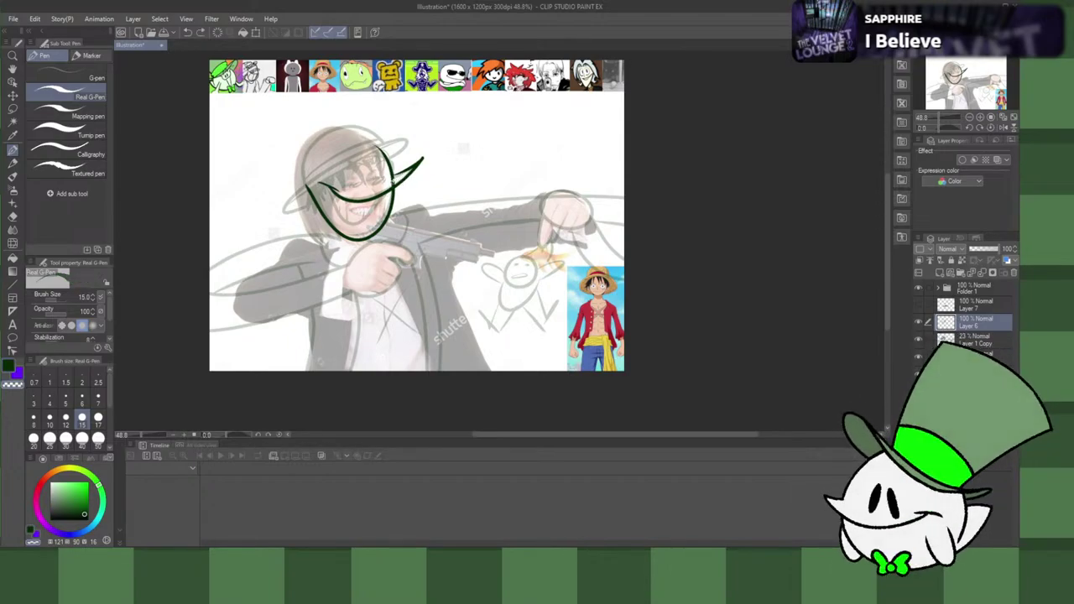
Step: Erase the piece of face outline crossing the grin's pointed tip using the pen with transparent colour
{"action": "mouse_move", "coordinate": [384, 178]}
{"action": "left_mouse_down"}
{"action": "mouse_move", "coordinate": [423, 155]}
{"action": "mouse_move", "coordinate": [393, 172]}
{"action": "left_mouse_up"}
{"action": "key", "text": "c"}
{"action": "key", "text": "ctrl+z"}
{"action": "key", "text": "ctrl+z"}
{"action": "key", "text": "ctrl+z"}
{"action": "key", "text": "ctrl+z"}
{"action": "key", "text": "c"}
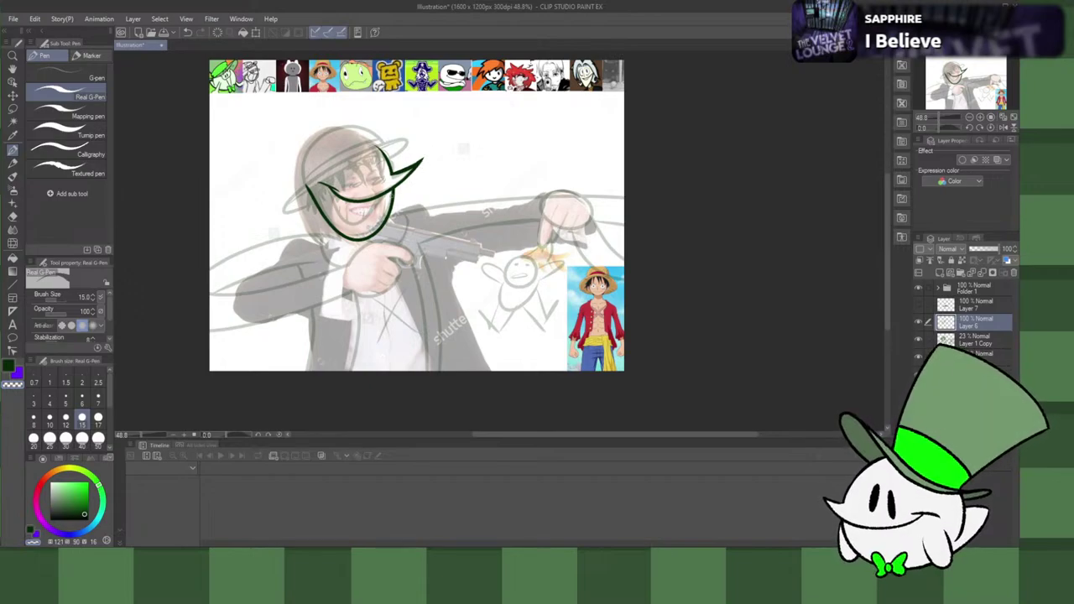
Step: Try inking the grin's lower curve parallel to the chin inside the face outline, then undo it
{"action": "key", "text": "c"}
{"action": "mouse_move", "coordinate": [331, 188]}
{"action": "left_mouse_down"}
{"action": "mouse_move", "coordinate": [381, 198]}
{"action": "mouse_move", "coordinate": [325, 189]}
{"action": "mouse_move", "coordinate": [382, 225]}
{"action": "mouse_move", "coordinate": [399, 193]}
{"action": "left_mouse_up"}
{"action": "key", "text": "ctrl+z"}
{"action": "key", "text": "ctrl+z"}
{"action": "mouse_move", "coordinate": [324, 184]}
{"action": "left_mouse_down"}
{"action": "mouse_move", "coordinate": [374, 228]}
{"action": "mouse_move", "coordinate": [391, 194]}
{"action": "left_mouse_up"}
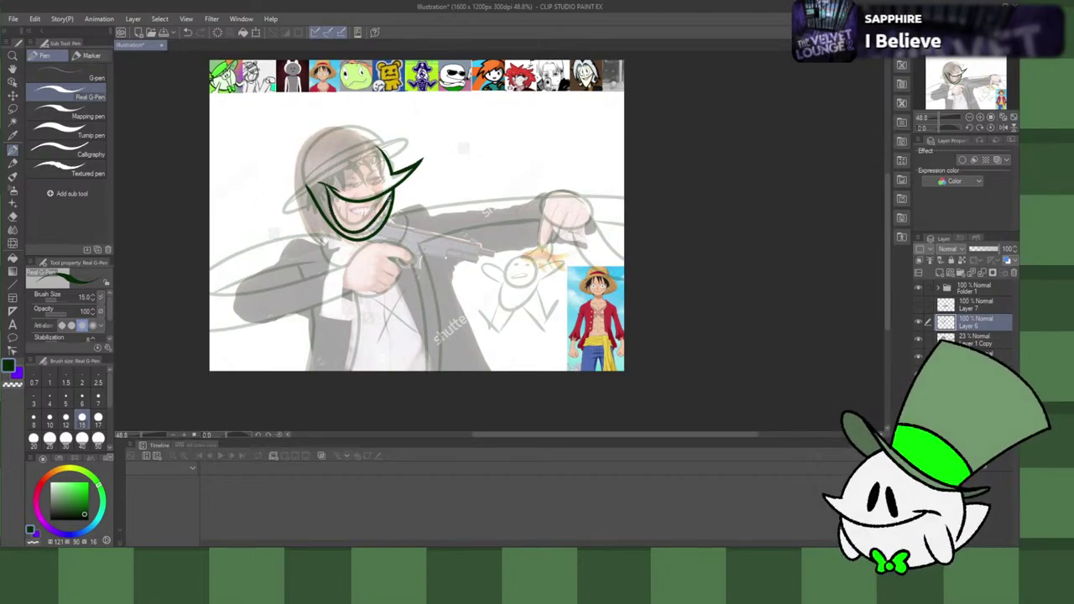
{"action": "key", "text": "ctrl+z"}
Step: Ink the inner edges of the open mouth down toward the chin, with a thick dark crescent along the far cheek
{"action": "mouse_move", "coordinate": [322, 184]}
{"action": "left_mouse_down"}
{"action": "mouse_move", "coordinate": [340, 234]}
{"action": "mouse_move", "coordinate": [383, 196]}
{"action": "mouse_move", "coordinate": [329, 202]}
{"action": "mouse_move", "coordinate": [385, 200]}
{"action": "mouse_move", "coordinate": [369, 228]}
{"action": "mouse_move", "coordinate": [385, 196]}
{"action": "mouse_move", "coordinate": [370, 236]}
{"action": "left_mouse_up"}
{"action": "key", "text": "ctrl+z"}
{"action": "key", "text": "ctrl+z"}
{"action": "key", "text": "ctrl+z"}
{"action": "left_click_drag", "start_coordinate": [388, 191], "coordinate": [371, 227]}
{"action": "key", "text": "ctrl+z"}
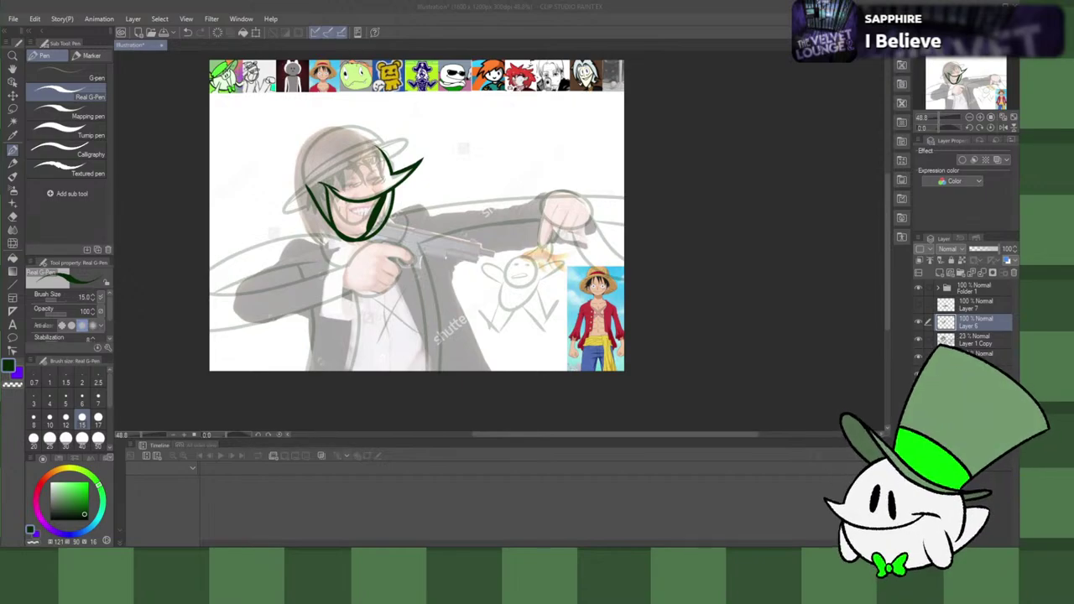
Step: Darken the temple-side corner of the grin and add short tooth lines along the mouth's lower edge
{"action": "left_click", "coordinate": [787, 261]}
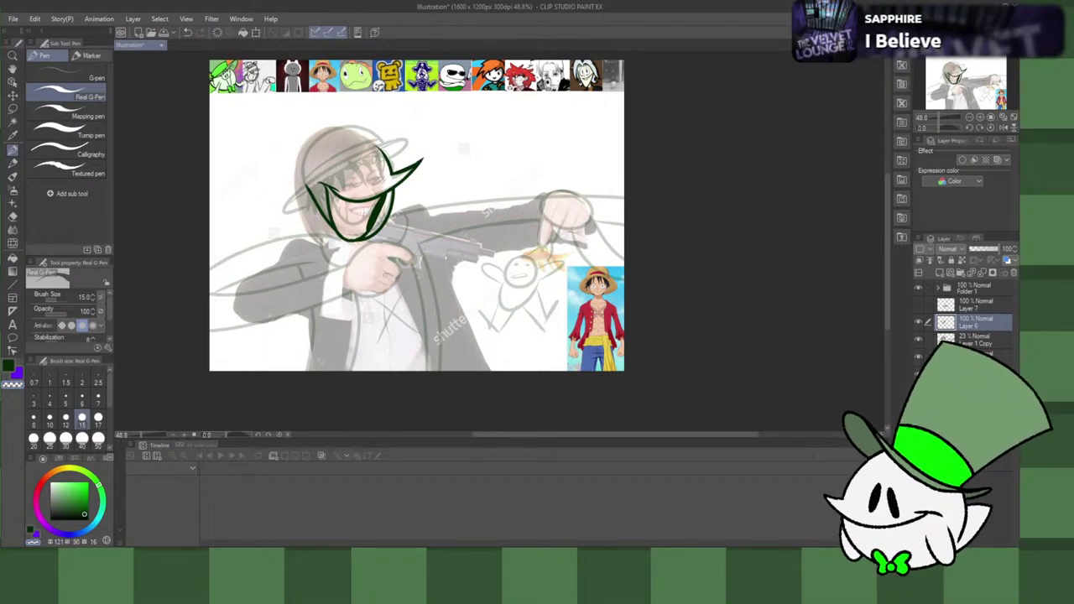
{"action": "key", "text": "c"}
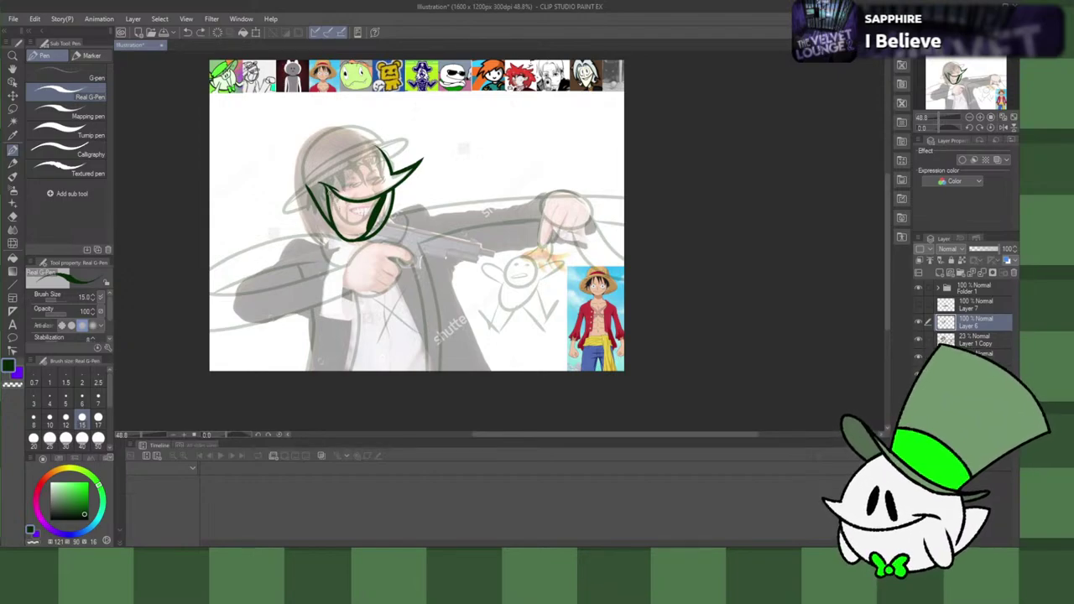
{"action": "mouse_move", "coordinate": [329, 193]}
{"action": "left_mouse_down"}
{"action": "mouse_move", "coordinate": [327, 220]}
{"action": "mouse_move", "coordinate": [360, 206]}
{"action": "left_mouse_up"}
{"action": "key", "text": "ctrl+z"}
{"action": "key", "text": "ctrl+z"}
{"action": "key", "text": "ctrl+z"}
{"action": "key", "text": "ctrl+z"}
{"action": "key", "text": "ctrl+z"}
{"action": "key", "text": "ctrl+z"}
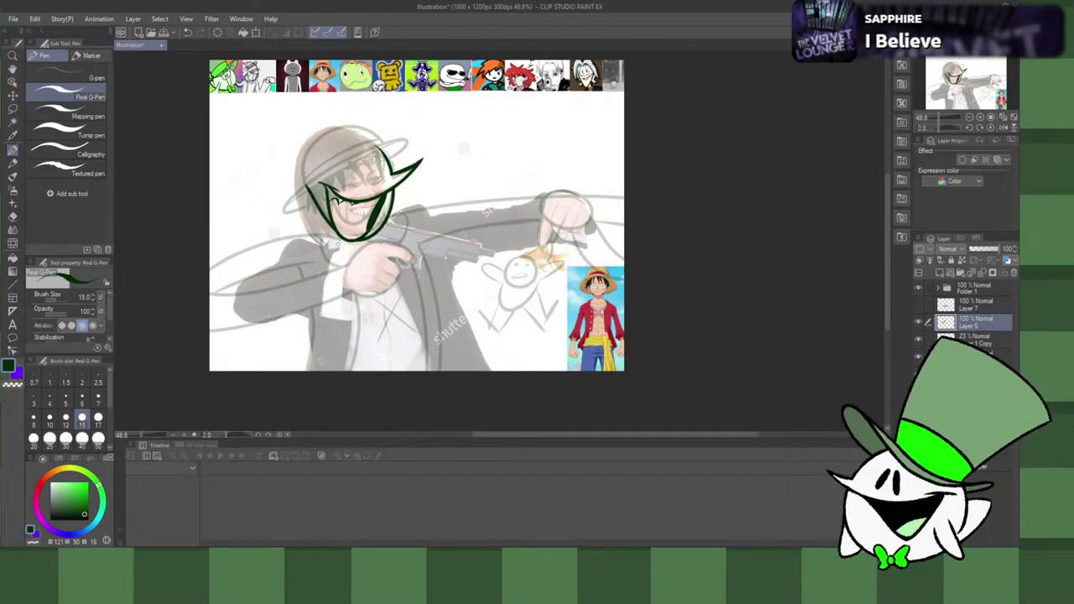
{"action": "key", "text": "ctrl+z"}
{"action": "left_click_drag", "start_coordinate": [328, 203], "coordinate": [333, 198]}
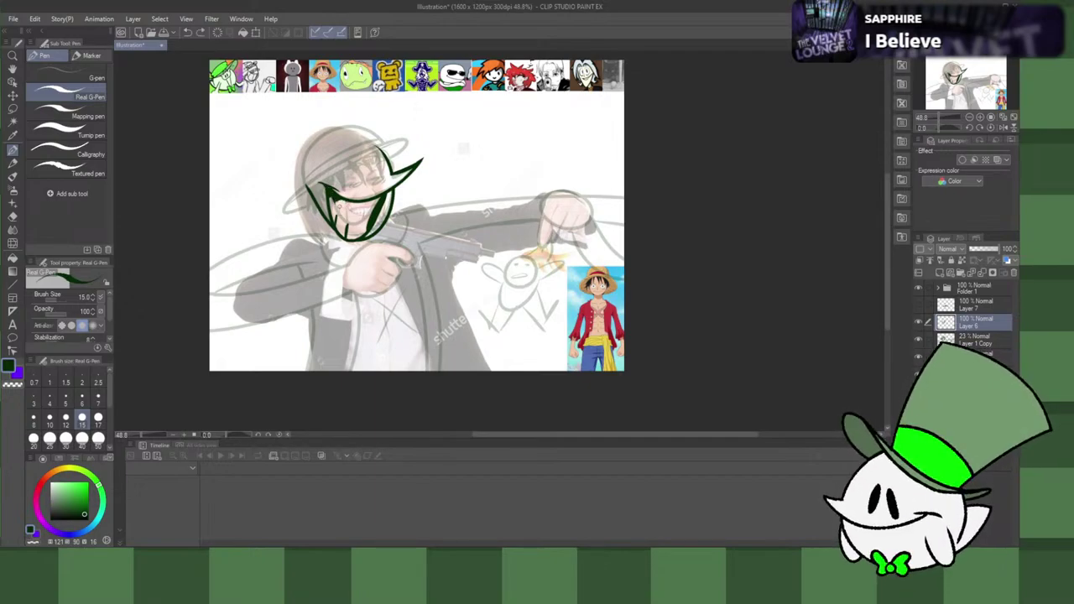
Step: Try inking slanted hair locks over the brow and the far tip of the hat brim
{"action": "left_click_drag", "start_coordinate": [344, 203], "coordinate": [340, 202]}
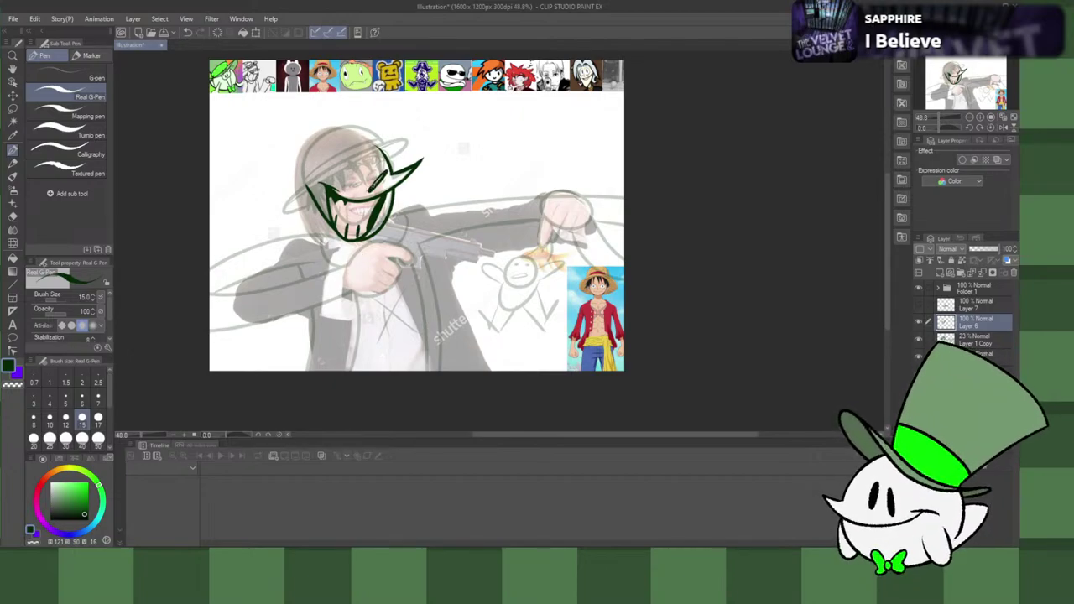
{"action": "mouse_move", "coordinate": [373, 190]}
{"action": "left_mouse_down"}
{"action": "mouse_move", "coordinate": [391, 165]}
{"action": "mouse_move", "coordinate": [356, 189]}
{"action": "mouse_move", "coordinate": [384, 145]}
{"action": "mouse_move", "coordinate": [415, 134]}
{"action": "mouse_move", "coordinate": [401, 154]}
{"action": "left_mouse_up"}
{"action": "key", "text": "ctrl+z"}
{"action": "key", "text": "ctrl+z"}
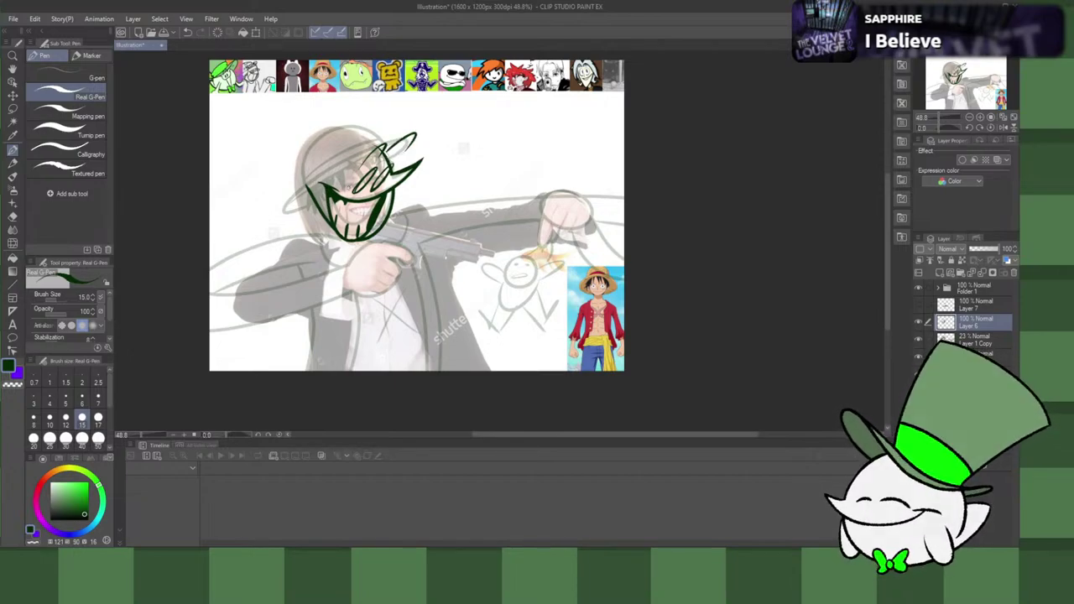
{"action": "key", "text": "ctrl+z"}
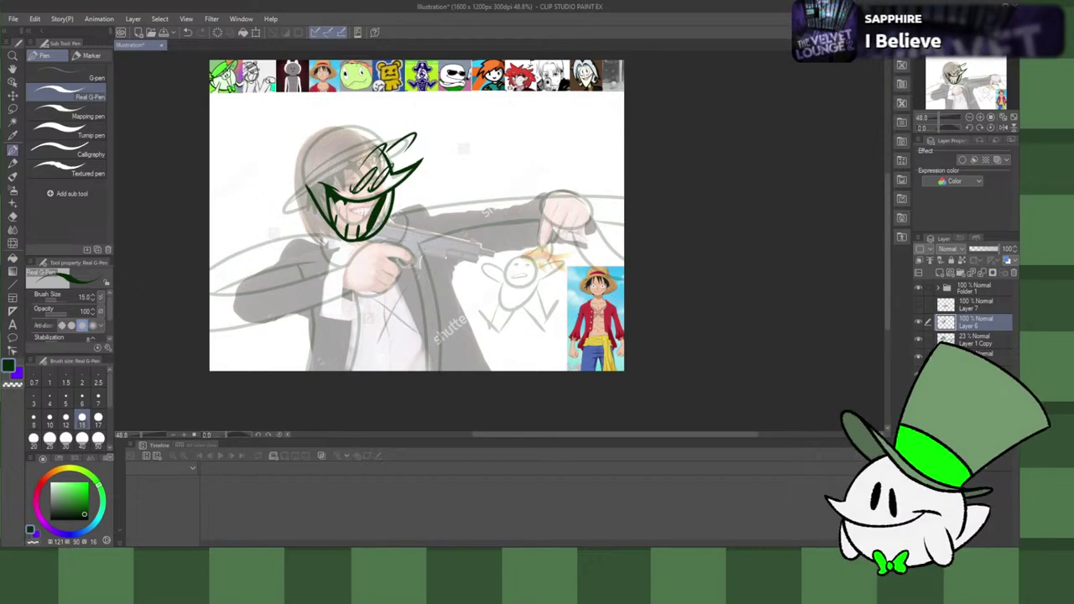
Step: Try inking the hat brim's long lower edge from its far tip across the brow to beyond the temple, undoing the rejected strokes
{"action": "left_click_drag", "start_coordinate": [271, 222], "coordinate": [415, 132]}
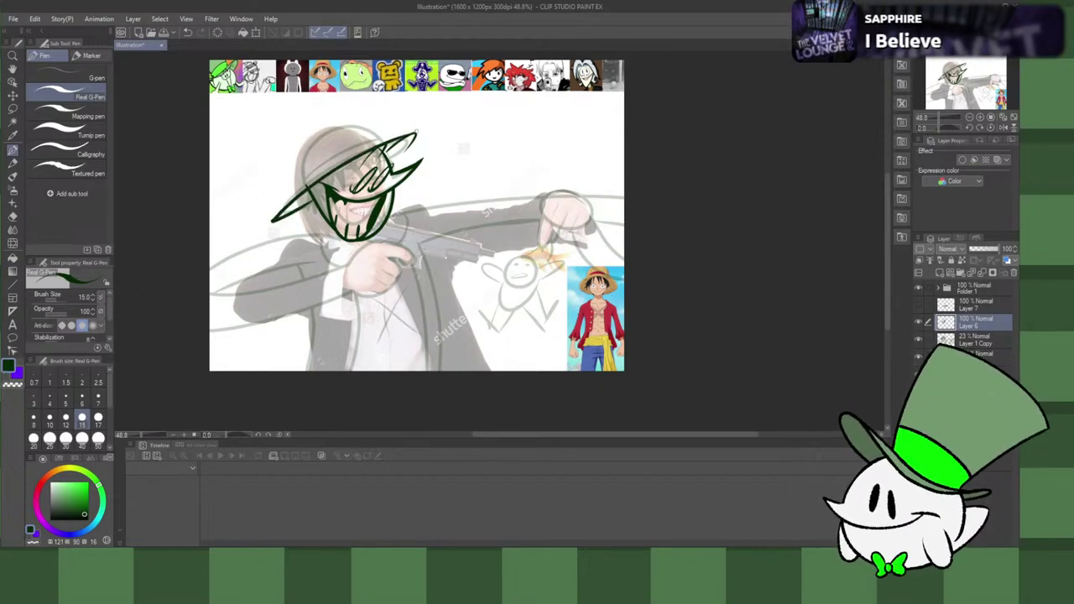
{"action": "key", "text": "ctrl+z"}
{"action": "left_click_drag", "start_coordinate": [280, 212], "coordinate": [333, 168]}
{"action": "key", "text": "ctrl+z"}
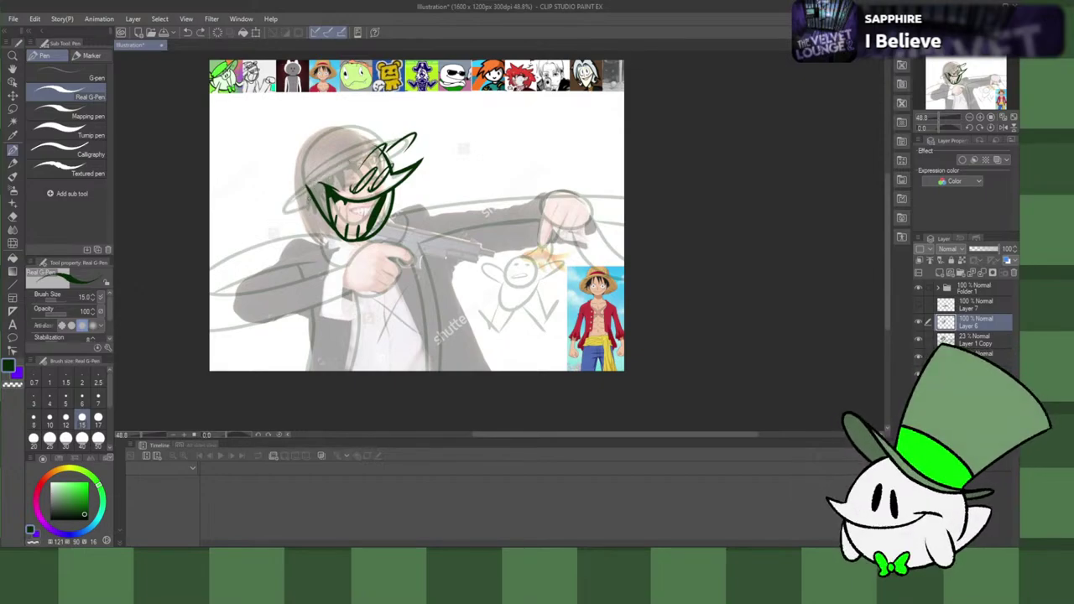
{"action": "mouse_move", "coordinate": [287, 209]}
{"action": "left_mouse_down"}
{"action": "mouse_move", "coordinate": [391, 144]}
{"action": "mouse_move", "coordinate": [277, 218]}
{"action": "left_mouse_up"}
{"action": "key", "text": "ctrl+z"}
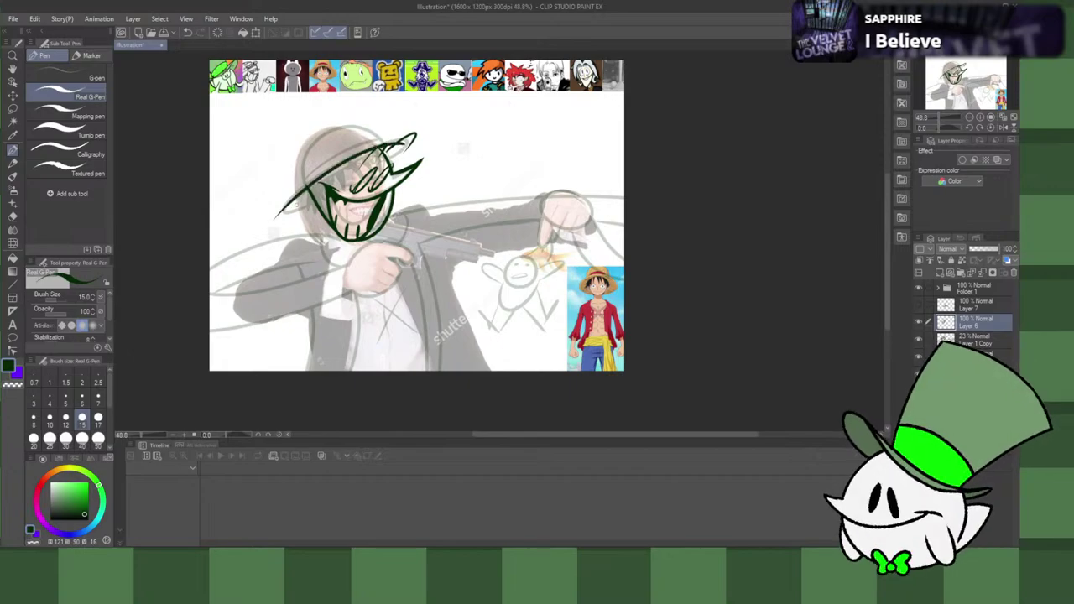
{"action": "key", "text": "ctrl+z"}
{"action": "left_click_drag", "start_coordinate": [396, 144], "coordinate": [282, 218]}
{"action": "key", "text": "ctrl+z"}
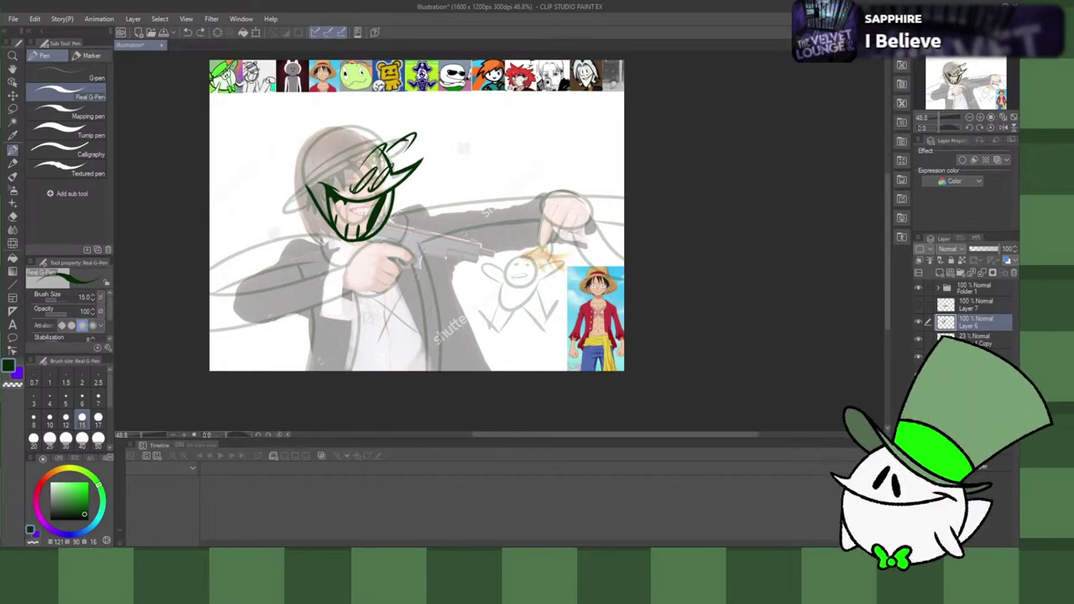
{"action": "left_click_drag", "start_coordinate": [405, 141], "coordinate": [271, 229]}
{"action": "key", "text": "ctrl+z"}
{"action": "mouse_move", "coordinate": [400, 143]}
{"action": "left_mouse_down"}
{"action": "mouse_move", "coordinate": [311, 186]}
{"action": "mouse_move", "coordinate": [376, 147]}
{"action": "mouse_move", "coordinate": [262, 231]}
{"action": "left_mouse_up"}
{"action": "key", "text": "ctrl+z"}
{"action": "key", "text": "ctrl+z"}
{"action": "key", "text": "ctrl+z"}
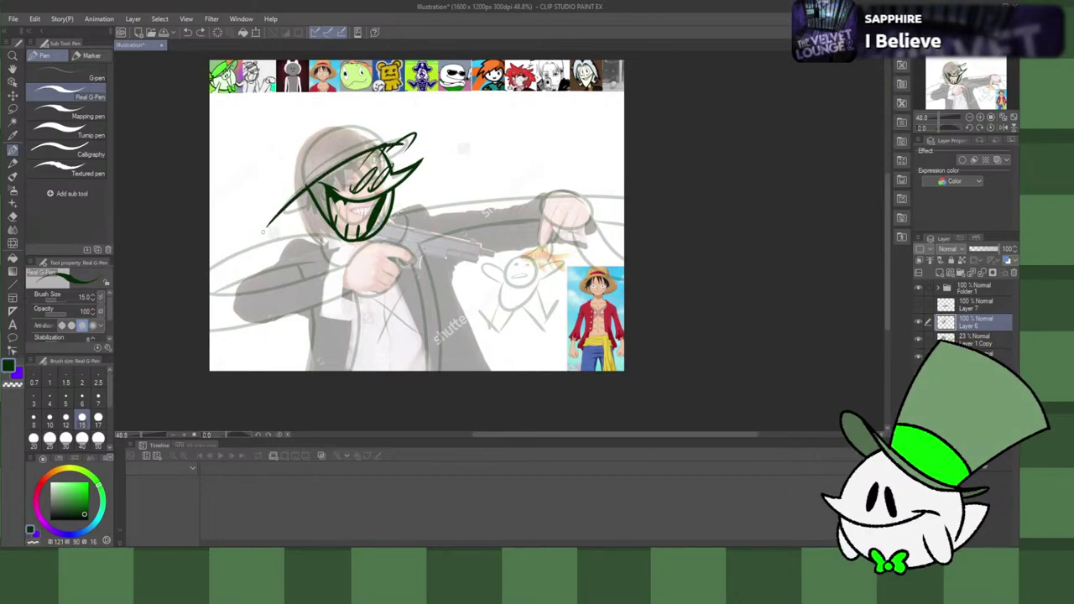
{"action": "key", "text": "ctrl+z"}
{"action": "left_click_drag", "start_coordinate": [408, 139], "coordinate": [282, 216]}
{"action": "key", "text": "ctrl+z"}
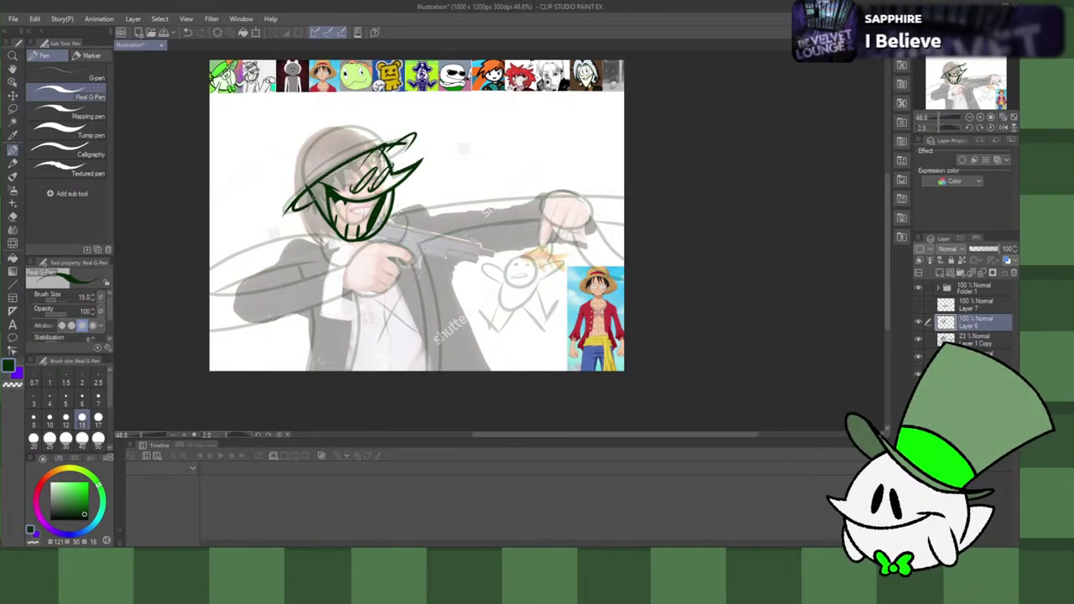
Step: Try rounding off the near end of the hat brim beside the temple with a short curved stroke
{"action": "mouse_move", "coordinate": [293, 203]}
{"action": "left_mouse_down"}
{"action": "mouse_move", "coordinate": [277, 227]}
{"action": "mouse_move", "coordinate": [284, 220]}
{"action": "left_mouse_up"}
{"action": "key", "text": "ctrl+z"}
{"action": "key", "text": "ctrl+z"}
{"action": "key", "text": "ctrl+z"}
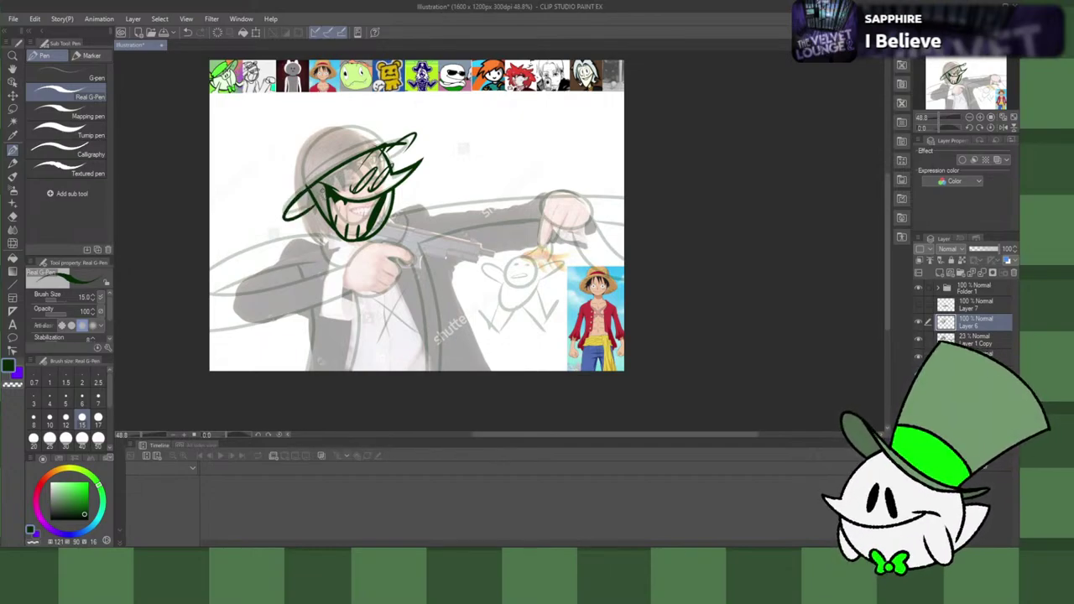
{"action": "key", "text": "ctrl+z"}
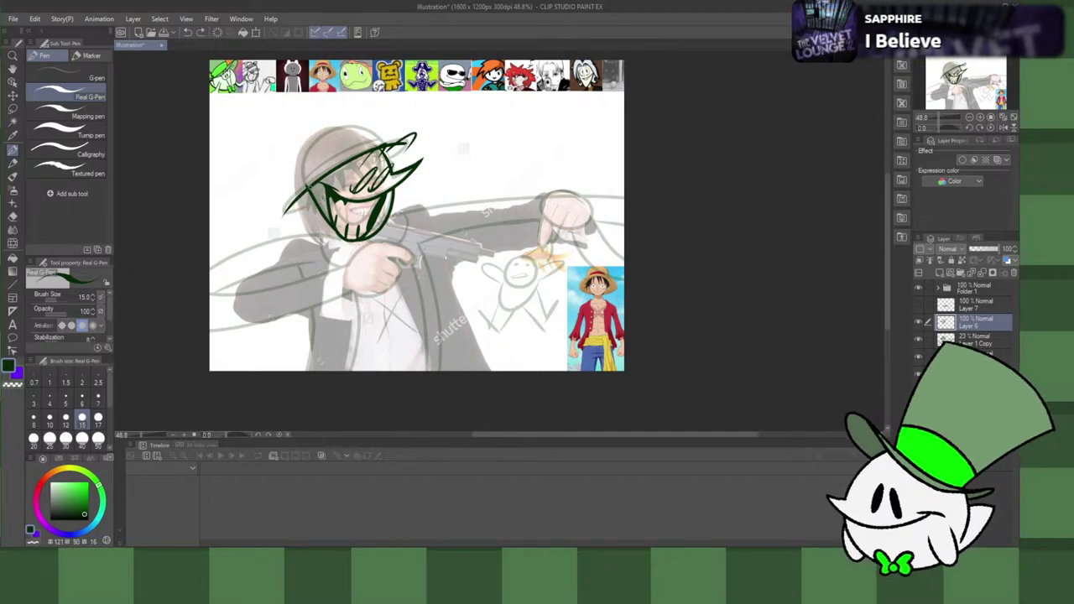
{"action": "left_click_drag", "start_coordinate": [296, 201], "coordinate": [286, 218]}
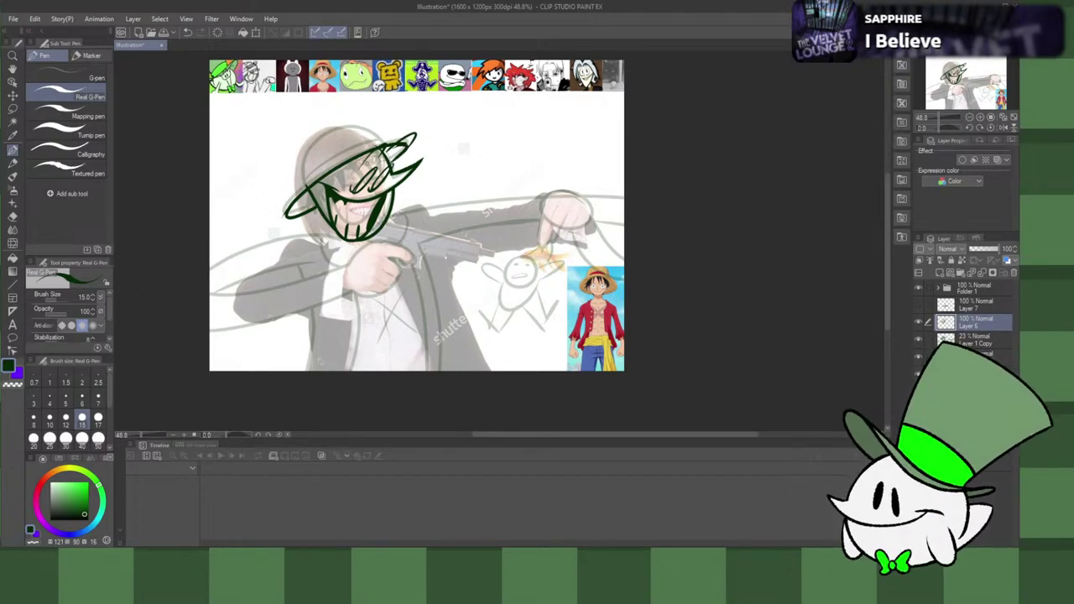
{"action": "key", "text": "ctrl+z"}
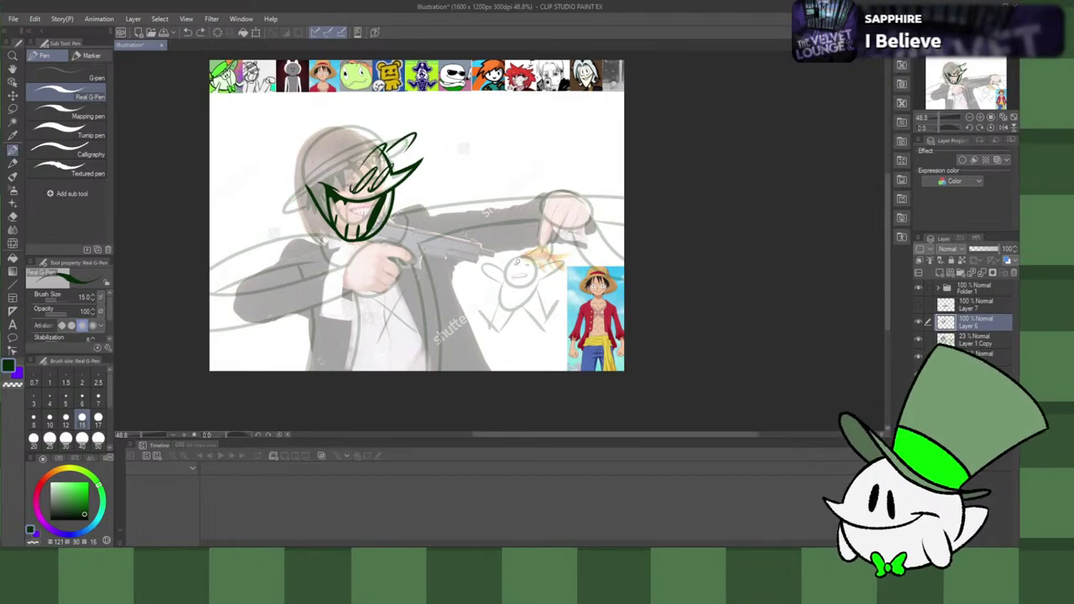
Step: Hide and reshow Layer 6 to check the sketch, and undo its strokes back to the plain face outline
{"action": "key", "text": "ctrl+z"}
{"action": "left_click", "coordinate": [919, 321]}
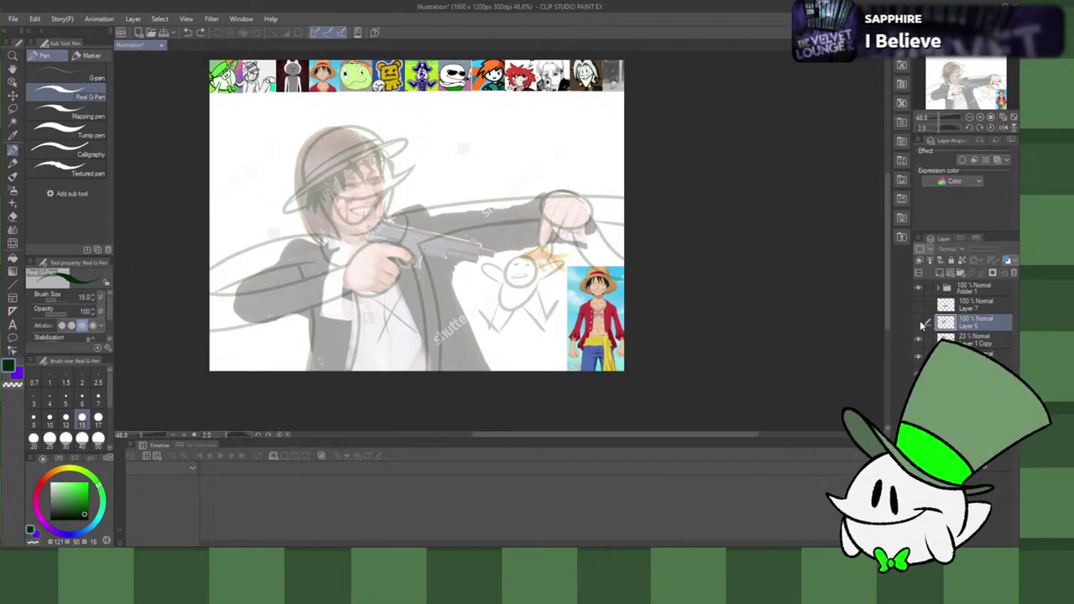
{"action": "left_click", "coordinate": [919, 322]}
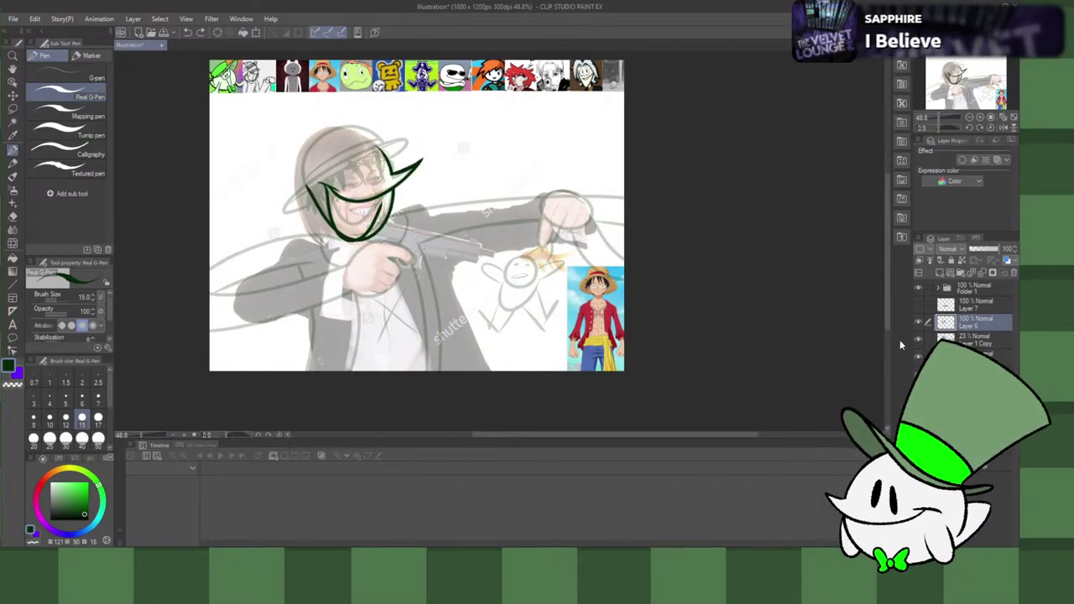
{"action": "key", "text": "ctrl+z"}
{"action": "key", "text": "ctrl+z"}
{"action": "key", "text": "ctrl+z"}
{"action": "key", "text": "ctrl+z"}
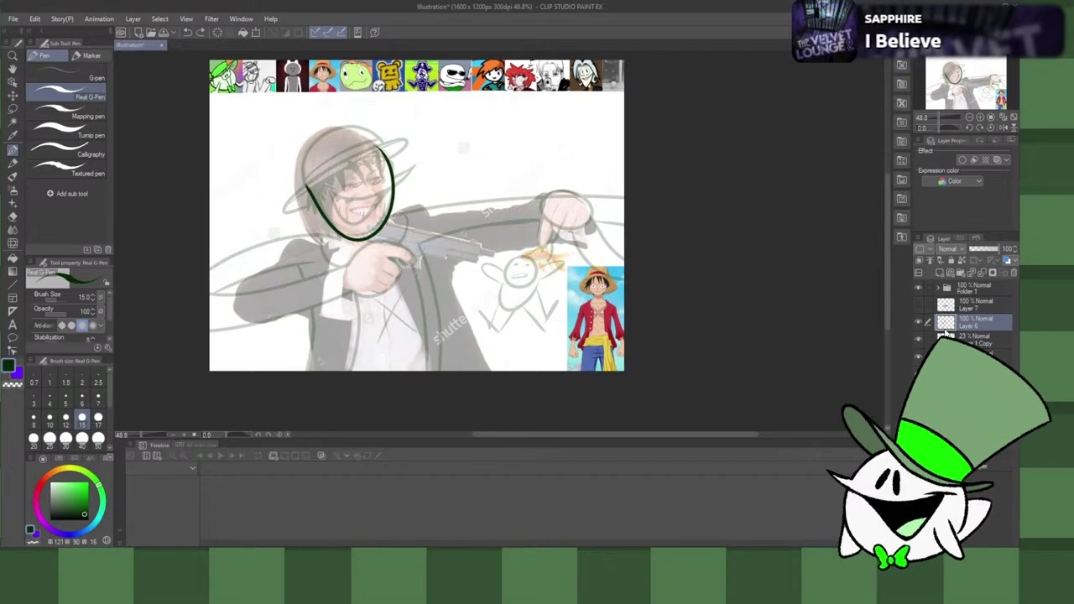
Step: Add a new layer above Layer 6 and ink the grin's upper curve from the temple out past the far cheek
{"action": "left_click", "coordinate": [939, 273]}
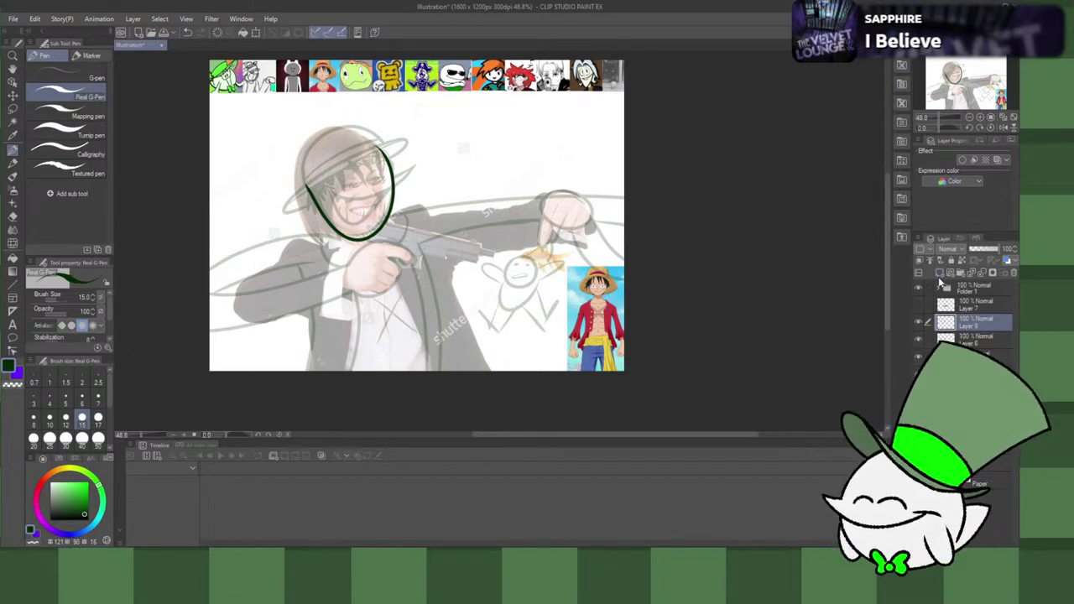
{"action": "left_click_drag", "start_coordinate": [317, 173], "coordinate": [432, 163]}
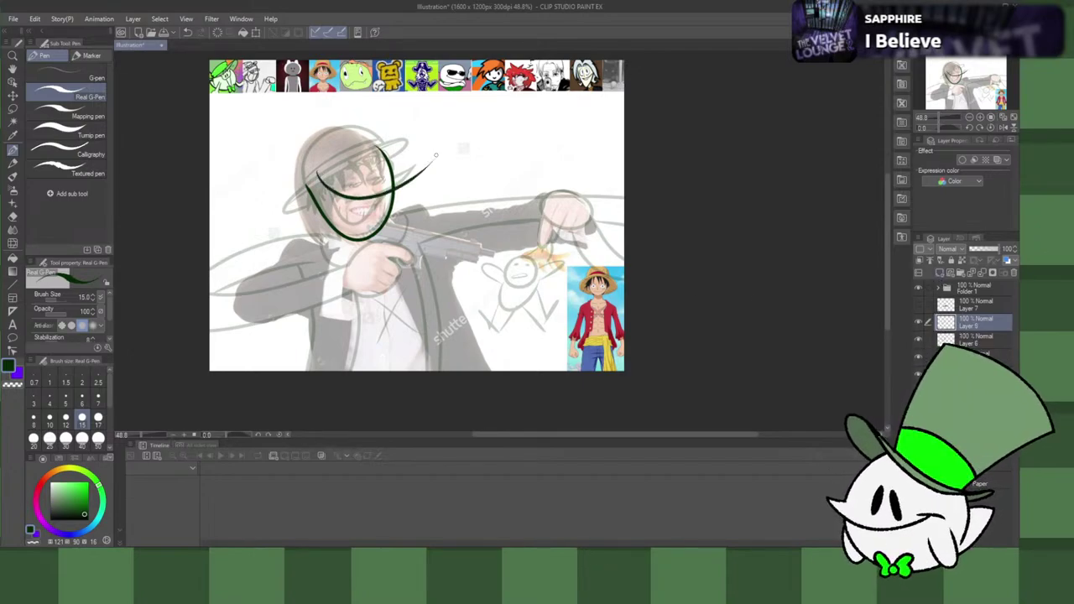
{"action": "key", "text": "ctrl+z"}
{"action": "left_click_drag", "start_coordinate": [318, 173], "coordinate": [421, 156]}
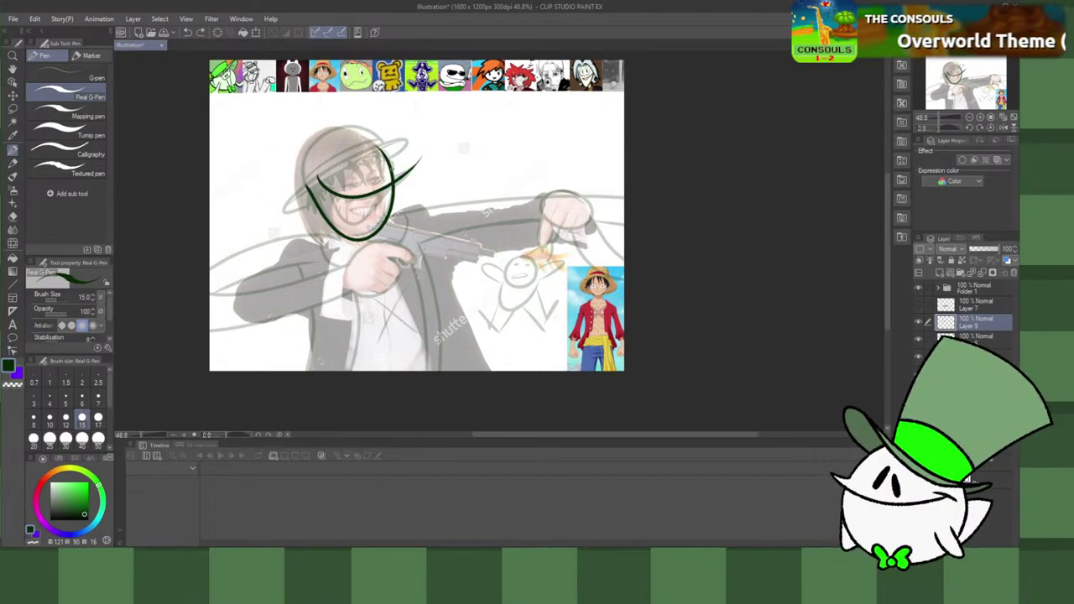
Step: Ink the return stroke that closes the grin's pointed tip beyond the far cheek, undoing the rejected tries
{"action": "left_click_drag", "start_coordinate": [421, 153], "coordinate": [396, 178]}
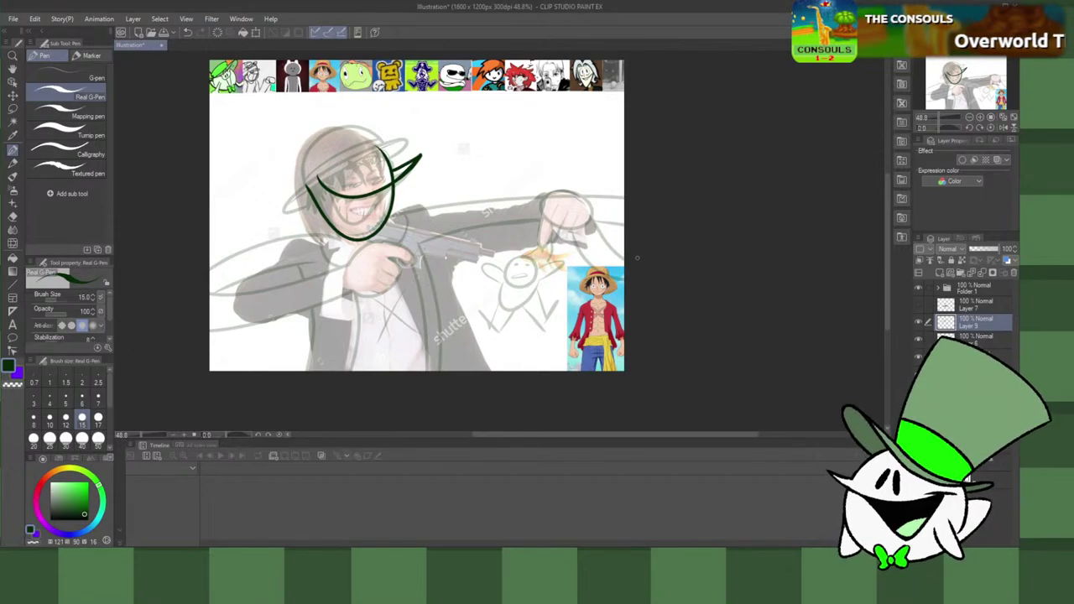
{"action": "key", "text": "ctrl+z"}
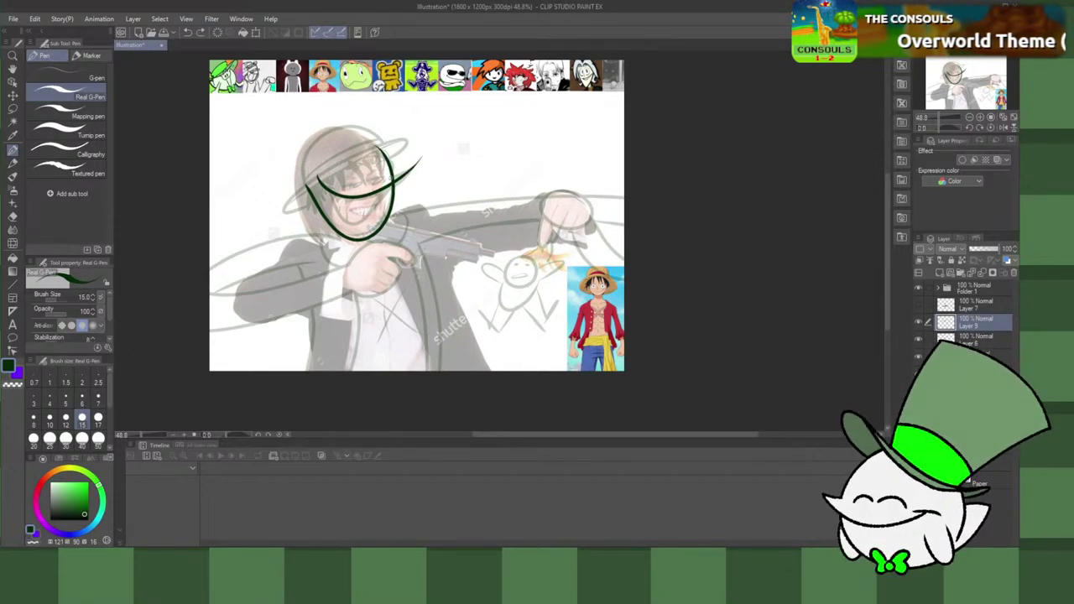
{"action": "key", "text": "ctrl+z"}
{"action": "left_click_drag", "start_coordinate": [419, 160], "coordinate": [414, 167]}
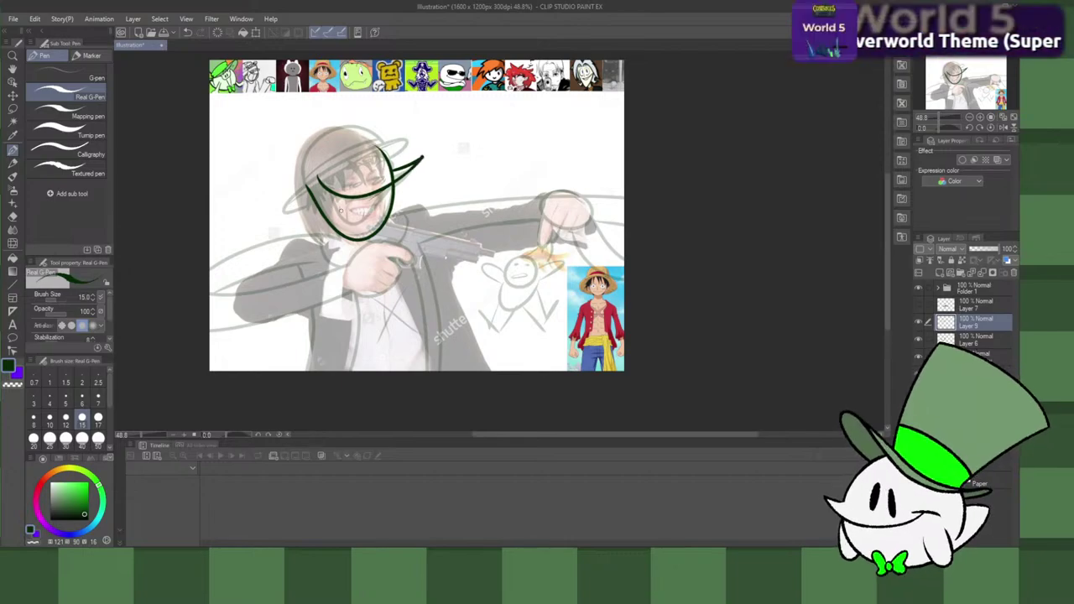
{"action": "key", "text": "ctrl+z"}
{"action": "key", "text": "ctrl+z"}
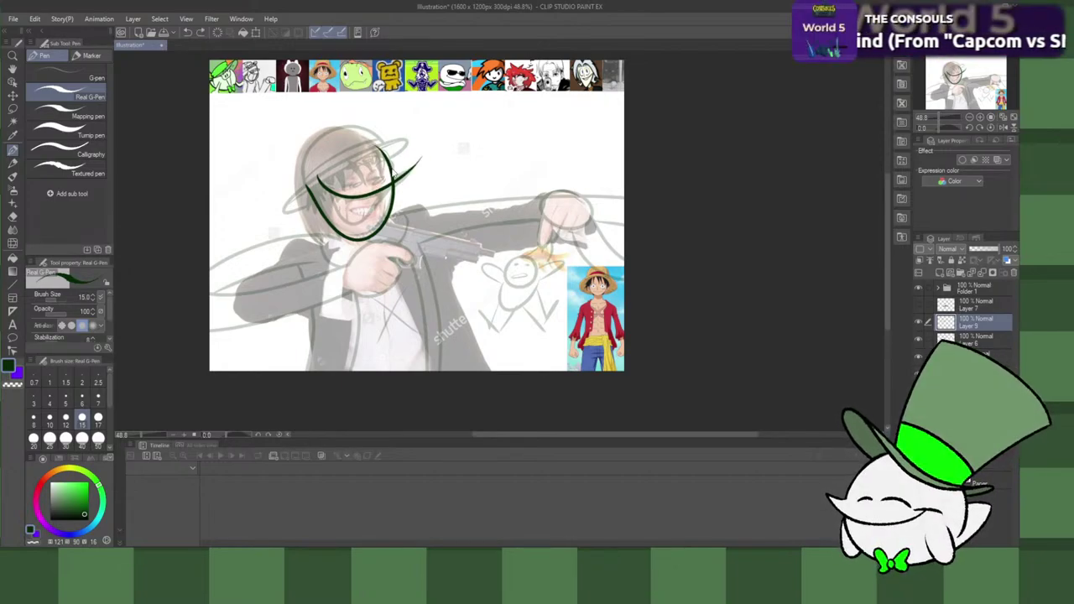
{"action": "key", "text": "ctrl+y"}
{"action": "key", "text": "ctrl+z"}
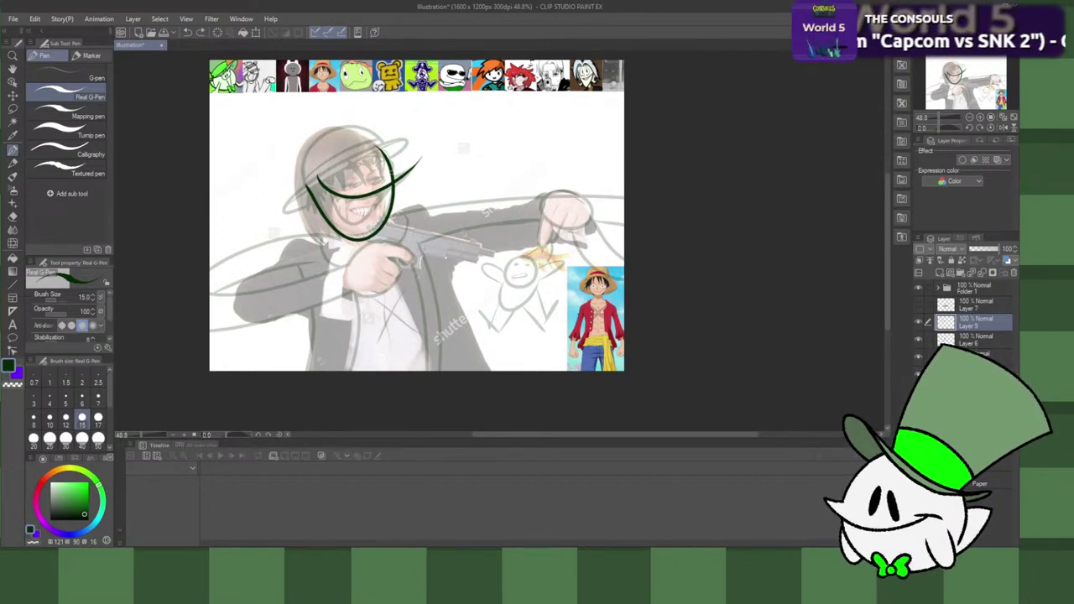
{"action": "left_click_drag", "start_coordinate": [422, 157], "coordinate": [398, 178]}
{"action": "key", "text": "ctrl+z"}
{"action": "key", "text": "ctrl+z"}
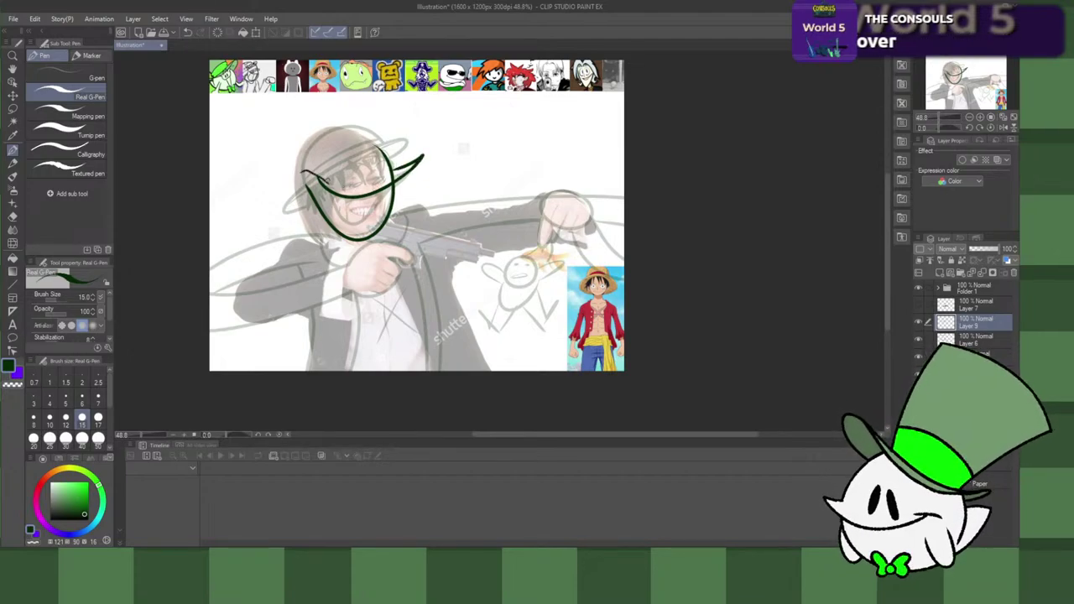
Step: Ink the grin's hooked temple-side corner and the open mouth tapering to the chin, with a dark wedge along the far cheek
{"action": "key", "text": "ctrl+z"}
{"action": "mouse_move", "coordinate": [329, 184]}
{"action": "left_mouse_down"}
{"action": "mouse_move", "coordinate": [304, 170]}
{"action": "mouse_move", "coordinate": [348, 227]}
{"action": "mouse_move", "coordinate": [371, 207]}
{"action": "mouse_move", "coordinate": [362, 227]}
{"action": "left_mouse_up"}
{"action": "key", "text": "ctrl+z"}
{"action": "key", "text": "ctrl+y"}
{"action": "key", "text": "ctrl+y"}
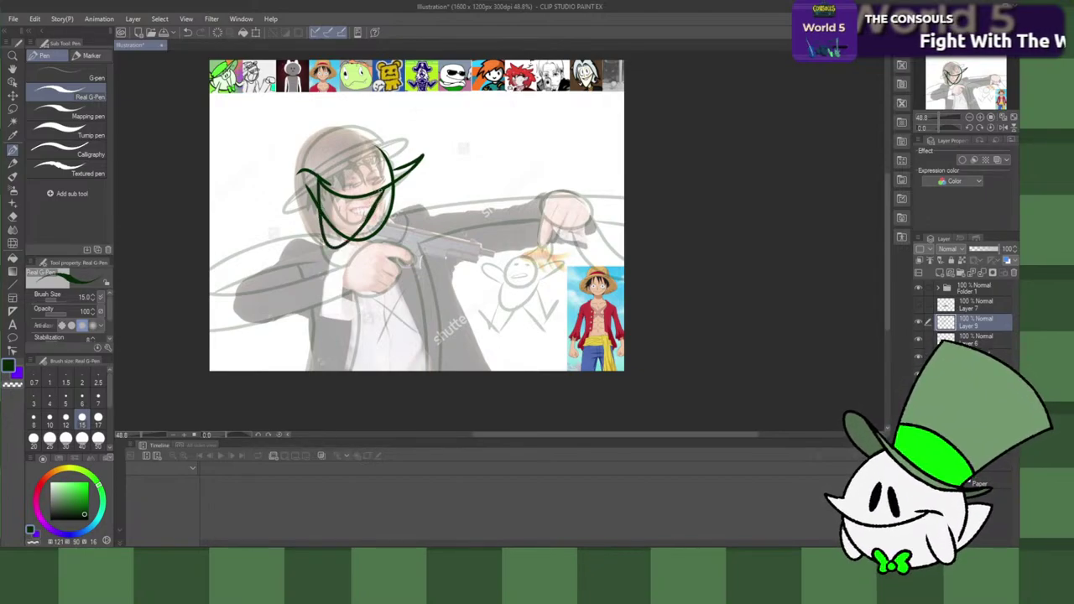
{"action": "left_click_drag", "start_coordinate": [381, 190], "coordinate": [359, 234]}
{"action": "key", "text": "ctrl+z"}
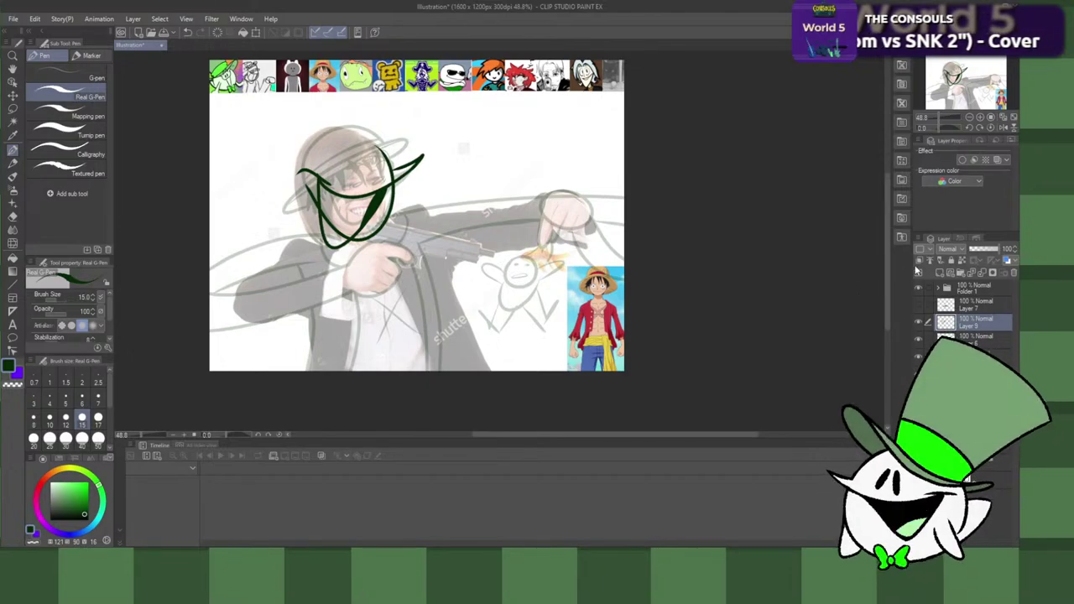
Step: Erase the piece of face outline crossing the open mouth on Layer 6 using the pen with transparent colour
{"action": "left_click", "coordinate": [978, 356]}
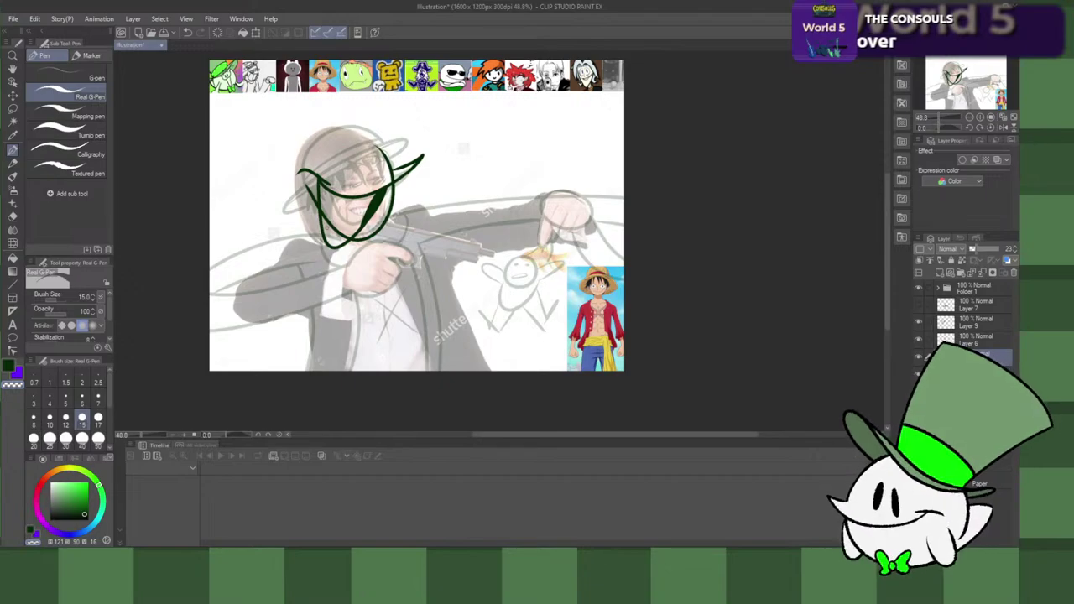
{"action": "left_click", "coordinate": [965, 322]}
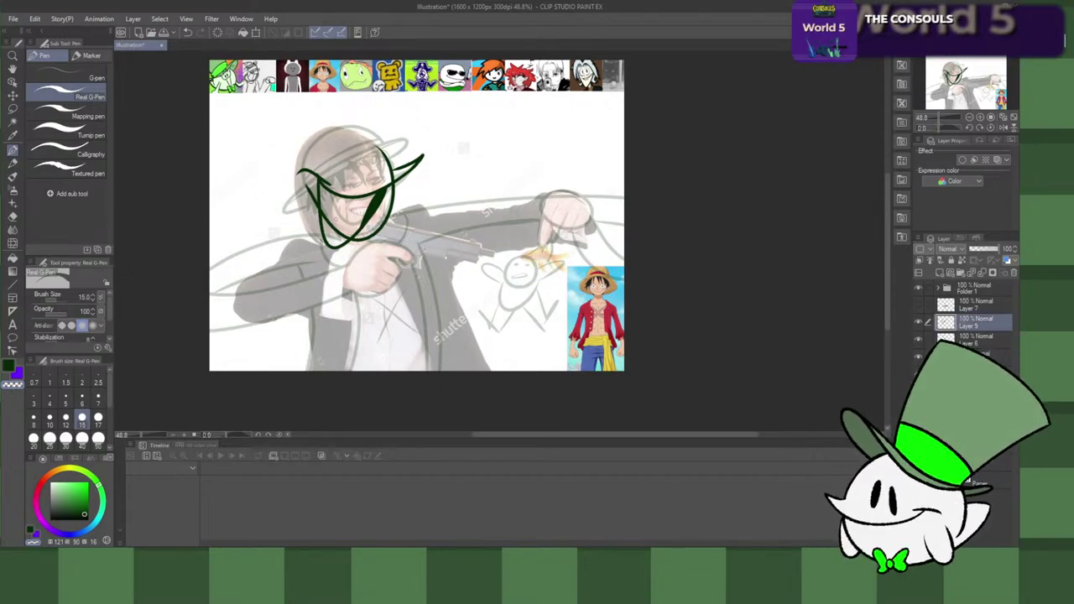
{"action": "left_click", "coordinate": [967, 306]}
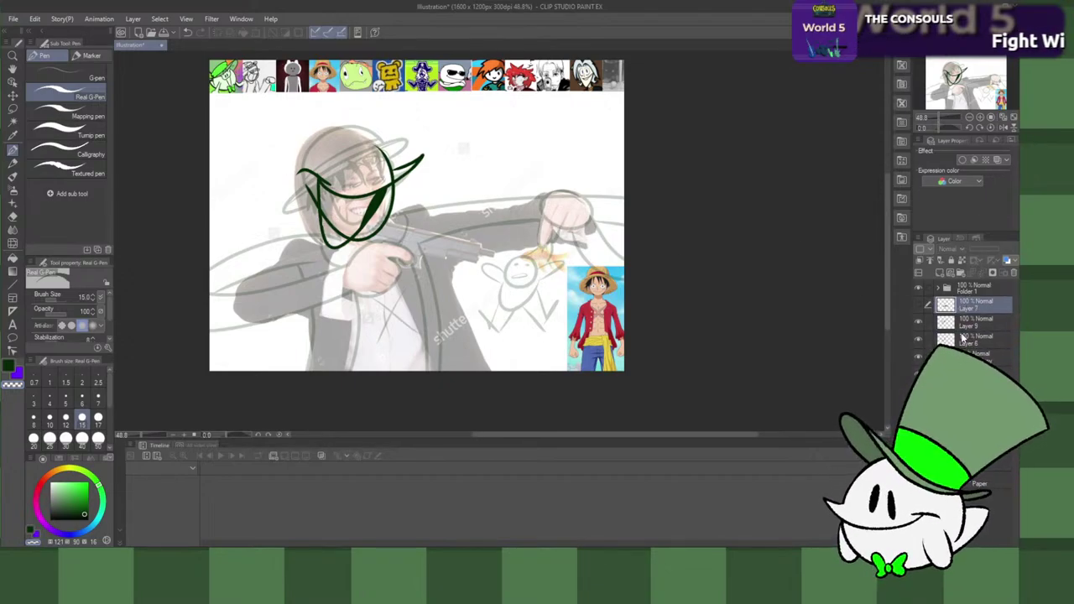
{"action": "left_click", "coordinate": [965, 339]}
{"action": "left_click", "coordinate": [918, 355]}
{"action": "left_click", "coordinate": [918, 356]}
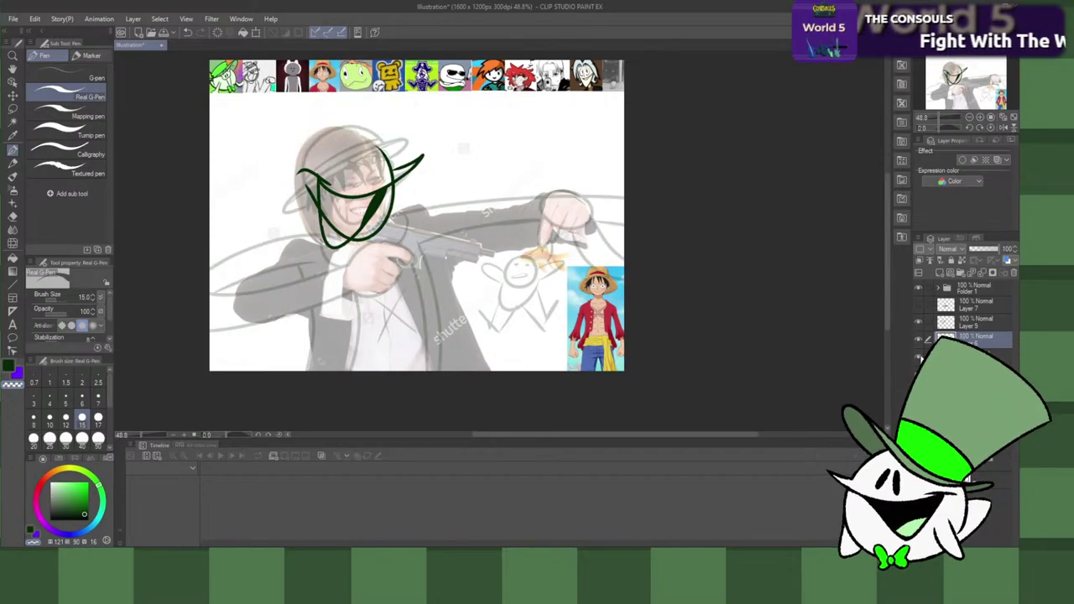
{"action": "left_click", "coordinate": [963, 326]}
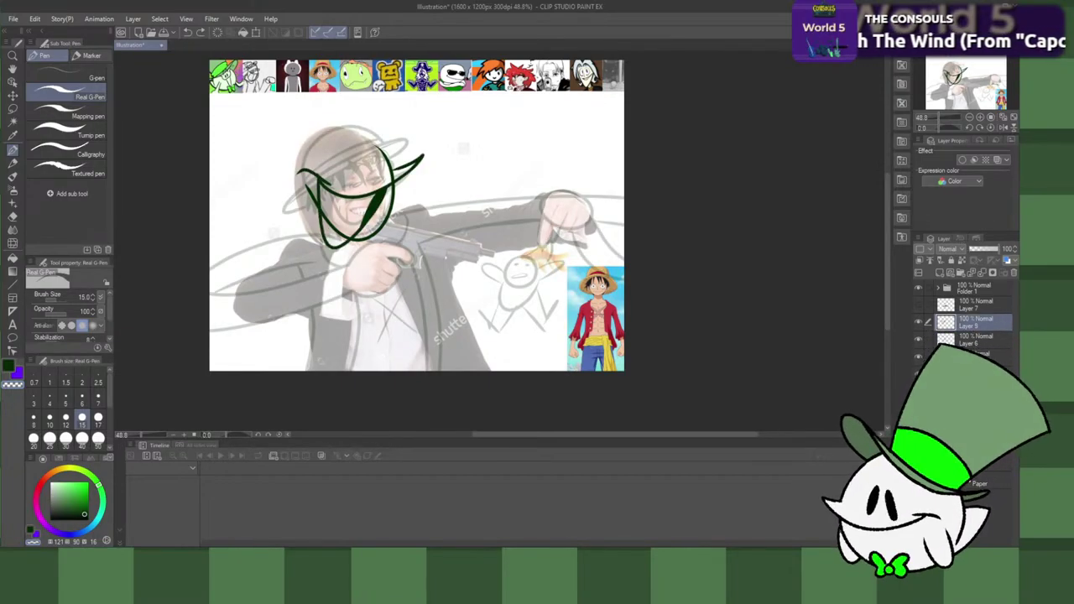
{"action": "left_click", "coordinate": [967, 343]}
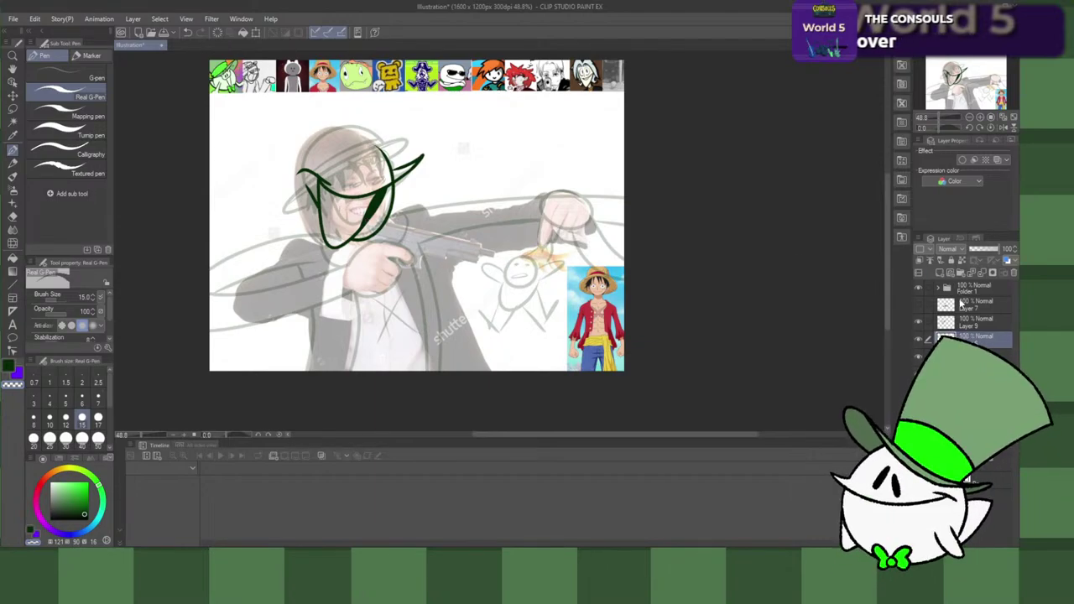
{"action": "left_click", "coordinate": [962, 323]}
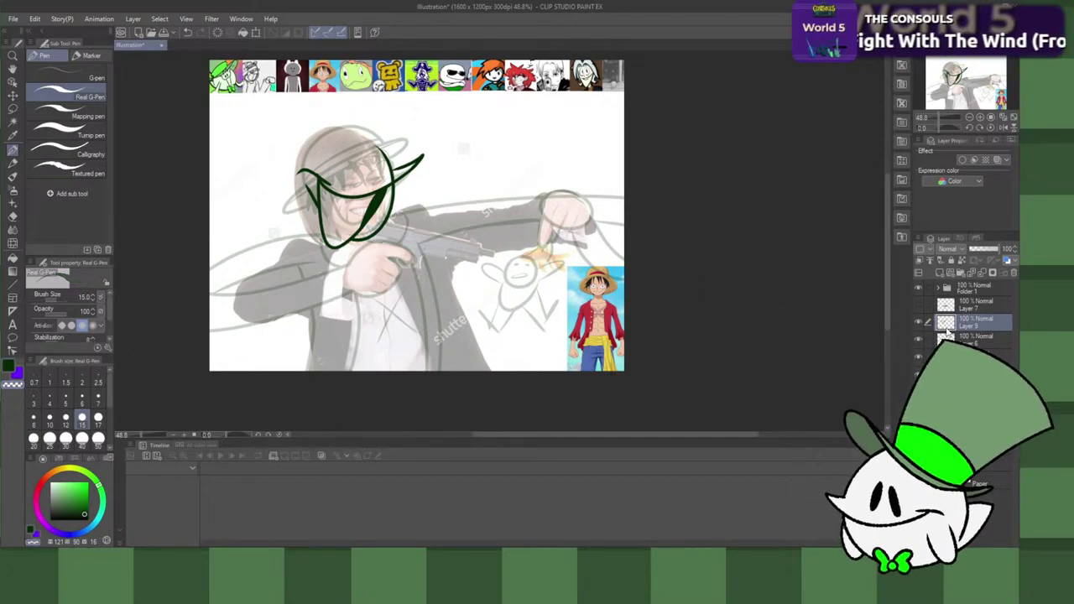
{"action": "left_click", "coordinate": [962, 339]}
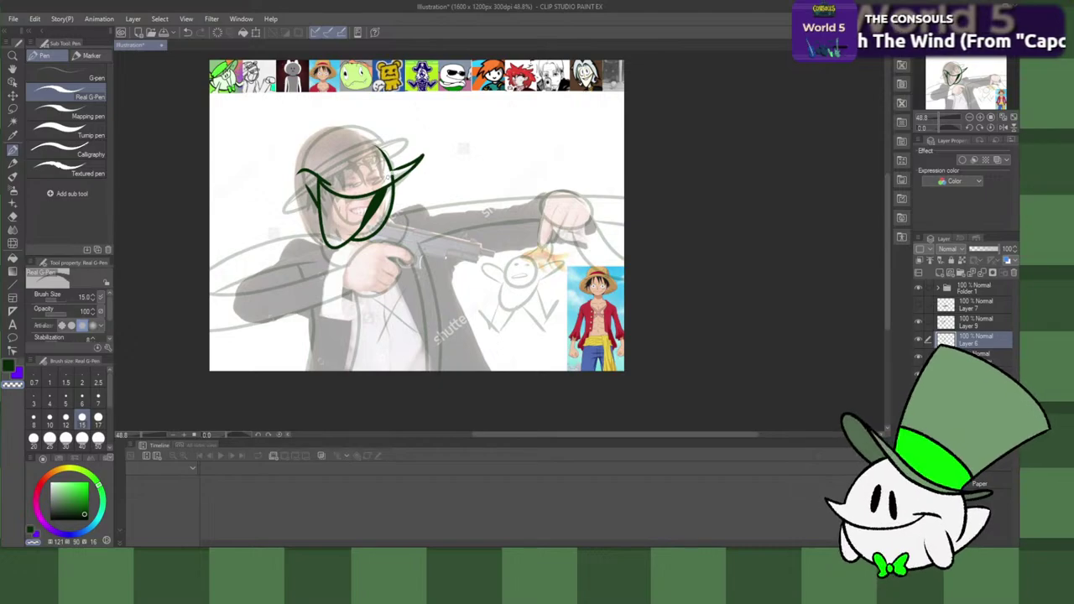
Step: Try touching up the grin's pointed tip on Layer 9, comparing versions with undo and redo and undoing the rejected changes
{"action": "key", "text": "c"}
{"action": "left_click", "coordinate": [971, 326]}
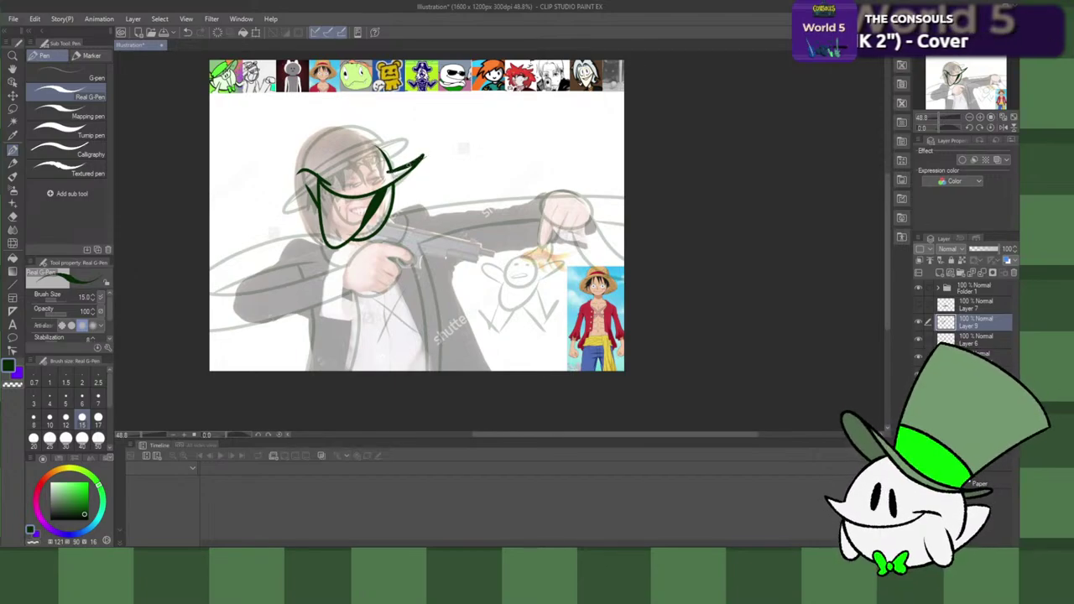
{"action": "key", "text": "ctrl+z"}
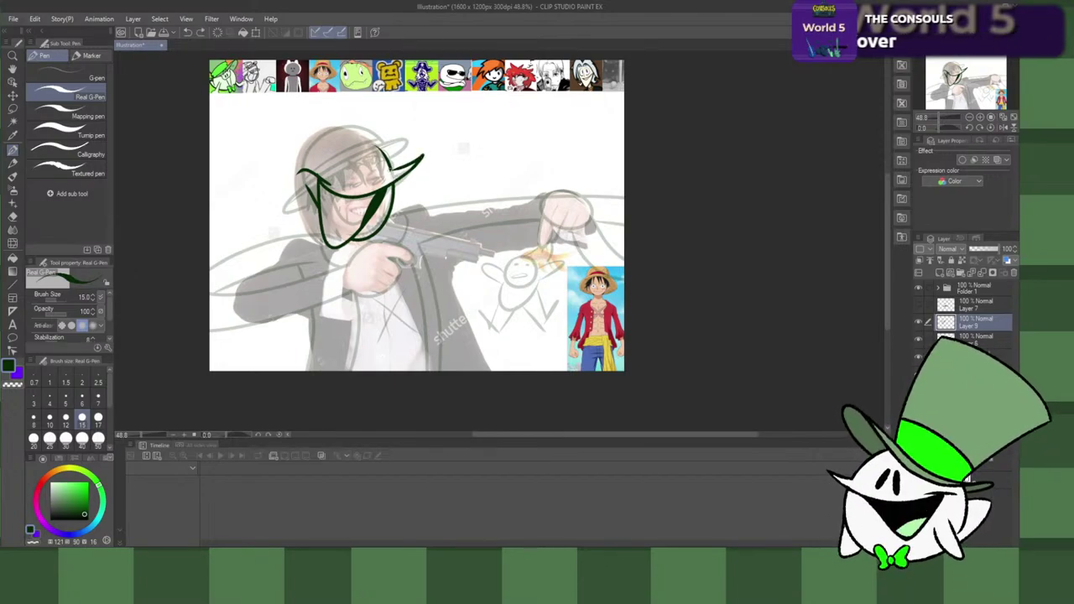
{"action": "key", "text": "ctrl+z"}
{"action": "key", "text": "ctrl+y"}
{"action": "key", "text": "ctrl+y"}
{"action": "key", "text": "ctrl+z"}
{"action": "key", "text": "ctrl+y"}
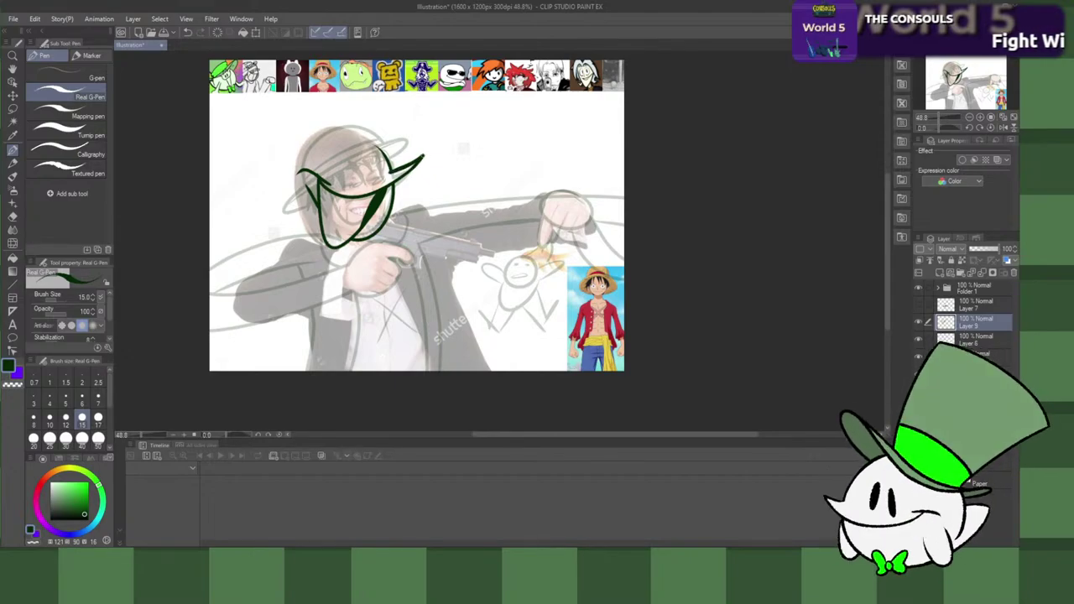
{"action": "key", "text": "ctrl+z"}
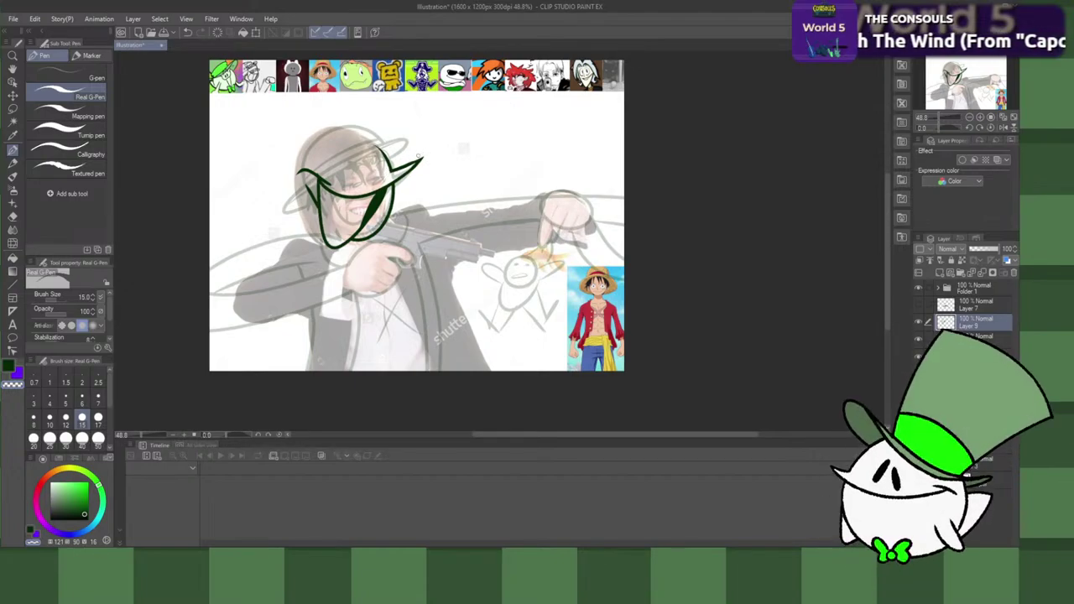
{"action": "key", "text": "ctrl+z"}
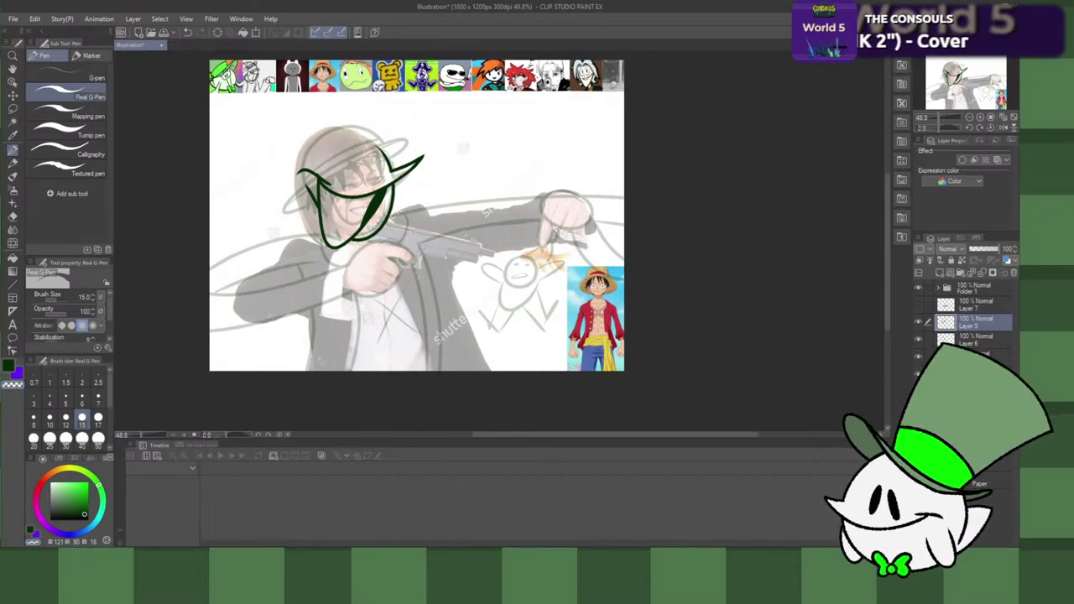
Step: Ink the hat brim on Layer 9 as a tilted loop across the forehead and past the temple, undoing rejected strokes
{"action": "key", "text": "c"}
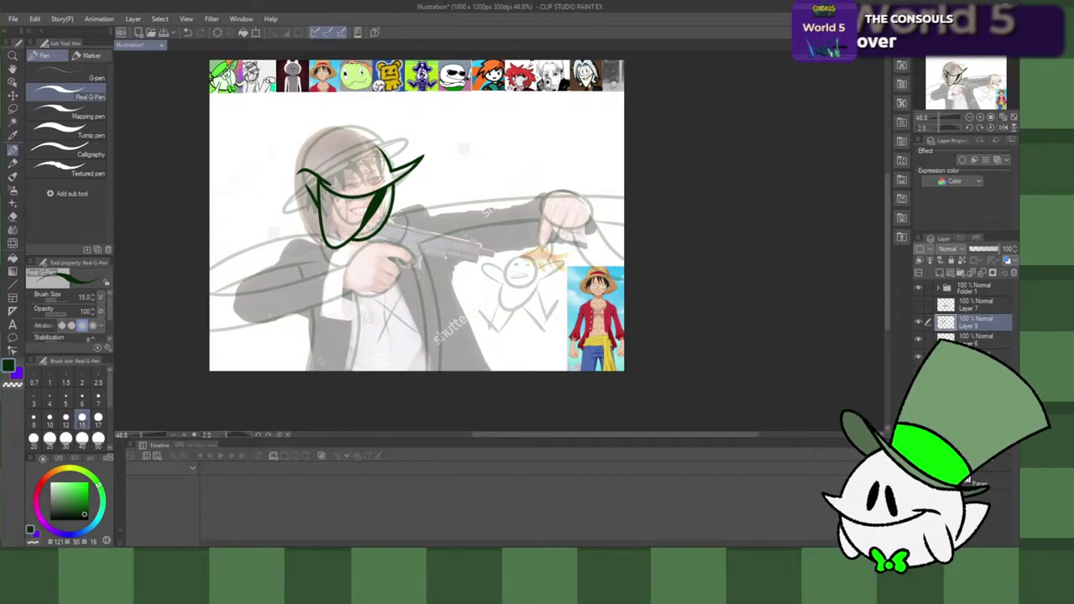
{"action": "left_click_drag", "start_coordinate": [358, 188], "coordinate": [383, 161]}
{"action": "key", "text": "ctrl+z"}
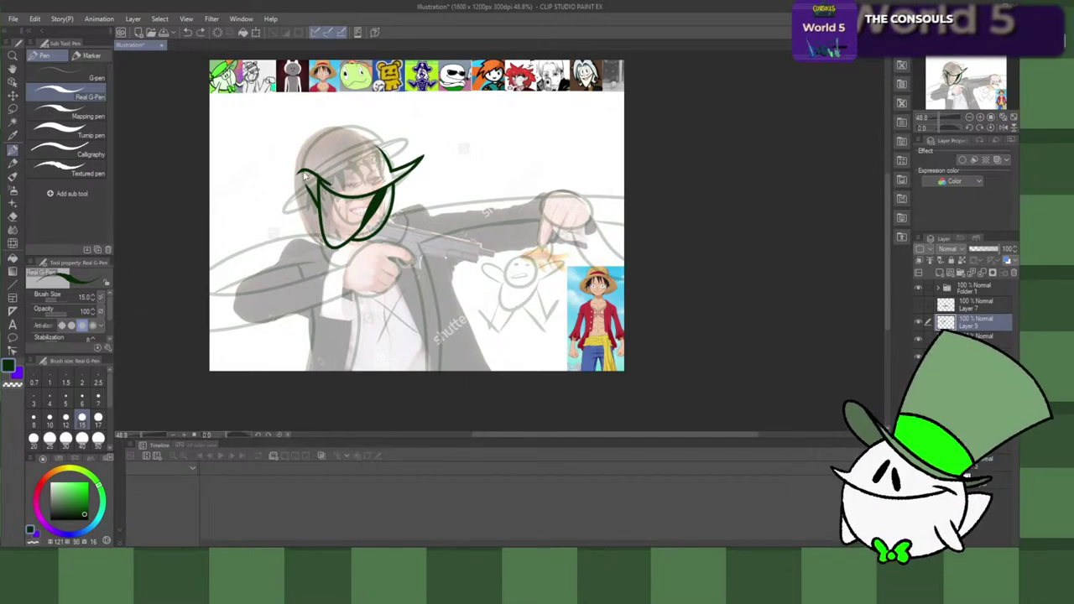
{"action": "mouse_move", "coordinate": [297, 194]}
{"action": "left_mouse_down"}
{"action": "mouse_move", "coordinate": [419, 137]}
{"action": "mouse_move", "coordinate": [422, 156]}
{"action": "mouse_move", "coordinate": [414, 126]}
{"action": "mouse_move", "coordinate": [267, 229]}
{"action": "left_mouse_up"}
{"action": "key", "text": "ctrl+z"}
{"action": "key", "text": "ctrl+z"}
{"action": "mouse_move", "coordinate": [404, 126]}
{"action": "left_mouse_down"}
{"action": "mouse_move", "coordinate": [393, 148]}
{"action": "mouse_move", "coordinate": [284, 217]}
{"action": "left_mouse_up"}
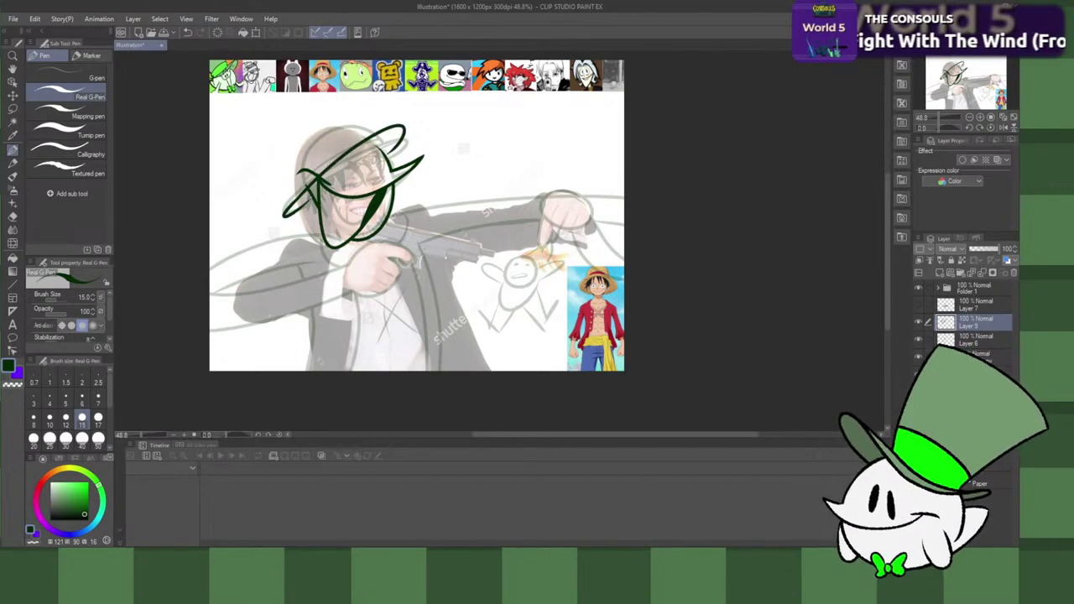
{"action": "key", "text": "ctrl+z"}
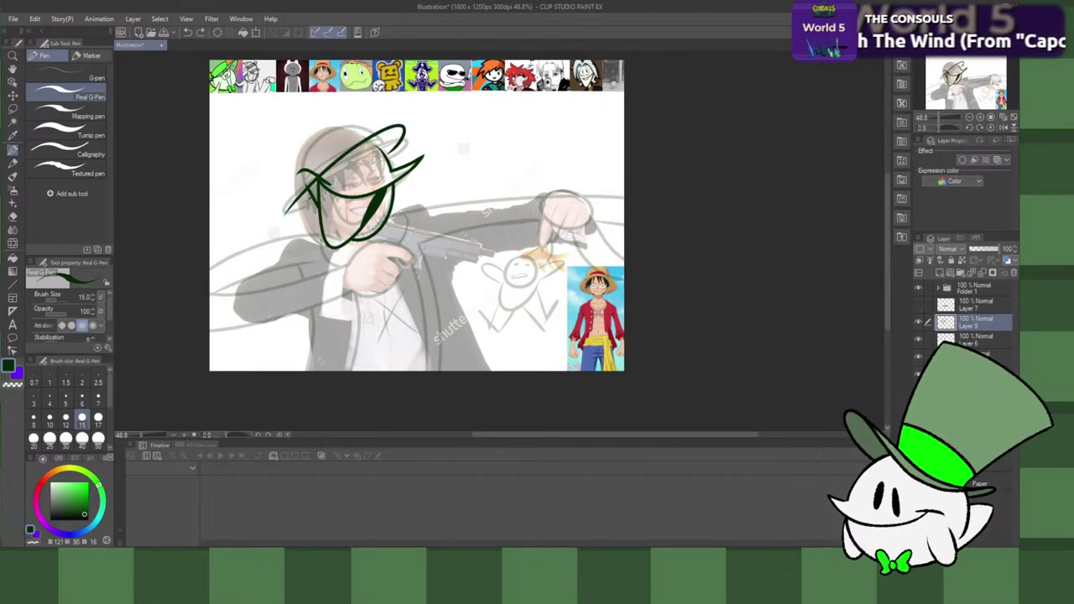
{"action": "left_click_drag", "start_coordinate": [312, 186], "coordinate": [284, 216]}
{"action": "key", "text": "ctrl+z"}
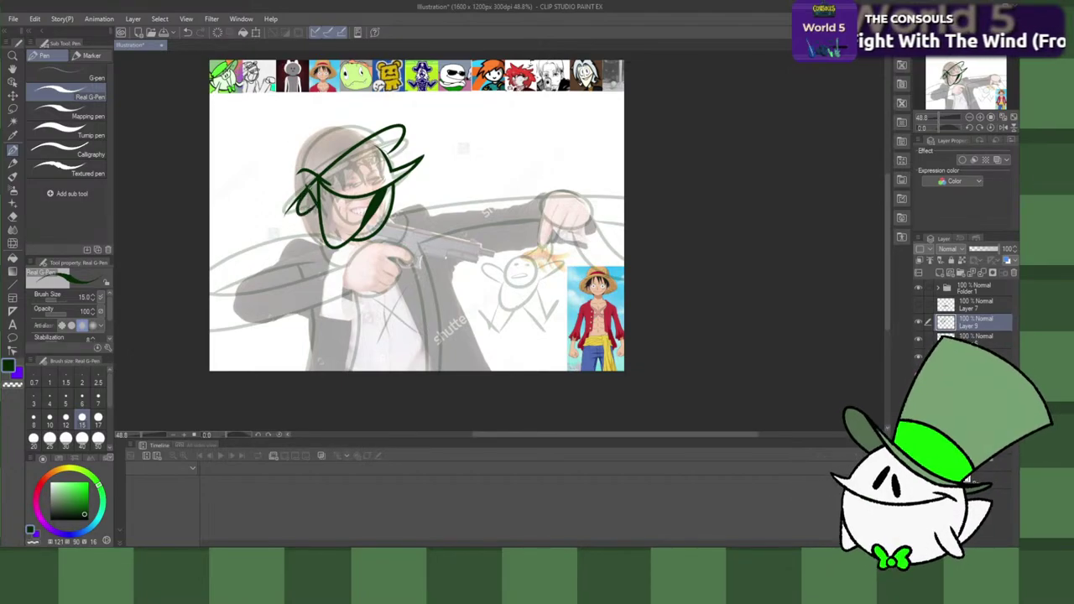
{"action": "left_click_drag", "start_coordinate": [288, 218], "coordinate": [303, 204]}
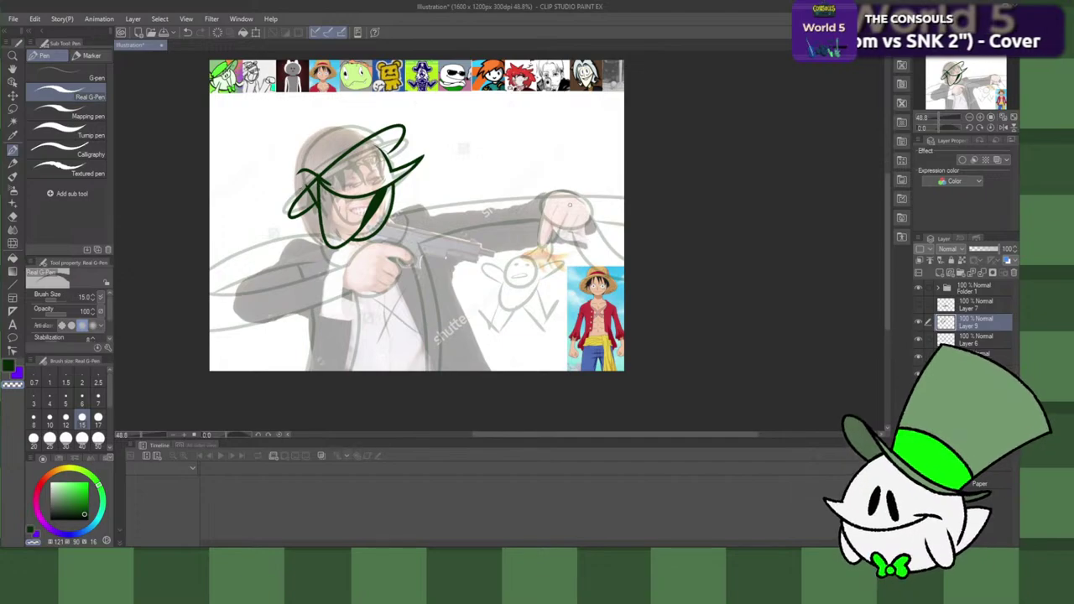
Step: Toggle Layer 9's visibility to check which layer holds the hat brim, and undo the brim strokes
{"action": "left_click", "coordinate": [974, 339]}
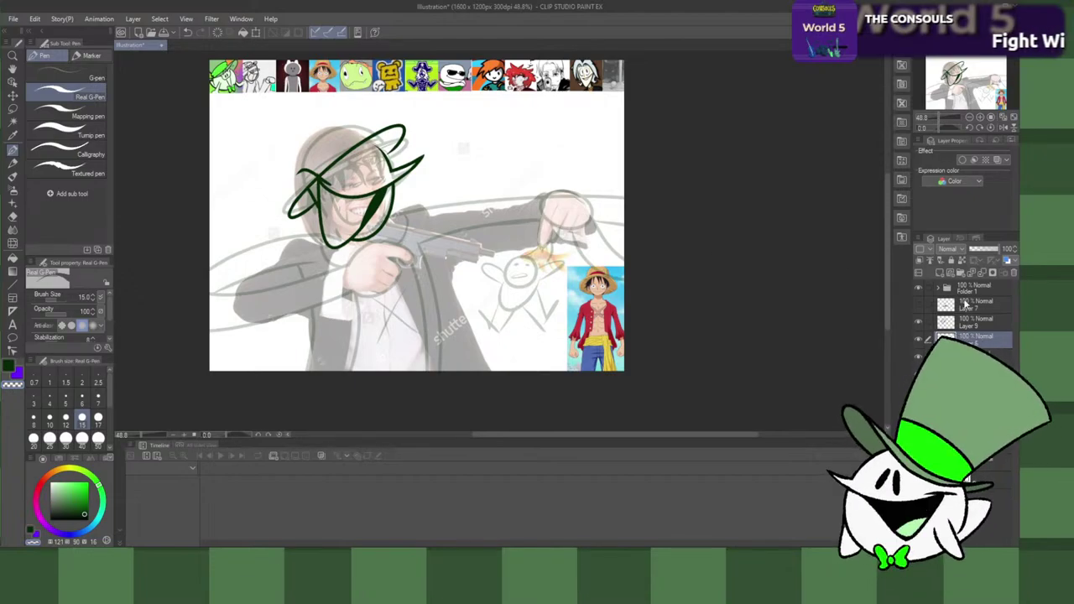
{"action": "left_click", "coordinate": [965, 321]}
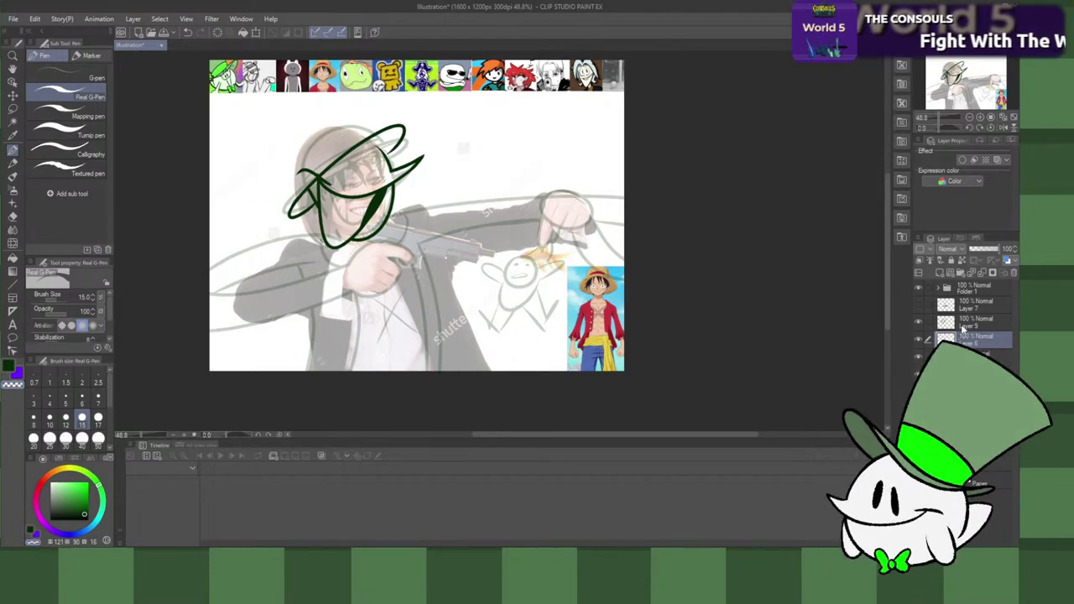
{"action": "left_click", "coordinate": [919, 322]}
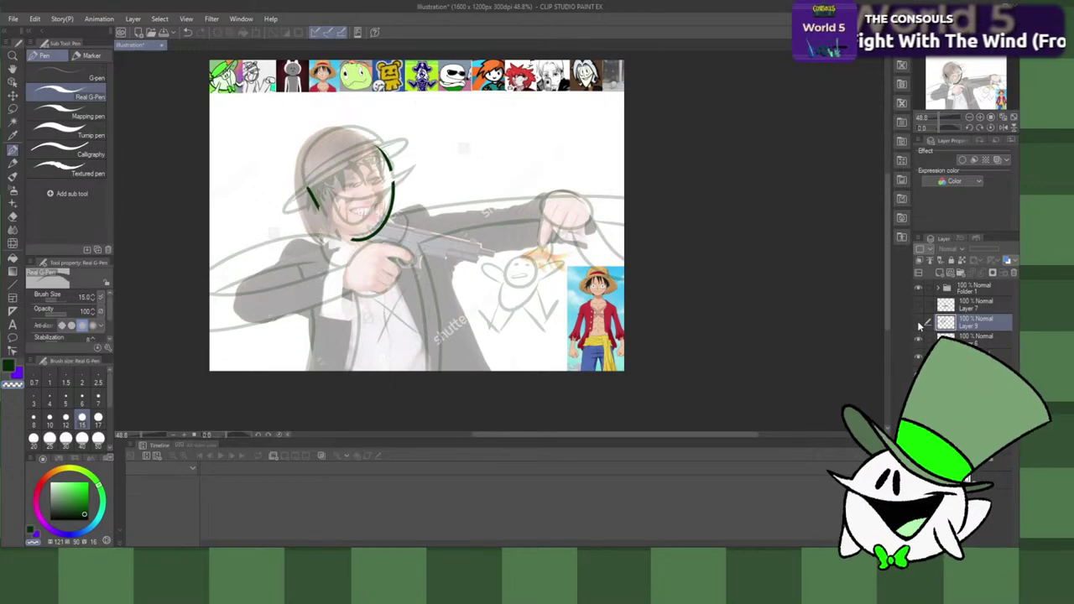
{"action": "left_click", "coordinate": [920, 324]}
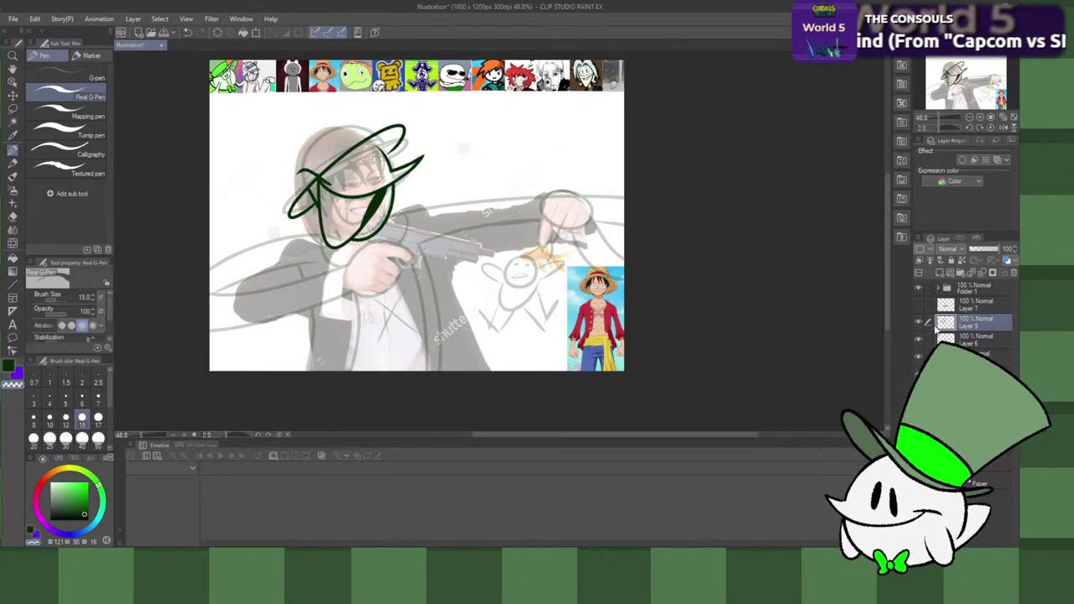
{"action": "key", "text": "ctrl+z"}
{"action": "key", "text": "ctrl+z"}
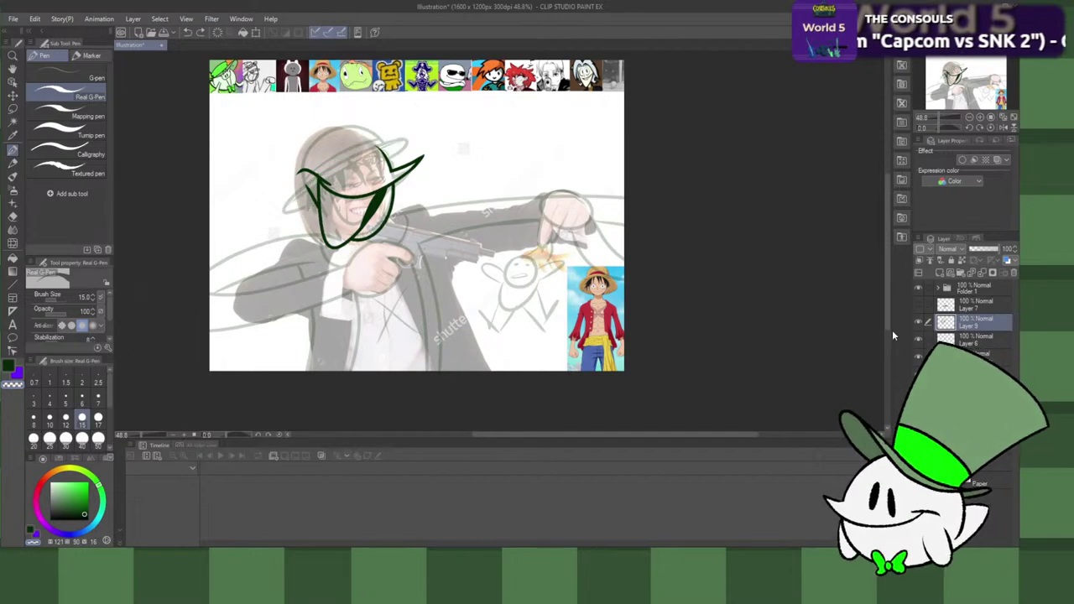
Step: Ink the hat brim on Layer 6 as a narrow tilted loop from beyond the temple to the far side, undoing rejected tries
{"action": "left_click", "coordinate": [969, 340]}
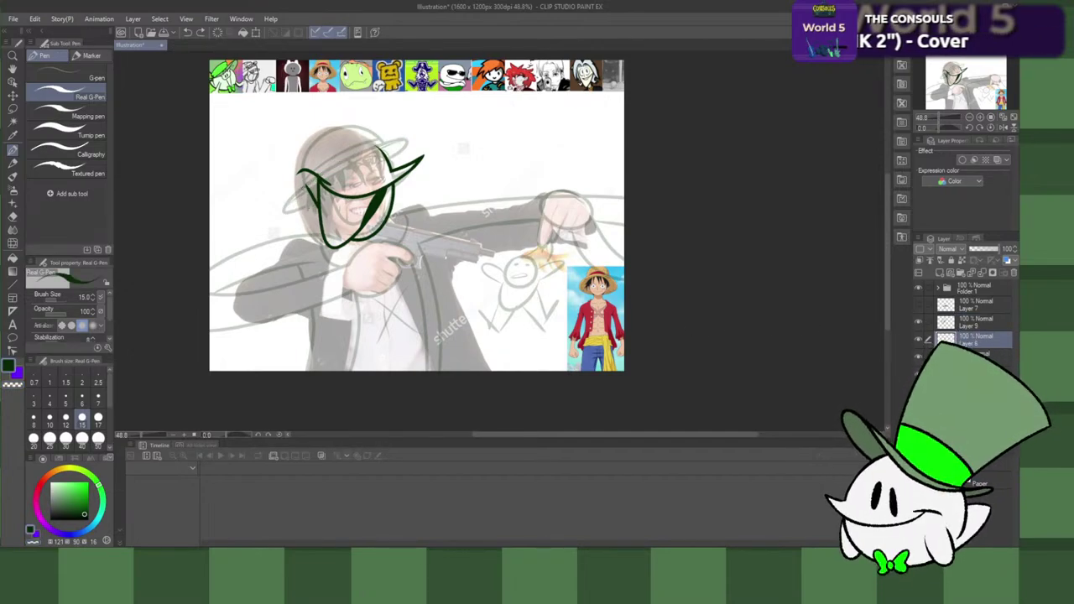
{"action": "mouse_move", "coordinate": [315, 200]}
{"action": "left_mouse_down"}
{"action": "mouse_move", "coordinate": [282, 210]}
{"action": "mouse_move", "coordinate": [408, 149]}
{"action": "mouse_move", "coordinate": [363, 151]}
{"action": "left_mouse_up"}
{"action": "key", "text": "ctrl+z"}
{"action": "key", "text": "ctrl+z"}
{"action": "key", "text": "ctrl+z"}
{"action": "key", "text": "ctrl+z"}
{"action": "key", "text": "ctrl+z"}
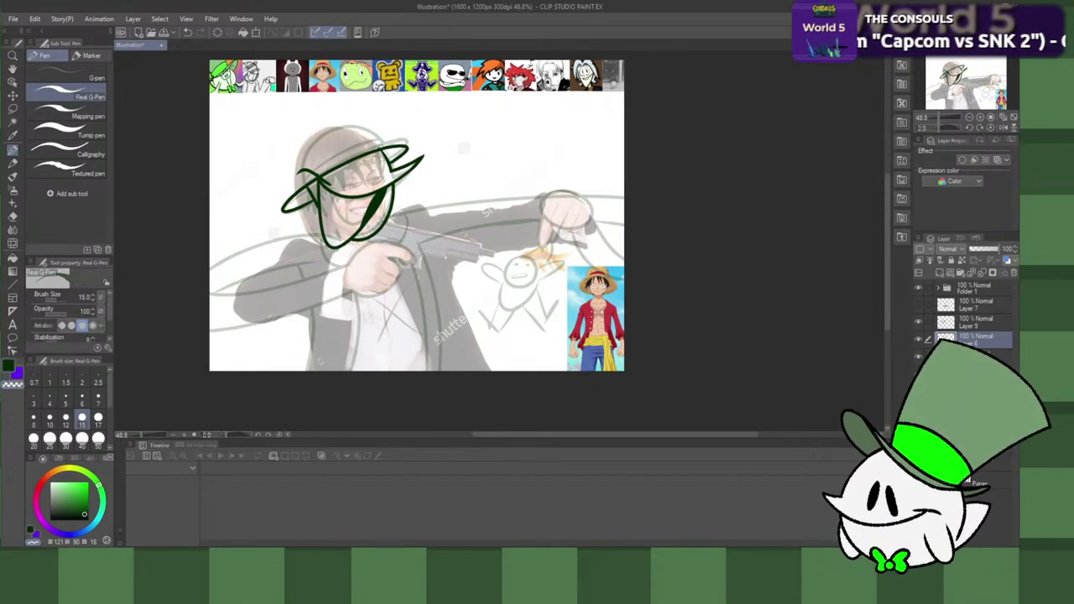
Step: Try inking the hat's rounded crown above the brim on Layer 6, undoing each rejected stroke
{"action": "key", "text": "c"}
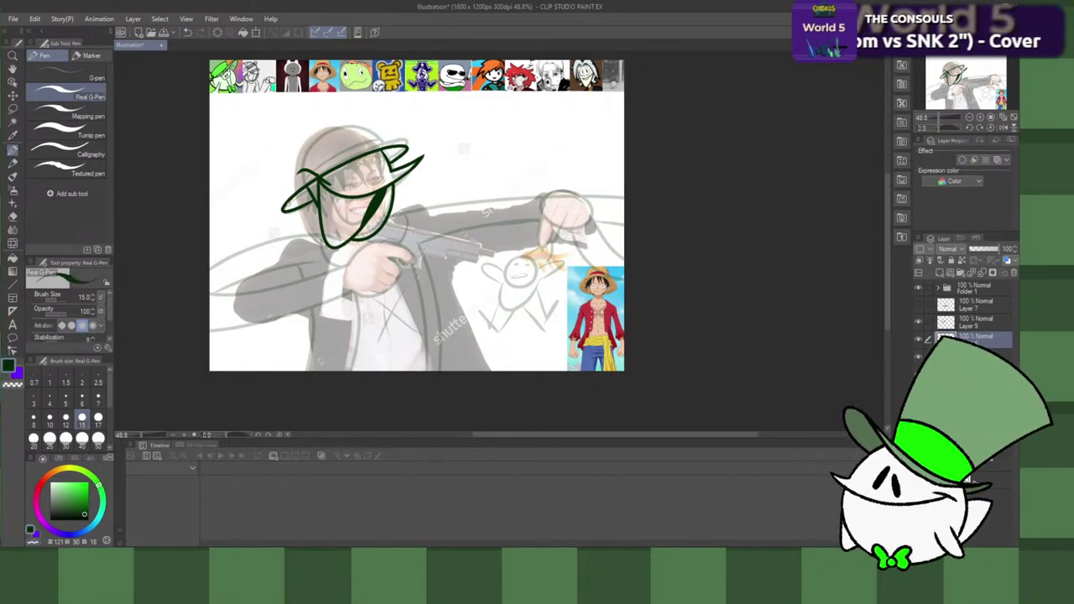
{"action": "key", "text": "ctrl+z"}
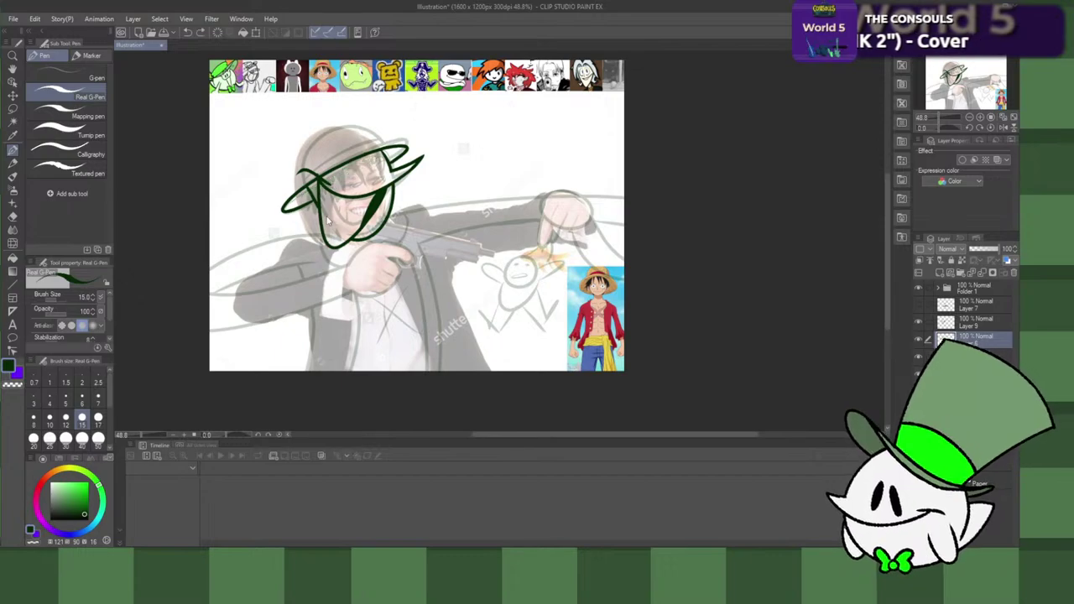
{"action": "mouse_move", "coordinate": [292, 196]}
{"action": "left_mouse_down"}
{"action": "mouse_move", "coordinate": [294, 161]}
{"action": "mouse_move", "coordinate": [409, 156]}
{"action": "mouse_move", "coordinate": [277, 197]}
{"action": "mouse_move", "coordinate": [384, 131]}
{"action": "left_mouse_up"}
{"action": "key", "text": "ctrl+z"}
{"action": "key", "text": "ctrl+z"}
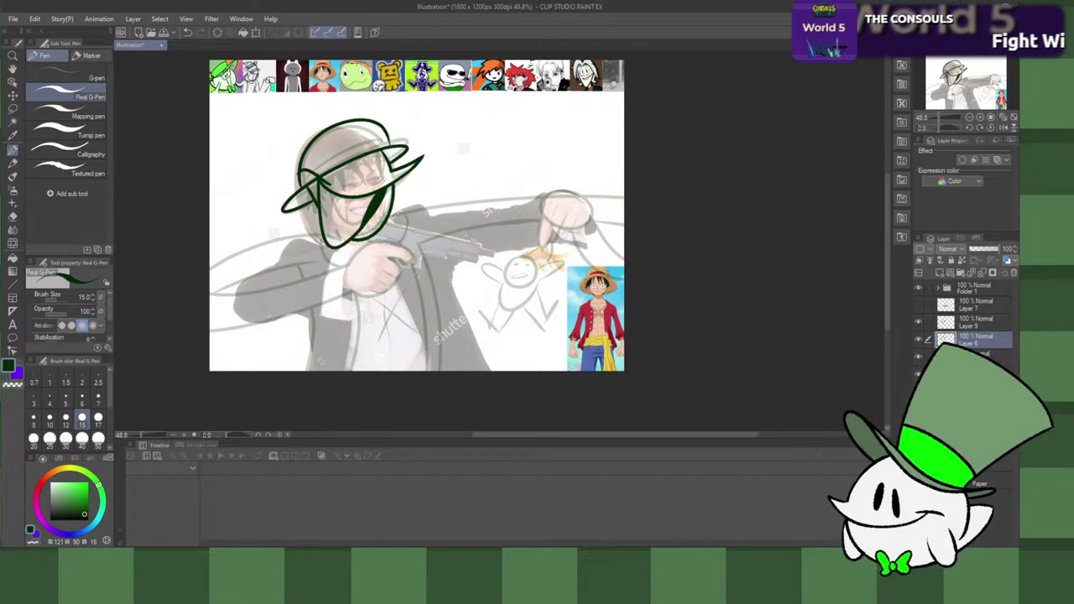
{"action": "key", "text": "ctrl+z"}
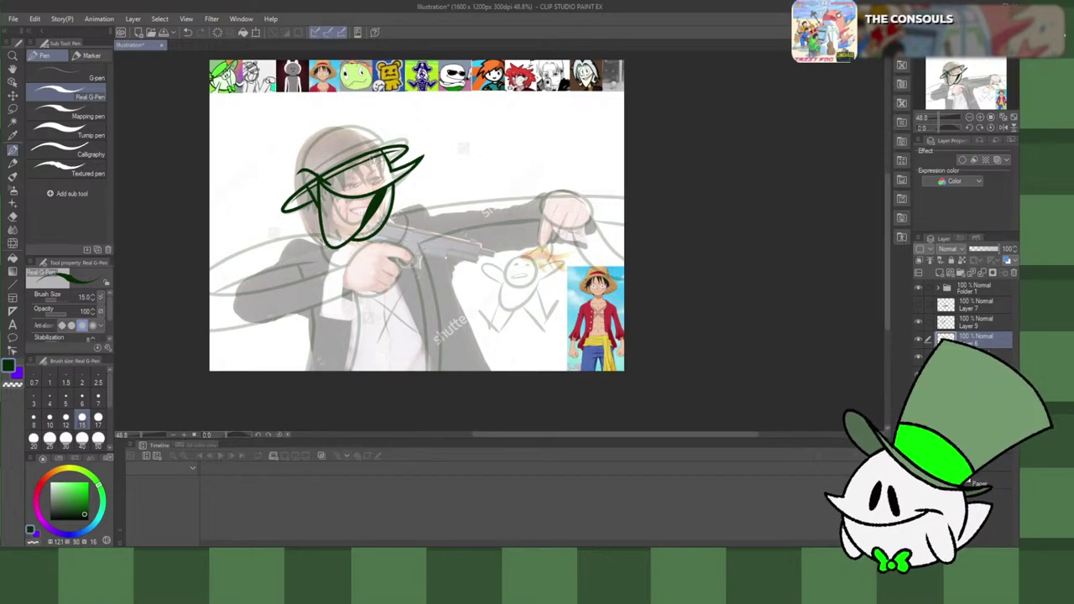
{"action": "scroll", "coordinate": [333, 176], "scroll_direction": "up", "scroll_amount": 5}
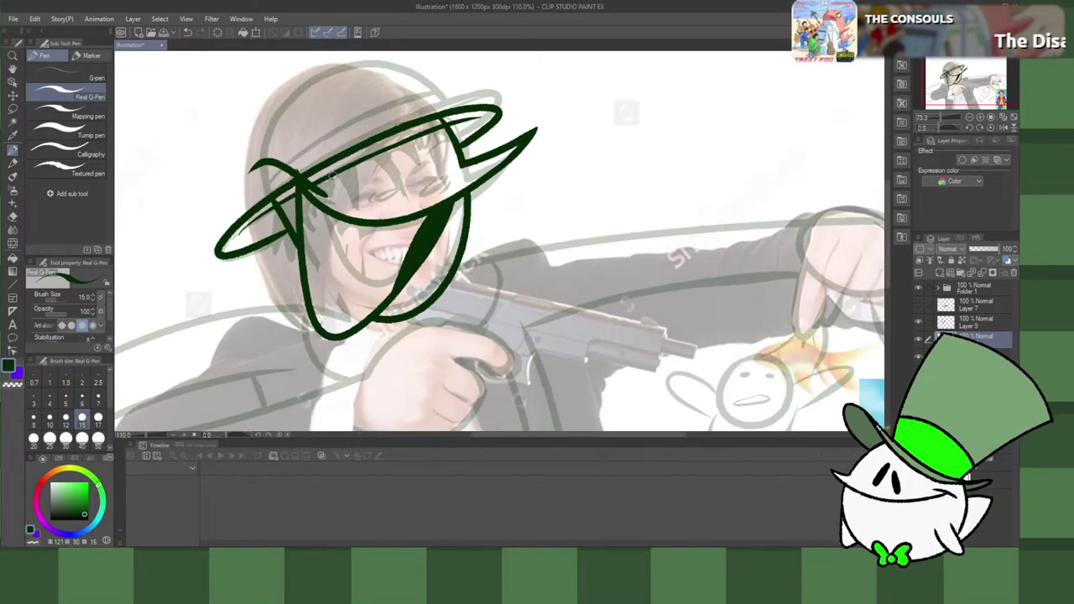
{"action": "key", "text": "c"}
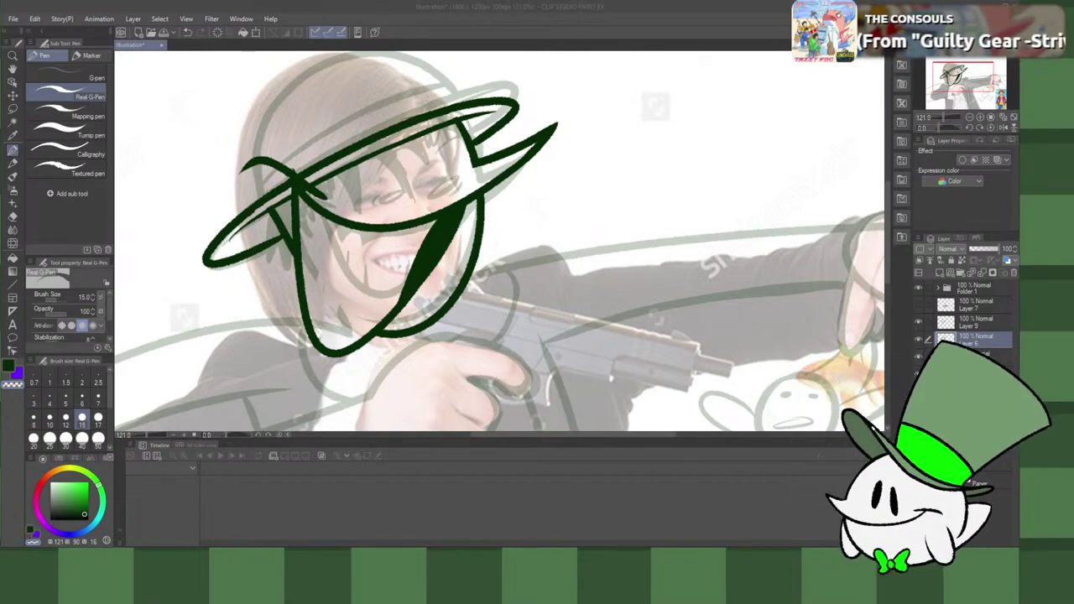
{"action": "left_click", "coordinate": [631, 104]}
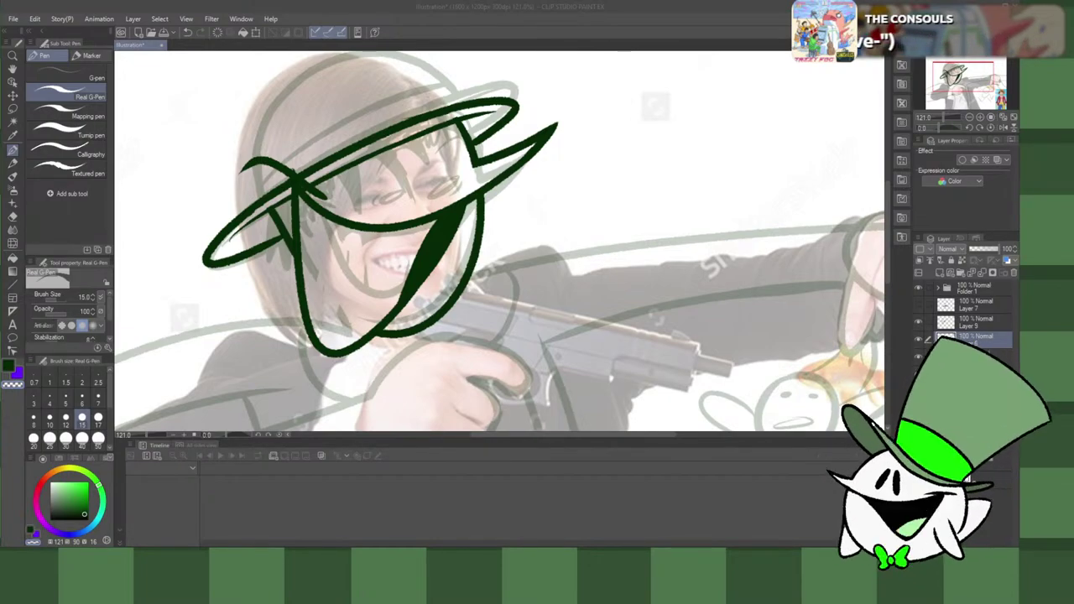
{"action": "key", "text": "alt+Tab"}
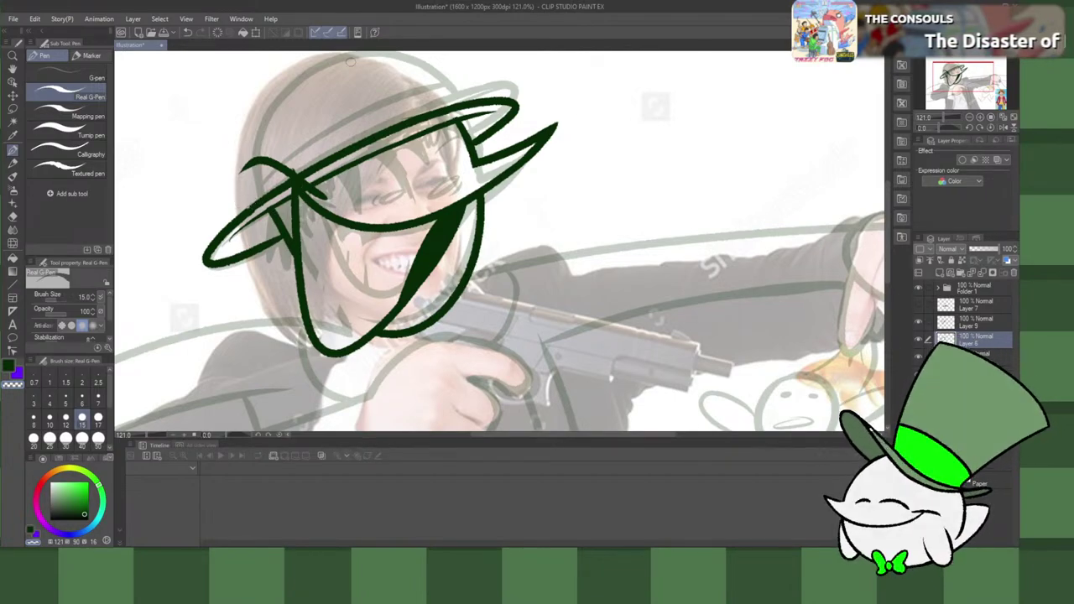
Step: Ink the hat's rounded crown as a tall dome over the brim, redoing the arc until it sits right
{"action": "scroll", "coordinate": [522, 143], "scroll_direction": "up", "scroll_amount": 2}
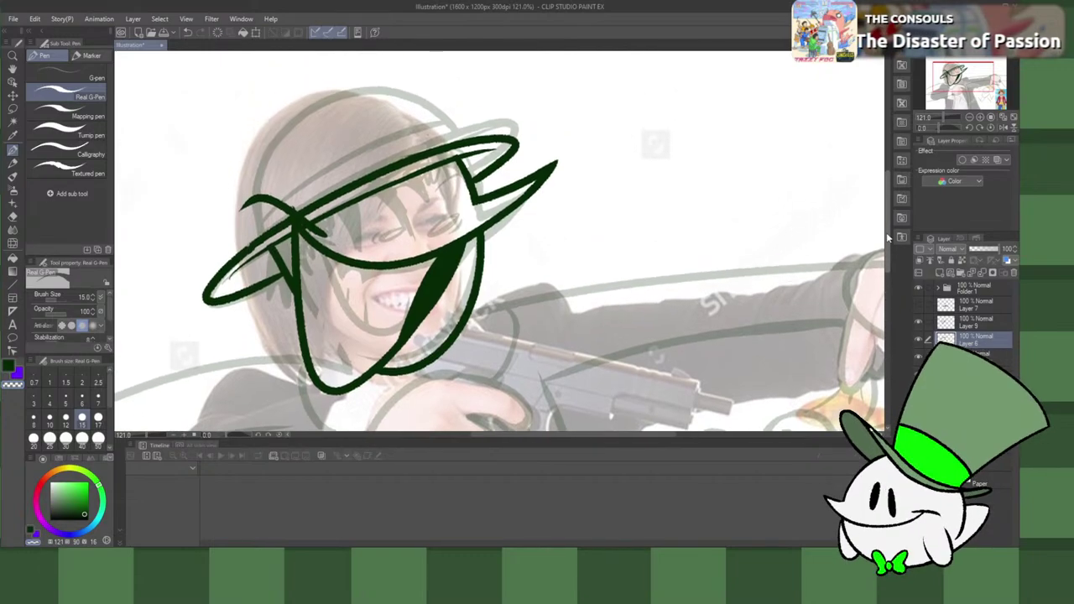
{"action": "mouse_move", "coordinate": [467, 154]}
{"action": "left_mouse_down"}
{"action": "mouse_move", "coordinate": [220, 225]}
{"action": "mouse_move", "coordinate": [225, 239]}
{"action": "mouse_move", "coordinate": [230, 223]}
{"action": "mouse_move", "coordinate": [466, 149]}
{"action": "mouse_move", "coordinate": [231, 250]}
{"action": "mouse_move", "coordinate": [408, 108]}
{"action": "mouse_move", "coordinate": [448, 154]}
{"action": "mouse_move", "coordinate": [370, 92]}
{"action": "mouse_move", "coordinate": [239, 256]}
{"action": "mouse_move", "coordinate": [363, 66]}
{"action": "mouse_move", "coordinate": [483, 168]}
{"action": "mouse_move", "coordinate": [444, 114]}
{"action": "mouse_move", "coordinate": [261, 238]}
{"action": "mouse_move", "coordinate": [241, 190]}
{"action": "mouse_move", "coordinate": [502, 142]}
{"action": "mouse_move", "coordinate": [239, 189]}
{"action": "mouse_move", "coordinate": [255, 252]}
{"action": "mouse_move", "coordinate": [243, 215]}
{"action": "left_mouse_up"}
{"action": "key", "text": "ctrl+z"}
{"action": "key", "text": "ctrl+z"}
{"action": "key", "text": "ctrl+z"}
{"action": "key", "text": "ctrl+z"}
{"action": "key", "text": "ctrl+z"}
{"action": "key", "text": "ctrl+z"}
{"action": "key", "text": "ctrl+z"}
{"action": "key", "text": "ctrl+z"}
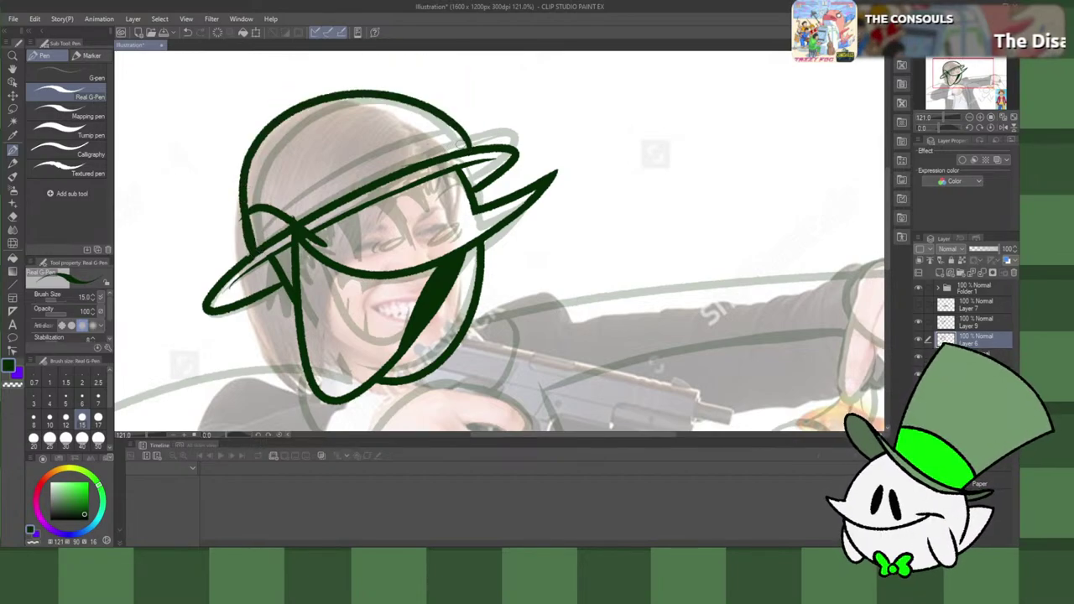
{"action": "key", "text": "ctrl+z"}
{"action": "mouse_move", "coordinate": [466, 152]}
{"action": "left_mouse_down"}
{"action": "mouse_move", "coordinate": [449, 121]}
{"action": "mouse_move", "coordinate": [212, 152]}
{"action": "mouse_move", "coordinate": [259, 267]}
{"action": "mouse_move", "coordinate": [263, 145]}
{"action": "mouse_move", "coordinate": [471, 151]}
{"action": "left_mouse_up"}
{"action": "key", "text": "ctrl+z"}
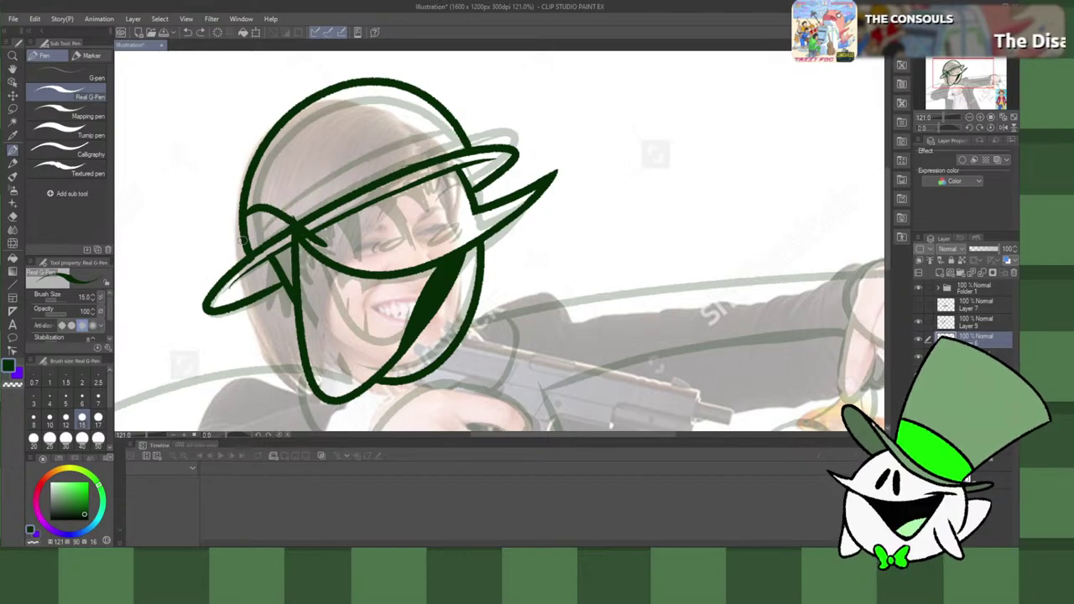
Step: Draw the curved hat band line across the crown, running parallel to the brim
{"action": "mouse_move", "coordinate": [245, 234]}
{"action": "left_mouse_down"}
{"action": "mouse_move", "coordinate": [407, 128]}
{"action": "mouse_move", "coordinate": [457, 134]}
{"action": "mouse_move", "coordinate": [246, 233]}
{"action": "left_mouse_up"}
{"action": "key", "text": "ctrl+z"}
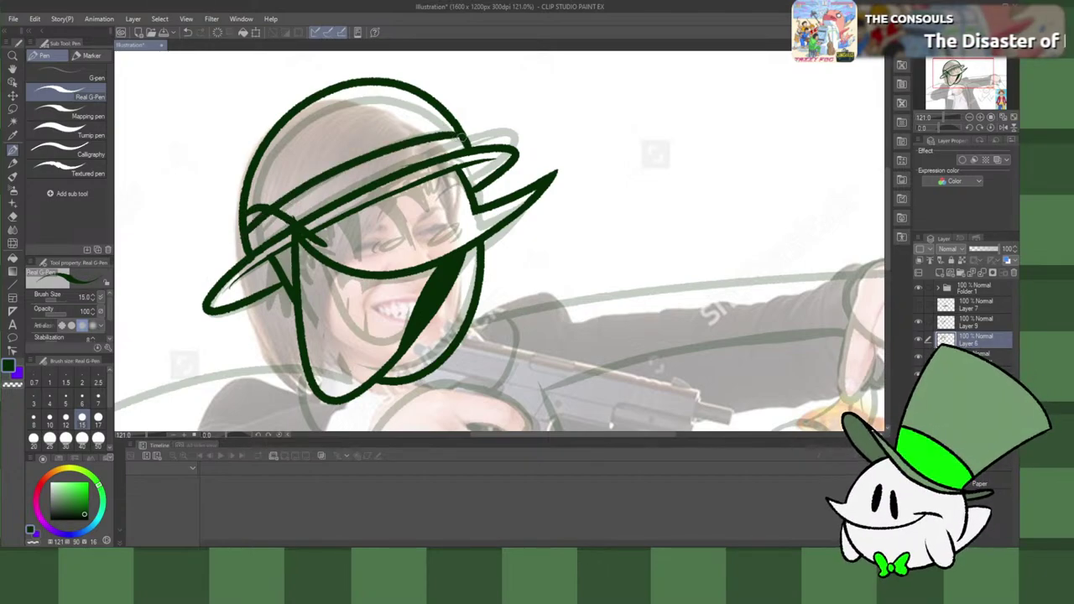
{"action": "mouse_move", "coordinate": [462, 137]}
{"action": "left_mouse_down"}
{"action": "mouse_move", "coordinate": [397, 151]}
{"action": "mouse_move", "coordinate": [281, 222]}
{"action": "left_mouse_up"}
{"action": "key", "text": "ctrl+z"}
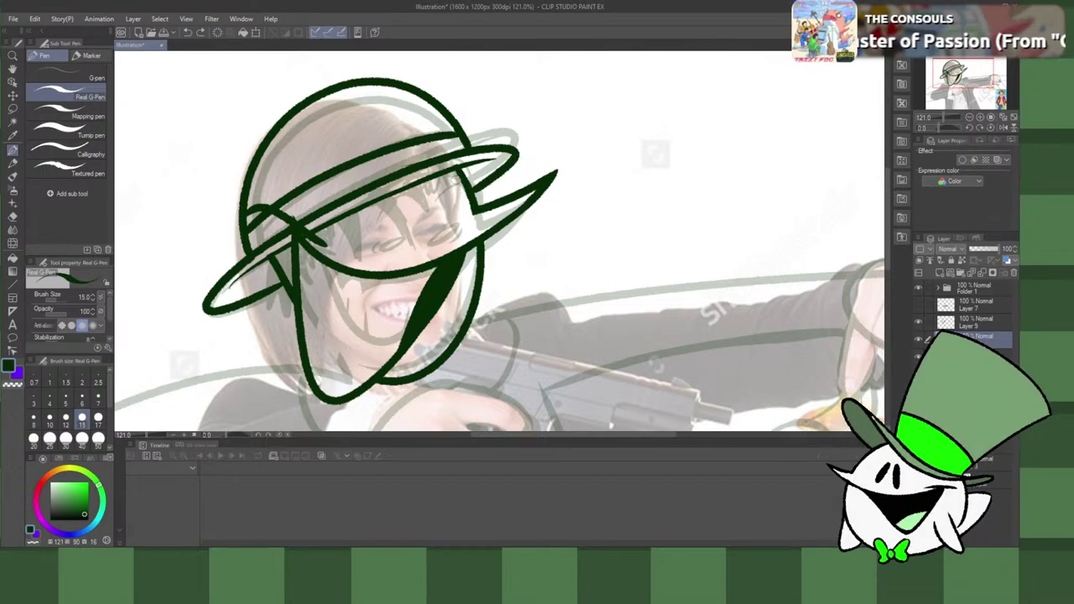
Step: Ink jagged dark shading under the smile line and thin fold lines inside the hanging shape below it
{"action": "scroll", "coordinate": [455, 154], "scroll_direction": "up", "scroll_amount": 5}
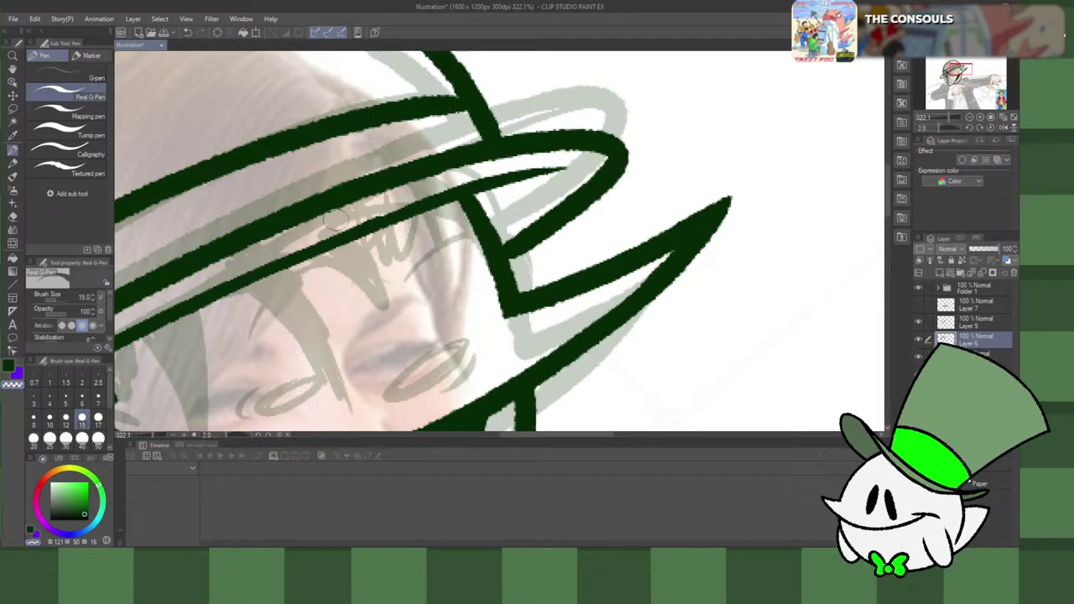
{"action": "scroll", "coordinate": [436, 204], "scroll_direction": "down", "scroll_amount": 5}
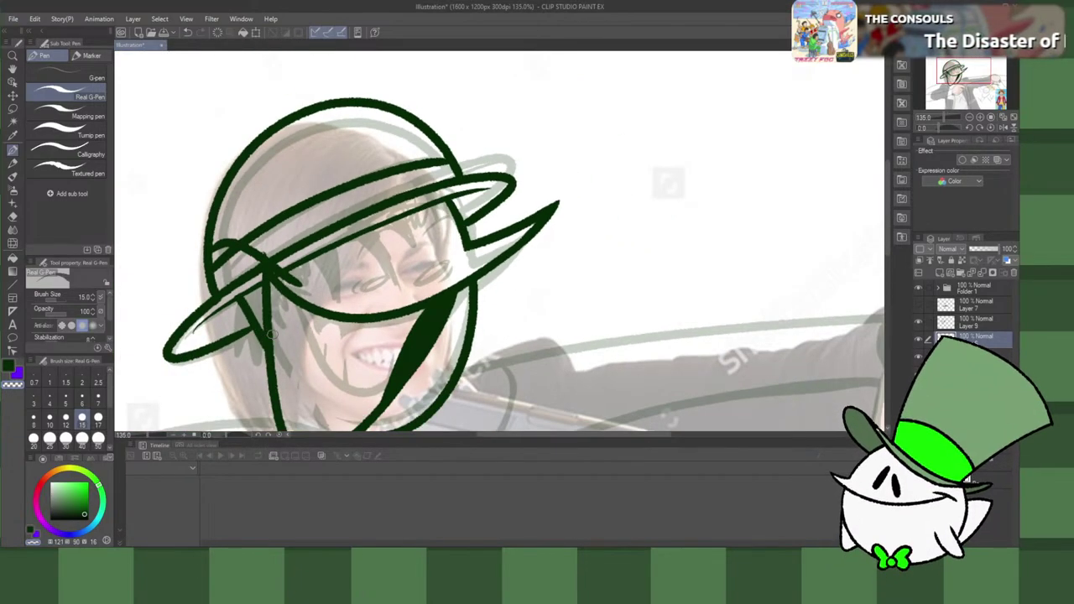
{"action": "scroll", "coordinate": [348, 323], "scroll_direction": "up", "scroll_amount": 3}
{"action": "scroll", "coordinate": [403, 319], "scroll_direction": "up", "scroll_amount": 1}
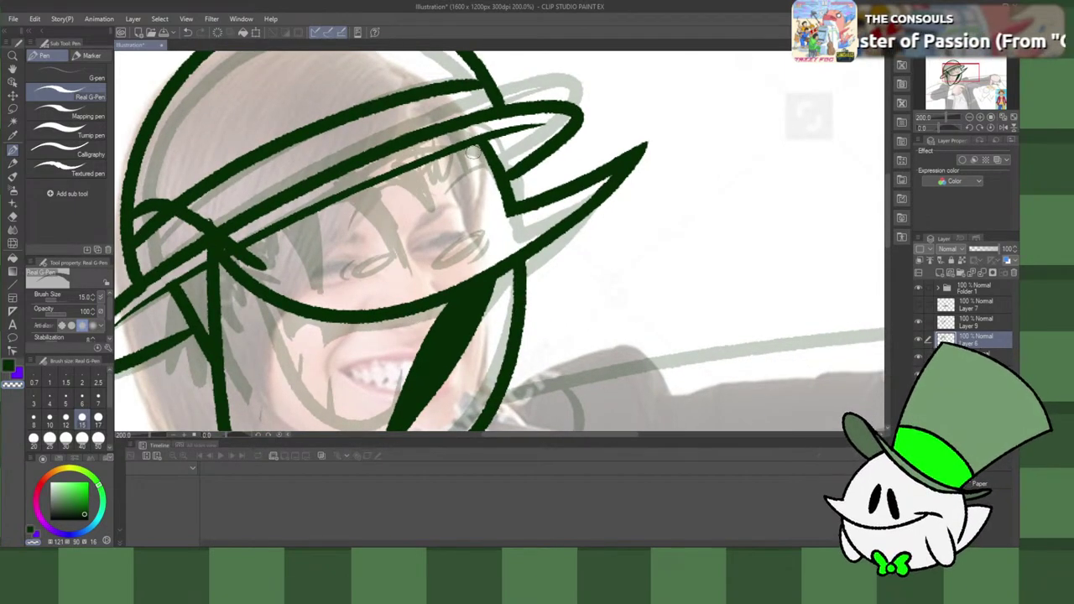
{"action": "scroll", "coordinate": [473, 152], "scroll_direction": "down", "scroll_amount": 8}
{"action": "scroll", "coordinate": [479, 206], "scroll_direction": "up", "scroll_amount": 5}
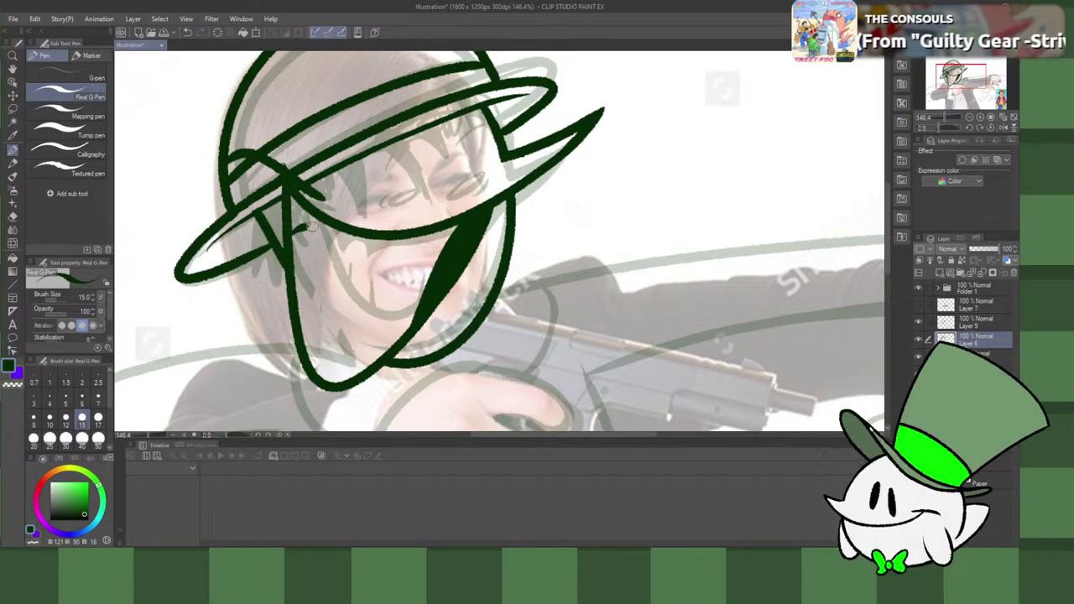
{"action": "left_click_drag", "start_coordinate": [317, 244], "coordinate": [359, 236]}
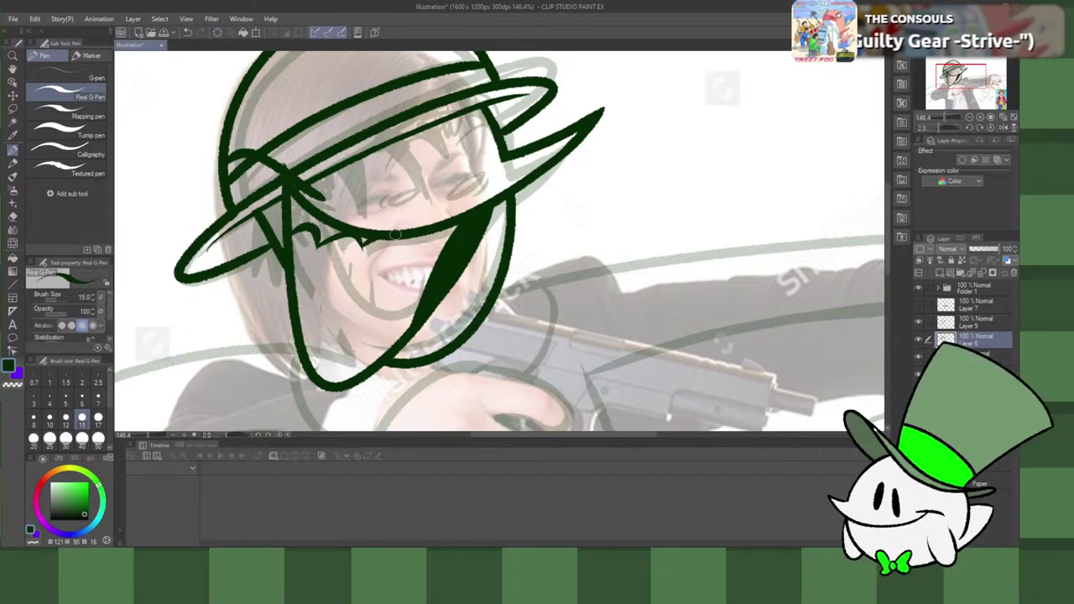
{"action": "left_click_drag", "start_coordinate": [312, 282], "coordinate": [302, 344]}
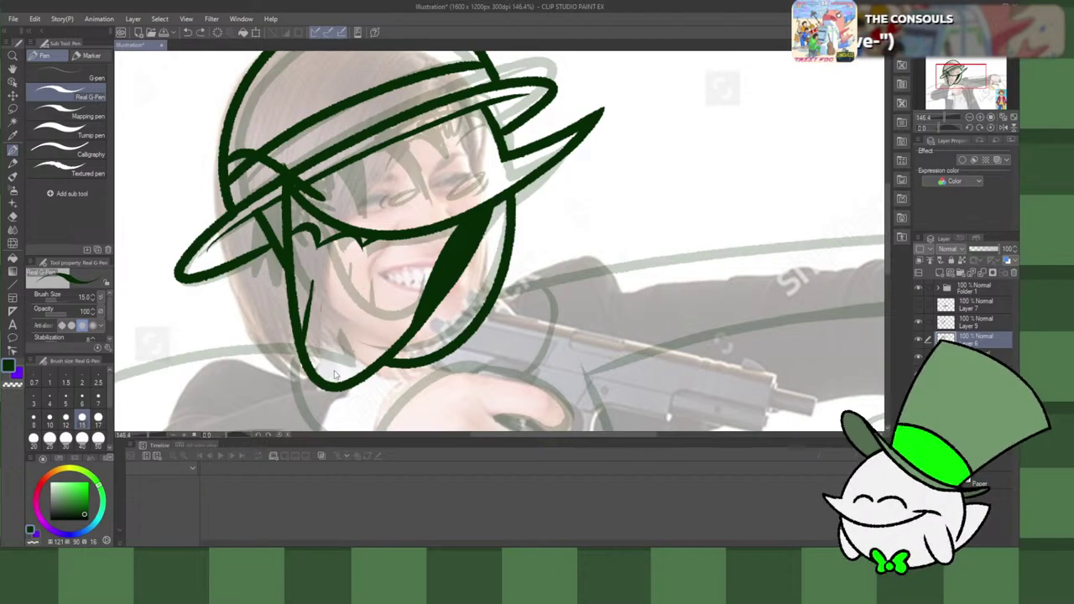
{"action": "mouse_move", "coordinate": [336, 360]}
{"action": "left_mouse_down"}
{"action": "mouse_move", "coordinate": [371, 284]}
{"action": "mouse_move", "coordinate": [332, 376]}
{"action": "mouse_move", "coordinate": [357, 315]}
{"action": "left_mouse_up"}
{"action": "key", "text": "ctrl+z"}
{"action": "key", "text": "ctrl+z"}
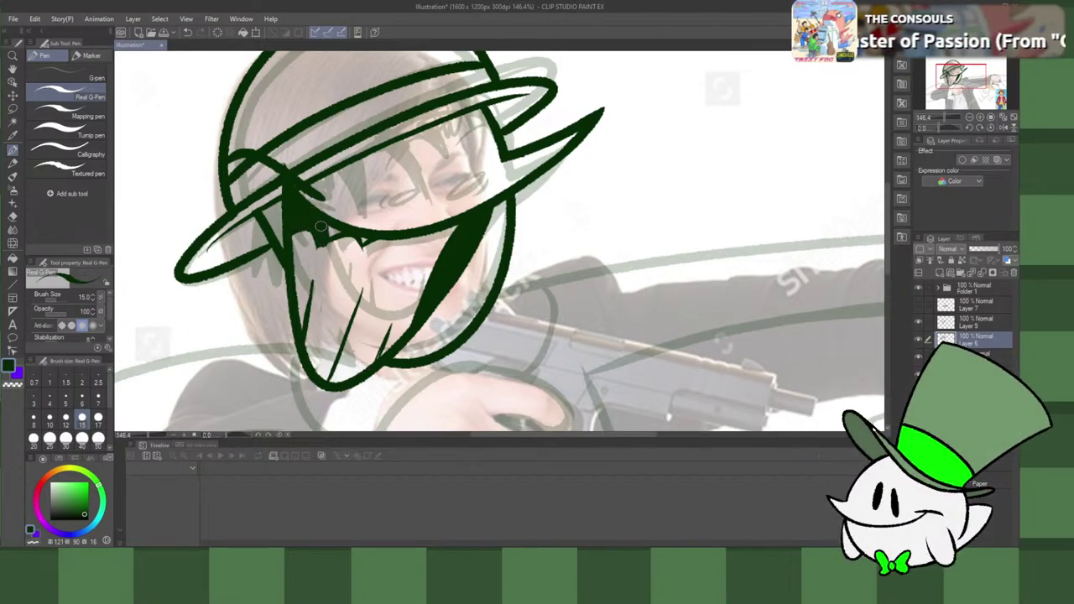
{"action": "key", "text": "ctrl+z"}
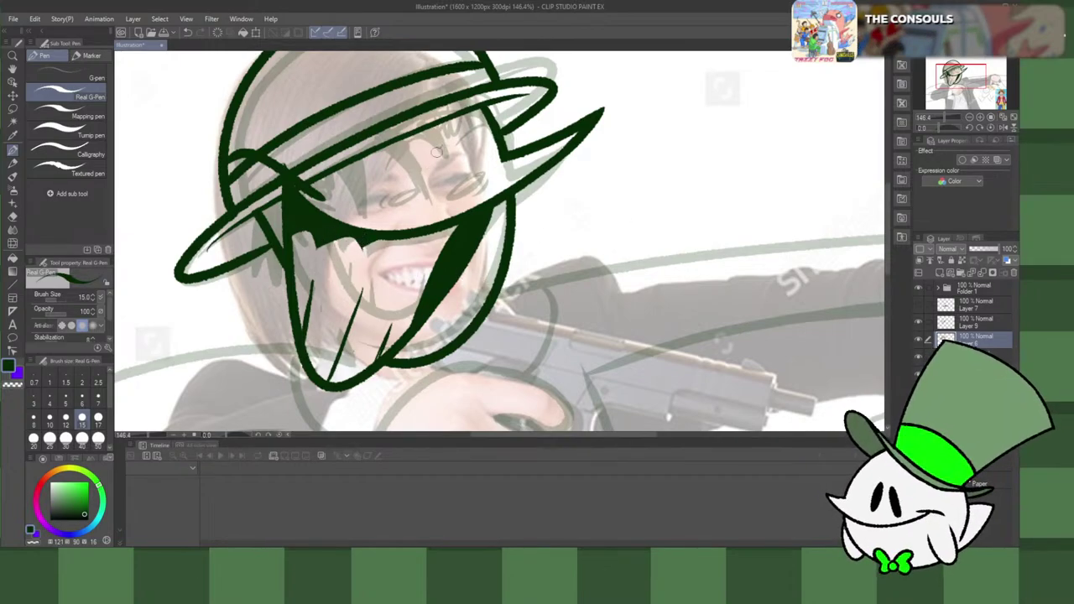
{"action": "mouse_move", "coordinate": [460, 141]}
{"action": "left_mouse_down"}
{"action": "mouse_move", "coordinate": [395, 211]}
{"action": "mouse_move", "coordinate": [464, 140]}
{"action": "mouse_move", "coordinate": [396, 206]}
{"action": "mouse_move", "coordinate": [502, 149]}
{"action": "mouse_move", "coordinate": [391, 210]}
{"action": "mouse_move", "coordinate": [446, 156]}
{"action": "mouse_move", "coordinate": [450, 201]}
{"action": "left_mouse_up"}
{"action": "key", "text": "ctrl+z"}
{"action": "key", "text": "ctrl+z"}
{"action": "key", "text": "ctrl+z"}
{"action": "key", "text": "ctrl+z"}
{"action": "mouse_move", "coordinate": [497, 152]}
{"action": "left_mouse_down"}
{"action": "mouse_move", "coordinate": [449, 196]}
{"action": "mouse_move", "coordinate": [388, 203]}
{"action": "left_mouse_up"}
{"action": "key", "text": "ctrl+z"}
{"action": "key", "text": "ctrl+z"}
{"action": "key", "text": "ctrl+z"}
{"action": "key", "text": "ctrl+z"}
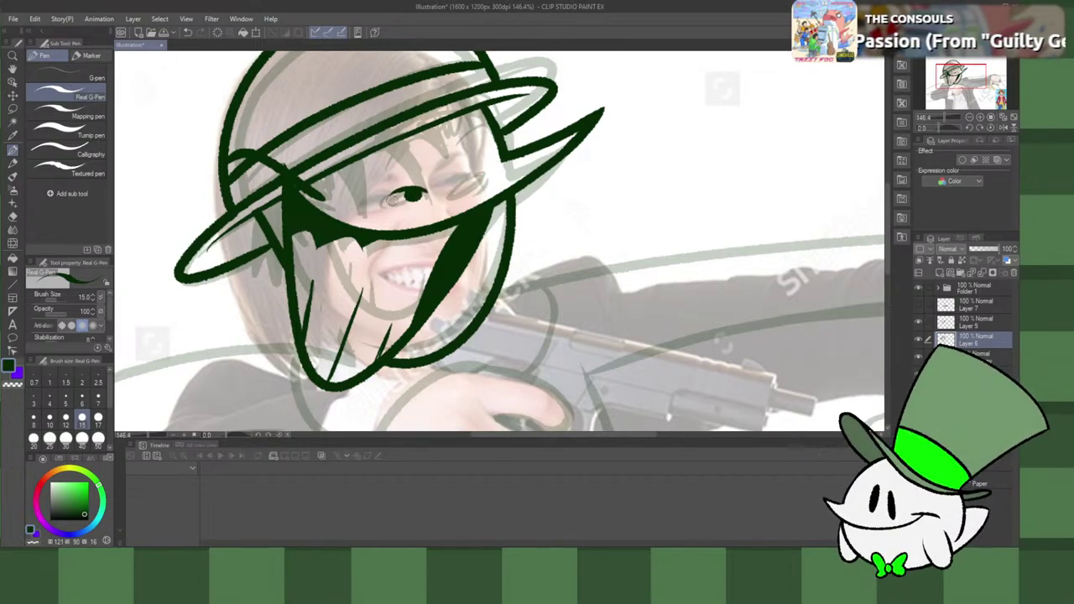
{"action": "left_click_drag", "start_coordinate": [460, 186], "coordinate": [431, 192]}
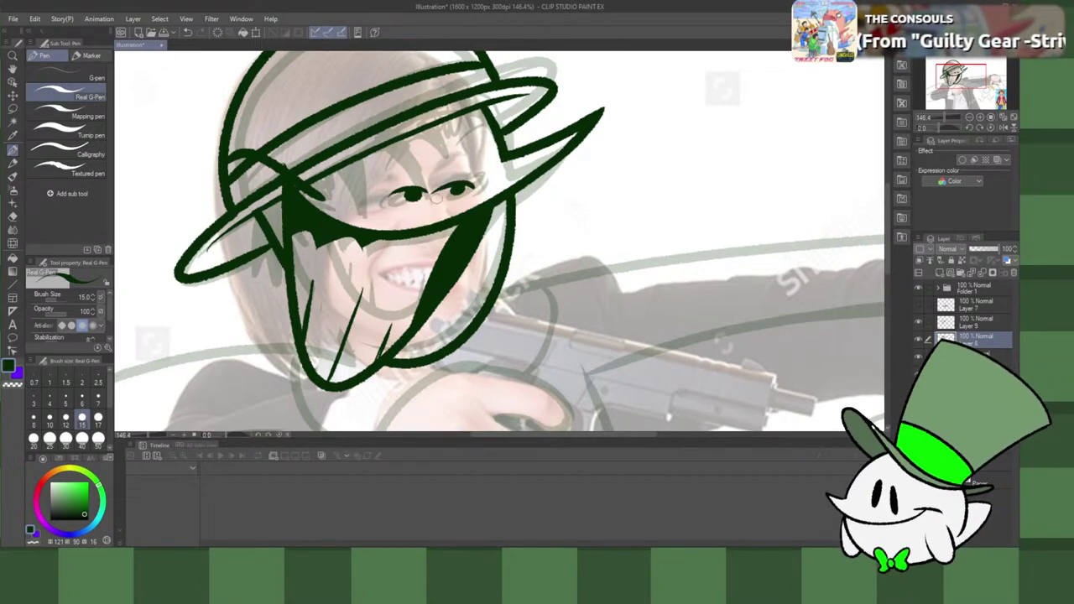
{"action": "key", "text": "ctrl+z"}
{"action": "key", "text": "ctrl+z"}
{"action": "key", "text": "ctrl+z"}
{"action": "key", "text": "ctrl+z"}
{"action": "key", "text": "ctrl+z"}
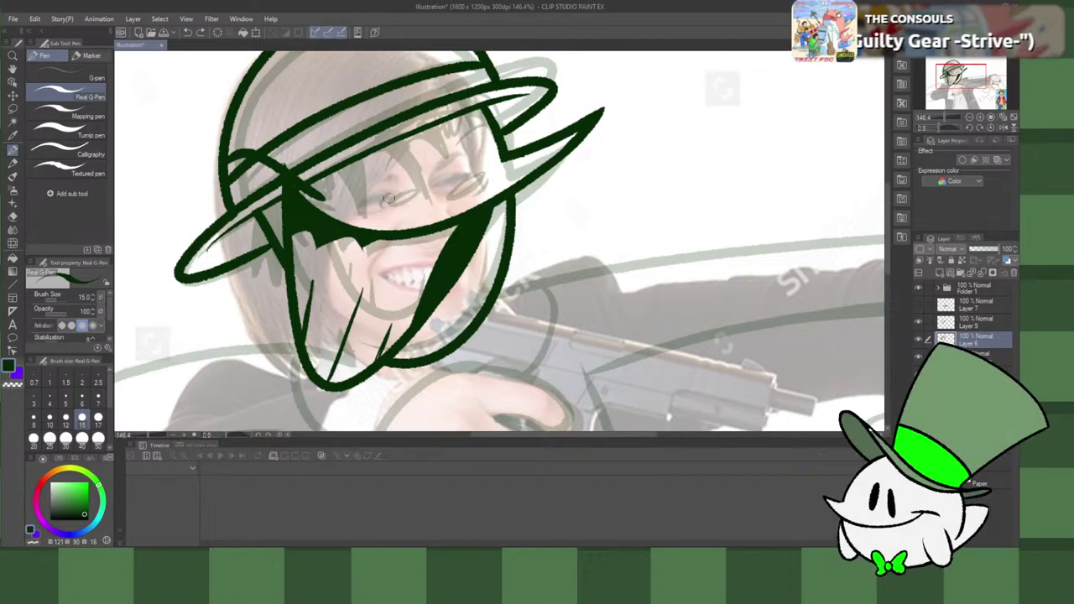
Step: Try two half-lidded eyes with dark pupils above the smile line and arched eyebrows overlapping the hat brim
{"action": "left_click_drag", "start_coordinate": [433, 189], "coordinate": [382, 194]}
{"action": "left_click_drag", "start_coordinate": [492, 176], "coordinate": [388, 195]}
{"action": "left_click_drag", "start_coordinate": [458, 179], "coordinate": [453, 186]}
{"action": "left_click_drag", "start_coordinate": [359, 153], "coordinate": [379, 84]}
{"action": "left_click_drag", "start_coordinate": [464, 69], "coordinate": [477, 88]}
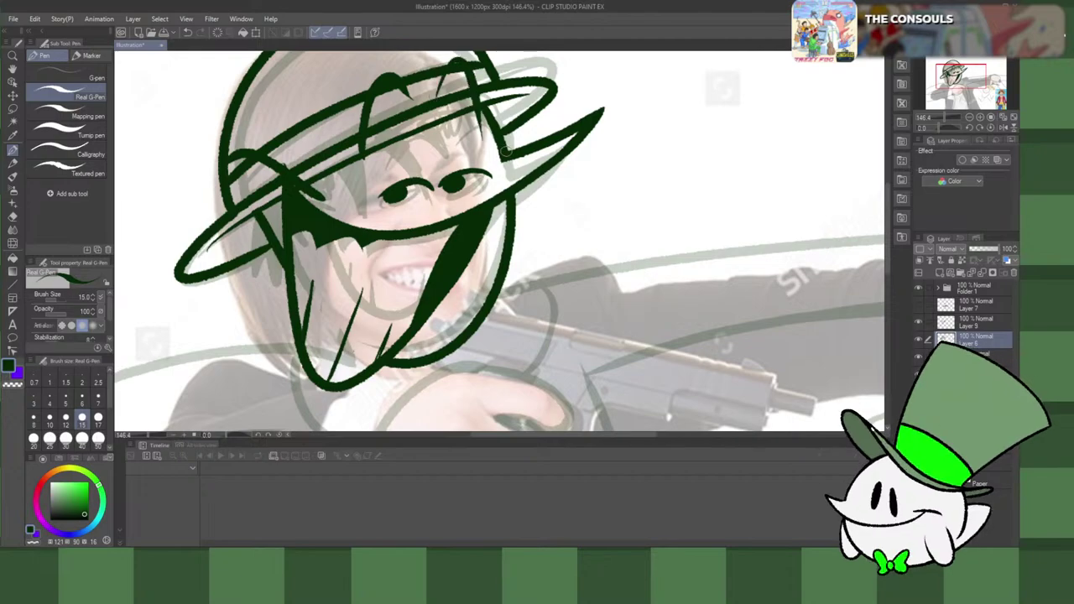
Step: Hide Layer 6 and show it again to check which line art it holds
{"action": "scroll", "coordinate": [651, 232], "scroll_direction": "down", "scroll_amount": 6}
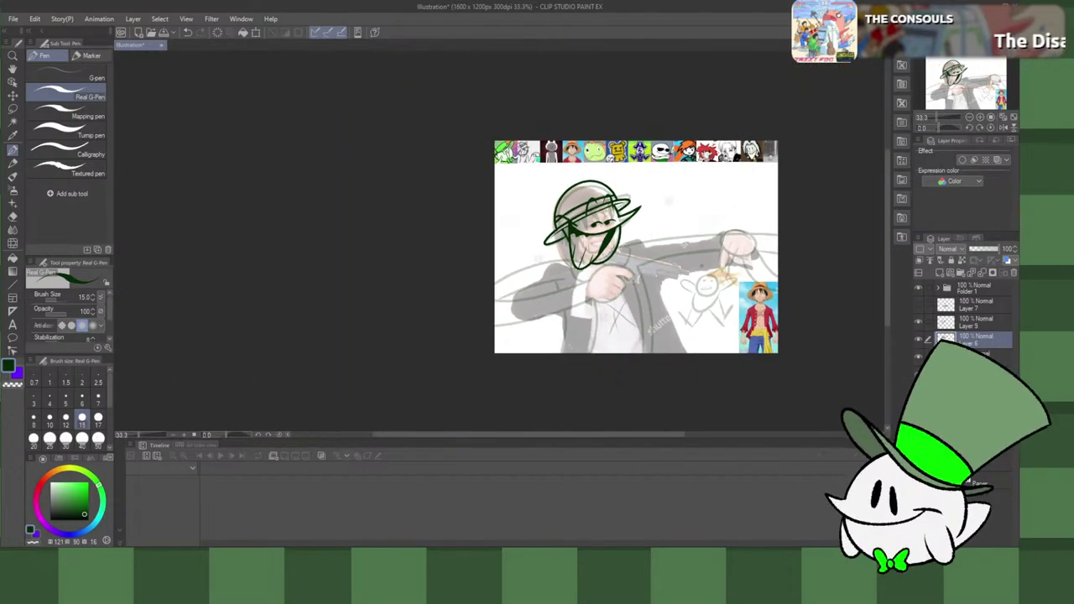
{"action": "scroll", "coordinate": [604, 283], "scroll_direction": "up", "scroll_amount": 3}
{"action": "scroll", "coordinate": [743, 268], "scroll_direction": "up", "scroll_amount": 1}
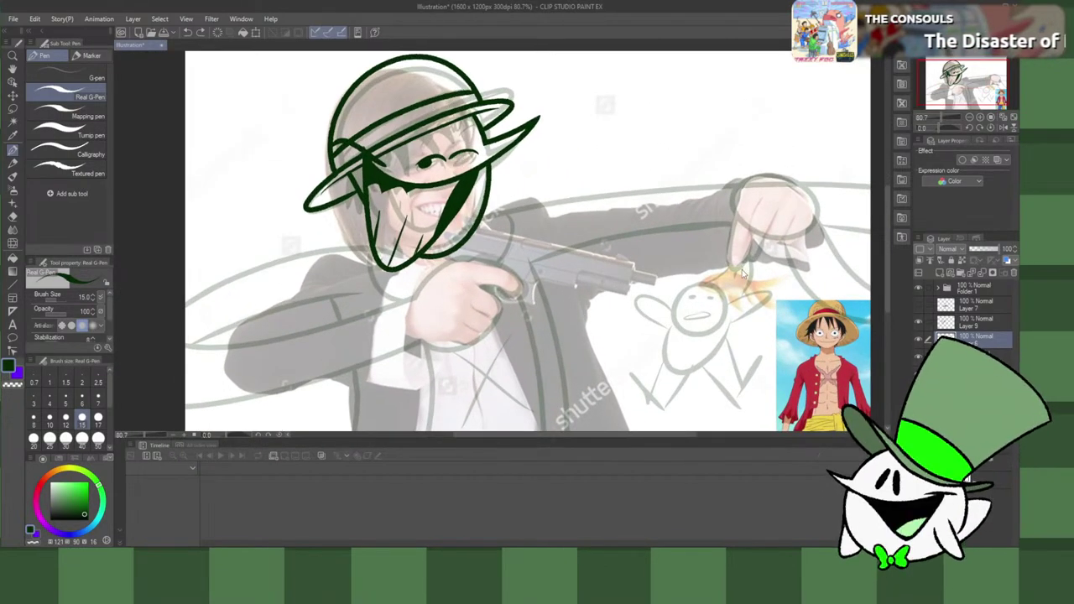
{"action": "left_click", "coordinate": [918, 339]}
{"action": "left_click", "coordinate": [919, 340]}
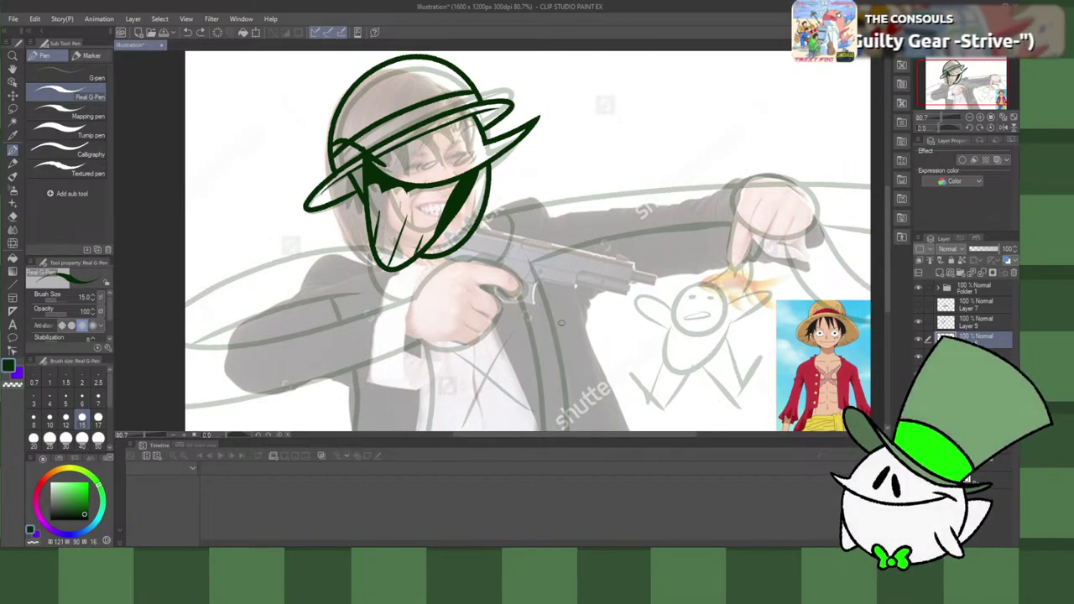
Step: Lasso the shading and fold lines below the smile and move them from Layer 6 into the layer directly above
{"action": "key", "text": "m"}
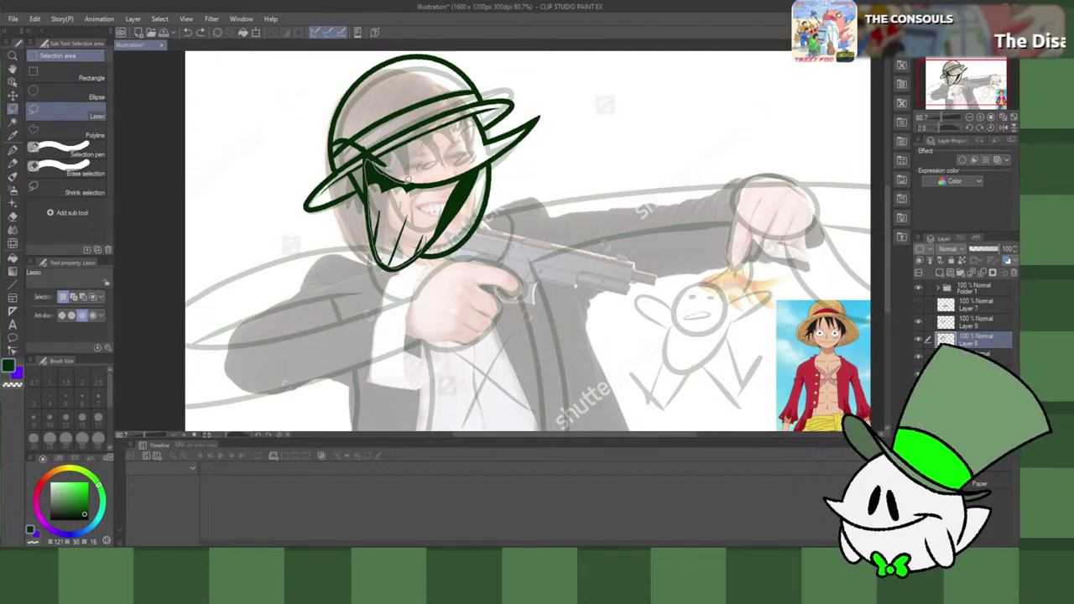
{"action": "mouse_move", "coordinate": [419, 180]}
{"action": "left_mouse_down"}
{"action": "mouse_move", "coordinate": [435, 225]}
{"action": "mouse_move", "coordinate": [420, 251]}
{"action": "left_mouse_up"}
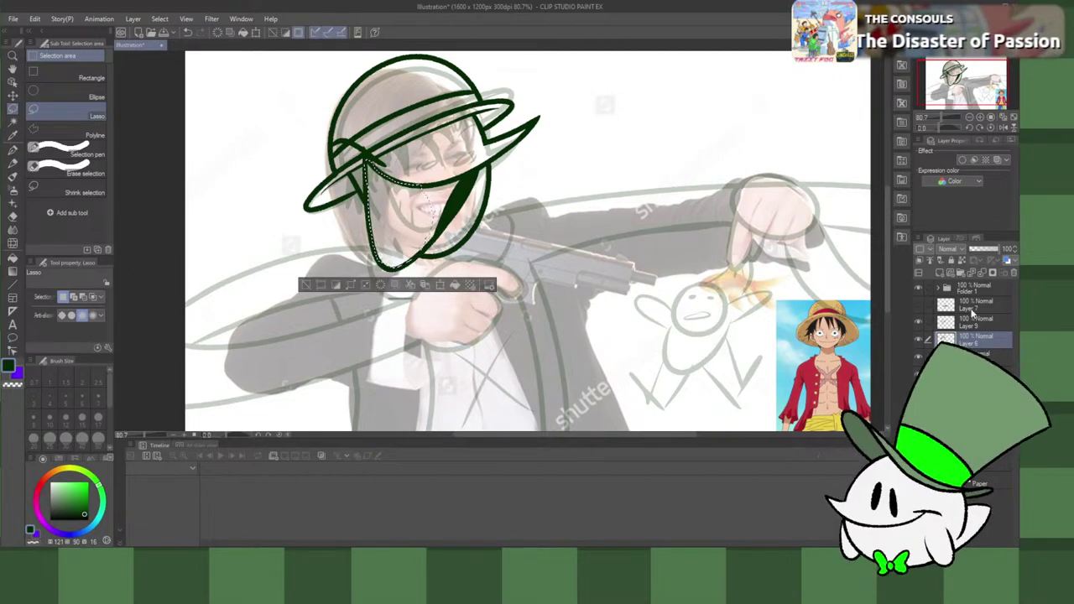
{"action": "key", "text": "ctrl+c"}
{"action": "key", "text": "ctrl+v"}
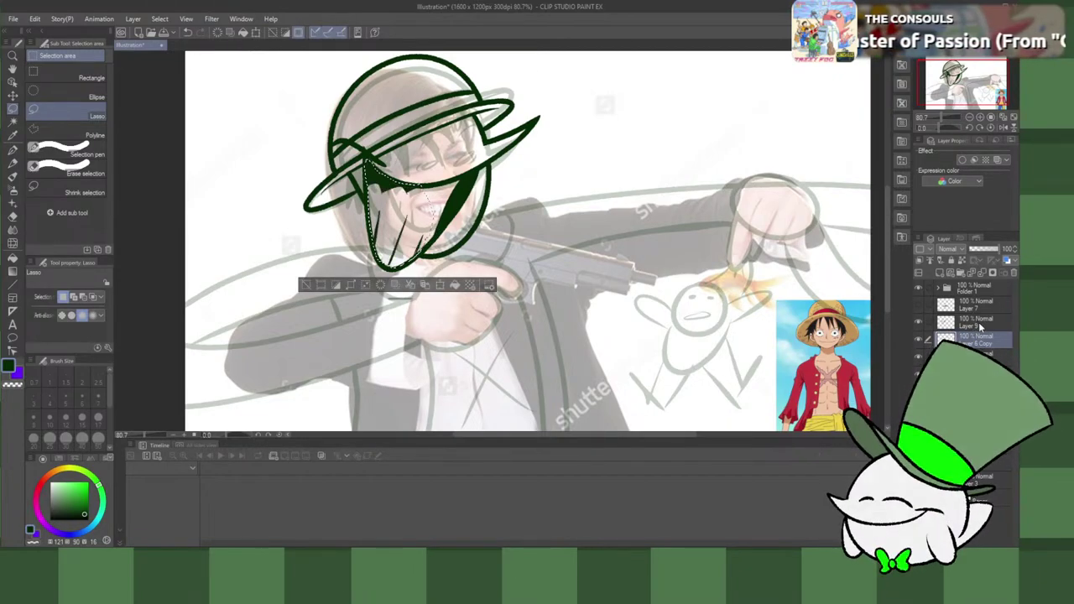
{"action": "left_click_drag", "start_coordinate": [979, 334], "coordinate": [990, 318]}
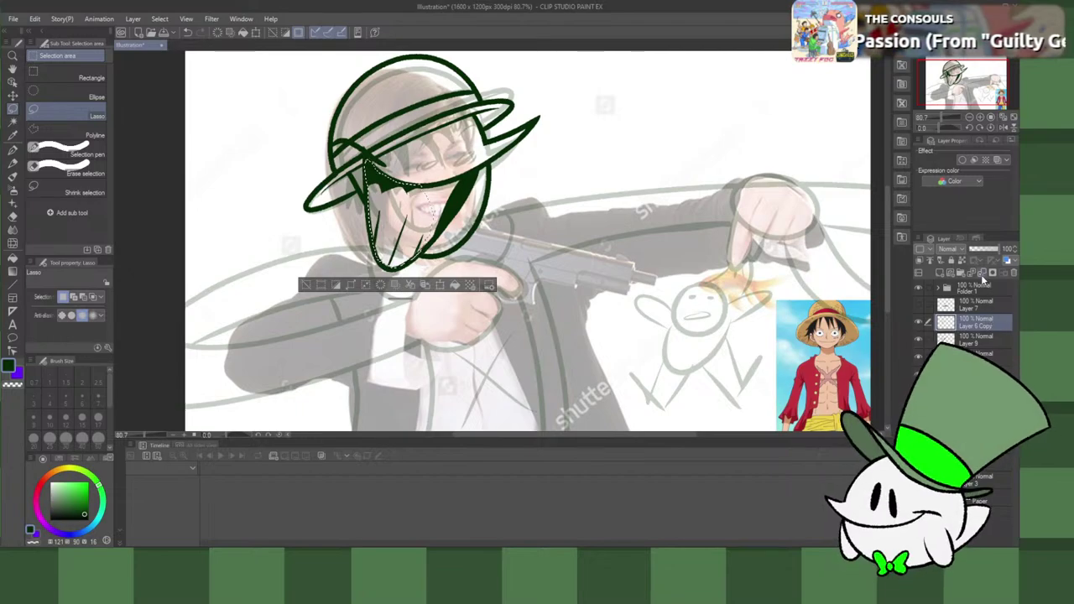
{"action": "left_click", "coordinate": [981, 274]}
{"action": "key", "text": "ctrl+d"}
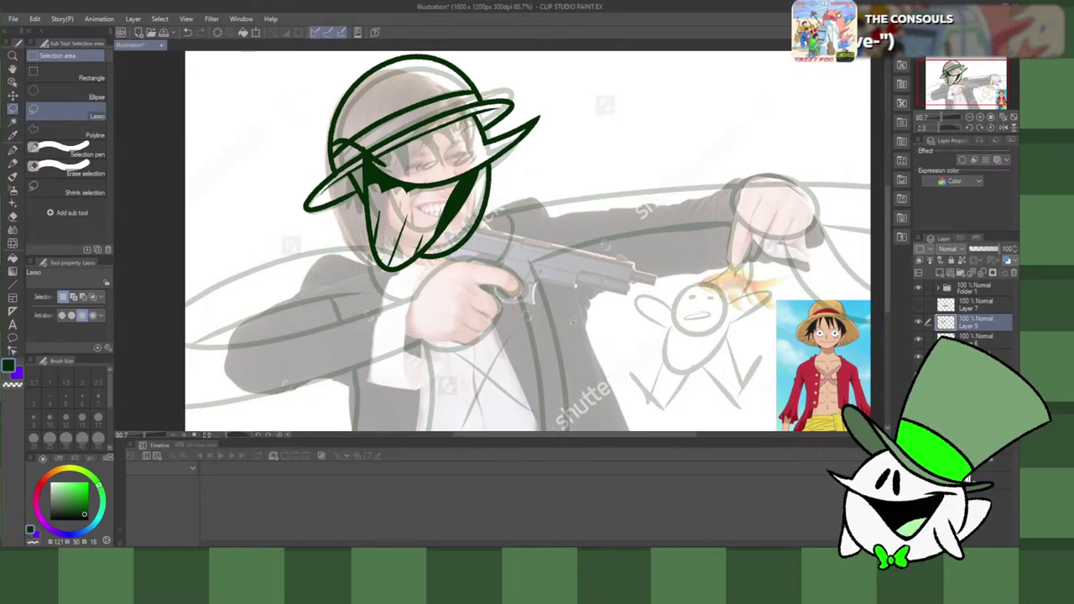
Step: Draw both half-lidded eyes with dark pupils above the smile line on the layer above Layer 6
{"action": "key", "text": "p"}
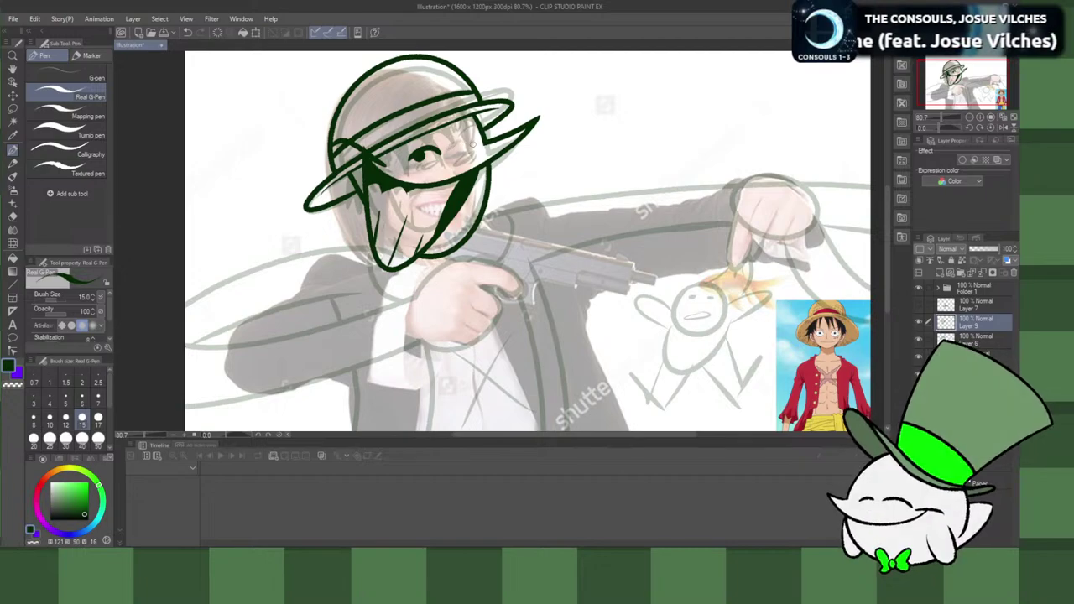
{"action": "key", "text": "ctrl+z"}
{"action": "key", "text": "ctrl+z"}
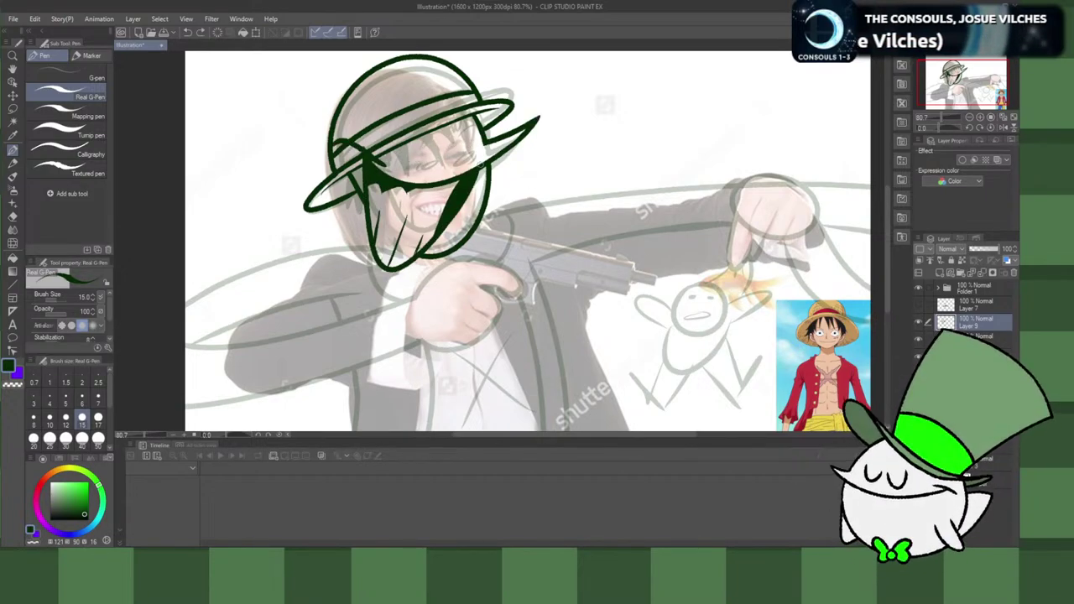
{"action": "mouse_move", "coordinate": [443, 159]}
{"action": "left_mouse_down"}
{"action": "mouse_move", "coordinate": [403, 165]}
{"action": "mouse_move", "coordinate": [439, 149]}
{"action": "mouse_move", "coordinate": [416, 160]}
{"action": "left_mouse_up"}
{"action": "key", "text": "ctrl+z"}
{"action": "key", "text": "ctrl+z"}
{"action": "mouse_move", "coordinate": [486, 143]}
{"action": "left_mouse_down"}
{"action": "mouse_move", "coordinate": [423, 158]}
{"action": "mouse_move", "coordinate": [431, 163]}
{"action": "left_mouse_up"}
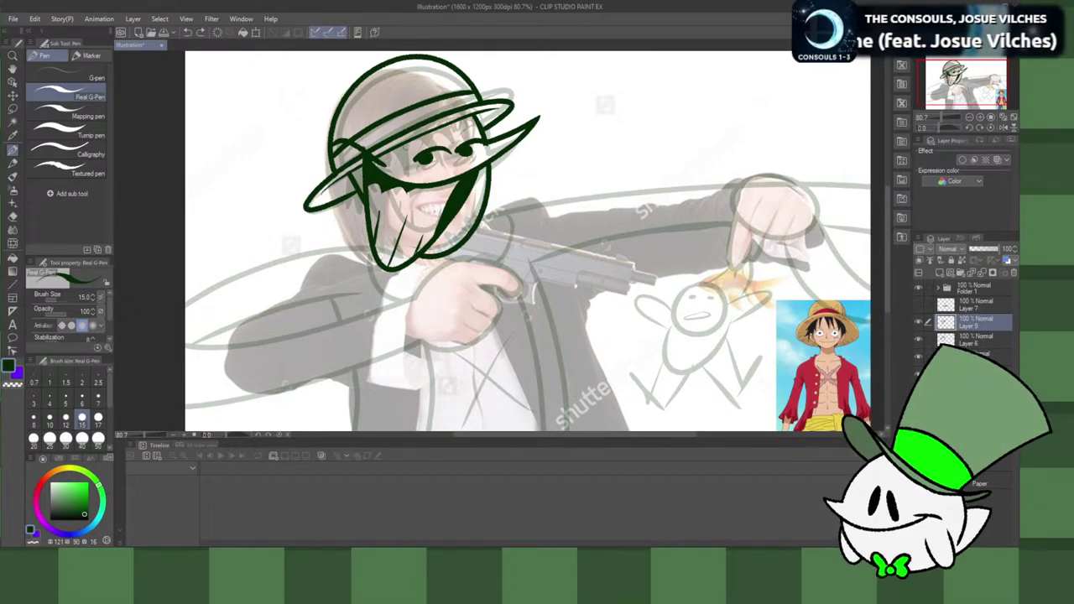
Step: Try arched eyebrows above both eyes, overlapping the hat's band and crown, at several heights and widths
{"action": "mouse_move", "coordinate": [410, 120]}
{"action": "left_mouse_down"}
{"action": "mouse_move", "coordinate": [427, 86]}
{"action": "mouse_move", "coordinate": [468, 78]}
{"action": "mouse_move", "coordinate": [490, 90]}
{"action": "mouse_move", "coordinate": [453, 54]}
{"action": "left_mouse_up"}
{"action": "key", "text": "ctrl+z"}
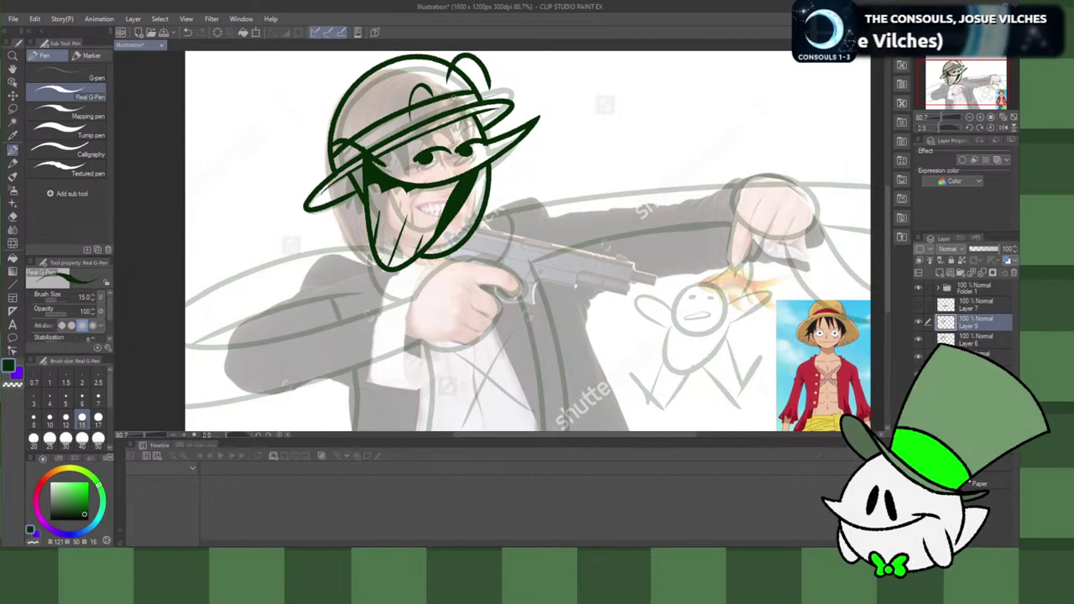
{"action": "key", "text": "ctrl+z"}
{"action": "key", "text": "ctrl+z"}
{"action": "left_click_drag", "start_coordinate": [406, 144], "coordinate": [447, 138]}
{"action": "left_click_drag", "start_coordinate": [495, 79], "coordinate": [474, 64]}
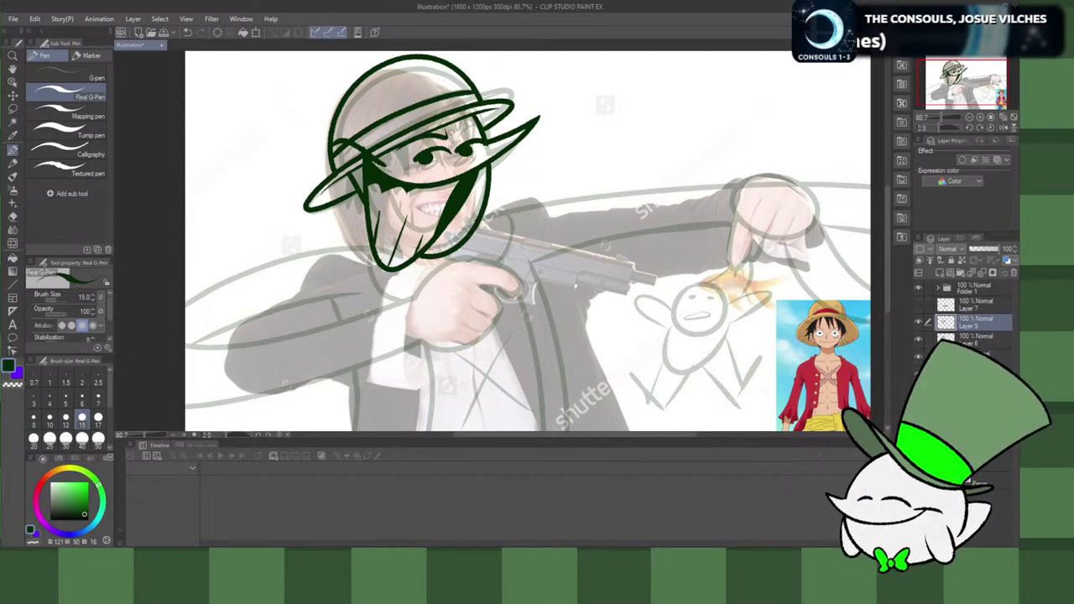
{"action": "key", "text": "ctrl+z"}
{"action": "key", "text": "ctrl+z"}
{"action": "left_click_drag", "start_coordinate": [396, 127], "coordinate": [444, 119]}
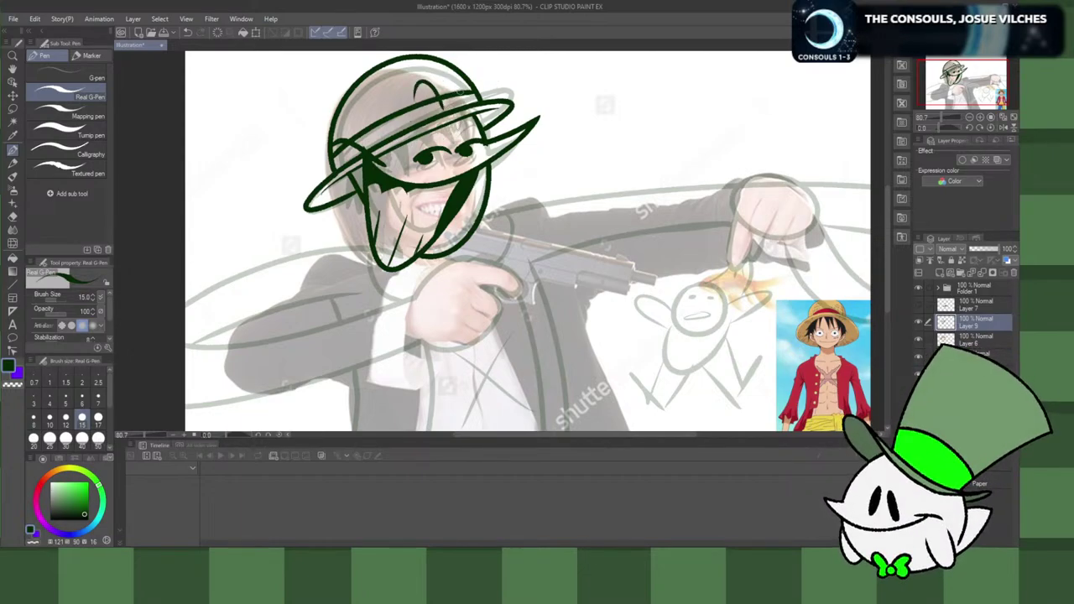
{"action": "mouse_move", "coordinate": [503, 86]}
{"action": "left_mouse_down"}
{"action": "mouse_move", "coordinate": [473, 68]}
{"action": "mouse_move", "coordinate": [469, 83]}
{"action": "left_mouse_up"}
{"action": "key", "text": "ctrl+z"}
{"action": "key", "text": "ctrl+z"}
{"action": "left_click_drag", "start_coordinate": [405, 106], "coordinate": [441, 94]}
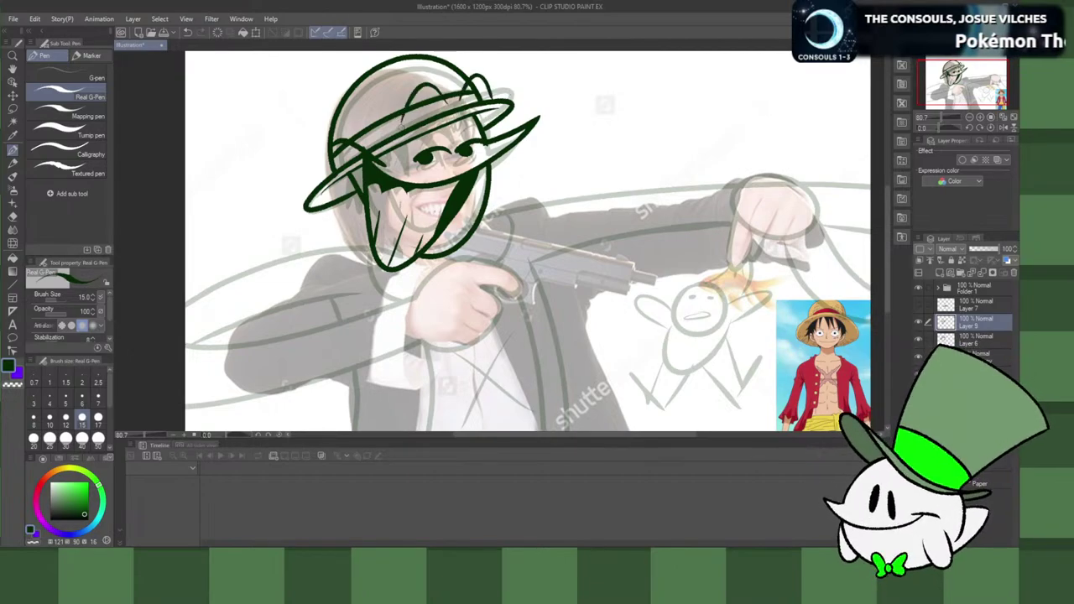
{"action": "key", "text": "ctrl+z"}
{"action": "key", "text": "ctrl+z"}
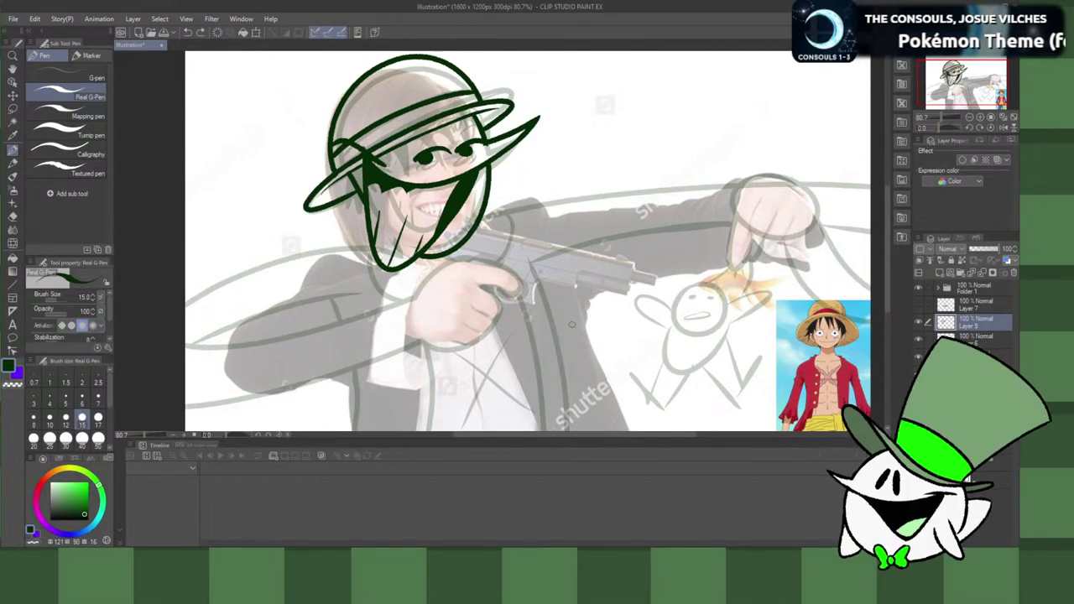
Step: Draw pointed hair strands hanging below the brim along the left side of the face on Layer 6 and fill them solid dark green
{"action": "left_click_drag", "start_coordinate": [504, 434], "coordinate": [514, 438]}
{"action": "mouse_move", "coordinate": [886, 291]}
{"action": "left_mouse_down"}
{"action": "mouse_move", "coordinate": [885, 228]}
{"action": "mouse_move", "coordinate": [884, 292]}
{"action": "left_mouse_up"}
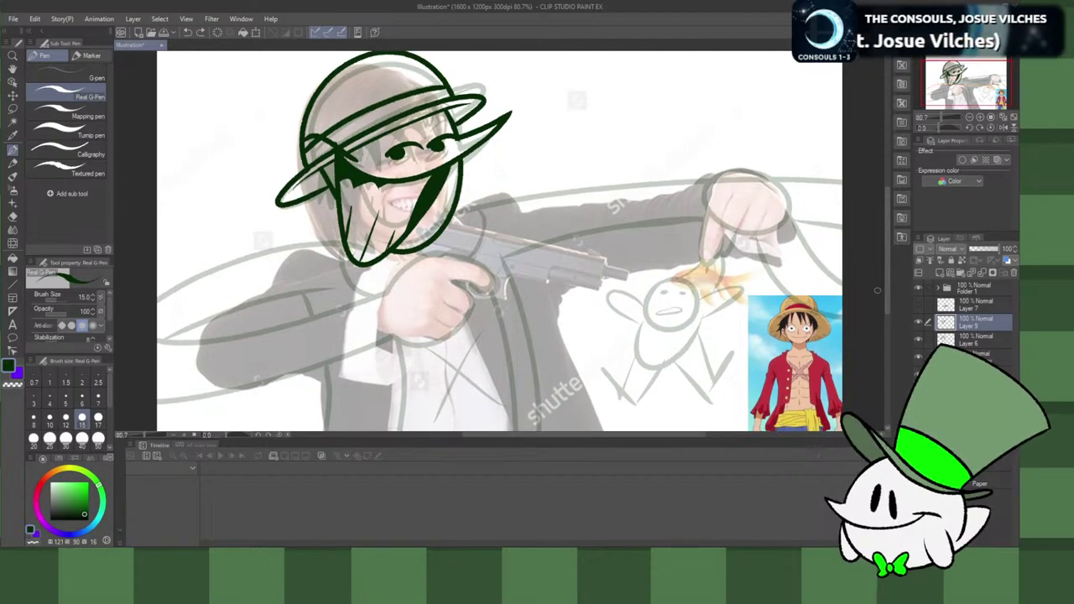
{"action": "left_click", "coordinate": [972, 340]}
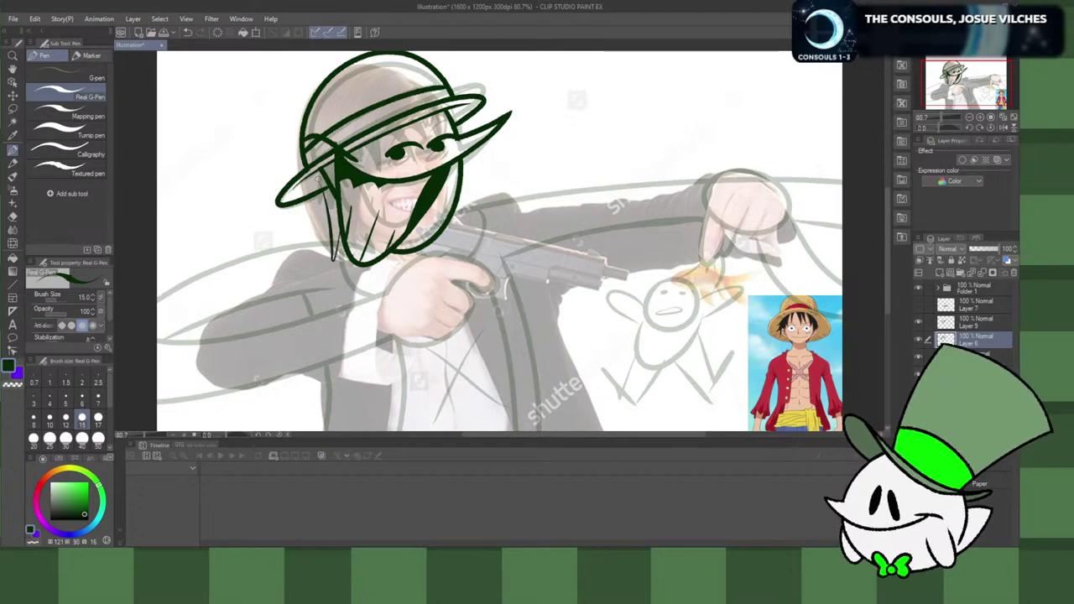
{"action": "left_click_drag", "start_coordinate": [313, 195], "coordinate": [310, 239]}
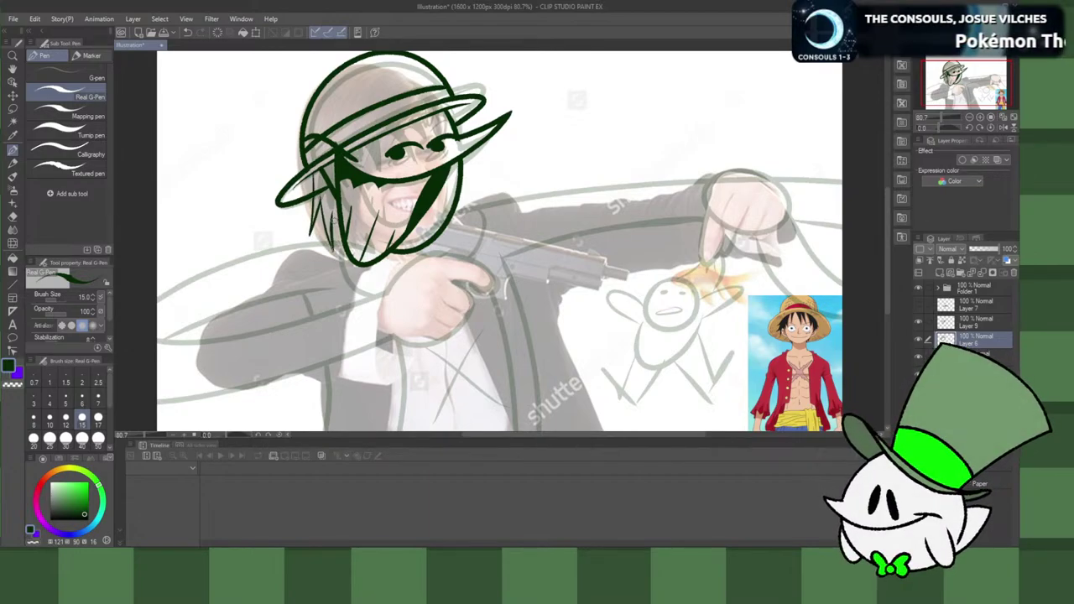
{"action": "mouse_move", "coordinate": [332, 245]}
{"action": "left_mouse_down"}
{"action": "mouse_move", "coordinate": [323, 192]}
{"action": "mouse_move", "coordinate": [339, 227]}
{"action": "mouse_move", "coordinate": [331, 215]}
{"action": "mouse_move", "coordinate": [335, 224]}
{"action": "mouse_move", "coordinate": [312, 220]}
{"action": "mouse_move", "coordinate": [321, 178]}
{"action": "left_mouse_up"}
{"action": "mouse_move", "coordinate": [311, 223]}
{"action": "left_mouse_down"}
{"action": "mouse_move", "coordinate": [320, 171]}
{"action": "mouse_move", "coordinate": [316, 213]}
{"action": "mouse_move", "coordinate": [316, 203]}
{"action": "left_mouse_up"}
{"action": "key", "text": "ctrl+z"}
{"action": "key", "text": "ctrl+z"}
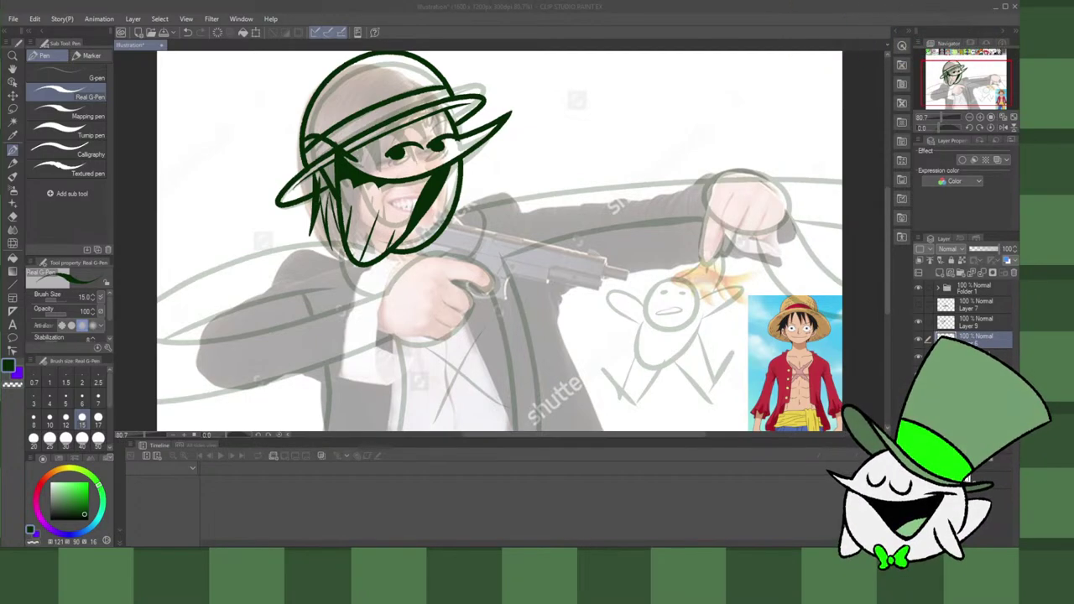
{"action": "left_click", "coordinate": [733, 492]}
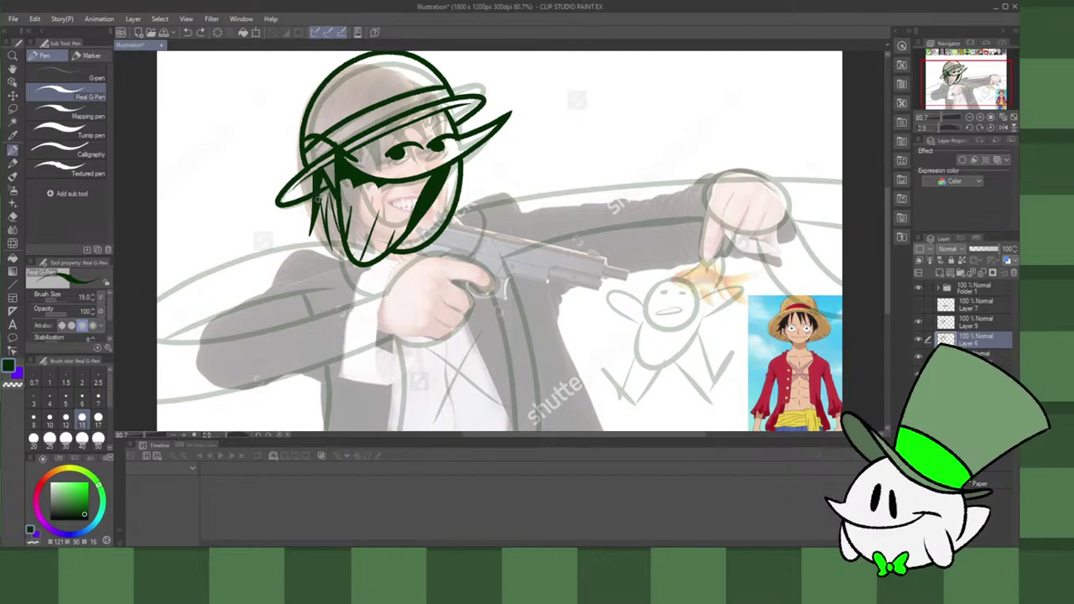
{"action": "key", "text": "ctrl+shift+n"}
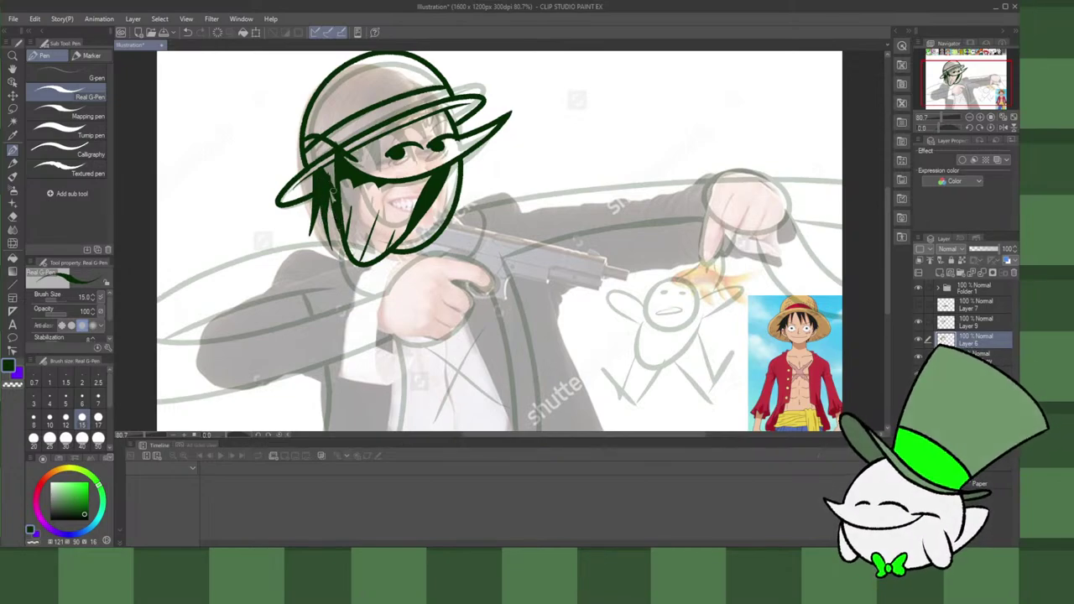
{"action": "left_click_drag", "start_coordinate": [334, 219], "coordinate": [327, 183]}
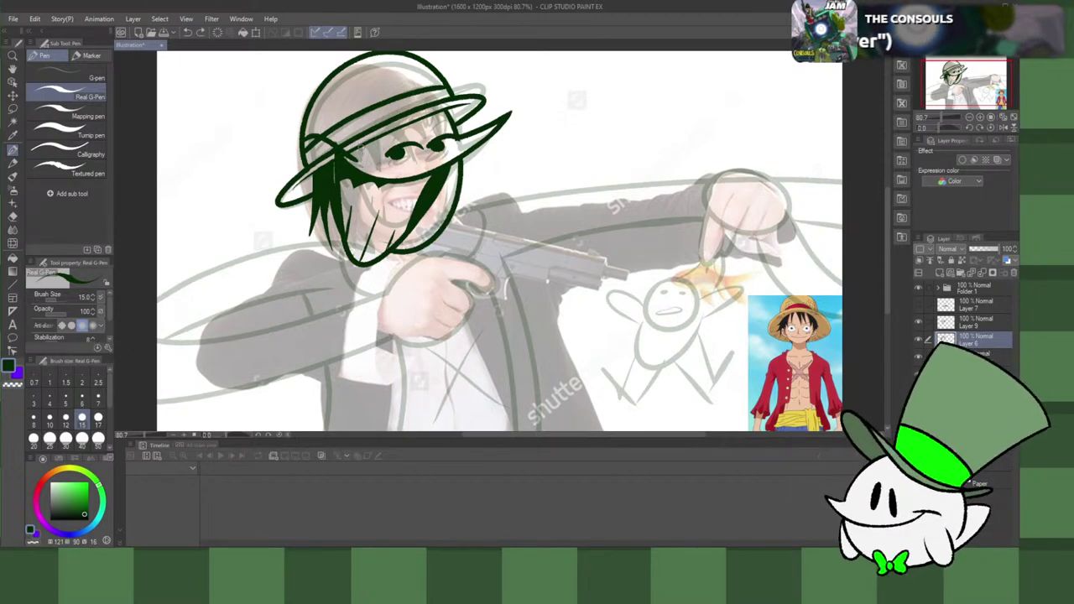
Step: Draw solid pointed bangs under the brim over the eyes and a thin hair strand down the right side of the face
{"action": "mouse_move", "coordinate": [362, 148]}
{"action": "left_mouse_down"}
{"action": "mouse_move", "coordinate": [374, 165]}
{"action": "mouse_move", "coordinate": [367, 148]}
{"action": "left_mouse_up"}
{"action": "key", "text": "ctrl+z"}
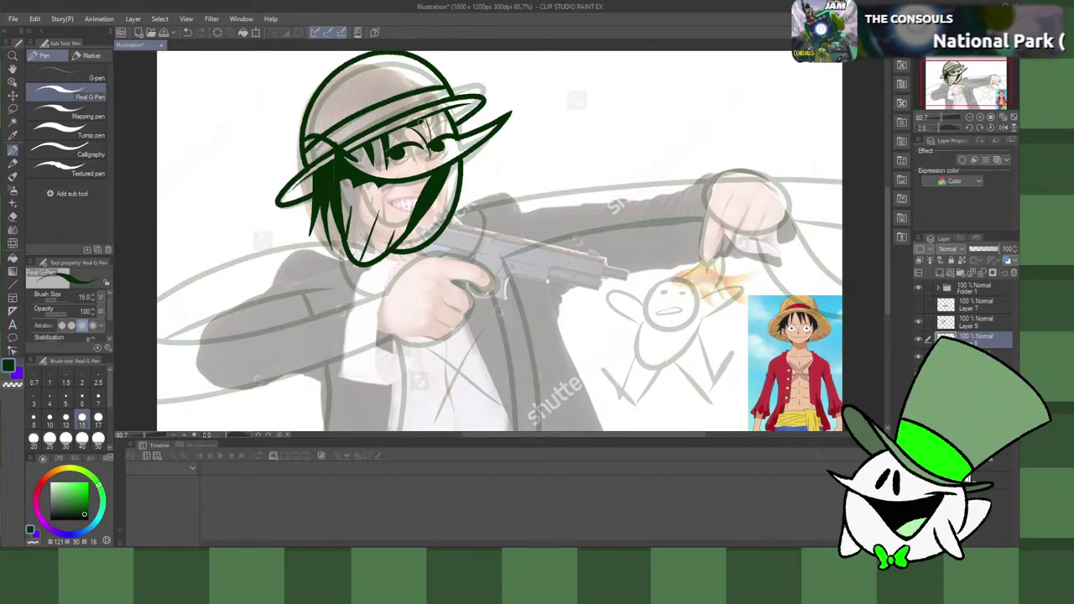
{"action": "left_click_drag", "start_coordinate": [413, 126], "coordinate": [424, 133]}
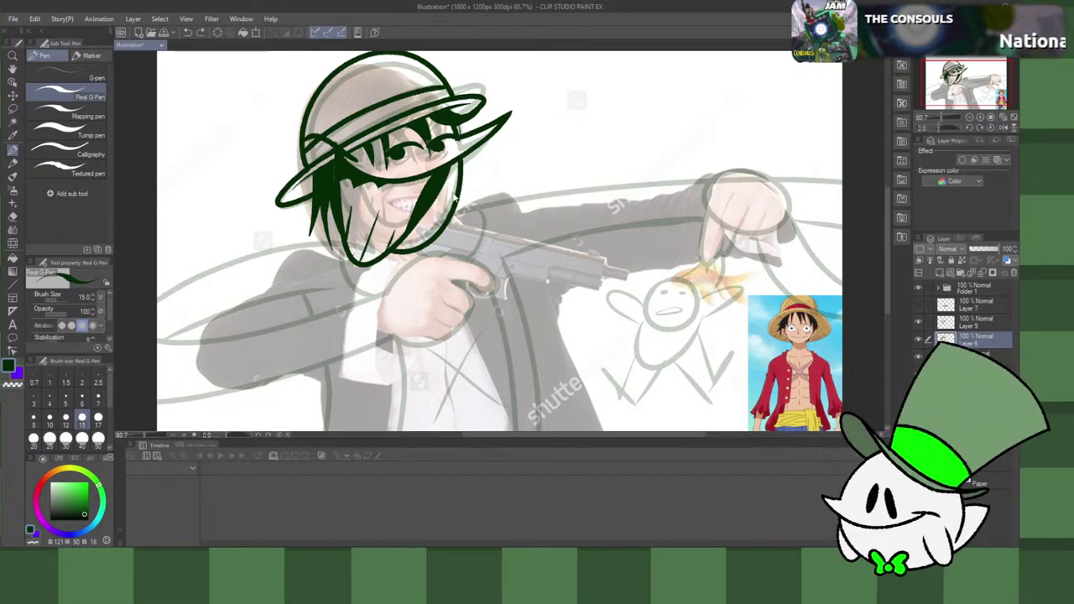
{"action": "left_click_drag", "start_coordinate": [461, 203], "coordinate": [454, 220]}
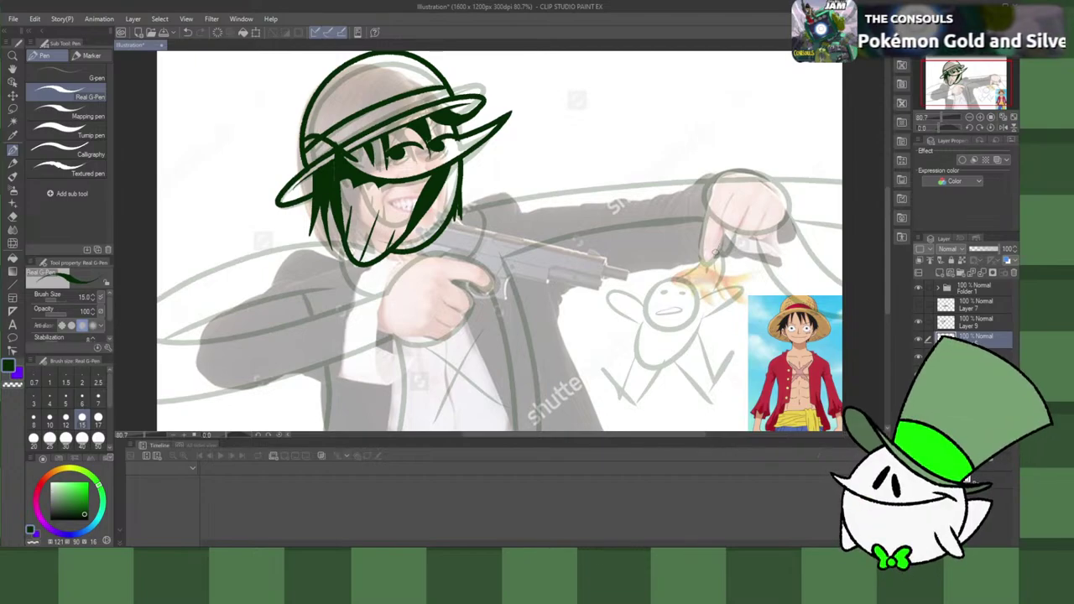
Step: Try a curved shoulder line from beside the jaw out to the canvas's left edge
{"action": "mouse_move", "coordinate": [886, 244]}
{"action": "left_mouse_down"}
{"action": "mouse_move", "coordinate": [887, 270]}
{"action": "mouse_move", "coordinate": [886, 254]}
{"action": "left_mouse_up"}
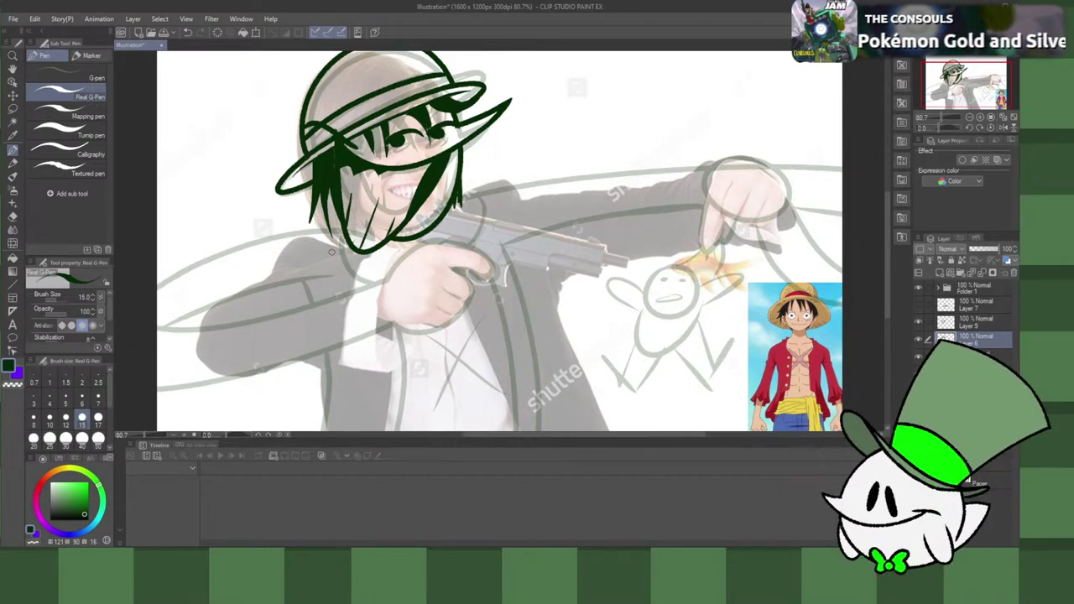
{"action": "left_click_drag", "start_coordinate": [341, 229], "coordinate": [158, 327]}
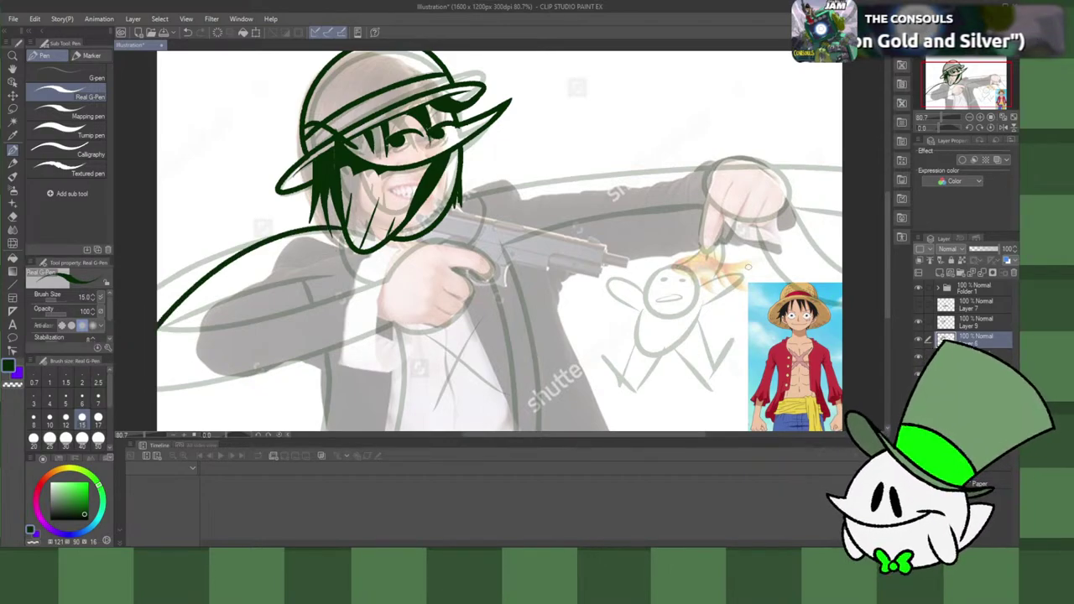
{"action": "key", "text": "ctrl+z"}
Step: Merge the line-art layer directly above Layer 6 down into Layer 6
{"action": "scroll", "coordinate": [885, 308], "scroll_direction": "down", "scroll_amount": 2}
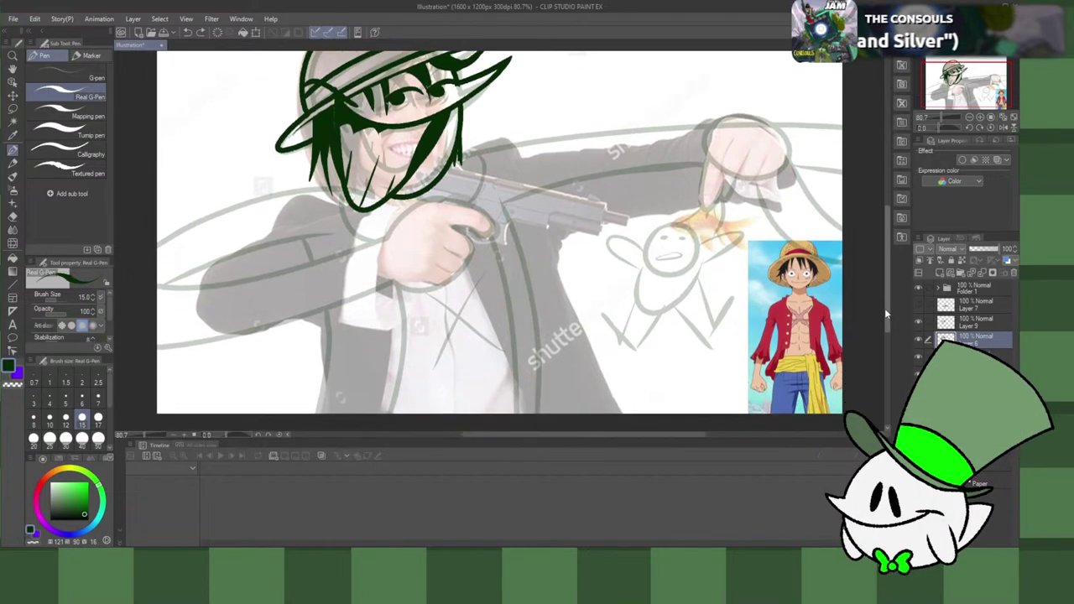
{"action": "left_click_drag", "start_coordinate": [885, 304], "coordinate": [885, 300]}
{"action": "left_click_drag", "start_coordinate": [610, 435], "coordinate": [579, 436]}
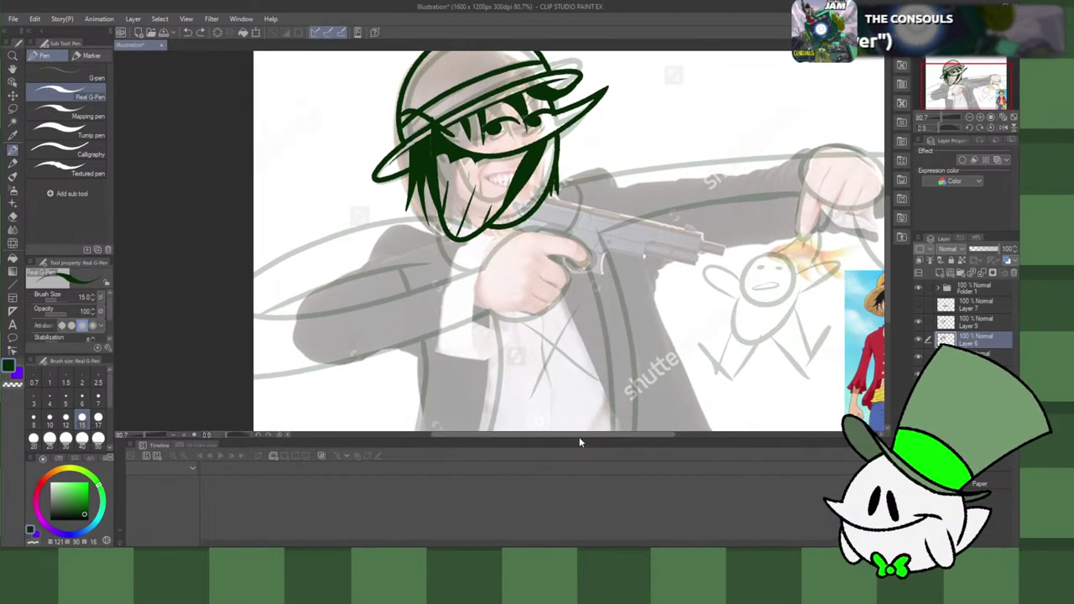
{"action": "scroll", "coordinate": [887, 285], "scroll_direction": "up", "scroll_amount": 8}
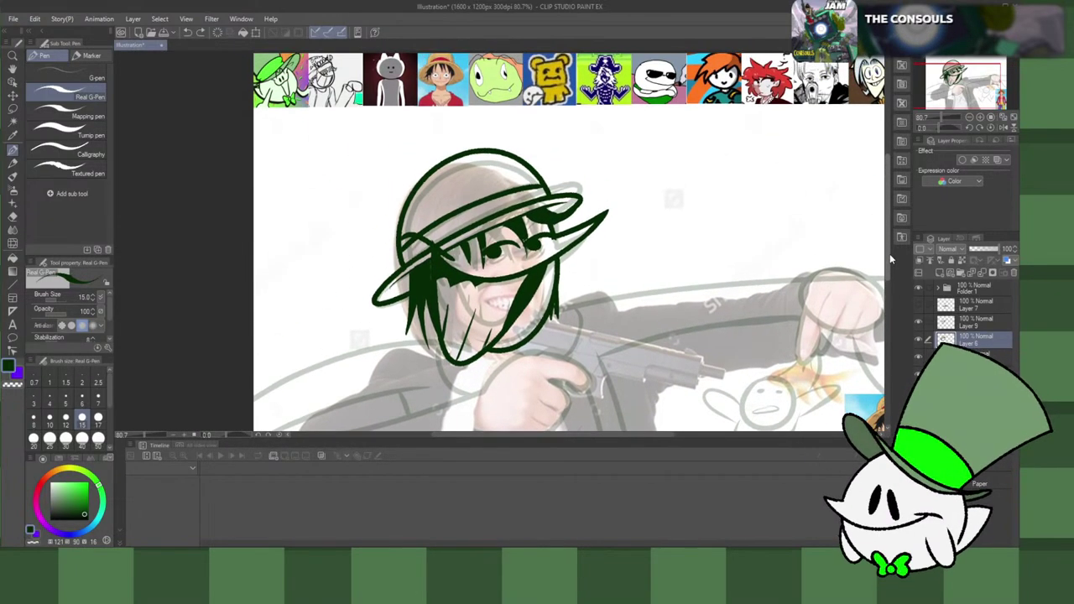
{"action": "scroll", "coordinate": [891, 255], "scroll_direction": "down", "scroll_amount": 5}
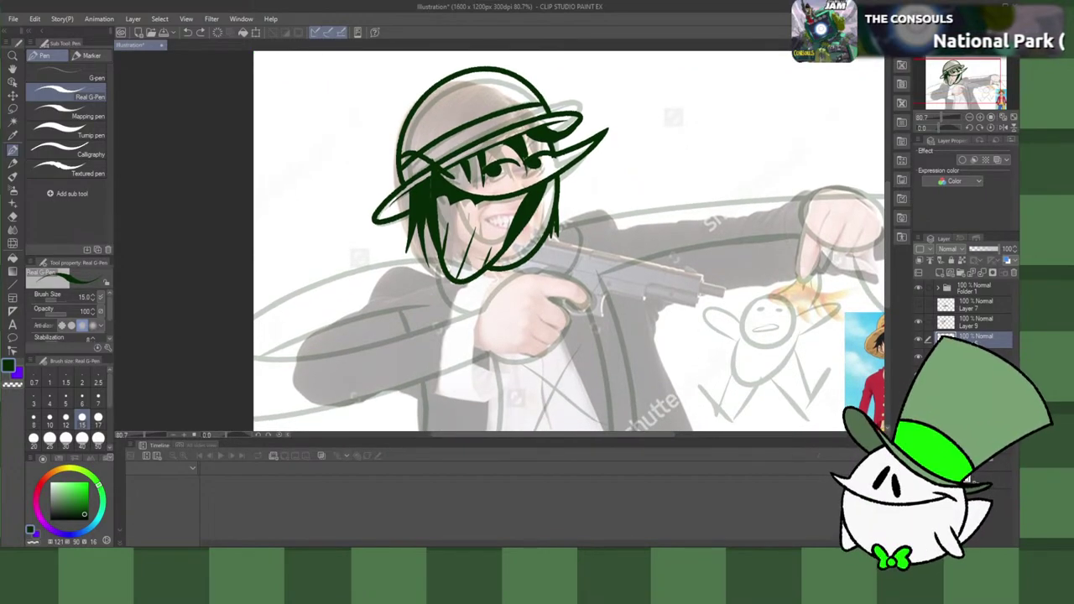
{"action": "left_click", "coordinate": [966, 327]}
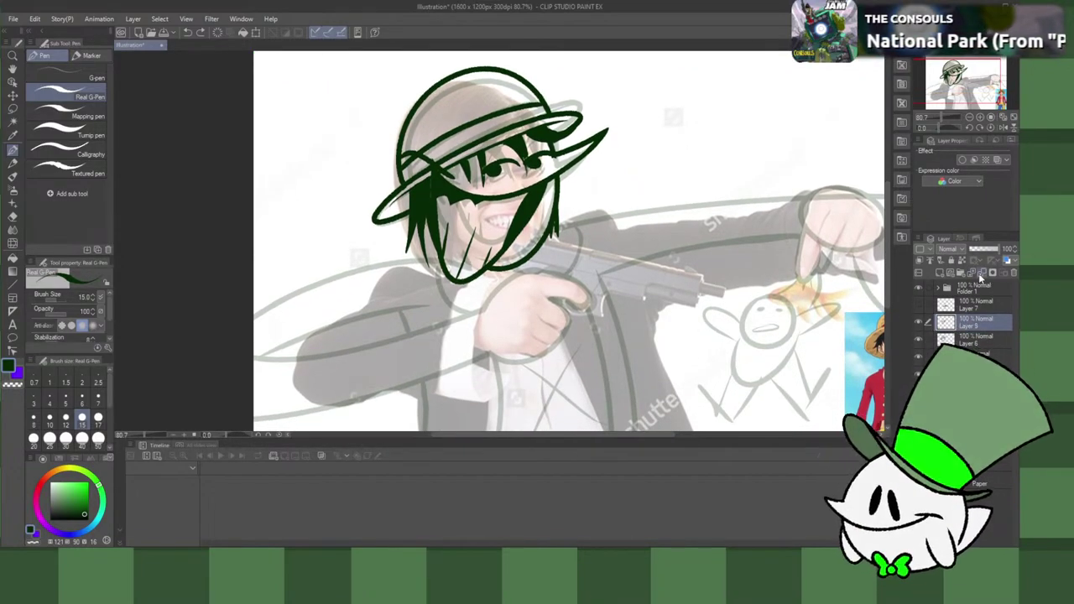
{"action": "left_click", "coordinate": [980, 273]}
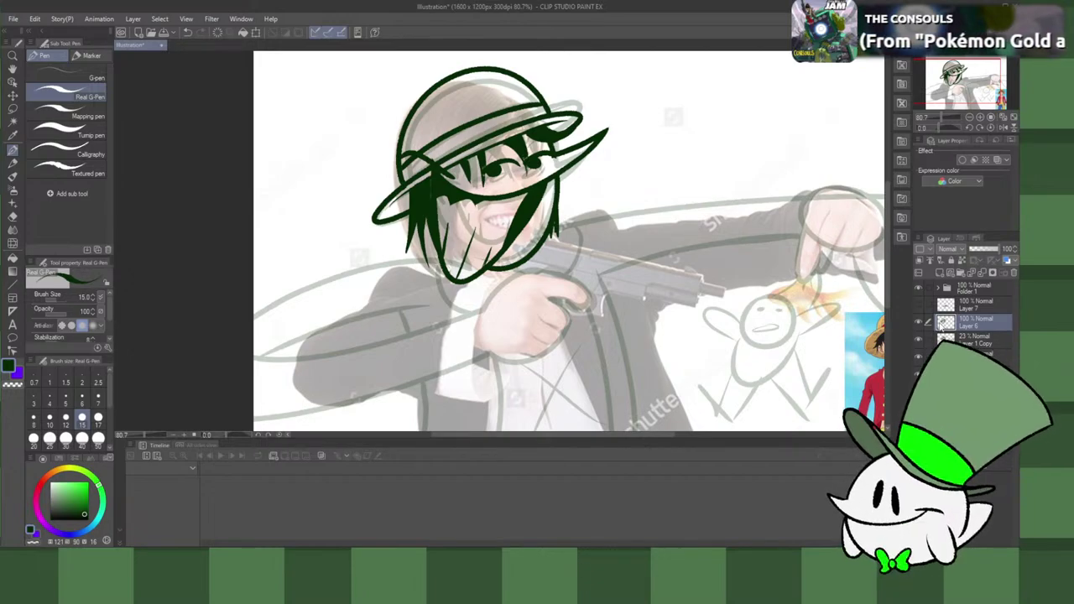
Step: Try the upper outline of the gun arm as one curve from the chin to the canvas's left edge on merged Layer 6
{"action": "mouse_move", "coordinate": [888, 259]}
{"action": "left_mouse_down"}
{"action": "mouse_move", "coordinate": [882, 198]}
{"action": "mouse_move", "coordinate": [876, 260]}
{"action": "left_mouse_up"}
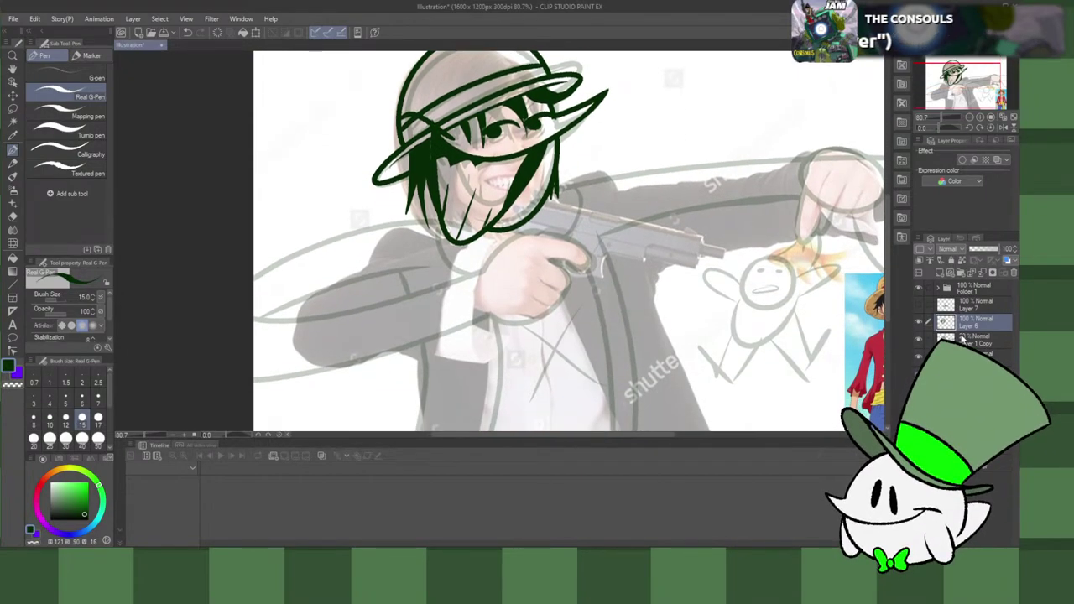
{"action": "scroll", "coordinate": [625, 179], "scroll_direction": "up", "scroll_amount": 3}
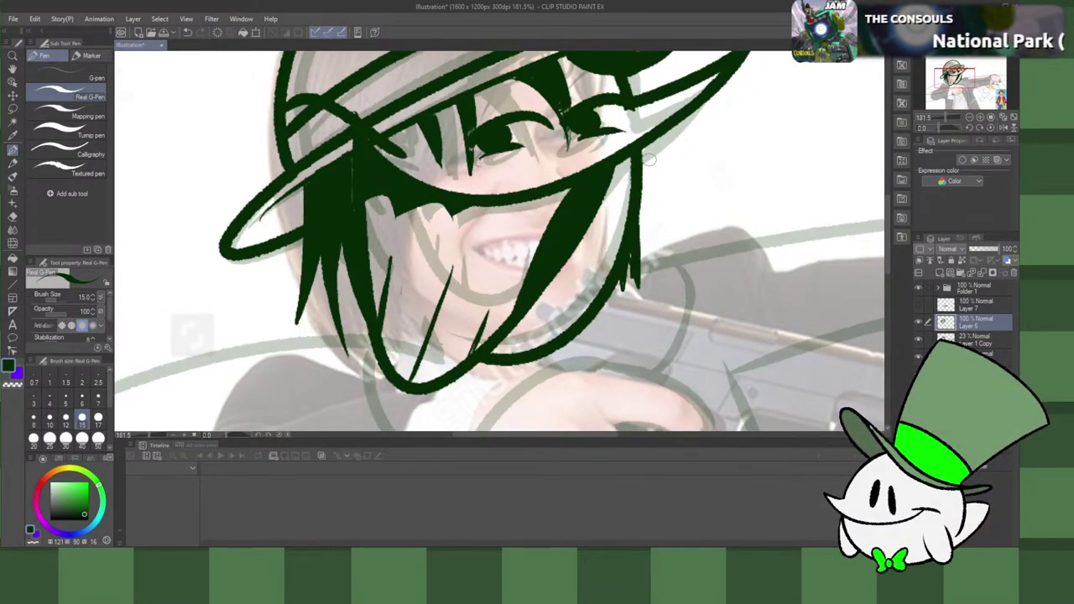
{"action": "scroll", "coordinate": [589, 138], "scroll_direction": "down", "scroll_amount": 3}
{"action": "scroll", "coordinate": [645, 159], "scroll_direction": "down", "scroll_amount": 2}
{"action": "scroll", "coordinate": [749, 245], "scroll_direction": "up", "scroll_amount": 2}
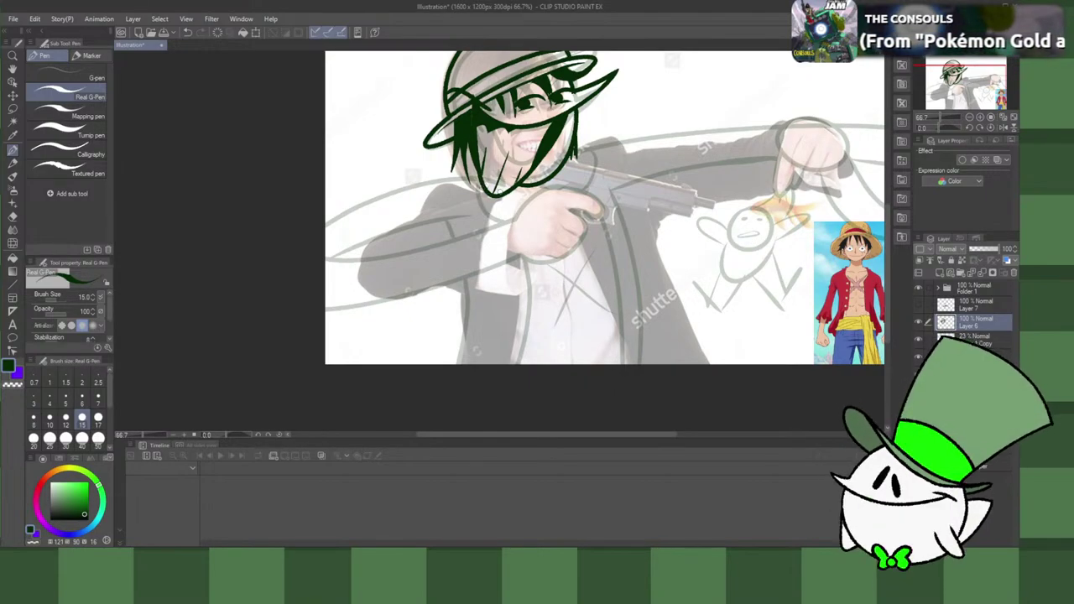
{"action": "left_click_drag", "start_coordinate": [482, 177], "coordinate": [323, 239]}
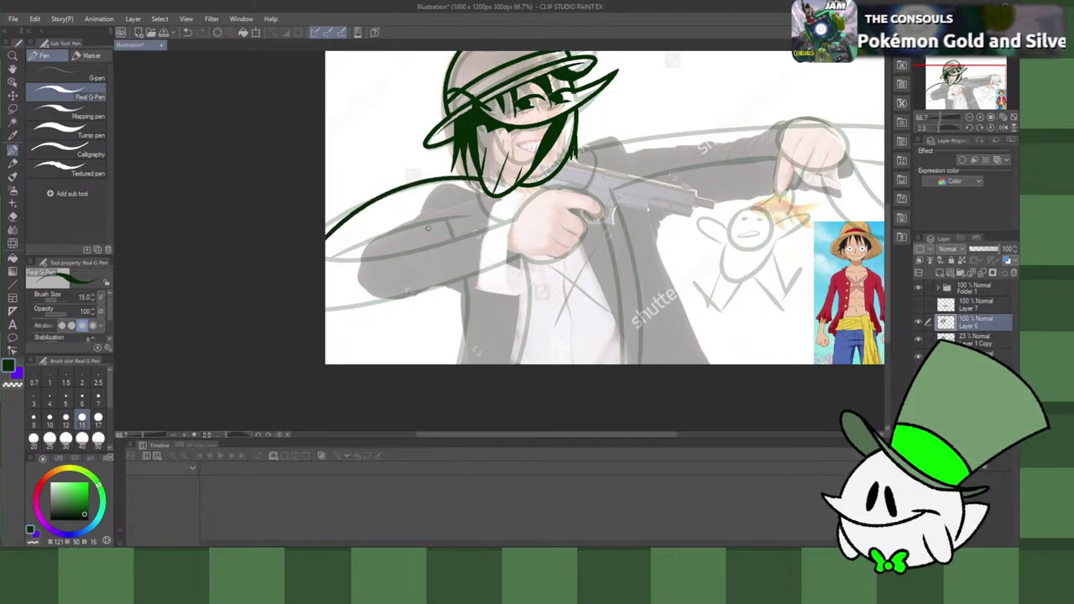
{"action": "key", "text": "ctrl+z"}
{"action": "left_click_drag", "start_coordinate": [483, 178], "coordinate": [325, 220]}
{"action": "key", "text": "ctrl+z"}
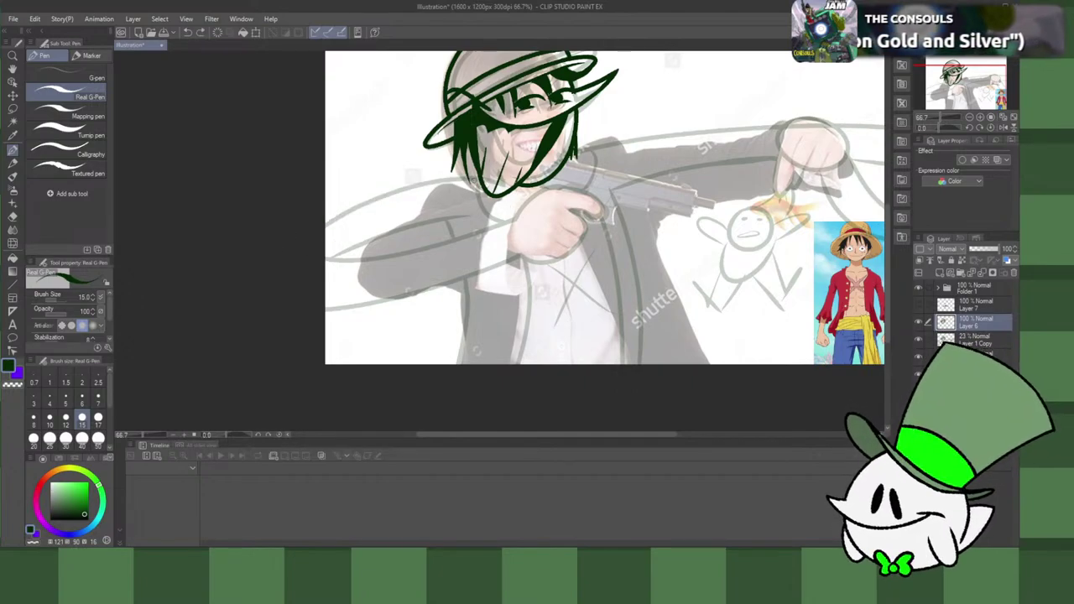
{"action": "left_click_drag", "start_coordinate": [475, 179], "coordinate": [325, 227]}
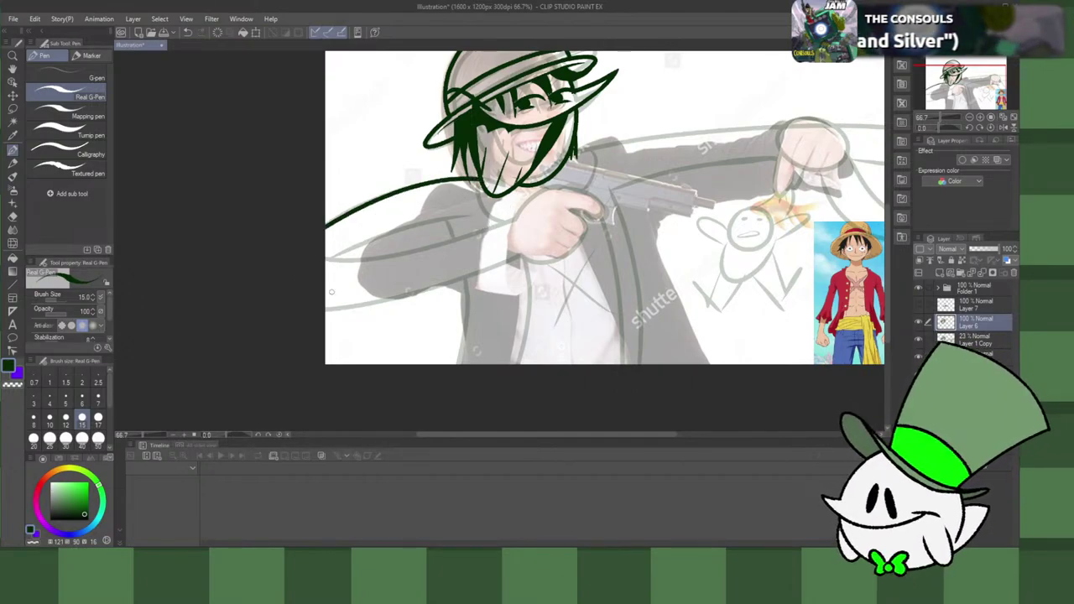
Step: Try the gun arm's lower outline from the canvas's left edge to the hand, and undo both arm outlines
{"action": "left_click_drag", "start_coordinate": [325, 309], "coordinate": [520, 235]}
{"action": "key", "text": "ctrl+z"}
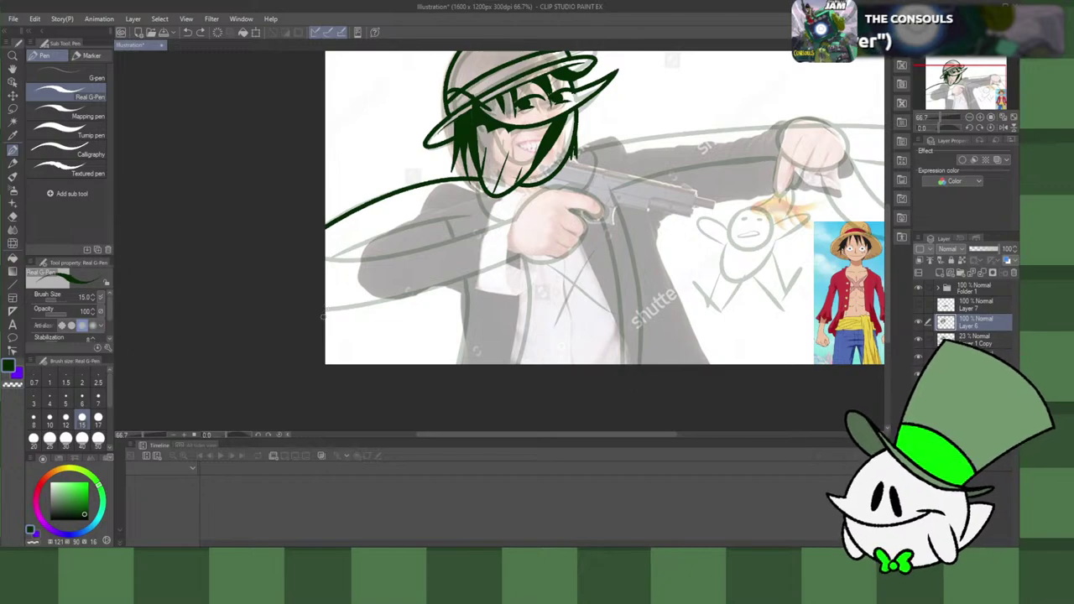
{"action": "left_click_drag", "start_coordinate": [329, 327], "coordinate": [517, 255]}
{"action": "key", "text": "ctrl+z"}
{"action": "mouse_move", "coordinate": [325, 319]}
{"action": "left_mouse_down"}
{"action": "mouse_move", "coordinate": [377, 319]}
{"action": "mouse_move", "coordinate": [528, 254]}
{"action": "left_mouse_up"}
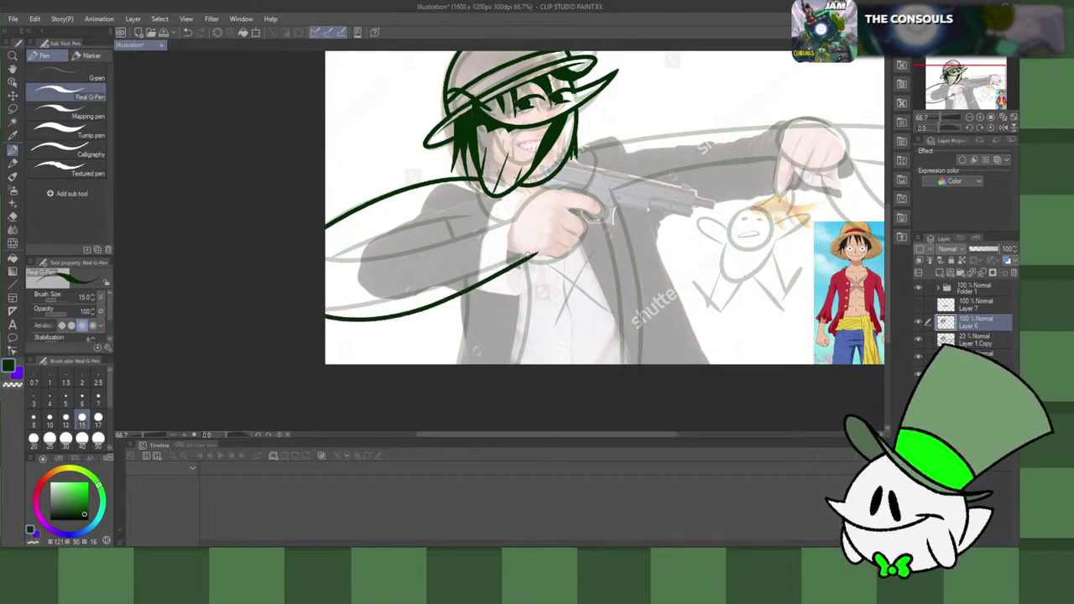
{"action": "key", "text": "ctrl+z"}
{"action": "left_click_drag", "start_coordinate": [335, 326], "coordinate": [520, 242]}
{"action": "key", "text": "ctrl+z"}
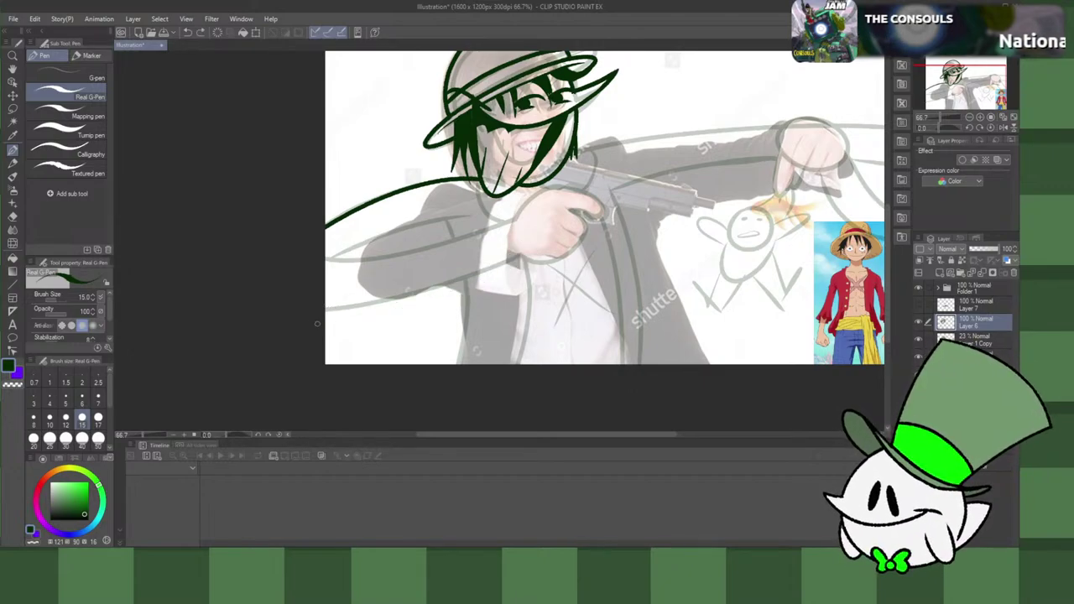
{"action": "left_click_drag", "start_coordinate": [329, 327], "coordinate": [530, 254]}
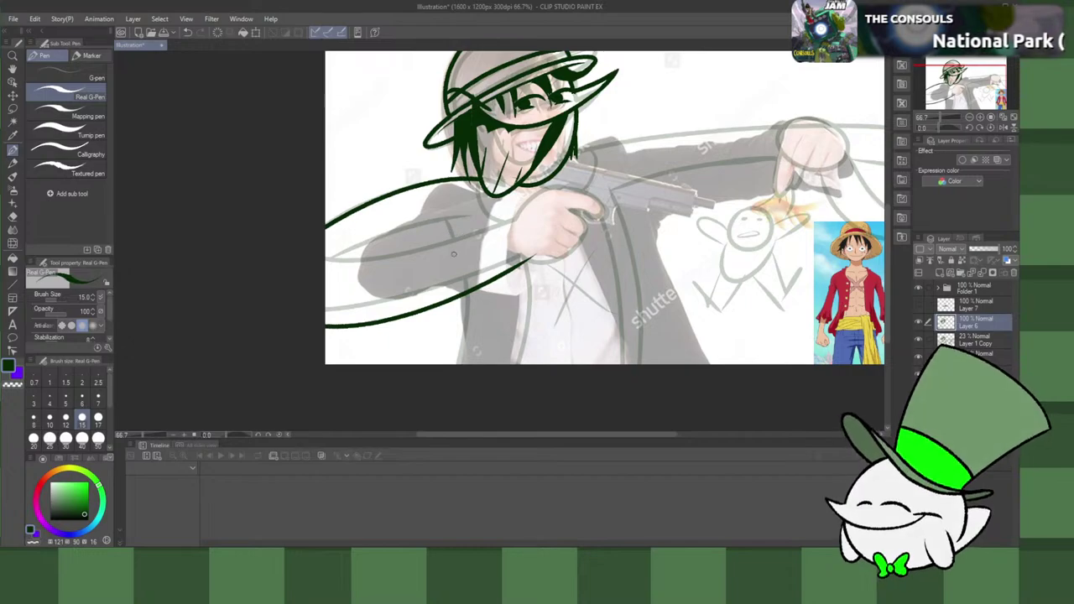
{"action": "key", "text": "ctrl+z"}
{"action": "key", "text": "ctrl+z"}
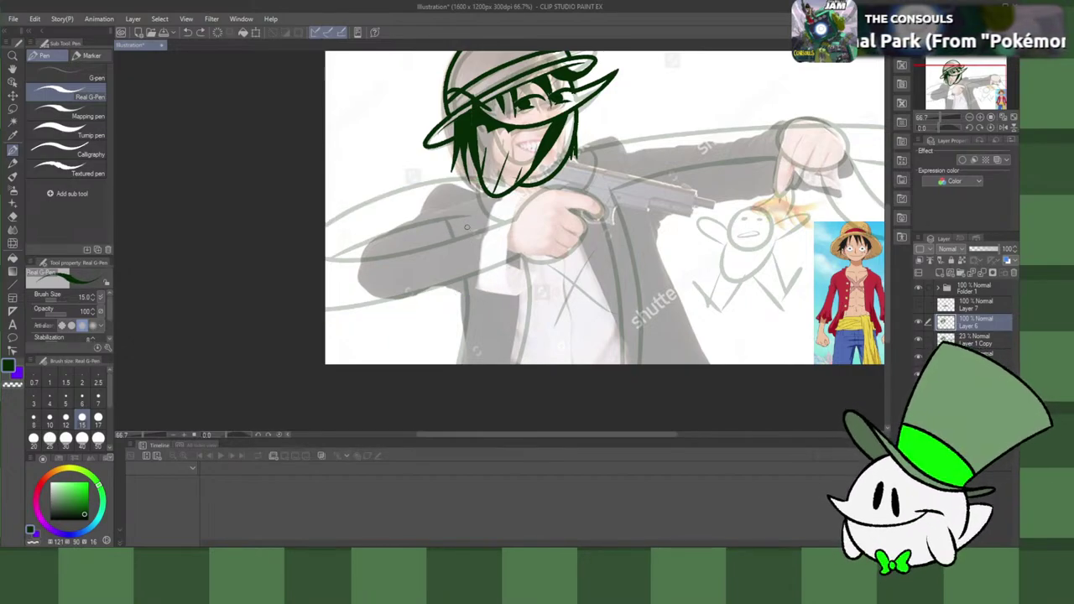
Step: Try two gently curved torso sides from the armpits down to the canvas's bottom edge, following the rough sketch, and undo them
{"action": "left_click_drag", "start_coordinate": [468, 215], "coordinate": [460, 373]}
{"action": "key", "text": "ctrl+z"}
{"action": "left_click_drag", "start_coordinate": [465, 215], "coordinate": [487, 390]}
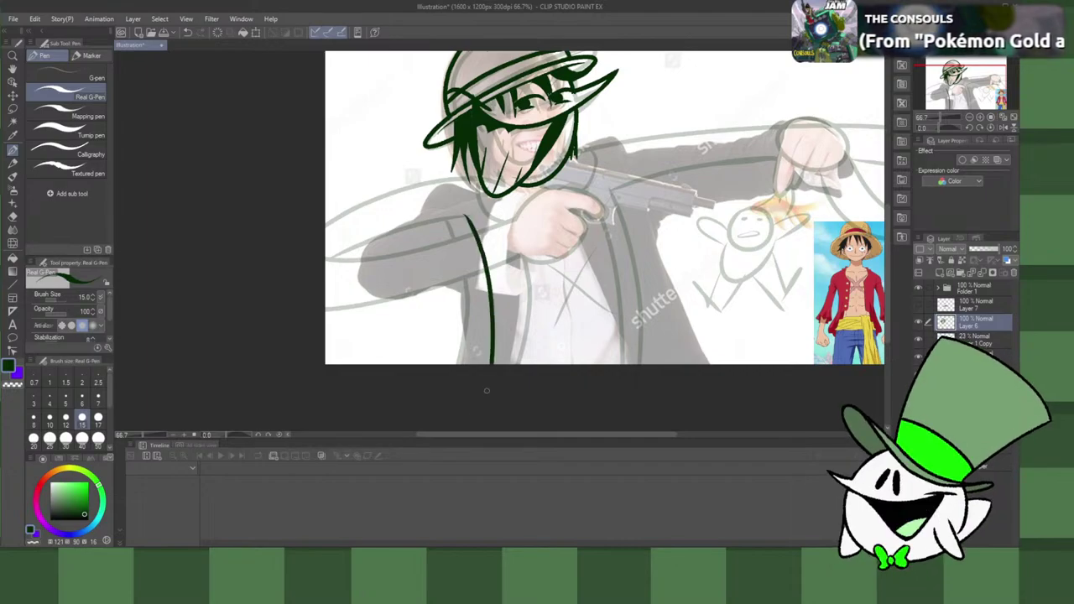
{"action": "left_click_drag", "start_coordinate": [613, 191], "coordinate": [617, 369]}
{"action": "key", "text": "ctrl+z"}
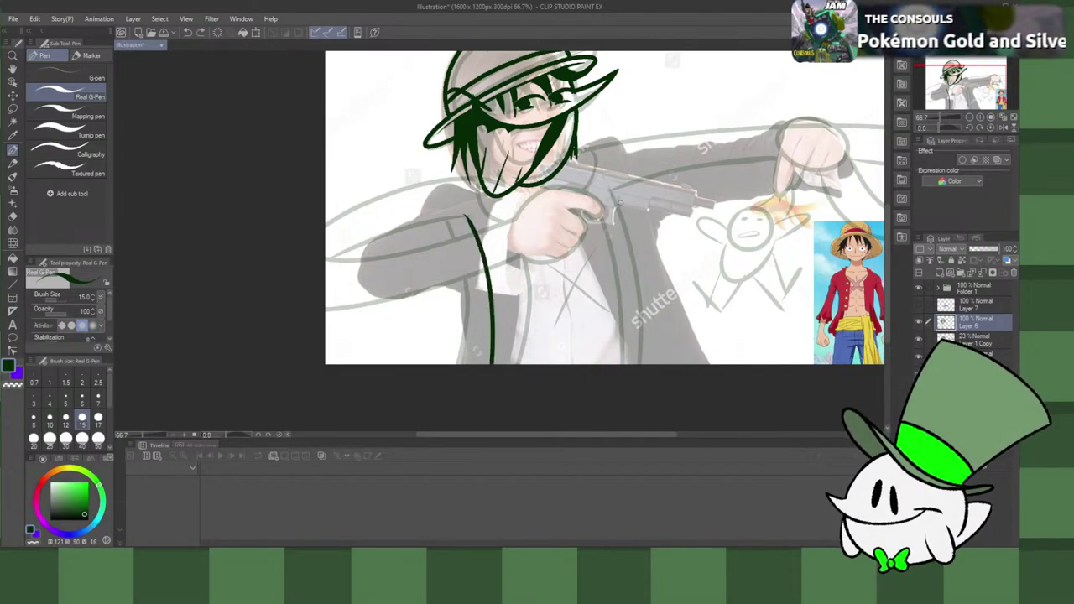
{"action": "left_click_drag", "start_coordinate": [611, 190], "coordinate": [640, 369]}
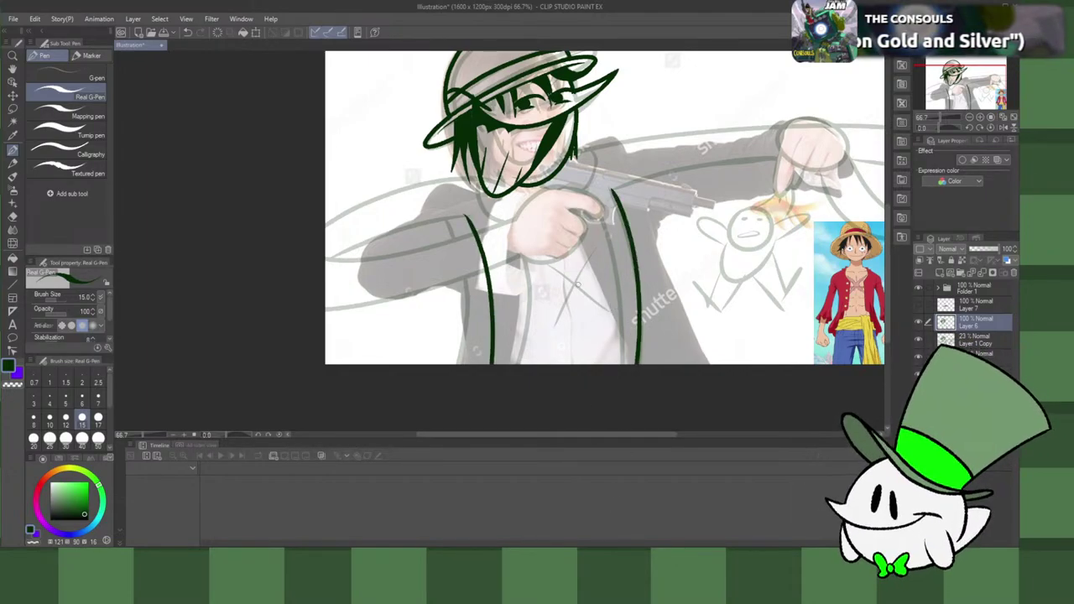
{"action": "key", "text": "ctrl+z"}
{"action": "key", "text": "ctrl+z"}
Step: Try new torso sides with the left one sweeping outward to the canvas's lower left and the other bowing down from the gun hand
{"action": "left_click_drag", "start_coordinate": [473, 216], "coordinate": [437, 395]}
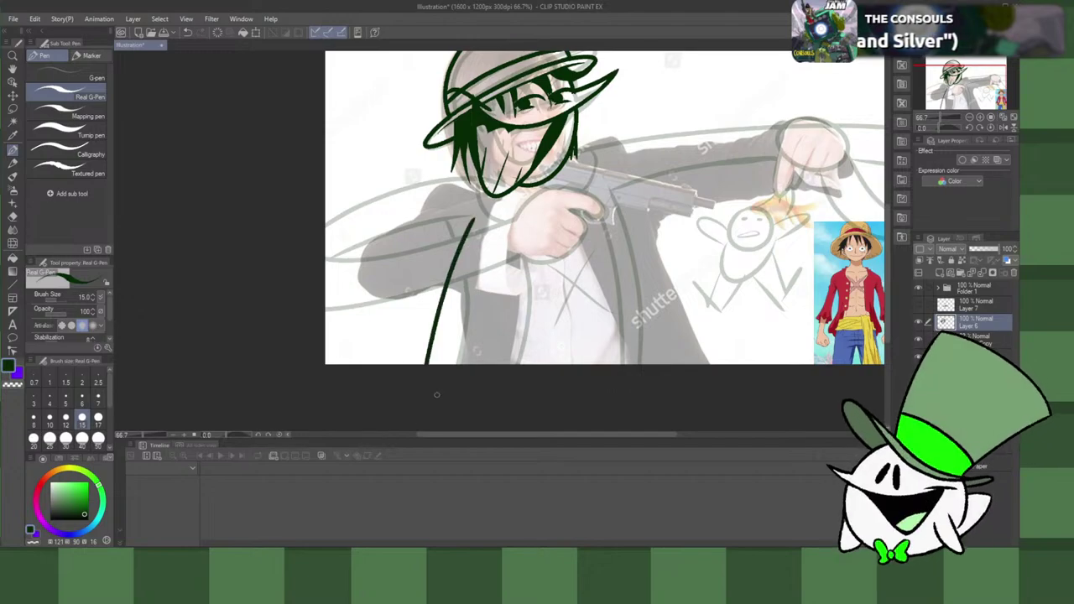
{"action": "left_click_drag", "start_coordinate": [615, 191], "coordinate": [601, 369]}
{"action": "key", "text": "ctrl+z"}
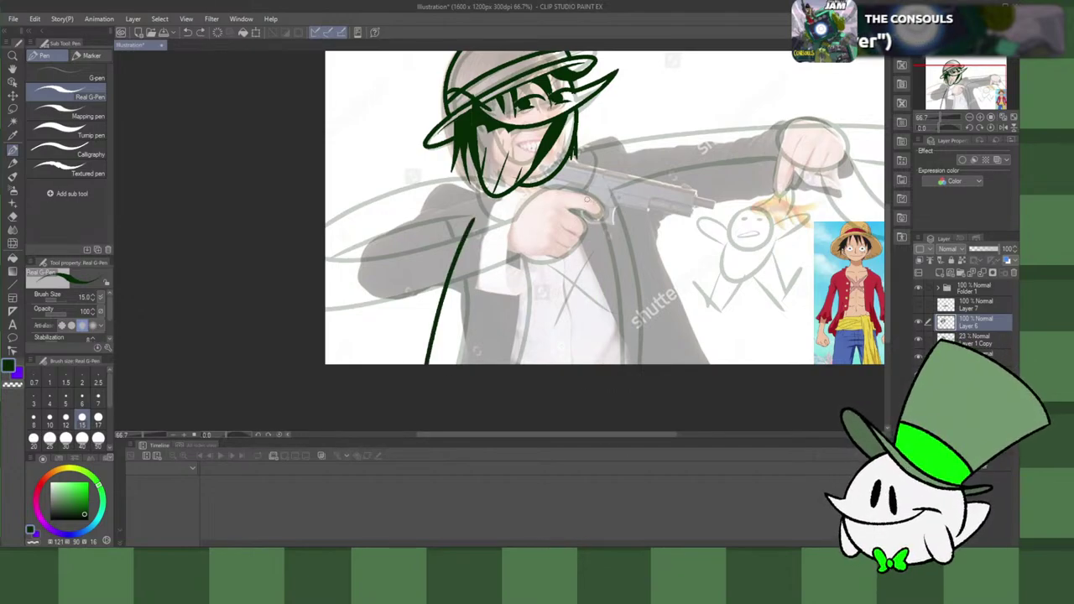
{"action": "left_click_drag", "start_coordinate": [590, 198], "coordinate": [594, 373]}
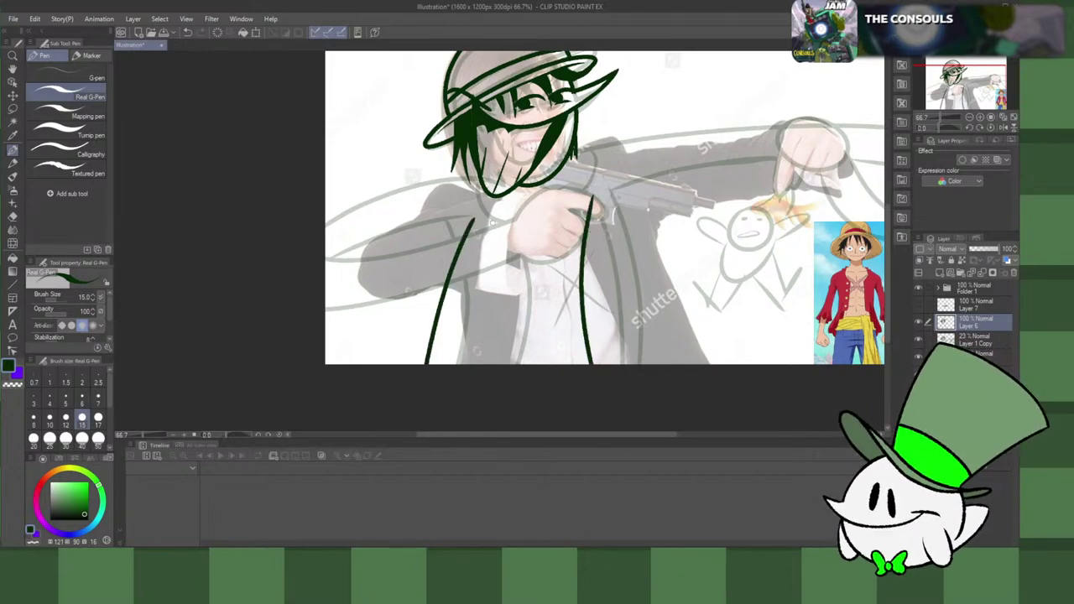
Step: Try a shoulder curve from the jaw to the canvas's left edge, plus bent-arm and forearm outlines reaching across the chest
{"action": "mouse_move", "coordinate": [480, 178]}
{"action": "left_mouse_down"}
{"action": "mouse_move", "coordinate": [386, 252]}
{"action": "mouse_move", "coordinate": [324, 335]}
{"action": "left_mouse_up"}
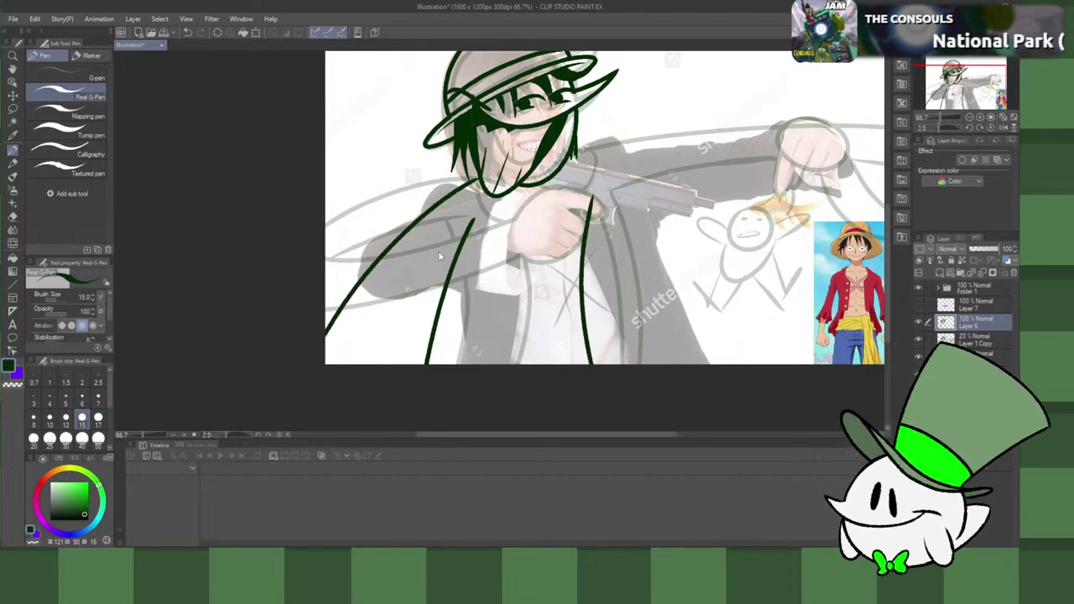
{"action": "key", "text": "ctrl+z"}
{"action": "left_click_drag", "start_coordinate": [481, 178], "coordinate": [326, 239]}
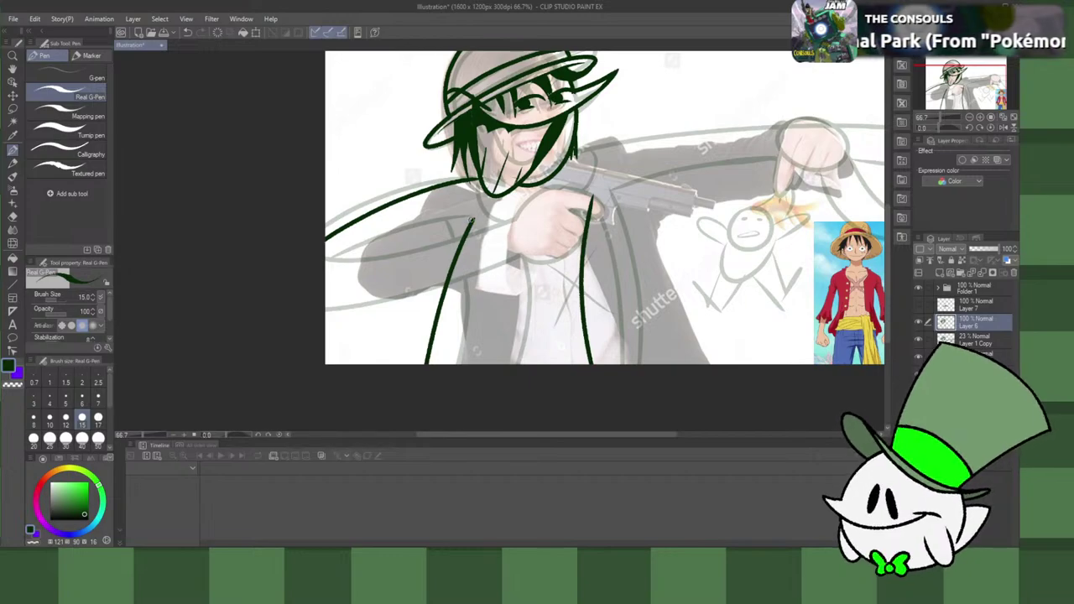
{"action": "mouse_move", "coordinate": [473, 219]}
{"action": "left_mouse_down"}
{"action": "mouse_move", "coordinate": [438, 223]}
{"action": "mouse_move", "coordinate": [309, 290]}
{"action": "left_mouse_up"}
{"action": "key", "text": "ctrl+z"}
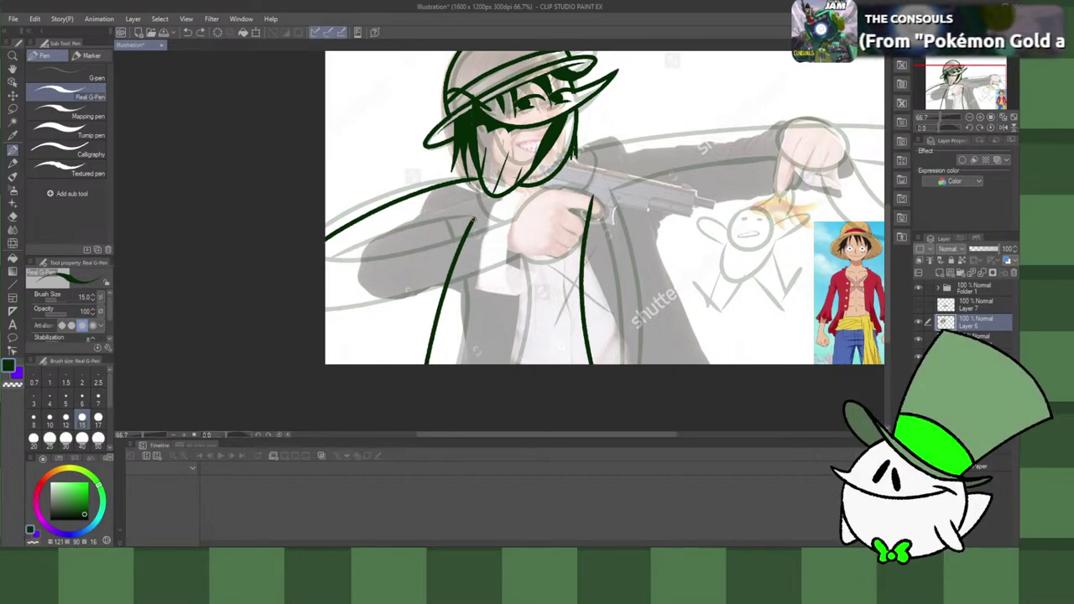
{"action": "mouse_move", "coordinate": [472, 220]}
{"action": "left_mouse_down"}
{"action": "mouse_move", "coordinate": [289, 326]}
{"action": "mouse_move", "coordinate": [582, 214]}
{"action": "left_mouse_up"}
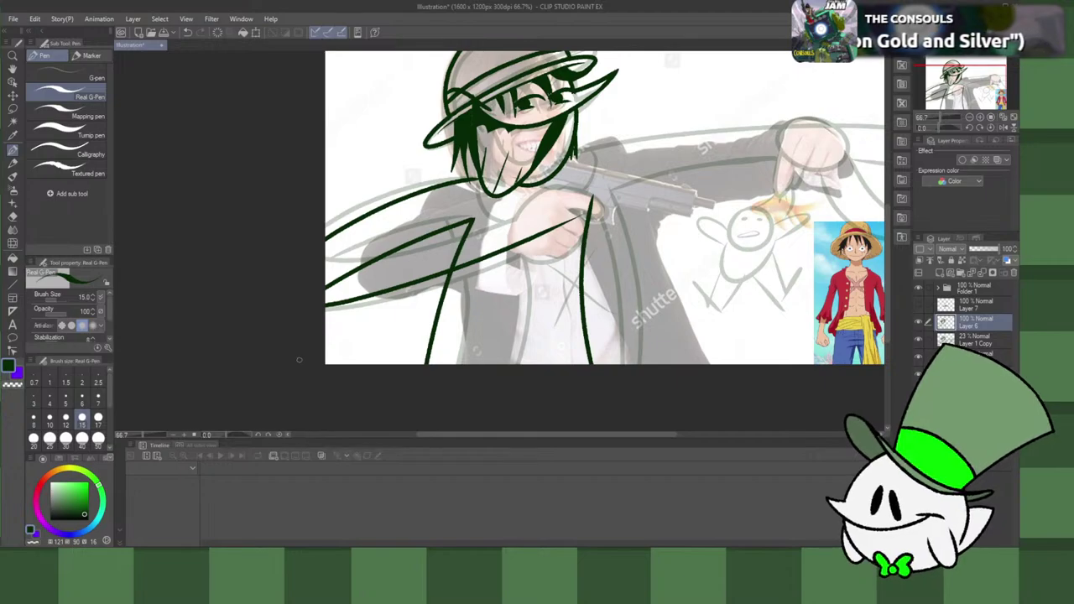
{"action": "mouse_move", "coordinate": [299, 360]}
{"action": "left_mouse_down"}
{"action": "mouse_move", "coordinate": [372, 345]}
{"action": "mouse_move", "coordinate": [611, 245]}
{"action": "left_mouse_up"}
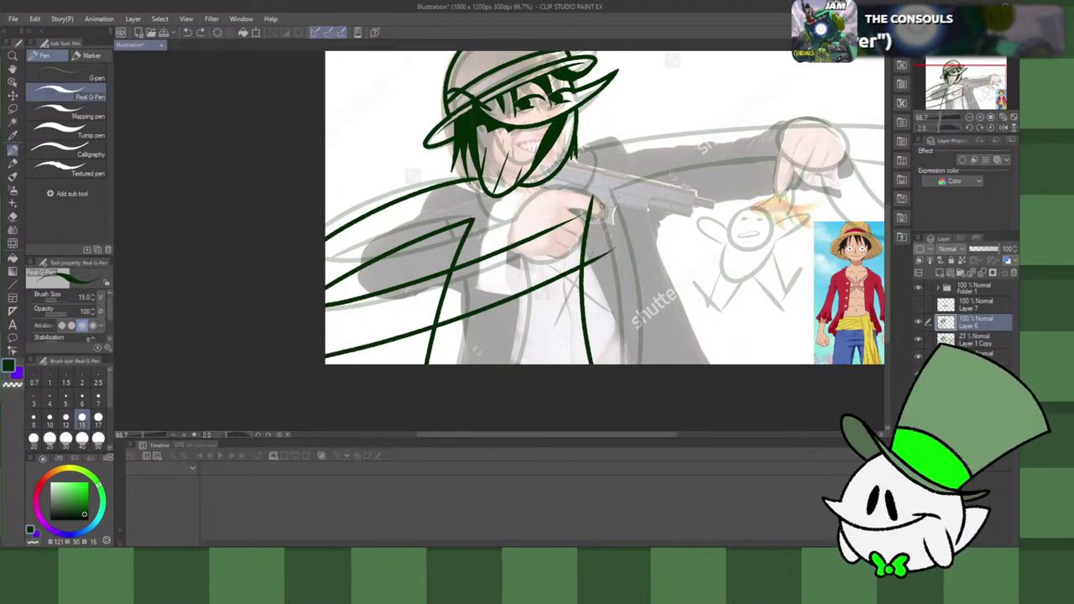
Step: Try a hand stroke at the forearm's end, and undo all the arm, shoulder and torso strokes
{"action": "left_click_drag", "start_coordinate": [606, 201], "coordinate": [528, 238]}
{"action": "key", "text": "ctrl+z"}
{"action": "key", "text": "ctrl+z"}
{"action": "key", "text": "ctrl+z"}
{"action": "key", "text": "ctrl+z"}
{"action": "key", "text": "ctrl+z"}
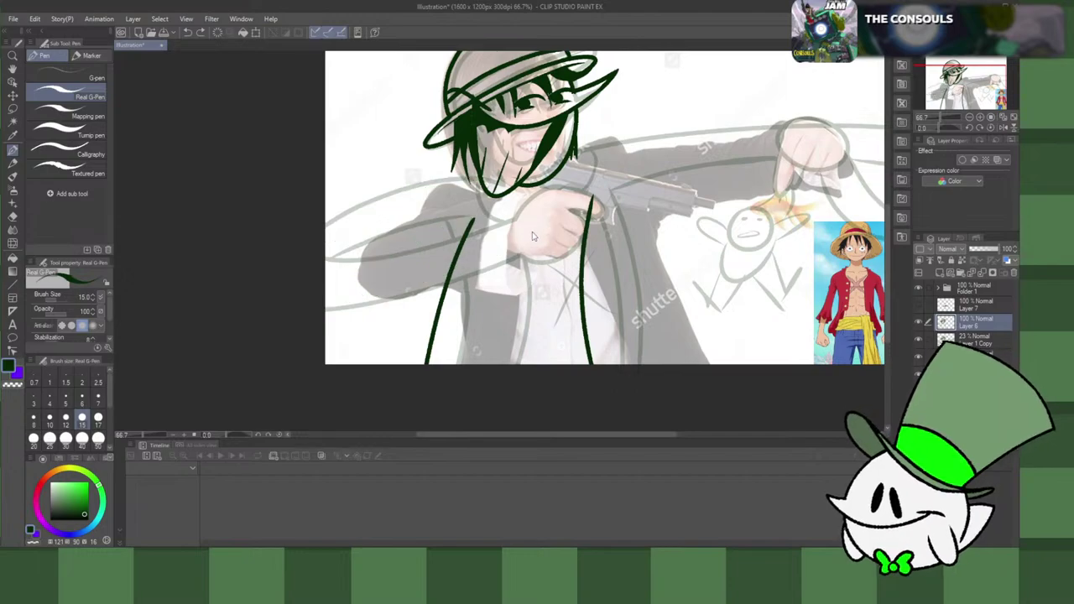
{"action": "key", "text": "ctrl+z"}
{"action": "key", "text": "ctrl+z"}
Step: Try two nearly vertical torso sides, the right one starting at the gun grip, and undo both
{"action": "left_click_drag", "start_coordinate": [451, 225], "coordinate": [476, 452]}
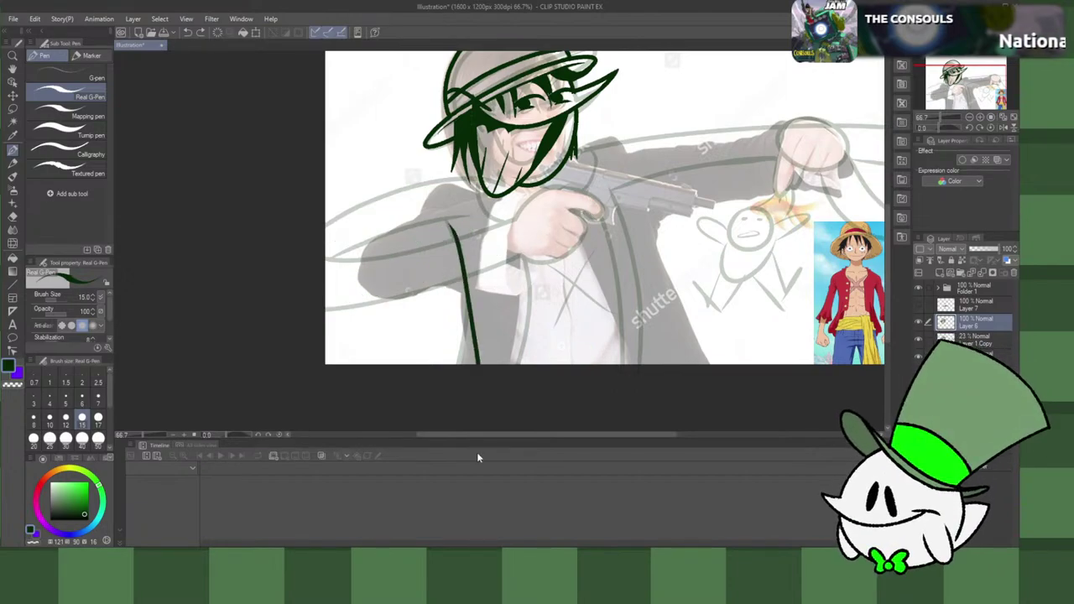
{"action": "key", "text": "ctrl+z"}
{"action": "left_click_drag", "start_coordinate": [456, 227], "coordinate": [474, 402]}
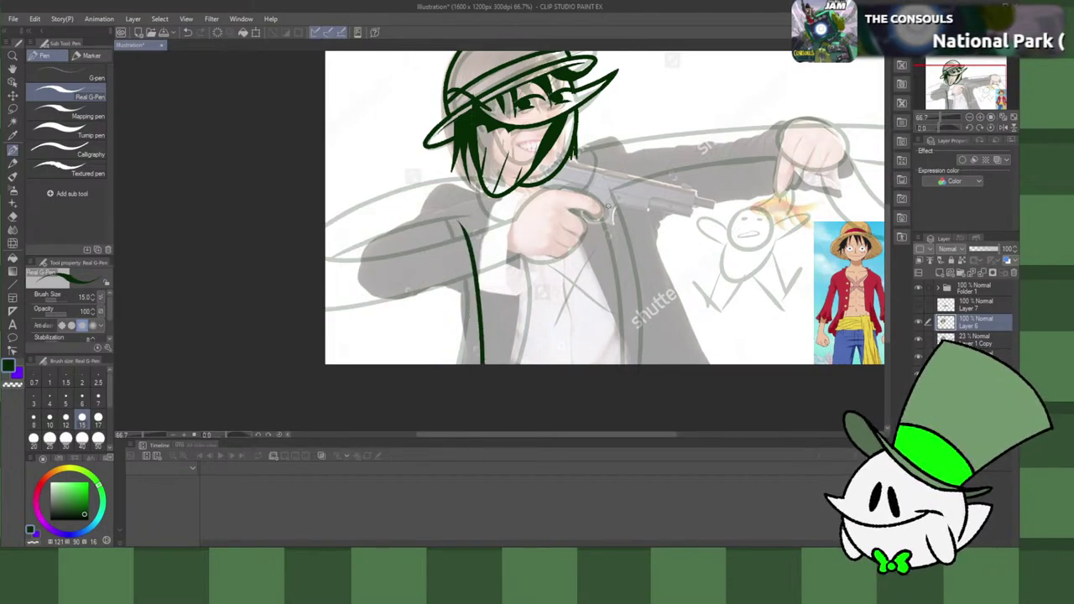
{"action": "left_click_drag", "start_coordinate": [597, 198], "coordinate": [603, 403]}
{"action": "key", "text": "ctrl+z"}
{"action": "left_click_drag", "start_coordinate": [592, 202], "coordinate": [607, 403]}
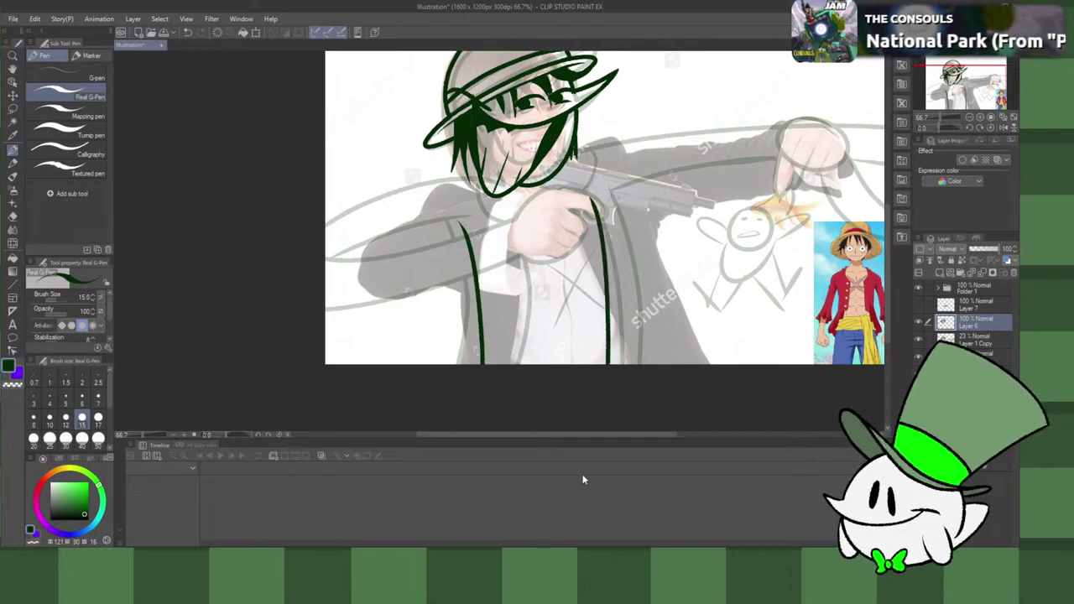
{"action": "key", "text": "ctrl+z"}
{"action": "key", "text": "ctrl+z"}
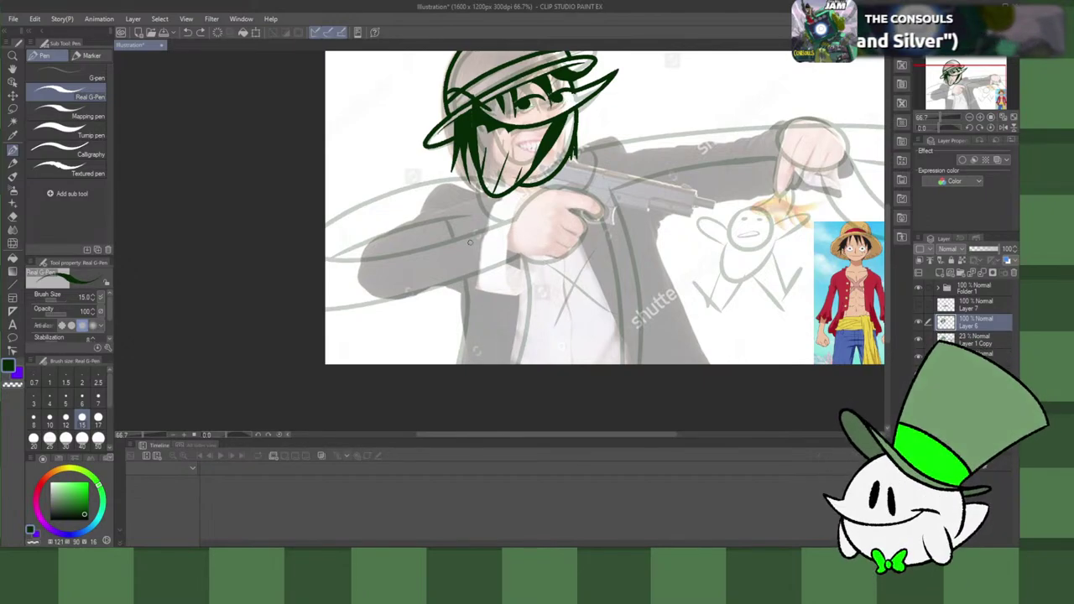
Step: Try torso sides curving toward the canvas's lower left so the body leans that way, and undo both
{"action": "left_click_drag", "start_coordinate": [489, 223], "coordinate": [445, 364]}
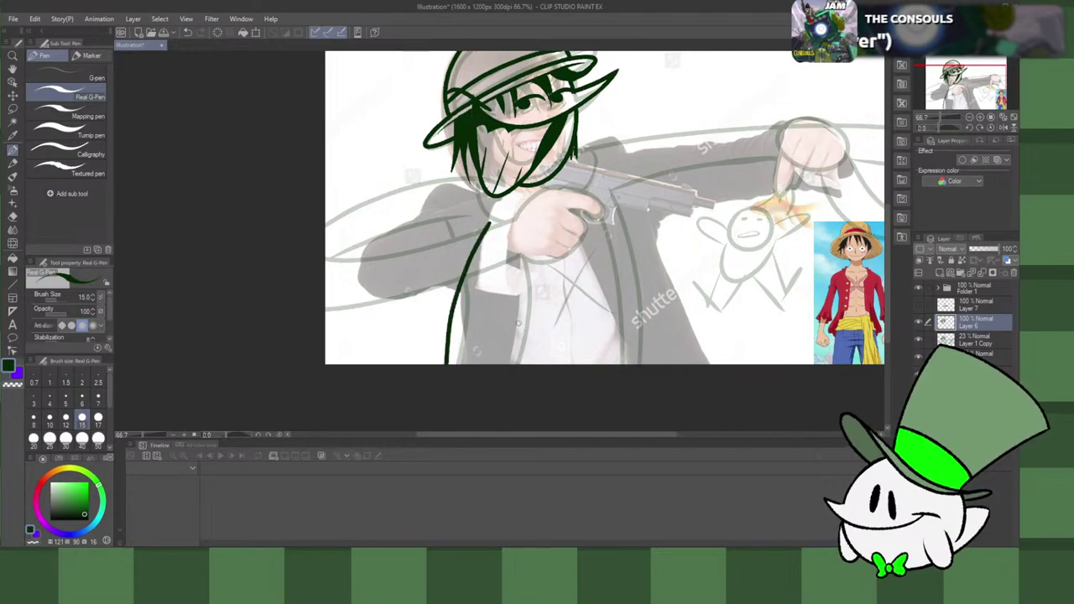
{"action": "left_click_drag", "start_coordinate": [617, 196], "coordinate": [594, 364]}
{"action": "key", "text": "ctrl+z"}
{"action": "key", "text": "ctrl+z"}
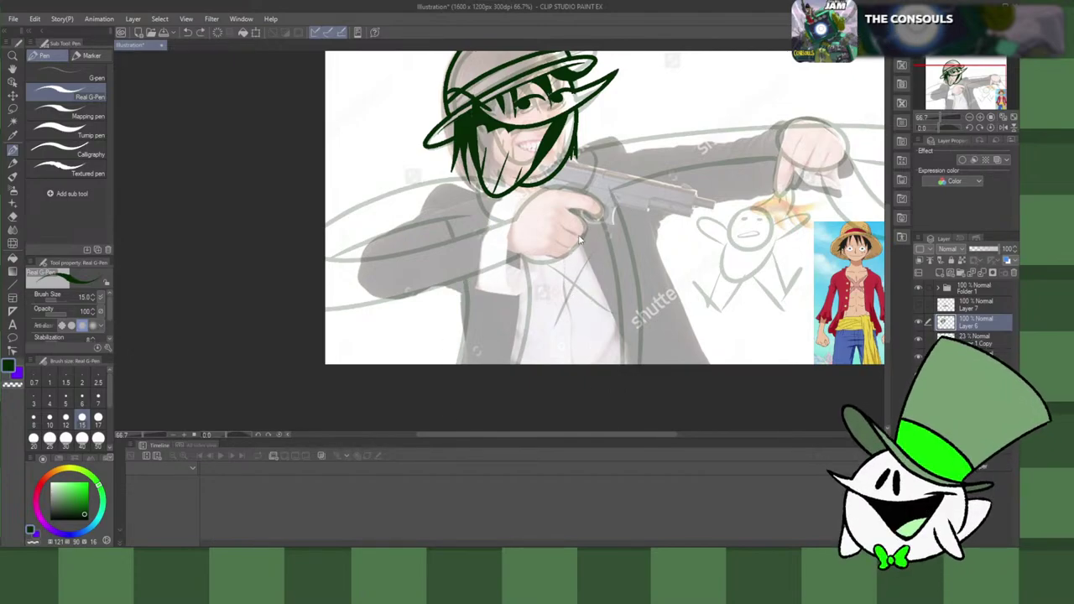
Step: Try almost straight torso sides slanting toward the canvas's lower right, and undo both
{"action": "left_click_drag", "start_coordinate": [474, 227], "coordinate": [520, 366]}
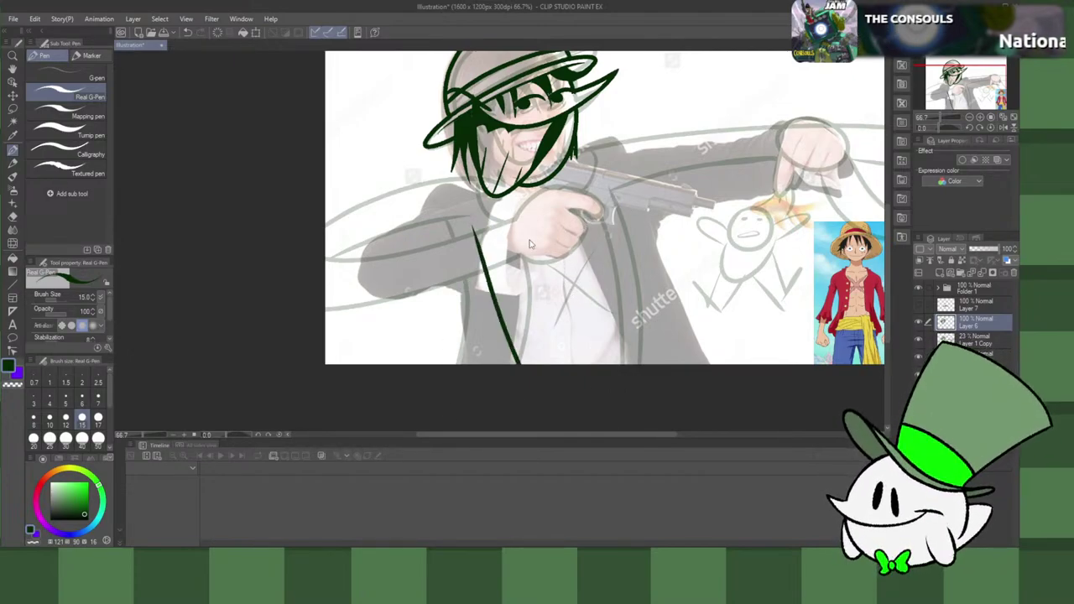
{"action": "key", "text": "ctrl+z"}
{"action": "left_click_drag", "start_coordinate": [466, 223], "coordinate": [511, 365]}
{"action": "left_click_drag", "start_coordinate": [617, 190], "coordinate": [663, 366]}
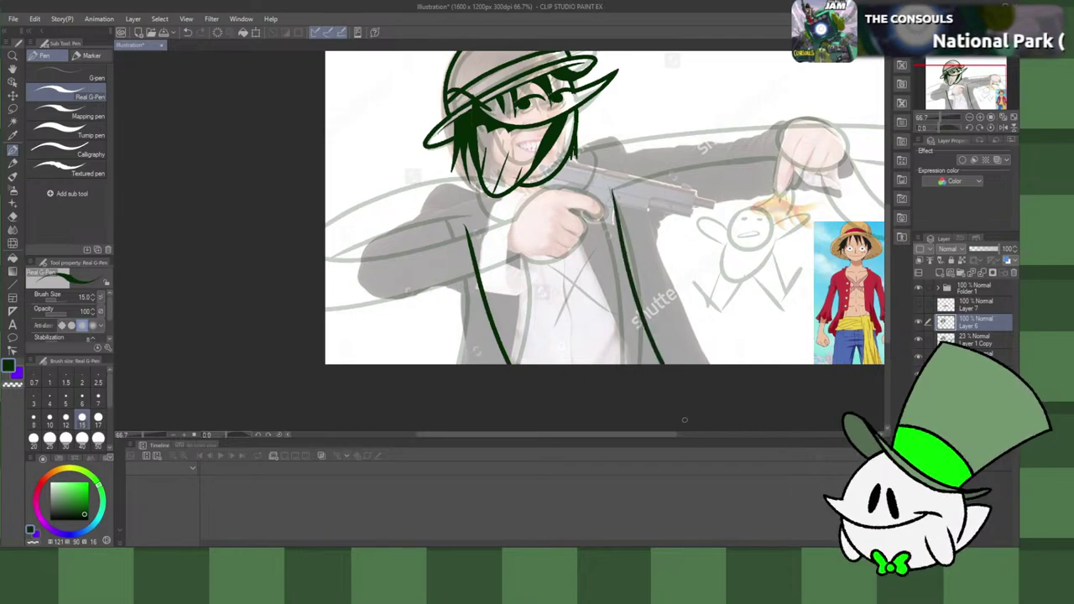
{"action": "key", "text": "ctrl+z"}
{"action": "key", "text": "ctrl+z"}
Step: Ink two parallel torso sides on Layer 6, curving from the armpits to the canvas's bottom edge with a lean toward the lower right
{"action": "left_click_drag", "start_coordinate": [463, 216], "coordinate": [503, 366]}
{"action": "left_click_drag", "start_coordinate": [611, 221], "coordinate": [611, 227]}
{"action": "key", "text": "ctrl+z"}
{"action": "left_click_drag", "start_coordinate": [610, 189], "coordinate": [663, 366]}
{"action": "key", "text": "ctrl+z"}
{"action": "left_click_drag", "start_coordinate": [591, 189], "coordinate": [636, 366]}
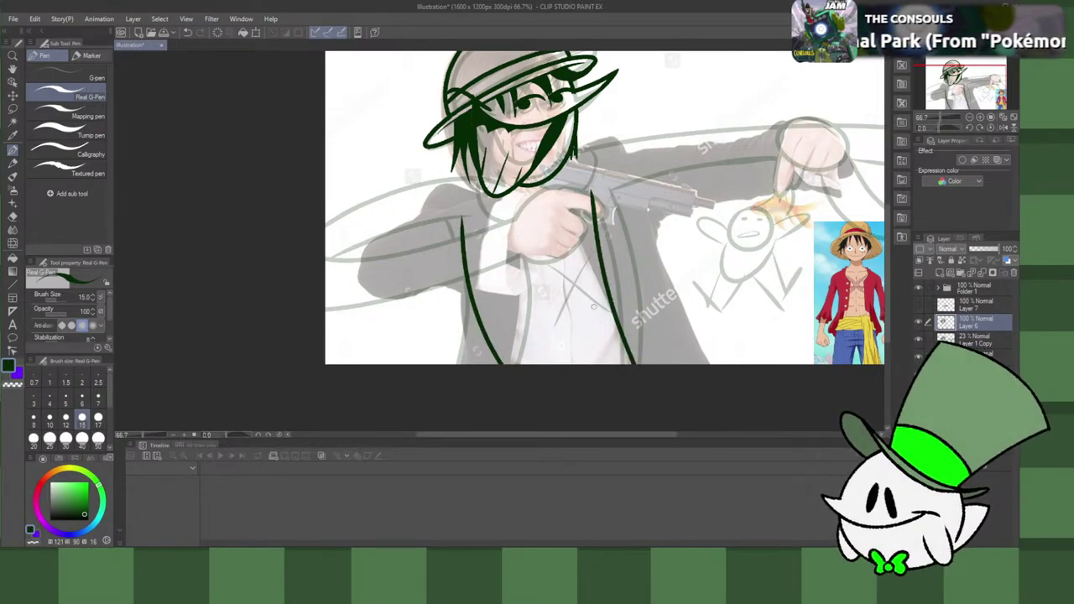
{"action": "key", "text": "ctrl+z"}
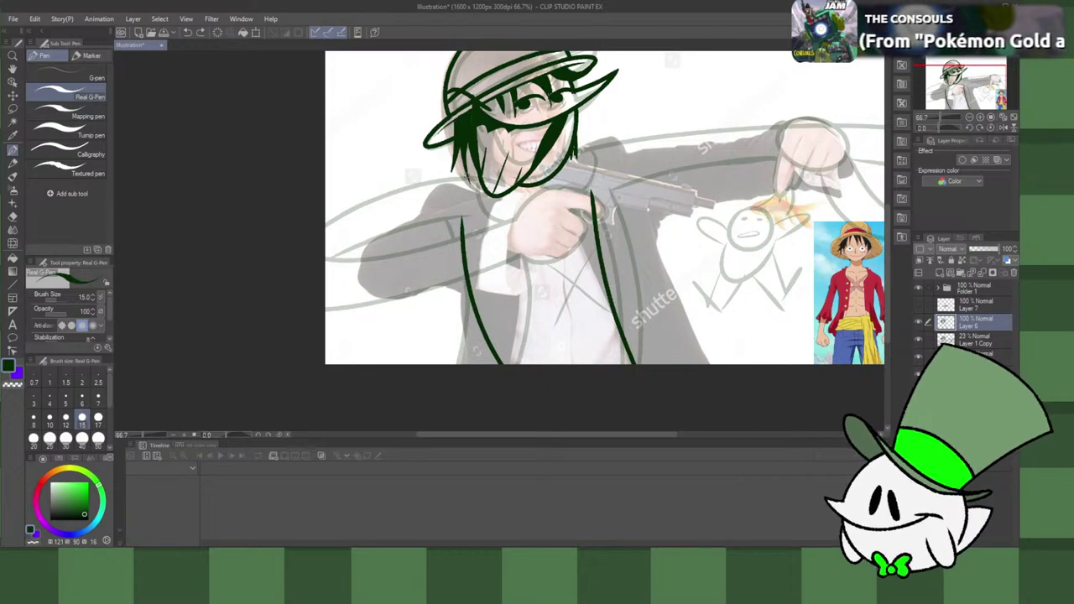
Step: Ink both shoulder lines: one sloping from the jaw to the canvas's left edge, one from the hair along the outstretched arm to the right edge
{"action": "left_click_drag", "start_coordinate": [466, 178], "coordinate": [322, 292]}
{"action": "key", "text": "ctrl+z"}
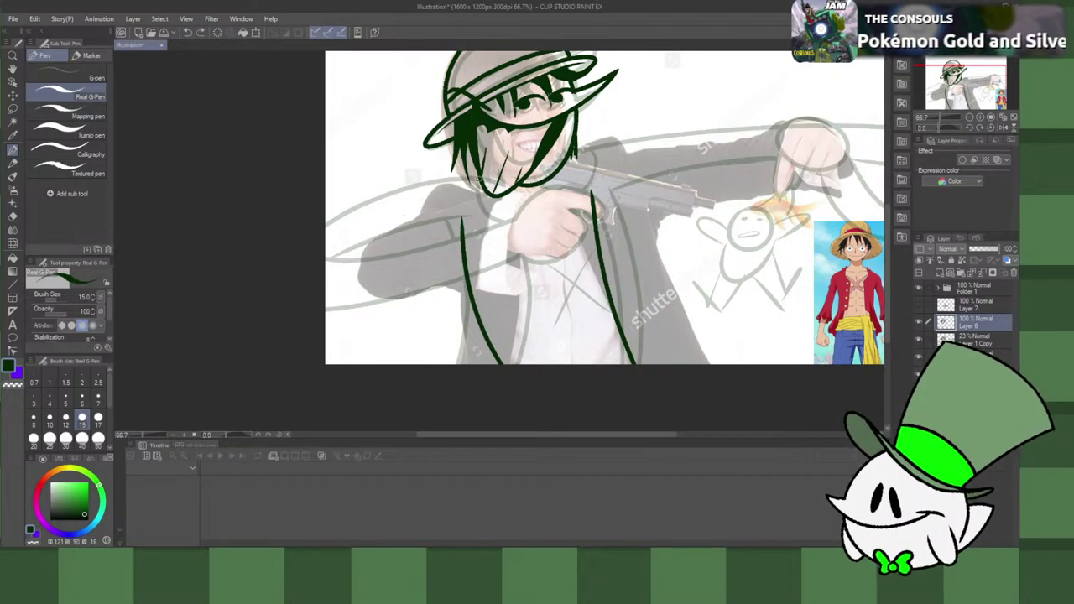
{"action": "key", "text": "ctrl+y"}
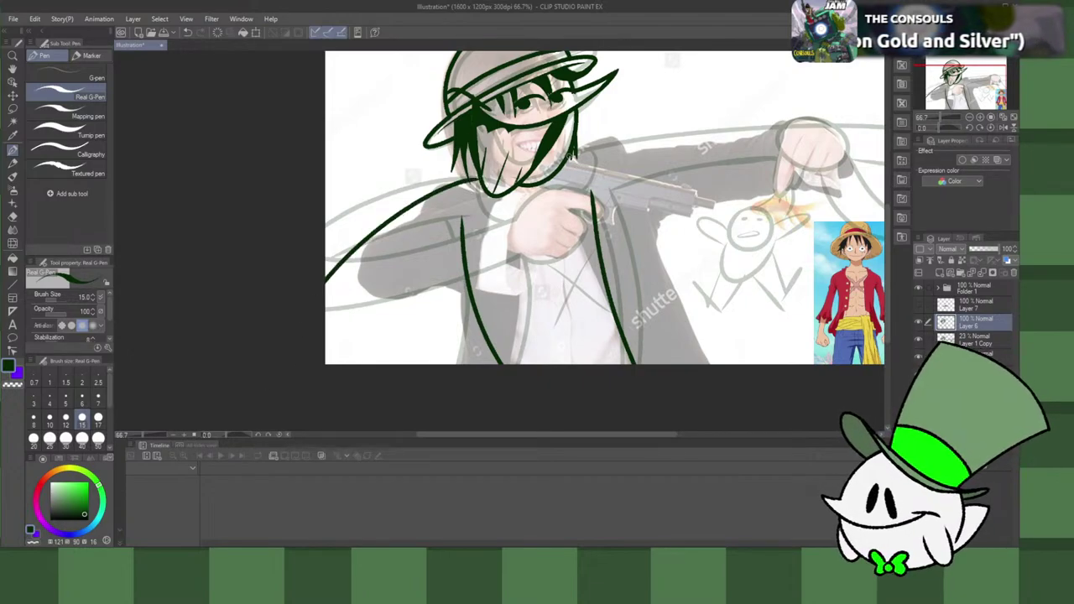
{"action": "mouse_move", "coordinate": [572, 153]}
{"action": "left_mouse_down"}
{"action": "mouse_move", "coordinate": [835, 151]}
{"action": "mouse_move", "coordinate": [889, 166]}
{"action": "left_mouse_up"}
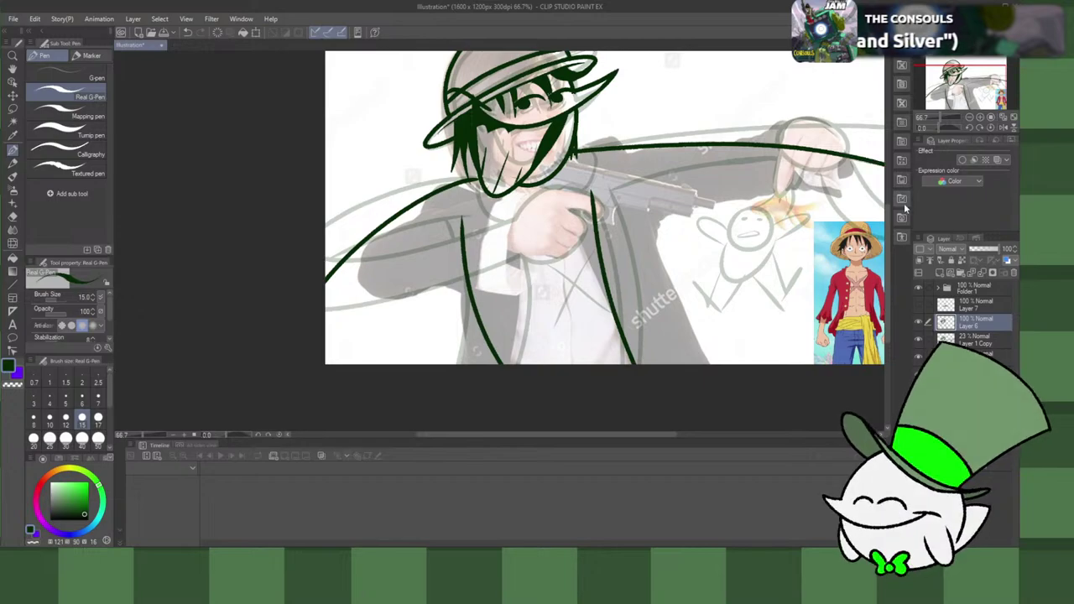
Step: Ink both arms' lower outlines, from the right armpit to the canvas's right edge and from the left armpit to the bottom edge
{"action": "left_click_drag", "start_coordinate": [660, 437], "coordinate": [703, 435]}
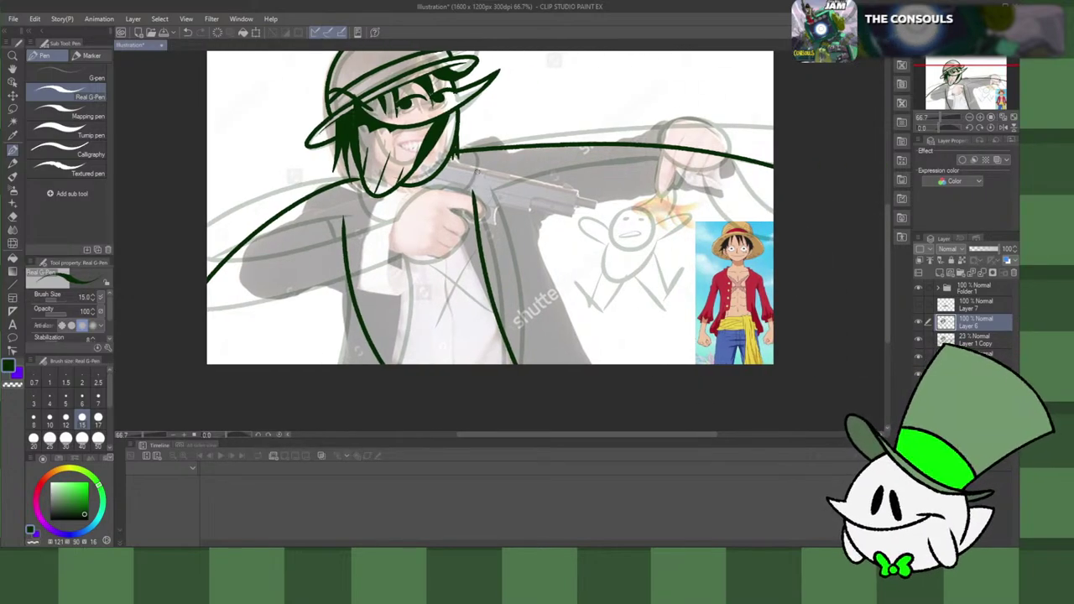
{"action": "left_click_drag", "start_coordinate": [476, 172], "coordinate": [472, 243]}
{"action": "key", "text": "ctrl+z"}
{"action": "mouse_move", "coordinate": [474, 192]}
{"action": "left_mouse_down"}
{"action": "mouse_move", "coordinate": [542, 186]}
{"action": "mouse_move", "coordinate": [864, 242]}
{"action": "left_mouse_up"}
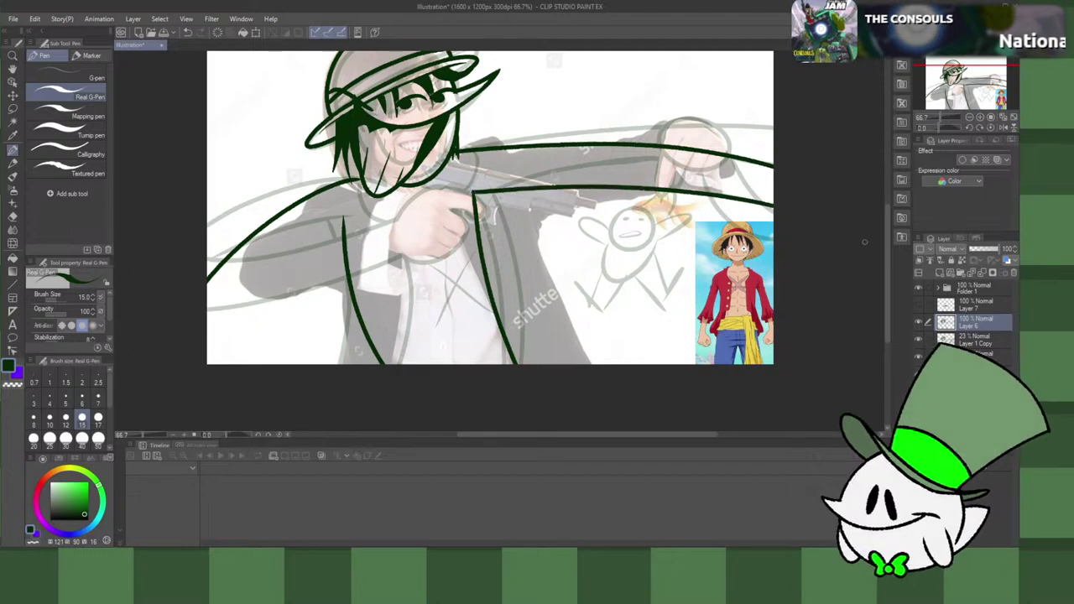
{"action": "key", "text": "ctrl+z"}
{"action": "left_click_drag", "start_coordinate": [475, 172], "coordinate": [475, 214]}
{"action": "key", "text": "ctrl+z"}
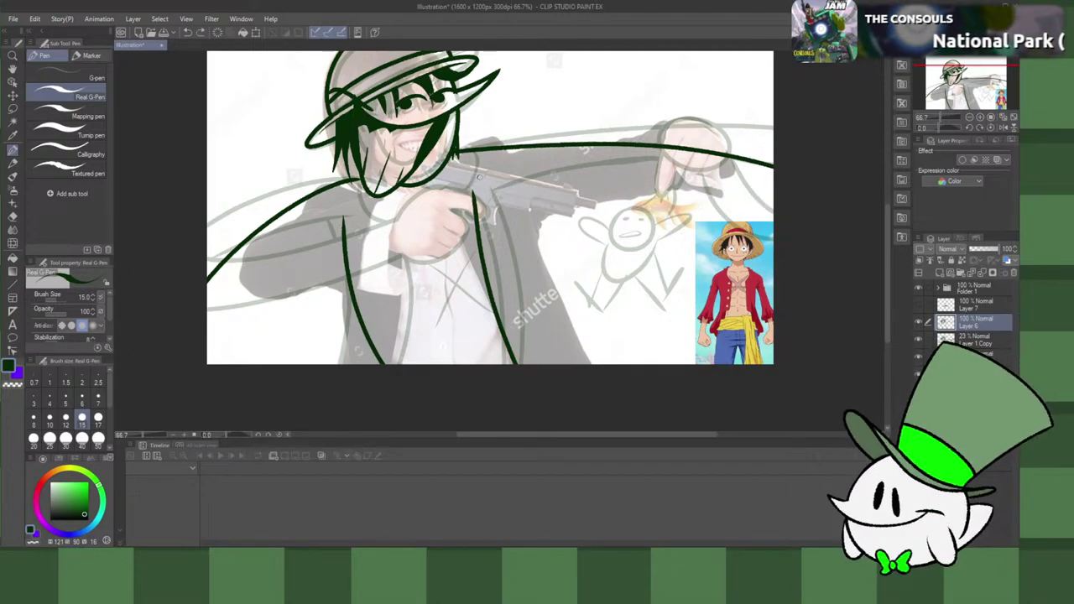
{"action": "mouse_move", "coordinate": [479, 176]}
{"action": "left_mouse_down"}
{"action": "mouse_move", "coordinate": [476, 214]}
{"action": "mouse_move", "coordinate": [564, 187]}
{"action": "mouse_move", "coordinate": [821, 244]}
{"action": "left_mouse_up"}
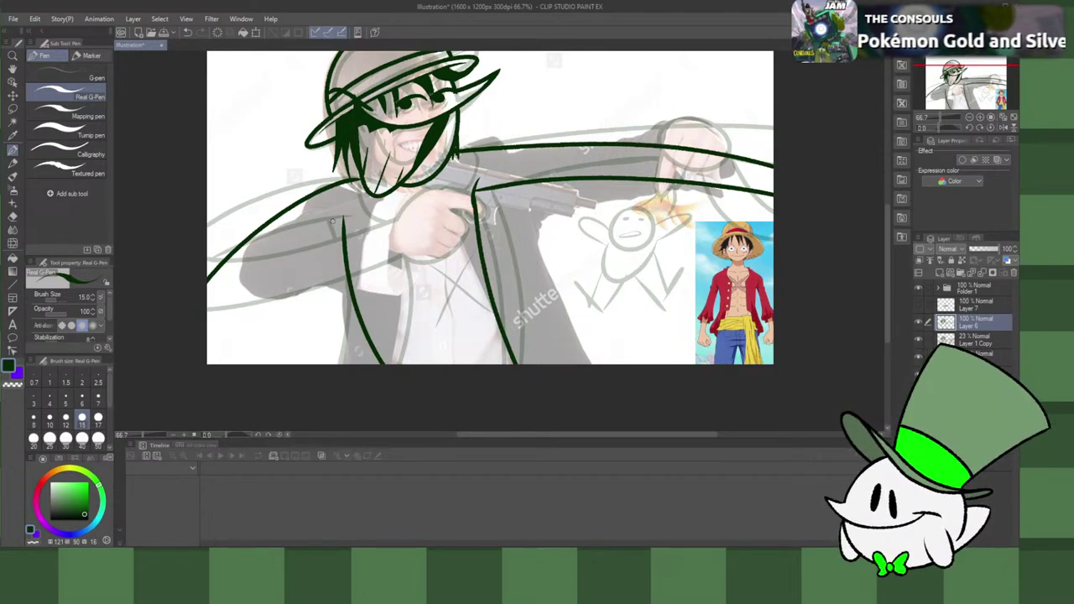
{"action": "mouse_move", "coordinate": [343, 216]}
{"action": "left_mouse_down"}
{"action": "mouse_move", "coordinate": [239, 333]}
{"action": "mouse_move", "coordinate": [217, 405]}
{"action": "left_mouse_up"}
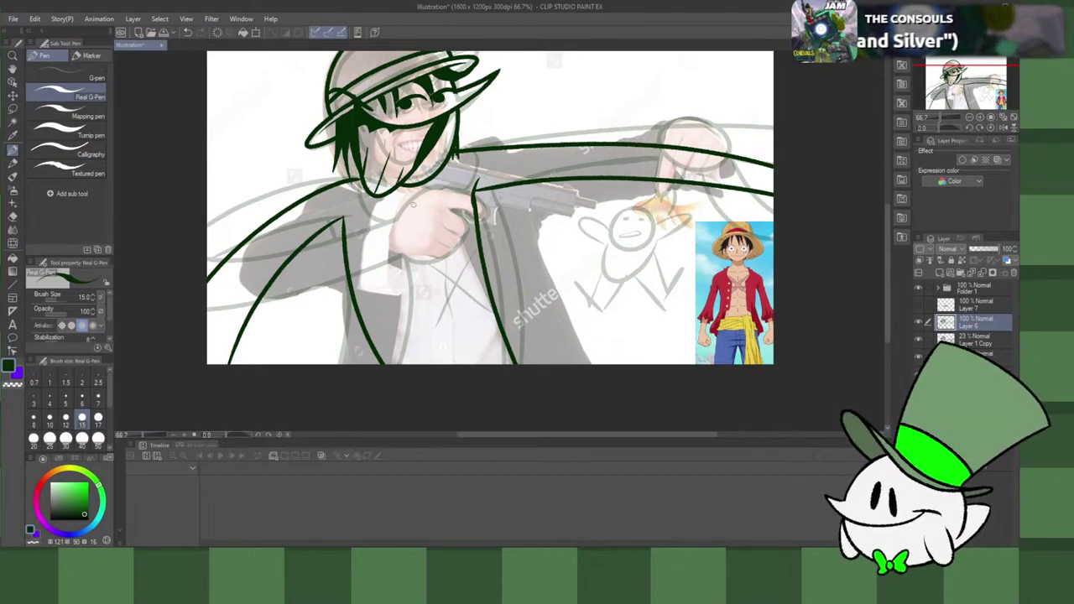
Step: Ink two short neck curves beneath the jaw, one below the chin and one descending from the hair on the right
{"action": "left_click_drag", "start_coordinate": [390, 193], "coordinate": [400, 347]}
{"action": "key", "text": "ctrl+z"}
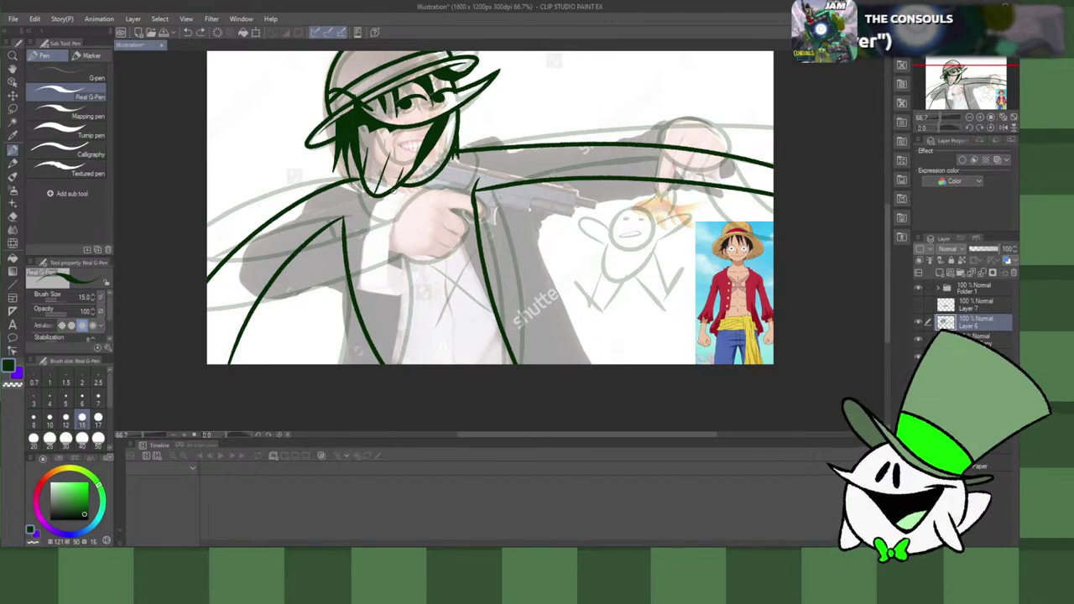
{"action": "left_click_drag", "start_coordinate": [391, 190], "coordinate": [420, 340]}
{"action": "key", "text": "ctrl+z"}
{"action": "mouse_move", "coordinate": [377, 200]}
{"action": "left_mouse_down"}
{"action": "mouse_move", "coordinate": [419, 221]}
{"action": "mouse_move", "coordinate": [408, 210]}
{"action": "left_mouse_up"}
{"action": "key", "text": "ctrl+z"}
{"action": "mouse_move", "coordinate": [457, 155]}
{"action": "left_mouse_down"}
{"action": "mouse_move", "coordinate": [411, 286]}
{"action": "mouse_move", "coordinate": [420, 362]}
{"action": "left_mouse_up"}
{"action": "key", "text": "ctrl+z"}
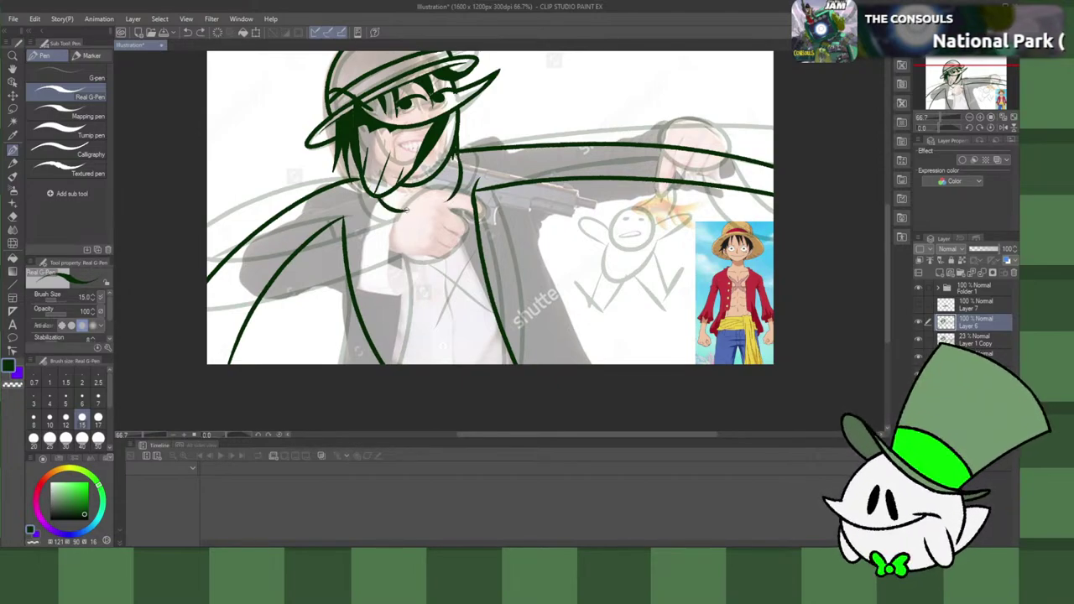
Step: Ink the open shirt's two front edges down from the neck, hooking the right one across to the torso side near the bottom
{"action": "left_click_drag", "start_coordinate": [405, 210], "coordinate": [420, 363]}
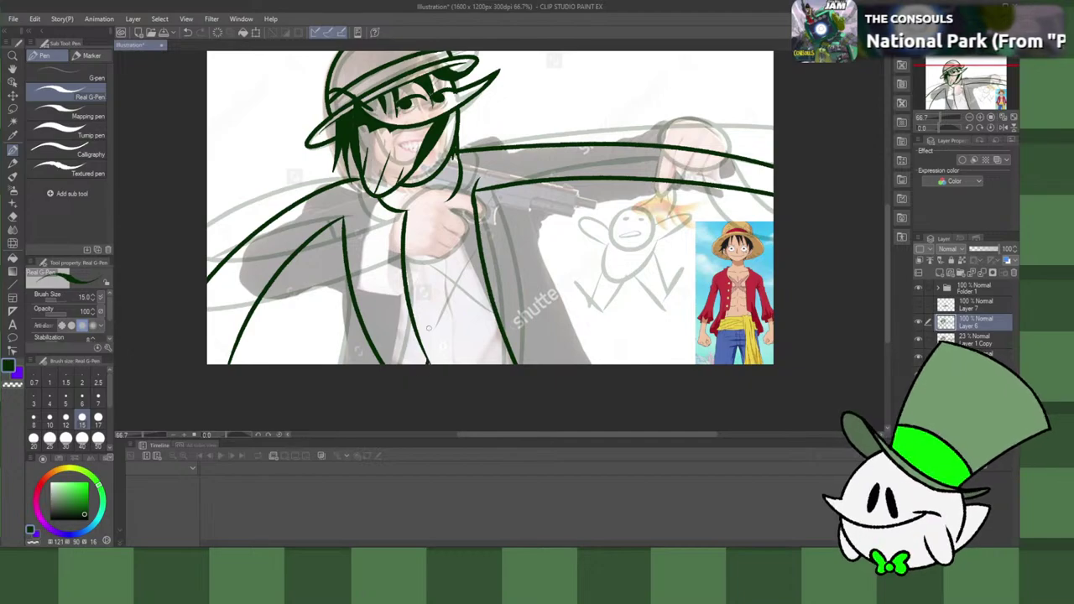
{"action": "left_click_drag", "start_coordinate": [445, 204], "coordinate": [460, 351]}
{"action": "key", "text": "ctrl+z"}
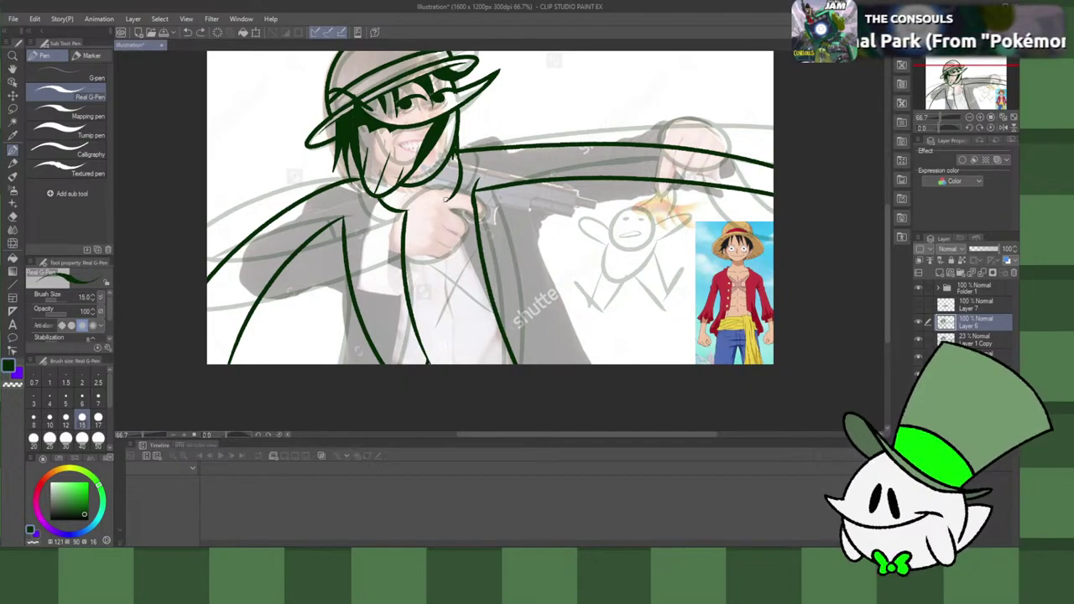
{"action": "mouse_move", "coordinate": [445, 202]}
{"action": "left_mouse_down"}
{"action": "mouse_move", "coordinate": [472, 362]}
{"action": "mouse_move", "coordinate": [467, 340]}
{"action": "mouse_move", "coordinate": [507, 348]}
{"action": "left_mouse_up"}
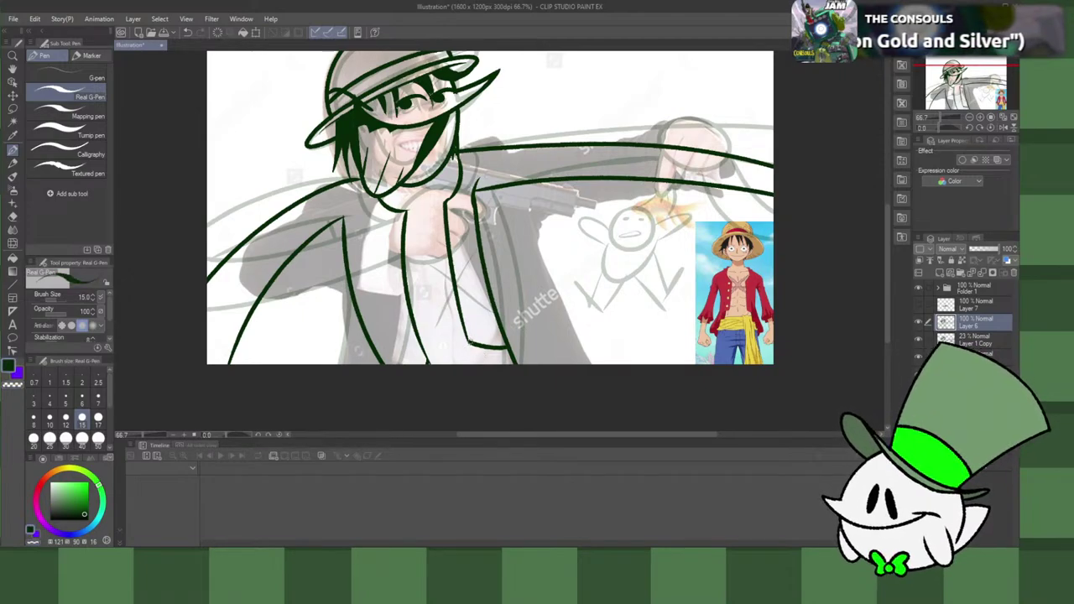
{"action": "left_click_drag", "start_coordinate": [470, 345], "coordinate": [463, 267]}
{"action": "key", "text": "ctrl+z"}
{"action": "left_click_drag", "start_coordinate": [470, 344], "coordinate": [459, 298]}
{"action": "key", "text": "ctrl+z"}
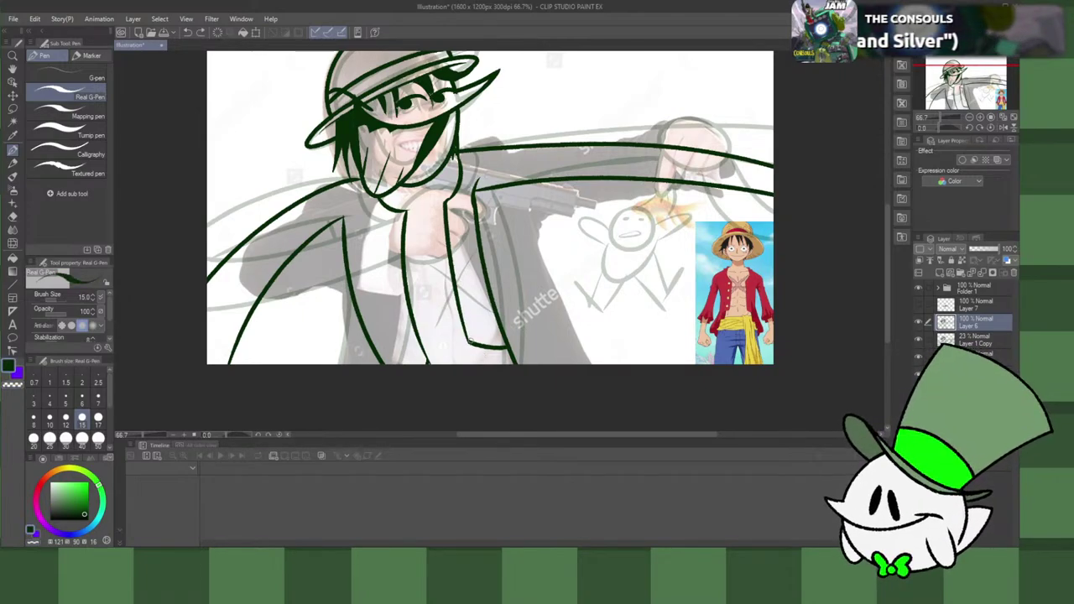
{"action": "mouse_move", "coordinate": [471, 342]}
{"action": "left_mouse_down"}
{"action": "mouse_move", "coordinate": [458, 293]}
{"action": "mouse_move", "coordinate": [460, 322]}
{"action": "left_mouse_up"}
{"action": "key", "text": "ctrl+z"}
{"action": "key", "text": "ctrl+z"}
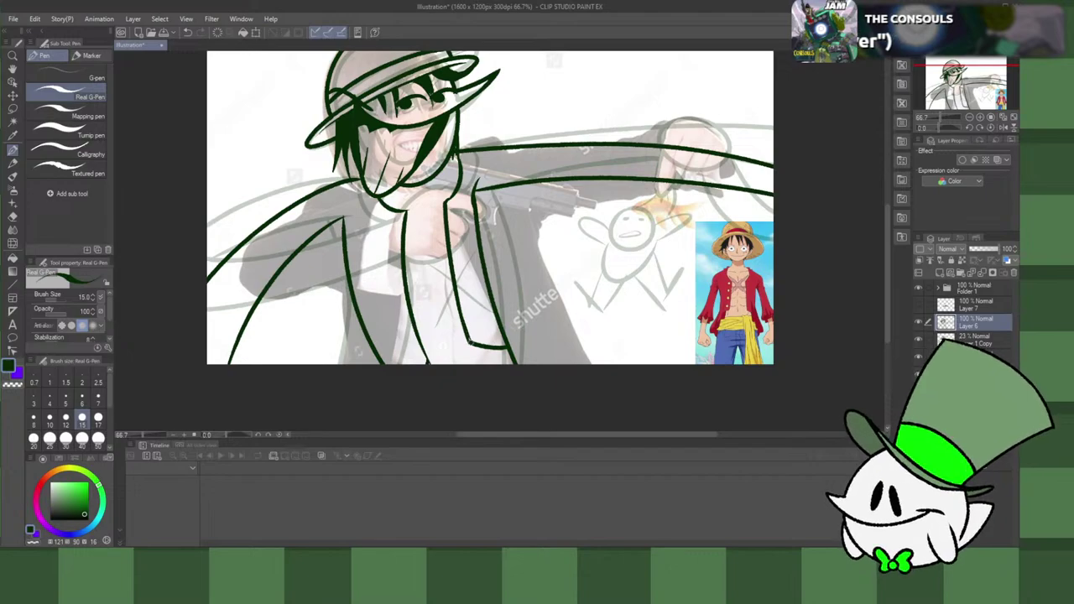
{"action": "key", "text": "ctrl+z"}
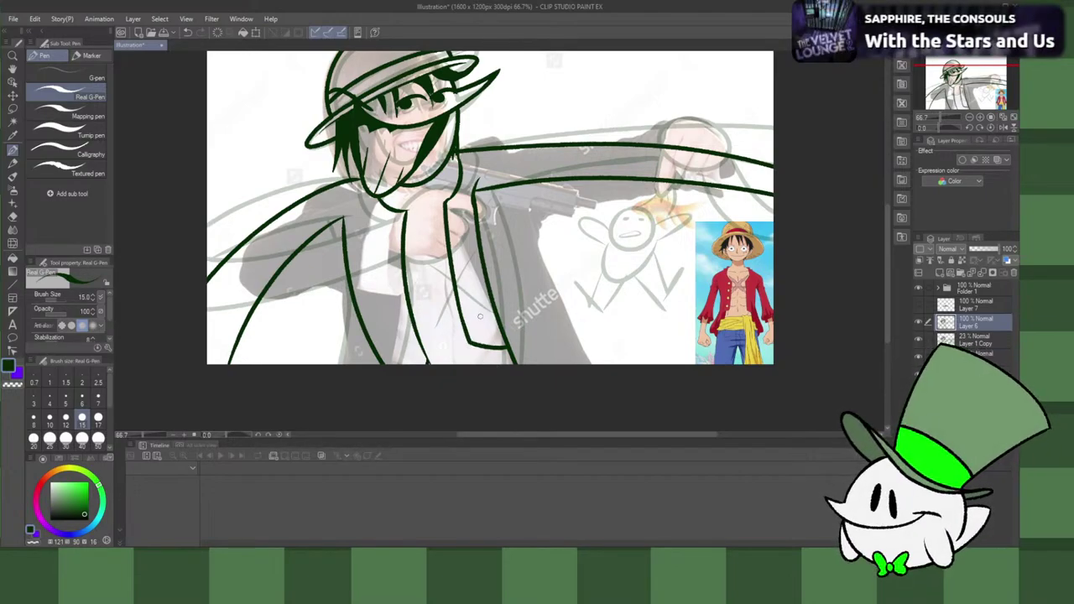
Step: Erase the right shirt front's hem, re-ink it slanting to the canvas's bottom edge, and flare the torso line outward beside it
{"action": "key", "text": "c"}
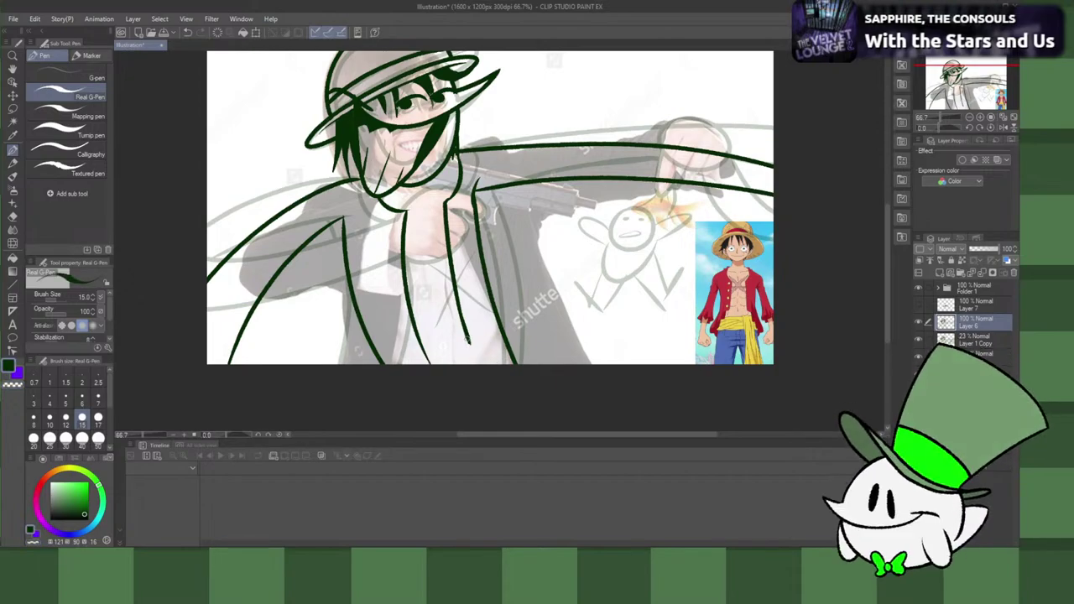
{"action": "mouse_move", "coordinate": [467, 334]}
{"action": "left_mouse_down"}
{"action": "mouse_move", "coordinate": [527, 367]}
{"action": "mouse_move", "coordinate": [485, 356]}
{"action": "mouse_move", "coordinate": [497, 378]}
{"action": "mouse_move", "coordinate": [491, 334]}
{"action": "left_mouse_up"}
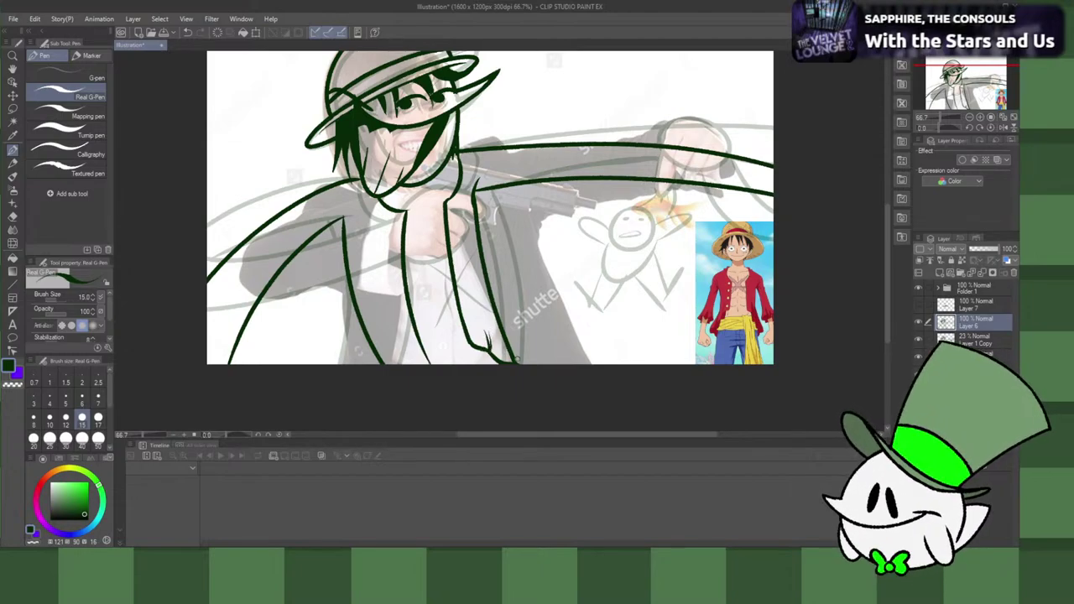
{"action": "left_click_drag", "start_coordinate": [493, 296], "coordinate": [531, 366]}
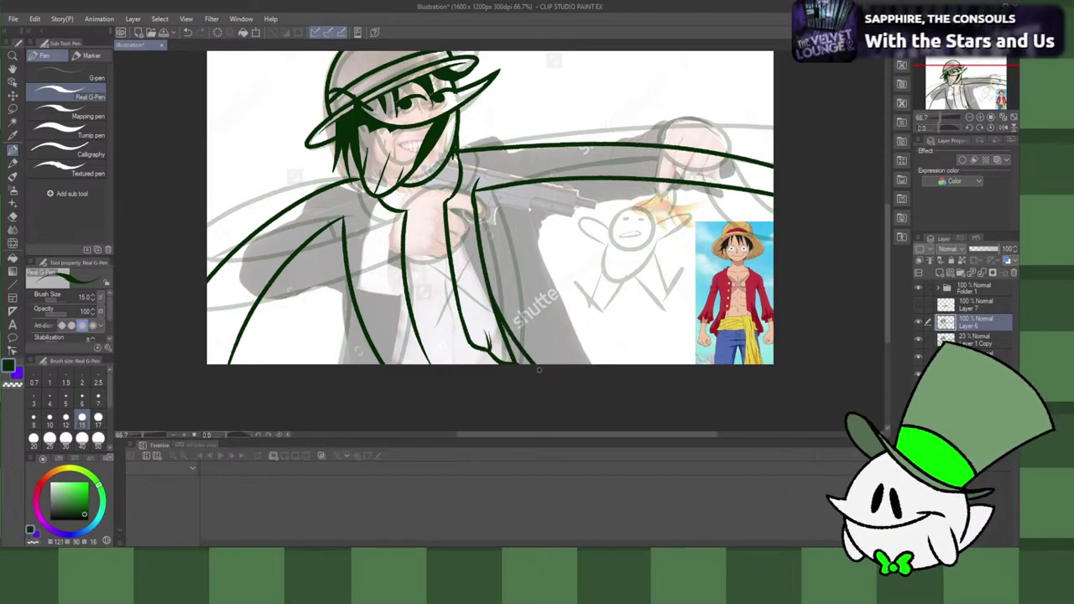
Step: Erase the overlapping stretch of the right torso line and re-ink it as one curve from mid-torso down to the bottom edge
{"action": "key", "text": "c"}
{"action": "mouse_move", "coordinate": [488, 299]}
{"action": "left_mouse_down"}
{"action": "mouse_move", "coordinate": [512, 352]}
{"action": "mouse_move", "coordinate": [496, 314]}
{"action": "left_mouse_up"}
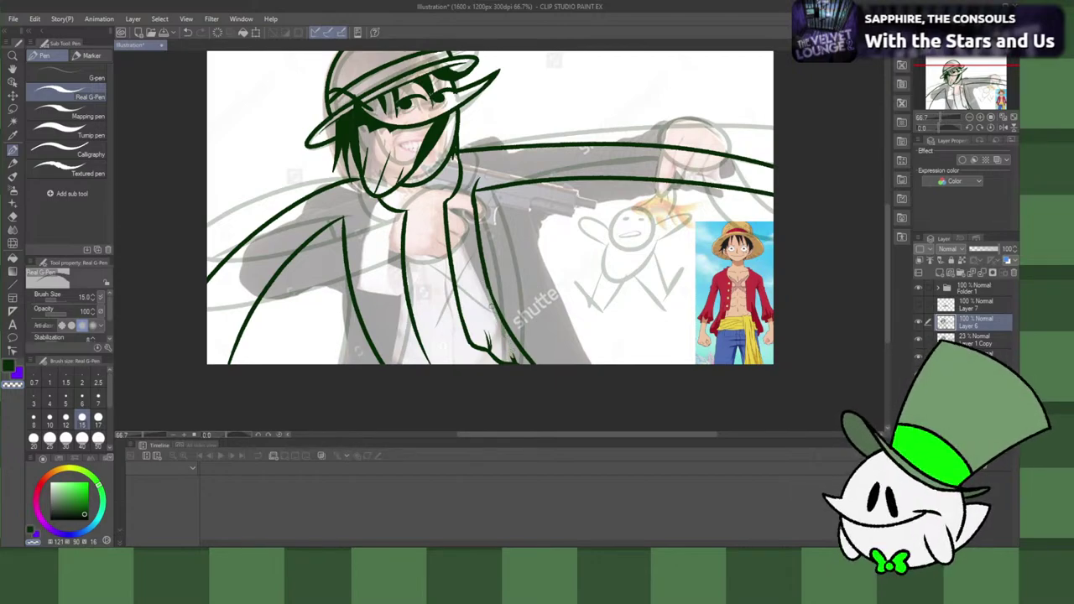
{"action": "left_click_drag", "start_coordinate": [480, 260], "coordinate": [492, 300]}
{"action": "key", "text": "c"}
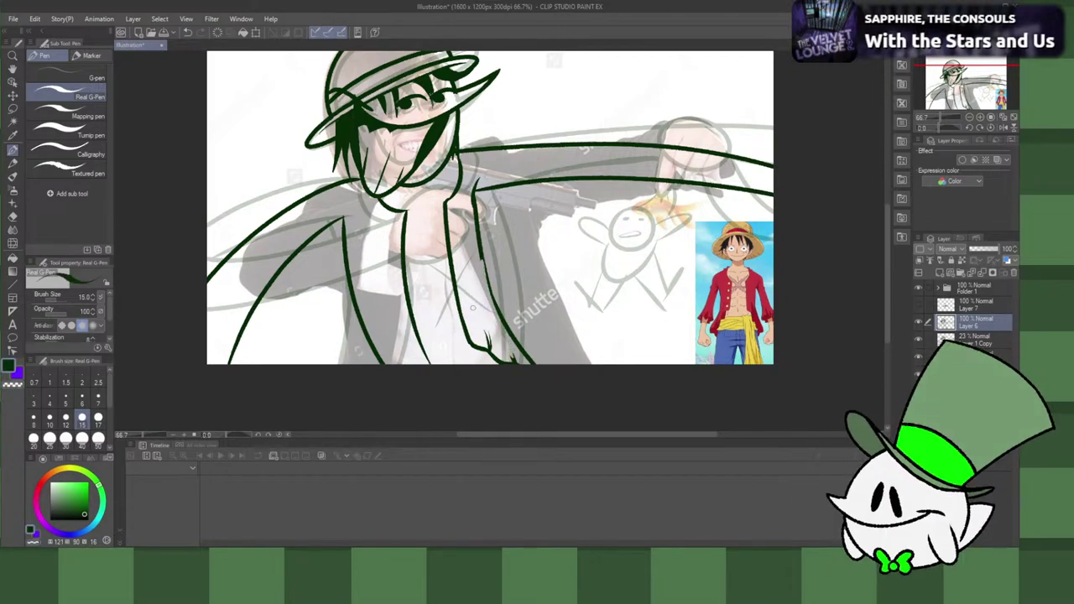
{"action": "left_click_drag", "start_coordinate": [480, 252], "coordinate": [515, 334]}
{"action": "key", "text": "ctrl+z"}
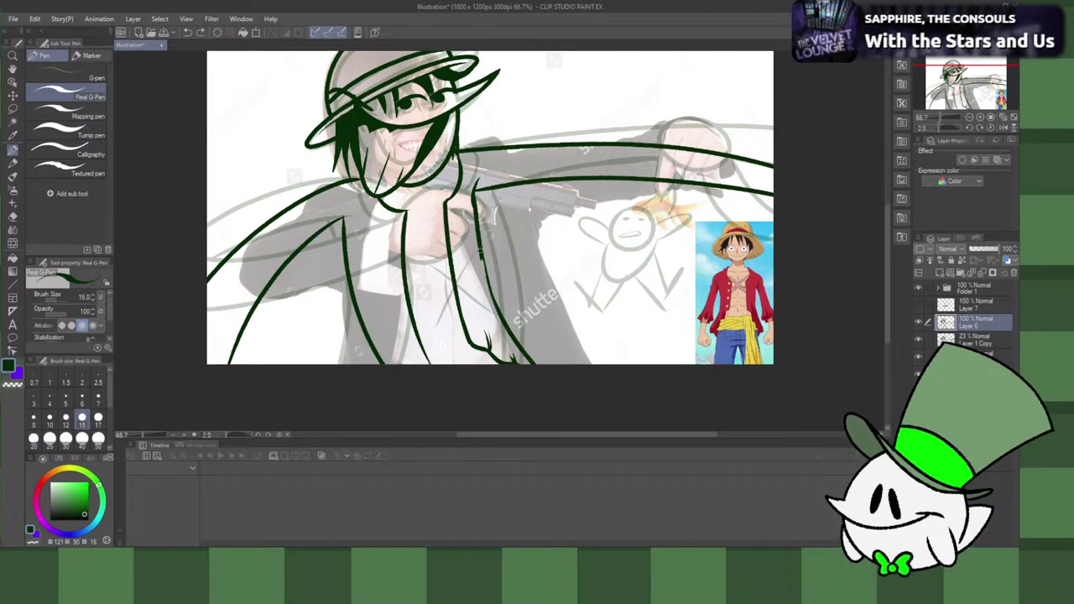
{"action": "left_click_drag", "start_coordinate": [481, 254], "coordinate": [513, 356]}
{"action": "key", "text": "c"}
{"action": "key", "text": "c"}
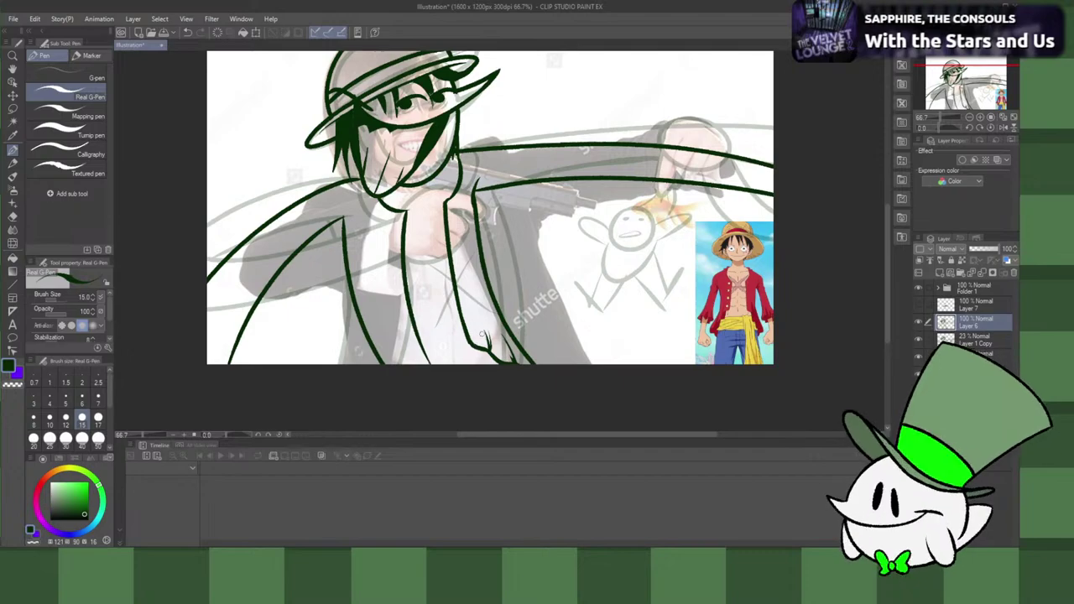
Step: Ink thin fold lines inside the right shirt front's lower part and a short one beside the left front edge's bottom end
{"action": "left_click_drag", "start_coordinate": [489, 347], "coordinate": [473, 277]}
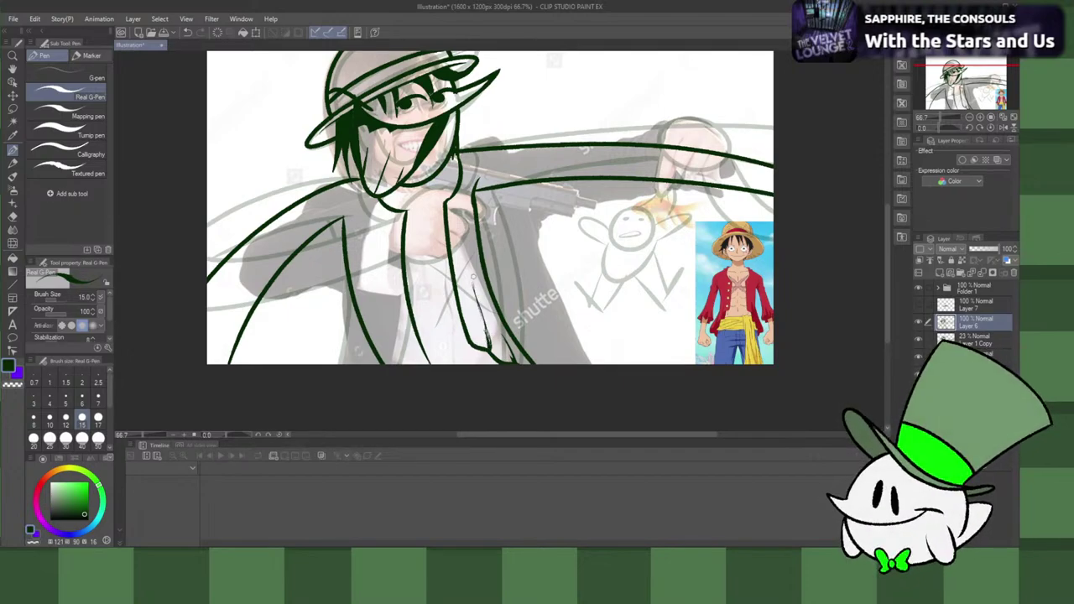
{"action": "left_click_drag", "start_coordinate": [496, 322], "coordinate": [506, 340]}
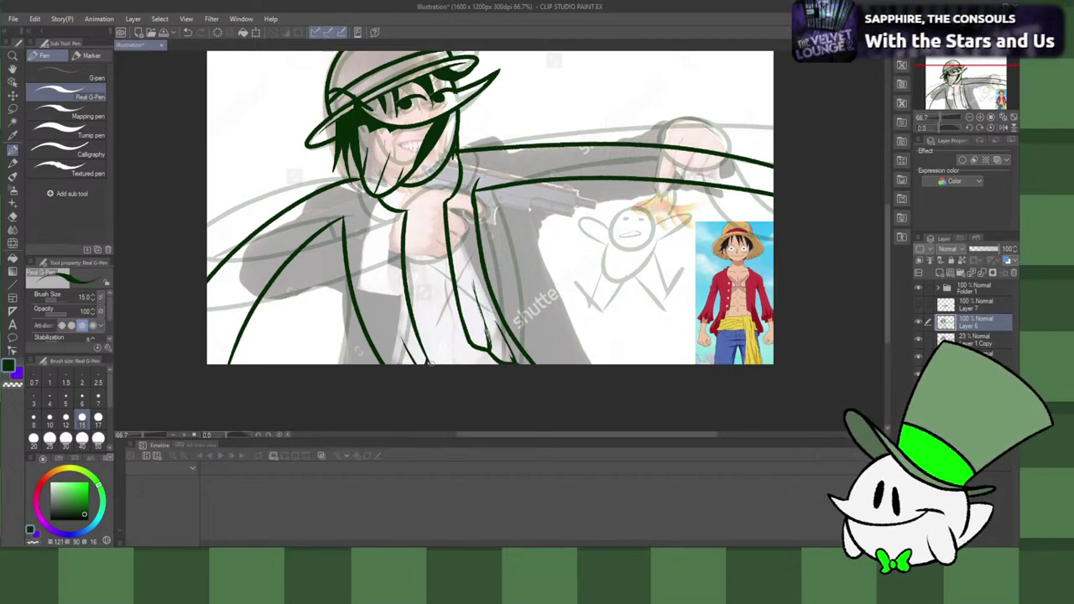
{"action": "key", "text": "c"}
{"action": "key", "text": "c"}
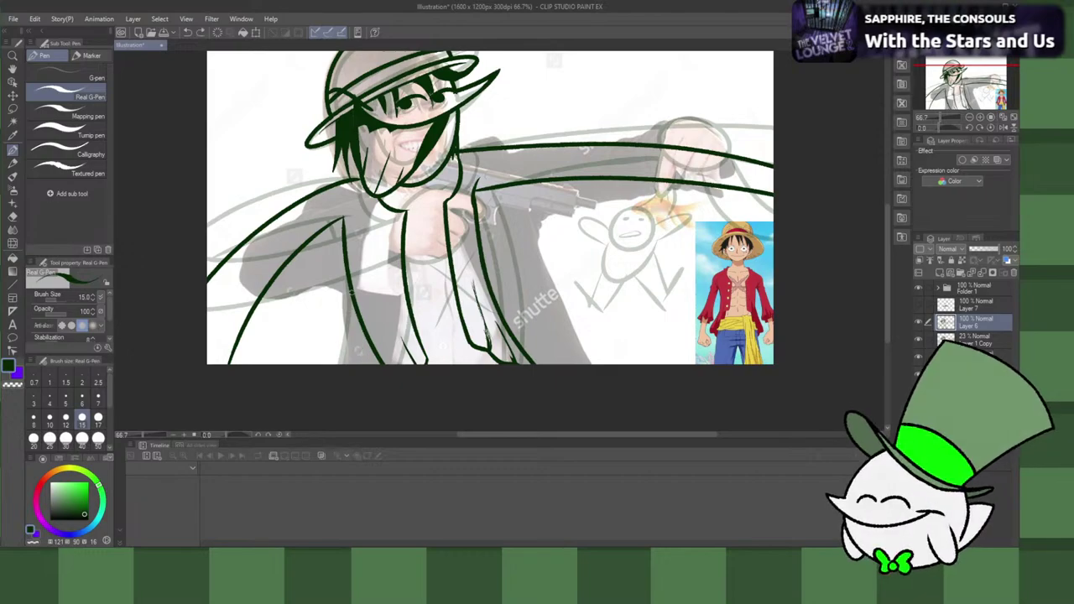
Step: Re-ink the left torso line more steeply from the armpit to the bottom edge and erase the remains of the old line
{"action": "key", "text": "ctrl+z"}
{"action": "mouse_move", "coordinate": [348, 266]}
{"action": "left_mouse_down"}
{"action": "mouse_move", "coordinate": [349, 310]}
{"action": "mouse_move", "coordinate": [400, 436]}
{"action": "left_mouse_up"}
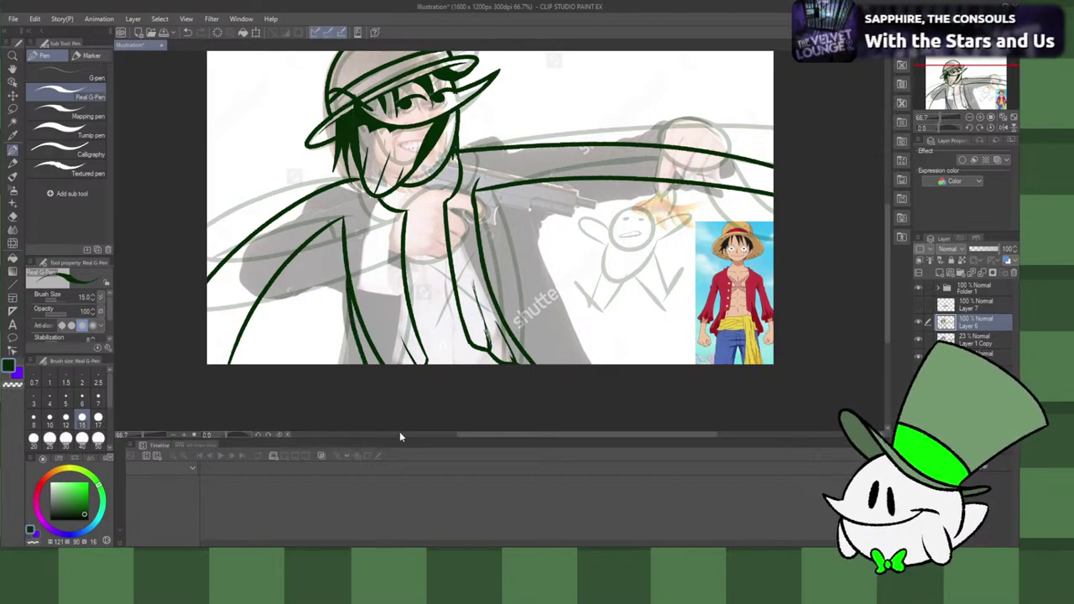
{"action": "key", "text": "ctrl+z"}
{"action": "left_click_drag", "start_coordinate": [344, 220], "coordinate": [393, 399]}
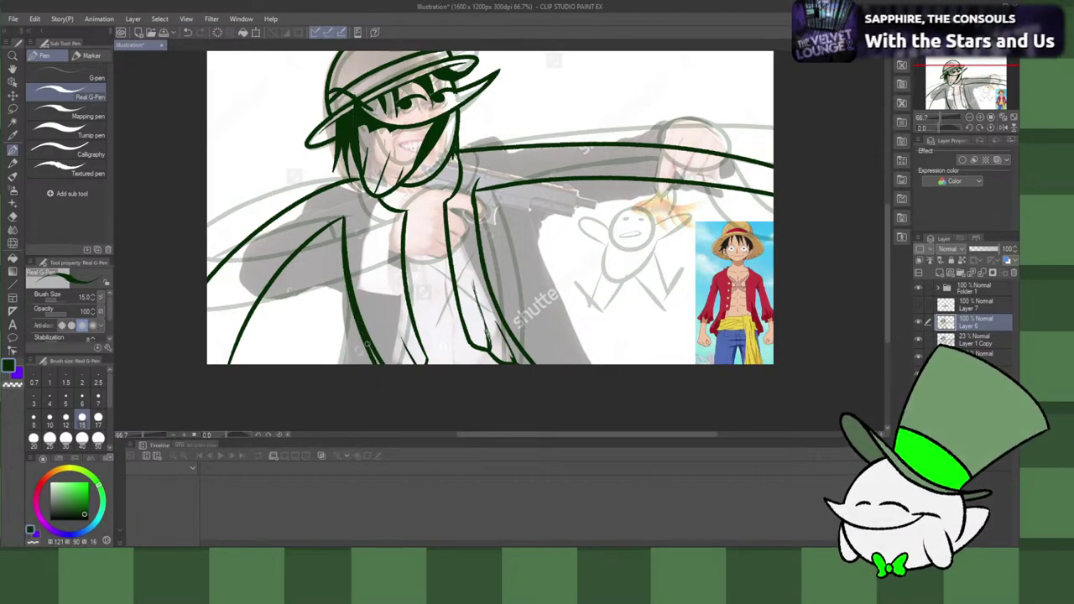
{"action": "key", "text": "c"}
{"action": "left_click_drag", "start_coordinate": [359, 275], "coordinate": [393, 385]}
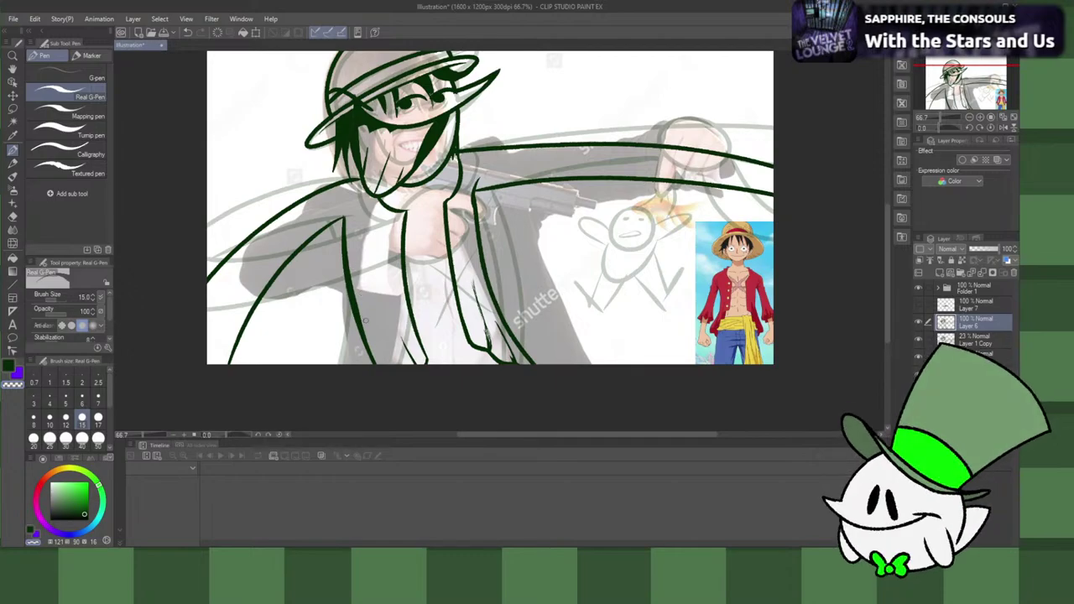
{"action": "left_click_drag", "start_coordinate": [354, 283], "coordinate": [376, 362]}
{"action": "left_click_drag", "start_coordinate": [346, 258], "coordinate": [355, 299]}
{"action": "key", "text": "ctrl+z"}
{"action": "key", "text": "ctrl+z"}
{"action": "left_click_drag", "start_coordinate": [346, 255], "coordinate": [390, 376]}
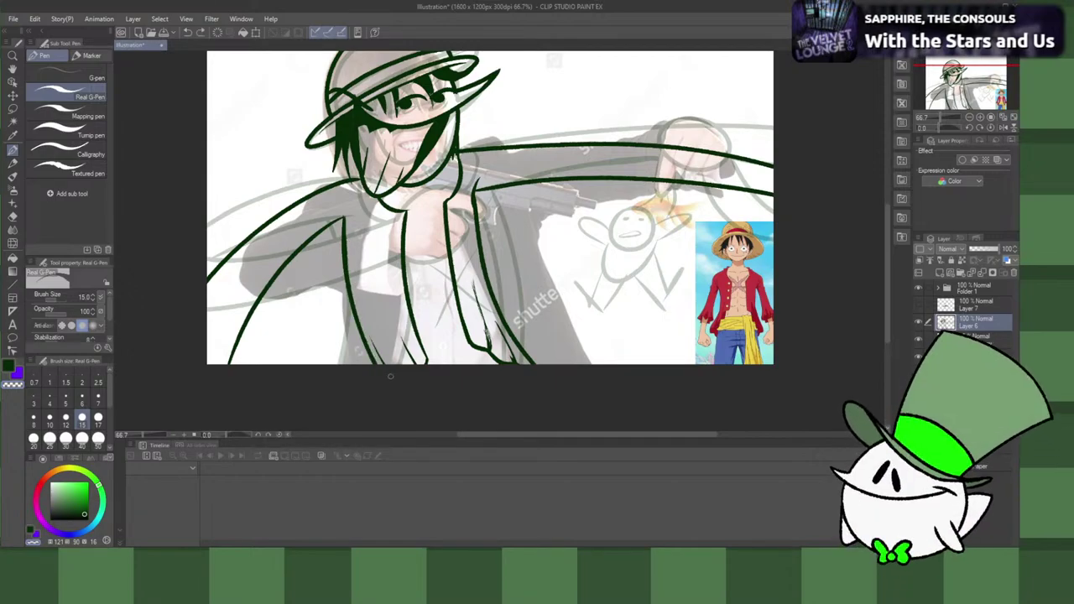
{"action": "left_click_drag", "start_coordinate": [356, 296], "coordinate": [389, 369]}
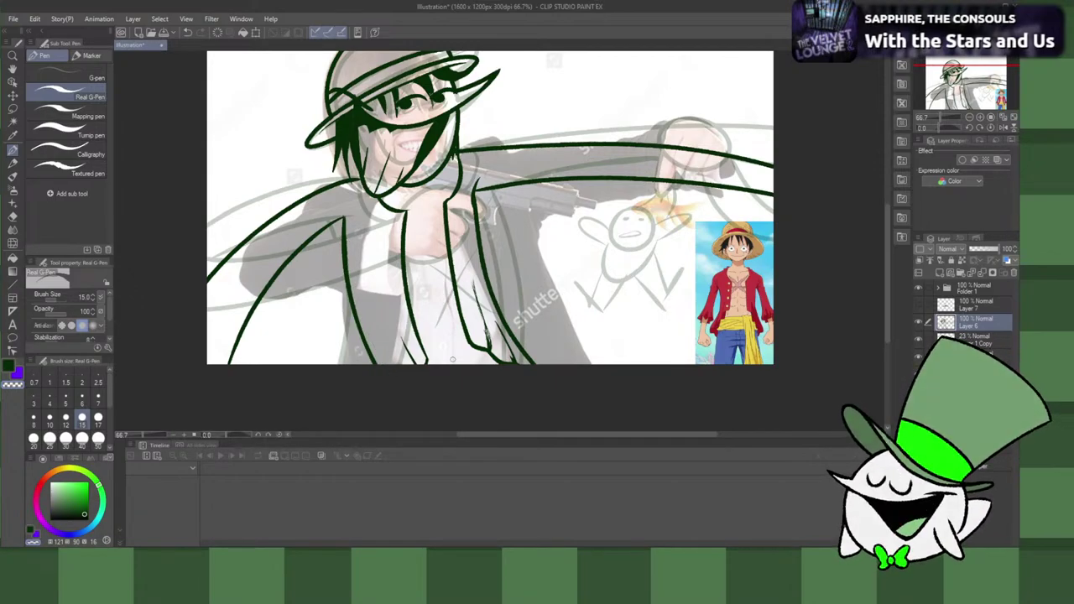
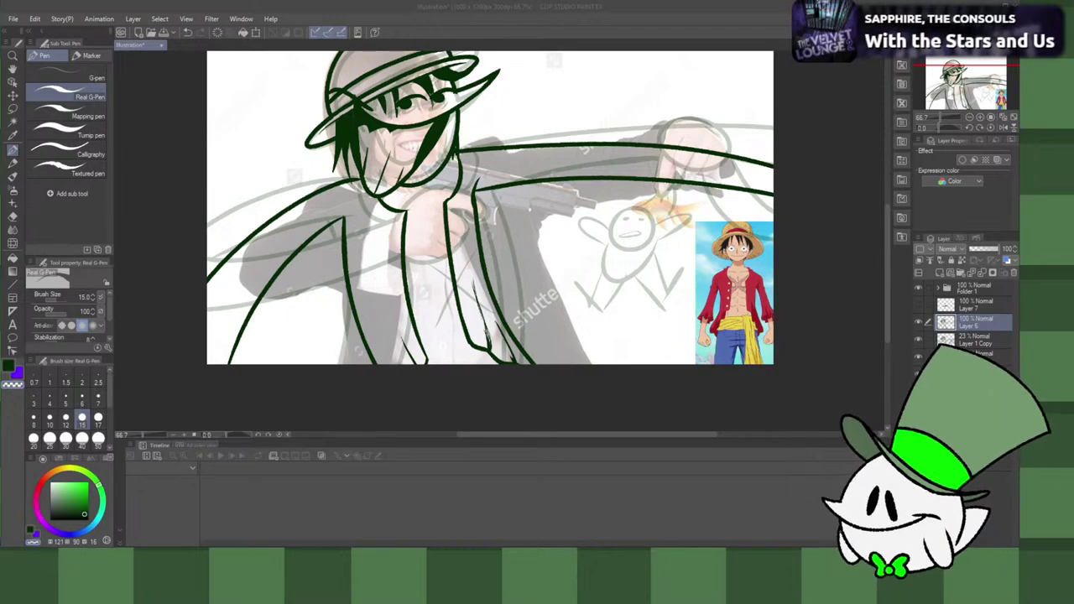
Step: Hide the gun-pose reference photo and add a new layer directly above the inked Layer 6
{"action": "left_click", "coordinate": [764, 423]}
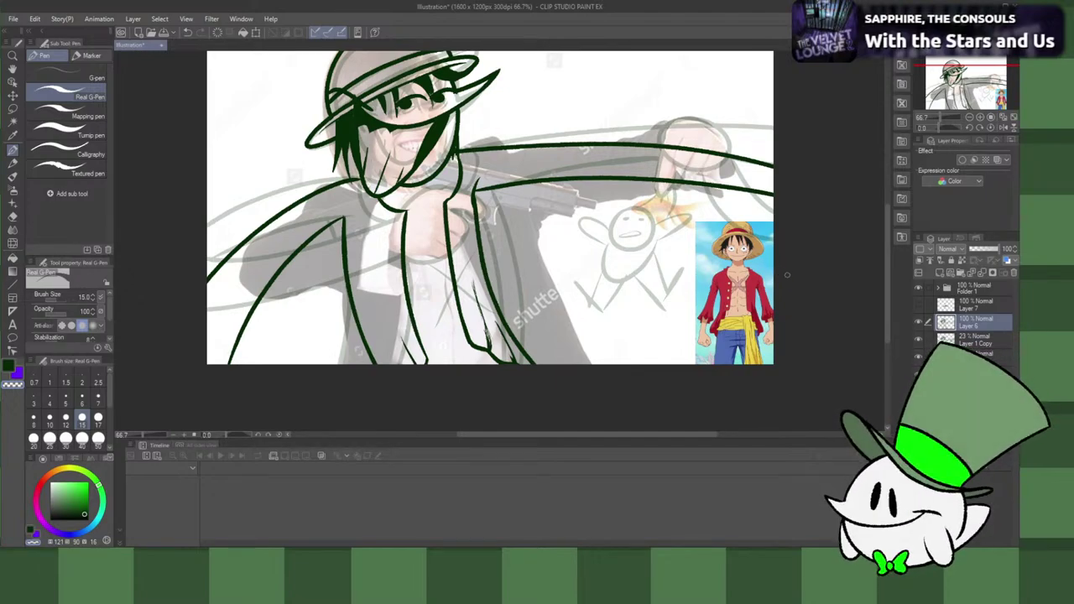
{"action": "left_click_drag", "start_coordinate": [888, 264], "coordinate": [886, 246]}
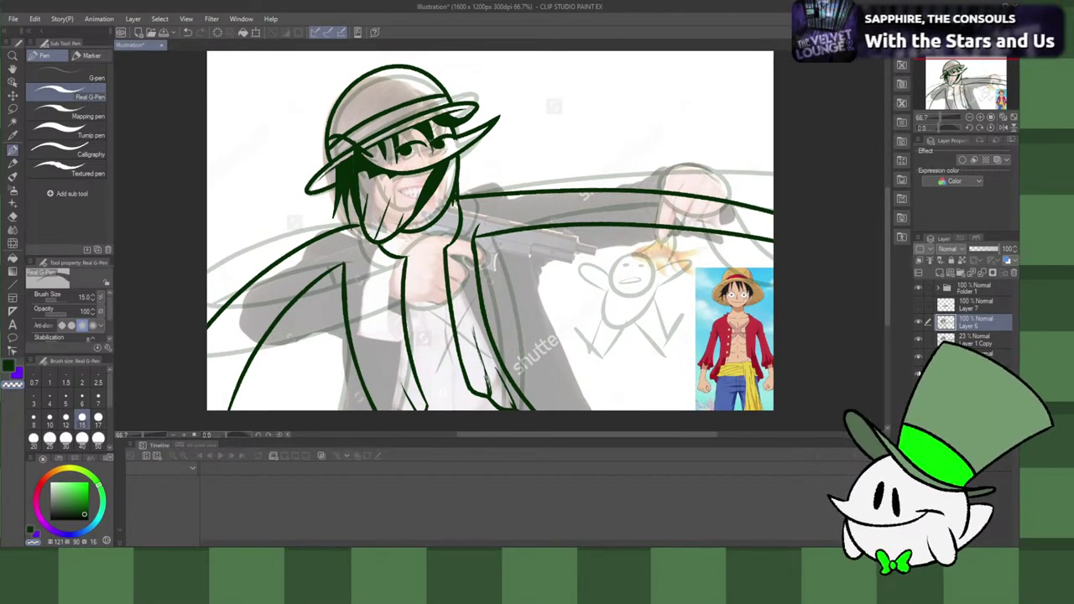
{"action": "left_click", "coordinate": [918, 339]}
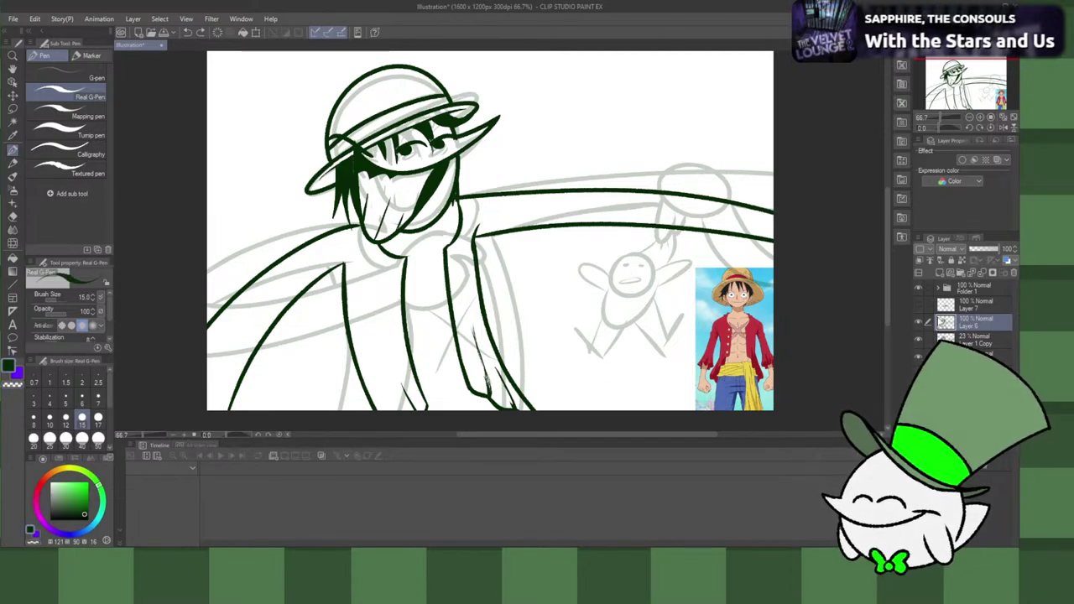
{"action": "left_click", "coordinate": [939, 273]}
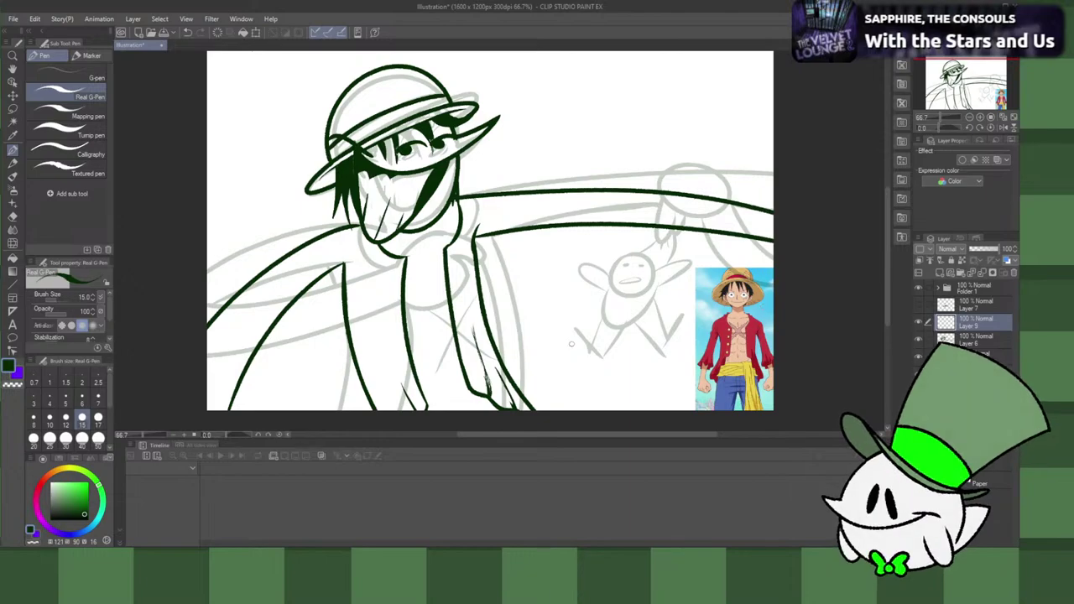
{"action": "left_click", "coordinate": [918, 340]}
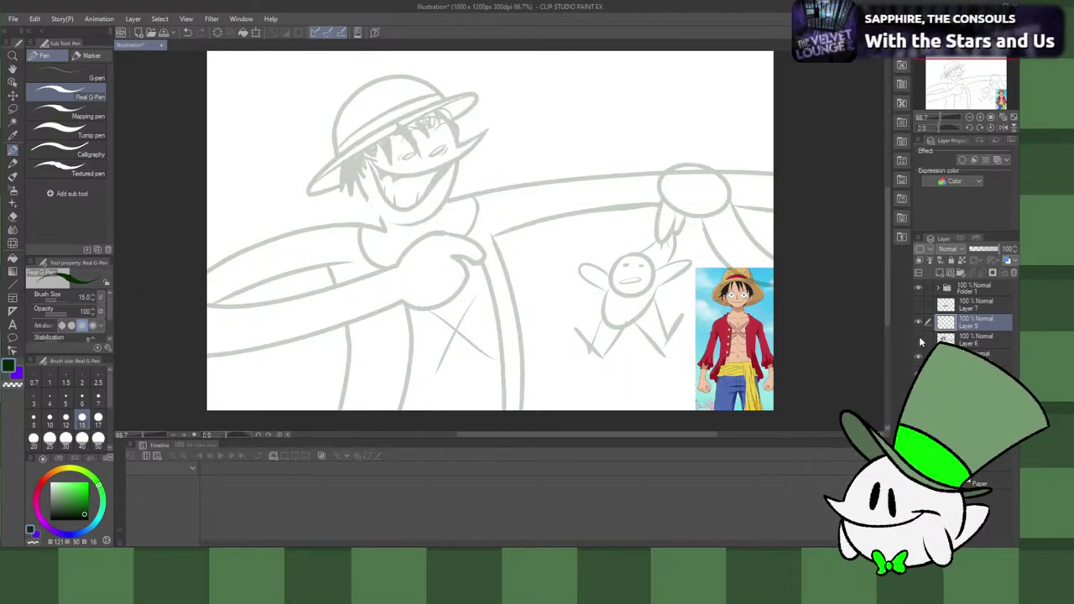
{"action": "left_click", "coordinate": [921, 339]}
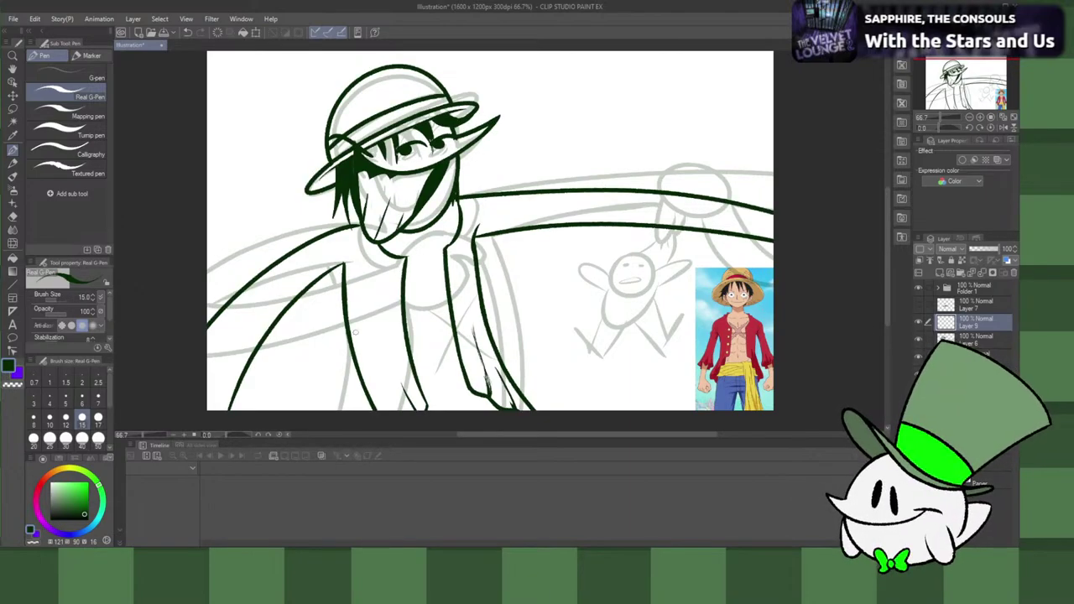
{"action": "left_click_drag", "start_coordinate": [255, 410], "coordinate": [398, 261]}
{"action": "key", "text": "ctrl+z"}
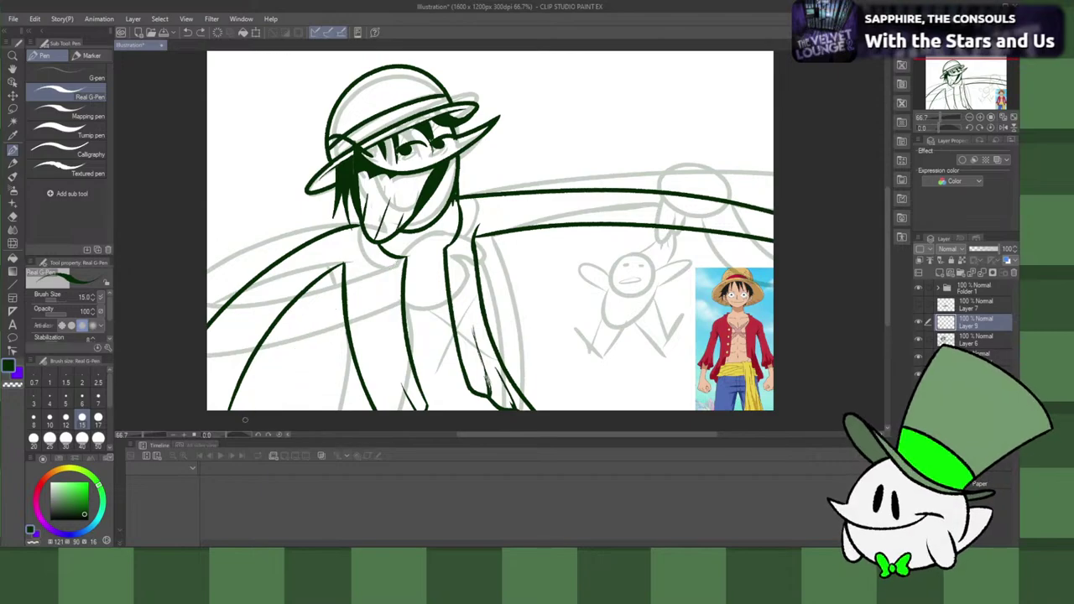
{"action": "mouse_move", "coordinate": [267, 411]}
{"action": "left_mouse_down"}
{"action": "mouse_move", "coordinate": [315, 328]}
{"action": "mouse_move", "coordinate": [419, 261]}
{"action": "left_mouse_up"}
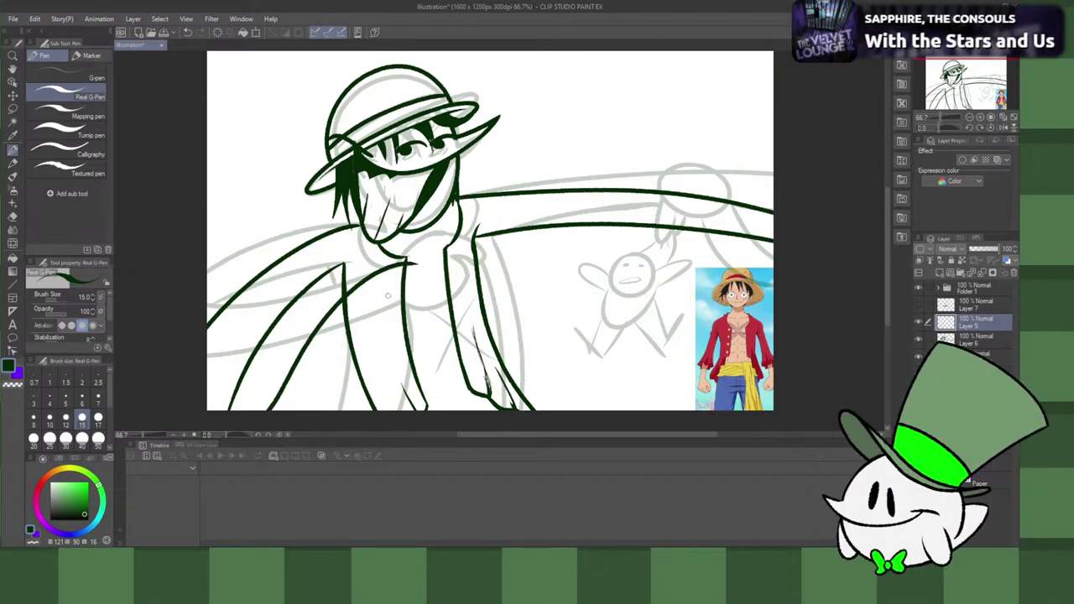
{"action": "key", "text": "ctrl+z"}
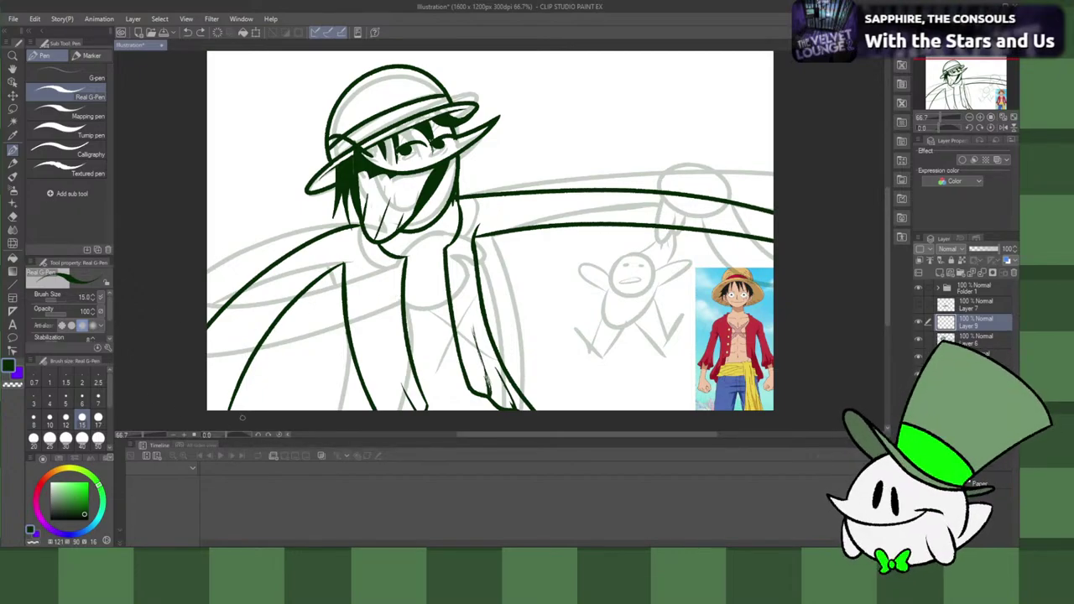
{"action": "mouse_move", "coordinate": [243, 412]}
{"action": "left_mouse_down"}
{"action": "mouse_move", "coordinate": [411, 265]}
{"action": "mouse_move", "coordinate": [438, 262]}
{"action": "left_mouse_up"}
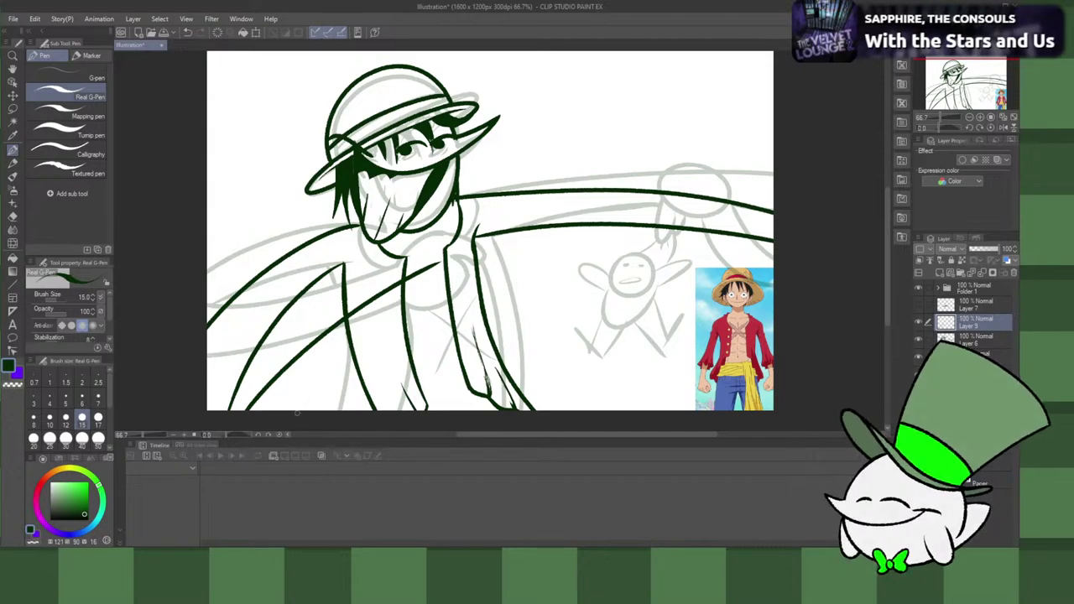
{"action": "mouse_move", "coordinate": [295, 420]}
{"action": "left_mouse_down"}
{"action": "mouse_move", "coordinate": [401, 318]}
{"action": "mouse_move", "coordinate": [453, 287]}
{"action": "left_mouse_up"}
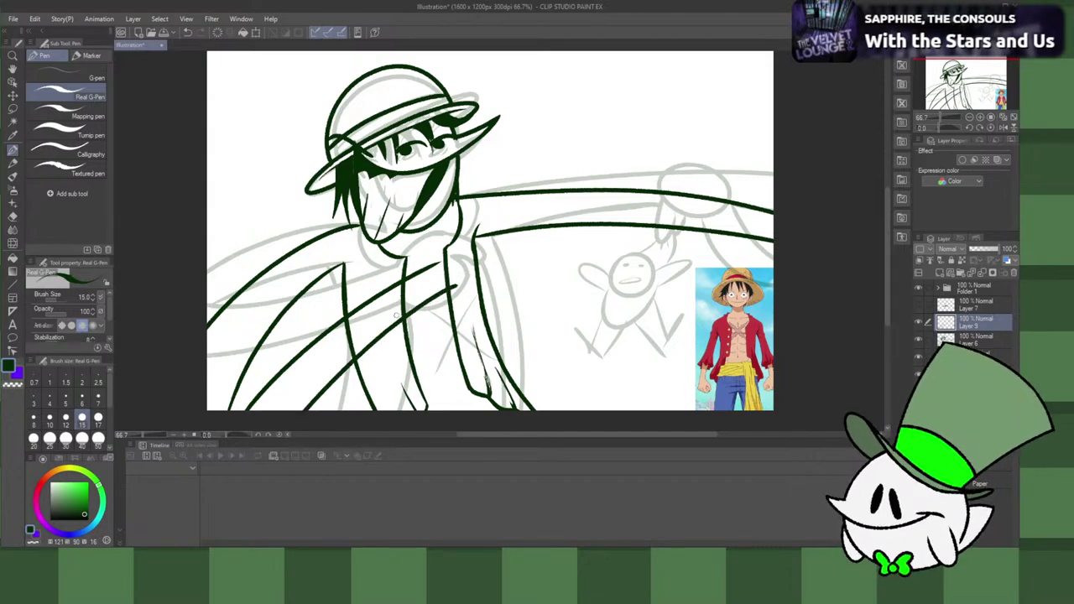
{"action": "key", "text": "ctrl+z"}
{"action": "key", "text": "ctrl+z"}
{"action": "mouse_move", "coordinate": [323, 424]}
{"action": "left_mouse_down"}
{"action": "mouse_move", "coordinate": [382, 290]}
{"action": "mouse_move", "coordinate": [470, 272]}
{"action": "left_mouse_up"}
{"action": "key", "text": "ctrl+z"}
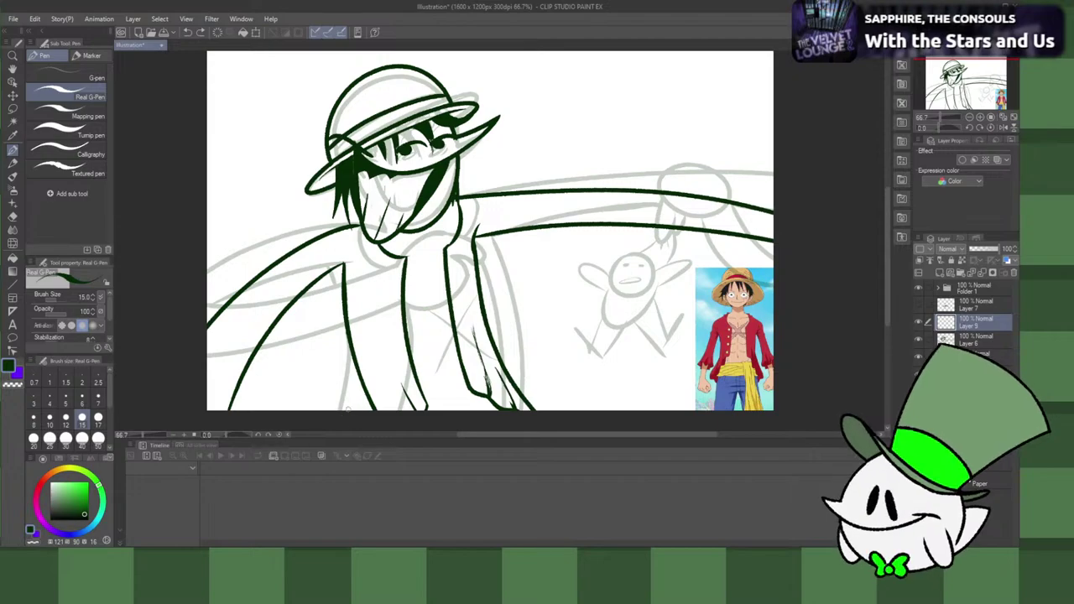
{"action": "mouse_move", "coordinate": [321, 411]}
{"action": "left_mouse_down"}
{"action": "mouse_move", "coordinate": [322, 329]}
{"action": "mouse_move", "coordinate": [466, 260]}
{"action": "left_mouse_up"}
{"action": "key", "text": "ctrl+z"}
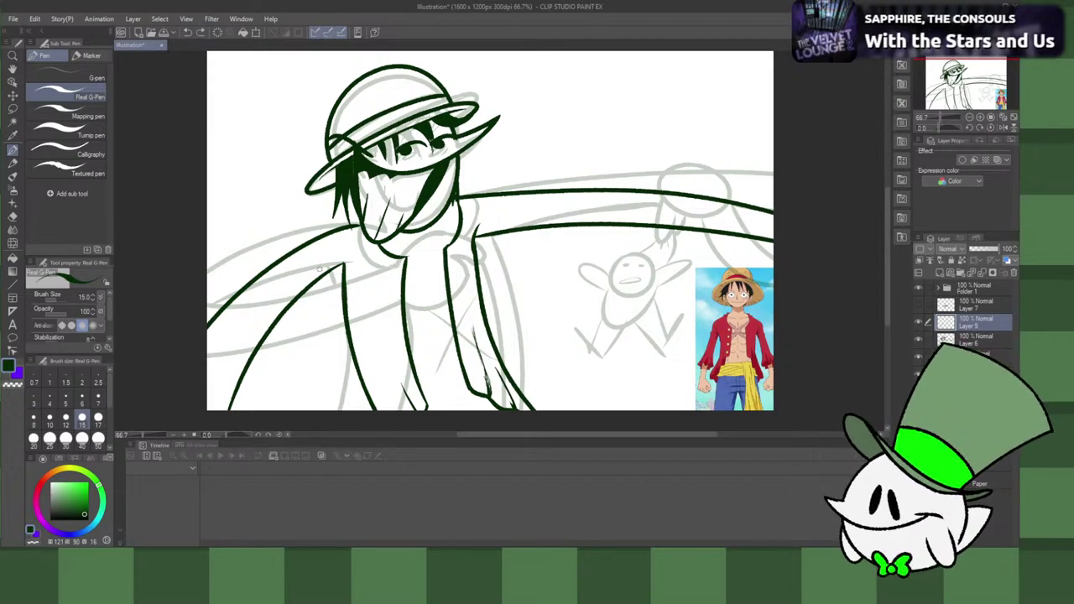
{"action": "mouse_move", "coordinate": [268, 151]}
{"action": "left_mouse_down"}
{"action": "mouse_move", "coordinate": [237, 202]}
{"action": "mouse_move", "coordinate": [271, 220]}
{"action": "mouse_move", "coordinate": [262, 185]}
{"action": "mouse_move", "coordinate": [293, 152]}
{"action": "mouse_move", "coordinate": [252, 173]}
{"action": "mouse_move", "coordinate": [223, 214]}
{"action": "mouse_move", "coordinate": [227, 234]}
{"action": "mouse_move", "coordinate": [254, 232]}
{"action": "mouse_move", "coordinate": [273, 201]}
{"action": "mouse_move", "coordinate": [273, 171]}
{"action": "mouse_move", "coordinate": [311, 163]}
{"action": "left_mouse_up"}
{"action": "key", "text": "ctrl+z"}
{"action": "key", "text": "ctrl+z"}
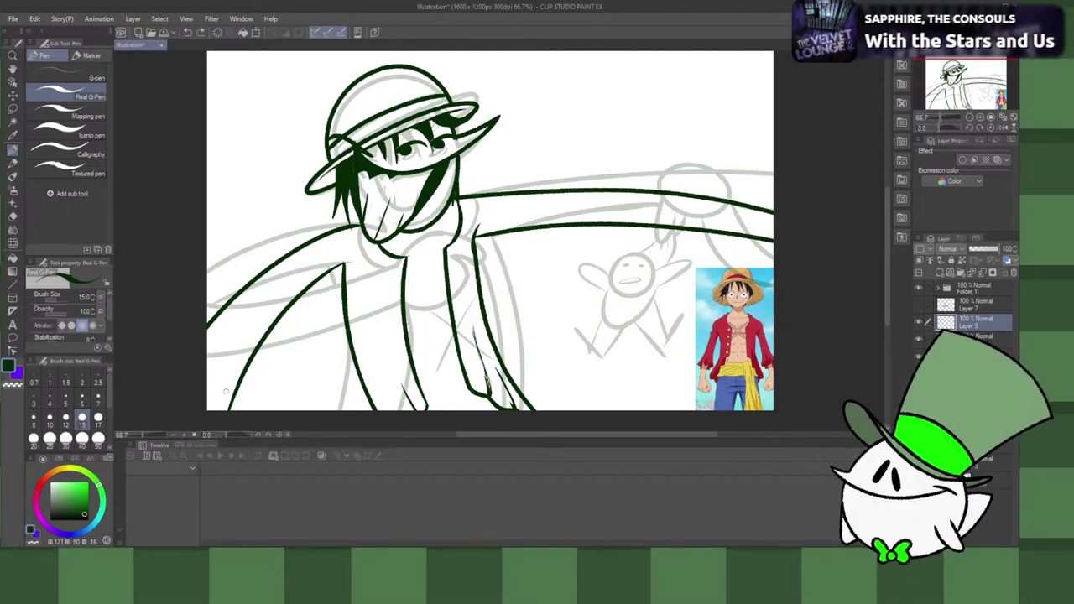
Step: Ink the bent forearm's line on the new layer, sweeping from near the canvas's lower left edge up across the torso to the chest
{"action": "mouse_move", "coordinate": [207, 392]}
{"action": "left_mouse_down"}
{"action": "mouse_move", "coordinate": [349, 343]}
{"action": "mouse_move", "coordinate": [429, 278]}
{"action": "left_mouse_up"}
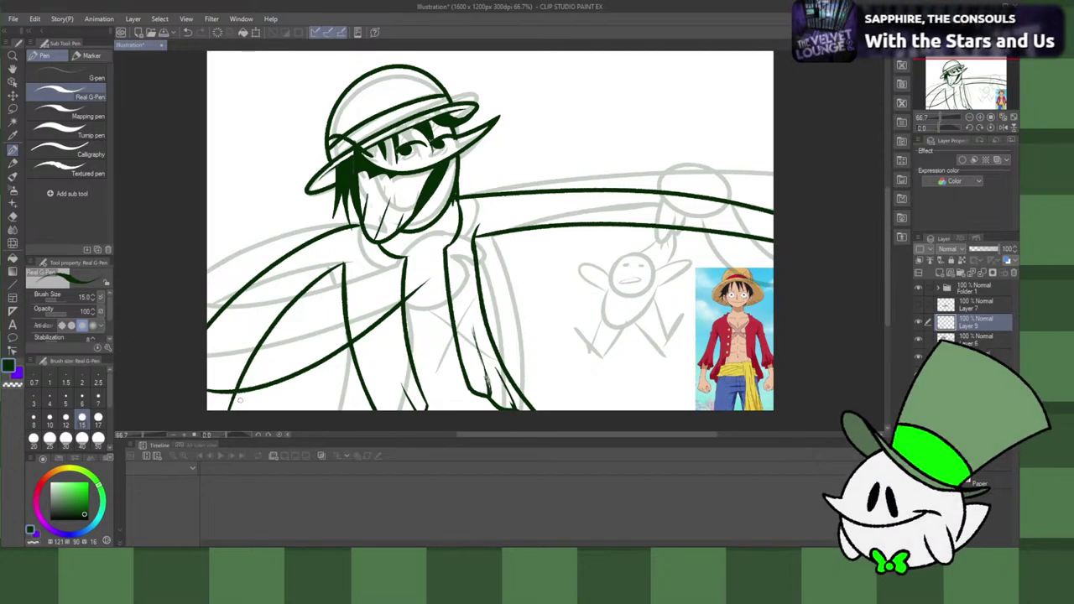
{"action": "key", "text": "ctrl+z"}
{"action": "mouse_move", "coordinate": [213, 391]}
{"action": "left_mouse_down"}
{"action": "mouse_move", "coordinate": [272, 385]}
{"action": "mouse_move", "coordinate": [436, 289]}
{"action": "left_mouse_up"}
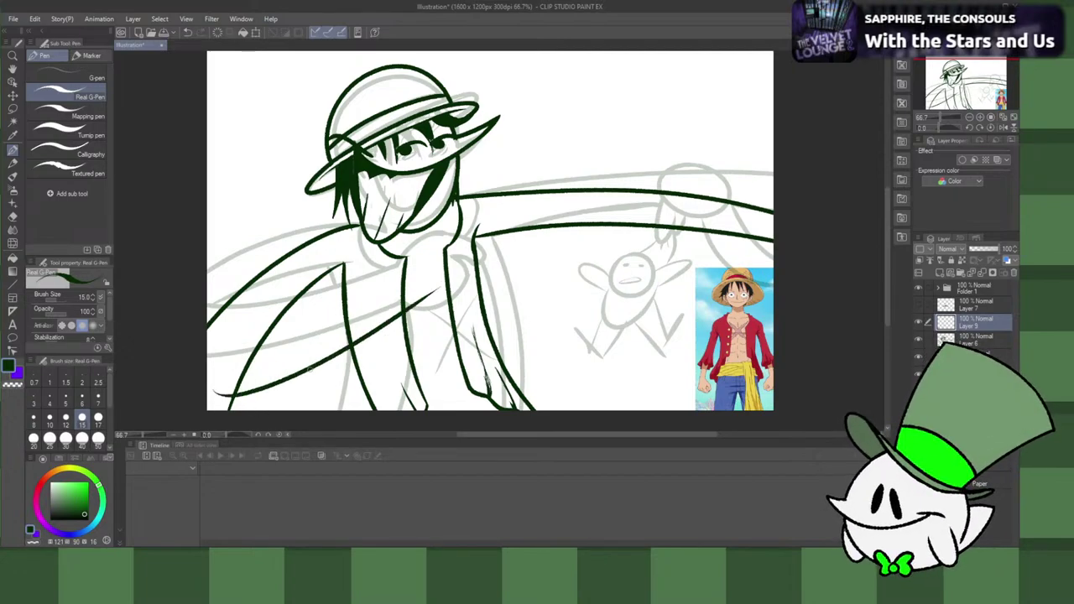
Step: Ink the bent forearm's lower line from the canvas's bottom edge across the torso to the opposite shirt front
{"action": "left_click_drag", "start_coordinate": [256, 420], "coordinate": [445, 312]}
{"action": "key", "text": "ctrl+z"}
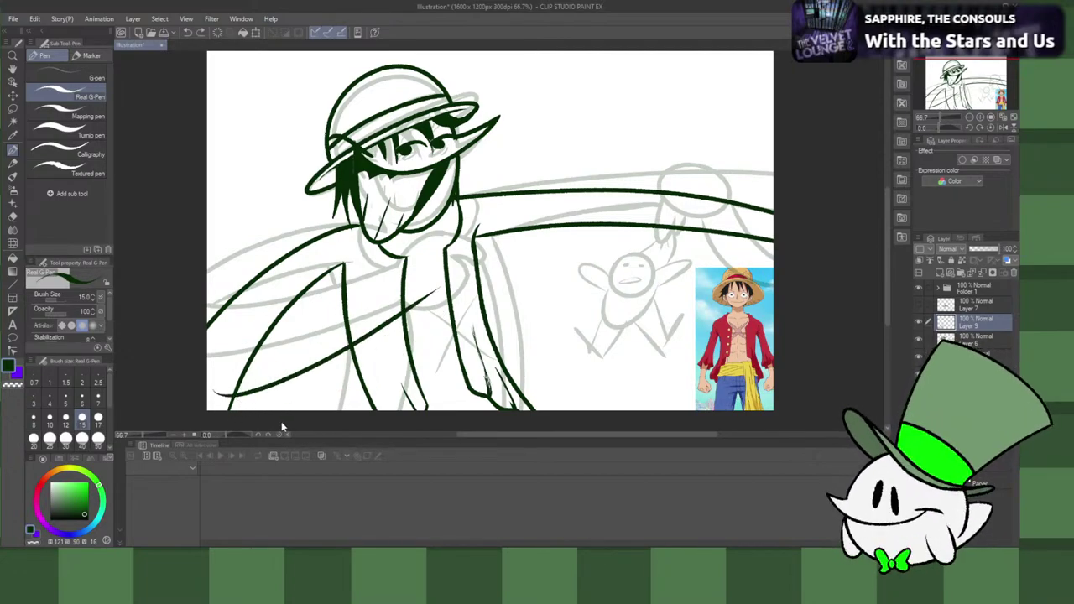
{"action": "left_click_drag", "start_coordinate": [321, 411], "coordinate": [457, 344]}
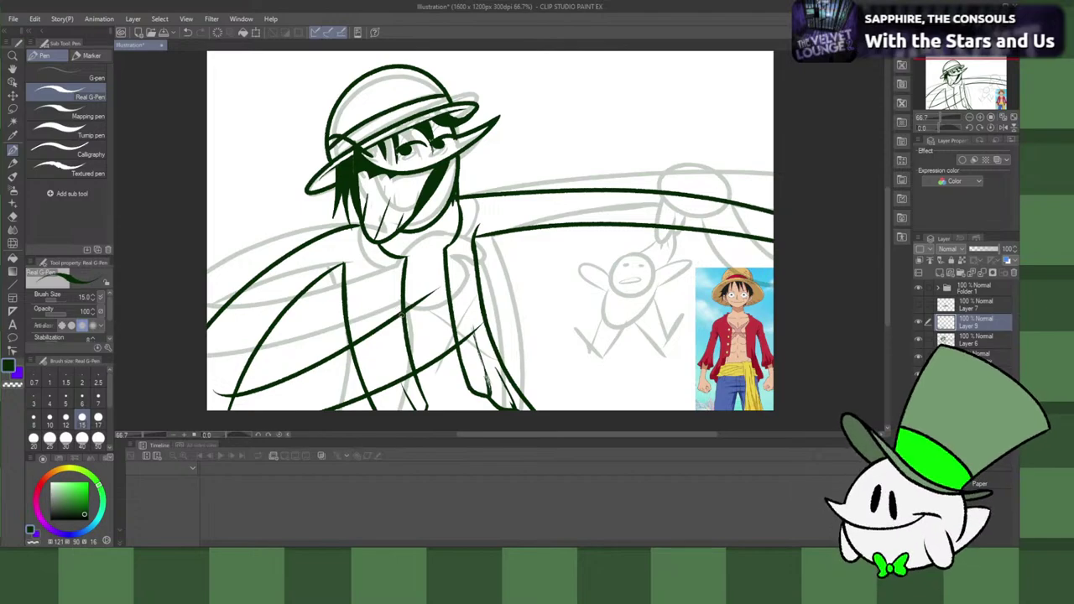
Step: Extend the bent forearm's upper line across the bare chest to the far shirt front's inner edge
{"action": "mouse_move", "coordinate": [403, 314]}
{"action": "left_mouse_down"}
{"action": "mouse_move", "coordinate": [453, 278]}
{"action": "mouse_move", "coordinate": [404, 316]}
{"action": "left_mouse_up"}
{"action": "key", "text": "ctrl+z"}
{"action": "key", "text": "ctrl+z"}
{"action": "left_click_drag", "start_coordinate": [450, 278], "coordinate": [369, 326]}
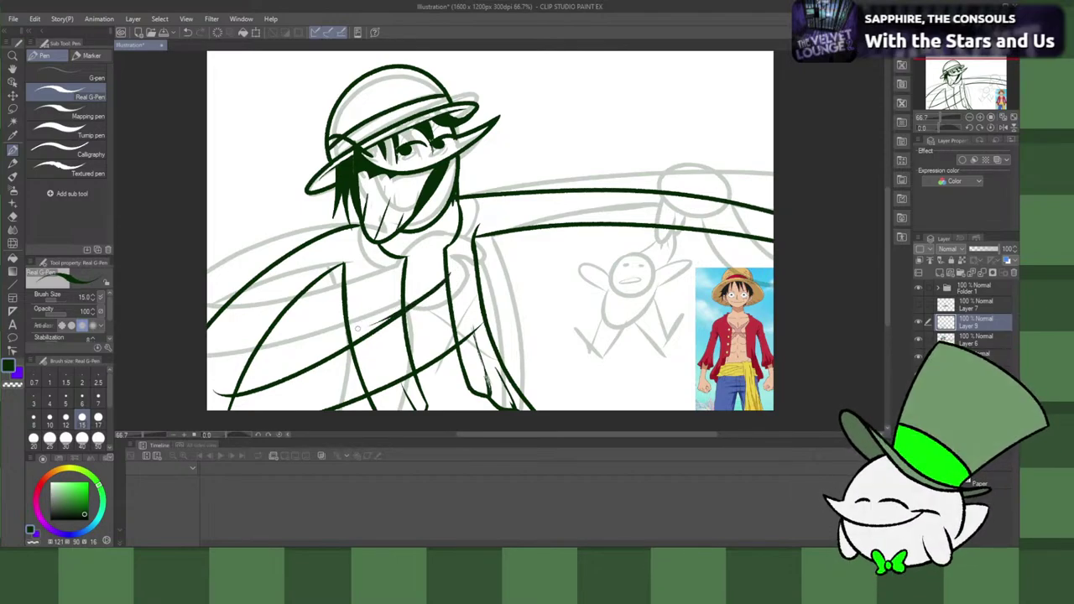
{"action": "key", "text": "ctrl+z"}
{"action": "left_click_drag", "start_coordinate": [453, 271], "coordinate": [367, 329]}
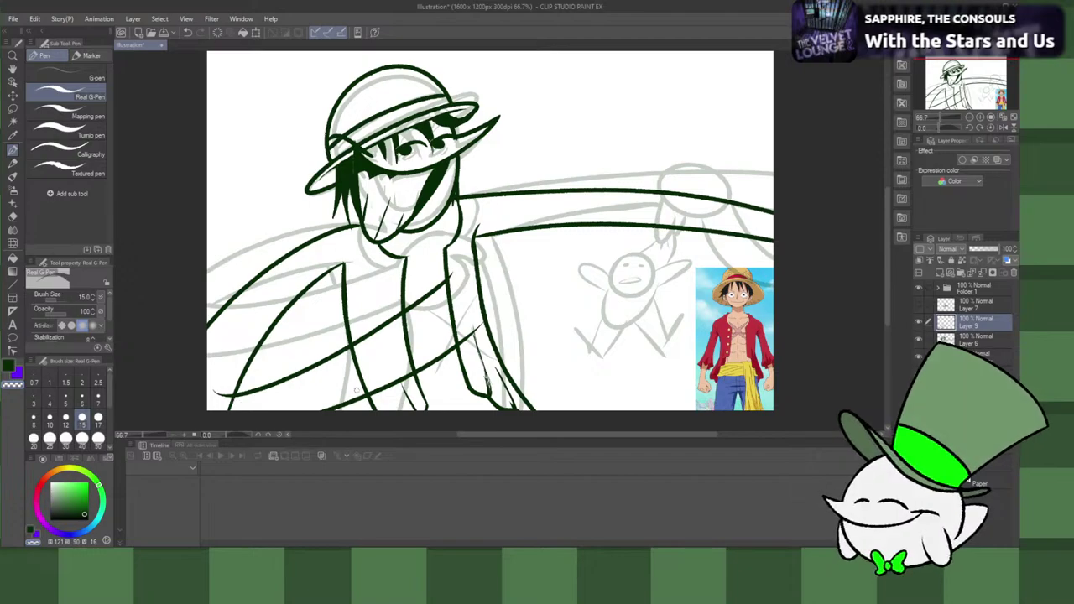
Step: On Layer 6, erase the arm line's overhang below the bent forearm and try a curved stroke at the forearm's upper end
{"action": "left_click", "coordinate": [969, 337]}
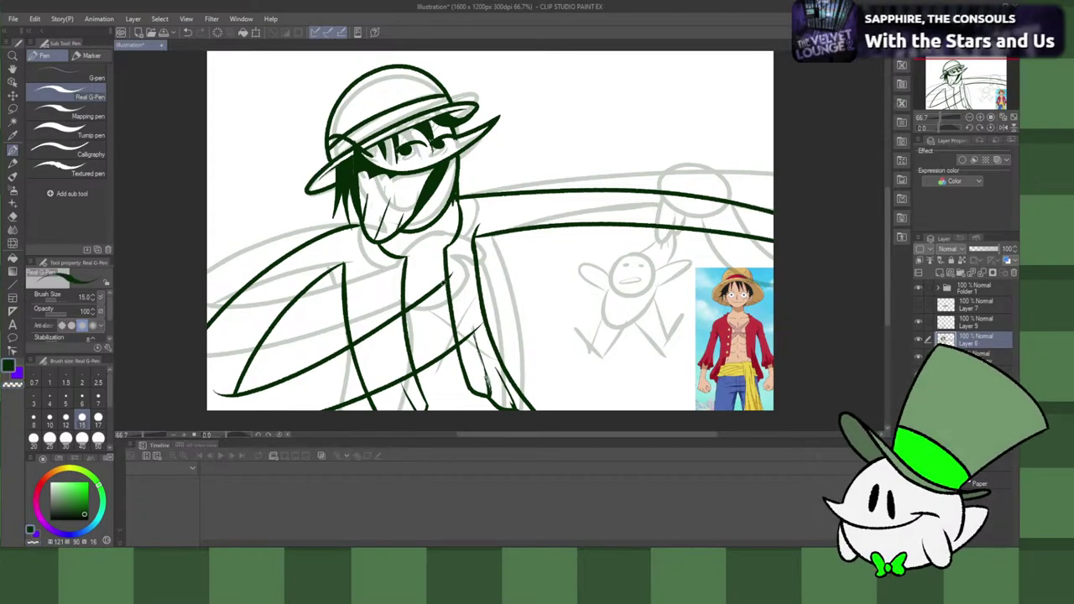
{"action": "left_click_drag", "start_coordinate": [446, 278], "coordinate": [490, 252]}
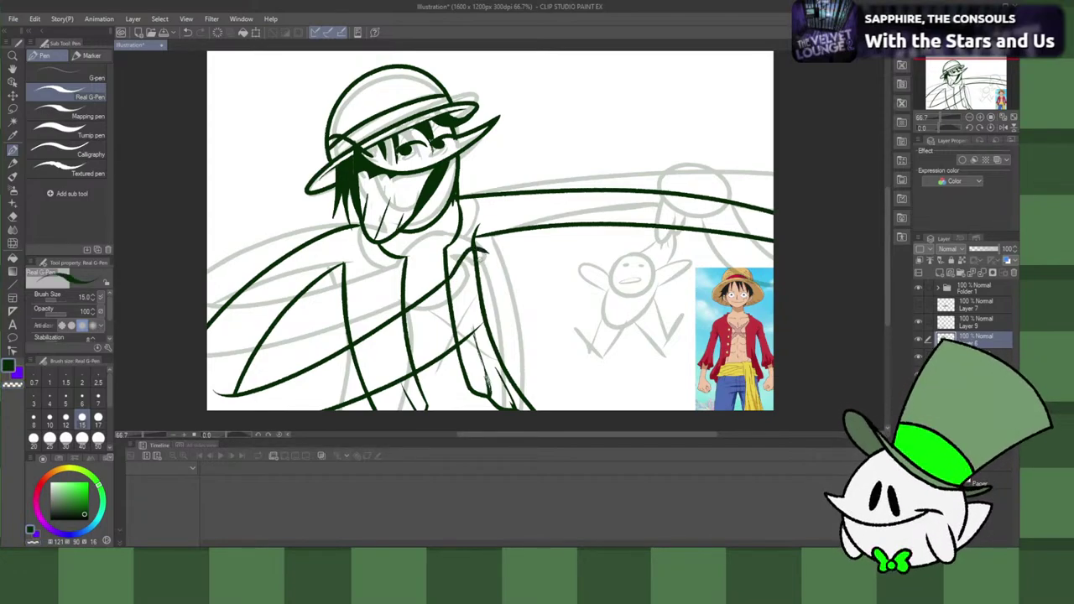
{"action": "key", "text": "ctrl+z"}
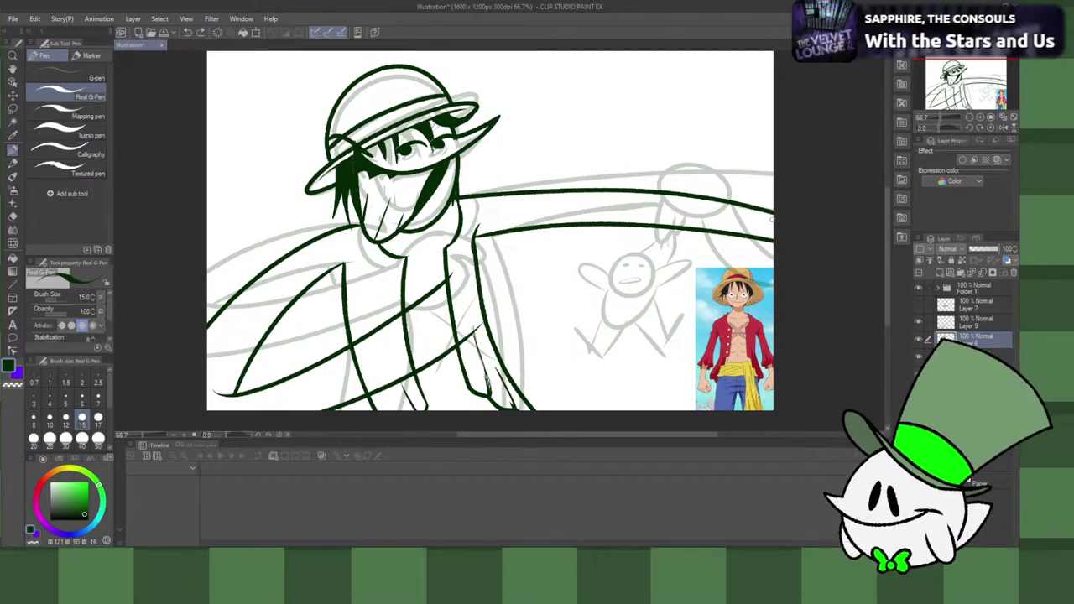
Step: Ink the second hand's upper contour as an arch from the canvas's right edge up over the outstretched arm
{"action": "scroll", "coordinate": [877, 274], "scroll_direction": "up", "scroll_amount": 3}
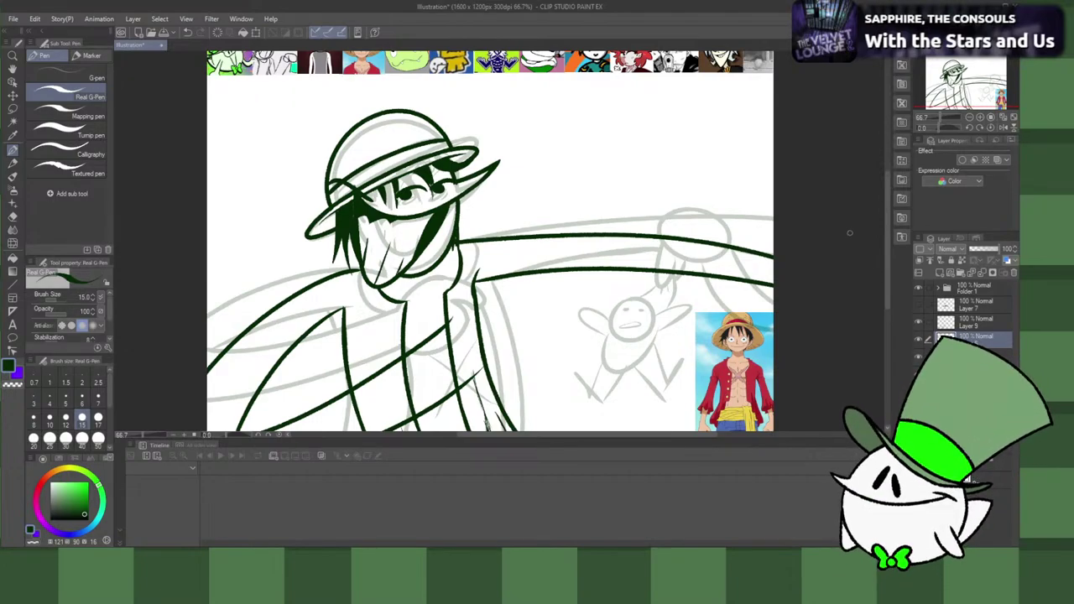
{"action": "scroll", "coordinate": [885, 263], "scroll_direction": "down", "scroll_amount": 3}
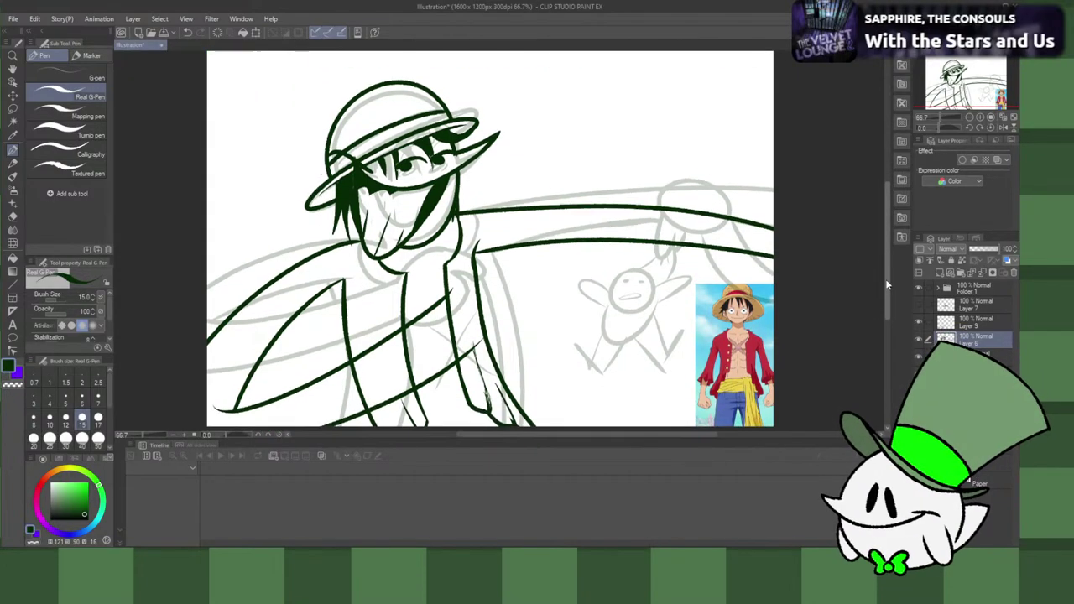
{"action": "mouse_move", "coordinate": [771, 284]}
{"action": "left_mouse_down"}
{"action": "mouse_move", "coordinate": [712, 202]}
{"action": "mouse_move", "coordinate": [771, 265]}
{"action": "left_mouse_up"}
{"action": "key", "text": "ctrl+z"}
{"action": "mouse_move", "coordinate": [657, 231]}
{"action": "left_mouse_down"}
{"action": "mouse_move", "coordinate": [772, 303]}
{"action": "mouse_move", "coordinate": [621, 186]}
{"action": "mouse_move", "coordinate": [574, 227]}
{"action": "mouse_move", "coordinate": [606, 216]}
{"action": "mouse_move", "coordinate": [616, 262]}
{"action": "mouse_move", "coordinate": [622, 217]}
{"action": "mouse_move", "coordinate": [662, 232]}
{"action": "mouse_move", "coordinate": [646, 235]}
{"action": "mouse_move", "coordinate": [663, 220]}
{"action": "left_mouse_up"}
{"action": "key", "text": "ctrl+z"}
{"action": "key", "text": "ctrl+z"}
{"action": "key", "text": "ctrl+z"}
{"action": "key", "text": "ctrl+z"}
{"action": "key", "text": "ctrl+z"}
{"action": "key", "text": "ctrl+z"}
{"action": "key", "text": "ctrl+z"}
{"action": "key", "text": "ctrl+z"}
{"action": "key", "text": "ctrl+z"}
{"action": "key", "text": "ctrl+z"}
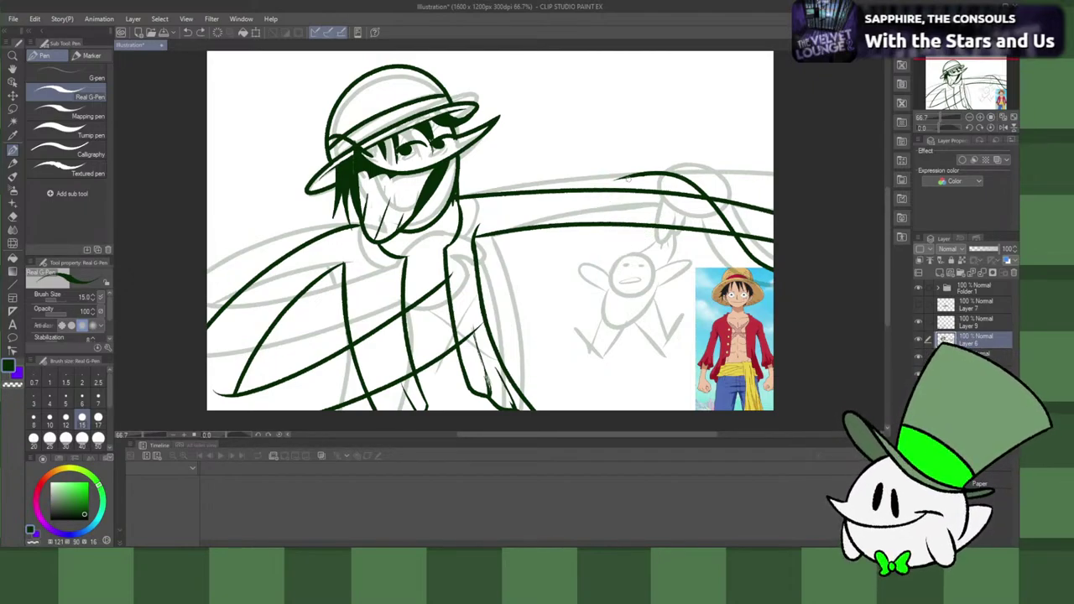
Step: Continue the arch down into a long drooping finger and add short lines fanning out below its tip
{"action": "mouse_move", "coordinate": [627, 178]}
{"action": "left_mouse_down"}
{"action": "mouse_move", "coordinate": [586, 219]}
{"action": "mouse_move", "coordinate": [587, 269]}
{"action": "mouse_move", "coordinate": [600, 229]}
{"action": "left_mouse_up"}
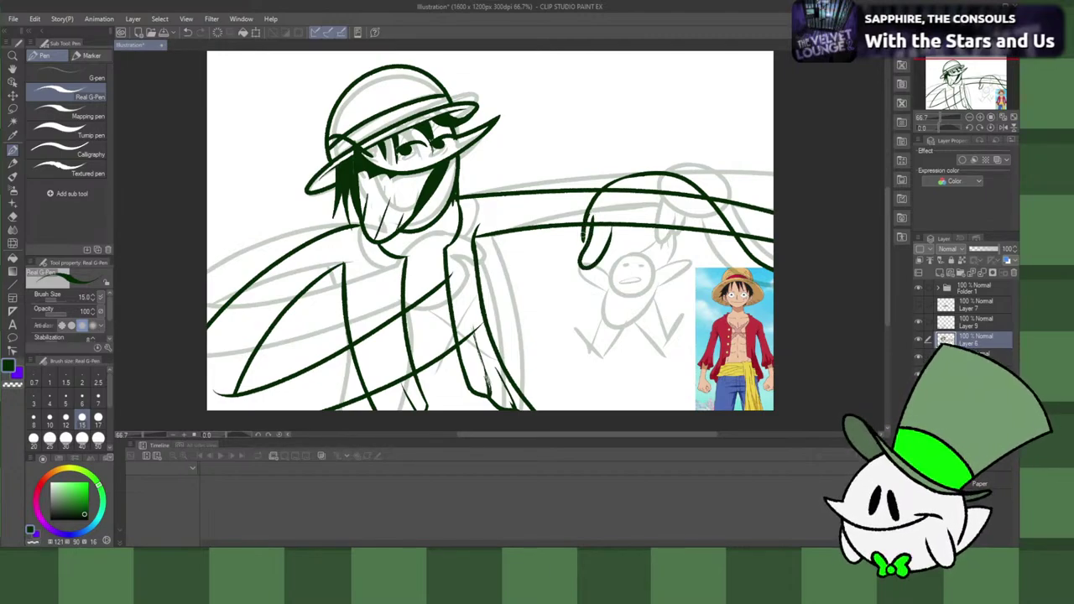
{"action": "left_click_drag", "start_coordinate": [585, 234], "coordinate": [587, 250]}
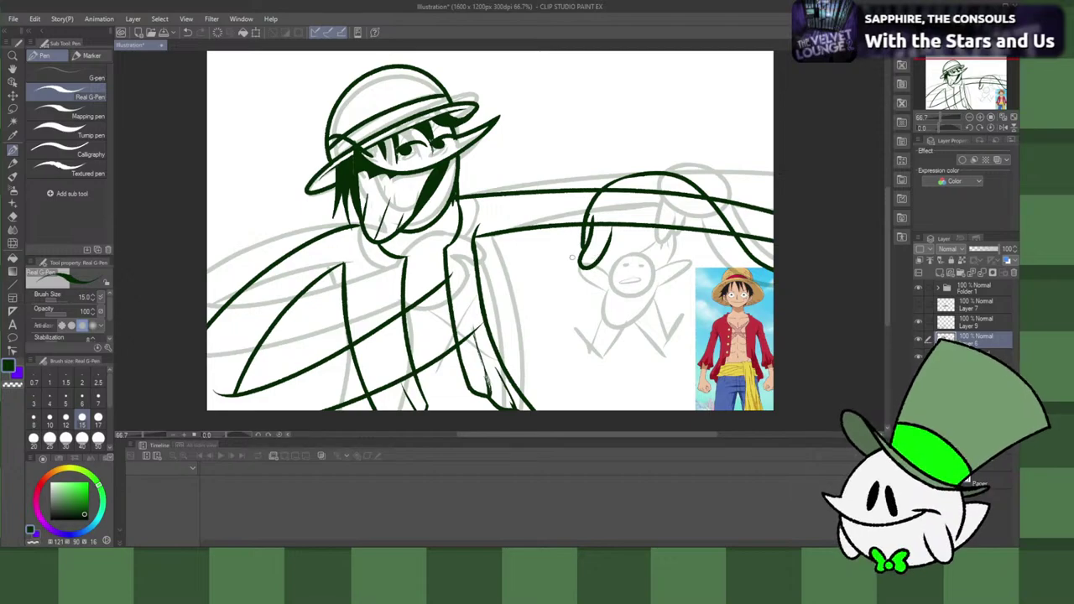
{"action": "mouse_move", "coordinate": [599, 260]}
{"action": "left_mouse_down"}
{"action": "mouse_move", "coordinate": [606, 292]}
{"action": "mouse_move", "coordinate": [562, 295]}
{"action": "left_mouse_up"}
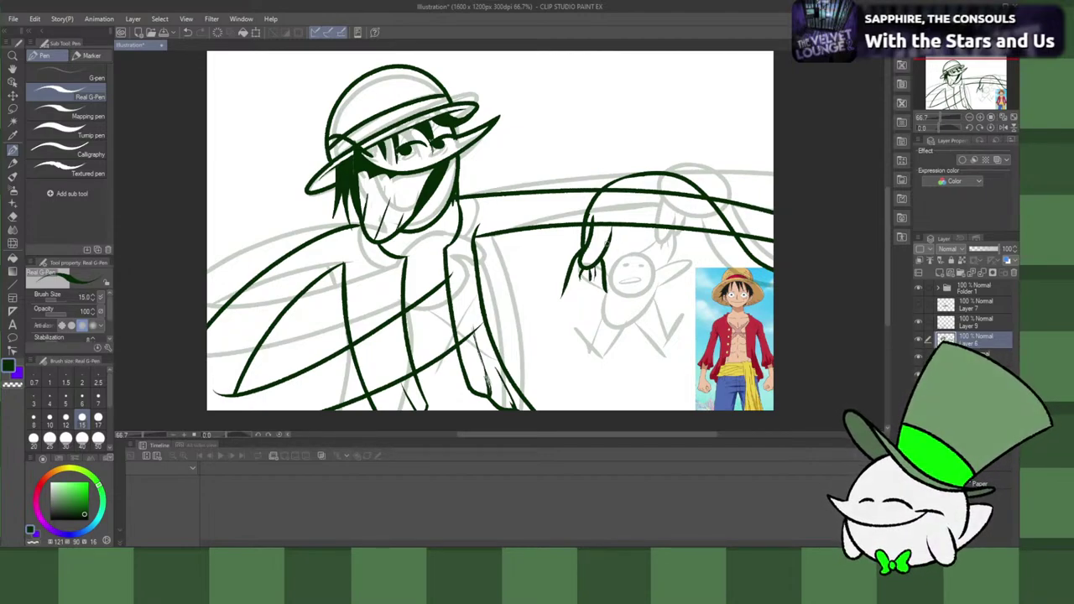
Step: Ink the start of the next curled finger beside the long finger and undo the strokes tried beyond it
{"action": "mouse_move", "coordinate": [612, 237]}
{"action": "left_mouse_down"}
{"action": "mouse_move", "coordinate": [651, 239]}
{"action": "mouse_move", "coordinate": [669, 206]}
{"action": "mouse_move", "coordinate": [656, 239]}
{"action": "mouse_move", "coordinate": [665, 209]}
{"action": "left_mouse_up"}
{"action": "key", "text": "ctrl+z"}
{"action": "key", "text": "ctrl+z"}
{"action": "key", "text": "ctrl+z"}
{"action": "left_click_drag", "start_coordinate": [631, 243], "coordinate": [642, 220]}
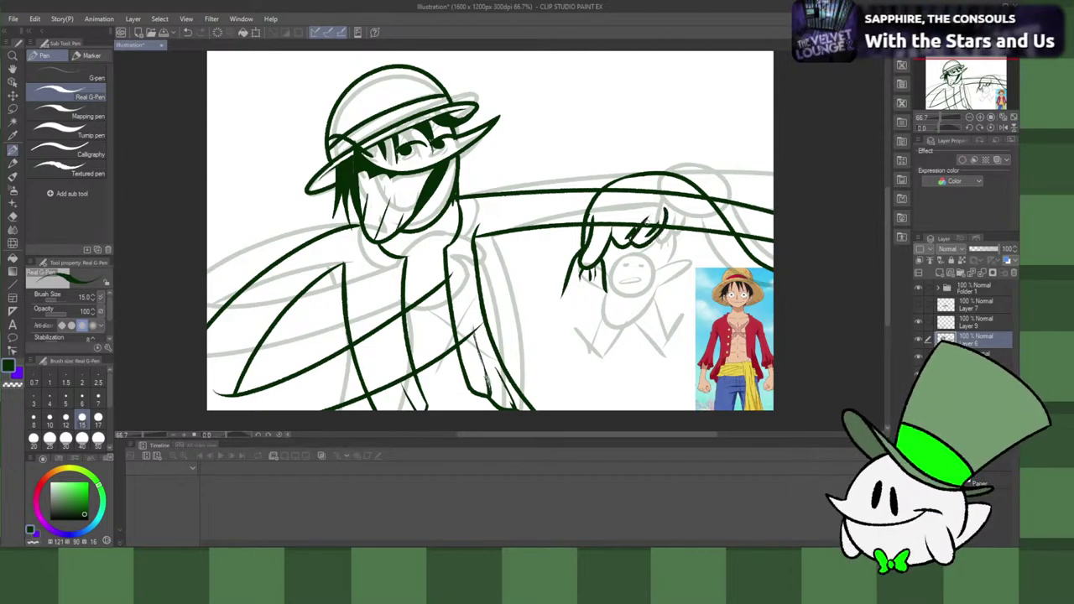
{"action": "key", "text": "ctrl+z"}
{"action": "key", "text": "ctrl+z"}
{"action": "key", "text": "ctrl+z"}
{"action": "key", "text": "ctrl+z"}
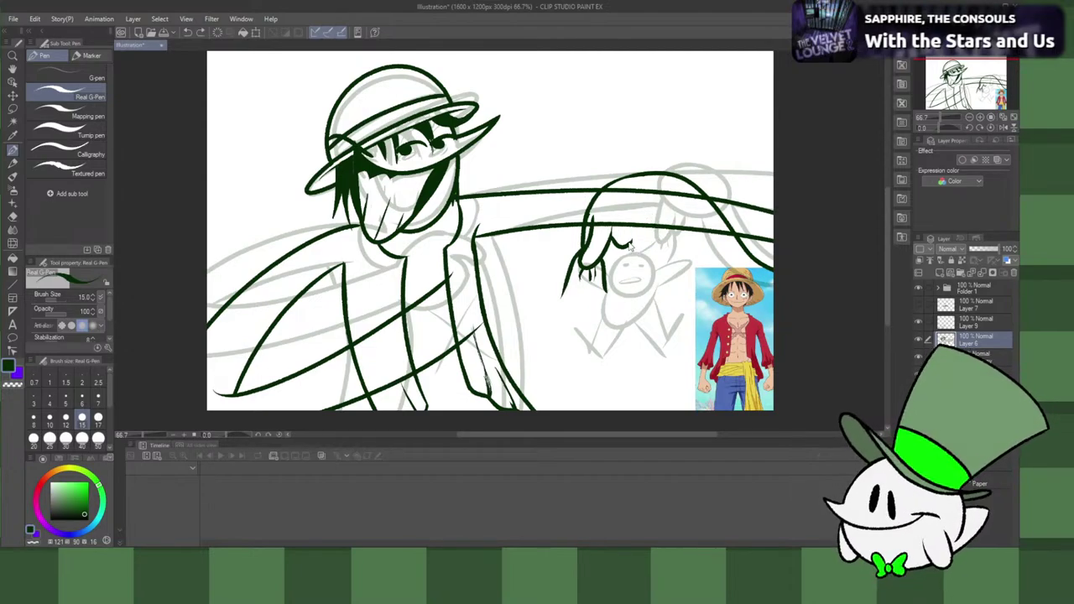
{"action": "mouse_move", "coordinate": [627, 238]}
{"action": "left_mouse_down"}
{"action": "mouse_move", "coordinate": [652, 237]}
{"action": "mouse_move", "coordinate": [641, 241]}
{"action": "mouse_move", "coordinate": [676, 200]}
{"action": "mouse_move", "coordinate": [658, 234]}
{"action": "left_mouse_up"}
{"action": "key", "text": "ctrl+z"}
{"action": "key", "text": "ctrl+z"}
{"action": "key", "text": "ctrl+z"}
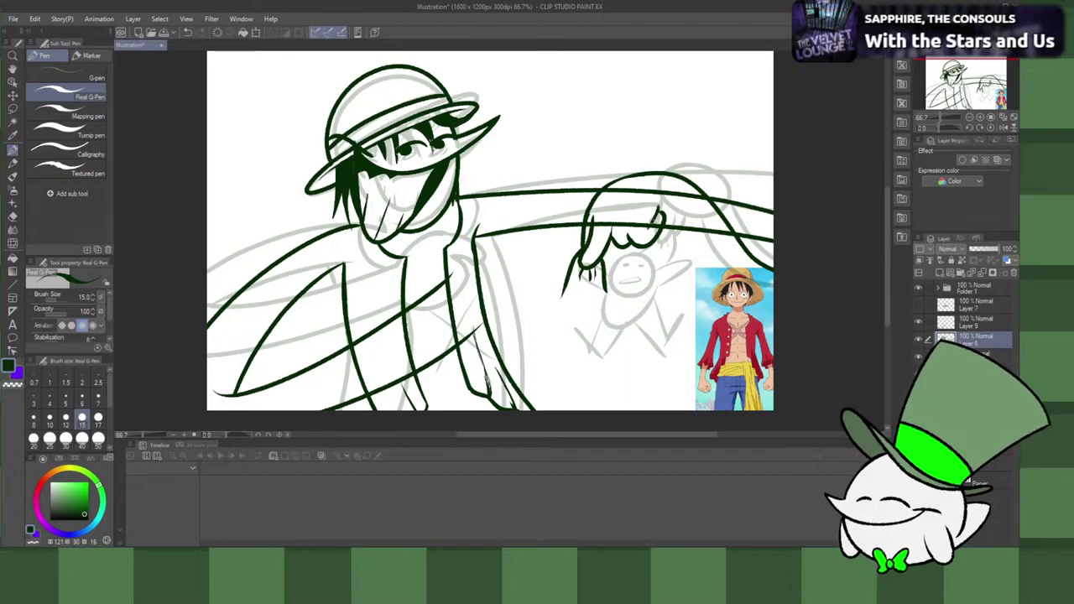
{"action": "mouse_move", "coordinate": [658, 215]}
{"action": "left_mouse_down"}
{"action": "mouse_move", "coordinate": [661, 202]}
{"action": "mouse_move", "coordinate": [771, 287]}
{"action": "left_mouse_up"}
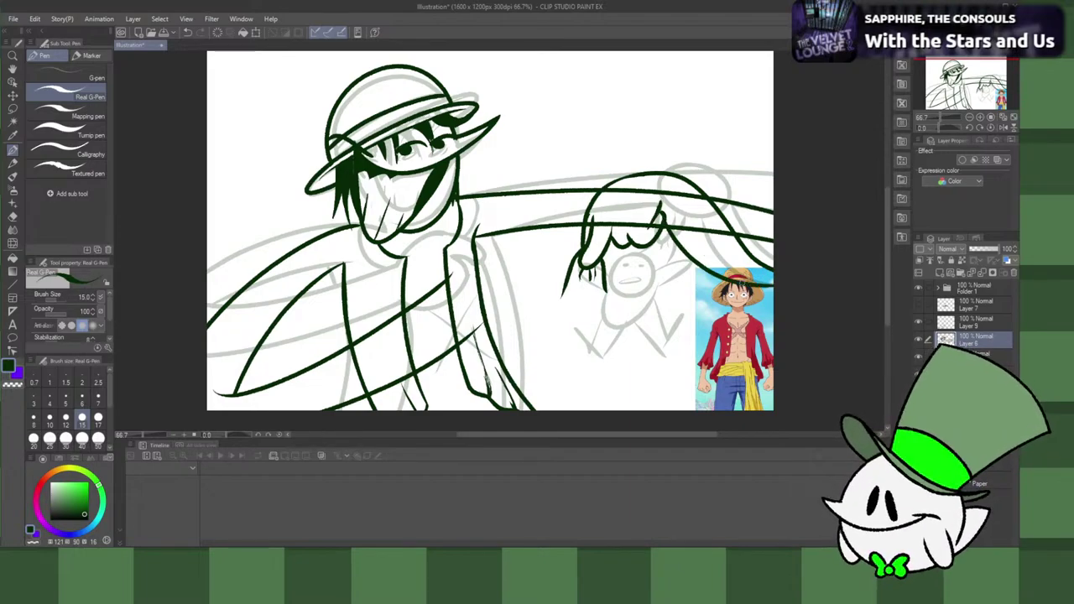
{"action": "key", "text": "ctrl+z"}
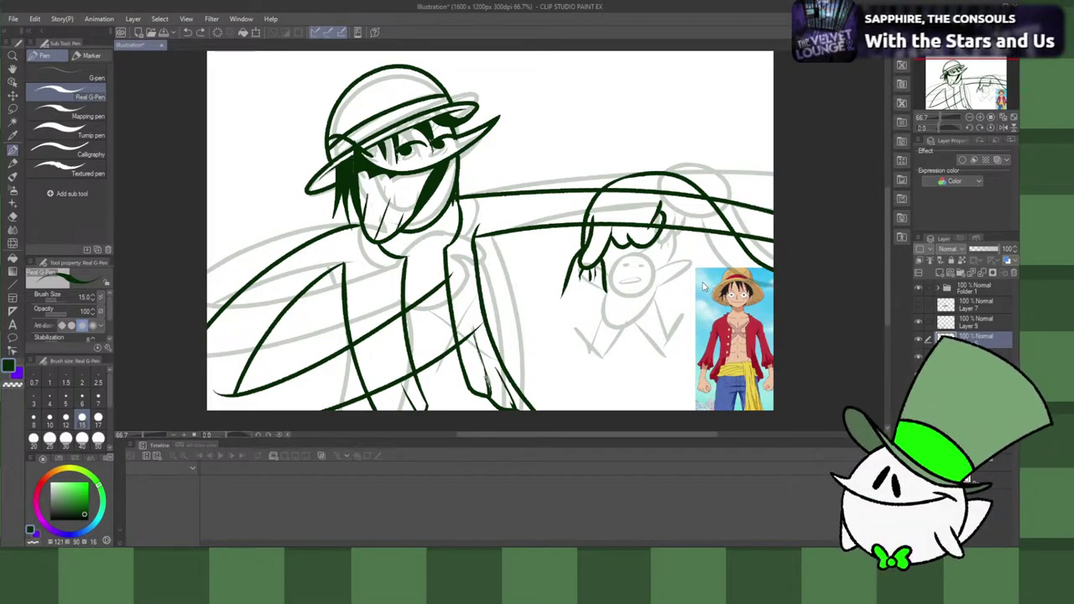
{"action": "key", "text": "ctrl+z"}
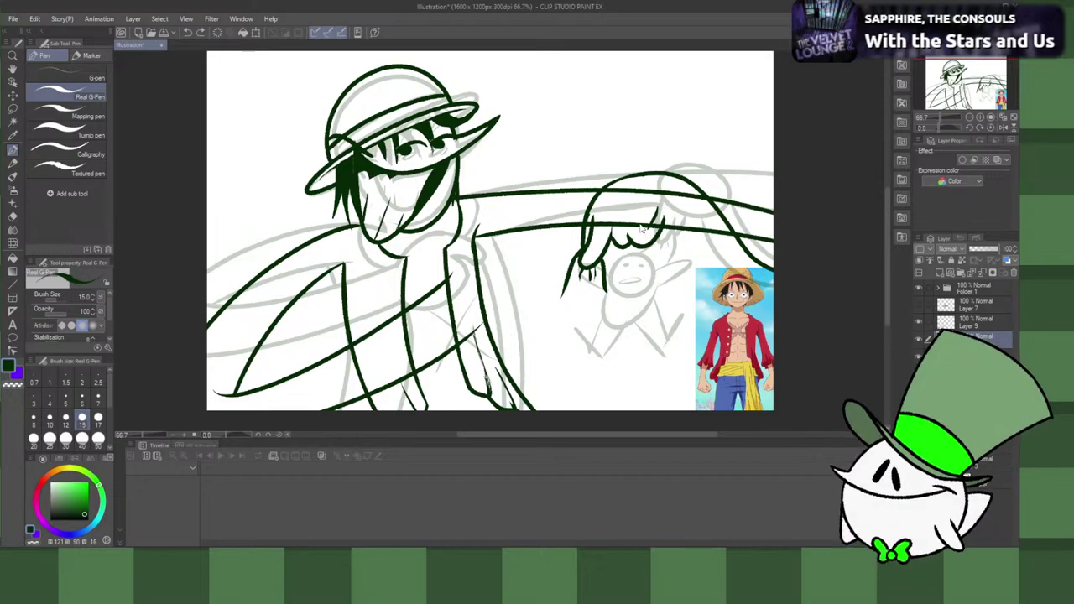
{"action": "key", "text": "ctrl+z"}
{"action": "key", "text": "ctrl+z"}
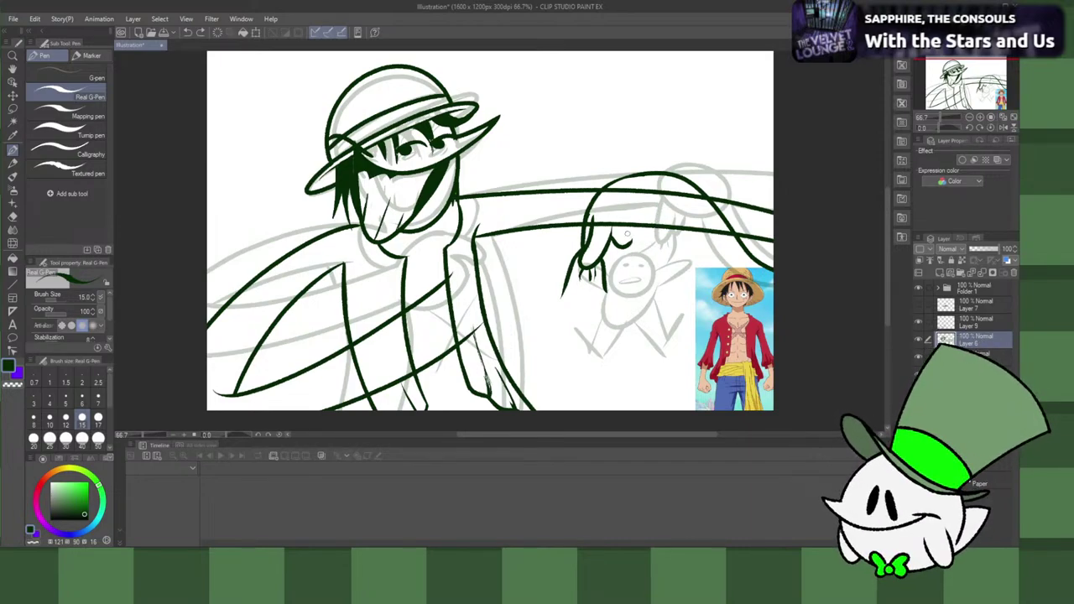
Step: Ink the remaining curled fingers with the overlapping thumb and add small knuckle marks above them
{"action": "mouse_move", "coordinate": [629, 235]}
{"action": "left_mouse_down"}
{"action": "mouse_move", "coordinate": [658, 215]}
{"action": "mouse_move", "coordinate": [641, 241]}
{"action": "left_mouse_up"}
{"action": "key", "text": "ctrl+z"}
{"action": "left_click_drag", "start_coordinate": [657, 201], "coordinate": [643, 225]}
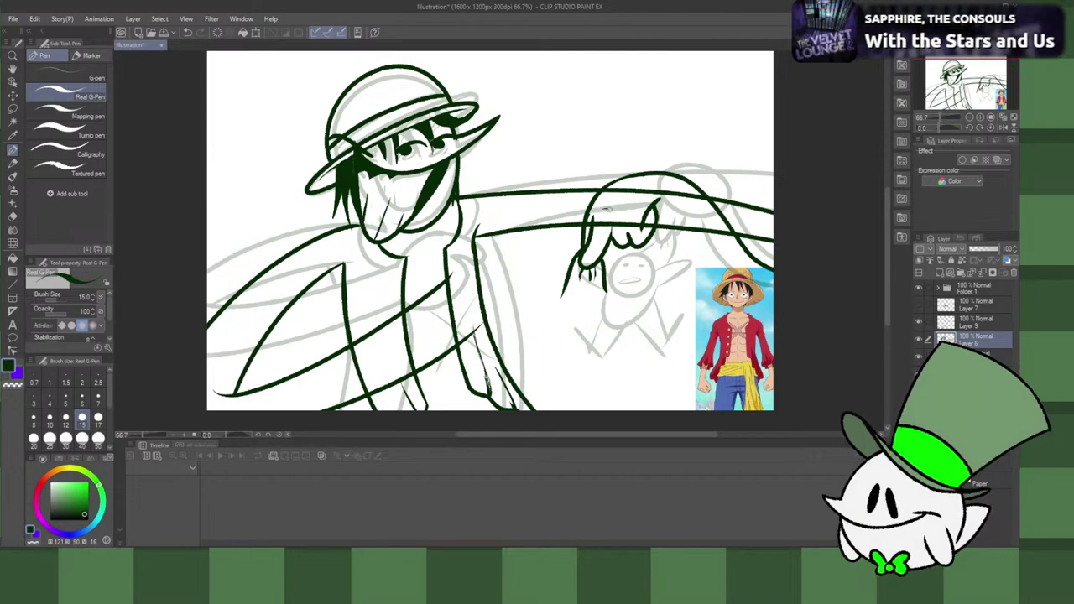
{"action": "left_click_drag", "start_coordinate": [618, 216], "coordinate": [625, 210]}
{"action": "left_click_drag", "start_coordinate": [635, 210], "coordinate": [642, 205]}
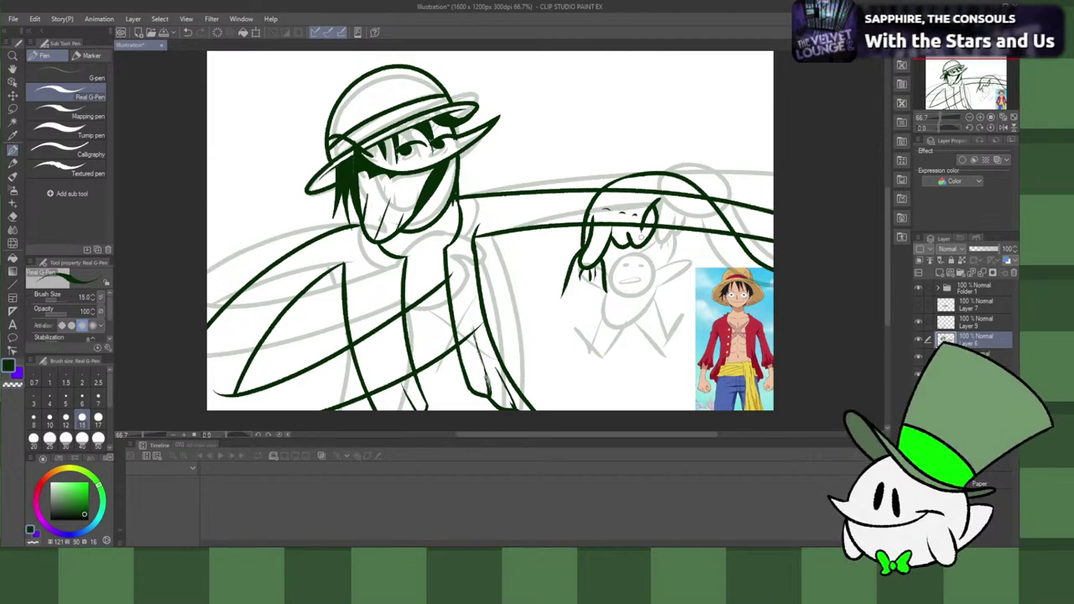
Step: Ink the wrist's lower line from the thumb diagonally down across the reference picture to the canvas's right edge
{"action": "left_click_drag", "start_coordinate": [657, 214], "coordinate": [774, 333]}
{"action": "key", "text": "ctrl+z"}
{"action": "mouse_move", "coordinate": [657, 210]}
{"action": "left_mouse_down"}
{"action": "mouse_move", "coordinate": [697, 272]}
{"action": "mouse_move", "coordinate": [776, 347]}
{"action": "left_mouse_up"}
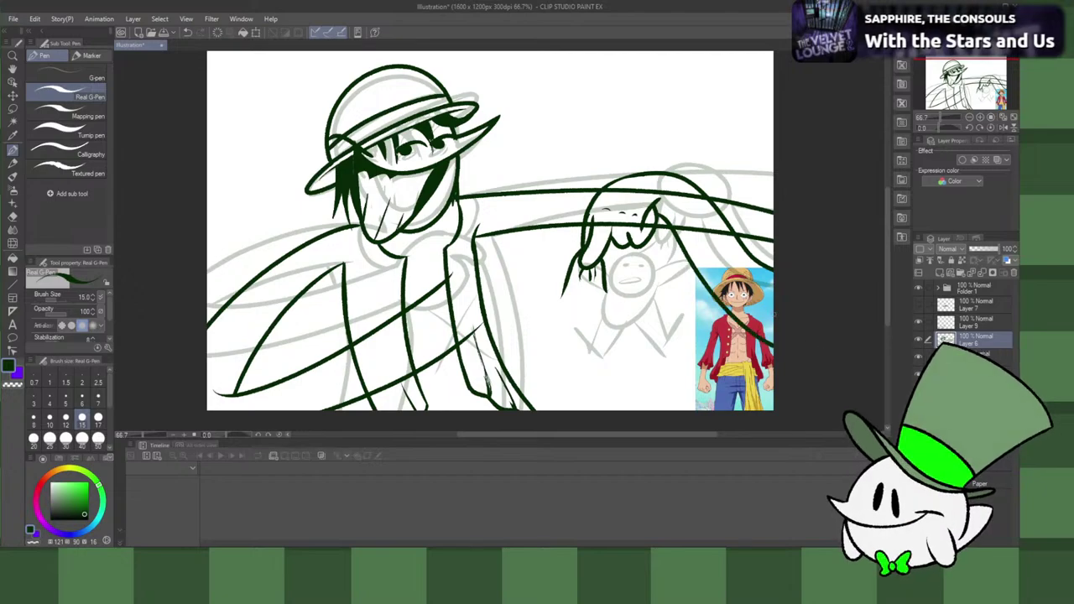
{"action": "key", "text": "ctrl+z"}
{"action": "mouse_move", "coordinate": [657, 211]}
{"action": "left_mouse_down"}
{"action": "mouse_move", "coordinate": [712, 287]}
{"action": "mouse_move", "coordinate": [776, 341]}
{"action": "left_mouse_up"}
{"action": "key", "text": "ctrl+z"}
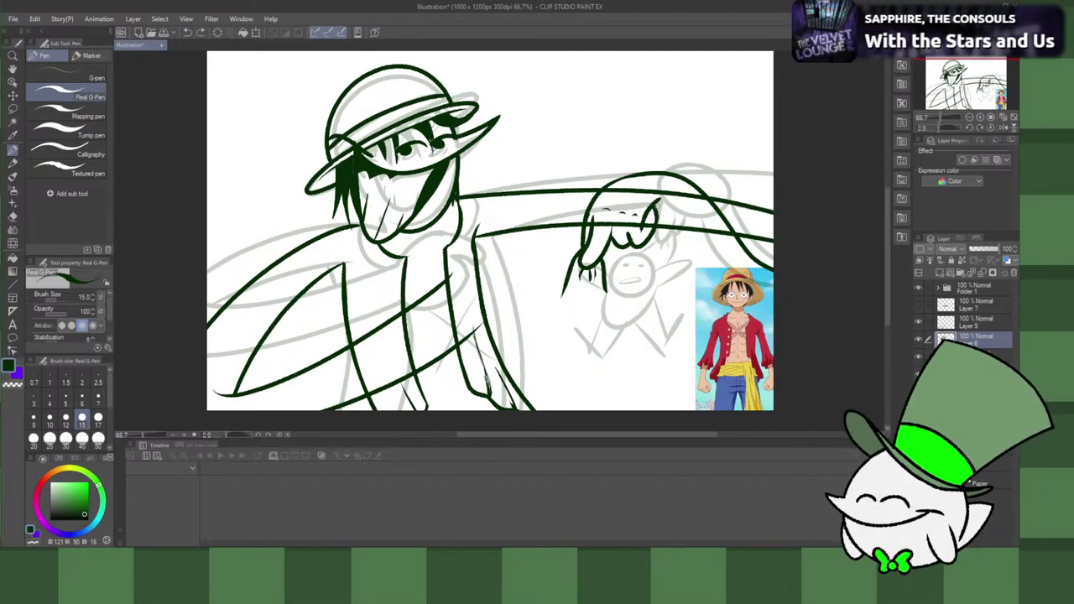
{"action": "mouse_move", "coordinate": [654, 210]}
{"action": "left_mouse_down"}
{"action": "mouse_move", "coordinate": [704, 261]}
{"action": "mouse_move", "coordinate": [781, 307]}
{"action": "left_mouse_up"}
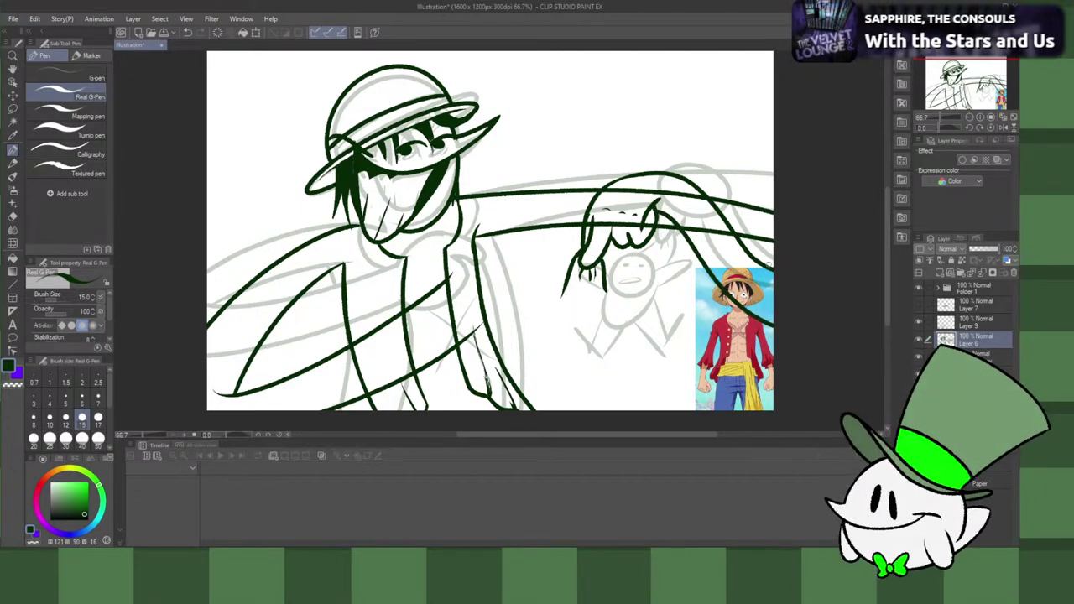
Step: Toggle the visibility of the inked Layer 6 to compare it with the sketch beneath
{"action": "left_click", "coordinate": [973, 249]}
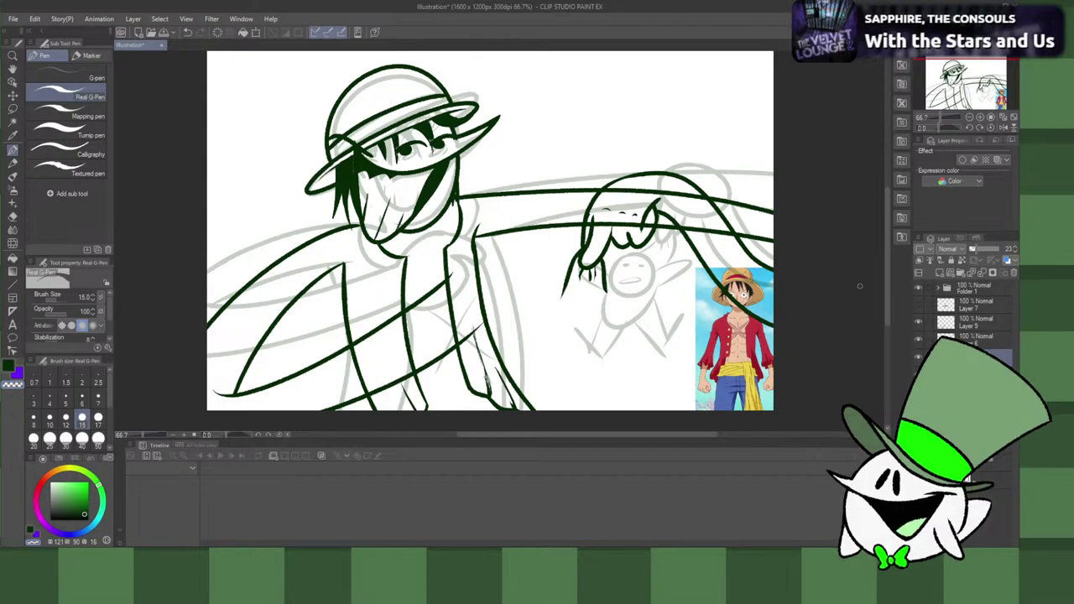
{"action": "left_click", "coordinate": [973, 324]}
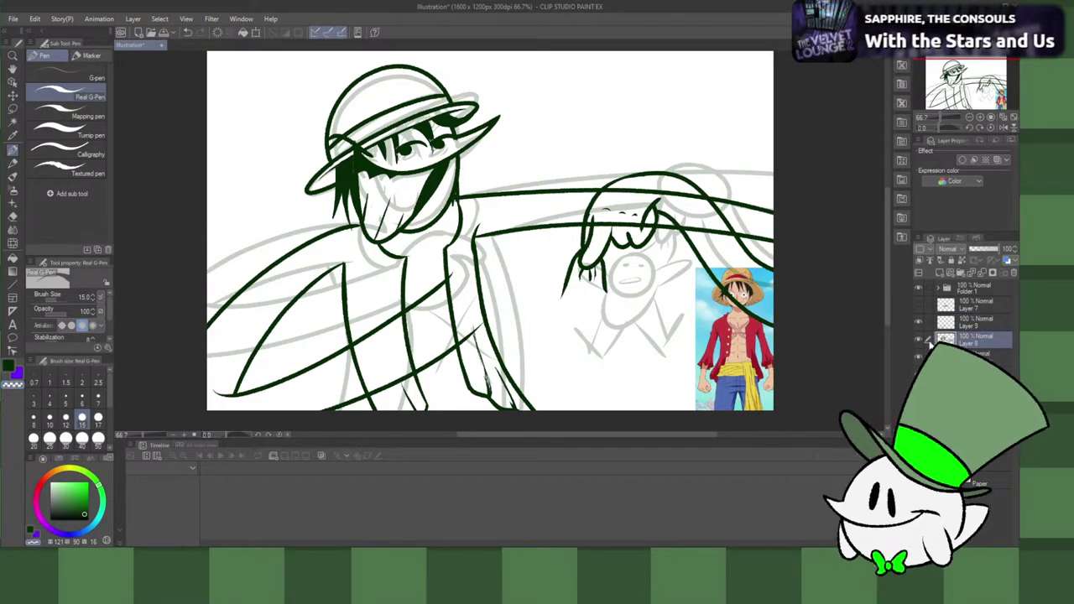
{"action": "left_click", "coordinate": [919, 339]}
{"action": "left_click", "coordinate": [919, 339]}
{"action": "left_click", "coordinate": [920, 340]}
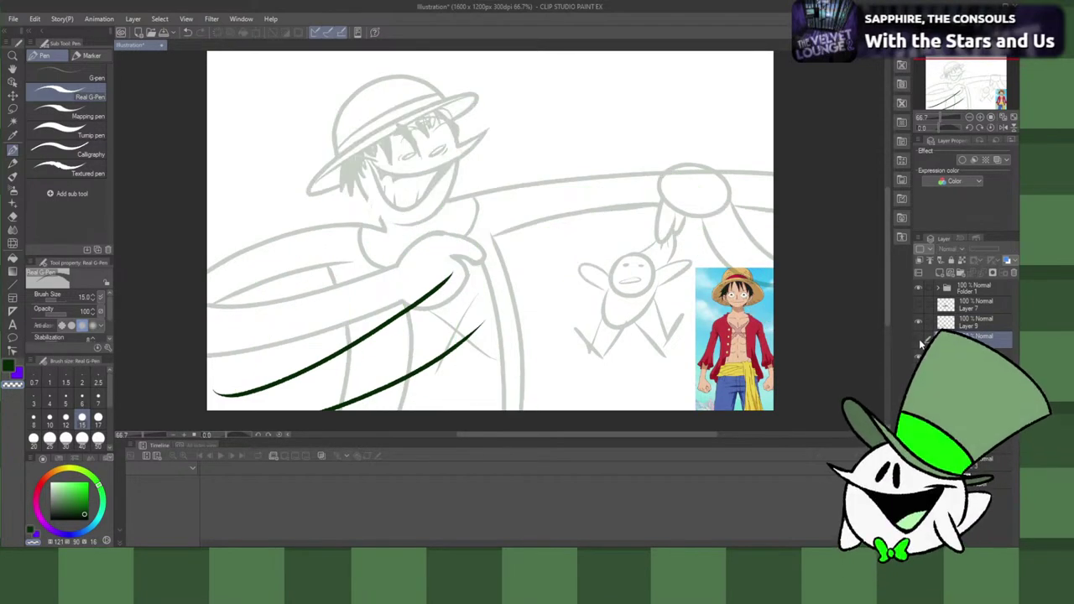
{"action": "left_click", "coordinate": [920, 341]}
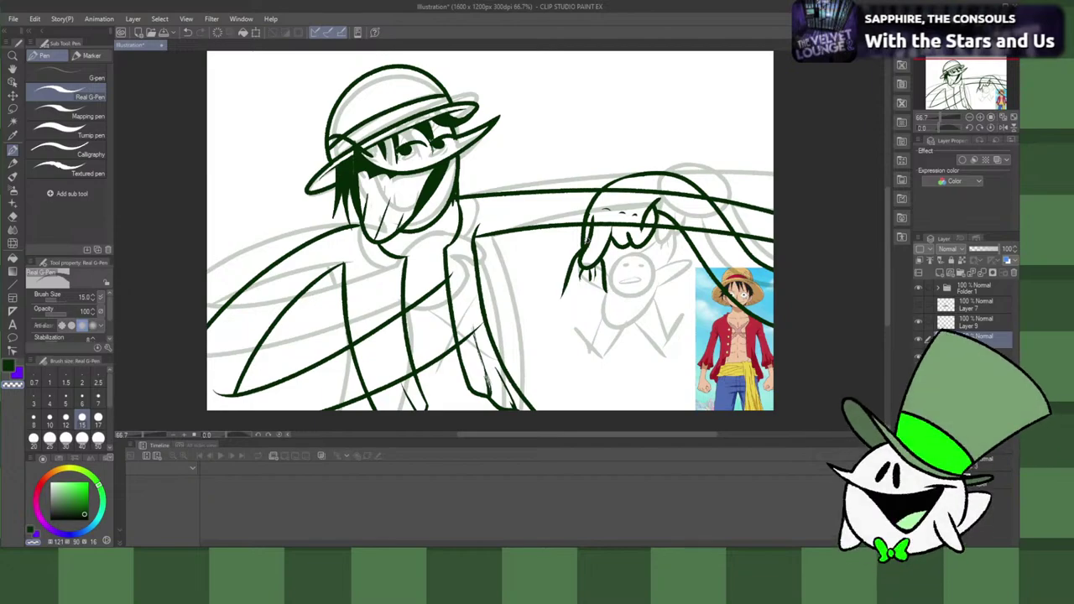
Step: Erase the parts of the outstretched arm's upper and lower lines that run through the overlapping hand
{"action": "scroll", "coordinate": [586, 245], "scroll_direction": "up", "scroll_amount": 5}
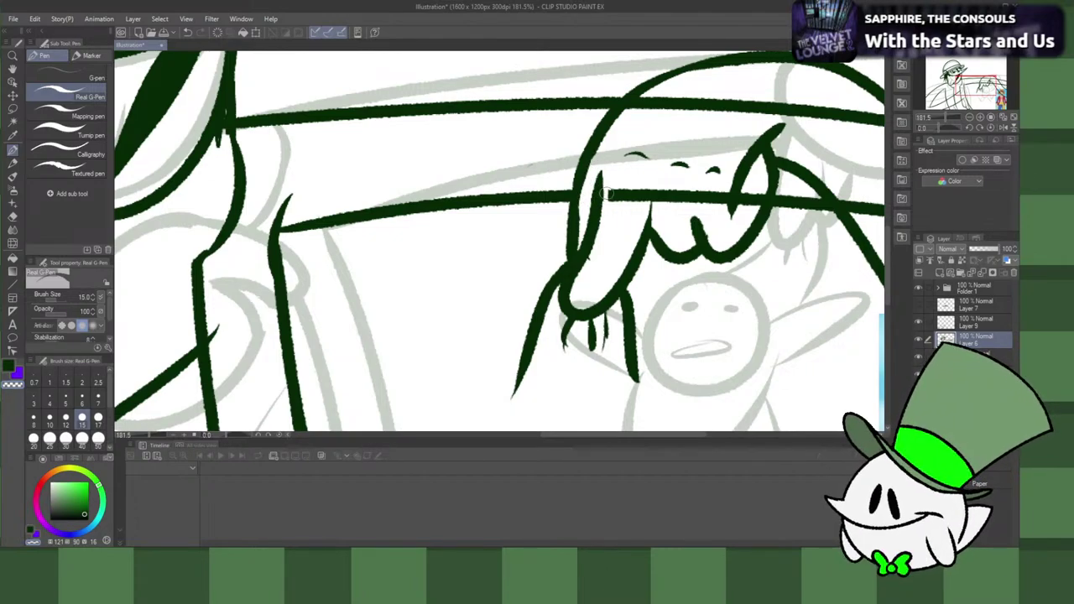
{"action": "mouse_move", "coordinate": [611, 193]}
{"action": "left_mouse_down"}
{"action": "mouse_move", "coordinate": [630, 173]}
{"action": "mouse_move", "coordinate": [643, 211]}
{"action": "mouse_move", "coordinate": [660, 177]}
{"action": "mouse_move", "coordinate": [680, 201]}
{"action": "mouse_move", "coordinate": [699, 186]}
{"action": "mouse_move", "coordinate": [720, 202]}
{"action": "mouse_move", "coordinate": [717, 212]}
{"action": "mouse_move", "coordinate": [757, 191]}
{"action": "left_mouse_up"}
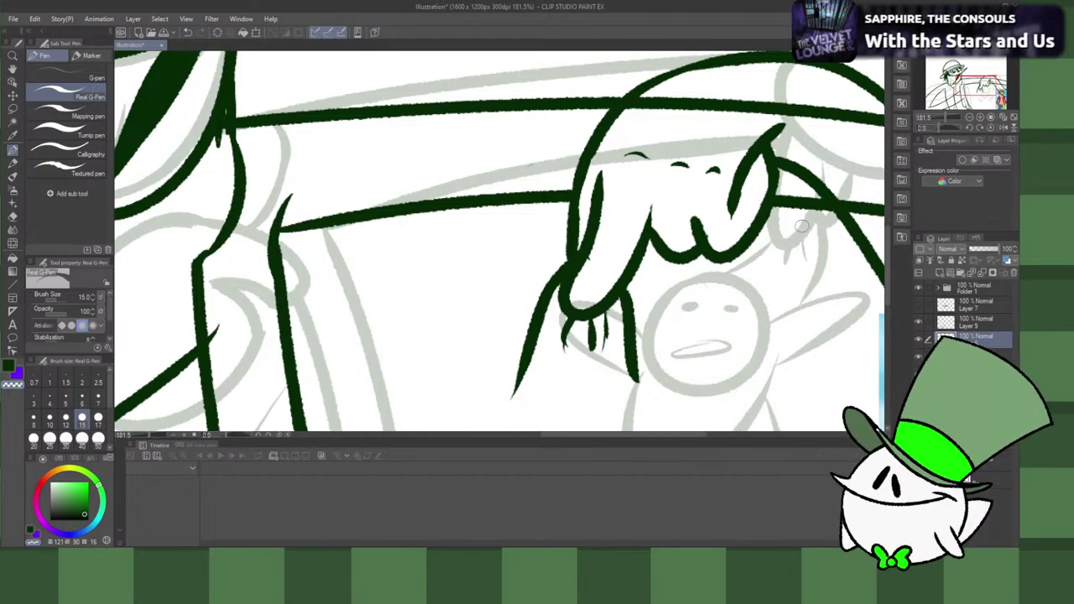
{"action": "left_click_drag", "start_coordinate": [788, 194], "coordinate": [782, 206]}
{"action": "key", "text": "ctrl+z"}
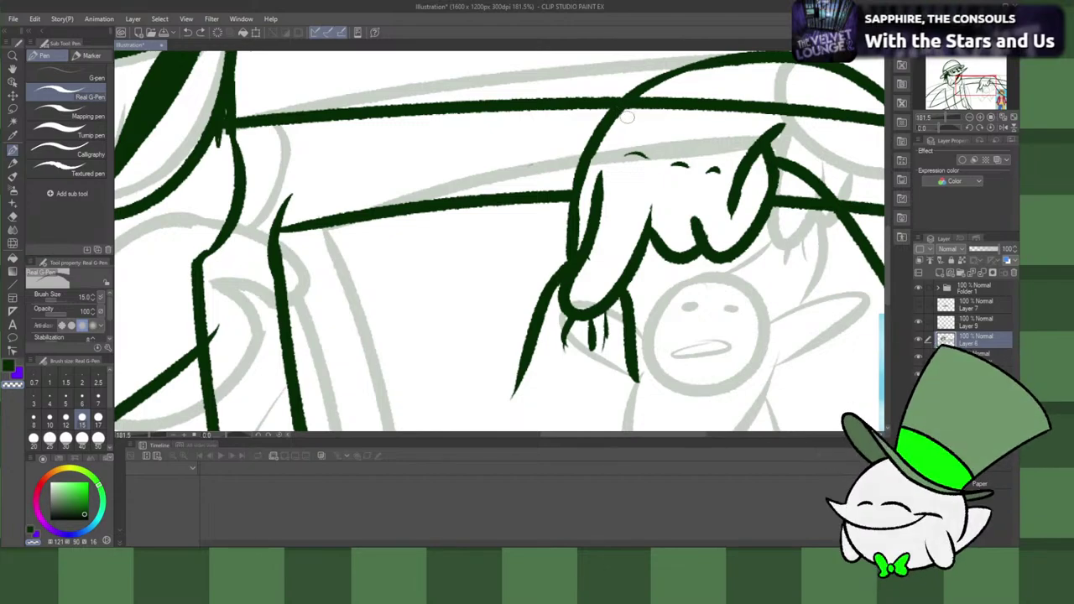
{"action": "mouse_move", "coordinate": [627, 117]}
{"action": "left_mouse_down"}
{"action": "mouse_move", "coordinate": [673, 96]}
{"action": "mouse_move", "coordinate": [624, 119]}
{"action": "mouse_move", "coordinate": [654, 97]}
{"action": "mouse_move", "coordinate": [627, 120]}
{"action": "mouse_move", "coordinate": [656, 111]}
{"action": "mouse_move", "coordinate": [708, 116]}
{"action": "left_mouse_up"}
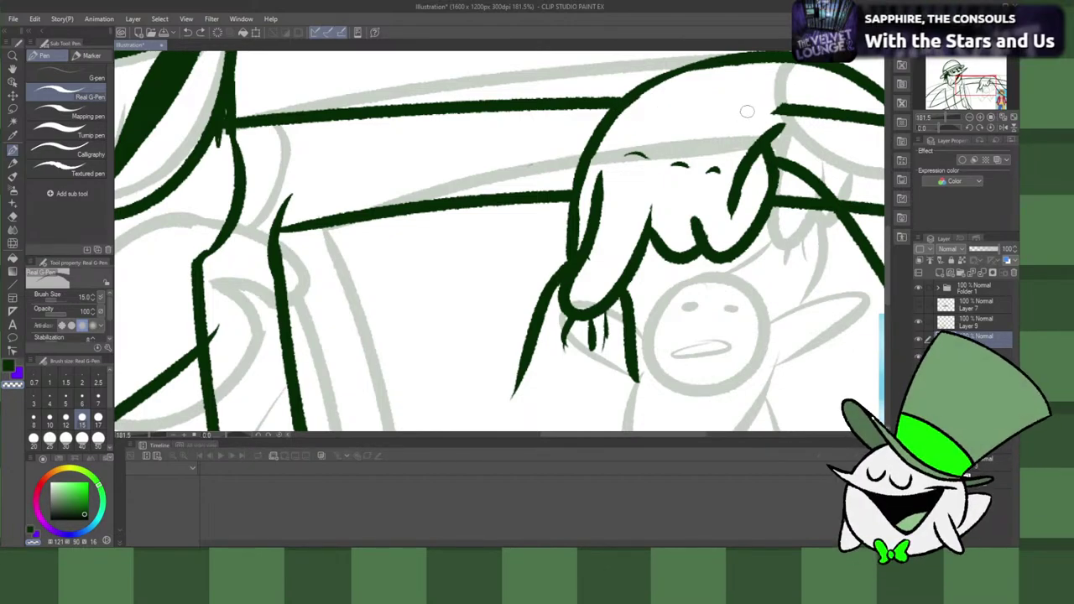
{"action": "mouse_move", "coordinate": [749, 111]}
{"action": "left_mouse_down"}
{"action": "mouse_move", "coordinate": [842, 112]}
{"action": "mouse_move", "coordinate": [834, 102]}
{"action": "mouse_move", "coordinate": [876, 119]}
{"action": "left_mouse_up"}
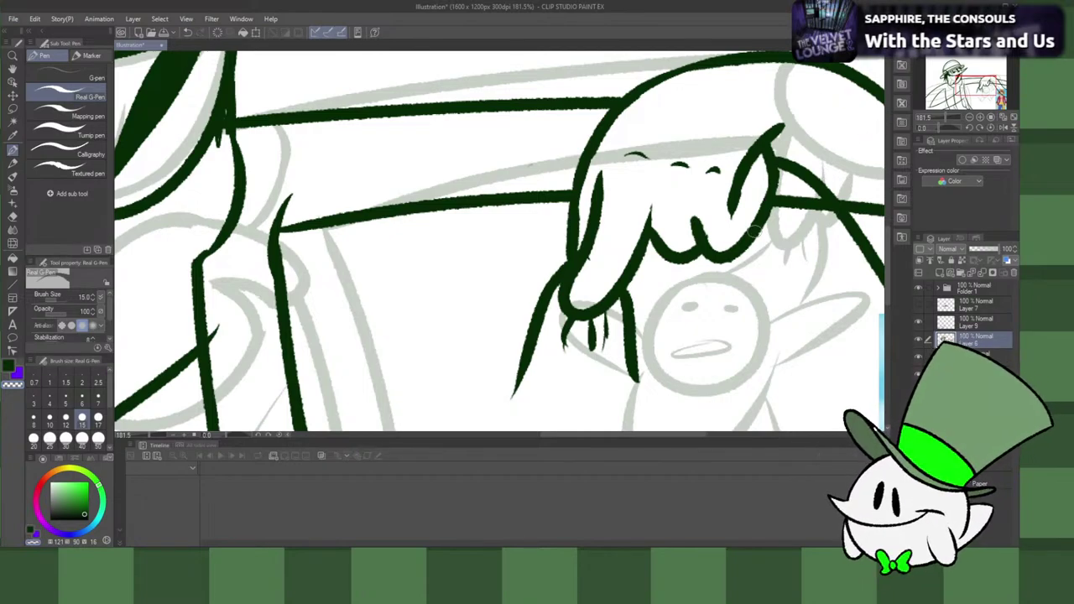
Step: Erase the outstretched arm's lower line where it crosses the wrist of the overlapping hand
{"action": "left_click_drag", "start_coordinate": [579, 436], "coordinate": [613, 443]}
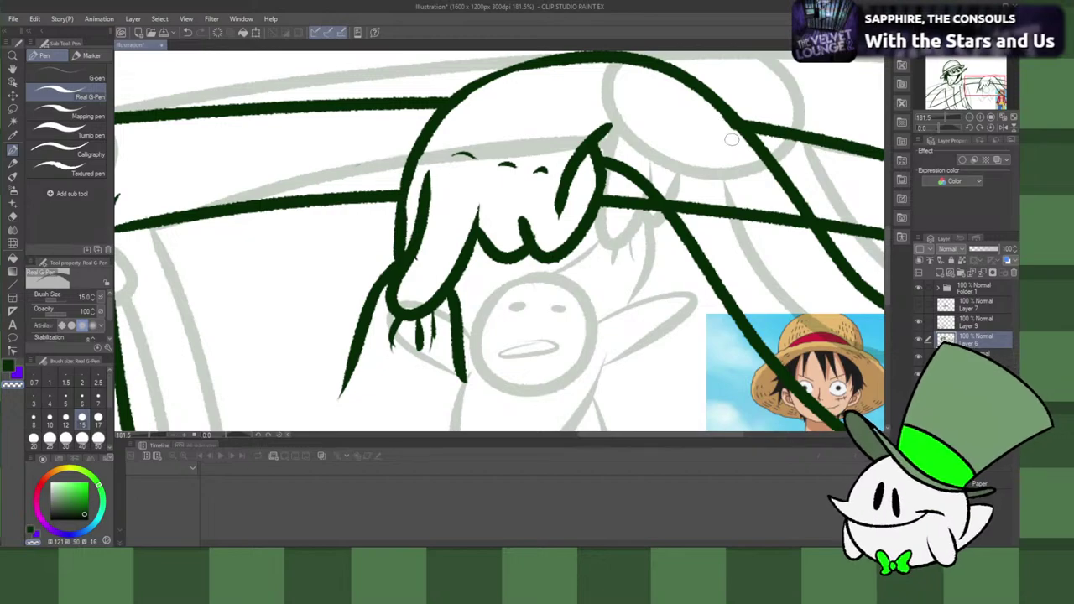
{"action": "mouse_move", "coordinate": [671, 195]}
{"action": "left_mouse_down"}
{"action": "mouse_move", "coordinate": [688, 208]}
{"action": "mouse_move", "coordinate": [745, 214]}
{"action": "mouse_move", "coordinate": [723, 193]}
{"action": "mouse_move", "coordinate": [743, 184]}
{"action": "mouse_move", "coordinate": [786, 204]}
{"action": "left_mouse_up"}
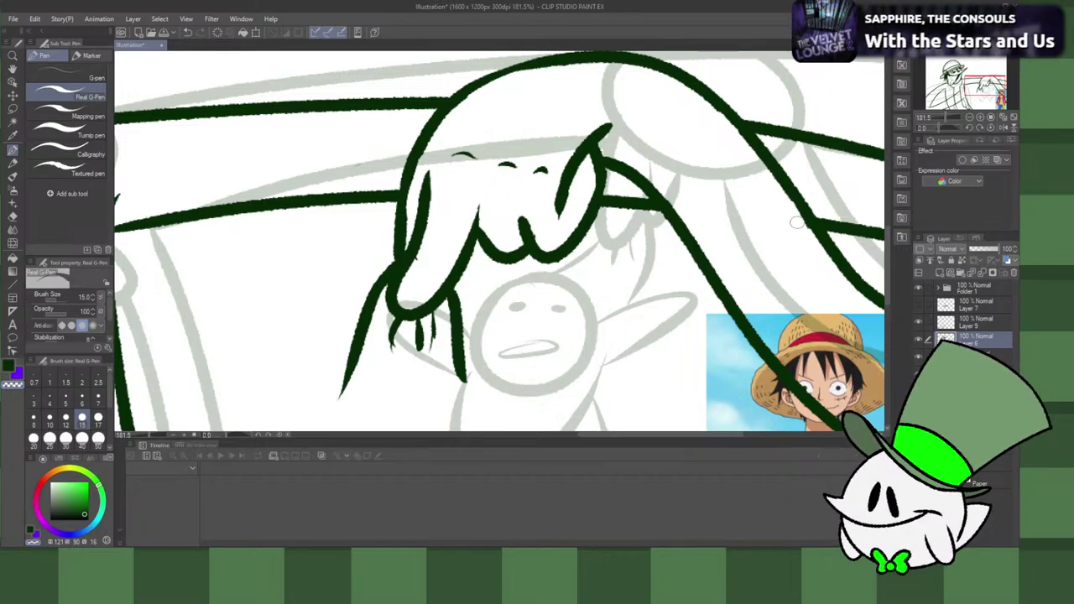
{"action": "scroll", "coordinate": [703, 285], "scroll_direction": "down", "scroll_amount": 6}
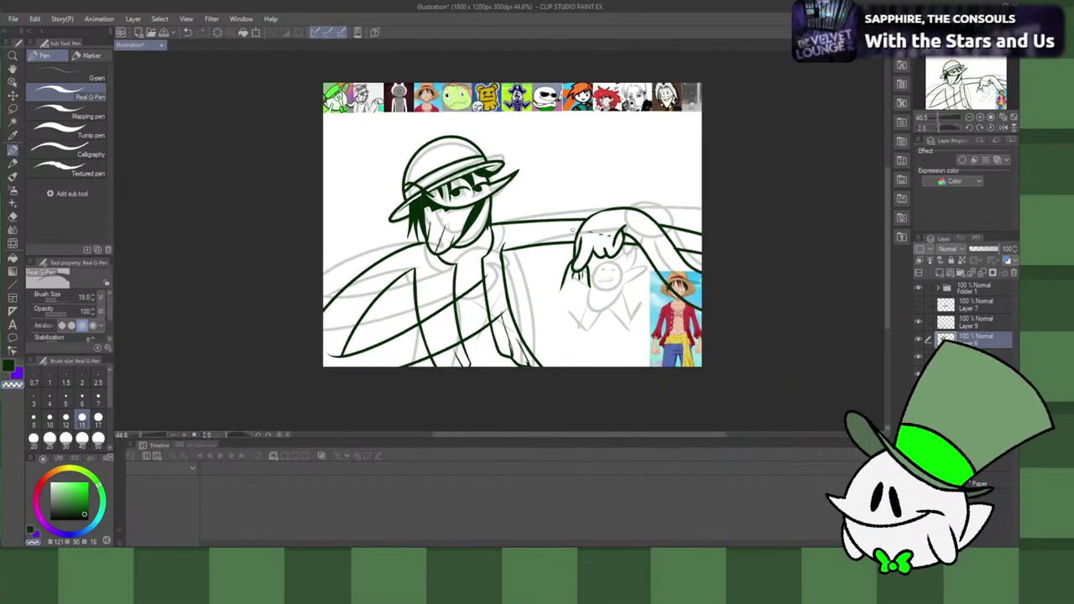
Step: Ink a round head for a small figure just below the hand's long finger, undoing the rejected strokes
{"action": "scroll", "coordinate": [613, 312], "scroll_direction": "up", "scroll_amount": 4}
{"action": "scroll", "coordinate": [613, 310], "scroll_direction": "down", "scroll_amount": 4}
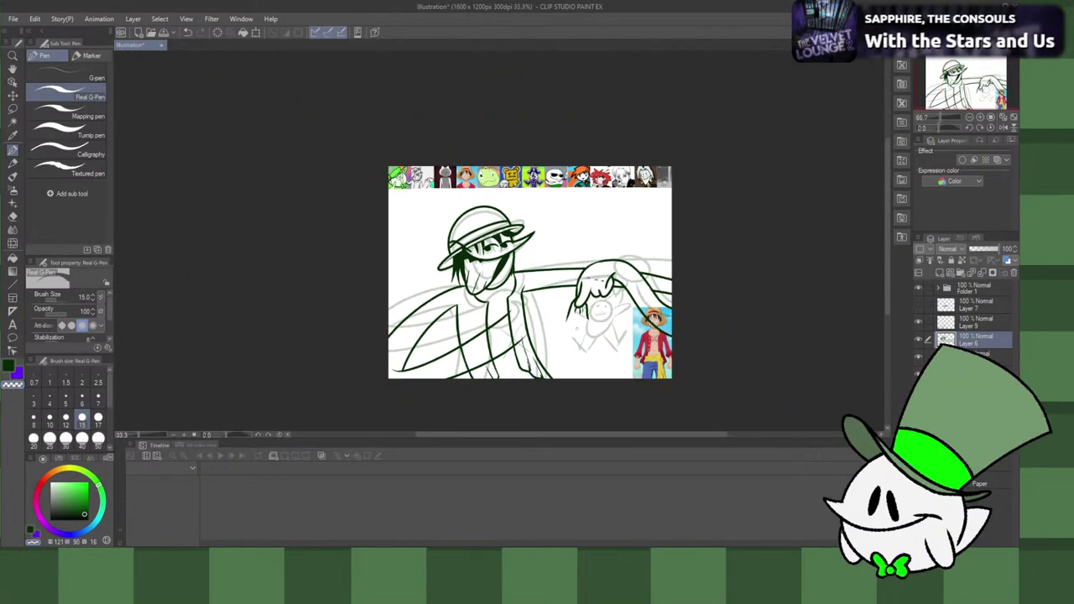
{"action": "scroll", "coordinate": [577, 317], "scroll_direction": "up", "scroll_amount": 3}
{"action": "scroll", "coordinate": [577, 317], "scroll_direction": "up", "scroll_amount": 2}
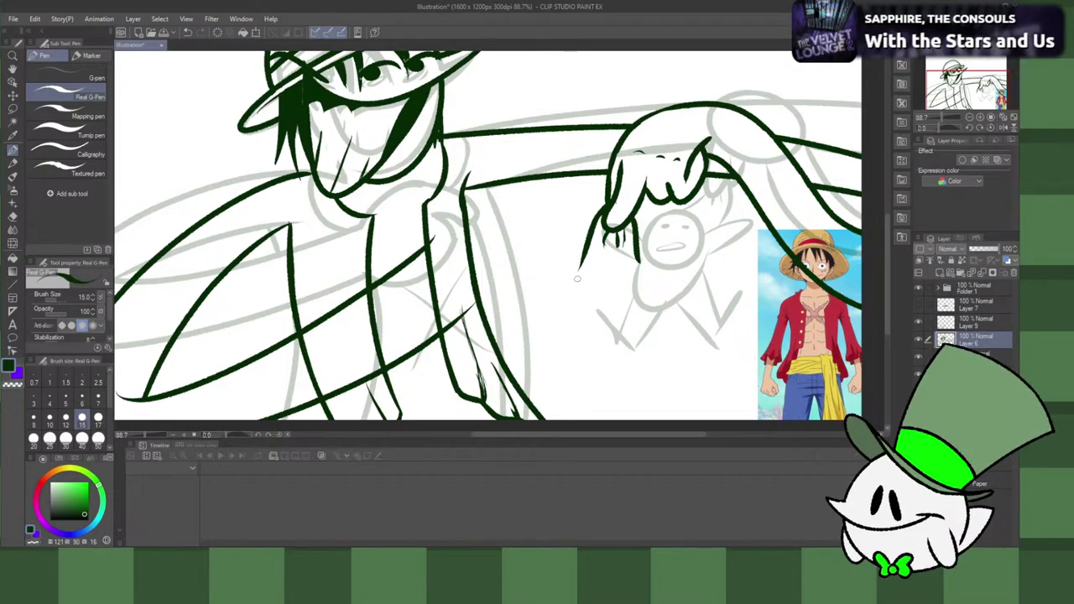
{"action": "mouse_move", "coordinate": [569, 265]}
{"action": "left_mouse_down"}
{"action": "mouse_move", "coordinate": [551, 292]}
{"action": "mouse_move", "coordinate": [558, 254]}
{"action": "mouse_move", "coordinate": [606, 262]}
{"action": "mouse_move", "coordinate": [564, 281]}
{"action": "mouse_move", "coordinate": [587, 261]}
{"action": "mouse_move", "coordinate": [537, 271]}
{"action": "mouse_move", "coordinate": [571, 247]}
{"action": "left_mouse_up"}
{"action": "key", "text": "ctrl+z"}
{"action": "key", "text": "ctrl+z"}
{"action": "key", "text": "ctrl+z"}
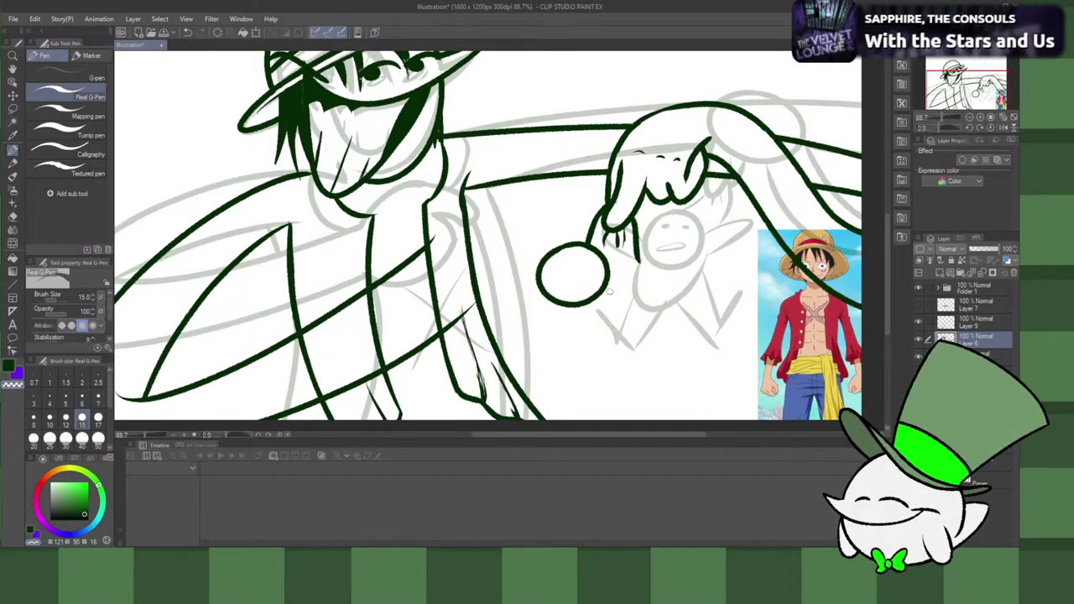
Step: Ink the small figure's body as a curve from the pinched cloth down to a rounded end beneath the head
{"action": "mouse_move", "coordinate": [637, 255]}
{"action": "left_mouse_down"}
{"action": "mouse_move", "coordinate": [594, 323]}
{"action": "mouse_move", "coordinate": [640, 259]}
{"action": "left_mouse_up"}
{"action": "key", "text": "ctrl+z"}
{"action": "key", "text": "ctrl+z"}
{"action": "left_click_drag", "start_coordinate": [599, 316], "coordinate": [637, 255]}
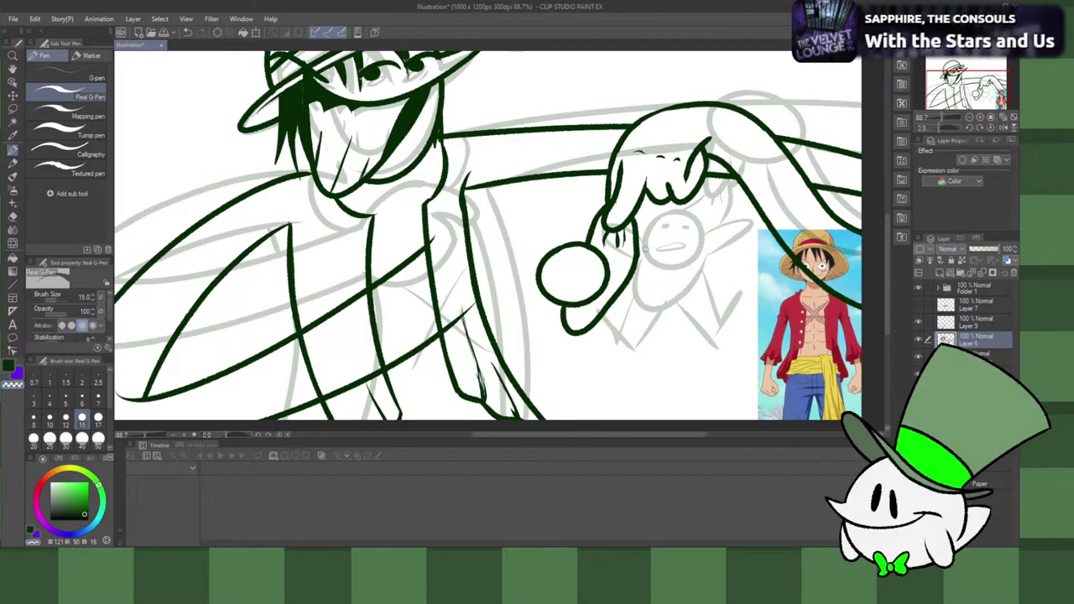
Step: Ink the small figure's two bent arms ending in splayed hands on either side of the body
{"action": "mouse_move", "coordinate": [547, 301]}
{"action": "left_mouse_down"}
{"action": "mouse_move", "coordinate": [533, 339]}
{"action": "mouse_move", "coordinate": [567, 329]}
{"action": "mouse_move", "coordinate": [504, 313]}
{"action": "mouse_move", "coordinate": [524, 285]}
{"action": "mouse_move", "coordinate": [506, 315]}
{"action": "left_mouse_up"}
{"action": "key", "text": "ctrl+z"}
{"action": "key", "text": "ctrl+z"}
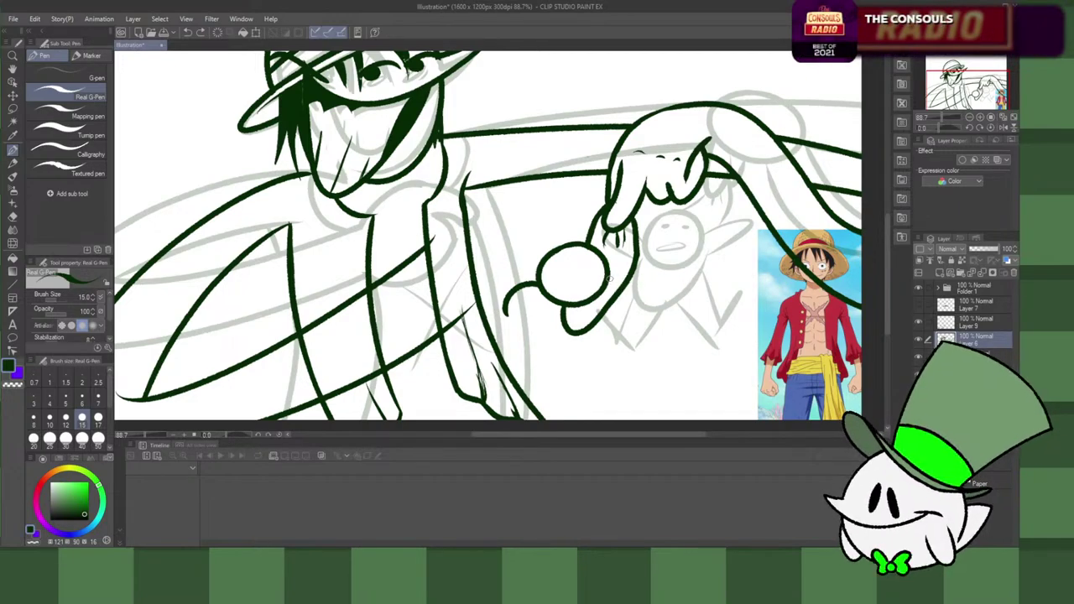
{"action": "mouse_move", "coordinate": [627, 275]}
{"action": "left_mouse_down"}
{"action": "mouse_move", "coordinate": [662, 296]}
{"action": "mouse_move", "coordinate": [615, 337]}
{"action": "mouse_move", "coordinate": [650, 329]}
{"action": "mouse_move", "coordinate": [627, 328]}
{"action": "mouse_move", "coordinate": [633, 345]}
{"action": "mouse_move", "coordinate": [695, 310]}
{"action": "left_mouse_up"}
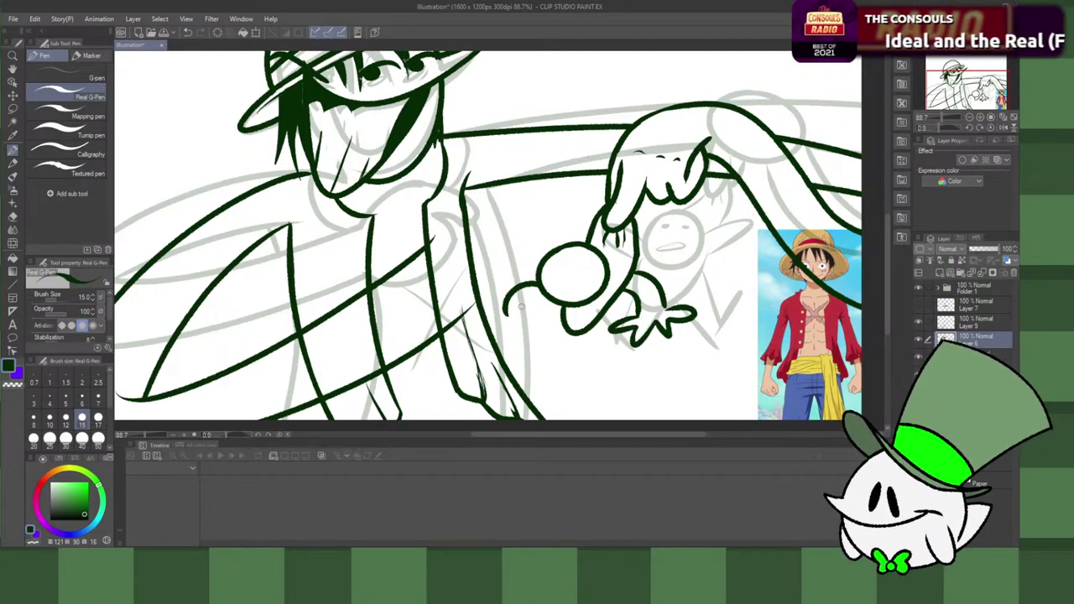
{"action": "mouse_move", "coordinate": [542, 292]}
{"action": "left_mouse_down"}
{"action": "mouse_move", "coordinate": [504, 319]}
{"action": "mouse_move", "coordinate": [512, 337]}
{"action": "mouse_move", "coordinate": [551, 317]}
{"action": "left_mouse_up"}
Step: Try oval eyes and a flat mouth on the small figure's face, and undo them
{"action": "left_click_drag", "start_coordinate": [568, 273], "coordinate": [560, 276]}
{"action": "key", "text": "ctrl+z"}
{"action": "key", "text": "ctrl+z"}
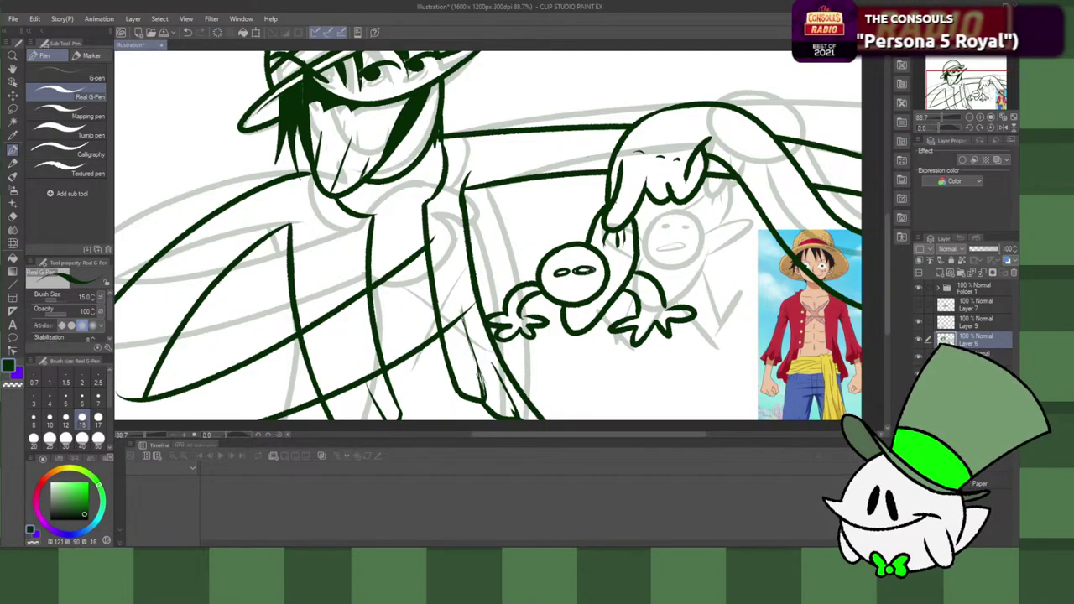
{"action": "key", "text": "ctrl+z"}
{"action": "key", "text": "ctrl+z"}
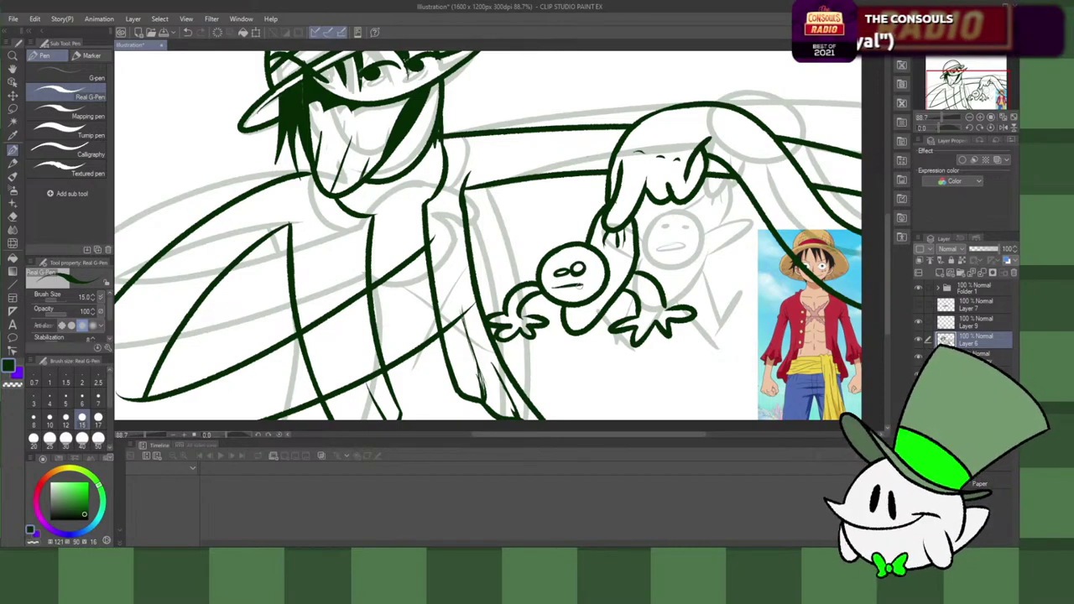
{"action": "key", "text": "ctrl+z"}
{"action": "key", "text": "ctrl+z"}
{"action": "key", "text": "ctrl+z"}
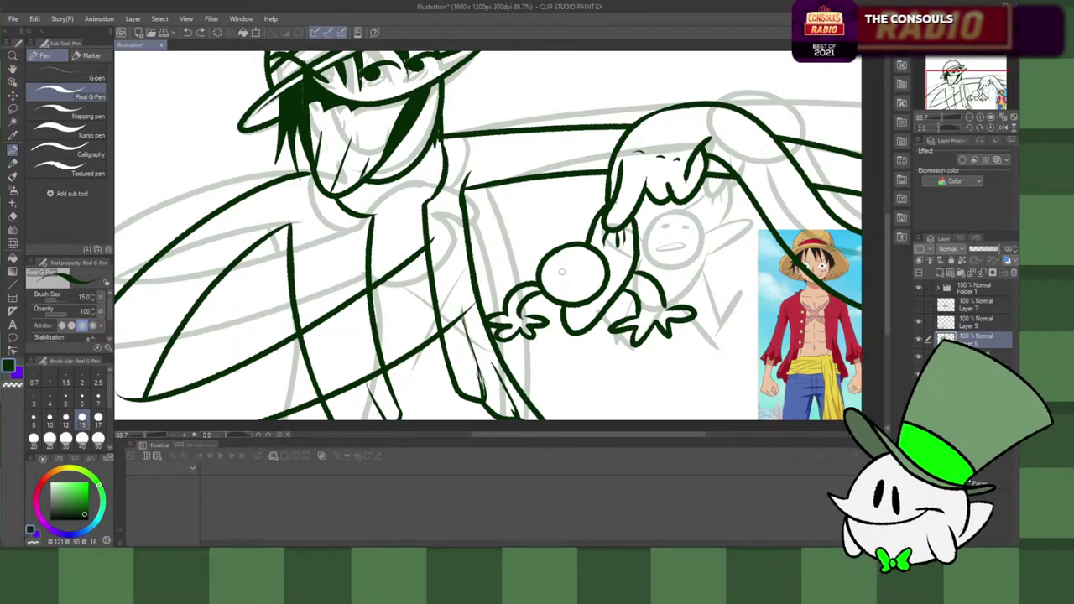
Step: Ink narrow squinting eyes, a flat mouth and small sweat marks on the small figure's face
{"action": "left_click_drag", "start_coordinate": [554, 276], "coordinate": [552, 278]}
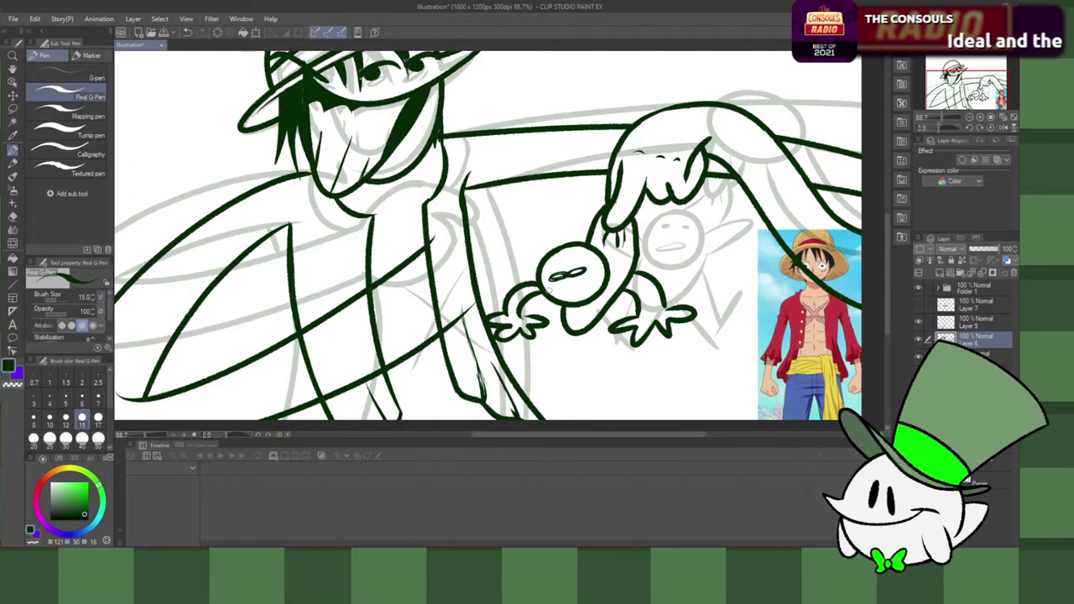
{"action": "key", "text": "ctrl+z"}
{"action": "left_click_drag", "start_coordinate": [550, 289], "coordinate": [600, 282]}
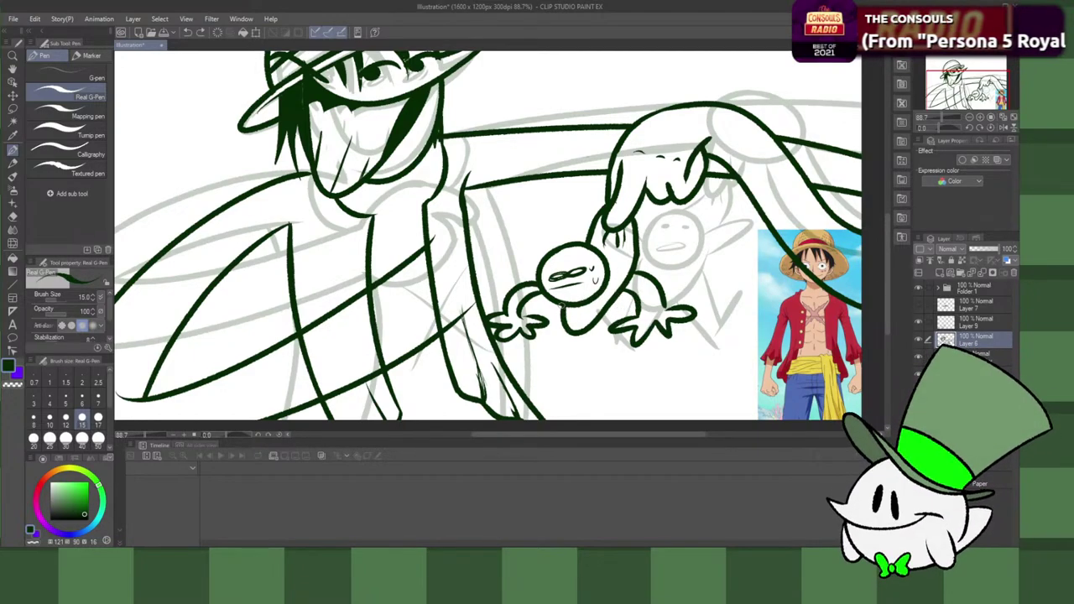
Step: Ink the small figure's legs as flared, pointed outlines joined by an arch beneath the body
{"action": "left_click_drag", "start_coordinate": [562, 304], "coordinate": [543, 359]}
{"action": "left_click_drag", "start_coordinate": [614, 294], "coordinate": [608, 346]}
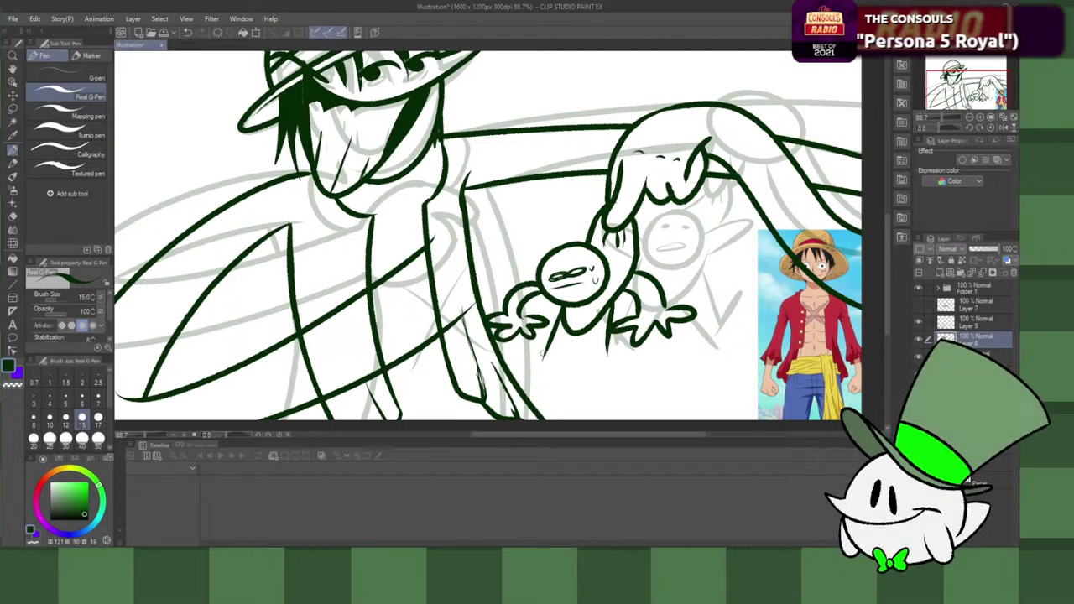
{"action": "left_click_drag", "start_coordinate": [512, 344], "coordinate": [559, 365]}
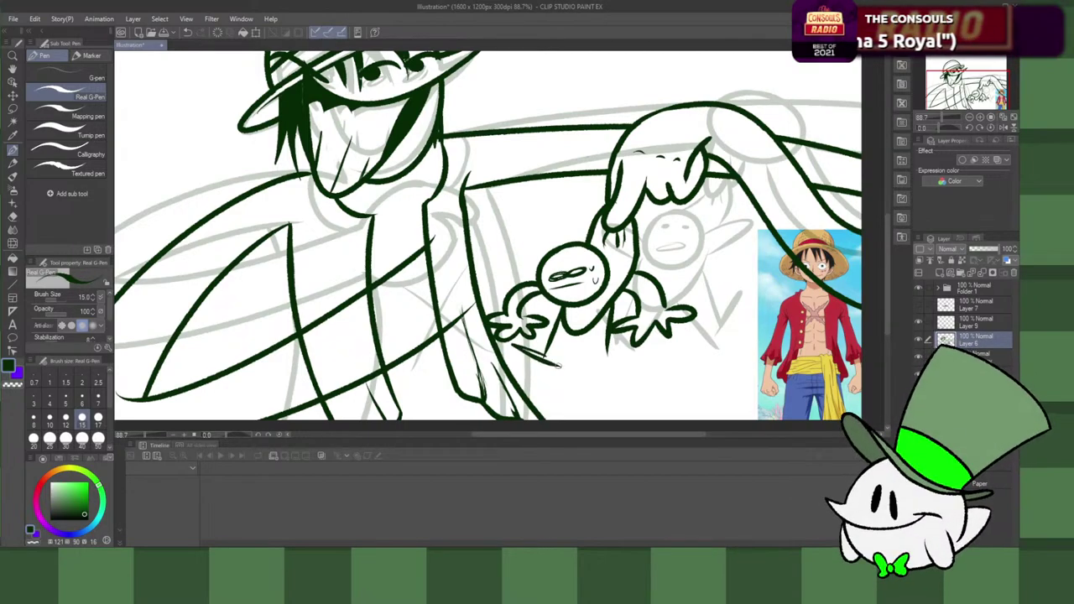
{"action": "mouse_move", "coordinate": [637, 347]}
{"action": "left_mouse_down"}
{"action": "mouse_move", "coordinate": [560, 363]}
{"action": "mouse_move", "coordinate": [598, 373]}
{"action": "mouse_move", "coordinate": [562, 369]}
{"action": "left_mouse_up"}
{"action": "key", "text": "ctrl+z"}
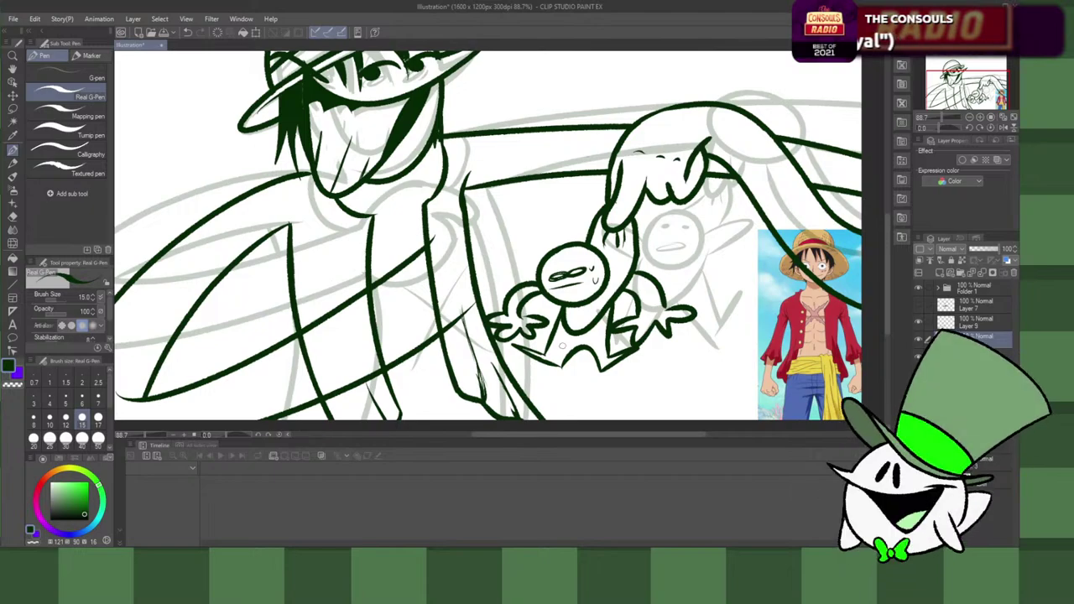
Step: Erase the arch between the small figure's legs and re-ink it lower with a longer pointed tip
{"action": "scroll", "coordinate": [562, 345], "scroll_direction": "down", "scroll_amount": 1}
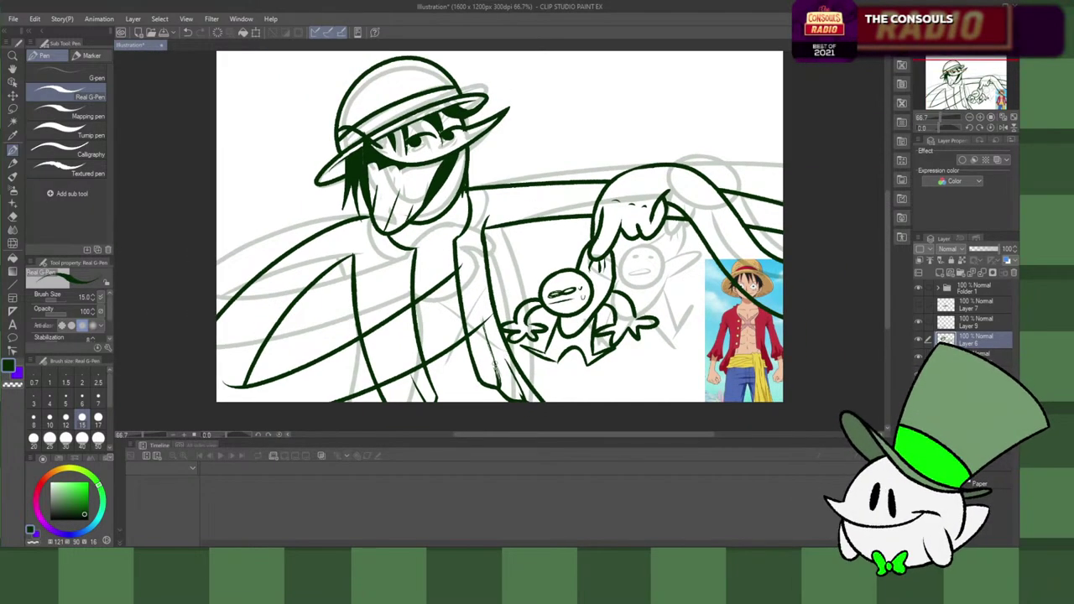
{"action": "scroll", "coordinate": [530, 301], "scroll_direction": "up", "scroll_amount": 2}
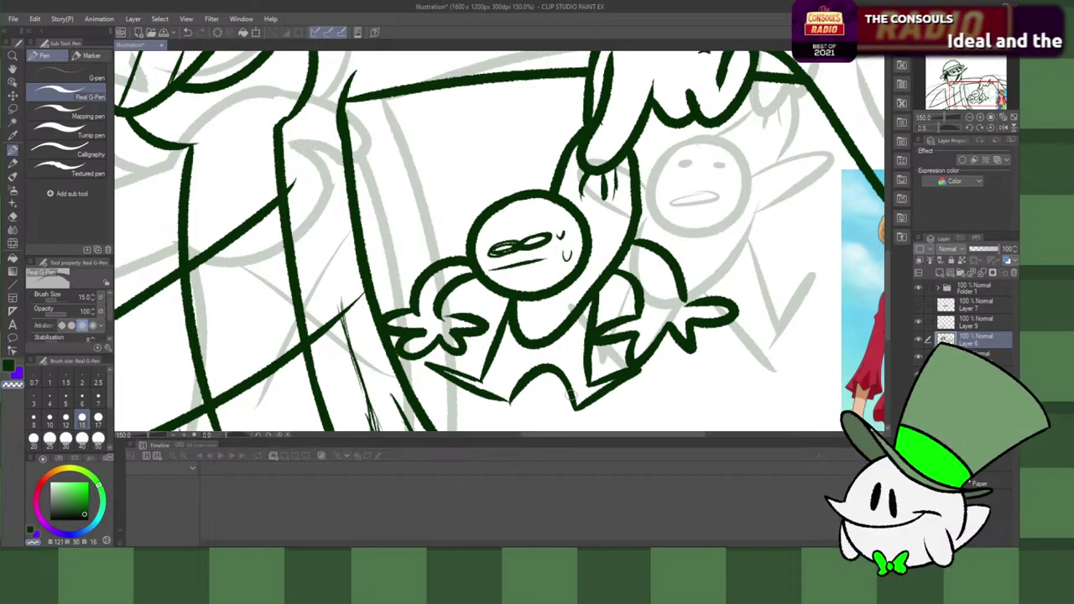
{"action": "mouse_move", "coordinate": [570, 404]}
{"action": "left_mouse_down"}
{"action": "mouse_move", "coordinate": [547, 367]}
{"action": "mouse_move", "coordinate": [514, 401]}
{"action": "mouse_move", "coordinate": [609, 386]}
{"action": "left_mouse_up"}
{"action": "key", "text": "c"}
{"action": "mouse_move", "coordinate": [569, 416]}
{"action": "left_mouse_down"}
{"action": "mouse_move", "coordinate": [511, 386]}
{"action": "mouse_move", "coordinate": [495, 401]}
{"action": "left_mouse_up"}
{"action": "key", "text": "ctrl+z"}
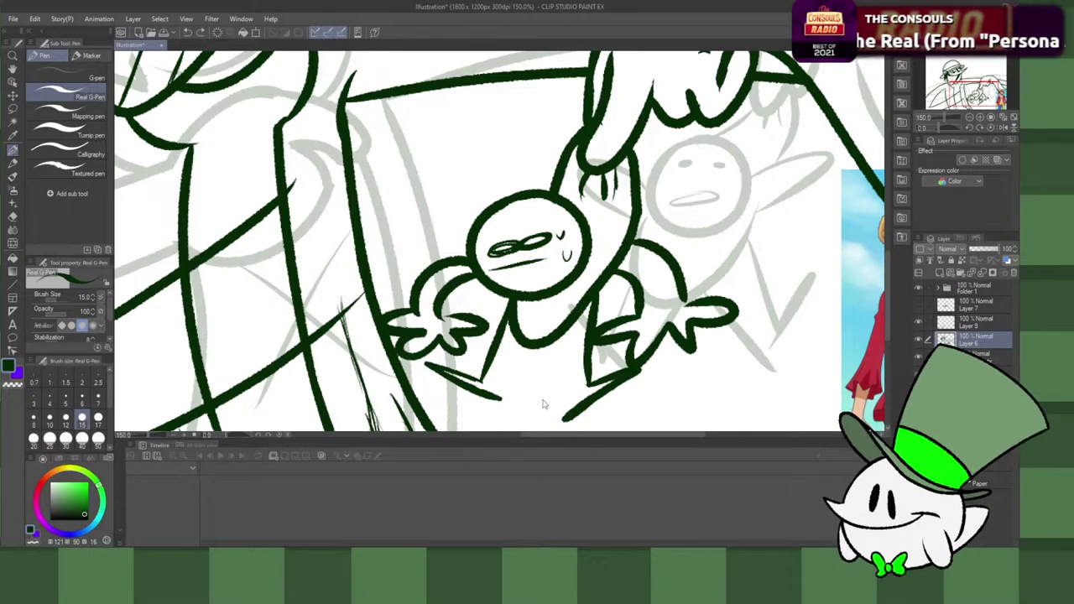
{"action": "left_click_drag", "start_coordinate": [567, 417], "coordinate": [503, 395]}
{"action": "key", "text": "ctrl+z"}
{"action": "mouse_move", "coordinate": [569, 420]}
{"action": "left_mouse_down"}
{"action": "mouse_move", "coordinate": [495, 403]}
{"action": "mouse_move", "coordinate": [506, 406]}
{"action": "left_mouse_up"}
{"action": "key", "text": "c"}
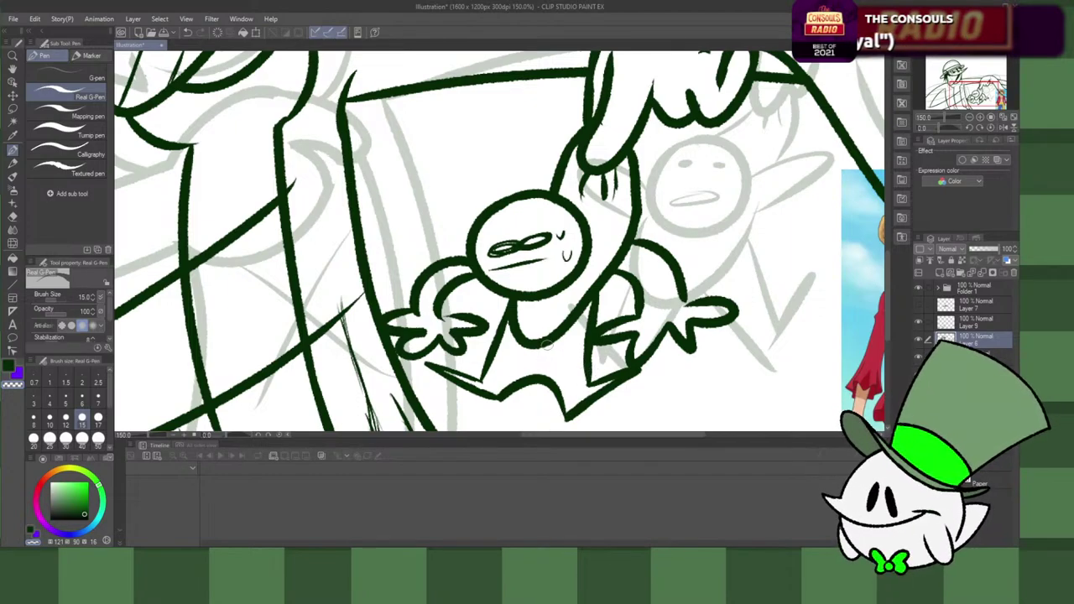
Step: Add thin crease strokes beneath the small figure's squinting eyes
{"action": "key", "text": "c"}
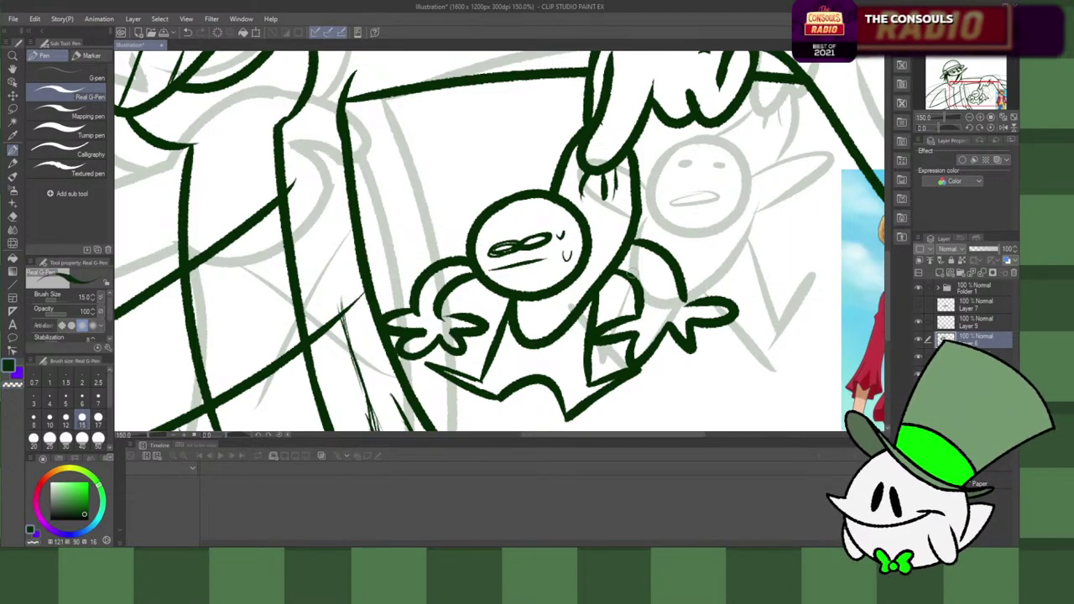
{"action": "mouse_move", "coordinate": [519, 249]}
{"action": "left_mouse_down"}
{"action": "mouse_move", "coordinate": [505, 259]}
{"action": "mouse_move", "coordinate": [539, 248]}
{"action": "left_mouse_up"}
{"action": "key", "text": "ctrl+z"}
{"action": "key", "text": "ctrl+z"}
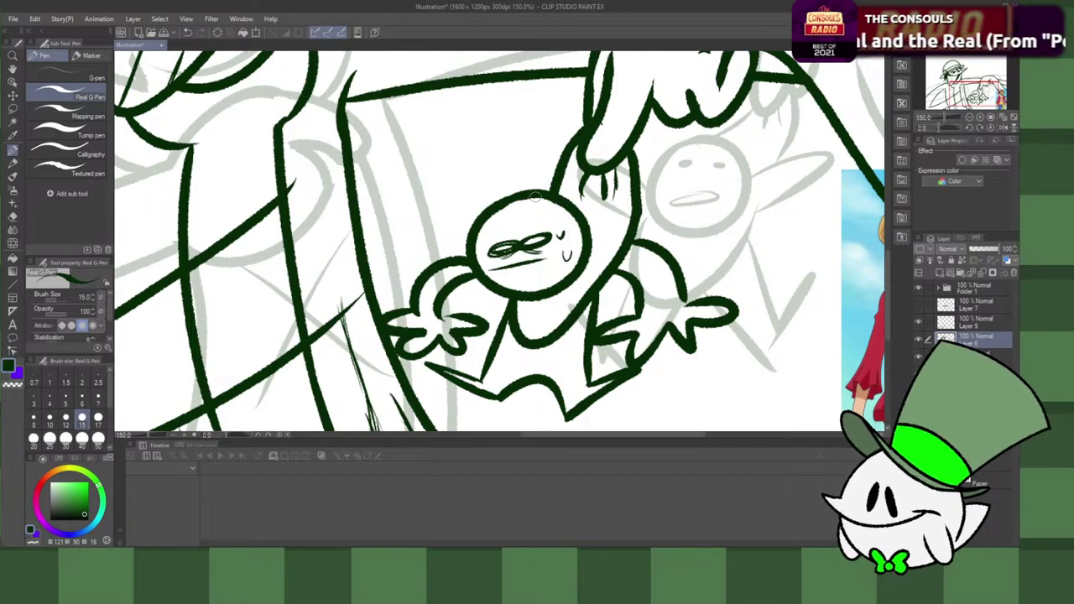
Step: Ink a row of thin vertical gloom lines across the top of the small figure's head
{"action": "mouse_move", "coordinate": [529, 181]}
{"action": "left_mouse_down"}
{"action": "mouse_move", "coordinate": [542, 218]}
{"action": "mouse_move", "coordinate": [537, 198]}
{"action": "left_mouse_up"}
{"action": "mouse_move", "coordinate": [532, 164]}
{"action": "left_mouse_down"}
{"action": "mouse_move", "coordinate": [547, 190]}
{"action": "mouse_move", "coordinate": [522, 173]}
{"action": "left_mouse_up"}
{"action": "left_click_drag", "start_coordinate": [538, 200], "coordinate": [542, 223]}
{"action": "left_click_drag", "start_coordinate": [513, 162], "coordinate": [521, 189]}
{"action": "left_click_drag", "start_coordinate": [544, 200], "coordinate": [549, 220]}
{"action": "mouse_move", "coordinate": [554, 149]}
{"action": "left_mouse_down"}
{"action": "mouse_move", "coordinate": [553, 230]}
{"action": "mouse_move", "coordinate": [574, 232]}
{"action": "left_mouse_up"}
{"action": "left_click_drag", "start_coordinate": [565, 190], "coordinate": [574, 220]}
Step: On the layer directly above Layer 6, move the bent forearm's lines toward the elbow and rotate them to a steeper angle
{"action": "scroll", "coordinate": [610, 153], "scroll_direction": "down", "scroll_amount": 6}
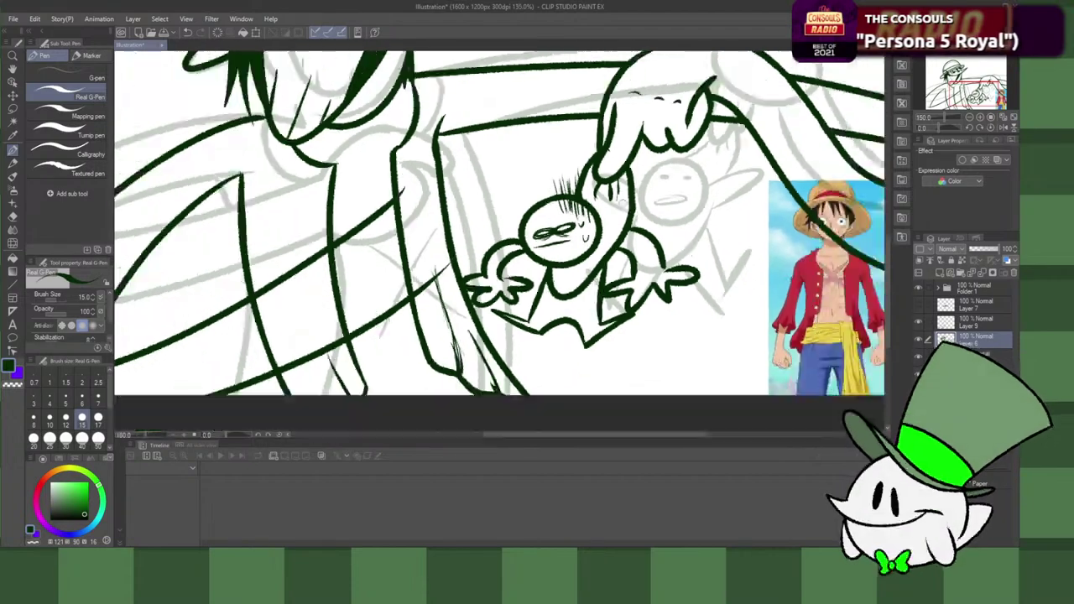
{"action": "scroll", "coordinate": [590, 153], "scroll_direction": "up", "scroll_amount": 4}
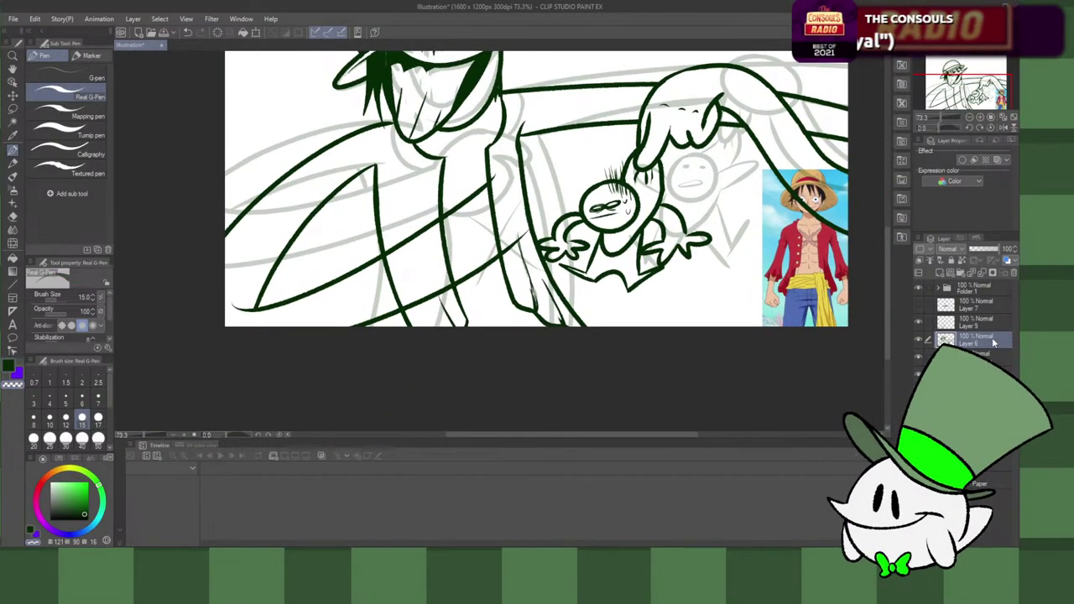
{"action": "left_click", "coordinate": [973, 322]}
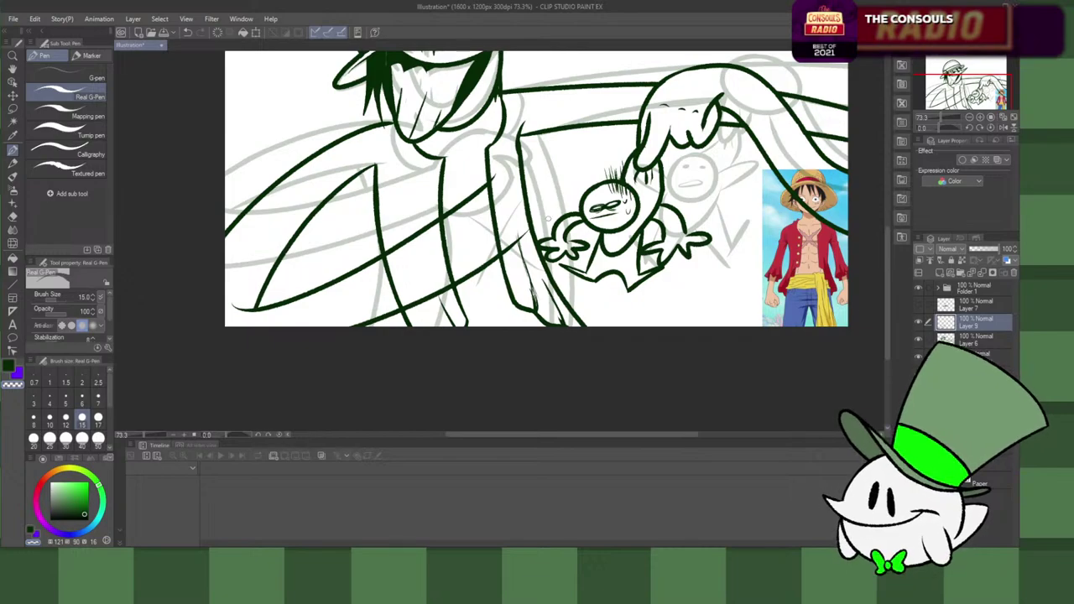
{"action": "key", "text": "k"}
{"action": "left_click_drag", "start_coordinate": [530, 228], "coordinate": [495, 240]}
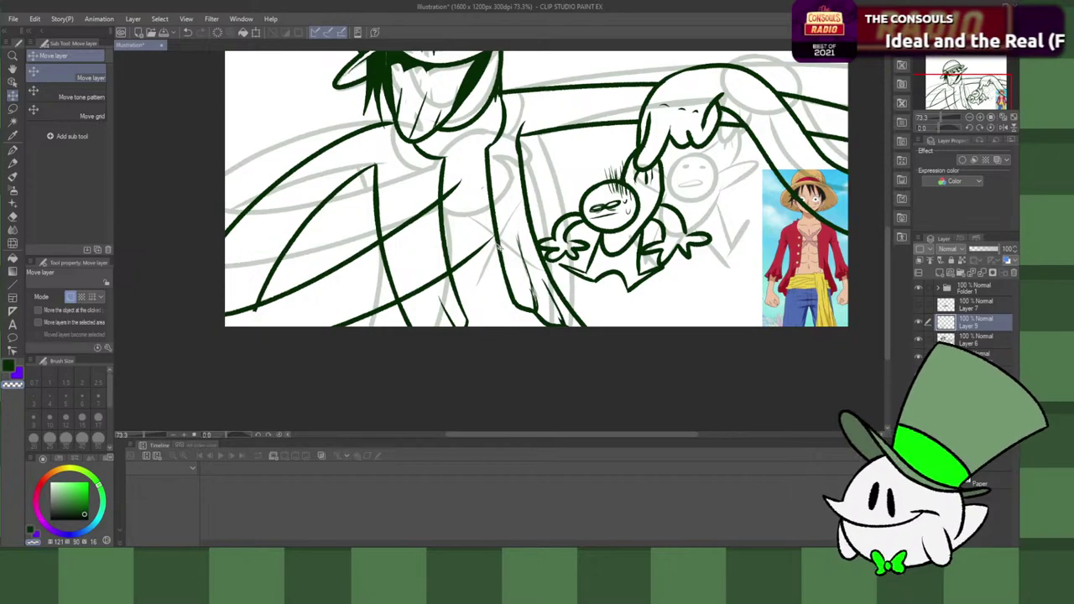
{"action": "key", "text": "ctrl+t"}
{"action": "mouse_move", "coordinate": [449, 267]}
{"action": "left_mouse_down"}
{"action": "mouse_move", "coordinate": [442, 260]}
{"action": "mouse_move", "coordinate": [475, 251]}
{"action": "mouse_move", "coordinate": [449, 280]}
{"action": "left_mouse_up"}
{"action": "left_click", "coordinate": [313, 372]}
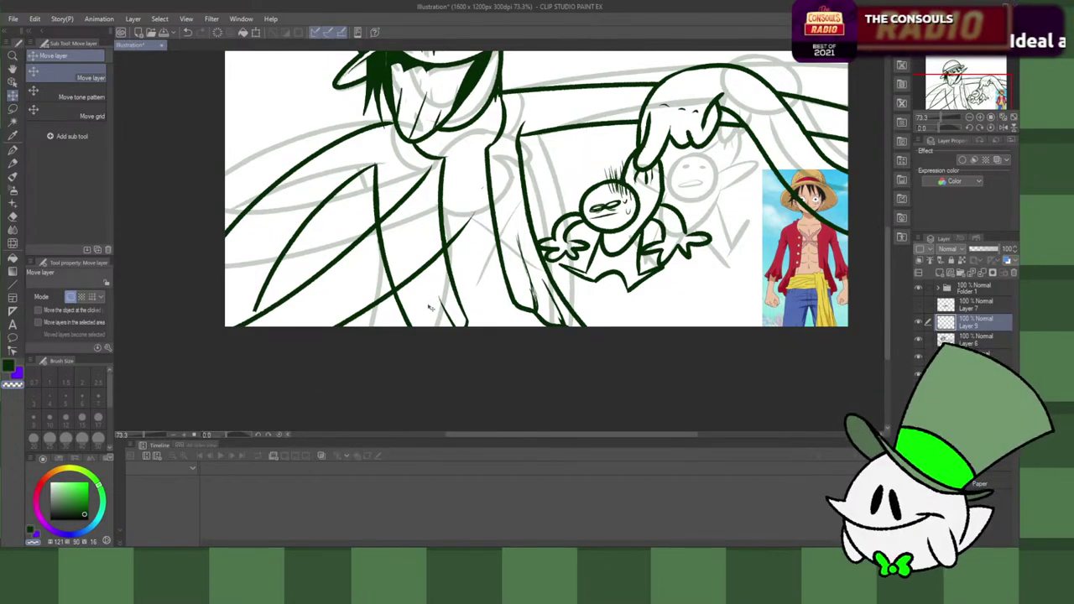
Step: Extend the upper arm's inner line with the pen to meet the forearm at the elbow
{"action": "key", "text": "p"}
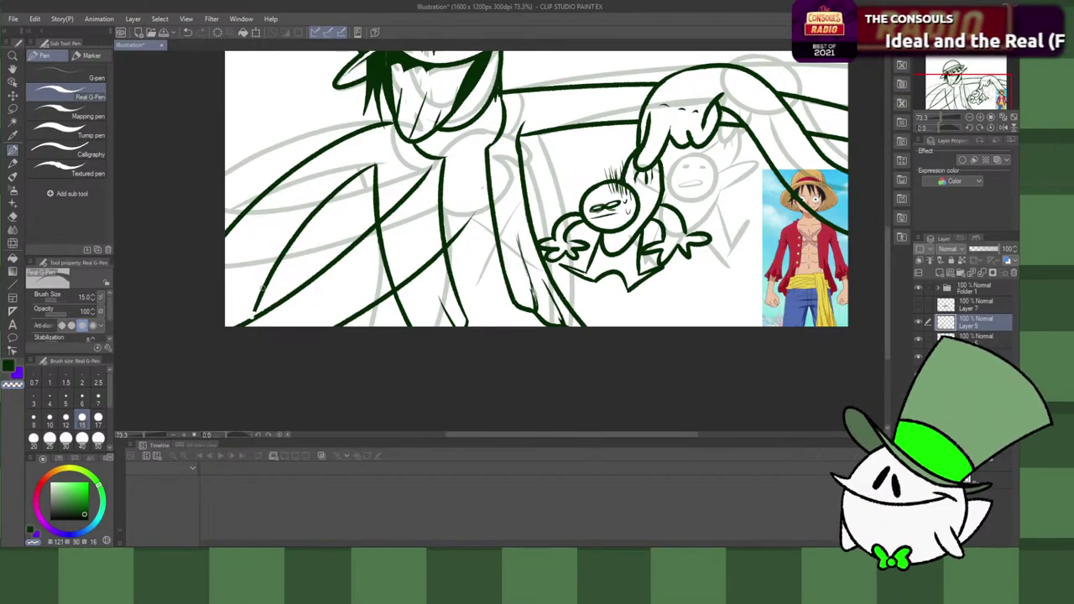
{"action": "left_click", "coordinate": [548, 209]}
{"action": "key", "text": "ctrl+z"}
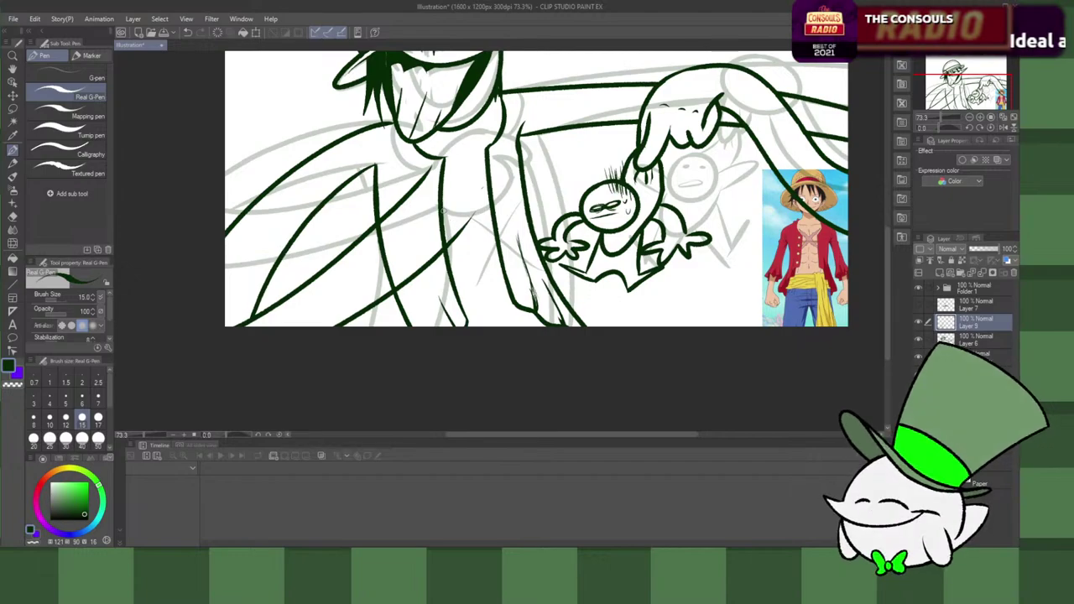
Step: Hide the sketch layer and erase the vest line on Layer 6 where it crosses the bent forearm
{"action": "key", "text": "c"}
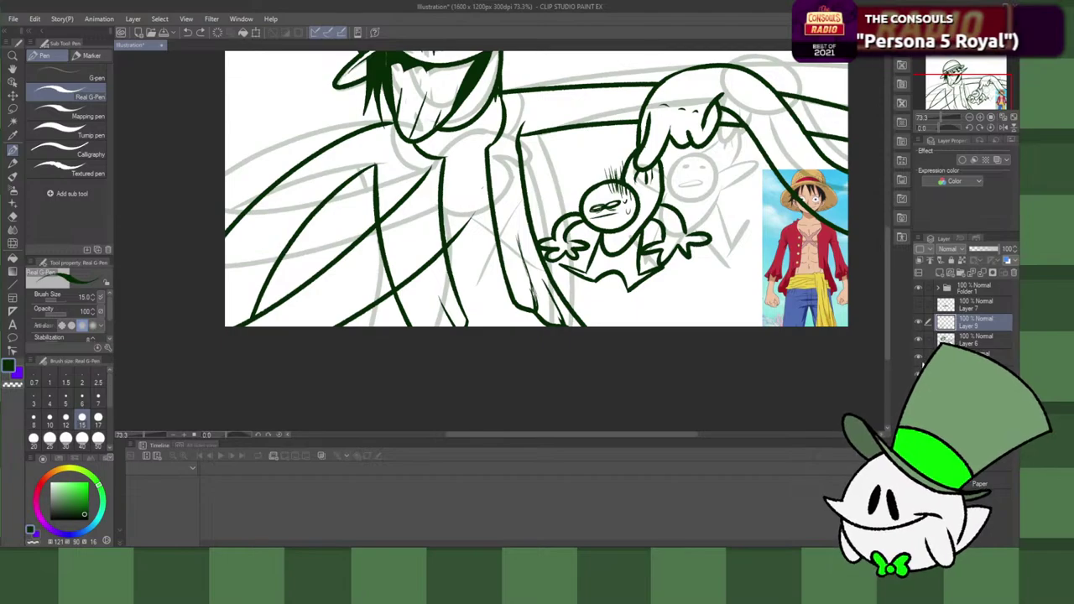
{"action": "left_click", "coordinate": [918, 356]}
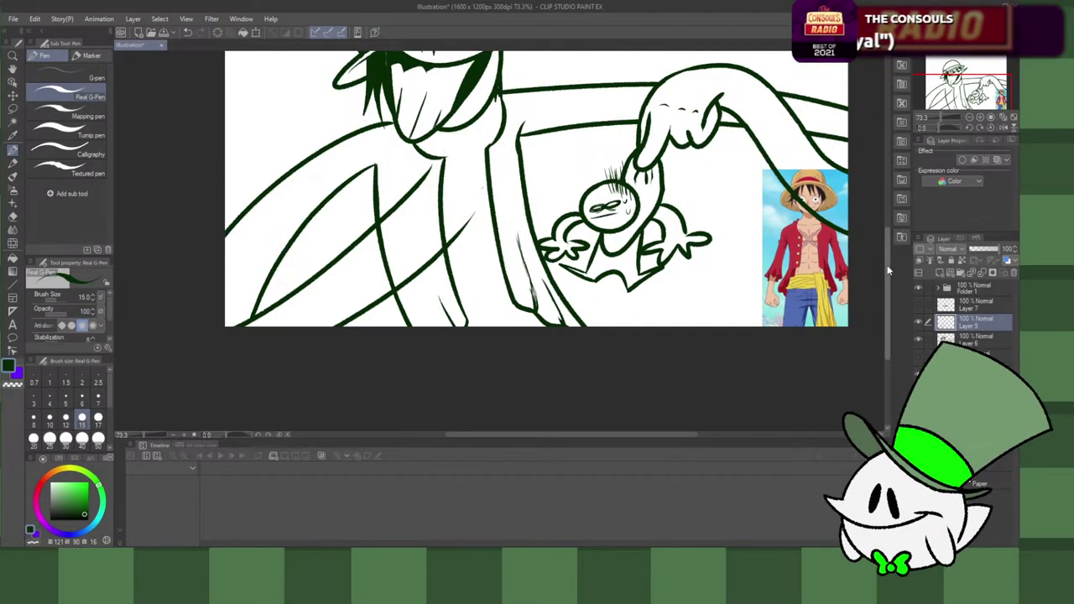
{"action": "left_click_drag", "start_coordinate": [887, 267], "coordinate": [887, 241]}
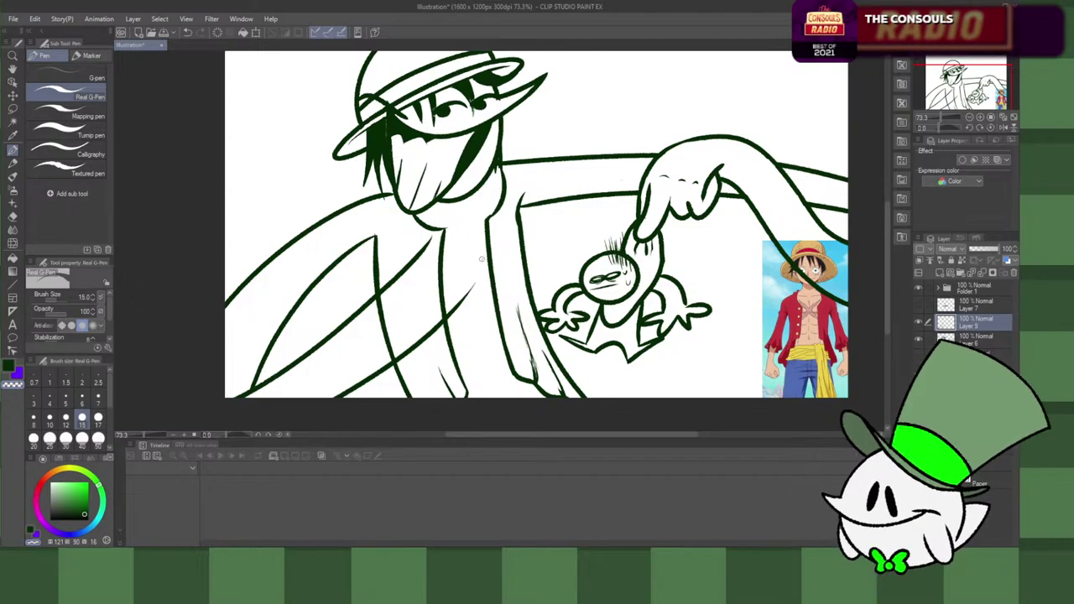
{"action": "left_click", "coordinate": [971, 339]}
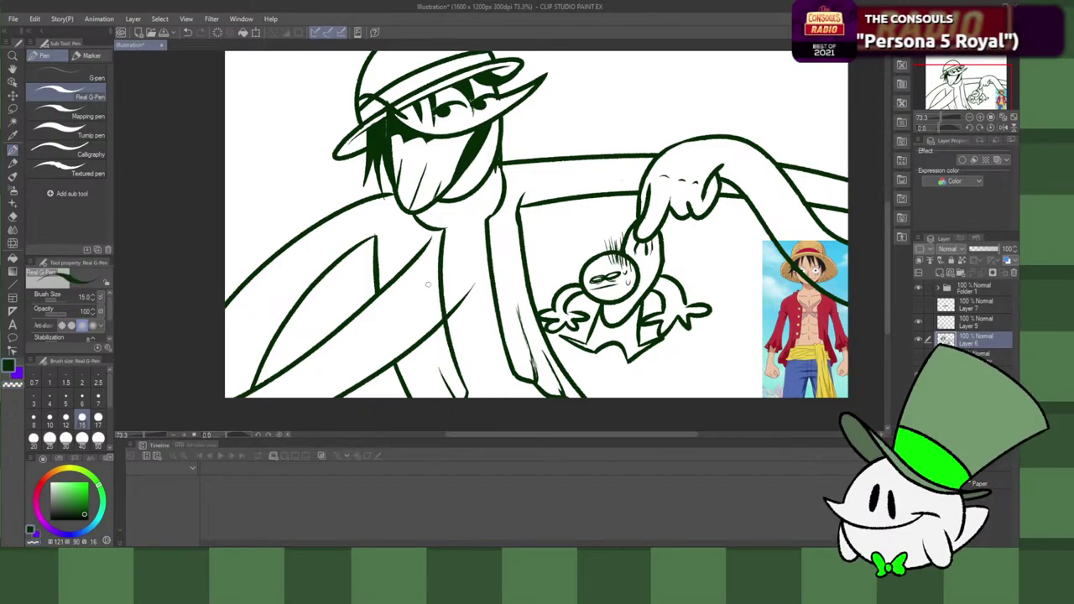
{"action": "left_click", "coordinate": [955, 322]}
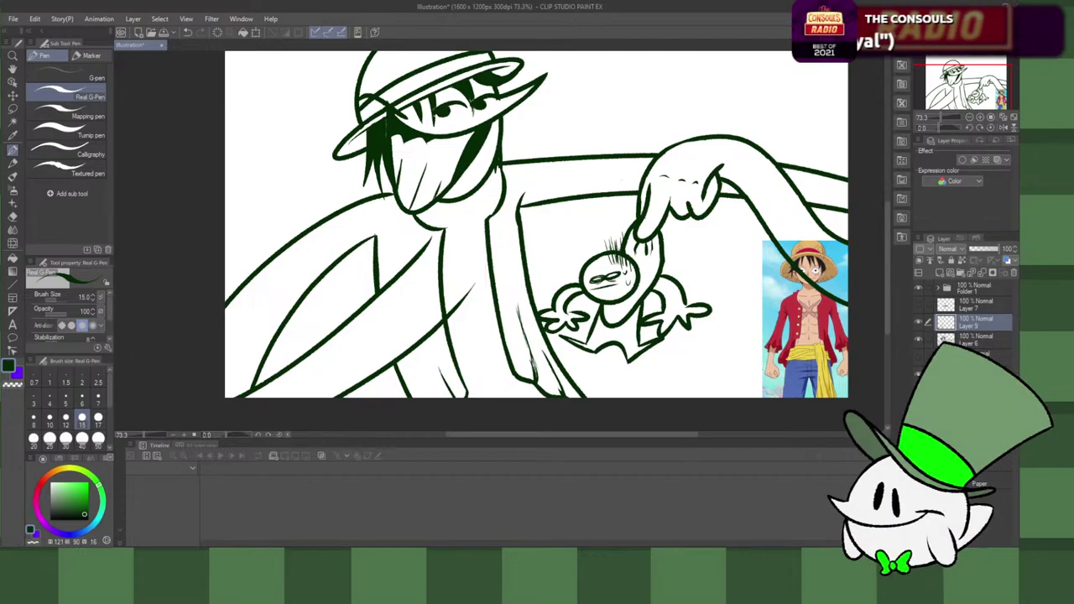
Step: Compare the line art against the sketch, and try inking a hand at the end of the bent forearm below the chin
{"action": "left_click", "coordinate": [918, 358]}
{"action": "left_click", "coordinate": [919, 359]}
{"action": "left_click", "coordinate": [919, 359]}
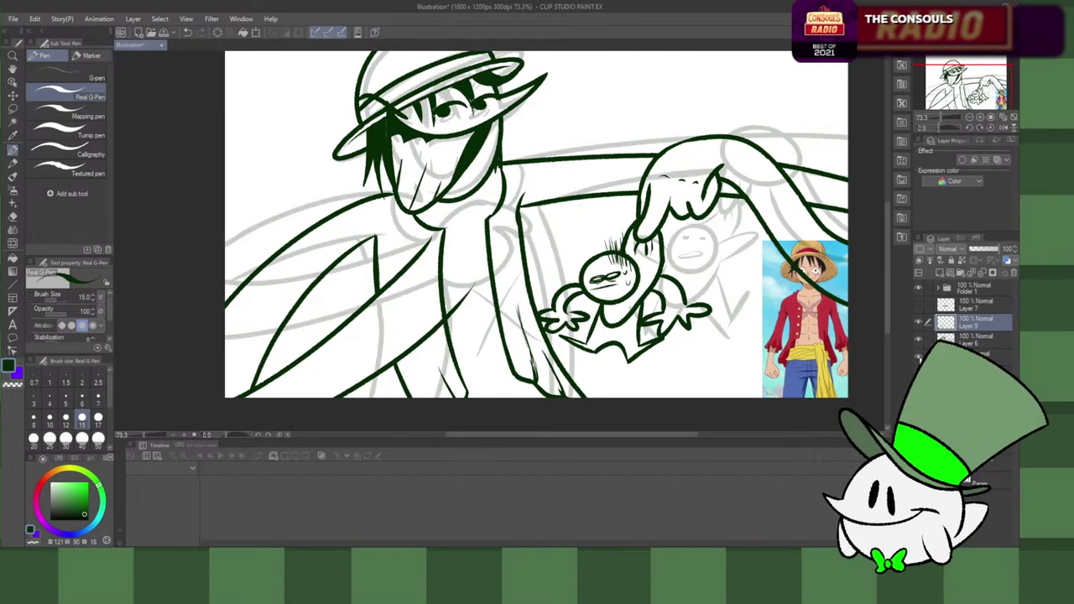
{"action": "left_click", "coordinate": [918, 360]}
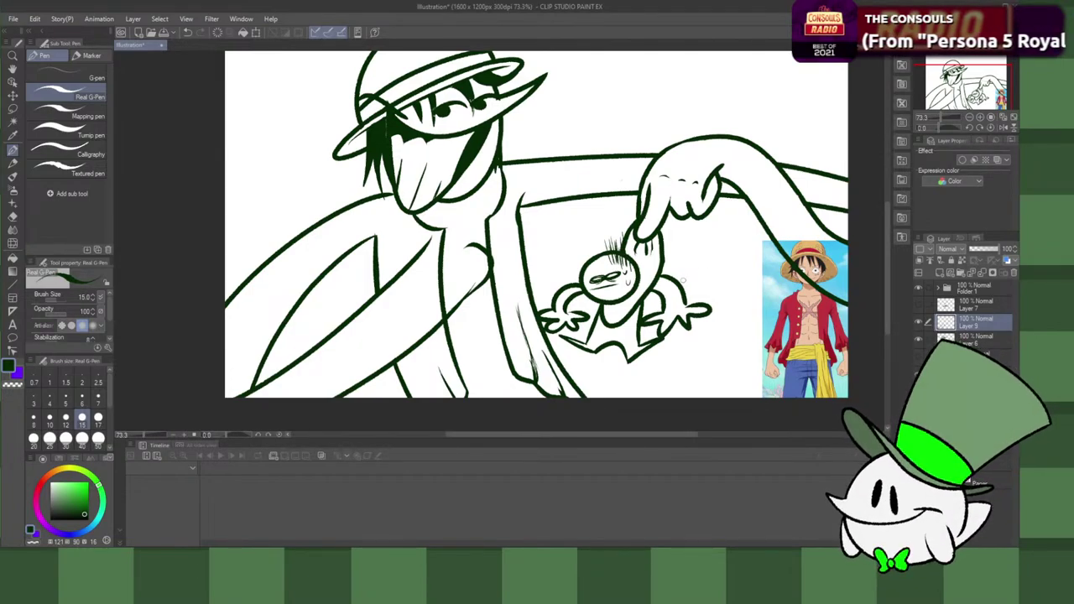
{"action": "key", "text": "ctrl+z"}
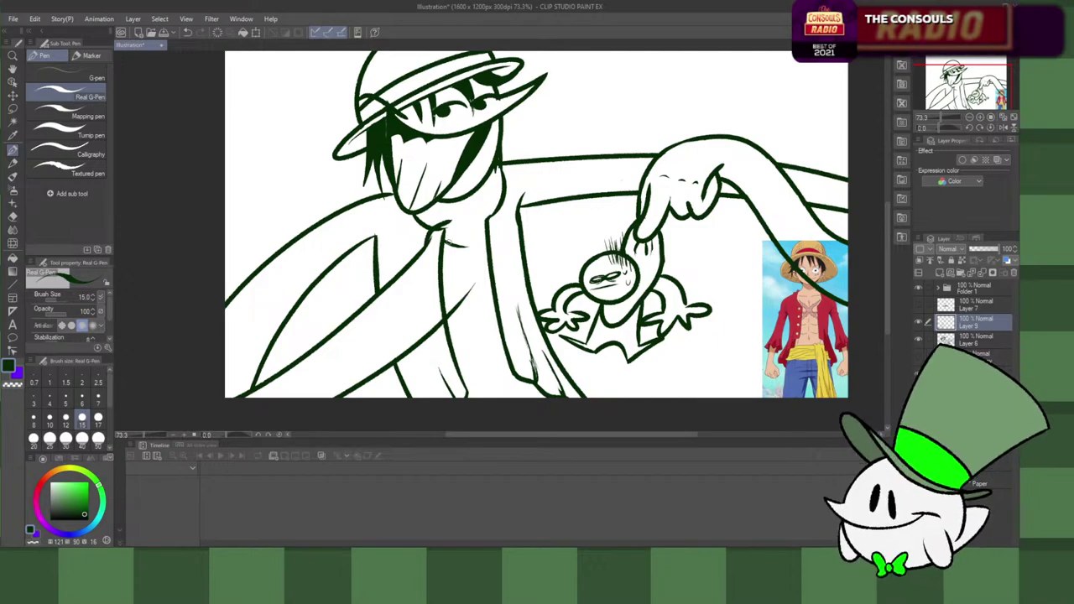
{"action": "left_click_drag", "start_coordinate": [449, 242], "coordinate": [496, 204]}
{"action": "key", "text": "ctrl+z"}
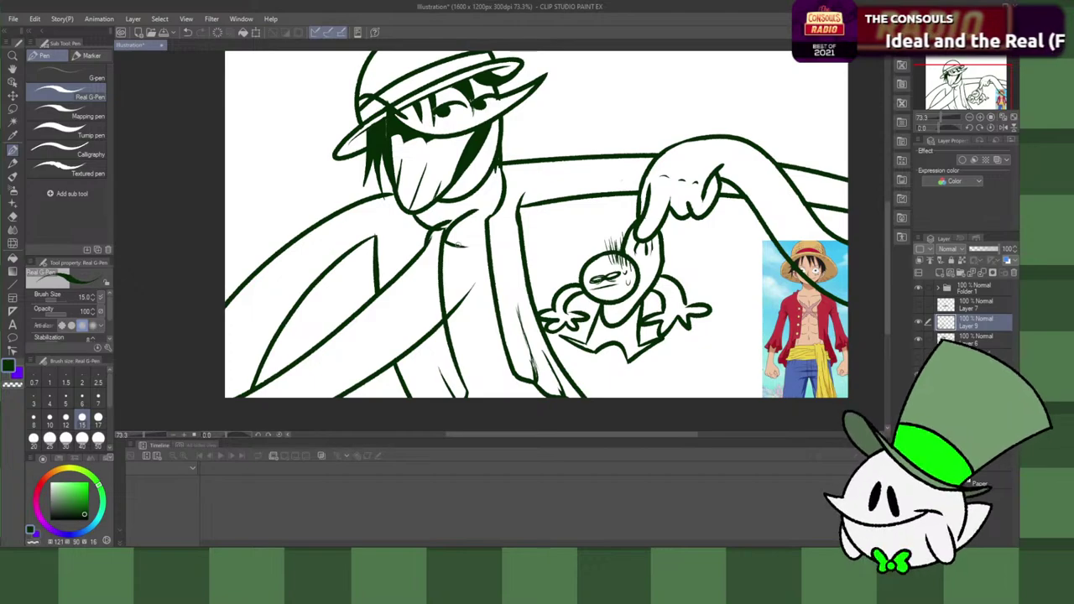
{"action": "mouse_move", "coordinate": [461, 247]}
{"action": "left_mouse_down"}
{"action": "mouse_move", "coordinate": [514, 223]}
{"action": "mouse_move", "coordinate": [492, 216]}
{"action": "mouse_move", "coordinate": [509, 222]}
{"action": "left_mouse_up"}
{"action": "key", "text": "ctrl+z"}
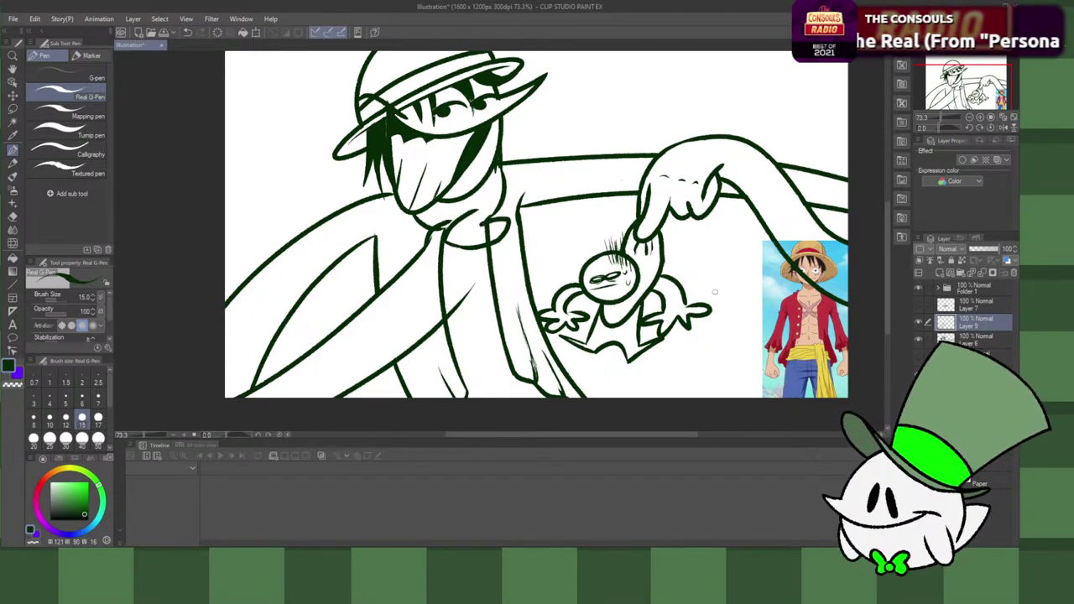
{"action": "left_click", "coordinate": [918, 322]}
{"action": "left_click", "coordinate": [918, 321]}
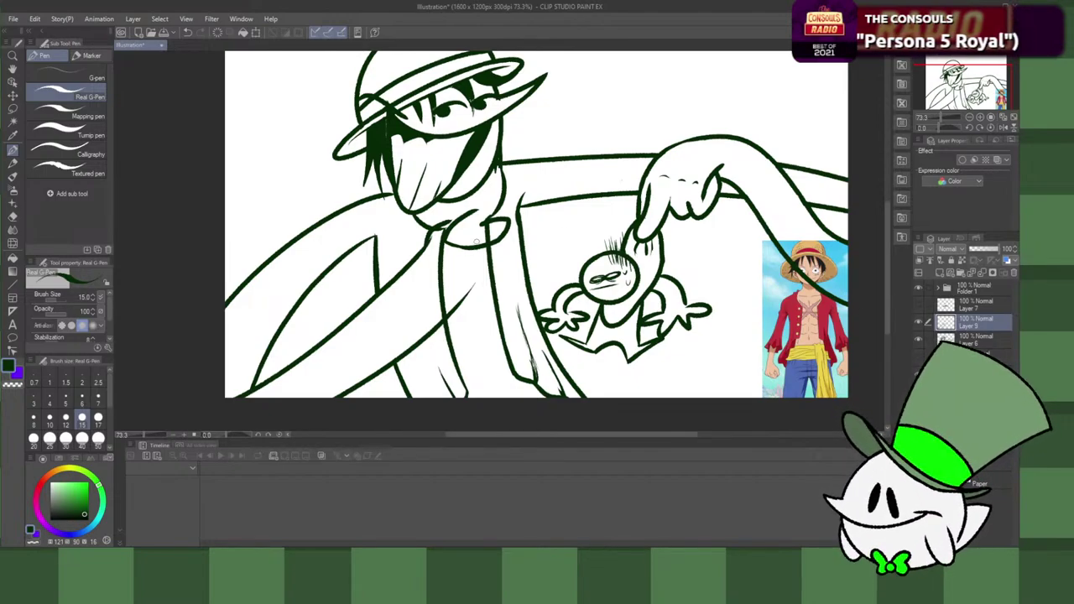
{"action": "mouse_move", "coordinate": [471, 244]}
{"action": "left_mouse_down"}
{"action": "mouse_move", "coordinate": [482, 227]}
{"action": "mouse_move", "coordinate": [485, 238]}
{"action": "left_mouse_up"}
{"action": "key", "text": "ctrl+z"}
{"action": "key", "text": "ctrl+z"}
{"action": "key", "text": "ctrl+z"}
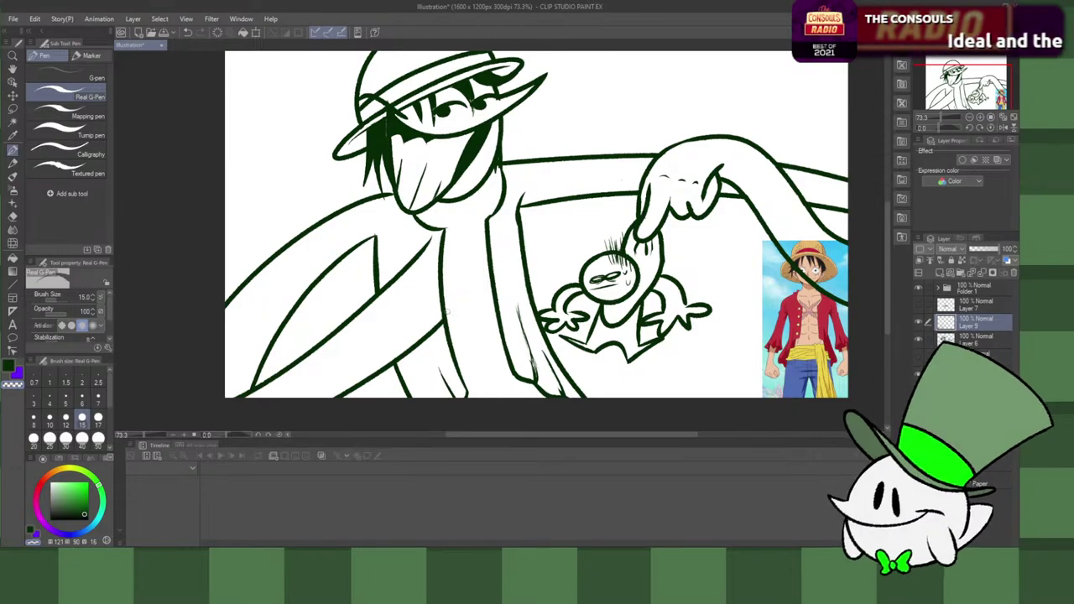
Step: Lower Layer 6's opacity to 27% and make the layer directly above it active
{"action": "left_click", "coordinate": [973, 339]}
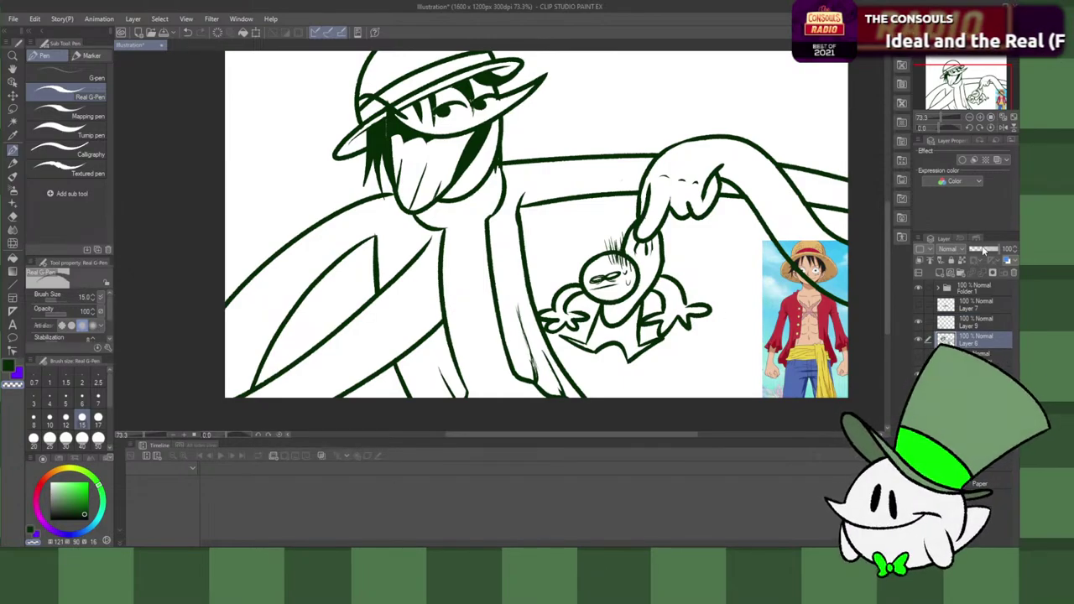
{"action": "left_click", "coordinate": [982, 250]}
{"action": "left_click", "coordinate": [978, 322]}
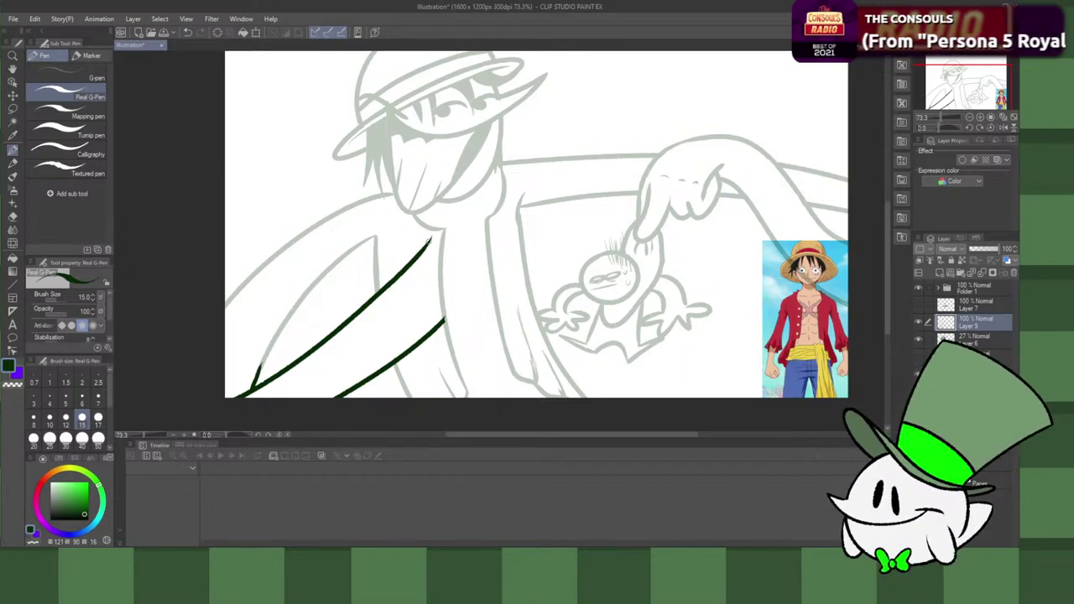
Step: Ink the back of the hand from the forearm's upper line to a first knuckle, plus a blunt extended finger below the chin
{"action": "left_click_drag", "start_coordinate": [435, 237], "coordinate": [479, 235]}
{"action": "key", "text": "ctrl+z"}
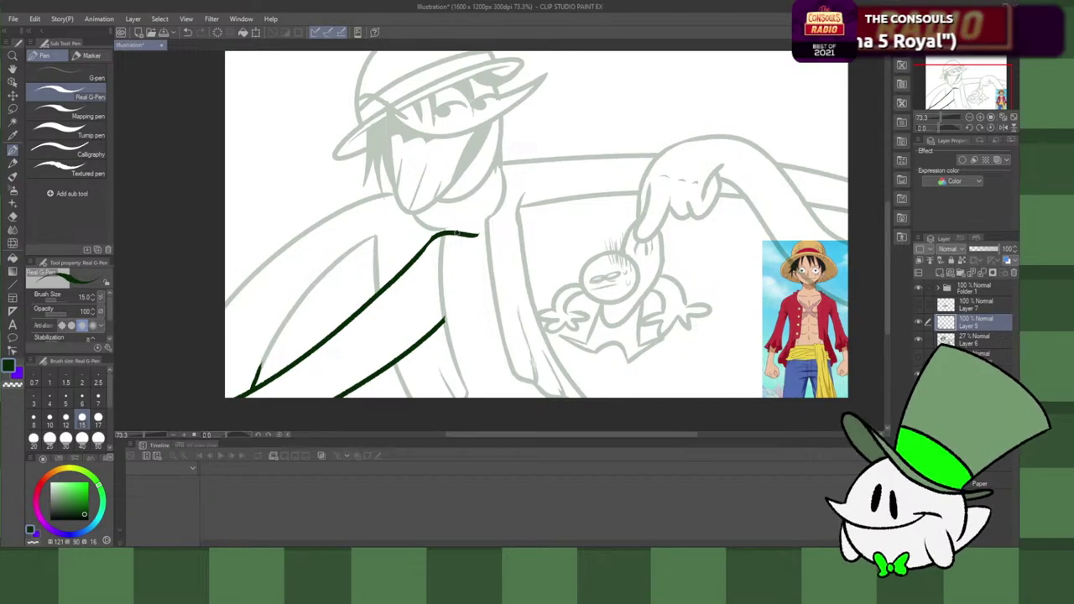
{"action": "key", "text": "ctrl+z"}
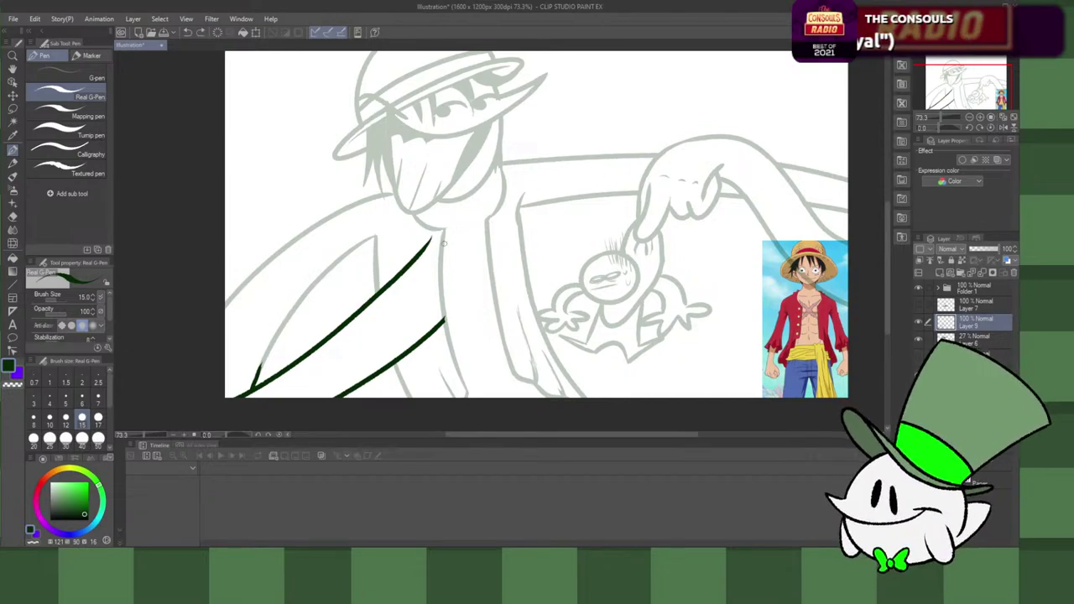
{"action": "mouse_move", "coordinate": [438, 243]}
{"action": "left_mouse_down"}
{"action": "mouse_move", "coordinate": [488, 245]}
{"action": "mouse_move", "coordinate": [494, 234]}
{"action": "mouse_move", "coordinate": [481, 249]}
{"action": "mouse_move", "coordinate": [497, 236]}
{"action": "mouse_move", "coordinate": [487, 258]}
{"action": "mouse_move", "coordinate": [501, 236]}
{"action": "mouse_move", "coordinate": [468, 240]}
{"action": "mouse_move", "coordinate": [455, 227]}
{"action": "mouse_move", "coordinate": [482, 216]}
{"action": "left_mouse_up"}
{"action": "key", "text": "ctrl+z"}
{"action": "key", "text": "ctrl+z"}
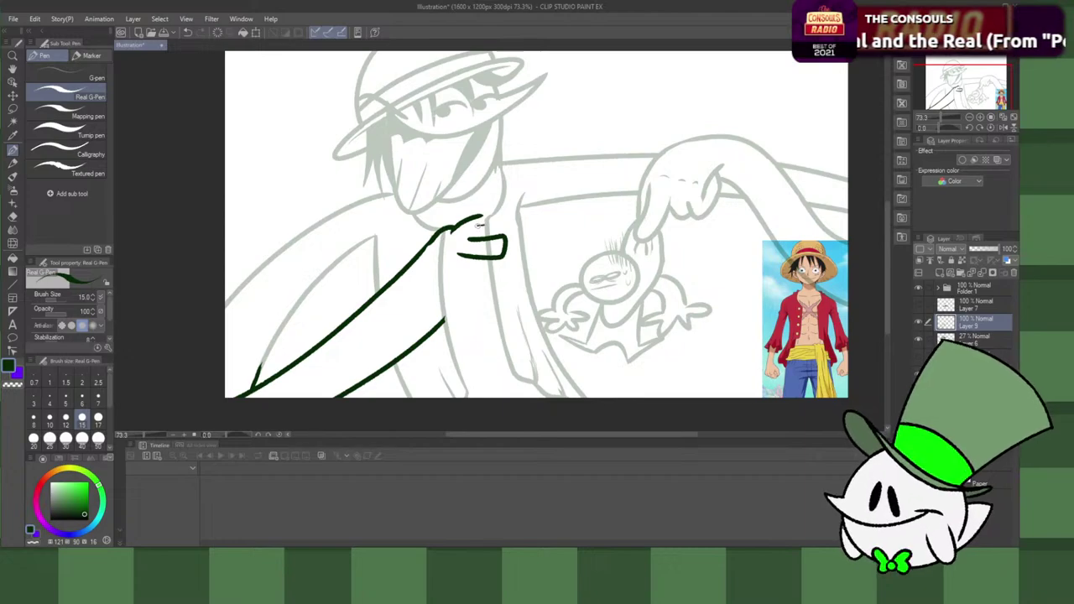
Step: Ink a curled outer outline around the blunt fingertip and connect it back to the knuckle with a short curve
{"action": "mouse_move", "coordinate": [485, 223]}
{"action": "left_mouse_down"}
{"action": "mouse_move", "coordinate": [513, 226]}
{"action": "mouse_move", "coordinate": [504, 245]}
{"action": "mouse_move", "coordinate": [504, 229]}
{"action": "mouse_move", "coordinate": [516, 254]}
{"action": "mouse_move", "coordinate": [490, 264]}
{"action": "left_mouse_up"}
{"action": "key", "text": "ctrl+z"}
{"action": "key", "text": "ctrl+z"}
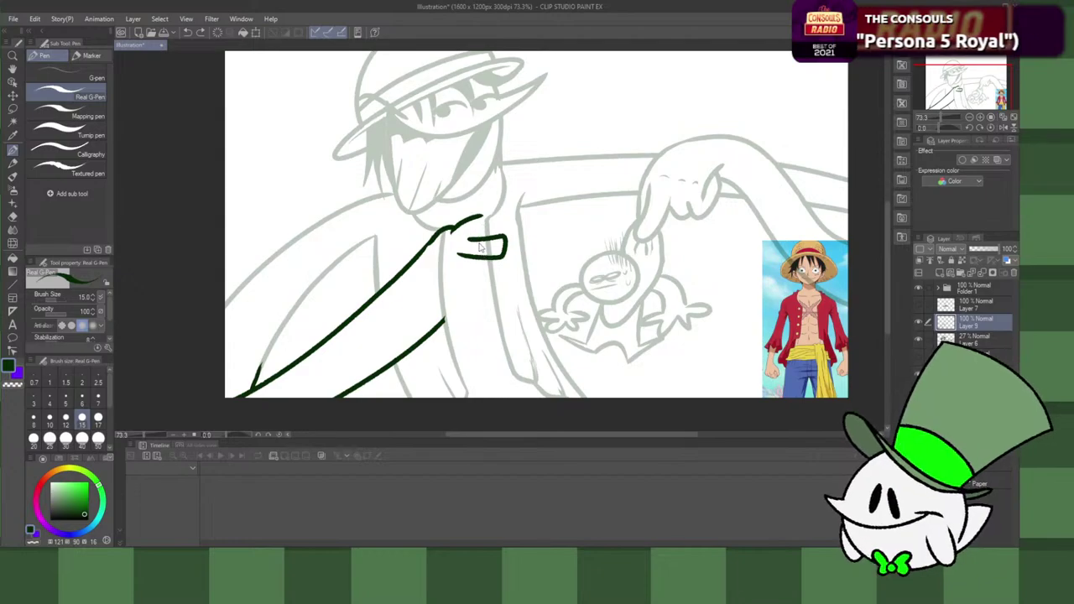
{"action": "mouse_move", "coordinate": [485, 225]}
{"action": "left_mouse_down"}
{"action": "mouse_move", "coordinate": [515, 242]}
{"action": "mouse_move", "coordinate": [483, 267]}
{"action": "left_mouse_up"}
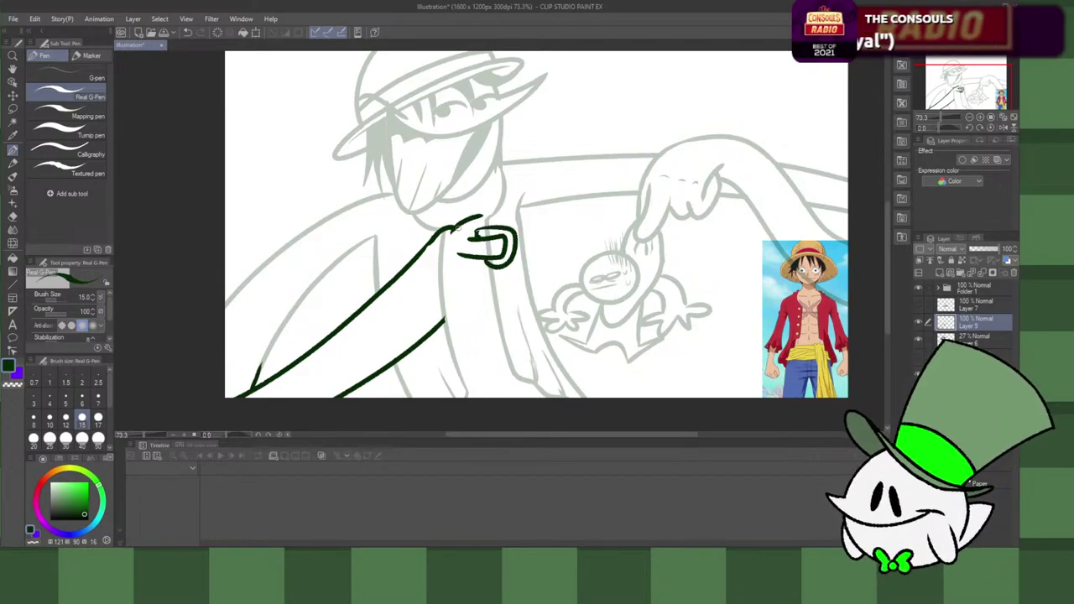
{"action": "left_click_drag", "start_coordinate": [452, 229], "coordinate": [482, 238]}
{"action": "key", "text": "ctrl+z"}
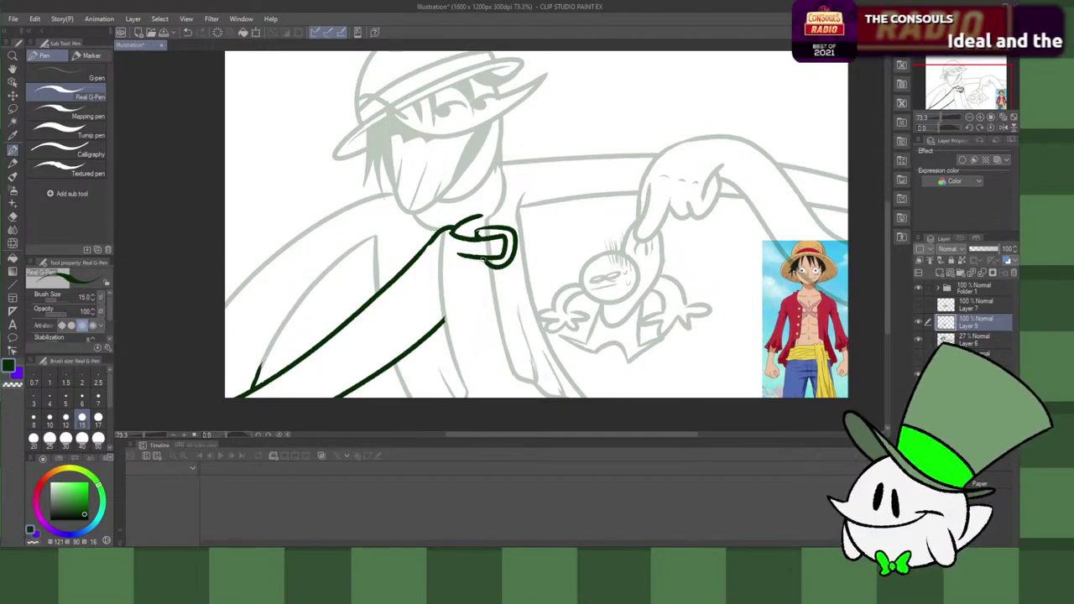
Step: Erase the forearm's lower line and redraw it higher, running from the hand to the canvas's lower edge
{"action": "mouse_move", "coordinate": [487, 256]}
{"action": "left_mouse_down"}
{"action": "mouse_move", "coordinate": [480, 302]}
{"action": "mouse_move", "coordinate": [450, 311]}
{"action": "left_mouse_up"}
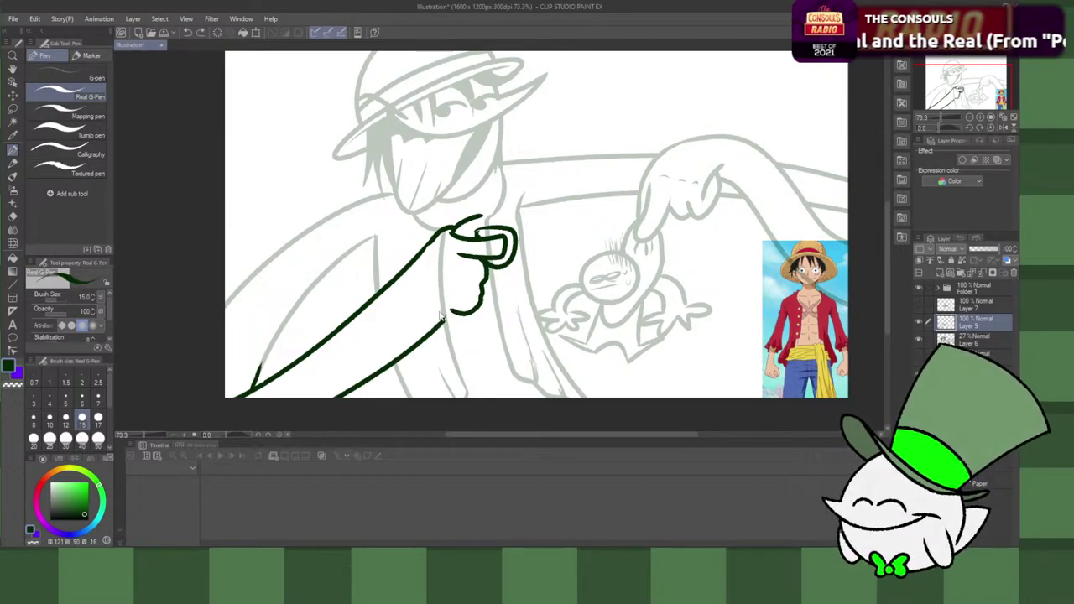
{"action": "key", "text": "ctrl+z"}
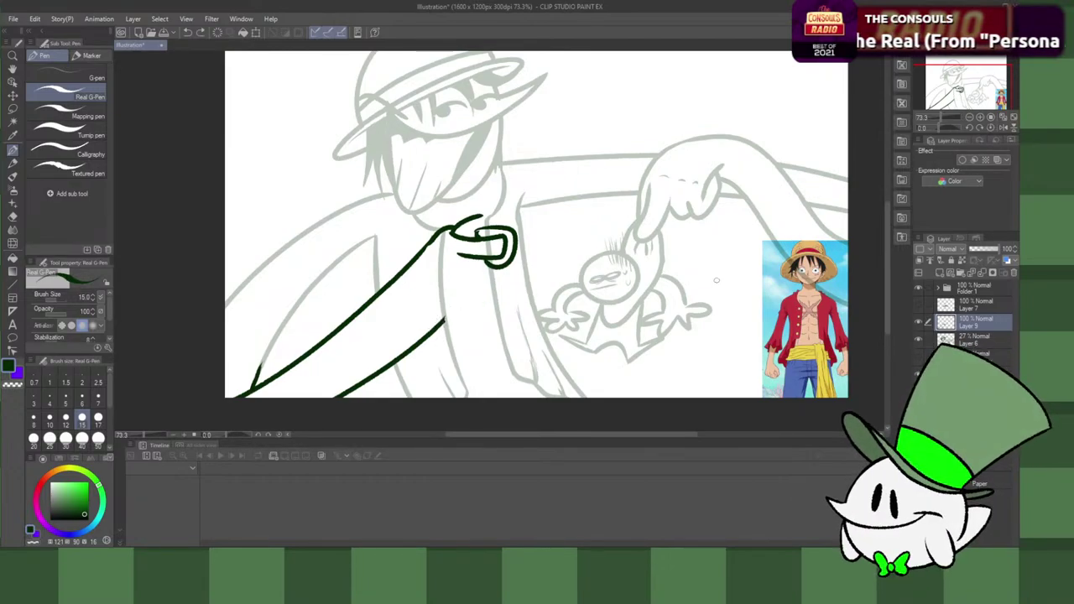
{"action": "scroll", "coordinate": [871, 297], "scroll_direction": "down", "scroll_amount": 2}
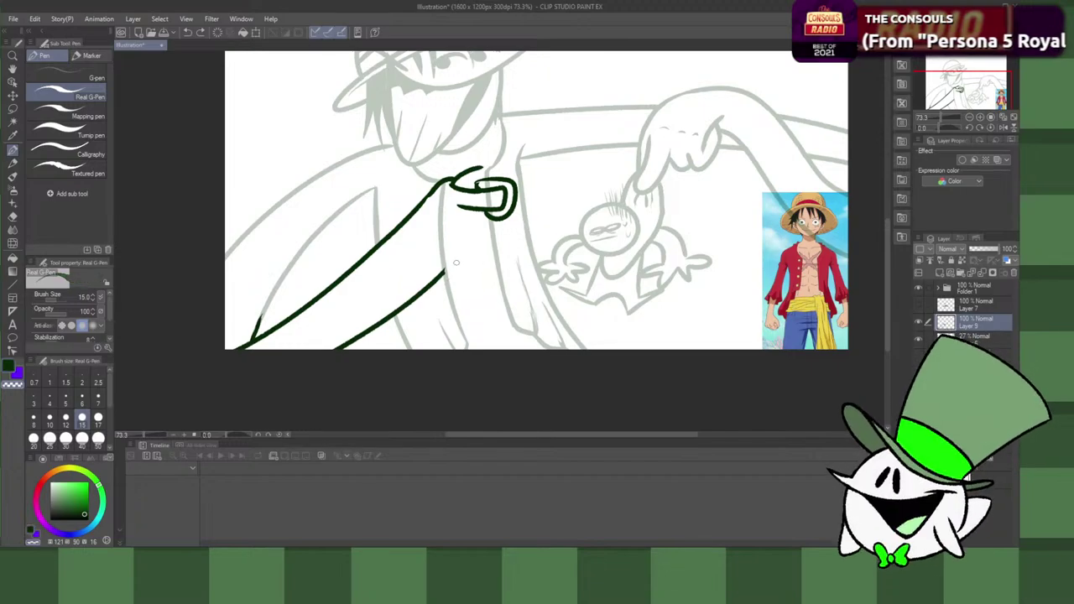
{"action": "left_click_drag", "start_coordinate": [445, 270], "coordinate": [327, 353]}
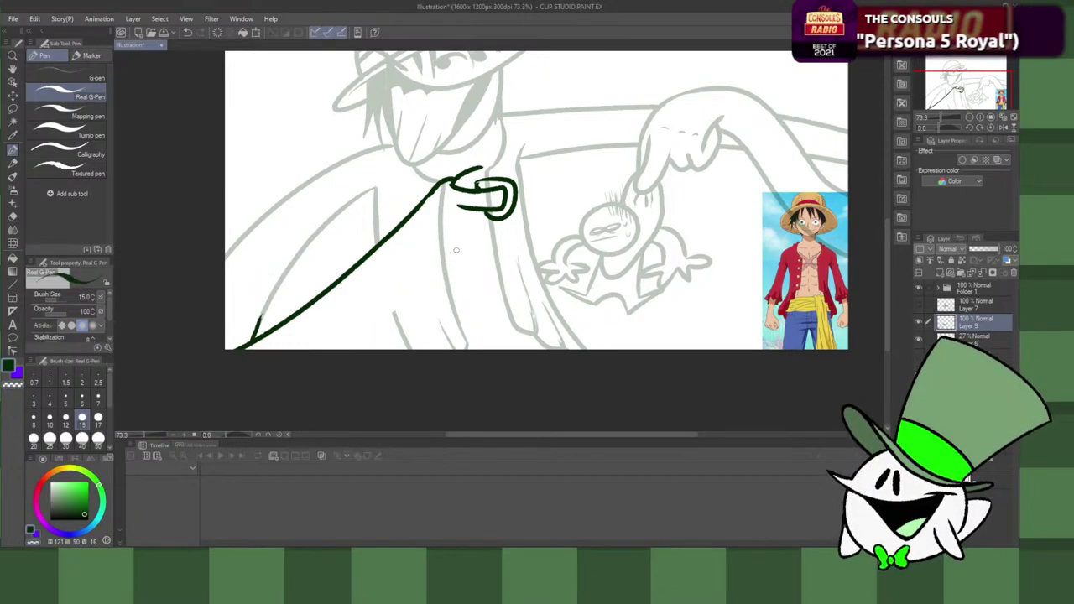
{"action": "left_click_drag", "start_coordinate": [446, 245], "coordinate": [292, 361]}
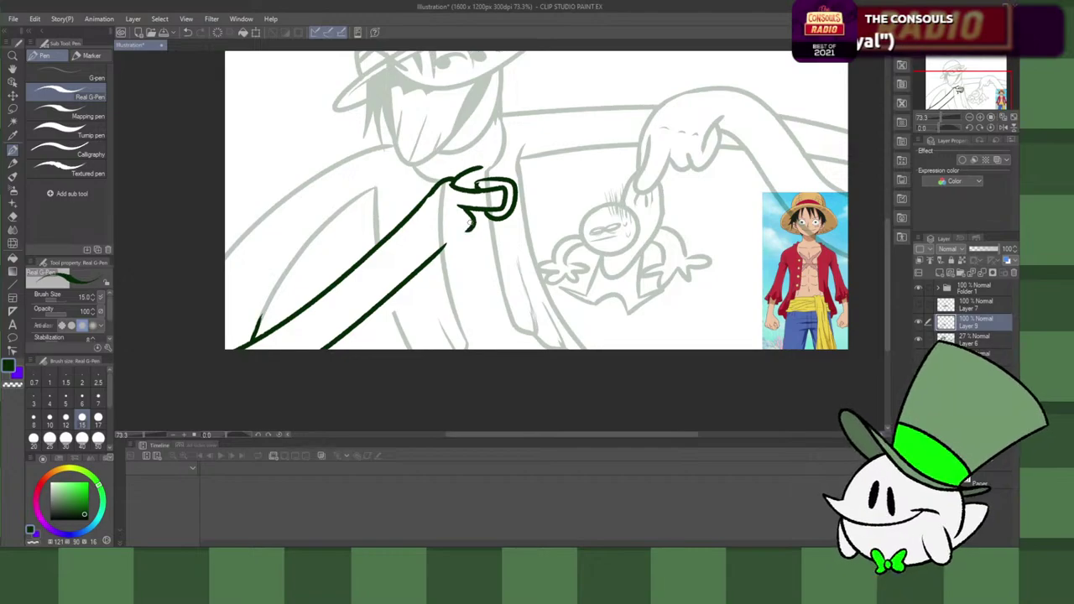
Step: Ink the hand's rounded underside between the forearm's lower line and the finger, and rework the inner fingertip lines
{"action": "mouse_move", "coordinate": [476, 212]}
{"action": "left_mouse_down"}
{"action": "mouse_move", "coordinate": [476, 235]}
{"action": "mouse_move", "coordinate": [448, 248]}
{"action": "mouse_move", "coordinate": [466, 242]}
{"action": "mouse_move", "coordinate": [480, 203]}
{"action": "left_mouse_up"}
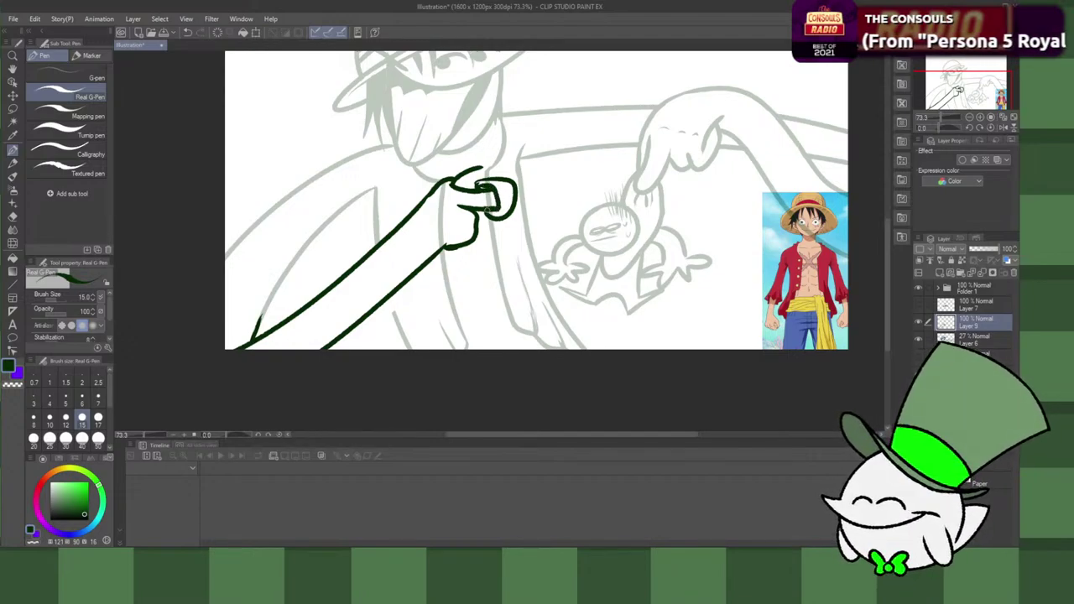
{"action": "key", "text": "ctrl+z"}
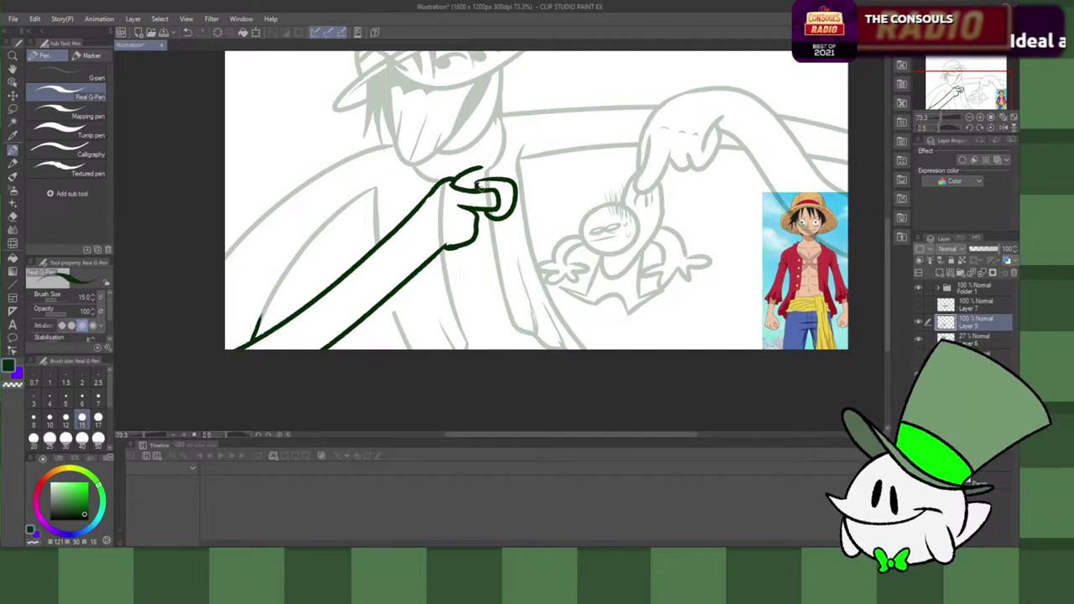
{"action": "key", "text": "ctrl+z"}
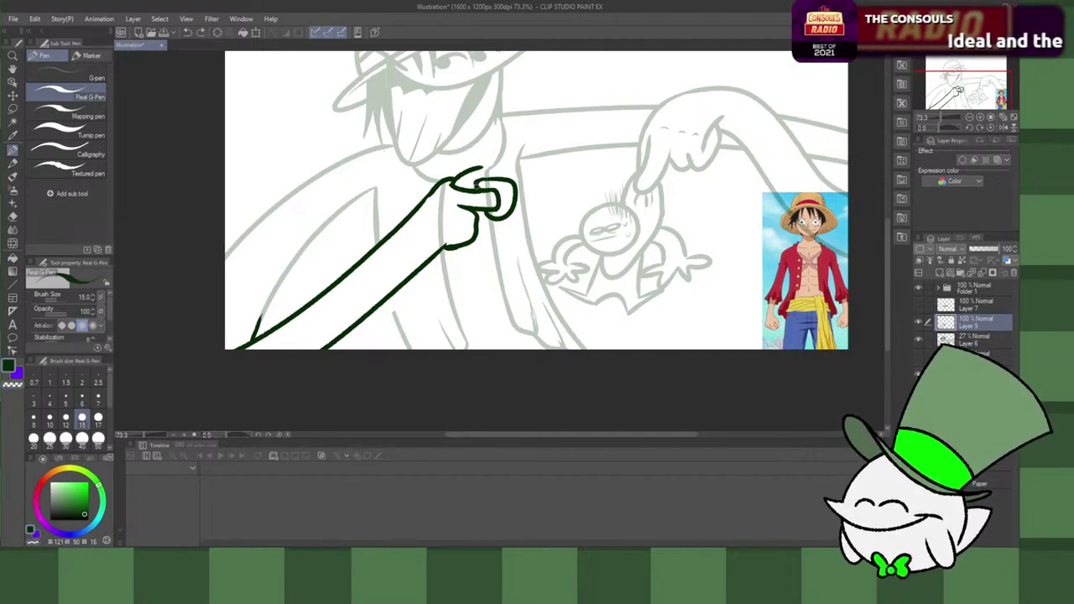
{"action": "left_click_drag", "start_coordinate": [485, 181], "coordinate": [488, 190]}
{"action": "key", "text": "ctrl+z"}
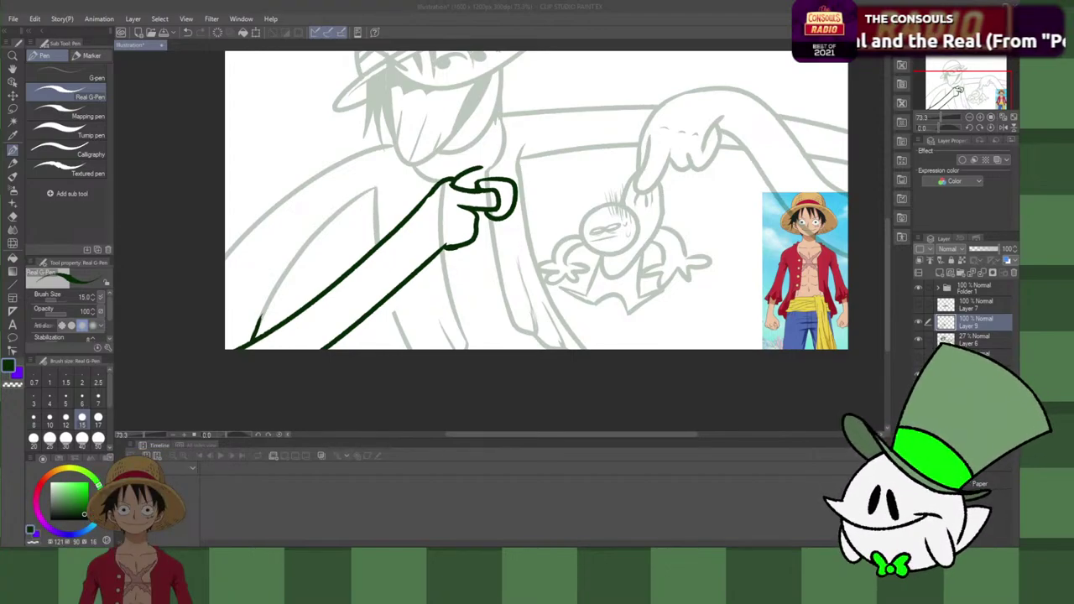
Step: Extend the top knuckle line and ink another finger's outline wrapping around the outside of the curled finger
{"action": "left_click", "coordinate": [686, 359]}
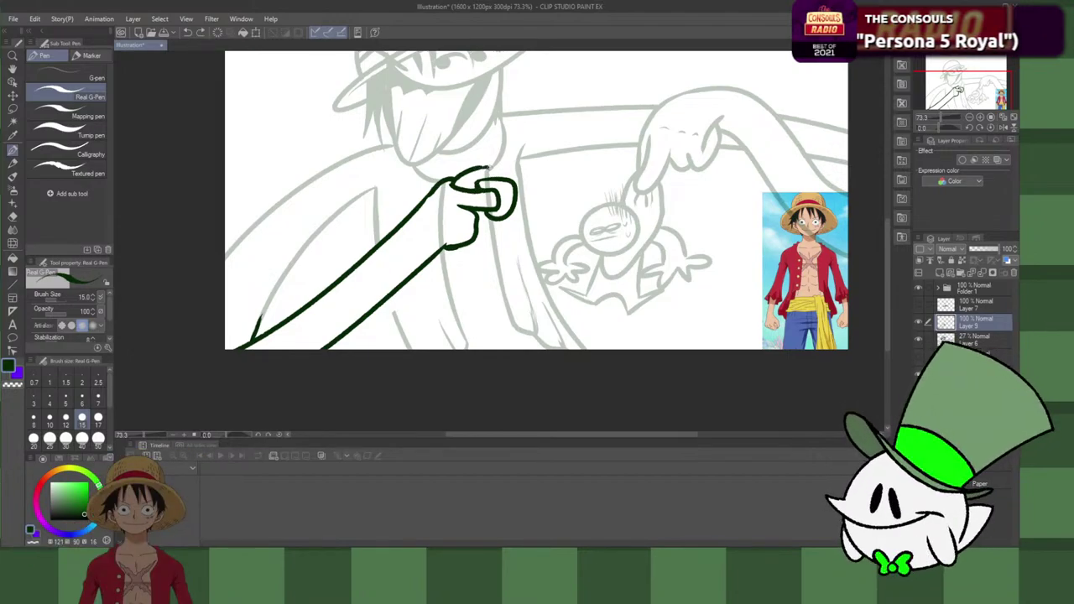
{"action": "key", "text": "ctrl+z"}
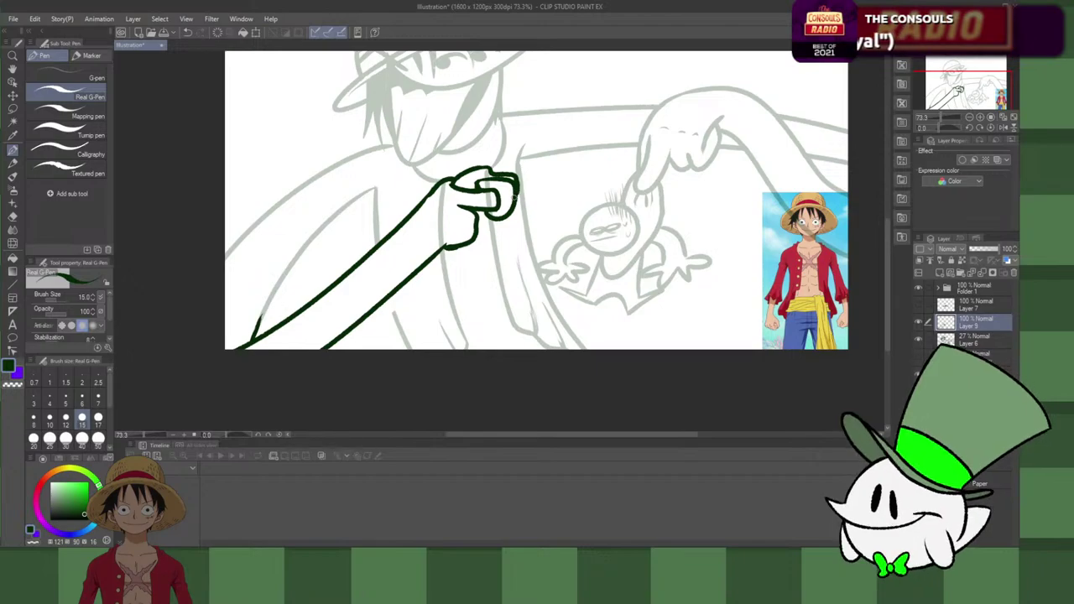
{"action": "key", "text": "ctrl+z"}
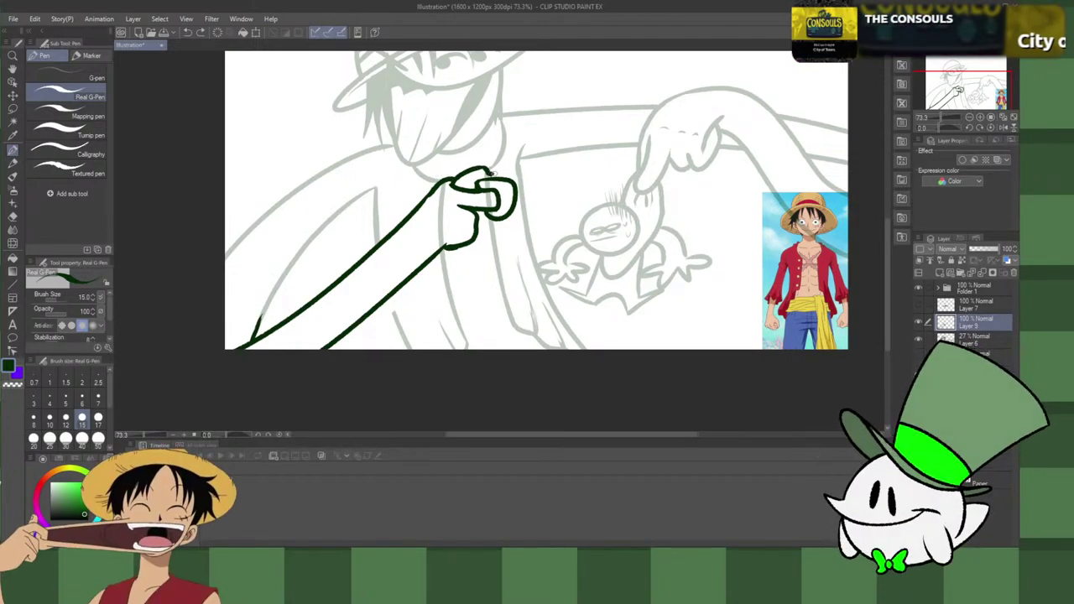
{"action": "left_click_drag", "start_coordinate": [512, 172], "coordinate": [519, 187]}
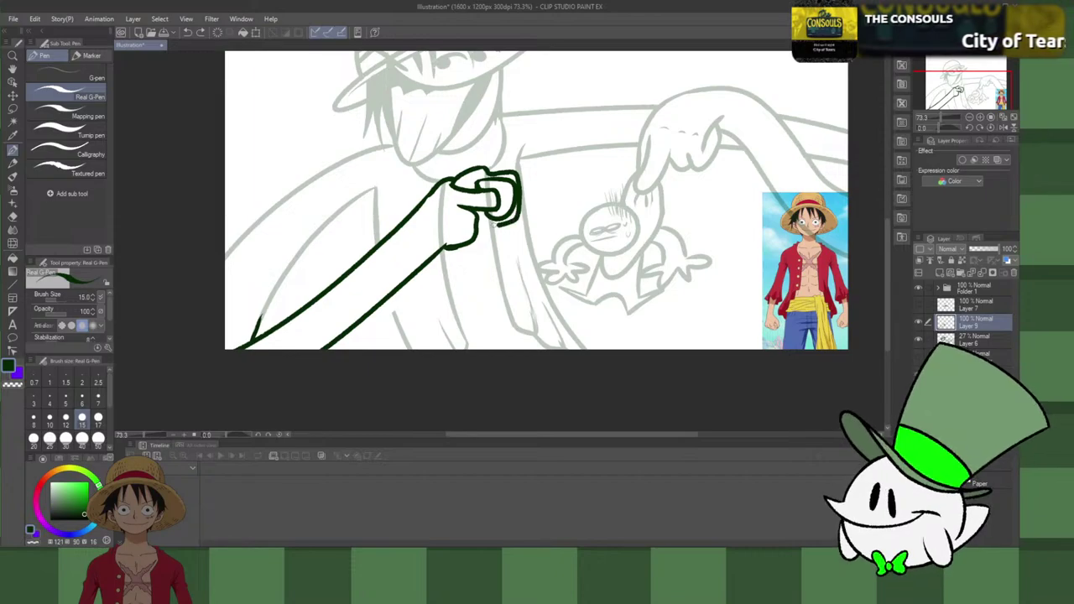
{"action": "left_click_drag", "start_coordinate": [495, 224], "coordinate": [482, 211]}
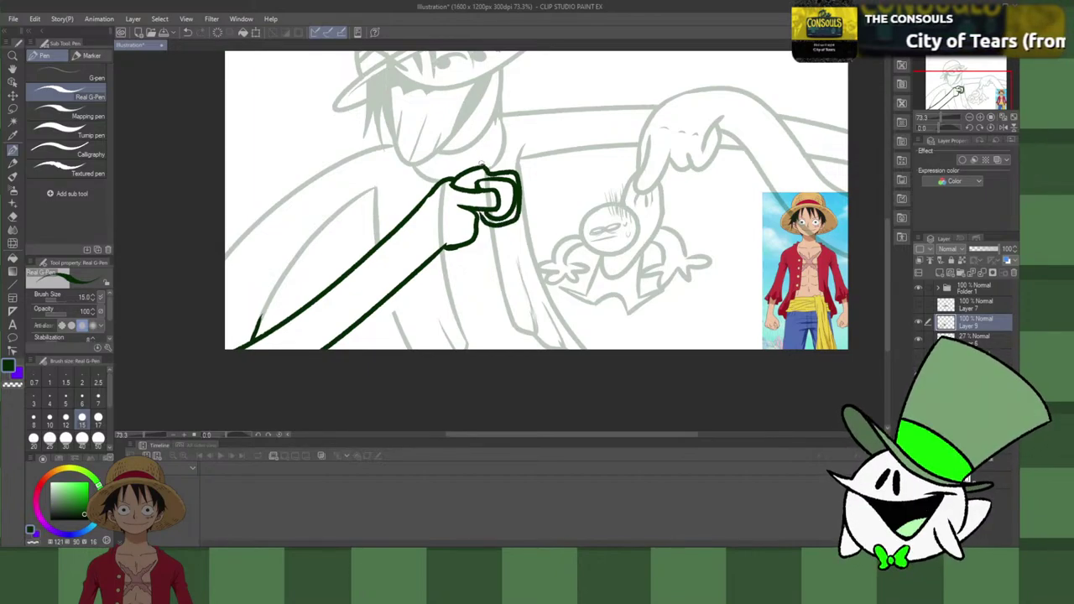
{"action": "key", "text": "ctrl+z"}
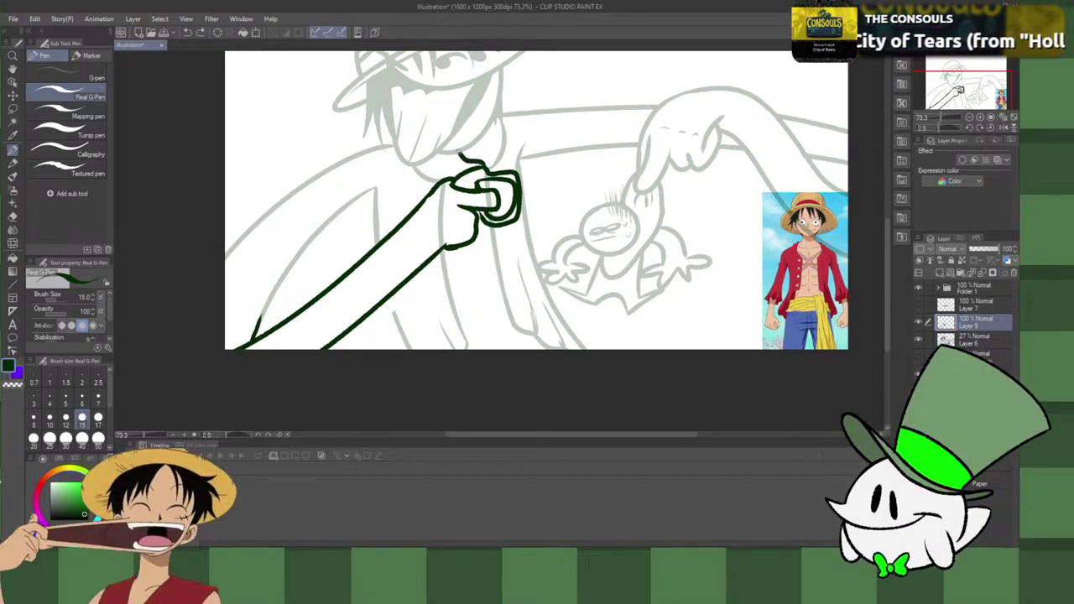
Step: Ink a revolver's hammer and the top edge of its frame above the gripping hand, and try a small round cylinder
{"action": "left_click_drag", "start_coordinate": [442, 155], "coordinate": [508, 130]}
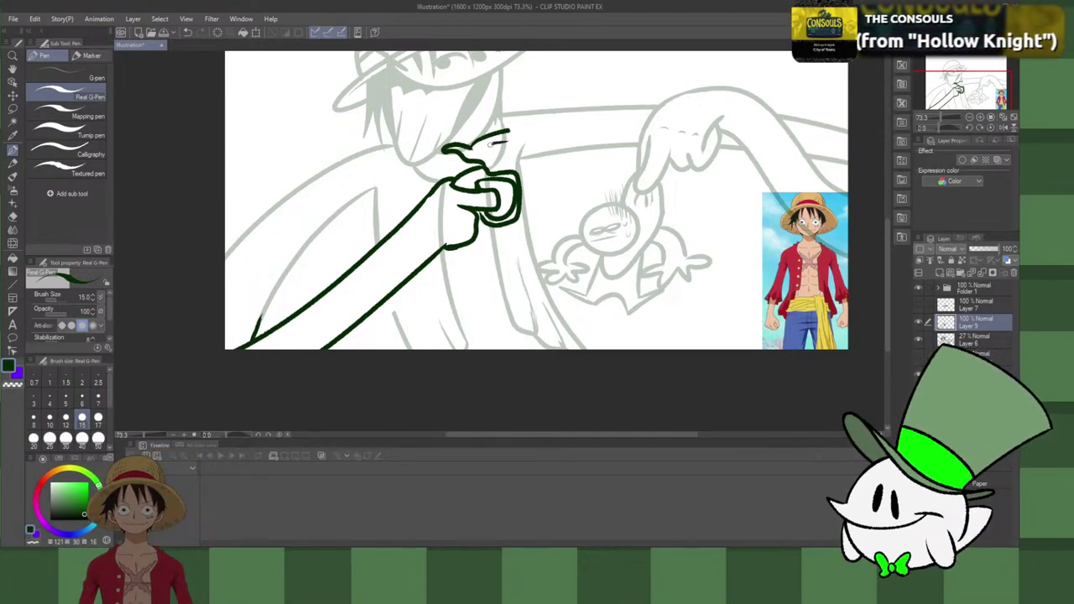
{"action": "mouse_move", "coordinate": [507, 167]}
{"action": "left_mouse_down"}
{"action": "mouse_move", "coordinate": [503, 142]}
{"action": "mouse_move", "coordinate": [508, 167]}
{"action": "mouse_move", "coordinate": [492, 148]}
{"action": "left_mouse_up"}
{"action": "key", "text": "ctrl+z"}
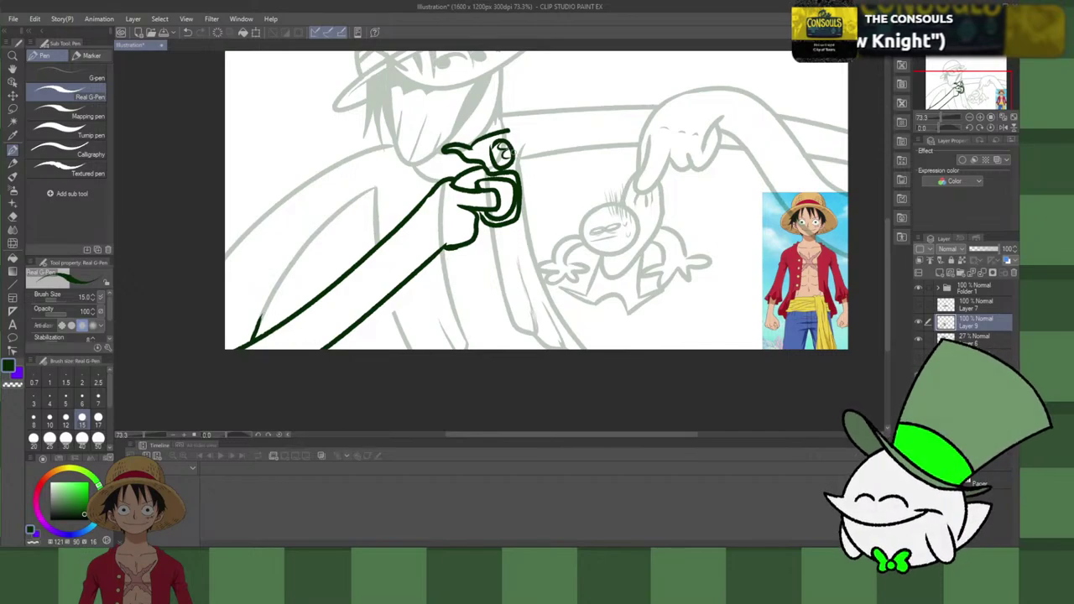
{"action": "left_click_drag", "start_coordinate": [509, 135], "coordinate": [578, 109]}
{"action": "key", "text": "ctrl+z"}
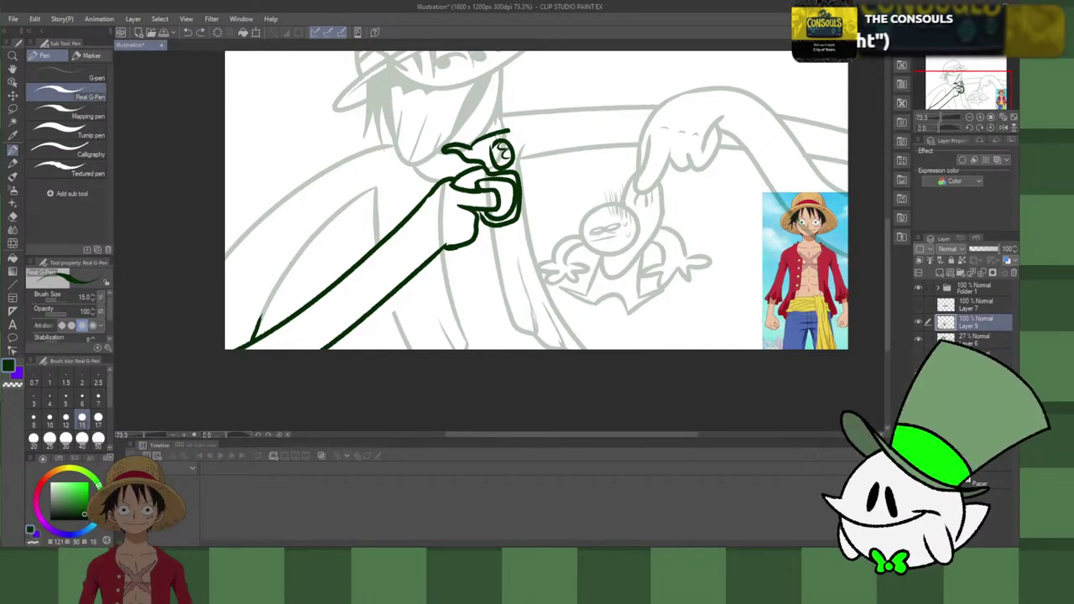
Step: Replace the revolver's round cylinder with a squared one containing small curved flute marks
{"action": "key", "text": "ctrl+z"}
{"action": "key", "text": "ctrl+z"}
{"action": "key", "text": "ctrl+z"}
{"action": "mouse_move", "coordinate": [485, 144]}
{"action": "left_mouse_down"}
{"action": "mouse_move", "coordinate": [530, 145]}
{"action": "mouse_move", "coordinate": [514, 164]}
{"action": "mouse_move", "coordinate": [507, 137]}
{"action": "mouse_move", "coordinate": [523, 158]}
{"action": "mouse_move", "coordinate": [495, 167]}
{"action": "left_mouse_up"}
{"action": "key", "text": "ctrl+z"}
{"action": "key", "text": "ctrl+z"}
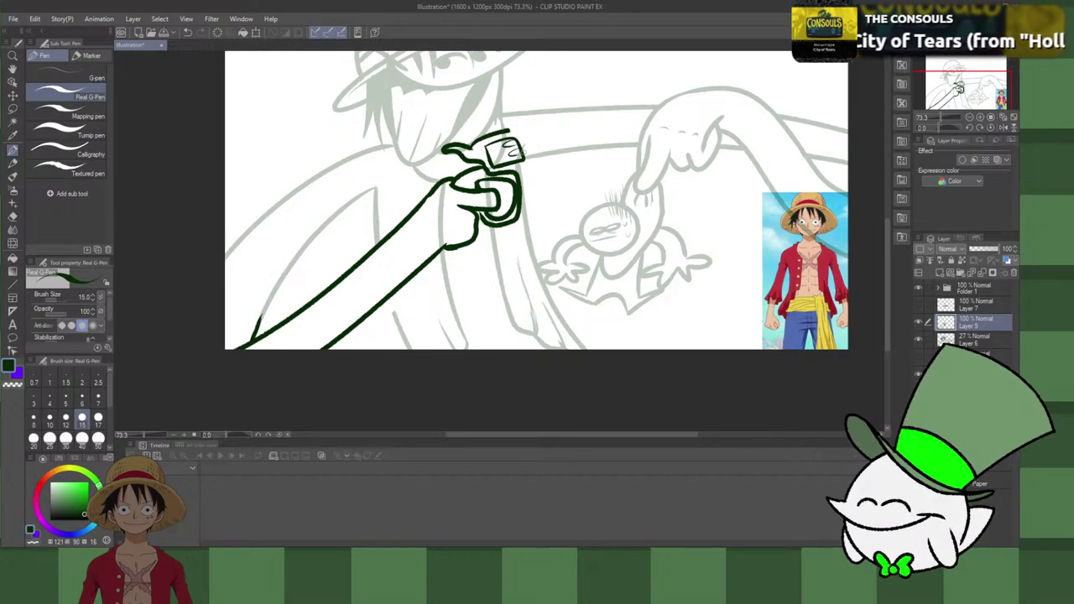
Step: Ink the barrel's straight top edge and the parallel line beneath it, extending from the revolver's frame toward the pinching hand
{"action": "mouse_move", "coordinate": [524, 130]}
{"action": "left_mouse_down"}
{"action": "mouse_move", "coordinate": [526, 167]}
{"action": "mouse_move", "coordinate": [631, 130]}
{"action": "left_mouse_up"}
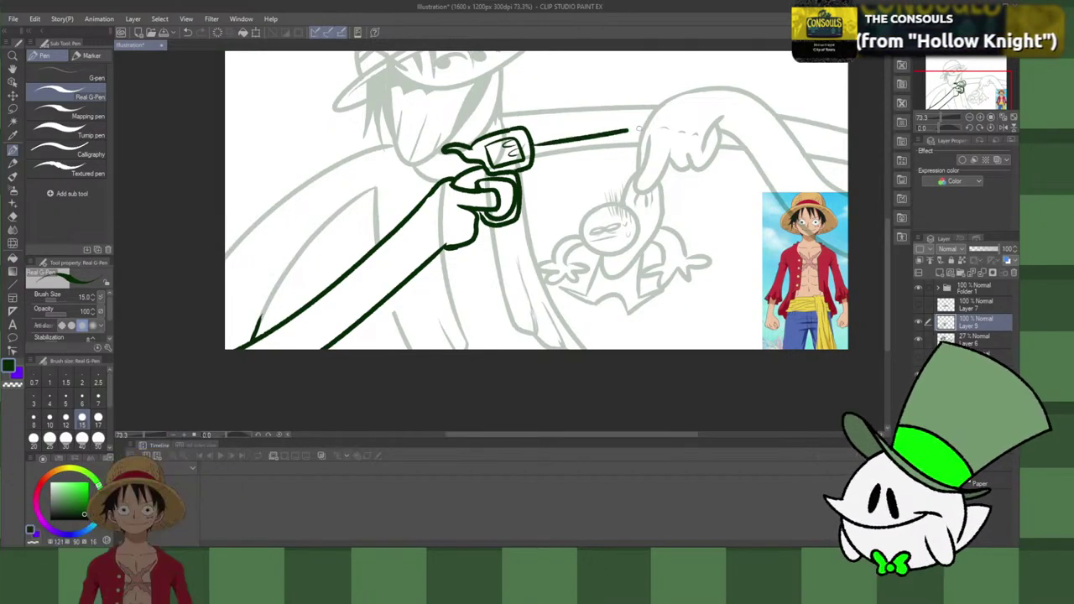
{"action": "key", "text": "ctrl+z"}
{"action": "mouse_move", "coordinate": [532, 143]}
{"action": "left_mouse_down"}
{"action": "mouse_move", "coordinate": [604, 120]}
{"action": "mouse_move", "coordinate": [565, 115]}
{"action": "mouse_move", "coordinate": [609, 106]}
{"action": "left_mouse_up"}
{"action": "key", "text": "ctrl+z"}
{"action": "key", "text": "ctrl+z"}
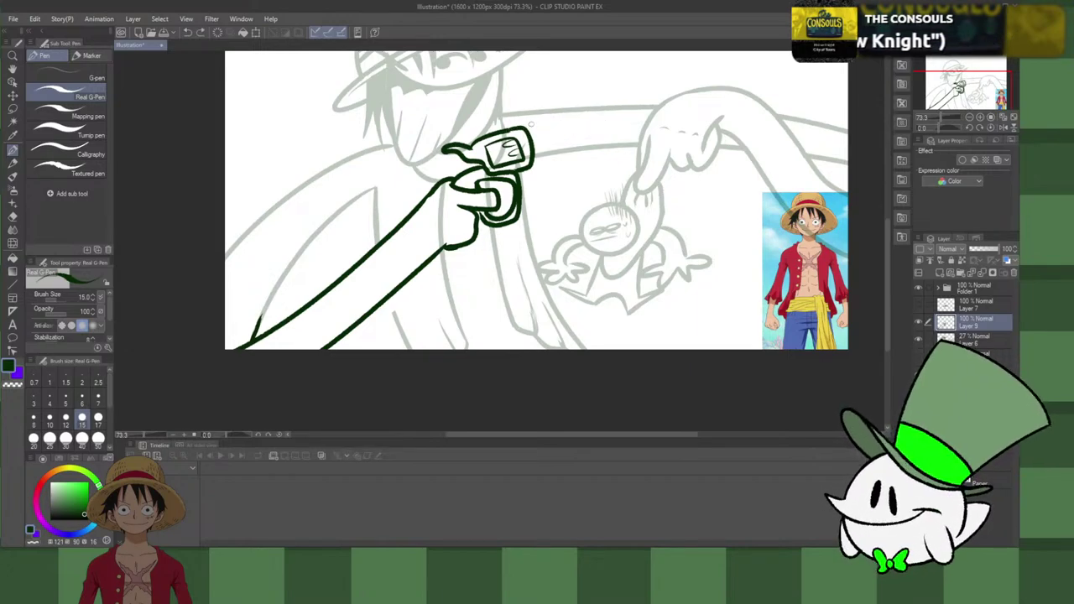
{"action": "left_click_drag", "start_coordinate": [529, 126], "coordinate": [619, 106]}
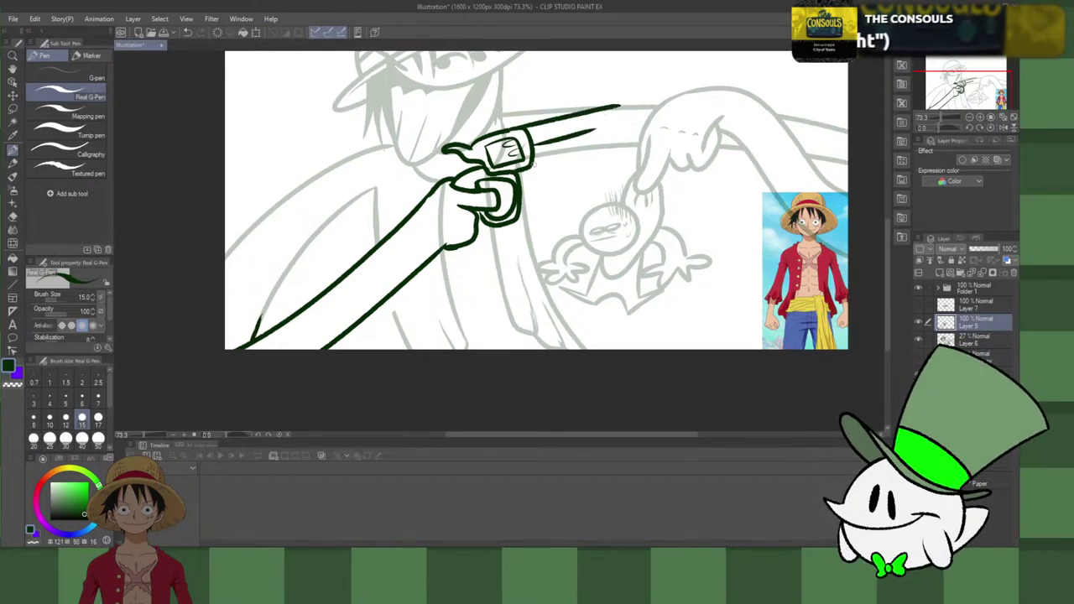
Step: Ink the barrel's lower edge and close the muzzle with short rounded ends on both barrel sections
{"action": "left_click_drag", "start_coordinate": [530, 166], "coordinate": [613, 144]}
{"action": "mouse_move", "coordinate": [618, 106]}
{"action": "left_mouse_down"}
{"action": "mouse_move", "coordinate": [614, 146]}
{"action": "mouse_move", "coordinate": [591, 131]}
{"action": "mouse_move", "coordinate": [622, 124]}
{"action": "mouse_move", "coordinate": [552, 141]}
{"action": "left_mouse_up"}
{"action": "key", "text": "ctrl+z"}
{"action": "key", "text": "ctrl+z"}
{"action": "key", "text": "ctrl+z"}
{"action": "key", "text": "ctrl+z"}
{"action": "mouse_move", "coordinate": [619, 120]}
{"action": "left_mouse_down"}
{"action": "mouse_move", "coordinate": [540, 144]}
{"action": "mouse_move", "coordinate": [633, 115]}
{"action": "left_mouse_up"}
{"action": "key", "text": "ctrl+z"}
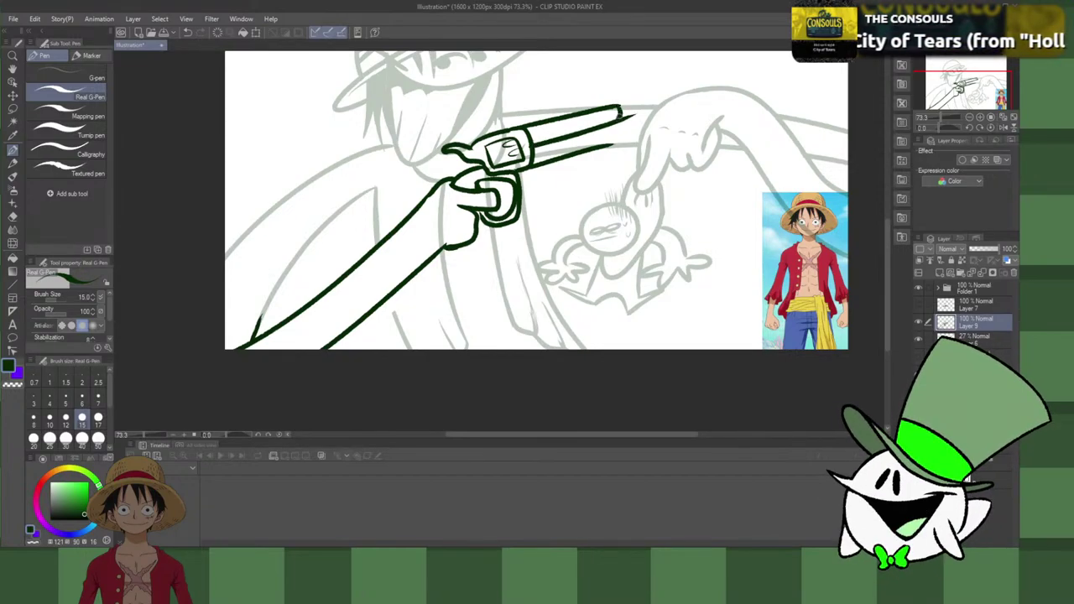
{"action": "left_click_drag", "start_coordinate": [619, 105], "coordinate": [618, 125]}
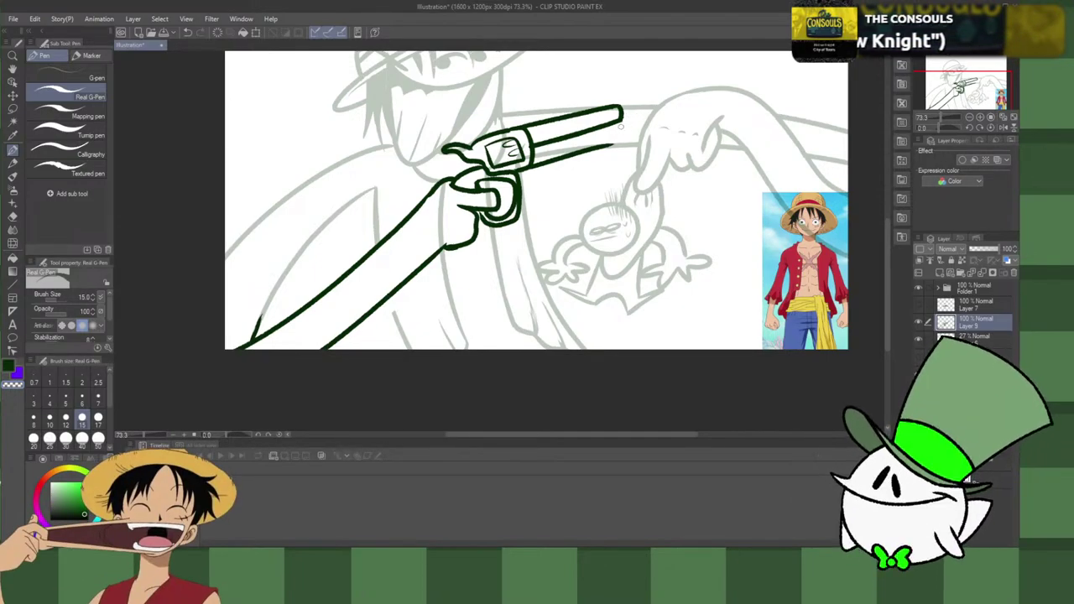
{"action": "left_click_drag", "start_coordinate": [622, 122], "coordinate": [619, 145]}
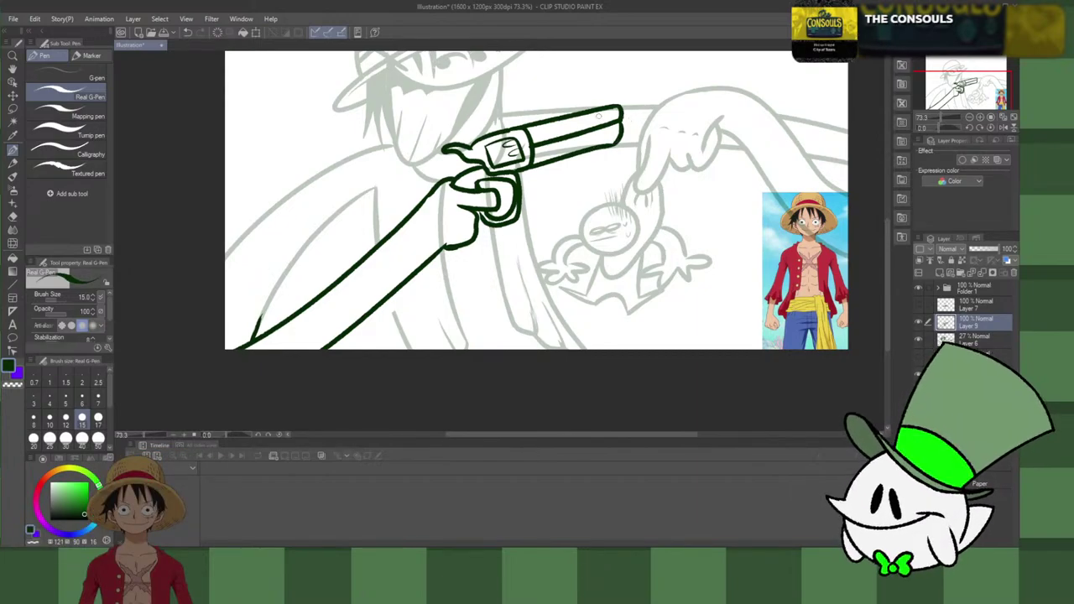
Step: Erase the faded lines on Layer 6 that run through the revolver, the gripping hand and the forearm
{"action": "scroll", "coordinate": [531, 179], "scroll_direction": "up", "scroll_amount": 2}
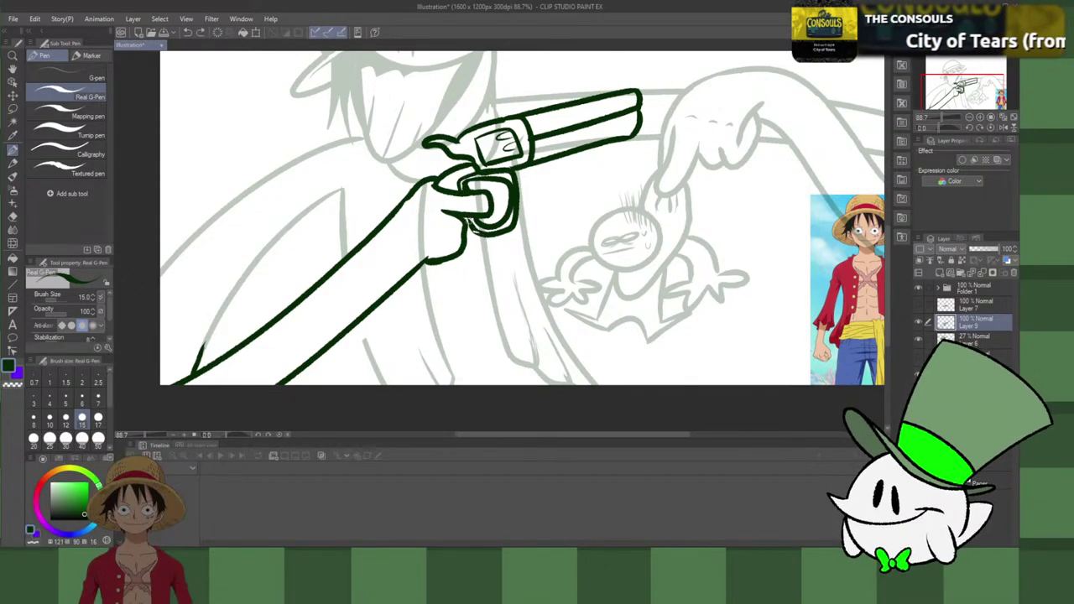
{"action": "left_click_drag", "start_coordinate": [482, 236], "coordinate": [483, 243]}
{"action": "key", "text": "ctrl+z"}
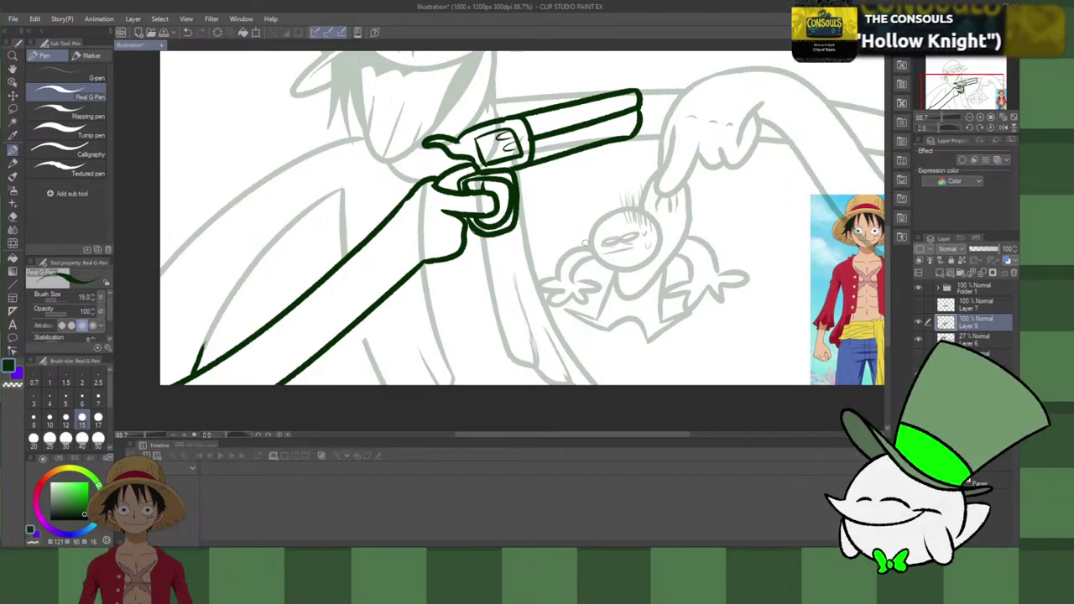
{"action": "left_click_drag", "start_coordinate": [889, 285], "coordinate": [890, 251]}
{"action": "scroll", "coordinate": [892, 256], "scroll_direction": "down", "scroll_amount": 1}
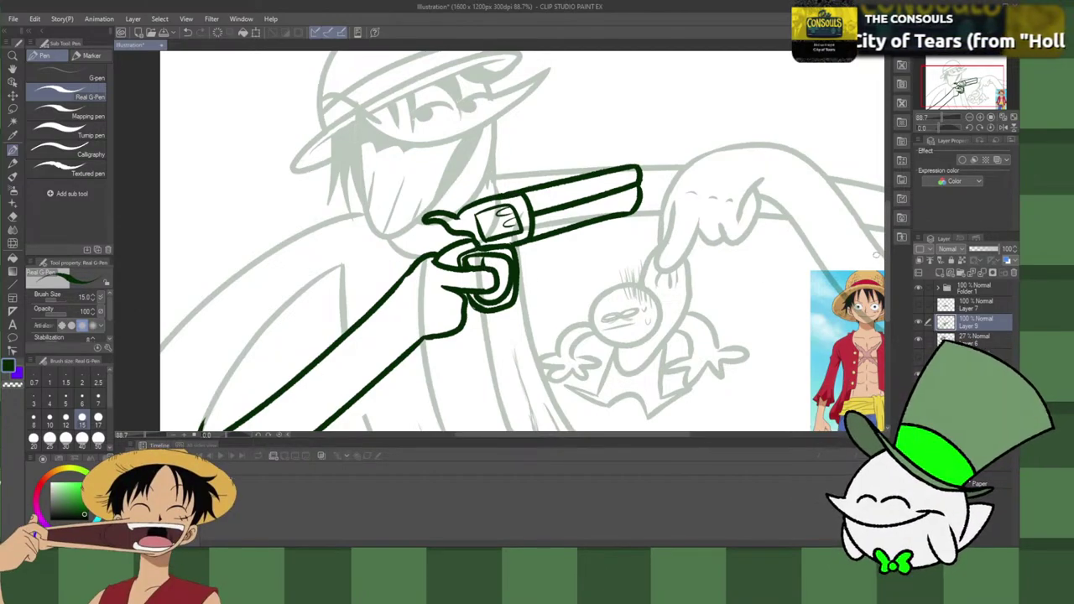
{"action": "mouse_move", "coordinate": [887, 254]}
{"action": "left_mouse_down"}
{"action": "mouse_move", "coordinate": [888, 285]}
{"action": "mouse_move", "coordinate": [887, 257]}
{"action": "left_mouse_up"}
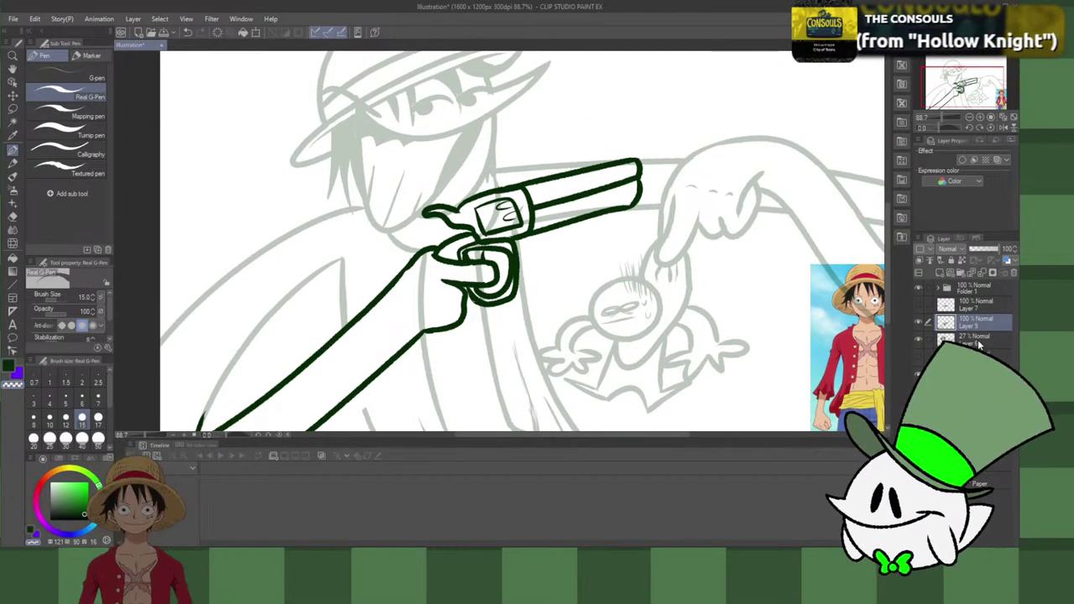
{"action": "left_click", "coordinate": [975, 337]}
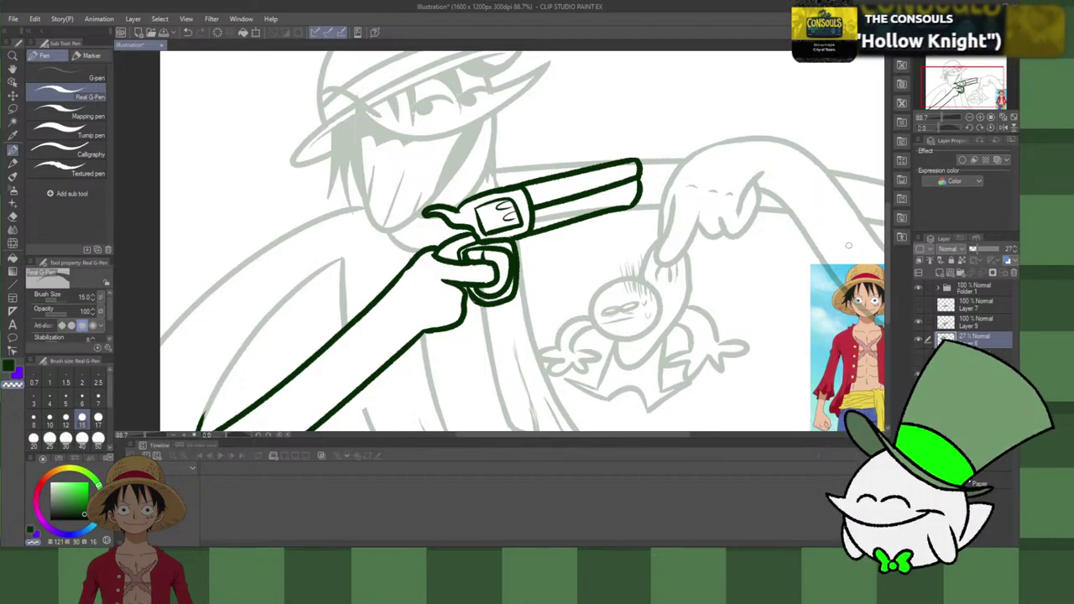
{"action": "mouse_move", "coordinate": [890, 256]}
{"action": "left_mouse_down"}
{"action": "mouse_move", "coordinate": [892, 297]}
{"action": "mouse_move", "coordinate": [886, 255]}
{"action": "left_mouse_up"}
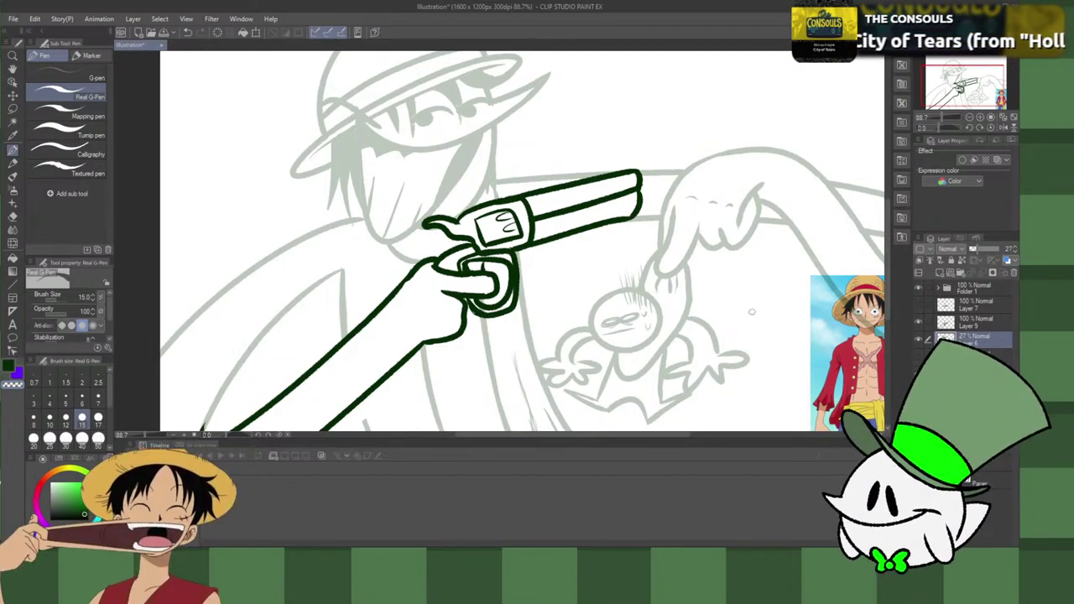
{"action": "scroll", "coordinate": [889, 277], "scroll_direction": "down", "scroll_amount": 3}
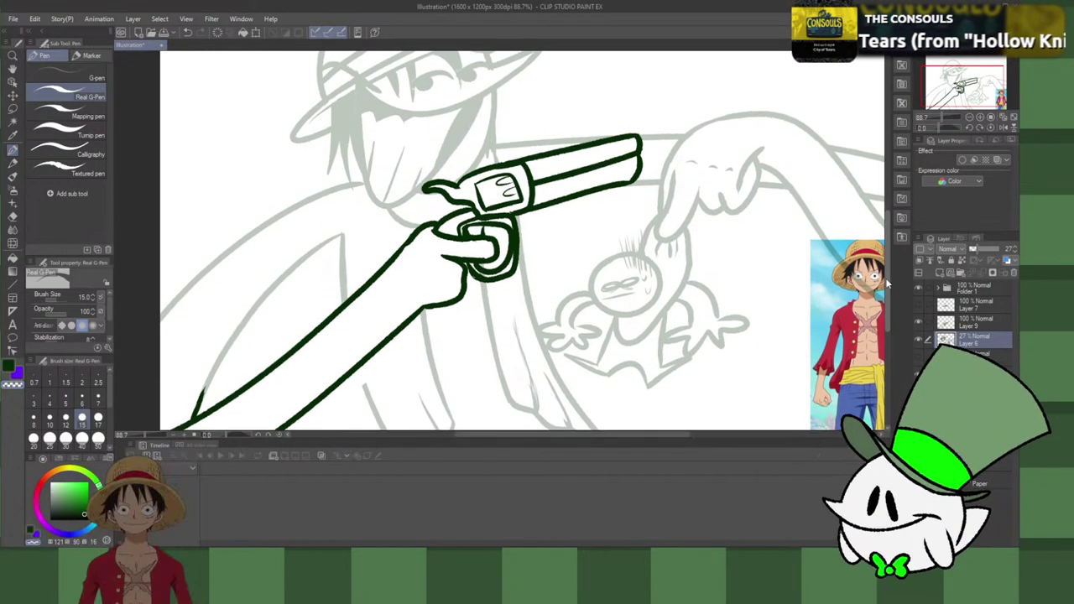
{"action": "scroll", "coordinate": [889, 284], "scroll_direction": "up", "scroll_amount": 2}
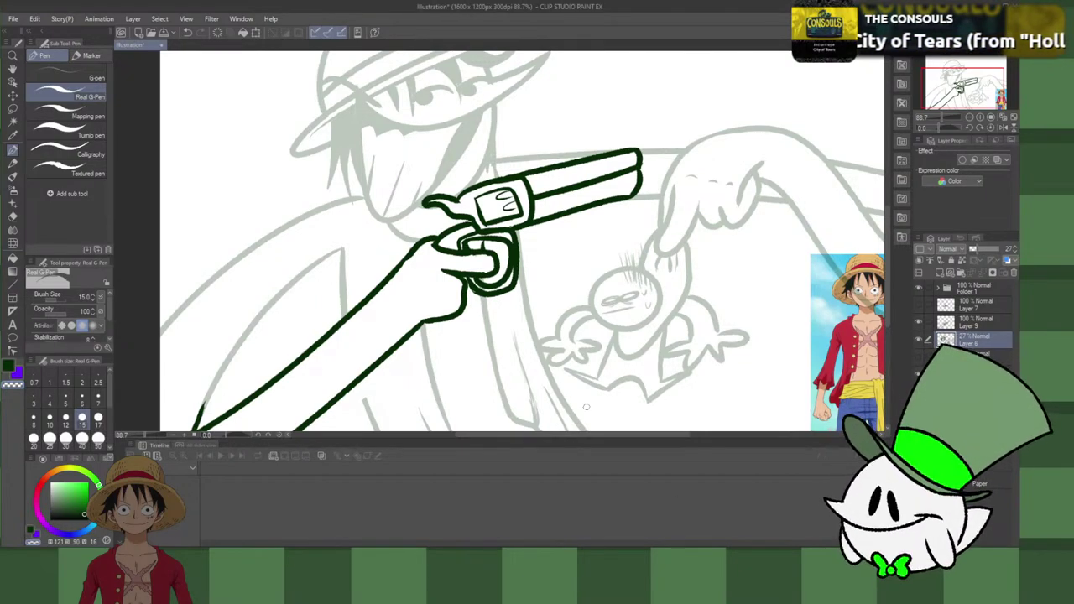
{"action": "scroll", "coordinate": [567, 323], "scroll_direction": "down", "scroll_amount": 7}
{"action": "scroll", "coordinate": [567, 323], "scroll_direction": "up", "scroll_amount": 2}
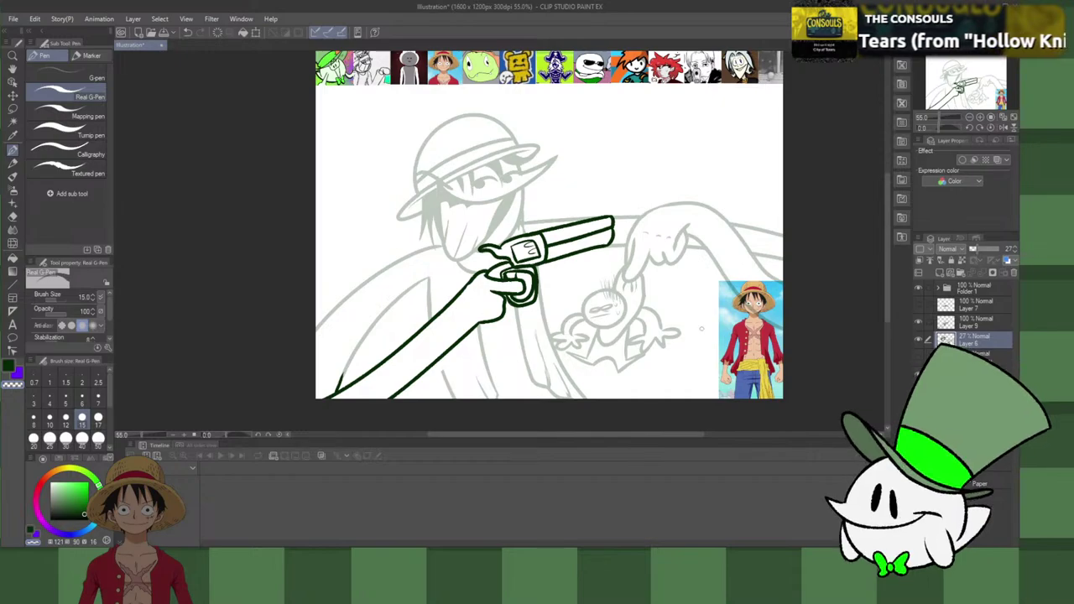
Step: Create a new layer directly beneath Layer 6
{"action": "scroll", "coordinate": [613, 307], "scroll_direction": "up", "scroll_amount": 1}
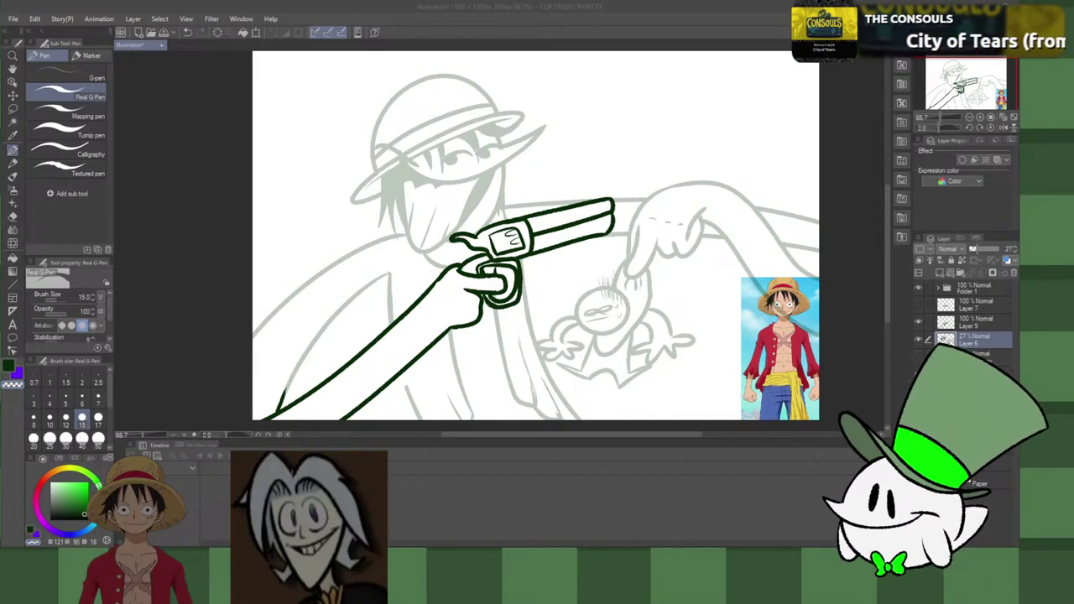
{"action": "left_click", "coordinate": [687, 412]}
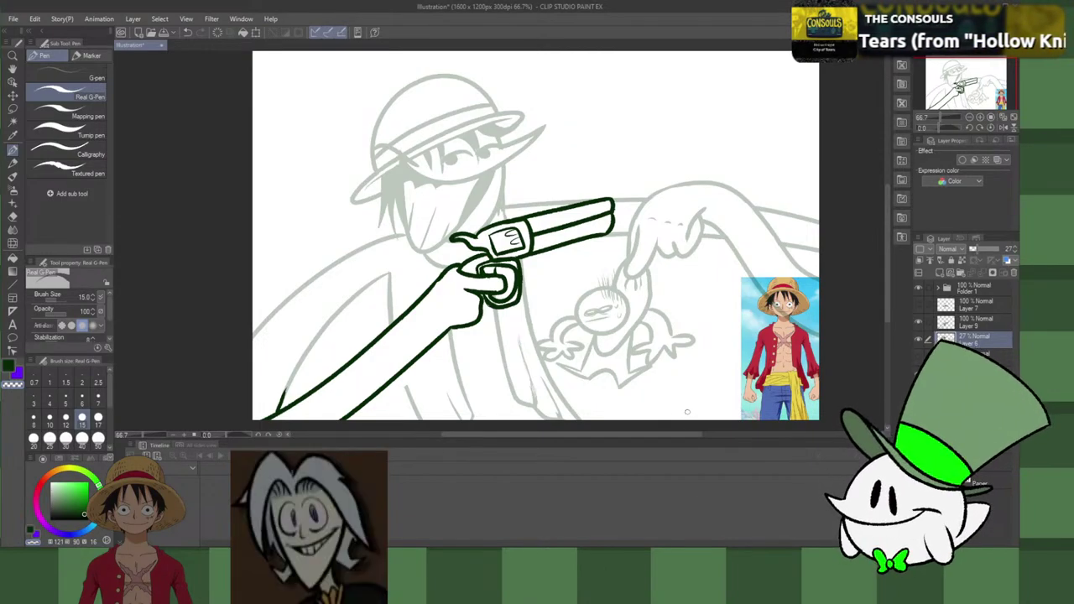
{"action": "left_click", "coordinate": [974, 356]}
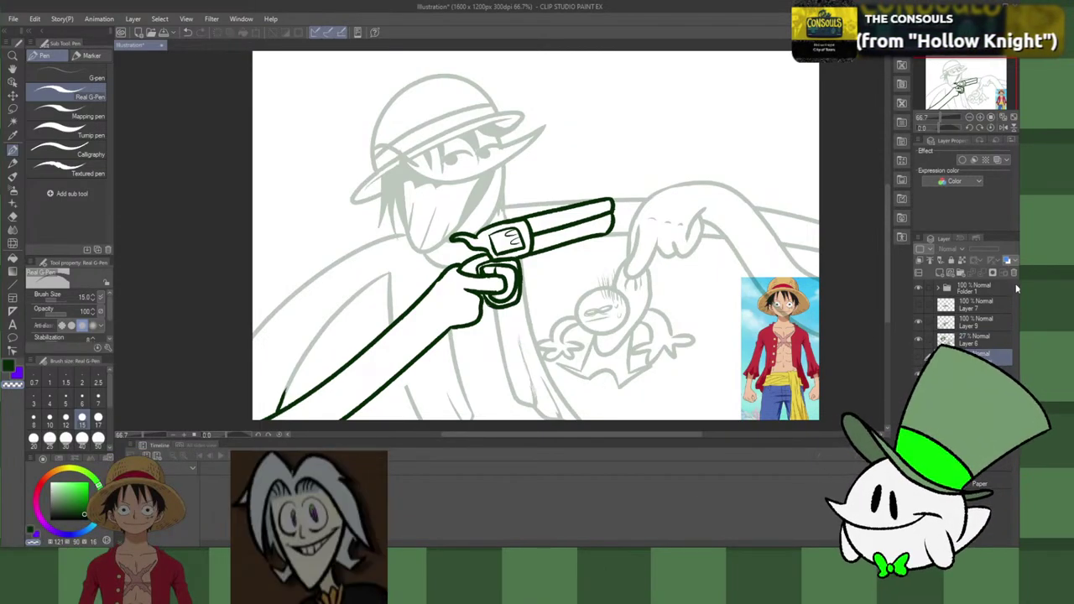
{"action": "left_click", "coordinate": [973, 373]}
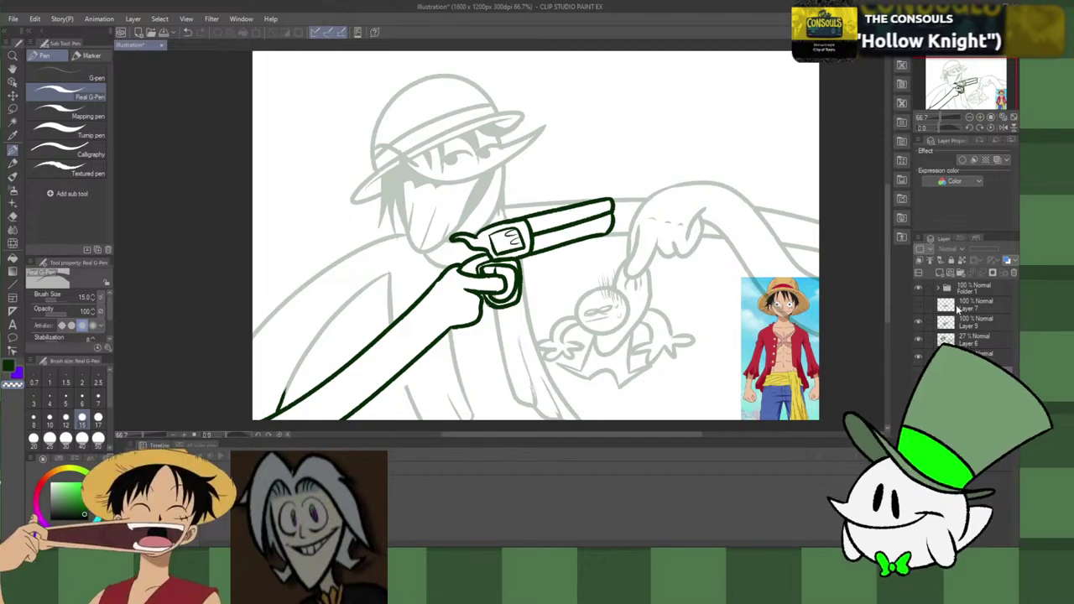
{"action": "left_click", "coordinate": [973, 356]}
{"action": "left_click", "coordinate": [940, 273]}
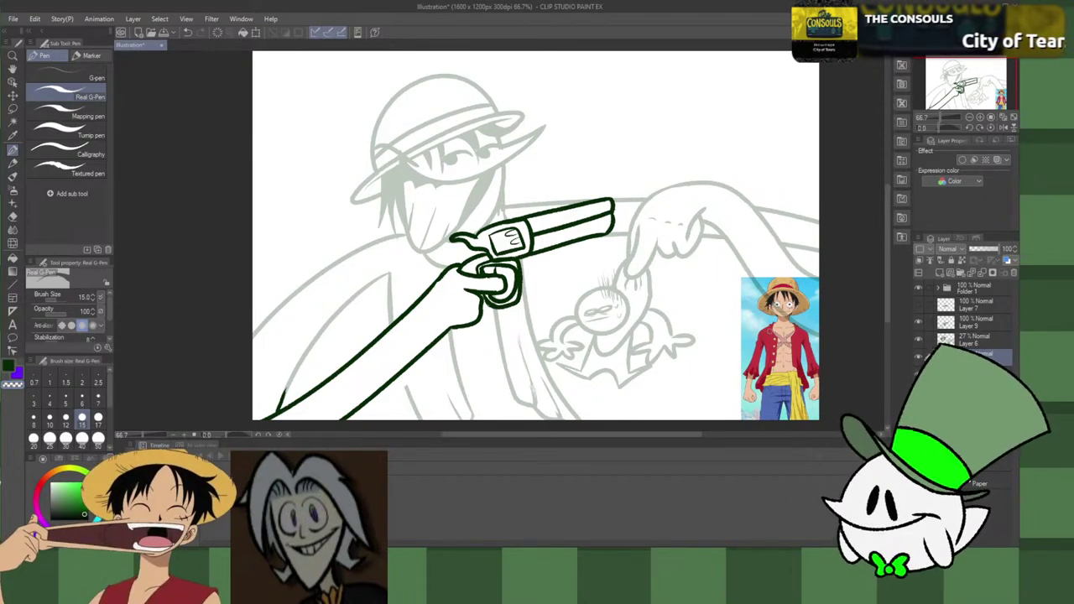
Step: Sample the red of the vest in the reference picture and fill the sleeve and vest area above the forearm
{"action": "left_click", "coordinate": [771, 334], "text": "alt"}
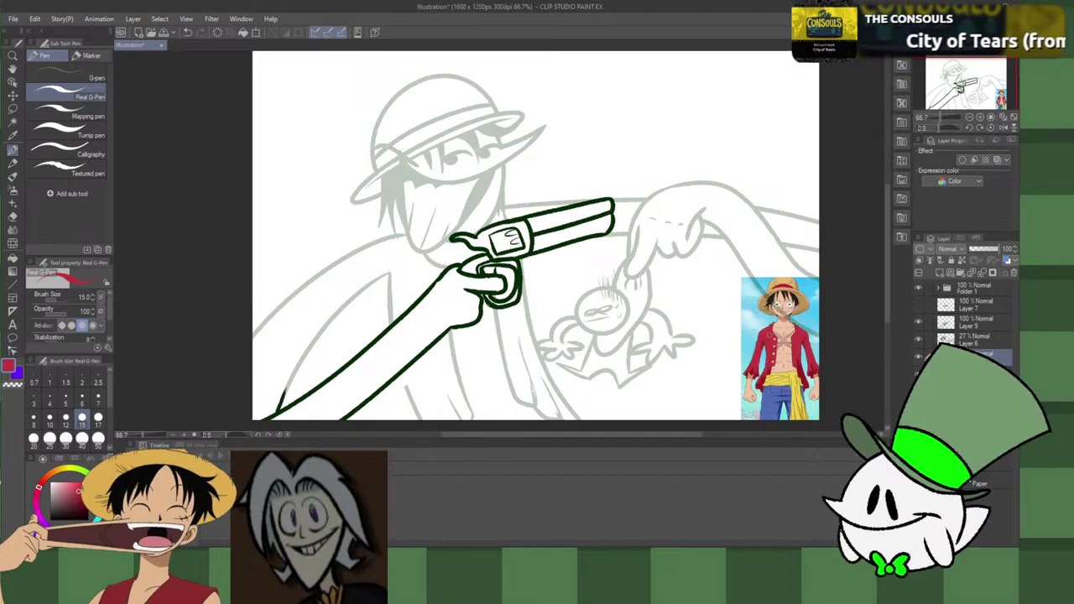
{"action": "key", "text": "g"}
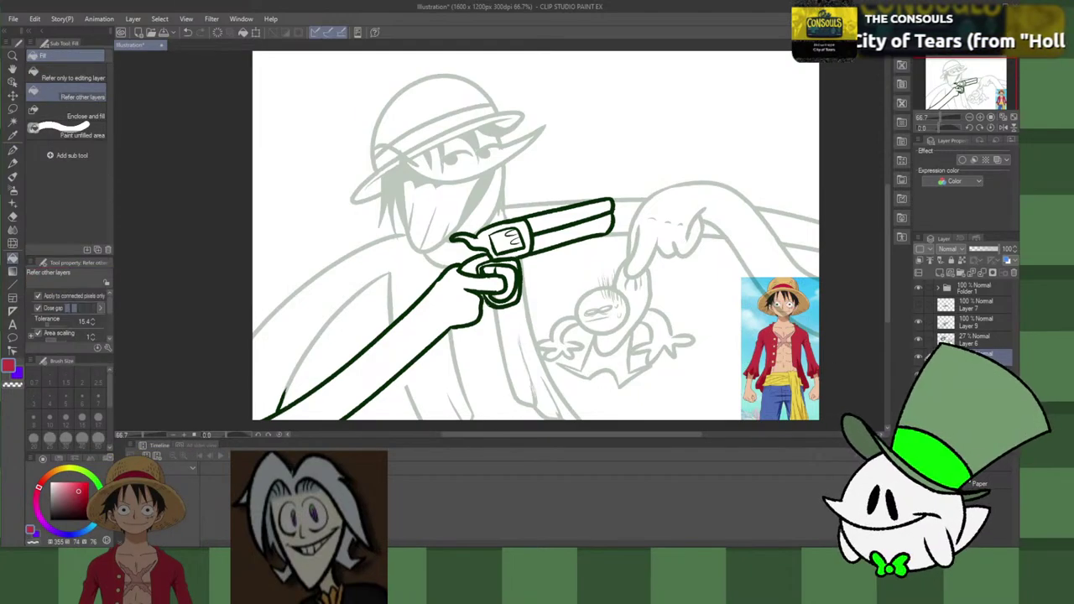
{"action": "left_click", "coordinate": [341, 306]}
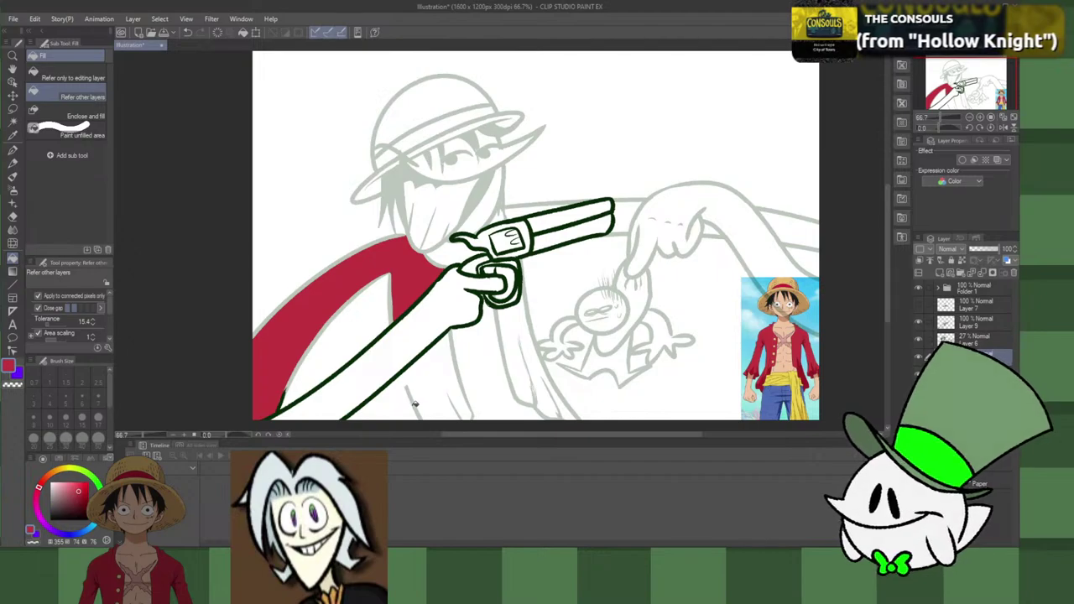
Step: Close the gap in the vest's edge below the forearm with a red stroke and fill both hanging vest panels red
{"action": "key", "text": "p"}
{"action": "left_click_drag", "start_coordinate": [404, 371], "coordinate": [411, 395]}
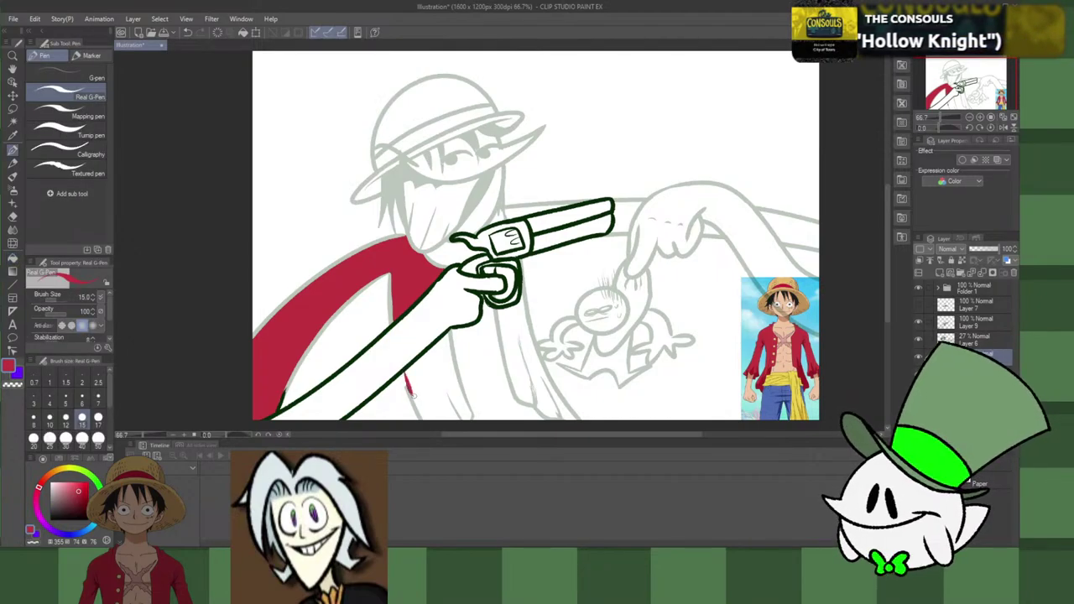
{"action": "key", "text": "g"}
{"action": "left_click", "coordinate": [432, 390]}
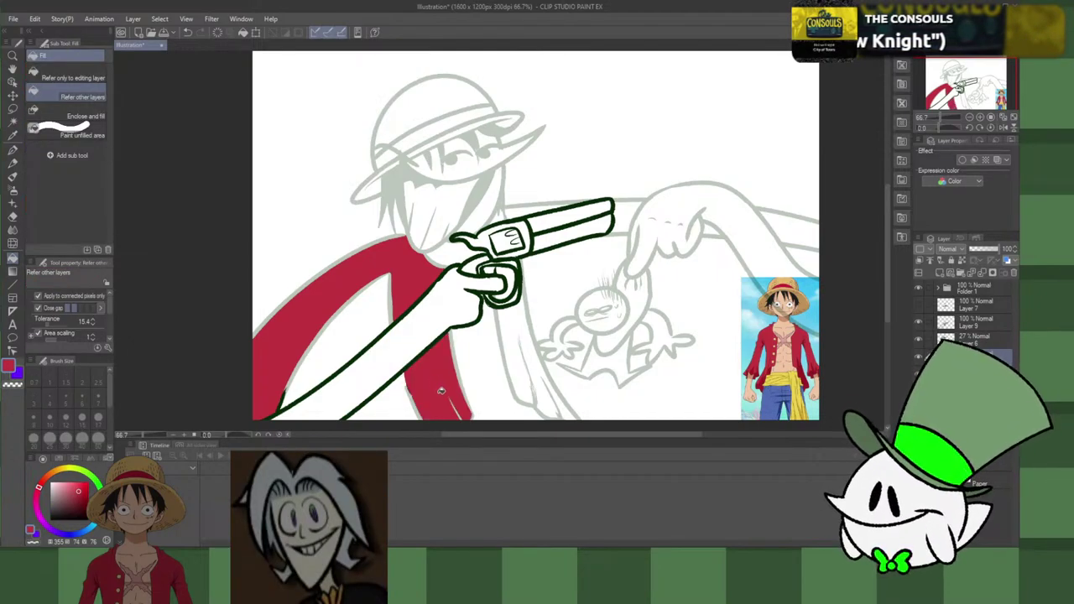
{"action": "left_click", "coordinate": [519, 370]}
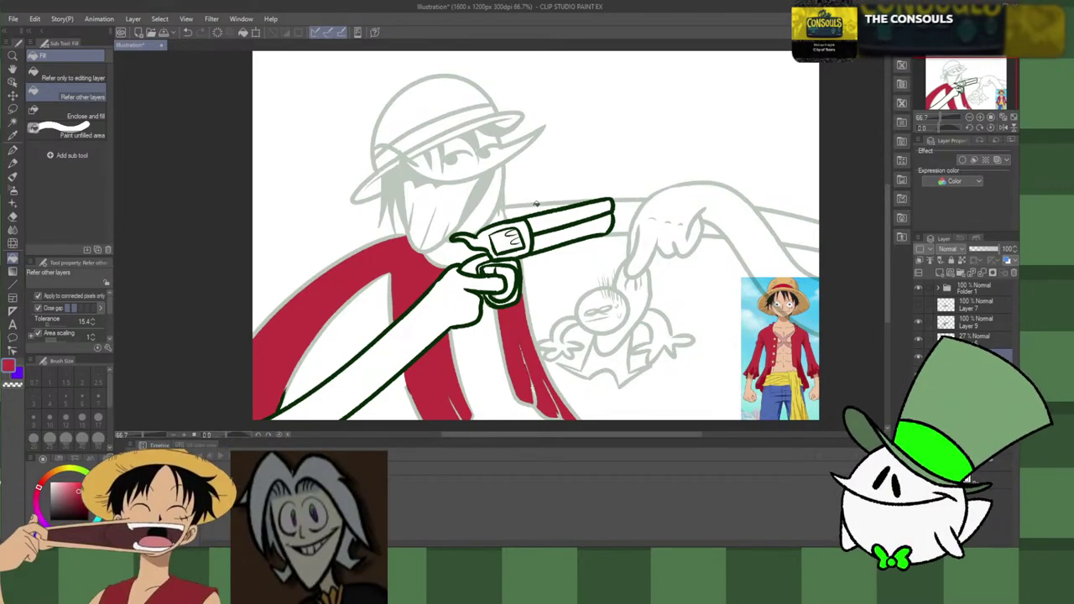
Step: Fill the outstretched sleeve red on both sides of the muzzle, beside the curled fingers and behind the bent wrist
{"action": "left_click", "coordinate": [537, 207]}
{"action": "left_click", "coordinate": [626, 212]}
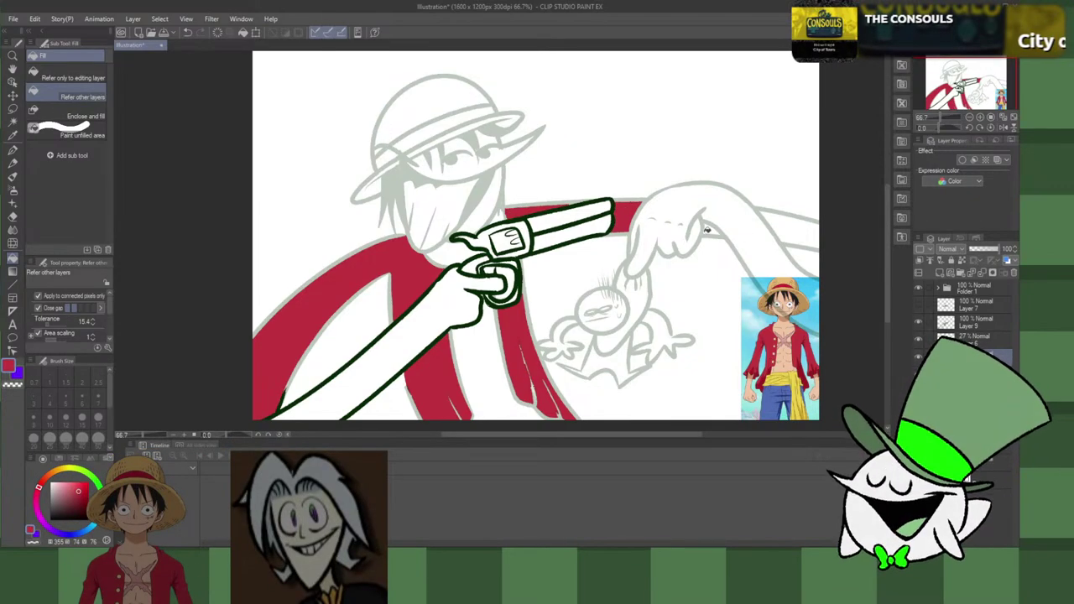
{"action": "left_click", "coordinate": [707, 229]}
{"action": "left_click", "coordinate": [780, 225]}
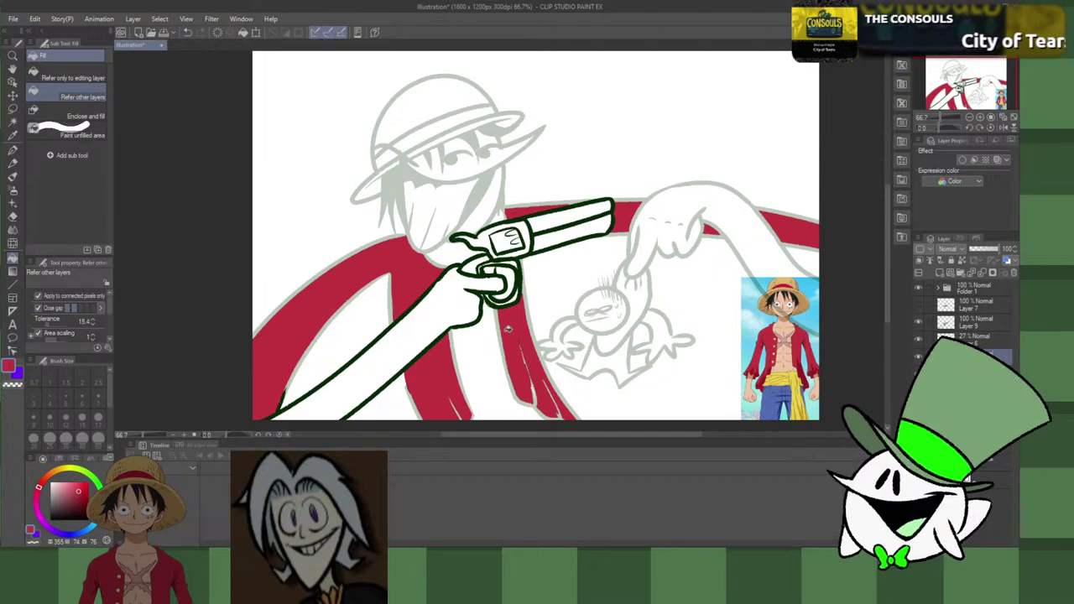
Step: Set the opacity of Layer 6 back to 100 and switch back to the Real G-Pen
{"action": "left_click", "coordinate": [952, 339]}
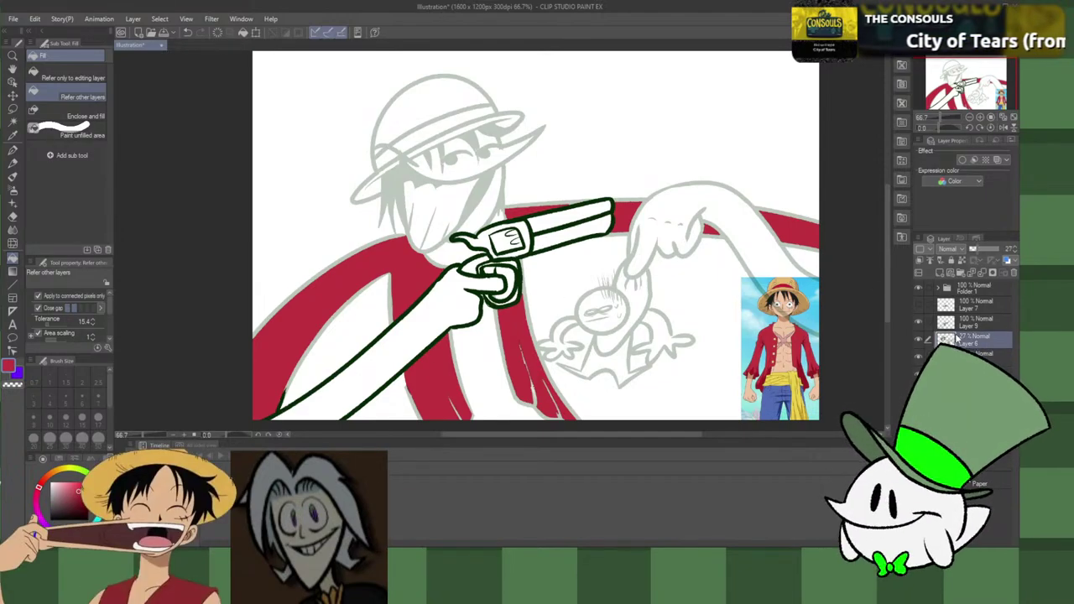
{"action": "left_click_drag", "start_coordinate": [979, 249], "coordinate": [1012, 256]}
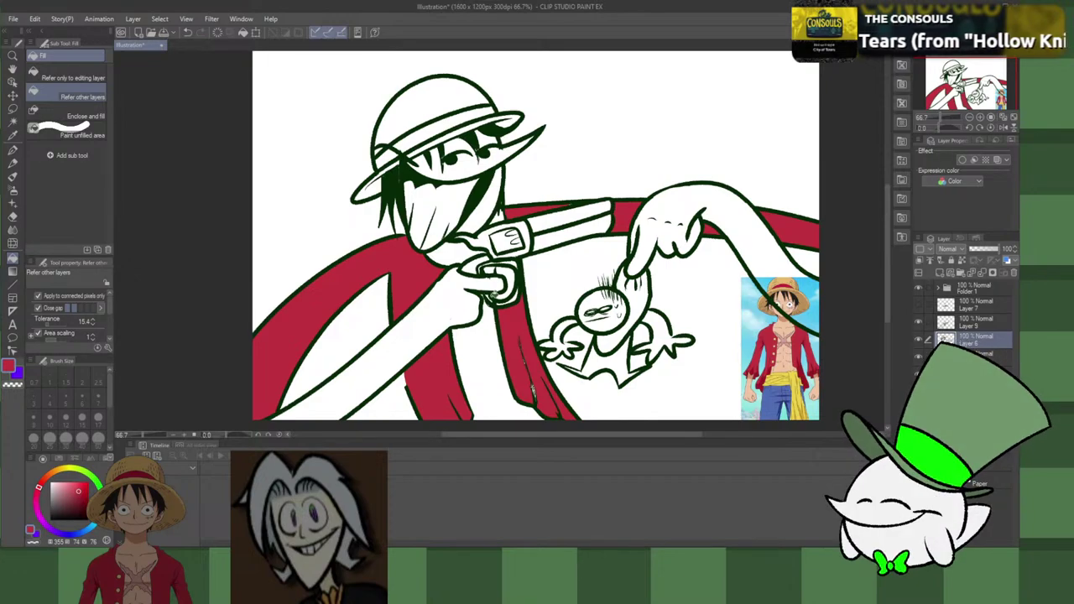
{"action": "key", "text": "p"}
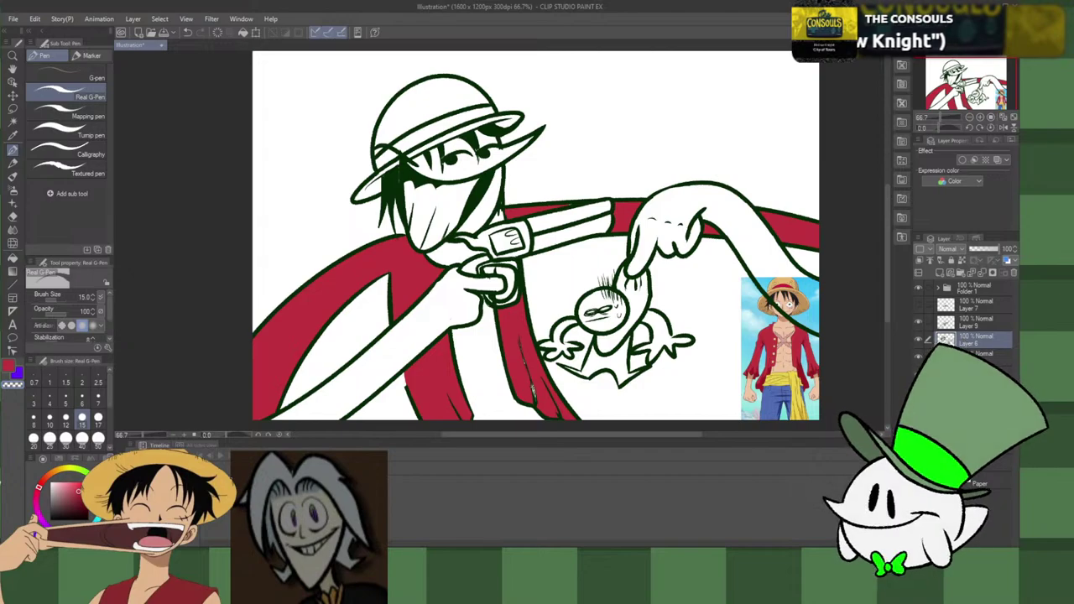
Step: Sample the dark green of the outlines and redraw the vest's edge below the forearm on the layer beneath Layer 6
{"action": "left_click", "coordinate": [965, 339]}
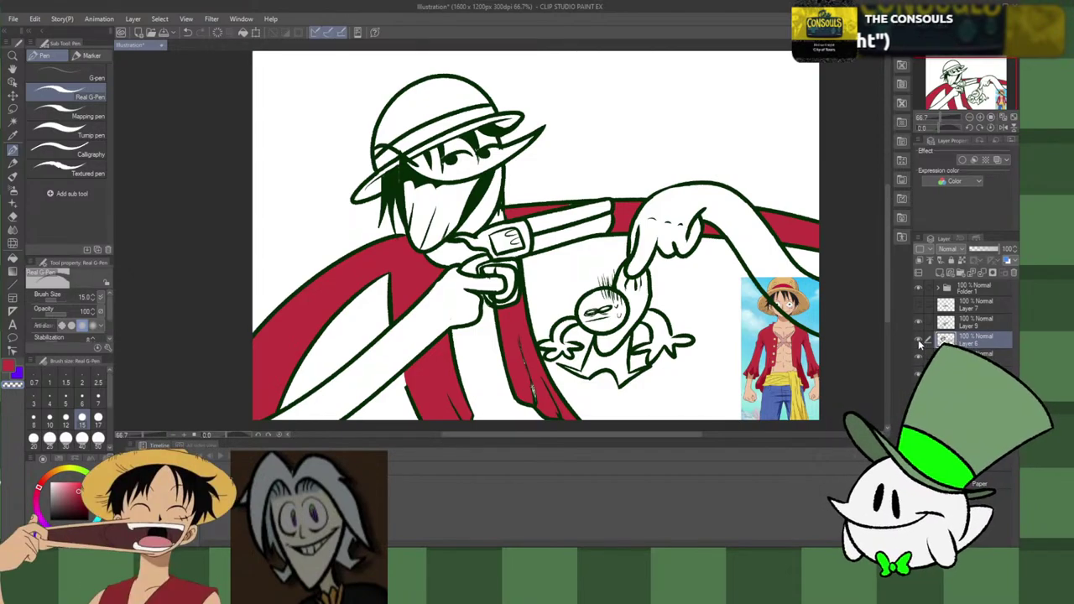
{"action": "left_click", "coordinate": [918, 340]}
{"action": "left_click", "coordinate": [919, 339]}
{"action": "left_click", "coordinate": [919, 340]}
{"action": "left_click", "coordinate": [919, 340]}
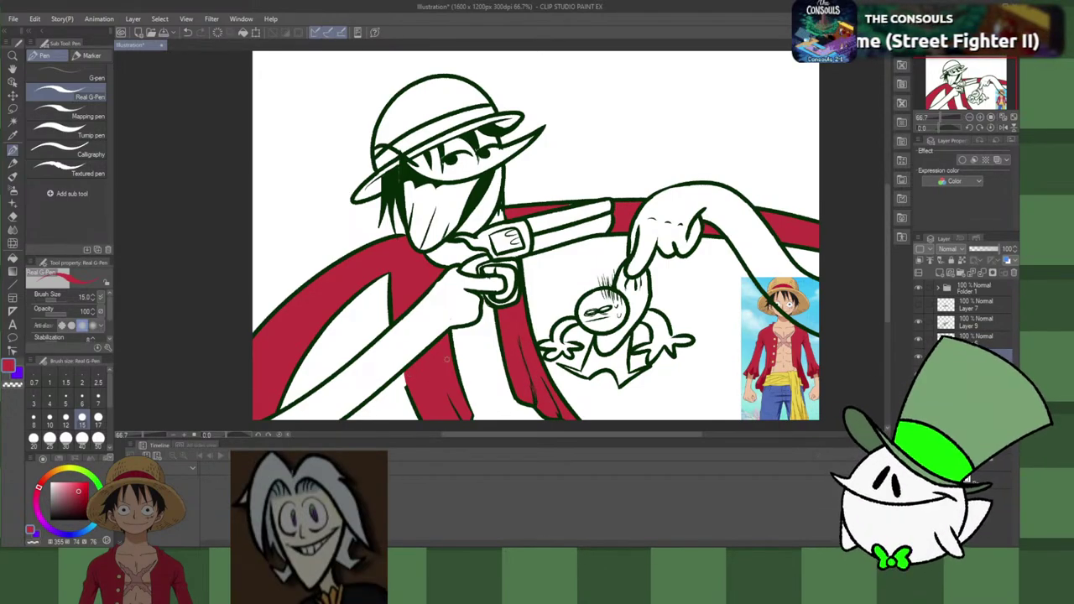
{"action": "key", "text": "x"}
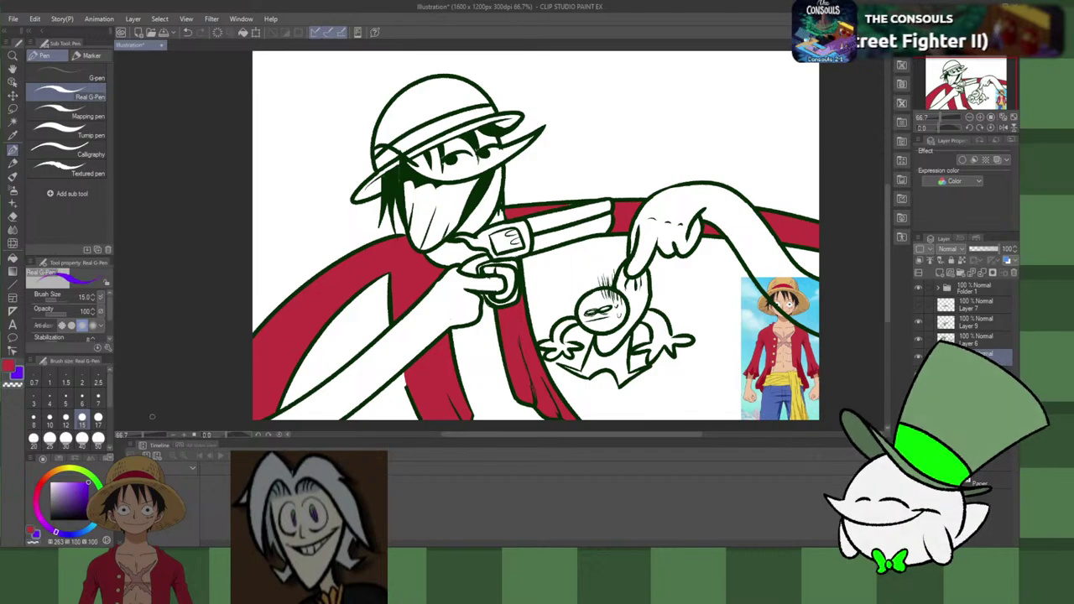
{"action": "left_click", "coordinate": [488, 183], "text": "alt"}
{"action": "left_click_drag", "start_coordinate": [401, 372], "coordinate": [409, 399]}
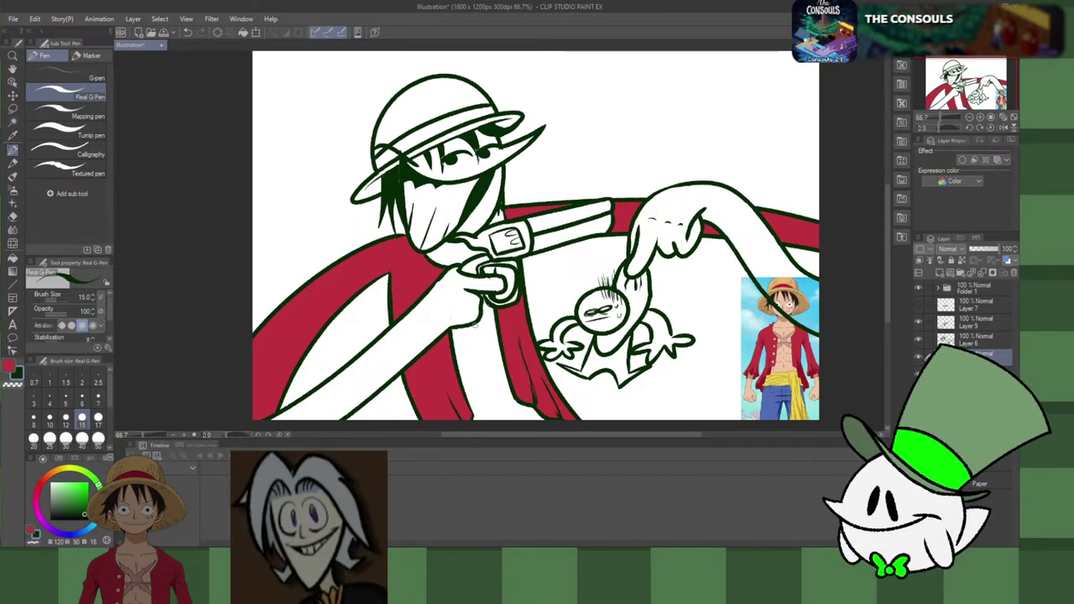
Step: Fill the hat band red, and fill the hat's crown and brim with the straw yellow sampled from the reference picture
{"action": "key", "text": "g"}
{"action": "left_click", "coordinate": [421, 134]}
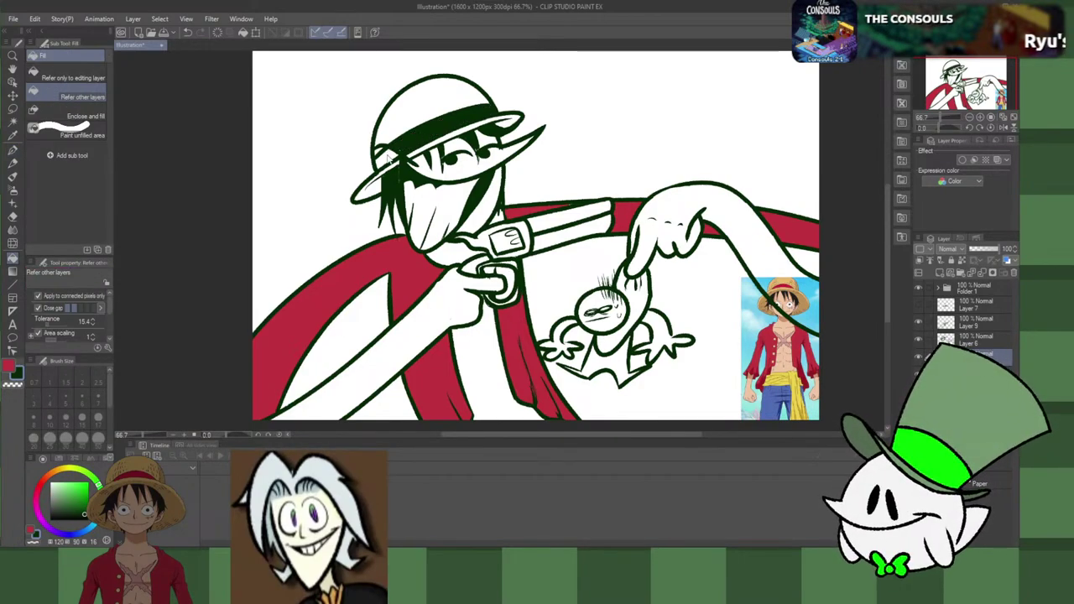
{"action": "key", "text": "ctrl+z"}
{"action": "key", "text": "x"}
{"action": "left_click", "coordinate": [420, 137]}
{"action": "left_click", "coordinate": [385, 153]}
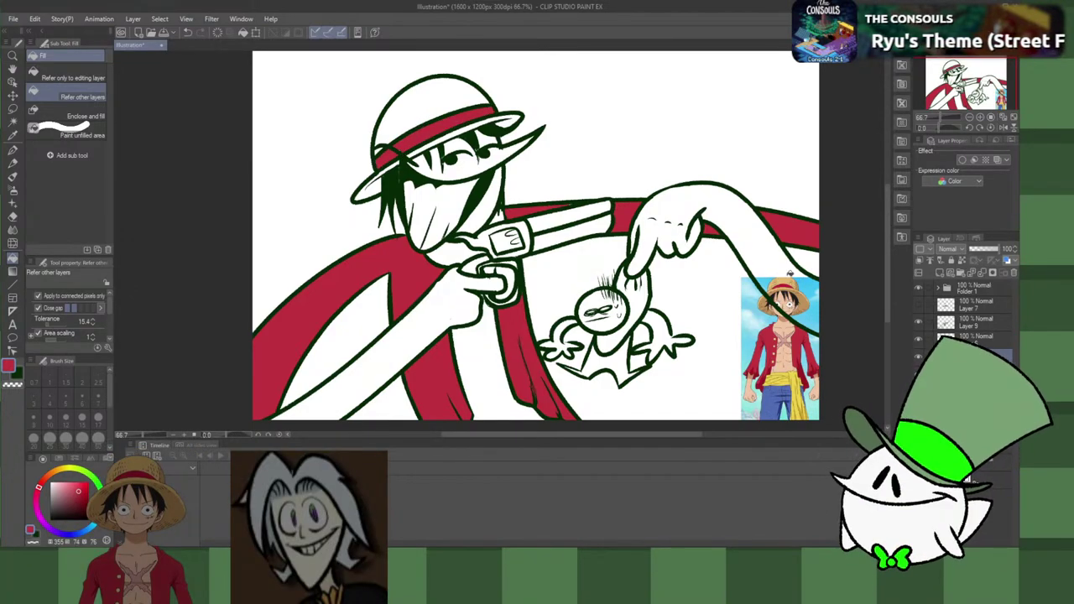
{"action": "left_click", "coordinate": [786, 276], "text": "alt"}
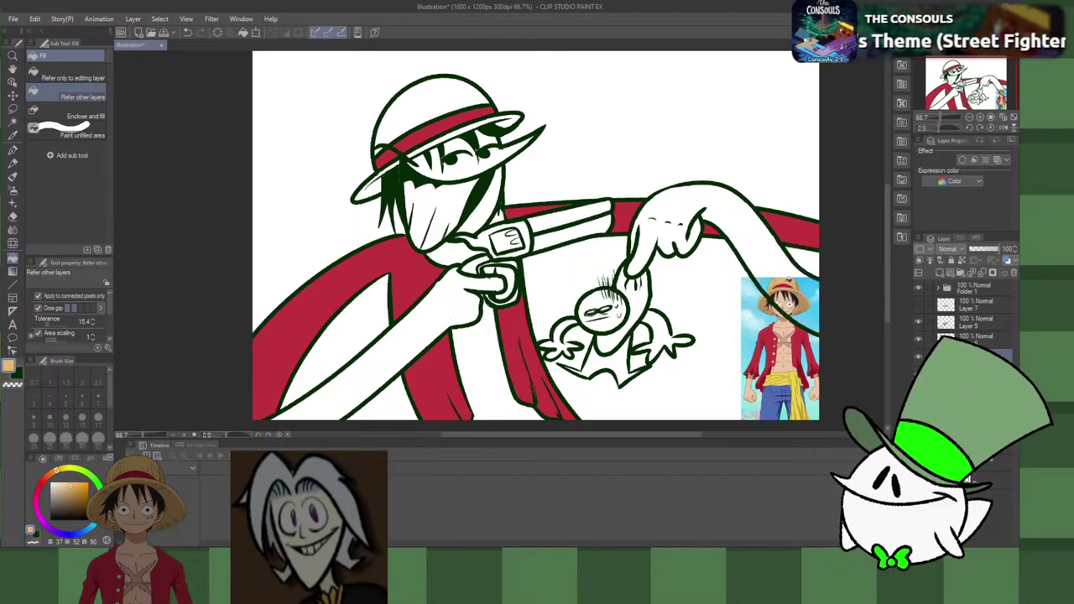
{"action": "left_click", "coordinate": [437, 97]}
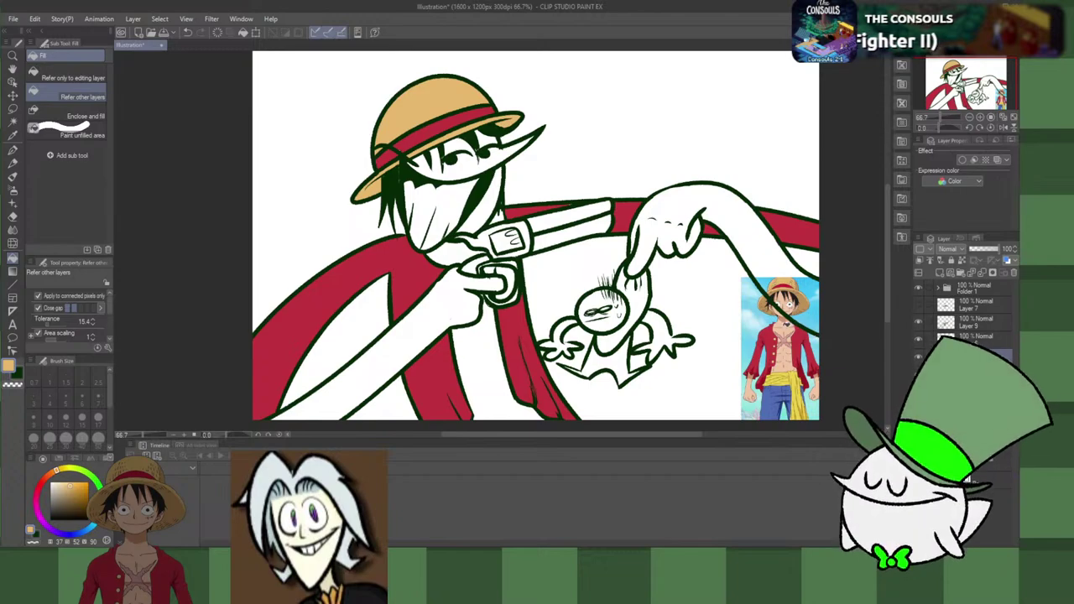
Step: Sample the skin tone from the reference picture and fill the chest, both arms and hands, the neck and the face
{"action": "left_click", "coordinate": [782, 325], "text": "alt"}
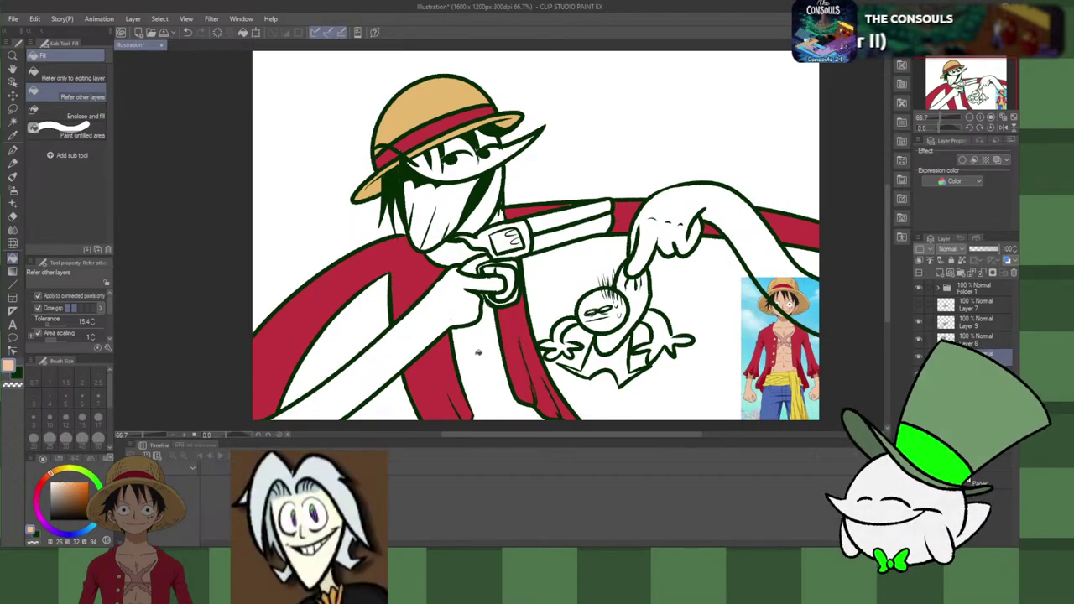
{"action": "left_click", "coordinate": [492, 372]}
{"action": "left_click", "coordinate": [426, 328]}
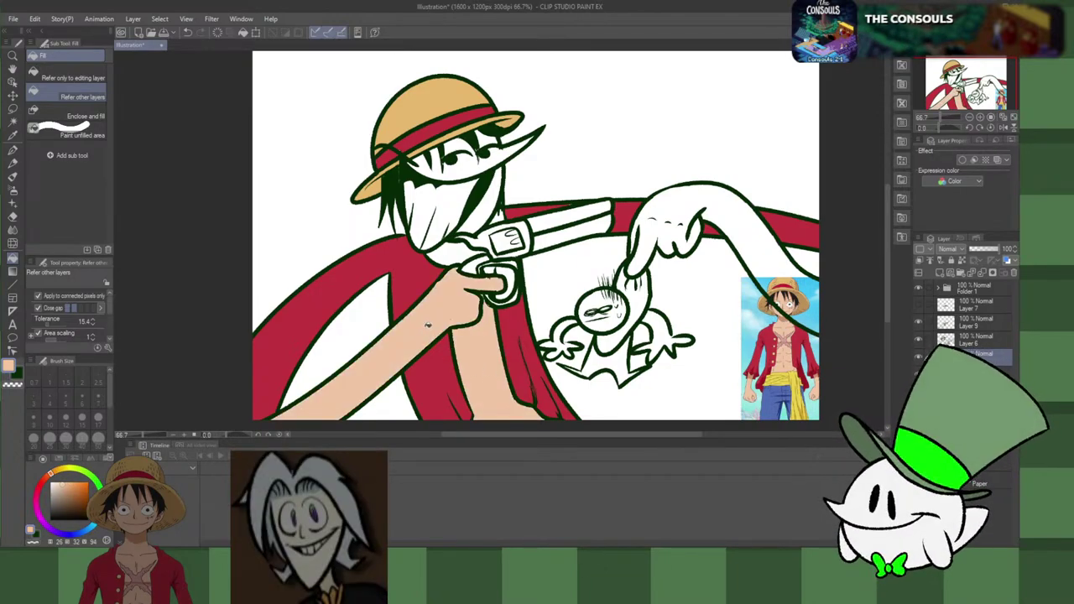
{"action": "left_click", "coordinate": [453, 258]}
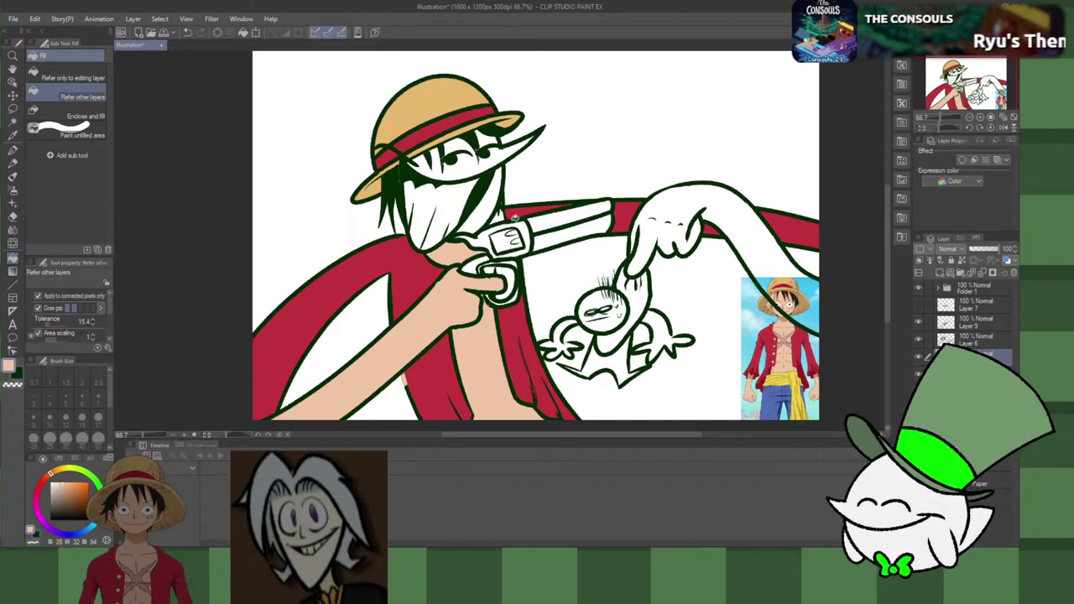
{"action": "left_click", "coordinate": [688, 196]}
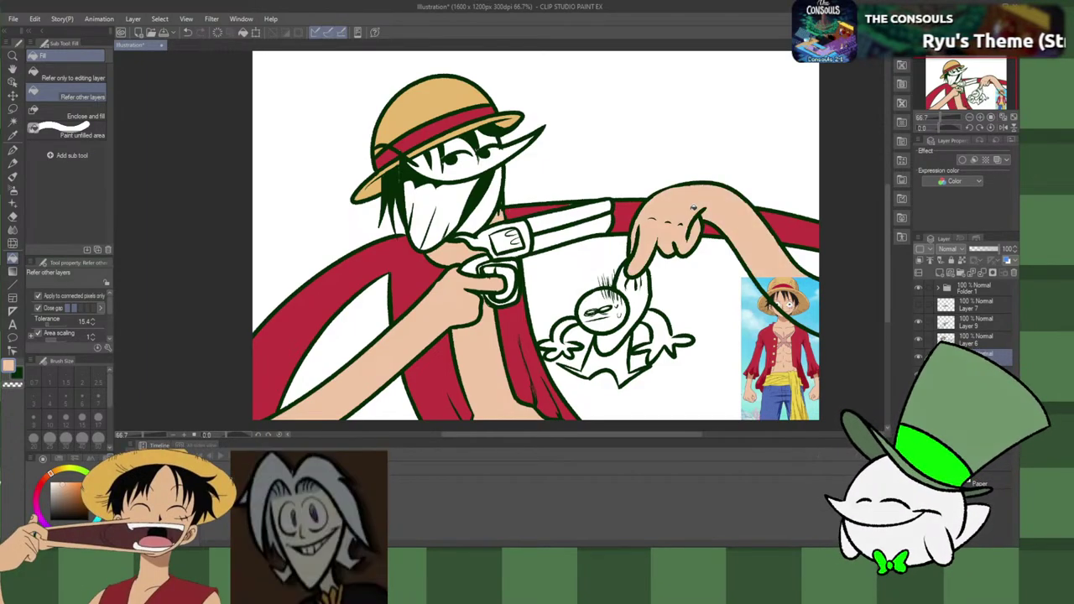
{"action": "left_click", "coordinate": [488, 202]}
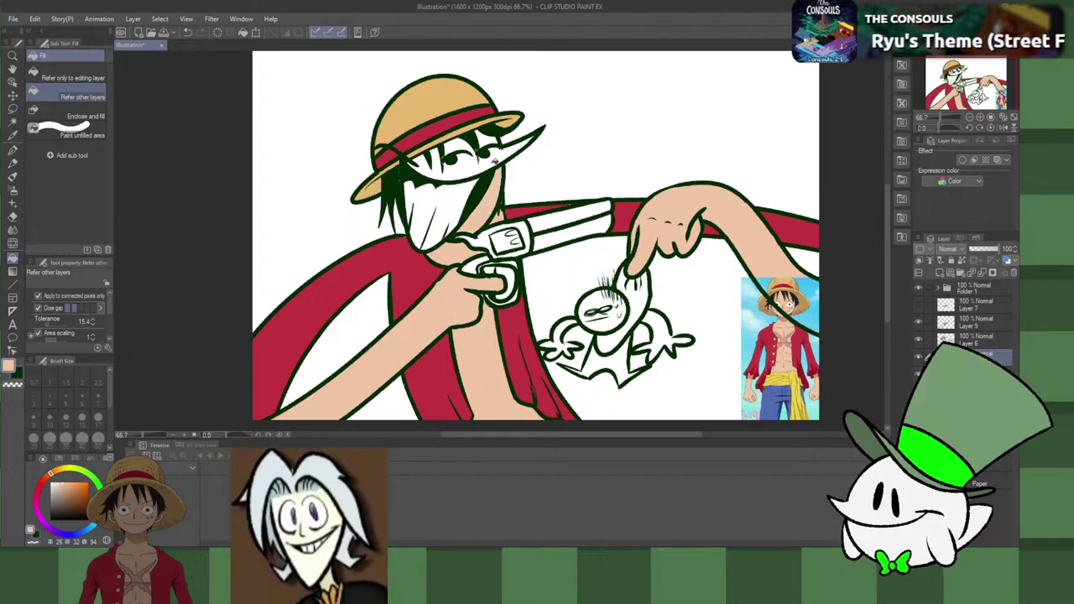
{"action": "left_click", "coordinate": [490, 165]}
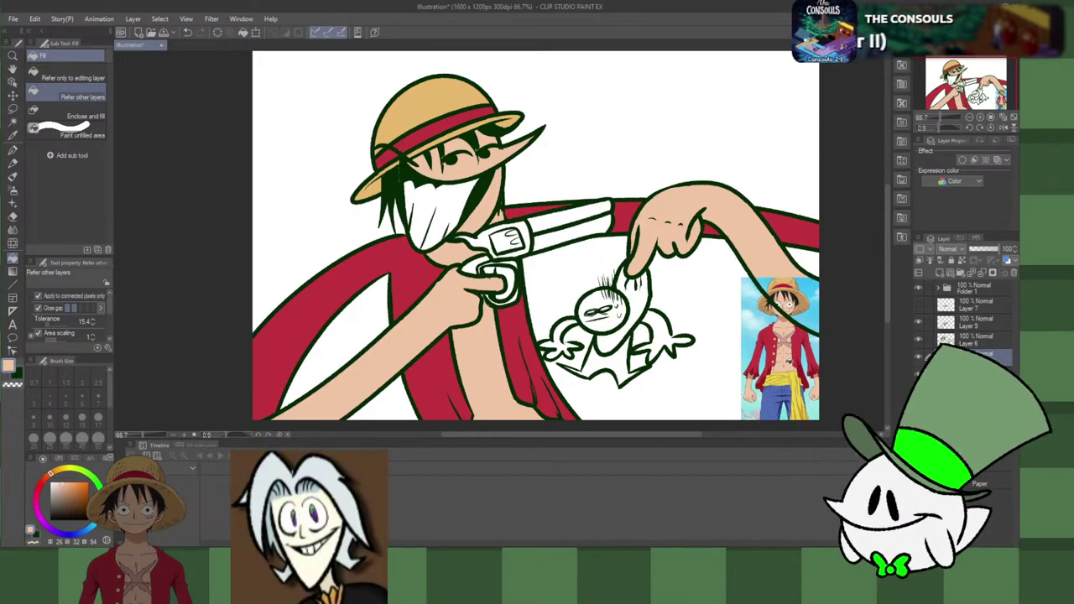
Step: Select the chest's skin area and paint the X-shaped scar inside it in the pink sampled from the reference picture
{"action": "left_click", "coordinate": [784, 340], "text": "alt"}
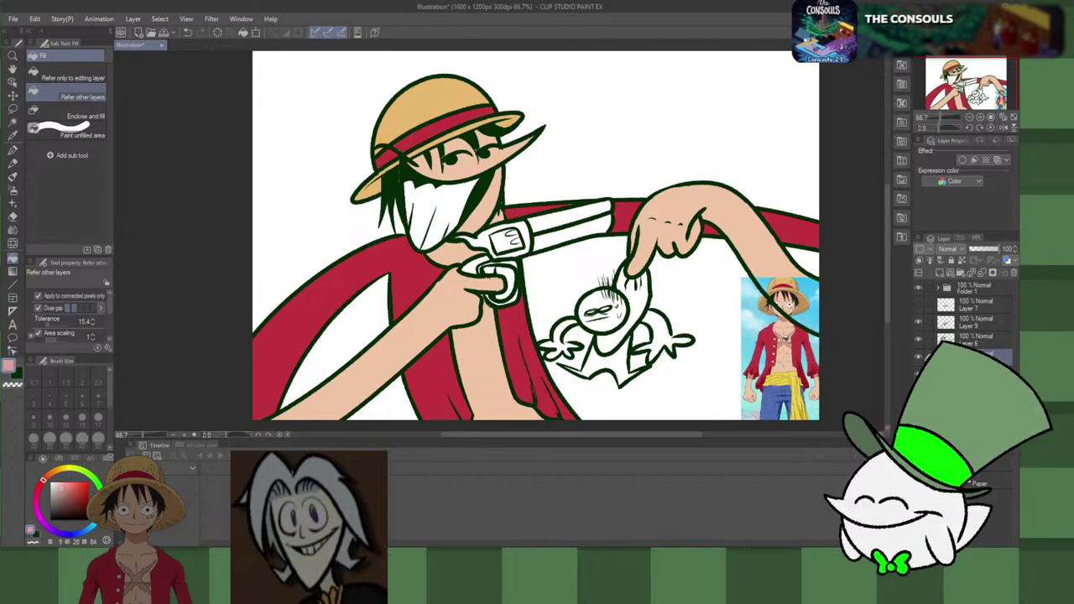
{"action": "key", "text": "p"}
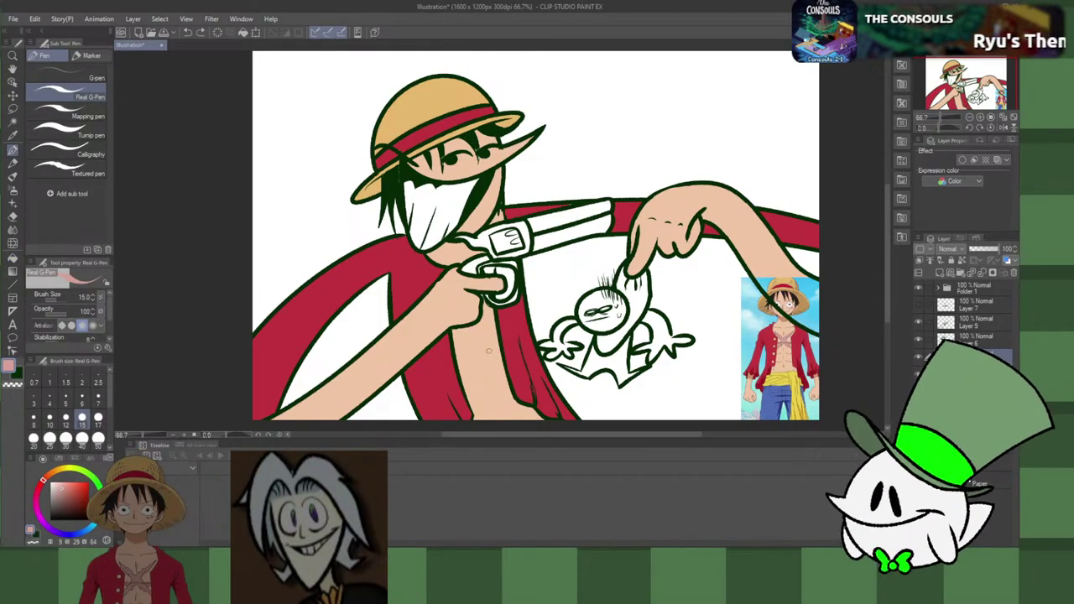
{"action": "key", "text": "w"}
{"action": "left_click", "coordinate": [487, 344]}
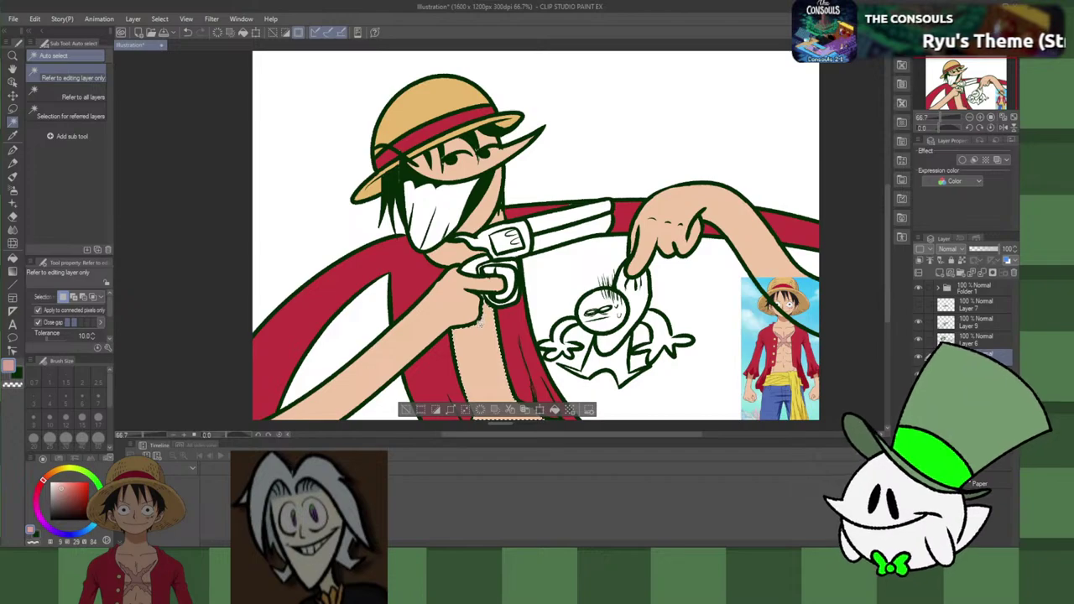
{"action": "key", "text": "p"}
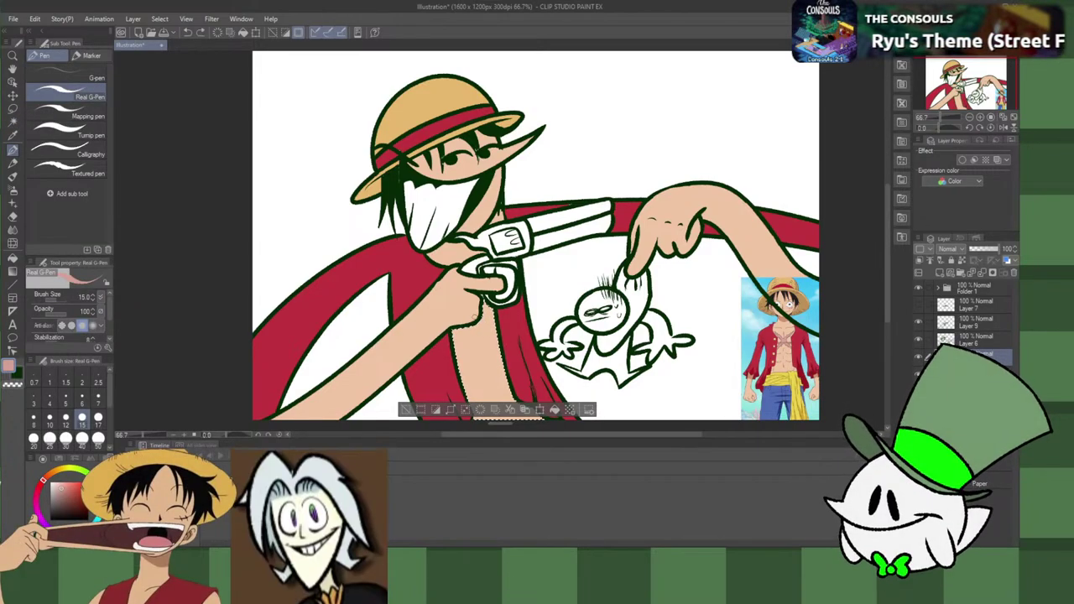
{"action": "mouse_move", "coordinate": [480, 330]}
{"action": "left_mouse_down"}
{"action": "mouse_move", "coordinate": [502, 344]}
{"action": "mouse_move", "coordinate": [491, 309]}
{"action": "mouse_move", "coordinate": [495, 346]}
{"action": "mouse_move", "coordinate": [471, 334]}
{"action": "mouse_move", "coordinate": [490, 312]}
{"action": "left_mouse_up"}
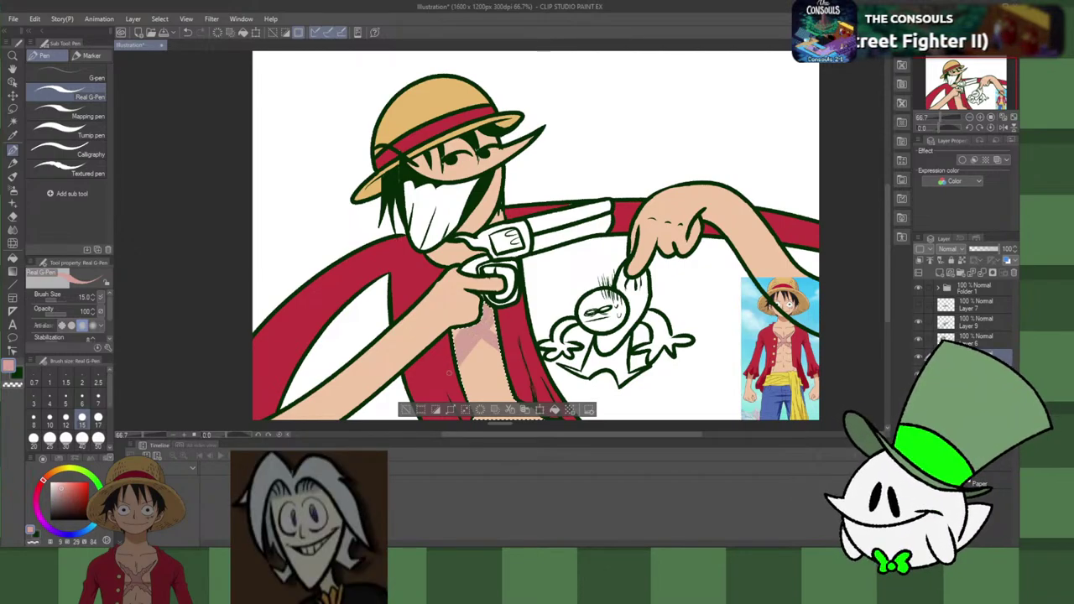
{"action": "key", "text": "Delete"}
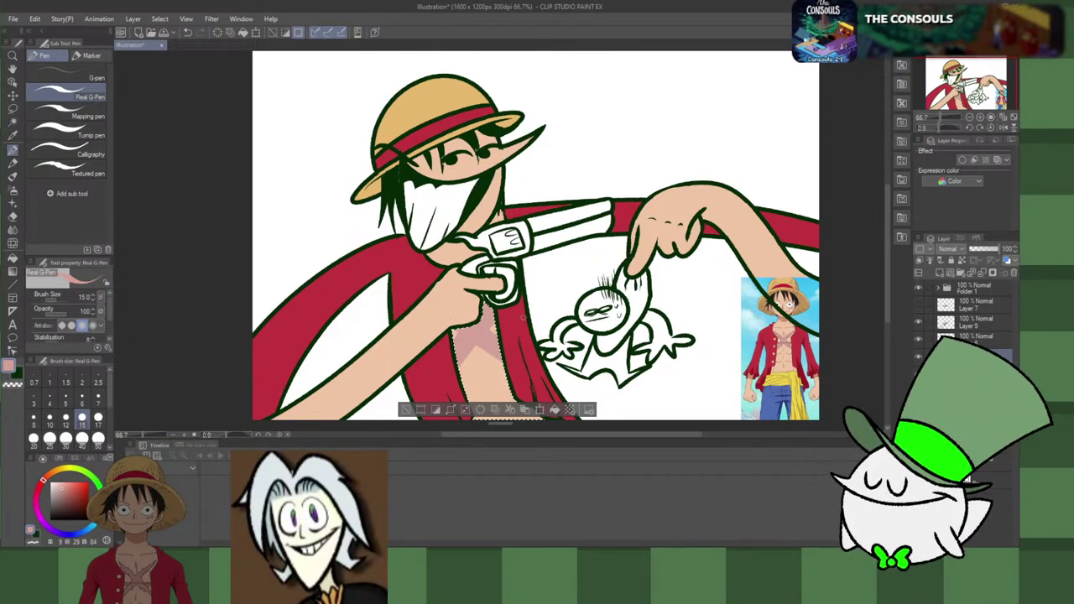
Step: Clear the chest selection and fill the opening of the revolver's trigger guard with the vest's red
{"action": "left_click", "coordinate": [519, 323], "text": "alt"}
{"action": "key", "text": "ctrl+d"}
{"action": "key", "text": "g"}
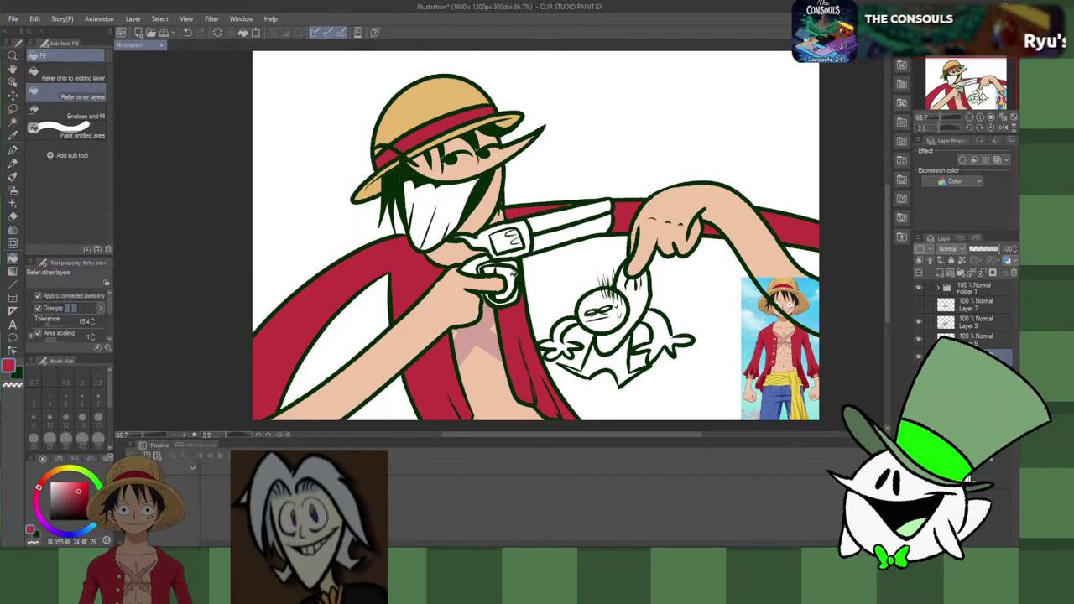
{"action": "left_click", "coordinate": [512, 282]}
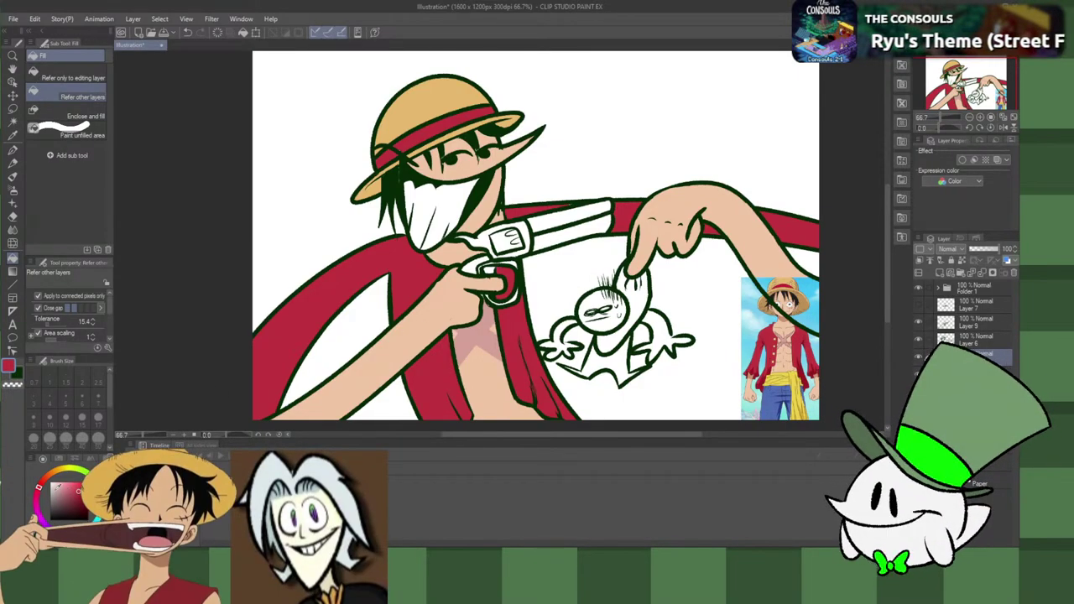
Step: Fill the revolver's grip with a dark brown, trying the same colour on the frame and undoing it
{"action": "key", "text": "c"}
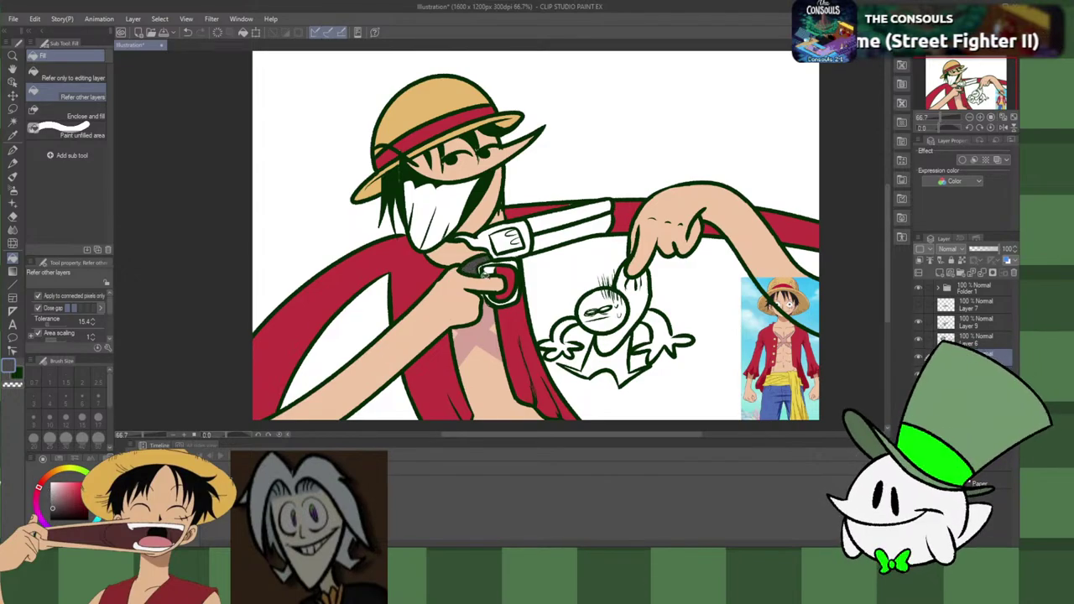
{"action": "left_click", "coordinate": [61, 509]}
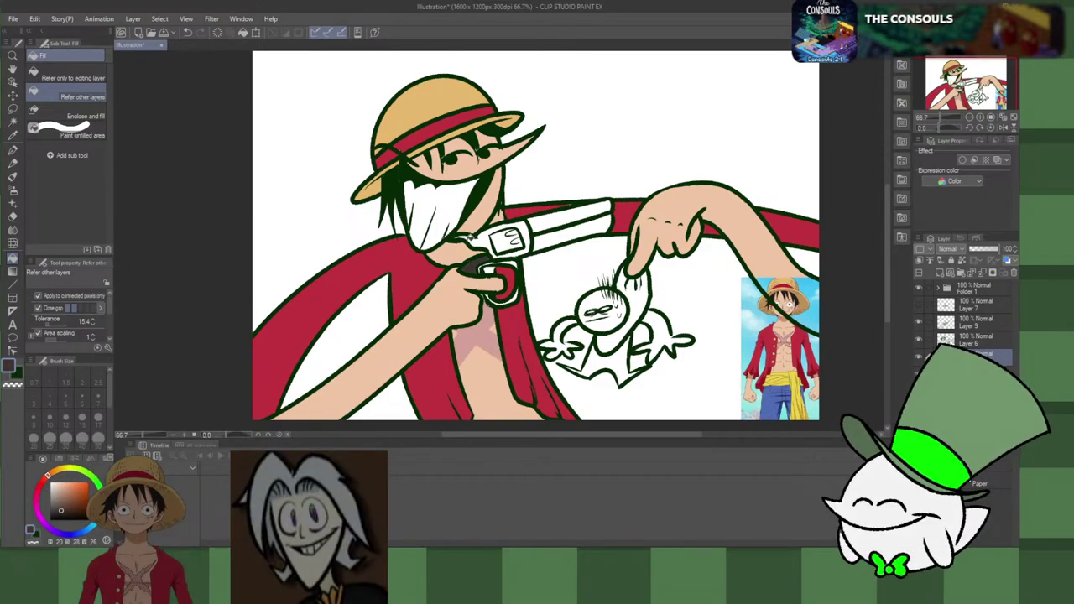
{"action": "left_click", "coordinate": [477, 244]}
{"action": "key", "text": "ctrl+z"}
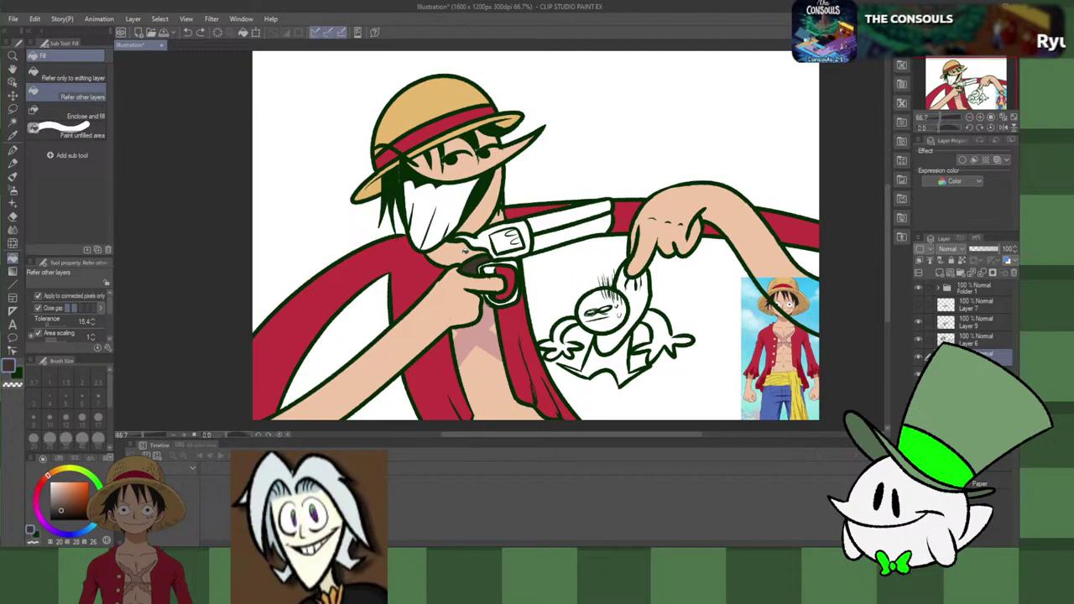
Step: Fill the revolver's cylinder panel, its flutes and both parts of the barrel with shades of blue-grey
{"action": "mouse_move", "coordinate": [64, 489]}
{"action": "left_mouse_down"}
{"action": "mouse_move", "coordinate": [47, 479]}
{"action": "mouse_move", "coordinate": [43, 490]}
{"action": "mouse_move", "coordinate": [94, 535]}
{"action": "left_mouse_up"}
{"action": "left_click", "coordinate": [59, 492]}
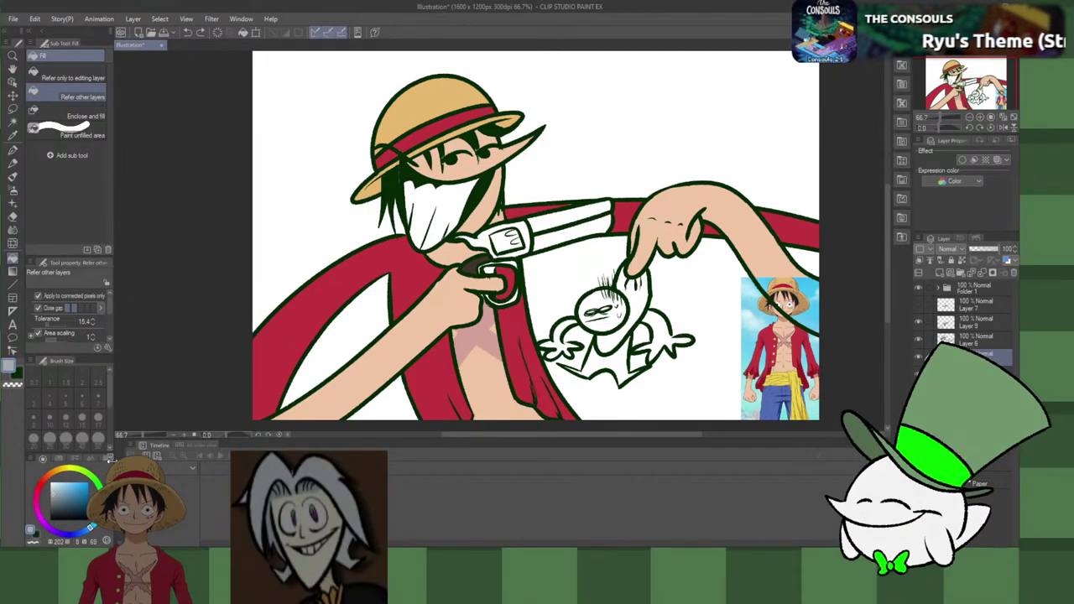
{"action": "left_click", "coordinate": [506, 241]}
{"action": "left_click", "coordinate": [567, 216]}
{"action": "left_click", "coordinate": [569, 235]}
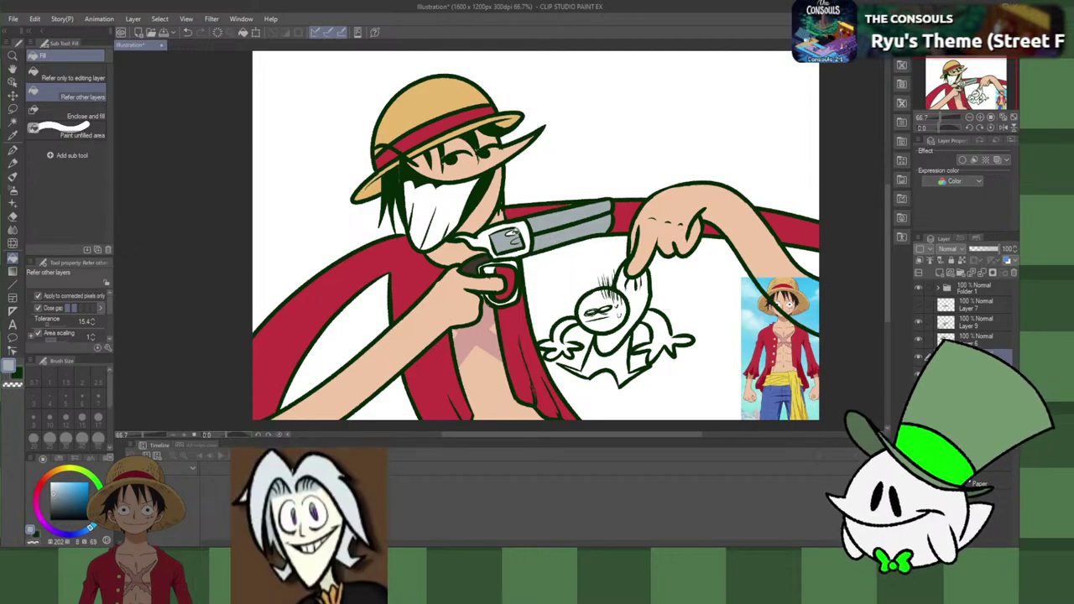
{"action": "left_click", "coordinate": [51, 499]}
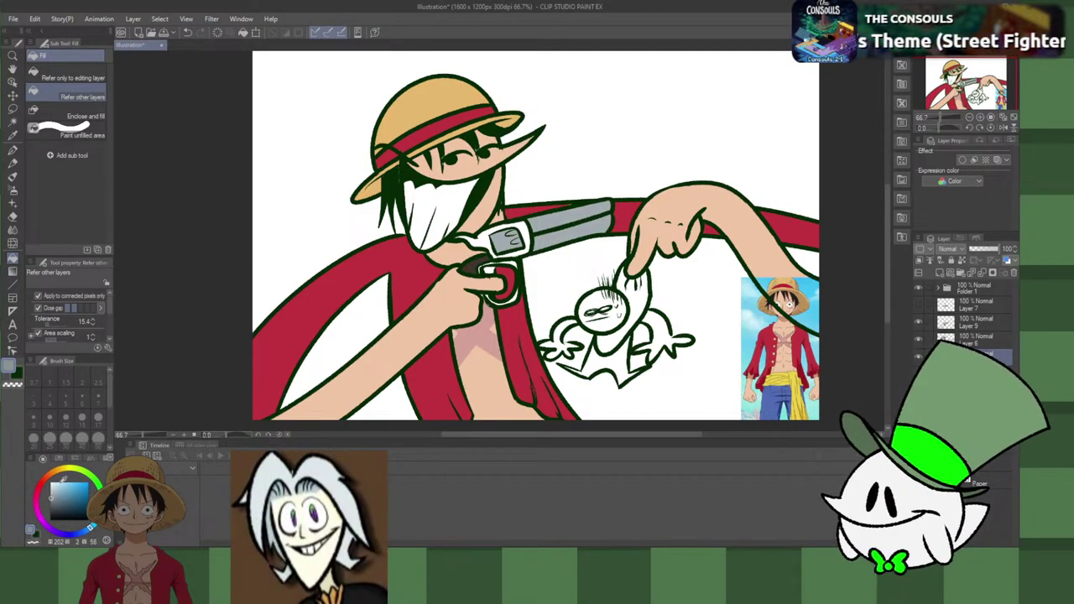
{"action": "left_click", "coordinate": [508, 238]}
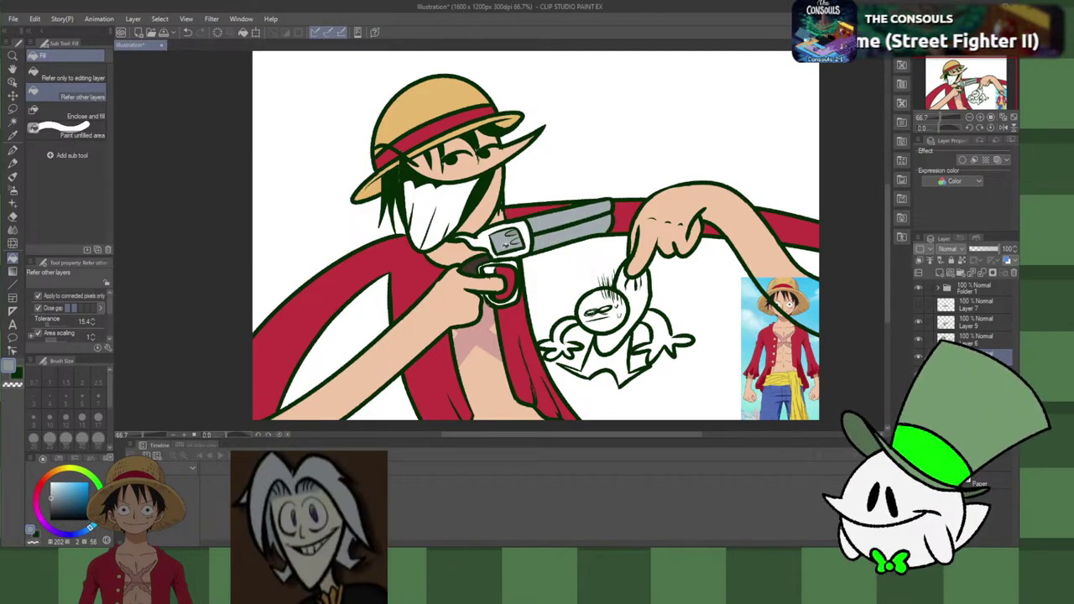
Step: Paint the revolver's trigger and the ring of its trigger guard blue-grey with the Real G-Pen
{"action": "key", "text": "p"}
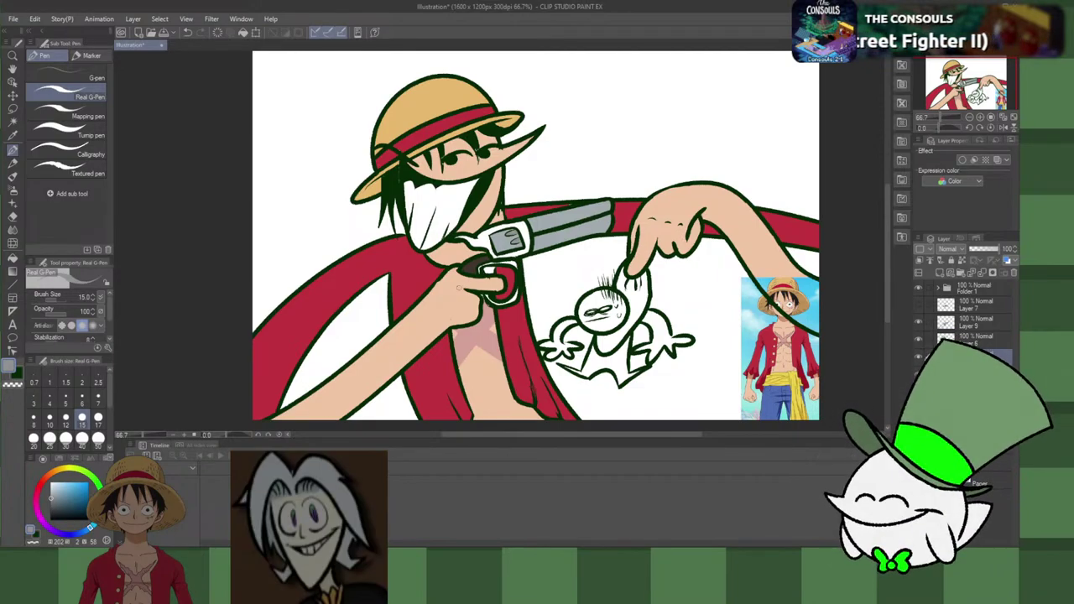
{"action": "scroll", "coordinate": [458, 287], "scroll_direction": "up", "scroll_amount": 5}
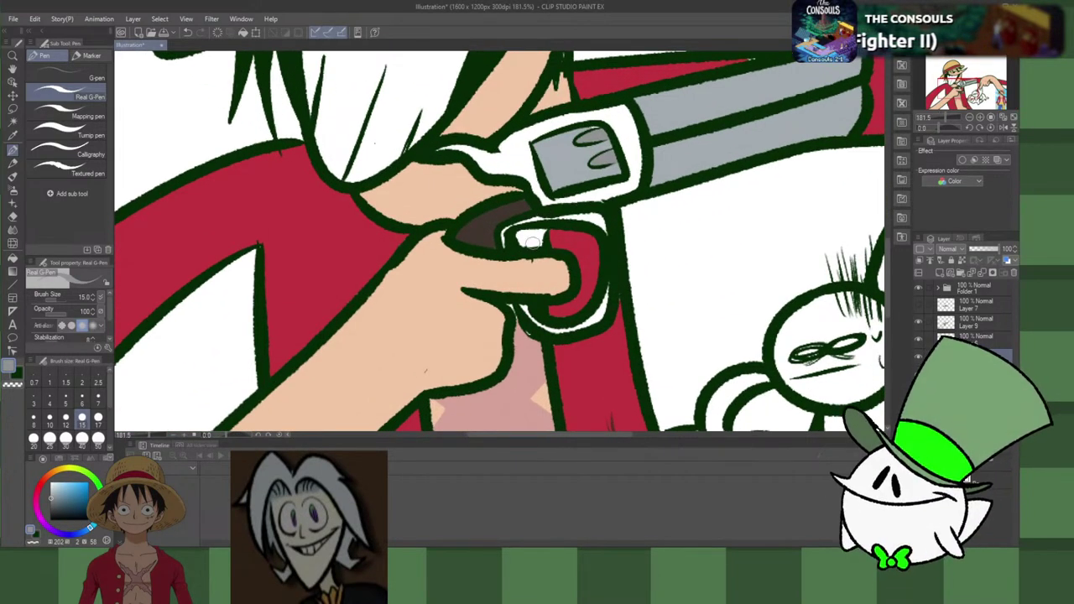
{"action": "mouse_move", "coordinate": [530, 241]}
{"action": "left_mouse_down"}
{"action": "mouse_move", "coordinate": [521, 233]}
{"action": "mouse_move", "coordinate": [538, 227]}
{"action": "left_mouse_up"}
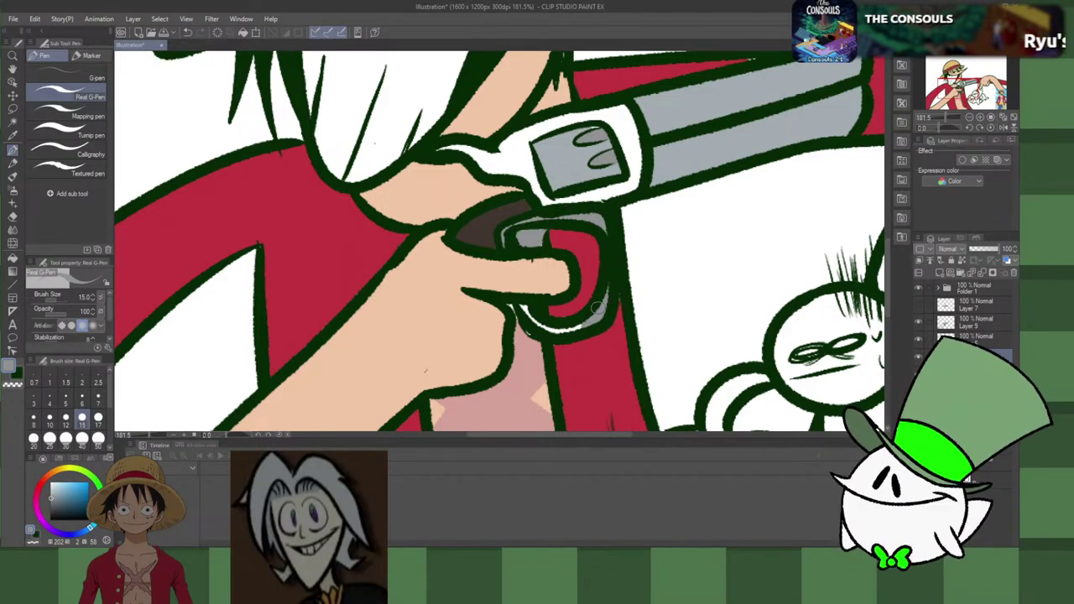
{"action": "mouse_move", "coordinate": [597, 308]}
{"action": "left_mouse_down"}
{"action": "mouse_move", "coordinate": [567, 327]}
{"action": "mouse_move", "coordinate": [527, 305]}
{"action": "mouse_move", "coordinate": [547, 327]}
{"action": "left_mouse_up"}
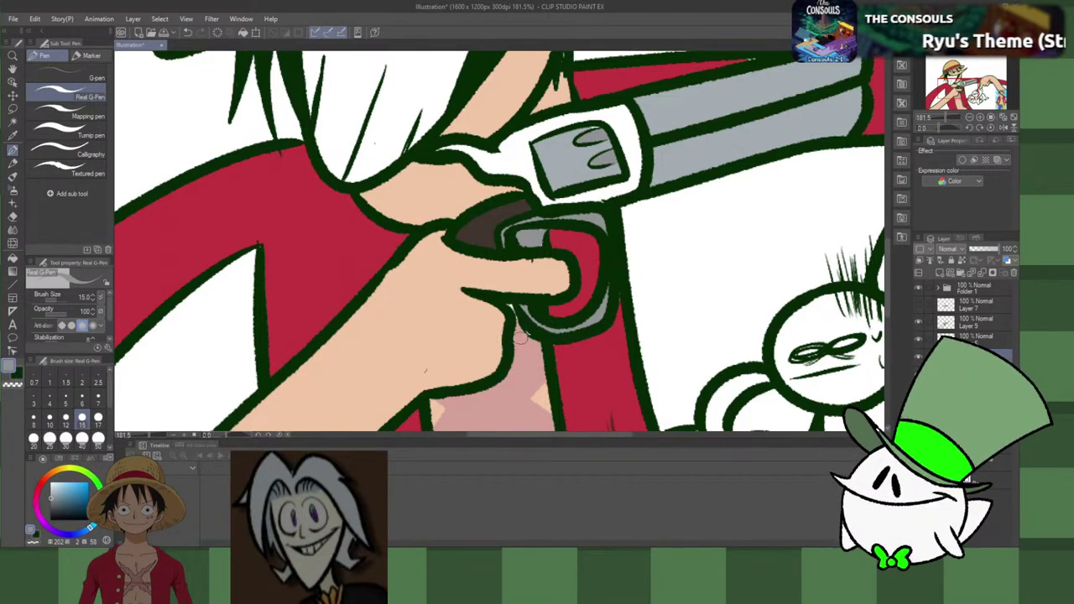
Step: Fill the white areas of the revolver's frame with the light blue-grey sampled from the barrel
{"action": "left_click", "coordinate": [520, 346], "text": "alt"}
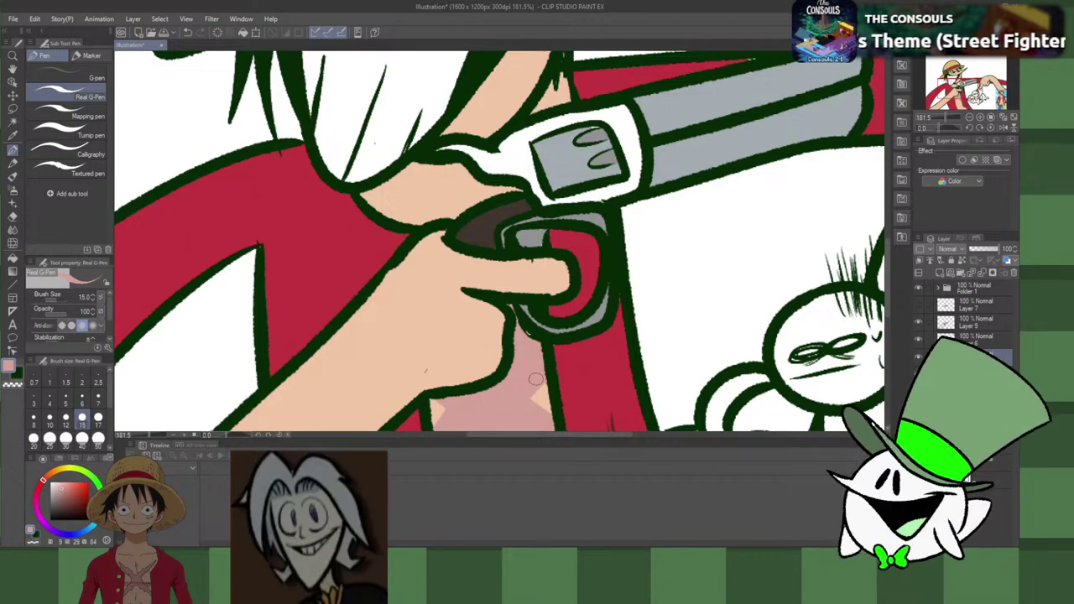
{"action": "left_click", "coordinate": [482, 218], "text": "alt"}
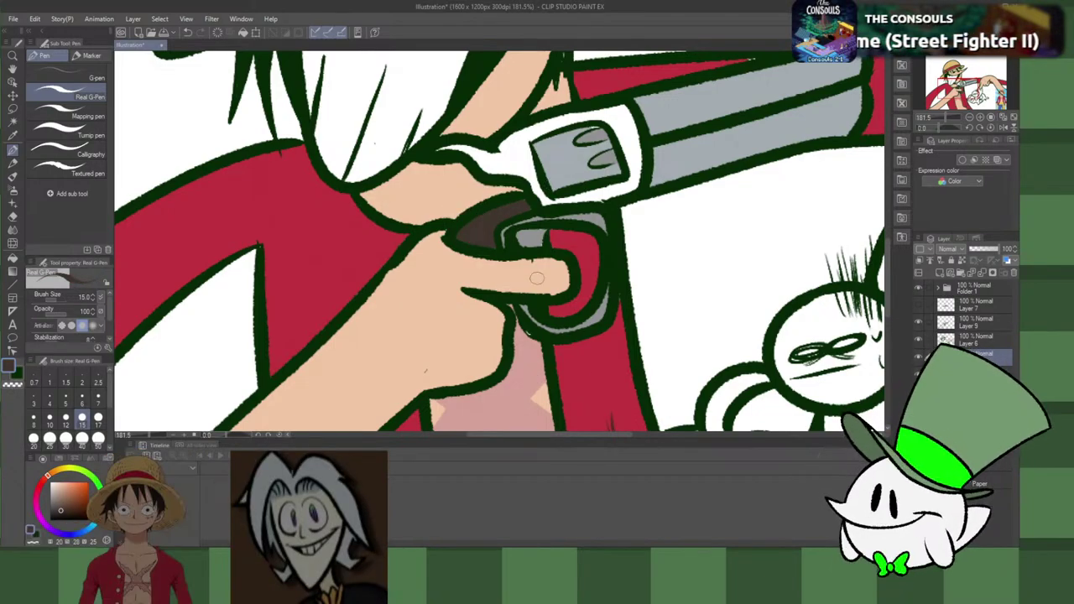
{"action": "left_click", "coordinate": [701, 110], "text": "alt"}
{"action": "key", "text": "g"}
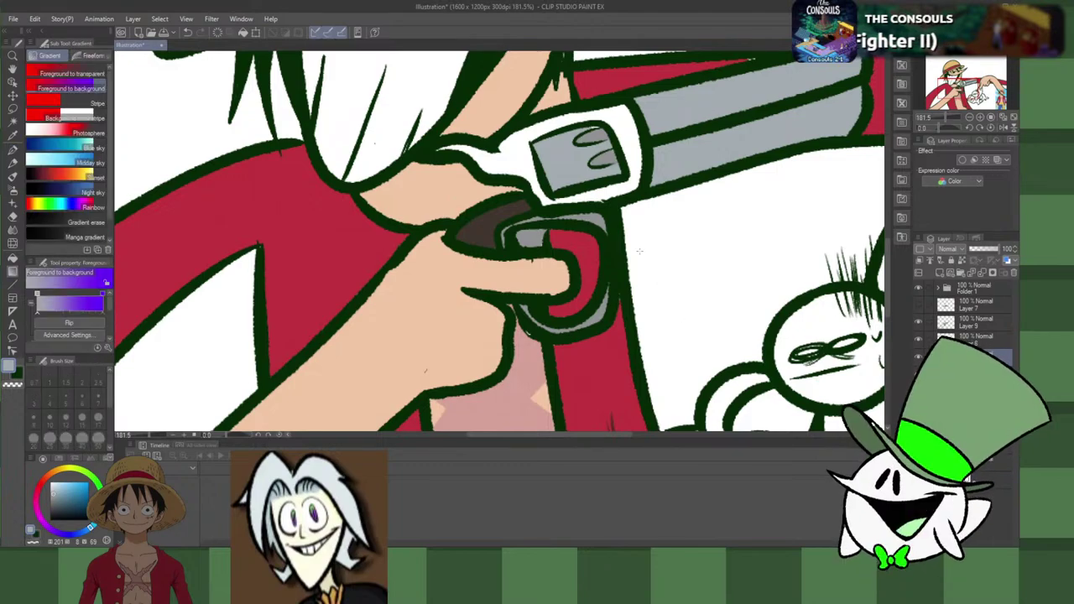
{"action": "left_click", "coordinate": [632, 141]}
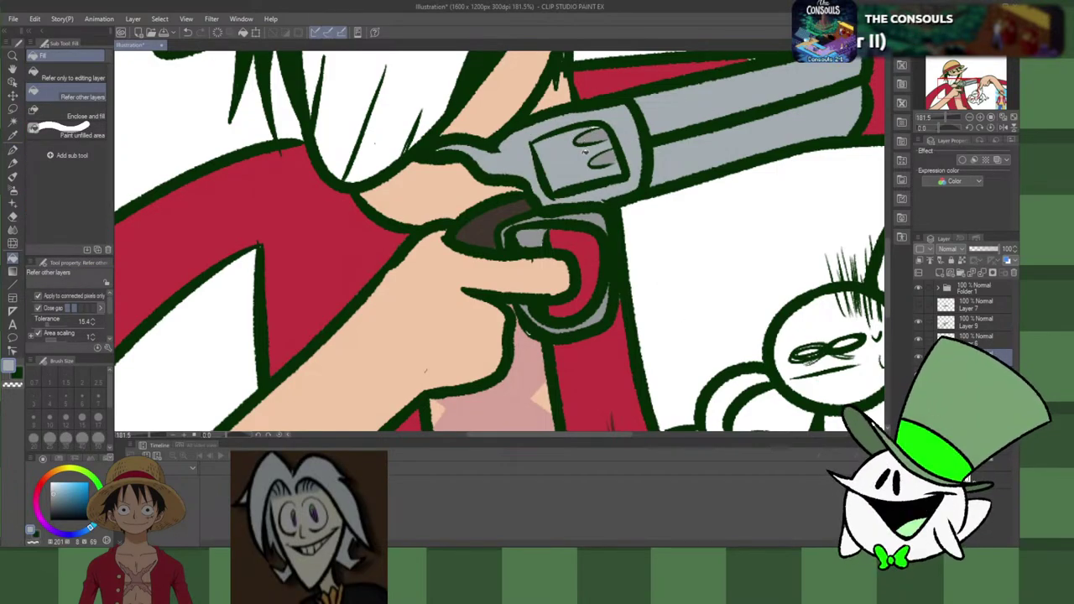
{"action": "key", "text": "p"}
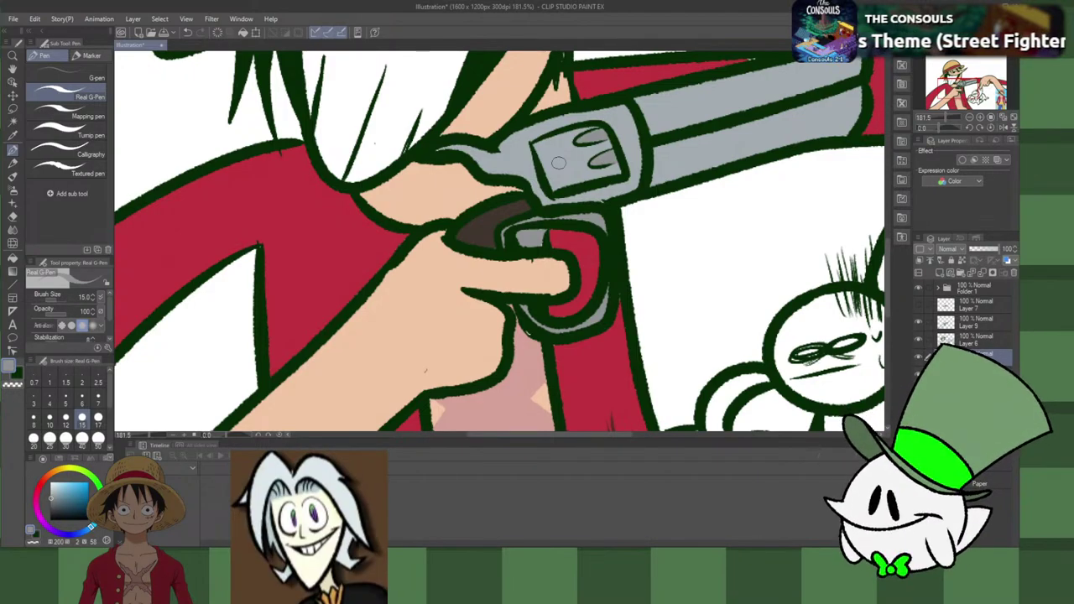
Step: Hide the character reference image and fill the uncoloured end of the extended arm with the sampled skin tone
{"action": "scroll", "coordinate": [558, 162], "scroll_direction": "down", "scroll_amount": 7}
{"action": "scroll", "coordinate": [688, 186], "scroll_direction": "up", "scroll_amount": 2}
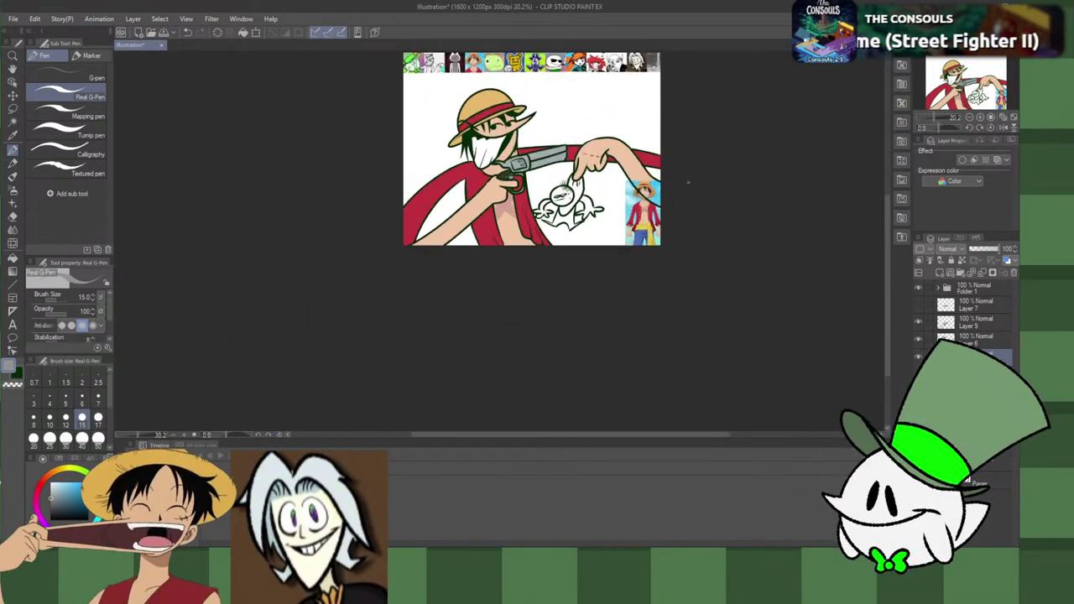
{"action": "scroll", "coordinate": [688, 189], "scroll_direction": "up", "scroll_amount": 4}
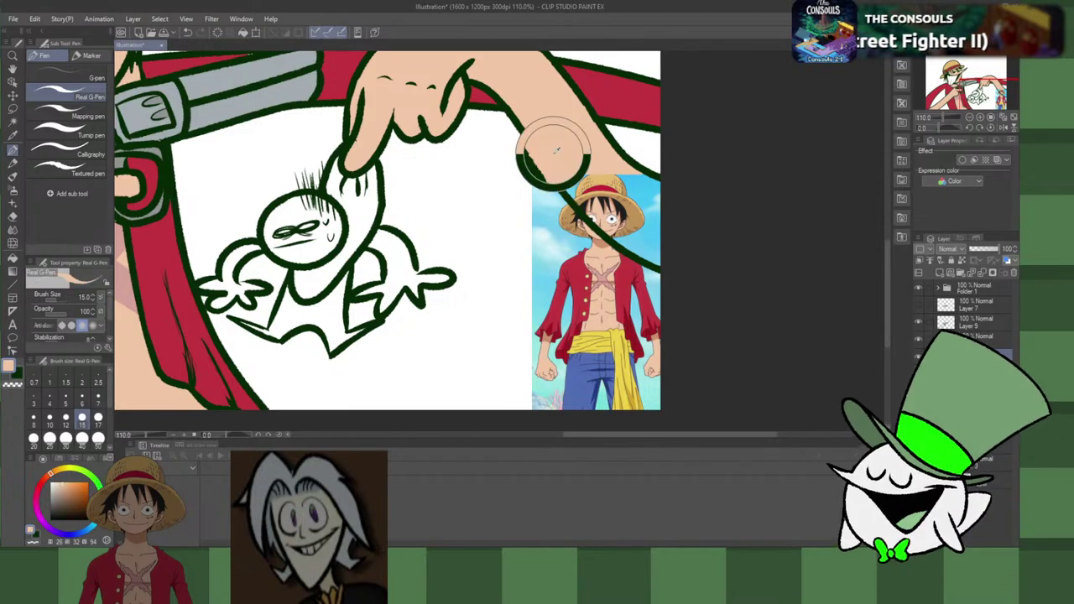
{"action": "left_click", "coordinate": [918, 339]}
{"action": "left_click", "coordinate": [919, 339]}
{"action": "left_click", "coordinate": [919, 374]}
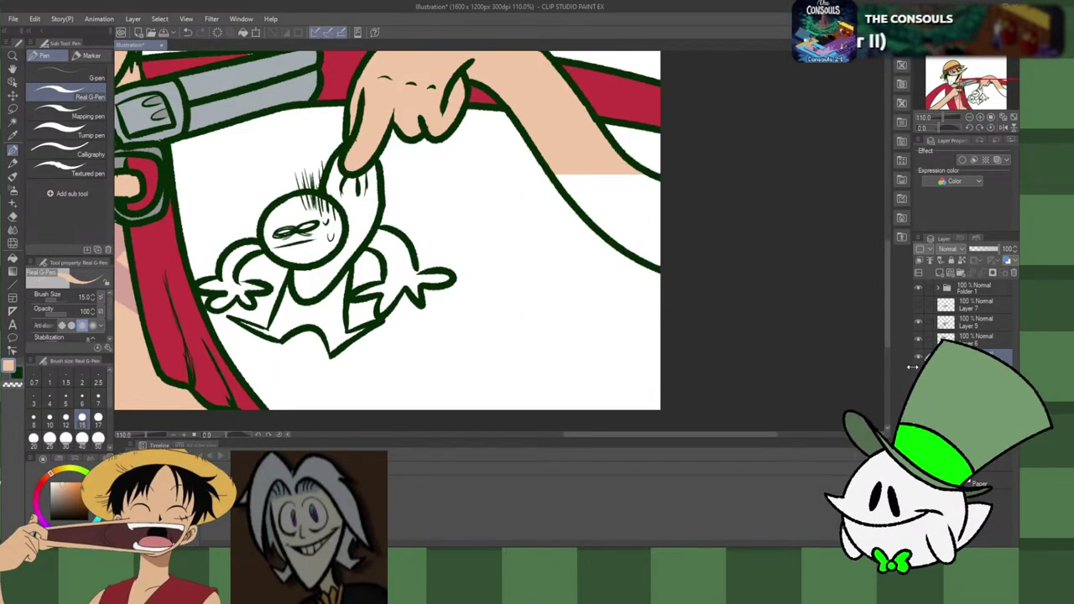
{"action": "key", "text": "g"}
{"action": "left_click", "coordinate": [650, 225]}
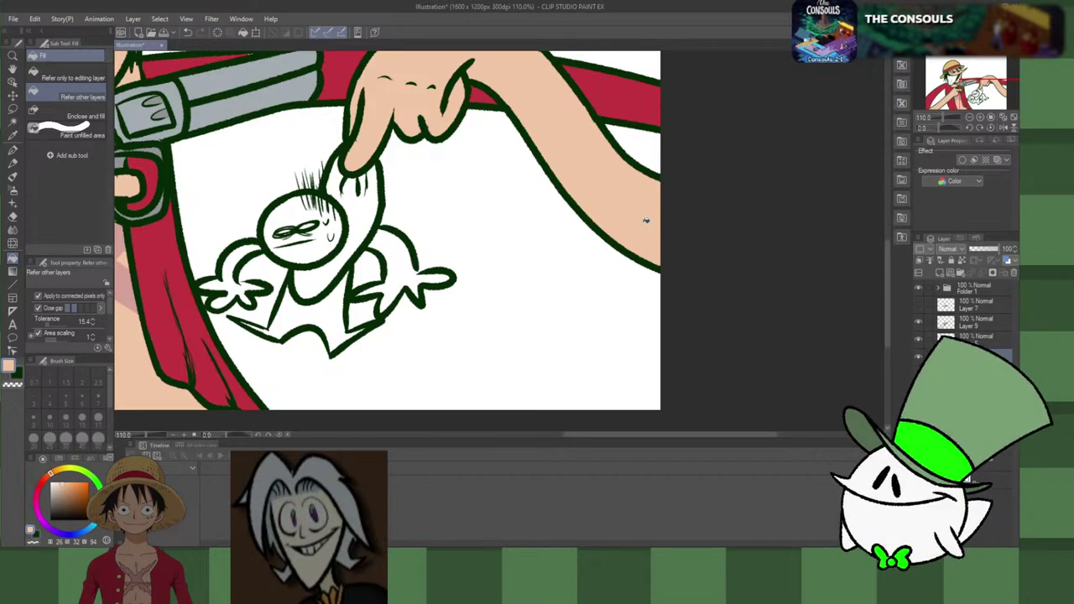
Step: Fill the small figure's shape running from the pinching fingers behind its head to its chest with bright green
{"action": "scroll", "coordinate": [327, 254], "scroll_direction": "up", "scroll_amount": 2}
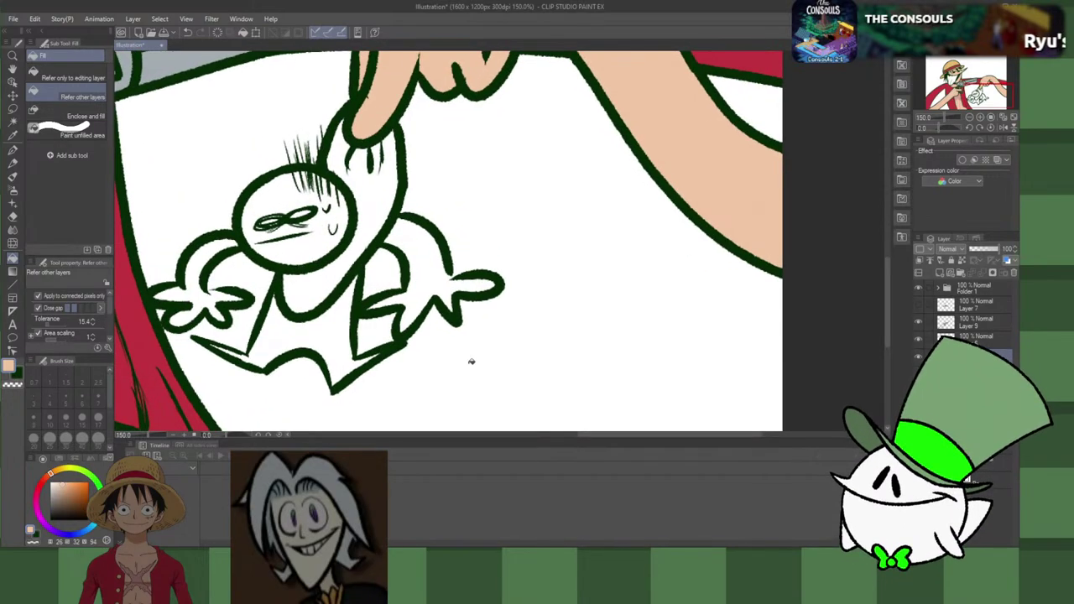
{"action": "left_click_drag", "start_coordinate": [57, 488], "coordinate": [42, 463]}
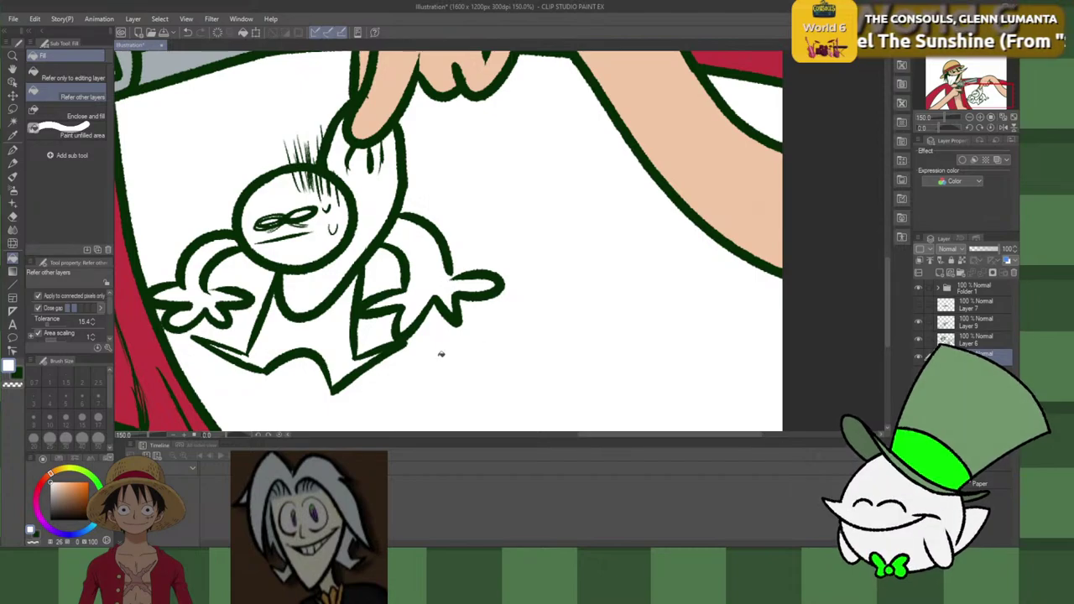
{"action": "left_click", "coordinate": [84, 475]}
{"action": "left_click", "coordinate": [87, 493]}
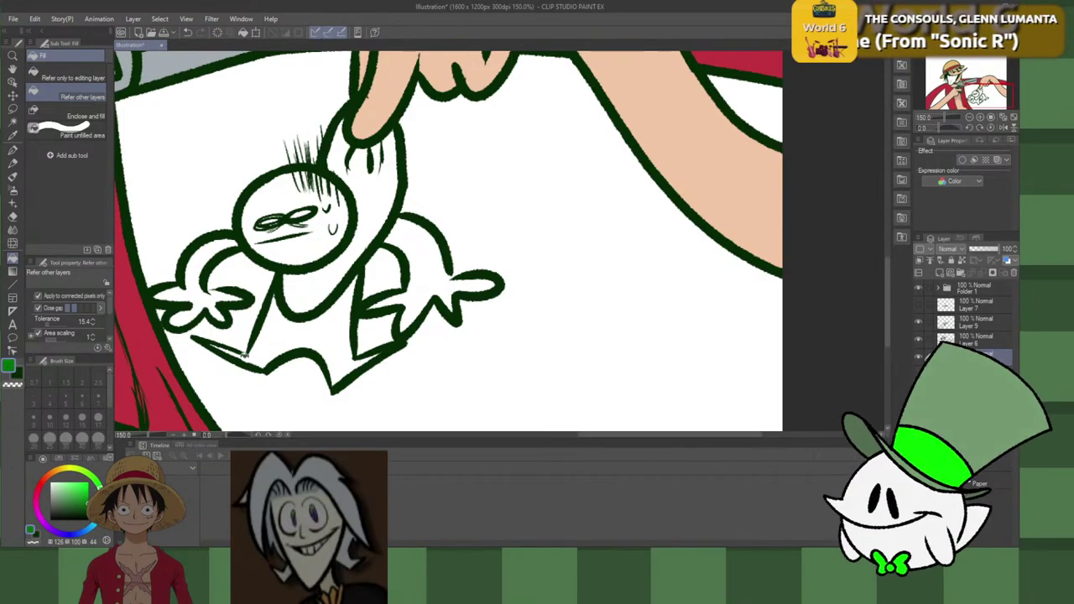
{"action": "left_click", "coordinate": [376, 210]}
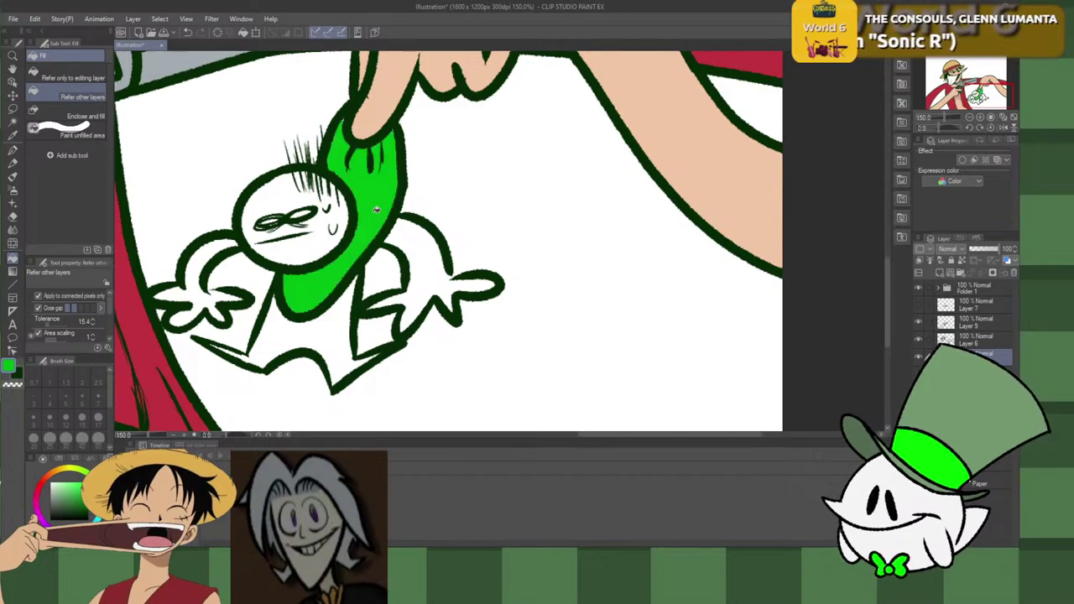
Step: Fill the small figure's lower body with orange-brown and paint the same colour on both shoulder patches with the Real G-Pen
{"action": "left_click", "coordinate": [54, 471]}
{"action": "left_click", "coordinate": [340, 328]}
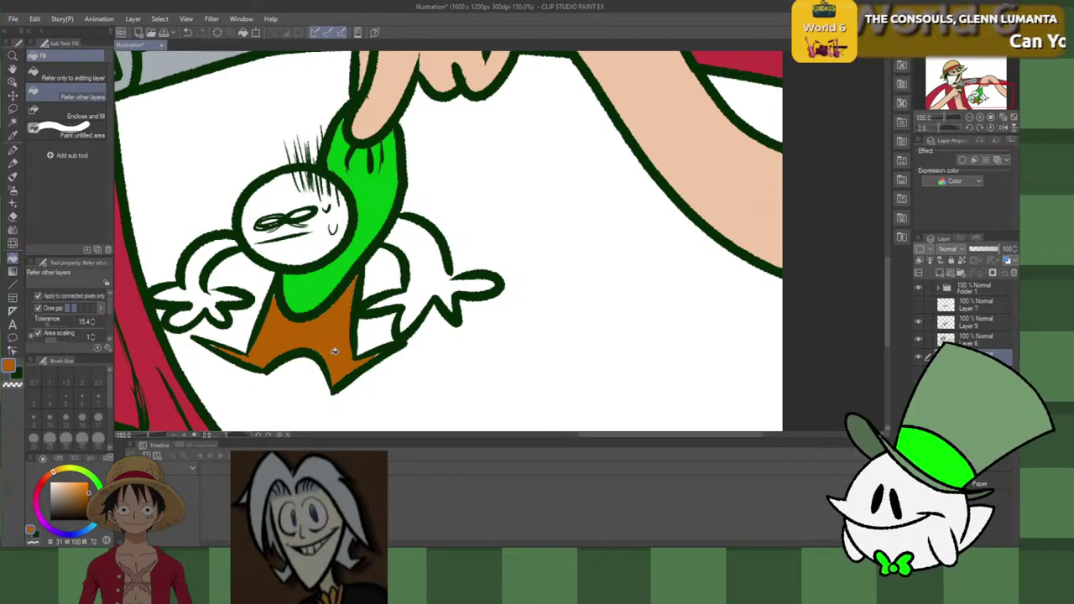
{"action": "key", "text": "p"}
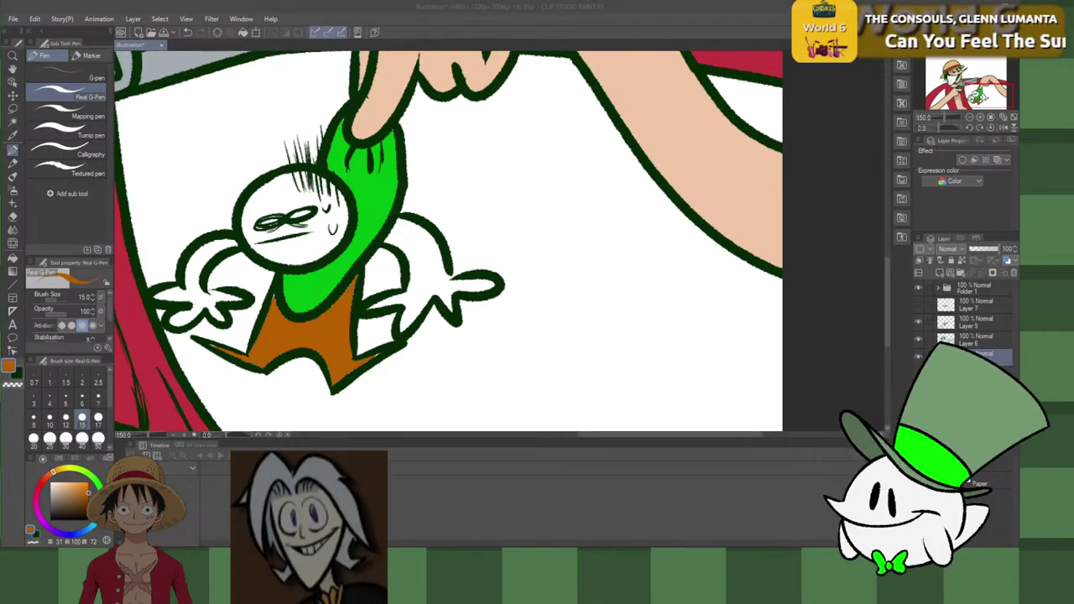
{"action": "left_click", "coordinate": [211, 345]}
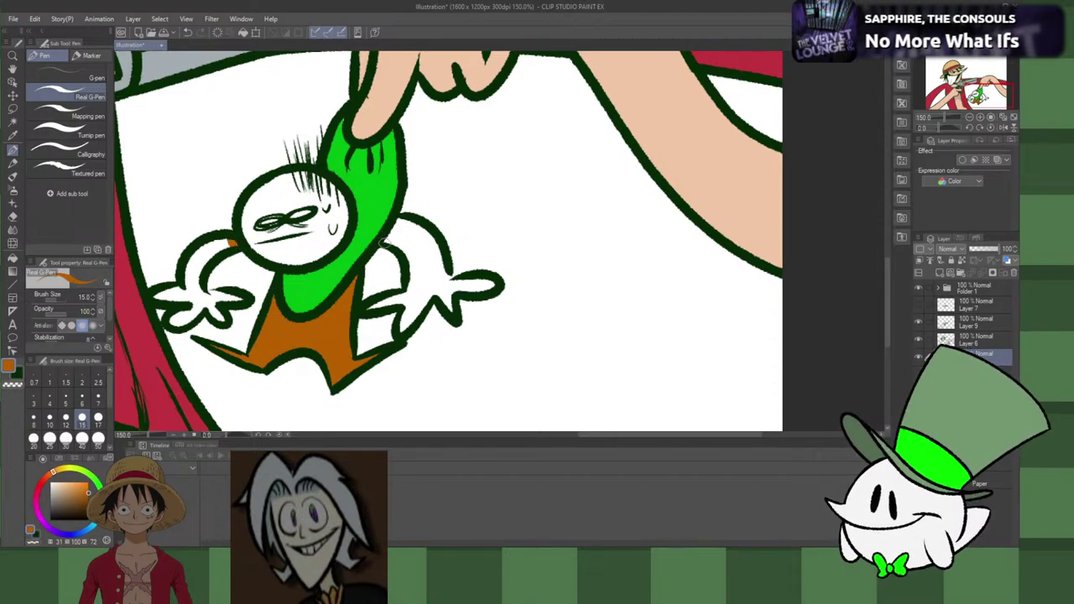
{"action": "left_click_drag", "start_coordinate": [383, 241], "coordinate": [402, 225]}
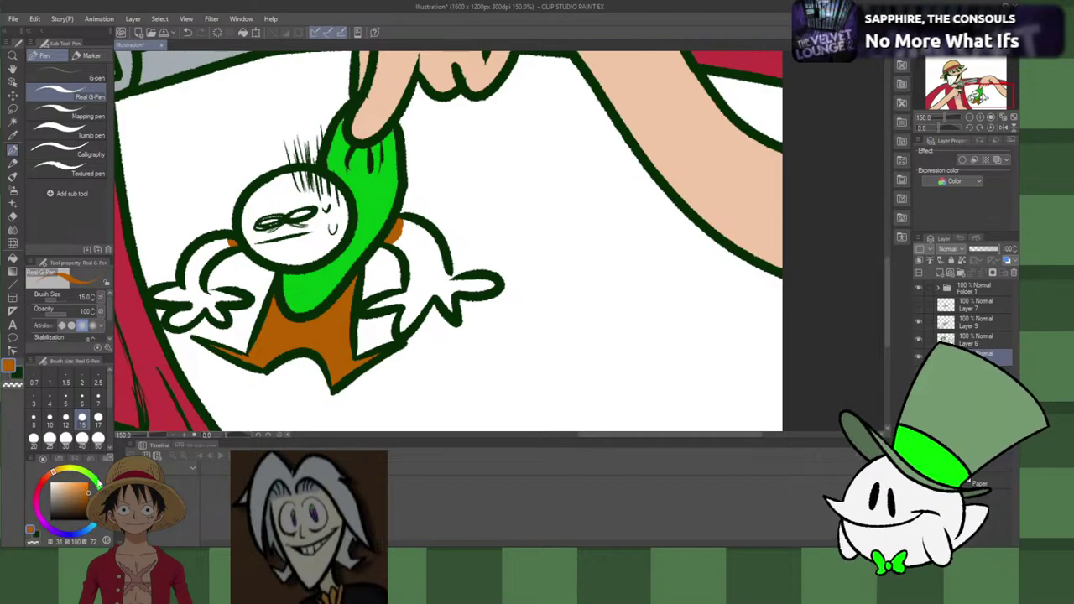
Step: Paint both pointed feet of the small figure dark green with the Real G-Pen, redoing faulty strokes and trimming the edge with transparent colour
{"action": "key", "text": "x"}
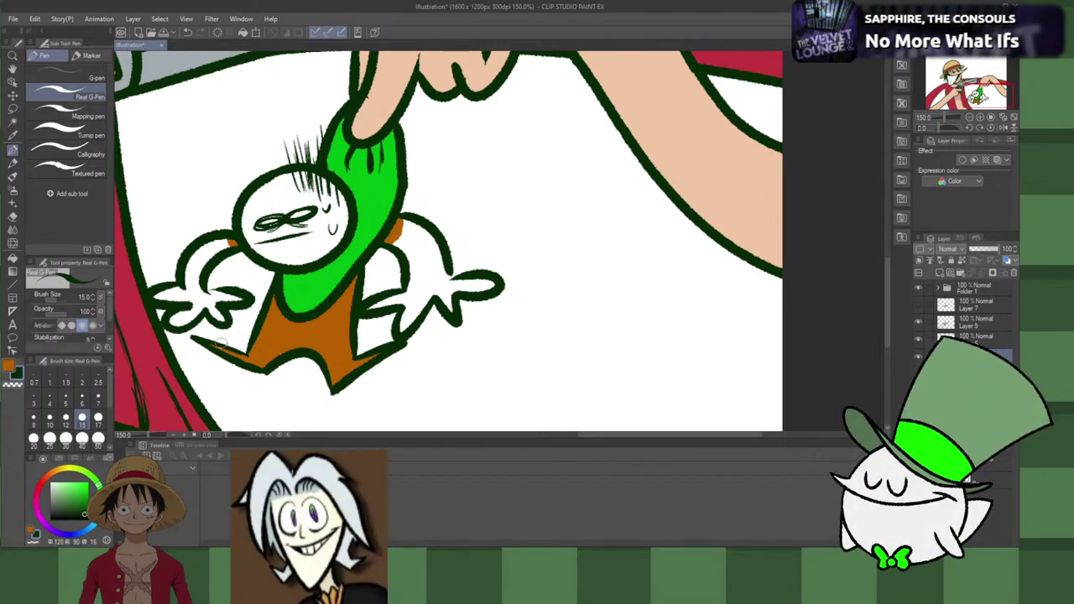
{"action": "left_click_drag", "start_coordinate": [203, 342], "coordinate": [247, 365]}
{"action": "key", "text": "ctrl+z"}
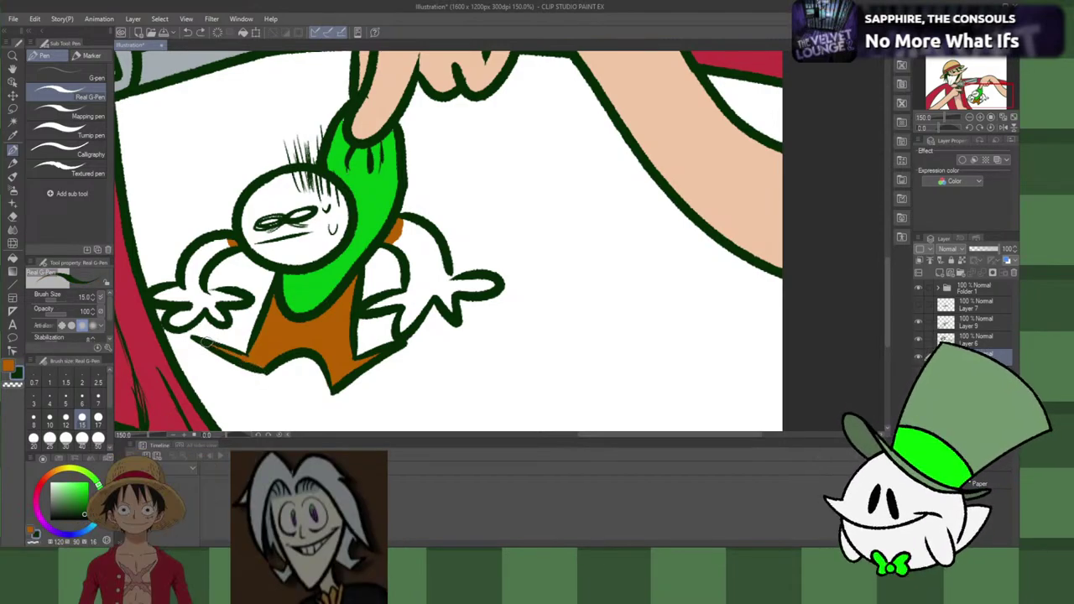
{"action": "key", "text": "ctrl+z"}
{"action": "left_click_drag", "start_coordinate": [213, 344], "coordinate": [257, 358]}
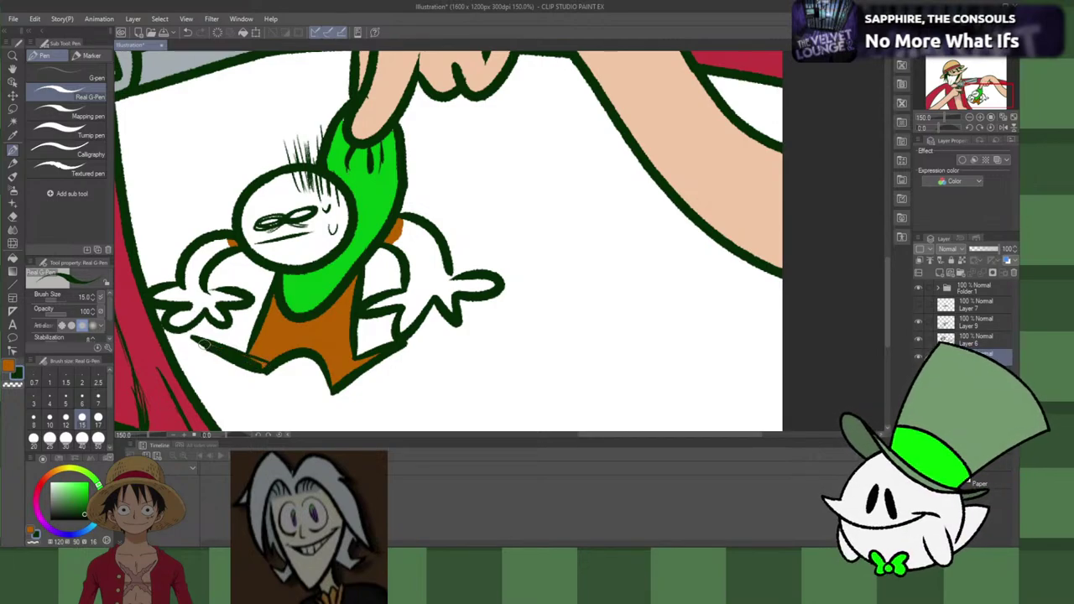
{"action": "left_click_drag", "start_coordinate": [266, 363], "coordinate": [215, 347]}
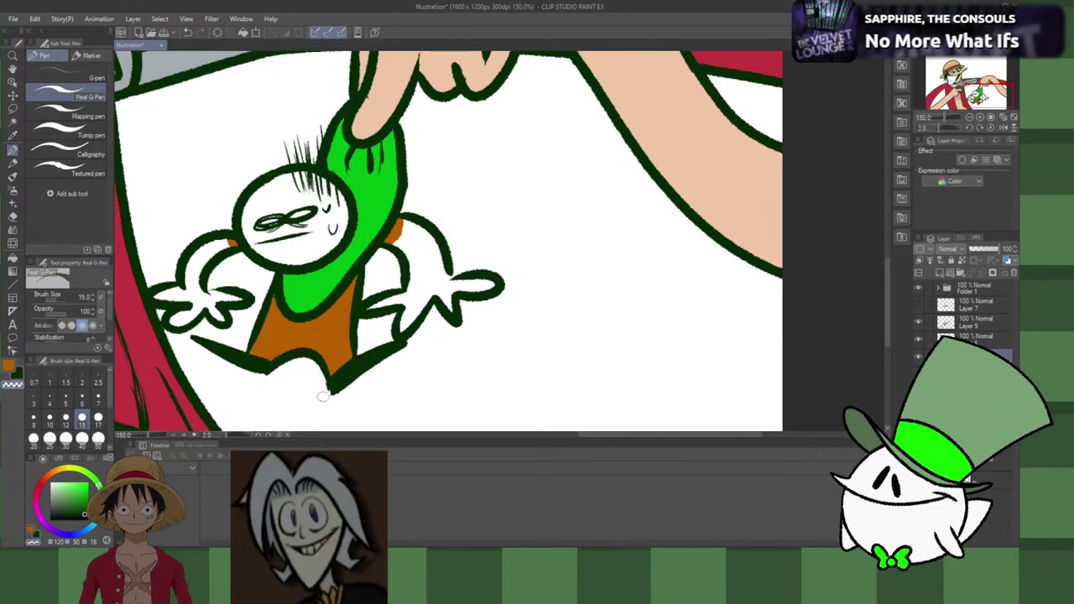
{"action": "key", "text": "c"}
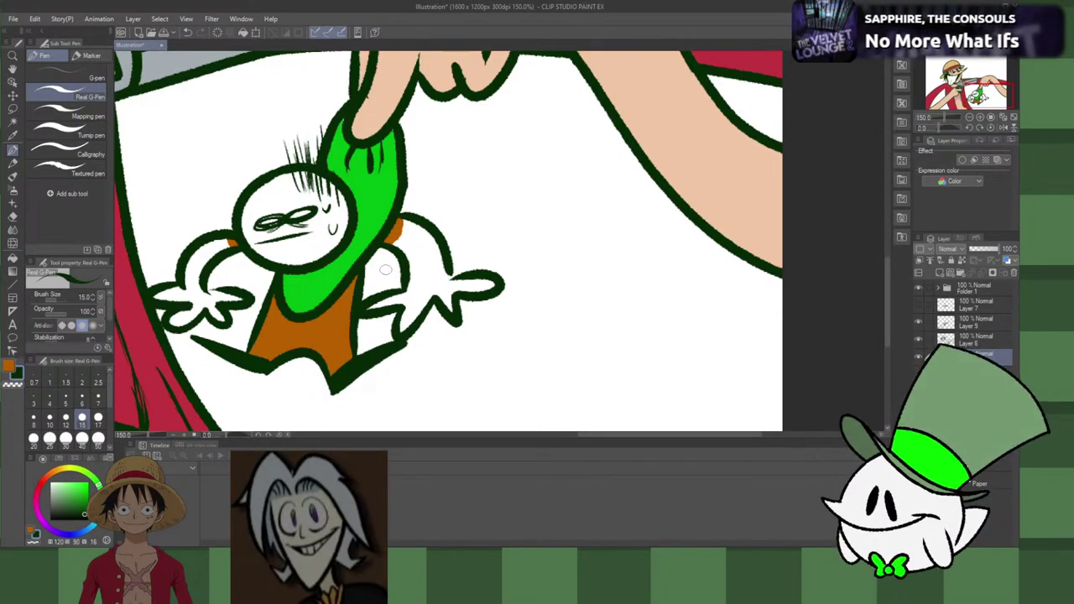
Step: Check the whole illustration, hide Folder 1 with the reference images and briefly show Layer 7 to identify its contents
{"action": "scroll", "coordinate": [395, 265], "scroll_direction": "down", "scroll_amount": 4}
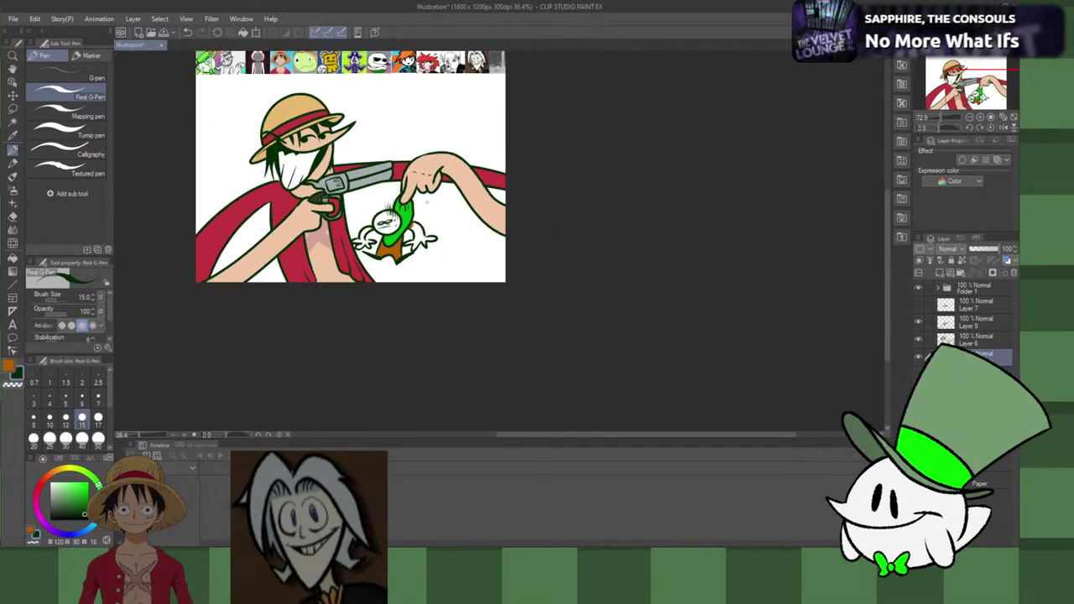
{"action": "scroll", "coordinate": [428, 202], "scroll_direction": "up", "scroll_amount": 1}
{"action": "scroll", "coordinate": [258, 122], "scroll_direction": "up", "scroll_amount": 1}
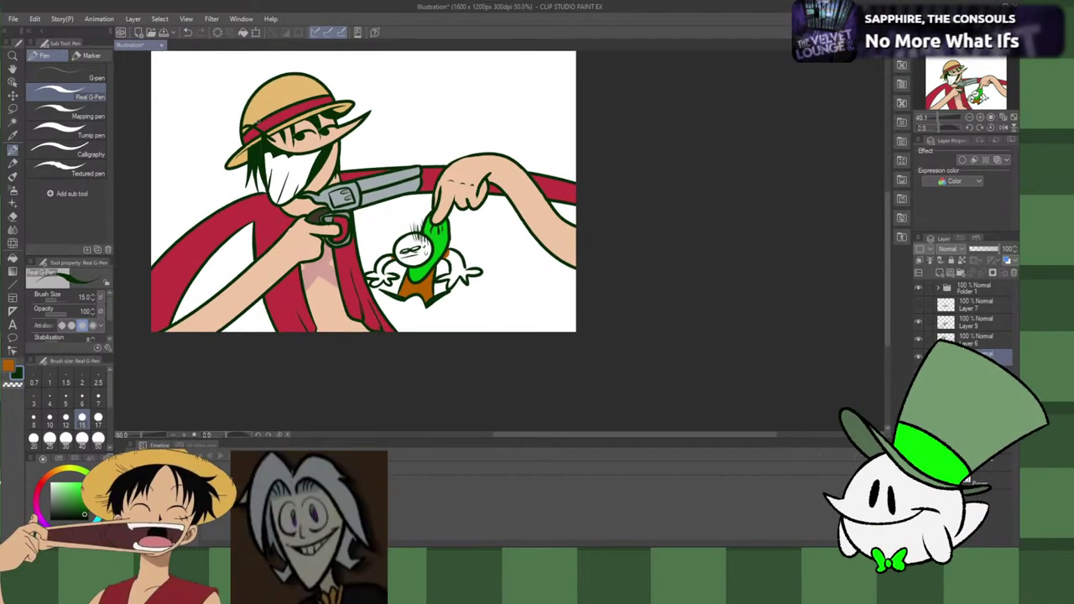
{"action": "scroll", "coordinate": [364, 191], "scroll_direction": "down", "scroll_amount": 3}
{"action": "scroll", "coordinate": [364, 191], "scroll_direction": "up", "scroll_amount": 2}
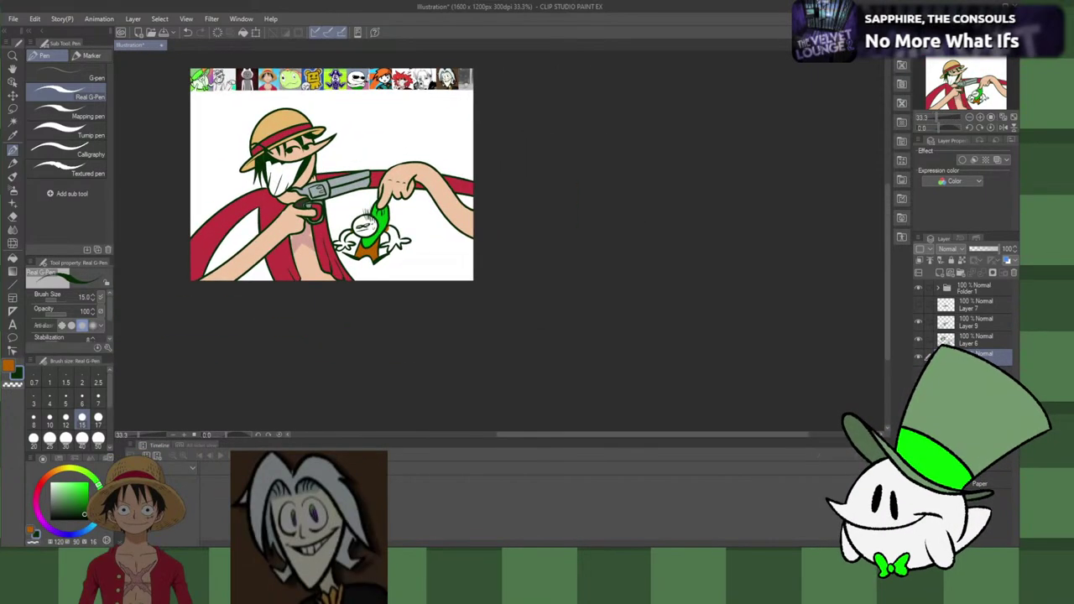
{"action": "scroll", "coordinate": [351, 197], "scroll_direction": "up", "scroll_amount": 1}
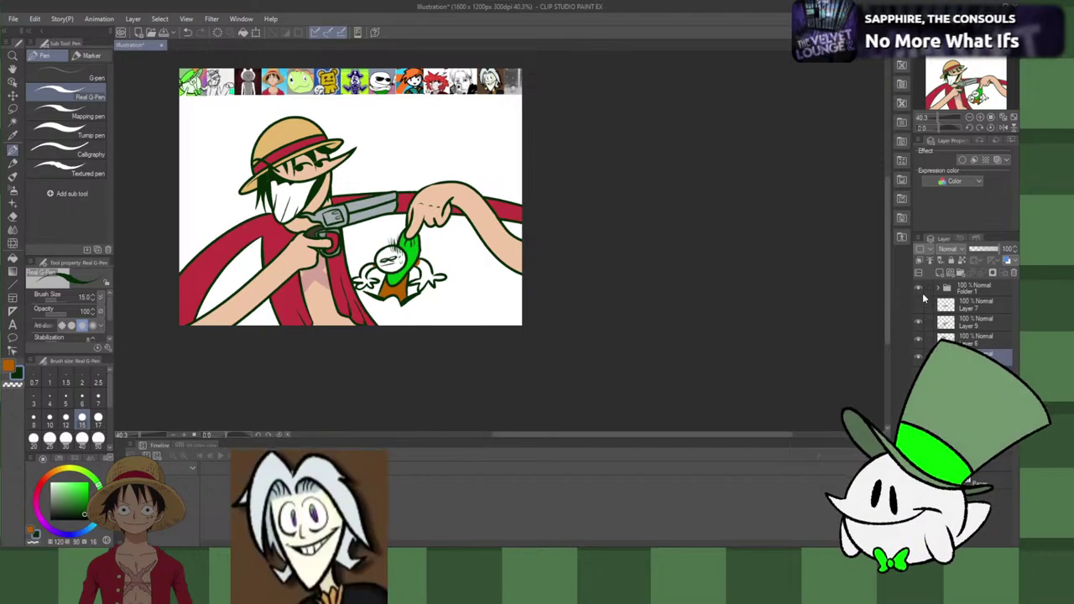
{"action": "left_click", "coordinate": [919, 289]}
{"action": "left_click", "coordinate": [919, 305]}
{"action": "left_click", "coordinate": [920, 306]}
{"action": "left_click", "coordinate": [919, 307]}
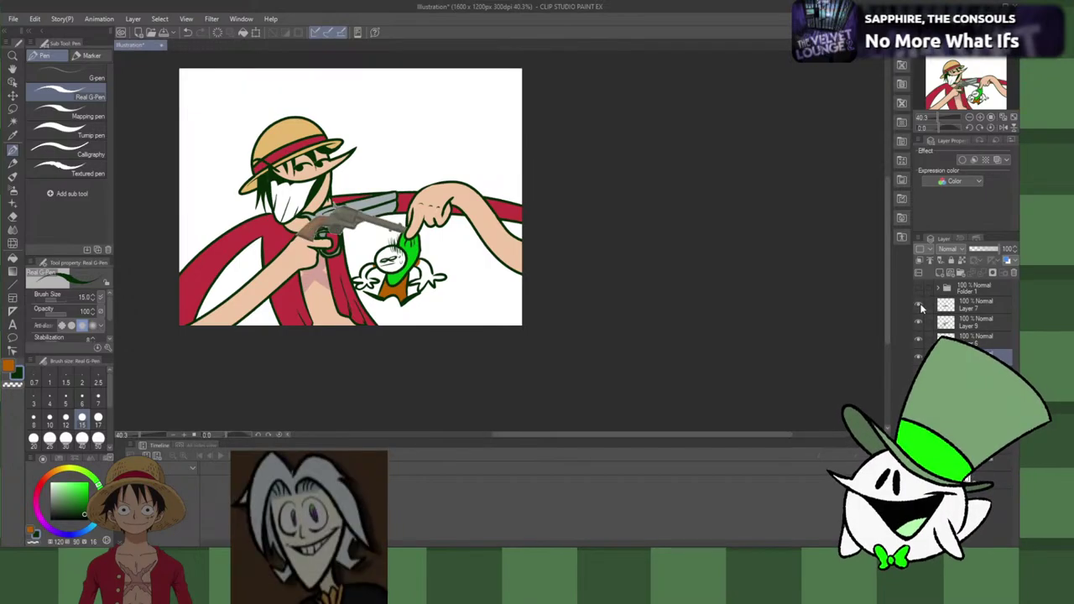
{"action": "left_click", "coordinate": [918, 307]}
Step: Check Layer 9's line art by toggling its visibility, and delete the revolver reference on Layer 7
{"action": "left_click", "coordinate": [953, 306]}
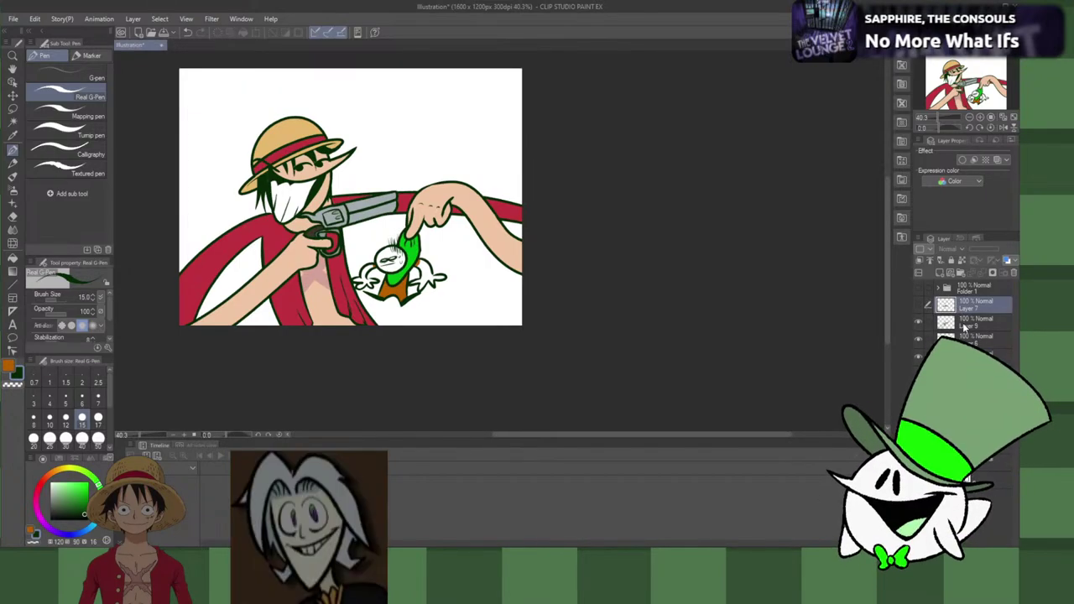
{"action": "left_click", "coordinate": [965, 322]}
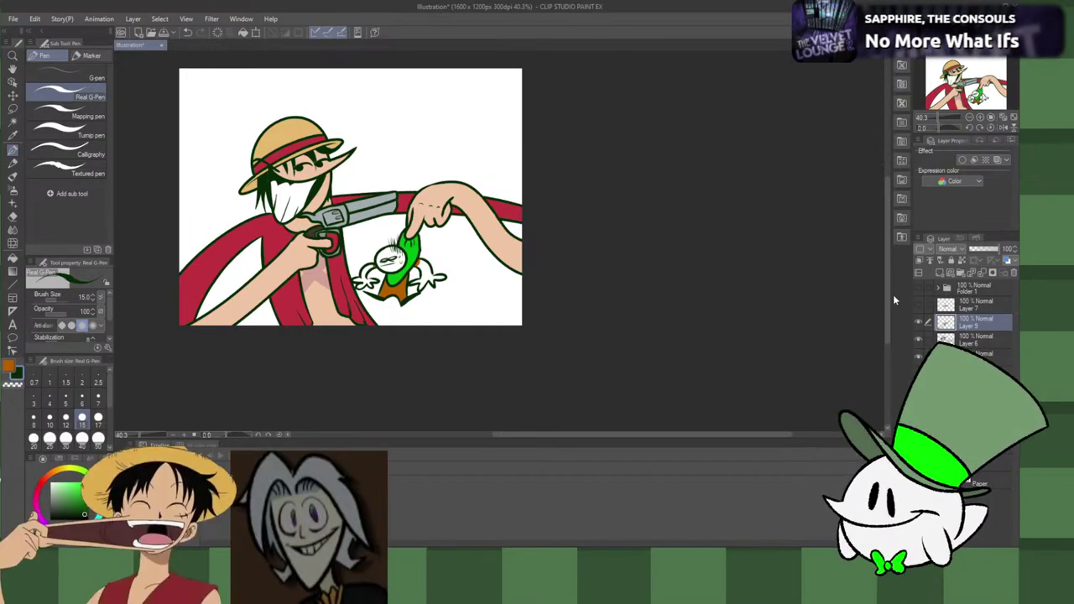
{"action": "left_click", "coordinate": [918, 322]}
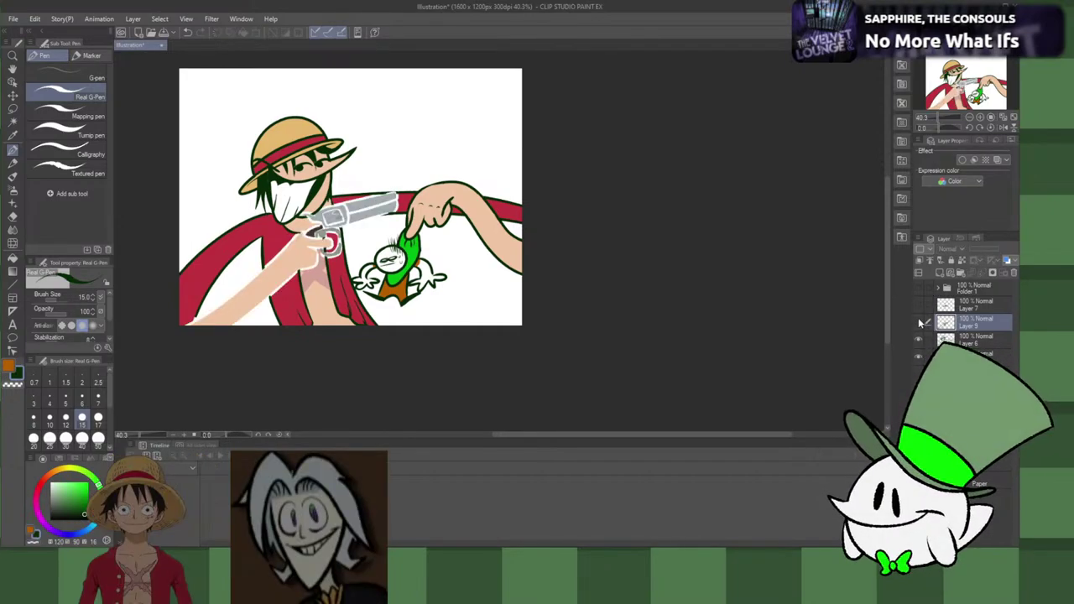
{"action": "left_click", "coordinate": [918, 322]}
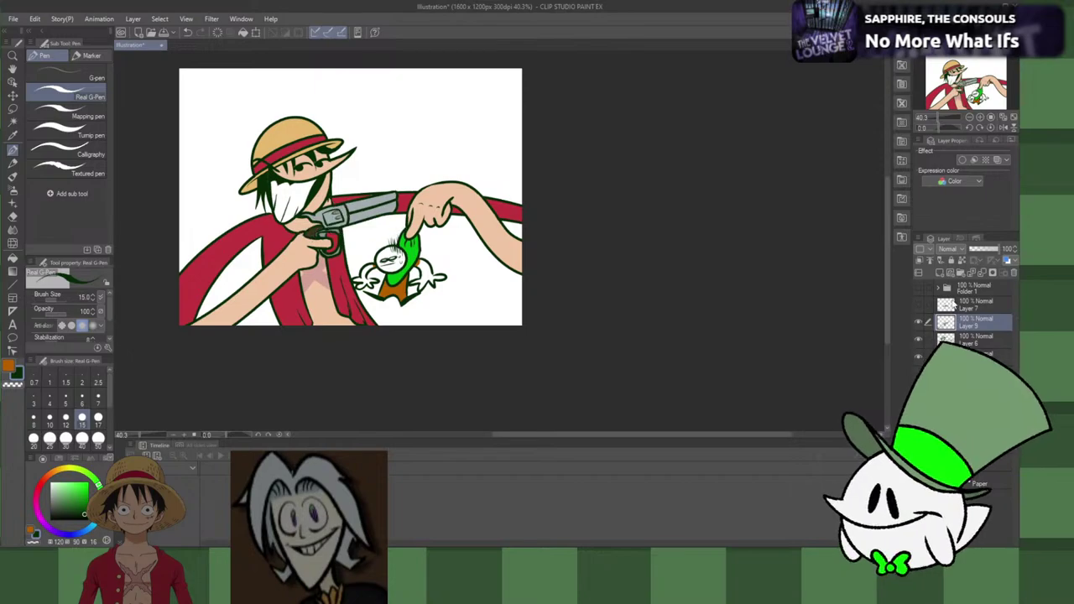
{"action": "left_click", "coordinate": [953, 304]}
{"action": "left_click", "coordinate": [1013, 273]}
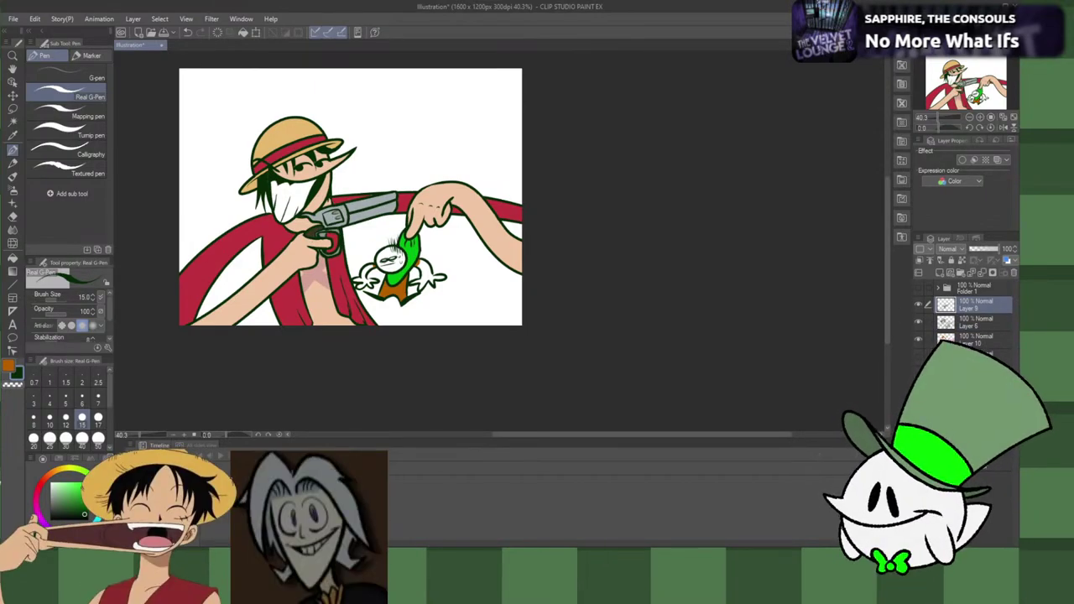
Step: Add an empty layer beneath Layer 10 and merge Layer 9 and Layer 6 down into Layer 10
{"action": "left_click", "coordinate": [965, 356]}
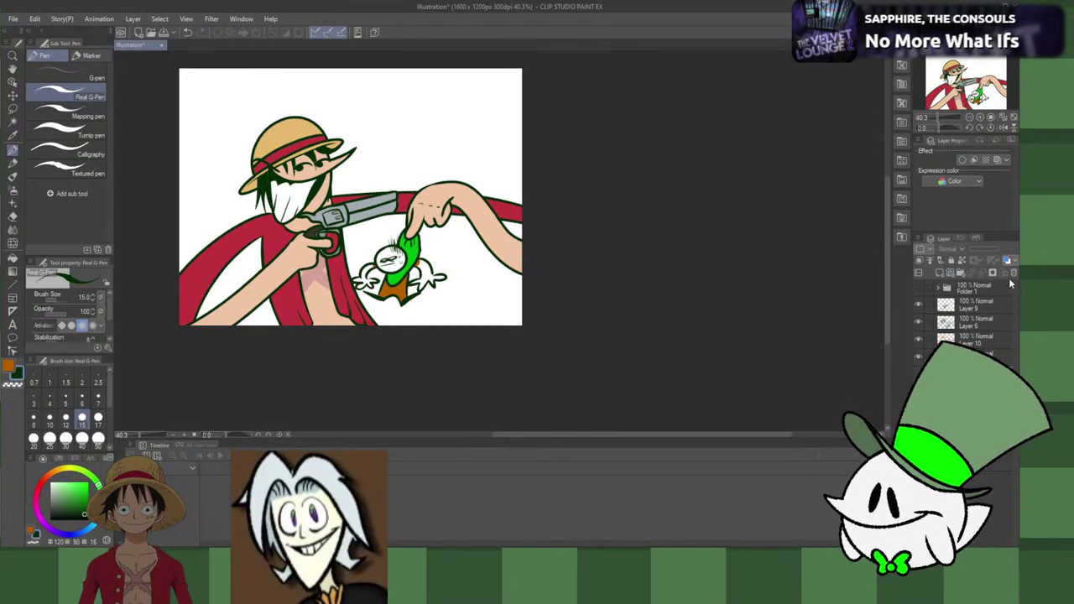
{"action": "left_click", "coordinate": [965, 355]}
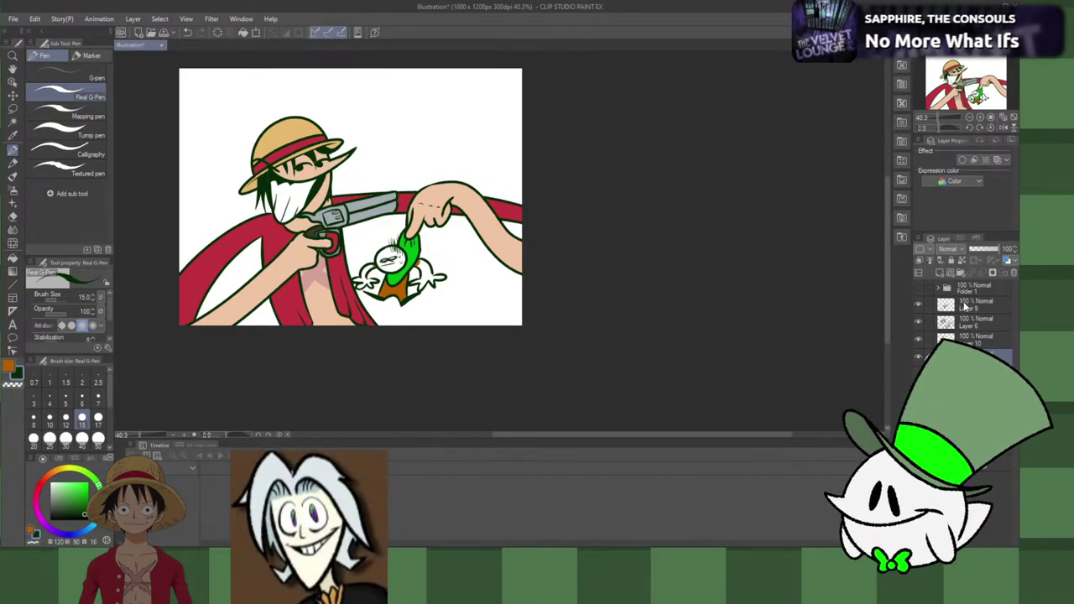
{"action": "left_click", "coordinate": [965, 306]}
{"action": "left_click", "coordinate": [981, 273]}
{"action": "left_click", "coordinate": [981, 273]}
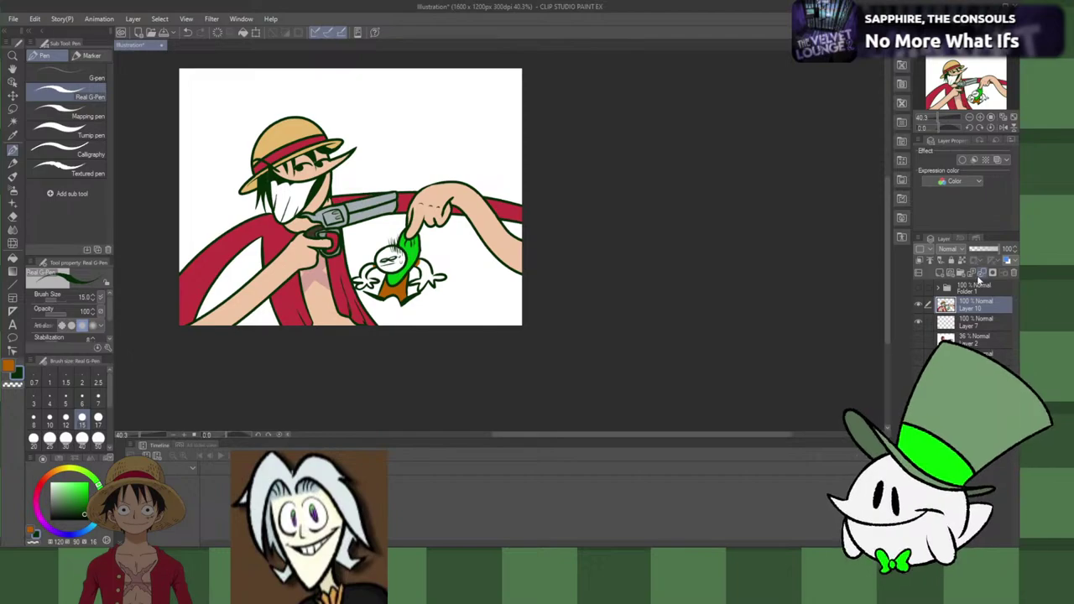
Step: Delete the empty Layer 7 and hide Layer 10 with the finished straw-hat illustration
{"action": "left_click", "coordinate": [977, 322]}
{"action": "left_click", "coordinate": [1012, 273]}
{"action": "left_click", "coordinate": [918, 305]}
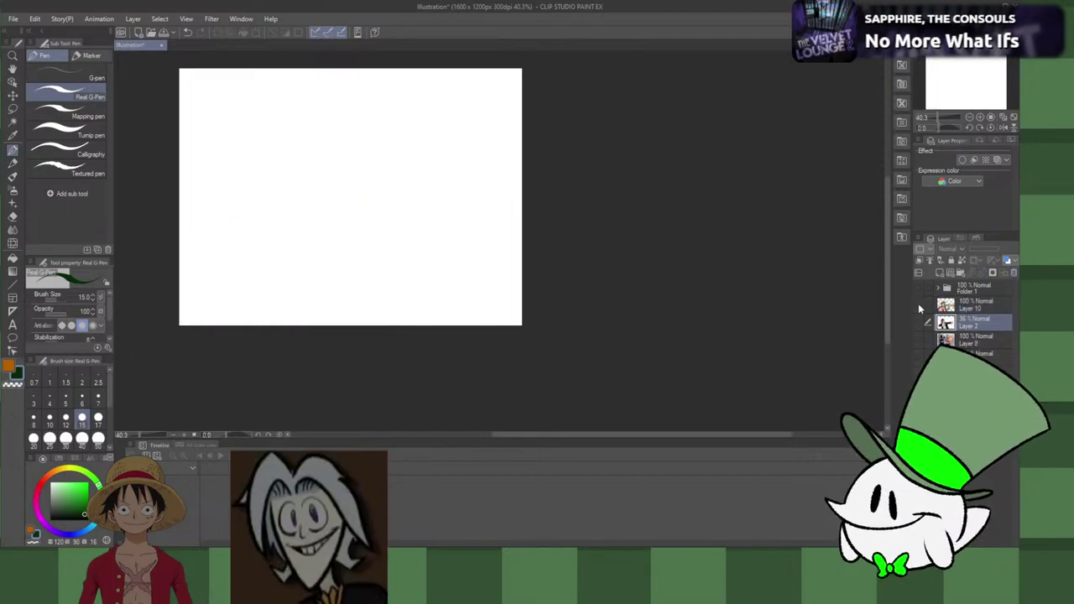
{"action": "left_click", "coordinate": [918, 303]}
{"action": "left_click", "coordinate": [923, 303]}
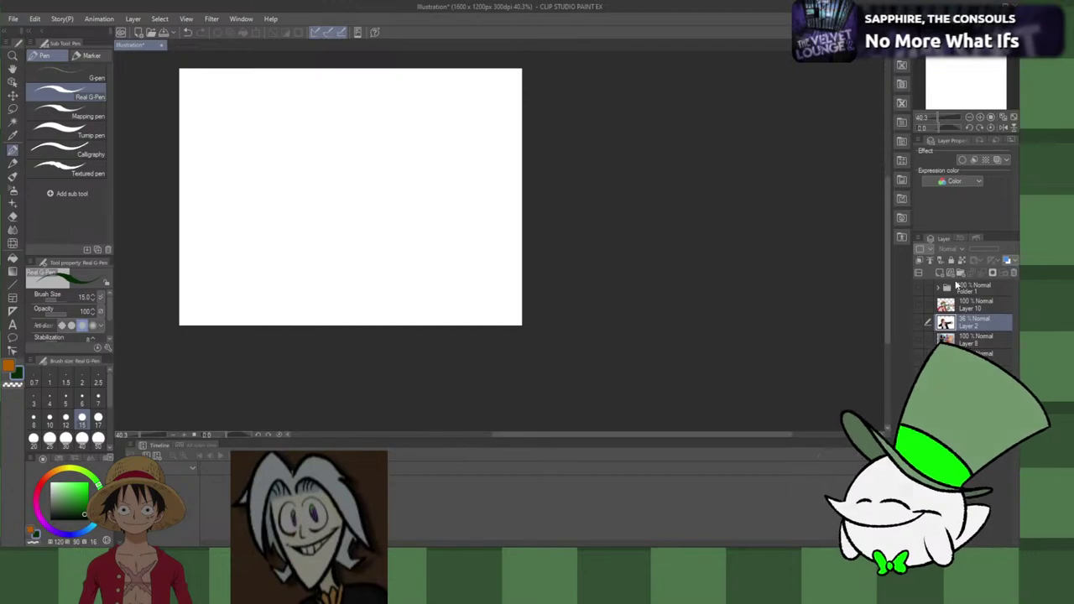
Step: Bring up the reference photo of the masked gunman and the man with the pizza box, with an empty layer above it
{"action": "left_click", "coordinate": [941, 274]}
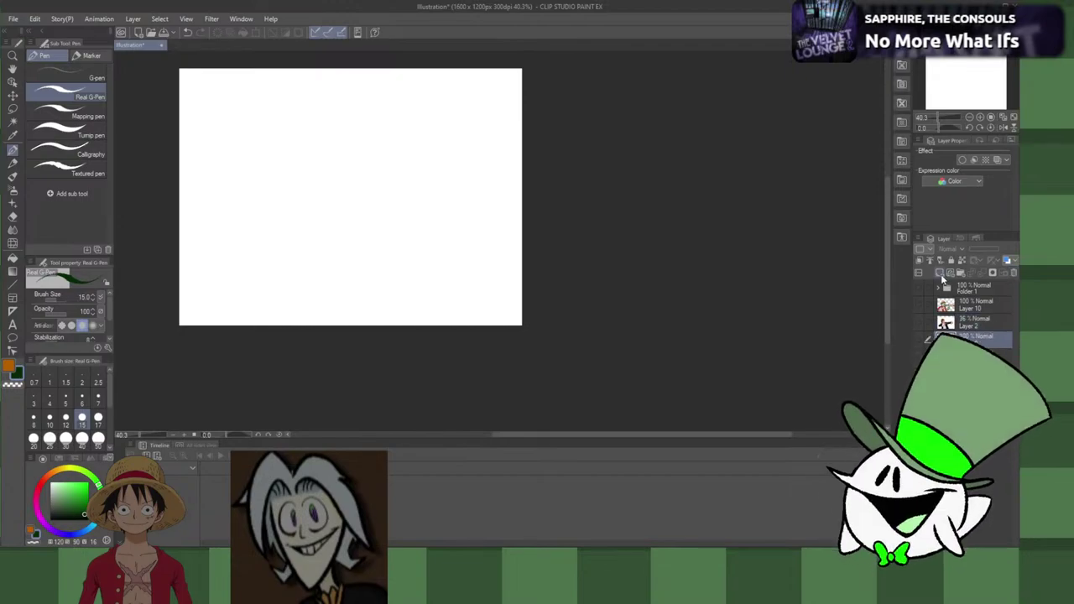
{"action": "key", "text": "ctrl+v"}
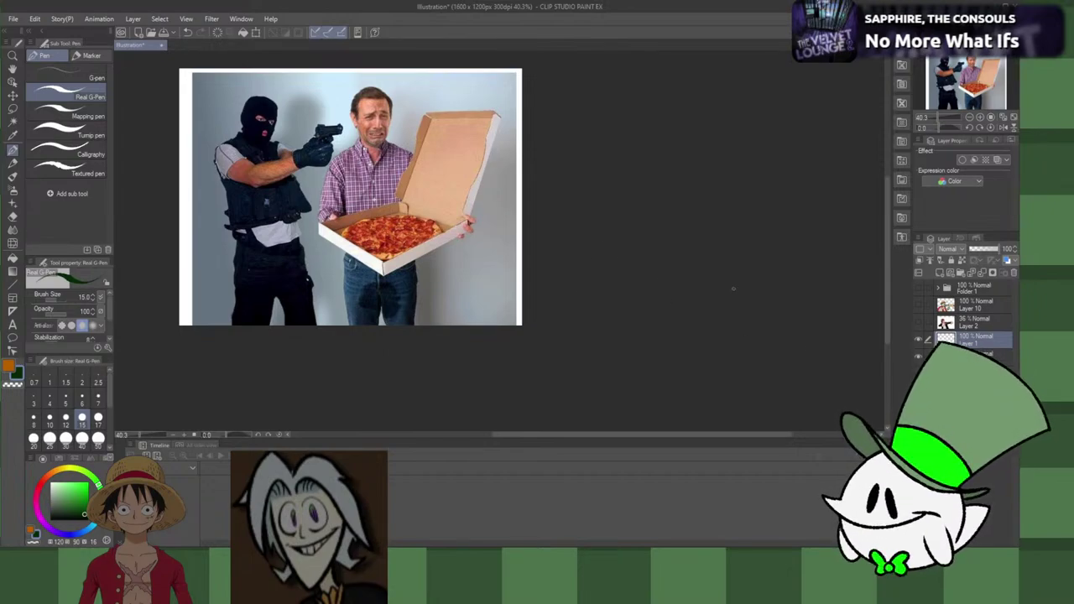
Step: Show and expand Folder 1, and cross out the straw-hat character and the round white character in the portrait row with bright red X marks
{"action": "left_click", "coordinate": [919, 287]}
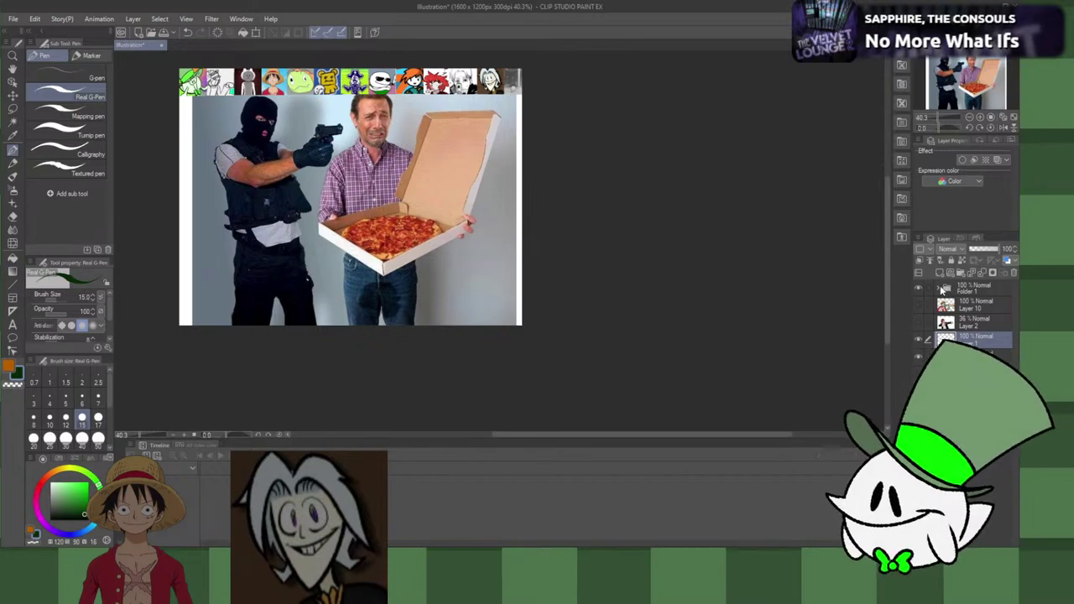
{"action": "left_click", "coordinate": [942, 289]}
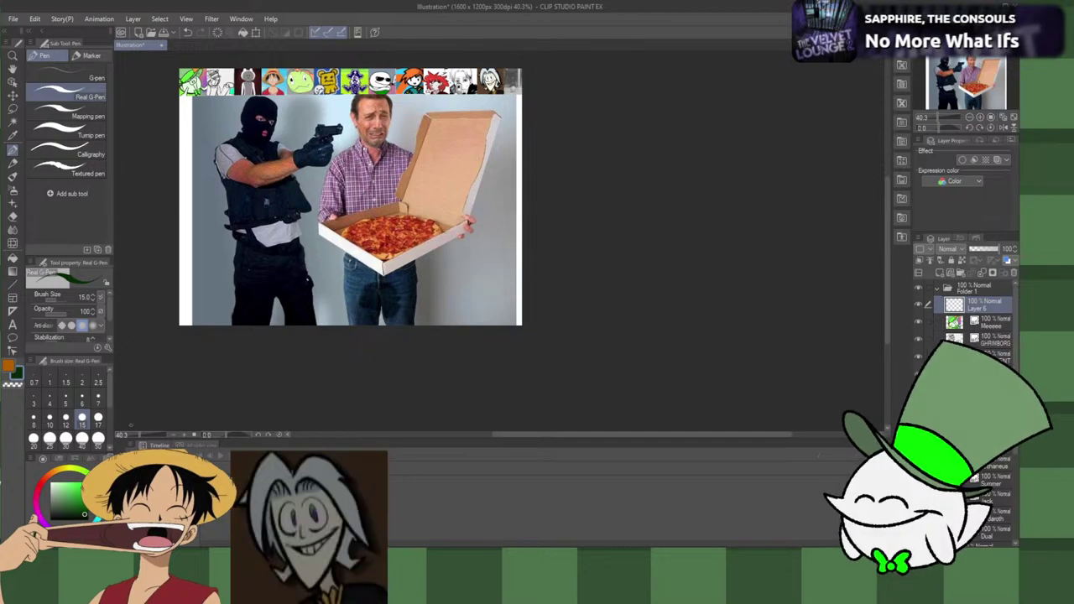
{"action": "key", "text": "x"}
{"action": "left_click", "coordinate": [43, 483]}
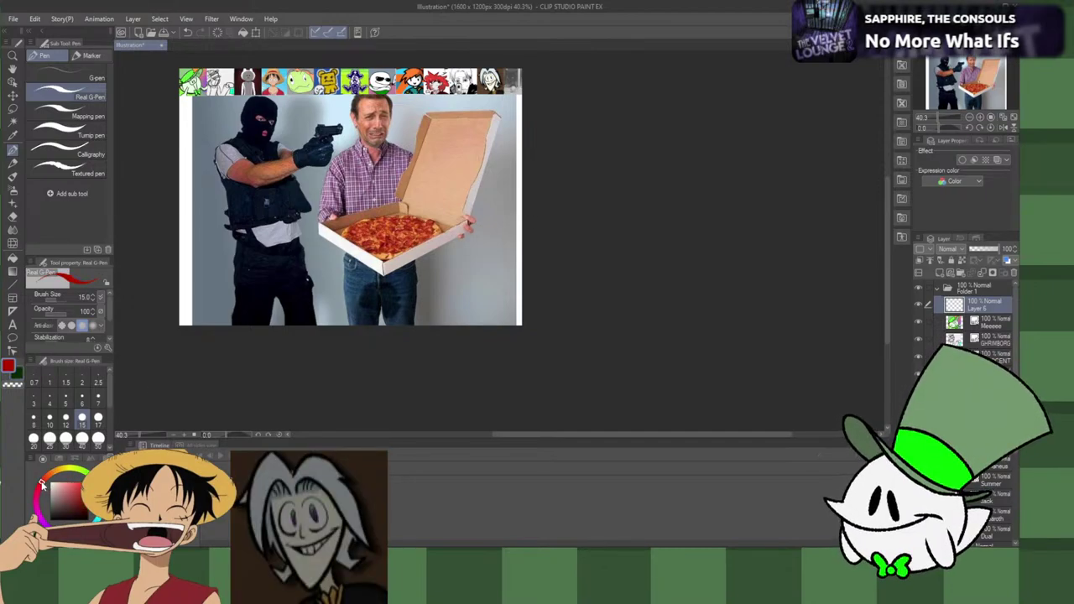
{"action": "left_click", "coordinate": [88, 483]}
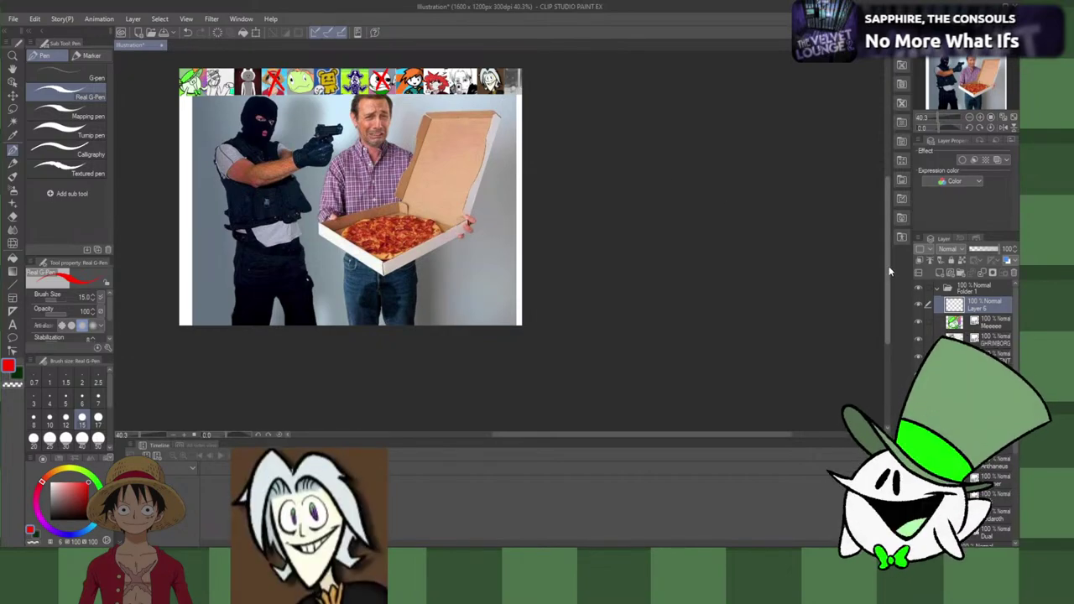
{"action": "left_click_drag", "start_coordinate": [888, 270], "coordinate": [888, 250]}
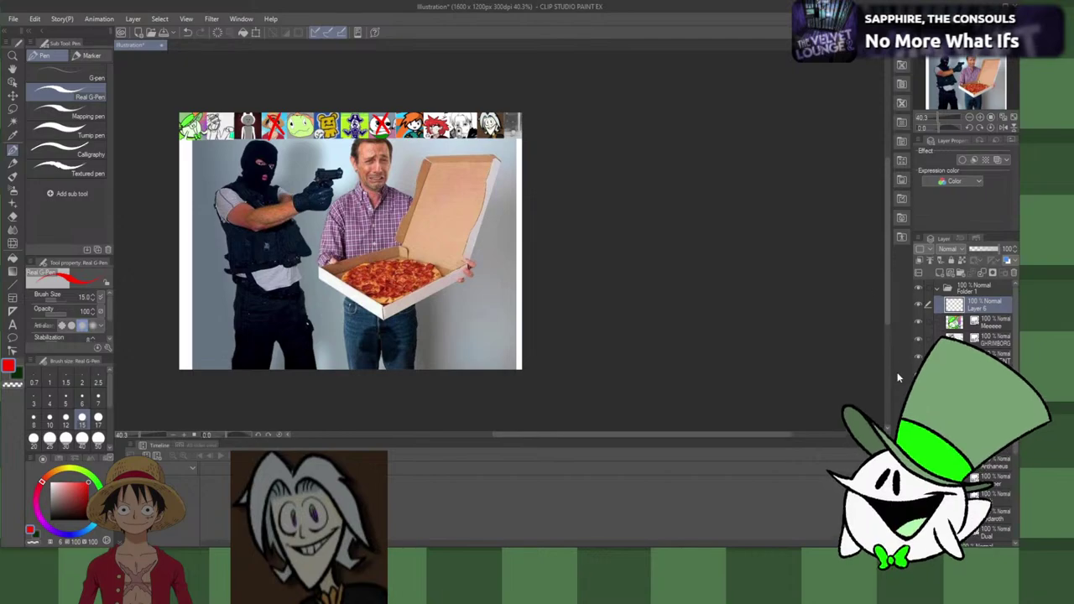
Step: Collapse and hide Folder 1, and set up the empty layer above the photo for drawing in dark green
{"action": "left_click", "coordinate": [940, 289]}
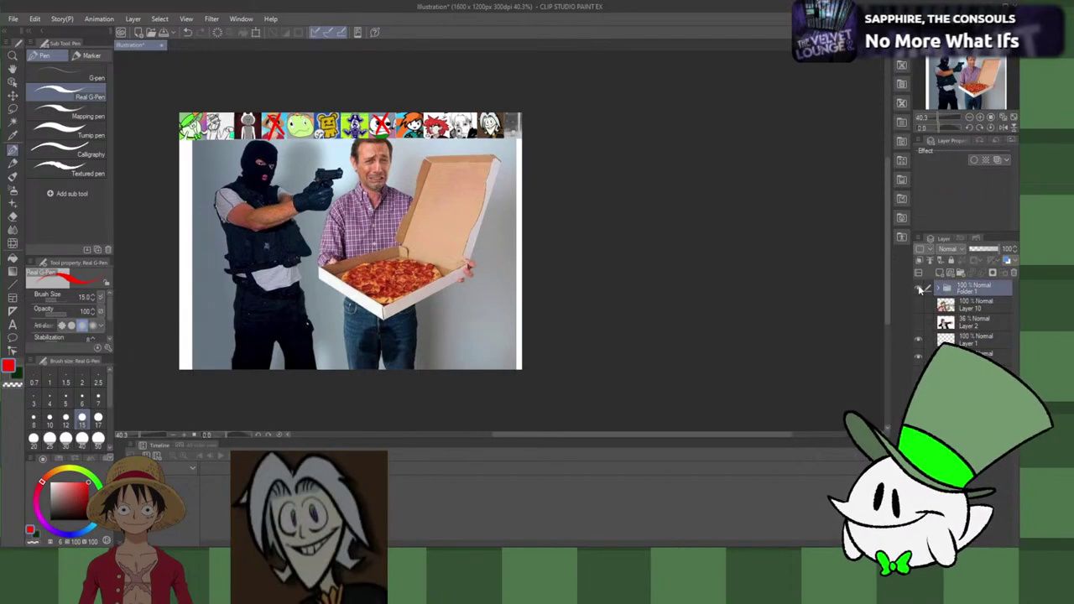
{"action": "left_click", "coordinate": [919, 289]}
{"action": "left_click", "coordinate": [951, 314]}
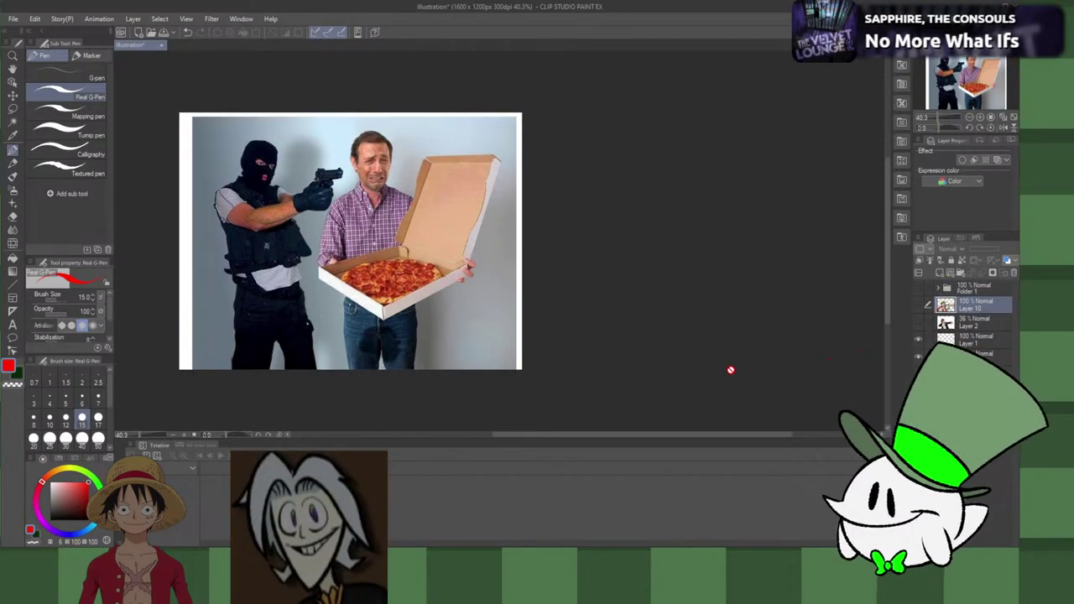
{"action": "left_click", "coordinate": [16, 374]}
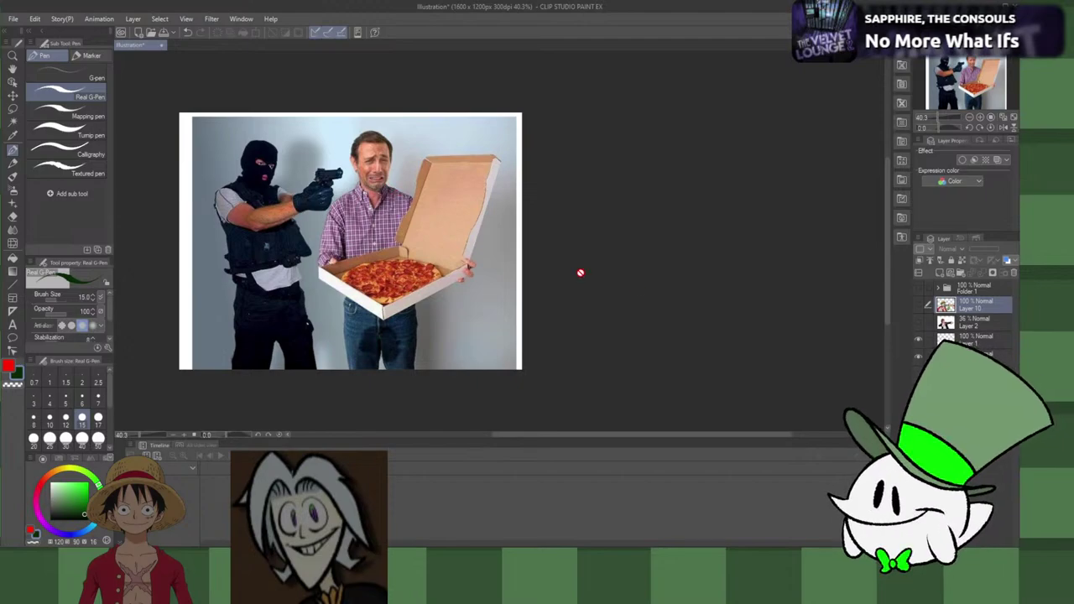
{"action": "left_click", "coordinate": [960, 340]}
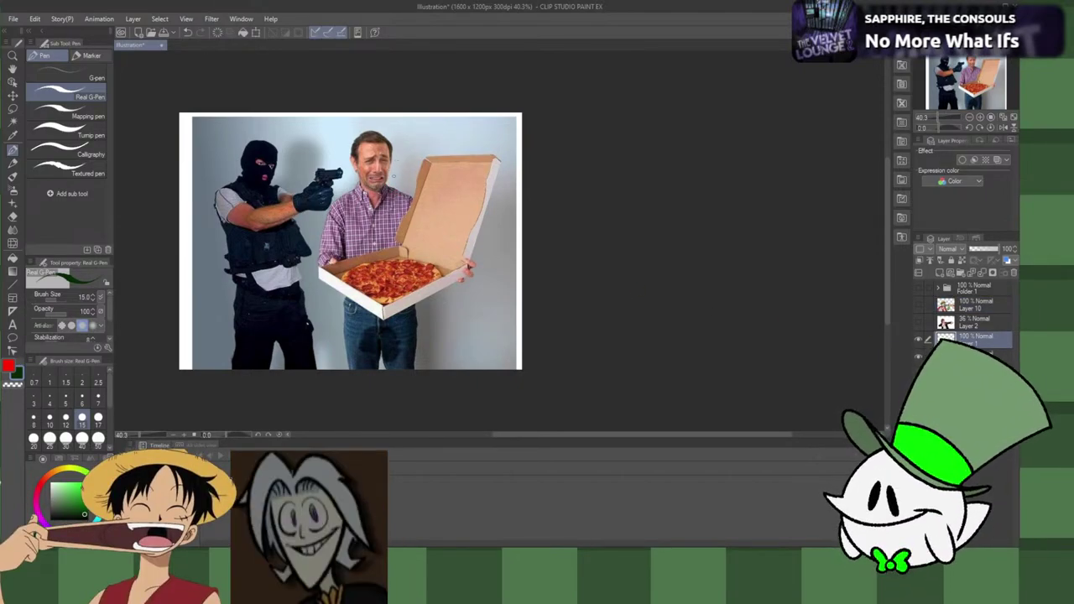
Step: Try freehand circles in dark green over the pizza man's face and chest with the Real G-Pen, undoing each attempt
{"action": "mouse_move", "coordinate": [342, 210]}
{"action": "left_mouse_down"}
{"action": "mouse_move", "coordinate": [405, 245]}
{"action": "mouse_move", "coordinate": [405, 207]}
{"action": "mouse_move", "coordinate": [353, 230]}
{"action": "mouse_move", "coordinate": [419, 250]}
{"action": "mouse_move", "coordinate": [363, 275]}
{"action": "mouse_move", "coordinate": [361, 211]}
{"action": "mouse_move", "coordinate": [430, 210]}
{"action": "mouse_move", "coordinate": [394, 221]}
{"action": "mouse_move", "coordinate": [427, 210]}
{"action": "left_mouse_up"}
{"action": "key", "text": "ctrl+z"}
{"action": "key", "text": "ctrl+z"}
{"action": "key", "text": "ctrl+z"}
{"action": "key", "text": "ctrl+z"}
{"action": "key", "text": "ctrl+z"}
{"action": "key", "text": "ctrl+z"}
{"action": "key", "text": "ctrl+z"}
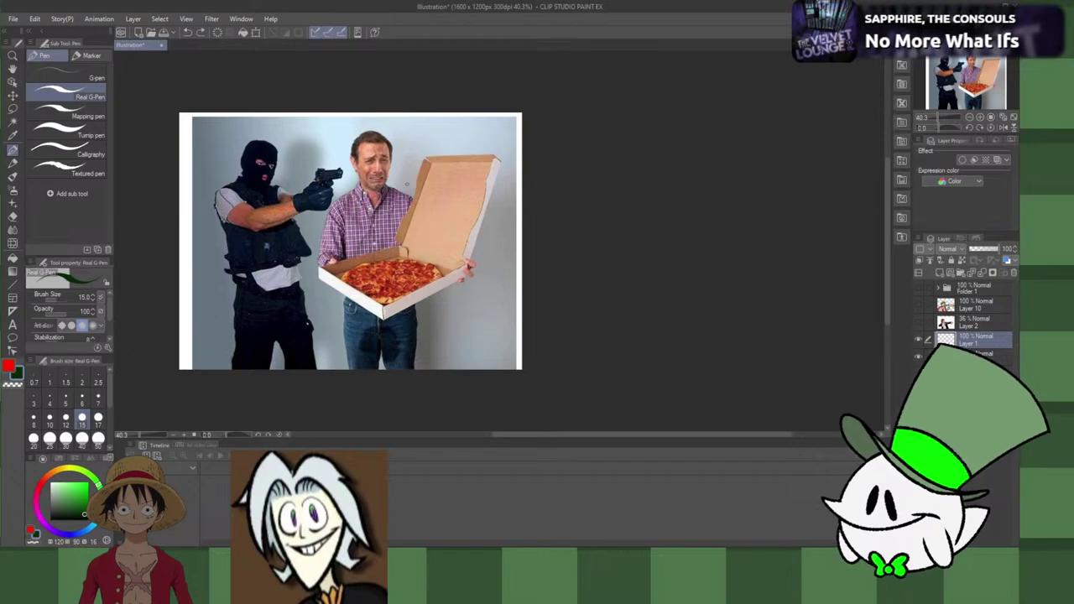
{"action": "mouse_move", "coordinate": [381, 177]}
{"action": "left_mouse_down"}
{"action": "mouse_move", "coordinate": [360, 251]}
{"action": "mouse_move", "coordinate": [344, 235]}
{"action": "mouse_move", "coordinate": [360, 186]}
{"action": "mouse_move", "coordinate": [415, 200]}
{"action": "mouse_move", "coordinate": [373, 257]}
{"action": "mouse_move", "coordinate": [414, 175]}
{"action": "mouse_move", "coordinate": [398, 176]}
{"action": "mouse_move", "coordinate": [446, 213]}
{"action": "mouse_move", "coordinate": [412, 191]}
{"action": "mouse_move", "coordinate": [424, 181]}
{"action": "mouse_move", "coordinate": [415, 207]}
{"action": "mouse_move", "coordinate": [405, 176]}
{"action": "mouse_move", "coordinate": [435, 232]}
{"action": "mouse_move", "coordinate": [394, 218]}
{"action": "mouse_move", "coordinate": [426, 239]}
{"action": "mouse_move", "coordinate": [372, 254]}
{"action": "left_mouse_up"}
{"action": "key", "text": "ctrl+z"}
{"action": "key", "text": "ctrl+z"}
{"action": "key", "text": "ctrl+z"}
{"action": "key", "text": "ctrl+z"}
{"action": "key", "text": "ctrl+z"}
{"action": "key", "text": "ctrl+z"}
{"action": "key", "text": "ctrl+z"}
{"action": "key", "text": "ctrl+z"}
{"action": "key", "text": "ctrl+z"}
{"action": "key", "text": "ctrl+z"}
{"action": "key", "text": "ctrl+z"}
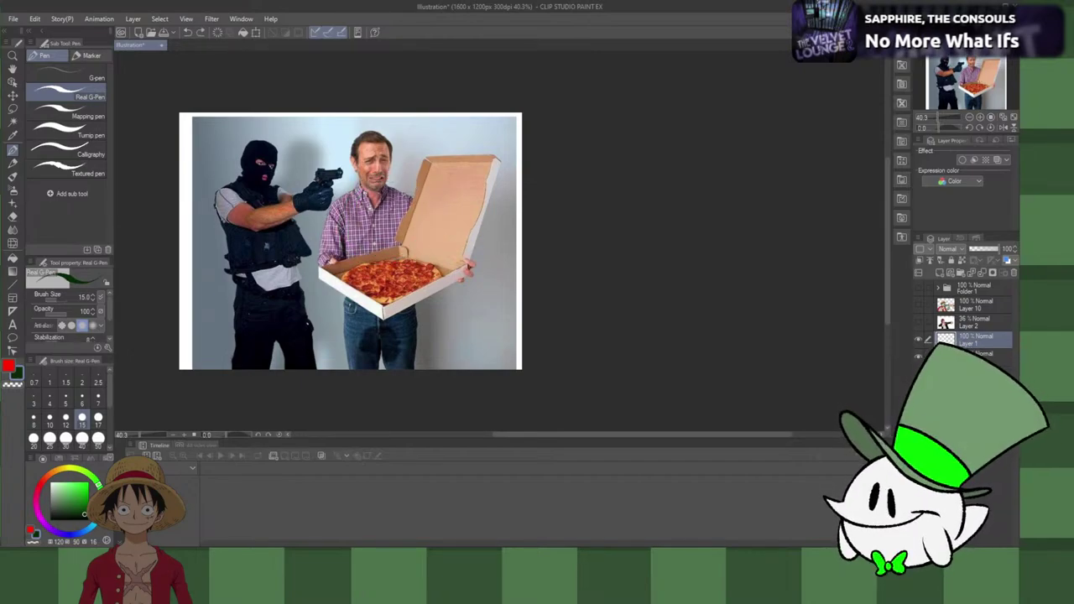
{"action": "key", "text": "ctrl+z"}
{"action": "left_click_drag", "start_coordinate": [367, 178], "coordinate": [412, 180]}
{"action": "key", "text": "ctrl+z"}
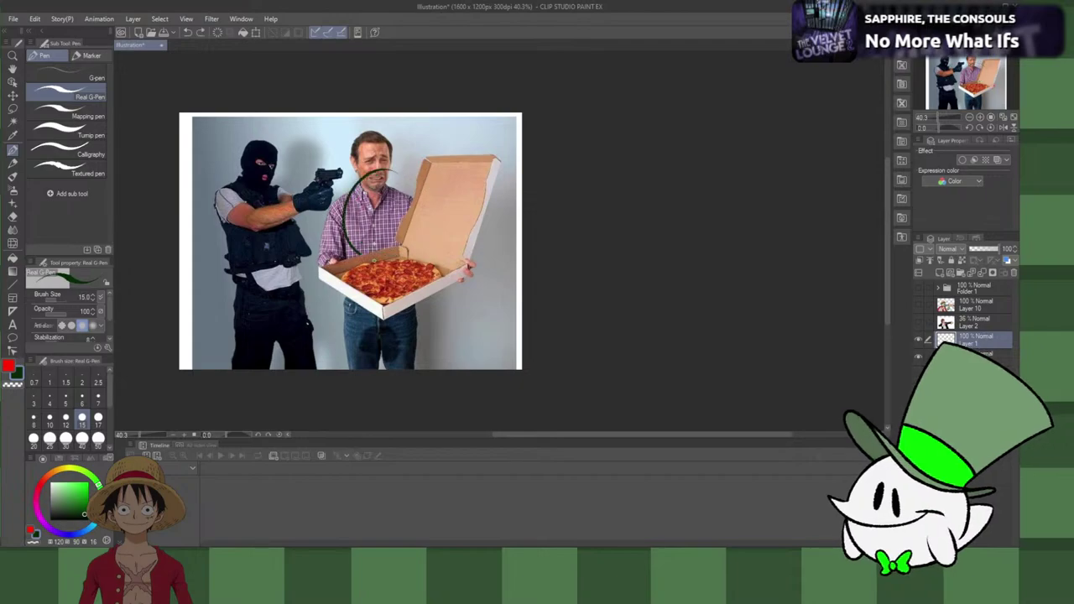
{"action": "key", "text": "ctrl+z"}
{"action": "mouse_move", "coordinate": [375, 259]}
{"action": "left_mouse_down"}
{"action": "mouse_move", "coordinate": [413, 251]}
{"action": "mouse_move", "coordinate": [362, 181]}
{"action": "mouse_move", "coordinate": [415, 220]}
{"action": "mouse_move", "coordinate": [403, 195]}
{"action": "mouse_move", "coordinate": [348, 252]}
{"action": "mouse_move", "coordinate": [417, 244]}
{"action": "mouse_move", "coordinate": [362, 184]}
{"action": "mouse_move", "coordinate": [427, 198]}
{"action": "mouse_move", "coordinate": [392, 253]}
{"action": "mouse_move", "coordinate": [361, 180]}
{"action": "mouse_move", "coordinate": [428, 201]}
{"action": "left_mouse_up"}
{"action": "key", "text": "ctrl+z"}
{"action": "key", "text": "ctrl+z"}
{"action": "key", "text": "ctrl+z"}
{"action": "key", "text": "ctrl+z"}
{"action": "key", "text": "ctrl+z"}
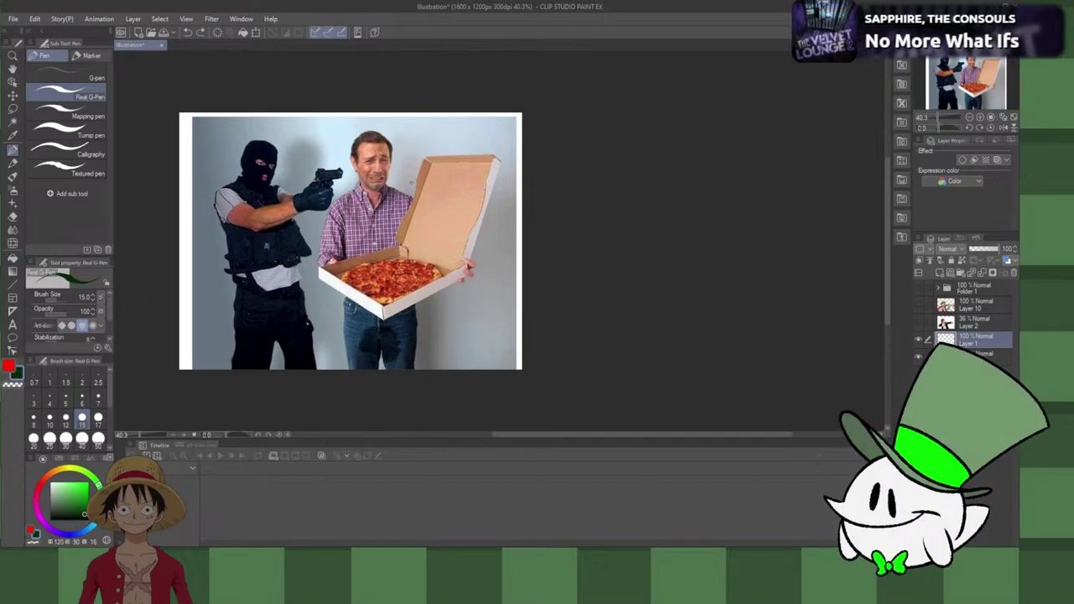
{"action": "left_click_drag", "start_coordinate": [374, 164], "coordinate": [361, 176]}
{"action": "key", "text": "ctrl+z"}
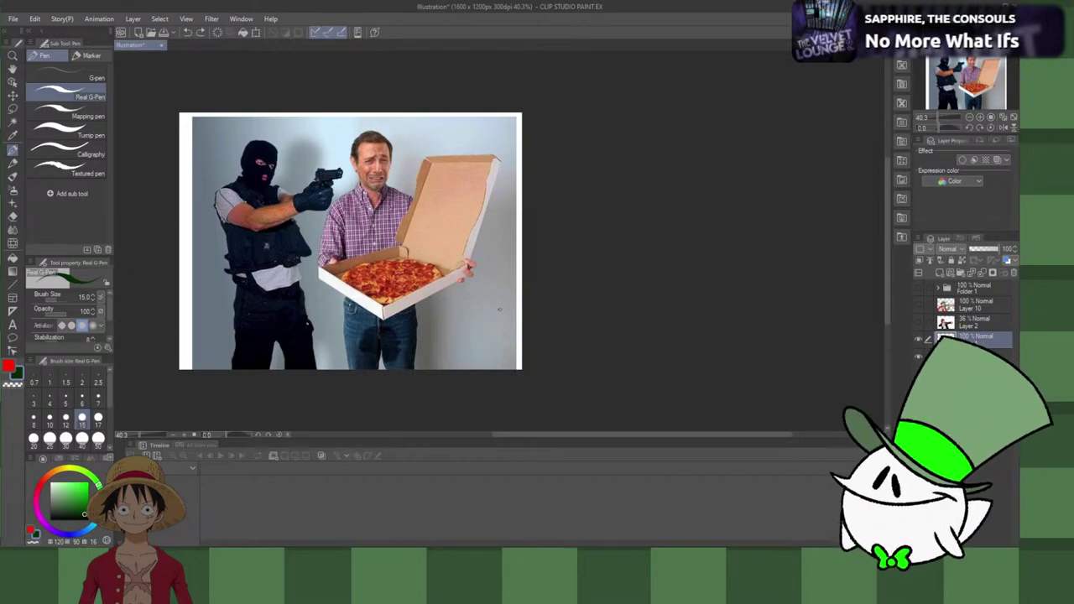
{"action": "mouse_move", "coordinate": [394, 172]}
{"action": "left_mouse_down"}
{"action": "mouse_move", "coordinate": [361, 260]}
{"action": "mouse_move", "coordinate": [340, 256]}
{"action": "mouse_move", "coordinate": [377, 167]}
{"action": "left_mouse_up"}
{"action": "key", "text": "ctrl+z"}
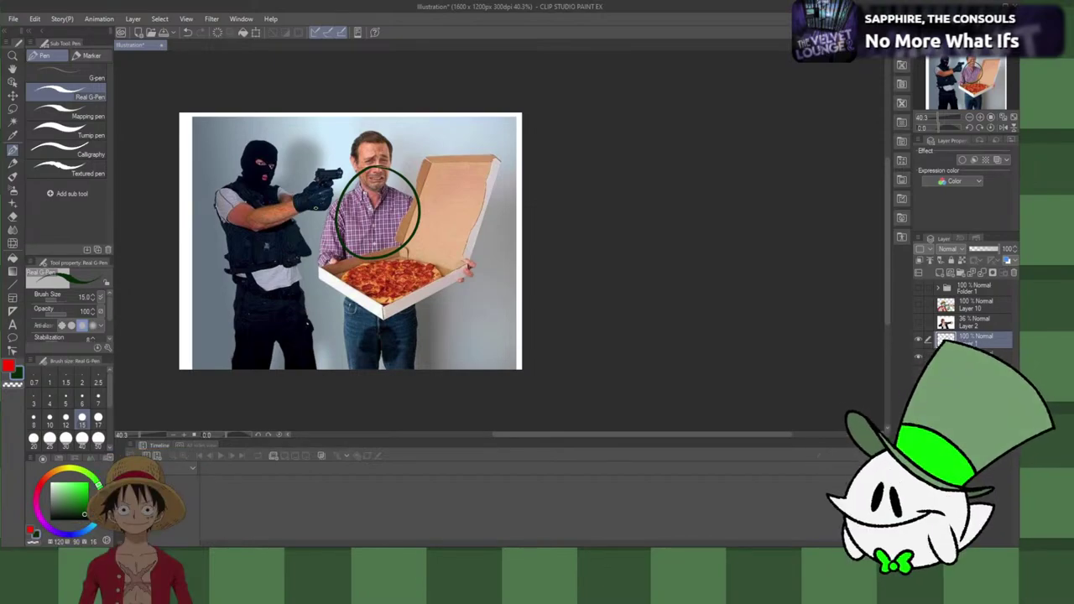
{"action": "key", "text": "ctrl+z"}
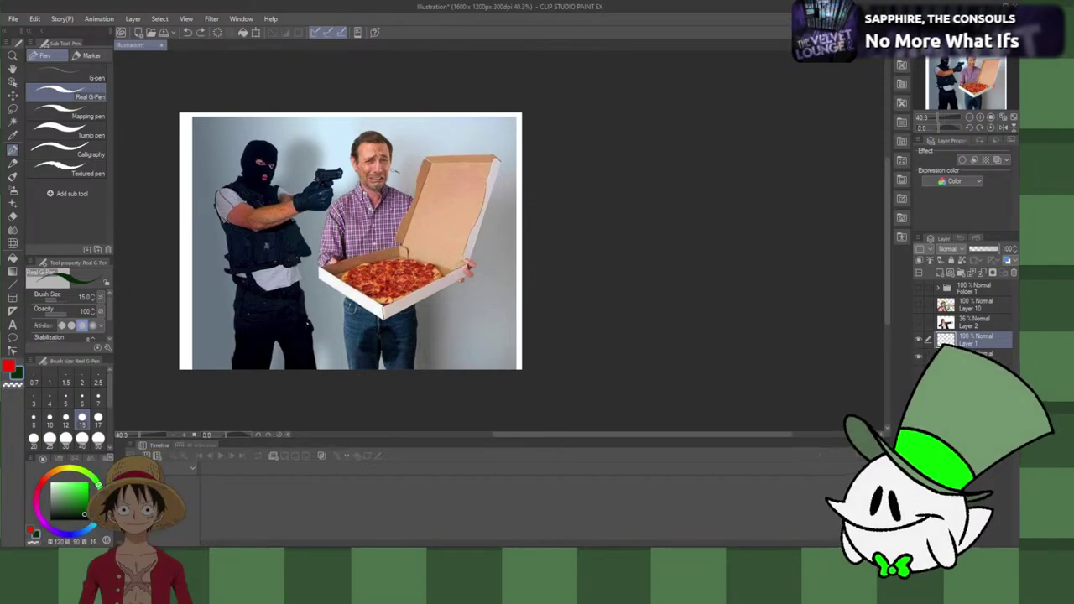
{"action": "mouse_move", "coordinate": [392, 172]}
{"action": "left_mouse_down"}
{"action": "mouse_move", "coordinate": [344, 201]}
{"action": "mouse_move", "coordinate": [400, 168]}
{"action": "mouse_move", "coordinate": [364, 171]}
{"action": "mouse_move", "coordinate": [427, 250]}
{"action": "mouse_move", "coordinate": [395, 173]}
{"action": "mouse_move", "coordinate": [415, 181]}
{"action": "mouse_move", "coordinate": [402, 256]}
{"action": "mouse_move", "coordinate": [438, 228]}
{"action": "mouse_move", "coordinate": [407, 171]}
{"action": "left_mouse_up"}
{"action": "key", "text": "ctrl+z"}
{"action": "key", "text": "ctrl+z"}
{"action": "key", "text": "ctrl+z"}
{"action": "key", "text": "ctrl+z"}
{"action": "key", "text": "ctrl+z"}
{"action": "key", "text": "ctrl+z"}
{"action": "key", "text": "ctrl+z"}
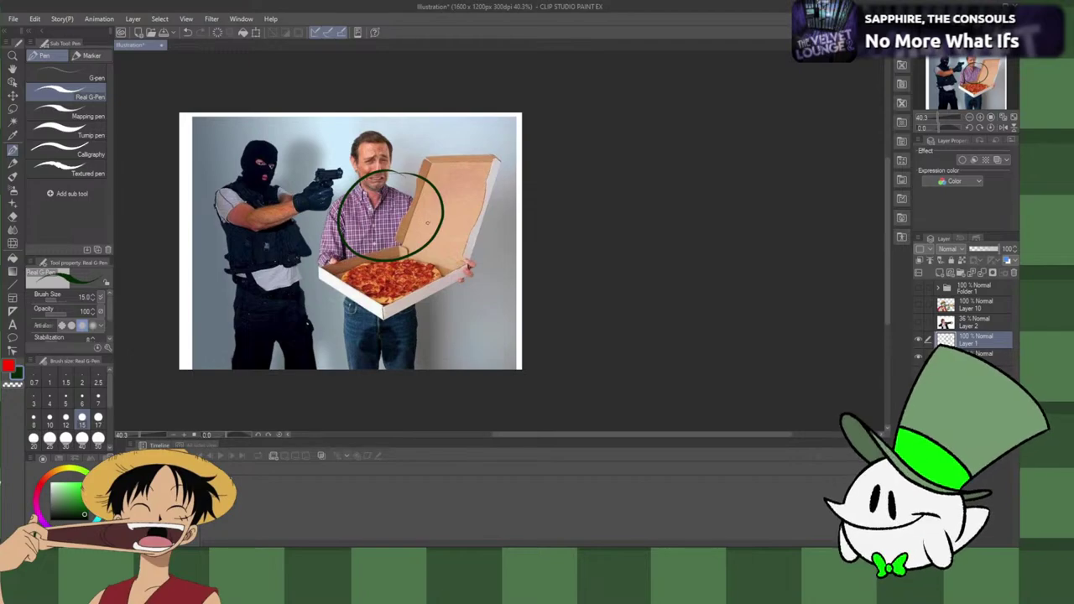
{"action": "key", "text": "ctrl+z"}
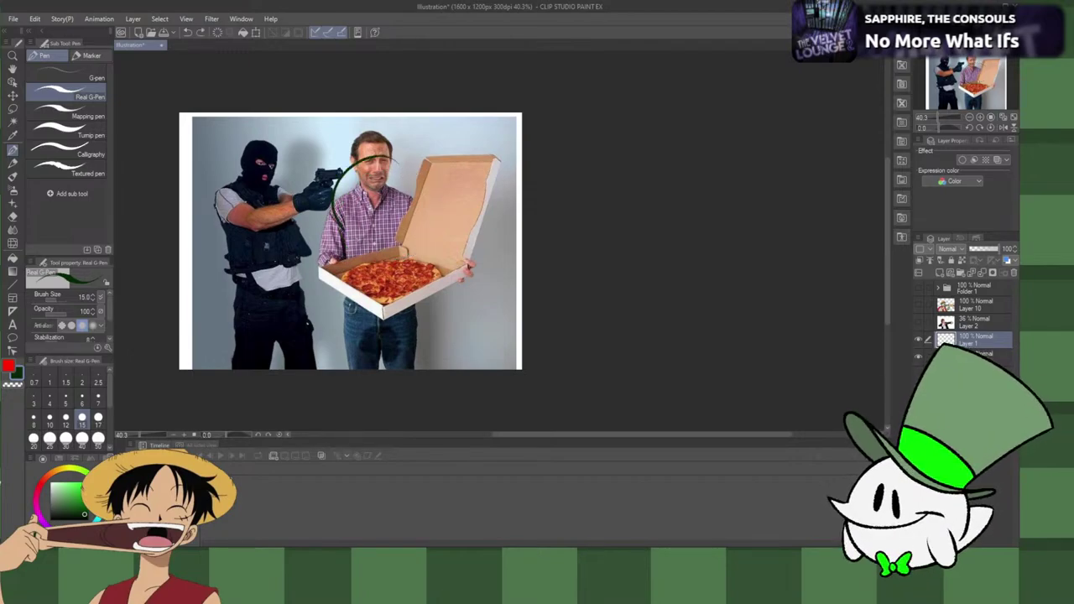
{"action": "key", "text": "ctrl+z"}
{"action": "mouse_move", "coordinate": [342, 229]}
{"action": "left_mouse_down"}
{"action": "mouse_move", "coordinate": [355, 160]}
{"action": "mouse_move", "coordinate": [350, 224]}
{"action": "mouse_move", "coordinate": [353, 159]}
{"action": "mouse_move", "coordinate": [403, 149]}
{"action": "mouse_move", "coordinate": [377, 136]}
{"action": "mouse_move", "coordinate": [398, 225]}
{"action": "mouse_move", "coordinate": [411, 152]}
{"action": "mouse_move", "coordinate": [338, 186]}
{"action": "mouse_move", "coordinate": [412, 178]}
{"action": "left_mouse_up"}
{"action": "key", "text": "ctrl+z"}
{"action": "key", "text": "ctrl+z"}
{"action": "key", "text": "ctrl+z"}
{"action": "key", "text": "ctrl+z"}
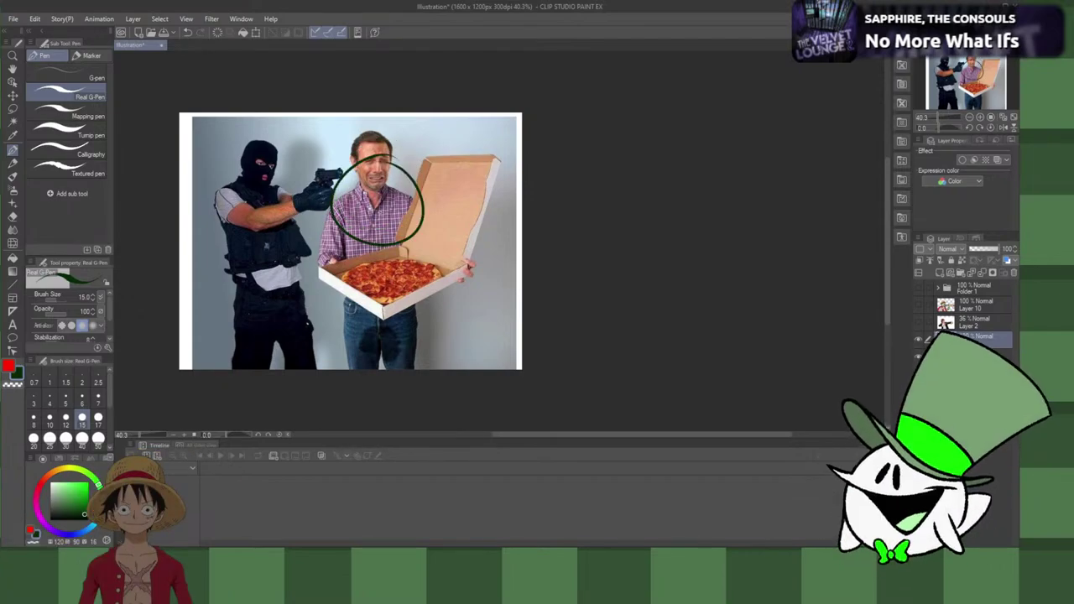
{"action": "key", "text": "ctrl+z"}
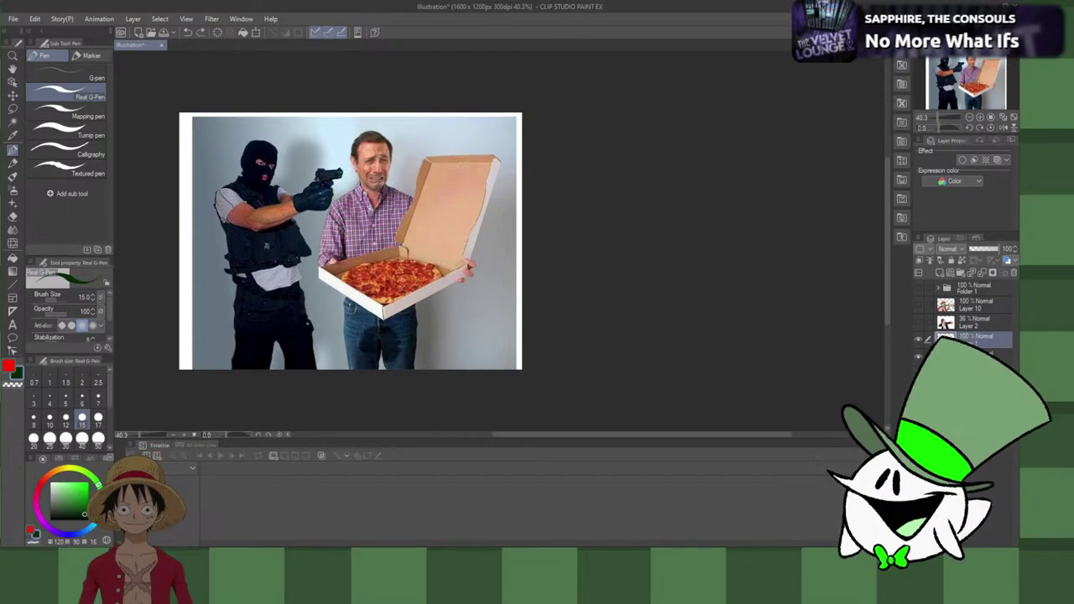
{"action": "key", "text": "ctrl+z"}
{"action": "mouse_move", "coordinate": [344, 206]}
{"action": "left_mouse_down"}
{"action": "mouse_move", "coordinate": [386, 163]}
{"action": "mouse_move", "coordinate": [423, 202]}
{"action": "mouse_move", "coordinate": [364, 171]}
{"action": "mouse_move", "coordinate": [416, 186]}
{"action": "mouse_move", "coordinate": [383, 163]}
{"action": "mouse_move", "coordinate": [342, 210]}
{"action": "mouse_move", "coordinate": [394, 159]}
{"action": "left_mouse_up"}
{"action": "key", "text": "ctrl+z"}
{"action": "key", "text": "ctrl+z"}
{"action": "key", "text": "ctrl+z"}
{"action": "key", "text": "ctrl+z"}
{"action": "key", "text": "ctrl+z"}
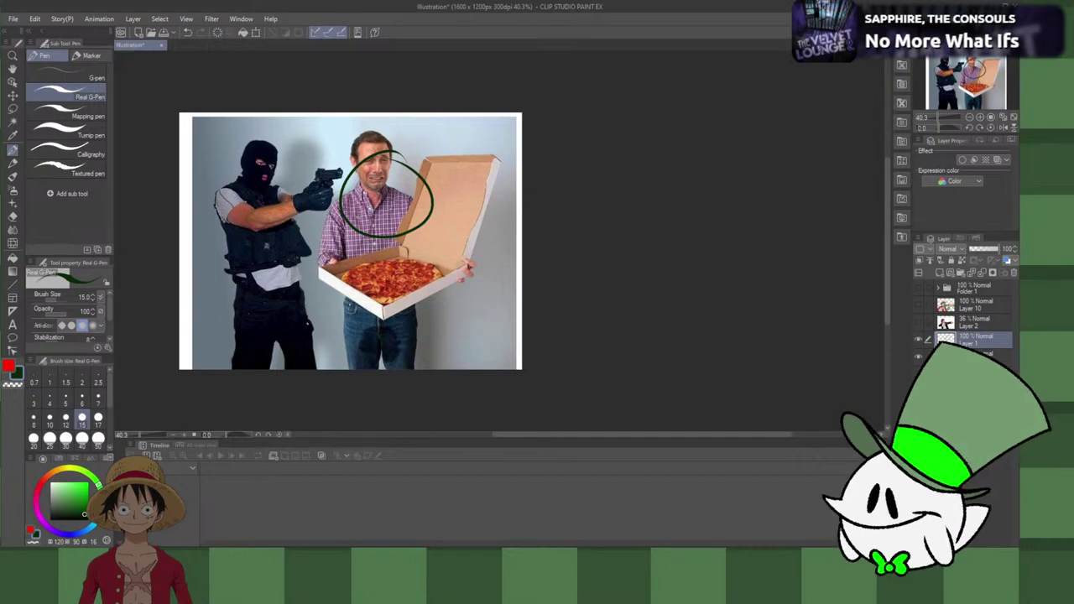
{"action": "key", "text": "ctrl+z"}
{"action": "mouse_move", "coordinate": [413, 169]}
{"action": "left_mouse_down"}
{"action": "mouse_move", "coordinate": [342, 178]}
{"action": "mouse_move", "coordinate": [389, 168]}
{"action": "mouse_move", "coordinate": [335, 199]}
{"action": "mouse_move", "coordinate": [408, 162]}
{"action": "left_mouse_up"}
{"action": "key", "text": "ctrl+z"}
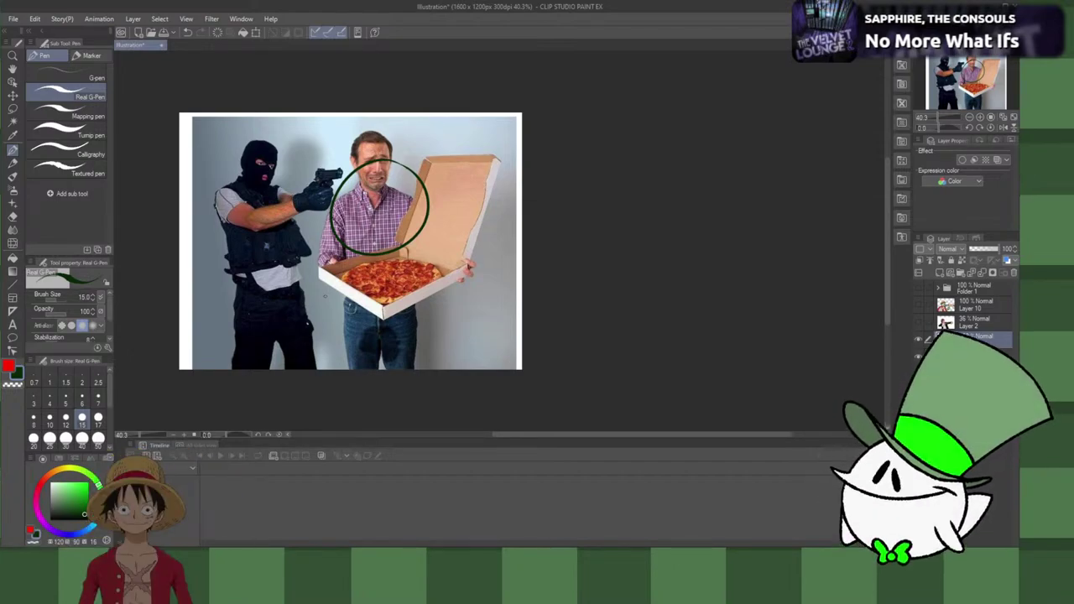
{"action": "key", "text": "ctrl+z"}
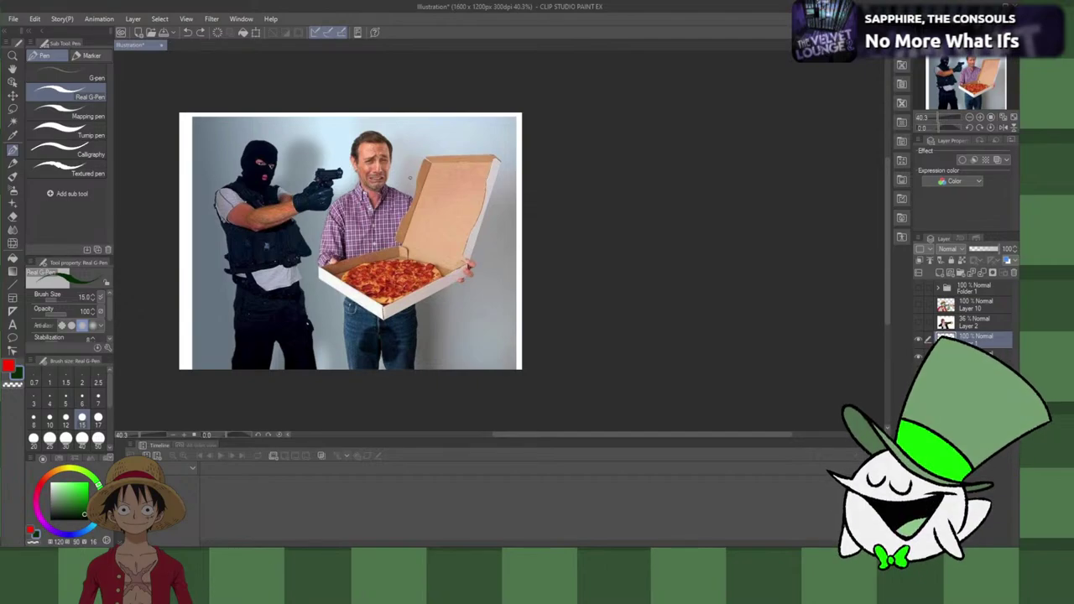
Step: Draw a round dark green circle over the pizza man with the Real G-Pen, undoing faulty tries, and move it down onto his chest
{"action": "mouse_move", "coordinate": [403, 168]}
{"action": "left_mouse_down"}
{"action": "mouse_move", "coordinate": [336, 218]}
{"action": "mouse_move", "coordinate": [420, 180]}
{"action": "mouse_move", "coordinate": [406, 167]}
{"action": "mouse_move", "coordinate": [346, 187]}
{"action": "mouse_move", "coordinate": [403, 166]}
{"action": "mouse_move", "coordinate": [388, 258]}
{"action": "mouse_move", "coordinate": [411, 184]}
{"action": "mouse_move", "coordinate": [403, 168]}
{"action": "mouse_move", "coordinate": [426, 239]}
{"action": "mouse_move", "coordinate": [404, 167]}
{"action": "mouse_move", "coordinate": [367, 167]}
{"action": "mouse_move", "coordinate": [417, 193]}
{"action": "mouse_move", "coordinate": [424, 241]}
{"action": "mouse_move", "coordinate": [405, 166]}
{"action": "mouse_move", "coordinate": [445, 214]}
{"action": "mouse_move", "coordinate": [421, 157]}
{"action": "left_mouse_up"}
{"action": "key", "text": "ctrl+z"}
{"action": "key", "text": "ctrl+z"}
{"action": "key", "text": "ctrl+z"}
{"action": "key", "text": "ctrl+z"}
{"action": "key", "text": "ctrl+z"}
{"action": "key", "text": "ctrl+z"}
{"action": "key", "text": "ctrl+z"}
{"action": "key", "text": "ctrl+z"}
{"action": "key", "text": "ctrl+z"}
{"action": "key", "text": "ctrl+z"}
{"action": "key", "text": "ctrl+z"}
{"action": "key", "text": "ctrl+z"}
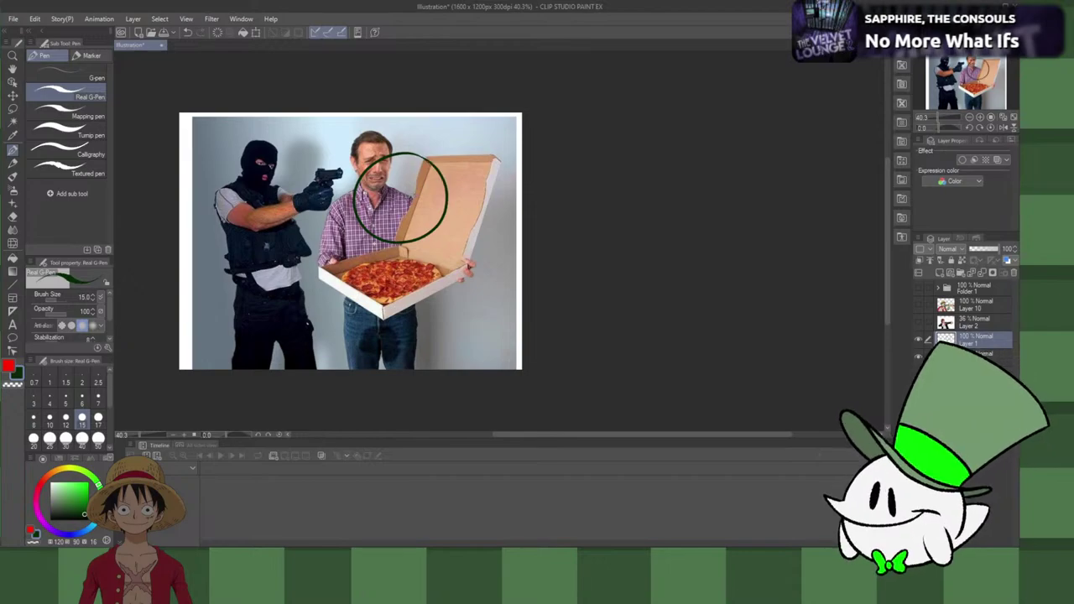
{"action": "key", "text": "k"}
{"action": "left_click_drag", "start_coordinate": [462, 242], "coordinate": [445, 261]}
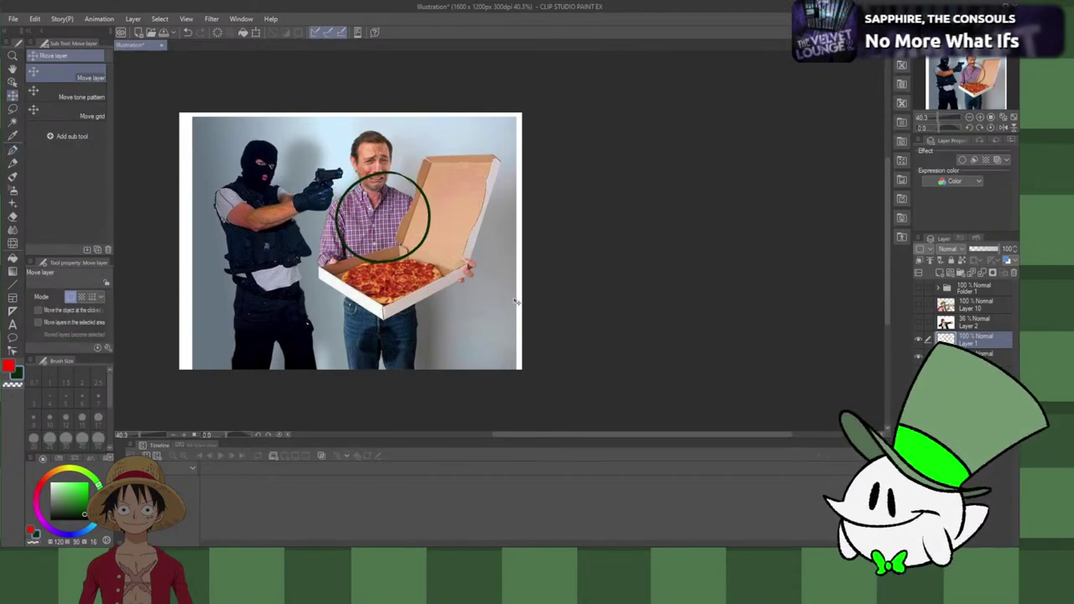
Step: Draw a dark green line across the upper part of the circle with the Real G-Pen, undoing faulty strokes
{"action": "key", "text": "p"}
{"action": "left_click_drag", "start_coordinate": [416, 203], "coordinate": [344, 188]}
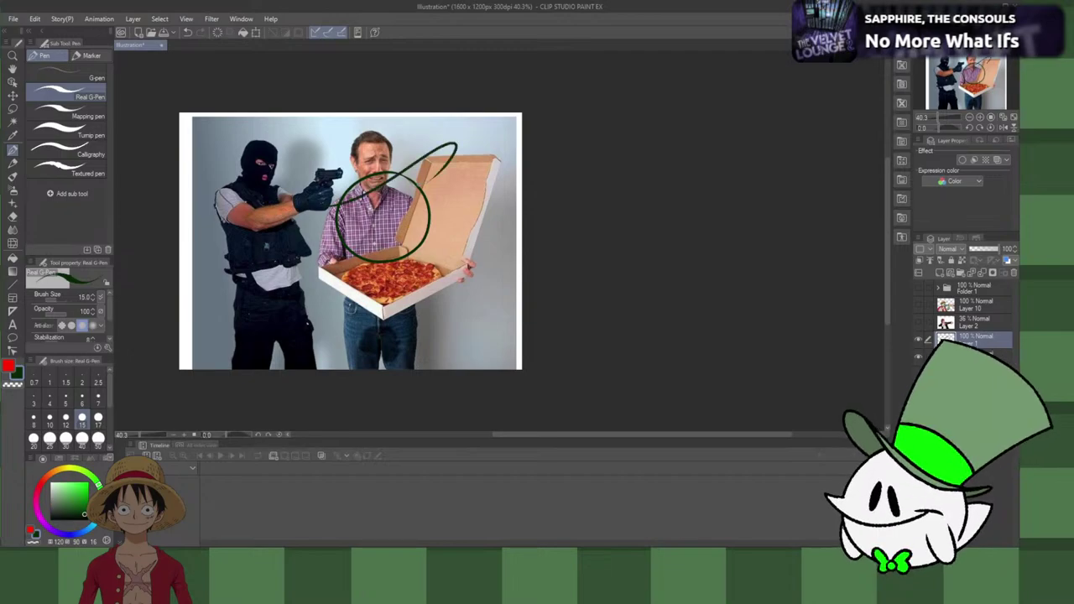
{"action": "key", "text": "ctrl+z"}
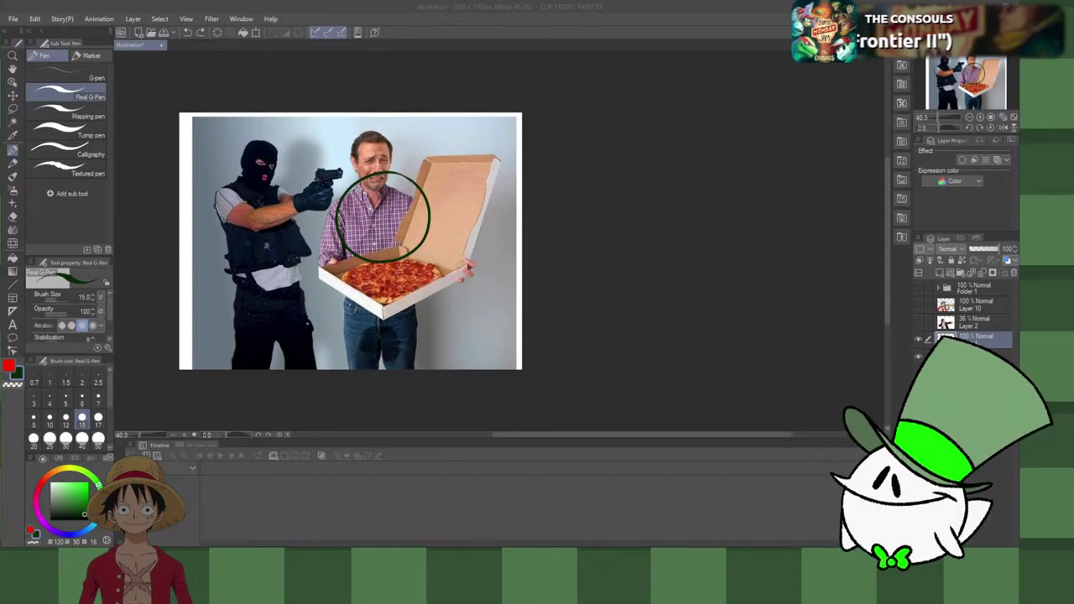
{"action": "left_click", "coordinate": [714, 415]}
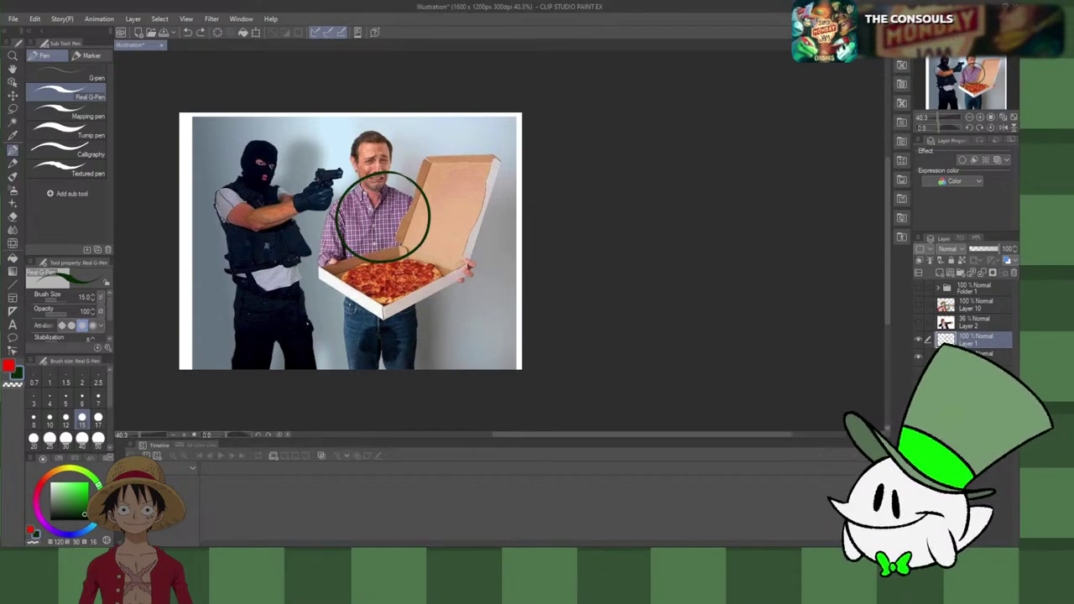
{"action": "left_click_drag", "start_coordinate": [327, 210], "coordinate": [429, 172]}
{"action": "key", "text": "ctrl+z"}
{"action": "left_click_drag", "start_coordinate": [323, 214], "coordinate": [356, 203]}
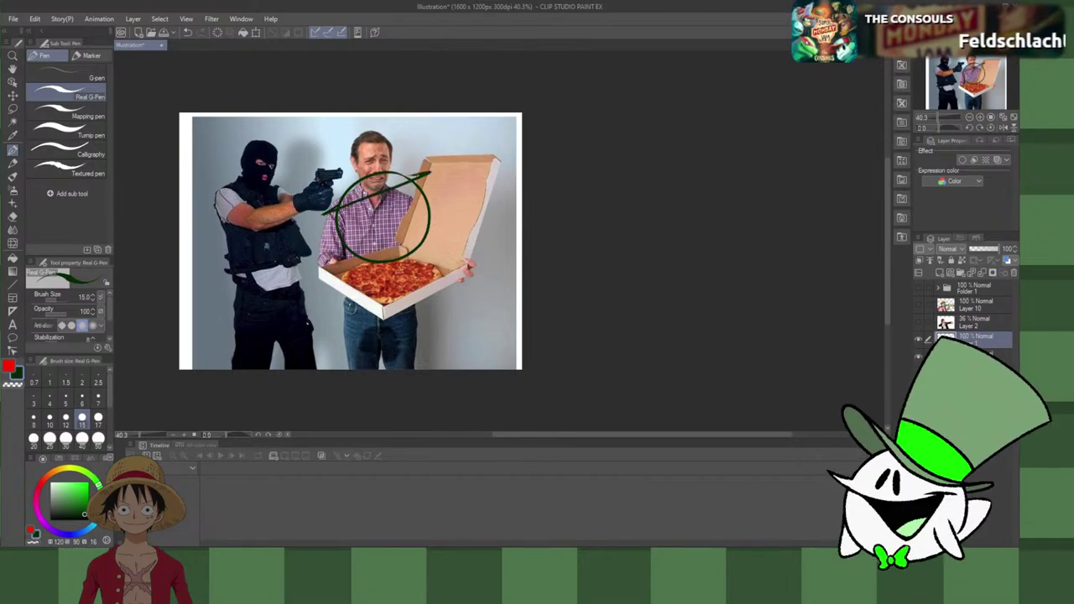
{"action": "key", "text": "ctrl+z"}
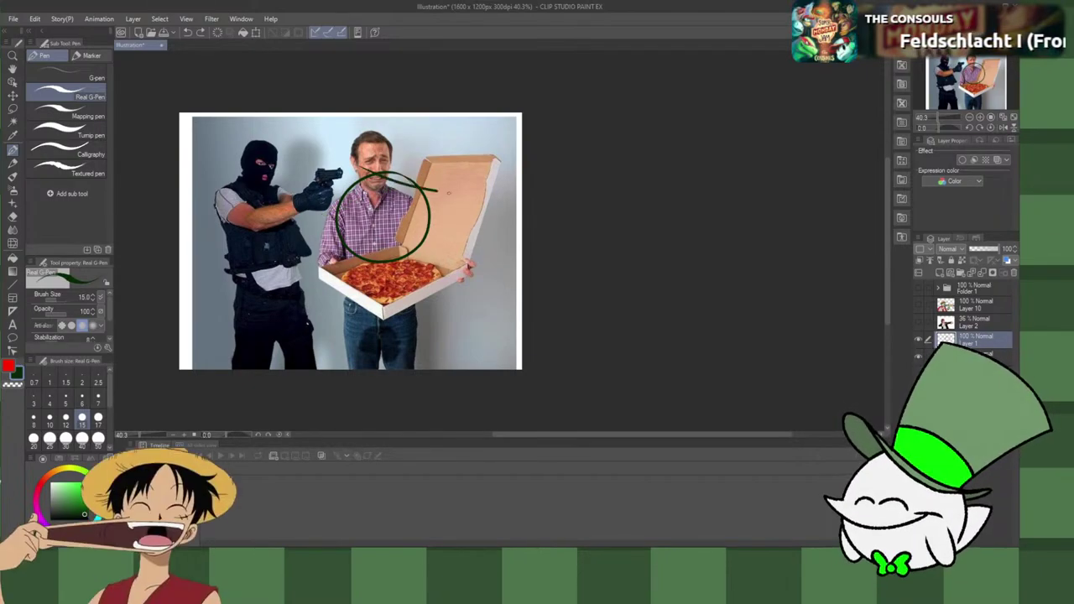
Step: Draw a slanted hat brim line across the top of the head circle, with the hat's two sides rising from it
{"action": "left_click_drag", "start_coordinate": [354, 174], "coordinate": [445, 201]}
{"action": "key", "text": "ctrl+z"}
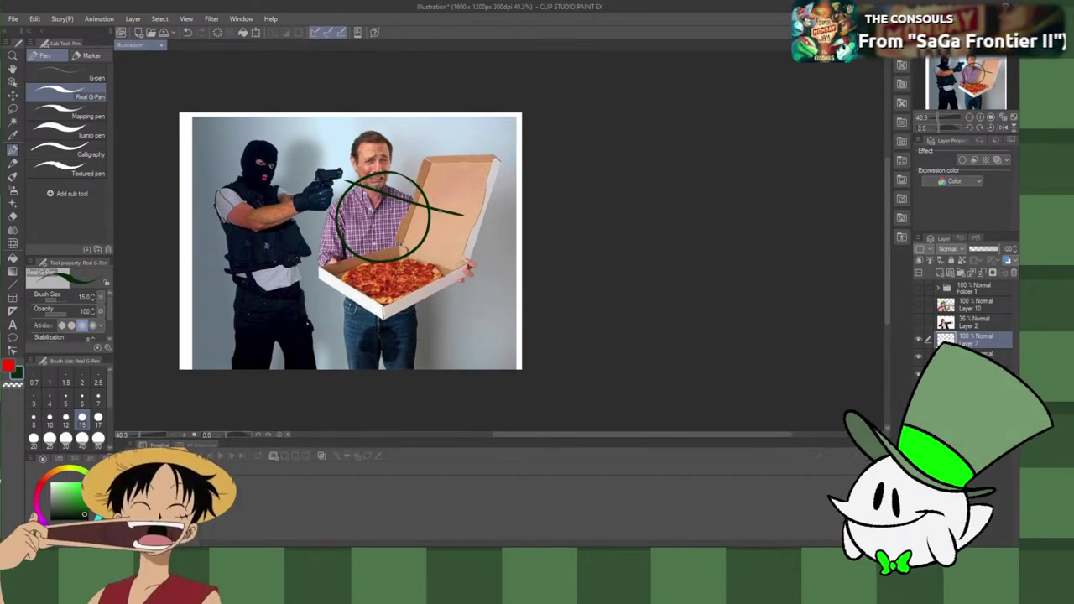
{"action": "left_click_drag", "start_coordinate": [344, 175], "coordinate": [460, 209]}
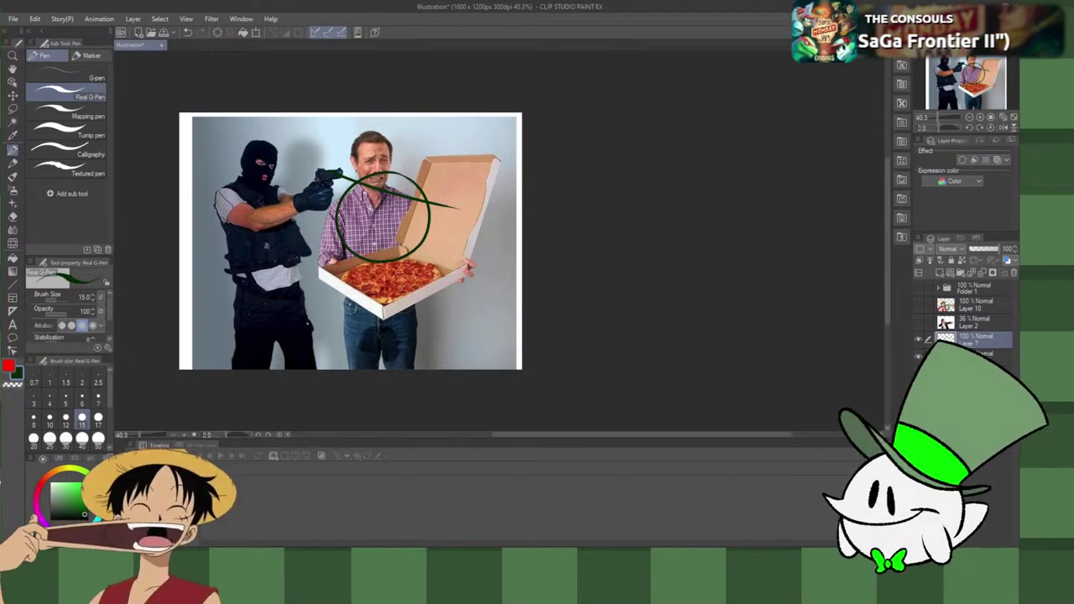
{"action": "left_click_drag", "start_coordinate": [388, 118], "coordinate": [366, 171]}
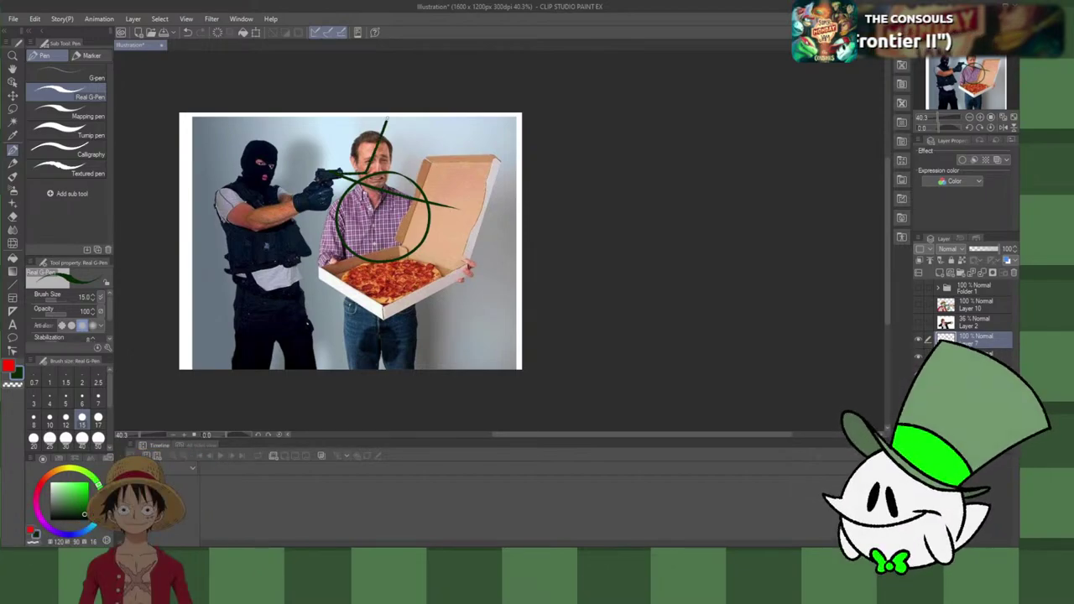
{"action": "mouse_move", "coordinate": [429, 194]}
{"action": "left_mouse_down"}
{"action": "mouse_move", "coordinate": [459, 208]}
{"action": "mouse_move", "coordinate": [475, 133]}
{"action": "mouse_move", "coordinate": [375, 115]}
{"action": "left_mouse_up"}
{"action": "key", "text": "ctrl+z"}
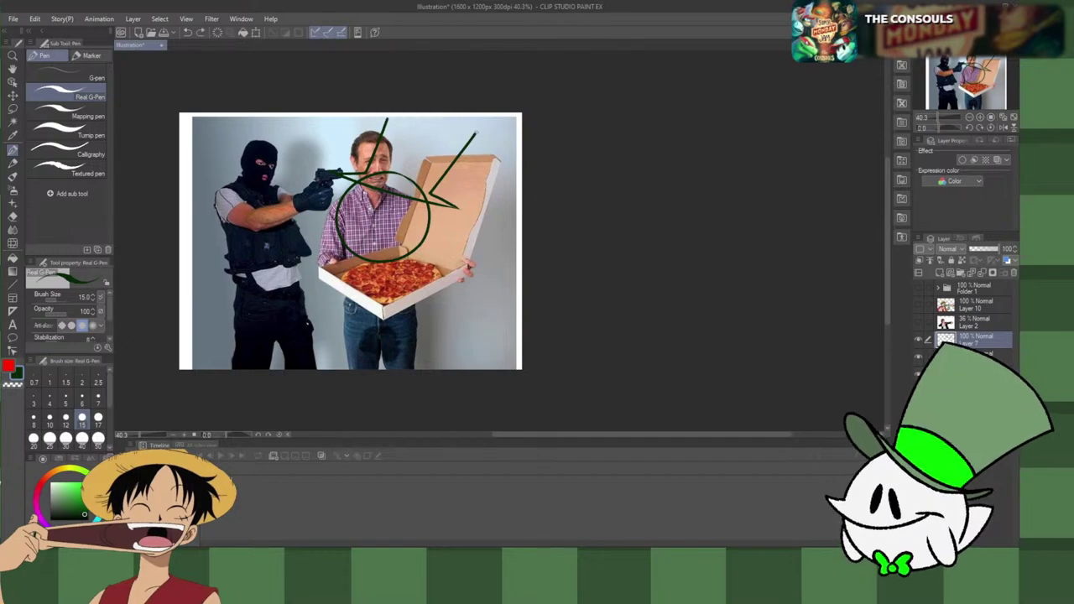
Step: Draw the hat's curved upper edge and extend its near side to the canvas edge
{"action": "mouse_move", "coordinate": [475, 133]}
{"action": "left_mouse_down"}
{"action": "mouse_move", "coordinate": [424, 102]}
{"action": "mouse_move", "coordinate": [382, 134]}
{"action": "left_mouse_up"}
{"action": "key", "text": "ctrl+z"}
{"action": "key", "text": "ctrl+z"}
{"action": "key", "text": "ctrl+z"}
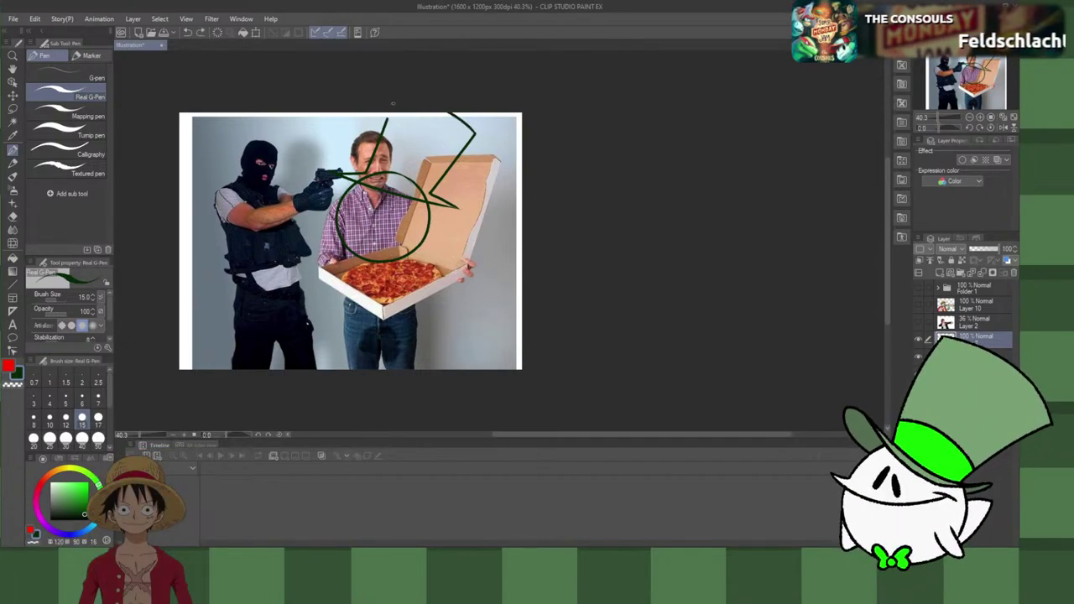
{"action": "key", "text": "ctrl+y"}
{"action": "key", "text": "ctrl+z"}
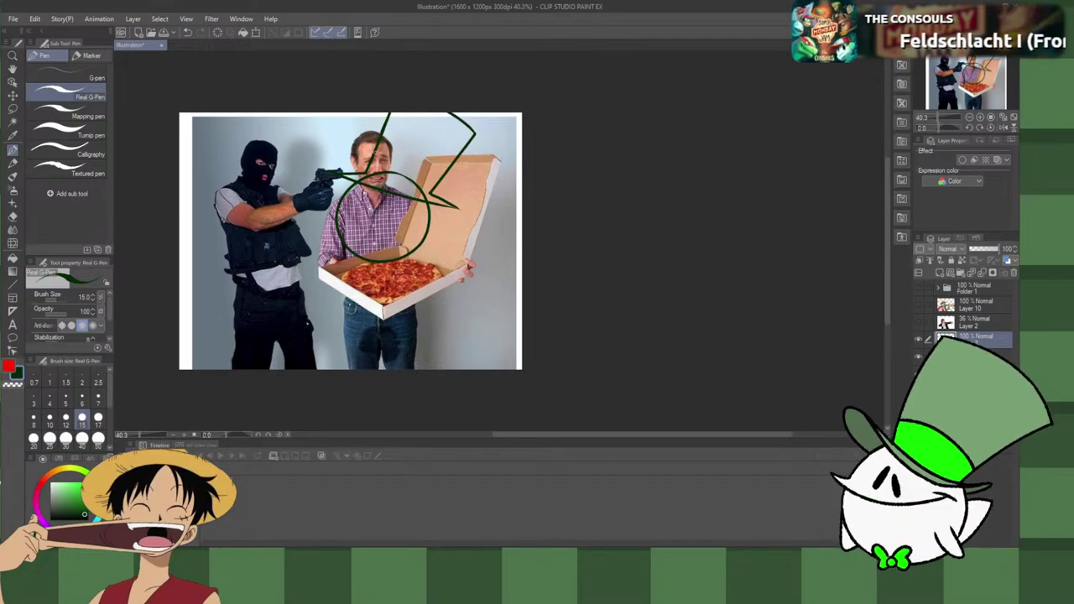
Step: Draw the brim's upper edge between the hat's sides and a curved hat band line above it
{"action": "mouse_move", "coordinate": [367, 174]}
{"action": "left_mouse_down"}
{"action": "mouse_move", "coordinate": [435, 192]}
{"action": "mouse_move", "coordinate": [368, 175]}
{"action": "mouse_move", "coordinate": [420, 192]}
{"action": "left_mouse_up"}
{"action": "key", "text": "ctrl+z"}
{"action": "key", "text": "ctrl+z"}
{"action": "key", "text": "ctrl+z"}
{"action": "key", "text": "ctrl+z"}
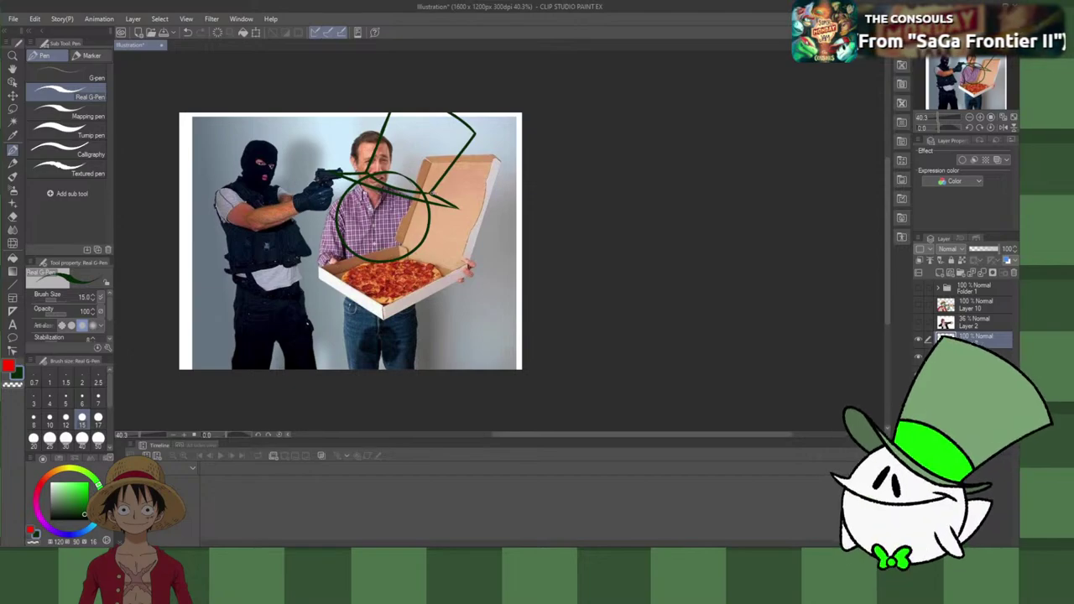
{"action": "key", "text": "ctrl+y"}
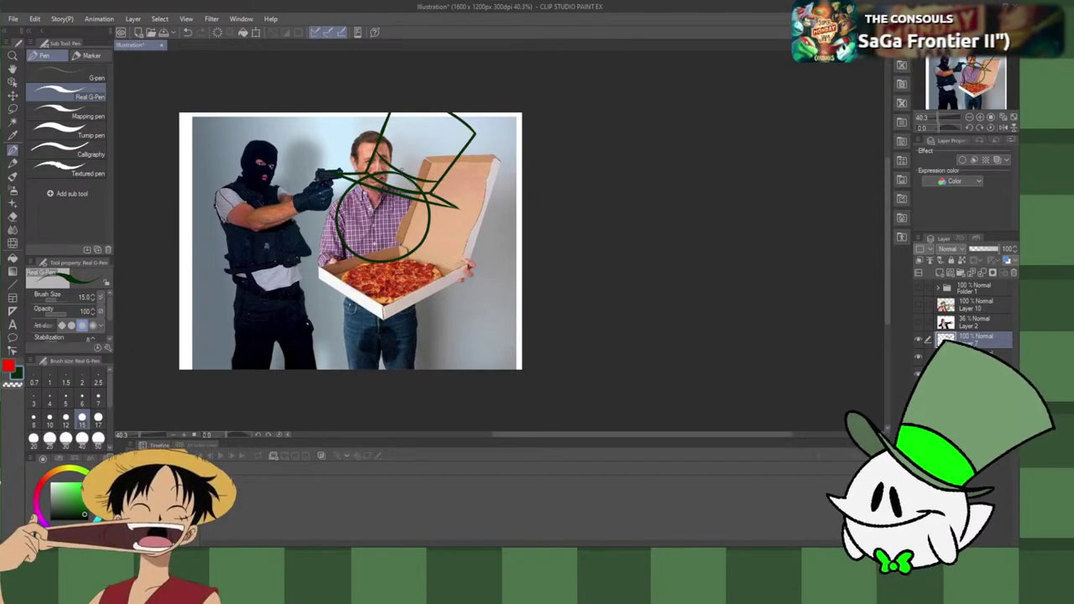
{"action": "key", "text": "ctrl+z"}
{"action": "key", "text": "ctrl+y"}
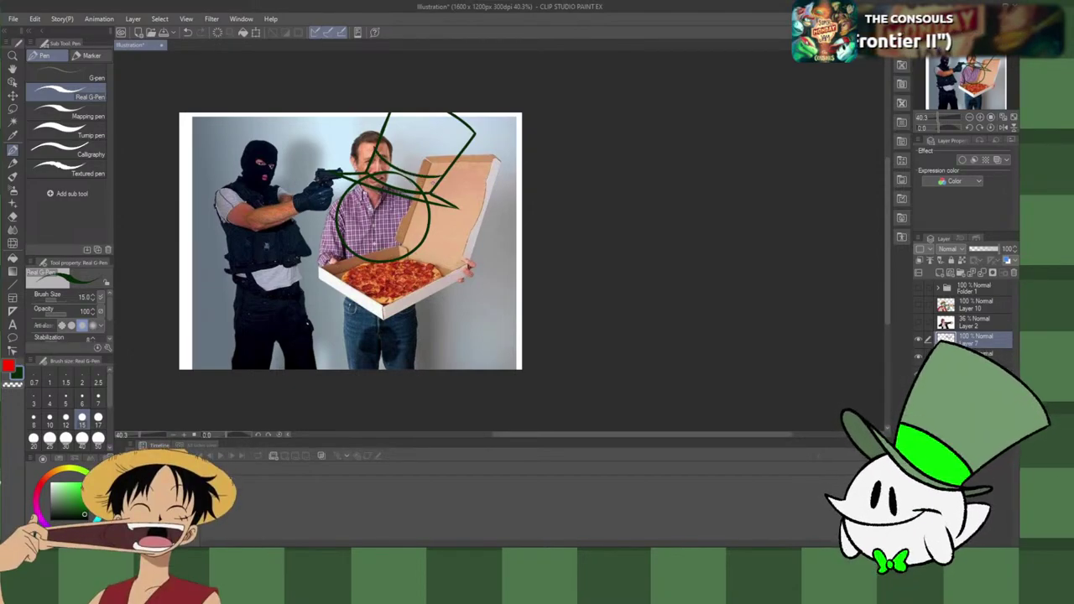
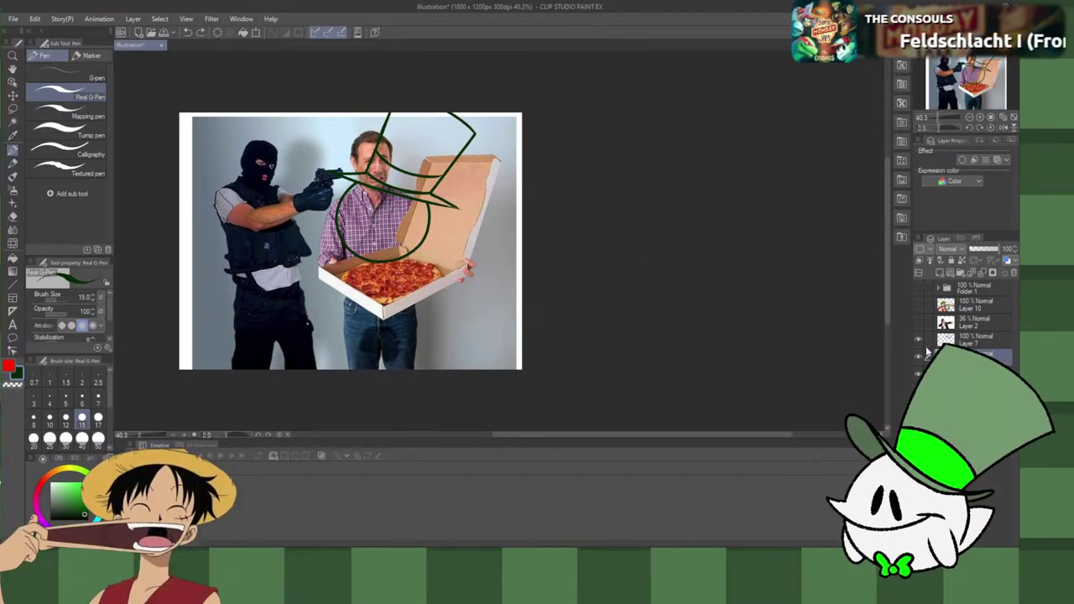
Step: Fade the reference photo and try a thin, curved facial line inside the head circle
{"action": "left_click", "coordinate": [980, 250]}
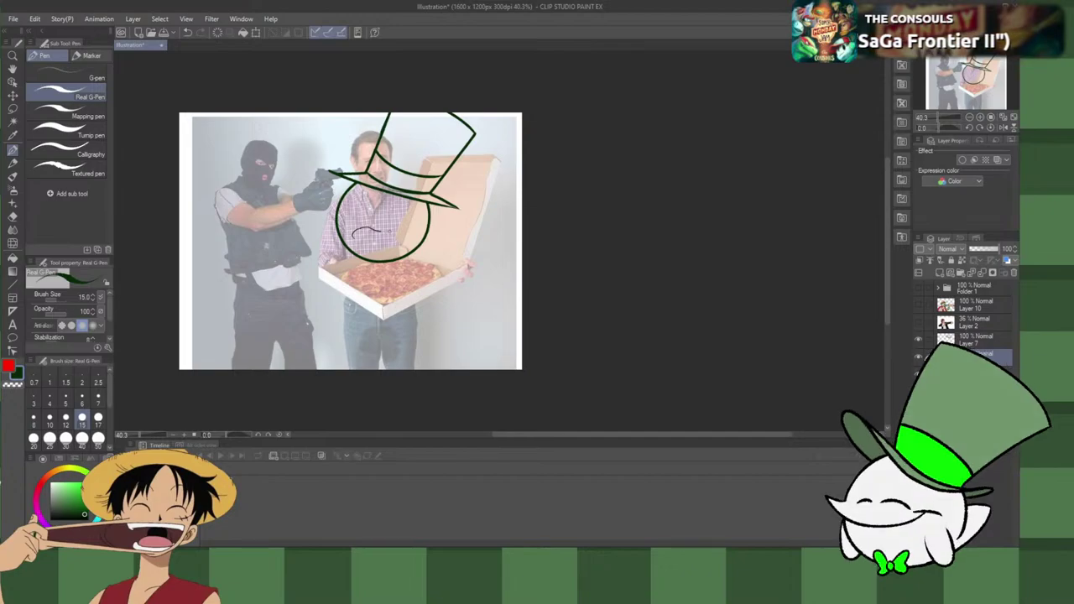
{"action": "mouse_move", "coordinate": [389, 232]}
{"action": "left_mouse_down"}
{"action": "mouse_move", "coordinate": [411, 238]}
{"action": "mouse_move", "coordinate": [377, 228]}
{"action": "mouse_move", "coordinate": [411, 235]}
{"action": "left_mouse_up"}
{"action": "key", "text": "ctrl+z"}
{"action": "key", "text": "ctrl+z"}
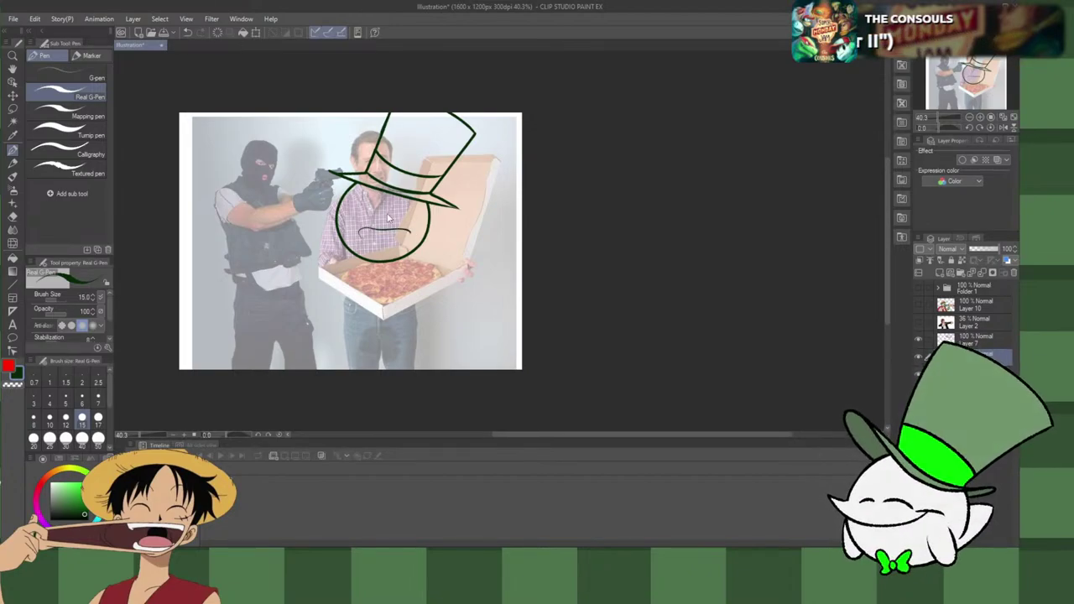
Step: Undo the facial line, the photo fade and all hat strokes, leaving only the head circle over the photo
{"action": "key", "text": "ctrl+z"}
{"action": "key", "text": "ctrl+z"}
{"action": "key", "text": "ctrl+z"}
{"action": "key", "text": "ctrl+z"}
{"action": "key", "text": "ctrl+z"}
{"action": "key", "text": "ctrl+z"}
{"action": "key", "text": "ctrl+z"}
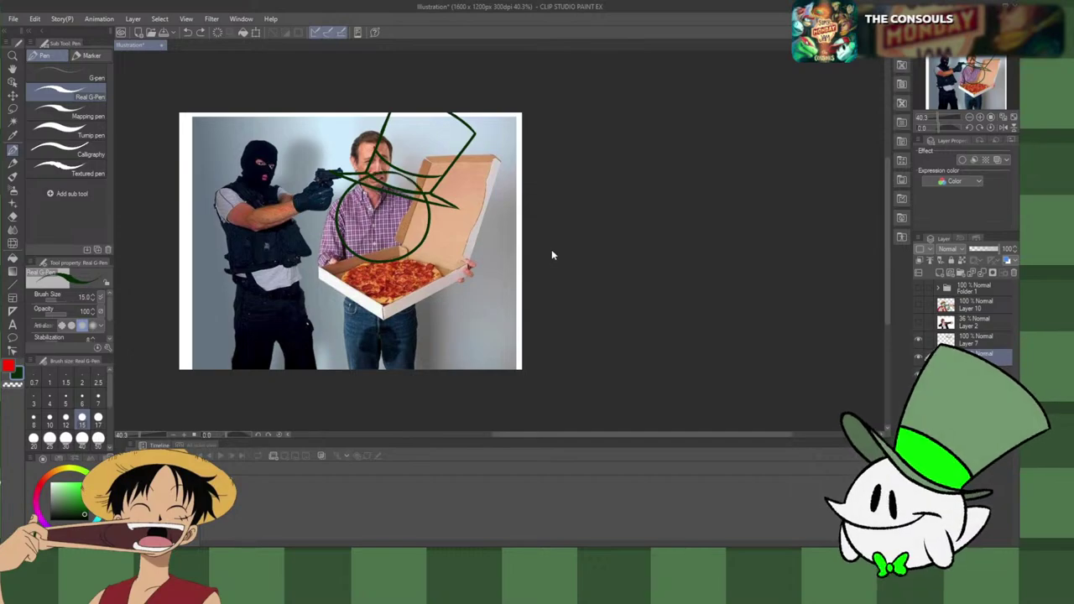
{"action": "key", "text": "ctrl+z"}
{"action": "key", "text": "ctrl+z"}
{"action": "key", "text": "ctrl+z"}
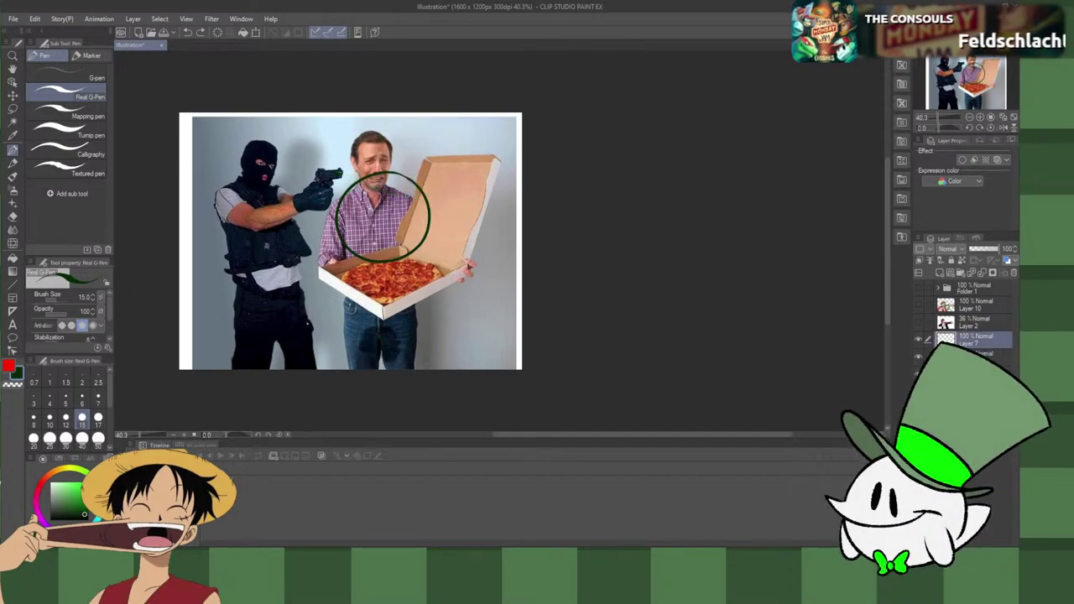
Step: Set the reference photo layer's opacity to 45 and make Layer 7 active
{"action": "left_click", "coordinate": [973, 371]}
{"action": "left_click", "coordinate": [985, 249]}
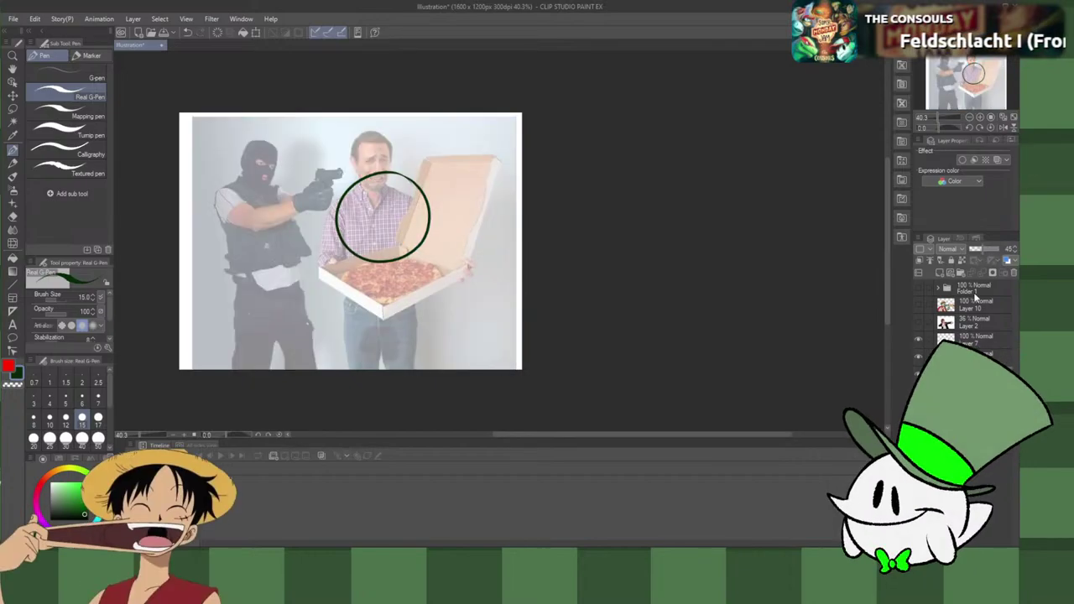
{"action": "left_click", "coordinate": [971, 343]}
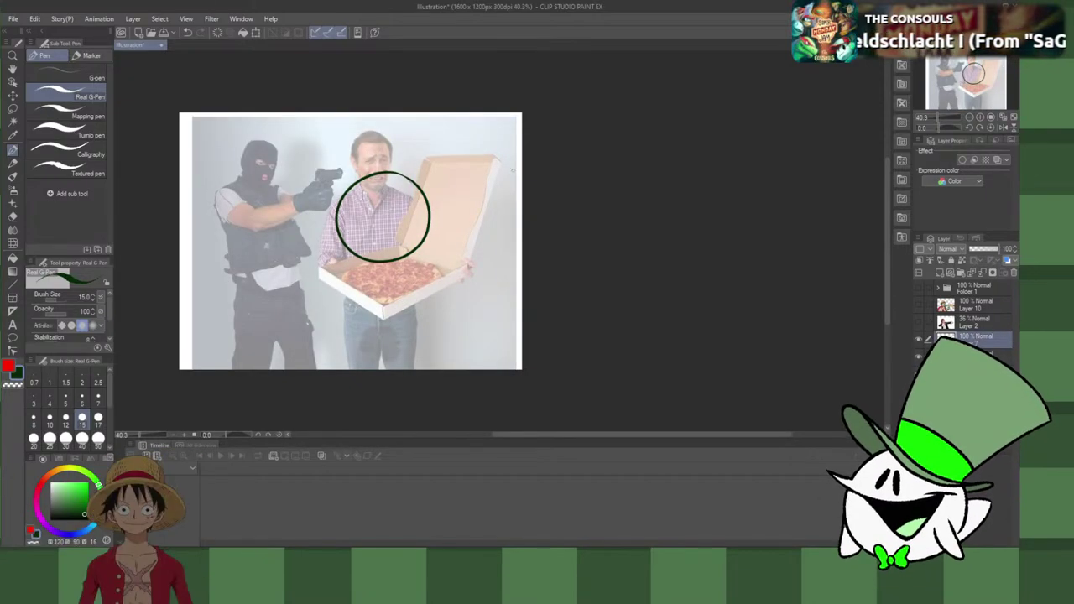
Step: Try repeated slanted brim strokes across the top of the head circle, keeping only the last one
{"action": "left_click_drag", "start_coordinate": [365, 166], "coordinate": [450, 206]}
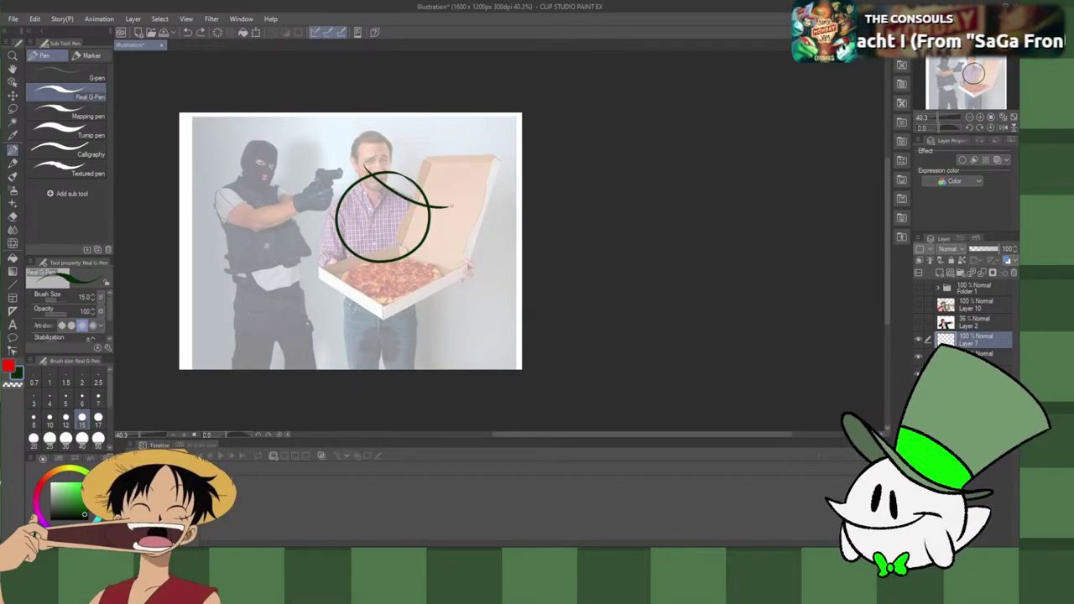
{"action": "key", "text": "ctrl+z"}
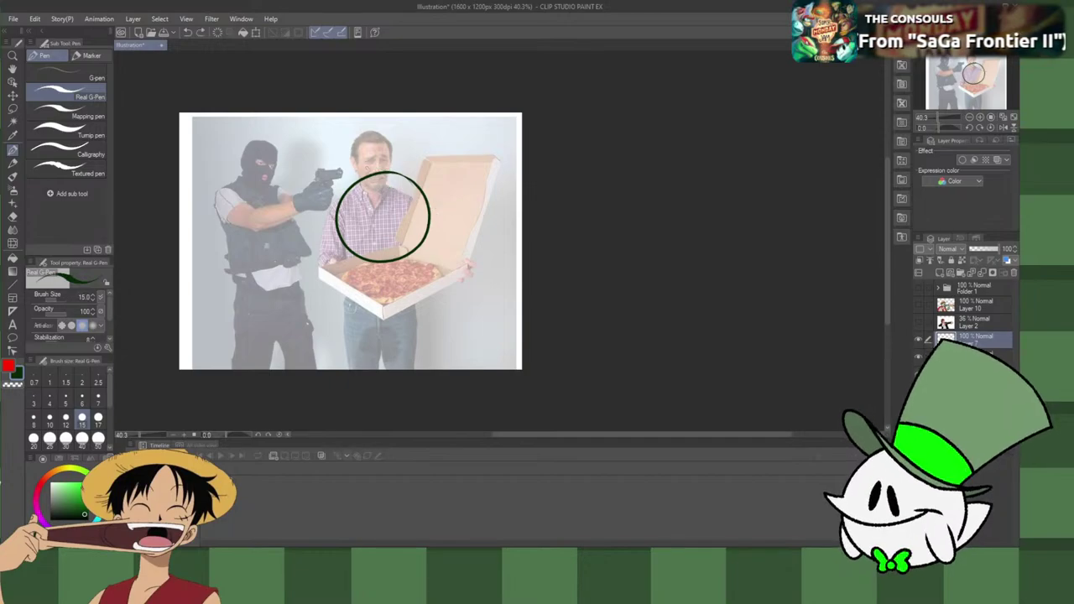
{"action": "left_click_drag", "start_coordinate": [364, 168], "coordinate": [436, 198]}
{"action": "key", "text": "ctrl+z"}
{"action": "left_click_drag", "start_coordinate": [356, 171], "coordinate": [457, 200]}
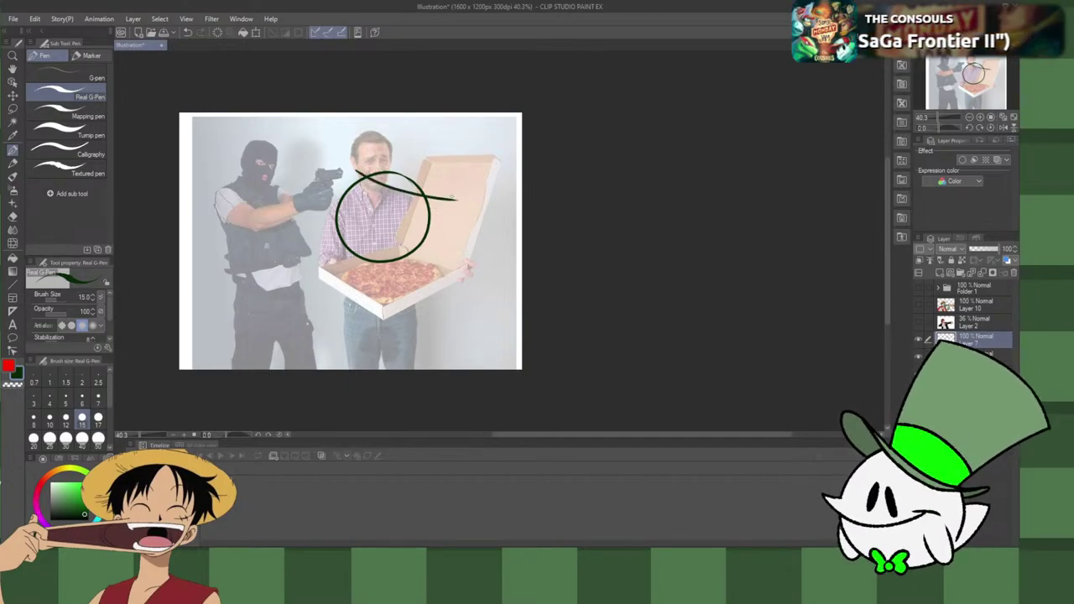
{"action": "key", "text": "ctrl+z"}
{"action": "left_click_drag", "start_coordinate": [354, 169], "coordinate": [458, 205]}
{"action": "key", "text": "ctrl+z"}
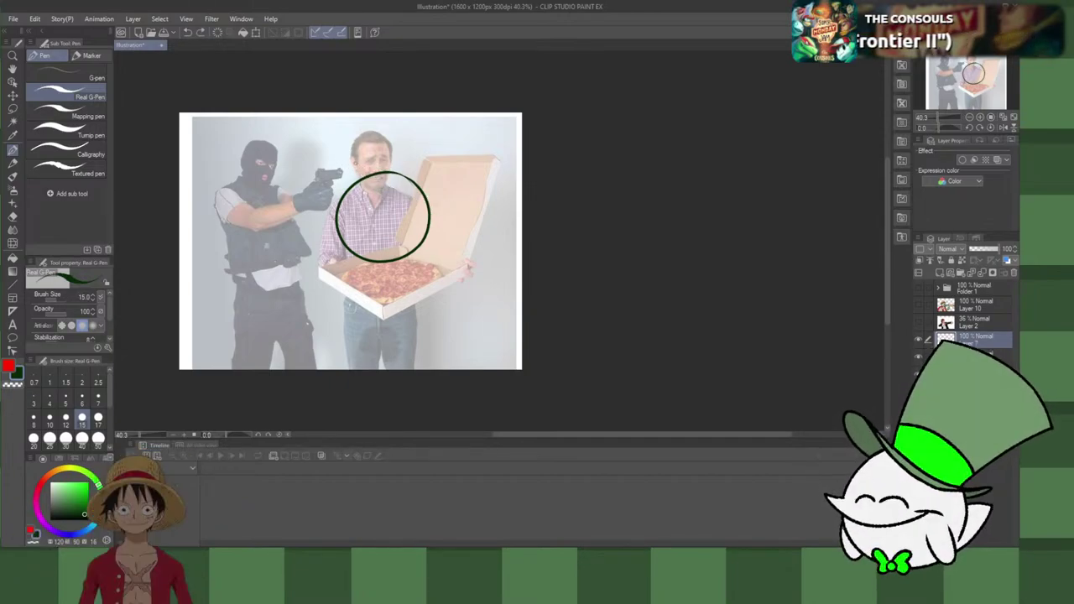
{"action": "left_click_drag", "start_coordinate": [354, 165], "coordinate": [444, 214]}
{"action": "key", "text": "ctrl+z"}
{"action": "left_click_drag", "start_coordinate": [347, 168], "coordinate": [435, 203]}
{"action": "key", "text": "ctrl+z"}
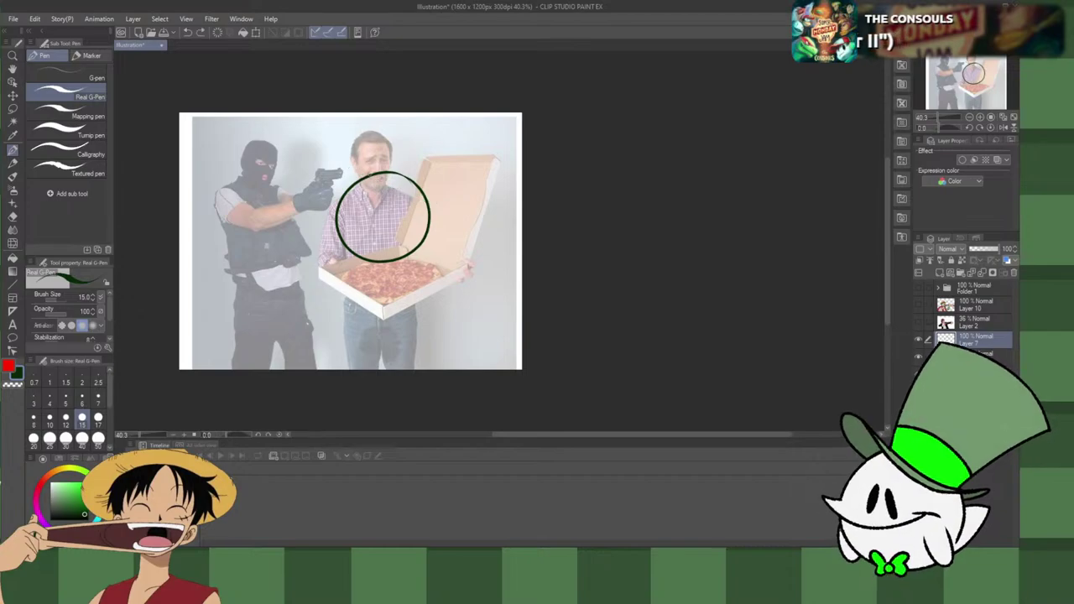
{"action": "left_click_drag", "start_coordinate": [348, 171], "coordinate": [460, 201]}
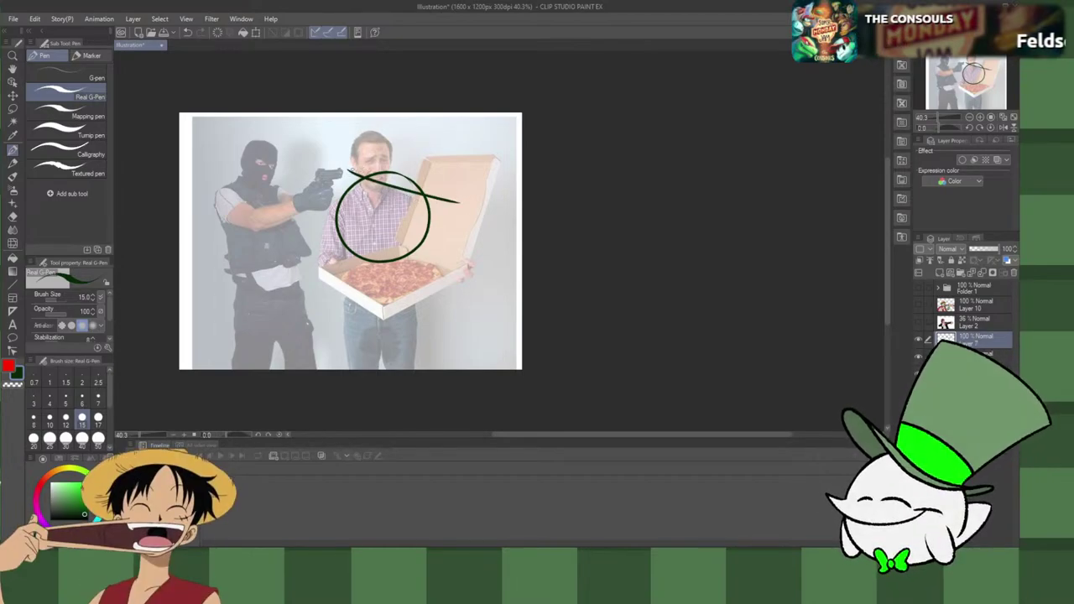
Step: Add the upper strokes of the brim's two pointed ends and shift the brim slightly on the head circle
{"action": "left_click_drag", "start_coordinate": [347, 169], "coordinate": [381, 170]}
{"action": "left_click_drag", "start_coordinate": [455, 202], "coordinate": [427, 184]}
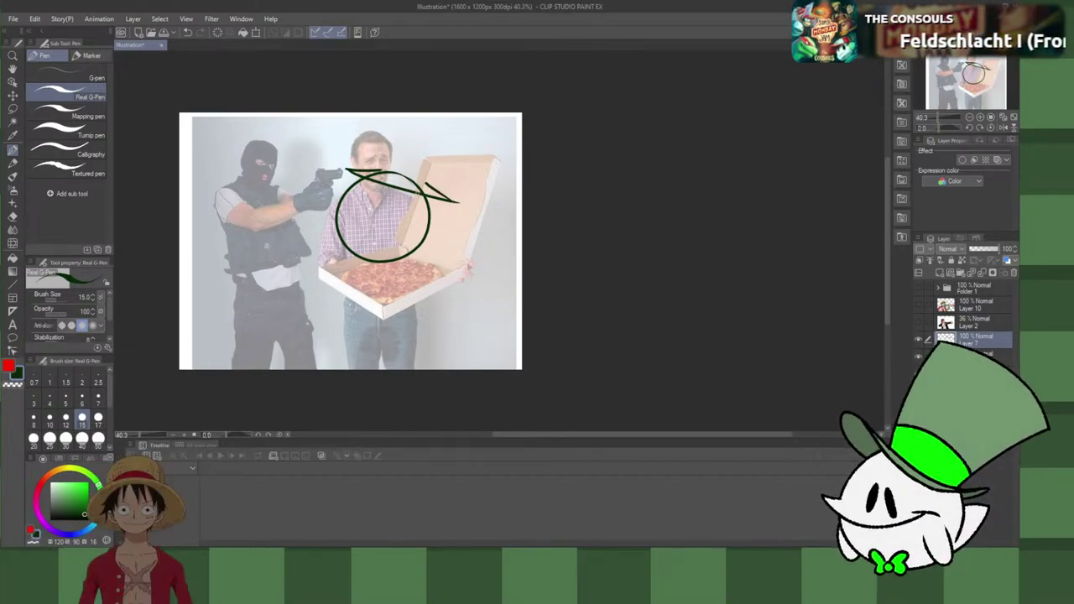
{"action": "key", "text": "k"}
{"action": "mouse_move", "coordinate": [437, 201]}
{"action": "left_mouse_down"}
{"action": "mouse_move", "coordinate": [429, 196]}
{"action": "mouse_move", "coordinate": [435, 208]}
{"action": "left_mouse_up"}
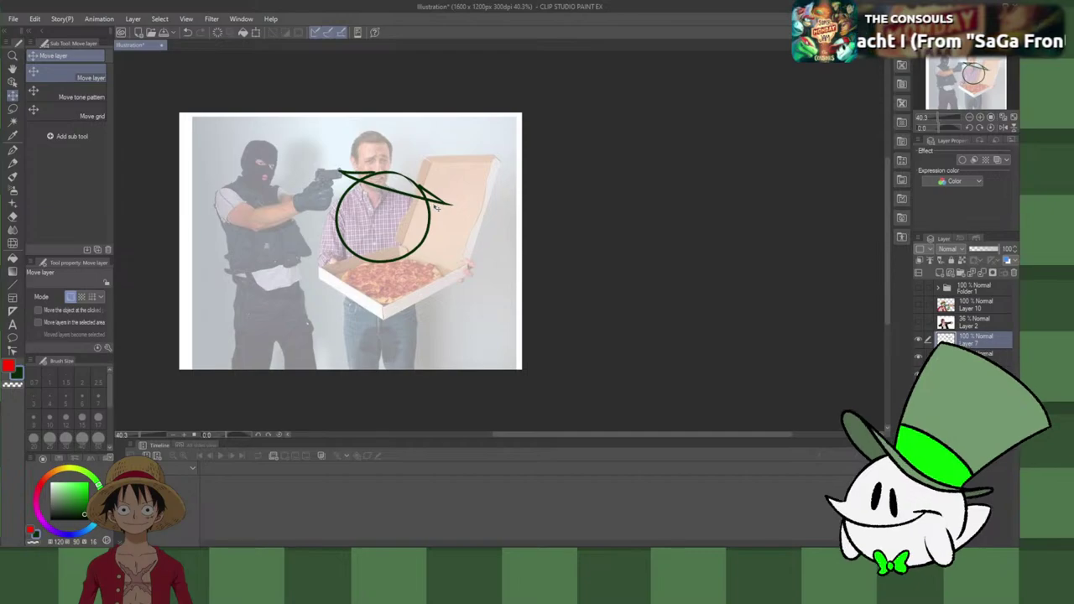
Step: Erase the part of the head circle above the brim line using the Real G-Pen with transparent colour
{"action": "key", "text": "p"}
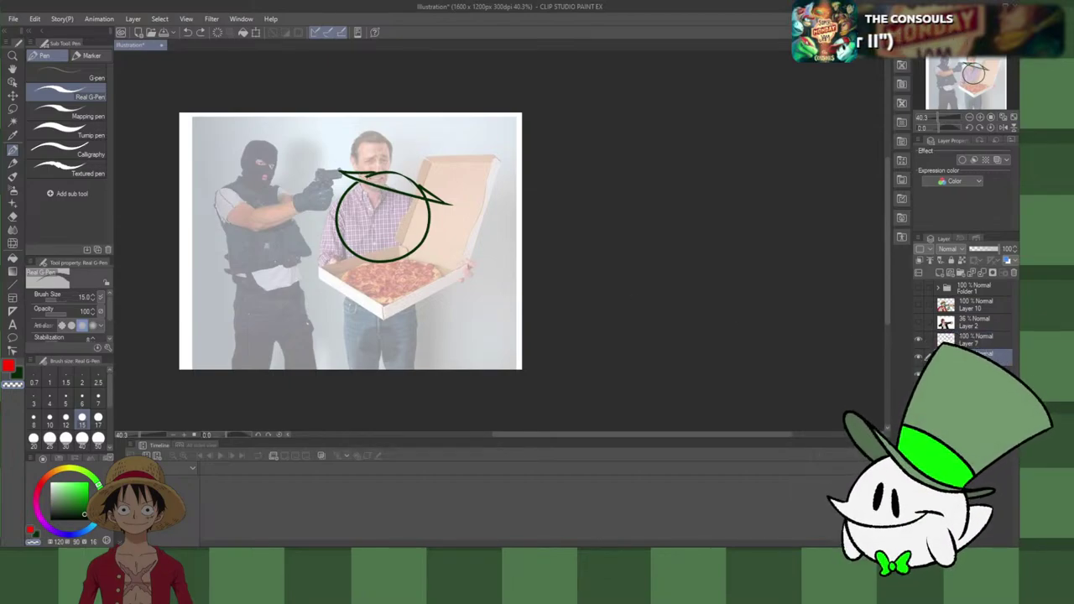
{"action": "left_click_drag", "start_coordinate": [363, 176], "coordinate": [418, 186]}
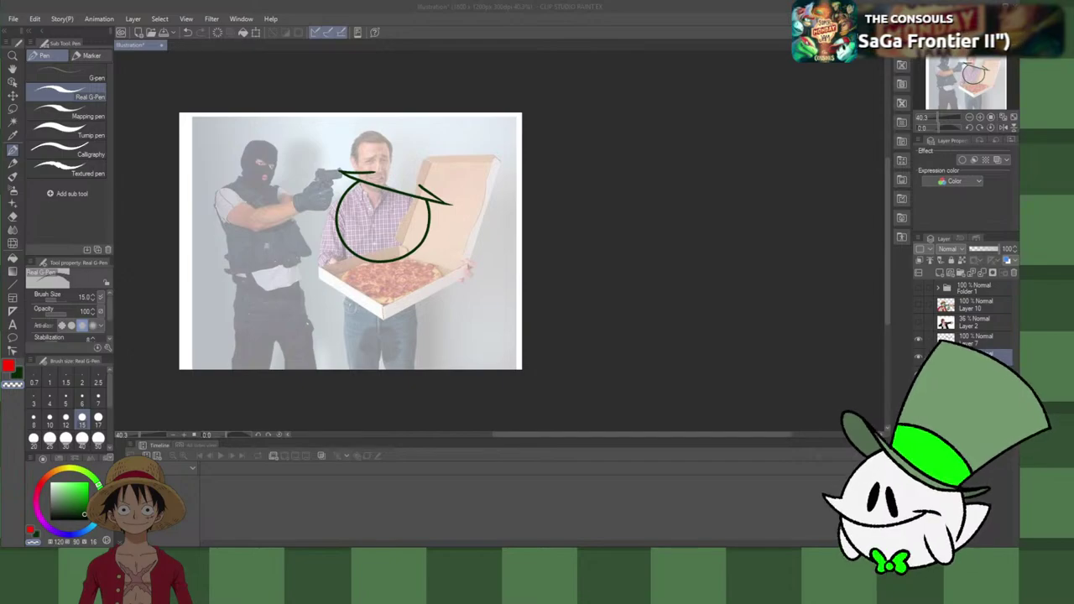
{"action": "left_click", "coordinate": [737, 501]}
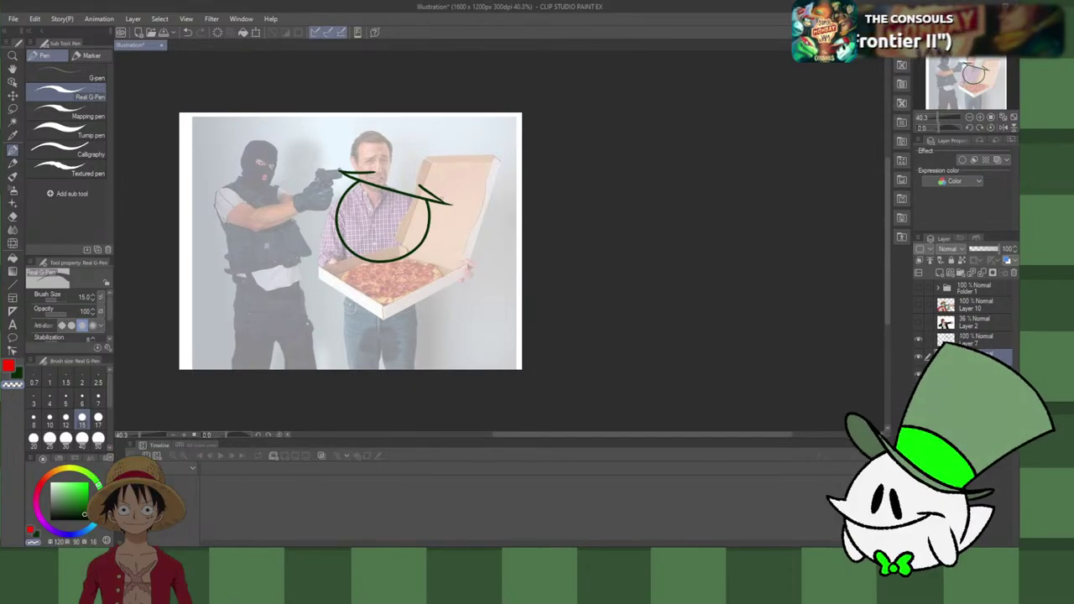
Step: Shift the head outline slightly beneath the brim and toggle Layer 7's visibility to check the fit
{"action": "key", "text": "k"}
{"action": "left_click_drag", "start_coordinate": [427, 220], "coordinate": [444, 248]}
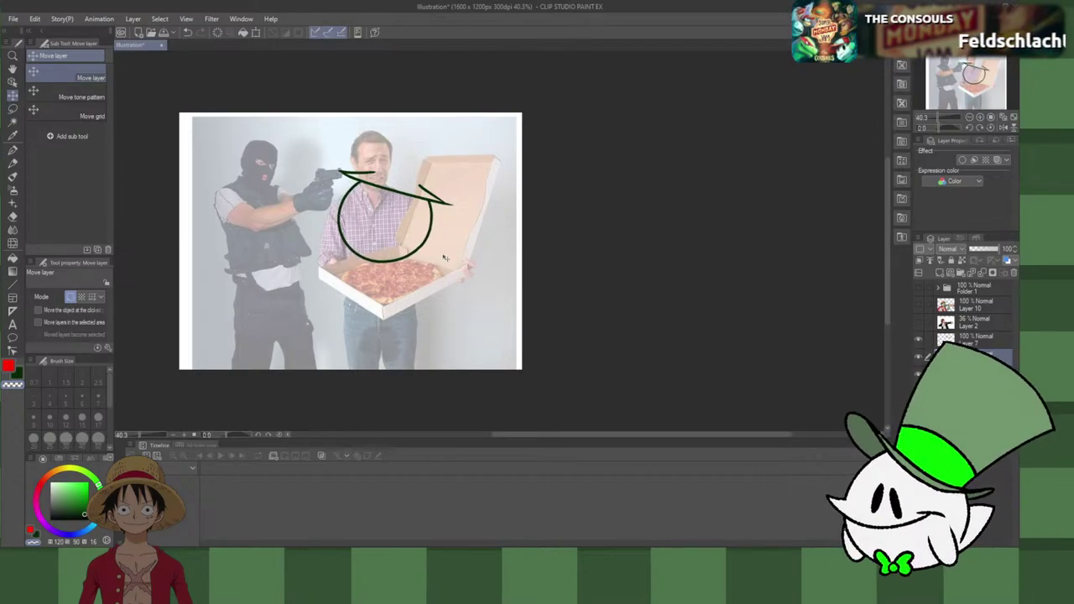
{"action": "key", "text": "p"}
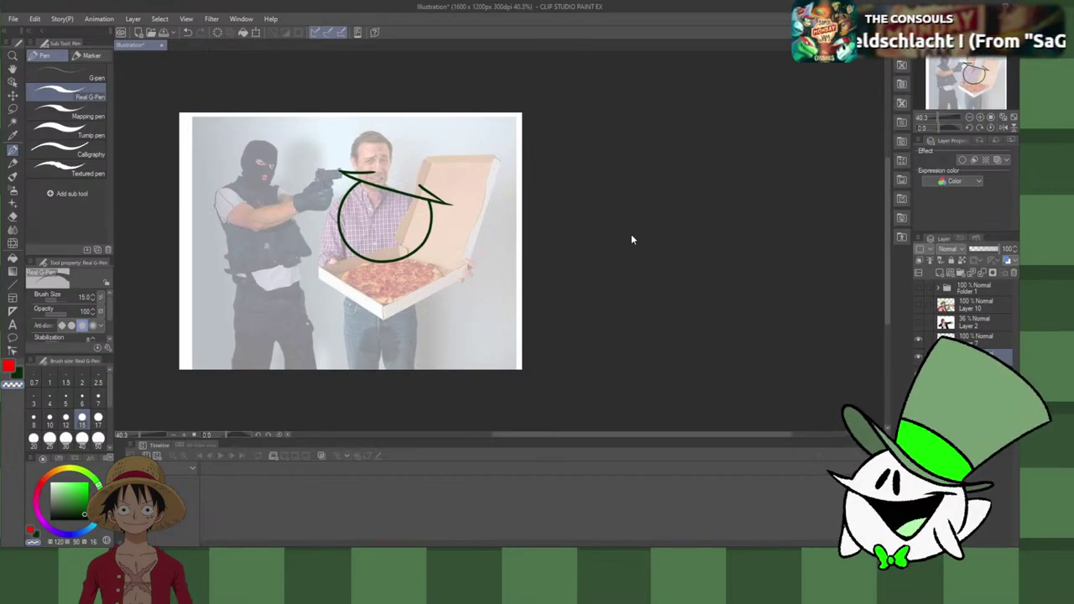
{"action": "left_click", "coordinate": [919, 343]}
{"action": "left_click", "coordinate": [921, 341]}
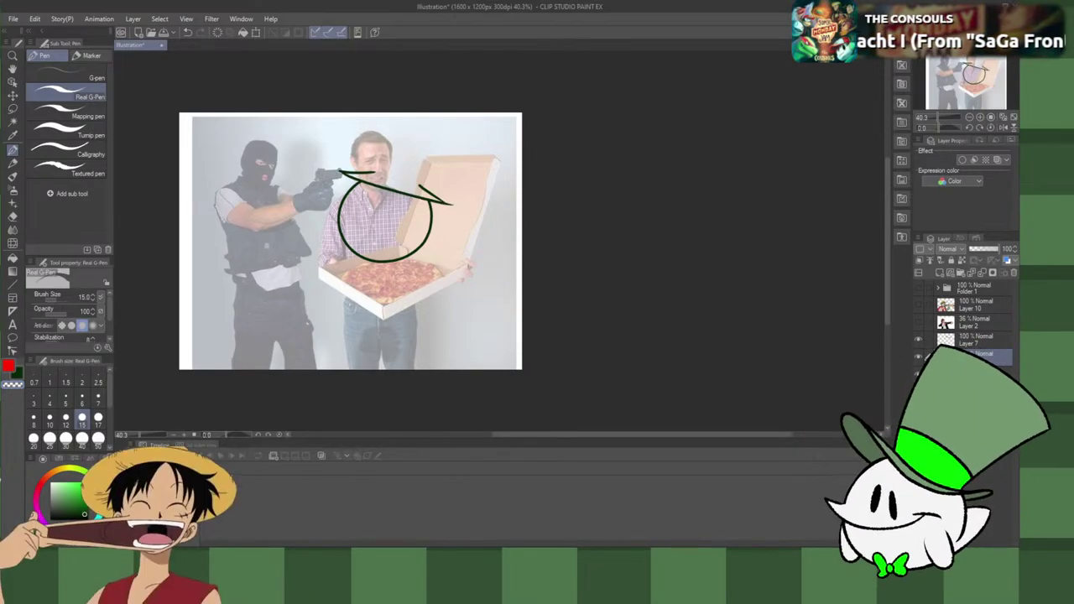
Step: Undo the head shift, the erased arc and the brim strokes back to the full head circle
{"action": "key", "text": "ctrl+z"}
{"action": "key", "text": "ctrl+z"}
{"action": "key", "text": "ctrl+z"}
{"action": "key", "text": "ctrl+z"}
{"action": "key", "text": "ctrl+z"}
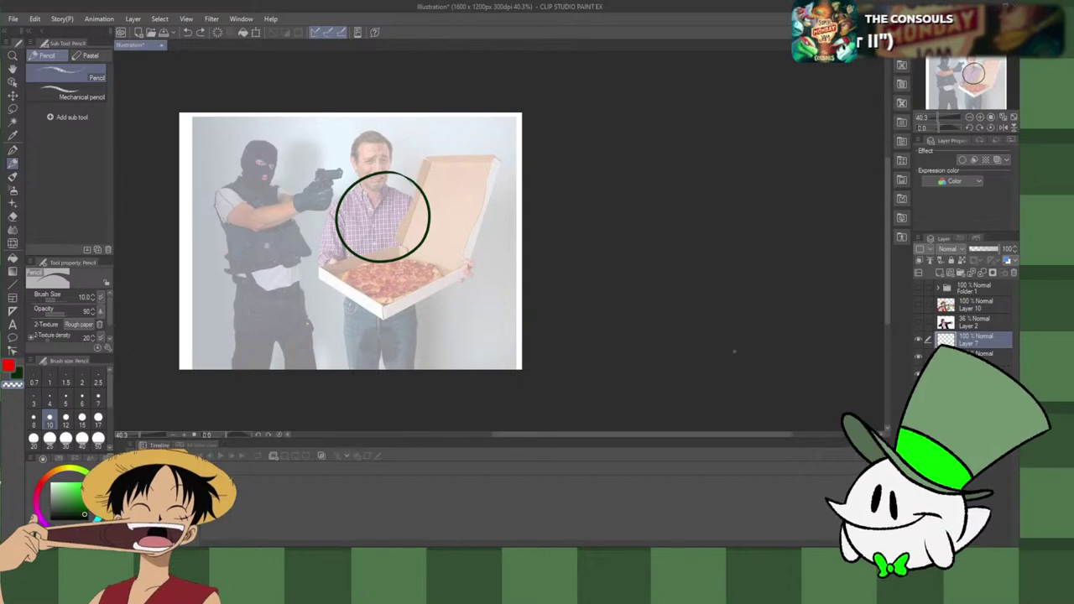
Step: Draw the hat brim's curved line across the upper head circle with the Real G-Pen at size 15, redoing it until it fits
{"action": "key", "text": "p"}
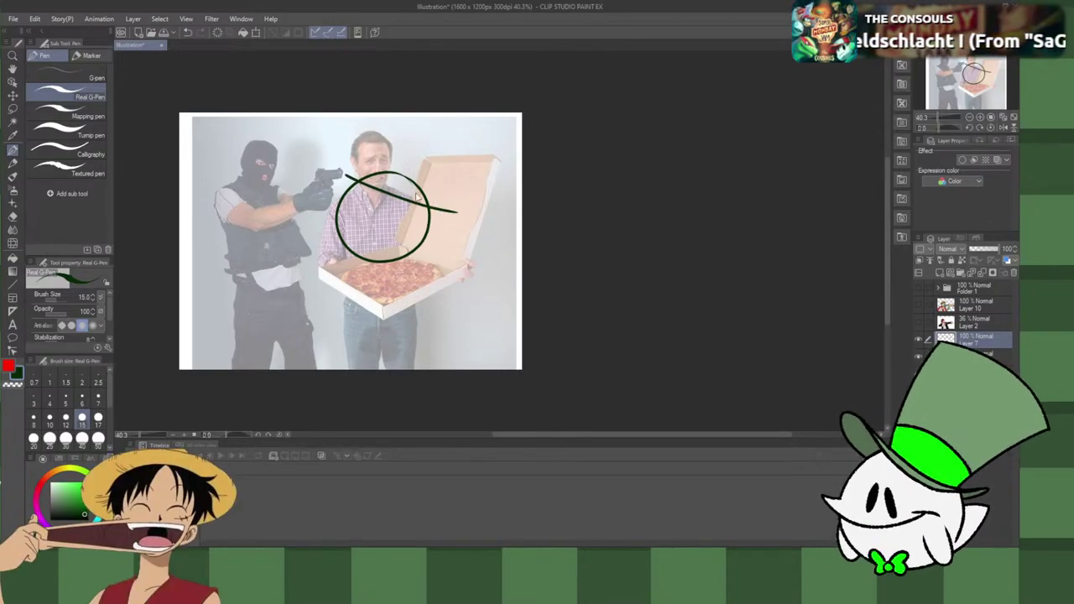
{"action": "key", "text": "ctrl+z"}
{"action": "key", "text": "ctrl+y"}
{"action": "key", "text": "ctrl+z"}
{"action": "key", "text": "ctrl+y"}
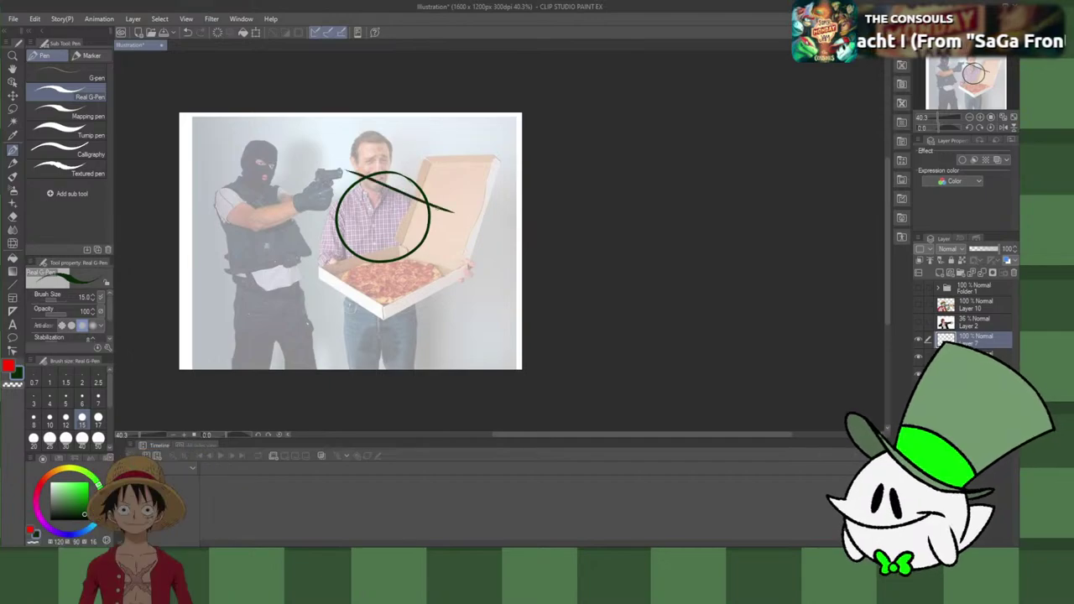
{"action": "key", "text": "ctrl+z"}
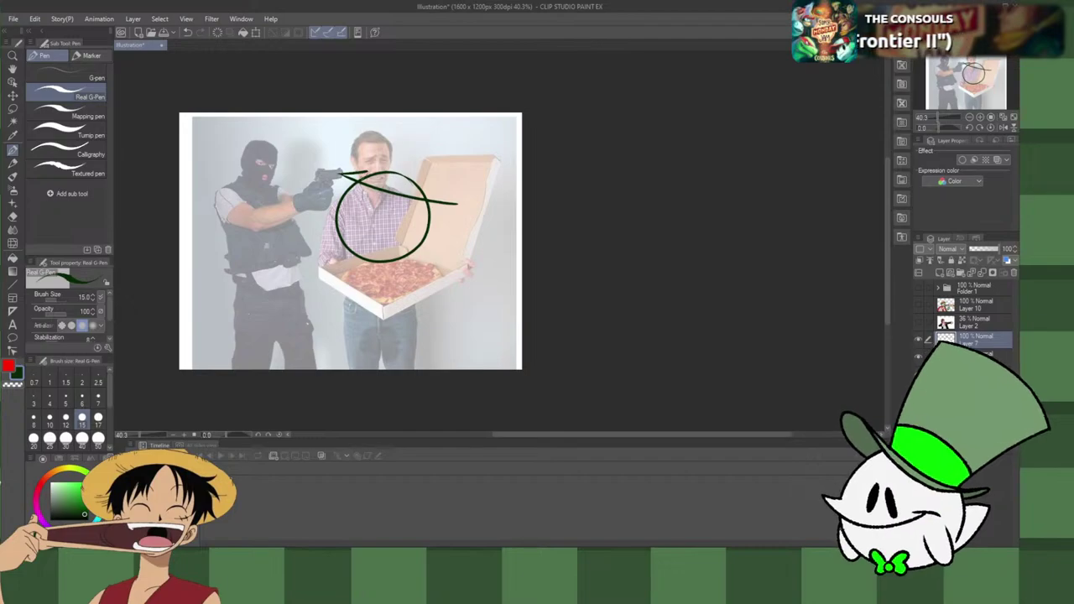
{"action": "key", "text": "ctrl+y"}
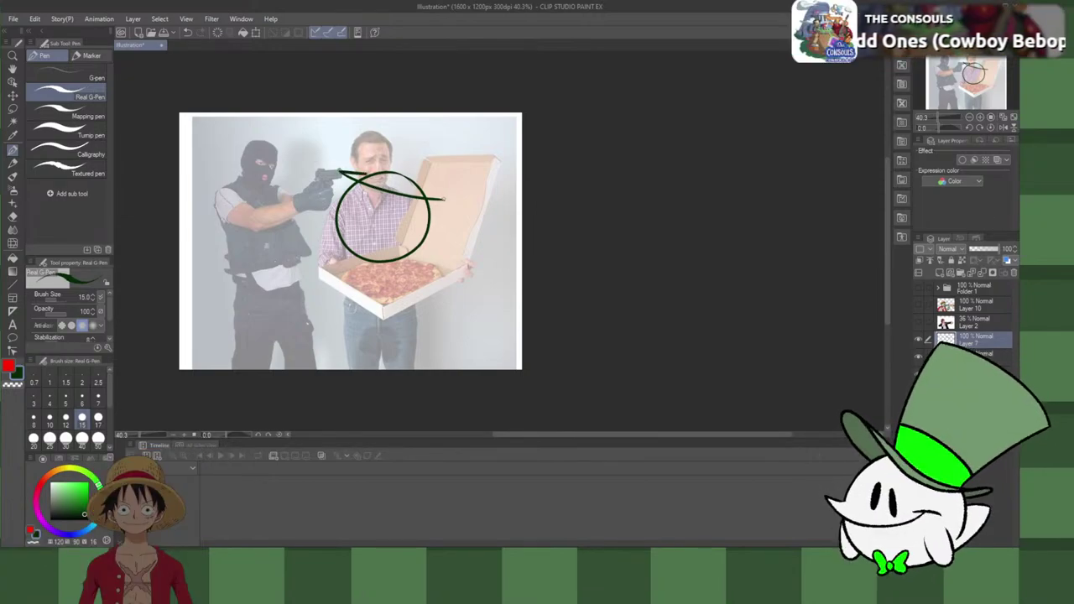
Step: Add short upper strokes at both ends of the brim line so that each end forms a point
{"action": "left_click_drag", "start_coordinate": [444, 200], "coordinate": [419, 187]}
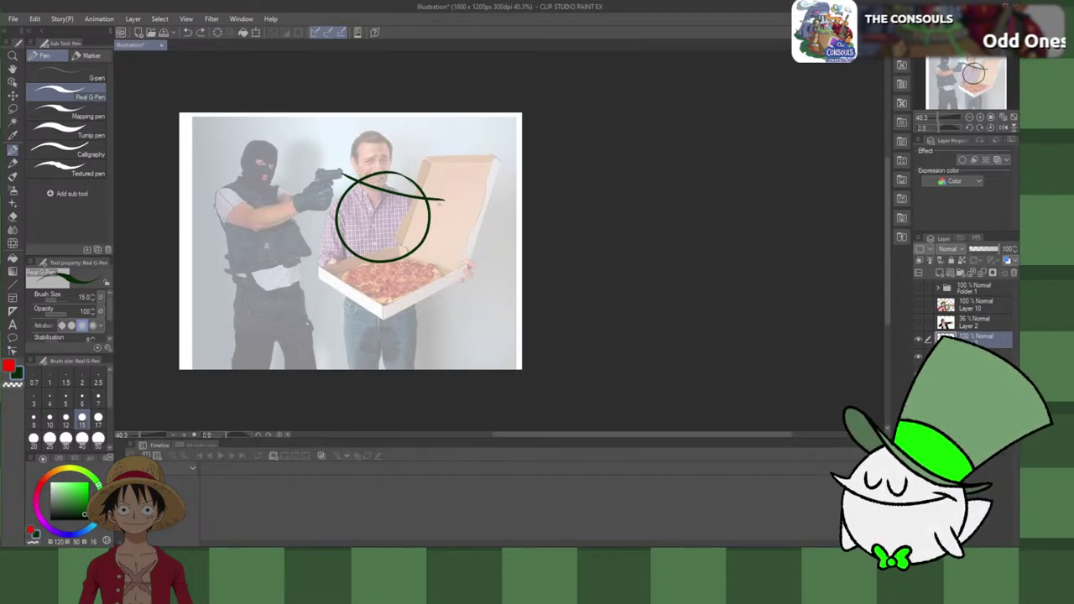
{"action": "left_click_drag", "start_coordinate": [340, 172], "coordinate": [366, 174]}
{"action": "left_click_drag", "start_coordinate": [427, 190], "coordinate": [443, 199]}
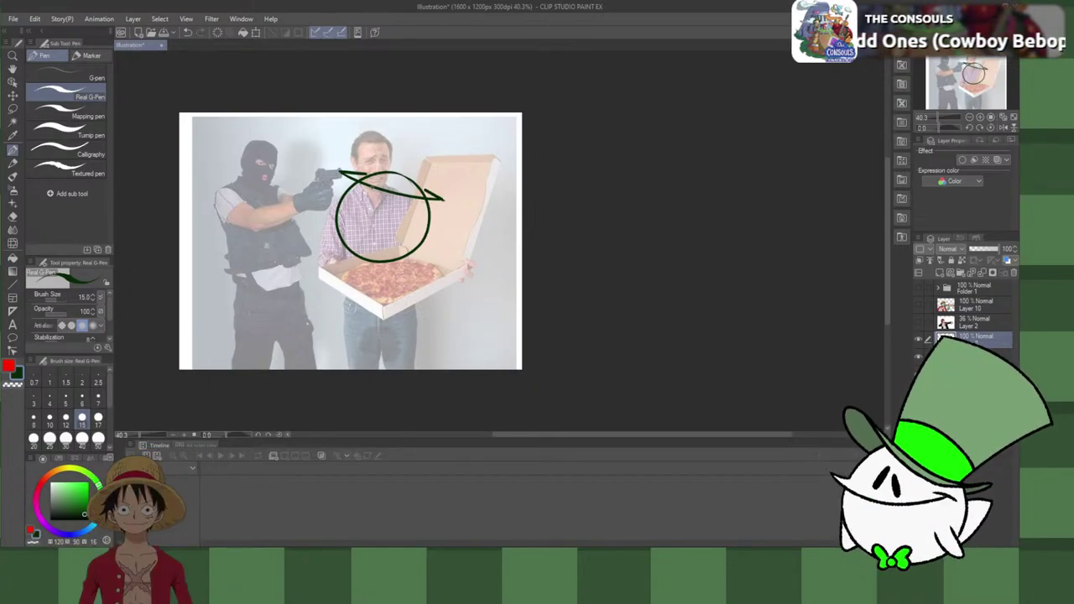
Step: Try out slanted side lines for the hat's crown, rising from the two brim ends
{"action": "left_click_drag", "start_coordinate": [368, 172], "coordinate": [382, 120]}
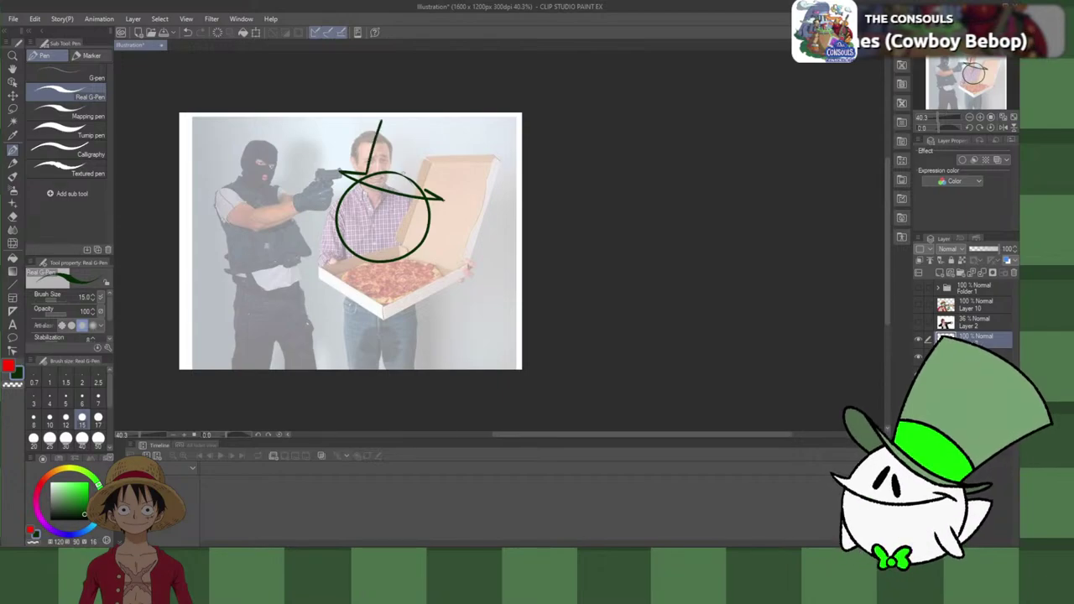
{"action": "left_click_drag", "start_coordinate": [425, 191], "coordinate": [459, 145]}
{"action": "key", "text": "ctrl+z"}
{"action": "left_click_drag", "start_coordinate": [427, 190], "coordinate": [455, 155]}
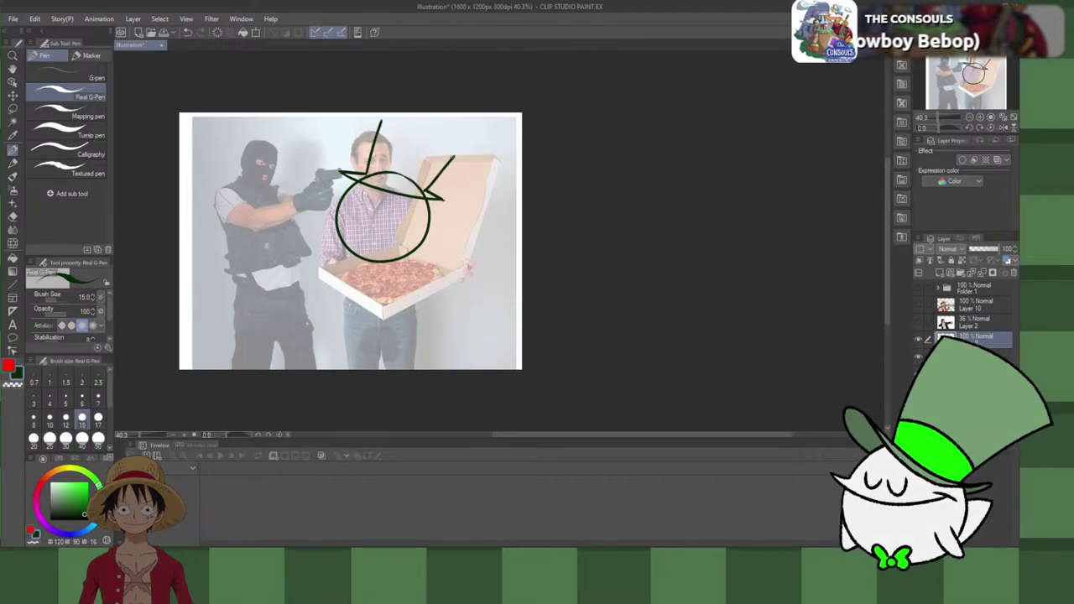
{"action": "key", "text": "ctrl+z"}
{"action": "left_click_drag", "start_coordinate": [426, 193], "coordinate": [459, 151]}
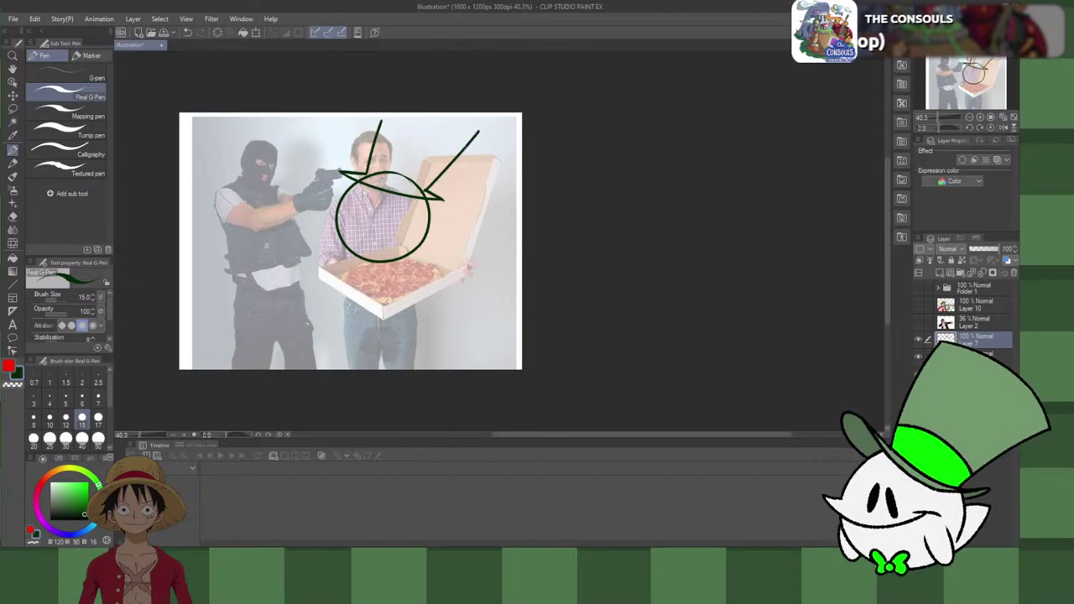
{"action": "left_click_drag", "start_coordinate": [423, 191], "coordinate": [475, 128]}
{"action": "left_click_drag", "start_coordinate": [423, 192], "coordinate": [470, 137]}
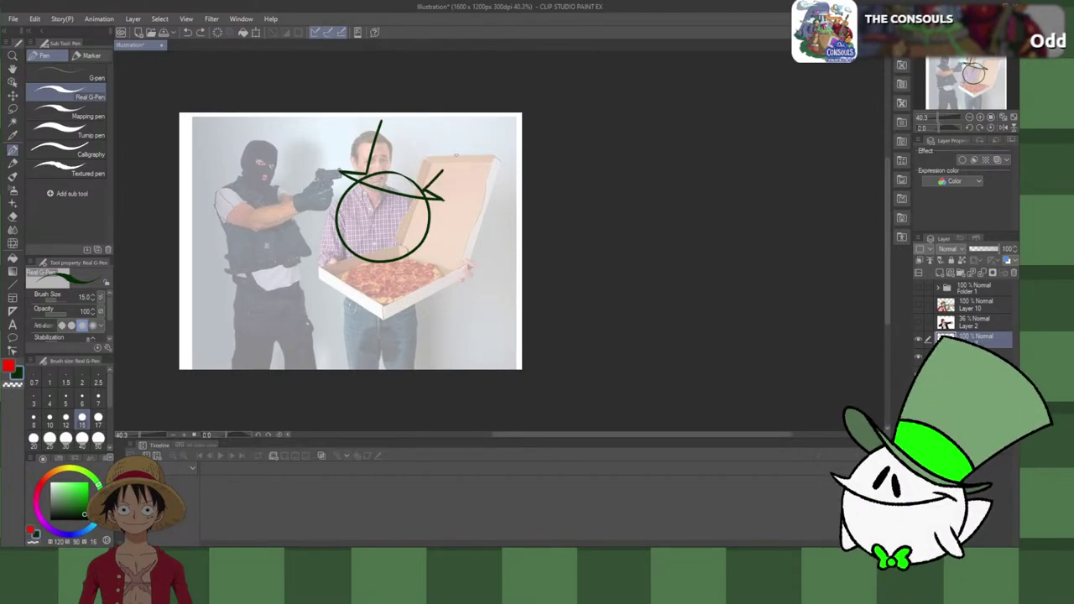
{"action": "key", "text": "ctrl+z"}
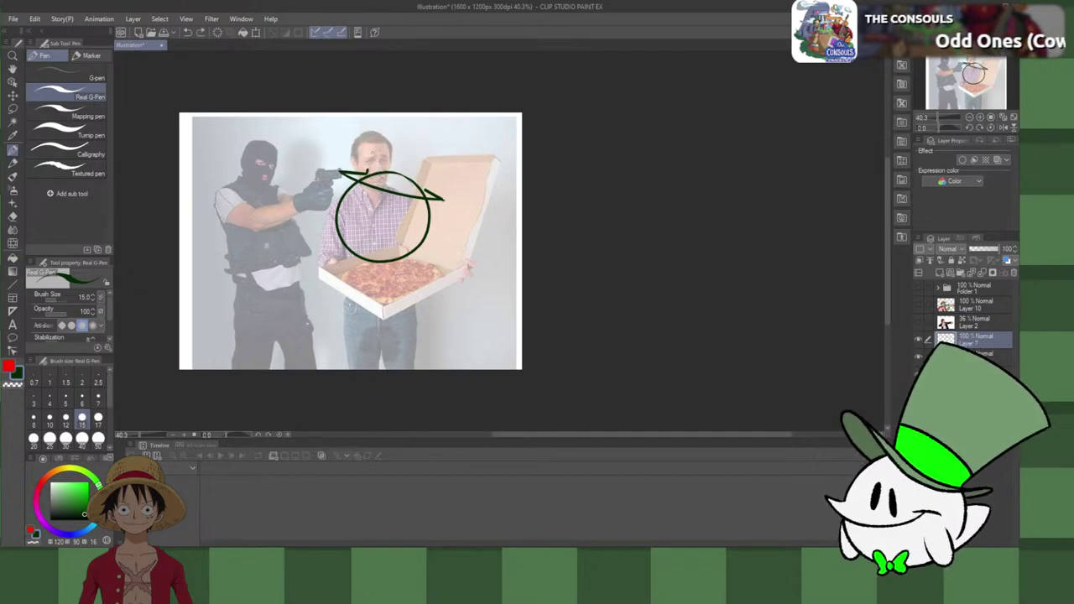
Step: Draw the crown's two slanted sides from the brim up to the canvas's upper edge, turning the right side inward at its top corner
{"action": "left_click_drag", "start_coordinate": [367, 170], "coordinate": [385, 113]}
{"action": "left_click_drag", "start_coordinate": [423, 192], "coordinate": [483, 128]}
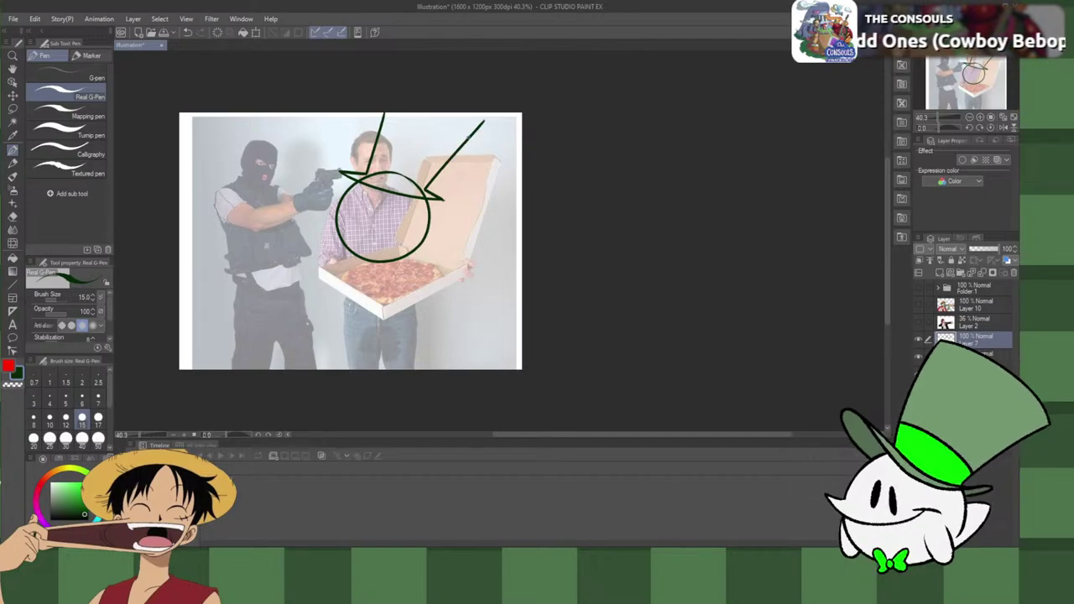
{"action": "key", "text": "ctrl+z"}
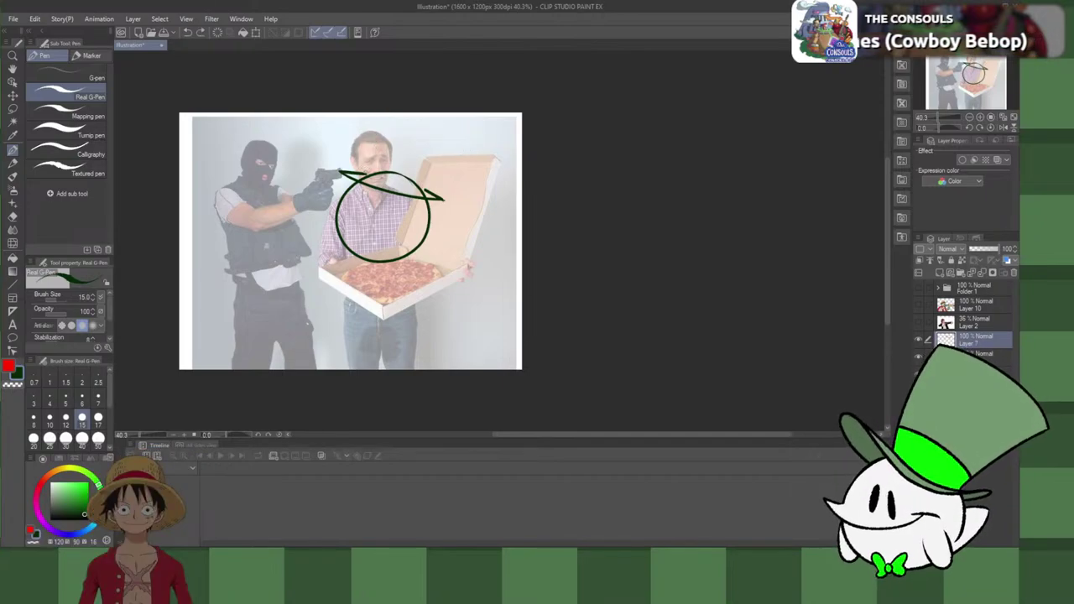
{"action": "left_click_drag", "start_coordinate": [424, 192], "coordinate": [486, 139]}
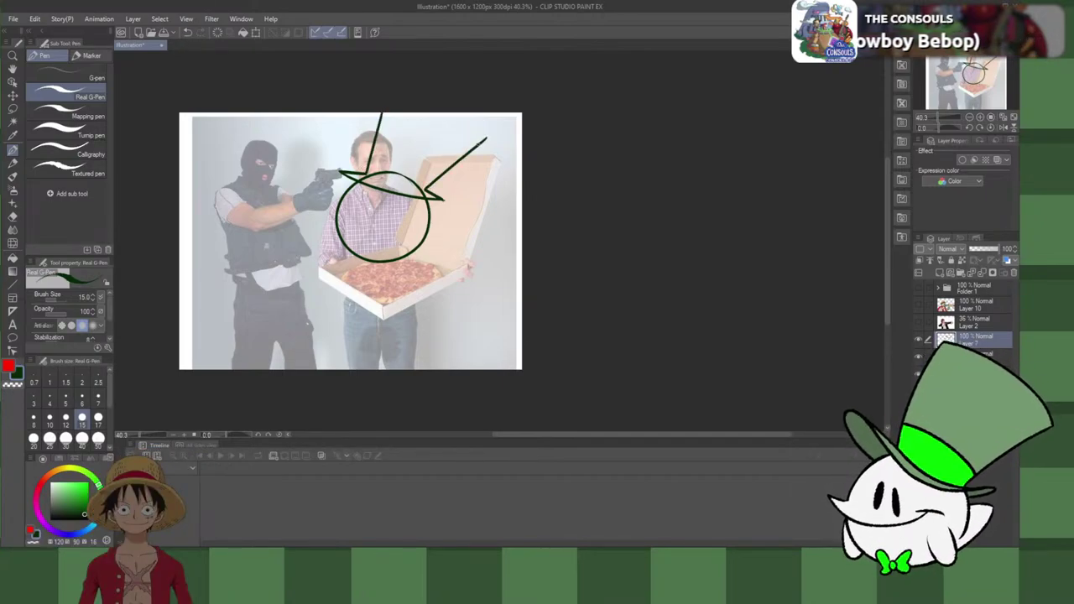
{"action": "key", "text": "ctrl+z"}
{"action": "left_click_drag", "start_coordinate": [424, 192], "coordinate": [489, 125]}
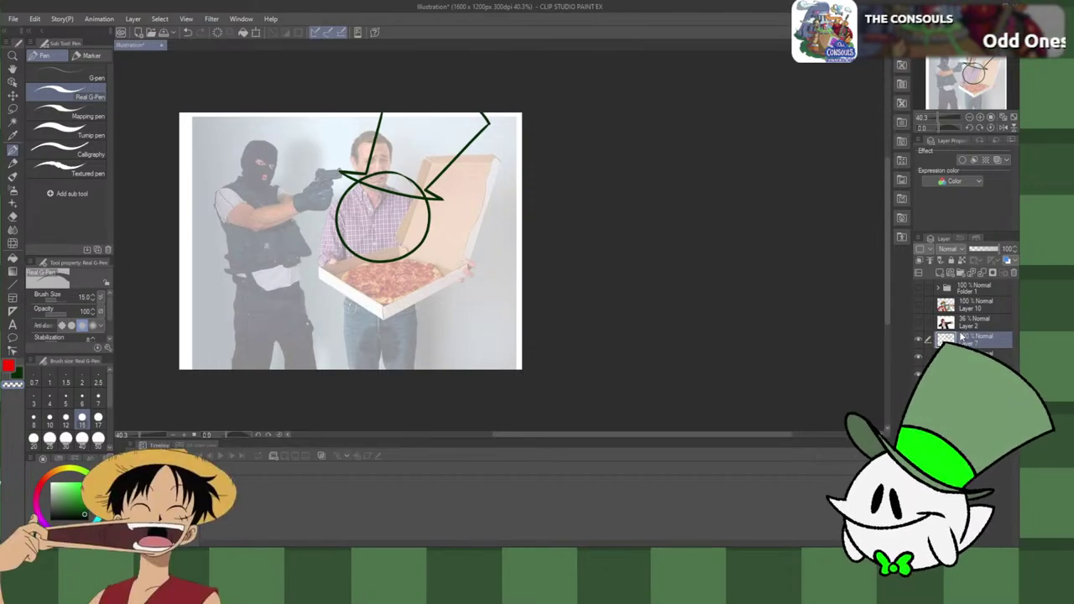
Step: Erase the head arc above the brim on the layer below Layer 7, and add the brim's upper edge and the hat band
{"action": "left_click", "coordinate": [974, 357]}
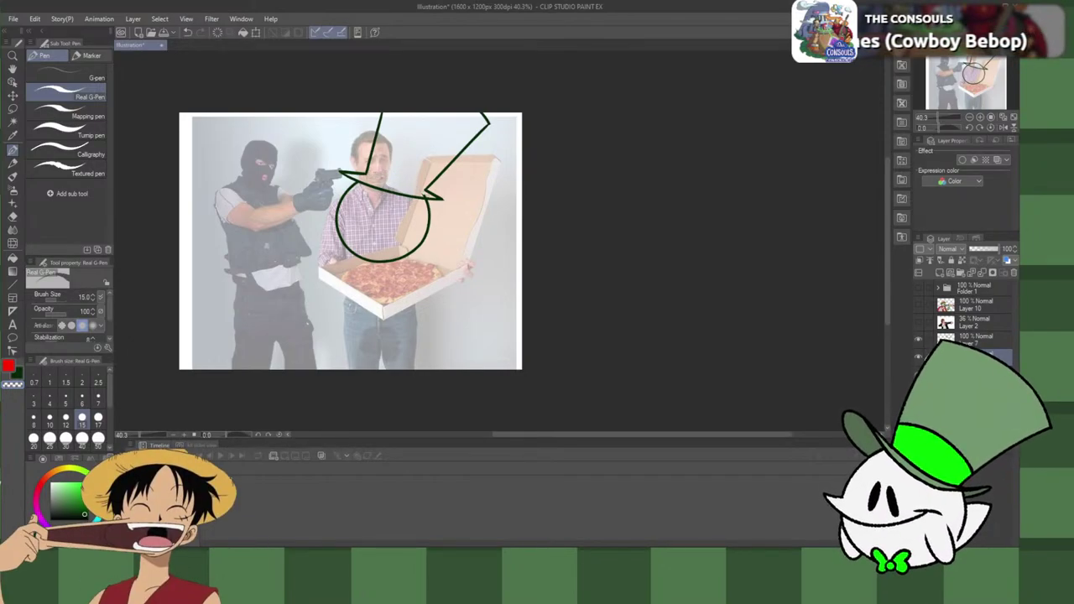
{"action": "key", "text": "c"}
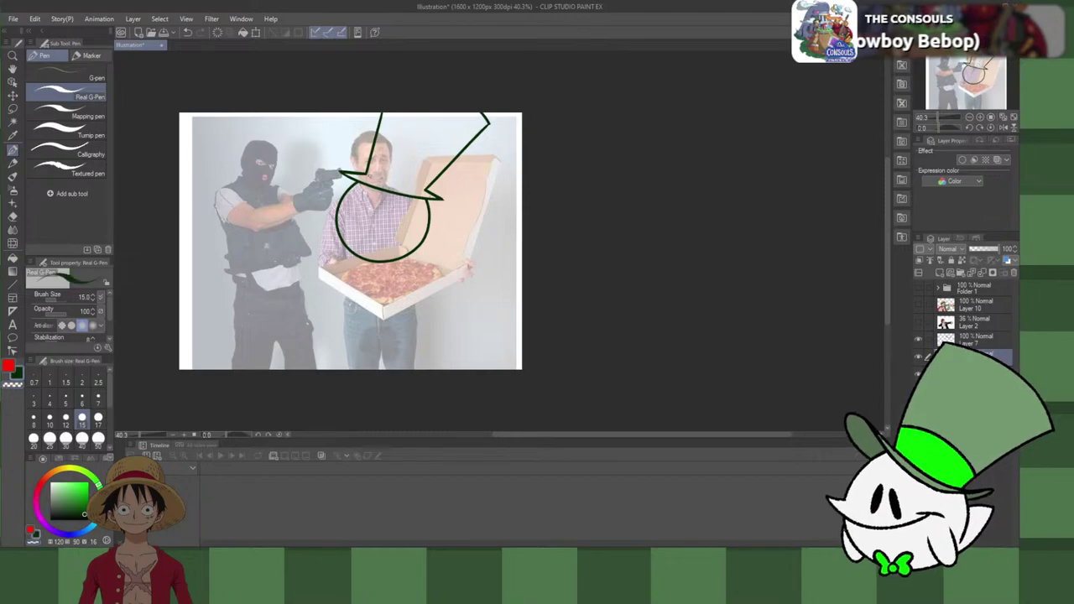
{"action": "left_click_drag", "start_coordinate": [366, 175], "coordinate": [424, 189]}
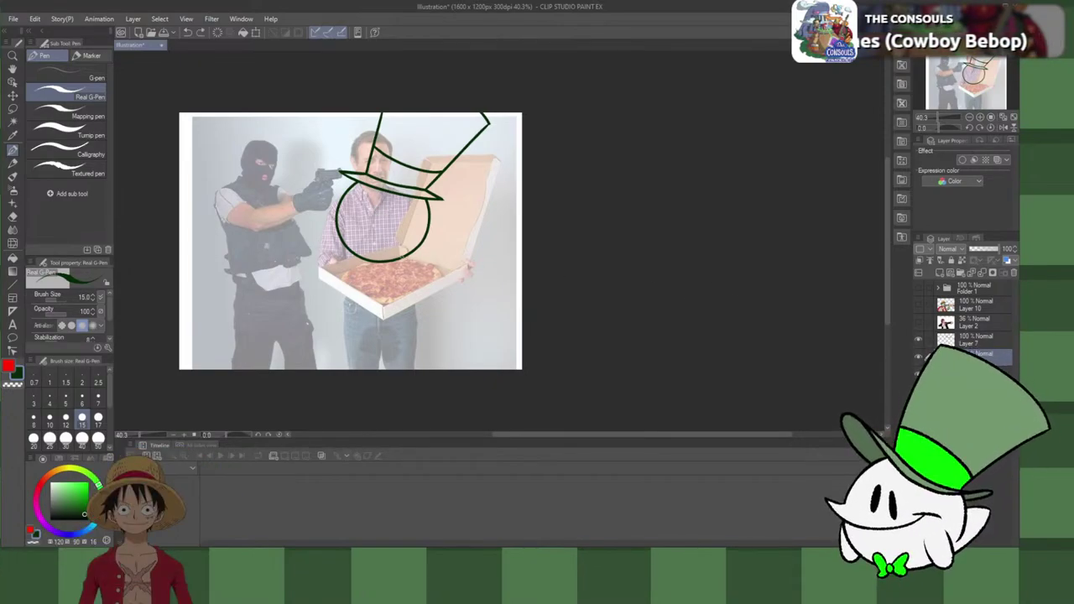
Step: Draw the small arm strokes at the head's lower left side and two small eyes on the face
{"action": "left_click_drag", "start_coordinate": [406, 255], "coordinate": [445, 239]}
{"action": "key", "text": "ctrl+z"}
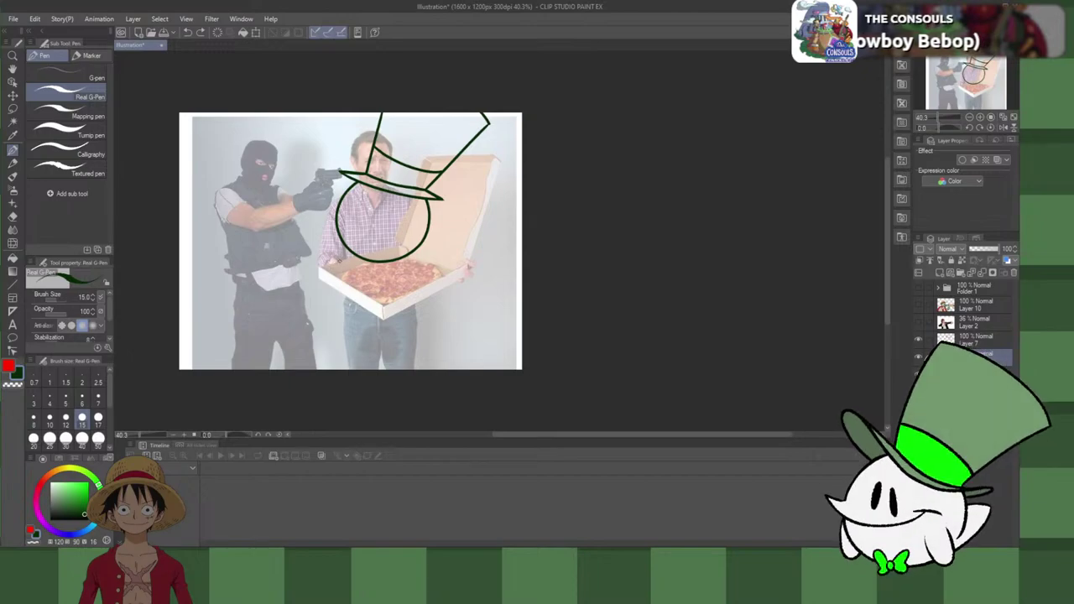
{"action": "left_click_drag", "start_coordinate": [337, 236], "coordinate": [333, 269]}
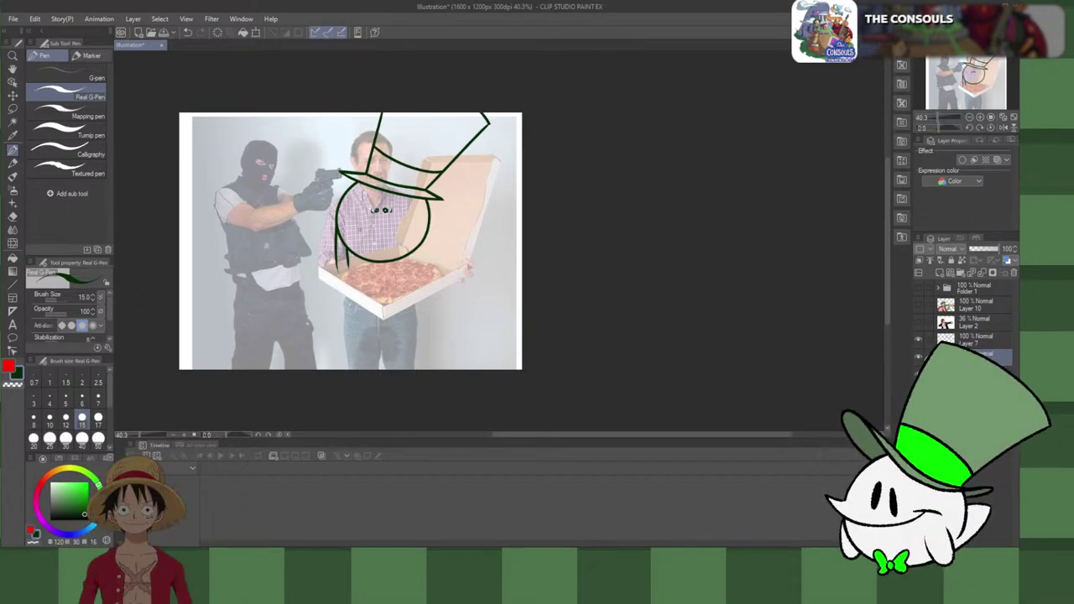
{"action": "key", "text": "ctrl+z"}
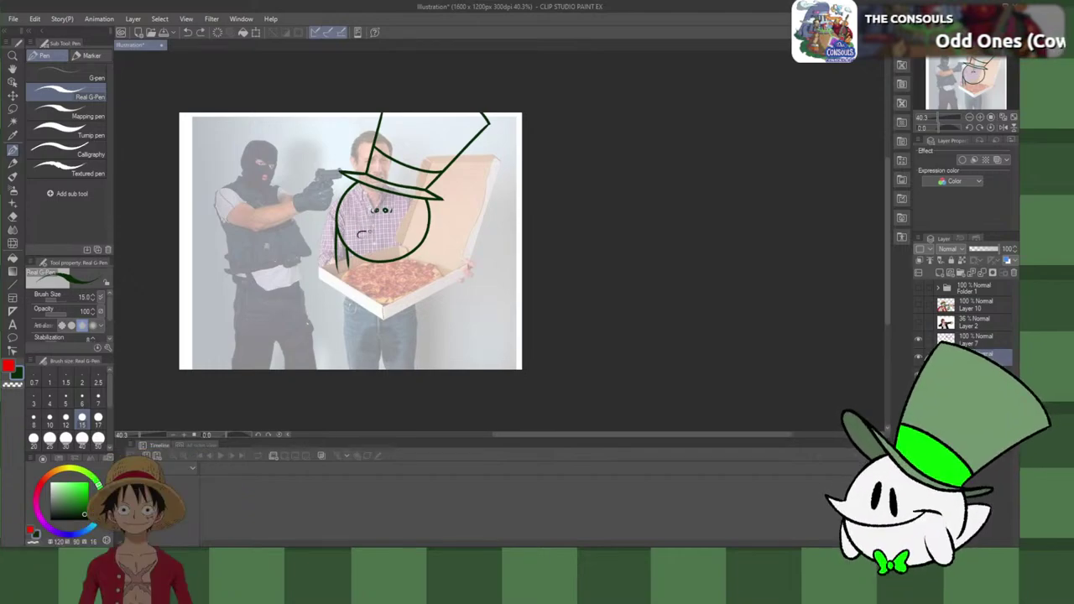
Step: Draw a wide downturned mouth with curved cheek lines on either side below the eyes
{"action": "mouse_move", "coordinate": [353, 227]}
{"action": "left_mouse_down"}
{"action": "mouse_move", "coordinate": [360, 242]}
{"action": "mouse_move", "coordinate": [401, 238]}
{"action": "left_mouse_up"}
{"action": "key", "text": "ctrl+z"}
{"action": "key", "text": "ctrl+z"}
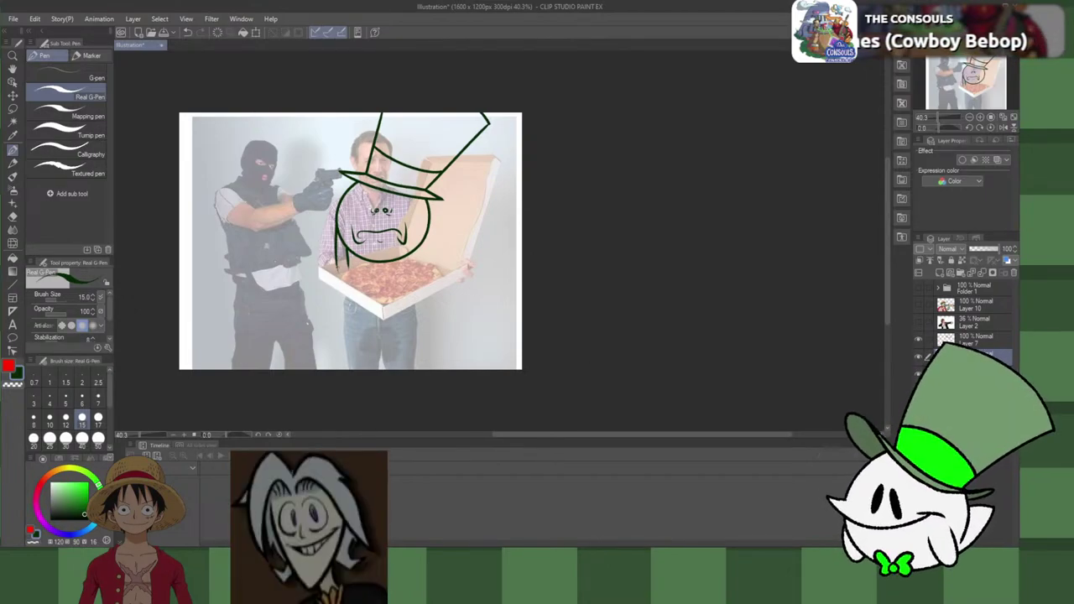
{"action": "left_click_drag", "start_coordinate": [328, 257], "coordinate": [334, 266]}
{"action": "key", "text": "ctrl+z"}
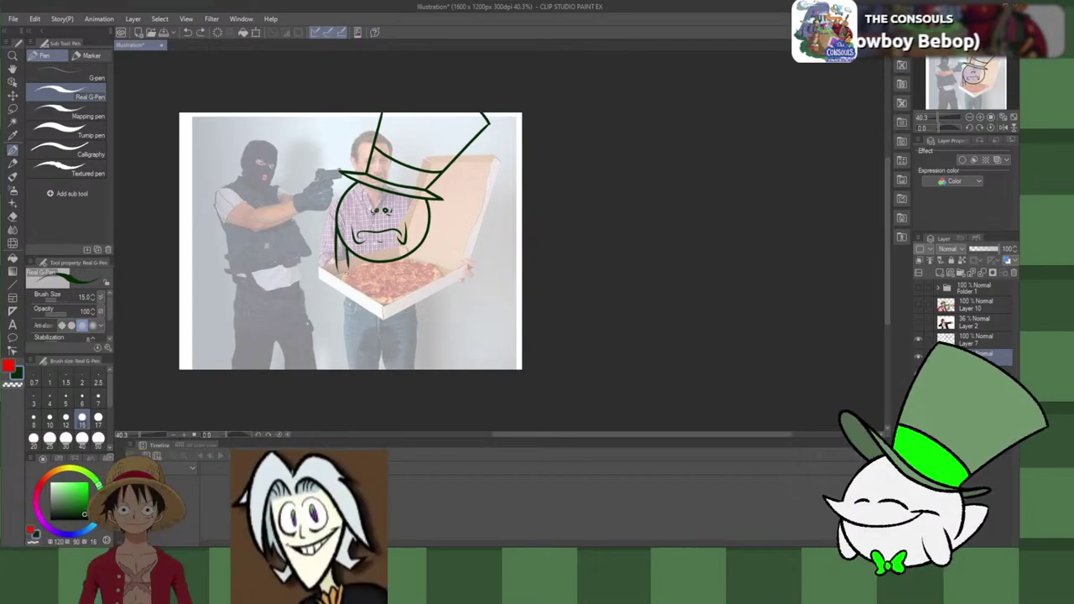
Step: Try to erase the head outline where the left arm overlaps it and along the head's lower edge using transparent colour
{"action": "key", "text": "c"}
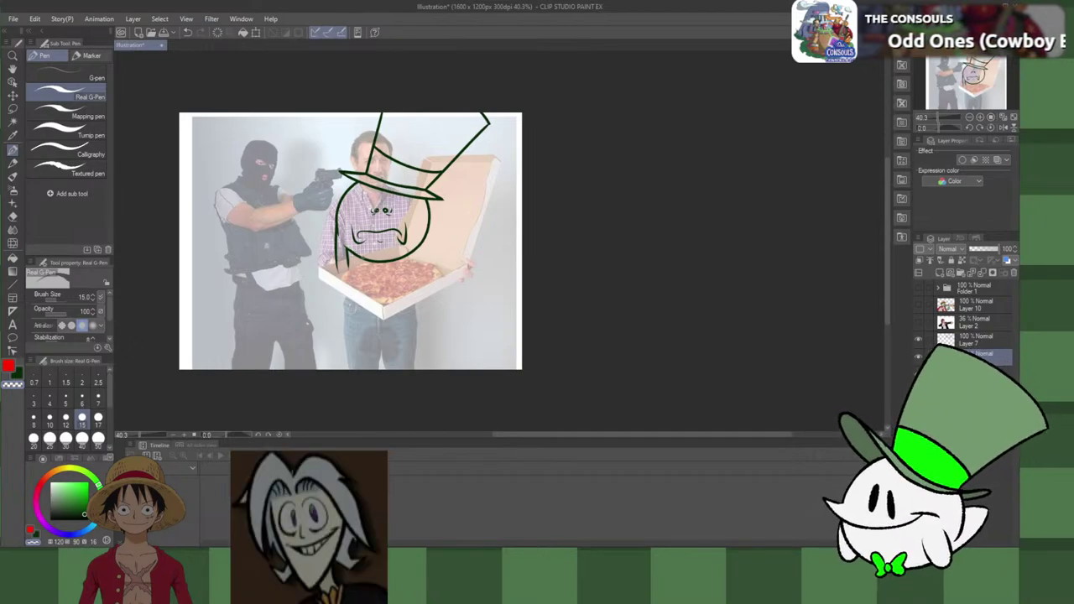
{"action": "key", "text": "c"}
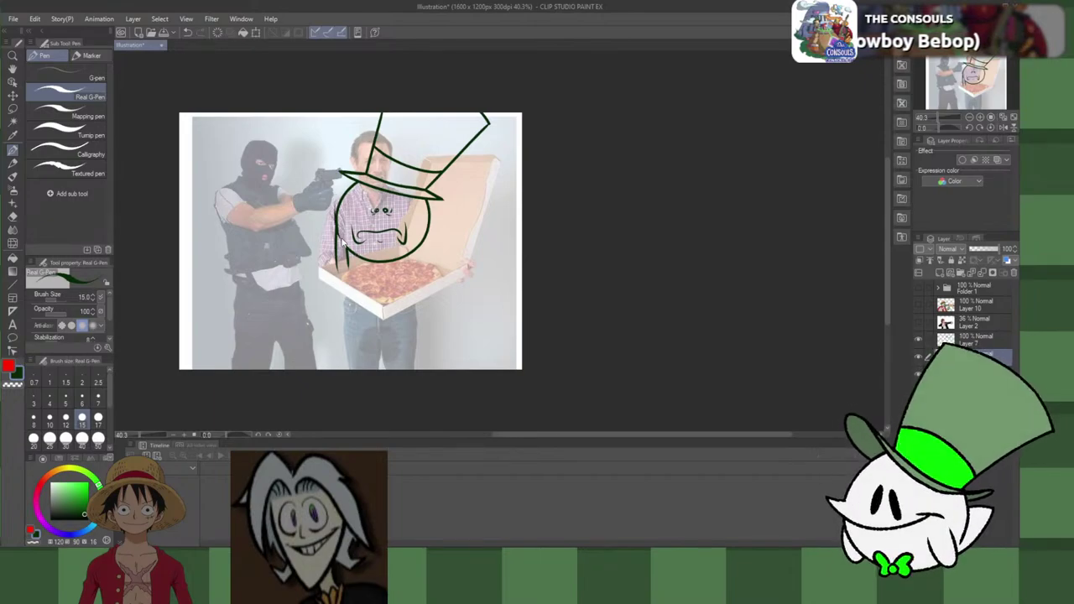
{"action": "key", "text": "ctrl+z"}
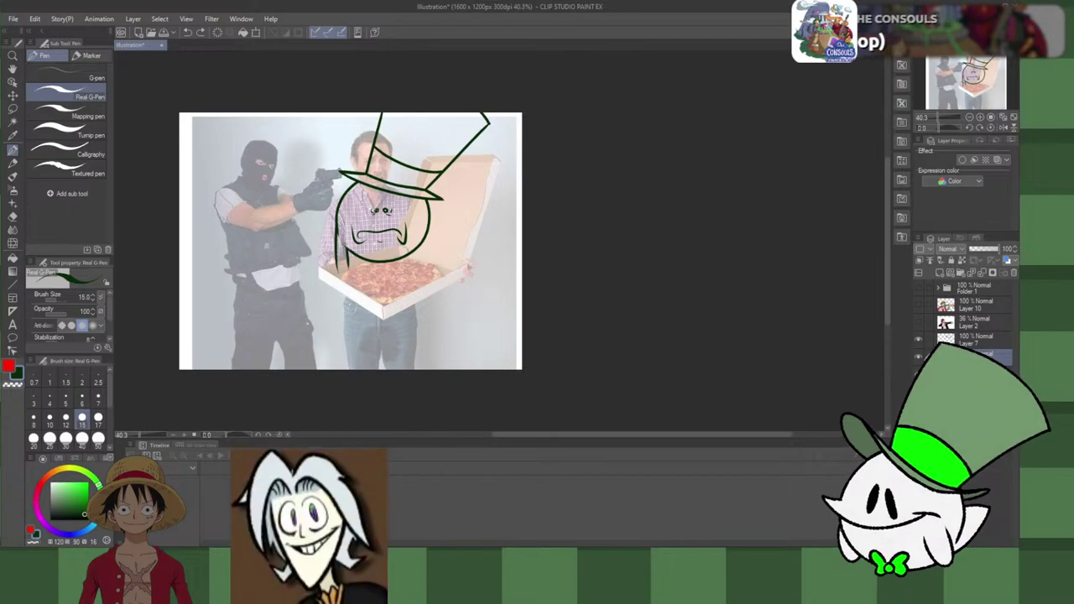
{"action": "key", "text": "ctrl+z"}
{"action": "key", "text": "ctrl+y"}
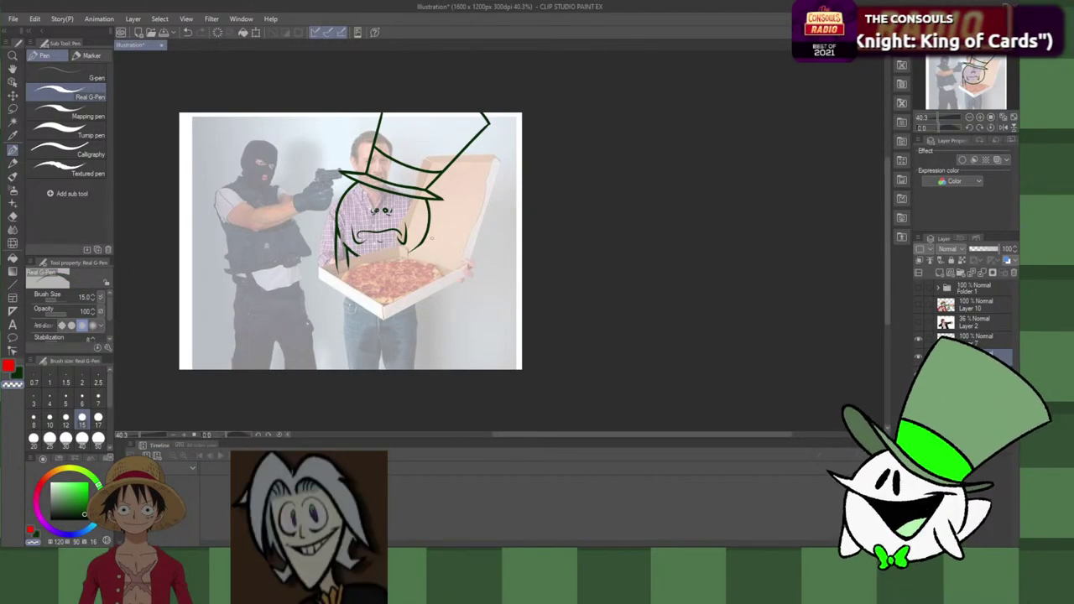
{"action": "left_click_drag", "start_coordinate": [429, 232], "coordinate": [359, 245]}
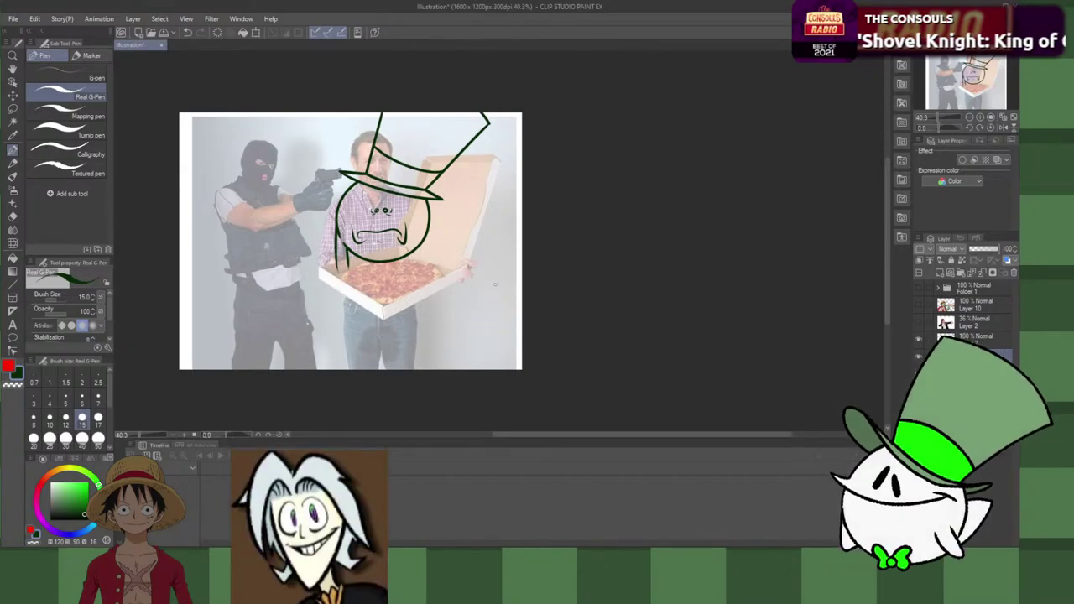
Step: Select the reference photo layer beneath the line art and add a new raster layer directly above it
{"action": "left_click", "coordinate": [974, 339]}
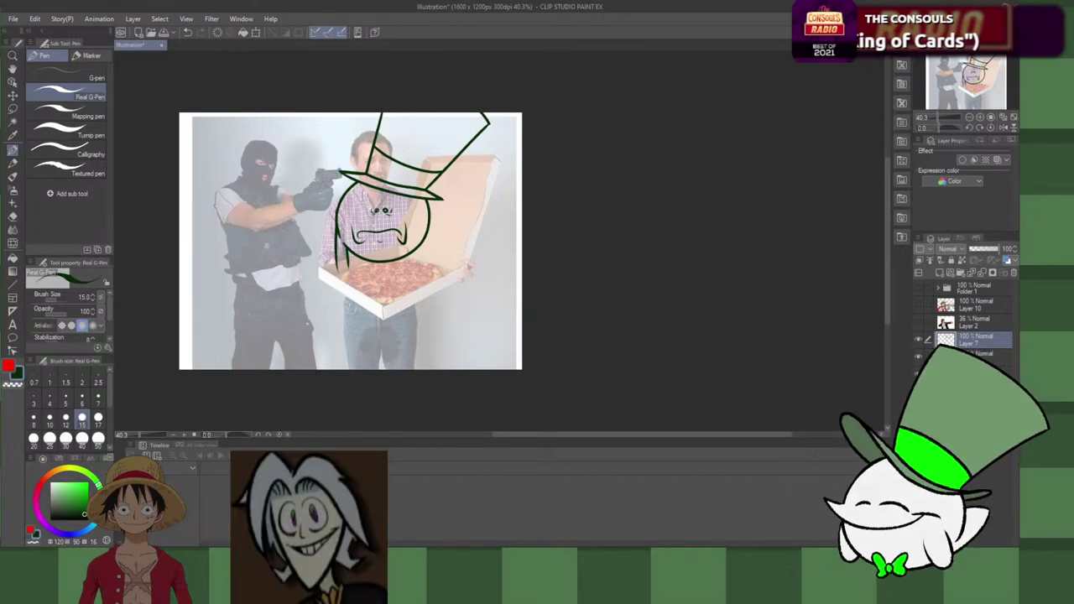
{"action": "left_click", "coordinate": [973, 357]}
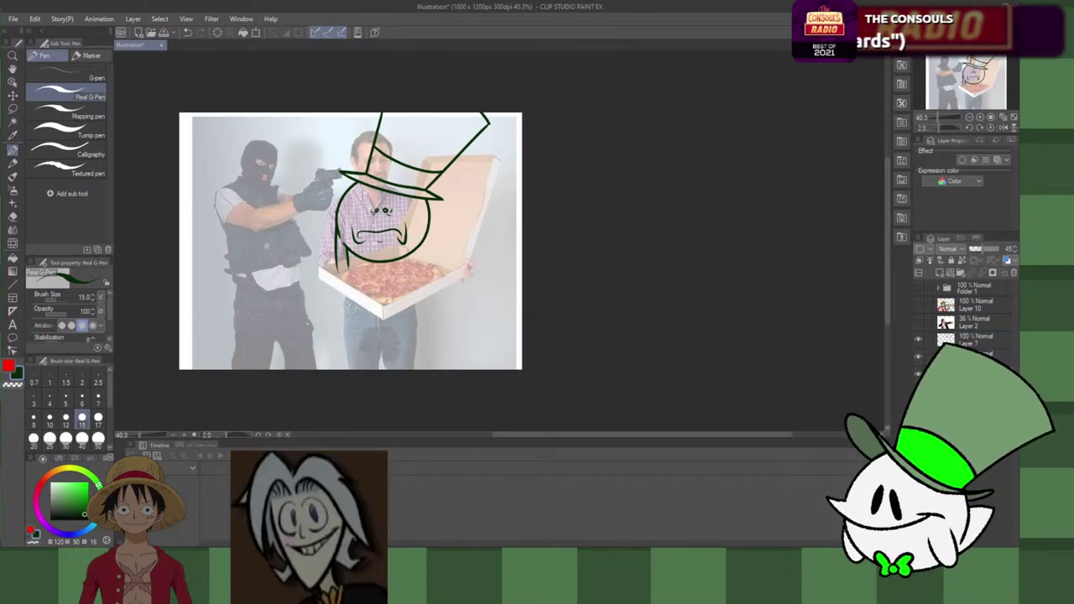
{"action": "left_click", "coordinate": [974, 374]}
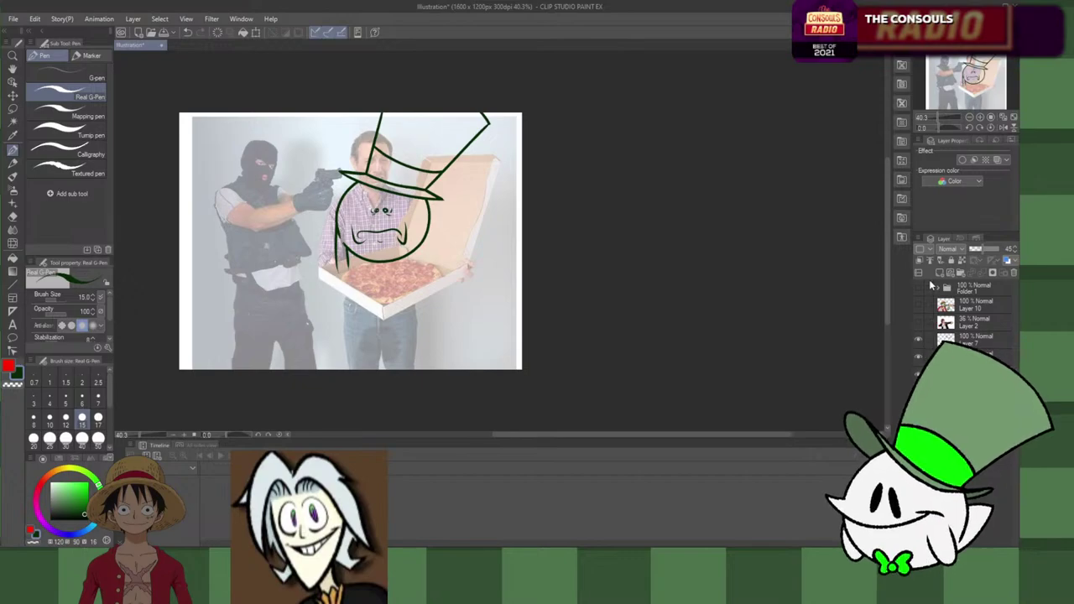
{"action": "left_click", "coordinate": [939, 272]}
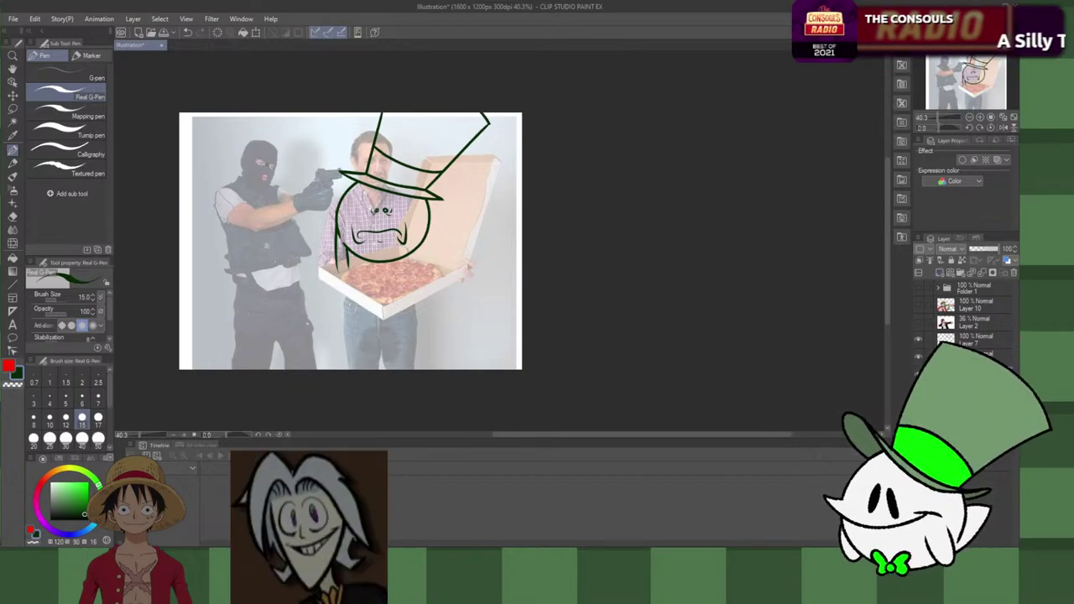
Step: Sketch trial head circles over the masked man's face, make Folder 1 visible, and undo the circle
{"action": "mouse_move", "coordinate": [252, 145]}
{"action": "left_mouse_down"}
{"action": "mouse_move", "coordinate": [252, 198]}
{"action": "mouse_move", "coordinate": [260, 135]}
{"action": "mouse_move", "coordinate": [243, 135]}
{"action": "mouse_move", "coordinate": [227, 180]}
{"action": "mouse_move", "coordinate": [261, 146]}
{"action": "mouse_move", "coordinate": [225, 193]}
{"action": "mouse_move", "coordinate": [262, 156]}
{"action": "mouse_move", "coordinate": [260, 173]}
{"action": "mouse_move", "coordinate": [270, 162]}
{"action": "mouse_move", "coordinate": [235, 187]}
{"action": "mouse_move", "coordinate": [267, 154]}
{"action": "mouse_move", "coordinate": [250, 148]}
{"action": "left_mouse_up"}
{"action": "key", "text": "ctrl+z"}
{"action": "key", "text": "ctrl+z"}
{"action": "key", "text": "ctrl+z"}
{"action": "key", "text": "ctrl+z"}
{"action": "key", "text": "ctrl+z"}
{"action": "key", "text": "ctrl+z"}
{"action": "key", "text": "ctrl+z"}
{"action": "key", "text": "ctrl+z"}
{"action": "key", "text": "ctrl+z"}
{"action": "key", "text": "ctrl+z"}
{"action": "key", "text": "ctrl+z"}
{"action": "key", "text": "ctrl+z"}
{"action": "key", "text": "ctrl+z"}
{"action": "key", "text": "ctrl+z"}
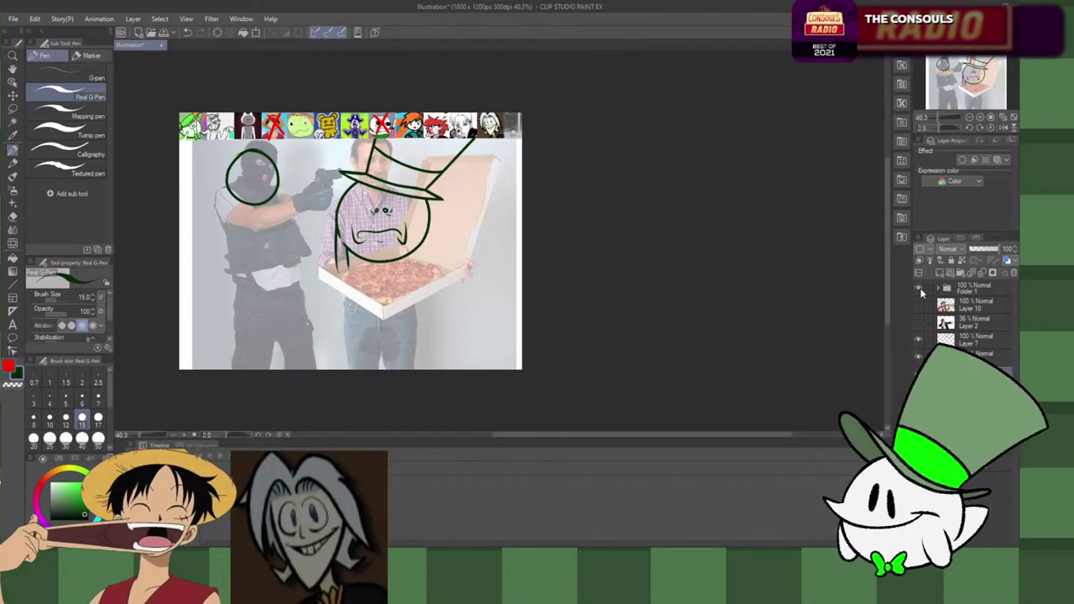
{"action": "key", "text": "ctrl+z"}
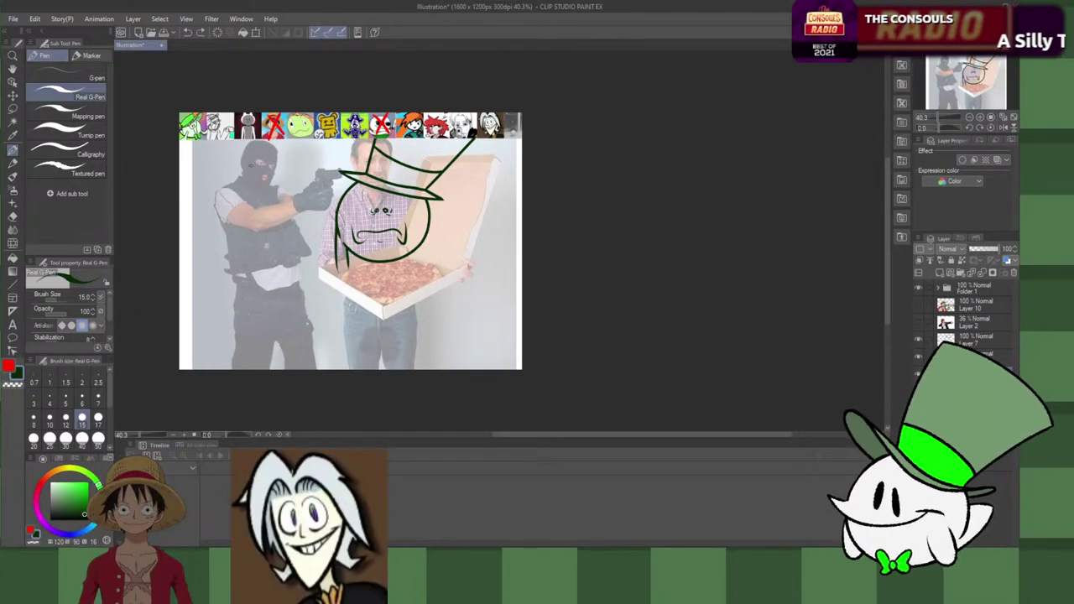
{"action": "mouse_move", "coordinate": [244, 164]}
{"action": "left_mouse_down"}
{"action": "mouse_move", "coordinate": [272, 157]}
{"action": "mouse_move", "coordinate": [242, 170]}
{"action": "mouse_move", "coordinate": [271, 166]}
{"action": "mouse_move", "coordinate": [263, 199]}
{"action": "left_mouse_up"}
{"action": "key", "text": "ctrl+z"}
{"action": "key", "text": "ctrl+z"}
{"action": "key", "text": "ctrl+z"}
{"action": "key", "text": "ctrl+z"}
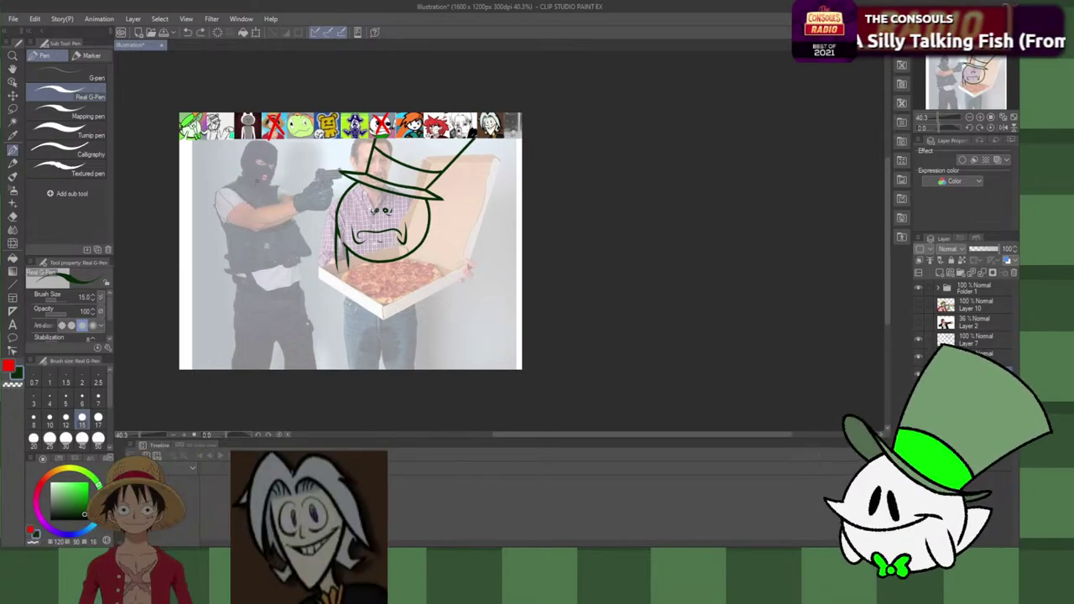
{"action": "mouse_move", "coordinate": [265, 155]}
{"action": "left_mouse_down"}
{"action": "mouse_move", "coordinate": [253, 203]}
{"action": "mouse_move", "coordinate": [250, 169]}
{"action": "mouse_move", "coordinate": [246, 217]}
{"action": "mouse_move", "coordinate": [251, 172]}
{"action": "mouse_move", "coordinate": [227, 168]}
{"action": "mouse_move", "coordinate": [252, 220]}
{"action": "left_mouse_up"}
{"action": "key", "text": "ctrl+z"}
{"action": "key", "text": "ctrl+z"}
{"action": "key", "text": "ctrl+z"}
{"action": "key", "text": "ctrl+z"}
{"action": "key", "text": "ctrl+z"}
Step: Draw a round head outline over the masked man's shoulder and upper arm, just below his face
{"action": "left_click_drag", "start_coordinate": [251, 175], "coordinate": [239, 223]}
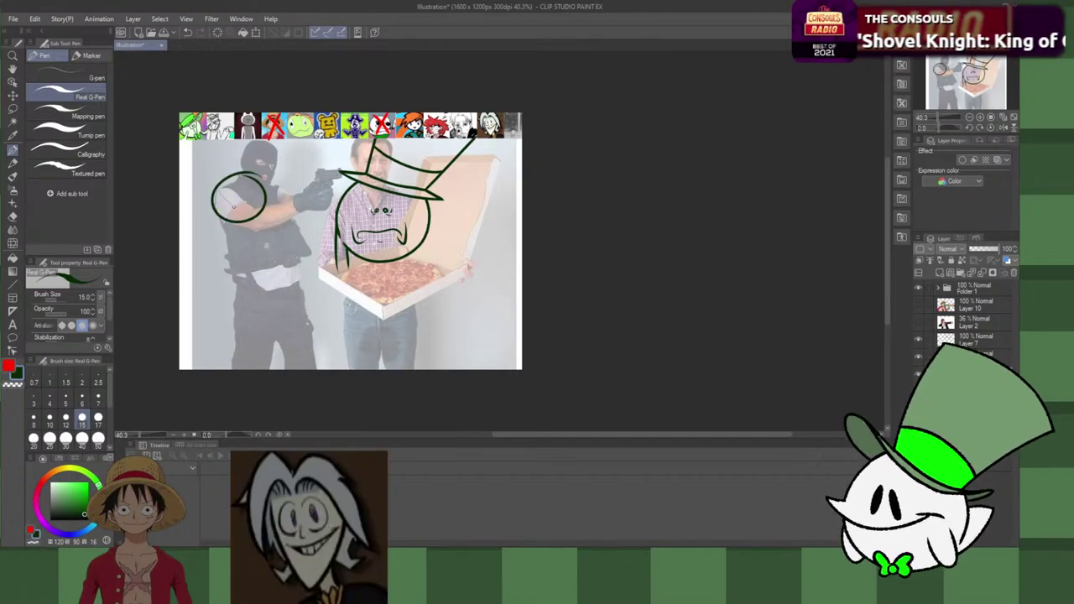
{"action": "key", "text": "ctrl+z"}
{"action": "mouse_move", "coordinate": [252, 175]}
{"action": "left_mouse_down"}
{"action": "mouse_move", "coordinate": [254, 225]}
{"action": "mouse_move", "coordinate": [243, 176]}
{"action": "mouse_move", "coordinate": [270, 218]}
{"action": "mouse_move", "coordinate": [254, 170]}
{"action": "left_mouse_up"}
{"action": "key", "text": "ctrl+z"}
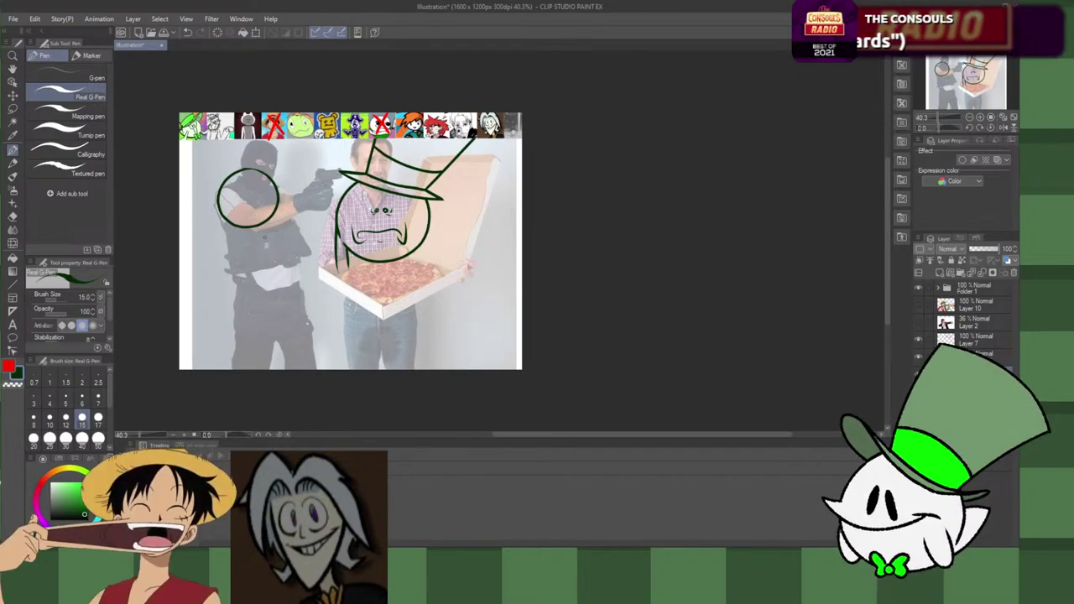
Step: Draw two small dot eyes low inside the new head circle, undoing the trial strokes across it
{"action": "left_click_drag", "start_coordinate": [222, 196], "coordinate": [290, 191]}
{"action": "key", "text": "ctrl+z"}
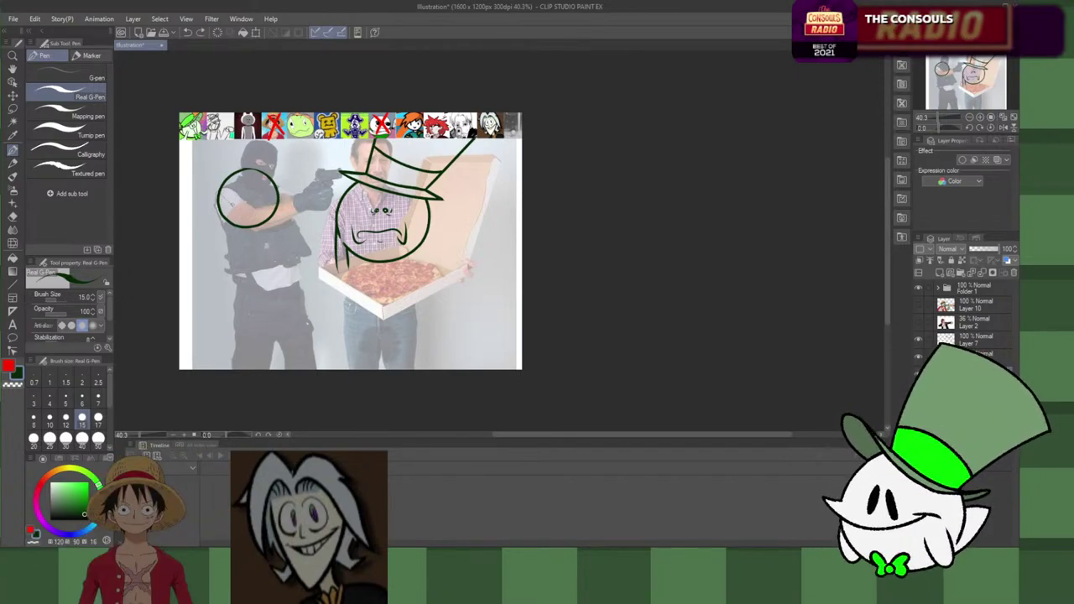
{"action": "left_click_drag", "start_coordinate": [227, 198], "coordinate": [275, 203]}
{"action": "key", "text": "ctrl+z"}
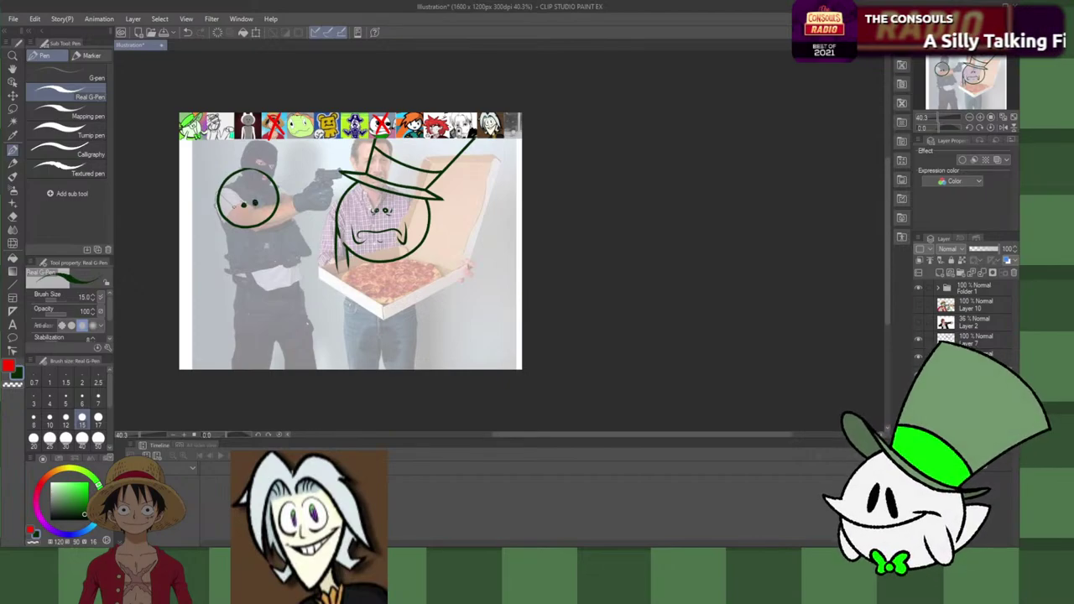
Step: Draw a curved fringe across the forehead and pointed hair tufts around the top and both sides of the head
{"action": "mouse_move", "coordinate": [235, 190]}
{"action": "left_mouse_down"}
{"action": "mouse_move", "coordinate": [264, 190]}
{"action": "mouse_move", "coordinate": [246, 186]}
{"action": "left_mouse_up"}
{"action": "key", "text": "ctrl+z"}
{"action": "key", "text": "ctrl+z"}
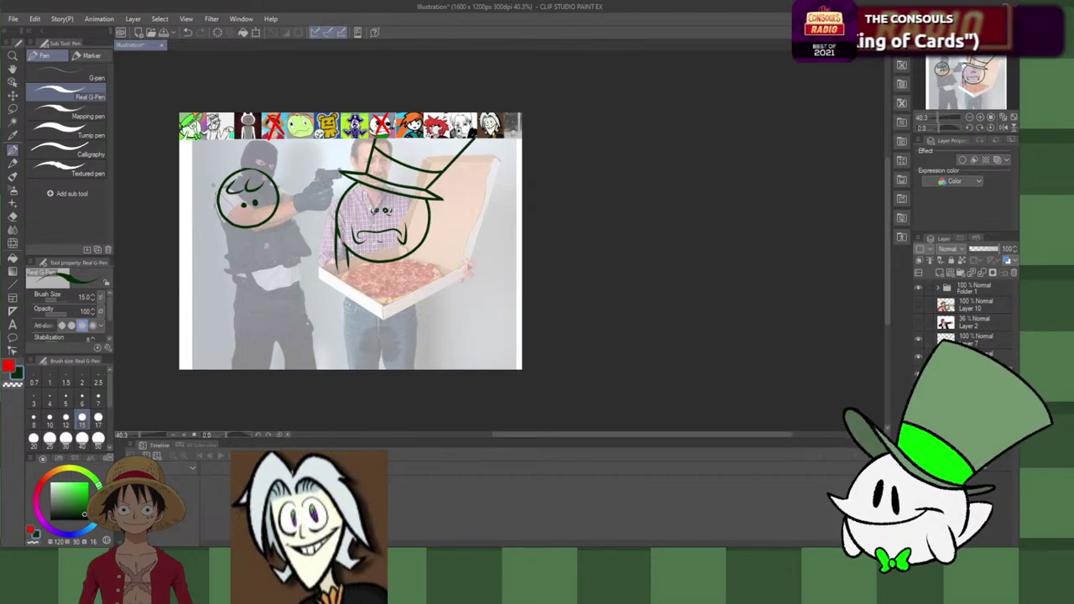
{"action": "left_click_drag", "start_coordinate": [204, 177], "coordinate": [217, 192]}
{"action": "key", "text": "ctrl+z"}
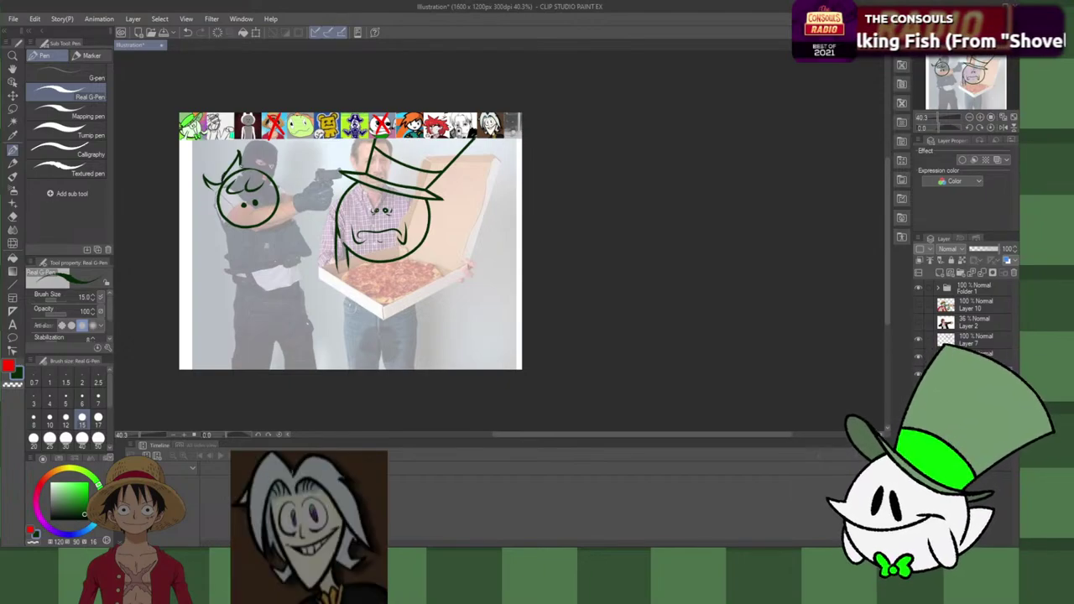
{"action": "mouse_move", "coordinate": [240, 164]}
{"action": "left_mouse_down"}
{"action": "mouse_move", "coordinate": [271, 161]}
{"action": "mouse_move", "coordinate": [265, 178]}
{"action": "left_mouse_up"}
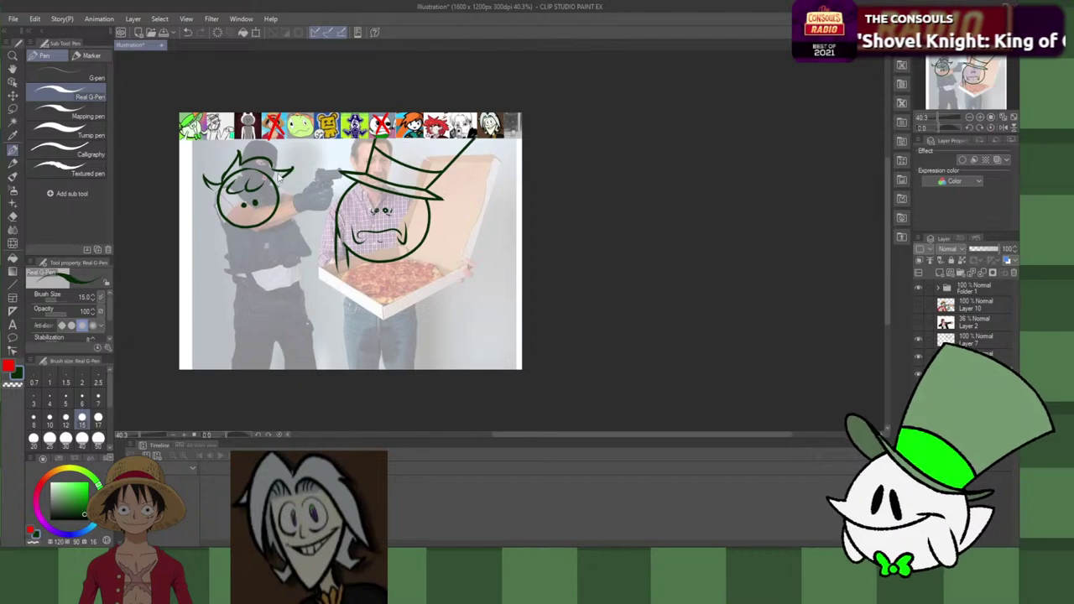
{"action": "key", "text": "ctrl+z"}
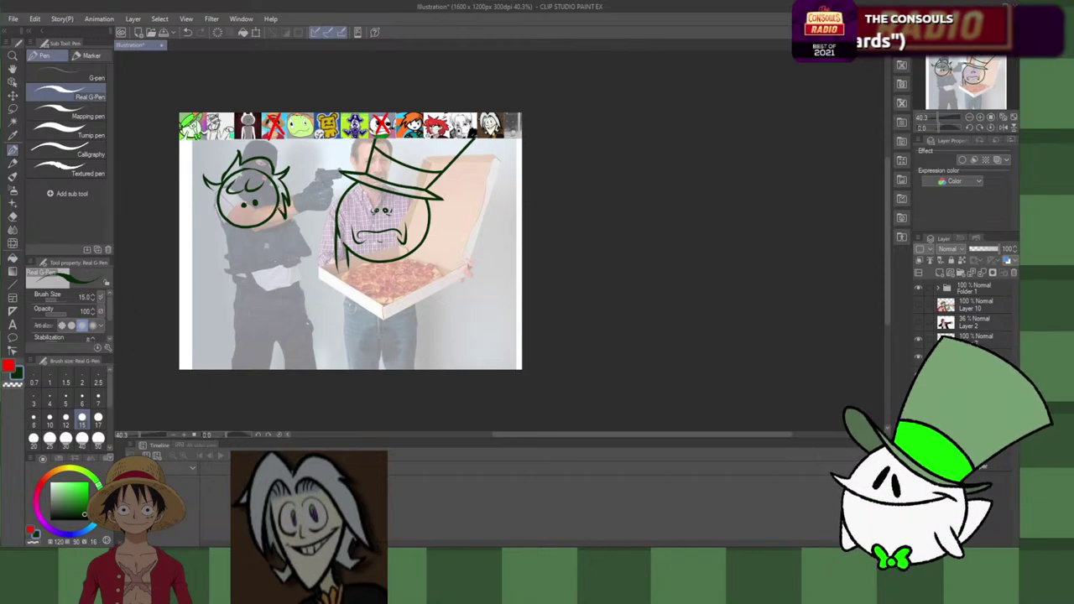
Step: Refine the pointed hair tuft on the head's right side, comparing versions with undo and redo
{"action": "key", "text": "ctrl+z"}
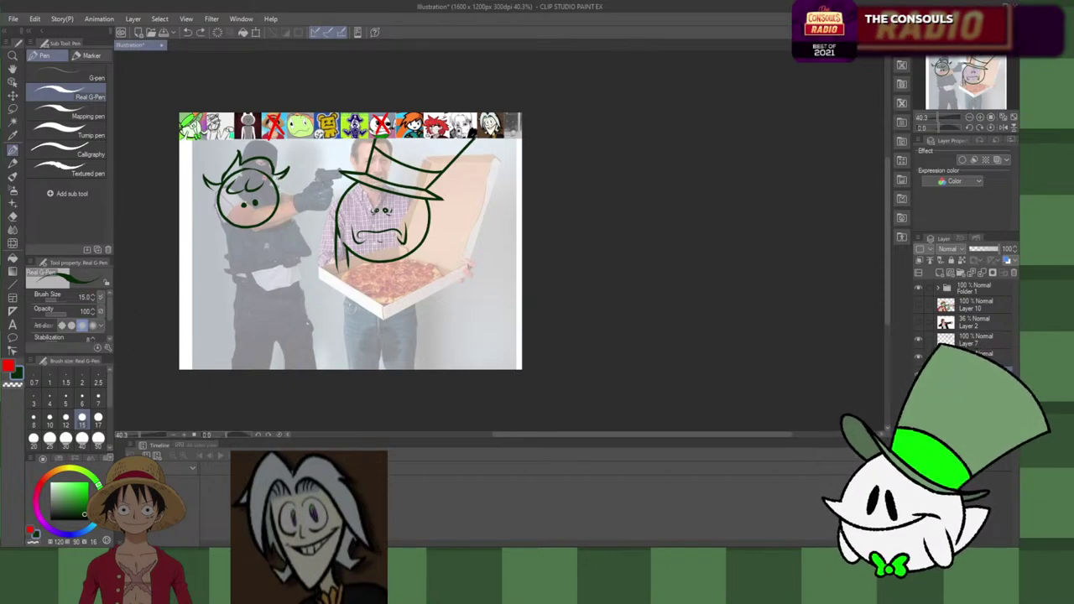
{"action": "key", "text": "ctrl+y"}
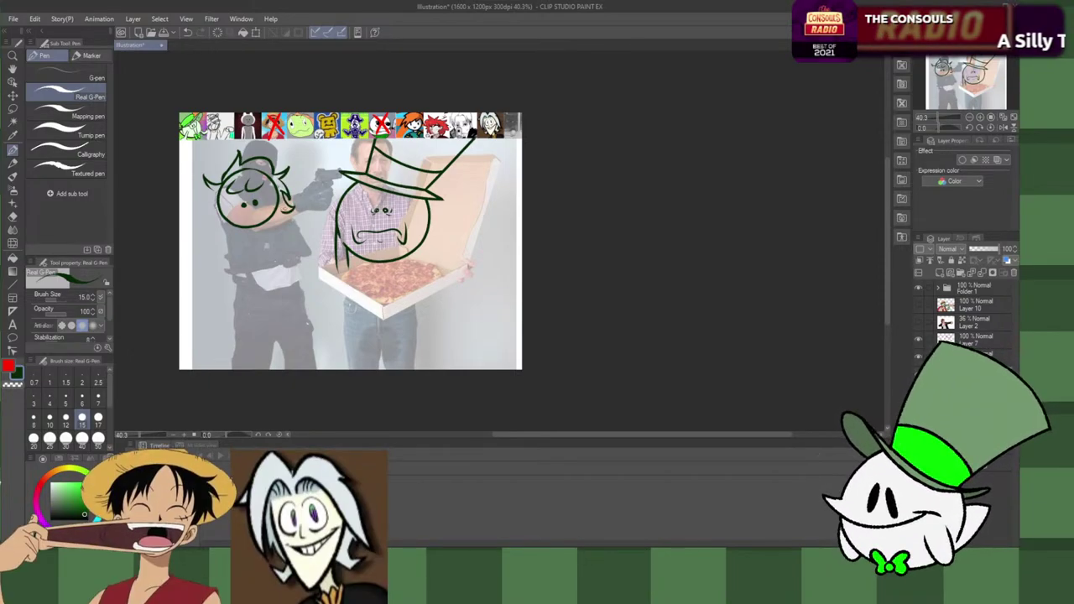
{"action": "key", "text": "ctrl+z"}
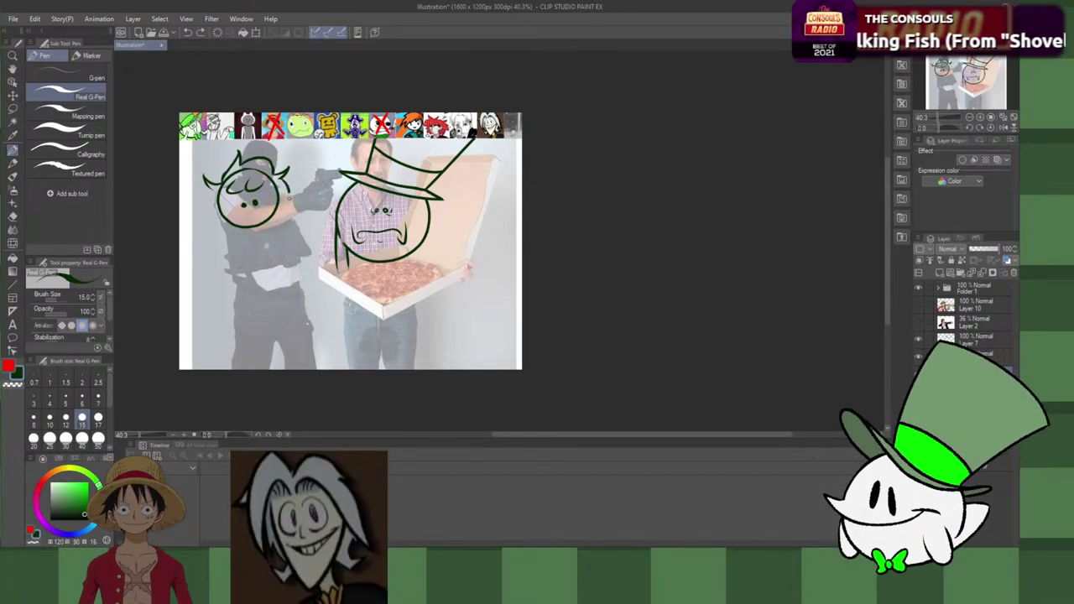
{"action": "key", "text": "ctrl+y"}
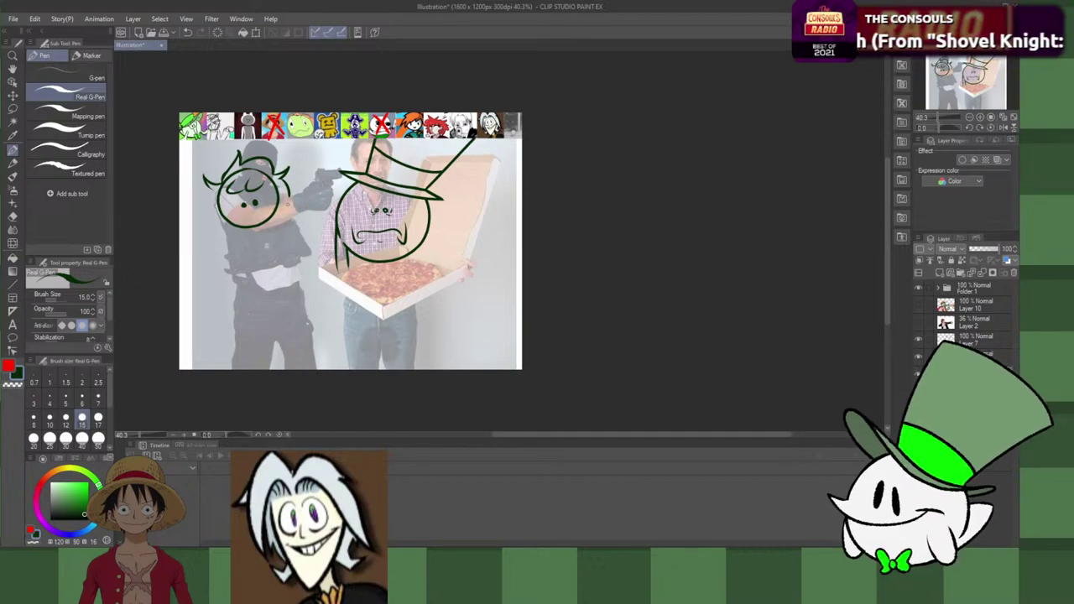
{"action": "key", "text": "ctrl+z"}
{"action": "key", "text": "ctrl+y"}
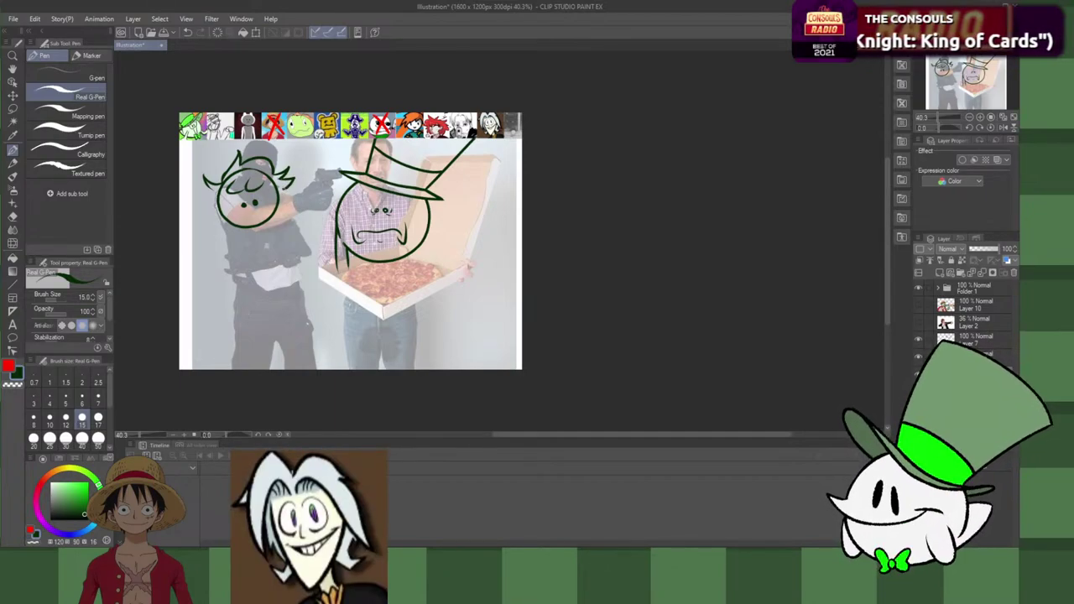
Step: Draw jagged hair locks down both sides of the face and undo the trial smile
{"action": "mouse_move", "coordinate": [289, 191]}
{"action": "left_mouse_down"}
{"action": "mouse_move", "coordinate": [276, 219]}
{"action": "mouse_move", "coordinate": [282, 201]}
{"action": "mouse_move", "coordinate": [267, 190]}
{"action": "mouse_move", "coordinate": [261, 203]}
{"action": "left_mouse_up"}
{"action": "key", "text": "ctrl+z"}
{"action": "key", "text": "ctrl+z"}
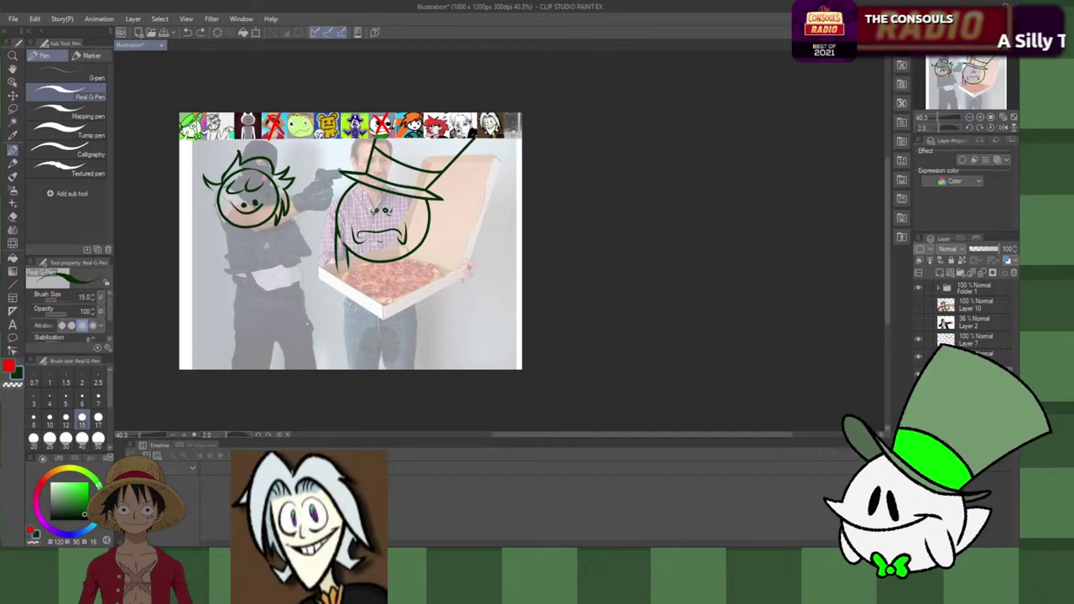
{"action": "key", "text": "ctrl+z"}
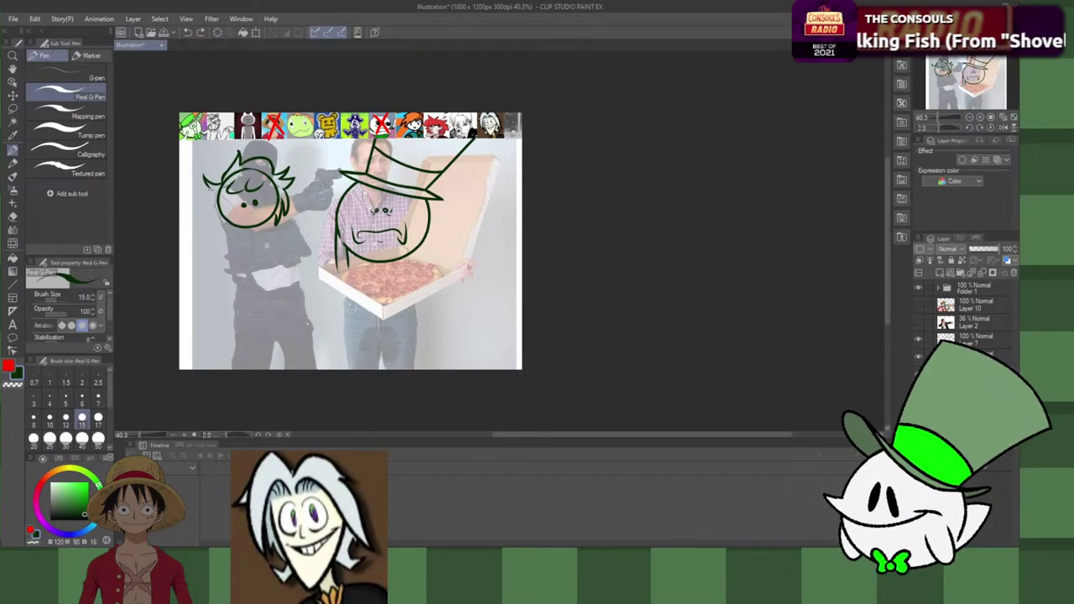
{"action": "left_click_drag", "start_coordinate": [213, 192], "coordinate": [216, 236]}
{"action": "key", "text": "ctrl+z"}
{"action": "key", "text": "ctrl+z"}
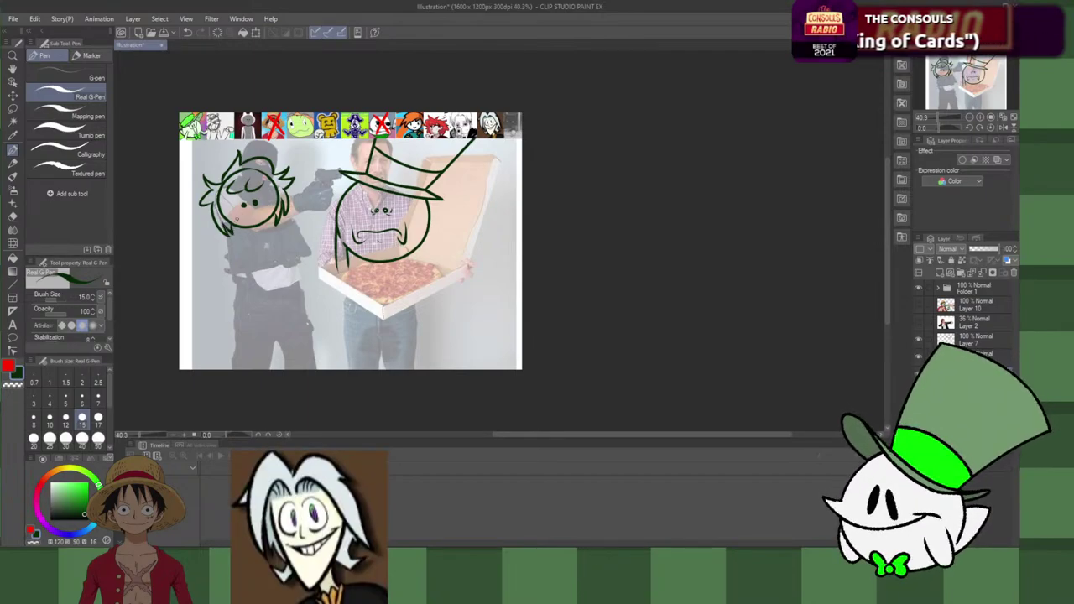
Step: Undo the red test stroke and erase the head outline crossing the hair using transparent colour
{"action": "key", "text": "x"}
{"action": "left_click_drag", "start_coordinate": [266, 170], "coordinate": [264, 178]}
{"action": "key", "text": "x"}
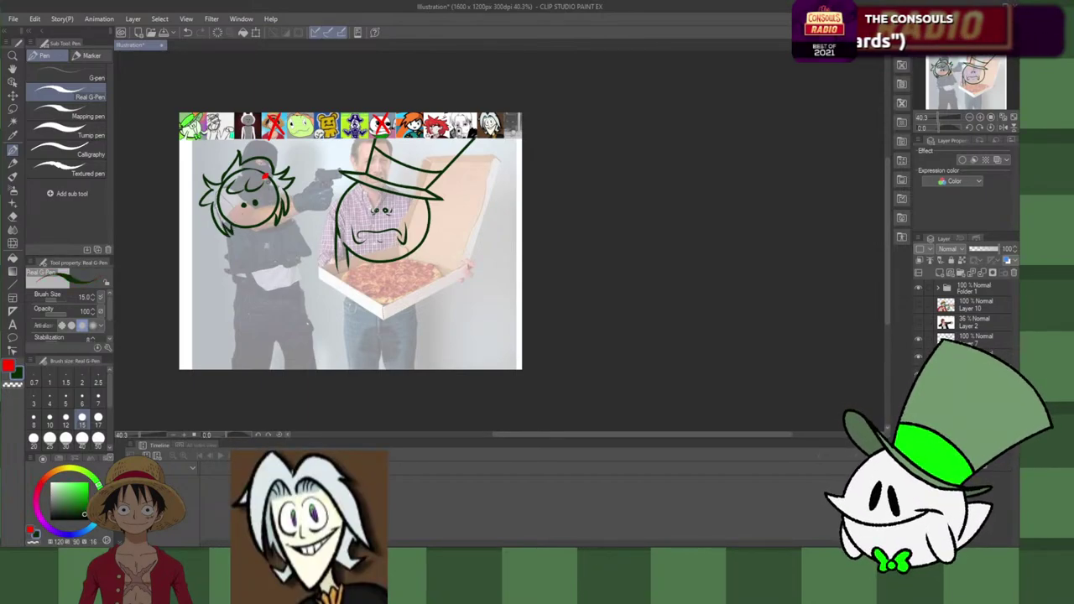
{"action": "key", "text": "ctrl+z"}
{"action": "key", "text": "c"}
{"action": "left_click_drag", "start_coordinate": [268, 174], "coordinate": [266, 178]}
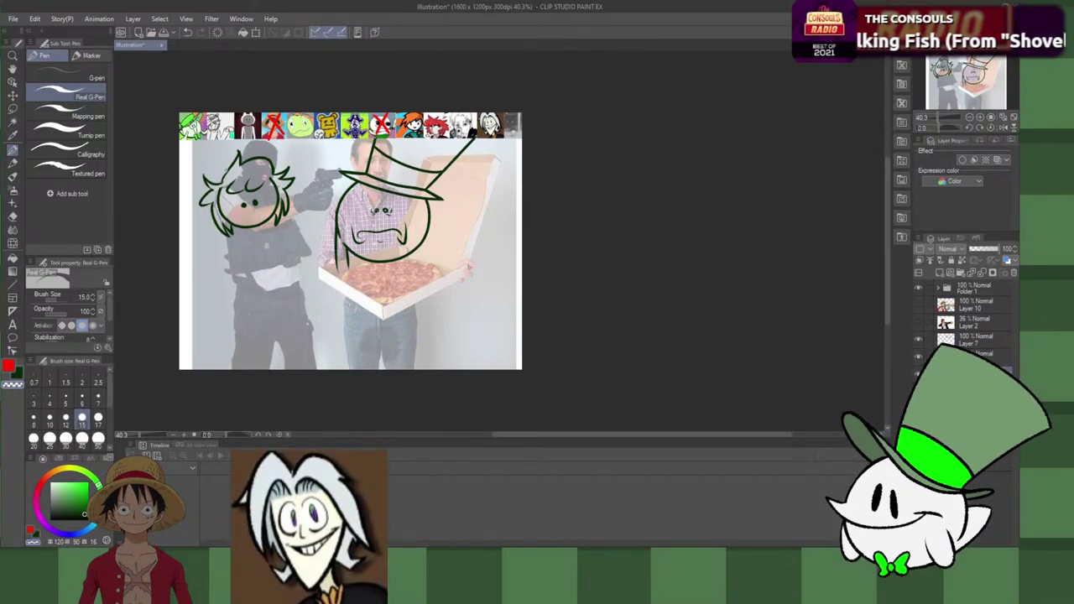
{"action": "key", "text": "ctrl+z"}
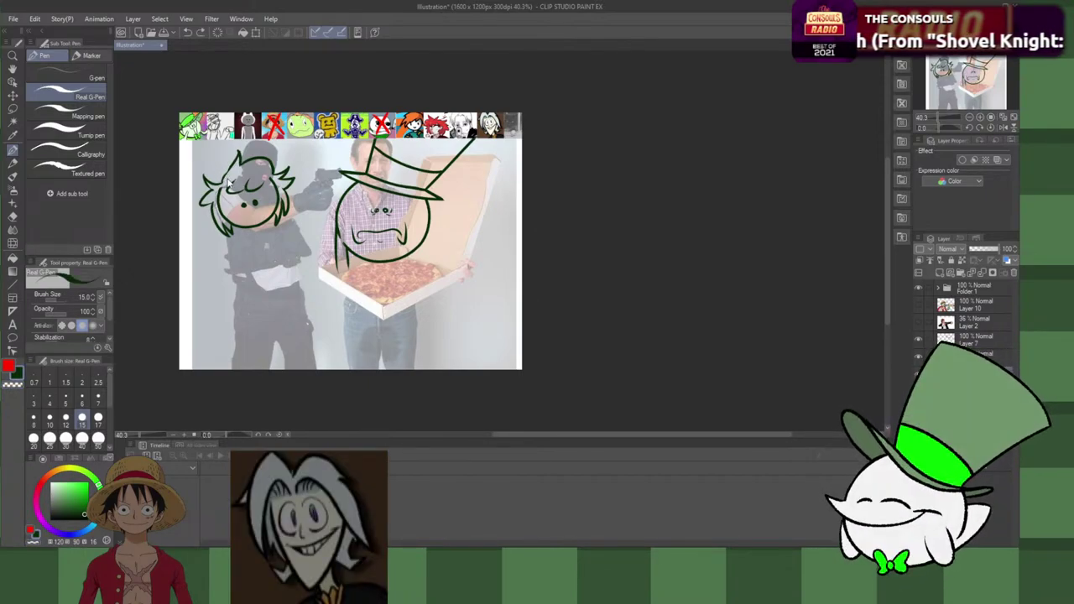
Step: Add short inner strands to the hair framing both sides of the face, undoing trial strokes
{"action": "left_click_drag", "start_coordinate": [238, 164], "coordinate": [222, 183]}
{"action": "key", "text": "ctrl+z"}
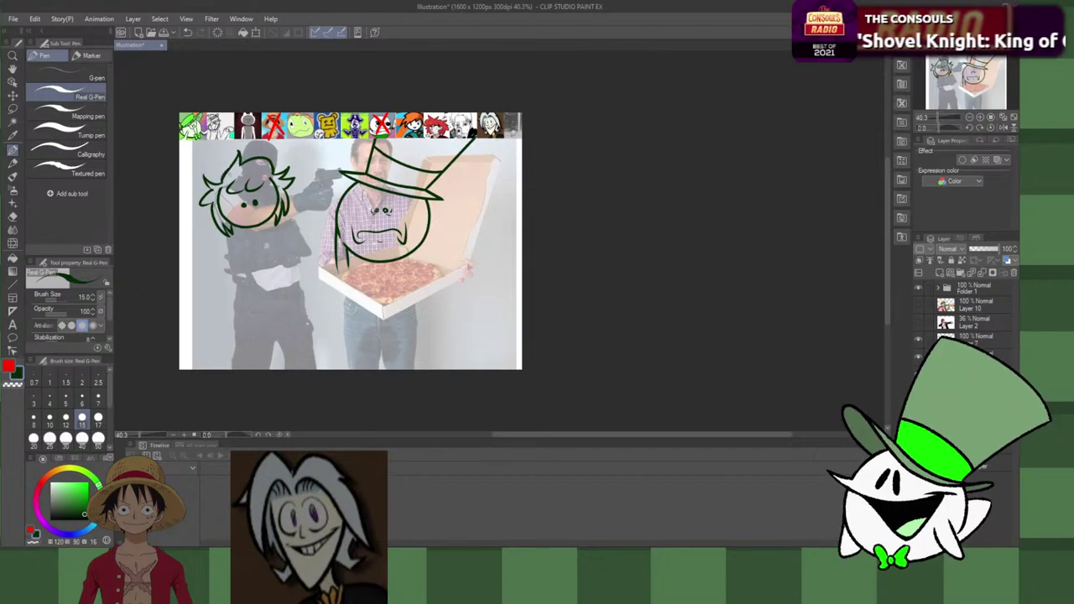
{"action": "key", "text": "ctrl+z"}
{"action": "key", "text": "ctrl+y"}
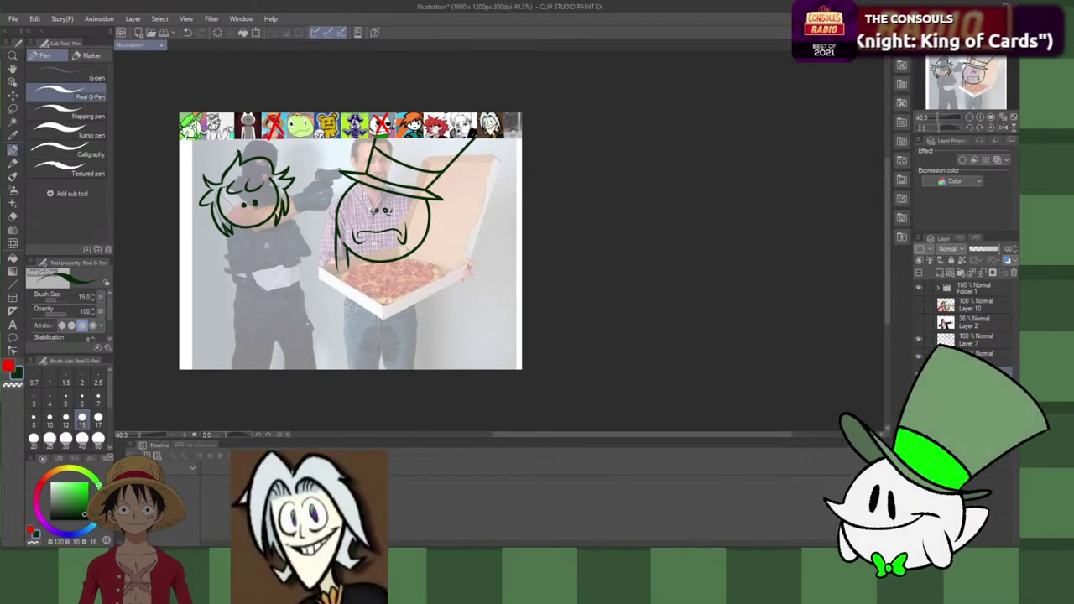
{"action": "key", "text": "ctrl+z"}
{"action": "key", "text": "ctrl+y"}
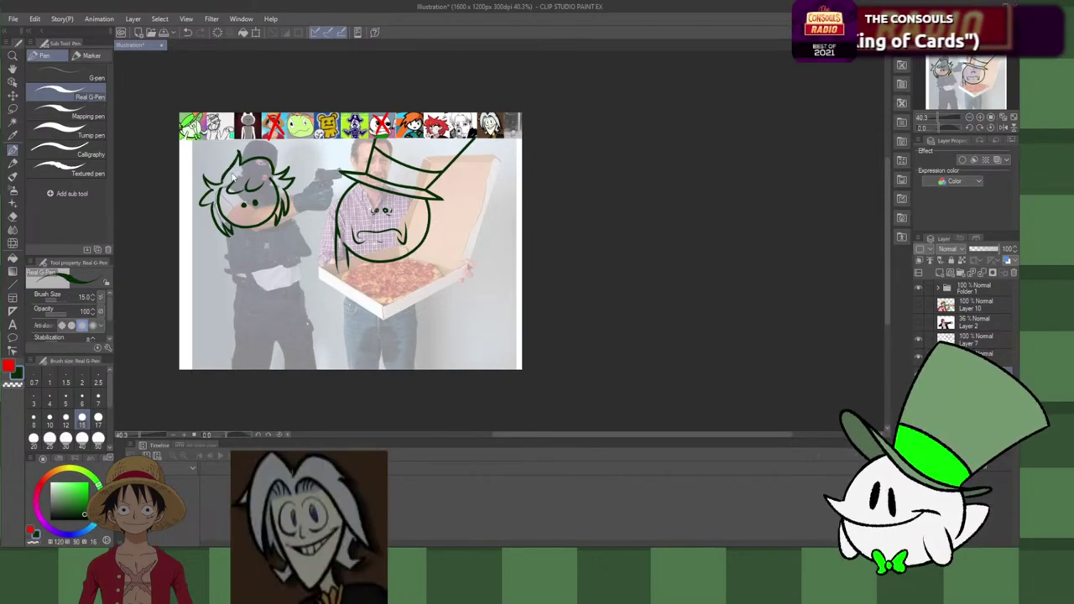
{"action": "key", "text": "ctrl+z"}
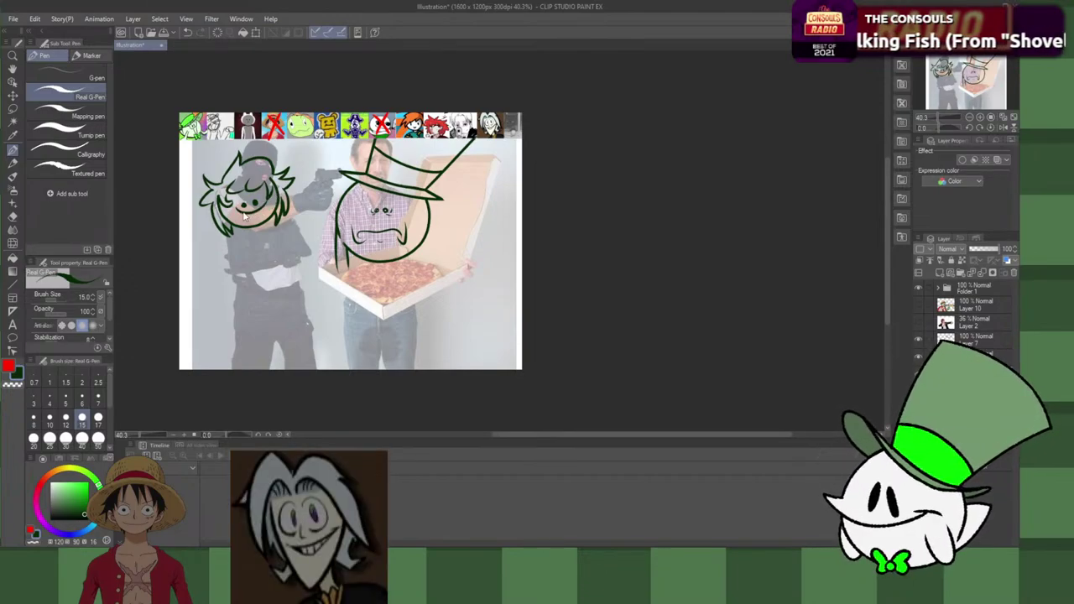
Step: Undo the trial smile and clear the dot eyes from the spiky-haired character's face
{"action": "key", "text": "ctrl+z"}
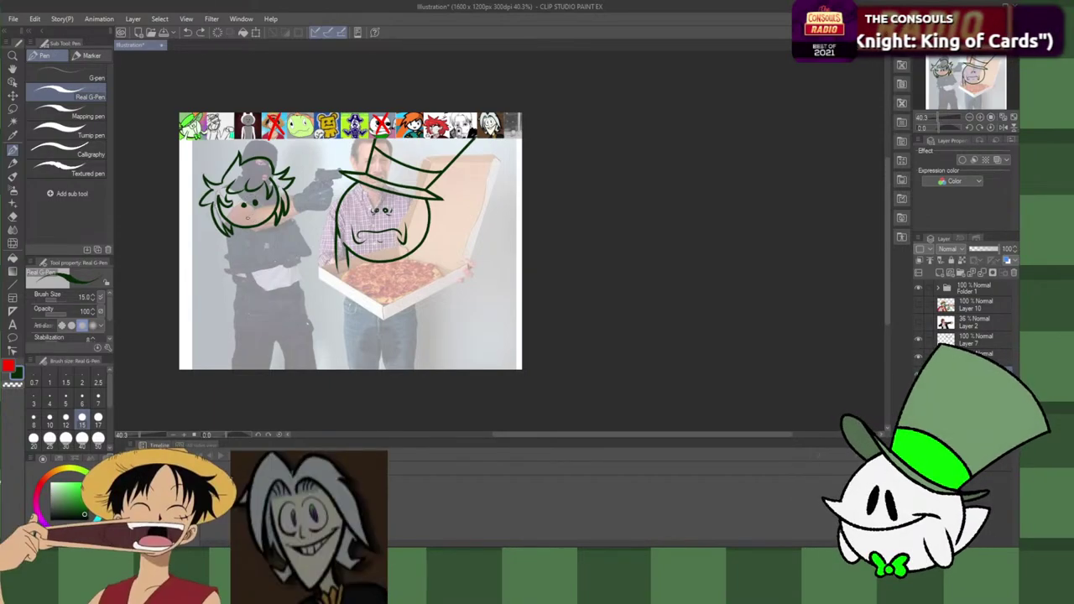
{"action": "left_click", "coordinate": [245, 223]}
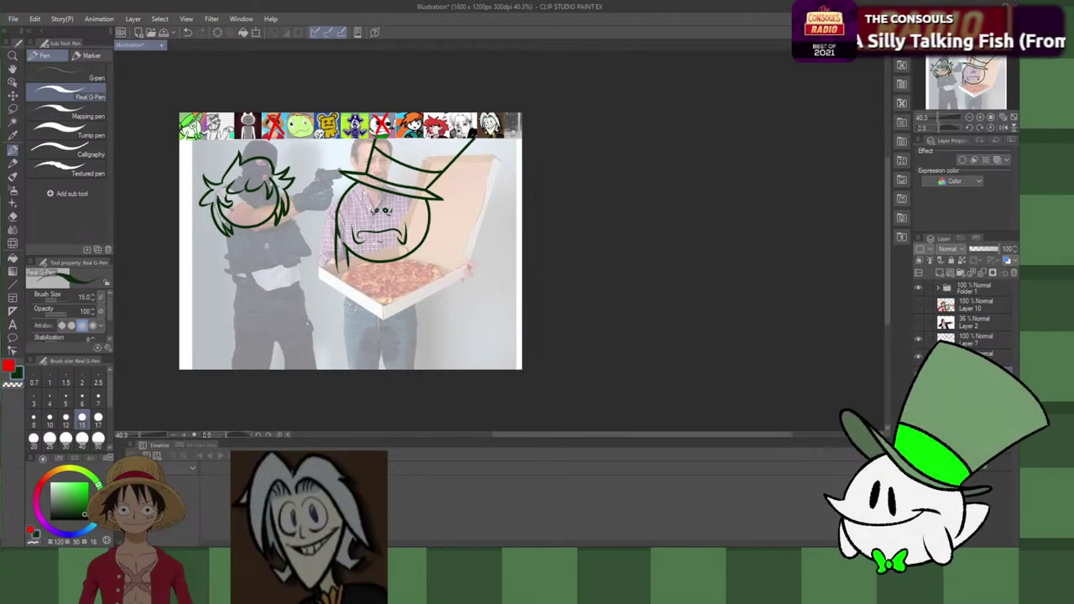
{"action": "key", "text": "ctrl+z"}
{"action": "left_click_drag", "start_coordinate": [218, 196], "coordinate": [223, 205]}
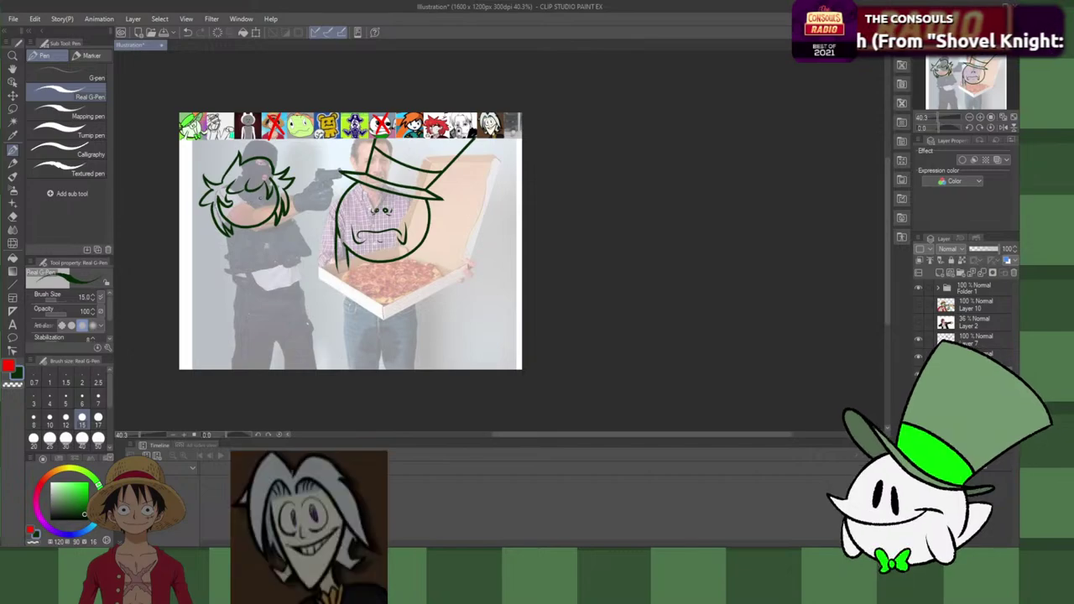
Step: Try new eye strokes beneath the fringe and undo them
{"action": "mouse_move", "coordinate": [260, 193]}
{"action": "left_mouse_down"}
{"action": "mouse_move", "coordinate": [250, 208]}
{"action": "mouse_move", "coordinate": [267, 201]}
{"action": "left_mouse_up"}
{"action": "key", "text": "ctrl+z"}
{"action": "key", "text": "ctrl+z"}
{"action": "key", "text": "ctrl+z"}
{"action": "key", "text": "ctrl+z"}
{"action": "key", "text": "ctrl+z"}
{"action": "key", "text": "ctrl+z"}
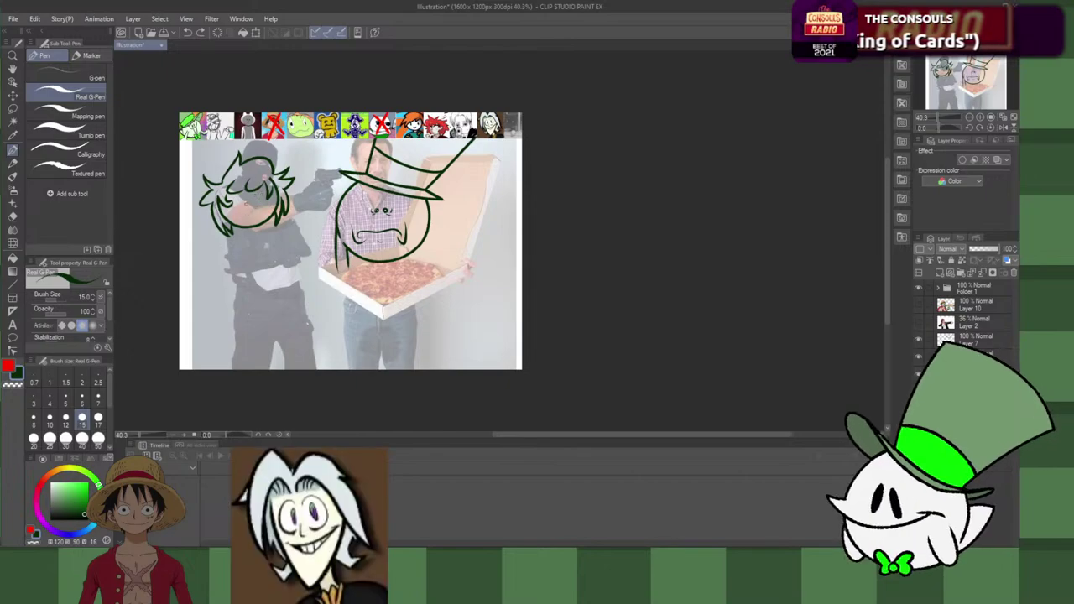
Step: Sketch two small eyes close together beneath the fringe and a wide curved smile below them
{"action": "left_click", "coordinate": [249, 202]}
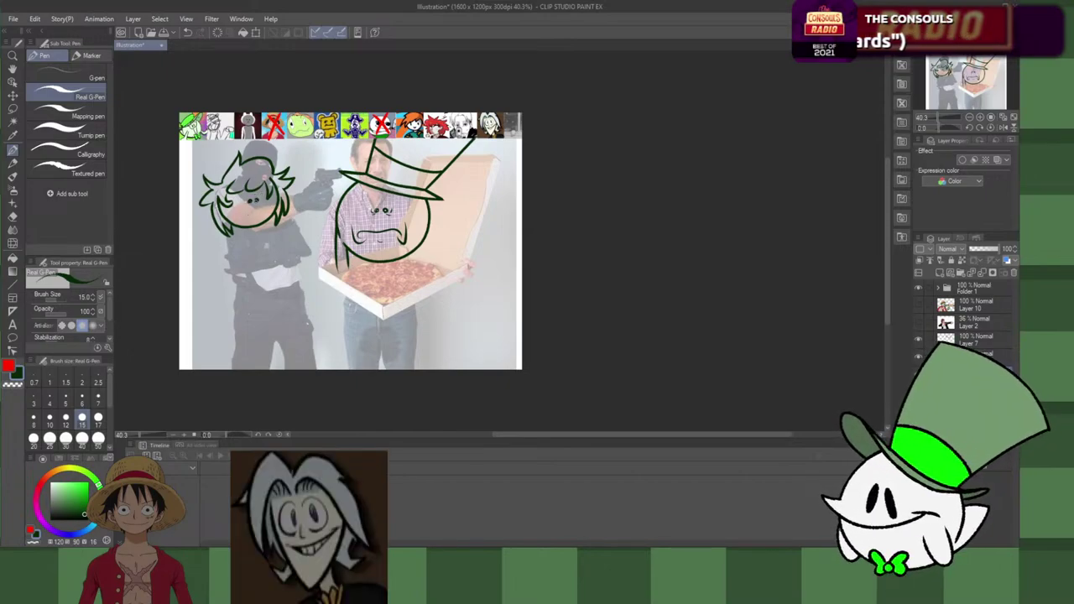
{"action": "left_click_drag", "start_coordinate": [242, 199], "coordinate": [274, 209]}
{"action": "key", "text": "ctrl+z"}
{"action": "key", "text": "ctrl+z"}
{"action": "key", "text": "ctrl+z"}
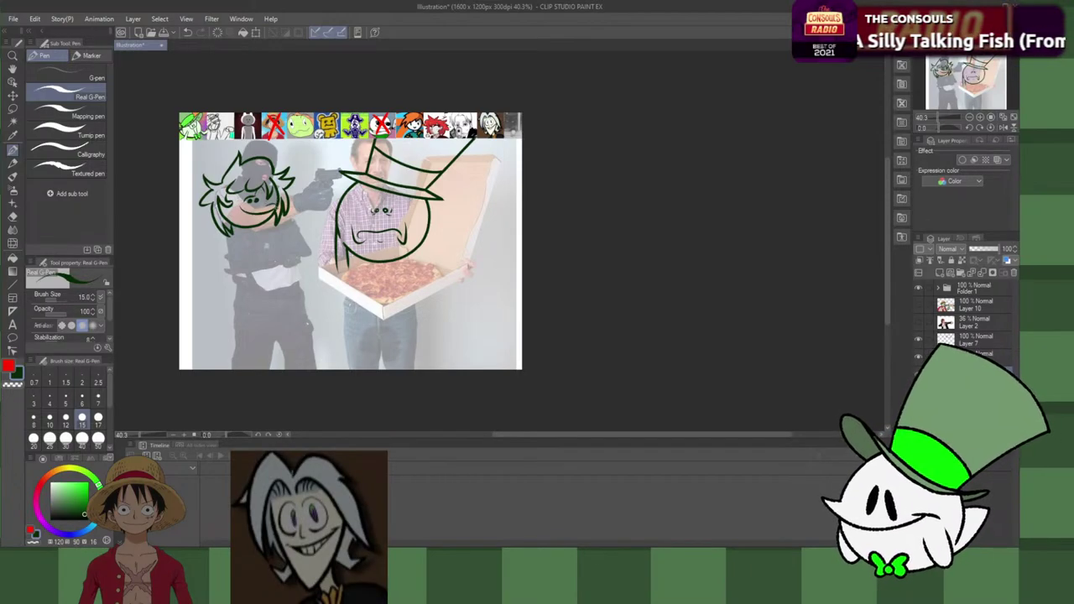
{"action": "key", "text": "ctrl+z"}
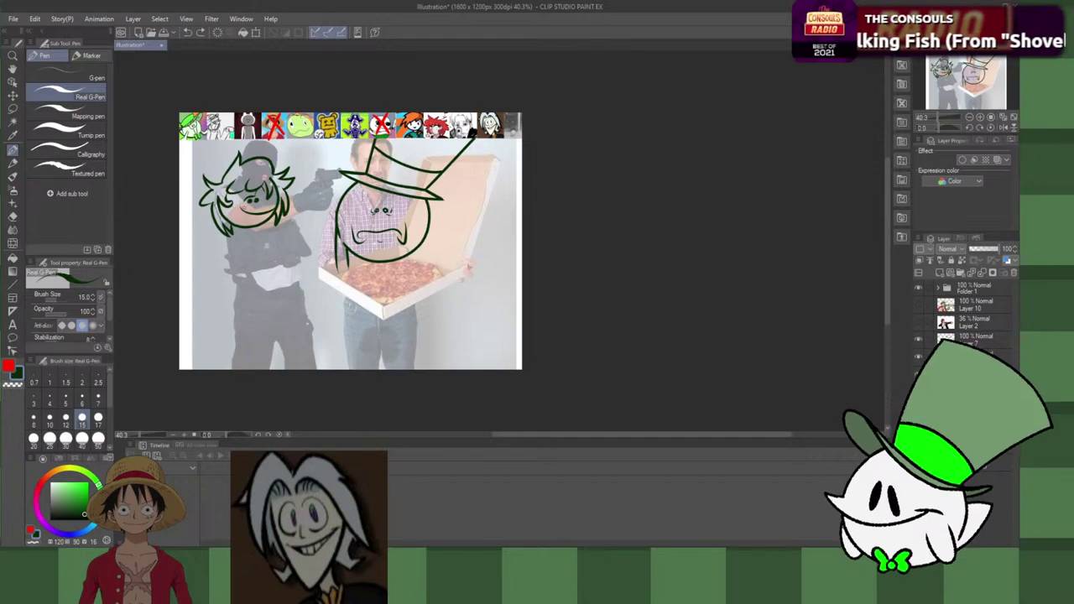
Step: Undo the small eyes and smile and try angled squinting eye strokes instead
{"action": "mouse_move", "coordinate": [235, 206]}
{"action": "left_mouse_down"}
{"action": "mouse_move", "coordinate": [249, 212]}
{"action": "mouse_move", "coordinate": [242, 200]}
{"action": "left_mouse_up"}
{"action": "key", "text": "ctrl+z"}
{"action": "key", "text": "ctrl+z"}
{"action": "key", "text": "ctrl+z"}
{"action": "key", "text": "ctrl+z"}
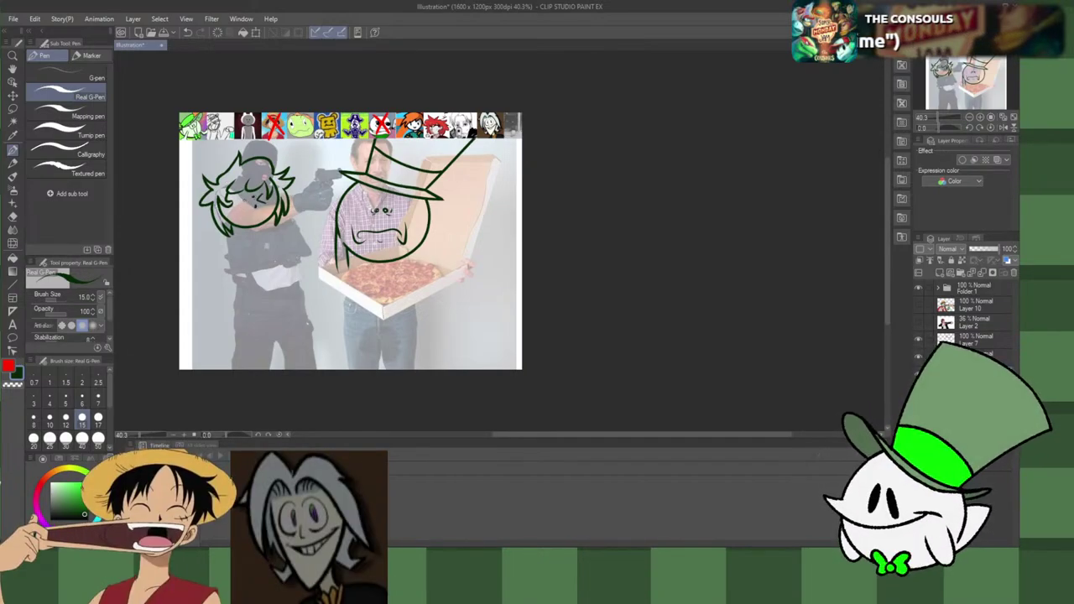
Step: Undo the squinting strokes and try an arrow-shaped eye in the middle of the face
{"action": "left_click_drag", "start_coordinate": [243, 198], "coordinate": [257, 207]}
{"action": "key", "text": "ctrl+z"}
{"action": "key", "text": "ctrl+z"}
{"action": "key", "text": "ctrl+z"}
{"action": "key", "text": "ctrl+z"}
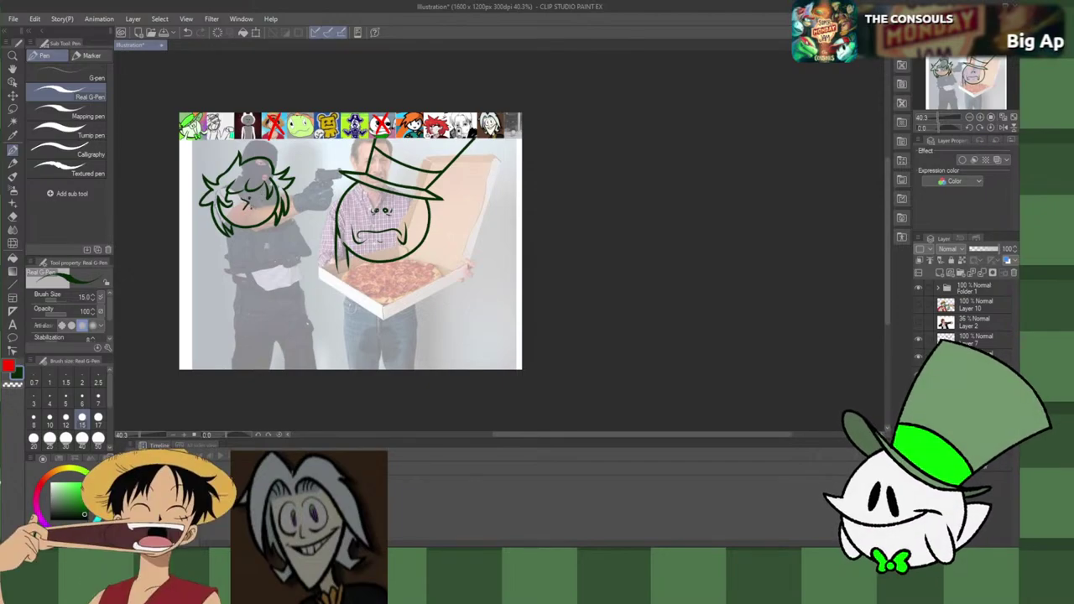
Step: Try short curved eye strokes in the middle of the spiky-haired character's face and undo them
{"action": "mouse_move", "coordinate": [256, 198]}
{"action": "left_mouse_down"}
{"action": "mouse_move", "coordinate": [259, 208]}
{"action": "mouse_move", "coordinate": [260, 196]}
{"action": "left_mouse_up"}
{"action": "key", "text": "ctrl+z"}
{"action": "left_click", "coordinate": [258, 198]}
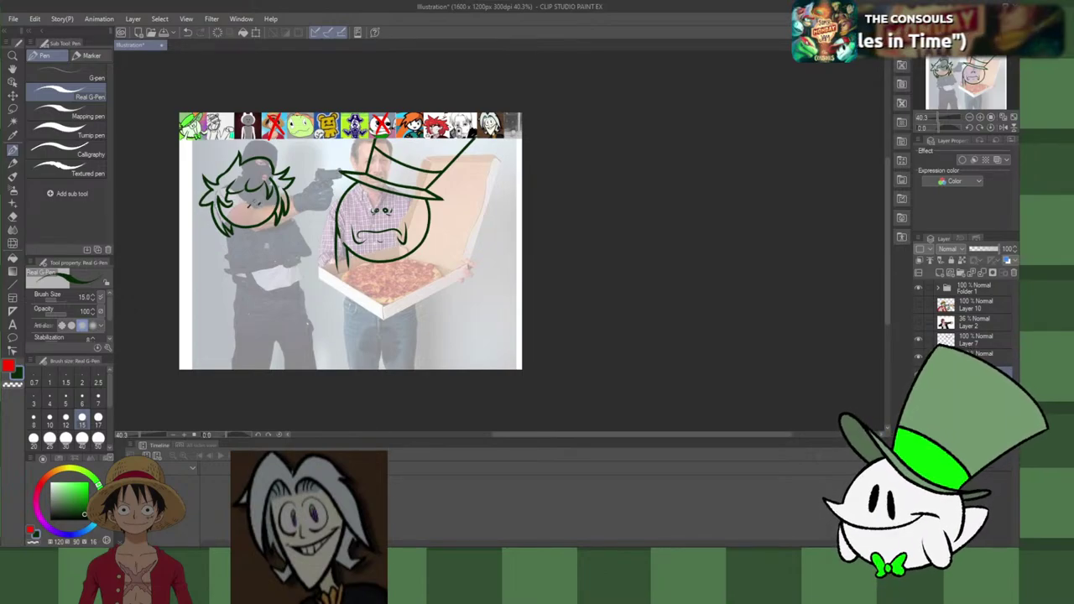
{"action": "key", "text": "ctrl+z"}
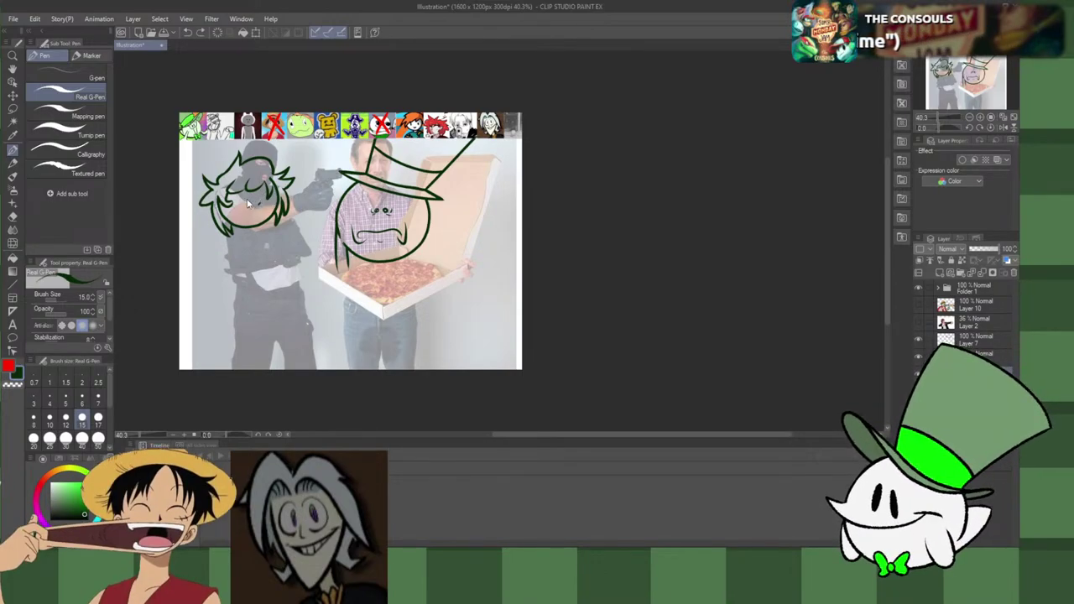
Step: Sketch narrowed, angled eyes beneath the spiky-haired character's fringe, undoing the rejected strokes
{"action": "left_click_drag", "start_coordinate": [250, 204], "coordinate": [267, 206]}
{"action": "key", "text": "ctrl+z"}
{"action": "key", "text": "ctrl+z"}
{"action": "key", "text": "ctrl+z"}
{"action": "key", "text": "ctrl+z"}
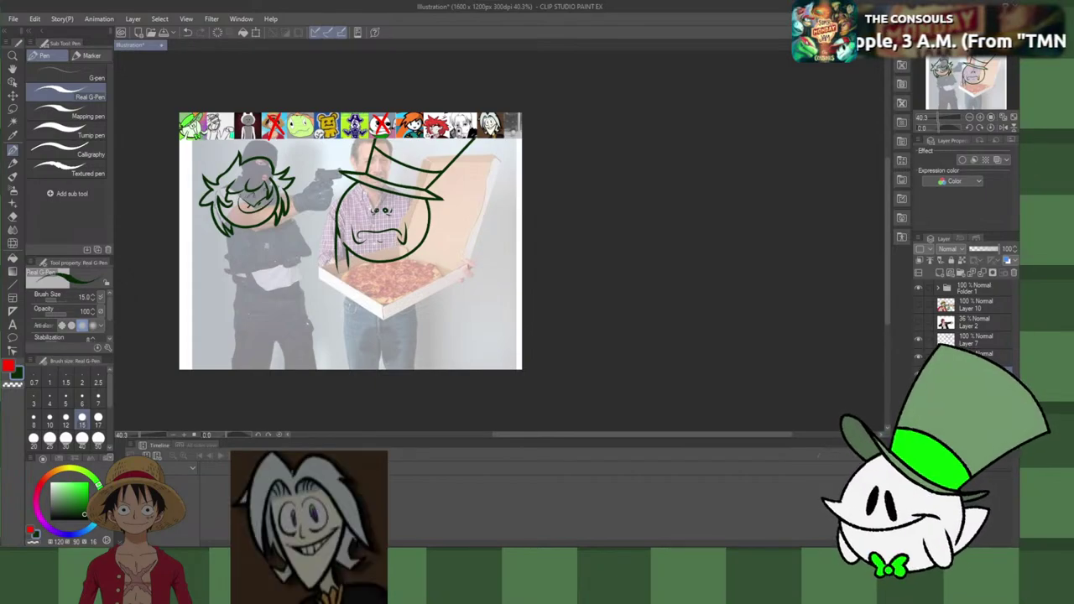
{"action": "key", "text": "ctrl+z"}
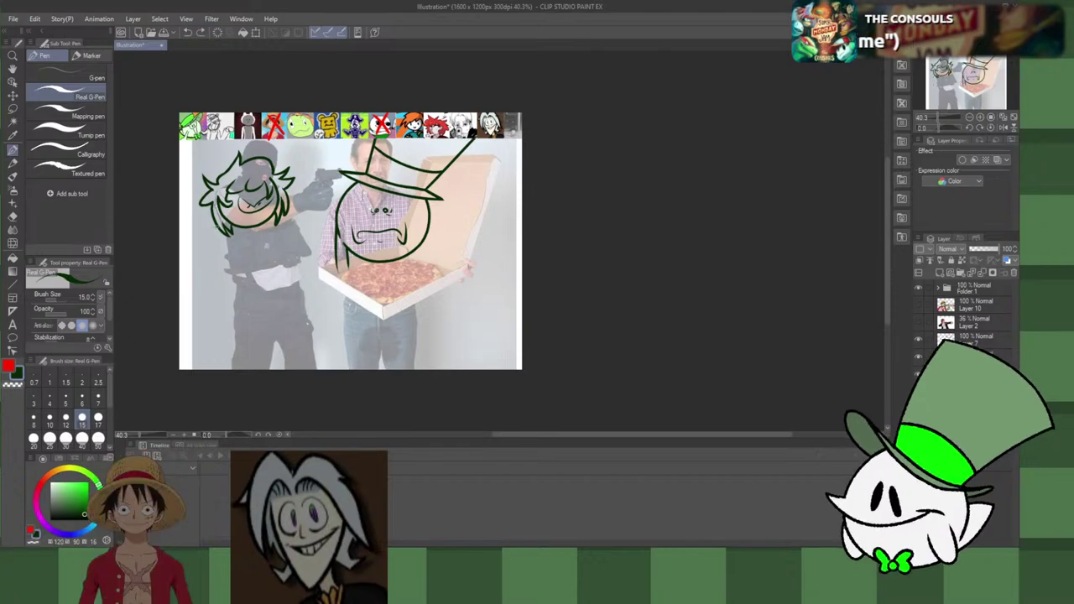
Step: Sketch a bent arm ending in a clawed hand beside the gunman's torso, undoing rejected strokes
{"action": "mouse_move", "coordinate": [220, 228]}
{"action": "left_mouse_down"}
{"action": "mouse_move", "coordinate": [186, 265]}
{"action": "mouse_move", "coordinate": [209, 270]}
{"action": "left_mouse_up"}
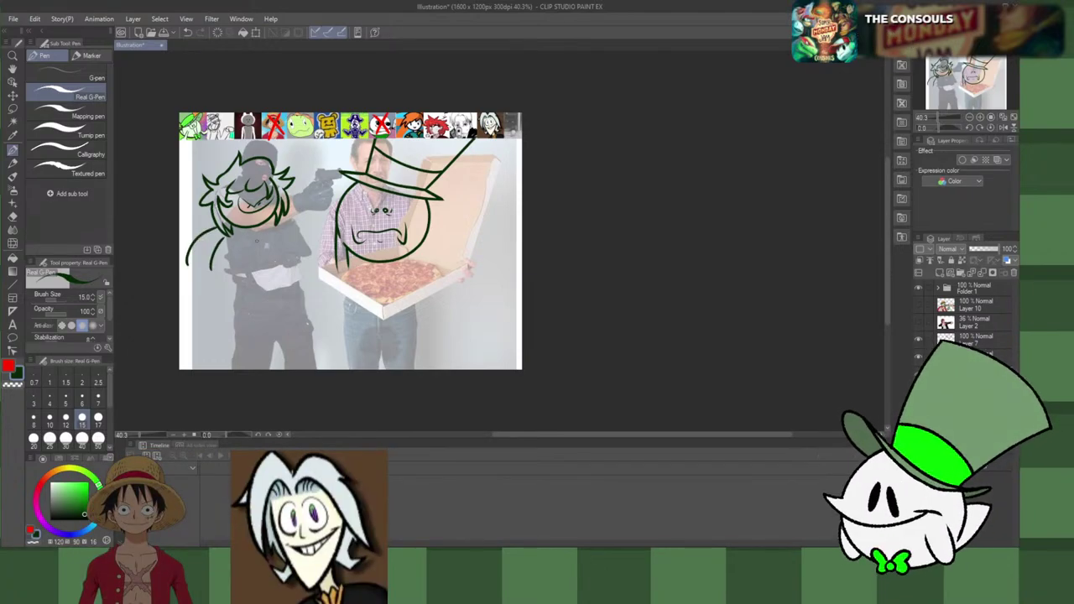
{"action": "key", "text": "ctrl+z"}
{"action": "key", "text": "ctrl+z"}
{"action": "mouse_move", "coordinate": [219, 224]}
{"action": "left_mouse_down"}
{"action": "mouse_move", "coordinate": [206, 235]}
{"action": "mouse_move", "coordinate": [203, 282]}
{"action": "left_mouse_up"}
{"action": "key", "text": "ctrl+z"}
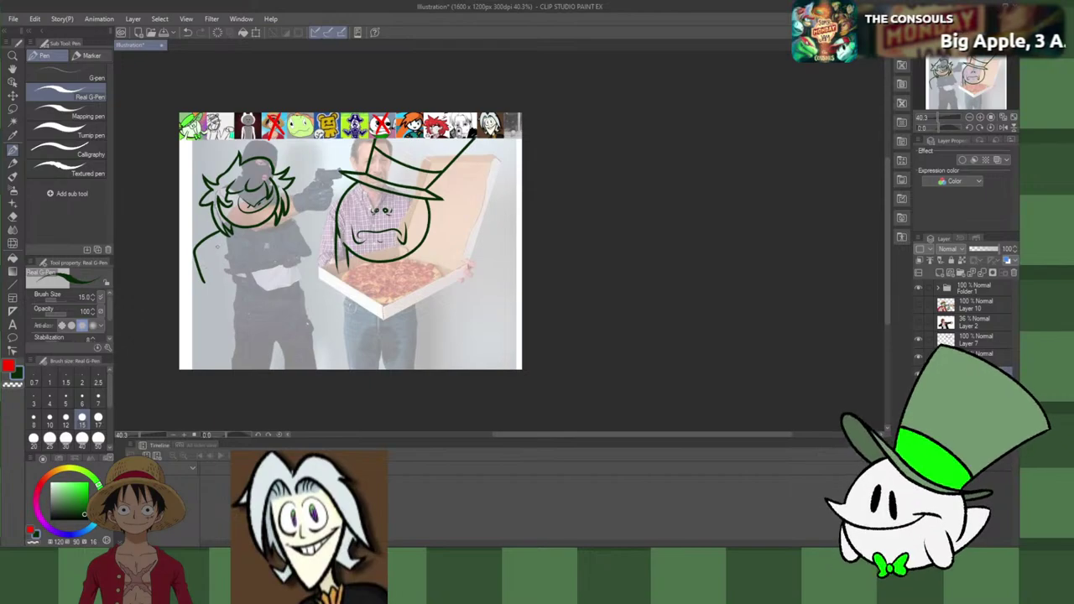
{"action": "mouse_move", "coordinate": [215, 246]}
{"action": "left_mouse_down"}
{"action": "mouse_move", "coordinate": [227, 284]}
{"action": "mouse_move", "coordinate": [191, 279]}
{"action": "mouse_move", "coordinate": [191, 295]}
{"action": "mouse_move", "coordinate": [200, 288]}
{"action": "mouse_move", "coordinate": [209, 307]}
{"action": "mouse_move", "coordinate": [246, 298]}
{"action": "mouse_move", "coordinate": [235, 293]}
{"action": "left_mouse_up"}
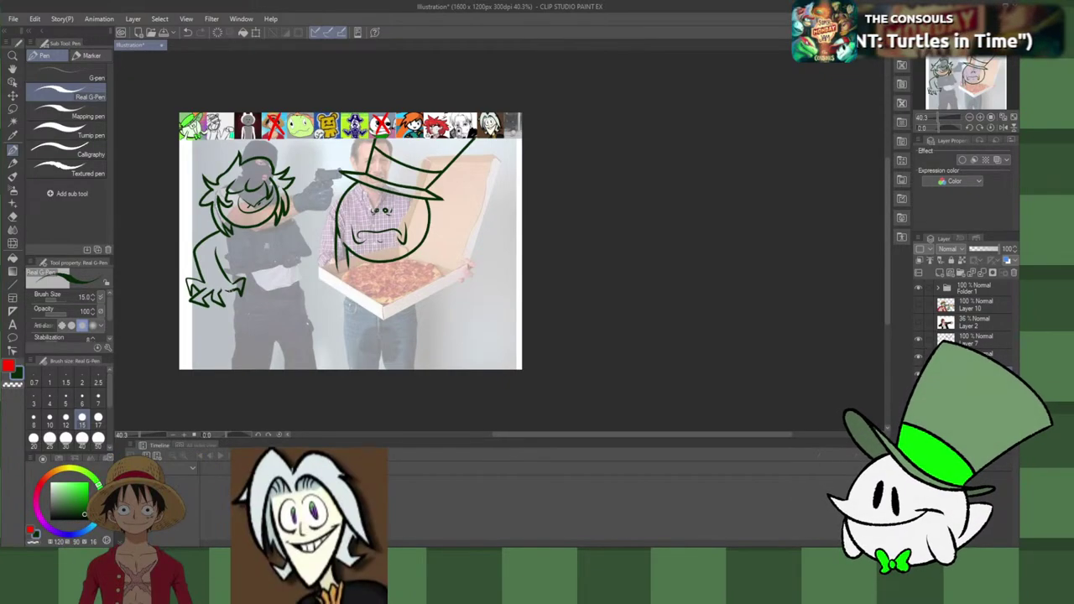
{"action": "key", "text": "ctrl+z"}
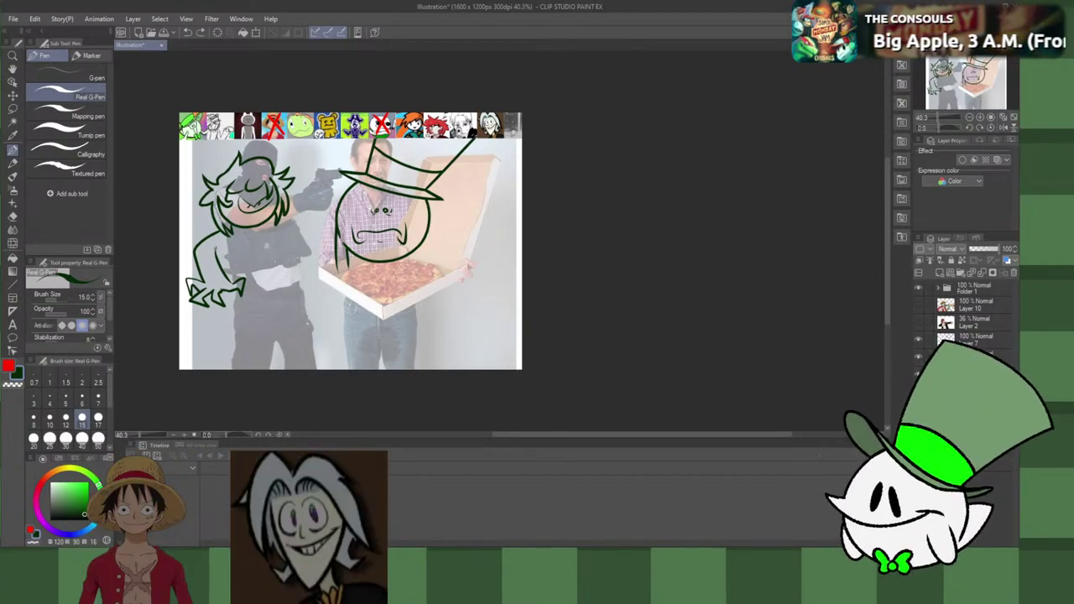
Step: Try another inner line for the arm and undo the whole arm and clawed hand
{"action": "left_click_drag", "start_coordinate": [218, 247], "coordinate": [231, 280]}
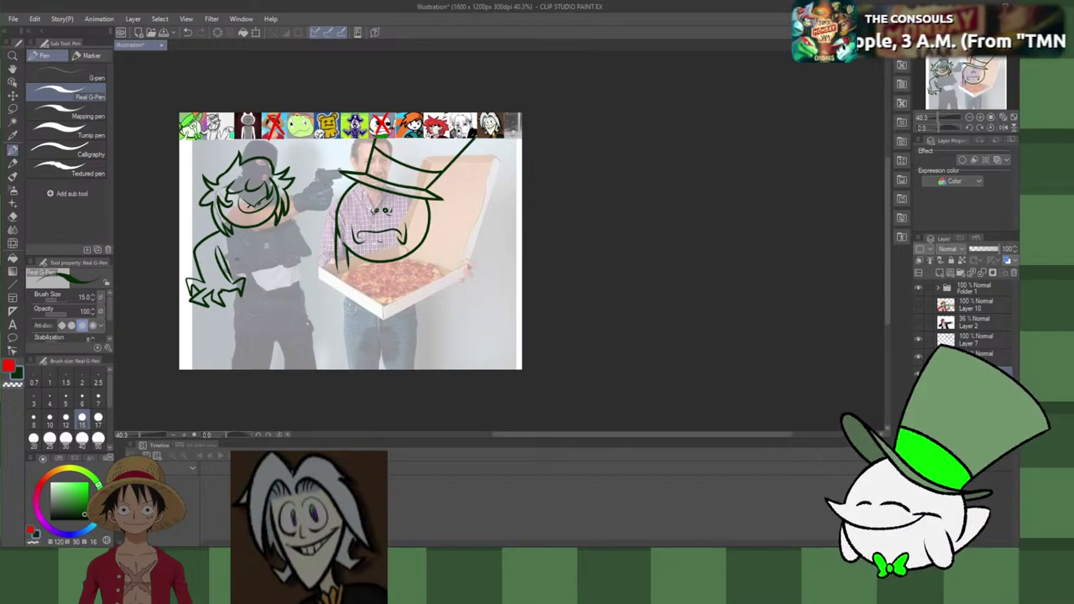
{"action": "key", "text": "ctrl+z"}
{"action": "key", "text": "ctrl+z"}
{"action": "key", "text": "ctrl+z"}
{"action": "key", "text": "ctrl+z"}
{"action": "key", "text": "ctrl+z"}
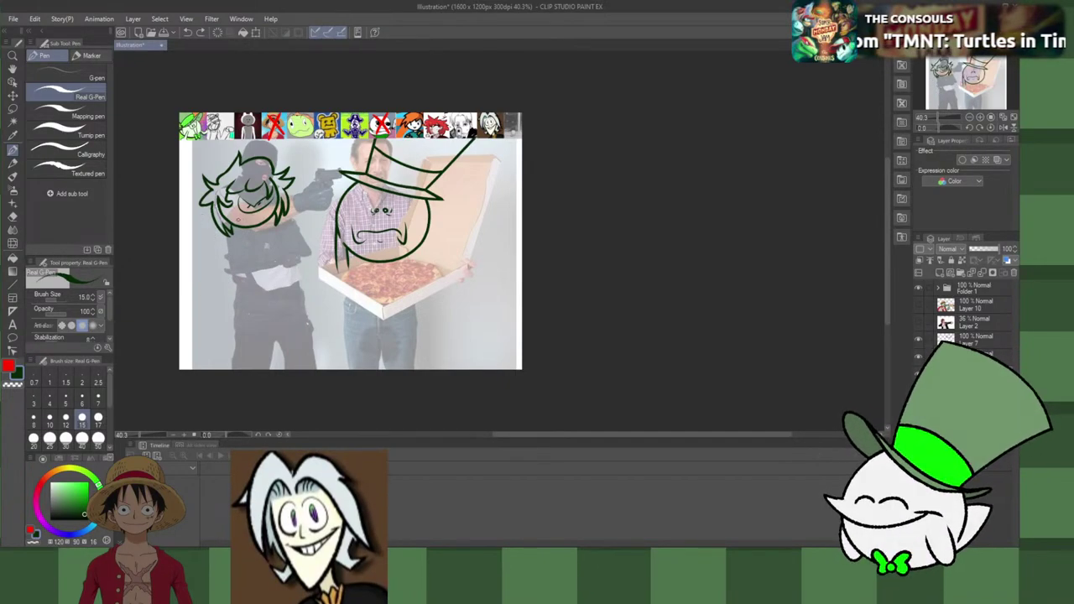
Step: Sketch a short curved mouth beneath the angled eyes, replacing the first attempt
{"action": "left_click_drag", "start_coordinate": [238, 219], "coordinate": [250, 218]}
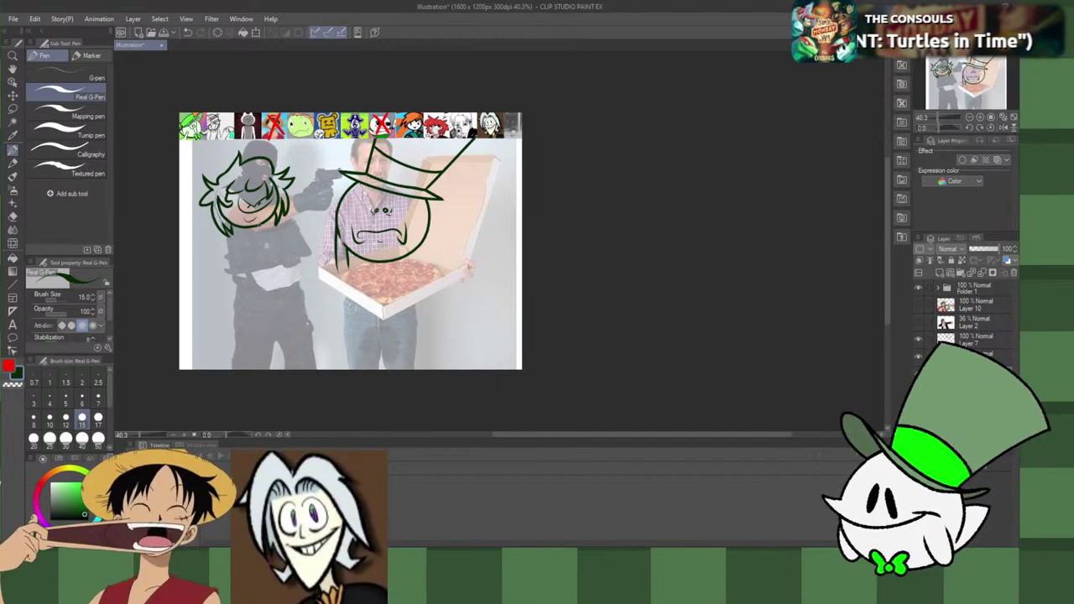
{"action": "key", "text": "ctrl+z"}
{"action": "left_click_drag", "start_coordinate": [245, 218], "coordinate": [255, 217]}
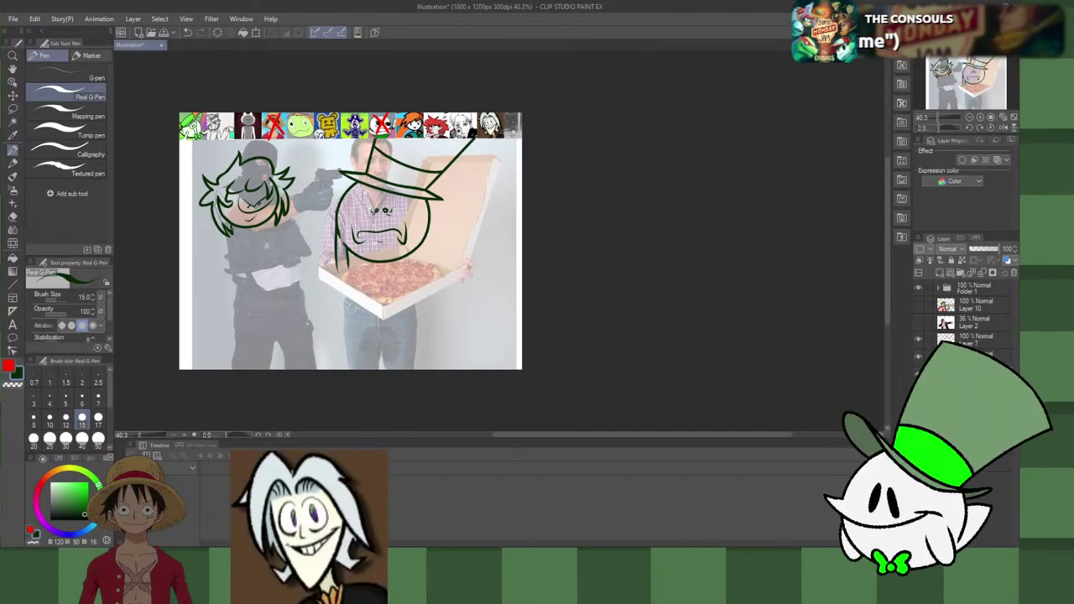
Step: Try long torso side lines running down from beneath the head and undo them
{"action": "left_click_drag", "start_coordinate": [234, 231], "coordinate": [257, 311]}
{"action": "key", "text": "ctrl+z"}
{"action": "left_click_drag", "start_coordinate": [236, 234], "coordinate": [234, 302]}
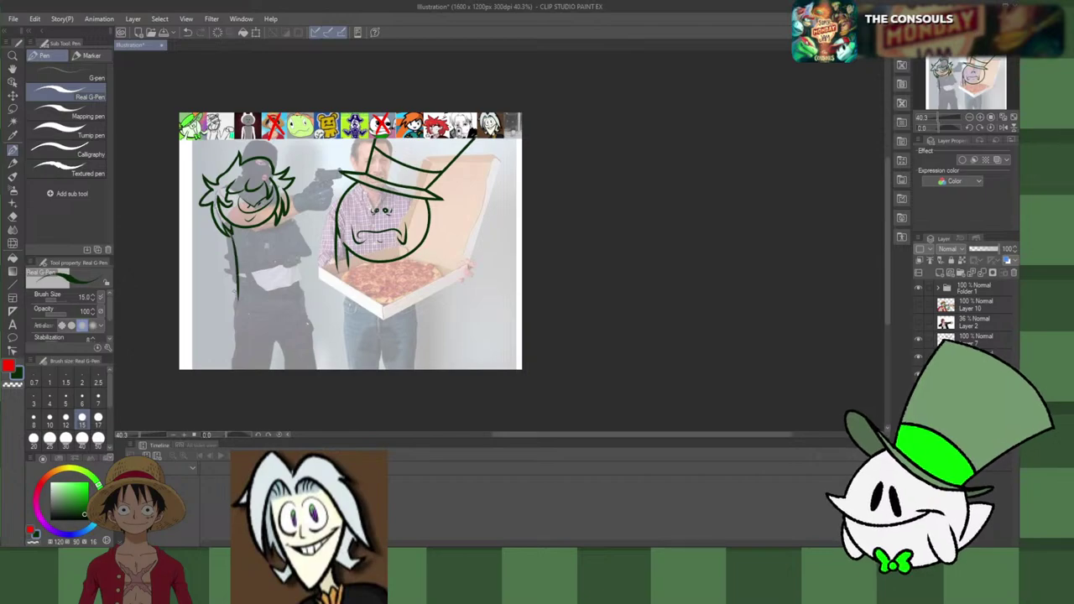
{"action": "key", "text": "ctrl+z"}
{"action": "left_click_drag", "start_coordinate": [225, 245], "coordinate": [246, 316]}
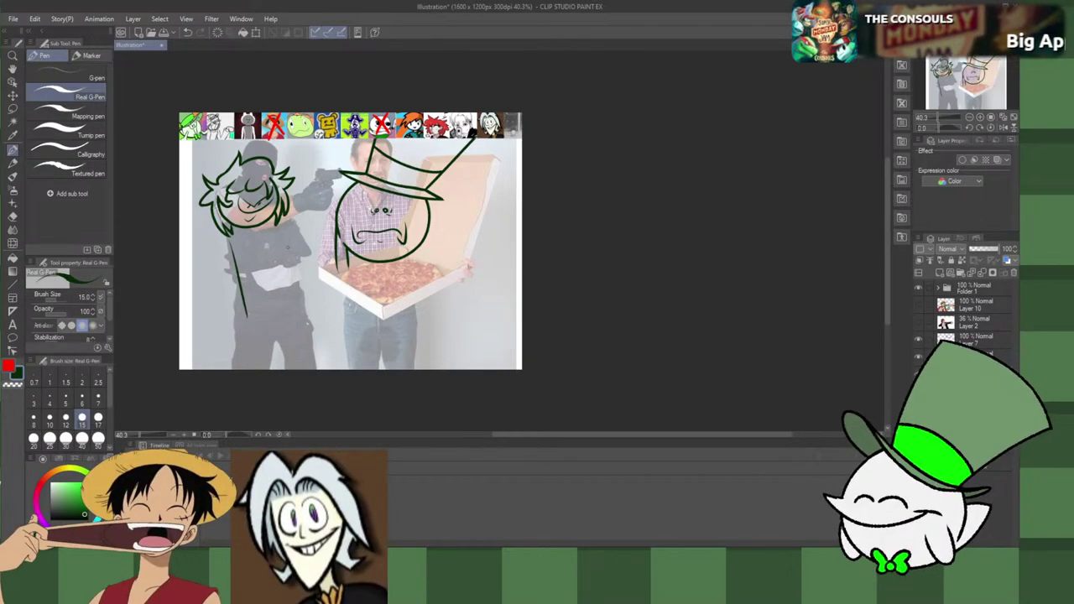
{"action": "left_click_drag", "start_coordinate": [281, 238], "coordinate": [288, 315]}
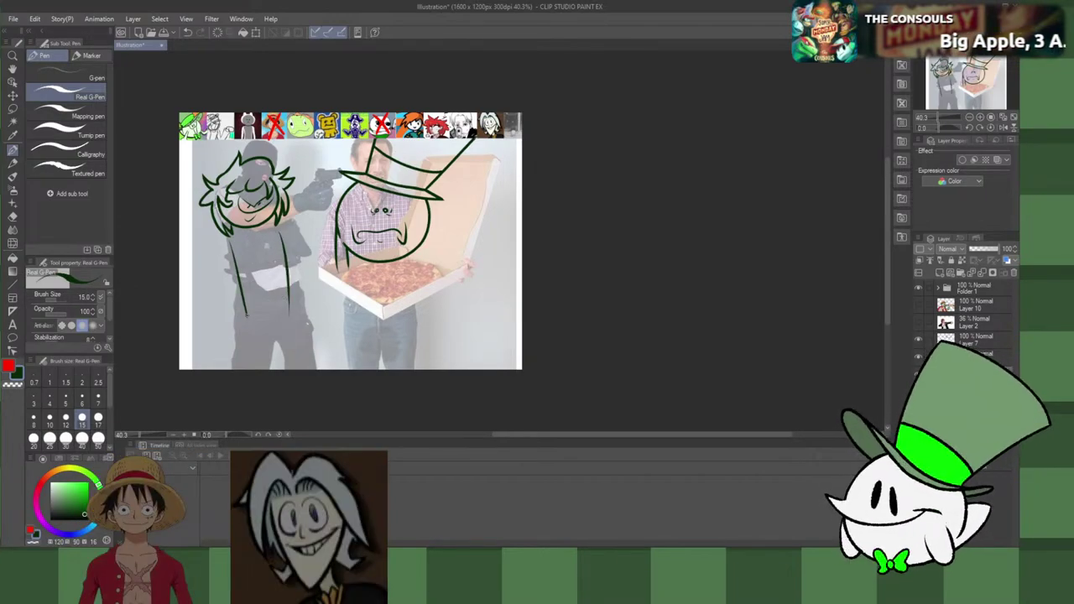
{"action": "key", "text": "ctrl+z"}
{"action": "key", "text": "ctrl+z"}
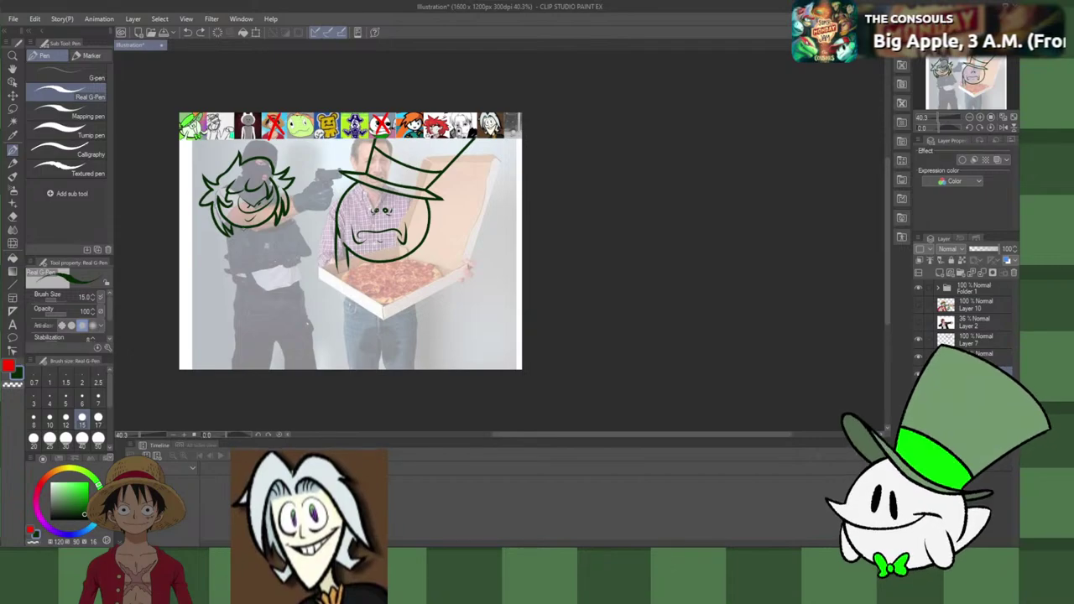
Step: Sketch a small jagged tuft beneath the spiky-haired character's chin, undoing the rejected strokes
{"action": "mouse_move", "coordinate": [246, 230]}
{"action": "left_mouse_down"}
{"action": "mouse_move", "coordinate": [259, 229]}
{"action": "mouse_move", "coordinate": [225, 240]}
{"action": "mouse_move", "coordinate": [265, 242]}
{"action": "mouse_move", "coordinate": [252, 245]}
{"action": "left_mouse_up"}
{"action": "key", "text": "ctrl+z"}
{"action": "key", "text": "ctrl+z"}
{"action": "key", "text": "ctrl+z"}
{"action": "key", "text": "ctrl+z"}
{"action": "key", "text": "ctrl+z"}
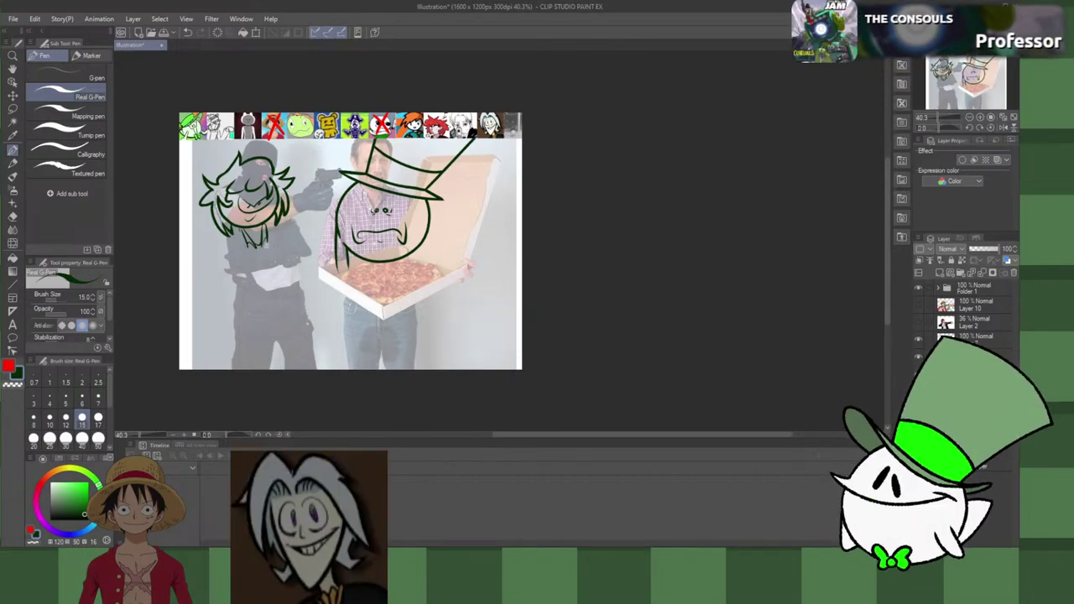
{"action": "key", "text": "ctrl+z"}
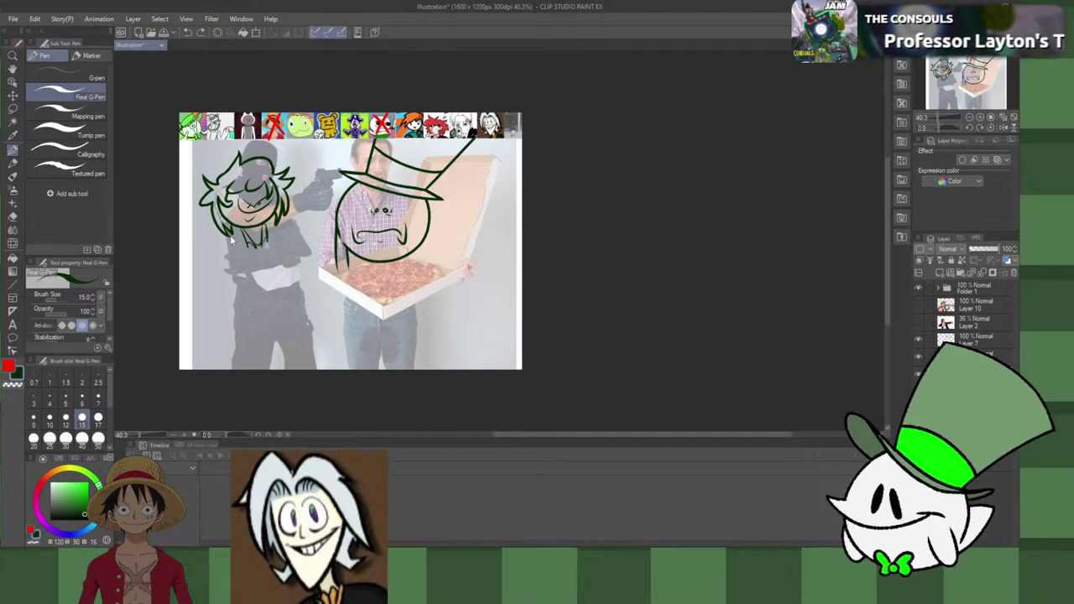
Step: Try a bent arm with a rounded hand and undo it back to the arm's outer line
{"action": "mouse_move", "coordinate": [232, 235]}
{"action": "left_mouse_down"}
{"action": "mouse_move", "coordinate": [234, 245]}
{"action": "mouse_move", "coordinate": [211, 258]}
{"action": "mouse_move", "coordinate": [228, 298]}
{"action": "mouse_move", "coordinate": [254, 277]}
{"action": "mouse_move", "coordinate": [239, 310]}
{"action": "mouse_move", "coordinate": [228, 262]}
{"action": "left_mouse_up"}
{"action": "key", "text": "ctrl+z"}
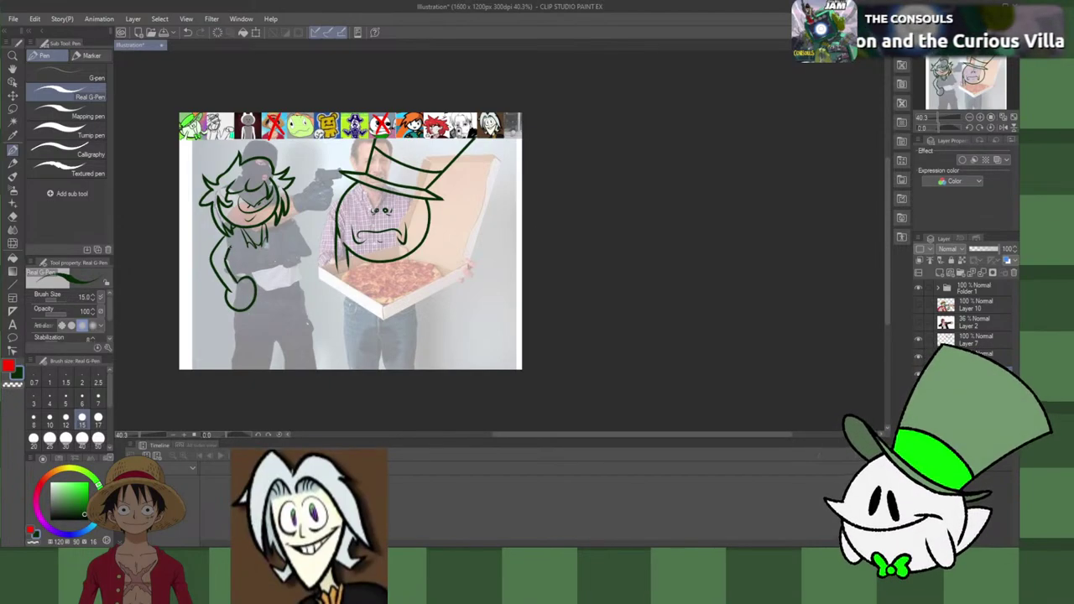
{"action": "key", "text": "ctrl+z"}
{"action": "key", "text": "ctrl+z"}
{"action": "key", "text": "ctrl+z"}
{"action": "key", "text": "ctrl+z"}
{"action": "key", "text": "ctrl+z"}
{"action": "key", "text": "ctrl+z"}
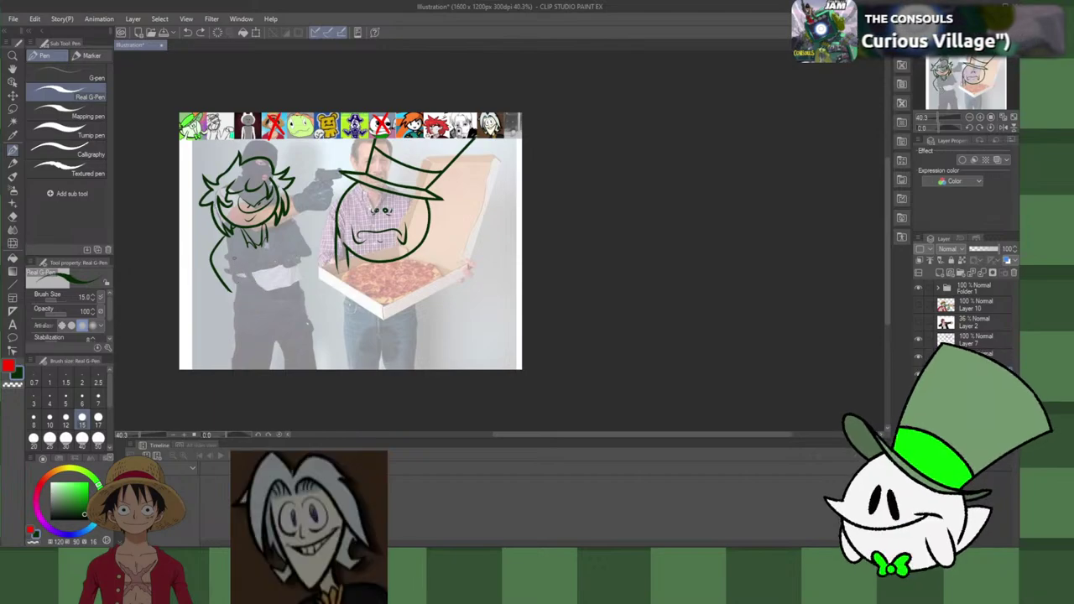
Step: Try different hand shapes at the end of the arm, including a circle with crossed guide lines
{"action": "mouse_move", "coordinate": [232, 285]}
{"action": "left_mouse_down"}
{"action": "mouse_move", "coordinate": [238, 304]}
{"action": "mouse_move", "coordinate": [244, 280]}
{"action": "left_mouse_up"}
{"action": "key", "text": "ctrl+z"}
{"action": "key", "text": "ctrl+z"}
{"action": "key", "text": "ctrl+z"}
{"action": "key", "text": "ctrl+z"}
{"action": "key", "text": "ctrl+z"}
{"action": "key", "text": "ctrl+z"}
{"action": "key", "text": "ctrl+z"}
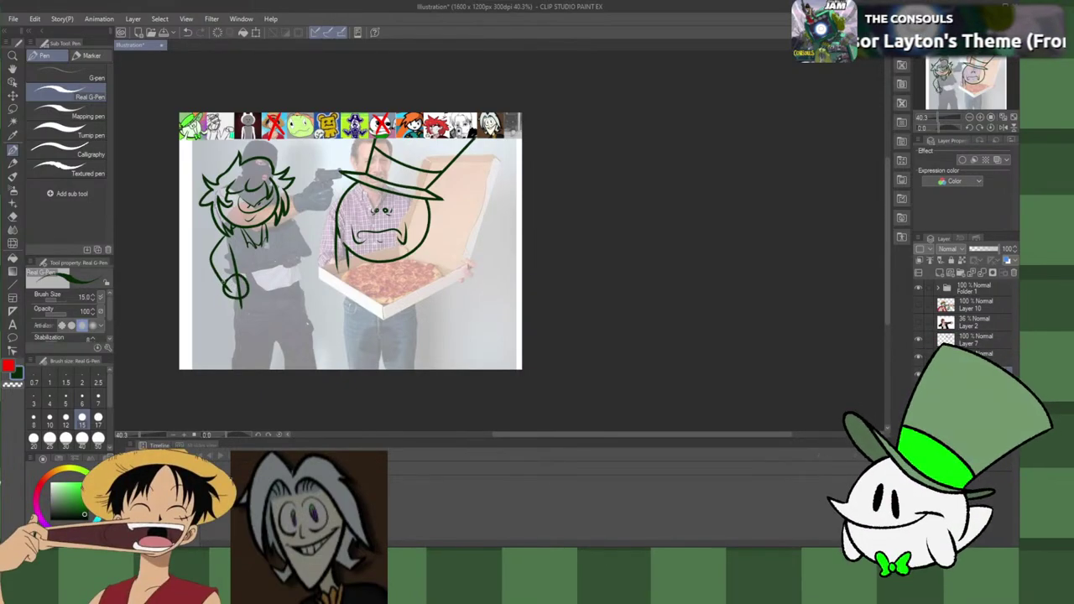
{"action": "key", "text": "ctrl+z"}
Step: Try further strokes around the circular hand and undo the unwanted ones
{"action": "mouse_move", "coordinate": [228, 290]}
{"action": "left_mouse_down"}
{"action": "mouse_move", "coordinate": [241, 282]}
{"action": "mouse_move", "coordinate": [226, 302]}
{"action": "mouse_move", "coordinate": [244, 280]}
{"action": "mouse_move", "coordinate": [243, 294]}
{"action": "mouse_move", "coordinate": [230, 299]}
{"action": "mouse_move", "coordinate": [240, 278]}
{"action": "mouse_move", "coordinate": [230, 300]}
{"action": "mouse_move", "coordinate": [239, 279]}
{"action": "left_mouse_up"}
{"action": "key", "text": "ctrl+z"}
{"action": "key", "text": "ctrl+z"}
{"action": "key", "text": "ctrl+z"}
{"action": "key", "text": "ctrl+z"}
{"action": "key", "text": "ctrl+z"}
{"action": "key", "text": "ctrl+z"}
{"action": "key", "text": "ctrl+z"}
{"action": "key", "text": "ctrl+z"}
{"action": "key", "text": "ctrl+z"}
{"action": "key", "text": "ctrl+z"}
{"action": "key", "text": "ctrl+z"}
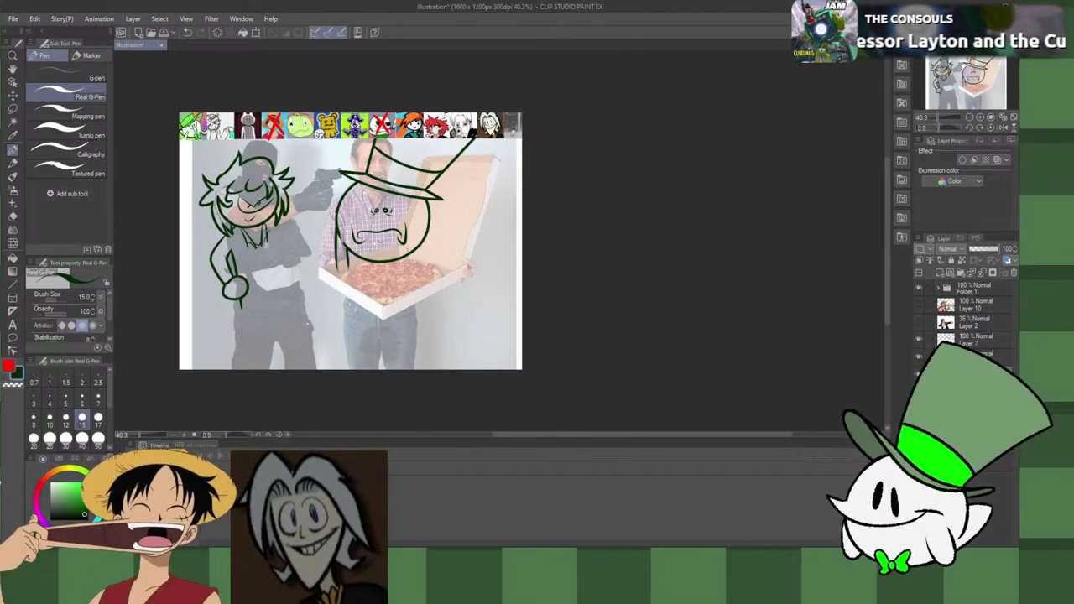
{"action": "key", "text": "ctrl+z"}
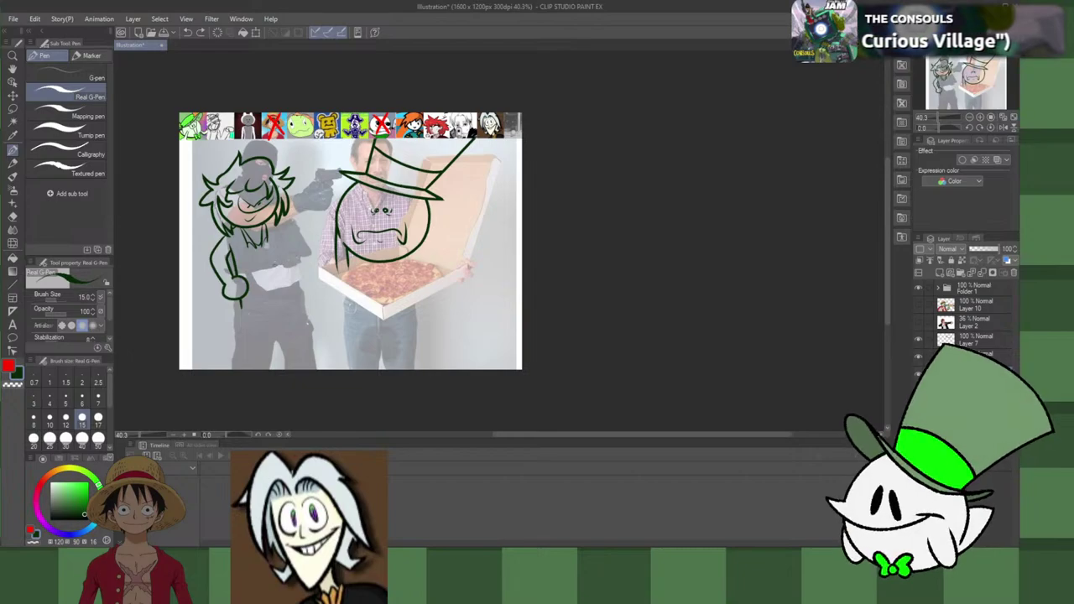
Step: Undo the spiky-haired character's arm, chin tuft and angled-eye face
{"action": "key", "text": "ctrl+z"}
{"action": "key", "text": "ctrl+z"}
{"action": "key", "text": "ctrl+z"}
{"action": "key", "text": "ctrl+z"}
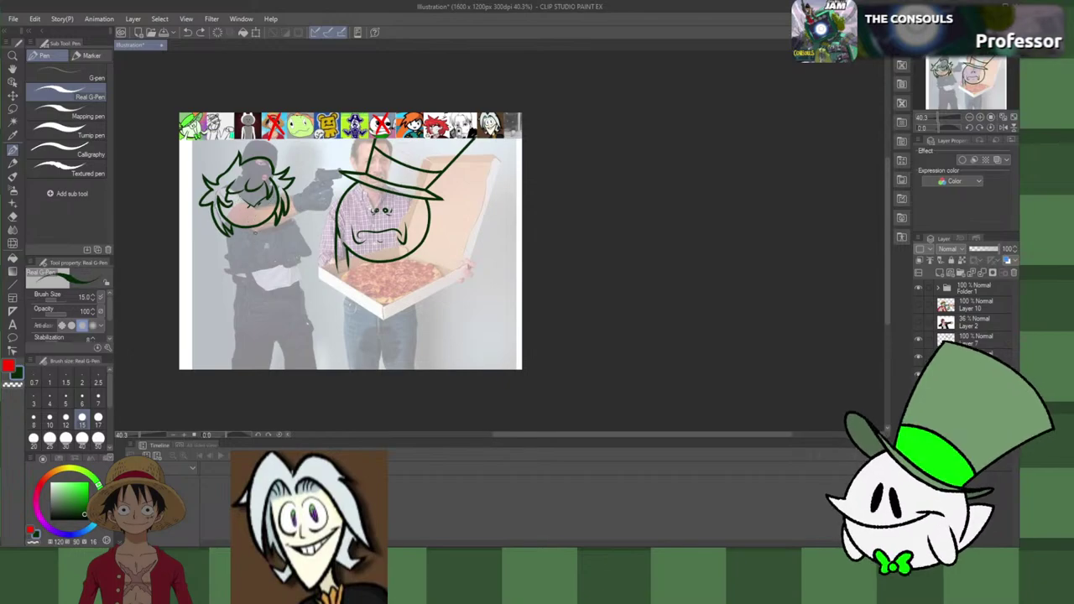
Step: Try a new face with a small wavy smile and long torso side lines, and undo the torso lines
{"action": "left_click", "coordinate": [257, 207]}
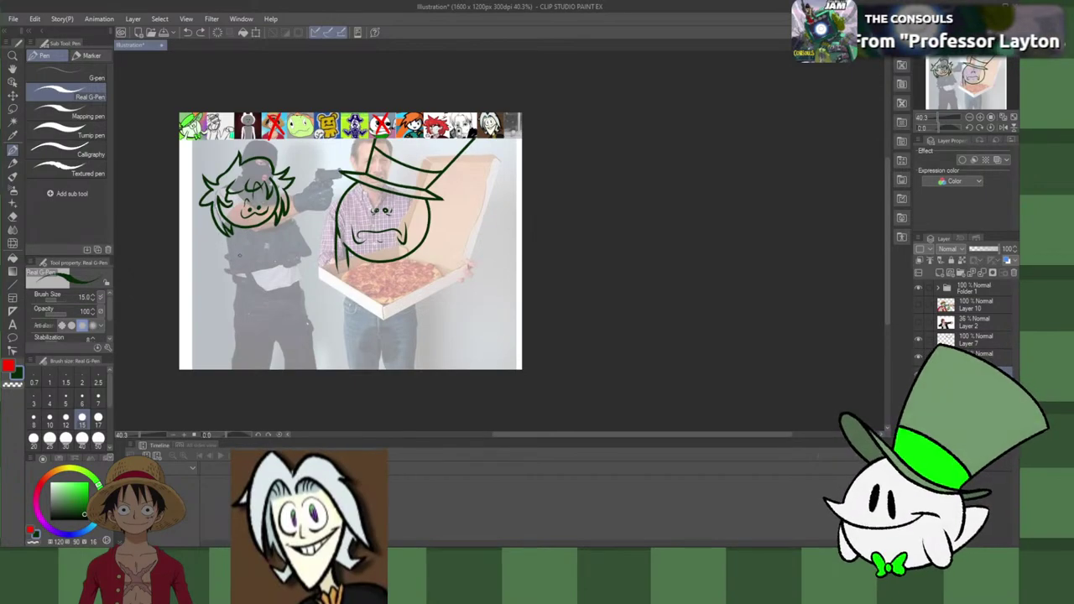
{"action": "left_click_drag", "start_coordinate": [232, 226], "coordinate": [250, 281]}
{"action": "key", "text": "ctrl+z"}
{"action": "left_click_drag", "start_coordinate": [232, 234], "coordinate": [243, 285]}
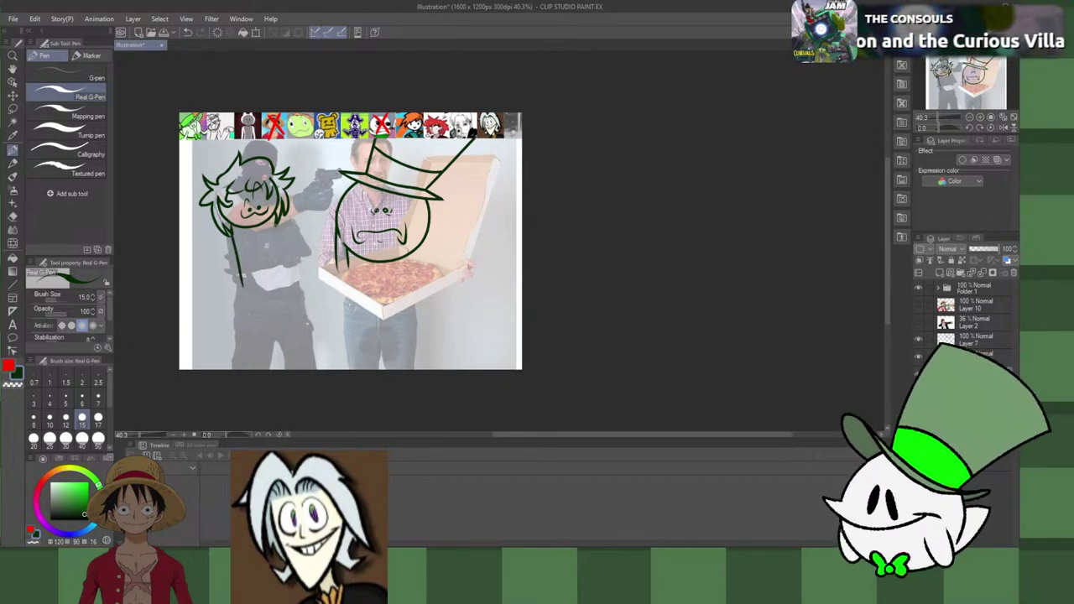
{"action": "left_click_drag", "start_coordinate": [277, 226], "coordinate": [293, 280]}
{"action": "key", "text": "ctrl+z"}
{"action": "key", "text": "ctrl+z"}
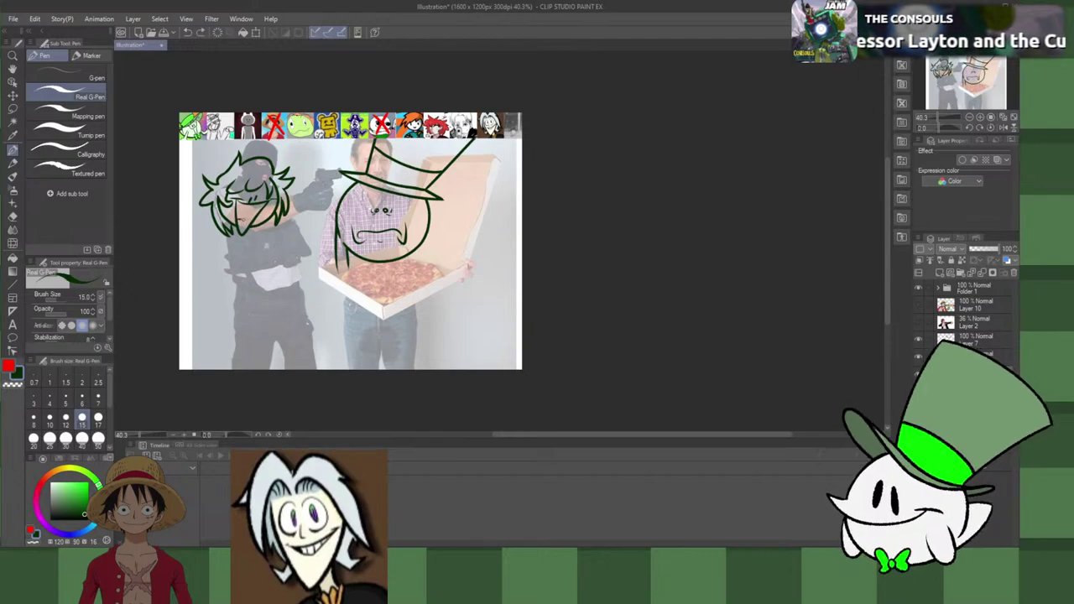
Step: Draw a wide open laughing mouth with a dark interior on the spiky-haired character and a jagged tuft beneath the chin
{"action": "left_click_drag", "start_coordinate": [240, 208], "coordinate": [263, 207]}
{"action": "key", "text": "ctrl+z"}
{"action": "key", "text": "ctrl+z"}
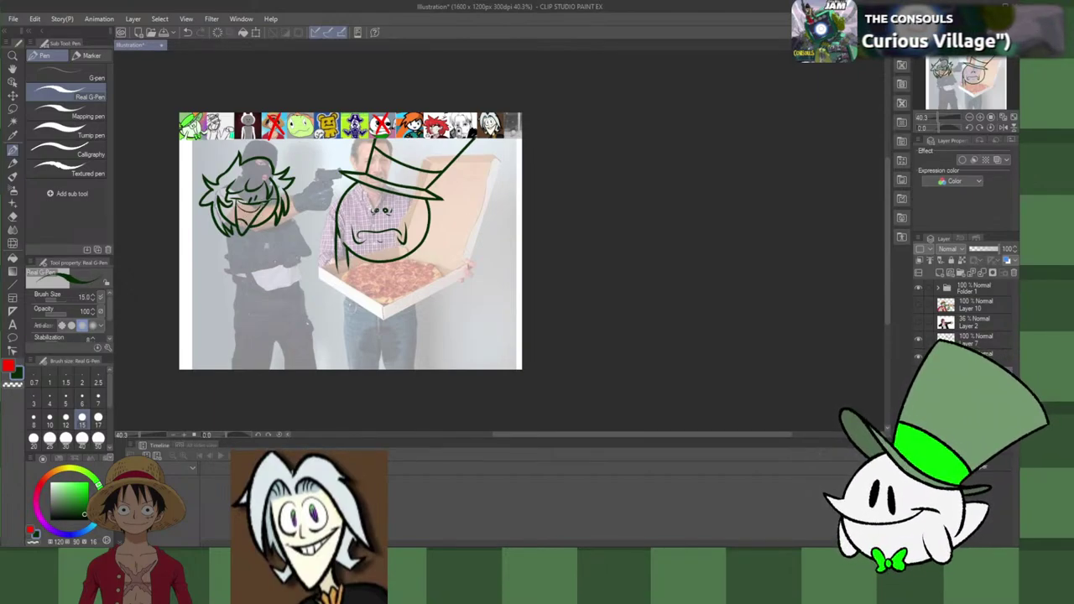
{"action": "key", "text": "ctrl+z"}
{"action": "key", "text": "ctrl+y"}
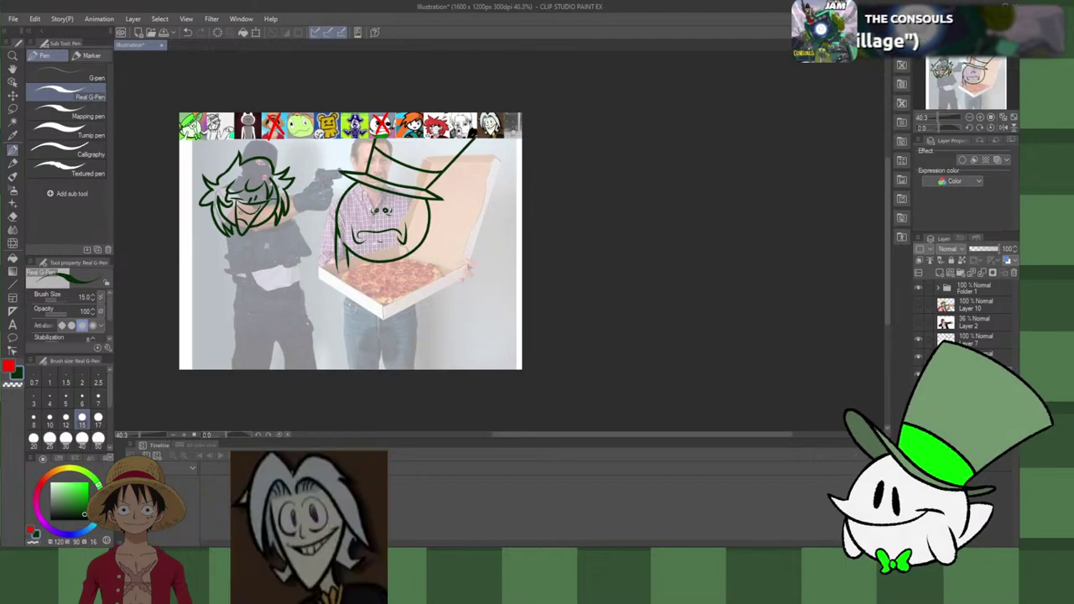
{"action": "mouse_move", "coordinate": [237, 207]}
{"action": "left_mouse_down"}
{"action": "mouse_move", "coordinate": [239, 219]}
{"action": "mouse_move", "coordinate": [256, 214]}
{"action": "left_mouse_up"}
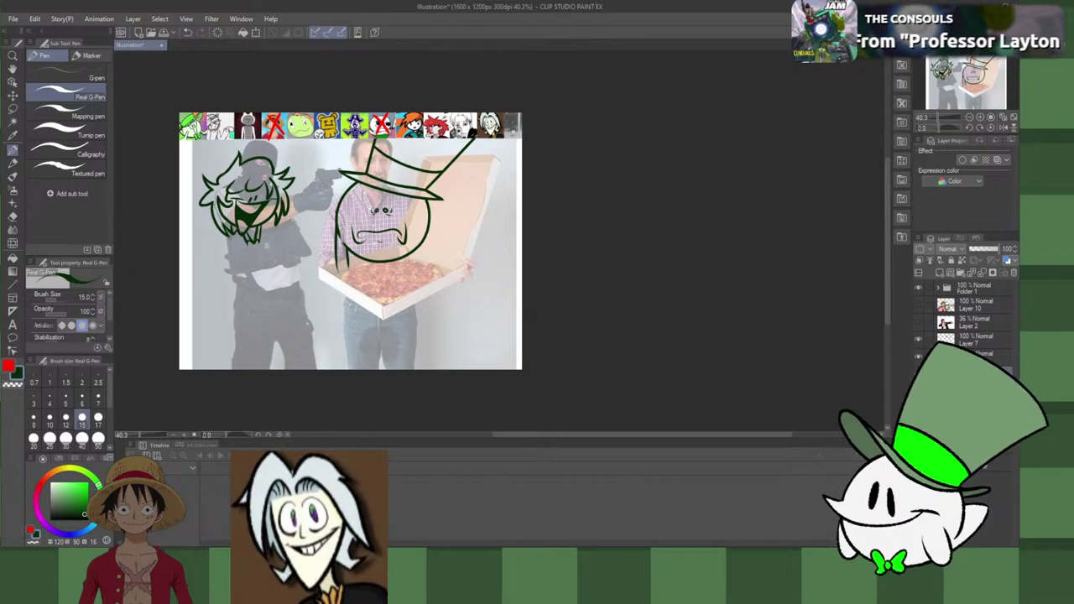
Step: Draw a sharply bent arm with a small hand at the hip and the torso's side line beneath the spiky-haired head
{"action": "left_click_drag", "start_coordinate": [236, 229], "coordinate": [229, 292]}
{"action": "key", "text": "ctrl+z"}
{"action": "left_click_drag", "start_coordinate": [231, 234], "coordinate": [218, 294]}
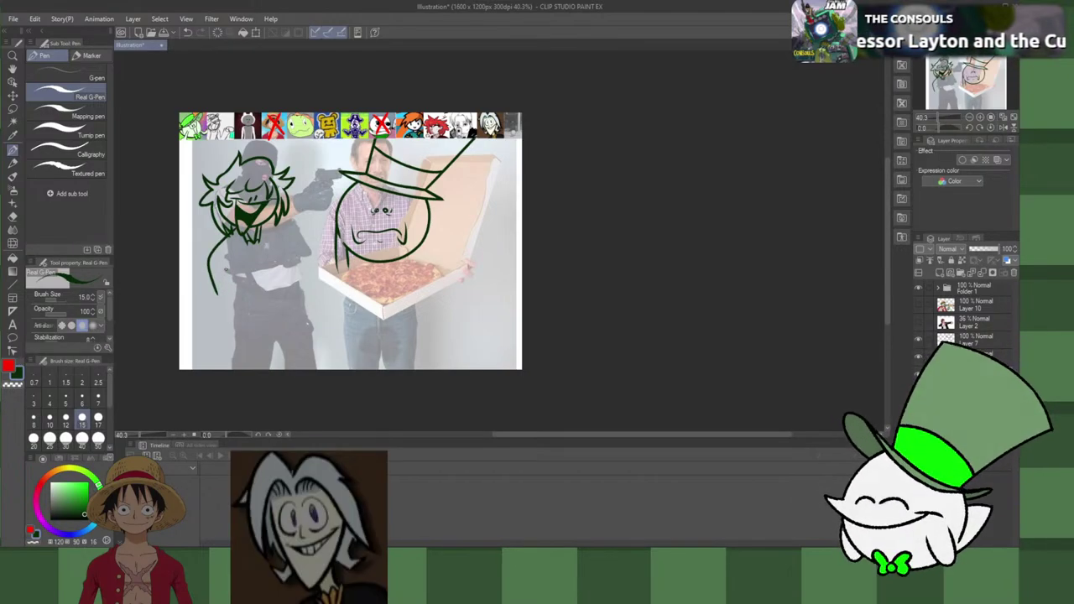
{"action": "key", "text": "ctrl+z"}
{"action": "mouse_move", "coordinate": [230, 230]}
{"action": "left_mouse_down"}
{"action": "mouse_move", "coordinate": [209, 280]}
{"action": "mouse_move", "coordinate": [228, 280]}
{"action": "mouse_move", "coordinate": [227, 294]}
{"action": "left_mouse_up"}
{"action": "key", "text": "ctrl+z"}
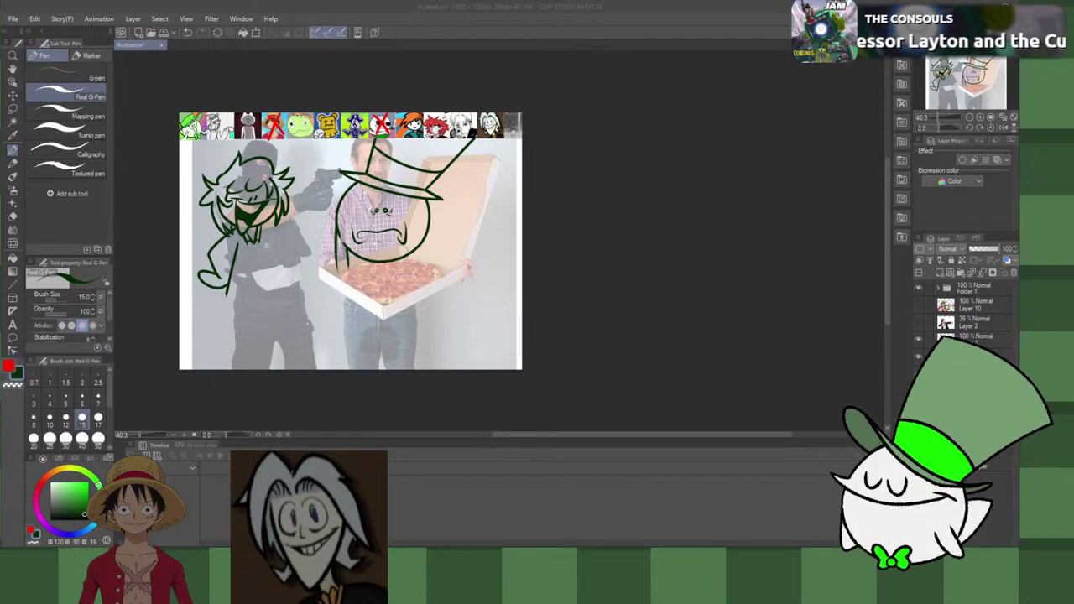
{"action": "left_click", "coordinate": [642, 268]}
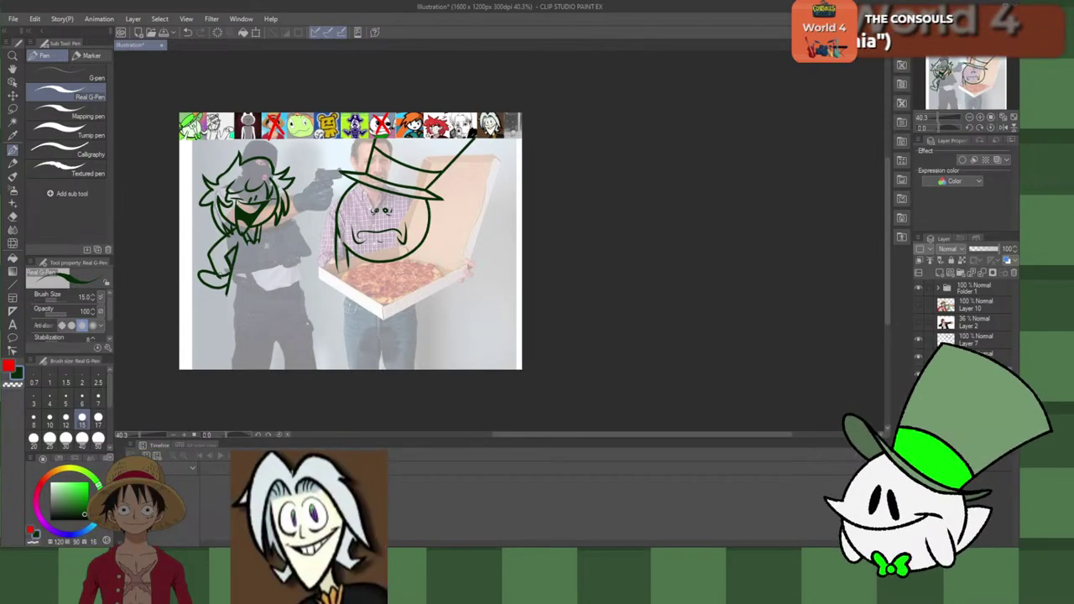
{"action": "left_click_drag", "start_coordinate": [217, 267], "coordinate": [229, 262]}
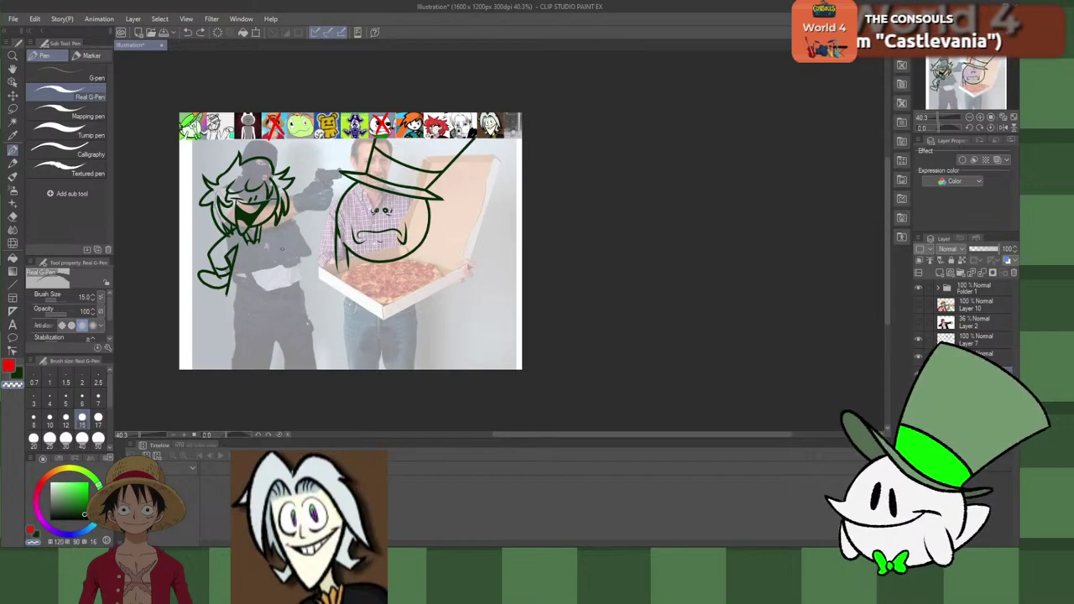
Step: Try several outer leg lines running down from the spiky-haired character's hip, undoing each one
{"action": "key", "text": "c"}
{"action": "mouse_move", "coordinate": [225, 296]}
{"action": "left_mouse_down"}
{"action": "mouse_move", "coordinate": [201, 302]}
{"action": "mouse_move", "coordinate": [240, 340]}
{"action": "left_mouse_up"}
{"action": "key", "text": "ctrl+z"}
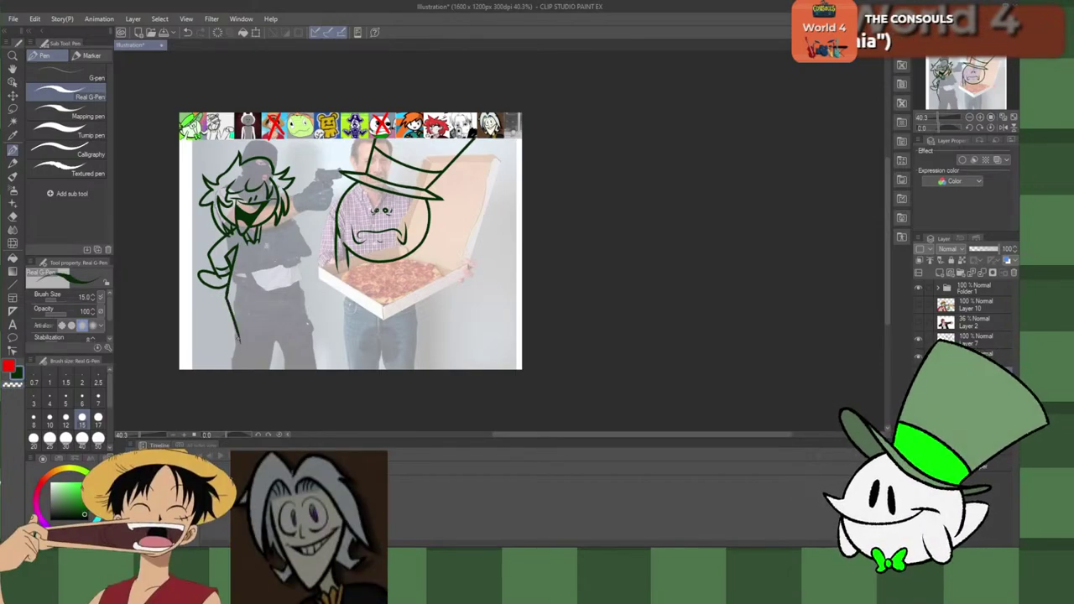
{"action": "key", "text": "ctrl+z"}
{"action": "left_click_drag", "start_coordinate": [224, 289], "coordinate": [248, 364]}
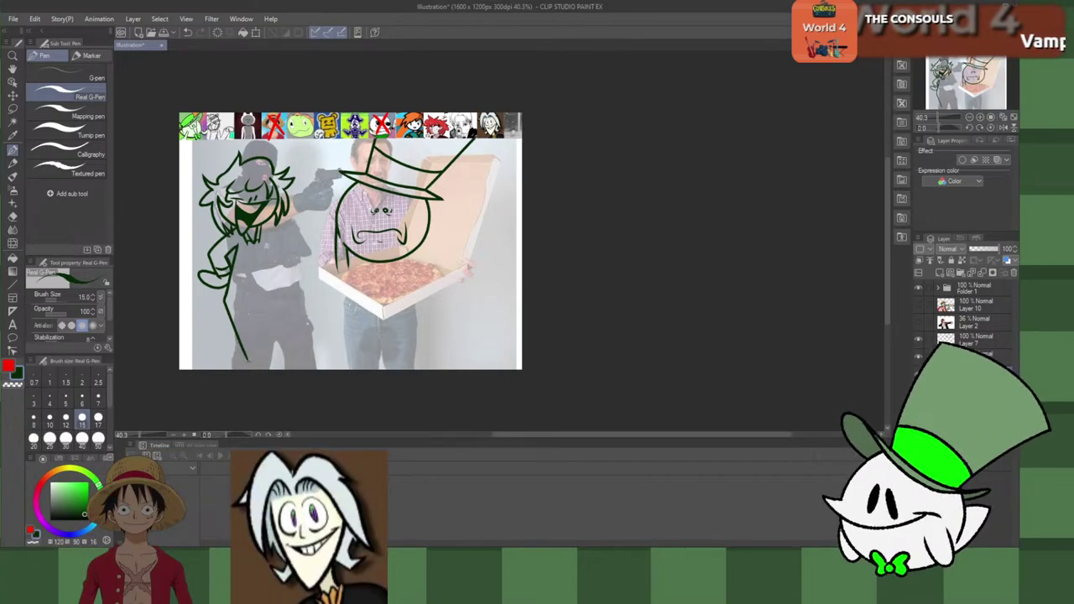
{"action": "key", "text": "ctrl+z"}
{"action": "left_click_drag", "start_coordinate": [229, 285], "coordinate": [204, 352]}
{"action": "key", "text": "ctrl+z"}
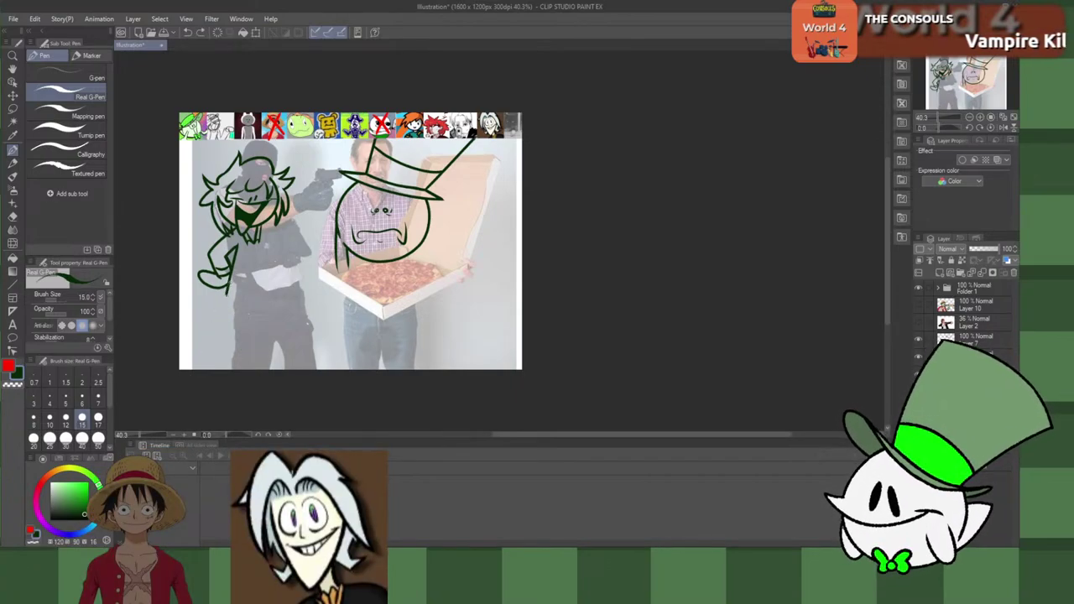
{"action": "left_click_drag", "start_coordinate": [231, 282], "coordinate": [214, 333]}
{"action": "key", "text": "ctrl+z"}
Step: Draw the spiky-haired character's rear leg with a slanted foot line, and arch the inner line over to the front leg
{"action": "mouse_move", "coordinate": [228, 289]}
{"action": "left_mouse_down"}
{"action": "mouse_move", "coordinate": [216, 352]}
{"action": "mouse_move", "coordinate": [236, 350]}
{"action": "mouse_move", "coordinate": [253, 294]}
{"action": "left_mouse_up"}
{"action": "key", "text": "ctrl+z"}
{"action": "key", "text": "ctrl+z"}
{"action": "key", "text": "ctrl+z"}
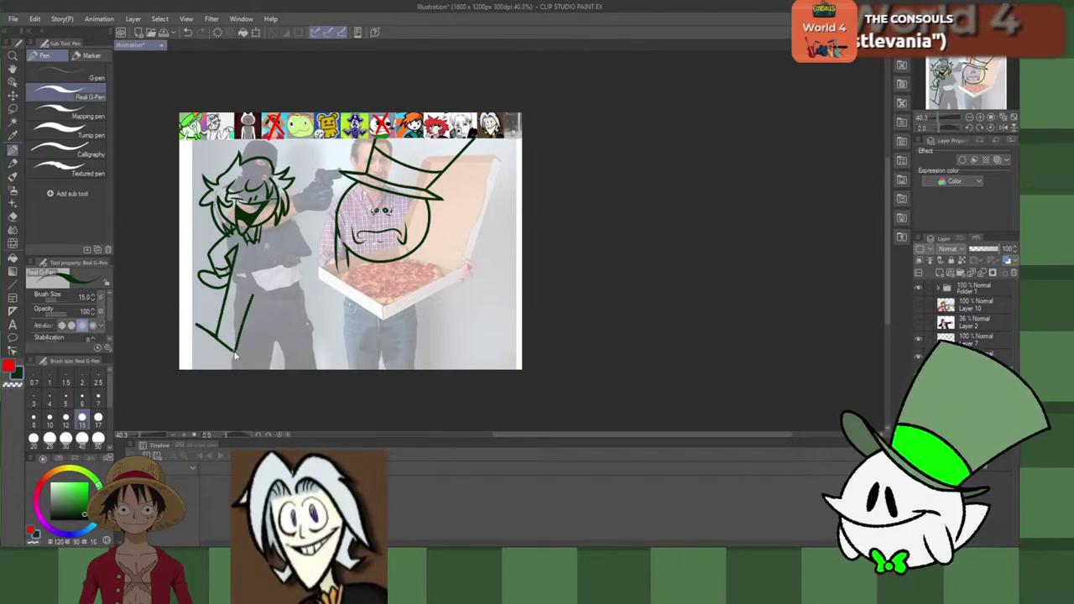
{"action": "key", "text": "ctrl+z"}
{"action": "mouse_move", "coordinate": [235, 352]}
{"action": "left_mouse_down"}
{"action": "mouse_move", "coordinate": [241, 303]}
{"action": "mouse_move", "coordinate": [268, 351]}
{"action": "mouse_move", "coordinate": [245, 301]}
{"action": "mouse_move", "coordinate": [260, 308]}
{"action": "mouse_move", "coordinate": [273, 346]}
{"action": "left_mouse_up"}
{"action": "key", "text": "ctrl+z"}
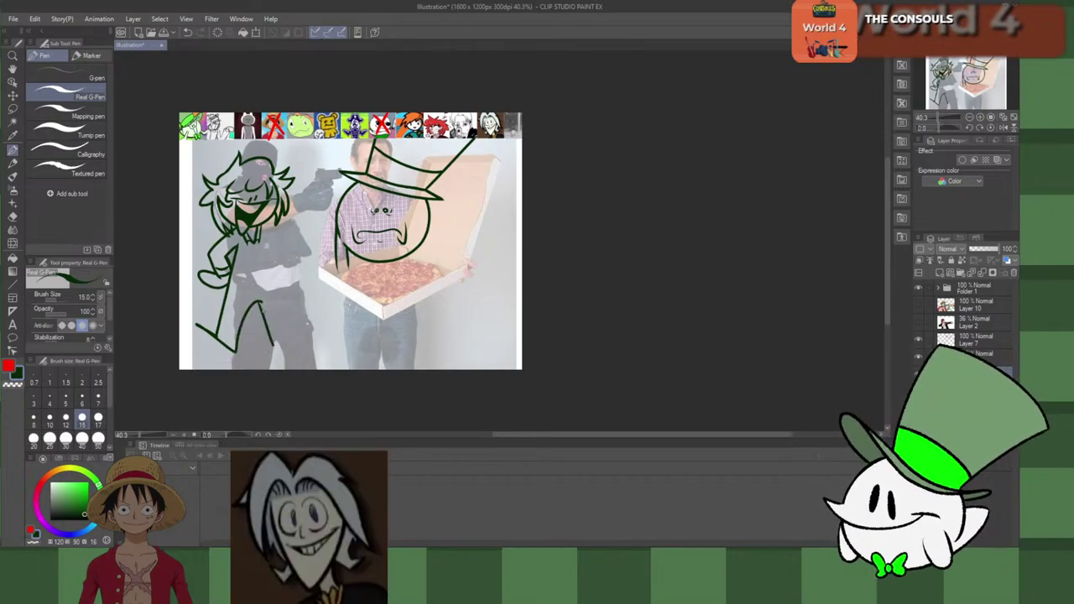
Step: Draw the torso's other side line down into the front leg's outer edge, ending in a flat foot line
{"action": "mouse_move", "coordinate": [267, 238]}
{"action": "left_mouse_down"}
{"action": "mouse_move", "coordinate": [297, 326]}
{"action": "mouse_move", "coordinate": [292, 343]}
{"action": "left_mouse_up"}
{"action": "key", "text": "ctrl+z"}
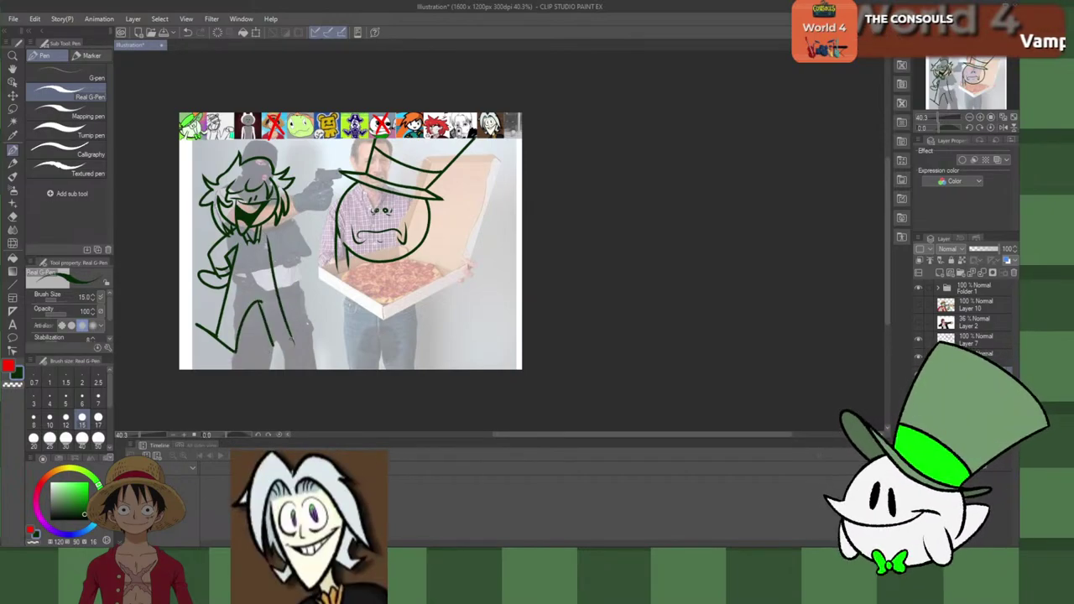
{"action": "key", "text": "ctrl+z"}
{"action": "mouse_move", "coordinate": [269, 242]}
{"action": "left_mouse_down"}
{"action": "mouse_move", "coordinate": [284, 326]}
{"action": "mouse_move", "coordinate": [277, 316]}
{"action": "mouse_move", "coordinate": [313, 341]}
{"action": "left_mouse_up"}
{"action": "key", "text": "ctrl+z"}
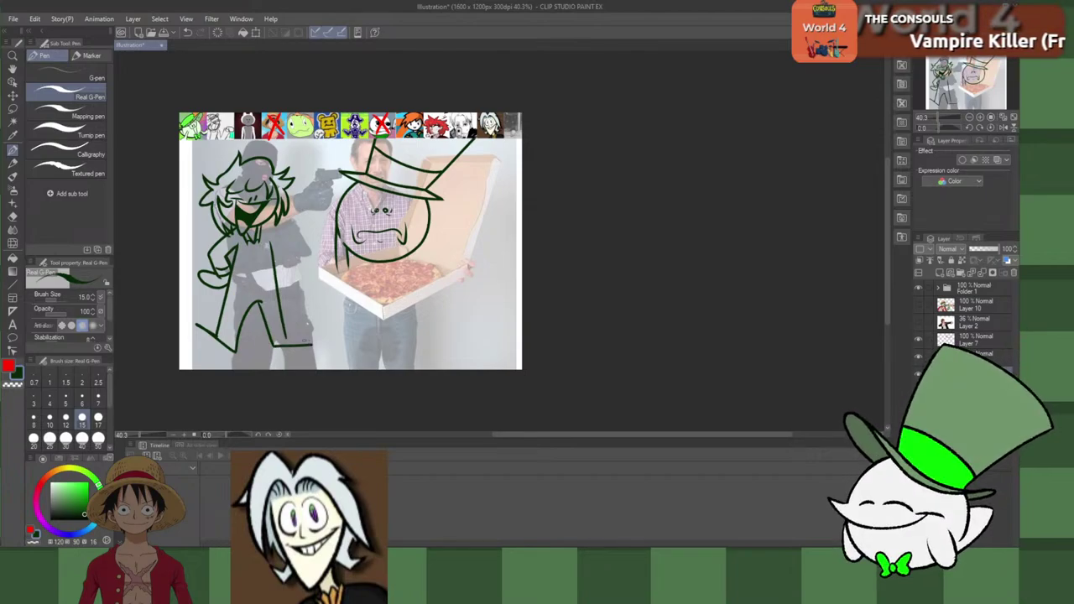
{"action": "key", "text": "ctrl+z"}
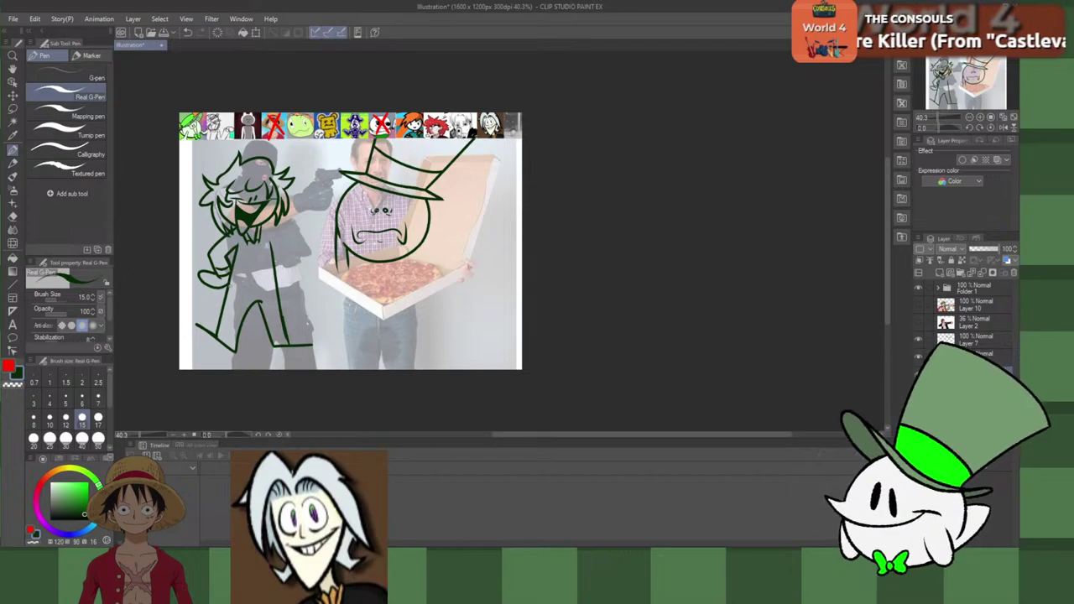
Step: Draw a curved waistband across the spiky-haired character's hips
{"action": "left_click_drag", "start_coordinate": [232, 285], "coordinate": [276, 292]}
{"action": "key", "text": "ctrl+z"}
{"action": "key", "text": "ctrl+z"}
{"action": "key", "text": "ctrl+z"}
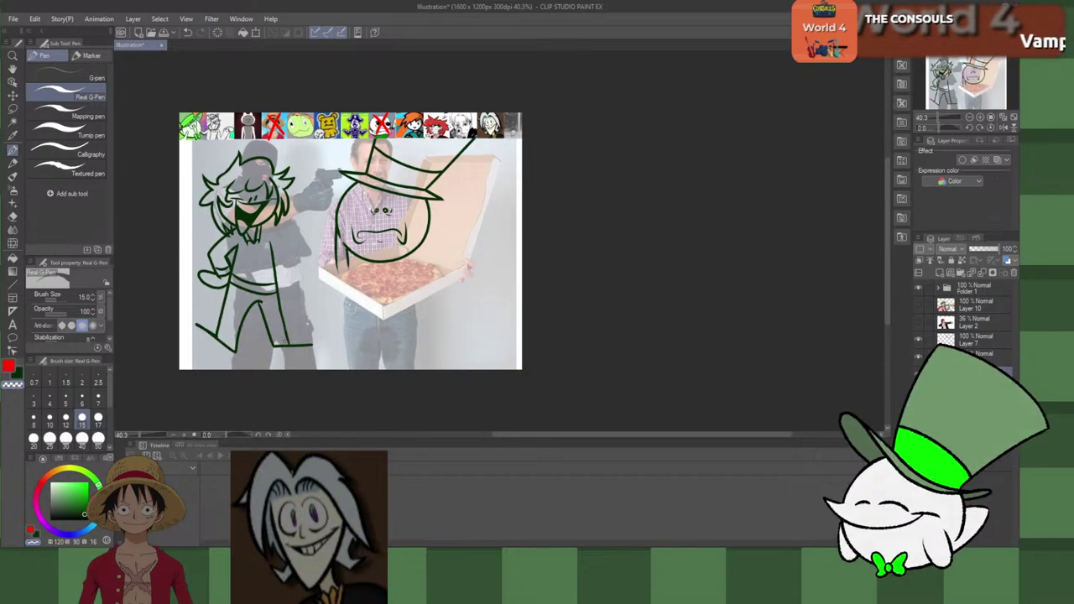
Step: Try extending the front leg's outer line past the foot to the canvas's lower edge, undoing each stroke
{"action": "key", "text": "c"}
{"action": "left_click_drag", "start_coordinate": [278, 296], "coordinate": [293, 351]}
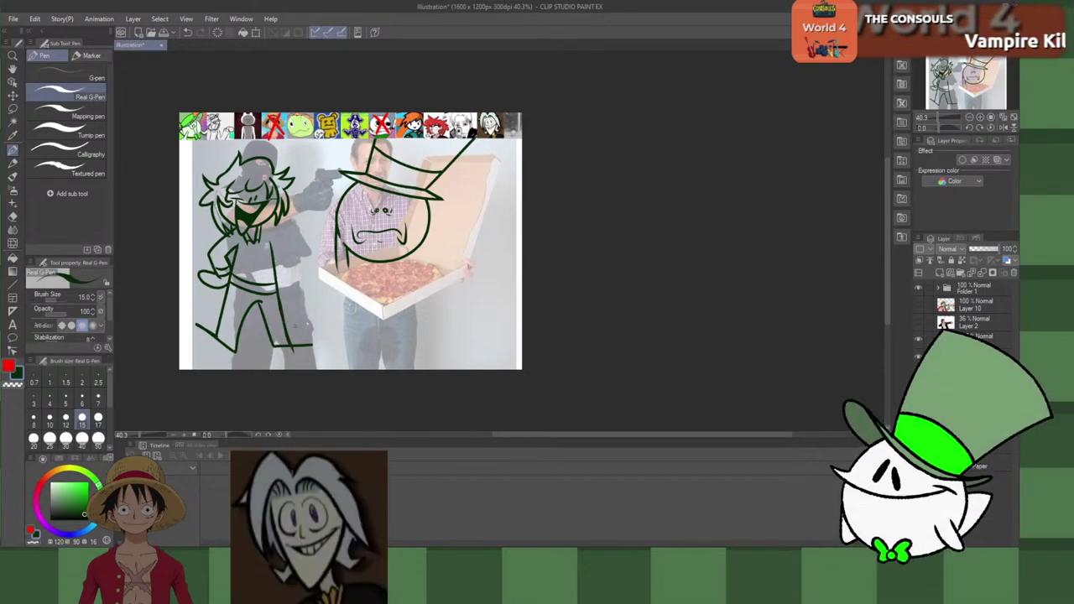
{"action": "key", "text": "ctrl+z"}
{"action": "left_click_drag", "start_coordinate": [277, 294], "coordinate": [301, 366]}
{"action": "key", "text": "ctrl+z"}
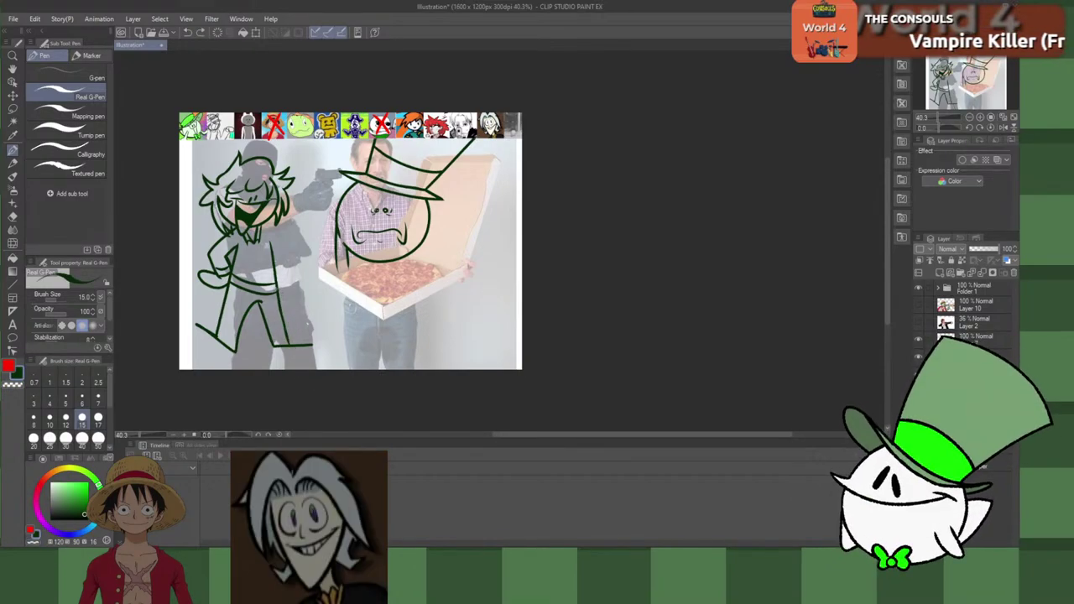
{"action": "left_click_drag", "start_coordinate": [278, 294], "coordinate": [302, 368]}
{"action": "key", "text": "ctrl+z"}
{"action": "left_click_drag", "start_coordinate": [276, 297], "coordinate": [293, 368]}
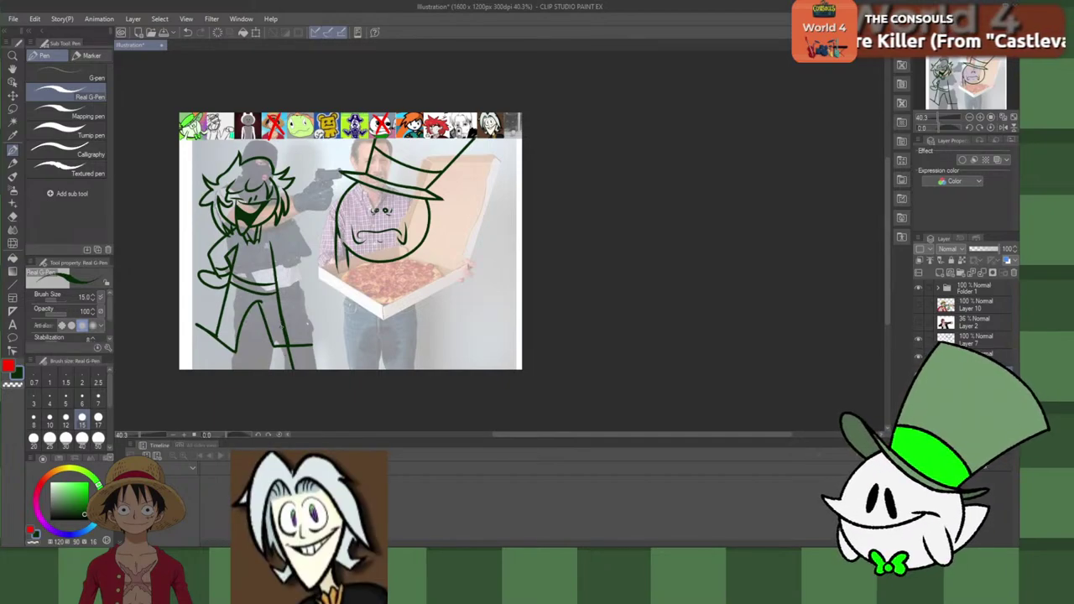
{"action": "key", "text": "ctrl+z"}
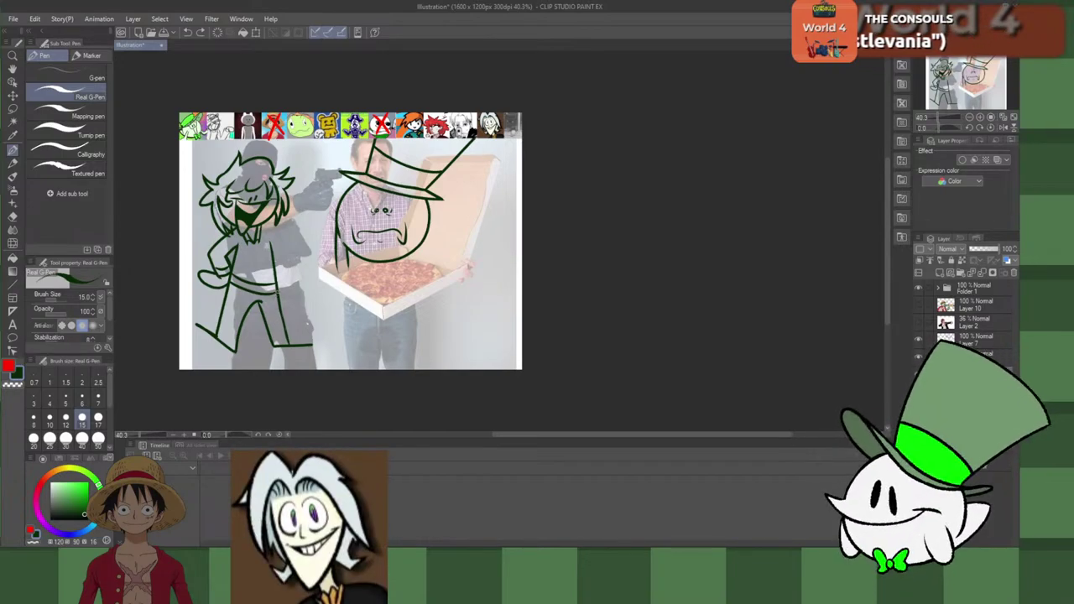
Step: Redo and undo the extended front leg line repeatedly to compare the versions
{"action": "key", "text": "ctrl+y"}
{"action": "key", "text": "ctrl+z"}
{"action": "key", "text": "ctrl+y"}
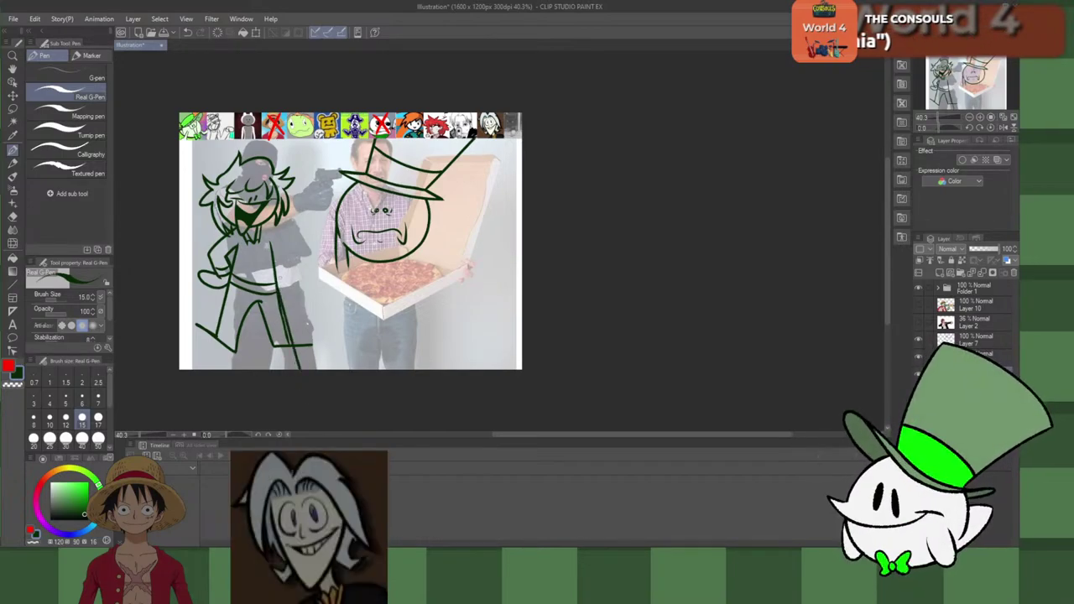
{"action": "key", "text": "ctrl+z"}
{"action": "key", "text": "ctrl+y"}
{"action": "key", "text": "ctrl+z"}
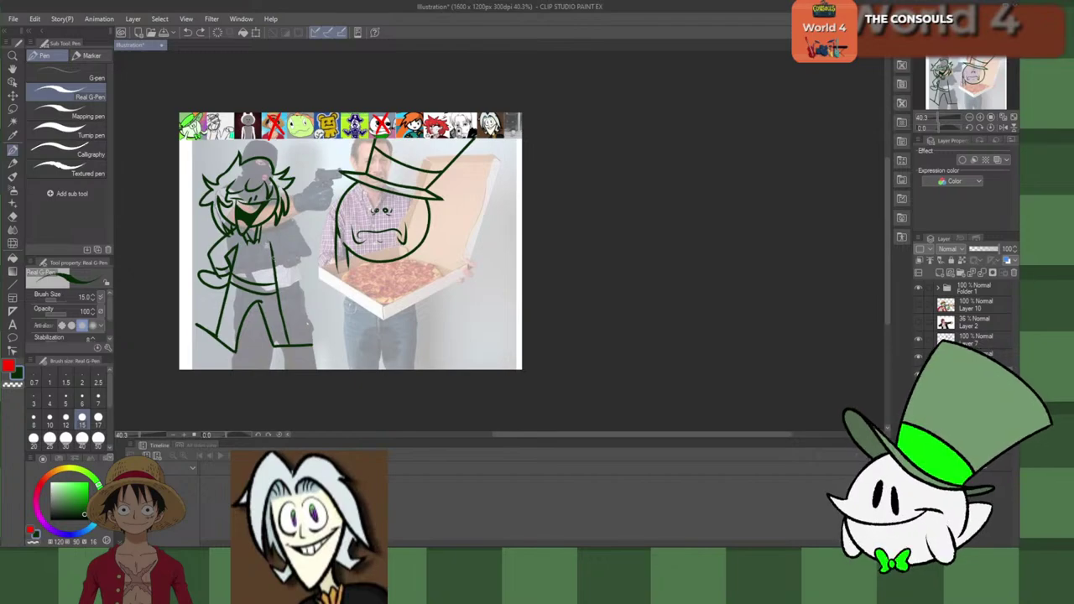
{"action": "key", "text": "ctrl+y"}
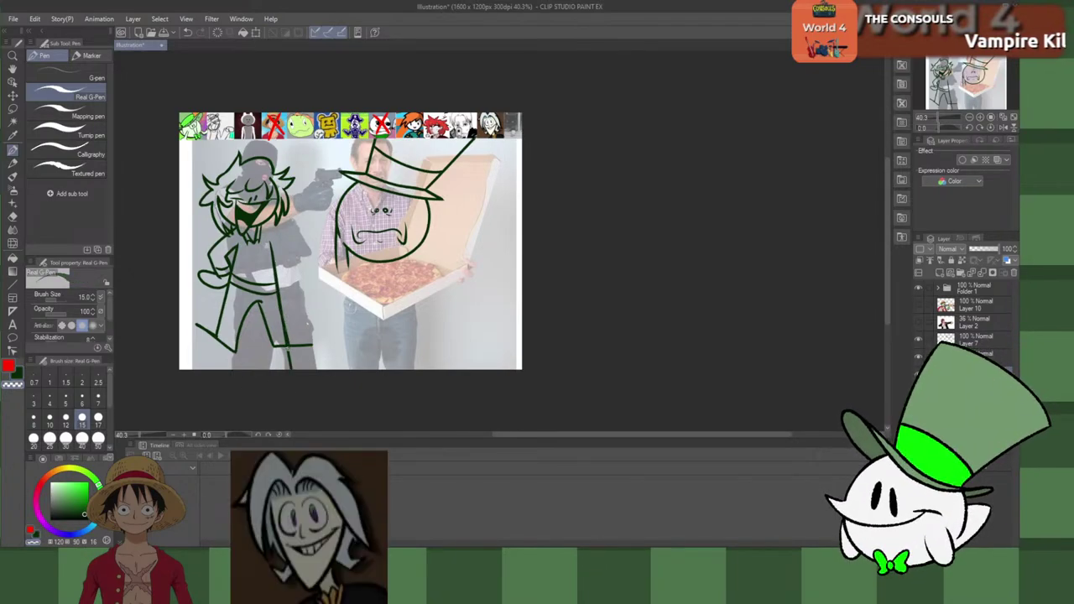
{"action": "key", "text": "ctrl+z"}
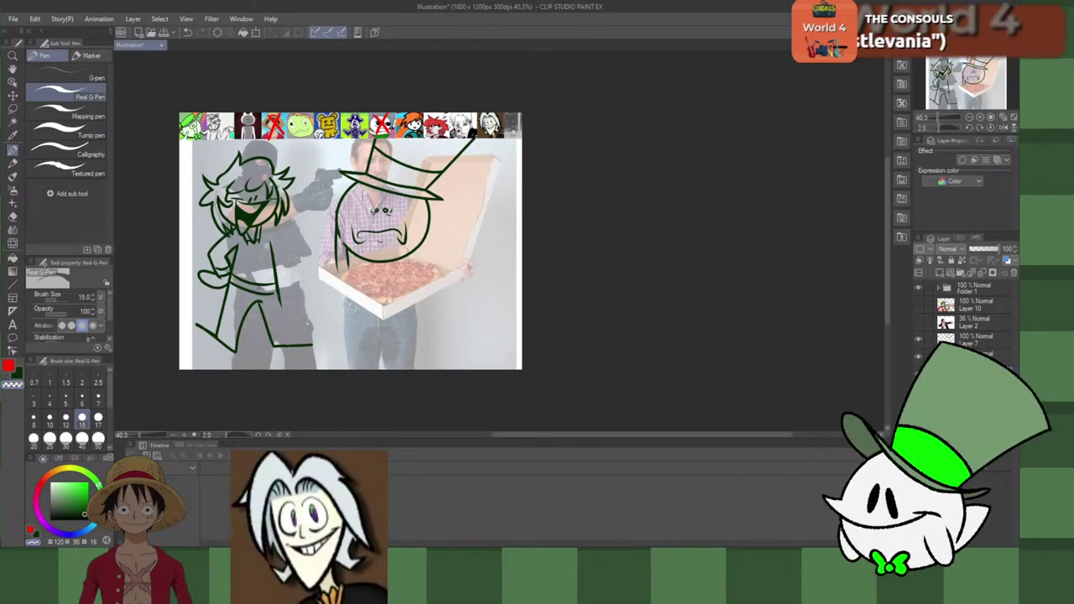
Step: Try new outer lines for the front leg reaching the canvas's lower edge, and undo them
{"action": "key", "text": "c"}
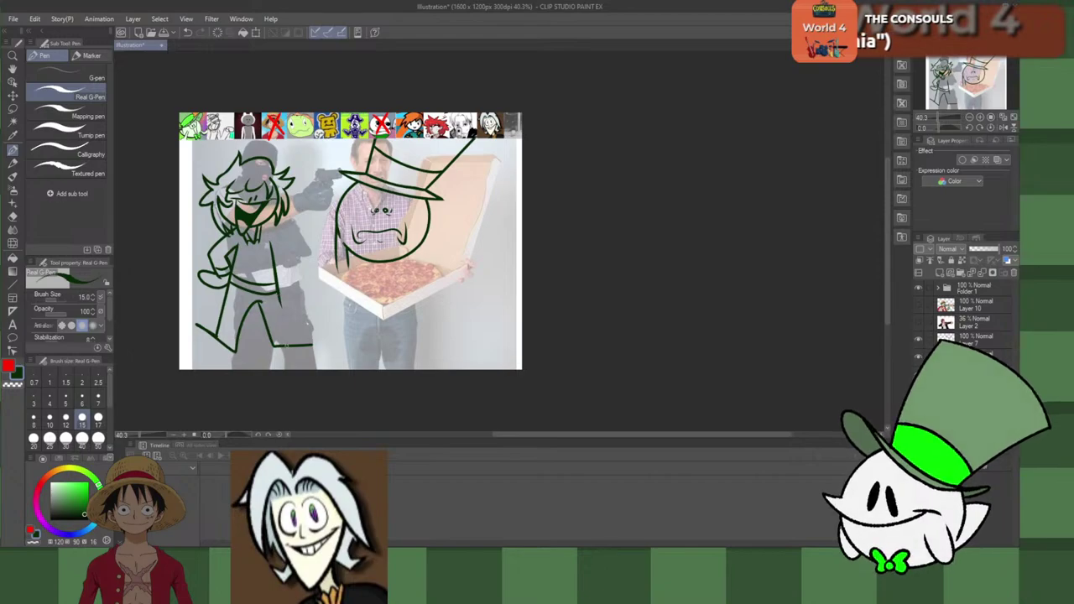
{"action": "mouse_move", "coordinate": [286, 344]}
{"action": "left_mouse_down"}
{"action": "mouse_move", "coordinate": [276, 272]}
{"action": "mouse_move", "coordinate": [288, 371]}
{"action": "left_mouse_up"}
{"action": "key", "text": "ctrl+z"}
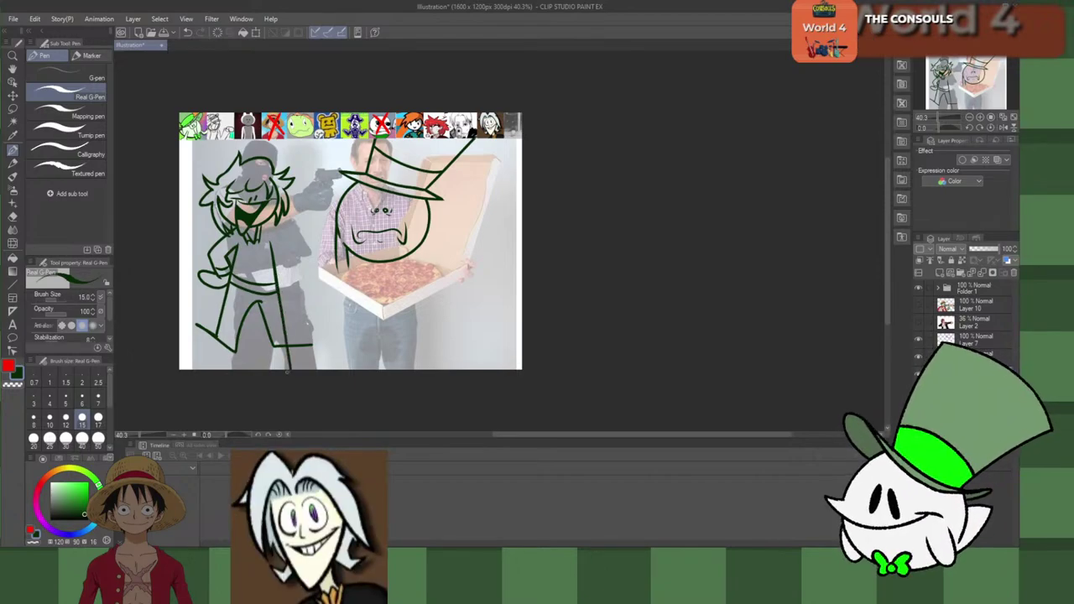
{"action": "key", "text": "ctrl+z"}
{"action": "left_click_drag", "start_coordinate": [277, 287], "coordinate": [304, 377]}
{"action": "key", "text": "ctrl+z"}
{"action": "key", "text": "ctrl+z"}
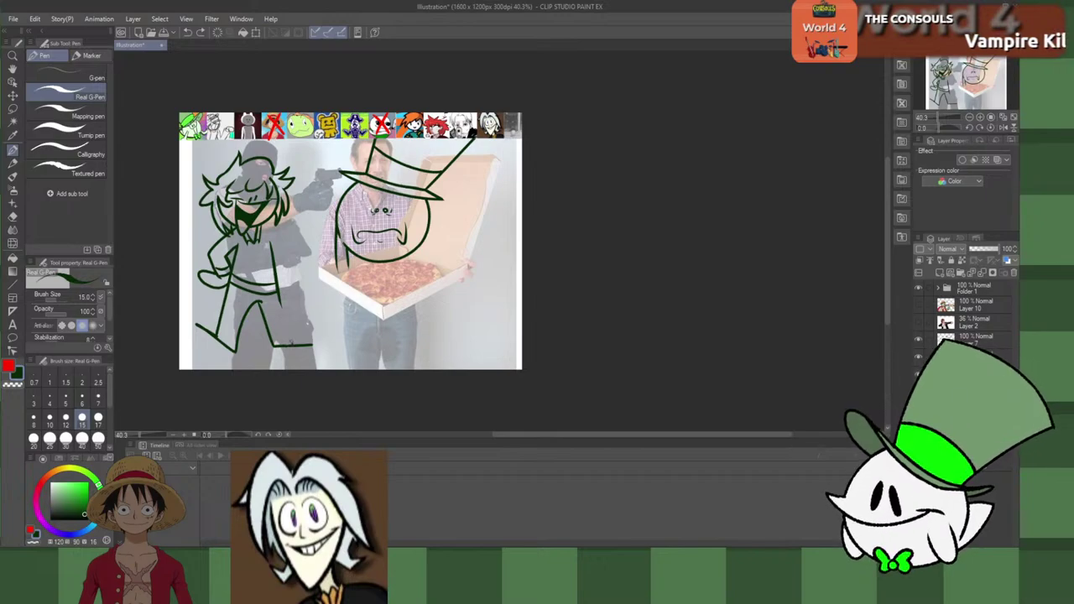
Step: Redraw the front leg's outer line from the waistband down to the flat foot line
{"action": "left_click_drag", "start_coordinate": [275, 284], "coordinate": [291, 342]}
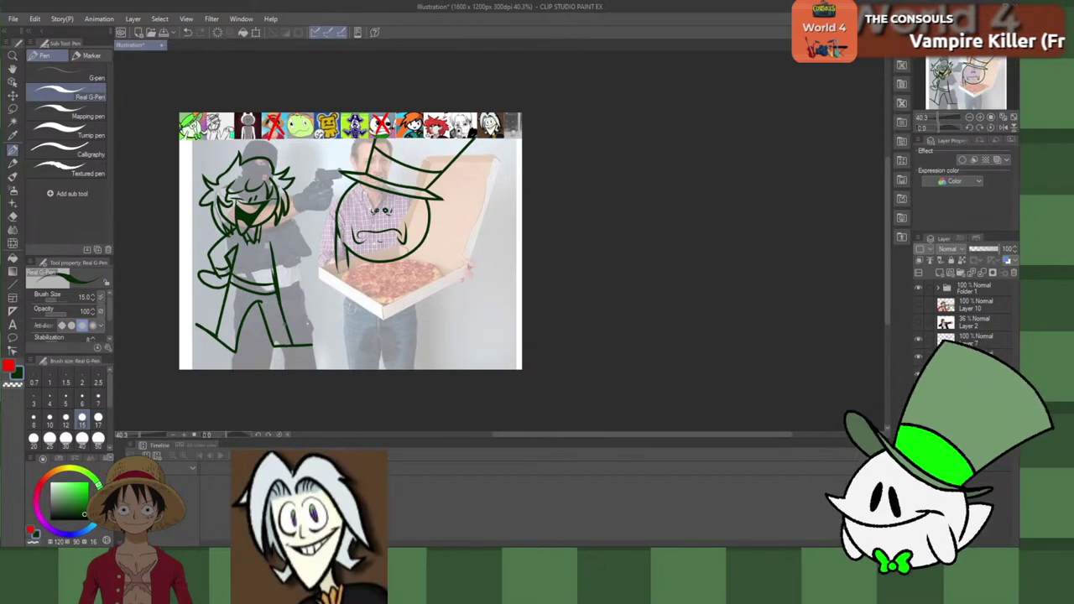
{"action": "key", "text": "ctrl+z"}
{"action": "mouse_move", "coordinate": [273, 267]}
{"action": "left_mouse_down"}
{"action": "mouse_move", "coordinate": [285, 322]}
{"action": "mouse_move", "coordinate": [273, 274]}
{"action": "left_mouse_up"}
{"action": "key", "text": "ctrl+z"}
{"action": "key", "text": "ctrl+z"}
{"action": "mouse_move", "coordinate": [285, 321]}
{"action": "left_mouse_down"}
{"action": "mouse_move", "coordinate": [273, 276]}
{"action": "mouse_move", "coordinate": [287, 335]}
{"action": "left_mouse_up"}
{"action": "key", "text": "ctrl+z"}
{"action": "key", "text": "ctrl+z"}
{"action": "left_click_drag", "start_coordinate": [276, 287], "coordinate": [297, 367]}
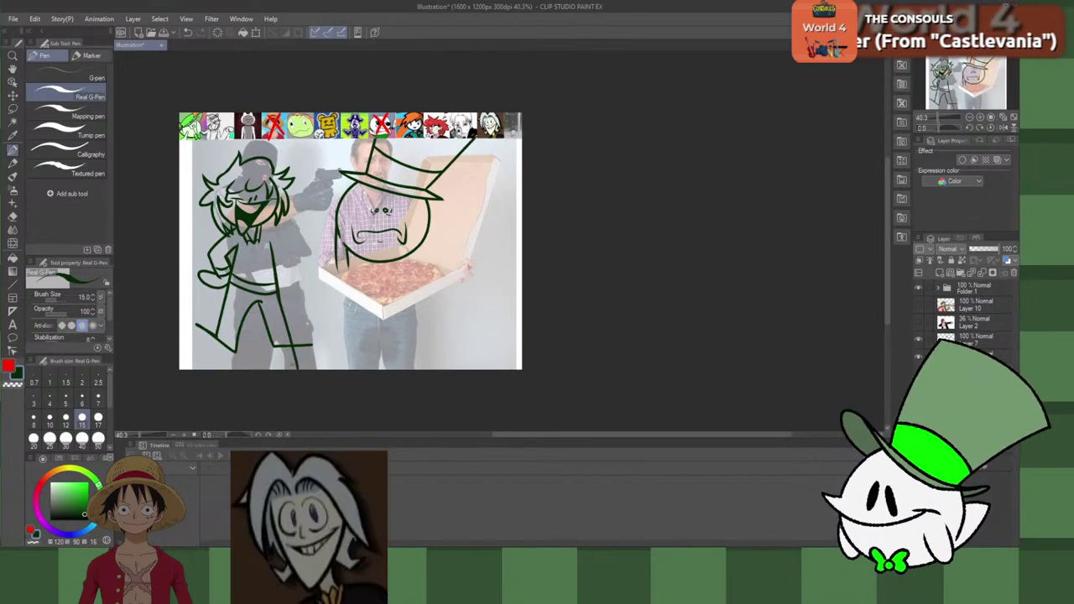
{"action": "key", "text": "ctrl+z"}
{"action": "mouse_move", "coordinate": [273, 287]}
{"action": "left_mouse_down"}
{"action": "mouse_move", "coordinate": [293, 369]}
{"action": "mouse_move", "coordinate": [292, 358]}
{"action": "left_mouse_up"}
{"action": "key", "text": "ctrl+z"}
{"action": "key", "text": "c"}
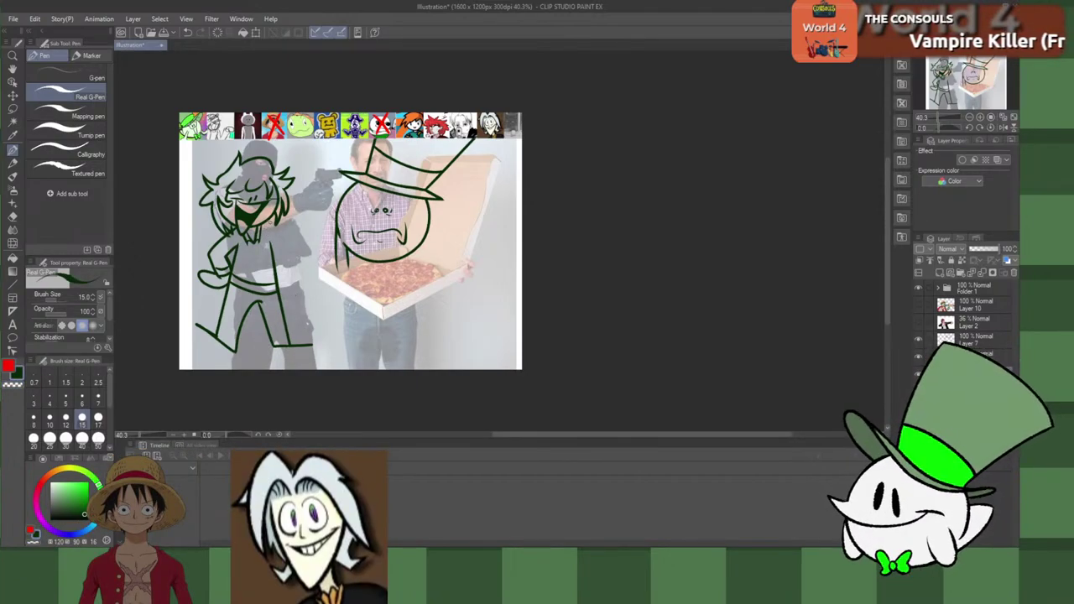
Step: Draw the spiky-haired character's other arm bent at the elbow, with the forearm raised toward the top-hatted character
{"action": "mouse_move", "coordinate": [269, 223]}
{"action": "left_mouse_down"}
{"action": "mouse_move", "coordinate": [285, 243]}
{"action": "mouse_move", "coordinate": [305, 220]}
{"action": "left_mouse_up"}
{"action": "key", "text": "ctrl+z"}
{"action": "key", "text": "ctrl+z"}
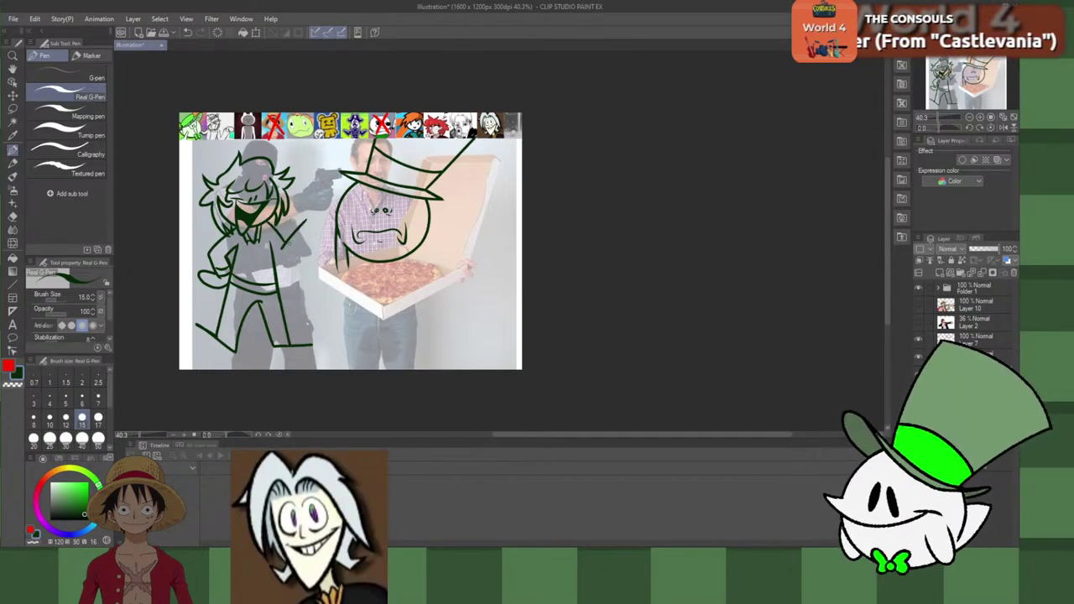
{"action": "key", "text": "ctrl+z"}
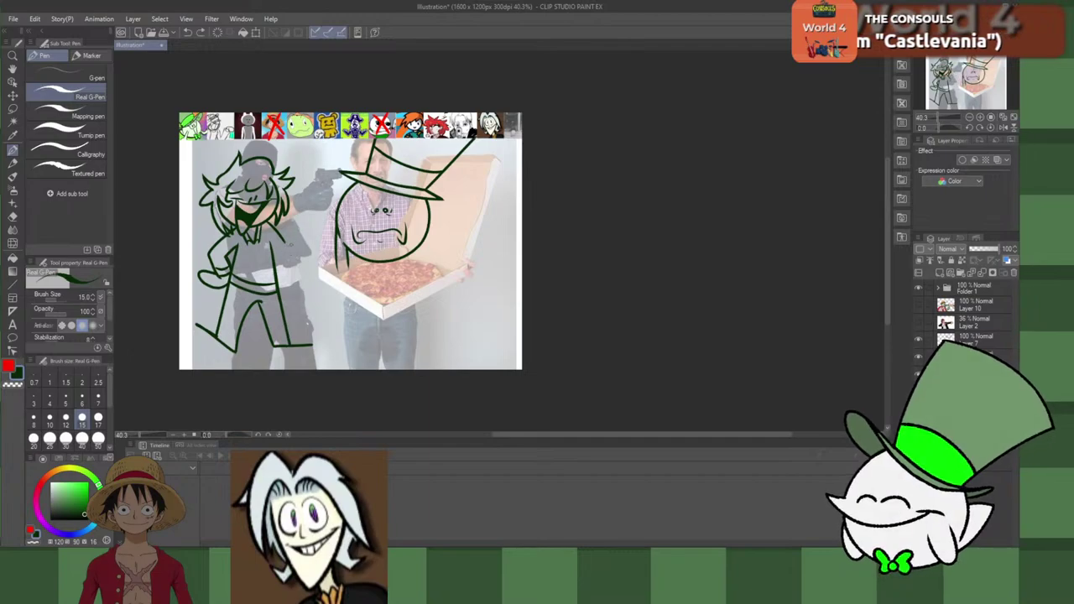
{"action": "mouse_move", "coordinate": [295, 225]}
{"action": "left_mouse_down"}
{"action": "mouse_move", "coordinate": [282, 248]}
{"action": "mouse_move", "coordinate": [288, 266]}
{"action": "mouse_move", "coordinate": [310, 230]}
{"action": "left_mouse_up"}
{"action": "key", "text": "ctrl+z"}
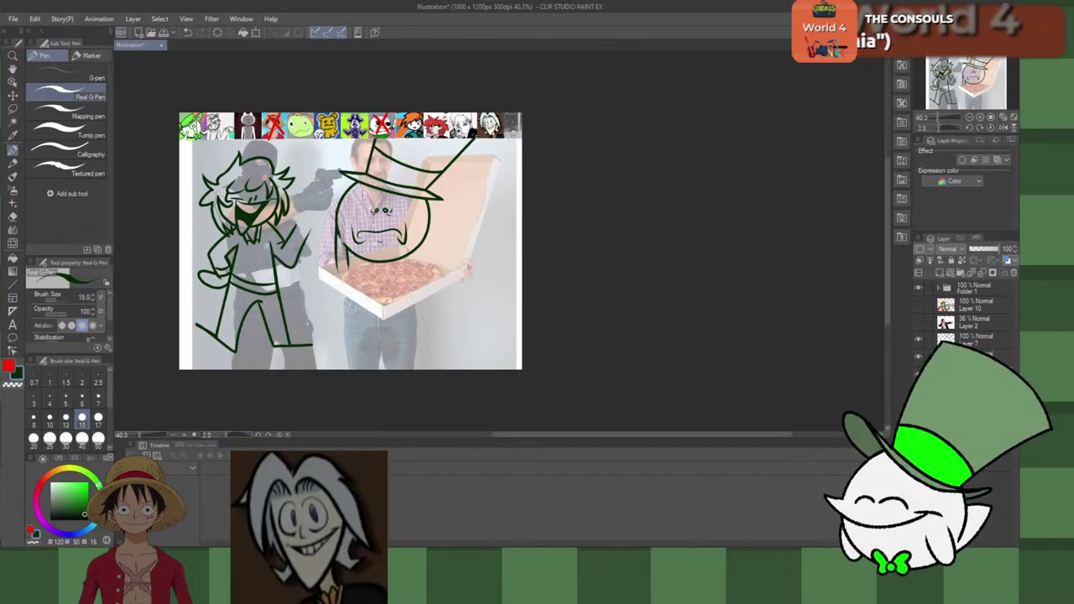
{"action": "key", "text": "ctrl+z"}
{"action": "key", "text": "ctrl+z"}
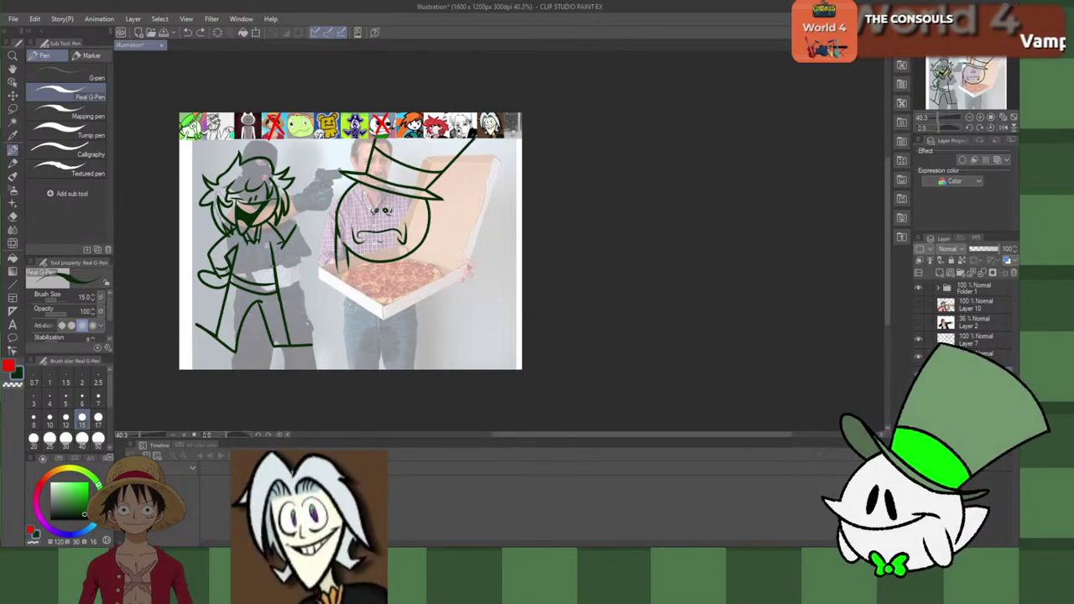
{"action": "mouse_move", "coordinate": [274, 255]}
{"action": "left_mouse_down"}
{"action": "mouse_move", "coordinate": [307, 236]}
{"action": "mouse_move", "coordinate": [283, 265]}
{"action": "mouse_move", "coordinate": [307, 235]}
{"action": "mouse_move", "coordinate": [271, 225]}
{"action": "mouse_move", "coordinate": [286, 242]}
{"action": "mouse_move", "coordinate": [303, 236]}
{"action": "mouse_move", "coordinate": [294, 227]}
{"action": "left_mouse_up"}
{"action": "key", "text": "ctrl+z"}
{"action": "key", "text": "ctrl+z"}
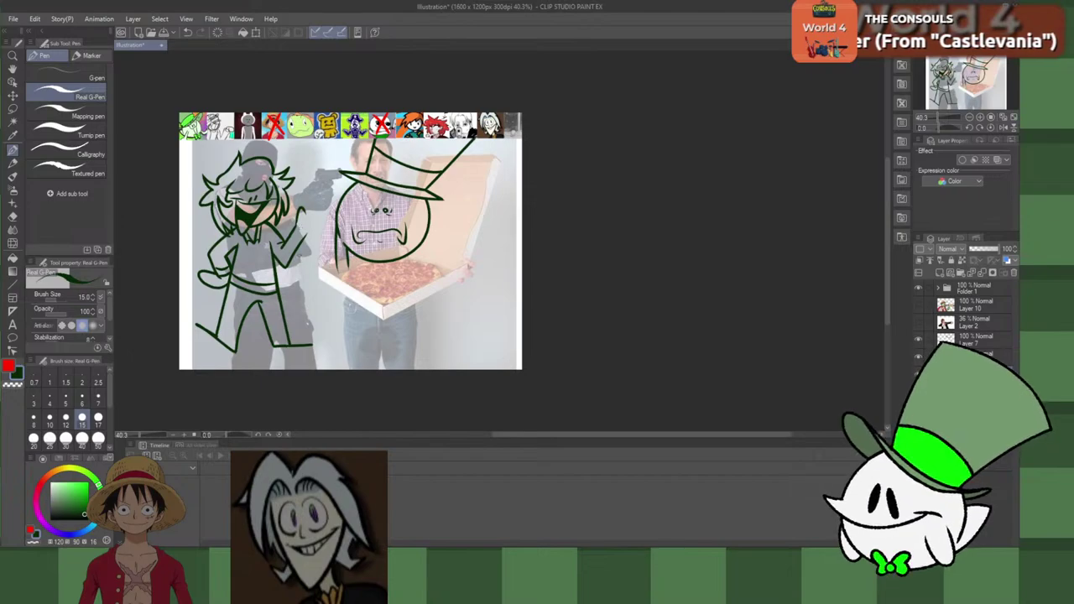
{"action": "key", "text": "ctrl+z"}
{"action": "mouse_move", "coordinate": [300, 213]}
{"action": "left_mouse_down"}
{"action": "mouse_move", "coordinate": [298, 245]}
{"action": "mouse_move", "coordinate": [327, 212]}
{"action": "left_mouse_up"}
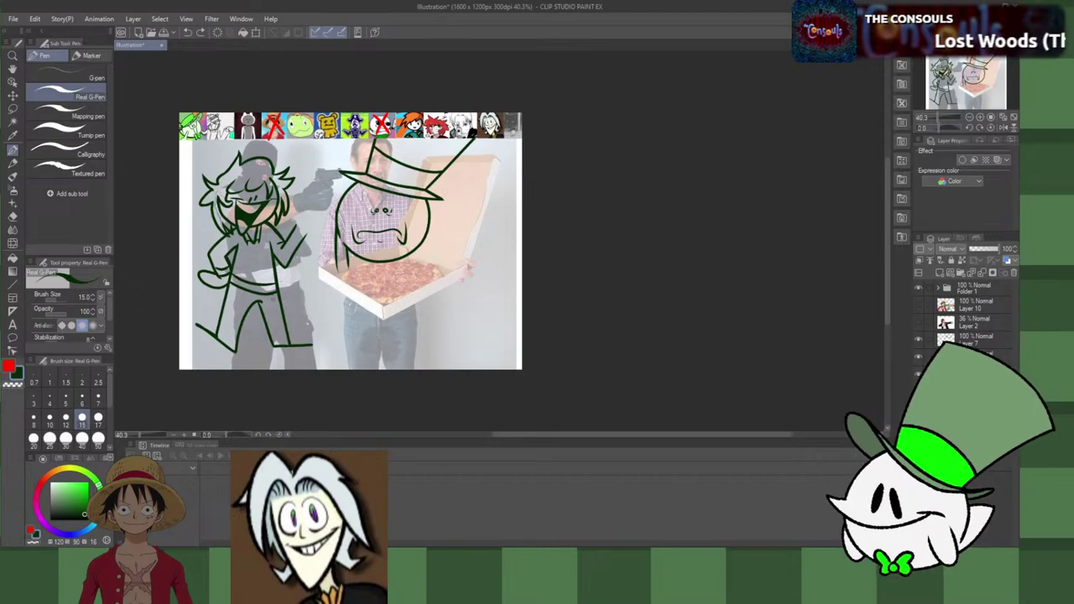
Step: Try a patch of crossed hatching beneath the rear foot, and undo it
{"action": "mouse_move", "coordinate": [206, 354]}
{"action": "left_mouse_down"}
{"action": "mouse_move", "coordinate": [235, 350]}
{"action": "mouse_move", "coordinate": [201, 358]}
{"action": "left_mouse_up"}
{"action": "mouse_move", "coordinate": [206, 337]}
{"action": "left_mouse_down"}
{"action": "mouse_move", "coordinate": [207, 355]}
{"action": "mouse_move", "coordinate": [223, 355]}
{"action": "left_mouse_up"}
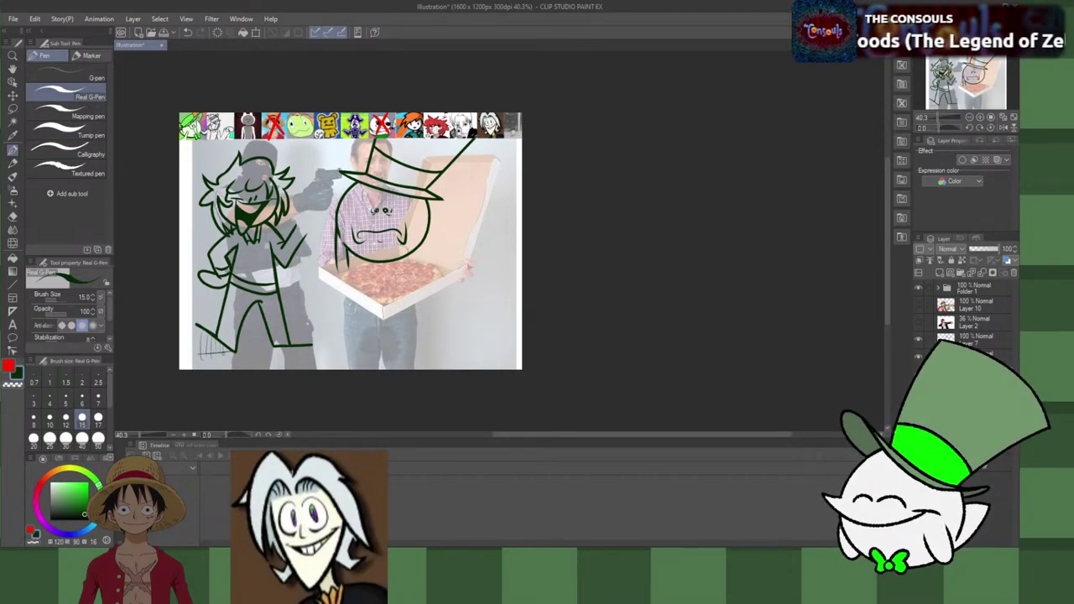
{"action": "key", "text": "ctrl+z"}
{"action": "key", "text": "ctrl+z"}
{"action": "key", "text": "ctrl+z"}
{"action": "key", "text": "ctrl+z"}
{"action": "key", "text": "ctrl+z"}
{"action": "key", "text": "ctrl+z"}
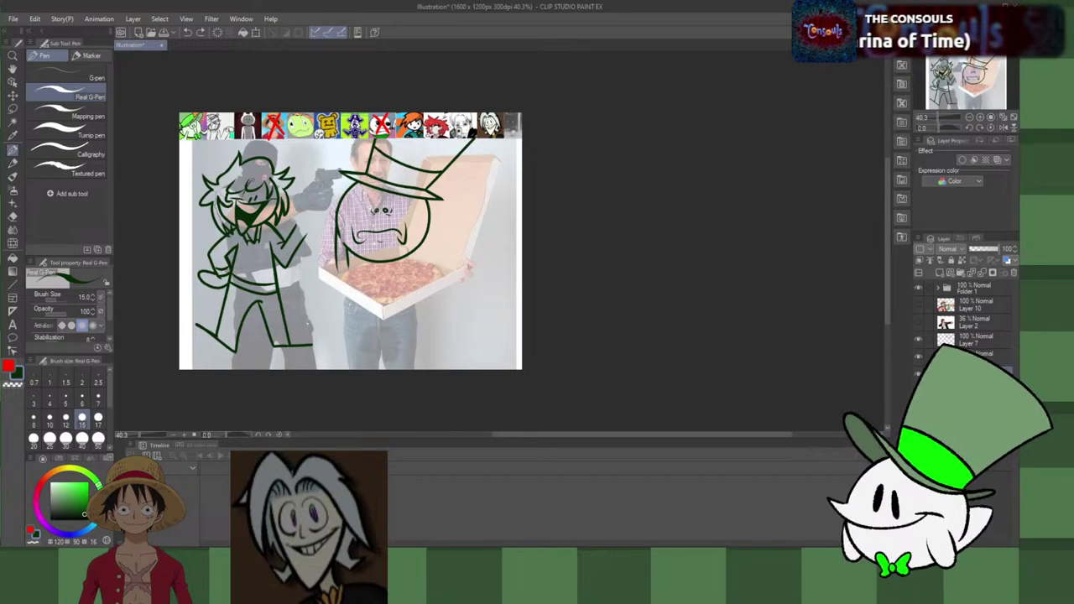
Step: Draw a hand at the end of the raised forearm gripping a pistol aimed at the top-hatted character
{"action": "left_click_drag", "start_coordinate": [255, 176], "coordinate": [258, 190]}
{"action": "key", "text": "ctrl+z"}
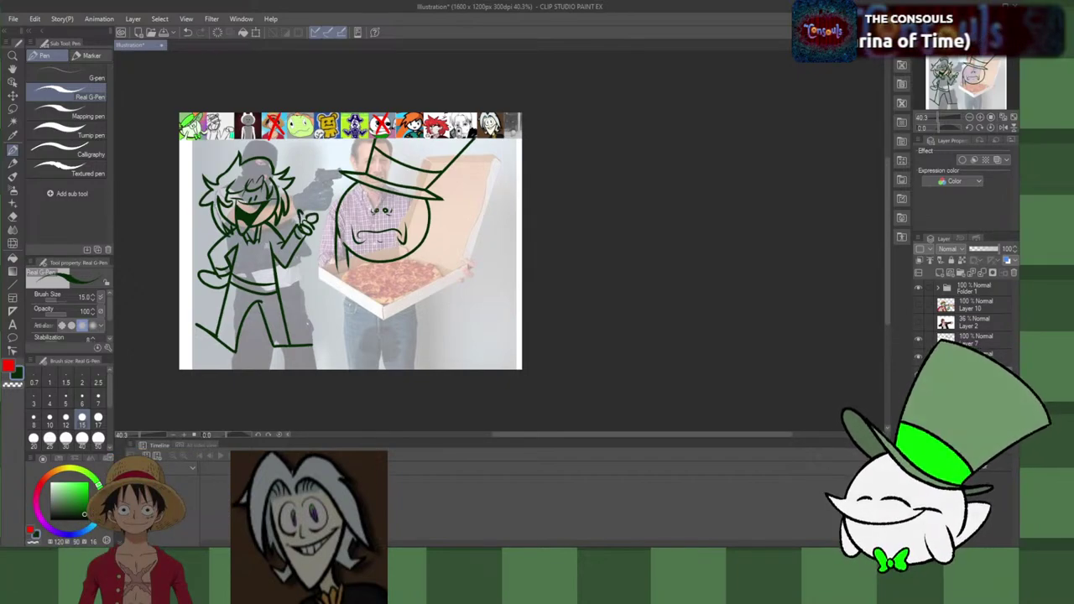
{"action": "mouse_move", "coordinate": [303, 214]}
{"action": "left_mouse_down"}
{"action": "mouse_move", "coordinate": [326, 193]}
{"action": "mouse_move", "coordinate": [307, 213]}
{"action": "mouse_move", "coordinate": [332, 203]}
{"action": "mouse_move", "coordinate": [325, 192]}
{"action": "mouse_move", "coordinate": [303, 207]}
{"action": "left_mouse_up"}
{"action": "key", "text": "ctrl+z"}
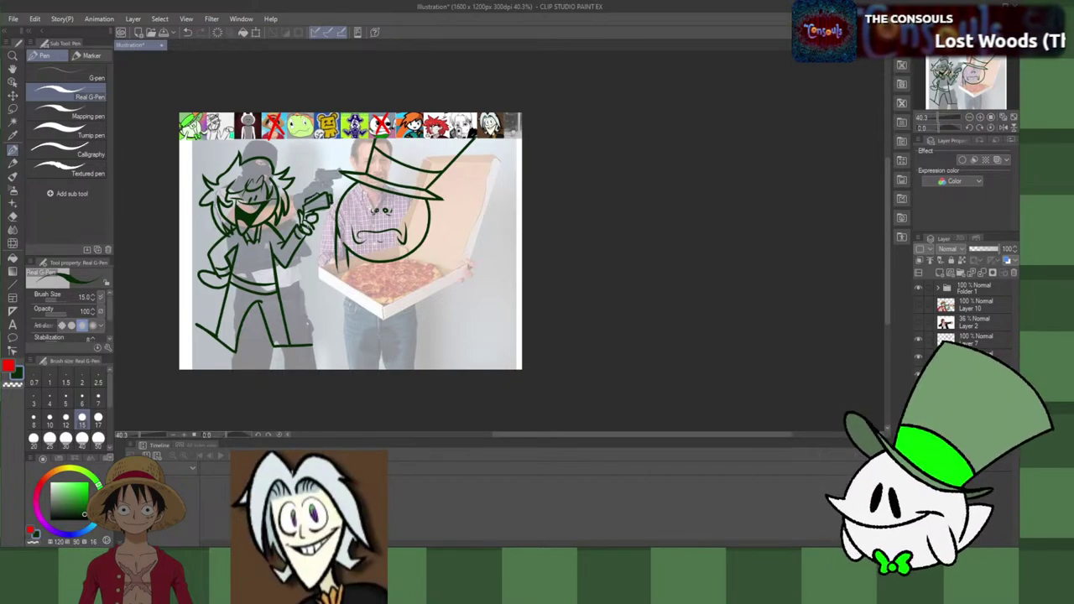
{"action": "left_click_drag", "start_coordinate": [321, 193], "coordinate": [328, 188]}
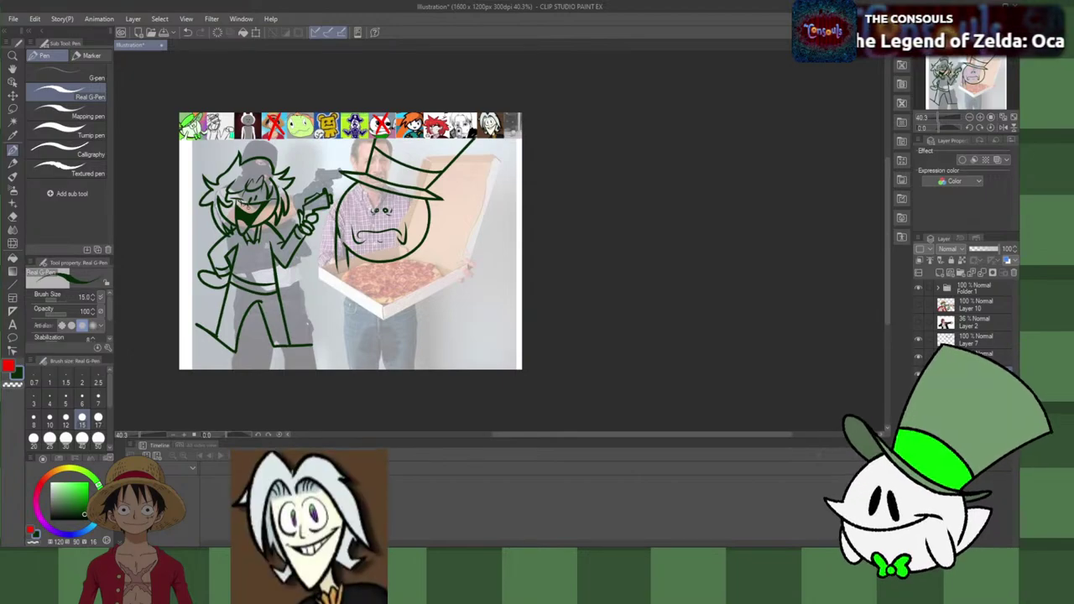
{"action": "key", "text": "ctrl+z"}
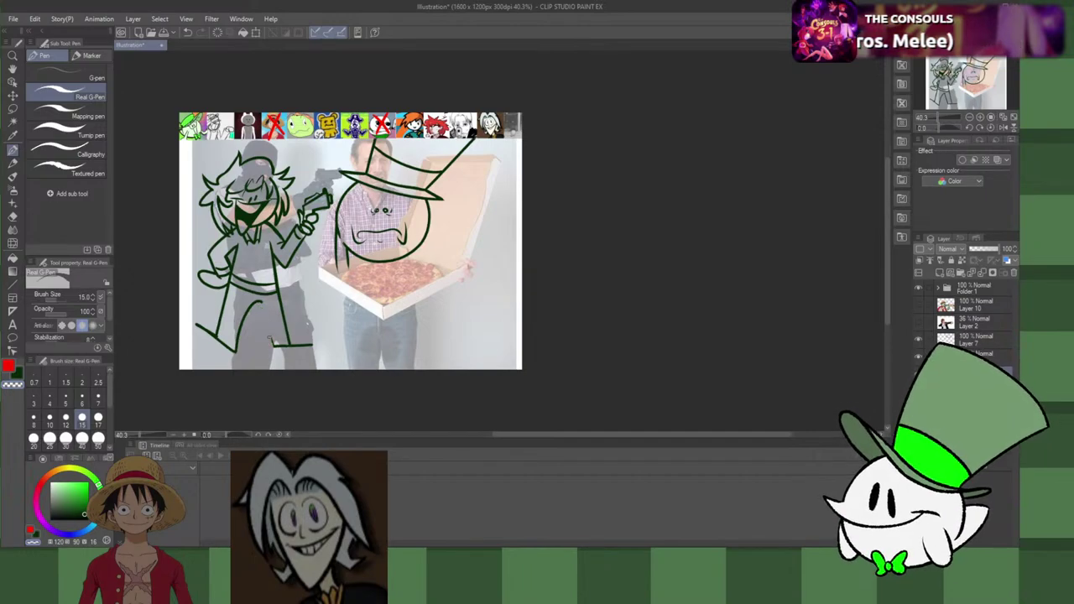
Step: Draw the spiky-haired character's front leg inner line from the crotch down to the heel end of the flat foot line
{"action": "left_click_drag", "start_coordinate": [267, 344], "coordinate": [301, 344]}
{"action": "key", "text": "ctrl+z"}
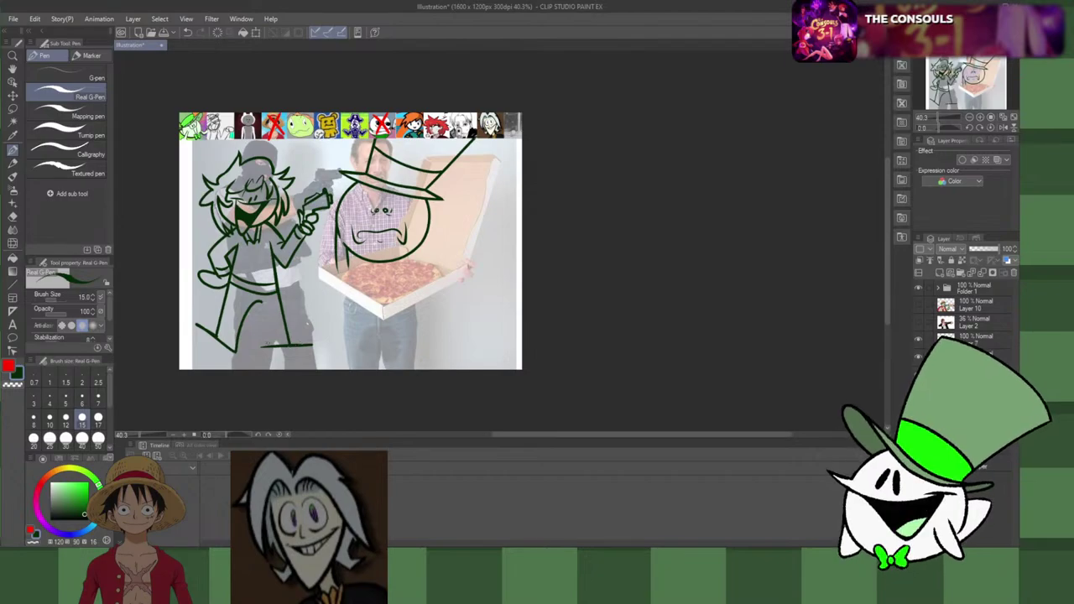
{"action": "left_click_drag", "start_coordinate": [257, 303], "coordinate": [265, 344]}
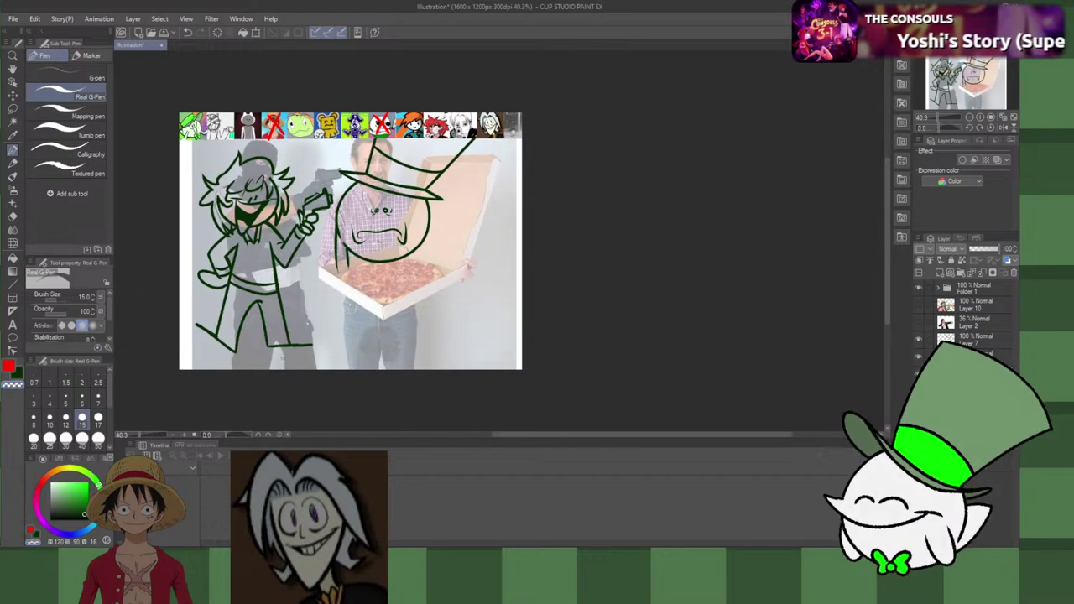
{"action": "key", "text": "c"}
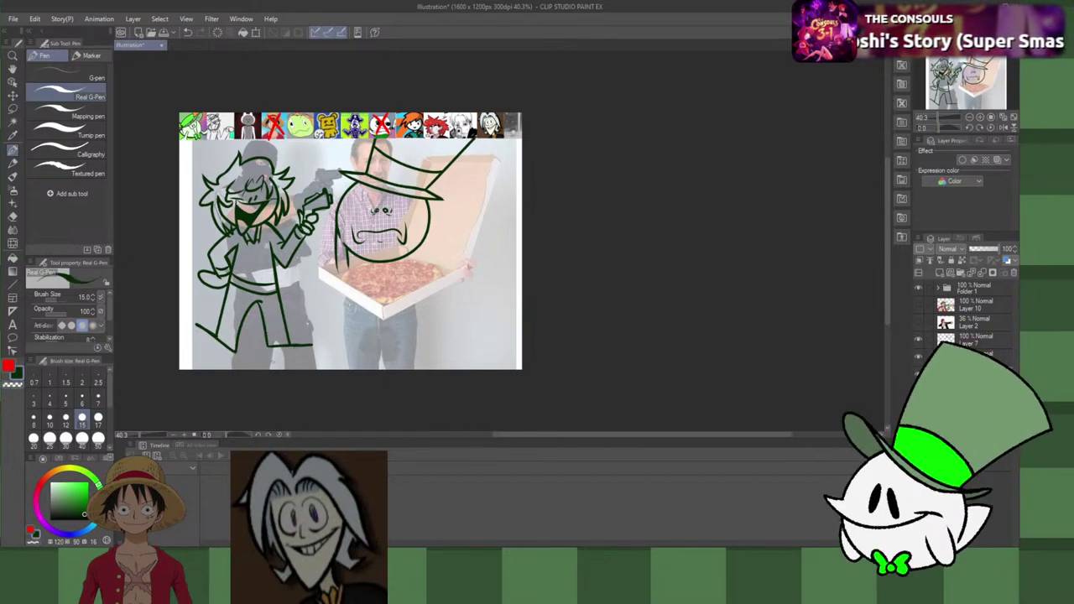
Step: Rework the front leg's flat foot line with repeated trial strokes, keeping a short one that extends just past the ankle
{"action": "left_click_drag", "start_coordinate": [295, 344], "coordinate": [326, 340]}
{"action": "key", "text": "ctrl+z"}
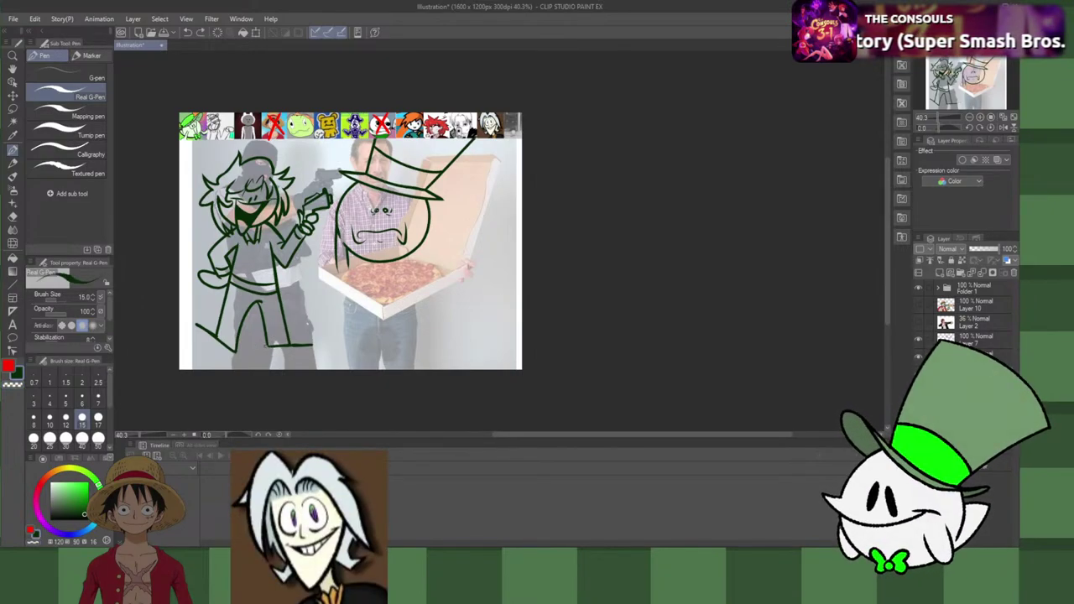
{"action": "left_click_drag", "start_coordinate": [262, 347], "coordinate": [330, 342]}
{"action": "key", "text": "ctrl+z"}
{"action": "mouse_move", "coordinate": [262, 347]}
{"action": "left_mouse_down"}
{"action": "mouse_move", "coordinate": [340, 342]}
{"action": "mouse_move", "coordinate": [243, 353]}
{"action": "mouse_move", "coordinate": [340, 340]}
{"action": "left_mouse_up"}
{"action": "key", "text": "ctrl+z"}
{"action": "key", "text": "ctrl+z"}
{"action": "key", "text": "ctrl+z"}
{"action": "key", "text": "ctrl+z"}
{"action": "key", "text": "ctrl+z"}
{"action": "key", "text": "c"}
{"action": "key", "text": "ctrl+z"}
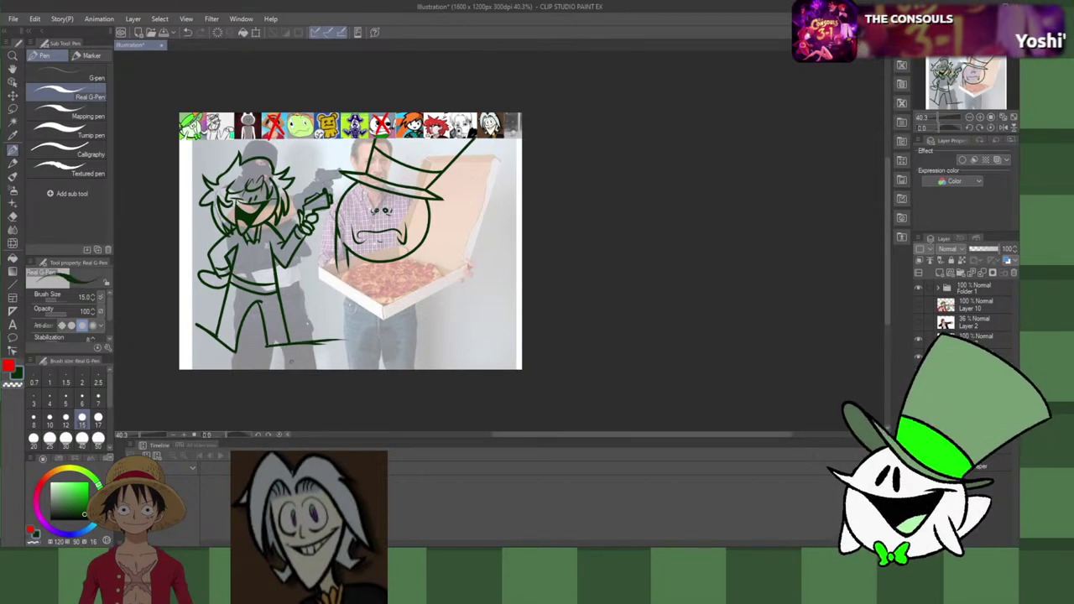
{"action": "key", "text": "ctrl+z"}
{"action": "left_click_drag", "start_coordinate": [270, 345], "coordinate": [338, 344]}
{"action": "key", "text": "ctrl+z"}
{"action": "key", "text": "ctrl+z"}
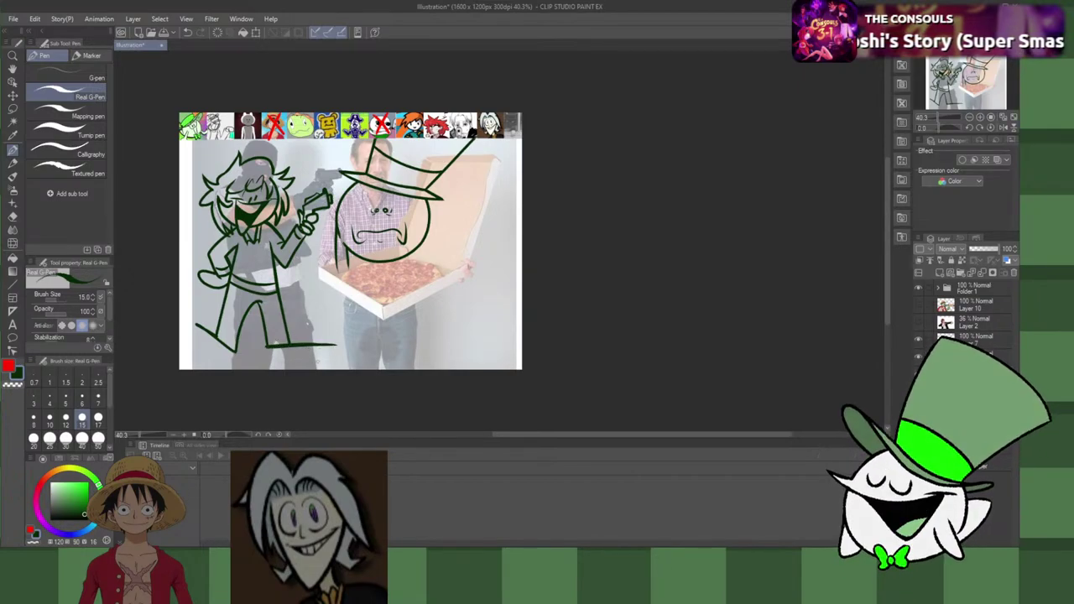
{"action": "key", "text": "ctrl+z"}
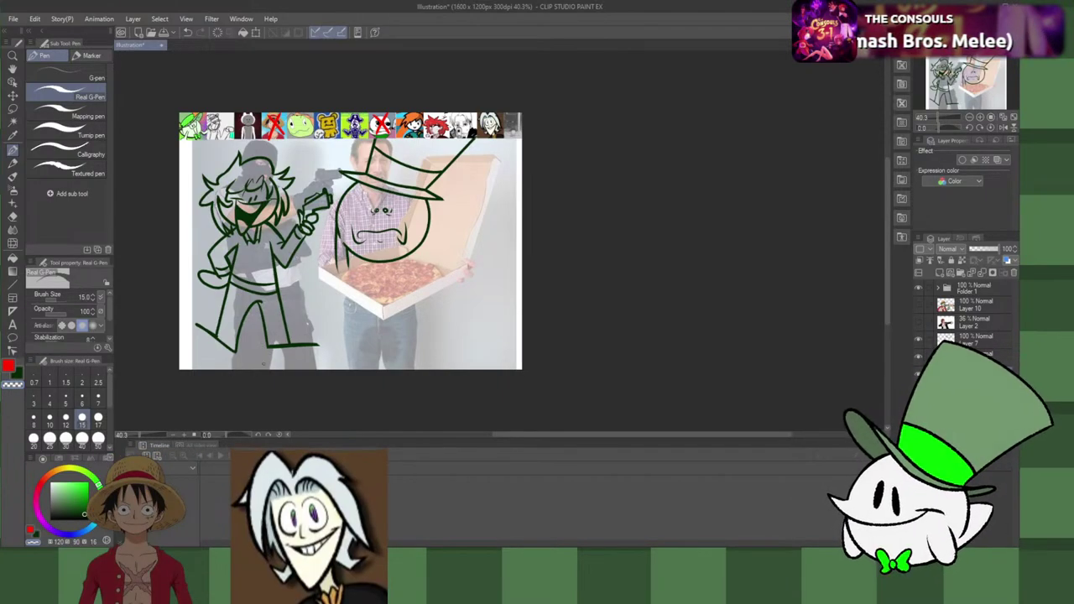
{"action": "left_click_drag", "start_coordinate": [263, 346], "coordinate": [321, 344]}
{"action": "key", "text": "ctrl+z"}
{"action": "key", "text": "ctrl+z"}
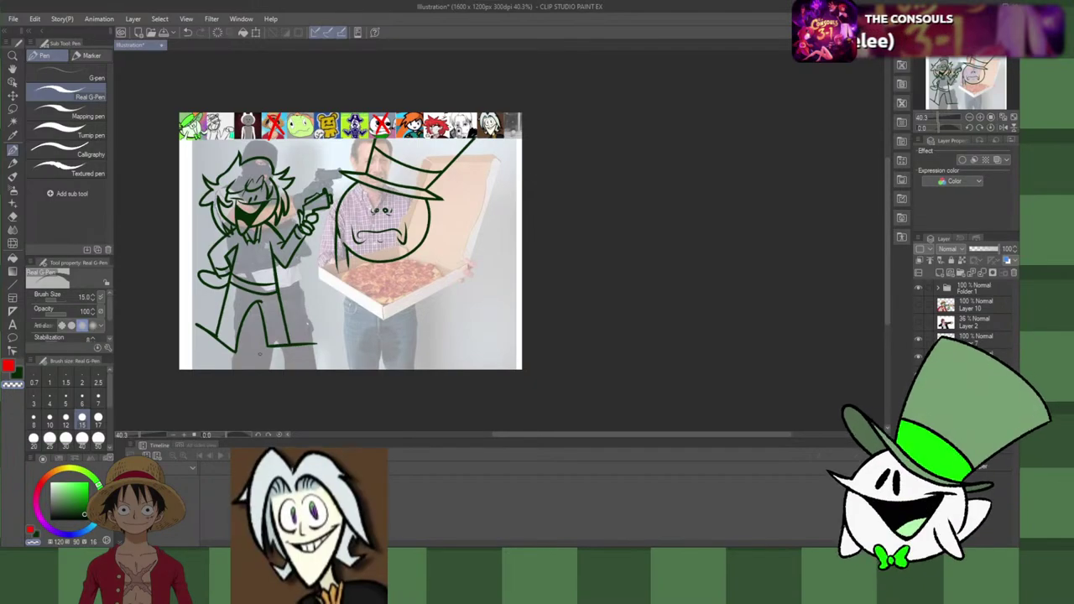
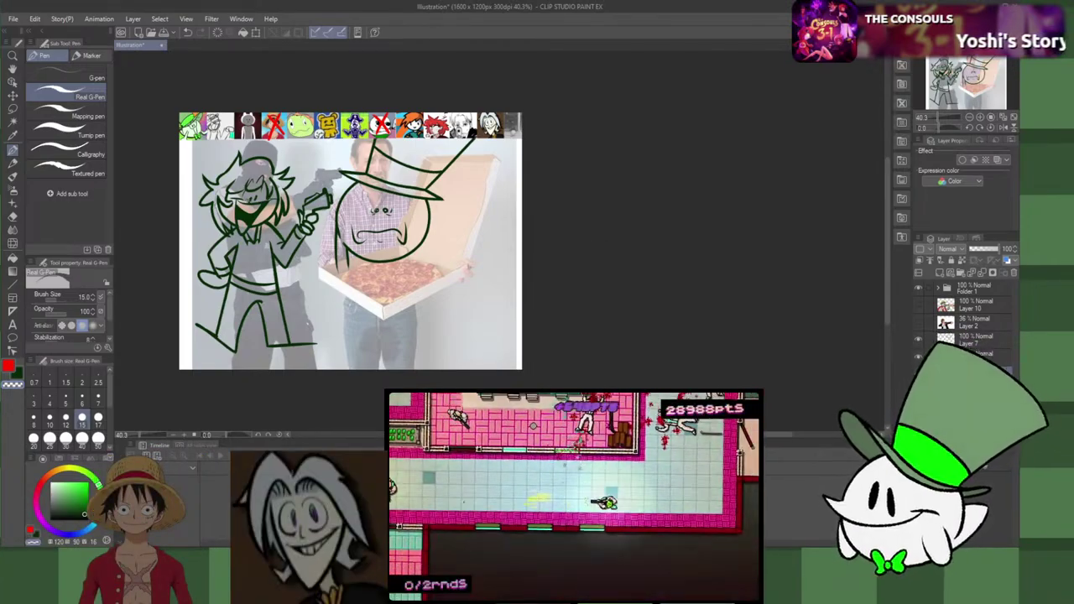
Step: Select Layer 7 and draw a slanted back edge for the pizza box beneath the top-hatted character's head
{"action": "scroll", "coordinate": [249, 203], "scroll_direction": "up", "scroll_amount": 5}
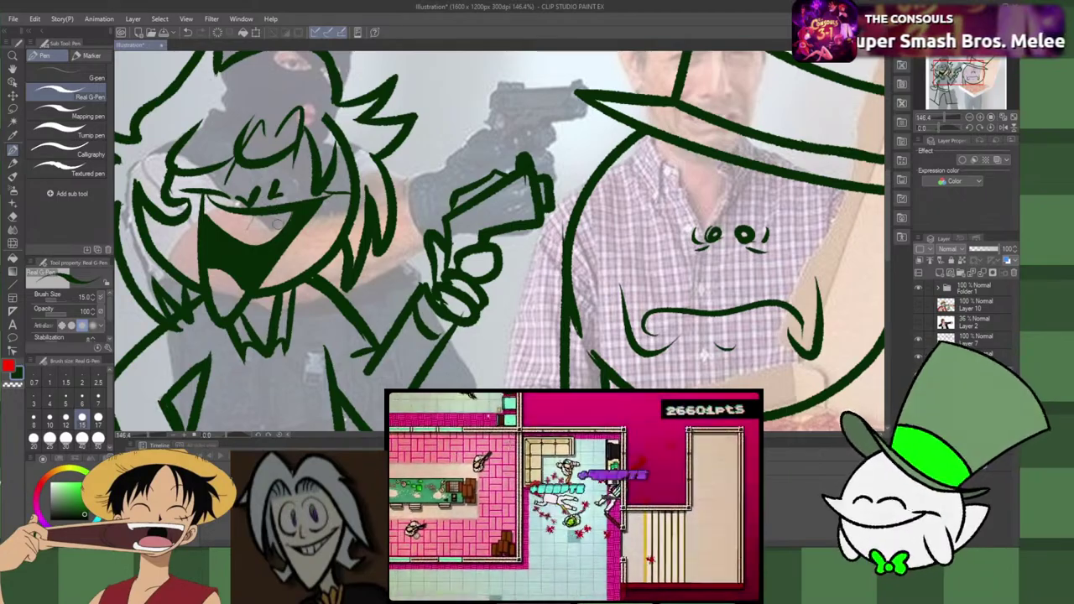
{"action": "scroll", "coordinate": [271, 227], "scroll_direction": "down", "scroll_amount": 6}
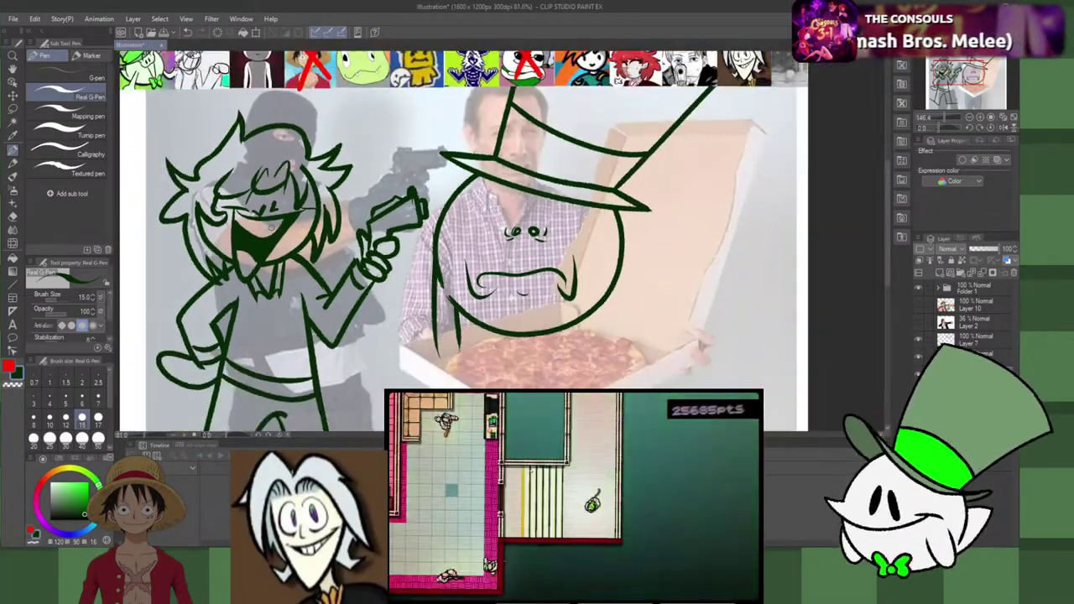
{"action": "scroll", "coordinate": [355, 207], "scroll_direction": "up", "scroll_amount": 4}
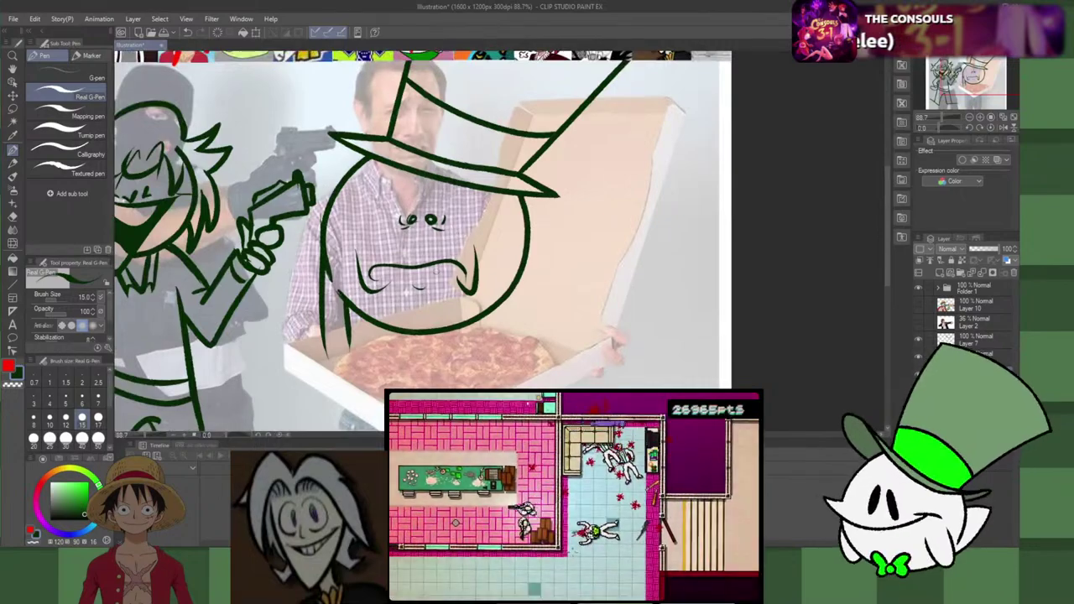
{"action": "scroll", "coordinate": [437, 272], "scroll_direction": "down", "scroll_amount": 2}
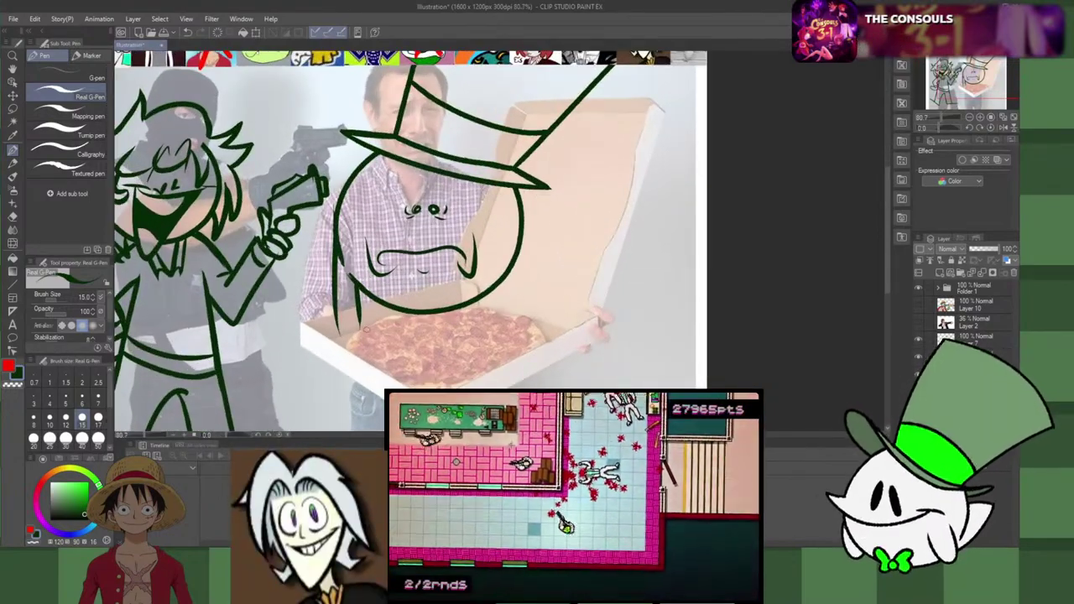
{"action": "left_click", "coordinate": [952, 339]}
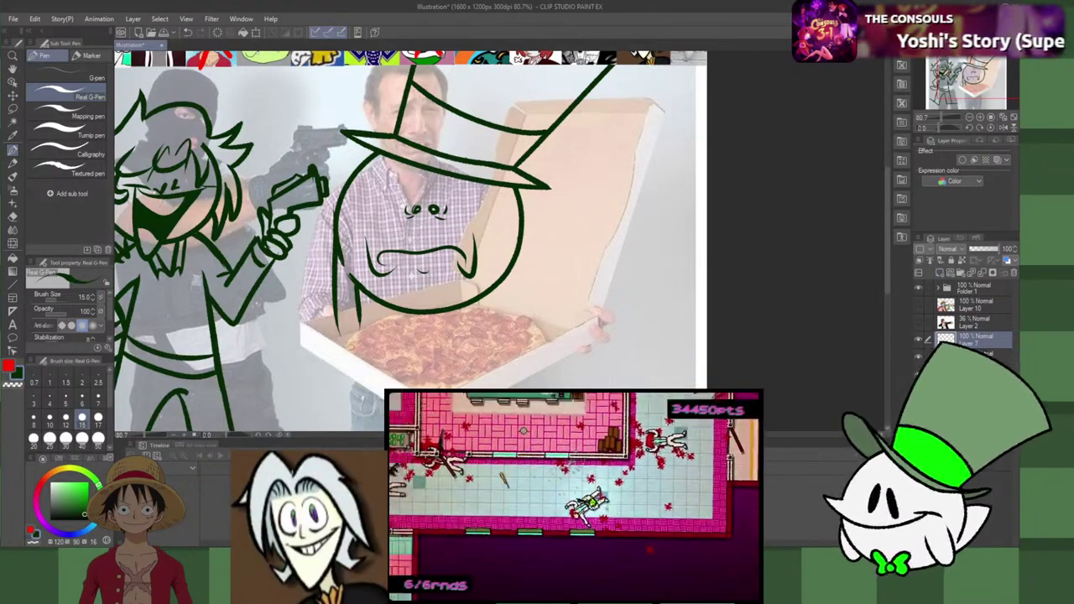
{"action": "left_click_drag", "start_coordinate": [299, 370], "coordinate": [453, 319]}
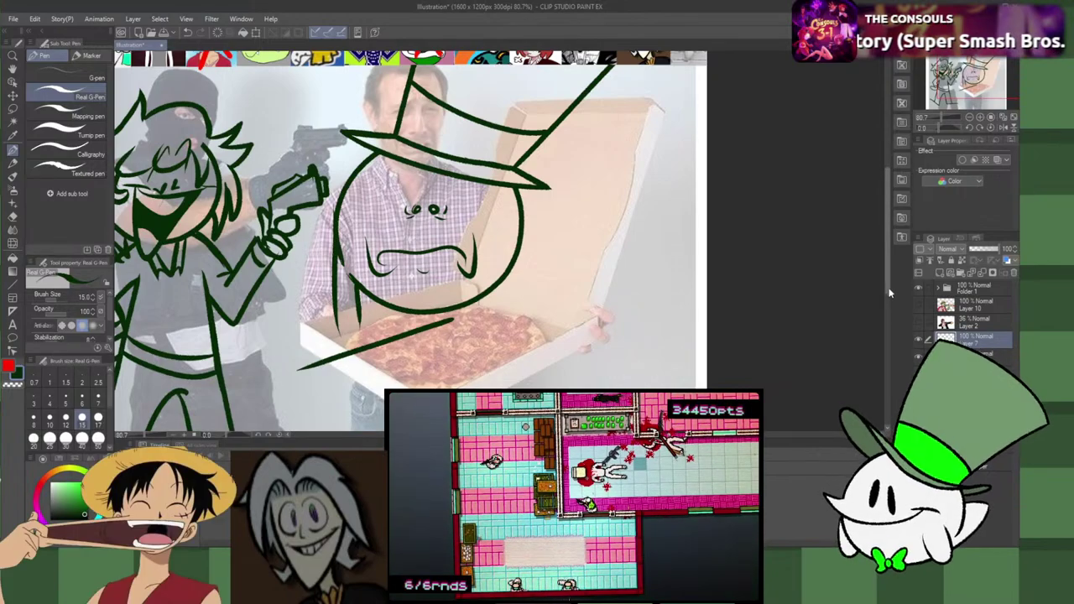
Step: Try the pizza box's two front edges as crossing slanted lines, and undo them
{"action": "scroll", "coordinate": [394, 377], "scroll_direction": "down", "scroll_amount": 3}
{"action": "left_click_drag", "start_coordinate": [394, 378], "coordinate": [585, 289]}
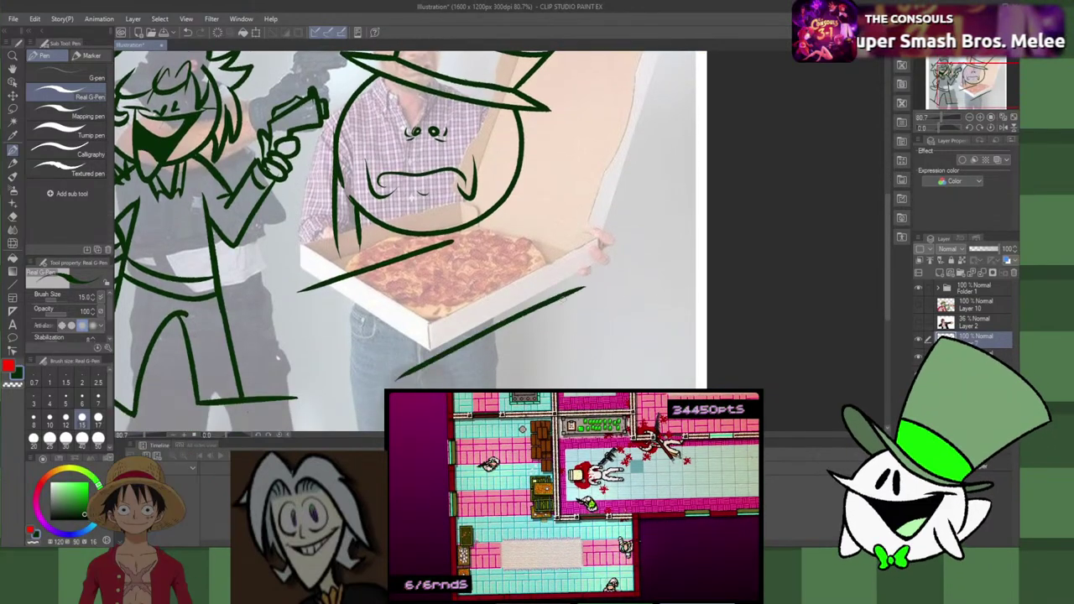
{"action": "left_click_drag", "start_coordinate": [295, 291], "coordinate": [405, 348]}
{"action": "key", "text": "ctrl+z"}
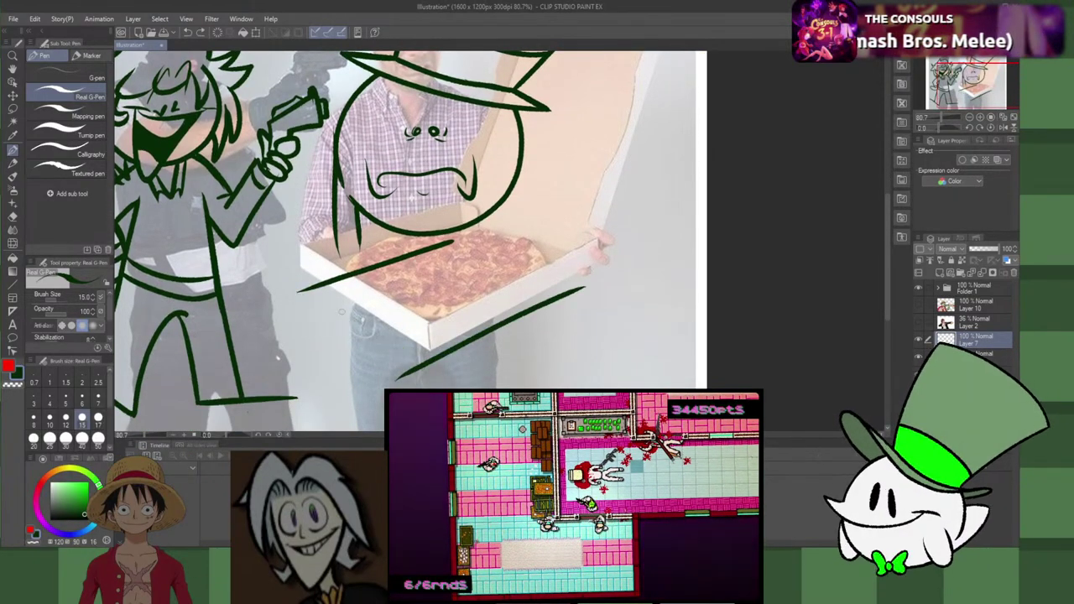
{"action": "left_click_drag", "start_coordinate": [299, 292], "coordinate": [442, 382]}
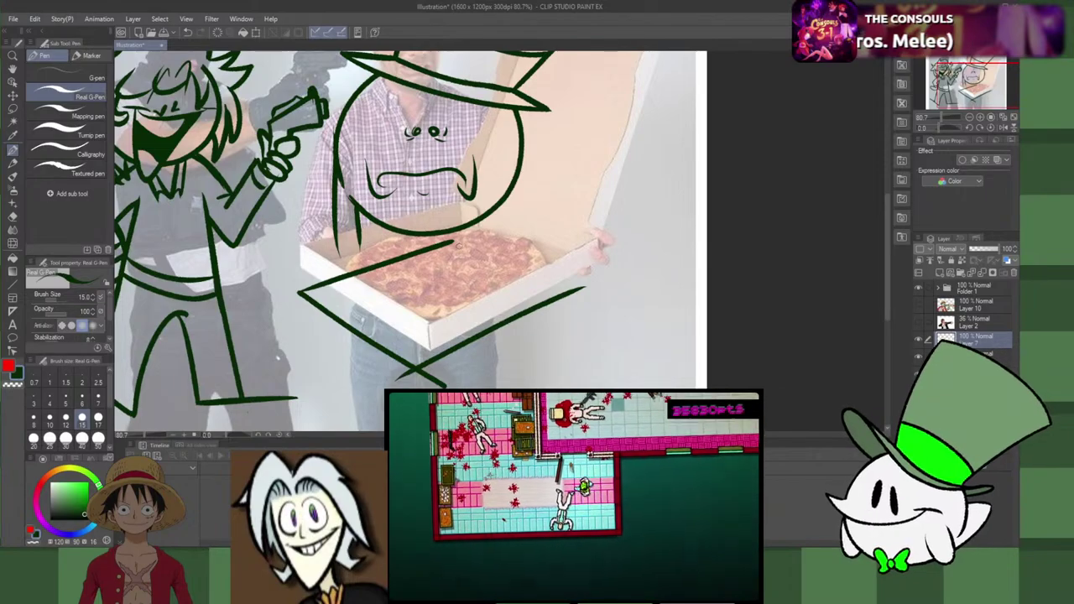
{"action": "key", "text": "ctrl+z"}
{"action": "key", "text": "ctrl+z"}
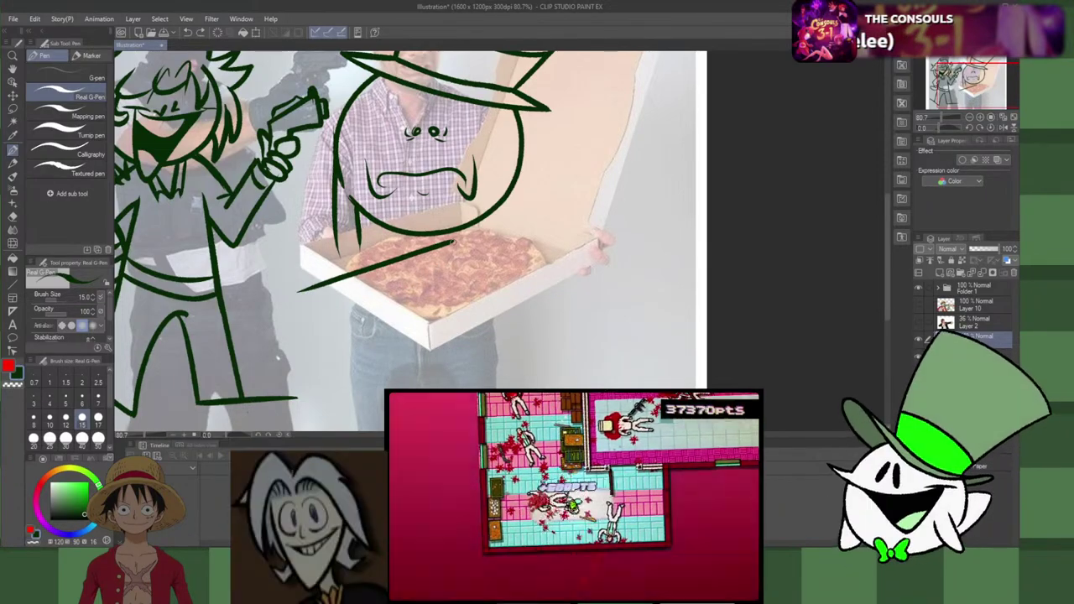
Step: Draw the remaining three edges of the pizza box top to close a flat diamond, and undo the stray mark at its left corner
{"action": "left_click_drag", "start_coordinate": [453, 242], "coordinate": [612, 296]}
{"action": "mouse_move", "coordinate": [294, 294]}
{"action": "left_mouse_down"}
{"action": "mouse_move", "coordinate": [493, 369]}
{"action": "mouse_move", "coordinate": [469, 371]}
{"action": "mouse_move", "coordinate": [600, 303]}
{"action": "left_mouse_up"}
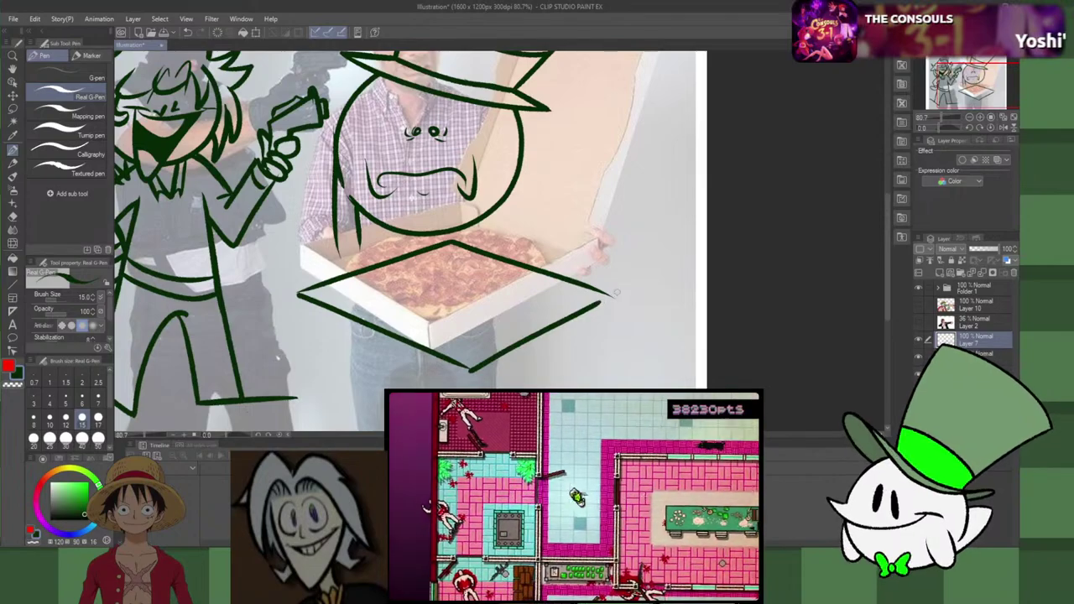
{"action": "key", "text": "ctrl+z"}
{"action": "left_click_drag", "start_coordinate": [453, 375], "coordinate": [614, 291]}
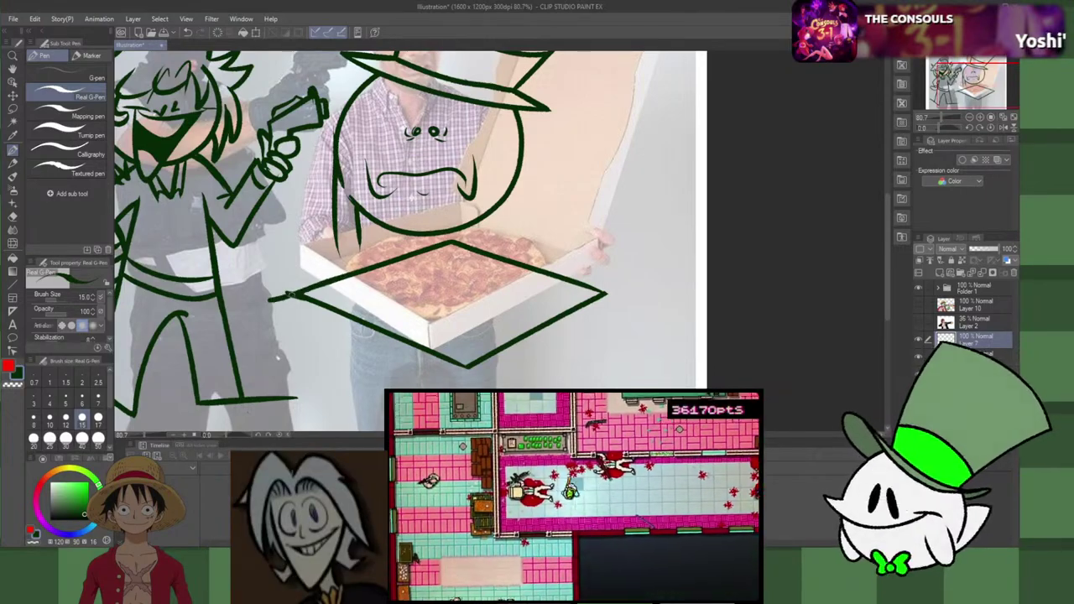
{"action": "key", "text": "ctrl+z"}
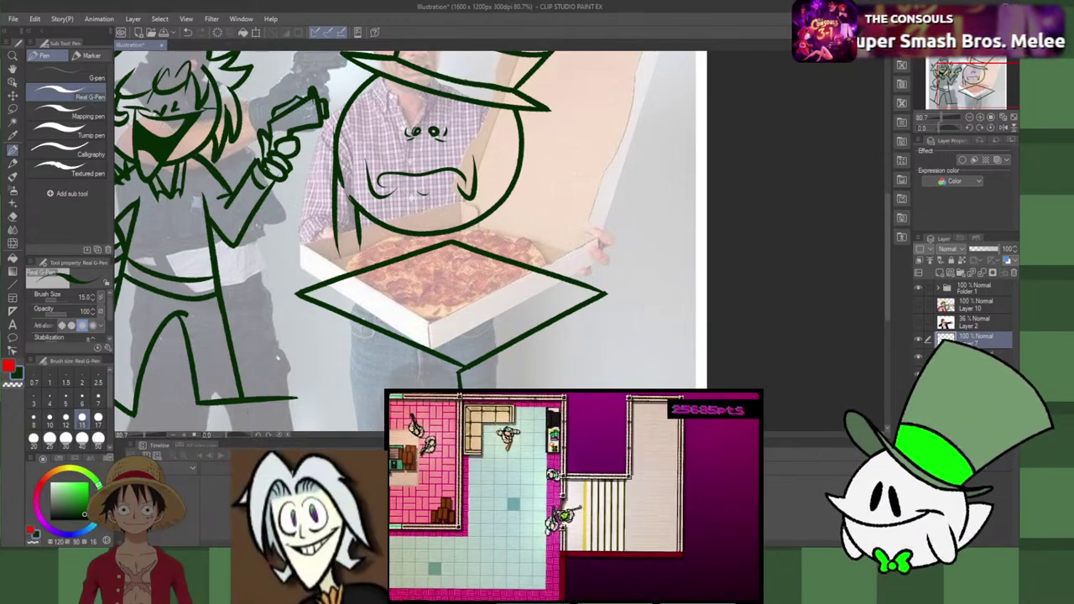
Step: Give the box's front right side thickness with a lower edge parallel to the diamond and a short vertical edge at the right corner
{"action": "left_click_drag", "start_coordinate": [467, 391], "coordinate": [570, 338]}
{"action": "key", "text": "ctrl+z"}
{"action": "left_click_drag", "start_coordinate": [466, 391], "coordinate": [623, 310]}
{"action": "key", "text": "ctrl+z"}
{"action": "key", "text": "ctrl+z"}
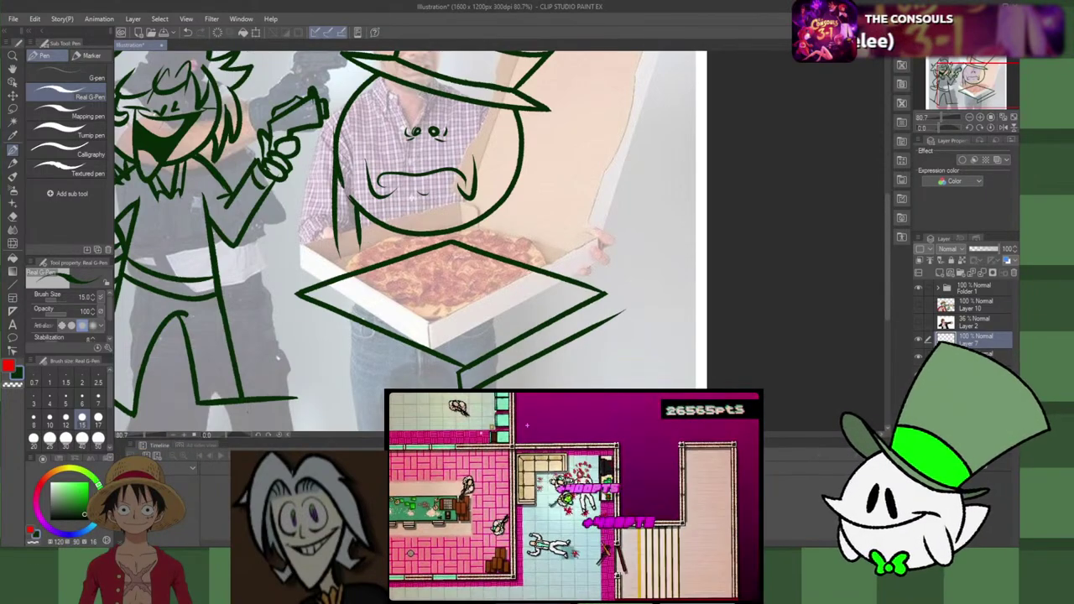
{"action": "key", "text": "ctrl+z"}
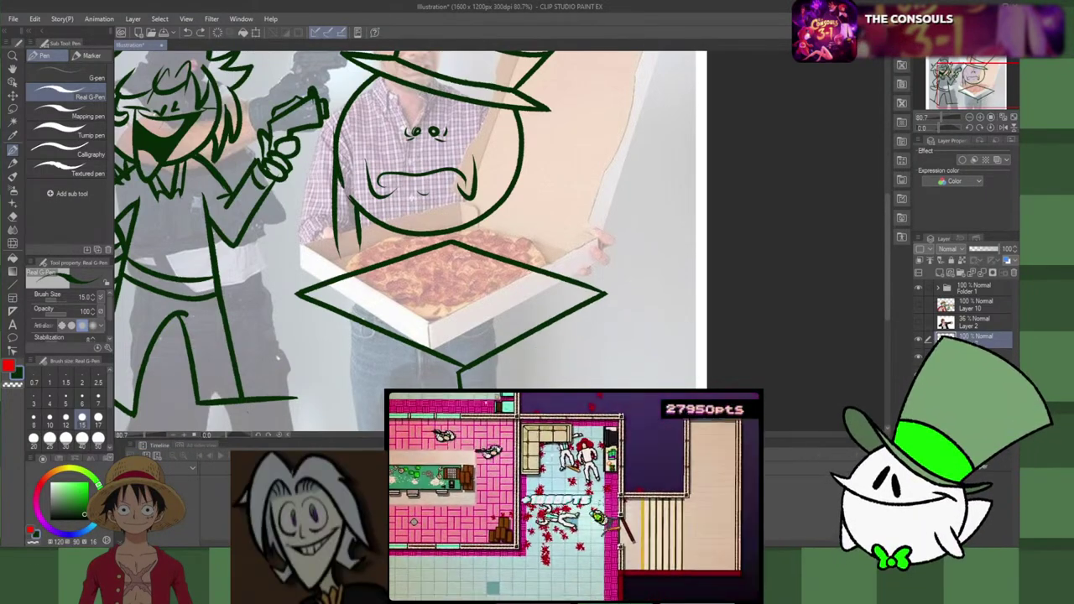
{"action": "left_click_drag", "start_coordinate": [462, 369], "coordinate": [616, 307]}
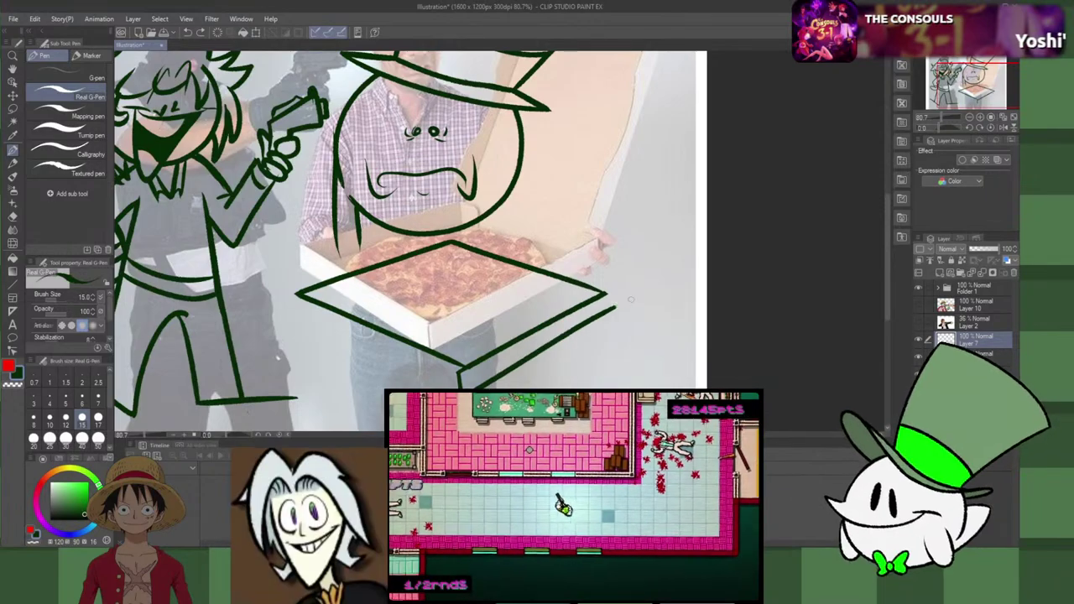
{"action": "key", "text": "ctrl+z"}
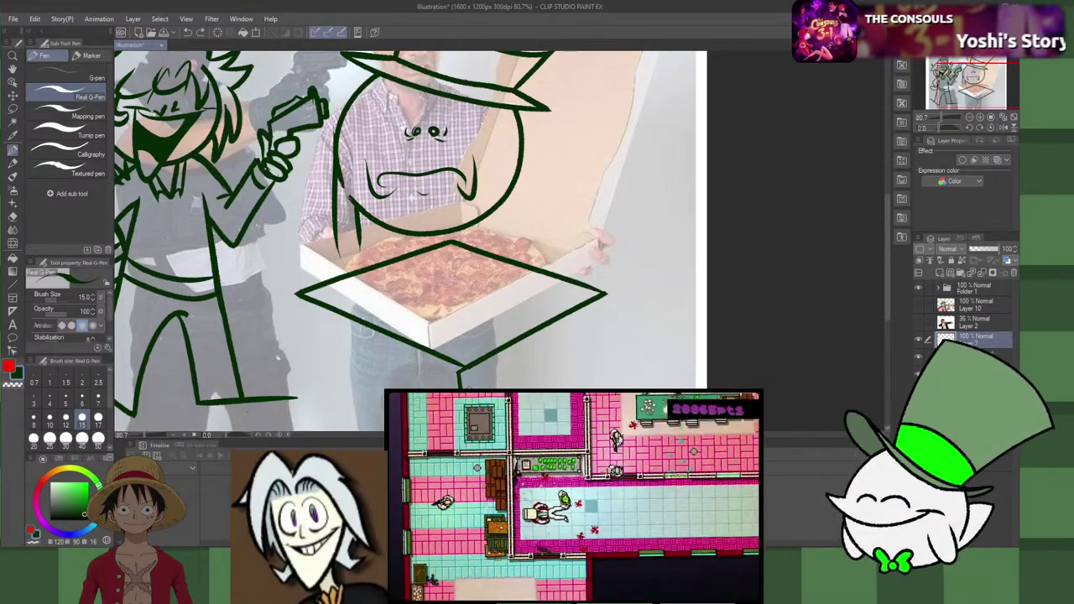
{"action": "left_click_drag", "start_coordinate": [461, 370], "coordinate": [619, 308]}
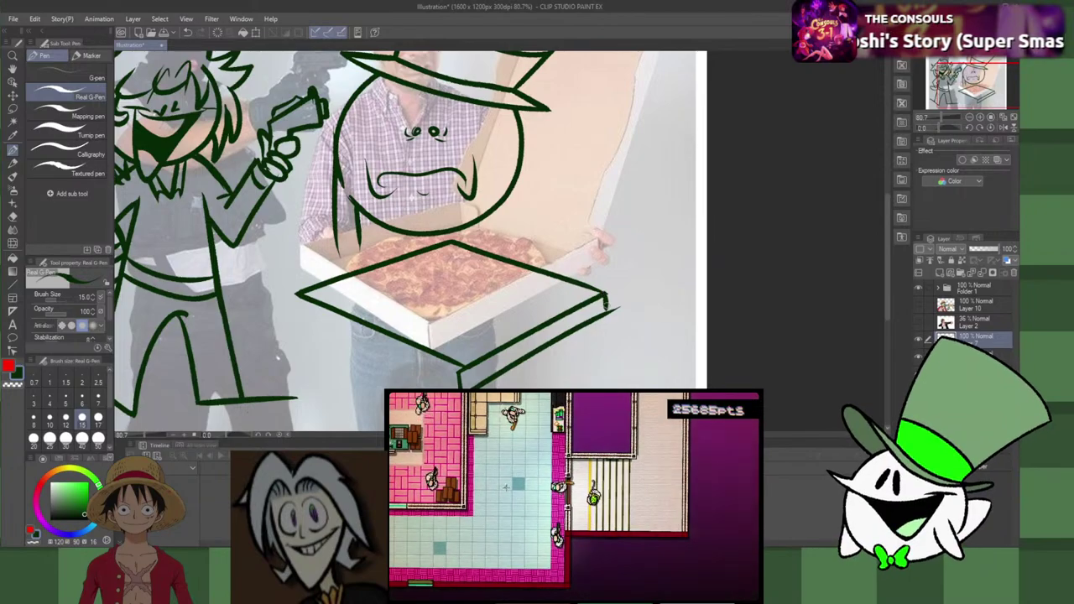
{"action": "left_click_drag", "start_coordinate": [606, 294], "coordinate": [609, 327]}
{"action": "key", "text": "ctrl+z"}
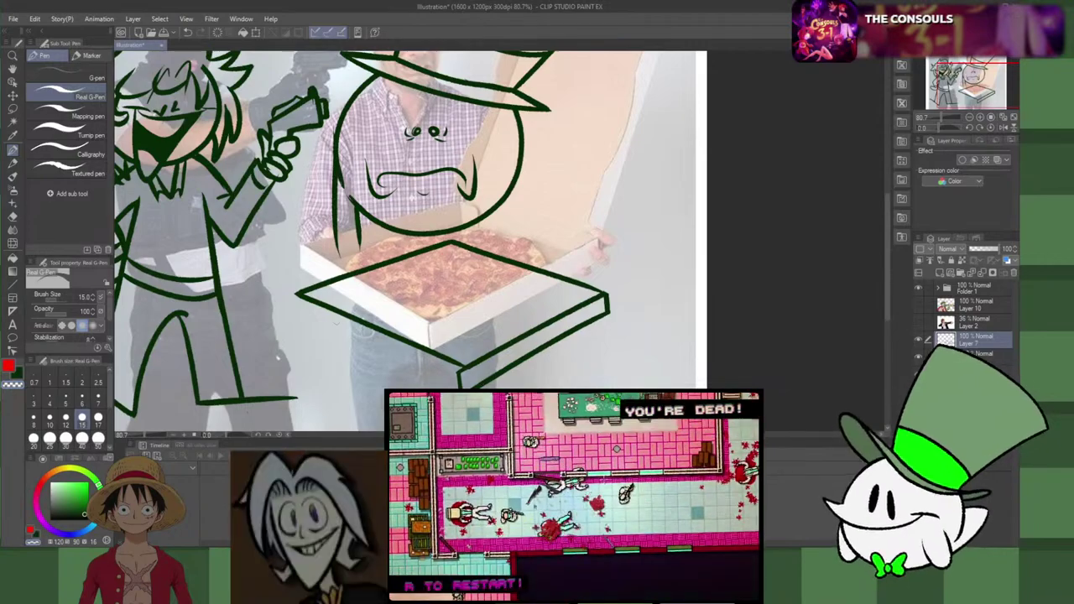
Step: Draw a short vertical edge down from the pizza box's left corner
{"action": "key", "text": "x"}
{"action": "left_click_drag", "start_coordinate": [298, 293], "coordinate": [306, 315]}
{"action": "key", "text": "ctrl+z"}
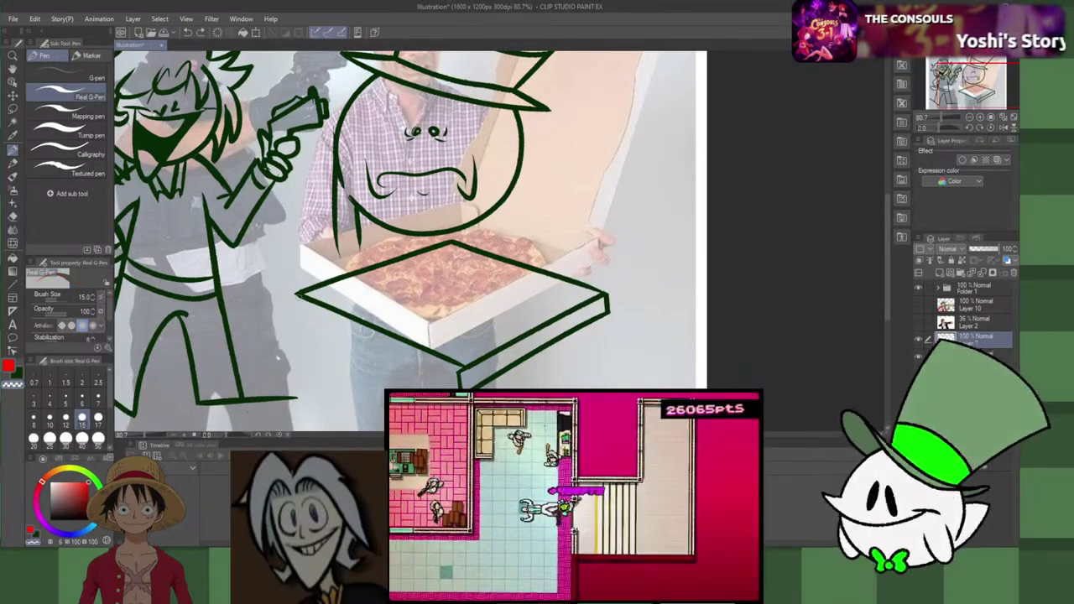
{"action": "key", "text": "x"}
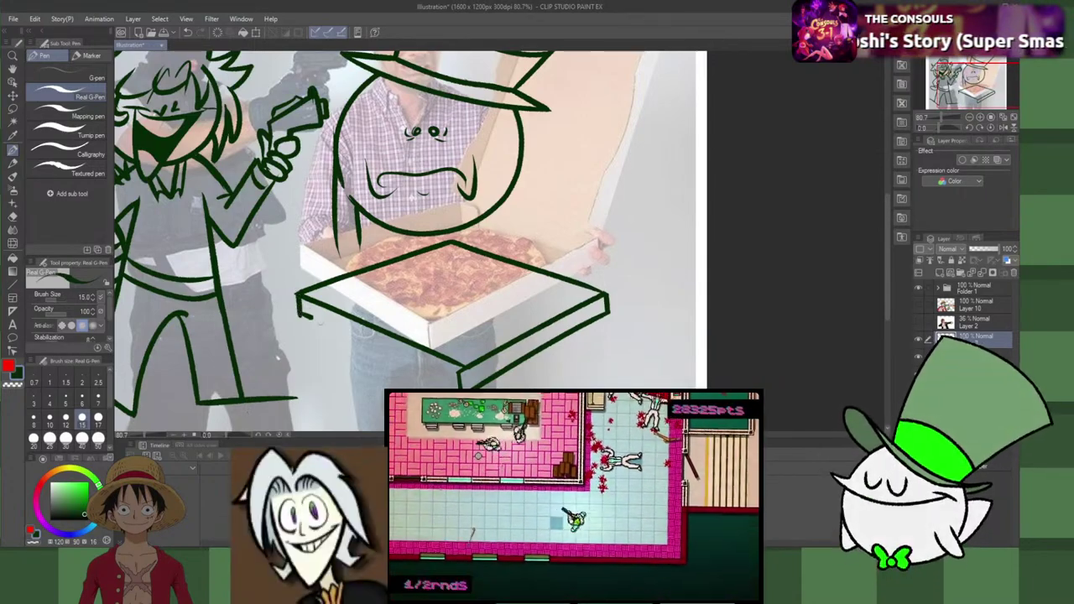
Step: Try several strokes for the lower edge of the box's front left side, and undo them
{"action": "left_click_drag", "start_coordinate": [310, 317], "coordinate": [395, 348]}
{"action": "key", "text": "ctrl+z"}
{"action": "left_click_drag", "start_coordinate": [329, 321], "coordinate": [388, 346]}
{"action": "key", "text": "ctrl+z"}
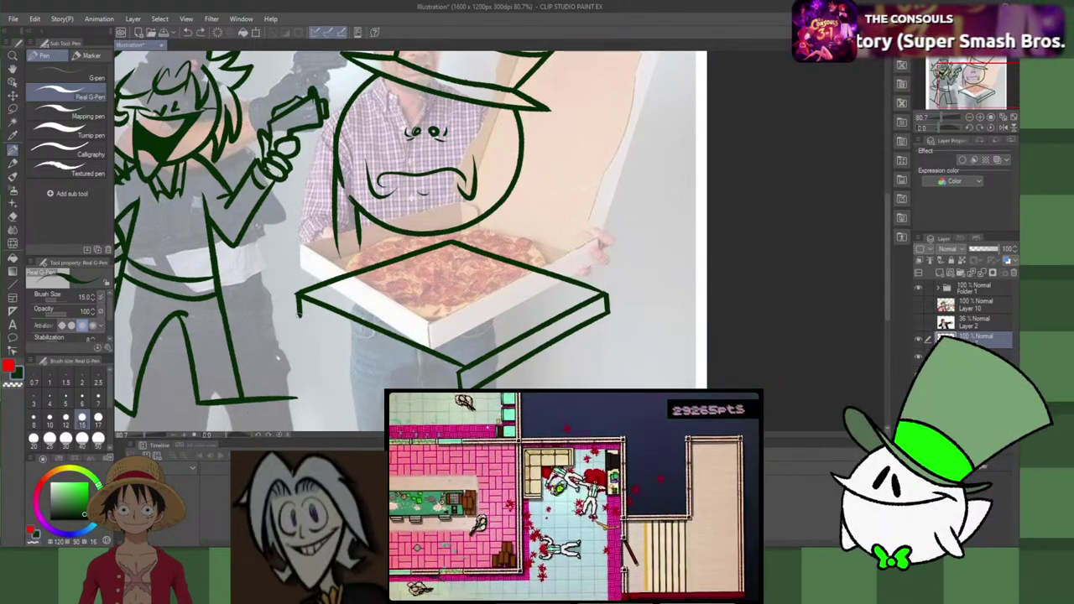
{"action": "left_click_drag", "start_coordinate": [298, 316], "coordinate": [384, 347]}
{"action": "key", "text": "ctrl+z"}
{"action": "left_click_drag", "start_coordinate": [300, 315], "coordinate": [370, 349]}
{"action": "key", "text": "ctrl+z"}
{"action": "key", "text": "ctrl+z"}
{"action": "left_click_drag", "start_coordinate": [300, 316], "coordinate": [389, 358]}
{"action": "key", "text": "ctrl+z"}
{"action": "key", "text": "ctrl+z"}
{"action": "key", "text": "ctrl+z"}
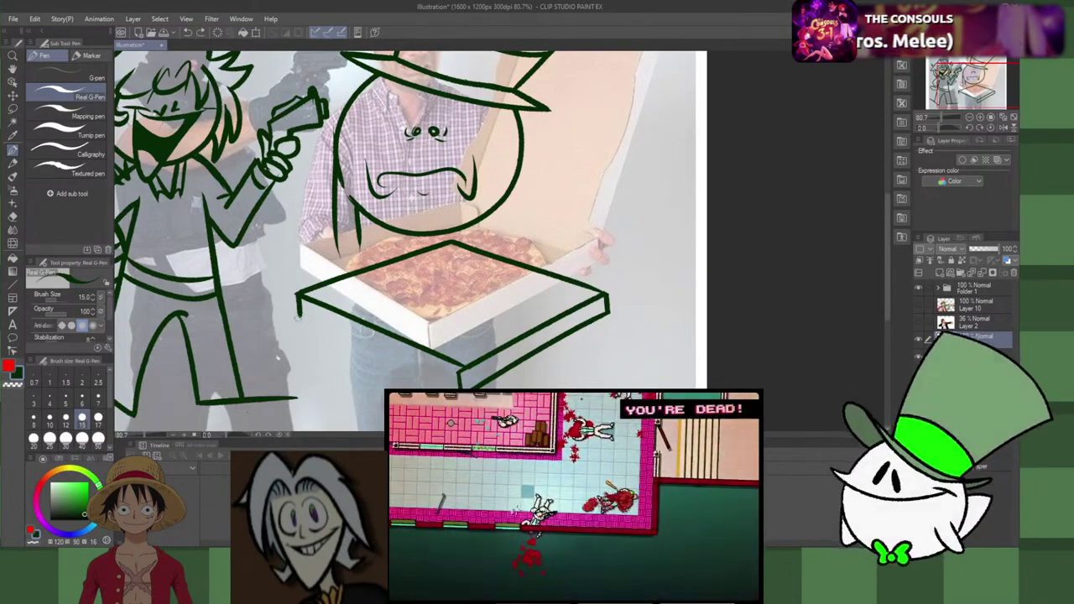
Step: Try repeated strokes from the pizza box's left corner along the lower front left edge, and undo each one
{"action": "mouse_move", "coordinate": [298, 292]}
{"action": "left_mouse_down"}
{"action": "mouse_move", "coordinate": [300, 323]}
{"action": "mouse_move", "coordinate": [379, 347]}
{"action": "left_mouse_up"}
{"action": "key", "text": "ctrl+z"}
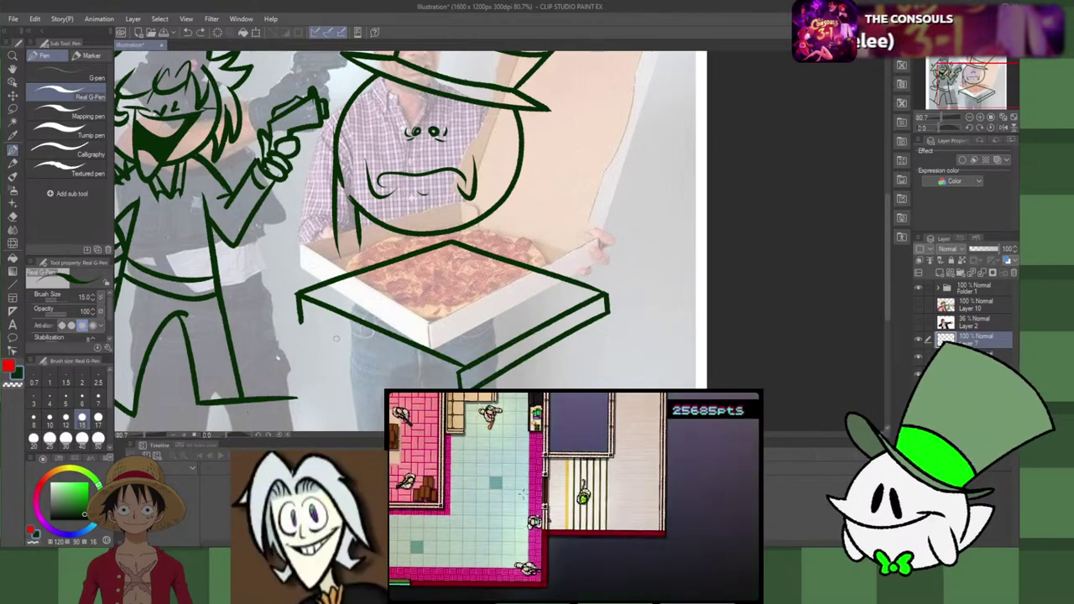
{"action": "left_click_drag", "start_coordinate": [302, 322], "coordinate": [373, 347]}
{"action": "key", "text": "ctrl+z"}
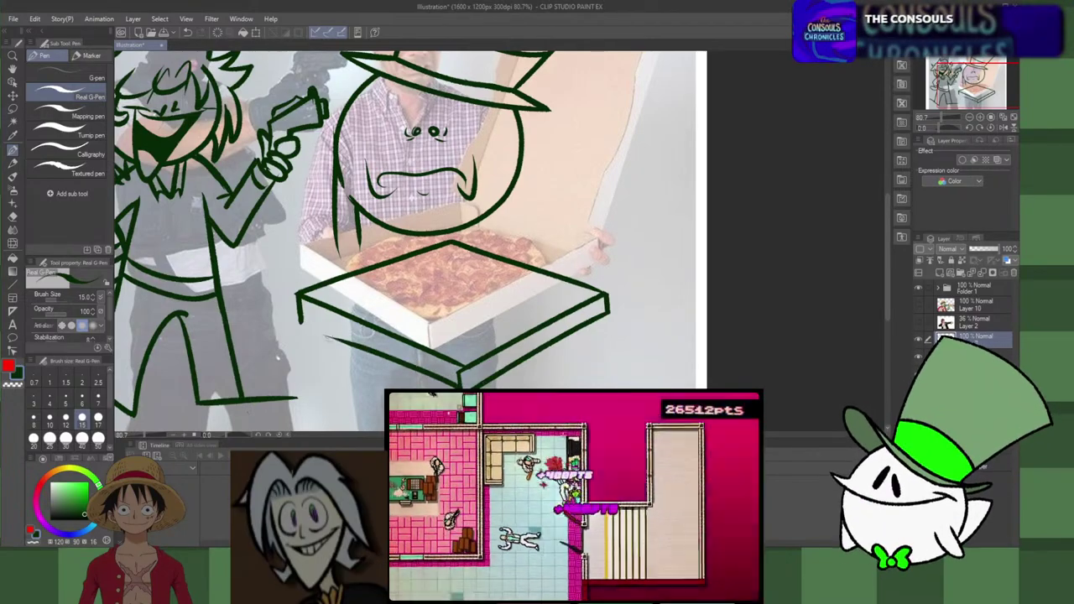
{"action": "key", "text": "ctrl+z"}
{"action": "left_click_drag", "start_coordinate": [302, 322], "coordinate": [371, 348]}
{"action": "key", "text": "ctrl+z"}
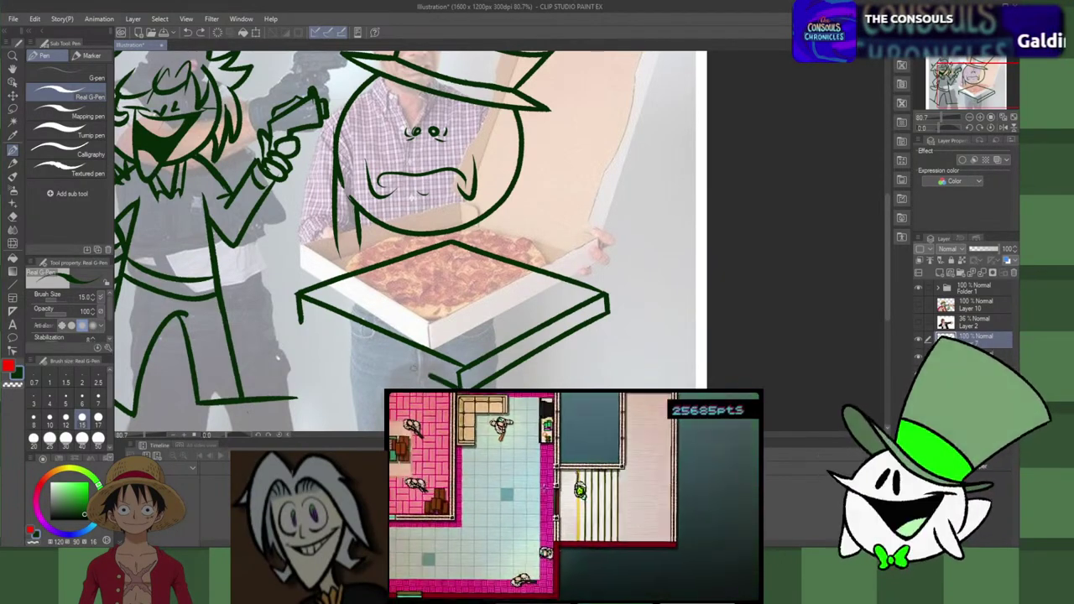
{"action": "left_click_drag", "start_coordinate": [302, 323], "coordinate": [368, 347]}
{"action": "key", "text": "ctrl+z"}
{"action": "left_click_drag", "start_coordinate": [304, 324], "coordinate": [377, 348]}
{"action": "key", "text": "ctrl+z"}
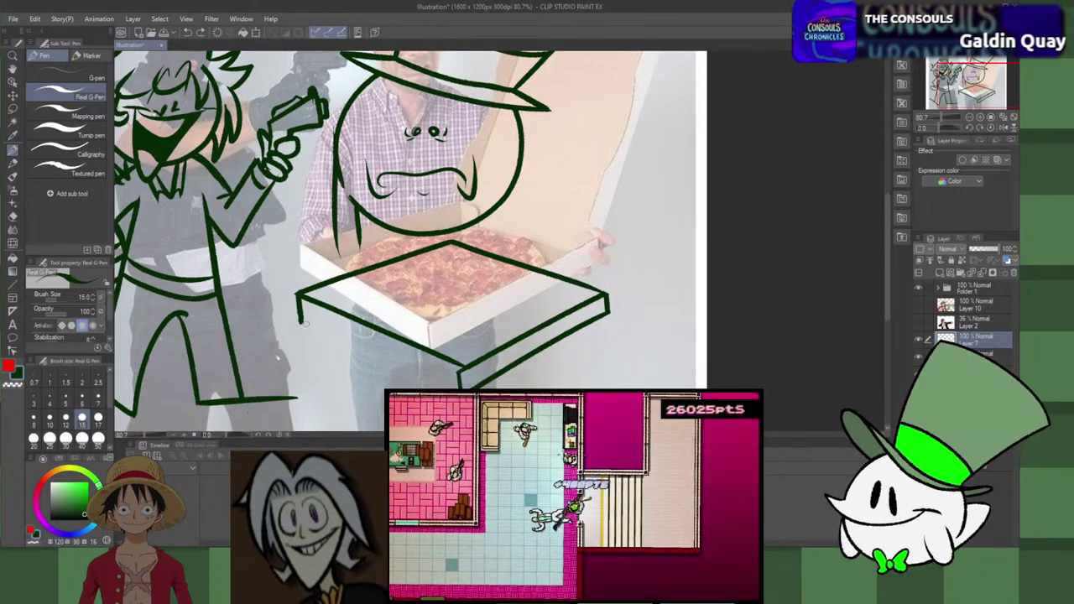
{"action": "left_click_drag", "start_coordinate": [301, 323], "coordinate": [454, 387]}
{"action": "key", "text": "ctrl+z"}
{"action": "mouse_move", "coordinate": [301, 322]}
{"action": "left_mouse_down"}
{"action": "mouse_move", "coordinate": [358, 352]}
{"action": "mouse_move", "coordinate": [455, 388]}
{"action": "left_mouse_up"}
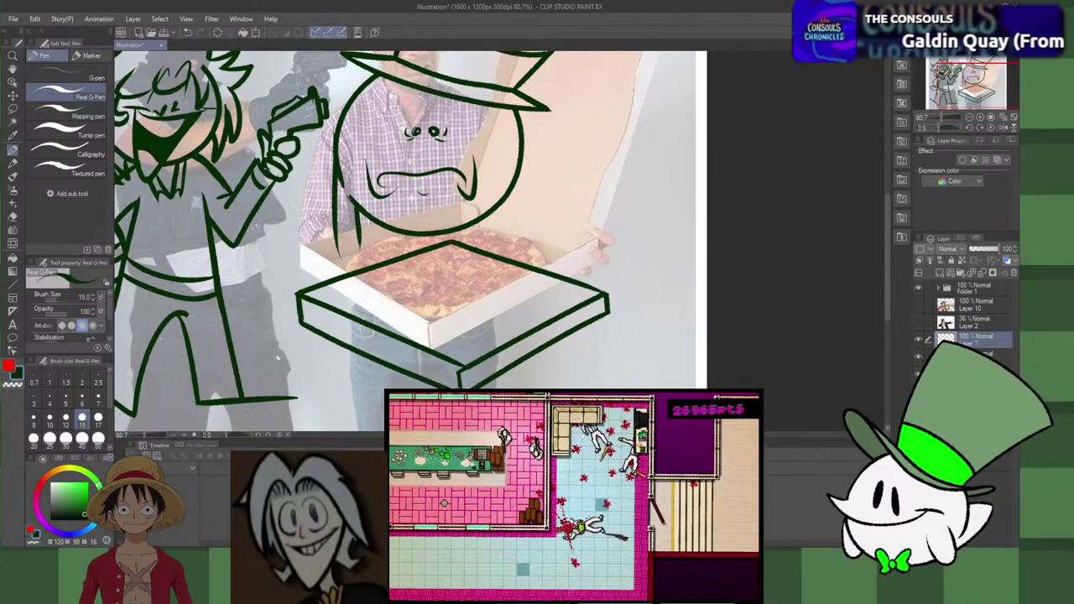
{"action": "key", "text": "ctrl+z"}
{"action": "left_click_drag", "start_coordinate": [301, 319], "coordinate": [361, 349]}
{"action": "key", "text": "ctrl+z"}
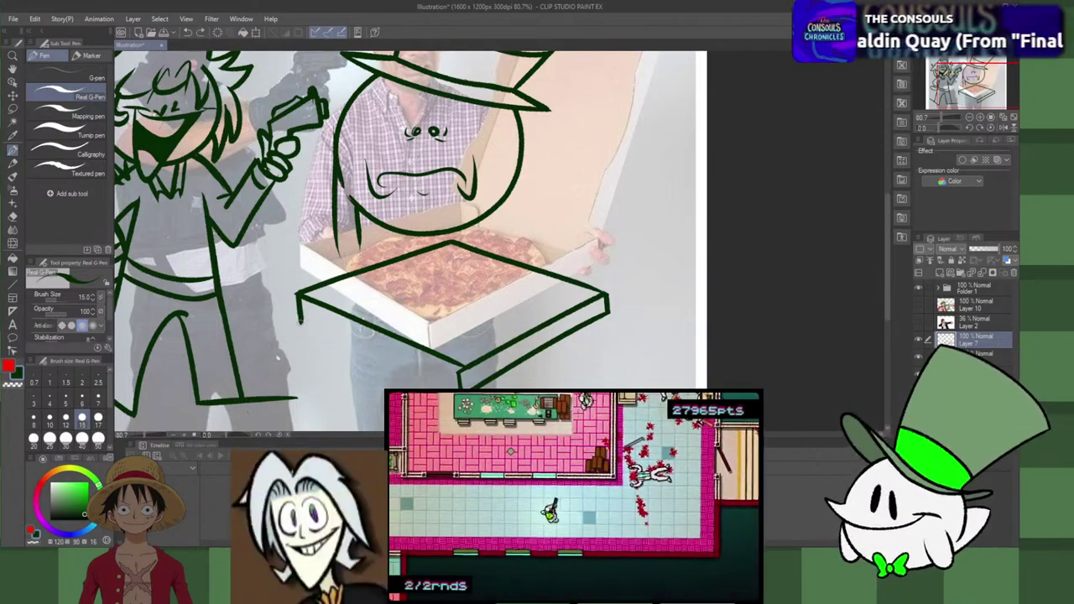
{"action": "left_click_drag", "start_coordinate": [303, 324], "coordinate": [369, 349]}
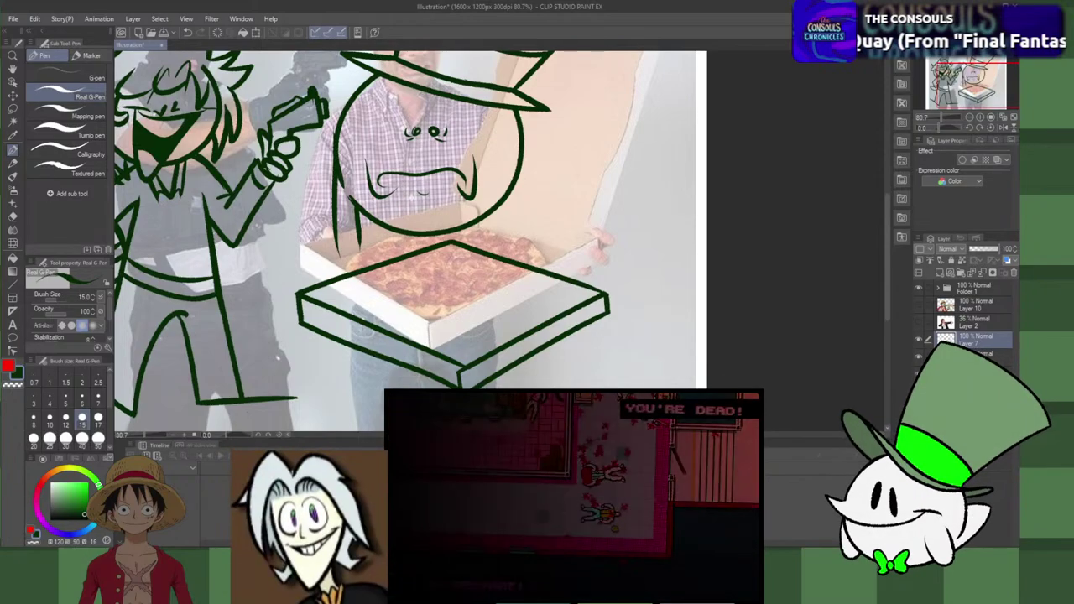
{"action": "key", "text": "ctrl+z"}
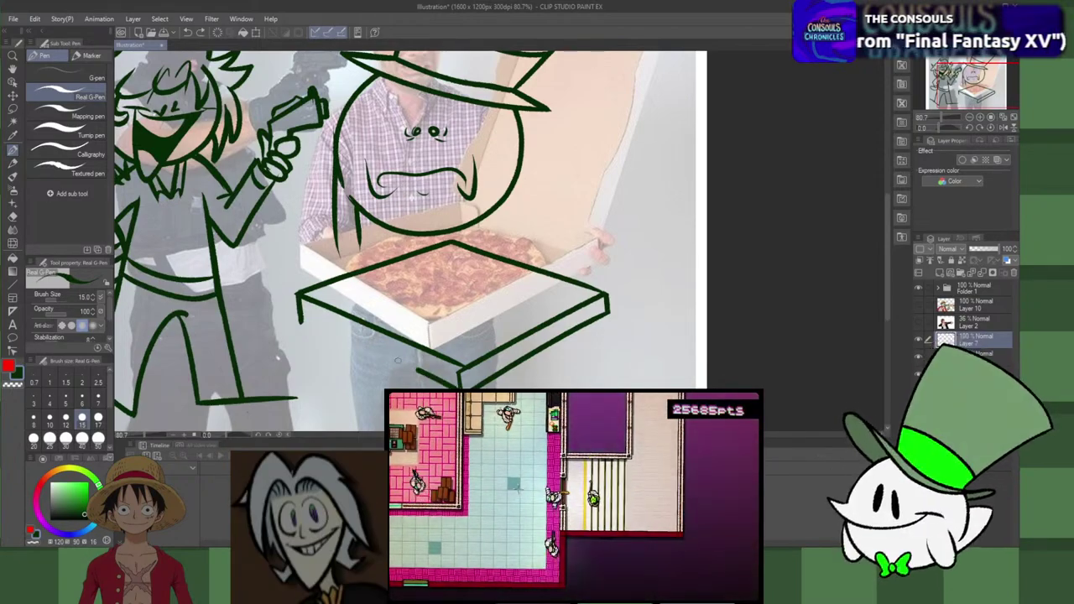
Step: Close the pizza box's front left side with a lower edge running between its front and left corners
{"action": "left_click_drag", "start_coordinate": [398, 361], "coordinate": [356, 336]}
{"action": "key", "text": "ctrl+z"}
{"action": "mouse_move", "coordinate": [412, 369]}
{"action": "left_mouse_down"}
{"action": "mouse_move", "coordinate": [324, 334]}
{"action": "mouse_move", "coordinate": [365, 353]}
{"action": "left_mouse_up"}
{"action": "key", "text": "ctrl+z"}
{"action": "left_click_drag", "start_coordinate": [299, 321], "coordinate": [367, 353]}
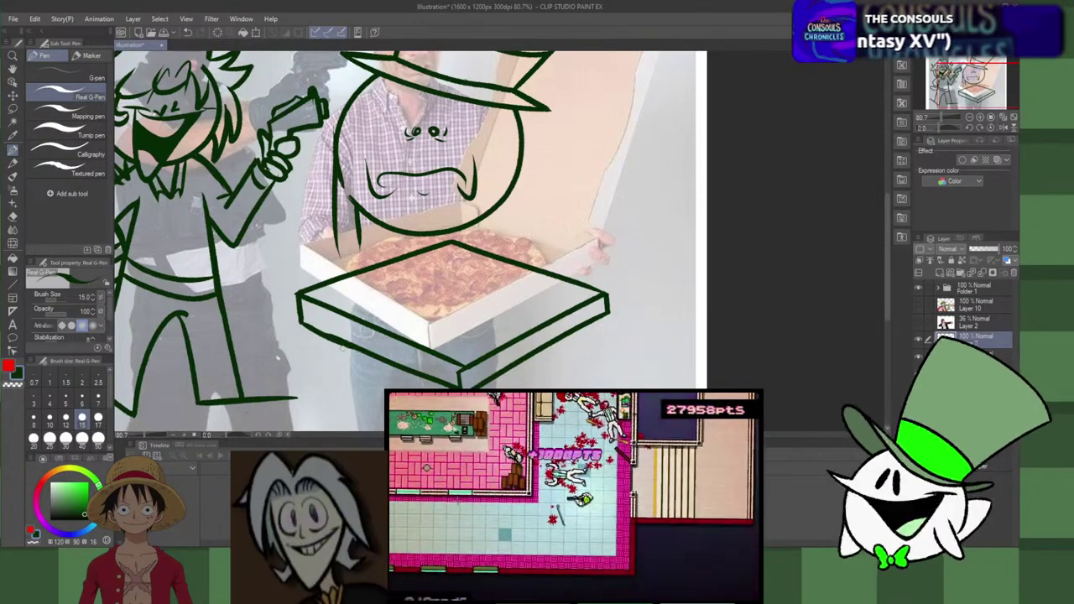
{"action": "key", "text": "ctrl+z"}
{"action": "left_click_drag", "start_coordinate": [299, 321], "coordinate": [361, 353]}
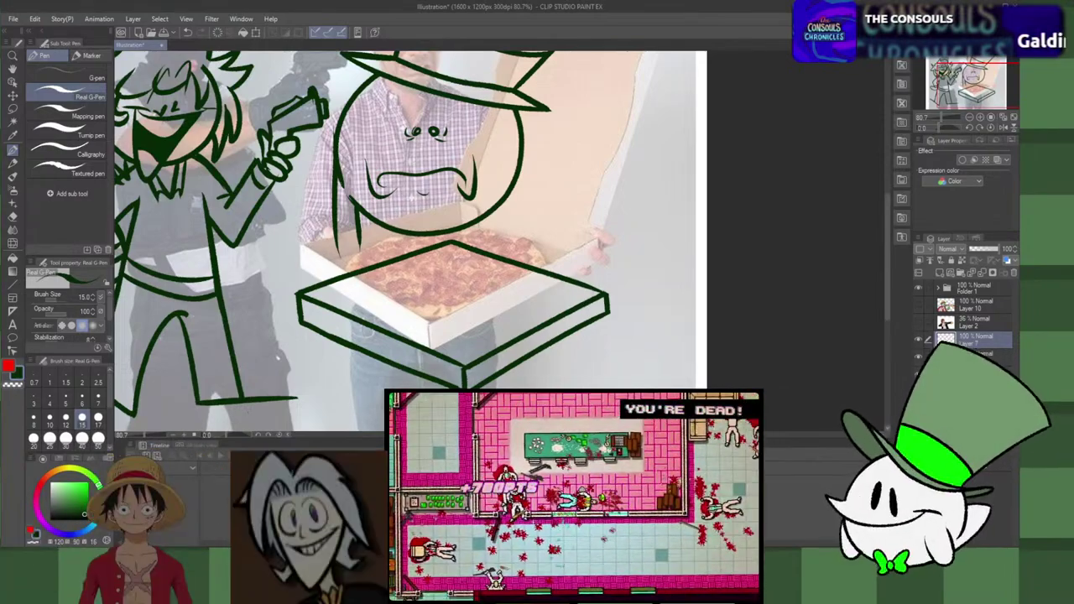
Step: Erase the pizza box's back right edge, add short vertical lines at the back corner, and redraw the edge to the right corner
{"action": "mouse_move", "coordinate": [597, 287]}
{"action": "left_mouse_down"}
{"action": "mouse_move", "coordinate": [453, 240]}
{"action": "mouse_move", "coordinate": [472, 247]}
{"action": "mouse_move", "coordinate": [470, 268]}
{"action": "left_mouse_up"}
{"action": "key", "text": "c"}
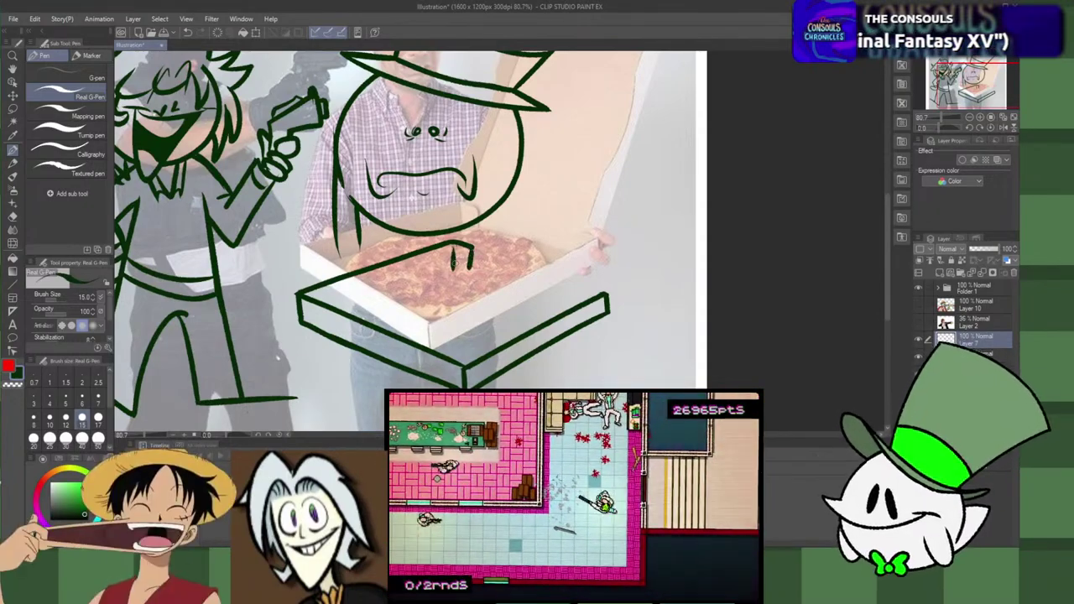
{"action": "key", "text": "ctrl+z"}
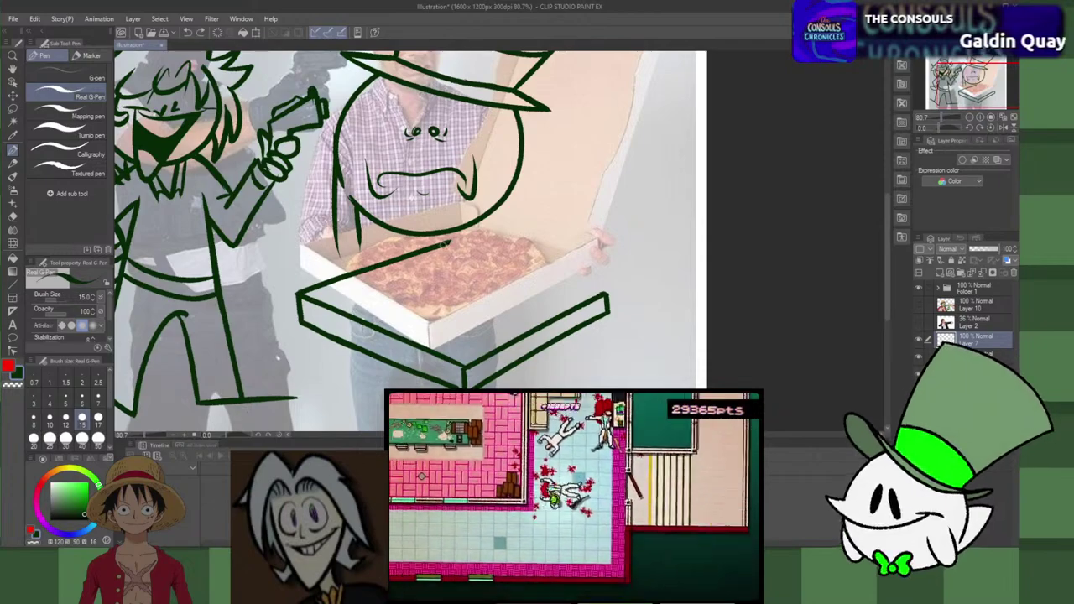
{"action": "mouse_move", "coordinate": [453, 242]}
{"action": "left_mouse_down"}
{"action": "mouse_move", "coordinate": [484, 246]}
{"action": "mouse_move", "coordinate": [485, 275]}
{"action": "mouse_move", "coordinate": [457, 270]}
{"action": "left_mouse_up"}
{"action": "key", "text": "ctrl+z"}
{"action": "key", "text": "ctrl+z"}
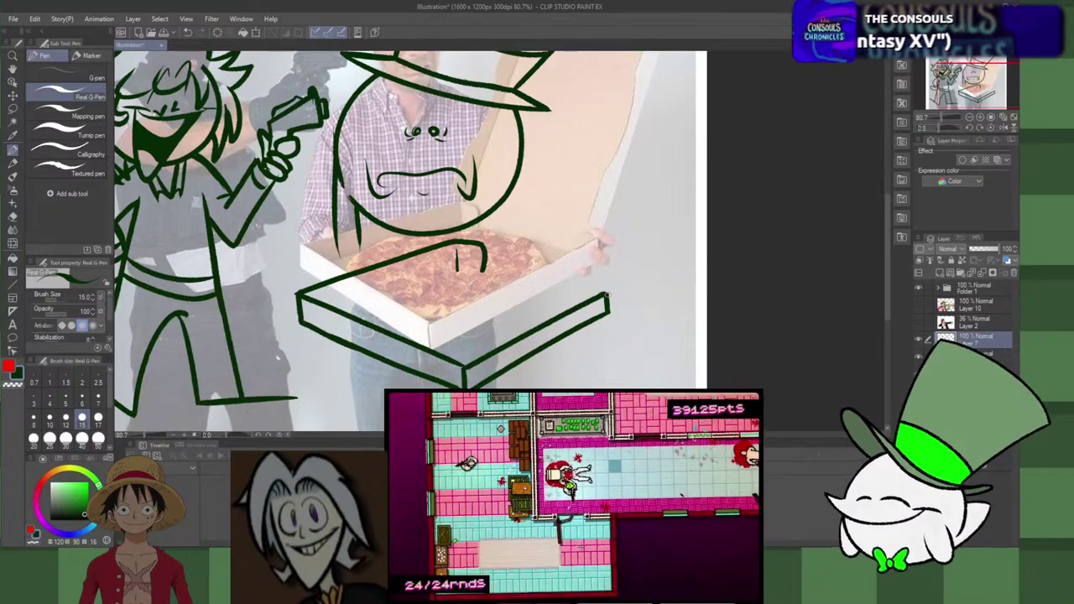
{"action": "left_click_drag", "start_coordinate": [604, 294], "coordinate": [493, 250]}
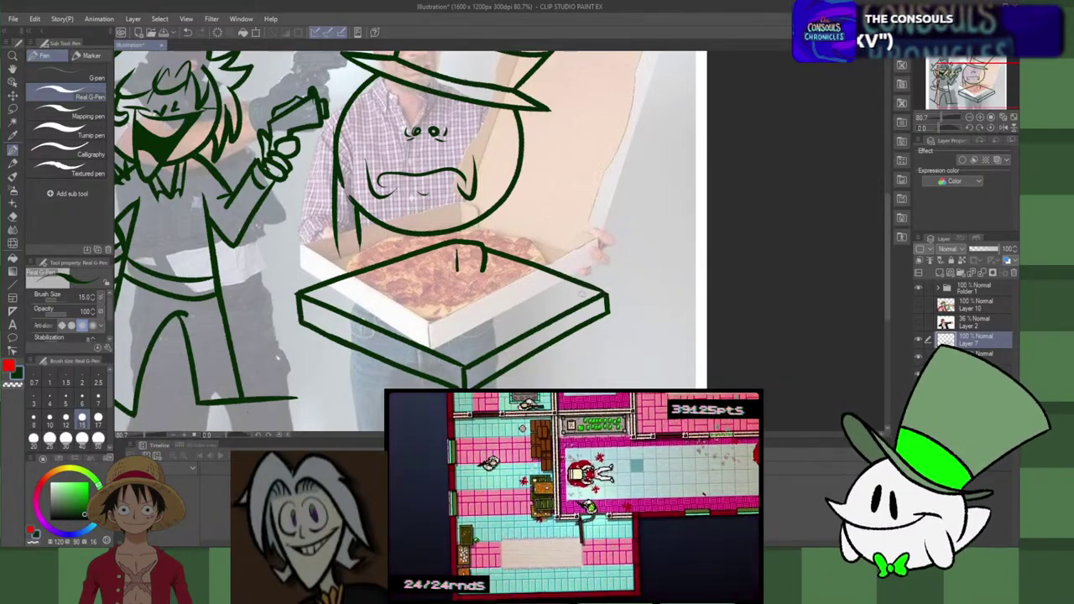
Step: Draw an inner line below the box's back right edge, parallel to it, to show the inside wall
{"action": "left_click_drag", "start_coordinate": [578, 300], "coordinate": [485, 268]}
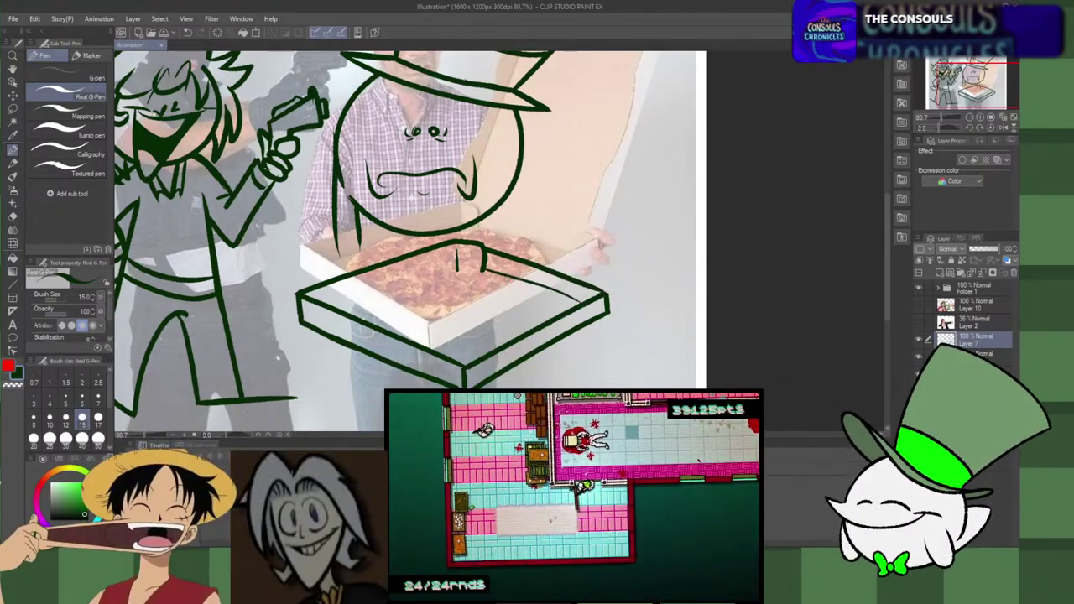
{"action": "key", "text": "ctrl+z"}
{"action": "mouse_move", "coordinate": [577, 308]}
{"action": "left_mouse_down"}
{"action": "mouse_move", "coordinate": [494, 273]}
{"action": "mouse_move", "coordinate": [570, 313]}
{"action": "left_mouse_up"}
{"action": "key", "text": "ctrl+z"}
{"action": "key", "text": "ctrl+z"}
{"action": "left_click_drag", "start_coordinate": [487, 269], "coordinate": [580, 307]}
{"action": "key", "text": "ctrl+z"}
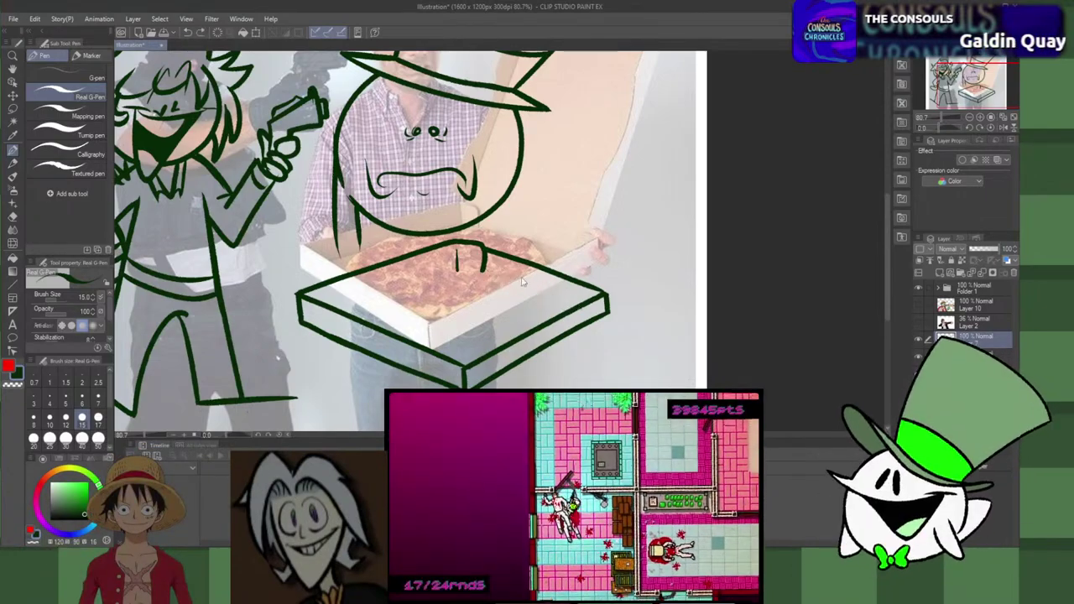
{"action": "left_click_drag", "start_coordinate": [480, 265], "coordinate": [568, 321]}
{"action": "key", "text": "ctrl+z"}
{"action": "left_click_drag", "start_coordinate": [480, 265], "coordinate": [569, 311]}
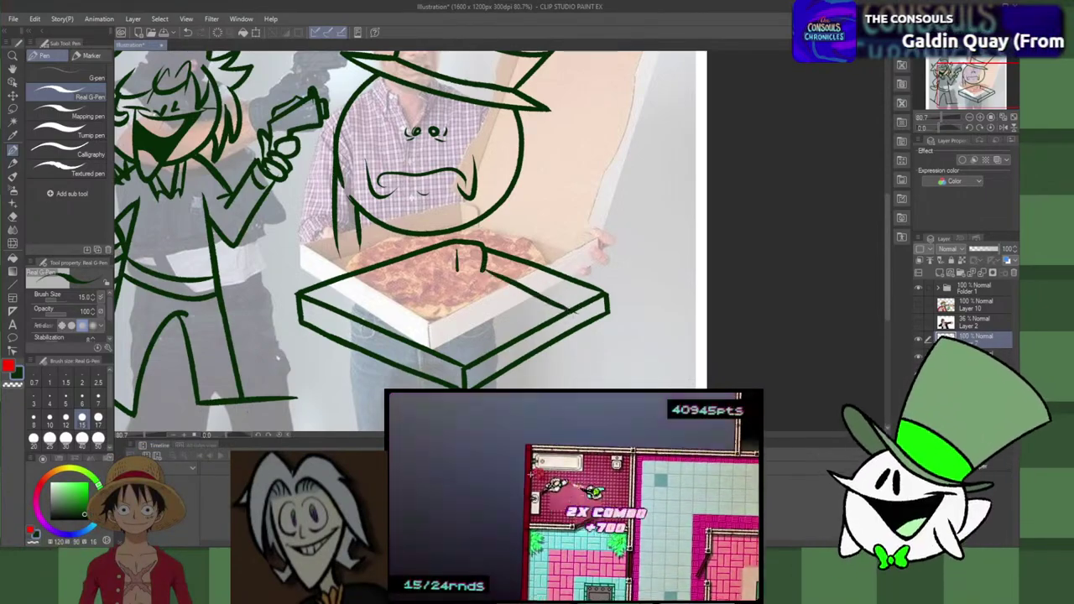
{"action": "key", "text": "ctrl+z"}
{"action": "left_click_drag", "start_coordinate": [480, 265], "coordinate": [593, 314]}
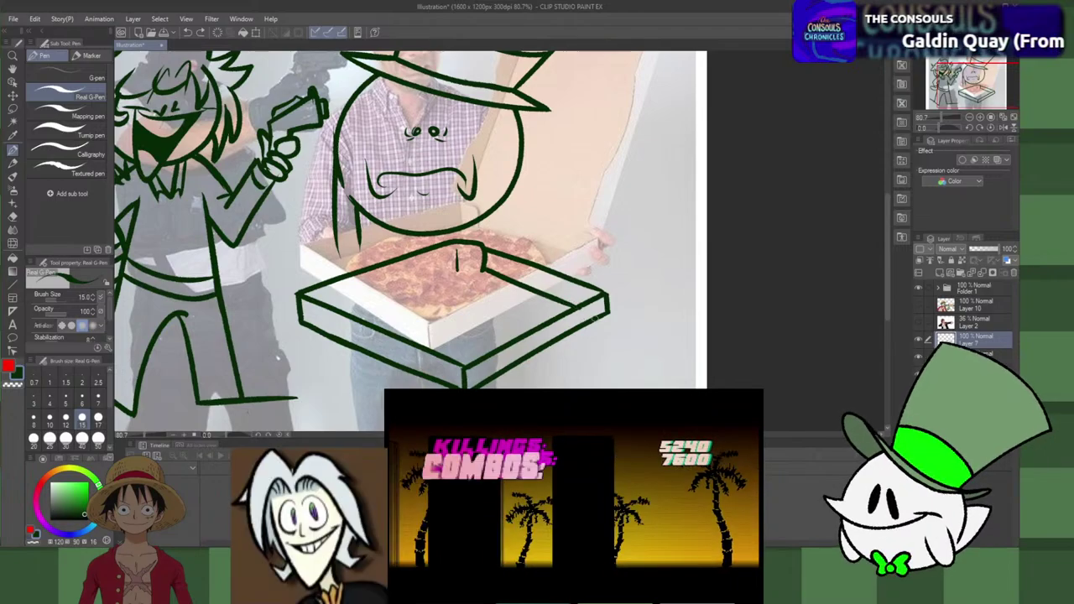
Step: Draw the fingers of a hand gripping the pizza box's right corner
{"action": "left_click_drag", "start_coordinate": [597, 317], "coordinate": [598, 322]}
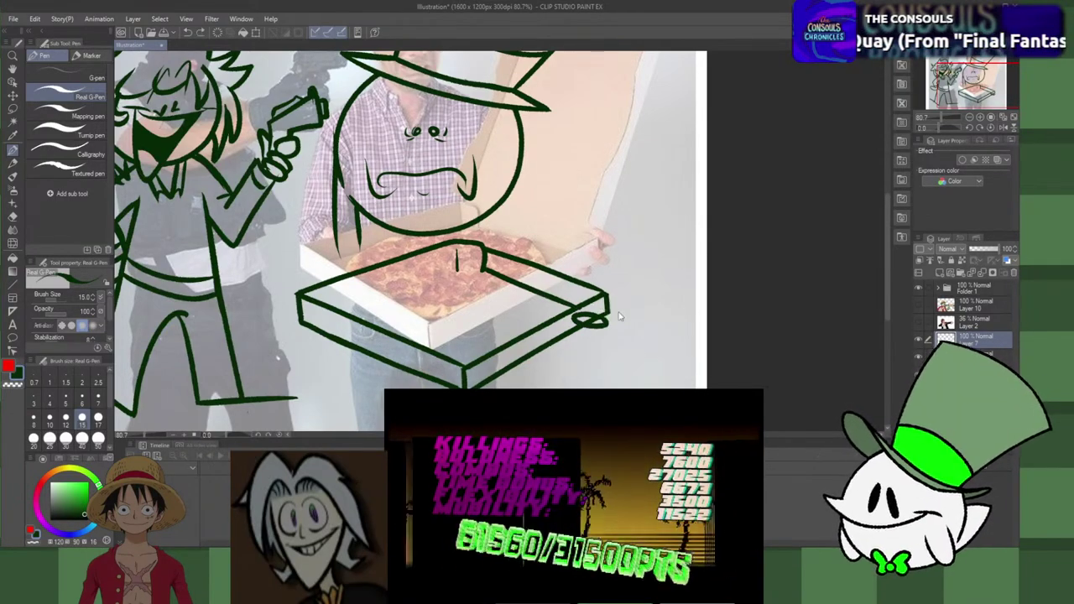
{"action": "mouse_move", "coordinate": [604, 304]}
{"action": "left_mouse_down"}
{"action": "mouse_move", "coordinate": [611, 323]}
{"action": "mouse_move", "coordinate": [590, 278]}
{"action": "left_mouse_up"}
{"action": "key", "text": "ctrl+z"}
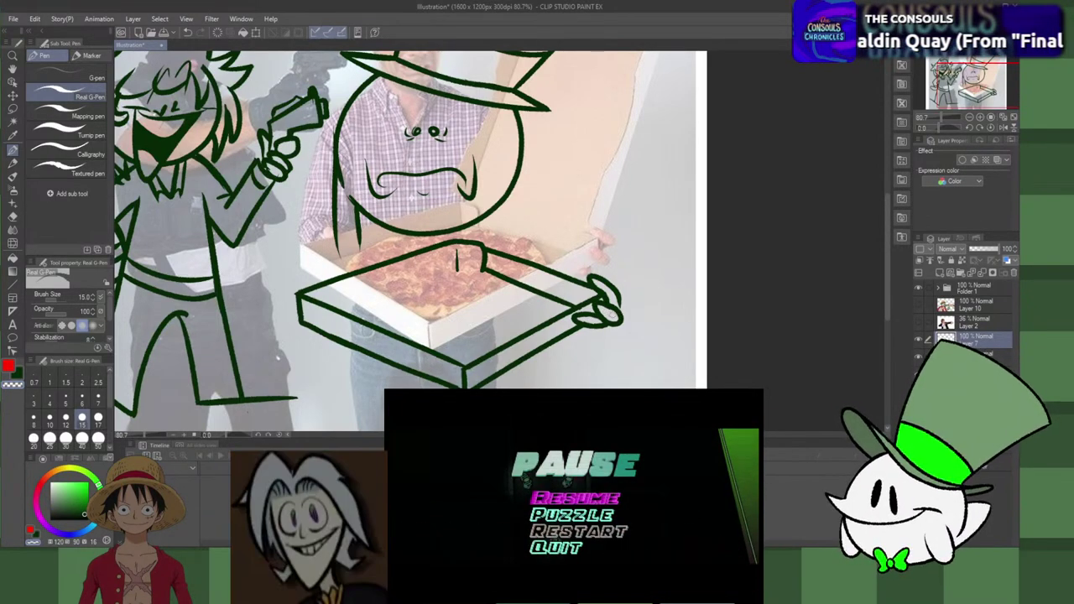
Step: Draw the raised lid's right side as a narrow slanted strip of two parallel edges rising from the hand, closed at its upper end
{"action": "left_click_drag", "start_coordinate": [887, 290], "coordinate": [890, 263]}
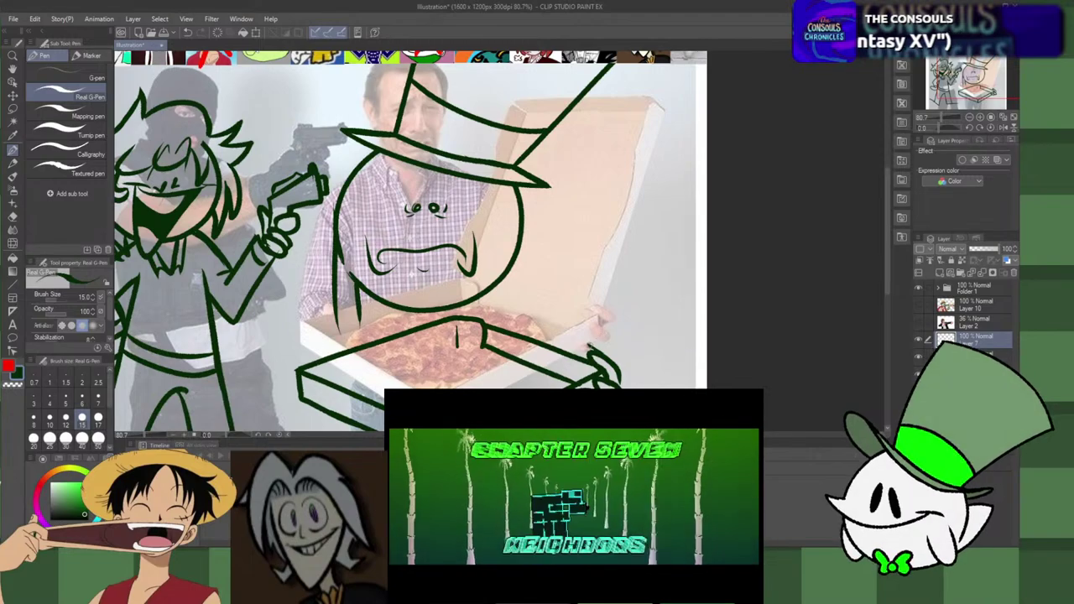
{"action": "left_click_drag", "start_coordinate": [589, 338], "coordinate": [663, 200]}
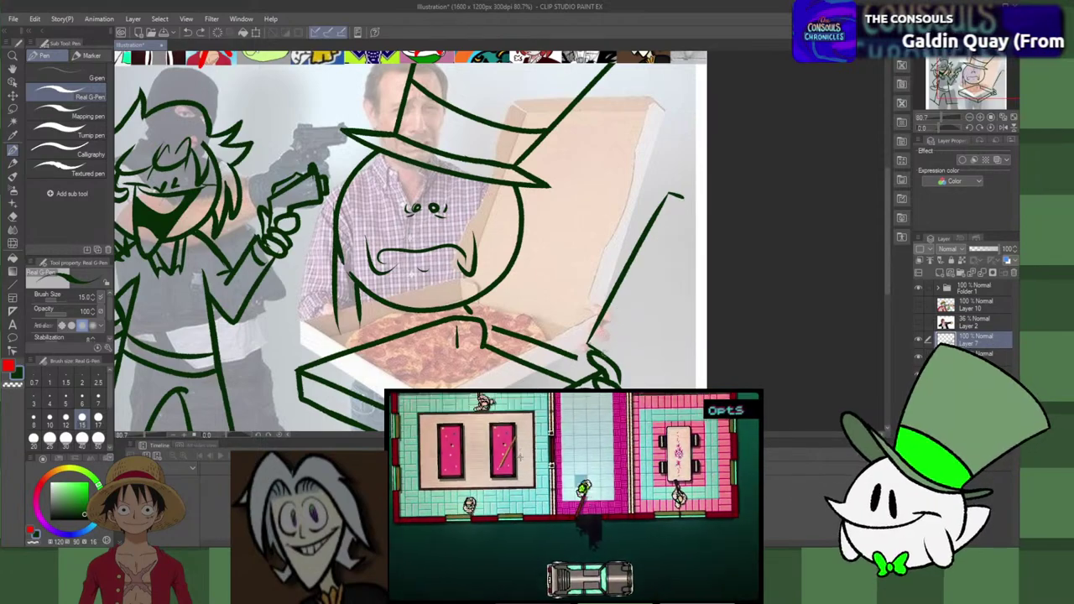
{"action": "mouse_move", "coordinate": [607, 349]}
{"action": "left_mouse_down"}
{"action": "mouse_move", "coordinate": [703, 178]}
{"action": "mouse_move", "coordinate": [692, 200]}
{"action": "mouse_move", "coordinate": [702, 207]}
{"action": "mouse_move", "coordinate": [685, 170]}
{"action": "mouse_move", "coordinate": [621, 261]}
{"action": "left_mouse_up"}
{"action": "key", "text": "ctrl+z"}
{"action": "key", "text": "ctrl+z"}
{"action": "key", "text": "ctrl+z"}
{"action": "key", "text": "ctrl+z"}
{"action": "mouse_move", "coordinate": [676, 191]}
{"action": "left_mouse_down"}
{"action": "mouse_move", "coordinate": [622, 262]}
{"action": "mouse_move", "coordinate": [687, 164]}
{"action": "left_mouse_up"}
{"action": "key", "text": "ctrl+z"}
{"action": "key", "text": "c"}
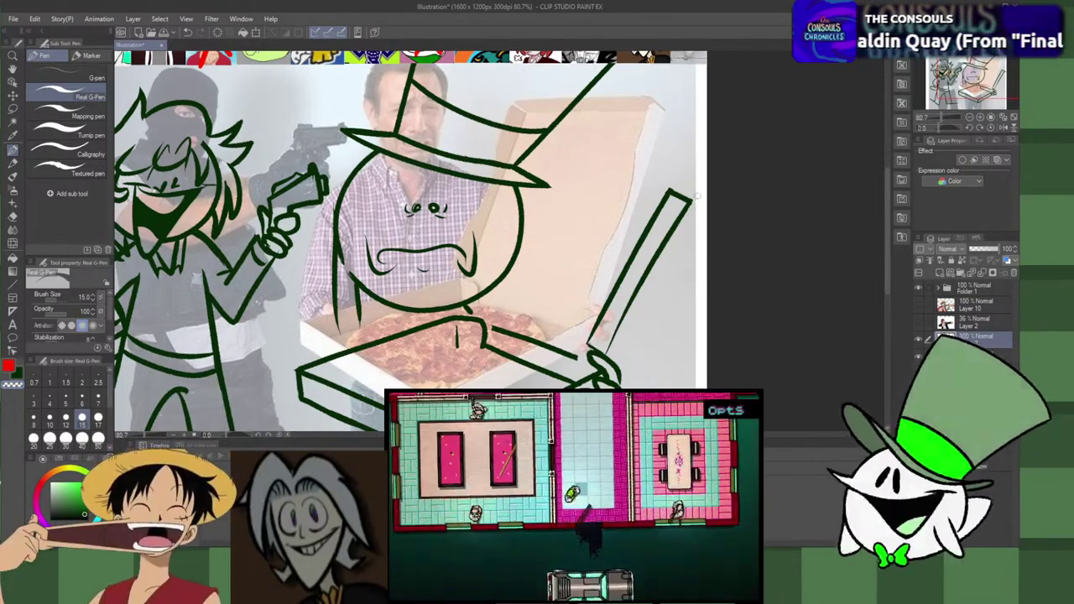
Step: Draw the raised lid's top edge and its long left edge down to the box's back corner
{"action": "left_click_drag", "start_coordinate": [689, 199], "coordinate": [613, 165]}
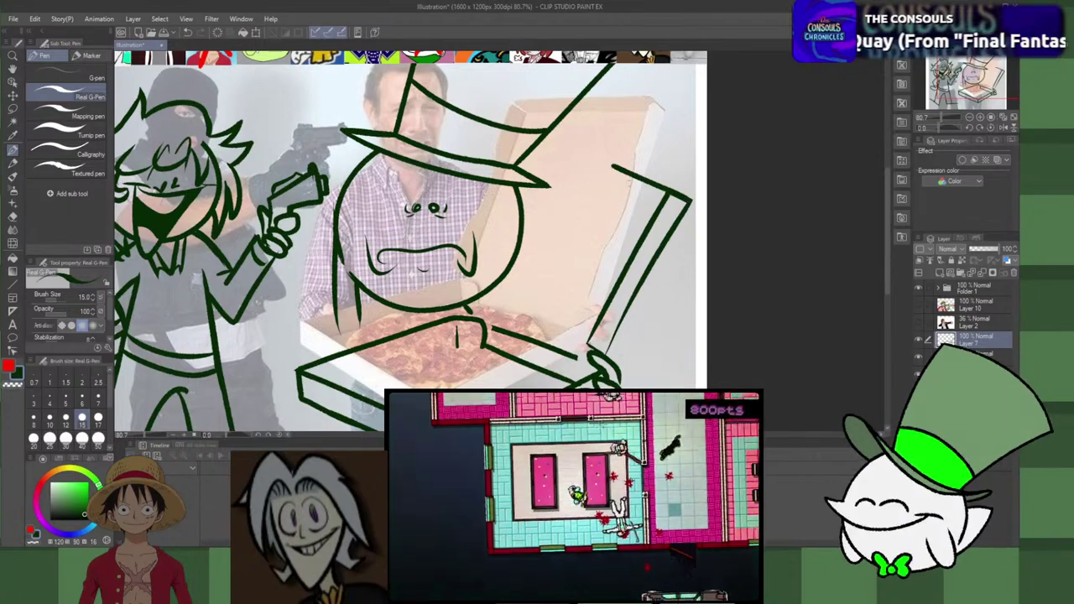
{"action": "key", "text": "ctrl+z"}
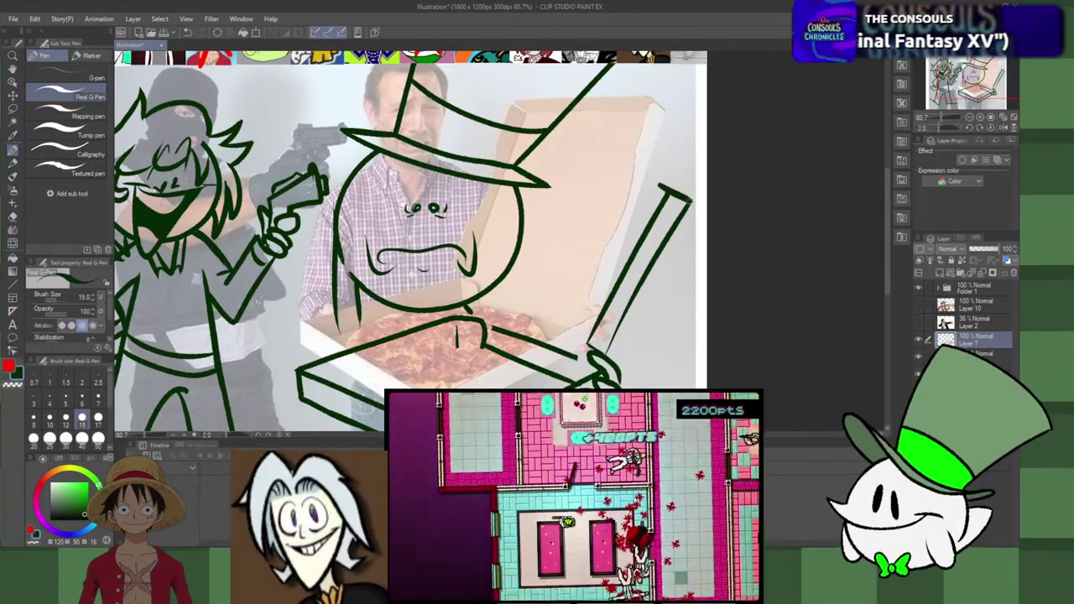
{"action": "key", "text": "ctrl+z"}
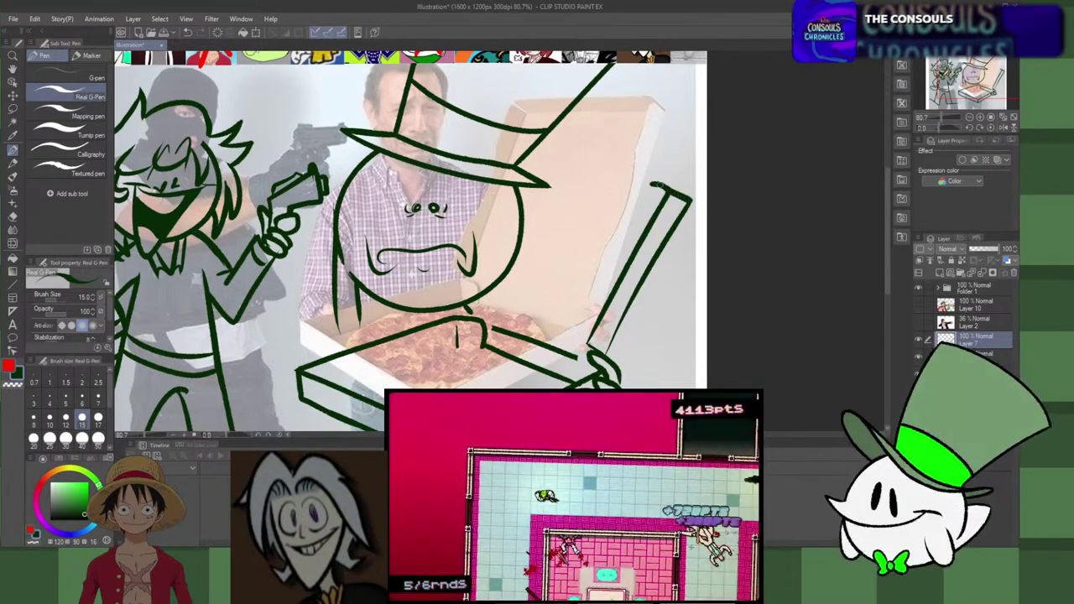
{"action": "left_click_drag", "start_coordinate": [653, 183], "coordinate": [527, 166]}
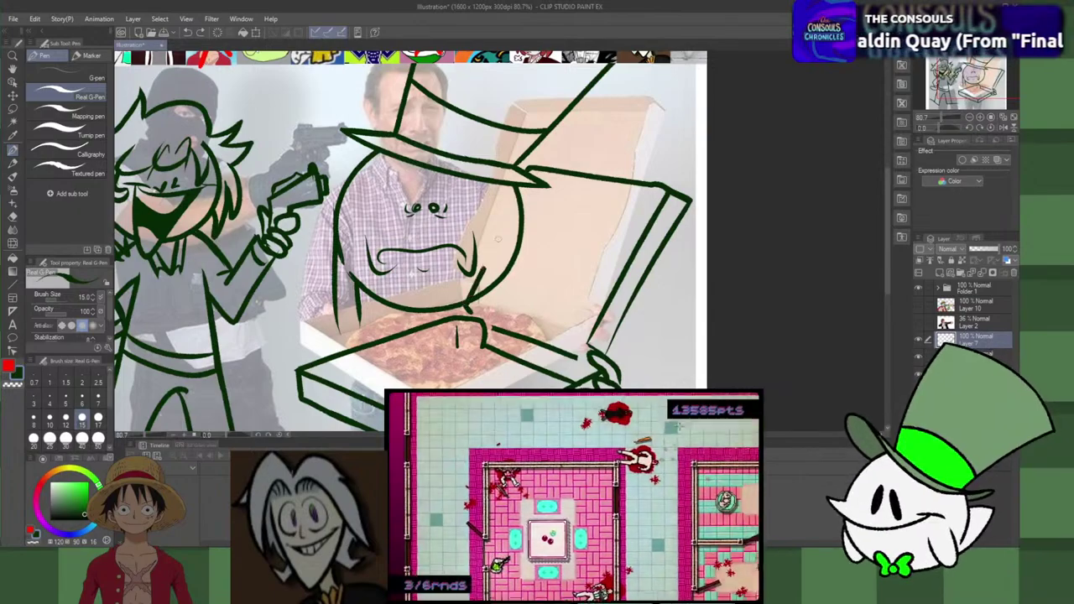
{"action": "left_click_drag", "start_coordinate": [530, 174], "coordinate": [466, 298]}
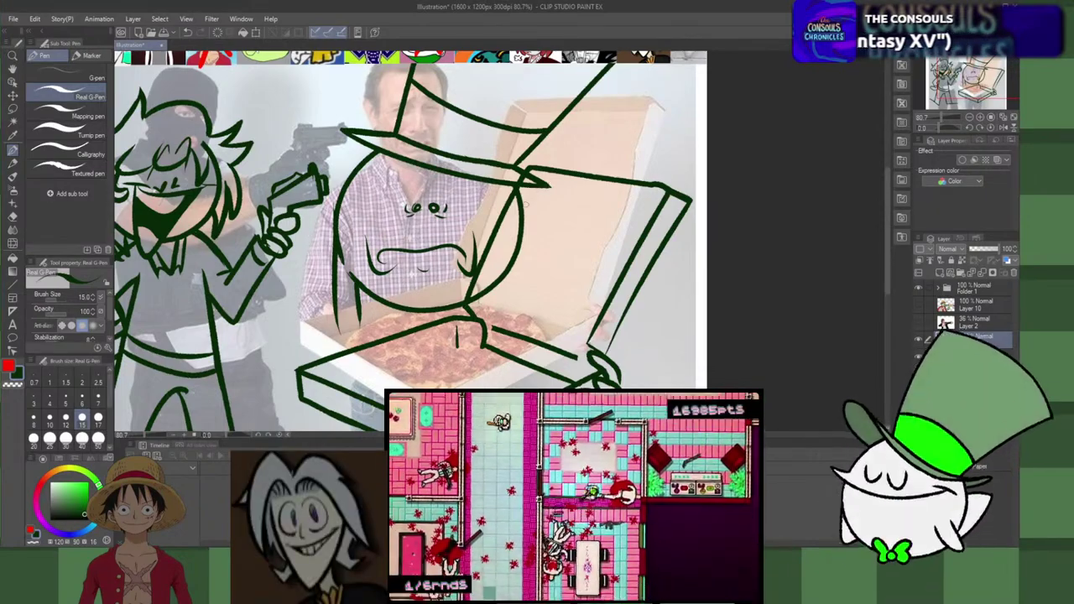
{"action": "left_click_drag", "start_coordinate": [602, 189], "coordinate": [665, 201]}
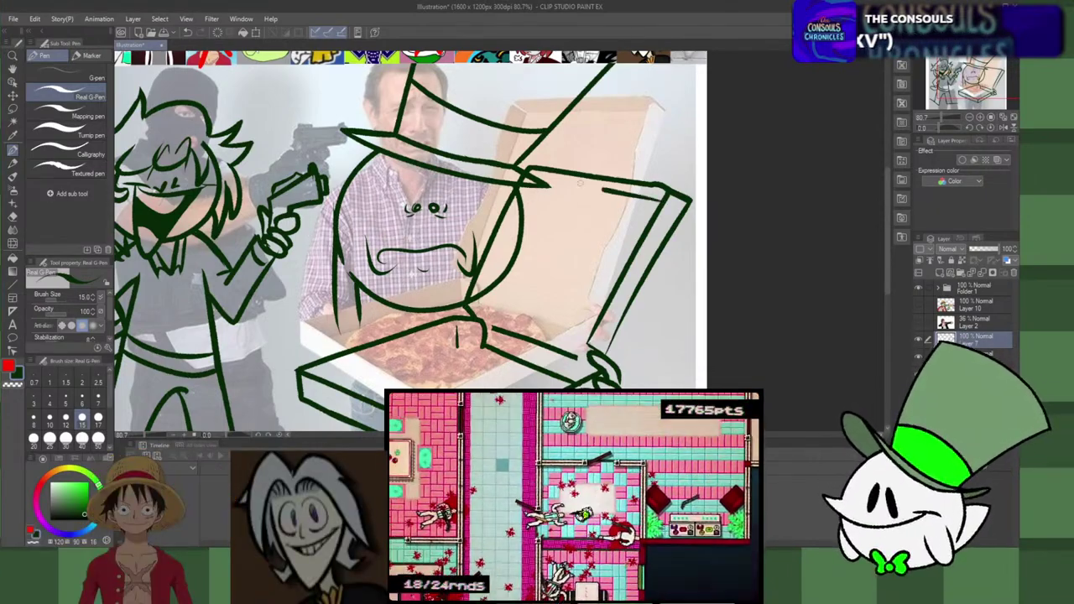
{"action": "key", "text": "ctrl+z"}
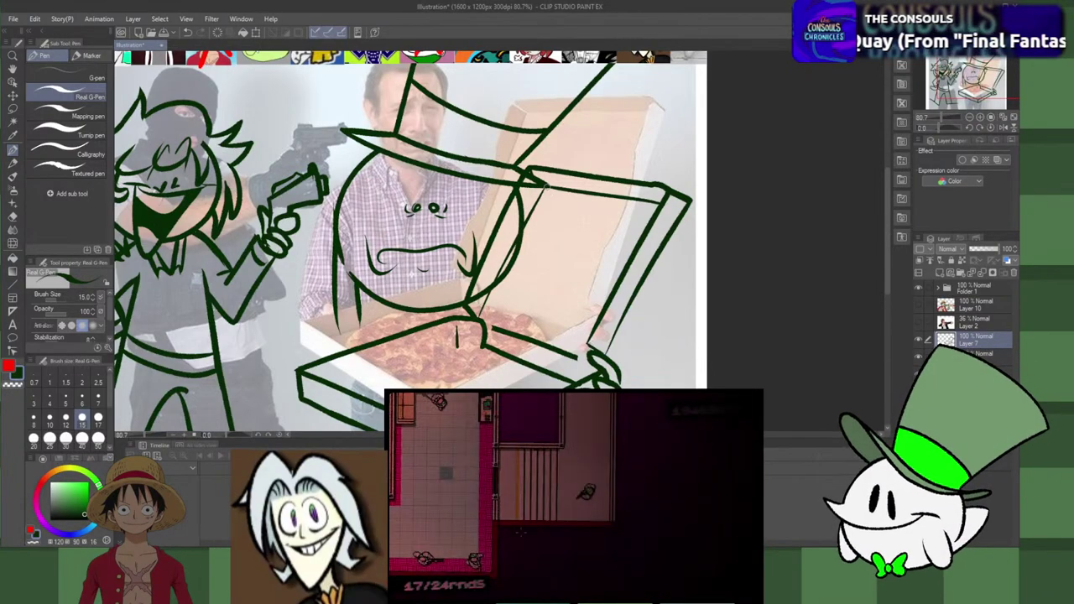
Step: Hide the layer with the top-hatted character's head and remove the straight inner line below the lid's top edge
{"action": "left_click", "coordinate": [918, 356]}
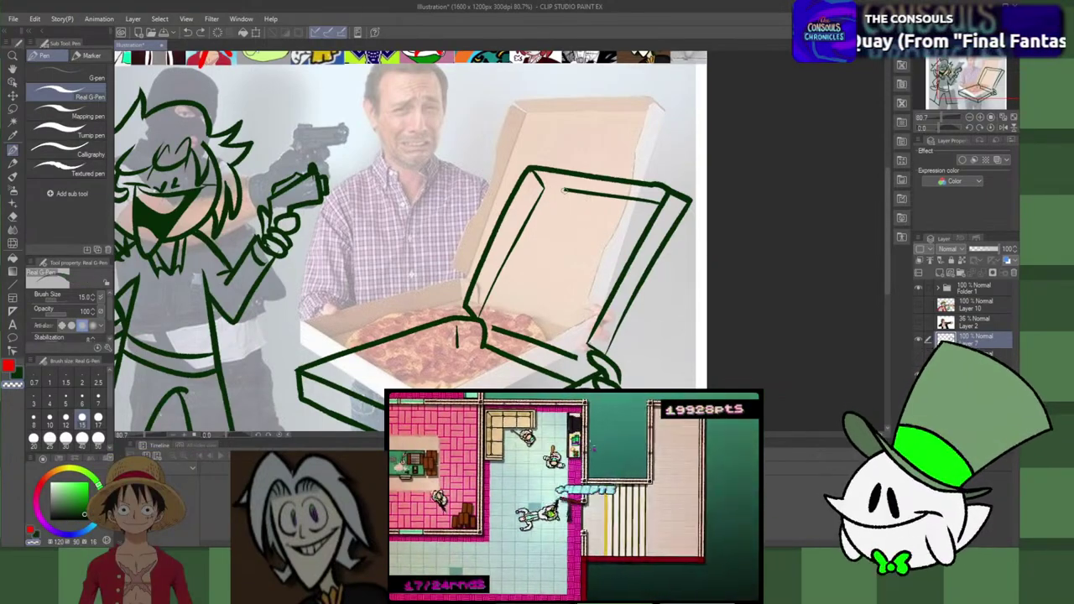
{"action": "left_click_drag", "start_coordinate": [564, 190], "coordinate": [557, 183]}
{"action": "key", "text": "ctrl+z"}
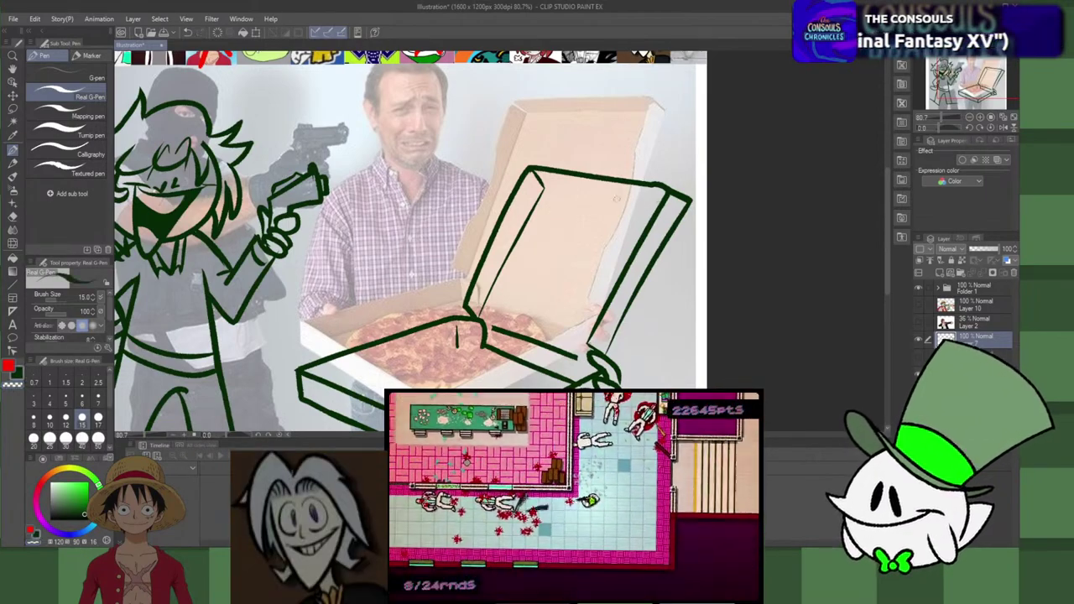
{"action": "mouse_move", "coordinate": [542, 190]}
{"action": "left_mouse_down"}
{"action": "mouse_move", "coordinate": [659, 207]}
{"action": "mouse_move", "coordinate": [542, 187]}
{"action": "mouse_move", "coordinate": [648, 215]}
{"action": "left_mouse_up"}
{"action": "key", "text": "ctrl+z"}
{"action": "key", "text": "ctrl+z"}
{"action": "key", "text": "ctrl+z"}
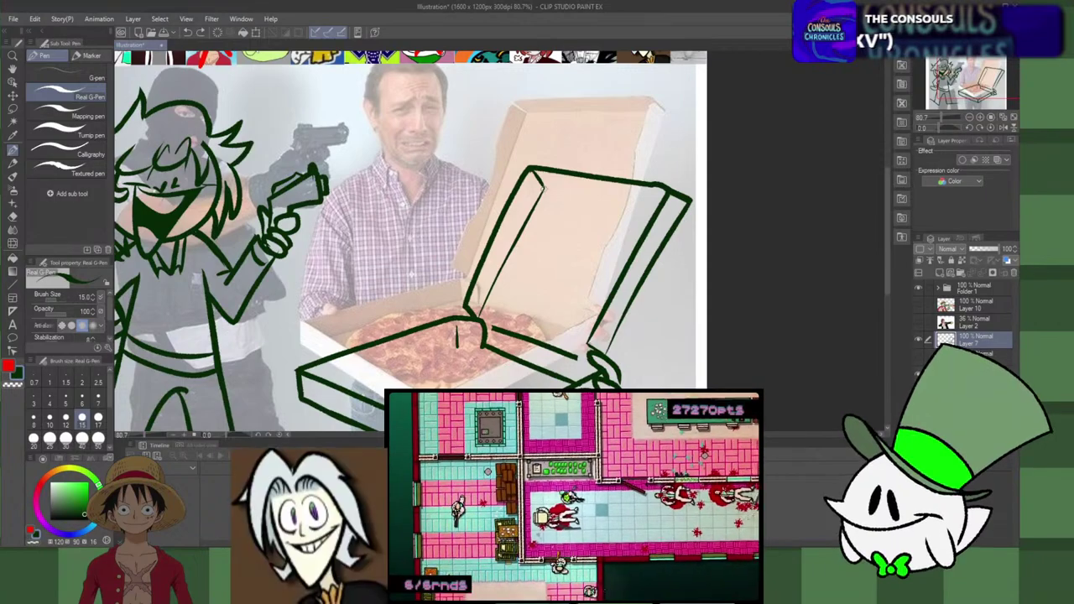
Step: Draw the lid's inner top edge as a slight curve from the inner left corner to the right side
{"action": "left_click_drag", "start_coordinate": [544, 189], "coordinate": [656, 195]}
{"action": "key", "text": "ctrl+z"}
{"action": "mouse_move", "coordinate": [573, 193]}
{"action": "left_mouse_down"}
{"action": "mouse_move", "coordinate": [670, 205]}
{"action": "mouse_move", "coordinate": [550, 187]}
{"action": "mouse_move", "coordinate": [635, 213]}
{"action": "left_mouse_up"}
{"action": "key", "text": "ctrl+z"}
{"action": "key", "text": "ctrl+z"}
{"action": "key", "text": "ctrl+z"}
{"action": "left_click_drag", "start_coordinate": [544, 189], "coordinate": [654, 215]}
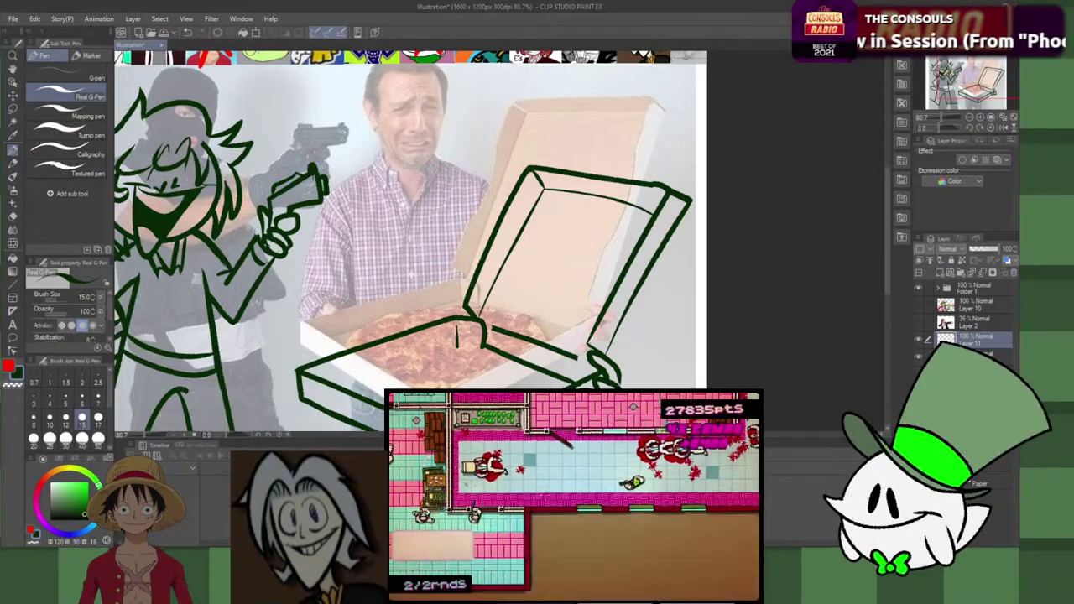
{"action": "mouse_move", "coordinate": [416, 359]}
{"action": "left_mouse_down"}
{"action": "mouse_move", "coordinate": [524, 344]}
{"action": "mouse_move", "coordinate": [377, 375]}
{"action": "left_mouse_up"}
{"action": "key", "text": "ctrl+z"}
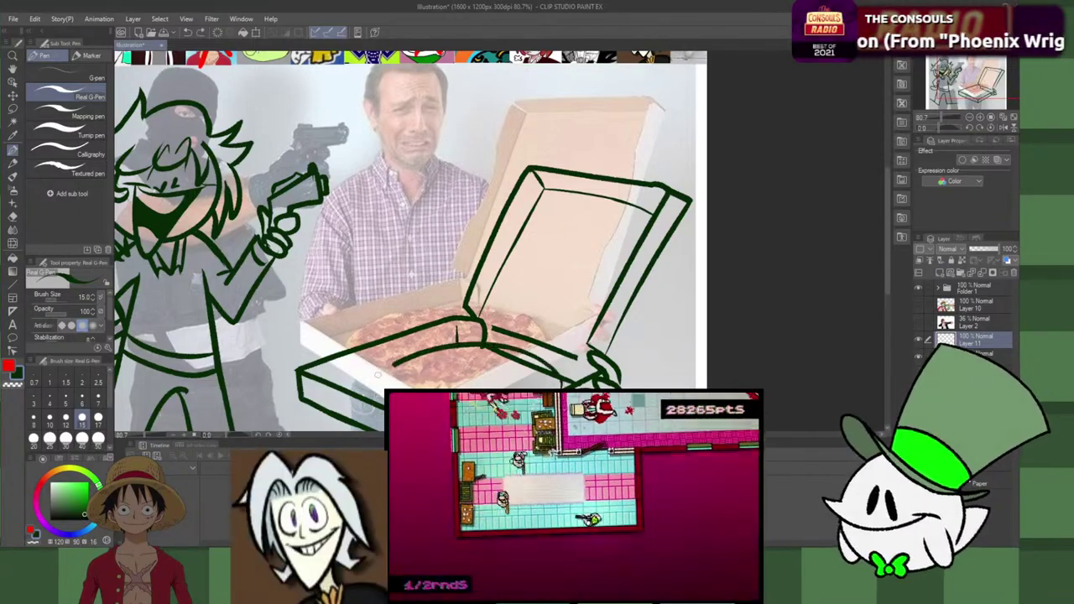
{"action": "key", "text": "ctrl+z"}
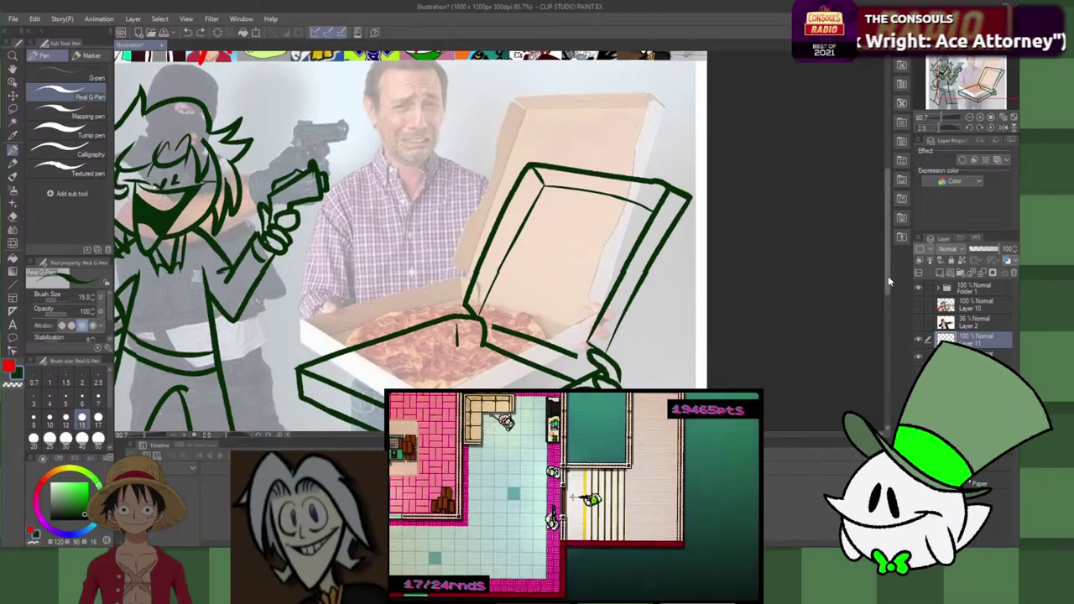
{"action": "scroll", "coordinate": [848, 314], "scroll_direction": "down", "scroll_amount": 1}
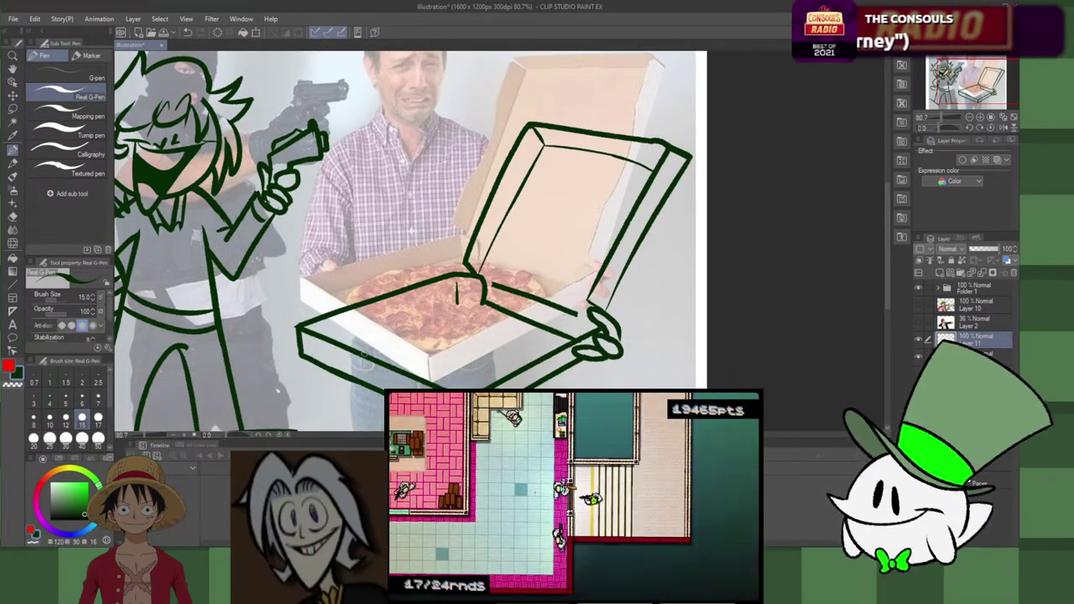
{"action": "left_click_drag", "start_coordinate": [360, 315], "coordinate": [370, 312]}
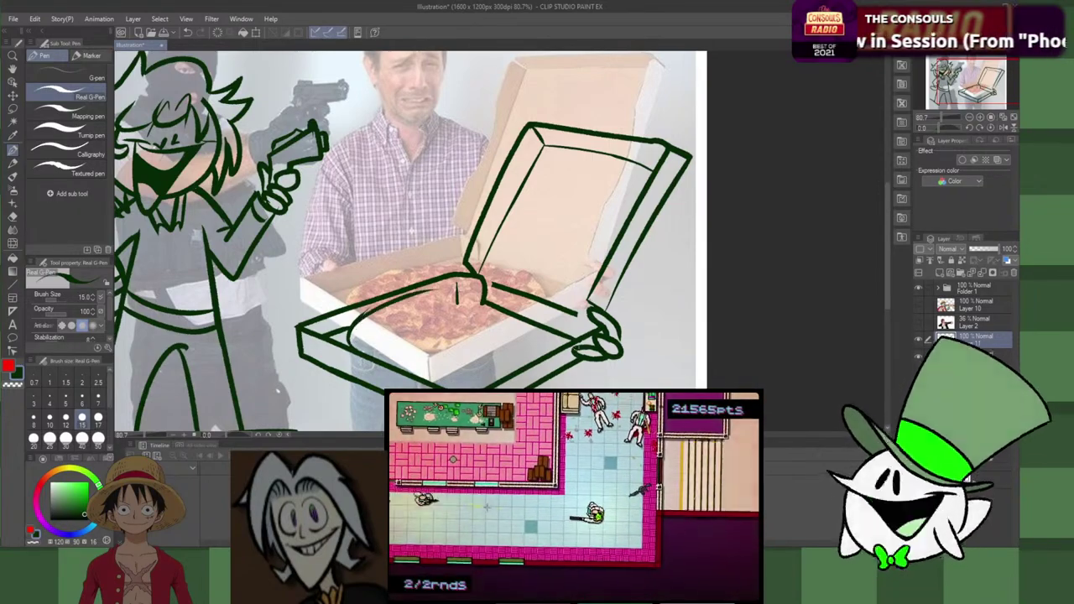
{"action": "left_click_drag", "start_coordinate": [491, 306], "coordinate": [354, 329]}
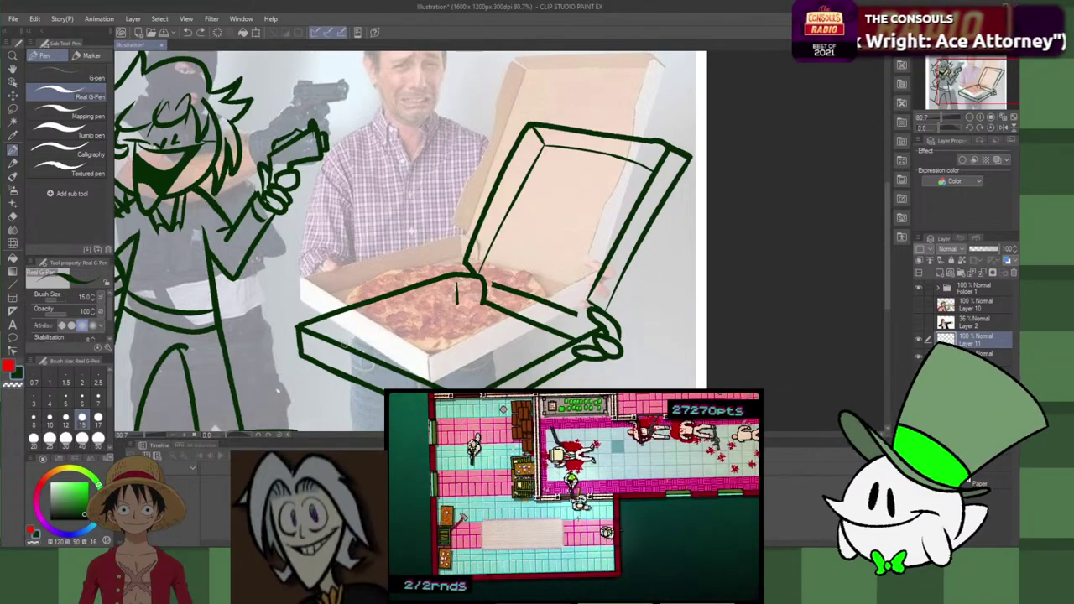
{"action": "left_click_drag", "start_coordinate": [344, 345], "coordinate": [479, 300]}
{"action": "key", "text": "ctrl+z"}
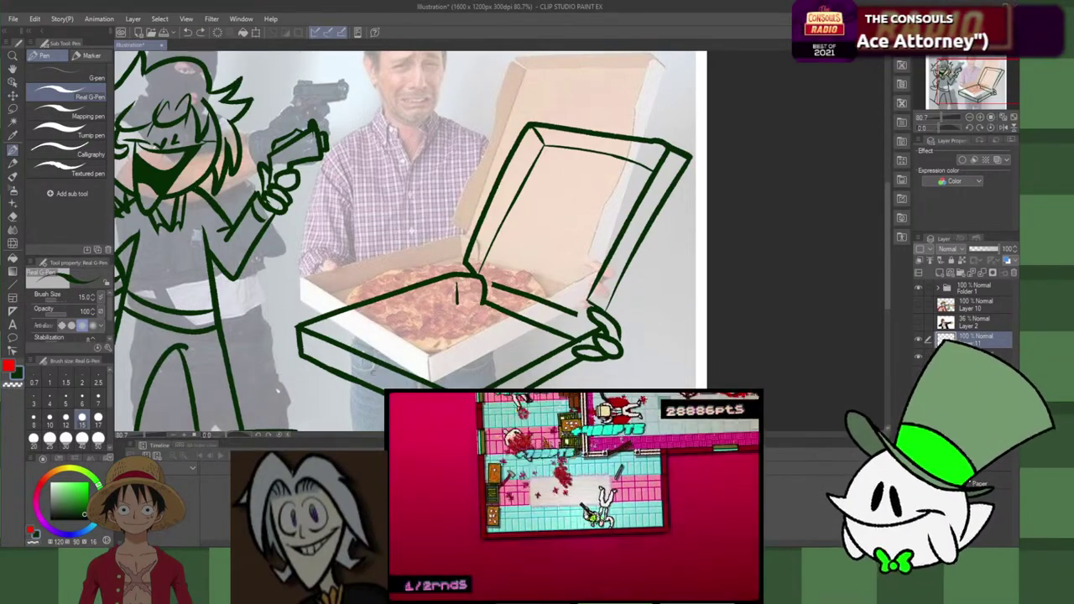
{"action": "left_click_drag", "start_coordinate": [346, 351], "coordinate": [470, 300]}
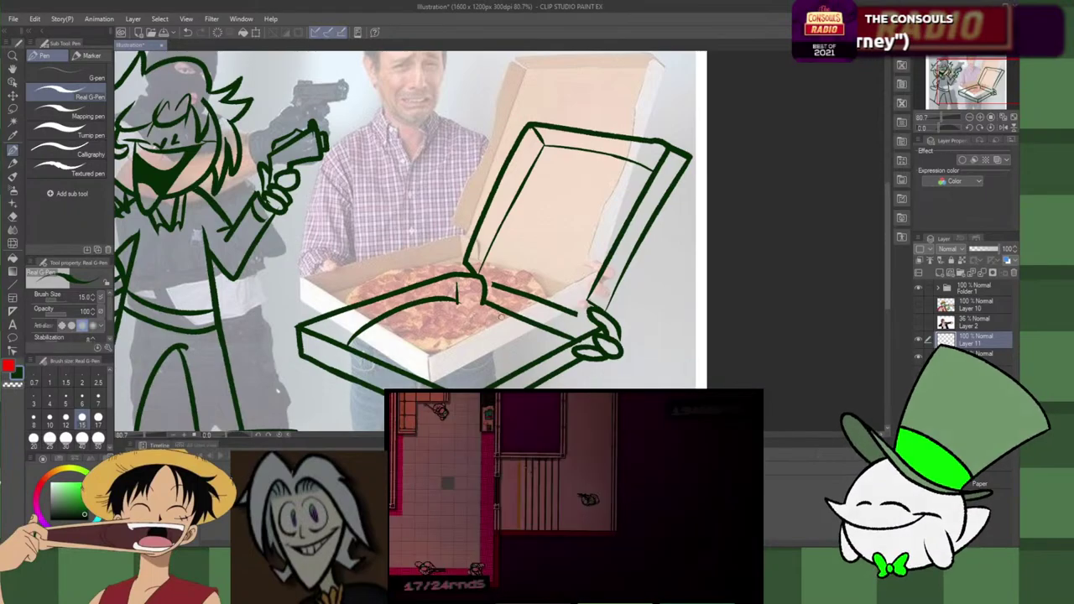
{"action": "key", "text": "ctrl+z"}
{"action": "mouse_move", "coordinate": [490, 306]}
{"action": "left_mouse_down"}
{"action": "mouse_move", "coordinate": [378, 332]}
{"action": "mouse_move", "coordinate": [466, 294]}
{"action": "left_mouse_up"}
{"action": "key", "text": "ctrl+z"}
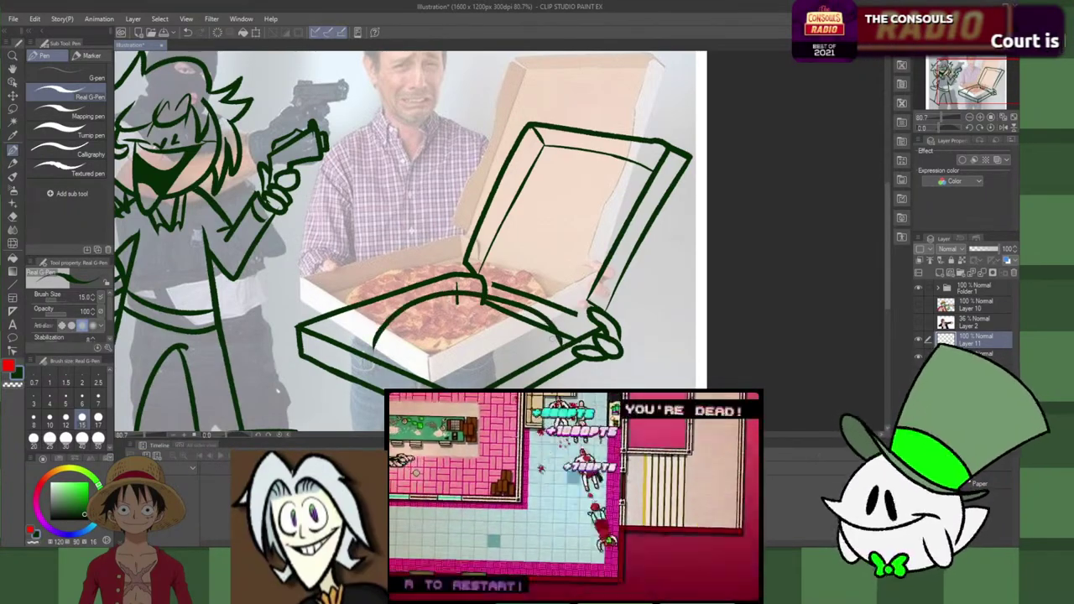
{"action": "key", "text": "ctrl+z"}
{"action": "mouse_move", "coordinate": [561, 345]}
{"action": "left_mouse_down"}
{"action": "mouse_move", "coordinate": [502, 306]}
{"action": "mouse_move", "coordinate": [357, 339]}
{"action": "mouse_move", "coordinate": [375, 373]}
{"action": "mouse_move", "coordinate": [366, 364]}
{"action": "mouse_move", "coordinate": [383, 307]}
{"action": "mouse_move", "coordinate": [377, 333]}
{"action": "left_mouse_up"}
{"action": "key", "text": "ctrl+z"}
{"action": "key", "text": "ctrl+z"}
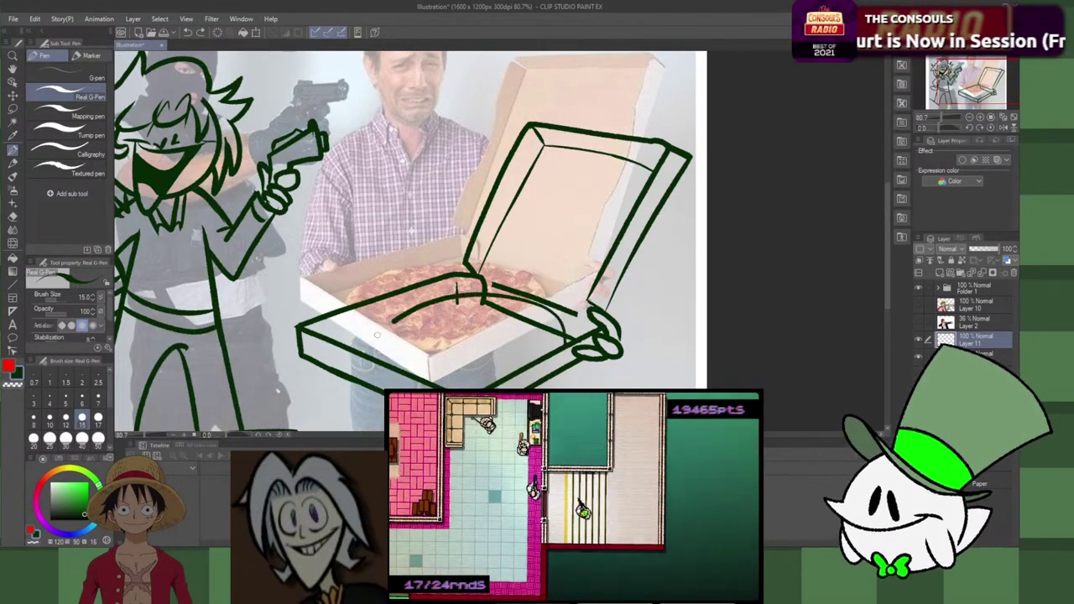
{"action": "key", "text": "ctrl+z"}
Step: Draw the pizza's outer edge as a wide arc inside the open box, from its left inner side to the hand
{"action": "mouse_move", "coordinate": [569, 338]}
{"action": "left_mouse_down"}
{"action": "mouse_move", "coordinate": [496, 306]}
{"action": "mouse_move", "coordinate": [354, 349]}
{"action": "mouse_move", "coordinate": [373, 322]}
{"action": "mouse_move", "coordinate": [363, 331]}
{"action": "left_mouse_up"}
{"action": "key", "text": "ctrl+z"}
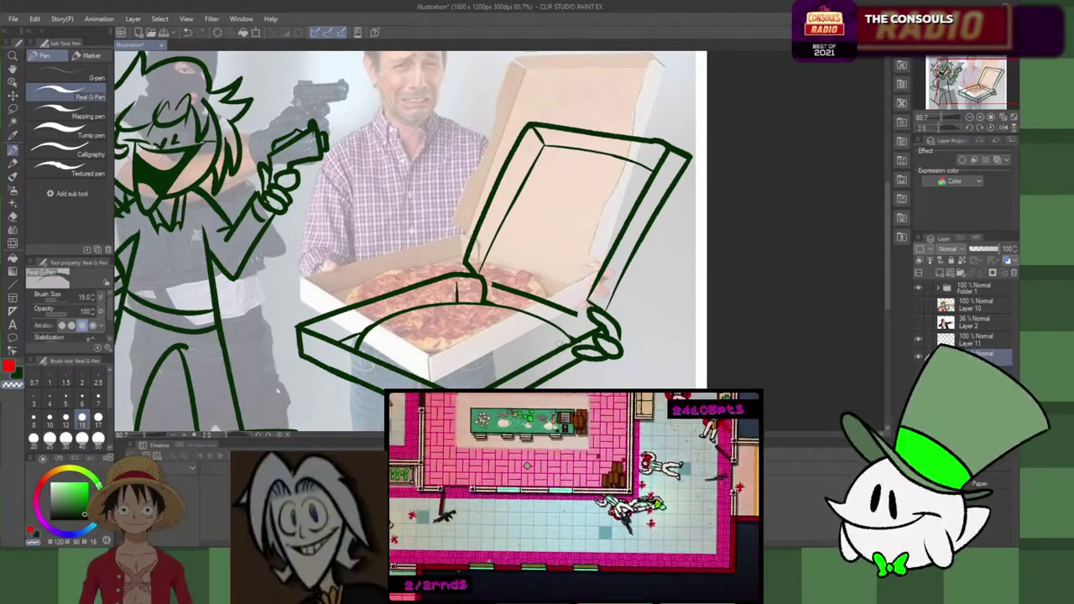
{"action": "left_click_drag", "start_coordinate": [571, 340], "coordinate": [491, 309]}
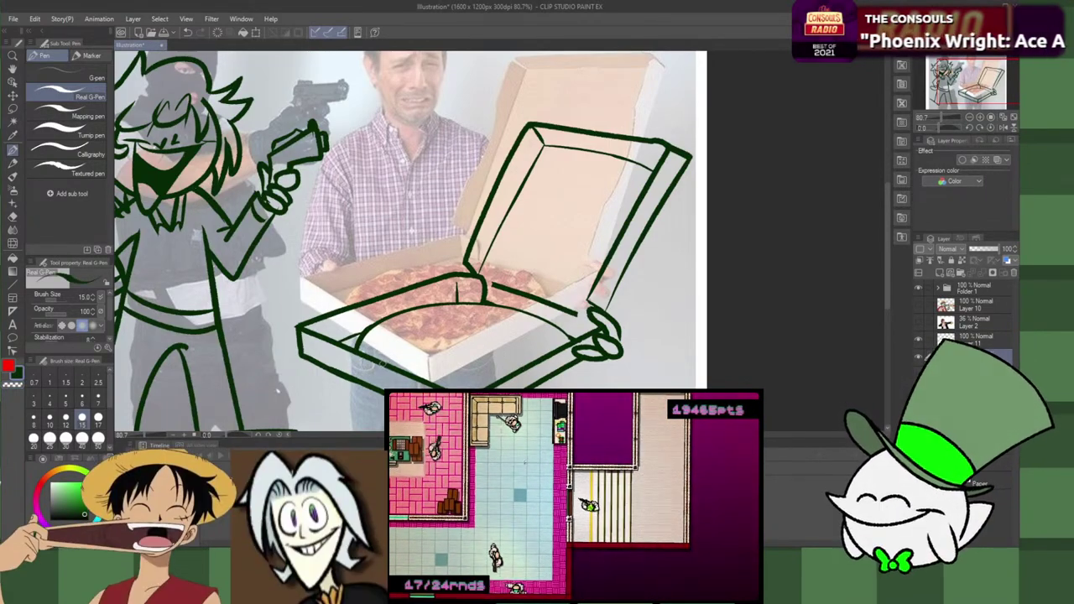
Step: Draw the left part of the crust's inner edge as an arc just inside the pizza's outer edge
{"action": "left_click_drag", "start_coordinate": [371, 346], "coordinate": [421, 317]}
{"action": "key", "text": "ctrl+z"}
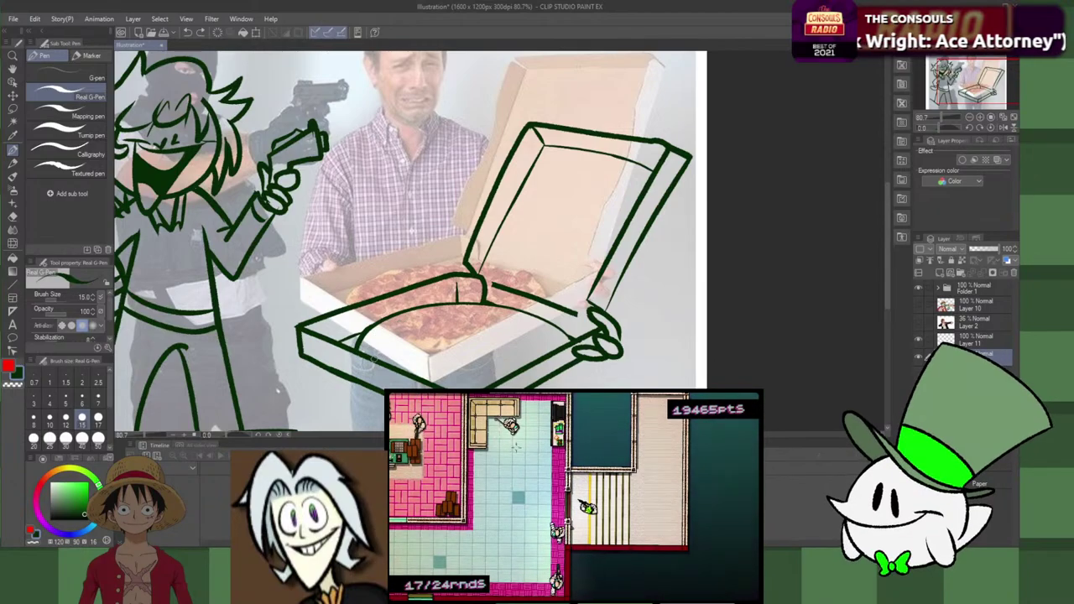
{"action": "mouse_move", "coordinate": [371, 349]}
{"action": "left_mouse_down"}
{"action": "mouse_move", "coordinate": [460, 309]}
{"action": "mouse_move", "coordinate": [568, 344]}
{"action": "mouse_move", "coordinate": [460, 311]}
{"action": "left_mouse_up"}
{"action": "key", "text": "ctrl+z"}
Step: Continue the crust's inner edge along the right part of the pizza, parallel to the outer edge
{"action": "left_click_drag", "start_coordinate": [565, 346], "coordinate": [460, 310]}
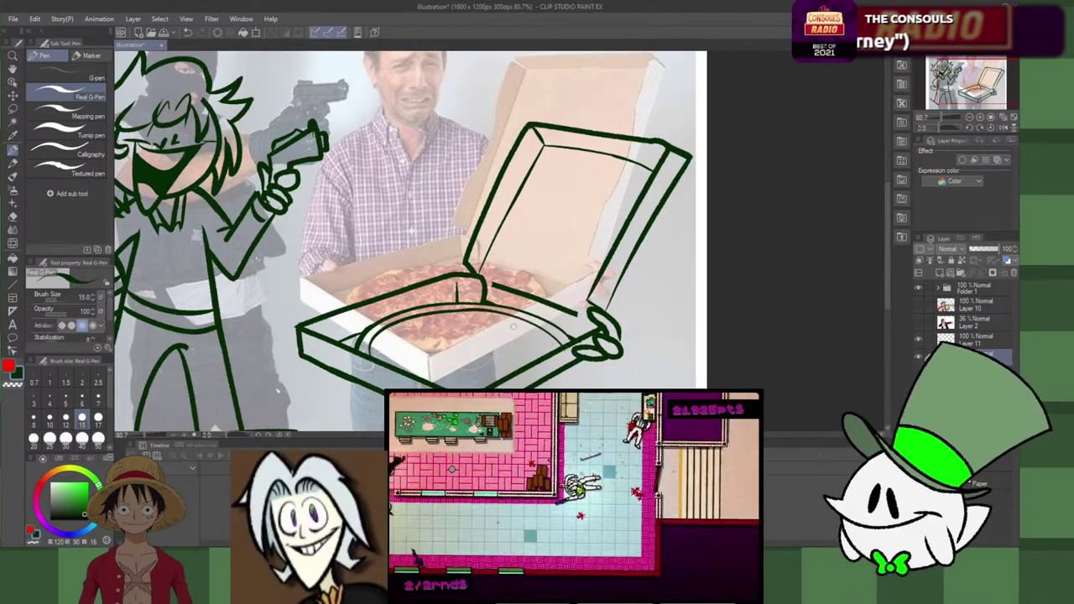
{"action": "key", "text": "ctrl+z"}
{"action": "left_click_drag", "start_coordinate": [564, 346], "coordinate": [460, 317]}
{"action": "key", "text": "ctrl+z"}
{"action": "left_click_drag", "start_coordinate": [564, 345], "coordinate": [436, 312]}
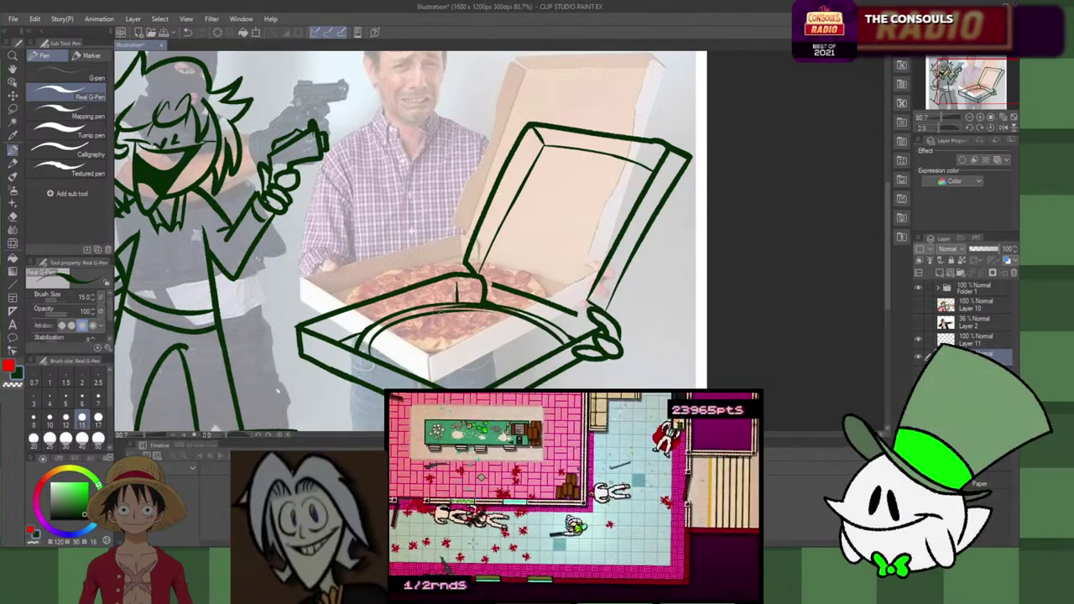
{"action": "key", "text": "ctrl+z"}
{"action": "left_click_drag", "start_coordinate": [567, 345], "coordinate": [433, 314]}
{"action": "key", "text": "ctrl+z"}
{"action": "left_click_drag", "start_coordinate": [564, 345], "coordinate": [433, 314]}
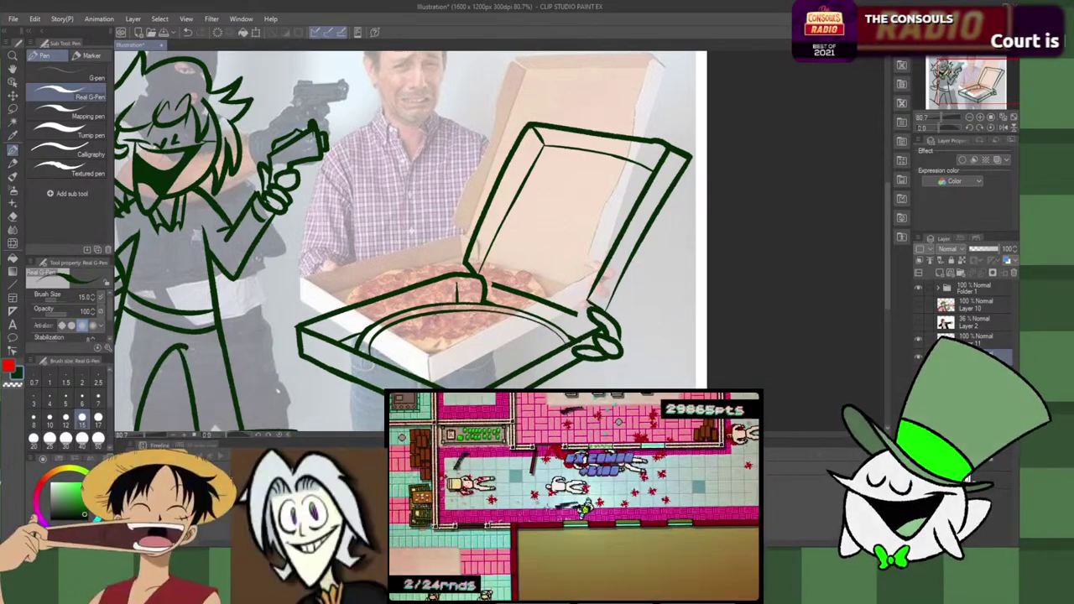
{"action": "key", "text": "ctrl+z"}
{"action": "left_click_drag", "start_coordinate": [567, 347], "coordinate": [447, 310]}
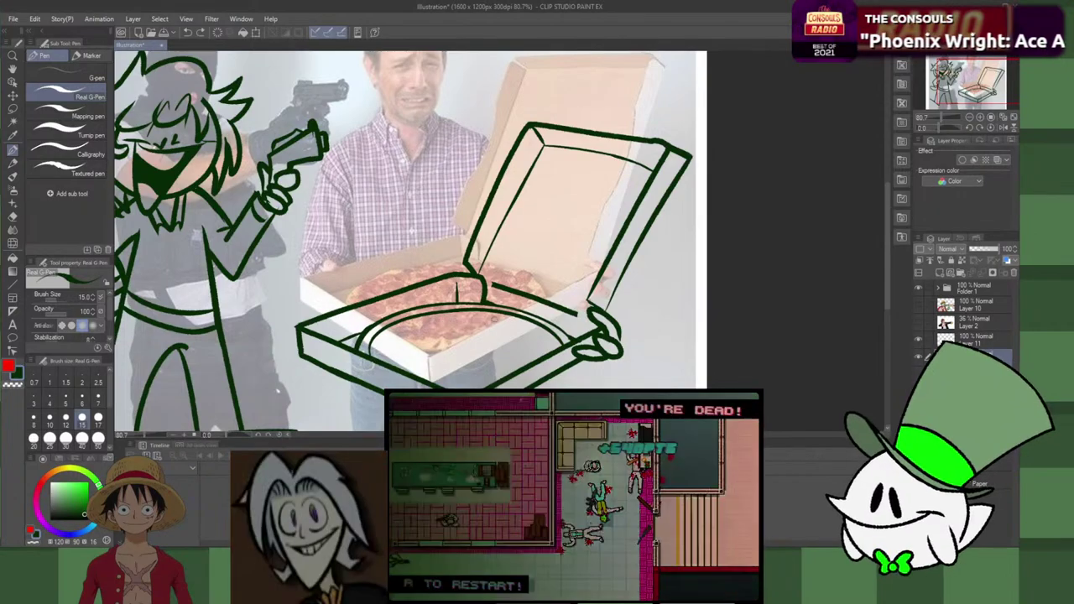
Step: Draw a slice cut, a mushroom-shaped topping and two flat oval toppings with small details on the pizza
{"action": "mouse_move", "coordinate": [495, 318]}
{"action": "left_mouse_down"}
{"action": "mouse_move", "coordinate": [462, 321]}
{"action": "mouse_move", "coordinate": [495, 317]}
{"action": "mouse_move", "coordinate": [475, 340]}
{"action": "mouse_move", "coordinate": [486, 332]}
{"action": "left_mouse_up"}
{"action": "key", "text": "ctrl+z"}
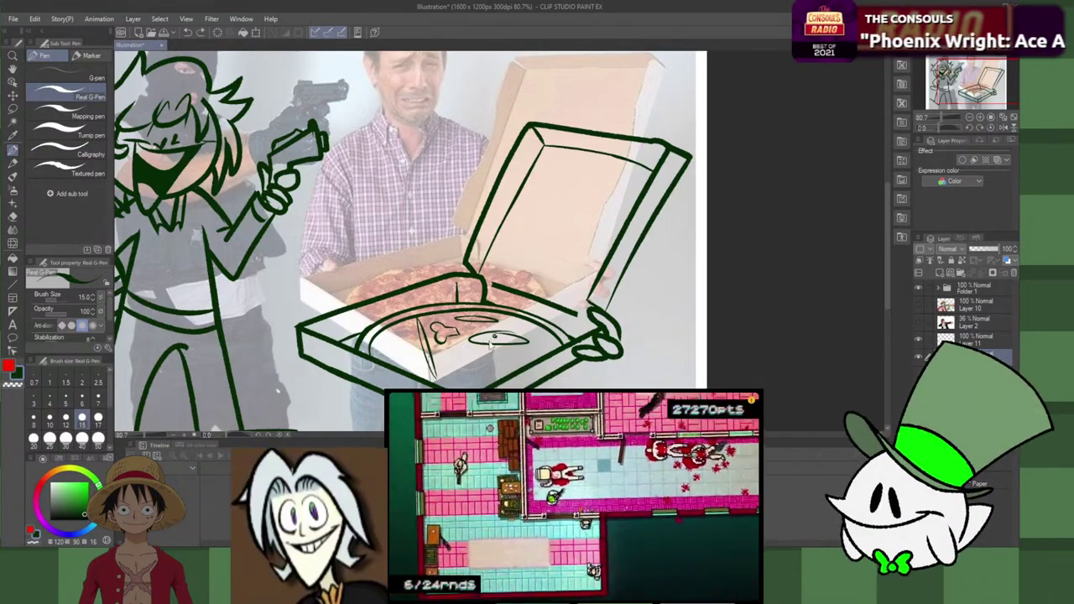
{"action": "mouse_move", "coordinate": [485, 336]}
{"action": "left_mouse_down"}
{"action": "mouse_move", "coordinate": [504, 341]}
{"action": "mouse_move", "coordinate": [466, 319]}
{"action": "mouse_move", "coordinate": [484, 320]}
{"action": "left_mouse_up"}
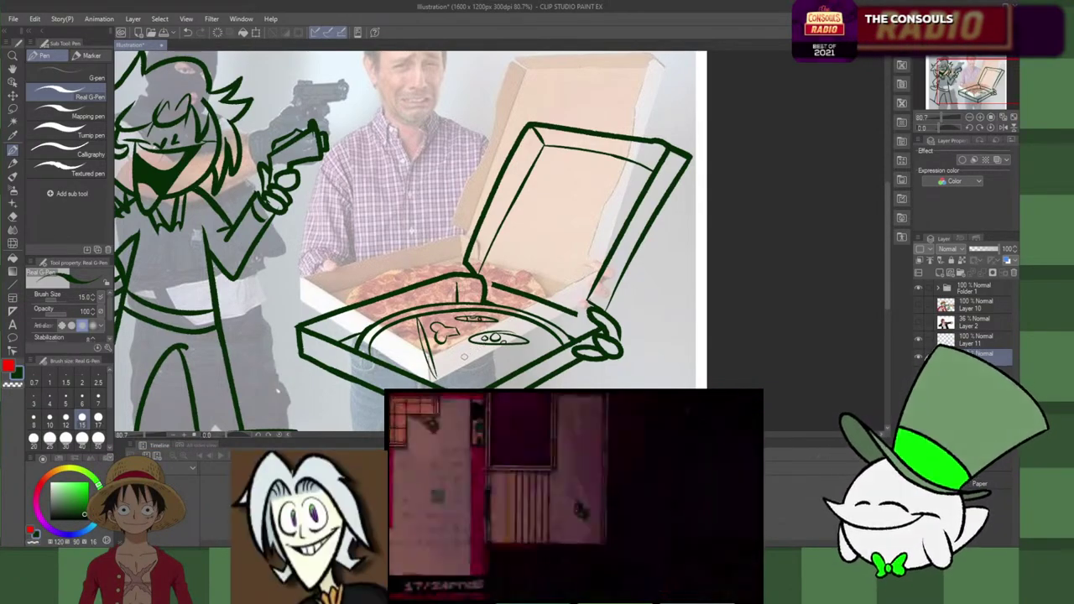
Step: Show the top-hatted character's head again and draw a body line from below its face down to the pizza box
{"action": "scroll", "coordinate": [856, 289], "scroll_direction": "up", "scroll_amount": 3}
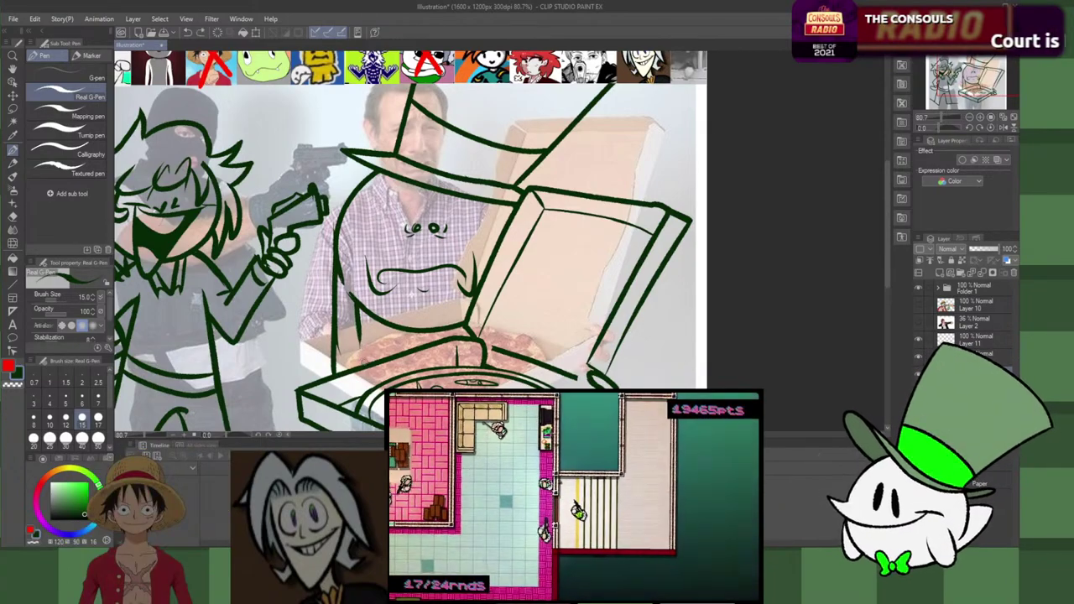
{"action": "left_click_drag", "start_coordinate": [356, 295], "coordinate": [362, 346]}
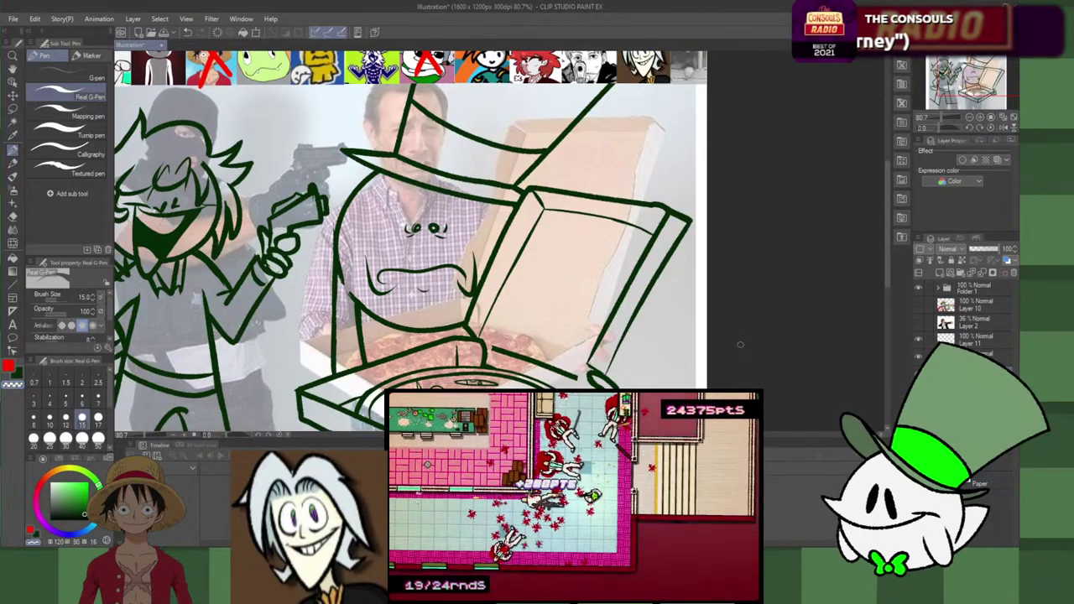
Step: Check the line-art layers by toggling their visibility and hide the reference photo layer
{"action": "mouse_move", "coordinate": [886, 267]}
{"action": "left_mouse_down"}
{"action": "mouse_move", "coordinate": [885, 298]}
{"action": "mouse_move", "coordinate": [881, 245]}
{"action": "mouse_move", "coordinate": [883, 288]}
{"action": "mouse_move", "coordinate": [884, 265]}
{"action": "left_mouse_up"}
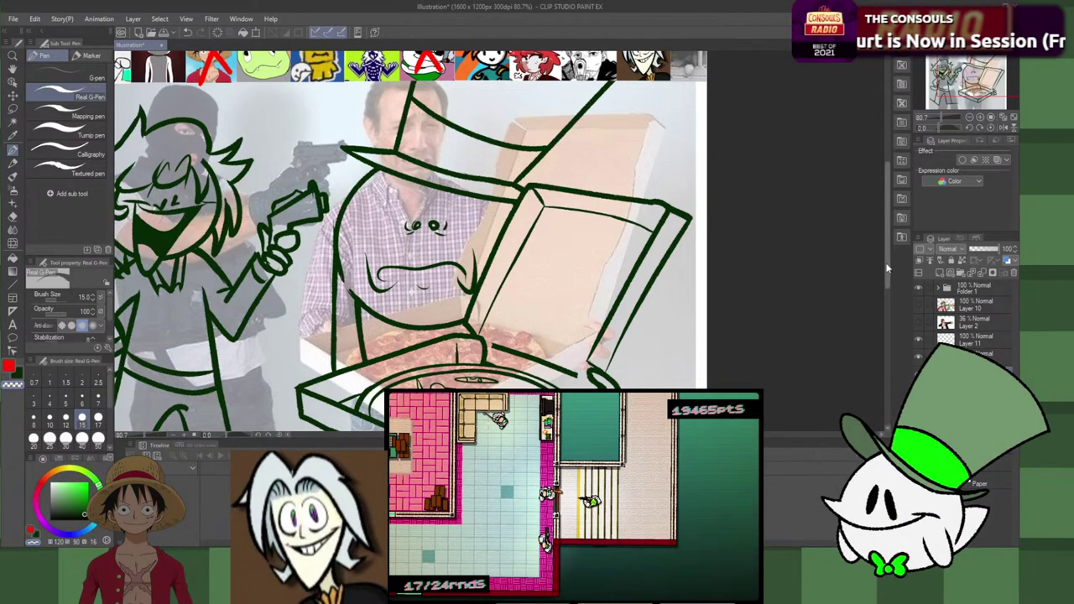
{"action": "mouse_move", "coordinate": [888, 262]}
{"action": "left_mouse_down"}
{"action": "mouse_move", "coordinate": [889, 295]}
{"action": "mouse_move", "coordinate": [883, 268]}
{"action": "left_mouse_up"}
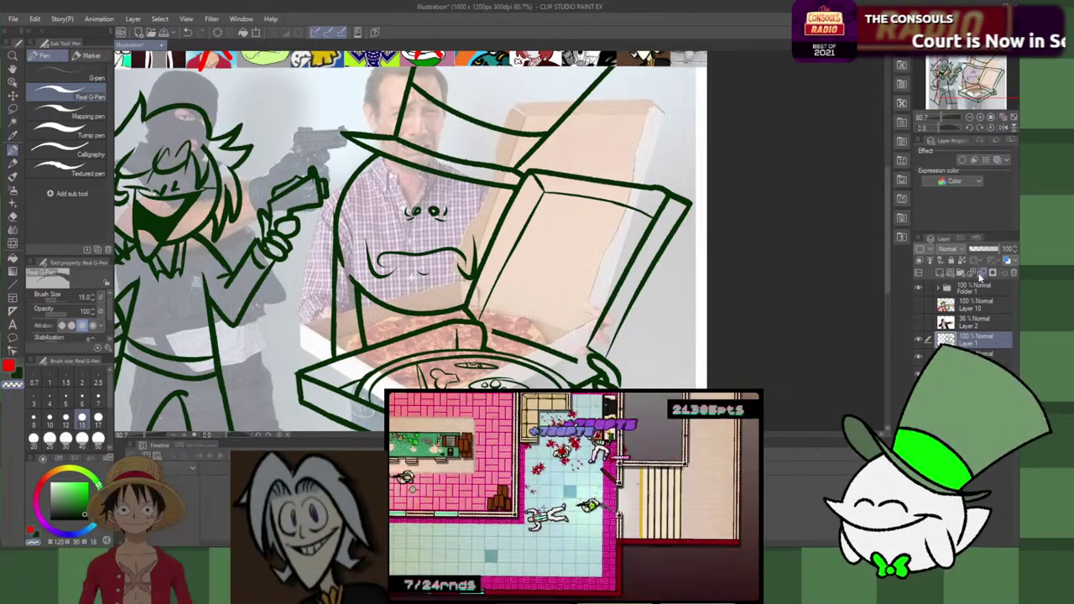
{"action": "left_click", "coordinate": [918, 339]}
{"action": "left_click", "coordinate": [919, 344]}
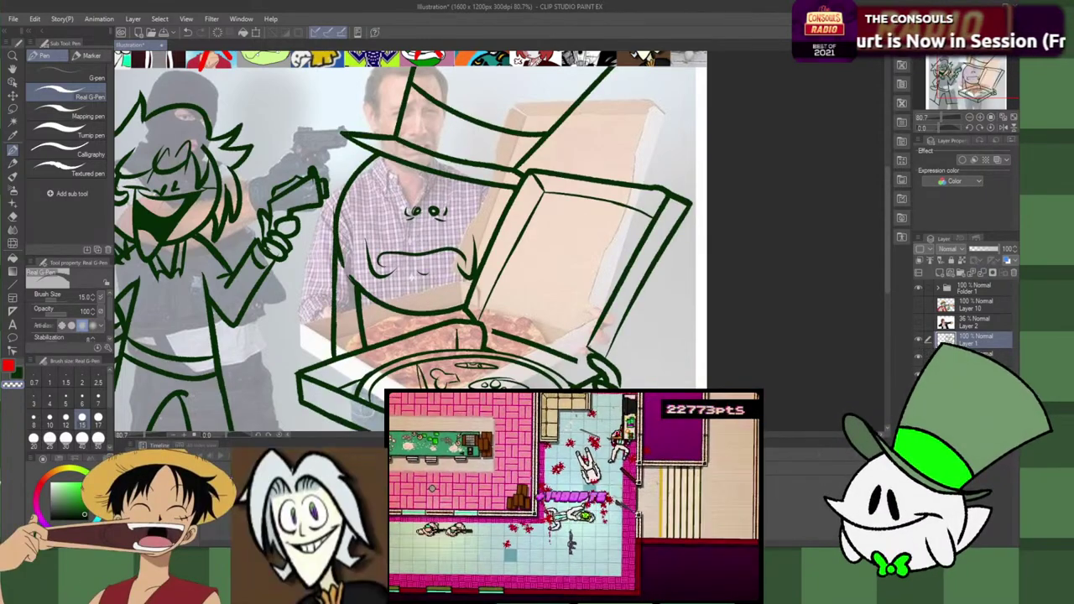
{"action": "left_click", "coordinate": [920, 358]}
{"action": "left_click", "coordinate": [919, 359]}
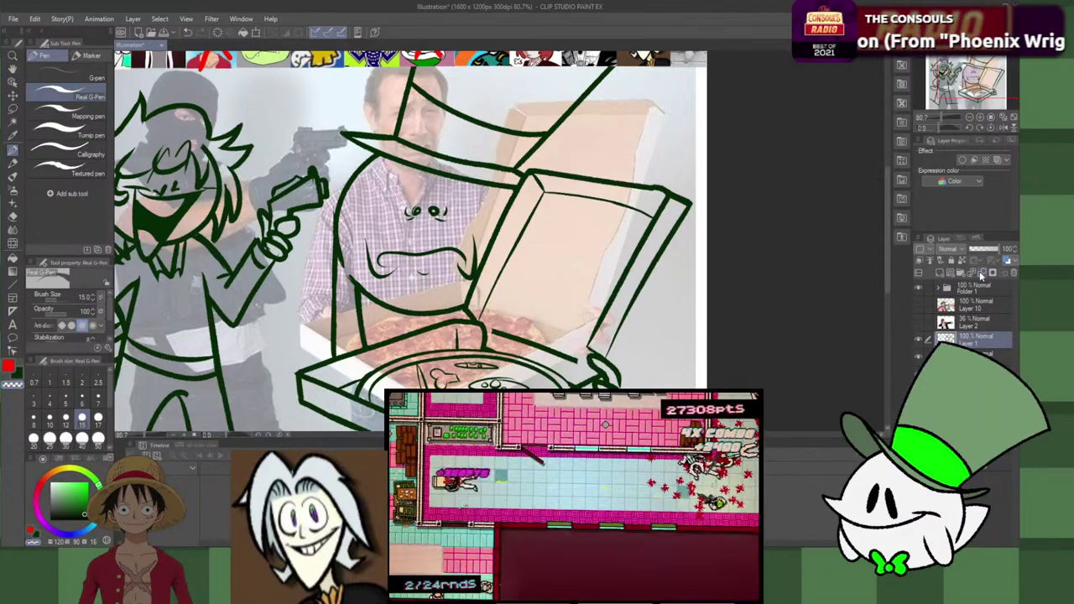
{"action": "left_click", "coordinate": [918, 374]}
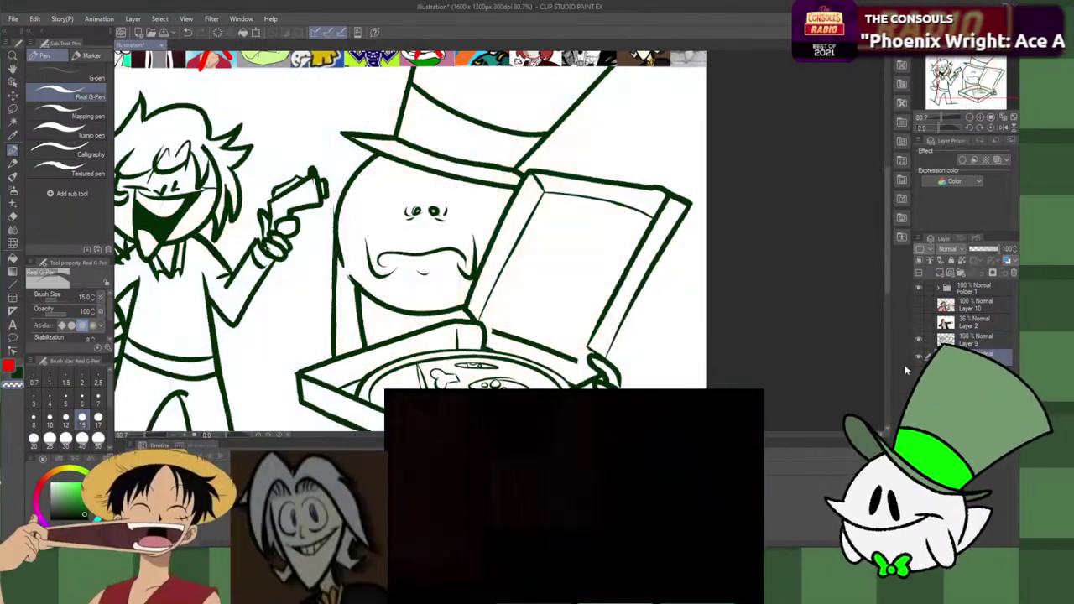
Step: Redraw the upper tip of the hair strand beside the laughing character's face in the dark green line color
{"action": "scroll", "coordinate": [488, 324], "scroll_direction": "down", "scroll_amount": 4}
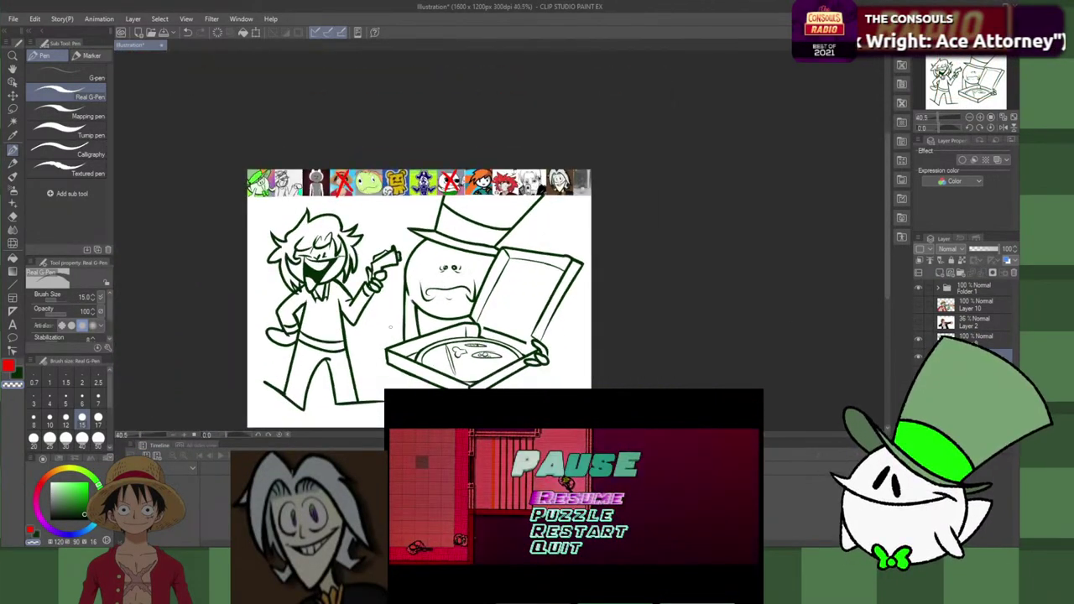
{"action": "scroll", "coordinate": [356, 377], "scroll_direction": "up", "scroll_amount": 3}
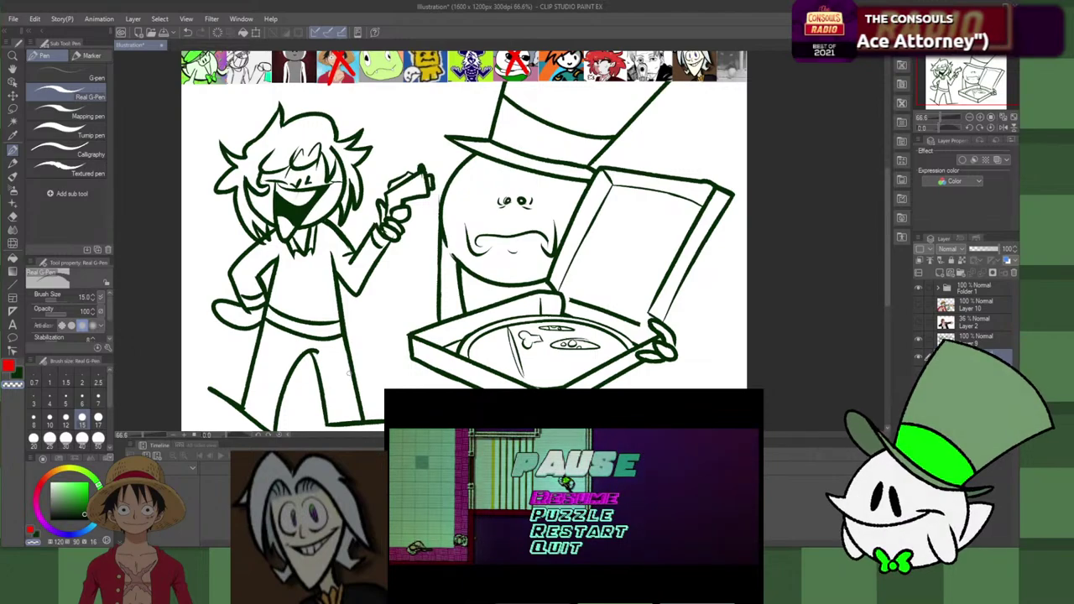
{"action": "left_click", "coordinate": [601, 58], "text": "alt"}
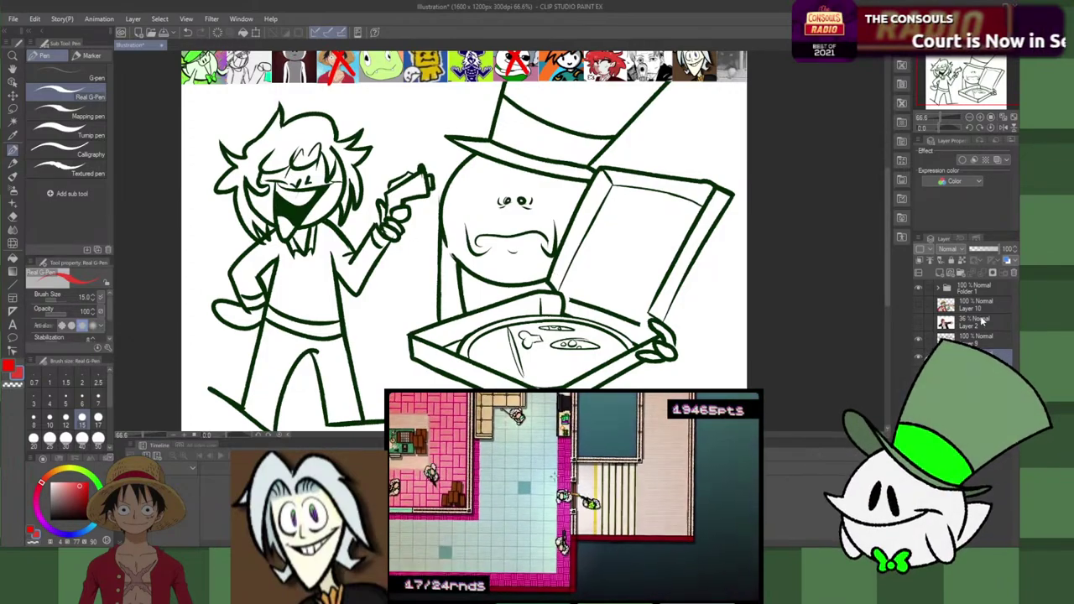
{"action": "scroll", "coordinate": [356, 141], "scroll_direction": "up", "scroll_amount": 5}
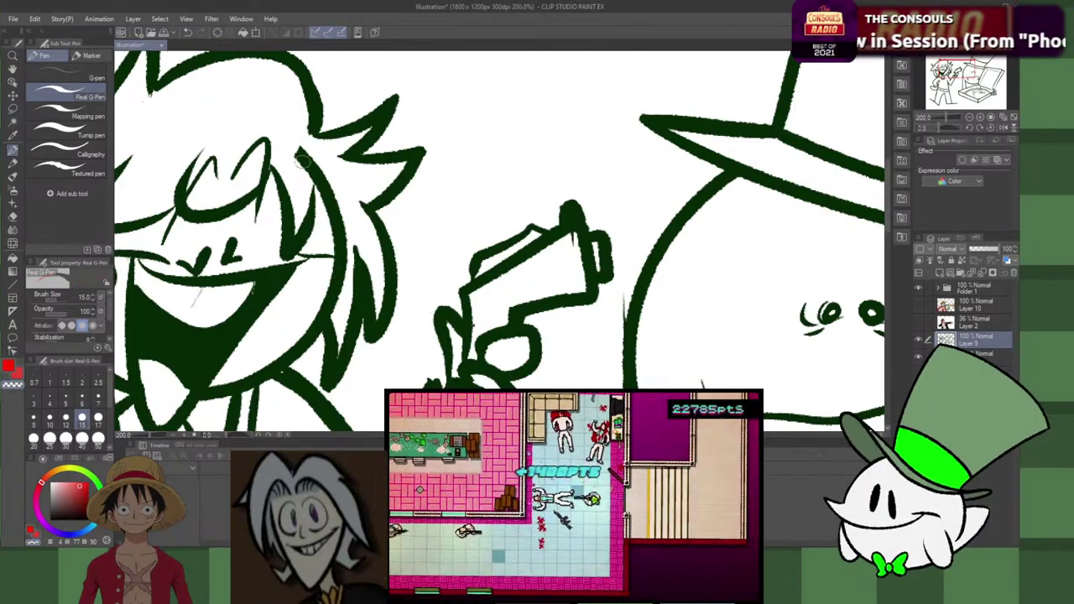
{"action": "left_click_drag", "start_coordinate": [326, 153], "coordinate": [306, 214]}
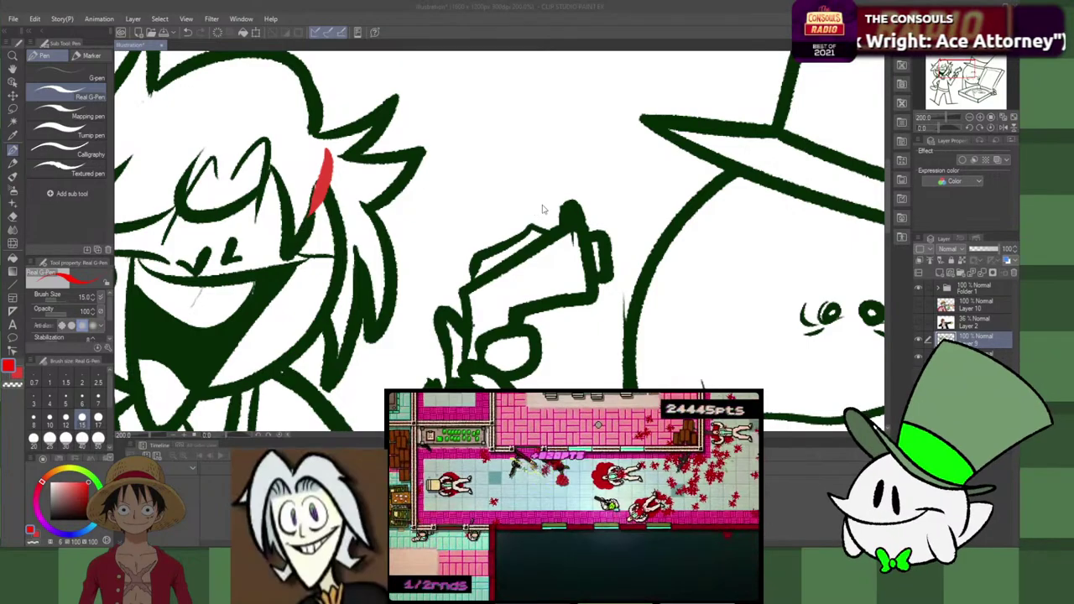
{"action": "key", "text": "ctrl+z"}
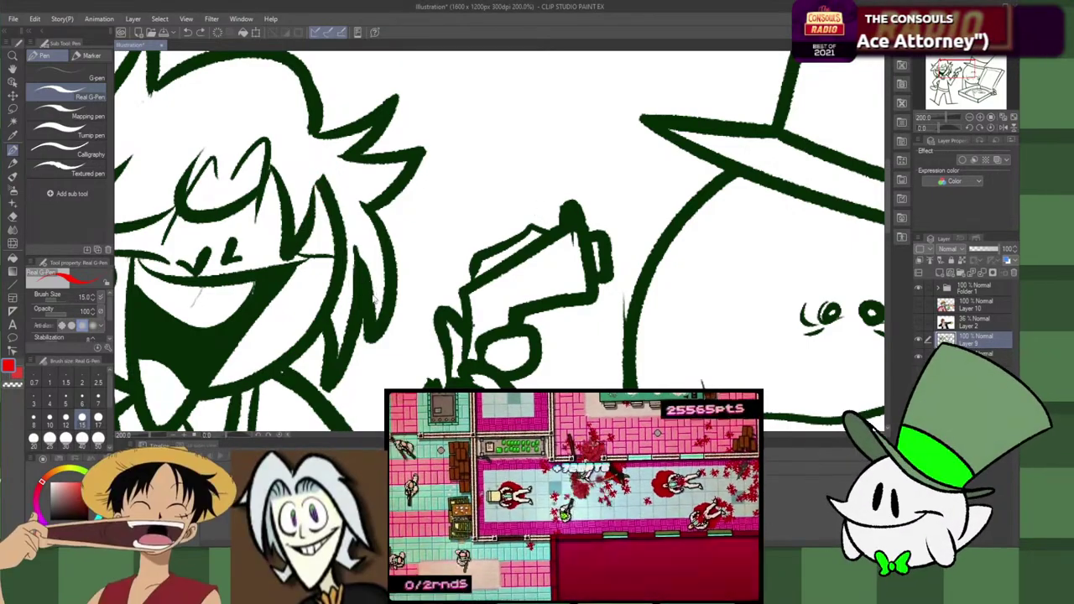
{"action": "left_click", "coordinate": [366, 292], "text": "alt"}
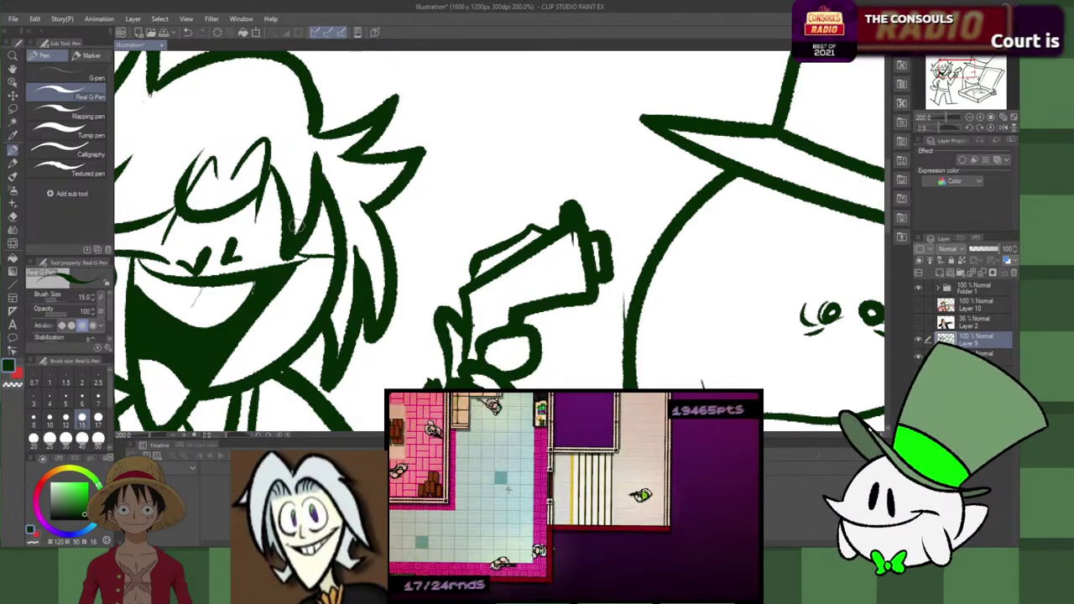
{"action": "scroll", "coordinate": [297, 225], "scroll_direction": "down", "scroll_amount": 4}
{"action": "scroll", "coordinate": [296, 226], "scroll_direction": "up", "scroll_amount": 2}
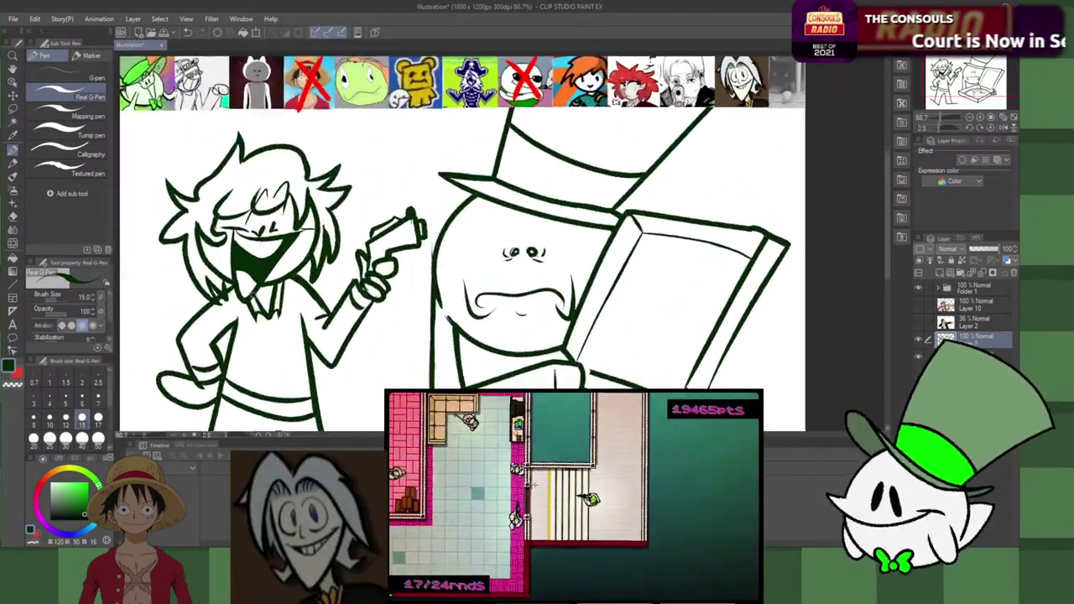
{"action": "scroll", "coordinate": [244, 287], "scroll_direction": "up", "scroll_amount": 3}
{"action": "scroll", "coordinate": [239, 289], "scroll_direction": "down", "scroll_amount": 2}
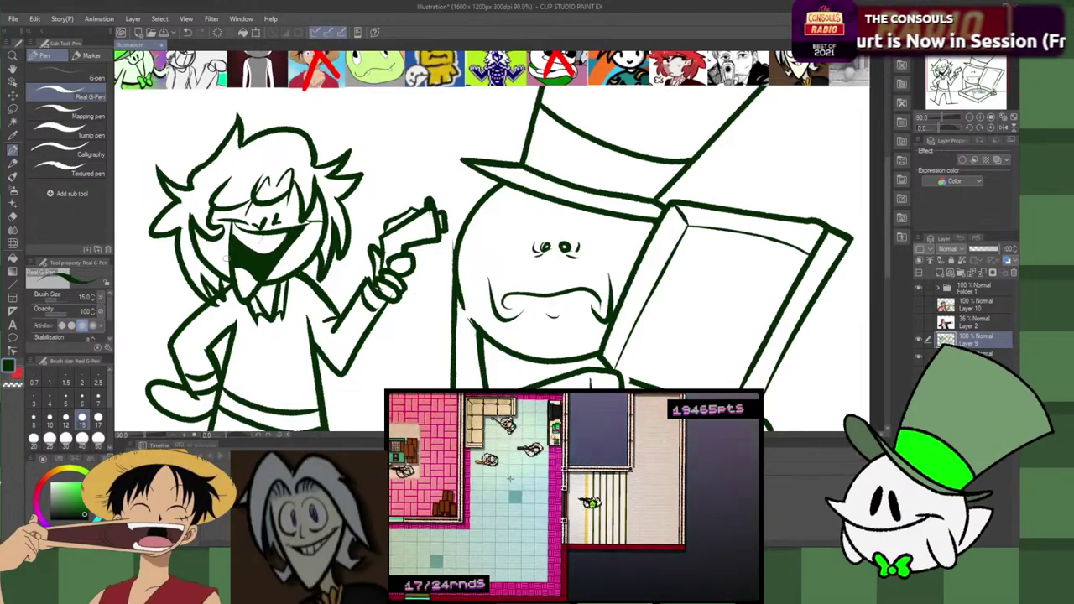
{"action": "scroll", "coordinate": [223, 254], "scroll_direction": "up", "scroll_amount": 3}
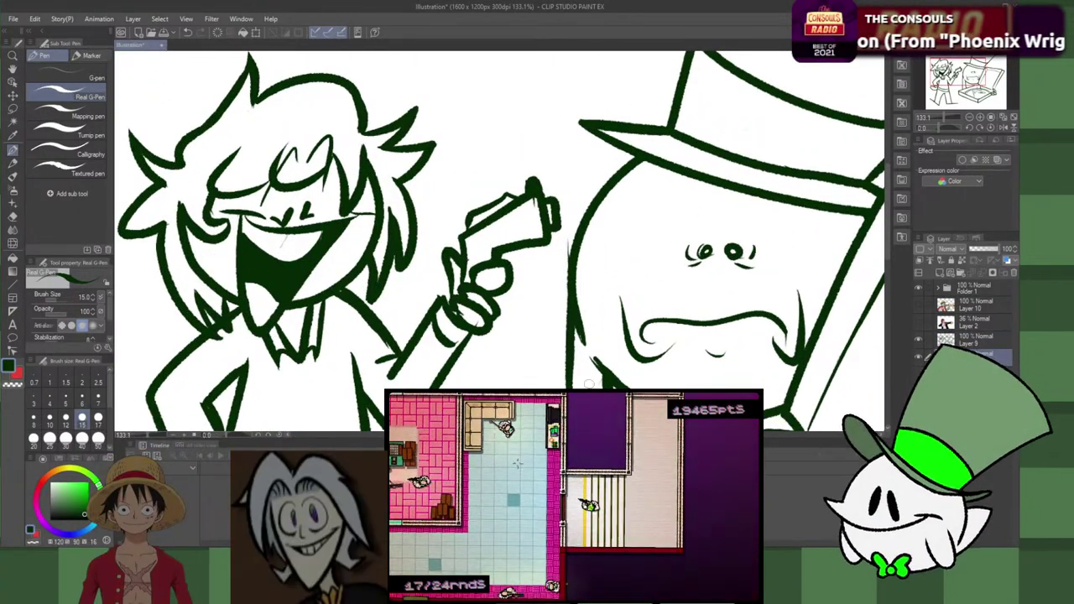
Step: Fill the laughing character's hair with red and return to the line-art layer for touch-ups
{"action": "key", "text": "g"}
{"action": "key", "text": "x"}
{"action": "left_click", "coordinate": [193, 174]}
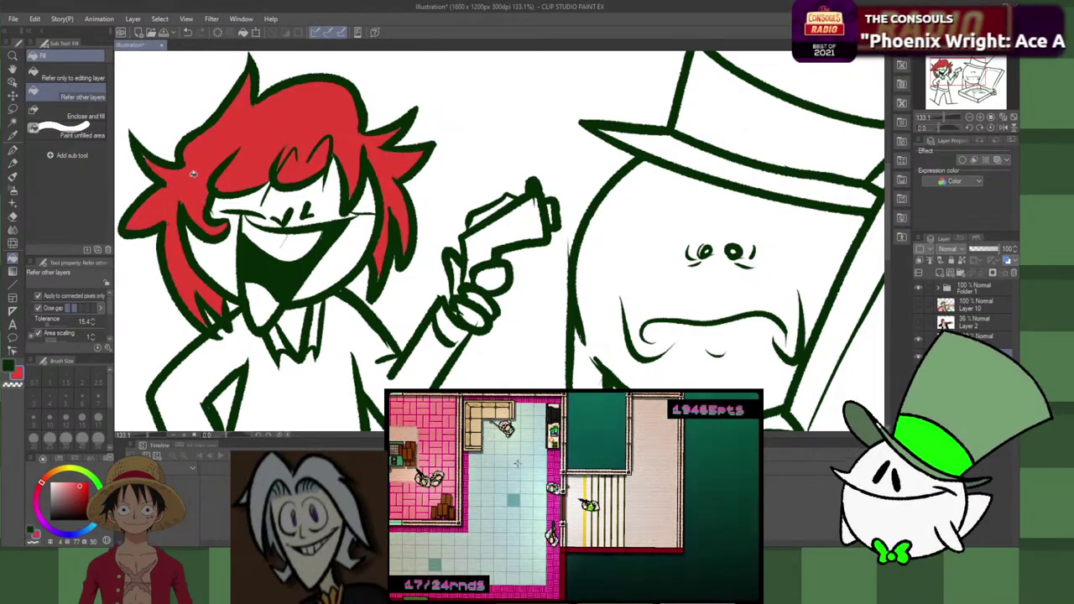
{"action": "key", "text": "p"}
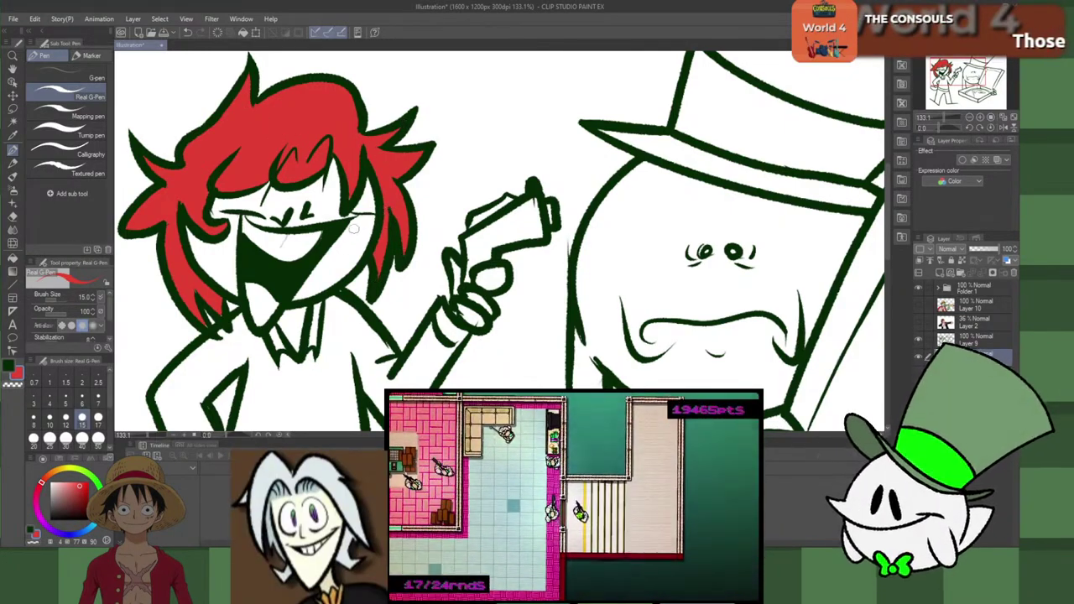
{"action": "key", "text": "c"}
{"action": "left_click", "coordinate": [970, 338]}
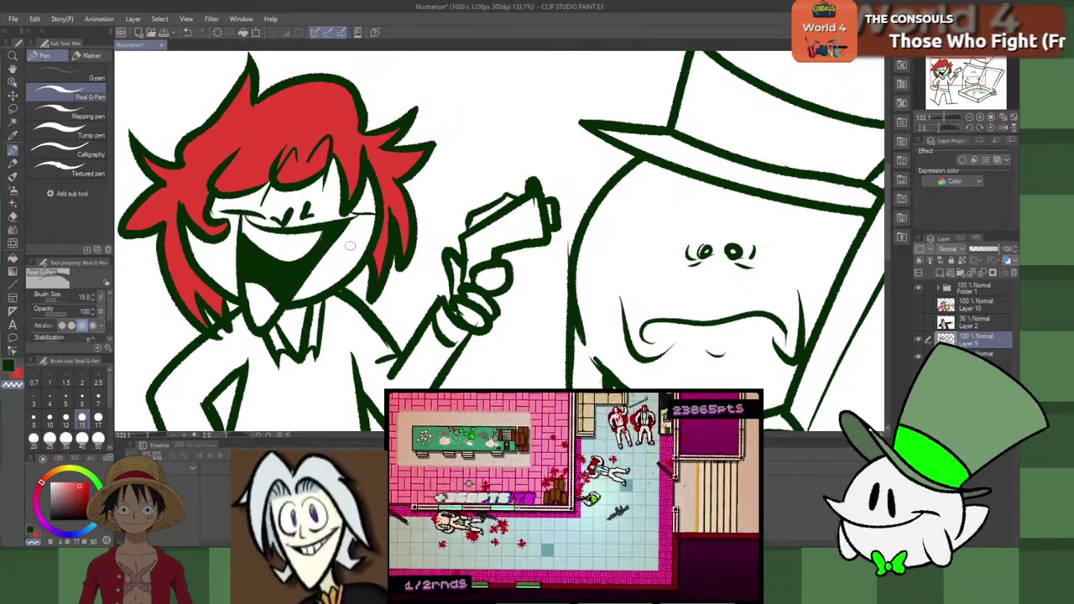
{"action": "key", "text": "c"}
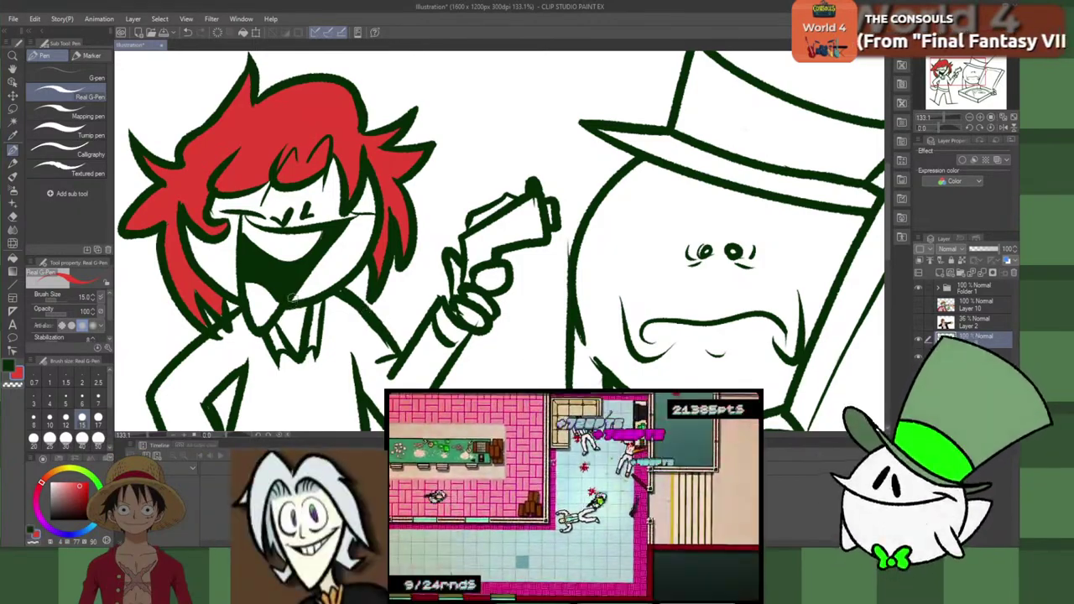
Step: Fill the laughing character's sweater, including both sleeves, with very dark red
{"action": "scroll", "coordinate": [518, 268], "scroll_direction": "down", "scroll_amount": 5}
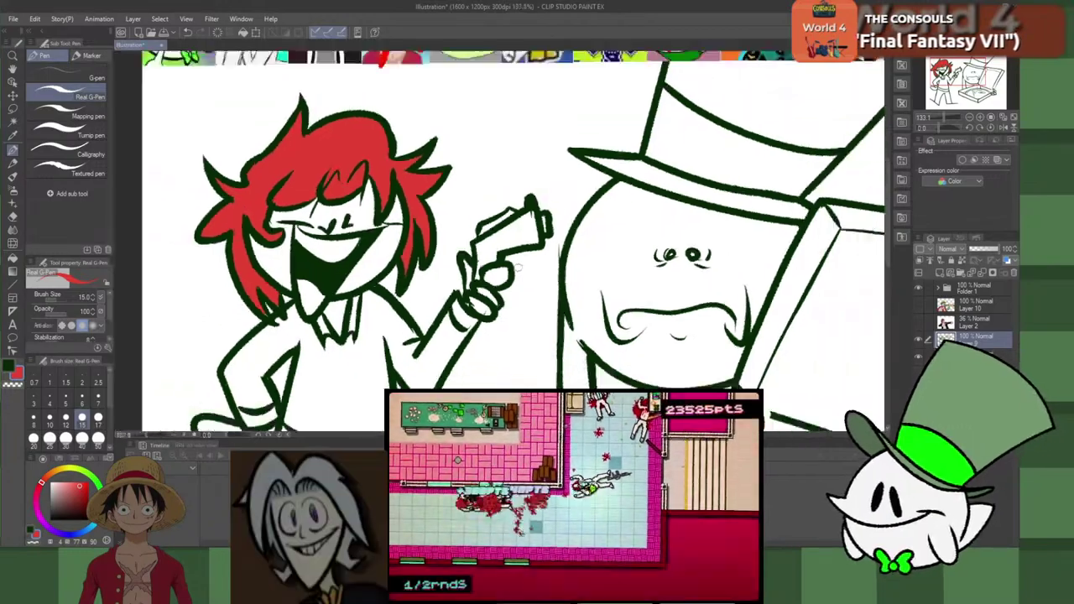
{"action": "scroll", "coordinate": [503, 324], "scroll_direction": "up", "scroll_amount": 2}
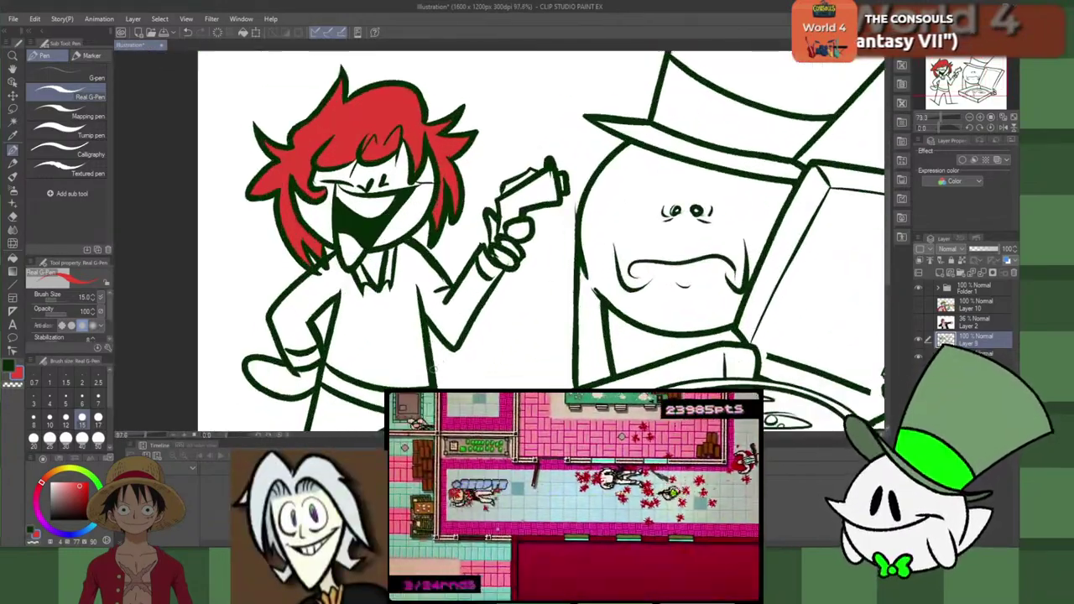
{"action": "scroll", "coordinate": [504, 323], "scroll_direction": "down", "scroll_amount": 3}
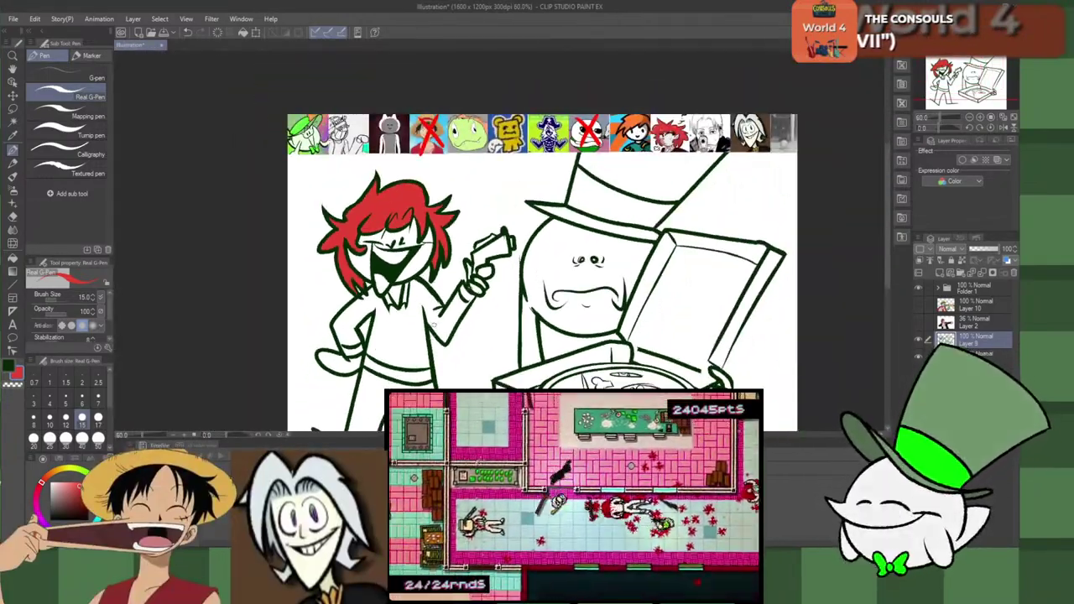
{"action": "scroll", "coordinate": [712, 136], "scroll_direction": "up", "scroll_amount": 1}
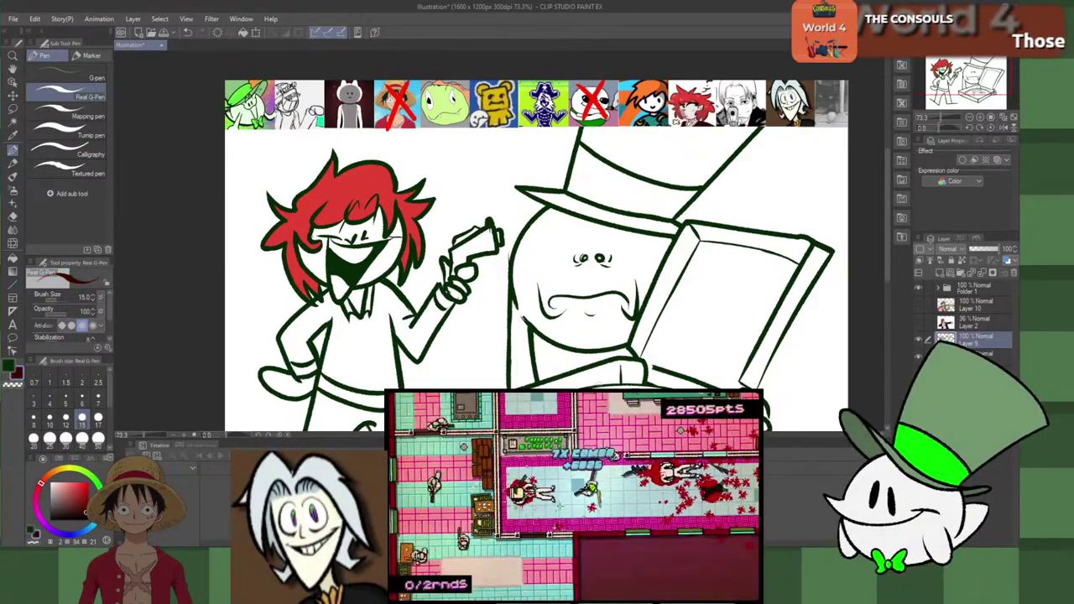
{"action": "key", "text": "g"}
{"action": "left_click", "coordinate": [369, 346]}
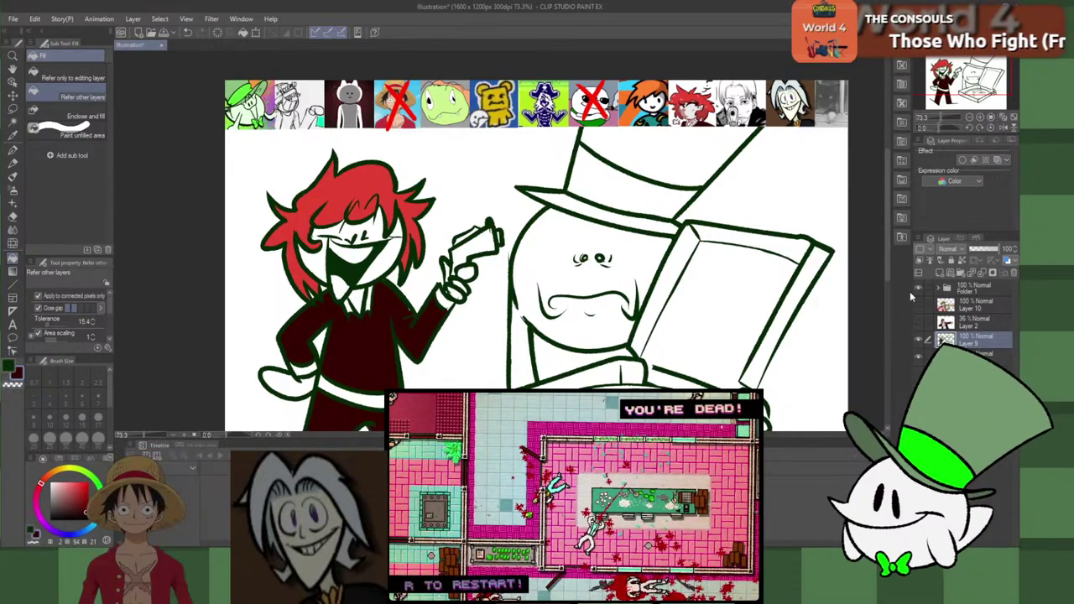
Step: Fill the laughing character's trousers with muted blue-purple and the tongue with pink
{"action": "left_click", "coordinate": [58, 534]}
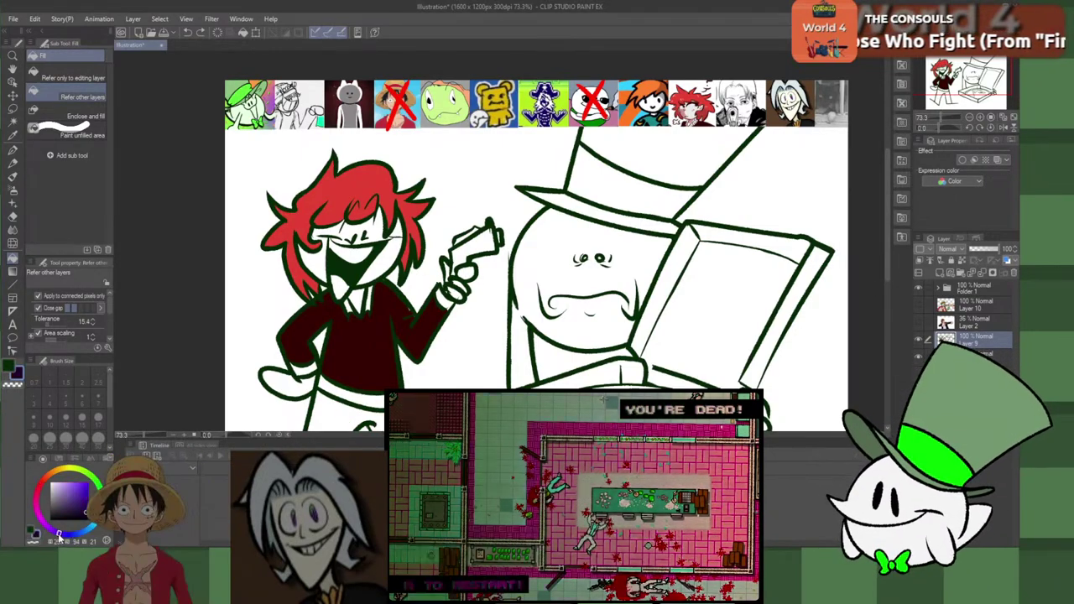
{"action": "left_click", "coordinate": [87, 490]}
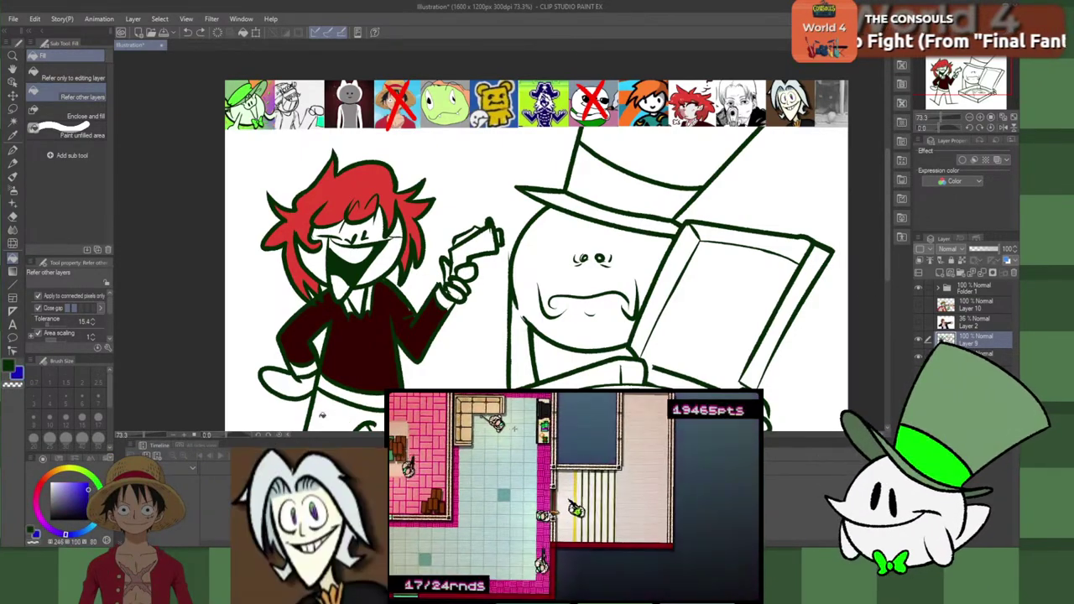
{"action": "left_click", "coordinate": [60, 500]}
{"action": "left_click", "coordinate": [323, 406]}
{"action": "left_click", "coordinate": [339, 407]}
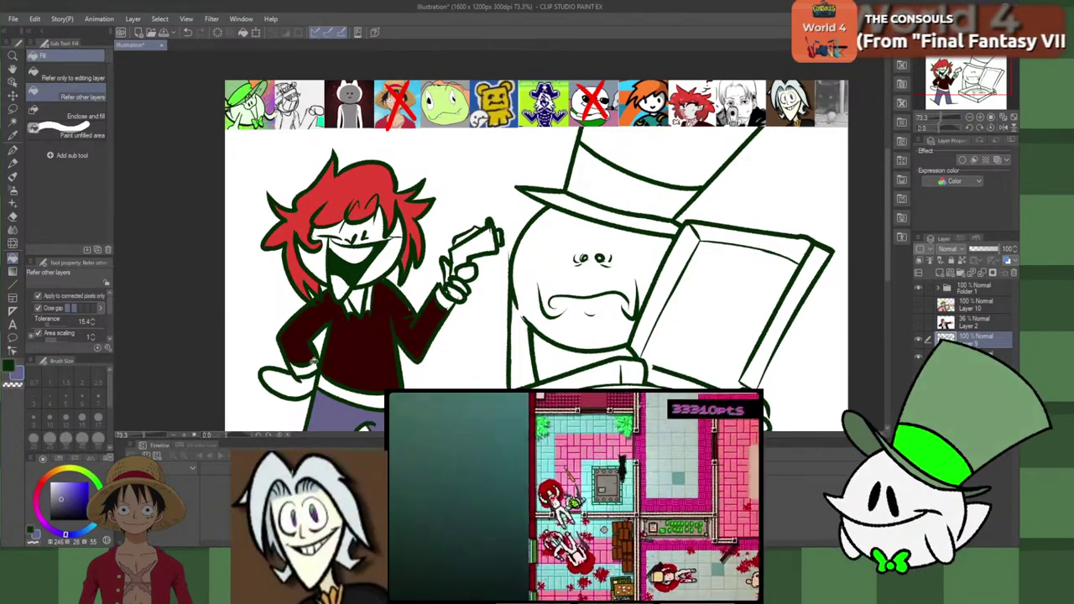
{"action": "left_click", "coordinate": [44, 485]}
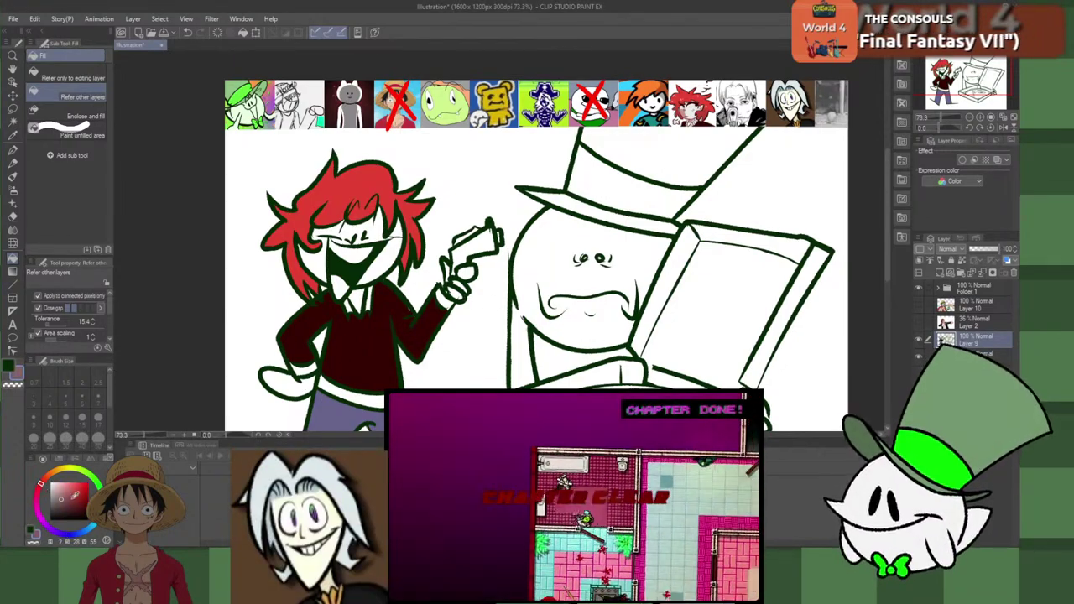
{"action": "left_click", "coordinate": [340, 284]}
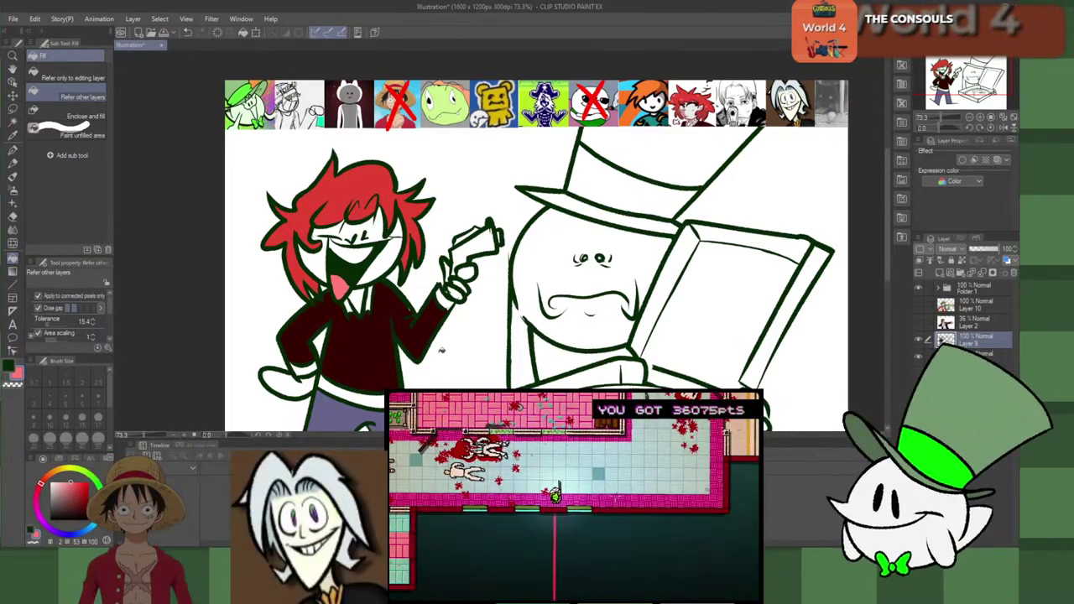
Step: Fill the top hat's band with bright light green and its crown and brim with muted gray-green
{"action": "left_click_drag", "start_coordinate": [886, 276], "coordinate": [888, 305]}
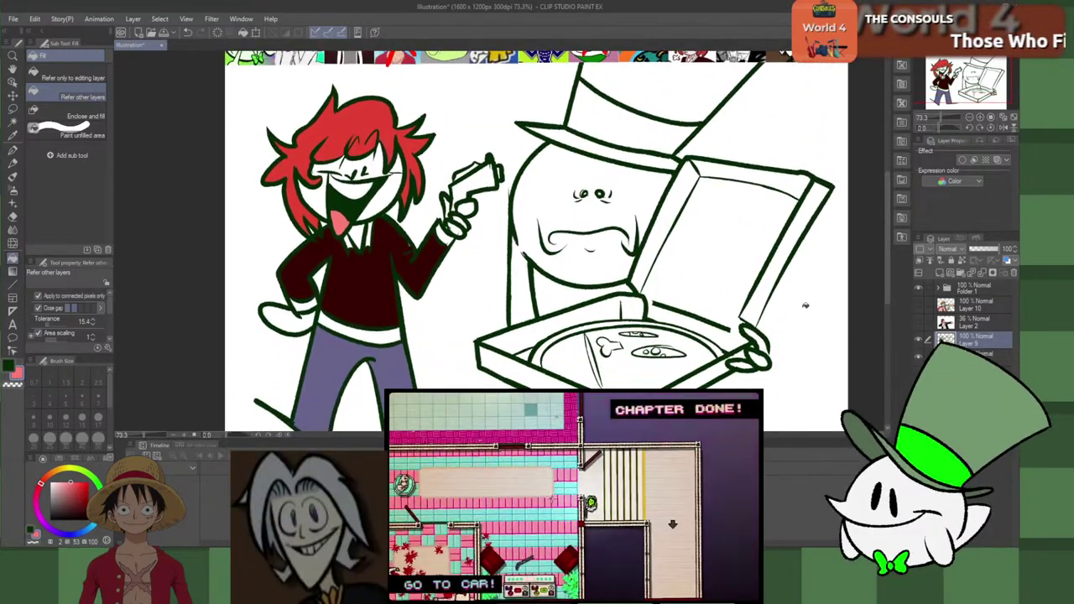
{"action": "left_click_drag", "start_coordinate": [71, 483], "coordinate": [37, 454]}
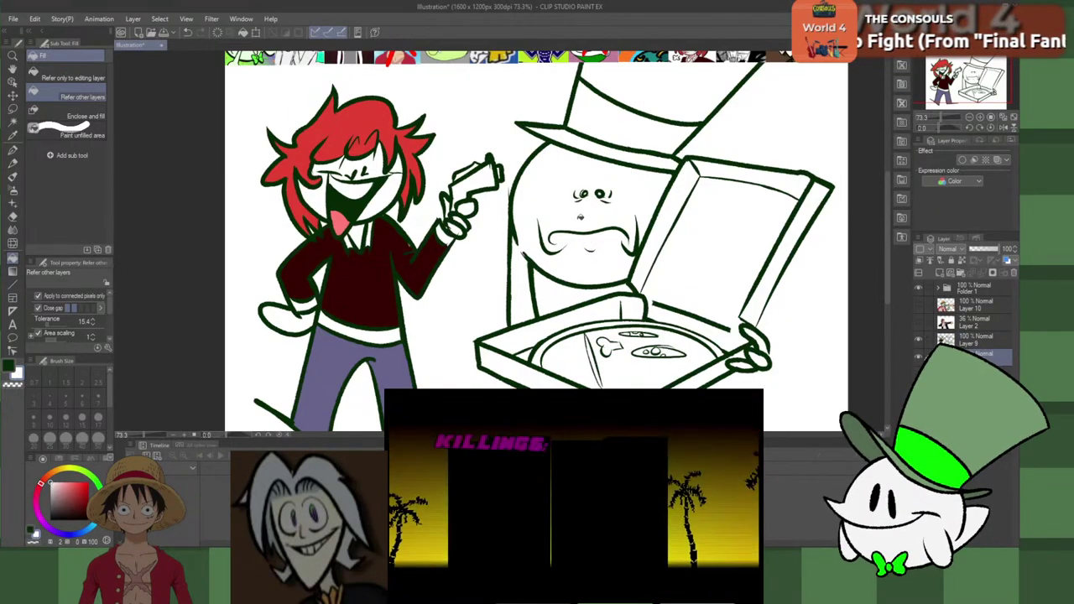
{"action": "left_click", "coordinate": [97, 486]}
{"action": "left_click_drag", "start_coordinate": [81, 488], "coordinate": [74, 473]}
{"action": "left_click", "coordinate": [636, 126]}
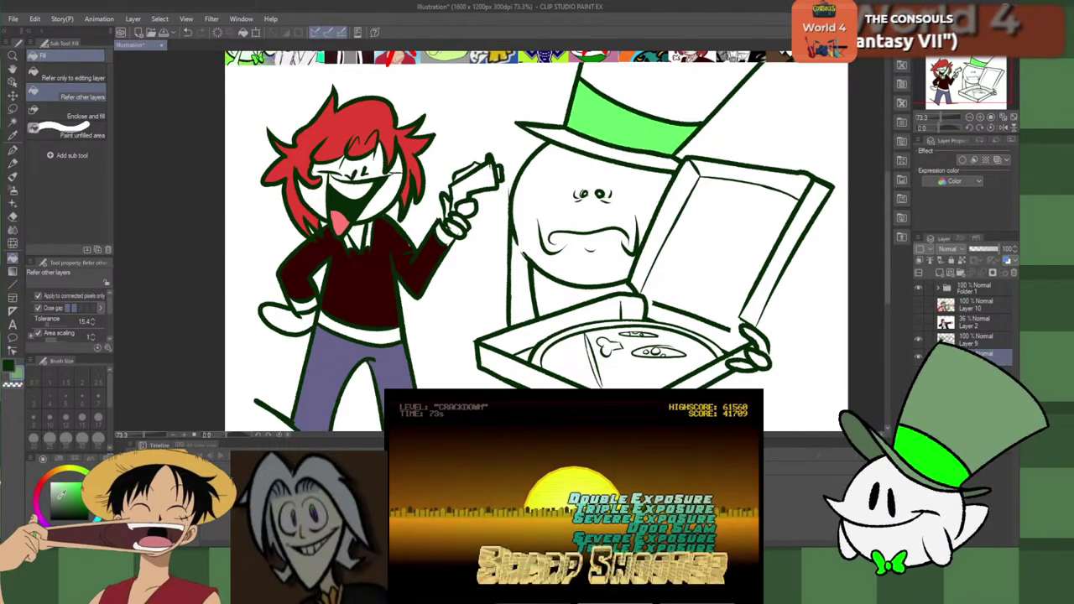
{"action": "left_click", "coordinate": [663, 84]}
{"action": "left_click", "coordinate": [619, 151]}
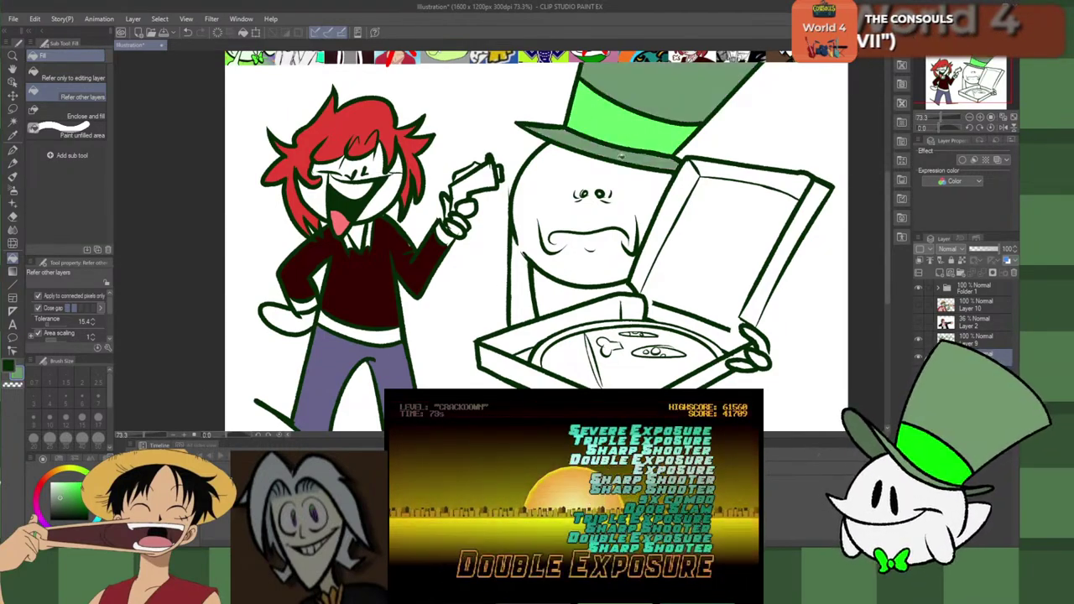
Step: Draw a dark green bow tie below the top-hatted character's face on a new layer and erase the lines showing through it
{"action": "left_click", "coordinate": [974, 339]}
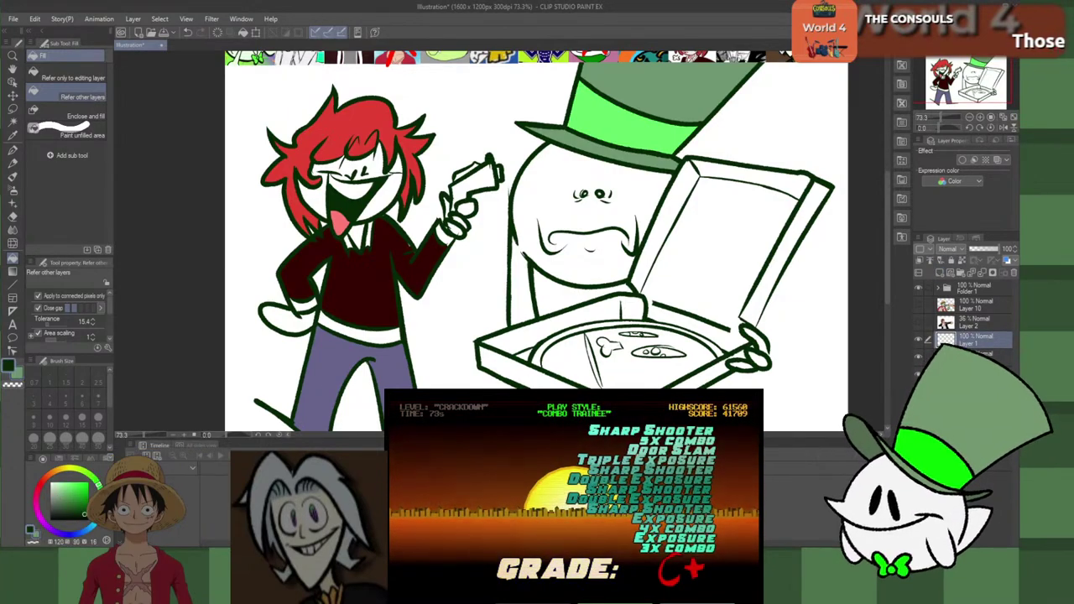
{"action": "key", "text": "p"}
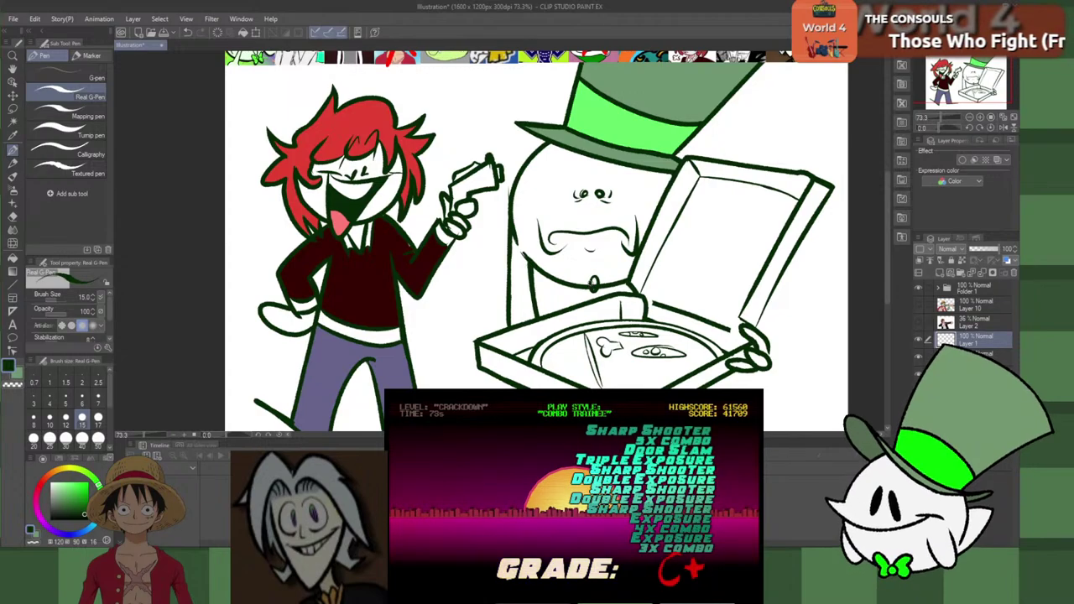
{"action": "mouse_move", "coordinate": [593, 280]}
{"action": "left_mouse_down"}
{"action": "mouse_move", "coordinate": [584, 271]}
{"action": "mouse_move", "coordinate": [578, 284]}
{"action": "mouse_move", "coordinate": [590, 290]}
{"action": "left_mouse_up"}
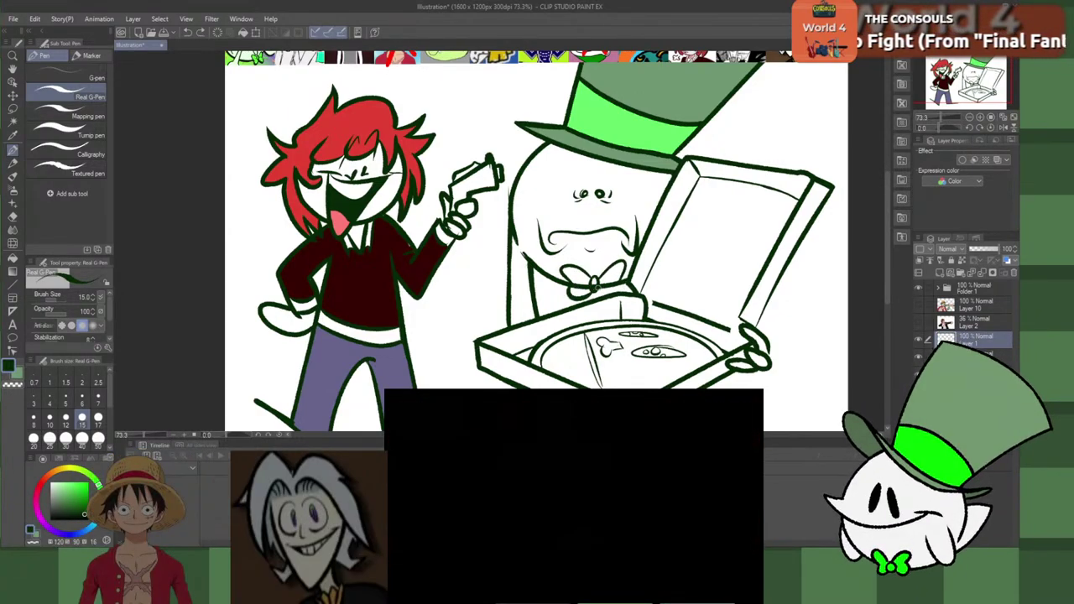
{"action": "key", "text": "c"}
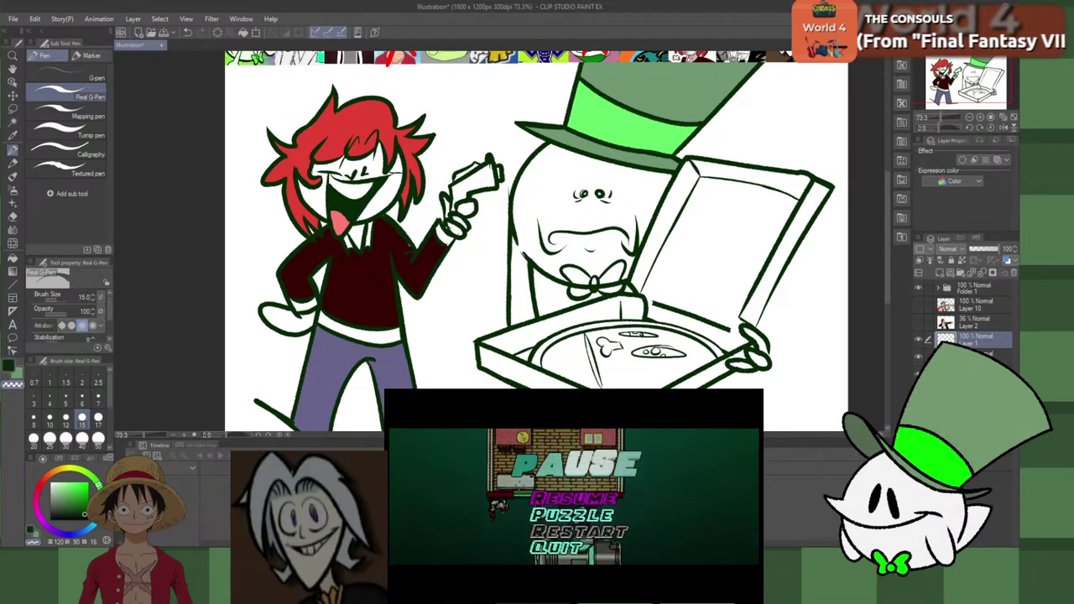
{"action": "key", "text": "alt+["}
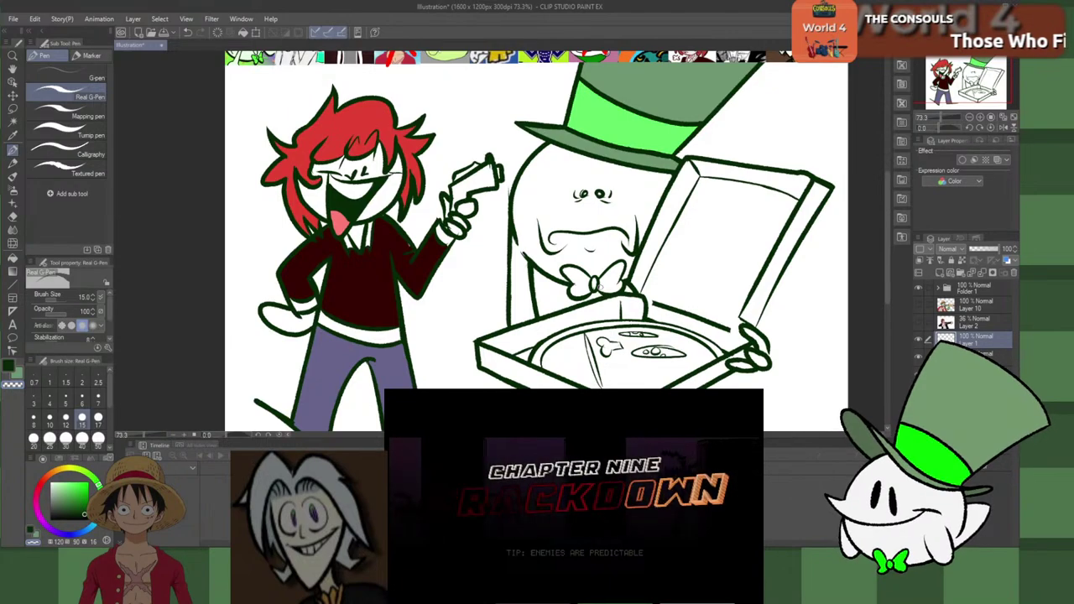
{"action": "scroll", "coordinate": [598, 285], "scroll_direction": "up", "scroll_amount": 6}
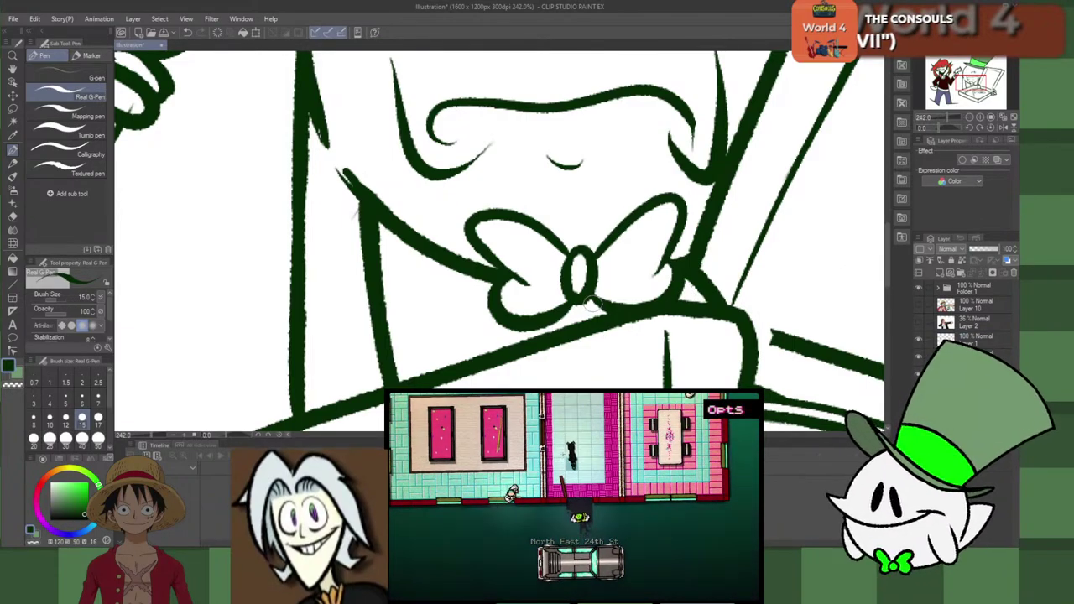
Step: Fill the bow tie's wings and knot with the bright green sampled from the hat band
{"action": "scroll", "coordinate": [592, 304], "scroll_direction": "down", "scroll_amount": 6}
{"action": "left_click", "coordinate": [588, 132], "text": "alt"}
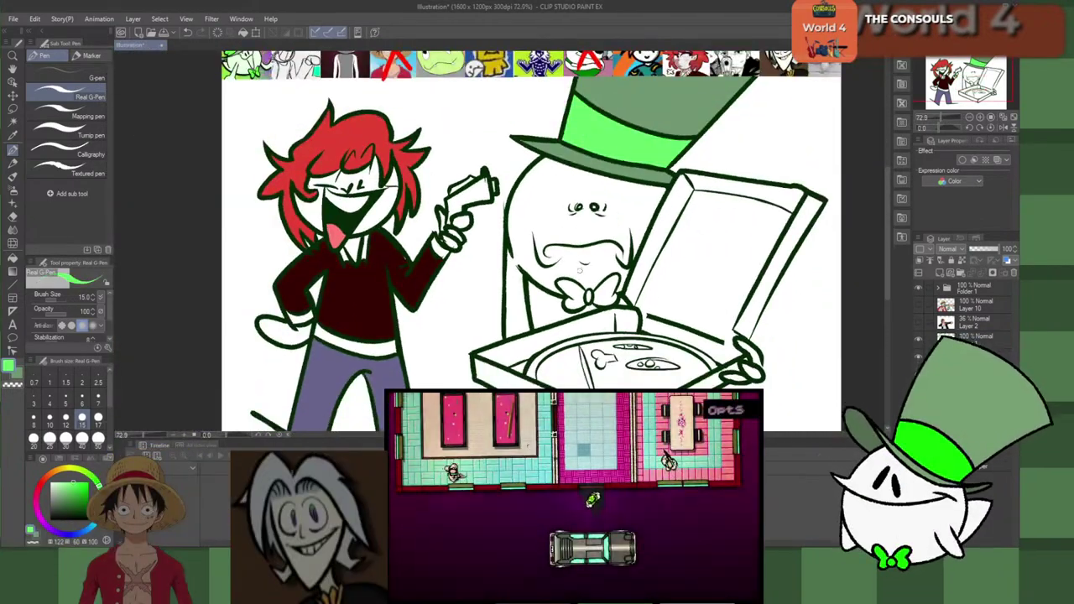
{"action": "scroll", "coordinate": [579, 269], "scroll_direction": "up", "scroll_amount": 1}
{"action": "key", "text": "g"}
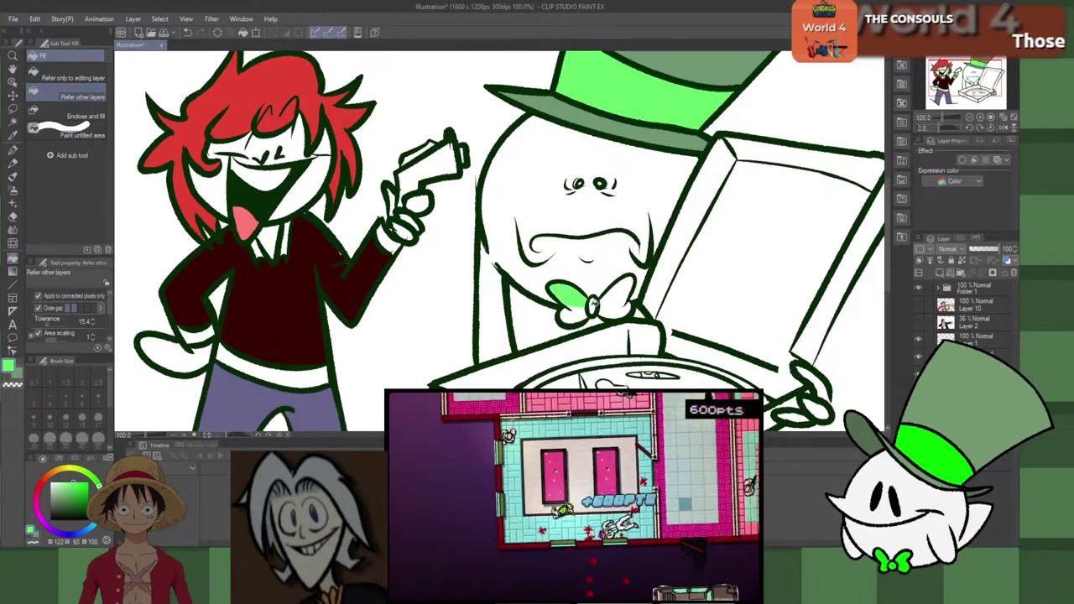
{"action": "left_click", "coordinate": [572, 312]}
{"action": "left_click", "coordinate": [617, 309]}
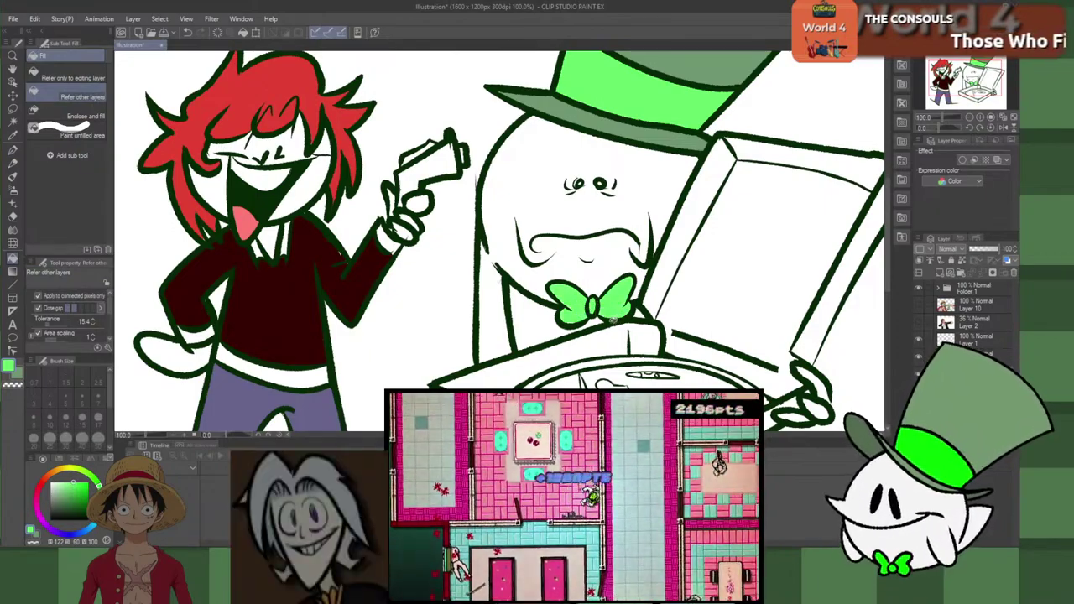
{"action": "left_click", "coordinate": [579, 306]}
Step: Fill the pizza box's inner surfaces with grayish brown and its outer sides with light beige
{"action": "scroll", "coordinate": [622, 280], "scroll_direction": "down", "scroll_amount": 3}
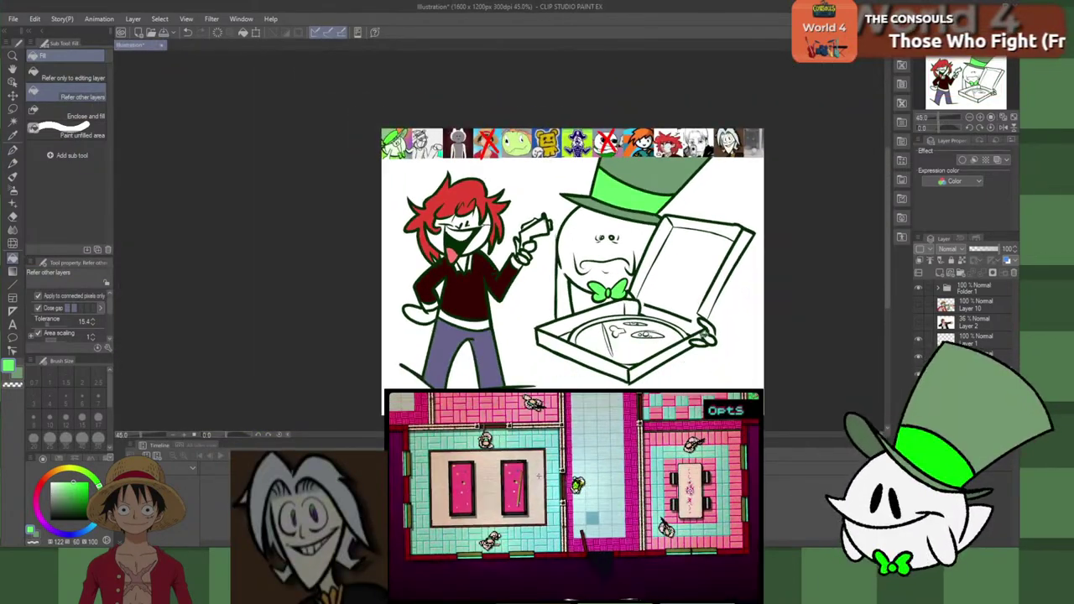
{"action": "scroll", "coordinate": [679, 308], "scroll_direction": "up", "scroll_amount": 2}
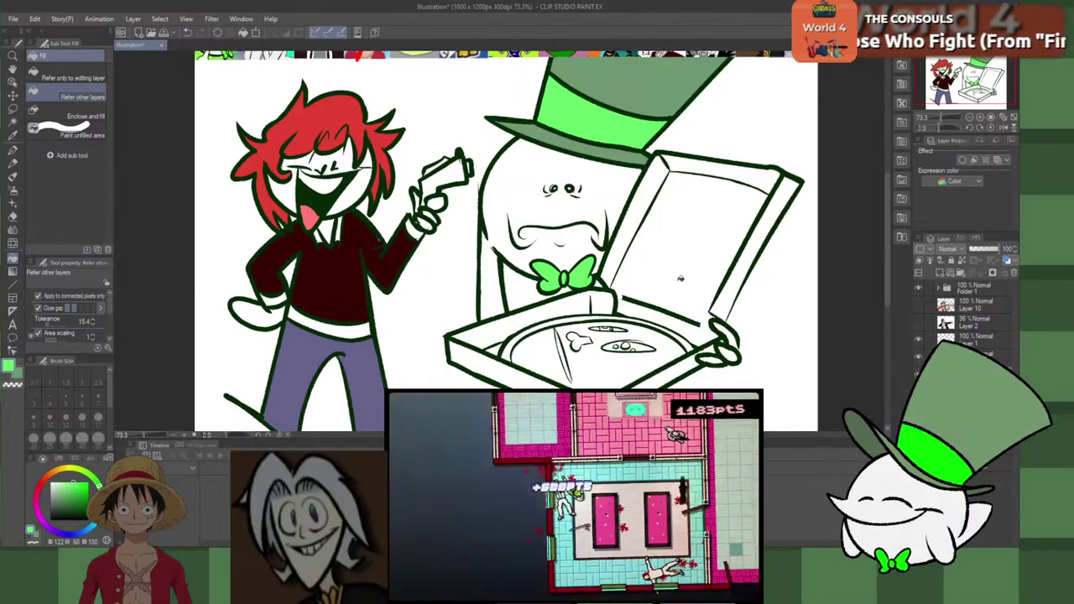
{"action": "left_click_drag", "start_coordinate": [45, 486], "coordinate": [56, 471]}
{"action": "left_click", "coordinate": [67, 498]}
{"action": "left_click", "coordinate": [703, 255]}
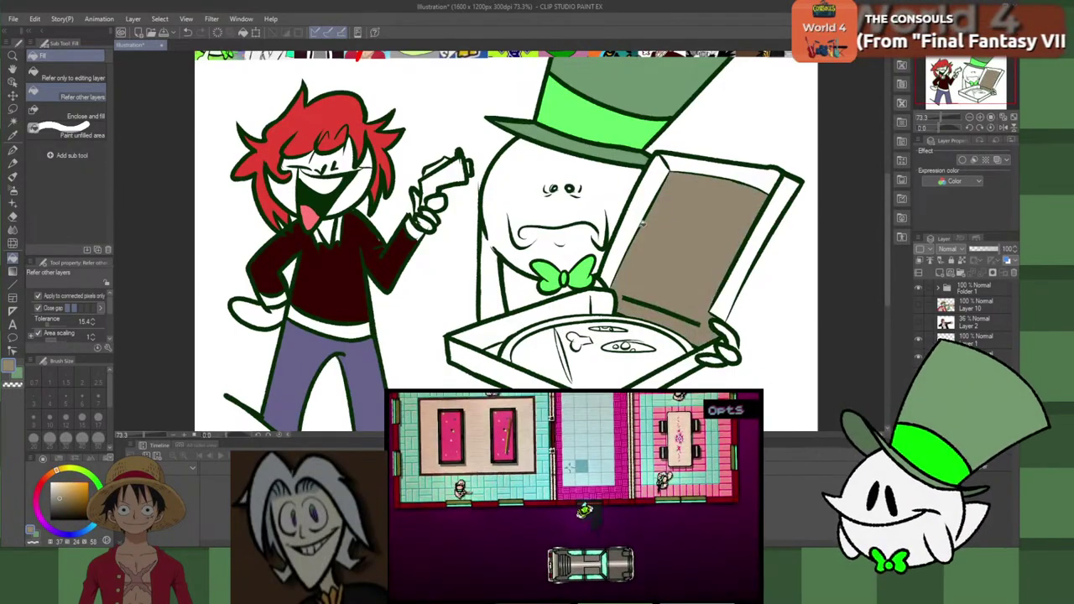
{"action": "left_click", "coordinate": [632, 219]}
{"action": "left_click", "coordinate": [706, 170]}
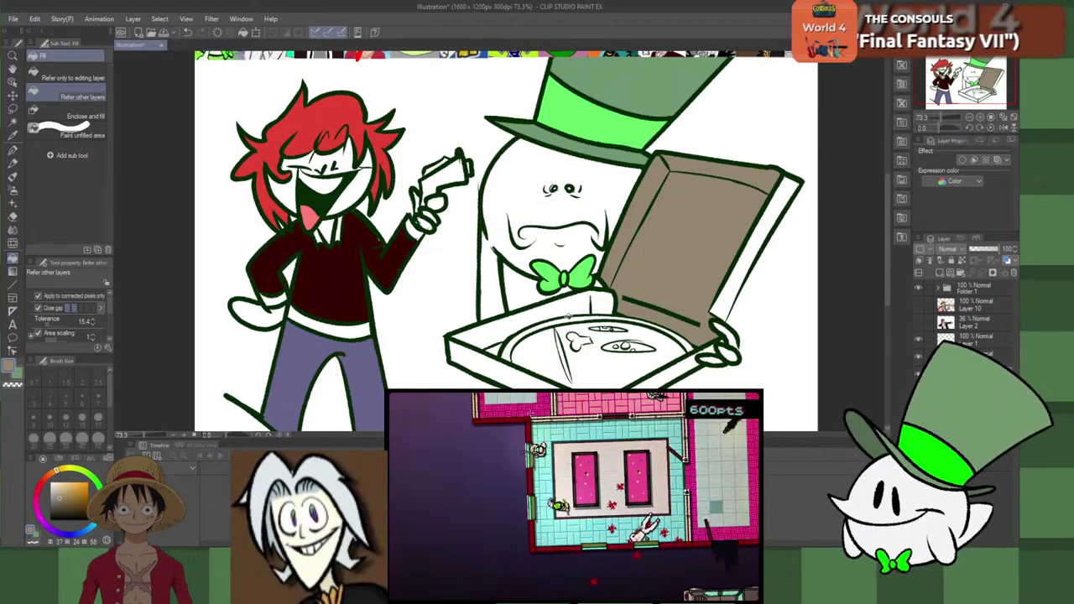
{"action": "left_click", "coordinate": [529, 334]}
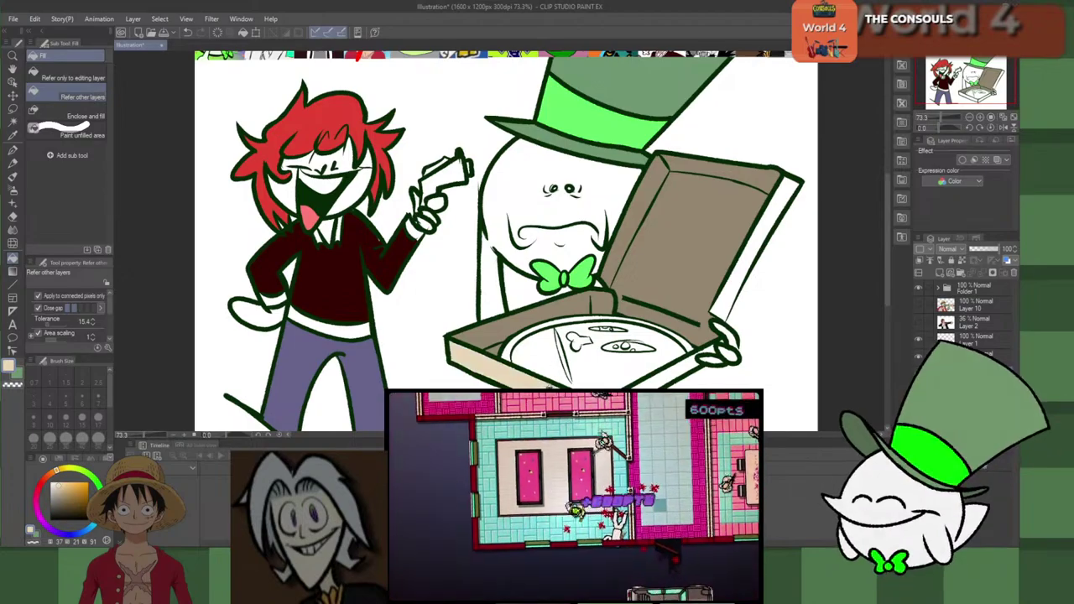
{"action": "left_click", "coordinate": [735, 284]}
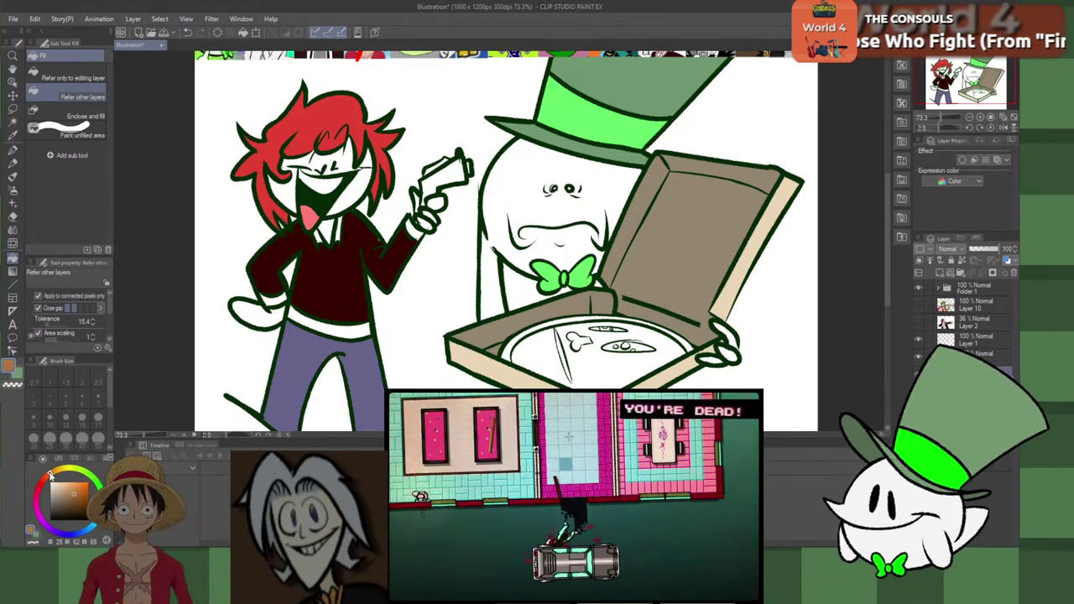
Step: Fill the pizza's crust ring with golden brown
{"action": "left_click_drag", "start_coordinate": [51, 475], "coordinate": [55, 472]}
{"action": "left_click", "coordinate": [83, 485]}
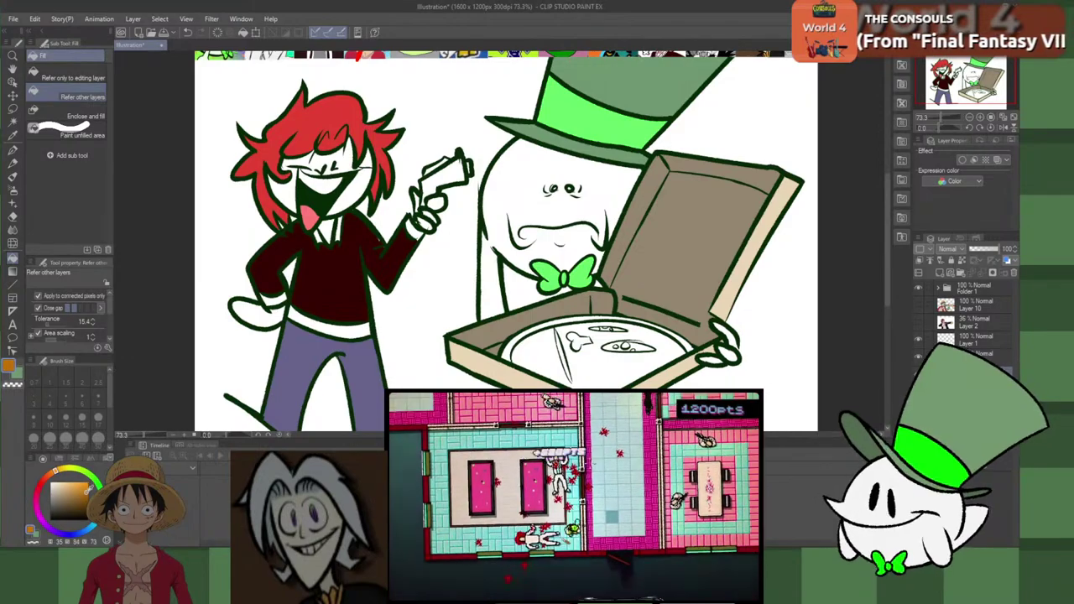
{"action": "left_click", "coordinate": [579, 319]}
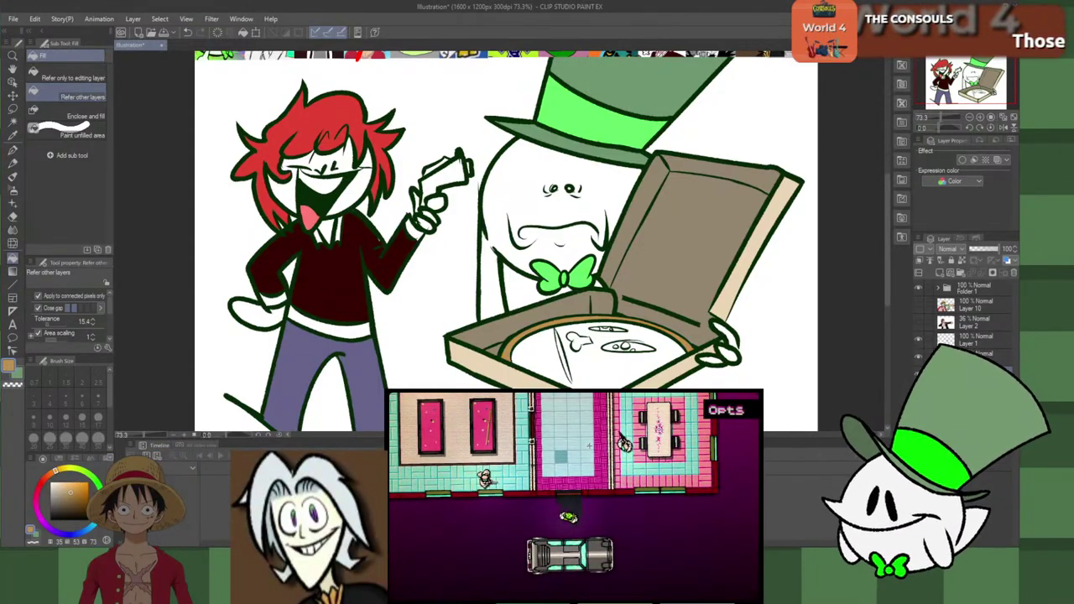
Step: Fill the pizza's cheese surface inside the crust with orange-yellow
{"action": "left_click", "coordinate": [65, 469]}
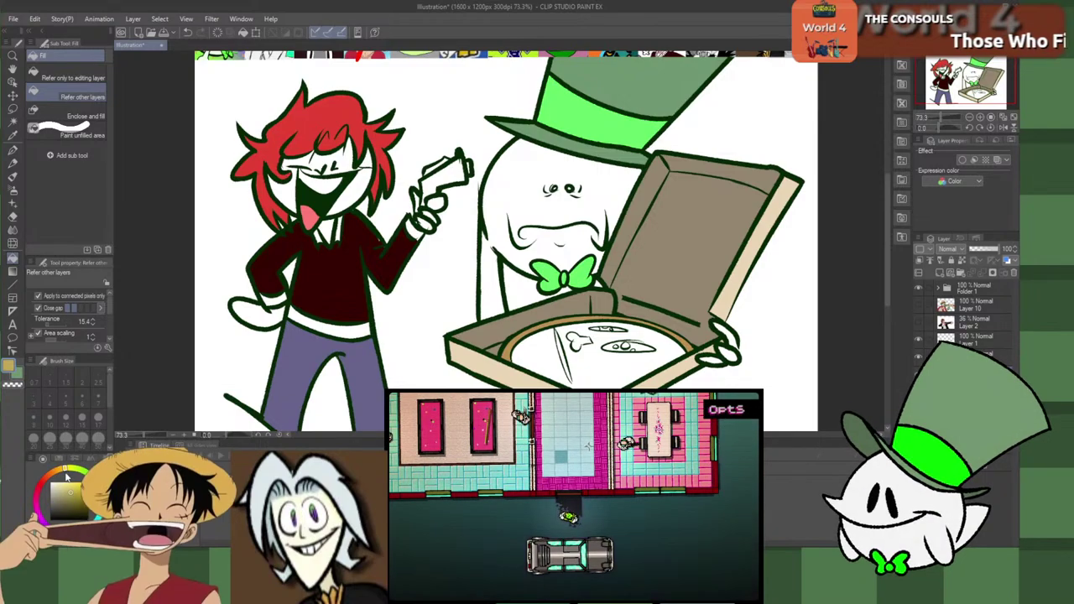
{"action": "left_click", "coordinate": [65, 496]}
{"action": "left_click_drag", "start_coordinate": [68, 487], "coordinate": [90, 493]}
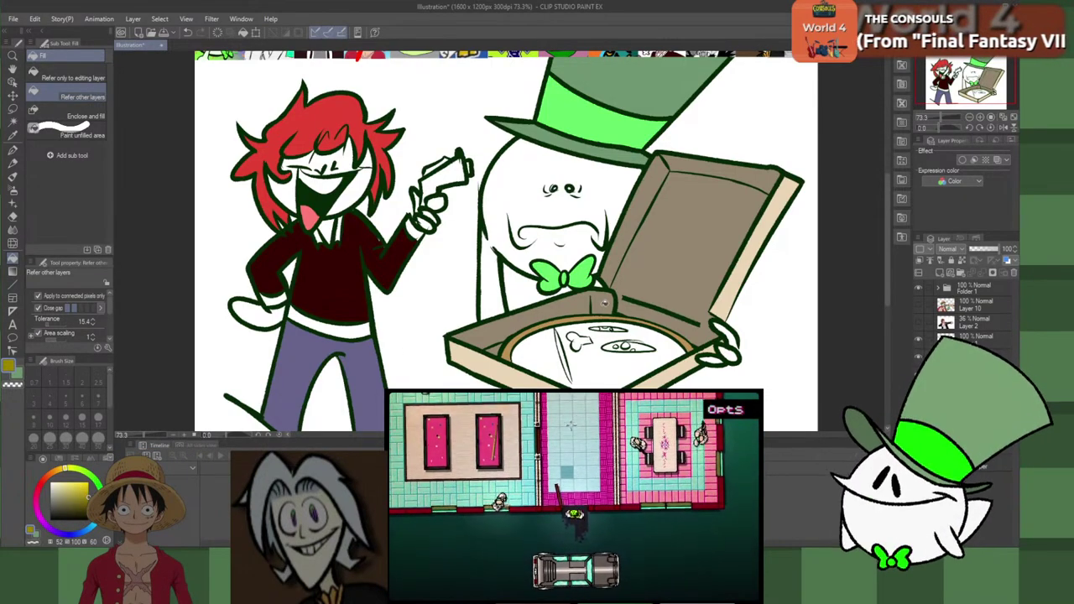
{"action": "left_click", "coordinate": [606, 345]}
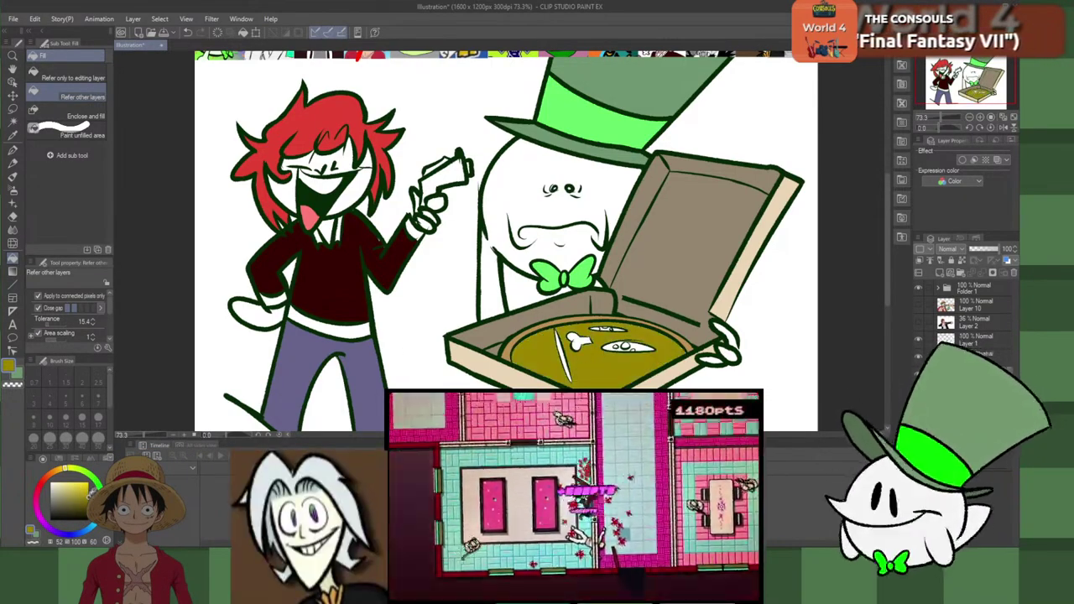
{"action": "left_click", "coordinate": [595, 357]}
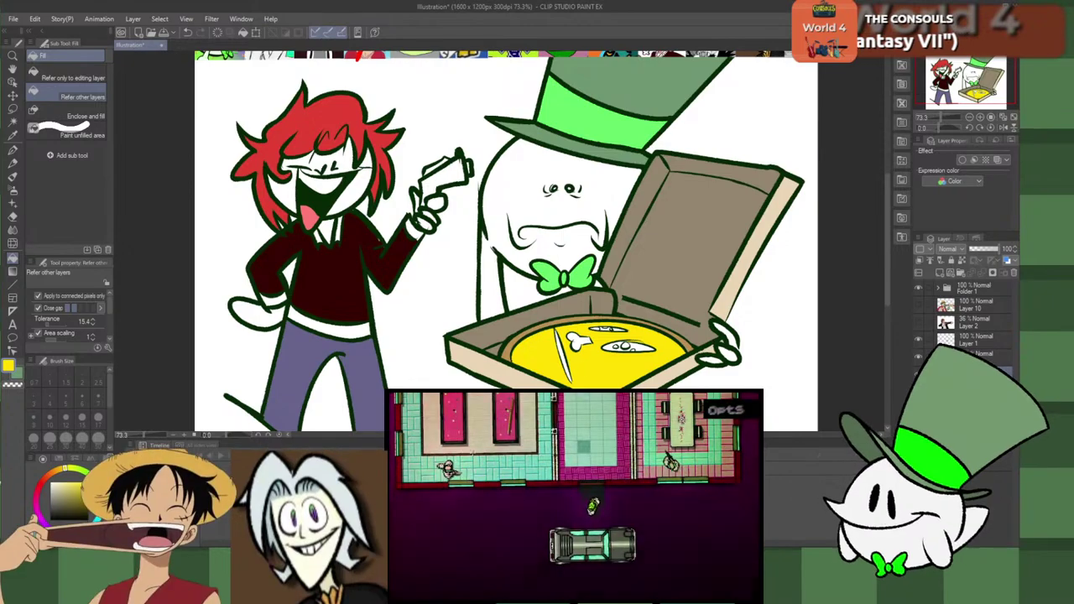
{"action": "left_click", "coordinate": [62, 469]}
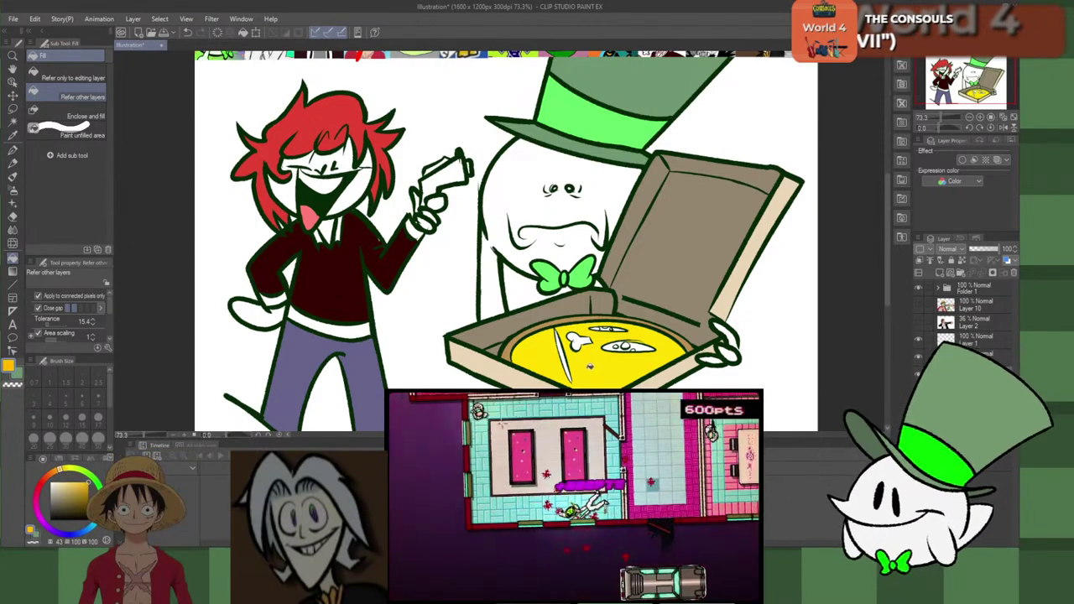
{"action": "left_click", "coordinate": [602, 352]}
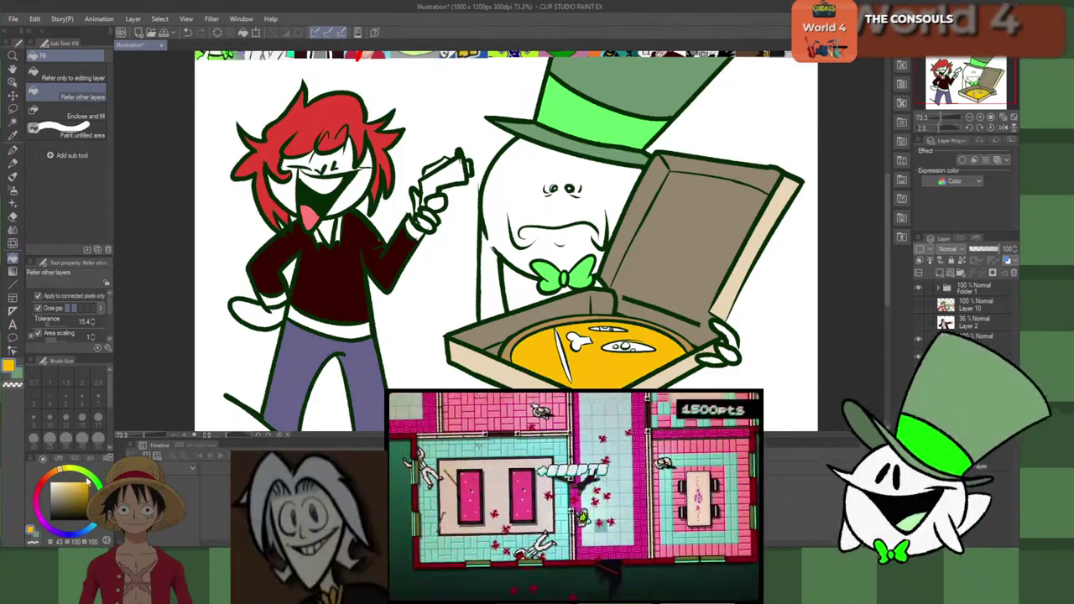
Step: Fill the long sliver topping on the pizza with green and the two pepperoni slices with dark red
{"action": "left_click", "coordinate": [95, 481]}
{"action": "left_click", "coordinate": [88, 501]}
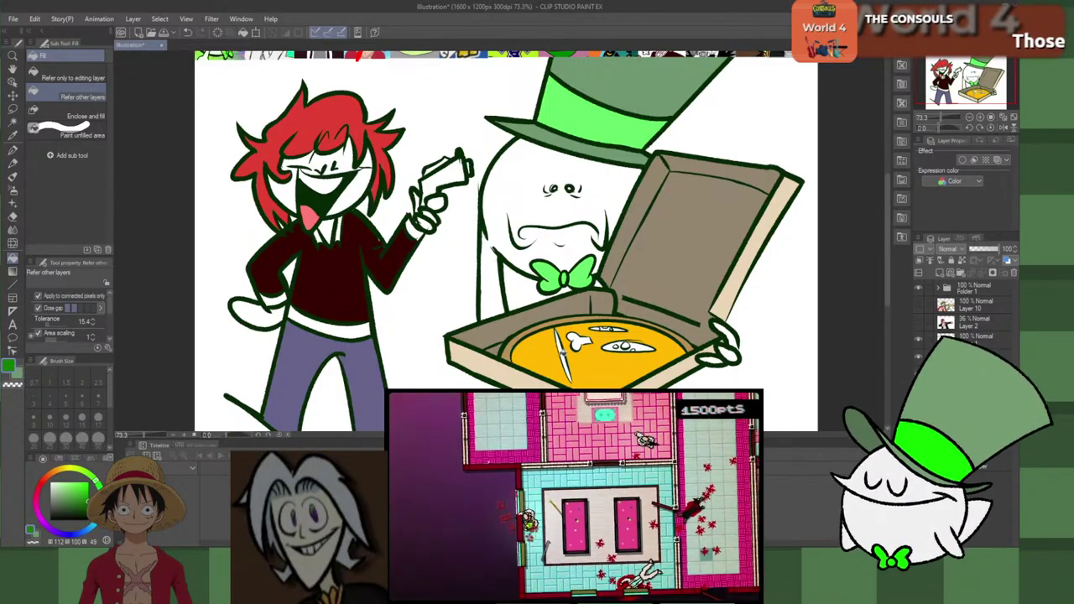
{"action": "left_click", "coordinate": [563, 353]}
{"action": "left_click", "coordinate": [43, 483]}
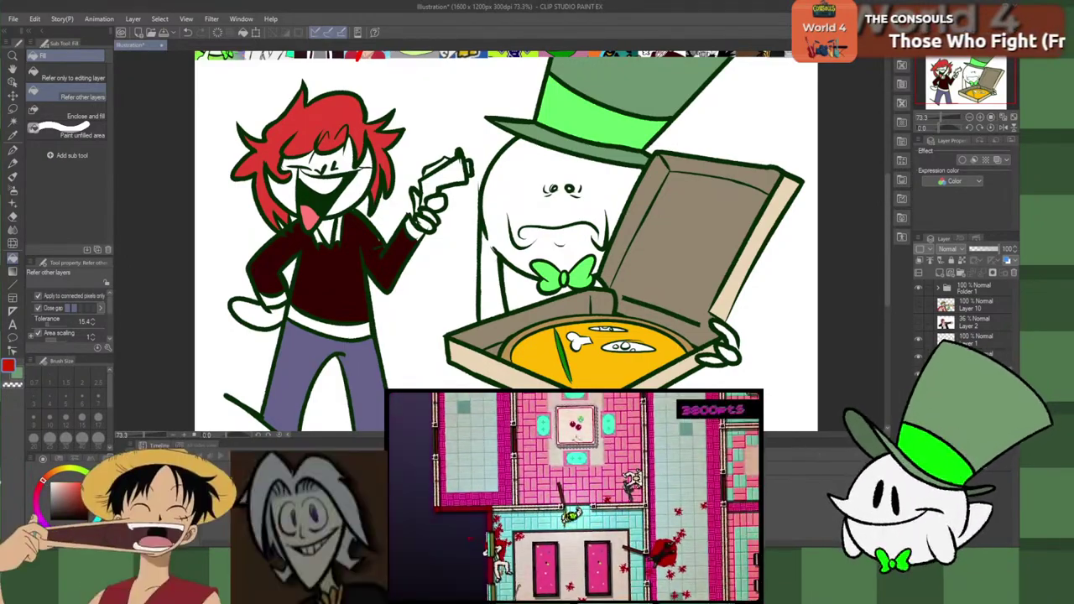
{"action": "left_click", "coordinate": [621, 340]}
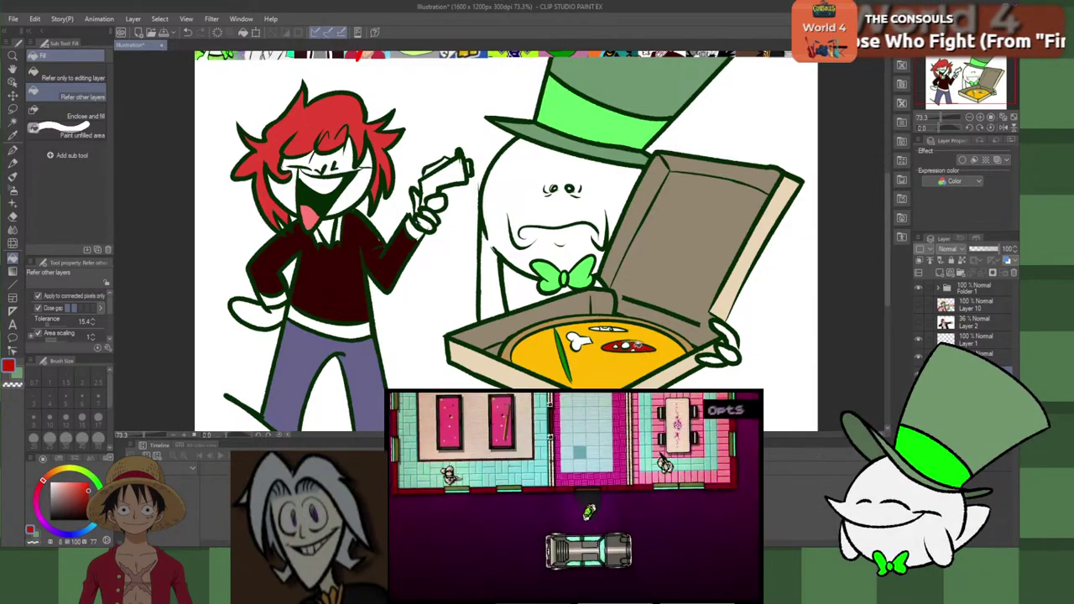
{"action": "left_click", "coordinate": [619, 328]}
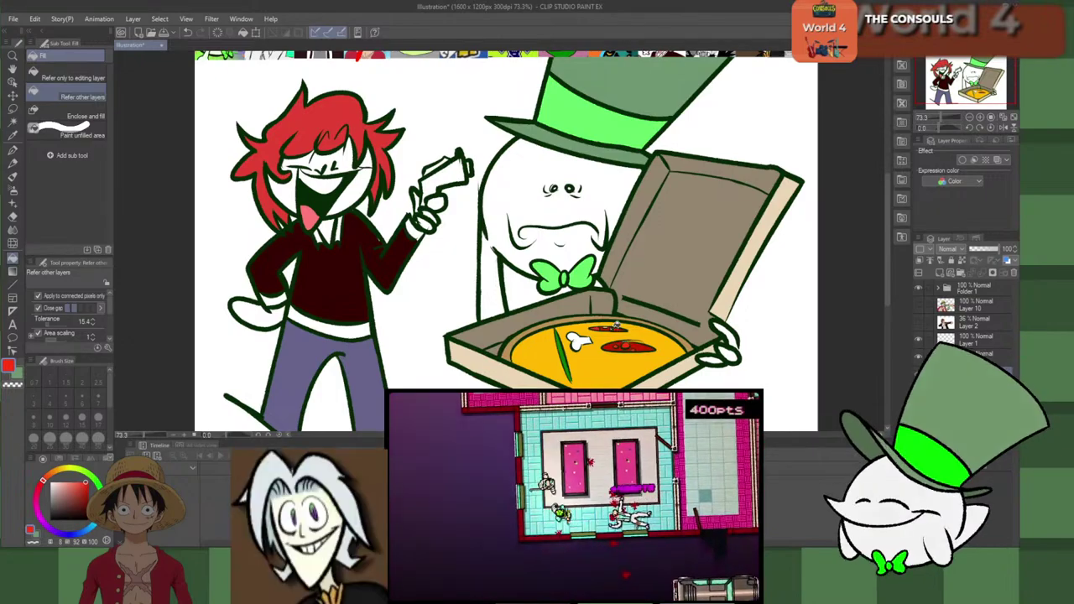
Step: Paint the white spots on the far pepperoni slice bright red with the Real G-Pen
{"action": "scroll", "coordinate": [617, 325], "scroll_direction": "up", "scroll_amount": 6}
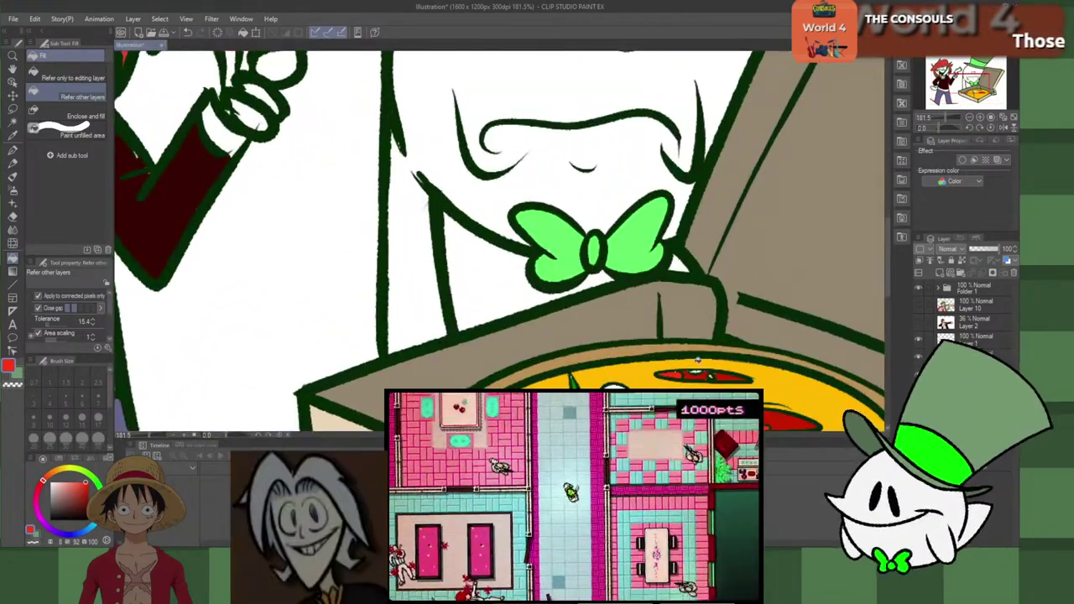
{"action": "scroll", "coordinate": [715, 379], "scroll_direction": "up", "scroll_amount": 3}
{"action": "key", "text": "p"}
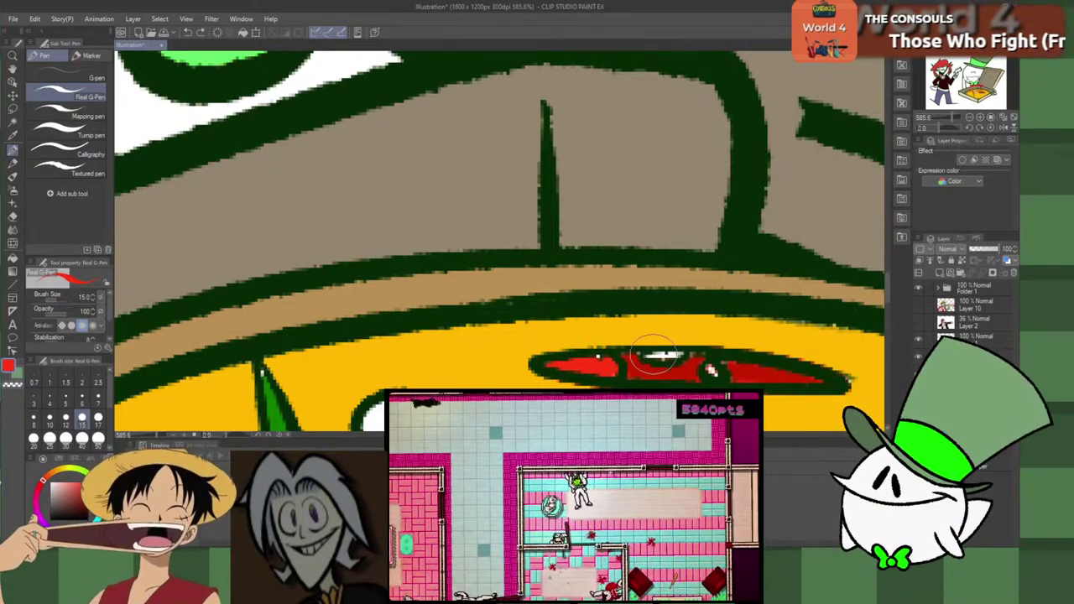
{"action": "left_click_drag", "start_coordinate": [652, 355], "coordinate": [671, 356]}
{"action": "left_click", "coordinate": [711, 370]}
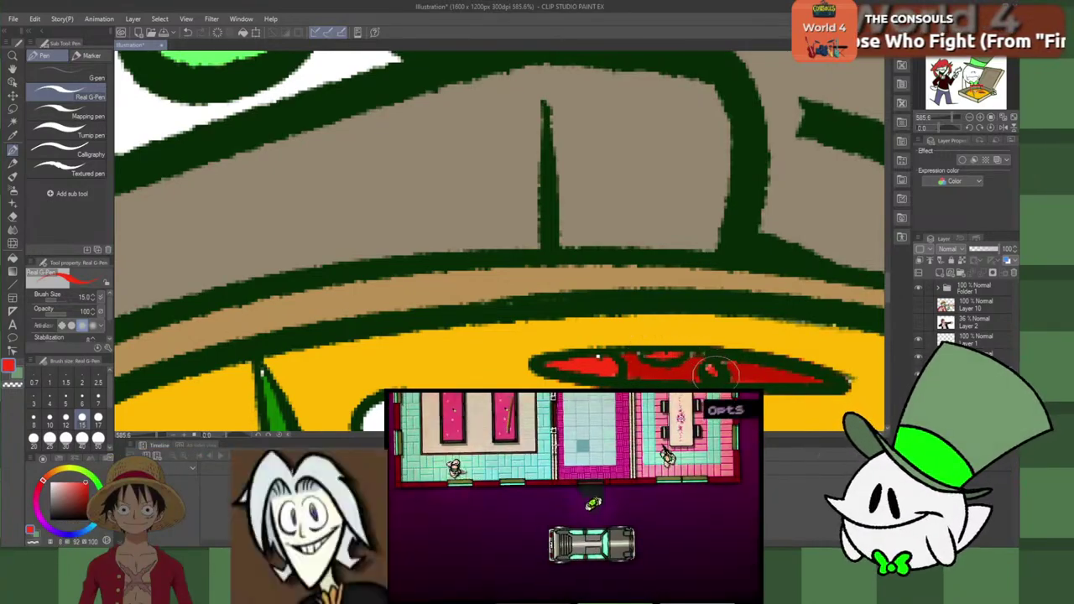
{"action": "scroll", "coordinate": [712, 370], "scroll_direction": "down", "scroll_amount": 10}
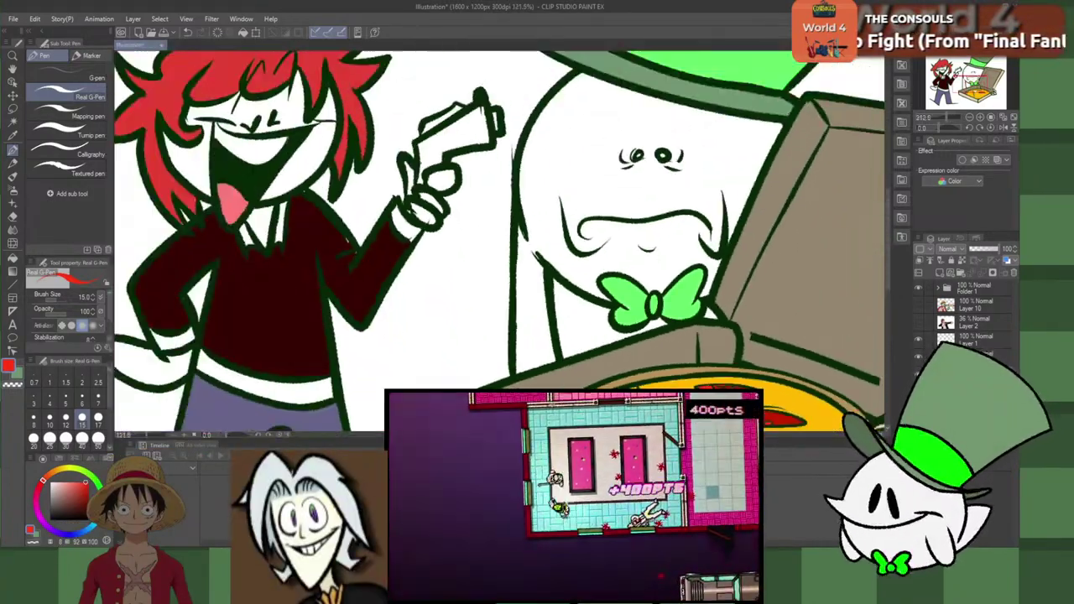
Step: Fill the bone-shaped topping on the pizza with grayish beige
{"action": "scroll", "coordinate": [712, 369], "scroll_direction": "up", "scroll_amount": 10}
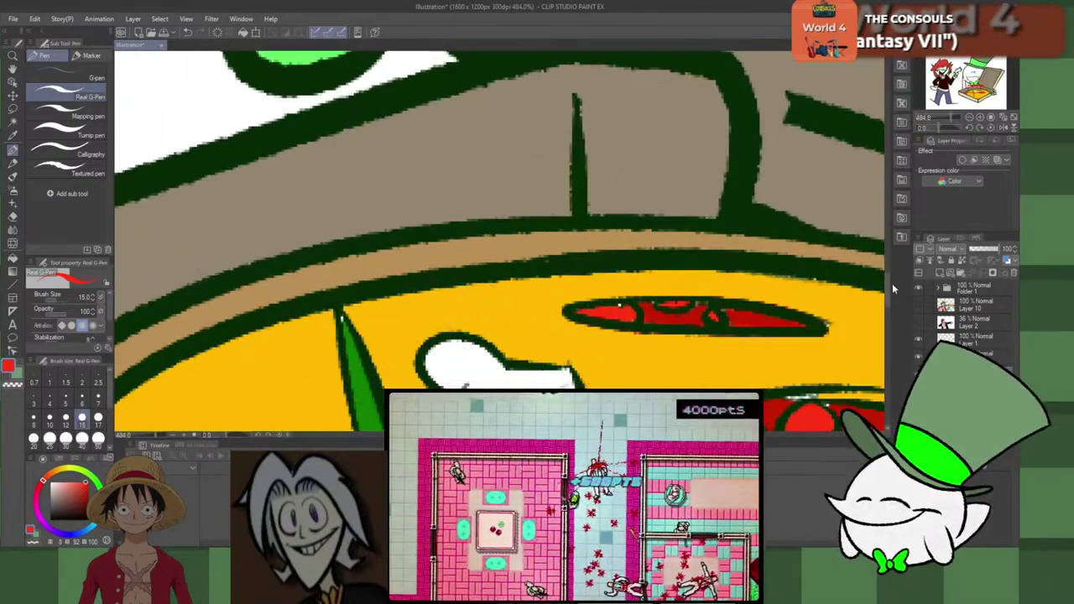
{"action": "mouse_move", "coordinate": [887, 293]}
{"action": "left_mouse_down"}
{"action": "mouse_move", "coordinate": [887, 308]}
{"action": "mouse_move", "coordinate": [886, 296]}
{"action": "left_mouse_up"}
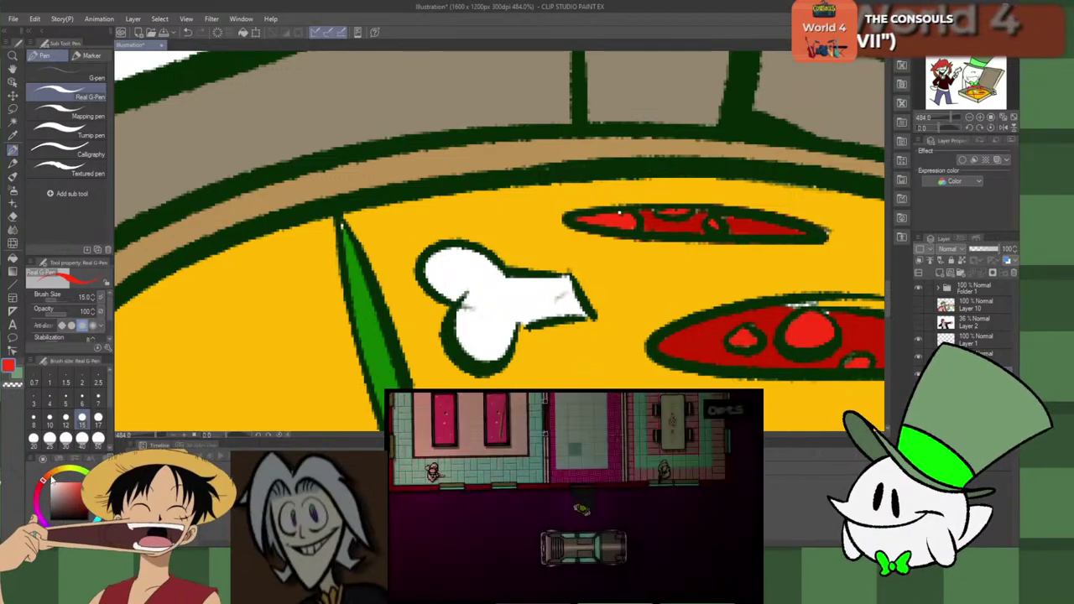
{"action": "left_click", "coordinate": [58, 477]}
{"action": "left_click", "coordinate": [66, 484]}
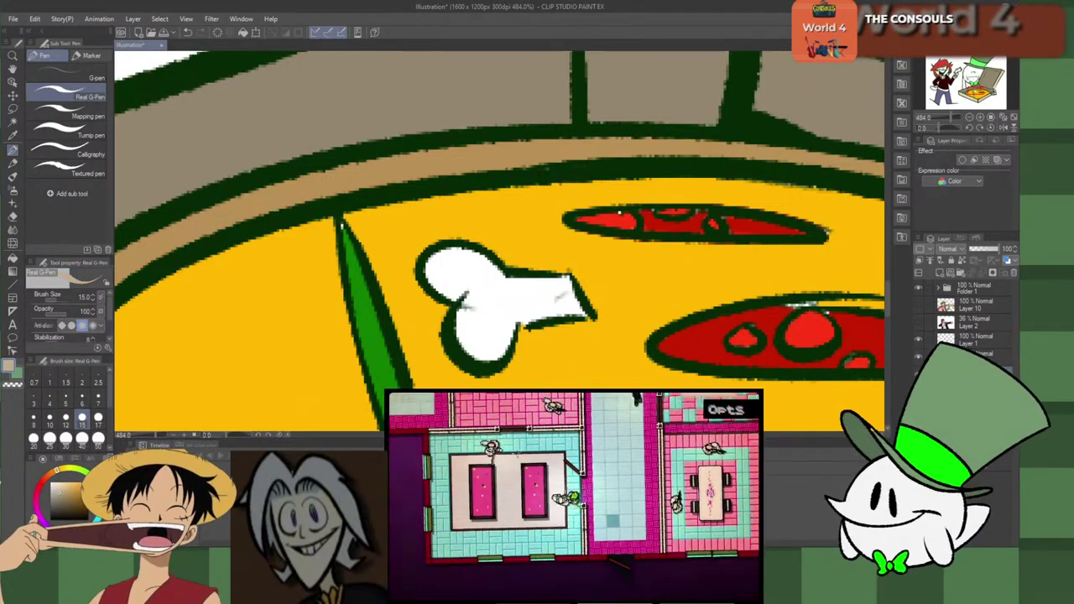
{"action": "key", "text": "g"}
{"action": "key", "text": "g"}
{"action": "left_click", "coordinate": [495, 317]}
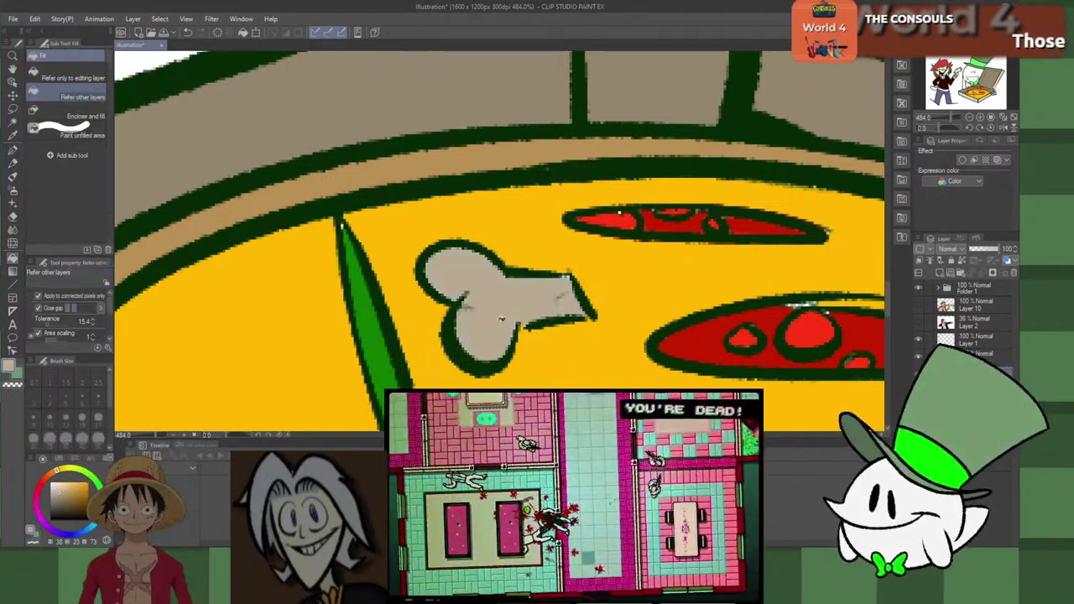
Step: Cross out the green-hatted and red-haired character thumbnails in red on the top layer of Folder 1
{"action": "scroll", "coordinate": [513, 322], "scroll_direction": "down", "scroll_amount": 10}
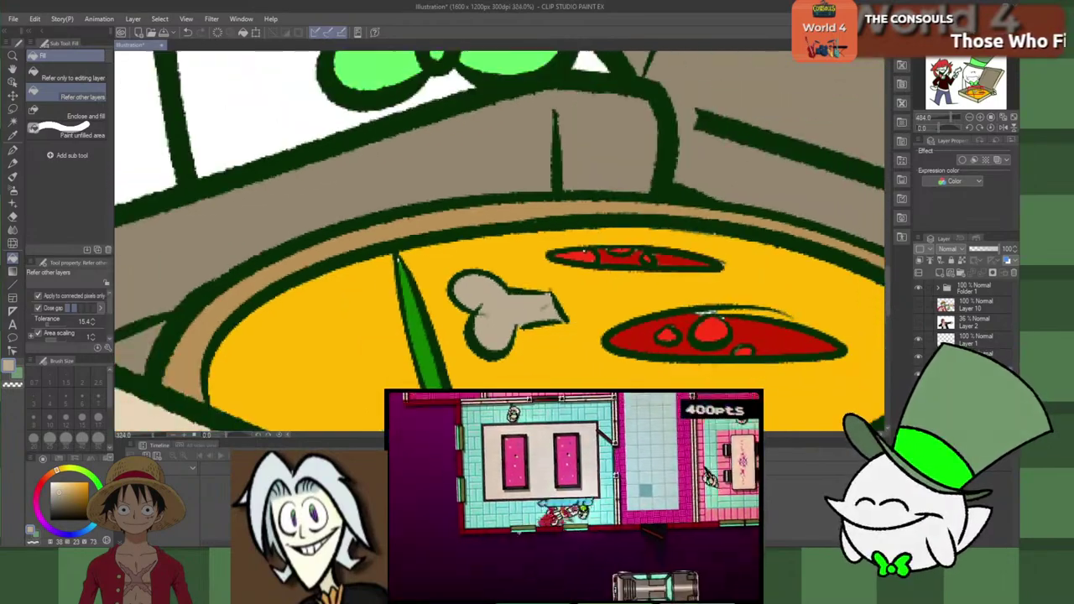
{"action": "scroll", "coordinate": [502, 278], "scroll_direction": "up", "scroll_amount": 3}
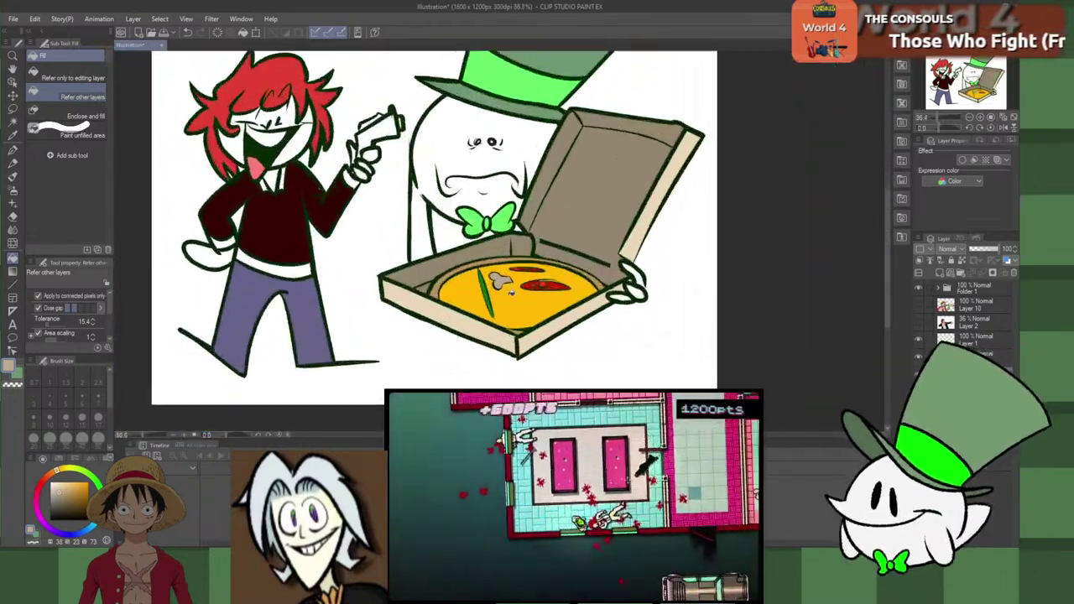
{"action": "scroll", "coordinate": [499, 268], "scroll_direction": "down", "scroll_amount": 3}
{"action": "scroll", "coordinate": [487, 209], "scroll_direction": "up", "scroll_amount": 4}
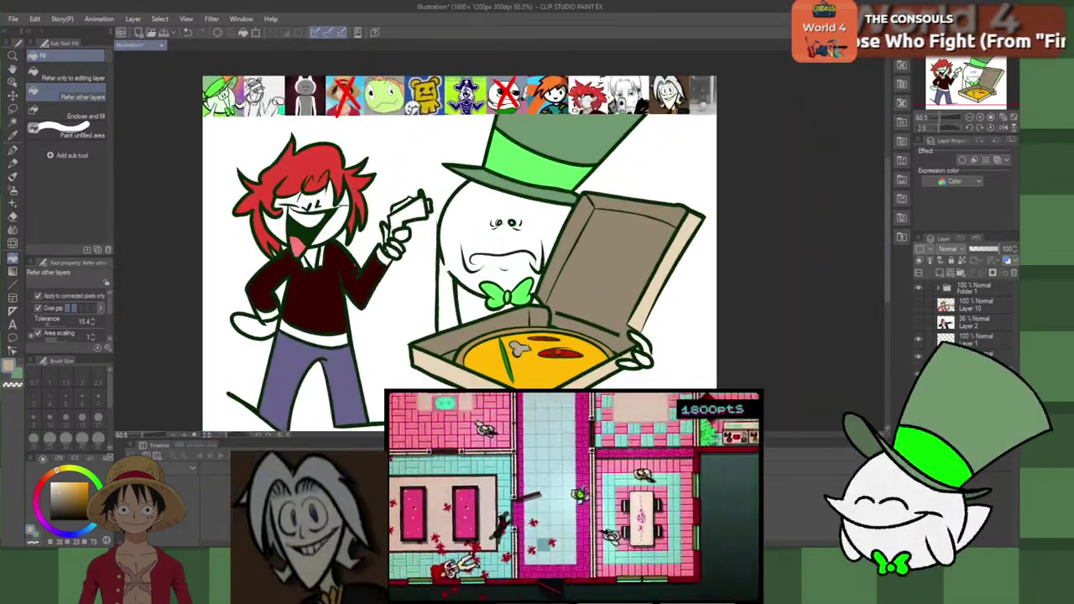
{"action": "scroll", "coordinate": [570, 320], "scroll_direction": "up", "scroll_amount": 1}
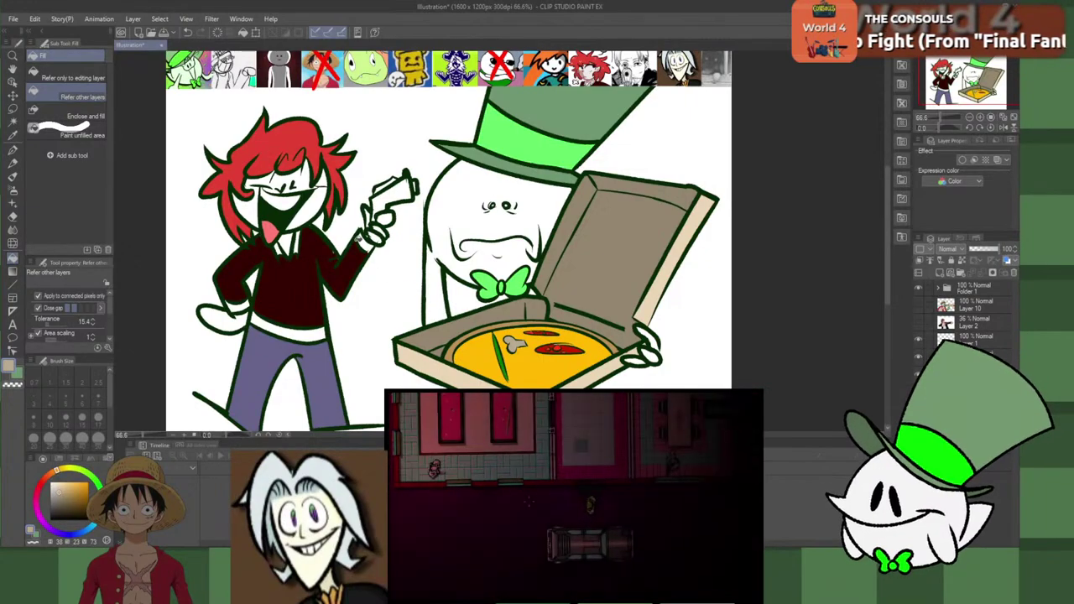
{"action": "scroll", "coordinate": [358, 239], "scroll_direction": "down", "scroll_amount": 2}
{"action": "scroll", "coordinate": [358, 239], "scroll_direction": "up", "scroll_amount": 2}
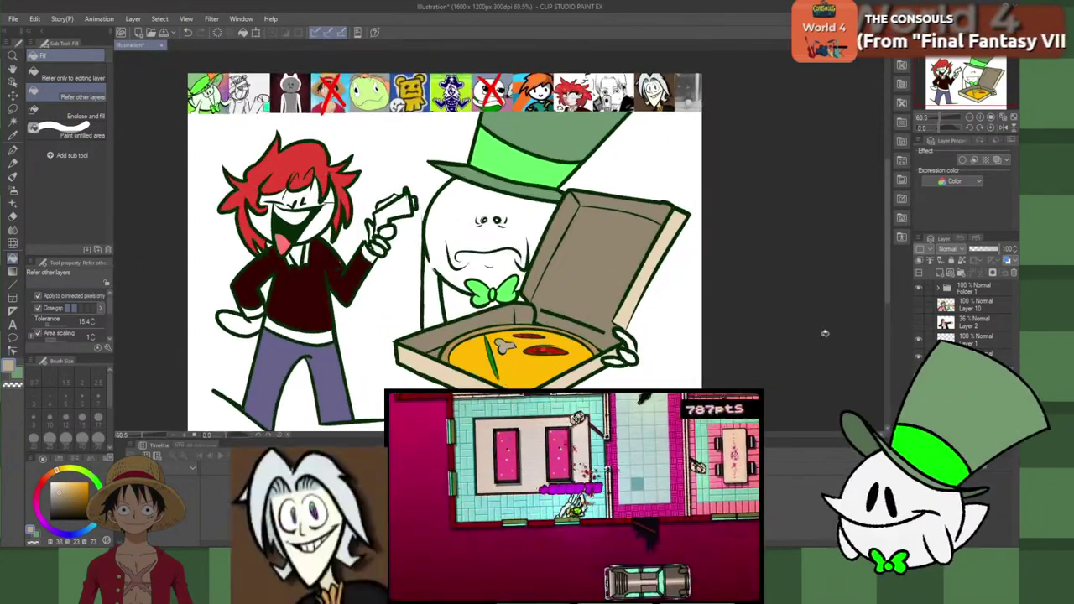
{"action": "key", "text": "p"}
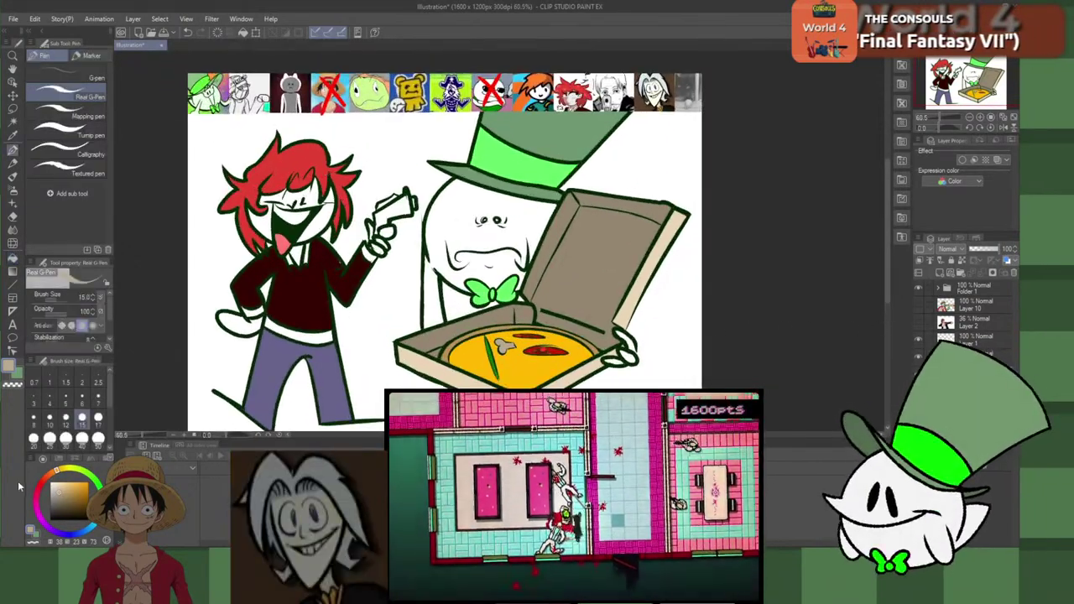
{"action": "left_click", "coordinate": [40, 487]}
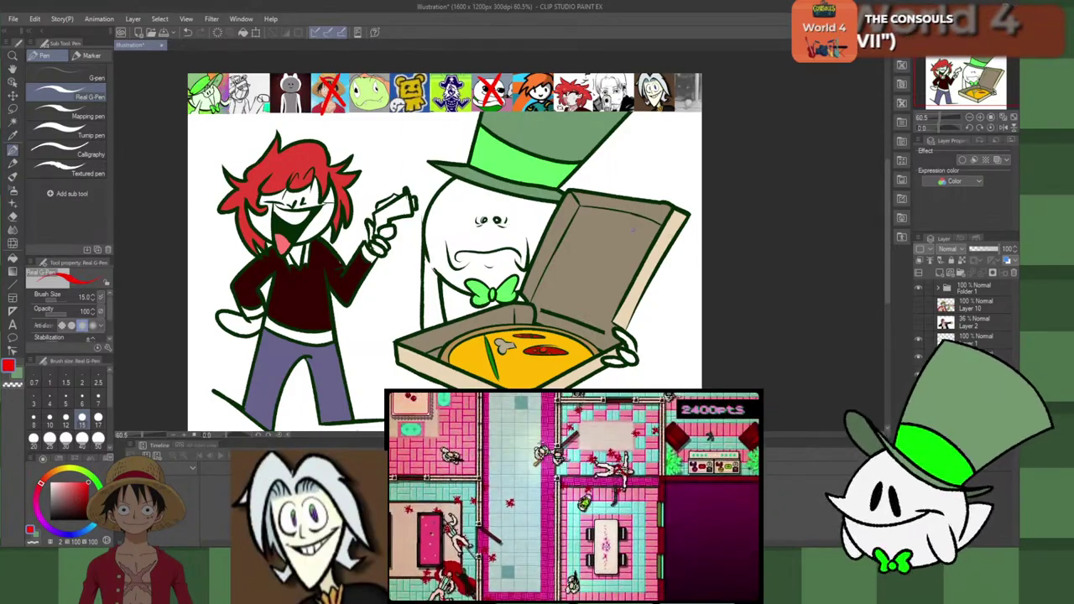
{"action": "left_click", "coordinate": [939, 288]}
{"action": "left_click", "coordinate": [958, 307]}
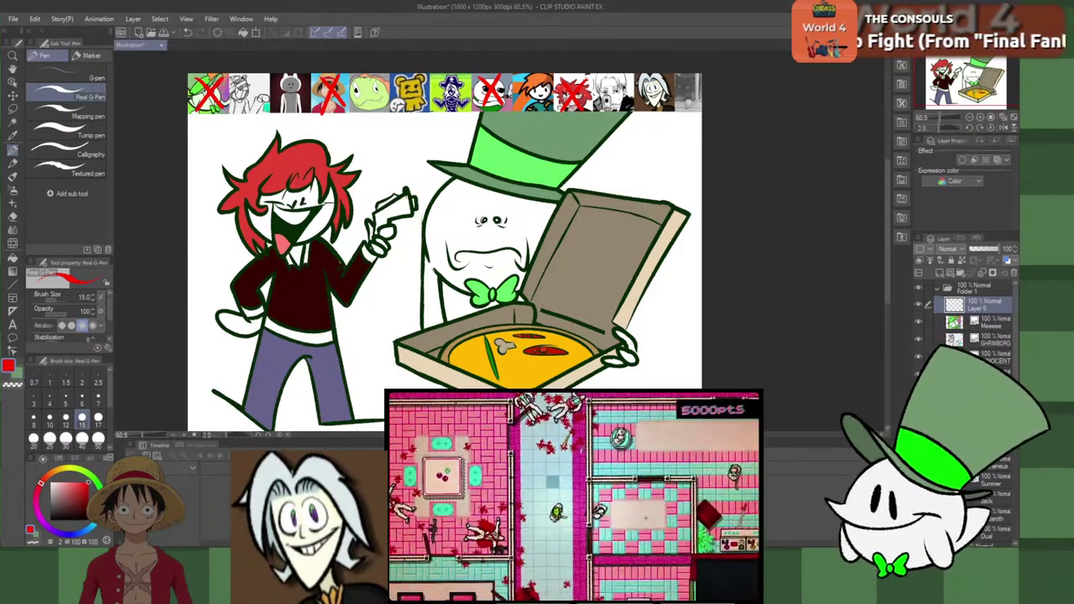
{"action": "left_click", "coordinate": [938, 289]}
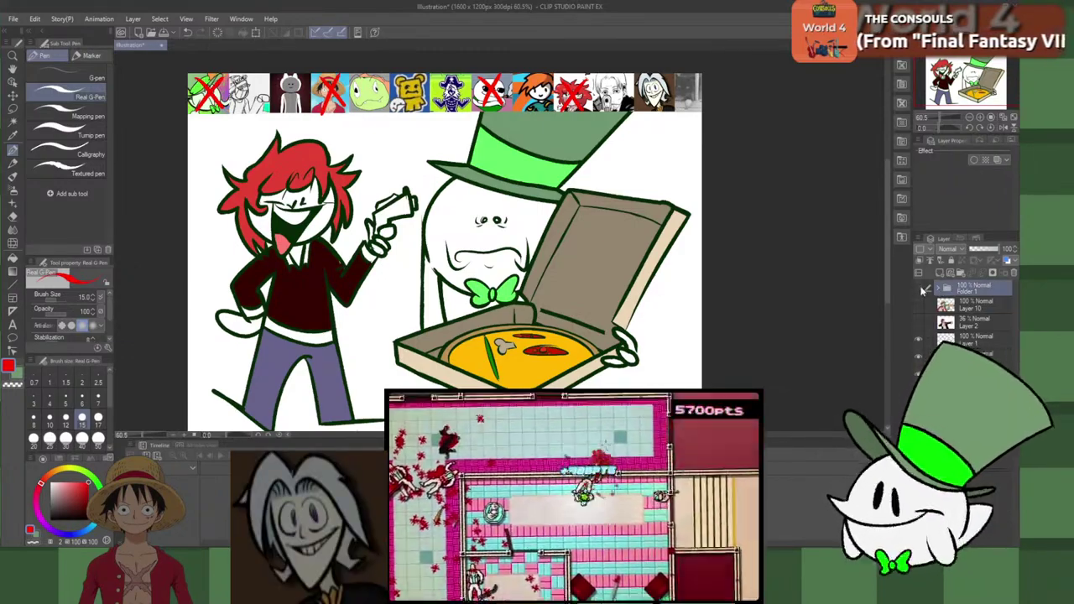
Step: Hide Folder 1 with the thumbnail strip and fill the unfilled upper part of the top hat with the hat's muted green
{"action": "left_click", "coordinate": [923, 291]}
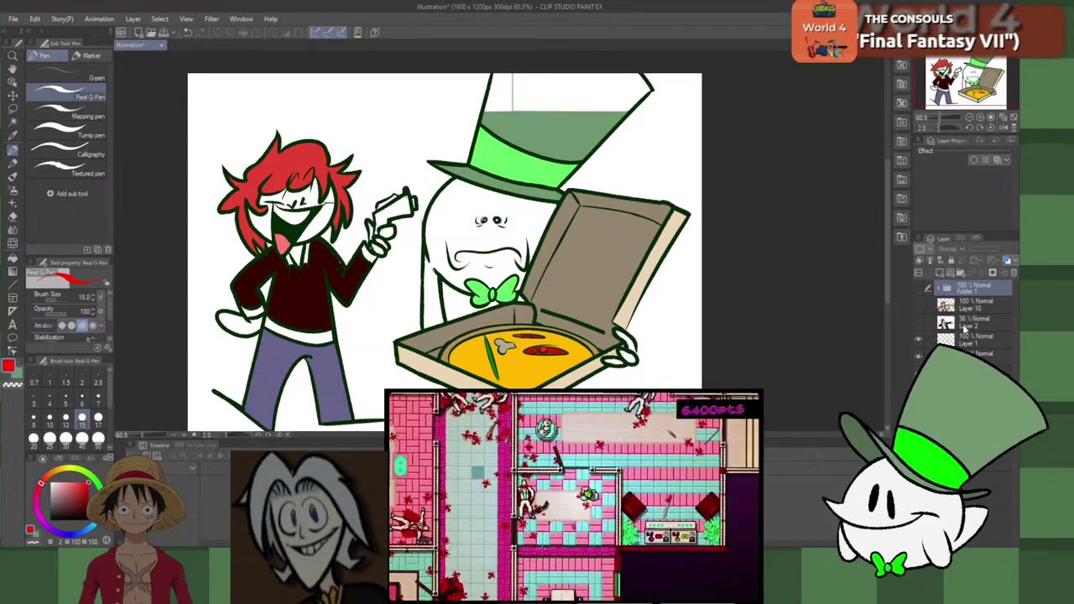
{"action": "left_click", "coordinate": [966, 309]}
{"action": "left_click", "coordinate": [964, 340]}
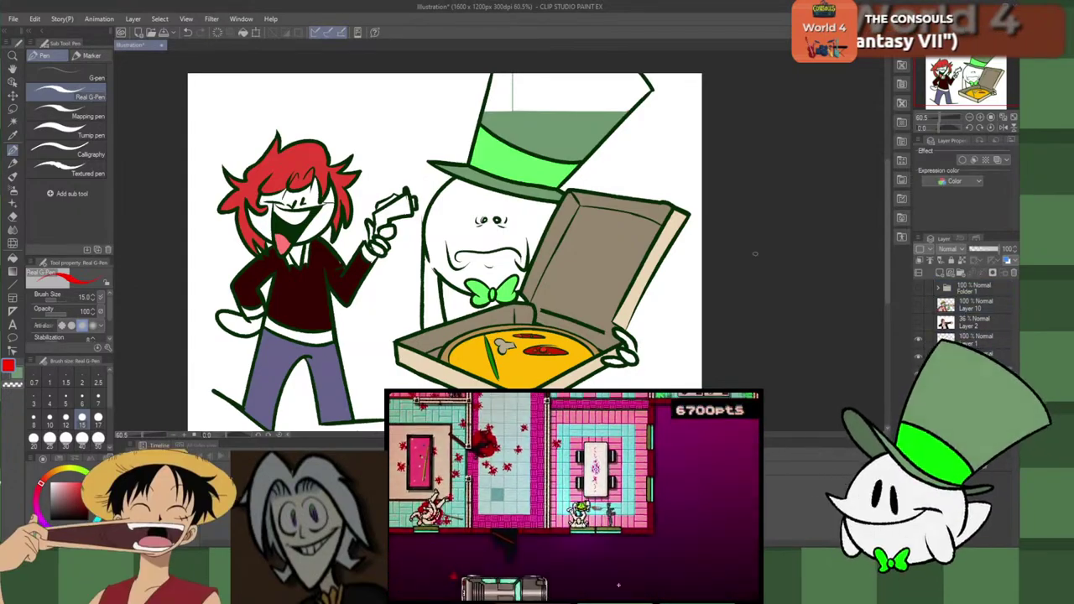
{"action": "key", "text": "g"}
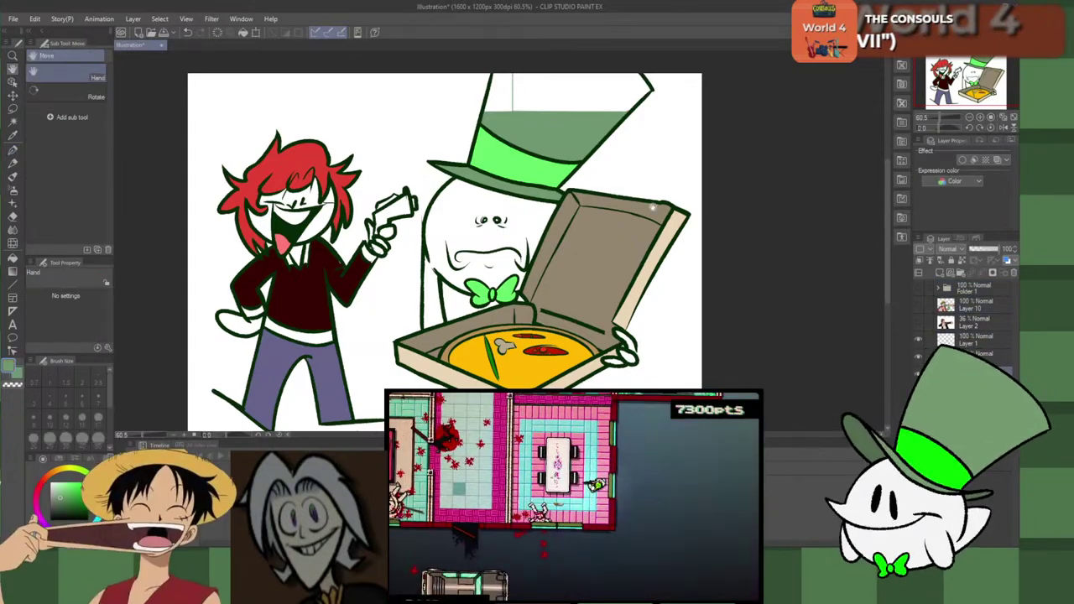
{"action": "key", "text": "g"}
{"action": "left_click", "coordinate": [526, 97]}
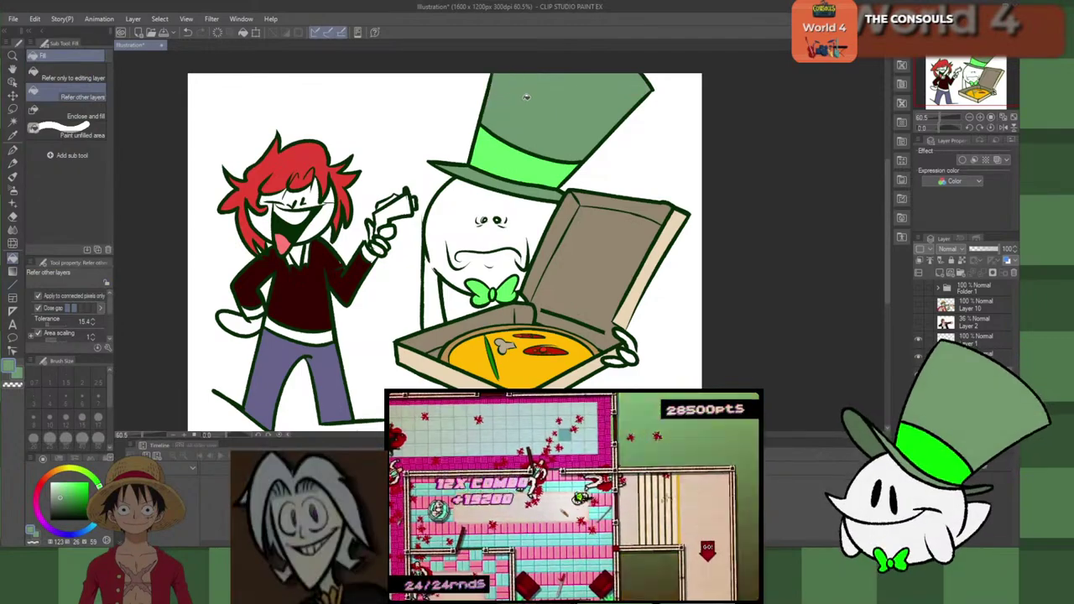
Step: Merge the finished drawing into one layer and show the reference photo of the man with a rubber duck in its place
{"action": "key", "text": "p"}
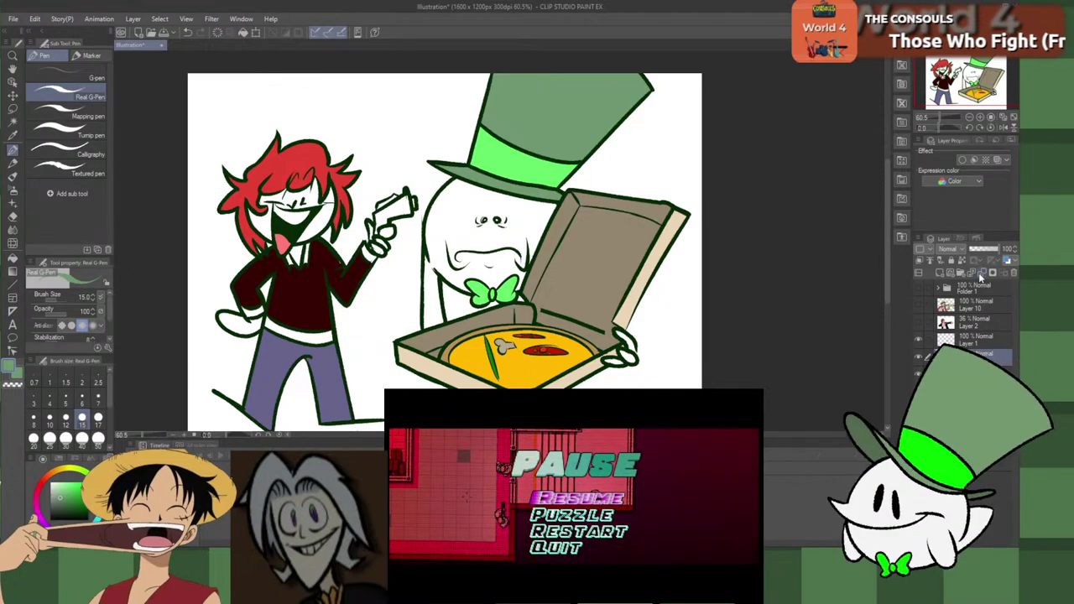
{"action": "left_click", "coordinate": [933, 341]}
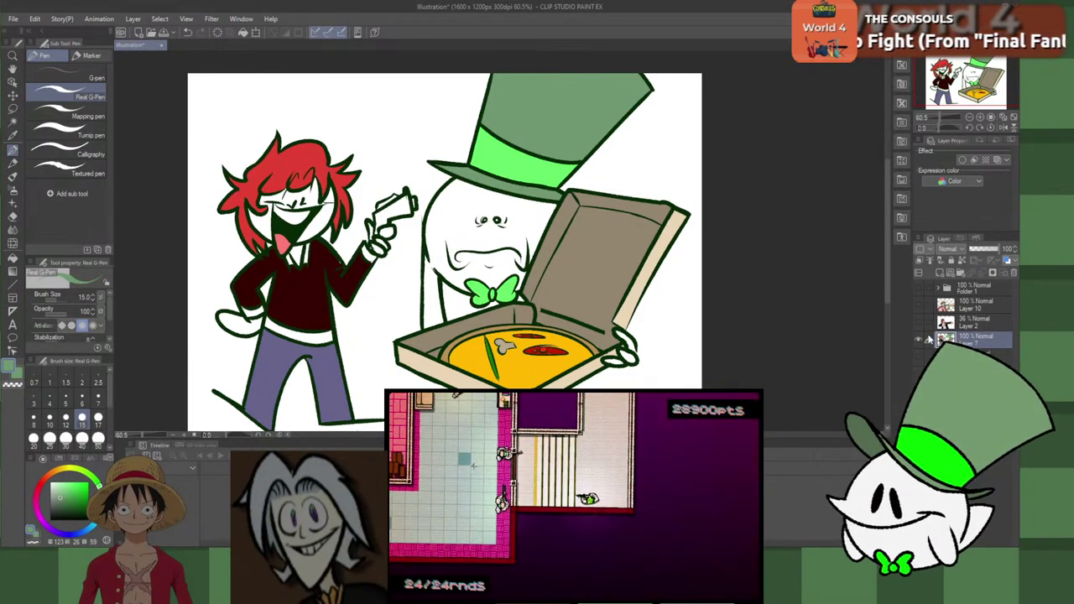
{"action": "left_click", "coordinate": [919, 340]}
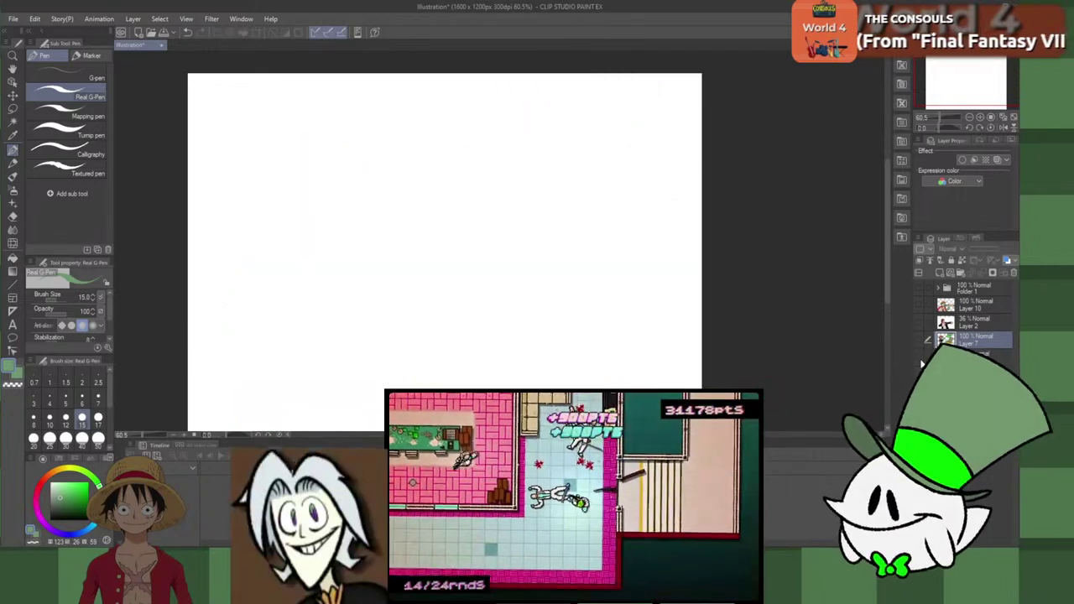
{"action": "left_click", "coordinate": [918, 374]}
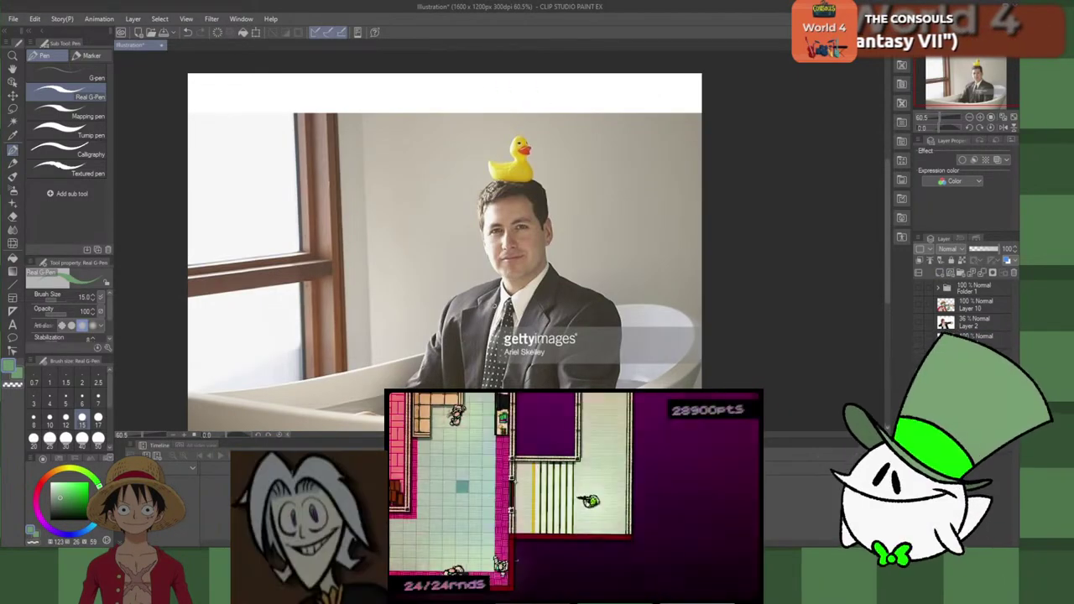
Step: Show Folder 1 so the character thumbnail strip appears above the bathtub photo
{"action": "scroll", "coordinate": [499, 297], "scroll_direction": "down", "scroll_amount": 4}
{"action": "scroll", "coordinate": [483, 378], "scroll_direction": "up", "scroll_amount": 4}
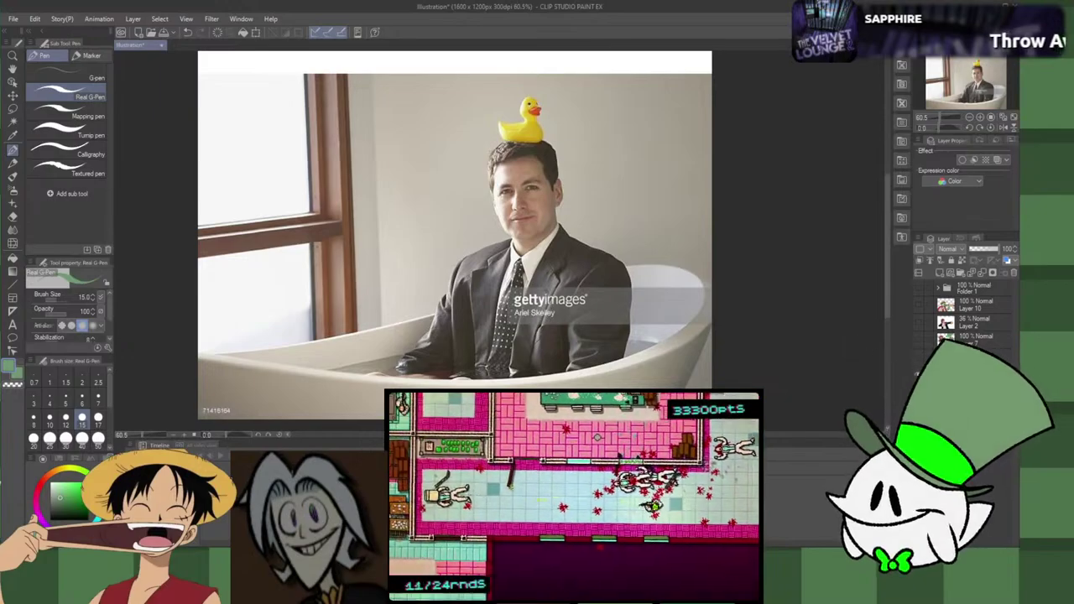
{"action": "left_click", "coordinate": [920, 288]}
{"action": "scroll", "coordinate": [763, 243], "scroll_direction": "down", "scroll_amount": 2}
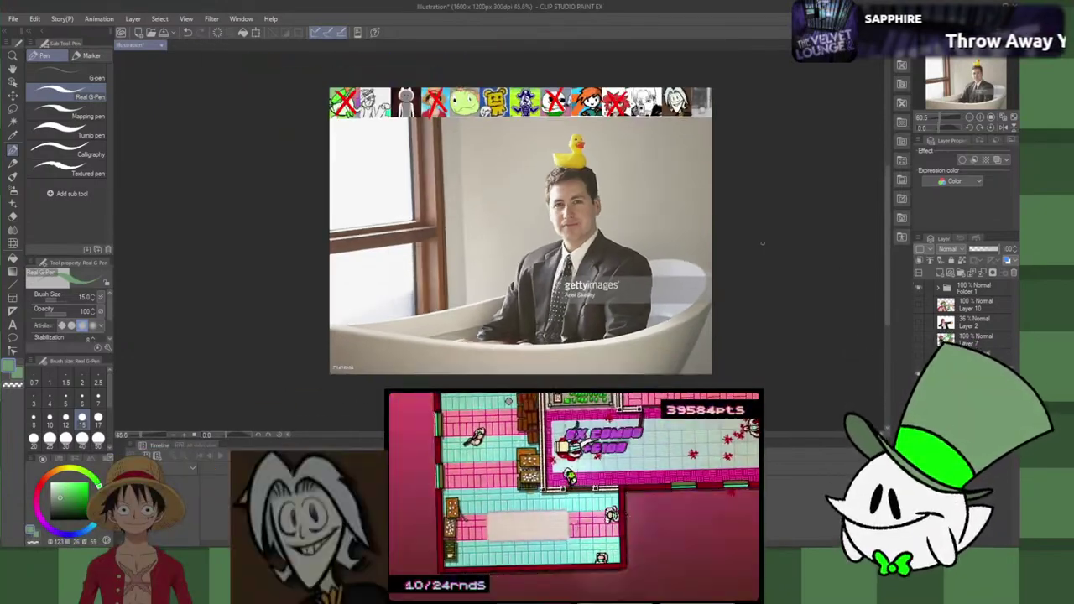
Step: Examine the bathtub photo together with the character thumbnails to choose who to draw
{"action": "scroll", "coordinate": [763, 243], "scroll_direction": "up", "scroll_amount": 1}
{"action": "scroll", "coordinate": [607, 110], "scroll_direction": "up", "scroll_amount": 1}
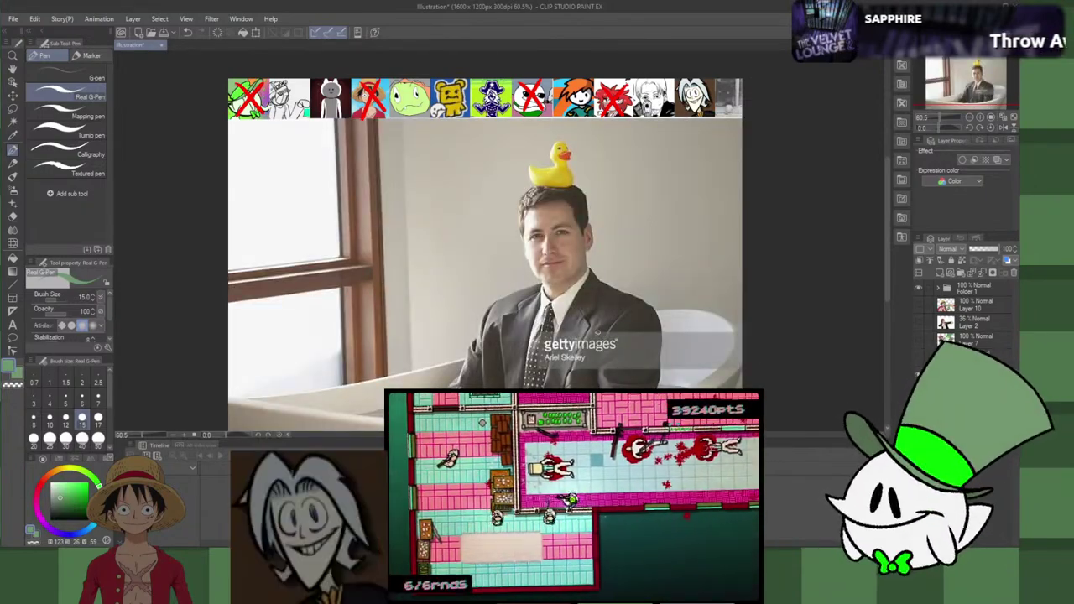
{"action": "scroll", "coordinate": [550, 327], "scroll_direction": "down", "scroll_amount": 3}
{"action": "scroll", "coordinate": [521, 381], "scroll_direction": "up", "scroll_amount": 2}
{"action": "scroll", "coordinate": [521, 380], "scroll_direction": "down", "scroll_amount": 3}
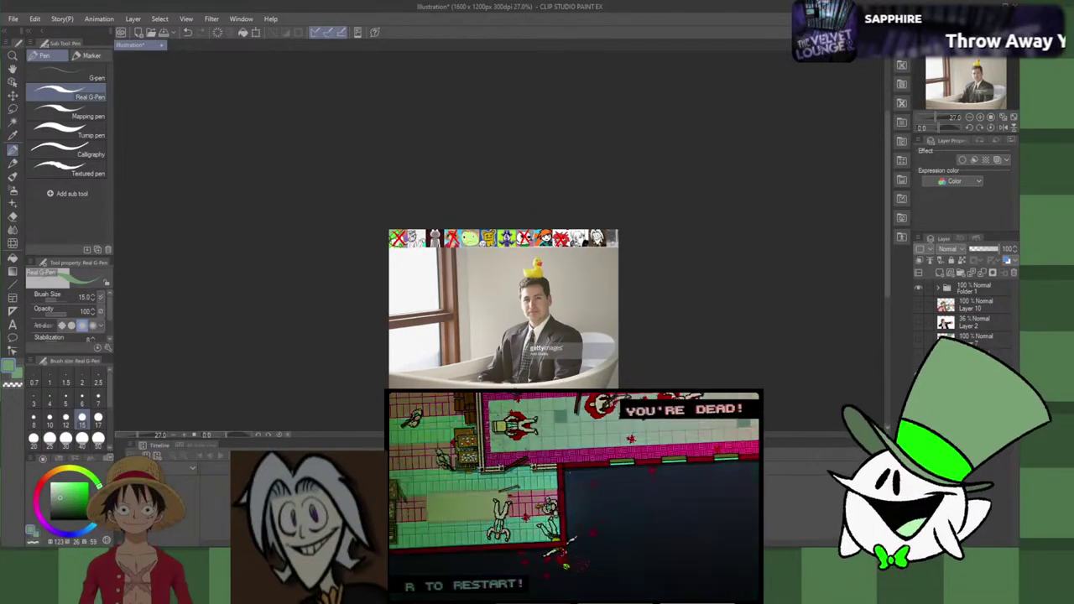
{"action": "scroll", "coordinate": [517, 378], "scroll_direction": "up", "scroll_amount": 3}
{"action": "scroll", "coordinate": [491, 367], "scroll_direction": "down", "scroll_amount": 1}
{"action": "scroll", "coordinate": [485, 252], "scroll_direction": "down", "scroll_amount": 1}
{"action": "scroll", "coordinate": [485, 252], "scroll_direction": "up", "scroll_amount": 2}
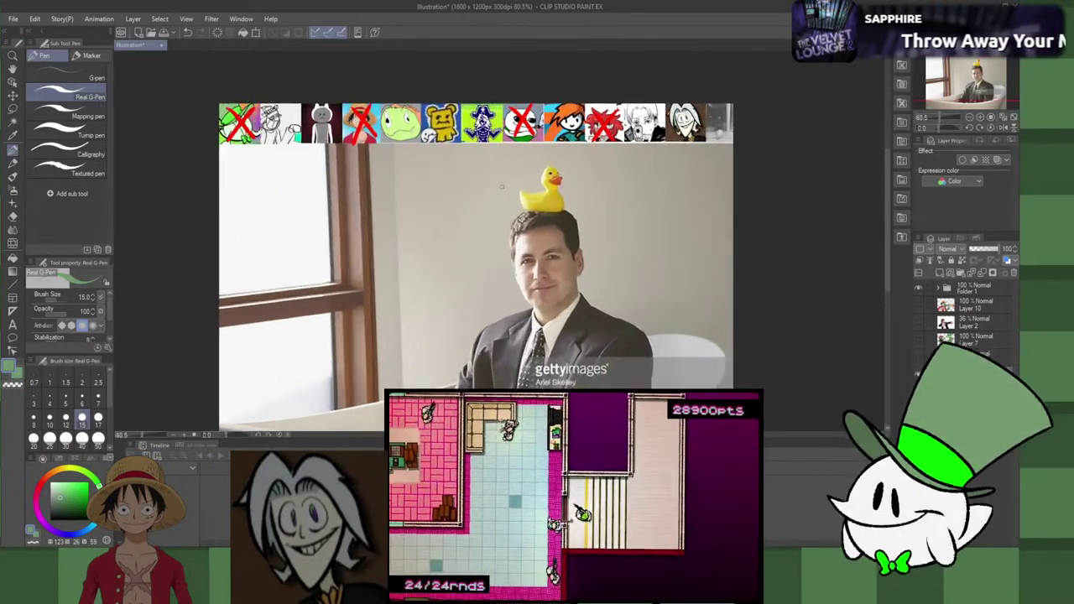
{"action": "scroll", "coordinate": [485, 251], "scroll_direction": "down", "scroll_amount": 2}
{"action": "scroll", "coordinate": [485, 251], "scroll_direction": "up", "scroll_amount": 2}
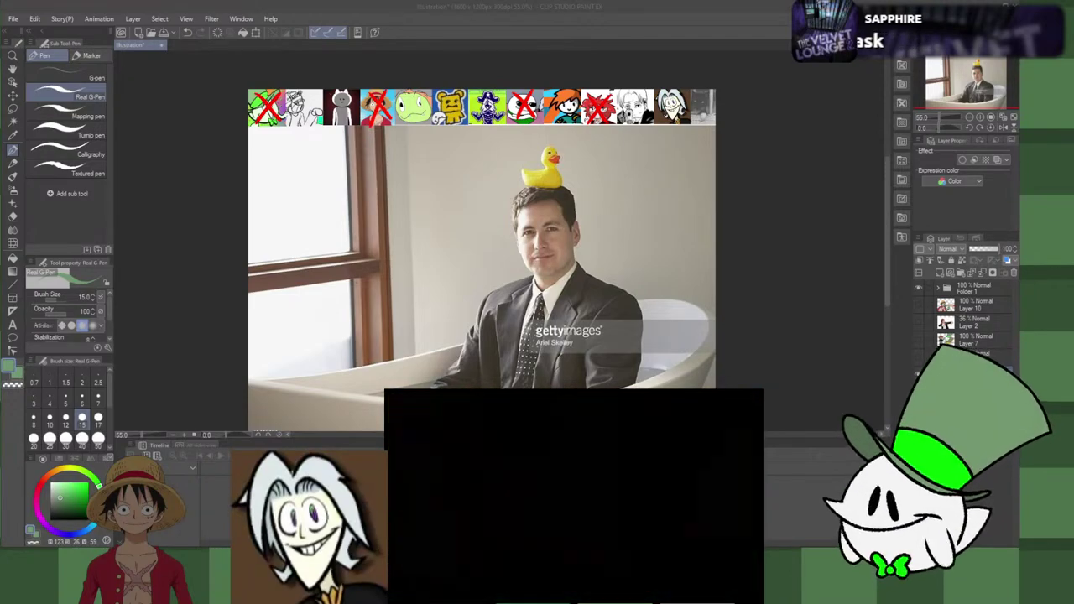
{"action": "scroll", "coordinate": [501, 252], "scroll_direction": "down", "scroll_amount": 2}
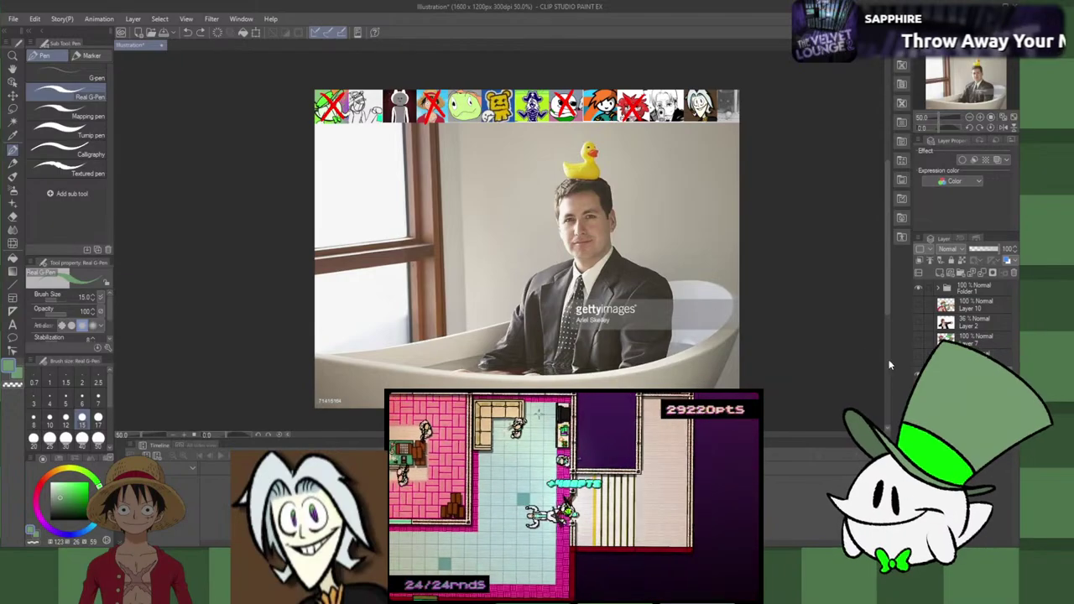
Step: Sample the dark green line color from the finished pizza drawing and bring the bathtub photo back into view
{"action": "left_click", "coordinate": [918, 374]}
{"action": "left_click", "coordinate": [918, 357]}
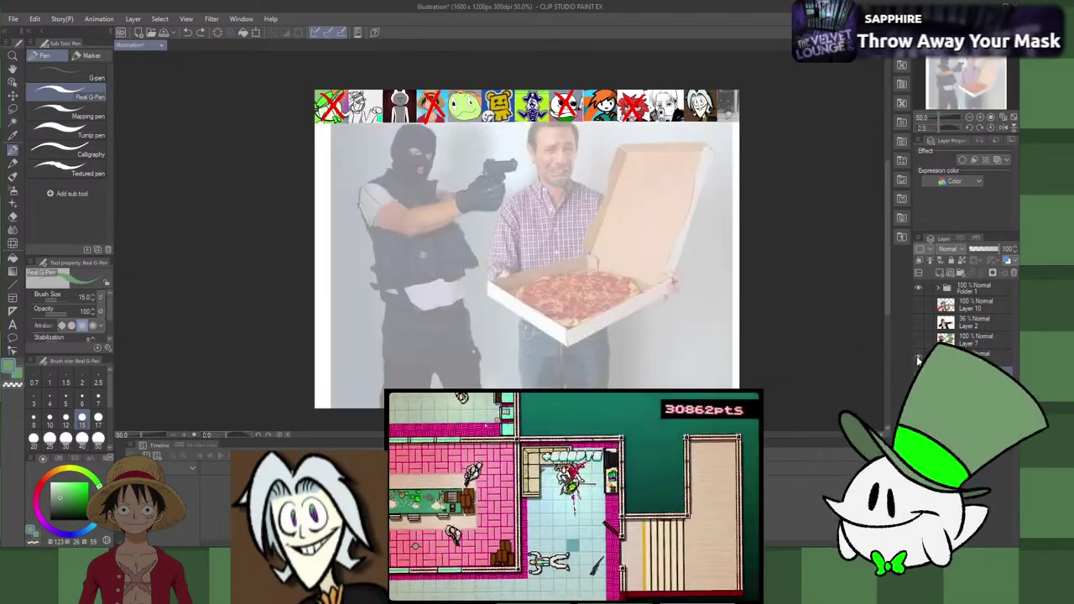
{"action": "left_click", "coordinate": [918, 359]}
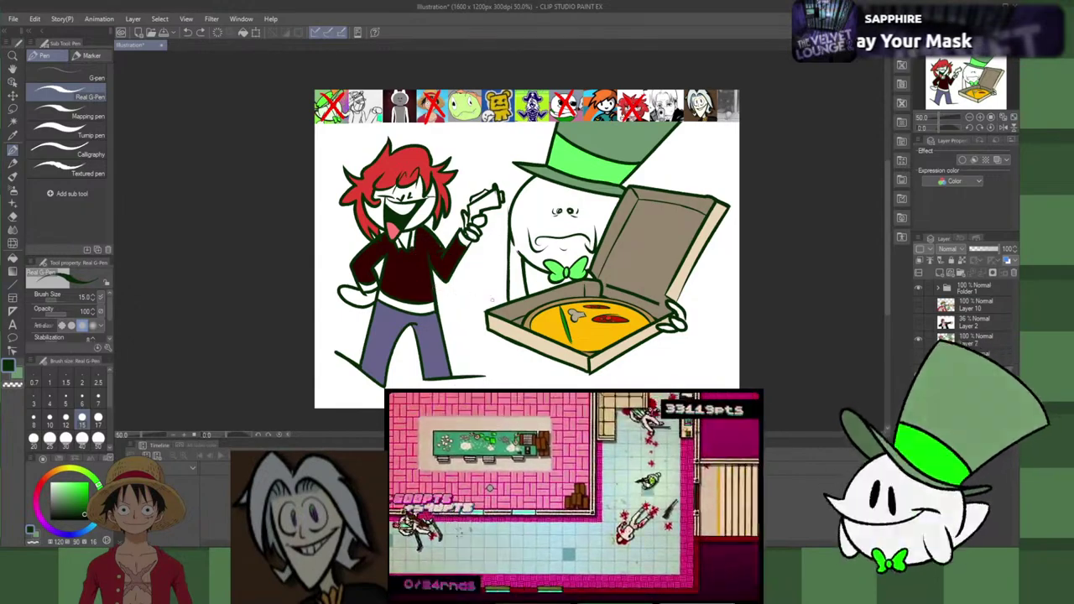
{"action": "left_click", "coordinate": [918, 359]}
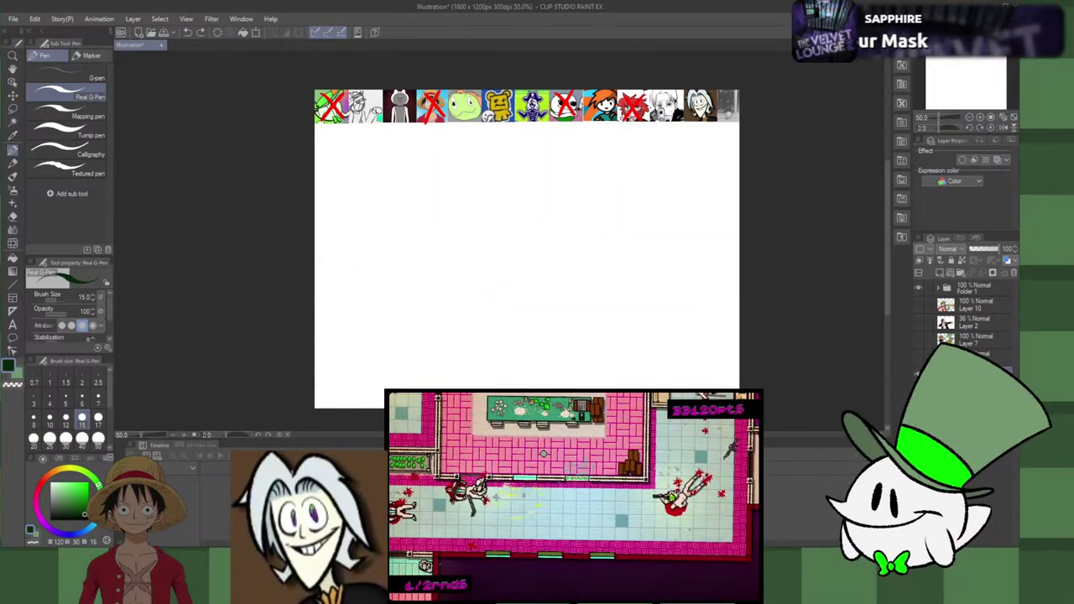
{"action": "left_click", "coordinate": [919, 373]}
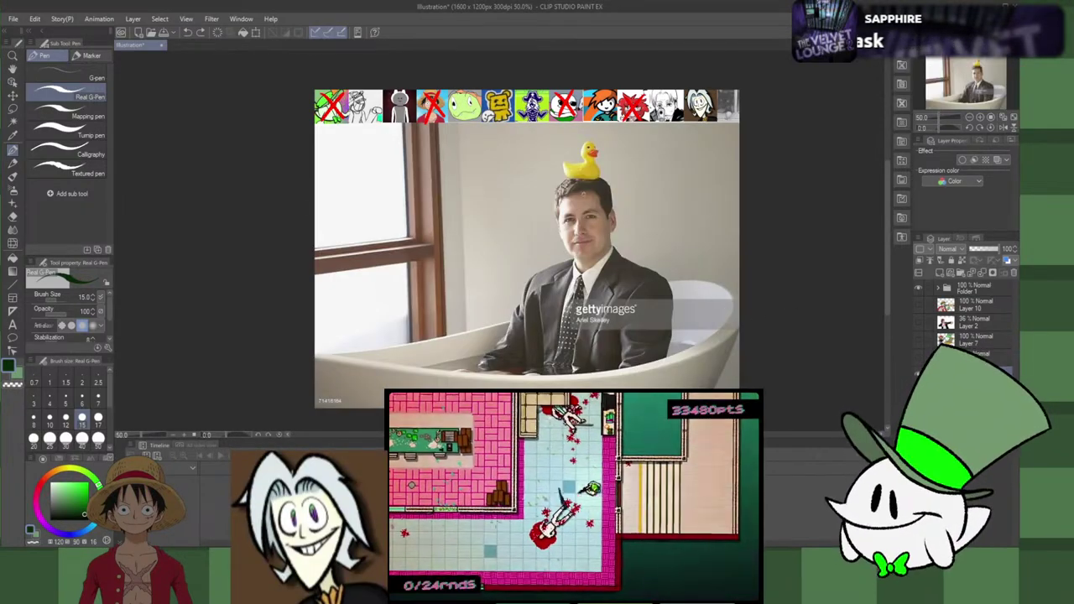
{"action": "mouse_move", "coordinate": [580, 180]}
{"action": "left_mouse_down"}
{"action": "mouse_move", "coordinate": [557, 187]}
{"action": "mouse_move", "coordinate": [593, 183]}
{"action": "mouse_move", "coordinate": [558, 232]}
{"action": "left_mouse_up"}
{"action": "key", "text": "ctrl+z"}
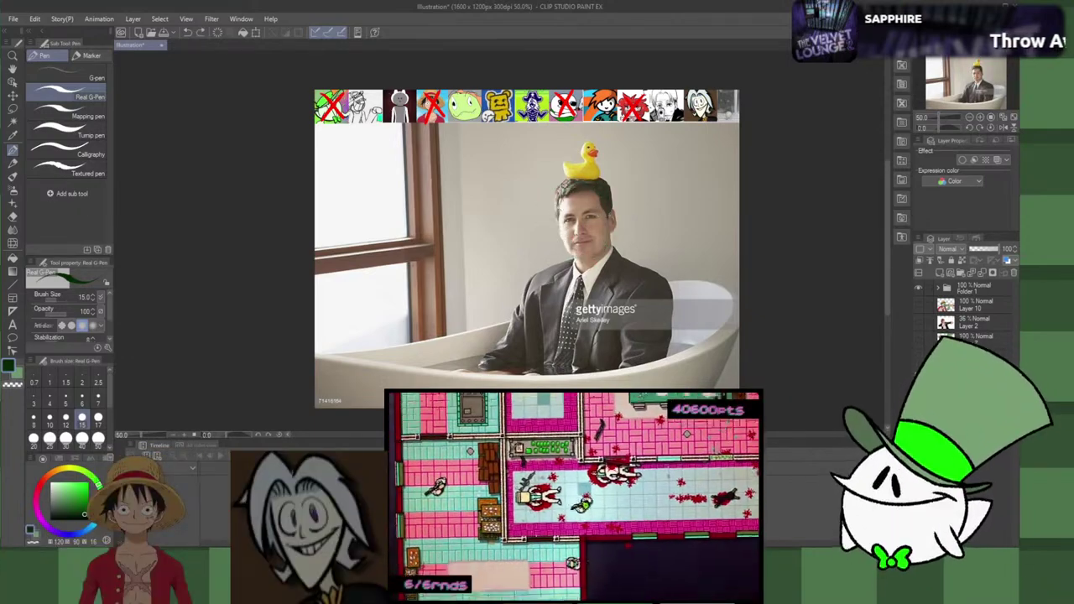
{"action": "mouse_move", "coordinate": [590, 178]}
{"action": "left_mouse_down"}
{"action": "mouse_move", "coordinate": [565, 259]}
{"action": "mouse_move", "coordinate": [612, 216]}
{"action": "mouse_move", "coordinate": [585, 180]}
{"action": "left_mouse_up"}
{"action": "key", "text": "ctrl+z"}
{"action": "key", "text": "ctrl+z"}
{"action": "key", "text": "ctrl+z"}
{"action": "key", "text": "ctrl+z"}
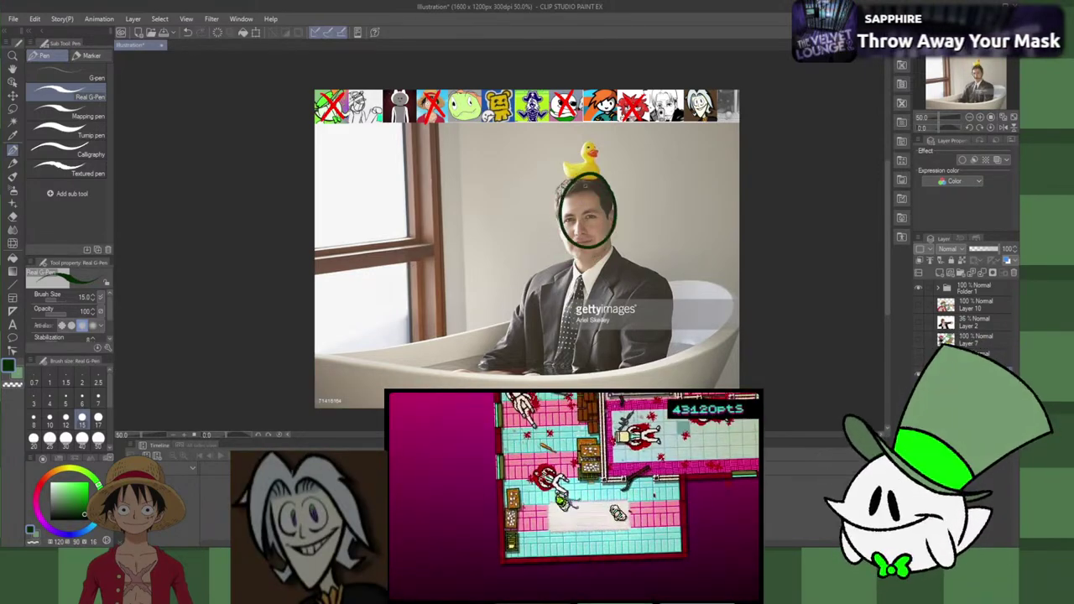
{"action": "key", "text": "ctrl+z"}
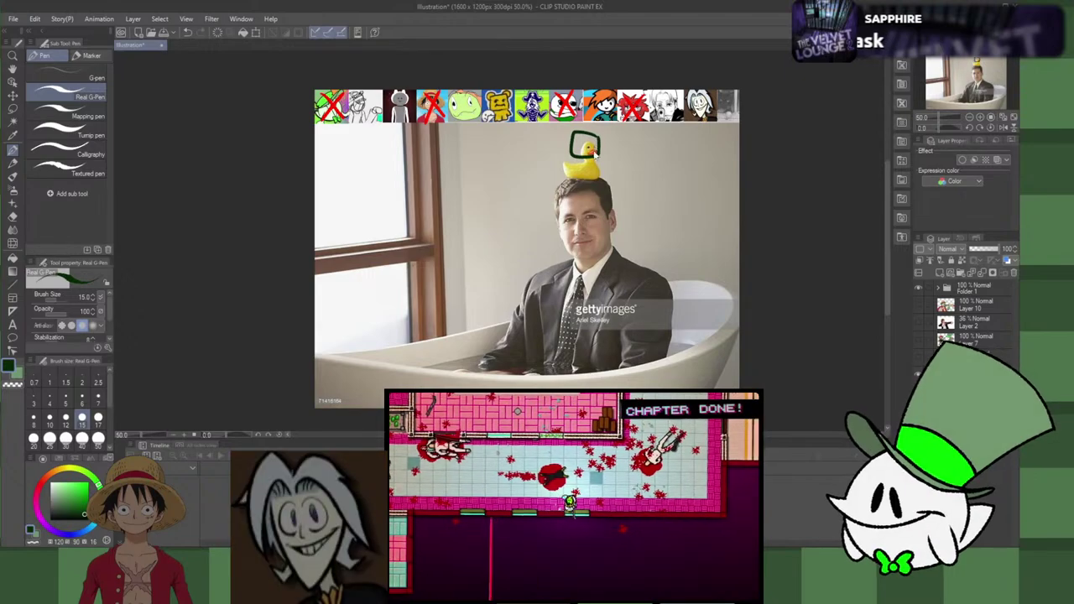
{"action": "key", "text": "ctrl+z"}
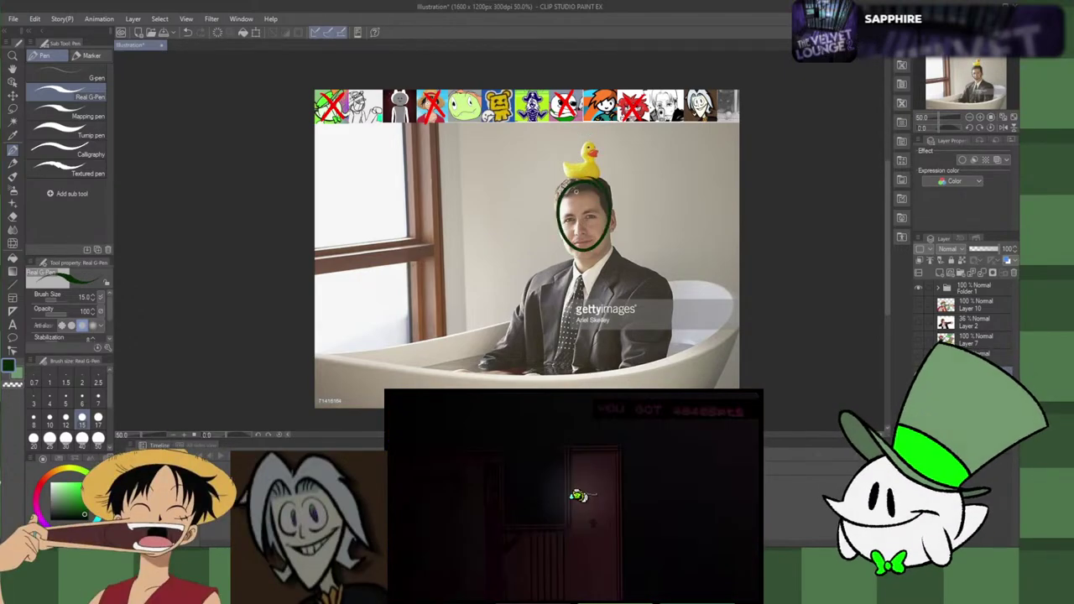
{"action": "key", "text": "ctrl+z"}
{"action": "left_click_drag", "start_coordinate": [576, 185], "coordinate": [561, 251]}
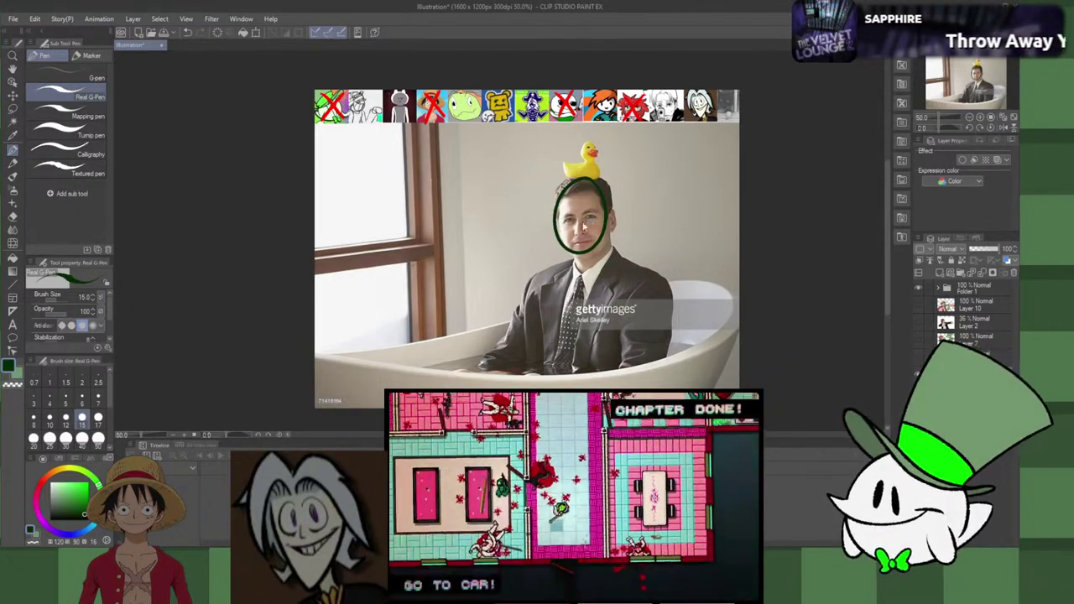
{"action": "key", "text": "ctrl+z"}
{"action": "mouse_move", "coordinate": [578, 192]}
{"action": "left_mouse_down"}
{"action": "mouse_move", "coordinate": [606, 210]}
{"action": "mouse_move", "coordinate": [588, 193]}
{"action": "mouse_move", "coordinate": [583, 259]}
{"action": "mouse_move", "coordinate": [589, 178]}
{"action": "mouse_move", "coordinate": [565, 204]}
{"action": "mouse_move", "coordinate": [585, 189]}
{"action": "mouse_move", "coordinate": [606, 201]}
{"action": "mouse_move", "coordinate": [591, 188]}
{"action": "left_mouse_up"}
{"action": "key", "text": "ctrl+z"}
{"action": "key", "text": "ctrl+z"}
{"action": "key", "text": "ctrl+z"}
{"action": "key", "text": "ctrl+z"}
{"action": "key", "text": "ctrl+z"}
{"action": "key", "text": "ctrl+z"}
{"action": "key", "text": "ctrl+z"}
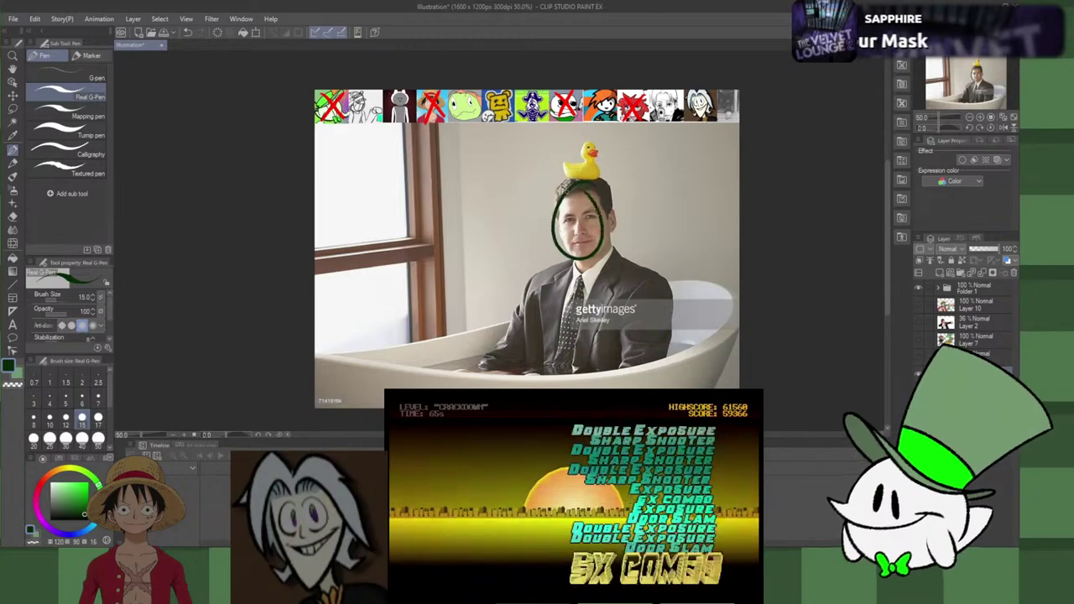
{"action": "mouse_move", "coordinate": [565, 185]}
{"action": "left_mouse_down"}
{"action": "mouse_move", "coordinate": [597, 186]}
{"action": "mouse_move", "coordinate": [606, 241]}
{"action": "mouse_move", "coordinate": [588, 190]}
{"action": "left_mouse_up"}
{"action": "key", "text": "ctrl+z"}
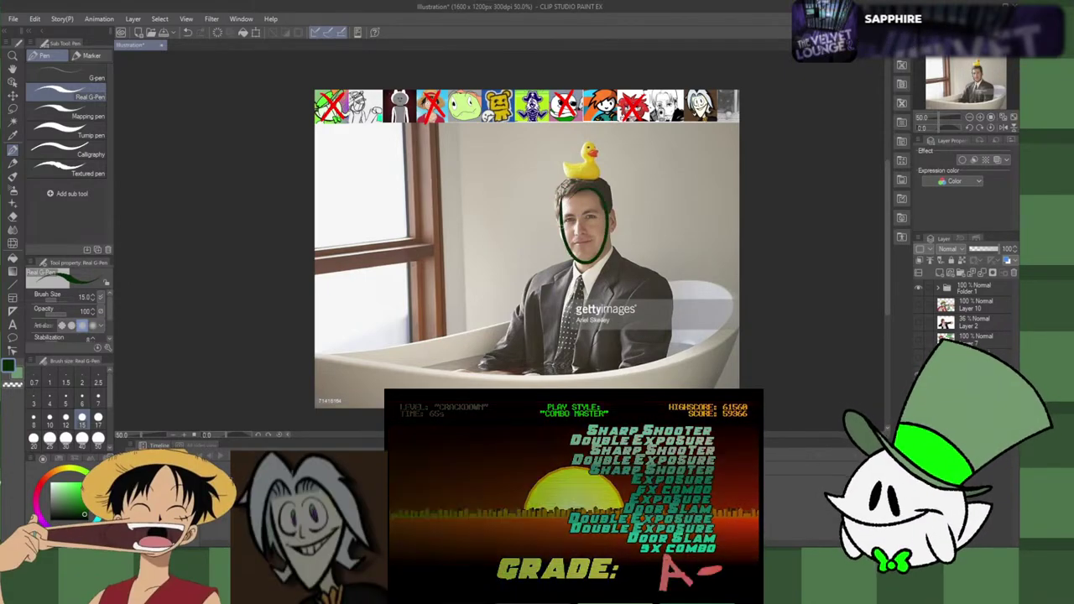
{"action": "key", "text": "ctrl+z"}
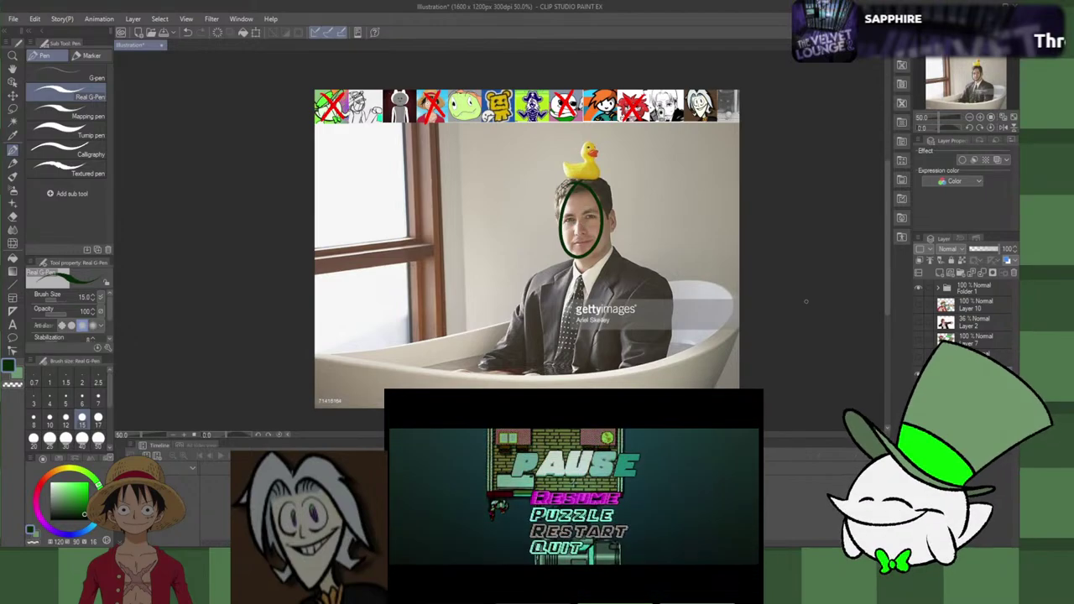
Step: Lower the bathtub photo's opacity to 57 and draw an oval head outline over the man's face
{"action": "left_click", "coordinate": [986, 249]}
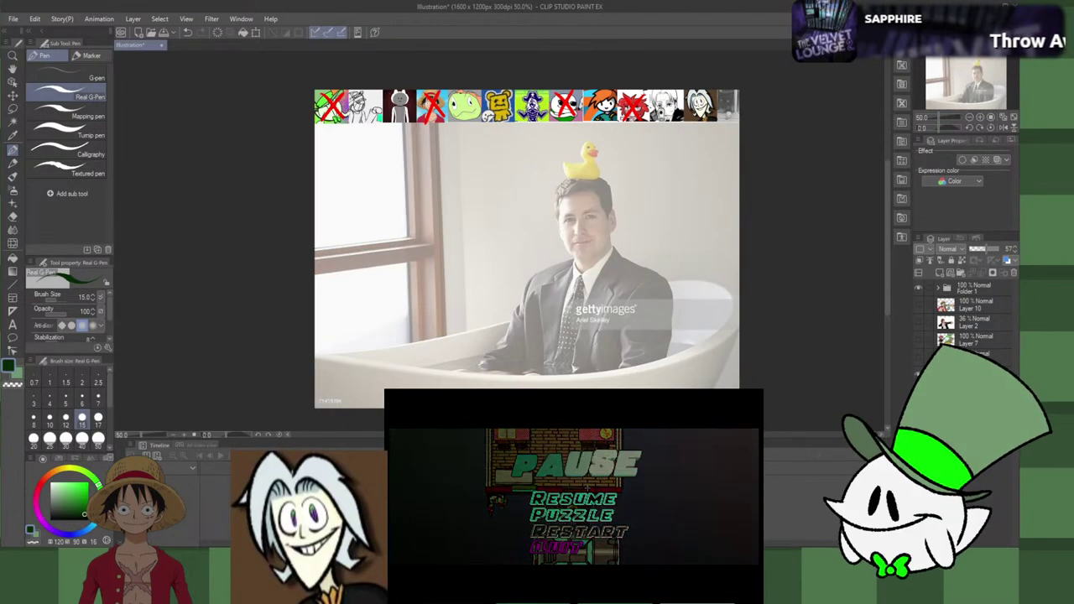
{"action": "mouse_move", "coordinate": [575, 199]}
{"action": "left_mouse_down"}
{"action": "mouse_move", "coordinate": [601, 202]}
{"action": "mouse_move", "coordinate": [552, 237]}
{"action": "mouse_move", "coordinate": [611, 206]}
{"action": "mouse_move", "coordinate": [593, 189]}
{"action": "mouse_move", "coordinate": [573, 257]}
{"action": "mouse_move", "coordinate": [587, 186]}
{"action": "left_mouse_up"}
{"action": "key", "text": "ctrl+z"}
{"action": "key", "text": "ctrl+z"}
{"action": "key", "text": "ctrl+z"}
{"action": "key", "text": "ctrl+z"}
{"action": "key", "text": "ctrl+z"}
{"action": "key", "text": "ctrl+z"}
{"action": "key", "text": "ctrl+z"}
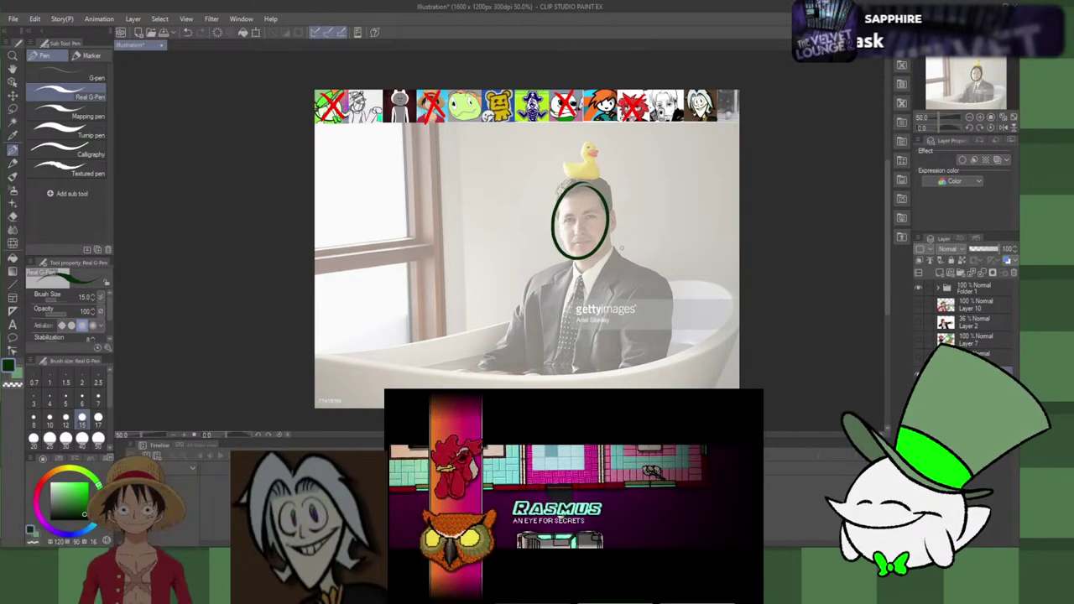
Step: Move the head oval slightly to the right so it sits over the man's face
{"action": "key", "text": "k"}
{"action": "left_click_drag", "start_coordinate": [620, 241], "coordinate": [629, 235]}
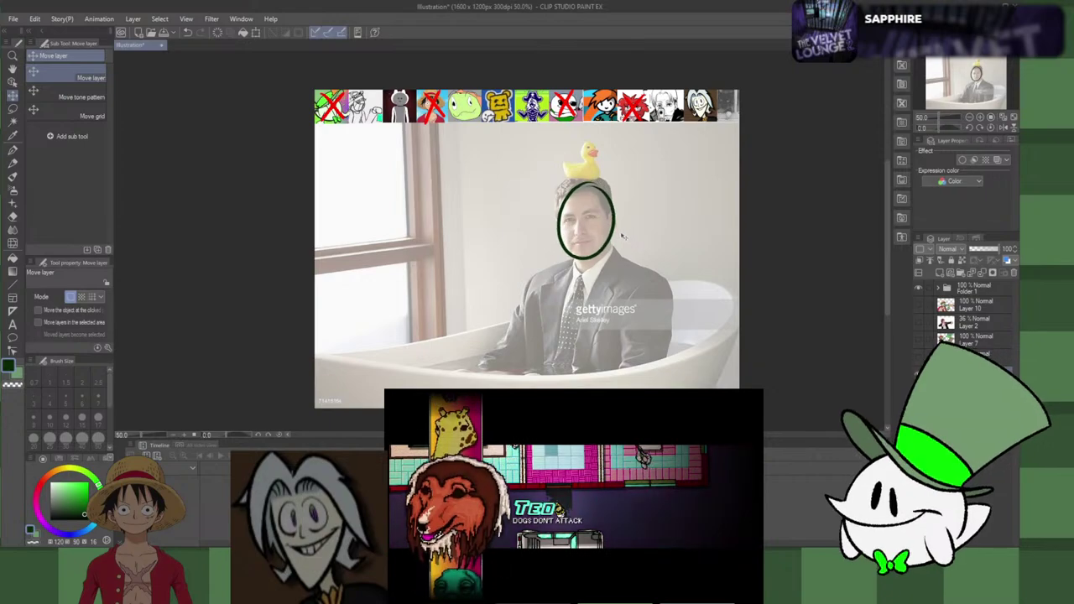
{"action": "key", "text": "p"}
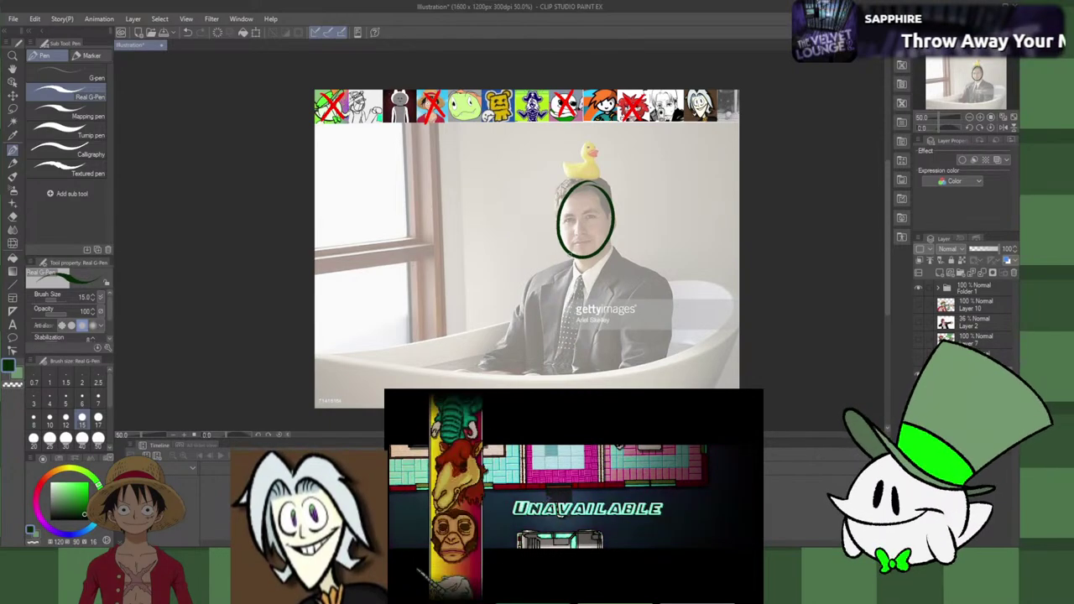
Step: Draw a wide pointed collar flap on each shoulder below the head oval
{"action": "left_click_drag", "start_coordinate": [530, 275], "coordinate": [586, 256]}
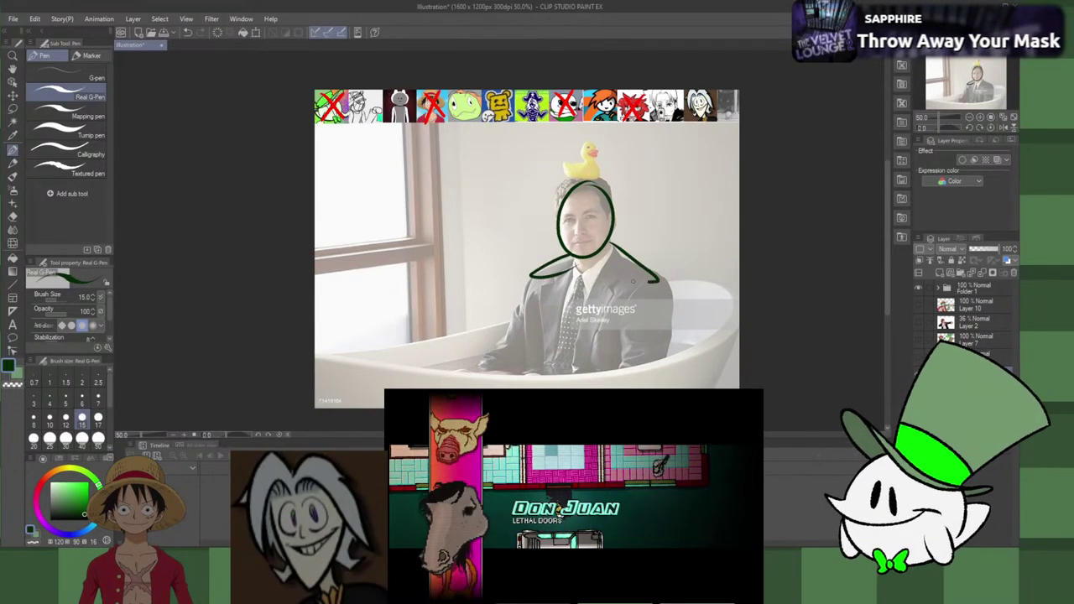
{"action": "mouse_move", "coordinate": [602, 245]}
{"action": "left_mouse_down"}
{"action": "mouse_move", "coordinate": [626, 252]}
{"action": "mouse_move", "coordinate": [597, 261]}
{"action": "left_mouse_up"}
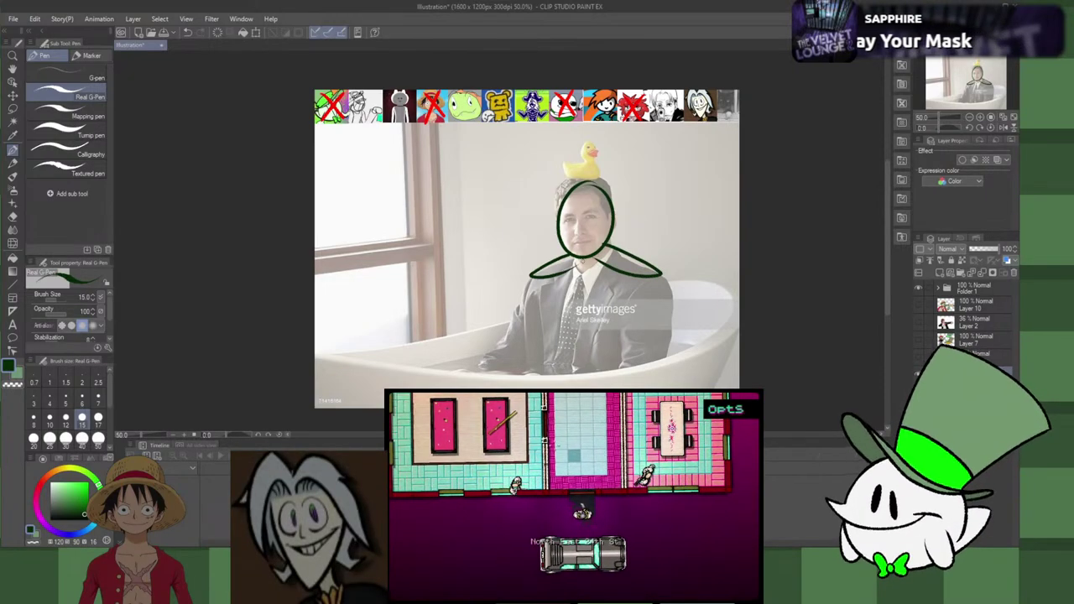
{"action": "key", "text": "ctrl+z"}
{"action": "key", "text": "ctrl+z"}
{"action": "left_click_drag", "start_coordinate": [577, 260], "coordinate": [525, 279]}
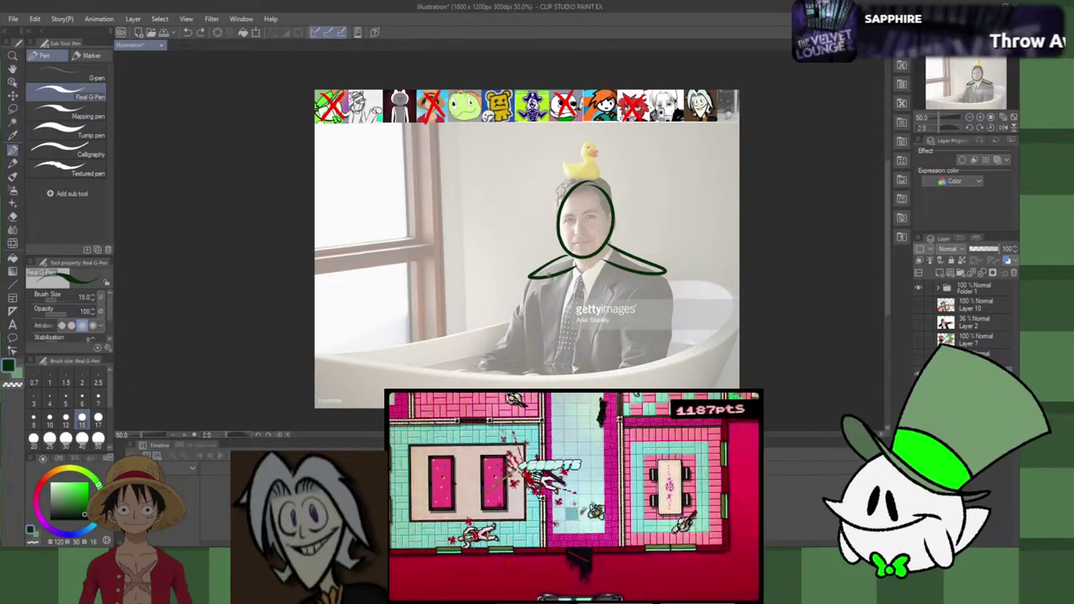
Step: Draw the two side lines of the torso from the collar down to the tub's rim
{"action": "left_click_drag", "start_coordinate": [546, 280], "coordinate": [550, 382]}
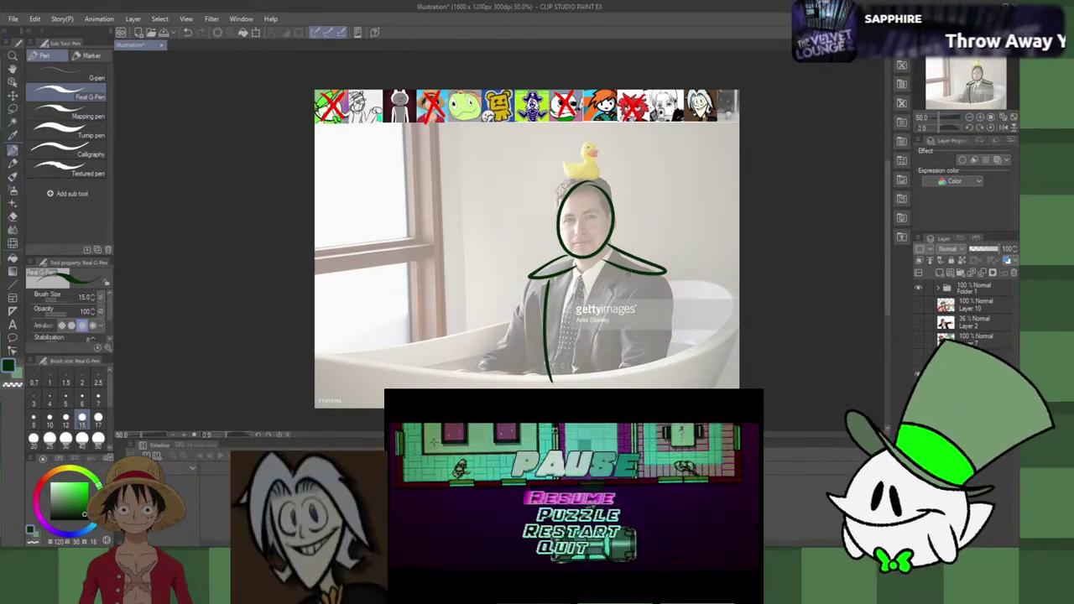
{"action": "mouse_move", "coordinate": [627, 276]}
{"action": "left_mouse_down"}
{"action": "mouse_move", "coordinate": [613, 373]}
{"action": "mouse_move", "coordinate": [547, 379]}
{"action": "left_mouse_up"}
{"action": "key", "text": "c"}
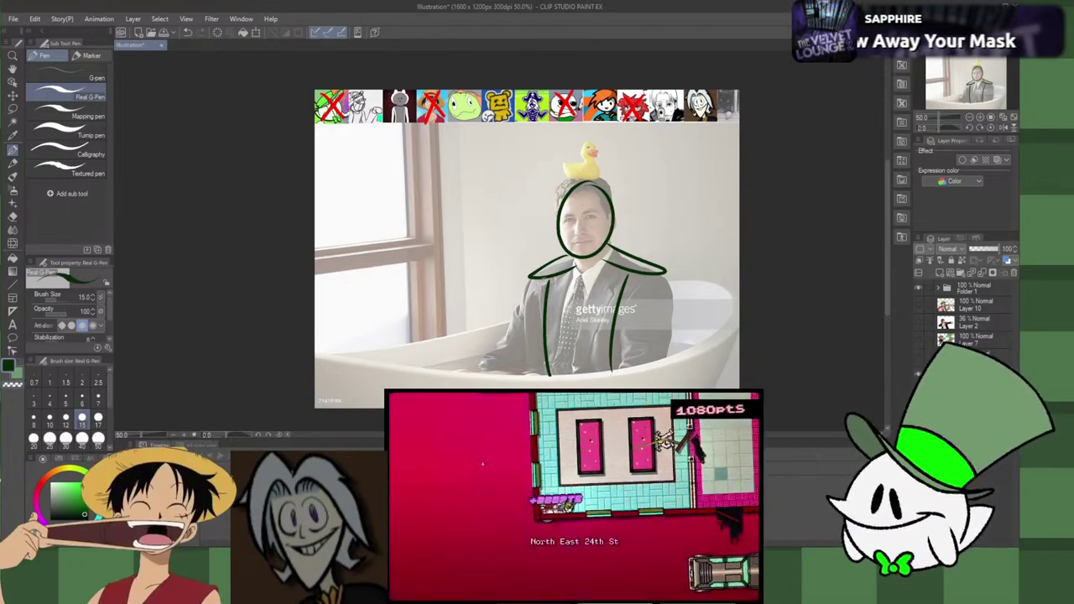
Step: Draw the outer arm lines on both sides of the torso and spiky hair framing the head
{"action": "left_click_drag", "start_coordinate": [544, 277], "coordinate": [512, 351]}
{"action": "key", "text": "ctrl+z"}
{"action": "left_click_drag", "start_coordinate": [541, 279], "coordinate": [520, 375]}
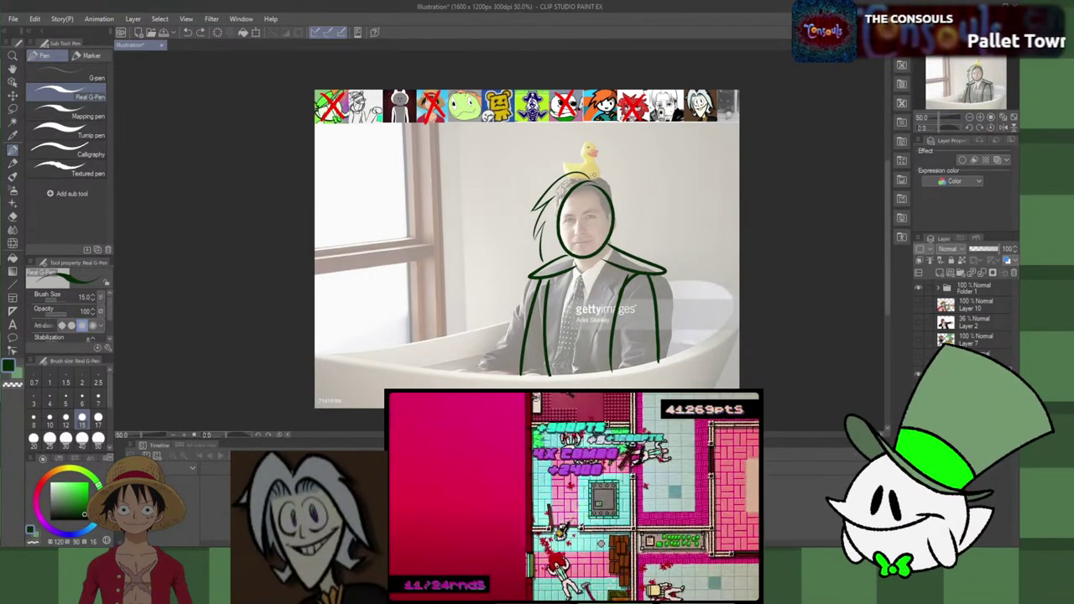
{"action": "mouse_move", "coordinate": [622, 214]}
{"action": "left_mouse_down"}
{"action": "mouse_move", "coordinate": [625, 250]}
{"action": "mouse_move", "coordinate": [595, 286]}
{"action": "left_mouse_up"}
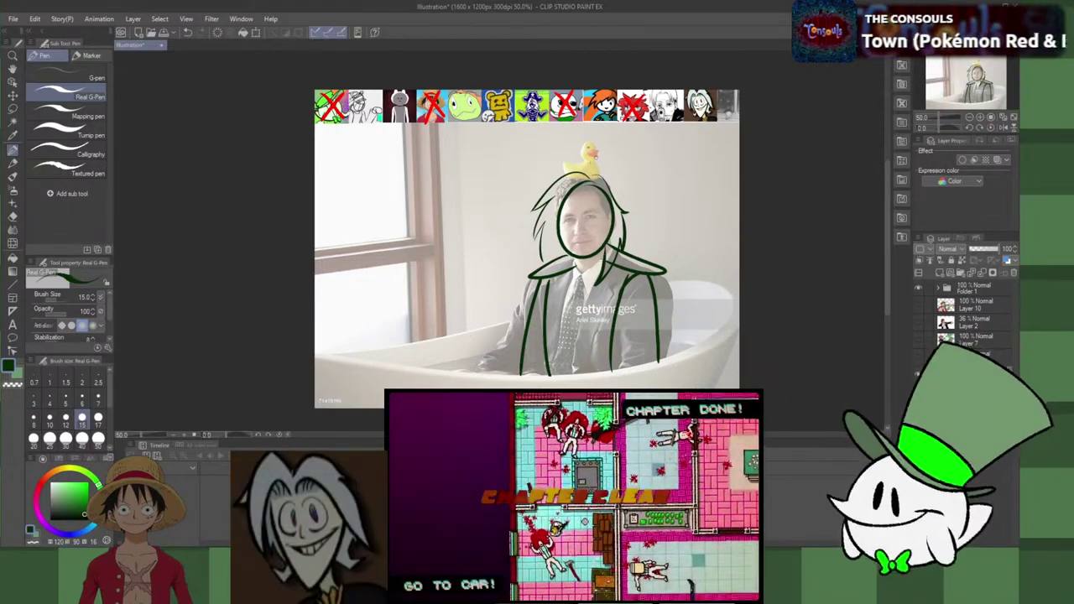
{"action": "mouse_move", "coordinate": [597, 147]}
{"action": "left_mouse_down"}
{"action": "mouse_move", "coordinate": [581, 169]}
{"action": "mouse_move", "coordinate": [567, 149]}
{"action": "mouse_move", "coordinate": [576, 164]}
{"action": "mouse_move", "coordinate": [610, 153]}
{"action": "left_mouse_up"}
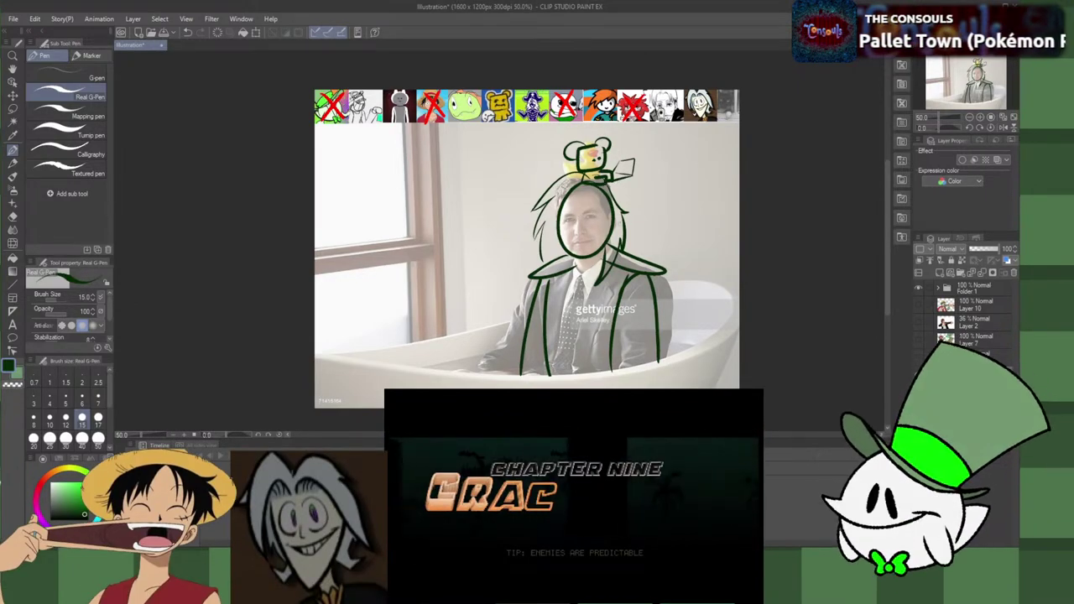
{"action": "key", "text": "ctrl+z"}
{"action": "key", "text": "ctrl+z"}
{"action": "key", "text": "ctrl+z"}
{"action": "key", "text": "ctrl+z"}
{"action": "key", "text": "ctrl+z"}
{"action": "key", "text": "ctrl+z"}
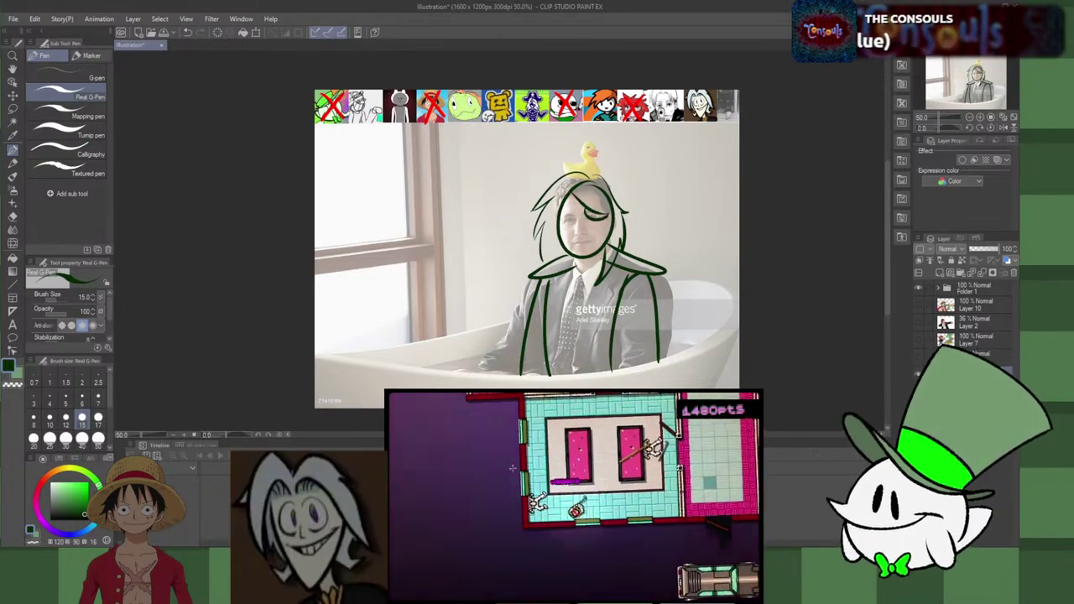
Step: Shade the eyepatch over the eye on the right side of the face in dark green
{"action": "mouse_move", "coordinate": [591, 211]}
{"action": "left_mouse_down"}
{"action": "mouse_move", "coordinate": [606, 231]}
{"action": "mouse_move", "coordinate": [592, 216]}
{"action": "left_mouse_up"}
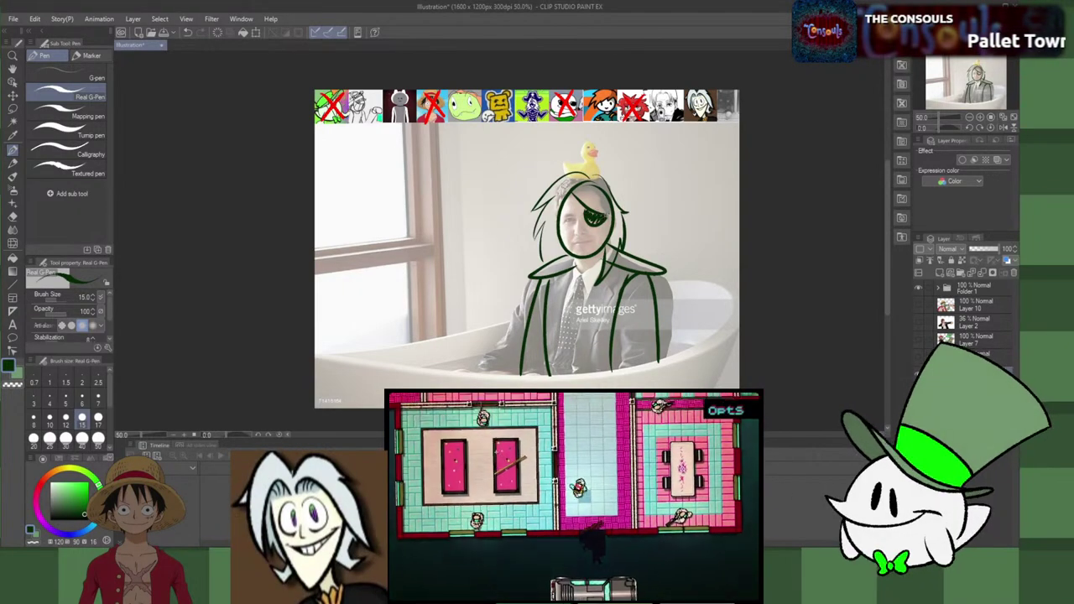
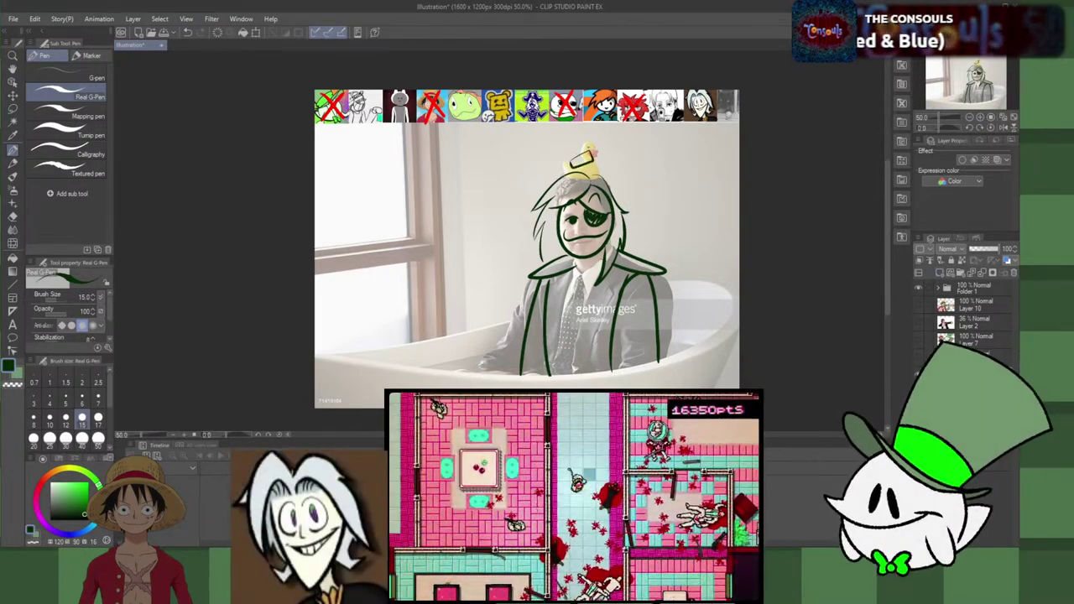
Step: Sketch a boxy, four-sided head outline over the rubber duck's head with the Real G-Pen
{"action": "scroll", "coordinate": [590, 191], "scroll_direction": "up", "scroll_amount": 5}
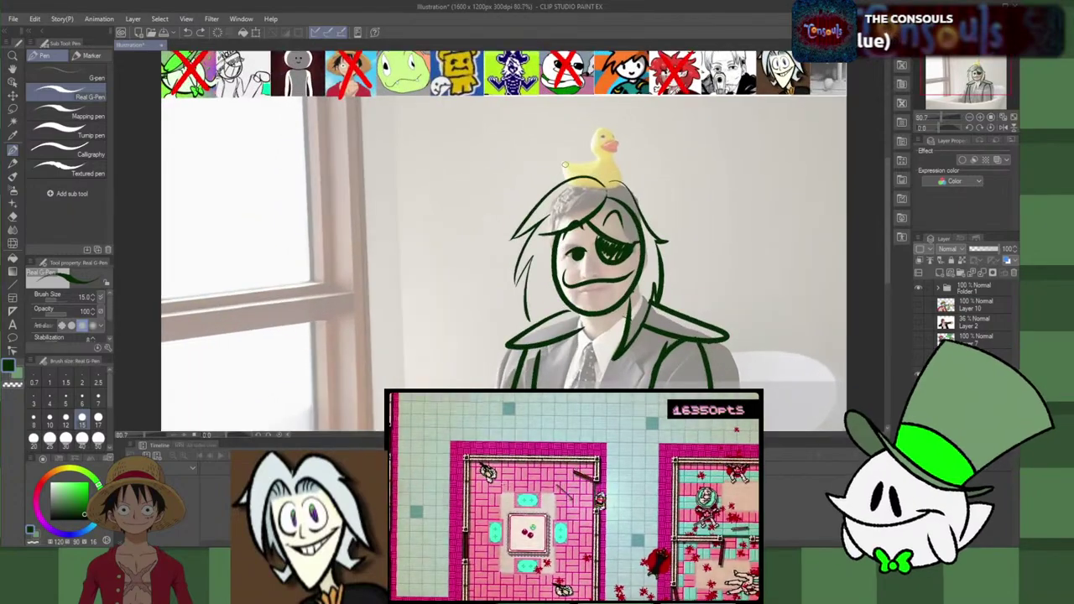
{"action": "scroll", "coordinate": [590, 192], "scroll_direction": "up", "scroll_amount": 1}
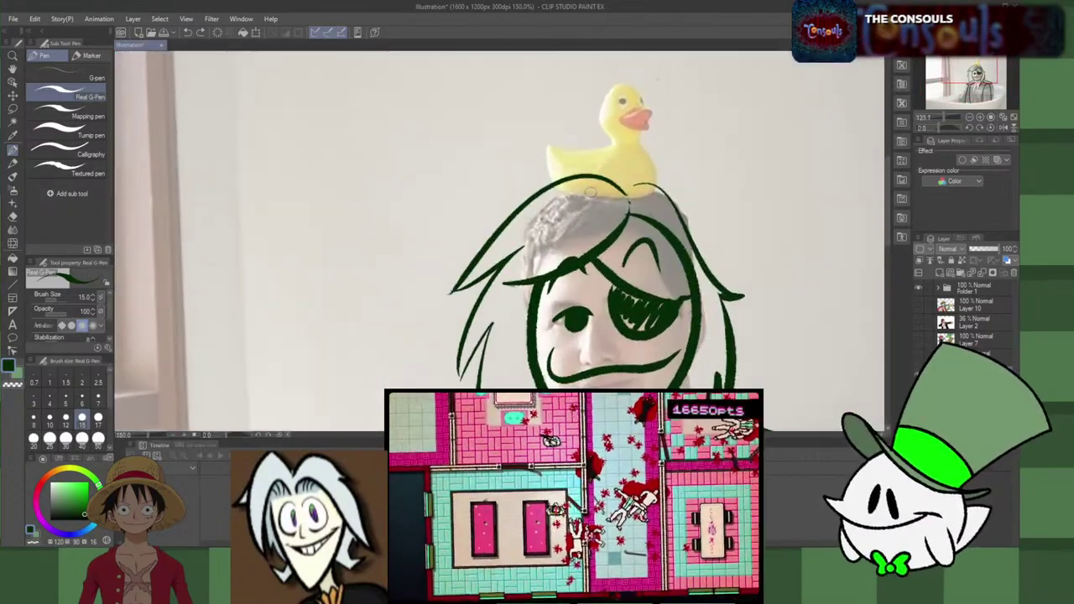
{"action": "scroll", "coordinate": [644, 85], "scroll_direction": "up", "scroll_amount": 1}
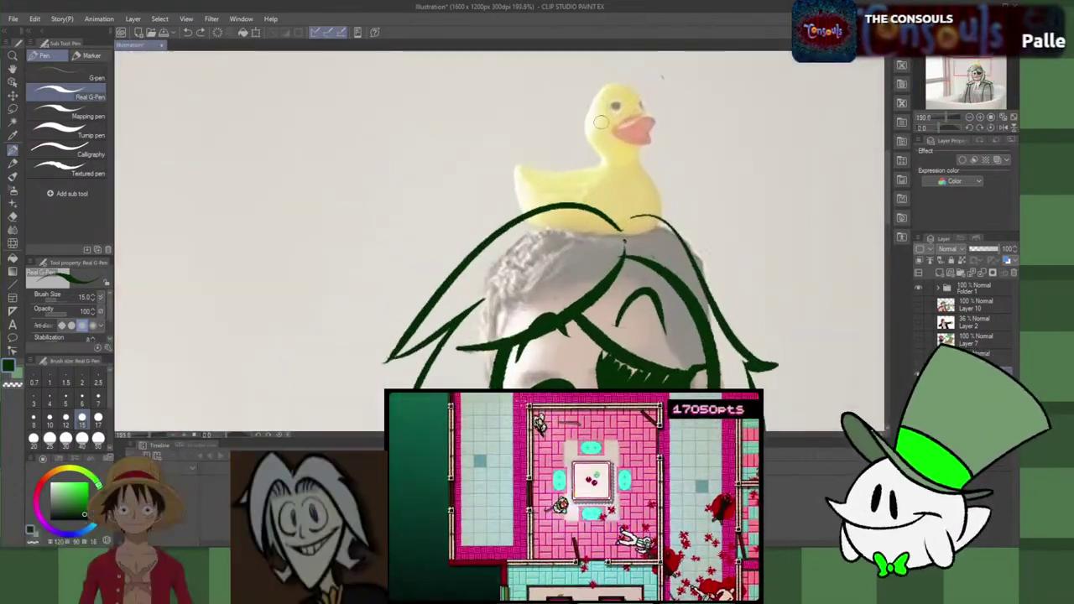
{"action": "mouse_move", "coordinate": [549, 109]}
{"action": "left_mouse_down"}
{"action": "mouse_move", "coordinate": [660, 136]}
{"action": "mouse_move", "coordinate": [576, 160]}
{"action": "mouse_move", "coordinate": [564, 102]}
{"action": "mouse_move", "coordinate": [635, 94]}
{"action": "mouse_move", "coordinate": [567, 172]}
{"action": "mouse_move", "coordinate": [548, 102]}
{"action": "mouse_move", "coordinate": [655, 133]}
{"action": "mouse_move", "coordinate": [592, 181]}
{"action": "mouse_move", "coordinate": [550, 101]}
{"action": "mouse_move", "coordinate": [618, 156]}
{"action": "mouse_move", "coordinate": [614, 69]}
{"action": "mouse_move", "coordinate": [545, 99]}
{"action": "mouse_move", "coordinate": [633, 157]}
{"action": "mouse_move", "coordinate": [650, 74]}
{"action": "left_mouse_up"}
{"action": "key", "text": "ctrl+z"}
{"action": "key", "text": "ctrl+z"}
{"action": "key", "text": "ctrl+z"}
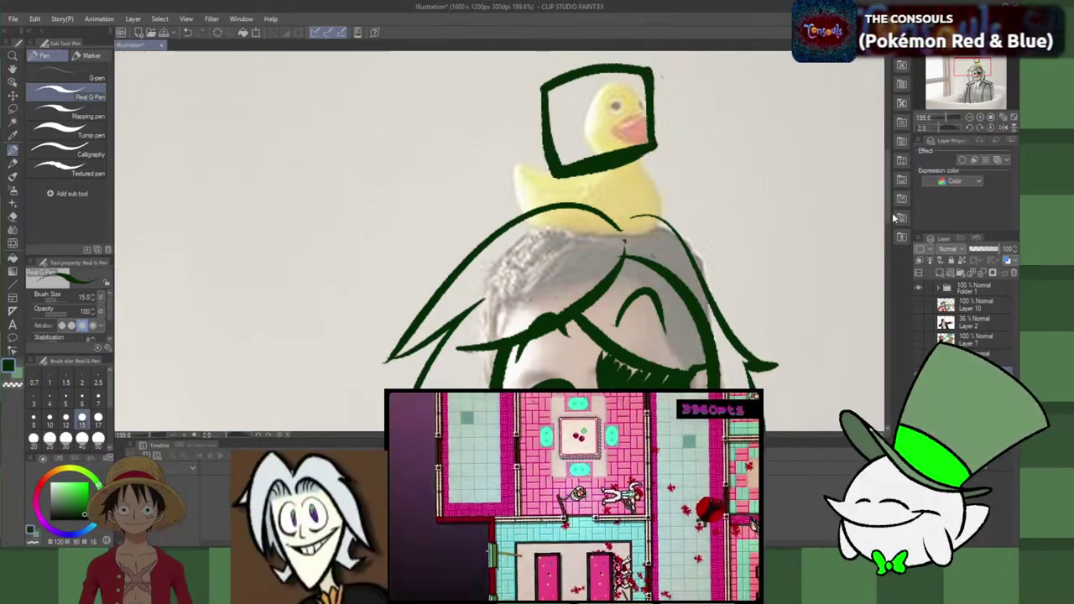
Step: Draw a small round ear on the upper corner of the boxy head farther from the duck's beak, redoing unsatisfactory strokes
{"action": "scroll", "coordinate": [869, 177], "scroll_direction": "up", "scroll_amount": 3}
{"action": "mouse_move", "coordinate": [570, 219]}
{"action": "left_mouse_down"}
{"action": "mouse_move", "coordinate": [504, 254]}
{"action": "mouse_move", "coordinate": [556, 234]}
{"action": "mouse_move", "coordinate": [512, 262]}
{"action": "left_mouse_up"}
{"action": "key", "text": "ctrl+z"}
{"action": "key", "text": "ctrl+z"}
{"action": "left_click_drag", "start_coordinate": [560, 220], "coordinate": [507, 268]}
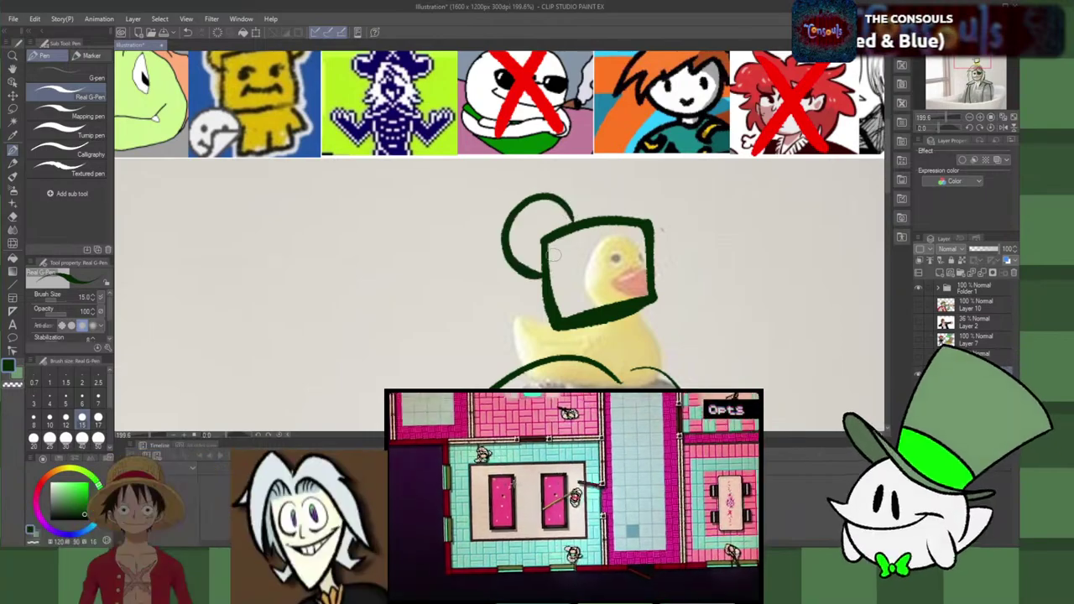
{"action": "key", "text": "ctrl+z"}
{"action": "left_click_drag", "start_coordinate": [561, 220], "coordinate": [553, 248]}
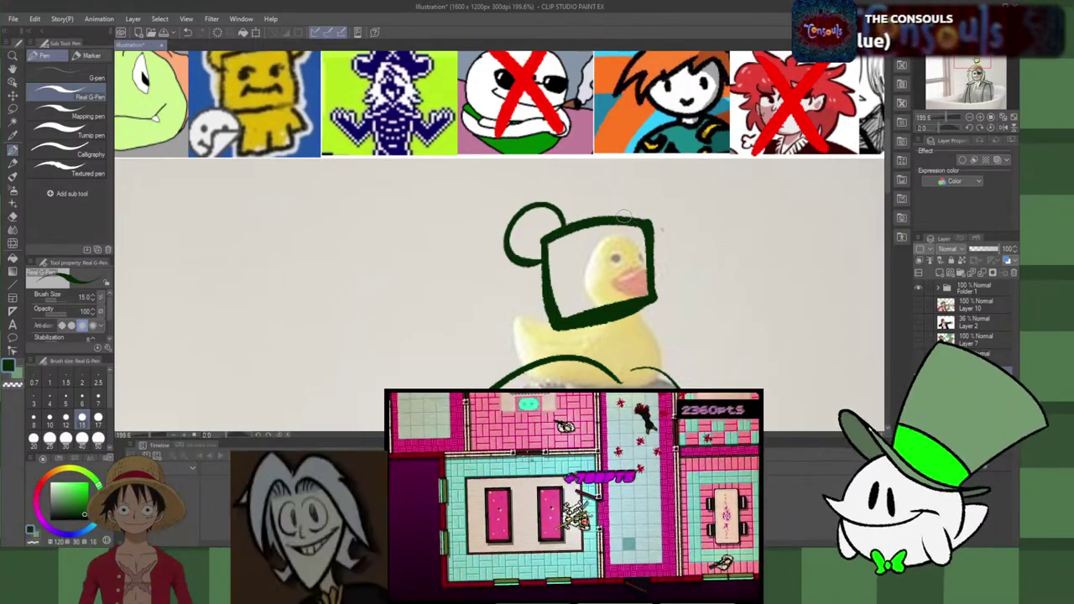
Step: Draw a second, larger round ear on the upper corner of the boxy head above the duck's beak
{"action": "mouse_move", "coordinate": [623, 217]}
{"action": "left_mouse_down"}
{"action": "mouse_move", "coordinate": [679, 211]}
{"action": "mouse_move", "coordinate": [655, 249]}
{"action": "left_mouse_up"}
{"action": "key", "text": "ctrl+z"}
{"action": "mouse_move", "coordinate": [622, 217]}
{"action": "left_mouse_down"}
{"action": "mouse_move", "coordinate": [677, 185]}
{"action": "mouse_move", "coordinate": [642, 244]}
{"action": "mouse_move", "coordinate": [654, 189]}
{"action": "mouse_move", "coordinate": [644, 244]}
{"action": "mouse_move", "coordinate": [653, 183]}
{"action": "mouse_move", "coordinate": [631, 190]}
{"action": "mouse_move", "coordinate": [651, 248]}
{"action": "left_mouse_up"}
{"action": "key", "text": "ctrl+z"}
{"action": "key", "text": "ctrl+z"}
{"action": "key", "text": "ctrl+z"}
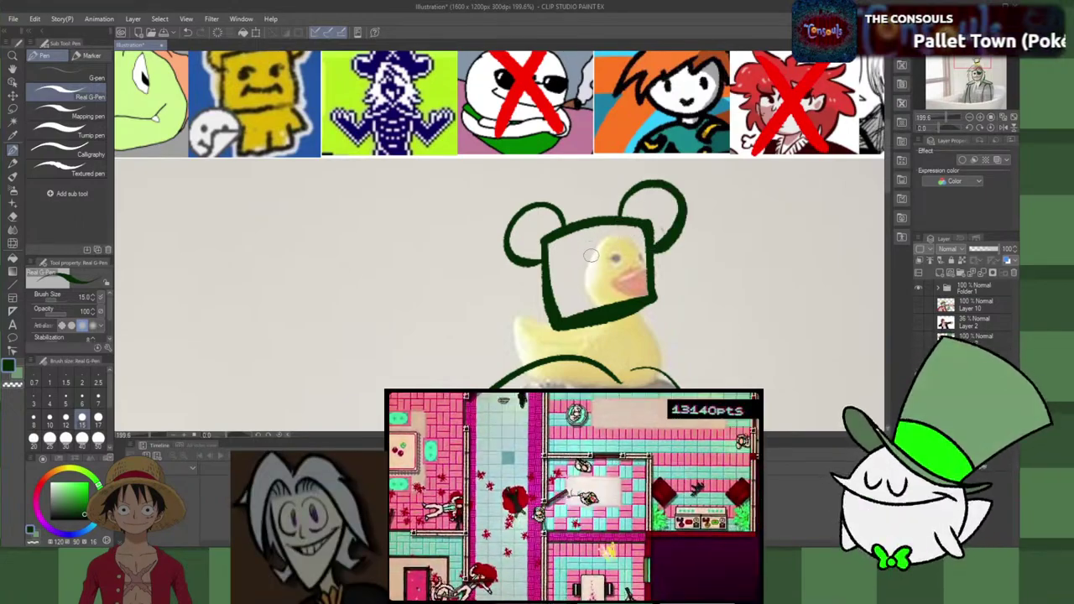
{"action": "key", "text": "ctrl+z"}
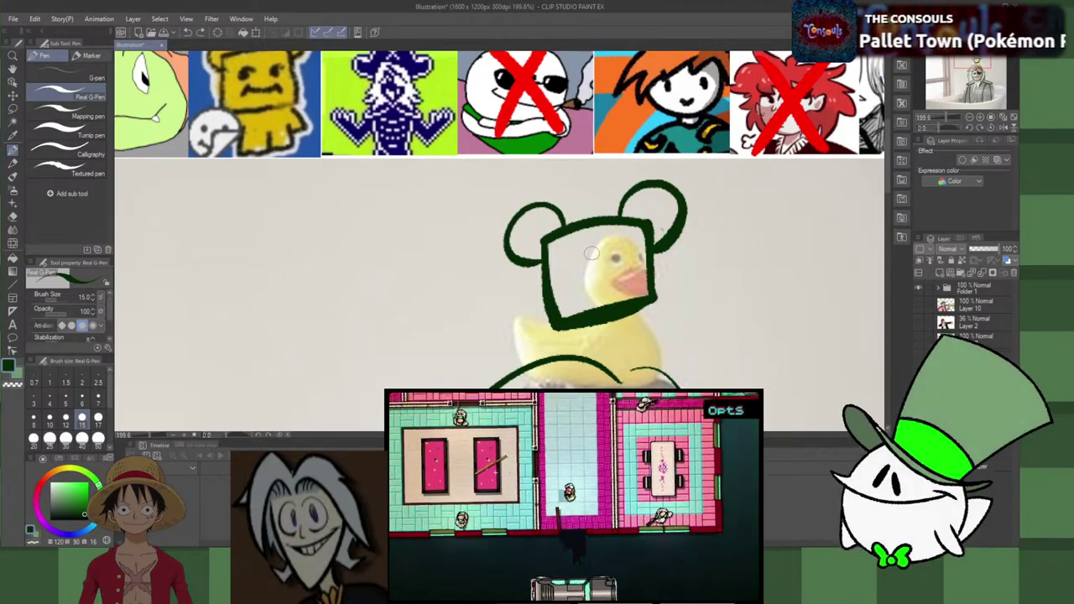
Step: Draw half-lidded eyes and a wide mouth ending in a pointed tip on the boxy head, and thin the head's lower edge
{"action": "left_click_drag", "start_coordinate": [589, 253], "coordinate": [592, 258]}
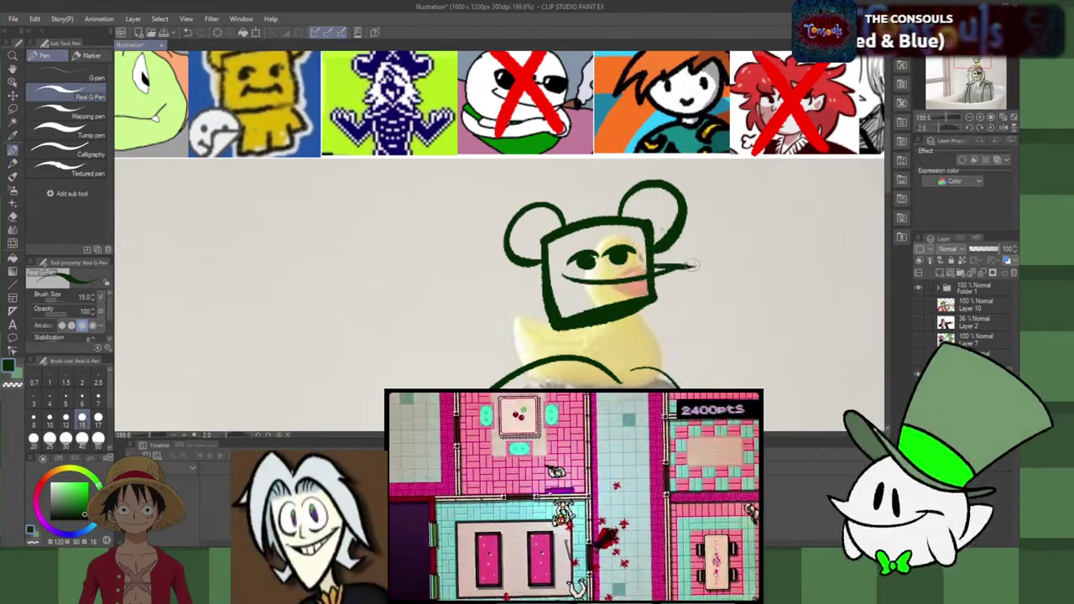
{"action": "key", "text": "ctrl+z"}
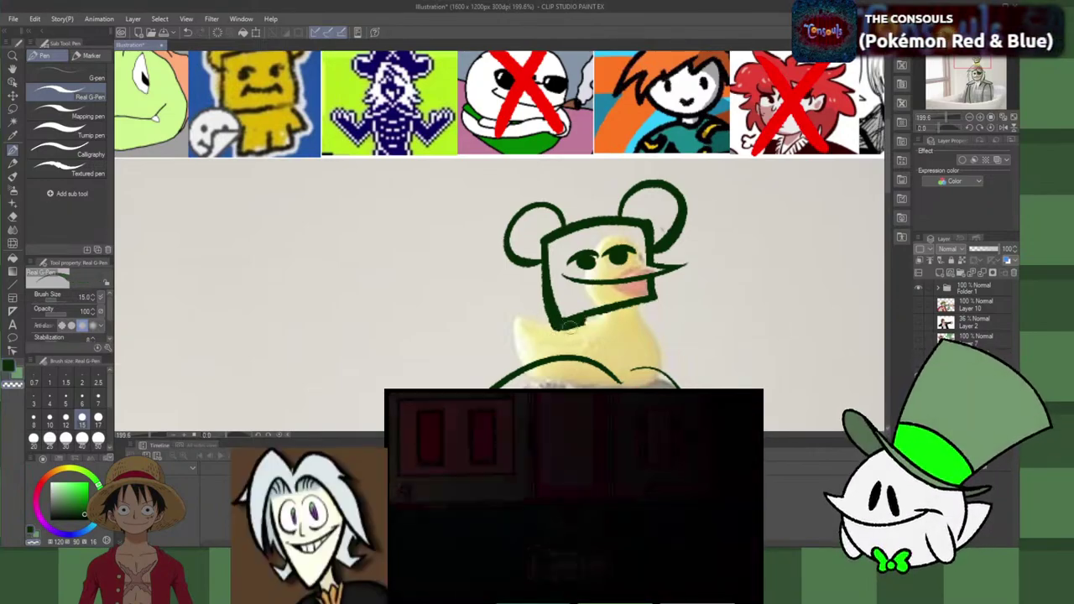
{"action": "left_click_drag", "start_coordinate": [656, 301], "coordinate": [559, 338]}
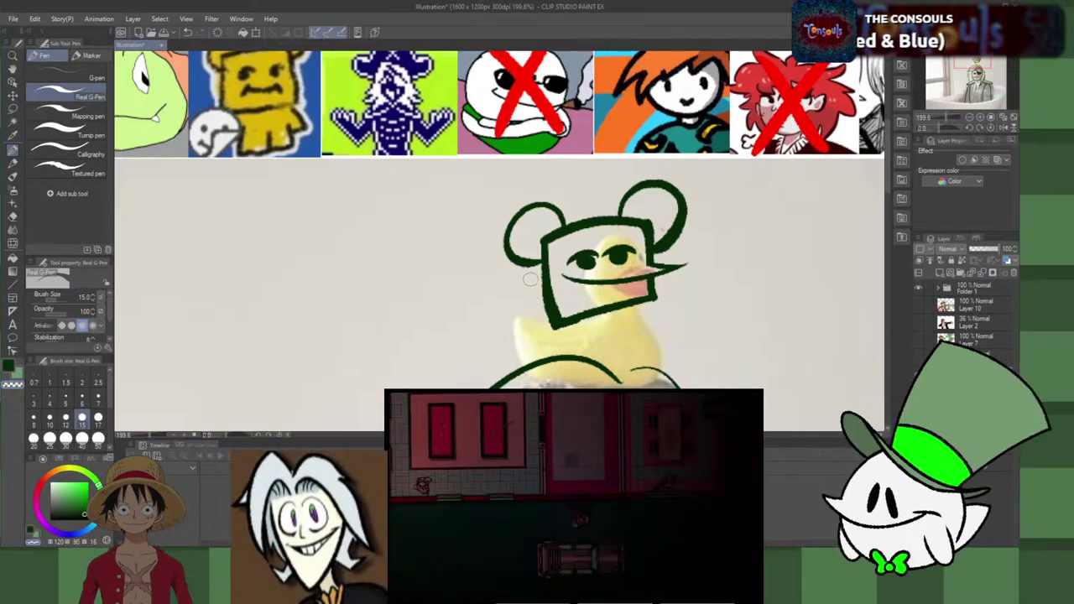
{"action": "key", "text": "ctrl+z"}
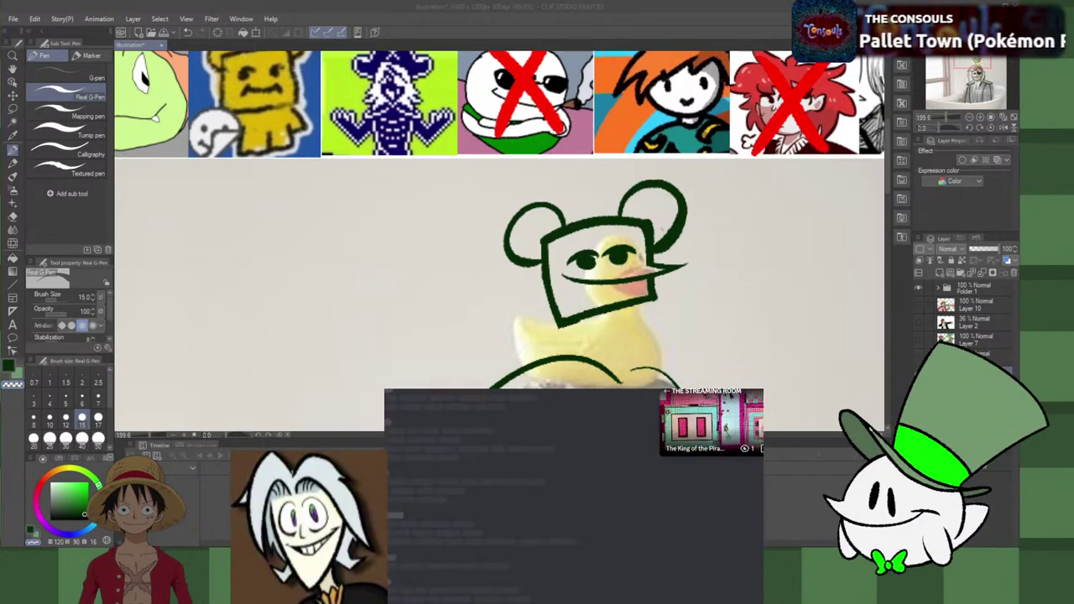
{"action": "left_click", "coordinate": [461, 597]}
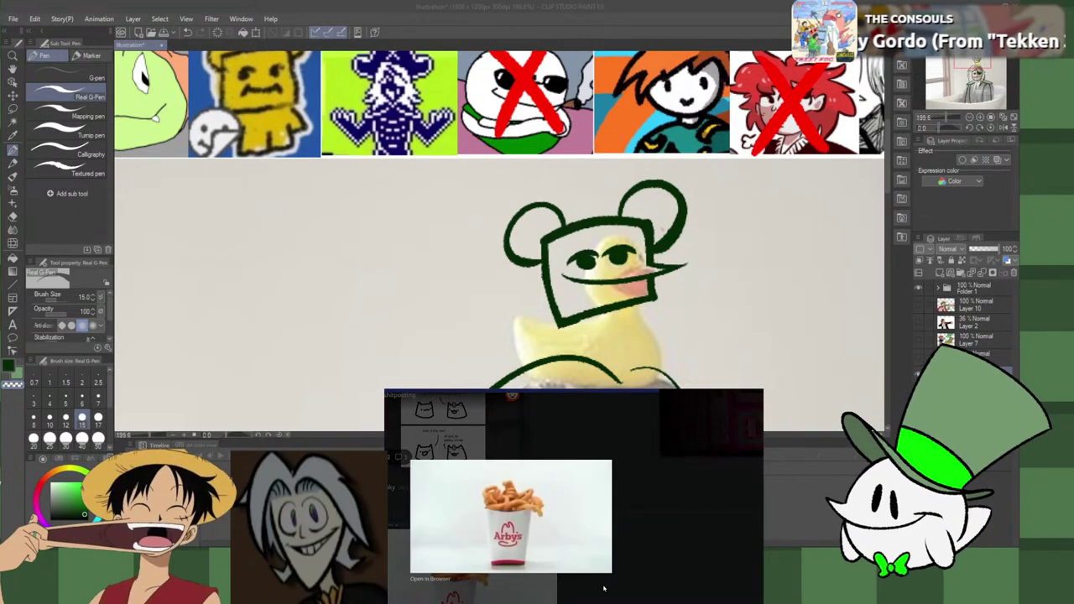
{"action": "left_click", "coordinate": [657, 592]}
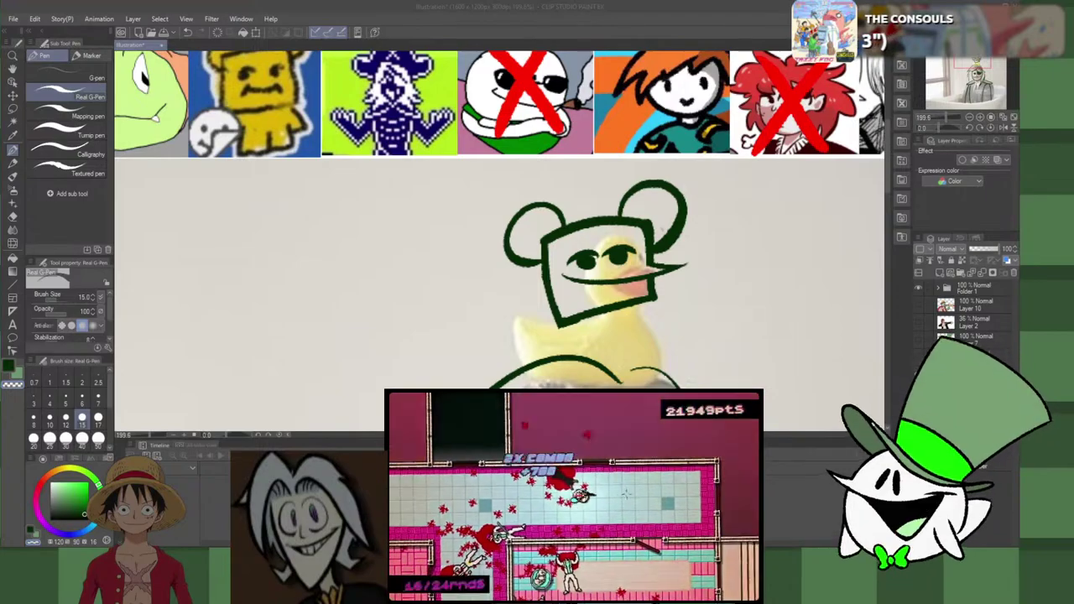
{"action": "left_click", "coordinate": [577, 324]}
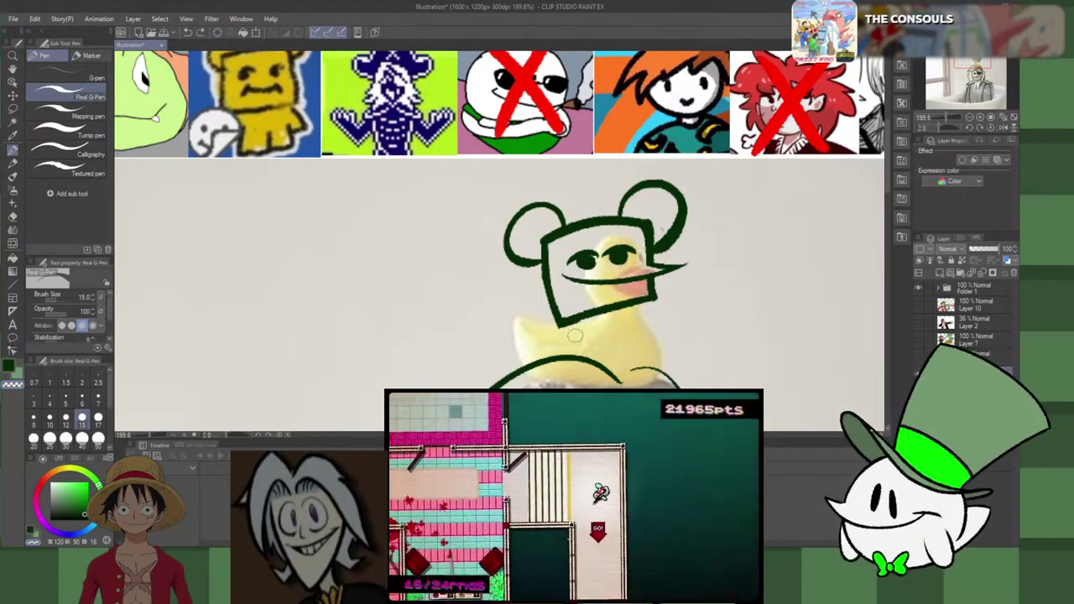
Step: Sketch the small character's torso sides below the boxy head and add two bent legs seated on the man's hair
{"action": "left_click_drag", "start_coordinate": [578, 326], "coordinate": [569, 364]}
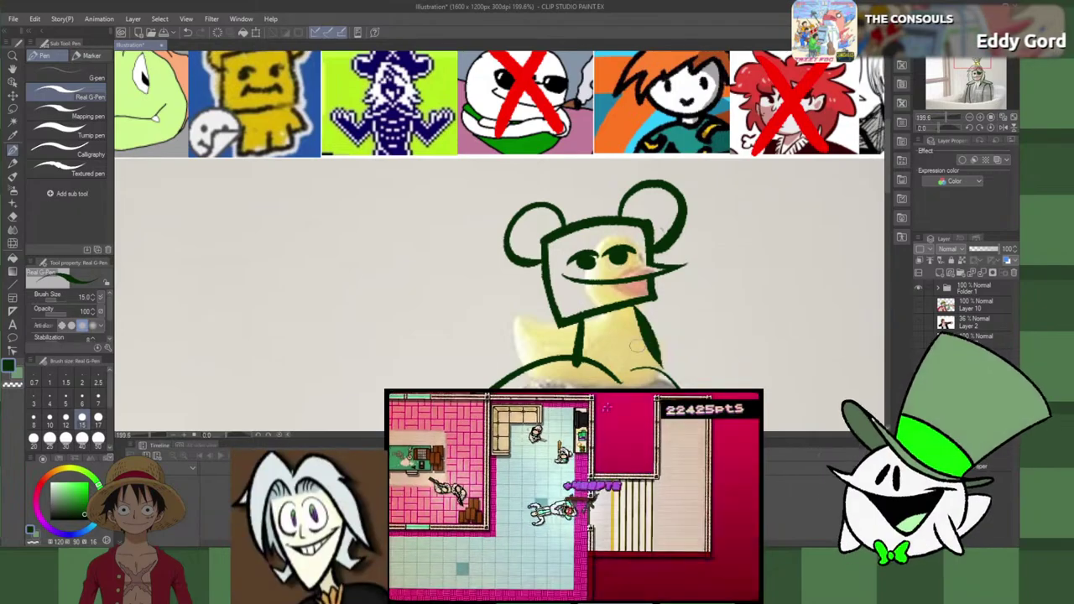
{"action": "left_click_drag", "start_coordinate": [630, 302], "coordinate": [663, 363]}
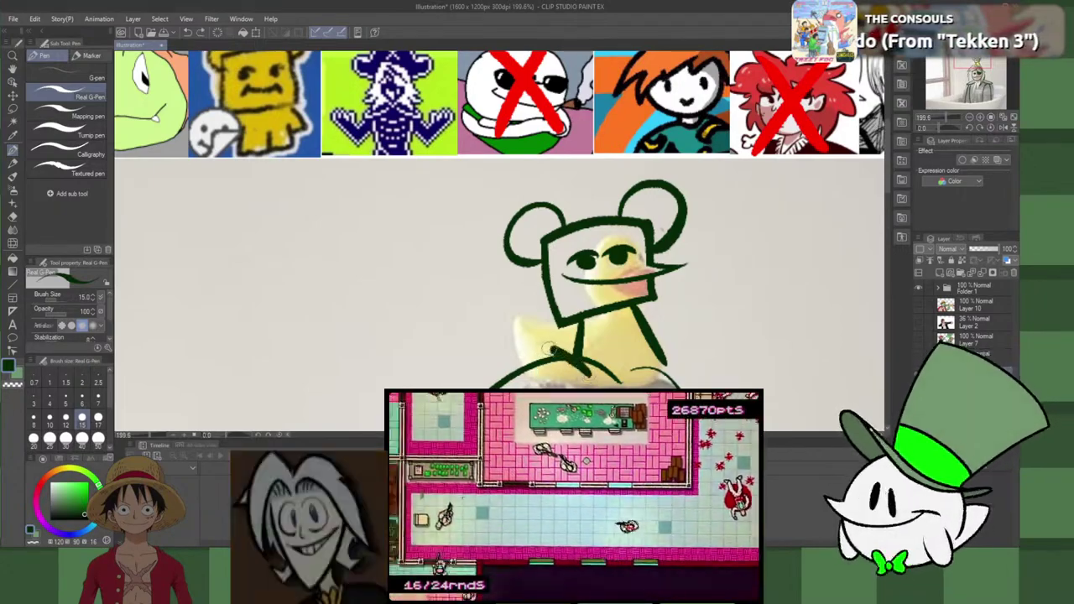
{"action": "mouse_move", "coordinate": [542, 384]}
{"action": "left_mouse_down"}
{"action": "mouse_move", "coordinate": [582, 364]}
{"action": "mouse_move", "coordinate": [601, 384]}
{"action": "mouse_move", "coordinate": [655, 368]}
{"action": "mouse_move", "coordinate": [710, 384]}
{"action": "left_mouse_up"}
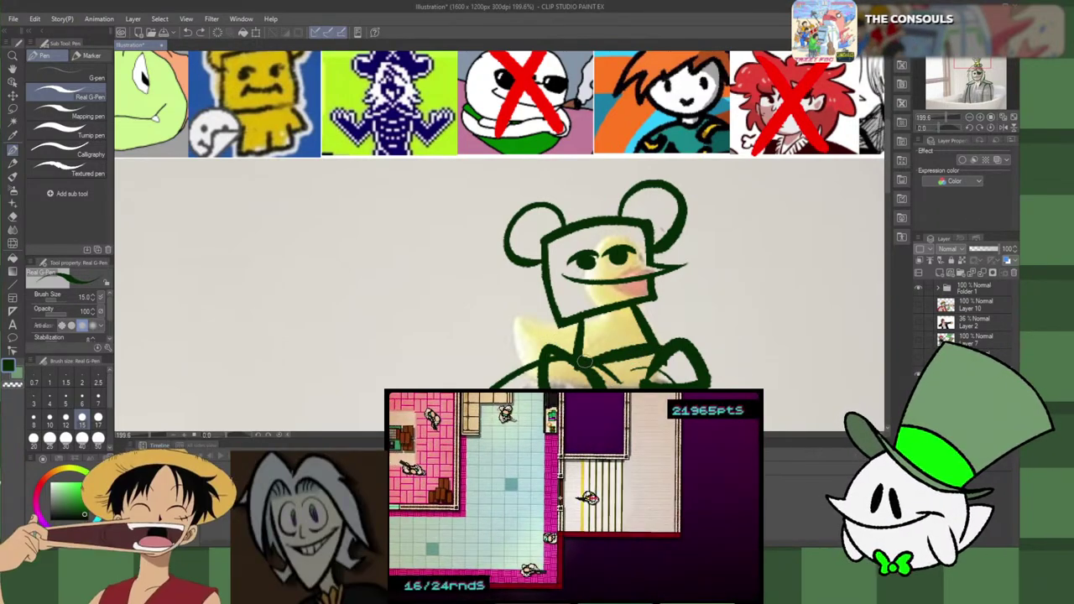
Step: Redraw the small character's torso as a wider shape that tapers from the head down to the legs
{"action": "mouse_move", "coordinate": [550, 321]}
{"action": "left_mouse_down"}
{"action": "mouse_move", "coordinate": [646, 283]}
{"action": "mouse_move", "coordinate": [657, 342]}
{"action": "left_mouse_up"}
{"action": "key", "text": "ctrl+z"}
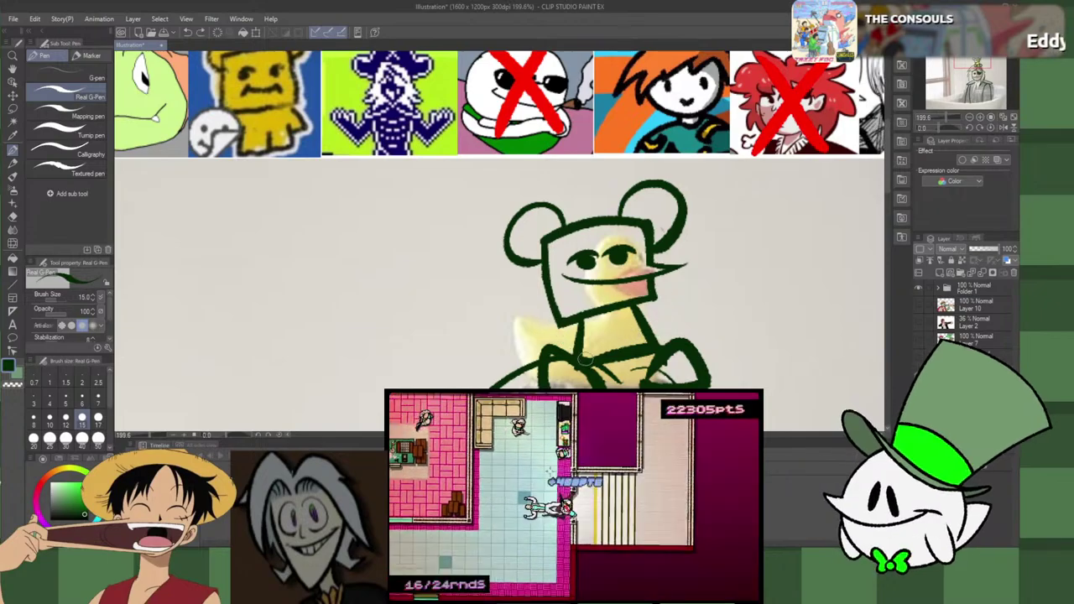
{"action": "mouse_move", "coordinate": [555, 321]}
{"action": "left_mouse_down"}
{"action": "mouse_move", "coordinate": [605, 293]}
{"action": "mouse_move", "coordinate": [671, 310]}
{"action": "mouse_move", "coordinate": [654, 338]}
{"action": "left_mouse_up"}
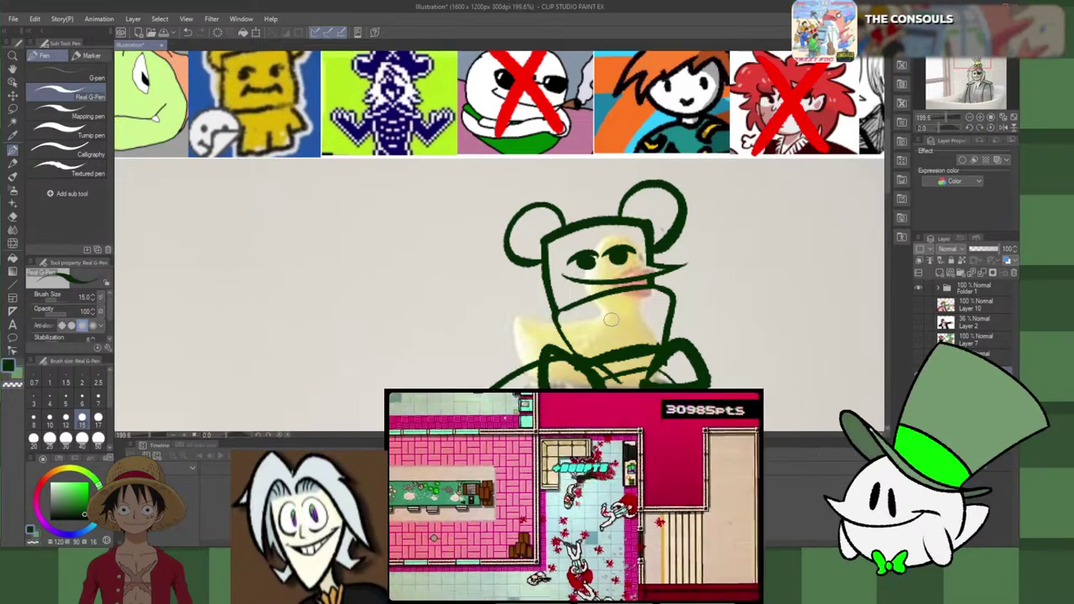
Step: Draw an oval with a small curled shape at its upper end on the small character's torso
{"action": "left_click_drag", "start_coordinate": [626, 318], "coordinate": [616, 325]}
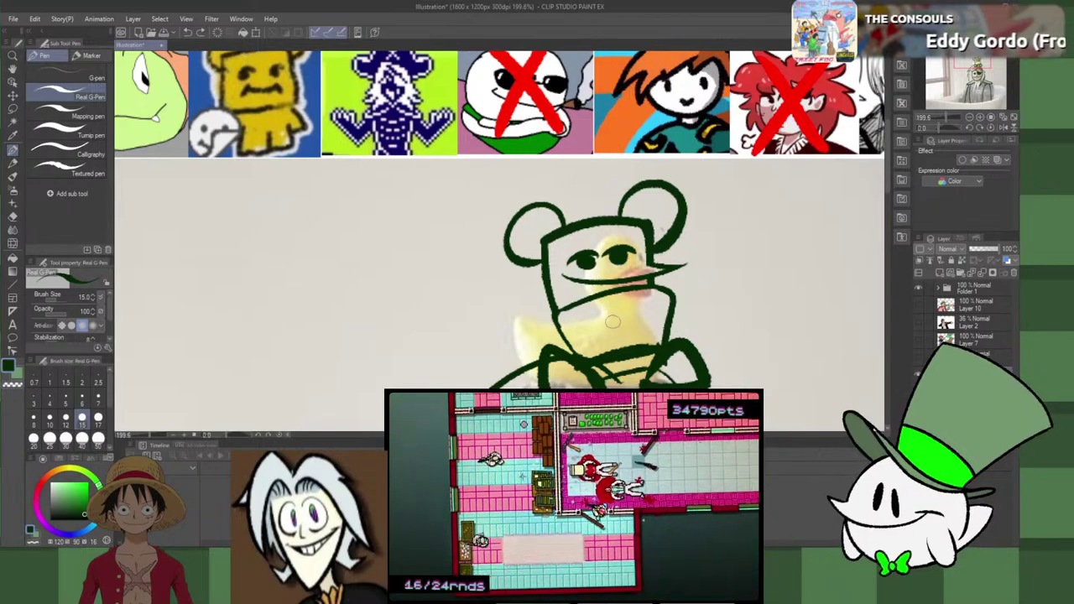
{"action": "mouse_move", "coordinate": [614, 316]}
{"action": "left_mouse_down"}
{"action": "mouse_move", "coordinate": [614, 332]}
{"action": "mouse_move", "coordinate": [590, 334]}
{"action": "mouse_move", "coordinate": [629, 332]}
{"action": "mouse_move", "coordinate": [647, 307]}
{"action": "mouse_move", "coordinate": [631, 332]}
{"action": "mouse_move", "coordinate": [621, 323]}
{"action": "left_mouse_up"}
{"action": "key", "text": "ctrl+z"}
{"action": "key", "text": "ctrl+z"}
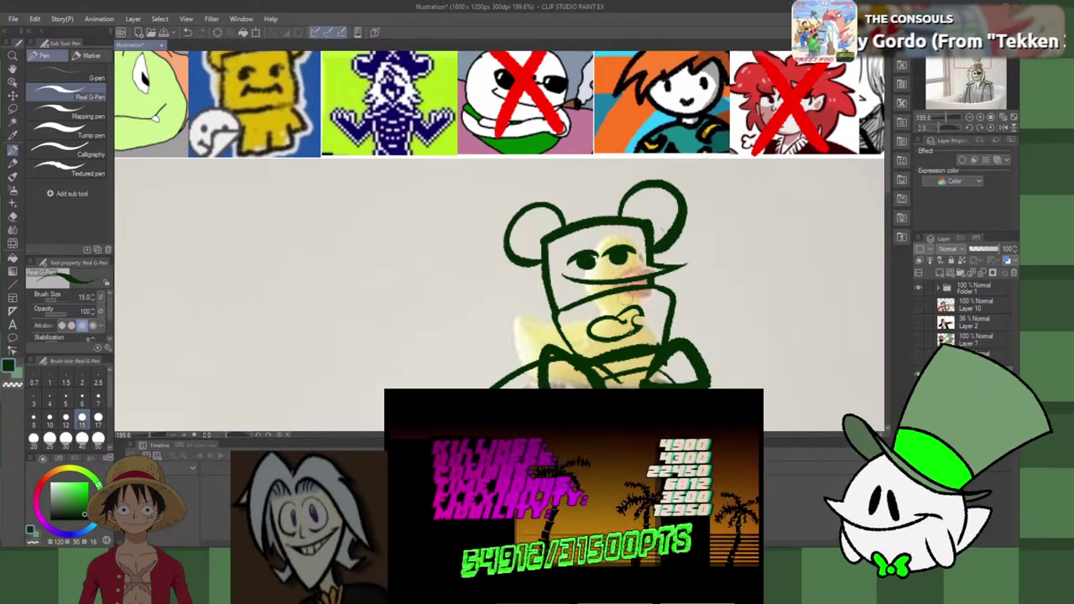
Step: Lower the sketch layer's opacity to 36% and fade the bathtub photo beneath it
{"action": "scroll", "coordinate": [626, 299], "scroll_direction": "down", "scroll_amount": 5}
{"action": "scroll", "coordinate": [644, 344], "scroll_direction": "up", "scroll_amount": 2}
{"action": "scroll", "coordinate": [650, 354], "scroll_direction": "down", "scroll_amount": 1}
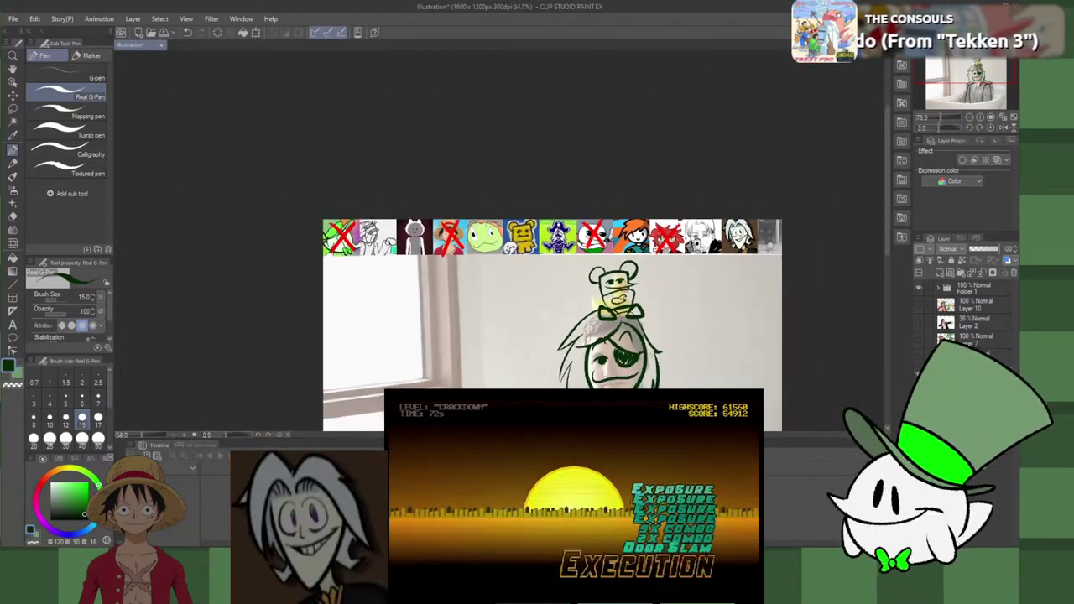
{"action": "scroll", "coordinate": [651, 370], "scroll_direction": "down", "scroll_amount": 3}
{"action": "scroll", "coordinate": [654, 419], "scroll_direction": "up", "scroll_amount": 3}
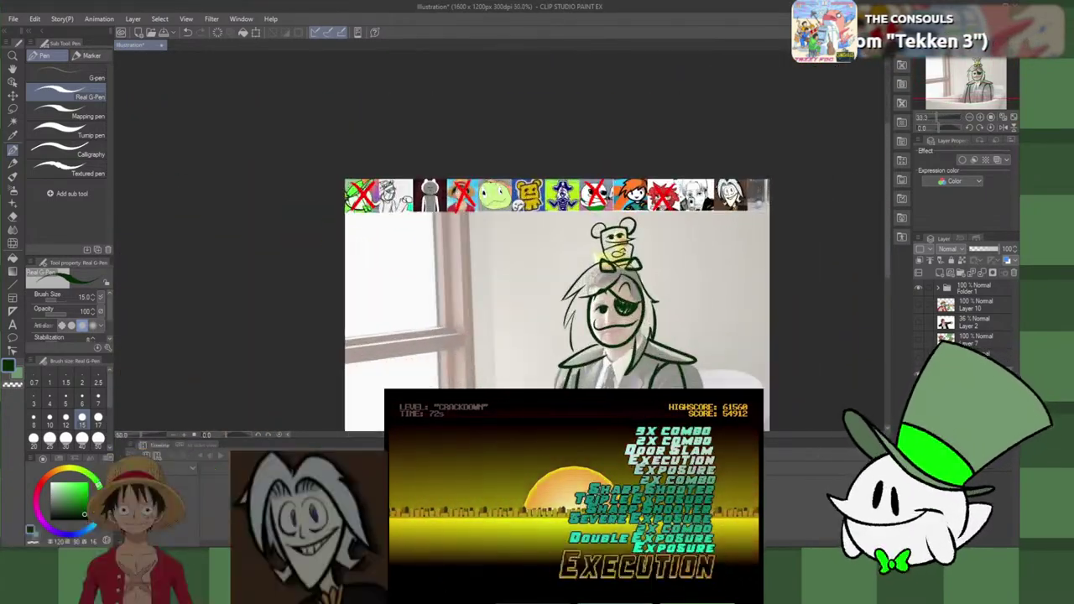
{"action": "left_click_drag", "start_coordinate": [983, 250], "coordinate": [980, 250]}
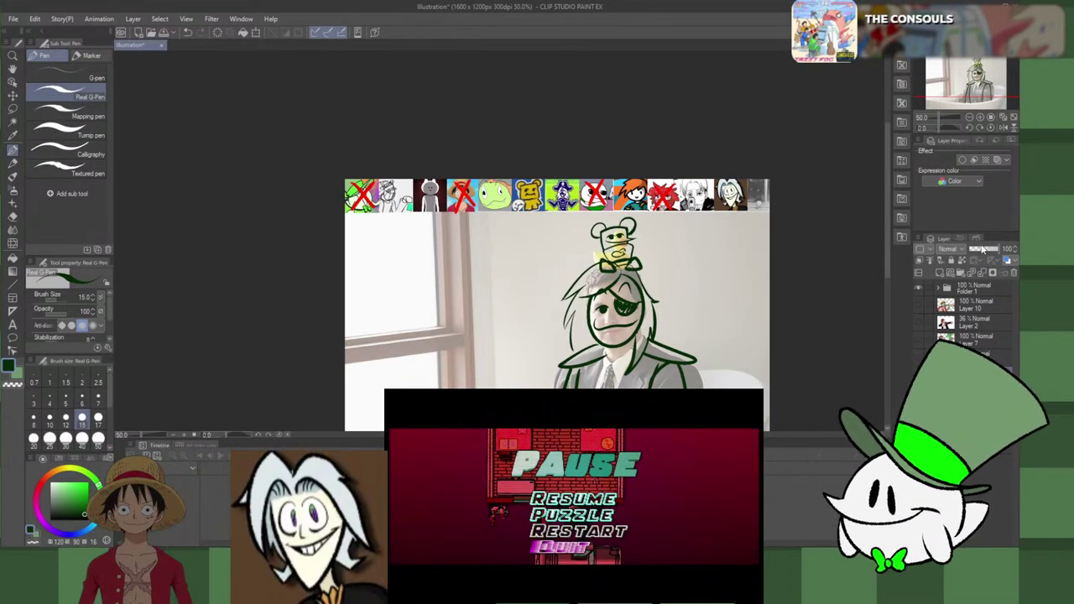
{"action": "left_click", "coordinate": [979, 250]}
{"action": "left_click_drag", "start_coordinate": [886, 259], "coordinate": [896, 303]}
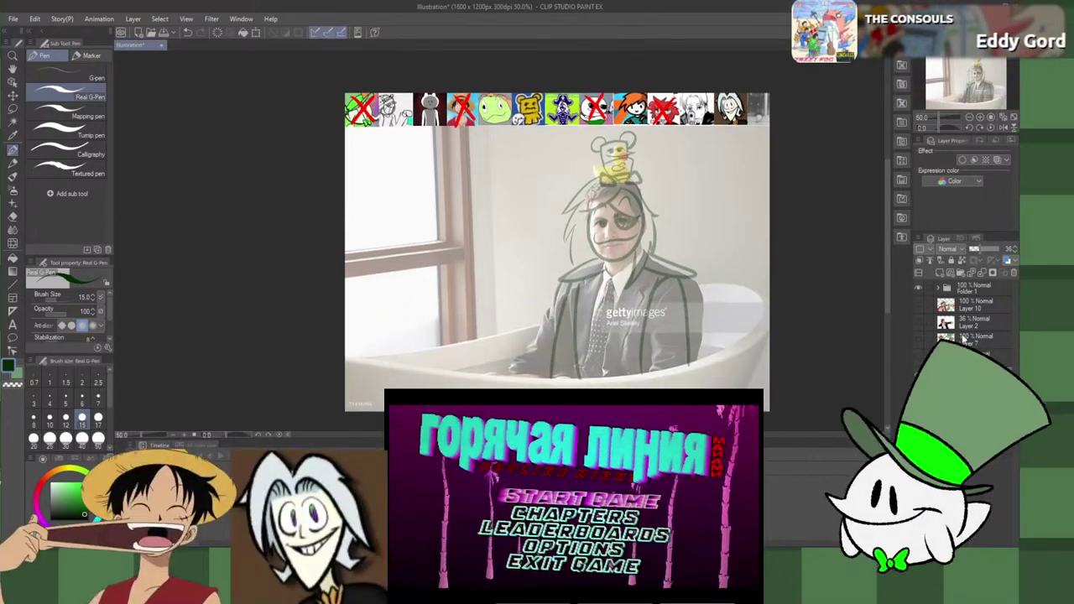
{"action": "left_click", "coordinate": [979, 249]}
{"action": "left_click", "coordinate": [978, 250]}
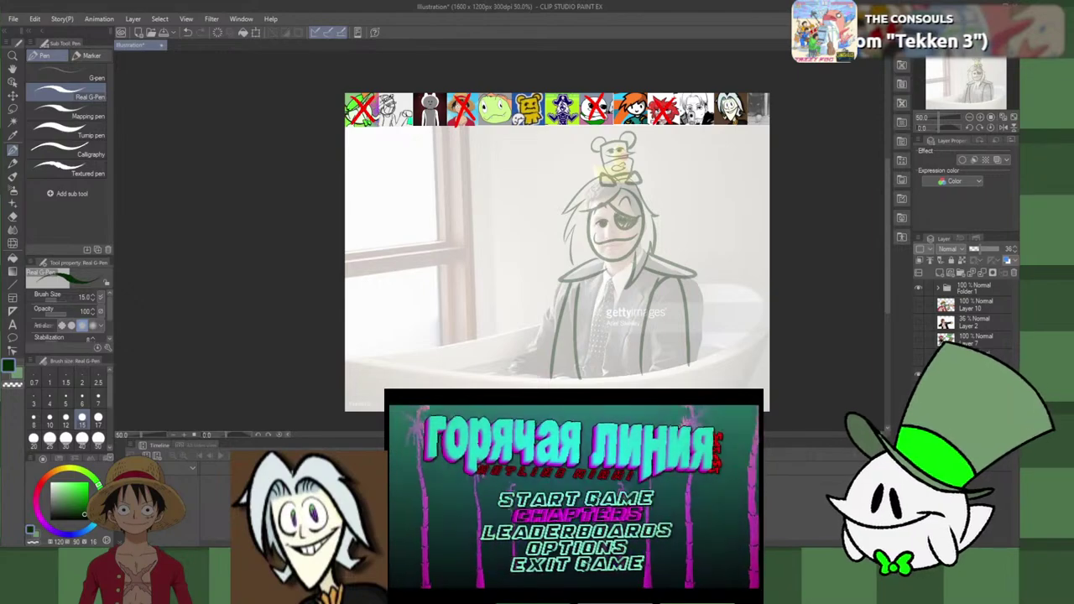
Step: Show Layer 7 with the pizza box drawing to check its line art, and hide it again
{"action": "left_click", "coordinate": [918, 340]}
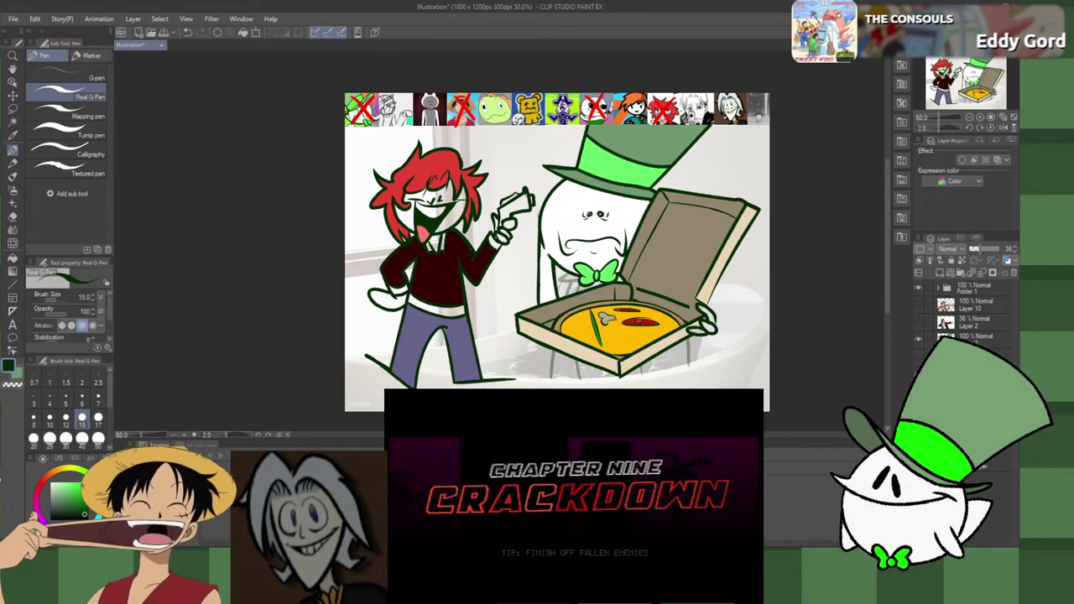
{"action": "left_click_drag", "start_coordinate": [913, 337], "coordinate": [912, 337]}
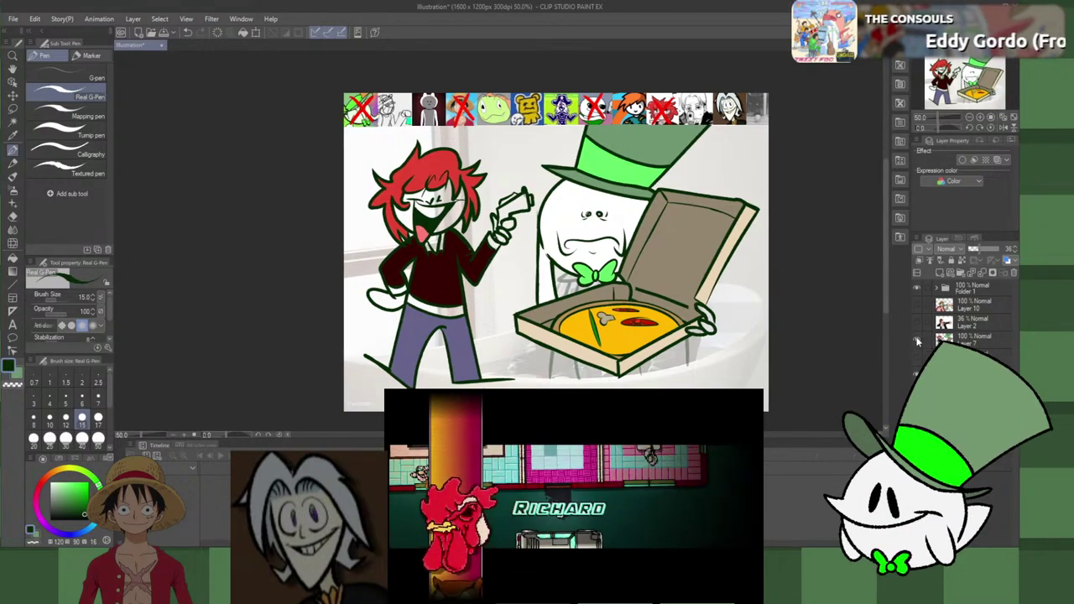
{"action": "left_click", "coordinate": [918, 338]}
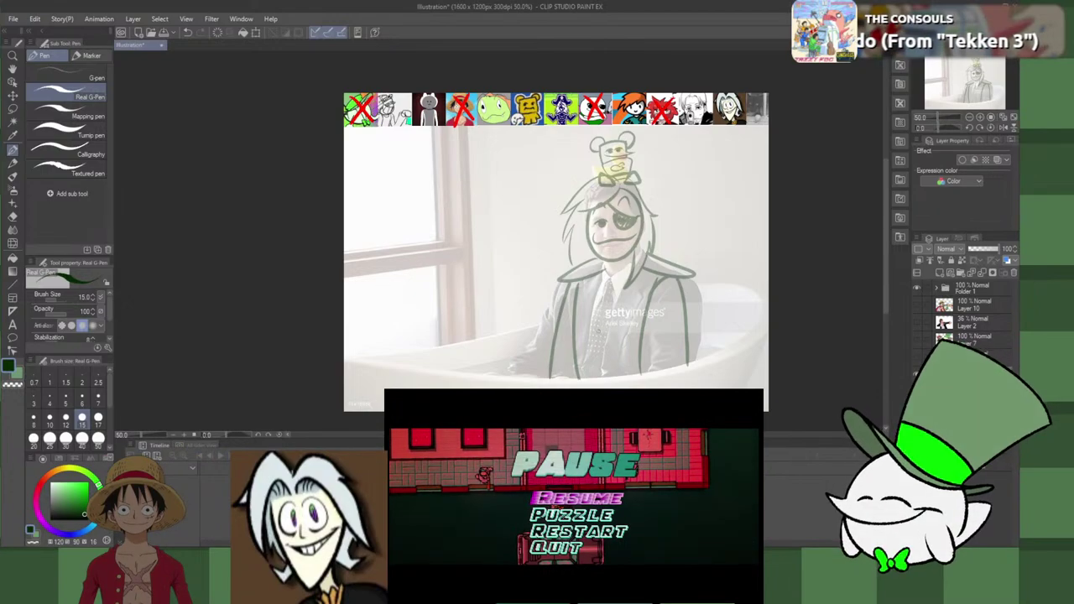
Step: Sample the dark green inside the red-haired character's mouth on Layer 7, hide that layer, and shift the colour's hue to blue at 233
{"action": "left_click", "coordinate": [917, 339]}
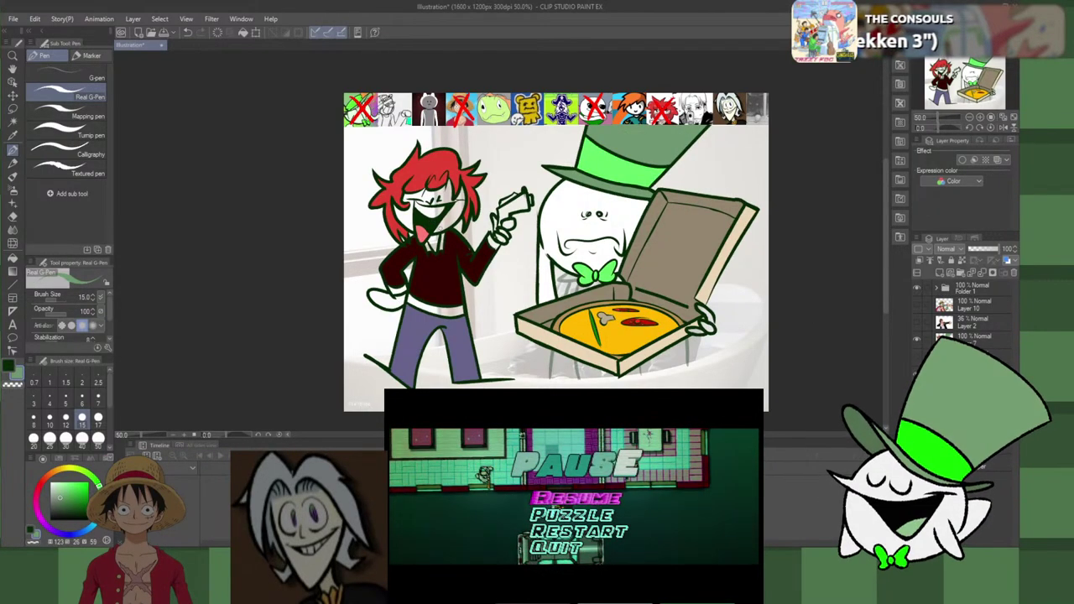
{"action": "right_click", "coordinate": [427, 224]}
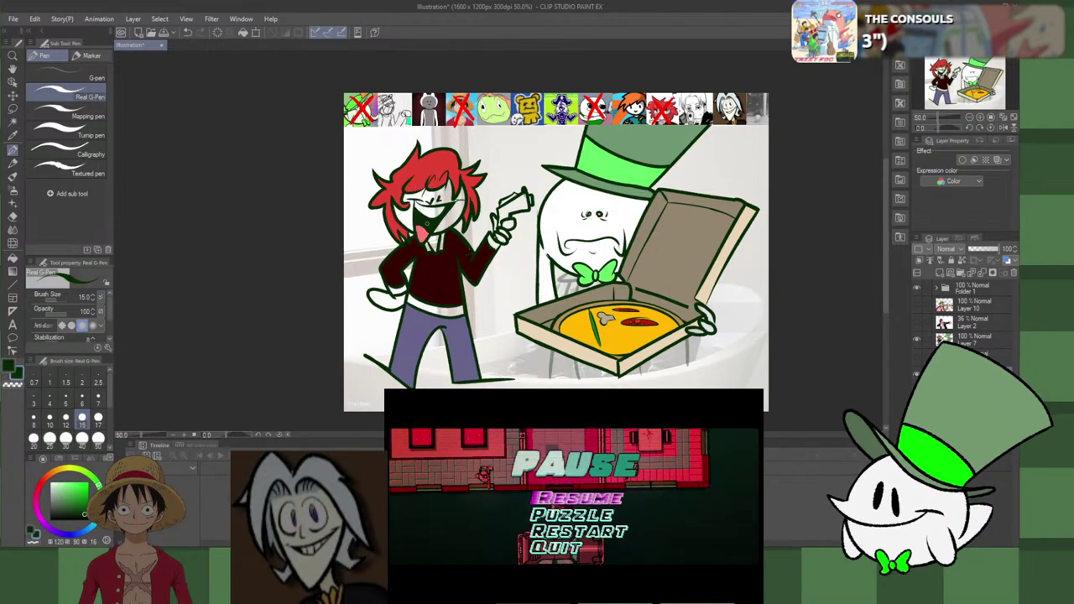
{"action": "left_click", "coordinate": [917, 339]}
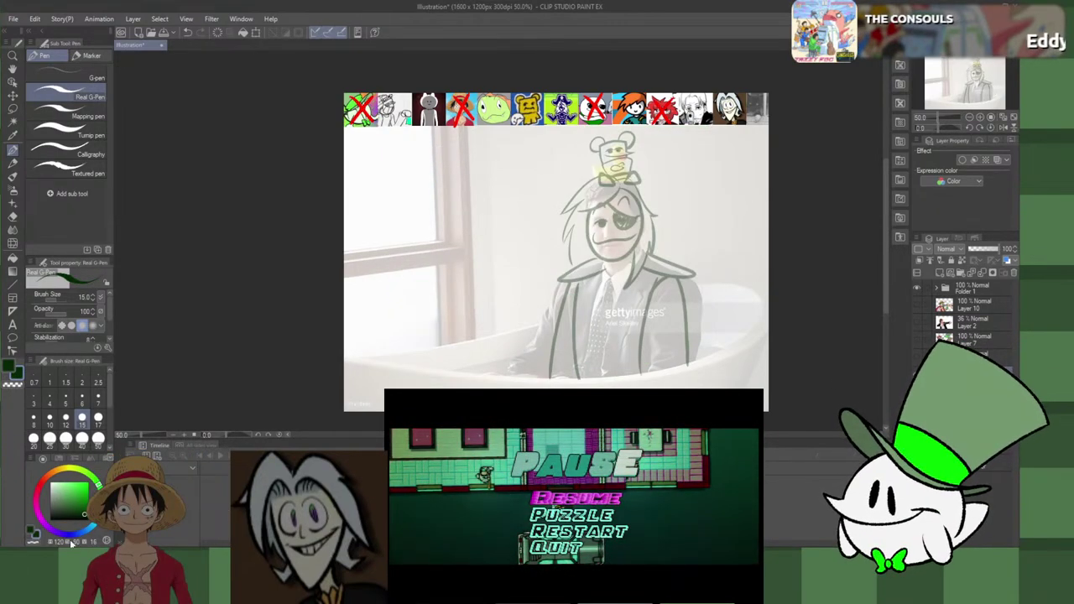
{"action": "left_click", "coordinate": [74, 535]}
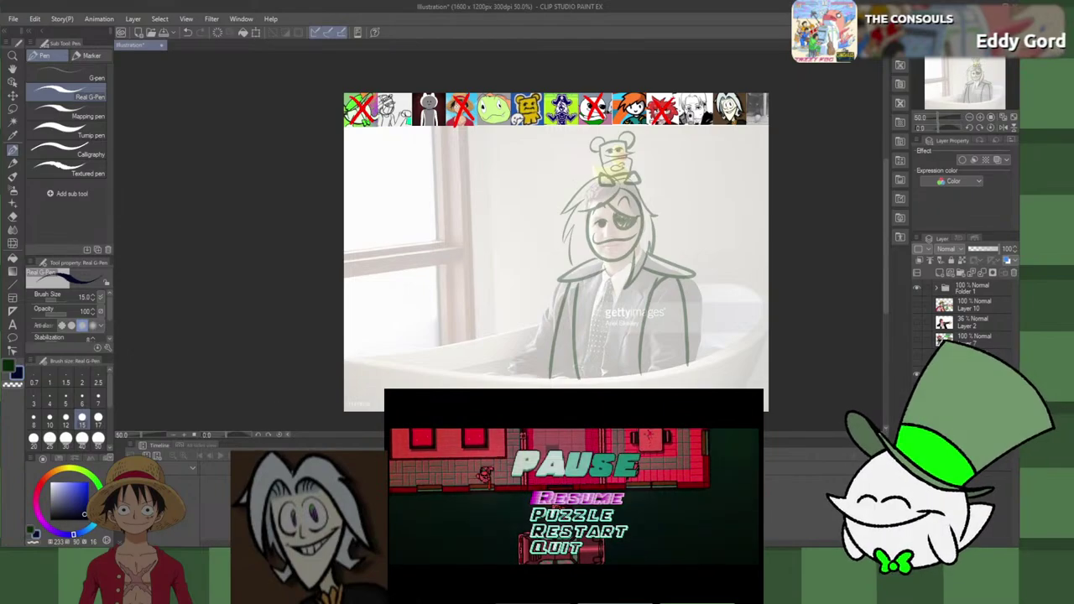
Step: Ink the oval face outline and the curved fringe stroke across the left of the forehead in dark navy
{"action": "mouse_move", "coordinate": [600, 208]}
{"action": "left_mouse_down"}
{"action": "mouse_move", "coordinate": [601, 252]}
{"action": "mouse_move", "coordinate": [635, 243]}
{"action": "left_mouse_up"}
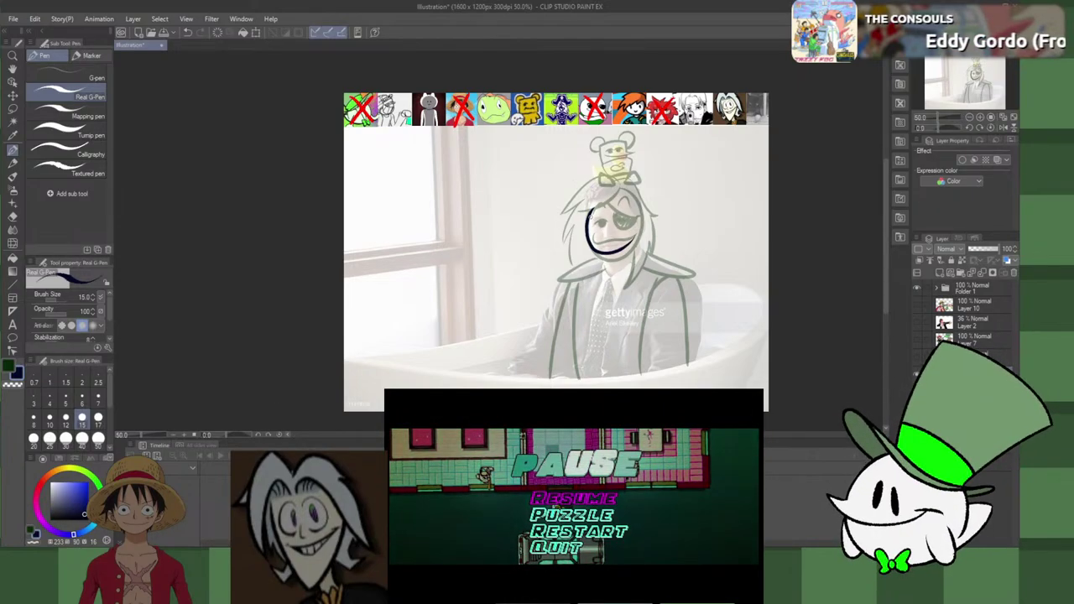
{"action": "key", "text": "ctrl+z"}
{"action": "mouse_move", "coordinate": [599, 207]}
{"action": "left_mouse_down"}
{"action": "mouse_move", "coordinate": [595, 247]}
{"action": "mouse_move", "coordinate": [642, 226]}
{"action": "mouse_move", "coordinate": [610, 256]}
{"action": "mouse_move", "coordinate": [601, 198]}
{"action": "mouse_move", "coordinate": [612, 190]}
{"action": "left_mouse_up"}
{"action": "key", "text": "ctrl+z"}
{"action": "key", "text": "ctrl+z"}
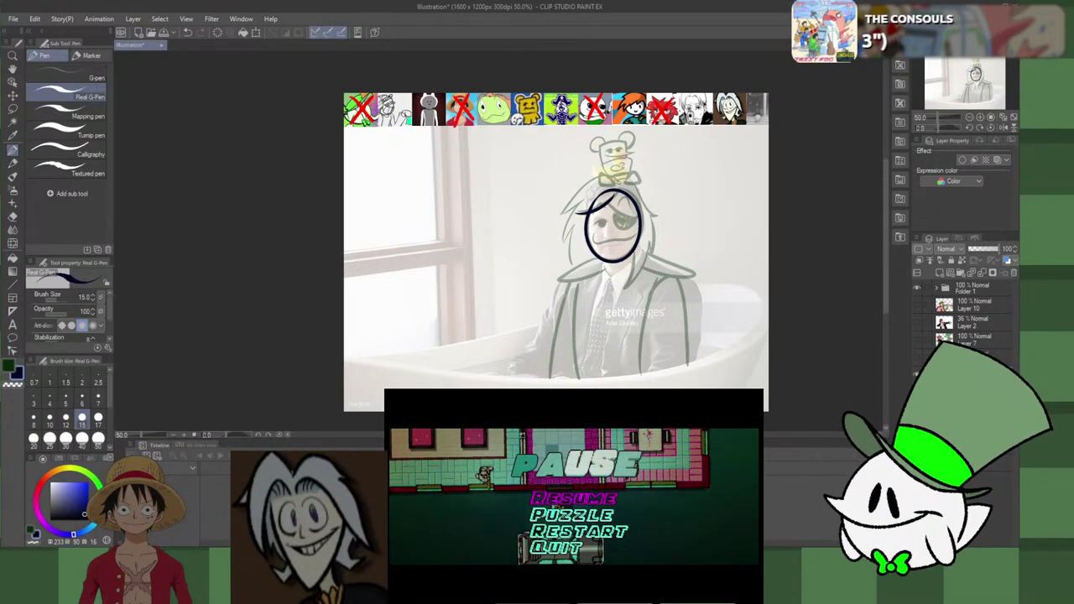
{"action": "left_click_drag", "start_coordinate": [618, 181], "coordinate": [562, 220]}
{"action": "key", "text": "ctrl+z"}
{"action": "left_click_drag", "start_coordinate": [619, 181], "coordinate": [560, 218]}
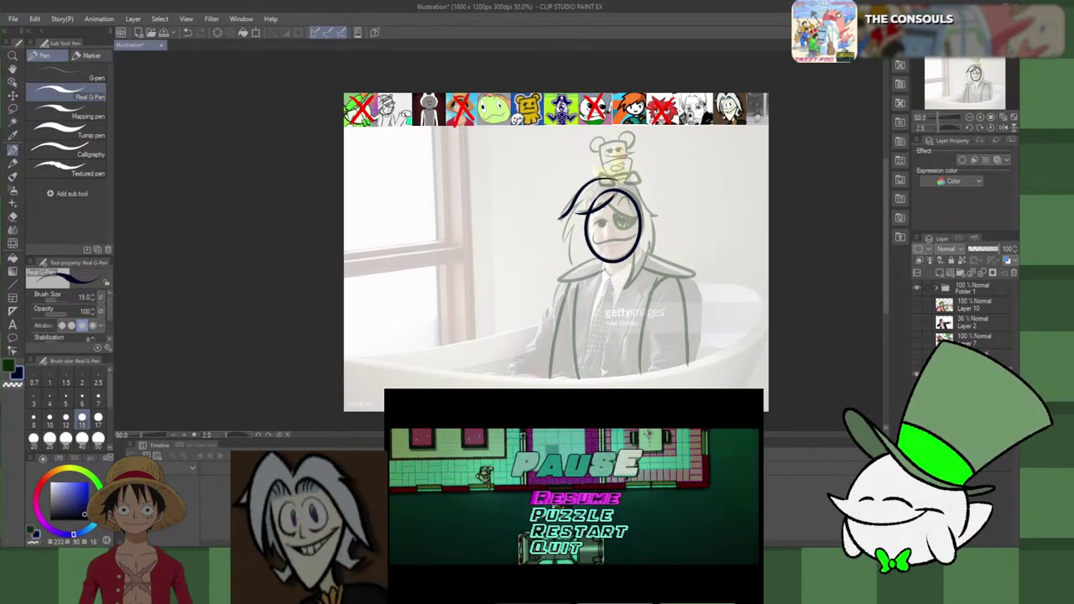
{"action": "key", "text": "ctrl+z"}
{"action": "mouse_move", "coordinate": [619, 177]}
{"action": "left_mouse_down"}
{"action": "mouse_move", "coordinate": [558, 216]}
{"action": "mouse_move", "coordinate": [589, 199]}
{"action": "left_mouse_up"}
{"action": "key", "text": "ctrl+z"}
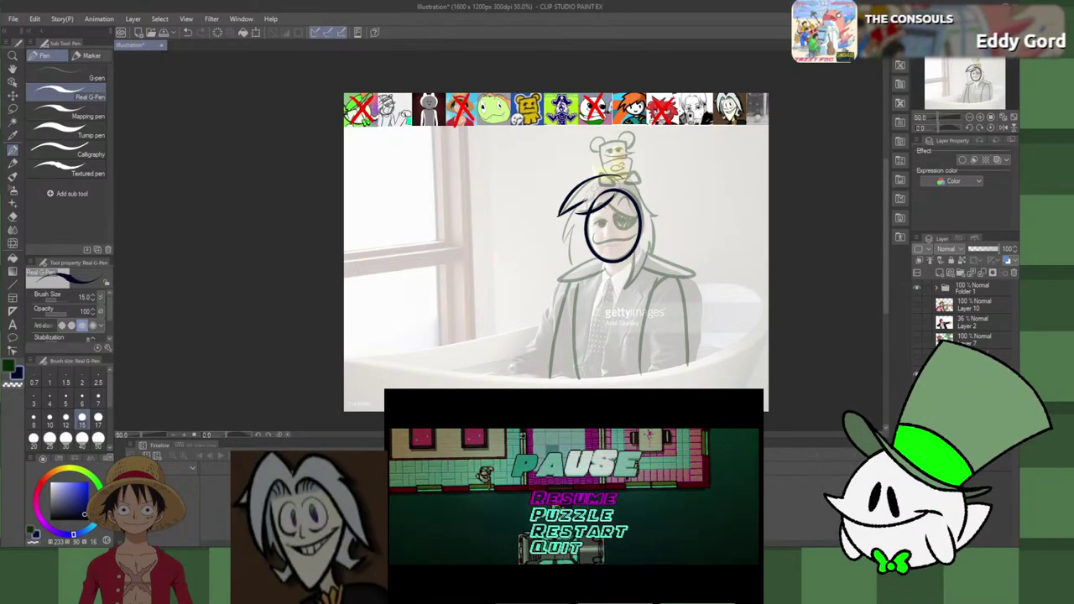
{"action": "left_click_drag", "start_coordinate": [550, 253], "coordinate": [550, 254]}
{"action": "key", "text": "ctrl+z"}
{"action": "key", "text": "ctrl+z"}
{"action": "mouse_move", "coordinate": [559, 215]}
{"action": "left_mouse_down"}
{"action": "mouse_move", "coordinate": [583, 201]}
{"action": "mouse_move", "coordinate": [559, 254]}
{"action": "mouse_move", "coordinate": [576, 223]}
{"action": "mouse_move", "coordinate": [571, 267]}
{"action": "left_mouse_up"}
{"action": "key", "text": "ctrl+z"}
{"action": "left_click_drag", "start_coordinate": [577, 226], "coordinate": [574, 264]}
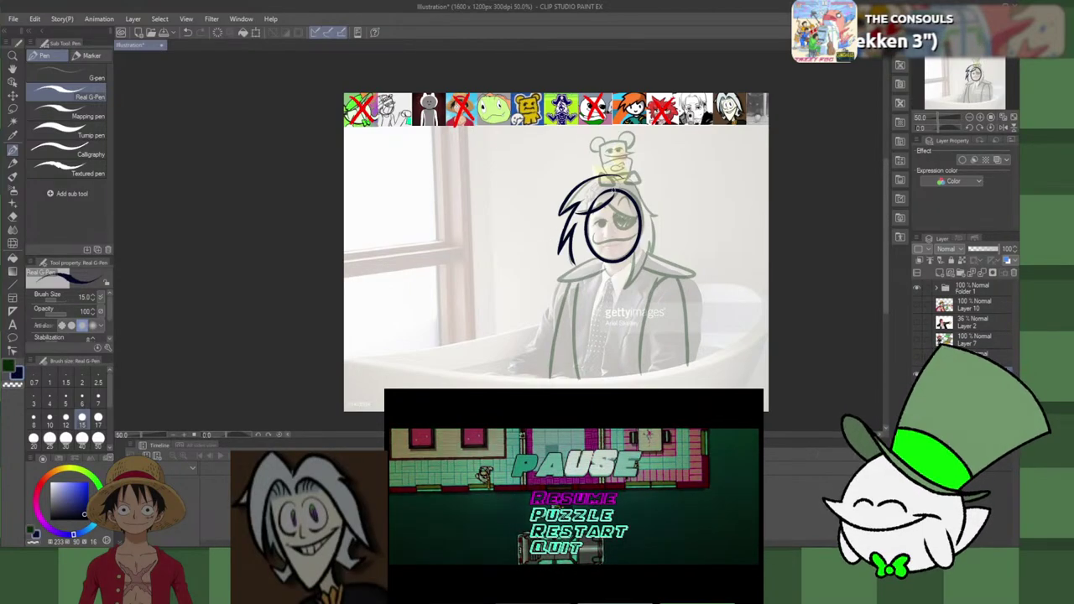
{"action": "key", "text": "ctrl+z"}
{"action": "key", "text": "ctrl+z"}
{"action": "key", "text": "ctrl+z"}
{"action": "key", "text": "ctrl+z"}
{"action": "key", "text": "ctrl+z"}
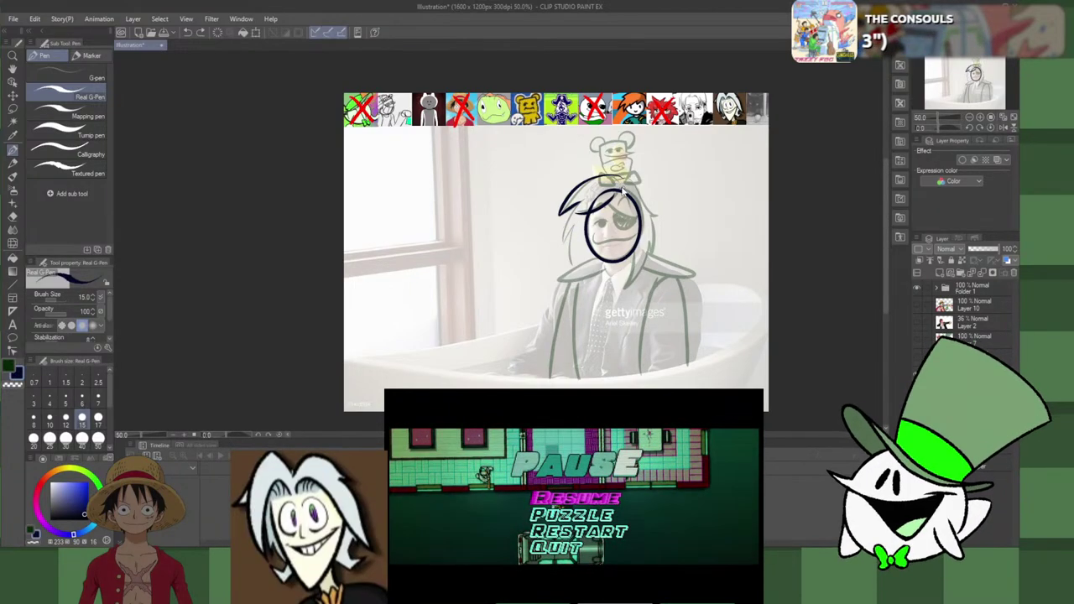
{"action": "left_click_drag", "start_coordinate": [618, 181], "coordinate": [562, 215]}
{"action": "key", "text": "ctrl+z"}
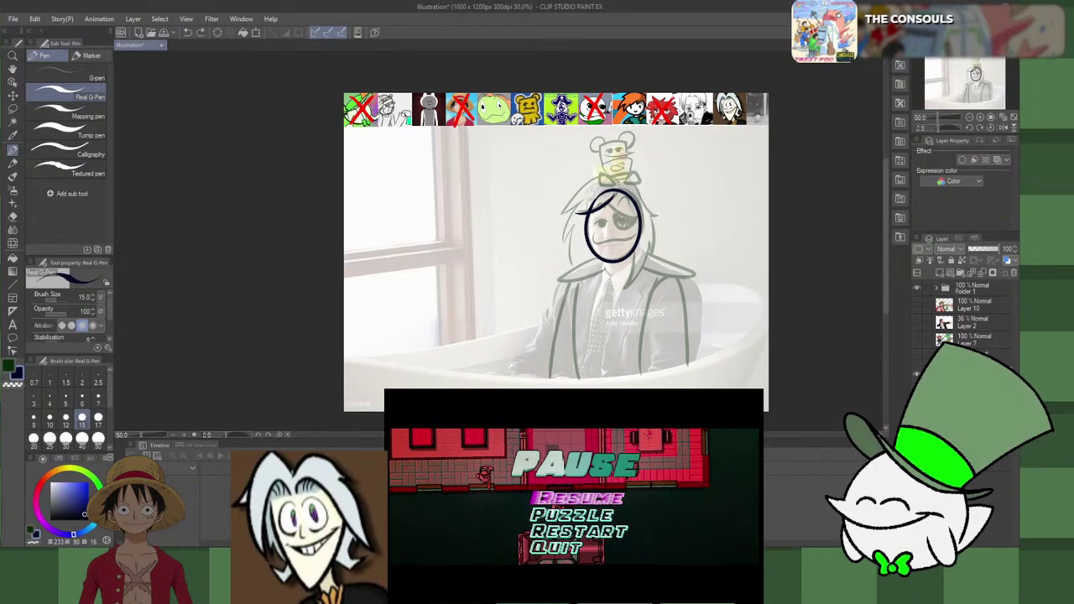
Step: Ink the left half of the hair from the crown to a flicked tip, with spiky locks down to the shoulder
{"action": "mouse_move", "coordinate": [618, 182]}
{"action": "left_mouse_down"}
{"action": "mouse_move", "coordinate": [594, 174]}
{"action": "mouse_move", "coordinate": [553, 220]}
{"action": "left_mouse_up"}
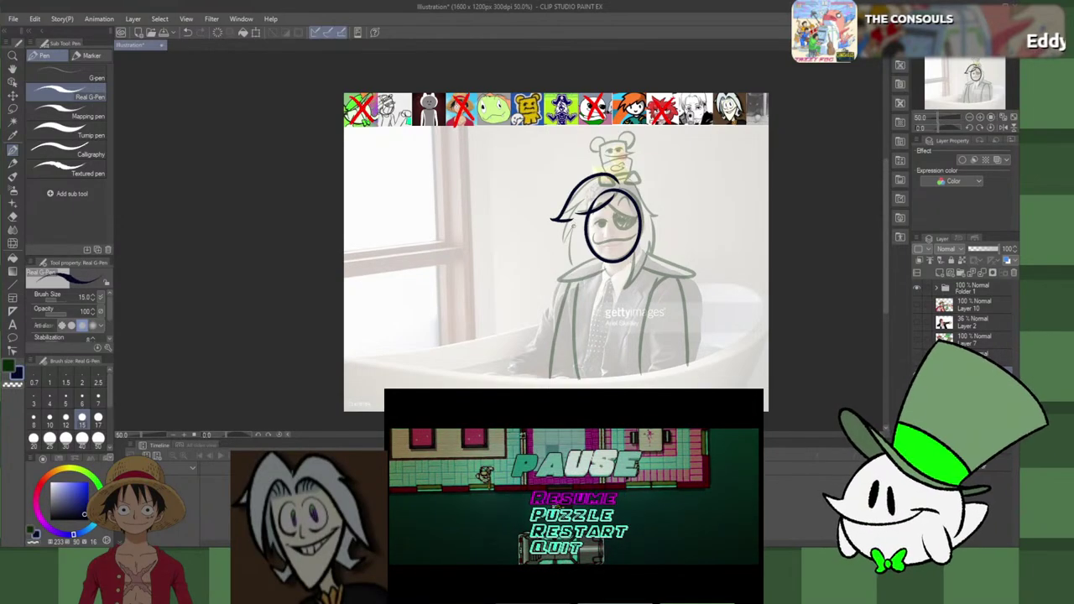
{"action": "key", "text": "ctrl+z"}
{"action": "mouse_move", "coordinate": [572, 220]}
{"action": "left_mouse_down"}
{"action": "mouse_move", "coordinate": [553, 251]}
{"action": "mouse_move", "coordinate": [557, 220]}
{"action": "mouse_move", "coordinate": [572, 217]}
{"action": "mouse_move", "coordinate": [555, 243]}
{"action": "mouse_move", "coordinate": [569, 265]}
{"action": "left_mouse_up"}
{"action": "key", "text": "ctrl+z"}
{"action": "key", "text": "ctrl+z"}
{"action": "key", "text": "ctrl+z"}
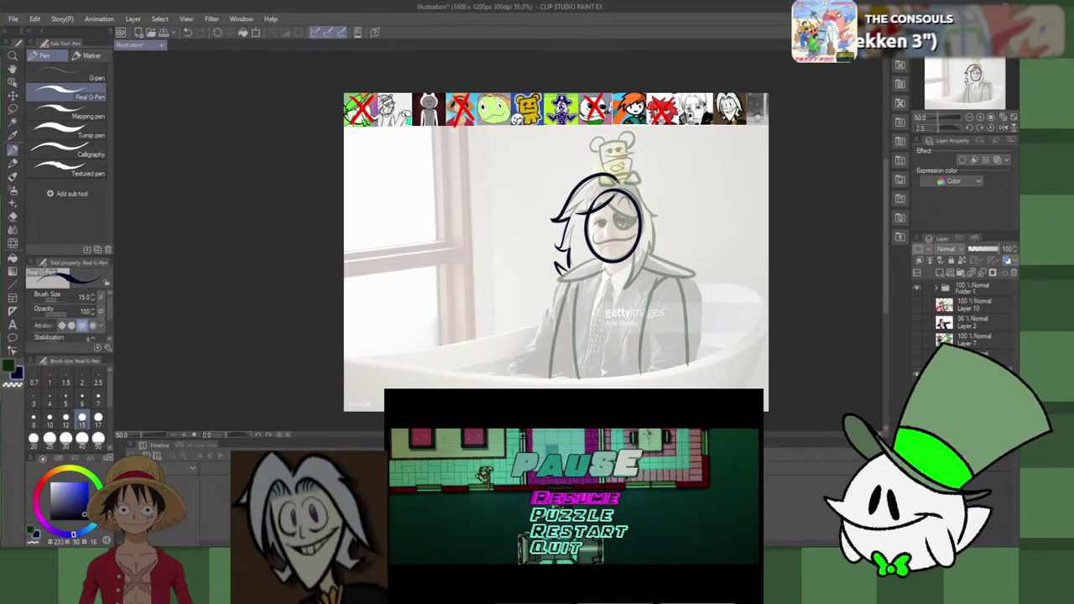
Step: Ink the right crown curve of the hair from the centre parting to a flicked tip beside the eyepatch
{"action": "left_click_drag", "start_coordinate": [618, 178], "coordinate": [669, 216]}
{"action": "key", "text": "ctrl+z"}
{"action": "left_click_drag", "start_coordinate": [618, 181], "coordinate": [661, 214]}
{"action": "key", "text": "ctrl+z"}
{"action": "left_click_drag", "start_coordinate": [617, 180], "coordinate": [655, 213]}
{"action": "key", "text": "ctrl+z"}
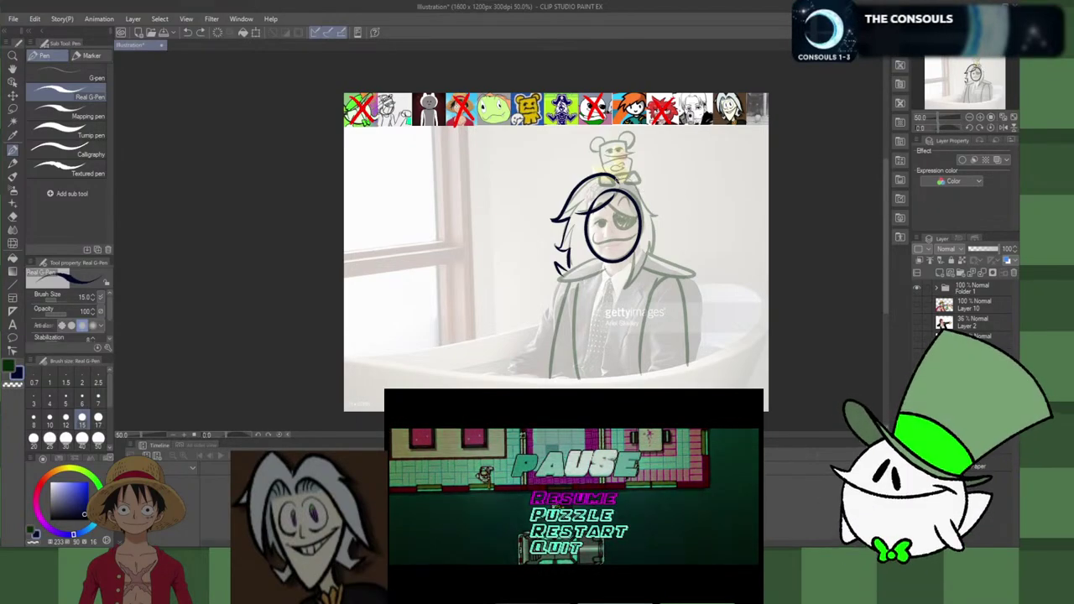
{"action": "left_click_drag", "start_coordinate": [618, 181], "coordinate": [650, 211]}
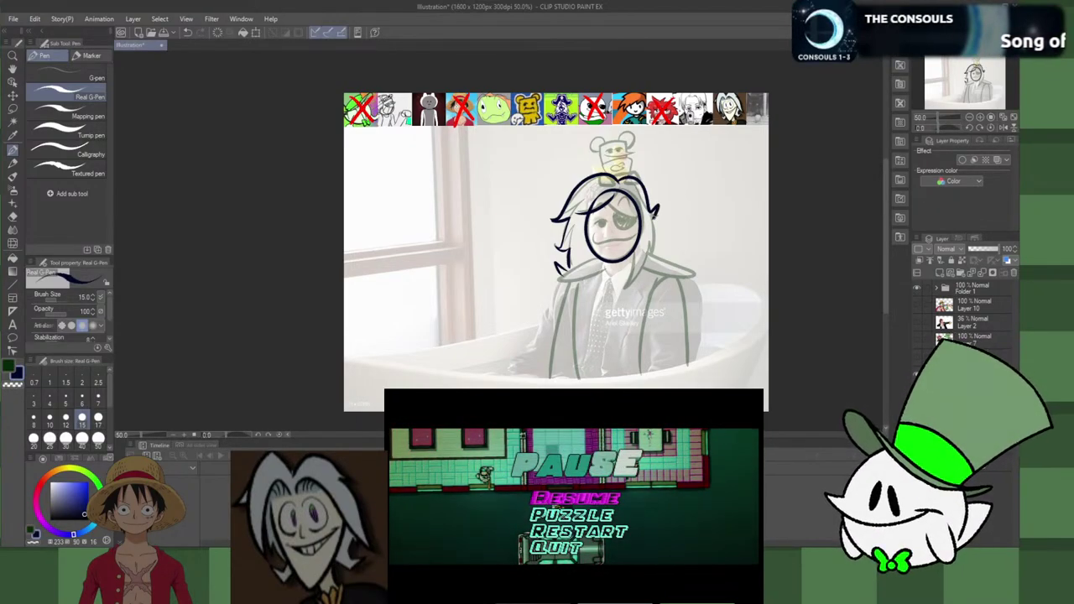
Step: Ink the lower right hair with a flicked tip, the pointed lock beside the jaw and the right fringe over the face
{"action": "mouse_move", "coordinate": [655, 246]}
{"action": "left_mouse_down"}
{"action": "mouse_move", "coordinate": [668, 258]}
{"action": "mouse_move", "coordinate": [643, 265]}
{"action": "left_mouse_up"}
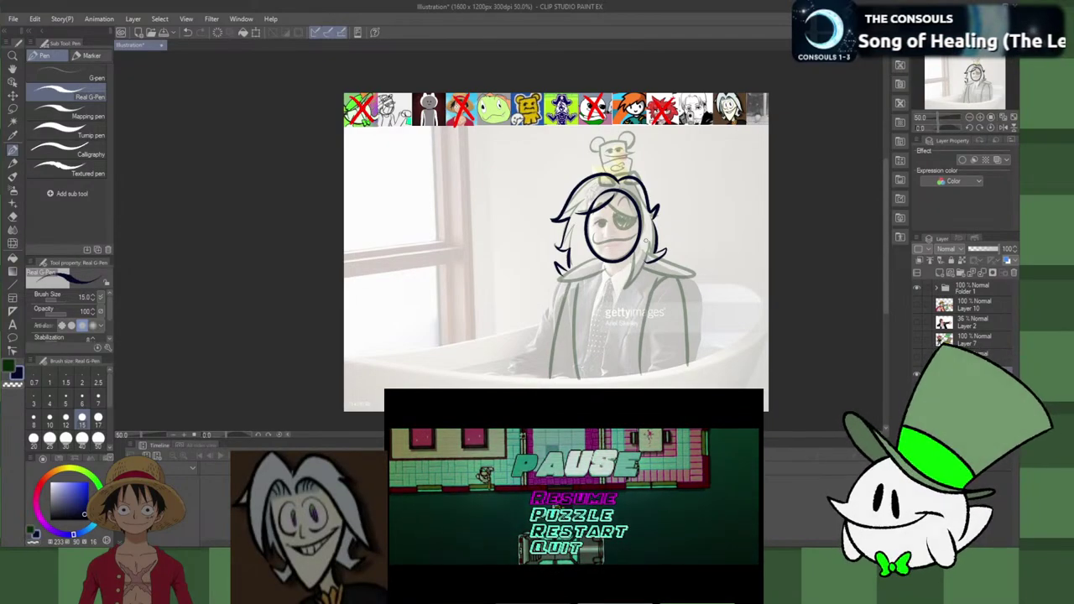
{"action": "key", "text": "ctrl+z"}
{"action": "key", "text": "ctrl+z"}
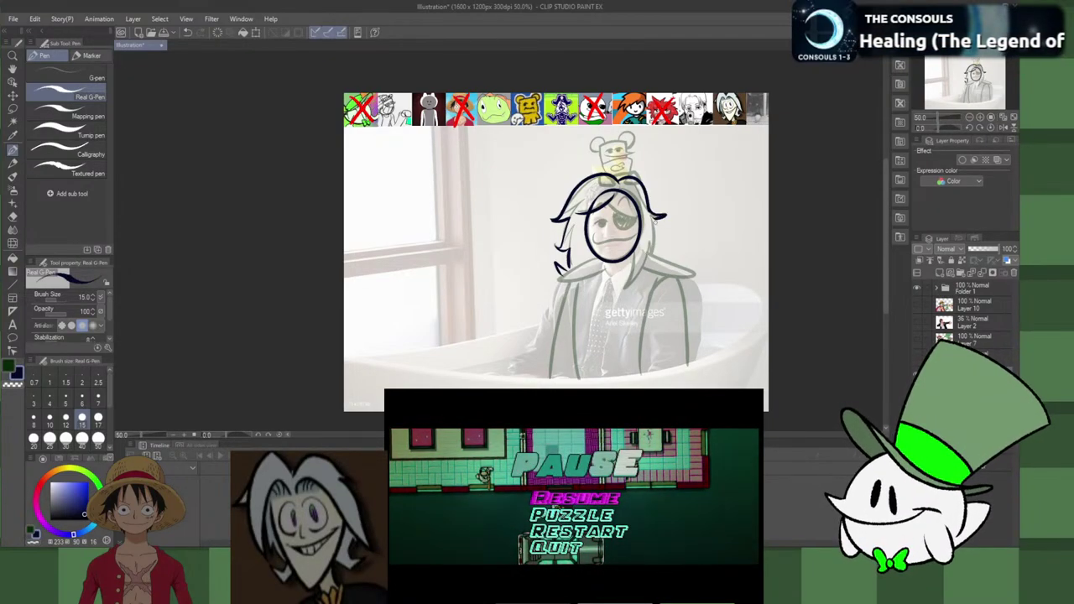
{"action": "left_click_drag", "start_coordinate": [667, 254], "coordinate": [649, 256]}
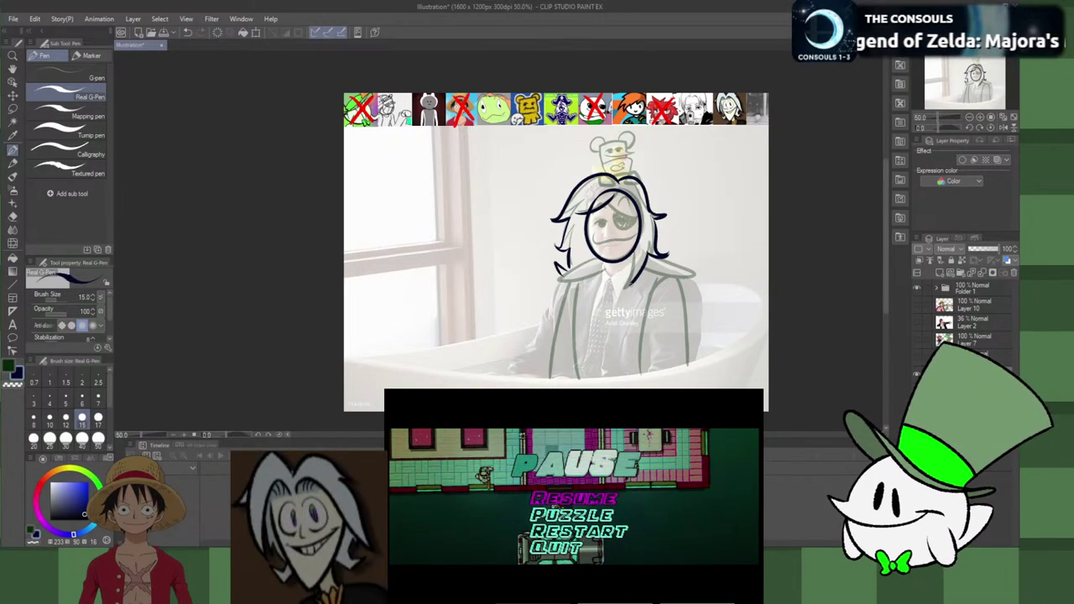
{"action": "mouse_move", "coordinate": [631, 284]}
{"action": "left_mouse_down"}
{"action": "mouse_move", "coordinate": [632, 250]}
{"action": "mouse_move", "coordinate": [633, 281]}
{"action": "left_mouse_up"}
{"action": "key", "text": "ctrl+z"}
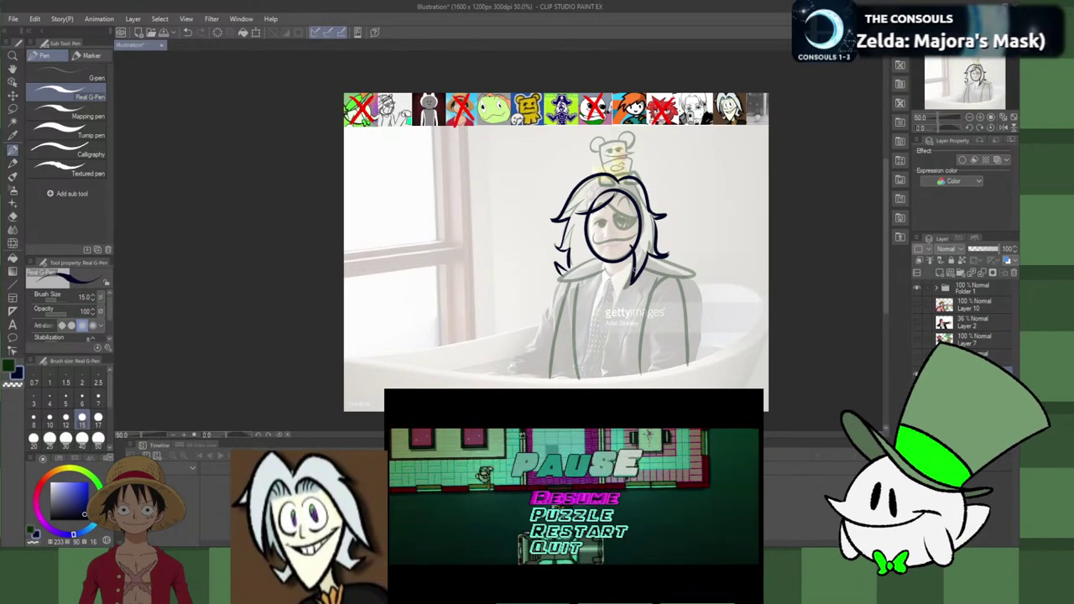
{"action": "key", "text": "ctrl+z"}
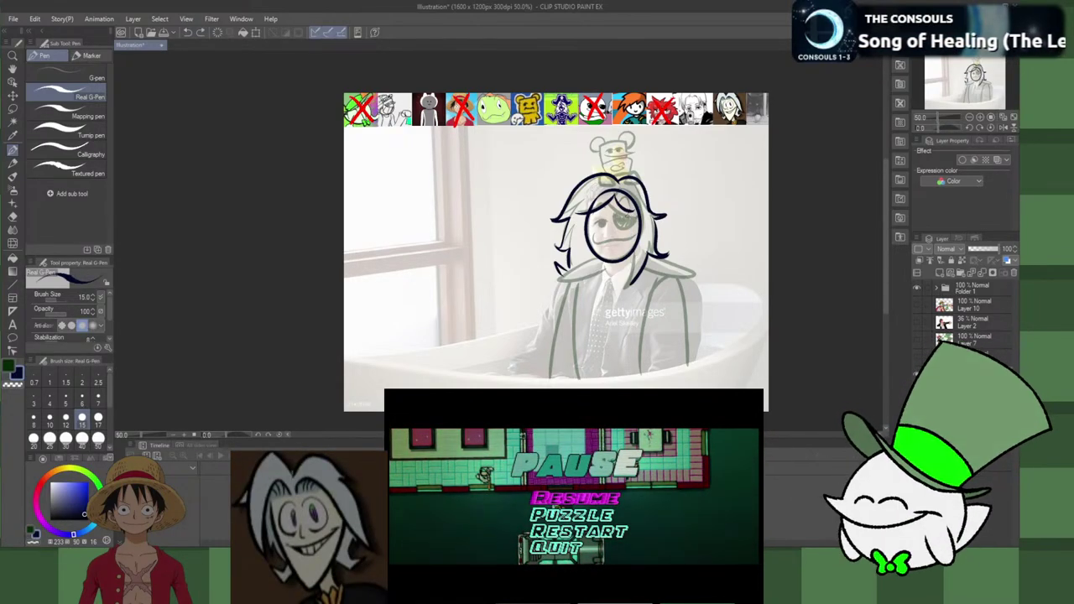
{"action": "mouse_move", "coordinate": [627, 214]}
{"action": "left_mouse_down"}
{"action": "mouse_move", "coordinate": [634, 278]}
{"action": "mouse_move", "coordinate": [628, 213]}
{"action": "mouse_move", "coordinate": [636, 241]}
{"action": "left_mouse_up"}
{"action": "key", "text": "ctrl+z"}
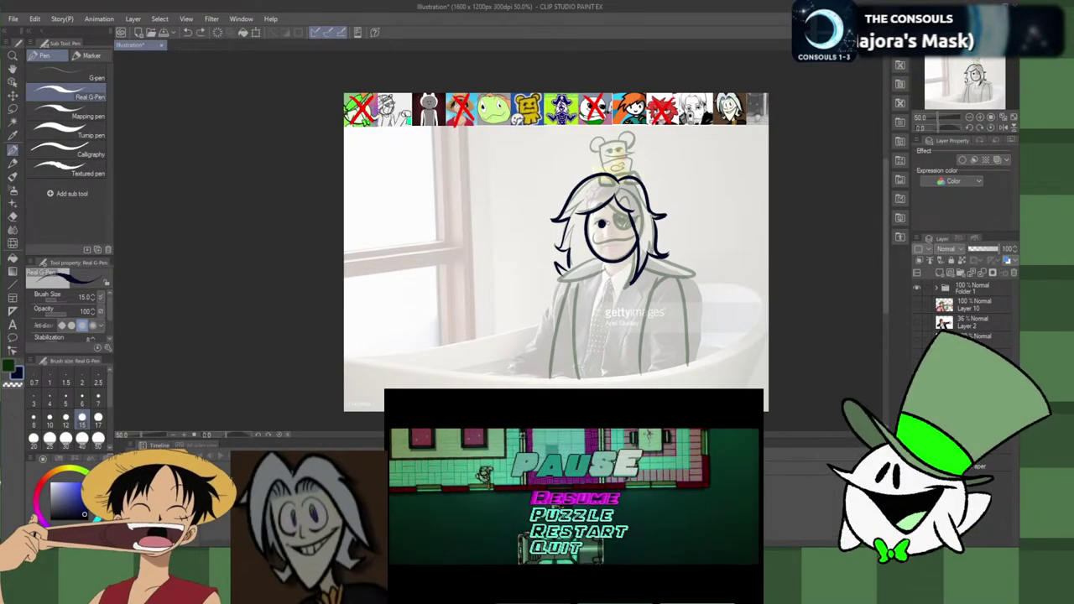
Step: Try to ink the open eye with its pupil and the eyepatch with its strap
{"action": "key", "text": "ctrl+z"}
{"action": "left_click", "coordinate": [596, 225]}
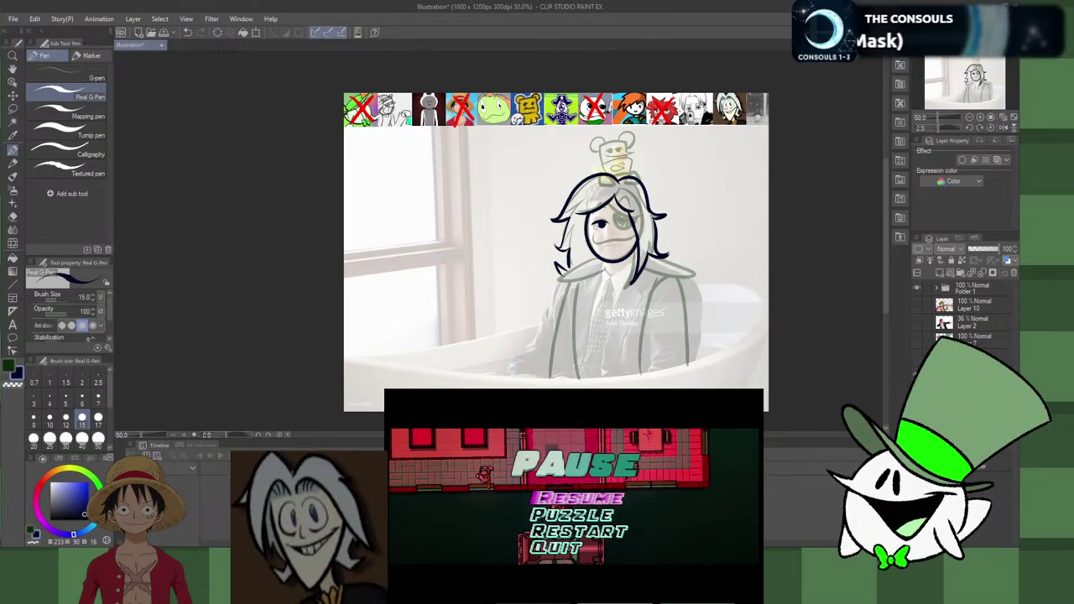
{"action": "mouse_move", "coordinate": [593, 225]}
{"action": "left_mouse_down"}
{"action": "mouse_move", "coordinate": [611, 224]}
{"action": "mouse_move", "coordinate": [603, 220]}
{"action": "left_mouse_up"}
{"action": "key", "text": "ctrl+z"}
{"action": "key", "text": "ctrl+z"}
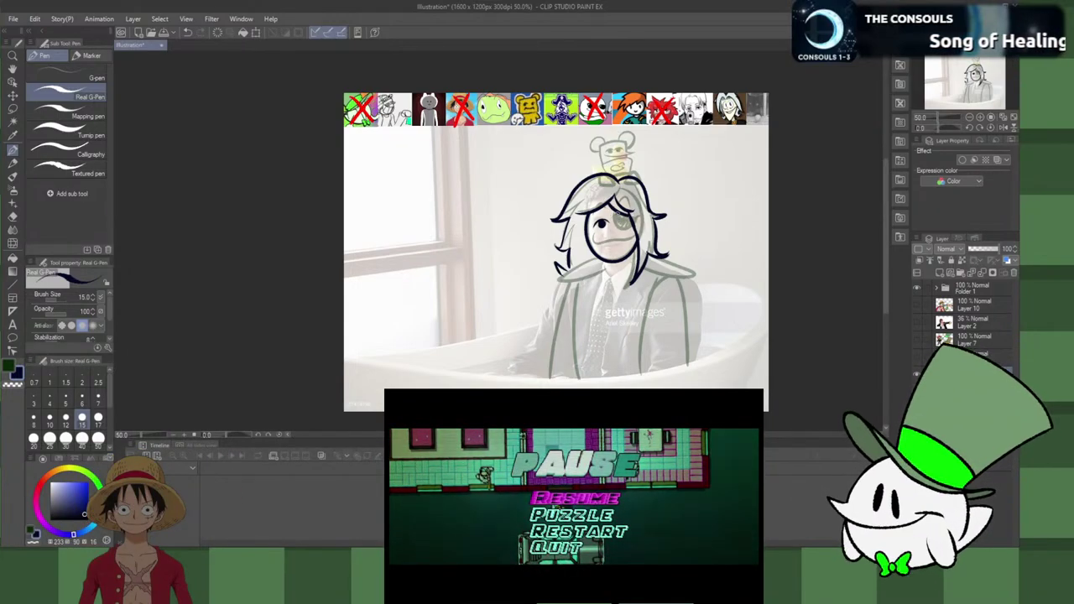
{"action": "left_click_drag", "start_coordinate": [614, 211], "coordinate": [633, 221]}
{"action": "key", "text": "ctrl+z"}
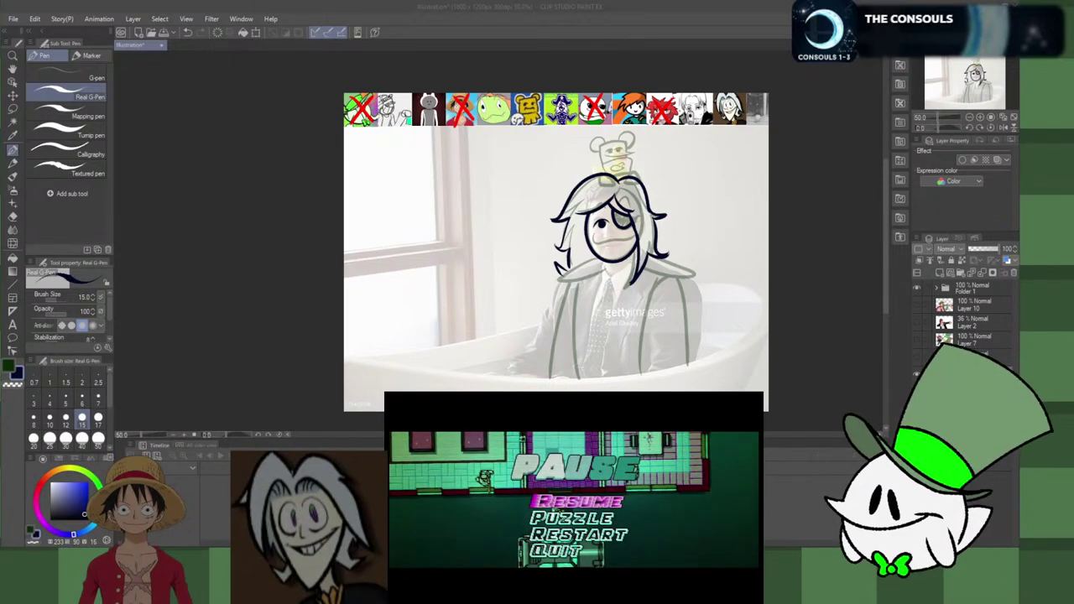
Step: Try to ink the curved mouth, and undo the inked facial features
{"action": "left_click", "coordinate": [837, 248]}
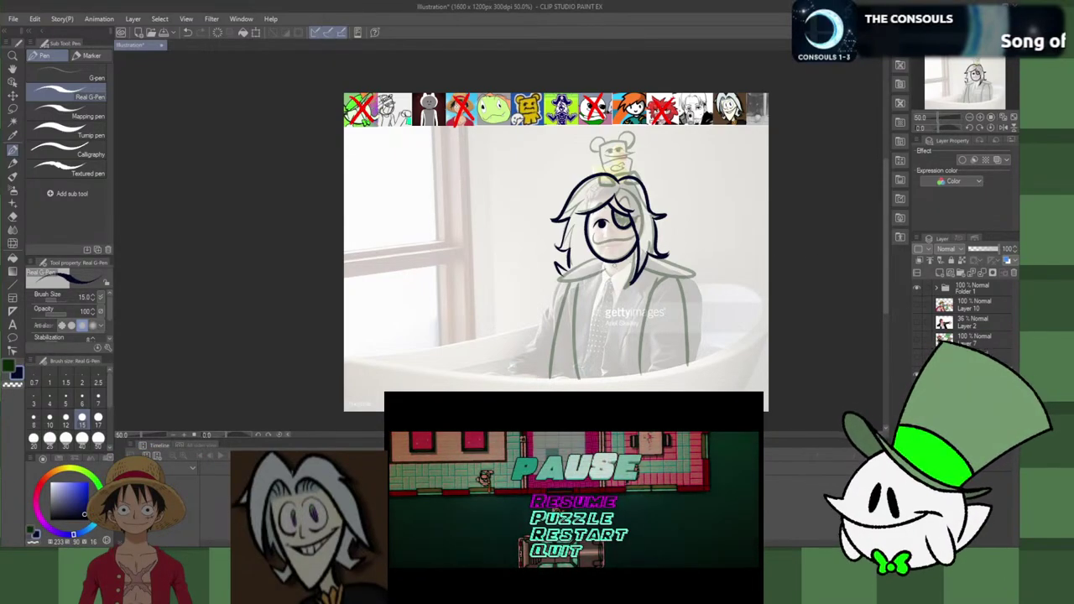
{"action": "left_click_drag", "start_coordinate": [597, 238], "coordinate": [628, 239]}
{"action": "key", "text": "ctrl+z"}
{"action": "key", "text": "ctrl+z"}
{"action": "key", "text": "ctrl+z"}
{"action": "key", "text": "ctrl+z"}
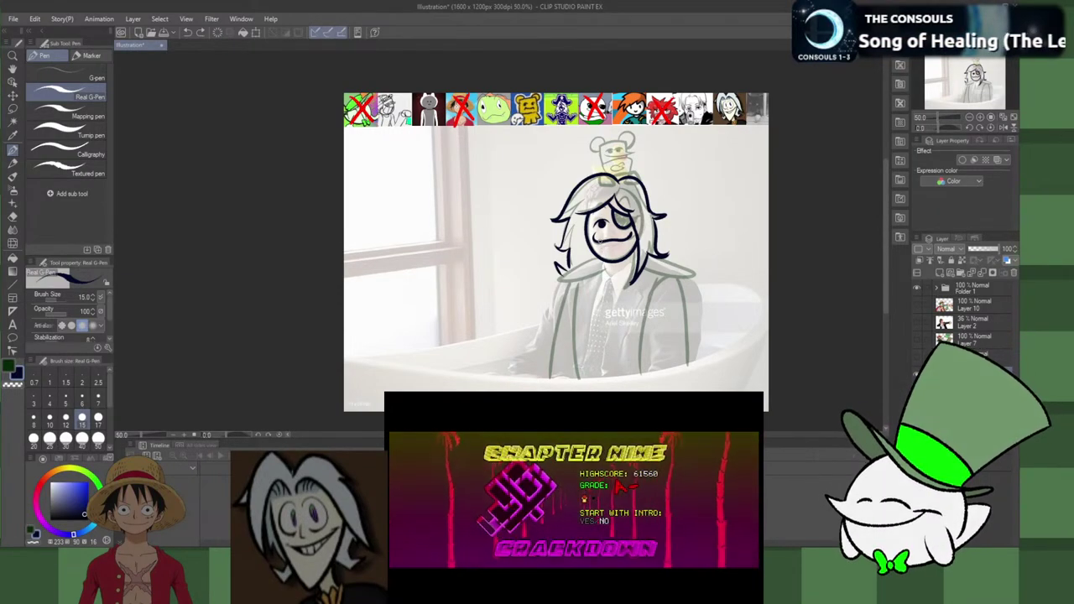
{"action": "key", "text": "ctrl+z"}
{"action": "key", "text": "ctrl+z"}
{"action": "key", "text": "ctrl+z"}
{"action": "key", "text": "ctrl+z"}
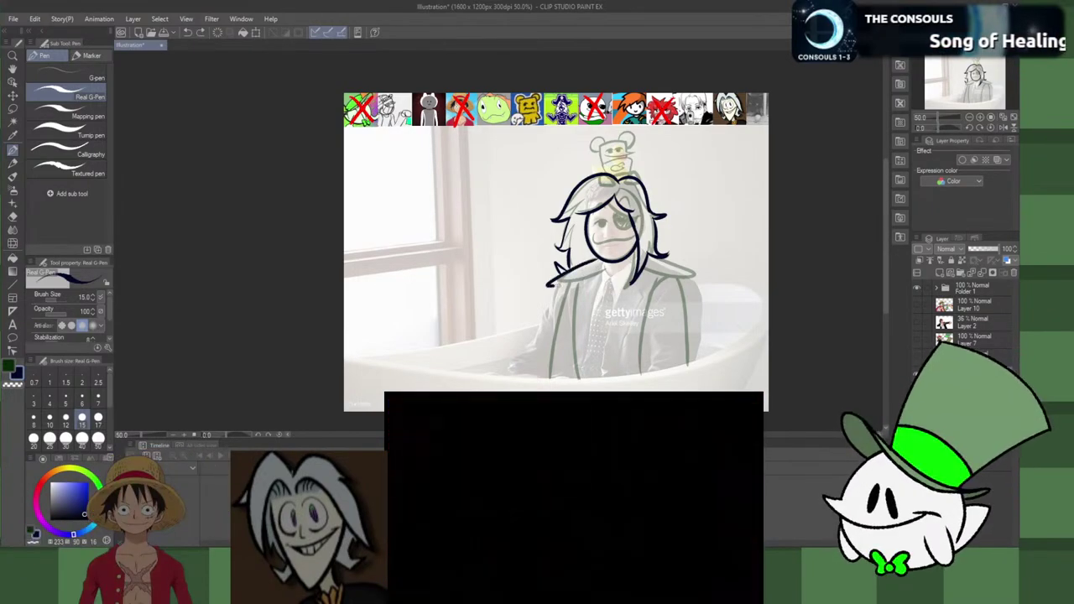
Step: Ink the left collar flap and the outer coat edge running from it down to the bathtub rim
{"action": "mouse_move", "coordinate": [547, 287]}
{"action": "left_mouse_down"}
{"action": "mouse_move", "coordinate": [585, 277]}
{"action": "mouse_move", "coordinate": [591, 264]}
{"action": "mouse_move", "coordinate": [585, 277]}
{"action": "mouse_move", "coordinate": [551, 283]}
{"action": "mouse_move", "coordinate": [576, 279]}
{"action": "mouse_move", "coordinate": [552, 282]}
{"action": "mouse_move", "coordinate": [576, 279]}
{"action": "mouse_move", "coordinate": [541, 386]}
{"action": "left_mouse_up"}
{"action": "key", "text": "ctrl+z"}
{"action": "key", "text": "ctrl+z"}
{"action": "key", "text": "ctrl+z"}
{"action": "key", "text": "ctrl+z"}
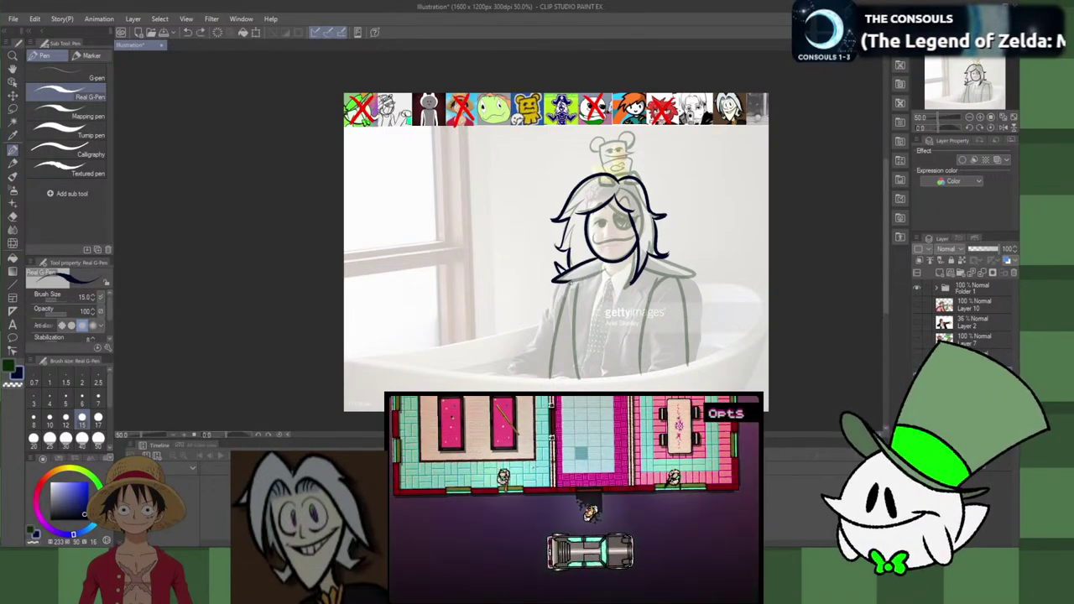
{"action": "left_click_drag", "start_coordinate": [573, 281], "coordinate": [541, 388]}
{"action": "key", "text": "ctrl+z"}
{"action": "left_click_drag", "start_coordinate": [573, 279], "coordinate": [554, 381]}
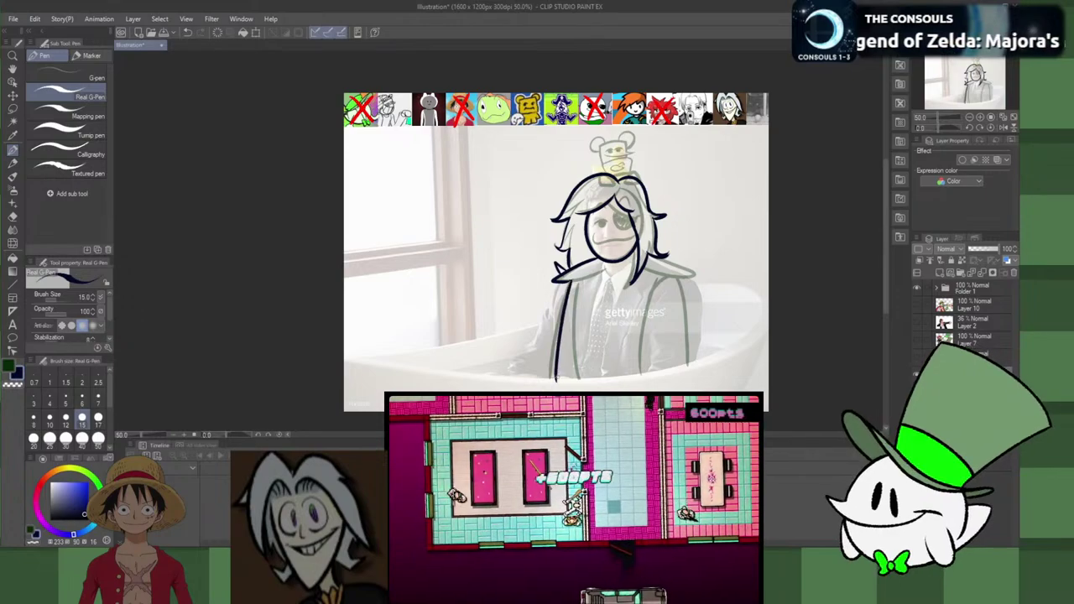
Step: Ink the right collar flap and the coat's outer right edge down to the bathtub rim
{"action": "mouse_move", "coordinate": [667, 258]}
{"action": "left_mouse_down"}
{"action": "mouse_move", "coordinate": [700, 273]}
{"action": "mouse_move", "coordinate": [661, 270]}
{"action": "mouse_move", "coordinate": [693, 283]}
{"action": "mouse_move", "coordinate": [662, 256]}
{"action": "mouse_move", "coordinate": [690, 276]}
{"action": "mouse_move", "coordinate": [663, 256]}
{"action": "mouse_move", "coordinate": [683, 266]}
{"action": "mouse_move", "coordinate": [673, 275]}
{"action": "mouse_move", "coordinate": [693, 277]}
{"action": "mouse_move", "coordinate": [675, 275]}
{"action": "mouse_move", "coordinate": [686, 374]}
{"action": "left_mouse_up"}
{"action": "key", "text": "ctrl+z"}
{"action": "key", "text": "ctrl+z"}
{"action": "key", "text": "ctrl+z"}
{"action": "key", "text": "ctrl+z"}
{"action": "key", "text": "ctrl+z"}
{"action": "key", "text": "ctrl+z"}
{"action": "key", "text": "ctrl+z"}
{"action": "left_click_drag", "start_coordinate": [678, 278], "coordinate": [694, 377]}
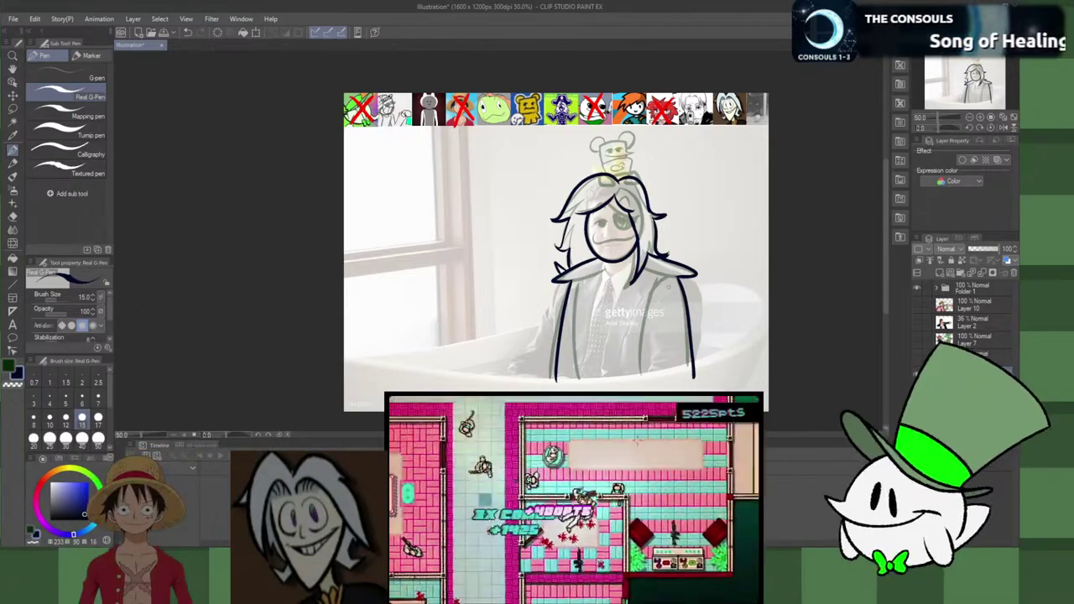
Step: Ink the inner line of the right sleeve from beneath the collar down to the bathtub rim
{"action": "left_click_drag", "start_coordinate": [674, 278], "coordinate": [649, 348]}
{"action": "key", "text": "ctrl+z"}
{"action": "left_click_drag", "start_coordinate": [677, 278], "coordinate": [647, 348]}
{"action": "key", "text": "ctrl+z"}
{"action": "left_click_drag", "start_coordinate": [678, 279], "coordinate": [663, 367]}
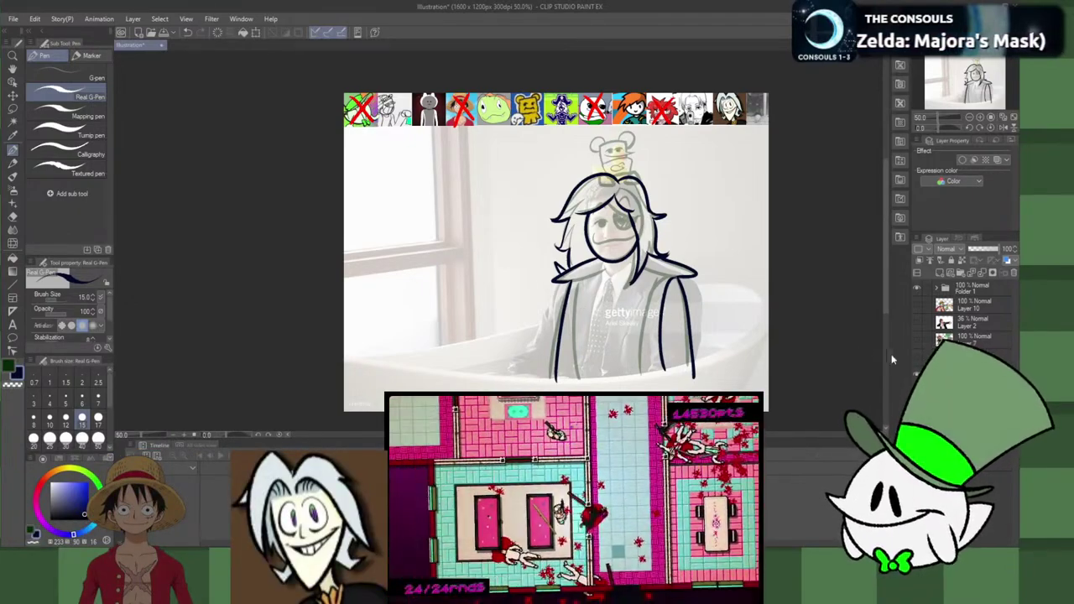
Step: Hide the green sketch layer and add a new layer
{"action": "left_click", "coordinate": [916, 374]}
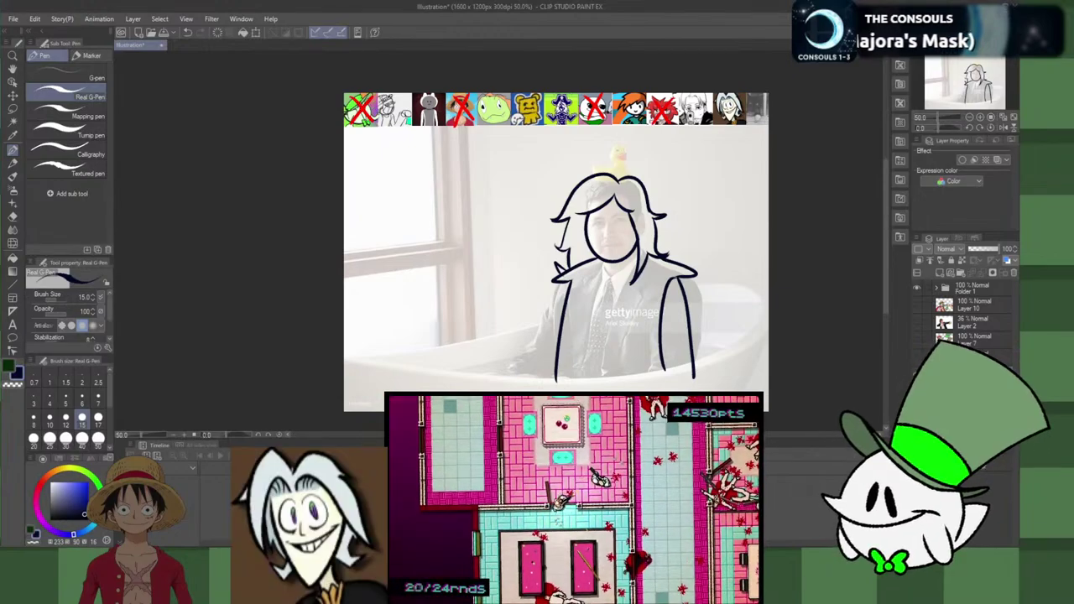
{"action": "left_click", "coordinate": [946, 374]}
{"action": "left_click", "coordinate": [940, 273]}
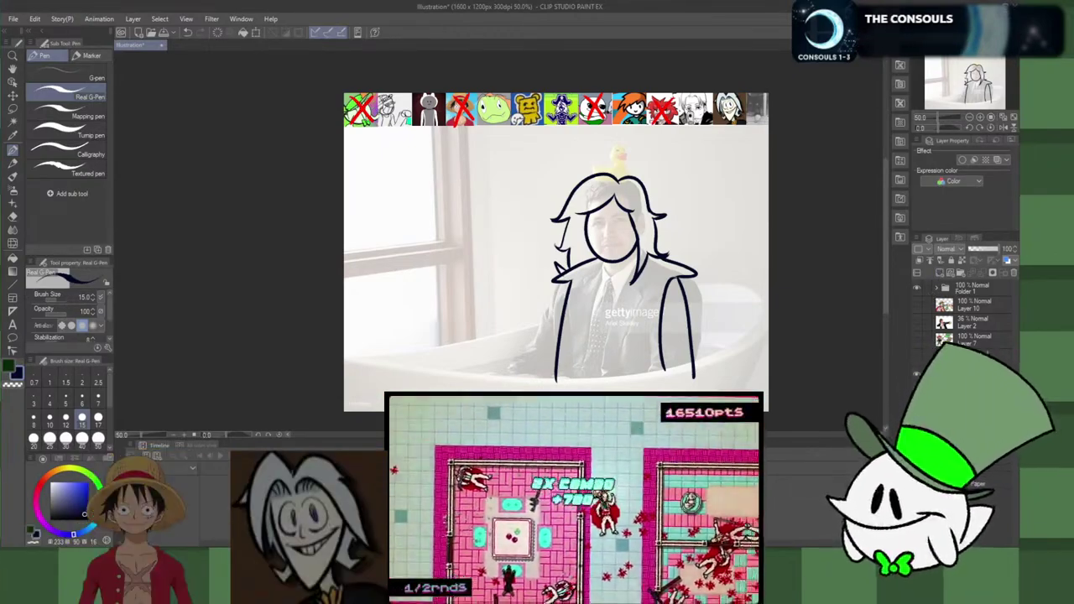
Step: Set the main drawing colour to white, keeping dark navy as the sub colour
{"action": "left_click", "coordinate": [30, 531]}
{"action": "left_click", "coordinate": [52, 483]}
{"action": "key", "text": "x"}
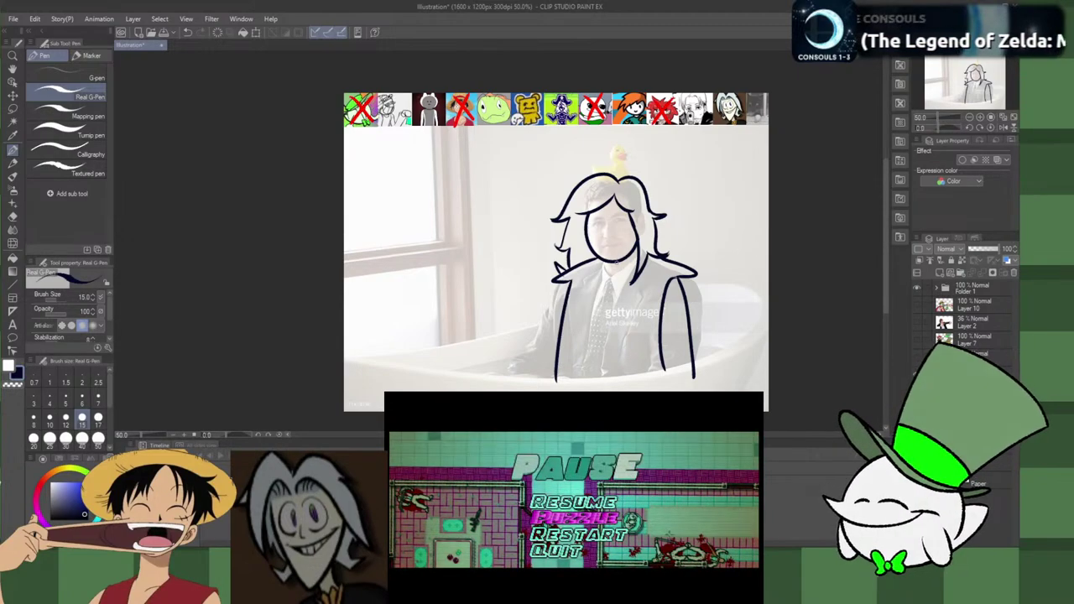
Step: Hide the bathtub photo and fill the inside of the face outline with dark navy
{"action": "key", "text": "g"}
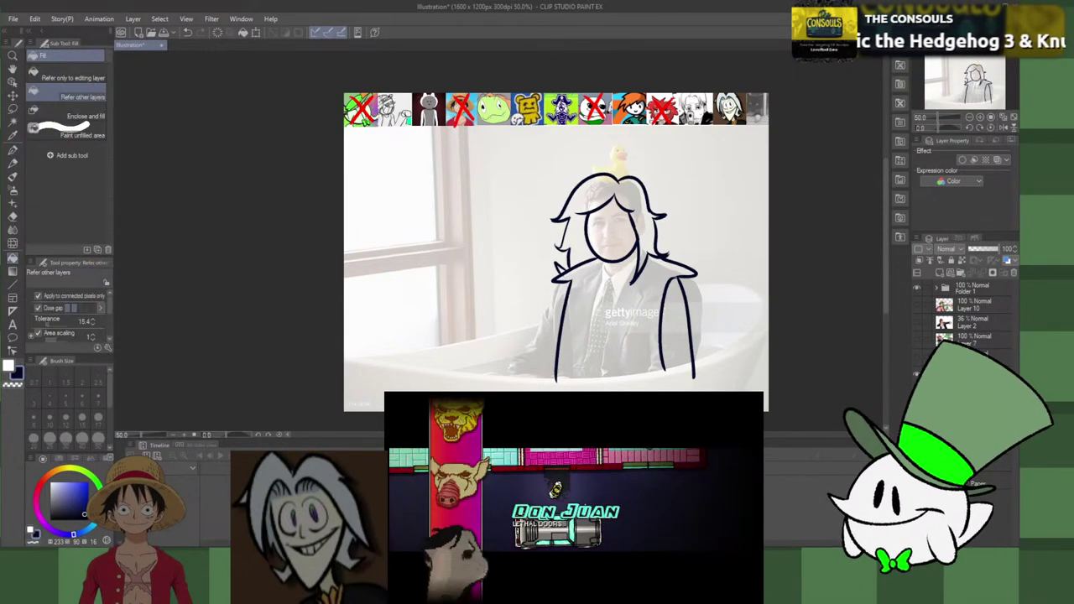
{"action": "left_click", "coordinate": [917, 374]}
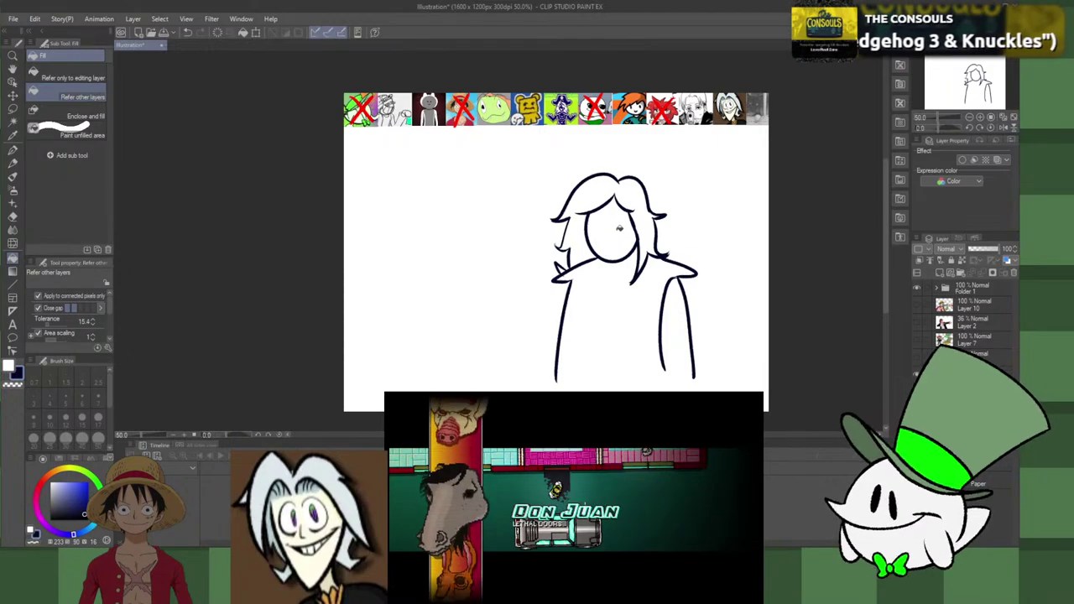
{"action": "left_click", "coordinate": [621, 234]}
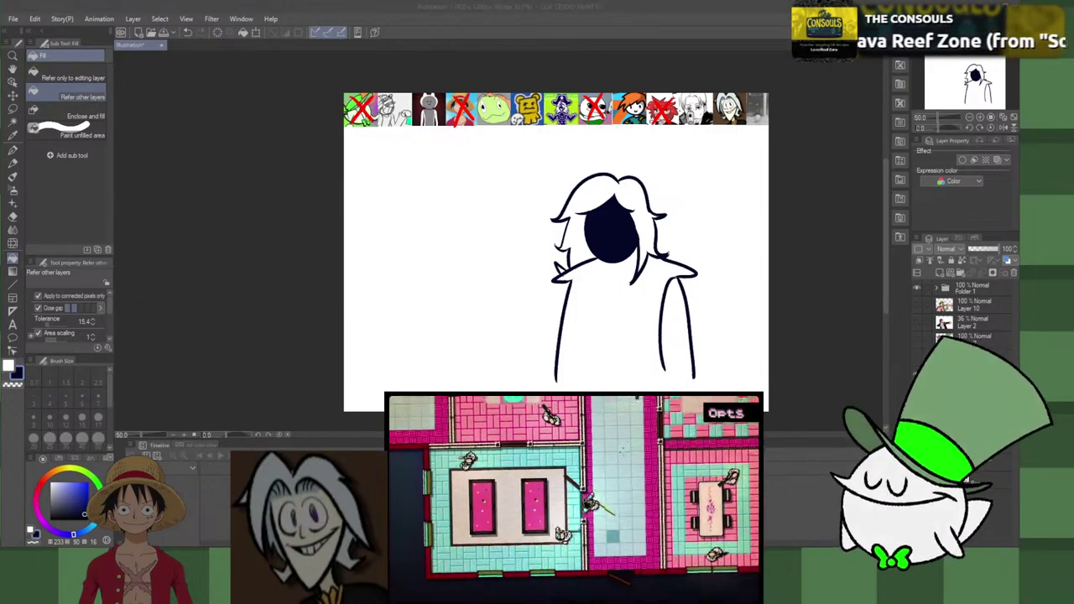
{"action": "left_click", "coordinate": [781, 351]}
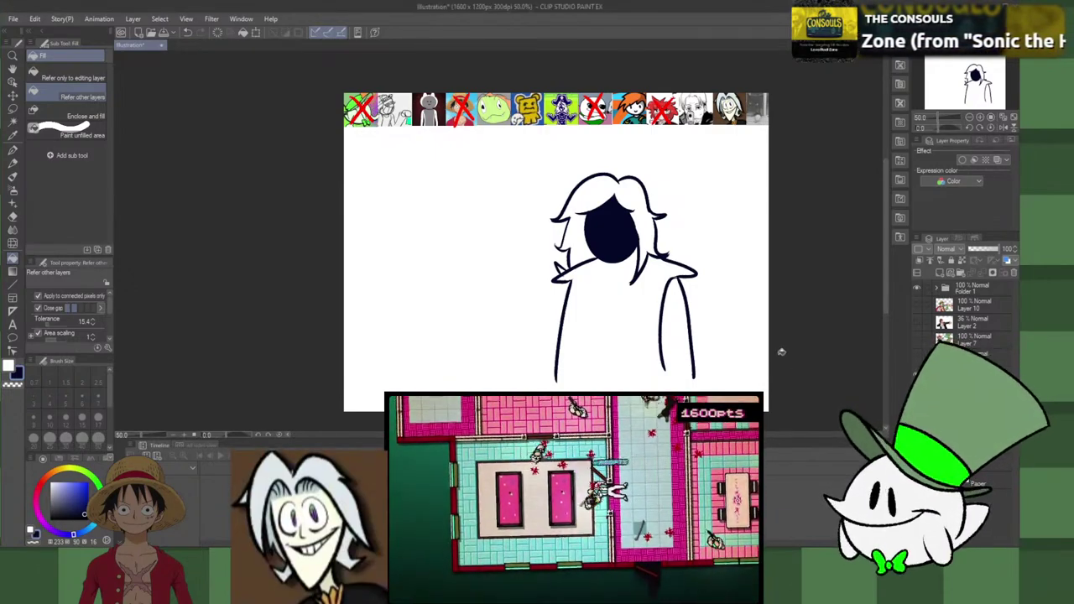
{"action": "key", "text": "p"}
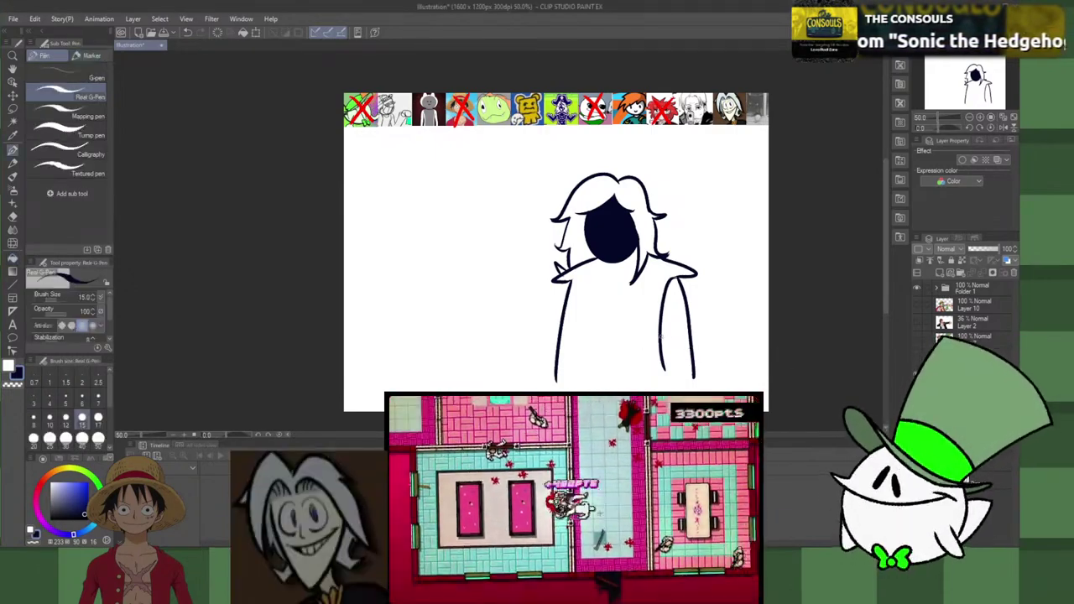
Step: Ink the hem along the bottom of the coat and fill the enclosed body with dark navy
{"action": "key", "text": "ctrl+z"}
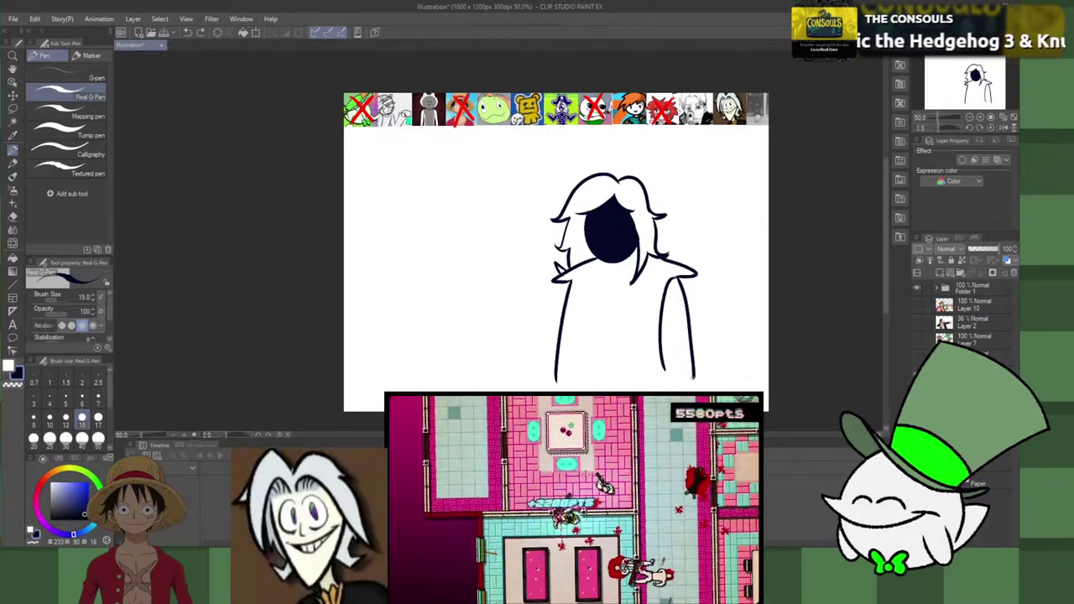
{"action": "left_click_drag", "start_coordinate": [693, 377], "coordinate": [589, 380]}
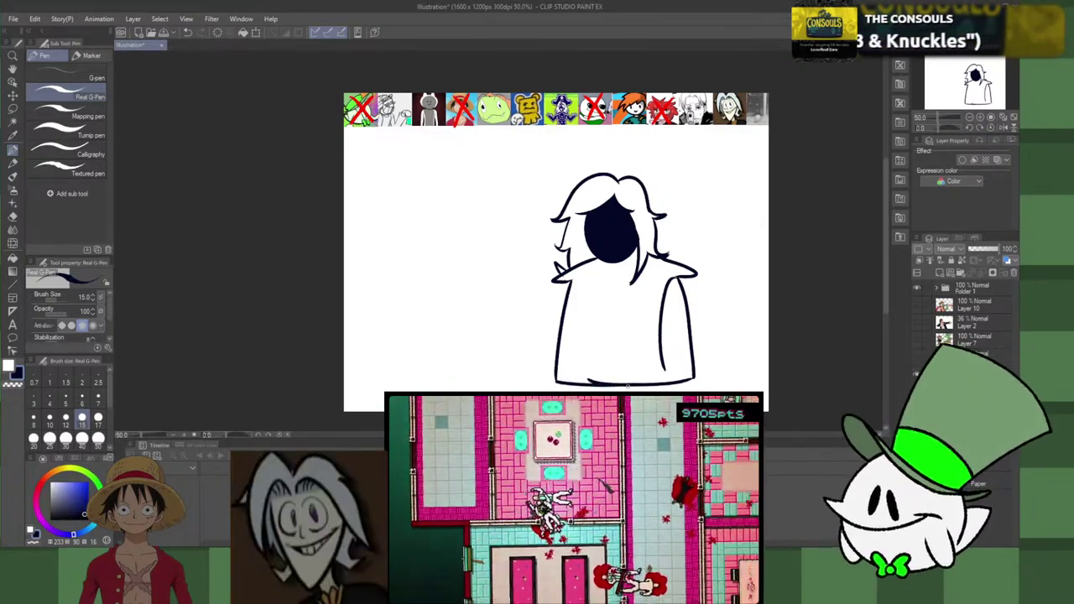
{"action": "key", "text": "g"}
{"action": "left_click", "coordinate": [621, 316]}
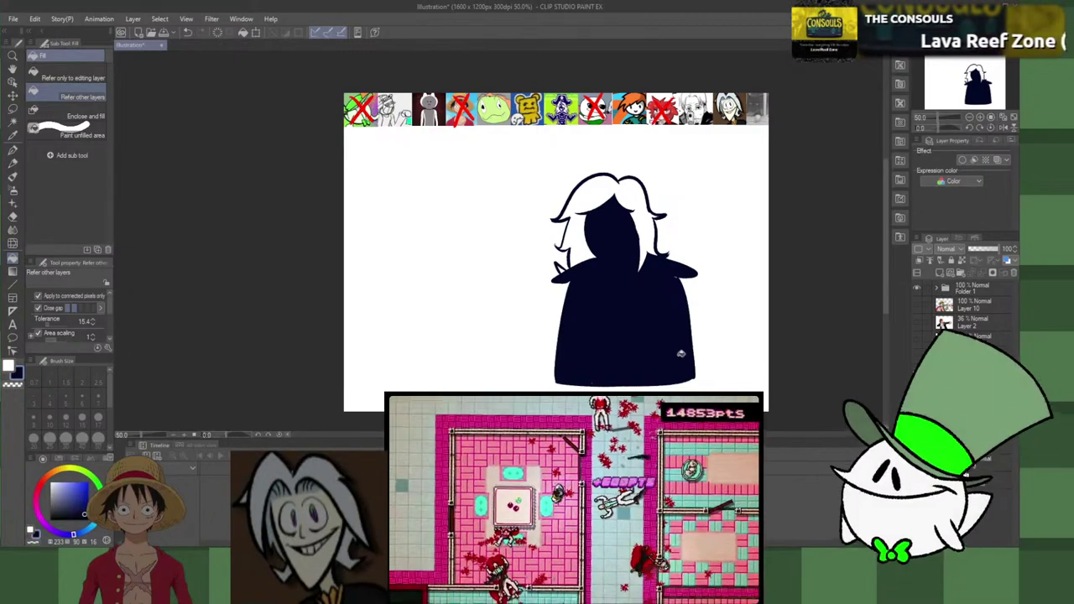
{"action": "key", "text": "p"}
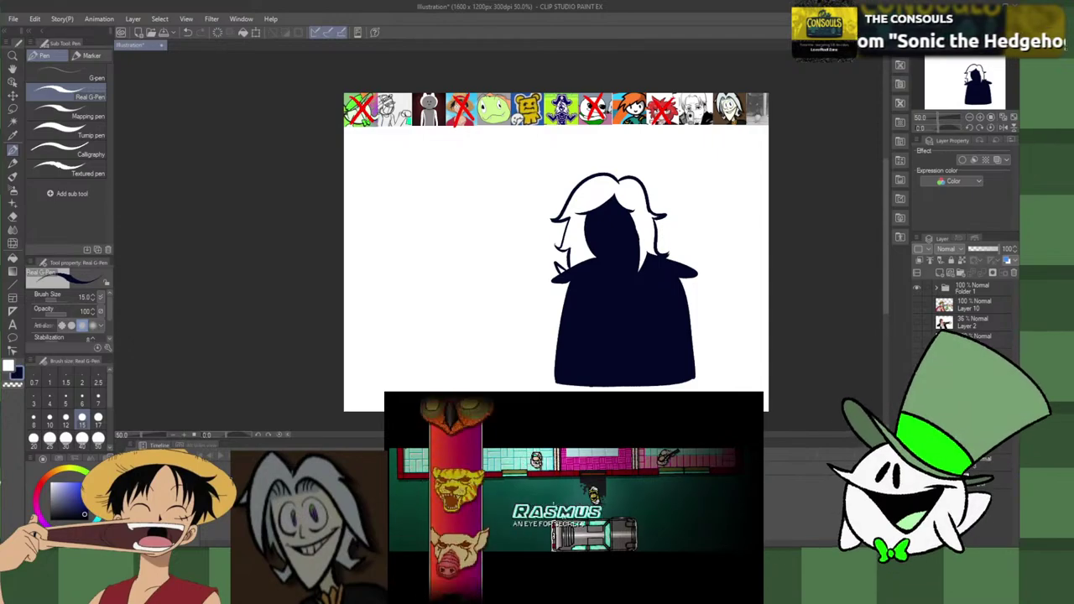
Step: Lower the navy fill layer's opacity to 47% and show the sketch layer beneath the character
{"action": "left_click", "coordinate": [988, 250]}
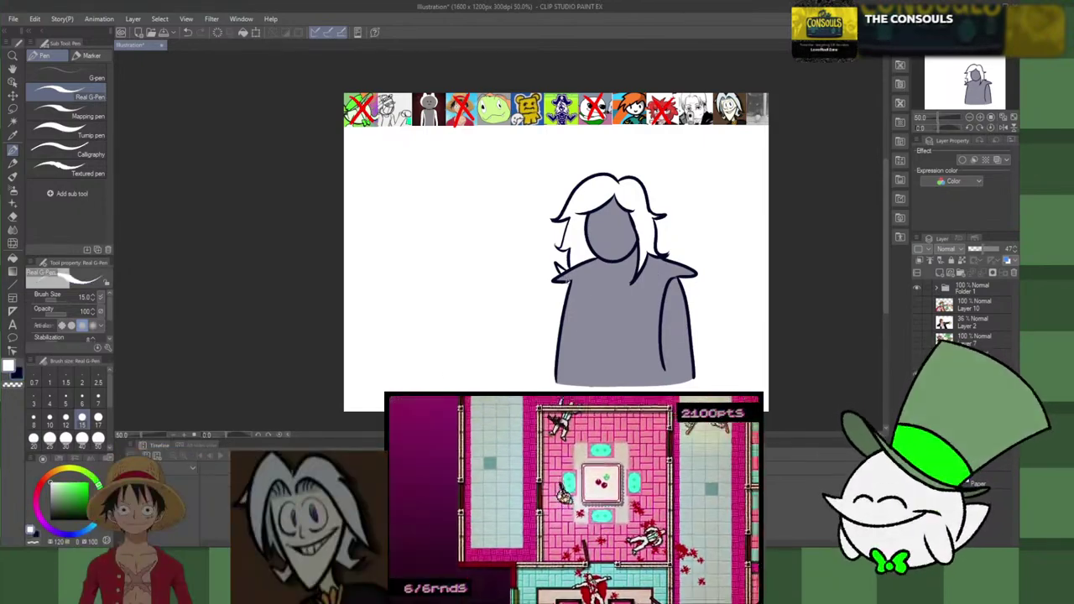
{"action": "left_click_drag", "start_coordinate": [568, 284], "coordinate": [603, 271]}
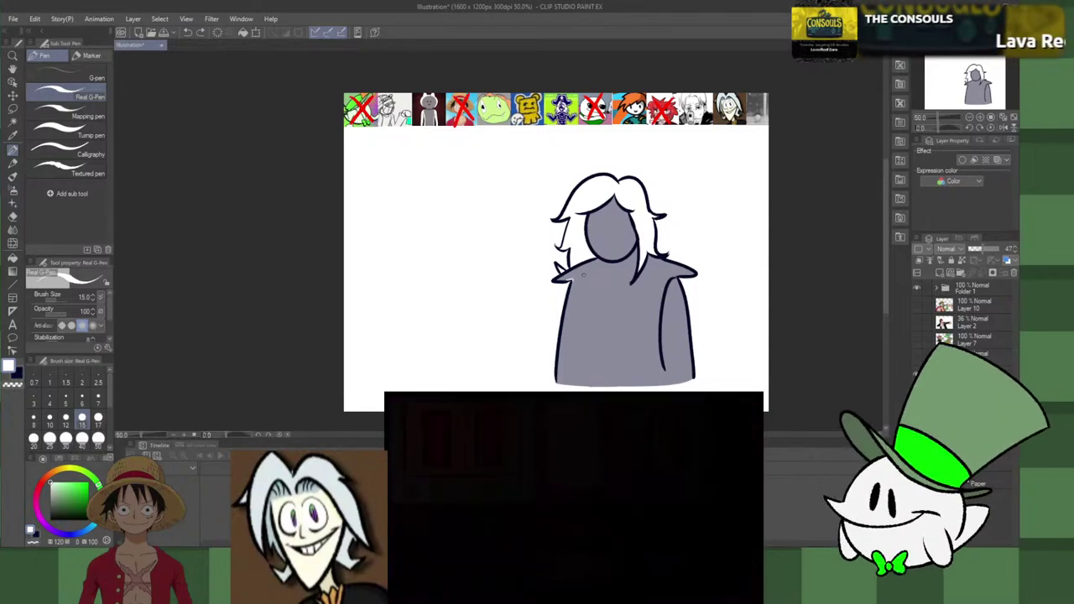
{"action": "key", "text": "ctrl+z"}
{"action": "left_click", "coordinate": [916, 390]}
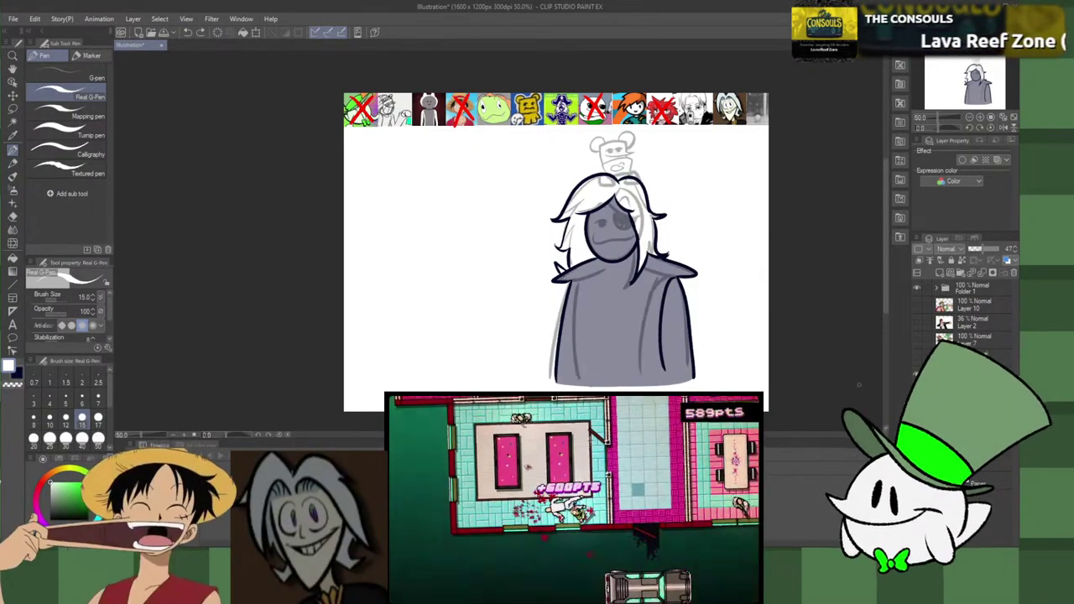
Step: Draw the white lower edge of the collar on both sides of the neck, following the sketch
{"action": "left_click_drag", "start_coordinate": [554, 282], "coordinate": [612, 270]}
{"action": "key", "text": "ctrl+z"}
{"action": "key", "text": "ctrl+z"}
{"action": "key", "text": "ctrl+z"}
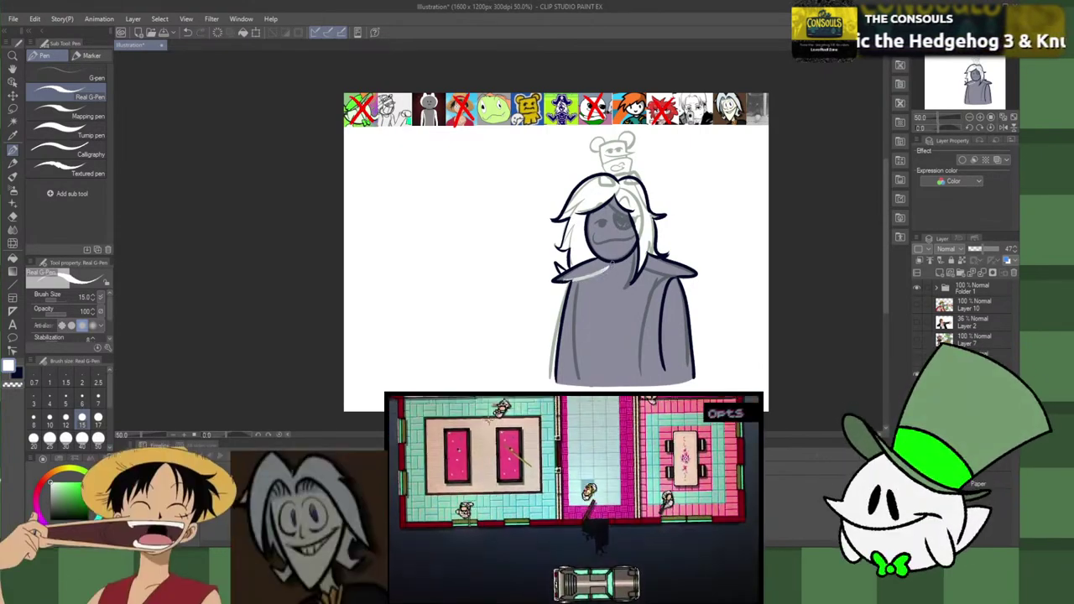
{"action": "left_click_drag", "start_coordinate": [645, 267], "coordinate": [652, 271]}
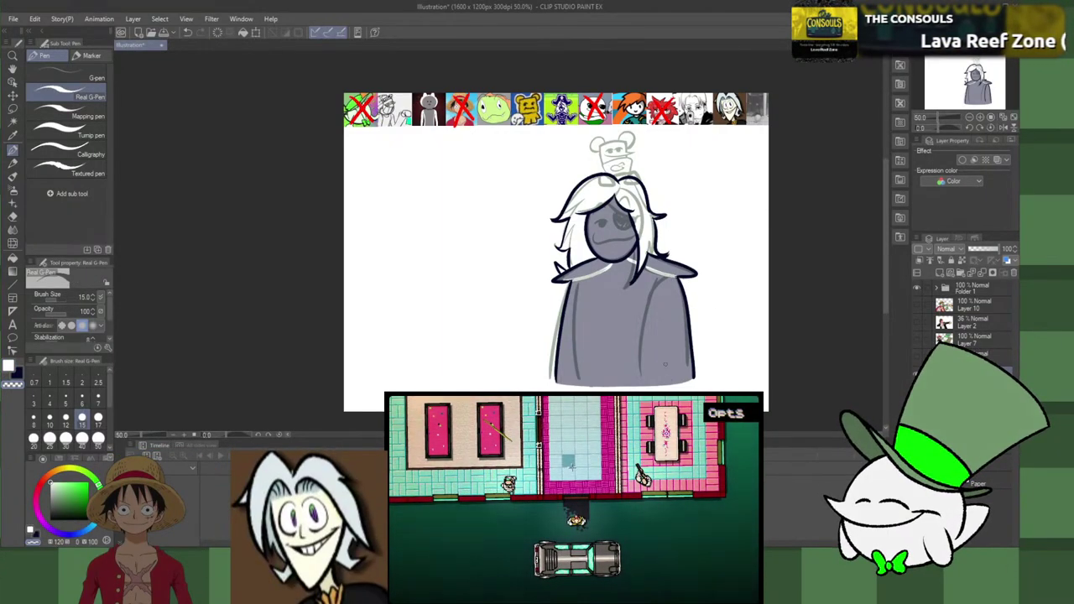
Step: Draw the right sleeve's inner line in white, curving from beneath the collar down to the coat hem
{"action": "left_click_drag", "start_coordinate": [673, 277], "coordinate": [653, 349]}
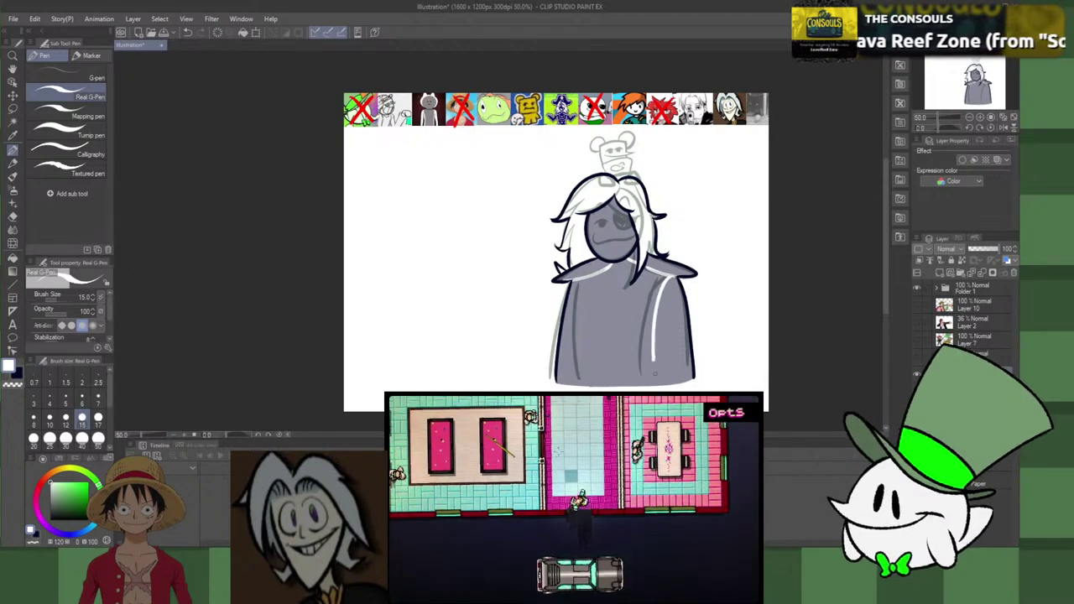
{"action": "key", "text": "ctrl+z"}
{"action": "left_click_drag", "start_coordinate": [669, 278], "coordinate": [663, 348]}
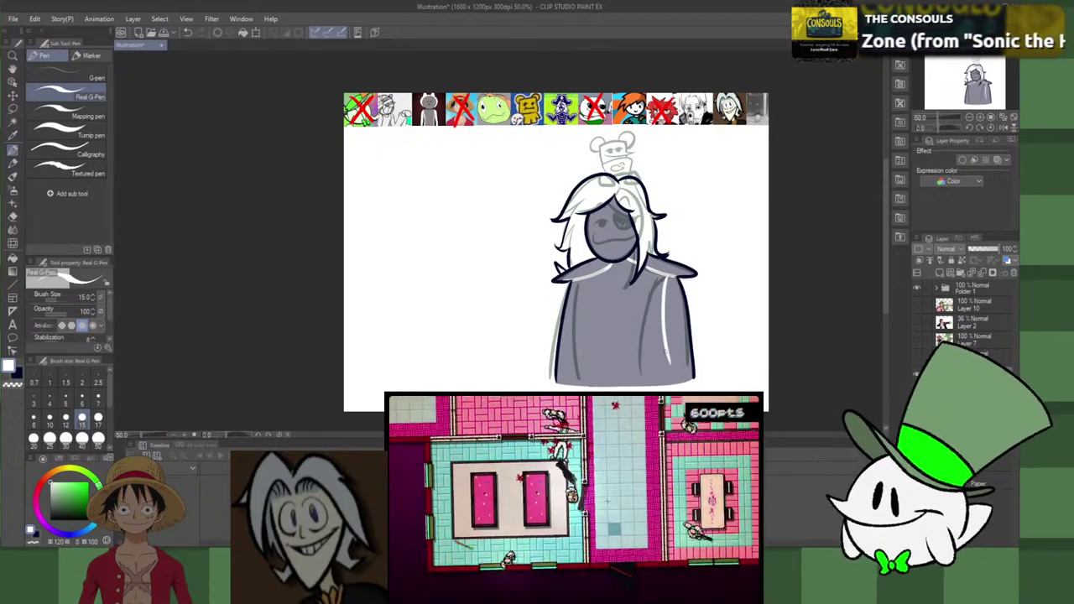
{"action": "key", "text": "ctrl+z"}
{"action": "mouse_move", "coordinate": [672, 277]}
{"action": "left_mouse_down"}
{"action": "mouse_move", "coordinate": [654, 301]}
{"action": "mouse_move", "coordinate": [652, 348]}
{"action": "left_mouse_up"}
{"action": "key", "text": "ctrl+z"}
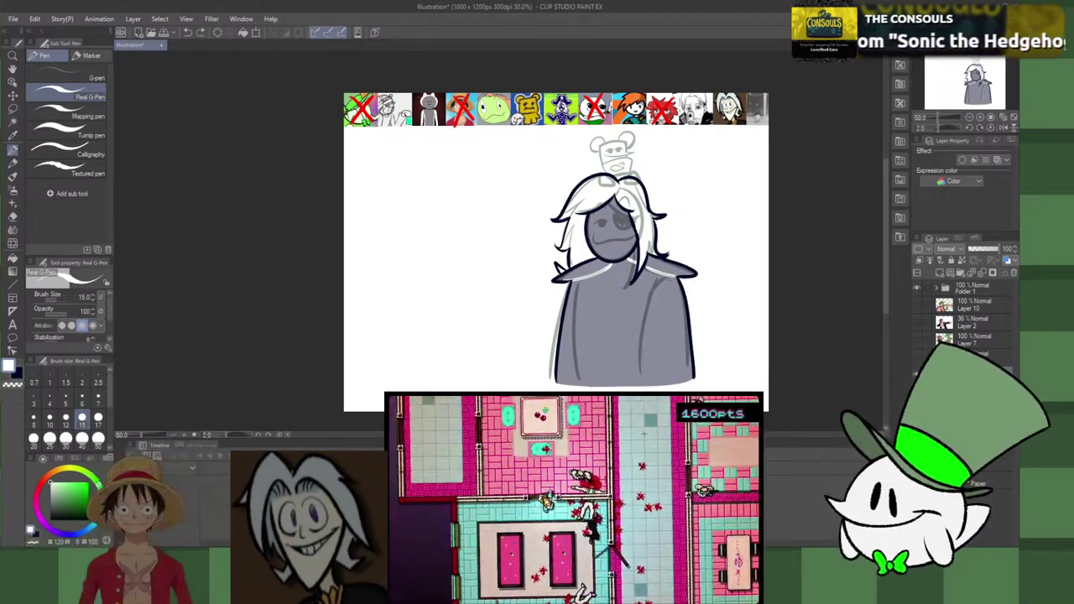
{"action": "left_click_drag", "start_coordinate": [659, 290], "coordinate": [650, 349]}
{"action": "key", "text": "ctrl+z"}
{"action": "left_click", "coordinate": [983, 248]}
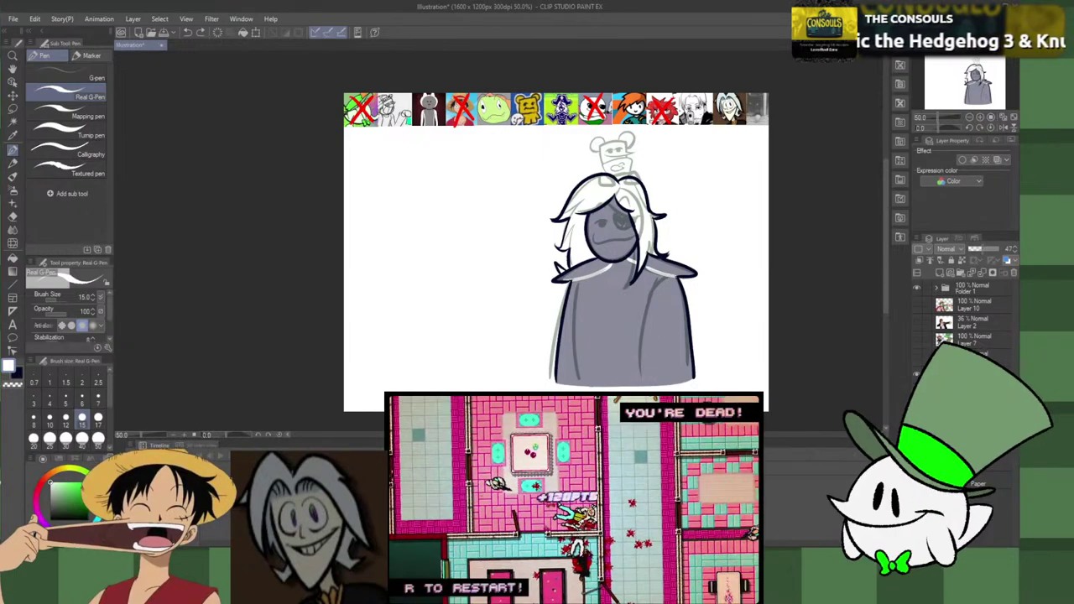
{"action": "left_click_drag", "start_coordinate": [664, 278], "coordinate": [642, 348]}
{"action": "key", "text": "ctrl+z"}
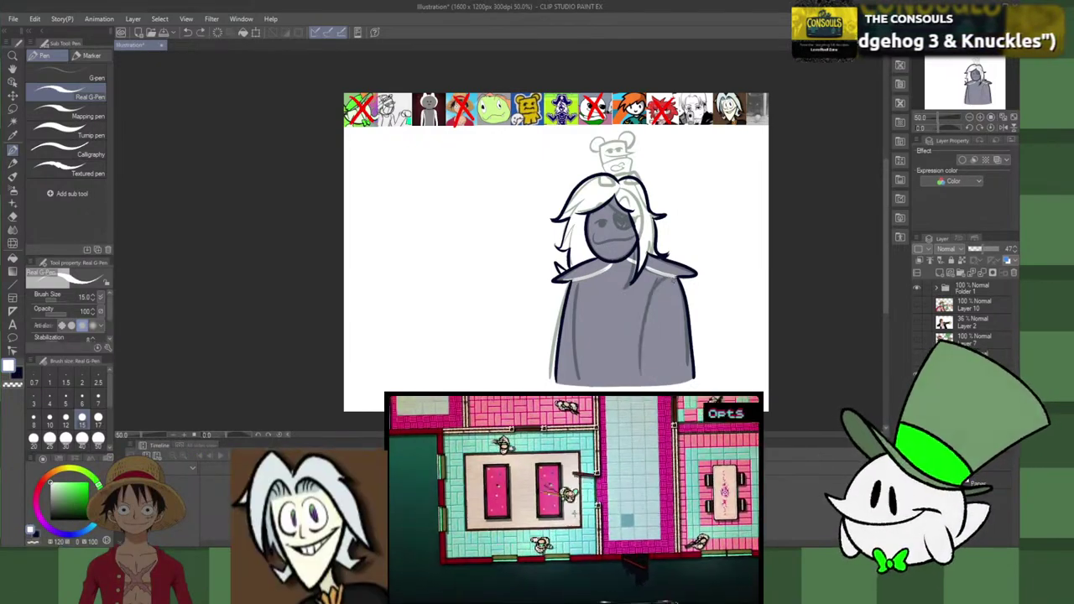
{"action": "left_click_drag", "start_coordinate": [670, 276], "coordinate": [653, 356]}
{"action": "key", "text": "ctrl+z"}
{"action": "mouse_move", "coordinate": [678, 277]}
{"action": "left_mouse_down"}
{"action": "mouse_move", "coordinate": [662, 281]}
{"action": "mouse_move", "coordinate": [651, 348]}
{"action": "left_mouse_up"}
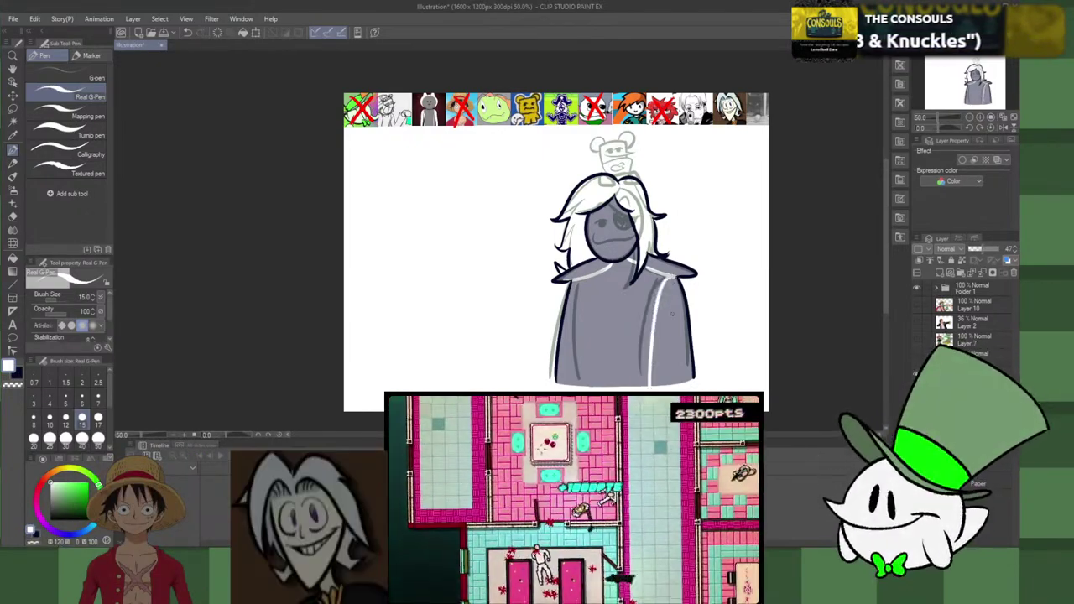
{"action": "key", "text": "ctrl+z"}
{"action": "key", "text": "ctrl+z"}
{"action": "left_click_drag", "start_coordinate": [666, 276], "coordinate": [653, 349]}
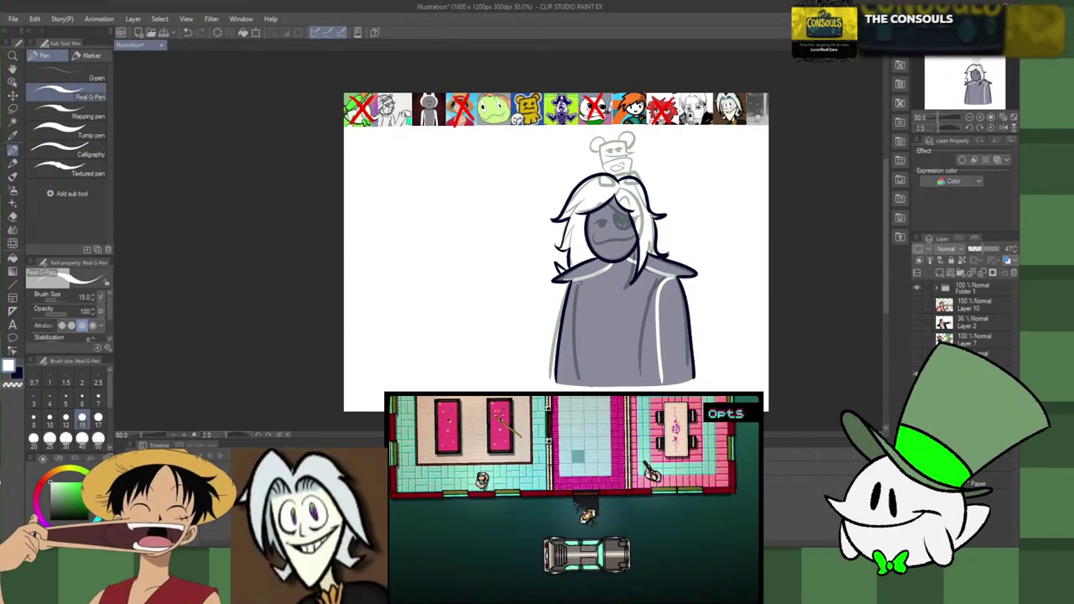
Step: Draw the left sleeve's inner line in white from beneath the collar down to the coat hem
{"action": "left_click_drag", "start_coordinate": [581, 279], "coordinate": [573, 375]}
{"action": "key", "text": "ctrl+z"}
{"action": "left_click_drag", "start_coordinate": [585, 280], "coordinate": [576, 383]}
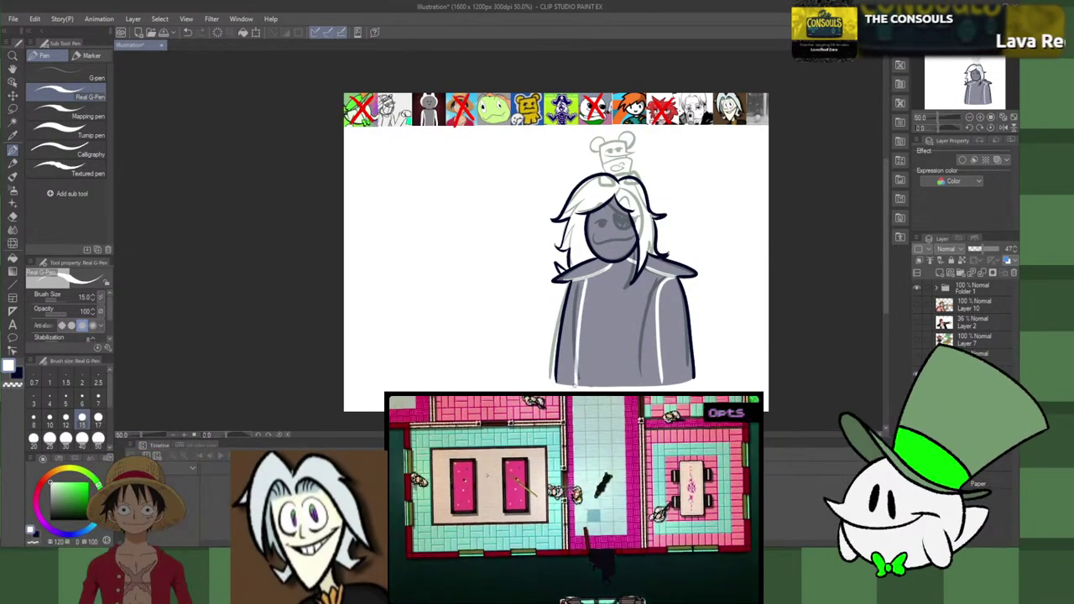
{"action": "key", "text": "ctrl+z"}
{"action": "left_click_drag", "start_coordinate": [582, 280], "coordinate": [580, 376]}
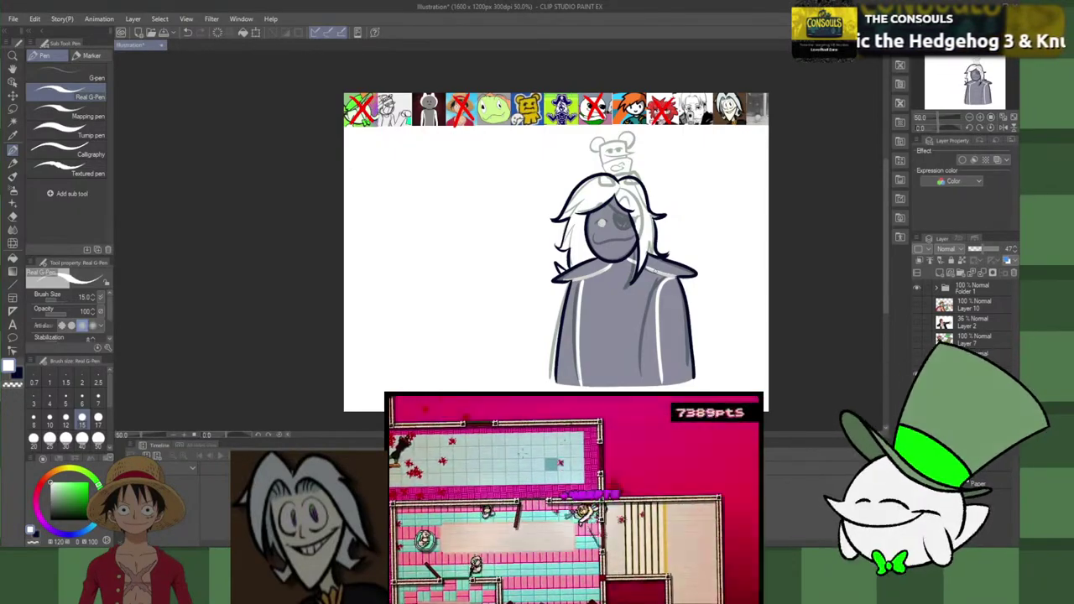
Step: Paint the uncovered eye as a white dot topped by an arched eyelid
{"action": "scroll", "coordinate": [653, 270], "scroll_direction": "up", "scroll_amount": 5}
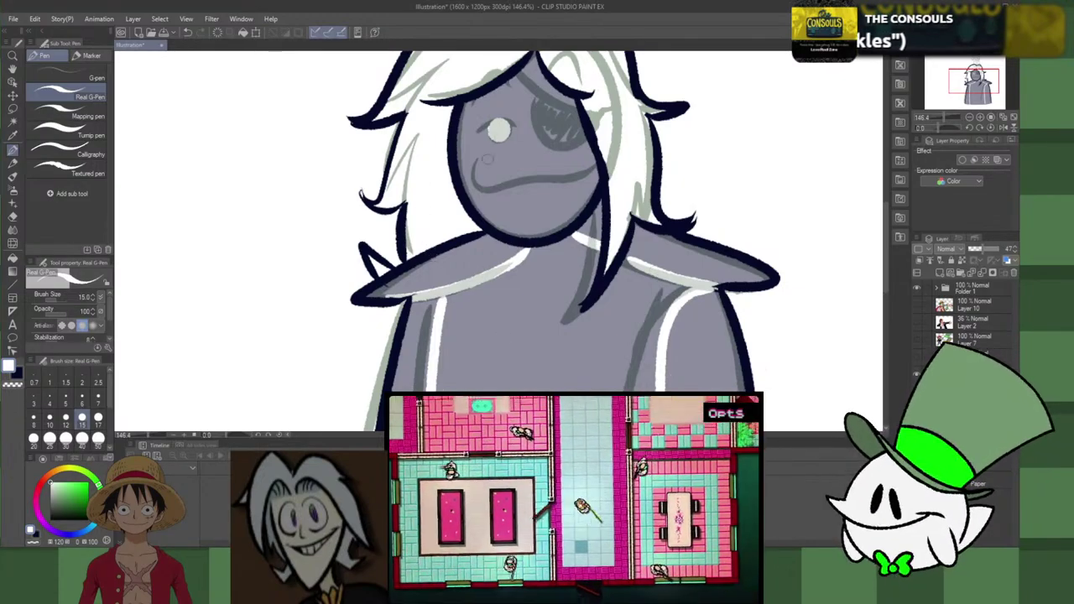
{"action": "key", "text": "ctrl+z"}
{"action": "left_click_drag", "start_coordinate": [515, 126], "coordinate": [475, 132]}
{"action": "key", "text": "ctrl+z"}
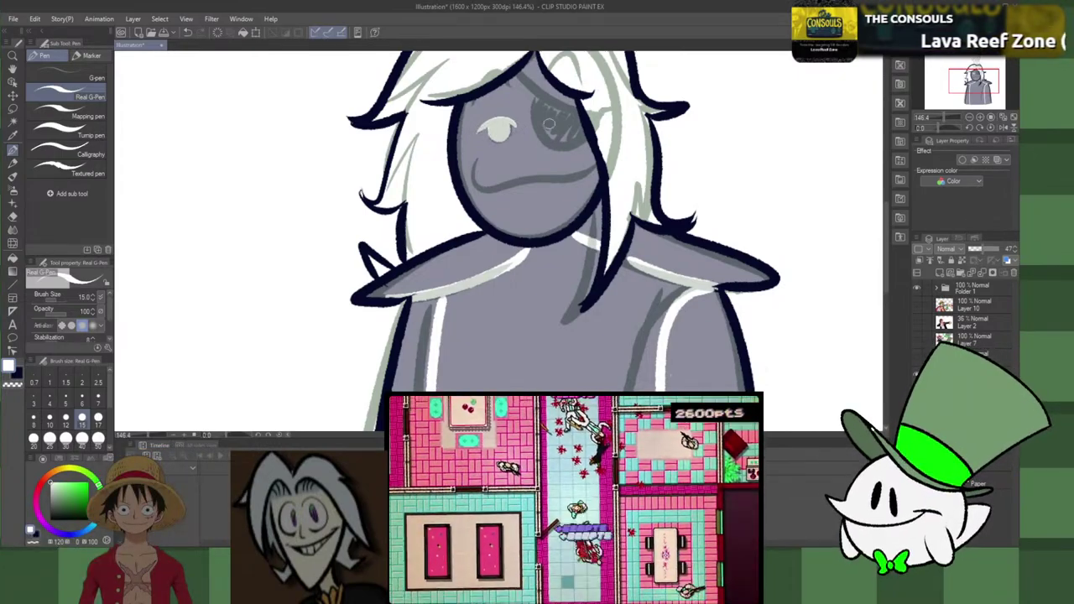
Step: Draw the white eyepatch strap running diagonally down from the hair parting to the patch
{"action": "left_click_drag", "start_coordinate": [520, 77], "coordinate": [575, 117]}
{"action": "key", "text": "ctrl+z"}
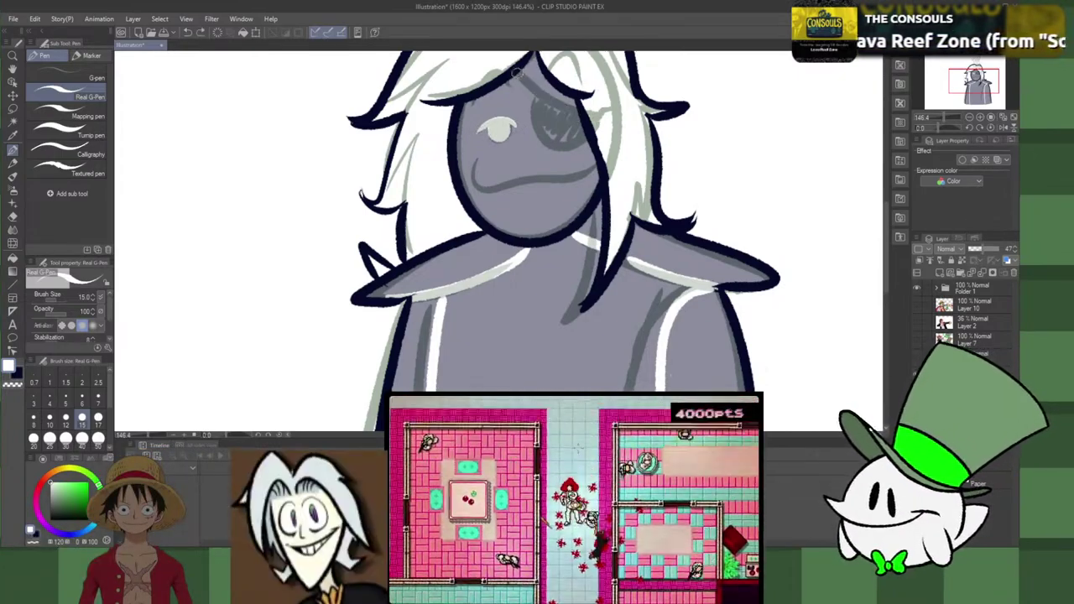
{"action": "left_click_drag", "start_coordinate": [518, 76], "coordinate": [567, 108]}
{"action": "key", "text": "ctrl+z"}
{"action": "mouse_move", "coordinate": [513, 70]}
{"action": "left_mouse_down"}
{"action": "mouse_move", "coordinate": [539, 95]}
{"action": "mouse_move", "coordinate": [582, 105]}
{"action": "mouse_move", "coordinate": [534, 90]}
{"action": "mouse_move", "coordinate": [533, 105]}
{"action": "mouse_move", "coordinate": [592, 140]}
{"action": "left_mouse_up"}
{"action": "key", "text": "ctrl+z"}
Step: Outline the round eyepatch in white and fill its inside with white
{"action": "left_click_drag", "start_coordinate": [537, 92], "coordinate": [585, 132]}
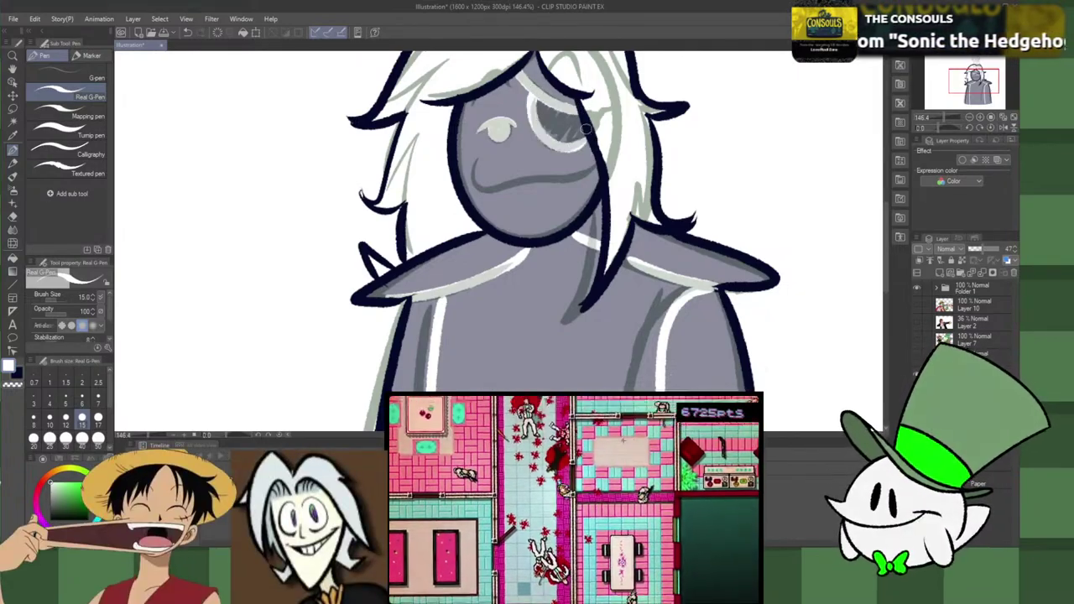
{"action": "key", "text": "ctrl+z"}
{"action": "left_click_drag", "start_coordinate": [535, 92], "coordinate": [588, 134]}
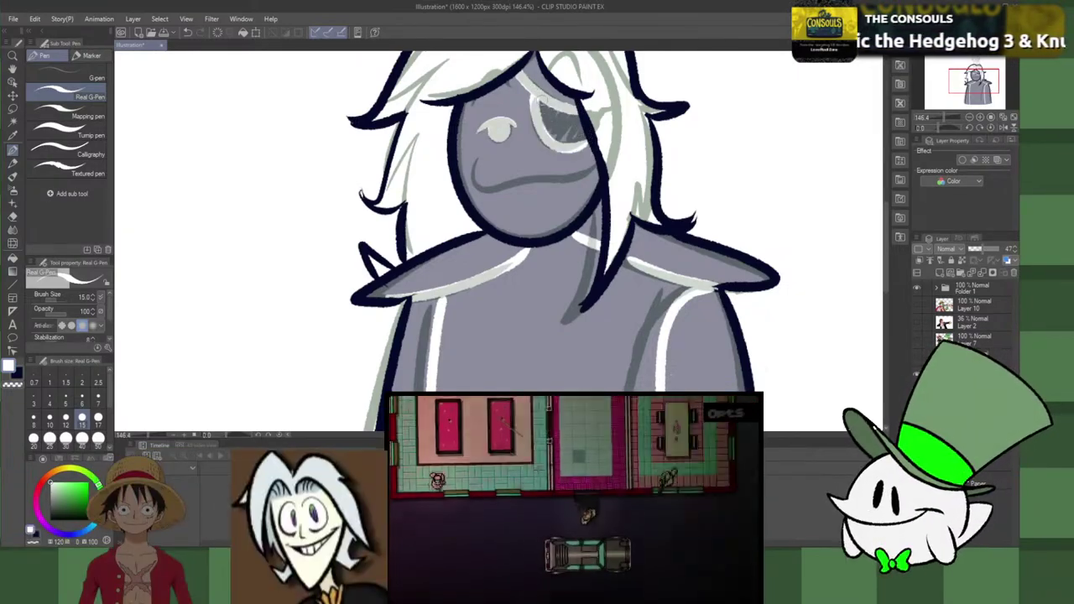
{"action": "mouse_move", "coordinate": [542, 100]}
{"action": "left_mouse_down"}
{"action": "mouse_move", "coordinate": [552, 133]}
{"action": "mouse_move", "coordinate": [559, 109]}
{"action": "mouse_move", "coordinate": [583, 117]}
{"action": "left_mouse_up"}
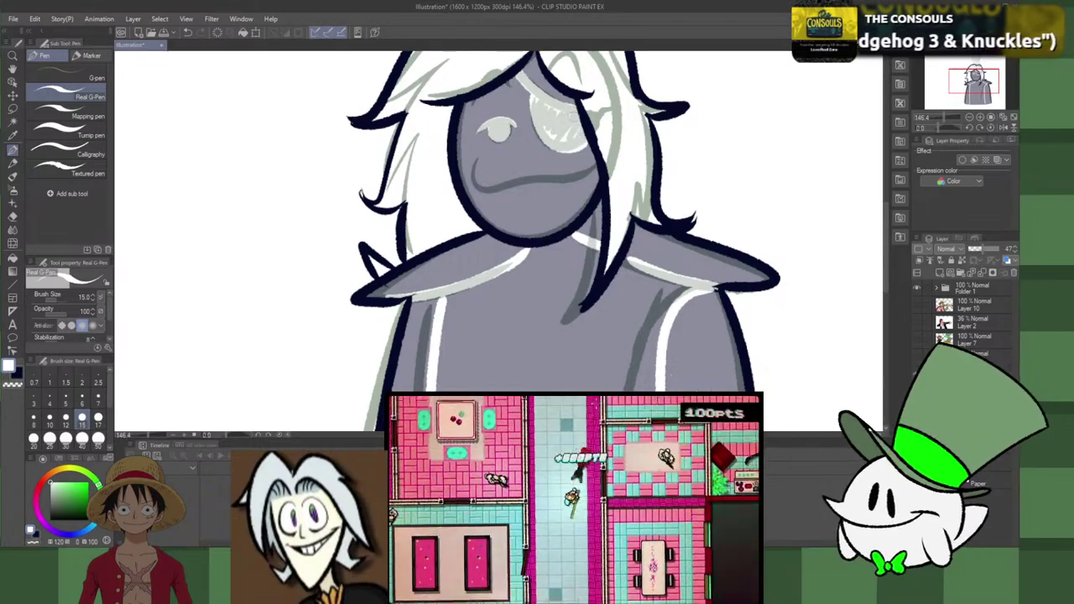
Step: Draw the wavy smiling mouth in white across the lower face, from the left cheek to the hair strand
{"action": "mouse_move", "coordinate": [476, 156]}
{"action": "left_mouse_down"}
{"action": "mouse_move", "coordinate": [479, 185]}
{"action": "mouse_move", "coordinate": [587, 164]}
{"action": "left_mouse_up"}
{"action": "key", "text": "ctrl+z"}
{"action": "mouse_move", "coordinate": [475, 153]}
{"action": "left_mouse_down"}
{"action": "mouse_move", "coordinate": [479, 179]}
{"action": "mouse_move", "coordinate": [584, 164]}
{"action": "left_mouse_up"}
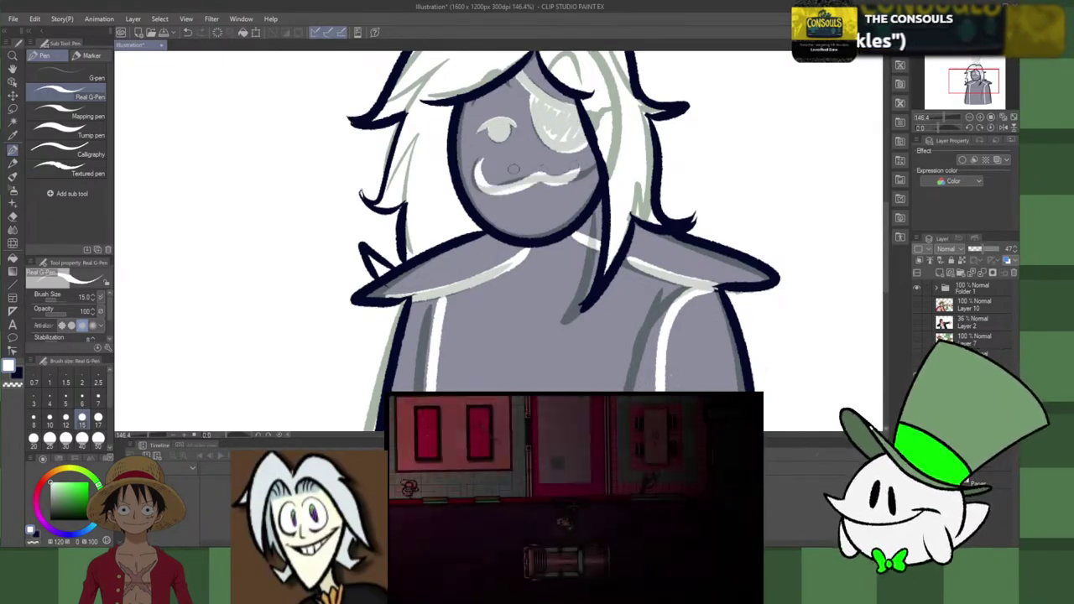
{"action": "key", "text": "ctrl+z"}
{"action": "mouse_move", "coordinate": [477, 156]}
{"action": "left_mouse_down"}
{"action": "mouse_move", "coordinate": [487, 185]}
{"action": "mouse_move", "coordinate": [585, 164]}
{"action": "left_mouse_up"}
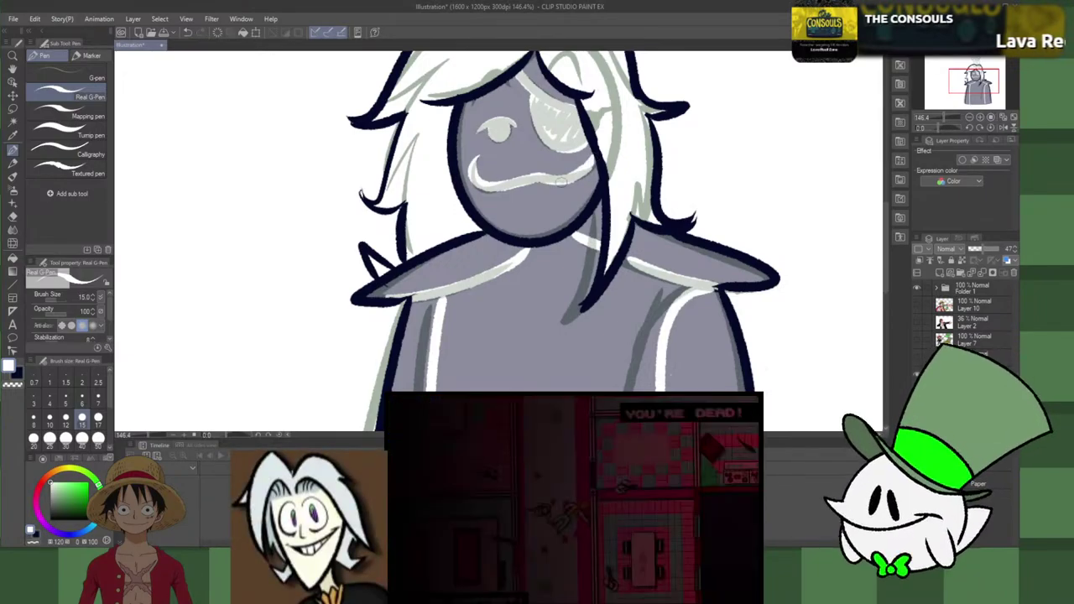
Step: Restore the navy fill layer's opacity to 100%
{"action": "scroll", "coordinate": [709, 194], "scroll_direction": "down", "scroll_amount": 9}
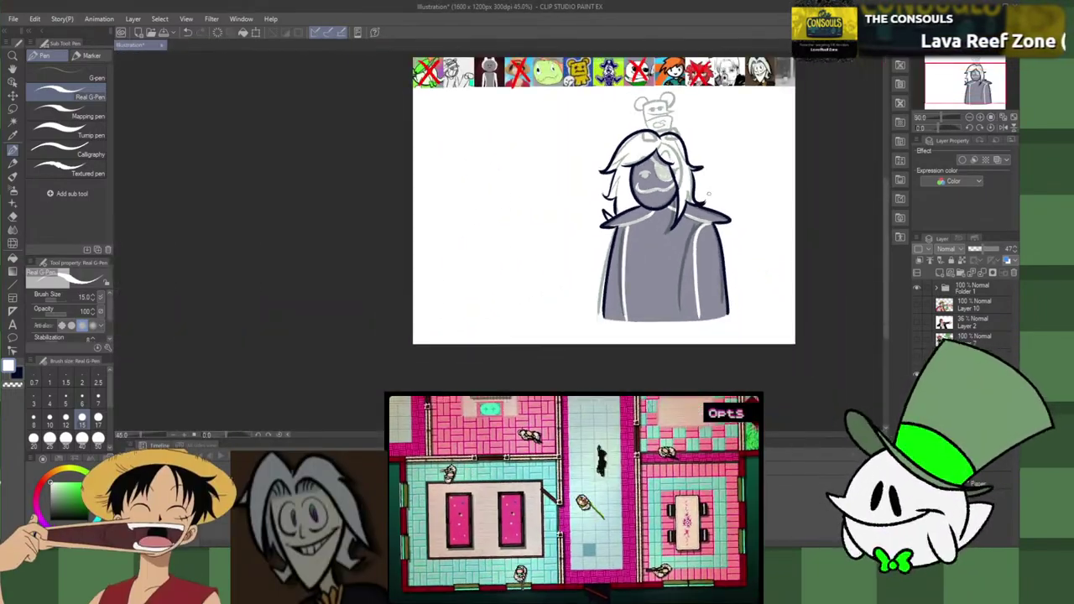
{"action": "scroll", "coordinate": [665, 144], "scroll_direction": "up", "scroll_amount": 5}
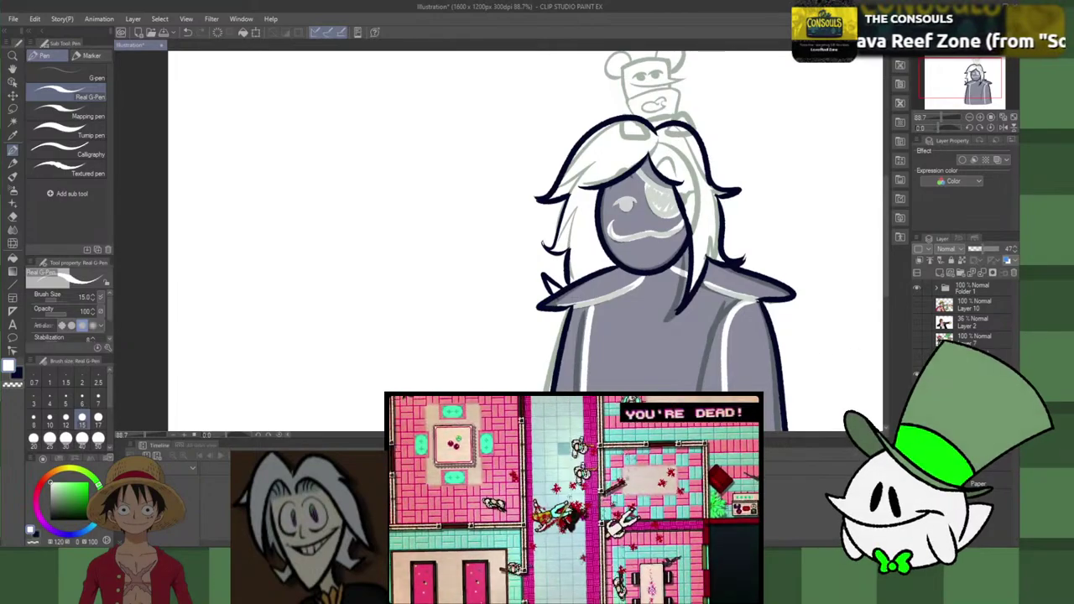
{"action": "left_click", "coordinate": [1010, 250]}
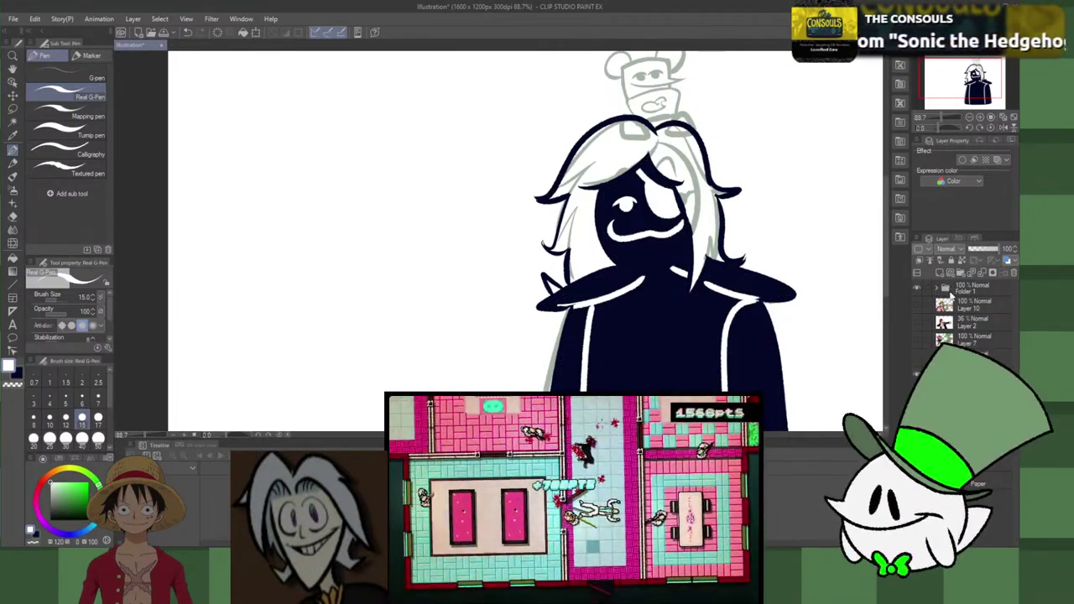
{"action": "left_click", "coordinate": [916, 373]}
{"action": "left_click", "coordinate": [916, 372]}
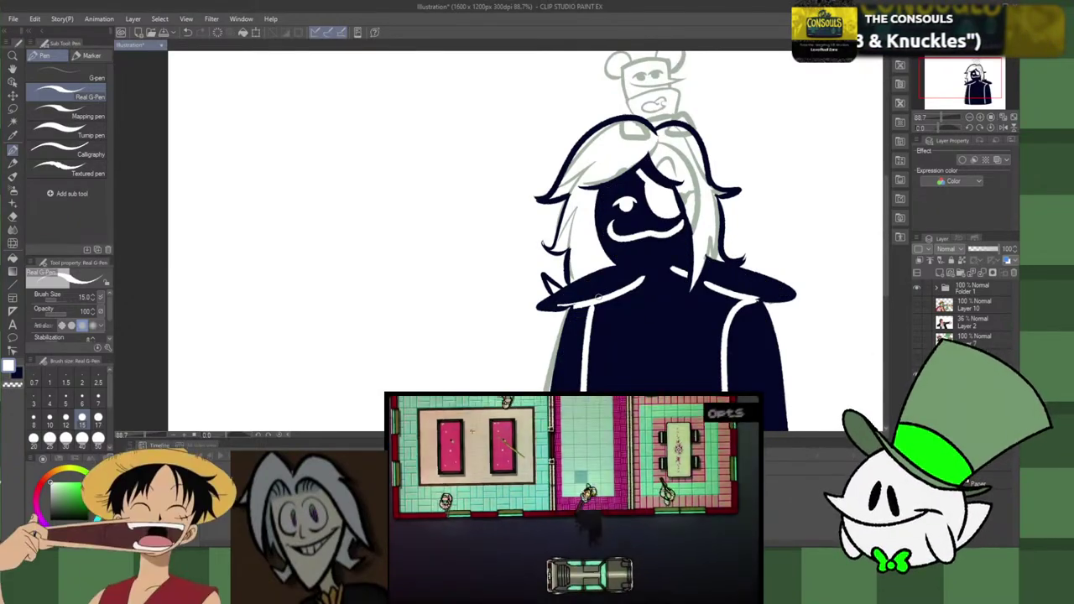
Step: Set the main drawing colour to dark navy and hide the sketch layer
{"action": "scroll", "coordinate": [598, 296], "scroll_direction": "up", "scroll_amount": 2}
{"action": "scroll", "coordinate": [599, 296], "scroll_direction": "up", "scroll_amount": 1}
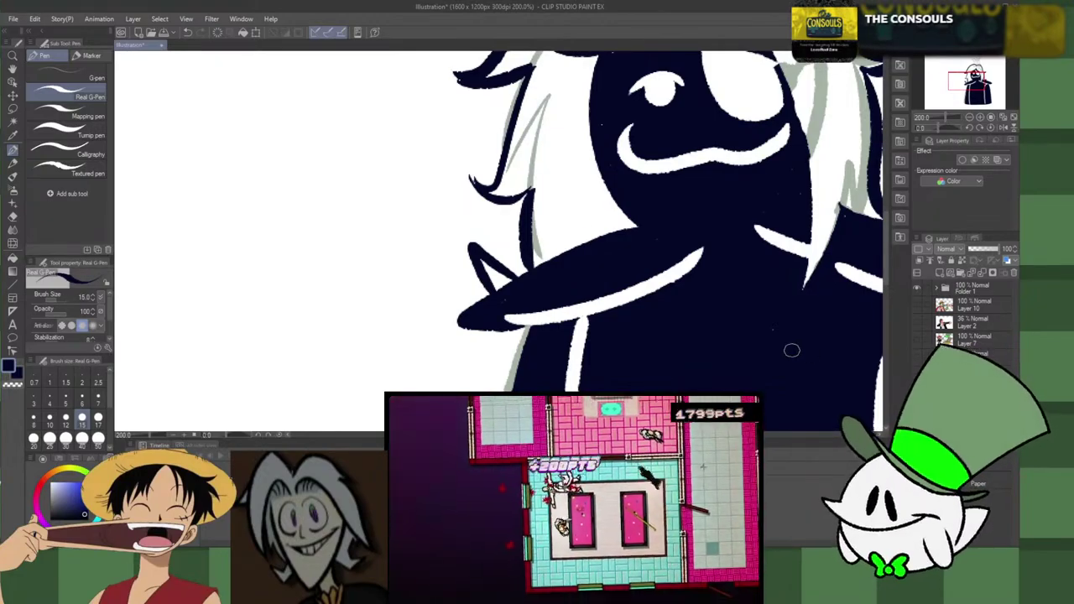
{"action": "scroll", "coordinate": [791, 350], "scroll_direction": "up", "scroll_amount": 1}
{"action": "scroll", "coordinate": [791, 350], "scroll_direction": "down", "scroll_amount": 6}
{"action": "scroll", "coordinate": [814, 369], "scroll_direction": "up", "scroll_amount": 1}
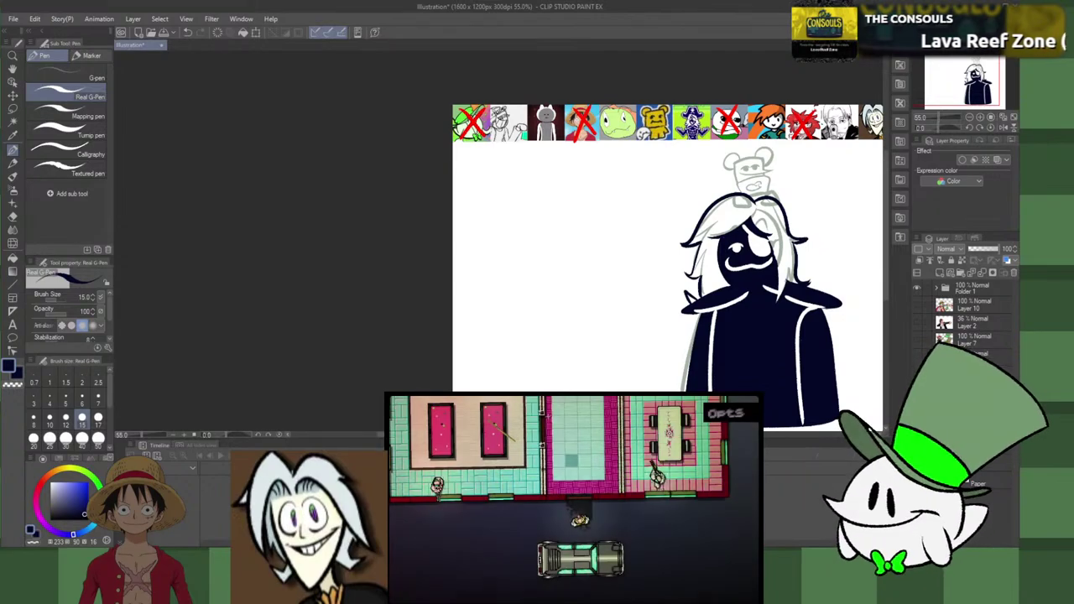
{"action": "left_click", "coordinate": [916, 359]}
{"action": "left_click", "coordinate": [916, 358]}
{"action": "left_click", "coordinate": [917, 359]}
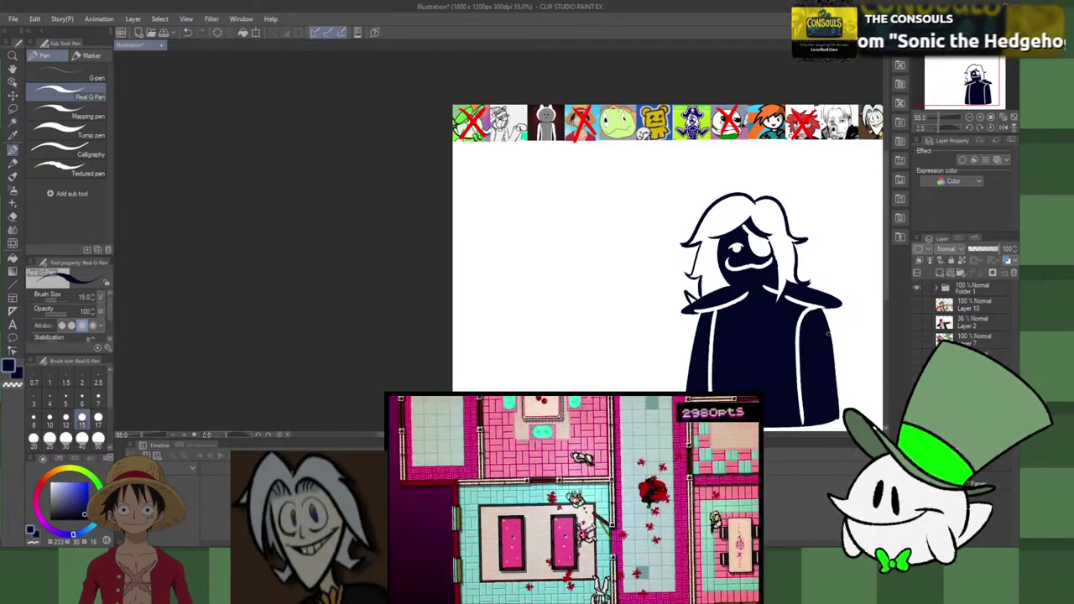
Step: Select the connected dark navy area of the face and coat with Auto select, referring only to the editing layer
{"action": "scroll", "coordinate": [867, 366], "scroll_direction": "up", "scroll_amount": 2}
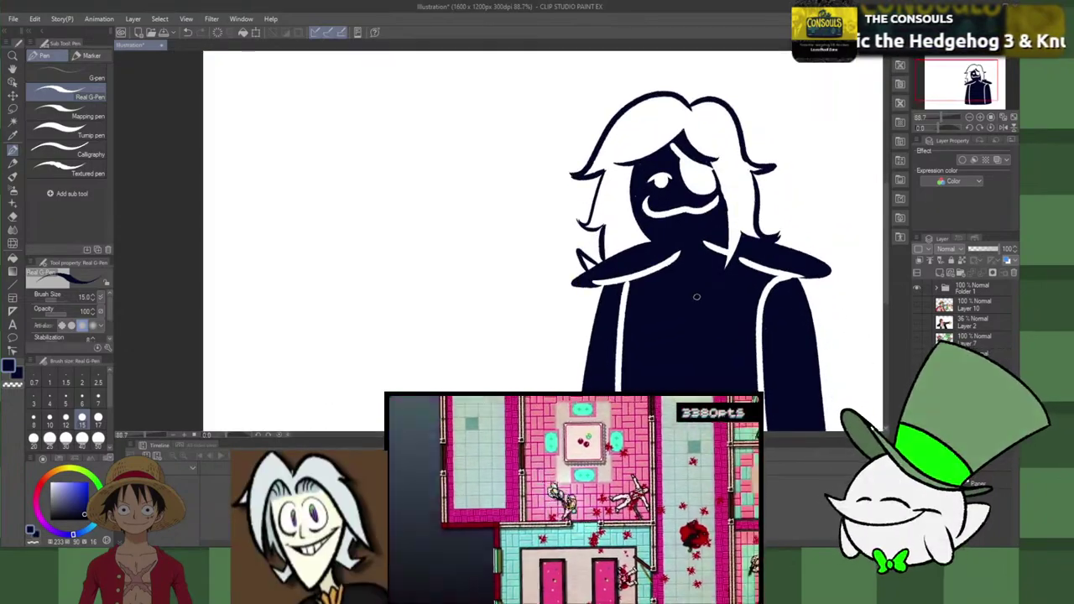
{"action": "key", "text": "w"}
{"action": "left_click", "coordinate": [642, 308]}
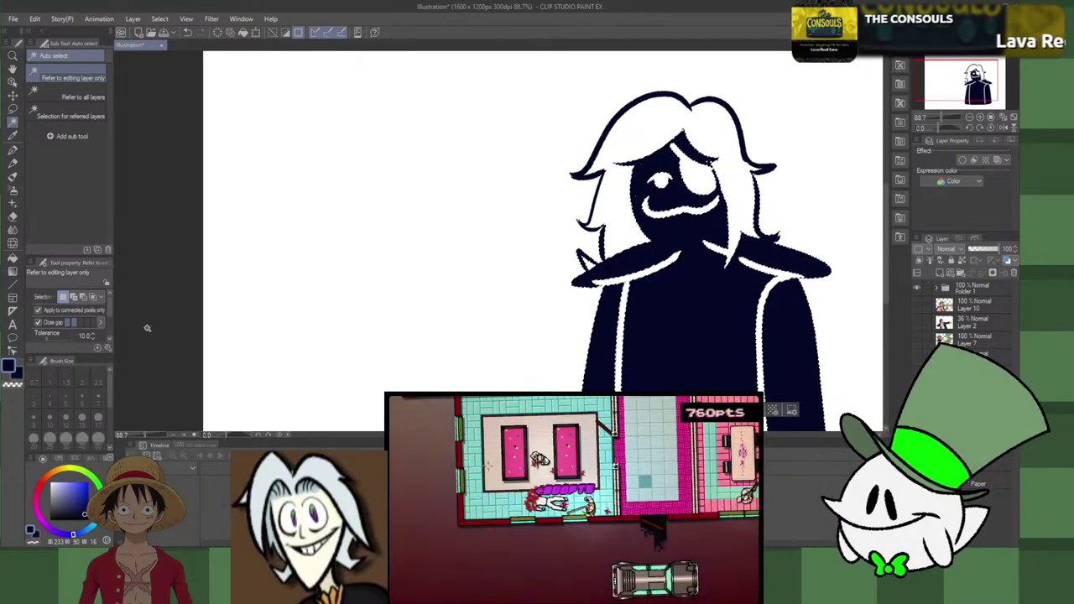
Step: Remove the hair strand lines on both sides of the head from the face-and-coat selection using Erase selection
{"action": "left_click", "coordinate": [13, 109]}
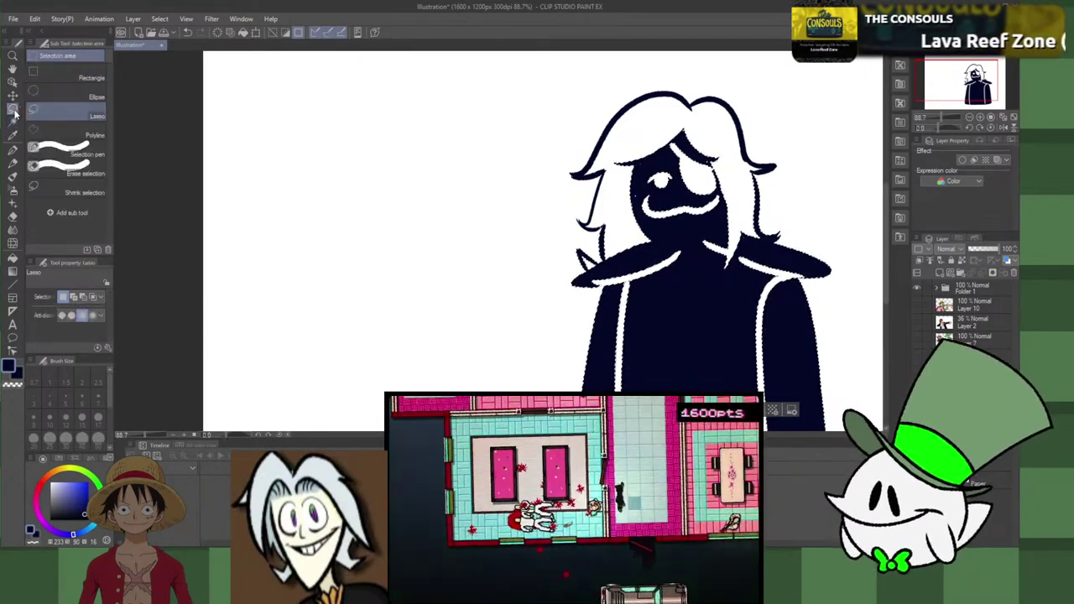
{"action": "left_click", "coordinate": [63, 168]}
{"action": "mouse_move", "coordinate": [603, 219]}
{"action": "left_mouse_down"}
{"action": "mouse_move", "coordinate": [599, 251]}
{"action": "mouse_move", "coordinate": [582, 252]}
{"action": "left_mouse_up"}
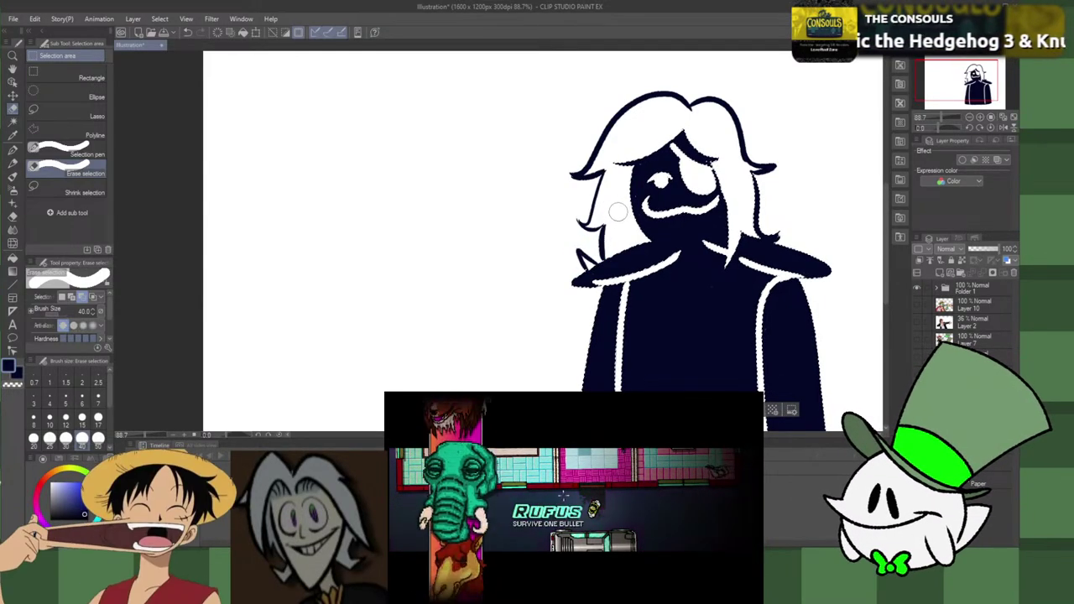
{"action": "mouse_move", "coordinate": [753, 167]}
{"action": "left_mouse_down"}
{"action": "mouse_move", "coordinate": [760, 223]}
{"action": "mouse_move", "coordinate": [781, 235]}
{"action": "mouse_move", "coordinate": [763, 231]}
{"action": "left_mouse_up"}
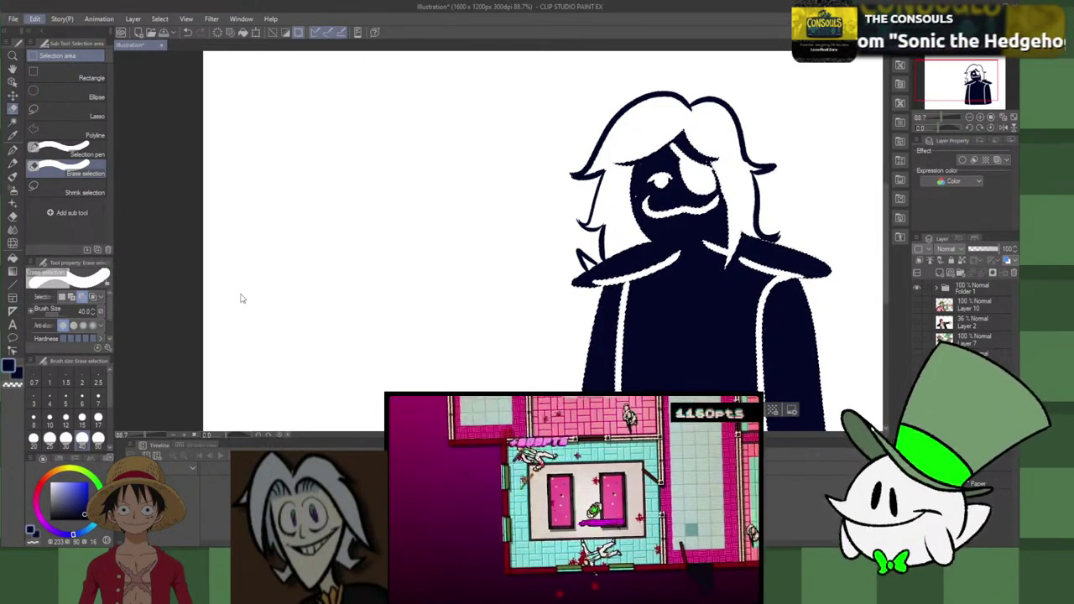
Step: Recolour the selected face and coat from dark navy to a lighter steel blue with a colour adjustment, and deselect
{"action": "left_click", "coordinate": [241, 300]}
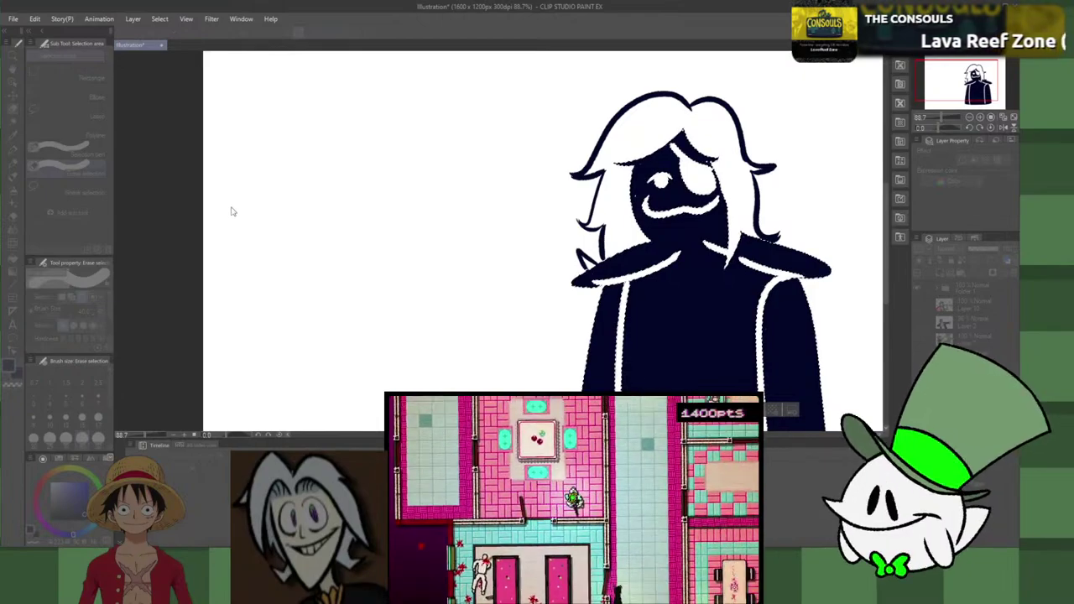
{"action": "left_click_drag", "start_coordinate": [238, 210], "coordinate": [252, 210]}
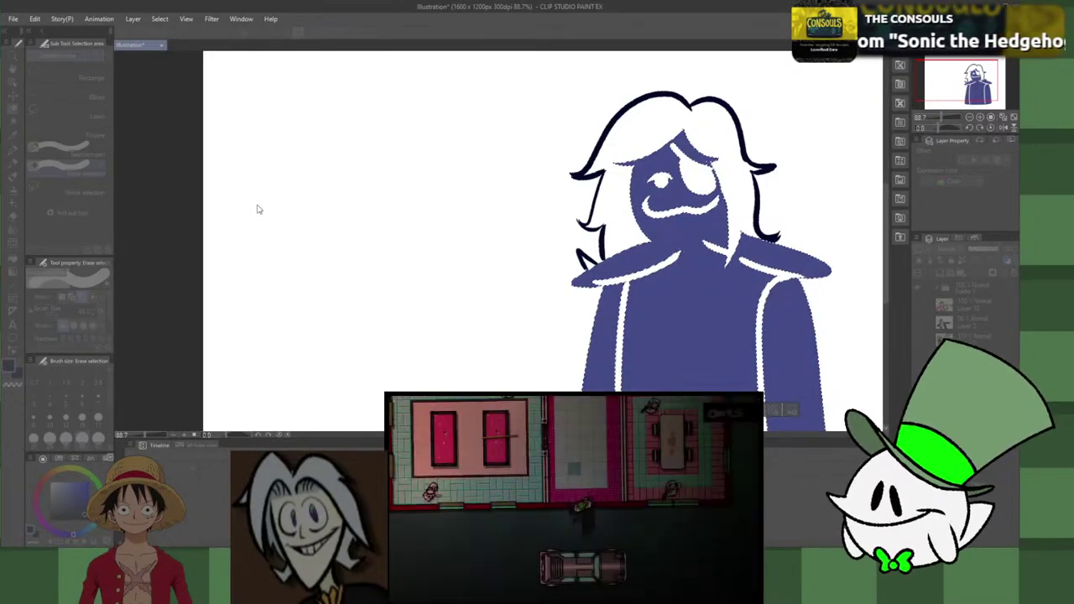
{"action": "left_click_drag", "start_coordinate": [253, 210], "coordinate": [248, 203]}
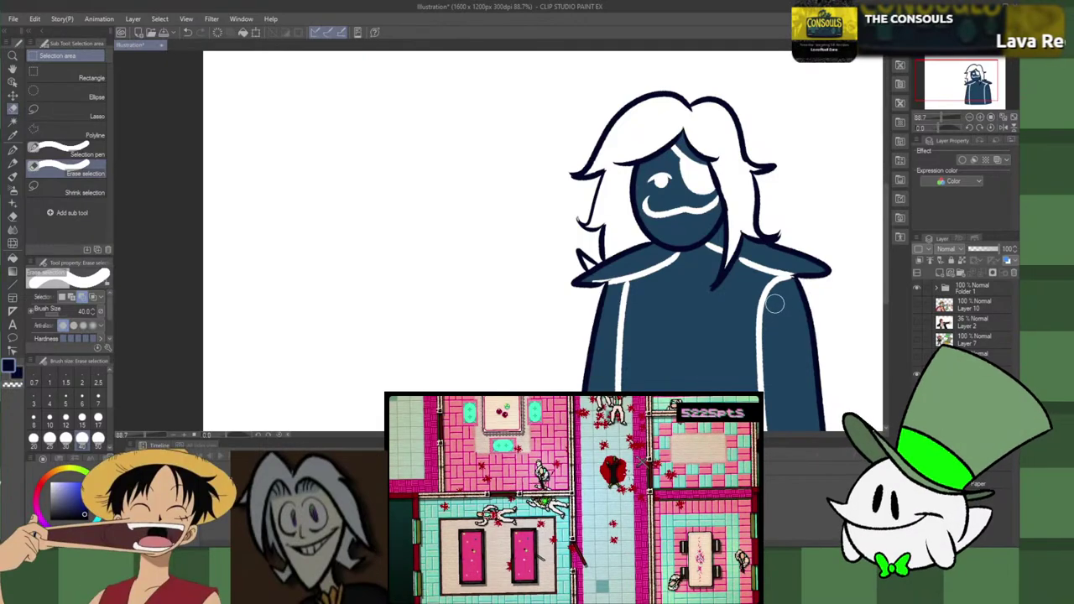
Step: Examine the left collar tip up close with individual layers switched off and on
{"action": "scroll", "coordinate": [643, 265], "scroll_direction": "up", "scroll_amount": 5}
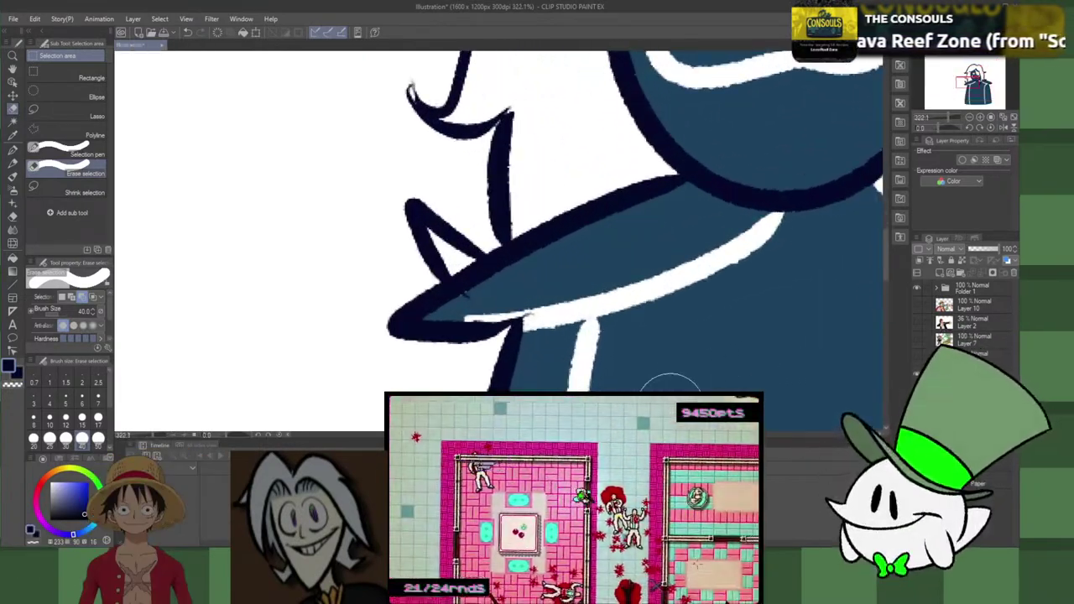
{"action": "left_click", "coordinate": [917, 374]}
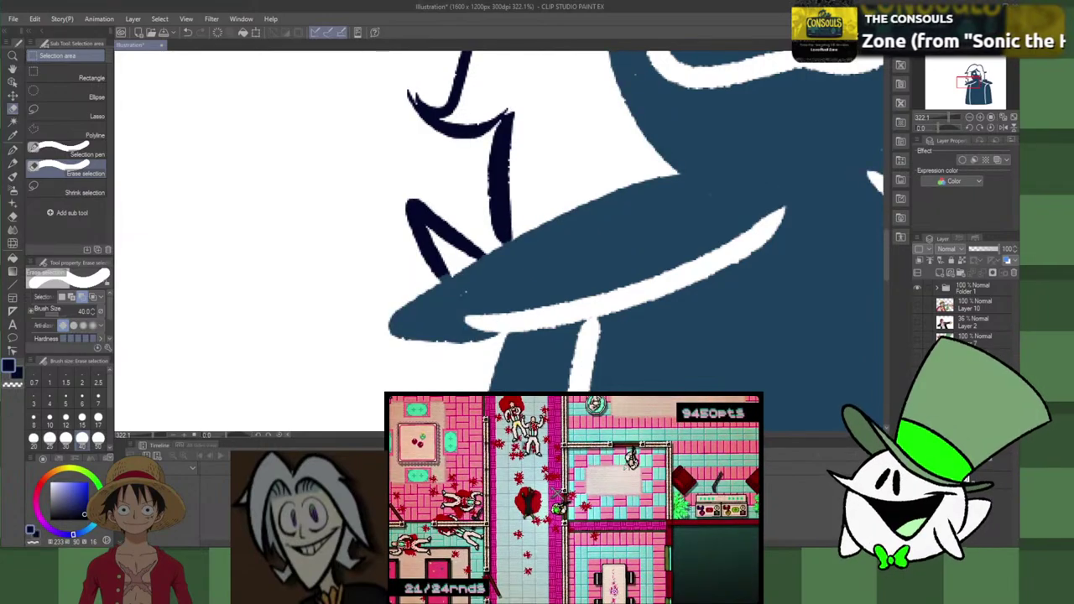
{"action": "left_click", "coordinate": [917, 374]}
{"action": "left_click", "coordinate": [917, 391]}
{"action": "left_click", "coordinate": [917, 392]}
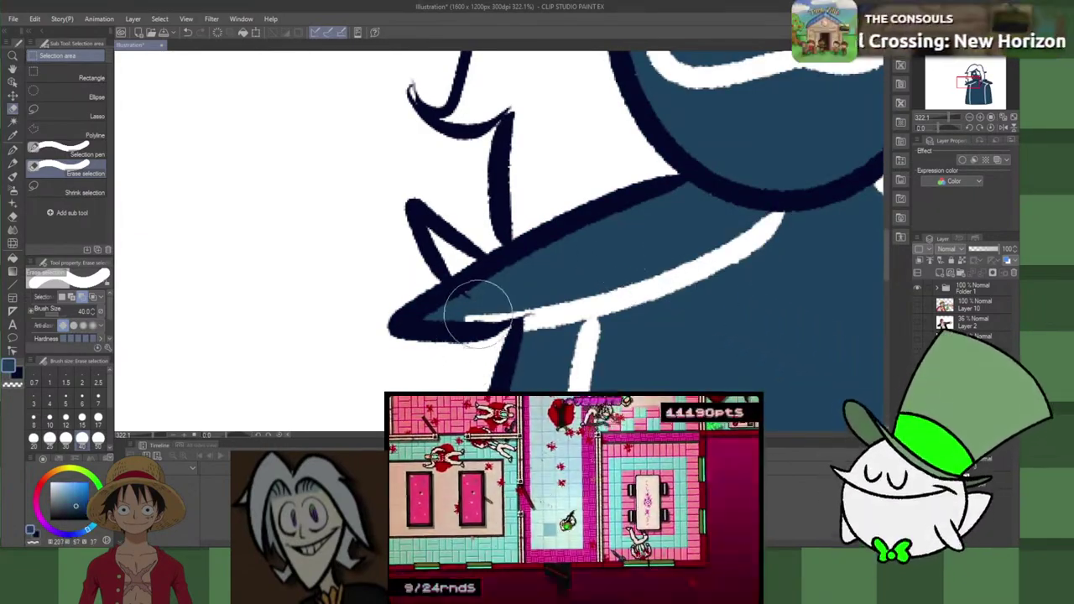
Step: Paint over the ragged outer end of the left white collar stripe with steel blue using the Real G-Pen at size 15
{"action": "key", "text": "p"}
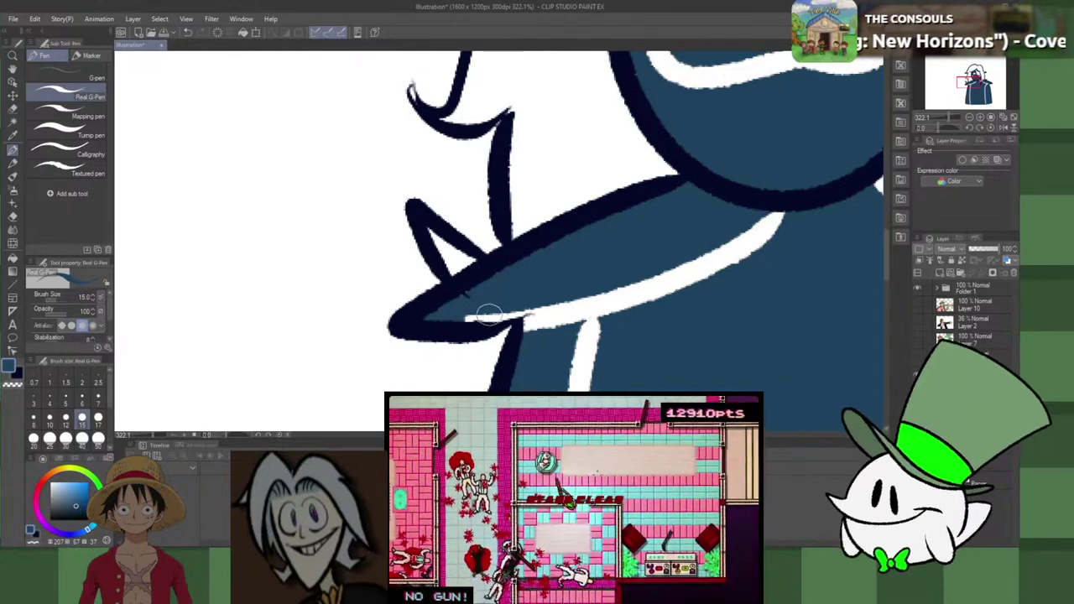
{"action": "mouse_move", "coordinate": [470, 316]}
{"action": "left_mouse_down"}
{"action": "mouse_move", "coordinate": [542, 299]}
{"action": "mouse_move", "coordinate": [470, 315]}
{"action": "left_mouse_up"}
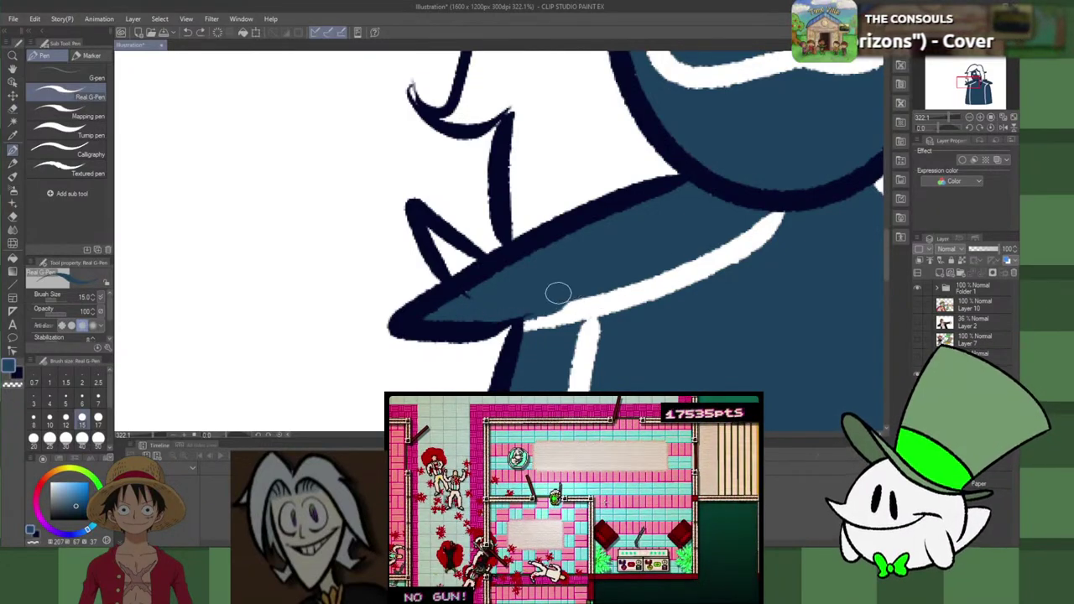
{"action": "key", "text": "ctrl+z"}
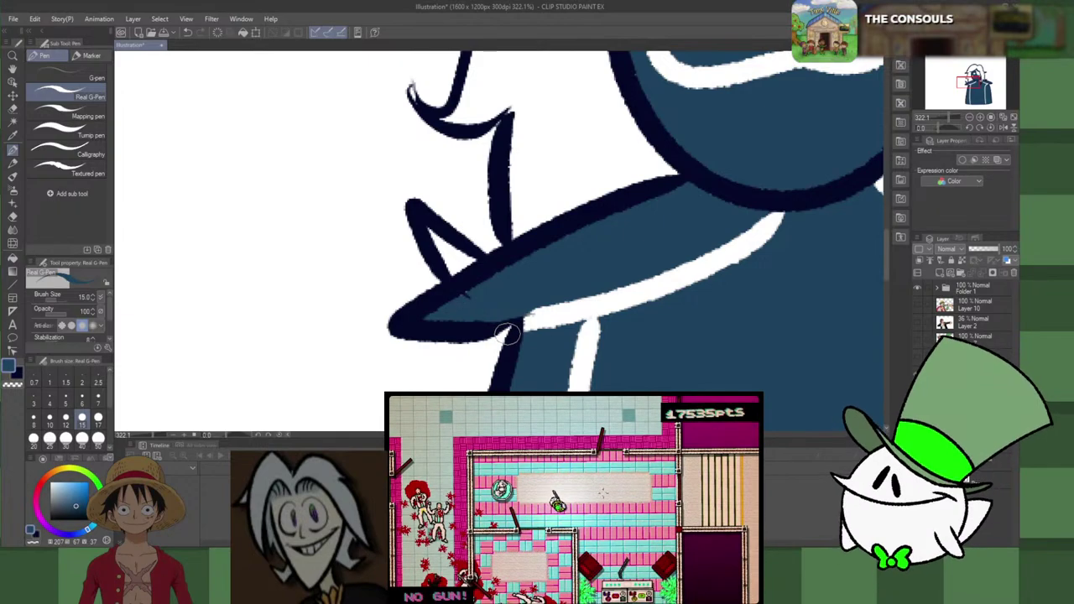
{"action": "left_click_drag", "start_coordinate": [507, 334], "coordinate": [578, 314]}
{"action": "key", "text": "ctrl+z"}
{"action": "left_click_drag", "start_coordinate": [509, 327], "coordinate": [576, 324]}
{"action": "key", "text": "ctrl+z"}
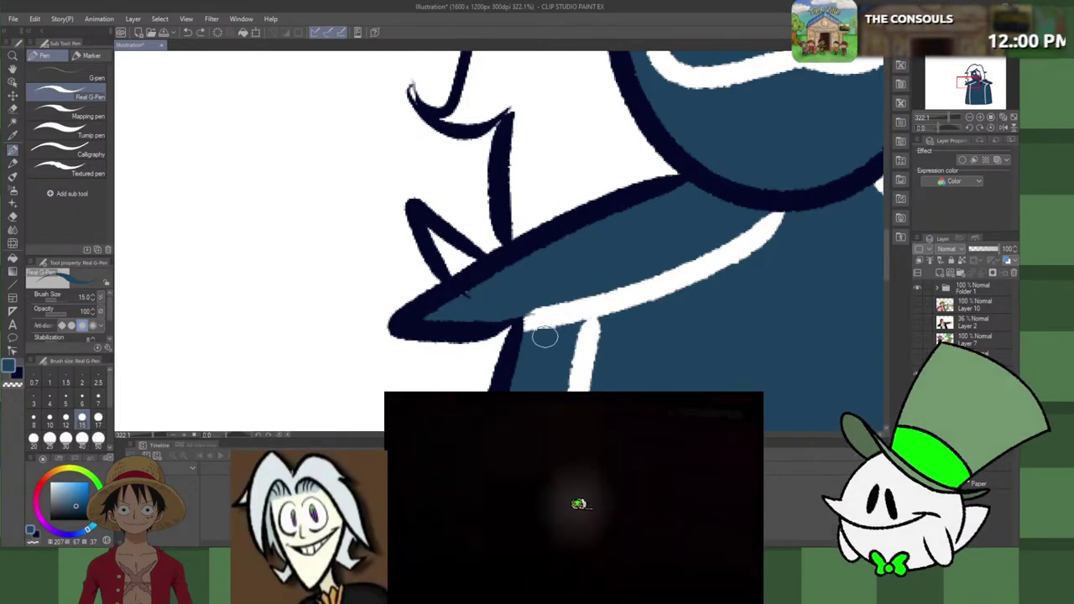
{"action": "key", "text": "x"}
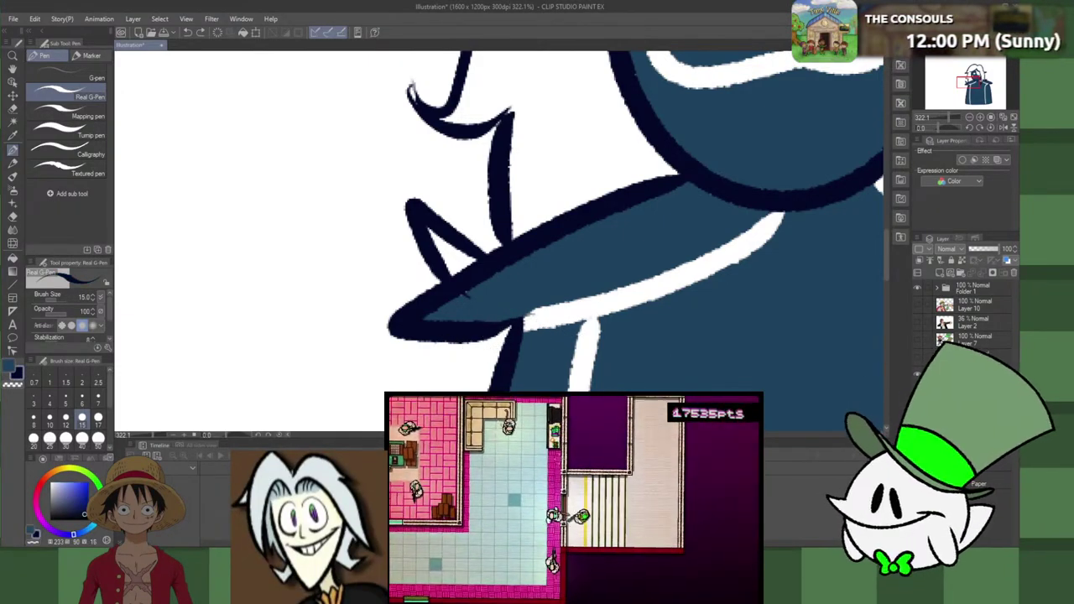
{"action": "left_click", "coordinate": [508, 325], "text": "alt"}
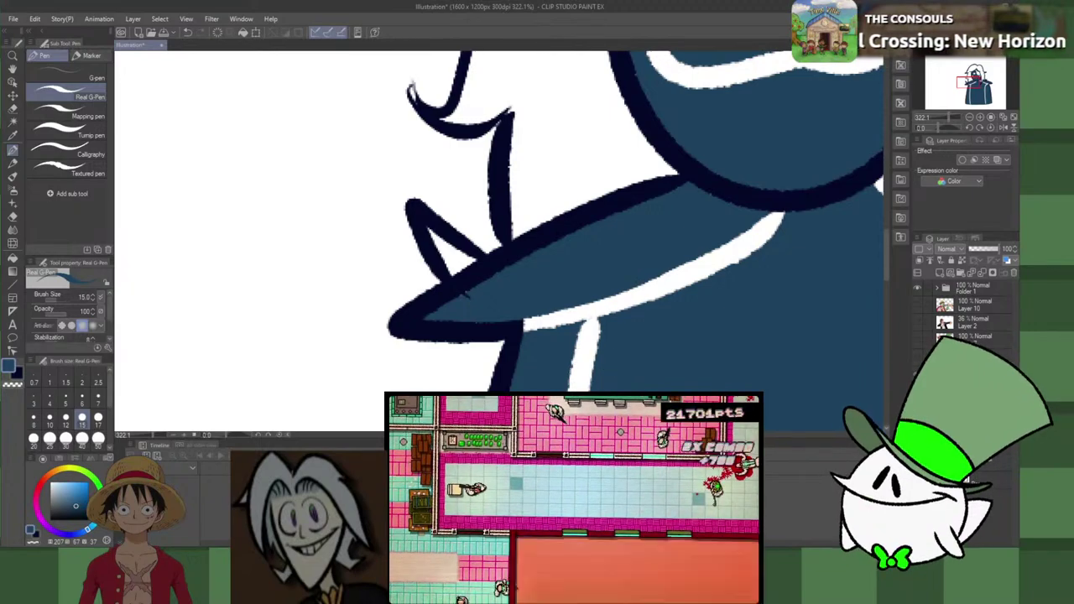
Step: Touch up the white collar stripe beside the pointed hair strand in white with the Real G-Pen
{"action": "left_click_drag", "start_coordinate": [781, 294], "coordinate": [321, 294]}
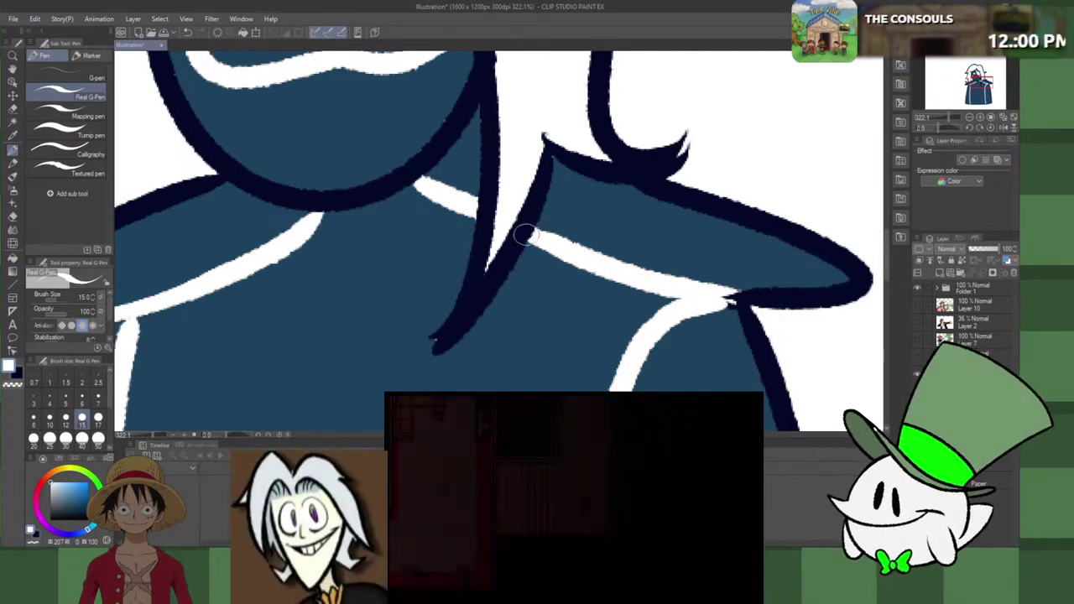
{"action": "left_click_drag", "start_coordinate": [419, 186], "coordinate": [464, 207]}
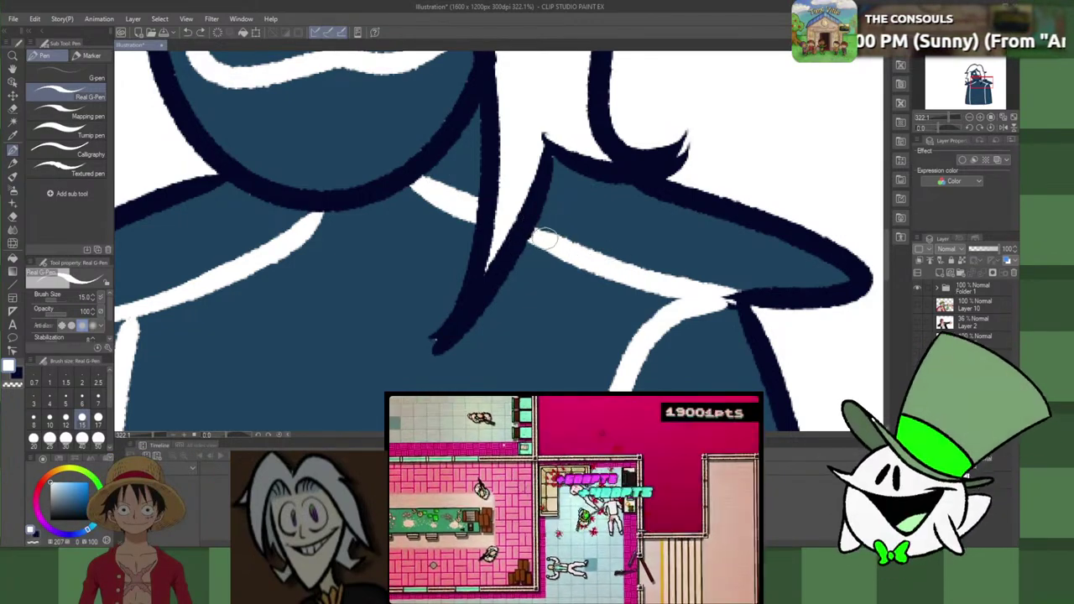
{"action": "left_click_drag", "start_coordinate": [542, 233], "coordinate": [601, 251]}
{"action": "key", "text": "ctrl+z"}
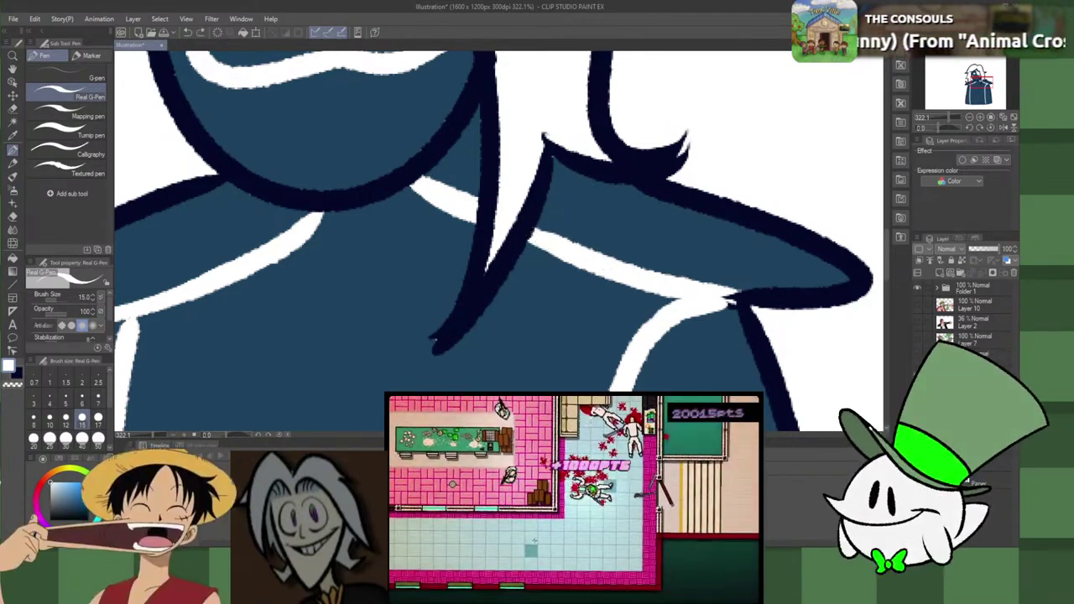
Step: Review the whole character, comparing it with the blue fill layer hidden and shown
{"action": "scroll", "coordinate": [677, 292], "scroll_direction": "down", "scroll_amount": 10}
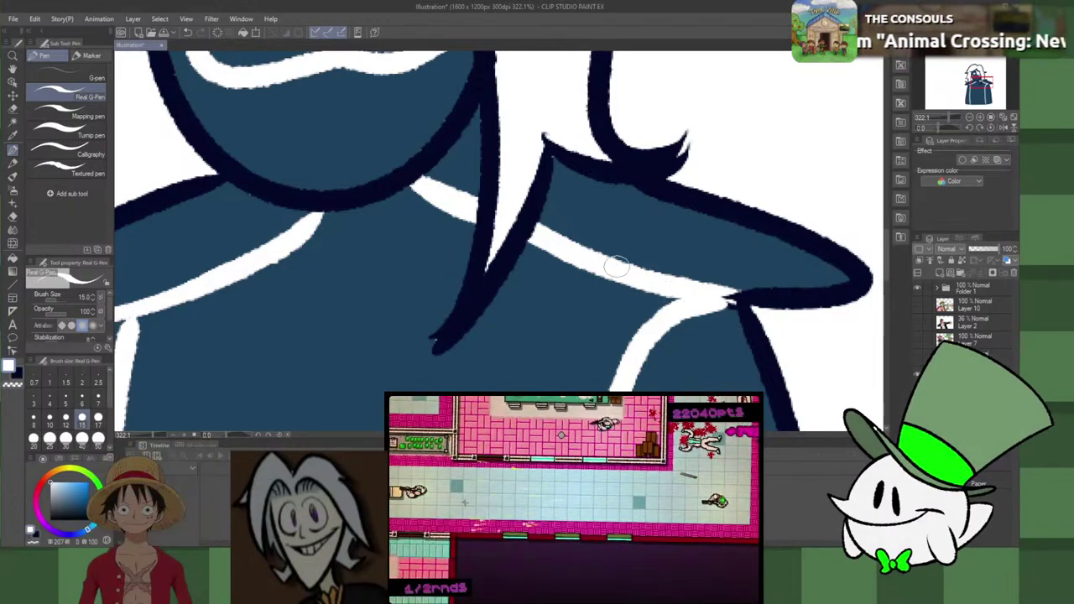
{"action": "scroll", "coordinate": [597, 329], "scroll_direction": "up", "scroll_amount": 4}
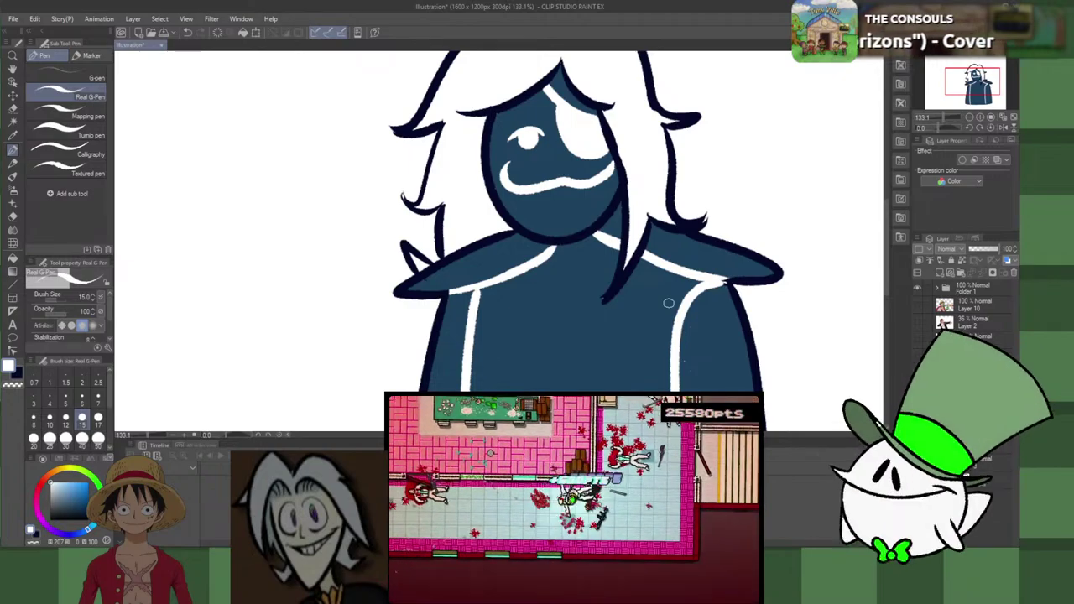
{"action": "scroll", "coordinate": [667, 303], "scroll_direction": "down", "scroll_amount": 3}
{"action": "scroll", "coordinate": [676, 153], "scroll_direction": "up", "scroll_amount": 2}
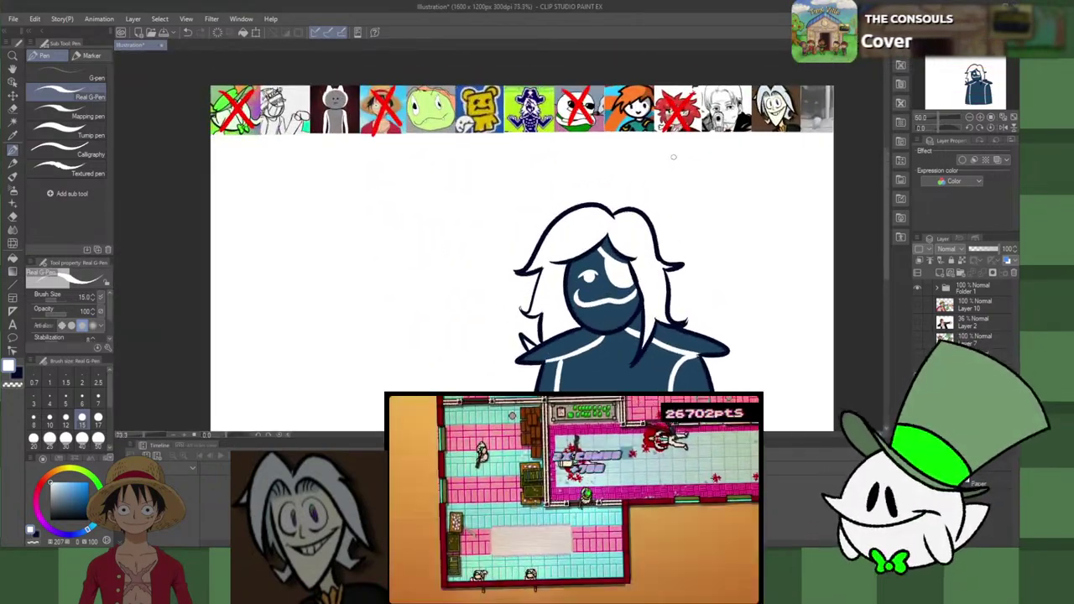
{"action": "scroll", "coordinate": [636, 411], "scroll_direction": "down", "scroll_amount": 2}
{"action": "scroll", "coordinate": [636, 411], "scroll_direction": "up", "scroll_amount": 3}
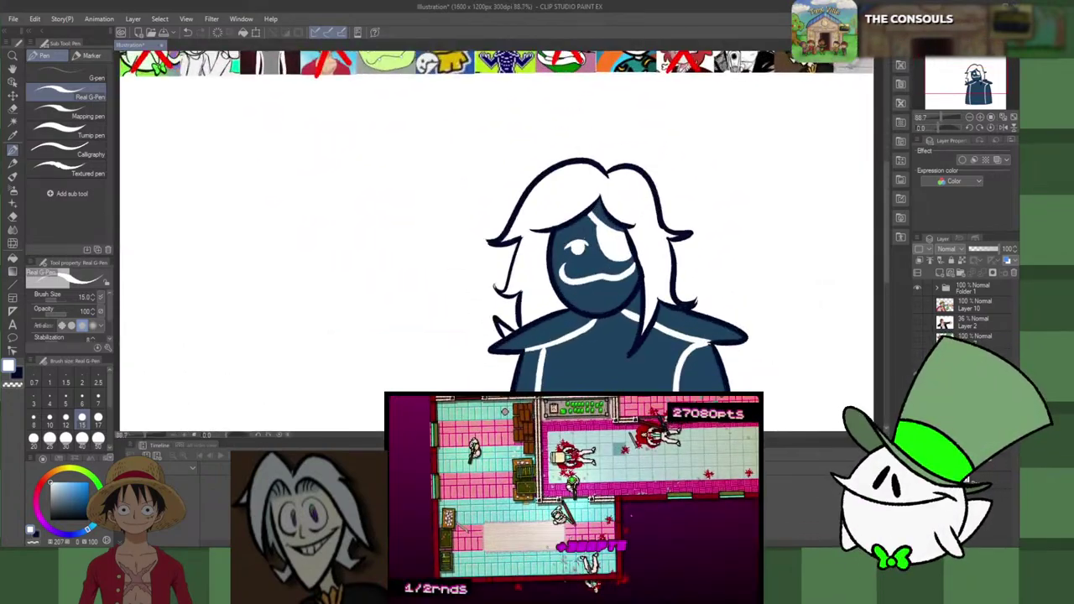
{"action": "left_click", "coordinate": [917, 374]}
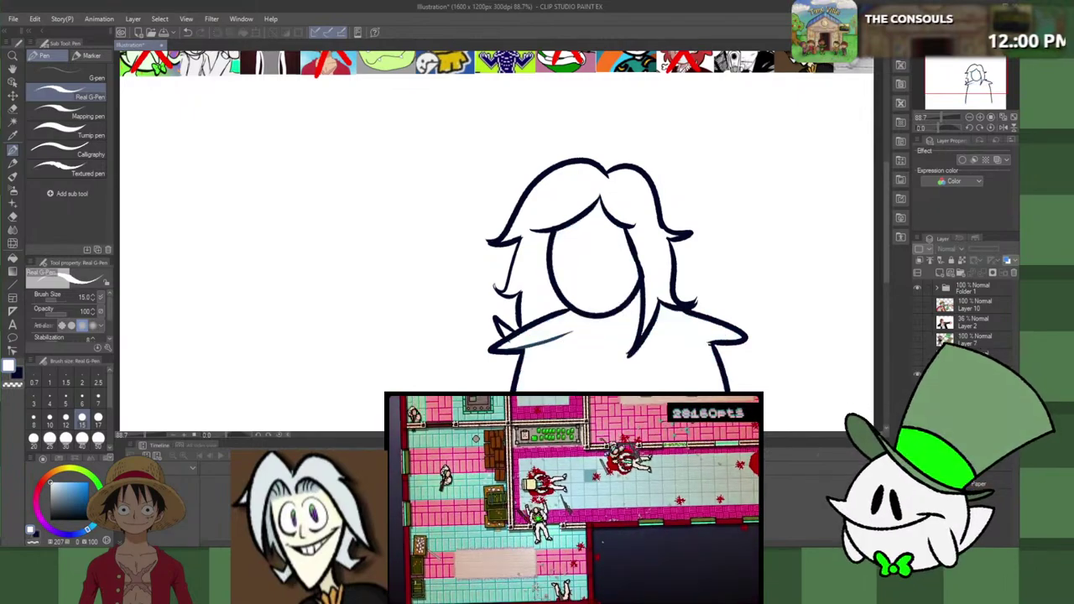
{"action": "left_click", "coordinate": [918, 374]}
{"action": "left_click", "coordinate": [917, 373]}
{"action": "key", "text": "ctrl+y"}
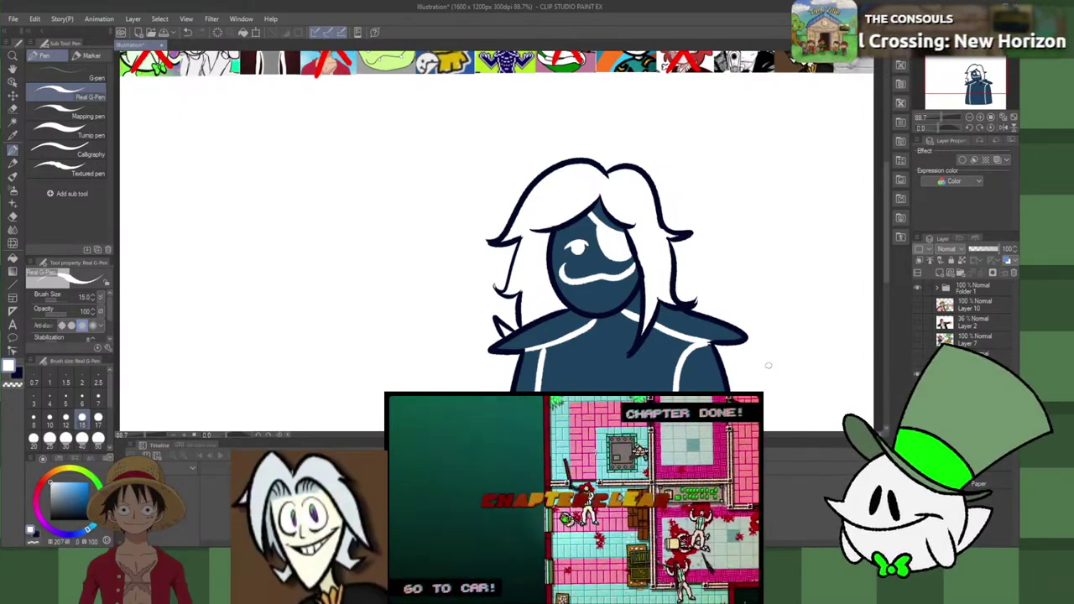
Step: Select the connected steel blue area of the face and coat with Auto select and set the drawing colour to deep blue
{"action": "key", "text": "w"}
{"action": "left_click", "coordinate": [524, 376]}
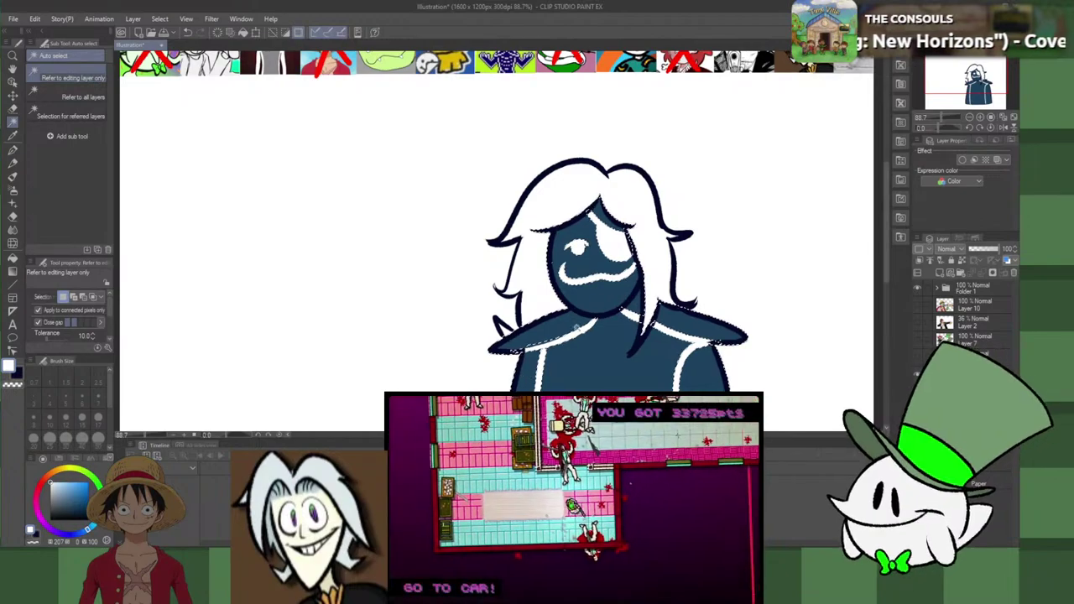
{"action": "left_click_drag", "start_coordinate": [887, 271], "coordinate": [892, 321]}
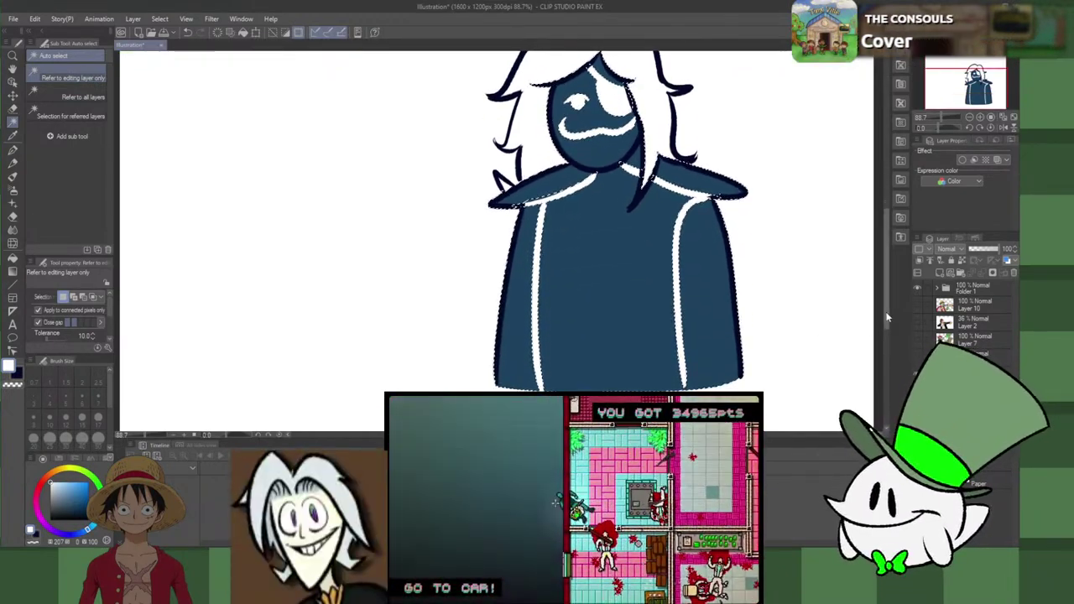
{"action": "scroll", "coordinate": [893, 320], "scroll_direction": "up", "scroll_amount": 1}
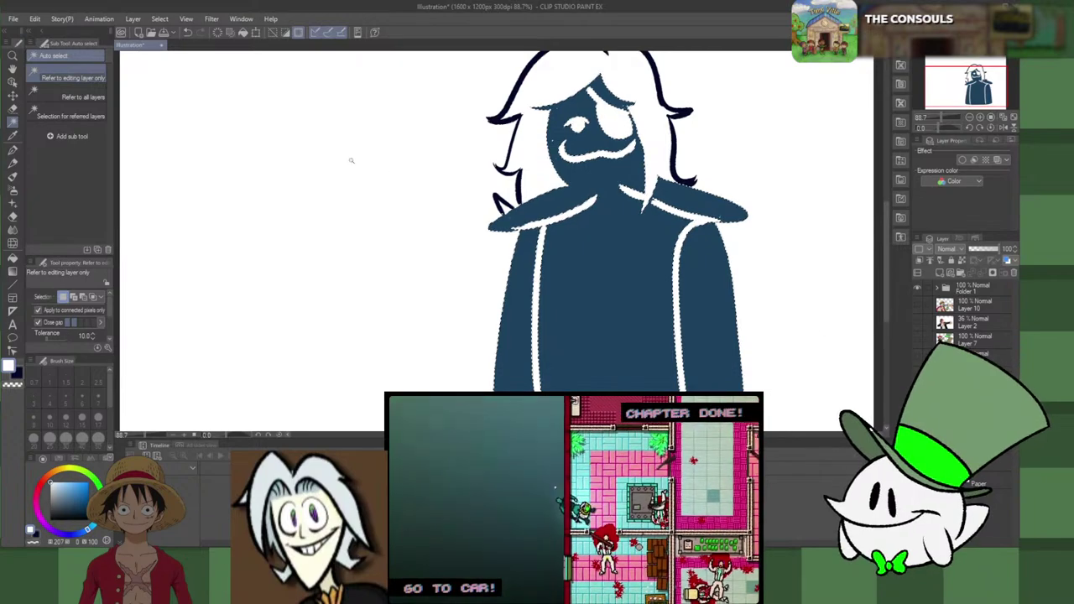
{"action": "scroll", "coordinate": [884, 220], "scroll_direction": "up", "scroll_amount": 5}
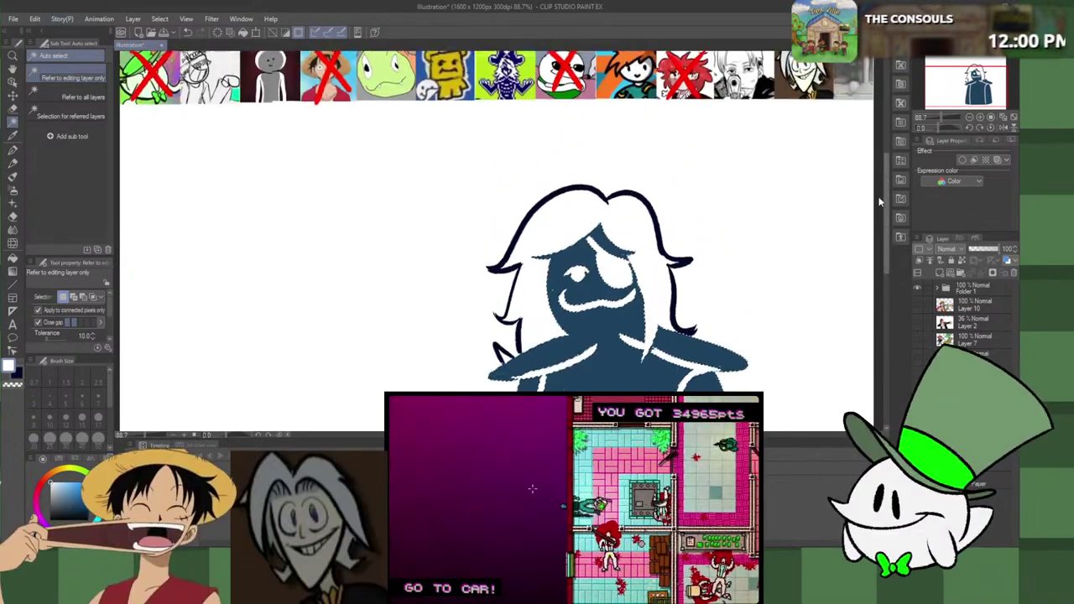
{"action": "scroll", "coordinate": [879, 201], "scroll_direction": "up", "scroll_amount": 3}
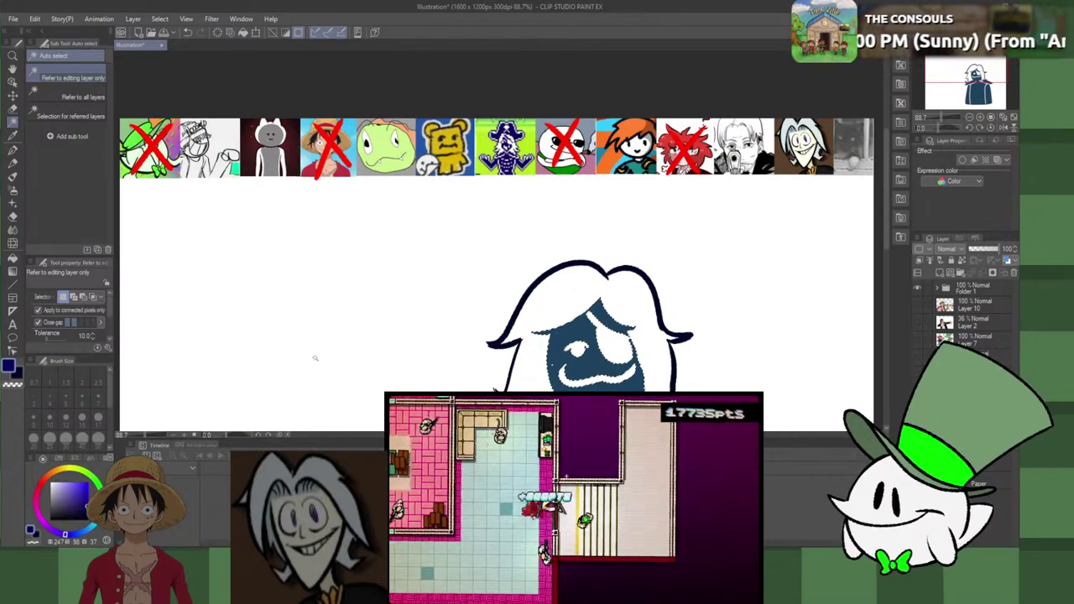
Step: Recolour the selected face and coat with the deep blue drawing colour and clear the selection
{"action": "left_click", "coordinate": [35, 20]}
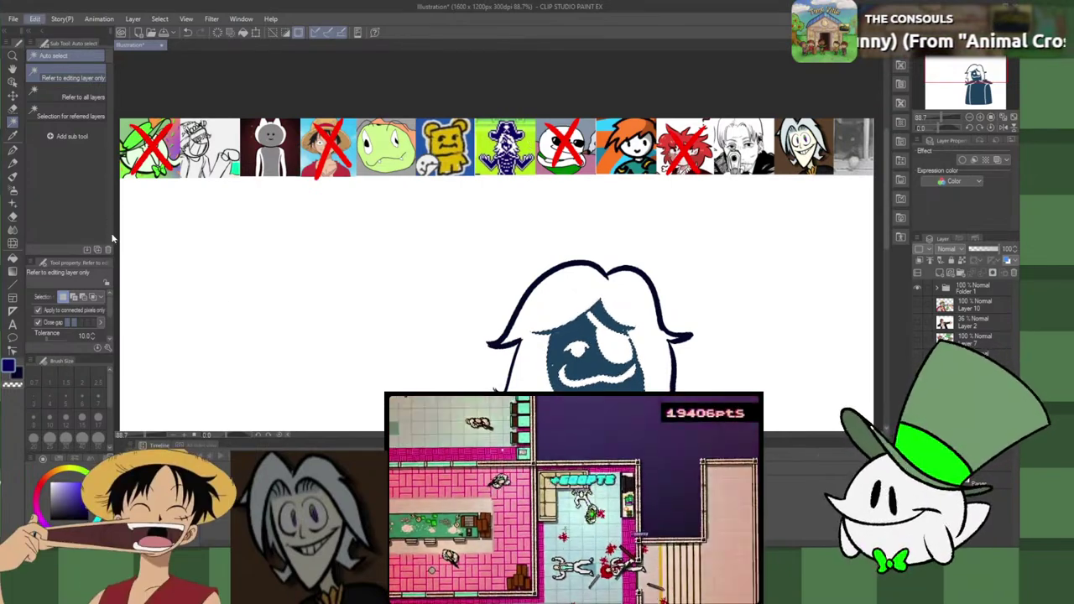
{"action": "left_click", "coordinate": [111, 232]}
{"action": "scroll", "coordinate": [515, 276], "scroll_direction": "down", "scroll_amount": 3}
{"action": "scroll", "coordinate": [555, 305], "scroll_direction": "up", "scroll_amount": 3}
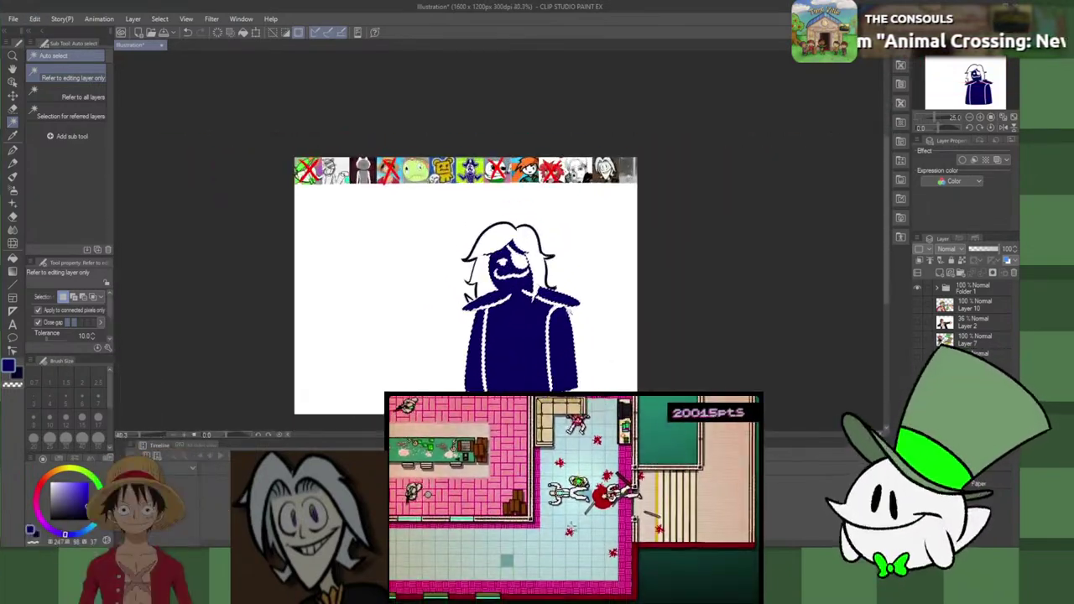
{"action": "key", "text": "ctrl+d"}
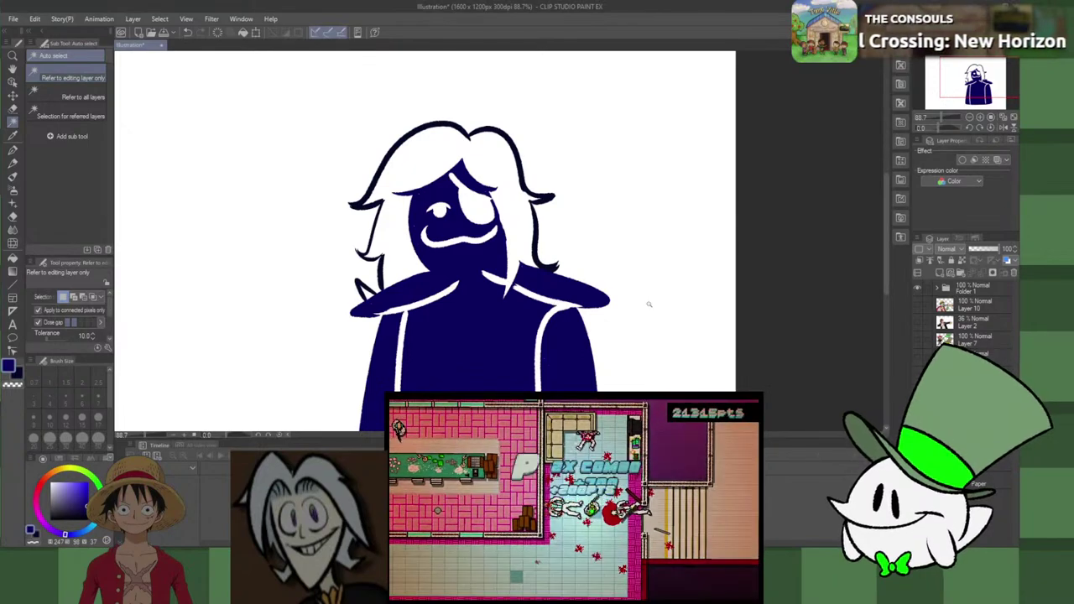
Step: Sharpen the curled hair tips on both sides of the head with the Real G-Pen in dark blue
{"action": "key", "text": "p"}
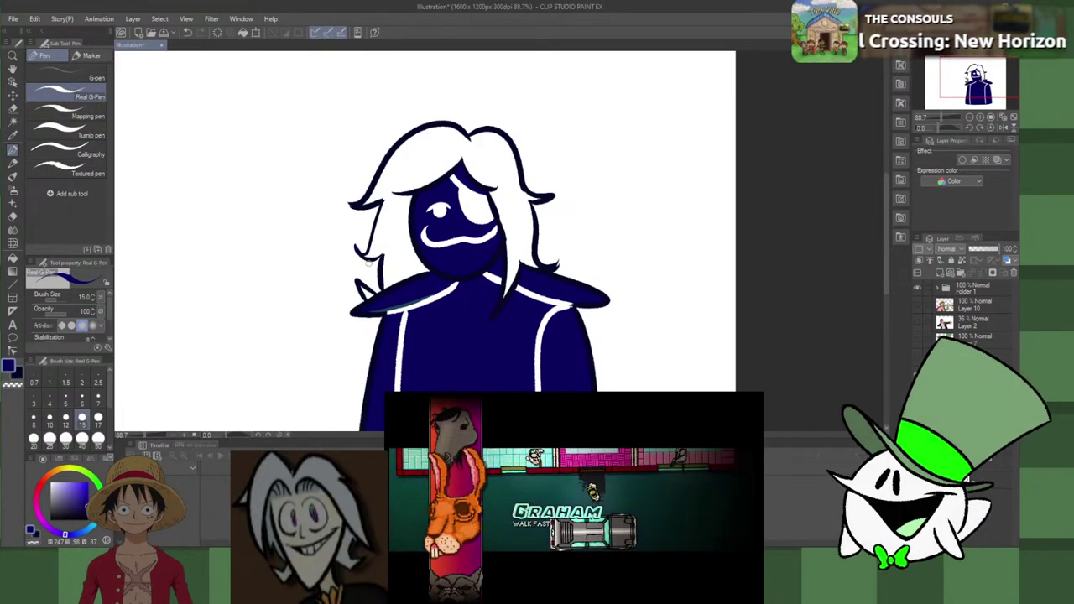
{"action": "scroll", "coordinate": [357, 251], "scroll_direction": "up", "scroll_amount": 5}
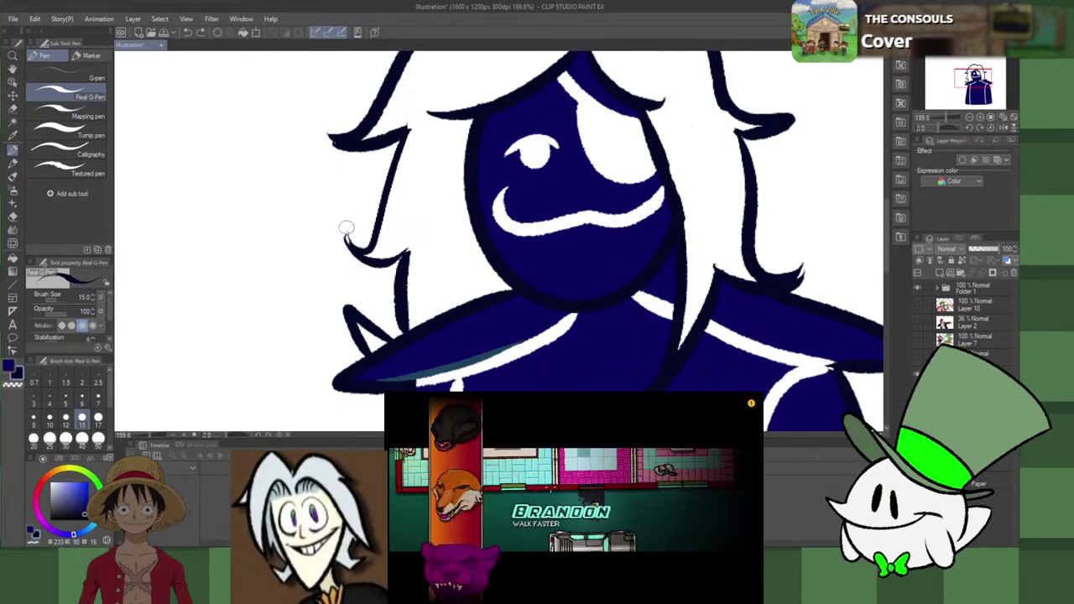
{"action": "key", "text": "ctrl+alt+0"}
{"action": "scroll", "coordinate": [402, 290], "scroll_direction": "down", "scroll_amount": 3}
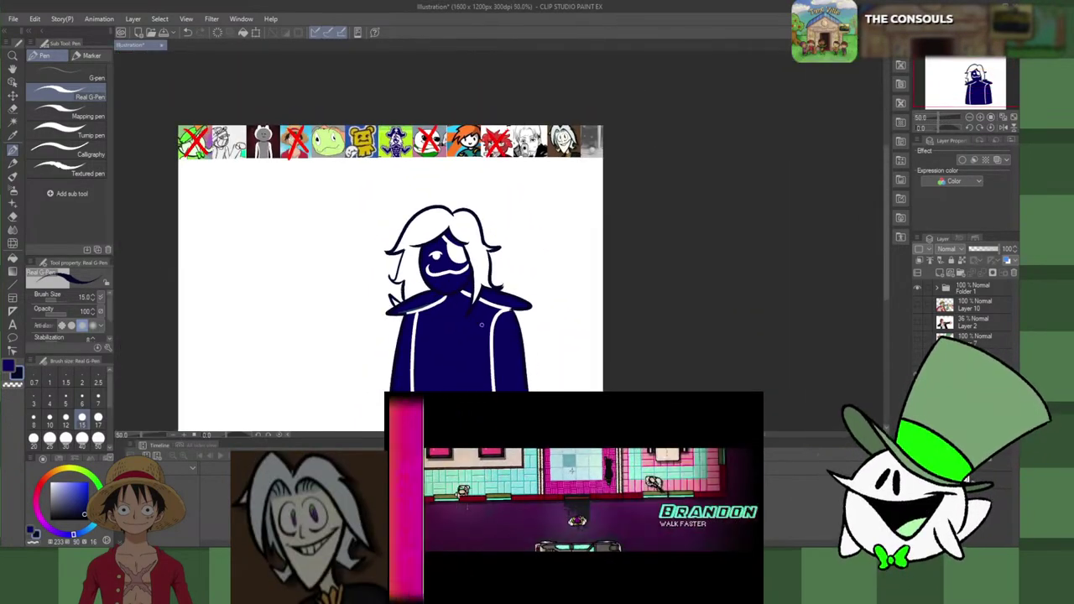
{"action": "scroll", "coordinate": [517, 258], "scroll_direction": "up", "scroll_amount": 5}
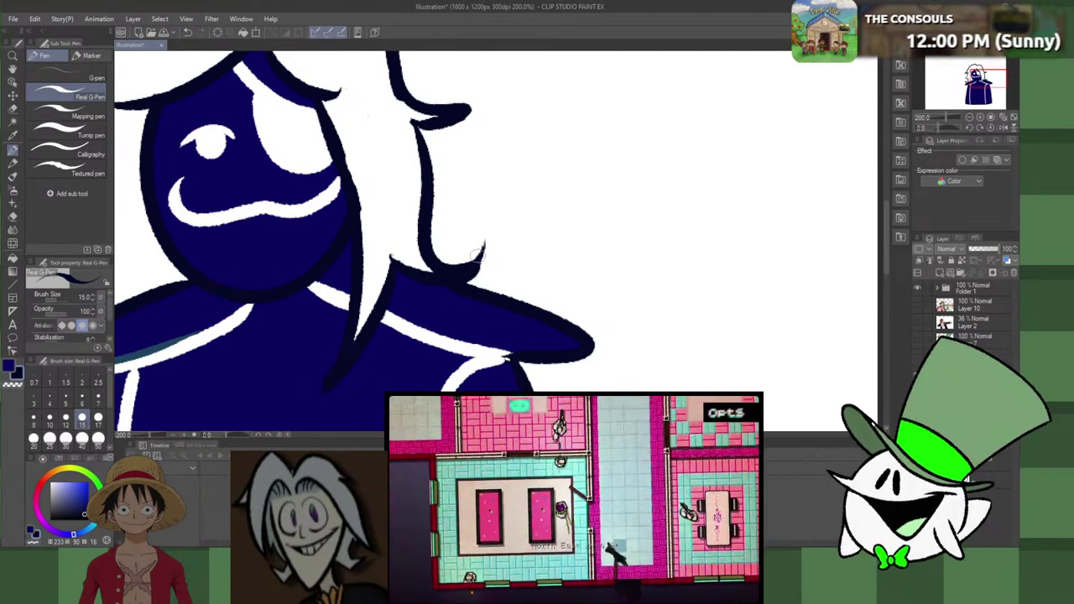
{"action": "left_click_drag", "start_coordinate": [476, 267], "coordinate": [484, 243]}
{"action": "scroll", "coordinate": [484, 243], "scroll_direction": "down", "scroll_amount": 6}
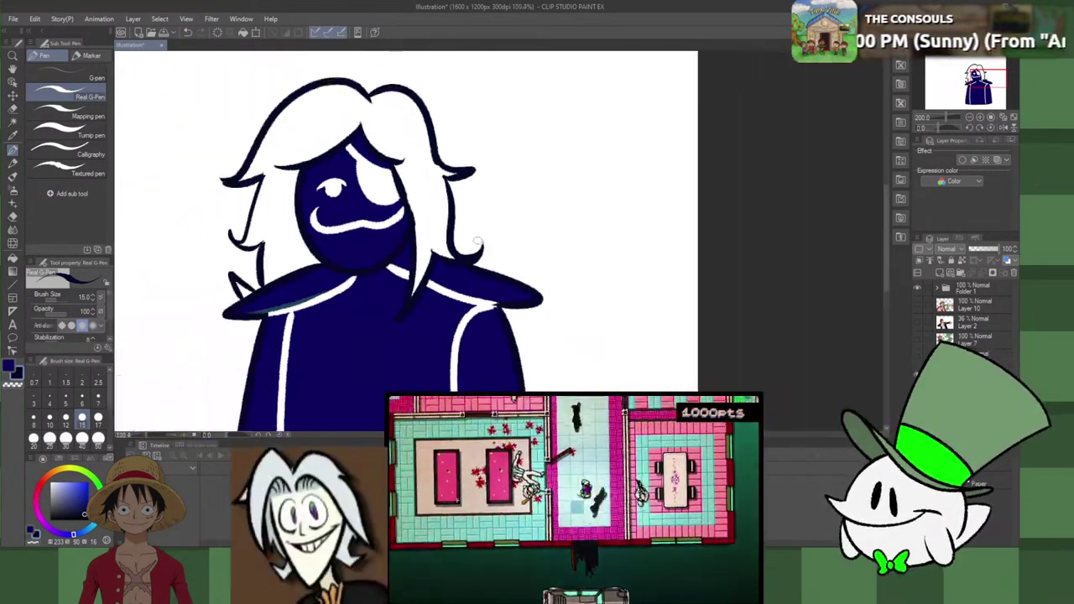
{"action": "scroll", "coordinate": [407, 146], "scroll_direction": "up", "scroll_amount": 3}
{"action": "scroll", "coordinate": [407, 147], "scroll_direction": "up", "scroll_amount": 2}
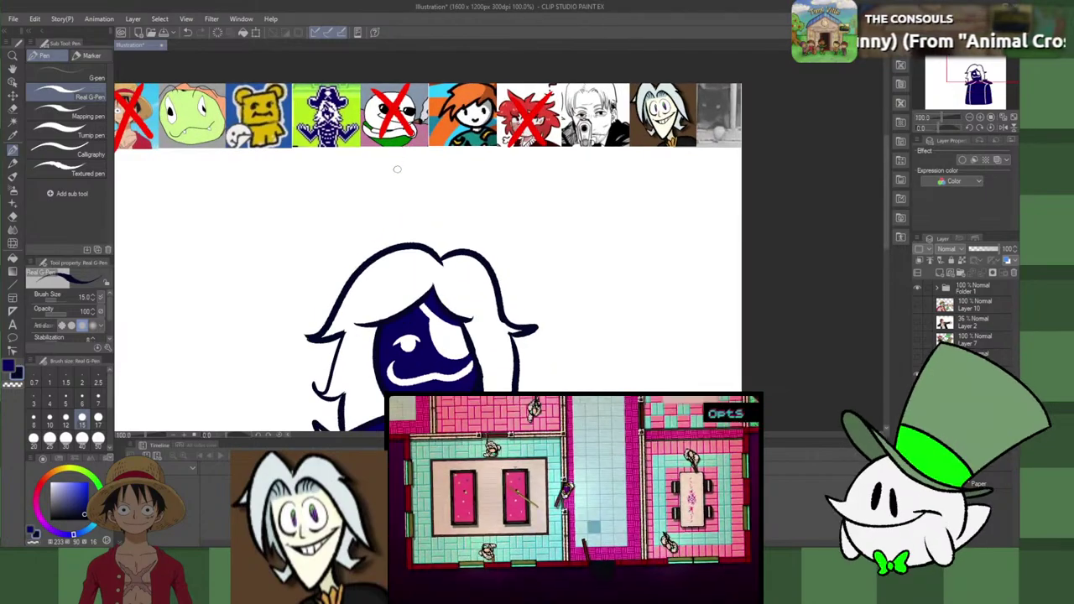
{"action": "scroll", "coordinate": [397, 168], "scroll_direction": "down", "scroll_amount": 3}
{"action": "scroll", "coordinate": [393, 244], "scroll_direction": "up", "scroll_amount": 3}
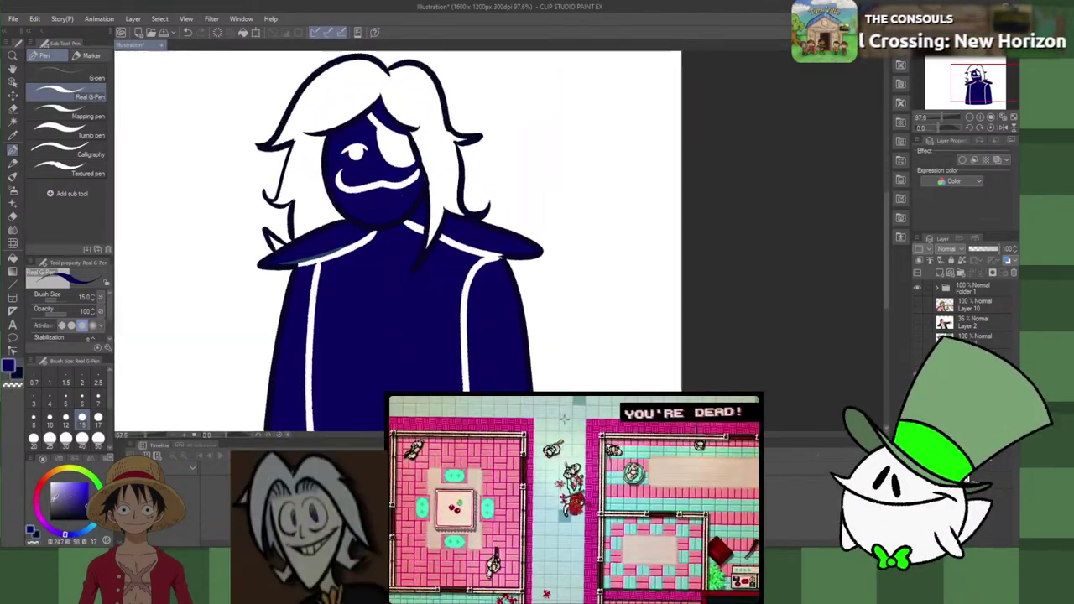
Step: Clear the leftover steel blue sliver along the left collar stripe using the Real G-Pen with transparent colour
{"action": "key", "text": "x"}
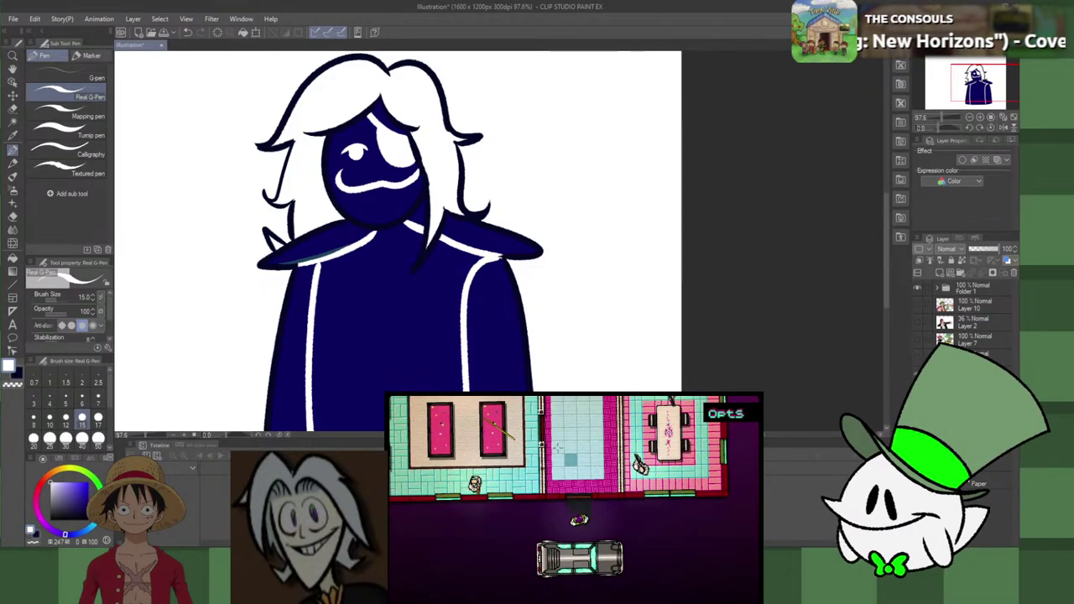
{"action": "key", "text": "ctrl+z"}
{"action": "key", "text": "ctrl+y"}
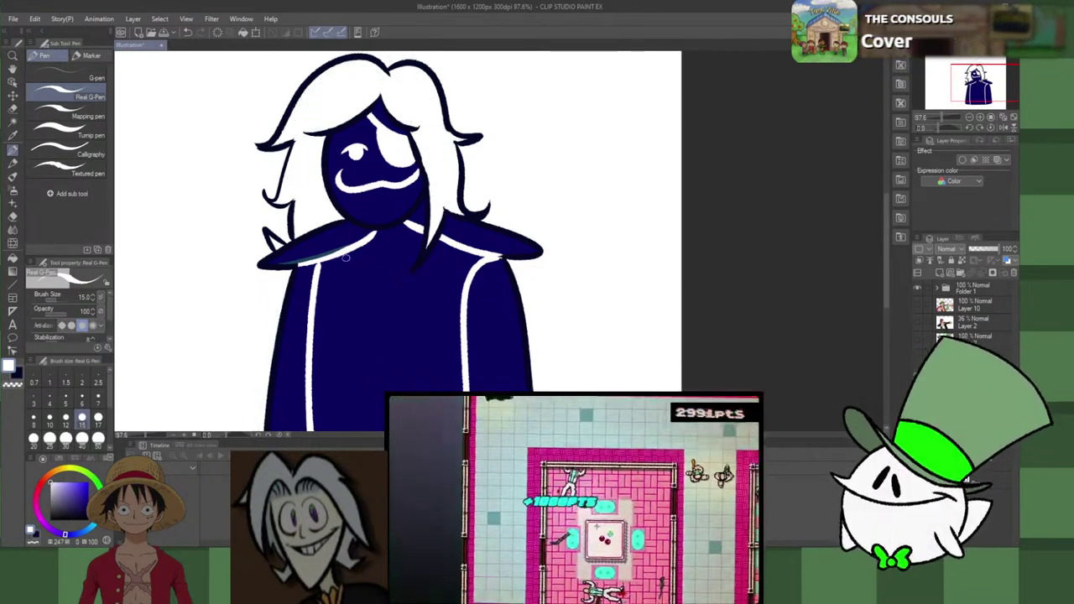
{"action": "scroll", "coordinate": [343, 256], "scroll_direction": "up", "scroll_amount": 1}
{"action": "scroll", "coordinate": [283, 243], "scroll_direction": "up", "scroll_amount": 8}
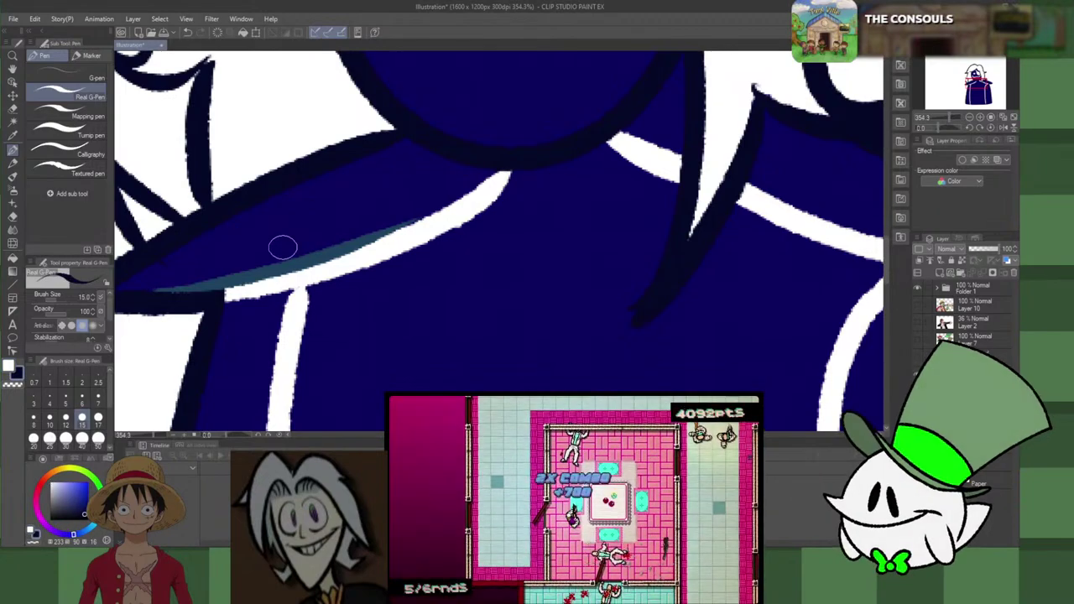
{"action": "key", "text": "g"}
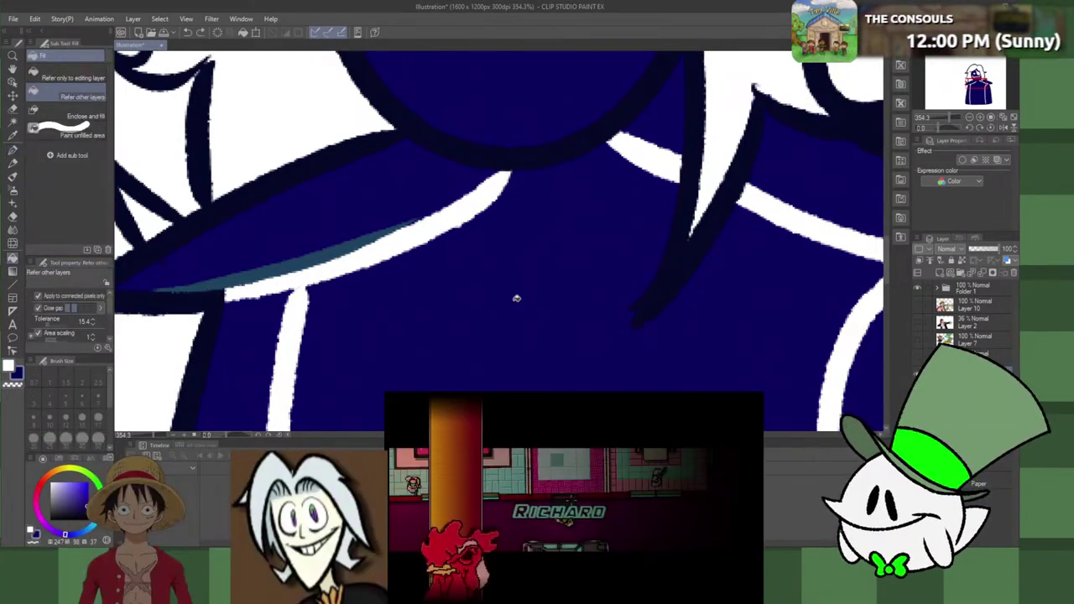
{"action": "key", "text": "p"}
{"action": "mouse_move", "coordinate": [432, 223]}
{"action": "left_mouse_down"}
{"action": "mouse_move", "coordinate": [224, 278]}
{"action": "mouse_move", "coordinate": [173, 276]}
{"action": "mouse_move", "coordinate": [191, 279]}
{"action": "left_mouse_up"}
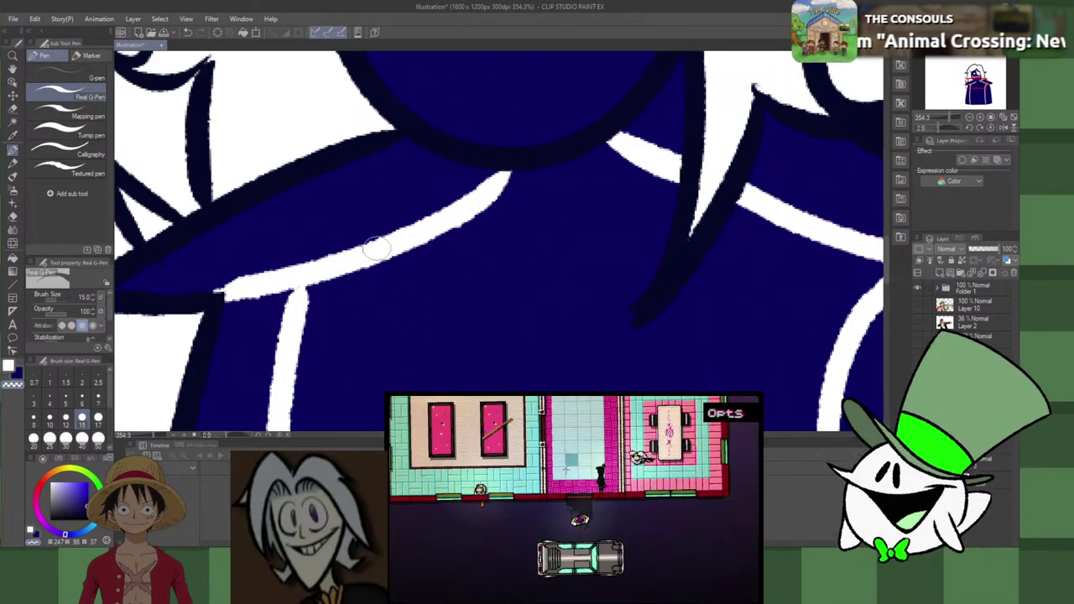
{"action": "scroll", "coordinate": [376, 248], "scroll_direction": "down", "scroll_amount": 3}
{"action": "scroll", "coordinate": [376, 248], "scroll_direction": "down", "scroll_amount": 5}
{"action": "scroll", "coordinate": [377, 248], "scroll_direction": "up", "scroll_amount": 2}
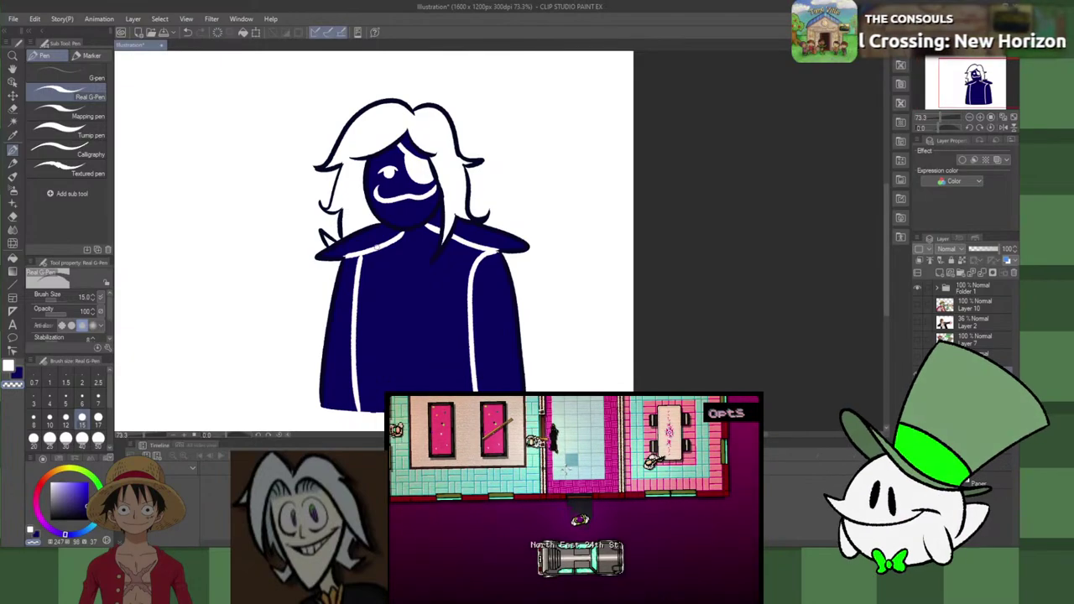
{"action": "scroll", "coordinate": [374, 245], "scroll_direction": "up", "scroll_amount": 8}
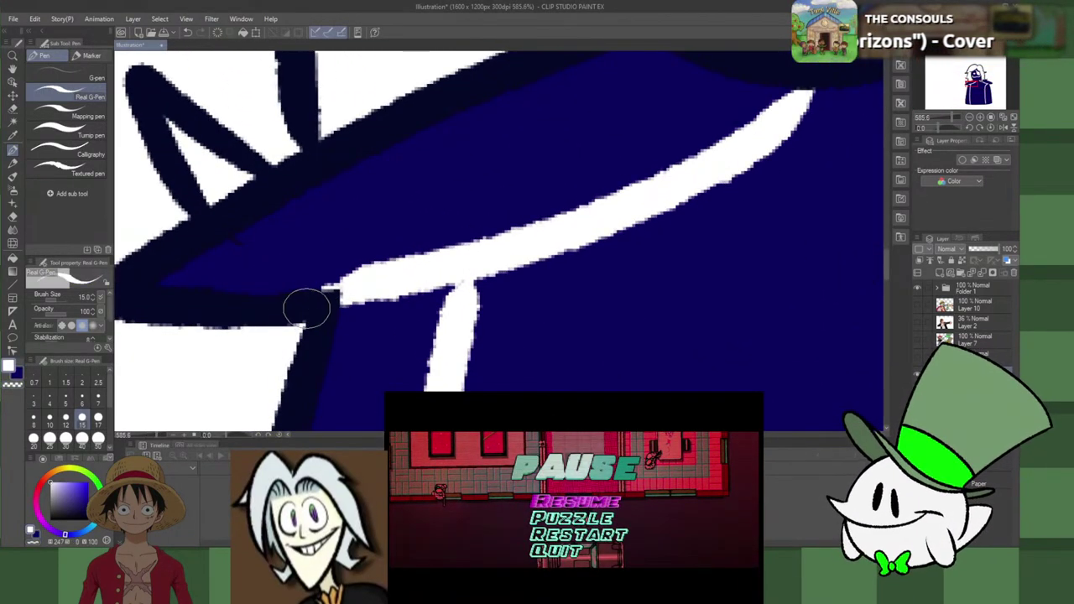
{"action": "left_click_drag", "start_coordinate": [271, 298], "coordinate": [422, 256]}
{"action": "key", "text": "ctrl+z"}
{"action": "left_click_drag", "start_coordinate": [276, 290], "coordinate": [434, 254]}
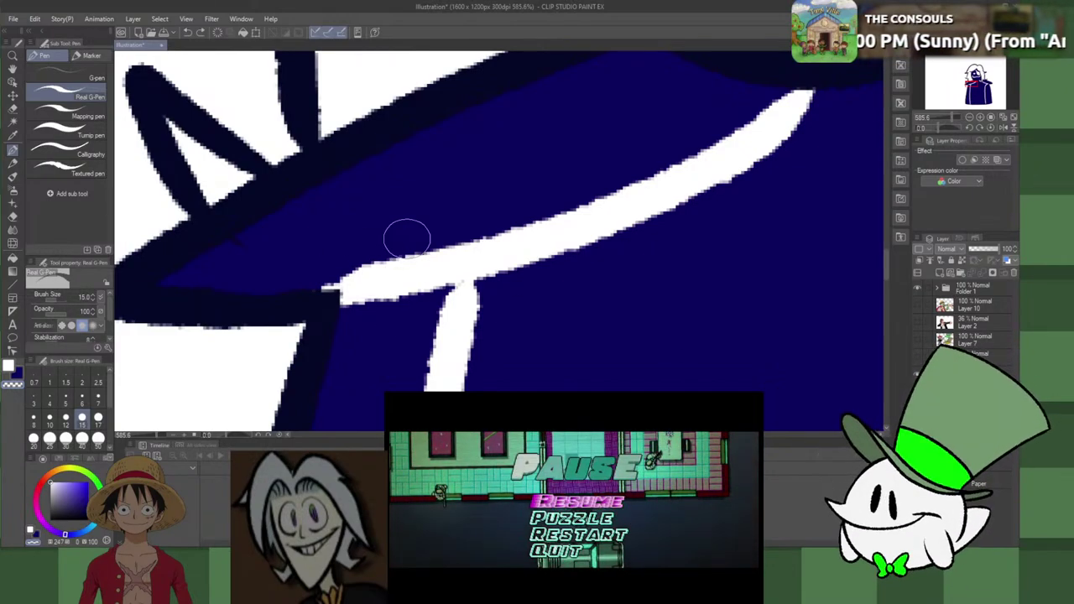
Step: Thin the left white collar stripe by painting deep blue along its upper edge with the Real G-Pen
{"action": "key", "text": "x"}
{"action": "left_click_drag", "start_coordinate": [312, 283], "coordinate": [516, 225]}
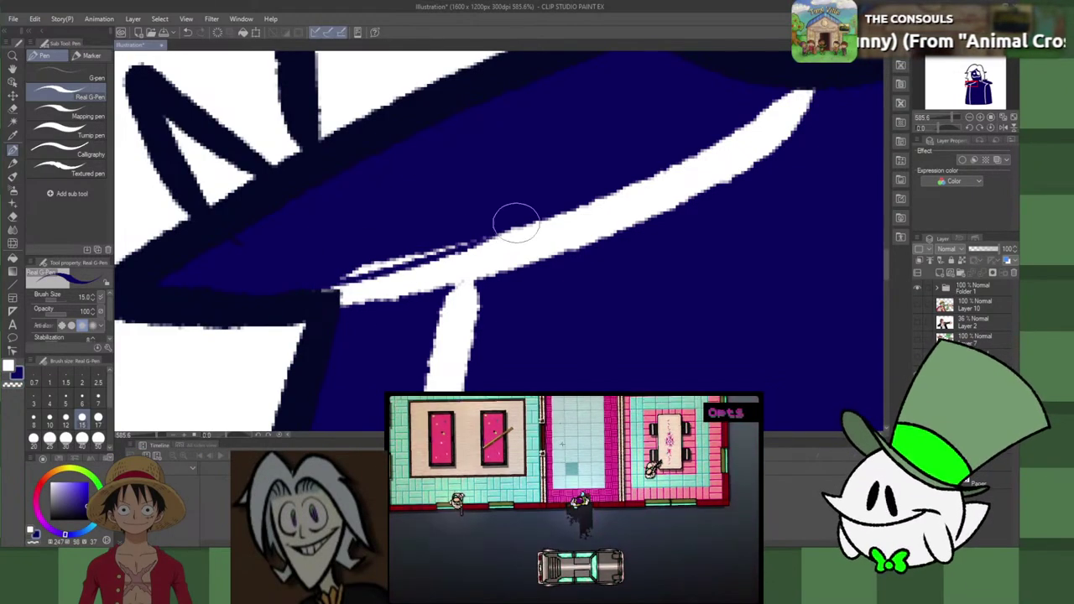
{"action": "left_click_drag", "start_coordinate": [347, 270], "coordinate": [536, 218]}
{"action": "left_click_drag", "start_coordinate": [309, 276], "coordinate": [713, 145]}
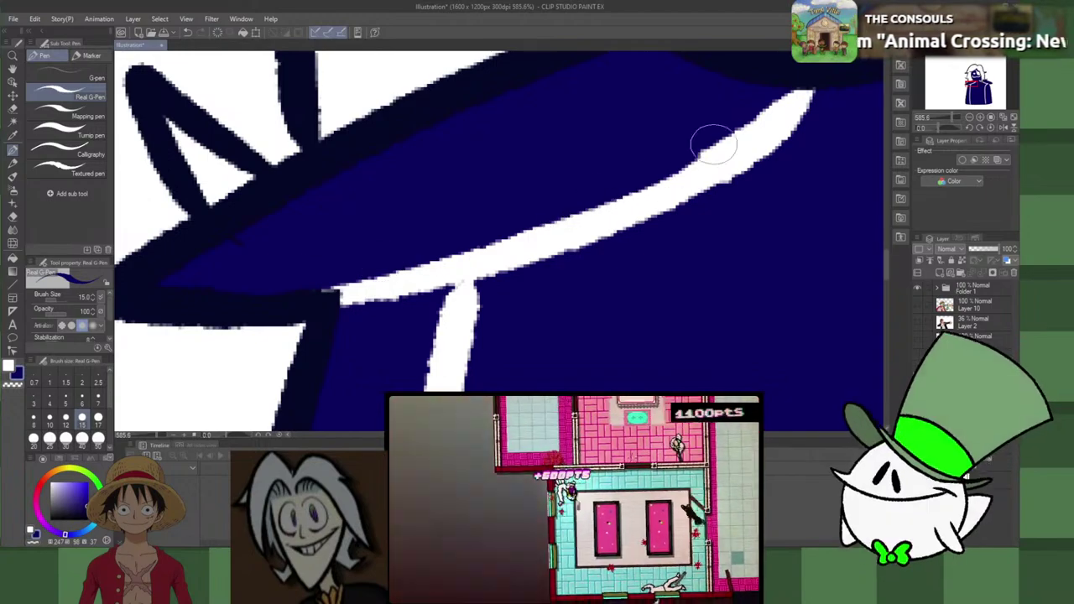
{"action": "left_click_drag", "start_coordinate": [807, 94], "coordinate": [613, 180]}
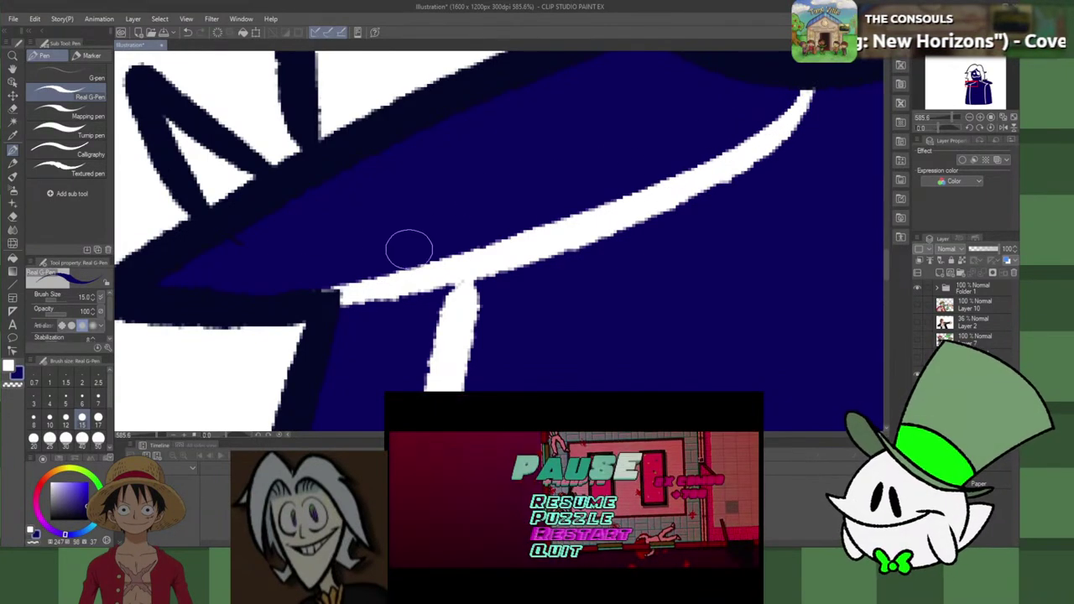
Step: Smooth and slim the middle of the left collar stripe with further deep blue strokes, undoing the uneven ones
{"action": "left_click_drag", "start_coordinate": [408, 249], "coordinate": [710, 138]}
{"action": "left_click_drag", "start_coordinate": [467, 246], "coordinate": [805, 103]}
{"action": "key", "text": "ctrl+z"}
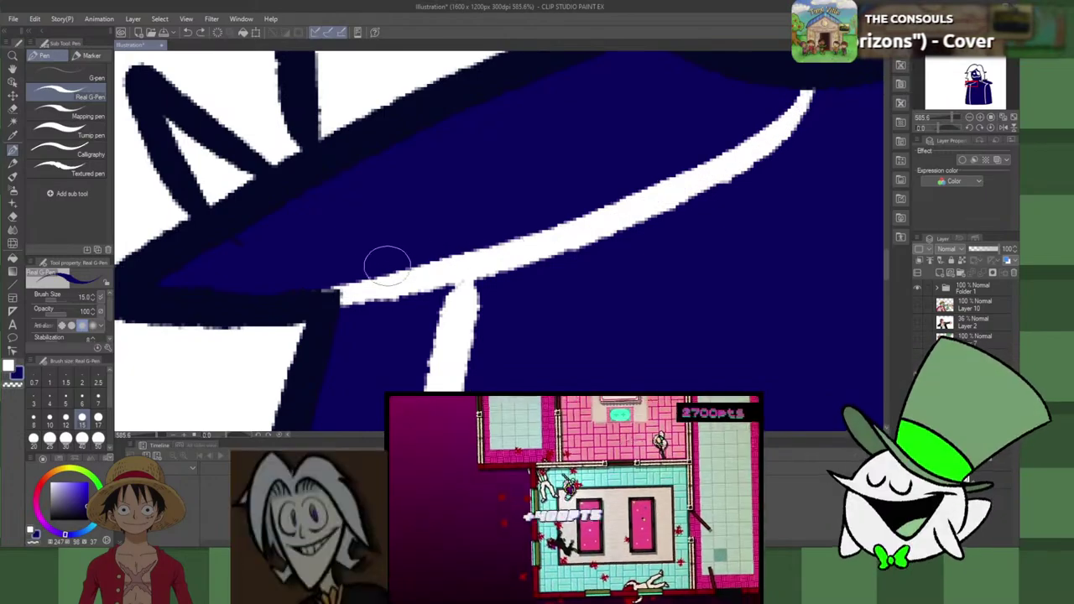
{"action": "left_click_drag", "start_coordinate": [466, 247], "coordinate": [649, 179]}
{"action": "left_click_drag", "start_coordinate": [429, 265], "coordinate": [749, 133]}
{"action": "key", "text": "ctrl+z"}
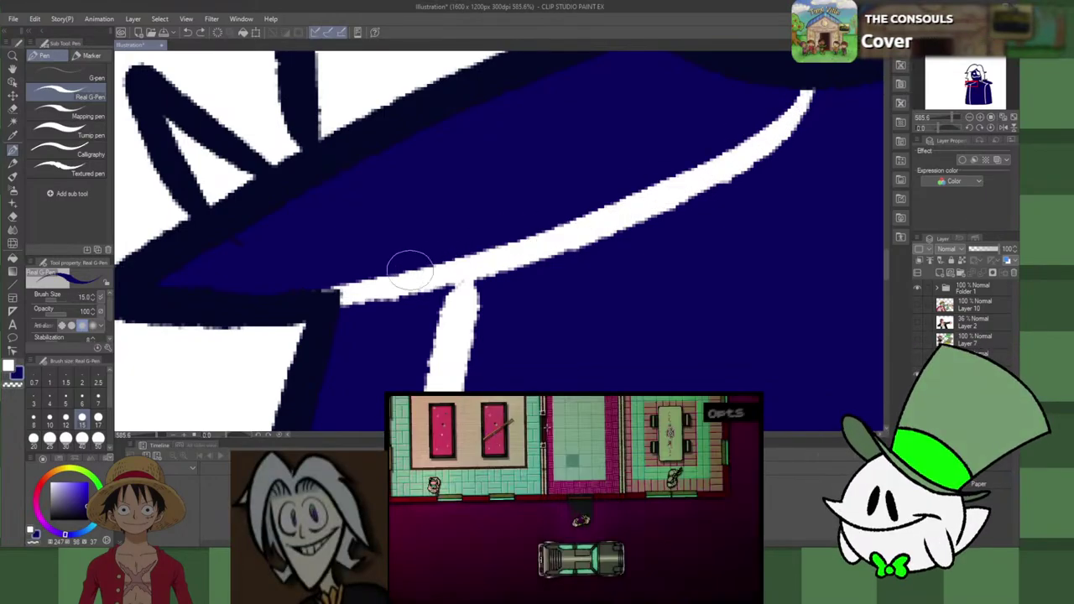
{"action": "left_click_drag", "start_coordinate": [408, 263], "coordinate": [770, 122]}
{"action": "key", "text": "ctrl+z"}
{"action": "left_click_drag", "start_coordinate": [419, 262], "coordinate": [663, 168]}
{"action": "key", "text": "ctrl+z"}
{"action": "mouse_move", "coordinate": [521, 240]}
{"action": "left_mouse_down"}
{"action": "mouse_move", "coordinate": [715, 170]}
{"action": "mouse_move", "coordinate": [716, 146]}
{"action": "left_mouse_up"}
{"action": "key", "text": "ctrl+z"}
{"action": "left_click_drag", "start_coordinate": [556, 224], "coordinate": [734, 136]}
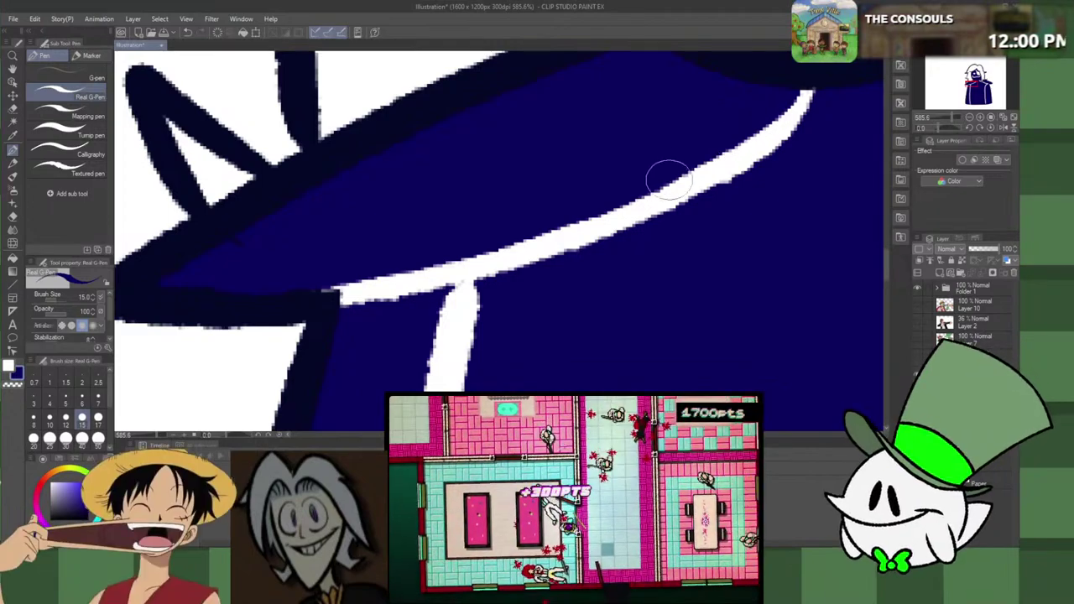
Step: Thin the right collar stripe with deep blue strokes and thicken its short section by the neck in white
{"action": "scroll", "coordinate": [722, 130], "scroll_direction": "down", "scroll_amount": 5}
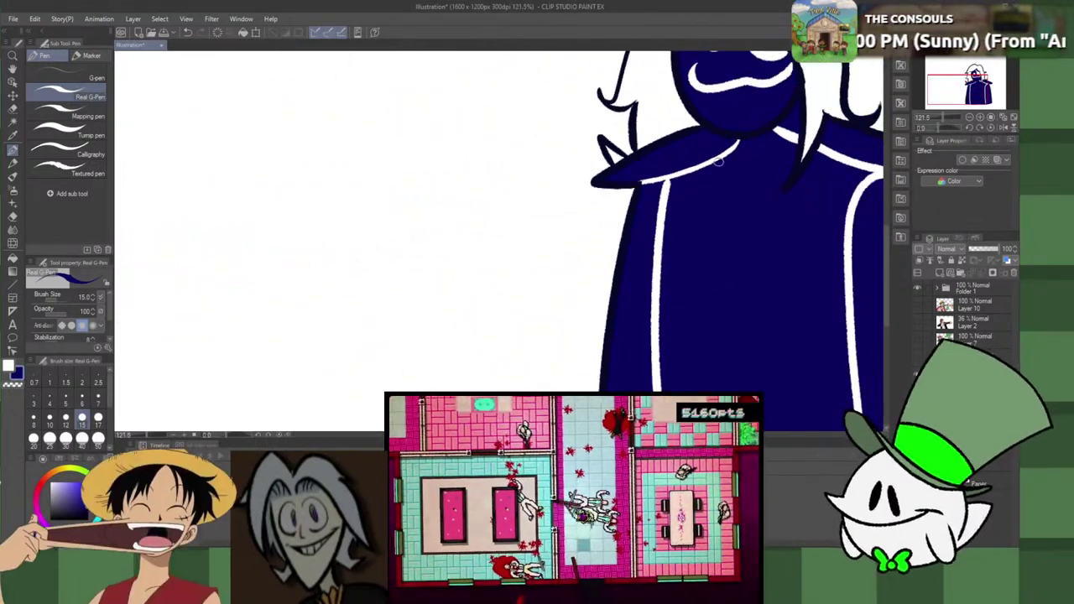
{"action": "scroll", "coordinate": [850, 183], "scroll_direction": "down", "scroll_amount": 2}
{"action": "scroll", "coordinate": [849, 183], "scroll_direction": "up", "scroll_amount": 4}
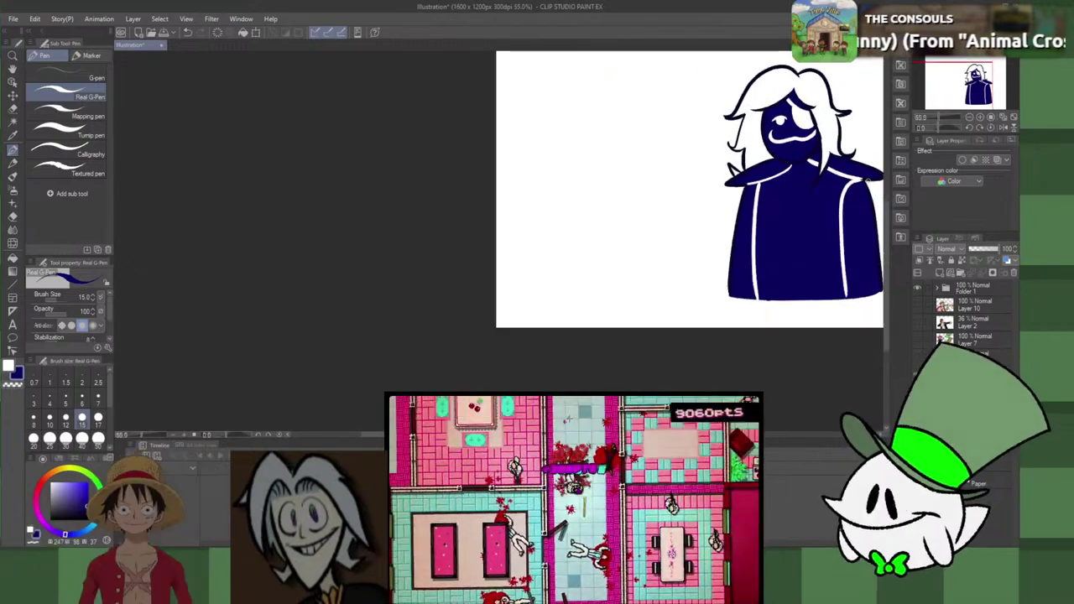
{"action": "scroll", "coordinate": [875, 167], "scroll_direction": "up", "scroll_amount": 2}
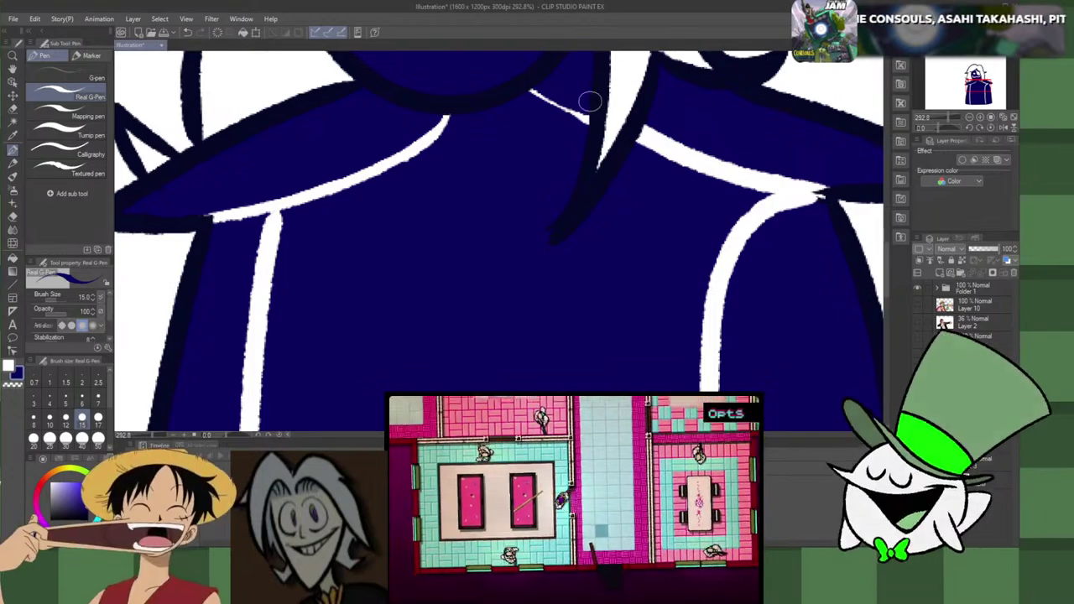
{"action": "left_click_drag", "start_coordinate": [841, 183], "coordinate": [616, 118]}
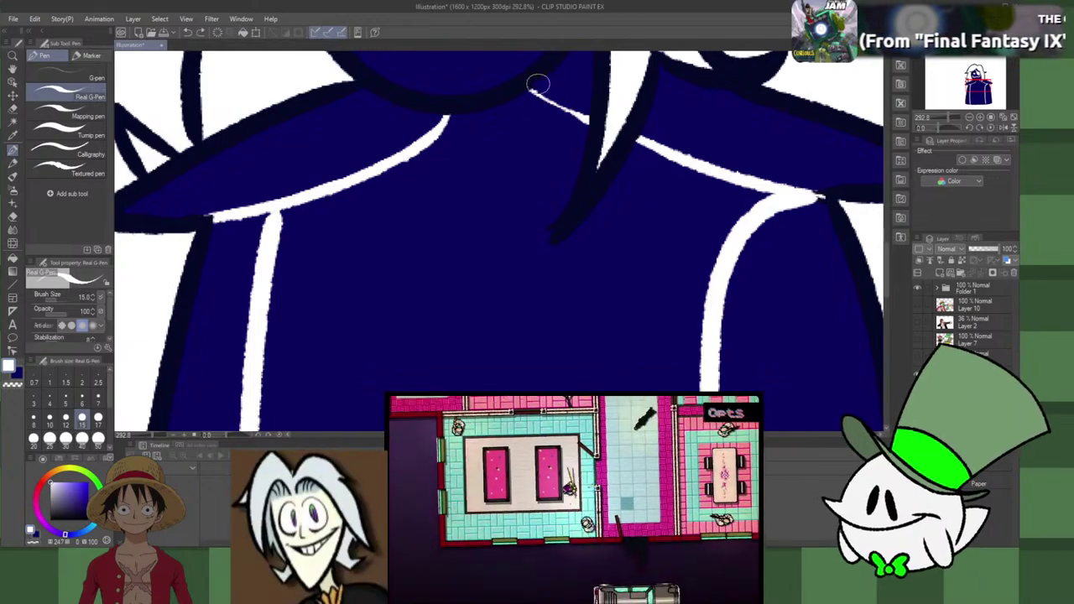
{"action": "left_click_drag", "start_coordinate": [525, 86], "coordinate": [601, 127]}
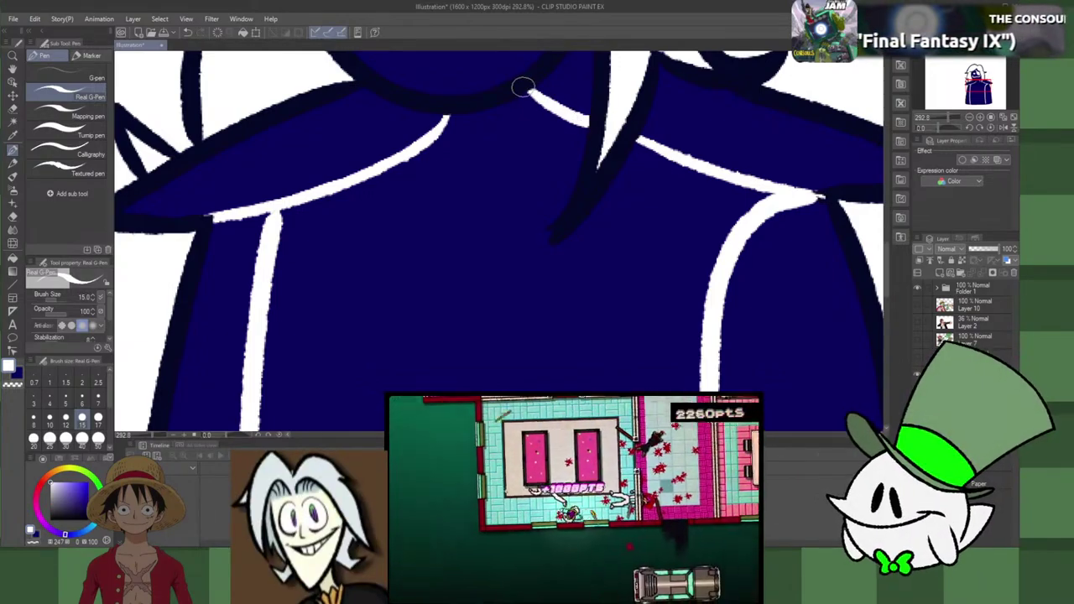
{"action": "scroll", "coordinate": [646, 159], "scroll_direction": "down", "scroll_amount": 6}
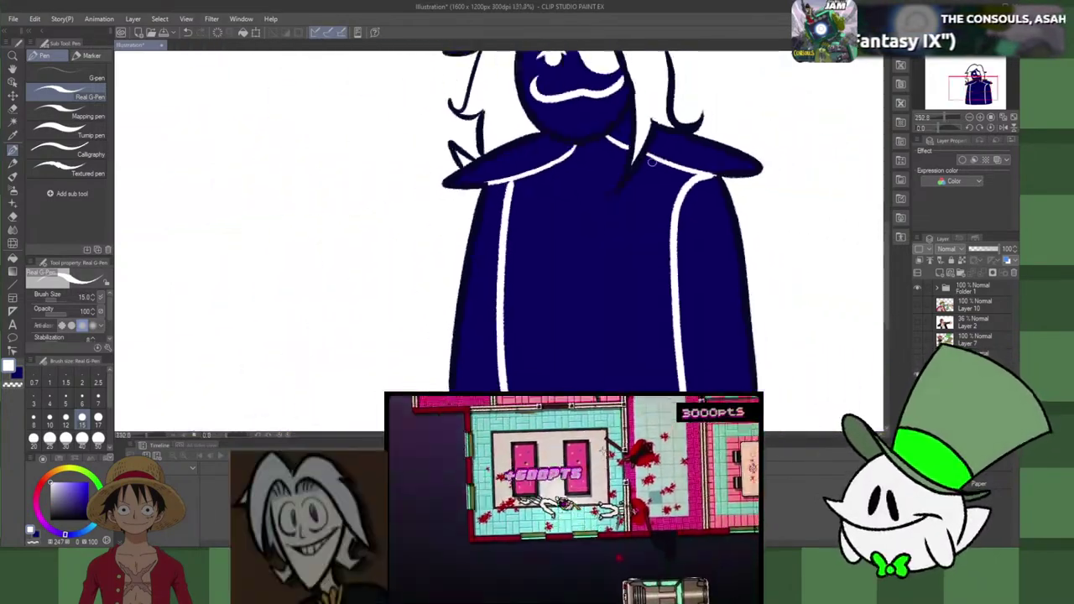
{"action": "scroll", "coordinate": [659, 107], "scroll_direction": "up", "scroll_amount": 2}
{"action": "scroll", "coordinate": [659, 107], "scroll_direction": "down", "scroll_amount": 5}
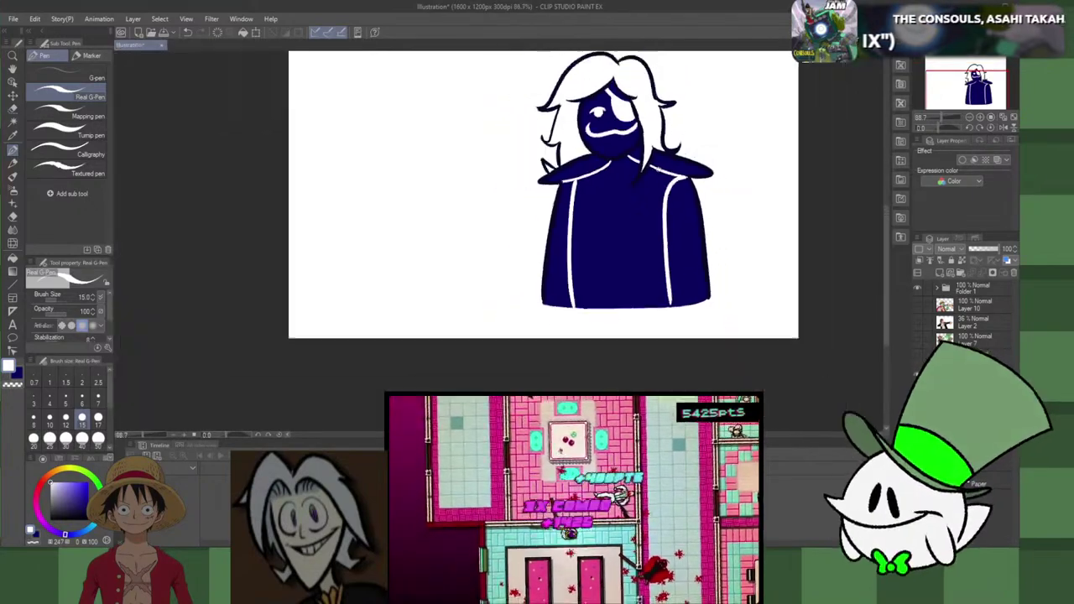
Step: Draw two rows of white dashes and dots and a curved dotted row across the coat's chest
{"action": "scroll", "coordinate": [659, 107], "scroll_direction": "up", "scroll_amount": 4}
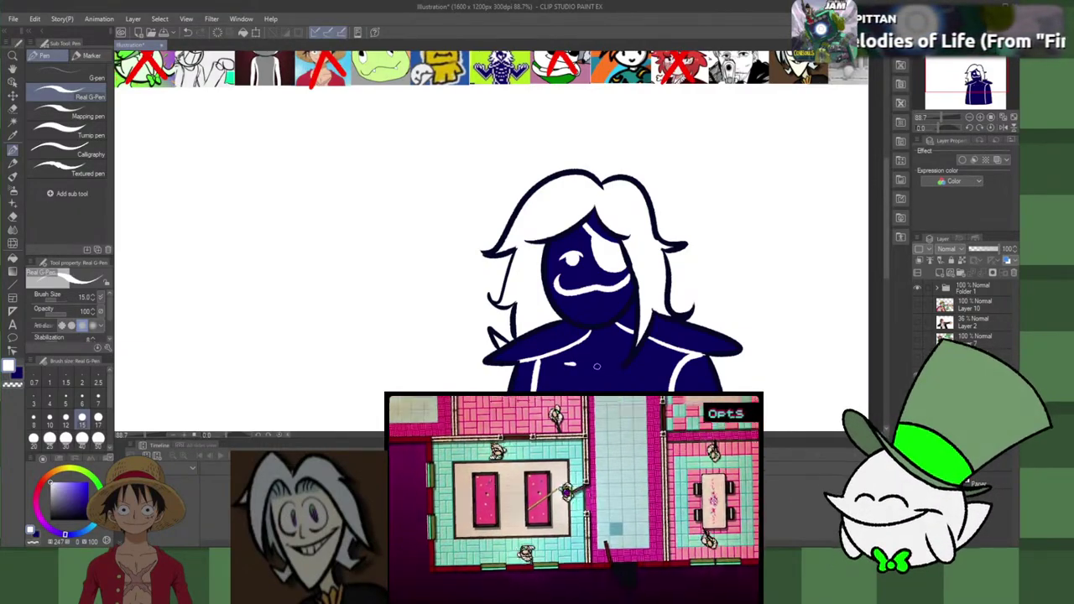
{"action": "left_click_drag", "start_coordinate": [584, 367], "coordinate": [623, 366]}
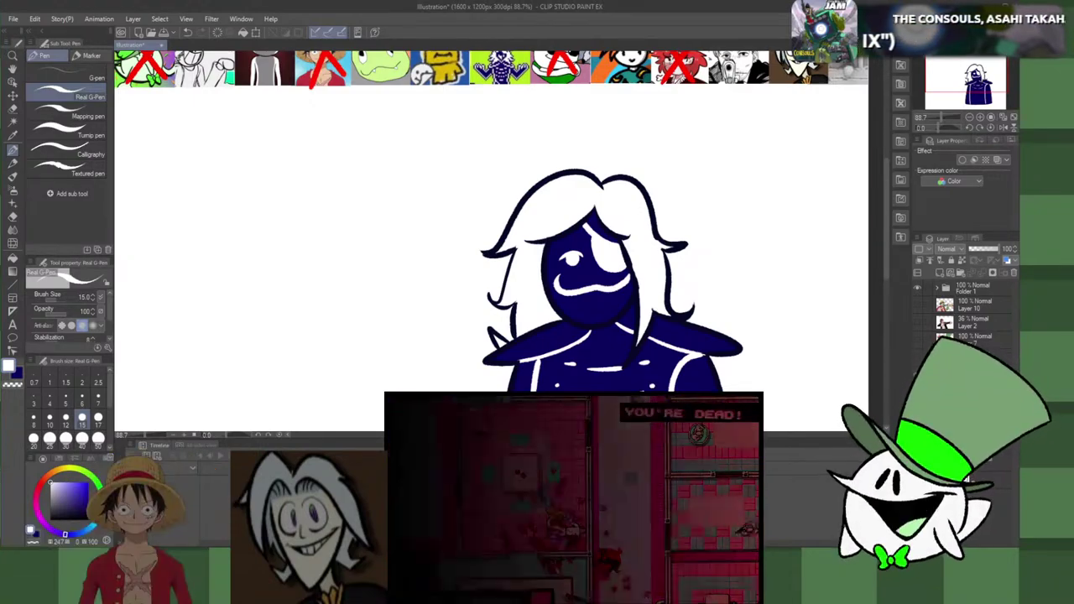
{"action": "scroll", "coordinate": [883, 278], "scroll_direction": "down", "scroll_amount": 2}
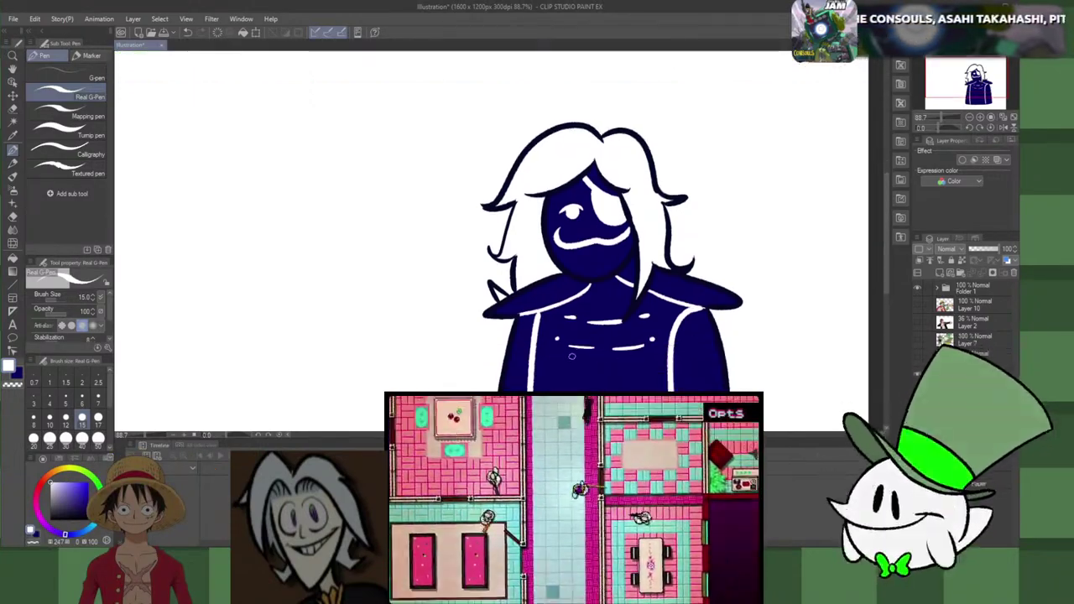
{"action": "left_click", "coordinate": [569, 379]}
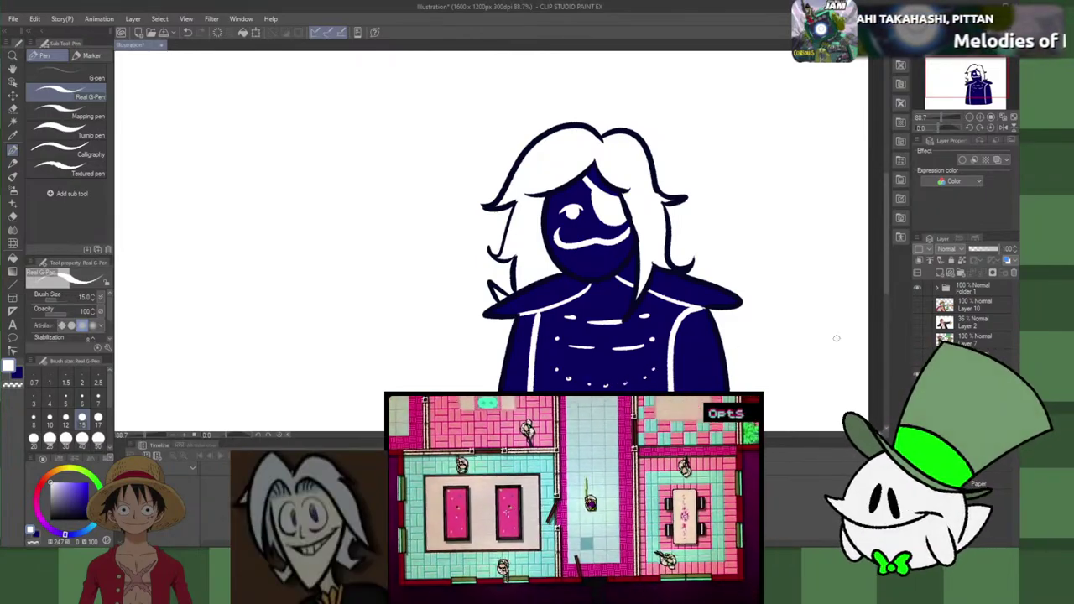
Step: Draw a long white dash flanked by a dot at each end across the lower front of the coat
{"action": "left_click_drag", "start_coordinate": [887, 247], "coordinate": [870, 298]}
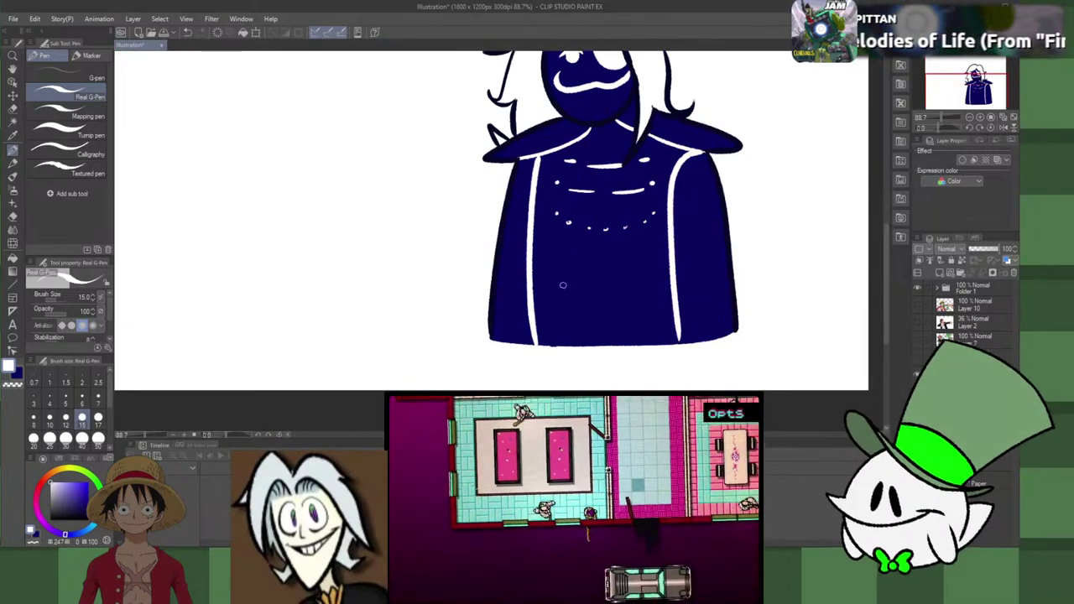
{"action": "mouse_move", "coordinate": [569, 262]}
{"action": "left_mouse_down"}
{"action": "mouse_move", "coordinate": [649, 257]}
{"action": "mouse_move", "coordinate": [635, 261]}
{"action": "left_mouse_up"}
{"action": "key", "text": "ctrl+z"}
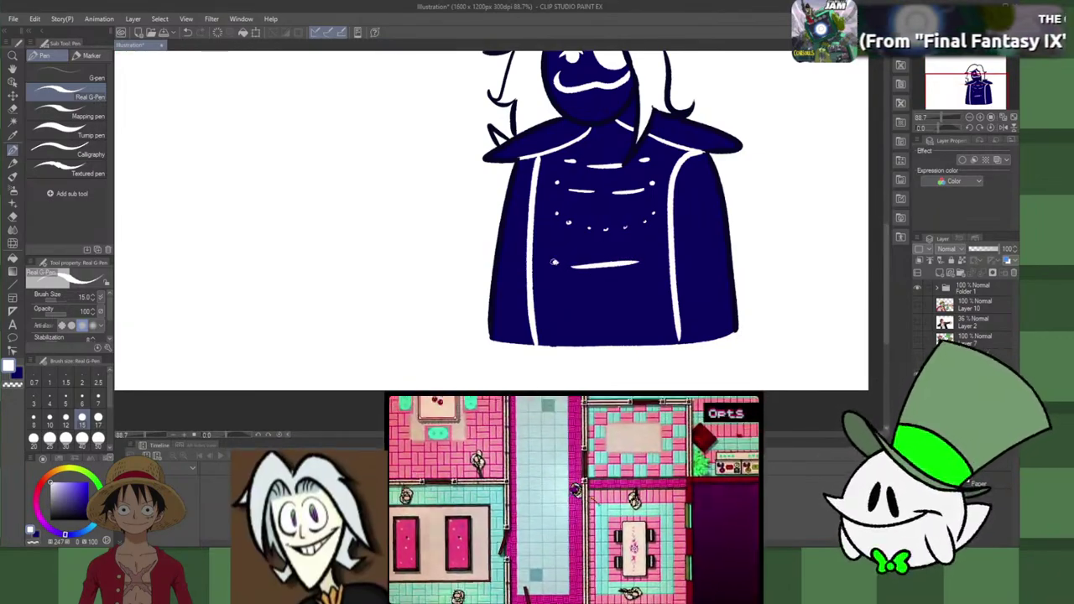
{"action": "left_click", "coordinate": [554, 262]}
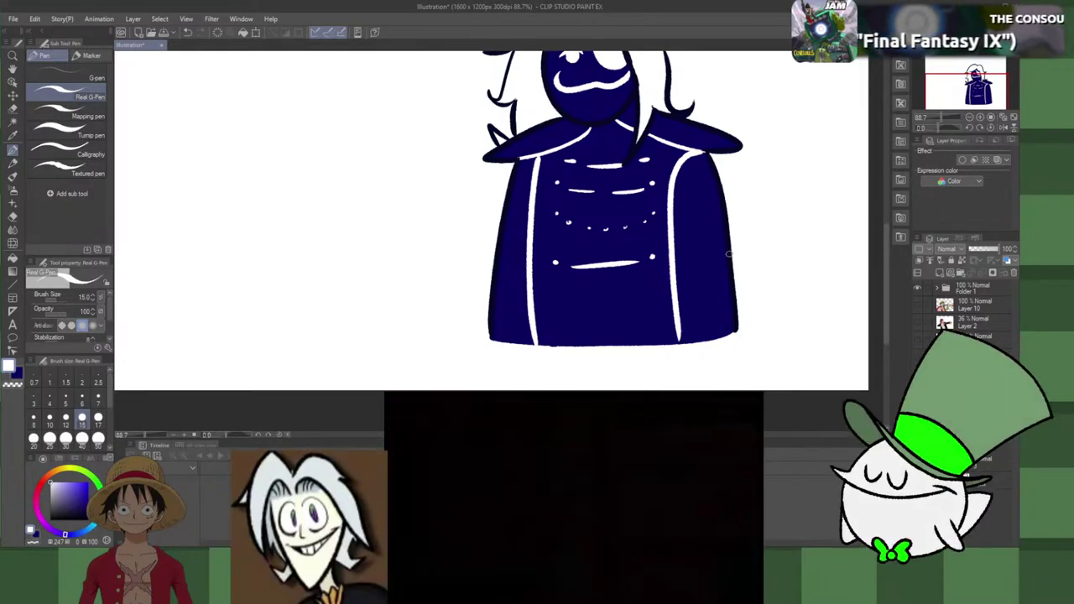
Step: Try small curved strand marks inside the character's white hair and undo them
{"action": "left_click_drag", "start_coordinate": [887, 279], "coordinate": [882, 191]}
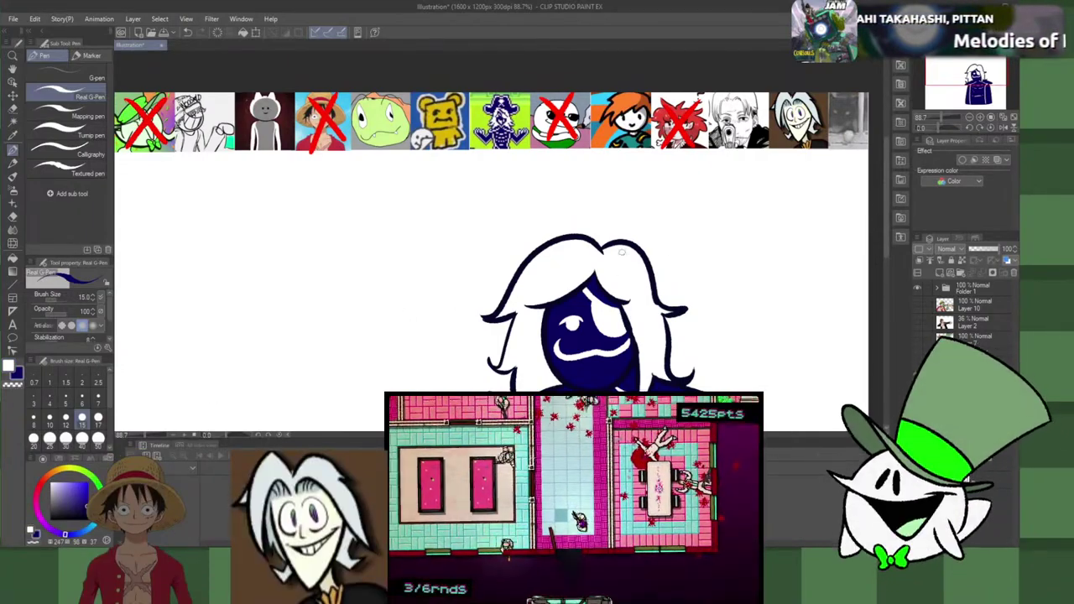
{"action": "left_click_drag", "start_coordinate": [631, 271], "coordinate": [636, 272]}
{"action": "left_click_drag", "start_coordinate": [644, 313], "coordinate": [648, 315]}
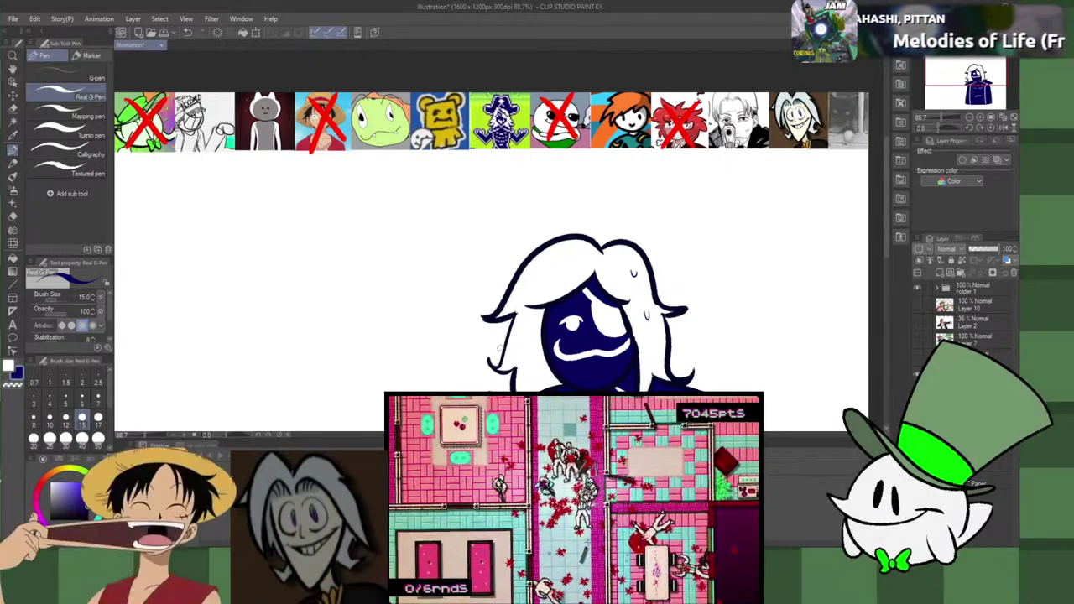
{"action": "left_click_drag", "start_coordinate": [510, 339], "coordinate": [532, 377]}
{"action": "left_click_drag", "start_coordinate": [556, 259], "coordinate": [545, 273]}
{"action": "key", "text": "ctrl+z"}
{"action": "key", "text": "ctrl+z"}
{"action": "key", "text": "ctrl+z"}
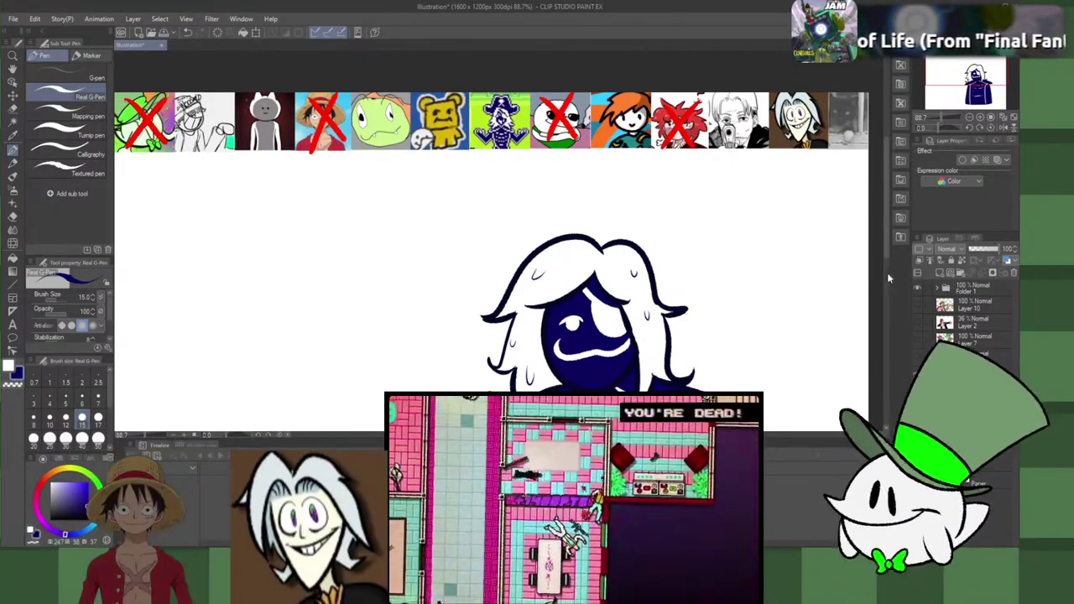
{"action": "scroll", "coordinate": [887, 248], "scroll_direction": "down", "scroll_amount": 1}
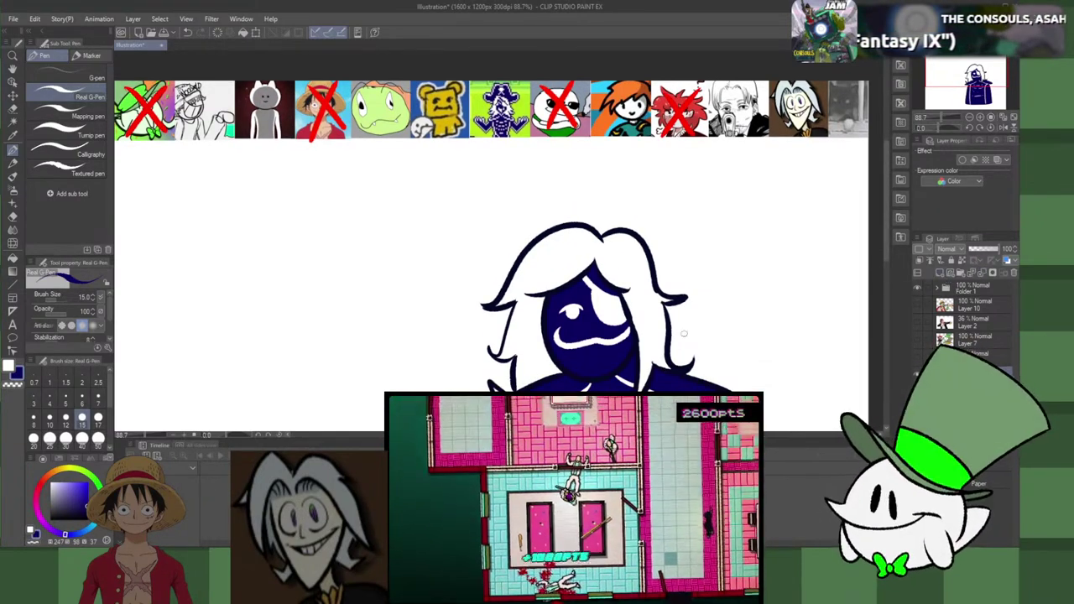
Step: Pick the dark green outline colour from Layer 7's artwork and show the grey sketch of the bear-eared figure
{"action": "left_click", "coordinate": [916, 339]}
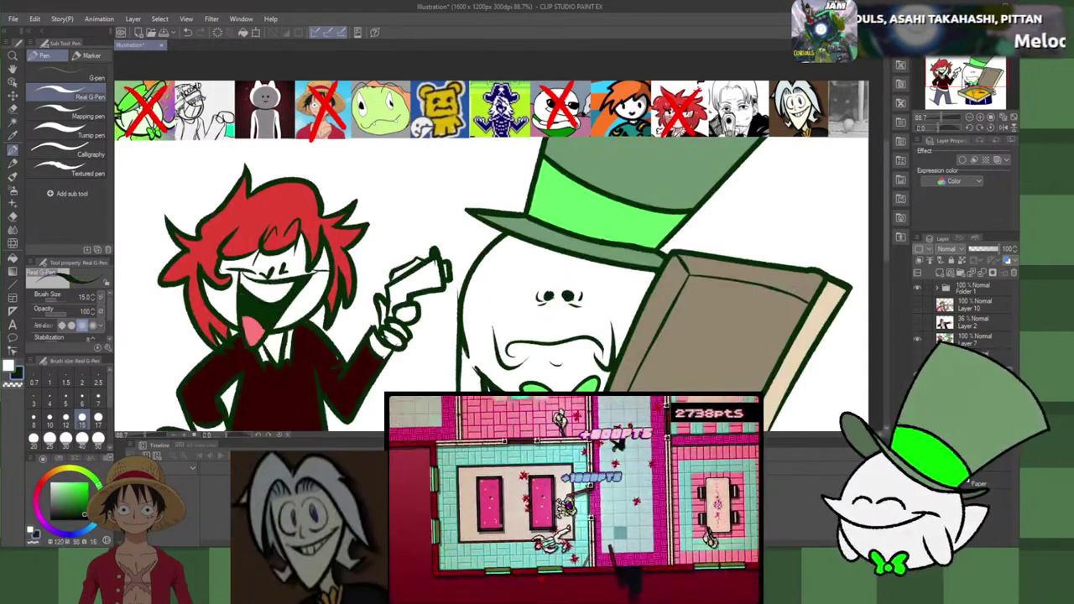
{"action": "left_click", "coordinate": [919, 341]}
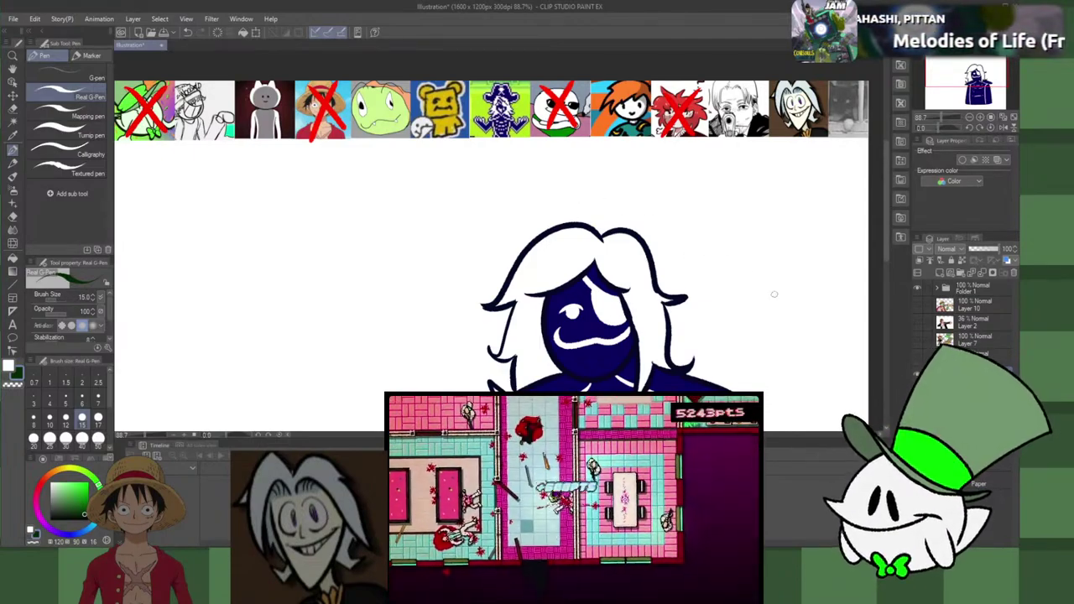
{"action": "left_click", "coordinate": [917, 373]}
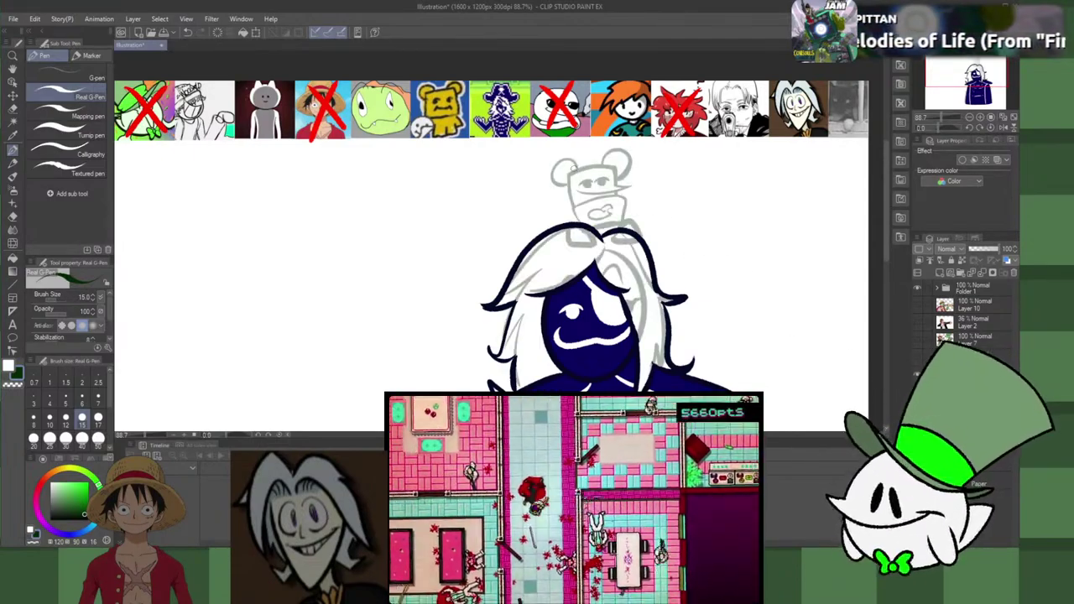
Step: Try dark green square outlines over the sketched head of the bear-eared figure and undo them
{"action": "mouse_move", "coordinate": [572, 169]}
{"action": "left_mouse_down"}
{"action": "mouse_move", "coordinate": [621, 177]}
{"action": "mouse_move", "coordinate": [620, 195]}
{"action": "mouse_move", "coordinate": [576, 201]}
{"action": "mouse_move", "coordinate": [619, 195]}
{"action": "left_mouse_up"}
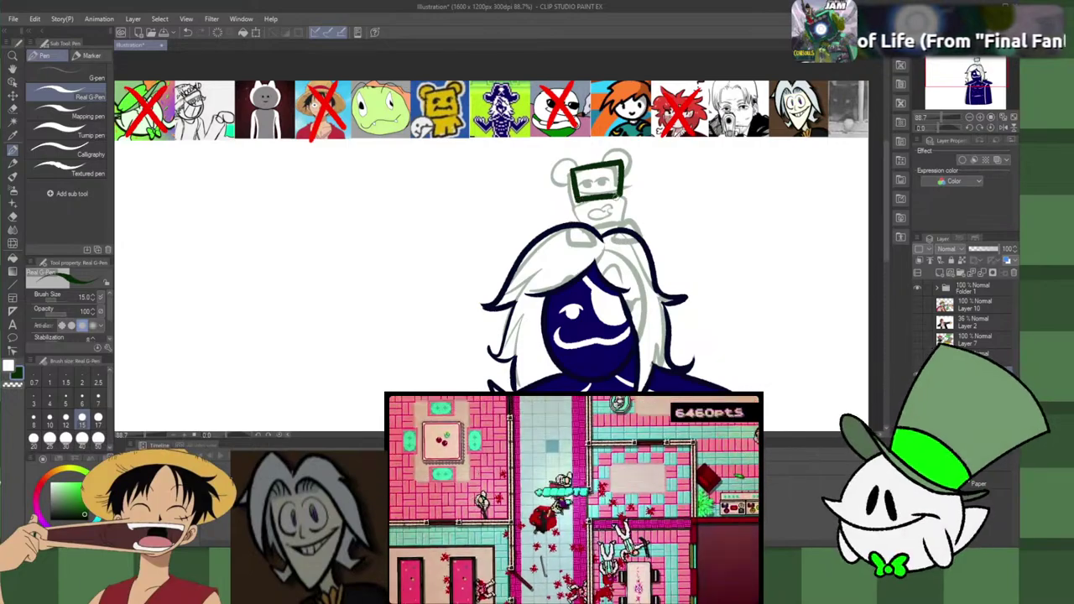
{"action": "key", "text": "ctrl+z"}
{"action": "key", "text": "ctrl+z"}
{"action": "mouse_move", "coordinate": [571, 168]}
{"action": "left_mouse_down"}
{"action": "mouse_move", "coordinate": [610, 165]}
{"action": "mouse_move", "coordinate": [614, 206]}
{"action": "left_mouse_up"}
{"action": "left_click_drag", "start_coordinate": [571, 169], "coordinate": [614, 206]}
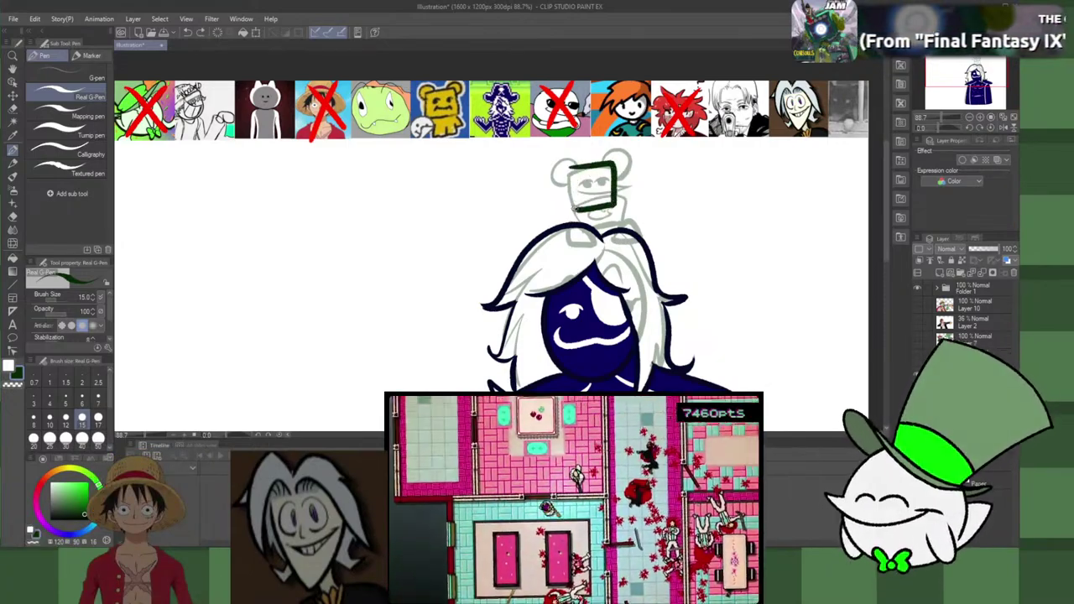
{"action": "key", "text": "ctrl+z"}
{"action": "key", "text": "ctrl+z"}
{"action": "mouse_move", "coordinate": [574, 170]}
{"action": "left_mouse_down"}
{"action": "mouse_move", "coordinate": [618, 185]}
{"action": "mouse_move", "coordinate": [620, 202]}
{"action": "mouse_move", "coordinate": [572, 166]}
{"action": "left_mouse_up"}
{"action": "key", "text": "ctrl+z"}
Step: Ink the figure's square head in dark green and add its round ears, half-closed eyes and wide smile
{"action": "left_click_drag", "start_coordinate": [572, 166], "coordinate": [627, 164]}
{"action": "left_click_drag", "start_coordinate": [627, 165], "coordinate": [627, 212]}
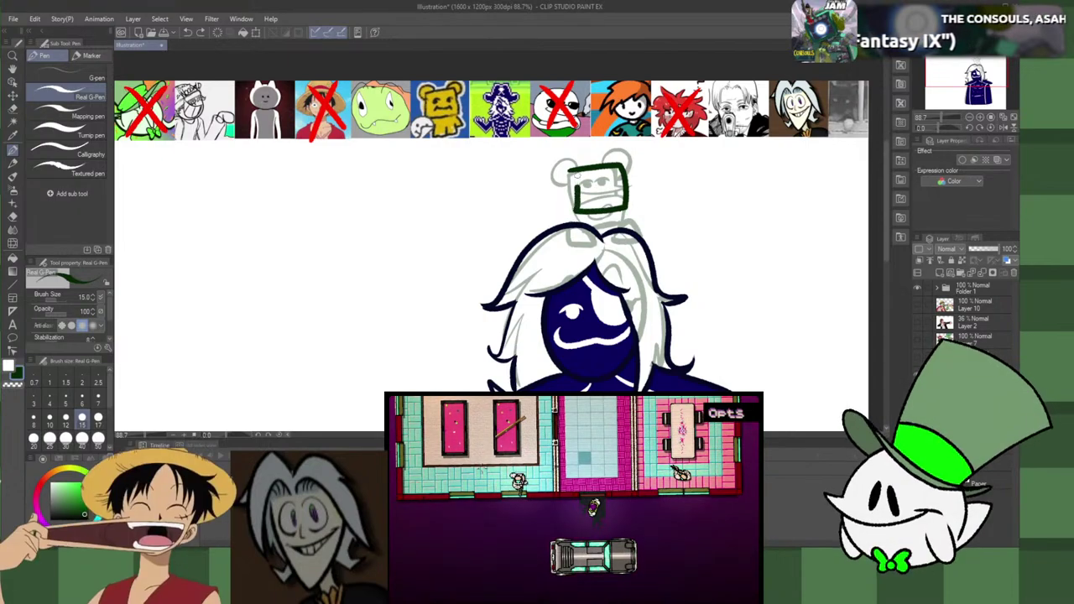
{"action": "key", "text": "ctrl+z"}
{"action": "mouse_move", "coordinate": [570, 171]}
{"action": "left_mouse_down"}
{"action": "mouse_move", "coordinate": [621, 166]}
{"action": "mouse_move", "coordinate": [578, 214]}
{"action": "left_mouse_up"}
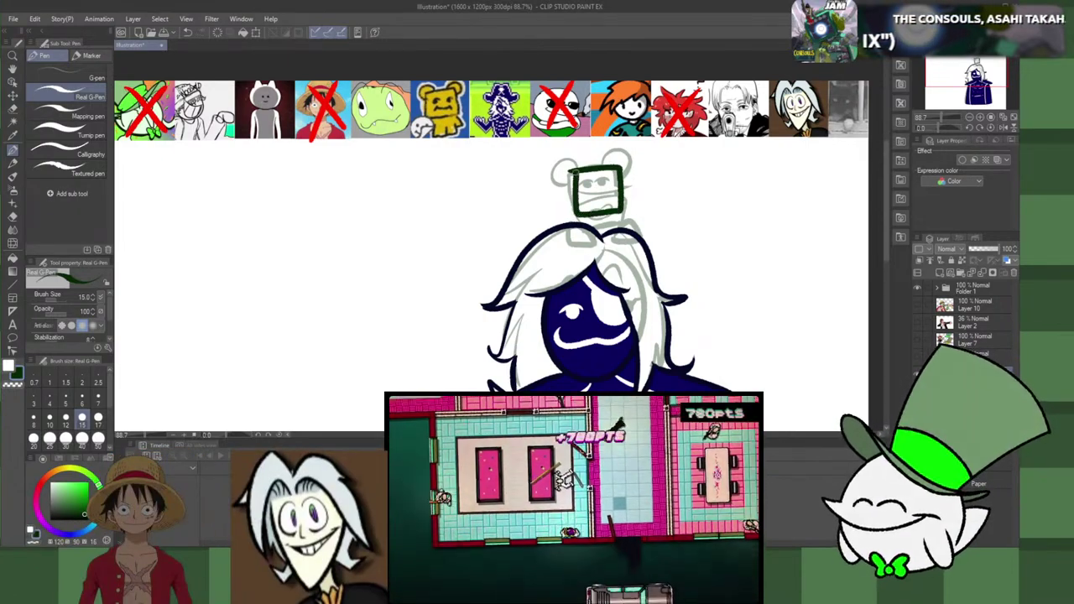
{"action": "key", "text": "ctrl+z"}
{"action": "left_click_drag", "start_coordinate": [568, 169], "coordinate": [619, 167]}
{"action": "left_click_drag", "start_coordinate": [570, 215], "coordinate": [570, 167]}
{"action": "key", "text": "ctrl+z"}
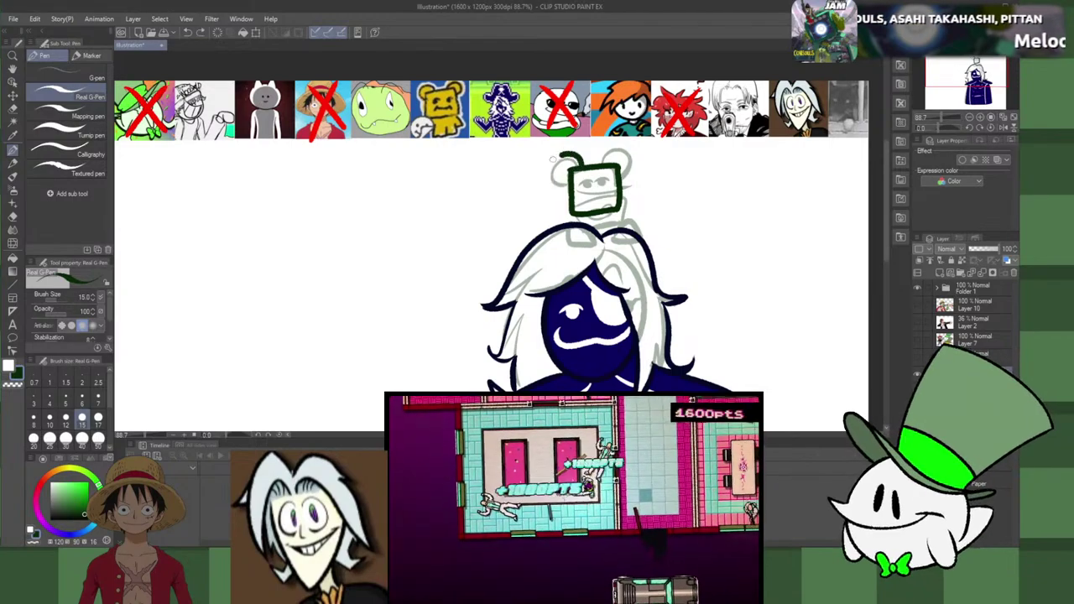
{"action": "key", "text": "ctrl+z"}
{"action": "mouse_move", "coordinate": [576, 164]}
{"action": "left_mouse_down"}
{"action": "mouse_move", "coordinate": [570, 185]}
{"action": "mouse_move", "coordinate": [634, 180]}
{"action": "left_mouse_up"}
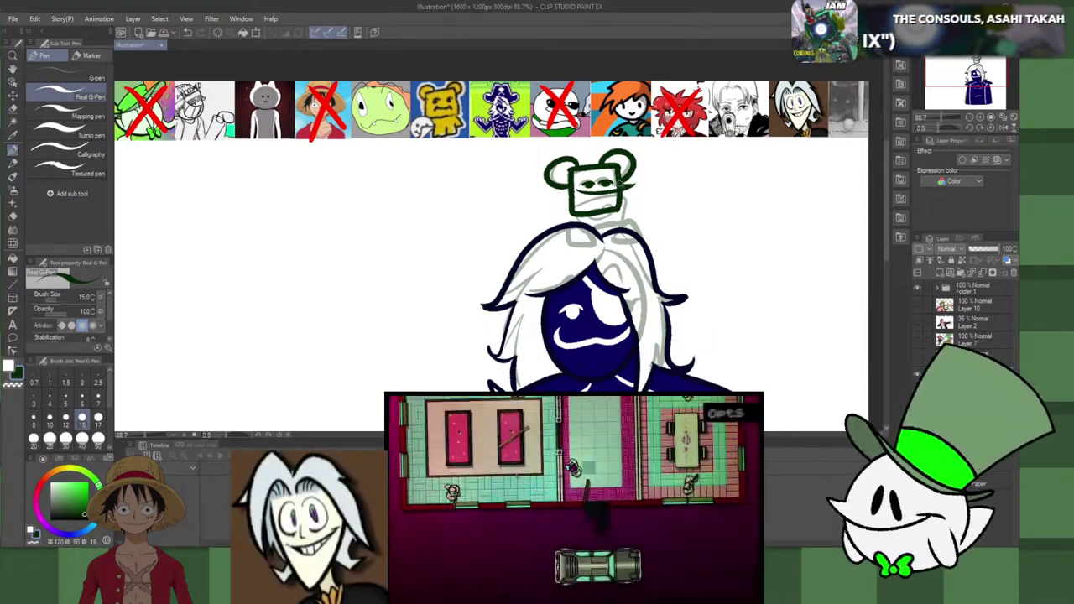
Step: Erase the head's side outline where the smile pokes out and clean the smile's upper edge with transparent strokes
{"action": "scroll", "coordinate": [621, 176], "scroll_direction": "up", "scroll_amount": 8}
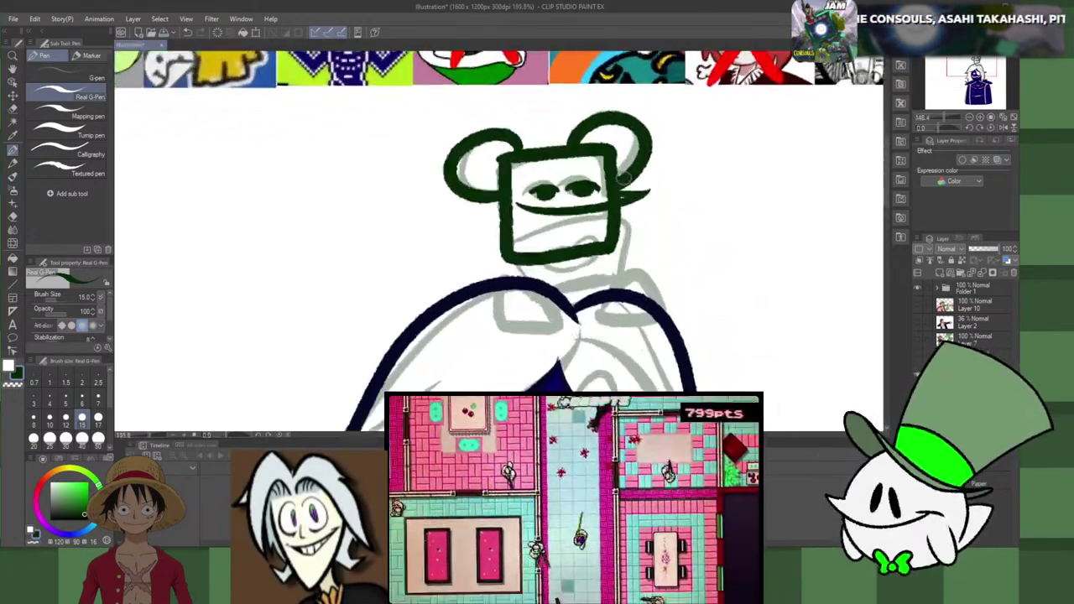
{"action": "scroll", "coordinate": [622, 176], "scroll_direction": "up", "scroll_amount": 2}
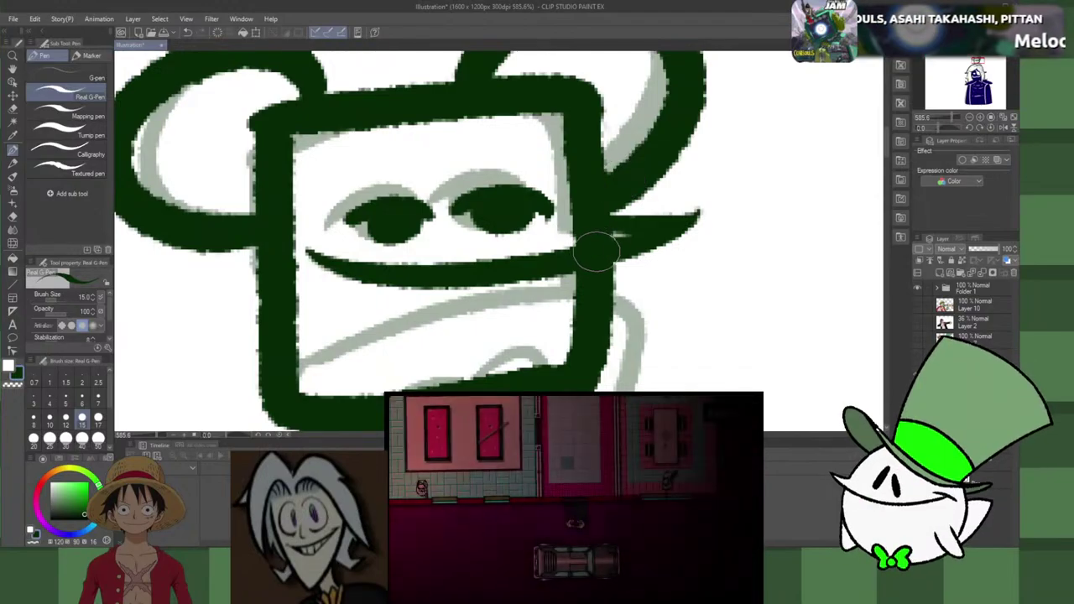
{"action": "key", "text": "c"}
{"action": "mouse_move", "coordinate": [614, 236]}
{"action": "left_mouse_down"}
{"action": "mouse_move", "coordinate": [576, 230]}
{"action": "mouse_move", "coordinate": [622, 232]}
{"action": "mouse_move", "coordinate": [540, 230]}
{"action": "mouse_move", "coordinate": [649, 227]}
{"action": "mouse_move", "coordinate": [564, 245]}
{"action": "left_mouse_up"}
{"action": "key", "text": "ctrl+z"}
{"action": "left_click_drag", "start_coordinate": [648, 230], "coordinate": [530, 249]}
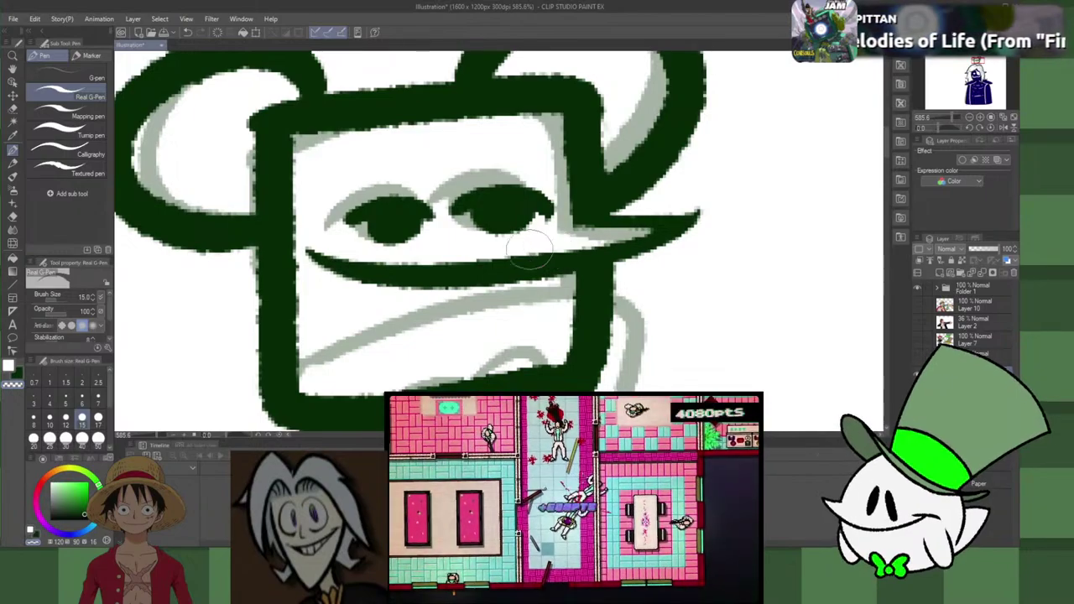
{"action": "mouse_move", "coordinate": [599, 234]}
{"action": "left_mouse_down"}
{"action": "mouse_move", "coordinate": [510, 252]}
{"action": "mouse_move", "coordinate": [621, 228]}
{"action": "mouse_move", "coordinate": [453, 256]}
{"action": "left_mouse_up"}
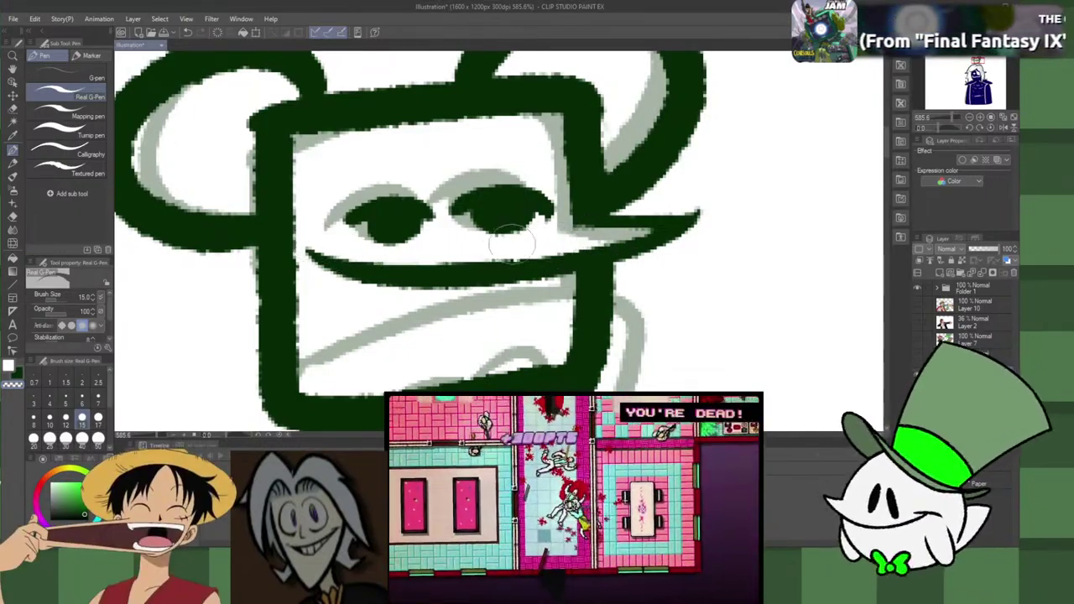
{"action": "left_click_drag", "start_coordinate": [406, 263], "coordinate": [560, 255]}
{"action": "key", "text": "ctrl+z"}
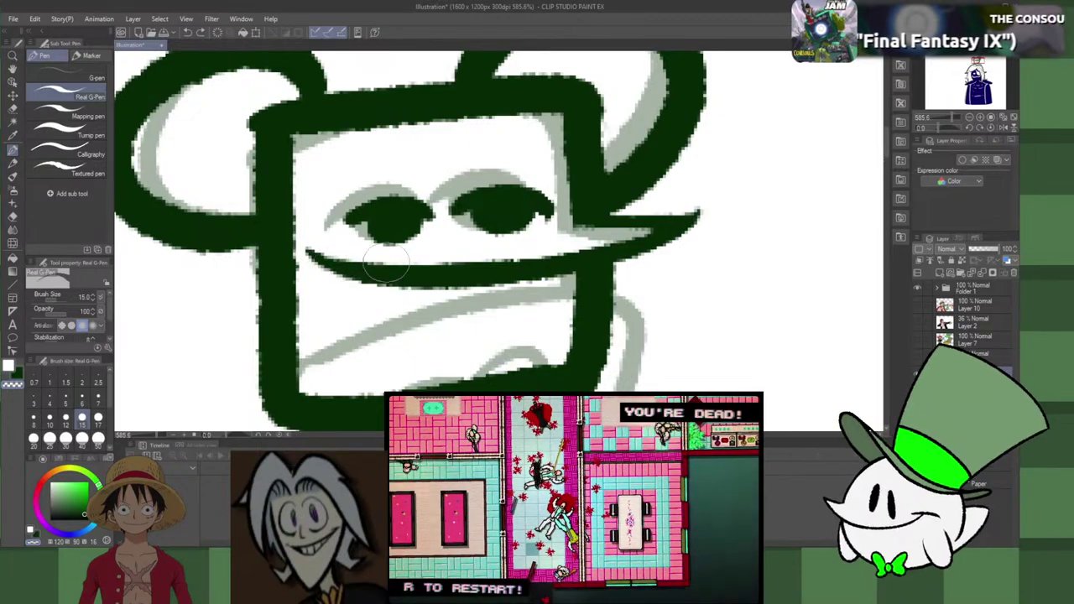
{"action": "left_click_drag", "start_coordinate": [386, 263], "coordinate": [591, 249]}
{"action": "key", "text": "ctrl+z"}
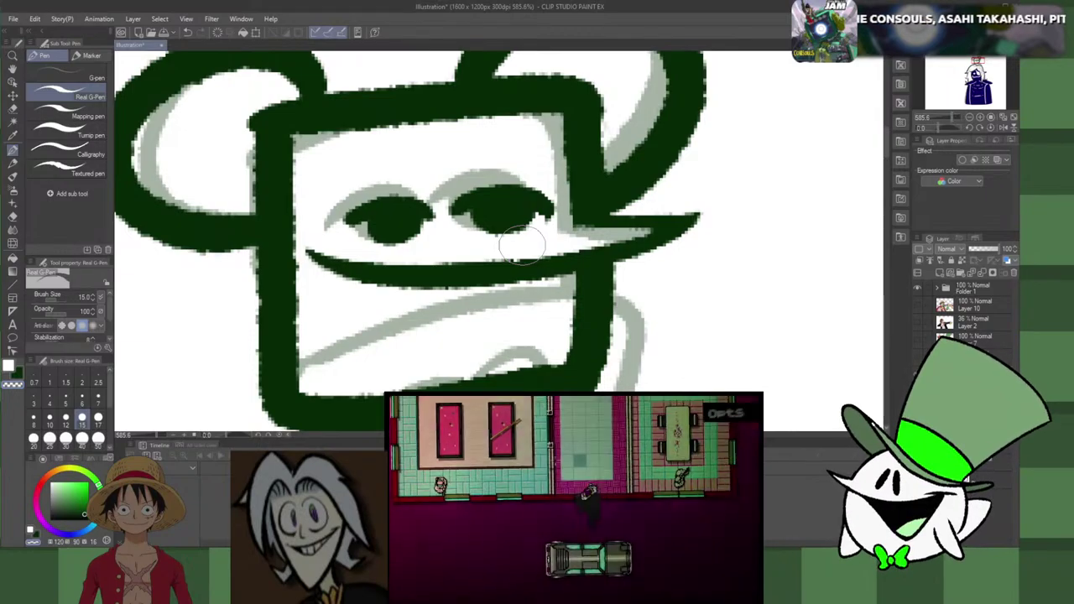
Step: Move the inked bear-eared head upward, above the sketched face
{"action": "scroll", "coordinate": [521, 245], "scroll_direction": "down", "scroll_amount": 5}
{"action": "scroll", "coordinate": [529, 270], "scroll_direction": "up", "scroll_amount": 4}
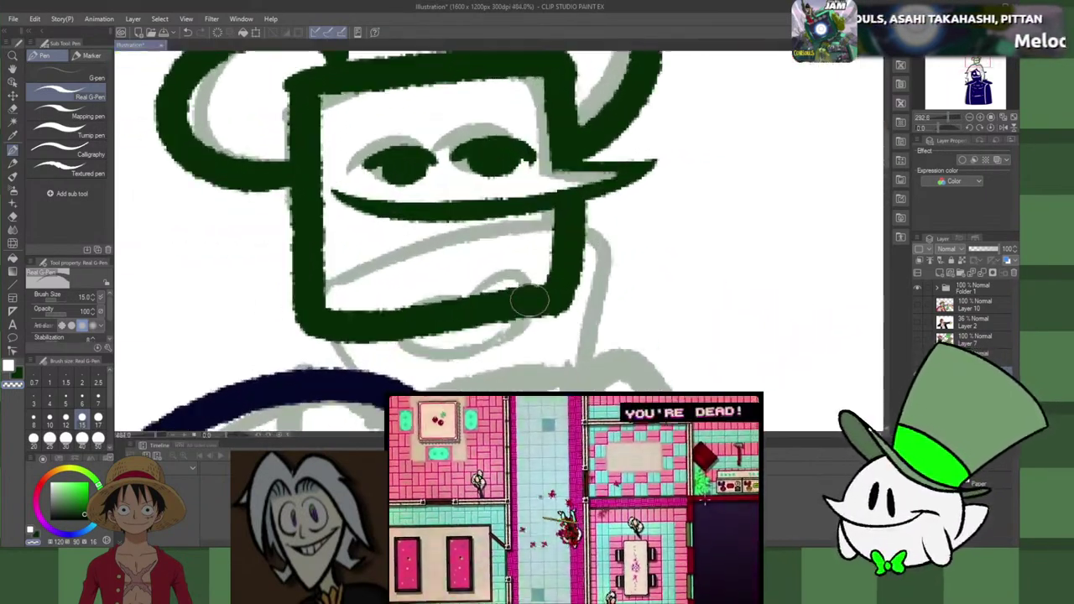
{"action": "scroll", "coordinate": [530, 299], "scroll_direction": "down", "scroll_amount": 4}
{"action": "scroll", "coordinate": [489, 357], "scroll_direction": "up", "scroll_amount": 3}
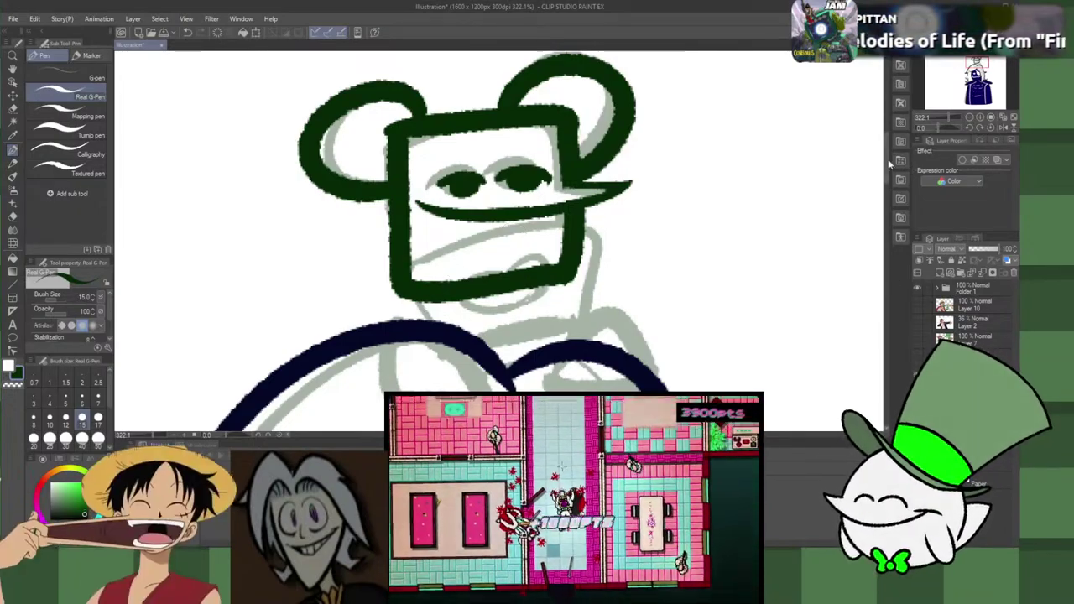
{"action": "left_click_drag", "start_coordinate": [888, 174], "coordinate": [885, 176]}
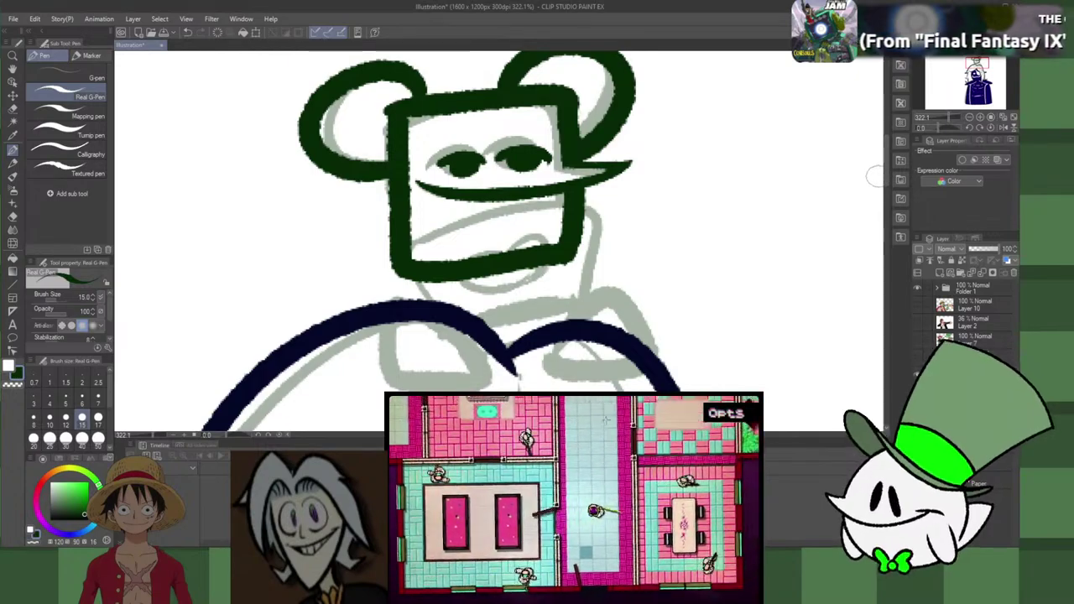
{"action": "key", "text": "k"}
{"action": "left_click_drag", "start_coordinate": [529, 287], "coordinate": [523, 243]}
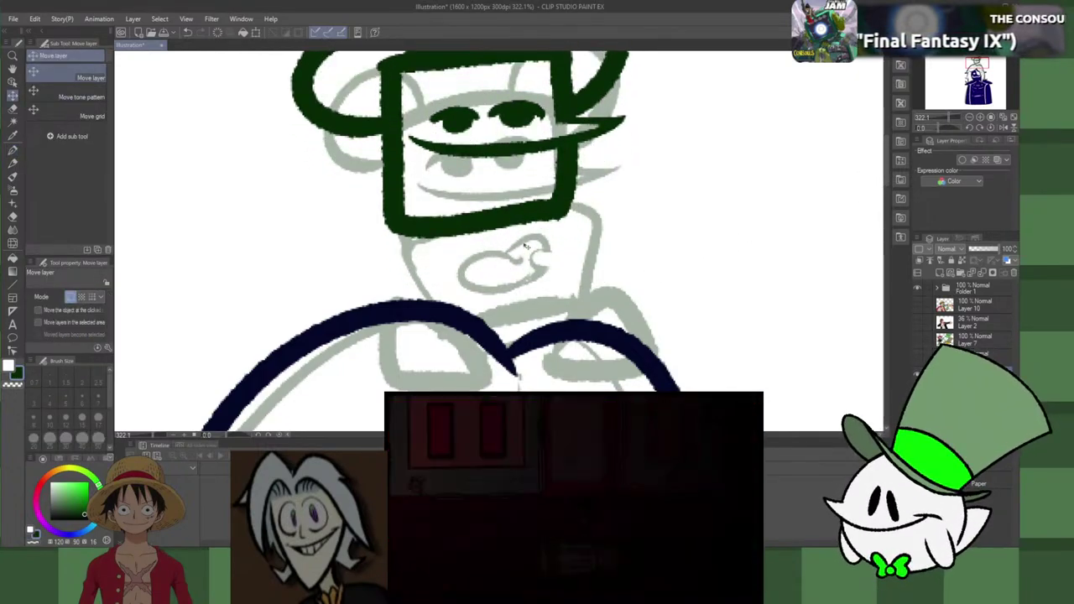
Step: Try a dark green flared shape with slanted sides and a curved base beneath the square head, undoing uneven strokes
{"action": "key", "text": "p"}
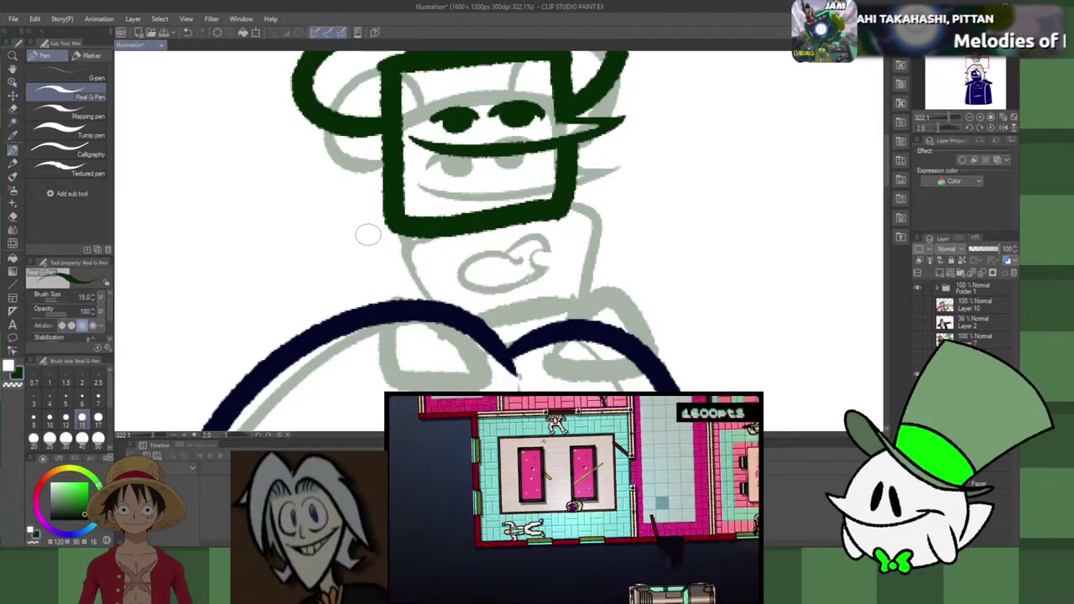
{"action": "mouse_move", "coordinate": [373, 232]}
{"action": "left_mouse_down"}
{"action": "mouse_move", "coordinate": [622, 199]}
{"action": "mouse_move", "coordinate": [505, 226]}
{"action": "mouse_move", "coordinate": [371, 222]}
{"action": "mouse_move", "coordinate": [625, 207]}
{"action": "left_mouse_up"}
{"action": "key", "text": "ctrl+z"}
{"action": "key", "text": "ctrl+z"}
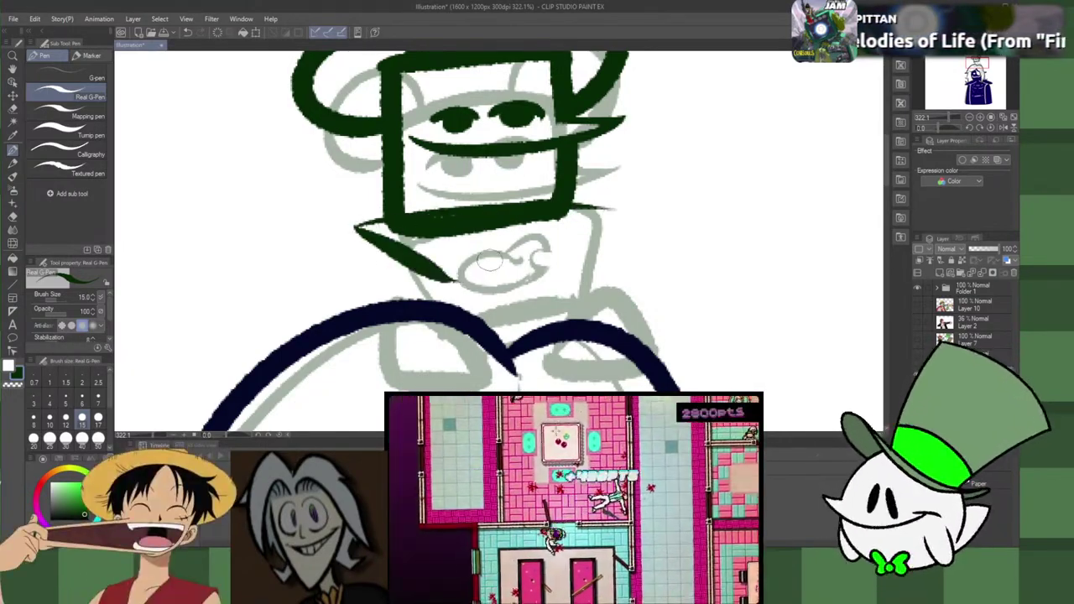
{"action": "key", "text": "ctrl+z"}
{"action": "mouse_move", "coordinate": [378, 225]}
{"action": "left_mouse_down"}
{"action": "mouse_move", "coordinate": [604, 207]}
{"action": "mouse_move", "coordinate": [552, 302]}
{"action": "left_mouse_up"}
{"action": "mouse_move", "coordinate": [369, 225]}
{"action": "left_mouse_down"}
{"action": "mouse_move", "coordinate": [411, 273]}
{"action": "mouse_move", "coordinate": [460, 305]}
{"action": "left_mouse_up"}
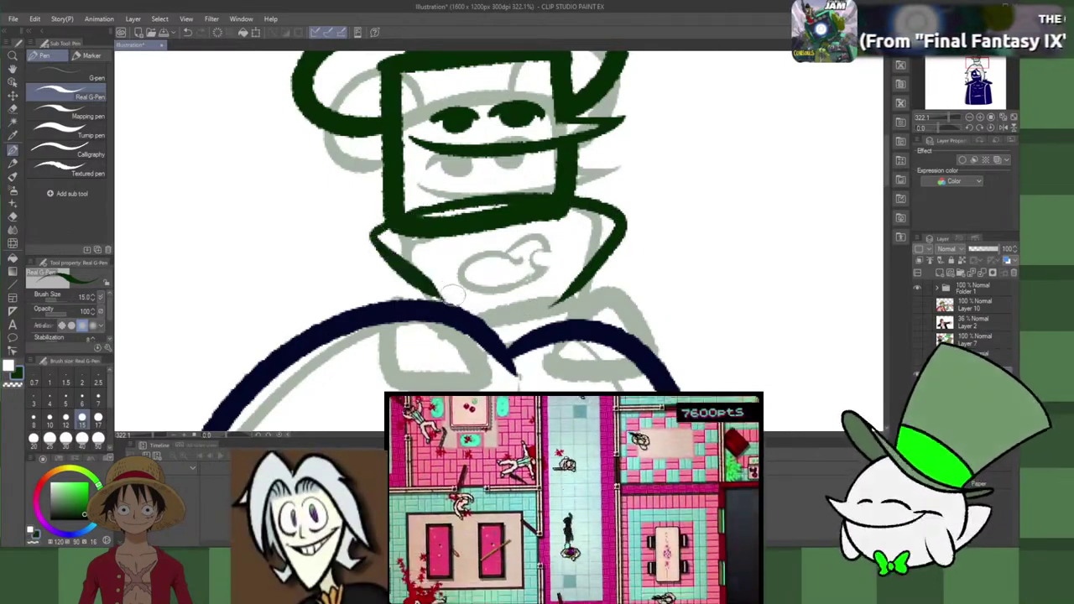
{"action": "key", "text": "ctrl+z"}
{"action": "mouse_move", "coordinate": [394, 222]}
{"action": "left_mouse_down"}
{"action": "mouse_move", "coordinate": [379, 249]}
{"action": "mouse_move", "coordinate": [454, 303]}
{"action": "mouse_move", "coordinate": [569, 290]}
{"action": "left_mouse_up"}
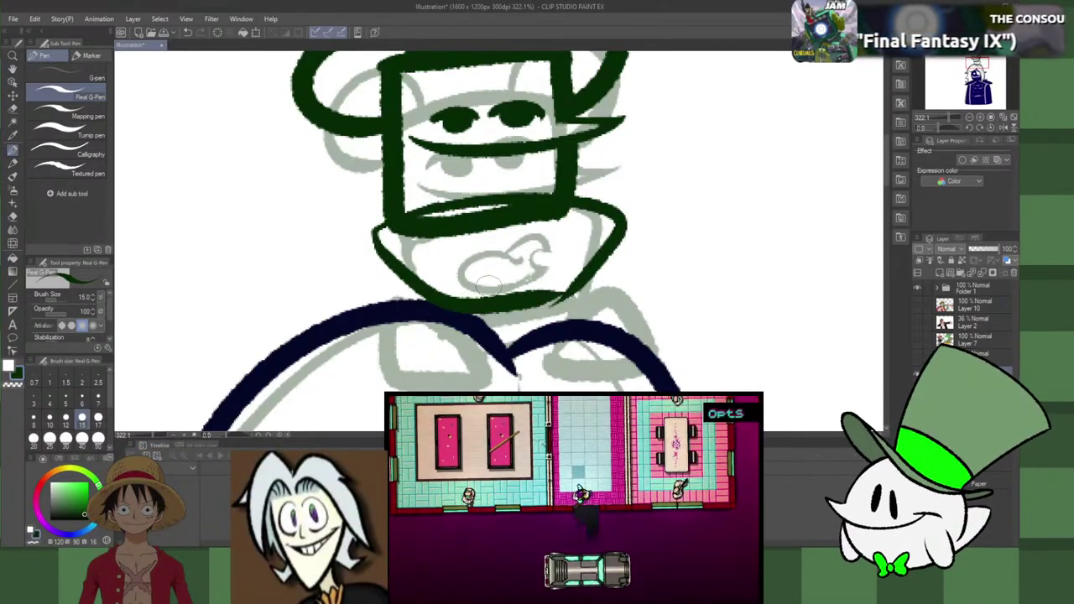
{"action": "key", "text": "ctrl+z"}
Step: Try wider and narrower outlines for the shape beneath the head and undo all of its strokes
{"action": "mouse_move", "coordinate": [363, 247]}
{"action": "left_mouse_down"}
{"action": "mouse_move", "coordinate": [416, 285]}
{"action": "mouse_move", "coordinate": [494, 304]}
{"action": "mouse_move", "coordinate": [591, 289]}
{"action": "left_mouse_up"}
{"action": "key", "text": "ctrl+z"}
{"action": "mouse_move", "coordinate": [376, 241]}
{"action": "left_mouse_down"}
{"action": "mouse_move", "coordinate": [558, 304]}
{"action": "mouse_move", "coordinate": [610, 228]}
{"action": "left_mouse_up"}
{"action": "key", "text": "ctrl+z"}
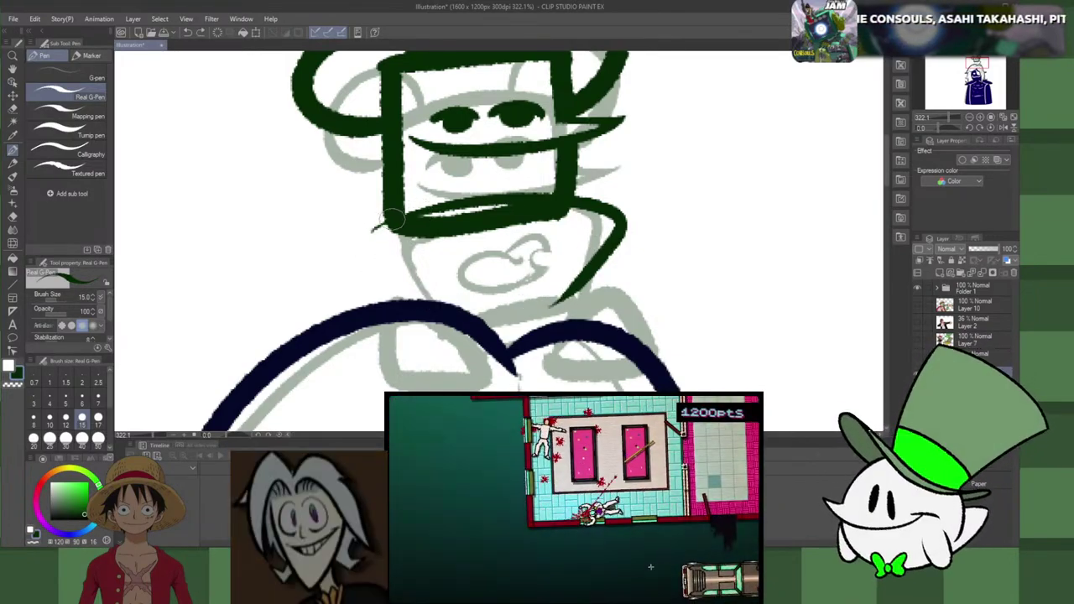
{"action": "mouse_move", "coordinate": [368, 235]}
{"action": "left_mouse_down"}
{"action": "mouse_move", "coordinate": [426, 309]}
{"action": "mouse_move", "coordinate": [579, 294]}
{"action": "left_mouse_up"}
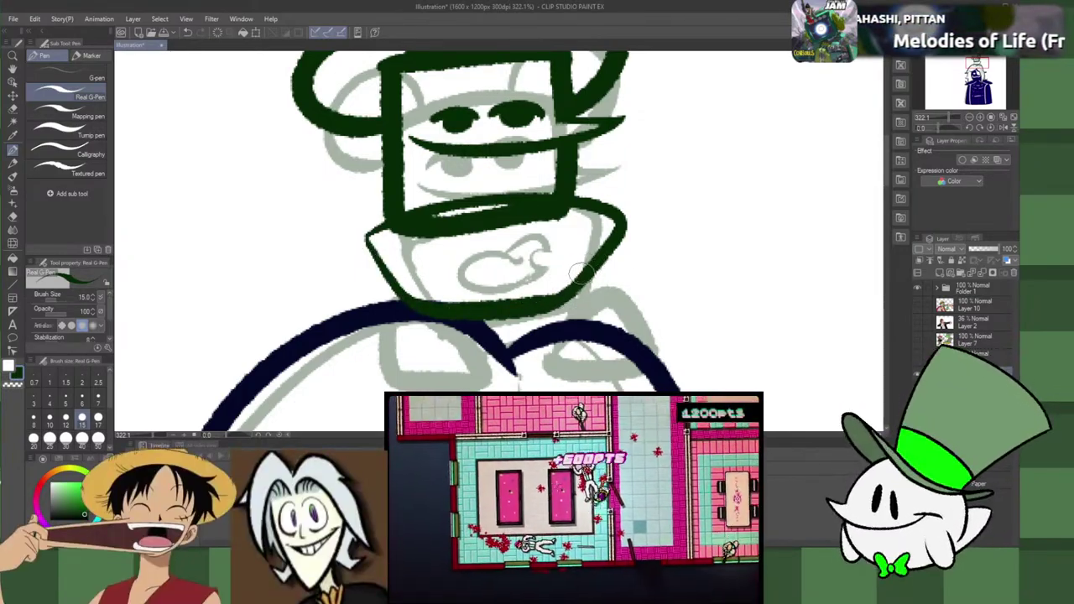
{"action": "key", "text": "ctrl+z"}
{"action": "key", "text": "ctrl+z"}
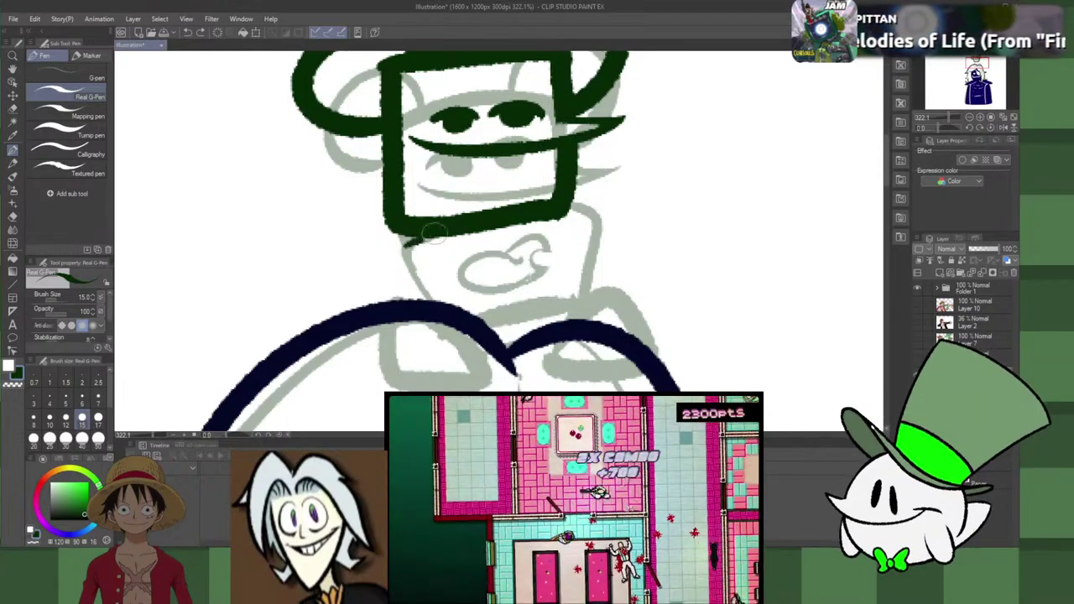
{"action": "mouse_move", "coordinate": [569, 211]}
{"action": "left_mouse_down"}
{"action": "mouse_move", "coordinate": [596, 231]}
{"action": "mouse_move", "coordinate": [585, 311]}
{"action": "left_mouse_up"}
{"action": "key", "text": "ctrl+z"}
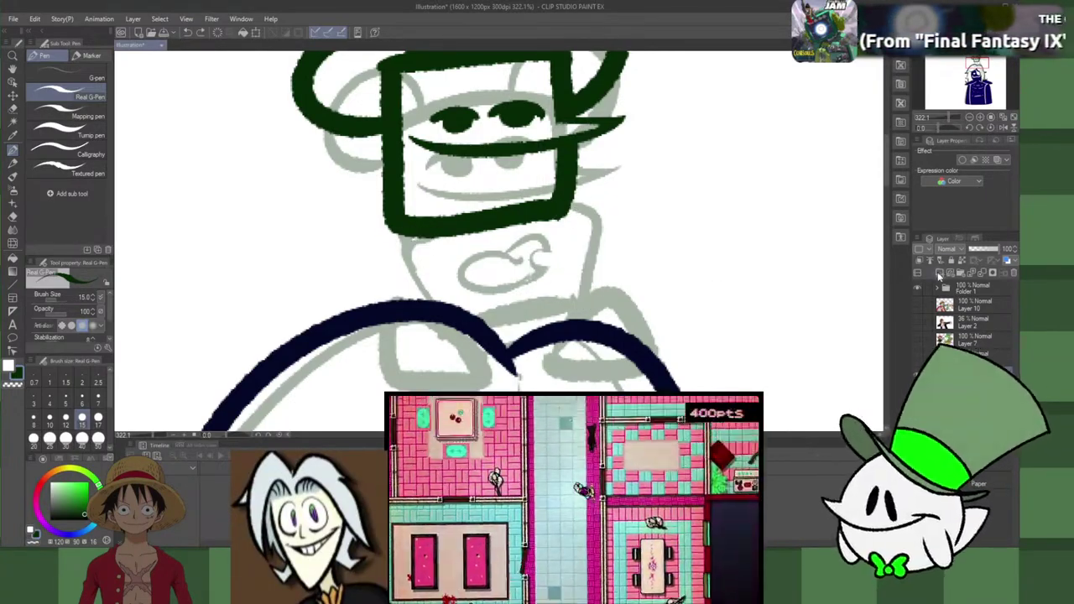
Step: Lower the inked head layer's opacity to 40 and delete the old grey sketch
{"action": "left_click", "coordinate": [917, 391]}
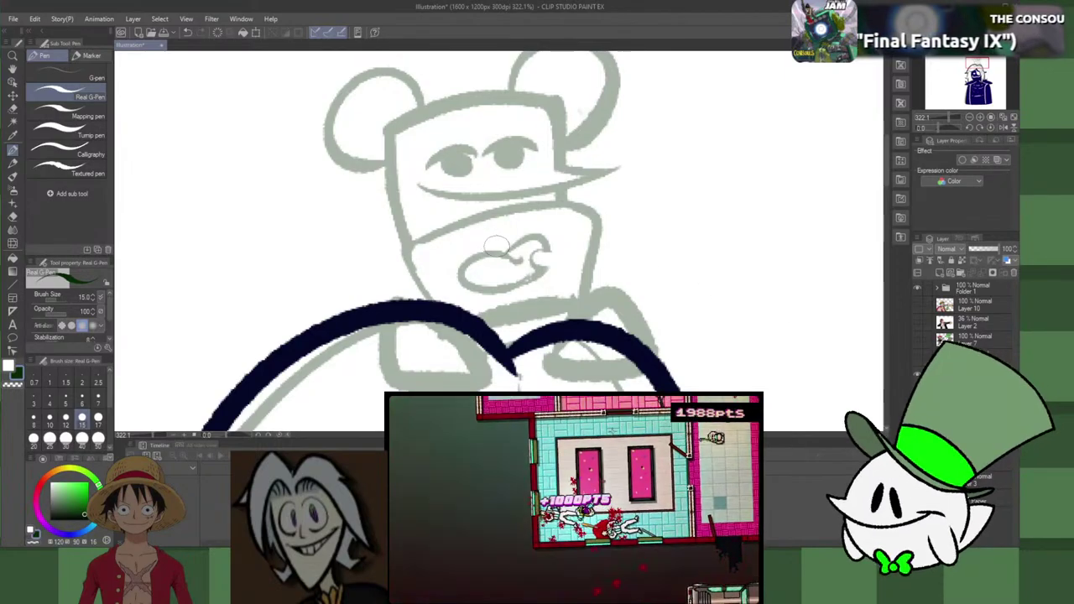
{"action": "key", "text": "ctrl+z"}
{"action": "left_click", "coordinate": [979, 250]}
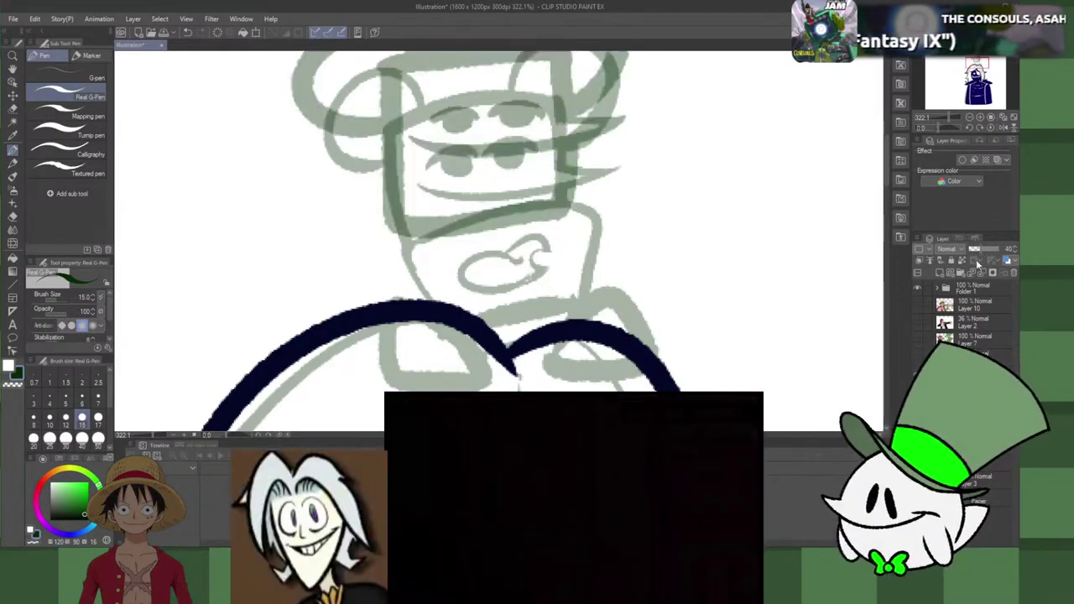
{"action": "key", "text": "Delete"}
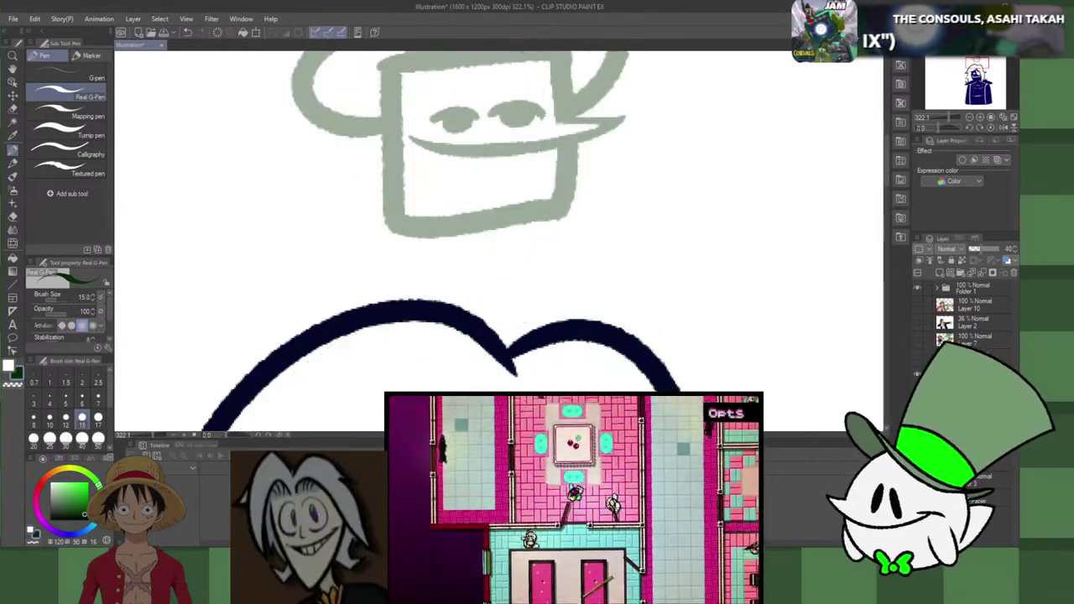
Step: Try a bowl-shaped body with slanted sides beneath the faded square head, with a curled emblem inside, undoing uneven outlines
{"action": "mouse_move", "coordinate": [417, 216]}
{"action": "left_mouse_down"}
{"action": "mouse_move", "coordinate": [538, 209]}
{"action": "mouse_move", "coordinate": [621, 285]}
{"action": "left_mouse_up"}
{"action": "key", "text": "ctrl+z"}
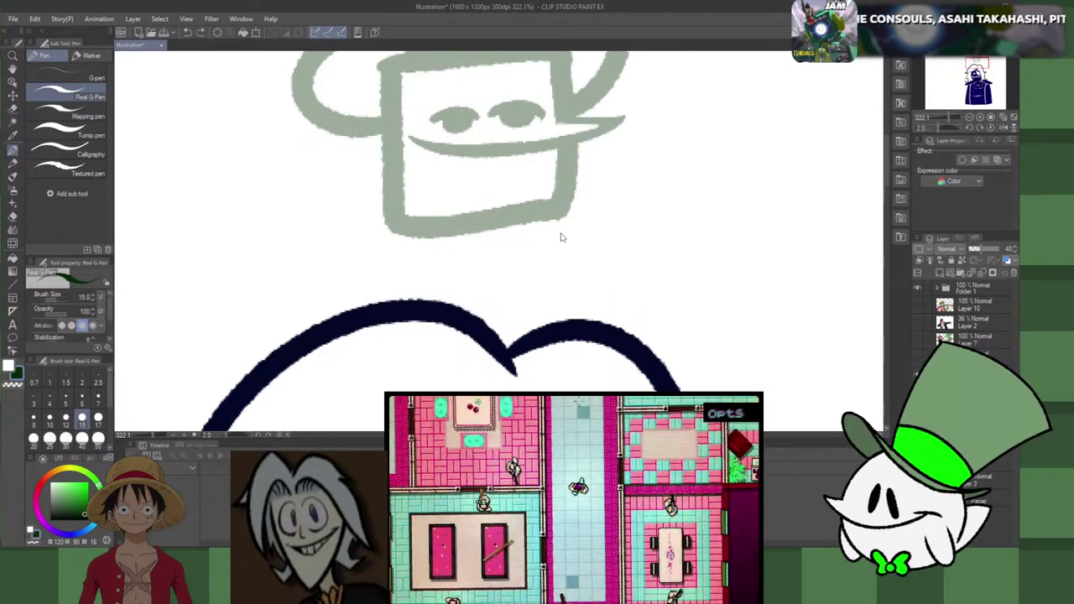
{"action": "mouse_move", "coordinate": [419, 214]}
{"action": "left_mouse_down"}
{"action": "mouse_move", "coordinate": [594, 220]}
{"action": "mouse_move", "coordinate": [599, 264]}
{"action": "left_mouse_up"}
{"action": "key", "text": "ctrl+z"}
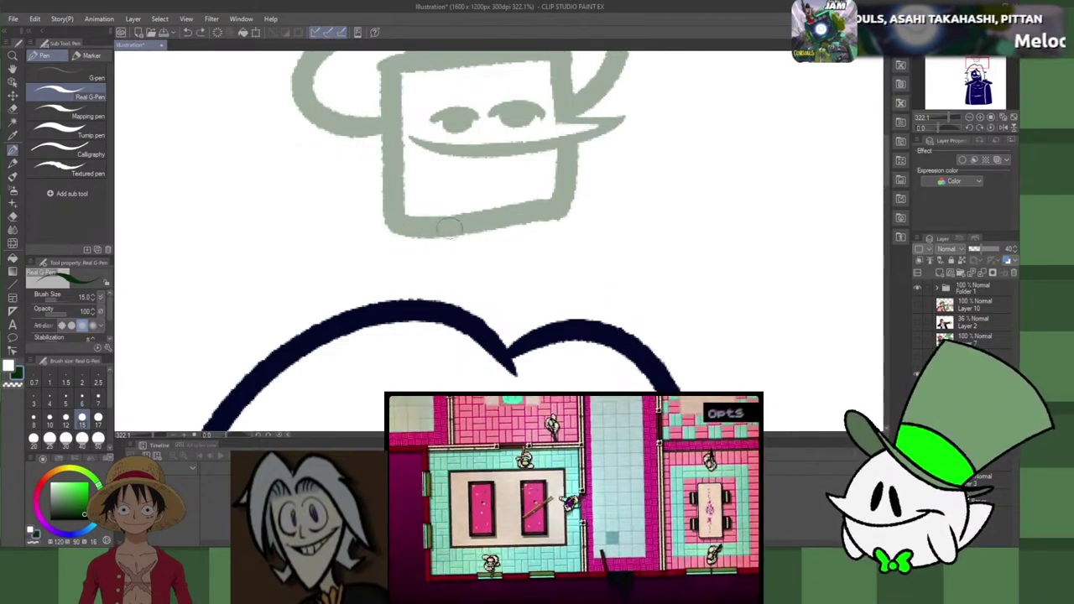
{"action": "mouse_move", "coordinate": [379, 234]}
{"action": "left_mouse_down"}
{"action": "mouse_move", "coordinate": [458, 193]}
{"action": "mouse_move", "coordinate": [578, 208]}
{"action": "mouse_move", "coordinate": [564, 294]}
{"action": "left_mouse_up"}
{"action": "key", "text": "ctrl+z"}
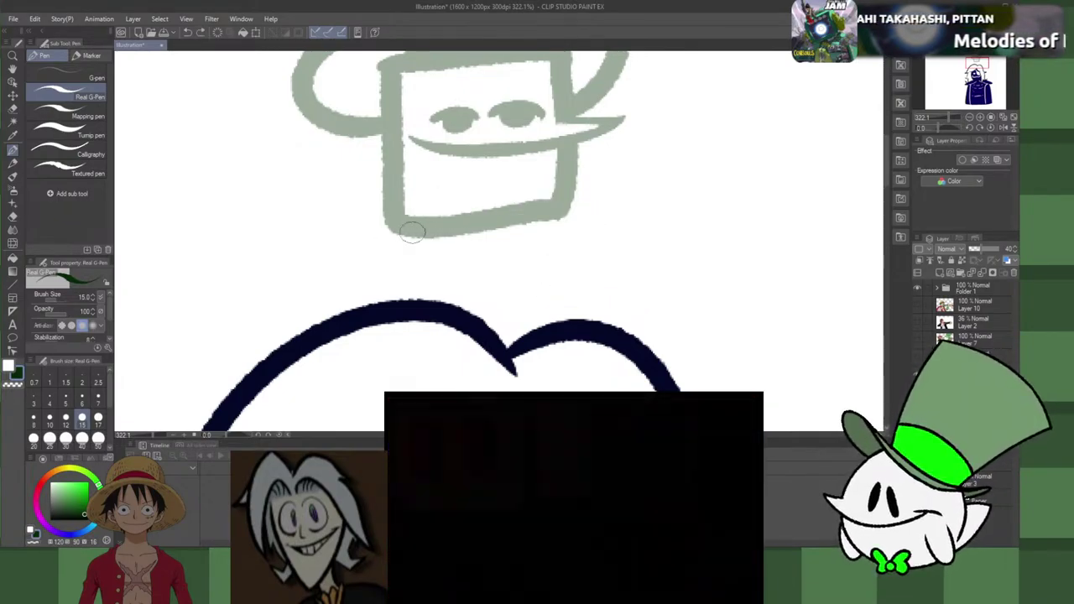
{"action": "mouse_move", "coordinate": [367, 224]}
{"action": "left_mouse_down"}
{"action": "mouse_move", "coordinate": [478, 197]}
{"action": "mouse_move", "coordinate": [617, 202]}
{"action": "left_mouse_up"}
{"action": "mouse_move", "coordinate": [377, 220]}
{"action": "left_mouse_down"}
{"action": "mouse_move", "coordinate": [397, 248]}
{"action": "mouse_move", "coordinate": [451, 290]}
{"action": "mouse_move", "coordinate": [541, 280]}
{"action": "mouse_move", "coordinate": [608, 200]}
{"action": "left_mouse_up"}
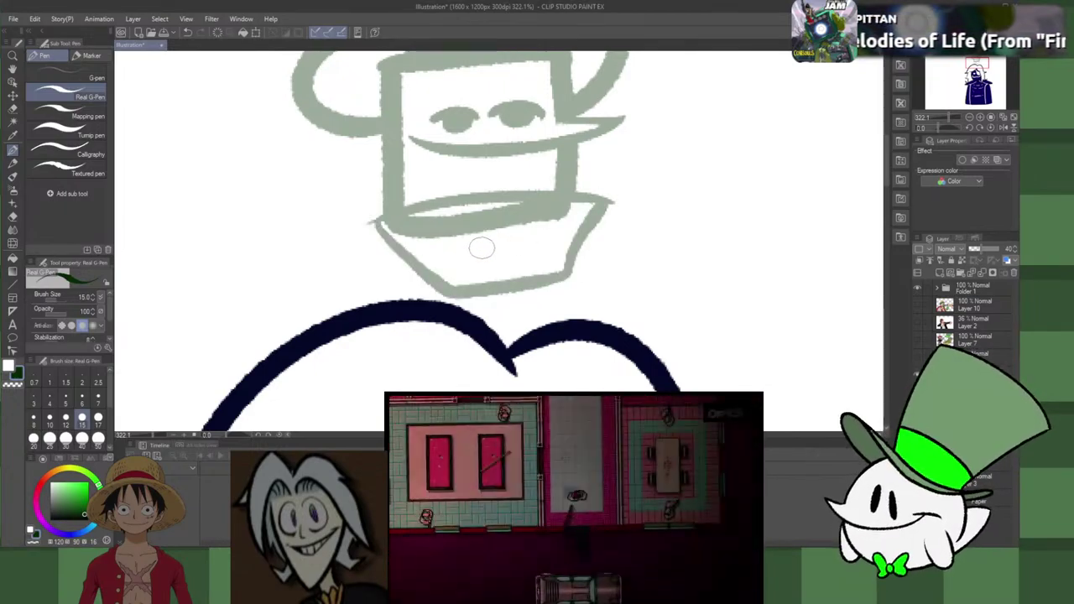
{"action": "mouse_move", "coordinate": [483, 239]}
{"action": "left_mouse_down"}
{"action": "mouse_move", "coordinate": [460, 264]}
{"action": "mouse_move", "coordinate": [538, 226]}
{"action": "left_mouse_up"}
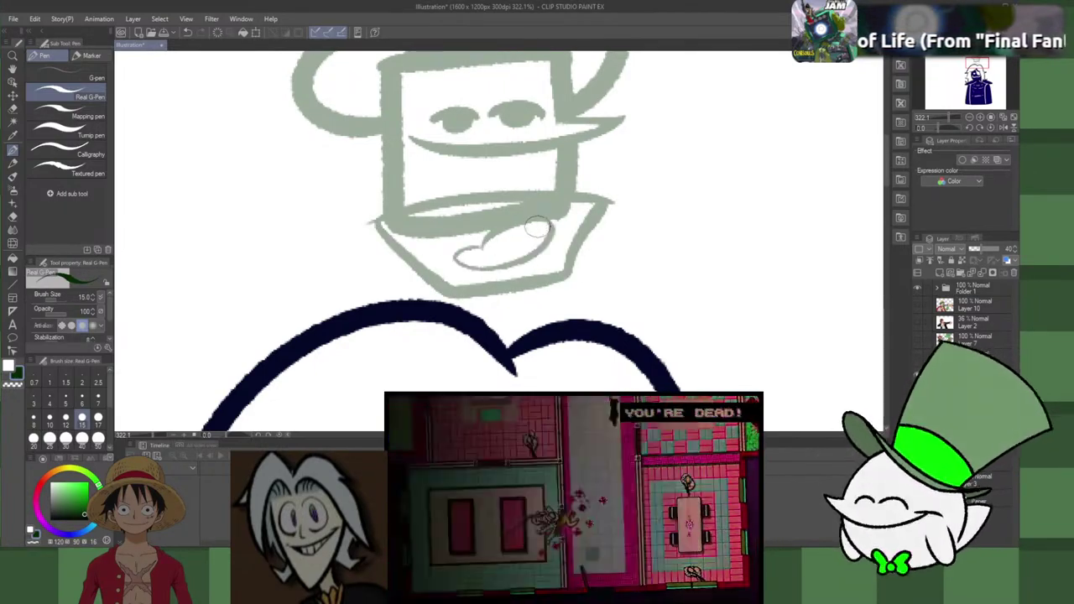
Step: Undo the bowl-shaped body strokes, the head layer's opacity reduction and the deletion of the grey sketch
{"action": "key", "text": "ctrl+z"}
{"action": "key", "text": "ctrl+z"}
{"action": "key", "text": "ctrl+z"}
{"action": "key", "text": "ctrl+z"}
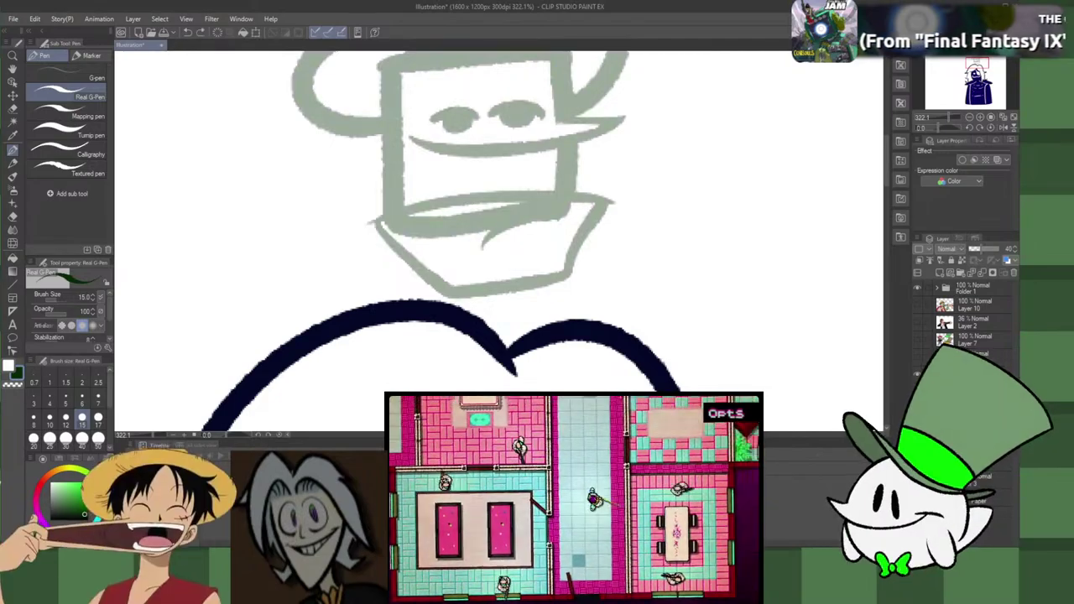
{"action": "key", "text": "ctrl+z"}
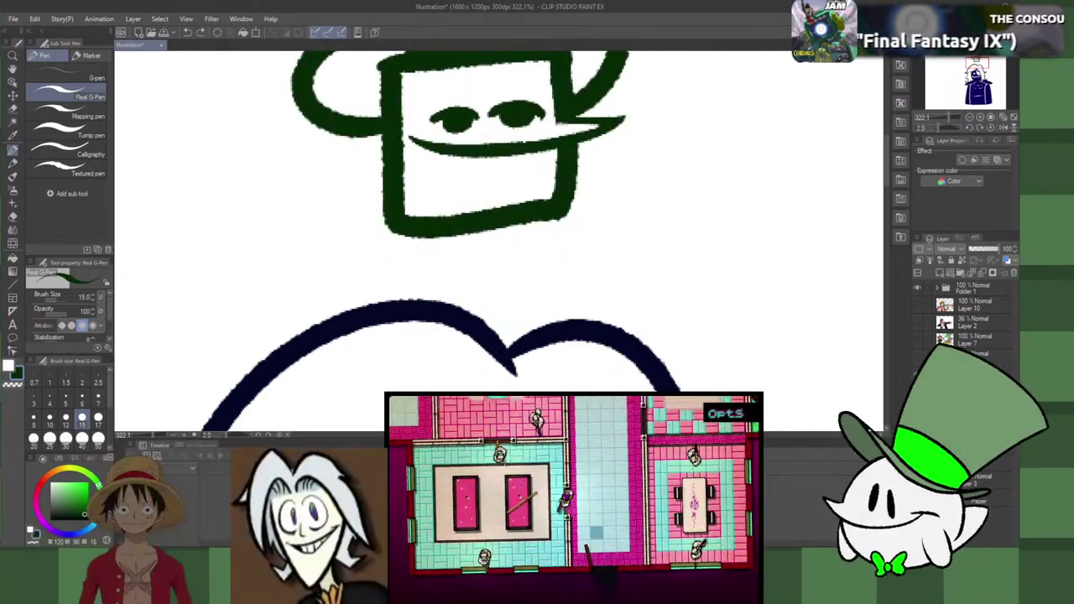
{"action": "key", "text": "ctrl+z"}
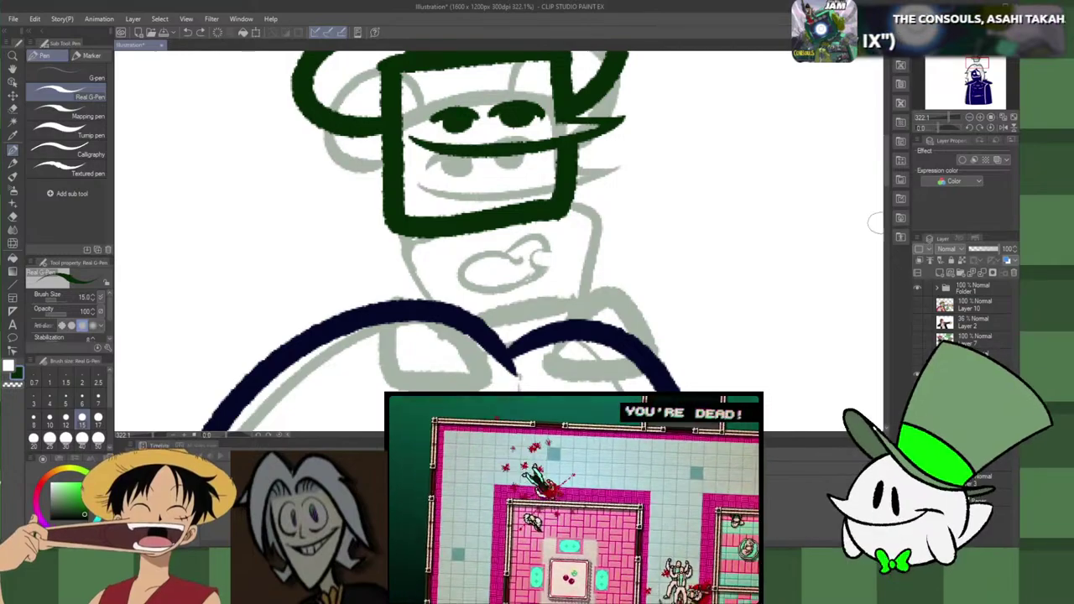
Step: Ink the rounded torso outline in dark green beneath the square head, roughly following the grey sketch and redoing the sides
{"action": "left_click_drag", "start_coordinate": [886, 174], "coordinate": [886, 186]}
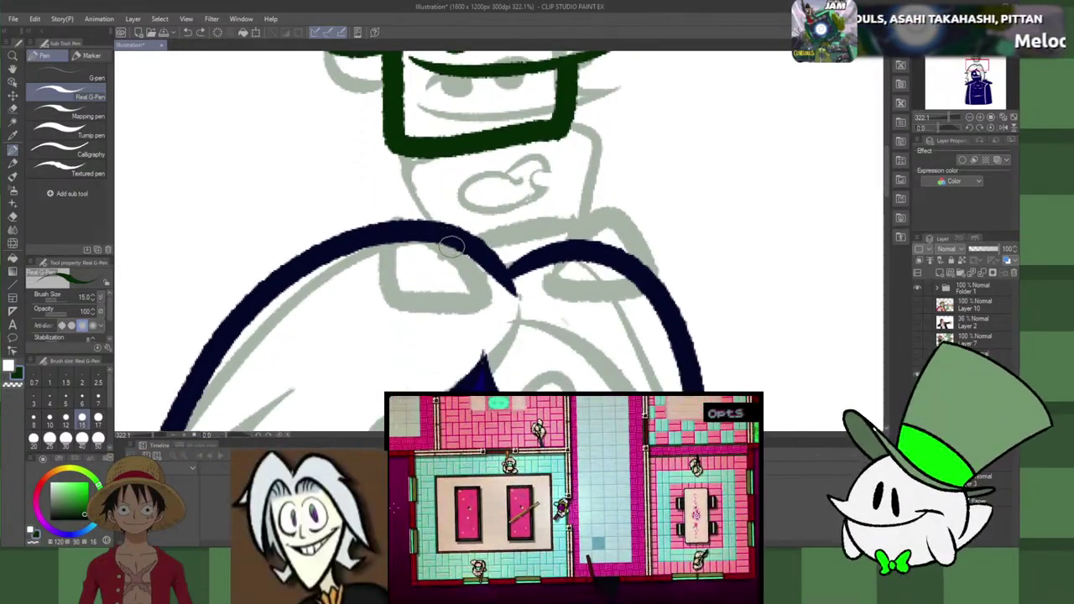
{"action": "mouse_move", "coordinate": [450, 244]}
{"action": "left_mouse_down"}
{"action": "mouse_move", "coordinate": [409, 165]}
{"action": "mouse_move", "coordinate": [489, 145]}
{"action": "mouse_move", "coordinate": [610, 160]}
{"action": "mouse_move", "coordinate": [571, 259]}
{"action": "left_mouse_up"}
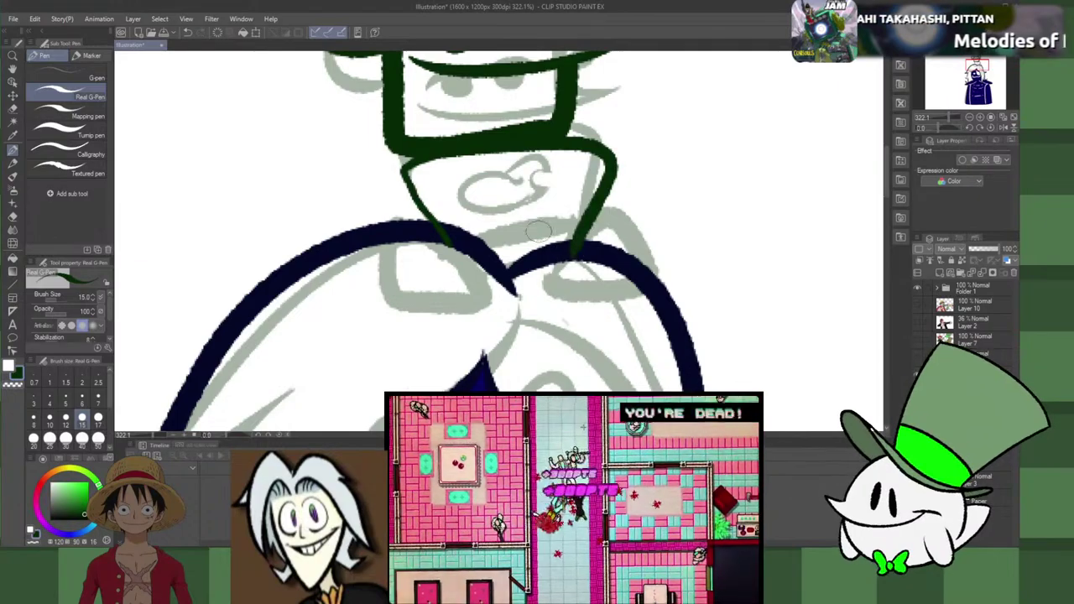
{"action": "key", "text": "ctrl+z"}
{"action": "left_click_drag", "start_coordinate": [447, 243], "coordinate": [407, 161]}
{"action": "left_click_drag", "start_coordinate": [591, 135], "coordinate": [579, 236]}
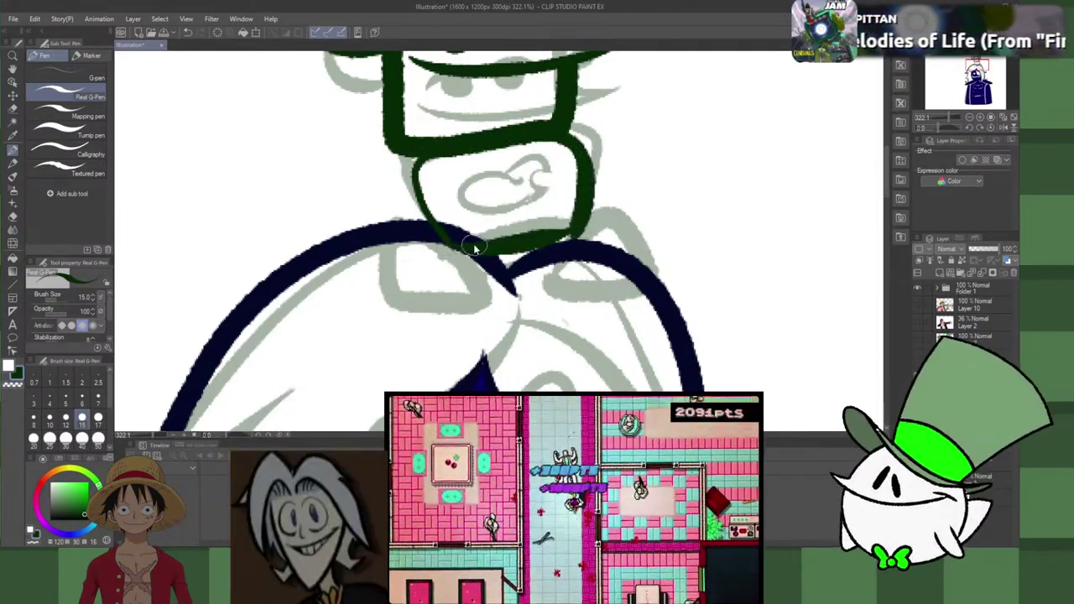
{"action": "left_click_drag", "start_coordinate": [445, 243], "coordinate": [576, 230]}
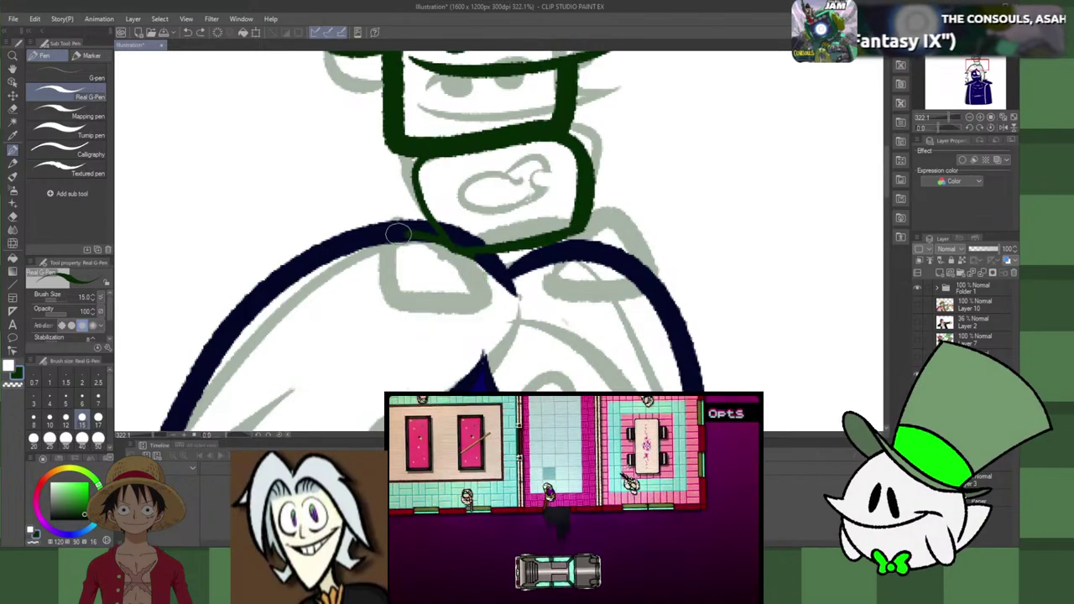
Step: Ink two thick, rounded square feet over the sketched ones at the torso's base and clear the overlapping torso lines
{"action": "mouse_move", "coordinate": [398, 234]}
{"action": "left_mouse_down"}
{"action": "mouse_move", "coordinate": [407, 308]}
{"action": "mouse_move", "coordinate": [481, 282]}
{"action": "mouse_move", "coordinate": [482, 252]}
{"action": "mouse_move", "coordinate": [422, 306]}
{"action": "mouse_move", "coordinate": [478, 260]}
{"action": "left_mouse_up"}
{"action": "key", "text": "ctrl+z"}
{"action": "mouse_move", "coordinate": [560, 245]}
{"action": "left_mouse_down"}
{"action": "mouse_move", "coordinate": [618, 202]}
{"action": "mouse_move", "coordinate": [571, 283]}
{"action": "mouse_move", "coordinate": [556, 245]}
{"action": "left_mouse_up"}
{"action": "key", "text": "ctrl+z"}
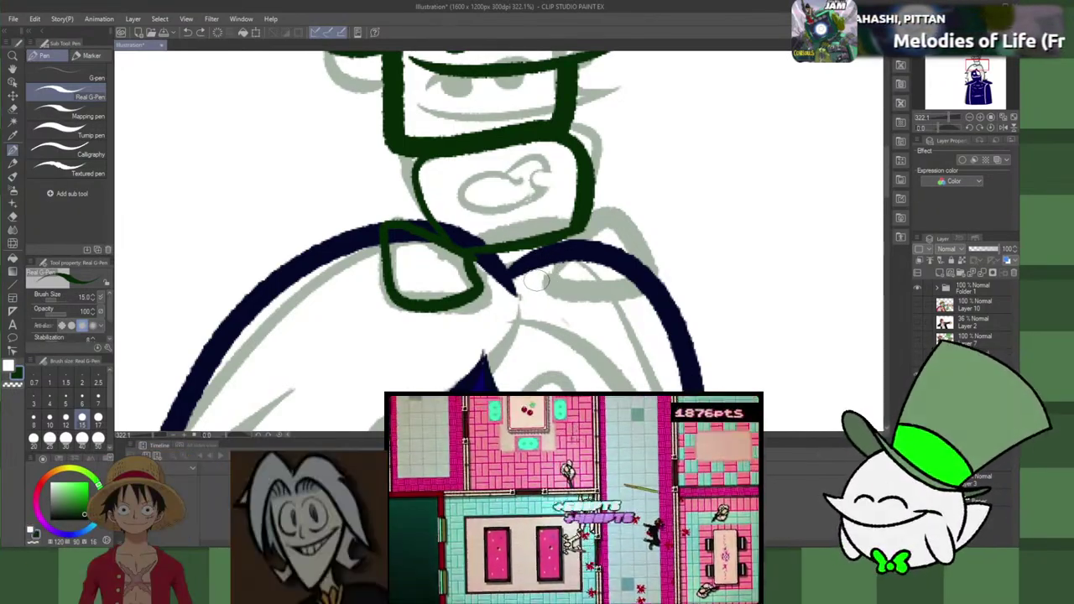
{"action": "mouse_move", "coordinate": [552, 237]}
{"action": "left_mouse_down"}
{"action": "mouse_move", "coordinate": [572, 290]}
{"action": "mouse_move", "coordinate": [565, 229]}
{"action": "left_mouse_up"}
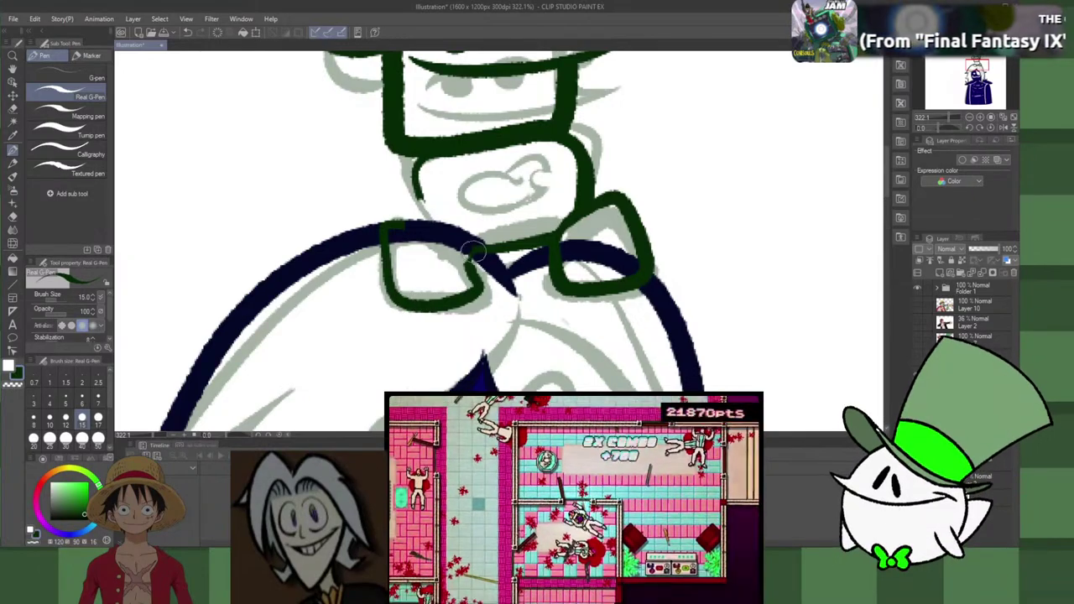
{"action": "mouse_move", "coordinate": [473, 250]}
{"action": "left_mouse_down"}
{"action": "mouse_move", "coordinate": [480, 294]}
{"action": "mouse_move", "coordinate": [469, 229]}
{"action": "mouse_move", "coordinate": [360, 239]}
{"action": "mouse_move", "coordinate": [482, 277]}
{"action": "mouse_move", "coordinate": [432, 220]}
{"action": "mouse_move", "coordinate": [376, 309]}
{"action": "mouse_move", "coordinate": [479, 294]}
{"action": "left_mouse_up"}
{"action": "key", "text": "ctrl+z"}
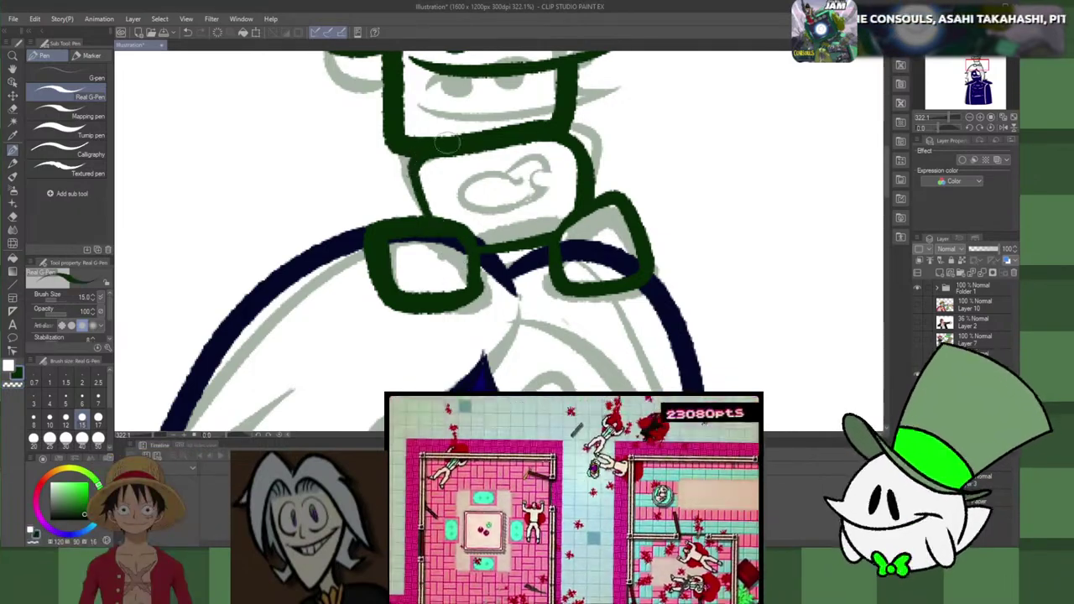
Step: Ink the curled emblem on the torso over the sketch, redoing uneven strokes and trimming its end with transparent colour
{"action": "mouse_move", "coordinate": [518, 178]}
{"action": "left_mouse_down"}
{"action": "mouse_move", "coordinate": [488, 174]}
{"action": "mouse_move", "coordinate": [492, 220]}
{"action": "mouse_move", "coordinate": [536, 182]}
{"action": "mouse_move", "coordinate": [451, 191]}
{"action": "mouse_move", "coordinate": [537, 175]}
{"action": "left_mouse_up"}
{"action": "key", "text": "ctrl+z"}
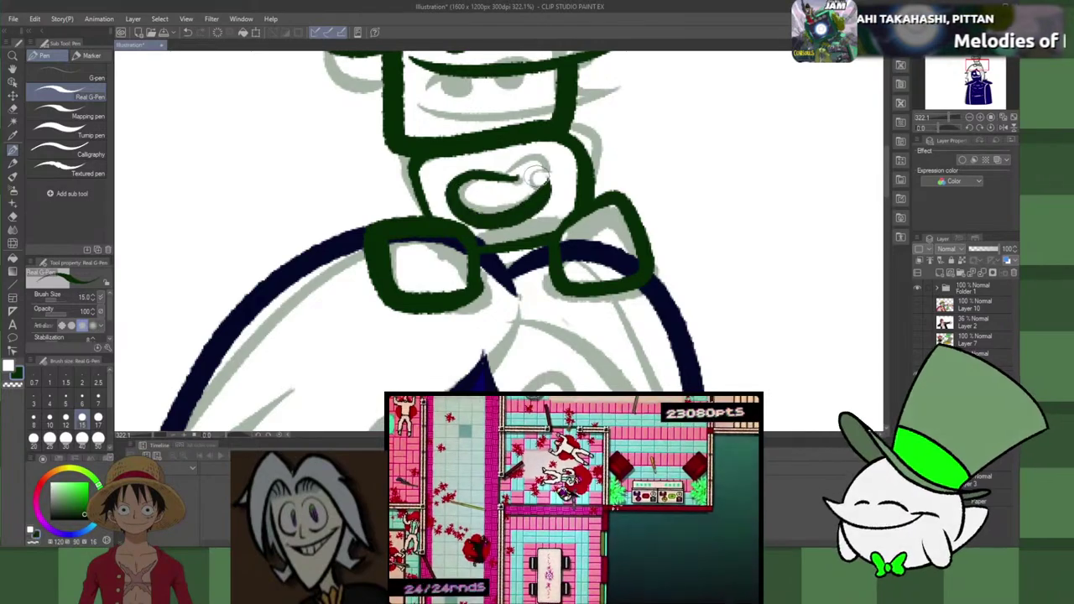
{"action": "key", "text": "ctrl+z"}
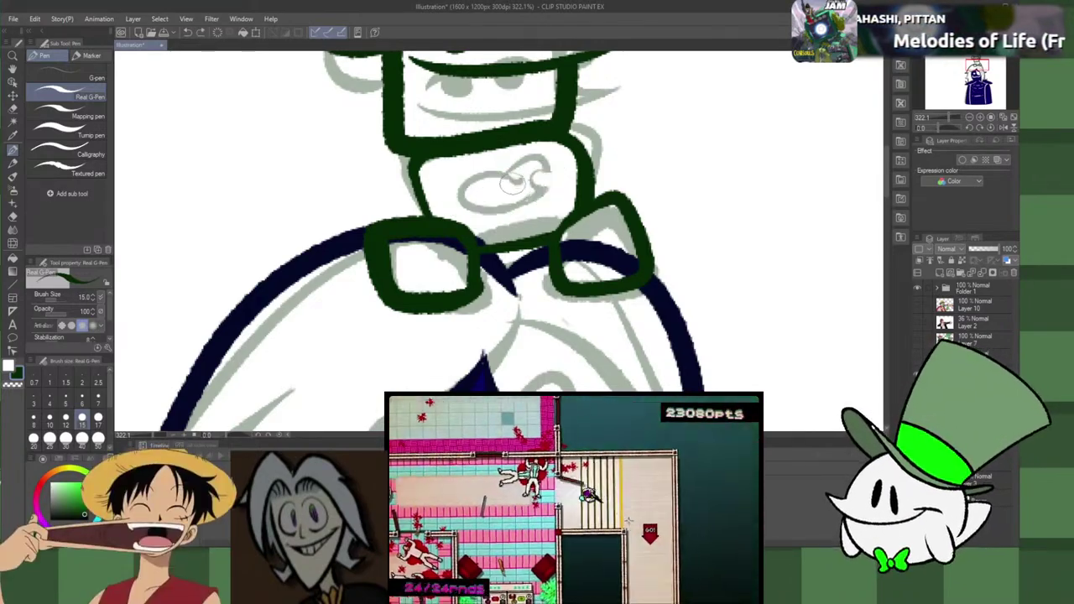
{"action": "mouse_move", "coordinate": [517, 177]}
{"action": "left_mouse_down"}
{"action": "mouse_move", "coordinate": [470, 210]}
{"action": "mouse_move", "coordinate": [541, 181]}
{"action": "mouse_move", "coordinate": [514, 216]}
{"action": "mouse_move", "coordinate": [541, 183]}
{"action": "mouse_move", "coordinate": [506, 157]}
{"action": "left_mouse_up"}
{"action": "key", "text": "ctrl+z"}
{"action": "key", "text": "ctrl+z"}
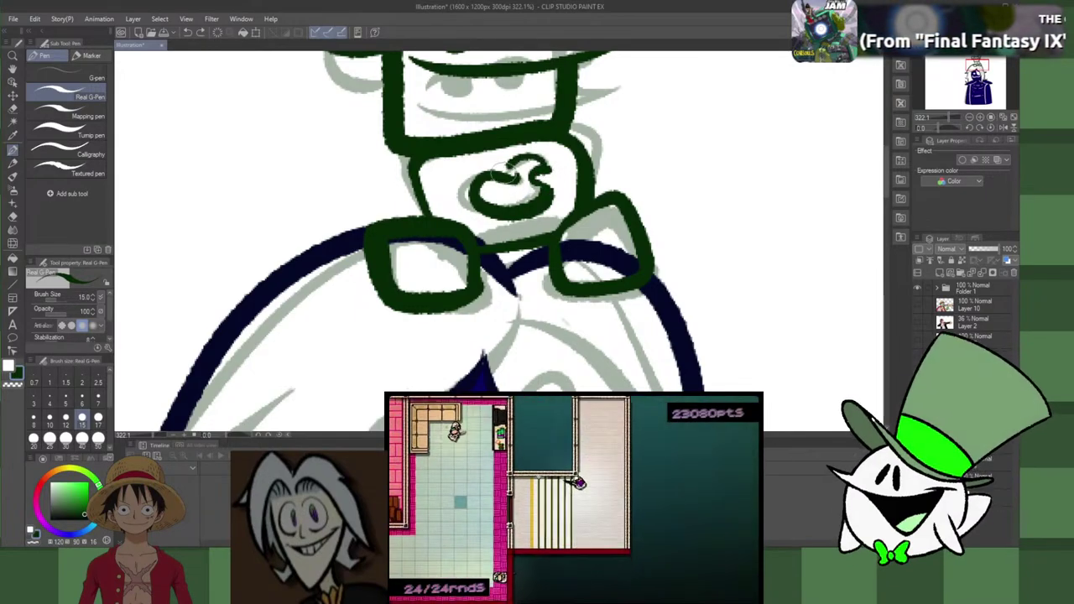
{"action": "key", "text": "ctrl+z"}
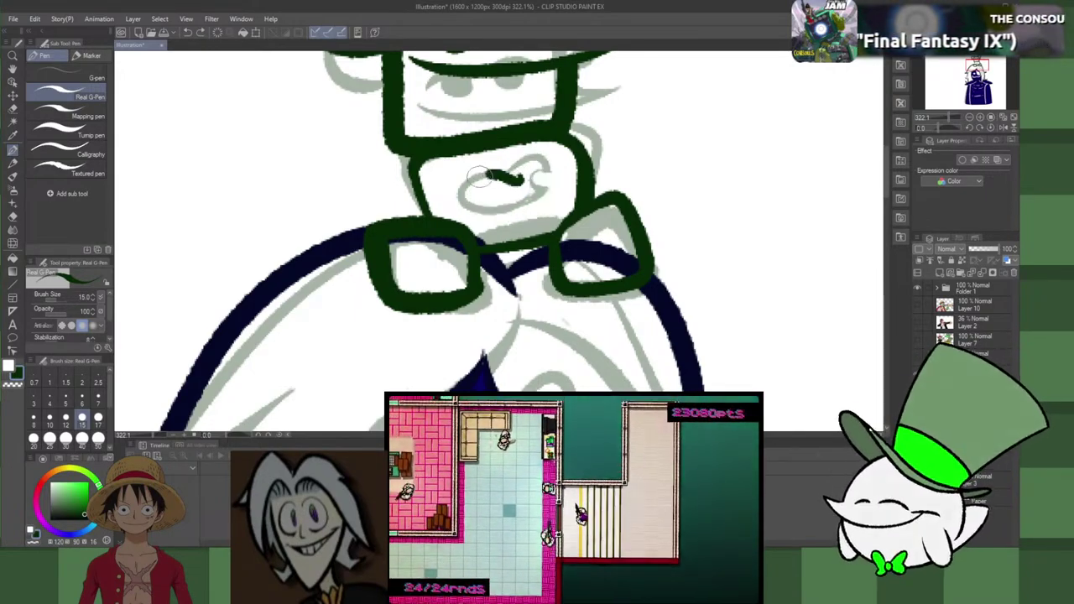
{"action": "mouse_move", "coordinate": [476, 176]}
{"action": "left_mouse_down"}
{"action": "mouse_move", "coordinate": [541, 201]}
{"action": "mouse_move", "coordinate": [518, 167]}
{"action": "mouse_move", "coordinate": [541, 164]}
{"action": "mouse_move", "coordinate": [502, 176]}
{"action": "mouse_move", "coordinate": [544, 175]}
{"action": "mouse_move", "coordinate": [505, 184]}
{"action": "mouse_move", "coordinate": [488, 214]}
{"action": "mouse_move", "coordinate": [512, 180]}
{"action": "mouse_move", "coordinate": [554, 179]}
{"action": "mouse_move", "coordinate": [542, 184]}
{"action": "left_mouse_up"}
{"action": "key", "text": "ctrl+z"}
{"action": "key", "text": "ctrl+z"}
{"action": "key", "text": "ctrl+z"}
{"action": "key", "text": "c"}
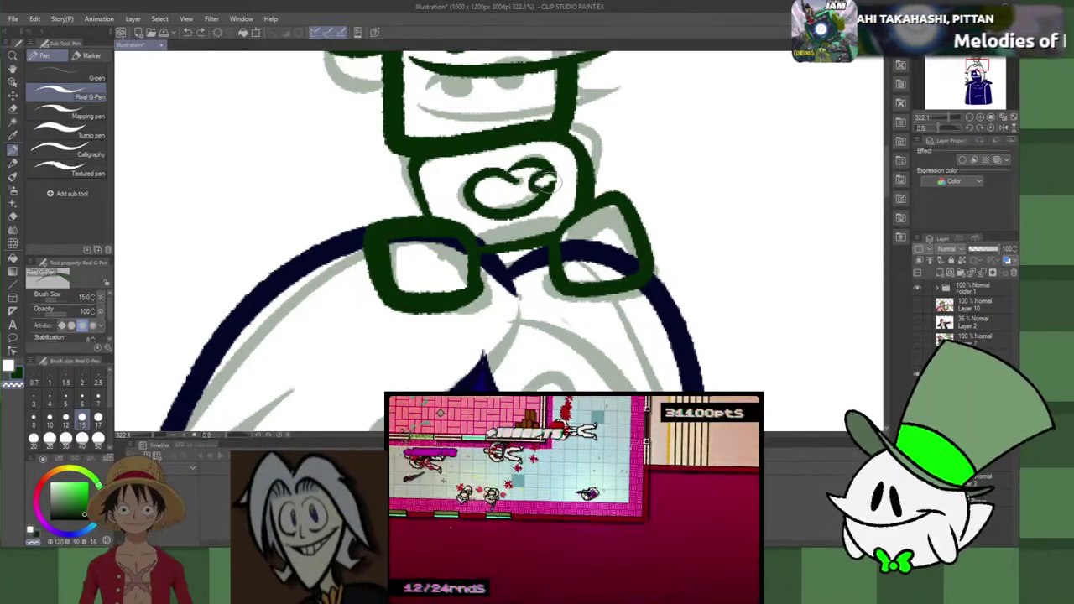
Step: Add a new layer for the small figure's colours and hide the blue character artwork and the grey sketch
{"action": "scroll", "coordinate": [561, 176], "scroll_direction": "down", "scroll_amount": 5}
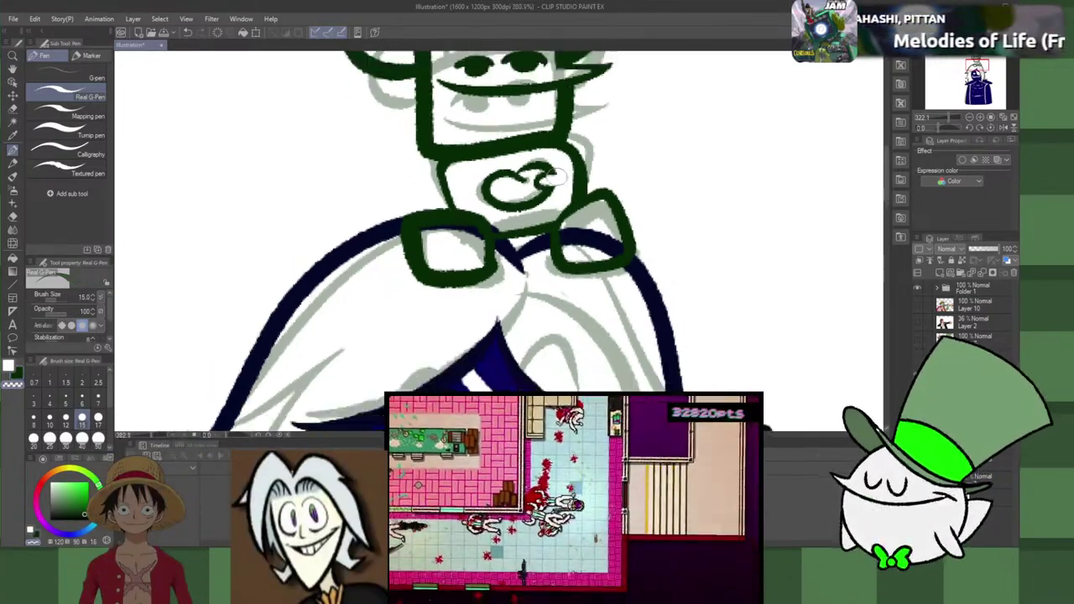
{"action": "scroll", "coordinate": [579, 197], "scroll_direction": "up", "scroll_amount": 2}
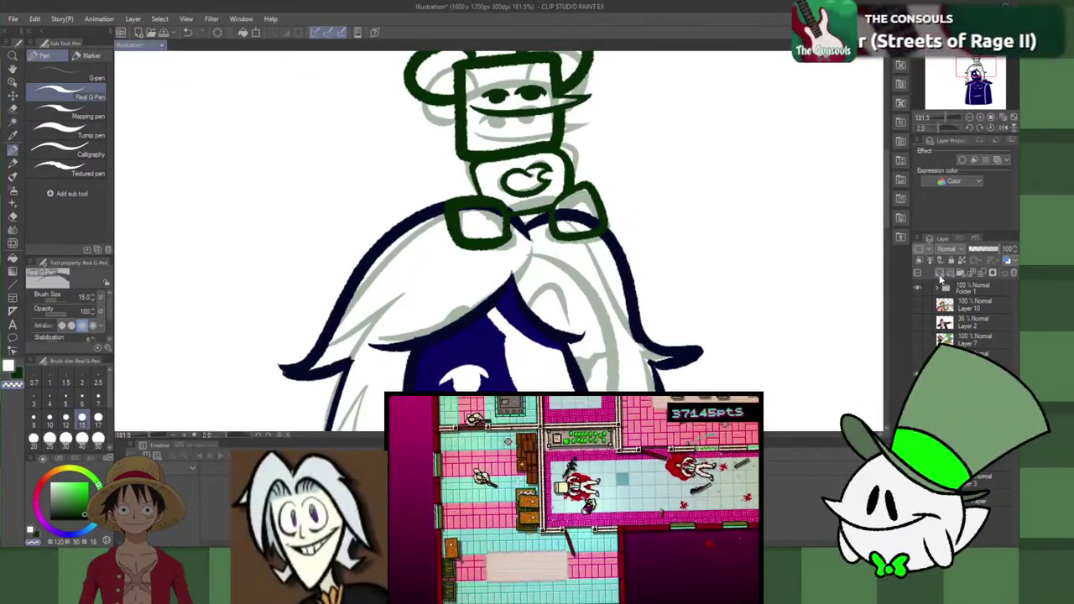
{"action": "left_click", "coordinate": [939, 273]}
{"action": "left_click", "coordinate": [917, 392]}
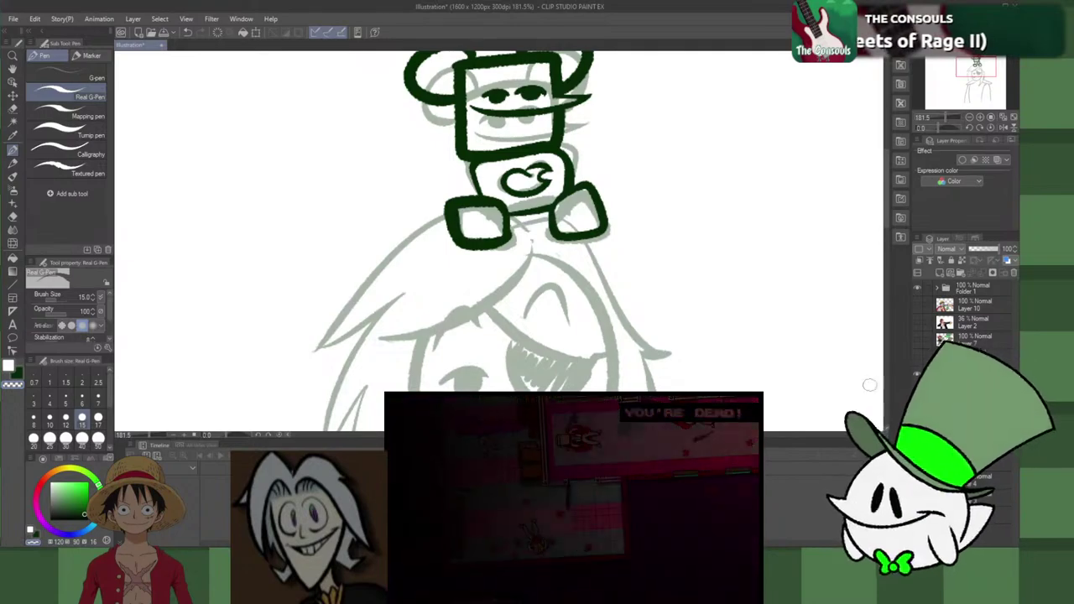
{"action": "left_click", "coordinate": [917, 374]}
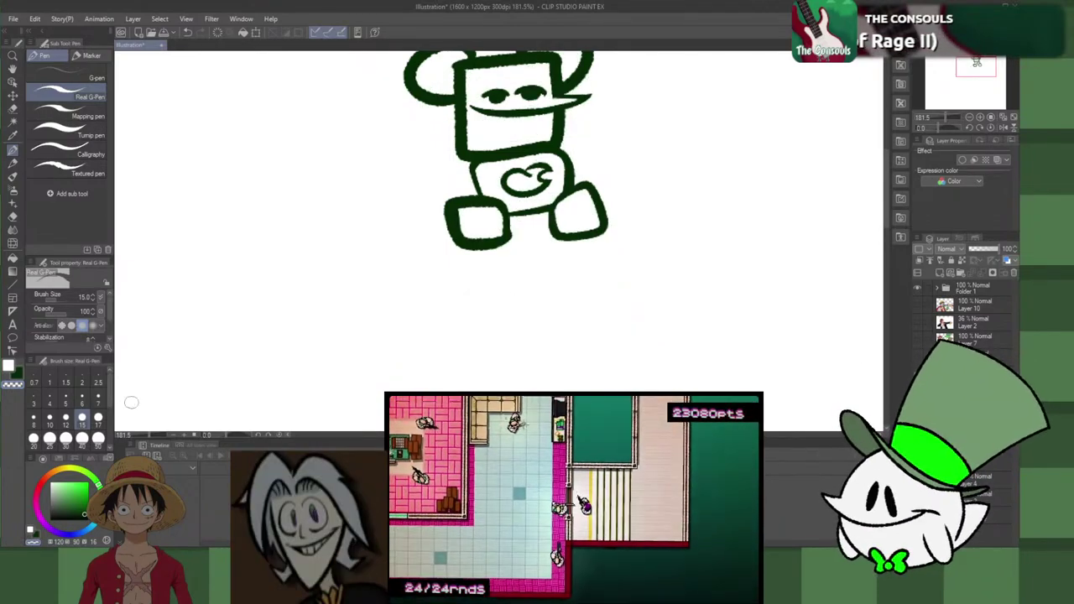
Step: Sample the golden yellow from the reference bear and fill the figure's feet, face and both ears with it
{"action": "scroll", "coordinate": [416, 299], "scroll_direction": "down", "scroll_amount": 3}
{"action": "scroll", "coordinate": [374, 103], "scroll_direction": "up", "scroll_amount": 1}
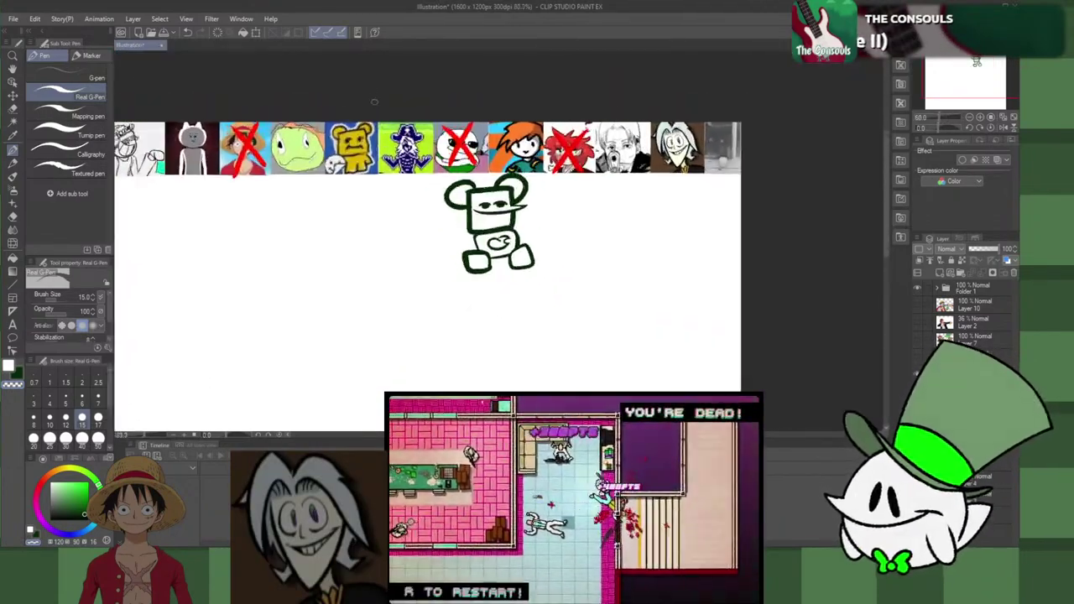
{"action": "scroll", "coordinate": [382, 143], "scroll_direction": "up", "scroll_amount": 1}
{"action": "left_click", "coordinate": [362, 158], "text": "alt"}
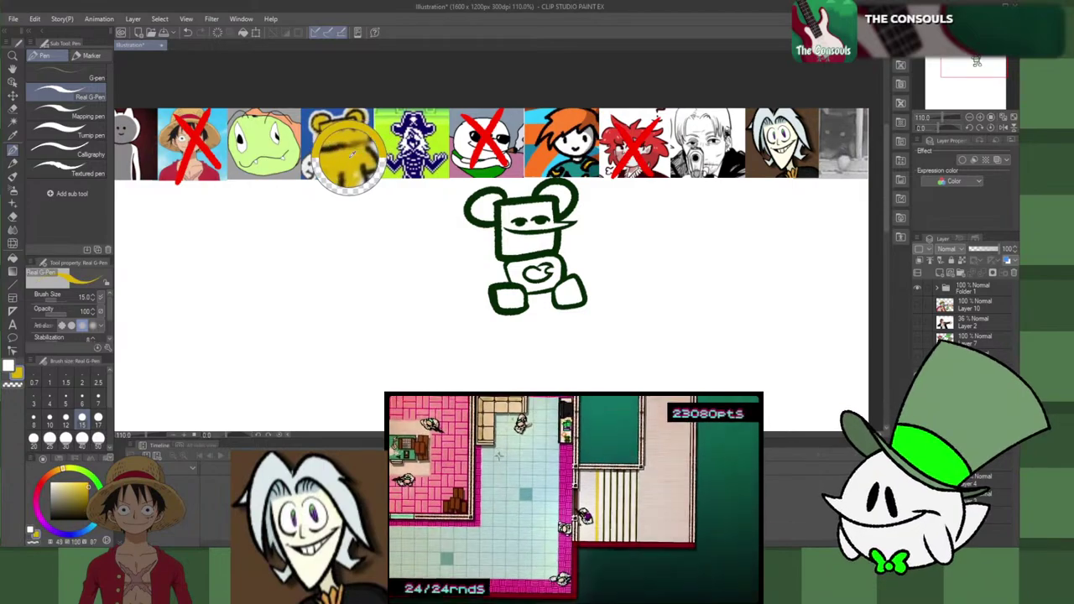
{"action": "key", "text": "g"}
{"action": "left_click", "coordinate": [512, 299]}
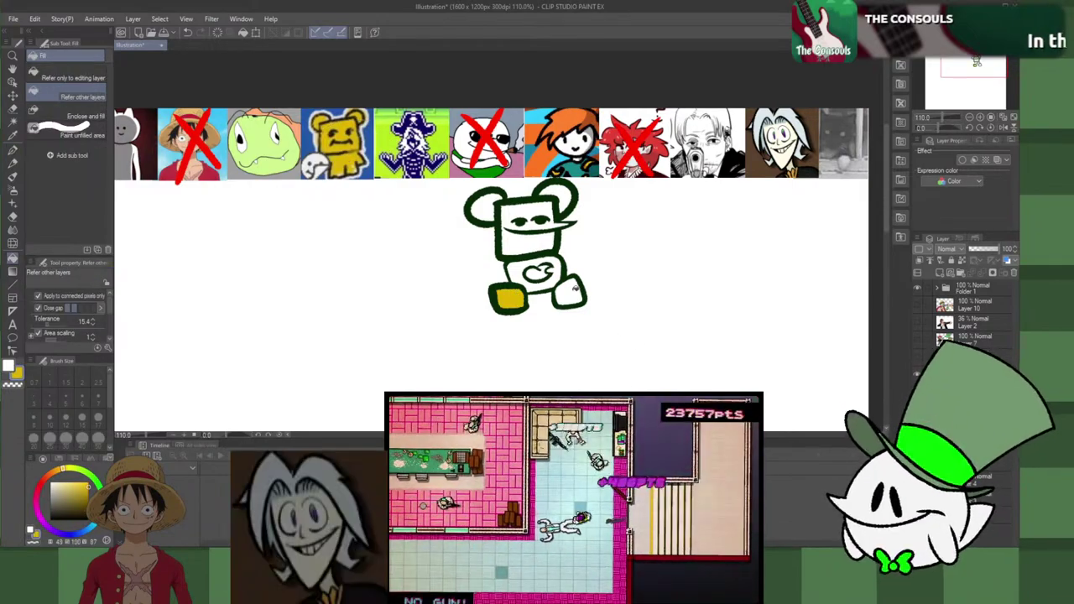
{"action": "left_click", "coordinate": [569, 292]}
{"action": "left_click", "coordinate": [527, 244]}
{"action": "left_click", "coordinate": [546, 208]}
{"action": "left_click", "coordinate": [563, 192]}
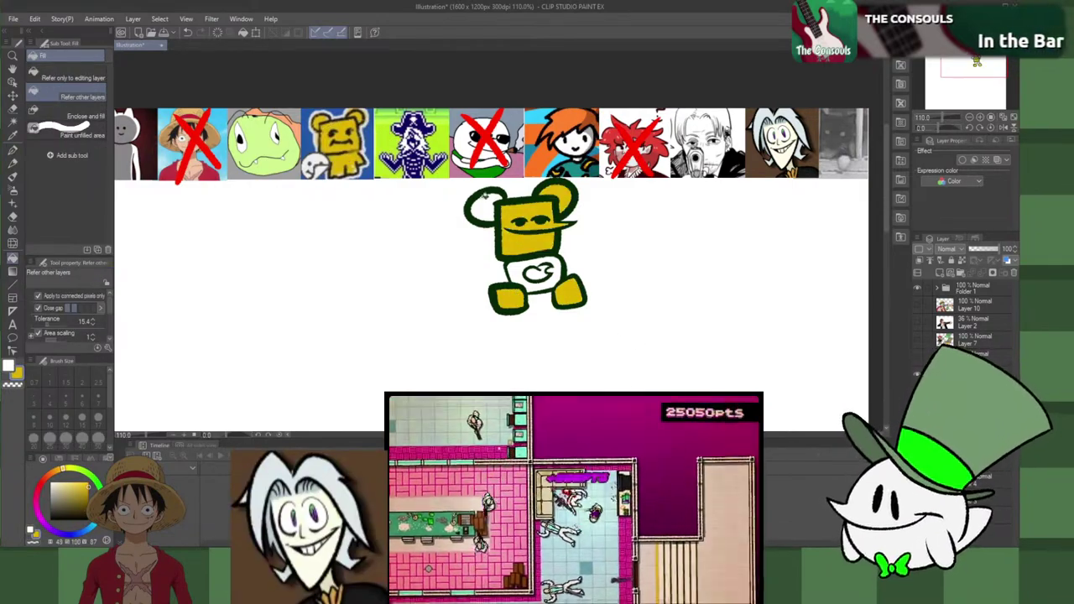
{"action": "left_click", "coordinate": [485, 205]}
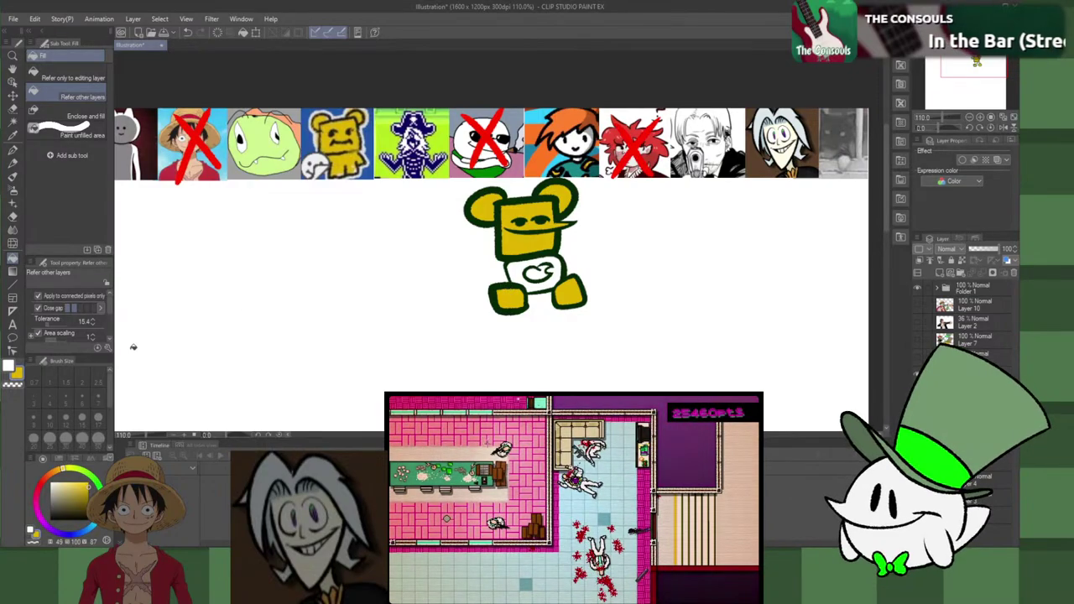
Step: Choose a muted grey-teal and fill the figure's torso and the inside of its emblem
{"action": "left_click", "coordinate": [57, 483]}
{"action": "left_click_drag", "start_coordinate": [57, 483], "coordinate": [57, 496]}
{"action": "left_click_drag", "start_coordinate": [90, 529], "coordinate": [99, 513]}
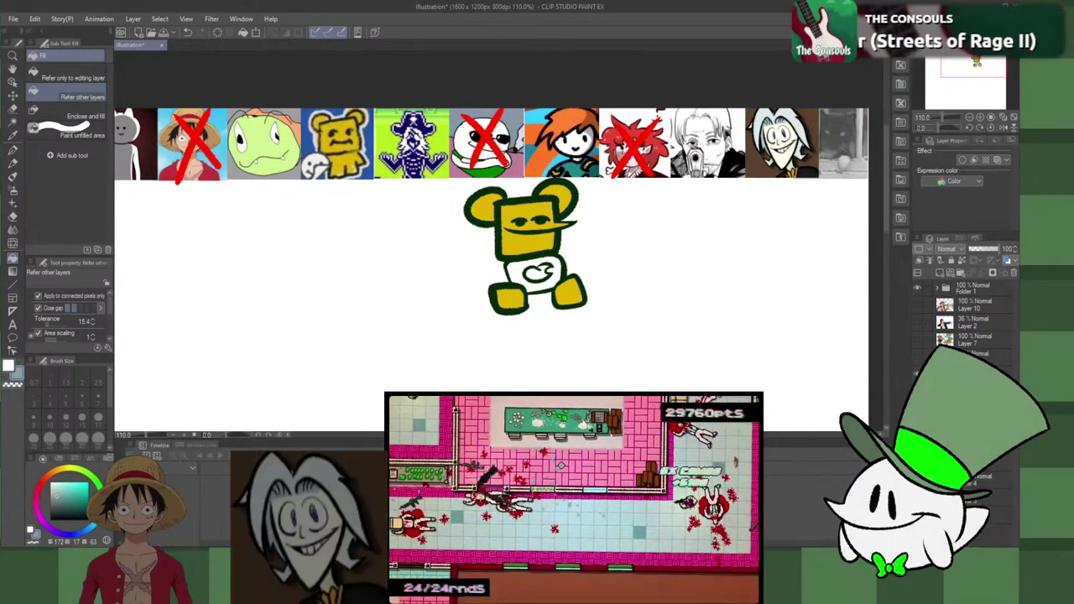
{"action": "left_click", "coordinate": [515, 269]}
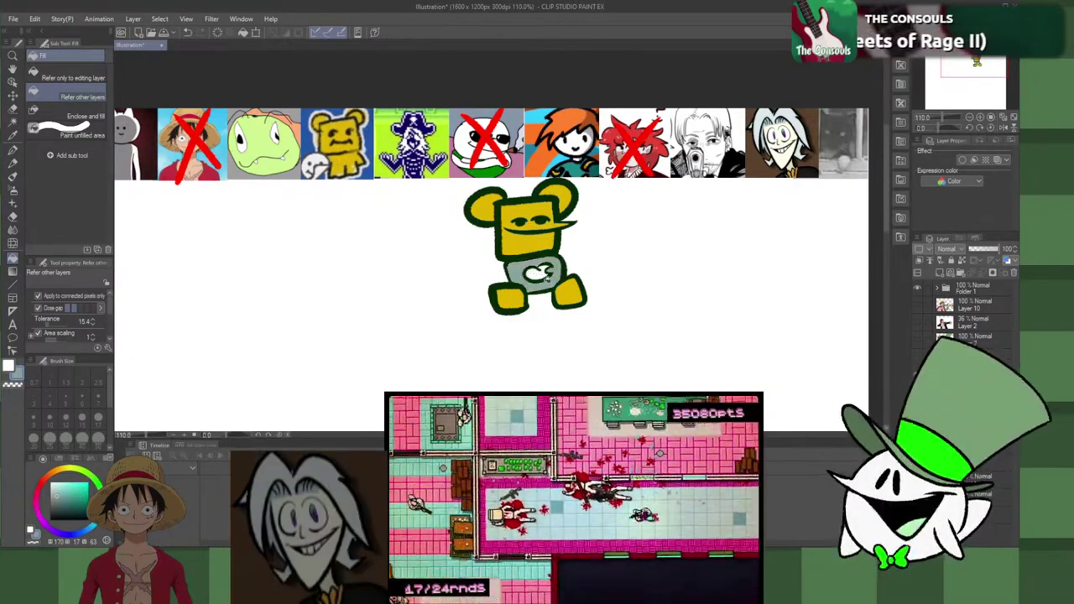
{"action": "left_click", "coordinate": [537, 270]}
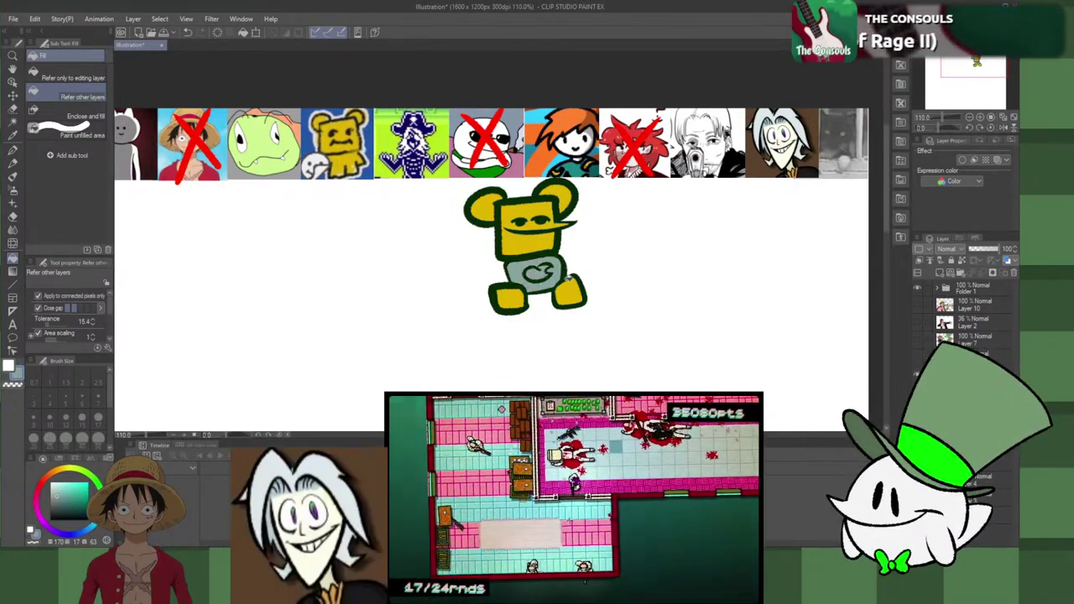
Step: Paint a lighter teal diagonal highlight across the torso with the Real G-Pen
{"action": "scroll", "coordinate": [561, 280], "scroll_direction": "down", "scroll_amount": 4}
{"action": "scroll", "coordinate": [564, 268], "scroll_direction": "up", "scroll_amount": 6}
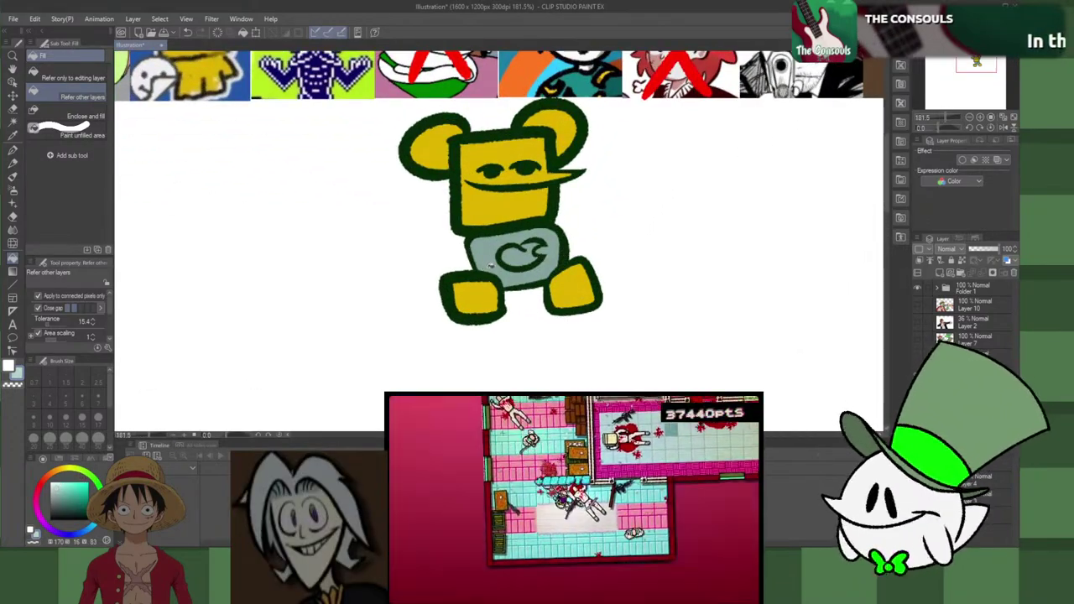
{"action": "key", "text": "p"}
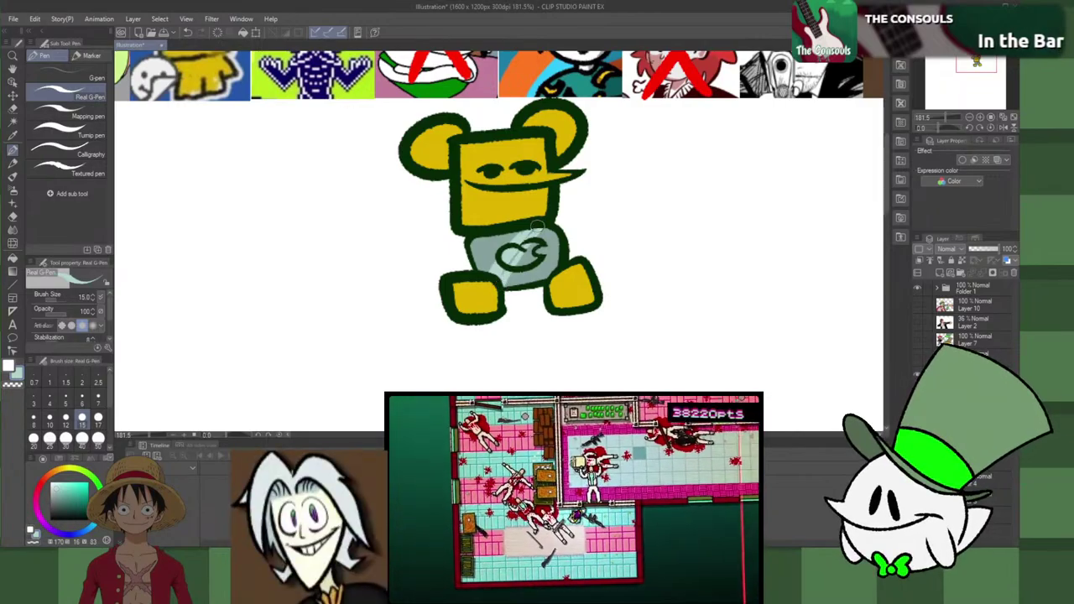
{"action": "scroll", "coordinate": [671, 352], "scroll_direction": "down", "scroll_amount": 5}
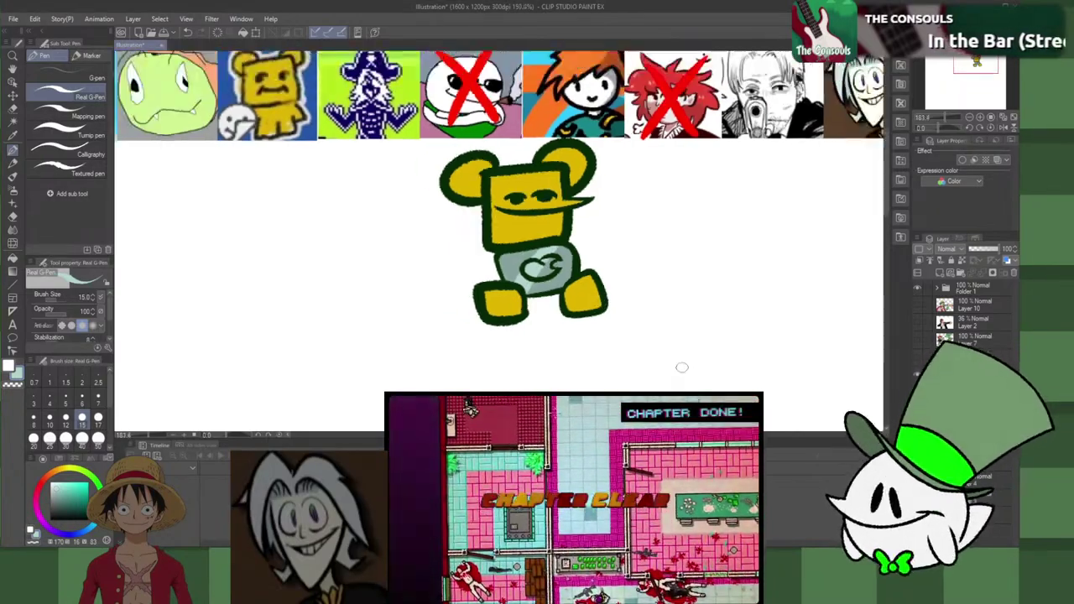
Step: Finish the light highlight on the small figure's torso and show the blue character artwork again beneath it
{"action": "scroll", "coordinate": [657, 298], "scroll_direction": "up", "scroll_amount": 3}
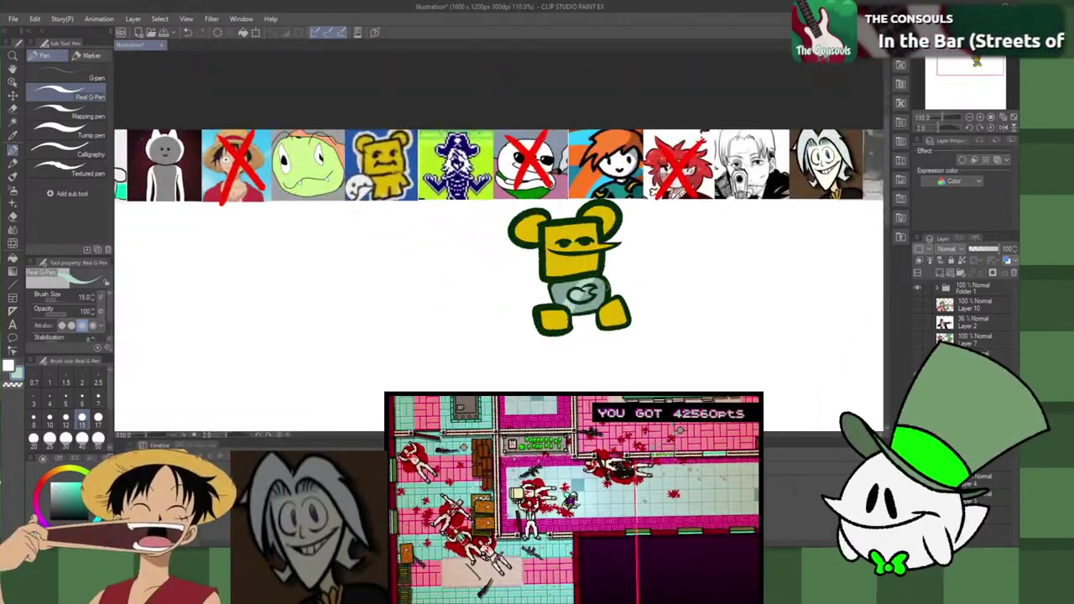
{"action": "left_click_drag", "start_coordinate": [603, 284], "coordinate": [584, 309]}
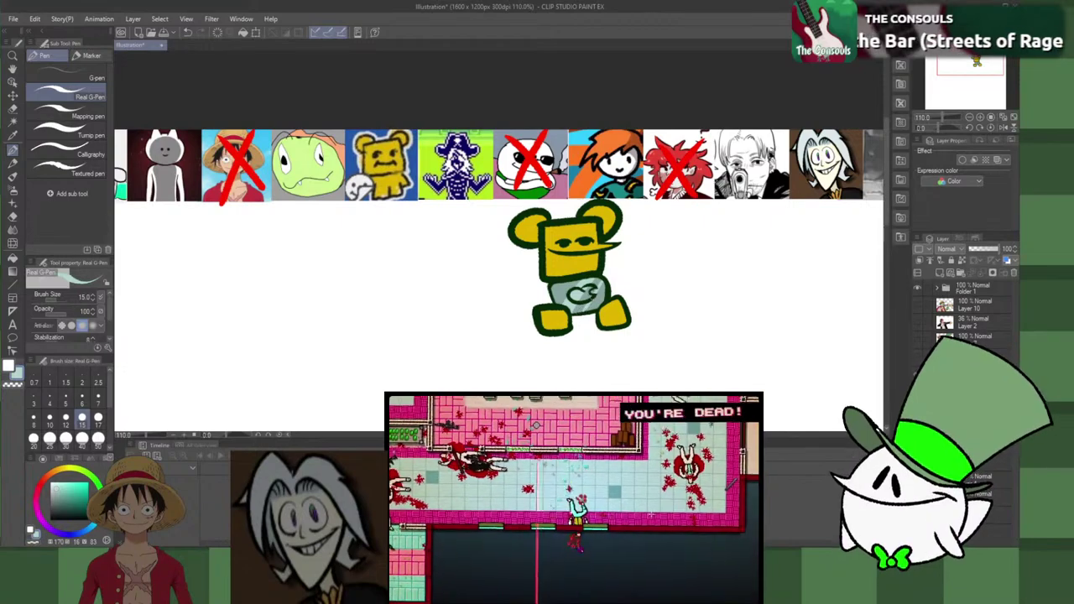
{"action": "scroll", "coordinate": [592, 386], "scroll_direction": "down", "scroll_amount": 5}
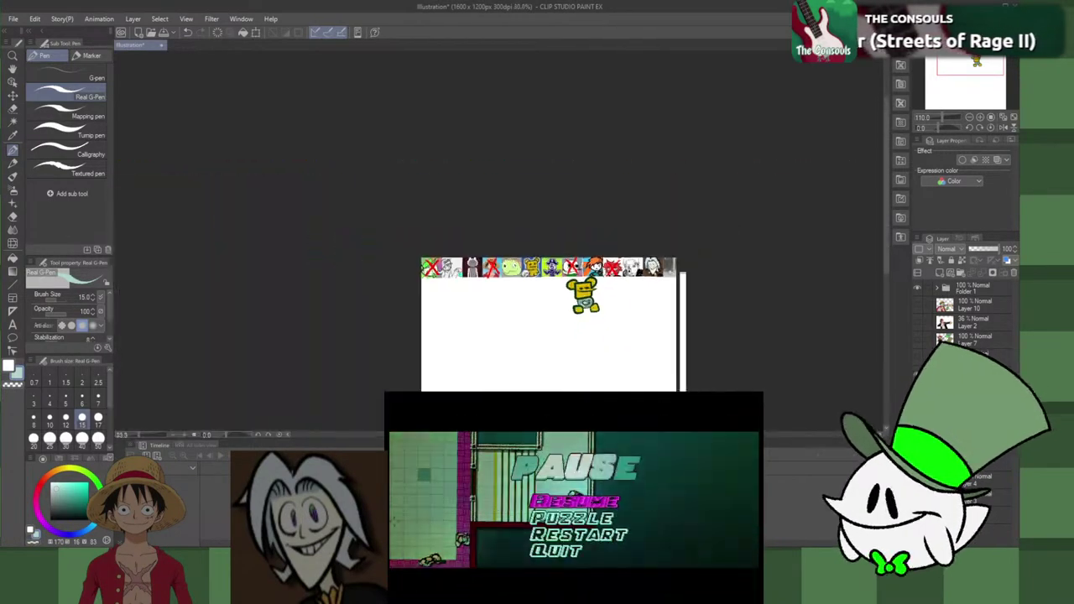
{"action": "scroll", "coordinate": [592, 386], "scroll_direction": "up", "scroll_amount": 3}
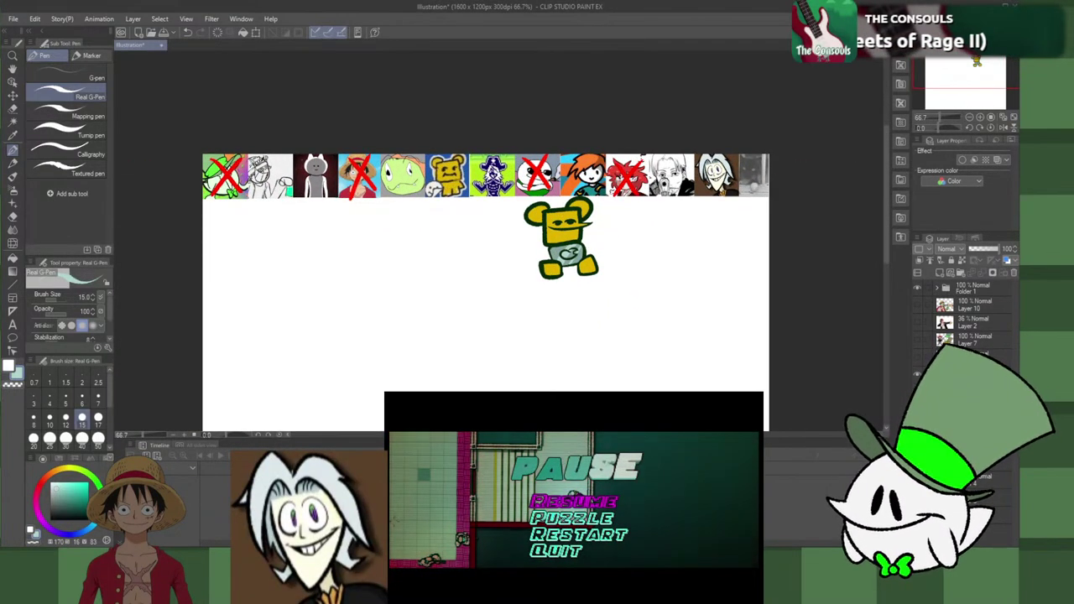
{"action": "scroll", "coordinate": [812, 338], "scroll_direction": "down", "scroll_amount": 5}
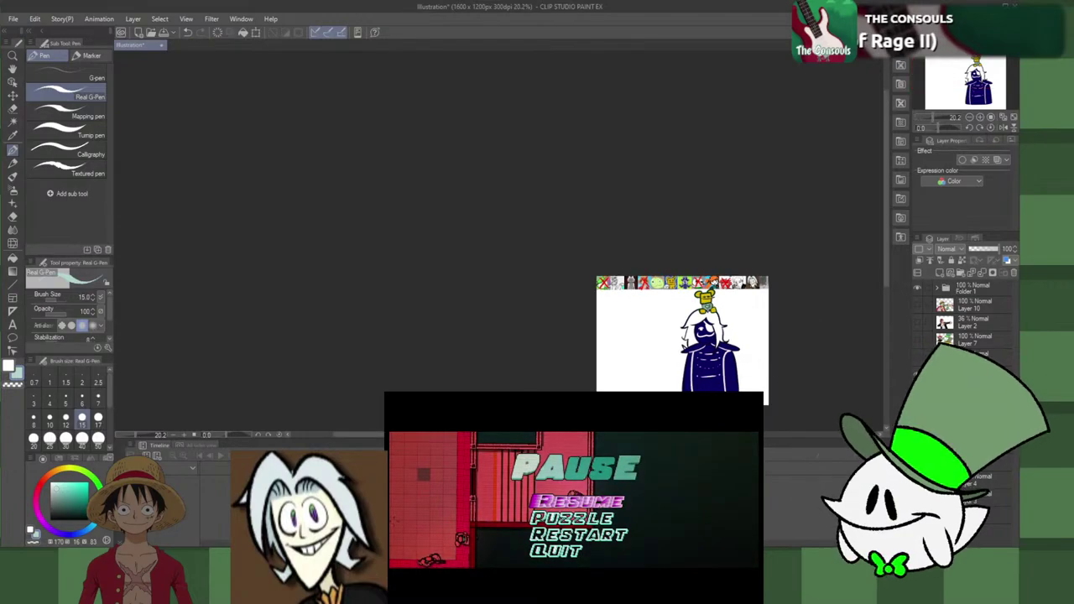
{"action": "scroll", "coordinate": [812, 338], "scroll_direction": "up", "scroll_amount": 3}
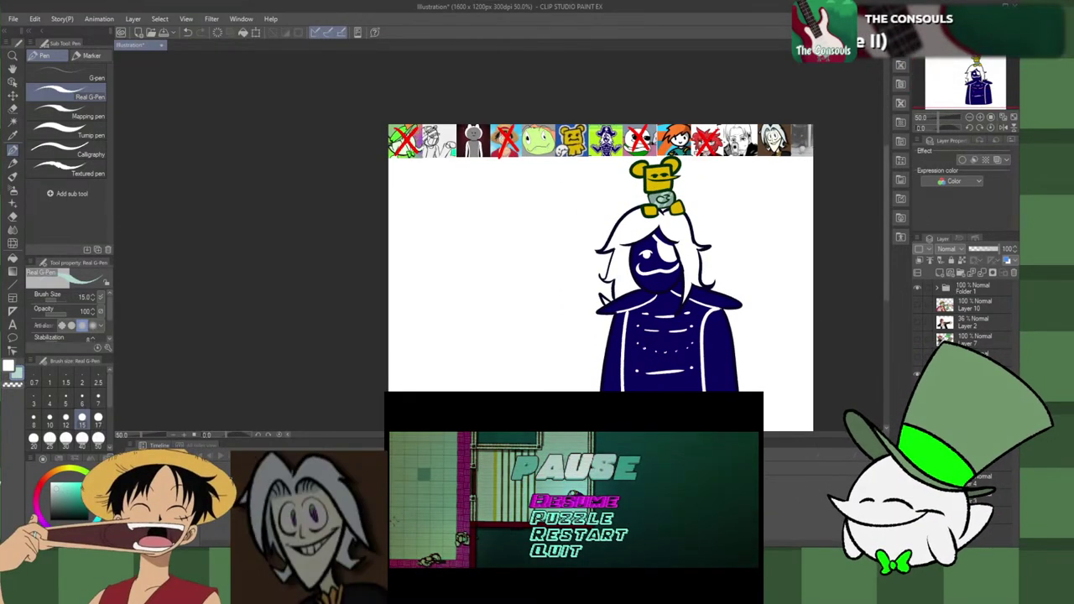
{"action": "scroll", "coordinate": [601, 277], "scroll_direction": "down", "scroll_amount": 2}
{"action": "scroll", "coordinate": [214, 386], "scroll_direction": "down", "scroll_amount": 5}
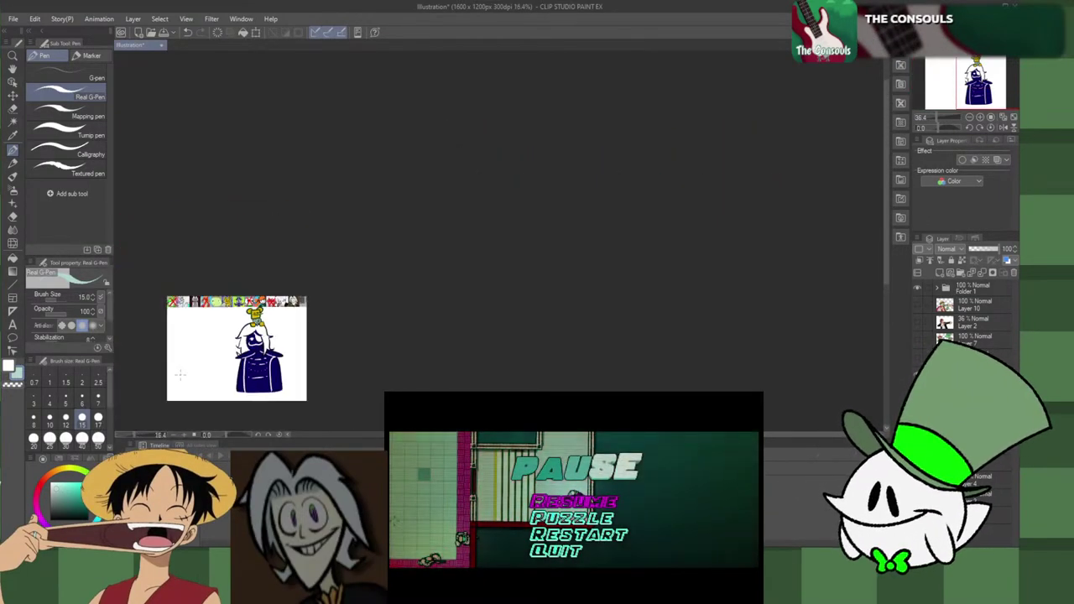
Step: Show the faded bathtub reference photo behind the artwork and sample the dark green of the small figure's outline
{"action": "scroll", "coordinate": [211, 390], "scroll_direction": "up", "scroll_amount": 6}
{"action": "scroll", "coordinate": [249, 391], "scroll_direction": "up", "scroll_amount": 2}
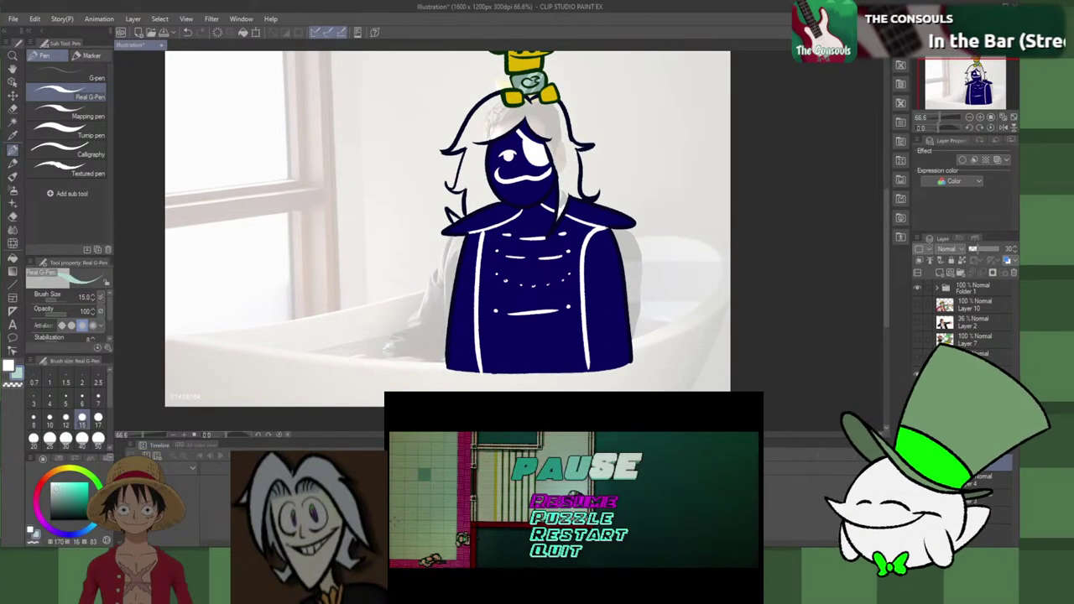
{"action": "scroll", "coordinate": [782, 302], "scroll_direction": "down", "scroll_amount": 1}
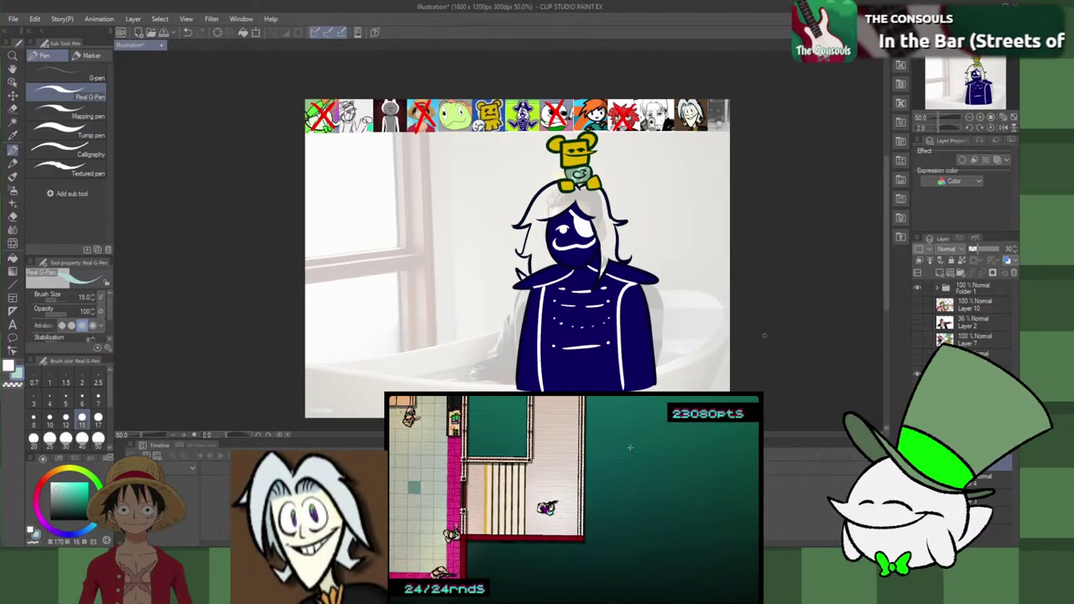
{"action": "scroll", "coordinate": [764, 335], "scroll_direction": "up", "scroll_amount": 1}
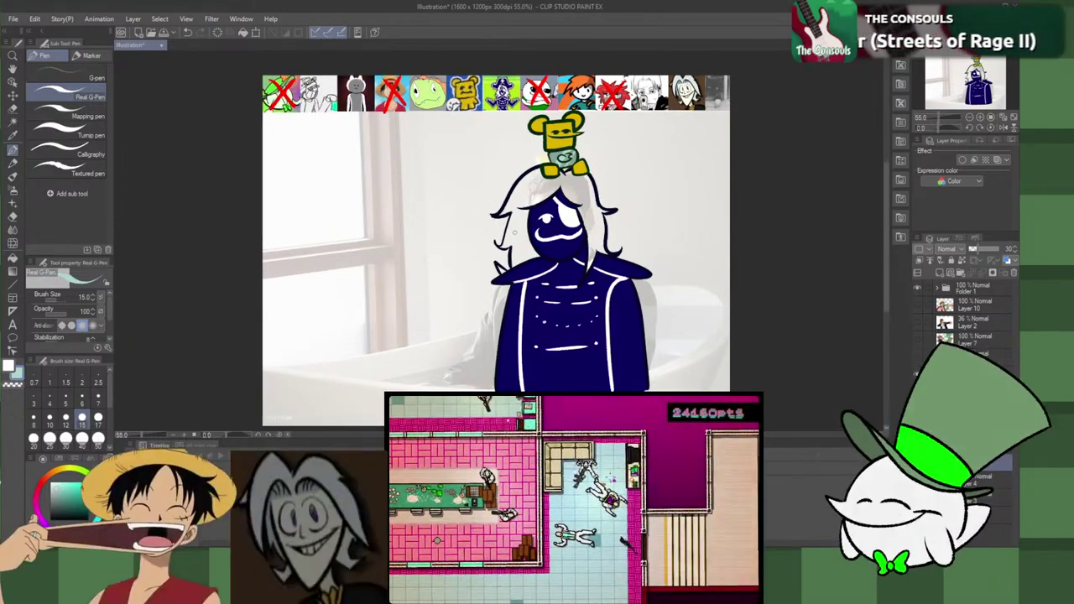
{"action": "left_click", "coordinate": [554, 167], "text": "alt"}
{"action": "left_click_drag", "start_coordinate": [554, 172], "coordinate": [553, 176]}
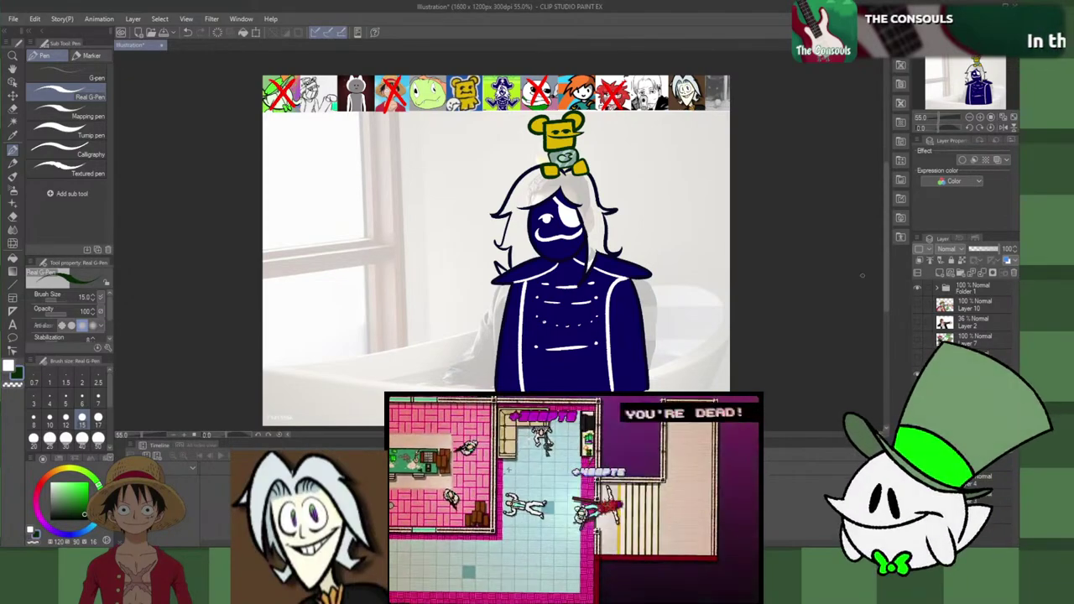
Step: Try to outline the bathtub's rim around the blue character in dark green with the Real G-Pen
{"action": "scroll", "coordinate": [887, 269], "scroll_direction": "down", "scroll_amount": 1}
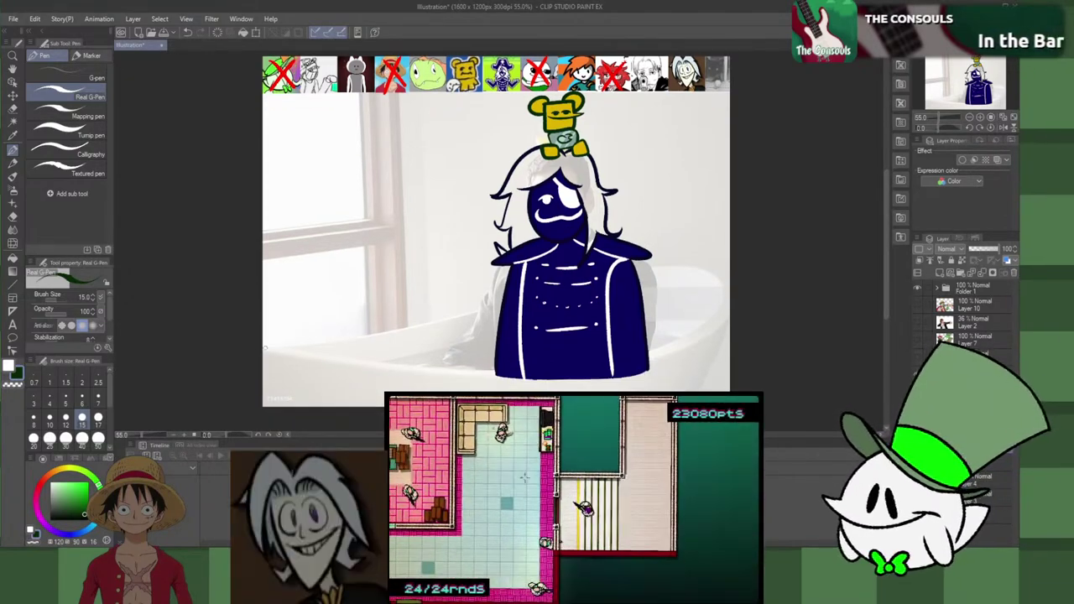
{"action": "mouse_move", "coordinate": [472, 300]}
{"action": "left_mouse_down"}
{"action": "mouse_move", "coordinate": [598, 258]}
{"action": "mouse_move", "coordinate": [719, 286]}
{"action": "left_mouse_up"}
{"action": "mouse_move", "coordinate": [555, 375]}
{"action": "left_mouse_down"}
{"action": "mouse_move", "coordinate": [349, 353]}
{"action": "mouse_move", "coordinate": [265, 351]}
{"action": "left_mouse_up"}
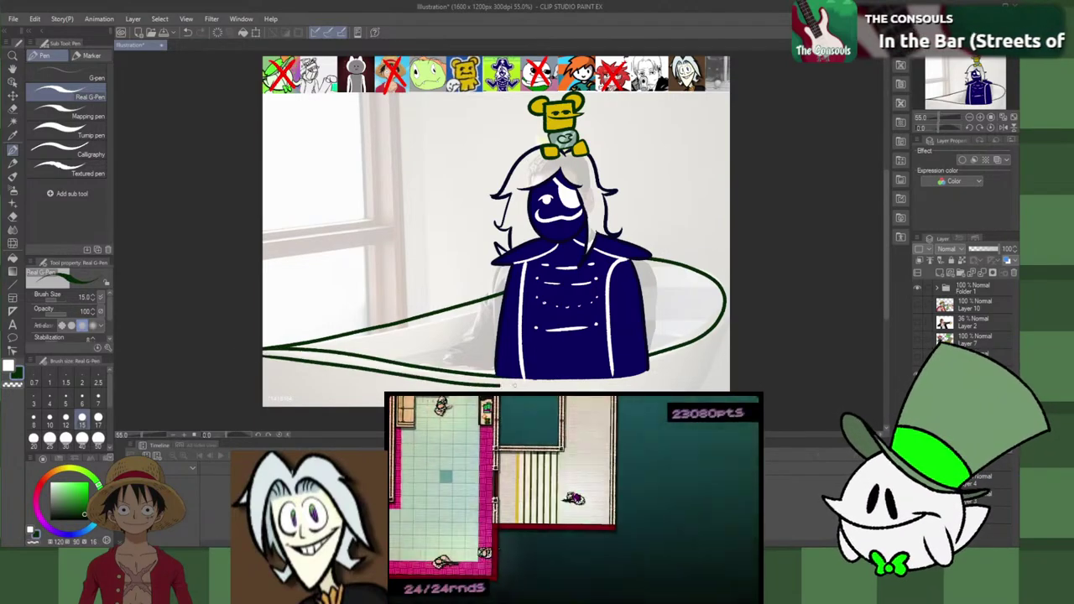
{"action": "key", "text": "ctrl+z"}
{"action": "key", "text": "ctrl+z"}
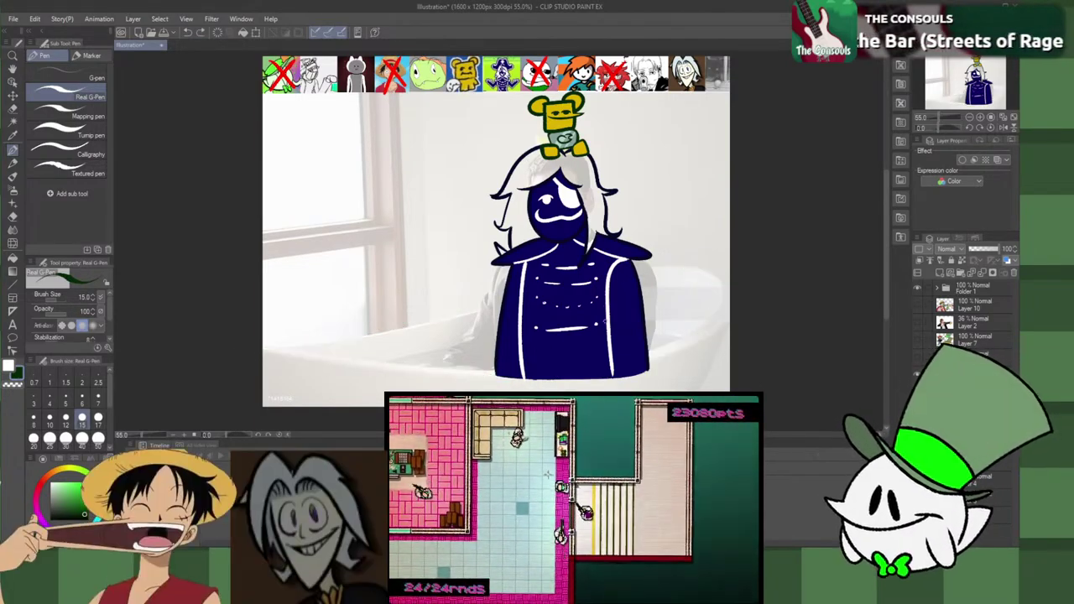
Step: Try a double-lined bathtub rim that curves around the tub's rounded end and in front of the character
{"action": "mouse_move", "coordinate": [648, 270]}
{"action": "left_mouse_down"}
{"action": "mouse_move", "coordinate": [711, 281]}
{"action": "mouse_move", "coordinate": [709, 308]}
{"action": "mouse_move", "coordinate": [661, 342]}
{"action": "mouse_move", "coordinate": [561, 373]}
{"action": "mouse_move", "coordinate": [265, 347]}
{"action": "left_mouse_up"}
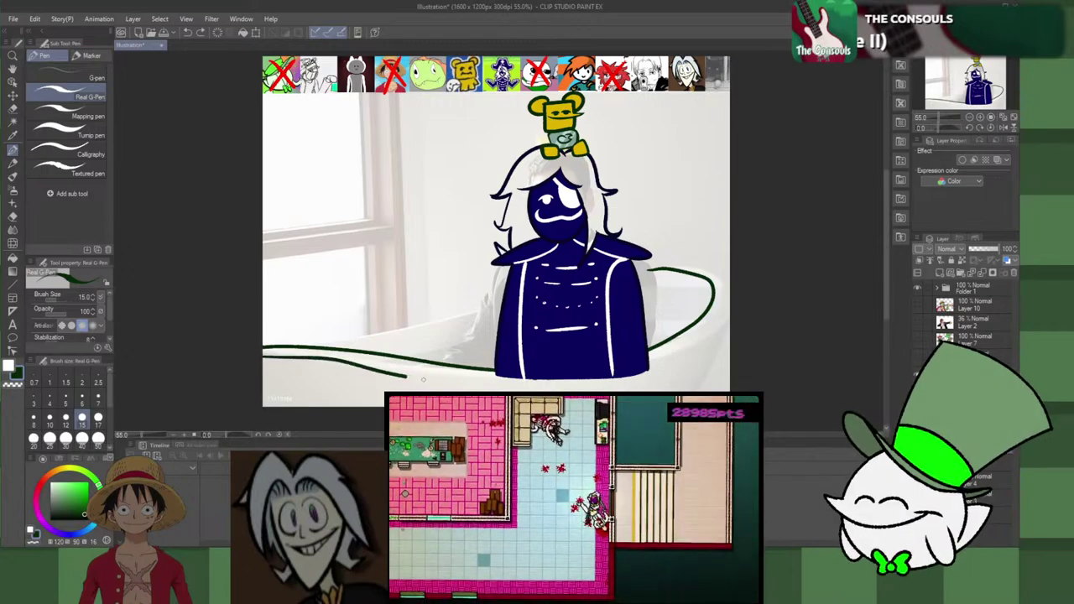
{"action": "mouse_move", "coordinate": [423, 380]}
{"action": "left_mouse_down"}
{"action": "mouse_move", "coordinate": [692, 334]}
{"action": "mouse_move", "coordinate": [692, 346]}
{"action": "left_mouse_up"}
{"action": "key", "text": "ctrl+z"}
{"action": "mouse_move", "coordinate": [662, 260]}
{"action": "left_mouse_down"}
{"action": "mouse_move", "coordinate": [682, 343]}
{"action": "mouse_move", "coordinate": [729, 299]}
{"action": "left_mouse_up"}
{"action": "key", "text": "ctrl+z"}
{"action": "key", "text": "ctrl+z"}
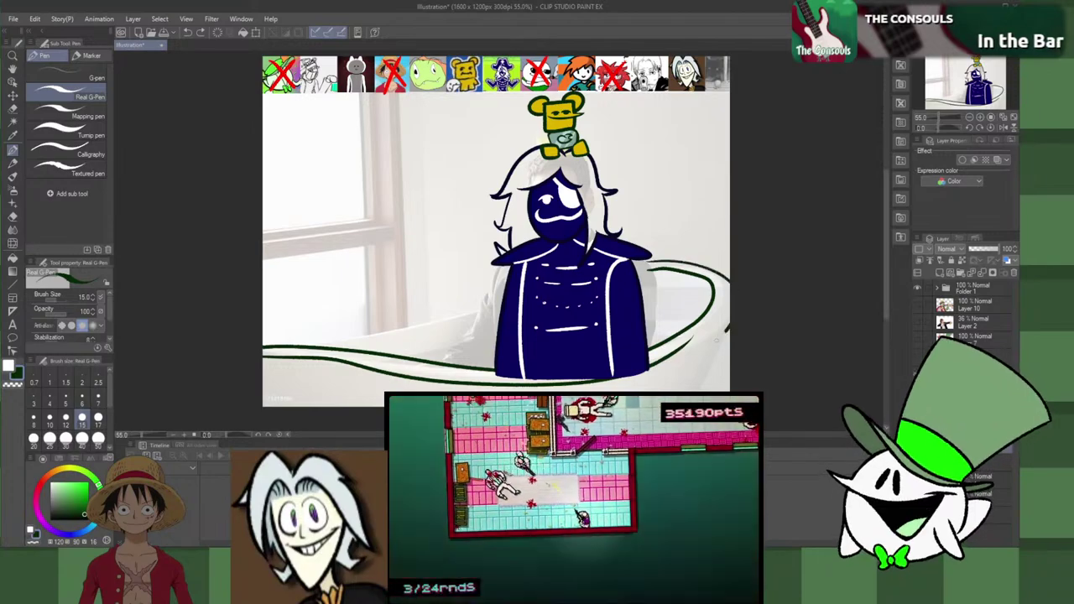
{"action": "left_click_drag", "start_coordinate": [717, 341], "coordinate": [703, 348]}
{"action": "key", "text": "ctrl+z"}
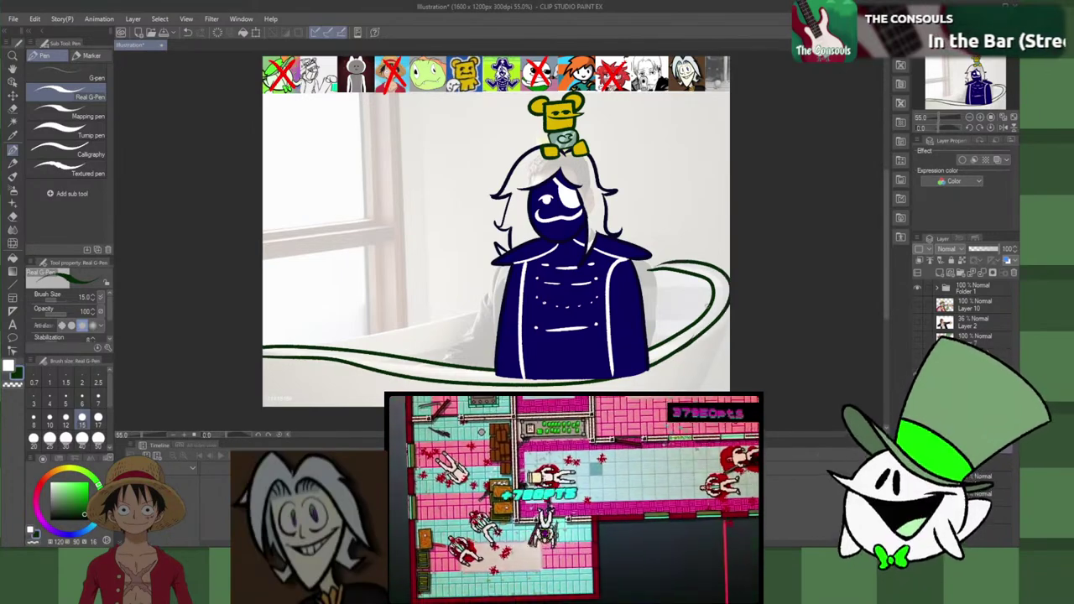
{"action": "key", "text": "ctrl+z"}
{"action": "left_click_drag", "start_coordinate": [688, 342], "coordinate": [653, 265]}
{"action": "key", "text": "ctrl+z"}
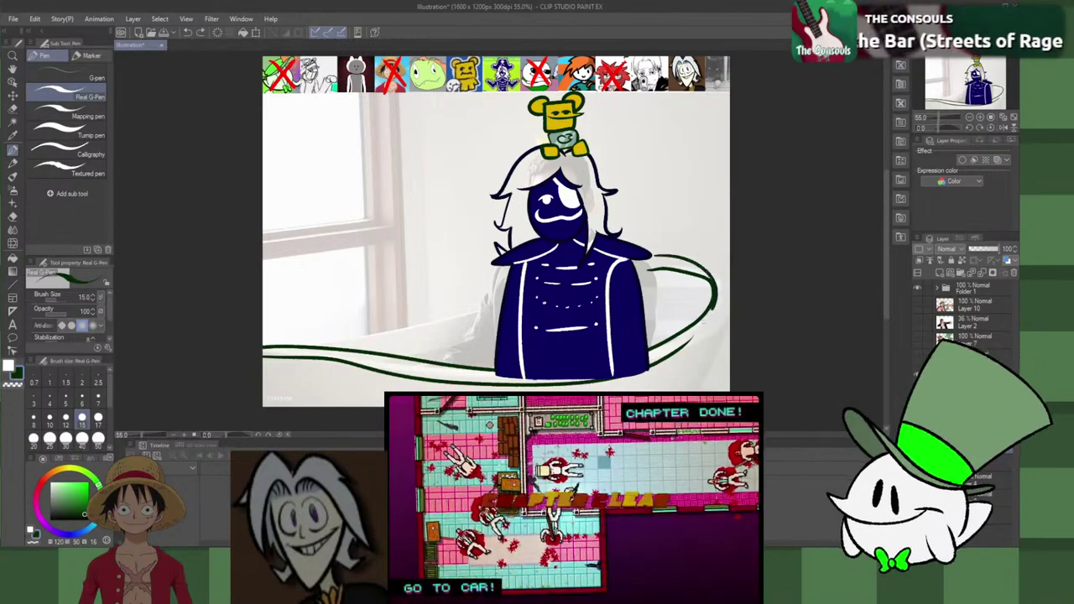
{"action": "mouse_move", "coordinate": [682, 354]}
{"action": "left_mouse_down"}
{"action": "mouse_move", "coordinate": [711, 320]}
{"action": "mouse_move", "coordinate": [674, 253]}
{"action": "left_mouse_up"}
{"action": "key", "text": "ctrl+z"}
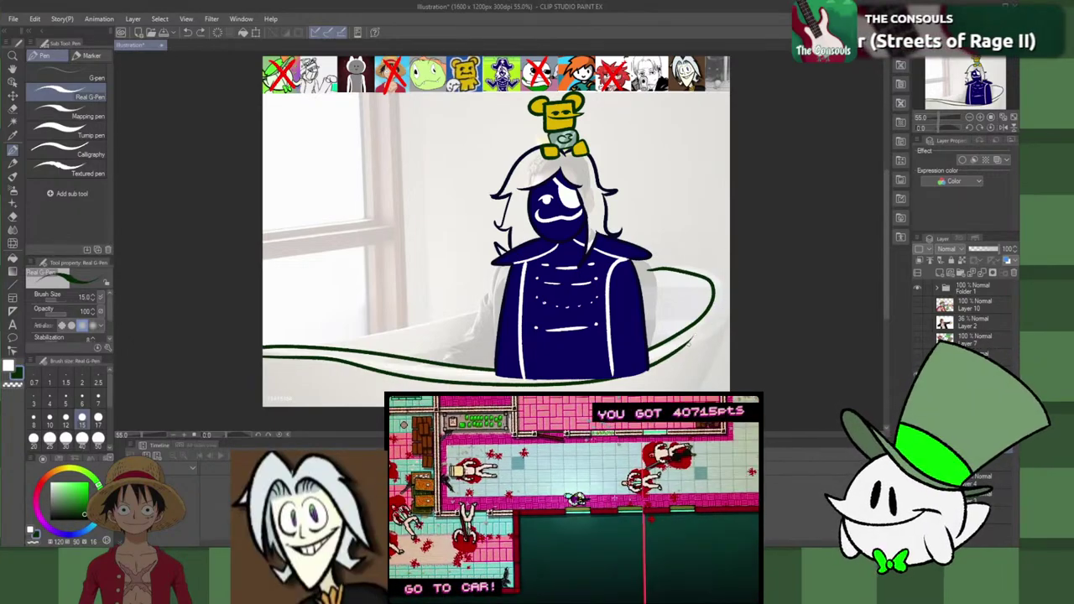
{"action": "mouse_move", "coordinate": [681, 351]}
{"action": "left_mouse_down"}
{"action": "mouse_move", "coordinate": [713, 321]}
{"action": "mouse_move", "coordinate": [723, 284]}
{"action": "left_mouse_up"}
{"action": "key", "text": "ctrl+z"}
{"action": "key", "text": "ctrl+z"}
{"action": "key", "text": "ctrl+z"}
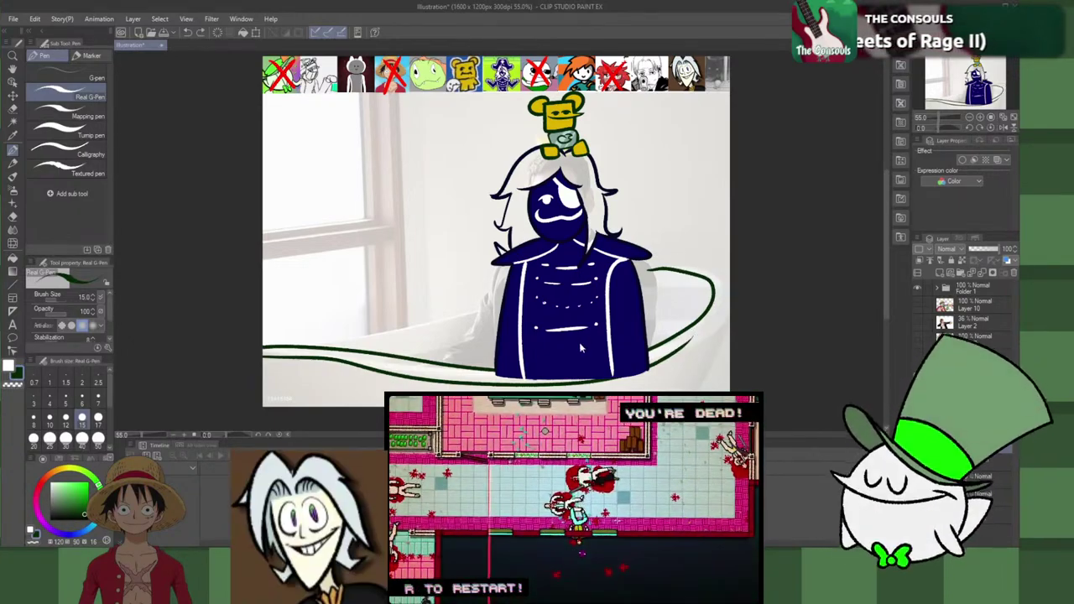
Step: Draw the bathtub's back rim from the canvas's left edge up to the character's body, and hide the character artwork
{"action": "left_click_drag", "start_coordinate": [281, 349], "coordinate": [501, 292]}
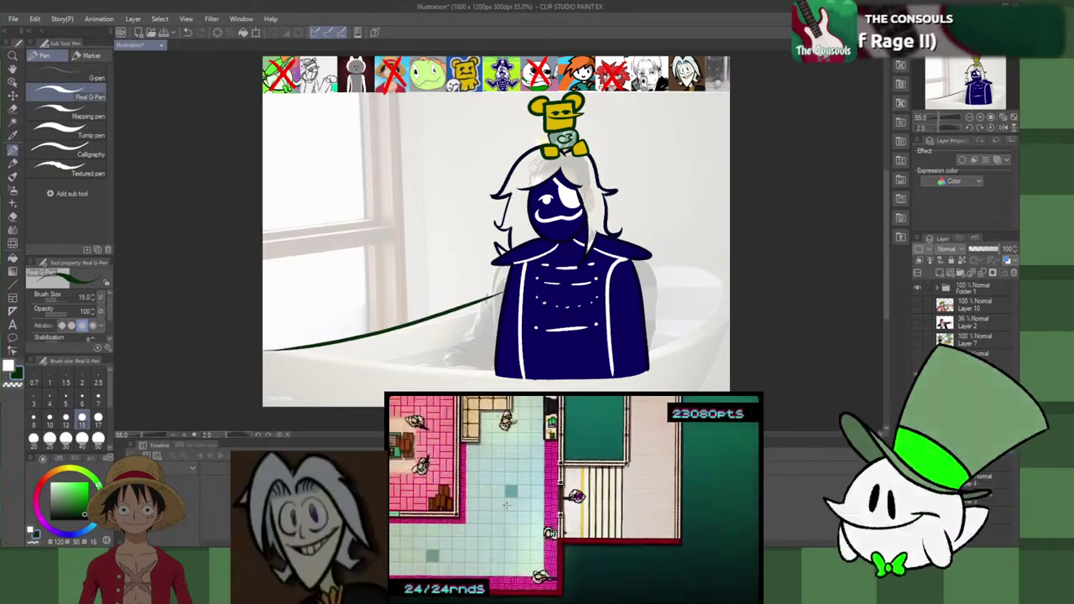
{"action": "key", "text": "ctrl+z"}
{"action": "left_click_drag", "start_coordinate": [256, 349], "coordinate": [504, 291]}
{"action": "key", "text": "ctrl+z"}
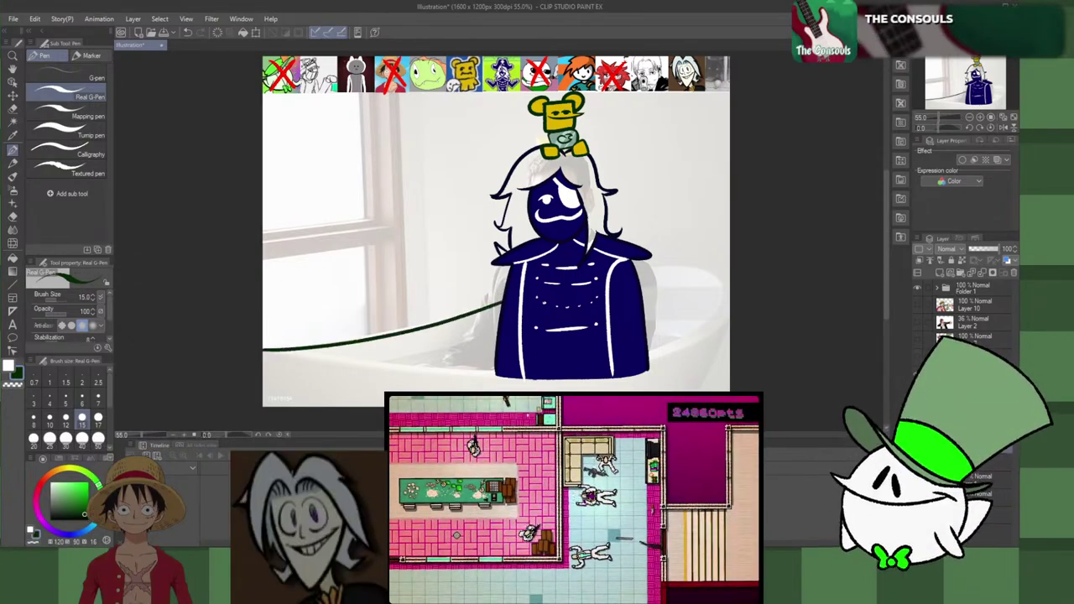
{"action": "left_click", "coordinate": [917, 375]}
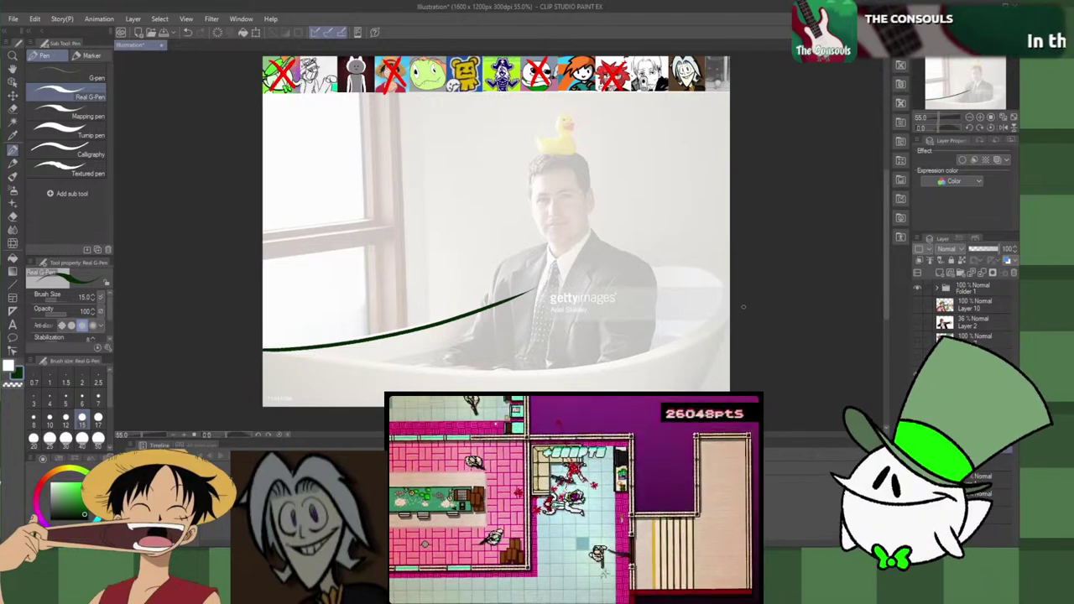
Step: Try to trace the rest of the back rim between the tub's rounded end and the existing line
{"action": "left_click_drag", "start_coordinate": [725, 286], "coordinate": [497, 295]}
{"action": "key", "text": "ctrl+z"}
{"action": "mouse_move", "coordinate": [730, 291]}
{"action": "left_mouse_down"}
{"action": "mouse_move", "coordinate": [675, 259]}
{"action": "mouse_move", "coordinate": [522, 311]}
{"action": "mouse_move", "coordinate": [606, 261]}
{"action": "mouse_move", "coordinate": [499, 298]}
{"action": "left_mouse_up"}
{"action": "key", "text": "ctrl+z"}
{"action": "key", "text": "ctrl+z"}
{"action": "mouse_move", "coordinate": [730, 290]}
{"action": "left_mouse_down"}
{"action": "mouse_move", "coordinate": [637, 253]}
{"action": "mouse_move", "coordinate": [514, 291]}
{"action": "mouse_move", "coordinate": [722, 280]}
{"action": "mouse_move", "coordinate": [517, 306]}
{"action": "left_mouse_up"}
{"action": "key", "text": "ctrl+z"}
{"action": "key", "text": "ctrl+z"}
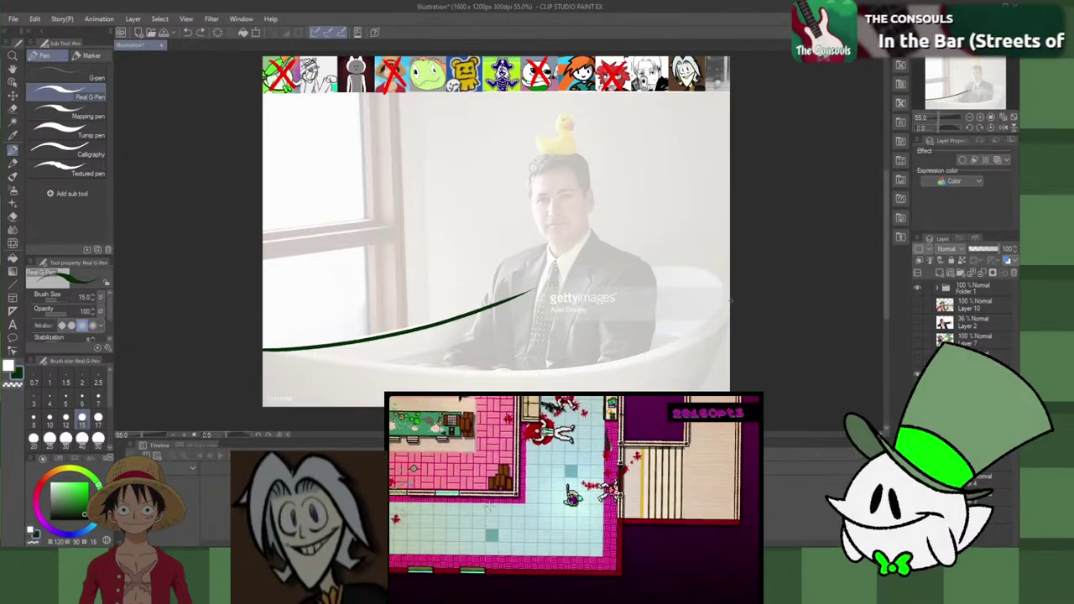
{"action": "mouse_move", "coordinate": [731, 297]}
{"action": "left_mouse_down"}
{"action": "mouse_move", "coordinate": [606, 254]}
{"action": "mouse_move", "coordinate": [495, 304]}
{"action": "mouse_move", "coordinate": [743, 293]}
{"action": "left_mouse_up"}
{"action": "key", "text": "ctrl+z"}
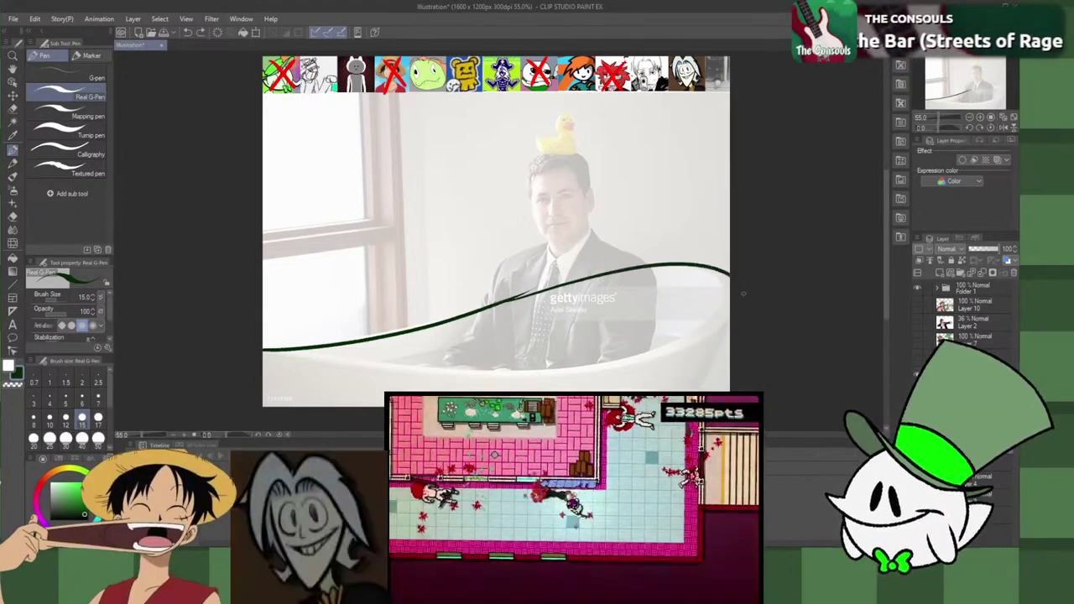
{"action": "key", "text": "ctrl+z"}
Step: Continue the back rim as one smooth curve across the man's torso and around the tub's rounded right end
{"action": "mouse_move", "coordinate": [500, 298]}
{"action": "left_mouse_down"}
{"action": "mouse_move", "coordinate": [534, 295]}
{"action": "mouse_move", "coordinate": [675, 340]}
{"action": "left_mouse_up"}
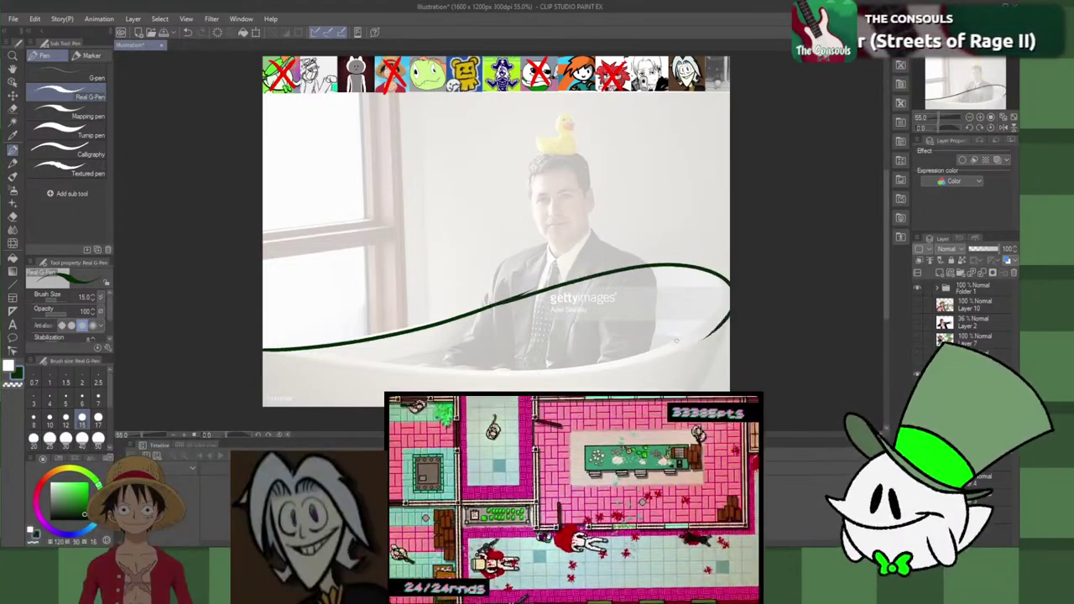
{"action": "key", "text": "ctrl+z"}
{"action": "mouse_move", "coordinate": [484, 308]}
{"action": "left_mouse_down"}
{"action": "mouse_move", "coordinate": [624, 260]}
{"action": "mouse_move", "coordinate": [722, 335]}
{"action": "left_mouse_up"}
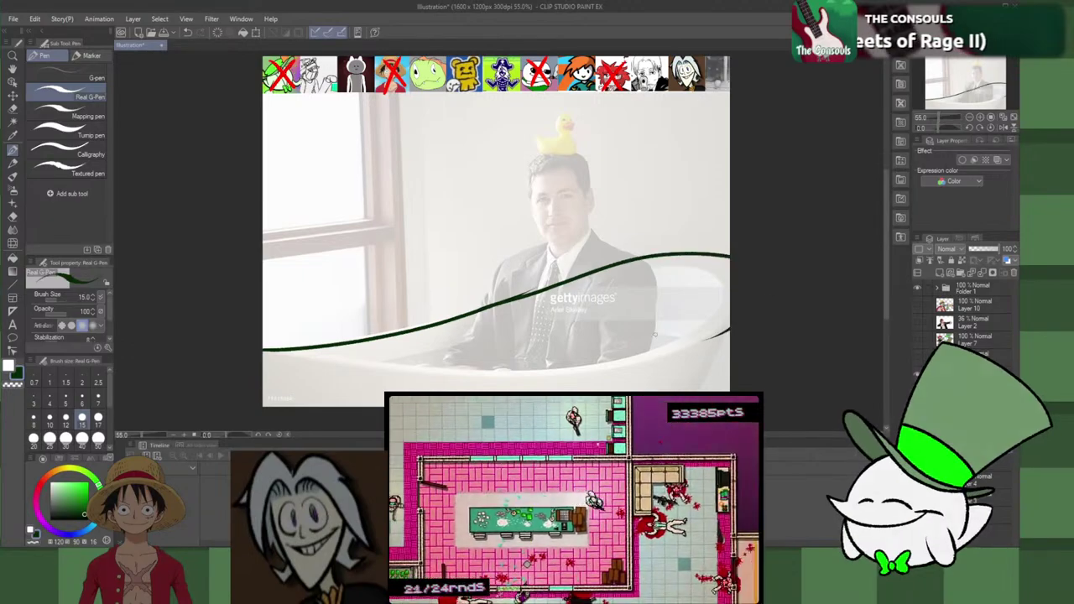
{"action": "key", "text": "ctrl+z"}
{"action": "key", "text": "ctrl+z"}
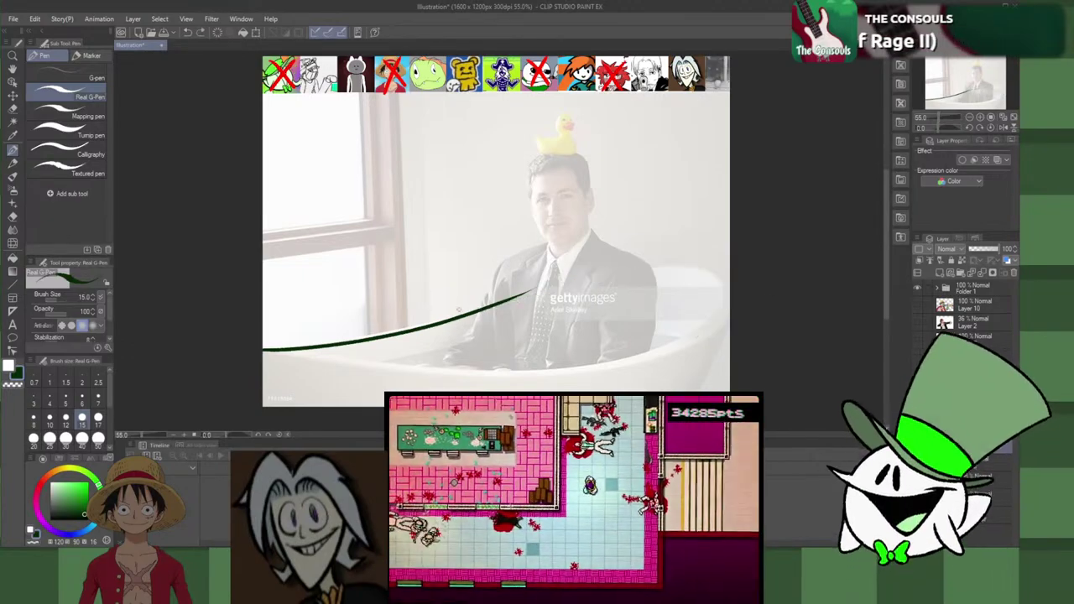
{"action": "key", "text": "ctrl+z"}
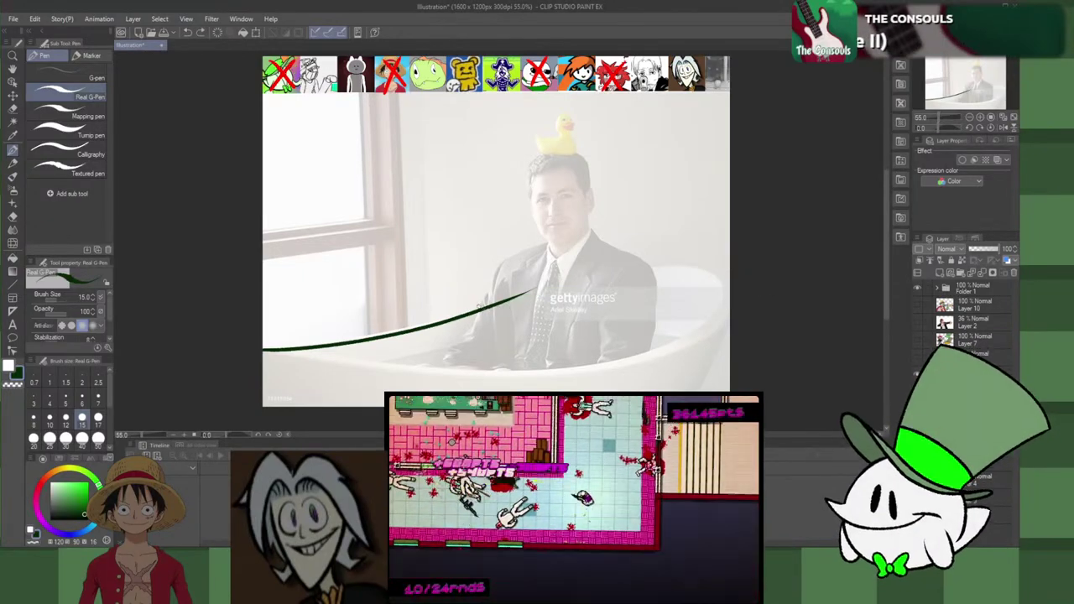
{"action": "left_click_drag", "start_coordinate": [483, 308], "coordinate": [678, 344]}
{"action": "key", "text": "ctrl+z"}
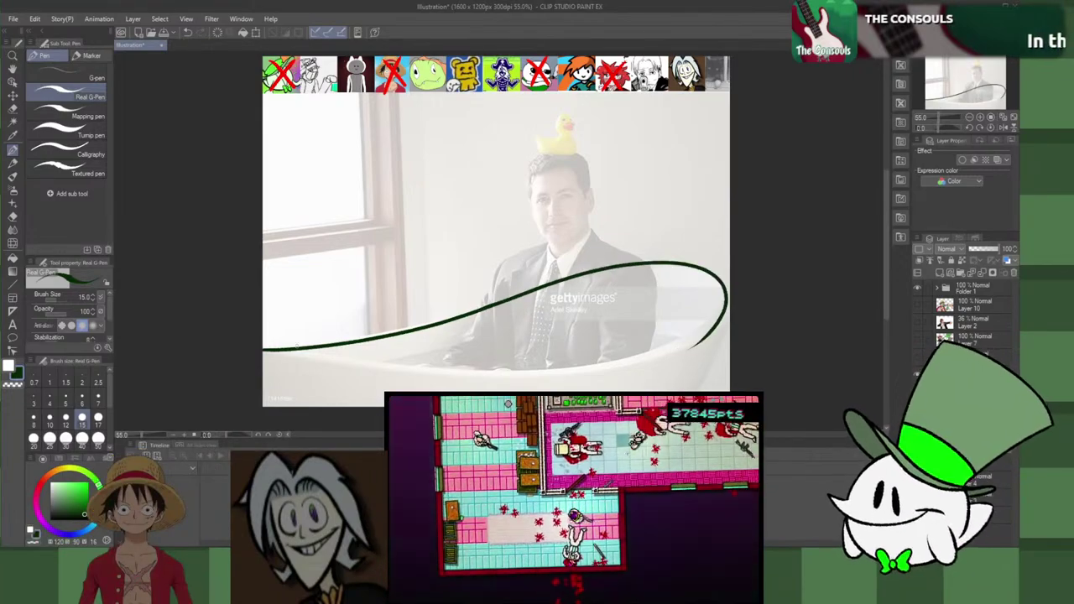
Step: Try to draw the bathtub's inner front rim as one curve from the back rim's left end beneath the man's torso
{"action": "left_click_drag", "start_coordinate": [277, 351], "coordinate": [633, 361]}
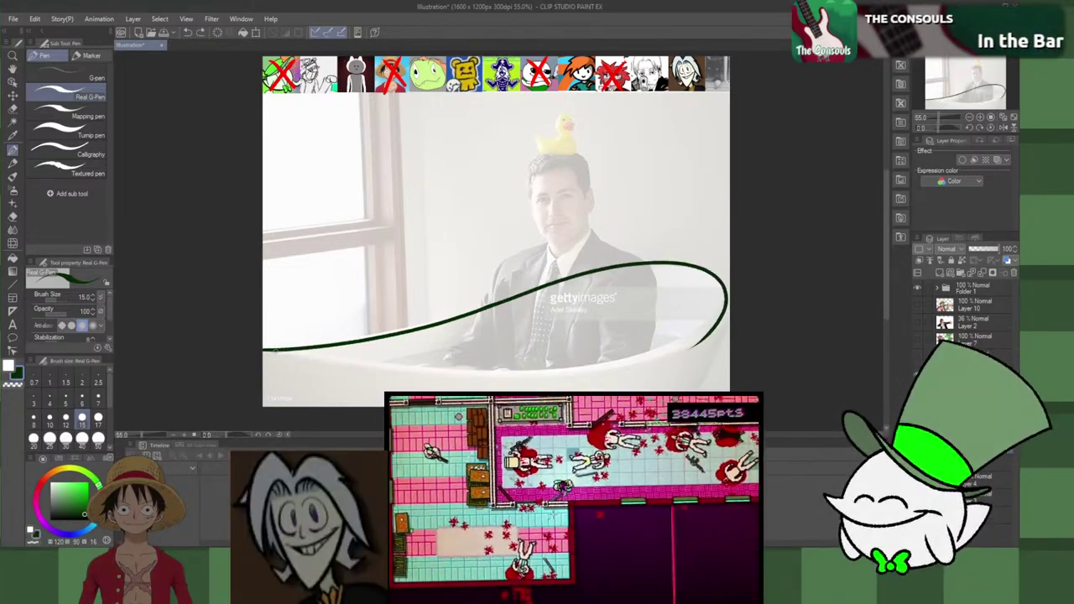
{"action": "left_click_drag", "start_coordinate": [269, 353], "coordinate": [705, 337]}
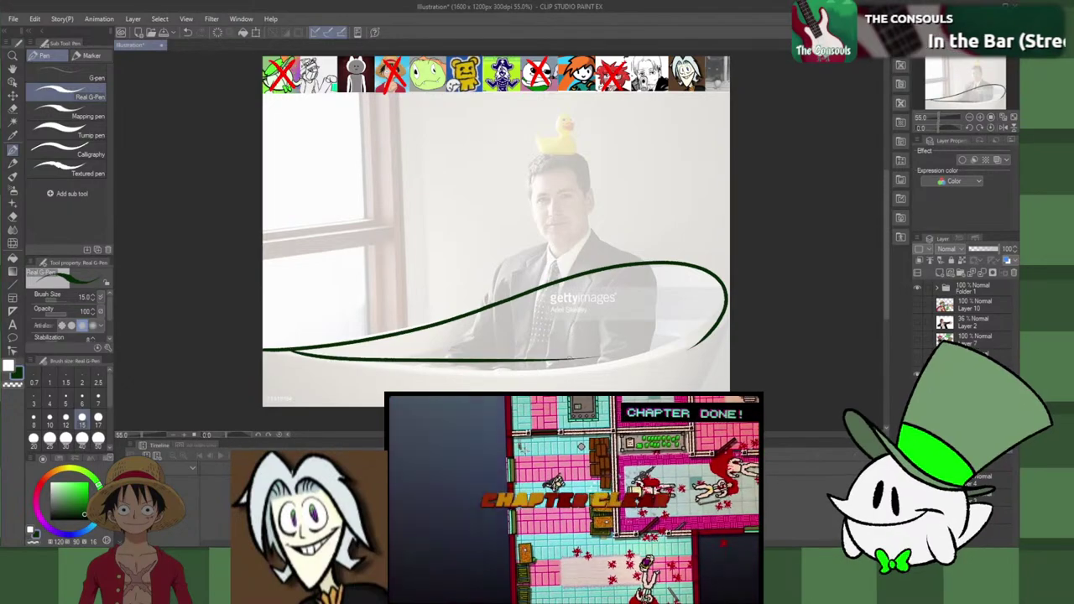
{"action": "mouse_move", "coordinate": [296, 350]}
{"action": "left_mouse_down"}
{"action": "mouse_move", "coordinate": [448, 356]}
{"action": "mouse_move", "coordinate": [675, 339]}
{"action": "left_mouse_up"}
{"action": "key", "text": "ctrl+z"}
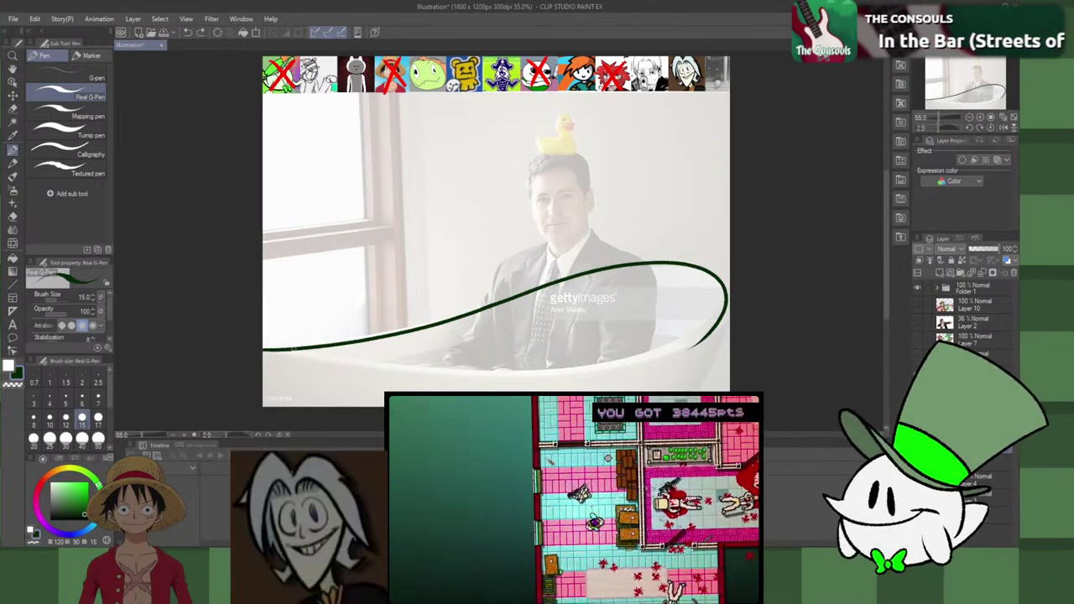
{"action": "mouse_move", "coordinate": [295, 351]}
{"action": "left_mouse_down"}
{"action": "mouse_move", "coordinate": [472, 367]}
{"action": "mouse_move", "coordinate": [637, 347]}
{"action": "left_mouse_up"}
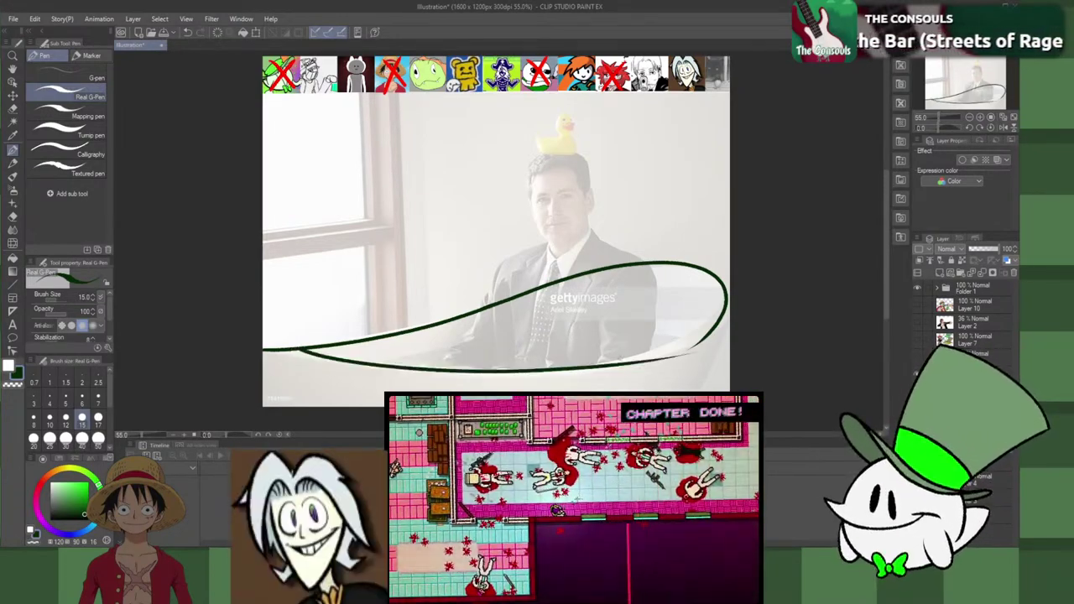
{"action": "key", "text": "ctrl+z"}
{"action": "left_click_drag", "start_coordinate": [302, 347], "coordinate": [683, 333]}
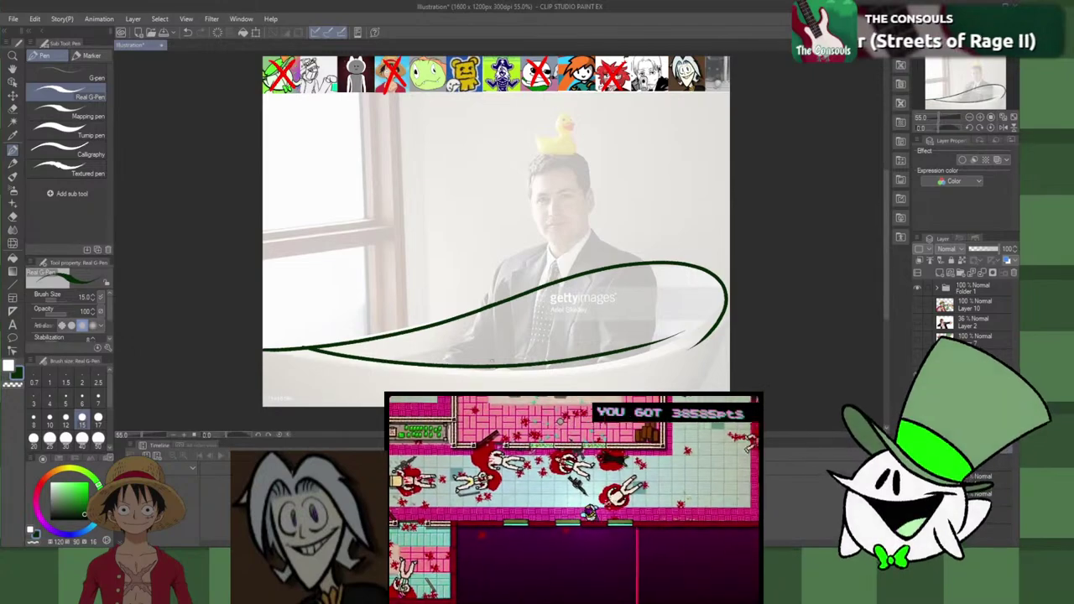
{"action": "key", "text": "ctrl+z"}
Step: Draw the inner front rim line from the back rim's left end to just past the man's torso
{"action": "left_click_drag", "start_coordinate": [315, 349], "coordinate": [619, 364]}
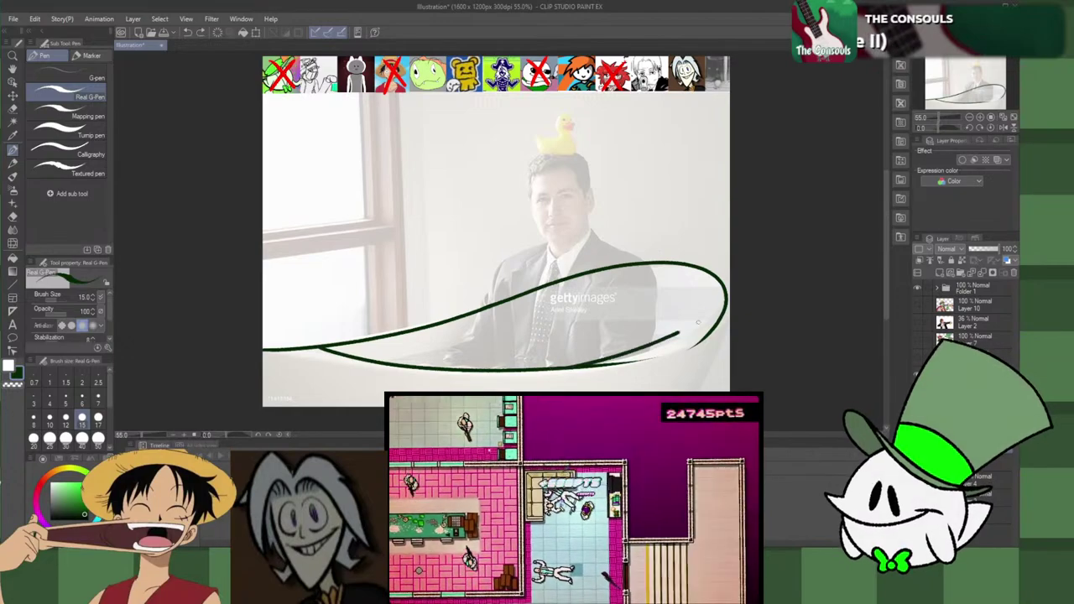
{"action": "left_click_drag", "start_coordinate": [698, 322], "coordinate": [720, 307]}
{"action": "key", "text": "ctrl+z"}
{"action": "left_click_drag", "start_coordinate": [577, 368], "coordinate": [601, 366]}
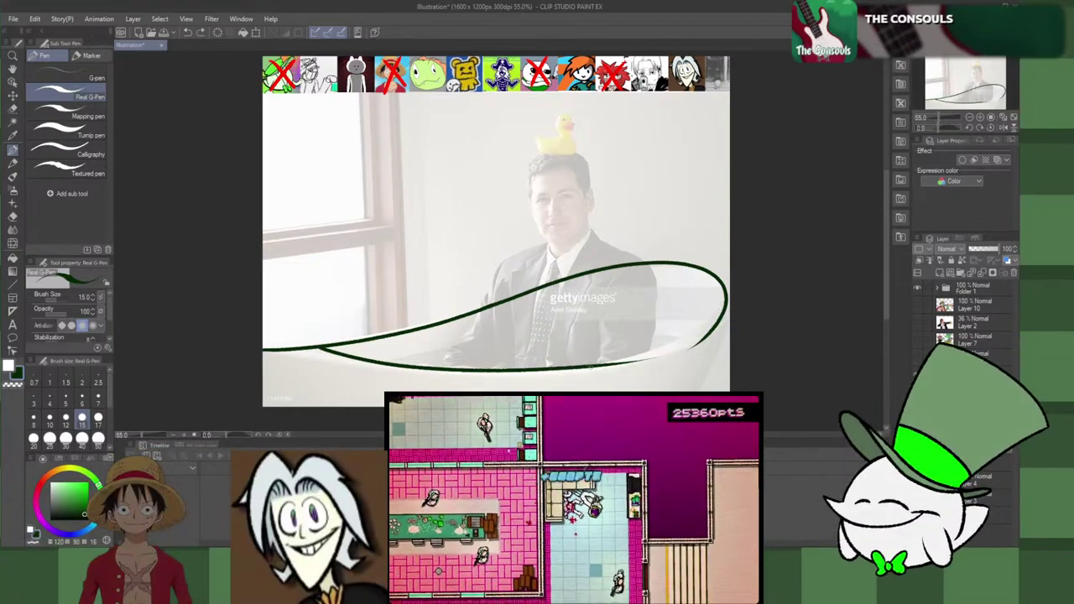
Step: Try to connect the inner front rim line to the tub's rounded right end
{"action": "left_click_drag", "start_coordinate": [719, 311], "coordinate": [682, 347]}
{"action": "mouse_move", "coordinate": [725, 319]}
{"action": "left_mouse_down"}
{"action": "mouse_move", "coordinate": [656, 349]}
{"action": "mouse_move", "coordinate": [716, 317]}
{"action": "left_mouse_up"}
{"action": "key", "text": "ctrl+z"}
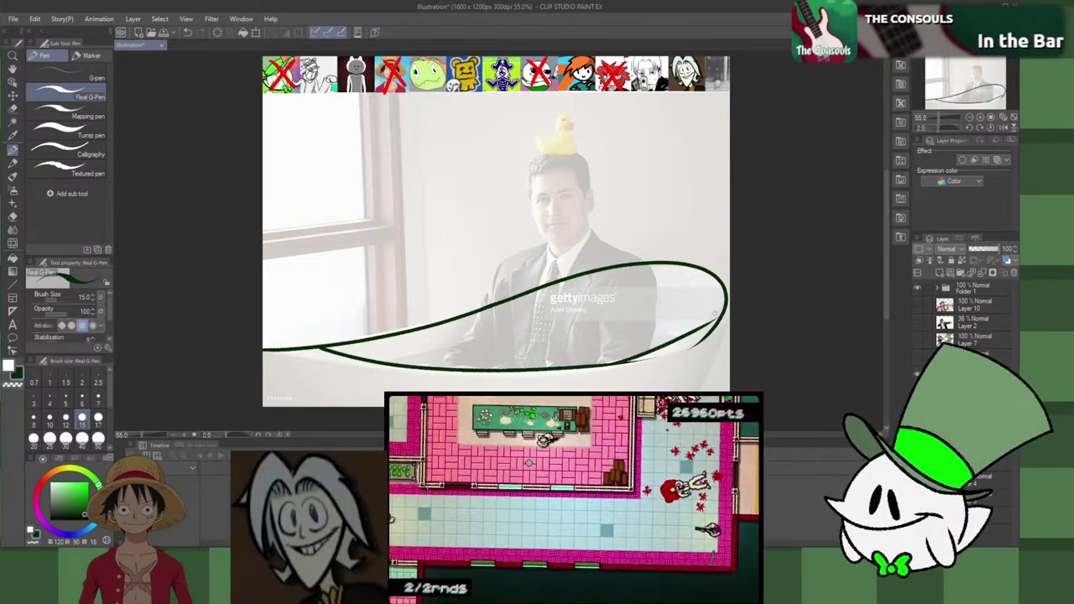
{"action": "key", "text": "ctrl+z"}
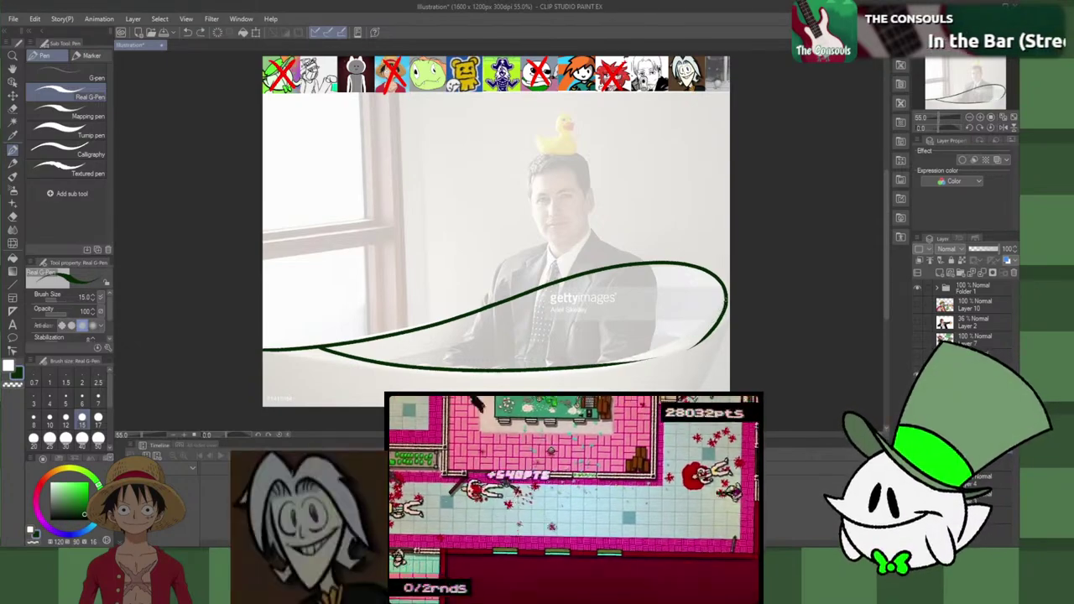
{"action": "key", "text": "ctrl+z"}
{"action": "left_click_drag", "start_coordinate": [639, 350], "coordinate": [723, 307]}
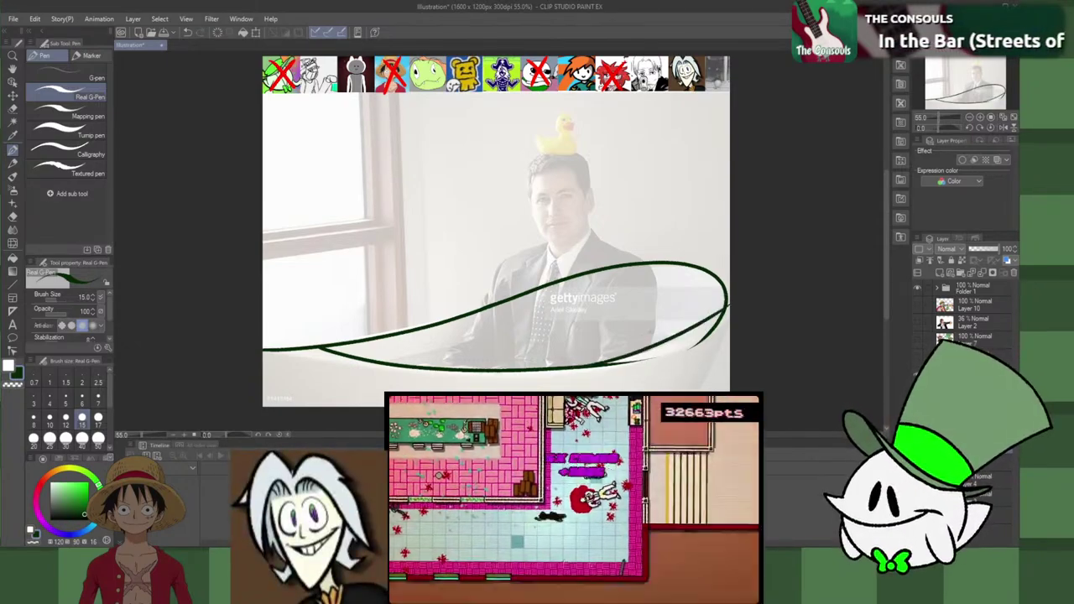
{"action": "key", "text": "ctrl+z"}
Step: Continue the inner front rim line up to the tub's rounded right end and join it to the back rim curve
{"action": "mouse_move", "coordinate": [579, 369]}
{"action": "left_mouse_down"}
{"action": "mouse_move", "coordinate": [706, 319]}
{"action": "mouse_move", "coordinate": [726, 292]}
{"action": "left_mouse_up"}
{"action": "key", "text": "ctrl+z"}
{"action": "left_click_drag", "start_coordinate": [692, 332], "coordinate": [725, 294]}
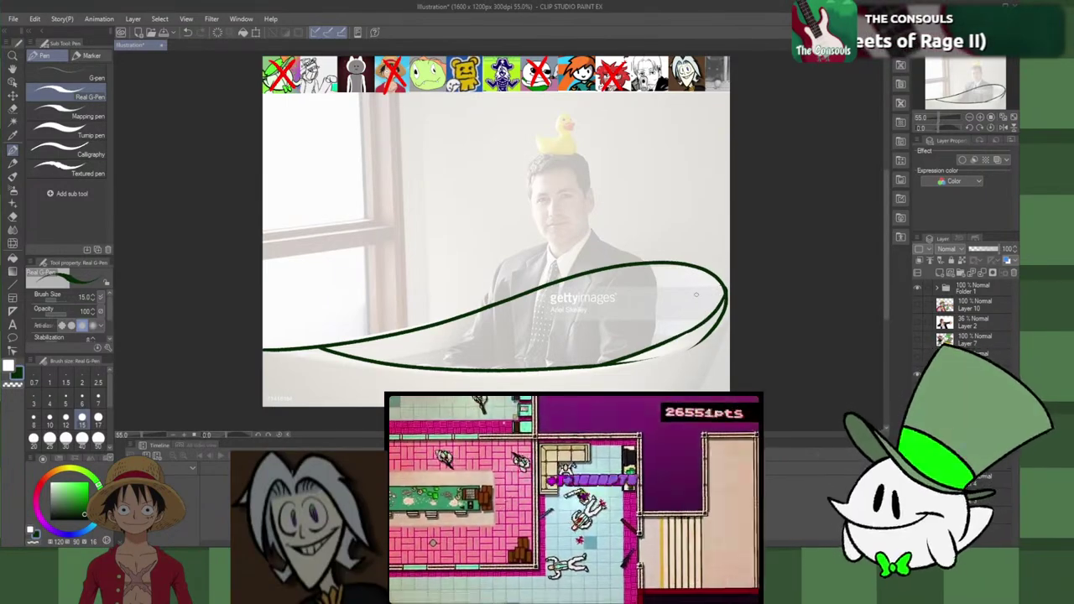
{"action": "key", "text": "ctrl+z"}
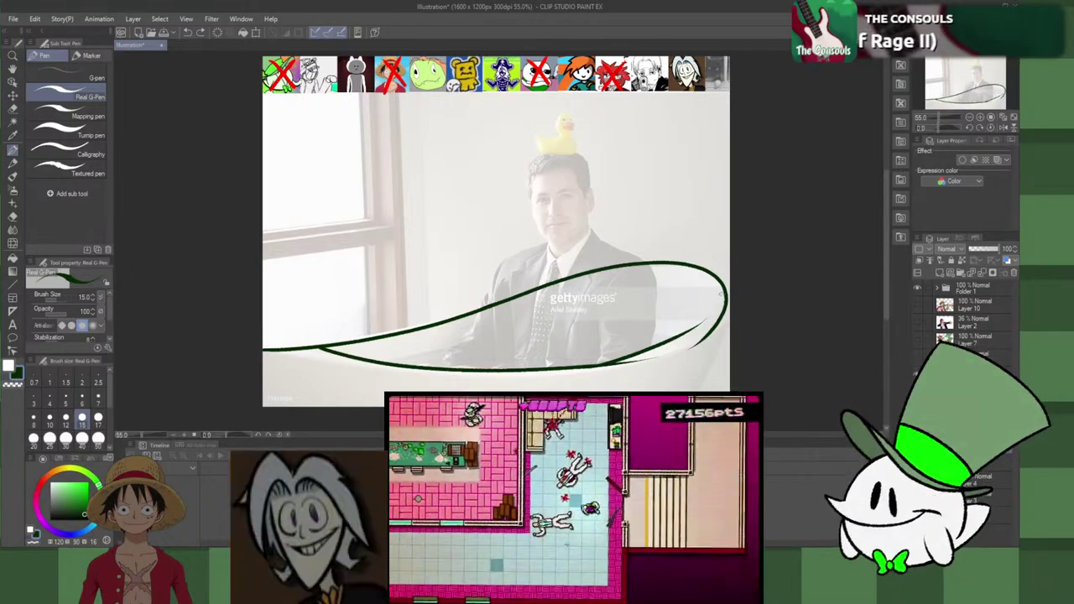
{"action": "key", "text": "ctrl+z"}
{"action": "left_click_drag", "start_coordinate": [724, 291], "coordinate": [721, 297]}
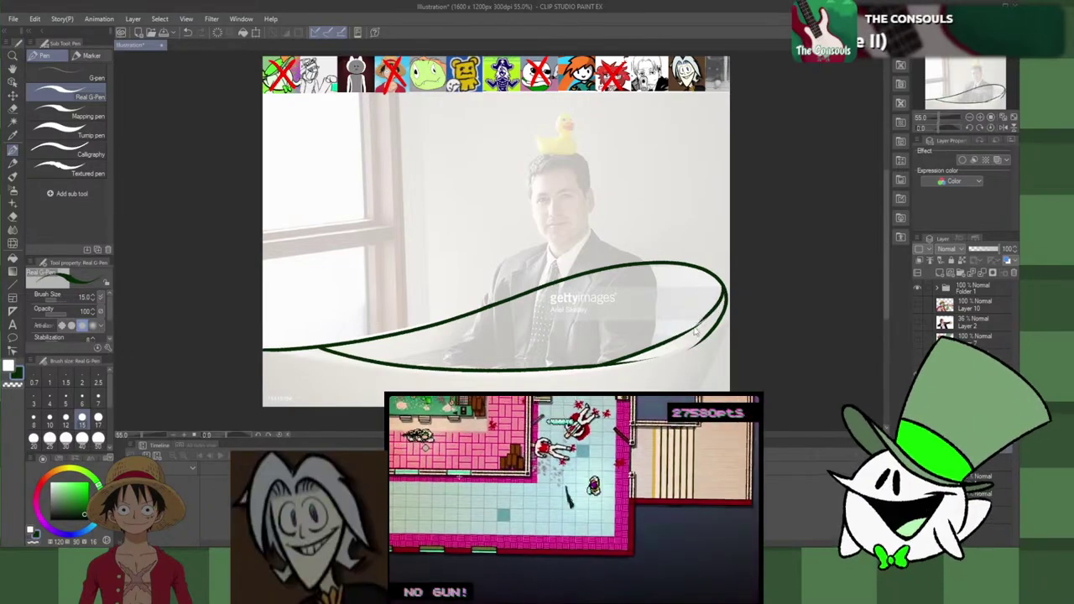
{"action": "mouse_move", "coordinate": [673, 339]}
{"action": "left_mouse_down"}
{"action": "mouse_move", "coordinate": [723, 287]}
{"action": "mouse_move", "coordinate": [716, 302]}
{"action": "left_mouse_up"}
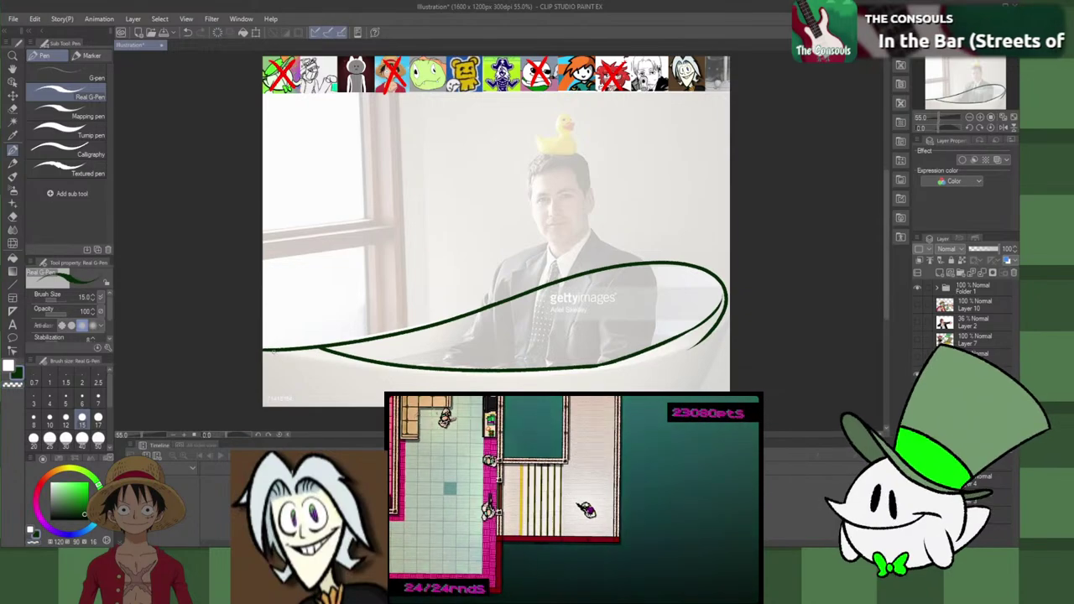
Step: Draw the outer front rim line from the canvas's left edge, running just below the inner front line
{"action": "left_click_drag", "start_coordinate": [271, 352], "coordinate": [294, 360]}
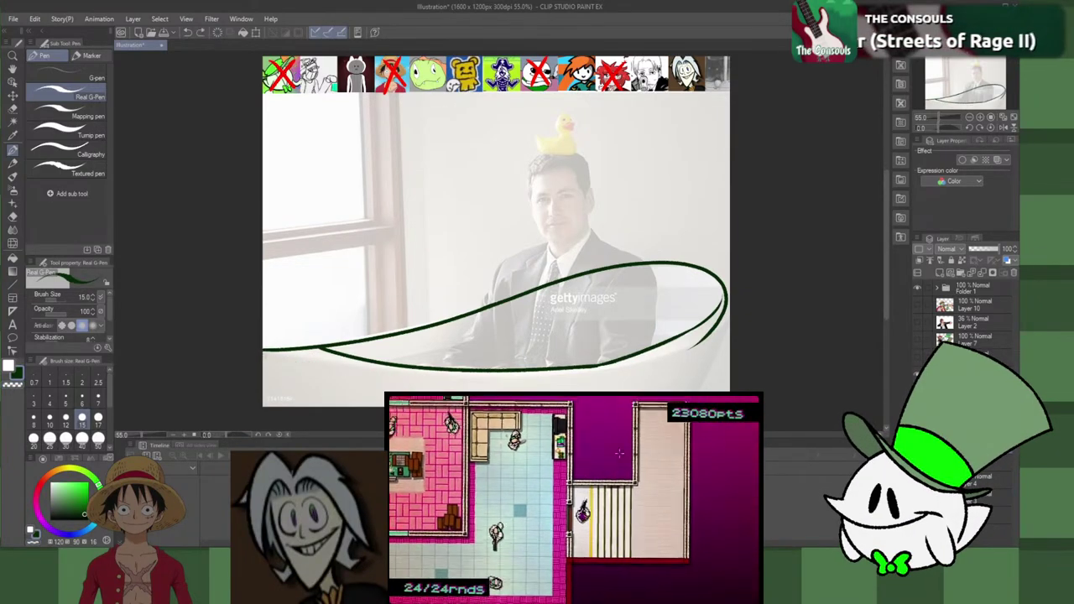
{"action": "mouse_move", "coordinate": [269, 350]}
{"action": "left_mouse_down"}
{"action": "mouse_move", "coordinate": [318, 362]}
{"action": "mouse_move", "coordinate": [676, 363]}
{"action": "left_mouse_up"}
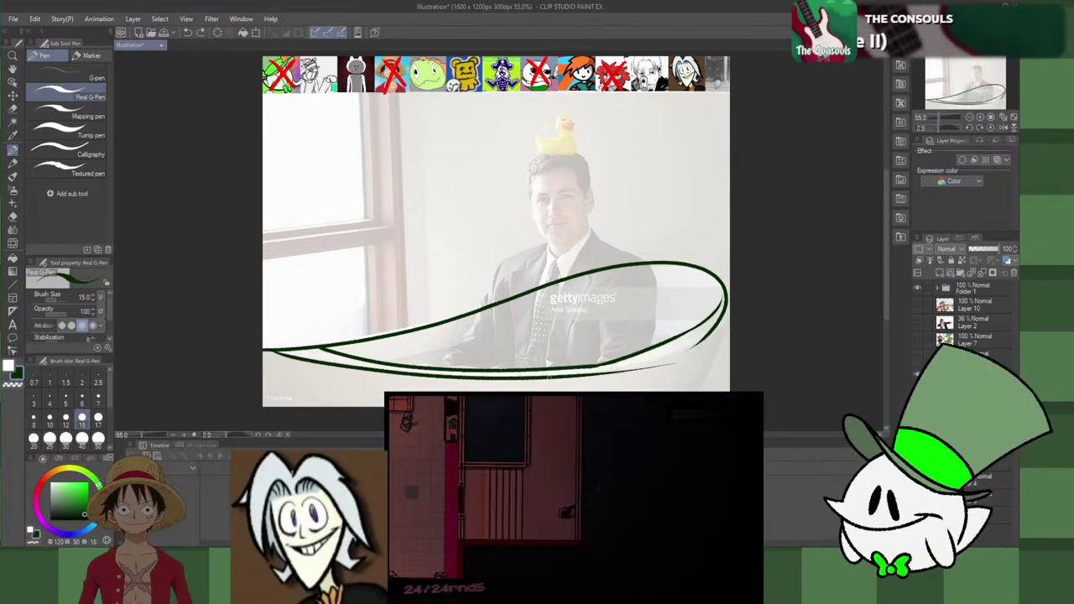
Step: Try to extend the outer front rim line up toward the tub's rounded right end
{"action": "left_click_drag", "start_coordinate": [550, 377], "coordinate": [717, 339]}
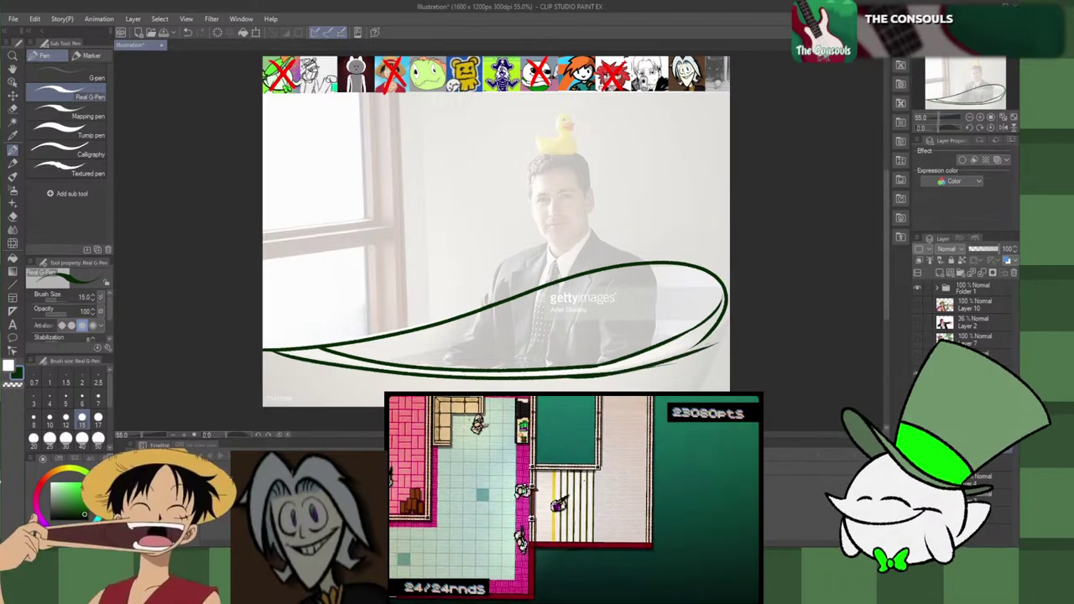
{"action": "key", "text": "ctrl+z"}
{"action": "left_click_drag", "start_coordinate": [564, 376], "coordinate": [704, 339]}
{"action": "key", "text": "ctrl+z"}
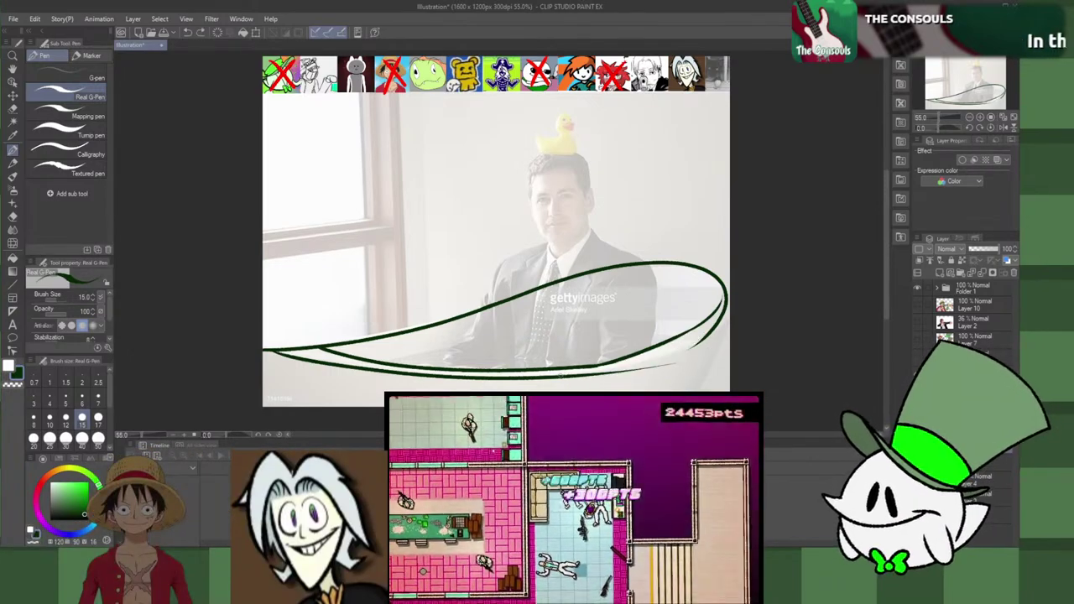
{"action": "left_click_drag", "start_coordinate": [564, 376], "coordinate": [705, 344]}
{"action": "key", "text": "ctrl+z"}
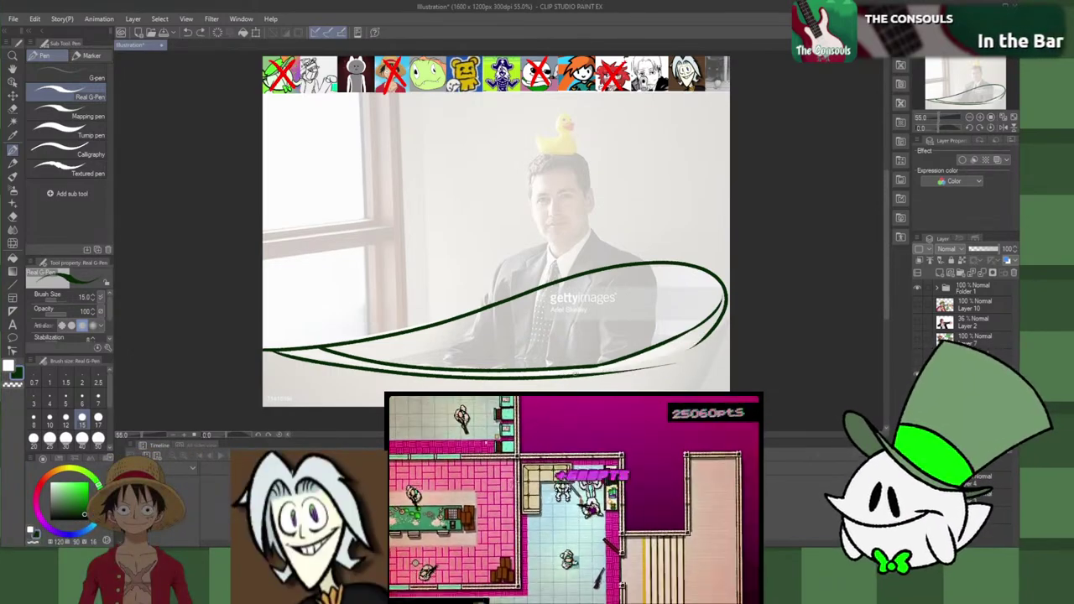
Step: Join the outer front rim line to the tub's rounded right end and erase the stray line tip below it
{"action": "left_click_drag", "start_coordinate": [638, 368], "coordinate": [725, 329]}
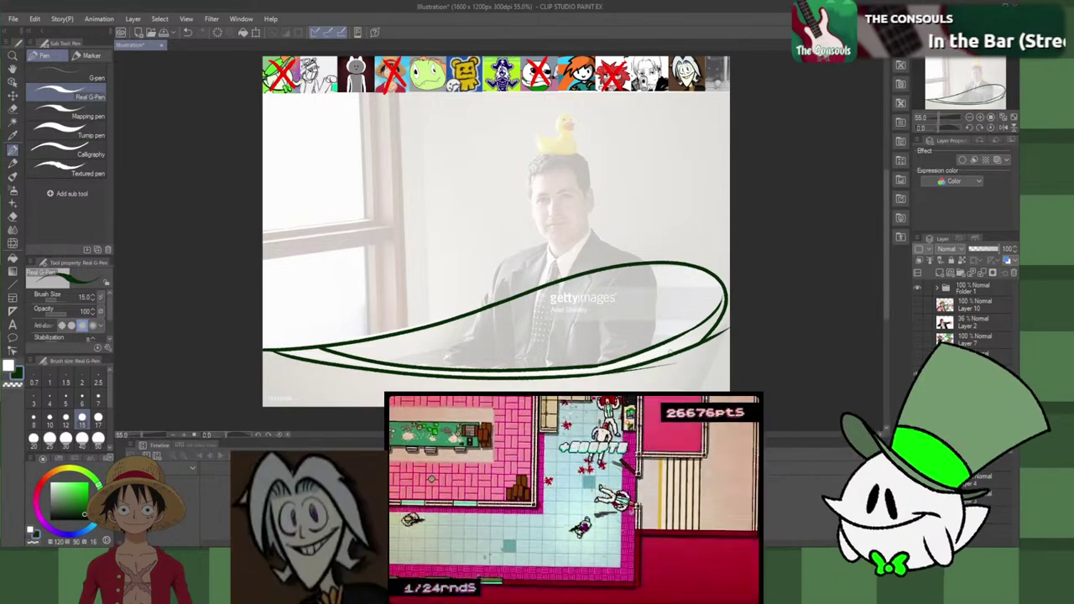
{"action": "key", "text": "ctrl+z"}
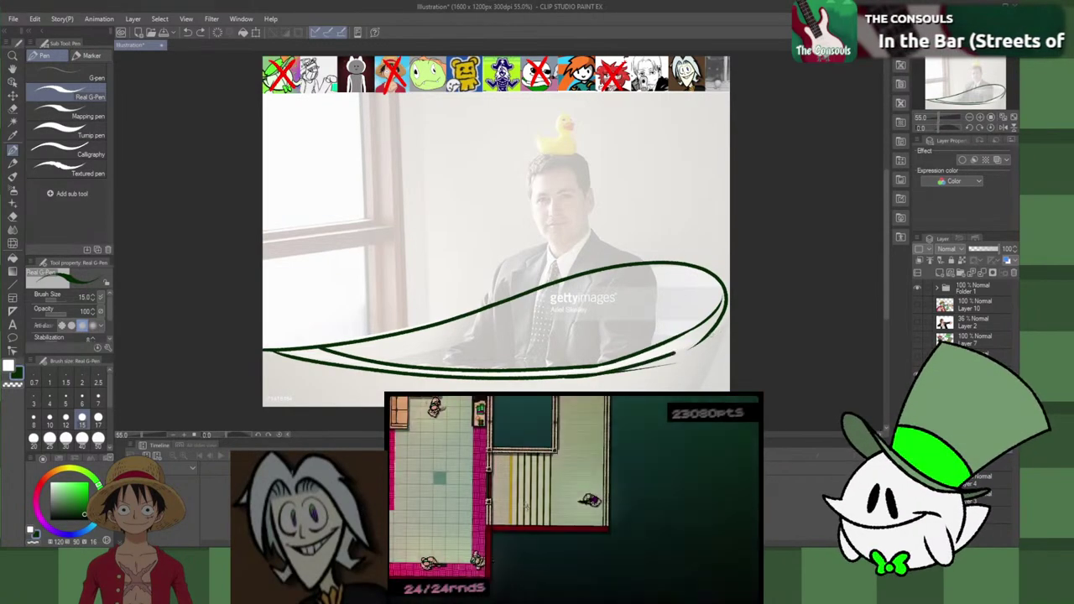
{"action": "mouse_move", "coordinate": [655, 361]}
{"action": "left_mouse_down"}
{"action": "mouse_move", "coordinate": [717, 329]}
{"action": "mouse_move", "coordinate": [702, 339]}
{"action": "left_mouse_up"}
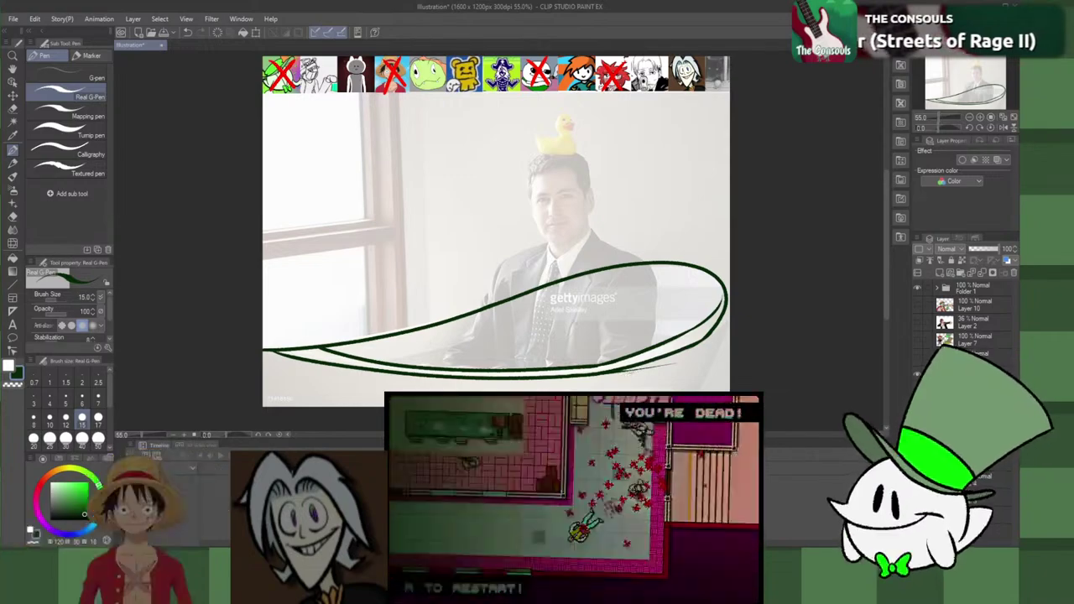
{"action": "key", "text": "c"}
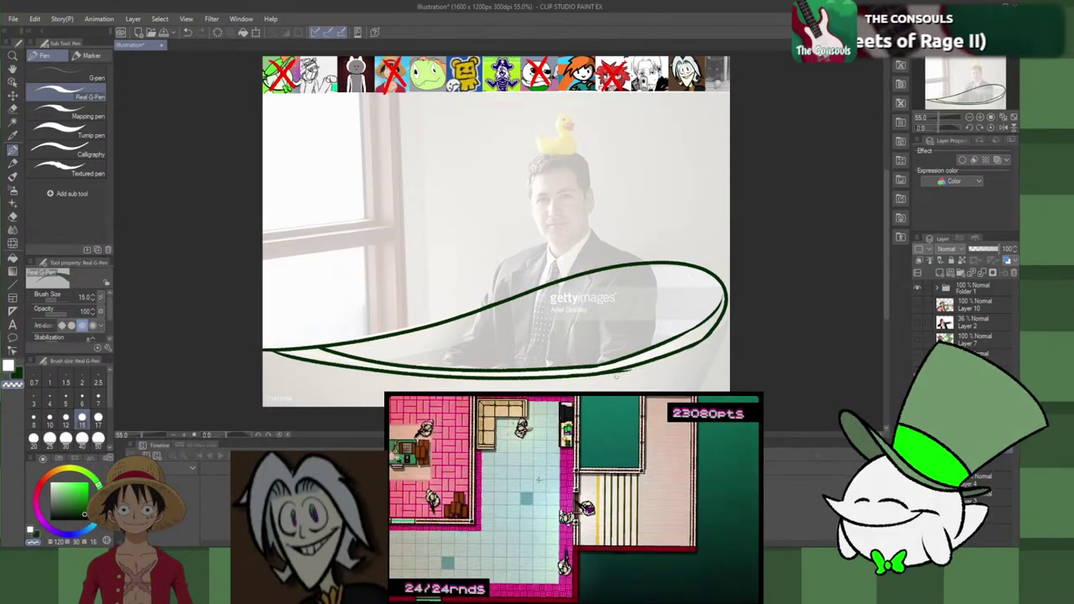
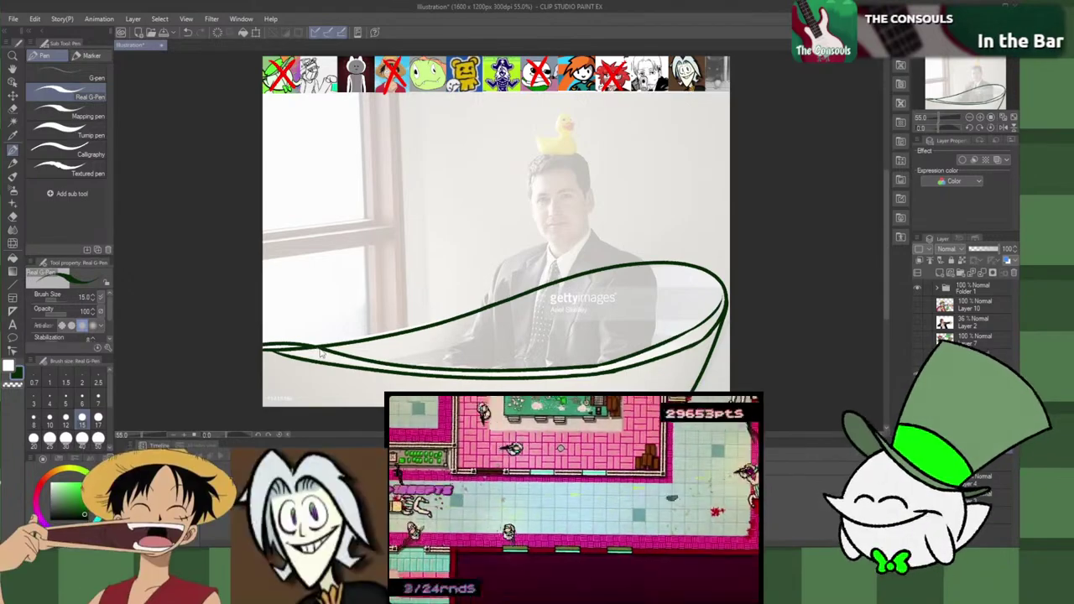
Step: Rework the rim's left end as a gentle curve to the canvas edge and erase the overlapping old lines
{"action": "key", "text": "ctrl+z"}
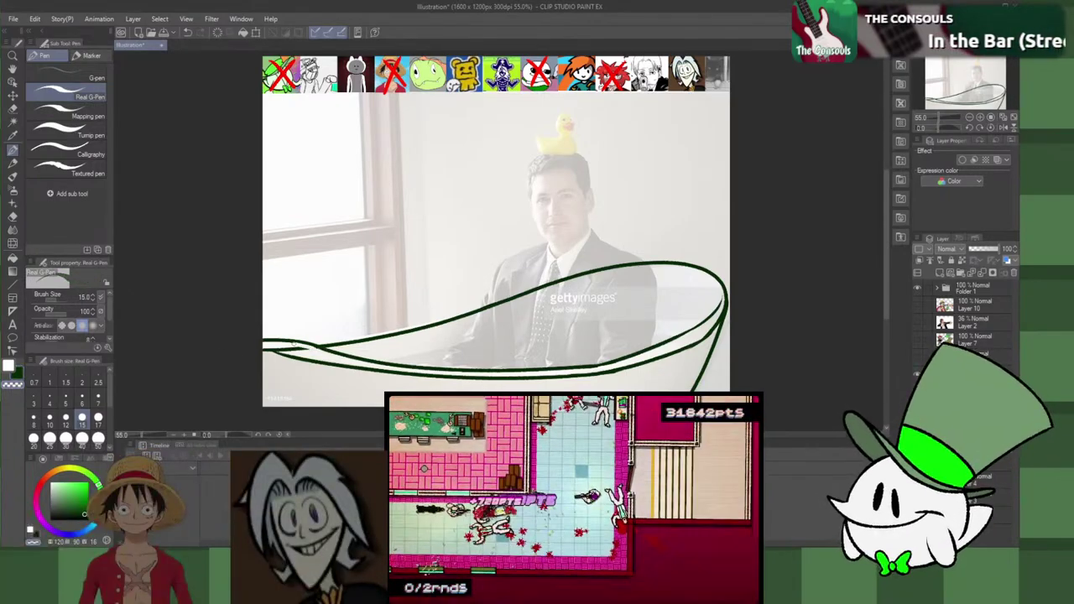
{"action": "key", "text": "ctrl+z"}
{"action": "mouse_move", "coordinate": [321, 351]}
{"action": "left_mouse_down"}
{"action": "mouse_move", "coordinate": [263, 347]}
{"action": "mouse_move", "coordinate": [305, 363]}
{"action": "mouse_move", "coordinate": [289, 357]}
{"action": "left_mouse_up"}
{"action": "key", "text": "c"}
{"action": "key", "text": "ctrl+z"}
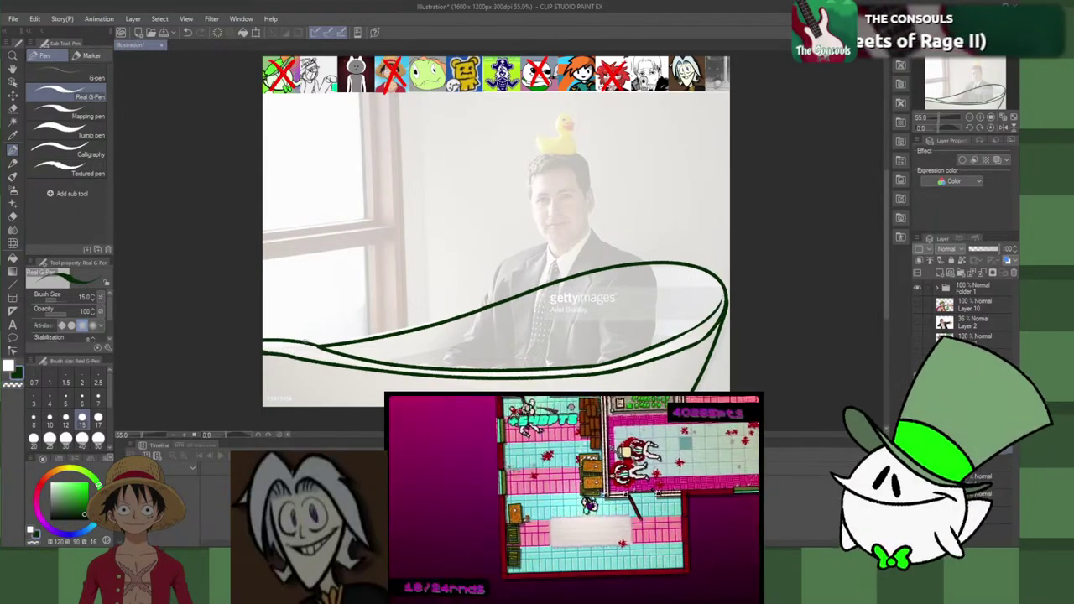
{"action": "key", "text": "ctrl+z"}
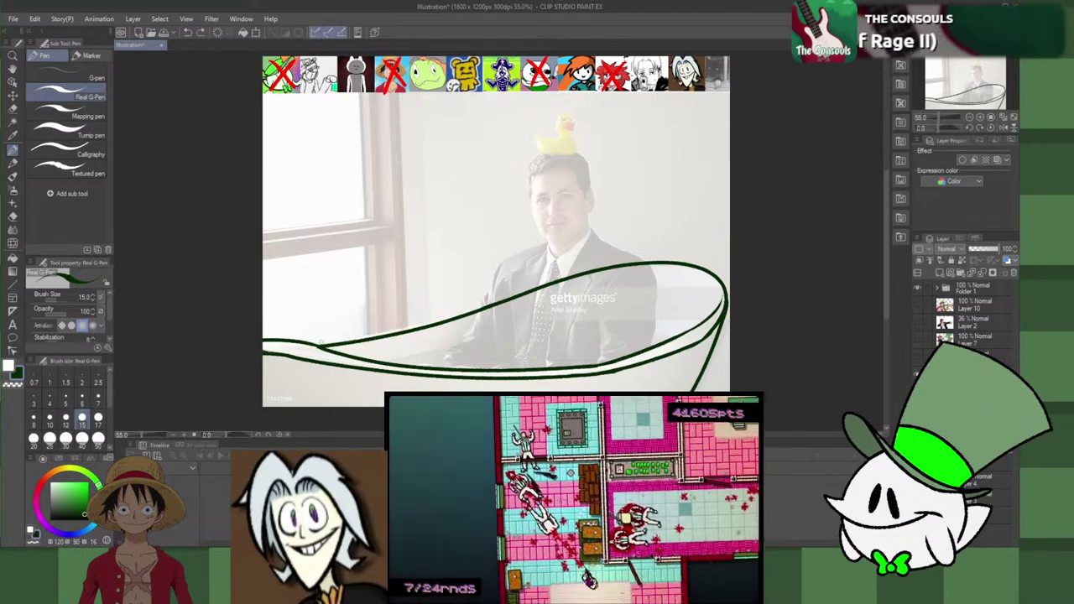
Step: Draw a second line just above the back rim, from its left end up to the man's shoulder
{"action": "left_click_drag", "start_coordinate": [307, 343], "coordinate": [482, 301]}
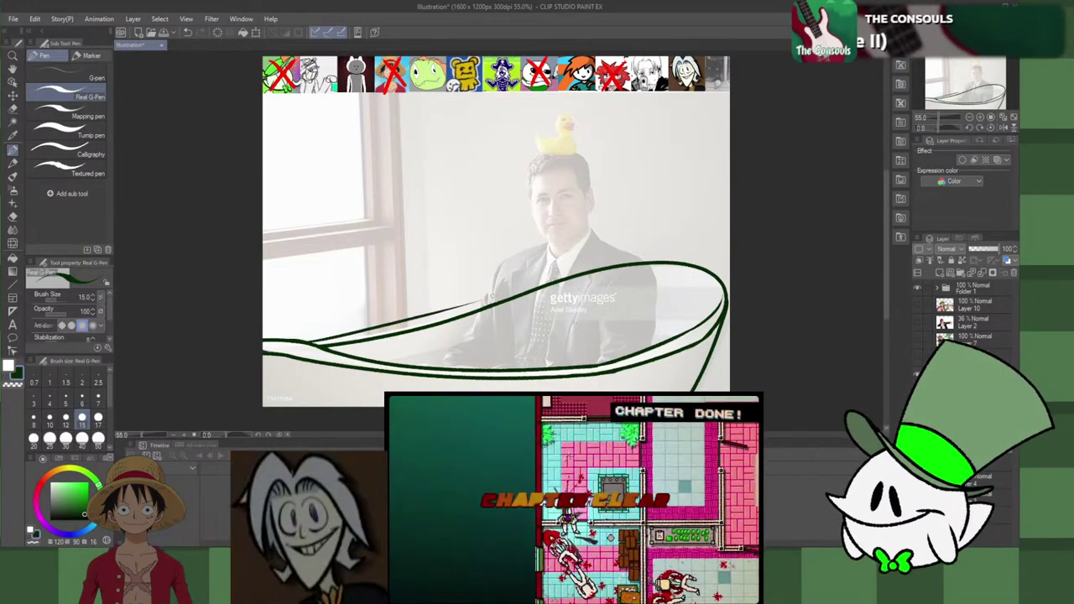
{"action": "key", "text": "ctrl+z"}
{"action": "left_click_drag", "start_coordinate": [309, 344], "coordinate": [498, 292]}
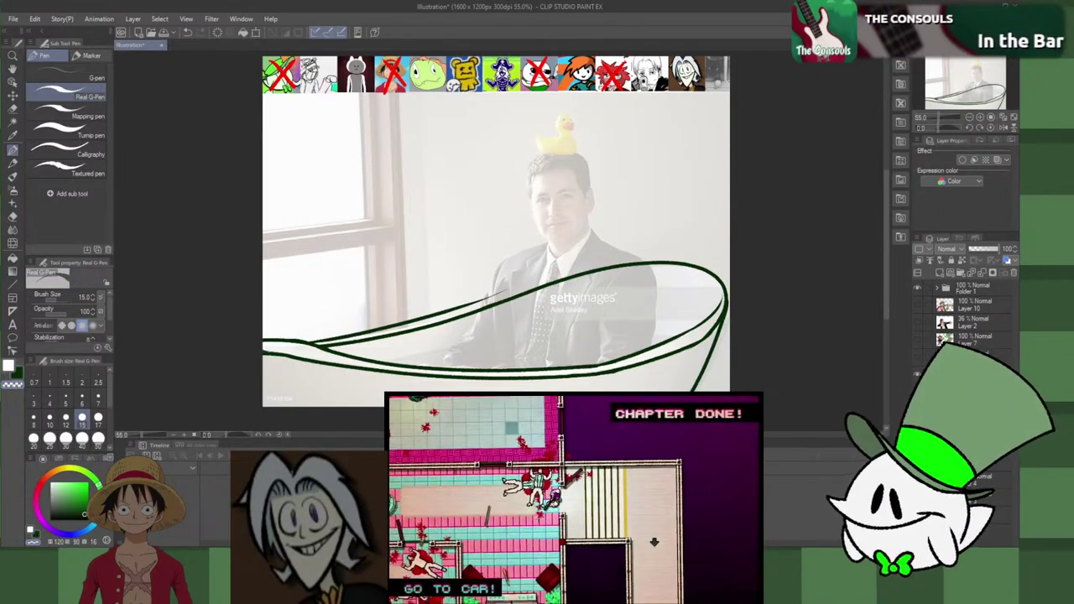
{"action": "key", "text": "ctrl+z"}
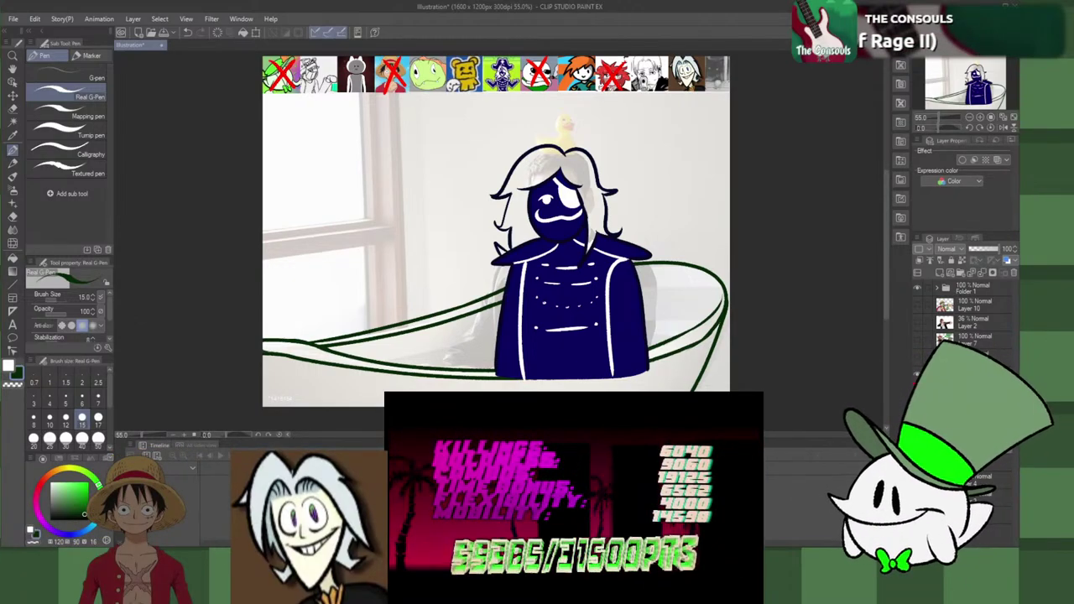
Step: Place the tub's front rim over the visible character artwork and erase back rim lines crossing the character's body
{"action": "left_click_drag", "start_coordinate": [965, 369], "coordinate": [965, 366]}
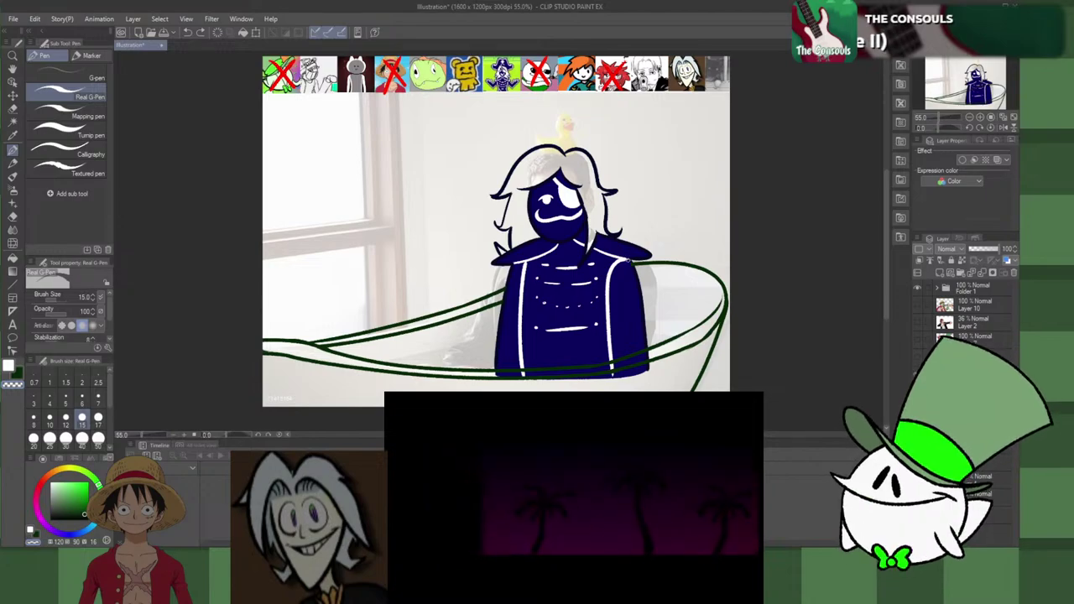
{"action": "mouse_move", "coordinate": [504, 295]}
{"action": "left_mouse_down"}
{"action": "mouse_move", "coordinate": [625, 260]}
{"action": "mouse_move", "coordinate": [549, 287]}
{"action": "left_mouse_up"}
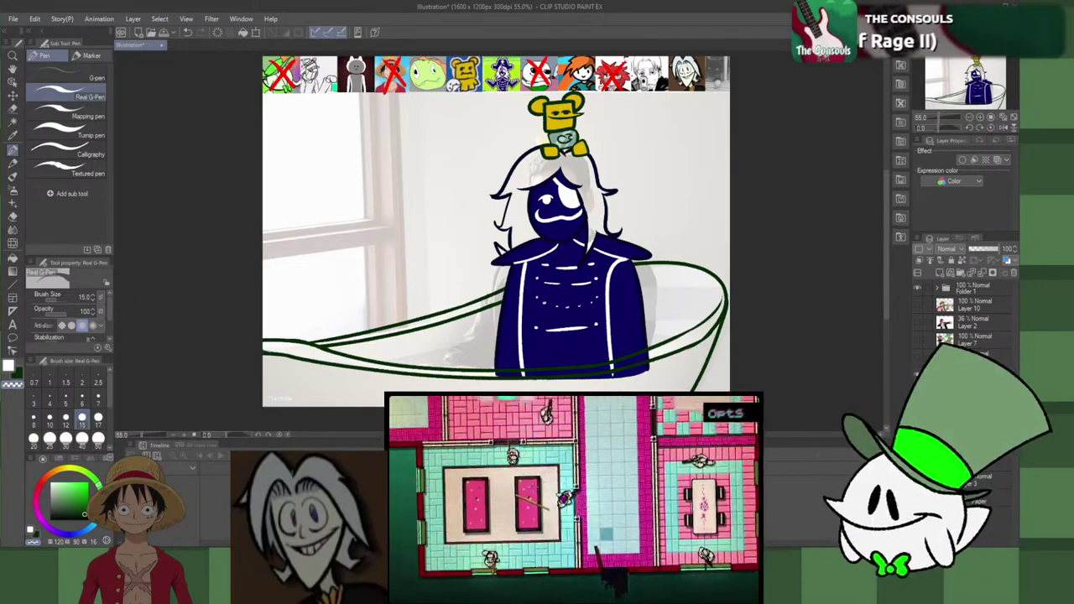
Step: Add a new layer above the reference photo and fill it with white to cover the photo behind the drawing
{"action": "left_click", "coordinate": [973, 481]}
{"action": "left_click", "coordinate": [940, 274]}
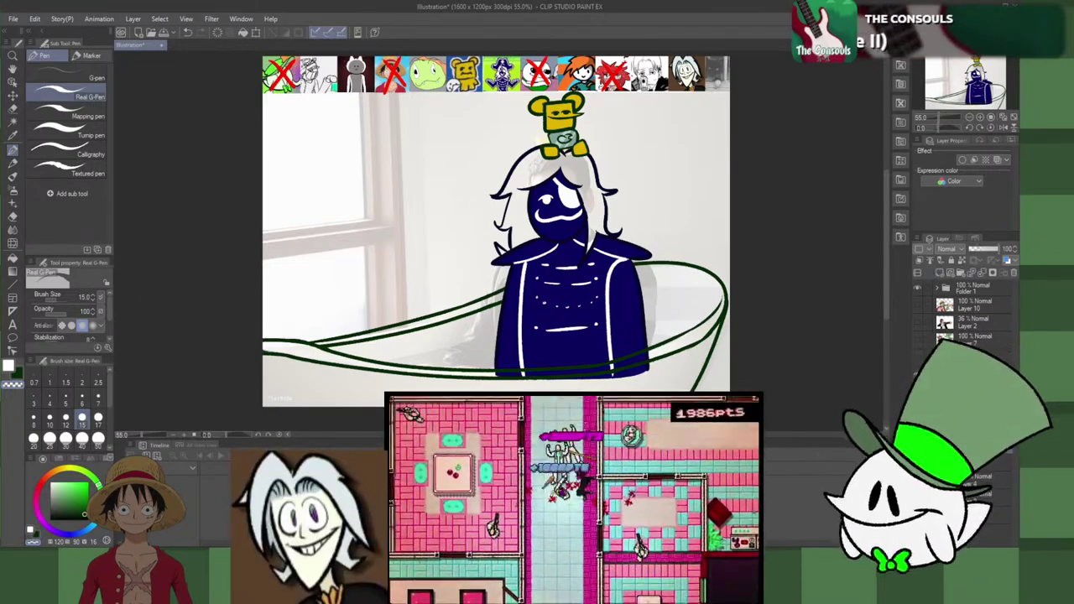
{"action": "key", "text": "alt+Delete"}
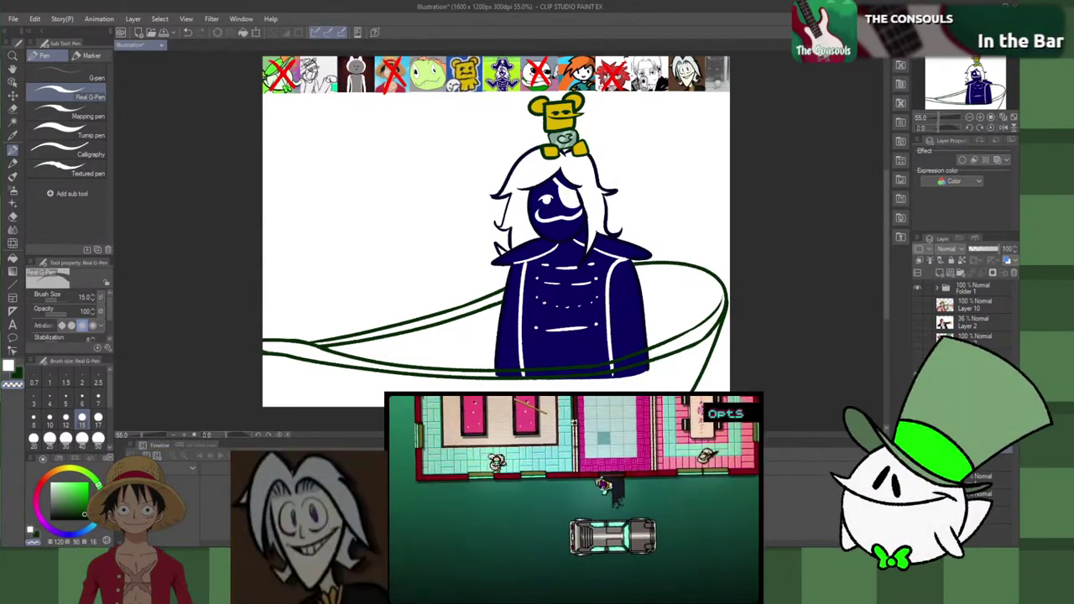
{"action": "key", "text": "ctrl+z"}
{"action": "key", "text": "ctrl+y"}
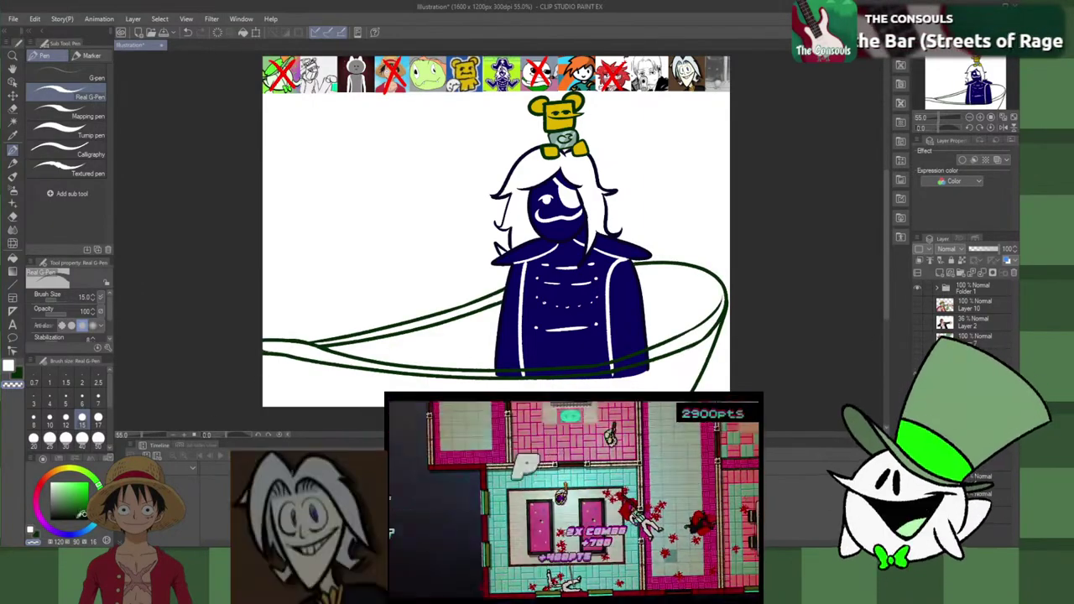
Step: Draw a wavy magenta waterline across the inside of the tub, from its left end to the right rim
{"action": "left_click", "coordinate": [40, 519]}
{"action": "left_click_drag", "start_coordinate": [82, 499], "coordinate": [90, 480]}
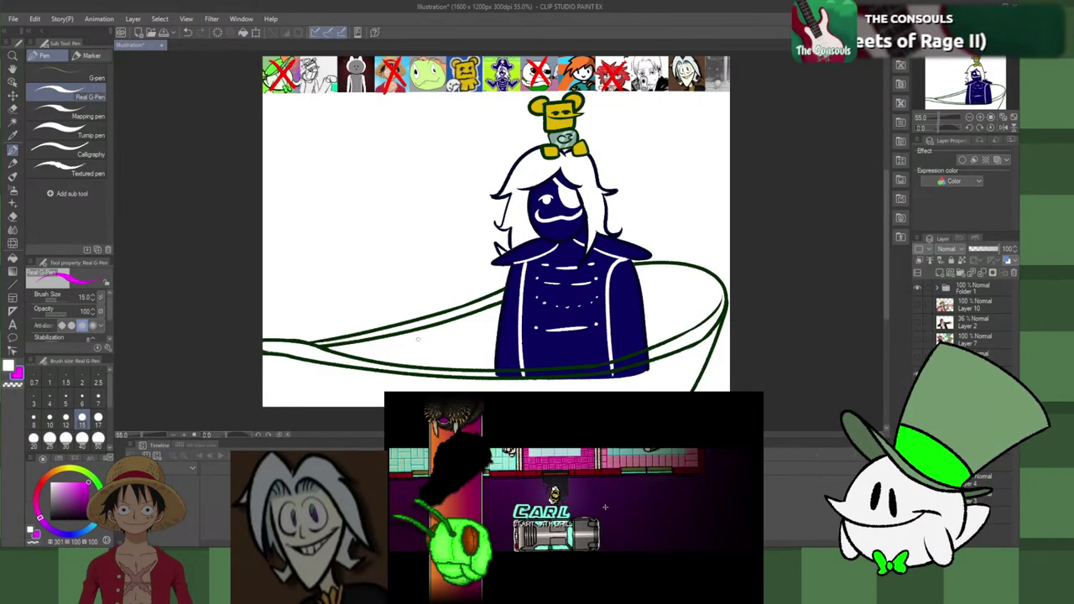
{"action": "mouse_move", "coordinate": [363, 340]}
{"action": "left_mouse_down"}
{"action": "mouse_move", "coordinate": [712, 308]}
{"action": "mouse_move", "coordinate": [460, 327]}
{"action": "left_mouse_up"}
{"action": "key", "text": "ctrl+z"}
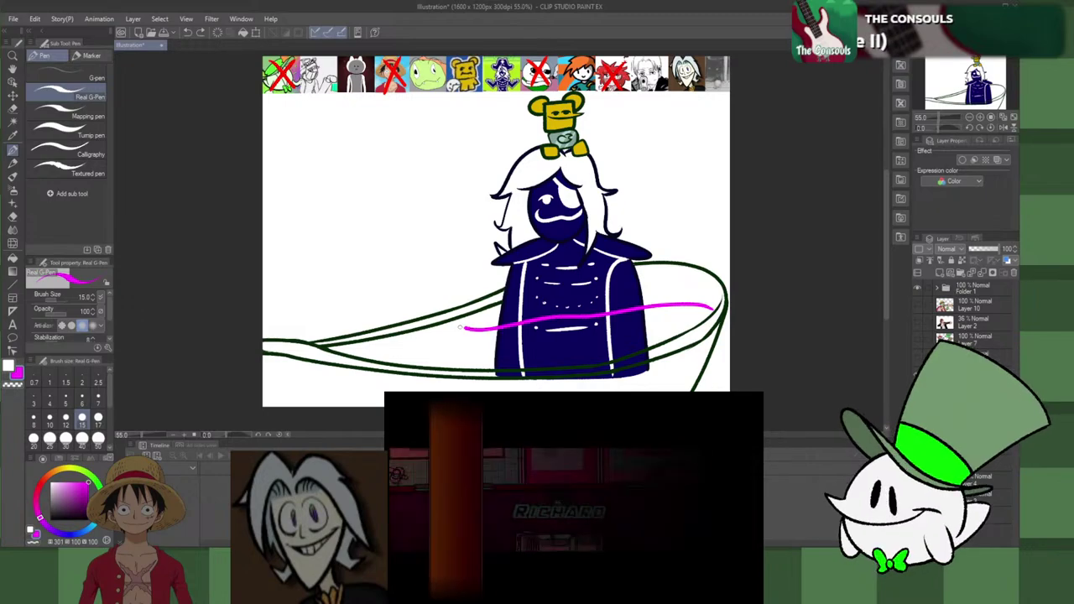
{"action": "key", "text": "ctrl+z"}
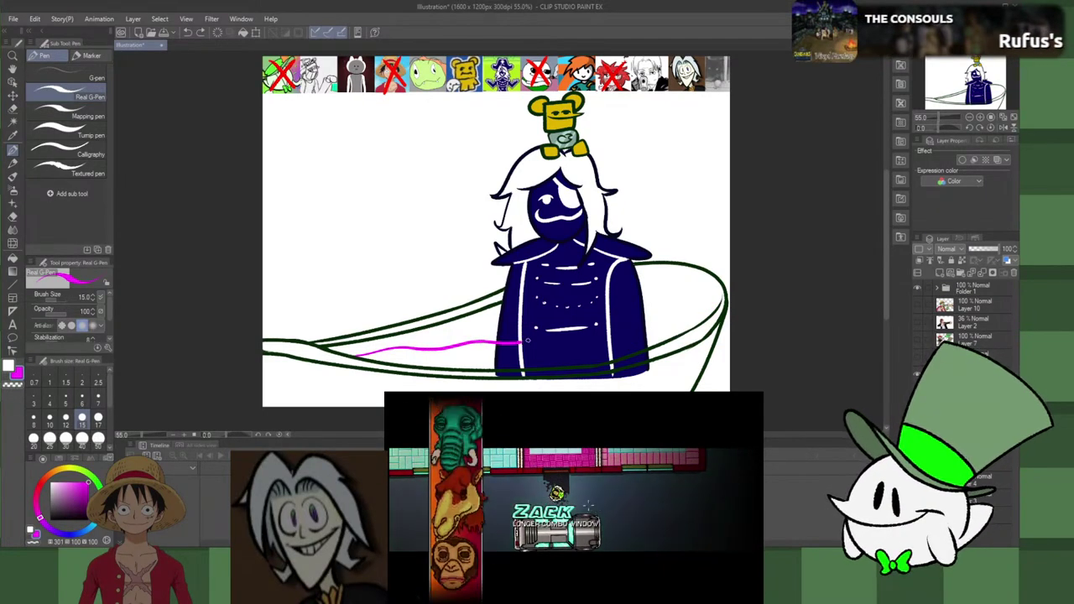
{"action": "left_click_drag", "start_coordinate": [527, 340], "coordinate": [654, 328]}
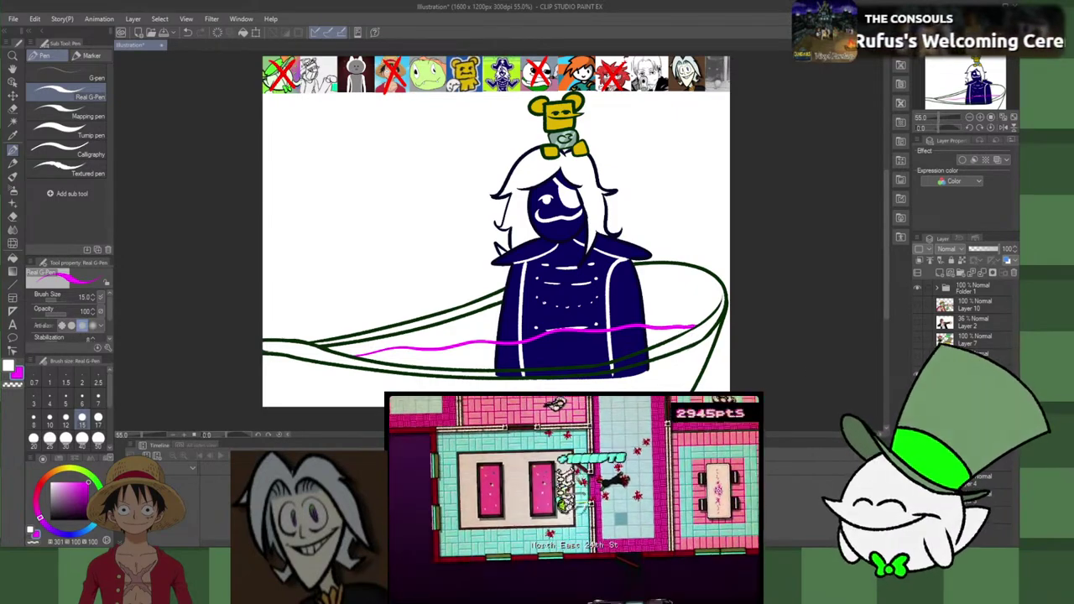
Step: Hide the blue character and fill the tub area between the waterline and the front rim with magenta
{"action": "key", "text": "Delete"}
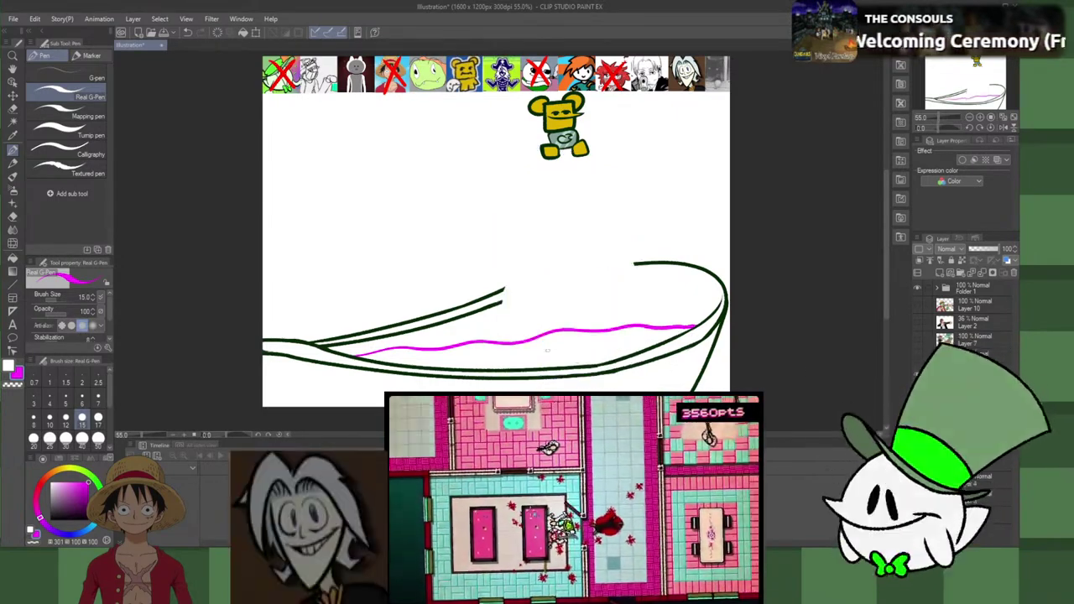
{"action": "key", "text": "g"}
{"action": "left_click", "coordinate": [564, 344]}
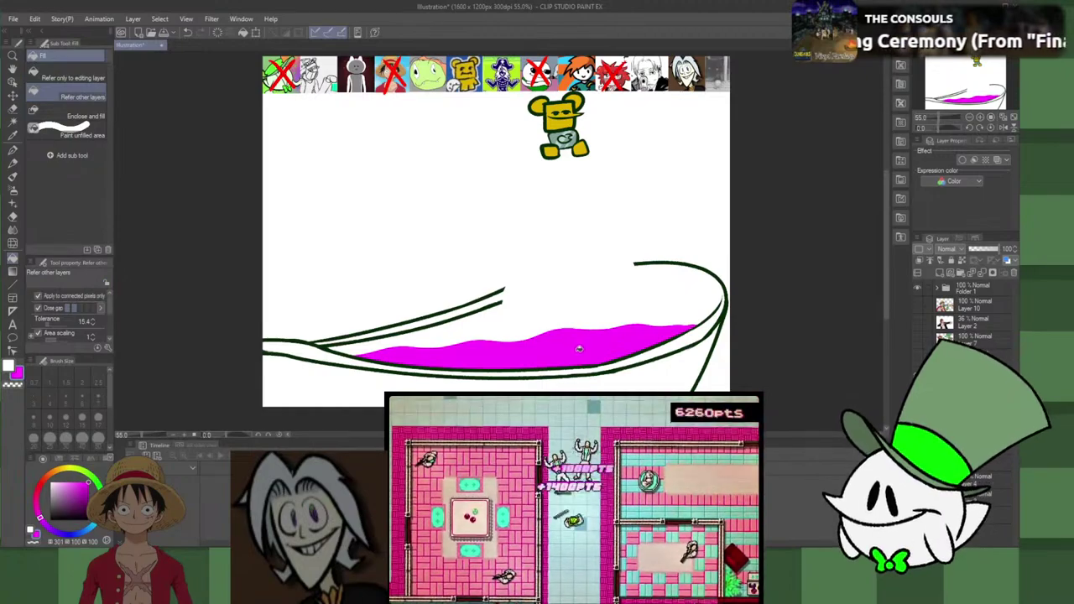
Step: Draw dark purple ripple lines on the water and show the blue character again
{"action": "key", "text": "p"}
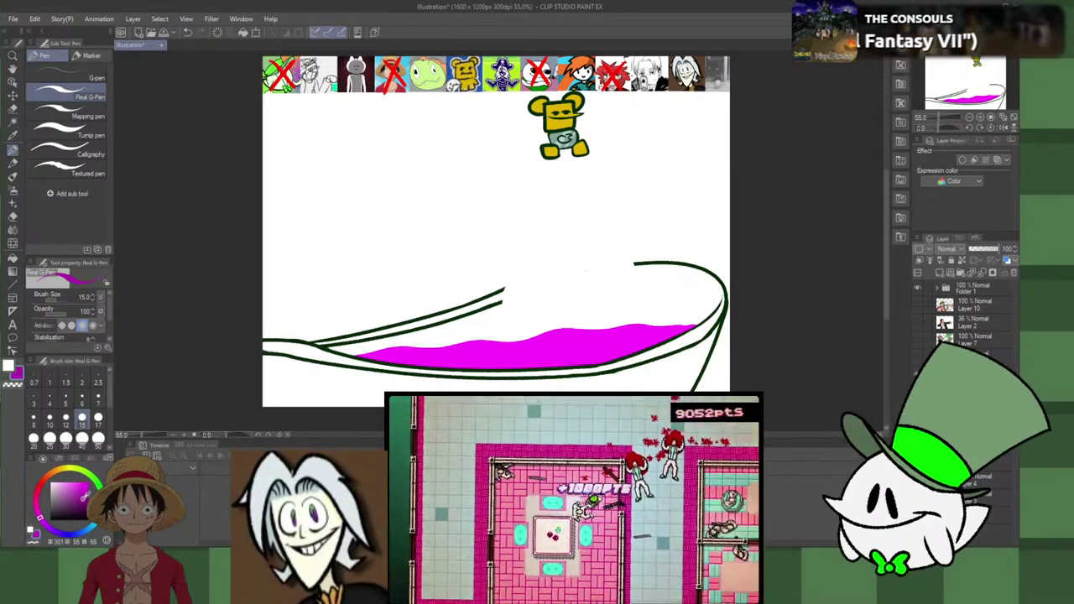
{"action": "left_click", "coordinate": [917, 391]}
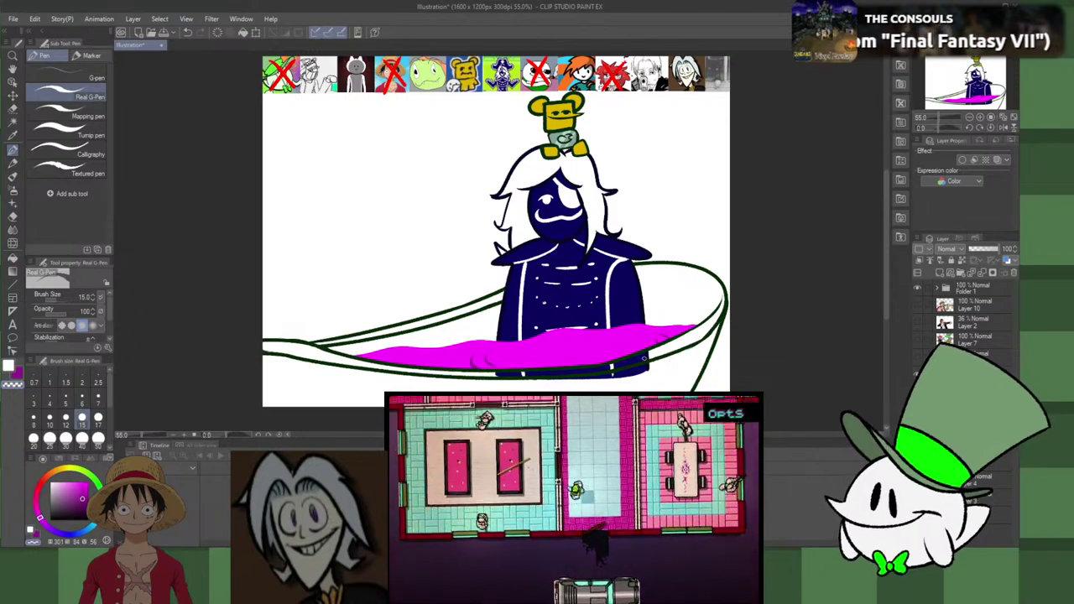
Step: Remove the part of the blue character that overlaps and hangs below the tub's front rim
{"action": "key", "text": "m"}
{"action": "mouse_move", "coordinate": [652, 379]}
{"action": "left_mouse_down"}
{"action": "mouse_move", "coordinate": [491, 377]}
{"action": "mouse_move", "coordinate": [587, 369]}
{"action": "left_mouse_up"}
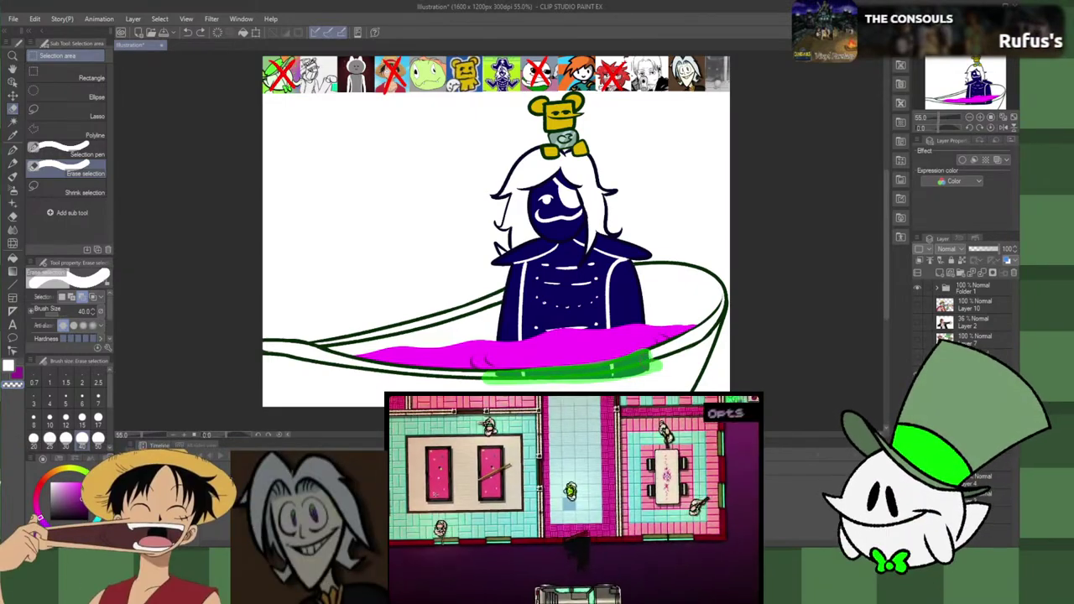
{"action": "left_click_drag", "start_coordinate": [588, 369], "coordinate": [650, 363]}
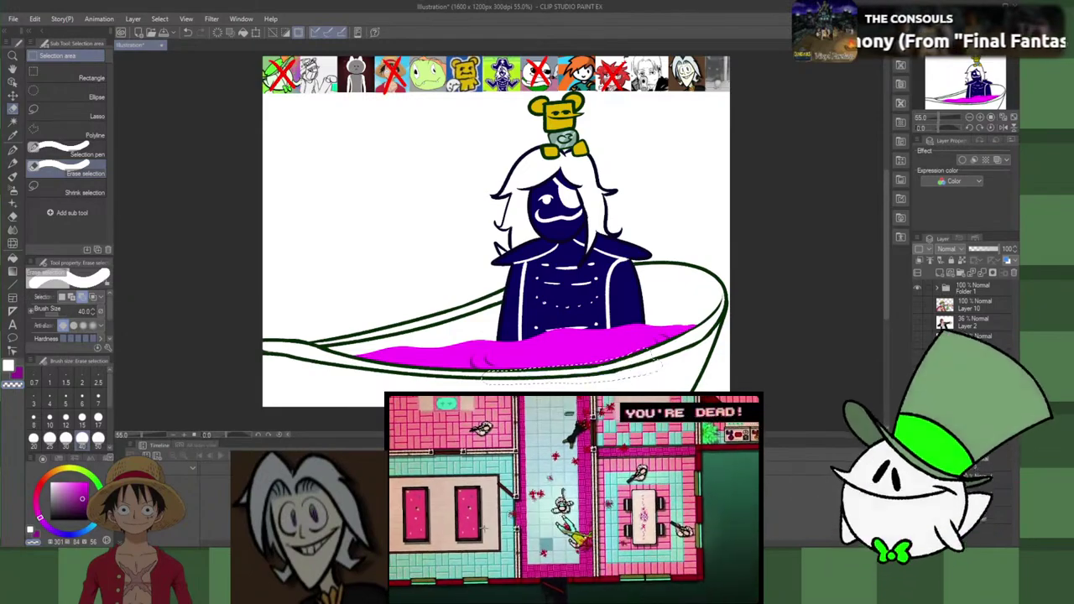
{"action": "key", "text": "ctrl+d"}
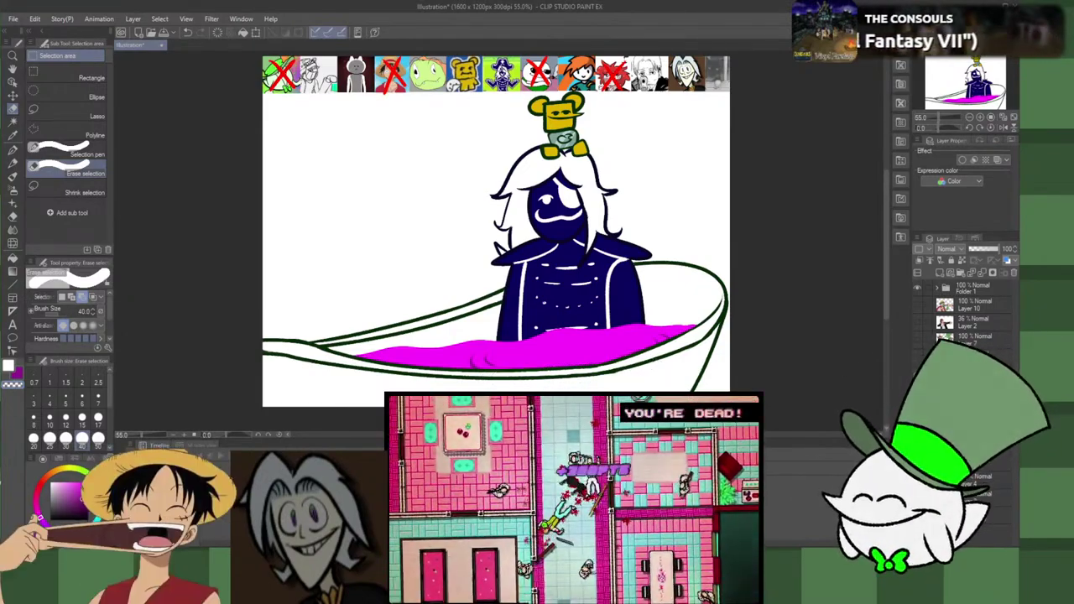
{"action": "key", "text": "ctrl+z"}
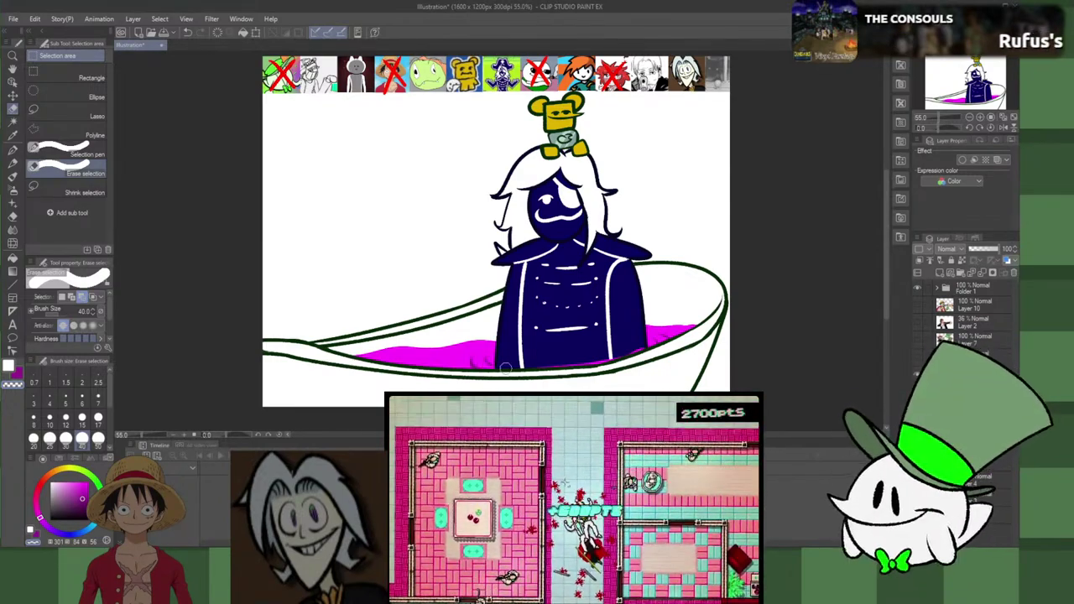
Step: Trim the coat's lower edge to a wavy waterline and draw a dark purple shadow line along it
{"action": "key", "text": "b"}
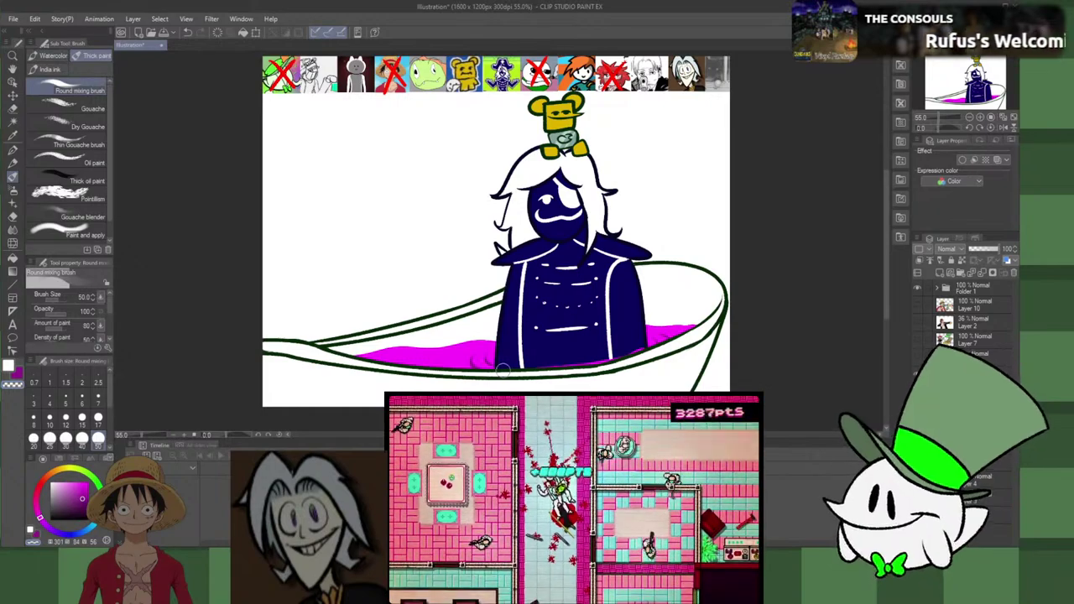
{"action": "key", "text": "p"}
{"action": "key", "text": "c"}
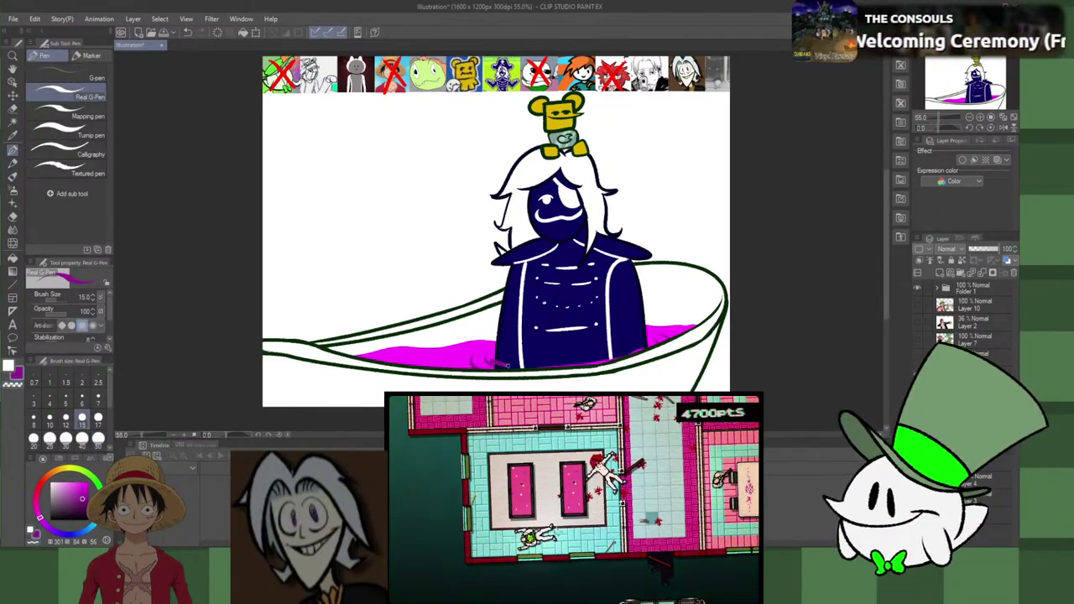
{"action": "key", "text": "ctrl+z"}
{"action": "key", "text": "x"}
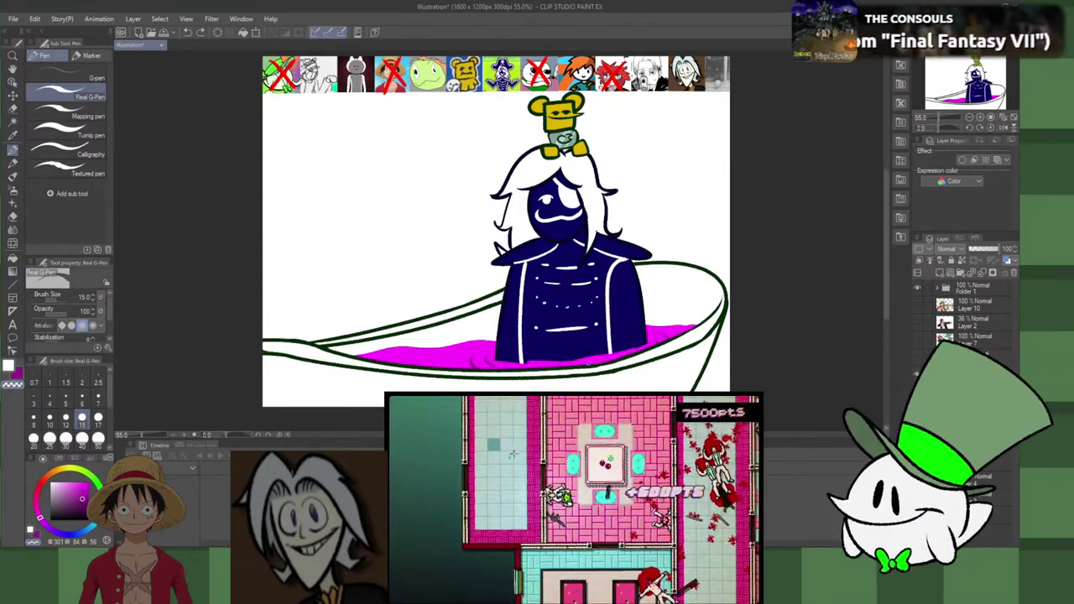
{"action": "key", "text": "x"}
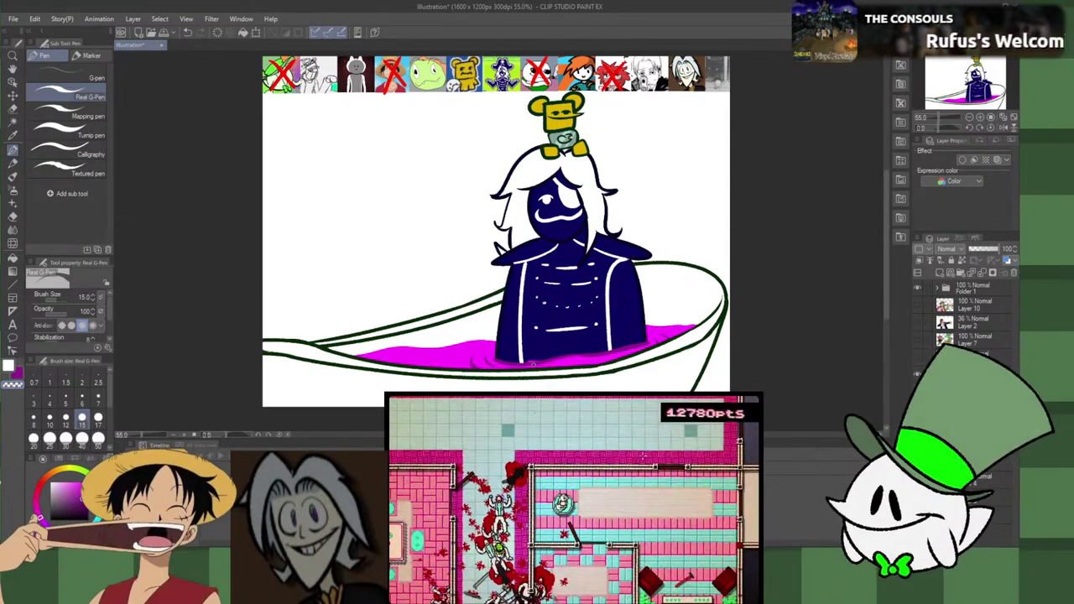
{"action": "left_click", "coordinate": [535, 352], "text": "alt"}
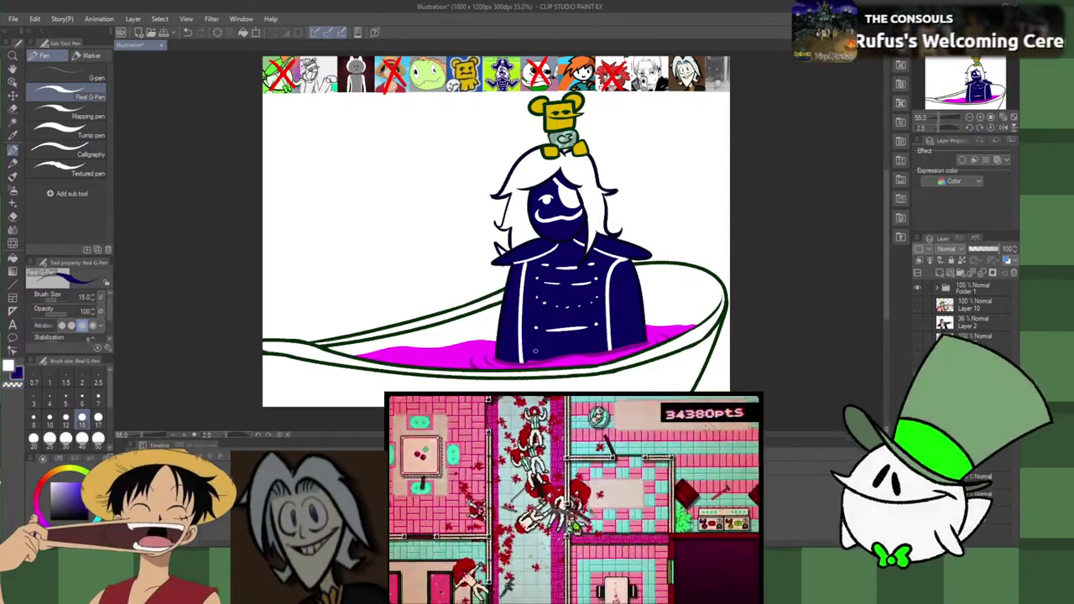
{"action": "scroll", "coordinate": [535, 351], "scroll_direction": "up", "scroll_amount": 3}
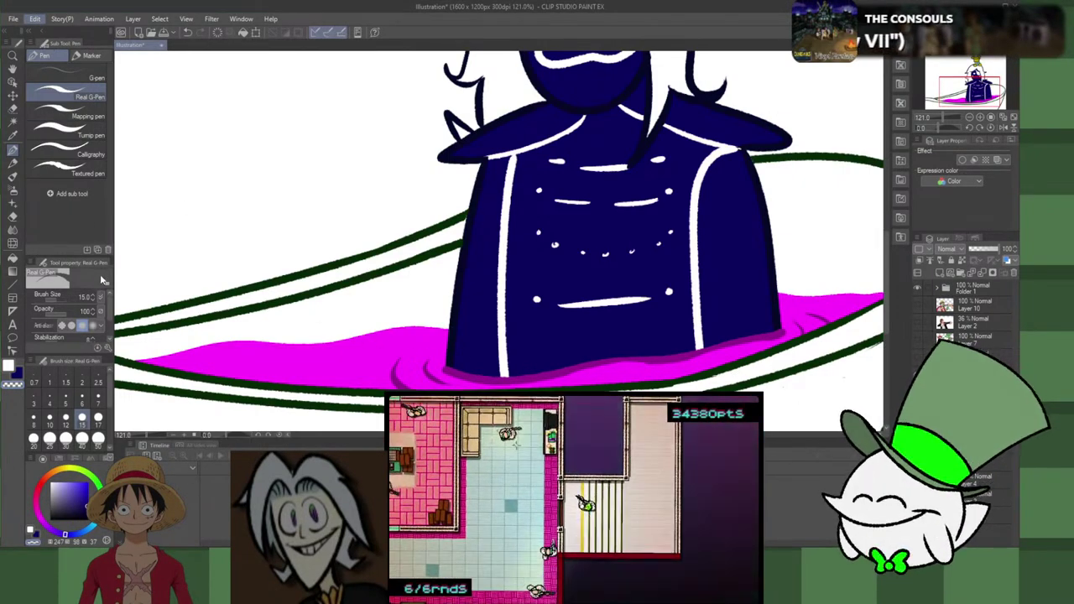
Step: Shift the magenta water and ripples to bright green and fill the purple shadow line under the coat with the ripples' dark green
{"action": "key", "text": "space"}
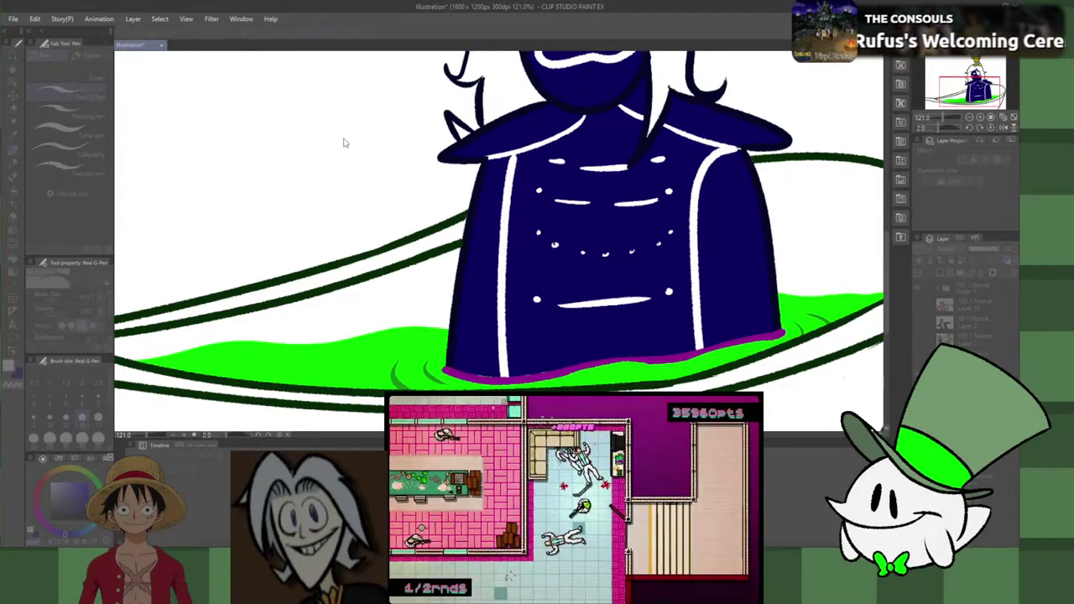
{"action": "left_click", "coordinate": [347, 141]}
{"action": "key", "text": "w"}
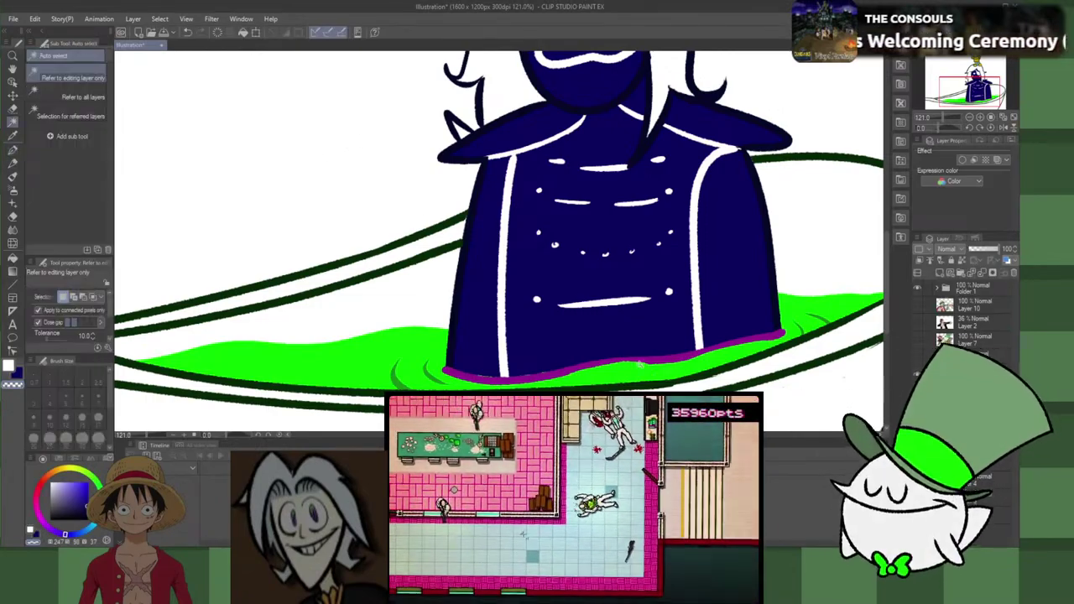
{"action": "left_click", "coordinate": [589, 368]}
{"action": "left_click", "coordinate": [600, 370]}
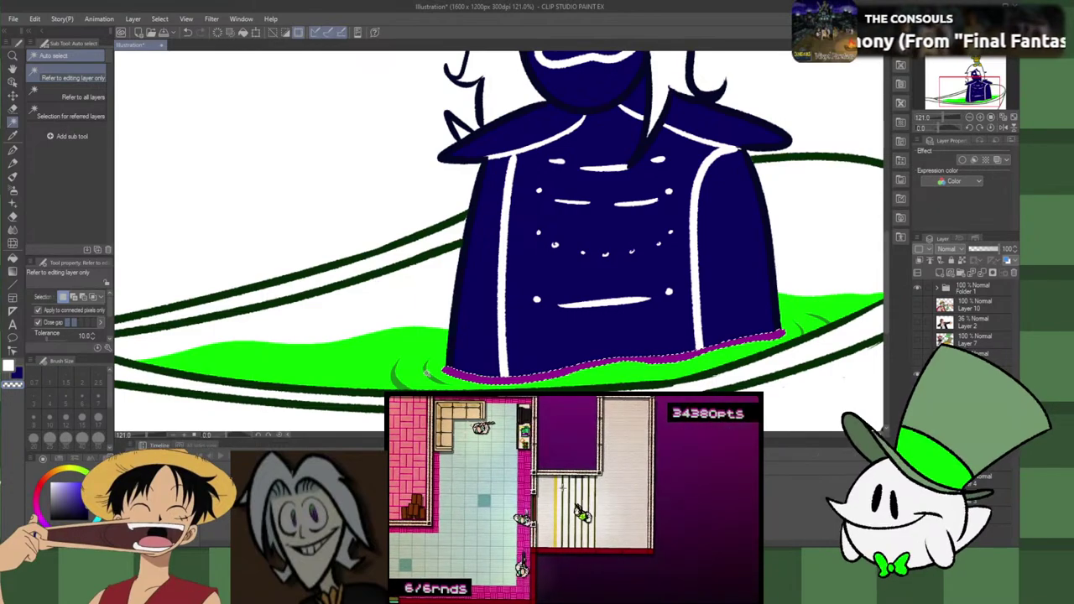
{"action": "left_click", "coordinate": [421, 362], "text": "alt"}
{"action": "key", "text": "g"}
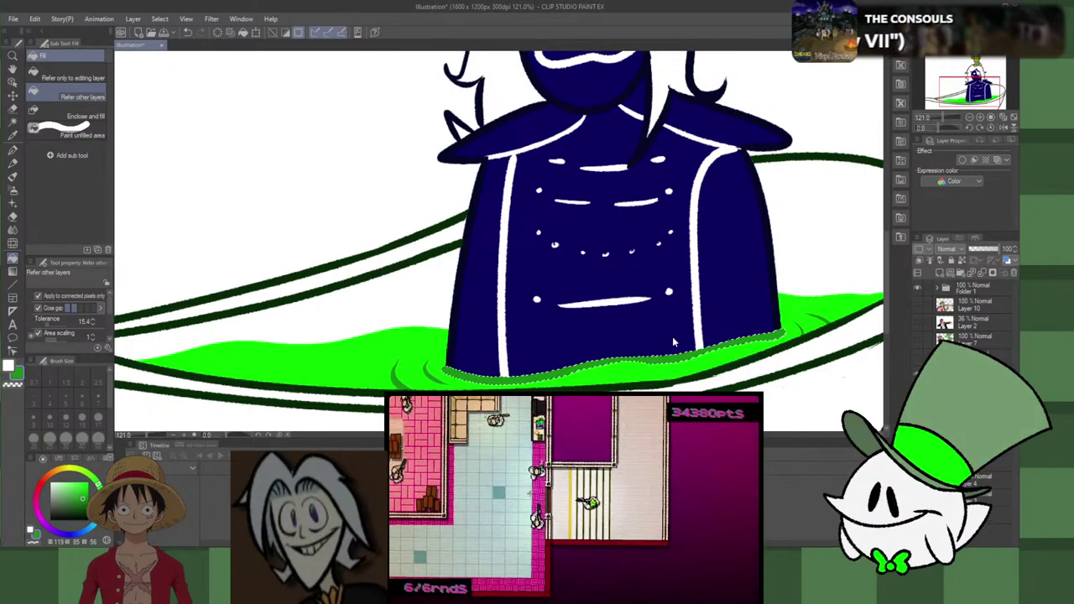
{"action": "key", "text": "ctrl+d"}
Step: Draw small pale green bubbles across the surface of the green water
{"action": "scroll", "coordinate": [675, 328], "scroll_direction": "down", "scroll_amount": 4}
{"action": "scroll", "coordinate": [657, 296], "scroll_direction": "up", "scroll_amount": 2}
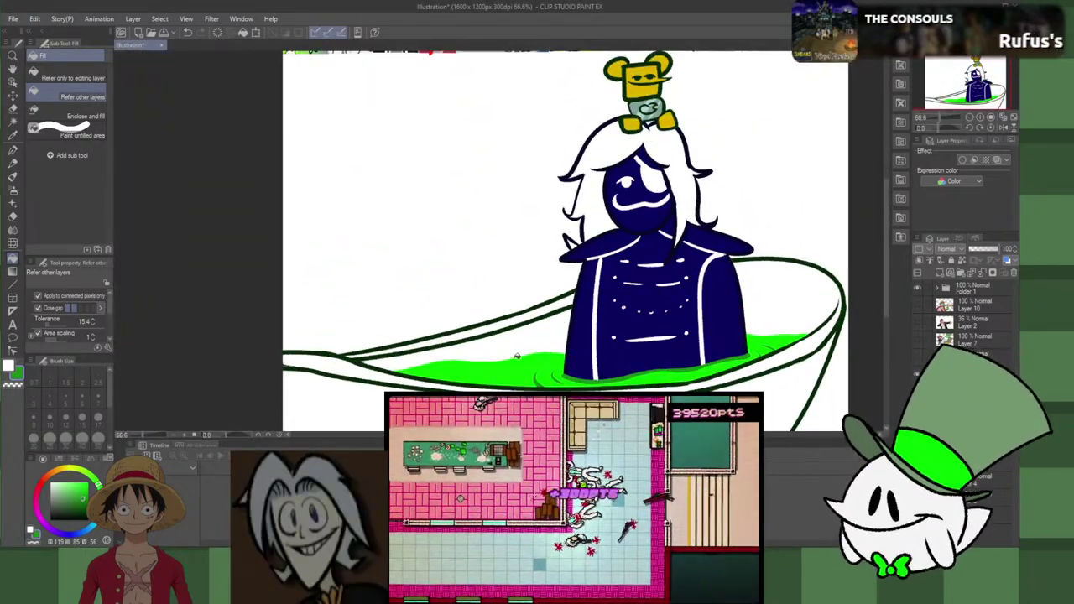
{"action": "key", "text": "p"}
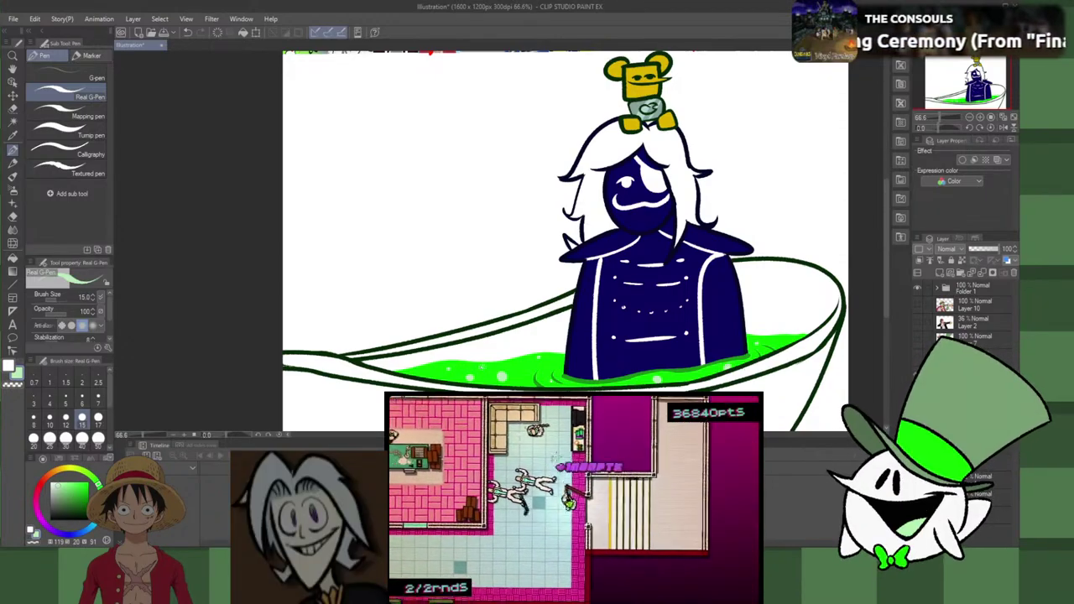
{"action": "scroll", "coordinate": [722, 316], "scroll_direction": "down", "scroll_amount": 4}
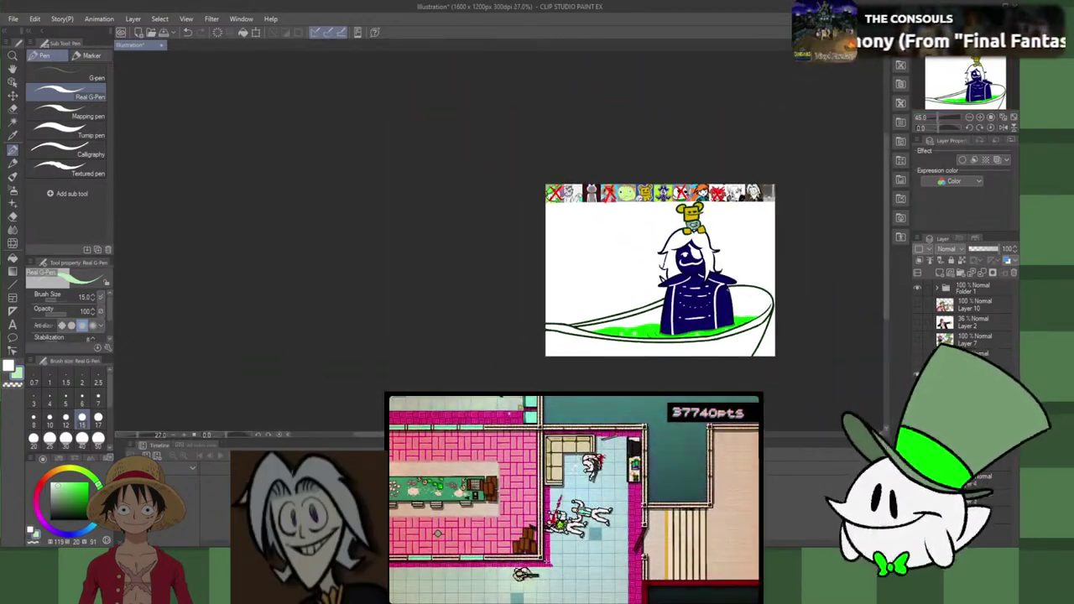
{"action": "scroll", "coordinate": [726, 294], "scroll_direction": "up", "scroll_amount": 2}
{"action": "scroll", "coordinate": [726, 305], "scroll_direction": "up", "scroll_amount": 1}
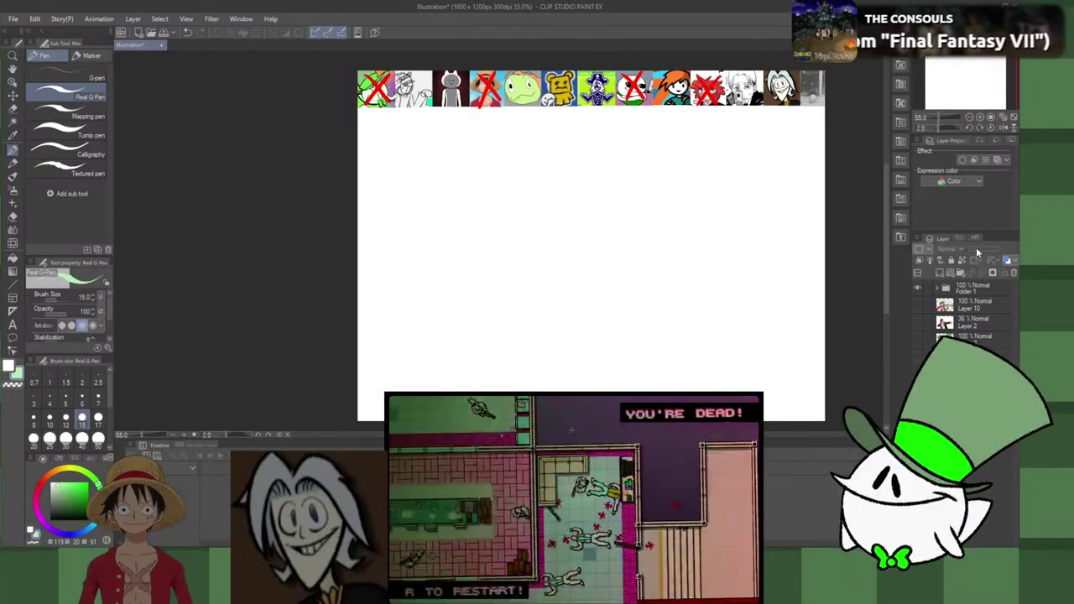
Step: Replace the bathtub photo with the photo of the bearded man holding a rooster and lower its opacity to 53%
{"action": "key", "text": "ctrl+z"}
{"action": "left_click_drag", "start_coordinate": [980, 252], "coordinate": [988, 263]}
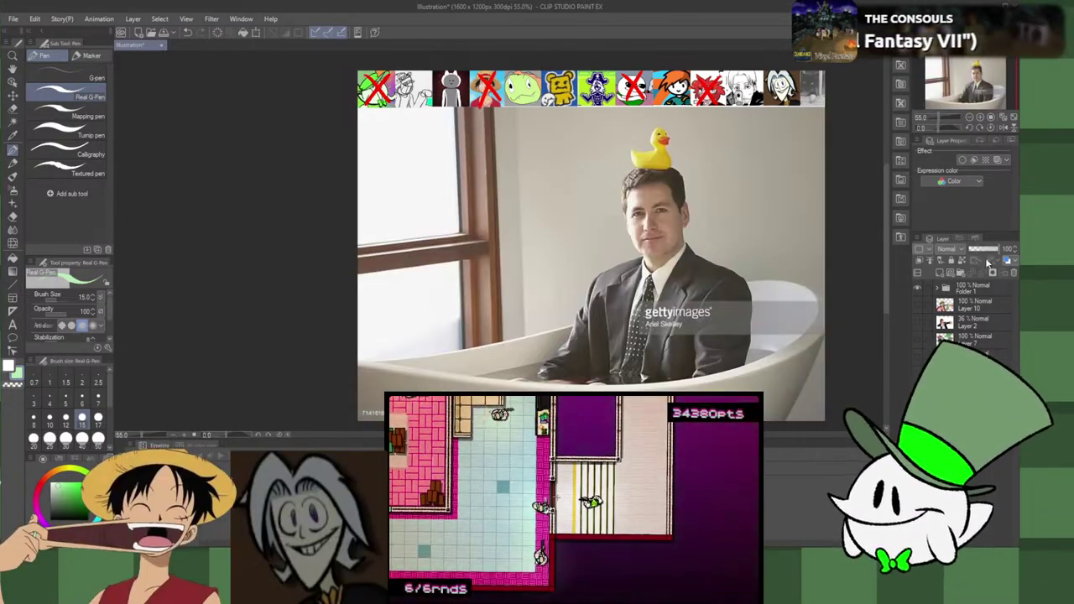
{"action": "key", "text": "Delete"}
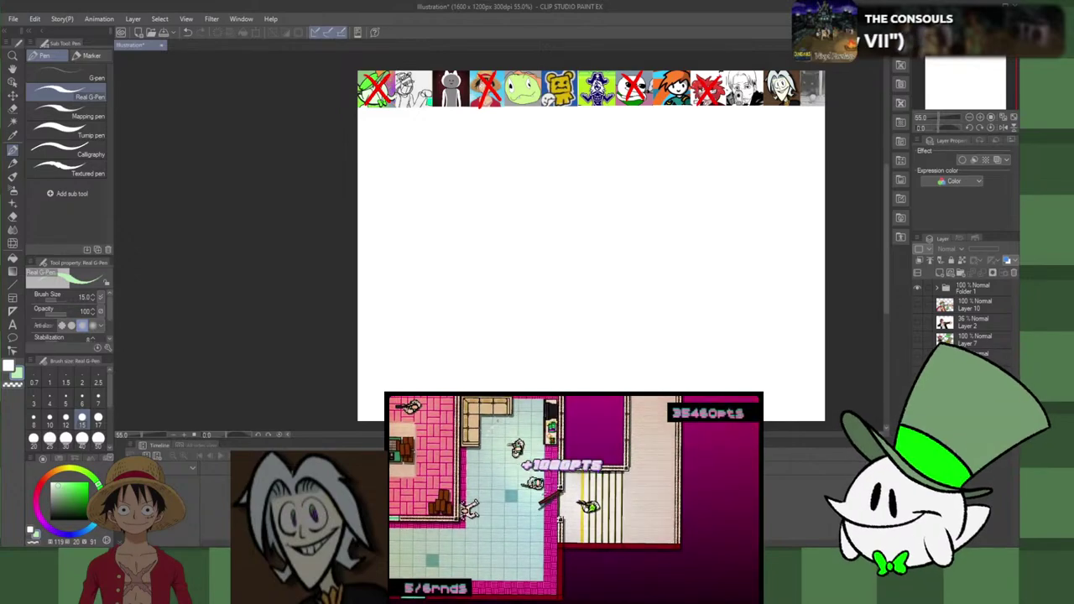
{"action": "key", "text": "ctrl+v"}
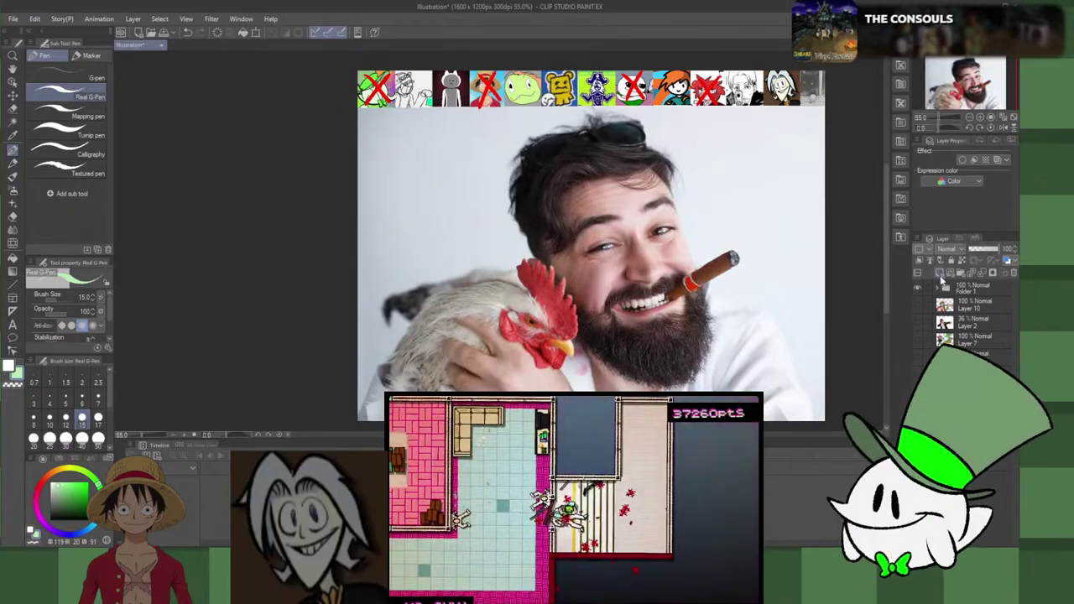
{"action": "left_click_drag", "start_coordinate": [986, 251], "coordinate": [988, 252]}
Step: Cross out the yellow bear and blue pirate thumbnails in red on the top layer of Folder 1
{"action": "left_click", "coordinate": [937, 287]}
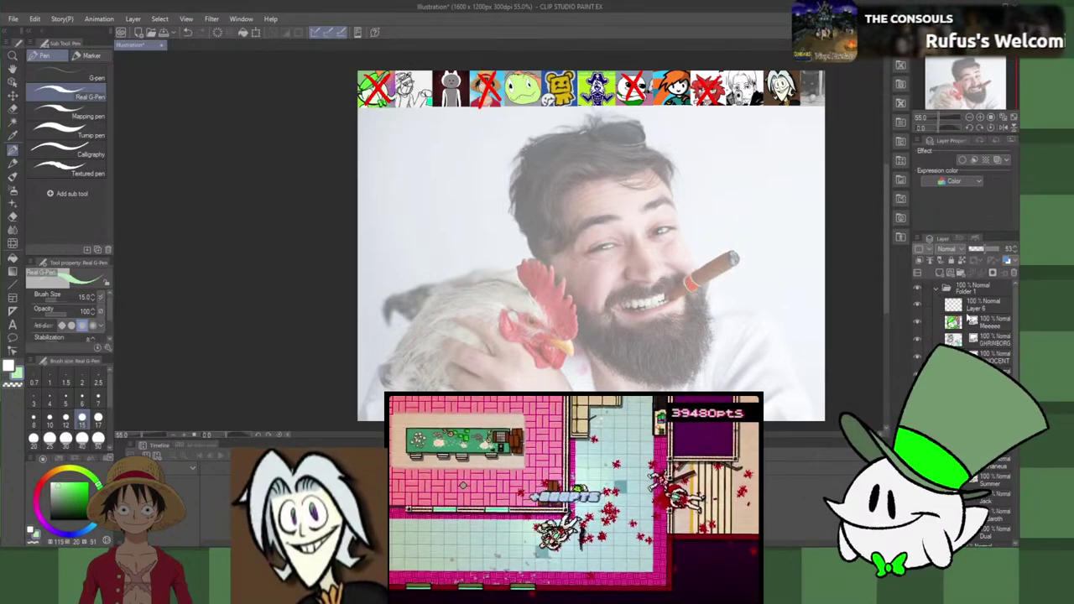
{"action": "left_click", "coordinate": [960, 310]}
{"action": "left_click", "coordinate": [44, 480]}
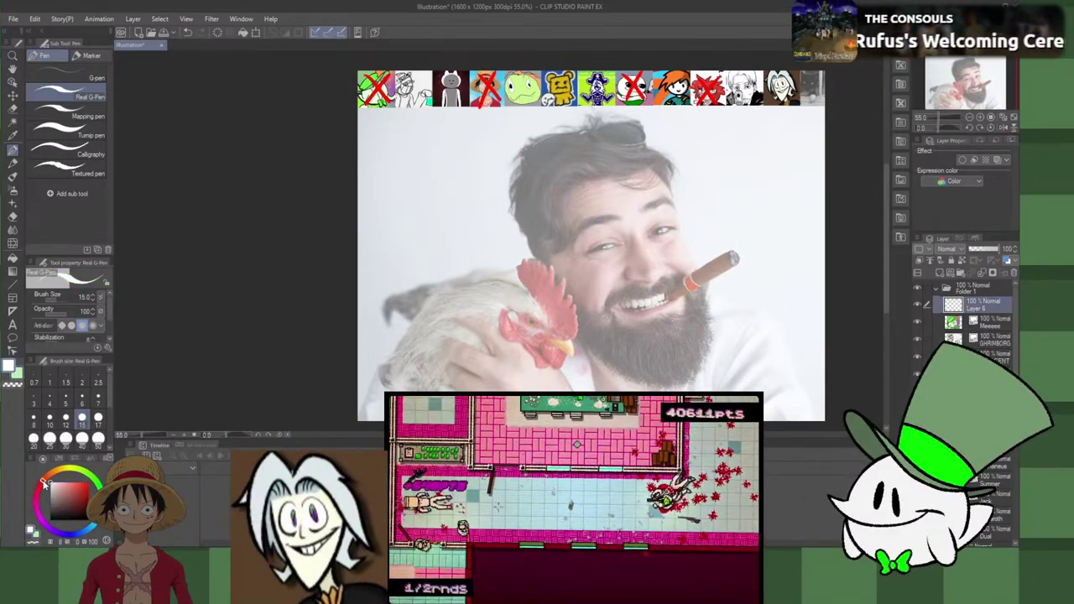
{"action": "left_click", "coordinate": [87, 483]}
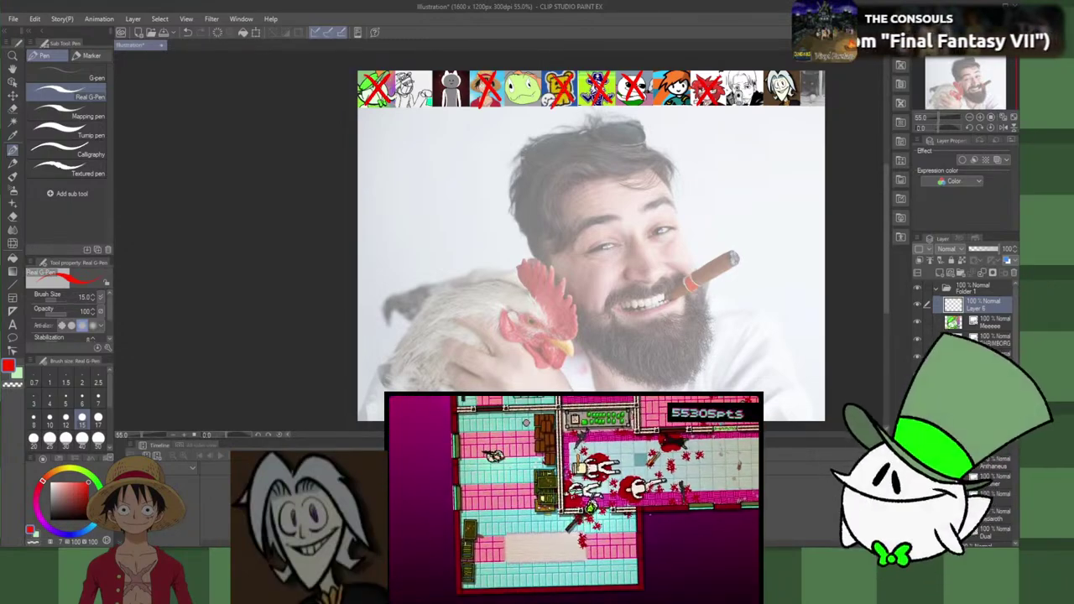
Step: Collapse Folder 1 and show Layer 10 with the straw-hat character drawing
{"action": "scroll", "coordinate": [586, 102], "scroll_direction": "down", "scroll_amount": 1}
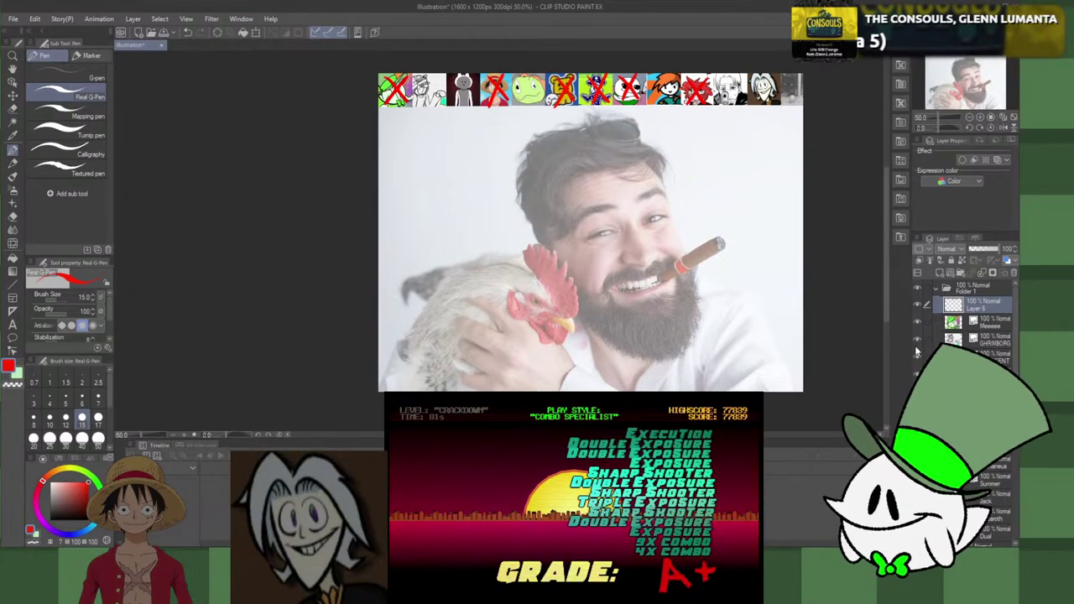
{"action": "left_click", "coordinate": [937, 288]}
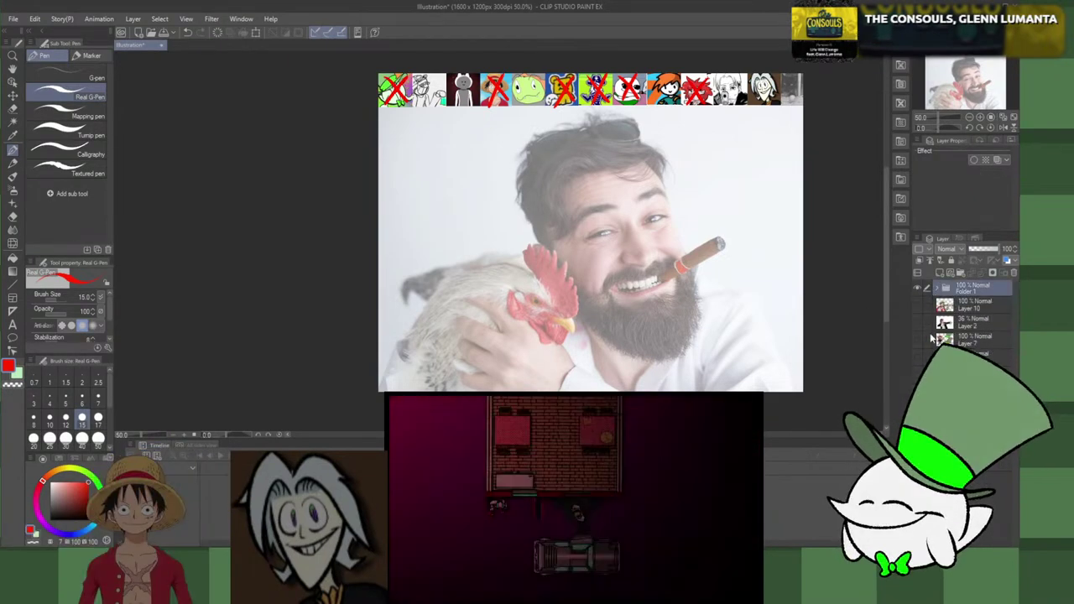
{"action": "left_click", "coordinate": [918, 306]}
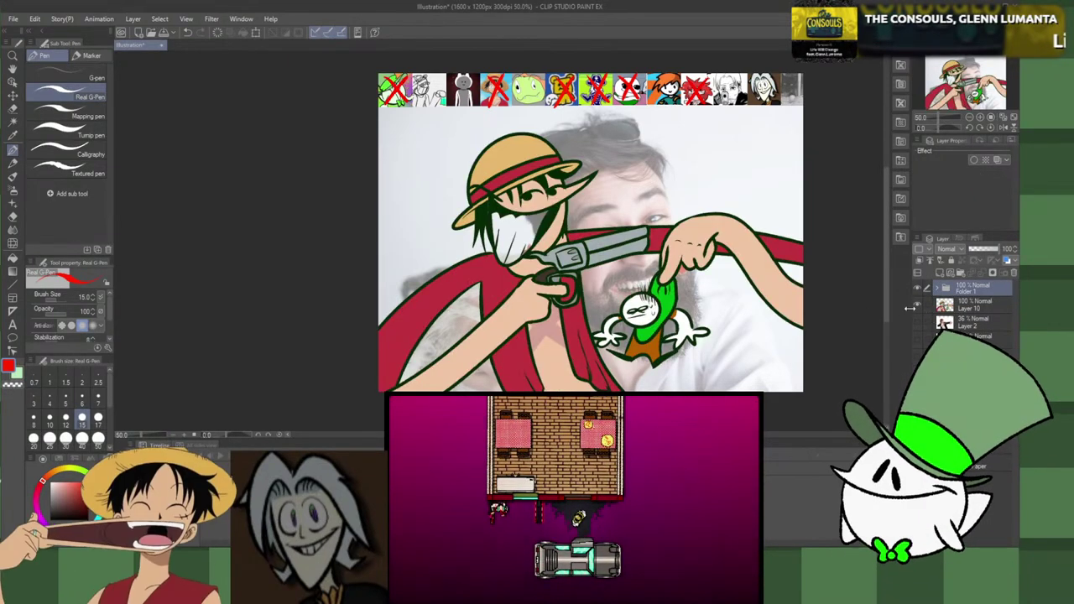
Step: Sample the dark green outline colour, hide Layer 10 and draw a wide smile curve with cheek lines across the man's face
{"action": "left_click", "coordinate": [567, 216], "text": "alt"}
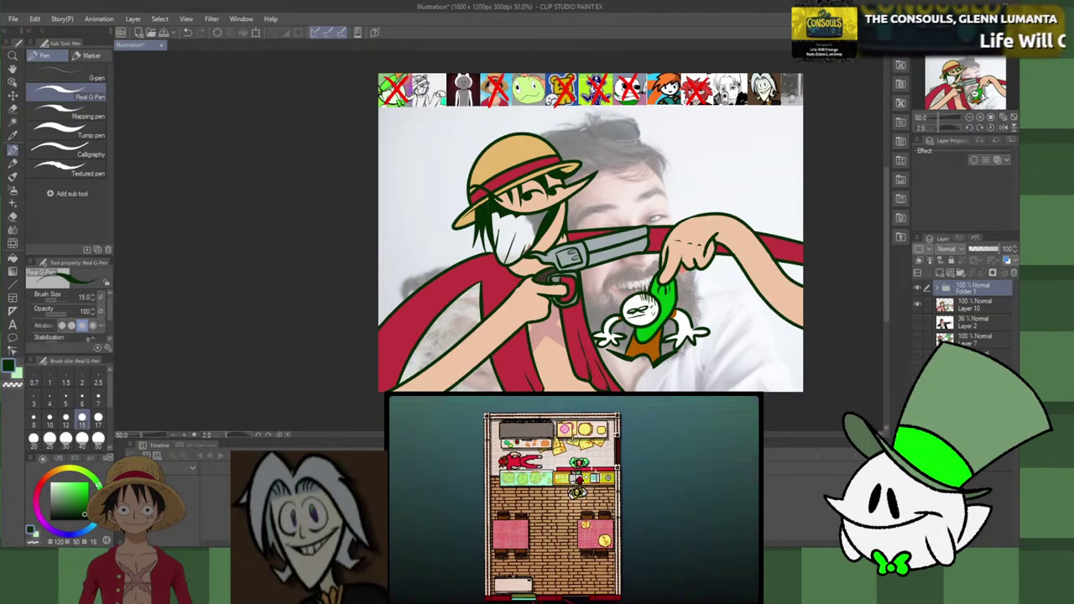
{"action": "left_click", "coordinate": [919, 296]}
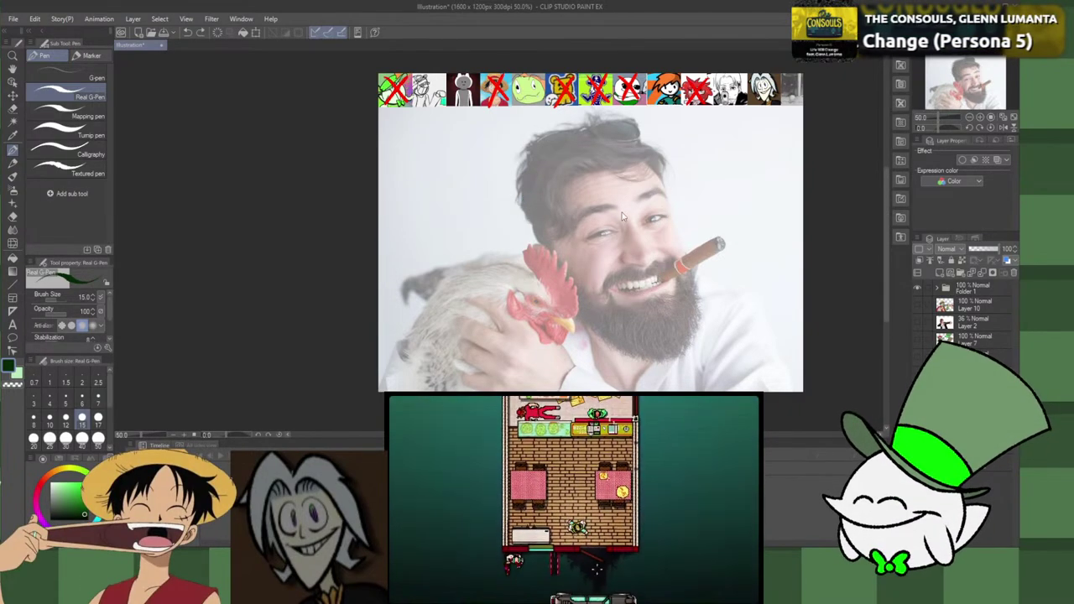
{"action": "mouse_move", "coordinate": [531, 231]}
{"action": "left_mouse_down"}
{"action": "mouse_move", "coordinate": [646, 262]}
{"action": "mouse_move", "coordinate": [717, 215]}
{"action": "left_mouse_up"}
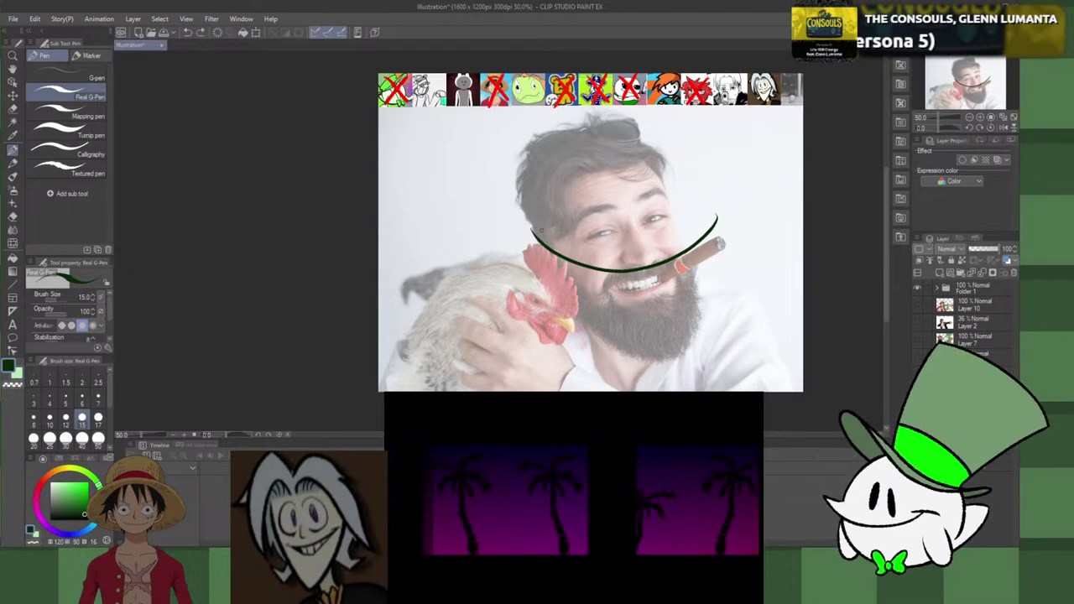
{"action": "left_click_drag", "start_coordinate": [491, 226], "coordinate": [547, 237]}
{"action": "key", "text": "ctrl+z"}
{"action": "left_click_drag", "start_coordinate": [701, 225], "coordinate": [747, 203]}
{"action": "key", "text": "ctrl+z"}
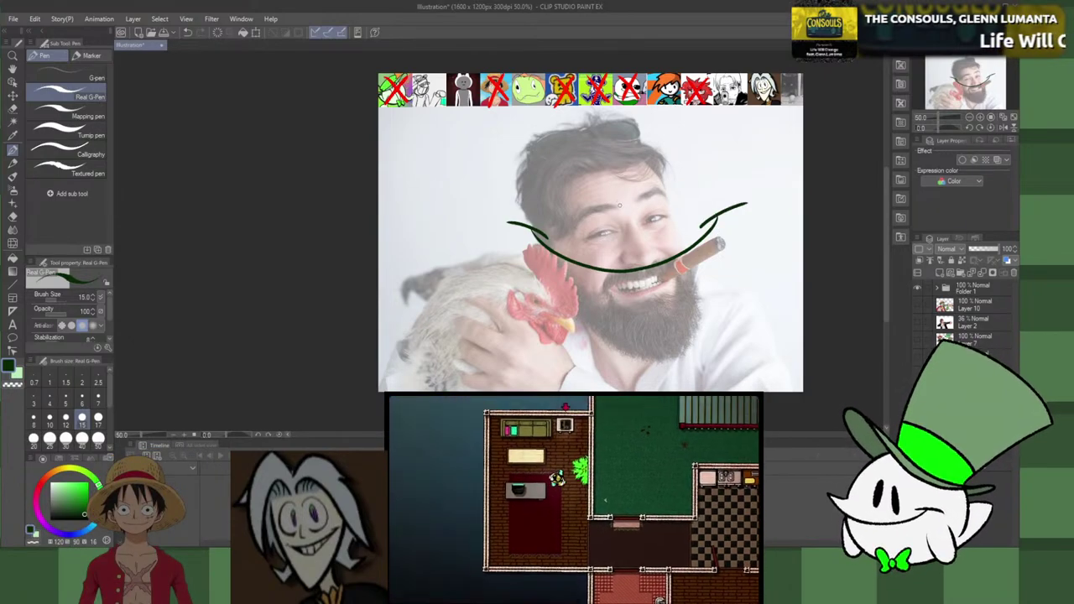
Step: Try outlining large round eyes above the smile curve
{"action": "left_click_drag", "start_coordinate": [621, 190], "coordinate": [589, 252]}
{"action": "key", "text": "ctrl+z"}
{"action": "mouse_move", "coordinate": [628, 209]}
{"action": "left_mouse_down"}
{"action": "mouse_move", "coordinate": [627, 191]}
{"action": "mouse_move", "coordinate": [651, 238]}
{"action": "left_mouse_up"}
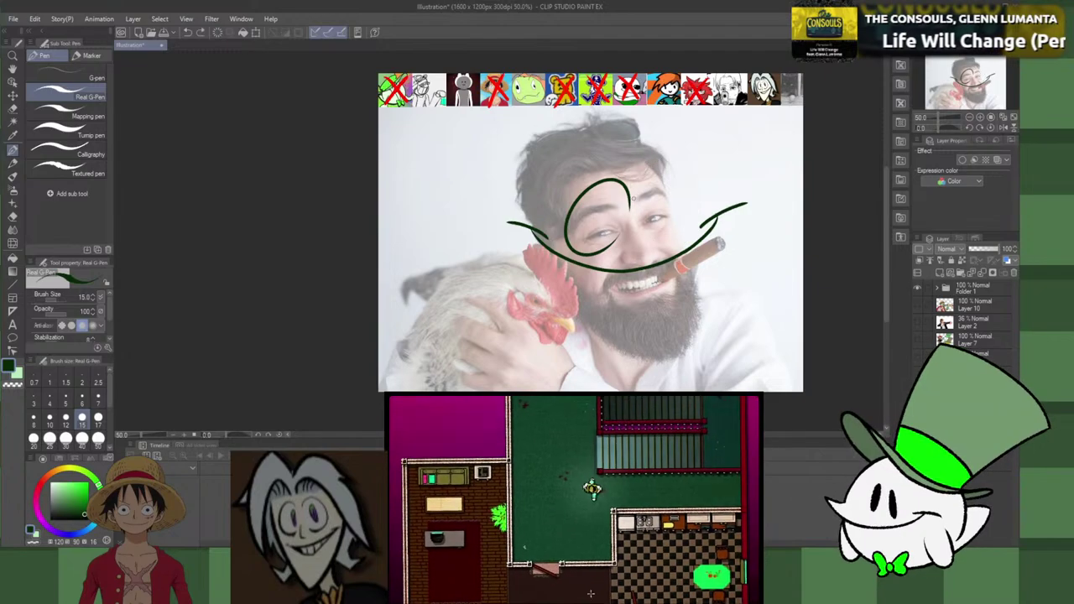
{"action": "key", "text": "ctrl+z"}
{"action": "key", "text": "ctrl+z"}
{"action": "mouse_move", "coordinate": [599, 181]}
{"action": "left_mouse_down"}
{"action": "mouse_move", "coordinate": [584, 251]}
{"action": "mouse_move", "coordinate": [602, 181]}
{"action": "left_mouse_up"}
{"action": "key", "text": "ctrl+z"}
{"action": "left_click_drag", "start_coordinate": [615, 220], "coordinate": [613, 250]}
{"action": "key", "text": "ctrl+z"}
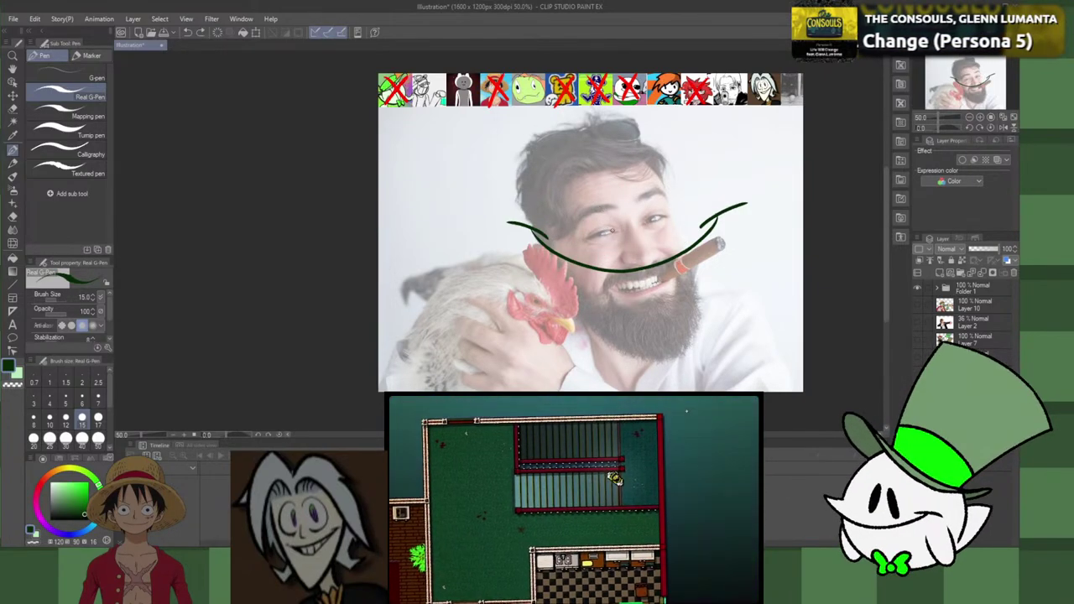
Step: Try small half-lidded eyes, arched brows and a lower jaw curve around the smile, and undo these strokes
{"action": "left_click", "coordinate": [610, 233]}
{"action": "left_click_drag", "start_coordinate": [601, 231], "coordinate": [621, 229]}
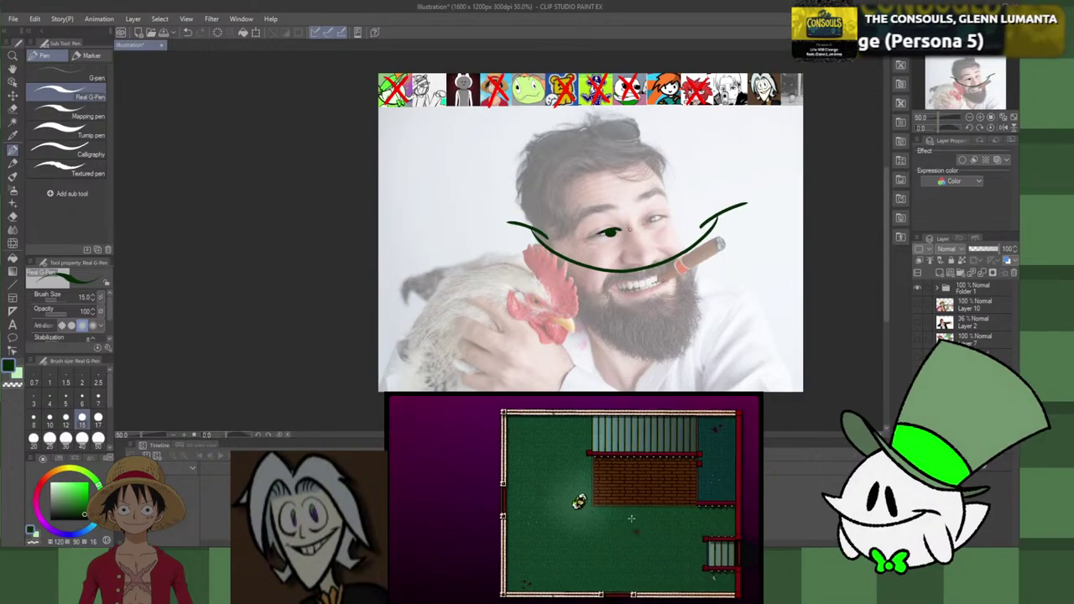
{"action": "left_click", "coordinate": [652, 224]}
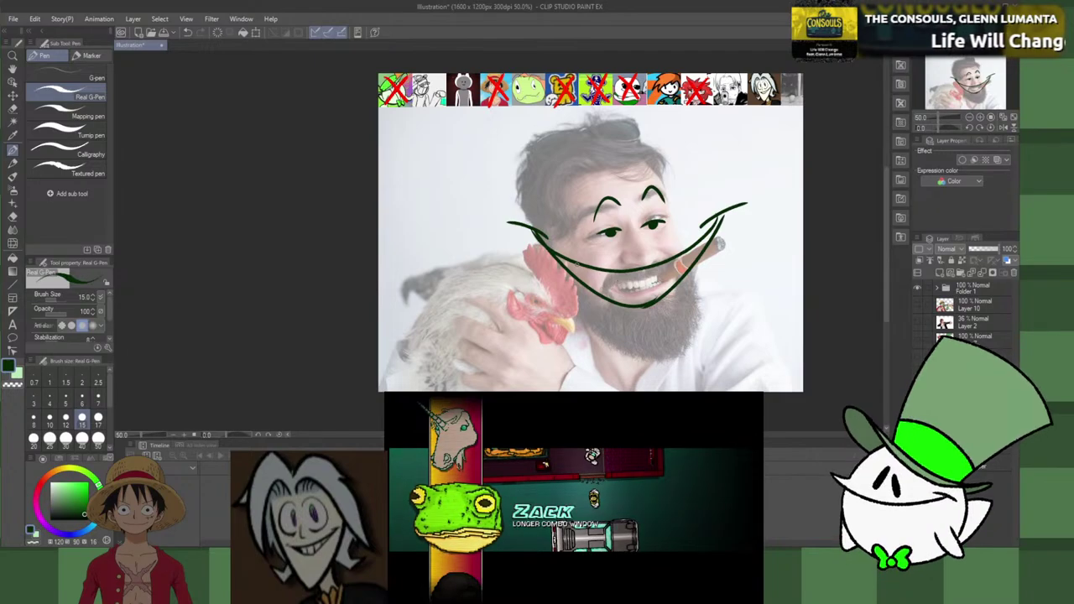
{"action": "key", "text": "ctrl+z"}
{"action": "key", "text": "ctrl+z"}
{"action": "key", "text": "ctrl+z"}
{"action": "key", "text": "ctrl+z"}
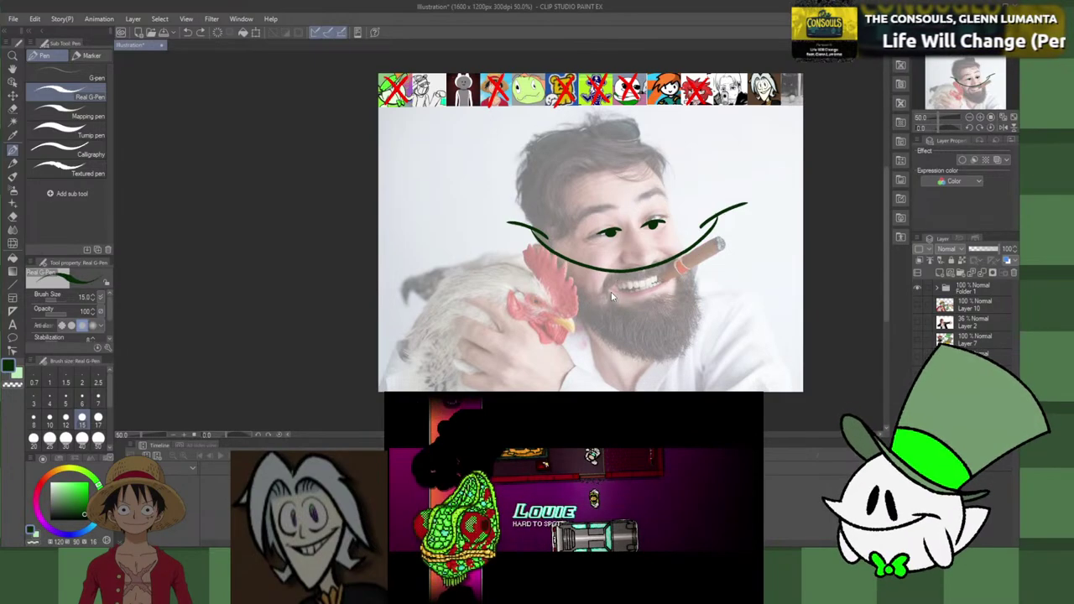
{"action": "key", "text": "ctrl+z"}
{"action": "key", "text": "ctrl+z"}
{"action": "key", "text": "ctrl+z"}
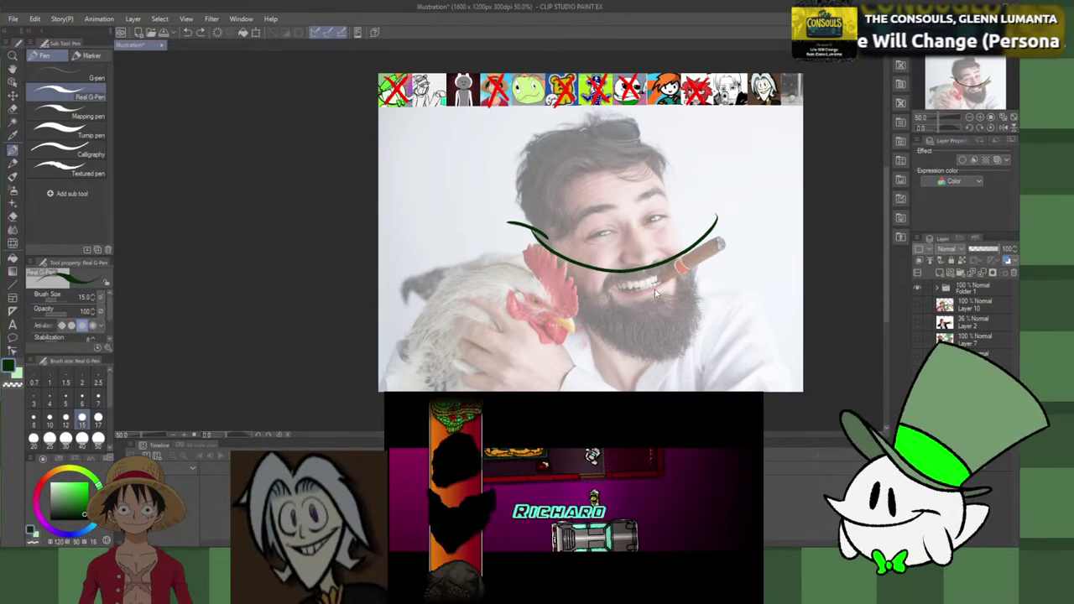
Step: Restore the cheek line and draw two tall eye arches on the forehead with heavy-lidded dark pupils below them
{"action": "key", "text": "ctrl+y"}
{"action": "mouse_move", "coordinate": [593, 216]}
{"action": "left_mouse_down"}
{"action": "mouse_move", "coordinate": [645, 156]}
{"action": "mouse_move", "coordinate": [676, 206]}
{"action": "left_mouse_up"}
{"action": "key", "text": "ctrl+z"}
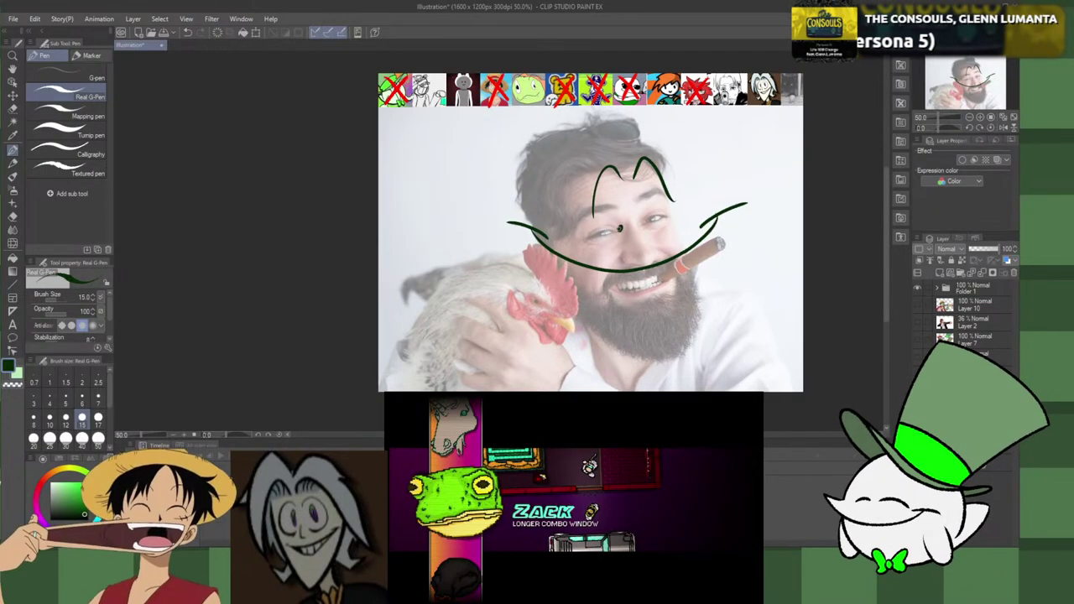
{"action": "left_click", "coordinate": [621, 228]}
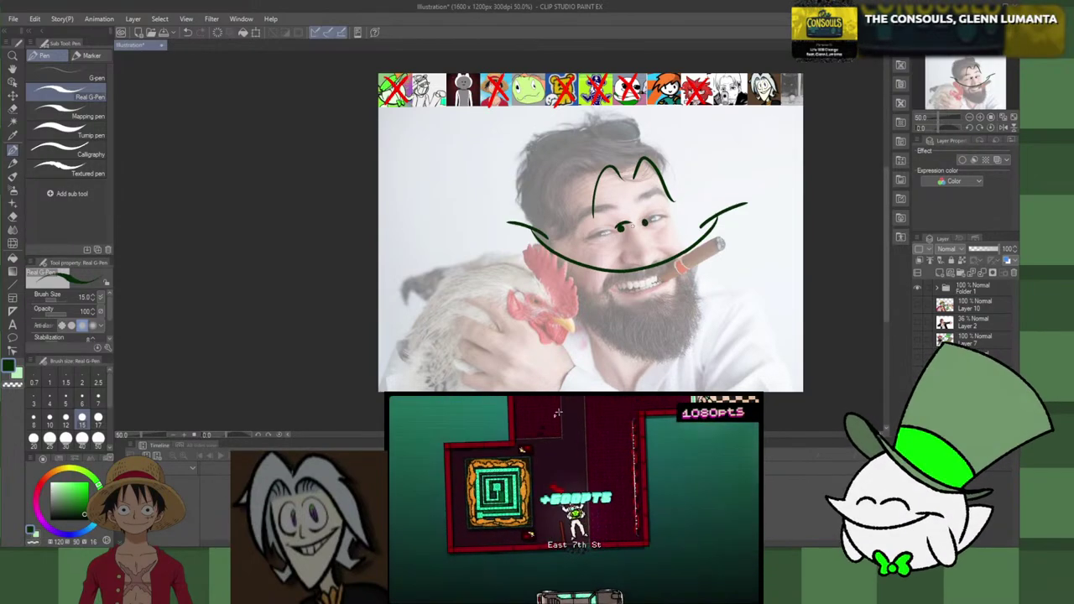
{"action": "left_click", "coordinate": [645, 222]}
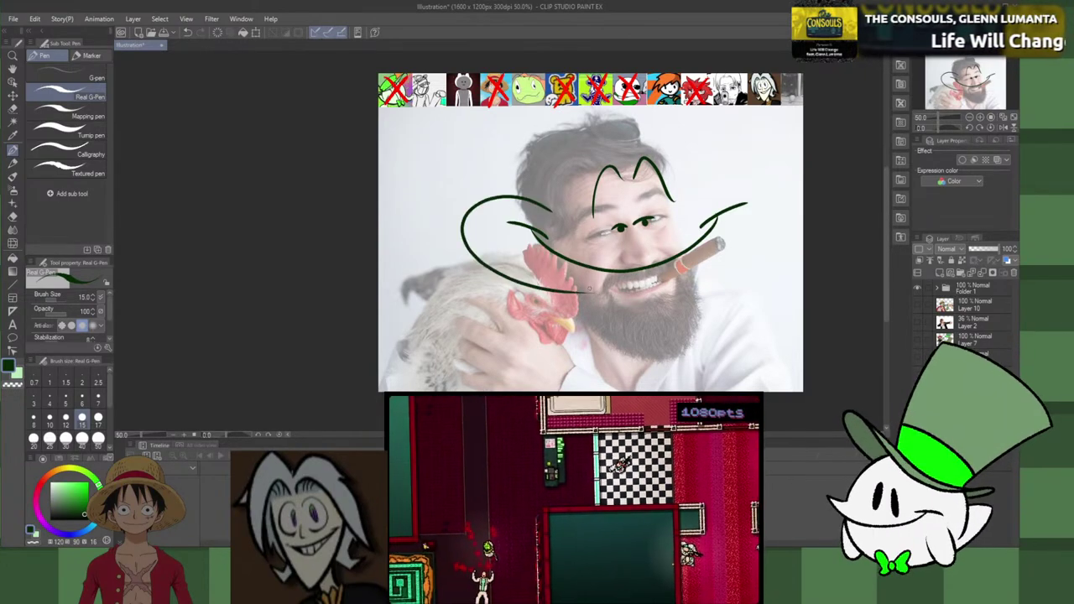
Step: Draw a large ear at each end of the grin and two small fangs along the mouth line
{"action": "key", "text": "ctrl+z"}
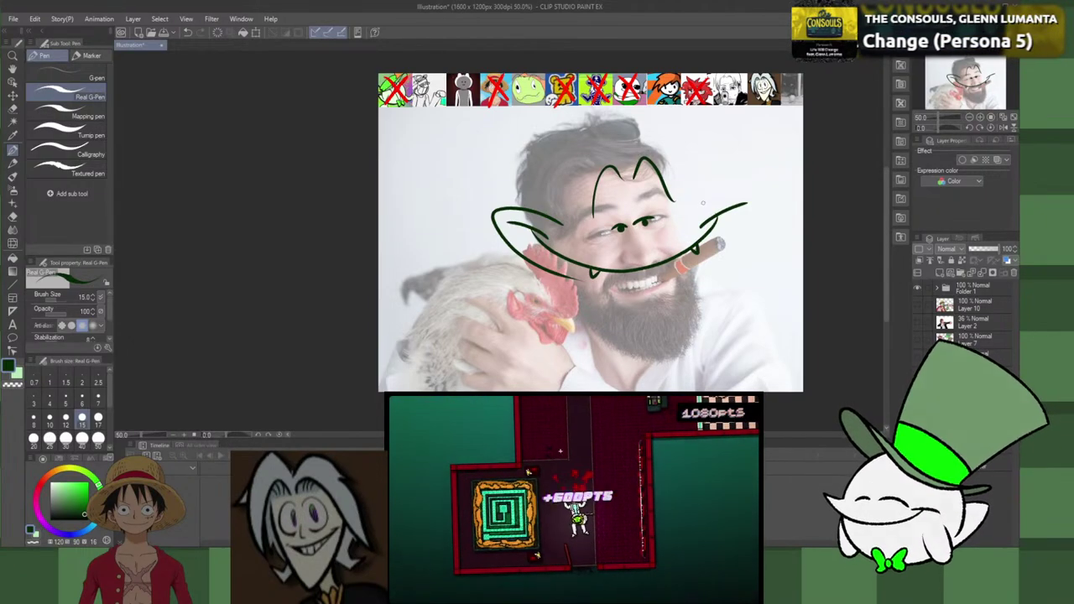
{"action": "key", "text": "ctrl+z"}
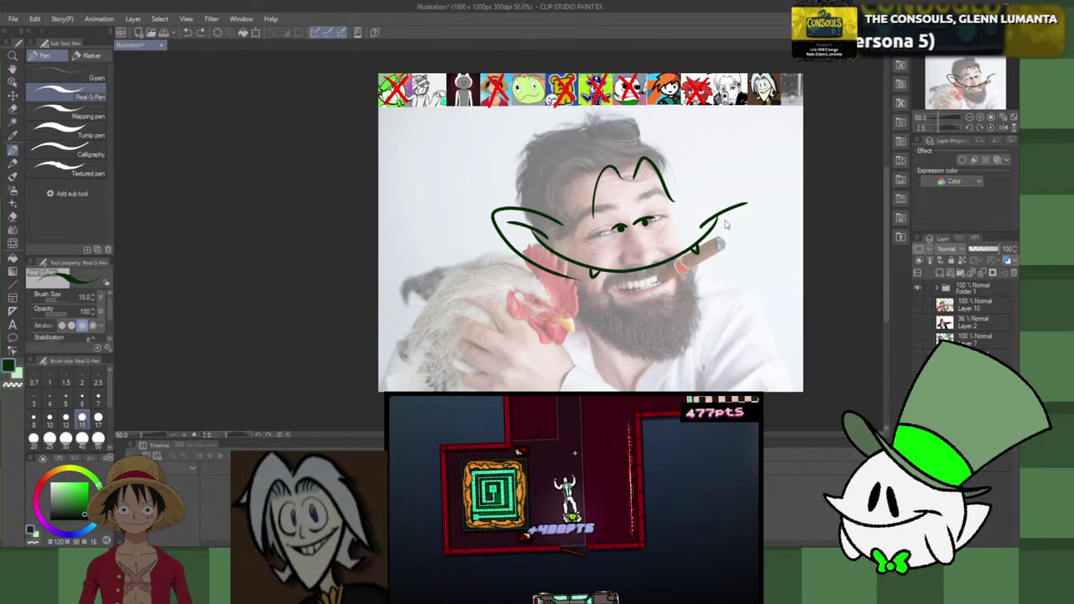
{"action": "key", "text": "ctrl+z"}
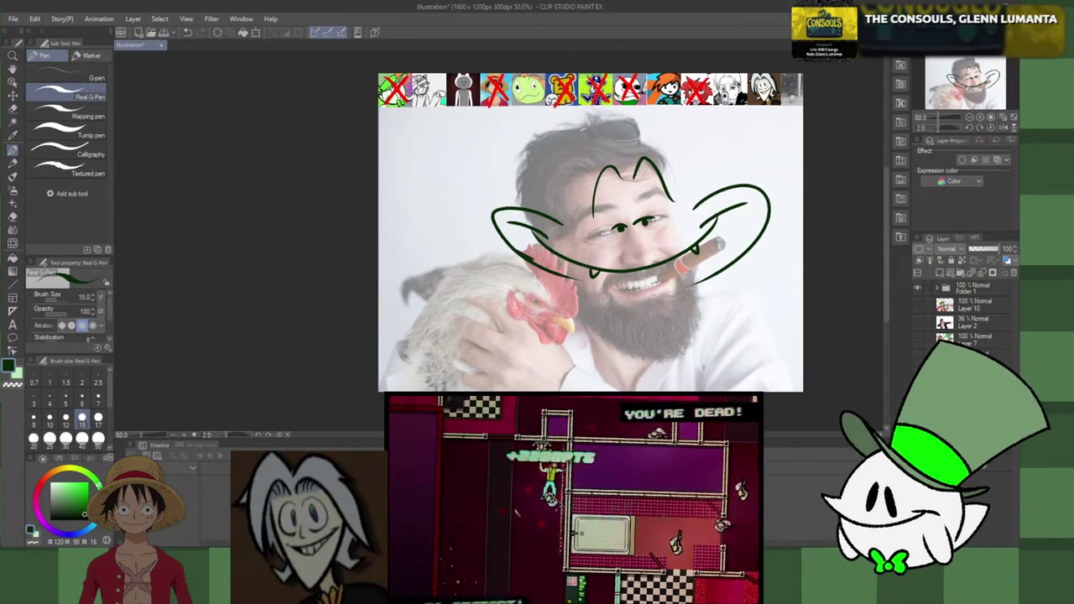
Step: Draw the jaw line under the mouth from ear to ear and a domed head outline above the eyes
{"action": "left_click_drag", "start_coordinate": [587, 284], "coordinate": [724, 273]}
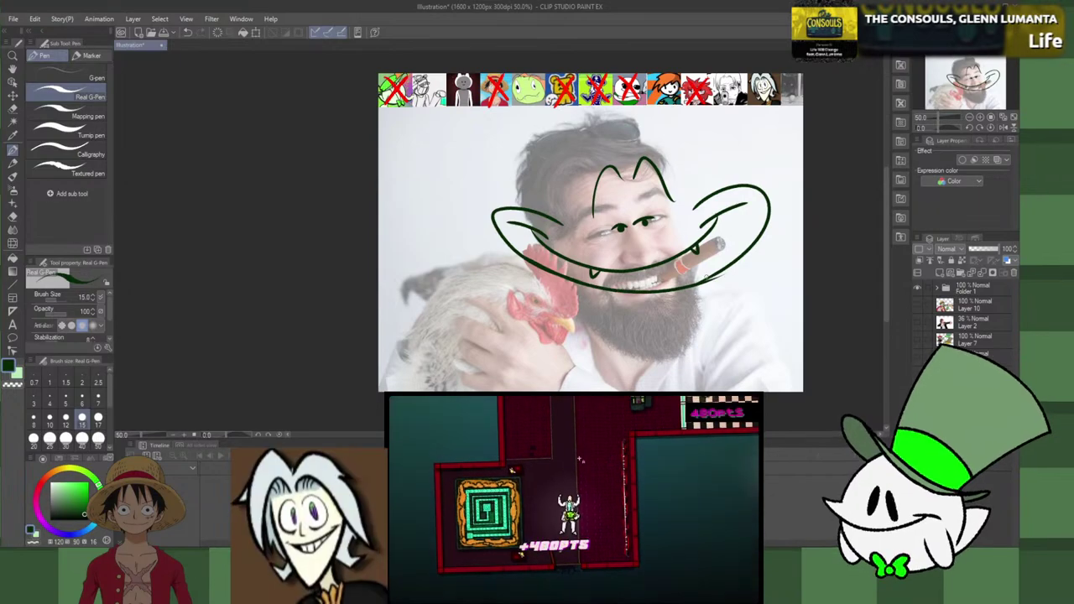
{"action": "left_click_drag", "start_coordinate": [527, 261], "coordinate": [700, 275]}
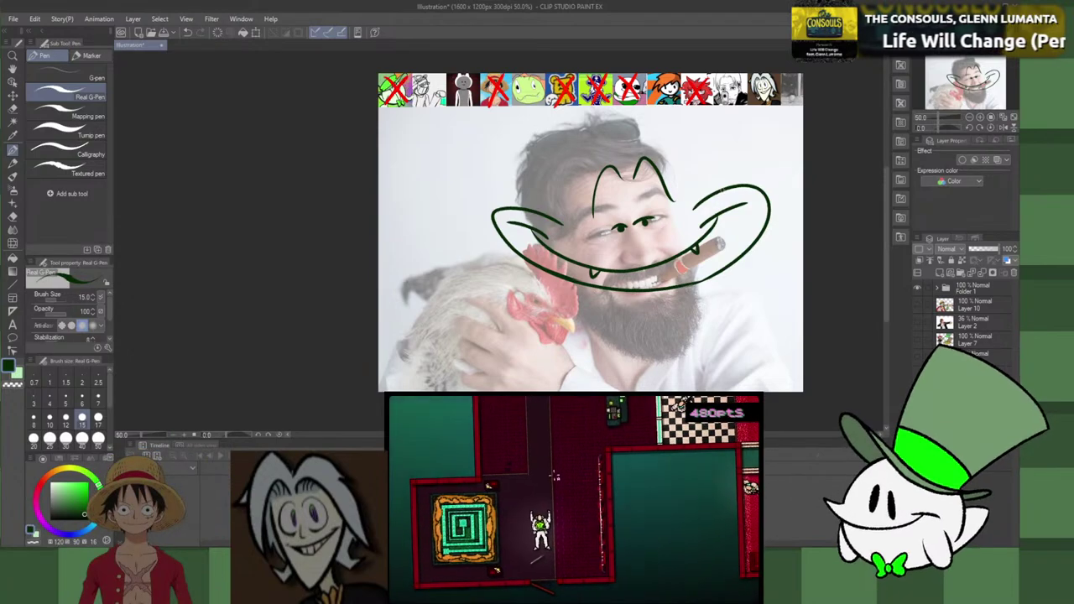
{"action": "mouse_move", "coordinate": [541, 197]}
{"action": "left_mouse_down"}
{"action": "mouse_move", "coordinate": [683, 149]}
{"action": "mouse_move", "coordinate": [725, 194]}
{"action": "left_mouse_up"}
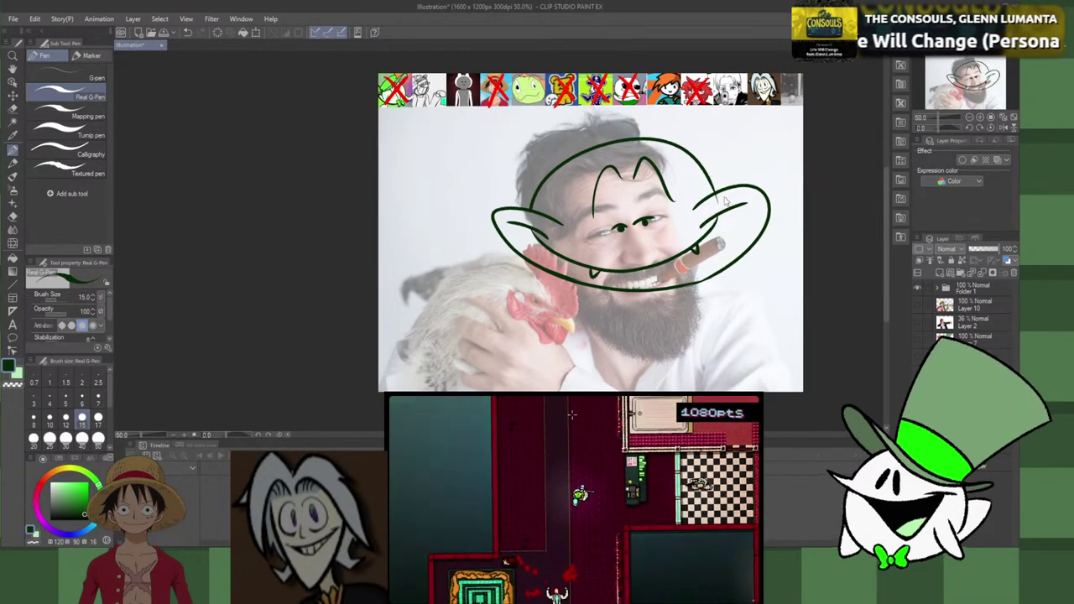
{"action": "key", "text": "ctrl+z"}
{"action": "mouse_move", "coordinate": [537, 194]}
{"action": "left_mouse_down"}
{"action": "mouse_move", "coordinate": [699, 158]}
{"action": "mouse_move", "coordinate": [718, 190]}
{"action": "mouse_move", "coordinate": [718, 173]}
{"action": "mouse_move", "coordinate": [542, 210]}
{"action": "mouse_move", "coordinate": [717, 183]}
{"action": "left_mouse_up"}
{"action": "key", "text": "ctrl+z"}
{"action": "key", "text": "ctrl+z"}
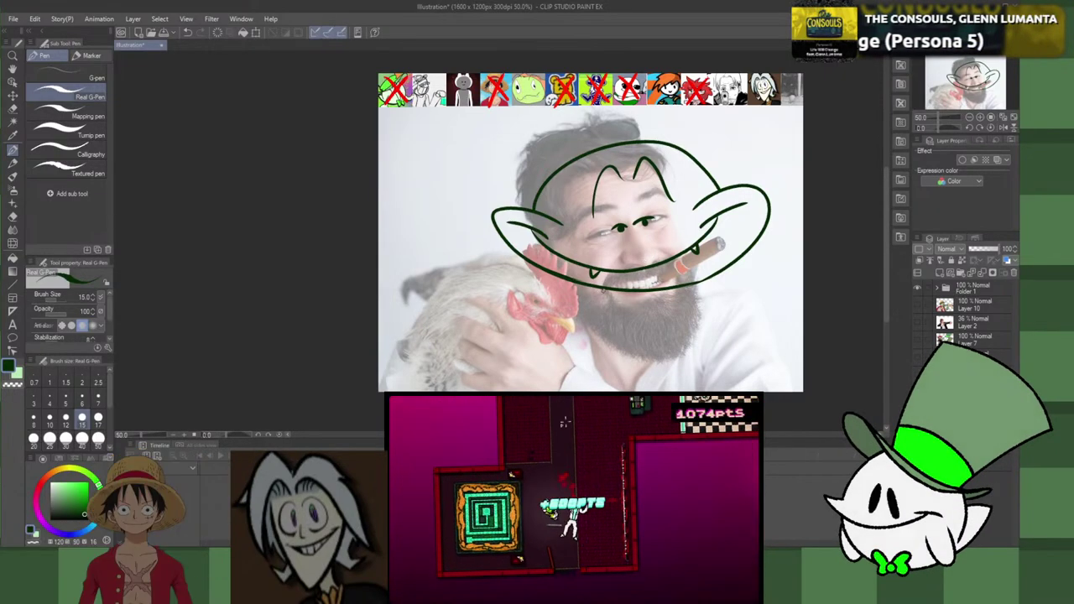
Step: Move the head drawing down over the man's beard and ink a small dark patch at the crown of the head
{"action": "key", "text": "k"}
{"action": "mouse_move", "coordinate": [672, 285]}
{"action": "left_mouse_down"}
{"action": "mouse_move", "coordinate": [698, 313]}
{"action": "mouse_move", "coordinate": [682, 317]}
{"action": "mouse_move", "coordinate": [686, 331]}
{"action": "left_mouse_up"}
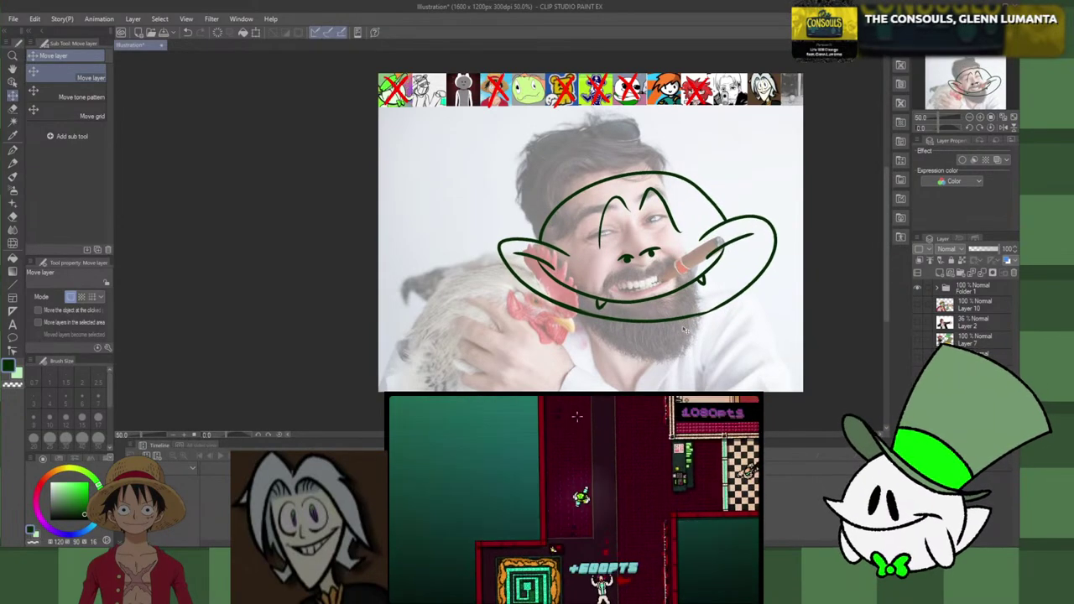
{"action": "key", "text": "p"}
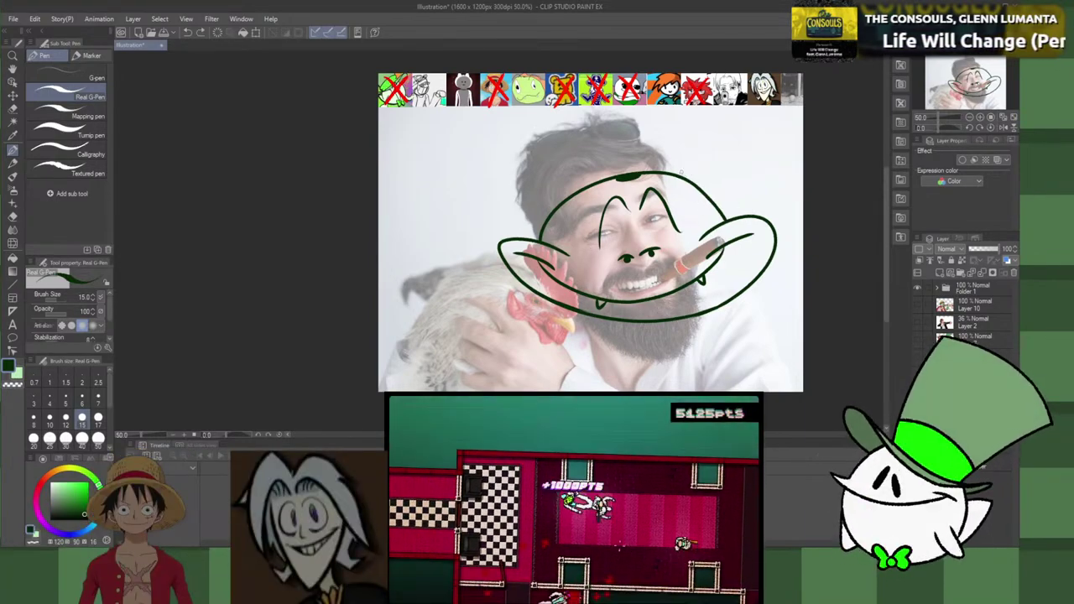
{"action": "mouse_move", "coordinate": [681, 172]}
{"action": "left_mouse_down"}
{"action": "mouse_move", "coordinate": [711, 174]}
{"action": "mouse_move", "coordinate": [739, 191]}
{"action": "left_mouse_up"}
{"action": "key", "text": "ctrl+z"}
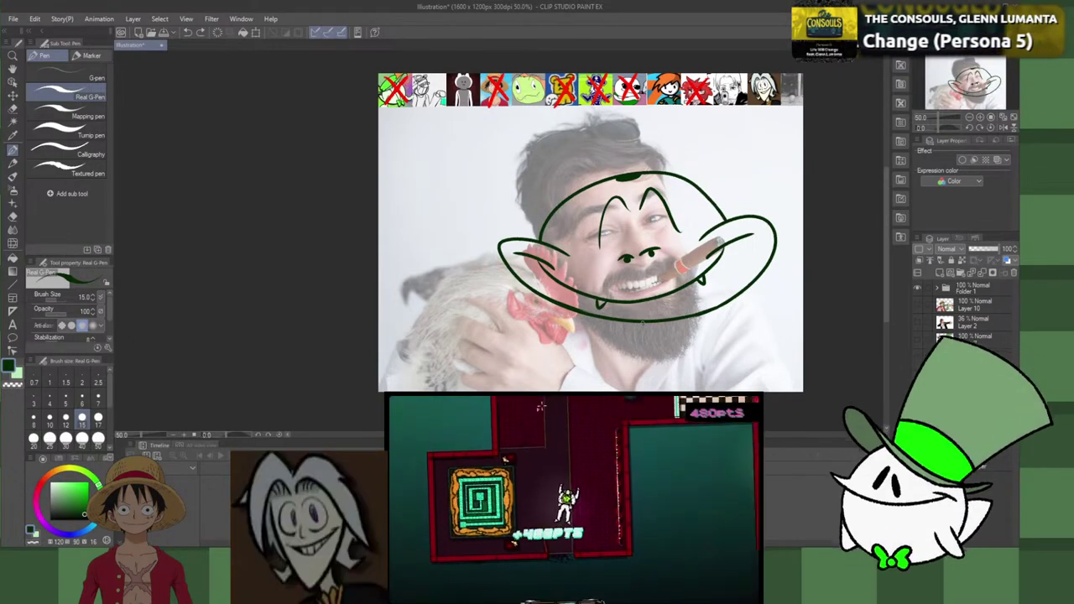
Step: Draw the shoulder outline over the man's white sleeve and fill it with hatching strokes
{"action": "left_click_drag", "start_coordinate": [759, 304], "coordinate": [801, 374]}
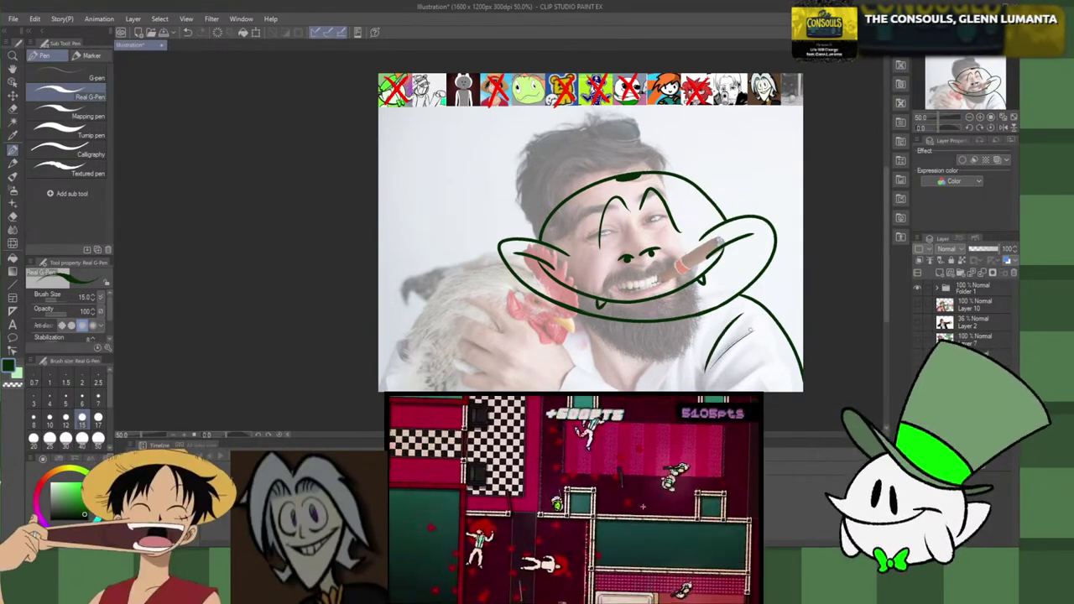
{"action": "left_click_drag", "start_coordinate": [728, 346], "coordinate": [747, 332]}
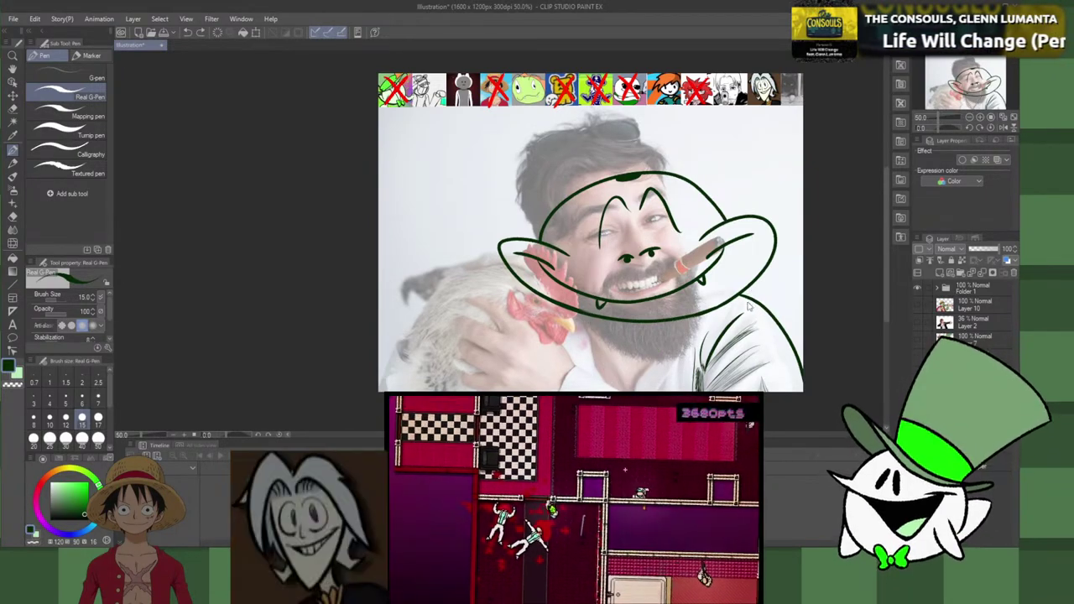
Step: Paint a selection over the shoulder outline and its hatching, and try deleting the selected lines
{"action": "key", "text": "m"}
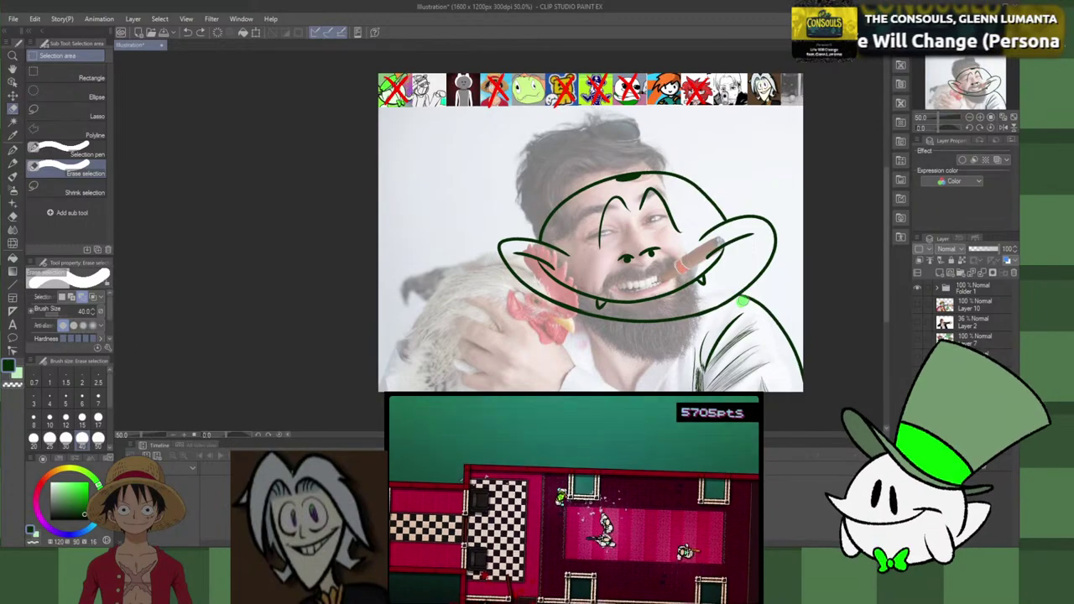
{"action": "mouse_move", "coordinate": [743, 301]}
{"action": "left_mouse_down"}
{"action": "mouse_move", "coordinate": [772, 311]}
{"action": "mouse_move", "coordinate": [799, 378]}
{"action": "mouse_move", "coordinate": [782, 322]}
{"action": "mouse_move", "coordinate": [797, 376]}
{"action": "mouse_move", "coordinate": [776, 390]}
{"action": "mouse_move", "coordinate": [764, 382]}
{"action": "left_mouse_up"}
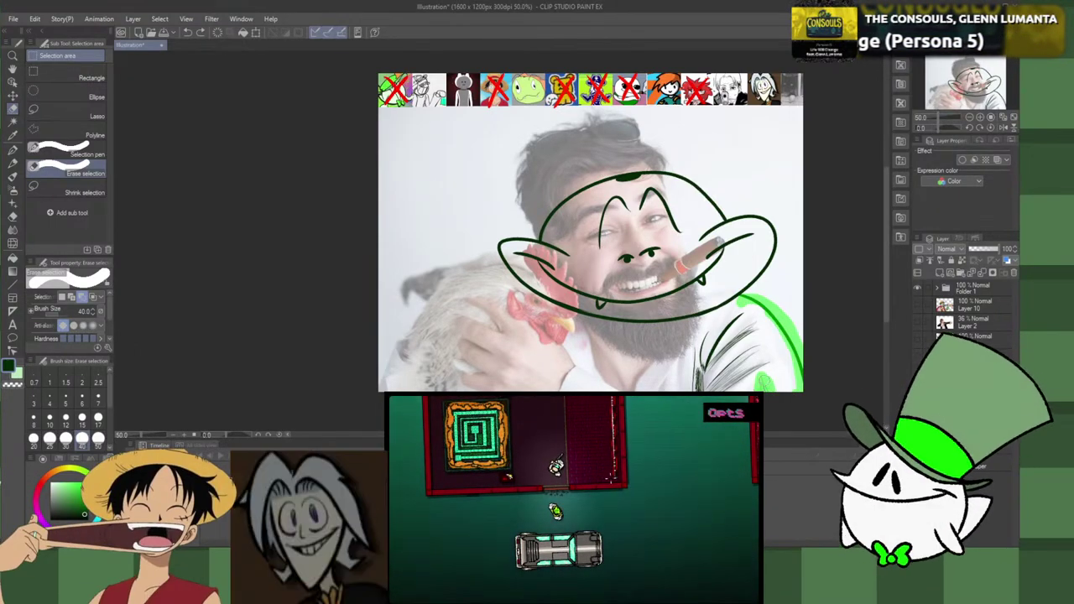
{"action": "left_click_drag", "start_coordinate": [754, 340], "coordinate": [729, 331]}
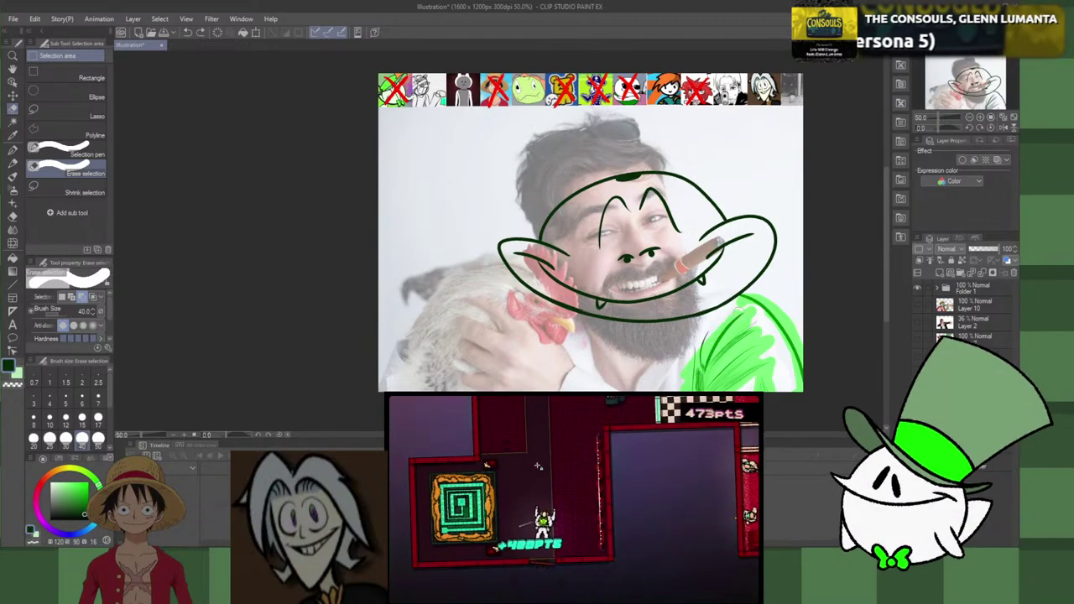
{"action": "left_click_drag", "start_coordinate": [703, 371], "coordinate": [706, 377]}
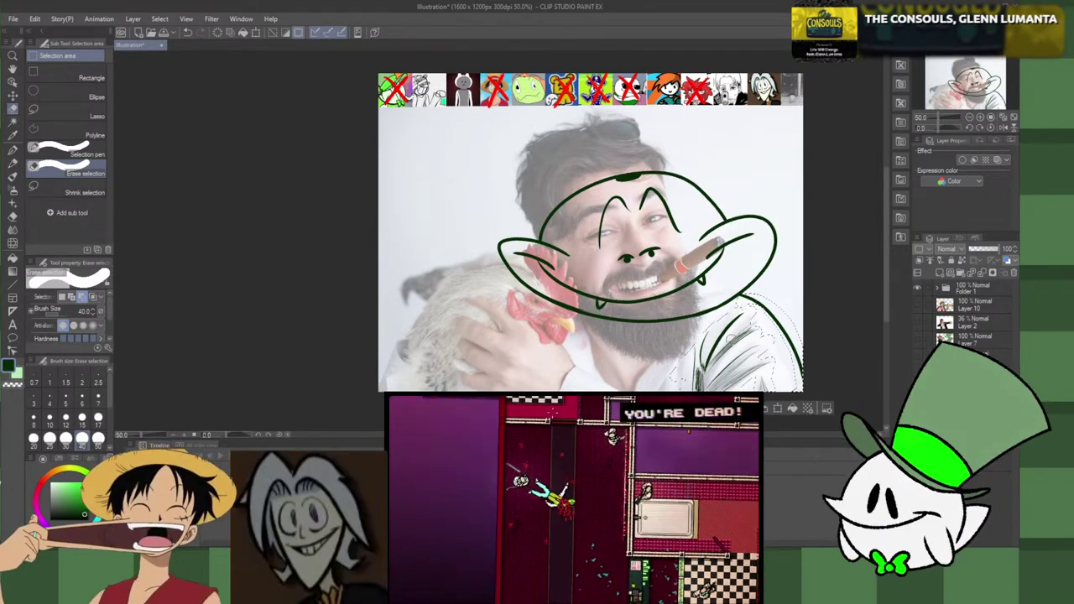
{"action": "key", "text": "Delete"}
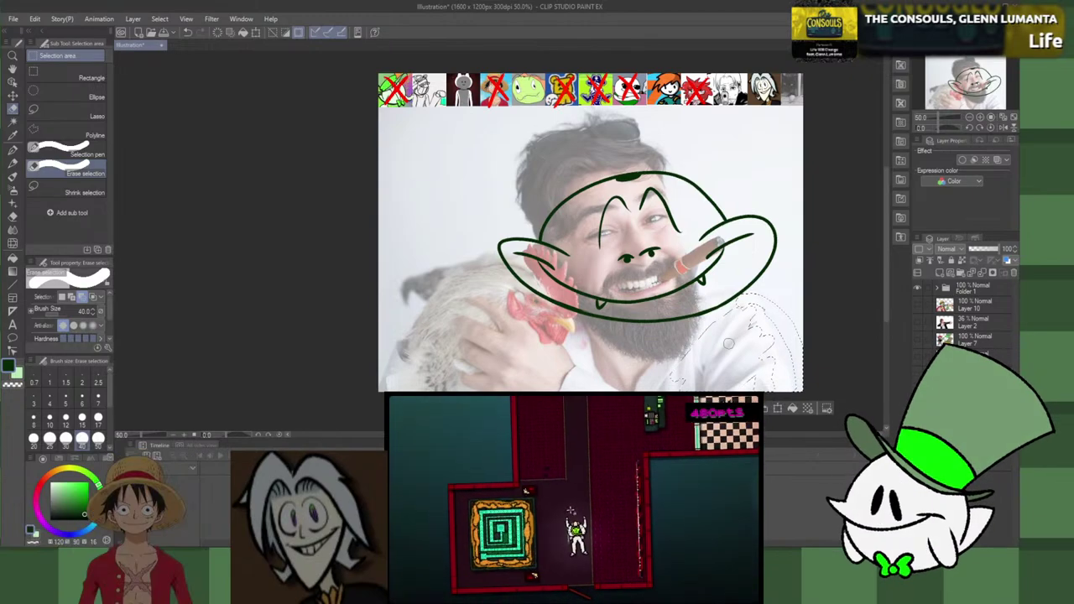
{"action": "left_click_drag", "start_coordinate": [729, 345], "coordinate": [730, 343]}
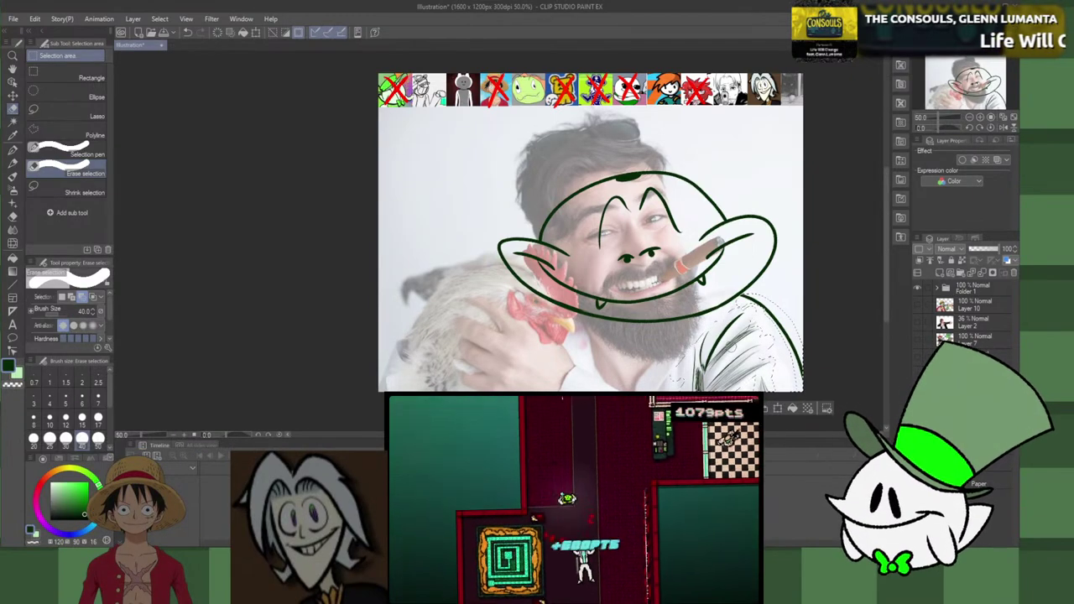
Step: Clear the selection and move the big-eared head line art straight up on the canvas, above the man's beard
{"action": "key", "text": "ctrl+d"}
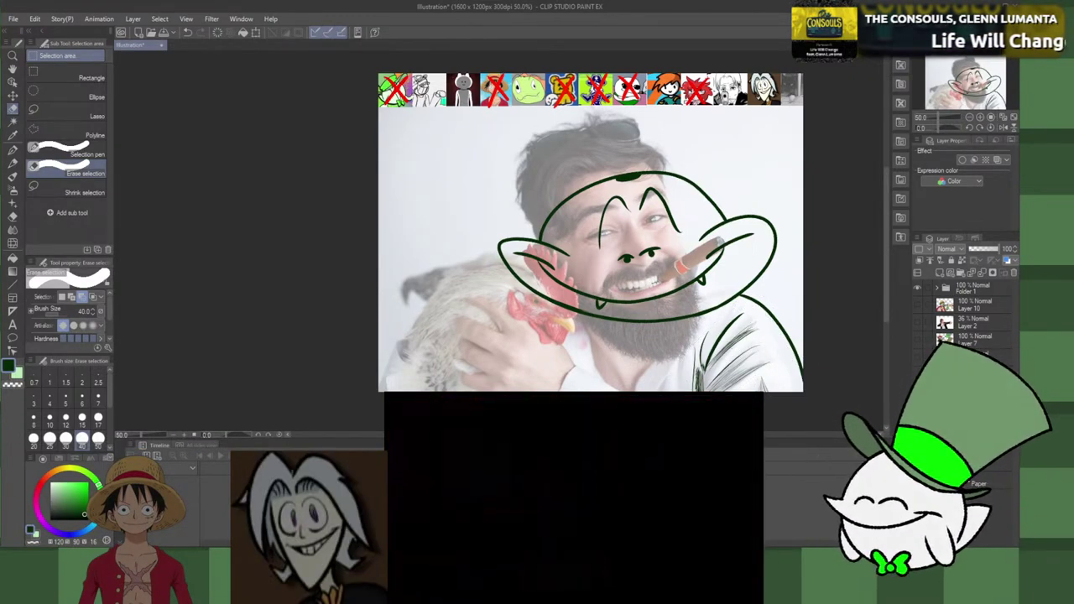
{"action": "key", "text": "k"}
{"action": "mouse_move", "coordinate": [653, 277]}
{"action": "left_mouse_down"}
{"action": "mouse_move", "coordinate": [645, 199]}
{"action": "mouse_move", "coordinate": [650, 230]}
{"action": "left_mouse_up"}
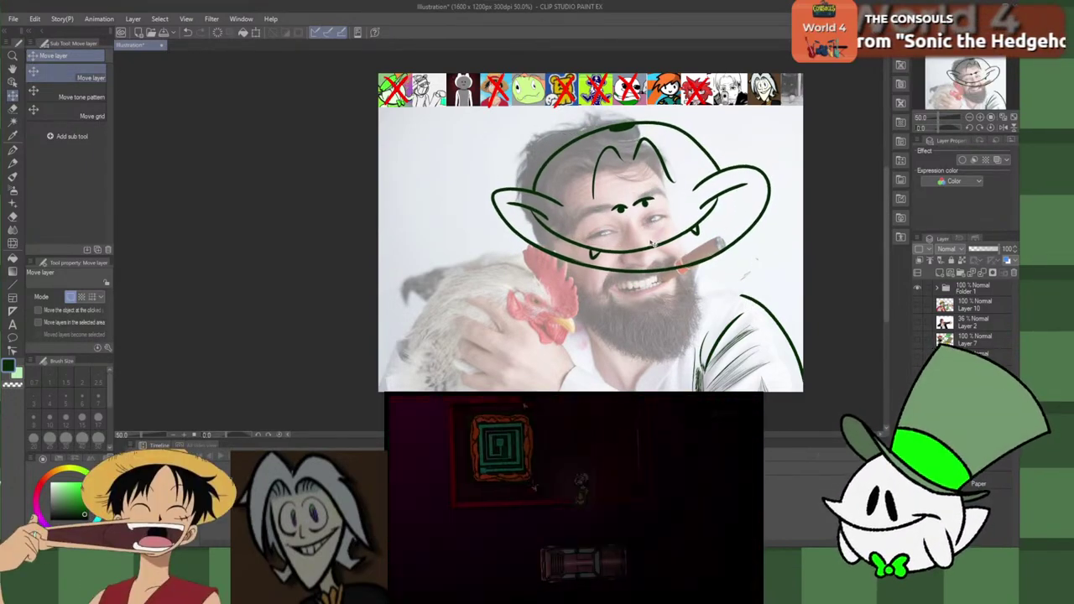
Step: With the Real G-Pen at size 15, outline the wavy hair behind the head down to the shoulder and the curve below the jaw
{"action": "key", "text": "p"}
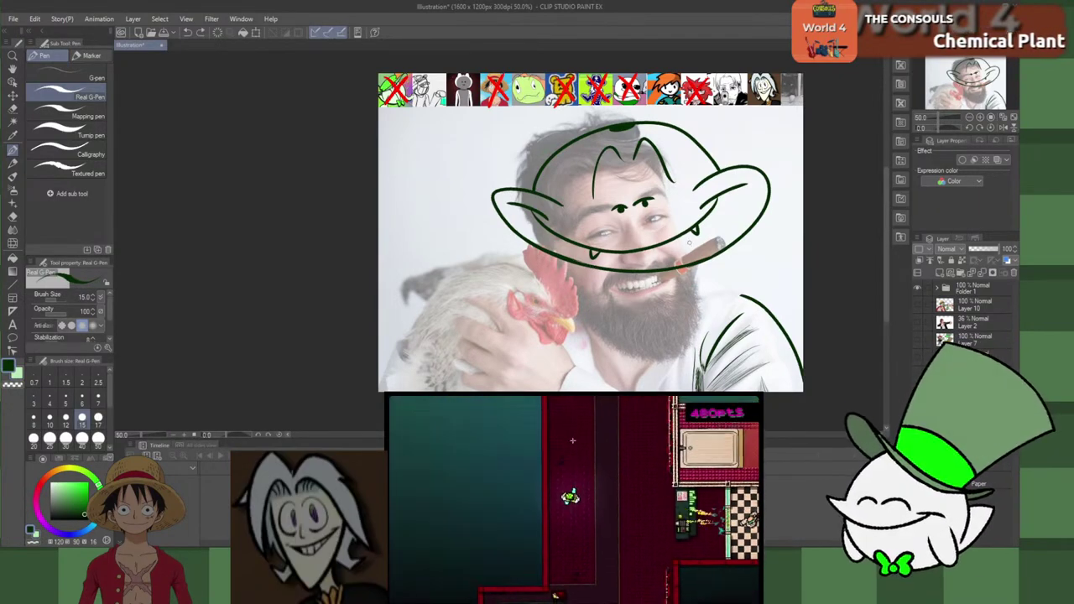
{"action": "mouse_move", "coordinate": [642, 118]}
{"action": "left_mouse_down"}
{"action": "mouse_move", "coordinate": [702, 117]}
{"action": "mouse_move", "coordinate": [782, 173]}
{"action": "mouse_move", "coordinate": [784, 225]}
{"action": "mouse_move", "coordinate": [759, 279]}
{"action": "mouse_move", "coordinate": [741, 297]}
{"action": "left_mouse_up"}
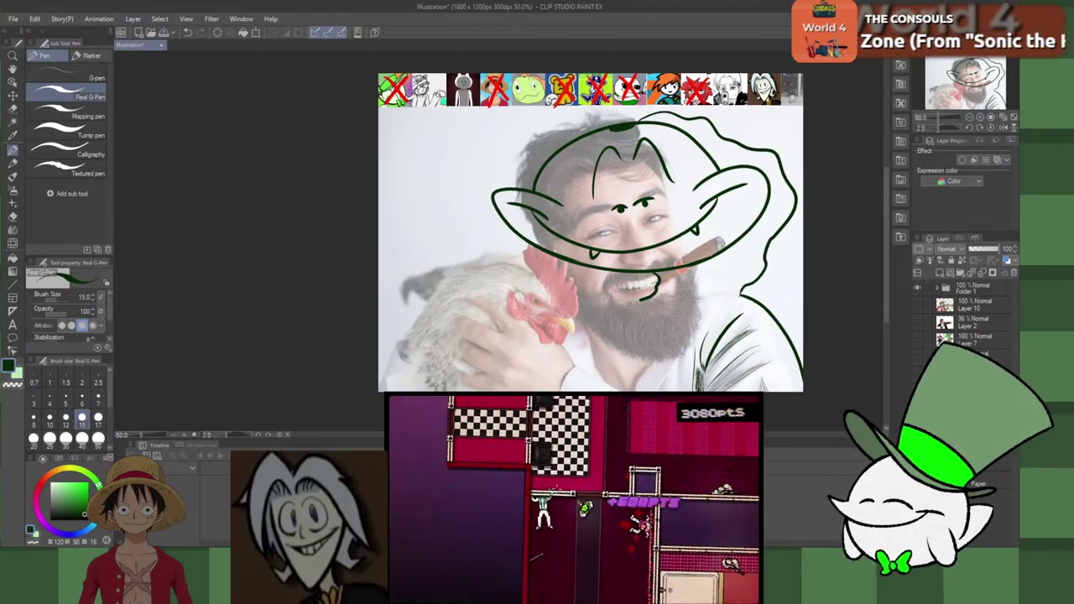
{"action": "left_click_drag", "start_coordinate": [641, 300], "coordinate": [592, 336]}
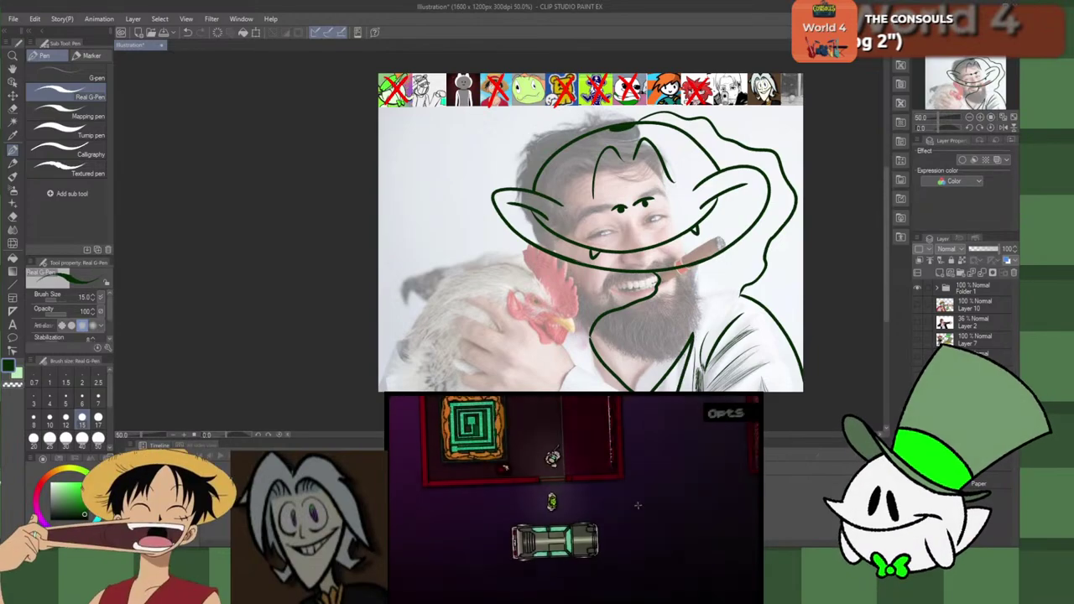
Step: Draw the character's open V-shaped collar, the curved neckline and the far shoulder and arm lines beside the chicken
{"action": "left_click_drag", "start_coordinate": [591, 337], "coordinate": [612, 391]}
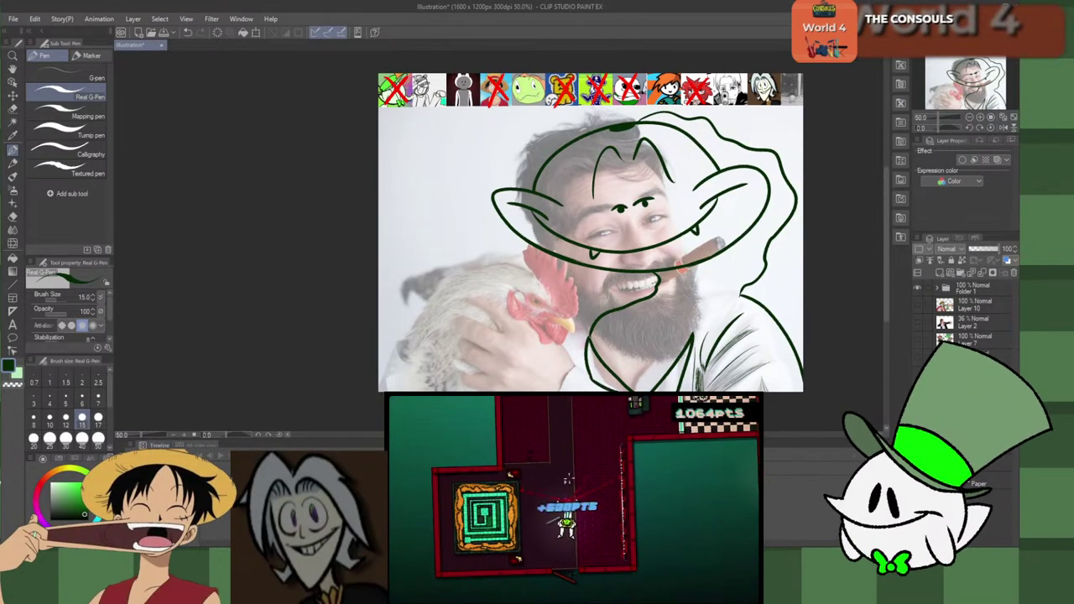
{"action": "left_click_drag", "start_coordinate": [593, 323], "coordinate": [571, 342]}
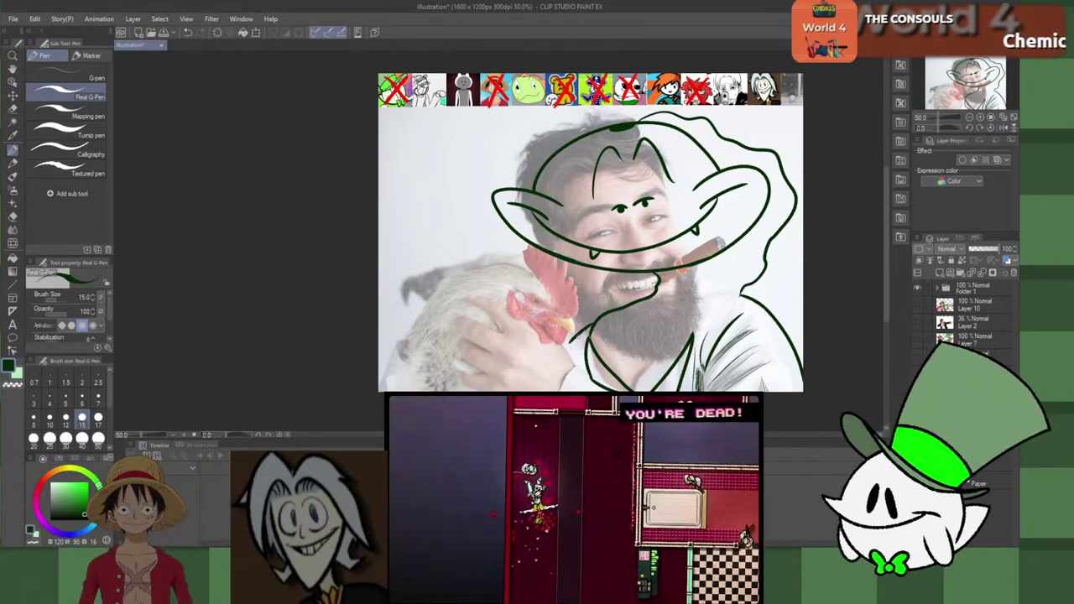
{"action": "mouse_move", "coordinate": [741, 296]}
{"action": "left_mouse_down"}
{"action": "mouse_move", "coordinate": [676, 338]}
{"action": "mouse_move", "coordinate": [700, 323]}
{"action": "mouse_move", "coordinate": [685, 342]}
{"action": "mouse_move", "coordinate": [728, 294]}
{"action": "mouse_move", "coordinate": [692, 337]}
{"action": "left_mouse_up"}
{"action": "key", "text": "ctrl+z"}
{"action": "key", "text": "ctrl+z"}
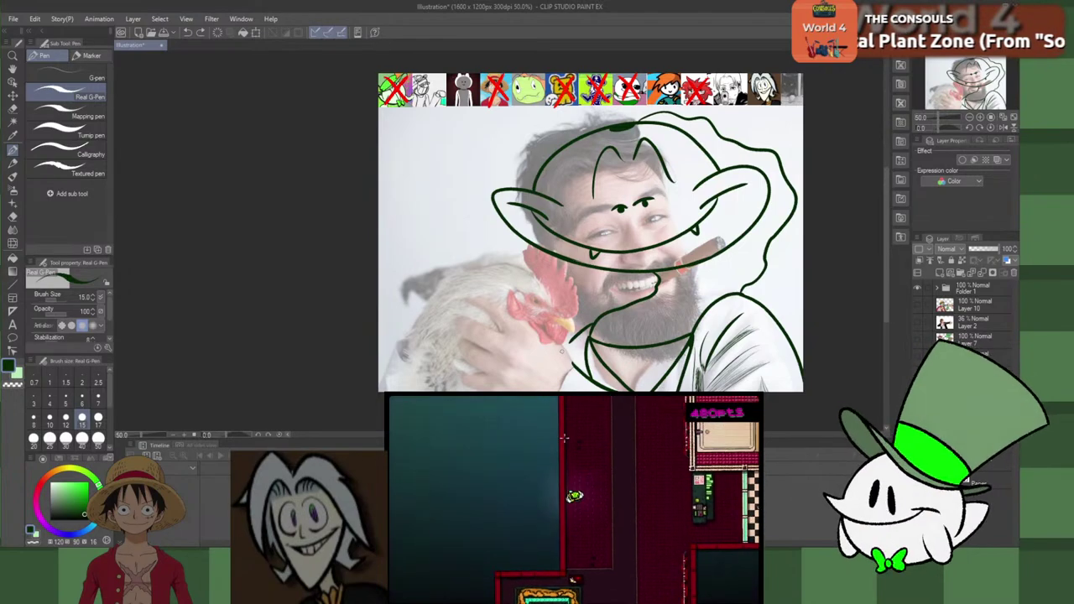
{"action": "left_click_drag", "start_coordinate": [547, 324], "coordinate": [564, 352]}
{"action": "key", "text": "ctrl+z"}
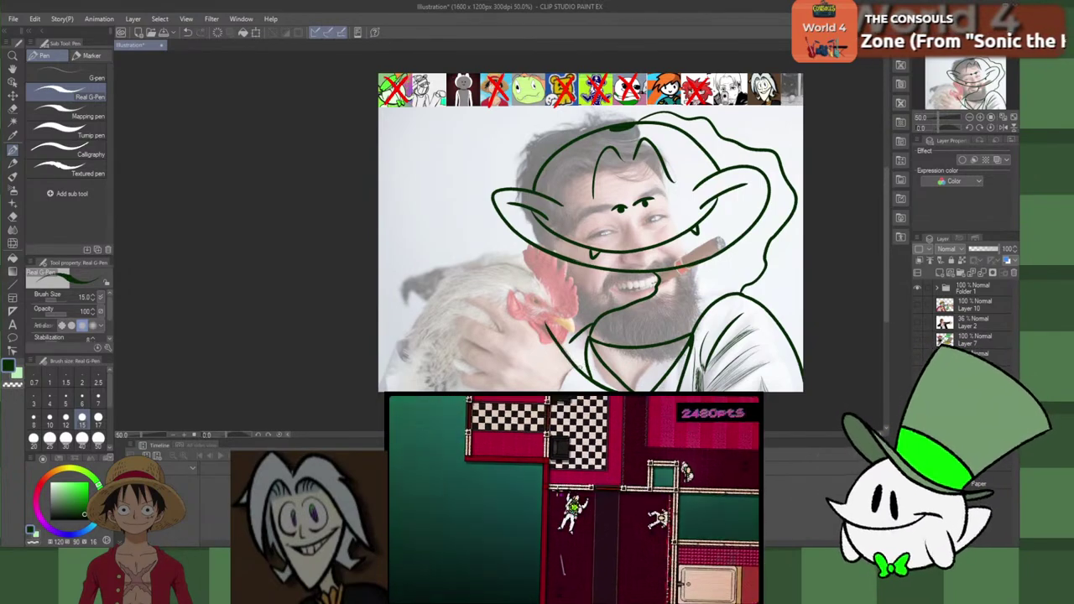
{"action": "key", "text": "ctrl+z"}
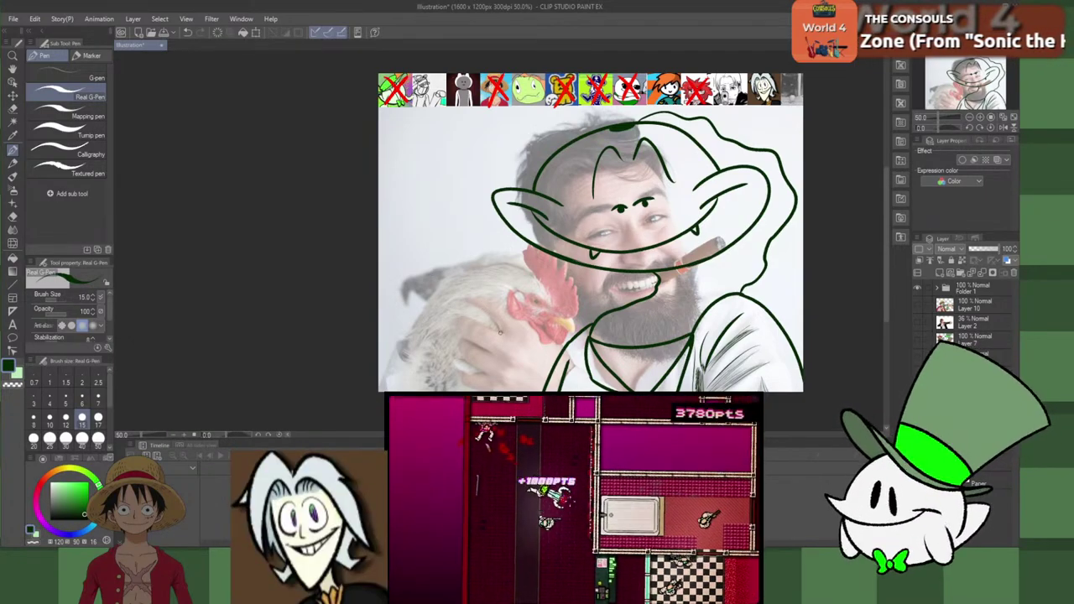
{"action": "mouse_move", "coordinate": [500, 332]}
{"action": "left_mouse_down"}
{"action": "mouse_move", "coordinate": [455, 287]}
{"action": "mouse_move", "coordinate": [482, 296]}
{"action": "mouse_move", "coordinate": [451, 289]}
{"action": "left_mouse_up"}
{"action": "key", "text": "ctrl+z"}
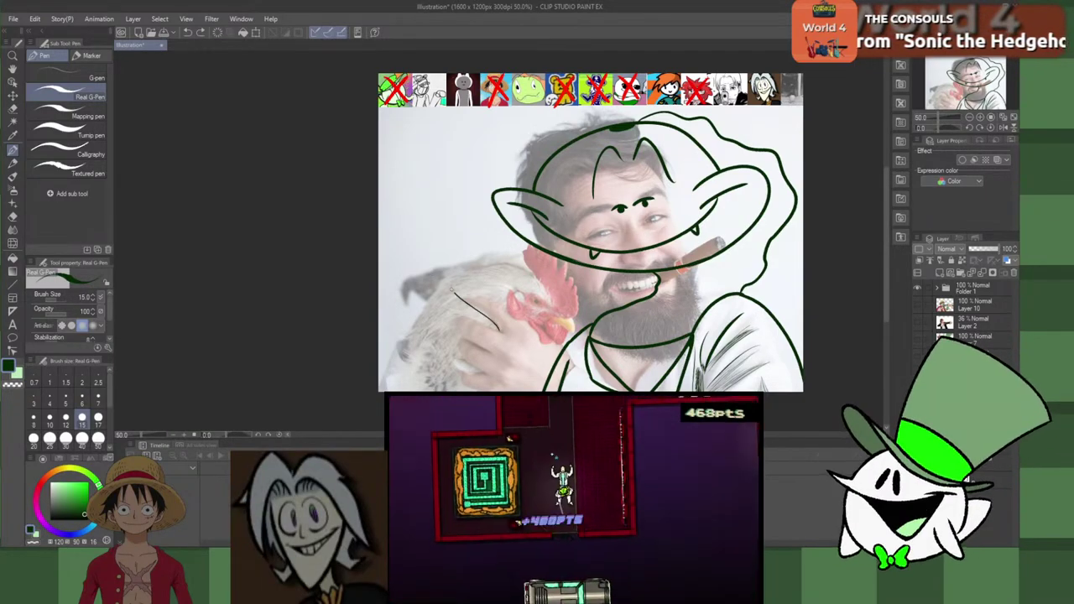
{"action": "key", "text": "ctrl+z"}
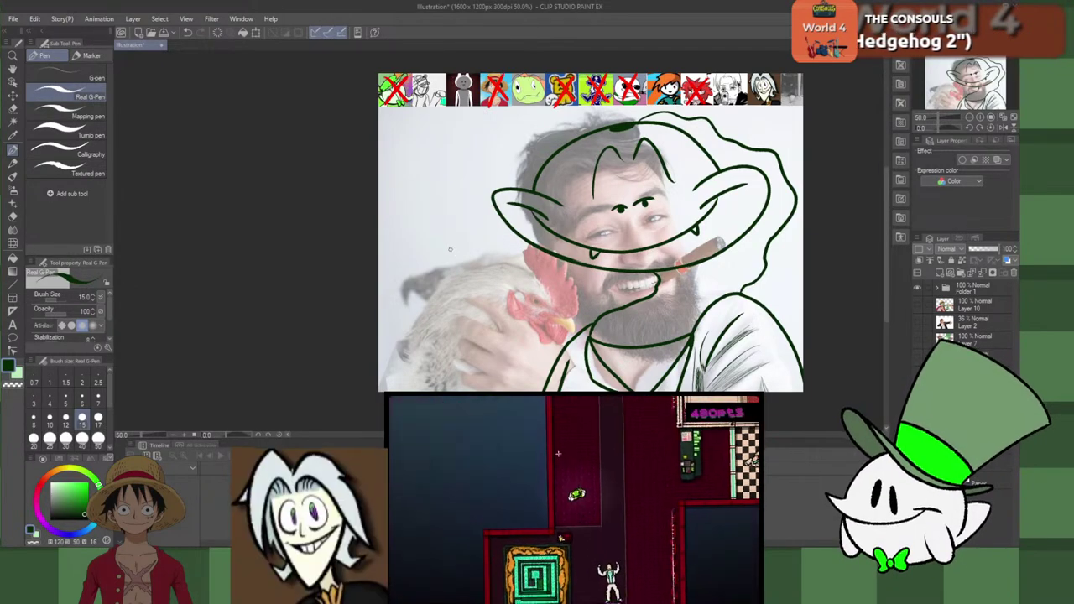
Step: Draw the chicken's curved neck base, the bumpy outer side of its body and the line across its belly
{"action": "mouse_move", "coordinate": [451, 249]}
{"action": "left_mouse_down"}
{"action": "mouse_move", "coordinate": [520, 259]}
{"action": "mouse_move", "coordinate": [431, 250]}
{"action": "left_mouse_up"}
{"action": "key", "text": "ctrl+z"}
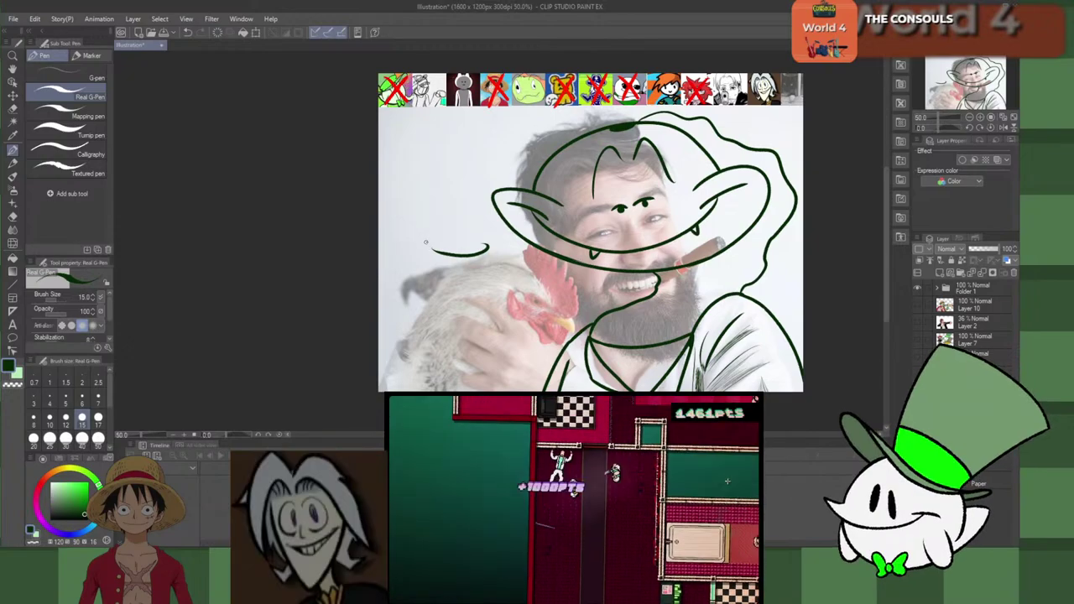
{"action": "mouse_move", "coordinate": [425, 246]}
{"action": "left_mouse_down"}
{"action": "mouse_move", "coordinate": [411, 308]}
{"action": "mouse_move", "coordinate": [438, 358]}
{"action": "left_mouse_up"}
{"action": "key", "text": "ctrl+z"}
{"action": "mouse_move", "coordinate": [415, 317]}
{"action": "left_mouse_down"}
{"action": "mouse_move", "coordinate": [445, 341]}
{"action": "mouse_move", "coordinate": [494, 339]}
{"action": "left_mouse_up"}
{"action": "key", "text": "ctrl+z"}
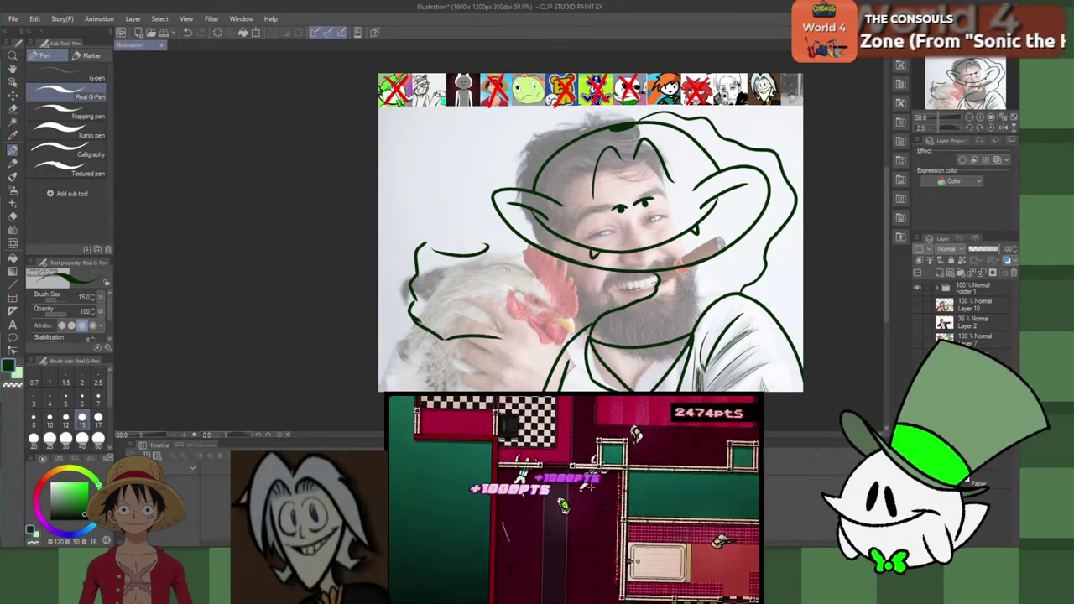
Step: Outline the side of the chicken's body nearest the man, its rounded underside and its legs with three-toed feet
{"action": "left_click_drag", "start_coordinate": [510, 284], "coordinate": [532, 390]}
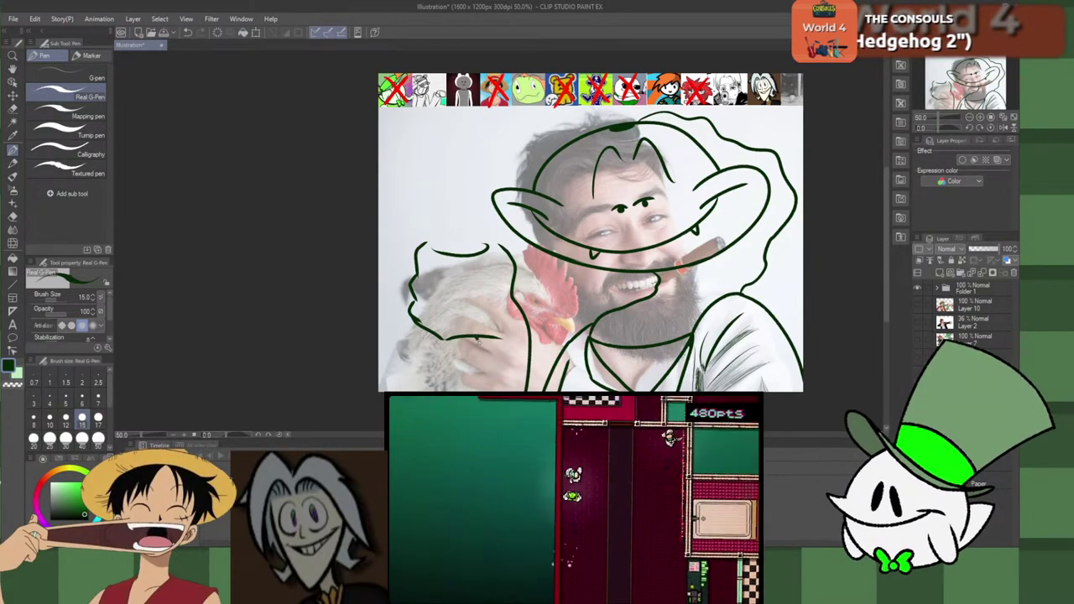
{"action": "left_click_drag", "start_coordinate": [477, 339], "coordinate": [484, 390]}
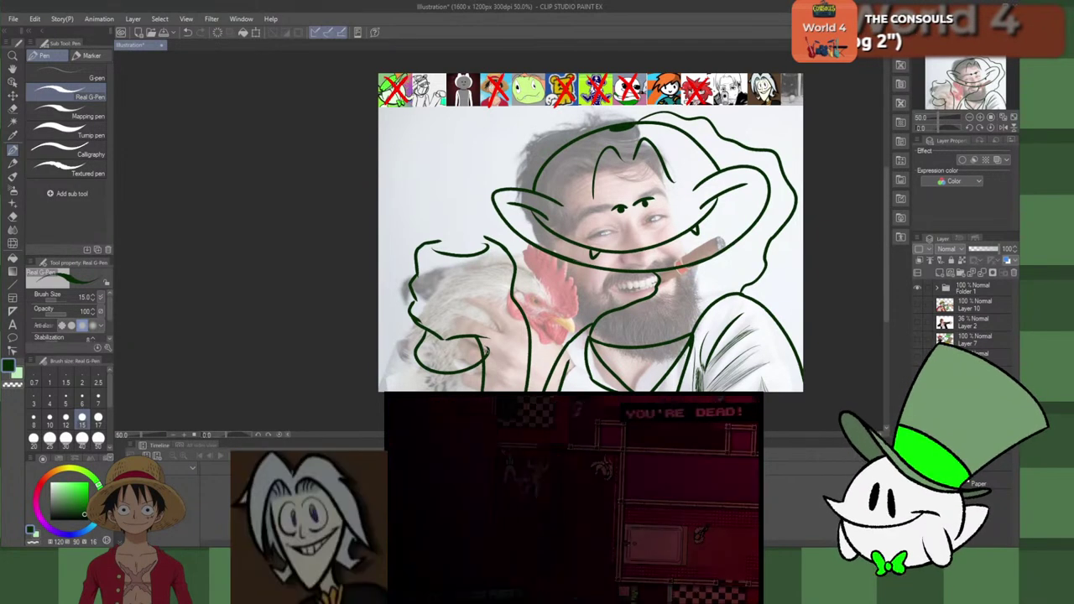
{"action": "mouse_move", "coordinate": [450, 371]}
{"action": "left_mouse_down"}
{"action": "mouse_move", "coordinate": [488, 345]}
{"action": "mouse_move", "coordinate": [480, 339]}
{"action": "left_mouse_up"}
{"action": "key", "text": "c"}
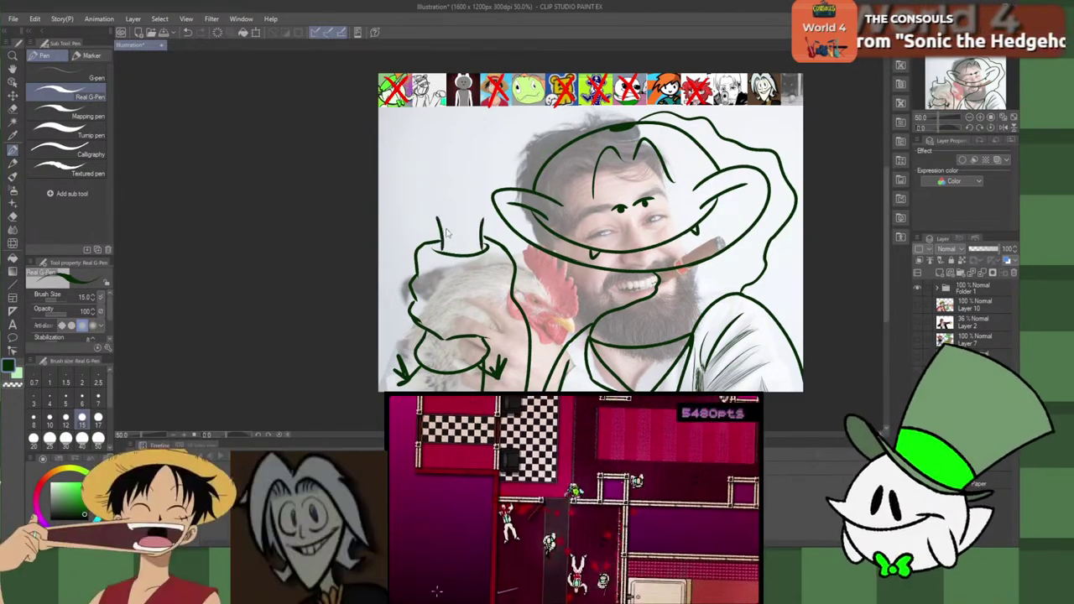
Step: Draw the chicken's narrow neck widening into a rounded head with two bulging round eyes on top
{"action": "mouse_move", "coordinate": [439, 249]}
{"action": "left_mouse_down"}
{"action": "mouse_move", "coordinate": [438, 234]}
{"action": "mouse_move", "coordinate": [487, 231]}
{"action": "mouse_move", "coordinate": [424, 223]}
{"action": "mouse_move", "coordinate": [438, 146]}
{"action": "mouse_move", "coordinate": [499, 176]}
{"action": "left_mouse_up"}
{"action": "key", "text": "ctrl+z"}
{"action": "mouse_move", "coordinate": [439, 242]}
{"action": "left_mouse_down"}
{"action": "mouse_move", "coordinate": [408, 169]}
{"action": "mouse_move", "coordinate": [486, 136]}
{"action": "mouse_move", "coordinate": [490, 229]}
{"action": "left_mouse_up"}
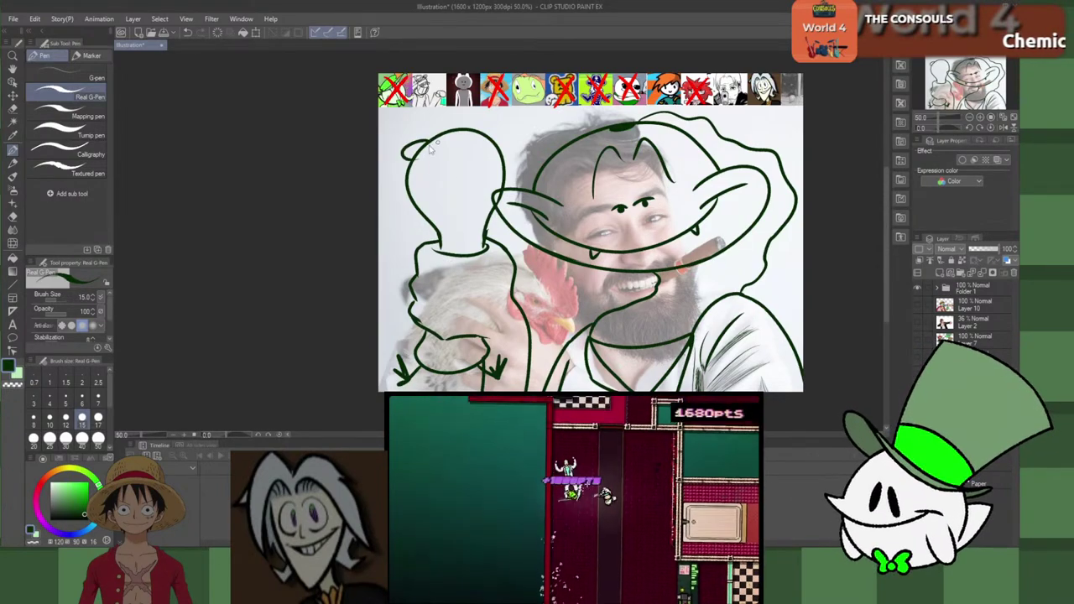
{"action": "mouse_move", "coordinate": [424, 176]}
{"action": "left_mouse_down"}
{"action": "mouse_move", "coordinate": [398, 146]}
{"action": "mouse_move", "coordinate": [424, 176]}
{"action": "left_mouse_up"}
{"action": "mouse_move", "coordinate": [472, 145]}
{"action": "left_mouse_down"}
{"action": "mouse_move", "coordinate": [500, 144]}
{"action": "mouse_move", "coordinate": [498, 128]}
{"action": "mouse_move", "coordinate": [466, 129]}
{"action": "left_mouse_up"}
{"action": "key", "text": "ctrl+z"}
{"action": "key", "text": "ctrl+z"}
{"action": "key", "text": "ctrl+z"}
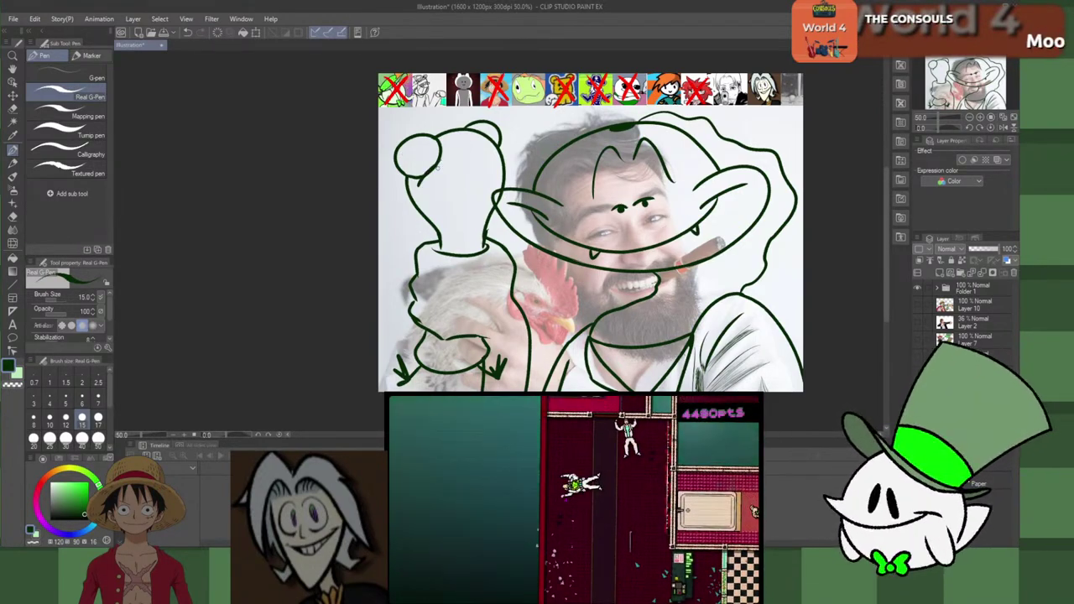
Step: Add oval pupils to the chicken's eyes and draw its bumpy comb and wide open beak
{"action": "left_click_drag", "start_coordinate": [404, 148], "coordinate": [412, 147]}
{"action": "left_click_drag", "start_coordinate": [487, 126], "coordinate": [463, 198]}
{"action": "left_click_drag", "start_coordinate": [461, 156], "coordinate": [473, 178]}
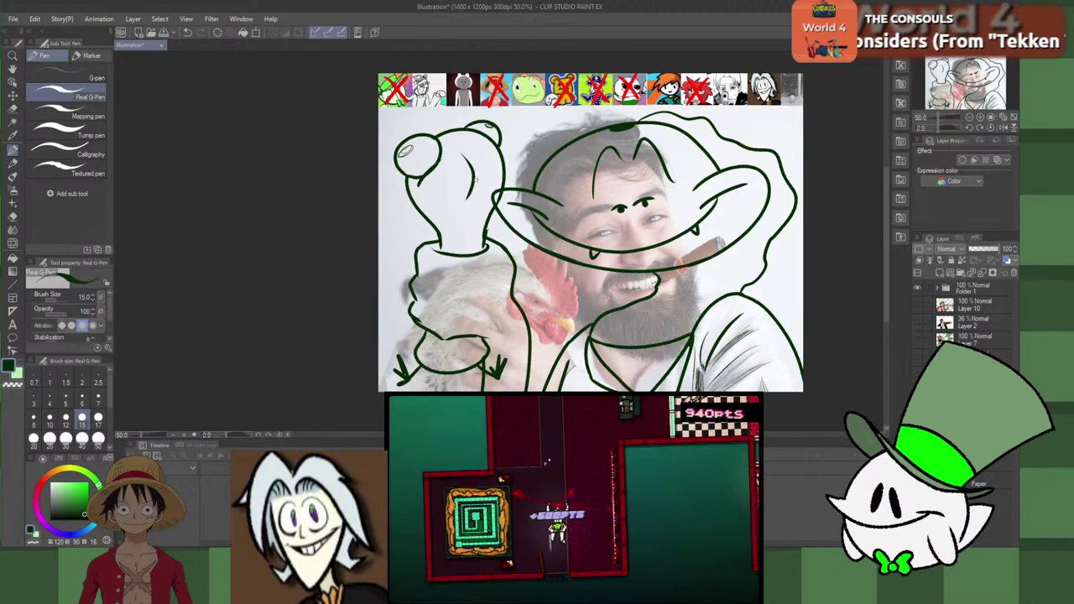
{"action": "key", "text": "ctrl+z"}
{"action": "key", "text": "ctrl+z"}
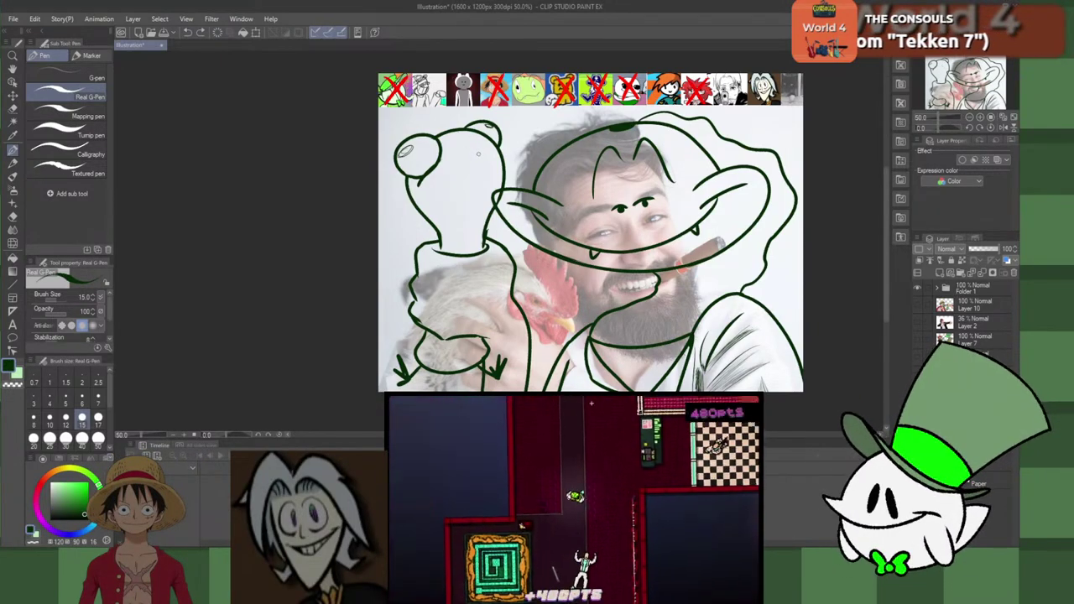
{"action": "mouse_move", "coordinate": [471, 149]}
{"action": "left_mouse_down"}
{"action": "mouse_move", "coordinate": [528, 144]}
{"action": "mouse_move", "coordinate": [491, 158]}
{"action": "left_mouse_up"}
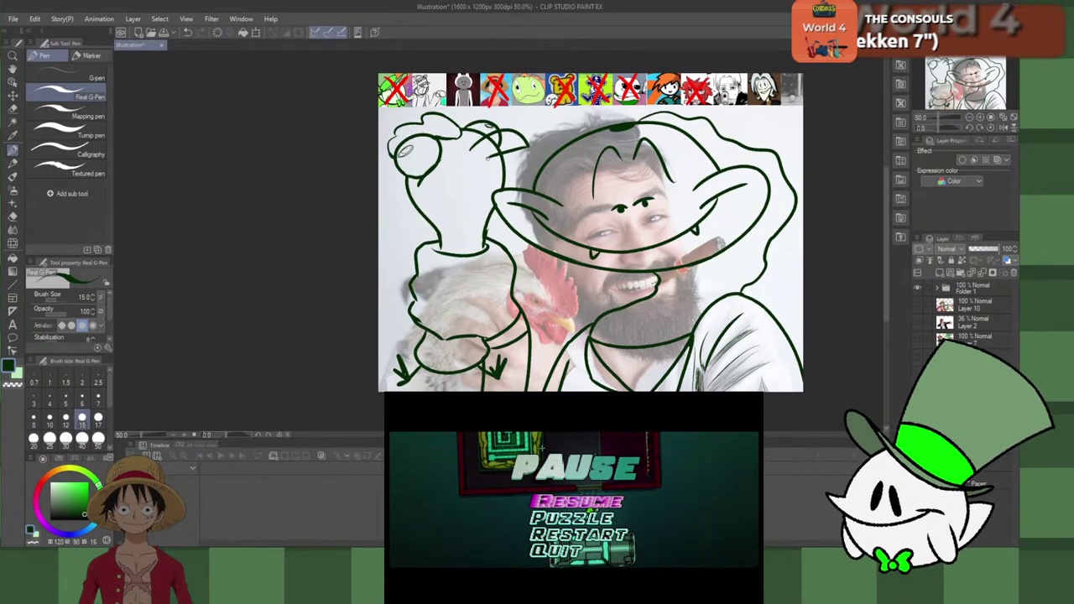
{"action": "mouse_move", "coordinate": [494, 156]}
{"action": "left_mouse_down"}
{"action": "mouse_move", "coordinate": [458, 189]}
{"action": "mouse_move", "coordinate": [467, 213]}
{"action": "mouse_move", "coordinate": [496, 195]}
{"action": "left_mouse_up"}
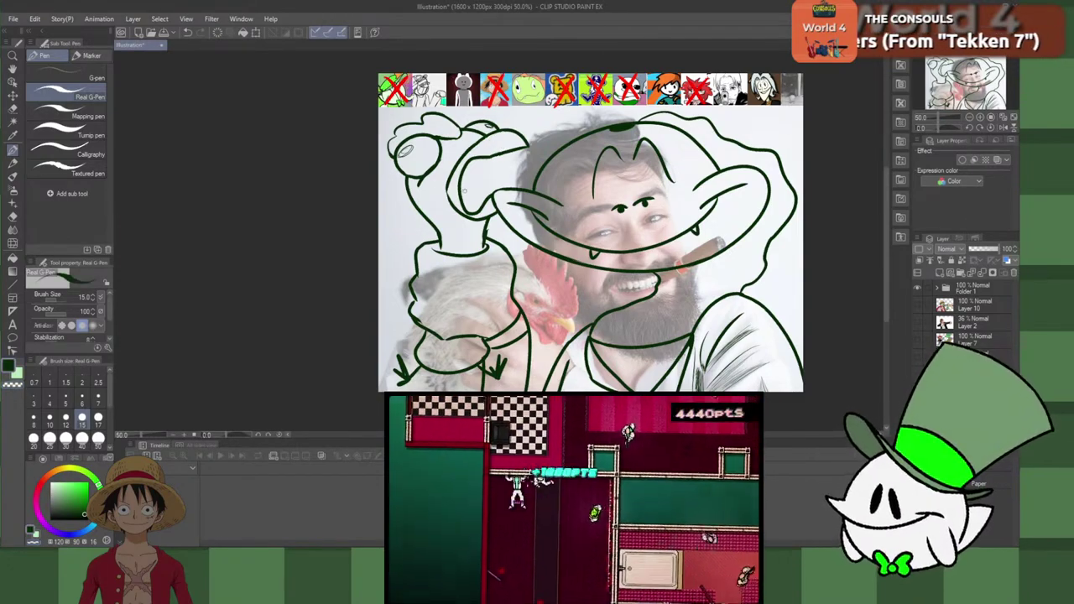
Step: Try to draw zigzag teeth along the inside of the chicken's open beak
{"action": "mouse_move", "coordinate": [459, 191]}
{"action": "left_mouse_down"}
{"action": "mouse_move", "coordinate": [481, 174]}
{"action": "mouse_move", "coordinate": [523, 166]}
{"action": "left_mouse_up"}
{"action": "key", "text": "ctrl+z"}
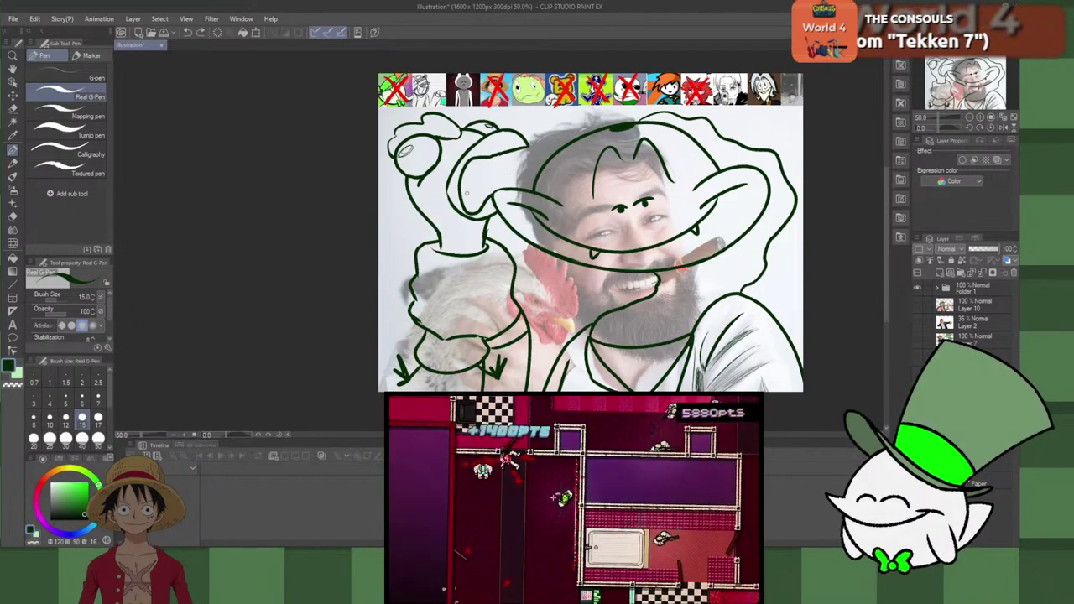
{"action": "left_click_drag", "start_coordinate": [463, 194], "coordinate": [527, 163]}
{"action": "key", "text": "ctrl+z"}
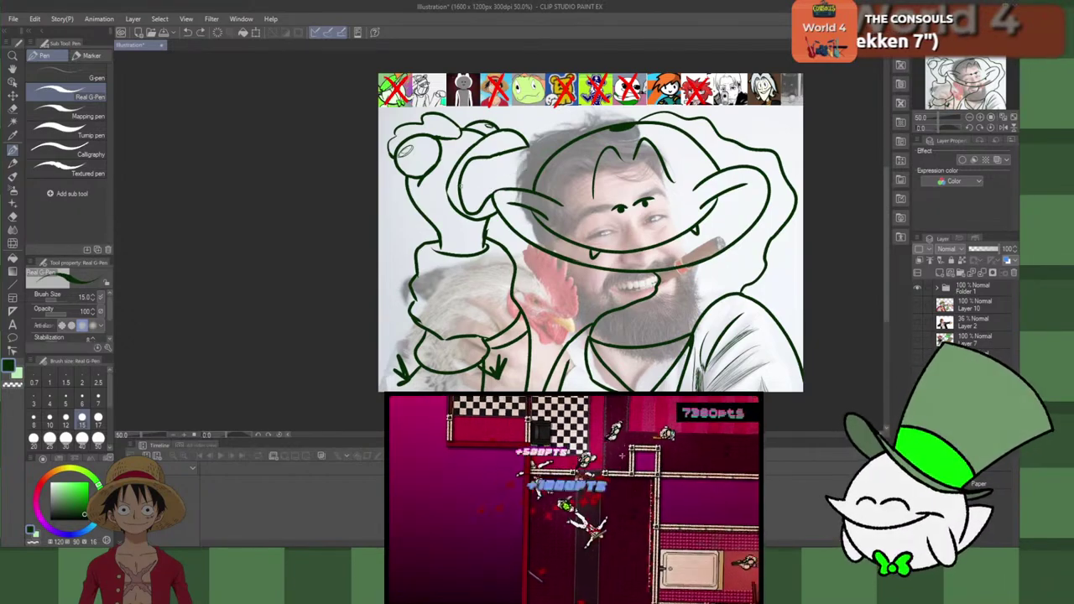
{"action": "left_click_drag", "start_coordinate": [461, 186], "coordinate": [476, 165]}
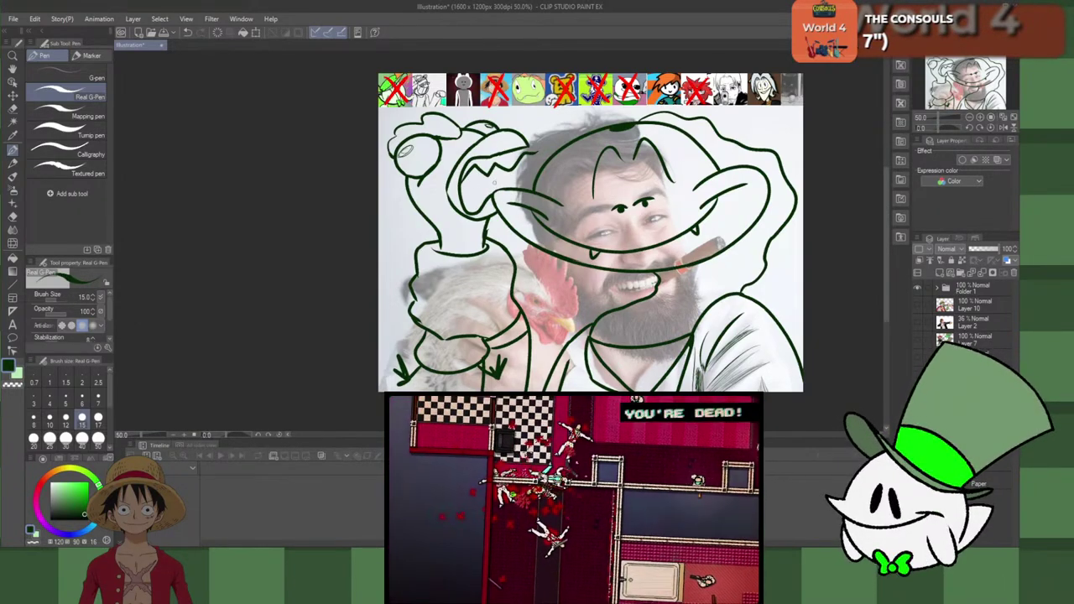
{"action": "mouse_move", "coordinate": [465, 204]}
{"action": "left_mouse_down"}
{"action": "mouse_move", "coordinate": [479, 179]}
{"action": "mouse_move", "coordinate": [542, 149]}
{"action": "mouse_move", "coordinate": [479, 174]}
{"action": "left_mouse_up"}
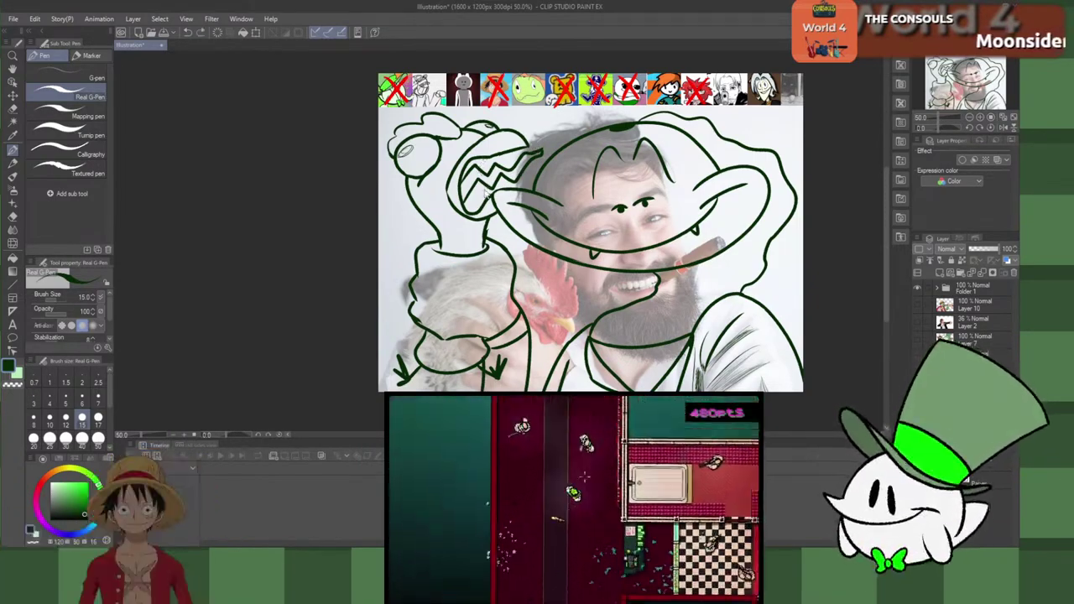
{"action": "key", "text": "ctrl+z"}
{"action": "key", "text": "ctrl+z"}
{"action": "key", "text": "ctrl+z"}
{"action": "key", "text": "ctrl+z"}
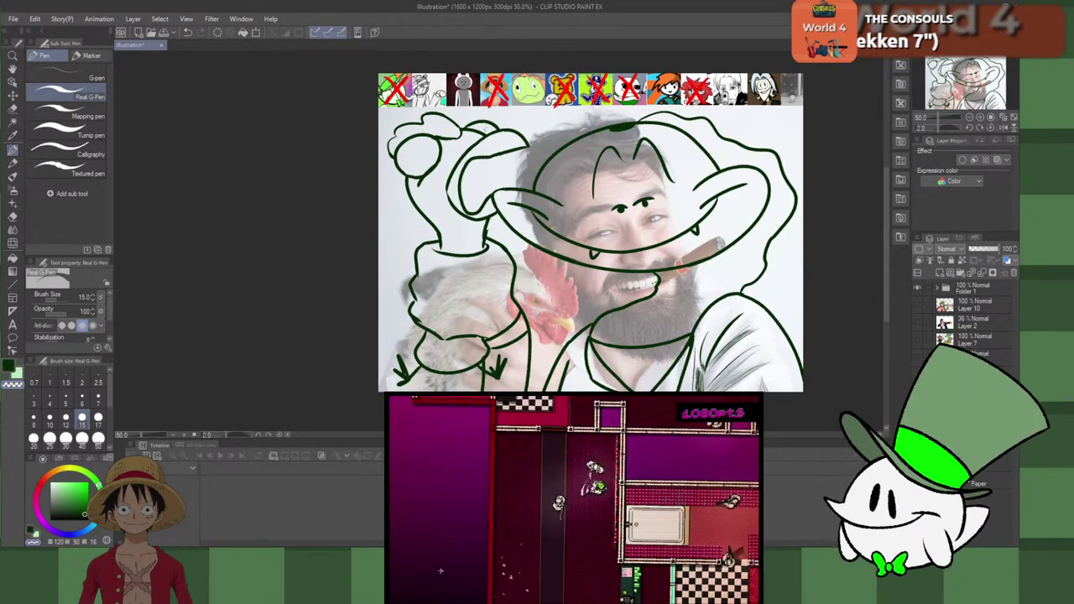
Step: Place a small dot pupil in the chicken's larger eye and try out ringed pupils in both eyes
{"action": "mouse_move", "coordinate": [414, 146]}
{"action": "left_mouse_down"}
{"action": "mouse_move", "coordinate": [401, 156]}
{"action": "mouse_move", "coordinate": [417, 154]}
{"action": "left_mouse_up"}
{"action": "key", "text": "ctrl+z"}
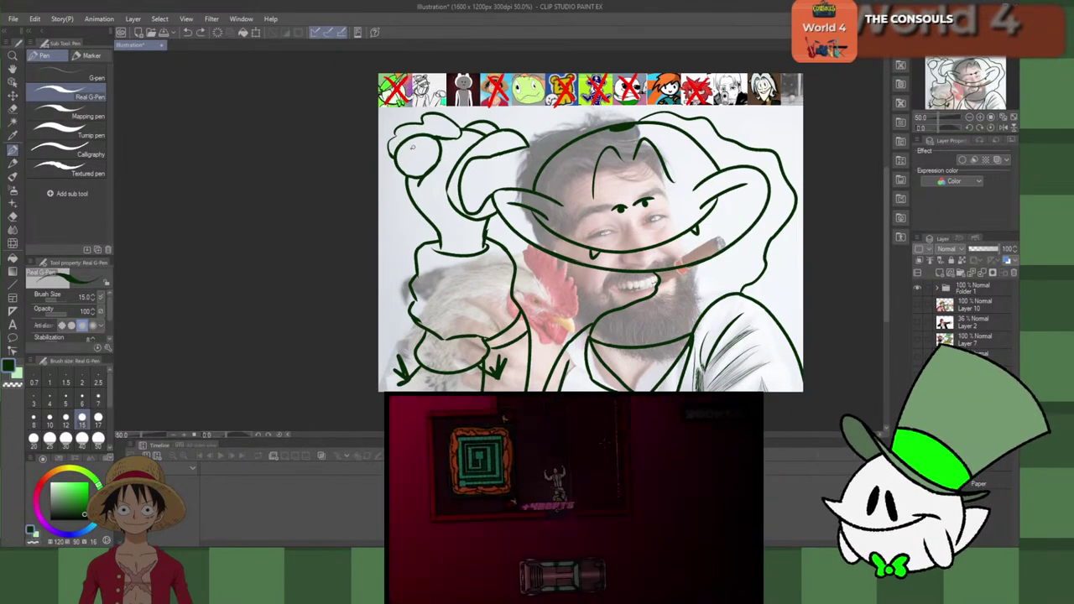
{"action": "left_click", "coordinate": [412, 148]}
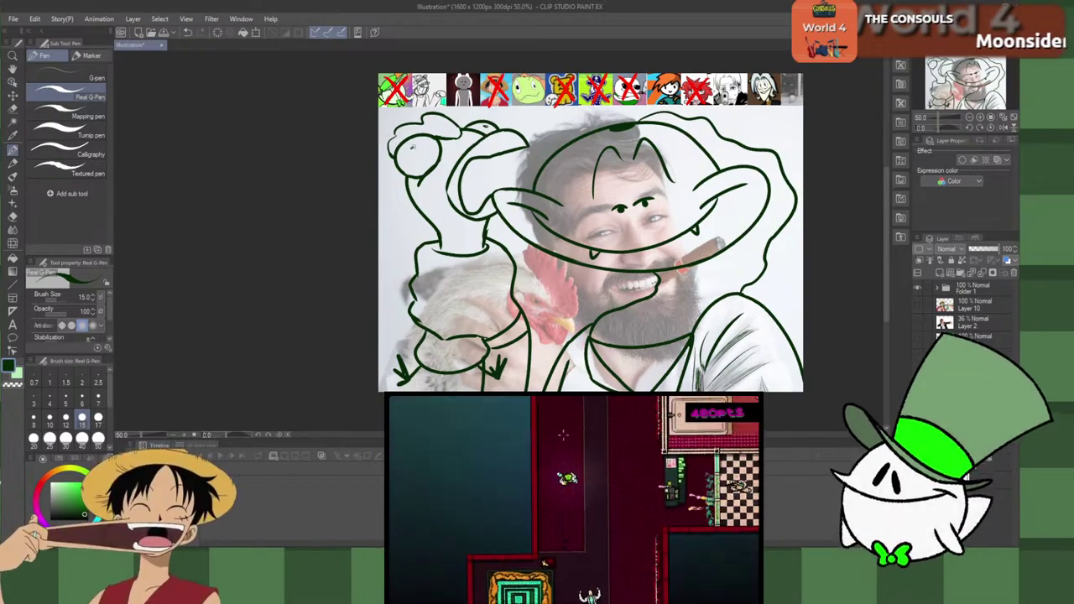
{"action": "left_click_drag", "start_coordinate": [417, 144], "coordinate": [412, 148]}
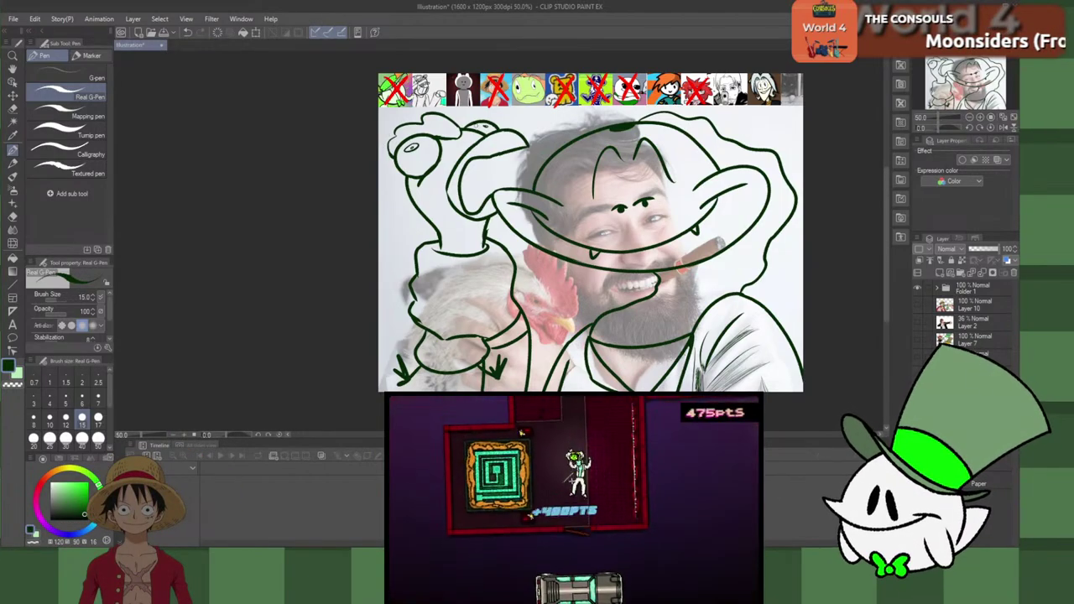
{"action": "left_click_drag", "start_coordinate": [490, 125], "coordinate": [486, 124]}
{"action": "key", "text": "ctrl+z"}
{"action": "key", "text": "ctrl+z"}
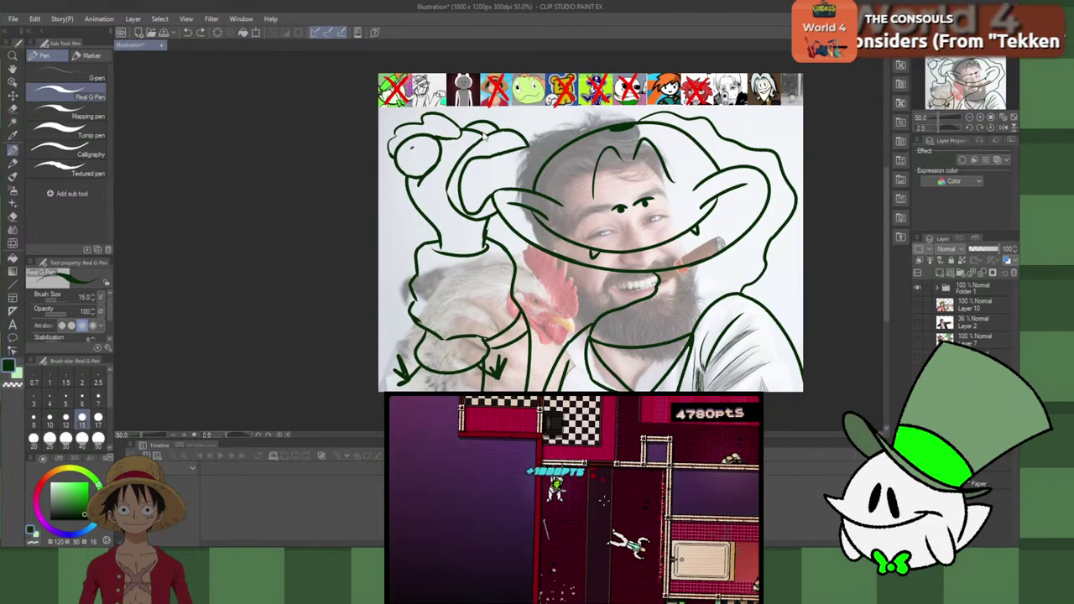
Step: Draw ringed pupils in both of the chicken's bulging eyes
{"action": "left_click_drag", "start_coordinate": [486, 127], "coordinate": [482, 126]}
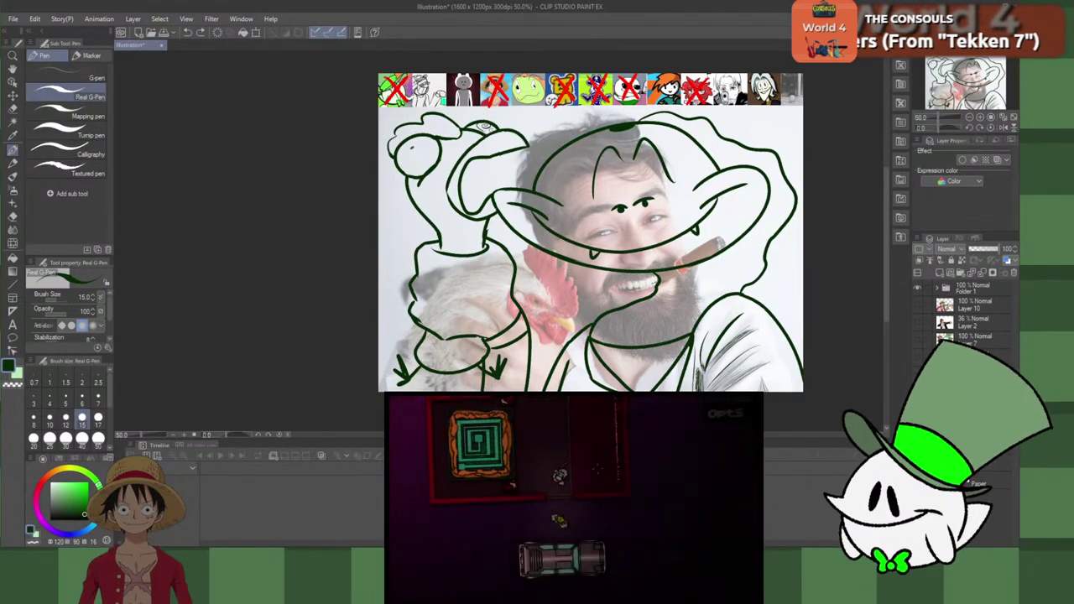
{"action": "left_click_drag", "start_coordinate": [418, 146], "coordinate": [411, 147]}
{"action": "key", "text": "ctrl+y"}
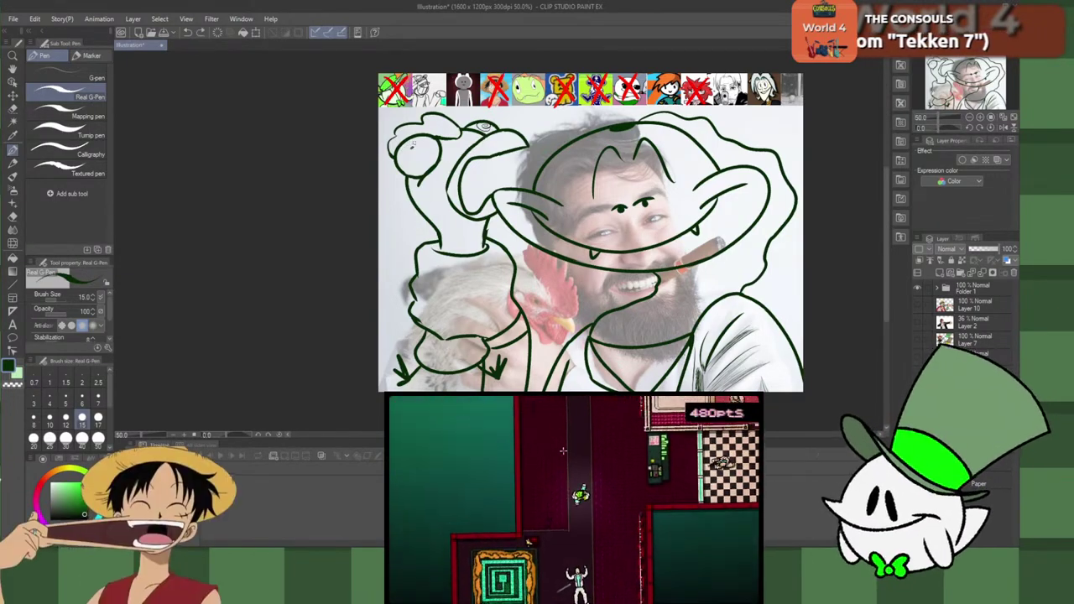
{"action": "key", "text": "ctrl+z"}
{"action": "key", "text": "ctrl+z"}
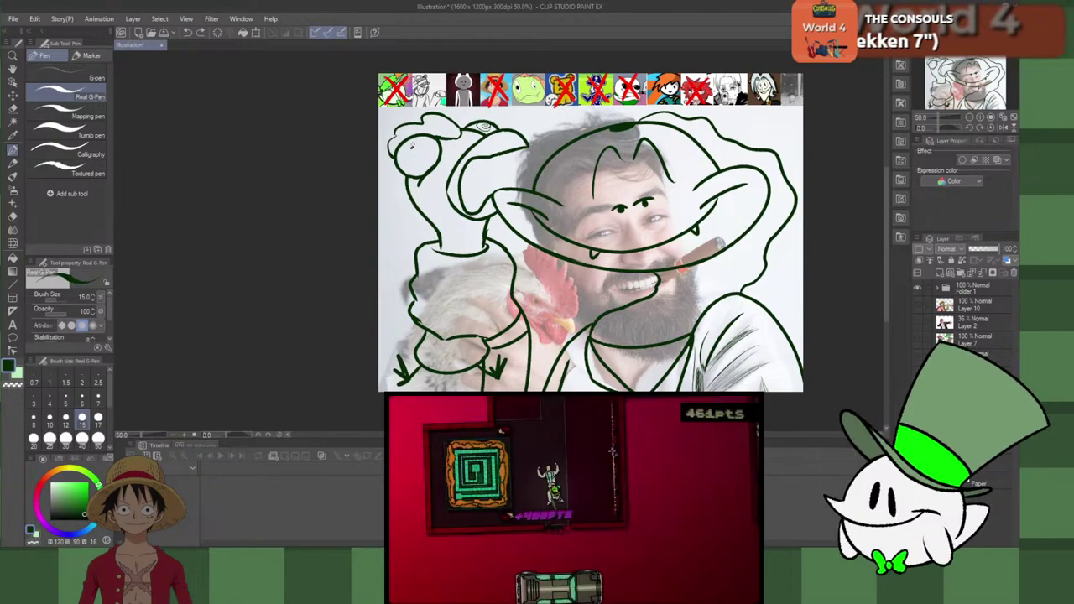
{"action": "left_click_drag", "start_coordinate": [415, 144], "coordinate": [415, 149]}
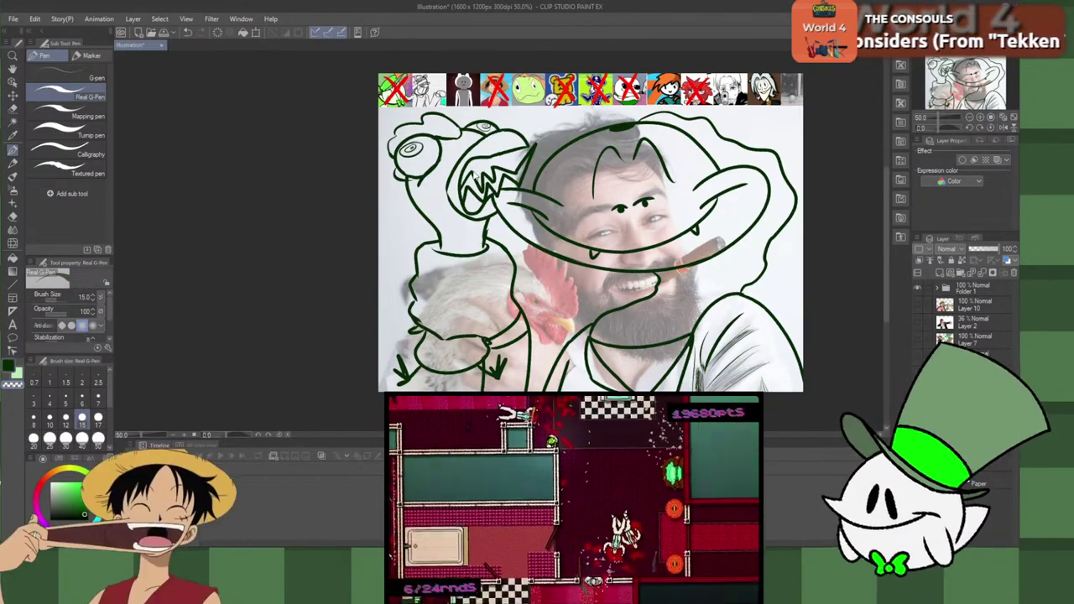
Step: Undo the zigzag teeth in the chicken's beak and hide the faded reference photo
{"action": "key", "text": "ctrl+z"}
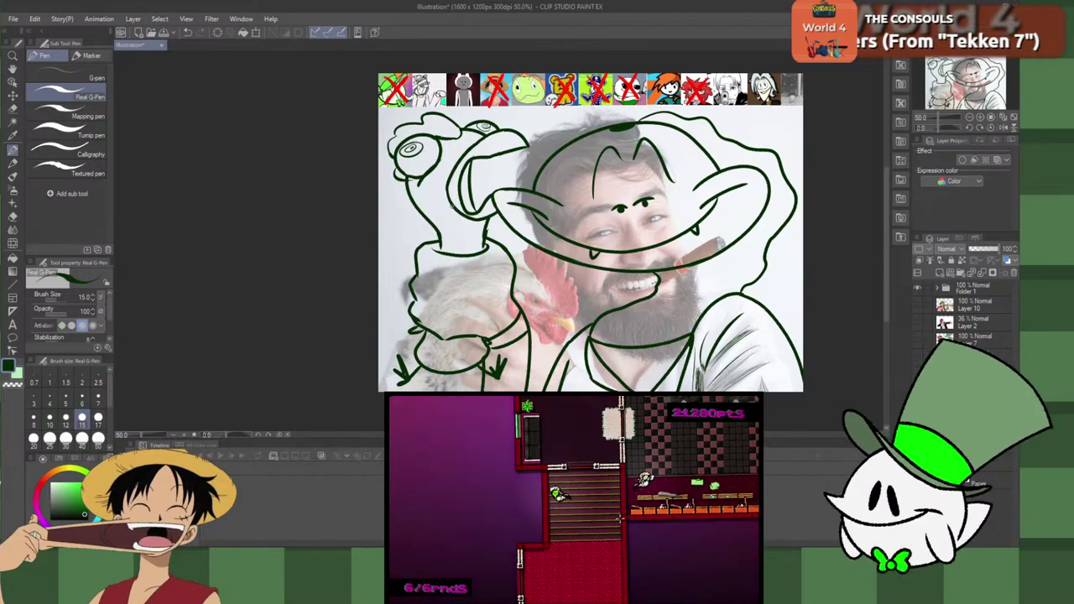
{"action": "mouse_move", "coordinate": [424, 192]}
{"action": "left_mouse_down"}
{"action": "mouse_move", "coordinate": [432, 180]}
{"action": "mouse_move", "coordinate": [426, 203]}
{"action": "left_mouse_up"}
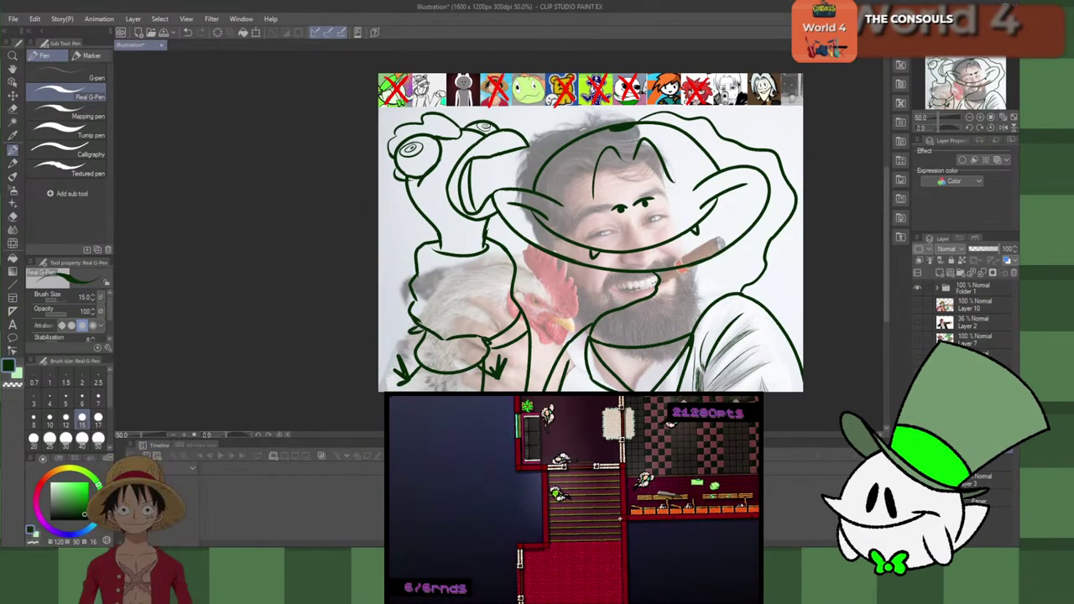
{"action": "left_click", "coordinate": [917, 481]}
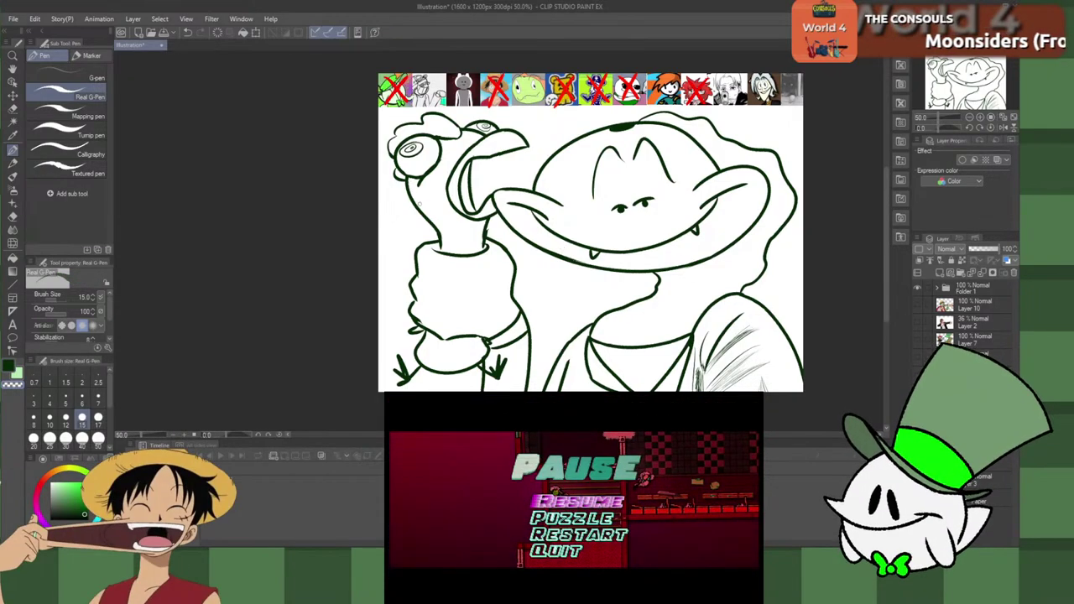
{"action": "key", "text": "w"}
{"action": "left_click", "coordinate": [447, 224]}
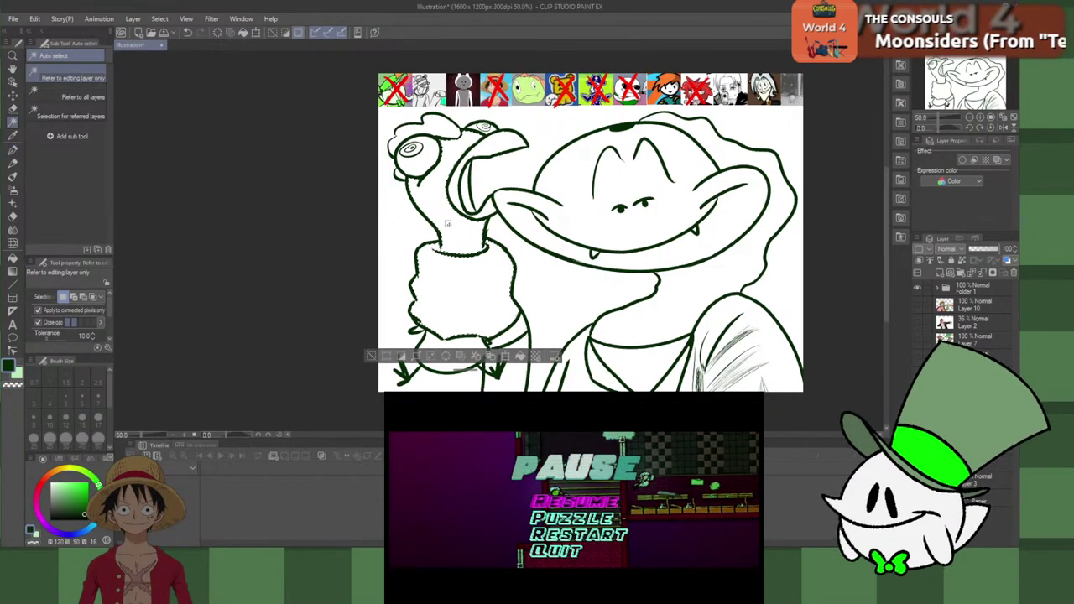
{"action": "key", "text": "ctrl+z"}
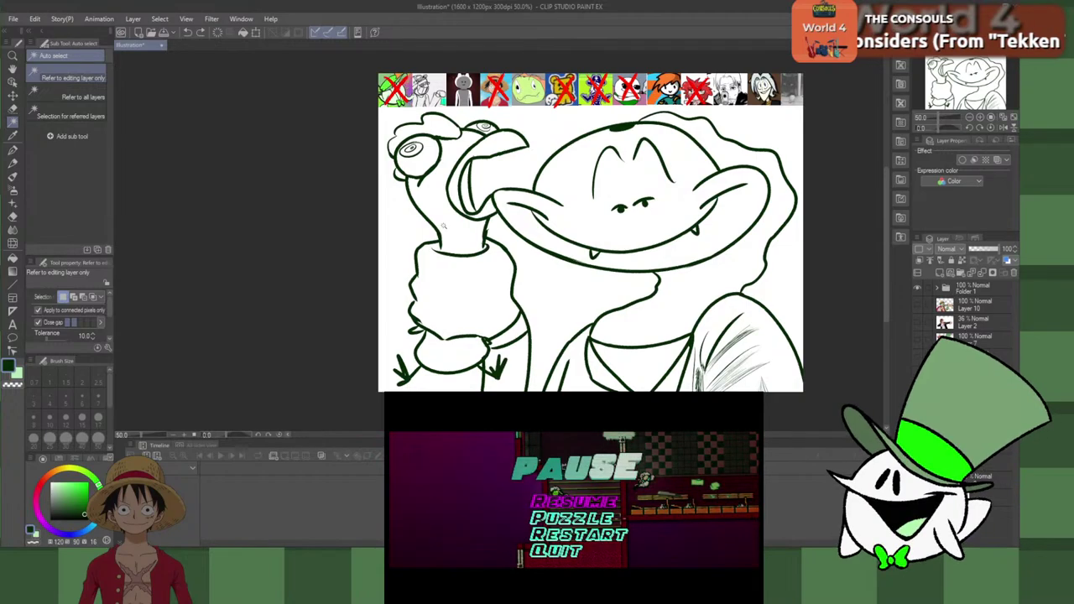
Step: Close the outline gap where the chicken's neck meets the hand and auto-select the neck and head area
{"action": "key", "text": "p"}
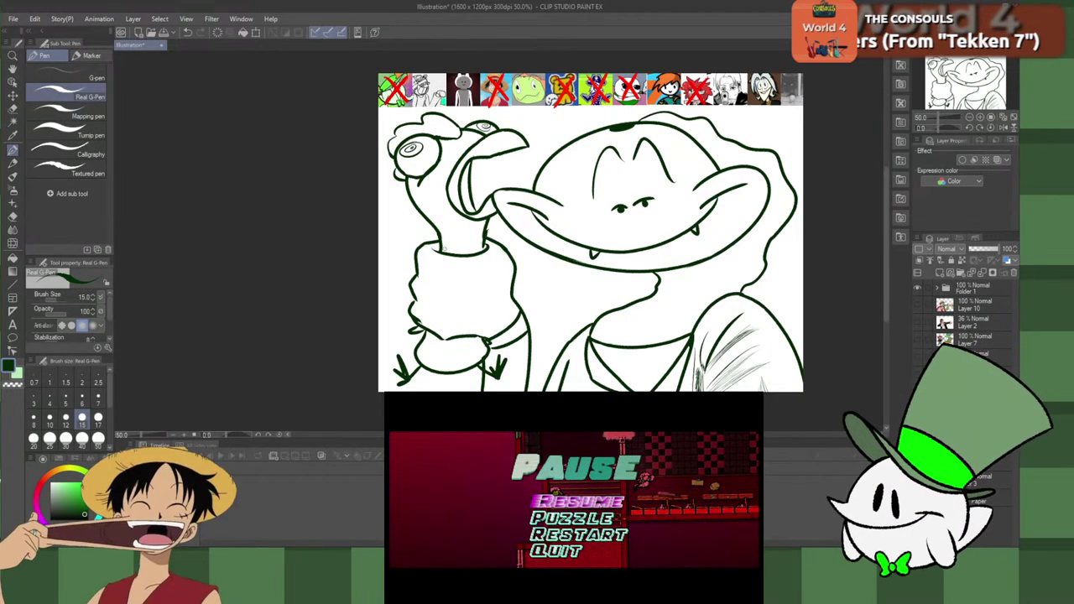
{"action": "key", "text": "w"}
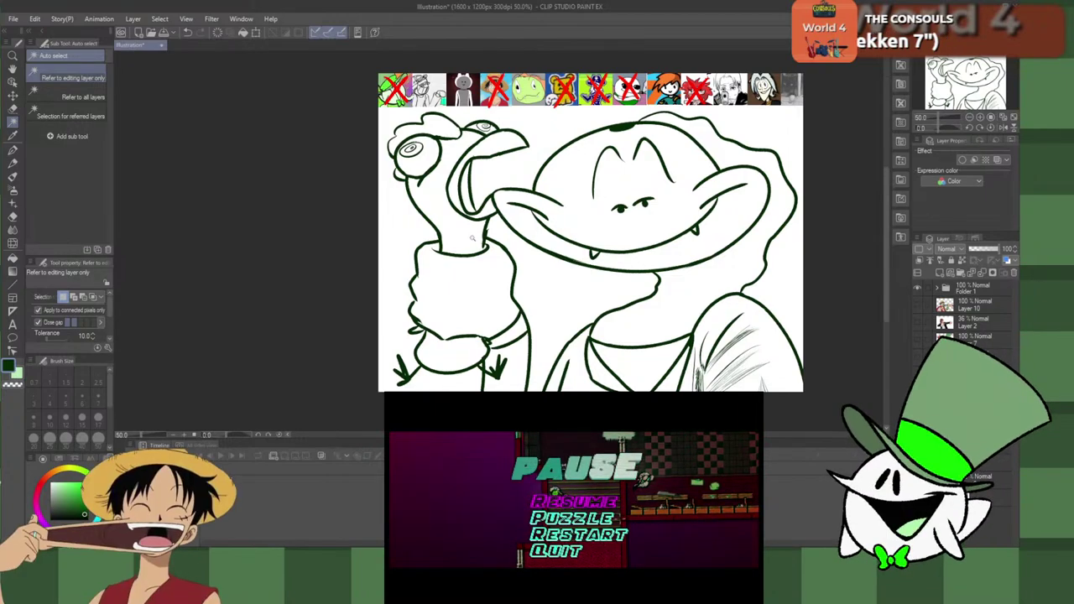
{"action": "key", "text": "p"}
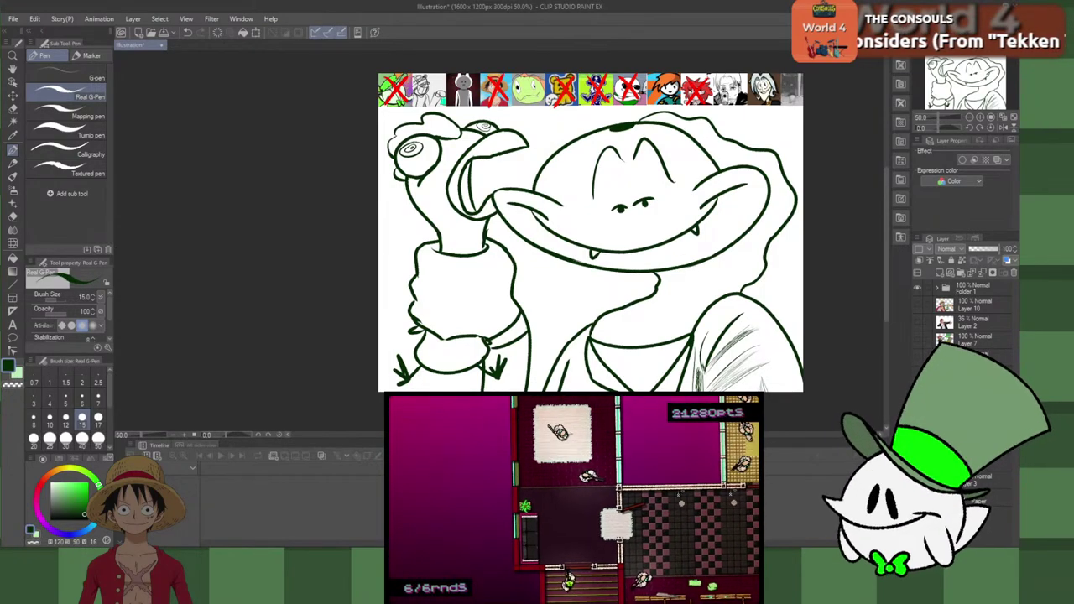
{"action": "key", "text": "w"}
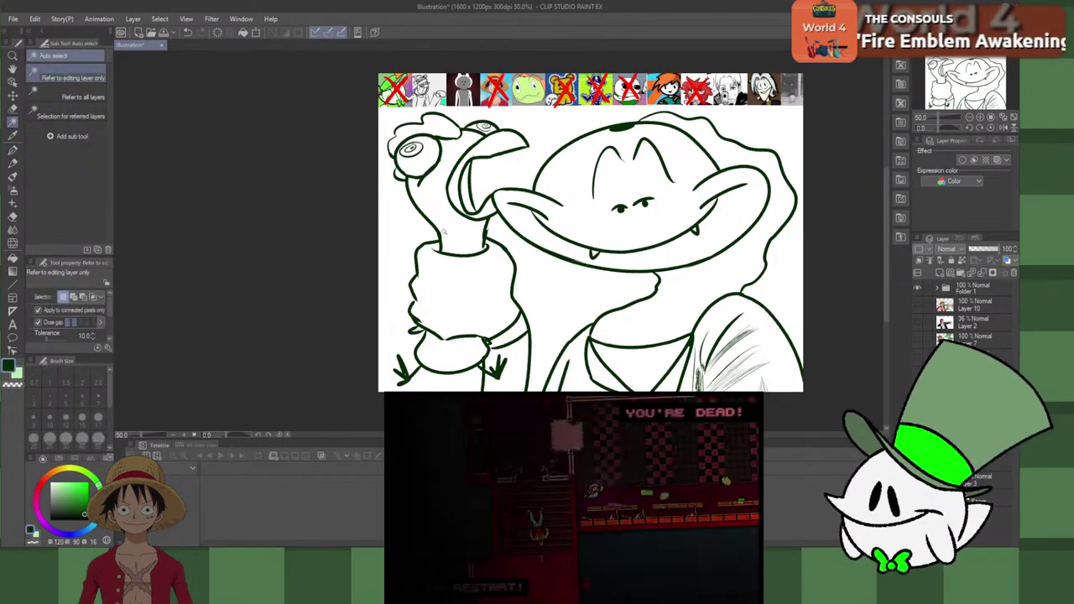
{"action": "left_click", "coordinate": [444, 232]}
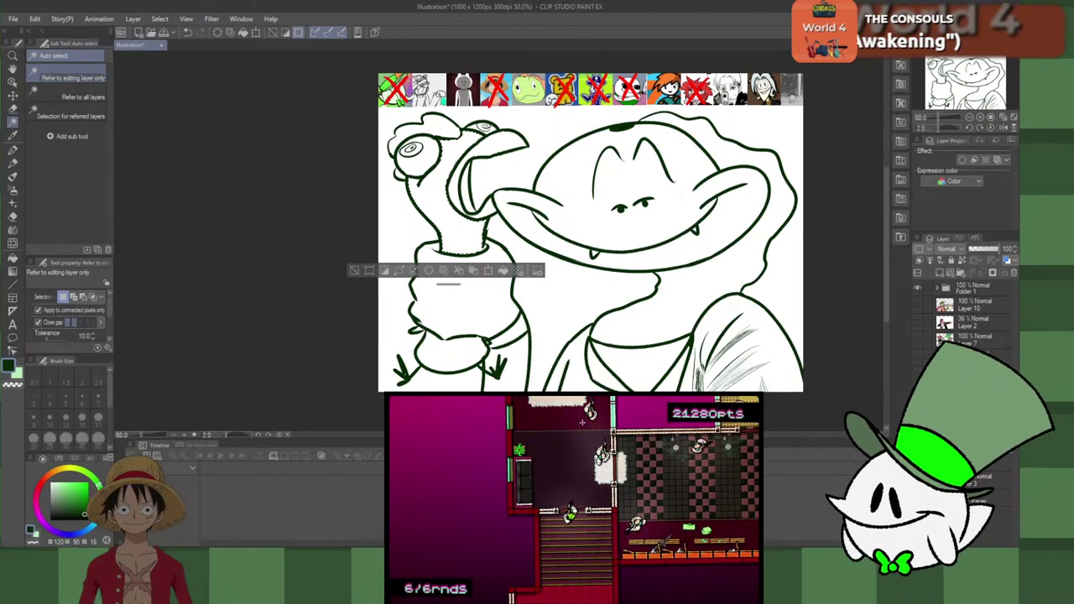
Step: Fill the selected neck and head with a white-to-blue-violet gradient that stays white only near the neck's base
{"action": "key", "text": "g"}
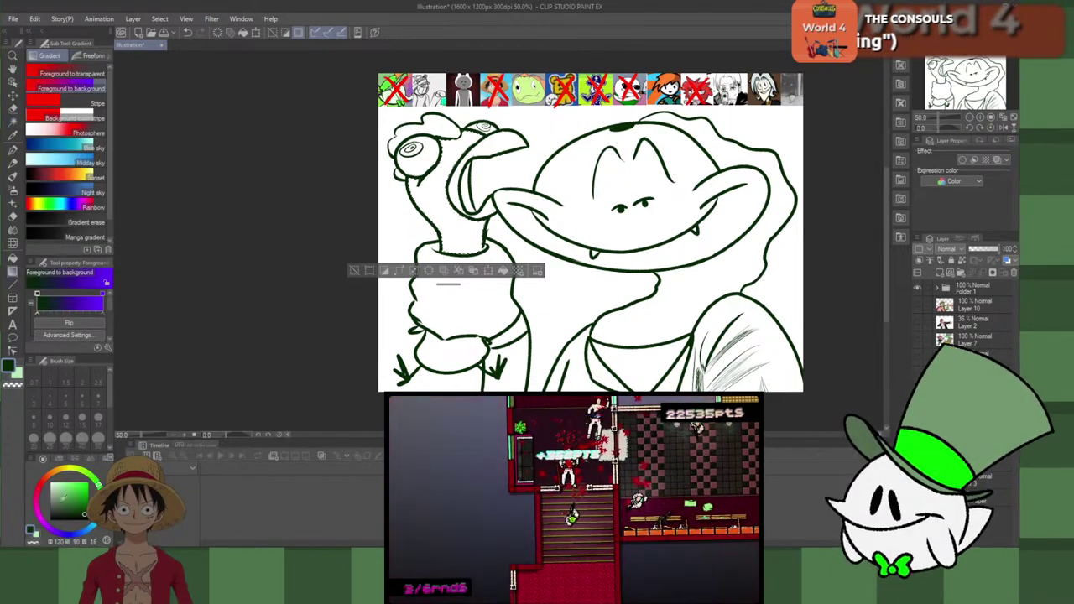
{"action": "left_click_drag", "start_coordinate": [60, 493], "coordinate": [37, 477]}
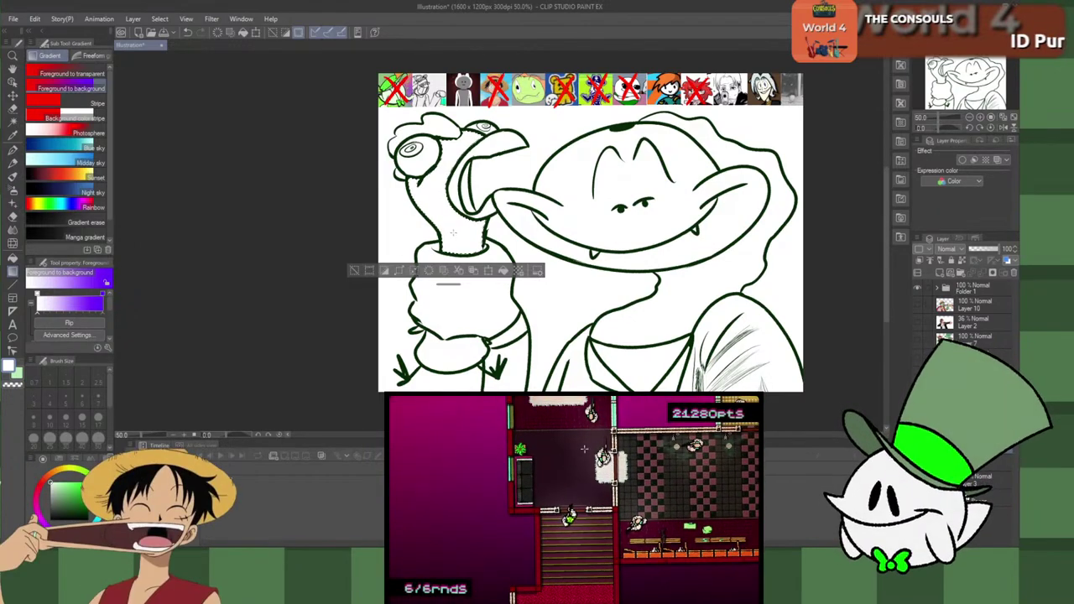
{"action": "left_click_drag", "start_coordinate": [454, 234], "coordinate": [424, 110]}
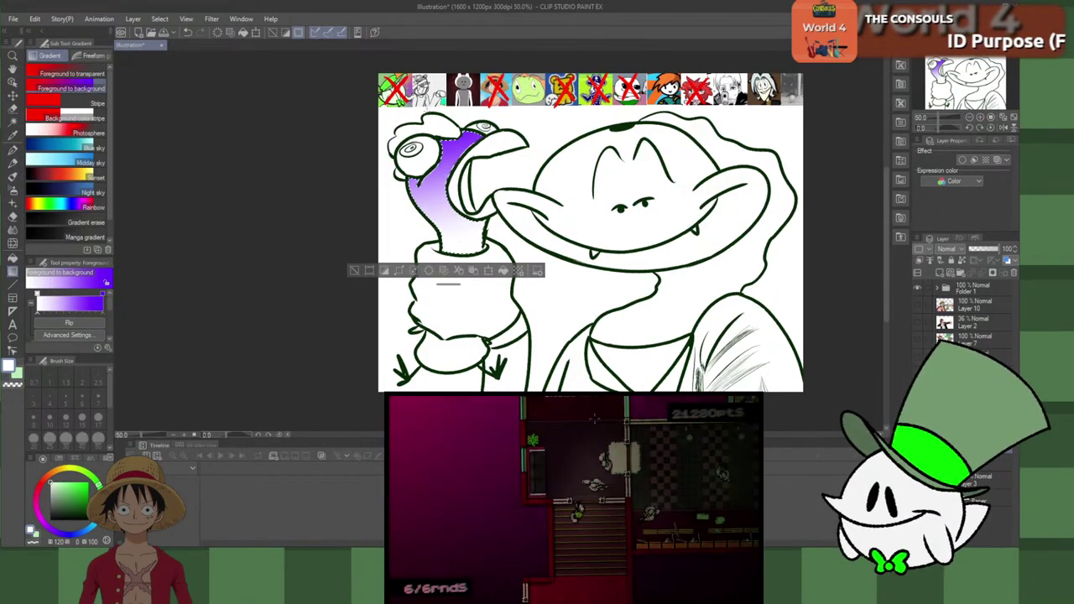
{"action": "key", "text": "ctrl+z"}
{"action": "left_click_drag", "start_coordinate": [461, 244], "coordinate": [460, 221]}
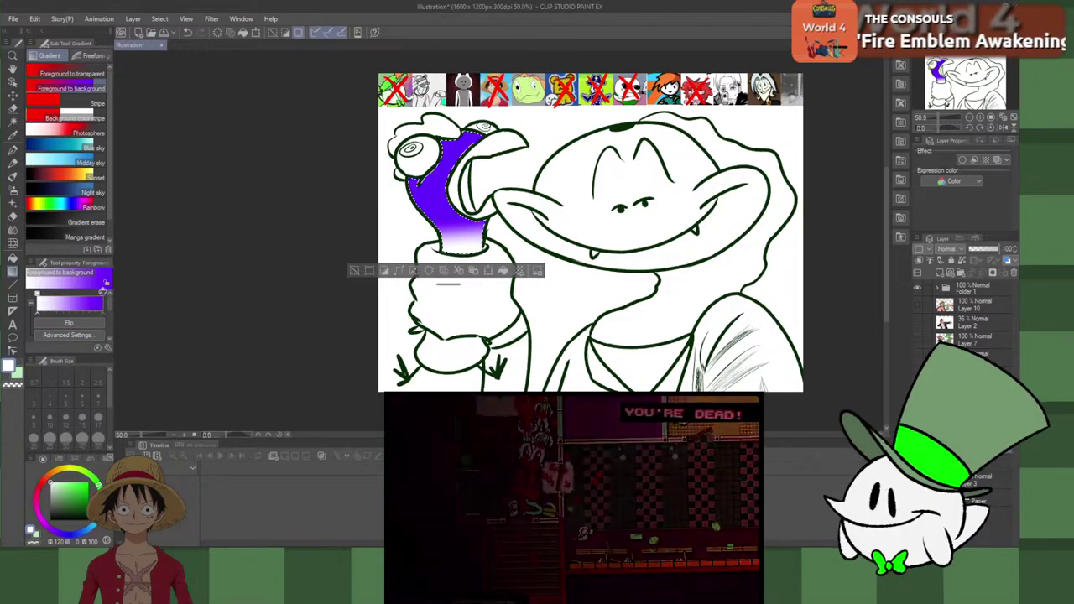
Step: Change the gradient's end colour to purple with hue 275, reapply the gradient to the chicken's neck and head, and clear the selection
{"action": "key", "text": "x"}
{"action": "left_click", "coordinate": [63, 534]}
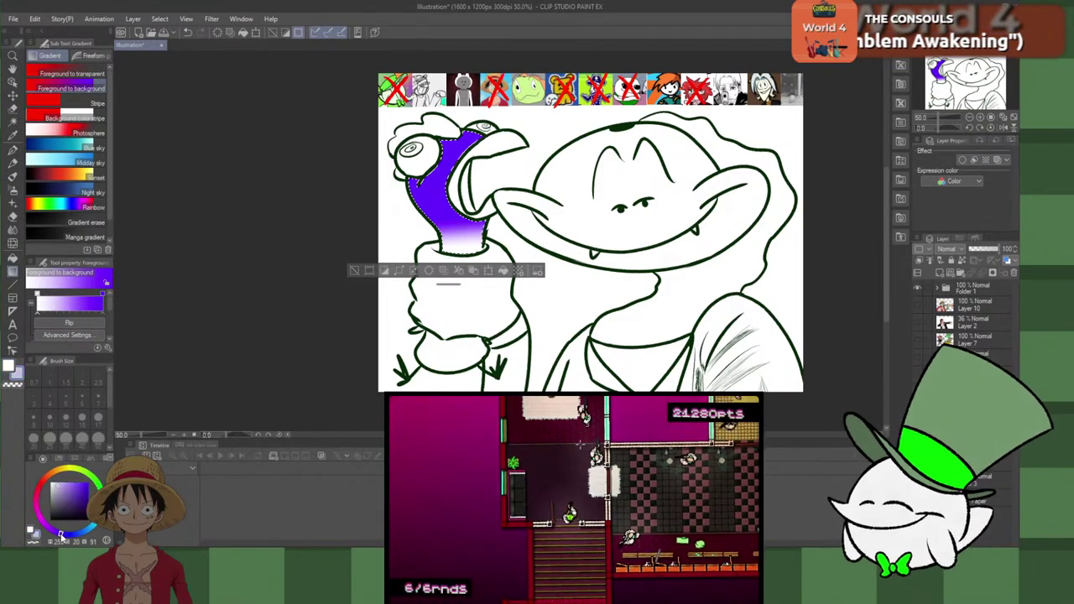
{"action": "left_click_drag", "start_coordinate": [83, 497], "coordinate": [99, 476]}
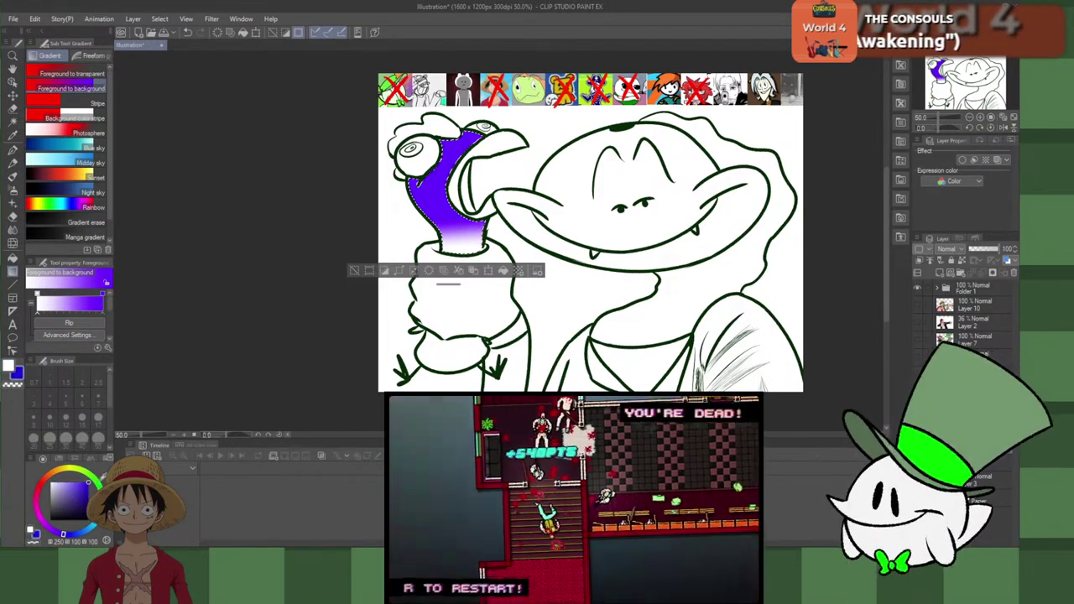
{"action": "left_click_drag", "start_coordinate": [64, 535], "coordinate": [51, 527]}
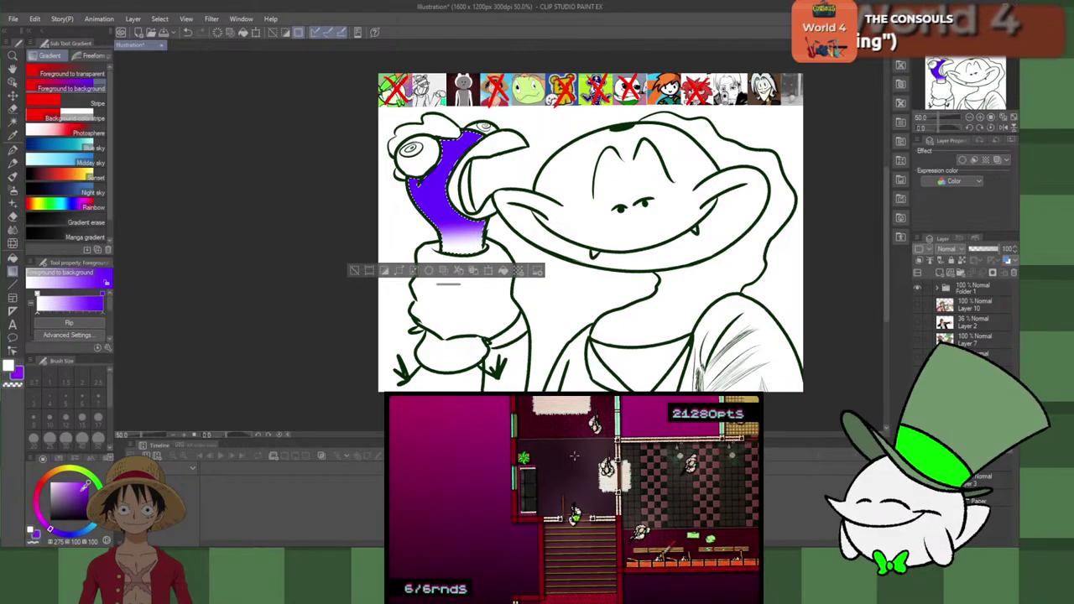
{"action": "left_click_drag", "start_coordinate": [84, 488], "coordinate": [102, 479]}
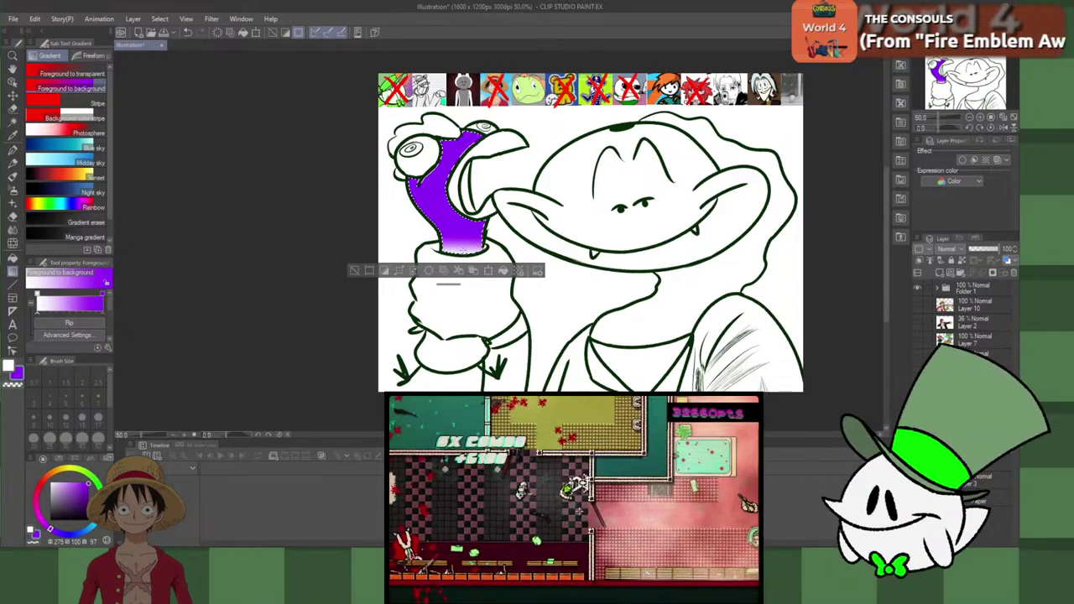
{"action": "key", "text": "ctrl+d"}
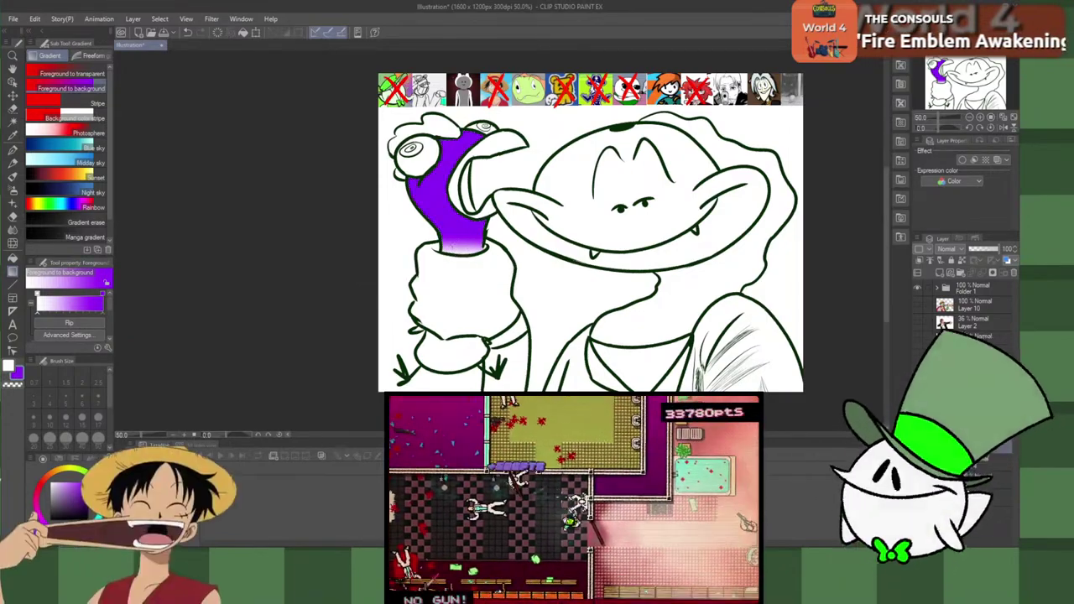
Step: Paint light purple highlights on the chicken's neck with the Round mixing brush at size 50
{"action": "key", "text": "p"}
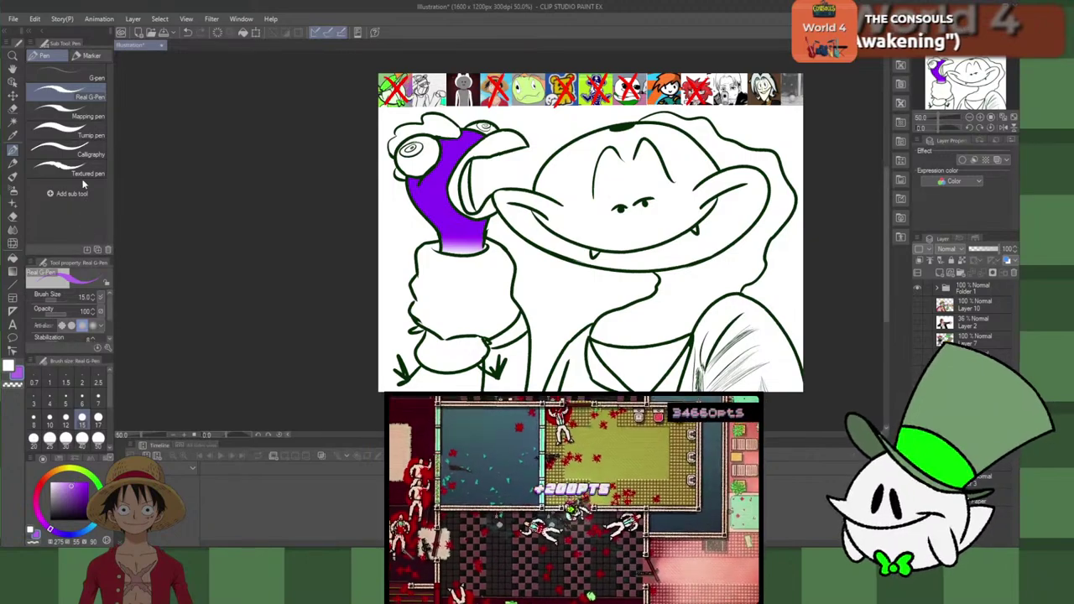
{"action": "key", "text": "b"}
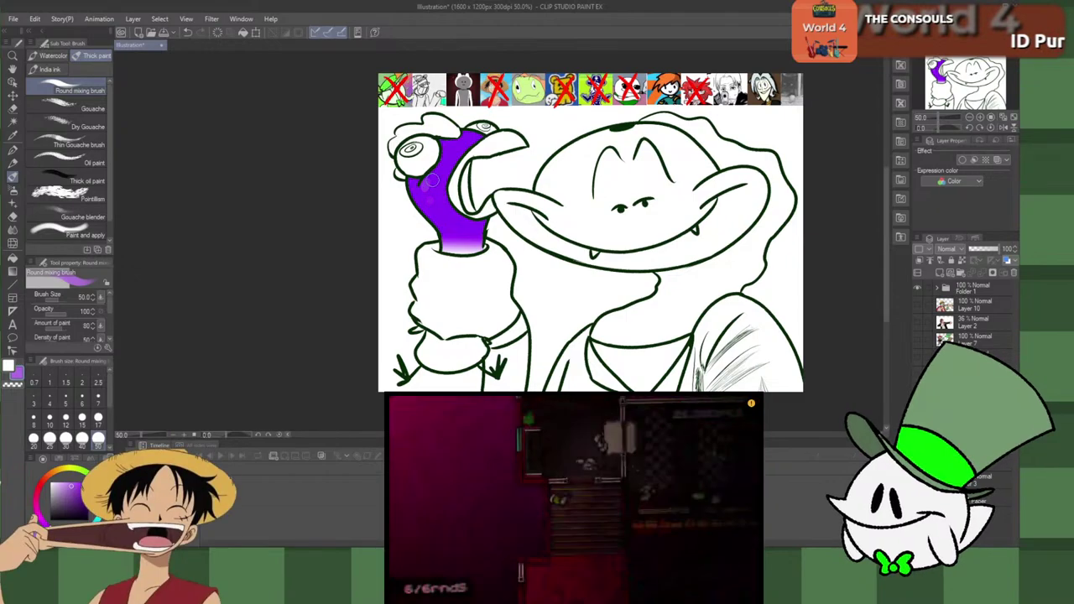
{"action": "left_click", "coordinate": [428, 195]}
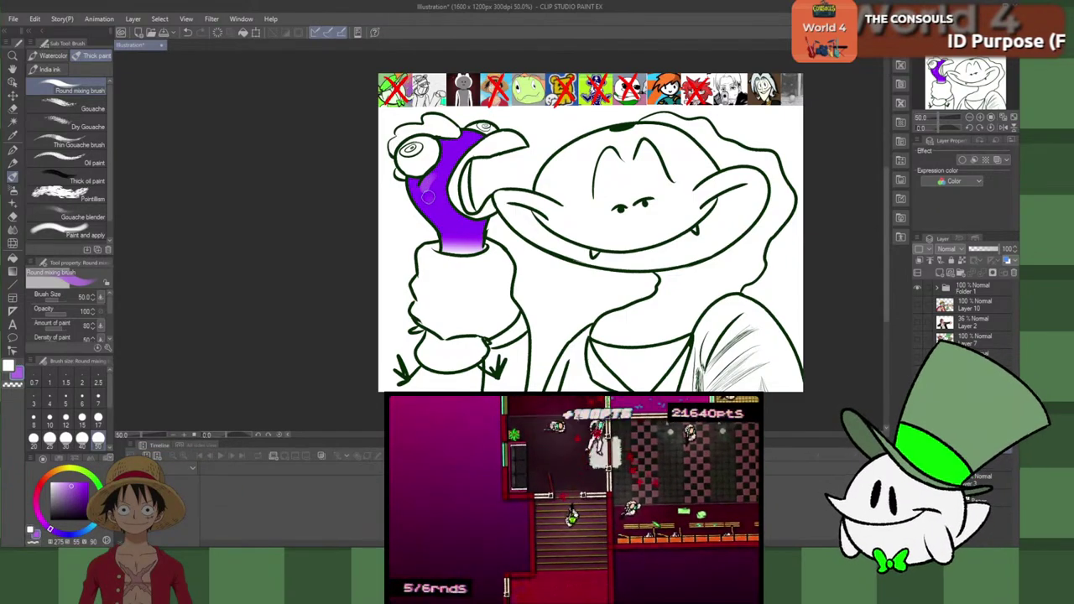
{"action": "left_click", "coordinate": [426, 201]}
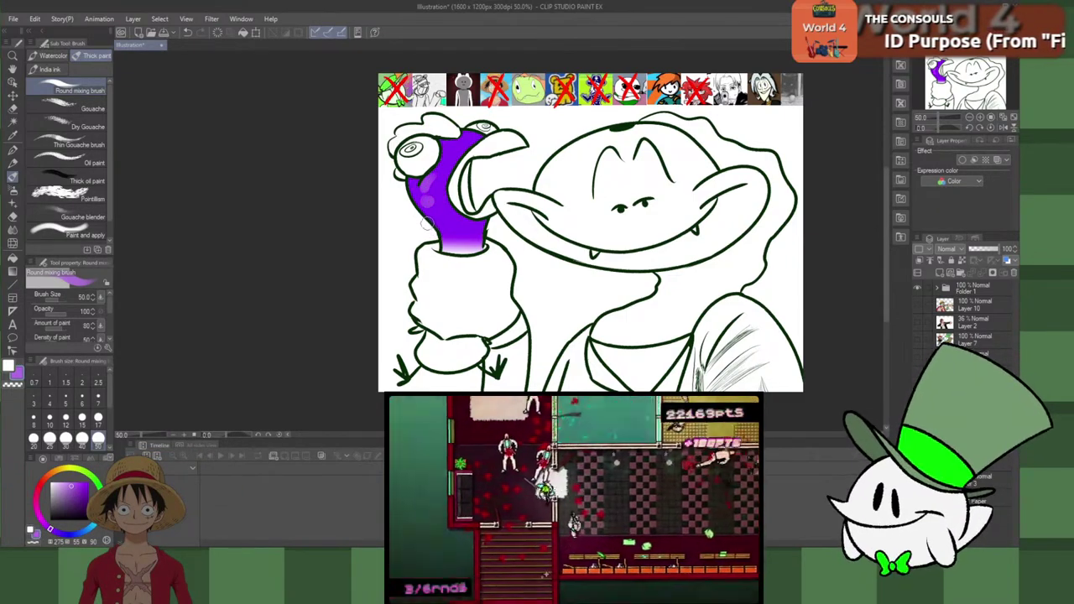
Step: Fill the chicken's comb with bright red, using the fill that refers to other layers
{"action": "key", "text": "g"}
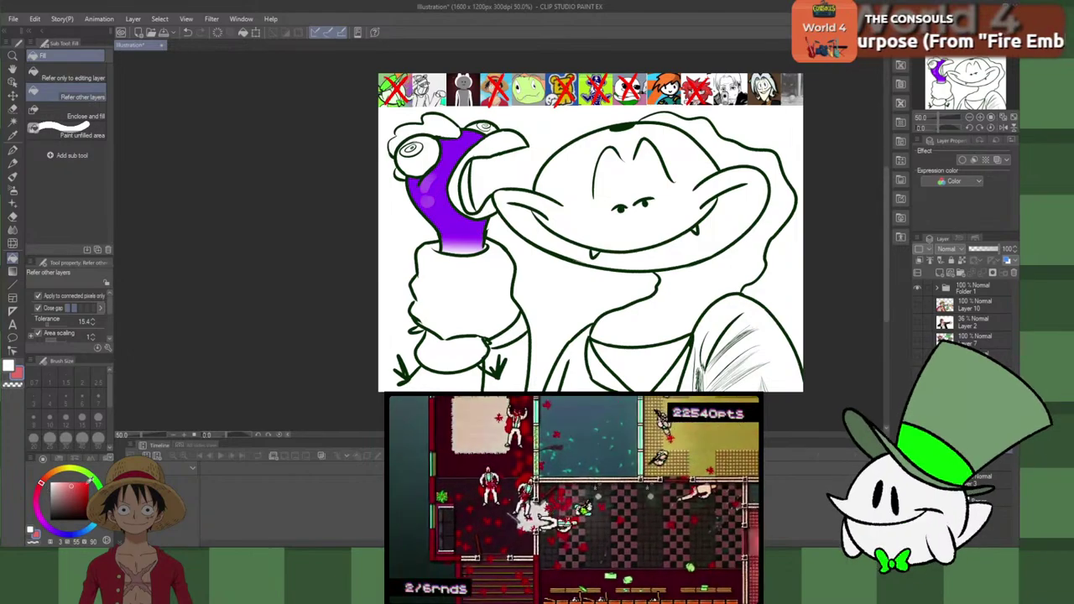
{"action": "left_click", "coordinate": [42, 485]}
{"action": "left_click", "coordinate": [430, 125]}
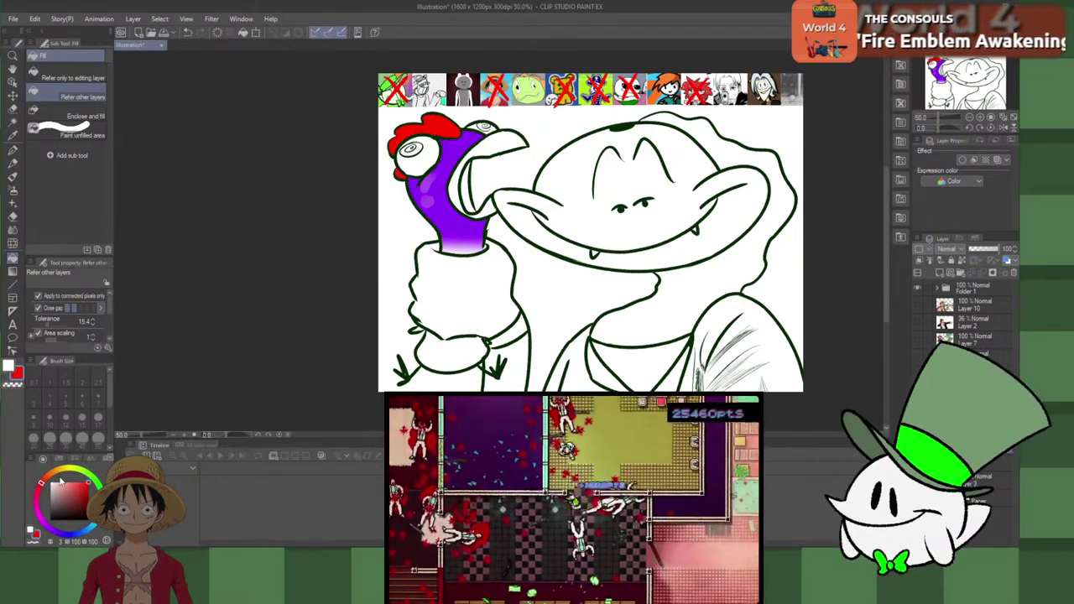
Step: Fill the chicken's beak with orange and the inside of its mouth with dark red-orange
{"action": "left_click", "coordinate": [51, 479]}
{"action": "left_click", "coordinate": [501, 141]}
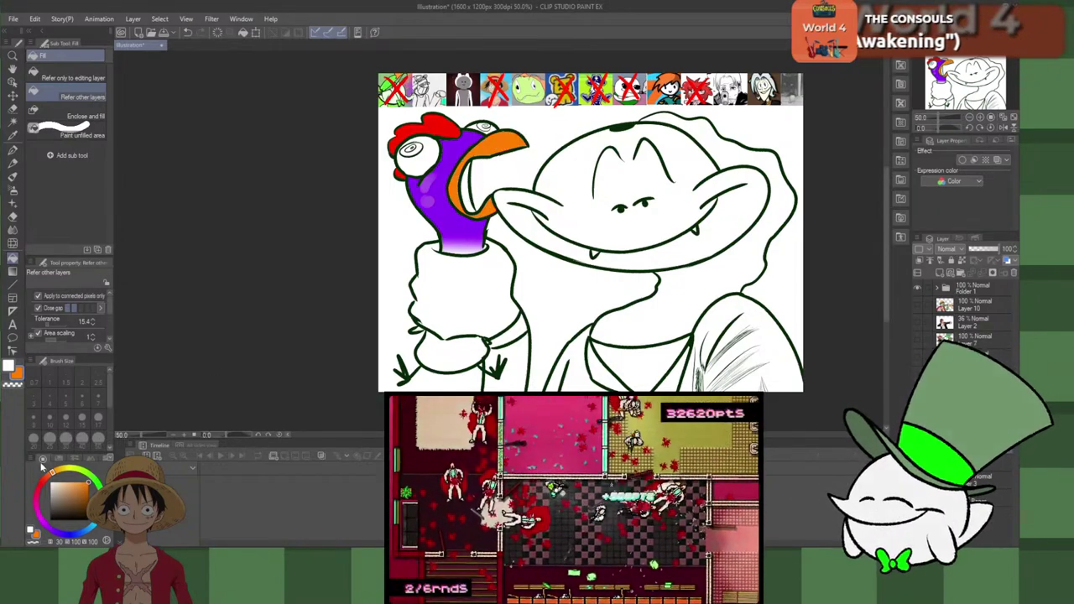
{"action": "left_click", "coordinate": [89, 486]}
{"action": "left_click", "coordinate": [47, 476]}
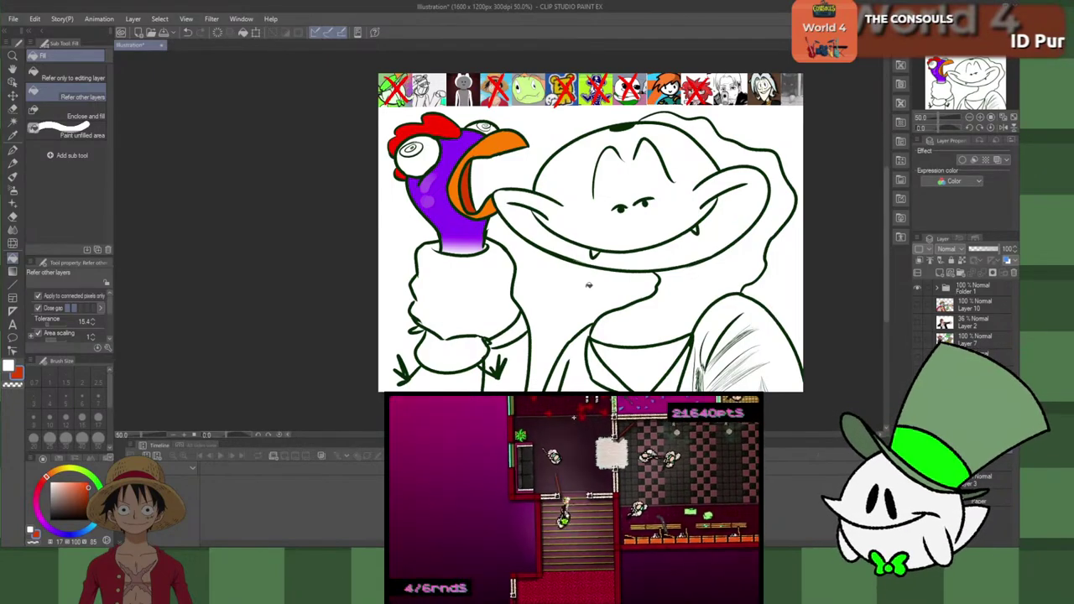
Step: Fill the big-eared face light green, and the wavy shape behind it, the neck, chest and fist peach
{"action": "key", "text": "p"}
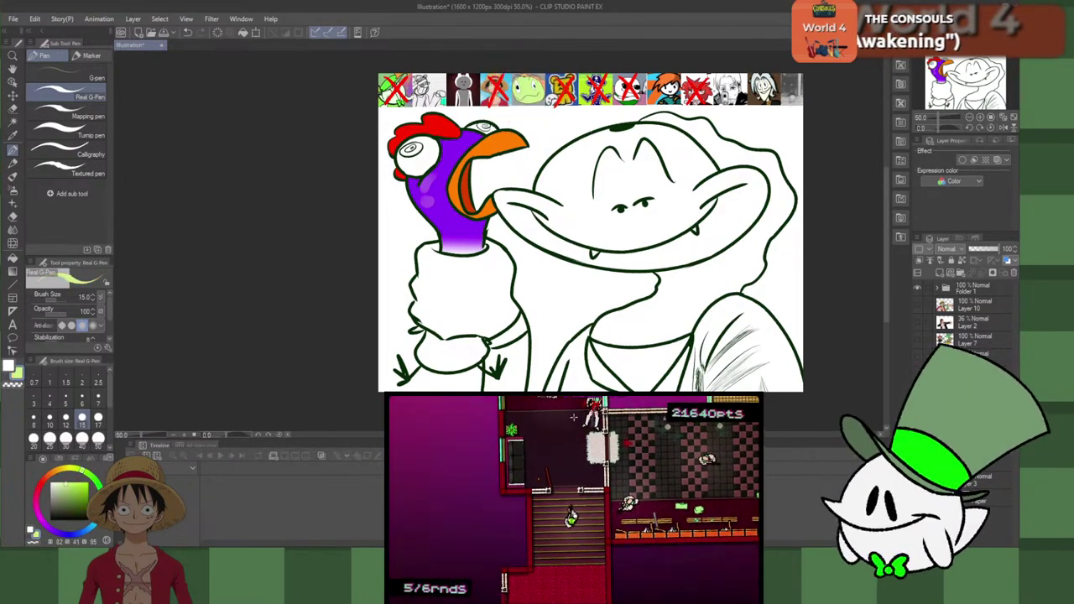
{"action": "key", "text": "g"}
{"action": "left_click", "coordinate": [624, 225]}
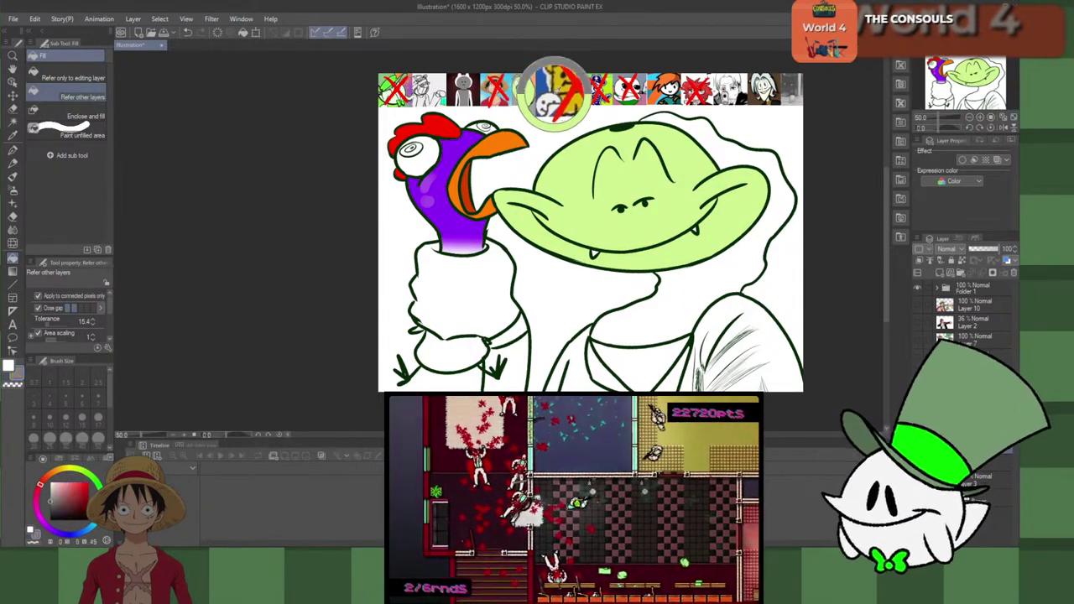
{"action": "left_click", "coordinate": [777, 191]}
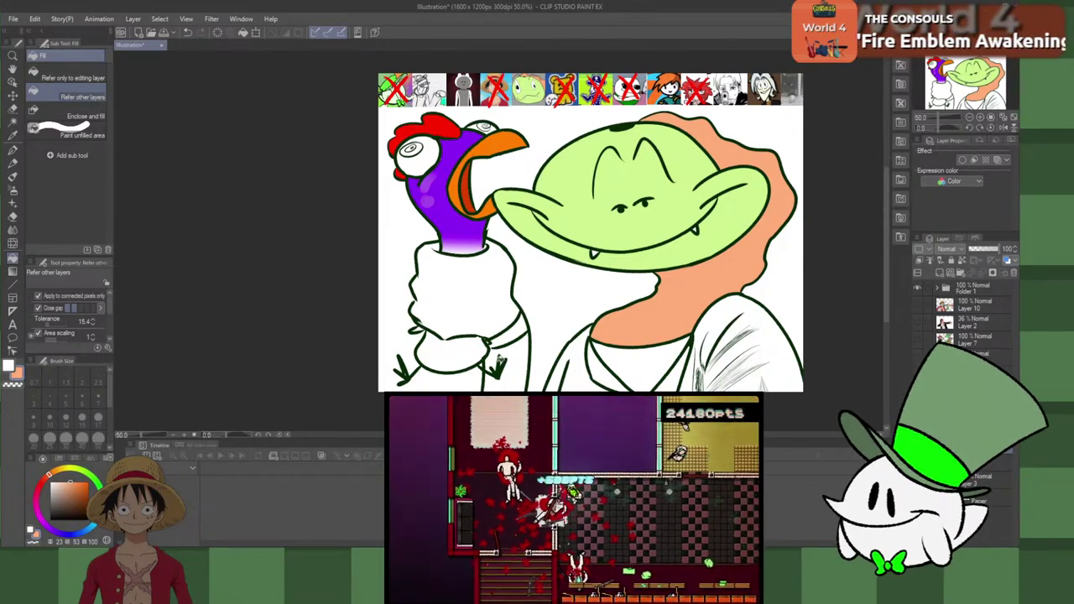
{"action": "left_click", "coordinate": [495, 308]}
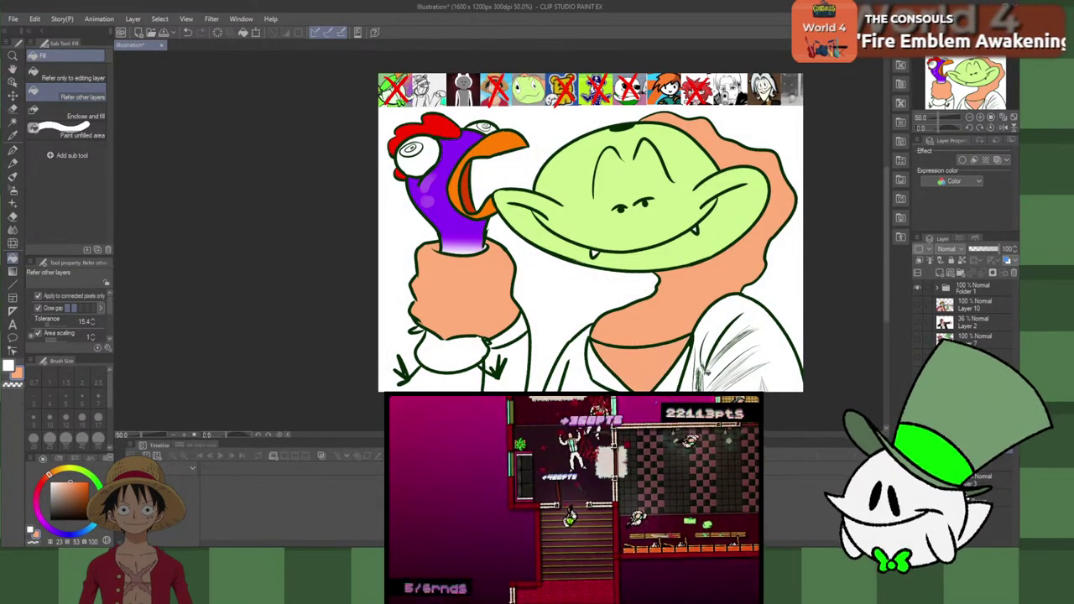
Step: Erase the dark neckline curve across the chest and fill the remaining gap with the same peach as the skin
{"action": "key", "text": "p"}
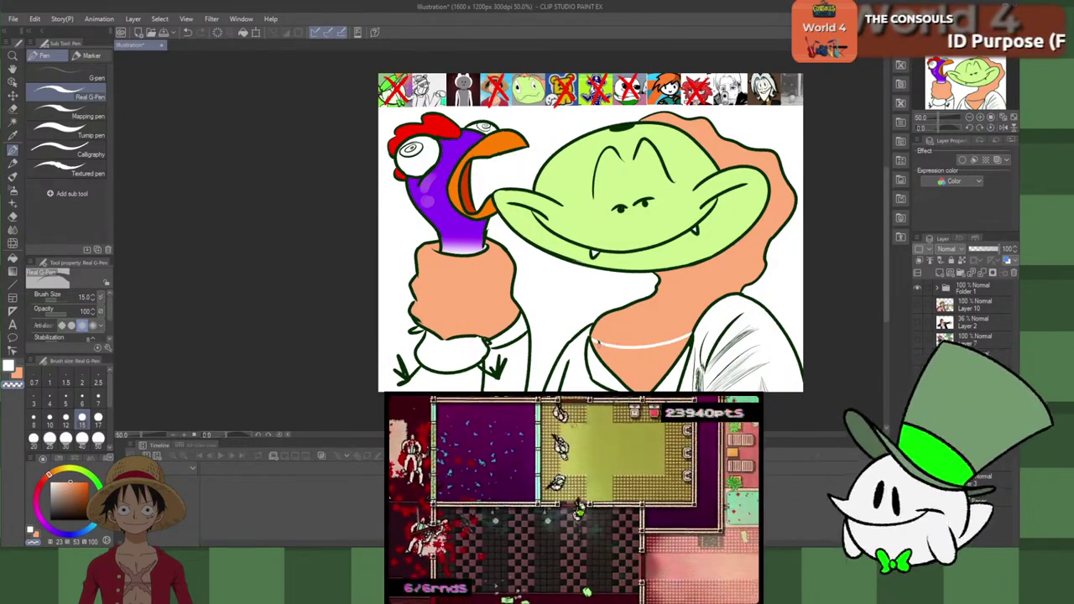
{"action": "key", "text": "g"}
{"action": "key", "text": "g"}
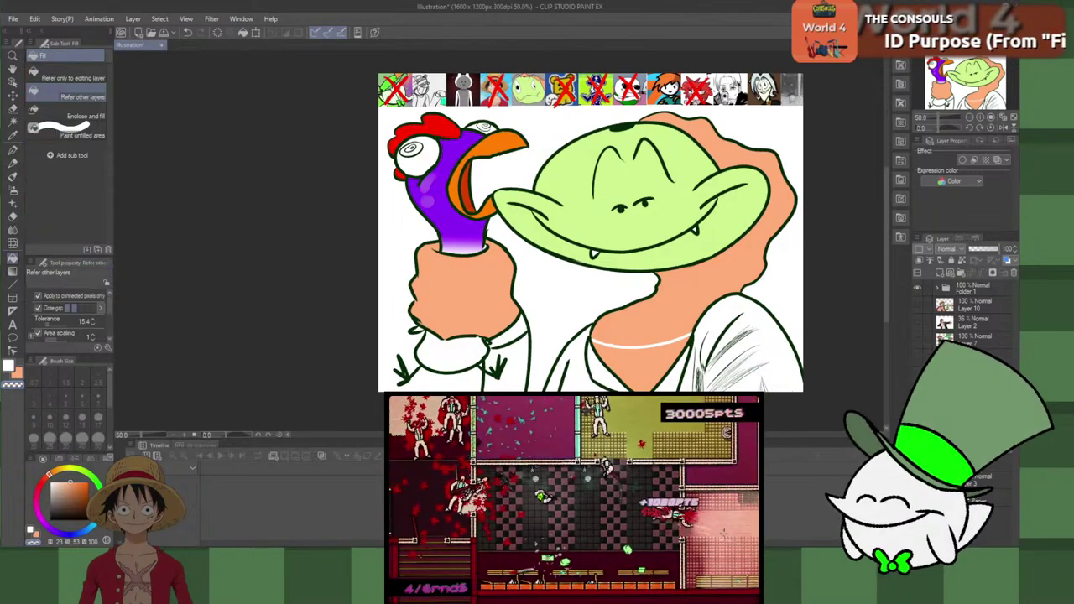
{"action": "left_click", "coordinate": [669, 343]}
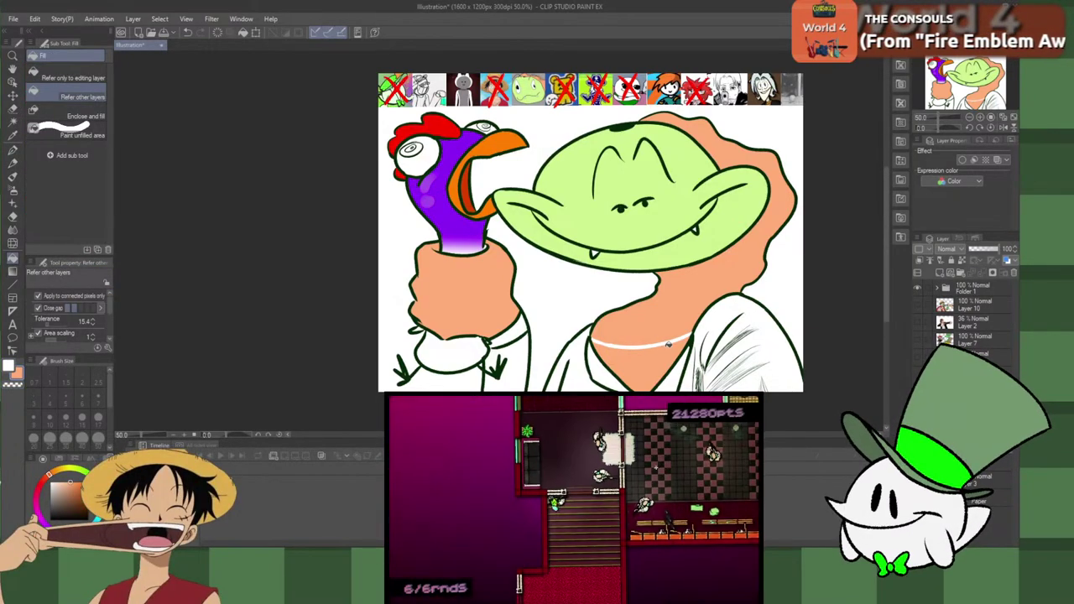
{"action": "scroll", "coordinate": [671, 343], "scroll_direction": "down", "scroll_amount": 4}
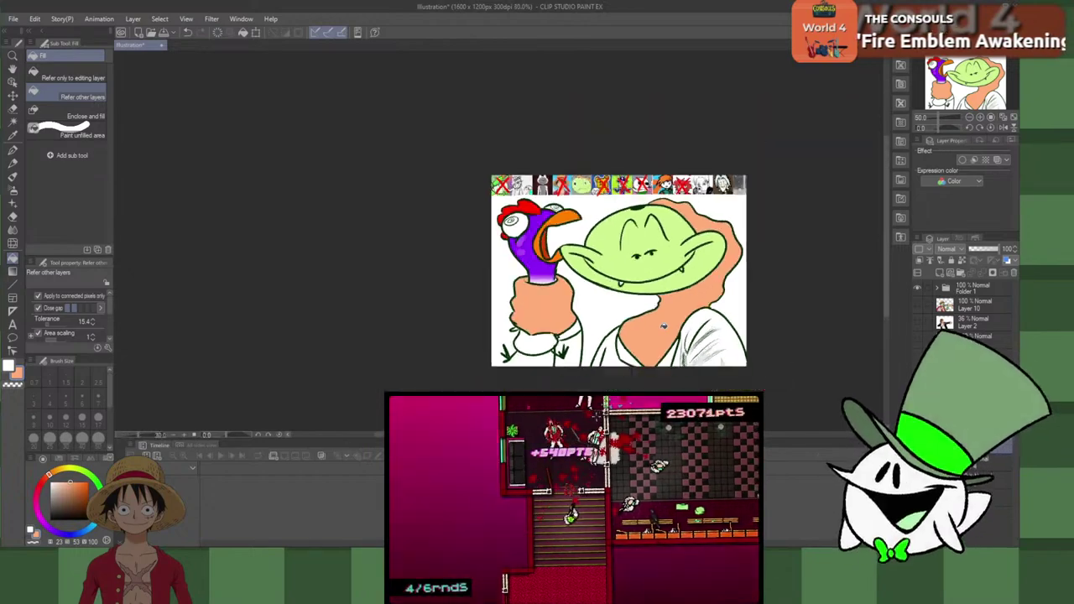
{"action": "scroll", "coordinate": [640, 362], "scroll_direction": "up", "scroll_amount": 4}
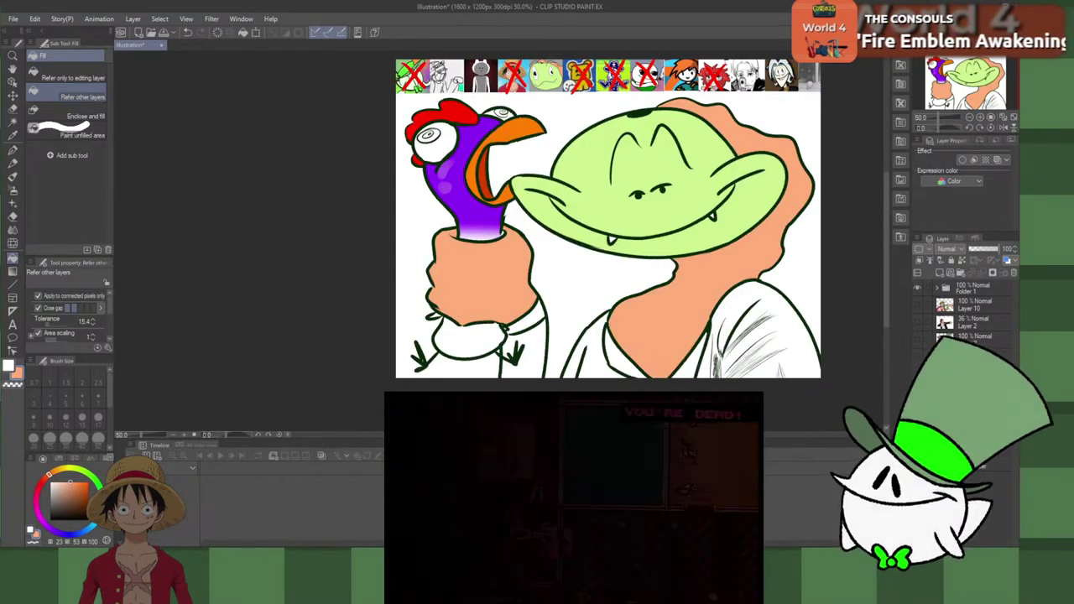
Step: Outline a tapered cigar at the corner of the character's grin with the Real G-Pen at size 15 and fill it with brown
{"action": "key", "text": "p"}
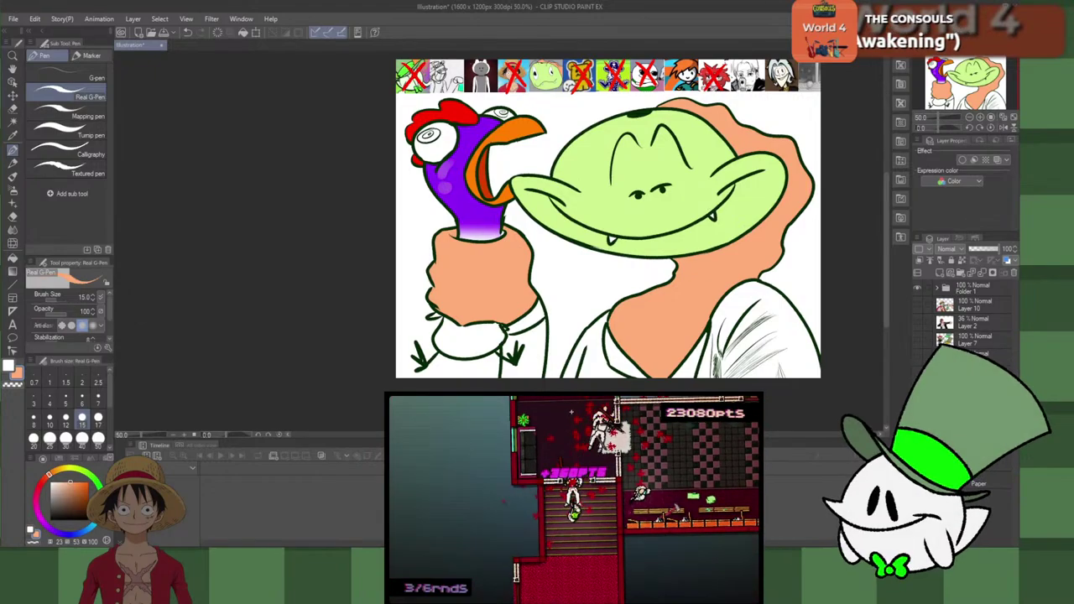
{"action": "left_click_drag", "start_coordinate": [82, 488], "coordinate": [84, 502]}
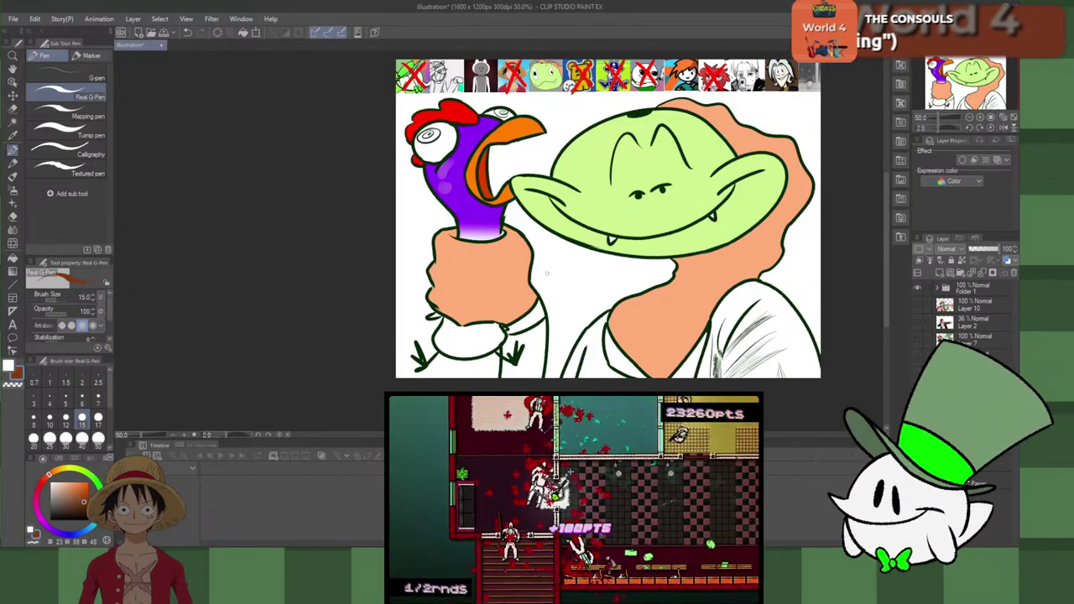
{"action": "mouse_move", "coordinate": [735, 187]}
{"action": "left_mouse_down"}
{"action": "mouse_move", "coordinate": [777, 156]}
{"action": "mouse_move", "coordinate": [740, 190]}
{"action": "left_mouse_up"}
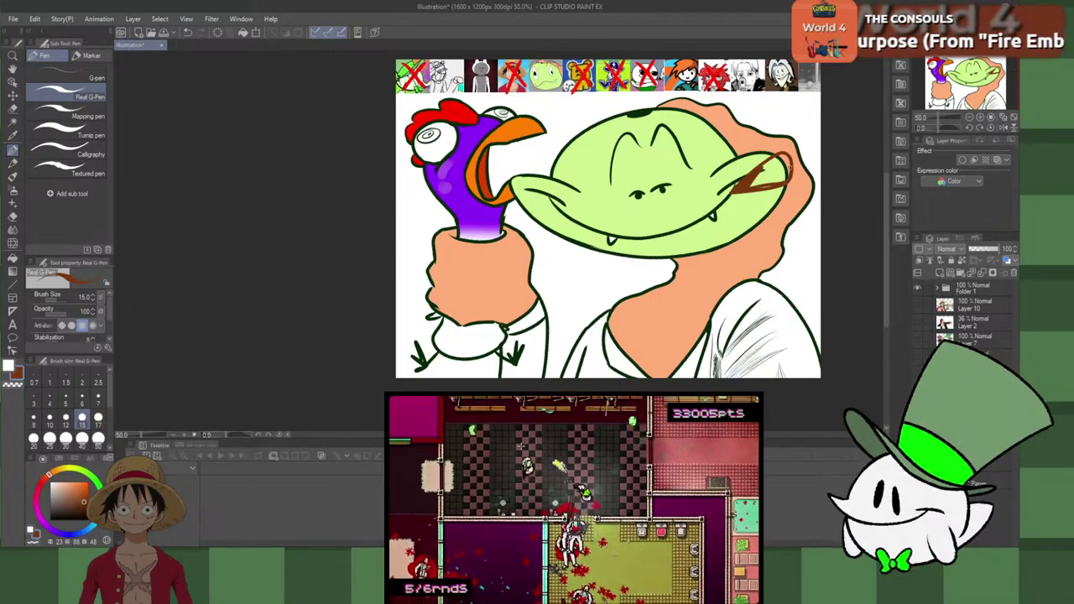
{"action": "key", "text": "g"}
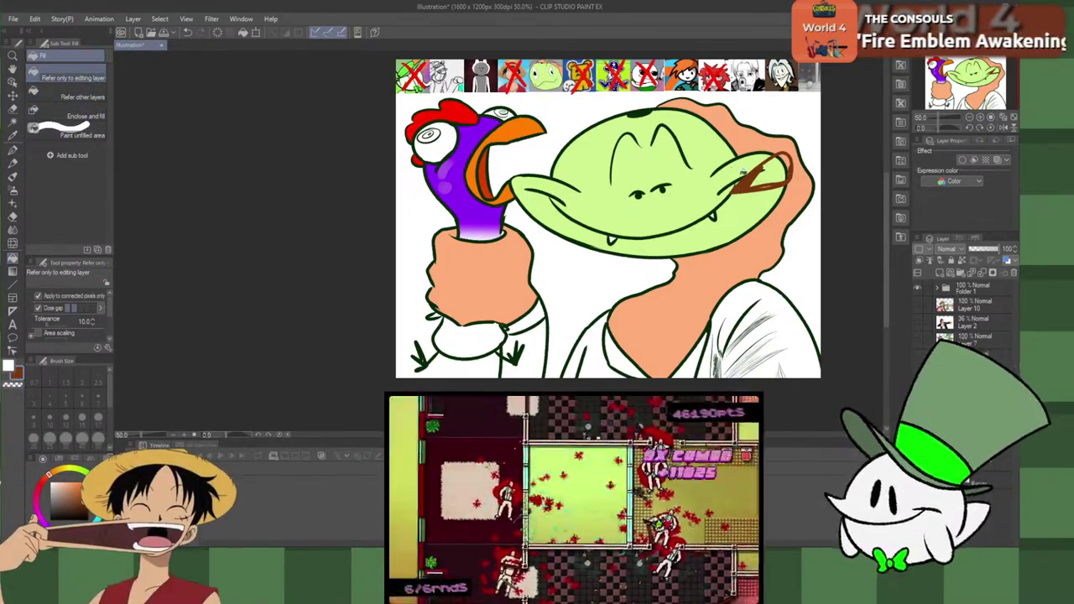
{"action": "left_click", "coordinate": [763, 180]}
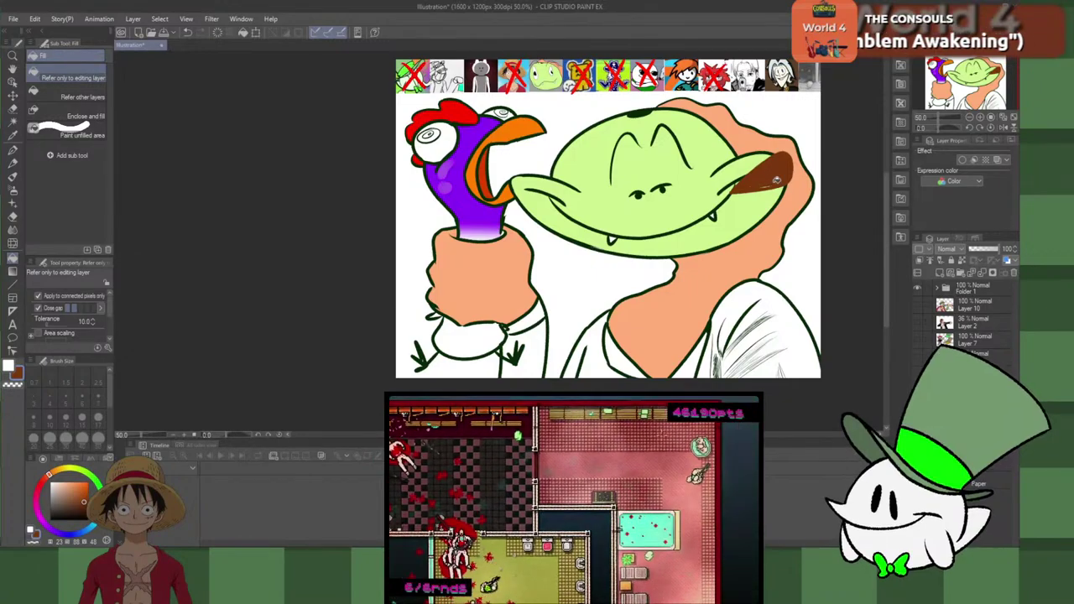
Step: Clean up the cigar's edges around the mouth corner with the Real G-Pen set to transparent colour
{"action": "key", "text": "p"}
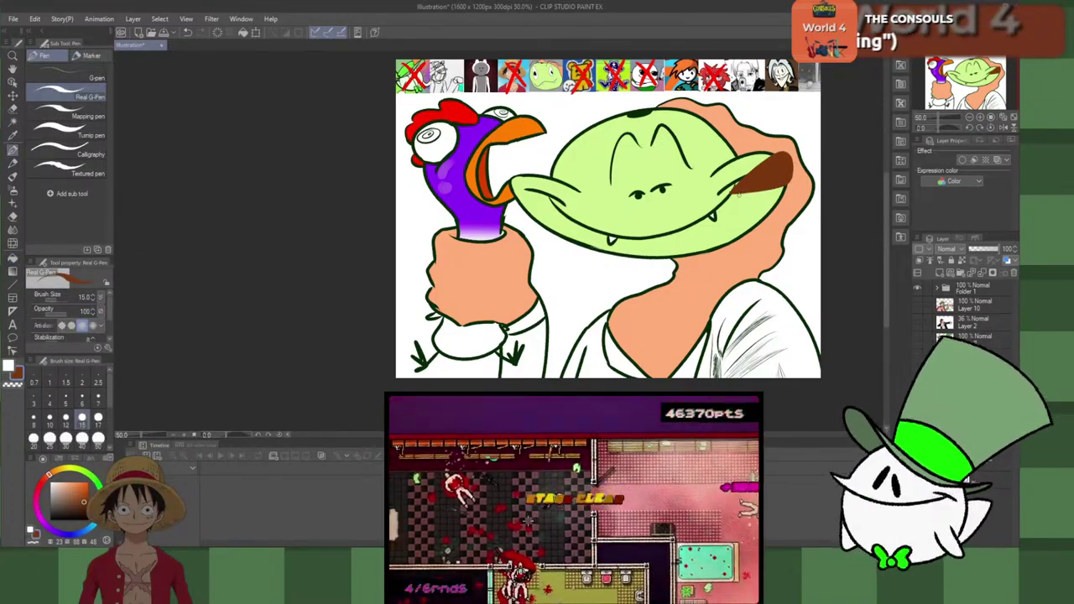
{"action": "key", "text": "c"}
{"action": "scroll", "coordinate": [725, 199], "scroll_direction": "up", "scroll_amount": 5}
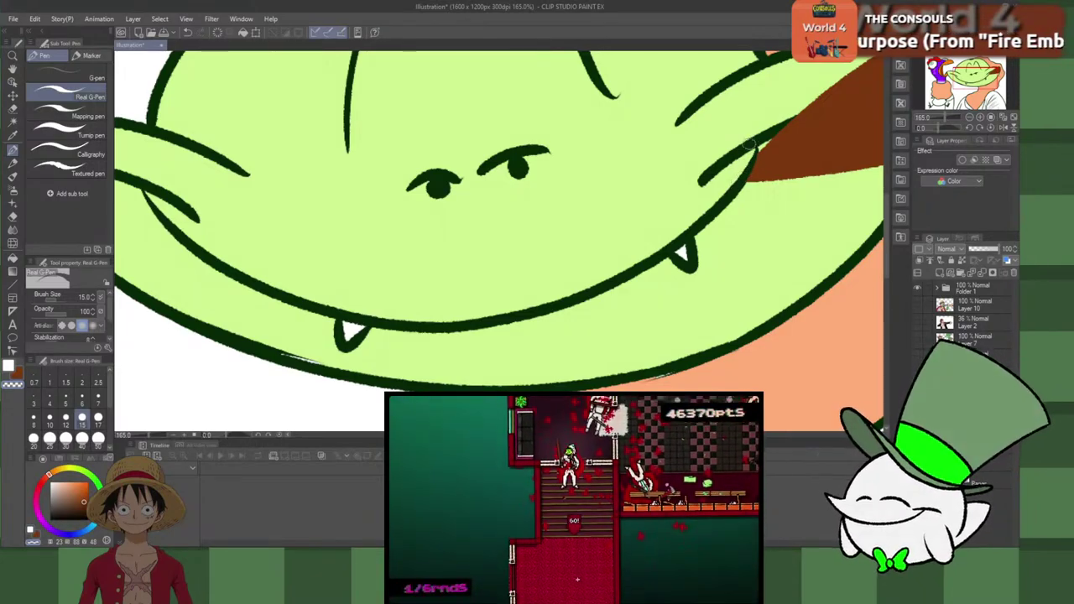
{"action": "scroll", "coordinate": [734, 151], "scroll_direction": "down", "scroll_amount": 5}
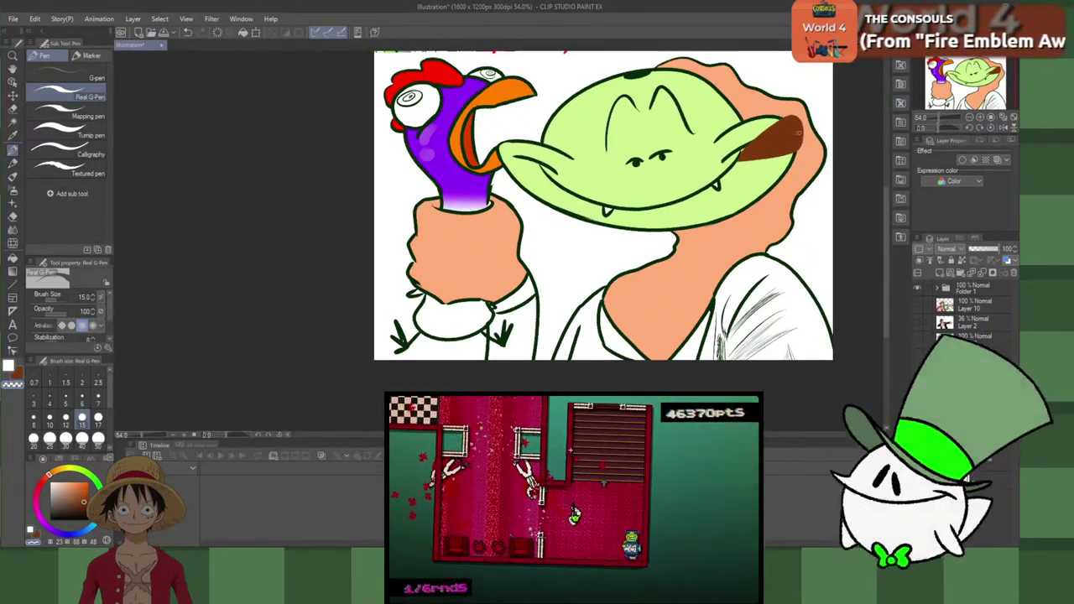
{"action": "scroll", "coordinate": [733, 151], "scroll_direction": "up", "scroll_amount": 3}
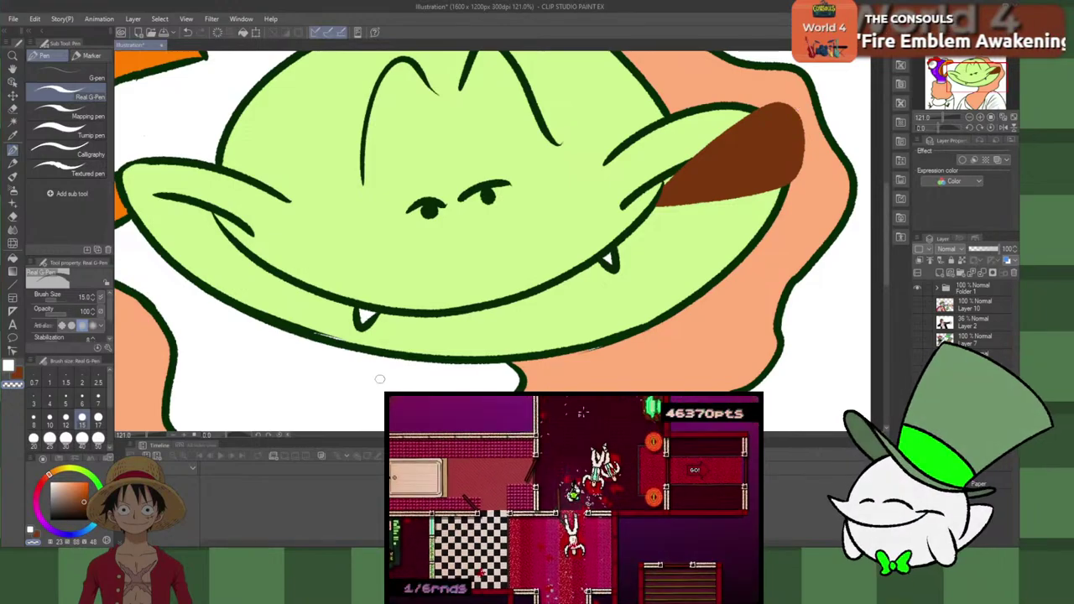
Step: Erase the cigar's rounded outer end and scribble a ragged, very dark brown burnt tip in its place with the Real G-Pen
{"action": "left_click_drag", "start_coordinate": [83, 503], "coordinate": [82, 508]}
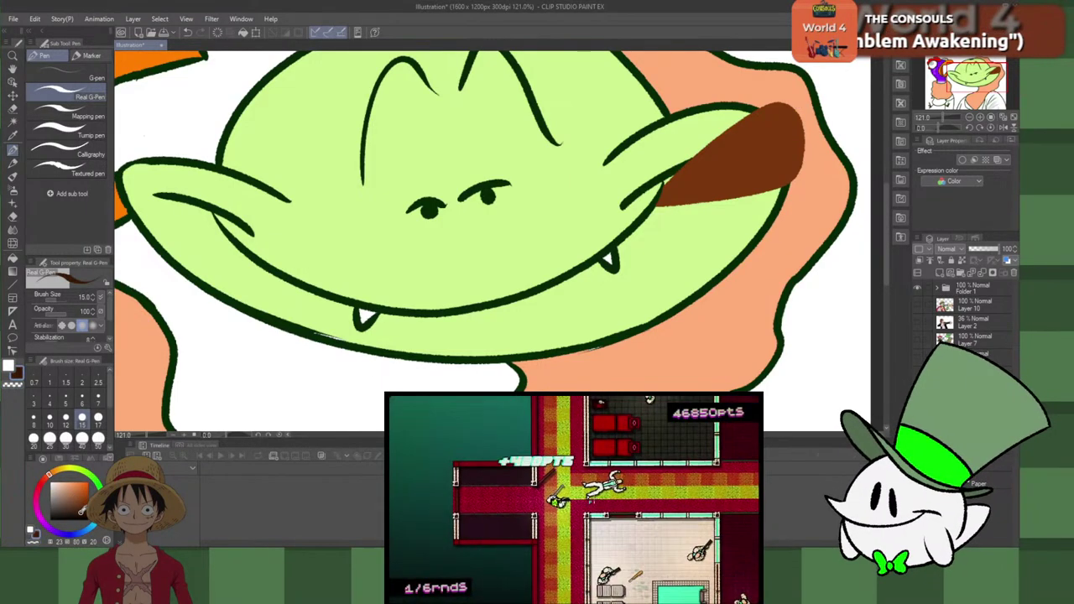
{"action": "key", "text": "p"}
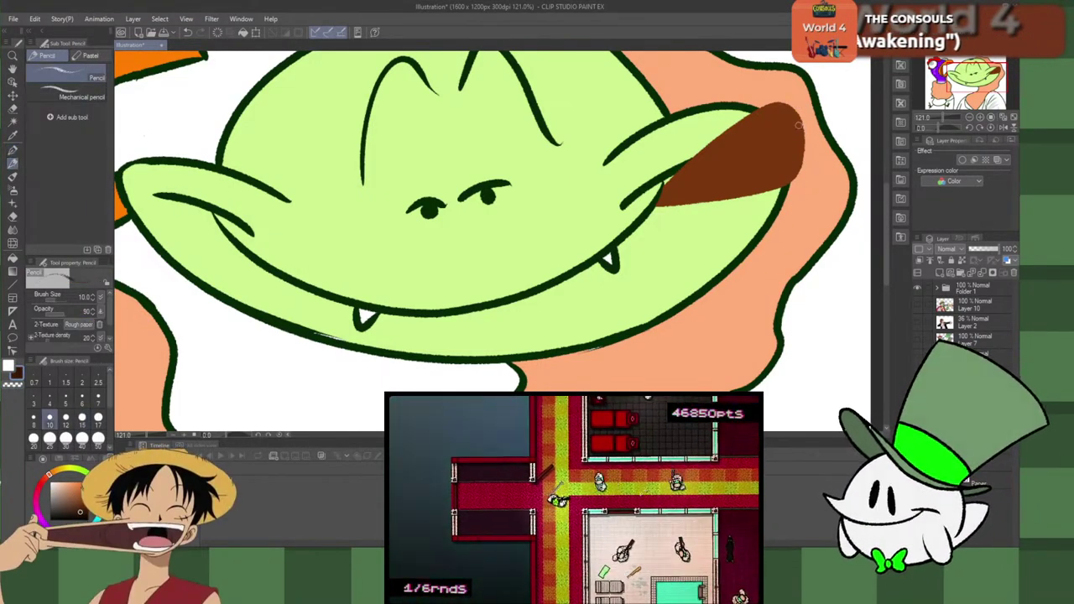
{"action": "mouse_move", "coordinate": [782, 102]}
{"action": "left_mouse_down"}
{"action": "mouse_move", "coordinate": [791, 191]}
{"action": "mouse_move", "coordinate": [792, 156]}
{"action": "mouse_move", "coordinate": [799, 171]}
{"action": "left_mouse_up"}
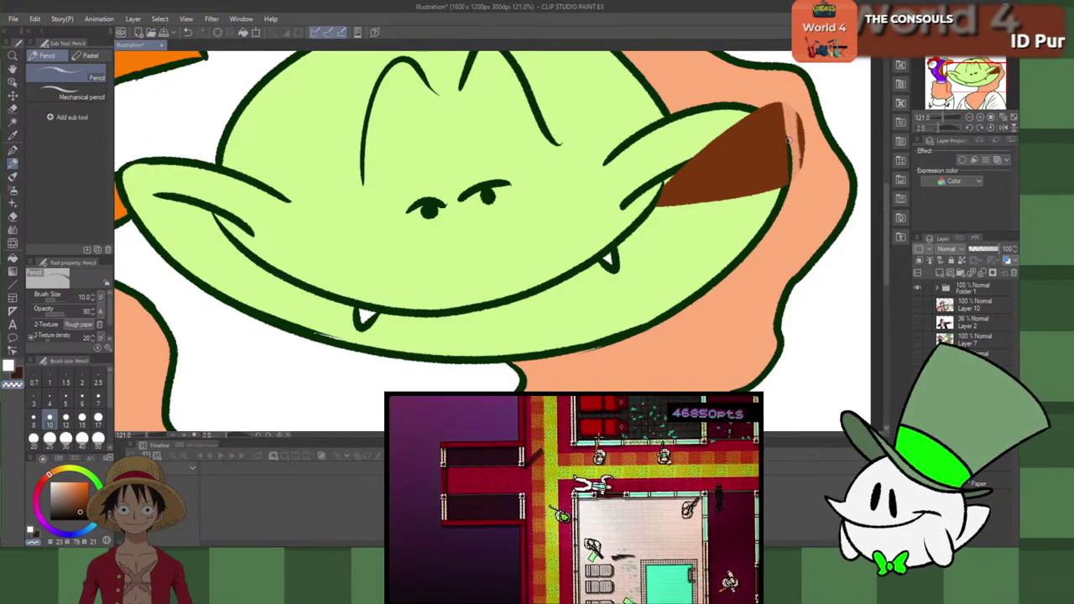
{"action": "key", "text": "p"}
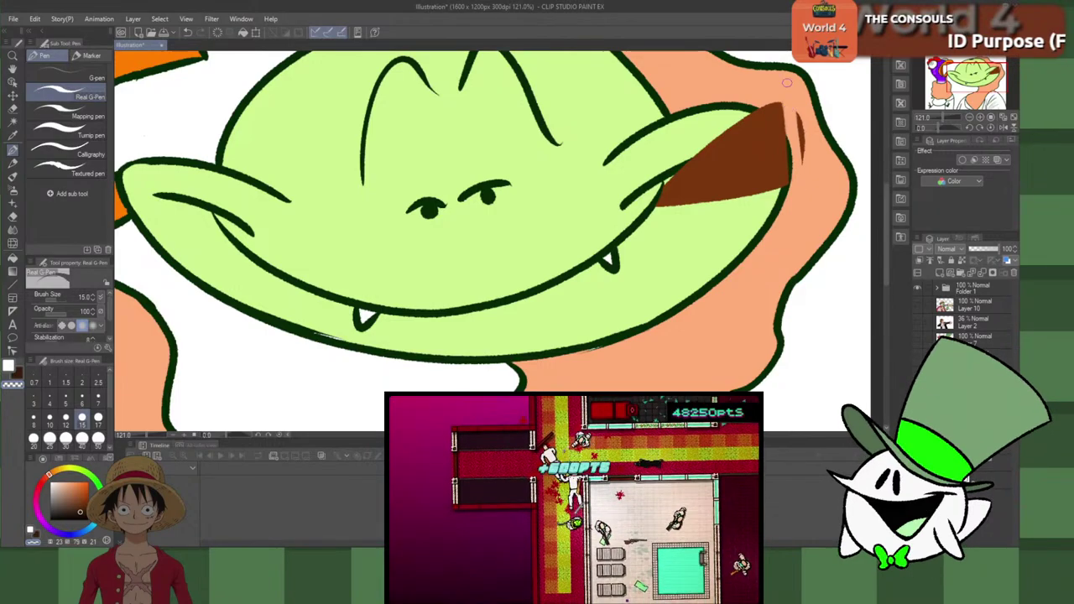
{"action": "left_click_drag", "start_coordinate": [794, 112], "coordinate": [809, 184]}
{"action": "mouse_move", "coordinate": [808, 185]}
{"action": "left_mouse_down"}
{"action": "mouse_move", "coordinate": [801, 113]}
{"action": "mouse_move", "coordinate": [790, 176]}
{"action": "mouse_move", "coordinate": [795, 109]}
{"action": "mouse_move", "coordinate": [811, 174]}
{"action": "mouse_move", "coordinate": [810, 96]}
{"action": "mouse_move", "coordinate": [823, 172]}
{"action": "mouse_move", "coordinate": [821, 124]}
{"action": "mouse_move", "coordinate": [790, 165]}
{"action": "left_mouse_up"}
{"action": "key", "text": "c"}
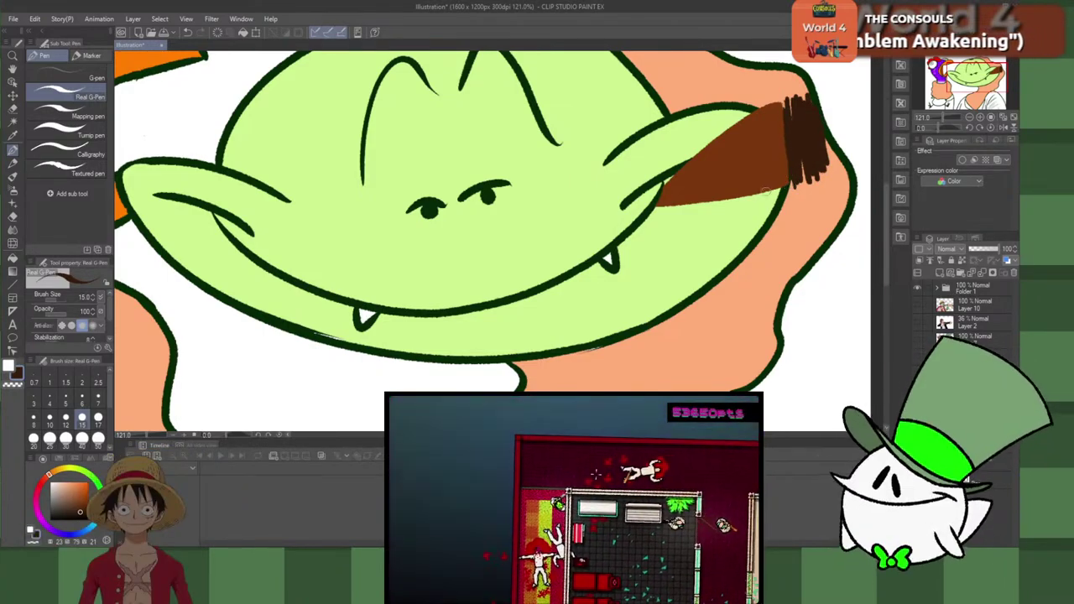
{"action": "scroll", "coordinate": [826, 164], "scroll_direction": "down", "scroll_amount": 5}
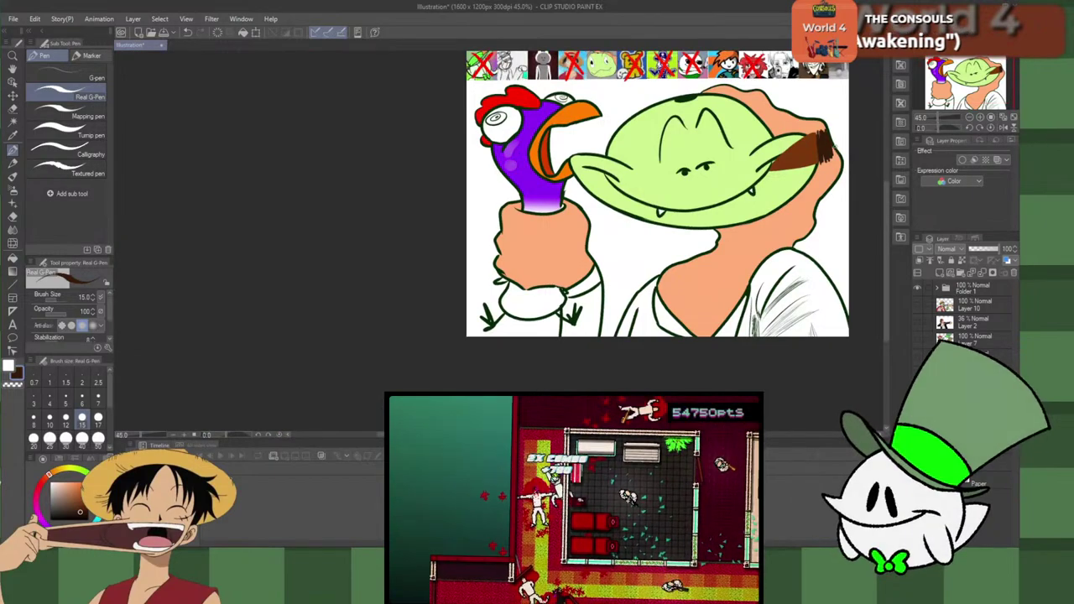
Step: Draw two curved golden-yellow lines across the middle of the cigar and fill between them to form its band
{"action": "scroll", "coordinate": [835, 100], "scroll_direction": "up", "scroll_amount": 2}
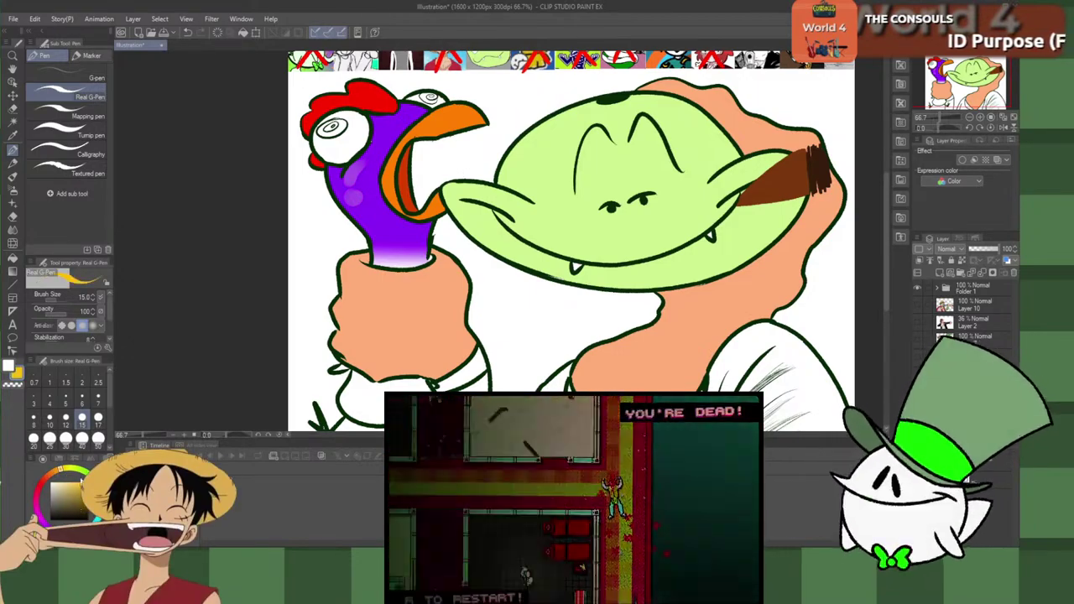
{"action": "left_click", "coordinate": [60, 472]}
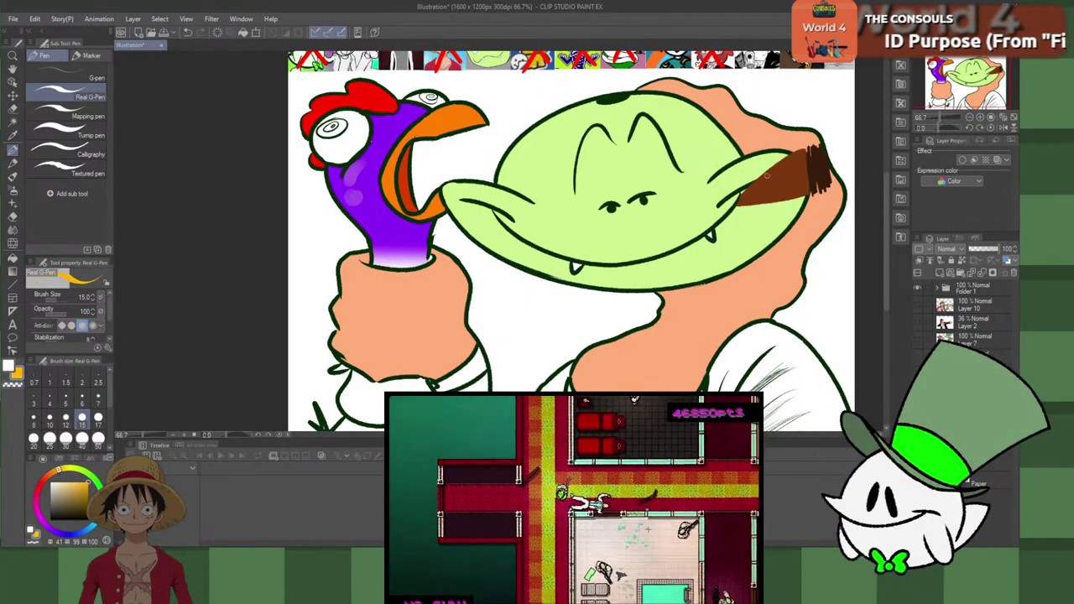
{"action": "left_click_drag", "start_coordinate": [786, 163], "coordinate": [791, 198]}
{"action": "key", "text": "ctrl+z"}
{"action": "key", "text": "ctrl+z"}
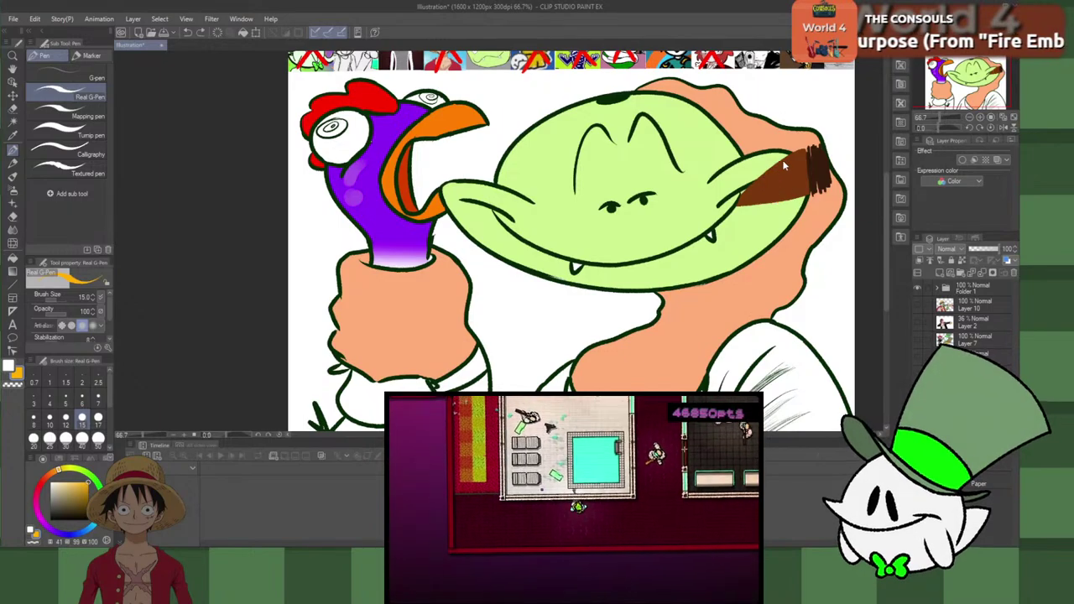
{"action": "mouse_move", "coordinate": [787, 157]}
{"action": "left_mouse_down"}
{"action": "mouse_move", "coordinate": [789, 198]}
{"action": "mouse_move", "coordinate": [772, 194]}
{"action": "left_mouse_up"}
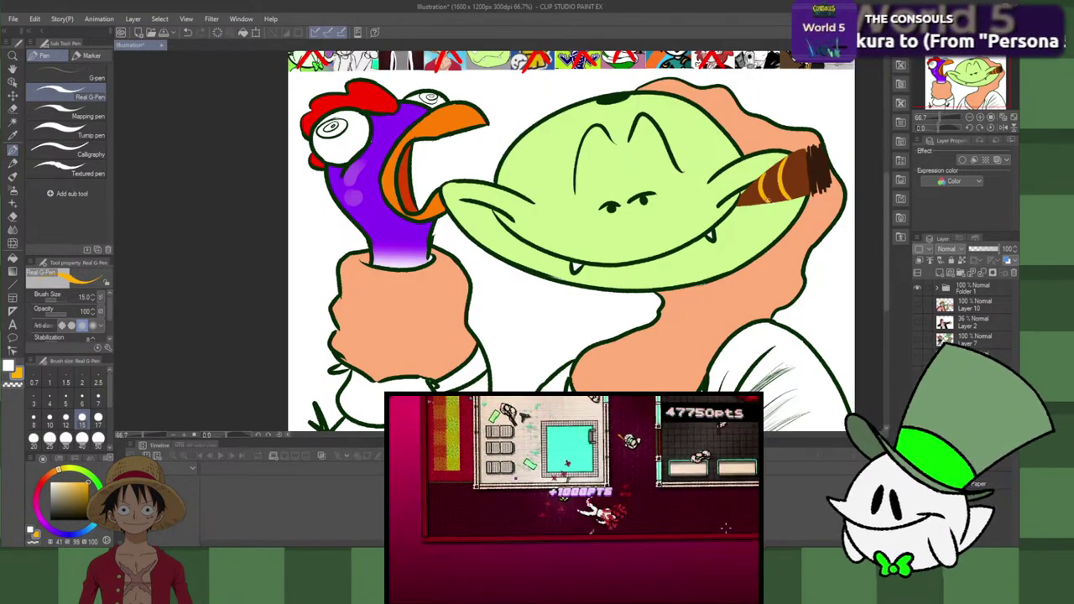
{"action": "key", "text": "g"}
{"action": "left_click", "coordinate": [775, 188]}
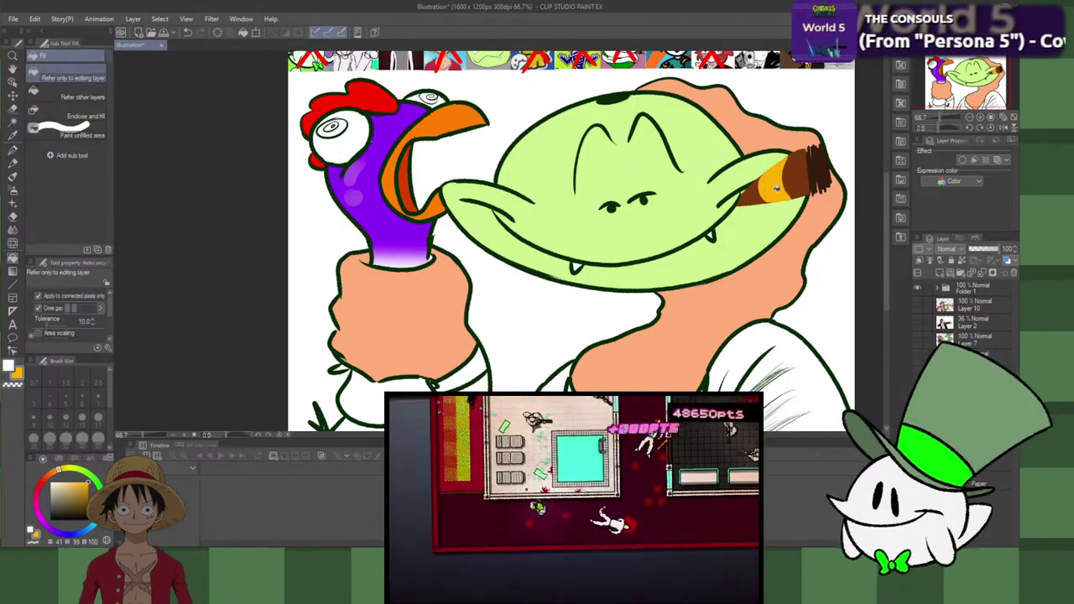
{"action": "key", "text": "p"}
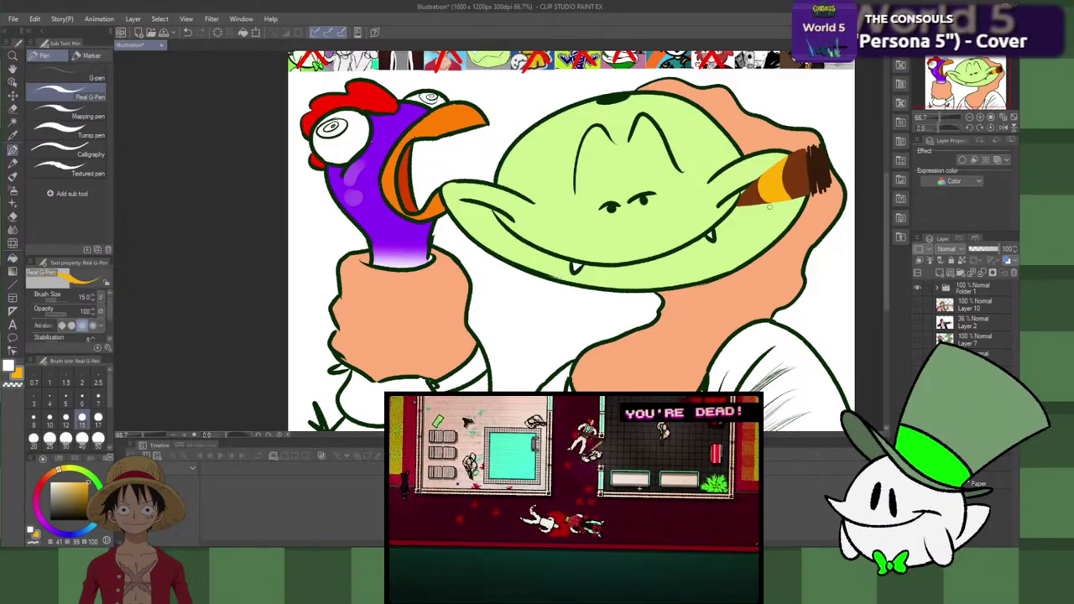
{"action": "scroll", "coordinate": [772, 209], "scroll_direction": "down", "scroll_amount": 1}
{"action": "scroll", "coordinate": [776, 168], "scroll_direction": "down", "scroll_amount": 4}
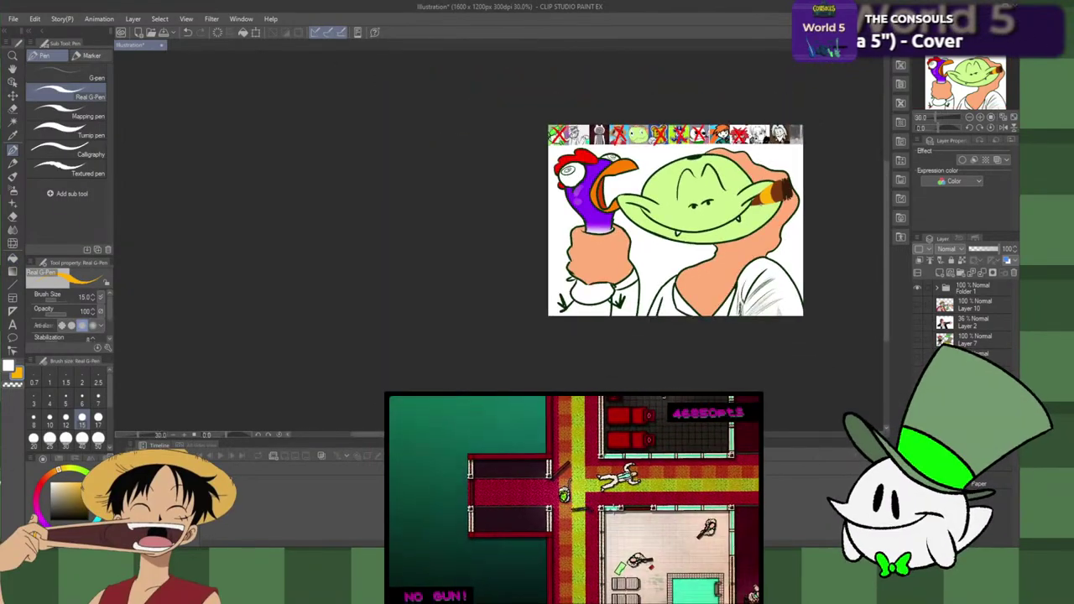
Step: Draw a round orange emblem with a small grinning face on the cigar's yellow band using the Real G-Pen
{"action": "scroll", "coordinate": [779, 168], "scroll_direction": "up", "scroll_amount": 6}
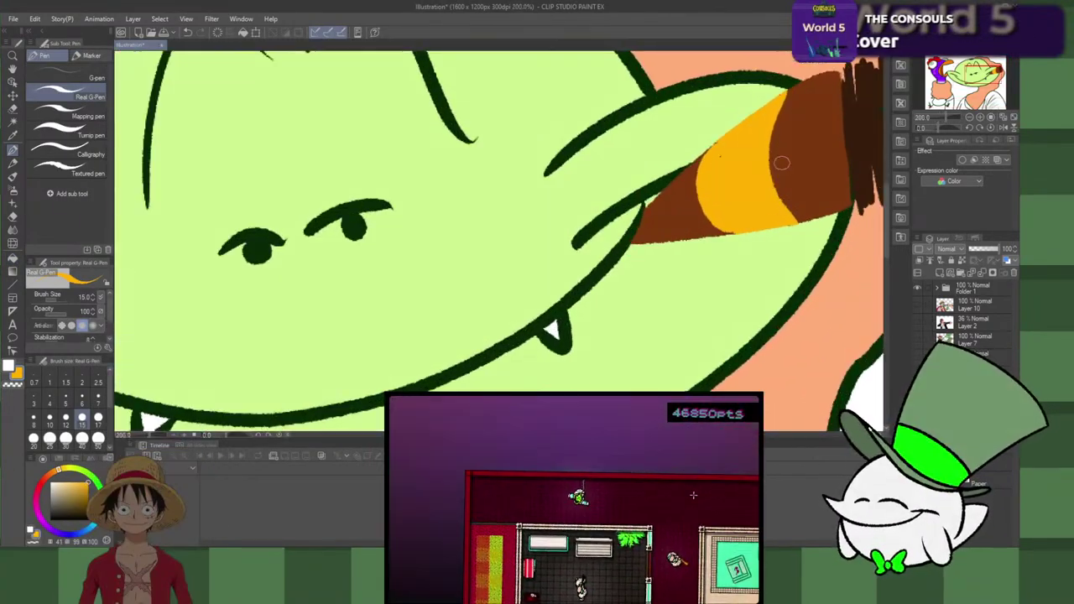
{"action": "left_click", "coordinate": [55, 472]}
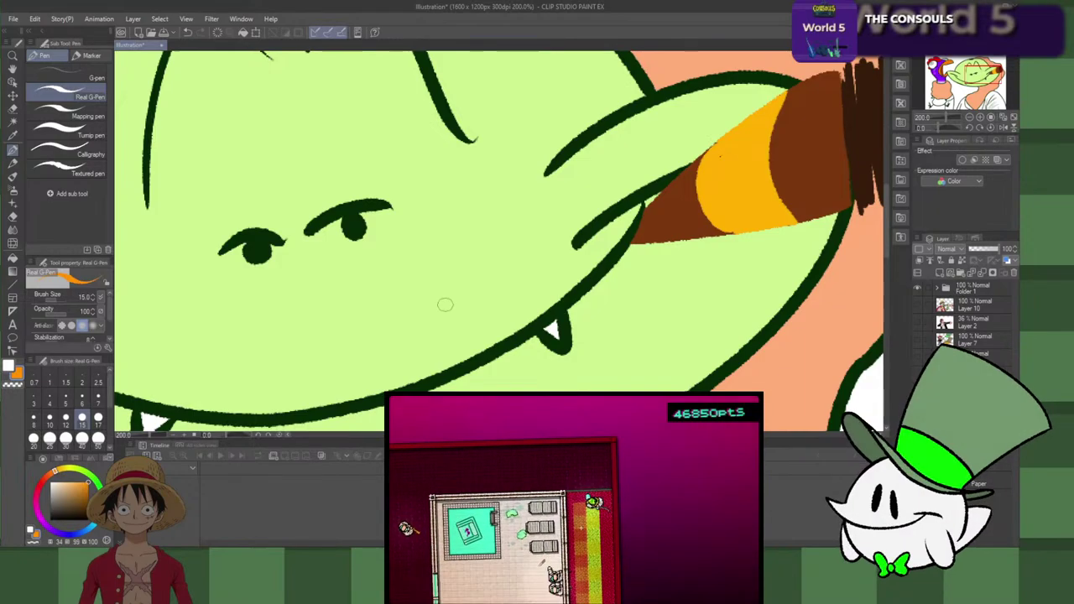
{"action": "mouse_move", "coordinate": [764, 146]}
{"action": "left_mouse_down"}
{"action": "mouse_move", "coordinate": [709, 151]}
{"action": "mouse_move", "coordinate": [772, 173]}
{"action": "mouse_move", "coordinate": [729, 155]}
{"action": "mouse_move", "coordinate": [743, 162]}
{"action": "mouse_move", "coordinate": [719, 202]}
{"action": "mouse_move", "coordinate": [724, 153]}
{"action": "mouse_move", "coordinate": [713, 159]}
{"action": "mouse_move", "coordinate": [762, 179]}
{"action": "mouse_move", "coordinate": [728, 172]}
{"action": "left_mouse_up"}
{"action": "key", "text": "ctrl+z"}
{"action": "key", "text": "ctrl+z"}
{"action": "key", "text": "ctrl+z"}
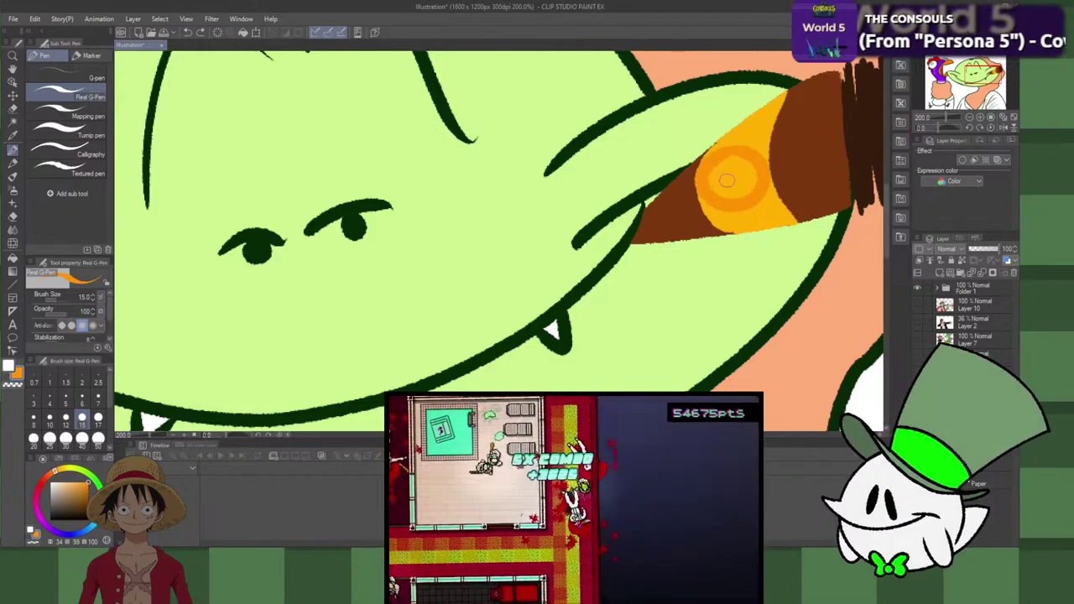
{"action": "mouse_move", "coordinate": [720, 179]}
{"action": "left_mouse_down"}
{"action": "mouse_move", "coordinate": [711, 184]}
{"action": "mouse_move", "coordinate": [753, 172]}
{"action": "mouse_move", "coordinate": [740, 189]}
{"action": "mouse_move", "coordinate": [751, 178]}
{"action": "mouse_move", "coordinate": [723, 168]}
{"action": "mouse_move", "coordinate": [736, 174]}
{"action": "mouse_move", "coordinate": [733, 194]}
{"action": "left_mouse_up"}
{"action": "scroll", "coordinate": [731, 168], "scroll_direction": "down", "scroll_amount": 5}
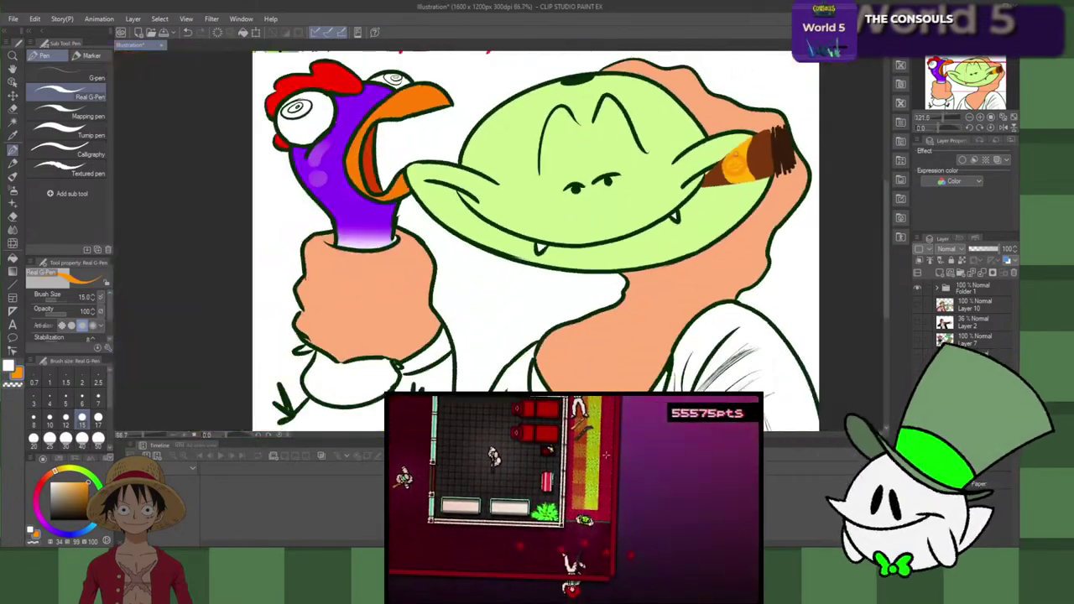
{"action": "scroll", "coordinate": [730, 172], "scroll_direction": "up", "scroll_amount": 3}
{"action": "scroll", "coordinate": [729, 172], "scroll_direction": "up", "scroll_amount": 4}
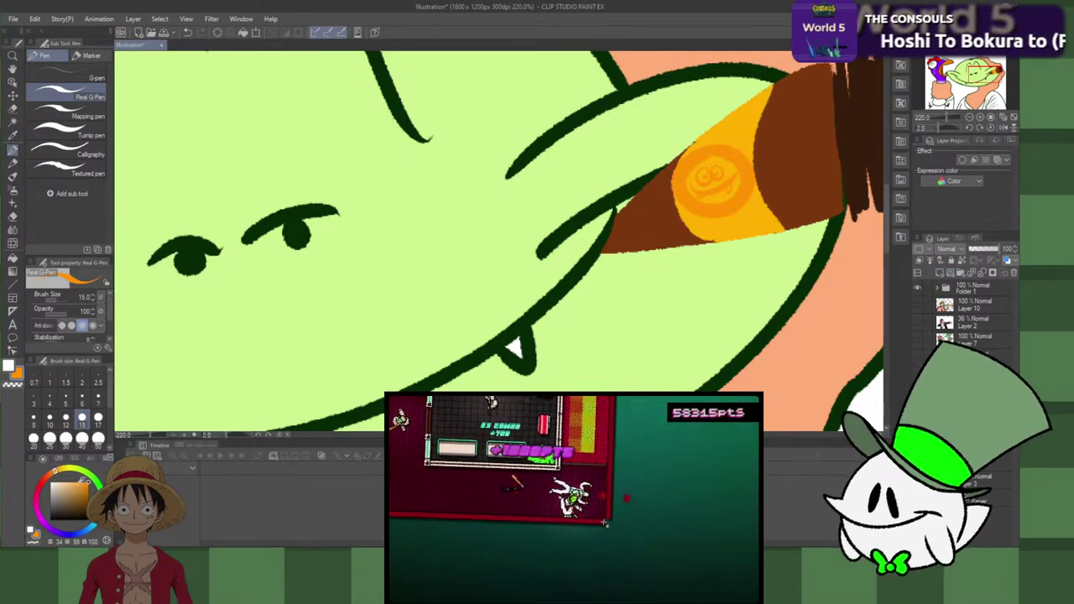
Step: Paint pale yellow diagonal shine strokes over the band's round emblem on a layer set to Soft light
{"action": "left_click", "coordinate": [57, 474]}
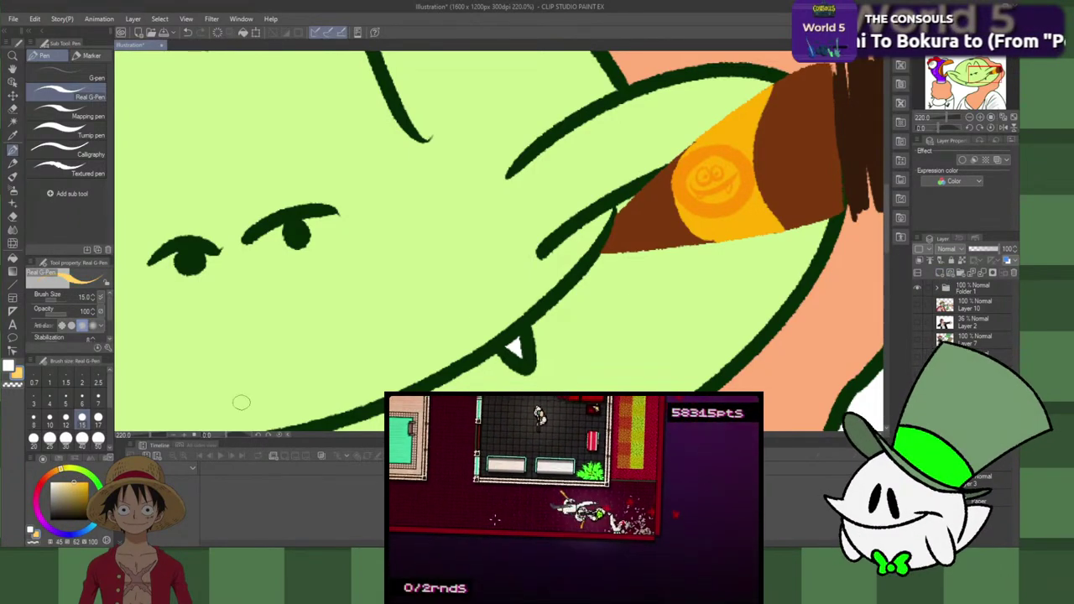
{"action": "mouse_move", "coordinate": [707, 206]}
{"action": "left_mouse_down"}
{"action": "mouse_move", "coordinate": [725, 162]}
{"action": "mouse_move", "coordinate": [728, 174]}
{"action": "mouse_move", "coordinate": [688, 201]}
{"action": "left_mouse_up"}
{"action": "key", "text": "ctrl+z"}
{"action": "left_click_drag", "start_coordinate": [729, 164], "coordinate": [707, 202]}
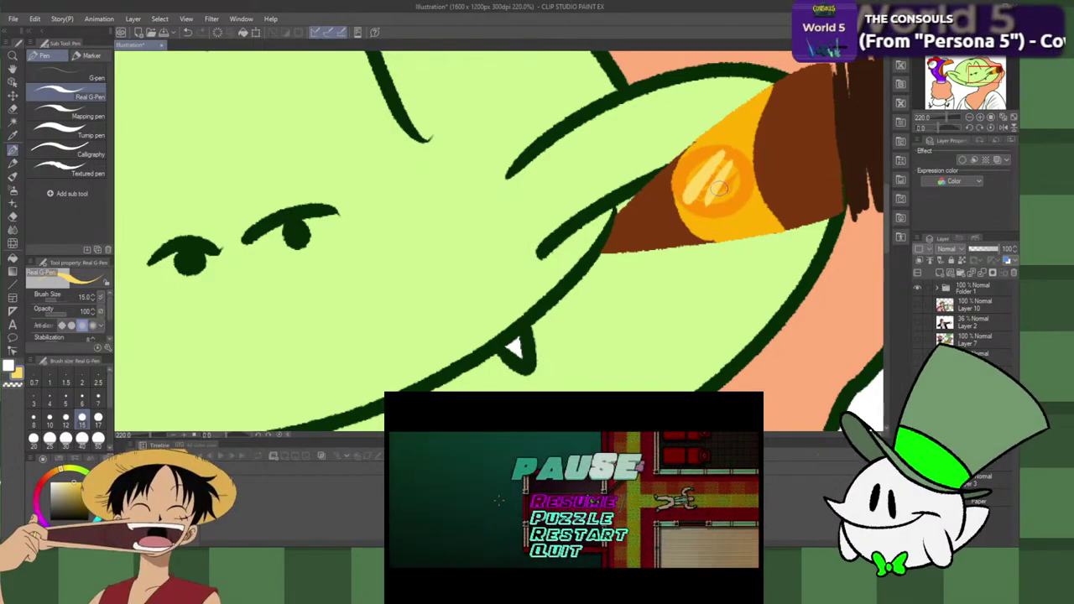
{"action": "key", "text": "c"}
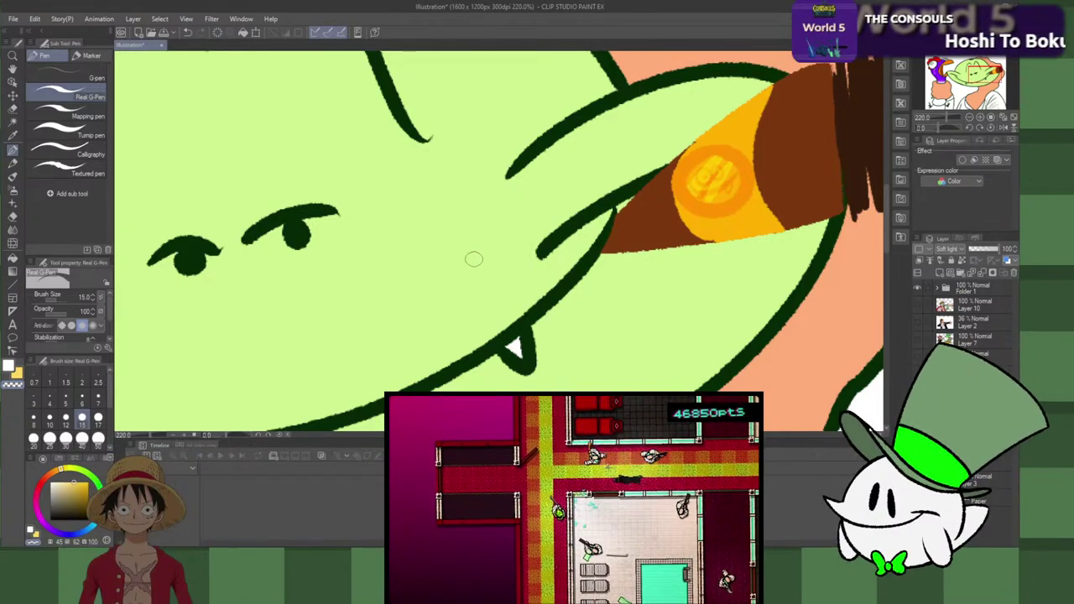
{"action": "scroll", "coordinate": [476, 257], "scroll_direction": "down", "scroll_amount": 3}
{"action": "scroll", "coordinate": [481, 252], "scroll_direction": "down", "scroll_amount": 4}
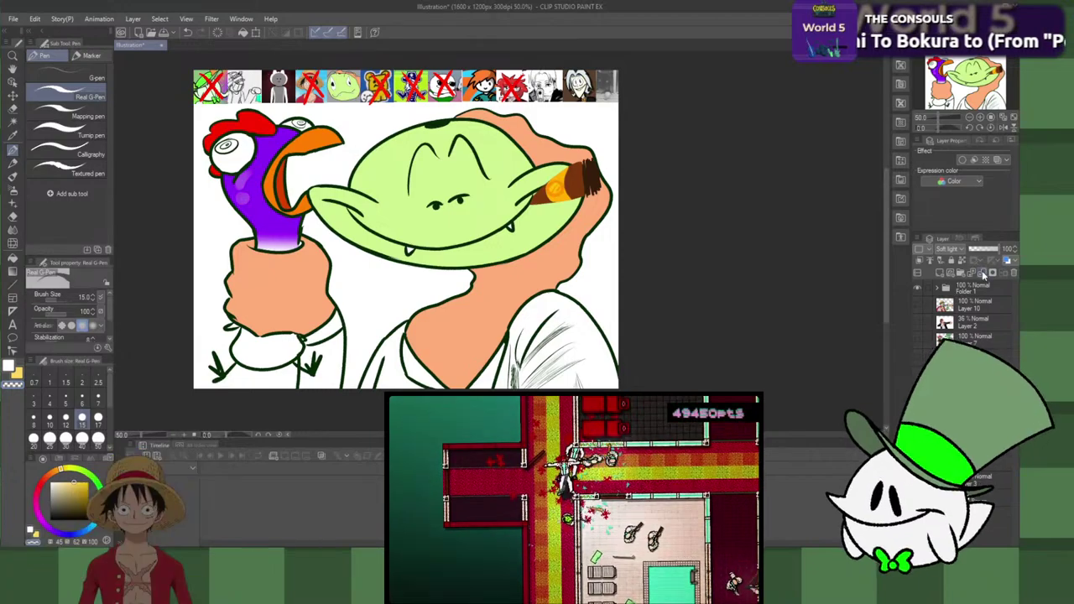
{"action": "key", "text": "ctrl+v"}
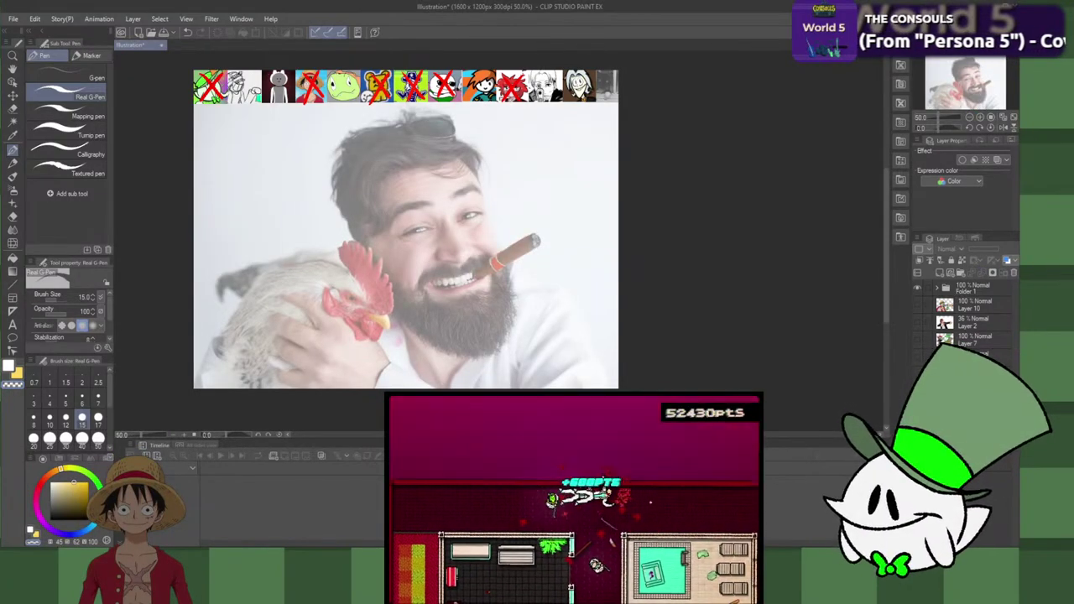
{"action": "key", "text": "ctrl+z"}
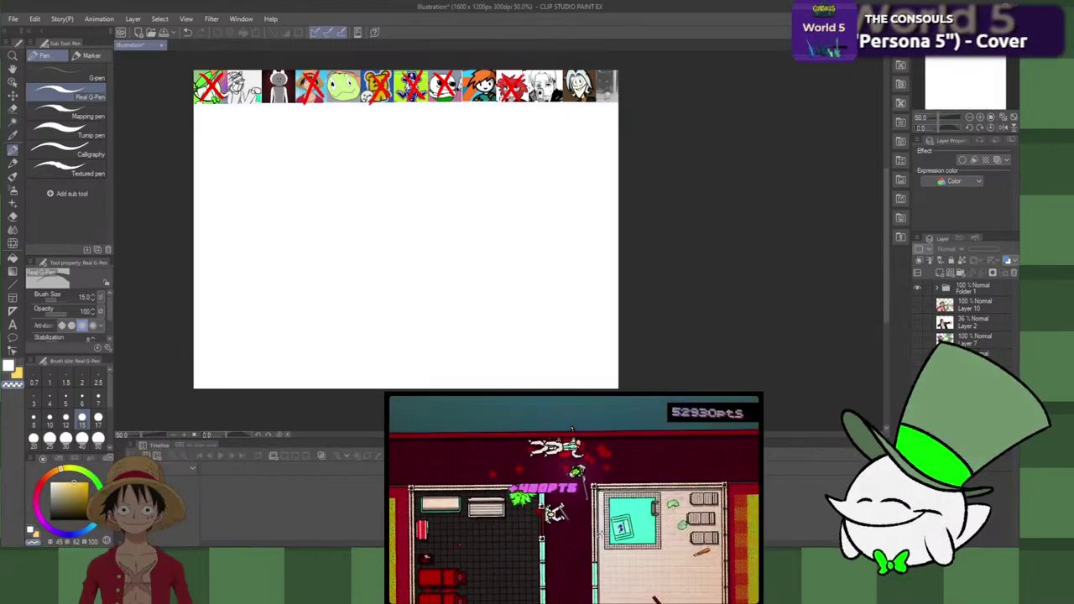
{"action": "key", "text": "ctrl+z"}
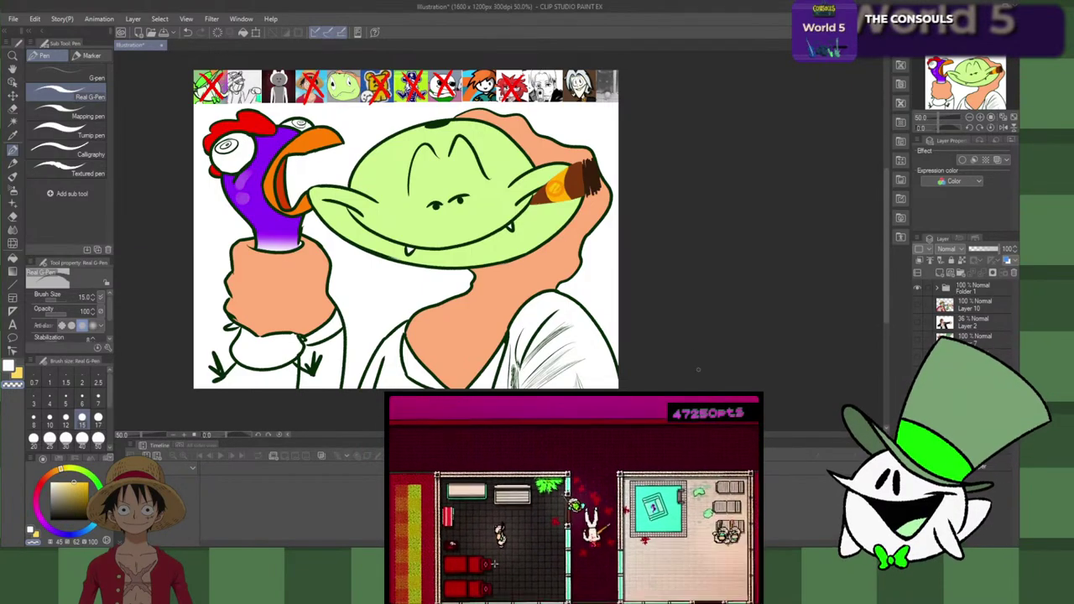
Step: Sample a neutral grey from the artwork and fill the whole background behind the characters with it
{"action": "left_click", "coordinate": [357, 104], "text": "alt"}
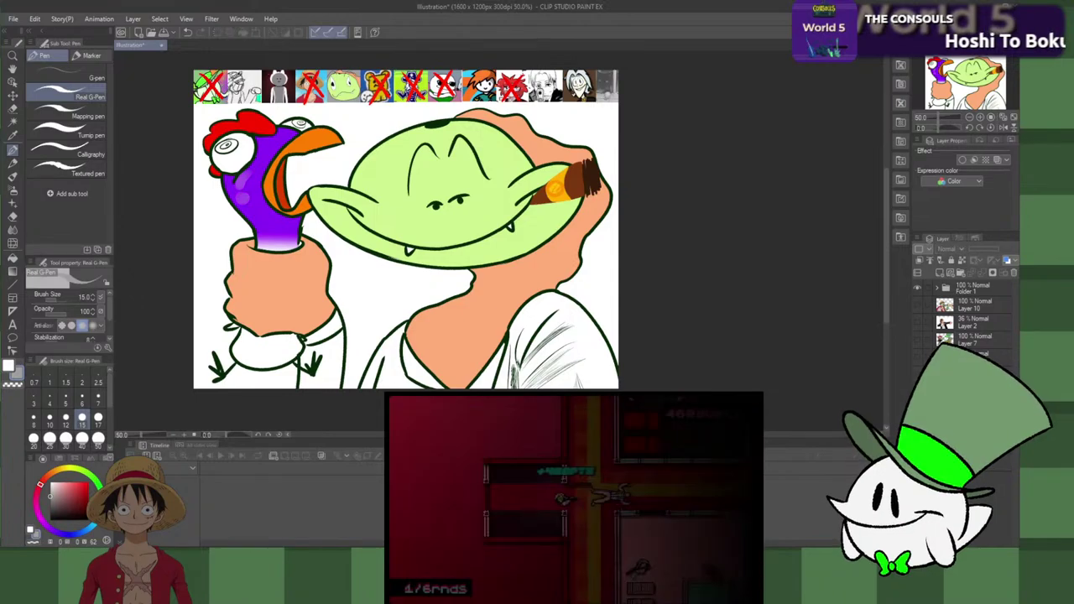
{"action": "key", "text": "g"}
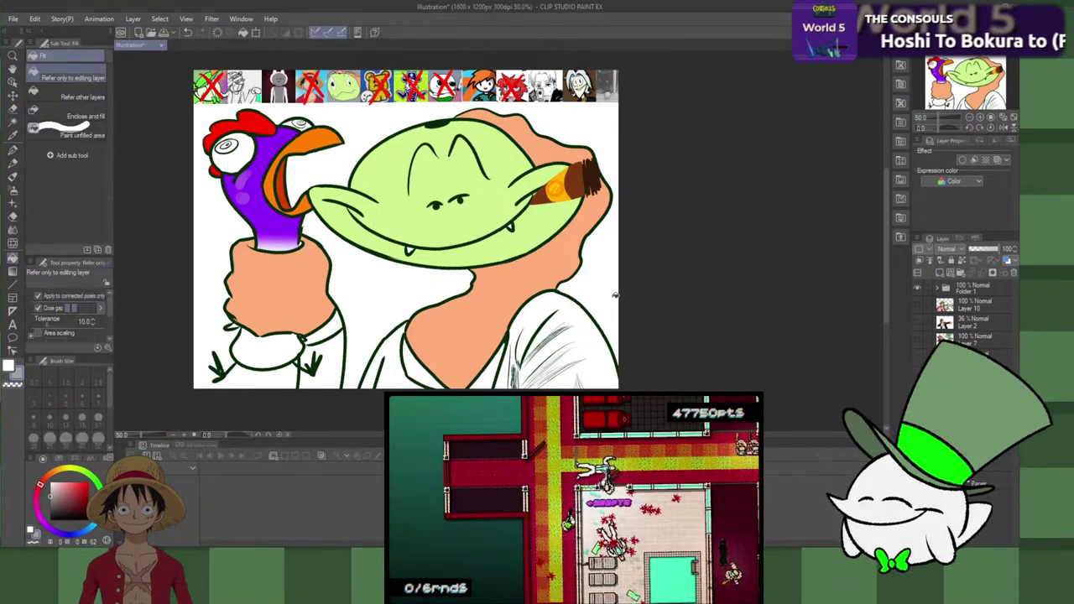
{"action": "left_click", "coordinate": [604, 291]}
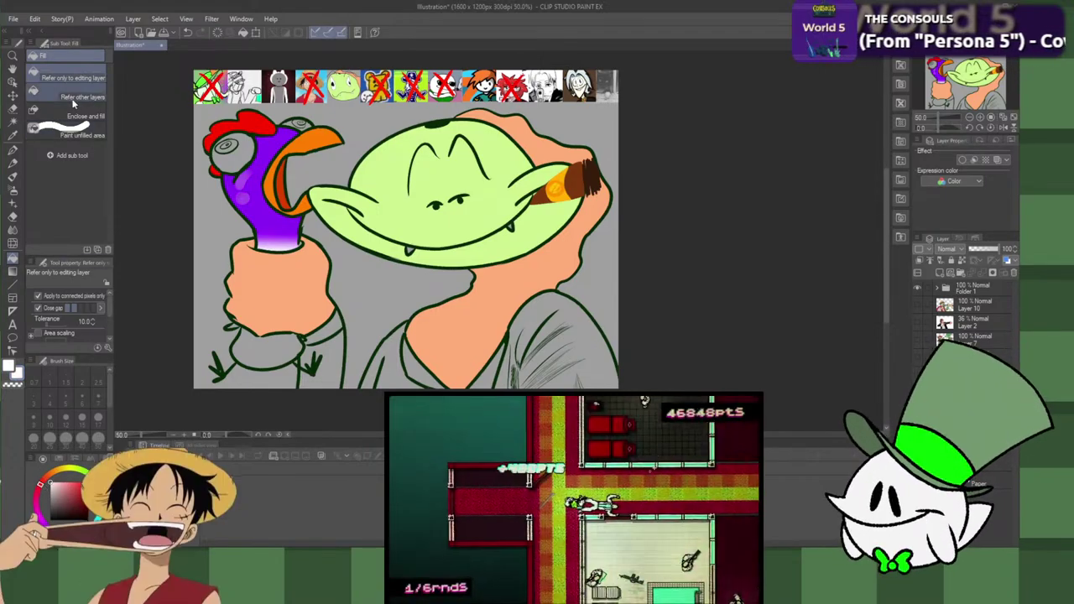
Step: Fill both of the chicken's eyes white, using the Fill tool set to Refer other layers
{"action": "left_click", "coordinate": [75, 97]}
{"action": "left_click", "coordinate": [223, 151]}
{"action": "left_click", "coordinate": [227, 147]}
{"action": "left_click", "coordinate": [229, 143]}
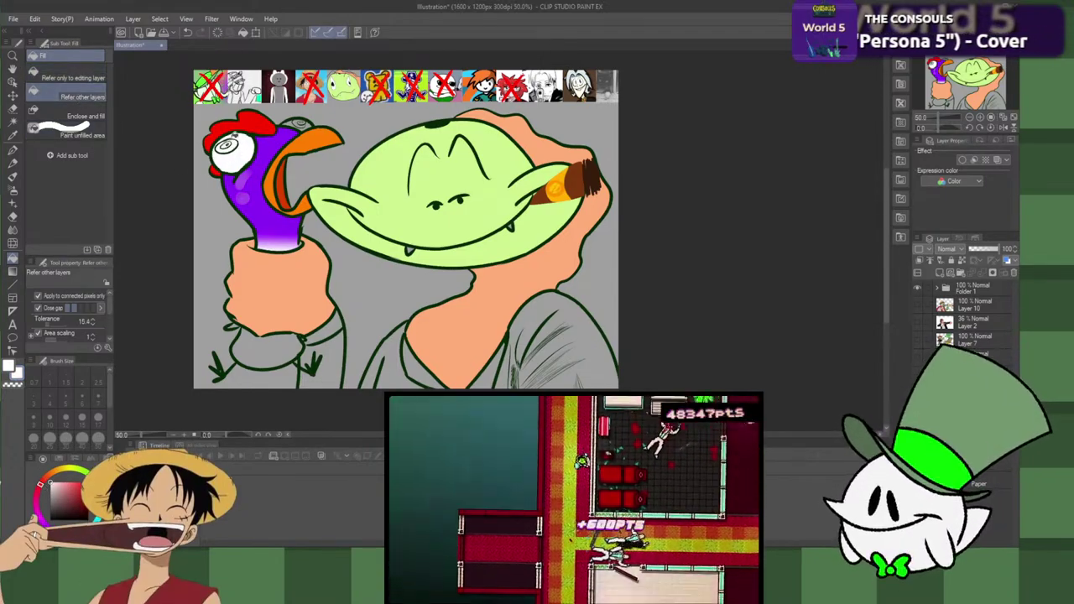
{"action": "key", "text": "p"}
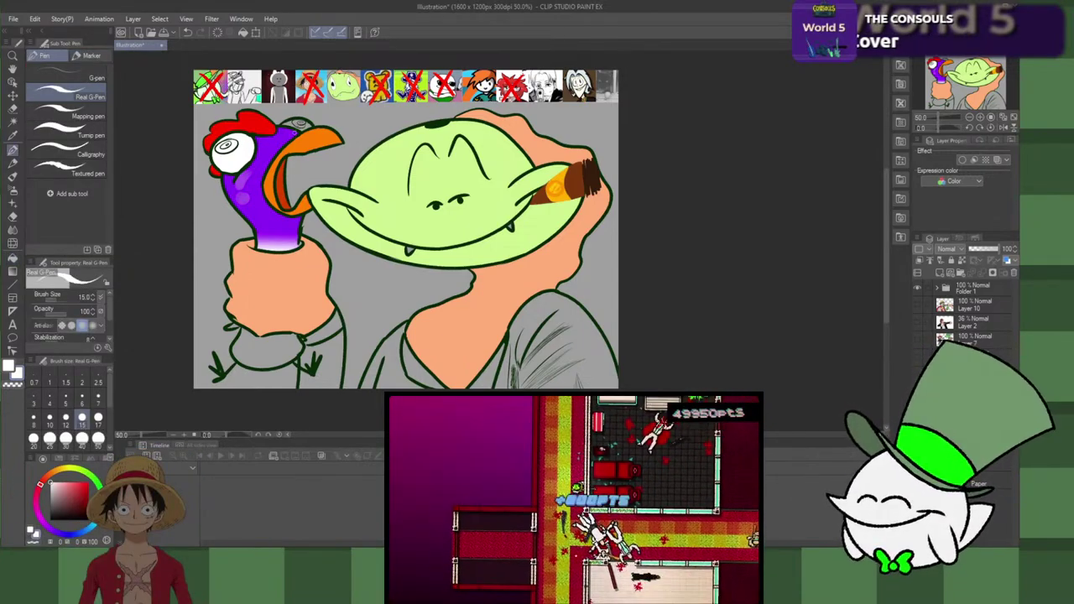
{"action": "key", "text": "g"}
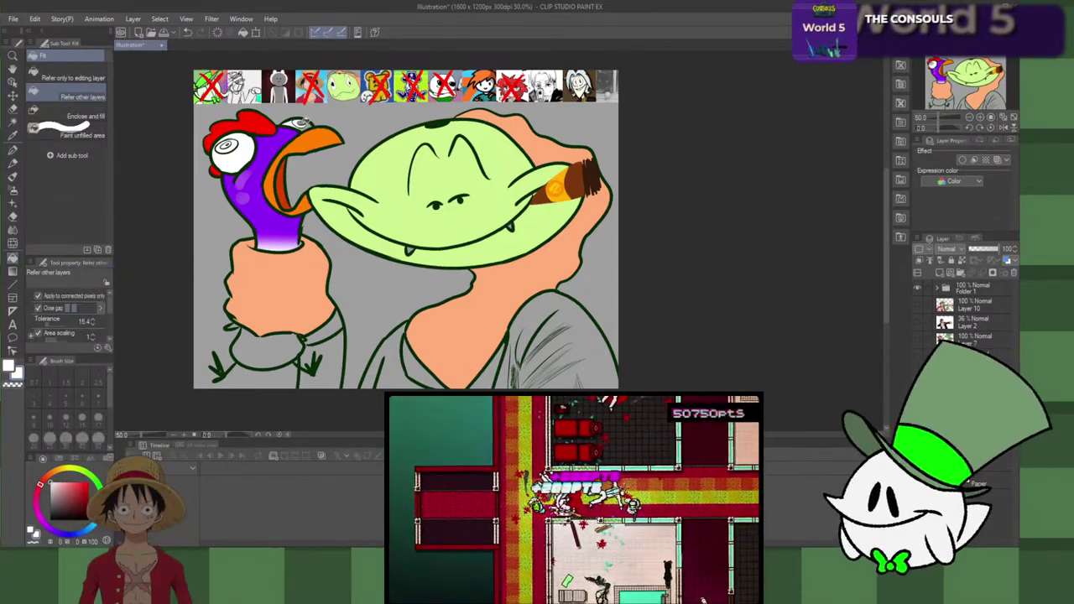
Step: Fill the chicken's lower body, the character's sleeves and shirt, and the fangs with white
{"action": "left_click", "coordinate": [269, 357]}
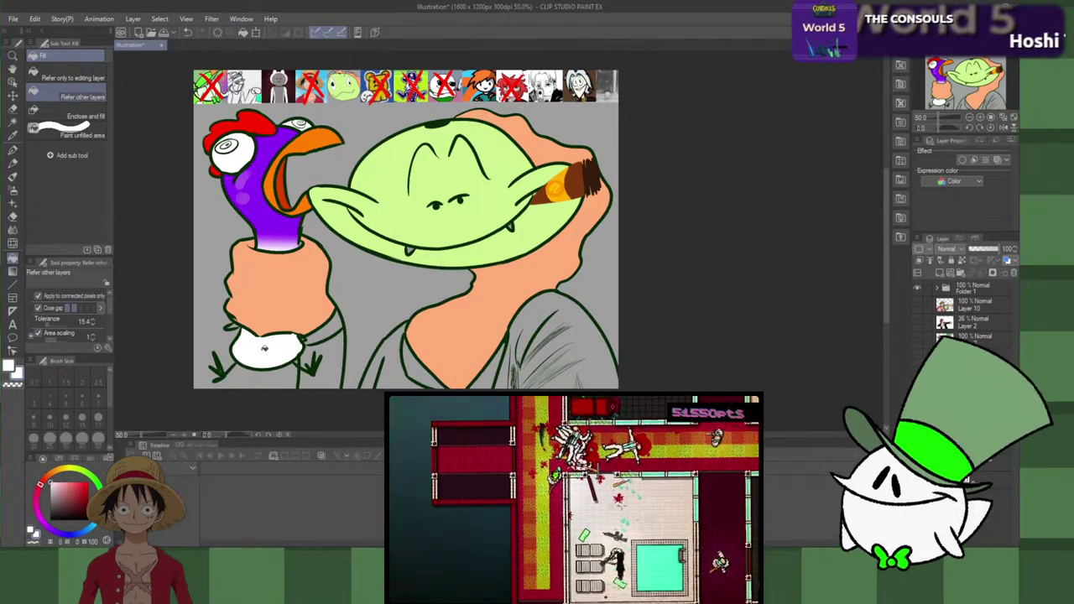
{"action": "left_click", "coordinate": [324, 342]}
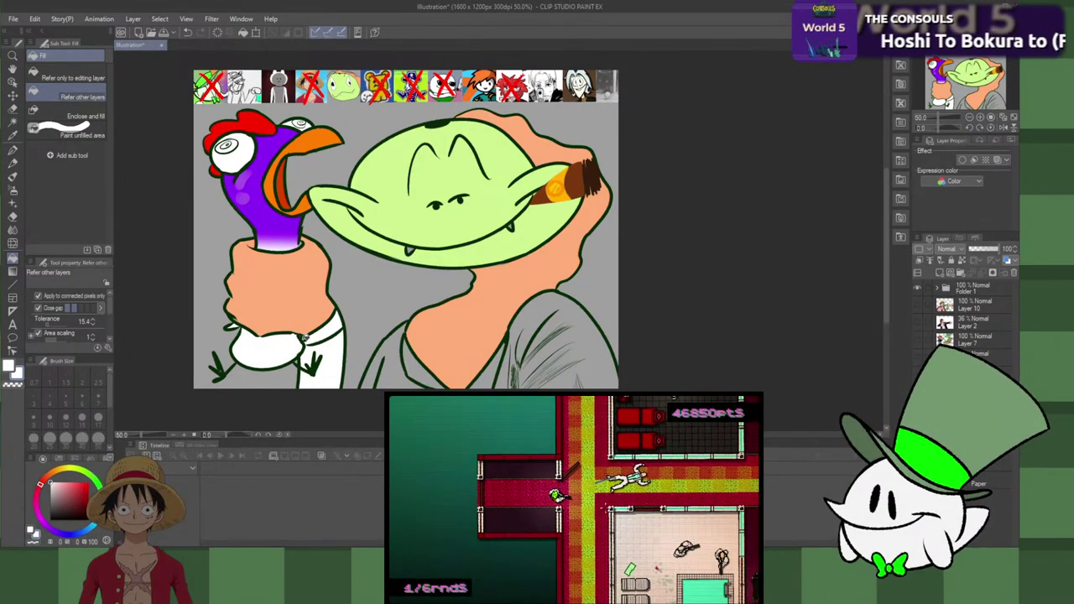
{"action": "left_click", "coordinate": [414, 355]}
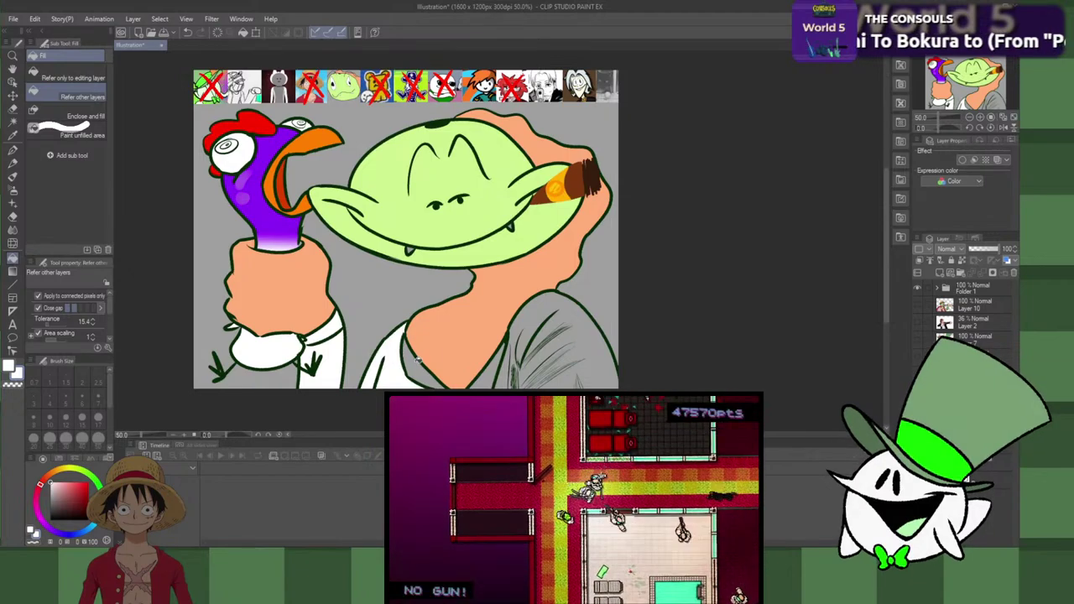
{"action": "left_click", "coordinate": [510, 362]}
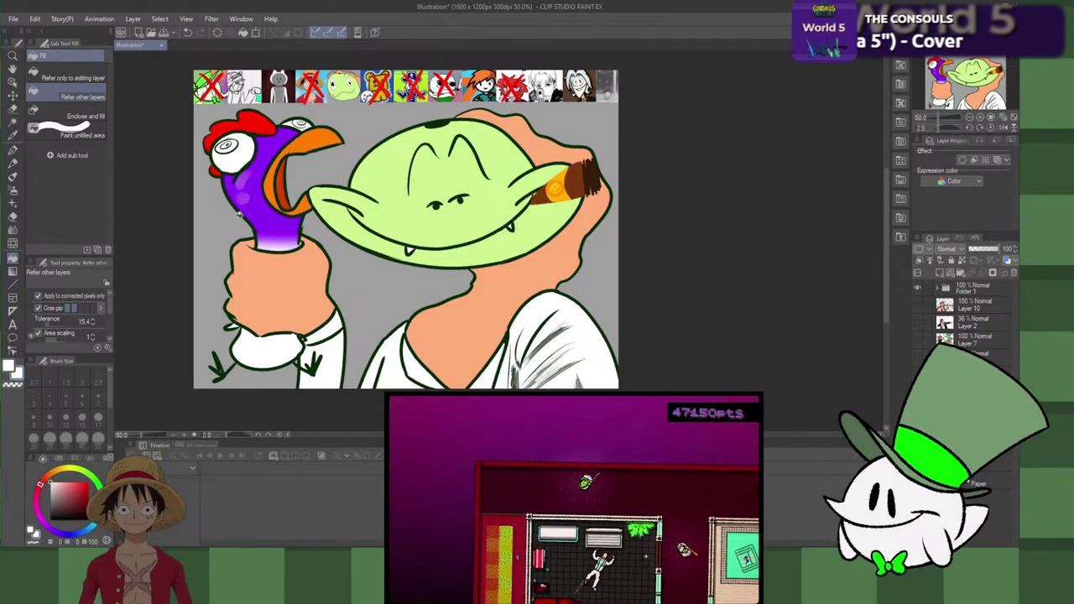
Step: Fill the spiral of the chicken's near eye bright red and paint golden yellow inside it with the Real G-Pen
{"action": "left_click", "coordinate": [86, 484]}
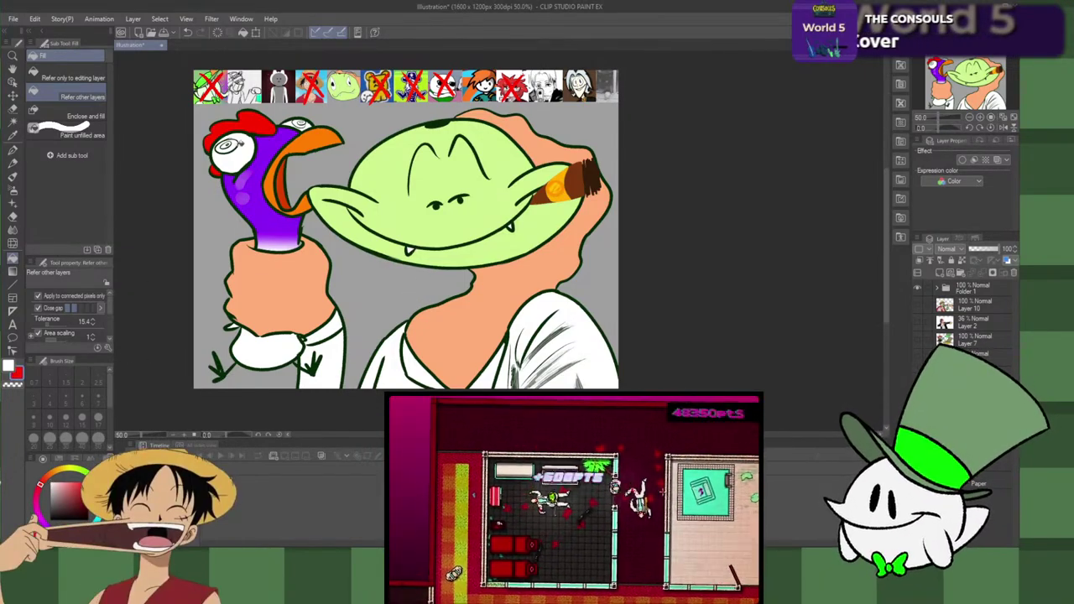
{"action": "left_click", "coordinate": [235, 144]}
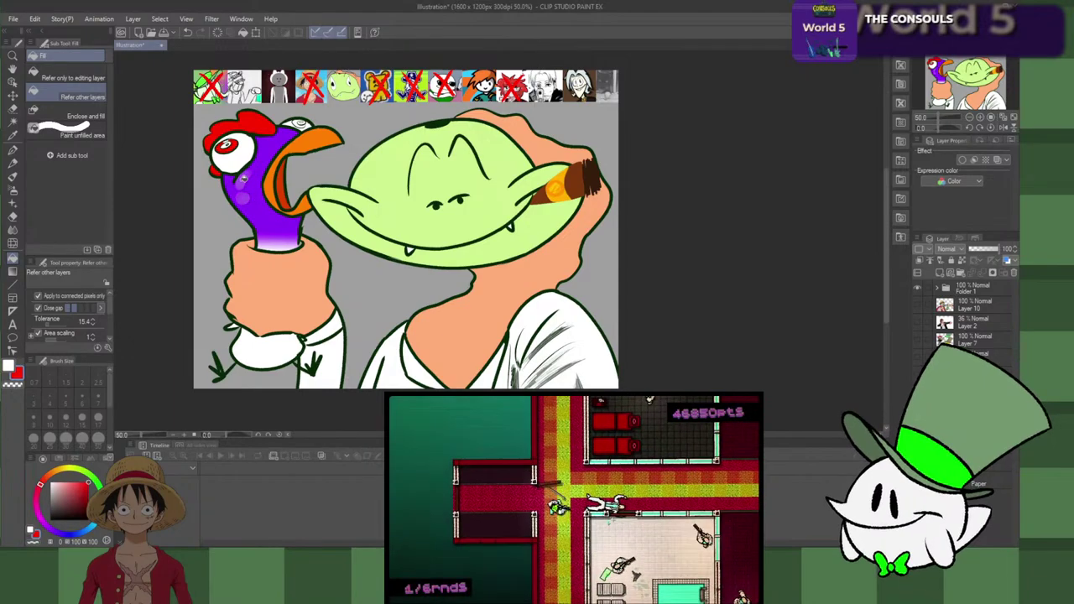
{"action": "key", "text": "p"}
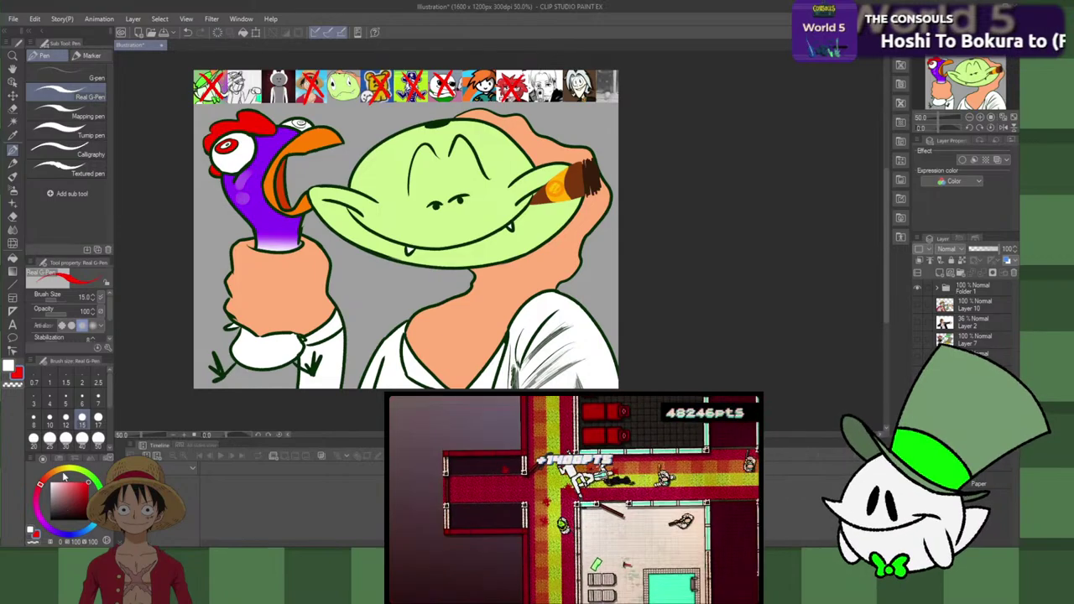
{"action": "left_click", "coordinate": [61, 470]}
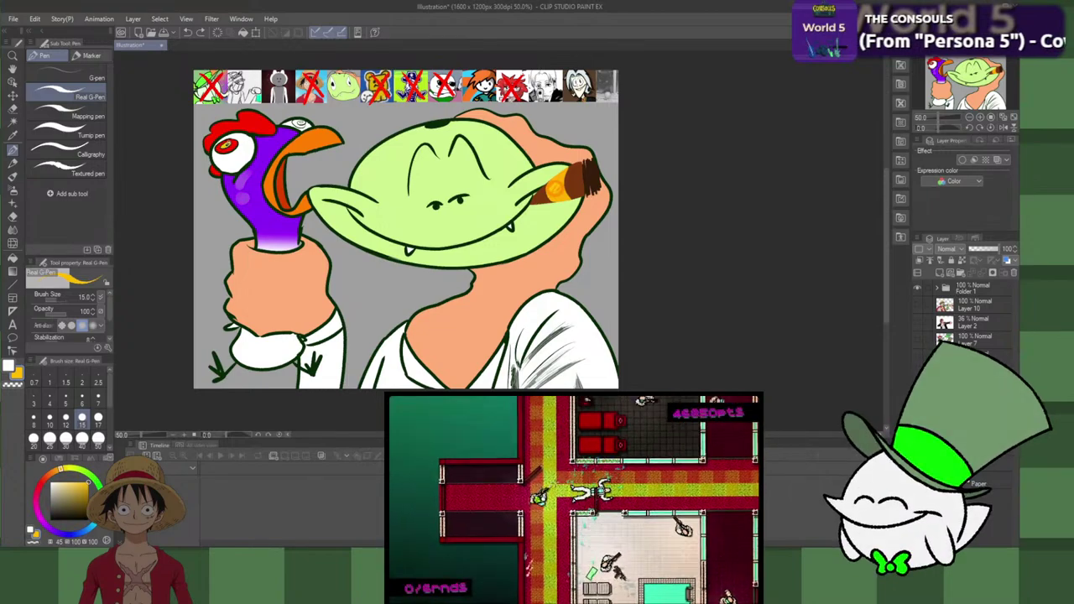
{"action": "scroll", "coordinate": [234, 170], "scroll_direction": "down", "scroll_amount": 2}
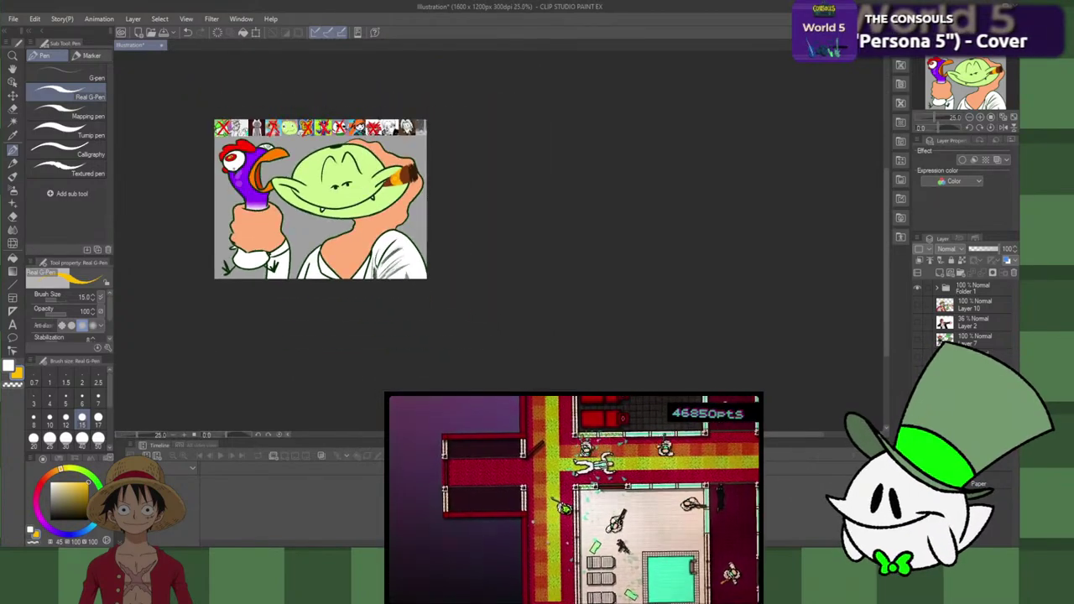
{"action": "scroll", "coordinate": [235, 170], "scroll_direction": "up", "scroll_amount": 1}
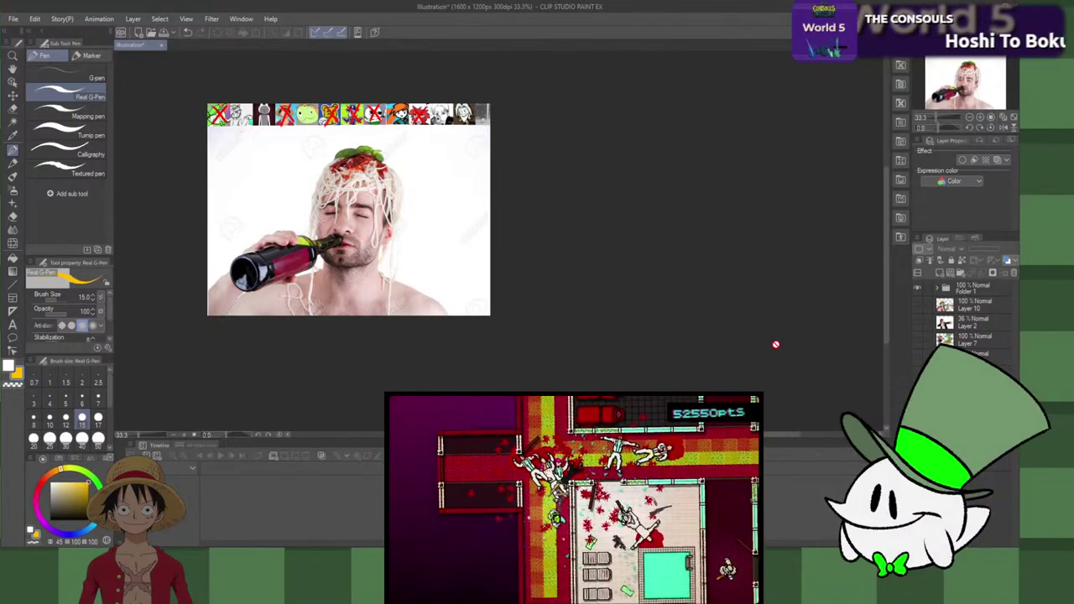
Step: Cross out the green frog-like thumbnail in red on Layer 6 inside Folder 1, and hide the folder
{"action": "left_click", "coordinate": [40, 485]}
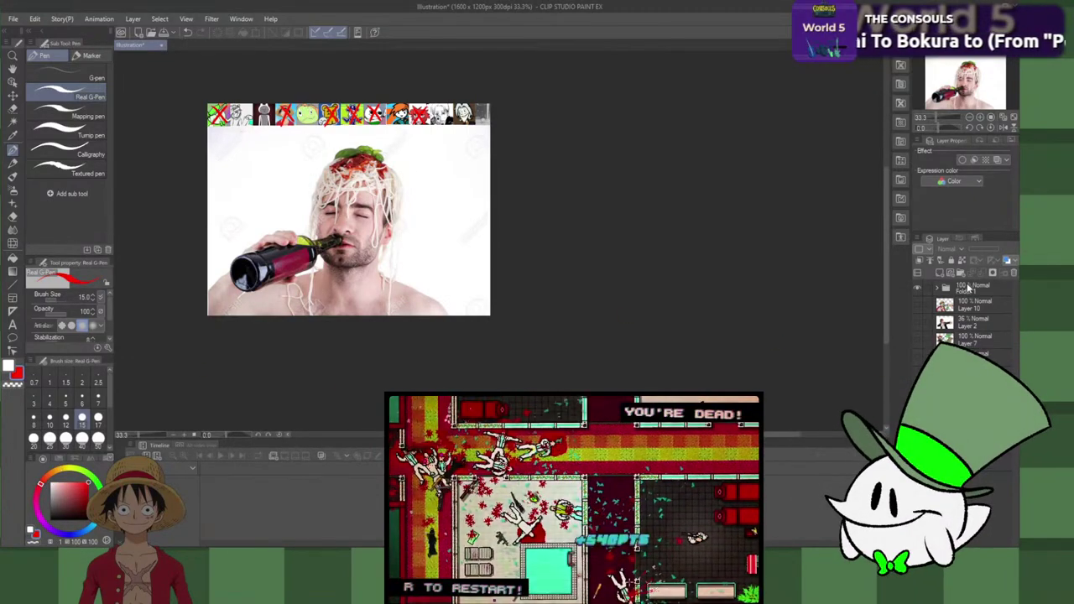
{"action": "left_click", "coordinate": [941, 289]}
{"action": "left_click", "coordinate": [941, 289]}
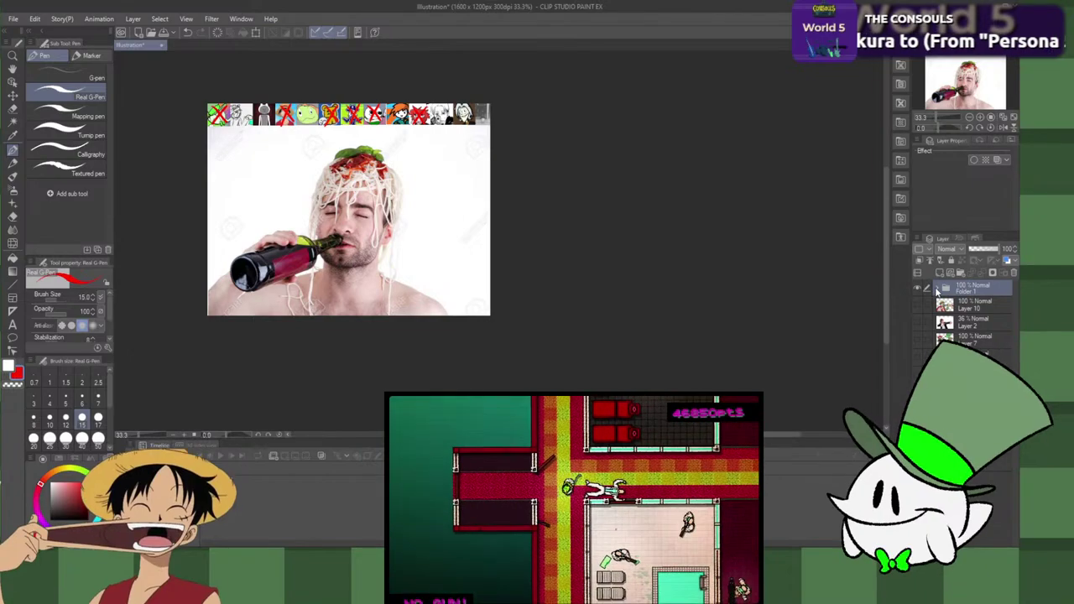
{"action": "left_click", "coordinate": [965, 309]}
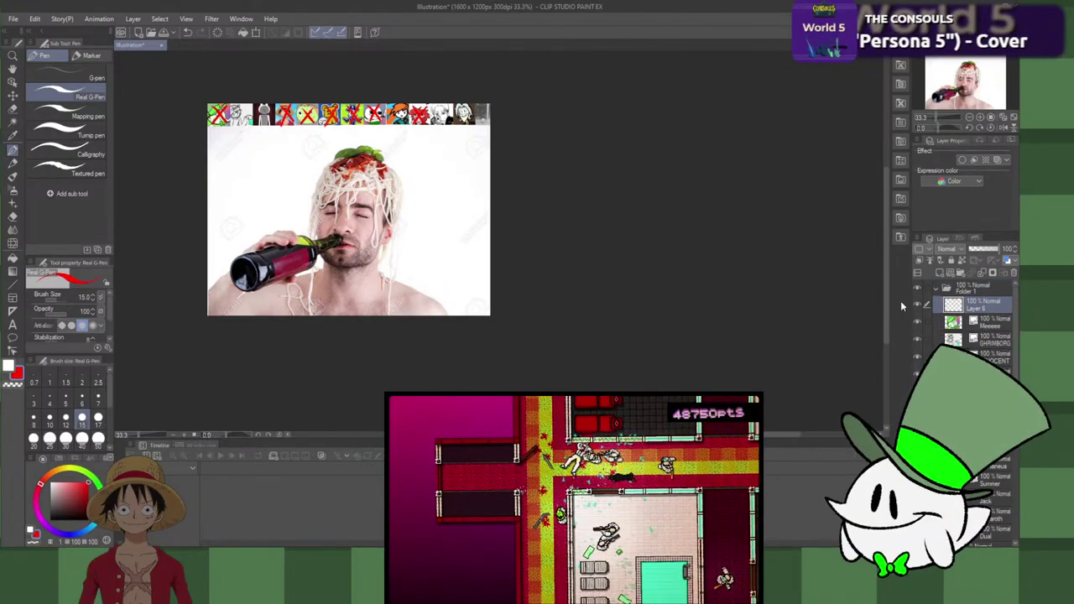
{"action": "left_click", "coordinate": [940, 289]}
{"action": "left_click", "coordinate": [919, 288]}
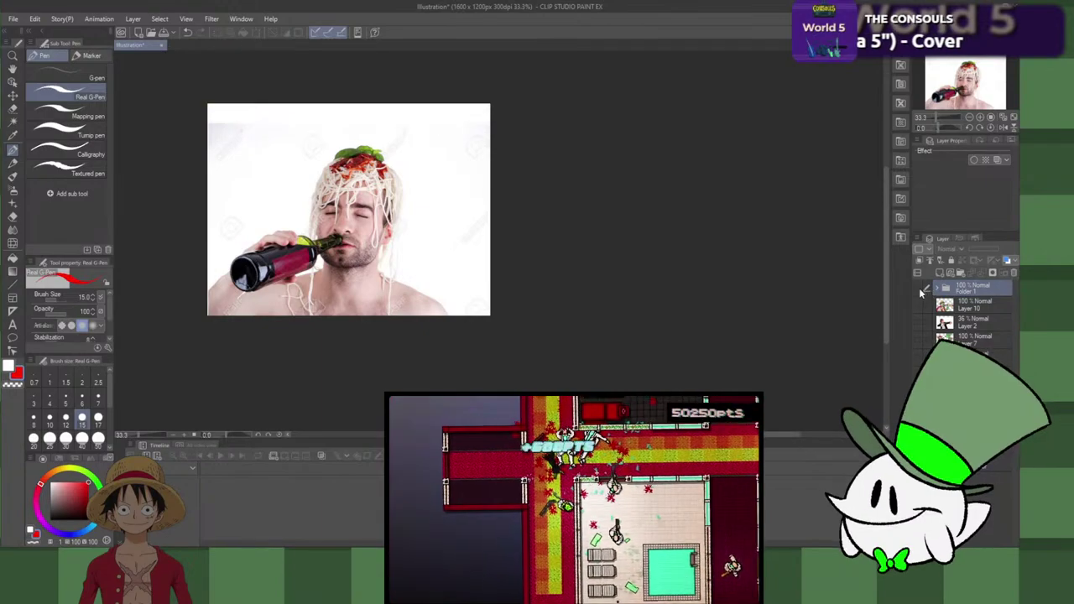
Step: Sample the dark green outline colour from the finished cartoon, hide the cartoon again, and lower the spaghetti-man photo's opacity
{"action": "left_click", "coordinate": [969, 357]}
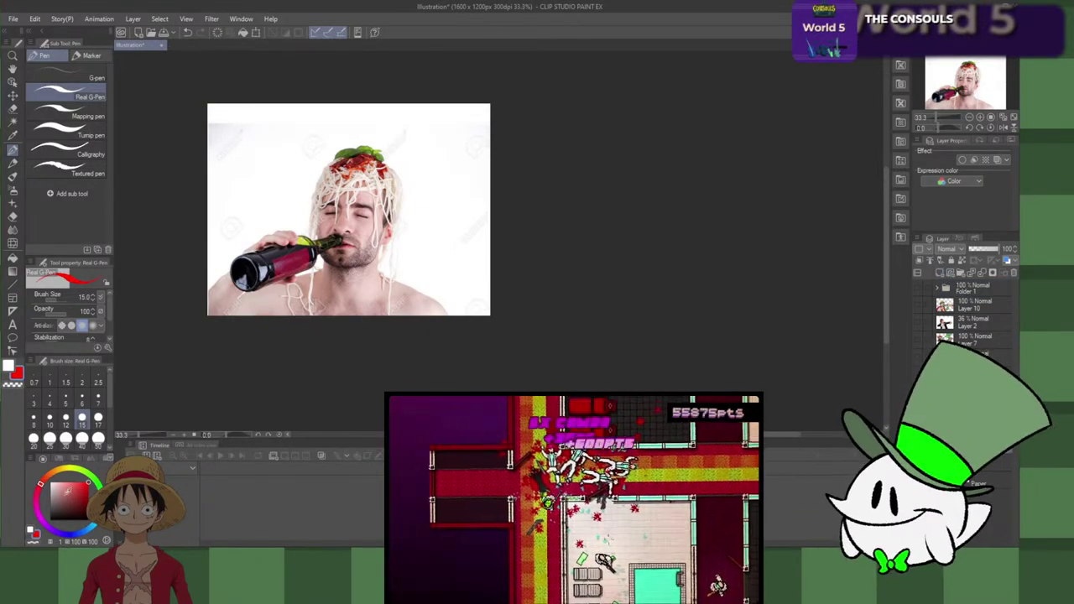
{"action": "left_click", "coordinate": [918, 391]}
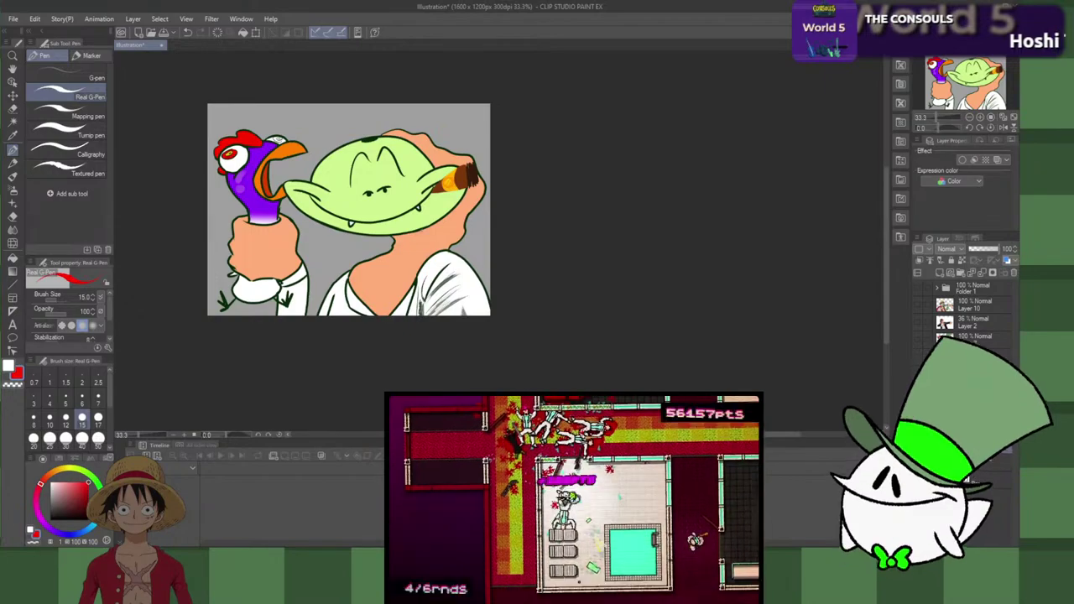
{"action": "left_click_drag", "start_coordinate": [438, 167], "coordinate": [370, 139]}
{"action": "left_click", "coordinate": [918, 391]}
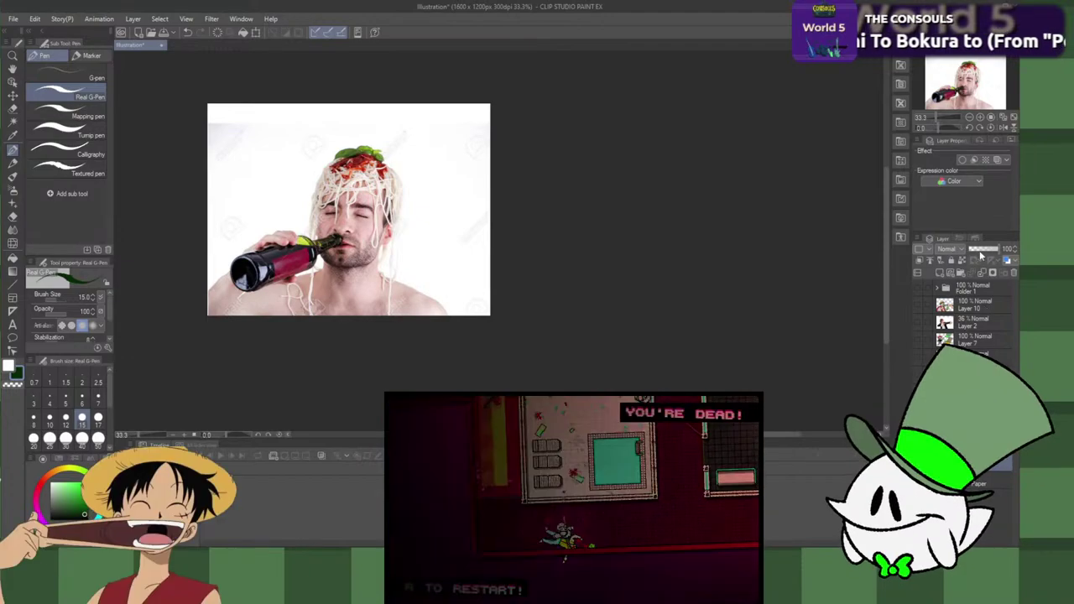
{"action": "left_click", "coordinate": [985, 250]}
{"action": "left_click_drag", "start_coordinate": [984, 250], "coordinate": [994, 250]}
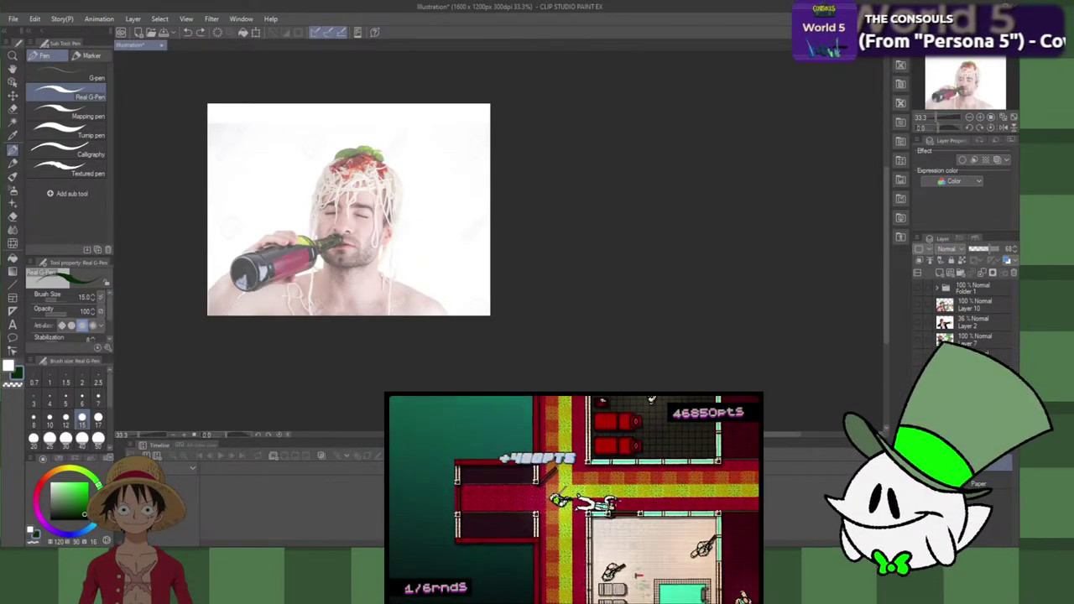
{"action": "left_click", "coordinate": [974, 446]}
{"action": "left_click_drag", "start_coordinate": [320, 194], "coordinate": [341, 272]}
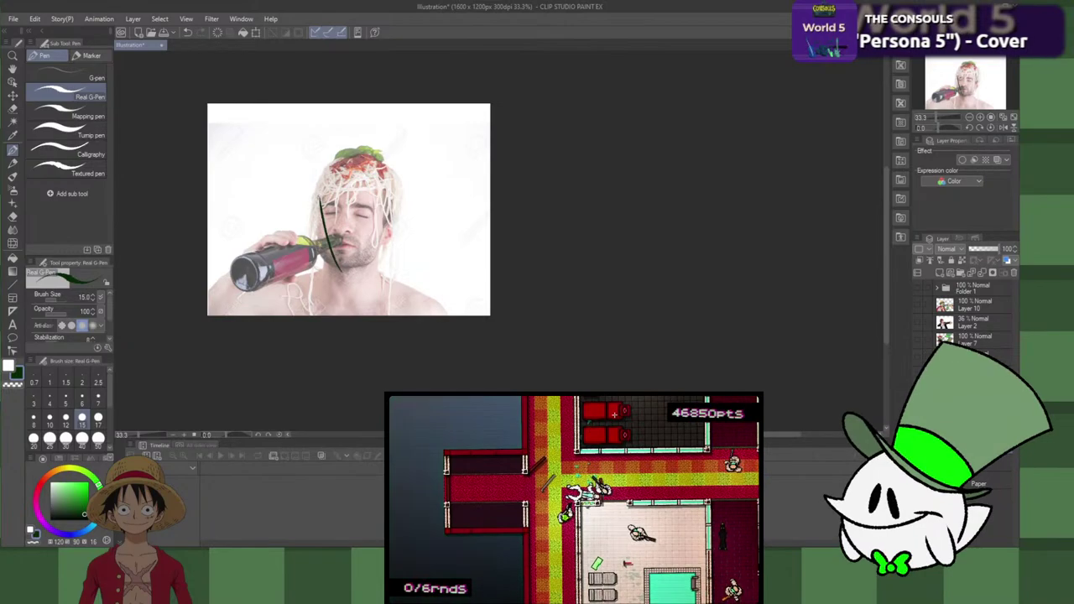
{"action": "key", "text": "ctrl+z"}
{"action": "mouse_move", "coordinate": [321, 195]}
{"action": "left_mouse_down"}
{"action": "mouse_move", "coordinate": [328, 278]}
{"action": "mouse_move", "coordinate": [389, 217]}
{"action": "left_mouse_up"}
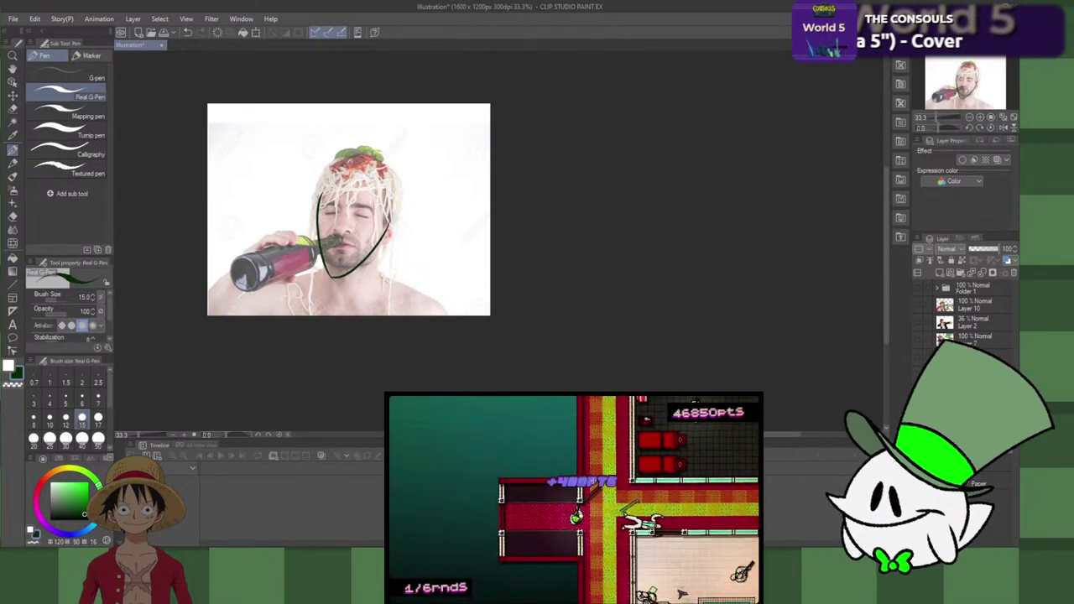
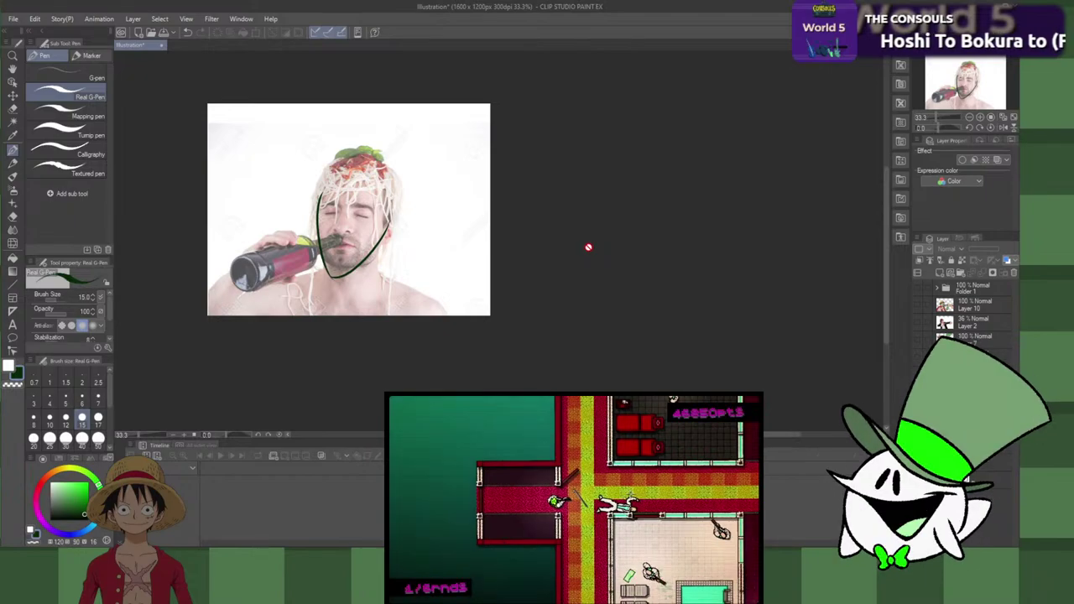
{"action": "key", "text": "ctrl+z"}
{"action": "key", "text": "ctrl+z"}
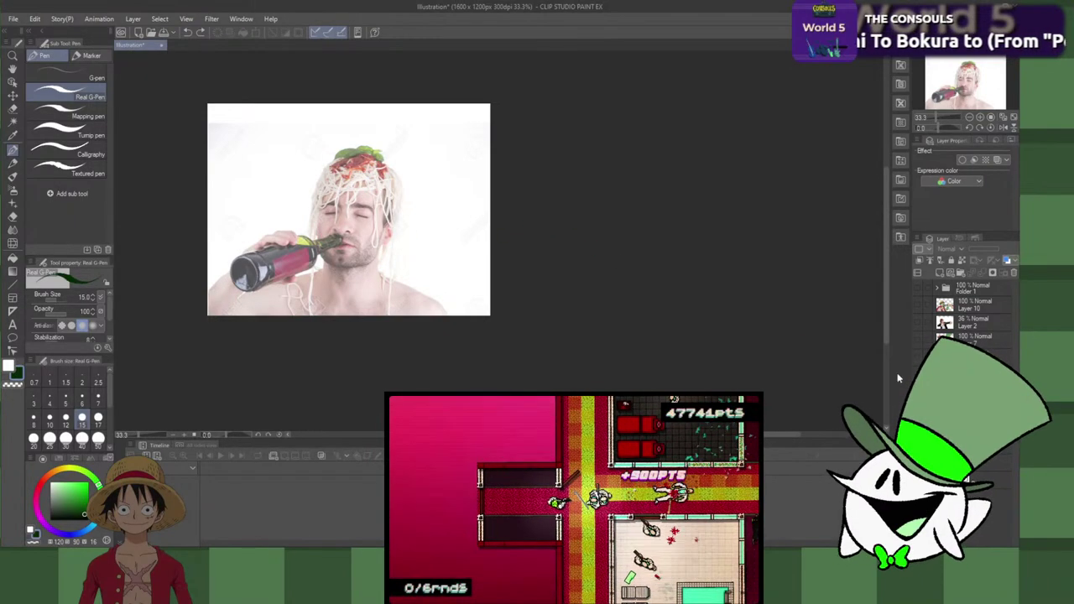
Step: Trace the man's jaw over the faded photo as a pointed U-shaped curve in dark green with the Real G-Pen
{"action": "left_click", "coordinate": [974, 449]}
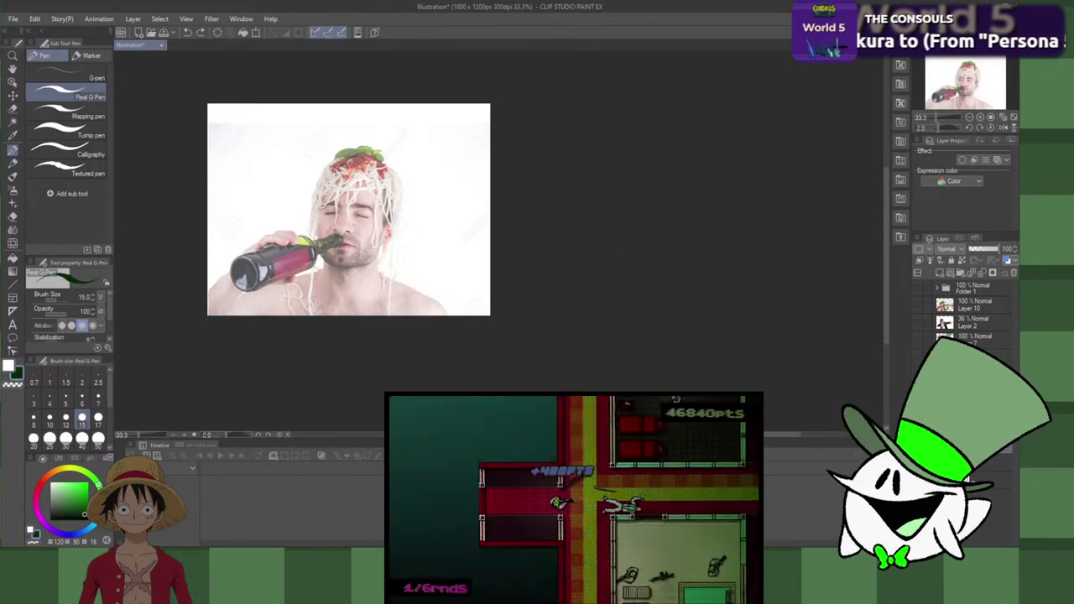
{"action": "left_click_drag", "start_coordinate": [318, 185], "coordinate": [387, 198]}
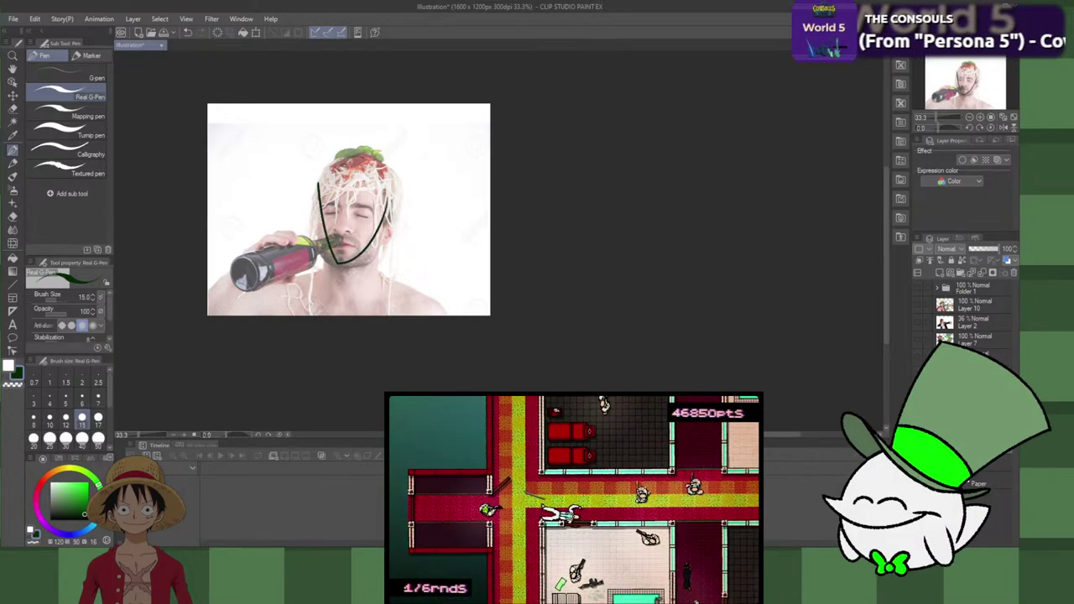
{"action": "key", "text": "ctrl+z"}
{"action": "mouse_move", "coordinate": [313, 195]}
{"action": "left_mouse_down"}
{"action": "mouse_move", "coordinate": [339, 277]}
{"action": "mouse_move", "coordinate": [394, 201]}
{"action": "left_mouse_up"}
{"action": "key", "text": "ctrl+z"}
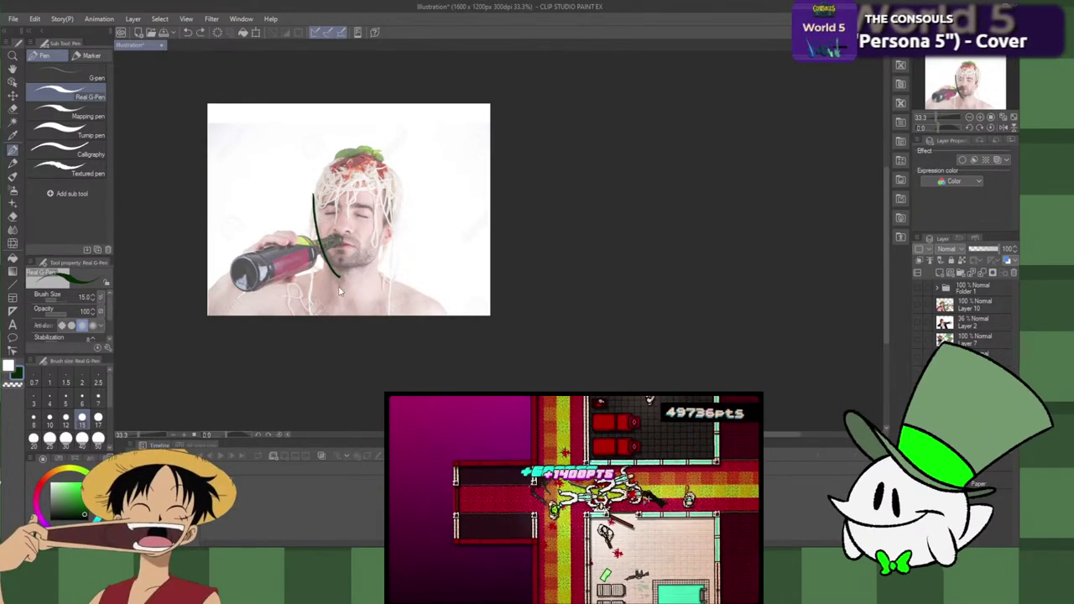
{"action": "left_click_drag", "start_coordinate": [341, 277], "coordinate": [391, 209]}
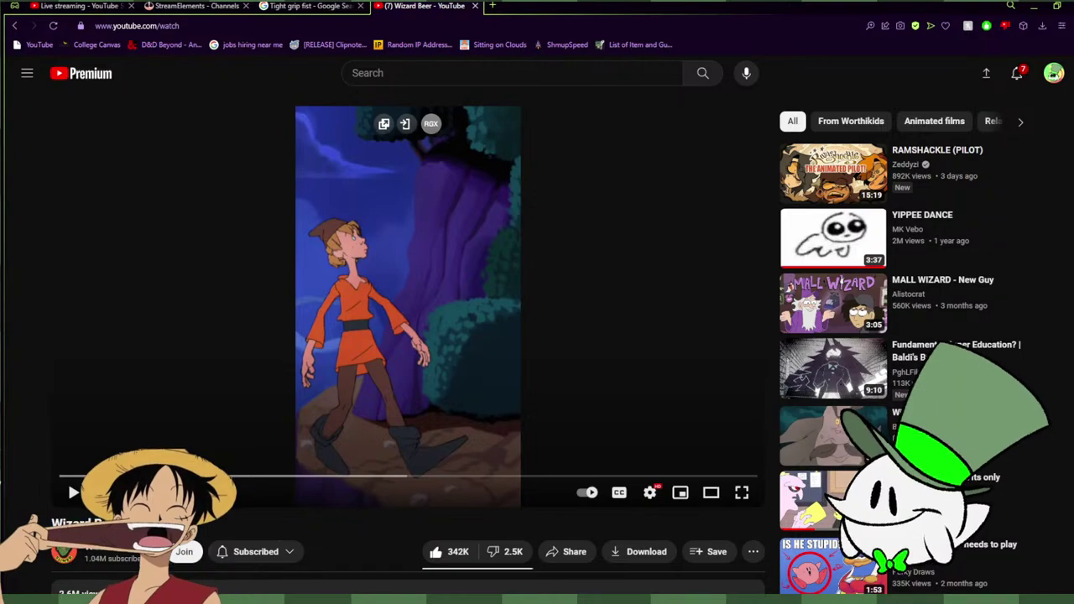
Step: Watch the Wizard Beer video and its Major Cloog drama meme version on YouTube in the browser
{"action": "left_click", "coordinate": [389, 480]}
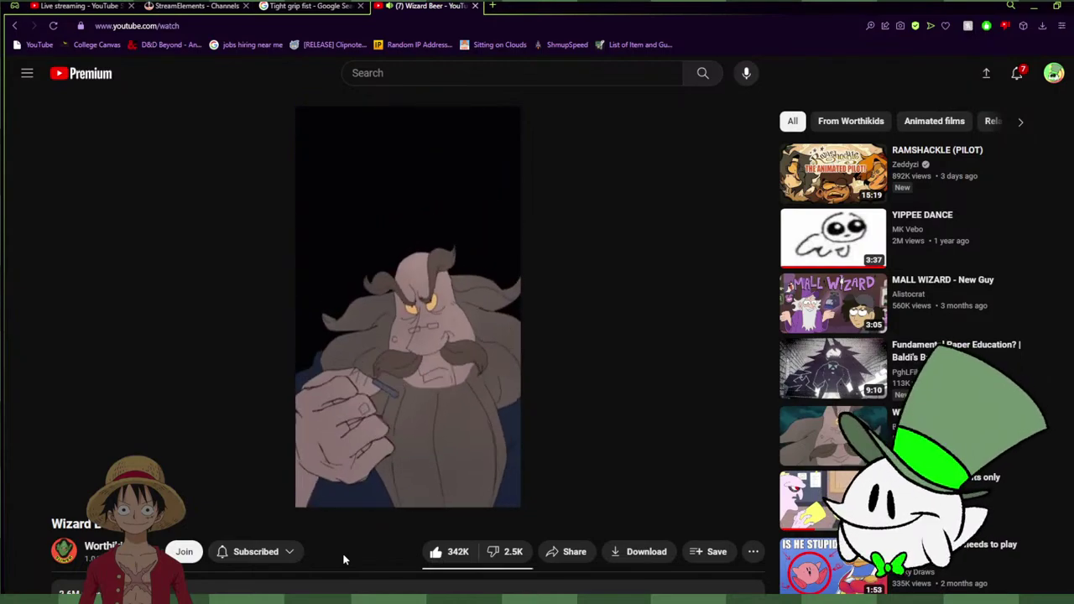
{"action": "left_click", "coordinate": [292, 343]}
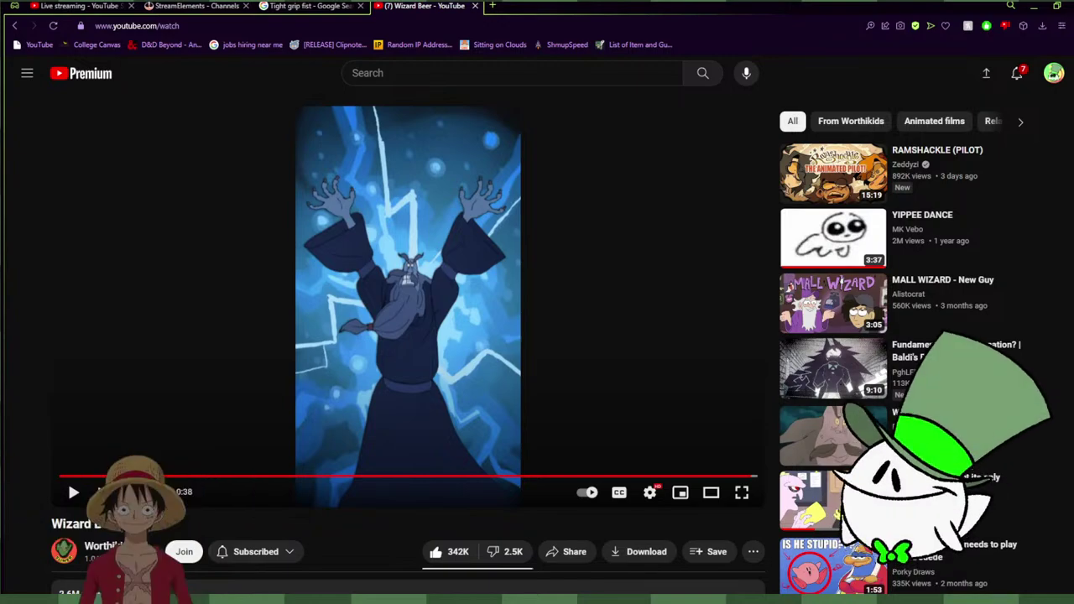
{"action": "left_click", "coordinate": [351, 236]}
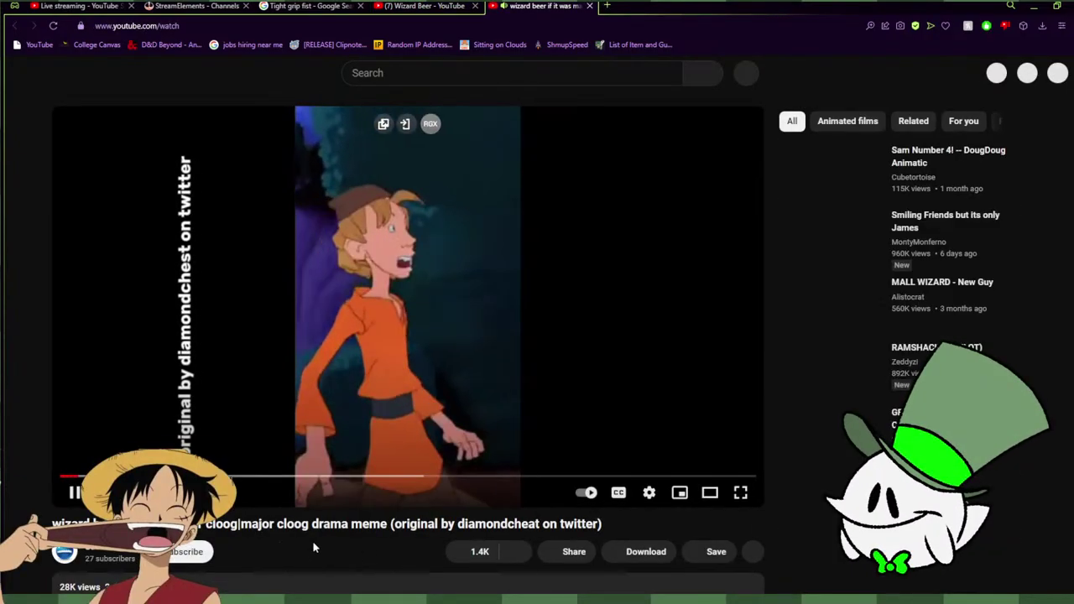
{"action": "left_click", "coordinate": [331, 361]}
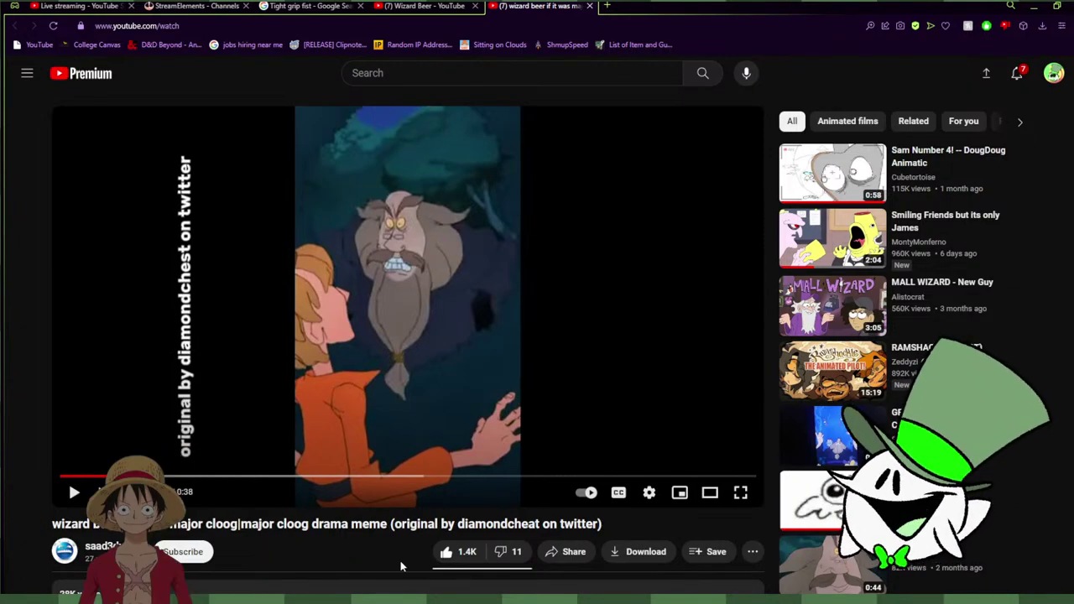
{"action": "key", "text": "space"}
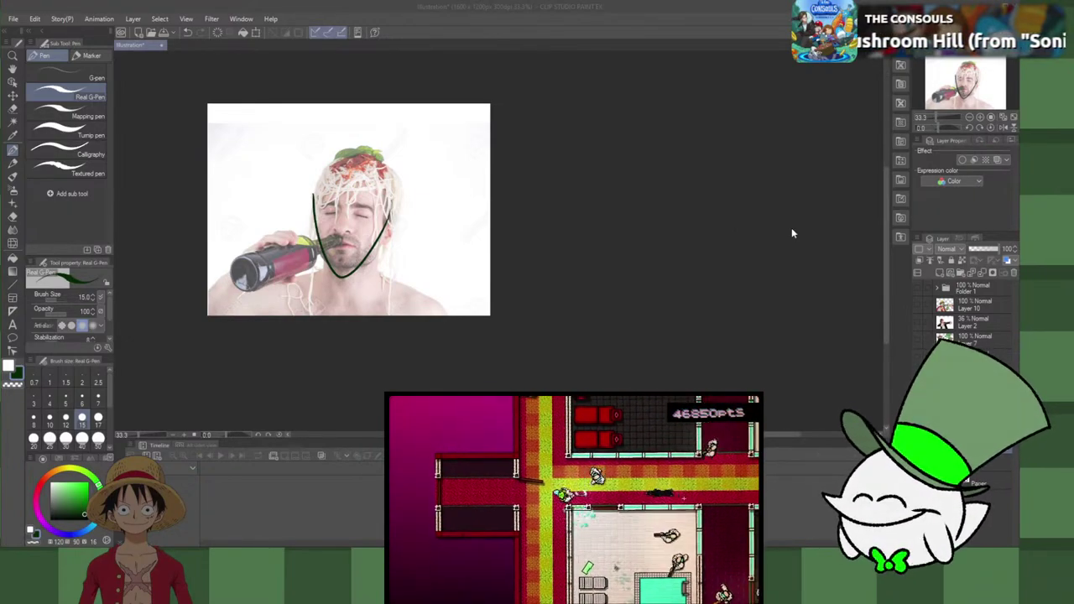
Step: Place the picture of the white-haired character in the brown coat, shrunk, in the canvas's lower-right corner as a reference
{"action": "double_click", "coordinate": [838, 229]}
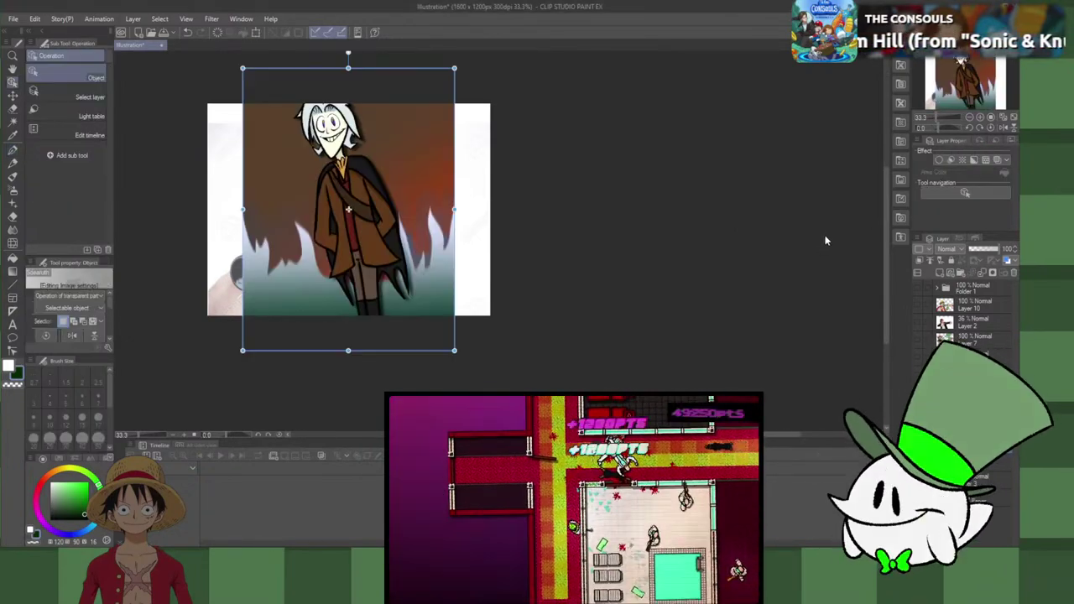
{"action": "left_click_drag", "start_coordinate": [367, 152], "coordinate": [485, 166]}
{"action": "left_click_drag", "start_coordinate": [364, 91], "coordinate": [489, 259]}
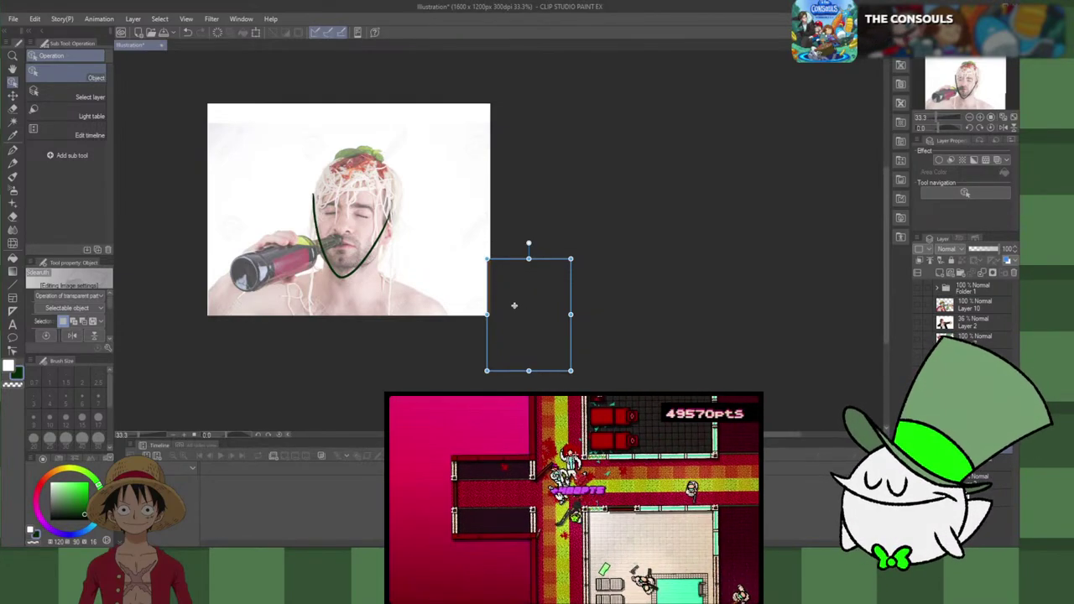
{"action": "left_click_drag", "start_coordinate": [529, 314], "coordinate": [532, 319]}
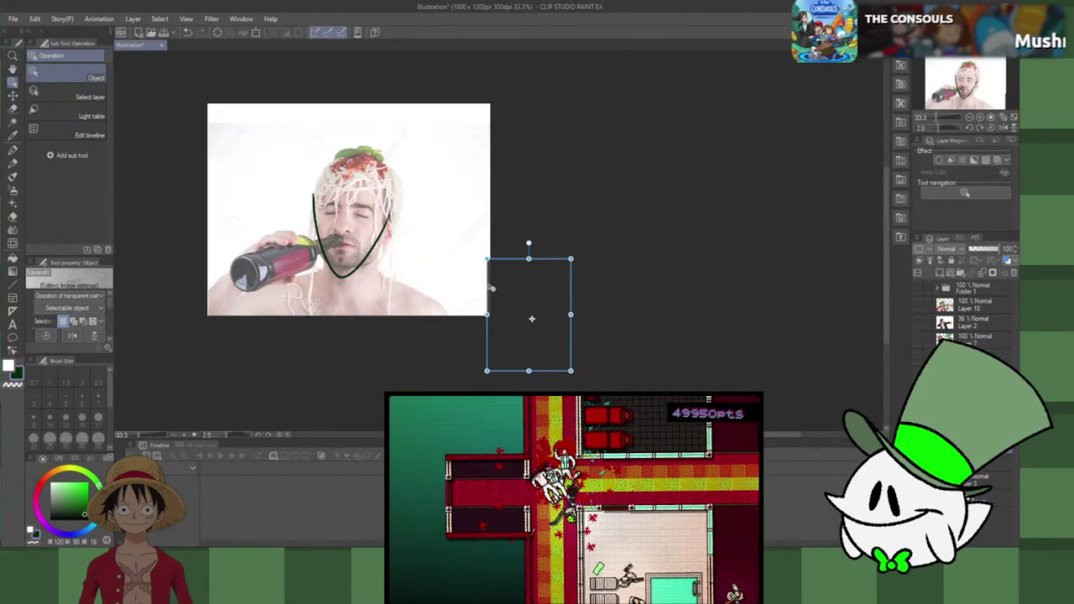
{"action": "left_click_drag", "start_coordinate": [490, 287], "coordinate": [409, 231]}
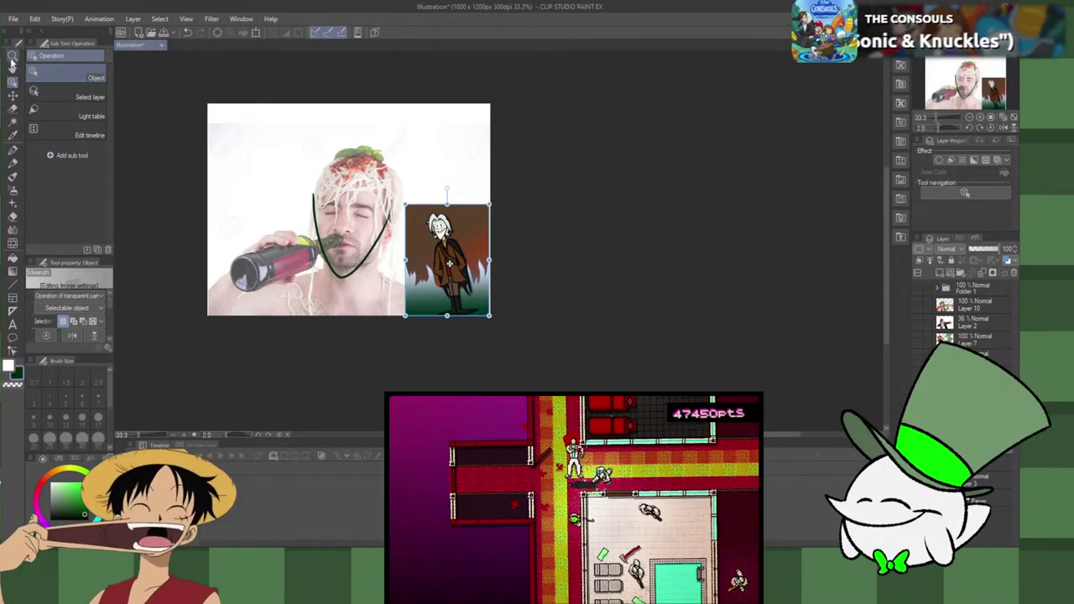
Step: Return to the line-art layer and pick the Real G-Pen for drawing the head outline
{"action": "left_click", "coordinate": [14, 152]}
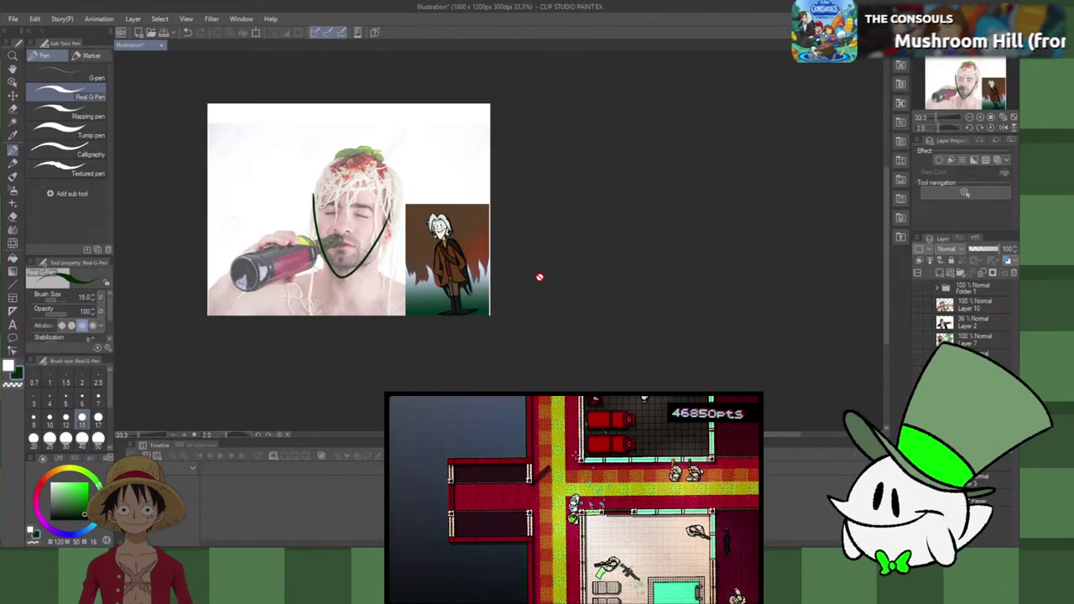
{"action": "key", "text": "p"}
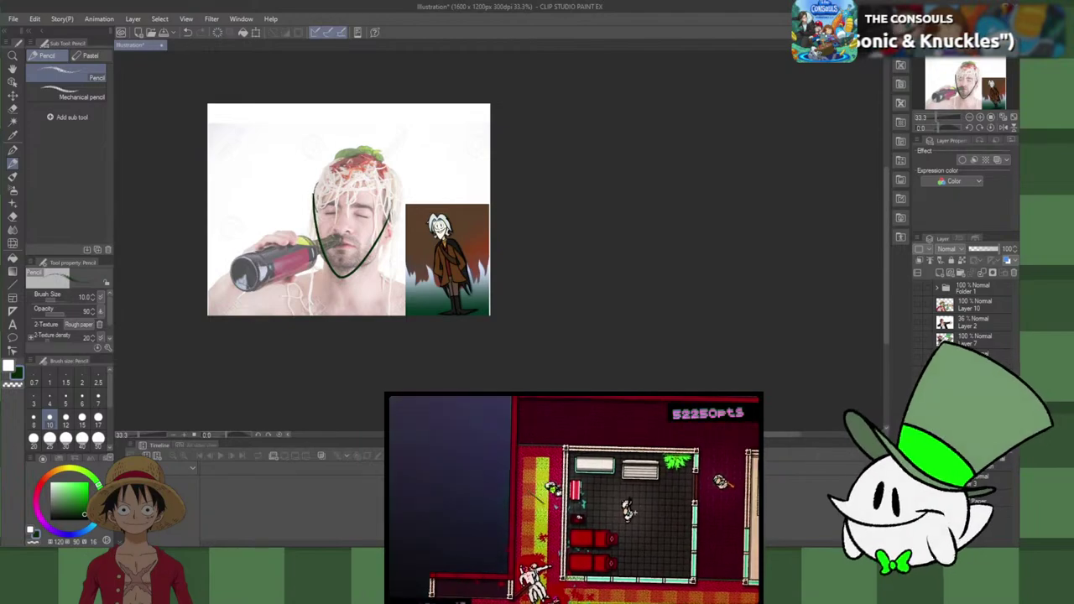
{"action": "key", "text": "p"}
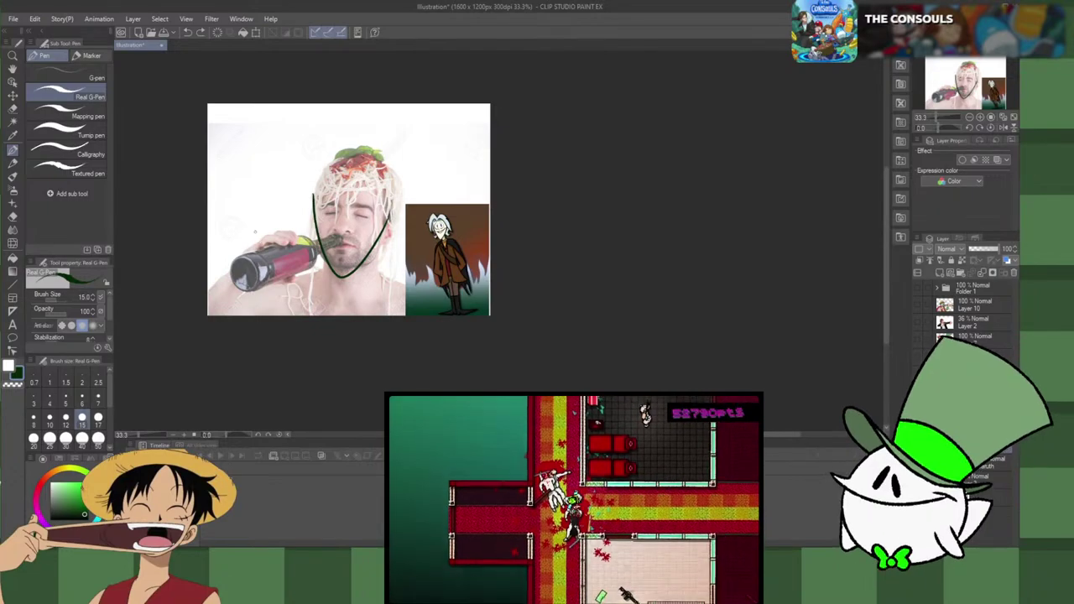
{"action": "left_click_drag", "start_coordinate": [323, 171], "coordinate": [317, 220]}
{"action": "key", "text": "ctrl+z"}
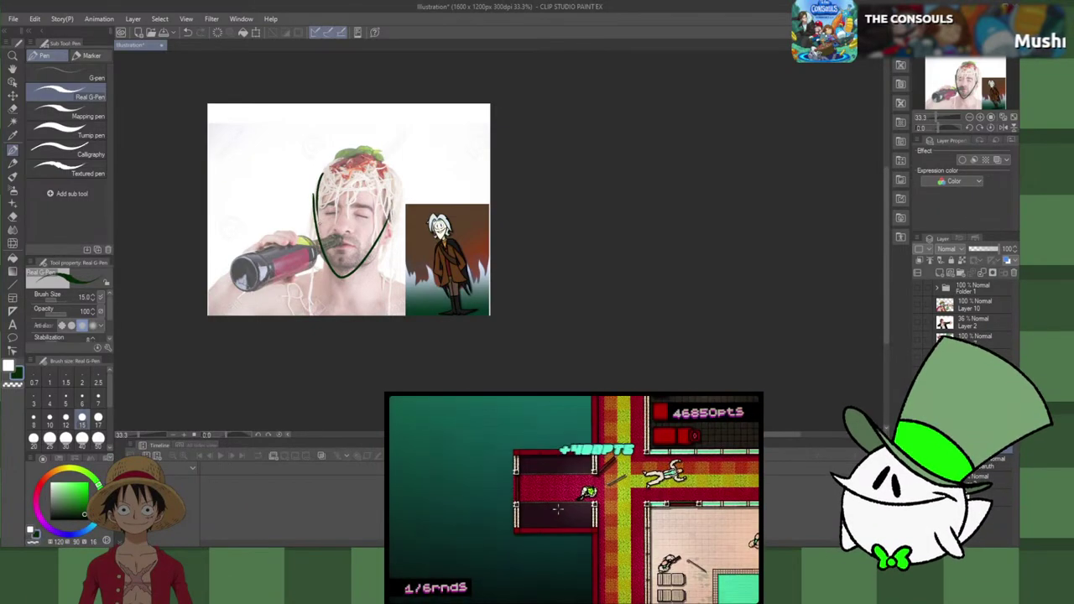
{"action": "key", "text": "ctrl+z"}
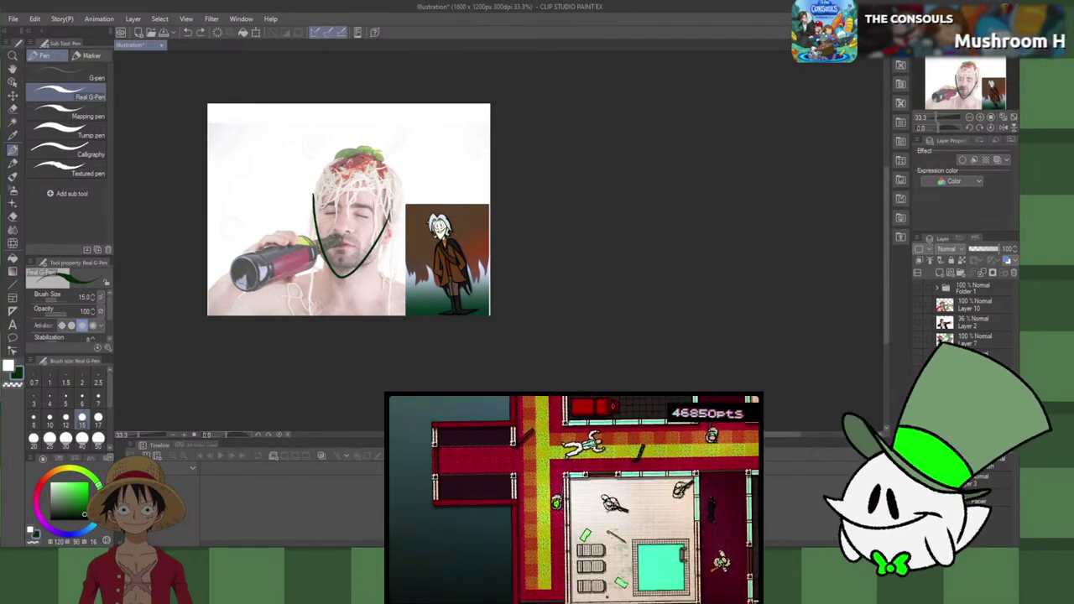
{"action": "left_click_drag", "start_coordinate": [324, 172], "coordinate": [318, 222]}
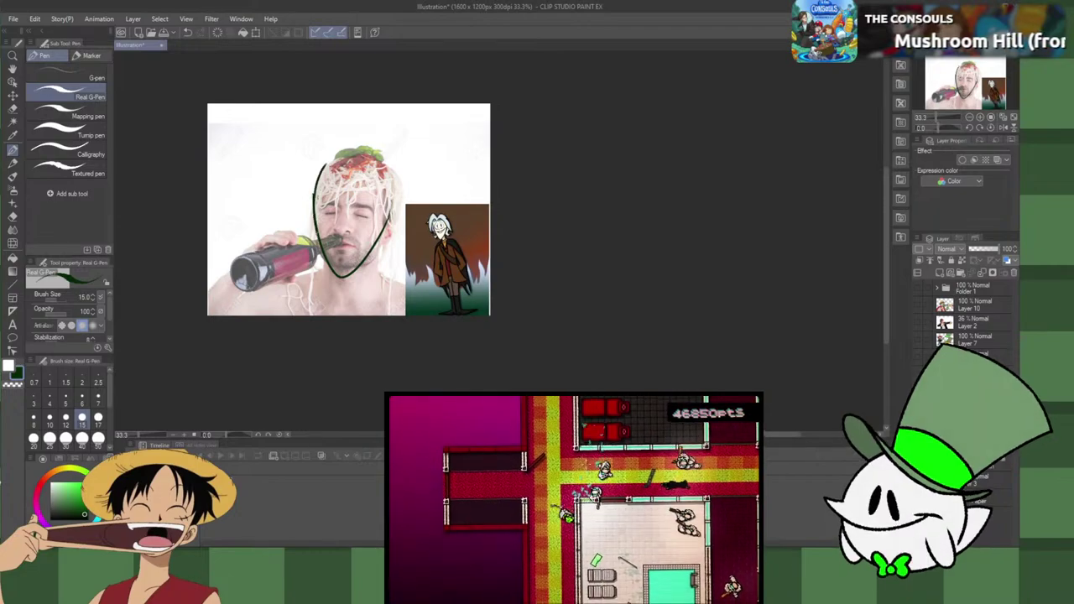
{"action": "key", "text": "ctrl+z"}
{"action": "left_click_drag", "start_coordinate": [326, 165], "coordinate": [315, 209]}
{"action": "key", "text": "ctrl+z"}
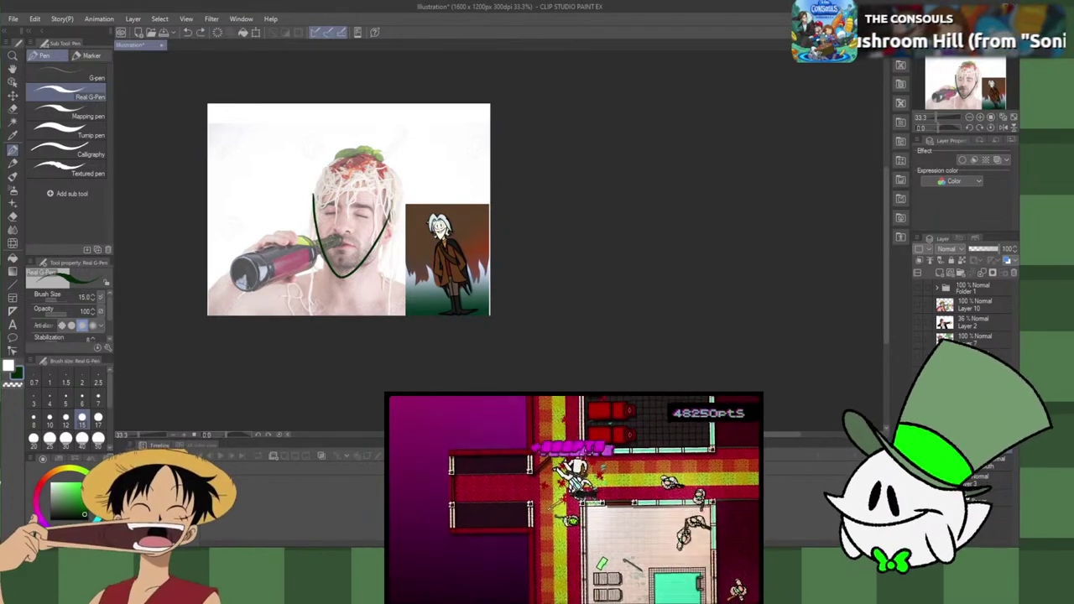
{"action": "left_click_drag", "start_coordinate": [329, 165], "coordinate": [316, 210]}
{"action": "key", "text": "ctrl+z"}
{"action": "left_click_drag", "start_coordinate": [329, 165], "coordinate": [324, 250]}
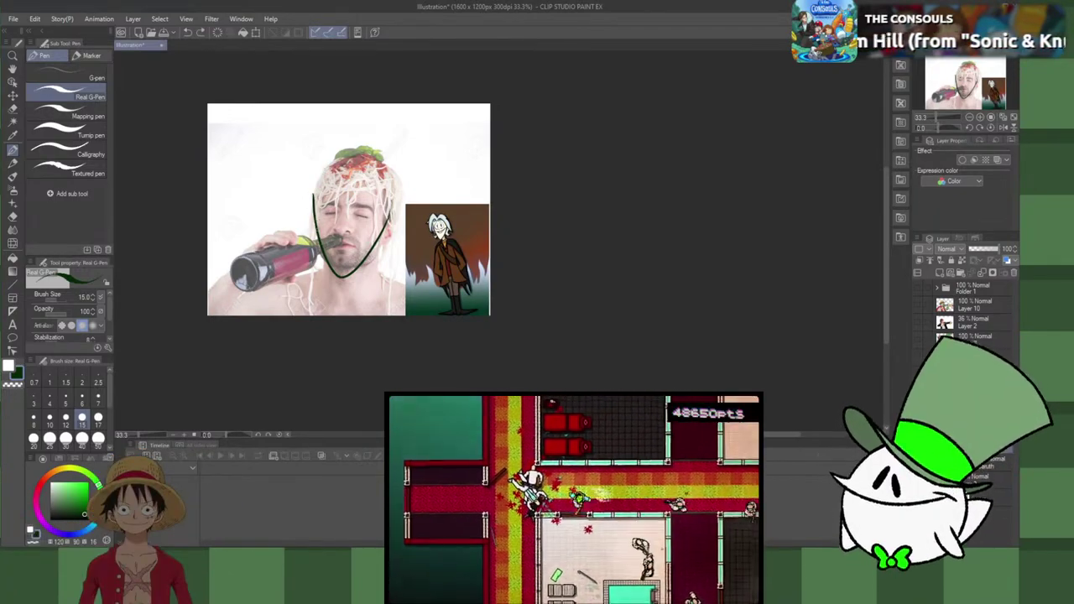
{"action": "left_click_drag", "start_coordinate": [330, 165], "coordinate": [314, 210]}
{"action": "key", "text": "ctrl+z"}
{"action": "left_click_drag", "start_coordinate": [329, 165], "coordinate": [314, 210]}
{"action": "key", "text": "ctrl+z"}
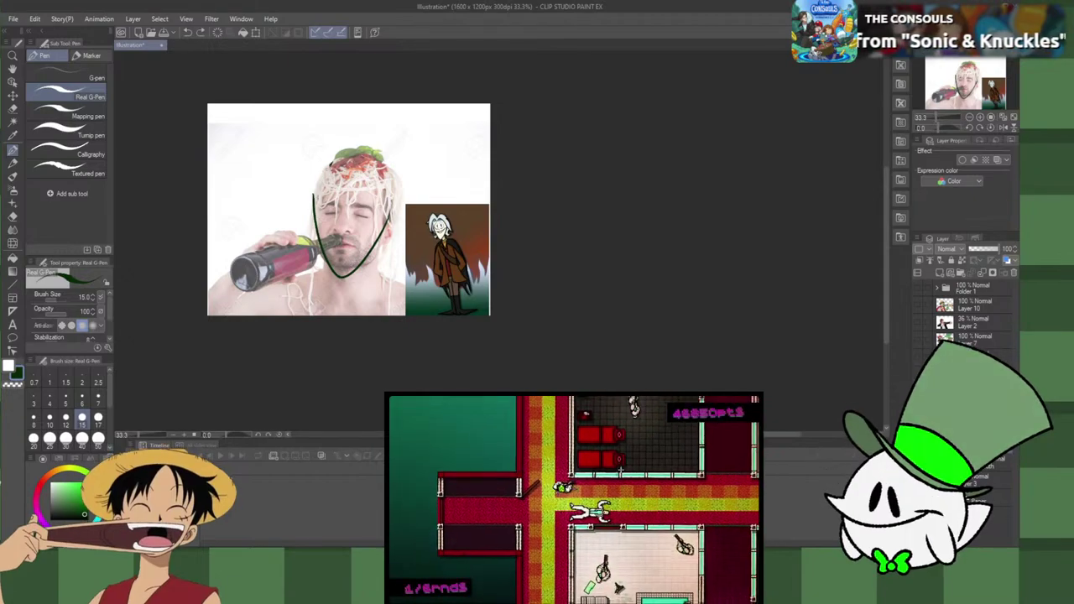
Step: Draw the head's left outline from the basil leaves down to the jaw curve, and erase the overlapping line end with transparent colour
{"action": "left_click_drag", "start_coordinate": [331, 163], "coordinate": [316, 210]}
{"action": "left_click_drag", "start_coordinate": [331, 165], "coordinate": [314, 210]}
{"action": "key", "text": "ctrl+z"}
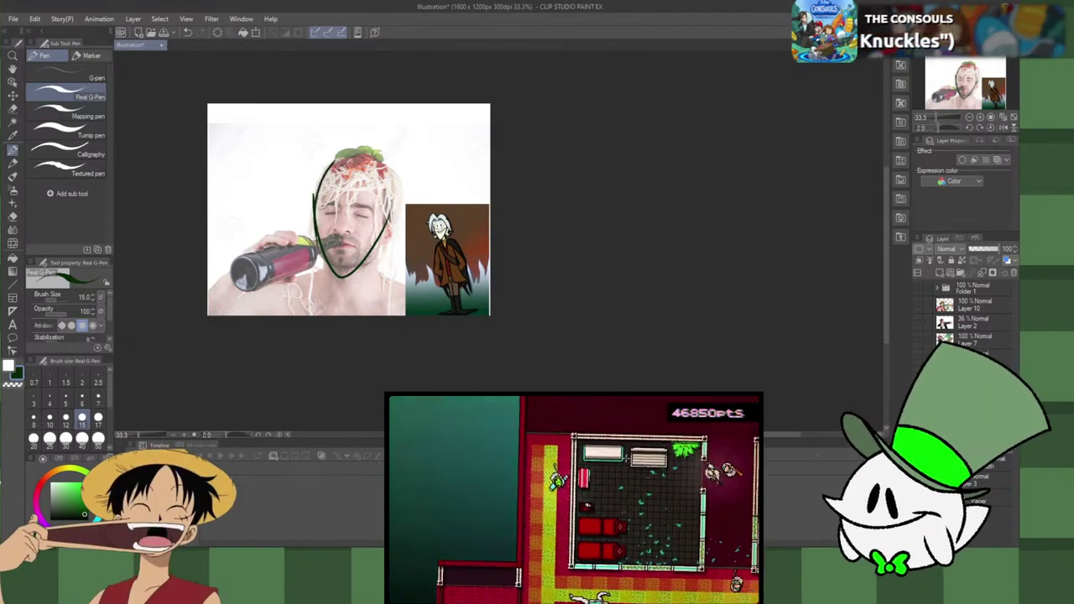
{"action": "left_click_drag", "start_coordinate": [333, 162], "coordinate": [319, 250]}
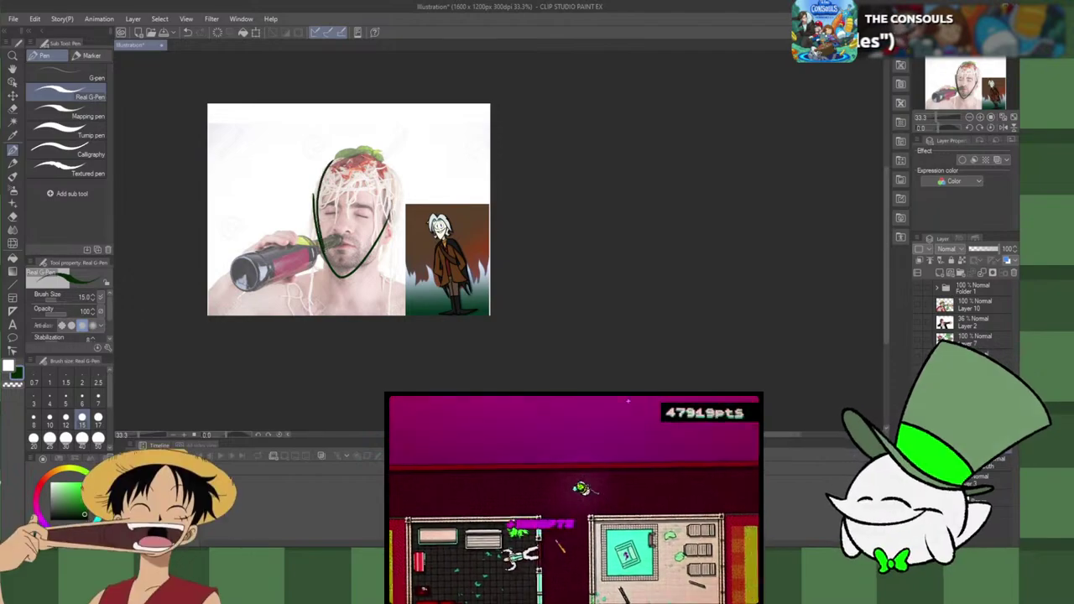
{"action": "key", "text": "ctrl+z"}
{"action": "mouse_move", "coordinate": [333, 161]}
{"action": "left_mouse_down"}
{"action": "mouse_move", "coordinate": [320, 248]}
{"action": "mouse_move", "coordinate": [315, 215]}
{"action": "left_mouse_up"}
{"action": "key", "text": "ctrl+z"}
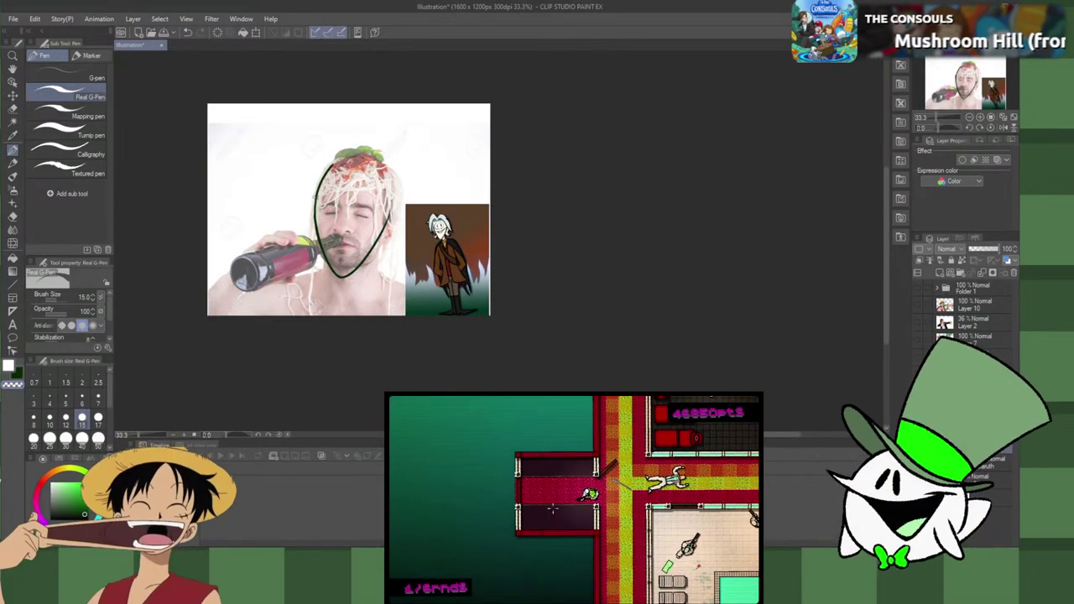
{"action": "key", "text": "c"}
{"action": "left_click_drag", "start_coordinate": [321, 181], "coordinate": [324, 255]}
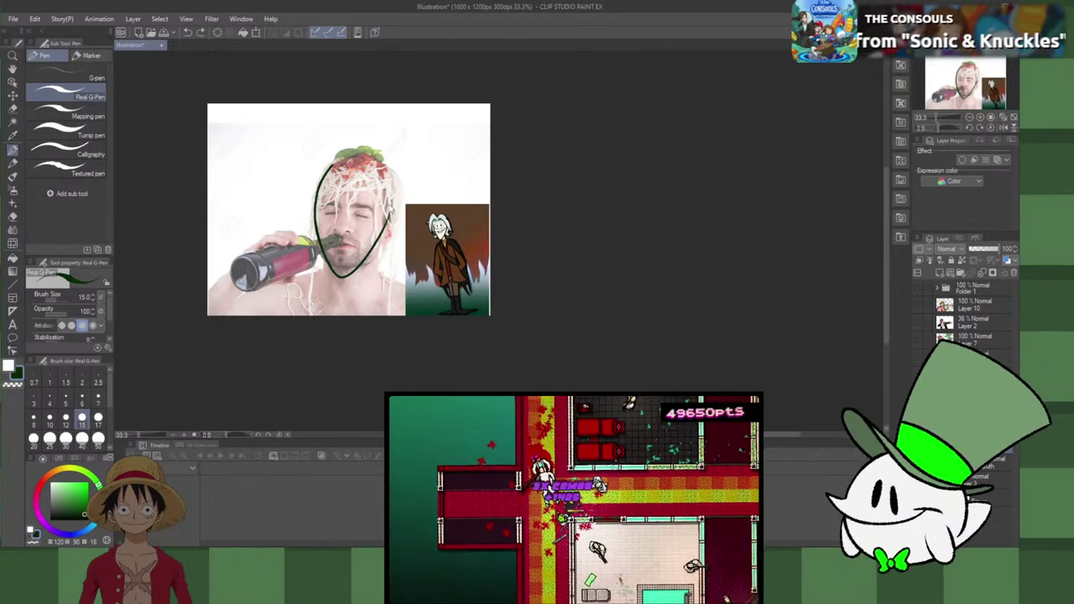
Step: Undo the recent head outline strokes and erasing, and redo them
{"action": "key", "text": "ctrl+z"}
{"action": "key", "text": "ctrl+z"}
{"action": "key", "text": "ctrl+z"}
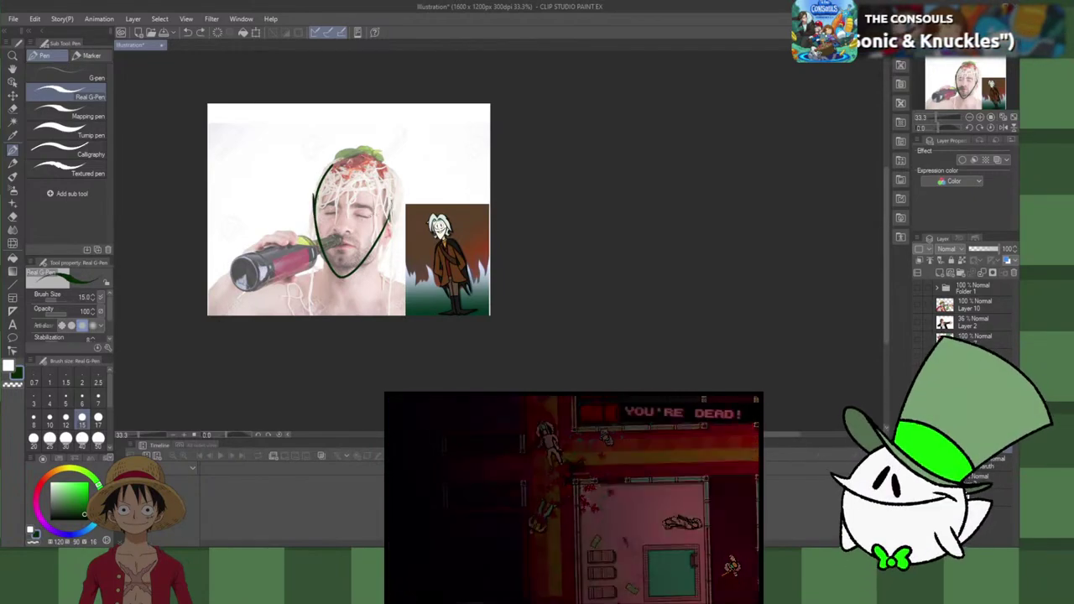
{"action": "key", "text": "ctrl+y"}
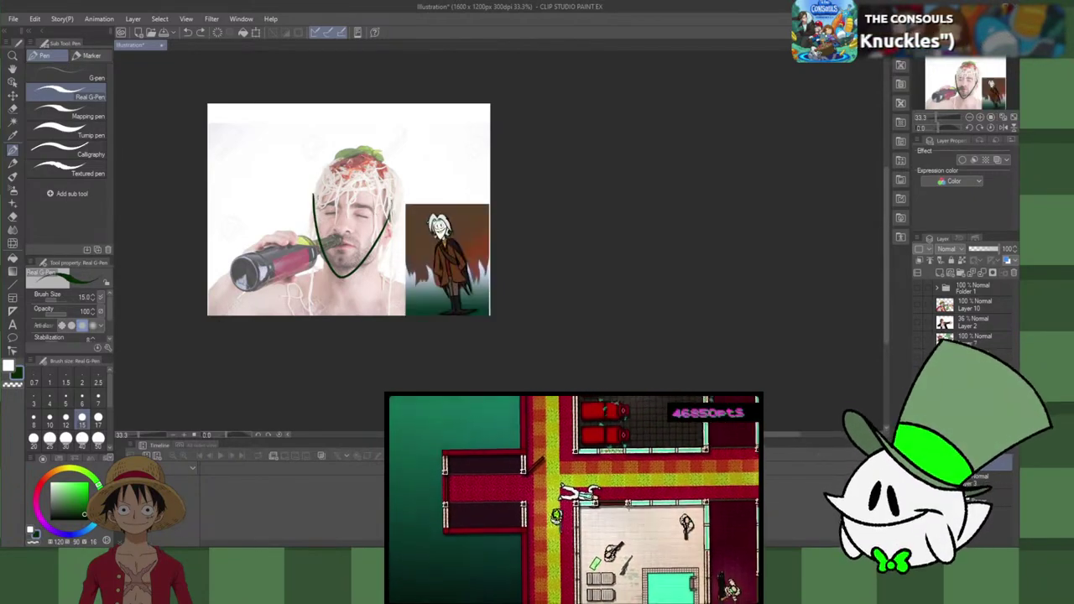
{"action": "key", "text": "ctrl+y"}
{"action": "key", "text": "ctrl+y"}
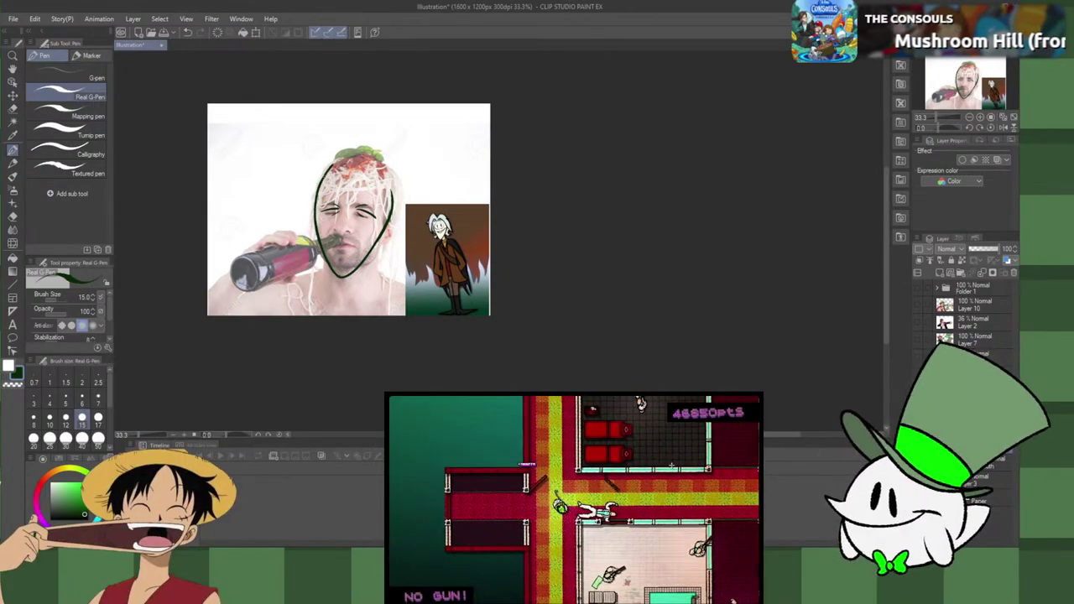
{"action": "mouse_move", "coordinate": [292, 171]}
{"action": "left_mouse_down"}
{"action": "mouse_move", "coordinate": [338, 161]}
{"action": "mouse_move", "coordinate": [290, 178]}
{"action": "left_mouse_up"}
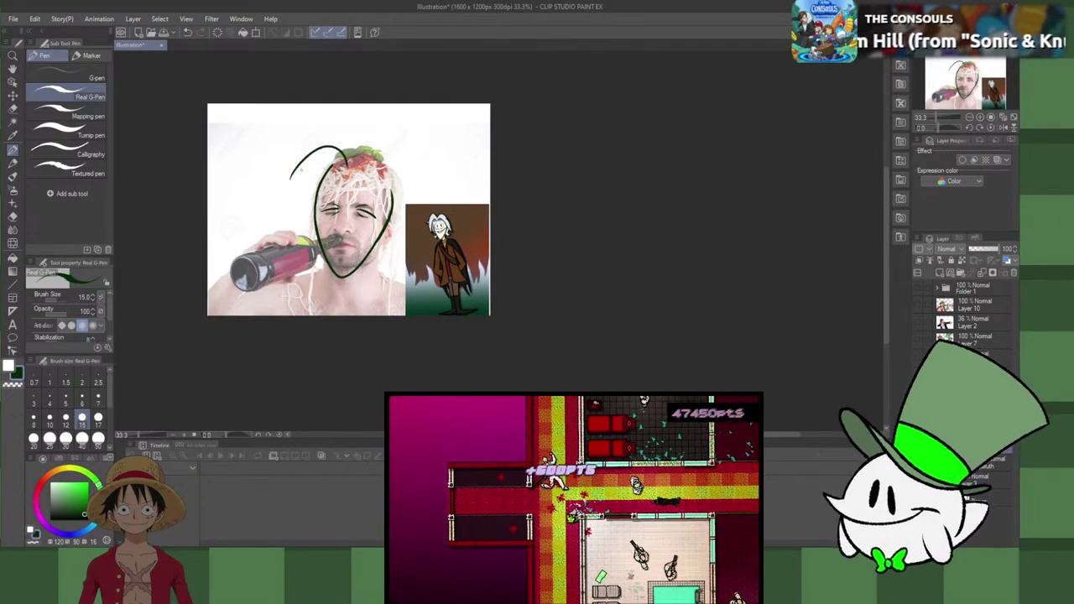
{"action": "key", "text": "ctrl+z"}
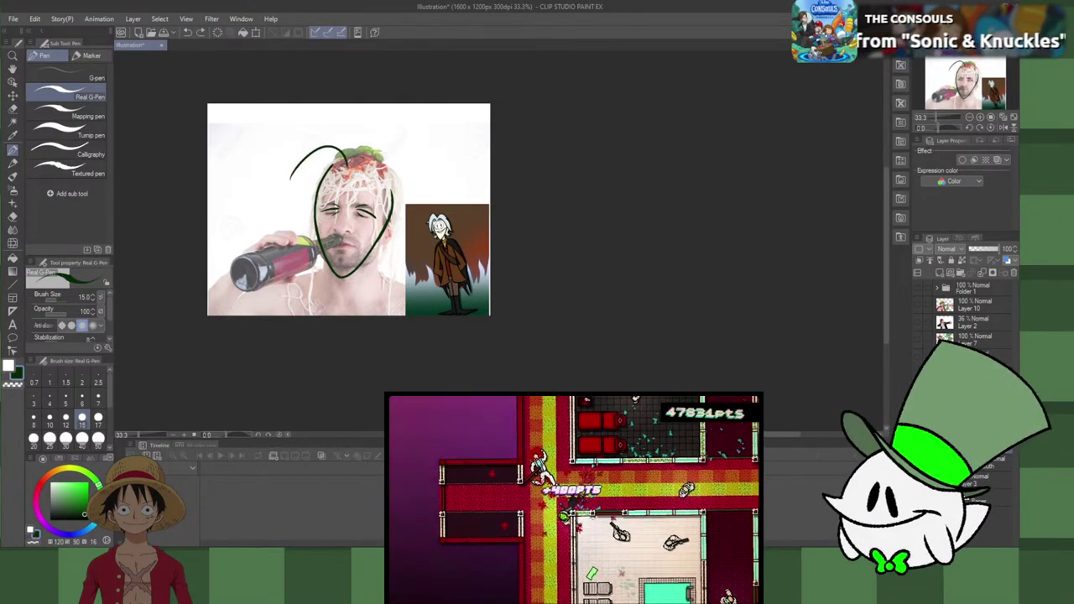
{"action": "key", "text": "ctrl+z"}
Step: Draw the swept-up hair on the head's left side, with an inner lock and a large outer lock curving to a point above the forehead
{"action": "mouse_move", "coordinate": [339, 144]}
{"action": "left_mouse_down"}
{"action": "mouse_move", "coordinate": [312, 215]}
{"action": "mouse_move", "coordinate": [310, 128]}
{"action": "left_mouse_up"}
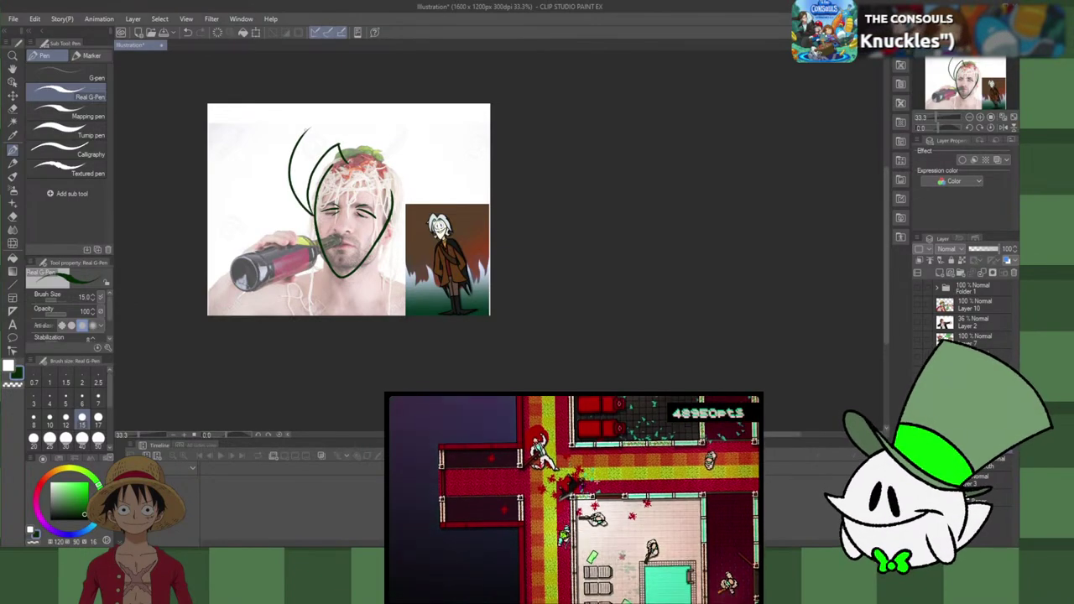
{"action": "key", "text": "ctrl+z"}
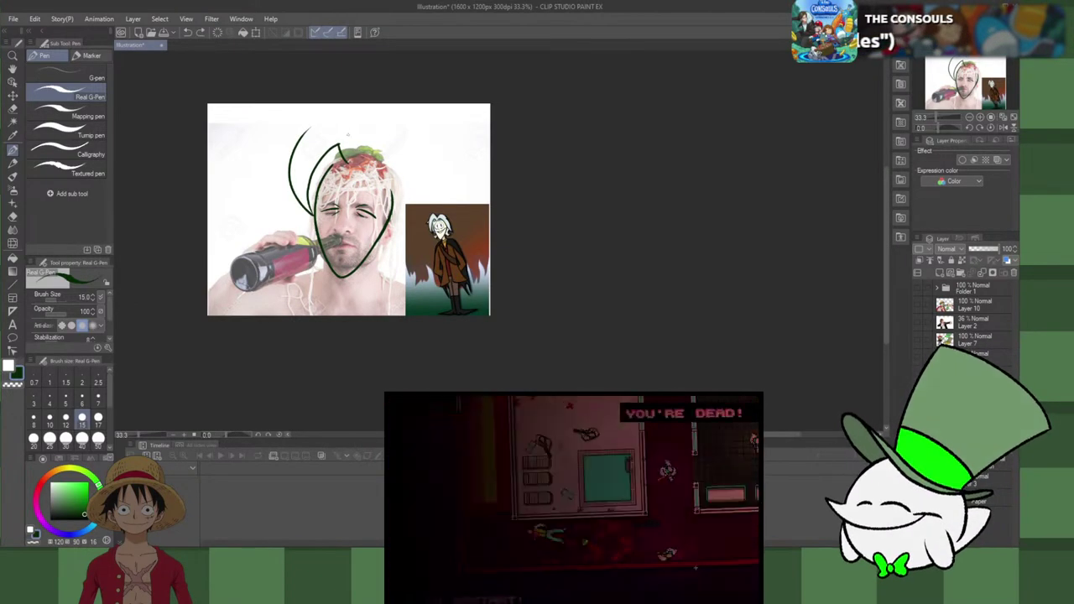
{"action": "mouse_move", "coordinate": [329, 122]}
{"action": "left_mouse_down"}
{"action": "mouse_move", "coordinate": [353, 151]}
{"action": "mouse_move", "coordinate": [324, 122]}
{"action": "mouse_move", "coordinate": [286, 168]}
{"action": "left_mouse_up"}
{"action": "key", "text": "ctrl+z"}
{"action": "key", "text": "ctrl+z"}
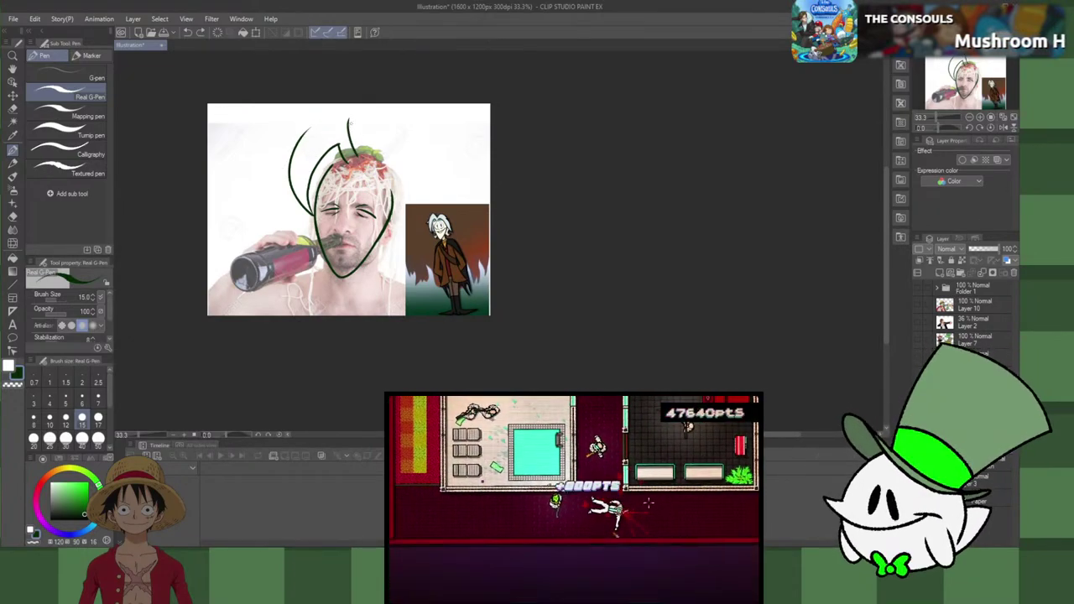
{"action": "key", "text": "ctrl+y"}
{"action": "key", "text": "ctrl+z"}
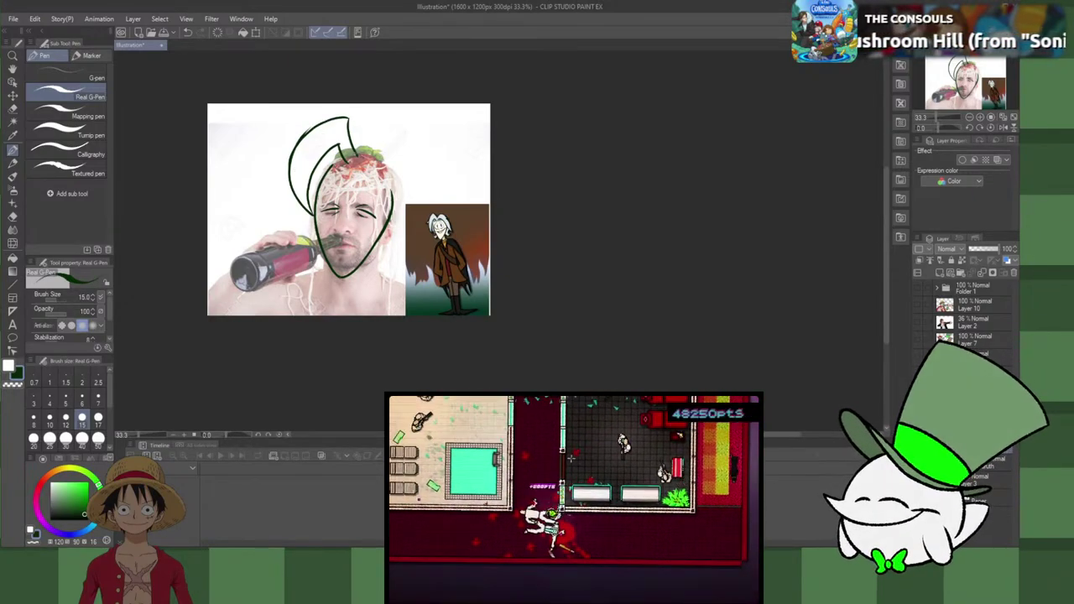
Step: Draw the tall hair lock arching from the parting over the head's right side, with small strands along the hairline
{"action": "mouse_move", "coordinate": [355, 156]}
{"action": "left_mouse_down"}
{"action": "mouse_move", "coordinate": [359, 144]}
{"action": "mouse_move", "coordinate": [424, 187]}
{"action": "left_mouse_up"}
{"action": "key", "text": "ctrl+z"}
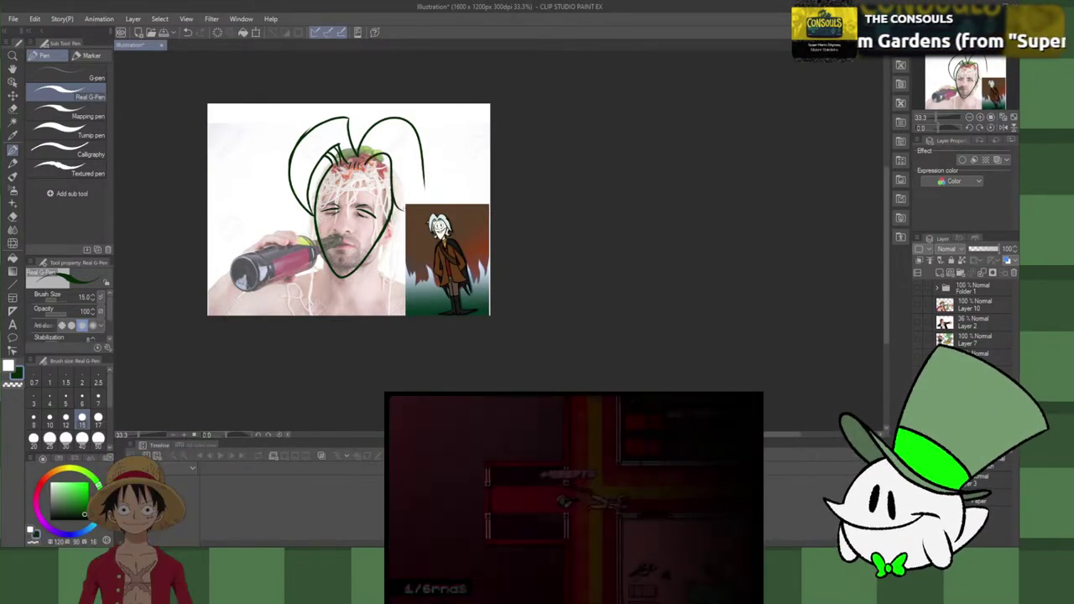
{"action": "left_click_drag", "start_coordinate": [366, 166], "coordinate": [426, 219]}
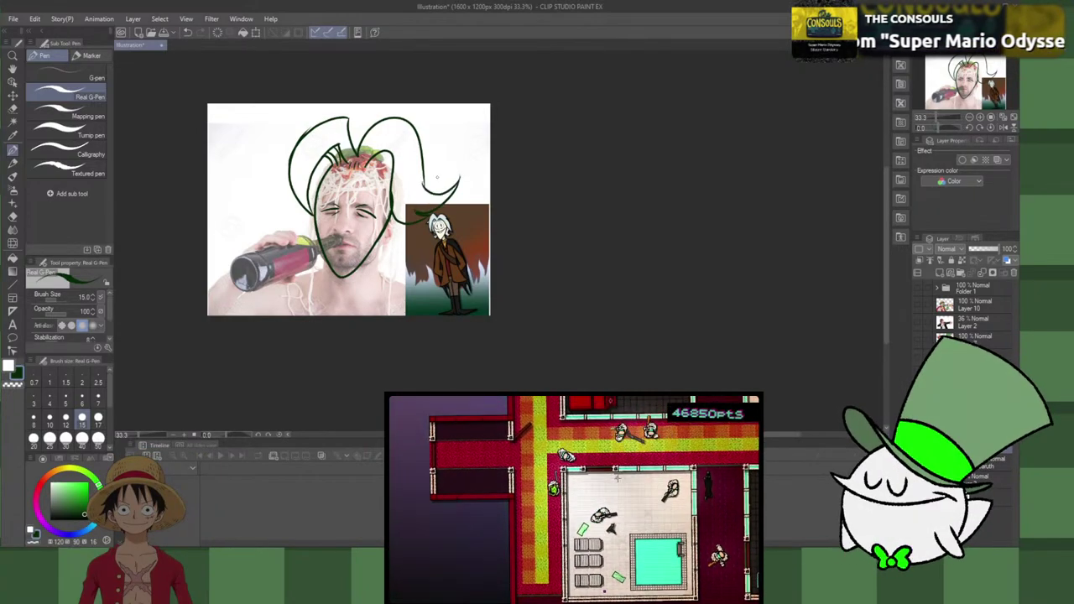
{"action": "key", "text": "ctrl+z"}
{"action": "key", "text": "ctrl+z"}
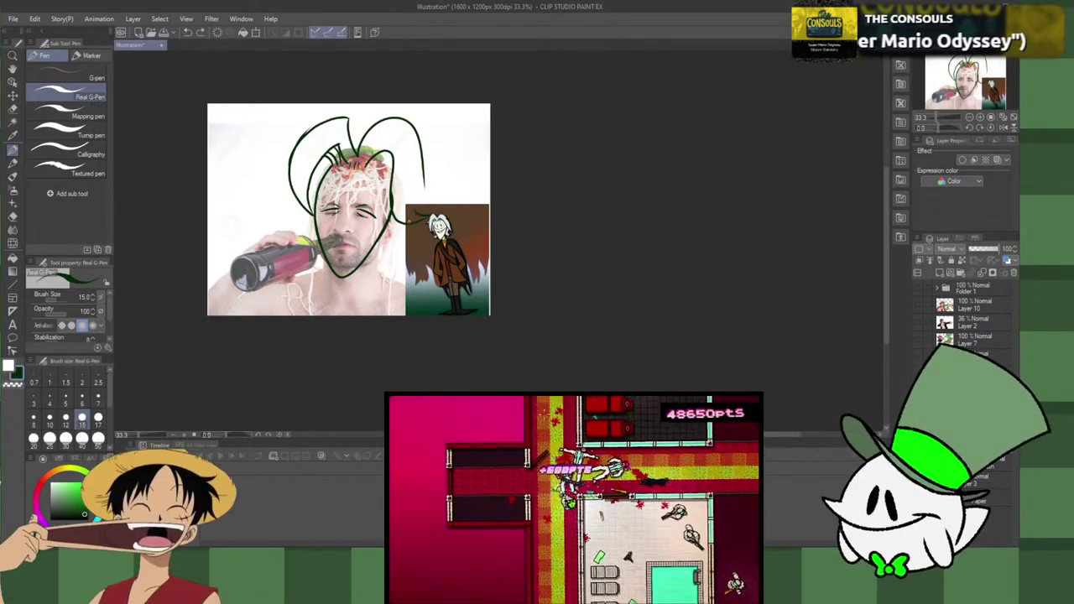
{"action": "key", "text": "ctrl+z"}
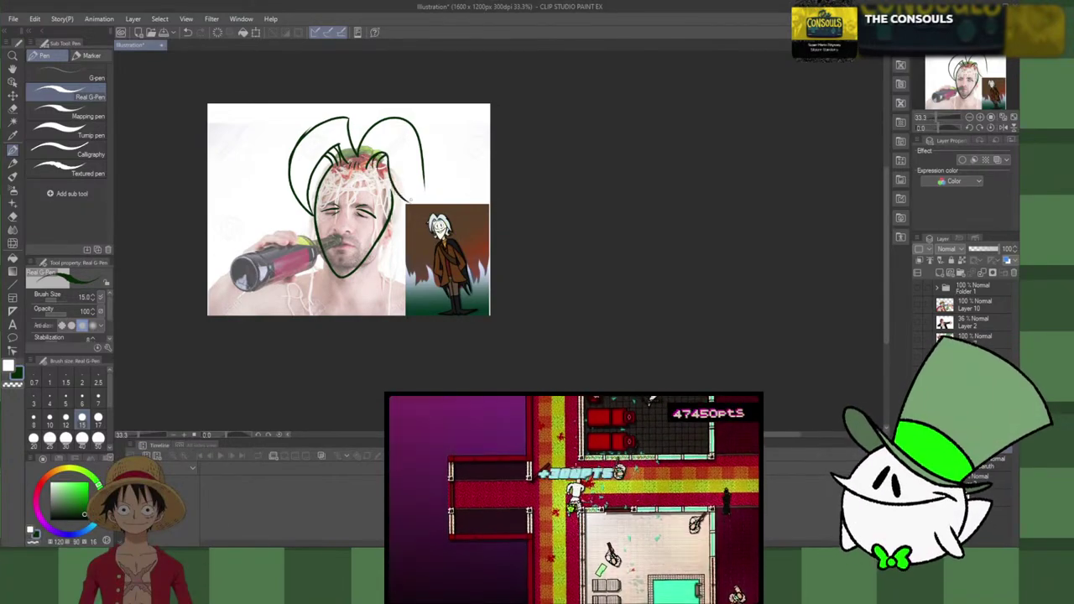
Step: Draw the right lock's jagged tip and lower edge down to the reference picture, plus pointed strands beside both cheeks
{"action": "mouse_move", "coordinate": [391, 164]}
{"action": "left_mouse_down"}
{"action": "mouse_move", "coordinate": [448, 219]}
{"action": "mouse_move", "coordinate": [442, 225]}
{"action": "left_mouse_up"}
{"action": "key", "text": "ctrl+z"}
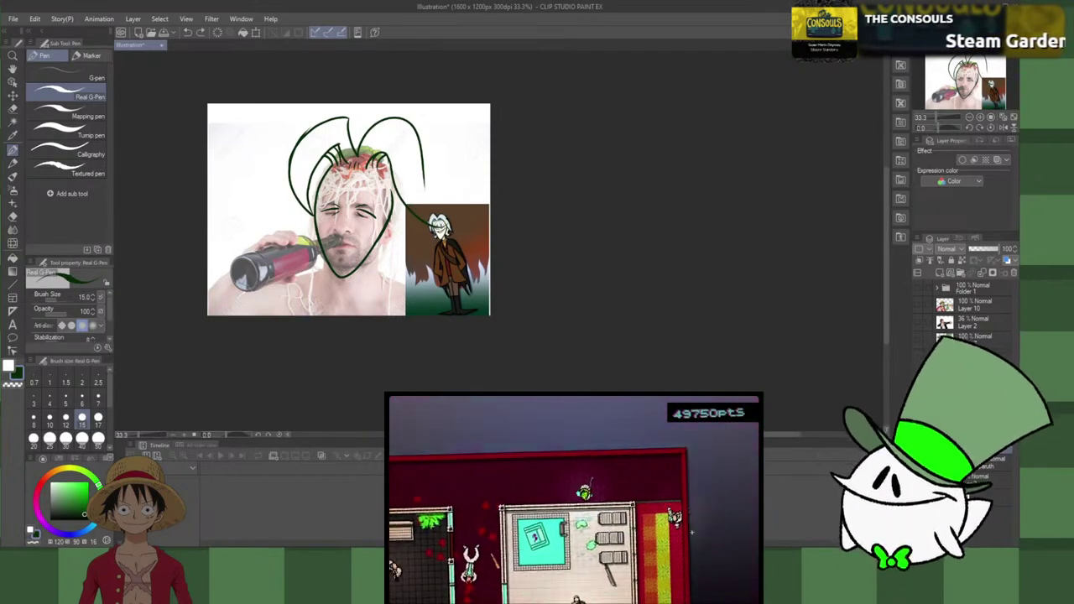
{"action": "left_click_drag", "start_coordinate": [418, 189], "coordinate": [438, 226]}
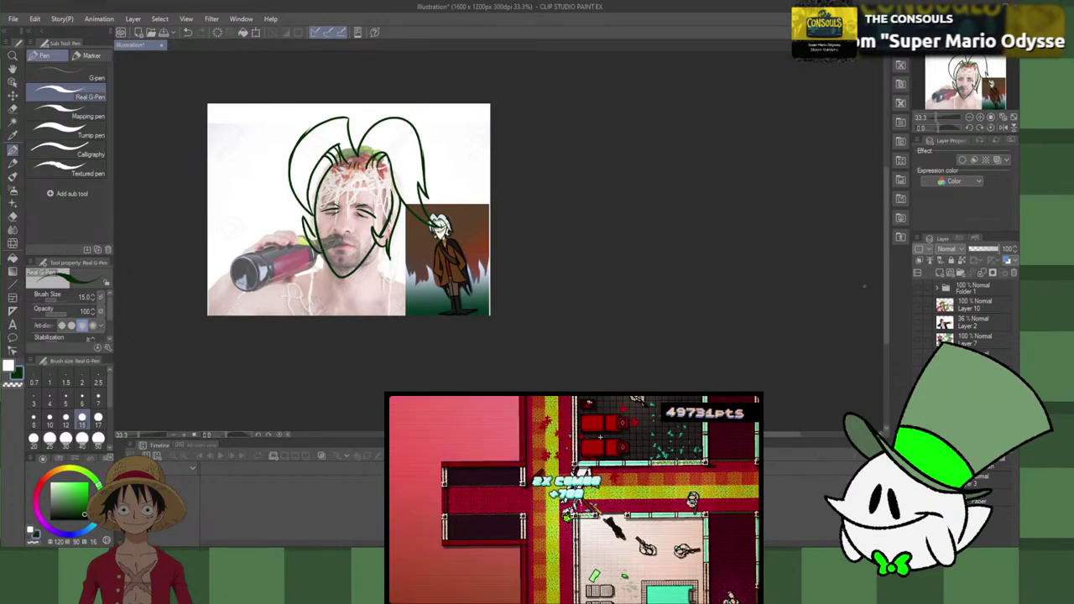
Step: Add a new raster layer and draw the neck with both sloping shoulder lines
{"action": "left_click", "coordinate": [994, 463]}
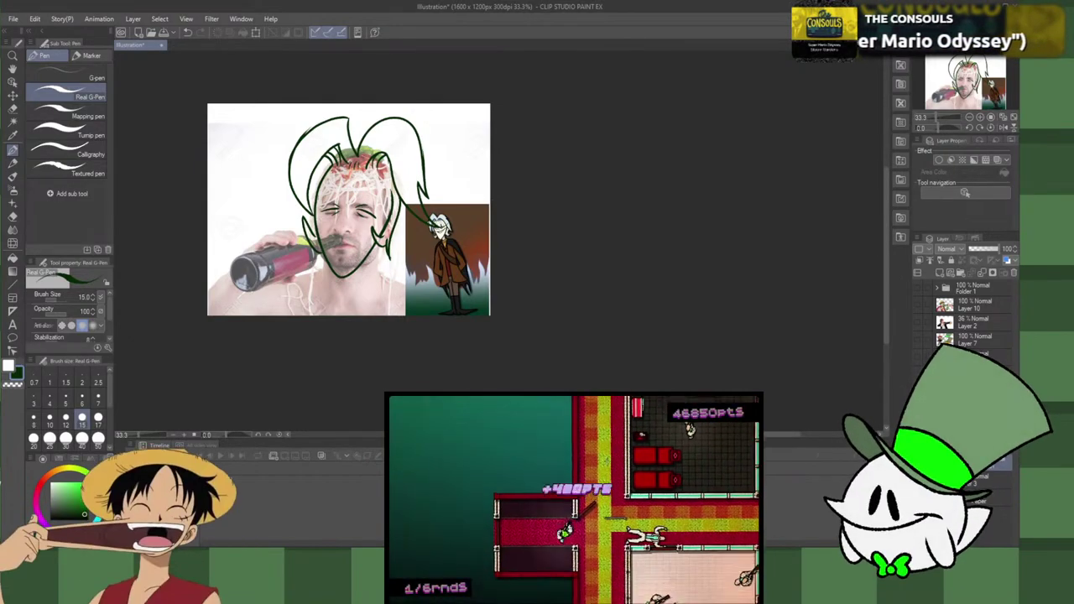
{"action": "left_click", "coordinate": [943, 273]}
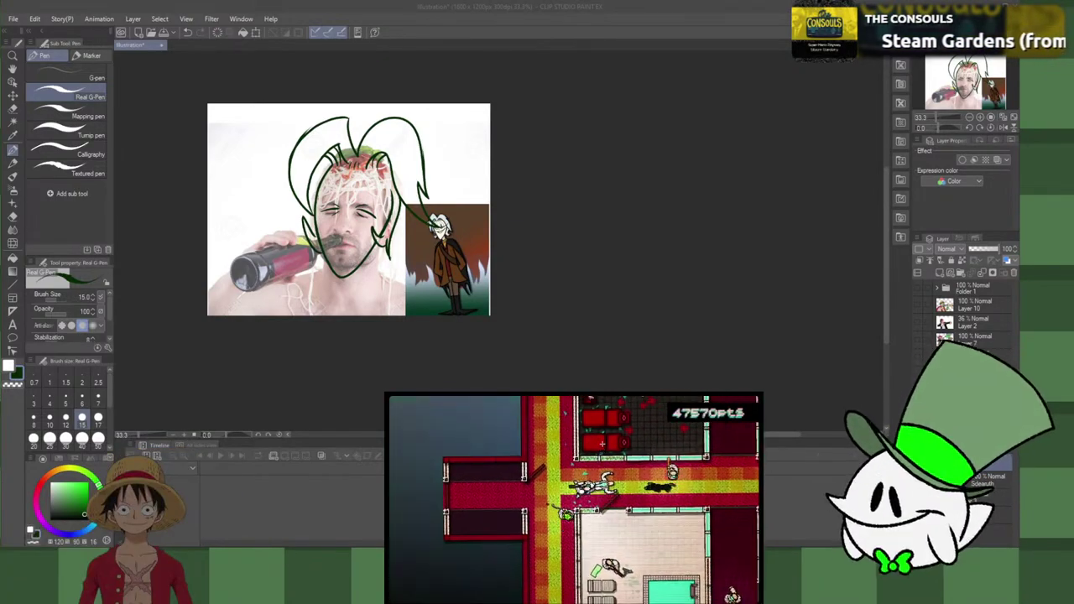
{"action": "left_click", "coordinate": [549, 338]}
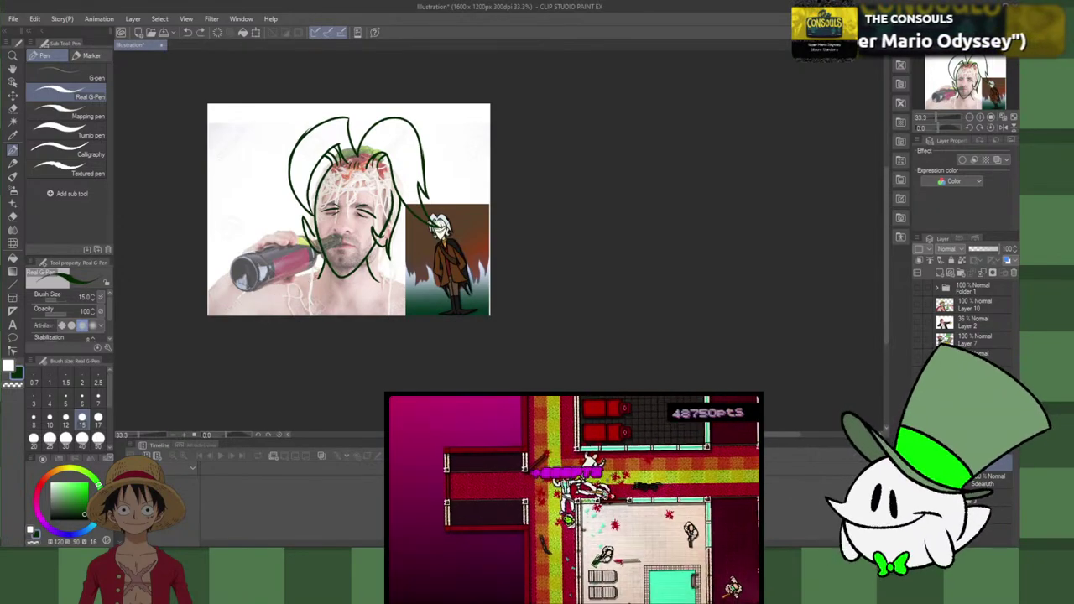
{"action": "left_click_drag", "start_coordinate": [317, 278], "coordinate": [252, 316]}
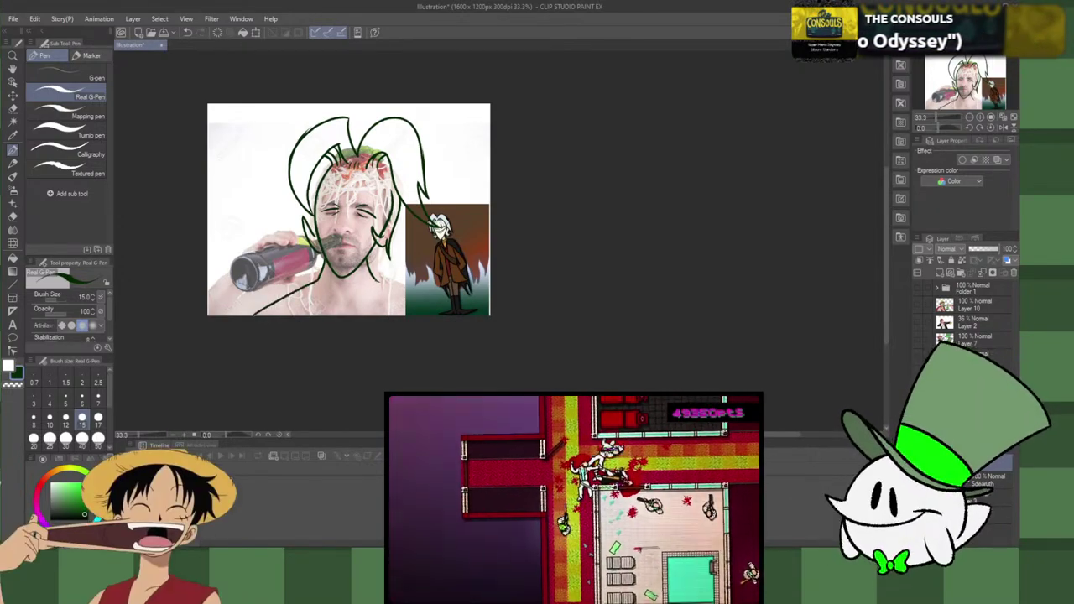
{"action": "left_click_drag", "start_coordinate": [384, 284], "coordinate": [435, 311]}
{"action": "key", "text": "ctrl+z"}
{"action": "left_click_drag", "start_coordinate": [378, 281], "coordinate": [431, 312]}
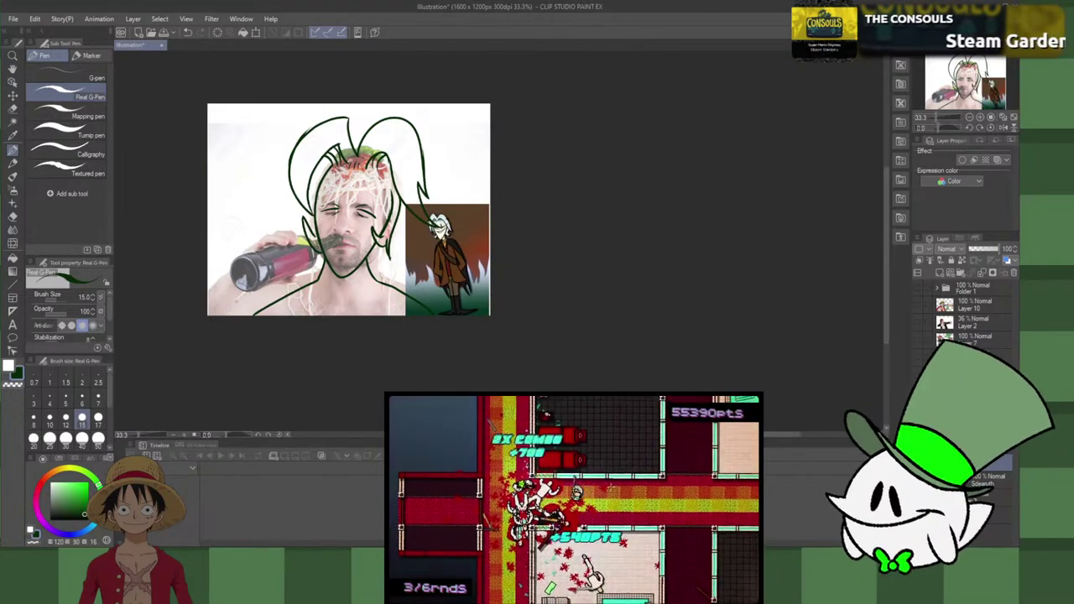
Step: Draw the edges of the raised forearm and the hand's edge beneath the bottle, redoing the outer arm line
{"action": "mouse_move", "coordinate": [227, 274]}
{"action": "left_mouse_down"}
{"action": "mouse_move", "coordinate": [205, 312]}
{"action": "mouse_move", "coordinate": [235, 315]}
{"action": "left_mouse_up"}
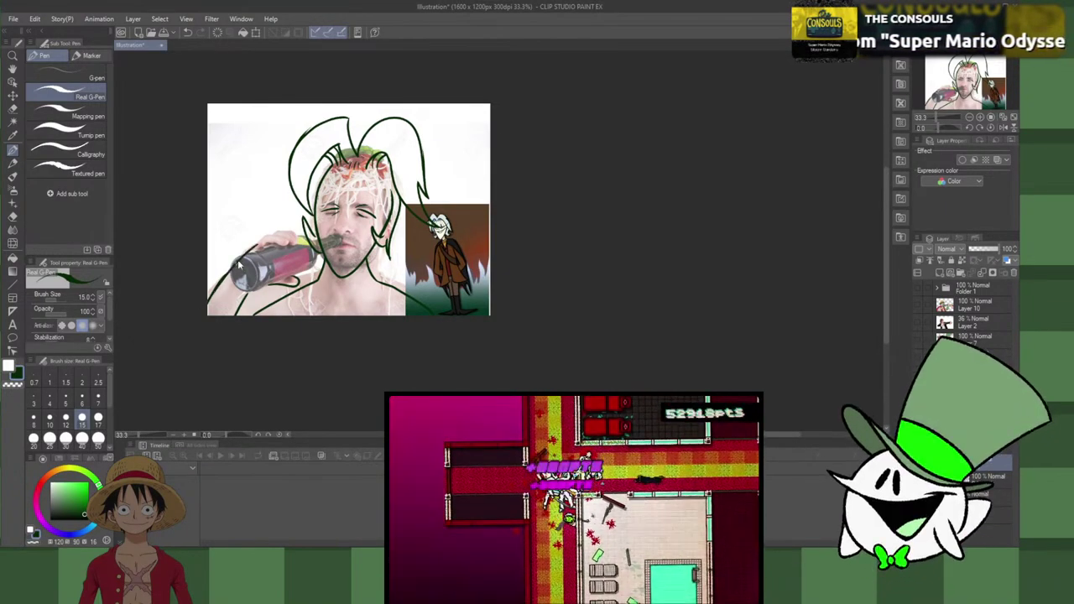
{"action": "key", "text": "ctrl+z"}
{"action": "left_click_drag", "start_coordinate": [254, 242], "coordinate": [209, 312]}
{"action": "key", "text": "ctrl+z"}
{"action": "left_click_drag", "start_coordinate": [259, 239], "coordinate": [207, 299]}
{"action": "key", "text": "ctrl+z"}
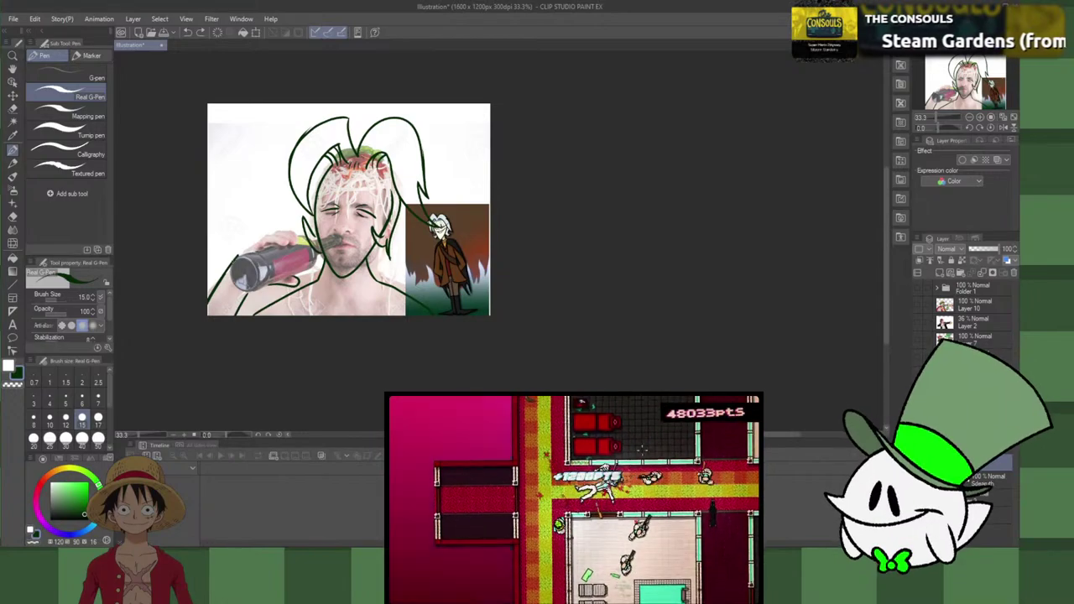
Step: Draw the upright thumb and curled fingers gripping the bottle, along with the bottle's round base and body outline
{"action": "left_click_drag", "start_coordinate": [236, 259], "coordinate": [250, 248]}
{"action": "key", "text": "ctrl+z"}
{"action": "key", "text": "ctrl+z"}
{"action": "key", "text": "ctrl+z"}
{"action": "key", "text": "ctrl+z"}
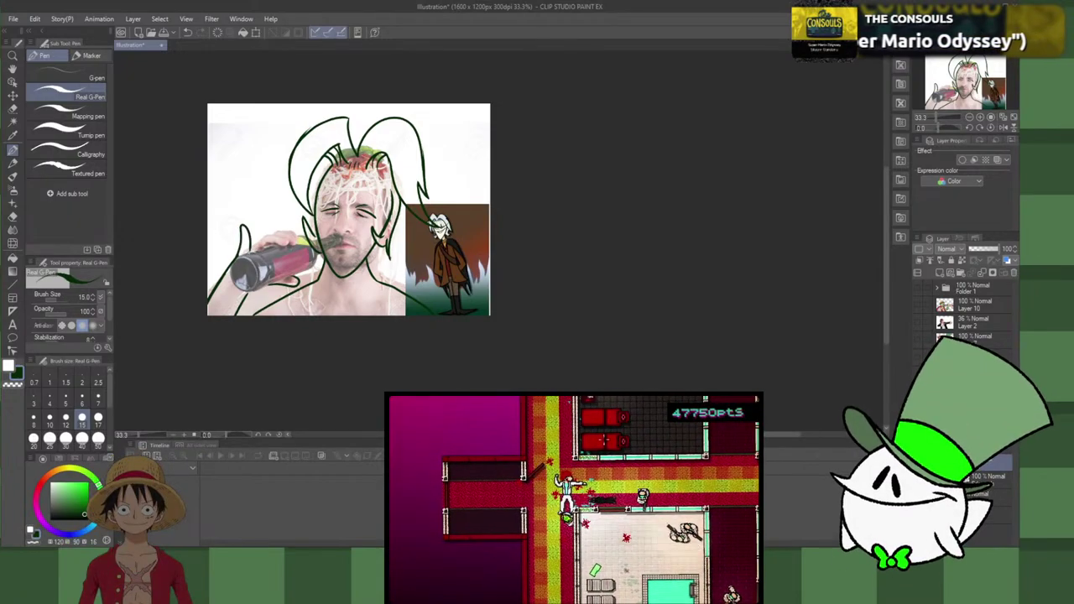
{"action": "mouse_move", "coordinate": [255, 248]}
{"action": "left_mouse_down"}
{"action": "mouse_move", "coordinate": [266, 259]}
{"action": "mouse_move", "coordinate": [282, 243]}
{"action": "mouse_move", "coordinate": [280, 257]}
{"action": "mouse_move", "coordinate": [290, 237]}
{"action": "mouse_move", "coordinate": [285, 253]}
{"action": "mouse_move", "coordinate": [315, 250]}
{"action": "mouse_move", "coordinate": [315, 235]}
{"action": "mouse_move", "coordinate": [304, 236]}
{"action": "left_mouse_up"}
{"action": "key", "text": "ctrl+z"}
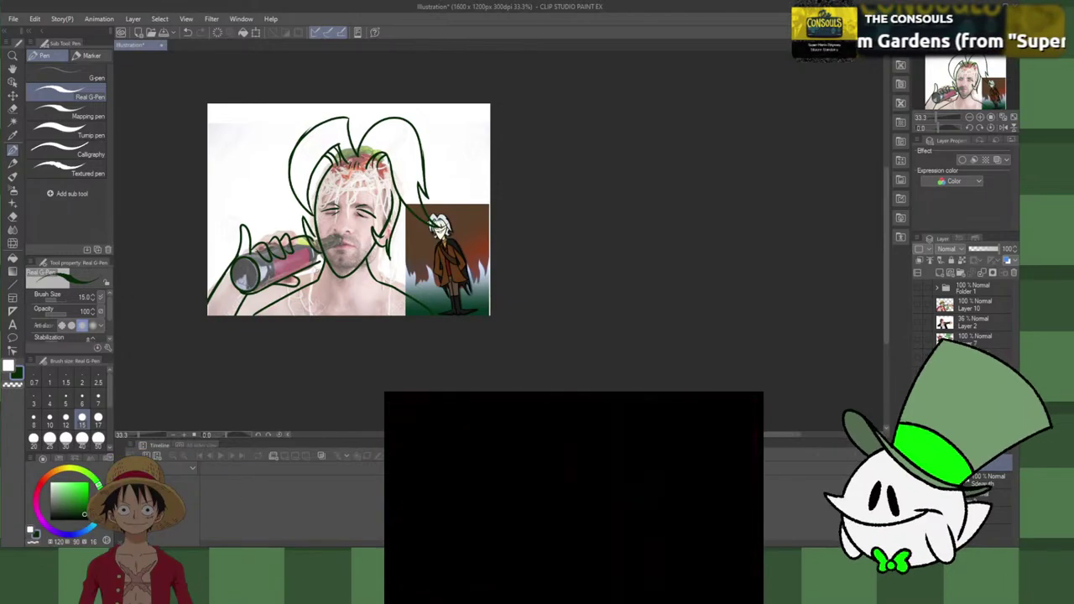
Step: Draw the bottle's neck and rounded mouth rim where it meets the man's lips
{"action": "scroll", "coordinate": [319, 251], "scroll_direction": "up", "scroll_amount": 3}
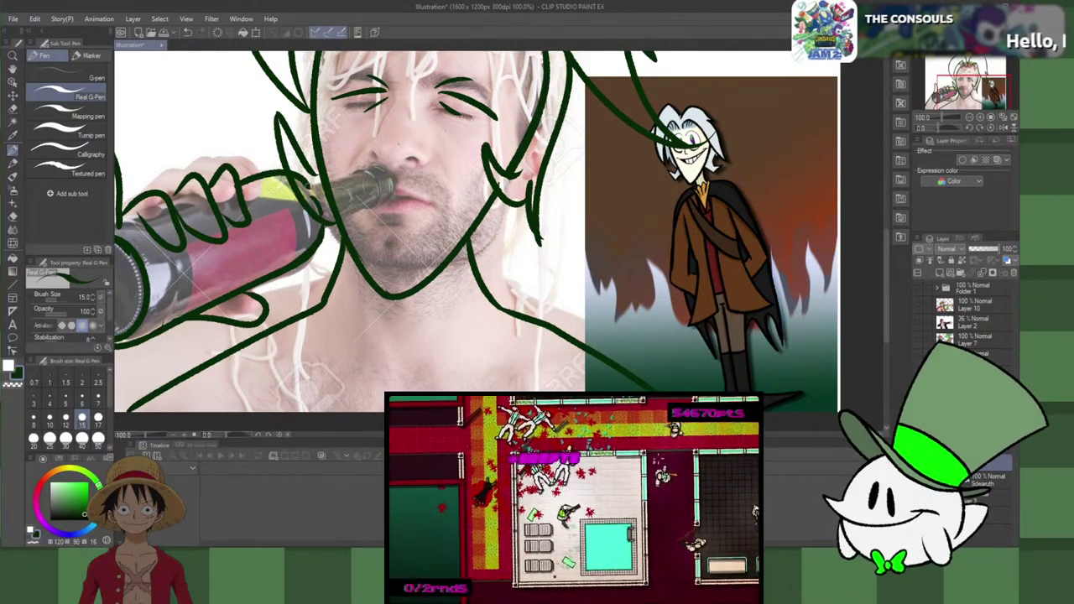
{"action": "mouse_move", "coordinate": [305, 190]}
{"action": "left_mouse_down"}
{"action": "mouse_move", "coordinate": [359, 166]}
{"action": "mouse_move", "coordinate": [328, 181]}
{"action": "mouse_move", "coordinate": [349, 176]}
{"action": "left_mouse_up"}
{"action": "key", "text": "ctrl+z"}
{"action": "mouse_move", "coordinate": [331, 222]}
{"action": "left_mouse_down"}
{"action": "mouse_move", "coordinate": [370, 204]}
{"action": "mouse_move", "coordinate": [314, 189]}
{"action": "left_mouse_up"}
{"action": "key", "text": "ctrl+z"}
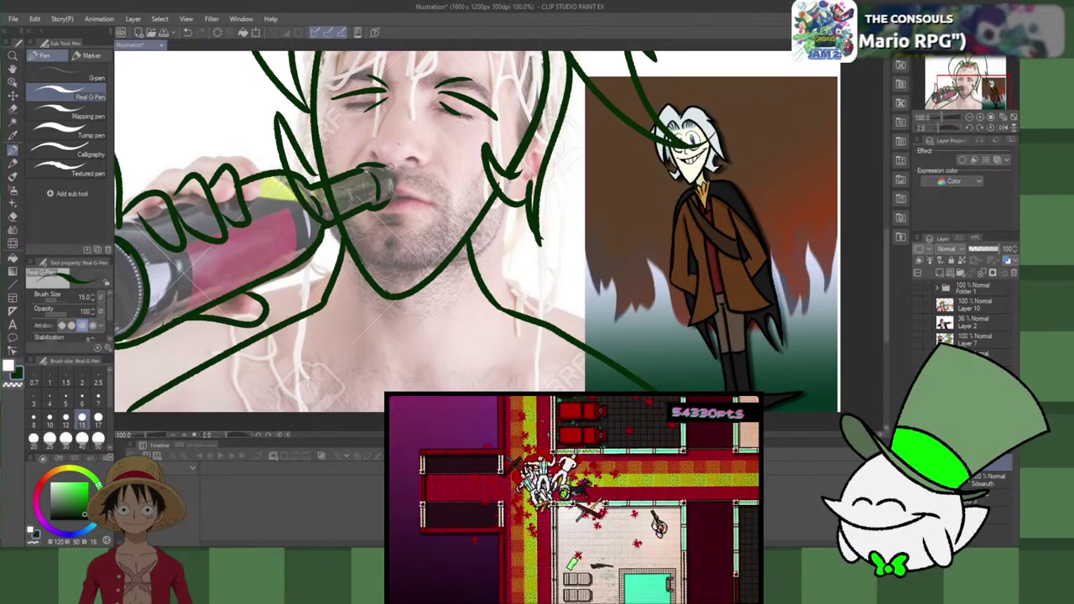
{"action": "left_click_drag", "start_coordinate": [376, 170], "coordinate": [390, 197]}
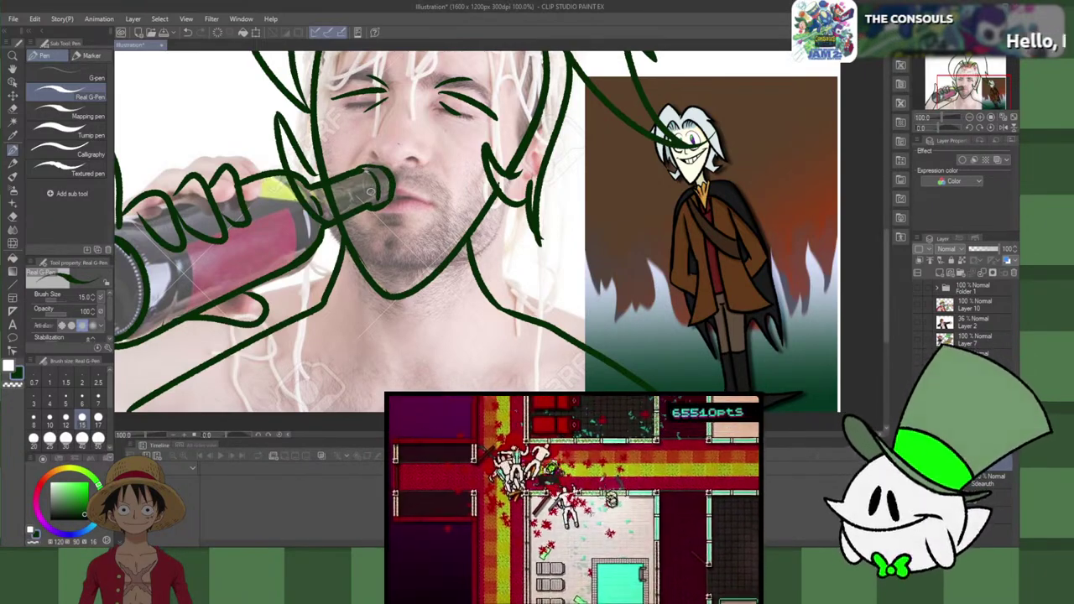
Step: Hide the traced photo and erase the face and hair lines crossing the bottle neck with transparent colour
{"action": "scroll", "coordinate": [369, 191], "scroll_direction": "down", "scroll_amount": 5}
{"action": "scroll", "coordinate": [369, 191], "scroll_direction": "up", "scroll_amount": 4}
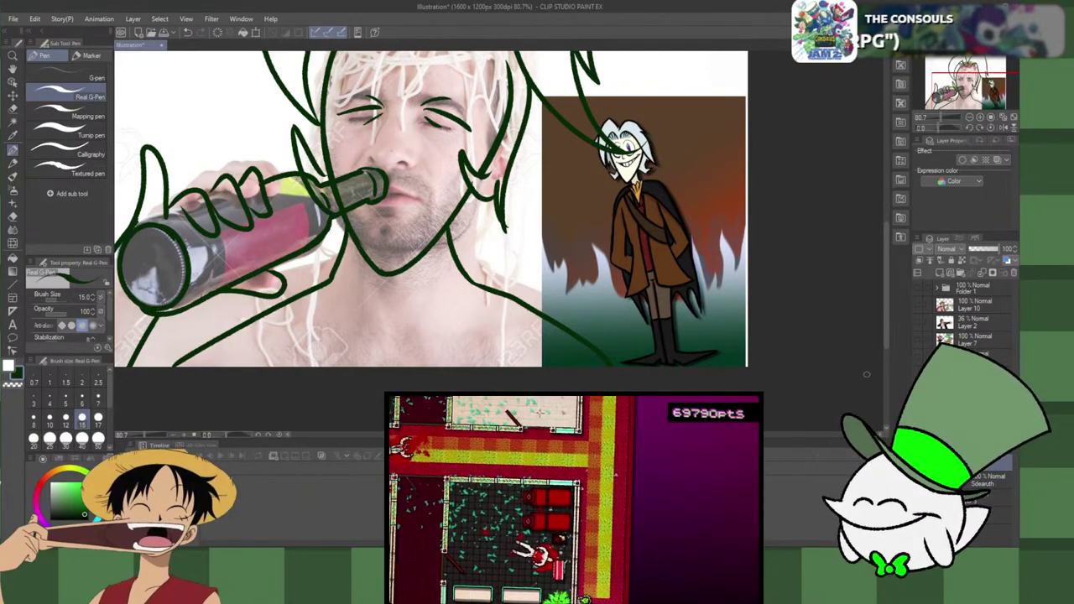
{"action": "key", "text": "ctrl+z"}
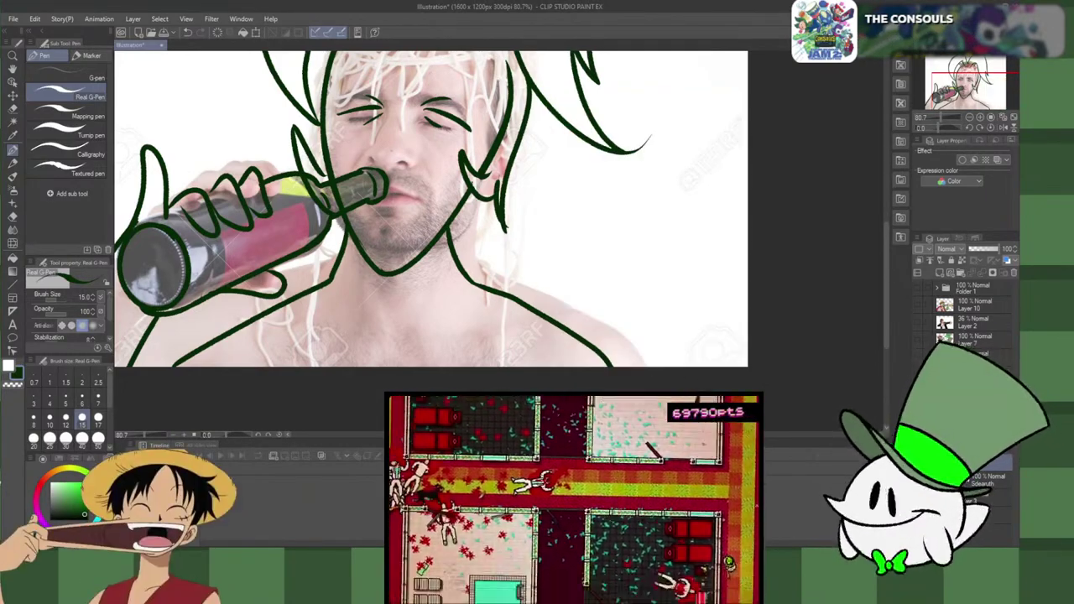
{"action": "key", "text": "ctrl+z"}
{"action": "key", "text": "ctrl+z"}
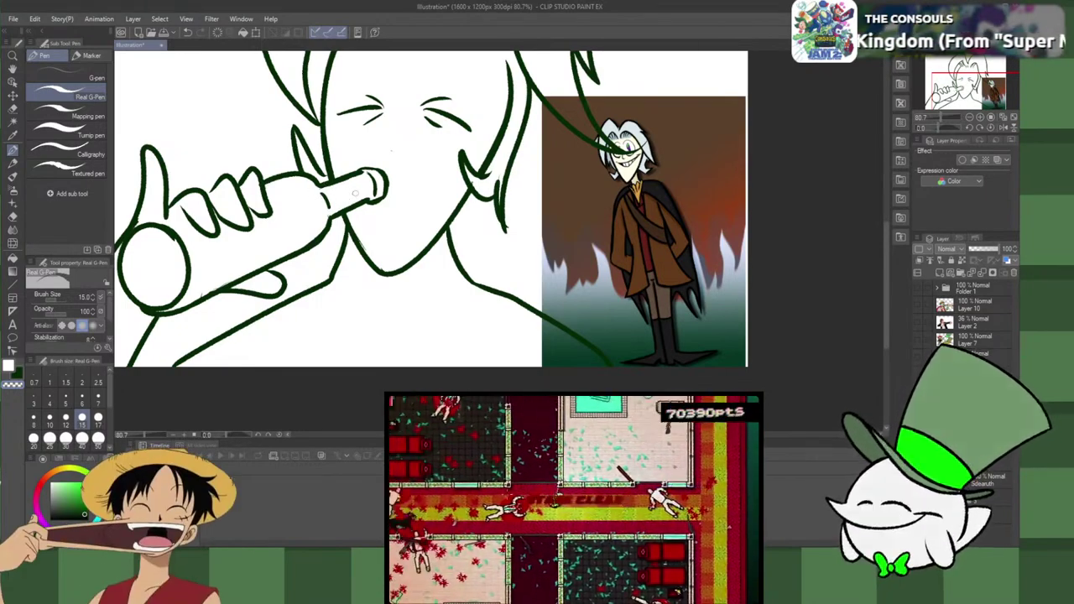
Step: Draw the bottle's upper edge between its round base and the first curled finger, redoing the stroke until it joins cleanly
{"action": "scroll", "coordinate": [355, 193], "scroll_direction": "down", "scroll_amount": 5}
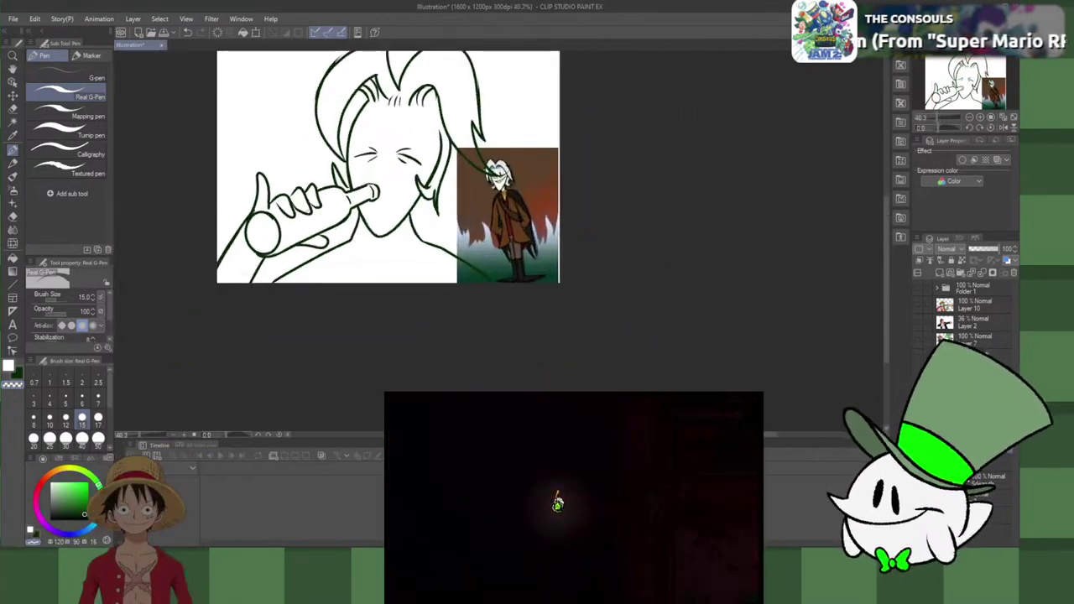
{"action": "scroll", "coordinate": [247, 237], "scroll_direction": "up", "scroll_amount": 5}
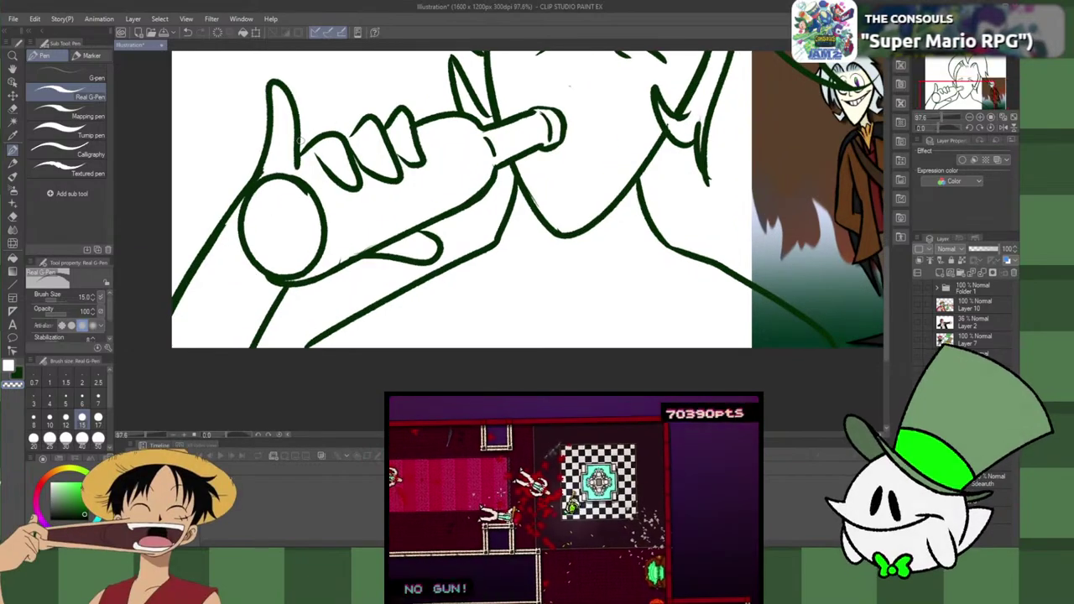
{"action": "scroll", "coordinate": [298, 139], "scroll_direction": "up", "scroll_amount": 2}
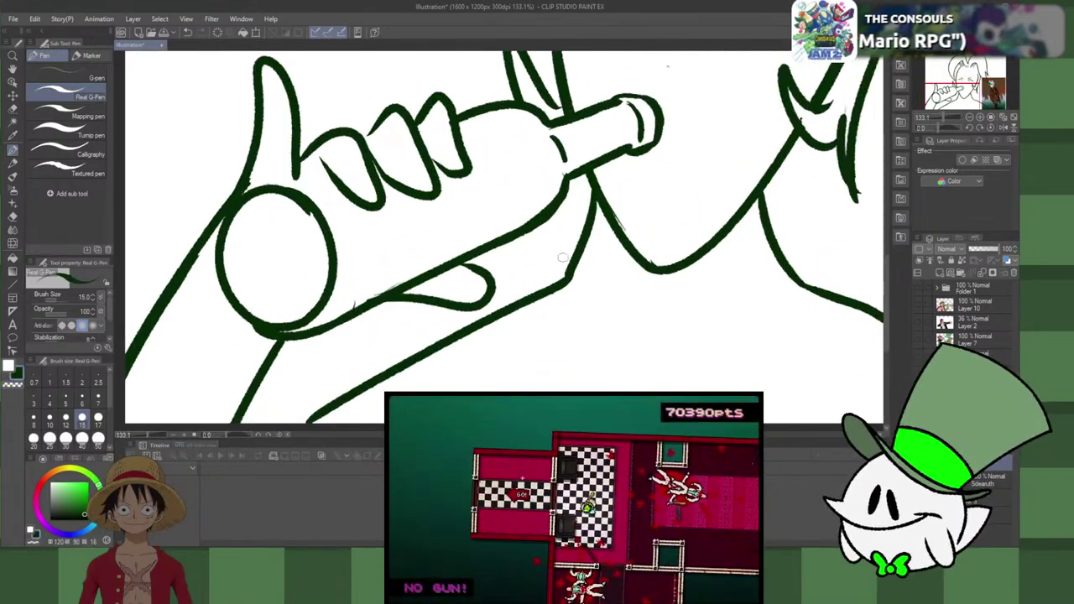
{"action": "mouse_move", "coordinate": [329, 160]}
{"action": "left_mouse_down"}
{"action": "mouse_move", "coordinate": [281, 183]}
{"action": "mouse_move", "coordinate": [308, 174]}
{"action": "left_mouse_up"}
{"action": "key", "text": "ctrl+z"}
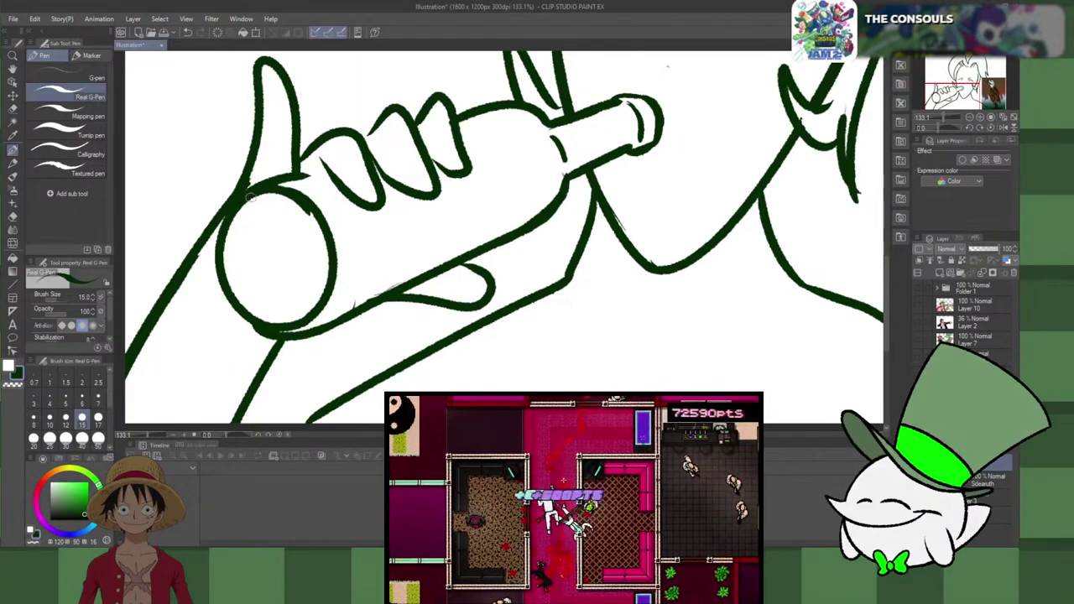
{"action": "mouse_move", "coordinate": [249, 195]}
{"action": "left_mouse_down"}
{"action": "mouse_move", "coordinate": [323, 166]}
{"action": "mouse_move", "coordinate": [268, 191]}
{"action": "left_mouse_up"}
{"action": "key", "text": "ctrl+z"}
{"action": "key", "text": "ctrl+z"}
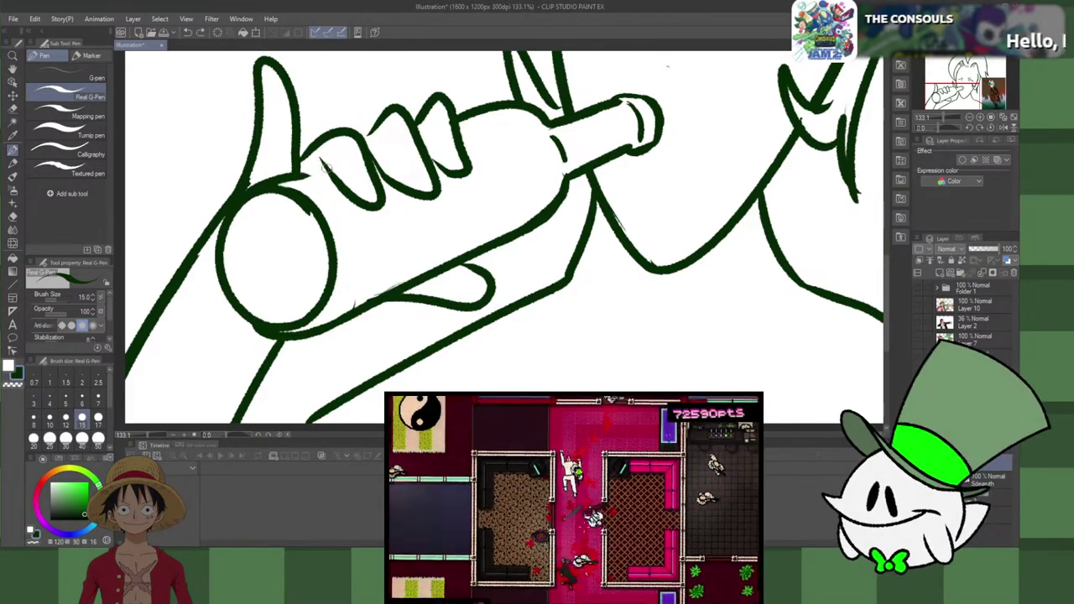
{"action": "left_click_drag", "start_coordinate": [326, 167], "coordinate": [261, 191]}
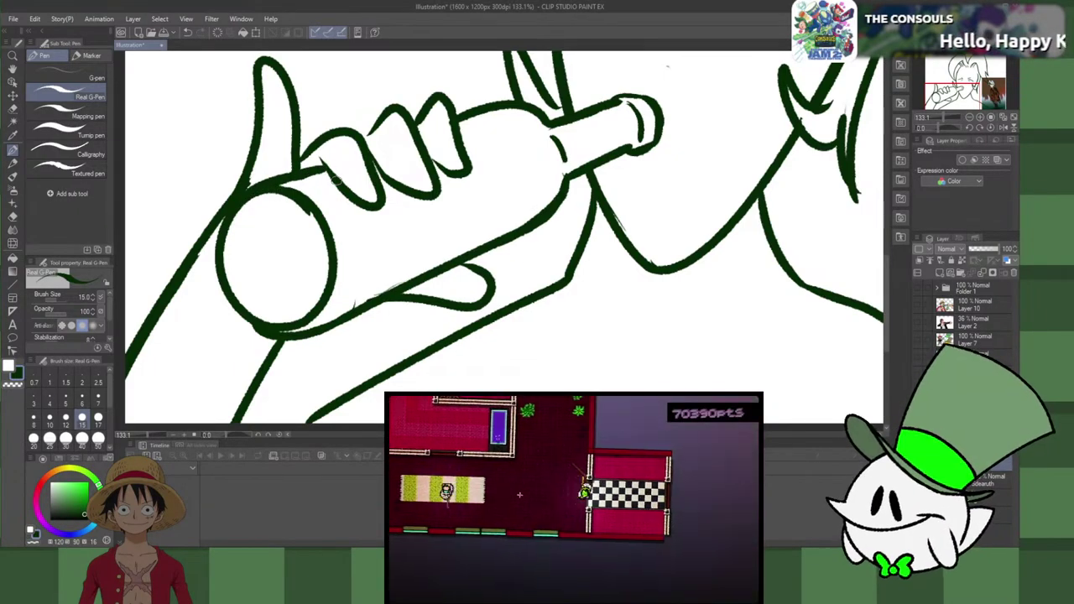
{"action": "scroll", "coordinate": [338, 155], "scroll_direction": "down", "scroll_amount": 10}
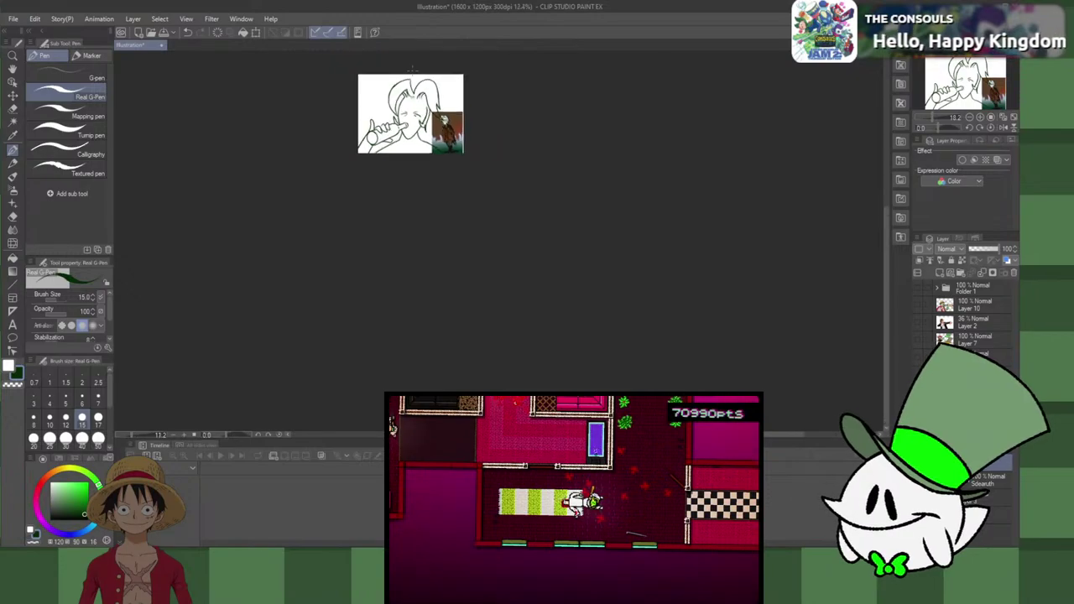
{"action": "scroll", "coordinate": [412, 71], "scroll_direction": "up", "scroll_amount": 11}
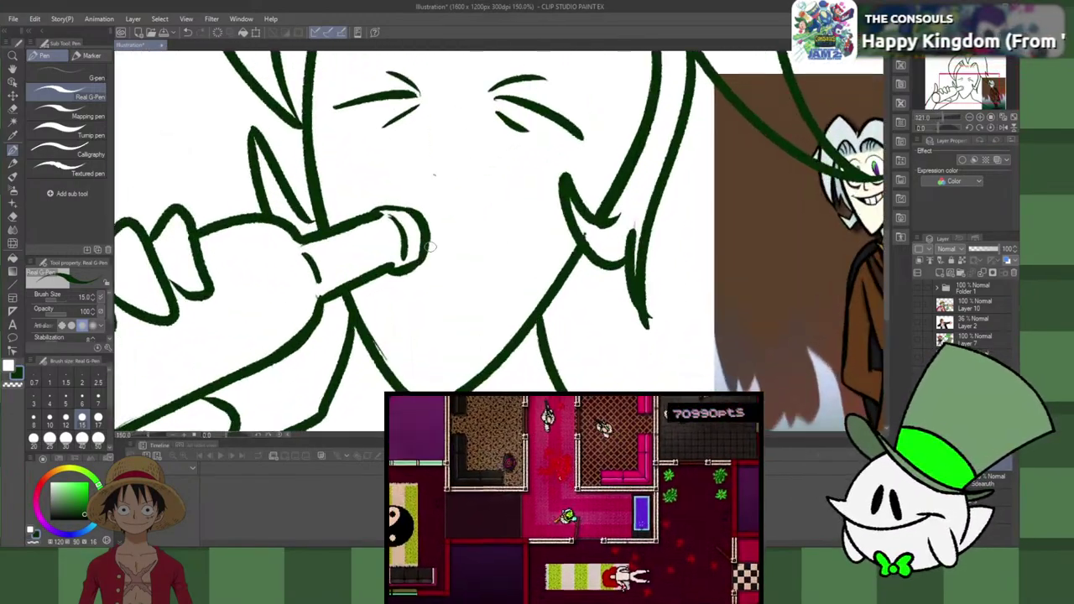
Step: Draw the mouth's lower line and upper lip line from the bottle rim to the mouth corner, redoing strokes until they meet
{"action": "key", "text": "ctrl+z"}
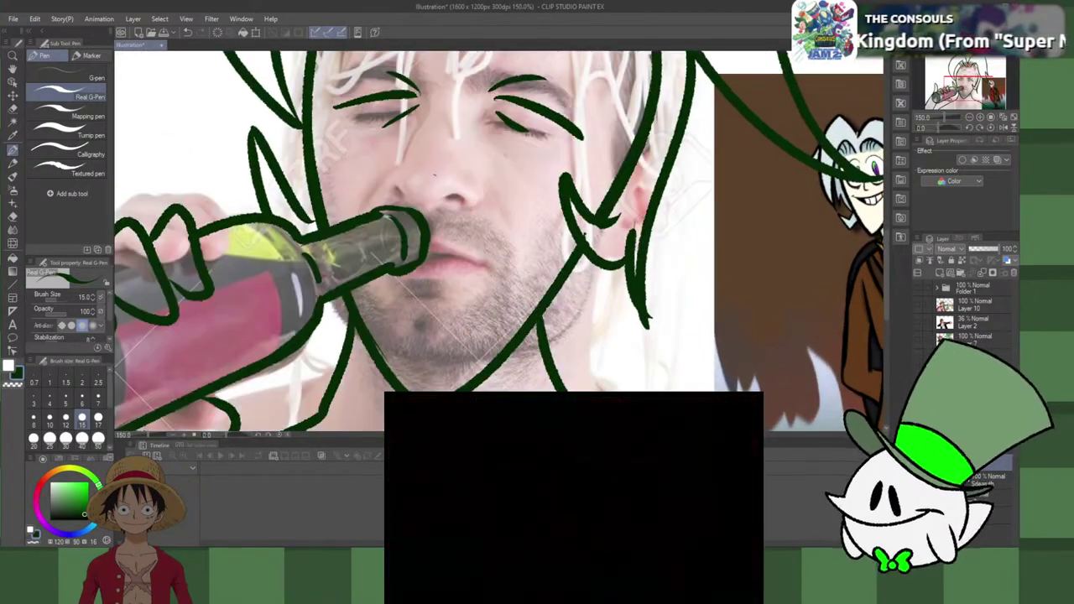
{"action": "key", "text": "ctrl+y"}
{"action": "mouse_move", "coordinate": [415, 265]}
{"action": "left_mouse_down"}
{"action": "mouse_move", "coordinate": [466, 275]}
{"action": "mouse_move", "coordinate": [437, 252]}
{"action": "mouse_move", "coordinate": [424, 254]}
{"action": "mouse_move", "coordinate": [459, 275]}
{"action": "mouse_move", "coordinate": [387, 271]}
{"action": "mouse_move", "coordinate": [471, 277]}
{"action": "left_mouse_up"}
{"action": "key", "text": "ctrl+z"}
{"action": "key", "text": "ctrl+z"}
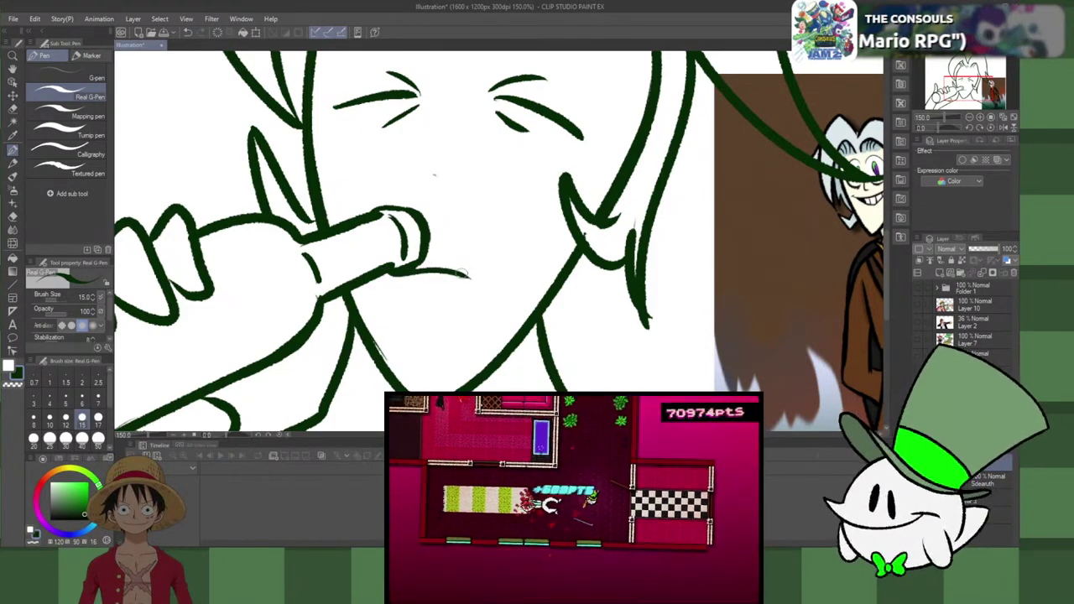
{"action": "mouse_move", "coordinate": [464, 284]}
{"action": "left_mouse_down"}
{"action": "mouse_move", "coordinate": [489, 256]}
{"action": "mouse_move", "coordinate": [480, 283]}
{"action": "mouse_move", "coordinate": [466, 238]}
{"action": "left_mouse_up"}
{"action": "key", "text": "ctrl+z"}
{"action": "mouse_move", "coordinate": [481, 278]}
{"action": "left_mouse_down"}
{"action": "mouse_move", "coordinate": [470, 255]}
{"action": "mouse_move", "coordinate": [430, 239]}
{"action": "left_mouse_up"}
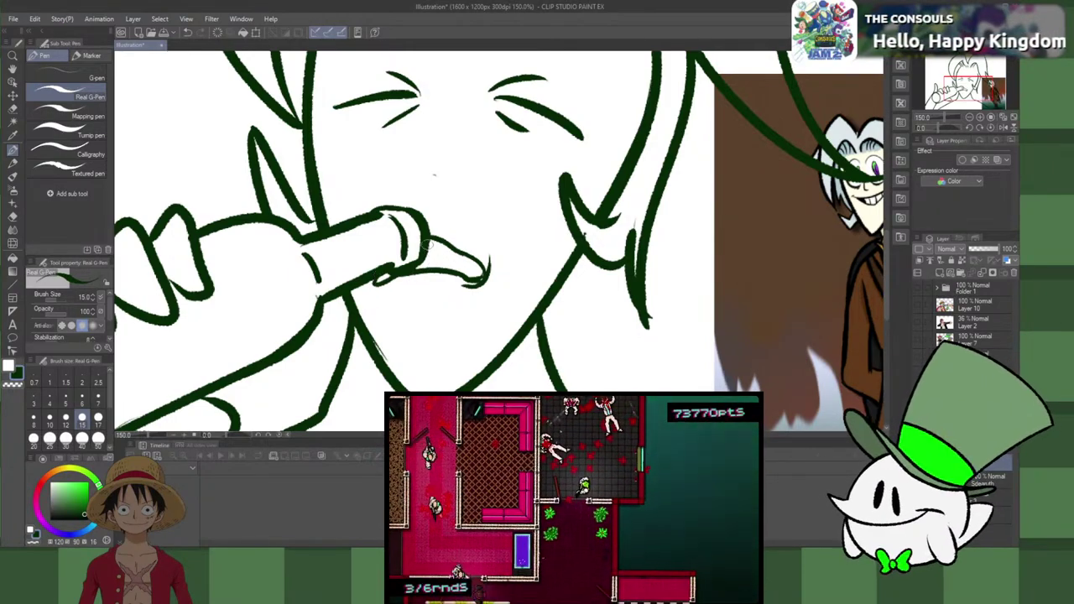
Step: Thicken the upper lip line and mouth corners, and add short lower-lip strokes beneath the mouth
{"action": "left_click_drag", "start_coordinate": [428, 238], "coordinate": [482, 277]}
{"action": "left_click_drag", "start_coordinate": [433, 240], "coordinate": [482, 276]}
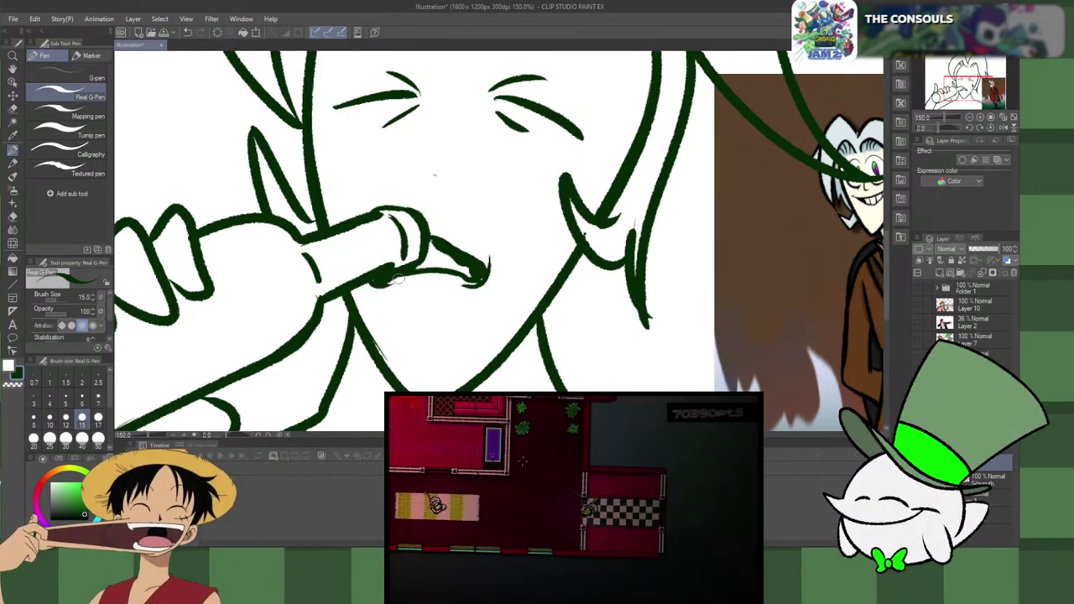
{"action": "mouse_move", "coordinate": [371, 278]}
{"action": "left_mouse_down"}
{"action": "mouse_move", "coordinate": [409, 281]}
{"action": "mouse_move", "coordinate": [383, 289]}
{"action": "mouse_move", "coordinate": [437, 289]}
{"action": "mouse_move", "coordinate": [417, 307]}
{"action": "mouse_move", "coordinate": [405, 299]}
{"action": "mouse_move", "coordinate": [462, 295]}
{"action": "mouse_move", "coordinate": [415, 307]}
{"action": "mouse_move", "coordinate": [448, 302]}
{"action": "left_mouse_up"}
{"action": "key", "text": "ctrl+z"}
{"action": "key", "text": "ctrl+z"}
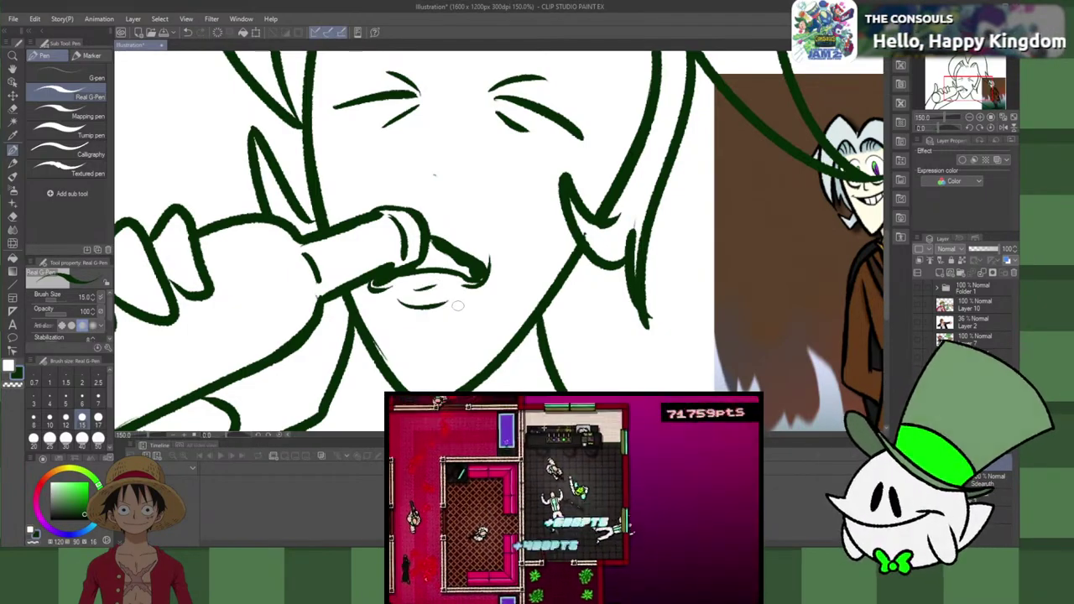
Step: Draw two curved label edges across the bottle's body, one below the fingers and one near the shoulder, redoing the shoulder curve
{"action": "scroll", "coordinate": [457, 306], "scroll_direction": "down", "scroll_amount": 5}
{"action": "scroll", "coordinate": [457, 305], "scroll_direction": "up", "scroll_amount": 3}
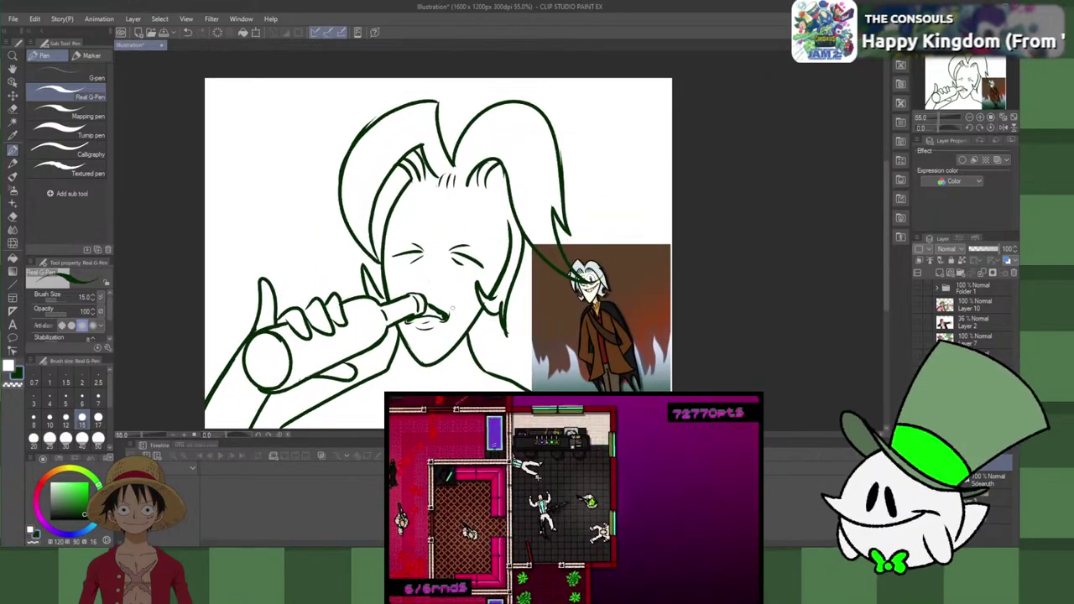
{"action": "scroll", "coordinate": [406, 380], "scroll_direction": "up", "scroll_amount": 4}
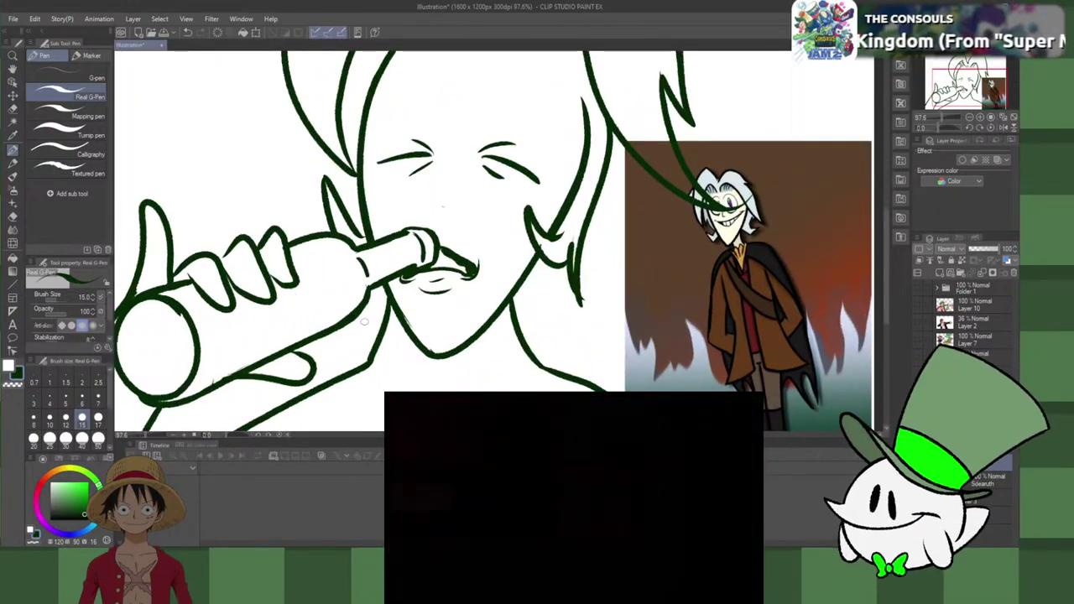
{"action": "left_click_drag", "start_coordinate": [315, 243], "coordinate": [327, 312]}
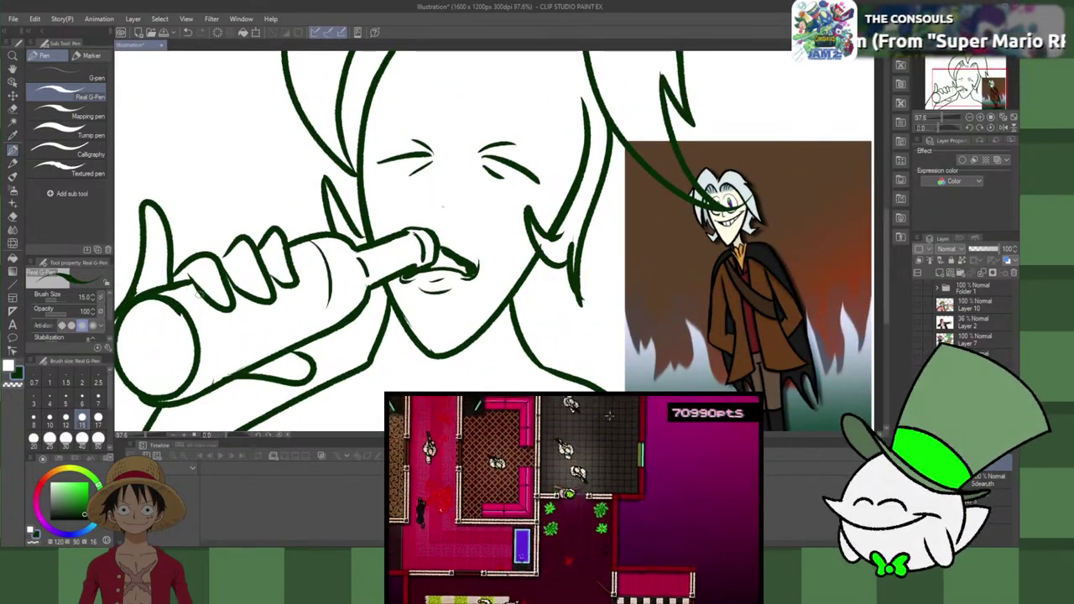
{"action": "left_click_drag", "start_coordinate": [220, 305], "coordinate": [243, 369]}
{"action": "left_click_drag", "start_coordinate": [326, 329], "coordinate": [317, 268]}
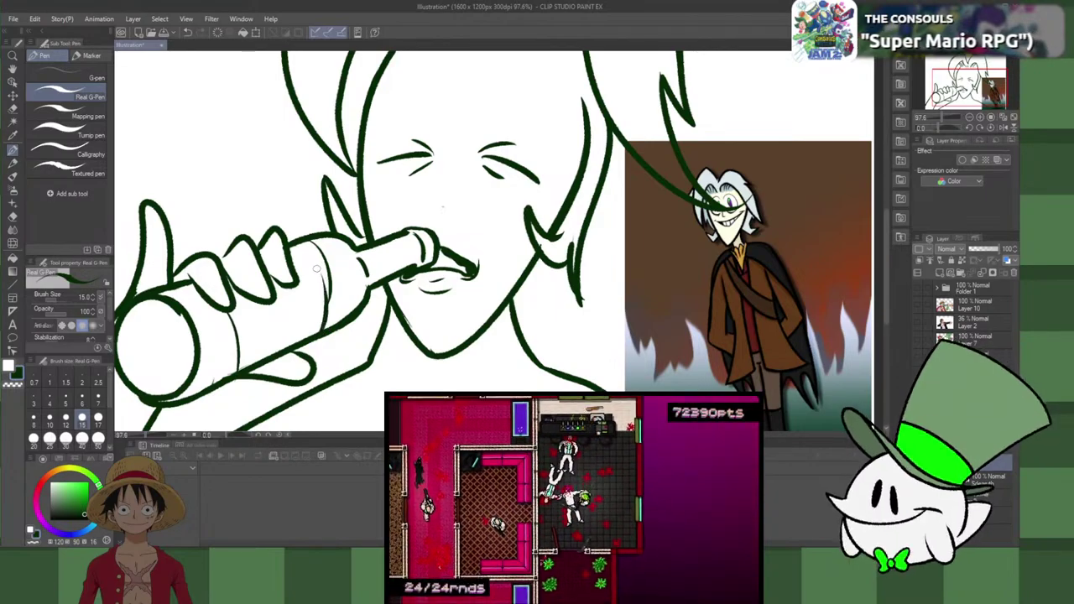
{"action": "key", "text": "ctrl+z"}
{"action": "left_click_drag", "start_coordinate": [325, 325], "coordinate": [315, 266]}
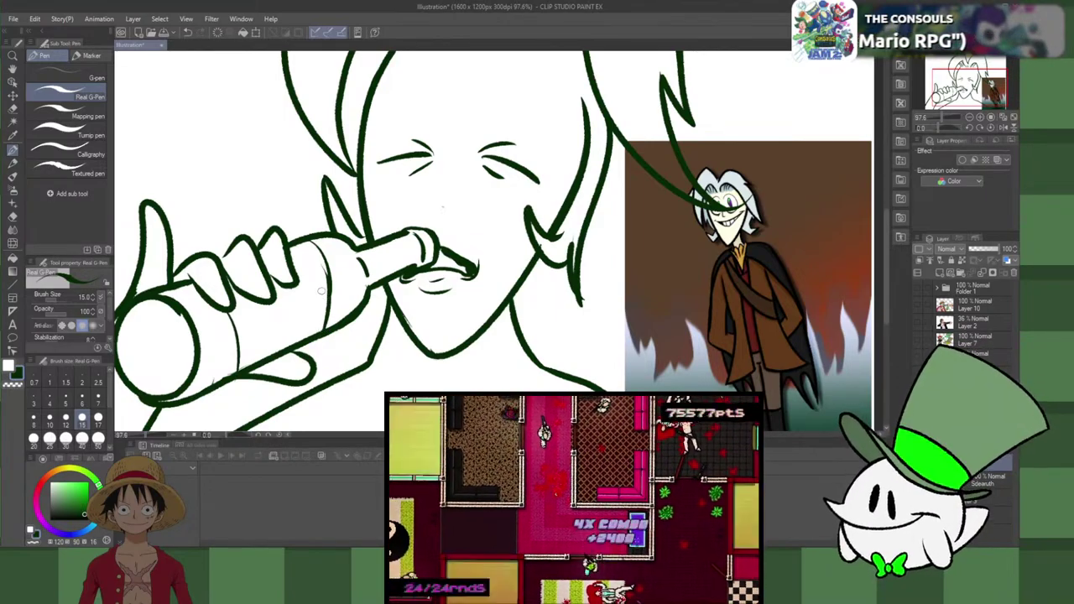
Step: Draw an inner strand line along the left hair lock, from the hairline down beside the face
{"action": "scroll", "coordinate": [304, 294], "scroll_direction": "down", "scroll_amount": 3}
{"action": "scroll", "coordinate": [345, 259], "scroll_direction": "up", "scroll_amount": 2}
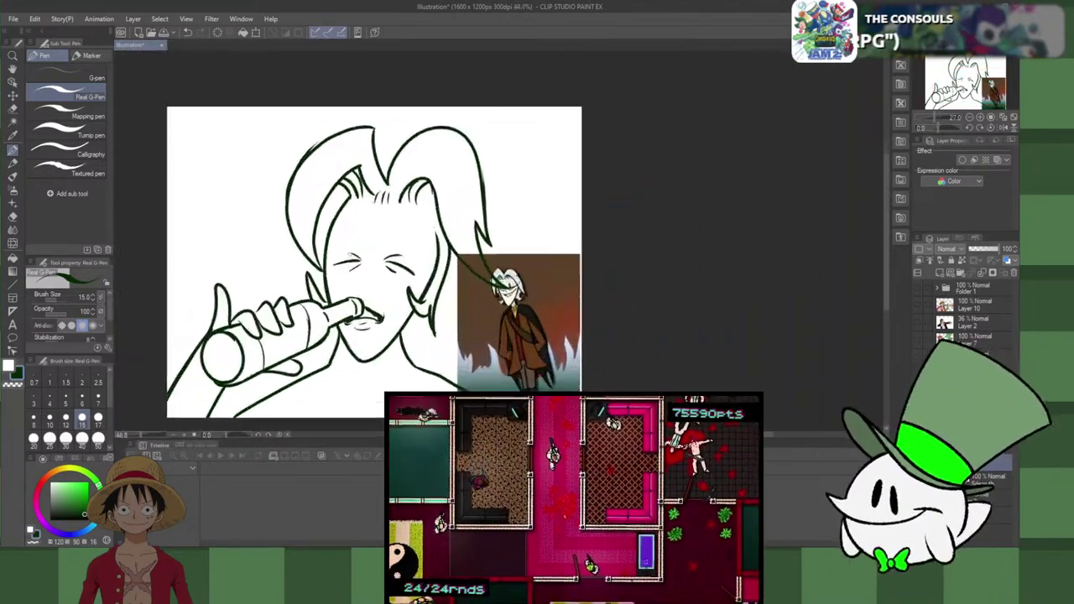
{"action": "key", "text": "ctrl+plus"}
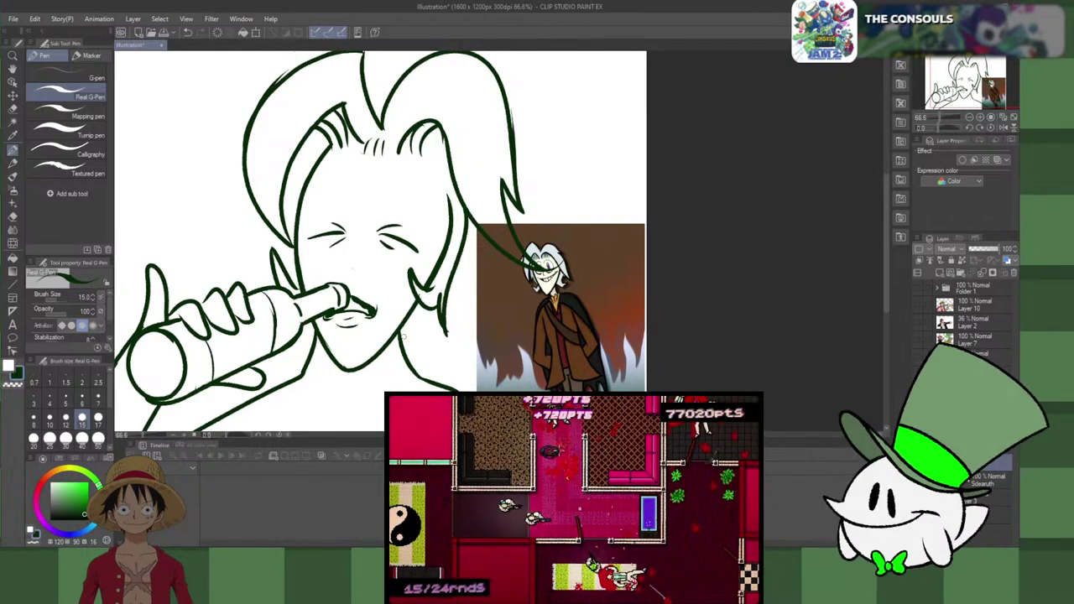
{"action": "mouse_move", "coordinate": [330, 139]}
{"action": "left_mouse_down"}
{"action": "mouse_move", "coordinate": [288, 220]}
{"action": "mouse_move", "coordinate": [298, 278]}
{"action": "mouse_move", "coordinate": [294, 268]}
{"action": "left_mouse_up"}
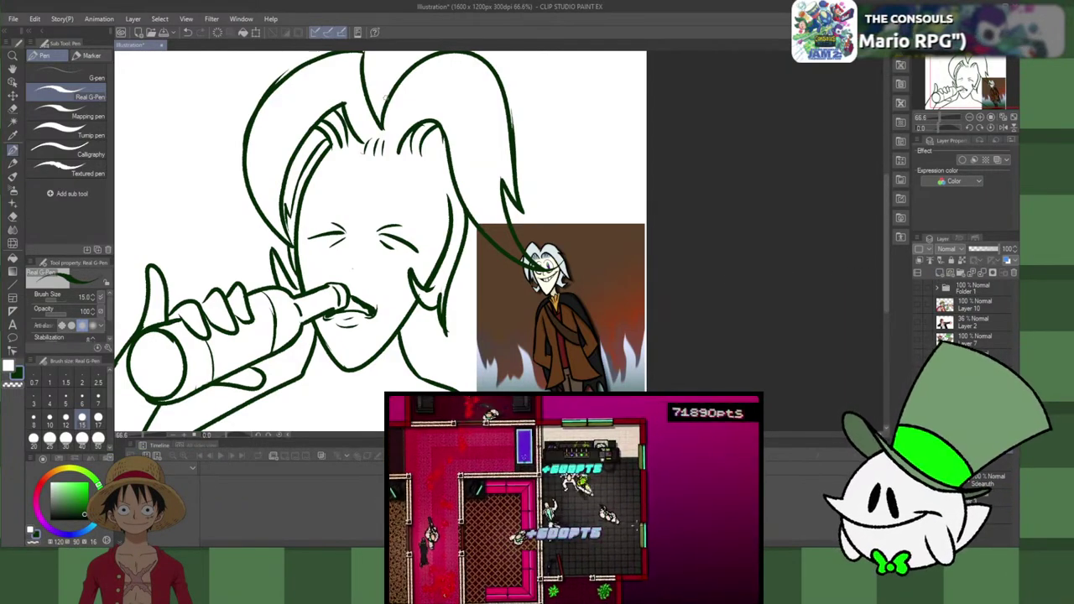
Step: Outline red dripping shapes over the tops of both hair lobes, with small loose drops beneath the right one
{"action": "scroll", "coordinate": [315, 157], "scroll_direction": "up", "scroll_amount": 2}
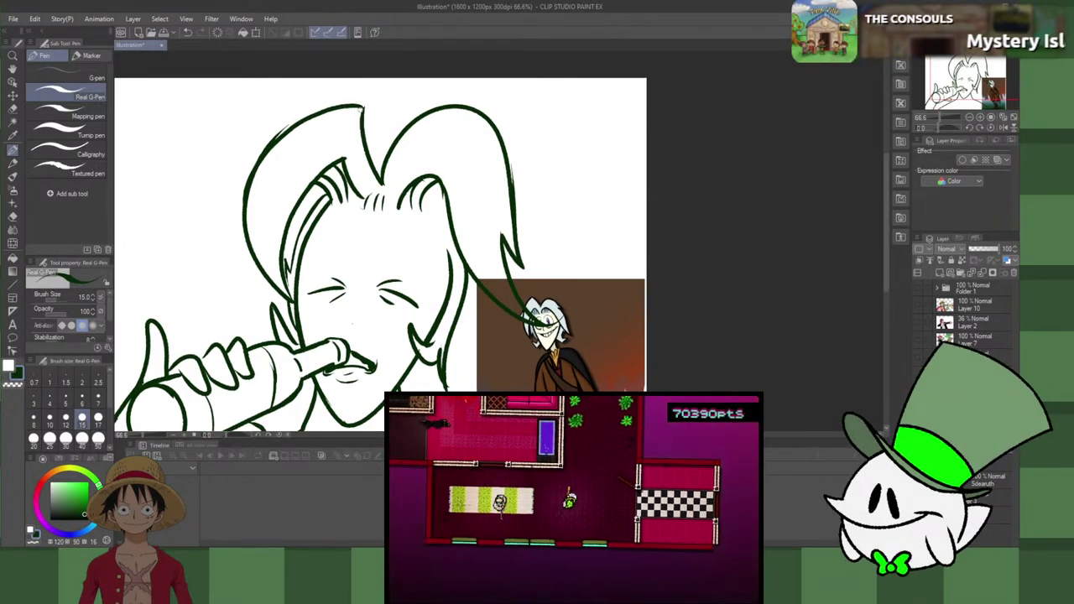
{"action": "left_click", "coordinate": [39, 485]}
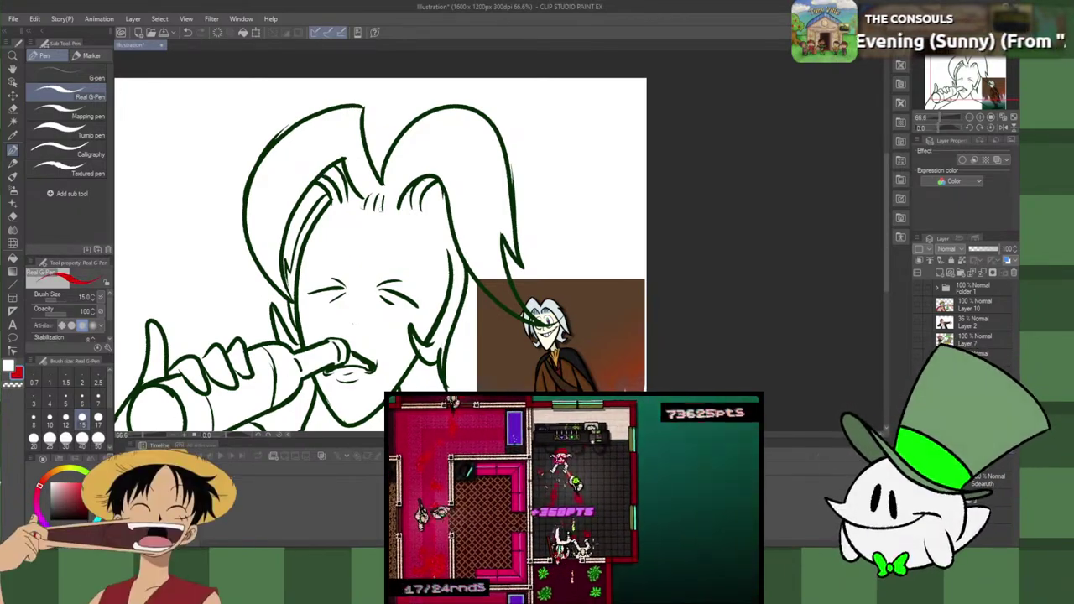
{"action": "mouse_move", "coordinate": [362, 111]}
{"action": "left_mouse_down"}
{"action": "mouse_move", "coordinate": [364, 126]}
{"action": "mouse_move", "coordinate": [339, 103]}
{"action": "mouse_move", "coordinate": [317, 109]}
{"action": "mouse_move", "coordinate": [340, 150]}
{"action": "mouse_move", "coordinate": [347, 123]}
{"action": "mouse_move", "coordinate": [370, 151]}
{"action": "left_mouse_up"}
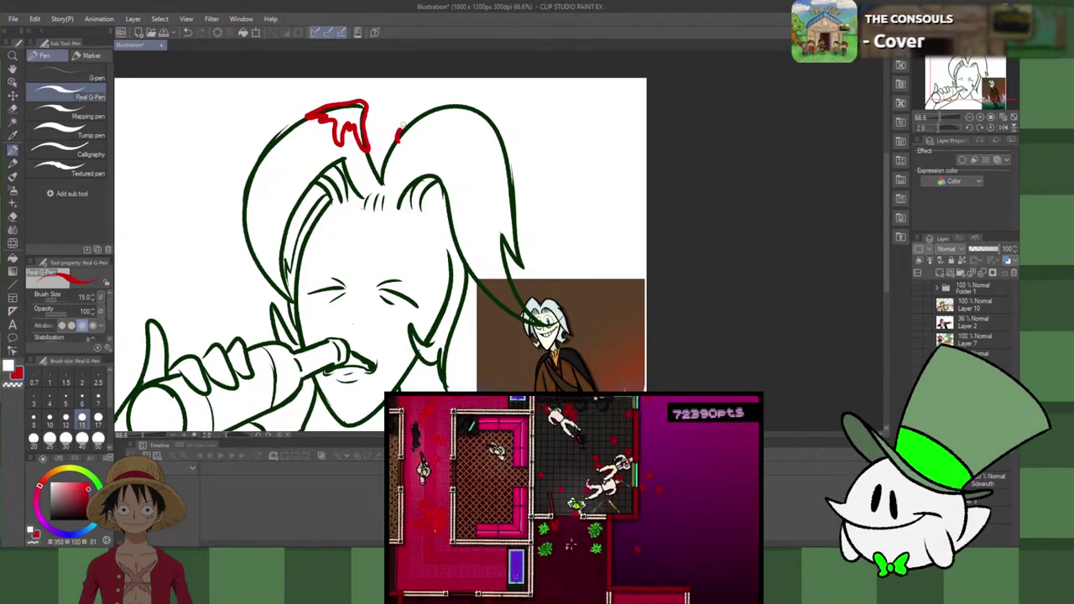
{"action": "mouse_move", "coordinate": [400, 130]}
{"action": "left_mouse_down"}
{"action": "mouse_move", "coordinate": [430, 104]}
{"action": "mouse_move", "coordinate": [475, 104]}
{"action": "mouse_move", "coordinate": [486, 128]}
{"action": "mouse_move", "coordinate": [464, 124]}
{"action": "mouse_move", "coordinate": [459, 168]}
{"action": "mouse_move", "coordinate": [454, 132]}
{"action": "left_mouse_up"}
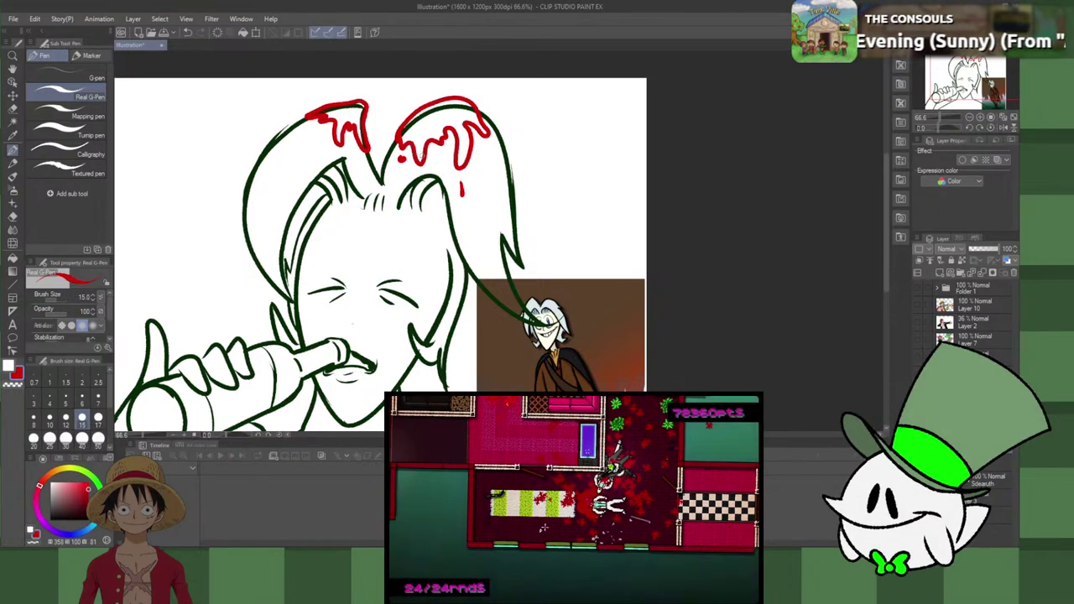
Step: Hide the line art while filling both dripping shapes with red, and add lighter pink highlights with the pen
{"action": "key", "text": "g"}
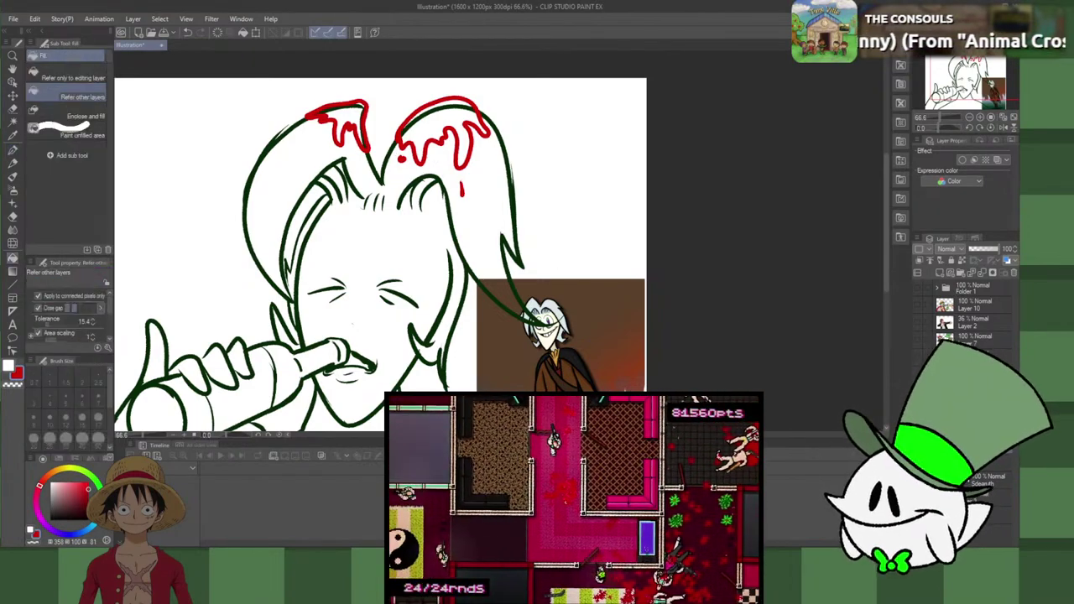
{"action": "key", "text": "Delete"}
{"action": "left_click", "coordinate": [360, 128]}
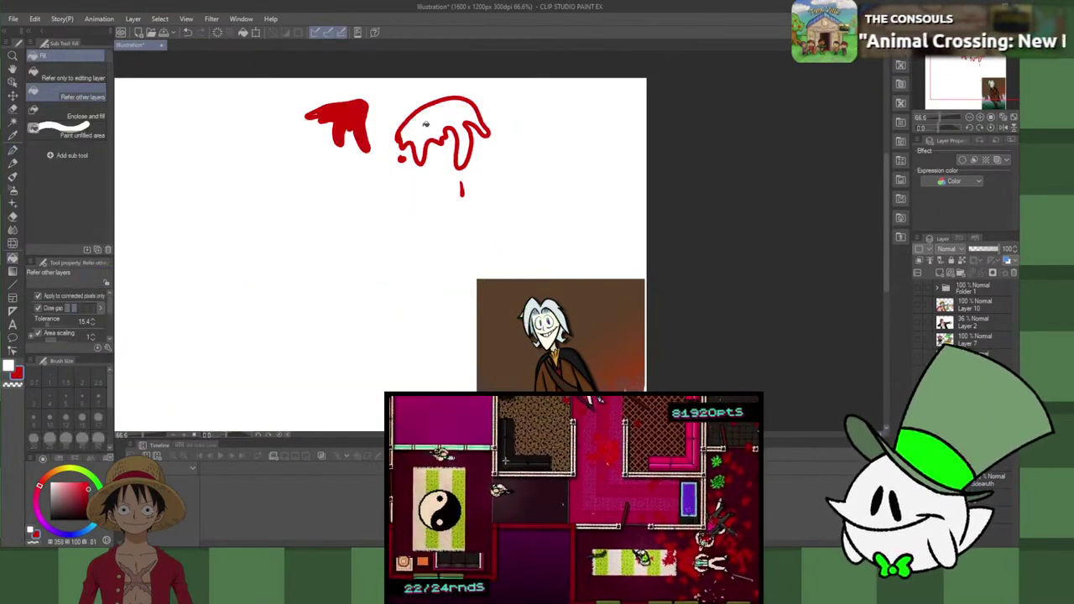
{"action": "left_click", "coordinate": [426, 124]}
{"action": "key", "text": "p"}
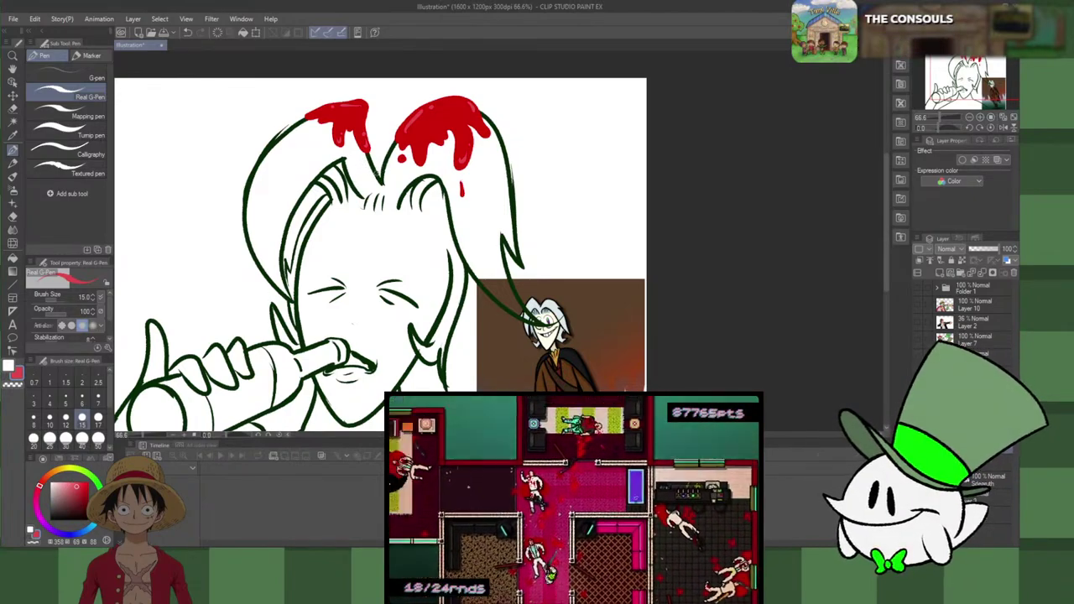
Step: Draw dark green leaves on top of both red hair tips and colour the right cluster's leaves a muted lighter green
{"action": "left_click", "coordinate": [375, 173], "text": "alt"}
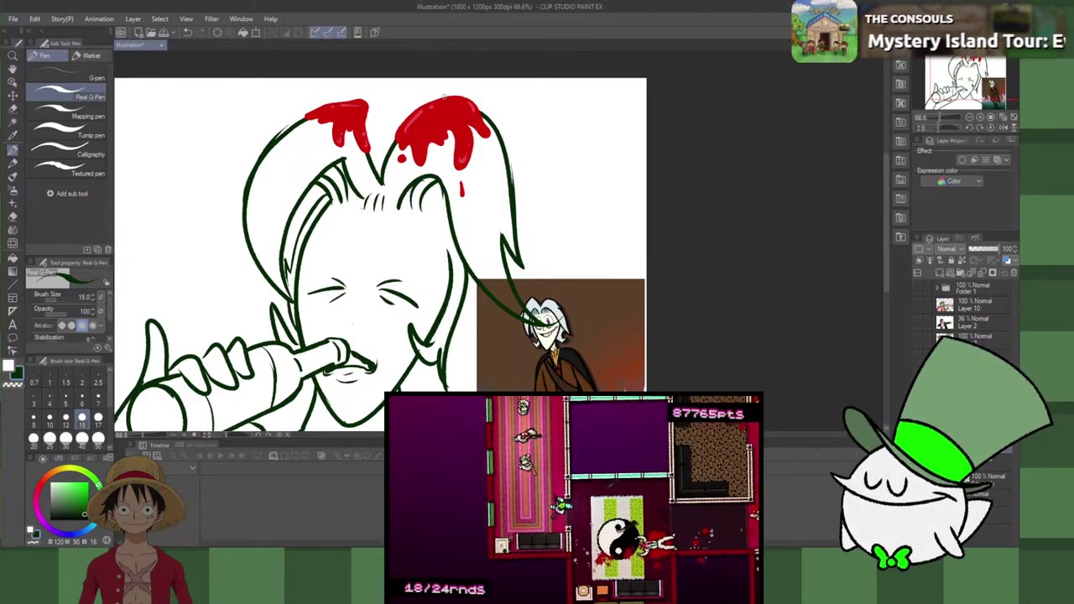
{"action": "left_click_drag", "start_coordinate": [438, 97], "coordinate": [429, 103]}
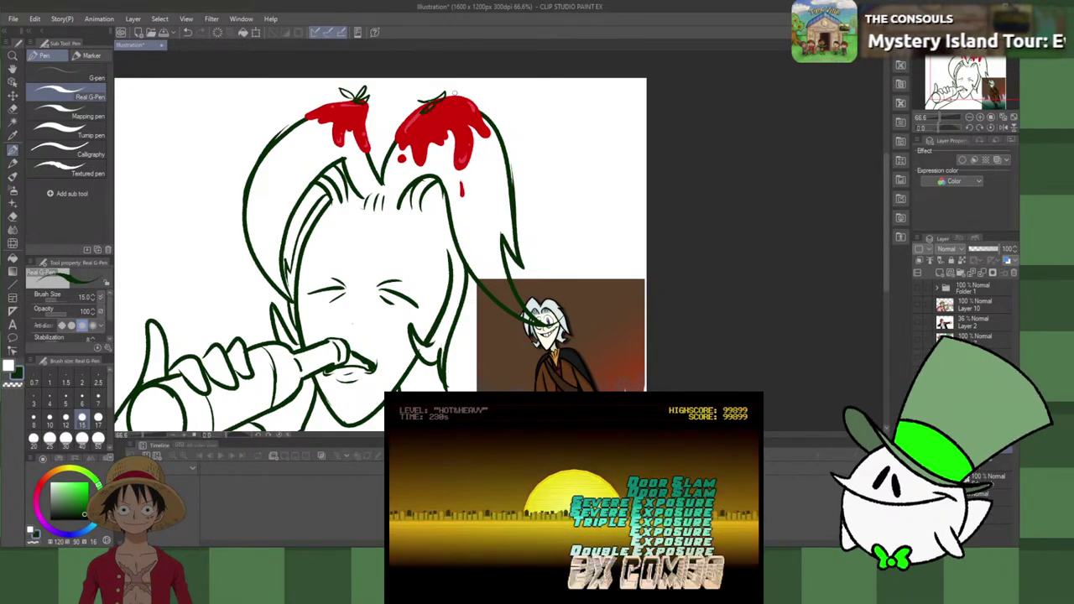
{"action": "scroll", "coordinate": [397, 81], "scroll_direction": "up", "scroll_amount": 8}
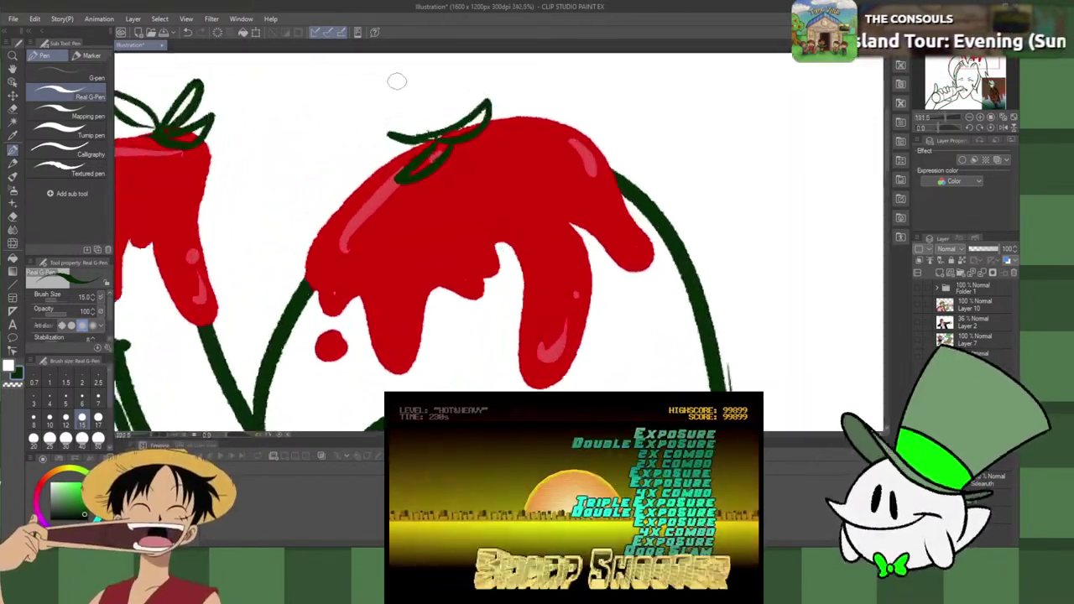
{"action": "left_click", "coordinate": [83, 485]}
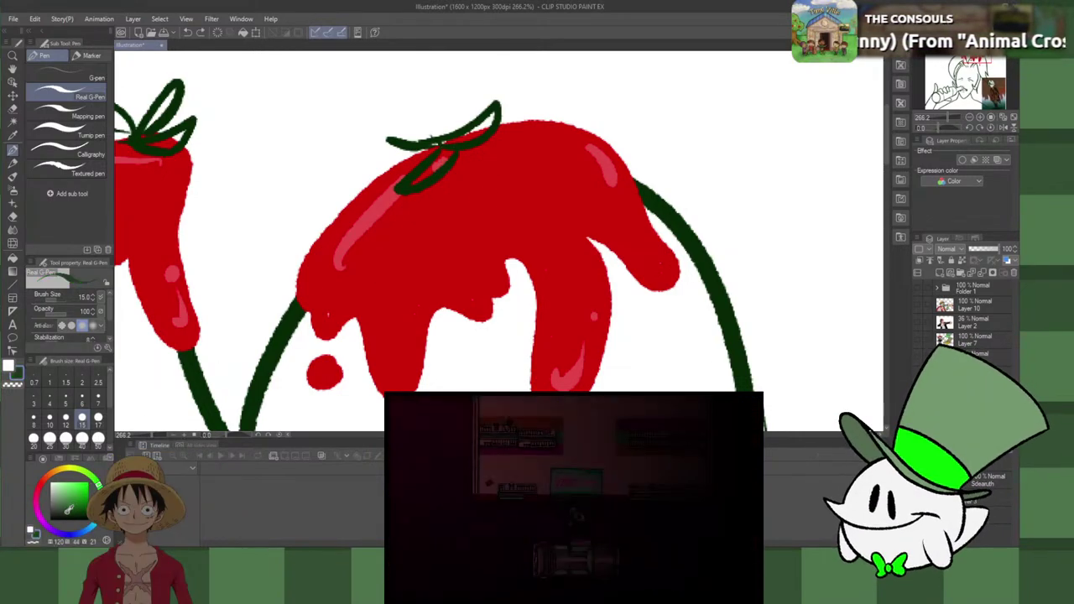
{"action": "left_click", "coordinate": [58, 499]}
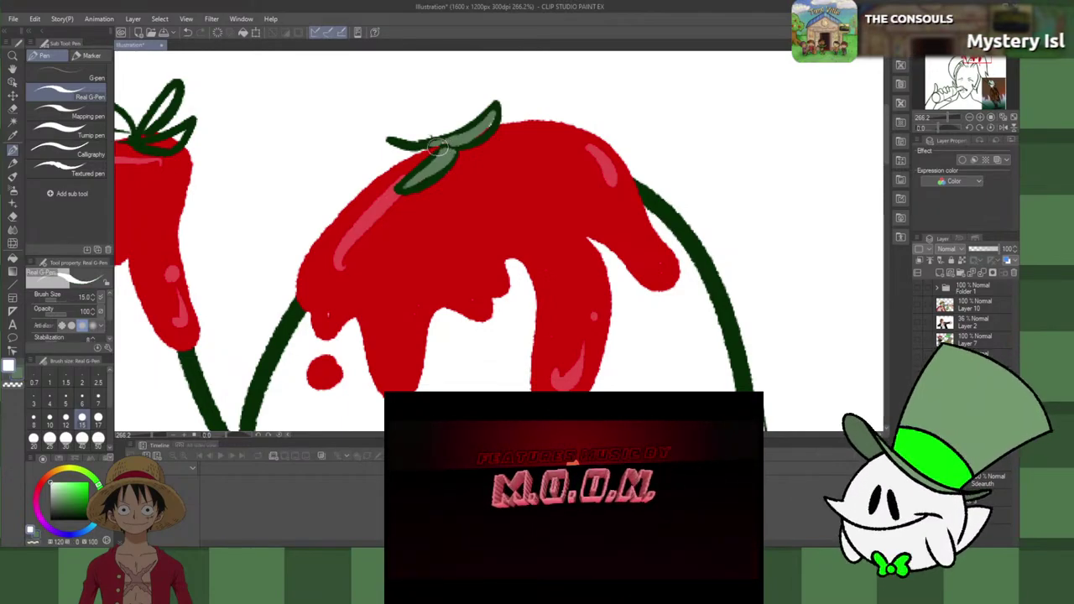
{"action": "left_click", "coordinate": [439, 159], "text": "alt"}
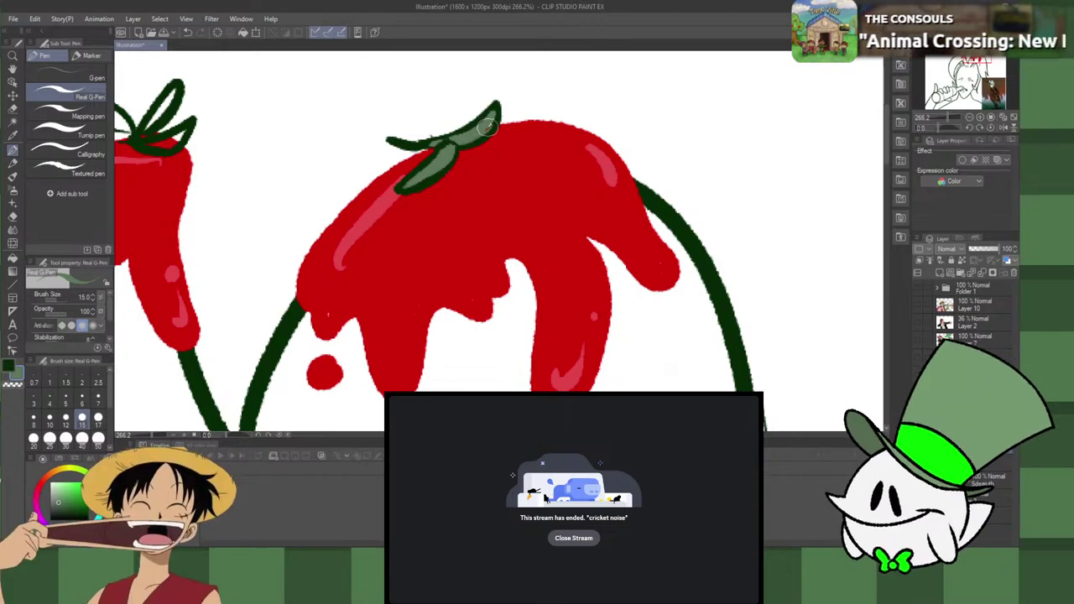
Step: Colour the three leaves on the left red hair tip with the same muted green
{"action": "scroll", "coordinate": [483, 139], "scroll_direction": "down", "scroll_amount": 3}
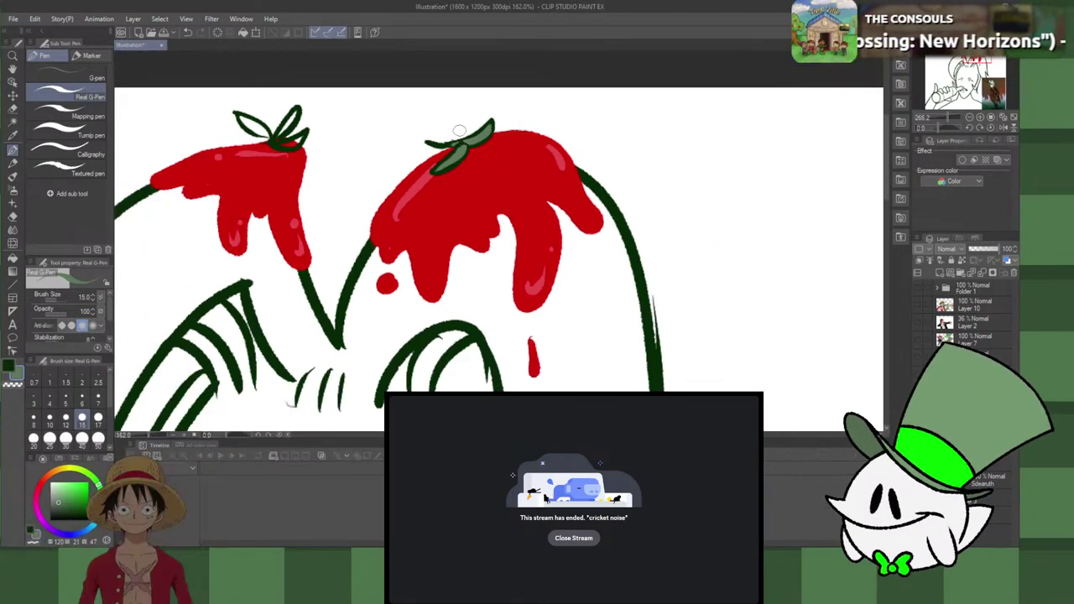
{"action": "scroll", "coordinate": [352, 145], "scroll_direction": "up", "scroll_amount": 4}
{"action": "scroll", "coordinate": [327, 76], "scroll_direction": "up", "scroll_amount": 1}
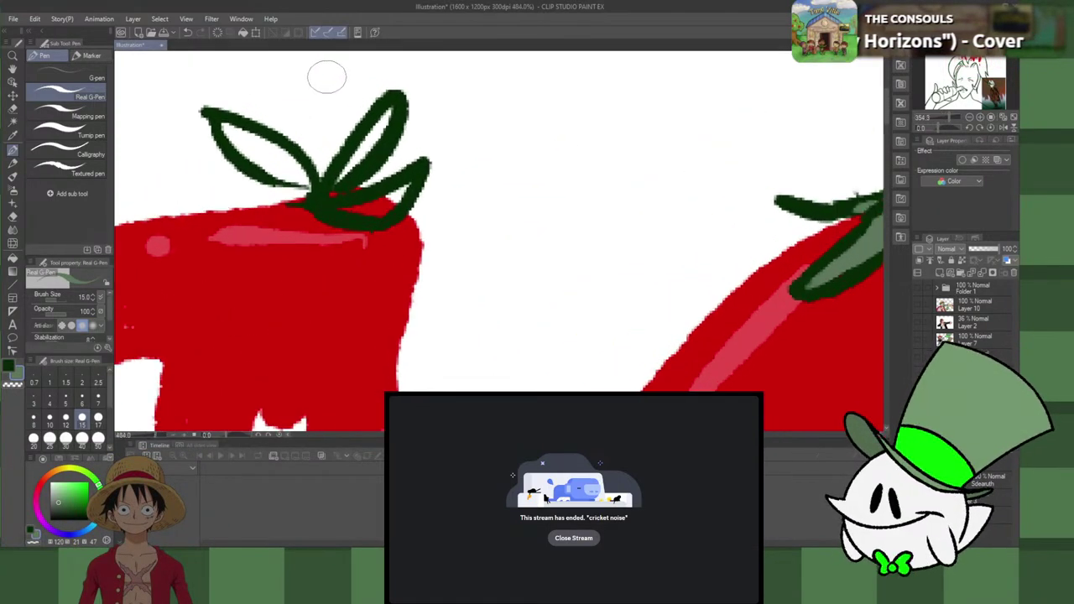
{"action": "mouse_move", "coordinate": [277, 154]}
{"action": "left_mouse_down"}
{"action": "mouse_move", "coordinate": [223, 122]}
{"action": "mouse_move", "coordinate": [293, 176]}
{"action": "mouse_move", "coordinate": [285, 186]}
{"action": "mouse_move", "coordinate": [307, 183]}
{"action": "mouse_move", "coordinate": [235, 124]}
{"action": "mouse_move", "coordinate": [277, 164]}
{"action": "mouse_move", "coordinate": [361, 134]}
{"action": "mouse_move", "coordinate": [335, 172]}
{"action": "mouse_move", "coordinate": [390, 110]}
{"action": "left_mouse_up"}
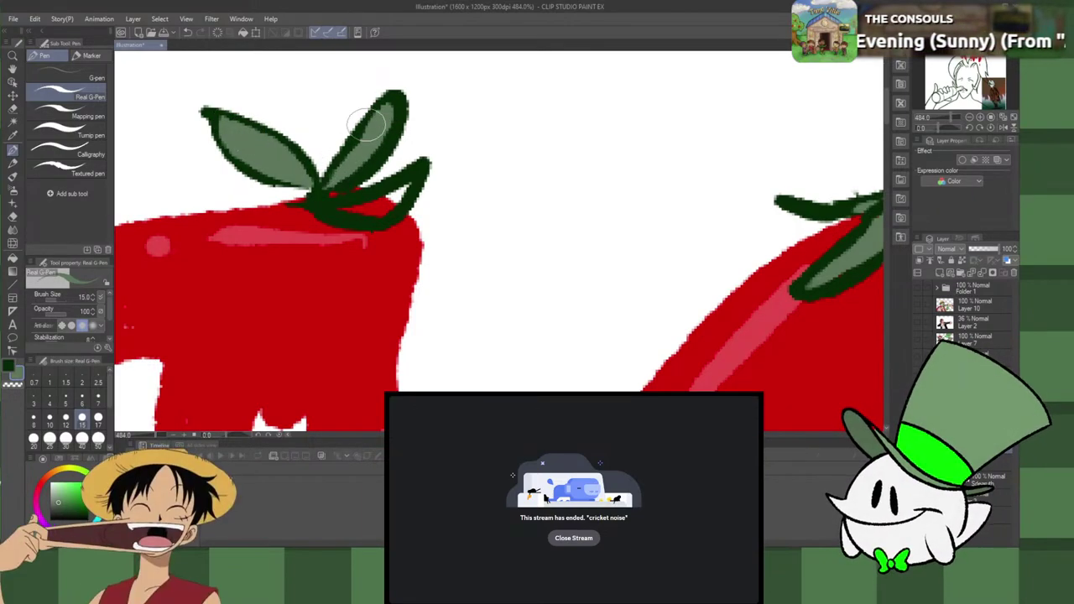
{"action": "mouse_move", "coordinate": [335, 209]}
{"action": "left_mouse_down"}
{"action": "mouse_move", "coordinate": [404, 179]}
{"action": "mouse_move", "coordinate": [339, 208]}
{"action": "mouse_move", "coordinate": [400, 190]}
{"action": "left_mouse_up"}
Step: Add dark green shading strokes at the base of the leaves on both red hair tips
{"action": "key", "text": "x"}
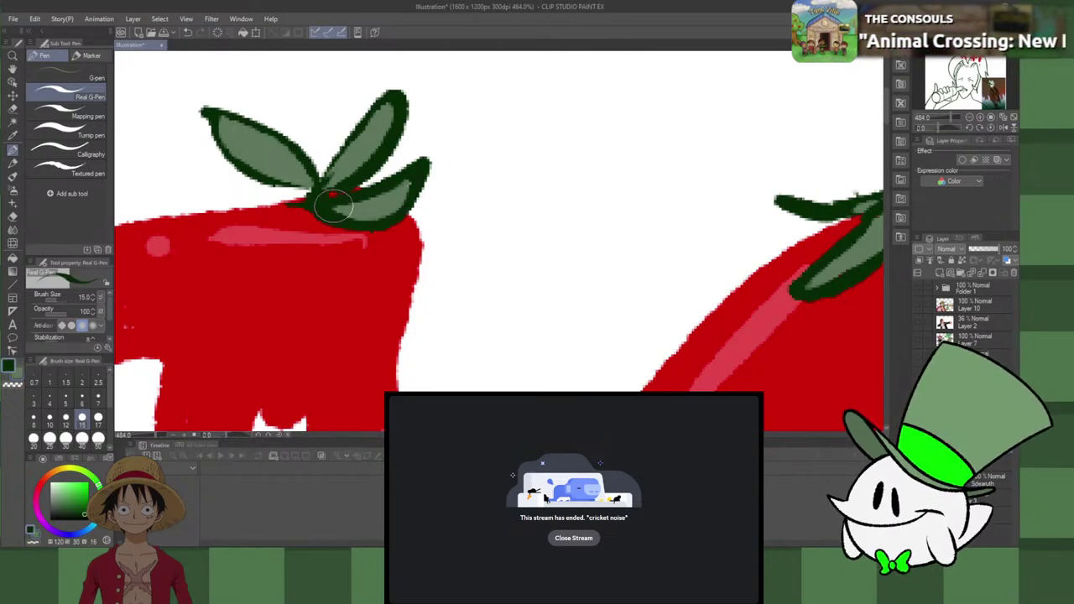
{"action": "left_click_drag", "start_coordinate": [334, 205], "coordinate": [386, 196]}
{"action": "mouse_move", "coordinate": [324, 177]}
{"action": "left_mouse_down"}
{"action": "mouse_move", "coordinate": [351, 159]}
{"action": "mouse_move", "coordinate": [298, 185]}
{"action": "mouse_move", "coordinate": [306, 180]}
{"action": "mouse_move", "coordinate": [285, 161]}
{"action": "mouse_move", "coordinate": [311, 183]}
{"action": "left_mouse_up"}
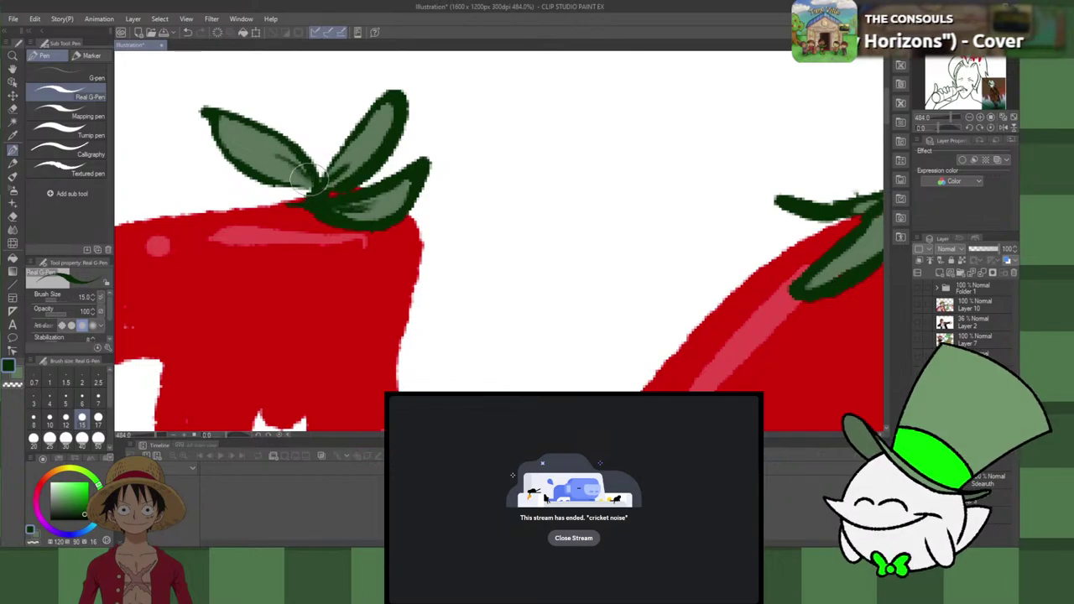
{"action": "scroll", "coordinate": [319, 181], "scroll_direction": "down", "scroll_amount": 3}
{"action": "scroll", "coordinate": [504, 164], "scroll_direction": "up", "scroll_amount": 3}
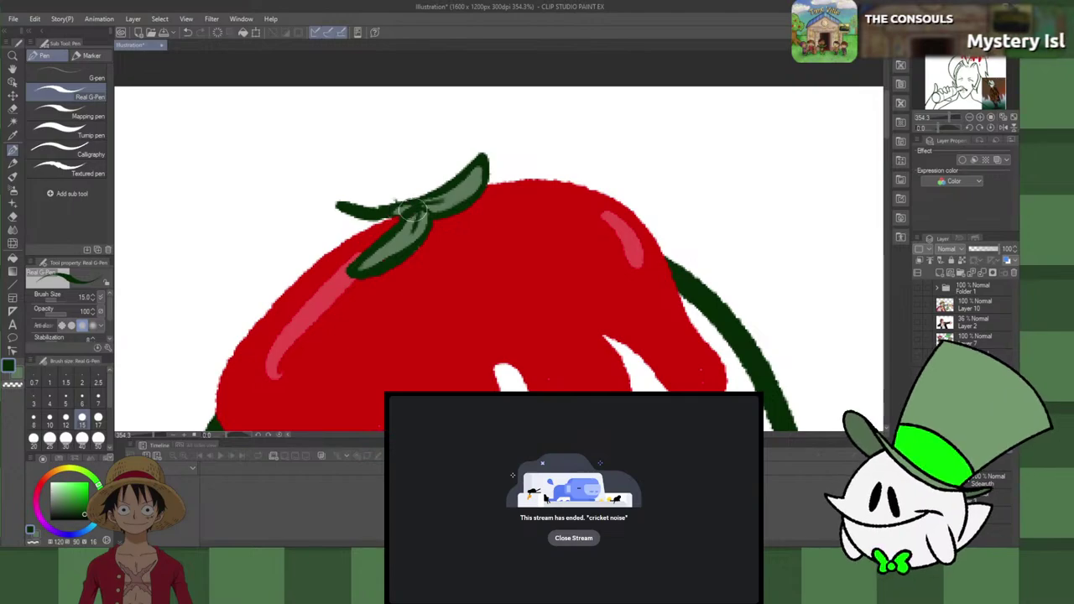
{"action": "scroll", "coordinate": [411, 205], "scroll_direction": "down", "scroll_amount": 6}
{"action": "scroll", "coordinate": [408, 349], "scroll_direction": "down", "scroll_amount": 4}
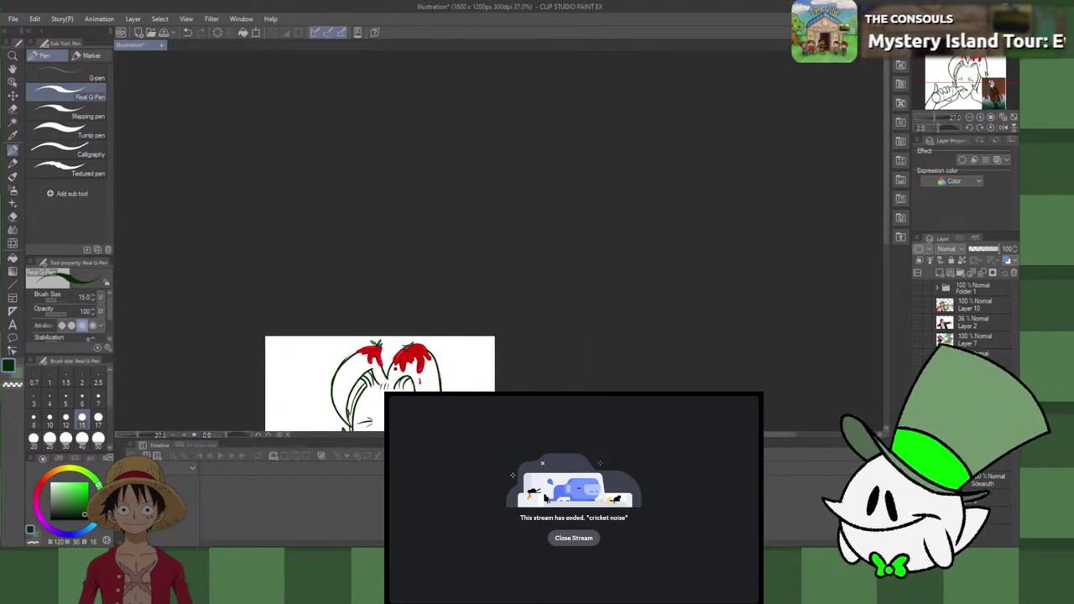
{"action": "scroll", "coordinate": [382, 407], "scroll_direction": "up", "scroll_amount": 4}
{"action": "scroll", "coordinate": [367, 392], "scroll_direction": "up", "scroll_amount": 1}
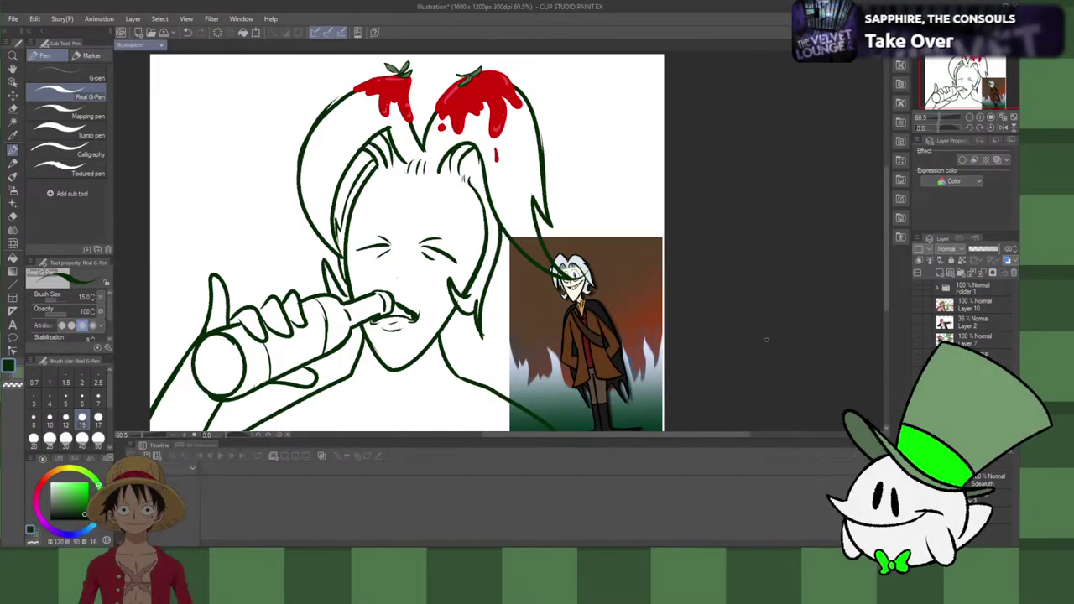
{"action": "mouse_move", "coordinate": [886, 276]}
{"action": "left_mouse_down"}
{"action": "mouse_move", "coordinate": [894, 319]}
{"action": "mouse_move", "coordinate": [890, 254]}
{"action": "mouse_move", "coordinate": [895, 271]}
{"action": "left_mouse_up"}
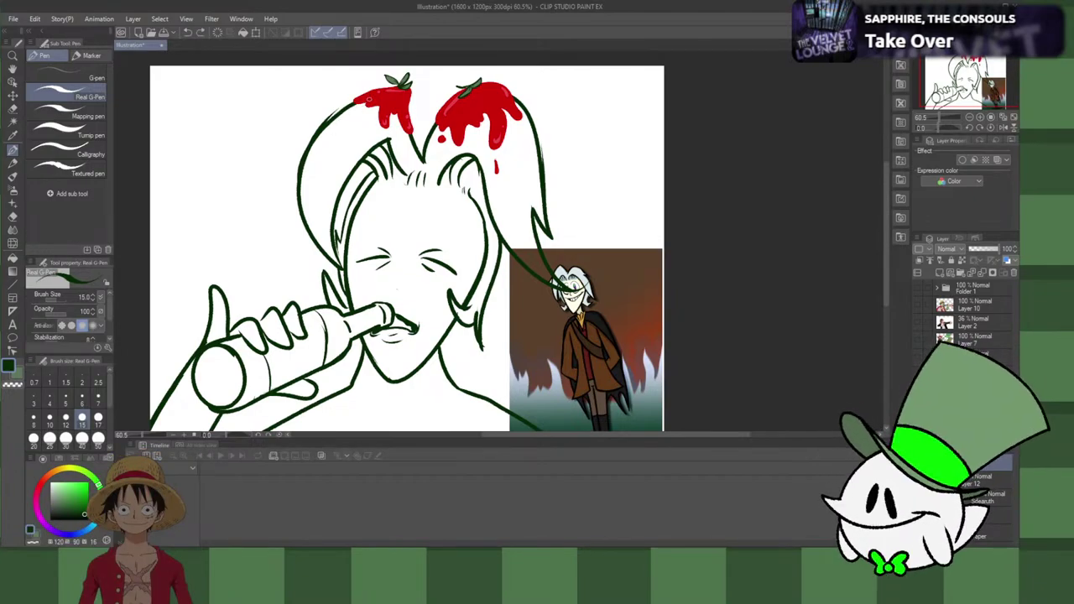
Step: Draw thin dark green noodle outlines hanging from the left red hair tip down to the hairline
{"action": "mouse_move", "coordinate": [357, 106]}
{"action": "left_mouse_down"}
{"action": "mouse_move", "coordinate": [334, 126]}
{"action": "mouse_move", "coordinate": [335, 168]}
{"action": "mouse_move", "coordinate": [333, 126]}
{"action": "left_mouse_up"}
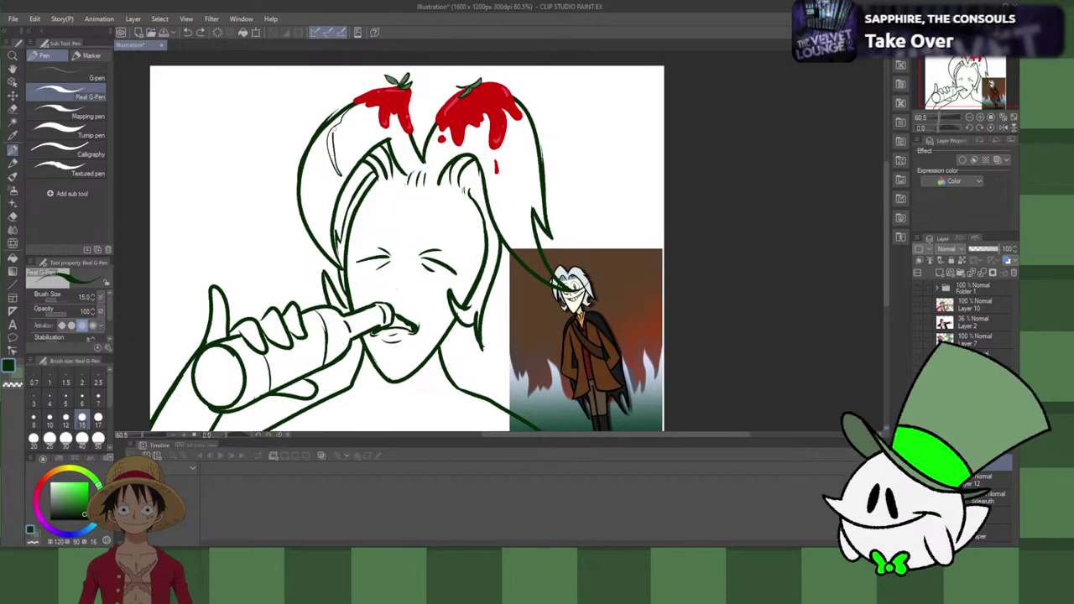
{"action": "key", "text": "ctrl+z"}
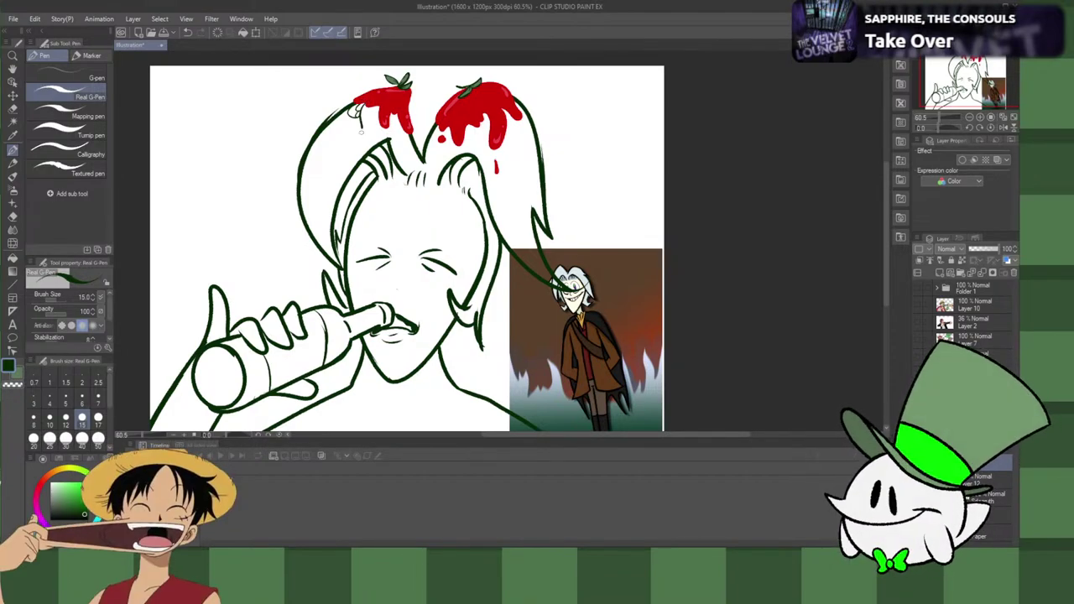
{"action": "mouse_move", "coordinate": [357, 124]}
{"action": "left_mouse_down"}
{"action": "mouse_move", "coordinate": [367, 143]}
{"action": "mouse_move", "coordinate": [365, 106]}
{"action": "mouse_move", "coordinate": [361, 141]}
{"action": "mouse_move", "coordinate": [378, 177]}
{"action": "mouse_move", "coordinate": [371, 197]}
{"action": "mouse_move", "coordinate": [365, 111]}
{"action": "mouse_move", "coordinate": [391, 179]}
{"action": "mouse_move", "coordinate": [374, 109]}
{"action": "mouse_move", "coordinate": [396, 139]}
{"action": "mouse_move", "coordinate": [385, 203]}
{"action": "mouse_move", "coordinate": [380, 171]}
{"action": "left_mouse_up"}
{"action": "key", "text": "ctrl+z"}
{"action": "key", "text": "ctrl+z"}
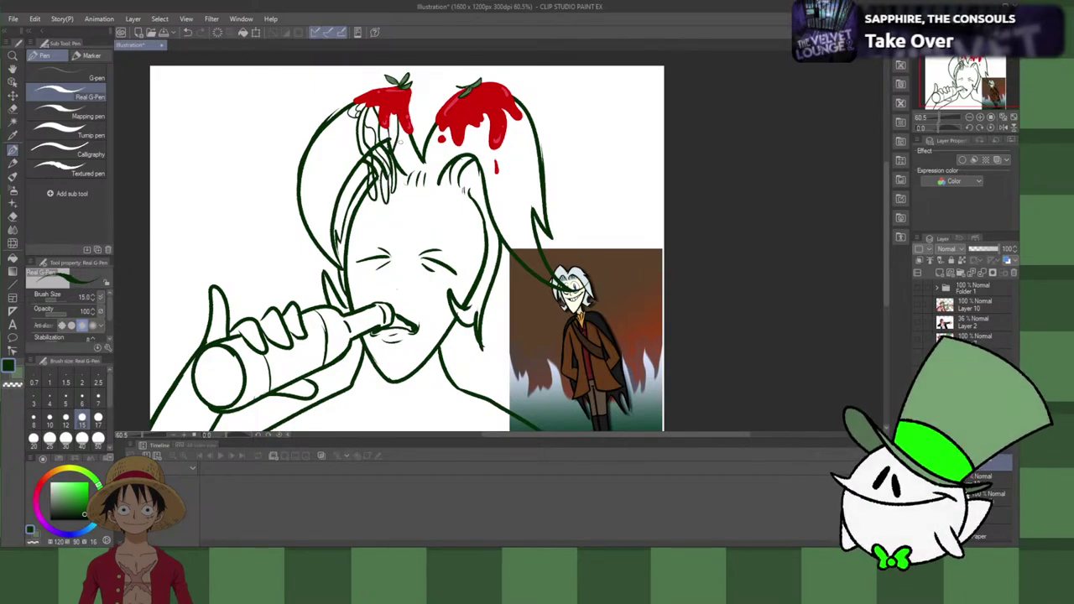
Step: Add noodle strands along the outer edge of the left hair lobe and from between the lobes onto the forehead
{"action": "mouse_move", "coordinate": [396, 139]}
{"action": "left_mouse_down"}
{"action": "mouse_move", "coordinate": [406, 183]}
{"action": "mouse_move", "coordinate": [400, 124]}
{"action": "mouse_move", "coordinate": [309, 104]}
{"action": "mouse_move", "coordinate": [287, 144]}
{"action": "left_mouse_up"}
{"action": "key", "text": "ctrl+z"}
{"action": "key", "text": "ctrl+z"}
{"action": "mouse_move", "coordinate": [352, 102]}
{"action": "left_mouse_down"}
{"action": "mouse_move", "coordinate": [316, 115]}
{"action": "mouse_move", "coordinate": [293, 164]}
{"action": "left_mouse_up"}
{"action": "key", "text": "ctrl+z"}
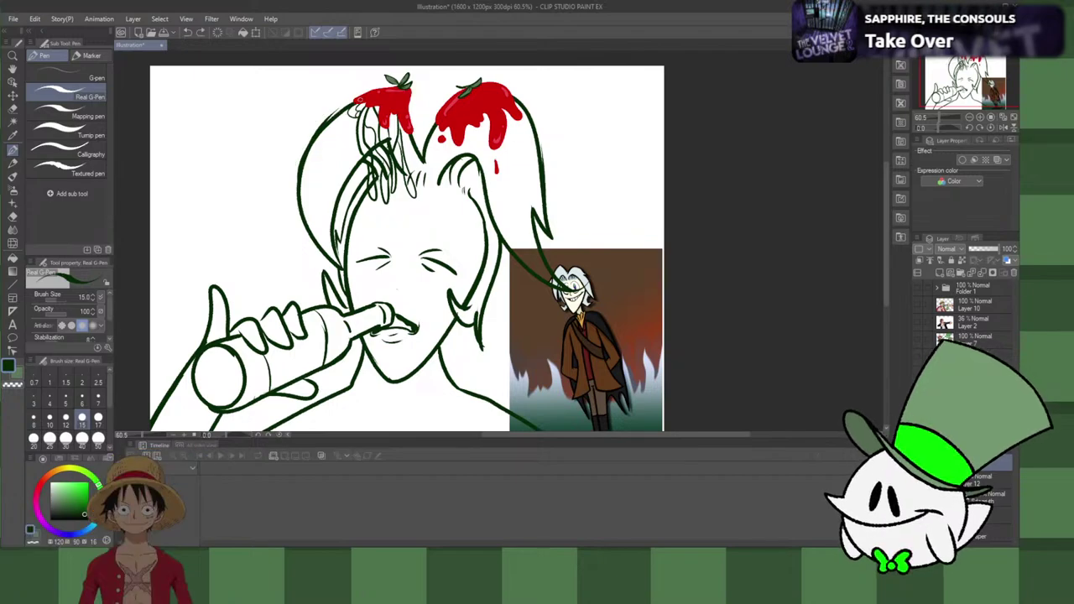
{"action": "mouse_move", "coordinate": [352, 103]}
{"action": "left_mouse_down"}
{"action": "mouse_move", "coordinate": [307, 172]}
{"action": "mouse_move", "coordinate": [324, 191]}
{"action": "mouse_move", "coordinate": [317, 152]}
{"action": "mouse_move", "coordinate": [328, 126]}
{"action": "mouse_move", "coordinate": [362, 102]}
{"action": "left_mouse_up"}
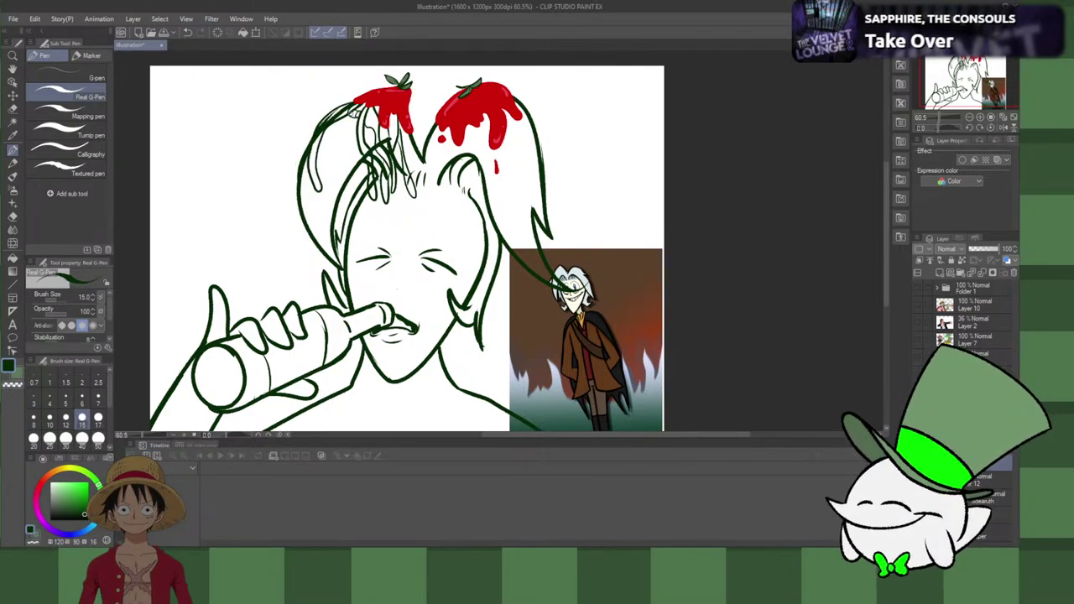
{"action": "key", "text": "c"}
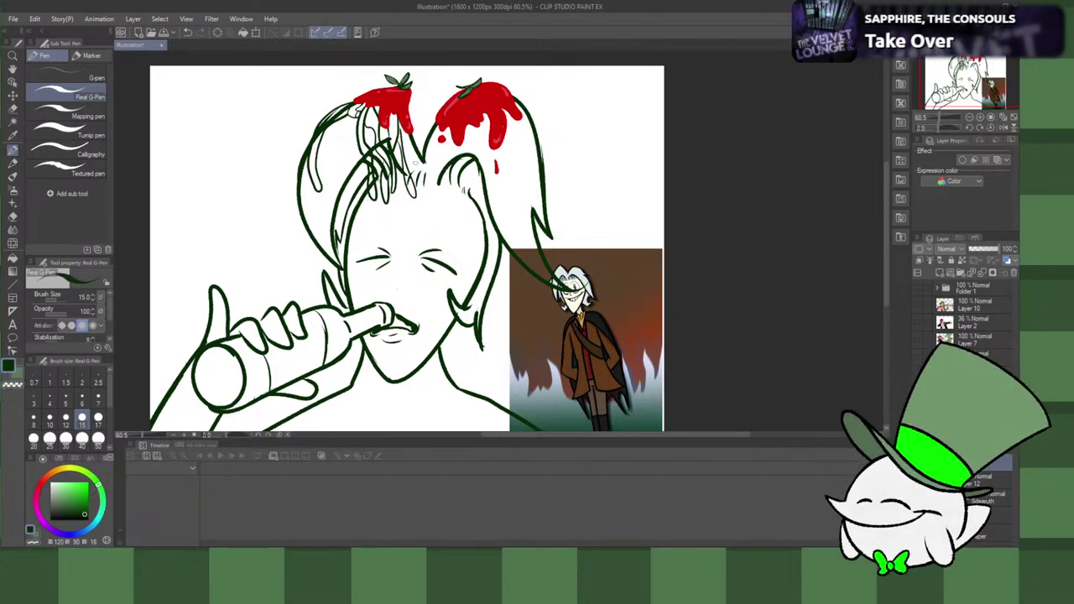
{"action": "mouse_move", "coordinate": [419, 149]}
{"action": "left_mouse_down"}
{"action": "mouse_move", "coordinate": [437, 246]}
{"action": "mouse_move", "coordinate": [419, 156]}
{"action": "left_mouse_up"}
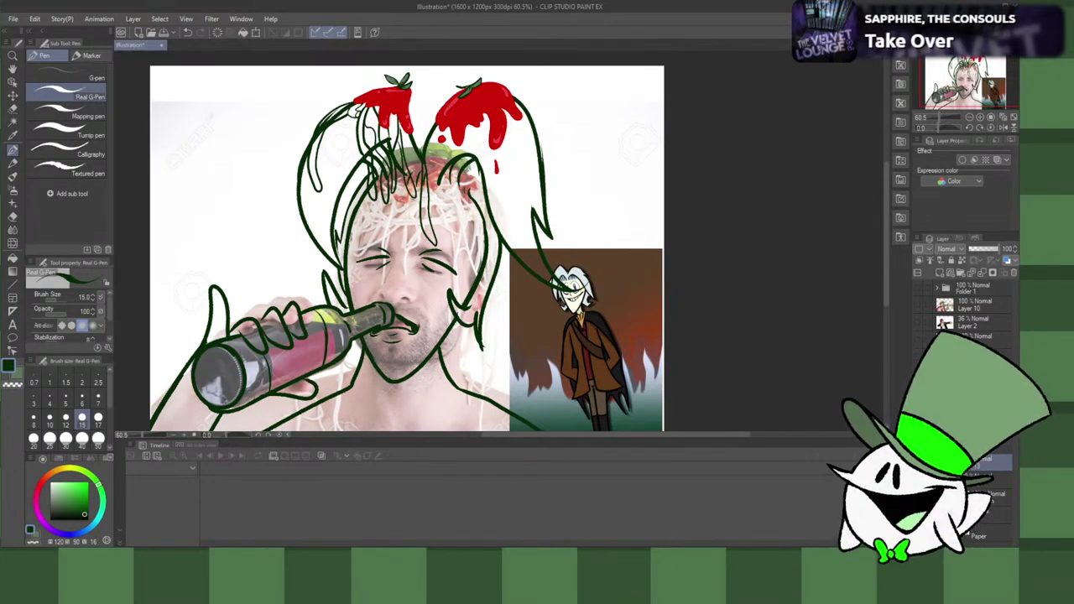
Step: Hide the wine-drinking photo and draw more long noodle strands hanging across the forehead
{"action": "left_click", "coordinate": [920, 480]}
{"action": "mouse_move", "coordinate": [371, 200]}
{"action": "left_mouse_down"}
{"action": "mouse_move", "coordinate": [352, 240]}
{"action": "mouse_move", "coordinate": [378, 200]}
{"action": "mouse_move", "coordinate": [356, 207]}
{"action": "mouse_move", "coordinate": [374, 252]}
{"action": "mouse_move", "coordinate": [369, 192]}
{"action": "mouse_move", "coordinate": [380, 239]}
{"action": "left_mouse_up"}
{"action": "key", "text": "ctrl+z"}
{"action": "key", "text": "ctrl+z"}
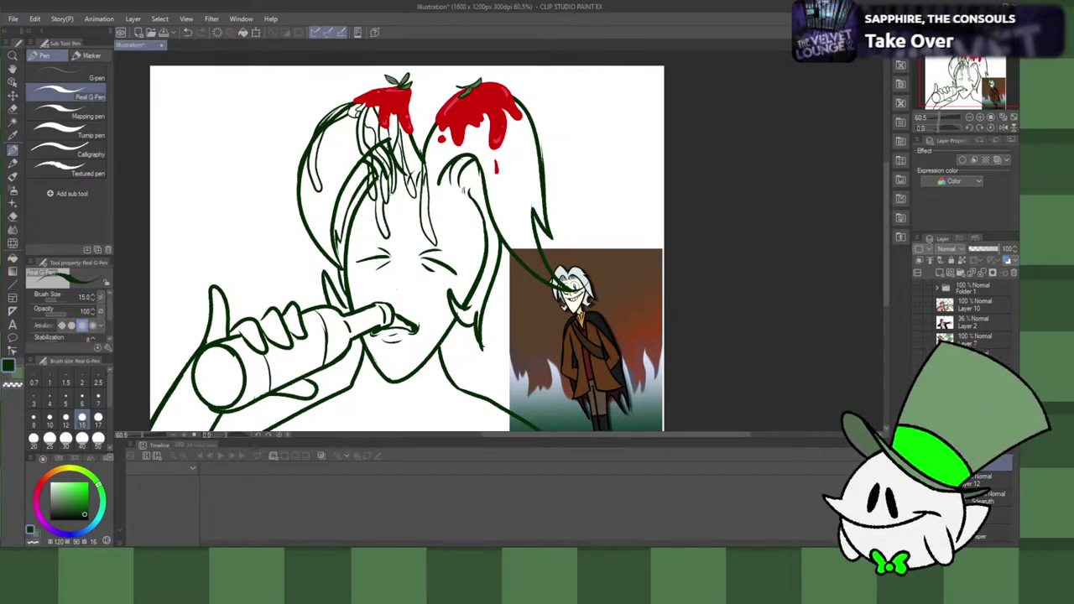
{"action": "mouse_move", "coordinate": [398, 187]}
{"action": "left_mouse_down"}
{"action": "mouse_move", "coordinate": [388, 217]}
{"action": "mouse_move", "coordinate": [410, 250]}
{"action": "mouse_move", "coordinate": [406, 240]}
{"action": "left_mouse_up"}
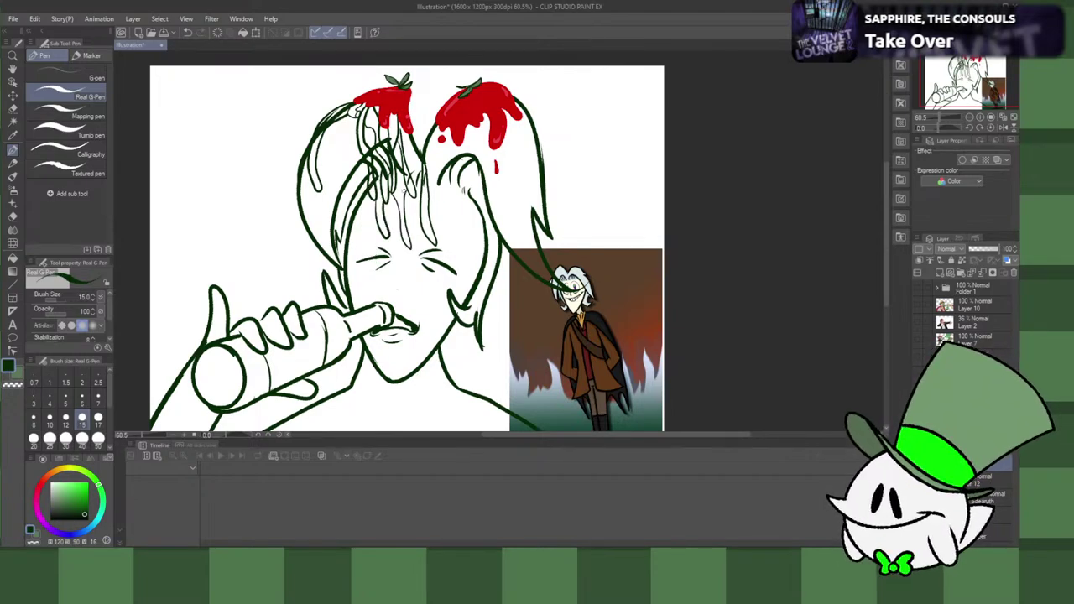
{"action": "key", "text": "ctrl+z"}
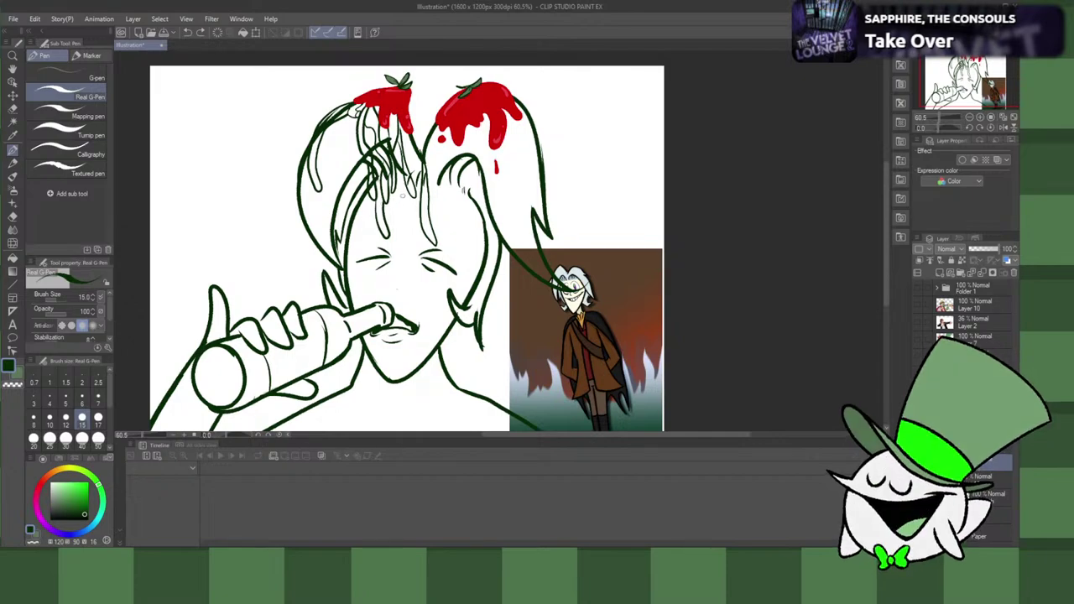
{"action": "mouse_move", "coordinate": [406, 188]}
{"action": "left_mouse_down"}
{"action": "mouse_move", "coordinate": [404, 240]}
{"action": "mouse_move", "coordinate": [394, 180]}
{"action": "mouse_move", "coordinate": [416, 235]}
{"action": "mouse_move", "coordinate": [412, 200]}
{"action": "mouse_move", "coordinate": [445, 190]}
{"action": "mouse_move", "coordinate": [431, 181]}
{"action": "left_mouse_up"}
{"action": "key", "text": "ctrl+z"}
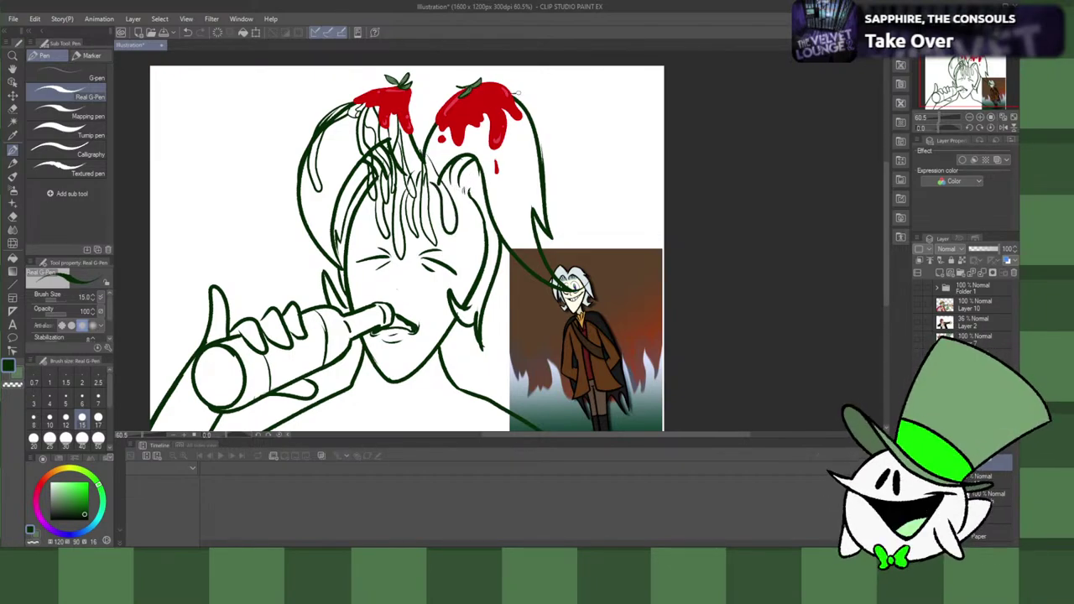
Step: Draw noodle strands hanging from the right red hair tip over the right hair lobe
{"action": "mouse_move", "coordinate": [517, 93]}
{"action": "left_mouse_down"}
{"action": "mouse_move", "coordinate": [569, 165]}
{"action": "mouse_move", "coordinate": [510, 94]}
{"action": "mouse_move", "coordinate": [542, 188]}
{"action": "left_mouse_up"}
{"action": "key", "text": "ctrl+z"}
{"action": "mouse_move", "coordinate": [508, 112]}
{"action": "left_mouse_down"}
{"action": "mouse_move", "coordinate": [520, 178]}
{"action": "mouse_move", "coordinate": [514, 111]}
{"action": "mouse_move", "coordinate": [480, 141]}
{"action": "mouse_move", "coordinate": [487, 148]}
{"action": "mouse_move", "coordinate": [480, 139]}
{"action": "mouse_move", "coordinate": [489, 134]}
{"action": "mouse_move", "coordinate": [503, 206]}
{"action": "mouse_move", "coordinate": [496, 146]}
{"action": "mouse_move", "coordinate": [448, 157]}
{"action": "mouse_move", "coordinate": [452, 141]}
{"action": "mouse_move", "coordinate": [502, 183]}
{"action": "mouse_move", "coordinate": [517, 172]}
{"action": "mouse_move", "coordinate": [508, 119]}
{"action": "mouse_move", "coordinate": [470, 155]}
{"action": "mouse_move", "coordinate": [474, 136]}
{"action": "mouse_move", "coordinate": [532, 191]}
{"action": "mouse_move", "coordinate": [524, 119]}
{"action": "left_mouse_up"}
{"action": "key", "text": "ctrl+z"}
{"action": "key", "text": "ctrl+z"}
{"action": "key", "text": "ctrl+z"}
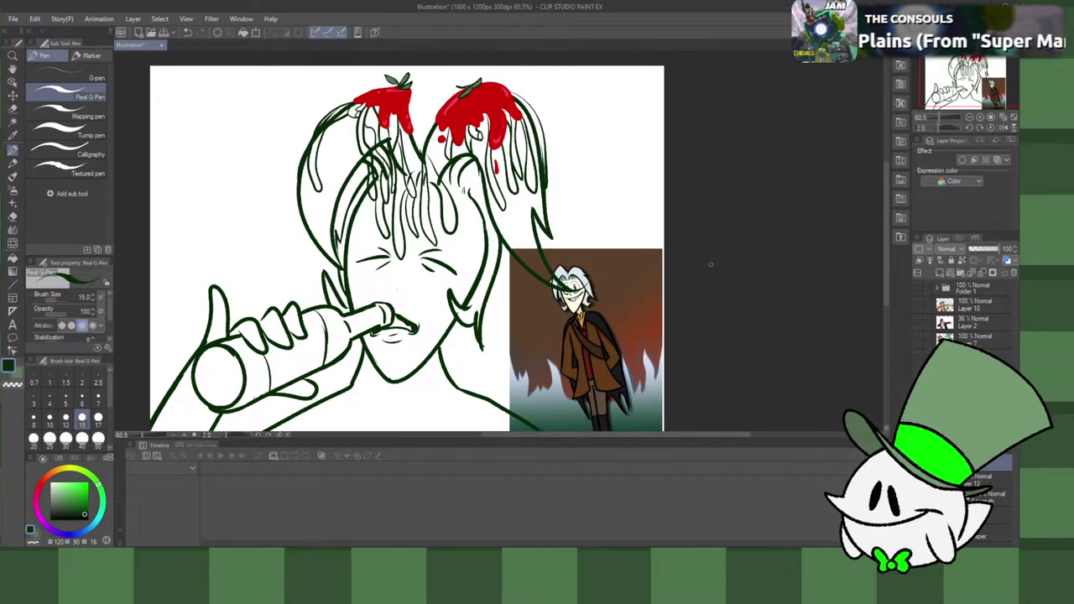
Step: Start a cluster of noodle strands on the middle of the chest, running down to the canvas edge
{"action": "scroll", "coordinate": [883, 280], "scroll_direction": "down", "scroll_amount": 3}
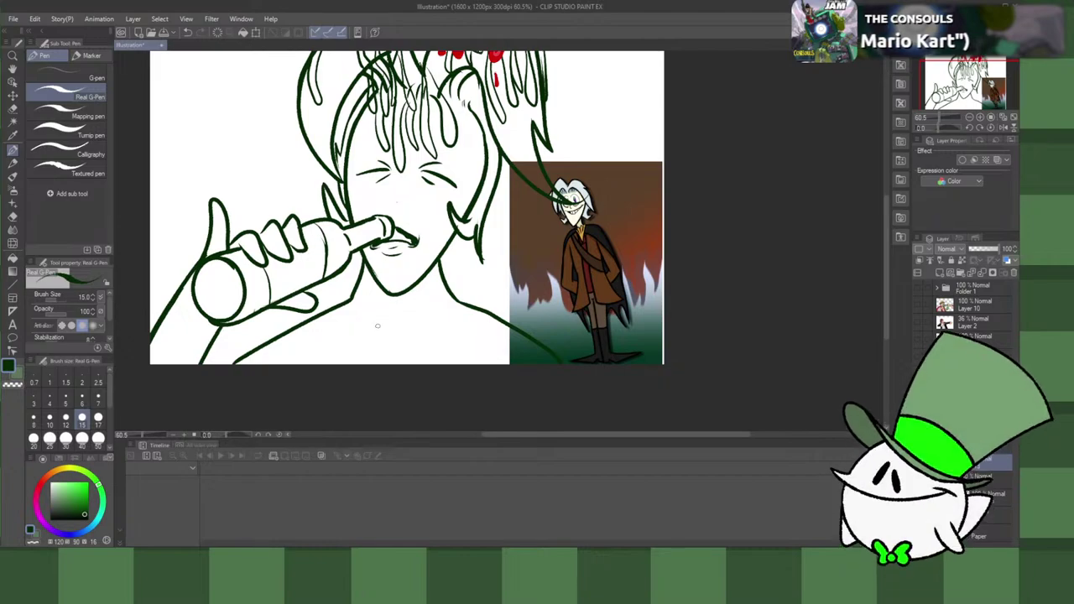
{"action": "mouse_move", "coordinate": [384, 332]}
{"action": "left_mouse_down"}
{"action": "mouse_move", "coordinate": [339, 322]}
{"action": "mouse_move", "coordinate": [368, 339]}
{"action": "mouse_move", "coordinate": [408, 319]}
{"action": "mouse_move", "coordinate": [440, 344]}
{"action": "left_mouse_up"}
{"action": "key", "text": "ctrl+z"}
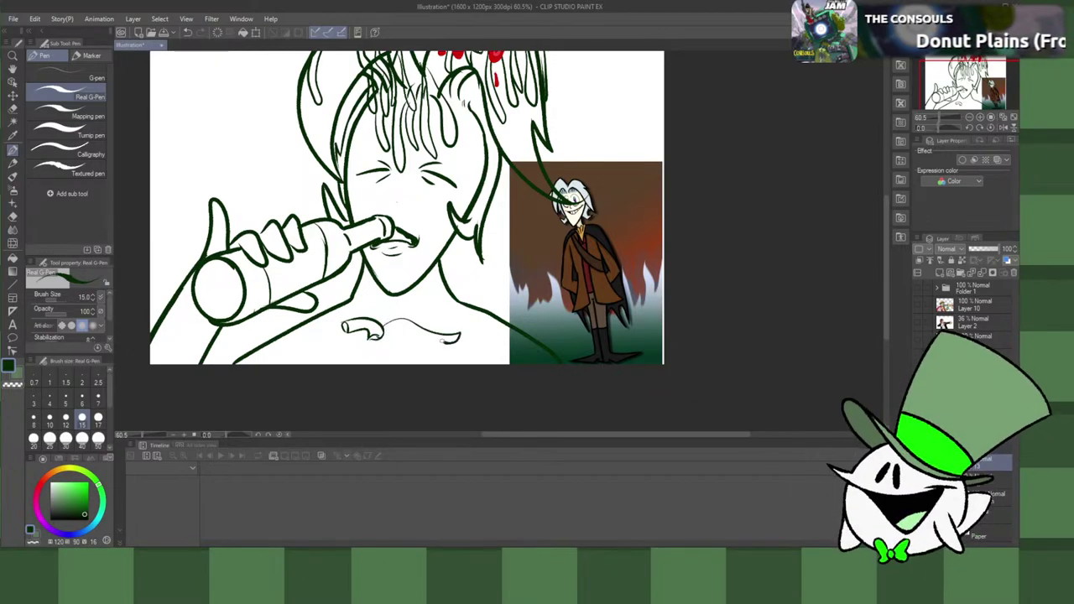
{"action": "key", "text": "ctrl+z"}
{"action": "mouse_move", "coordinate": [382, 324]}
{"action": "left_mouse_down"}
{"action": "mouse_move", "coordinate": [420, 339]}
{"action": "mouse_move", "coordinate": [410, 359]}
{"action": "mouse_move", "coordinate": [395, 330]}
{"action": "mouse_move", "coordinate": [396, 369]}
{"action": "mouse_move", "coordinate": [395, 324]}
{"action": "mouse_move", "coordinate": [377, 361]}
{"action": "left_mouse_up"}
{"action": "key", "text": "ctrl+z"}
{"action": "key", "text": "ctrl+z"}
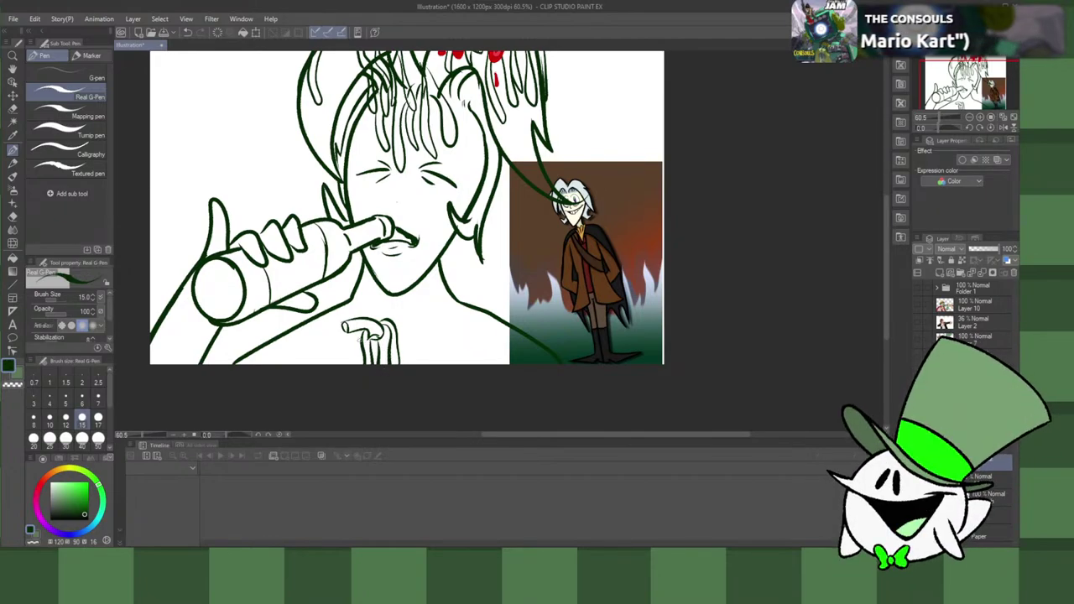
Step: Widen the chest noodle cluster with curling strands on both sides and more strands filling its middle
{"action": "mouse_move", "coordinate": [317, 333]}
{"action": "left_mouse_down"}
{"action": "mouse_move", "coordinate": [303, 361]}
{"action": "mouse_move", "coordinate": [346, 326]}
{"action": "mouse_move", "coordinate": [338, 364]}
{"action": "mouse_move", "coordinate": [352, 364]}
{"action": "left_mouse_up"}
{"action": "mouse_move", "coordinate": [371, 324]}
{"action": "left_mouse_down"}
{"action": "mouse_move", "coordinate": [449, 334]}
{"action": "mouse_move", "coordinate": [466, 351]}
{"action": "mouse_move", "coordinate": [420, 314]}
{"action": "mouse_move", "coordinate": [462, 355]}
{"action": "left_mouse_up"}
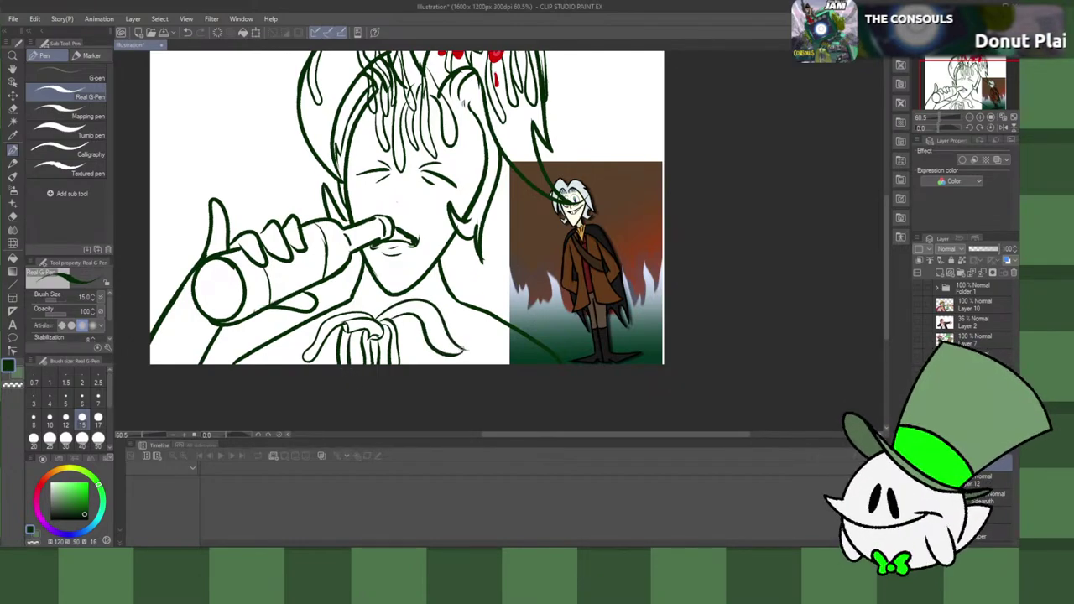
{"action": "key", "text": "ctrl+z"}
{"action": "key", "text": "ctrl+z"}
{"action": "mouse_move", "coordinate": [379, 316]}
{"action": "left_mouse_down"}
{"action": "mouse_move", "coordinate": [431, 339]}
{"action": "mouse_move", "coordinate": [385, 317]}
{"action": "mouse_move", "coordinate": [414, 365]}
{"action": "mouse_move", "coordinate": [433, 365]}
{"action": "left_mouse_up"}
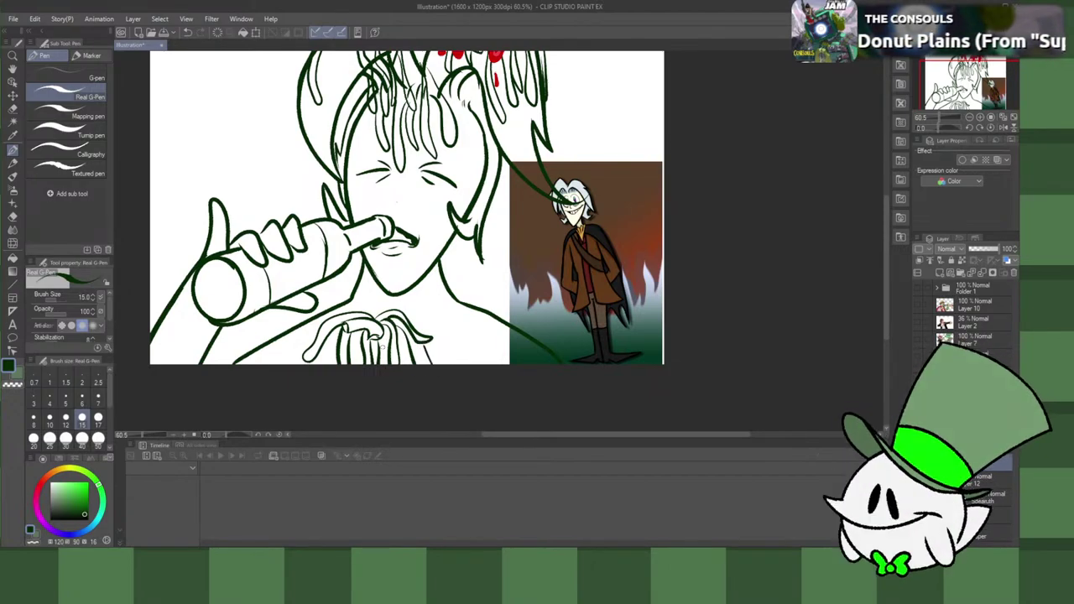
{"action": "left_click_drag", "start_coordinate": [356, 329], "coordinate": [368, 381]}
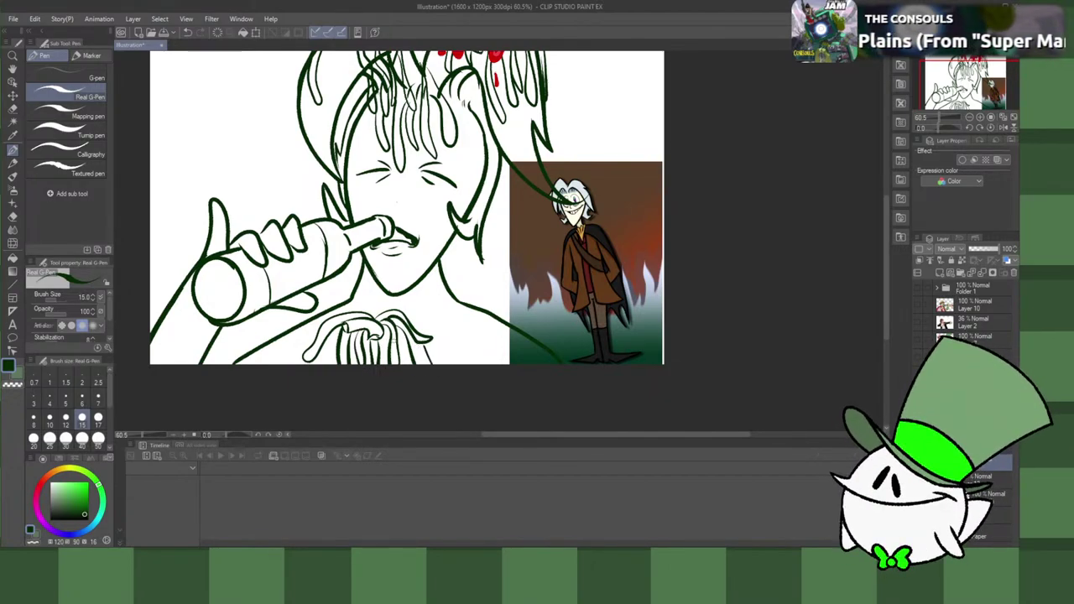
{"action": "left_click_drag", "start_coordinate": [394, 340], "coordinate": [412, 364]}
{"action": "key", "text": "ctrl+z"}
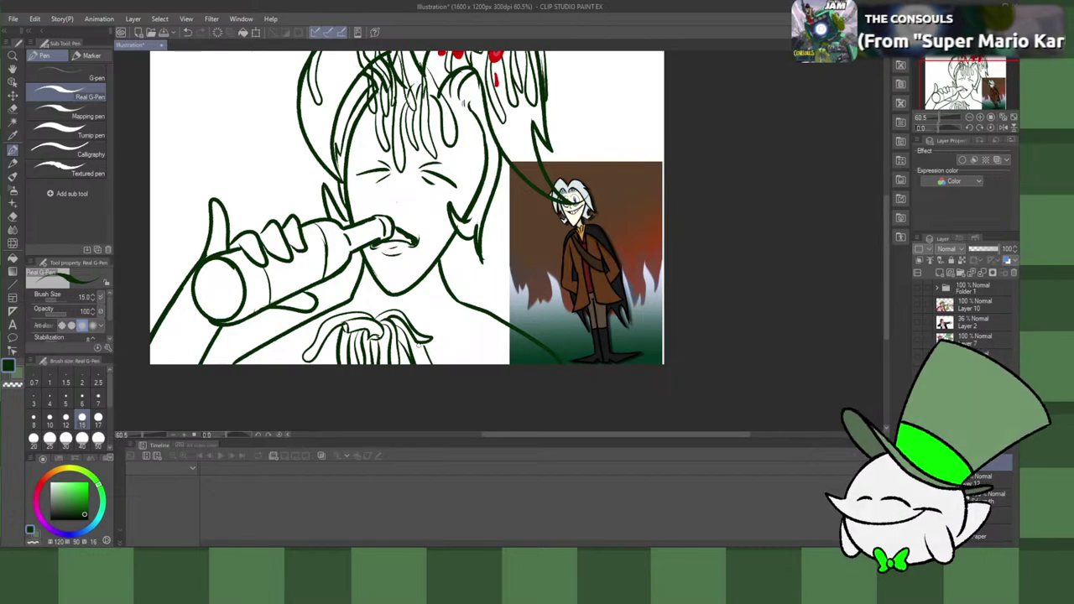
{"action": "mouse_move", "coordinate": [401, 316]}
{"action": "left_mouse_down"}
{"action": "mouse_move", "coordinate": [449, 342]}
{"action": "mouse_move", "coordinate": [445, 353]}
{"action": "mouse_move", "coordinate": [413, 325]}
{"action": "mouse_move", "coordinate": [438, 345]}
{"action": "mouse_move", "coordinate": [446, 369]}
{"action": "mouse_move", "coordinate": [438, 364]}
{"action": "left_mouse_up"}
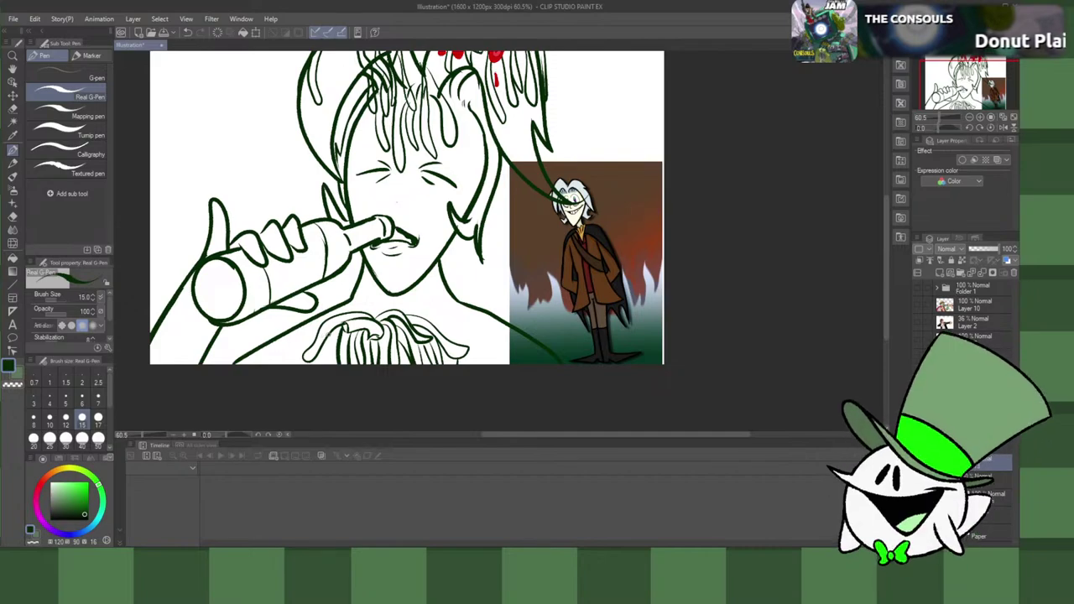
{"action": "left_click_drag", "start_coordinate": [329, 334], "coordinate": [328, 365]}
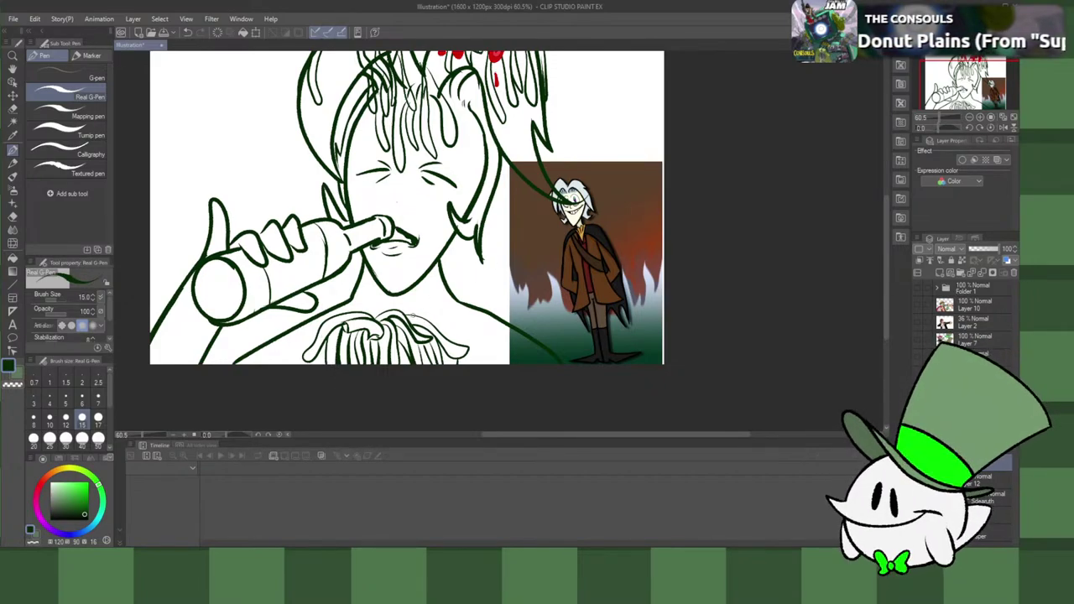
Step: Extend the chest noodles toward the right shoulder with further overlapping curled strands
{"action": "mouse_move", "coordinate": [409, 311]}
{"action": "left_mouse_down"}
{"action": "mouse_move", "coordinate": [487, 364]}
{"action": "mouse_move", "coordinate": [428, 324]}
{"action": "mouse_move", "coordinate": [455, 343]}
{"action": "mouse_move", "coordinate": [453, 317]}
{"action": "mouse_move", "coordinate": [435, 322]}
{"action": "mouse_move", "coordinate": [458, 338]}
{"action": "mouse_move", "coordinate": [443, 321]}
{"action": "mouse_move", "coordinate": [461, 336]}
{"action": "mouse_move", "coordinate": [482, 324]}
{"action": "mouse_move", "coordinate": [508, 351]}
{"action": "left_mouse_up"}
{"action": "key", "text": "ctrl+z"}
{"action": "key", "text": "ctrl+z"}
{"action": "key", "text": "ctrl+z"}
{"action": "key", "text": "ctrl+z"}
{"action": "key", "text": "ctrl+z"}
{"action": "left_click_drag", "start_coordinate": [452, 315], "coordinate": [481, 343]}
{"action": "key", "text": "ctrl+z"}
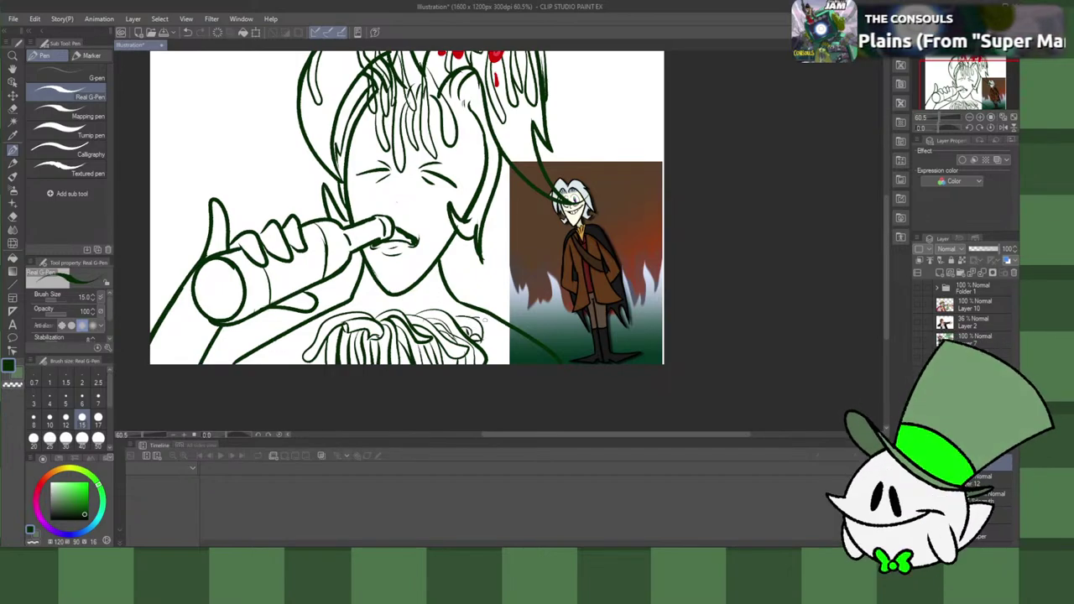
{"action": "left_click_drag", "start_coordinate": [484, 320], "coordinate": [491, 370]}
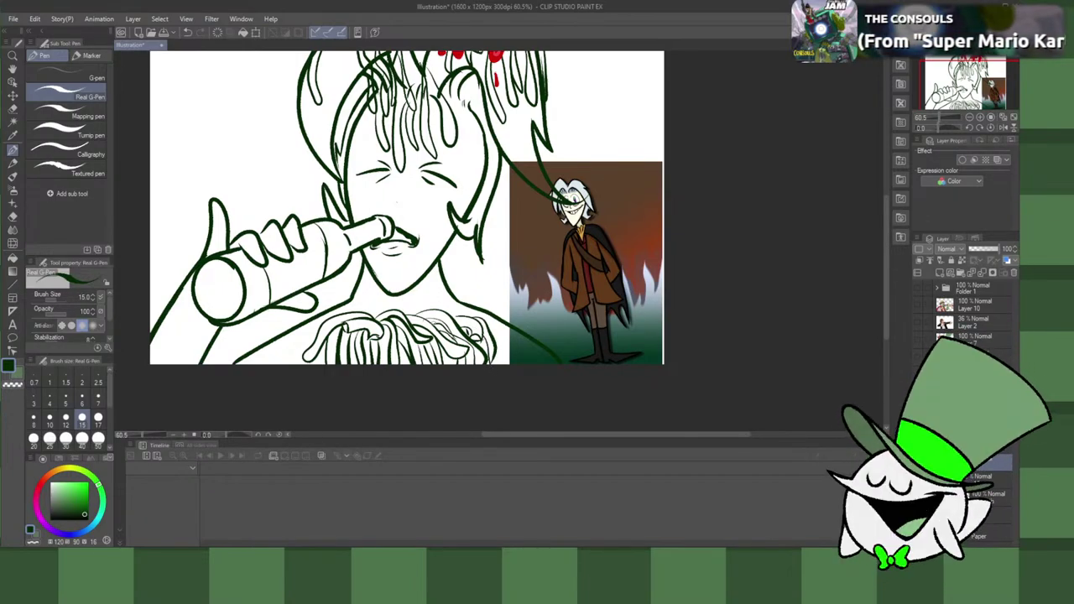
Step: Hide the noodle line art, add a new raster layer for colour, and sample the cream skin tone from the reference character
{"action": "left_click_drag", "start_coordinate": [886, 295], "coordinate": [886, 255]}
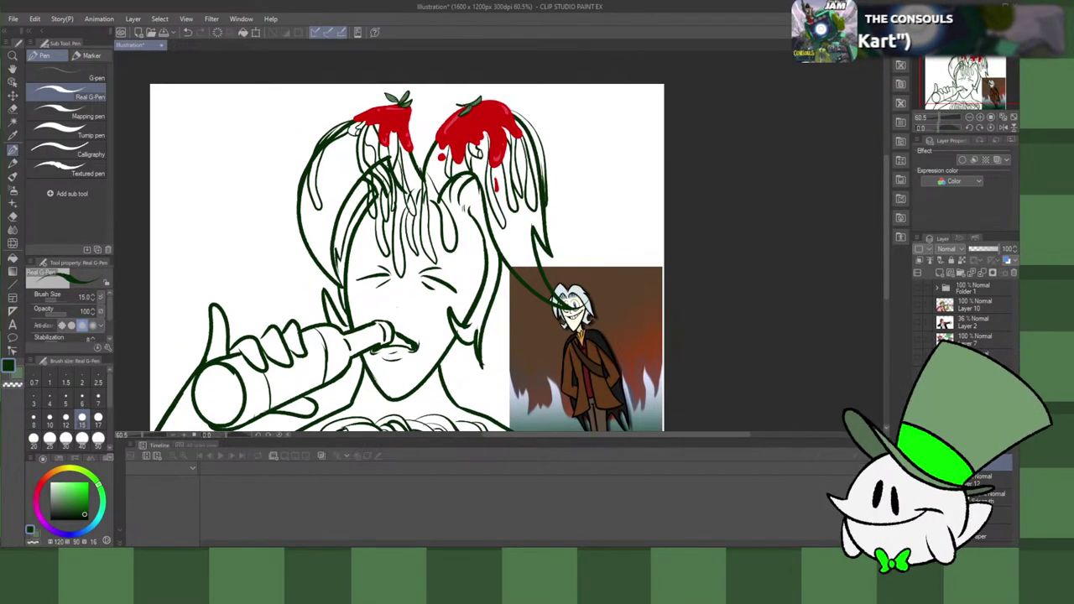
{"action": "left_click", "coordinate": [918, 464]}
{"action": "left_click", "coordinate": [977, 495]}
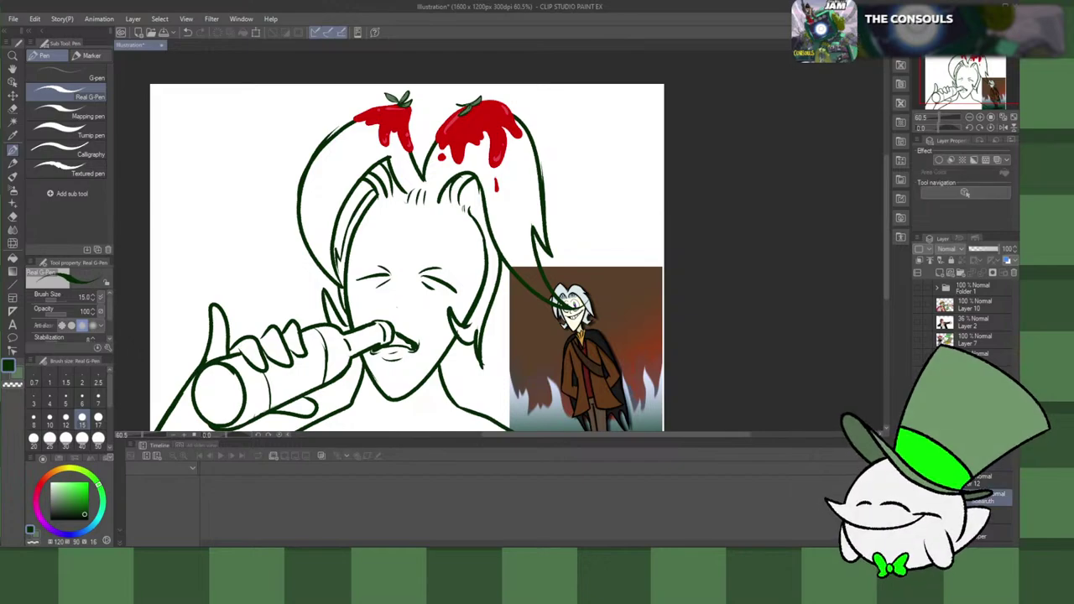
{"action": "left_click", "coordinate": [939, 273]}
{"action": "key", "text": "x"}
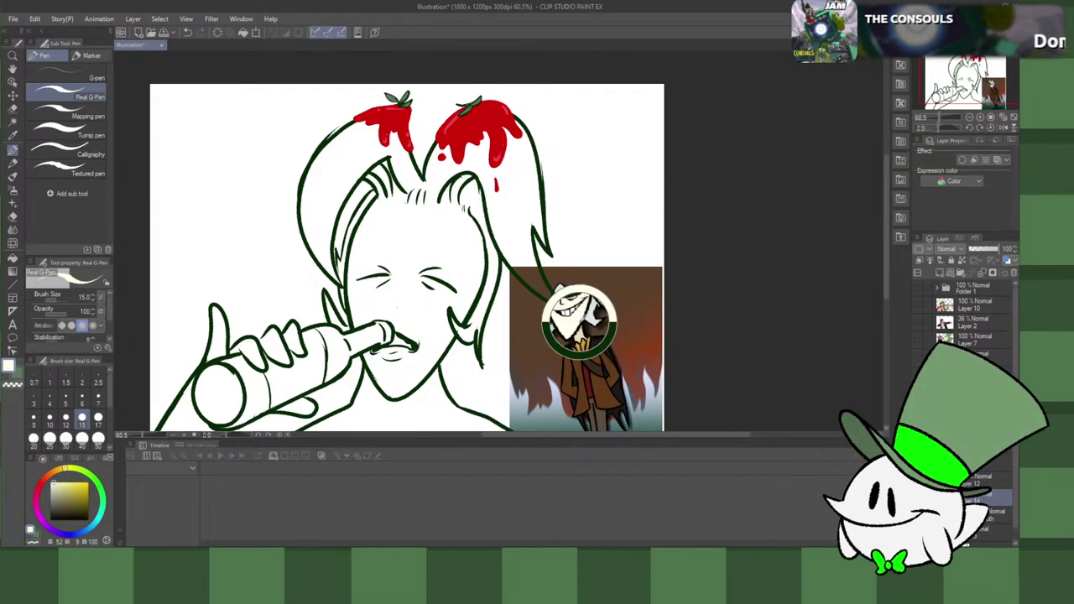
Step: Fill the man's face, hair, hand, arm and torso with the cream colour, using a fill that refers to other layers
{"action": "key", "text": "g"}
{"action": "key", "text": "g"}
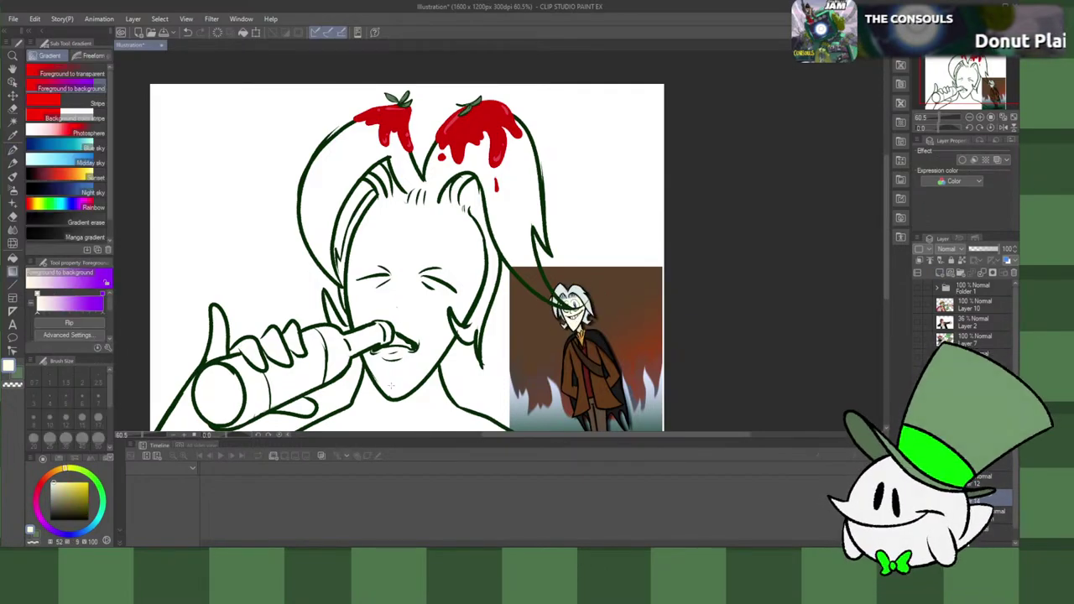
{"action": "left_click", "coordinate": [386, 414]}
{"action": "left_click", "coordinate": [395, 385]}
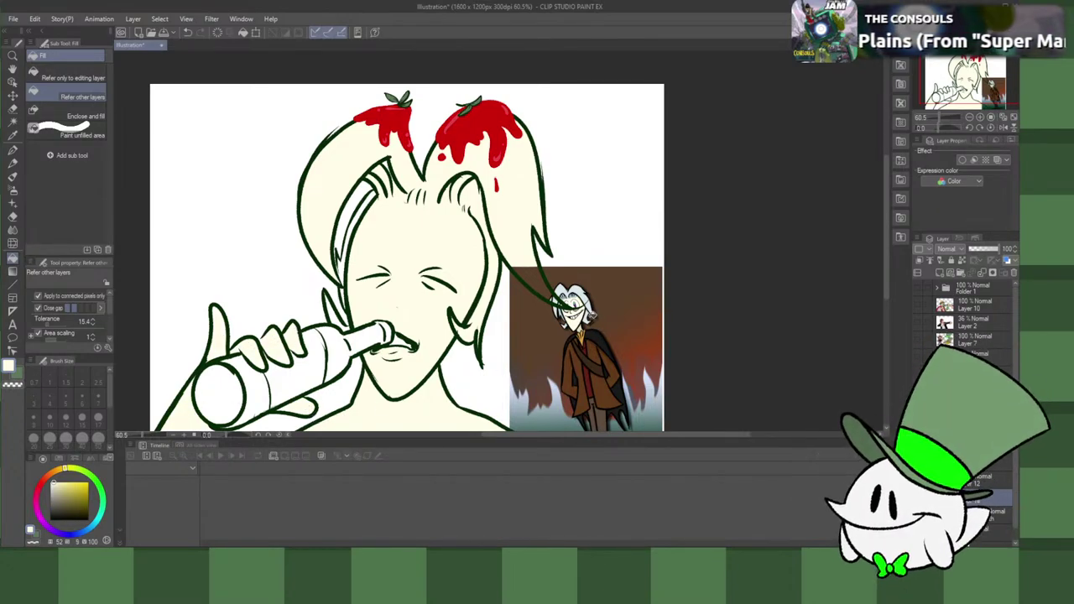
{"action": "left_click_drag", "start_coordinate": [885, 293], "coordinate": [886, 317]}
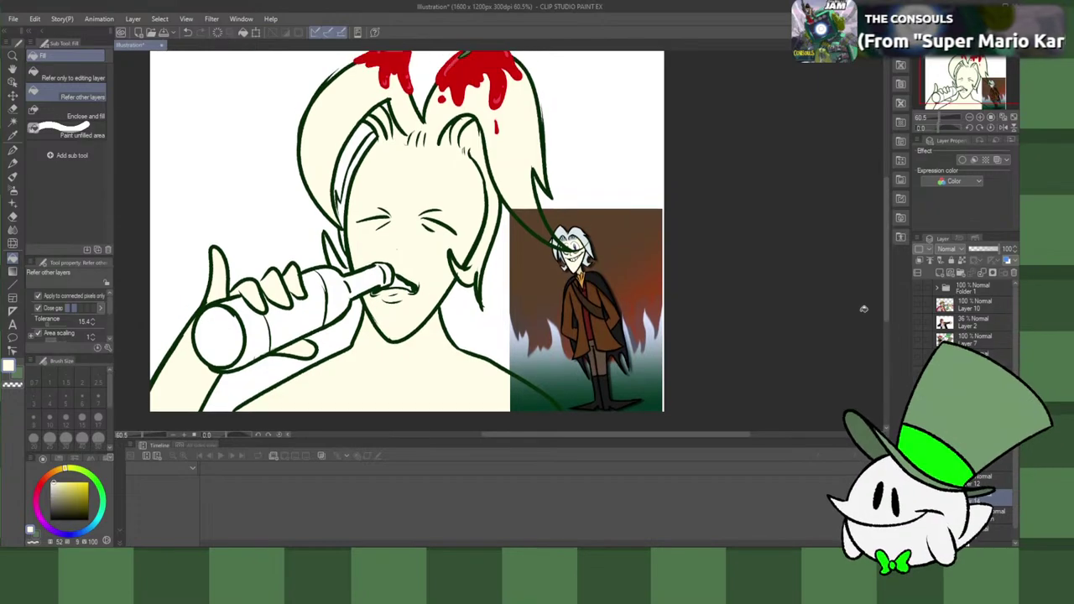
Step: Sample the pale blue-grey of the reference character's hair, hide the reference image, and try filling the hair with it
{"action": "right_click", "coordinate": [583, 237]}
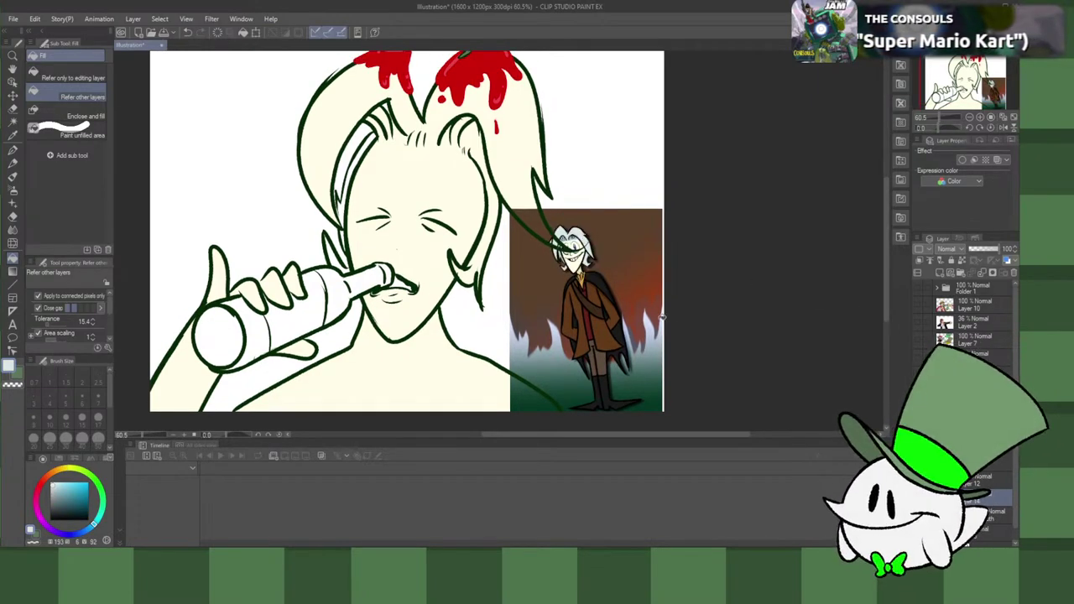
{"action": "left_click", "coordinate": [920, 373]}
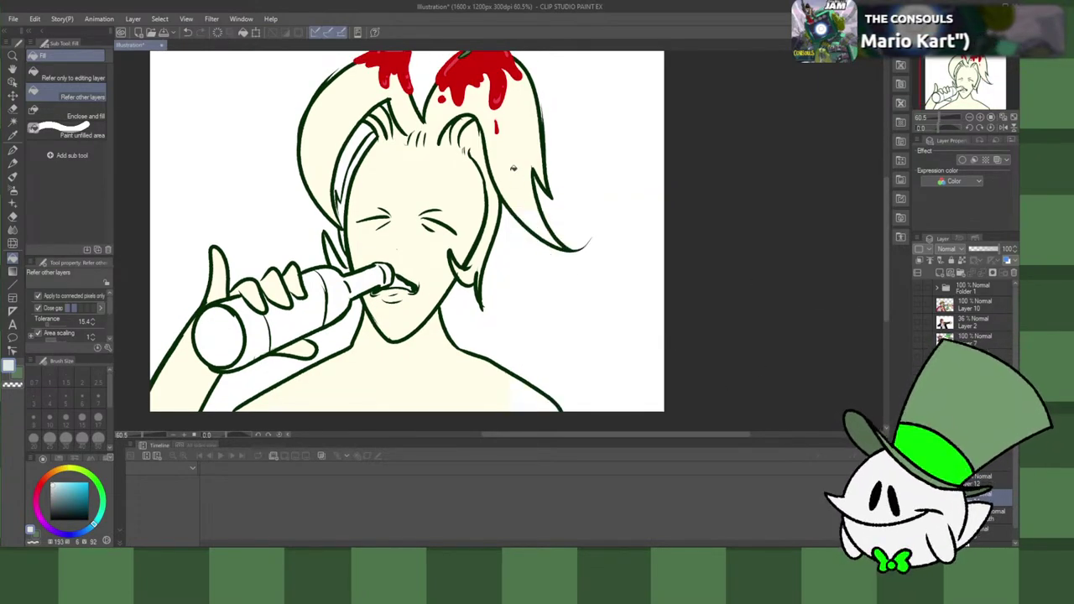
{"action": "left_click", "coordinate": [482, 265]}
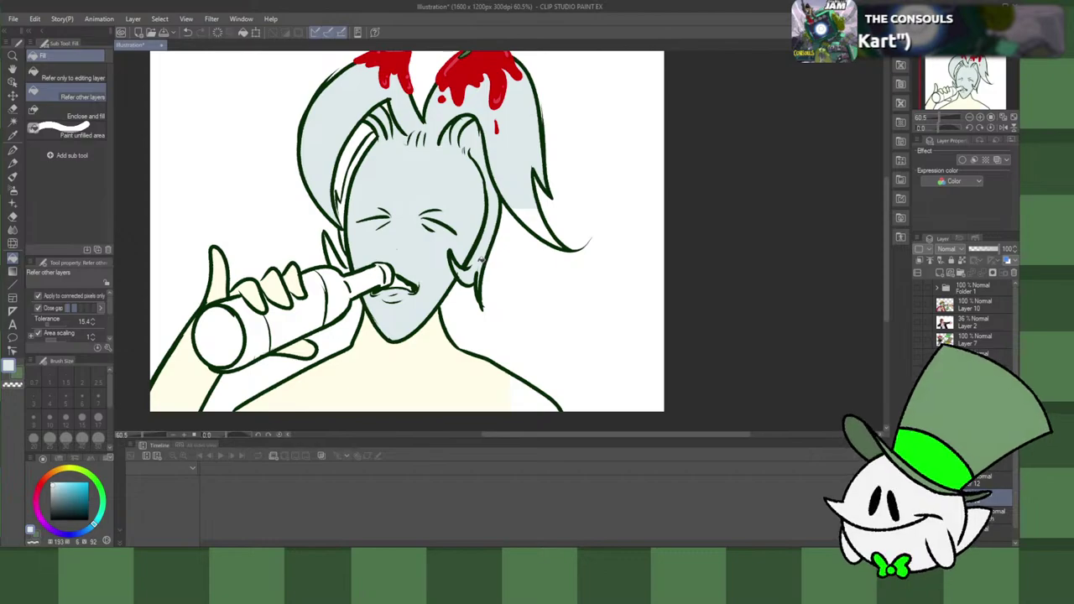
{"action": "key", "text": "ctrl+z"}
Step: Close off the hairline across the forehead with a pale blue-grey pen stroke and try filling the hair with that colour
{"action": "key", "text": "p"}
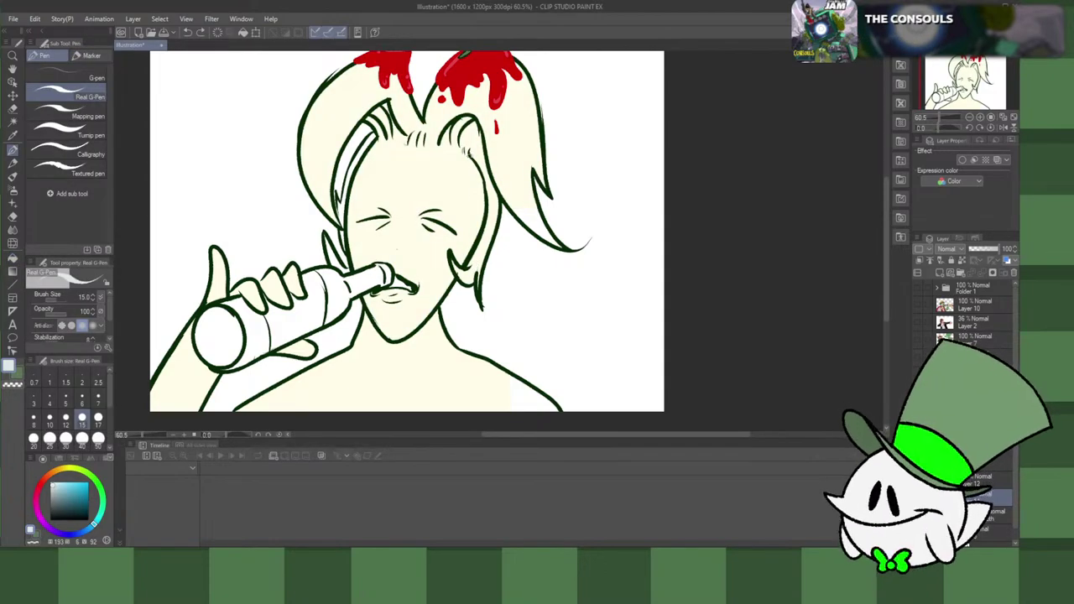
{"action": "left_click_drag", "start_coordinate": [467, 152], "coordinate": [380, 139]}
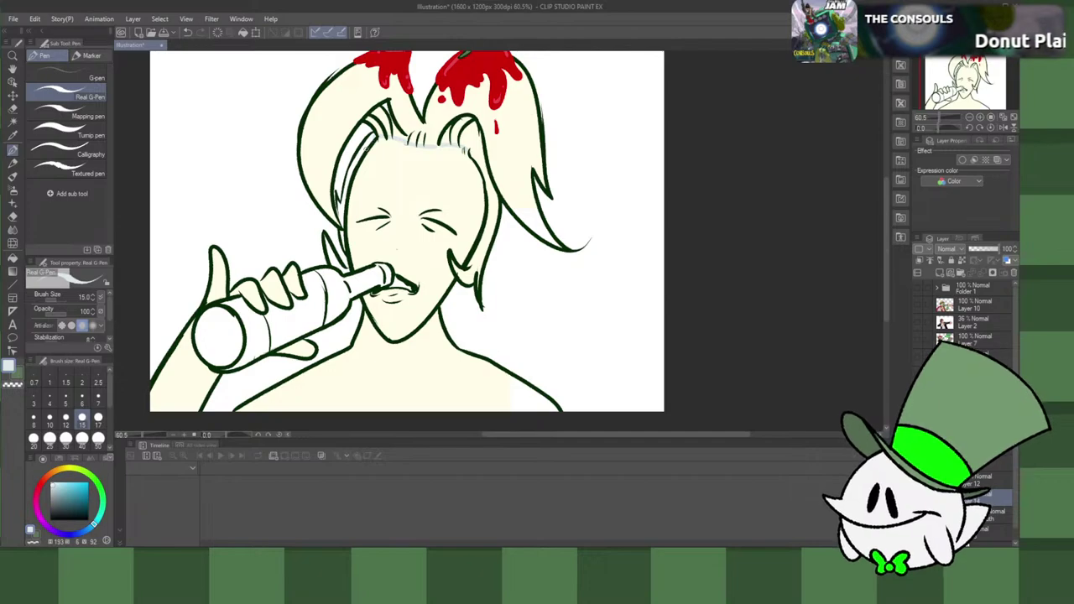
{"action": "key", "text": "g"}
{"action": "left_click", "coordinate": [366, 149]}
{"action": "left_click", "coordinate": [379, 123]}
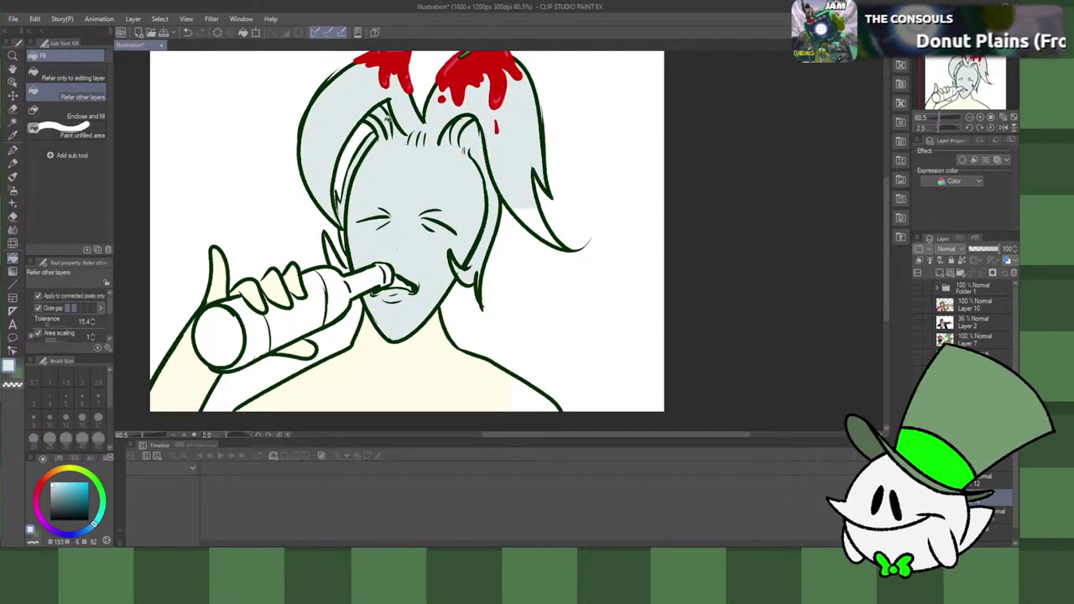
Step: Undo the last hair fill, add a pale blue-grey stroke at the outer end of the hairline, and retry the fill
{"action": "key", "text": "ctrl+z"}
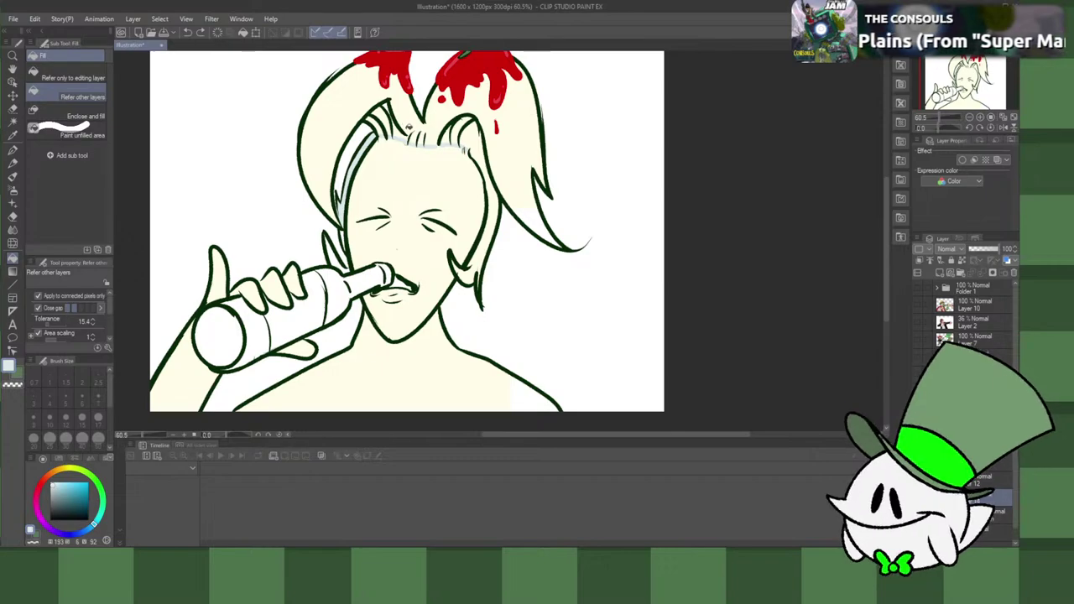
{"action": "key", "text": "p"}
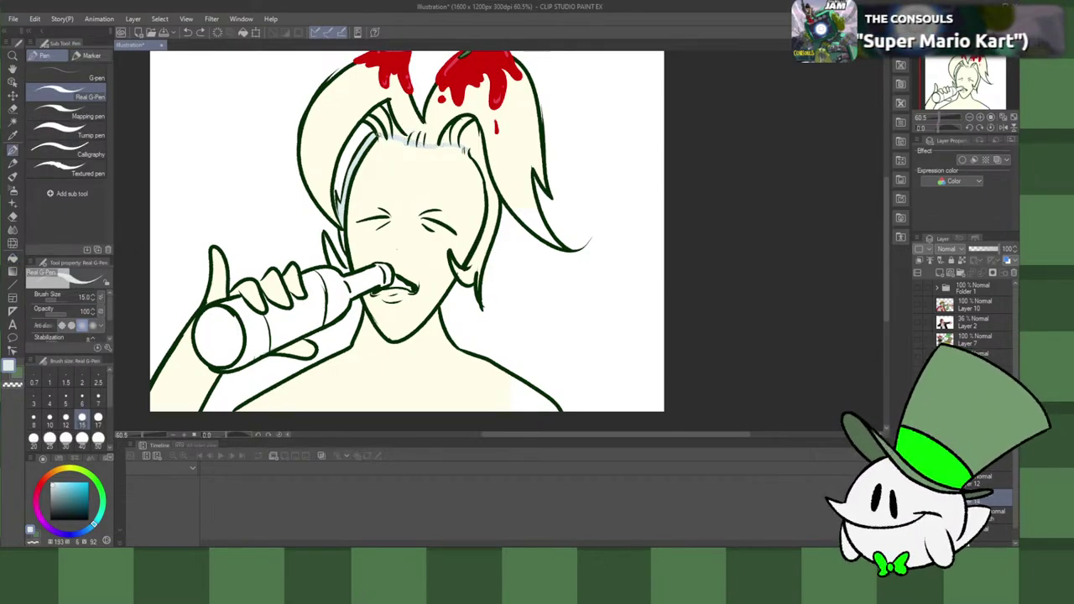
{"action": "left_click_drag", "start_coordinate": [456, 146], "coordinate": [470, 156]}
{"action": "key", "text": "g"}
{"action": "left_click", "coordinate": [476, 142]}
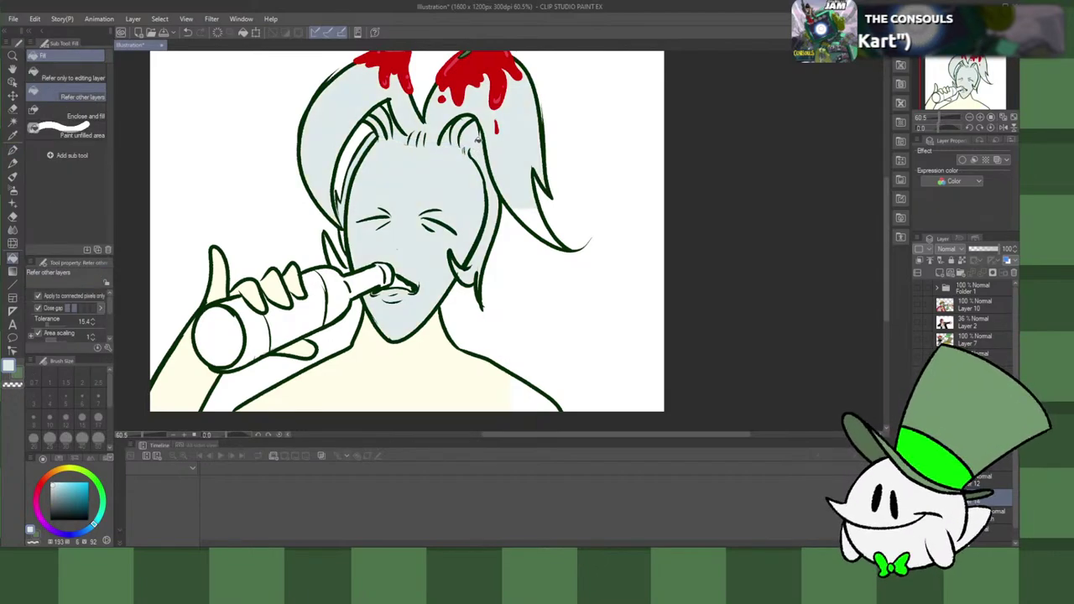
{"action": "key", "text": "ctrl+z"}
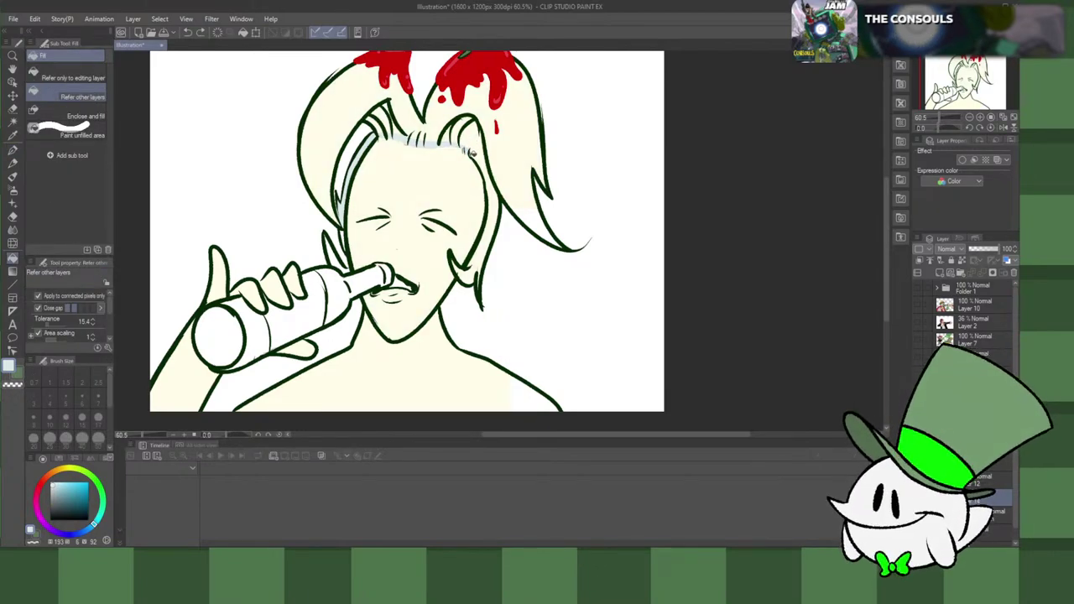
Step: Paint pale blue-grey along the hairline at both temples and across the roots between the two hair peaks
{"action": "key", "text": "p"}
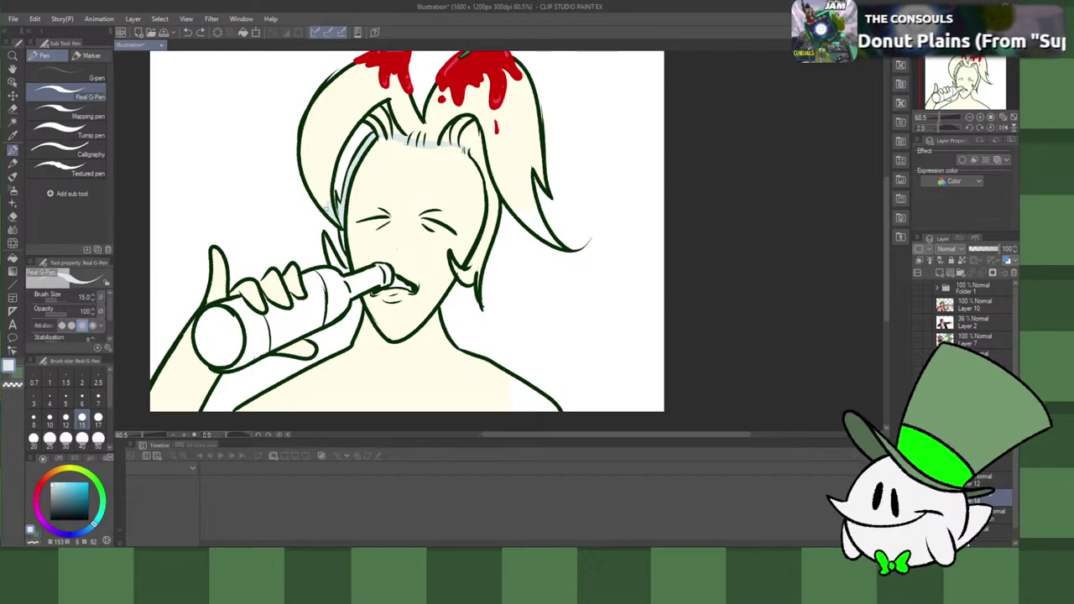
{"action": "left_click_drag", "start_coordinate": [330, 216], "coordinate": [337, 227]}
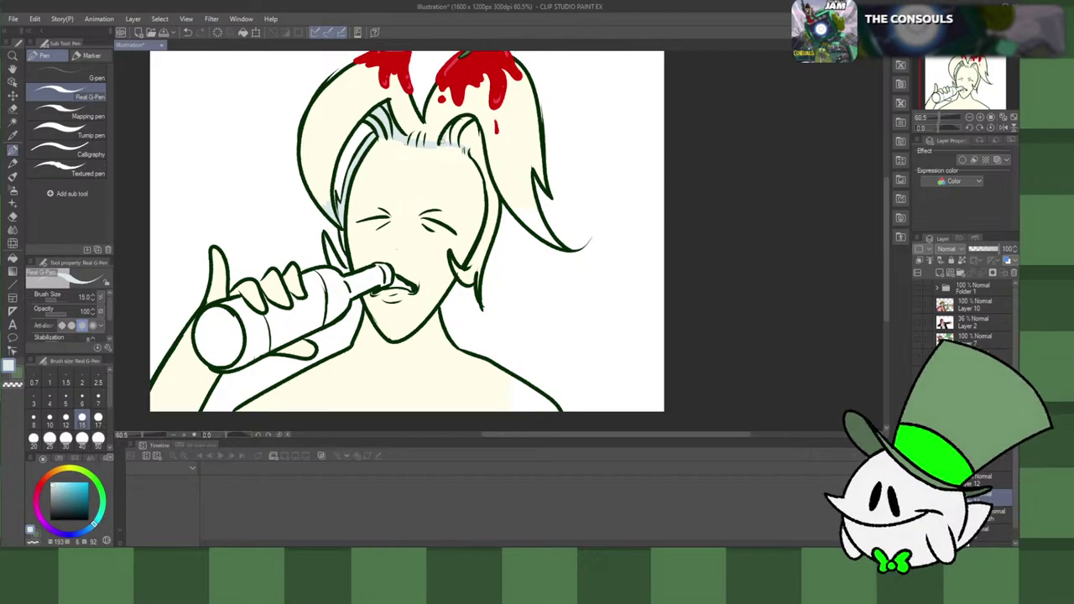
{"action": "mouse_move", "coordinate": [442, 142]}
{"action": "left_mouse_down"}
{"action": "mouse_move", "coordinate": [453, 134]}
{"action": "mouse_move", "coordinate": [475, 158]}
{"action": "left_mouse_up"}
{"action": "left_click_drag", "start_coordinate": [475, 122], "coordinate": [482, 158]}
{"action": "left_click_drag", "start_coordinate": [481, 136], "coordinate": [485, 167]}
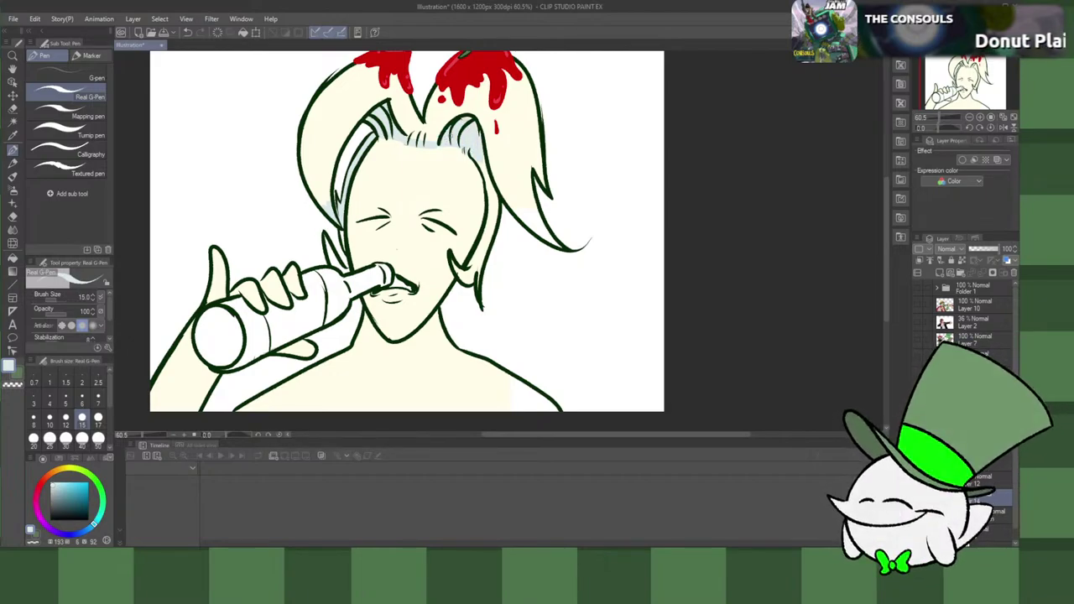
{"action": "mouse_move", "coordinate": [396, 106]}
{"action": "left_mouse_down"}
{"action": "mouse_move", "coordinate": [409, 134]}
{"action": "mouse_move", "coordinate": [433, 139]}
{"action": "mouse_move", "coordinate": [443, 126]}
{"action": "mouse_move", "coordinate": [433, 112]}
{"action": "left_mouse_up"}
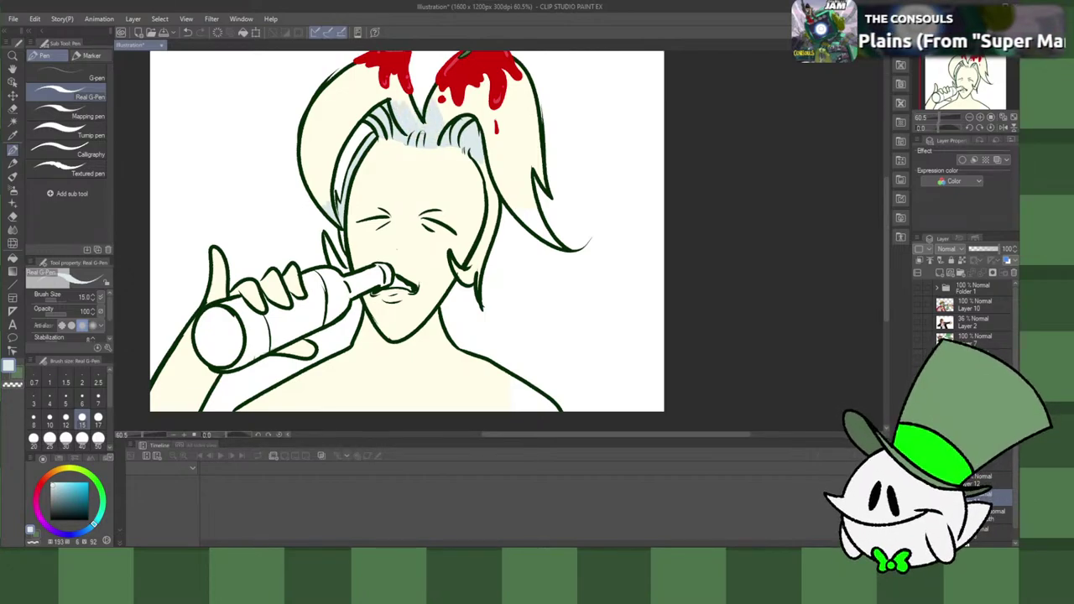
Step: Try clearing the cream colour from the hair with a transparent fill
{"action": "key", "text": "c"}
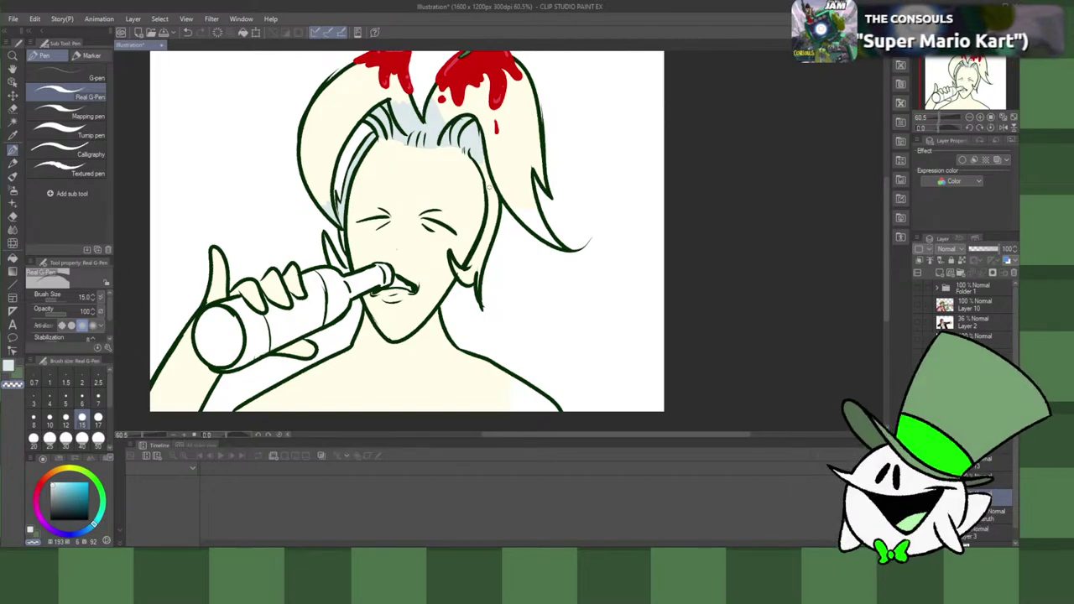
{"action": "key", "text": "g"}
{"action": "key", "text": "g"}
{"action": "left_click", "coordinate": [495, 208]}
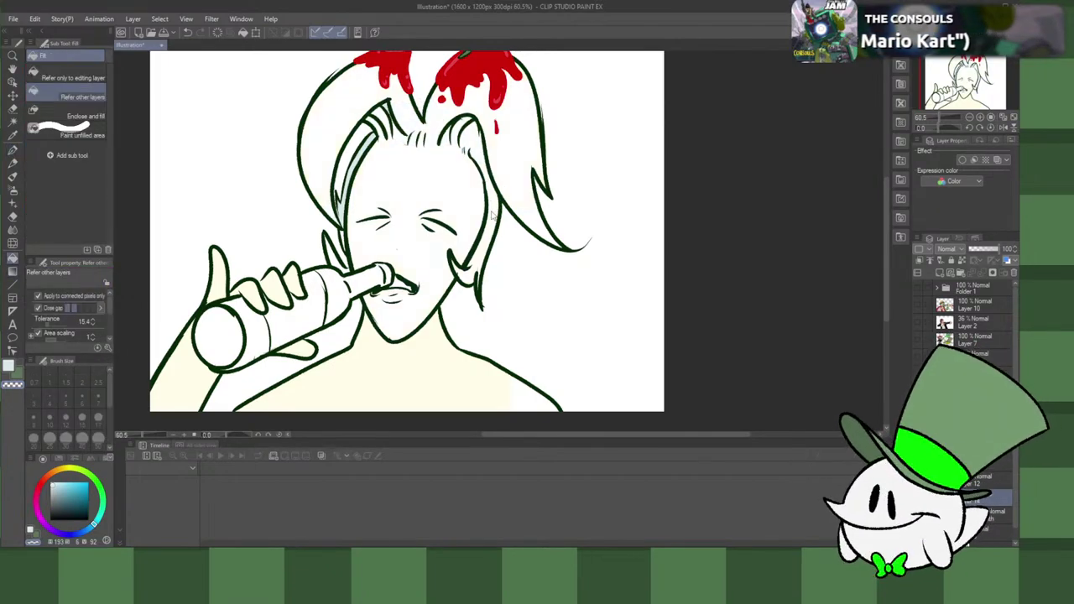
{"action": "left_click", "coordinate": [493, 212]}
{"action": "key", "text": "p"}
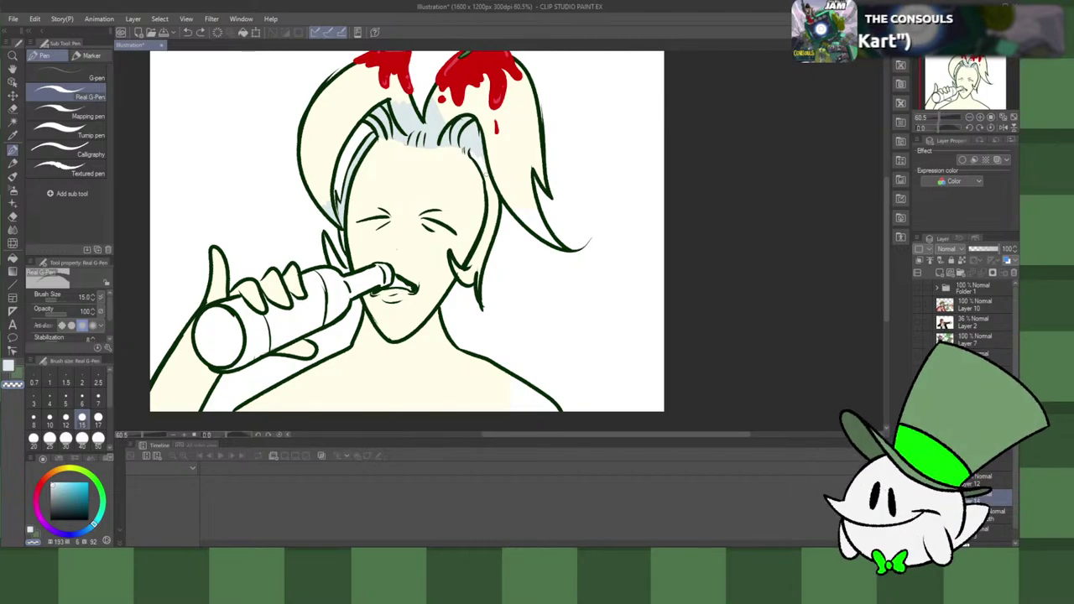
Step: Auto-select the cream hair sections, fill them with the sampled pale blue-grey, and paint in the uncoloured hair tips with the pen
{"action": "key", "text": "x"}
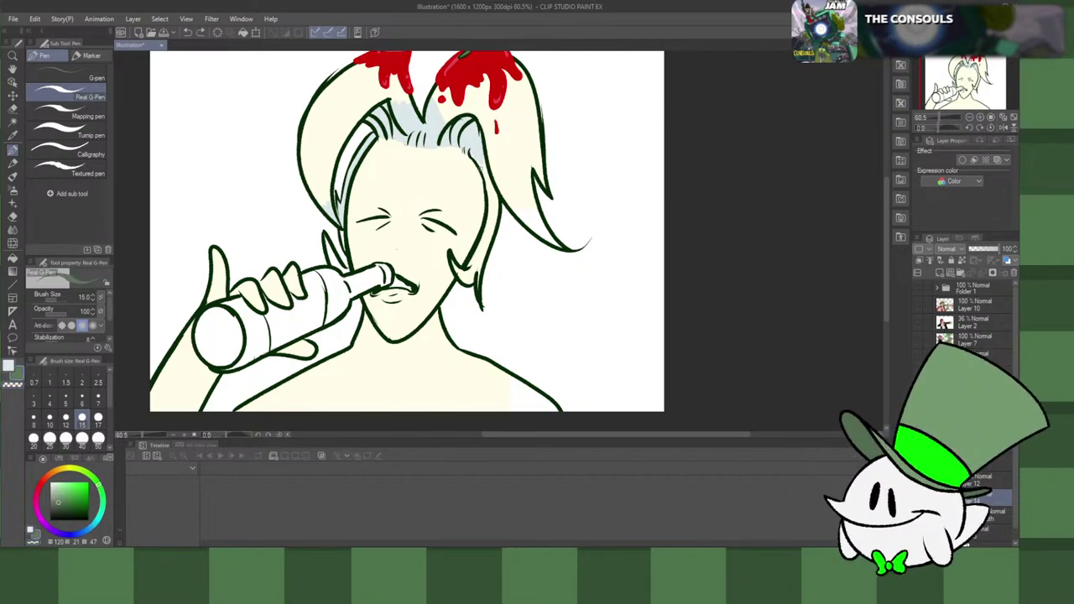
{"action": "left_click", "coordinate": [475, 159], "text": "alt"}
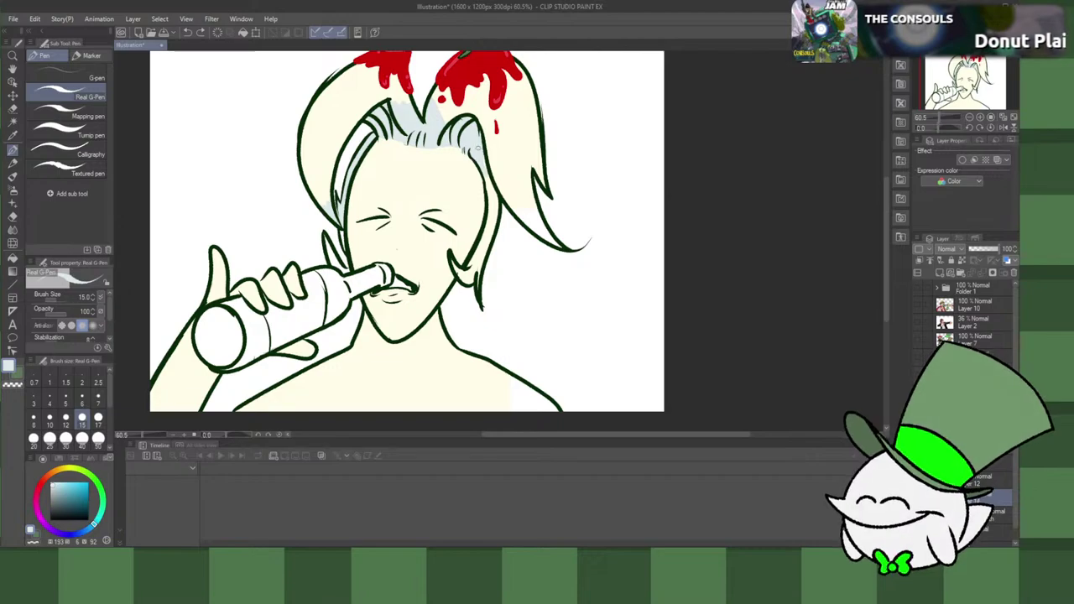
{"action": "key", "text": "w"}
{"action": "left_click", "coordinate": [489, 223]}
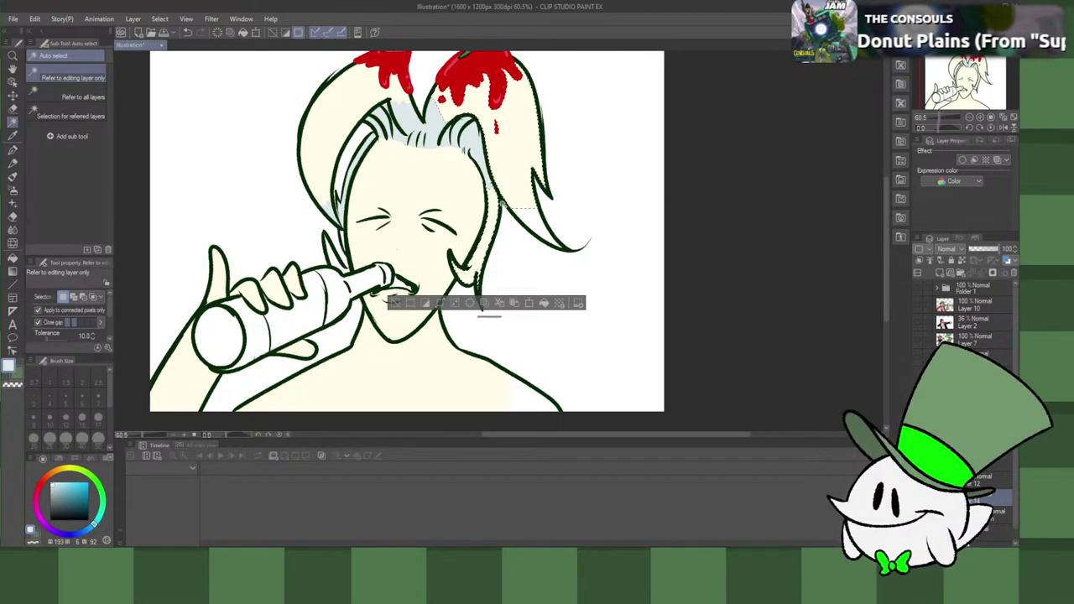
{"action": "left_click", "coordinate": [530, 227]}
{"action": "key", "text": "ctrl+z"}
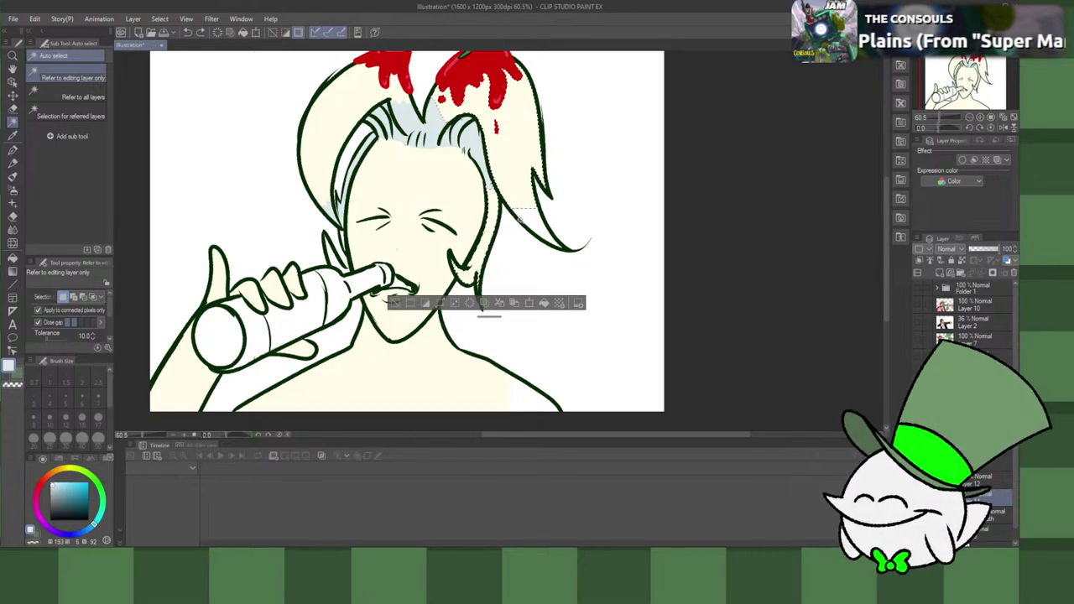
{"action": "left_click", "coordinate": [401, 109], "text": "shift"}
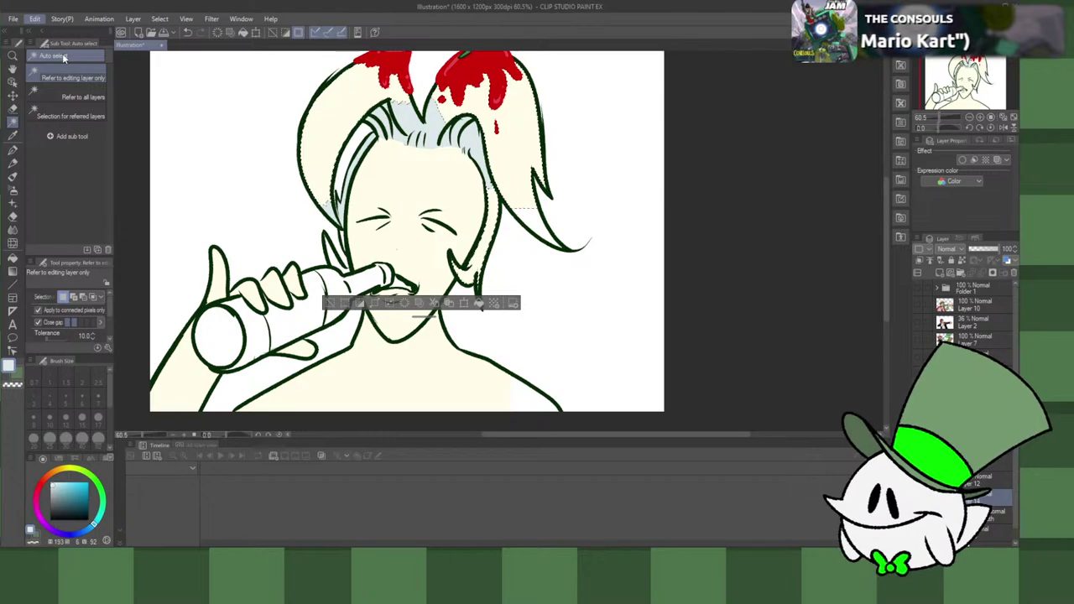
{"action": "key", "text": "alt+Delete"}
{"action": "key", "text": "ctrl+d"}
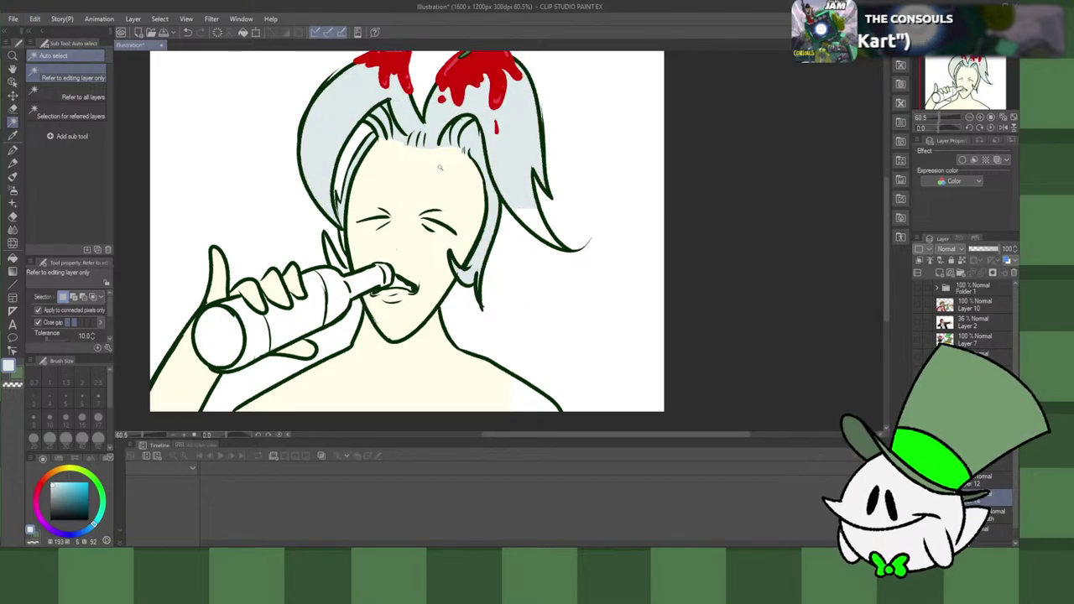
{"action": "key", "text": "p"}
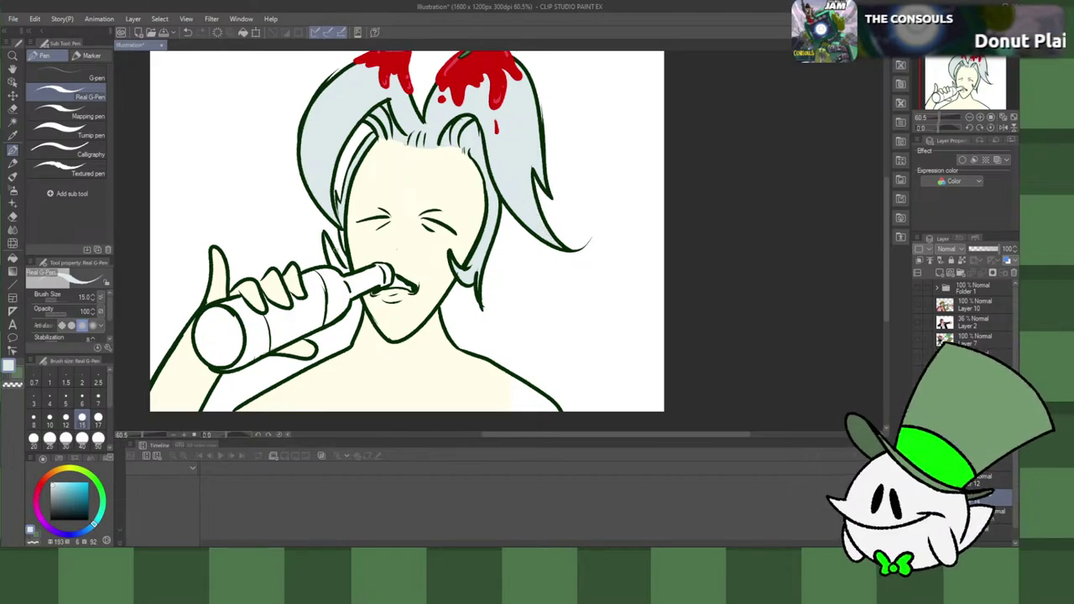
{"action": "left_click_drag", "start_coordinate": [334, 250], "coordinate": [332, 267]}
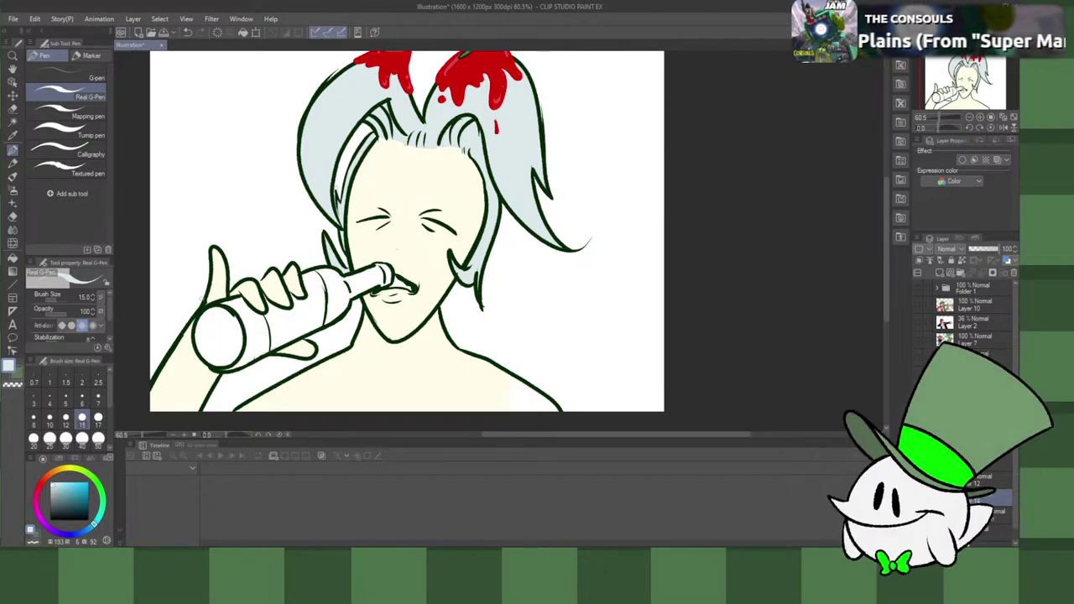
Step: Shade the hair roots along the whole hairline with a darker blue-grey
{"action": "left_click_drag", "start_coordinate": [58, 485], "coordinate": [55, 493]}
{"action": "mouse_move", "coordinate": [367, 119]}
{"action": "left_mouse_down"}
{"action": "mouse_move", "coordinate": [378, 135]}
{"action": "mouse_move", "coordinate": [376, 114]}
{"action": "mouse_move", "coordinate": [396, 139]}
{"action": "left_mouse_up"}
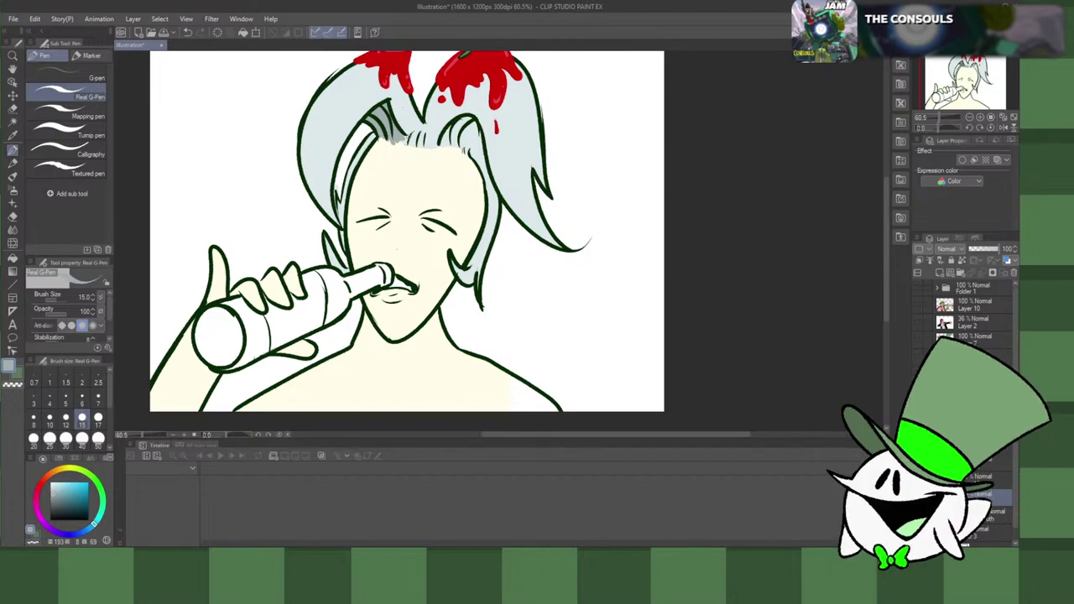
{"action": "left_click_drag", "start_coordinate": [401, 139], "coordinate": [420, 146]}
{"action": "left_click_drag", "start_coordinate": [416, 129], "coordinate": [427, 146]}
{"action": "mouse_move", "coordinate": [424, 128]}
{"action": "left_mouse_down"}
{"action": "mouse_move", "coordinate": [434, 149]}
{"action": "mouse_move", "coordinate": [466, 153]}
{"action": "left_mouse_up"}
{"action": "mouse_move", "coordinate": [464, 128]}
{"action": "left_mouse_down"}
{"action": "mouse_move", "coordinate": [474, 156]}
{"action": "mouse_move", "coordinate": [477, 138]}
{"action": "mouse_move", "coordinate": [459, 125]}
{"action": "left_mouse_up"}
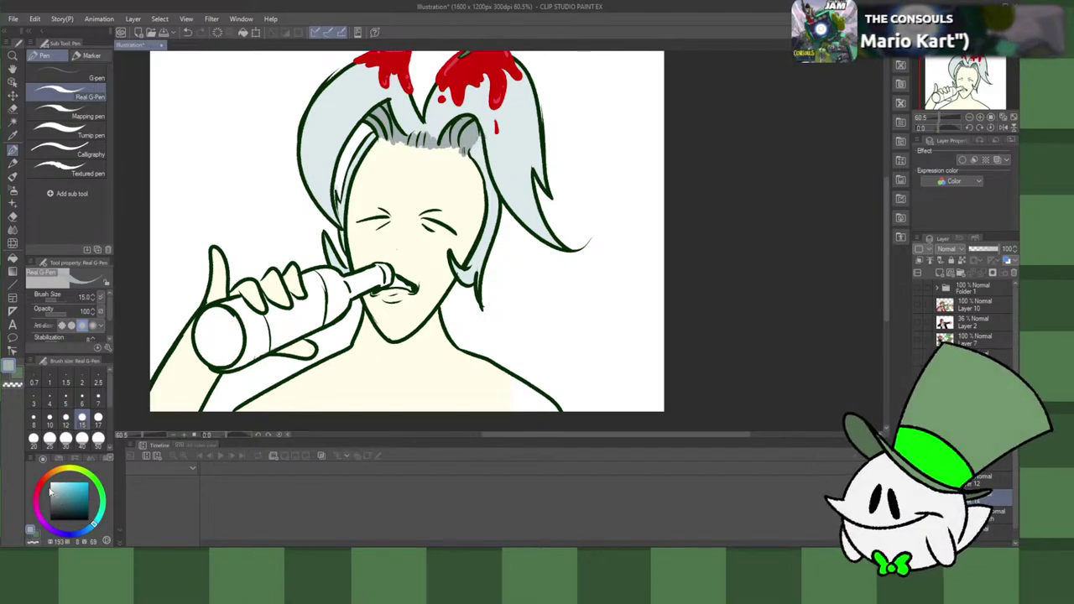
Step: Fill the wine bottle's base, body and neck with dark green, leaving the label uncoloured
{"action": "key", "text": "x"}
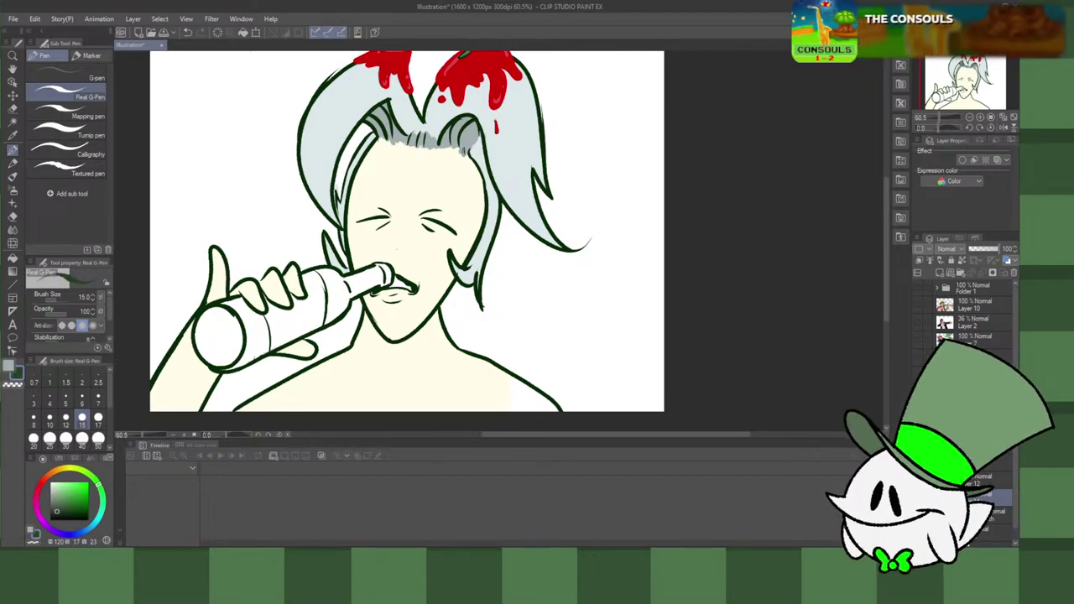
{"action": "key", "text": "g"}
{"action": "left_click", "coordinate": [220, 340]}
{"action": "left_click", "coordinate": [248, 332]}
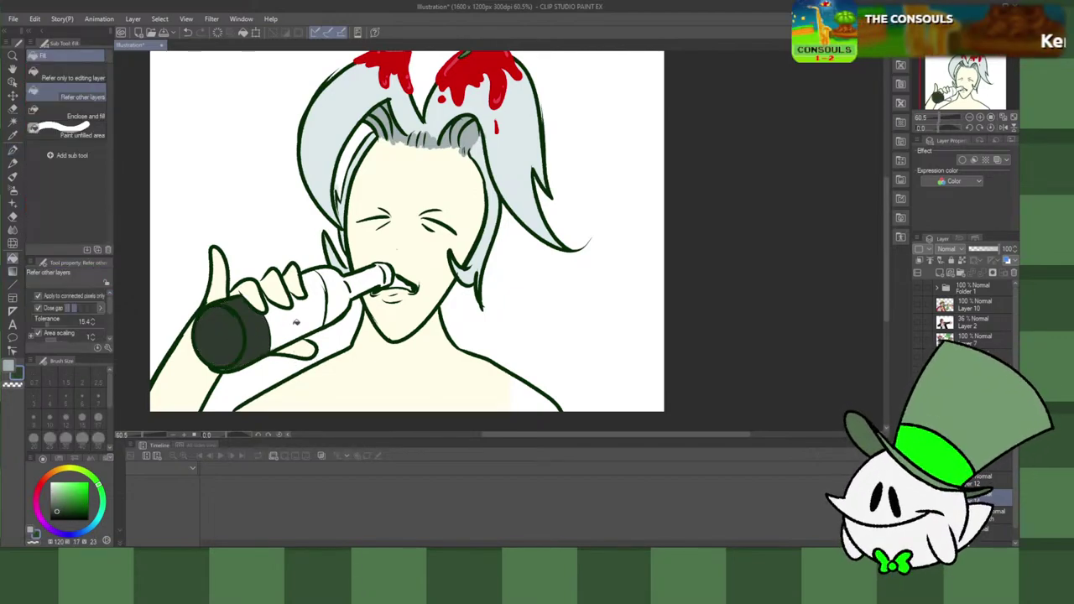
{"action": "left_click", "coordinate": [349, 289]}
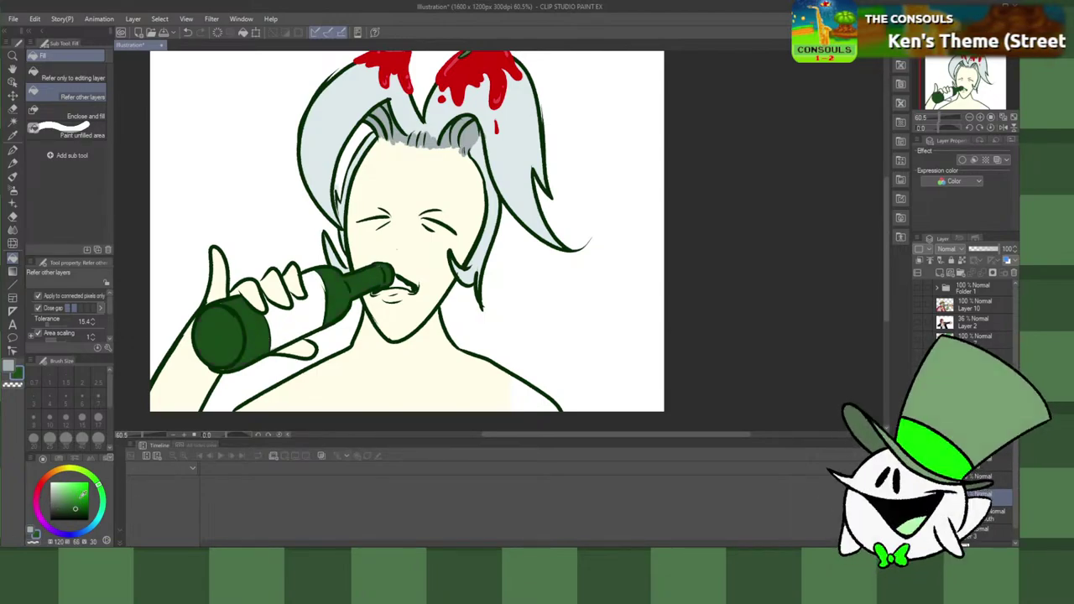
Step: Choose a light orange and fill the wine bottle's label with it
{"action": "mouse_move", "coordinate": [83, 472]}
{"action": "left_mouse_down"}
{"action": "mouse_move", "coordinate": [56, 473]}
{"action": "mouse_move", "coordinate": [69, 468]}
{"action": "left_mouse_up"}
{"action": "left_click", "coordinate": [74, 483]}
{"action": "left_click", "coordinate": [65, 469]}
{"action": "left_click_drag", "start_coordinate": [73, 484], "coordinate": [66, 485]}
{"action": "left_click", "coordinate": [59, 472]}
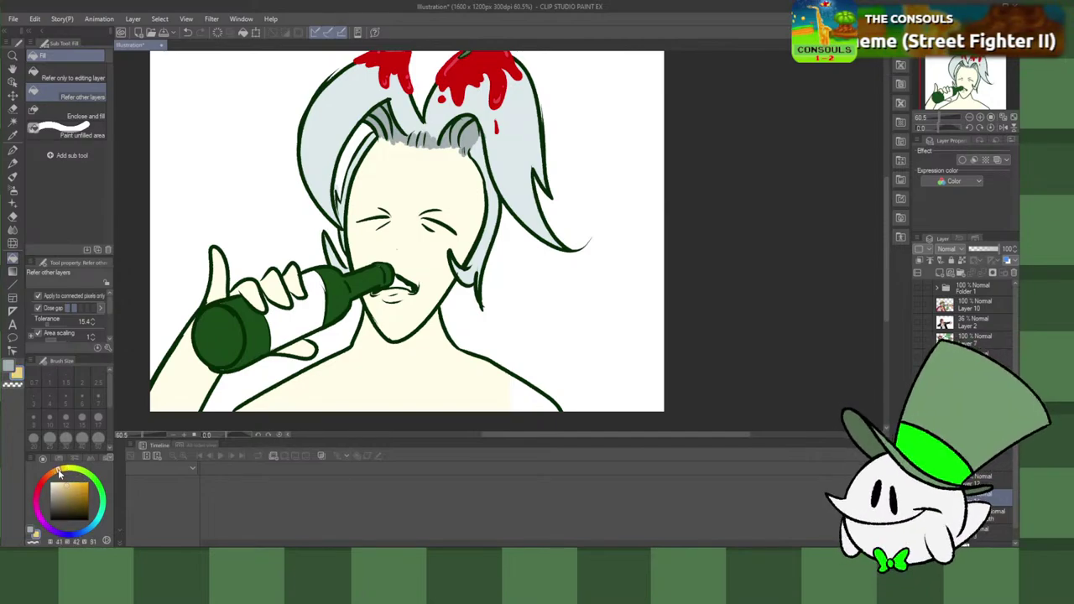
{"action": "left_click", "coordinate": [72, 484]}
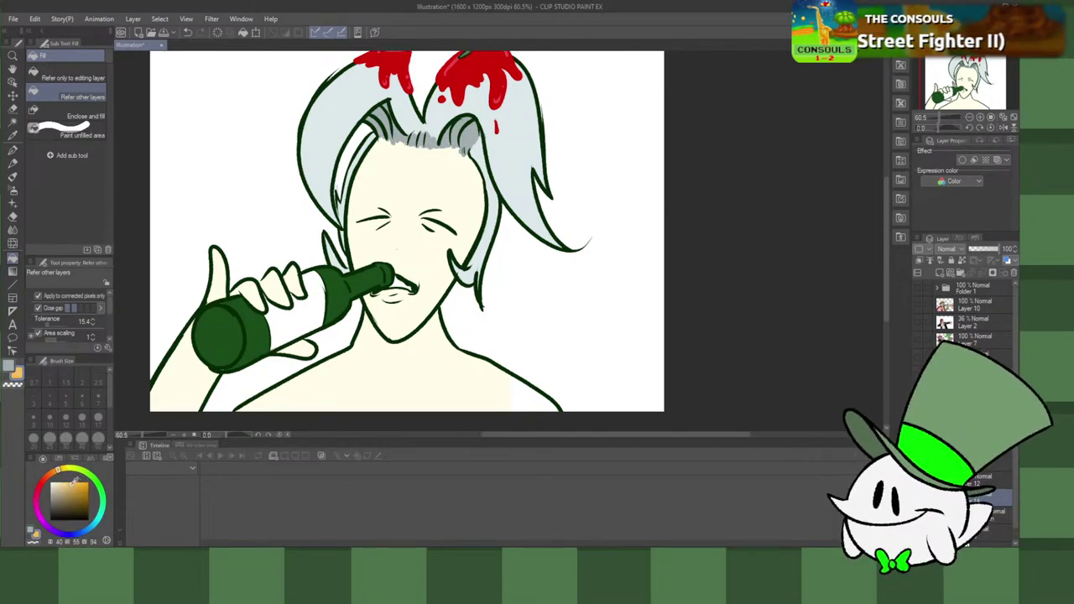
{"action": "left_click", "coordinate": [74, 482]}
{"action": "left_click", "coordinate": [295, 321]}
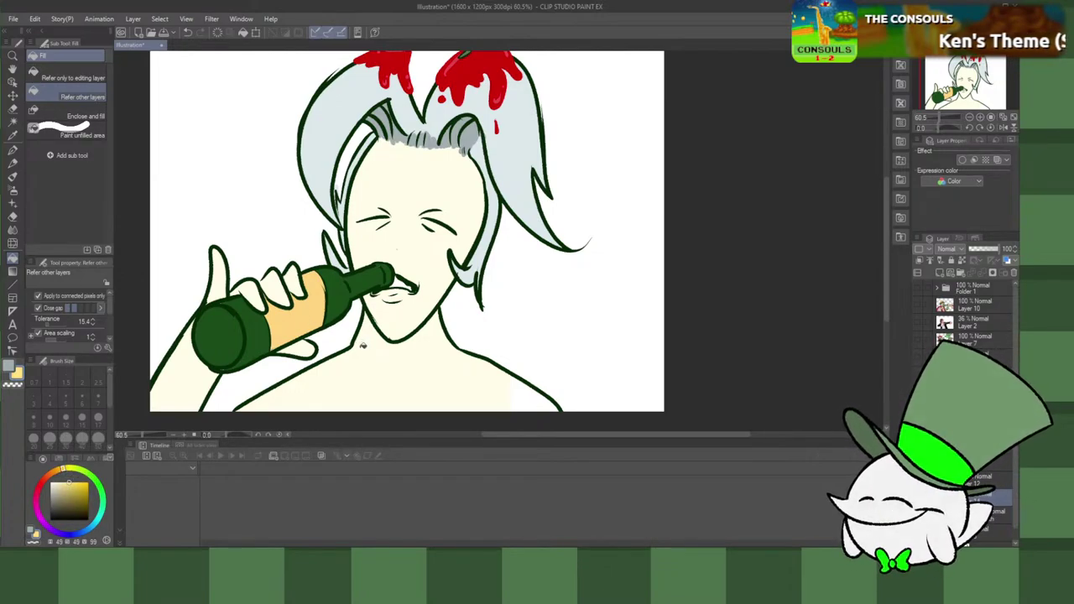
Step: Fill the open part of the mouth beside the bottle with yellow-green, hue 72, saturation 80, value 60
{"action": "key", "text": "p"}
{"action": "key", "text": "g"}
{"action": "key", "text": "g"}
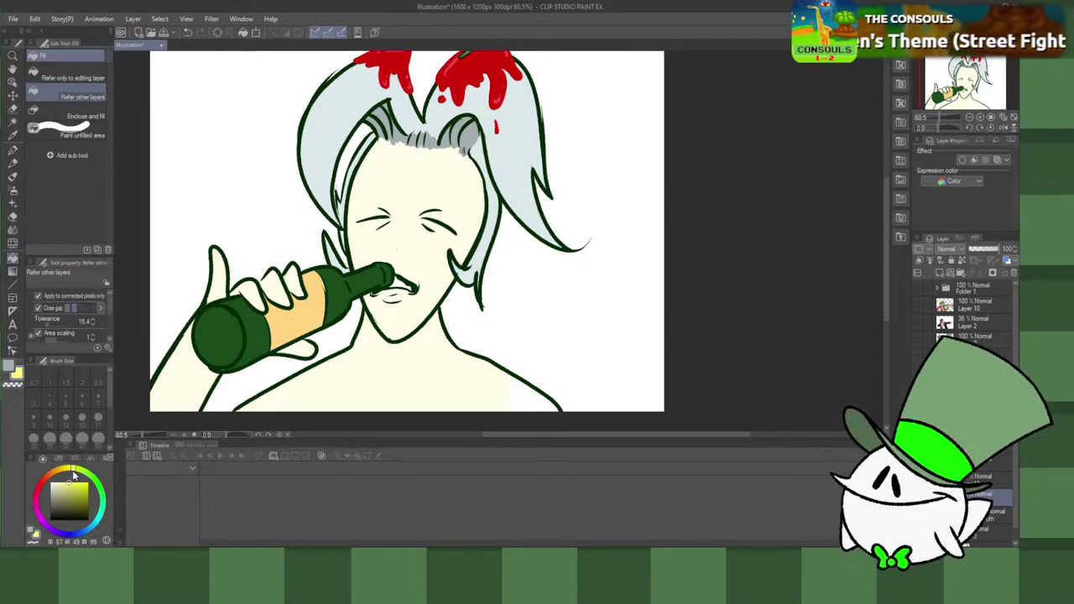
{"action": "left_click", "coordinate": [76, 469]}
{"action": "left_click_drag", "start_coordinate": [77, 488], "coordinate": [80, 497]}
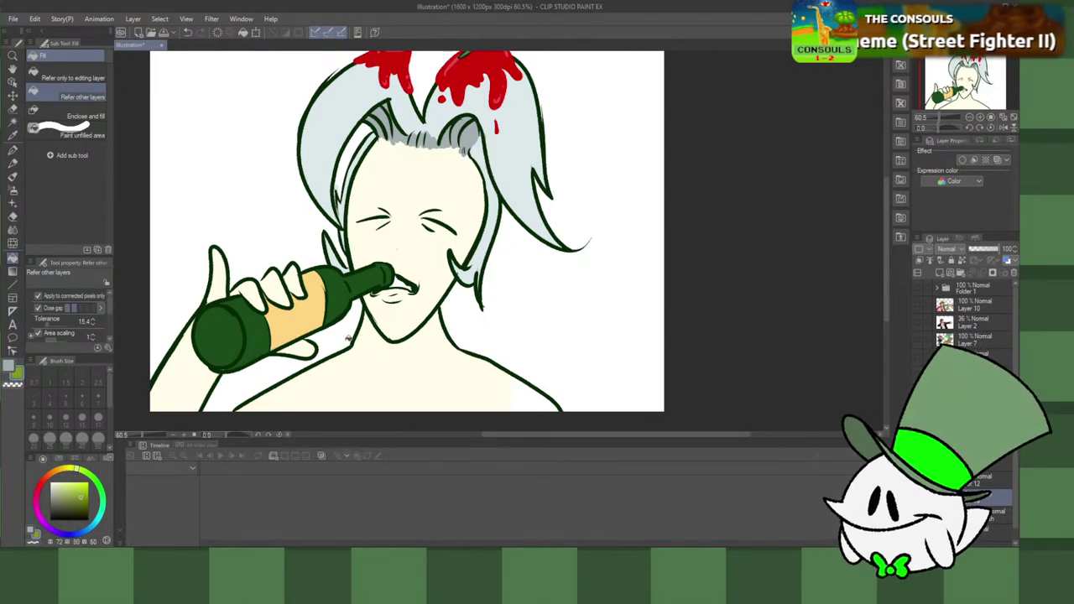
{"action": "left_click", "coordinate": [399, 285]}
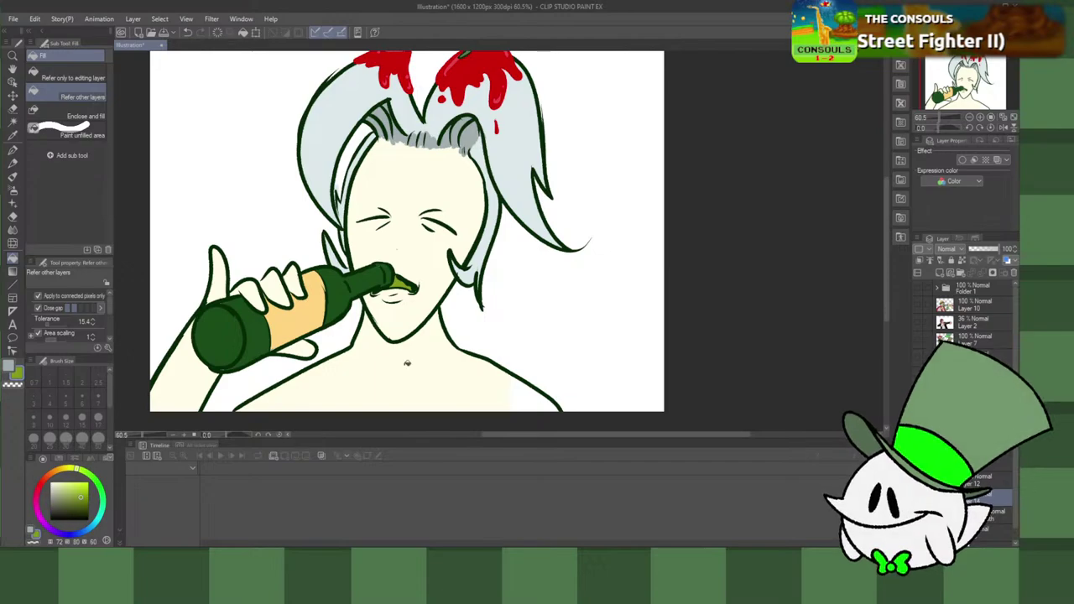
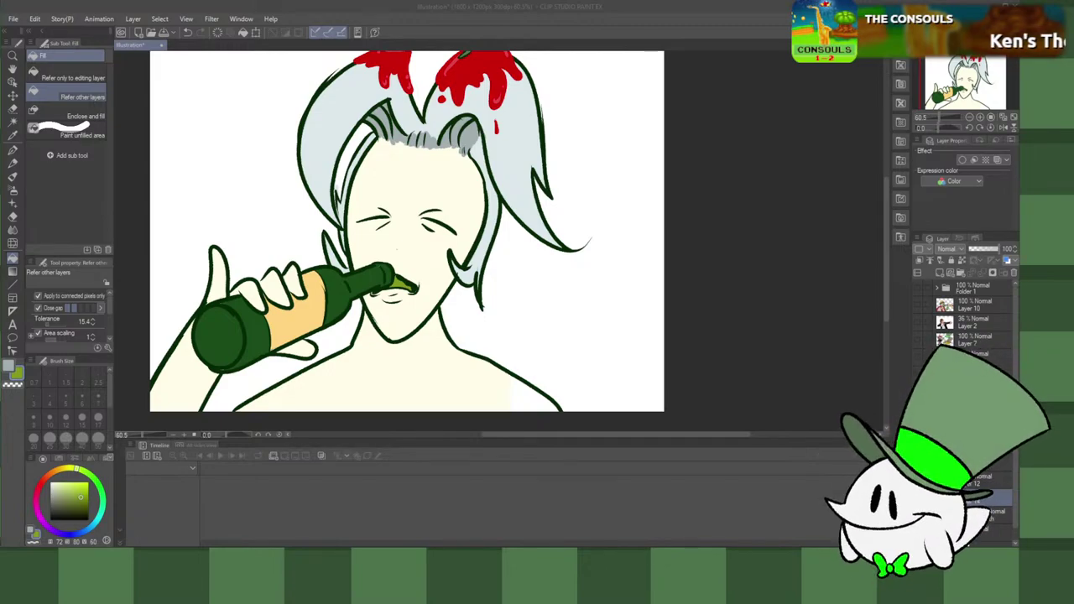
Step: Fill the open part of the mouth with mustard yellow and choose a brighter yellow for the pen
{"action": "left_click", "coordinate": [69, 469]}
{"action": "left_click", "coordinate": [75, 483]}
{"action": "mouse_move", "coordinate": [75, 480]}
{"action": "left_mouse_down"}
{"action": "mouse_move", "coordinate": [85, 481]}
{"action": "mouse_move", "coordinate": [63, 469]}
{"action": "mouse_move", "coordinate": [76, 488]}
{"action": "left_mouse_up"}
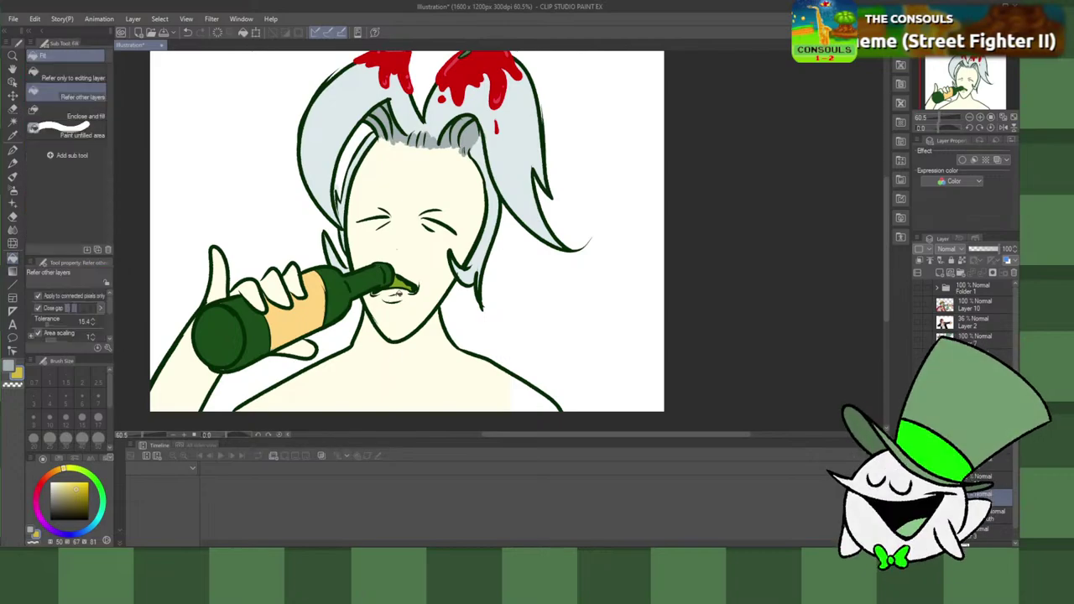
{"action": "left_click", "coordinate": [401, 285]}
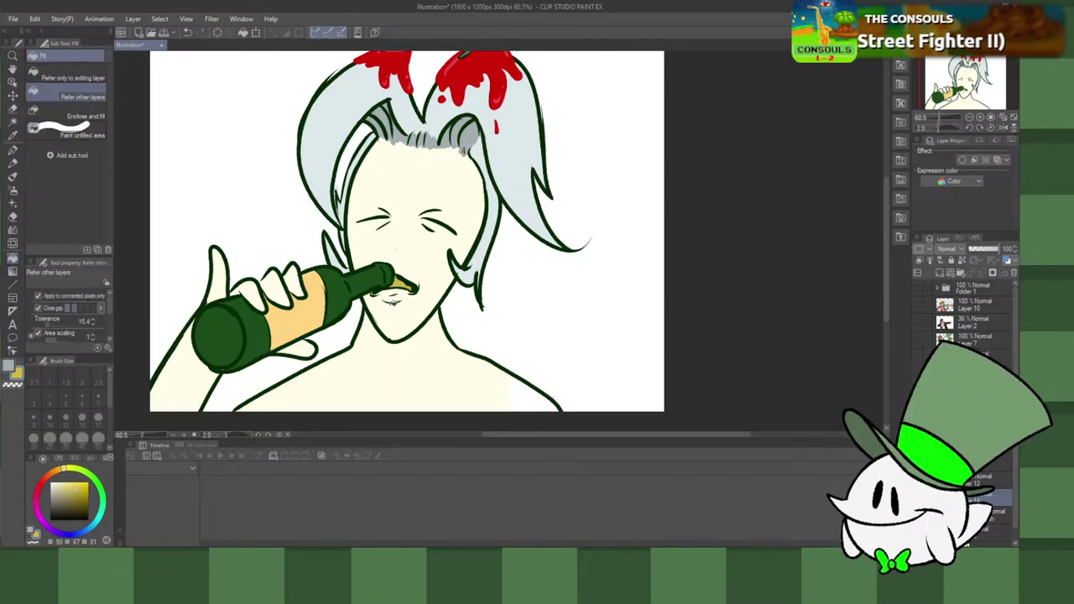
{"action": "key", "text": "p"}
{"action": "left_click", "coordinate": [76, 486]}
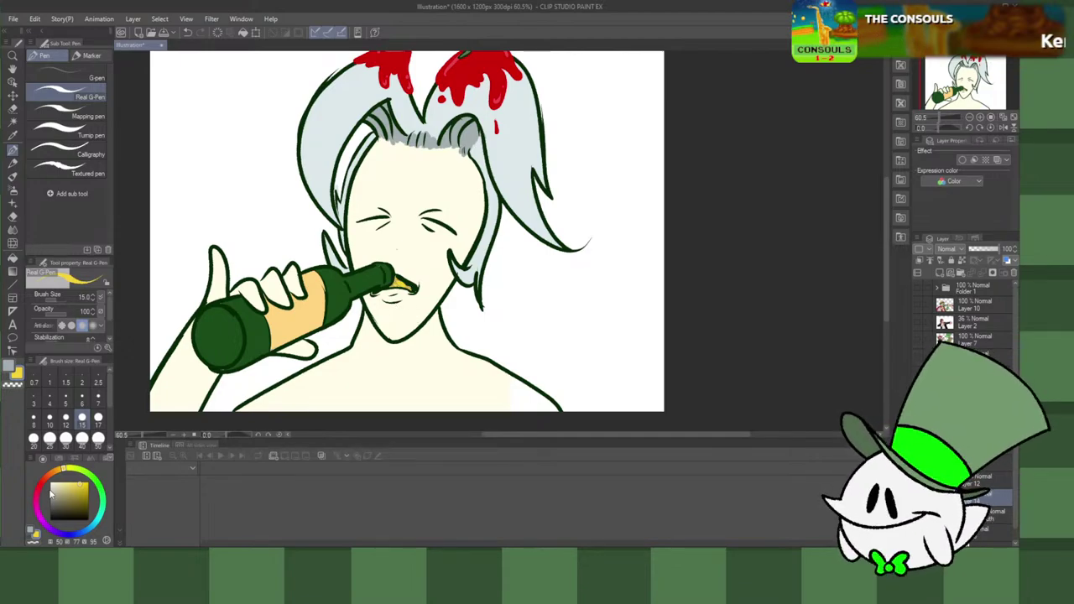
Step: Sample the bottle's dark green, darken it to hue 120, saturation 74, value 20, and draw radial lines on the bottle's base
{"action": "left_click", "coordinate": [337, 299], "text": "alt"}
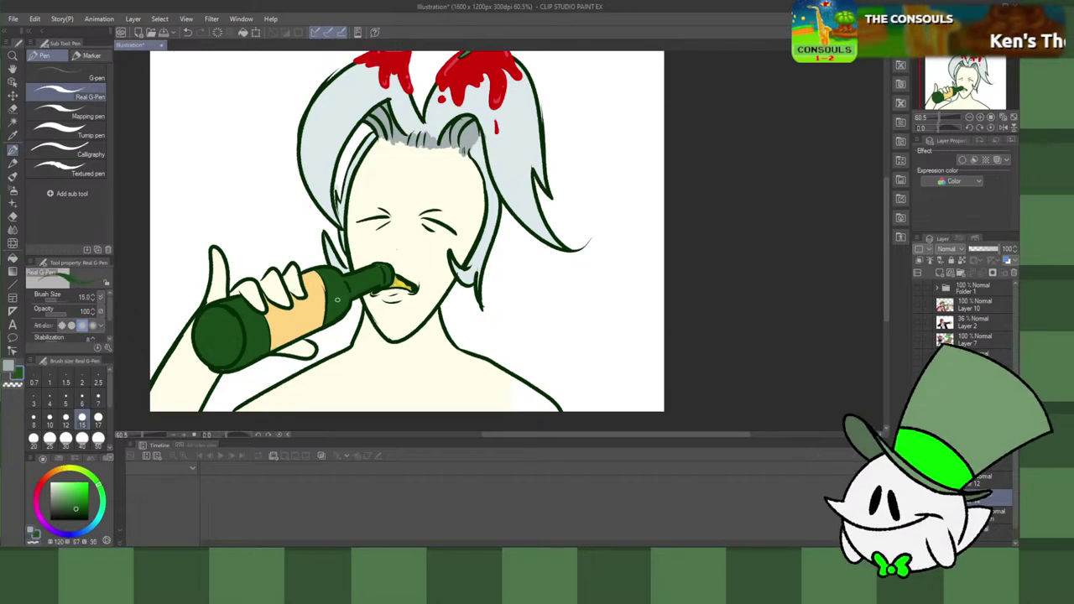
{"action": "left_click", "coordinate": [78, 498]}
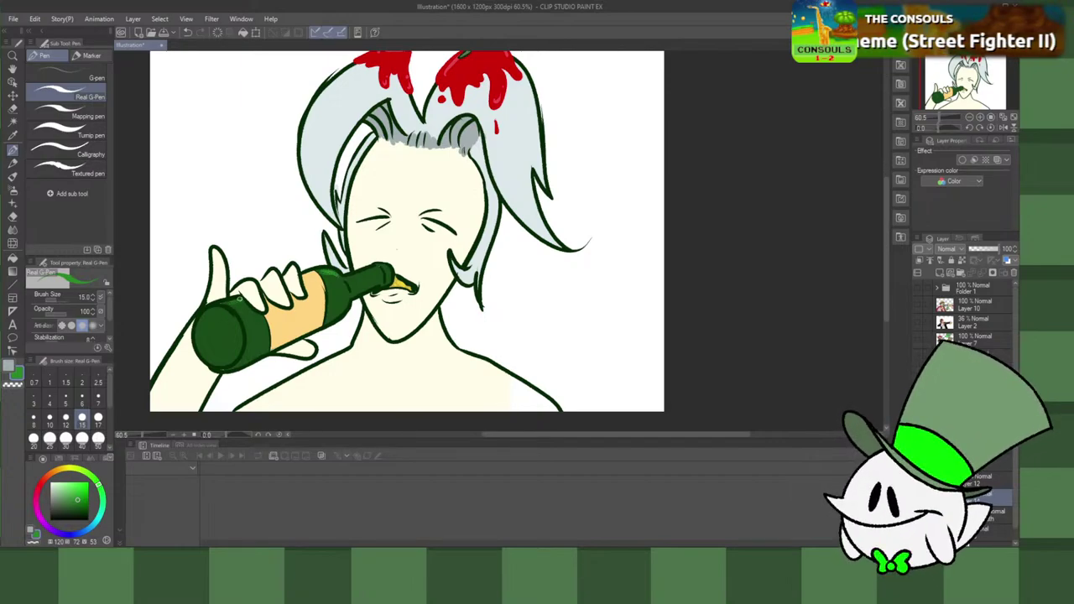
{"action": "left_click", "coordinate": [83, 507]}
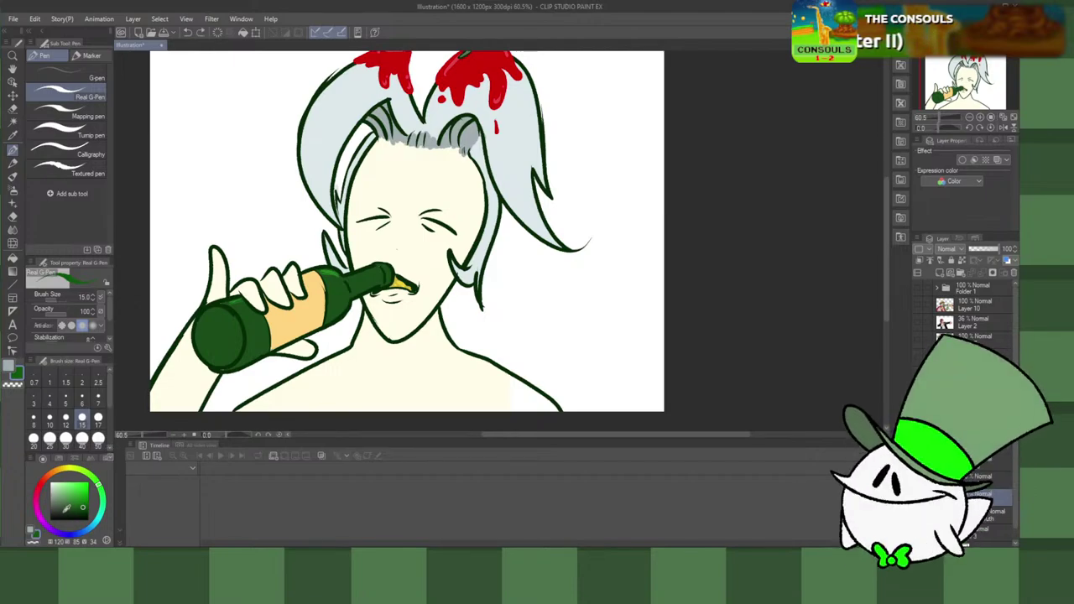
{"action": "left_click", "coordinate": [78, 512]}
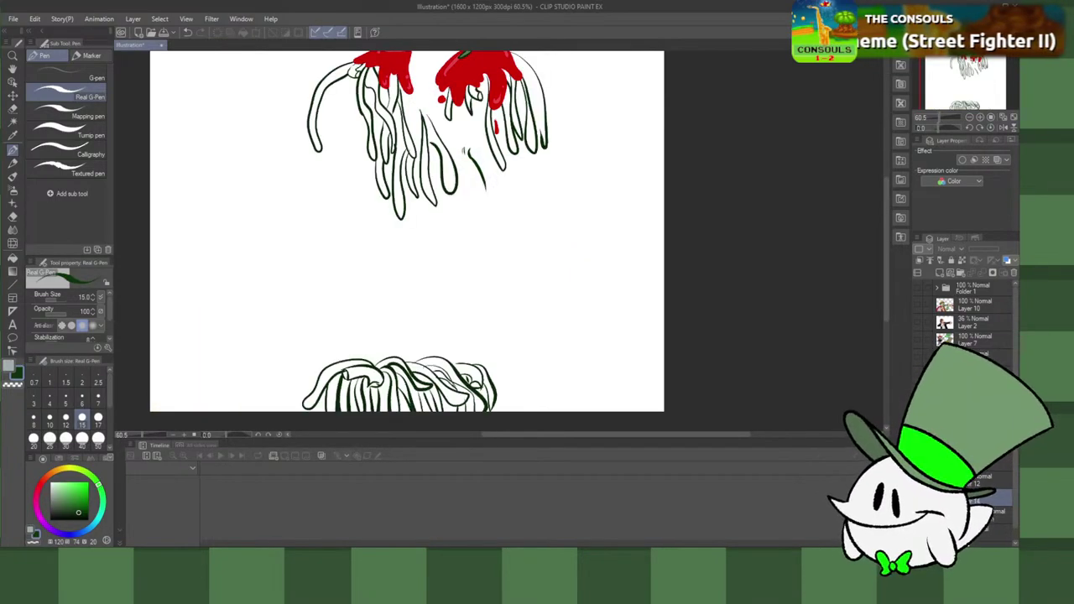
Step: Choose a pale yellow, hue 54, saturation 35, value 100, and colour the noodle strands hanging from the left red tip
{"action": "scroll", "coordinate": [885, 310], "scroll_direction": "up", "scroll_amount": 1}
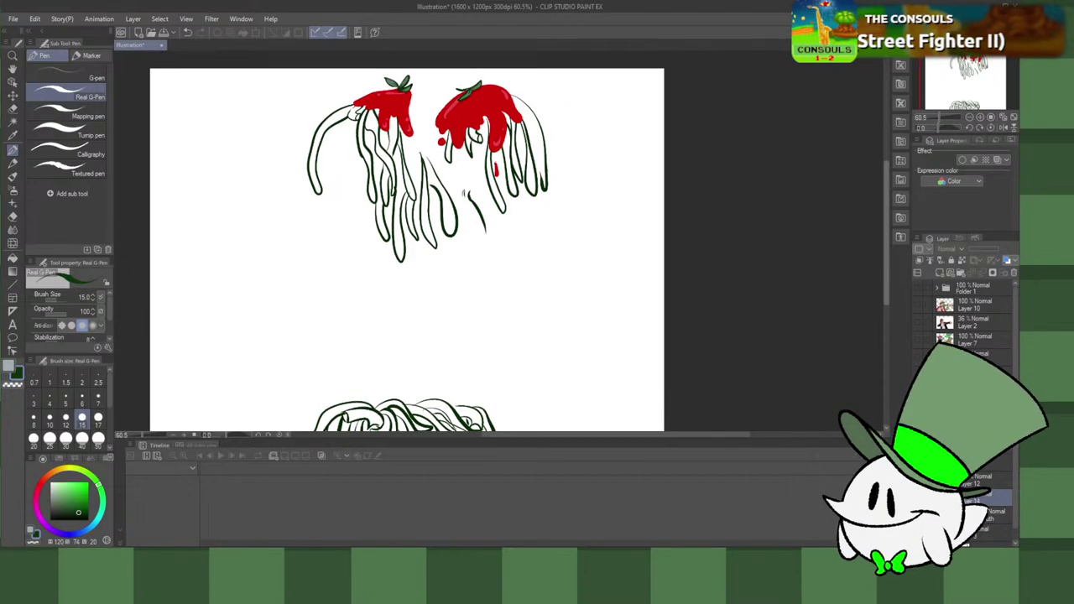
{"action": "left_click", "coordinate": [68, 472]}
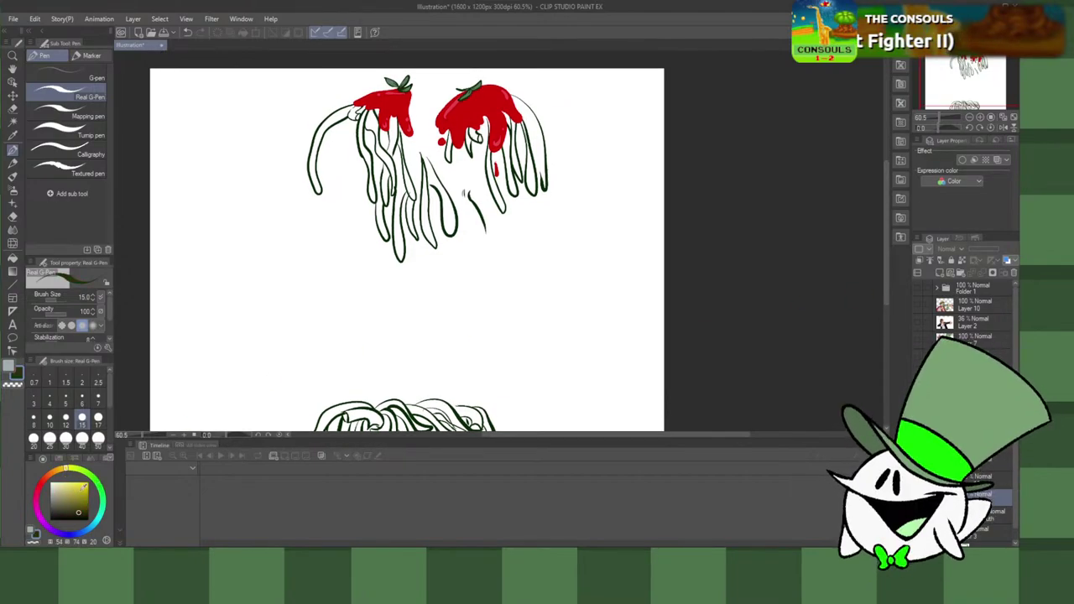
{"action": "left_click", "coordinate": [63, 485]}
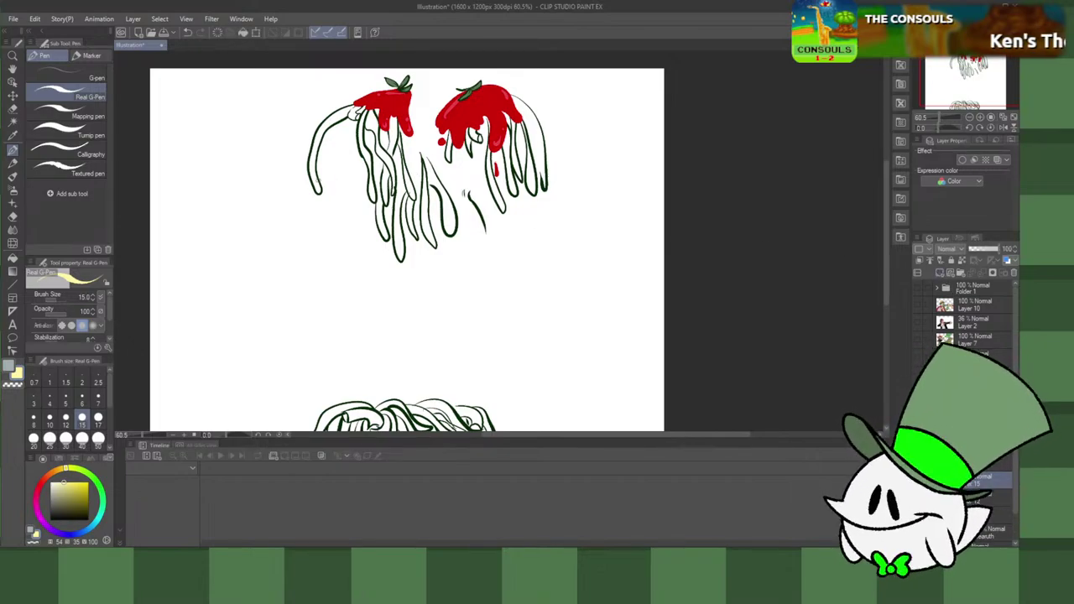
{"action": "mouse_move", "coordinate": [318, 188]}
{"action": "left_mouse_down"}
{"action": "mouse_move", "coordinate": [337, 114]}
{"action": "mouse_move", "coordinate": [327, 120]}
{"action": "mouse_move", "coordinate": [358, 126]}
{"action": "mouse_move", "coordinate": [382, 238]}
{"action": "left_mouse_up"}
{"action": "left_click_drag", "start_coordinate": [382, 166], "coordinate": [386, 194]}
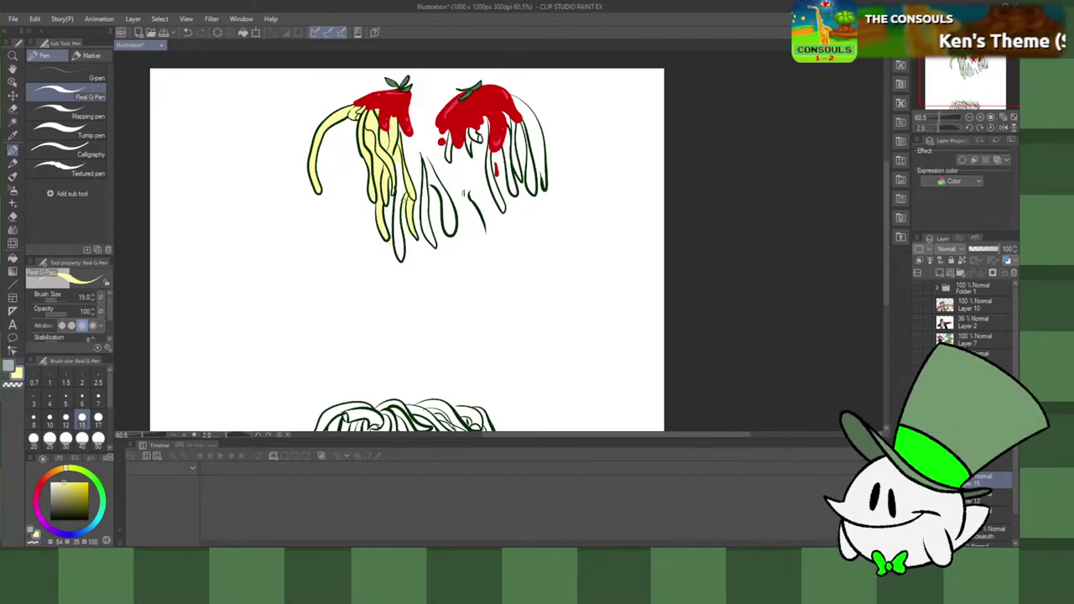
{"action": "left_click_drag", "start_coordinate": [402, 183], "coordinate": [396, 237]}
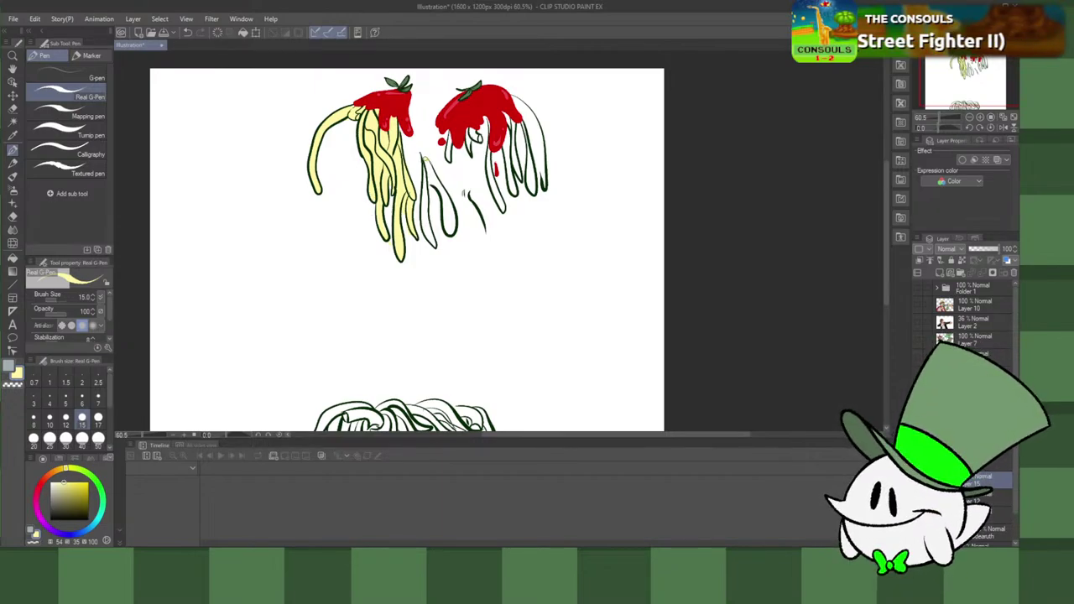
{"action": "left_click_drag", "start_coordinate": [426, 159], "coordinate": [445, 199]}
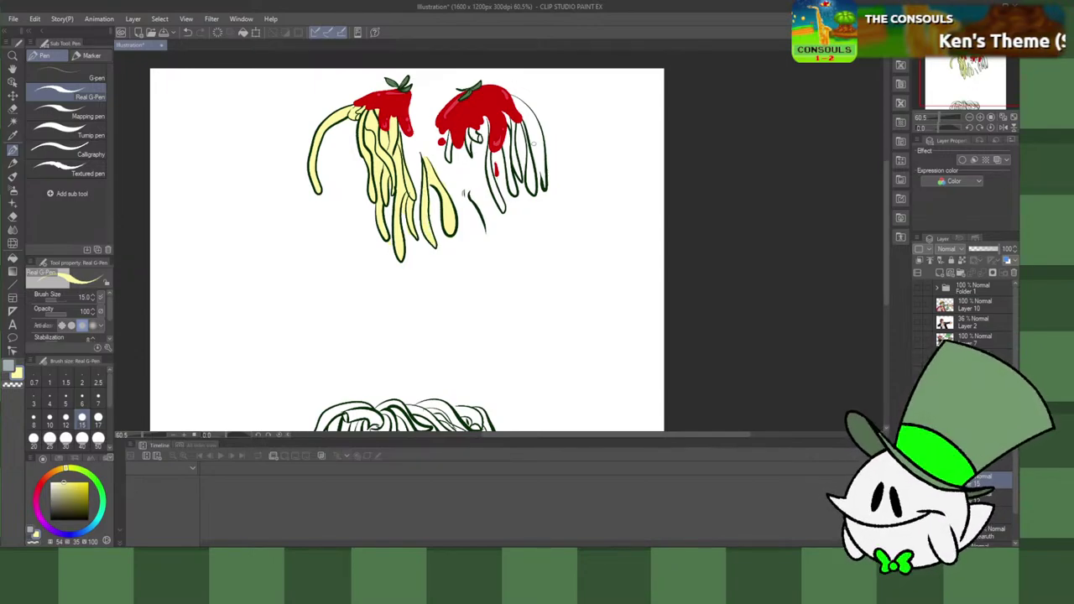
Step: Fill the noodle strands hanging from the right red tip with the same pale yellow, referring to other layers
{"action": "left_click_drag", "start_coordinate": [536, 164], "coordinate": [538, 168]}
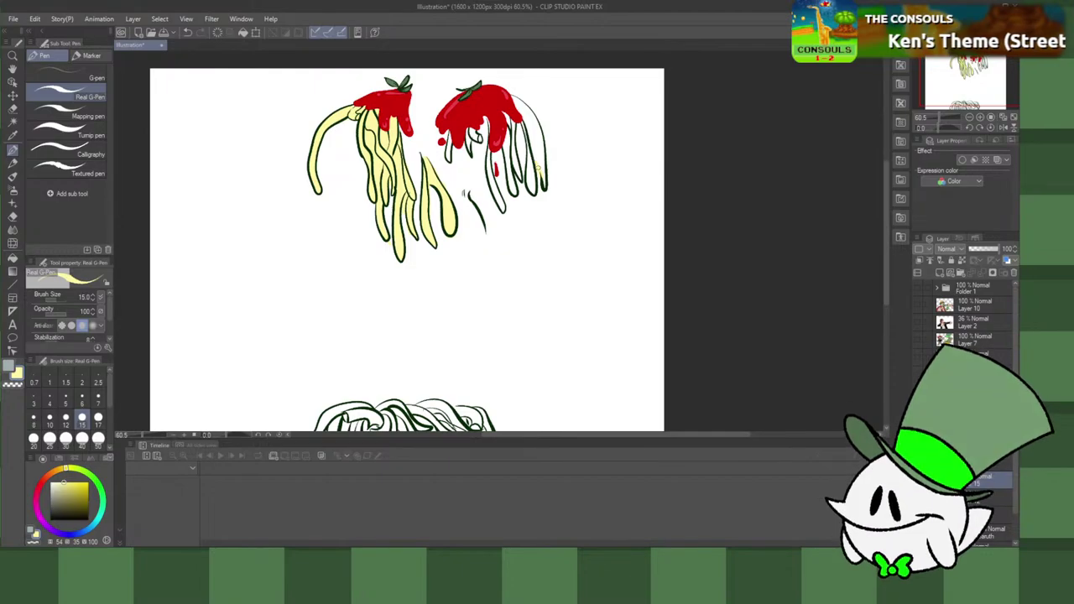
{"action": "key", "text": "g"}
{"action": "left_click", "coordinate": [531, 163]}
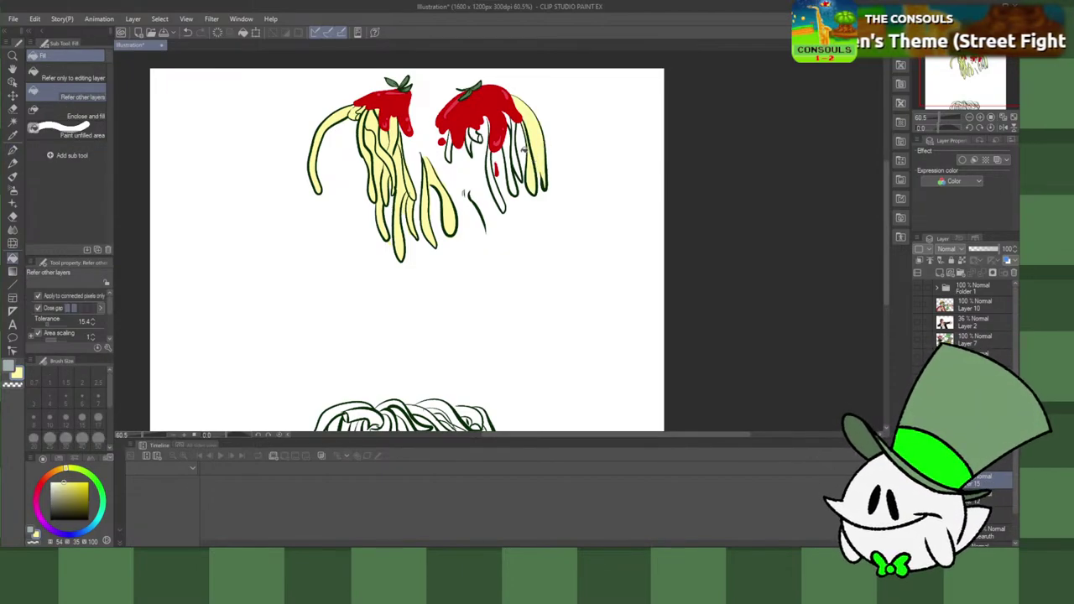
{"action": "left_click", "coordinate": [518, 152]}
{"action": "left_click", "coordinate": [511, 153]}
{"action": "left_click", "coordinate": [491, 166]}
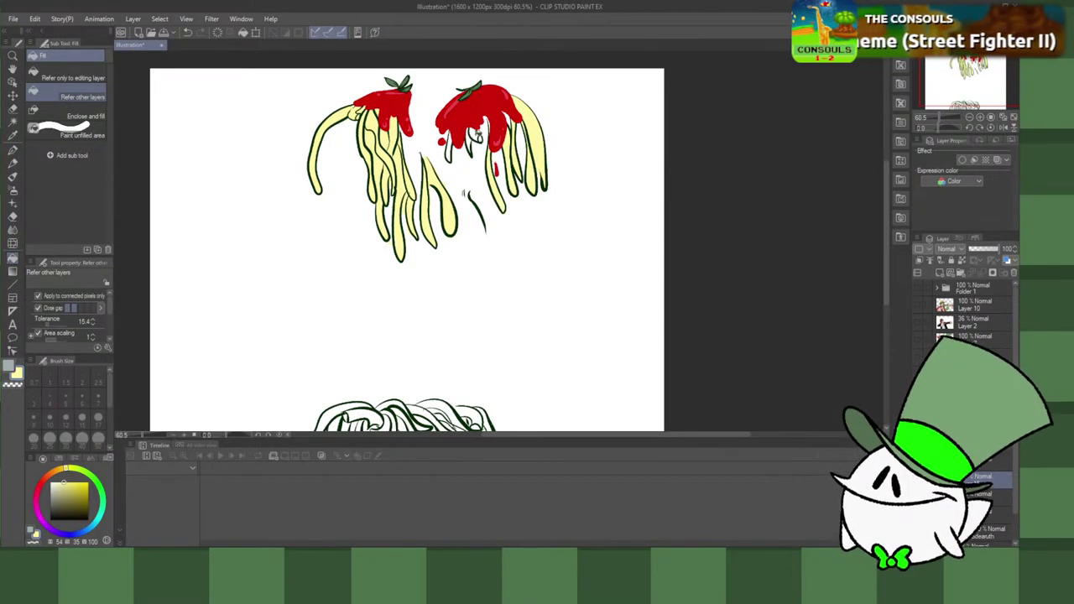
{"action": "left_click", "coordinate": [477, 134]}
{"action": "left_click", "coordinate": [451, 146]}
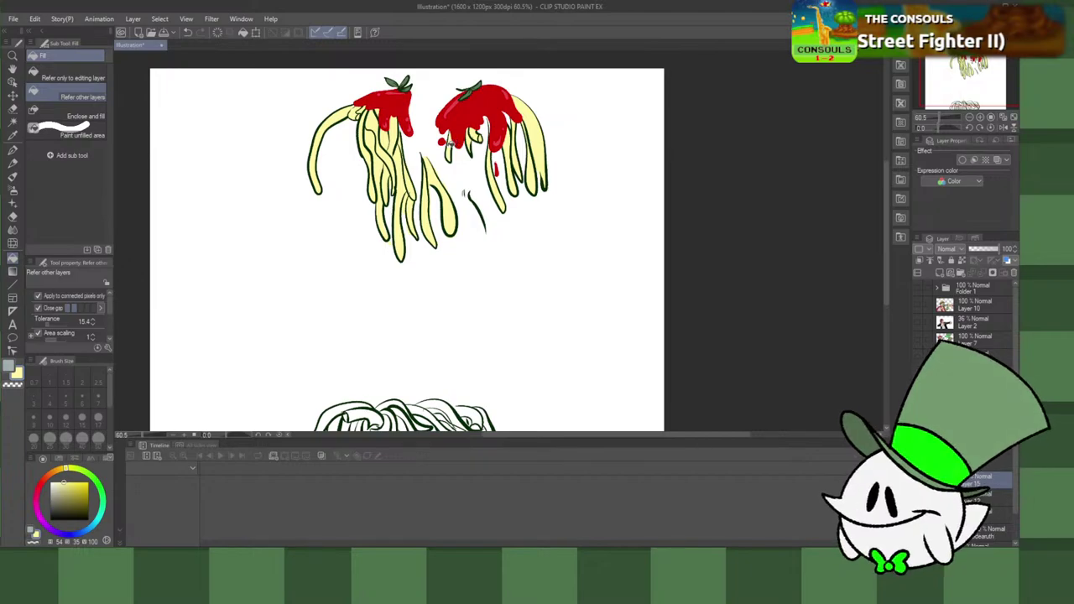
{"action": "key", "text": "p"}
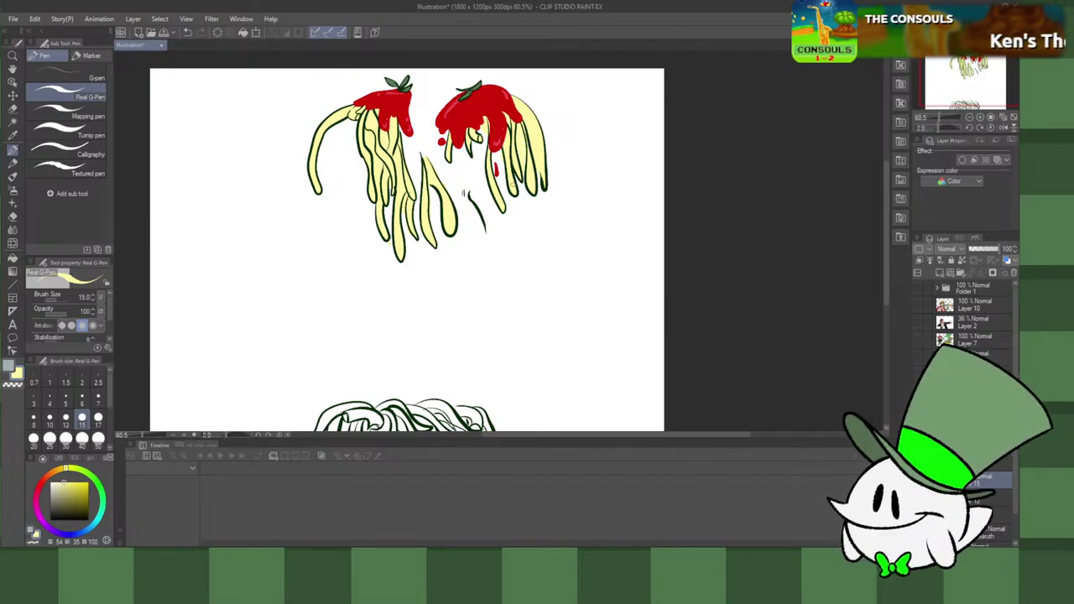
{"action": "scroll", "coordinate": [883, 278], "scroll_direction": "down", "scroll_amount": 3}
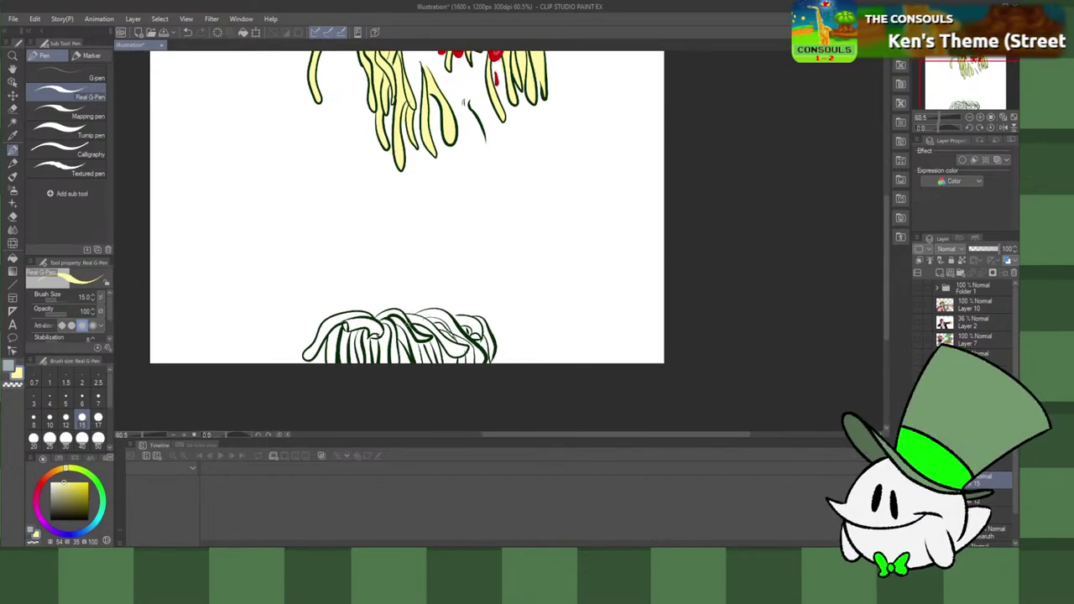
{"action": "key", "text": "w"}
{"action": "left_click", "coordinate": [324, 316]}
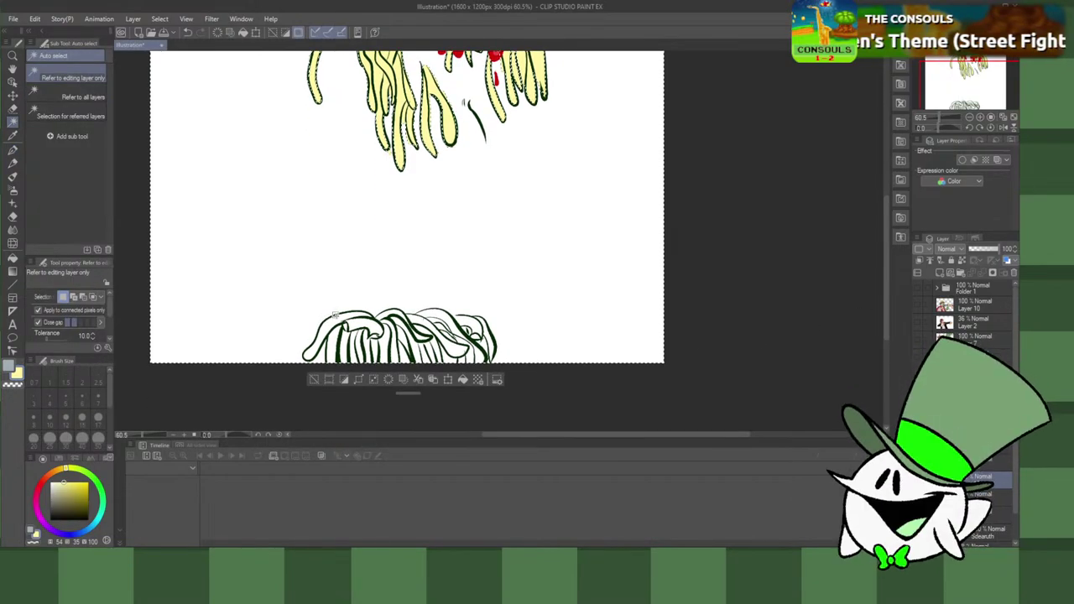
{"action": "key", "text": "ctrl+d"}
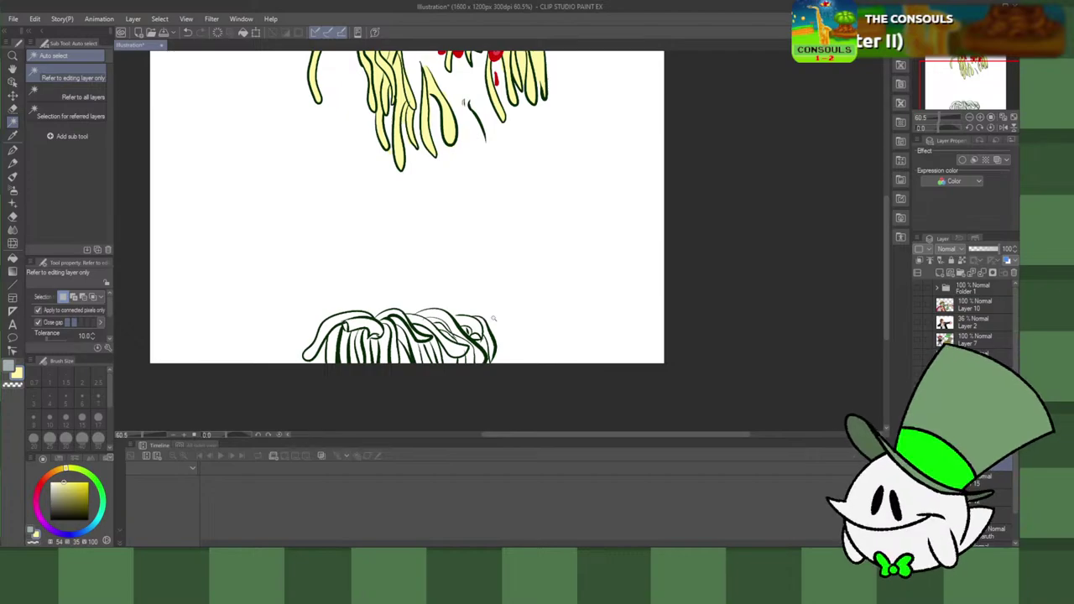
{"action": "key", "text": "m"}
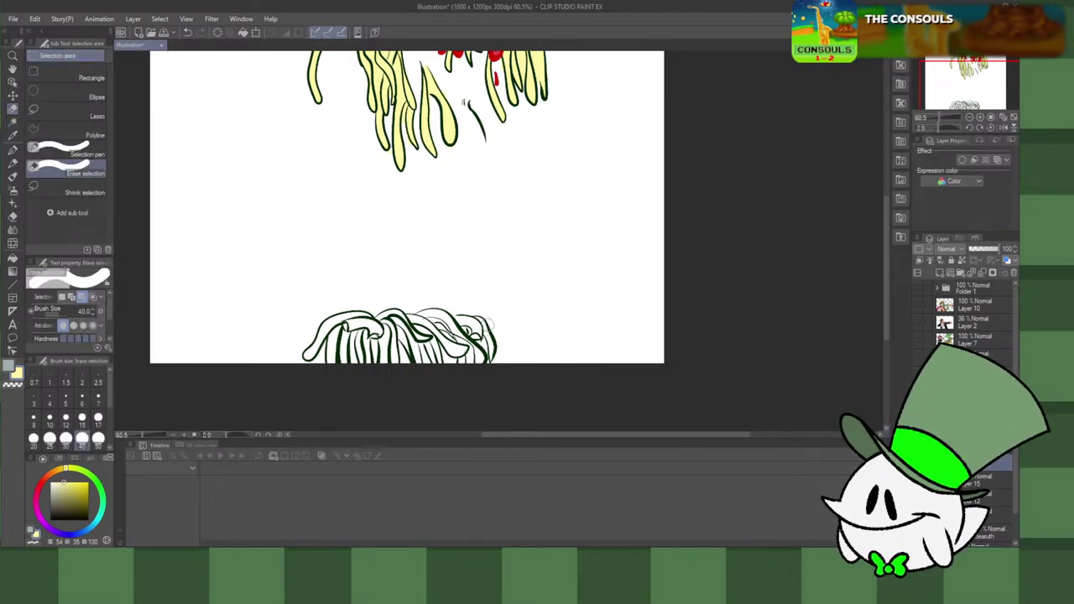
{"action": "key", "text": "w"}
{"action": "left_click", "coordinate": [491, 327]}
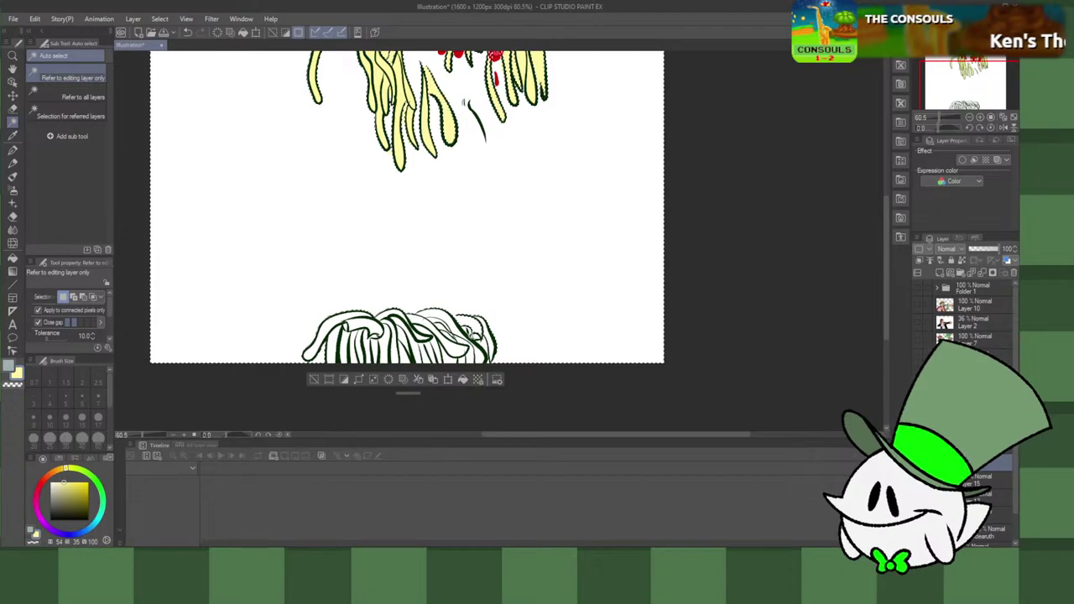
{"action": "key", "text": "ctrl+d"}
{"action": "key", "text": "p"}
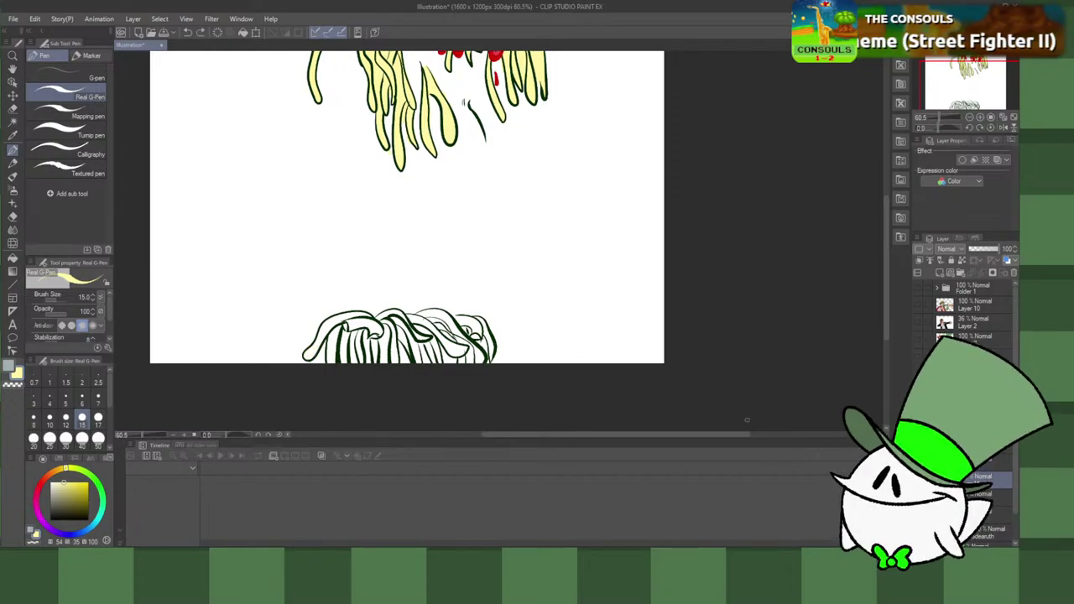
Step: Fill the noodle pile on the chest with pale yellow, undoing the spilled fill and finishing the pile's right end with the pen
{"action": "key", "text": "g"}
{"action": "left_click", "coordinate": [334, 321]}
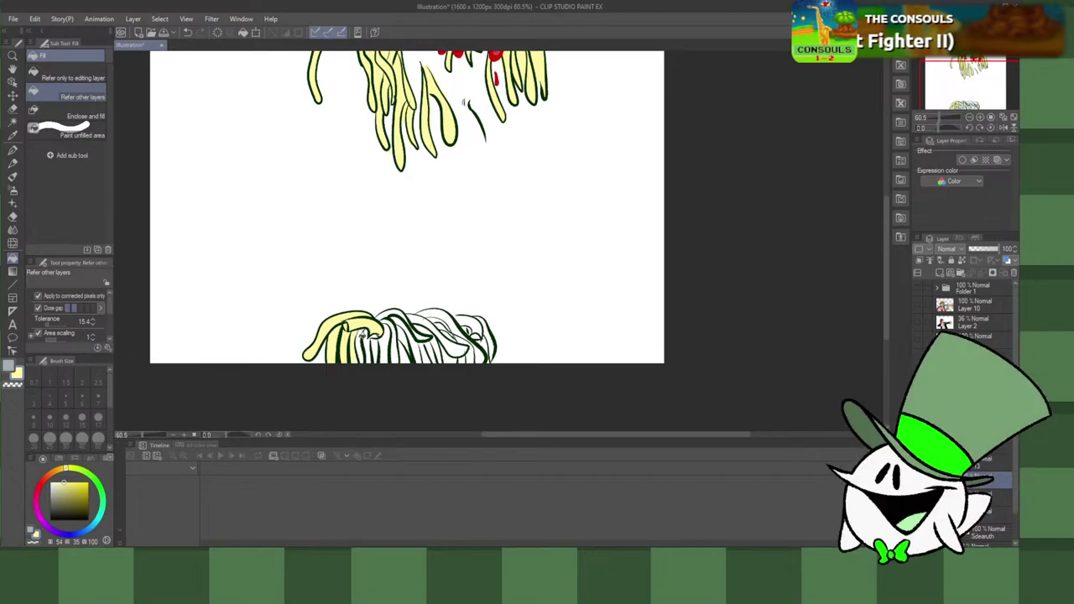
{"action": "left_click", "coordinate": [386, 339]}
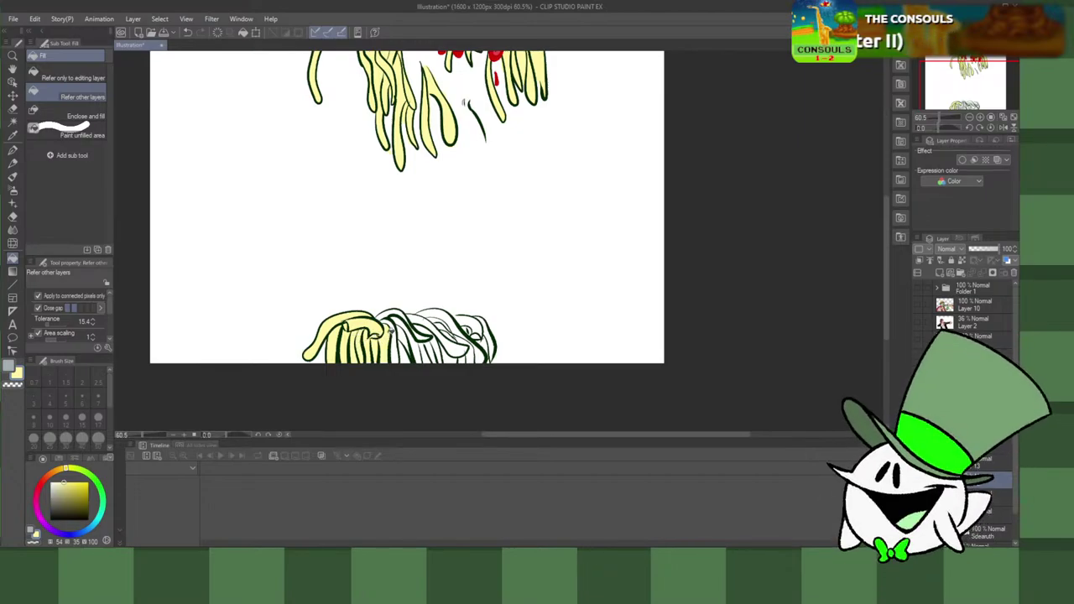
{"action": "left_click", "coordinate": [392, 321]}
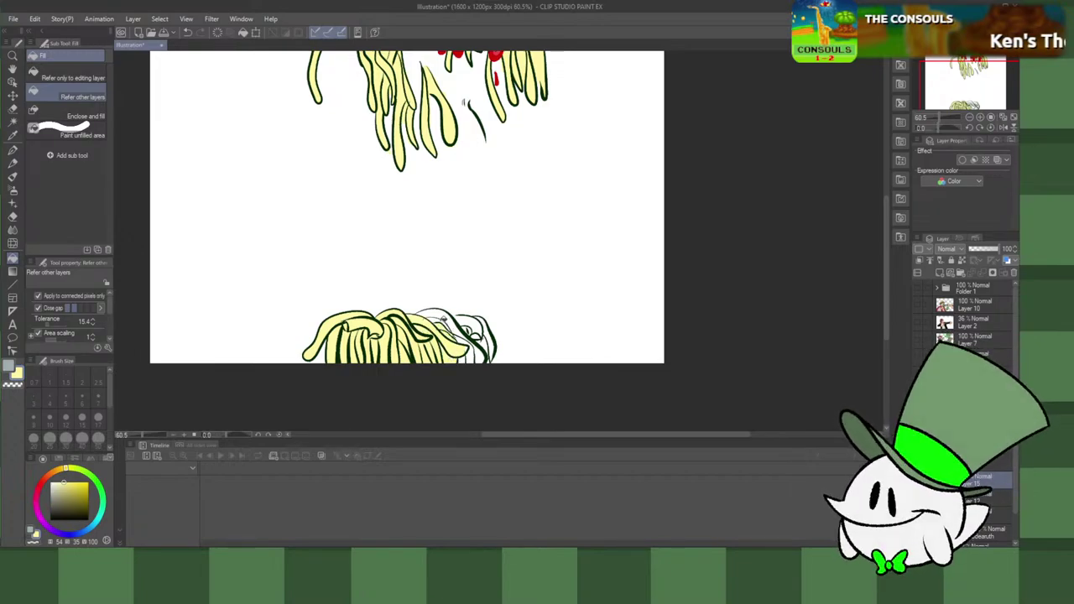
{"action": "left_click", "coordinate": [445, 319]}
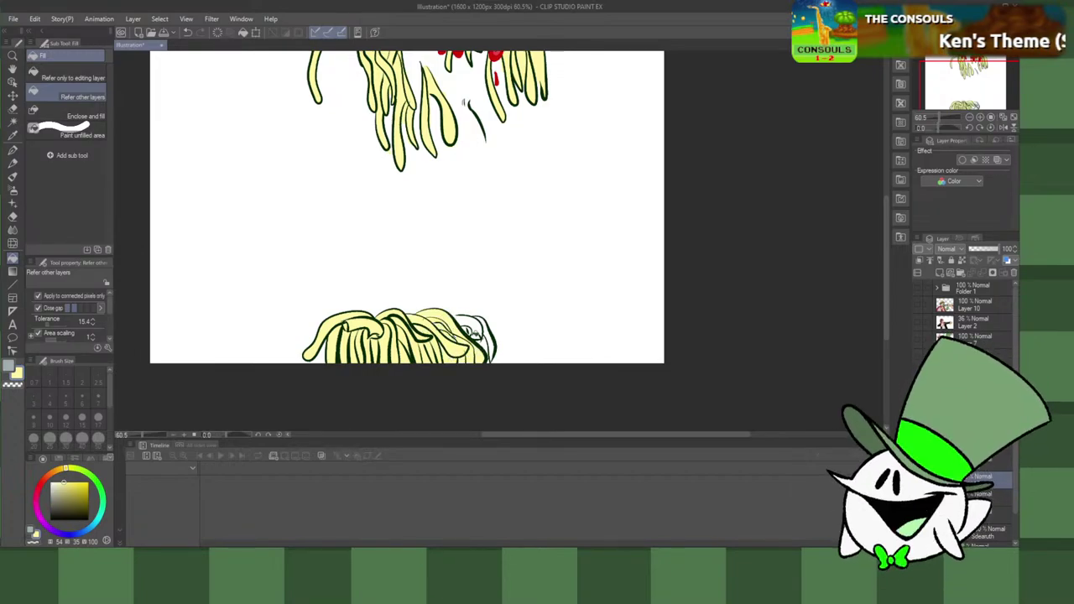
{"action": "left_click", "coordinate": [474, 335]}
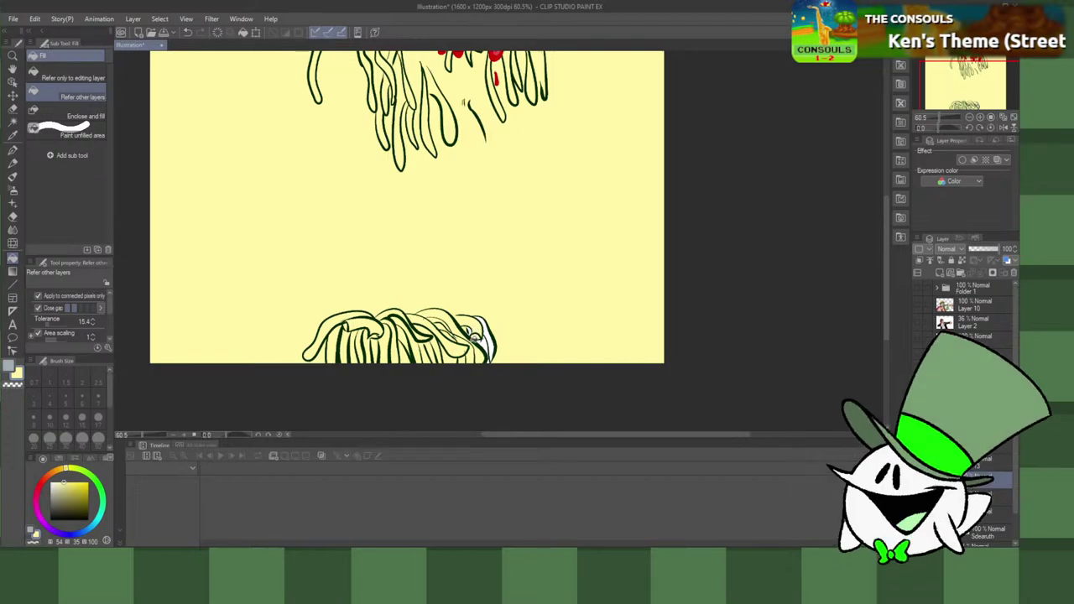
{"action": "key", "text": "ctrl+z"}
{"action": "key", "text": "p"}
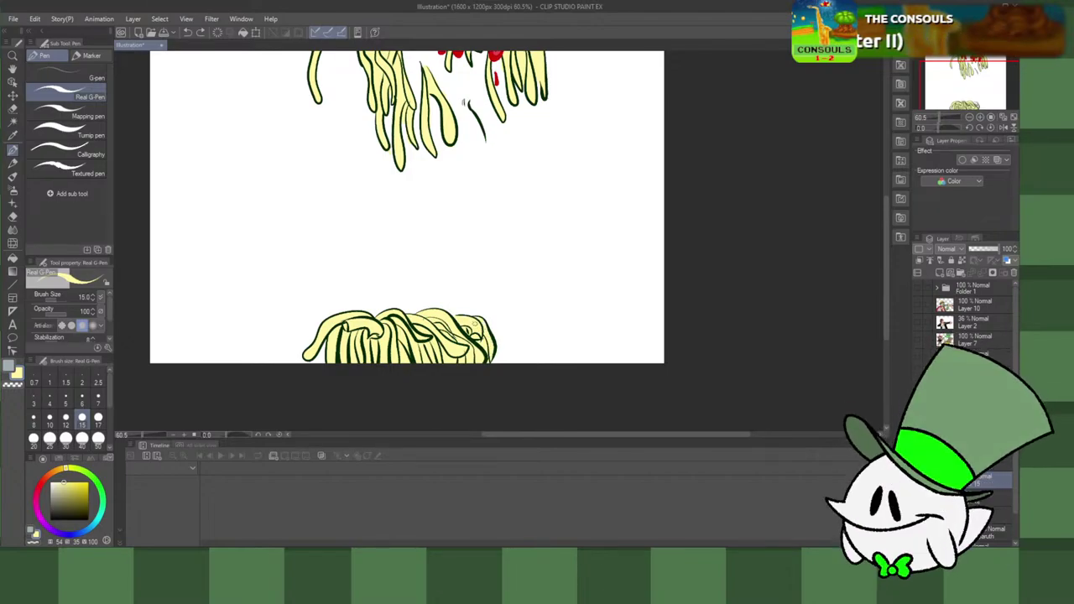
Step: Sample the sauce's red, outline a star-shaped sauce splat over the chest noodles and fill it on the current layer
{"action": "mouse_move", "coordinate": [886, 301]}
{"action": "left_mouse_down"}
{"action": "mouse_move", "coordinate": [888, 260]}
{"action": "mouse_move", "coordinate": [889, 305]}
{"action": "left_mouse_up"}
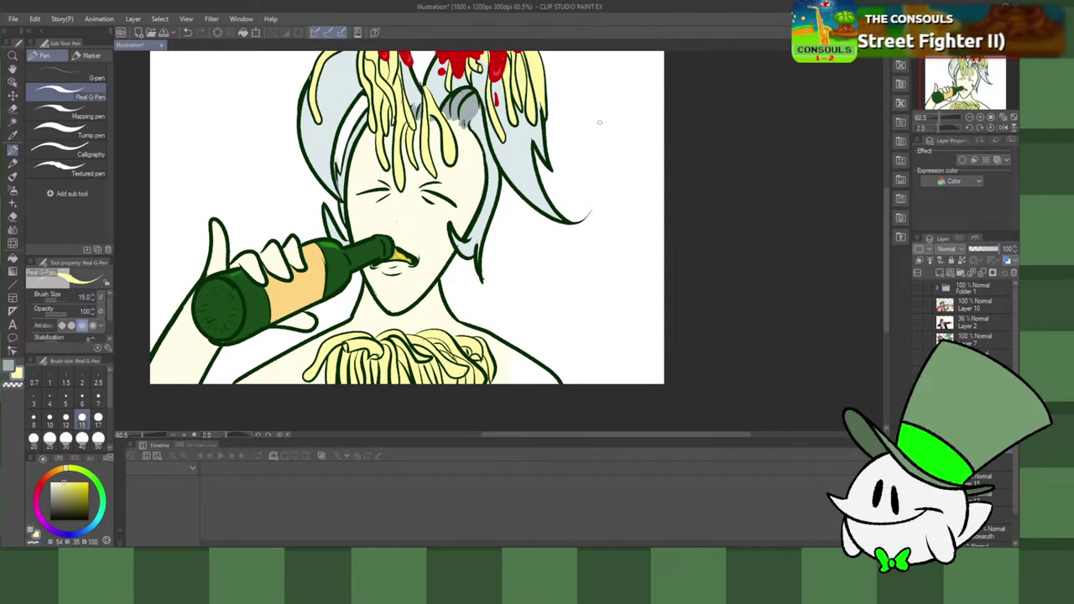
{"action": "left_click", "coordinate": [494, 57], "text": "alt"}
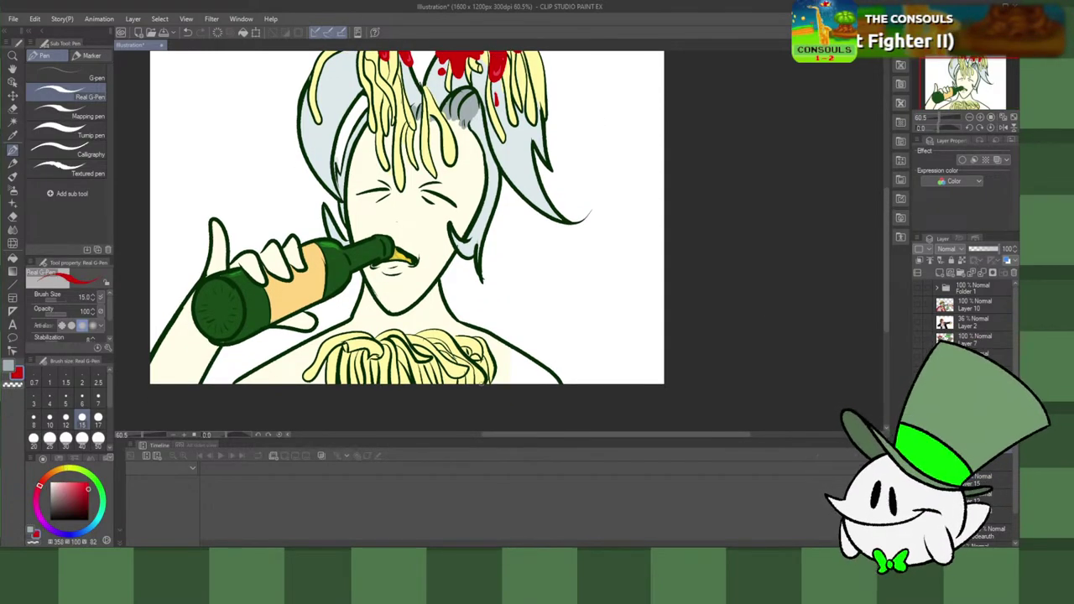
{"action": "mouse_move", "coordinate": [388, 341]}
{"action": "left_mouse_down"}
{"action": "mouse_move", "coordinate": [351, 342]}
{"action": "mouse_move", "coordinate": [386, 357]}
{"action": "mouse_move", "coordinate": [355, 380]}
{"action": "mouse_move", "coordinate": [405, 357]}
{"action": "mouse_move", "coordinate": [418, 381]}
{"action": "mouse_move", "coordinate": [419, 363]}
{"action": "mouse_move", "coordinate": [462, 361]}
{"action": "mouse_move", "coordinate": [421, 368]}
{"action": "mouse_move", "coordinate": [459, 359]}
{"action": "mouse_move", "coordinate": [421, 335]}
{"action": "mouse_move", "coordinate": [391, 342]}
{"action": "left_mouse_up"}
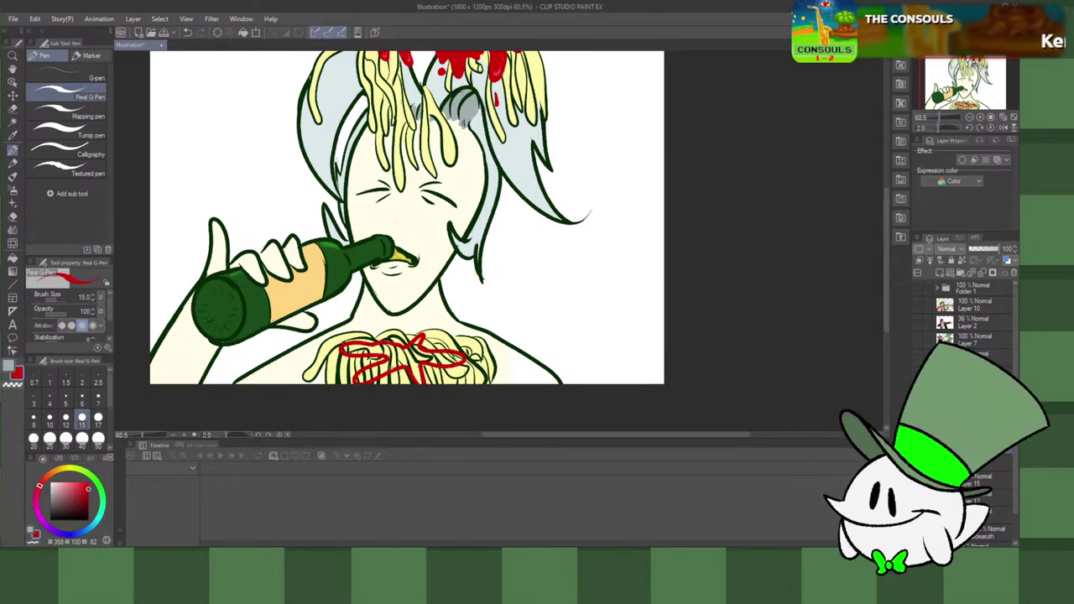
{"action": "key", "text": "g"}
{"action": "left_click", "coordinate": [72, 77]}
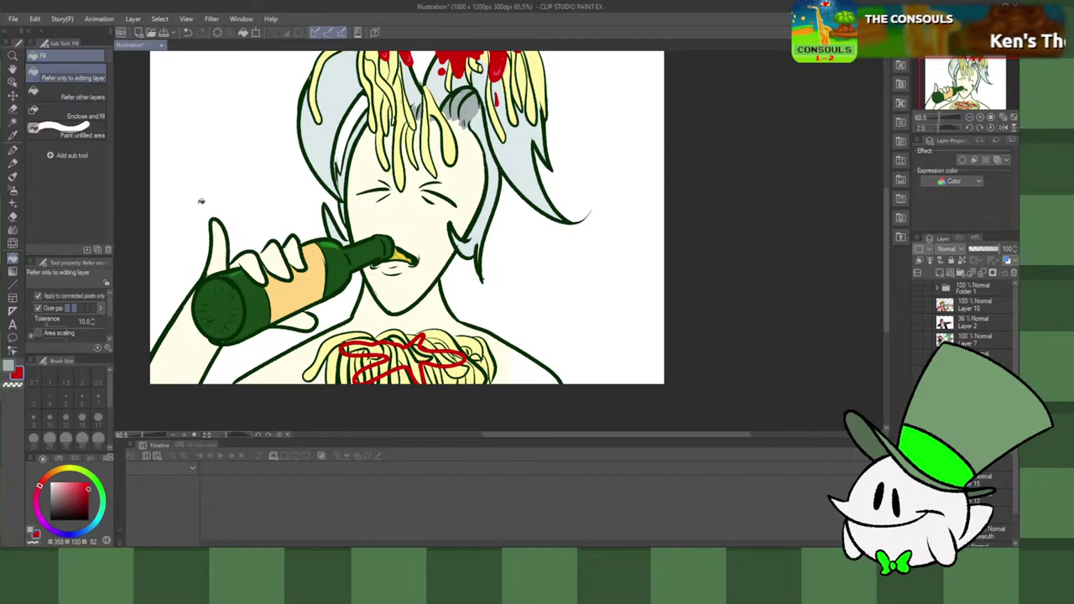
{"action": "left_click", "coordinate": [401, 356]}
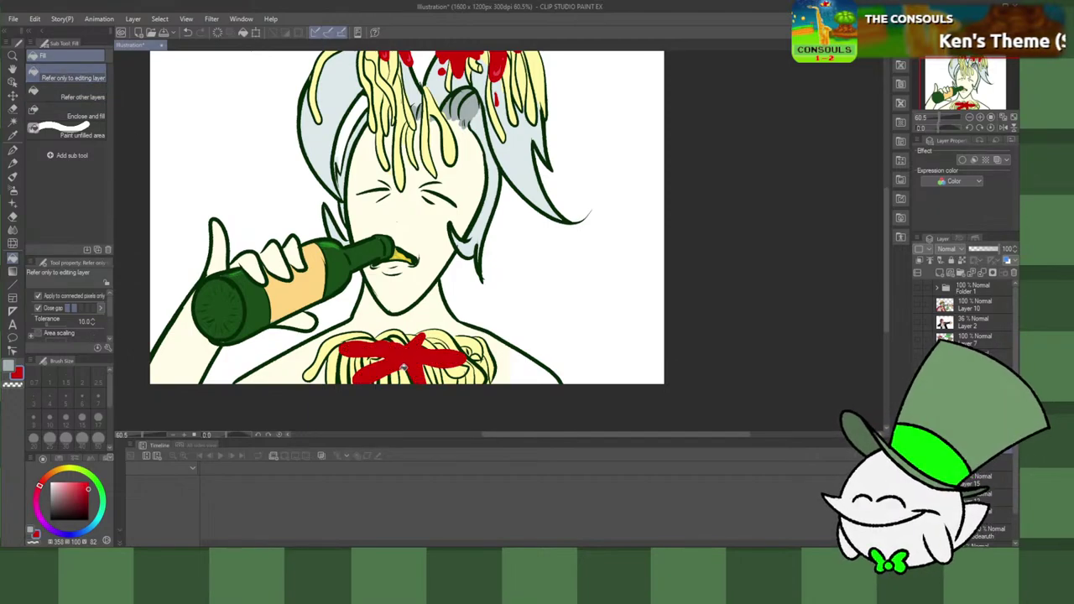
Step: Sample the light red of the sauce highlights and draw matching highlights on the chest's sauce splat with the Real G-Pen
{"action": "key", "text": "p"}
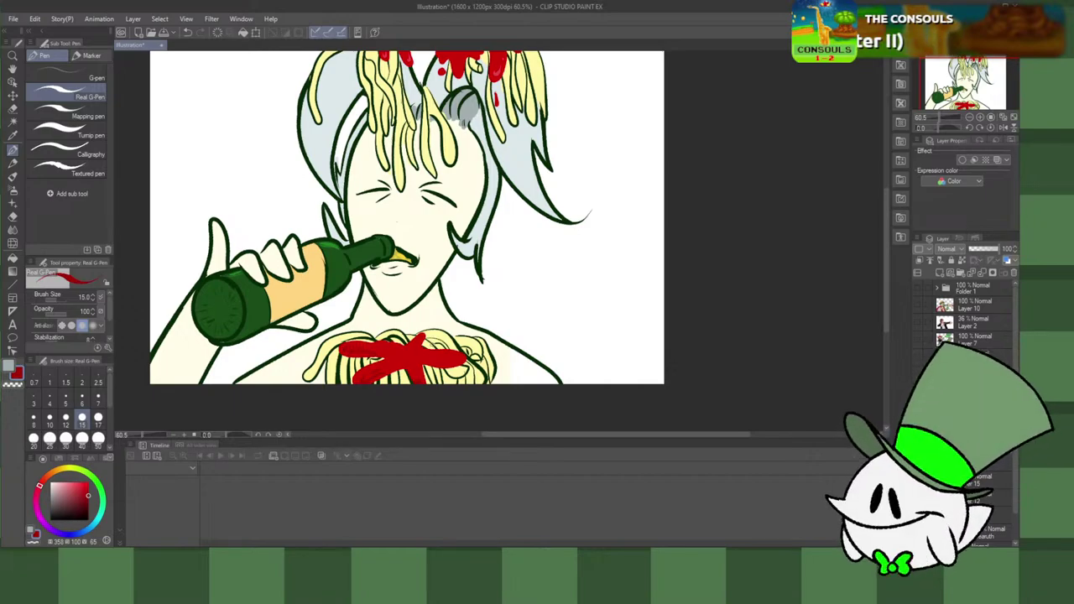
{"action": "left_click", "coordinate": [92, 495]}
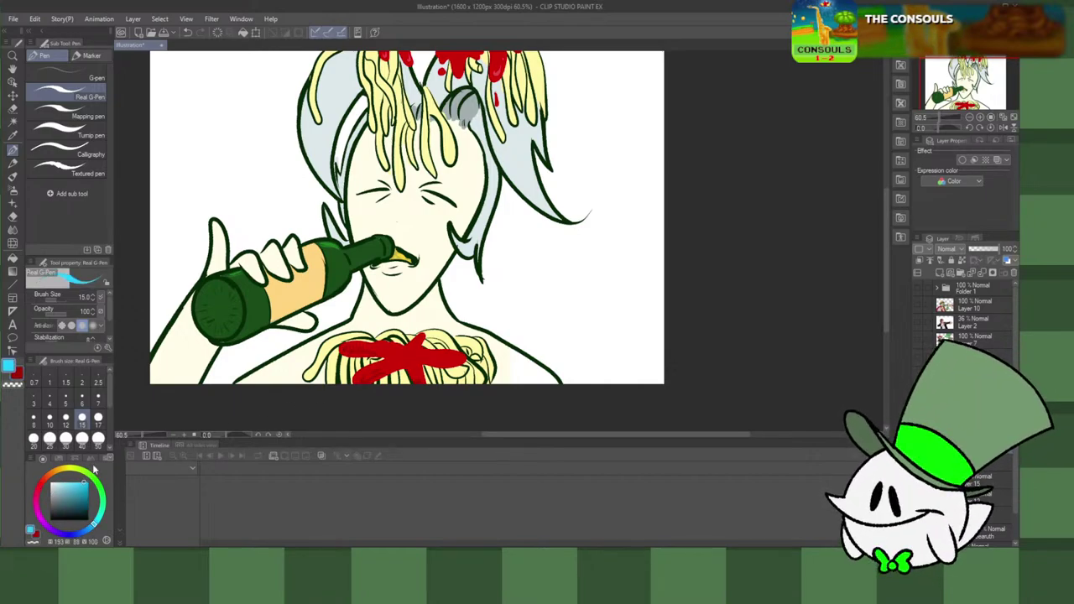
{"action": "left_click", "coordinate": [497, 84], "text": "alt"}
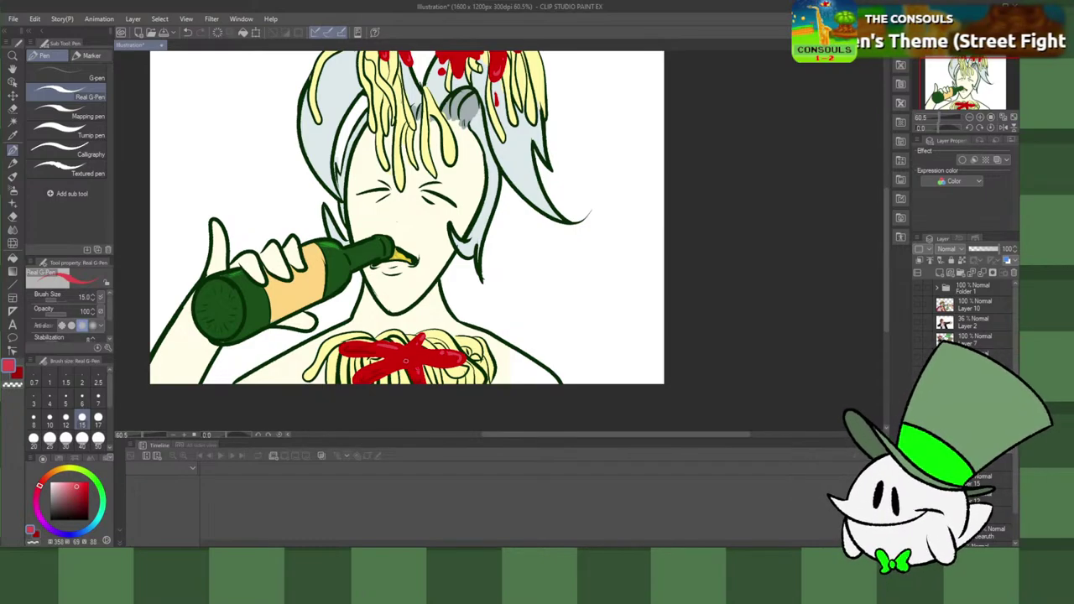
Step: Sample the dark green of the leaves on the hair tips and outline a three-leaf sprig at the centre of the chest's sauce splat, redoing poor strokes
{"action": "scroll", "coordinate": [509, 76], "scroll_direction": "down", "scroll_amount": 3}
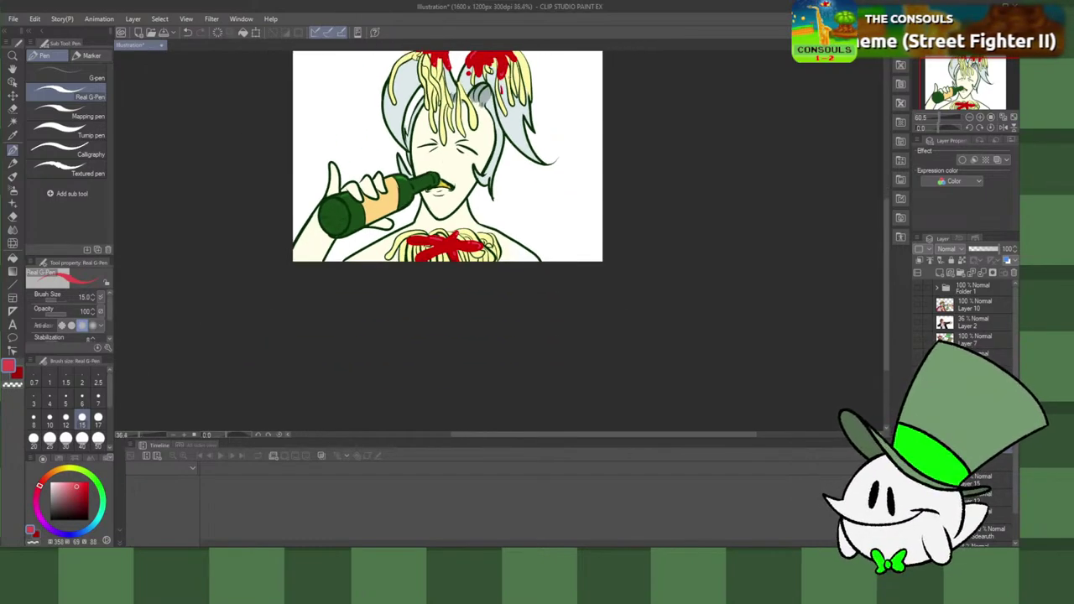
{"action": "scroll", "coordinate": [510, 77], "scroll_direction": "down", "scroll_amount": 4}
{"action": "scroll", "coordinate": [510, 77], "scroll_direction": "up", "scroll_amount": 8}
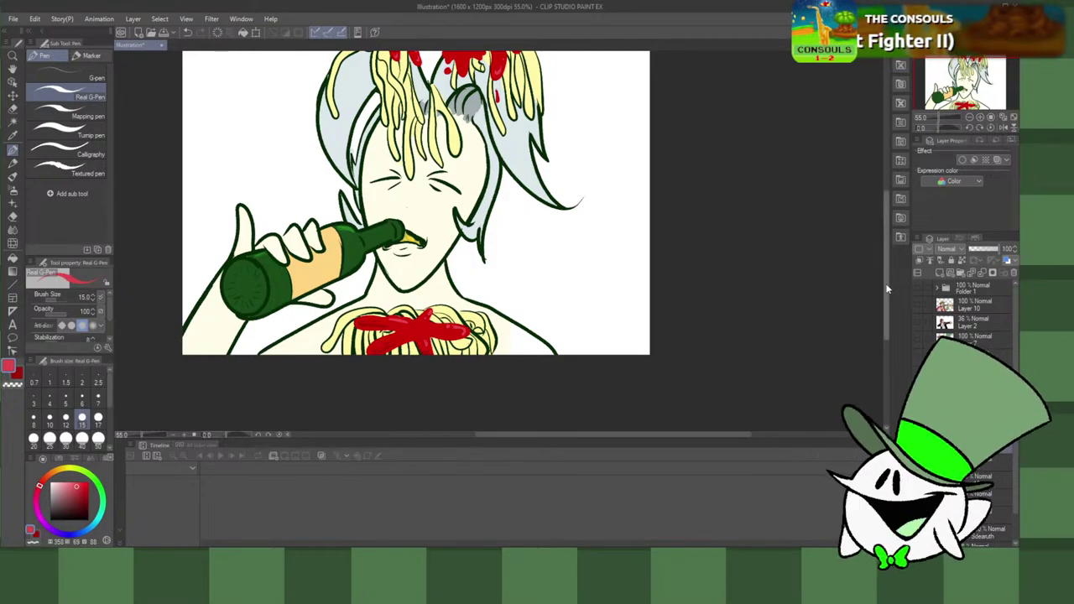
{"action": "left_click_drag", "start_coordinate": [887, 288], "coordinate": [878, 258]}
{"action": "left_click", "coordinate": [479, 83], "text": "alt"}
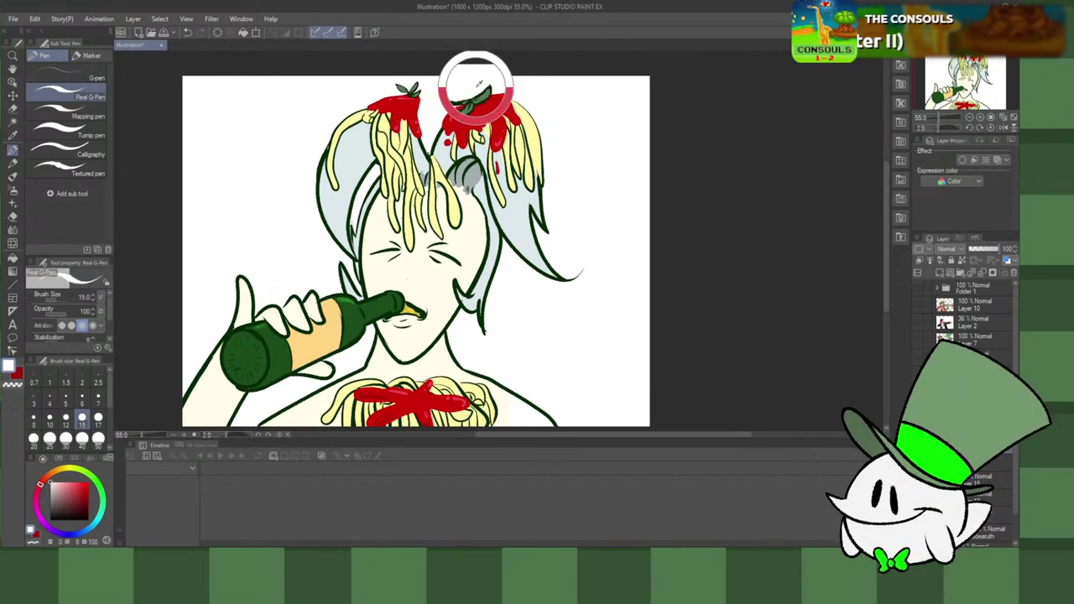
{"action": "left_click_drag", "start_coordinate": [476, 84], "coordinate": [476, 96]}
{"action": "key", "text": "ctrl+minus"}
{"action": "scroll", "coordinate": [435, 361], "scroll_direction": "up", "scroll_amount": 5}
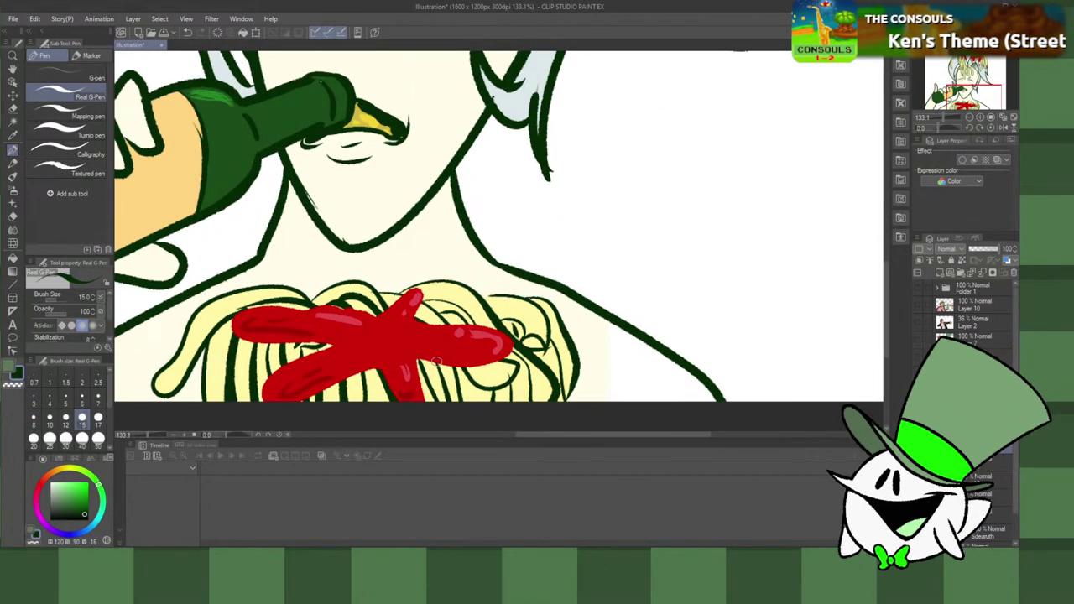
{"action": "left_click_drag", "start_coordinate": [388, 344], "coordinate": [427, 311]}
{"action": "key", "text": "ctrl+z"}
{"action": "key", "text": "ctrl+z"}
{"action": "mouse_move", "coordinate": [426, 308]}
{"action": "left_mouse_down"}
{"action": "mouse_move", "coordinate": [384, 345]}
{"action": "mouse_move", "coordinate": [379, 303]}
{"action": "mouse_move", "coordinate": [387, 343]}
{"action": "left_mouse_up"}
{"action": "key", "text": "ctrl+z"}
{"action": "key", "text": "ctrl+z"}
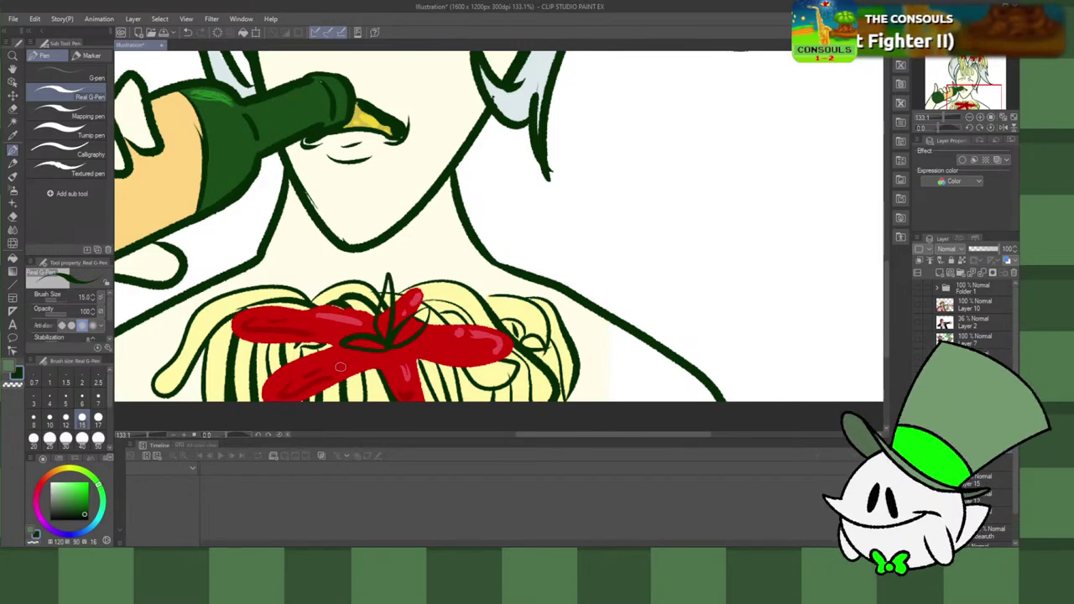
Step: Colour the sprig's leaves with the lighter grey-green and refine their outlines and veins in the sampled dark green
{"action": "key", "text": "x"}
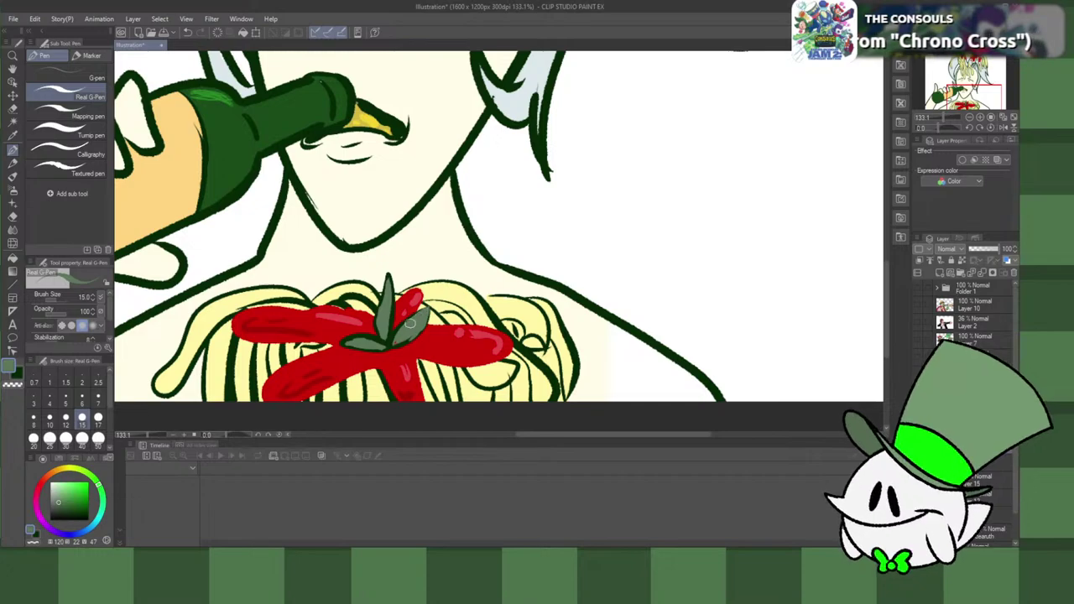
{"action": "left_click", "coordinate": [394, 343], "text": "alt"}
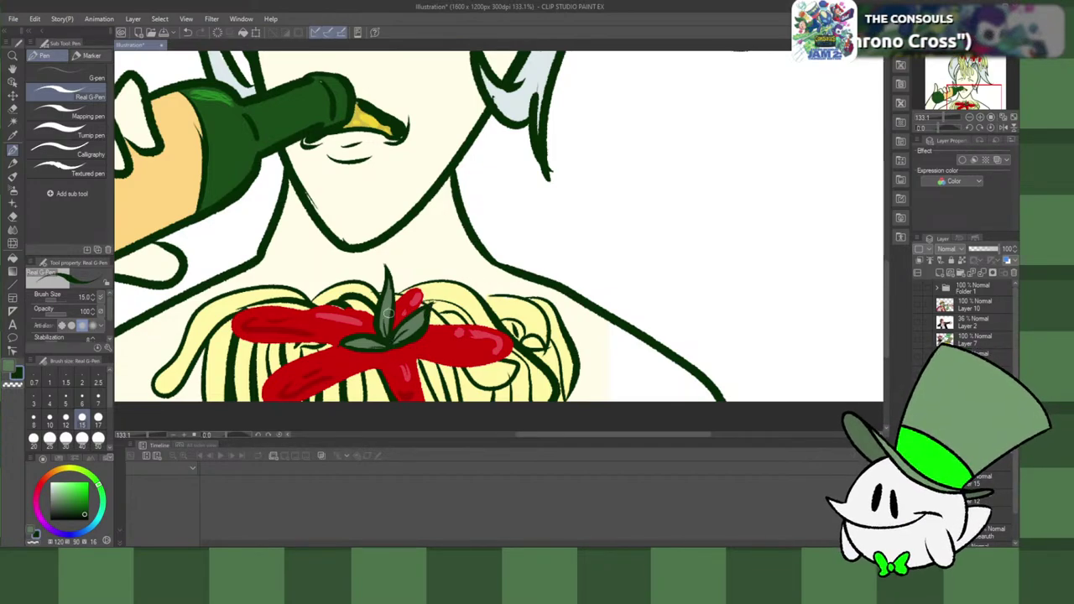
Step: Examine the whole drawing at different zoom levels to check the overall composition and colouring
{"action": "scroll", "coordinate": [400, 303], "scroll_direction": "down", "scroll_amount": 8}
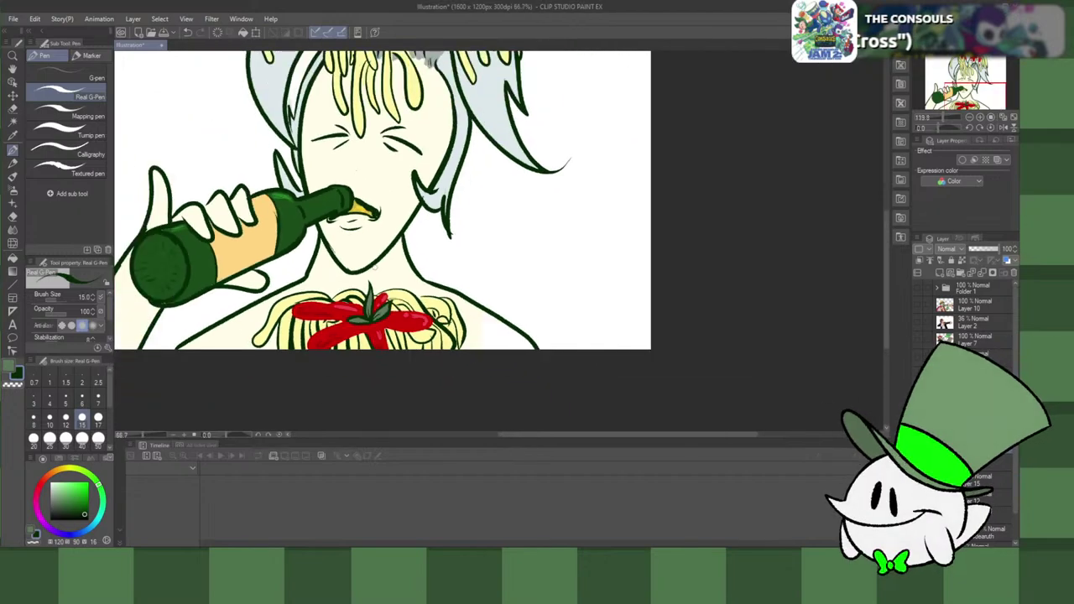
{"action": "scroll", "coordinate": [425, 155], "scroll_direction": "up", "scroll_amount": 3}
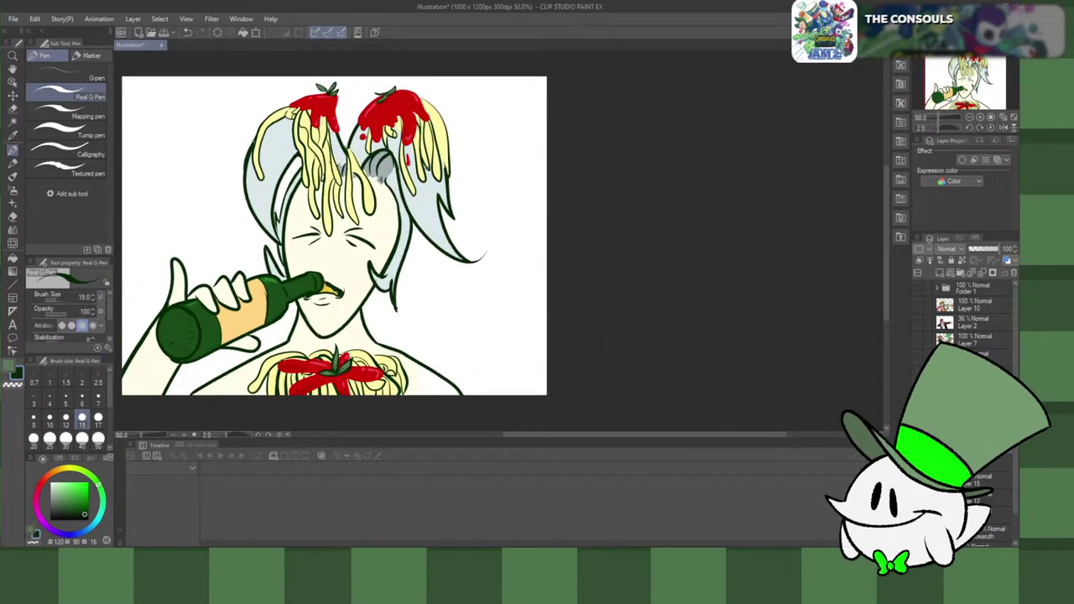
{"action": "scroll", "coordinate": [425, 155], "scroll_direction": "down", "scroll_amount": 2}
{"action": "scroll", "coordinate": [425, 155], "scroll_direction": "up", "scroll_amount": 1}
{"action": "scroll", "coordinate": [349, 90], "scroll_direction": "up", "scroll_amount": 2}
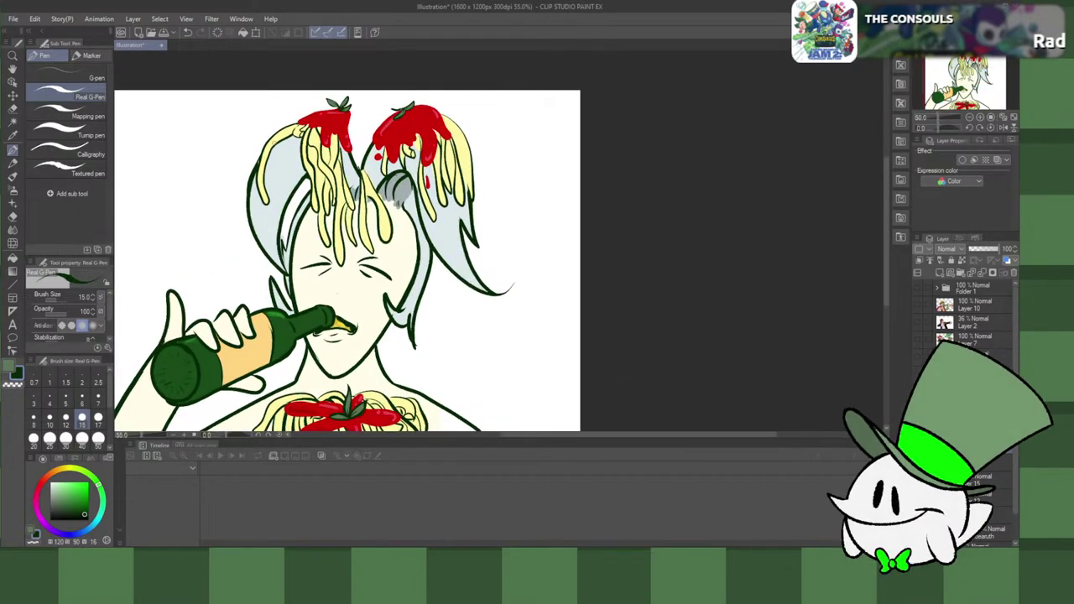
{"action": "scroll", "coordinate": [369, 378], "scroll_direction": "right", "scroll_amount": 3}
{"action": "scroll", "coordinate": [303, 378], "scroll_direction": "down", "scroll_amount": 4}
{"action": "scroll", "coordinate": [301, 379], "scroll_direction": "down", "scroll_amount": 3}
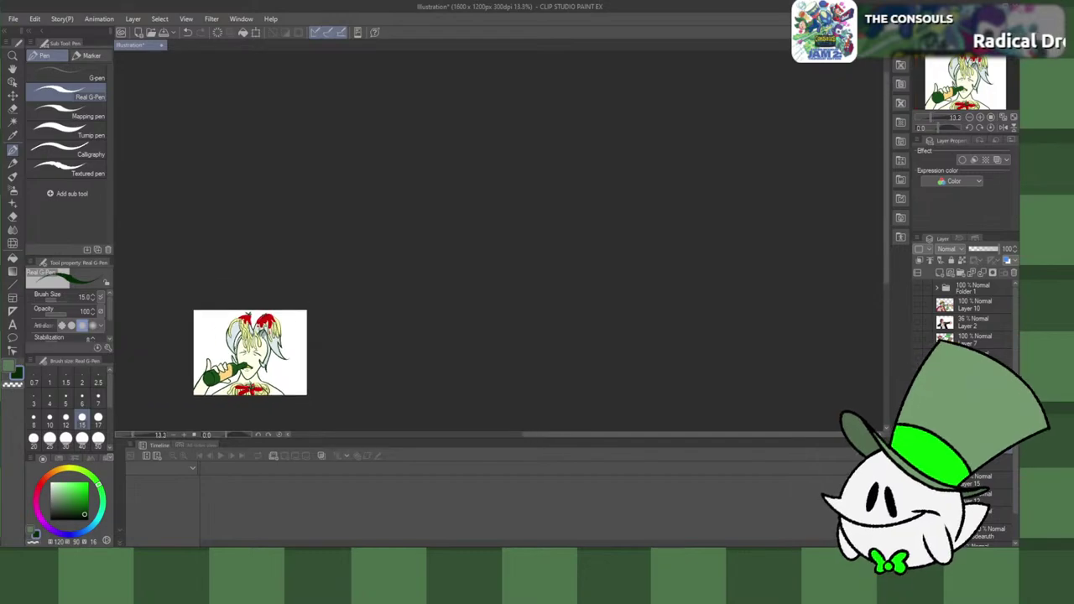
{"action": "scroll", "coordinate": [300, 379], "scroll_direction": "up", "scroll_amount": 1}
{"action": "scroll", "coordinate": [188, 399], "scroll_direction": "up", "scroll_amount": 3}
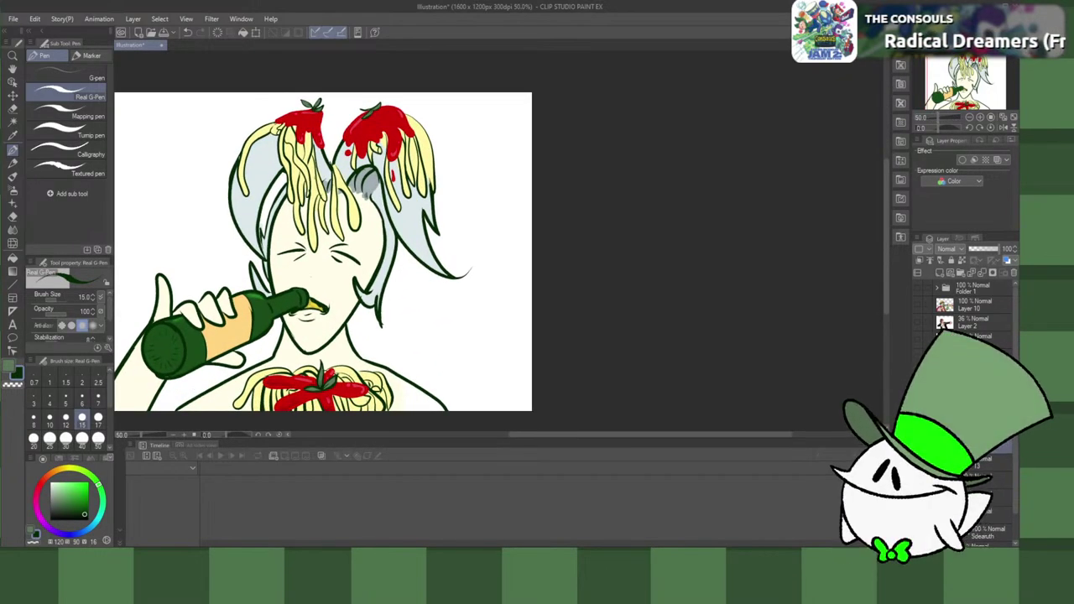
Step: Merge the drawing's layers into the layers below and delete the reference image layer
{"action": "left_click", "coordinate": [981, 275]}
{"action": "left_click", "coordinate": [980, 275]}
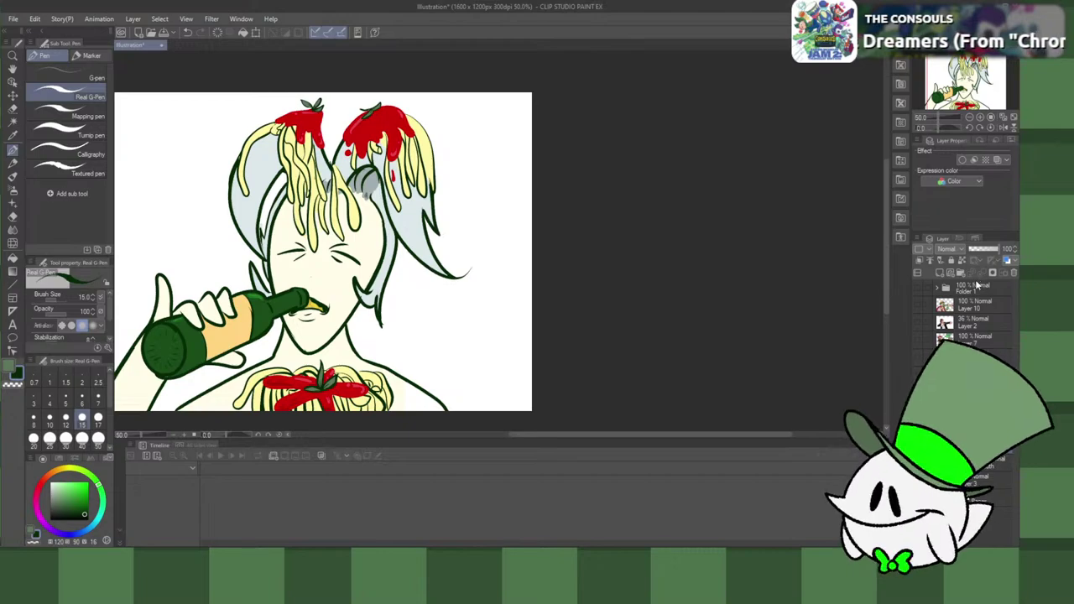
{"action": "left_click", "coordinate": [995, 465]}
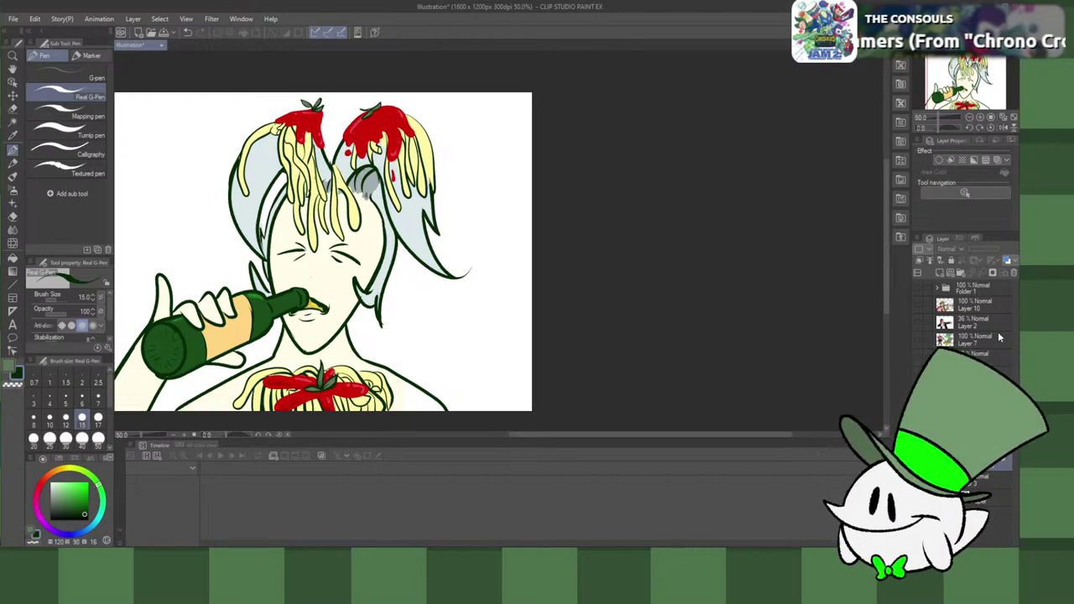
{"action": "left_click", "coordinate": [1014, 272]}
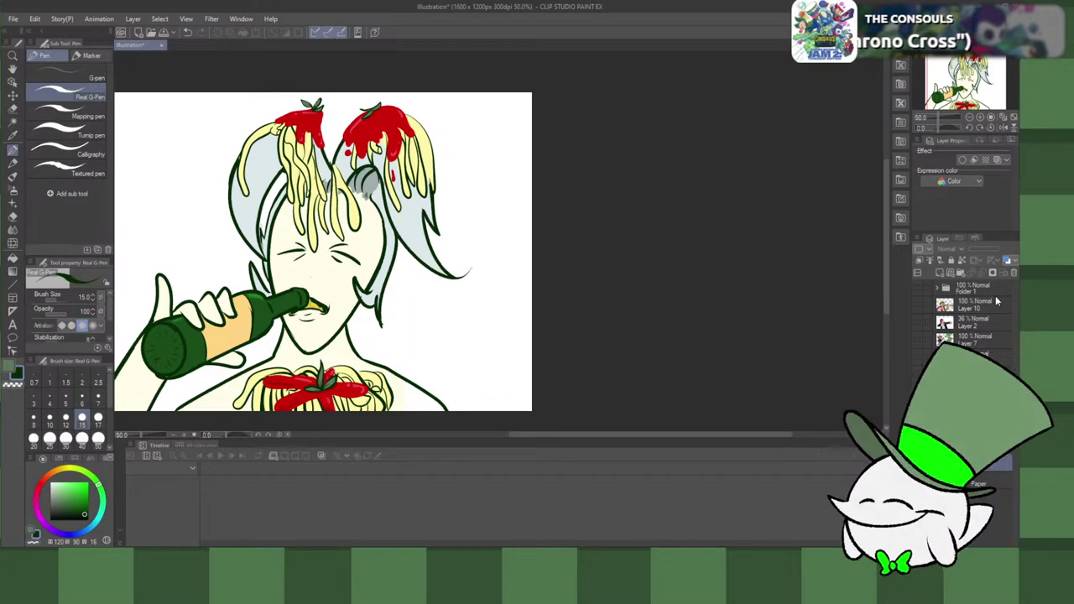
Step: Save the illustration as StockPhotos
{"action": "key", "text": "alt+Tab"}
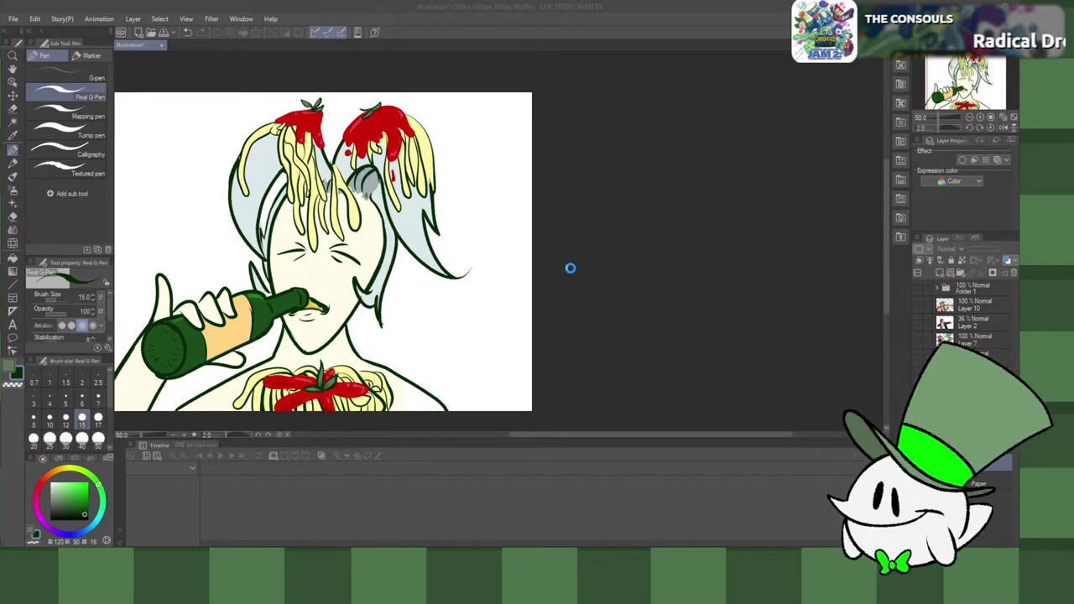
{"action": "scroll", "coordinate": [458, 301], "scroll_direction": "down", "scroll_amount": 2}
{"action": "scroll", "coordinate": [232, 301], "scroll_direction": "down", "scroll_amount": 1}
{"action": "scroll", "coordinate": [162, 302], "scroll_direction": "up", "scroll_amount": 4}
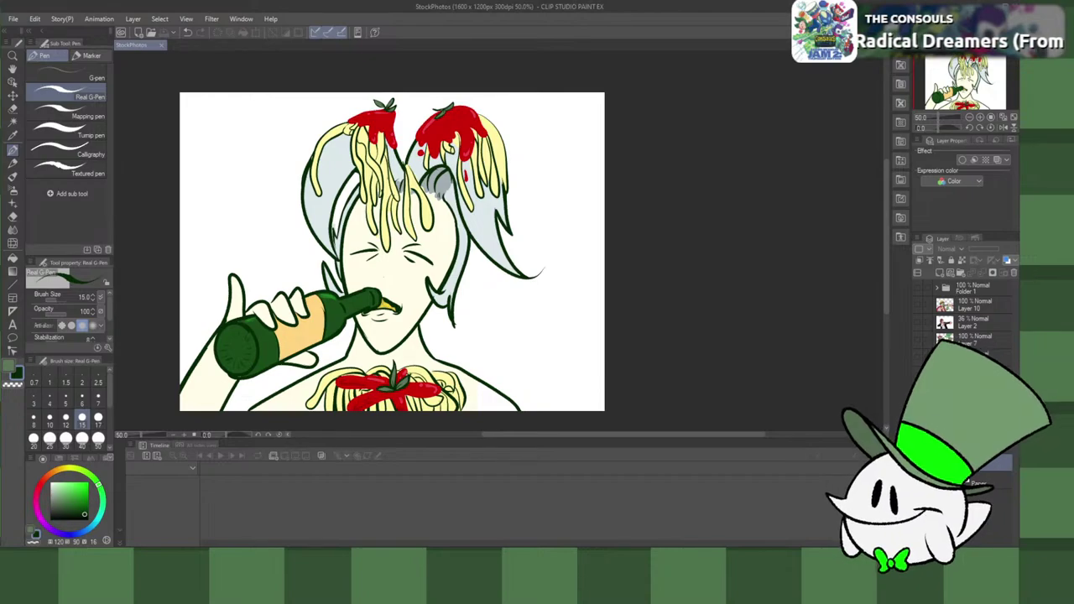
Step: Hide the wine-drinking man drawing, show only Layer 10 with the straw-hat character and export it as an image
{"action": "left_click", "coordinate": [915, 341]}
{"action": "left_click", "coordinate": [917, 304]}
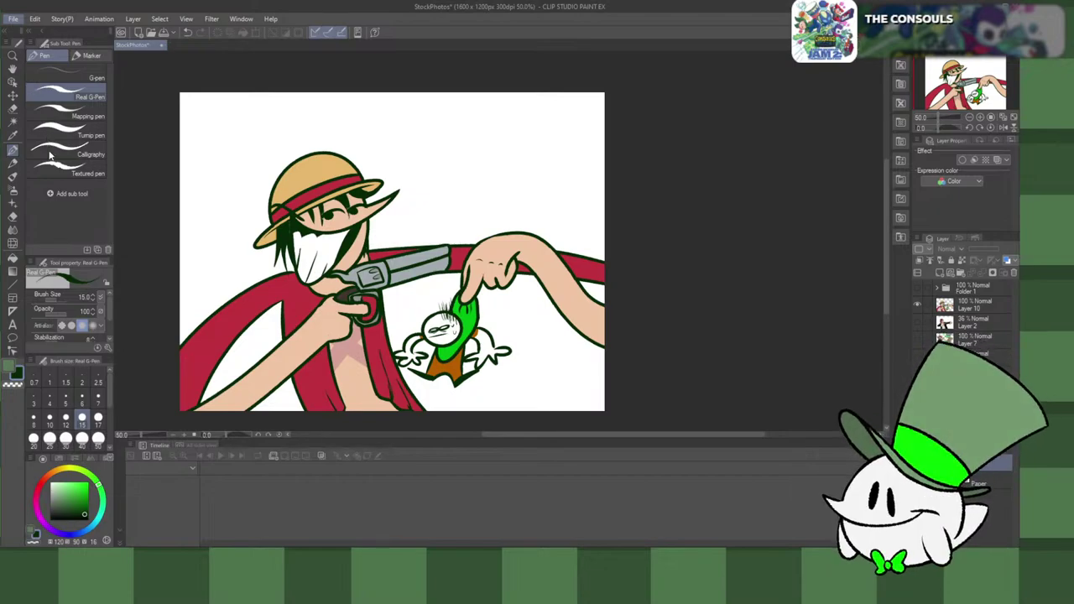
{"action": "key", "text": "alt+Tab"}
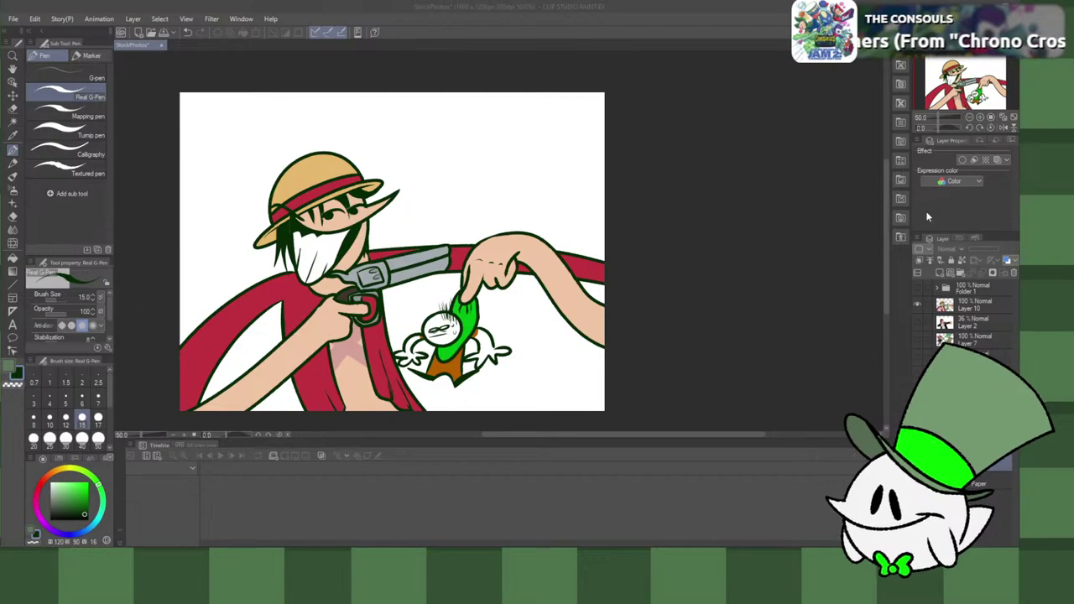
{"action": "left_click", "coordinate": [690, 166]}
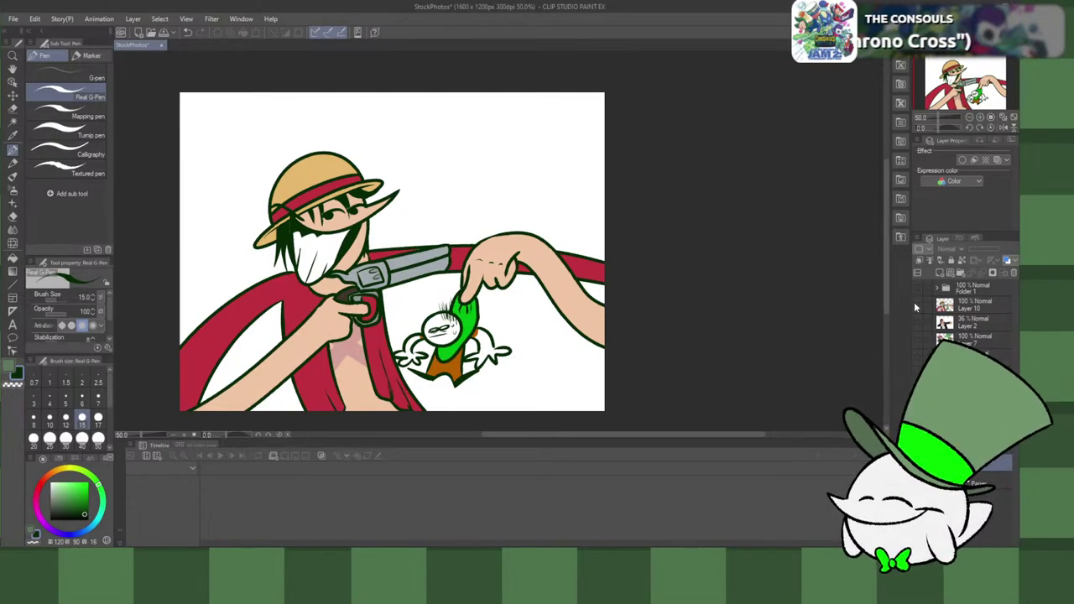
Step: Hide Layer 10, show only Layer 7 with the pizza box drawing and export it as an image
{"action": "left_click", "coordinate": [916, 303]}
{"action": "left_click", "coordinate": [918, 338]}
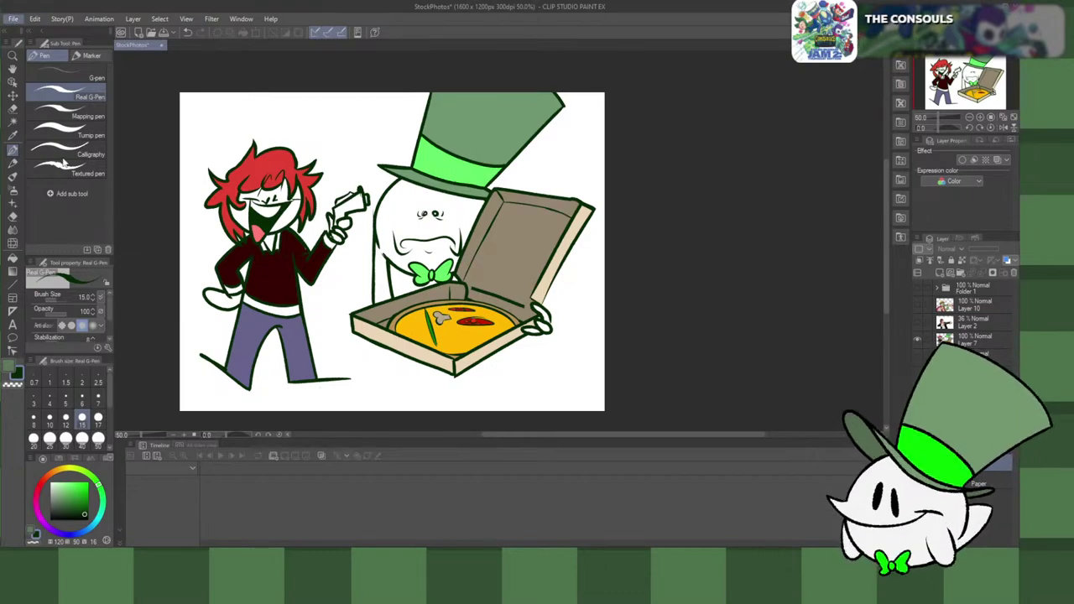
{"action": "key", "text": "alt+Tab"}
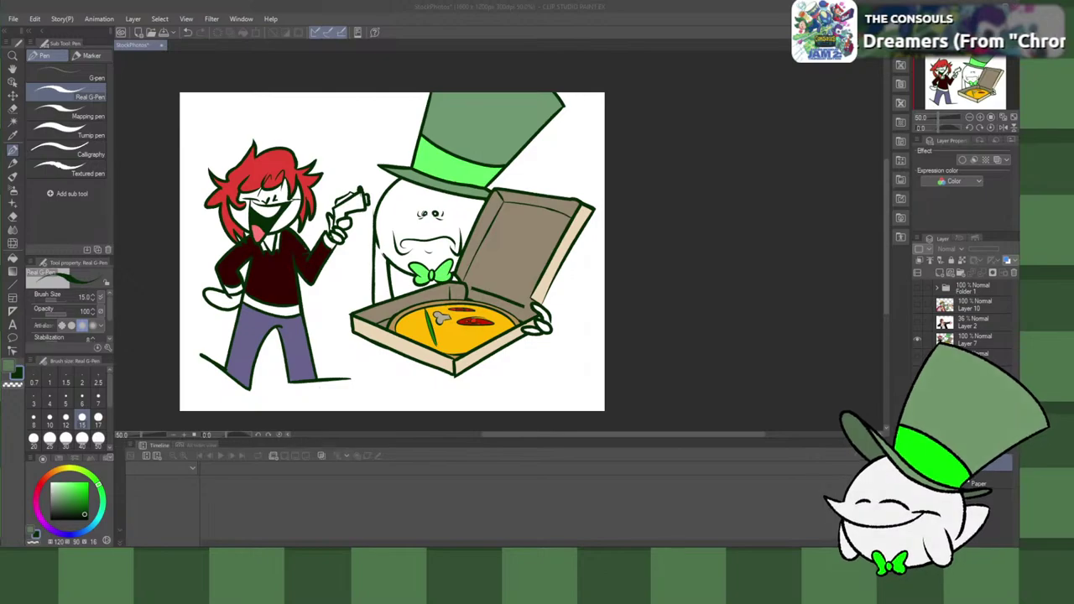
{"action": "left_click", "coordinate": [687, 159]}
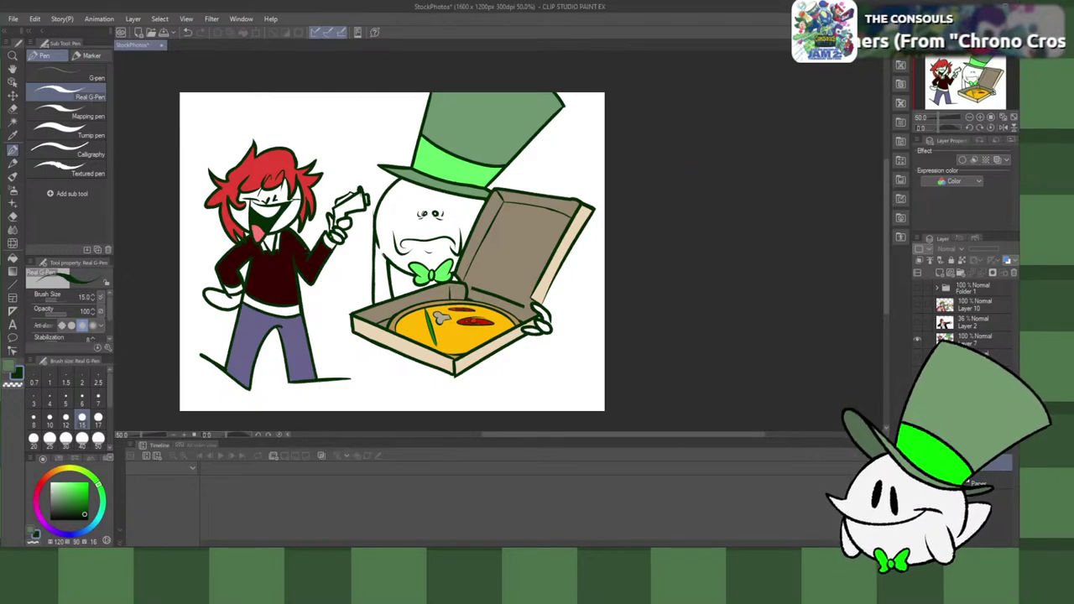
Step: Hide Layer 7, show only the layer with the dark blue figure in the tub and export it as an image
{"action": "left_click", "coordinate": [917, 339]}
{"action": "left_click", "coordinate": [917, 374]}
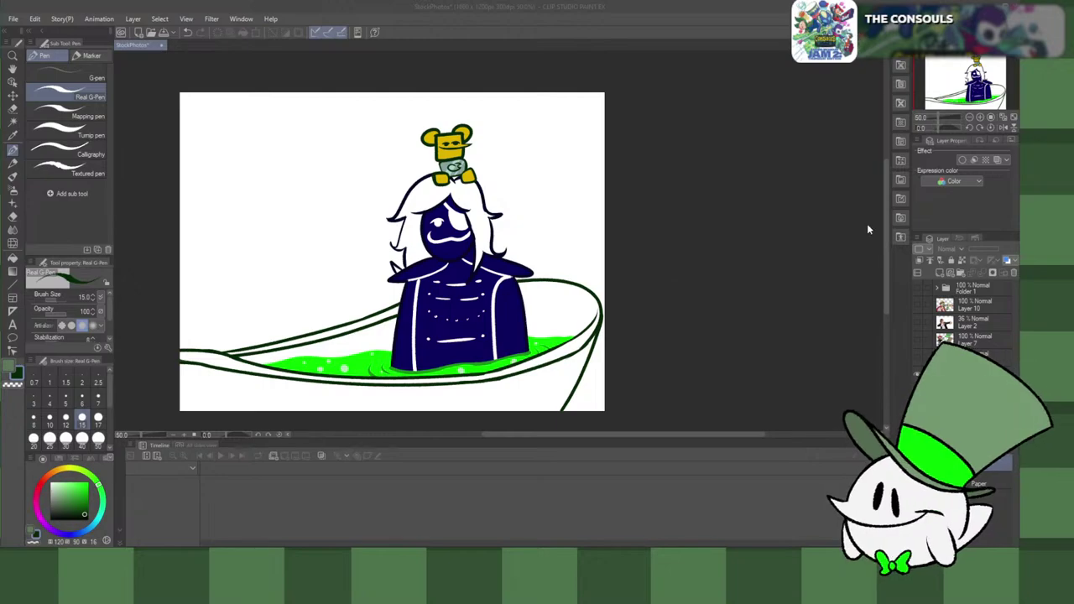
{"action": "left_click", "coordinate": [690, 160]}
Step: Show only the green-faced character with the purple bird, delete the grey background using Auto select and export the drawing as an image
{"action": "left_click", "coordinate": [918, 375]}
{"action": "left_click", "coordinate": [918, 392]}
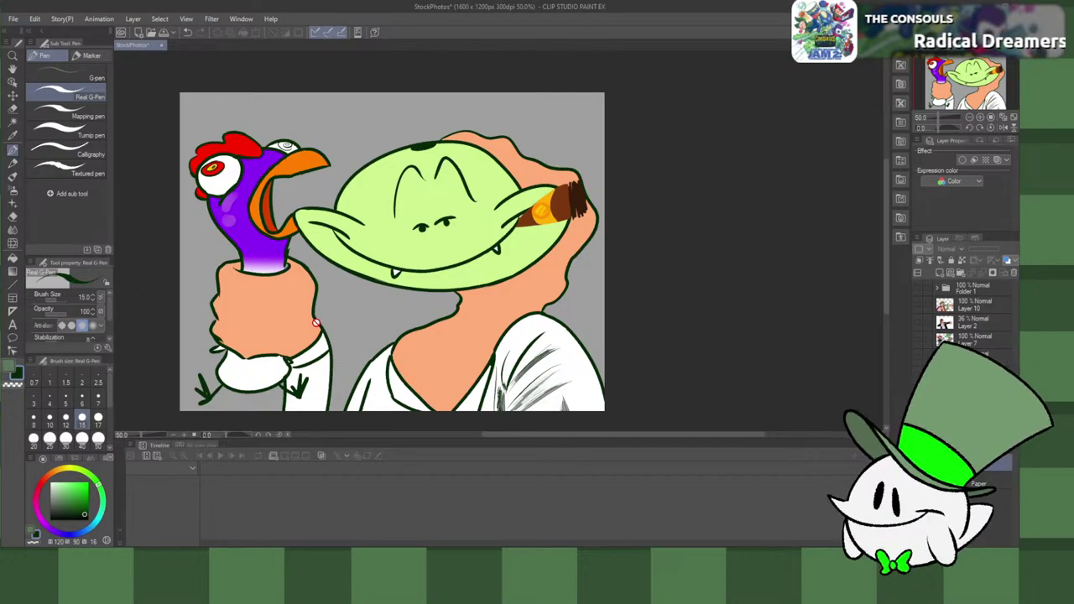
{"action": "key", "text": "w"}
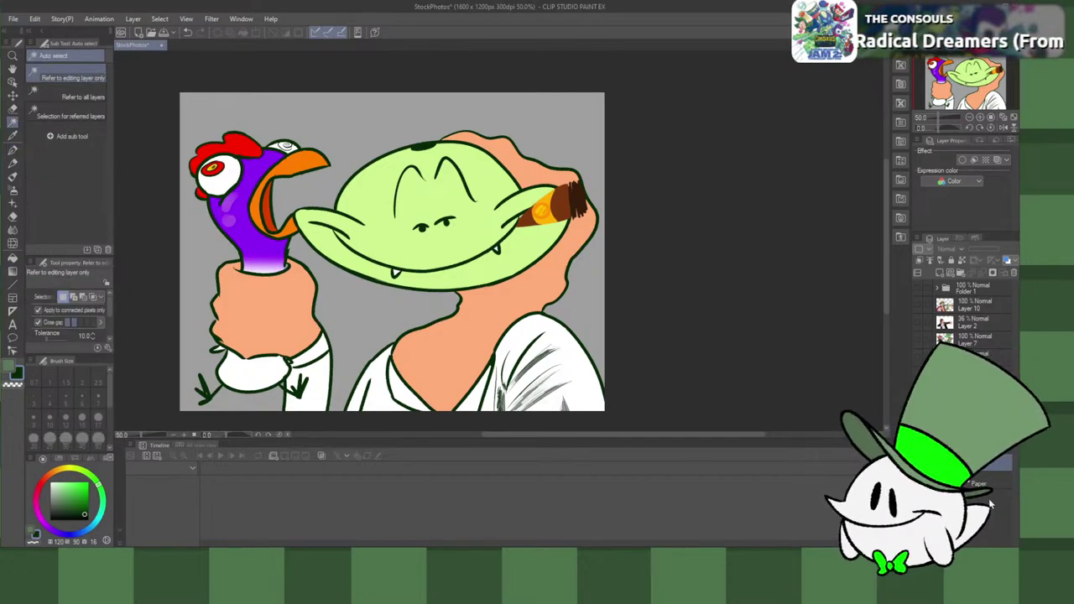
{"action": "left_click", "coordinate": [371, 305]}
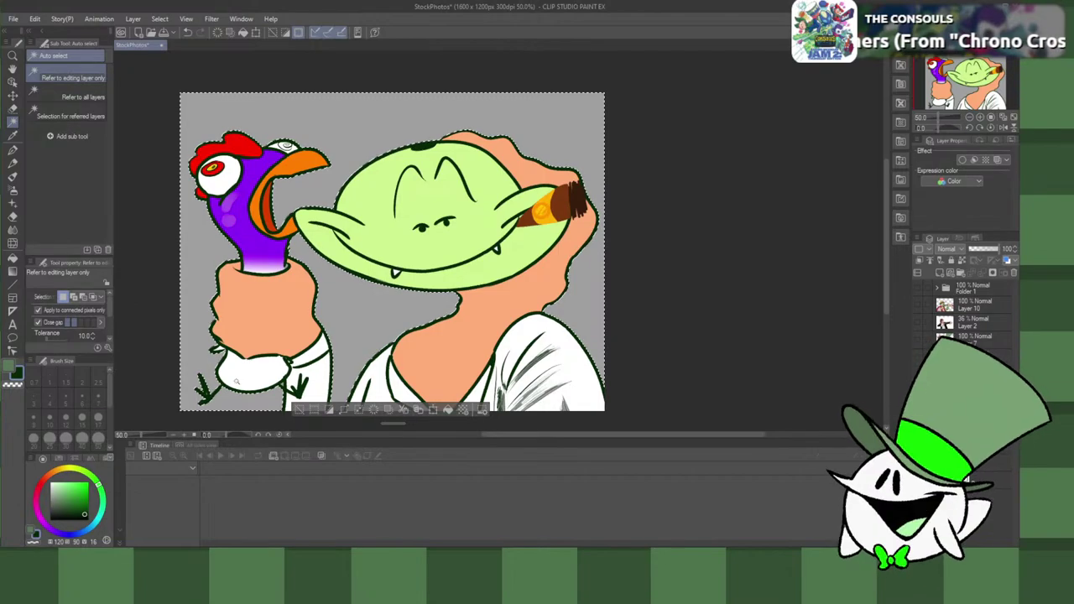
{"action": "key", "text": "Delete"}
{"action": "key", "text": "ctrl+d"}
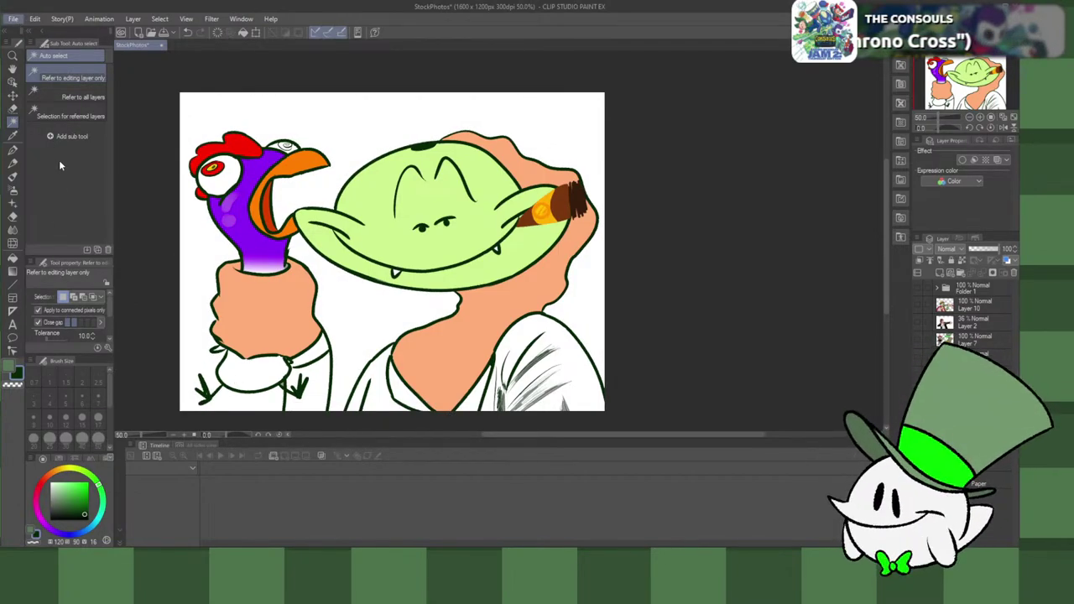
{"action": "left_click", "coordinate": [196, 185]}
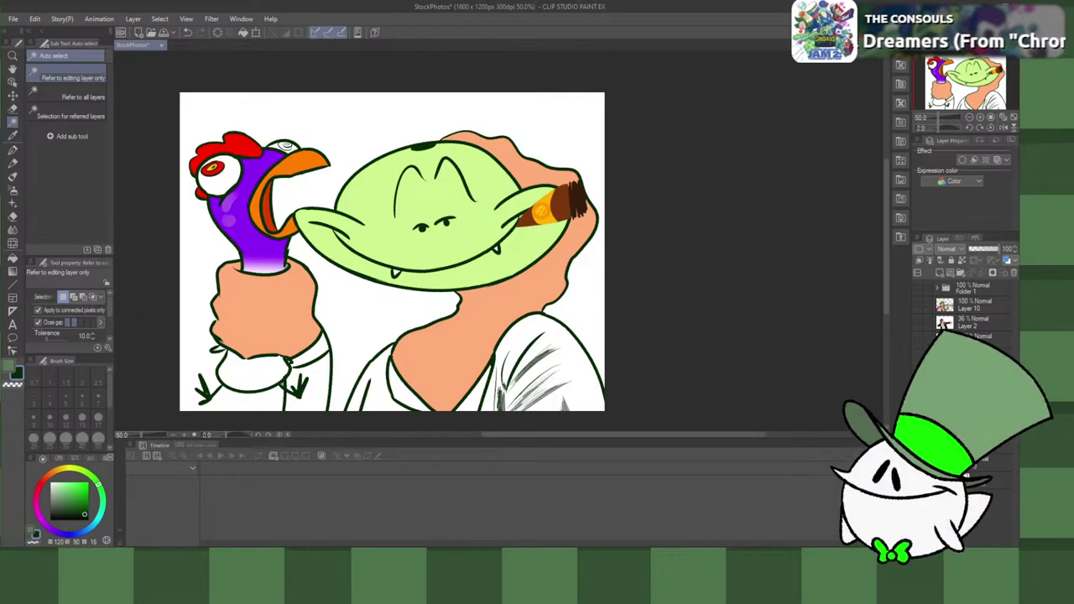
Step: Show only the wine-drinking man drawing, export it as an image and close the StockPhotos document
{"action": "left_click", "coordinate": [918, 408]}
{"action": "left_click", "coordinate": [918, 425]}
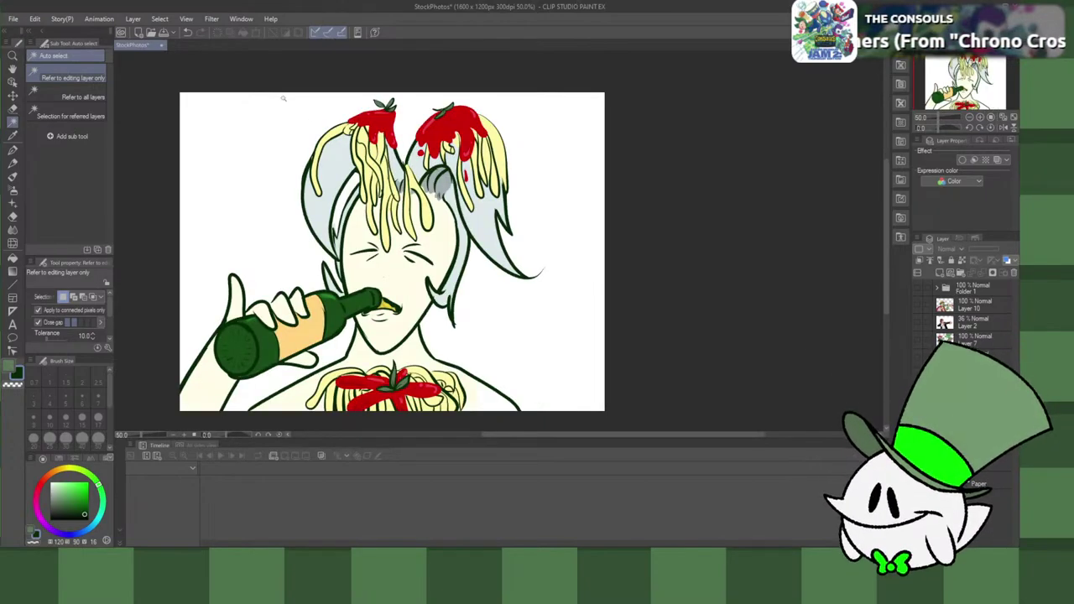
{"action": "left_click", "coordinate": [13, 19]}
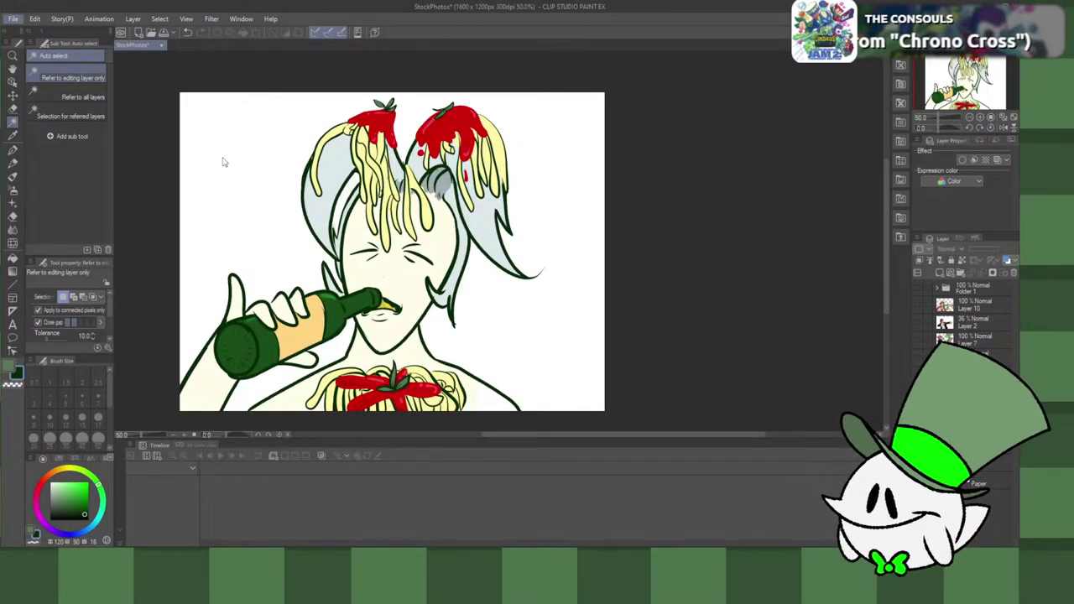
{"action": "left_click", "coordinate": [216, 188]}
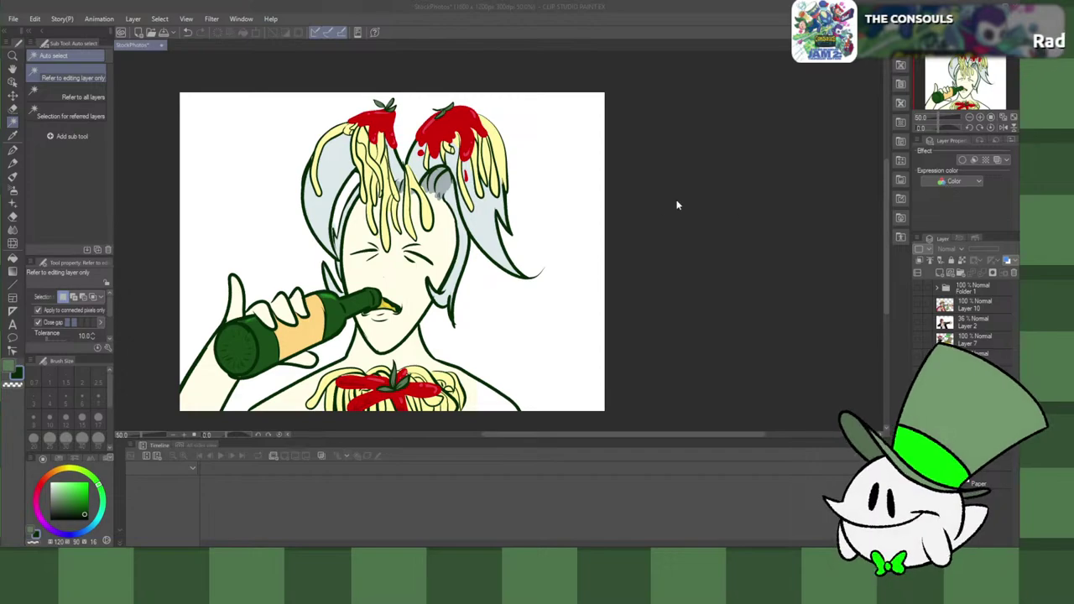
{"action": "left_click", "coordinate": [683, 158]}
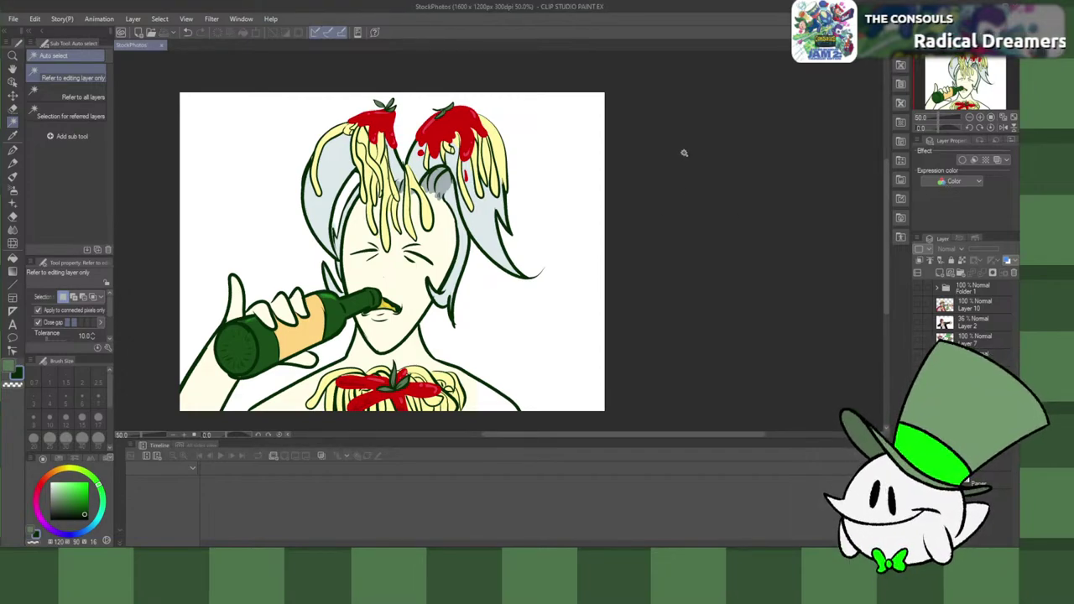
{"action": "key", "text": "ctrl+w"}
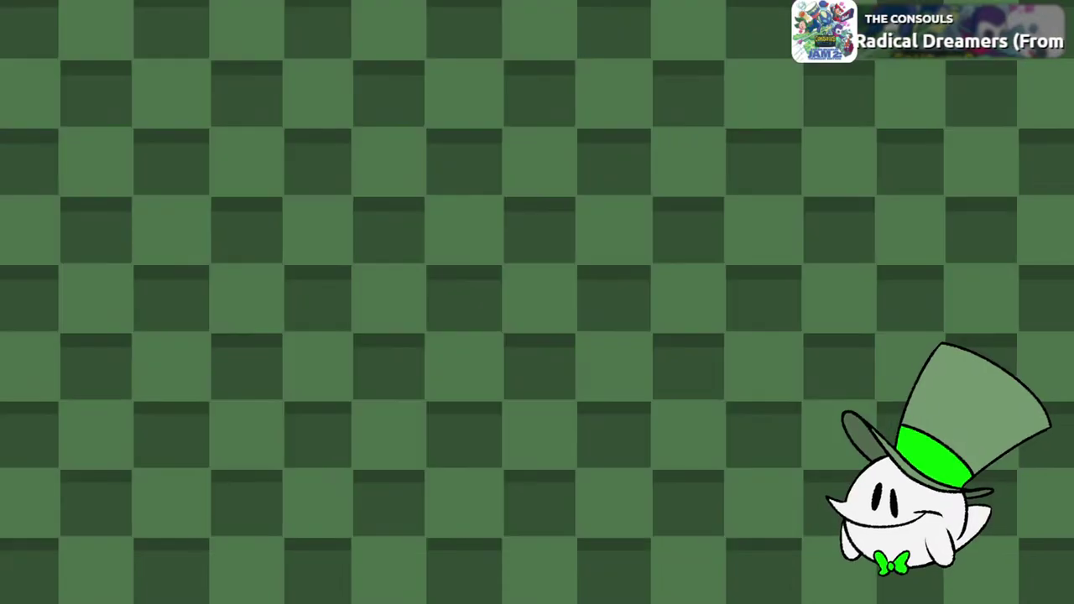